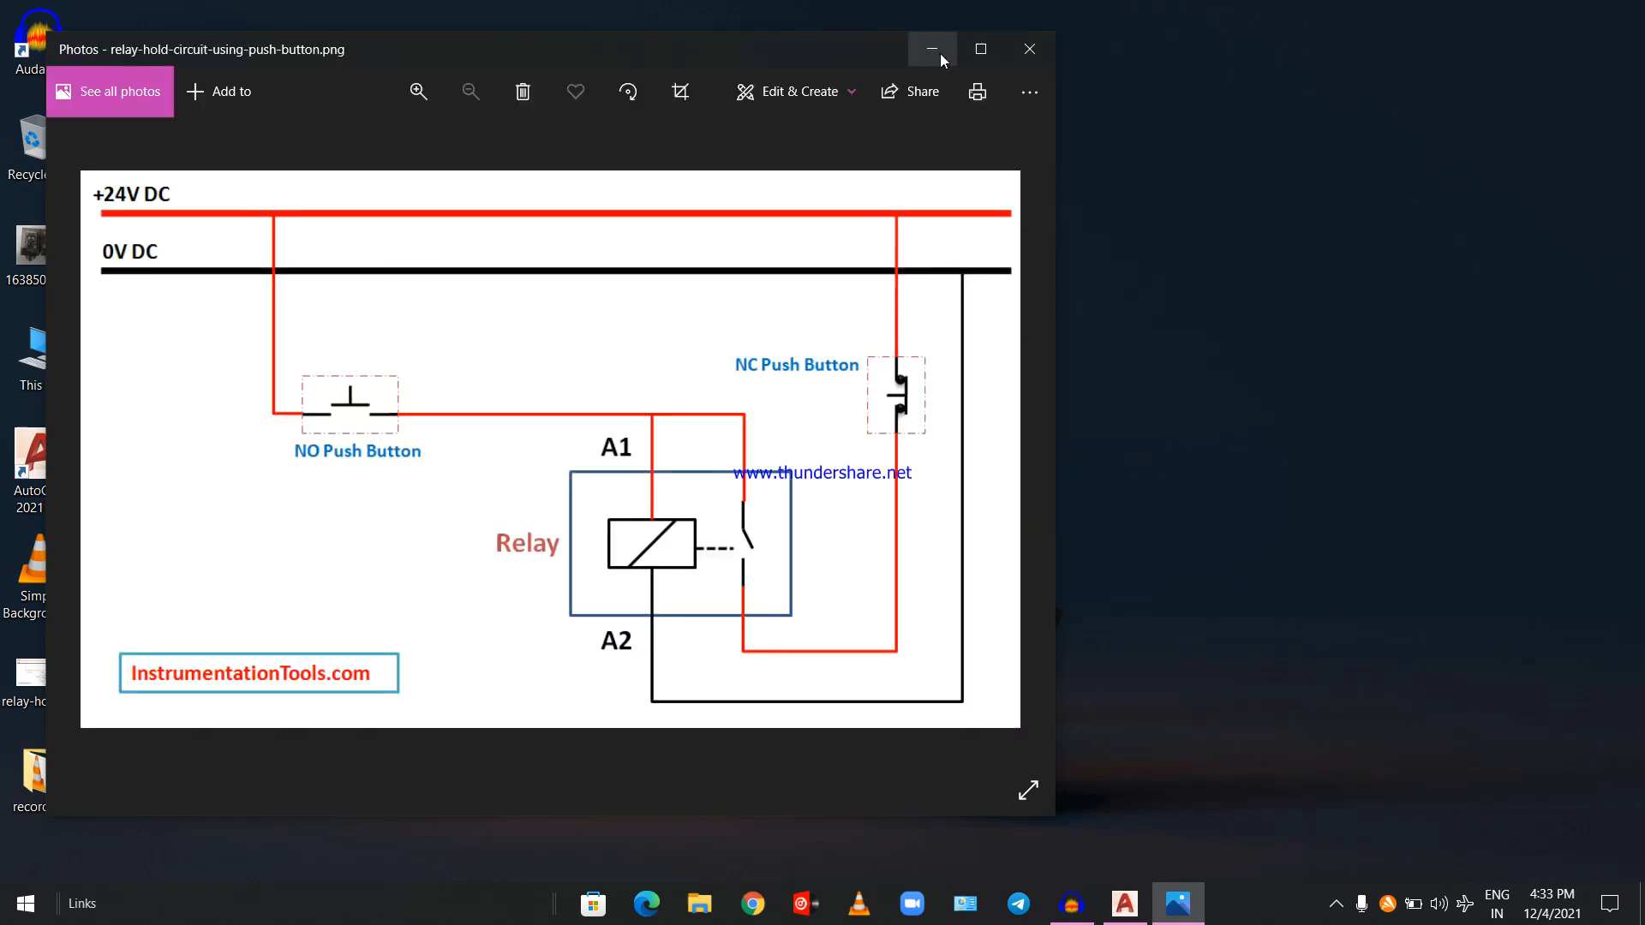
Step: View the relay hold circuit diagram at full size and open the relay photo 1638507820483.jpg, also enlarged to full size
click(981, 49)
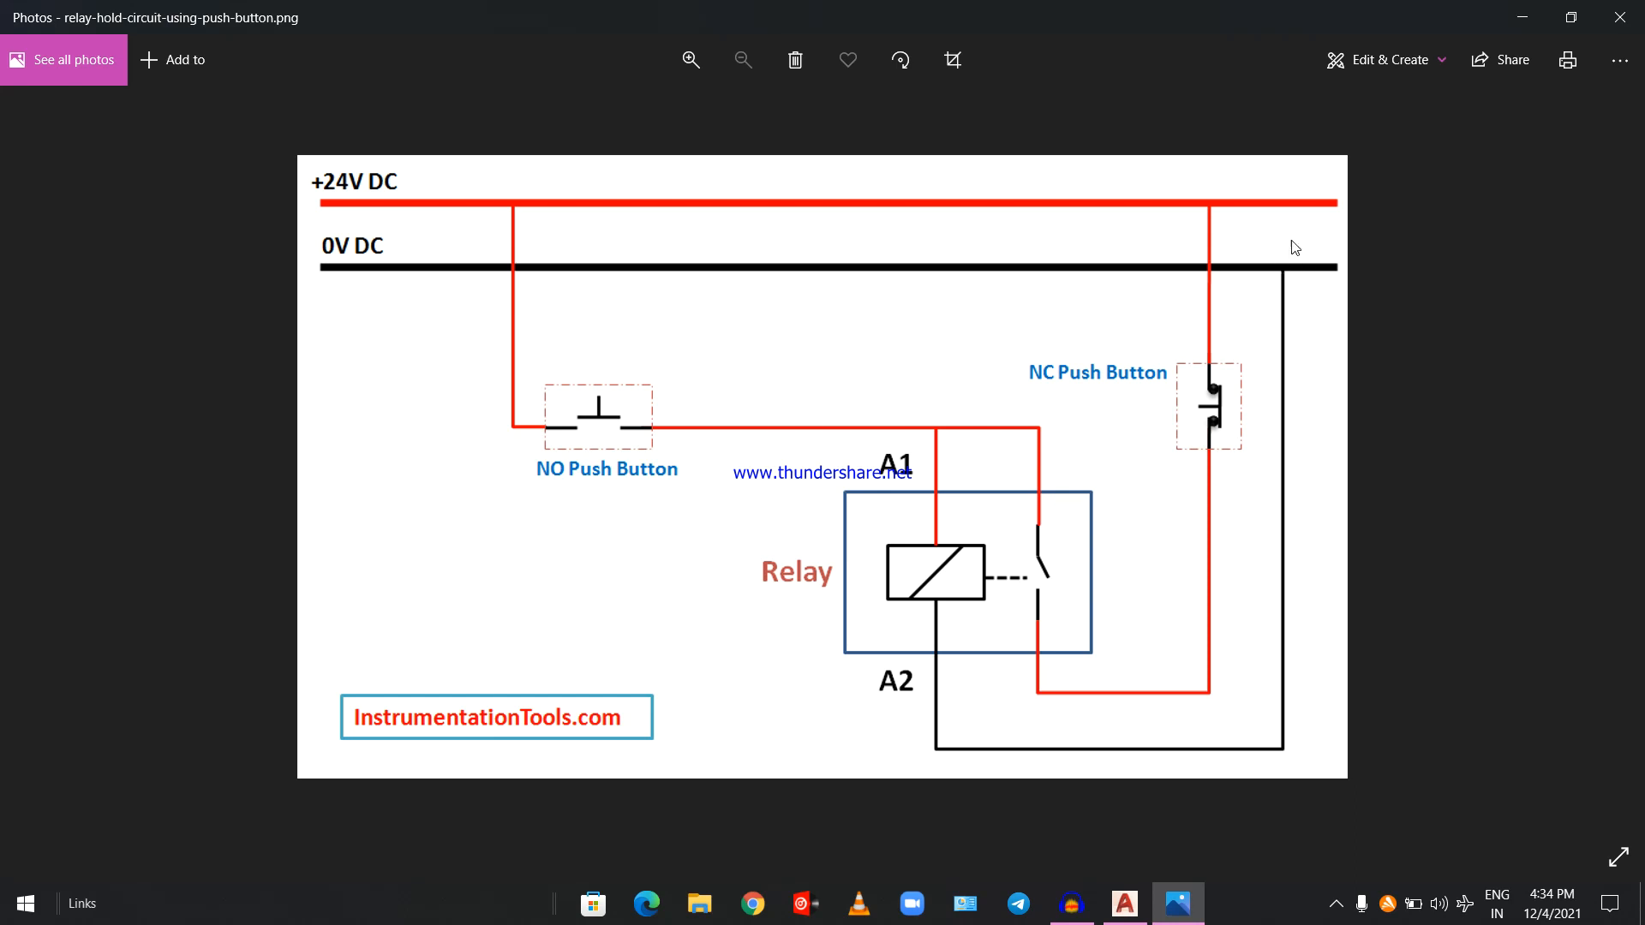
click(1518, 12)
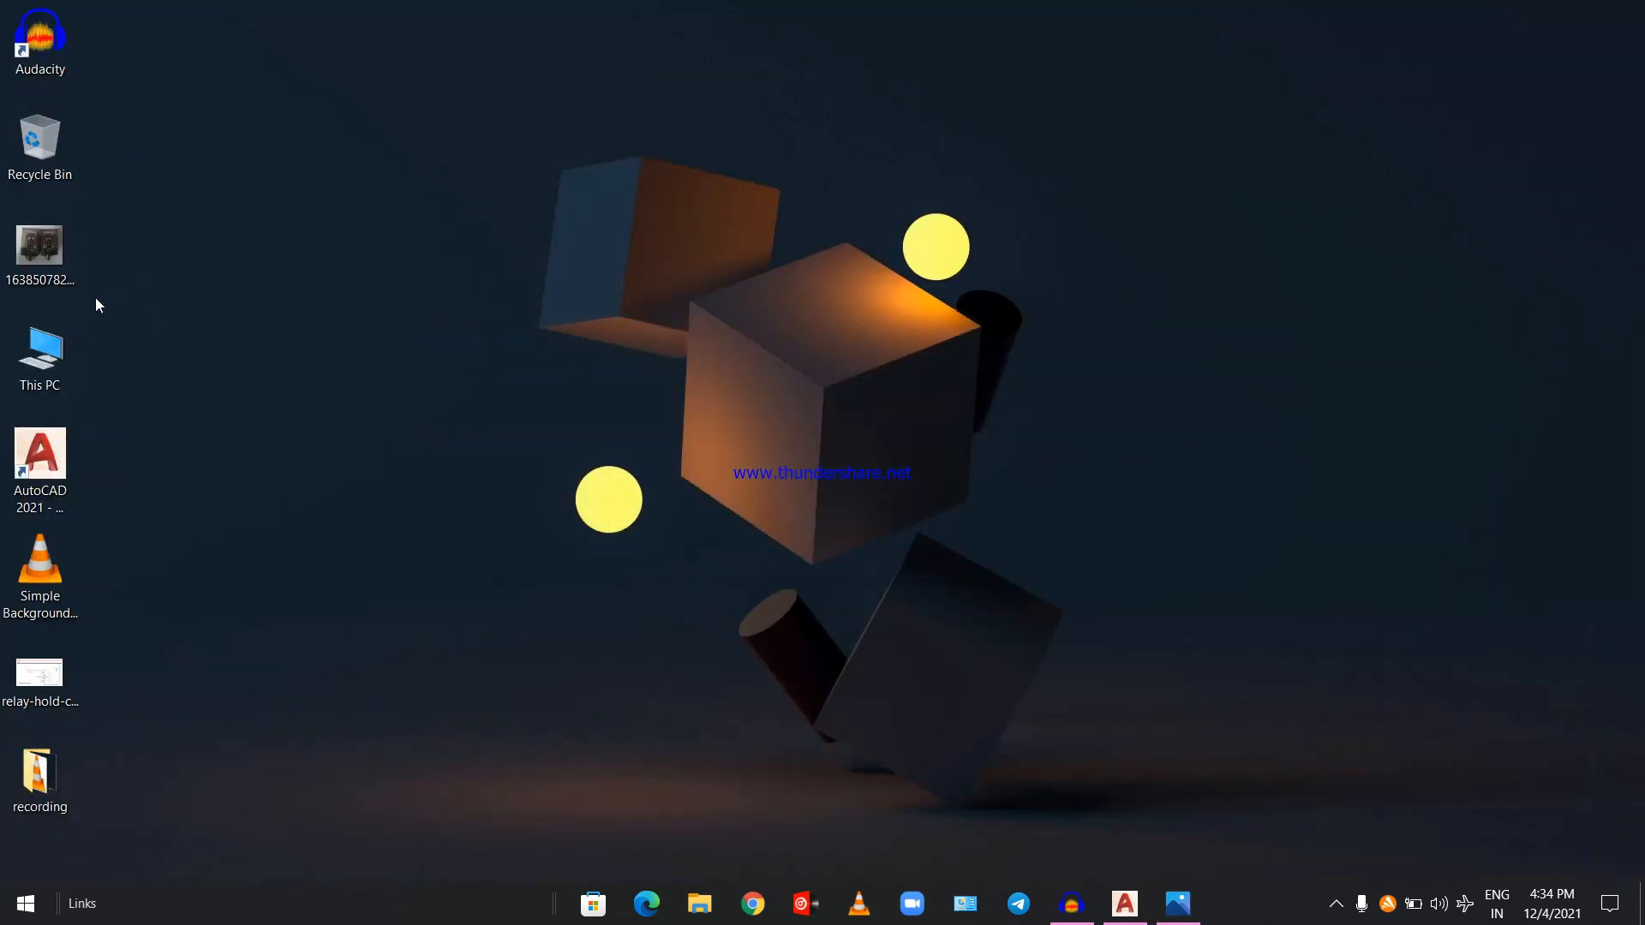
click(45, 248)
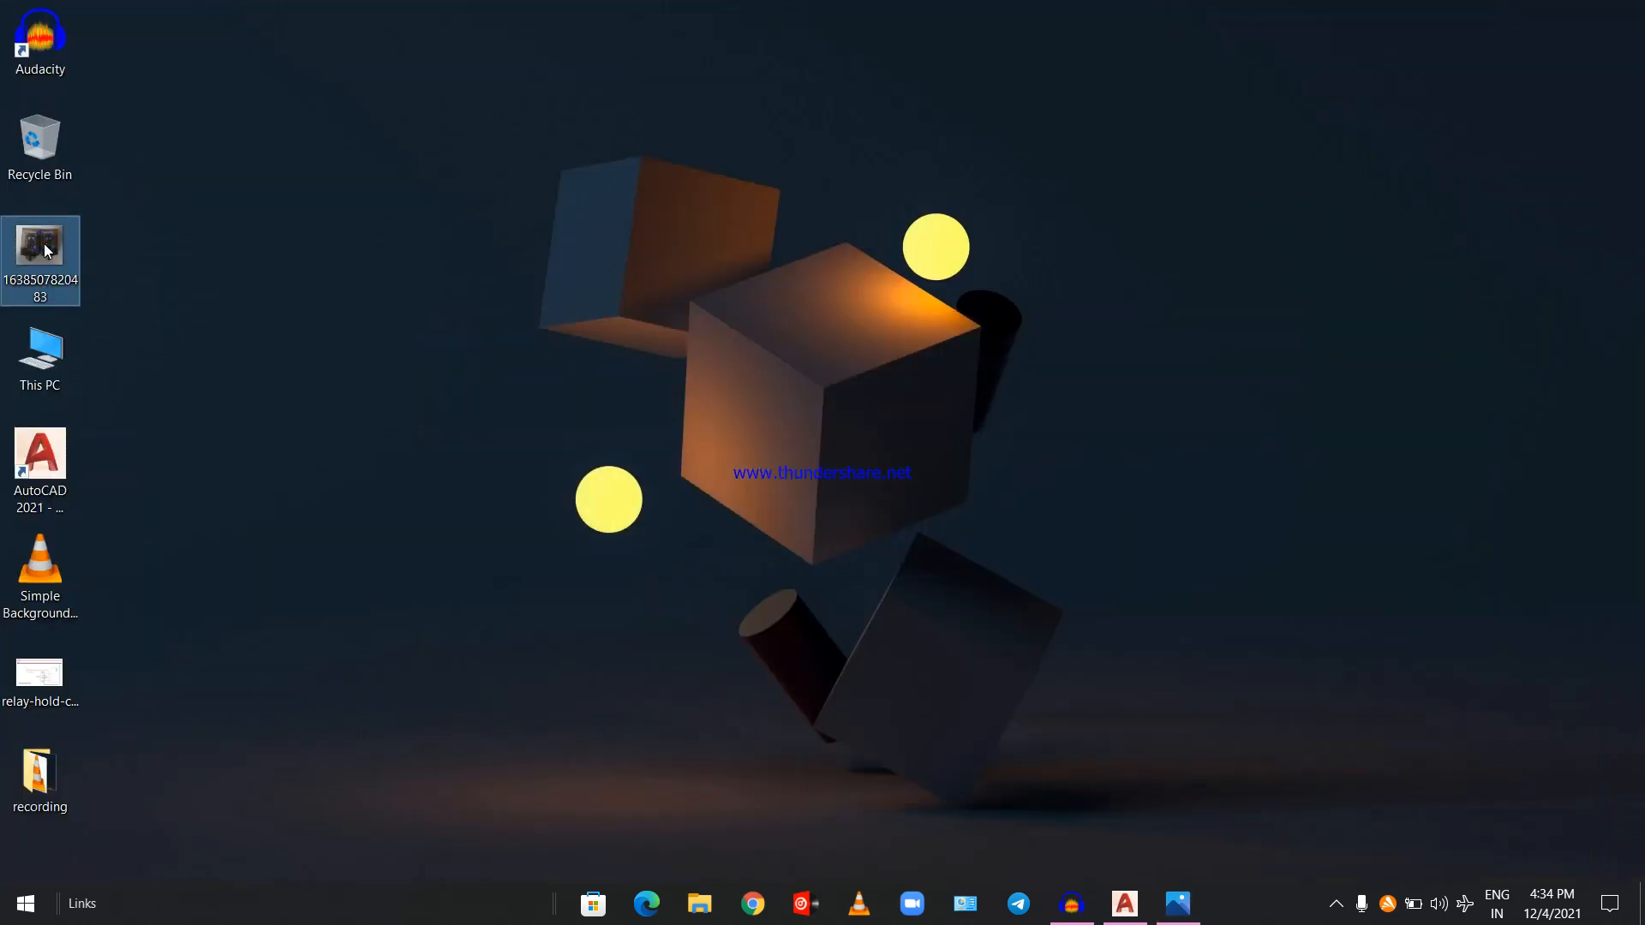
double_click(46, 248)
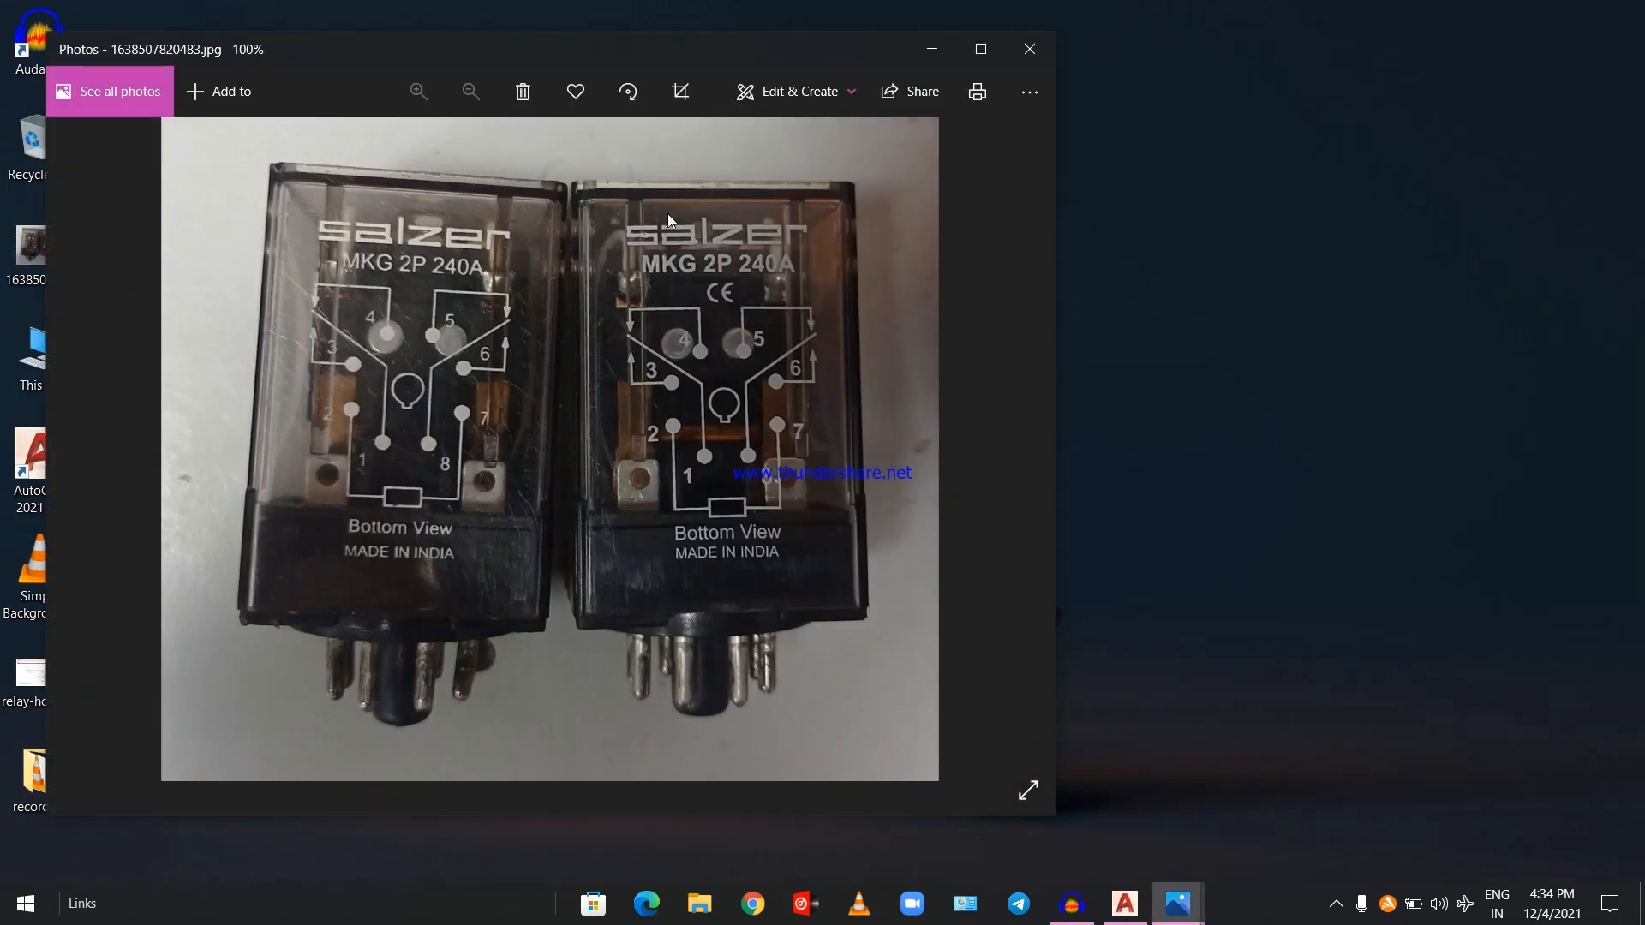
click(980, 50)
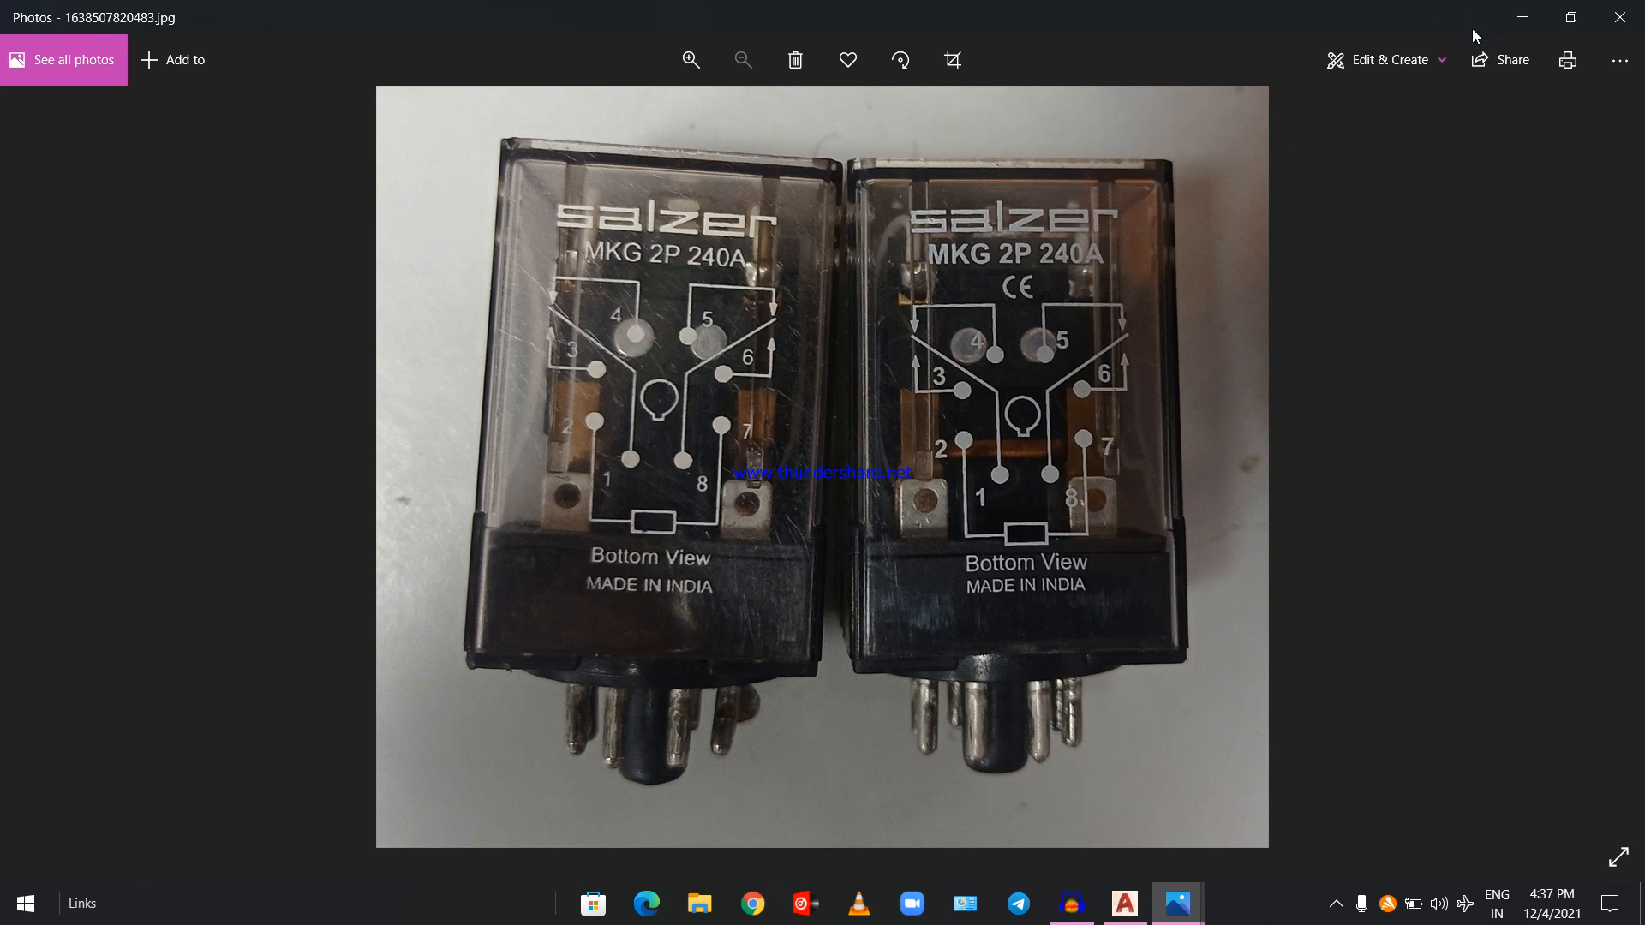
Step: Switch to AutoCAD and start a new blank drawing
click(1509, 13)
click(1118, 899)
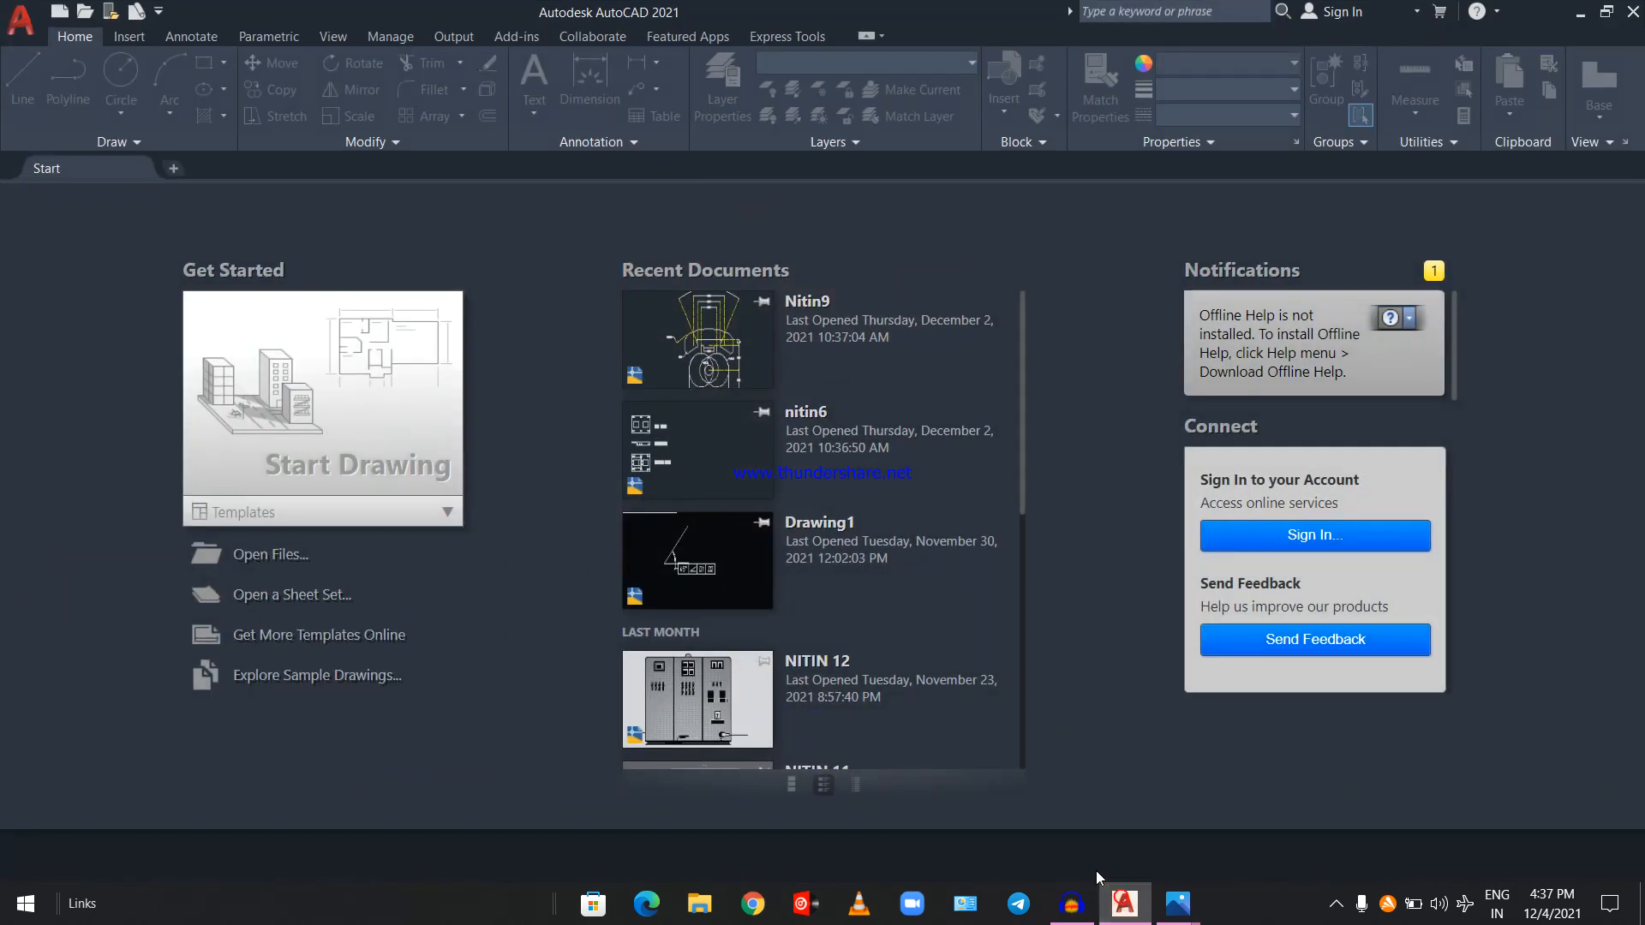
click(282, 430)
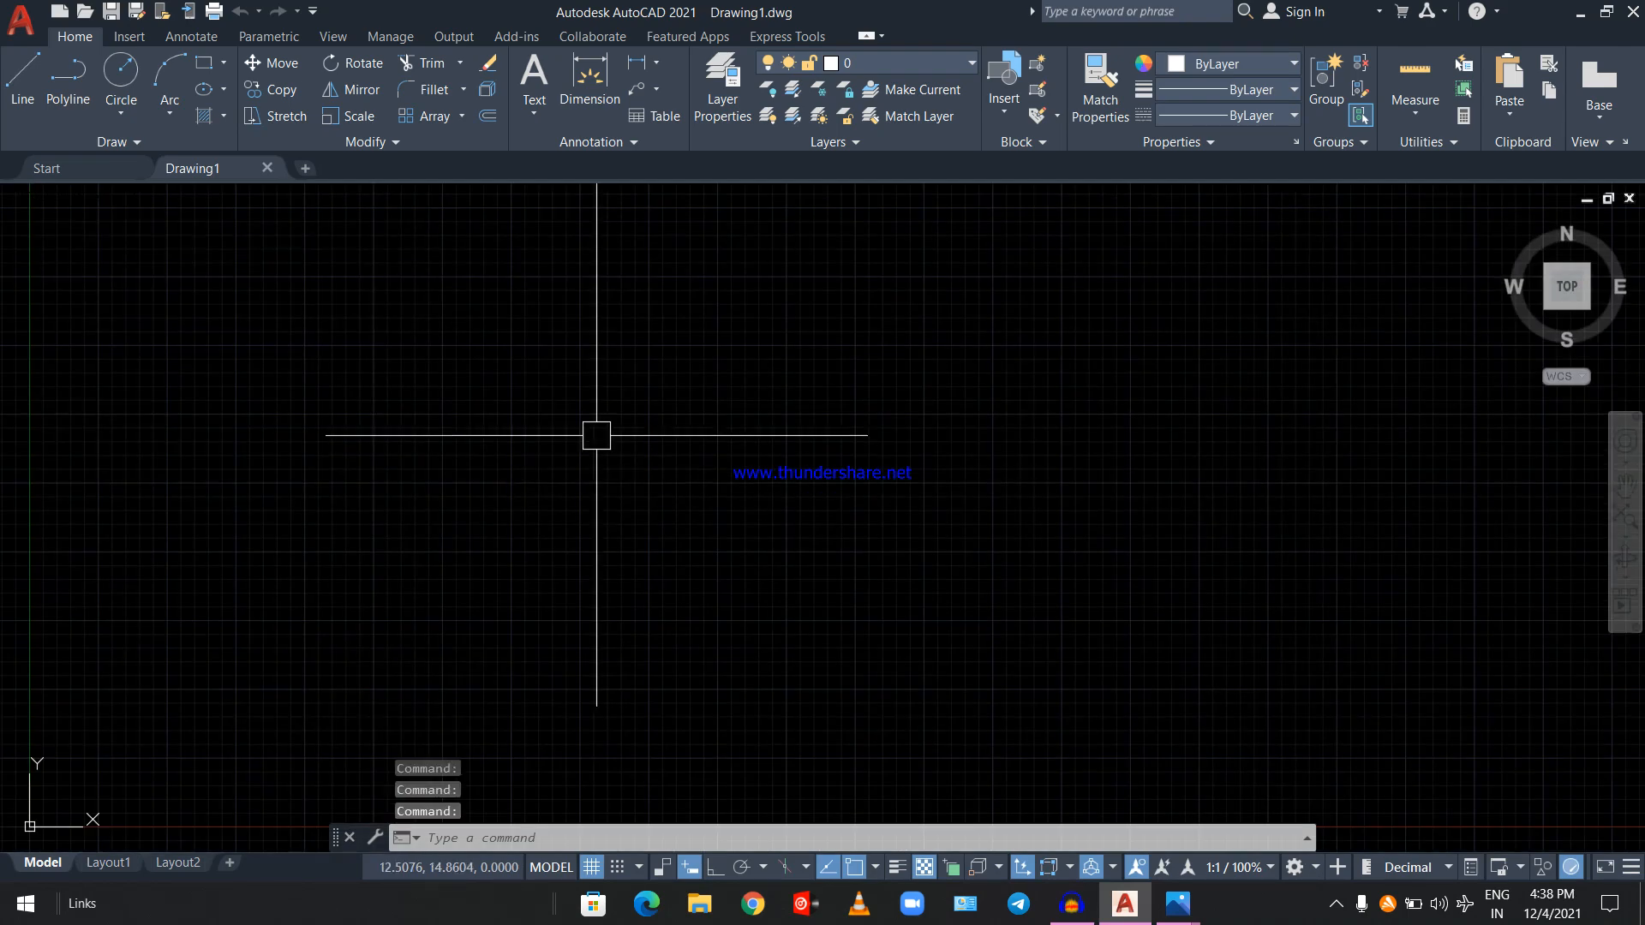
Step: Turn off the display of the UCS icon at the drawing origin
scroll(716, 407, up, 5)
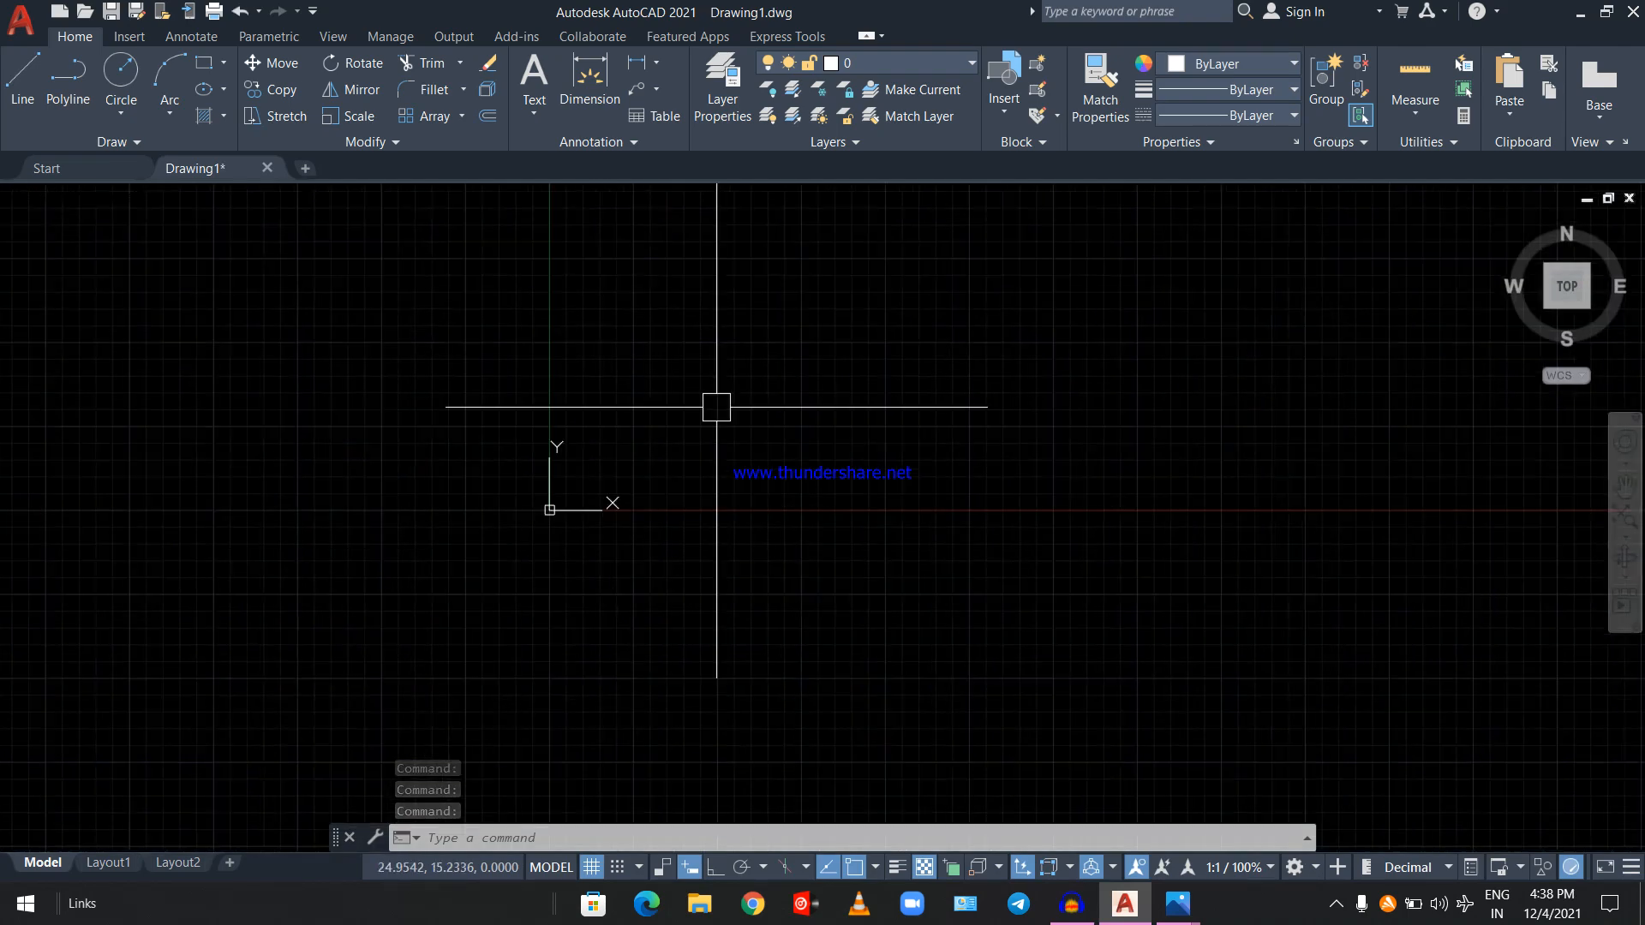
right_click(550, 511)
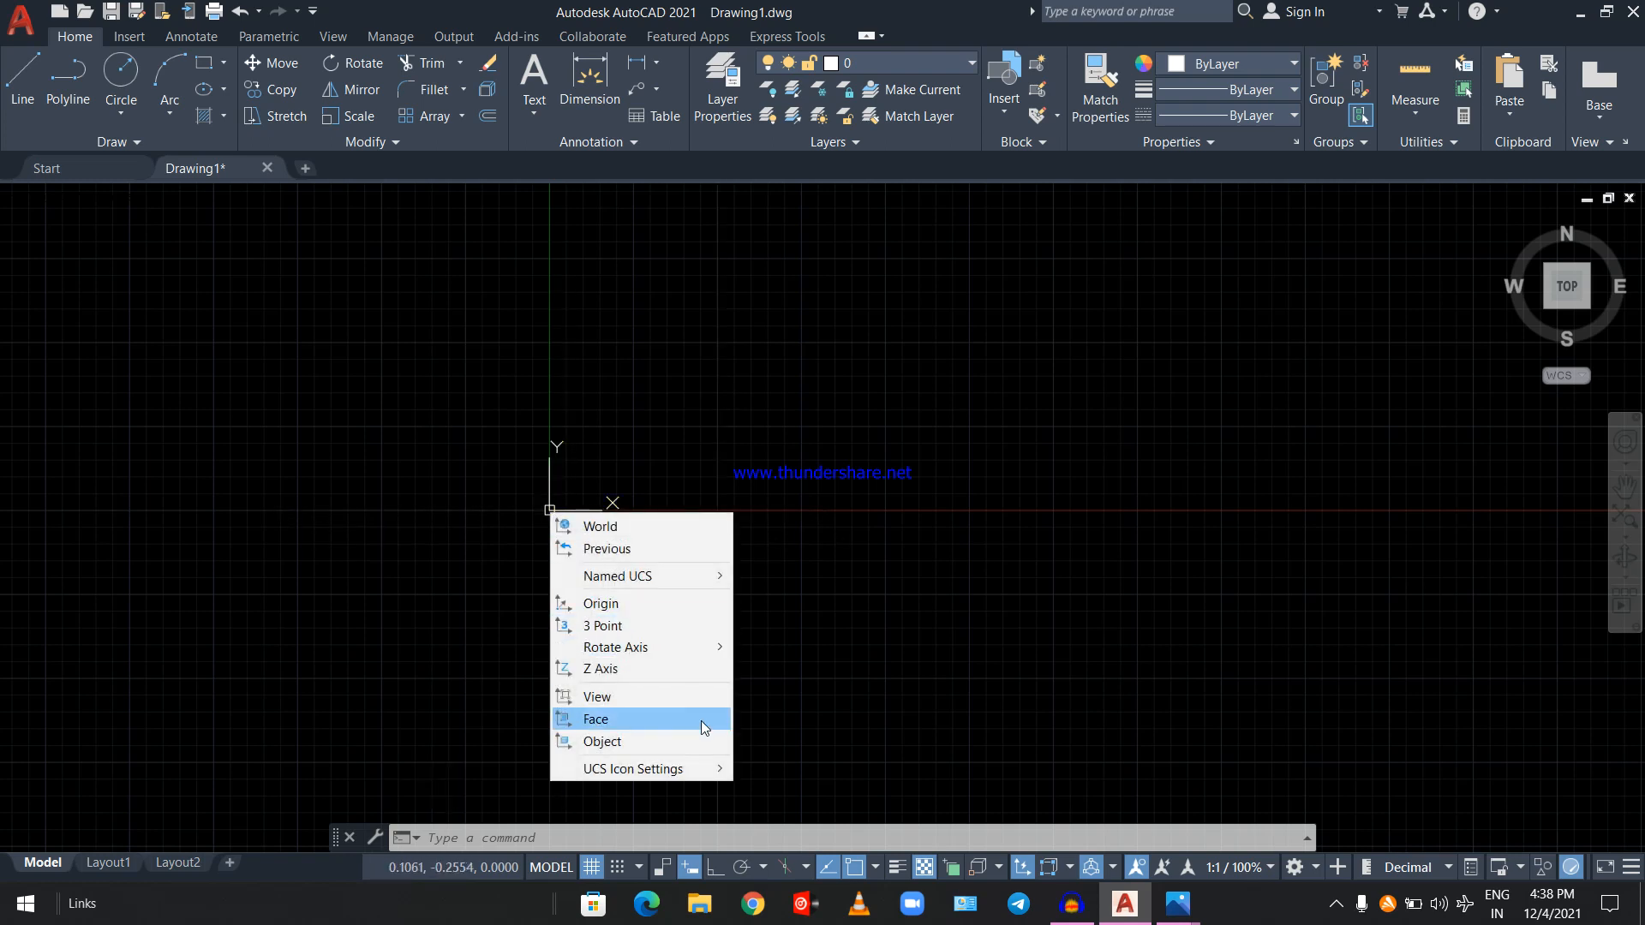
mouse_move(698, 766)
click(801, 768)
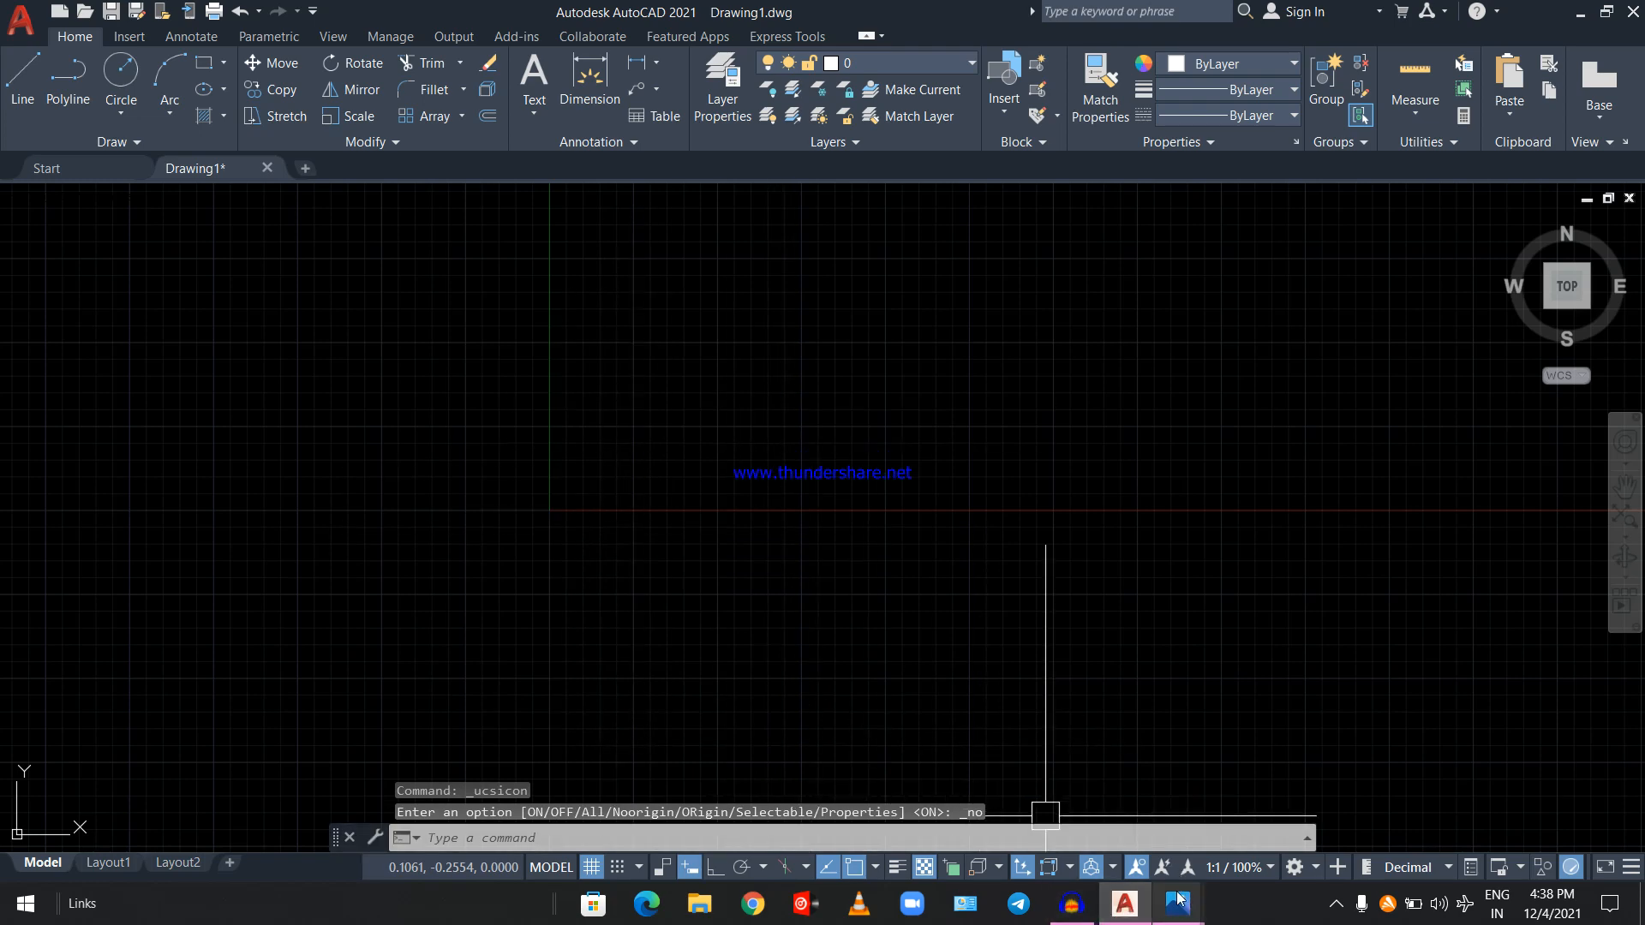
Step: Examine the pin layout in the Salzer relay photo and return to the AutoCAD drawing
mouse_move(1178, 903)
click(1247, 784)
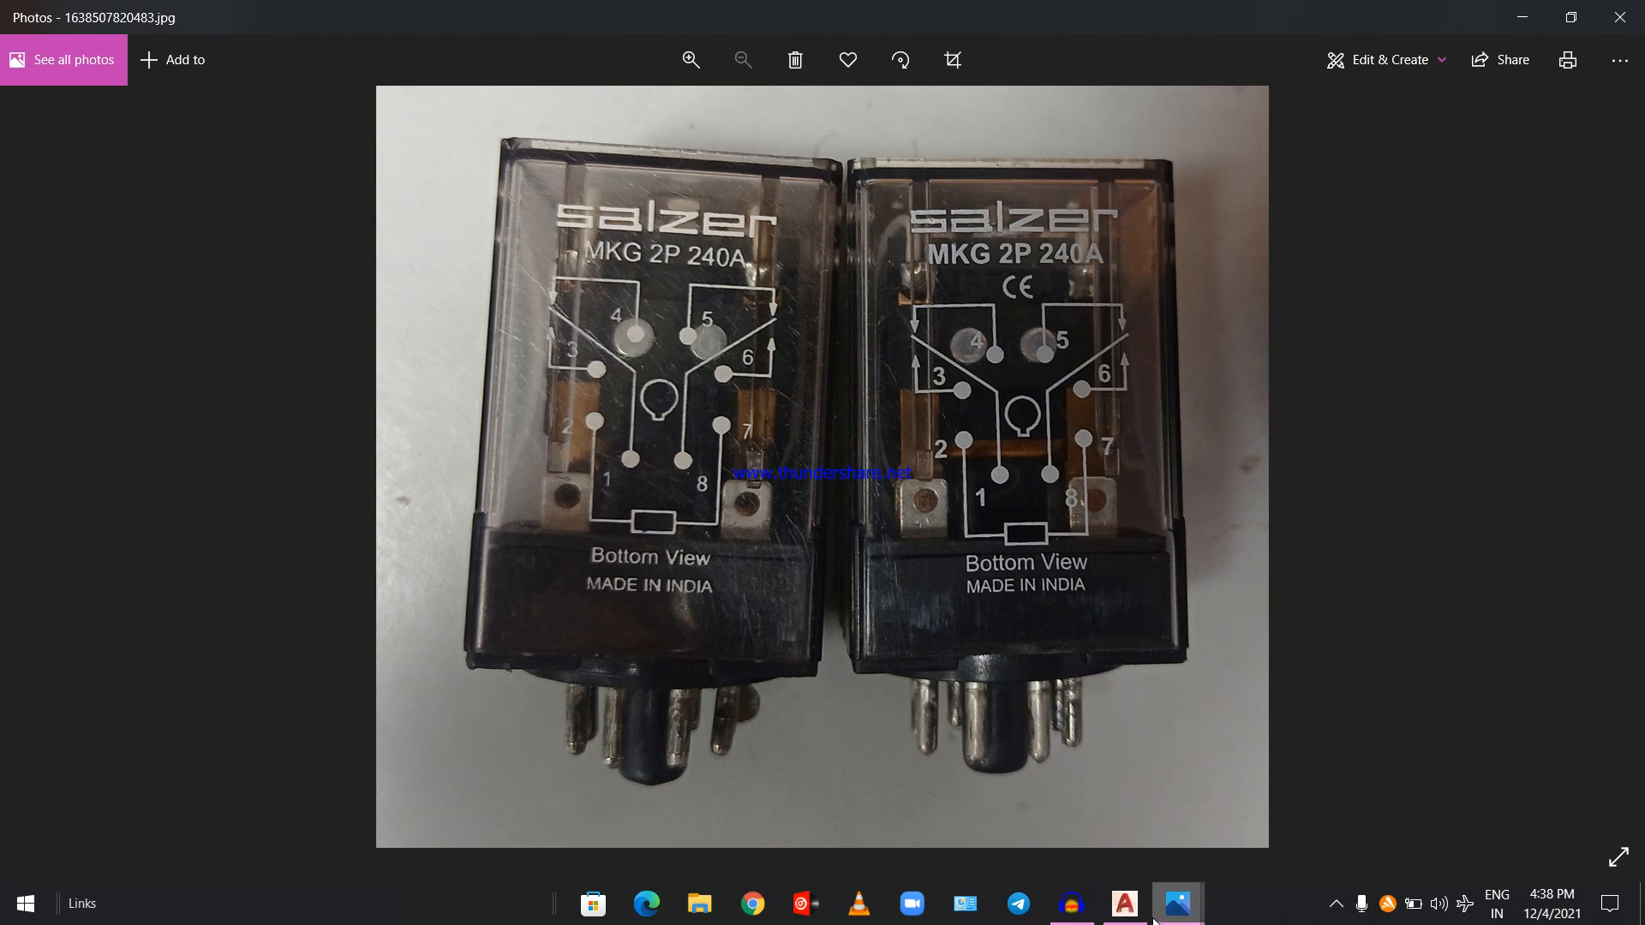
mouse_move(1135, 912)
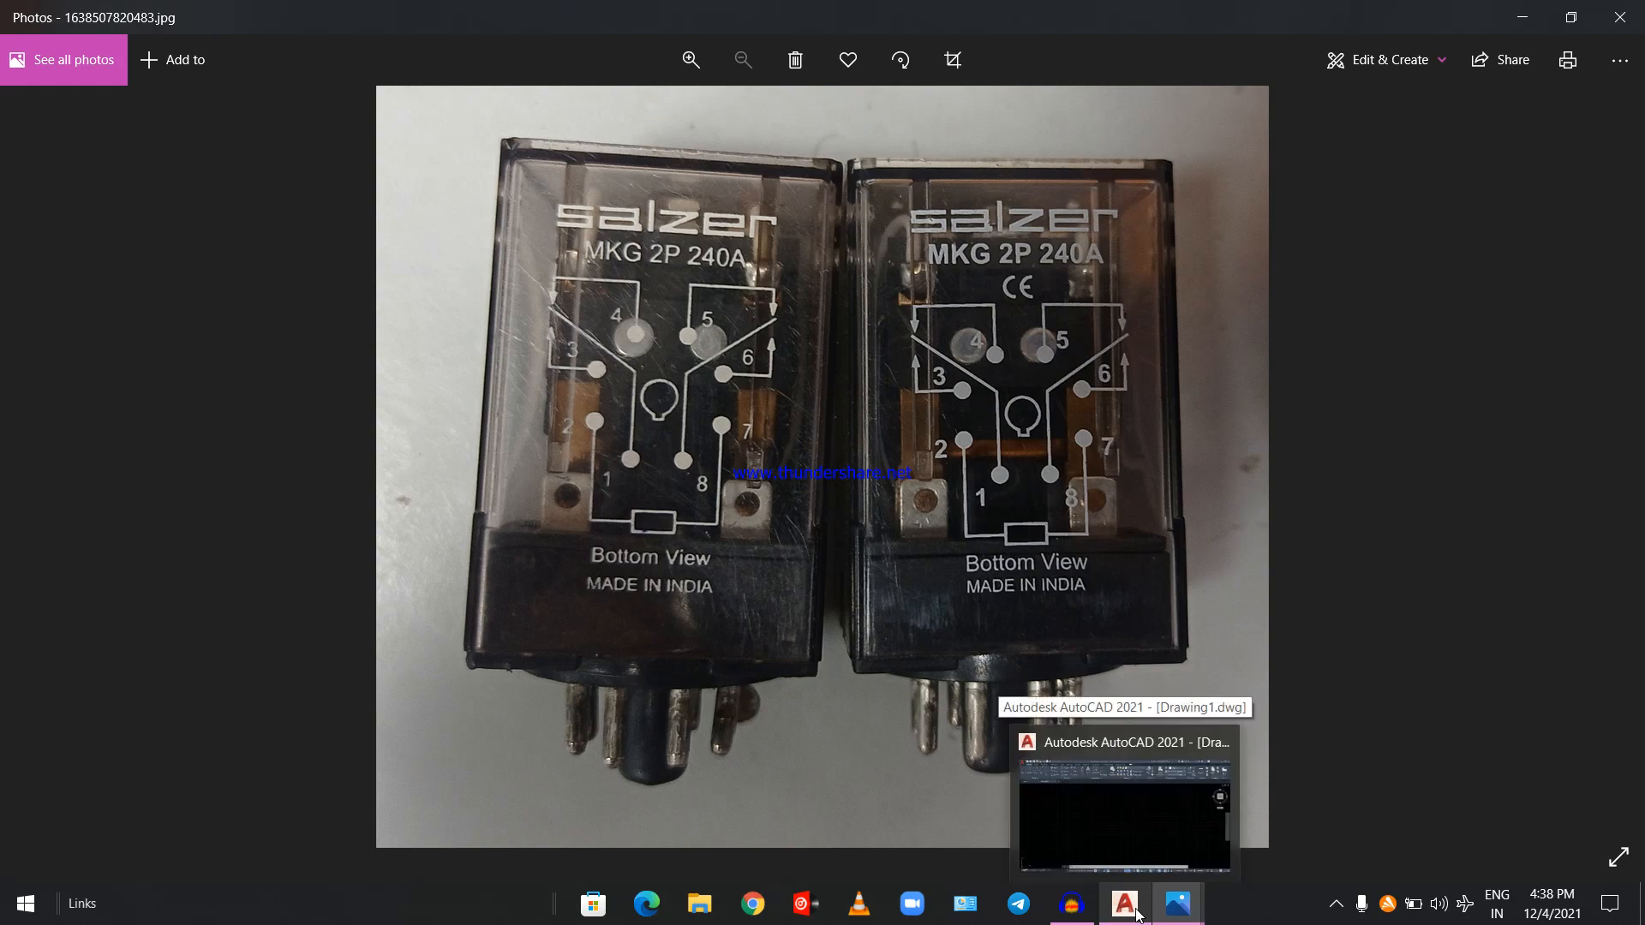
mouse_move(1139, 856)
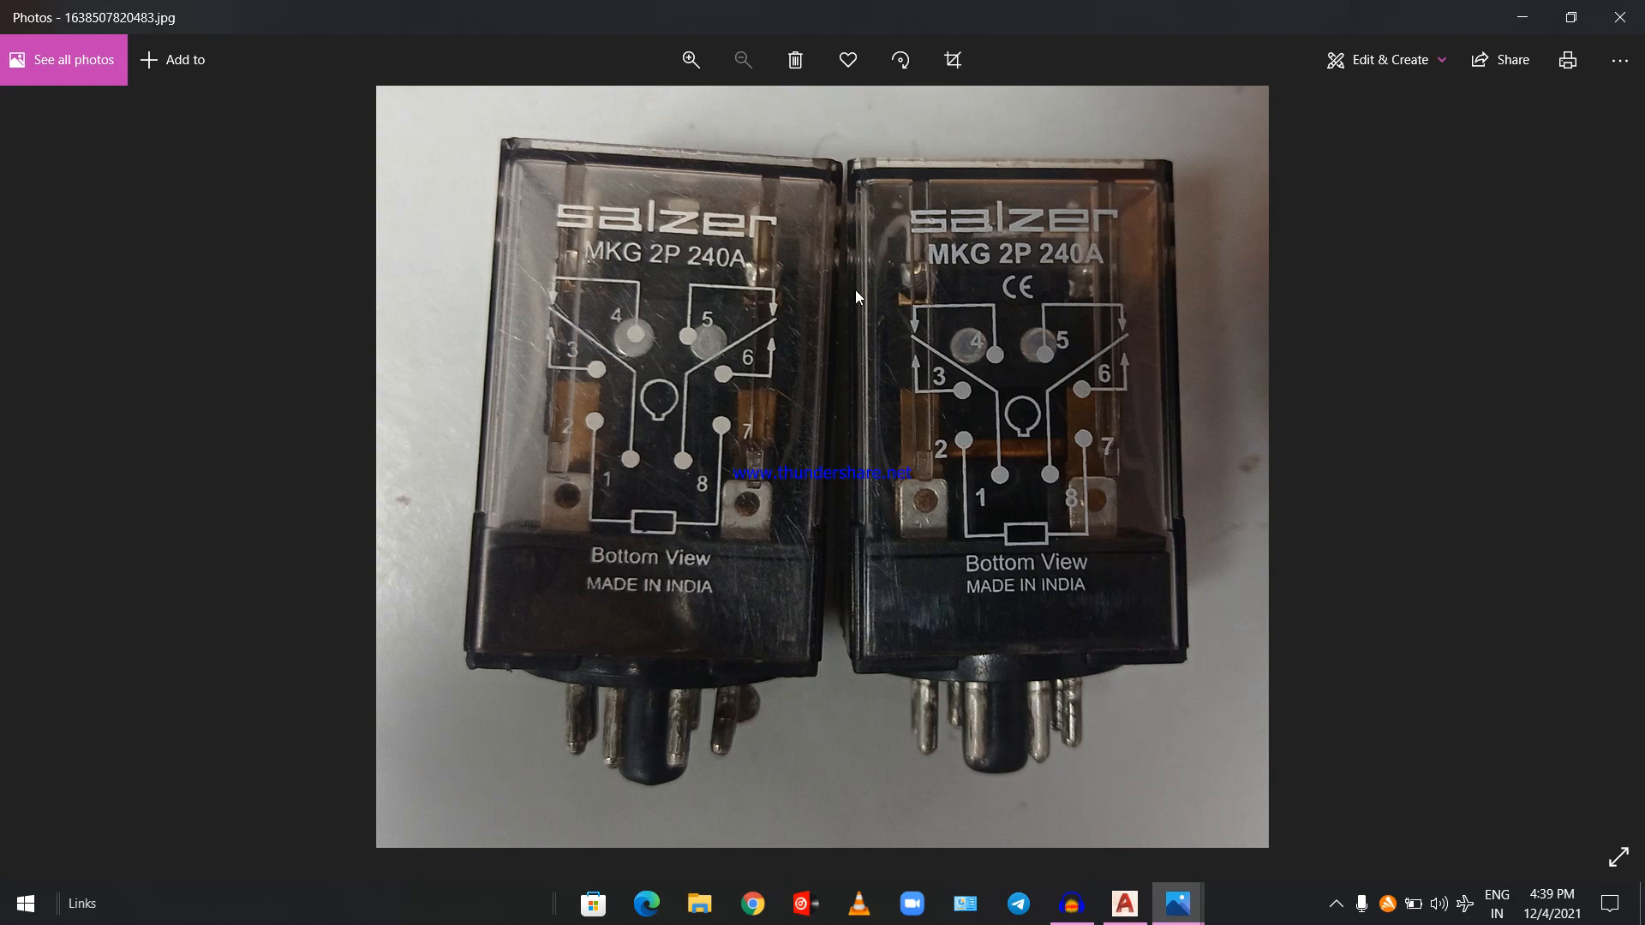
click(1118, 902)
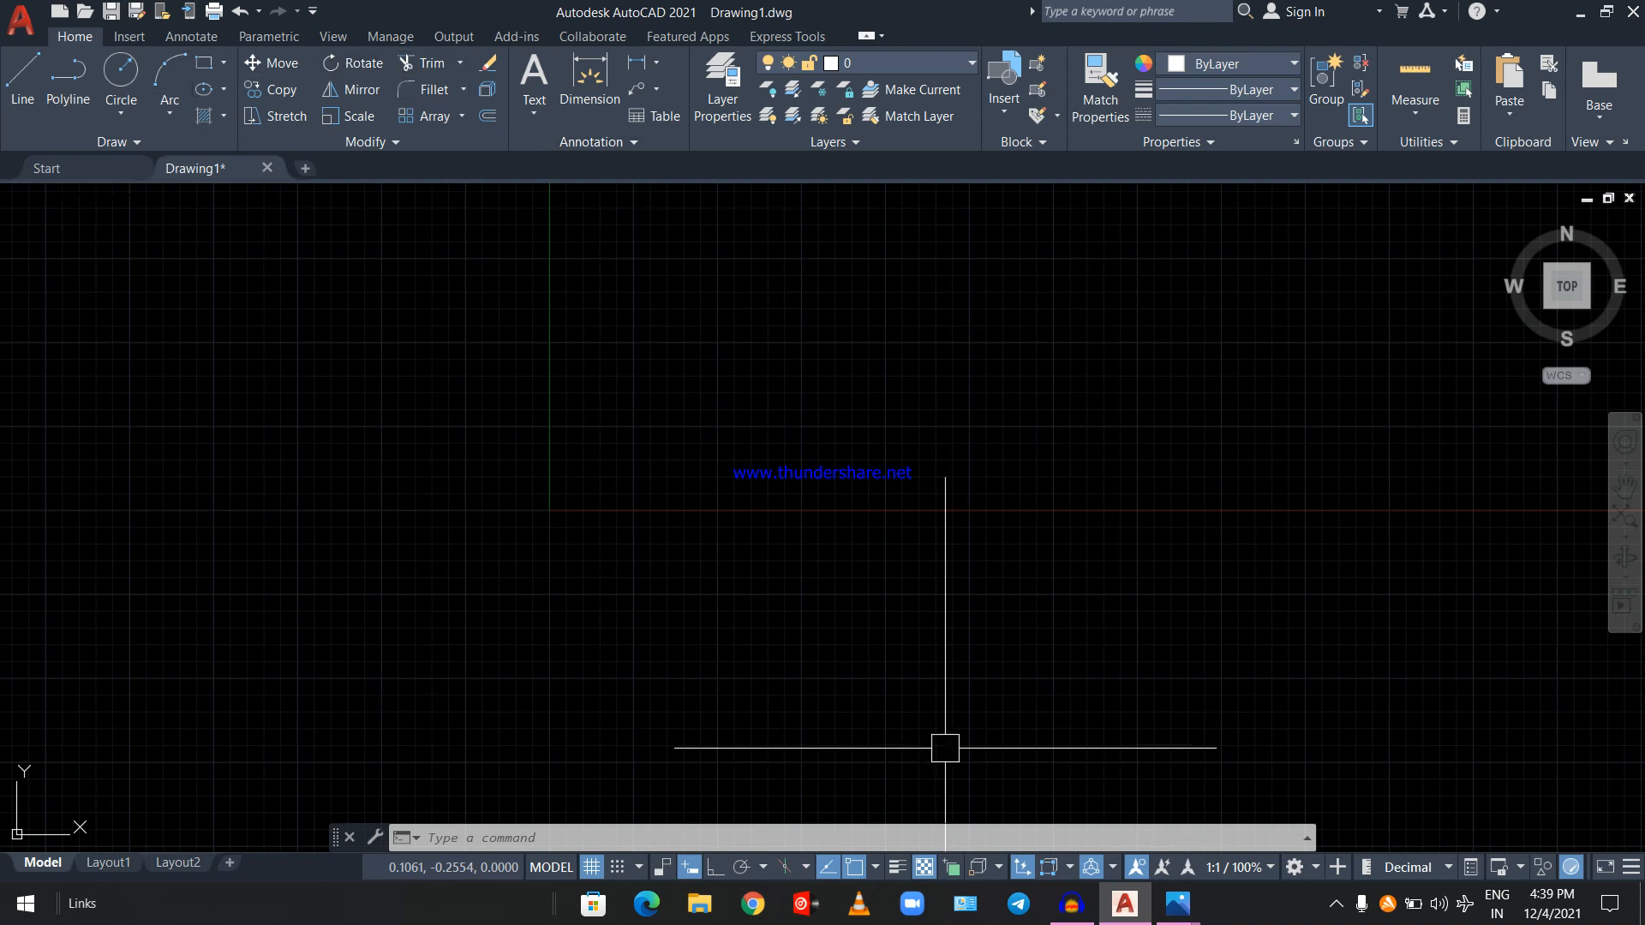
Step: Set the crosshair size to 20 in the display options and apply it
right_click(820, 485)
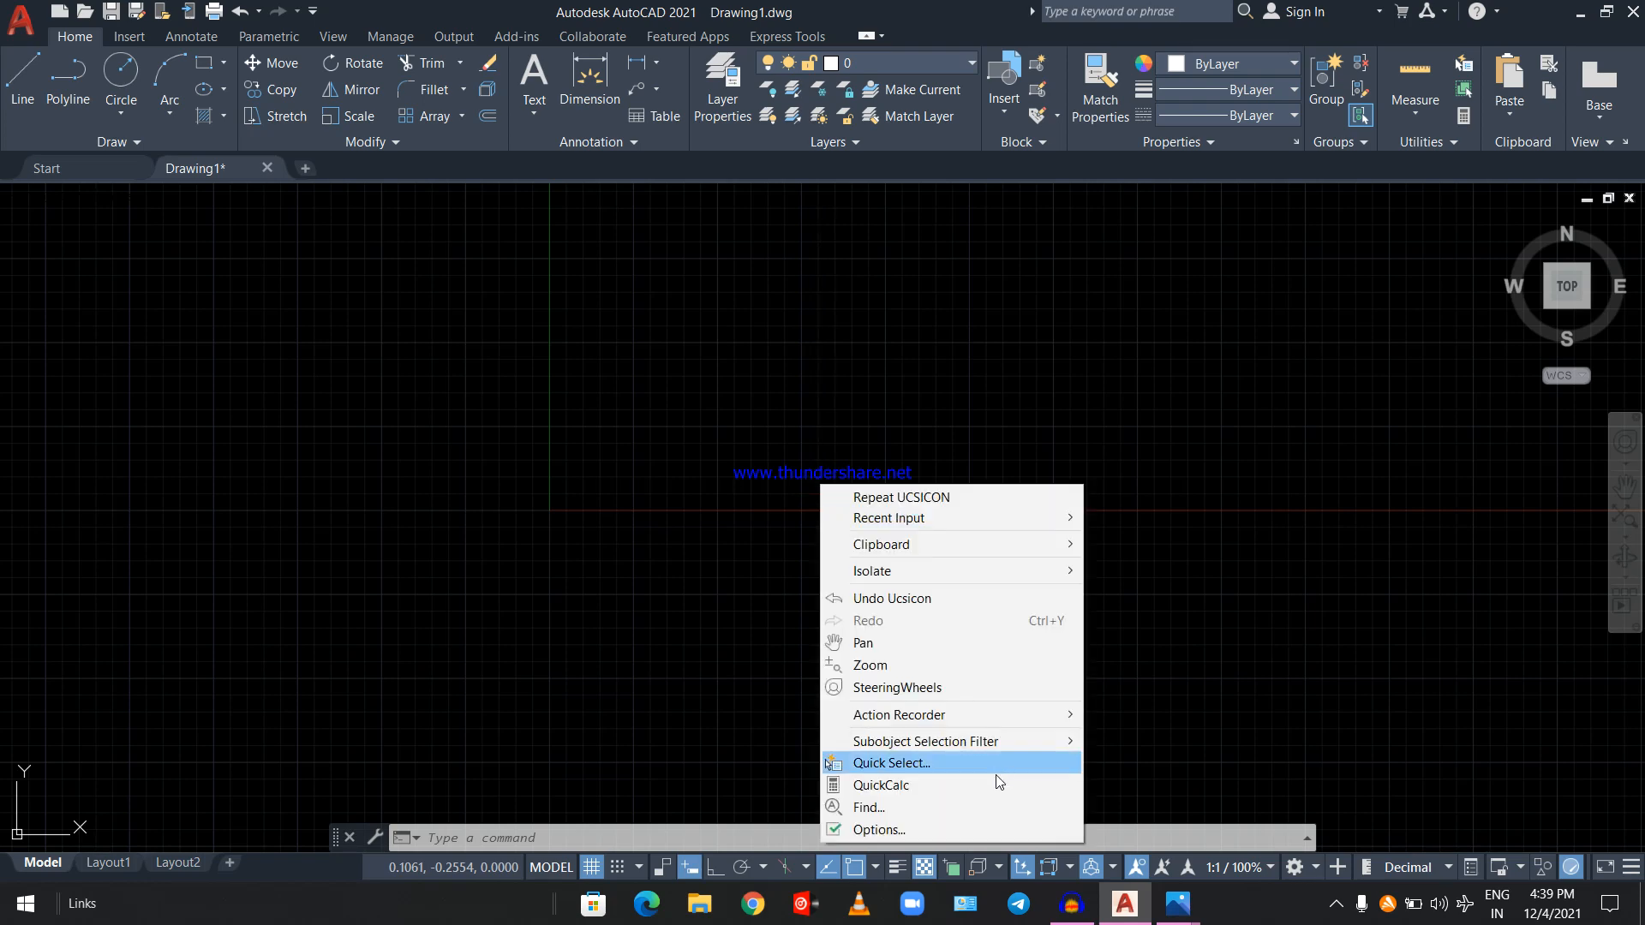
click(976, 827)
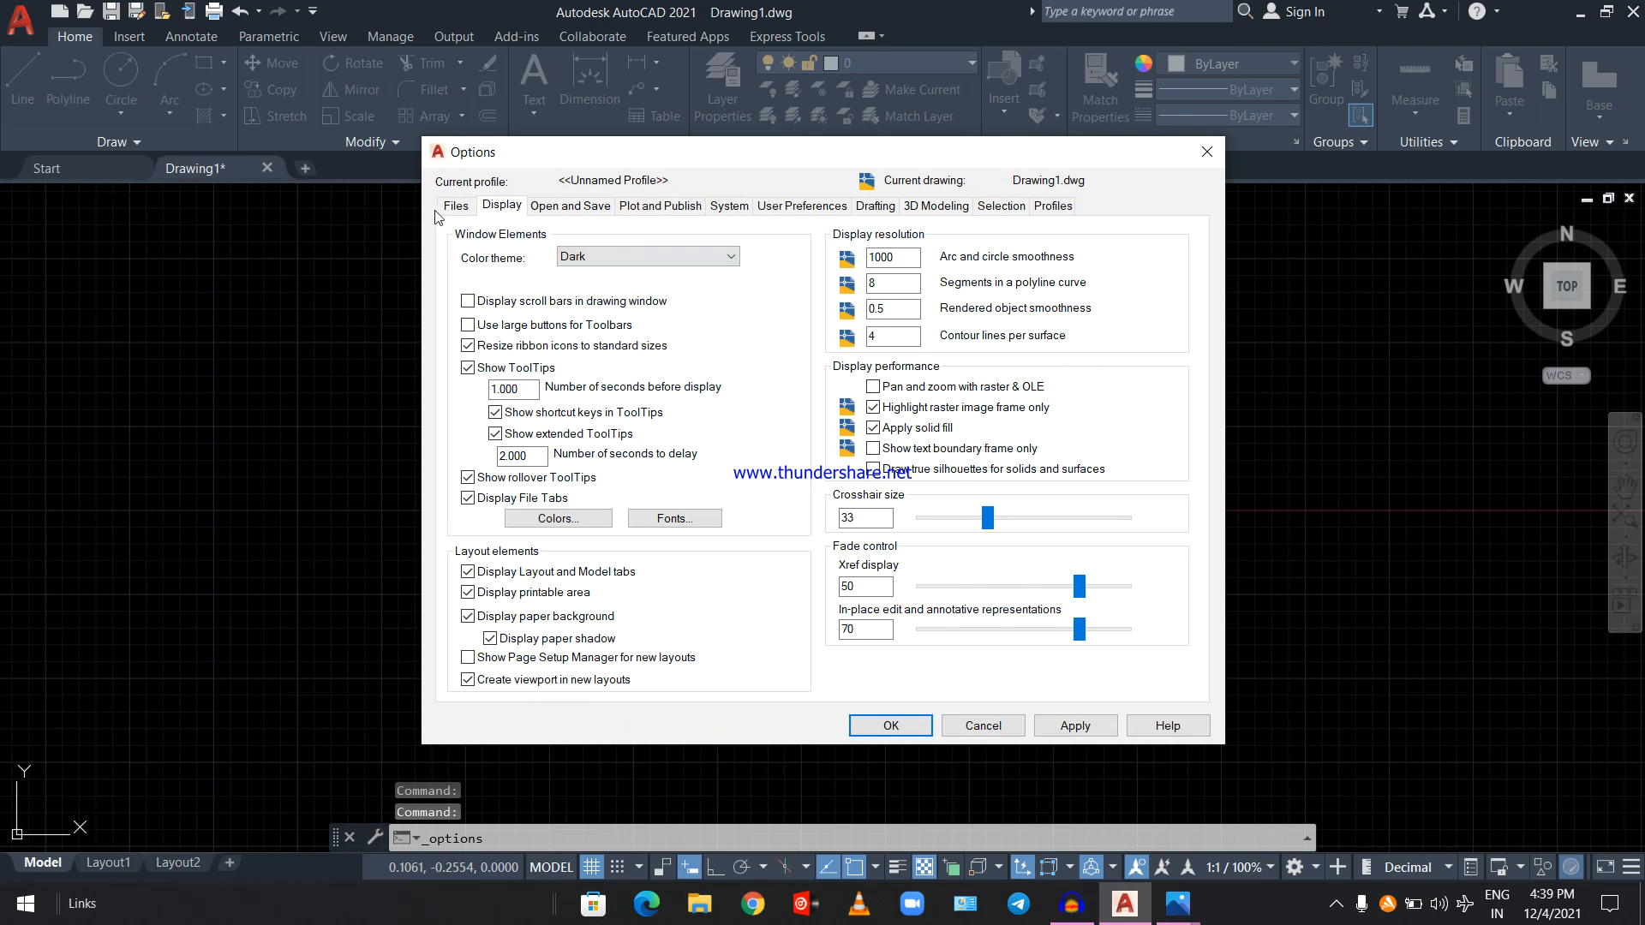
click(1001, 205)
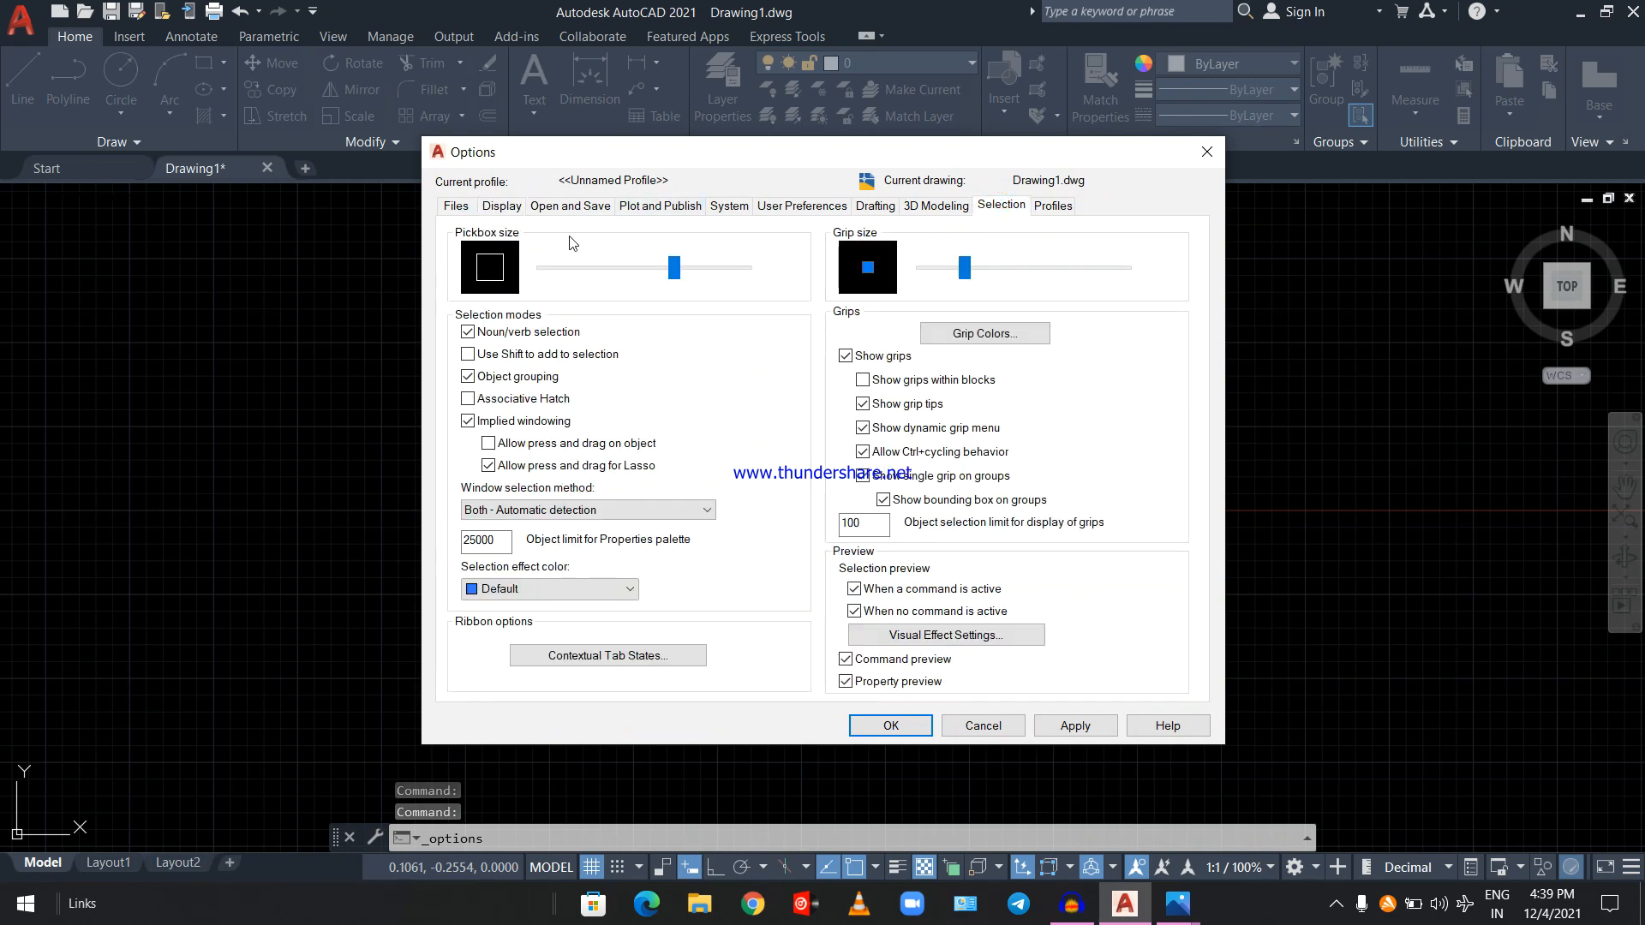
click(456, 206)
click(501, 205)
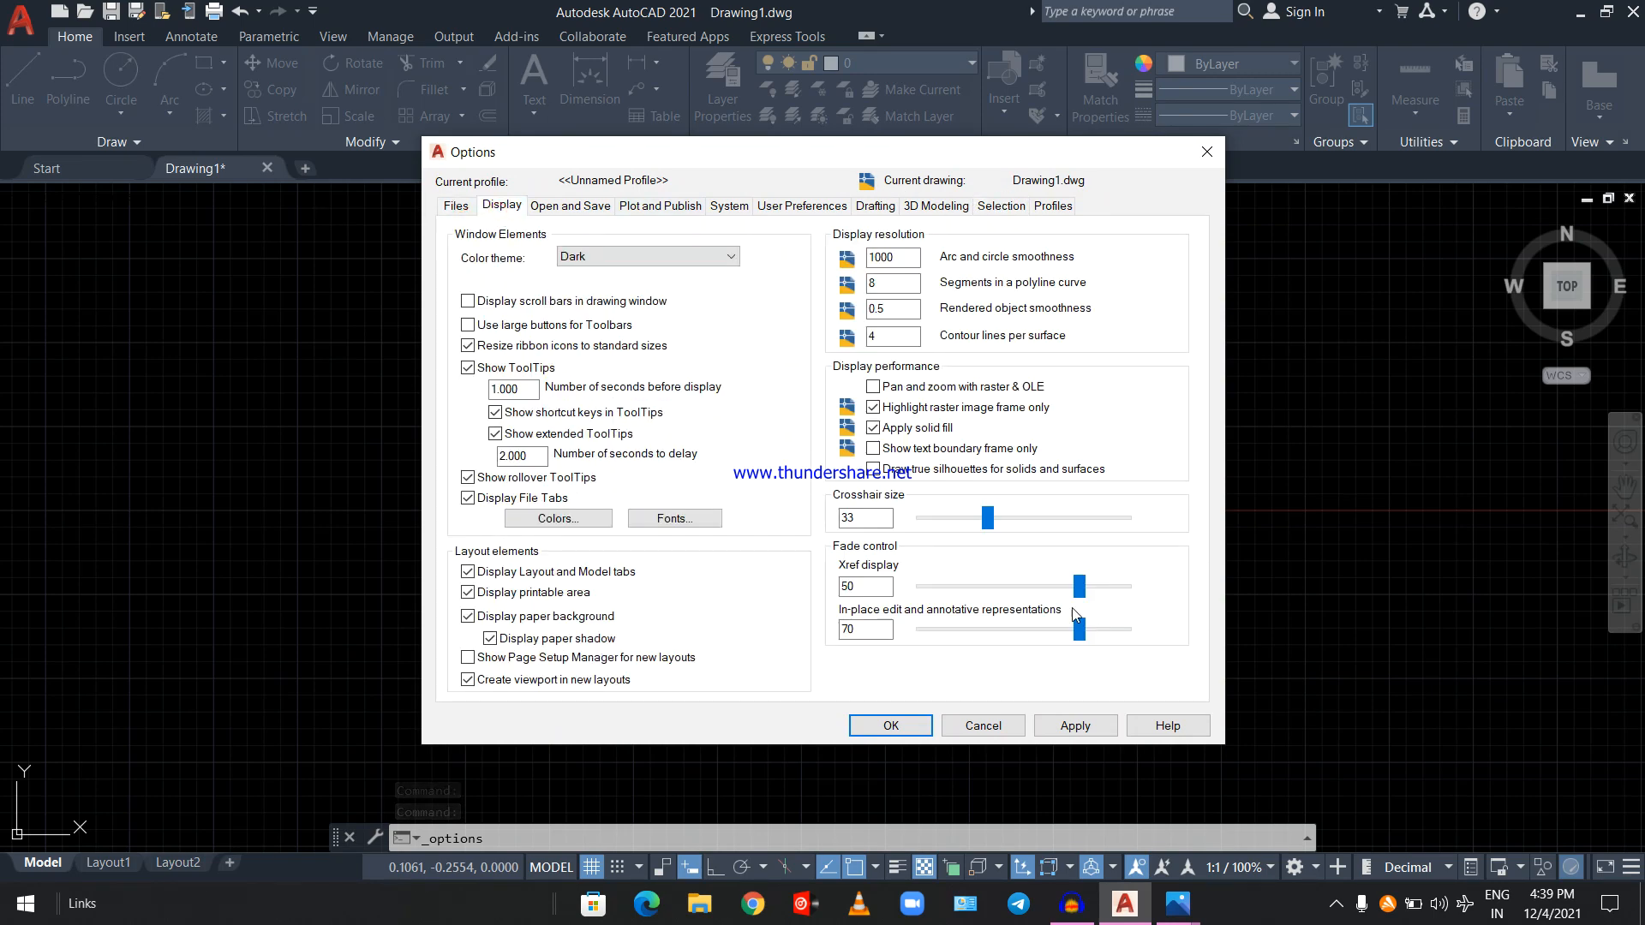
drag(981, 524, 962, 524)
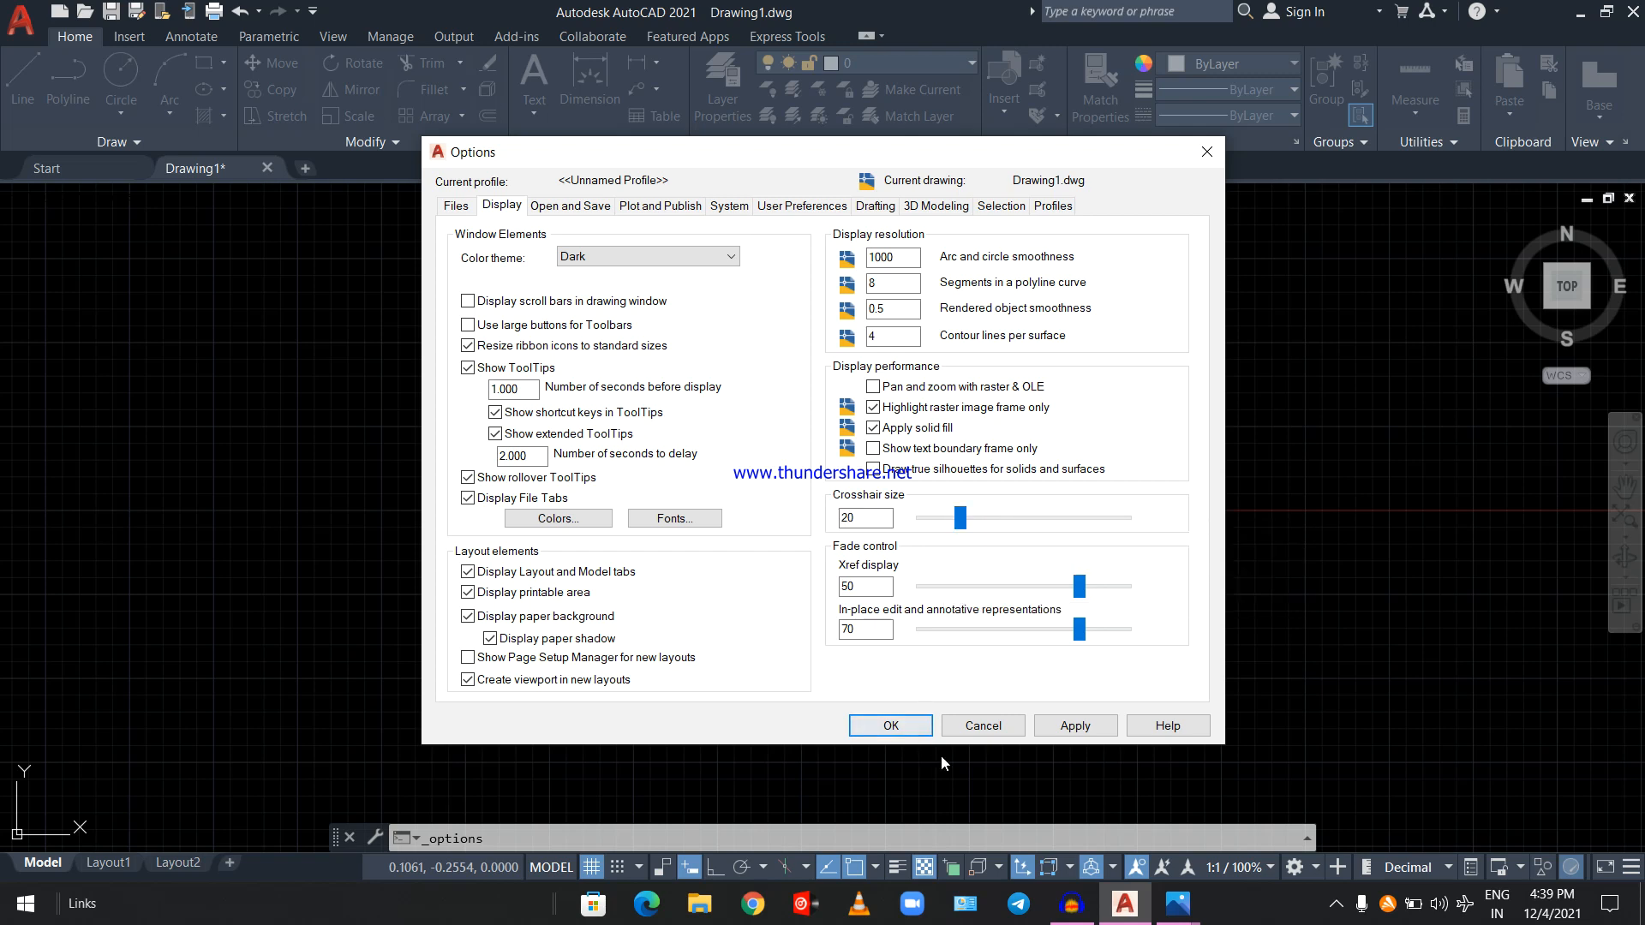
click(1075, 725)
click(888, 724)
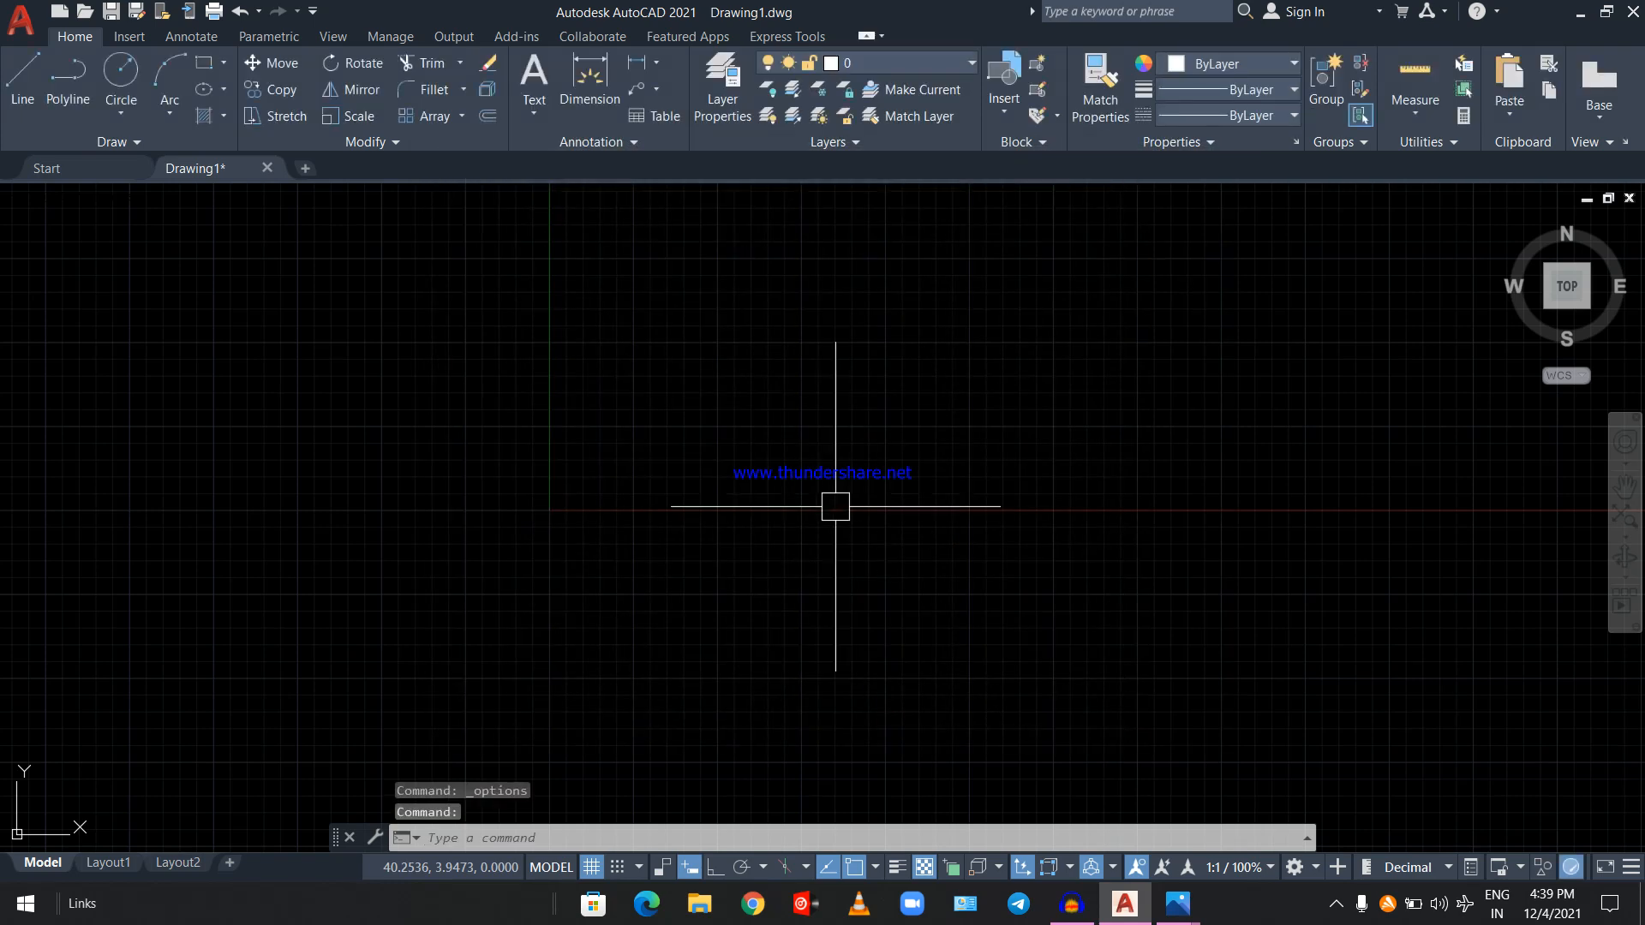
Step: Set the Xref display fade to -18 and the in-place edit and annotative representations fade to 37 in the display options
right_click(814, 506)
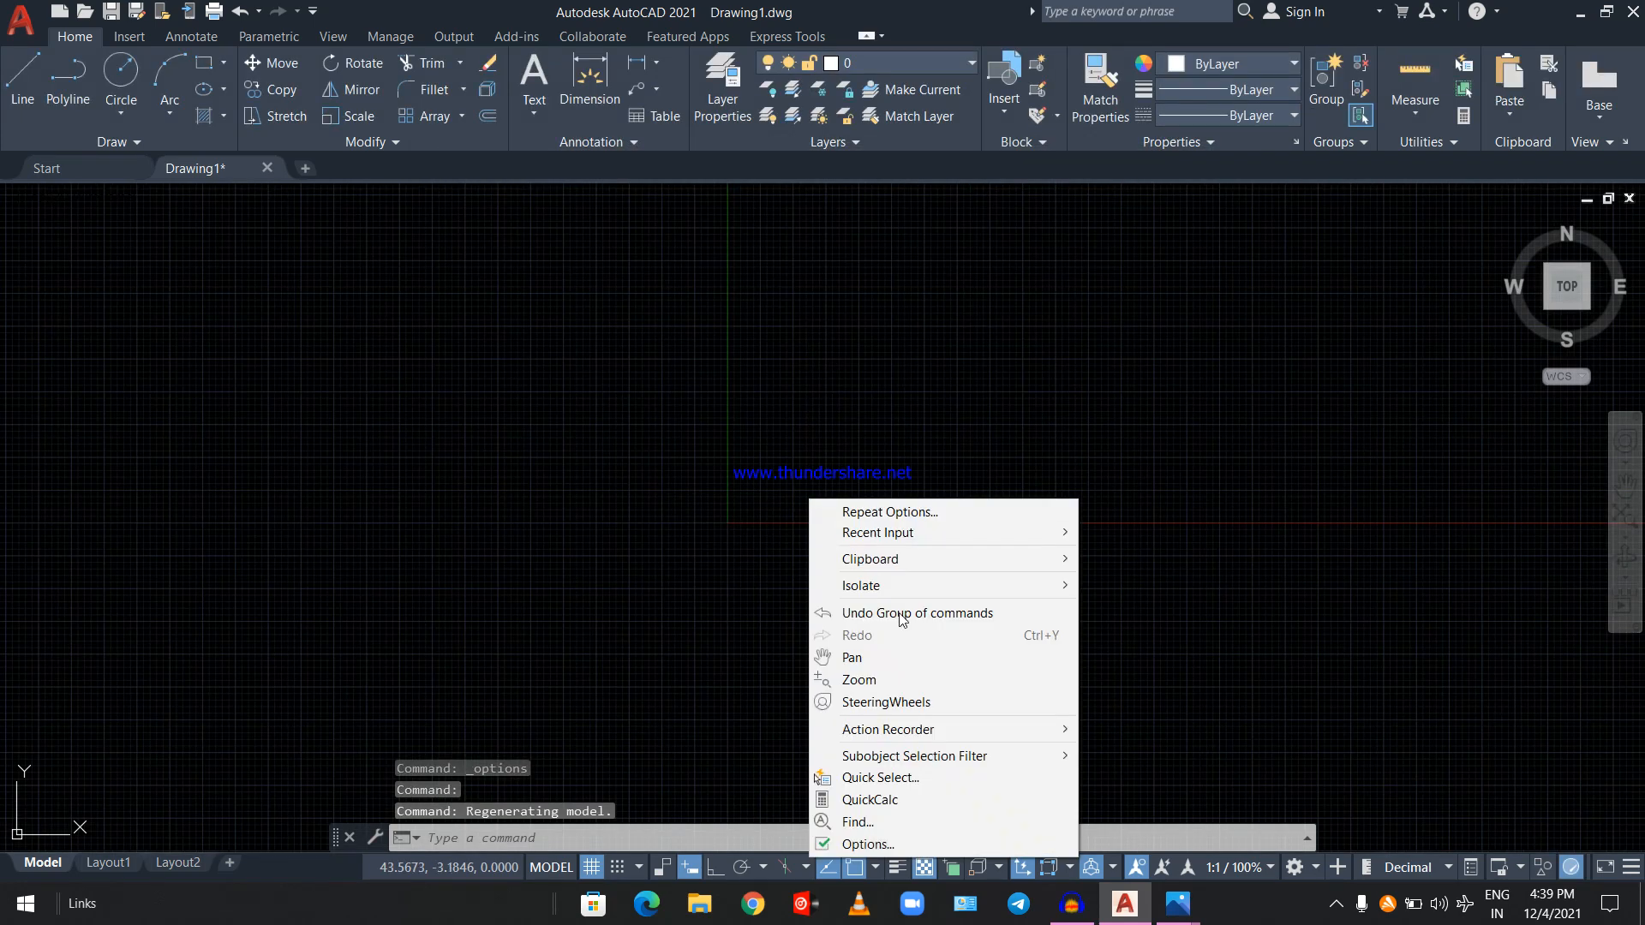
click(977, 843)
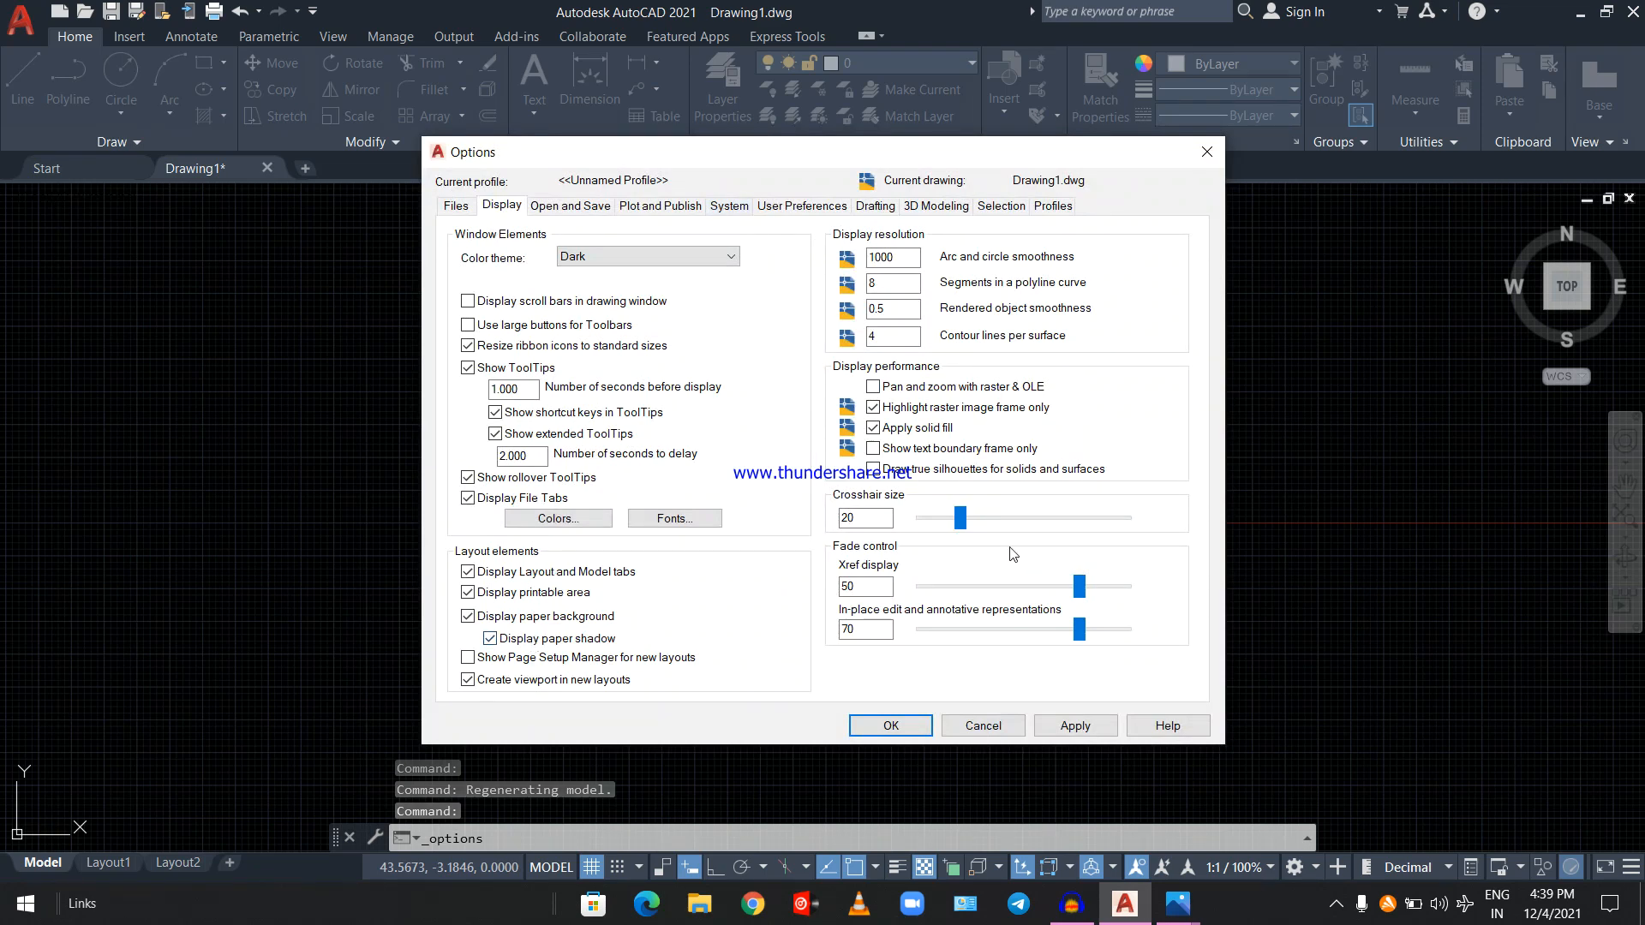
drag(960, 517, 940, 517)
drag(1079, 586, 1004, 586)
drag(1079, 629, 1004, 630)
drag(940, 519, 959, 529)
click(1075, 726)
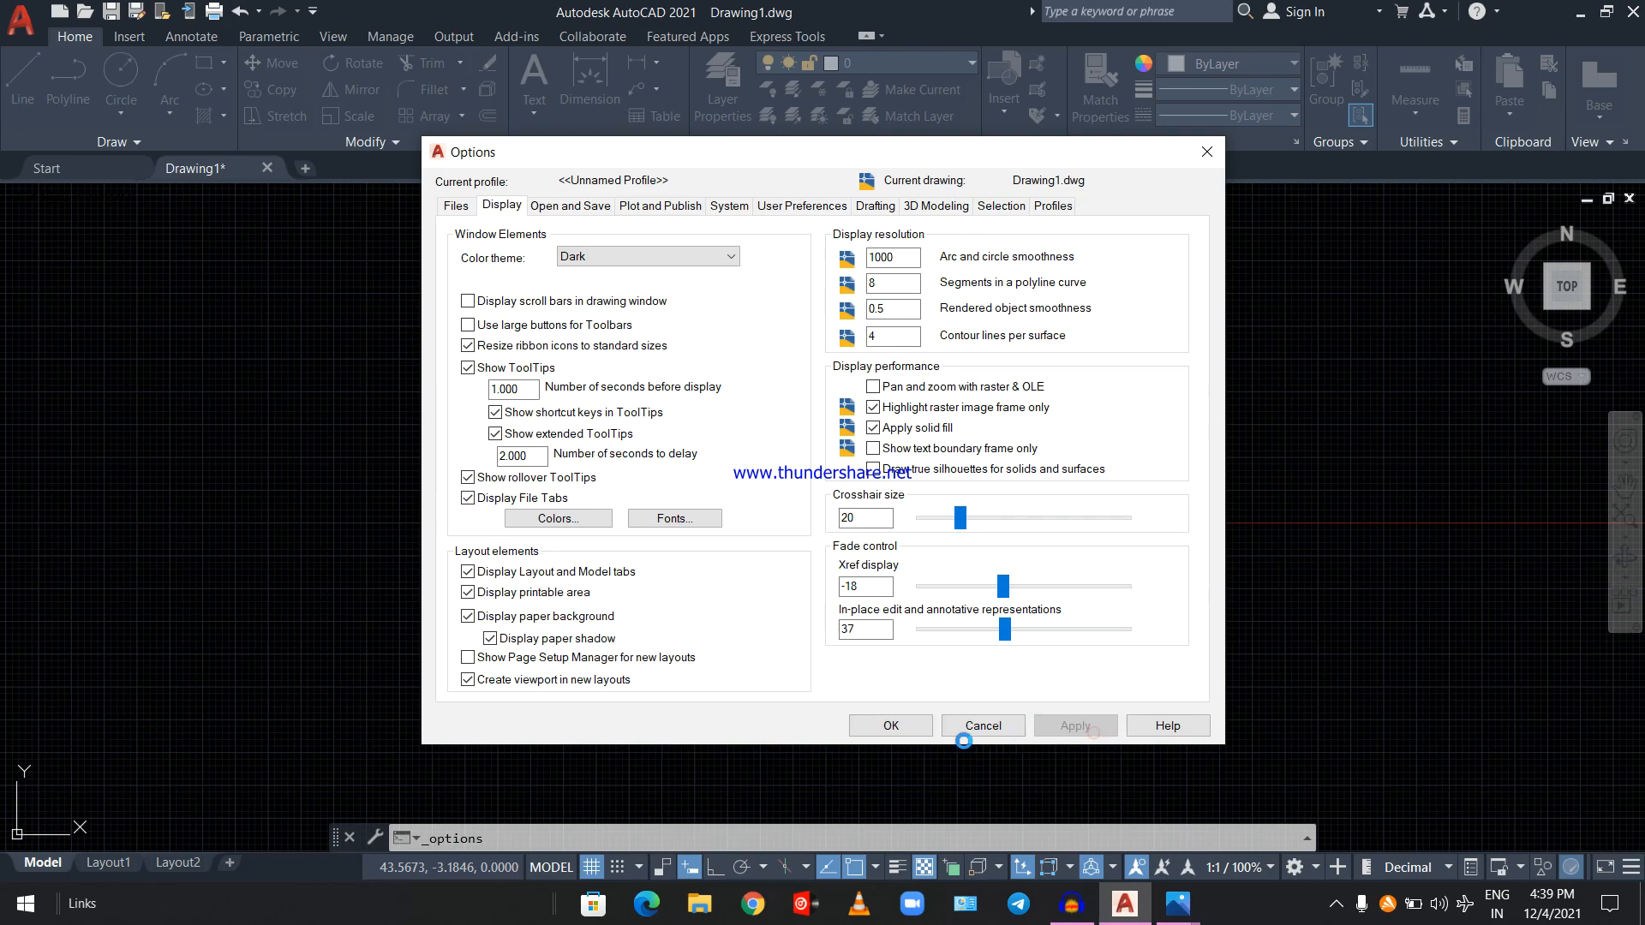
click(891, 726)
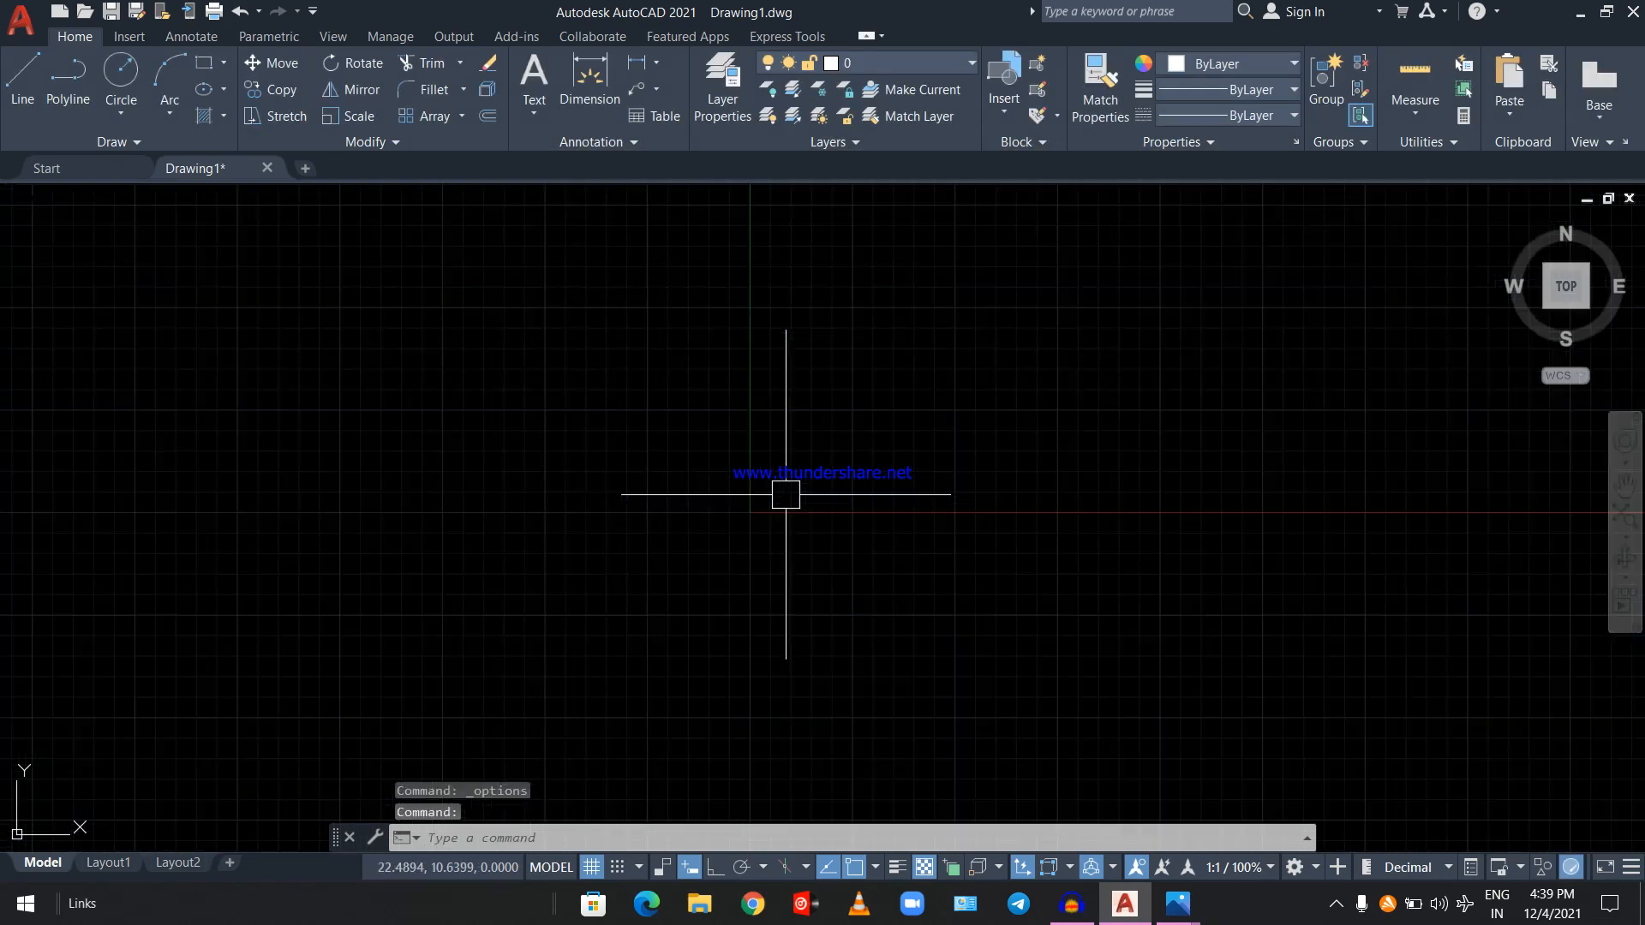
Step: Reduce the crosshair size to 8 in the display options and apply it
scroll(786, 495, down, 2)
scroll(778, 497, up, 2)
right_click(771, 494)
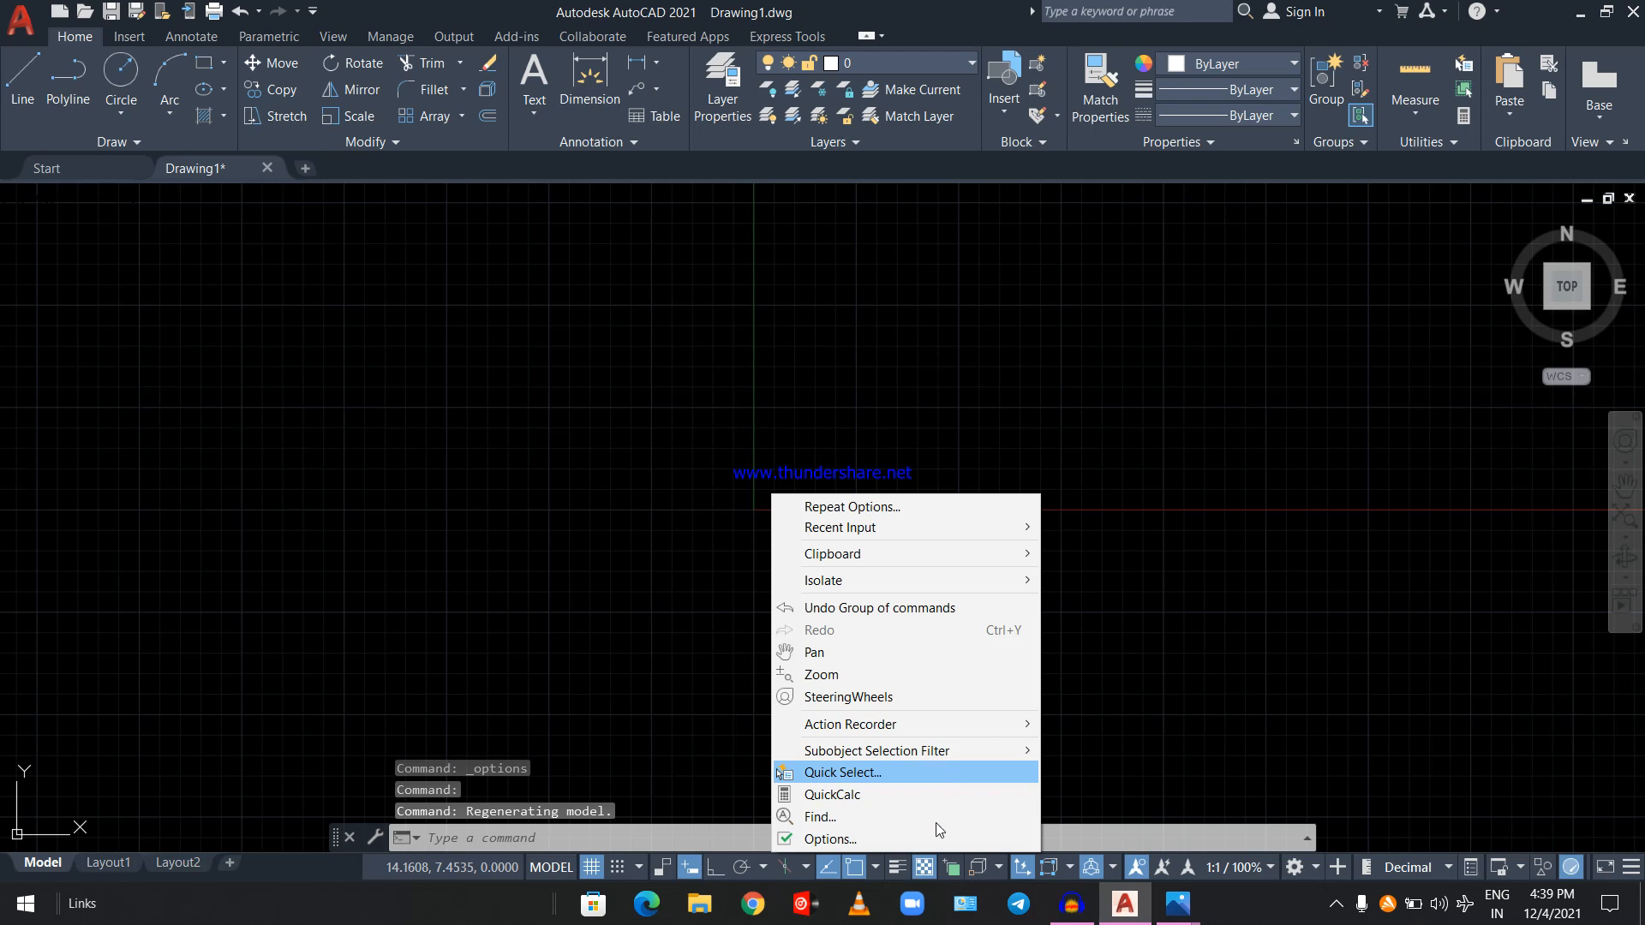
click(909, 840)
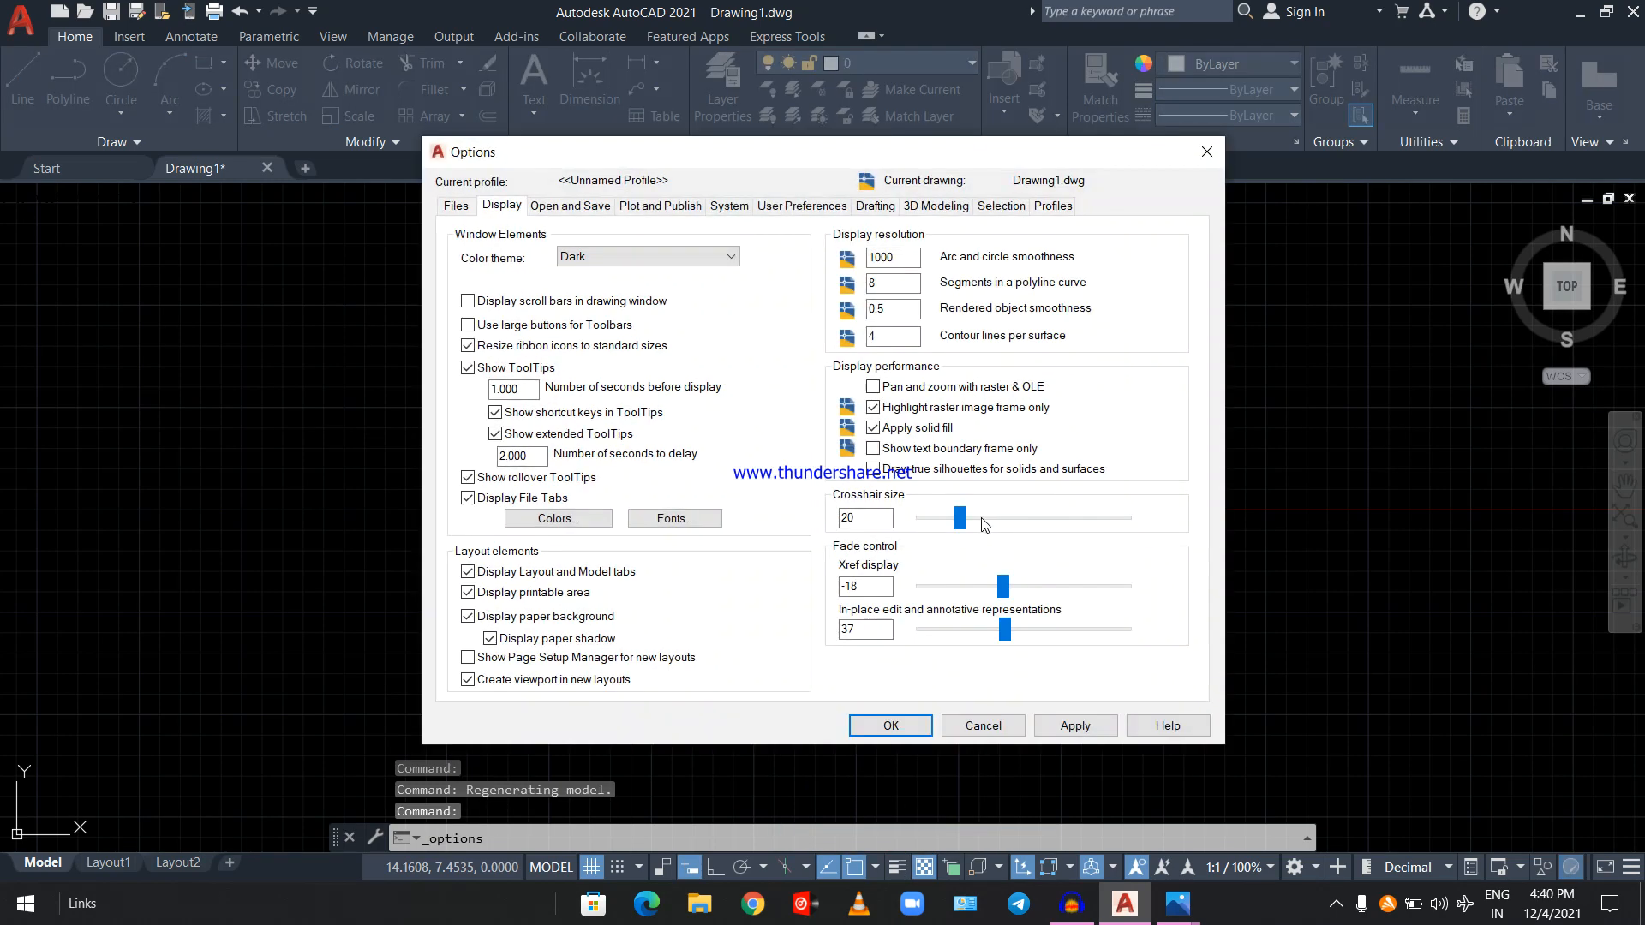
drag(959, 518, 935, 521)
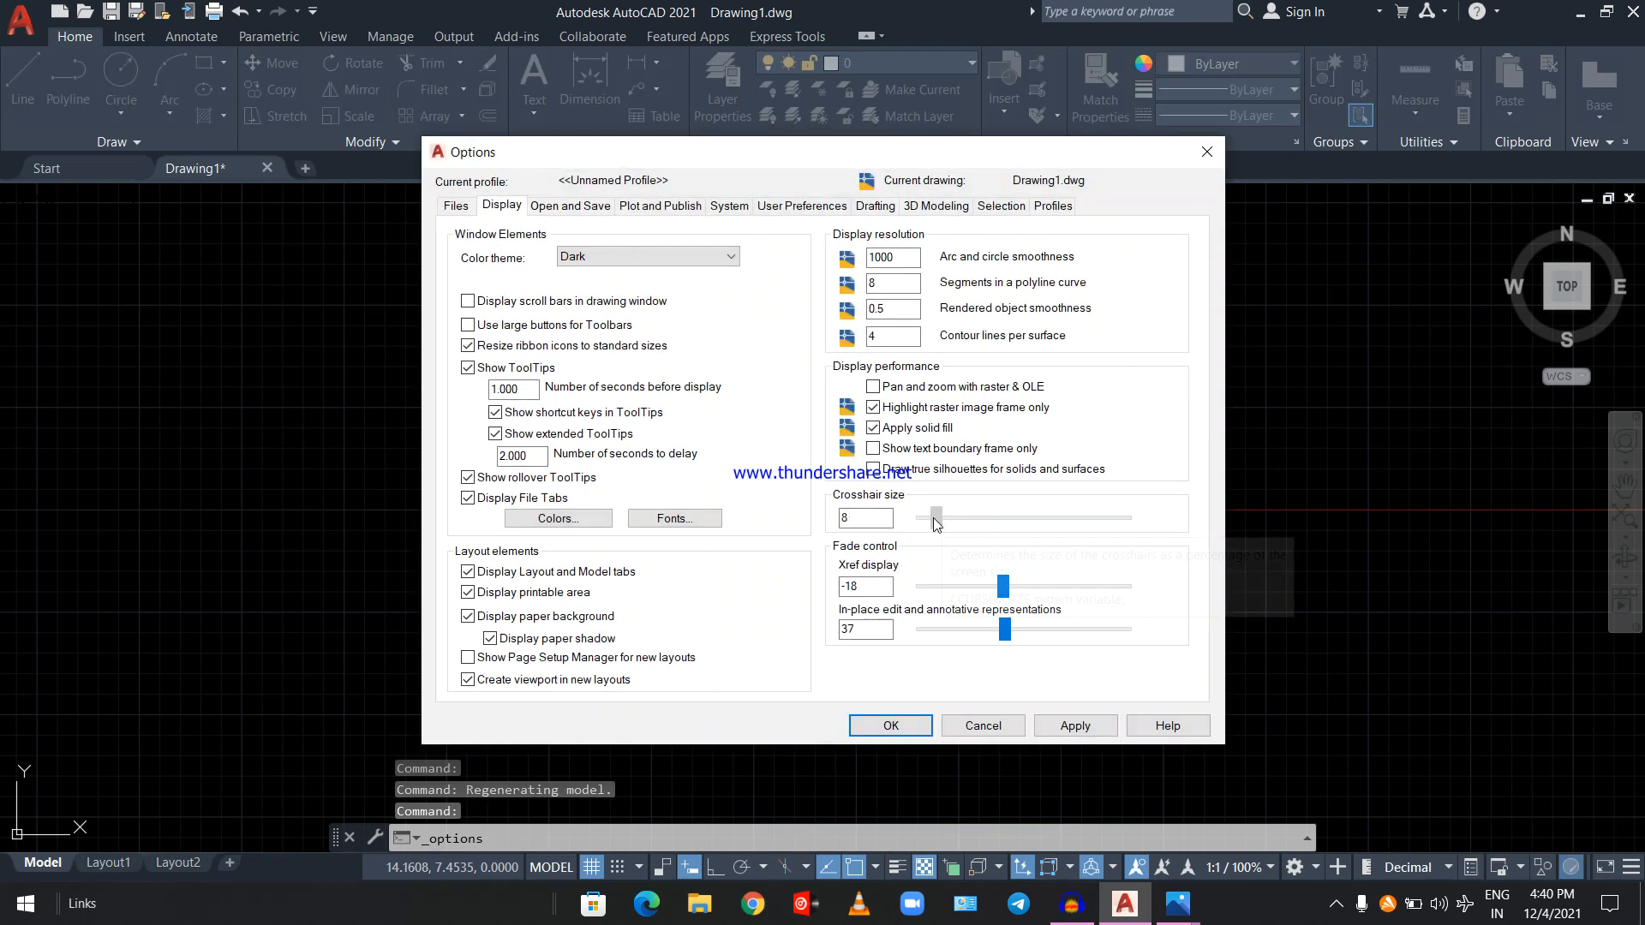
click(1075, 725)
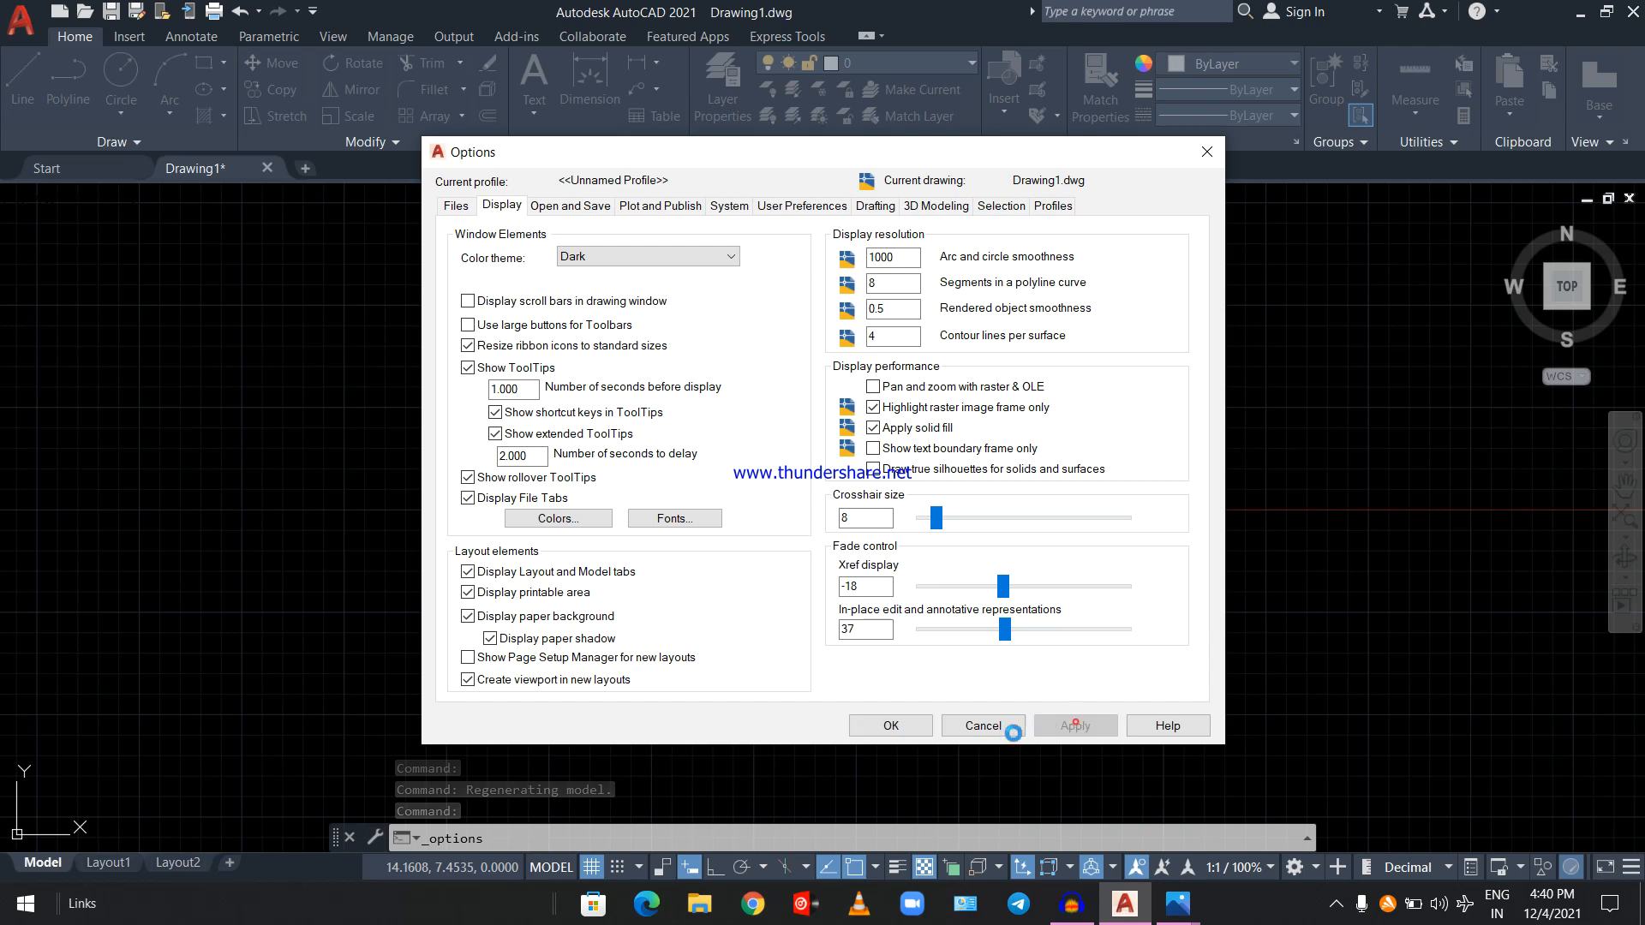
click(891, 727)
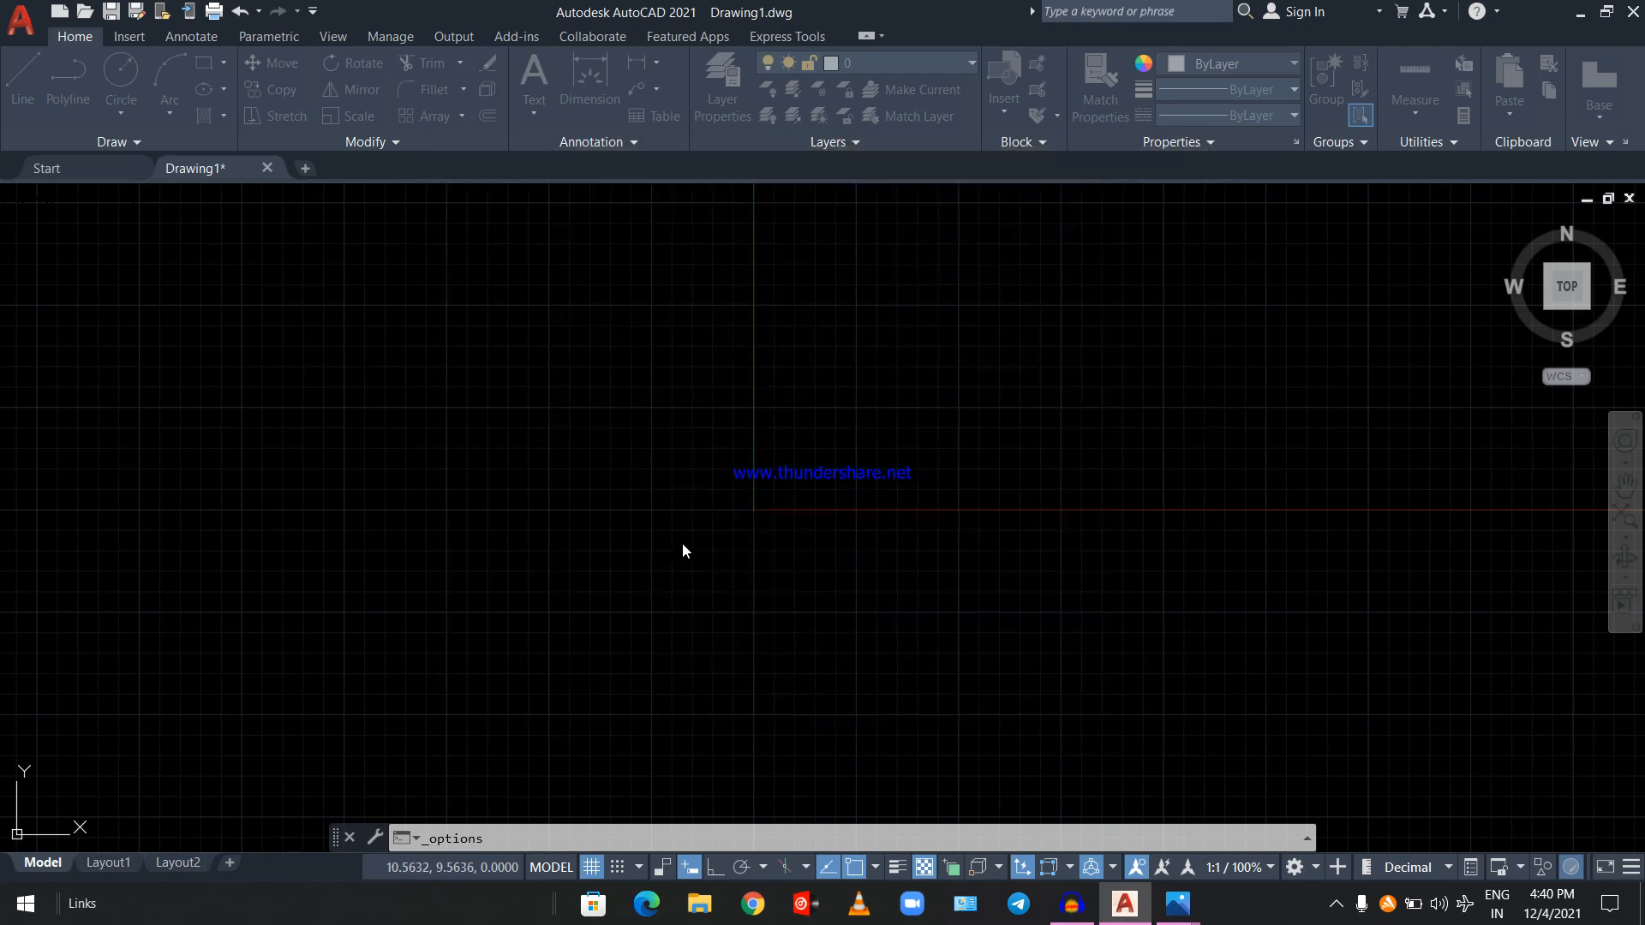
Step: Draw an 80 by 110 rectangle for the relay body, with its lower-left corner near the drawing origin
scroll(802, 526, up, 2)
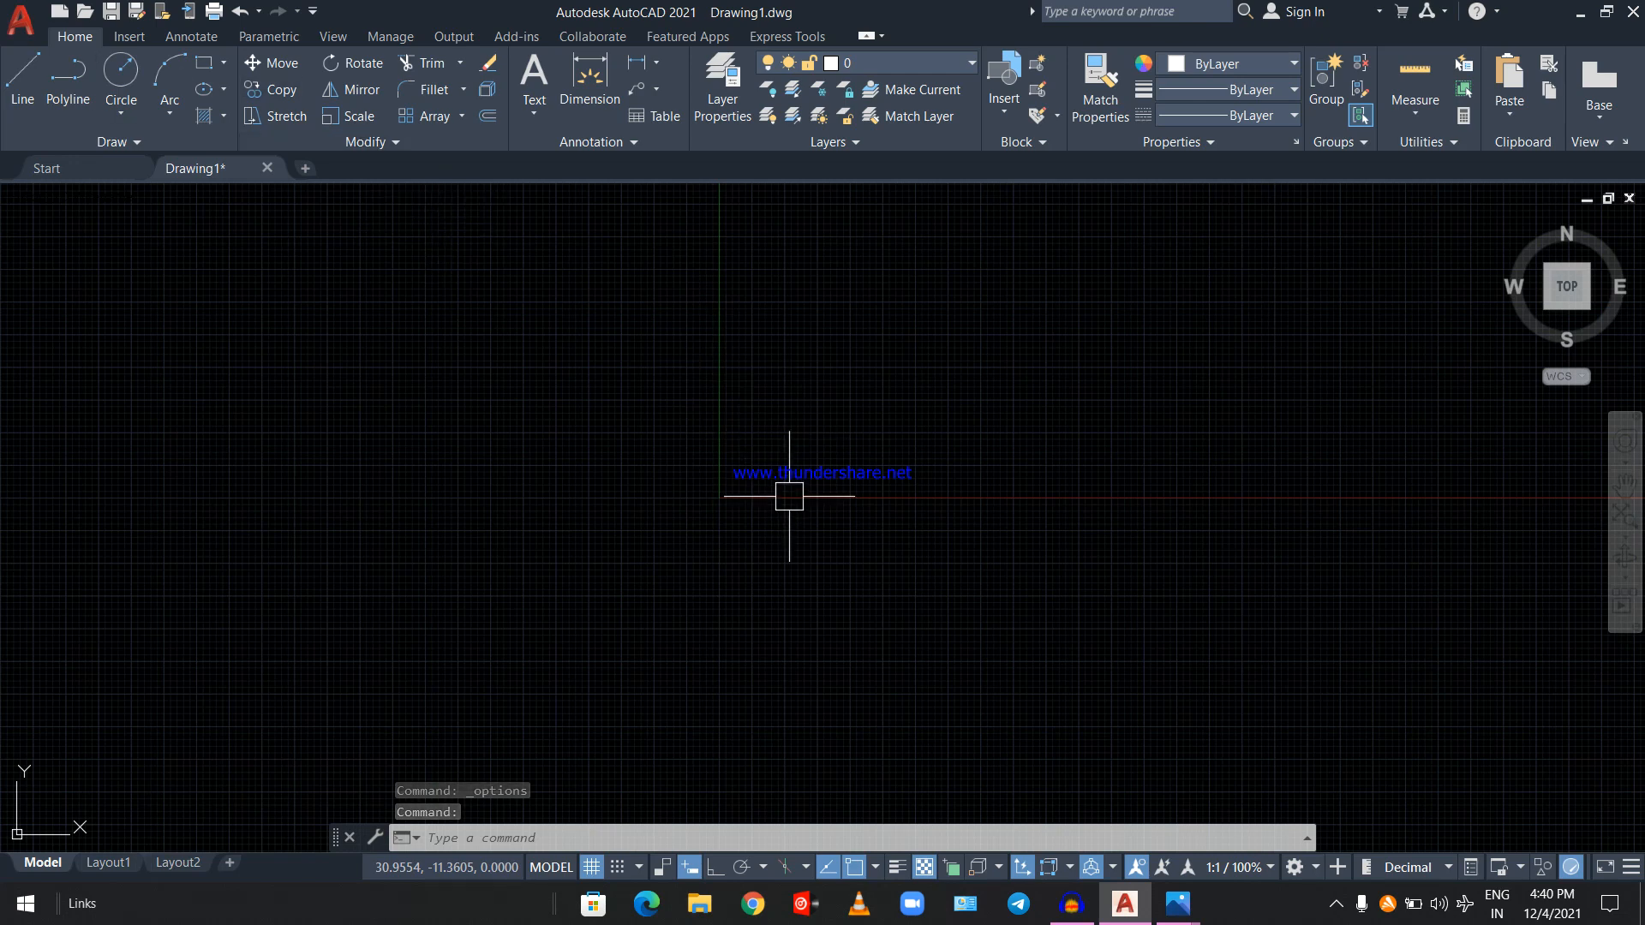
text(rec)
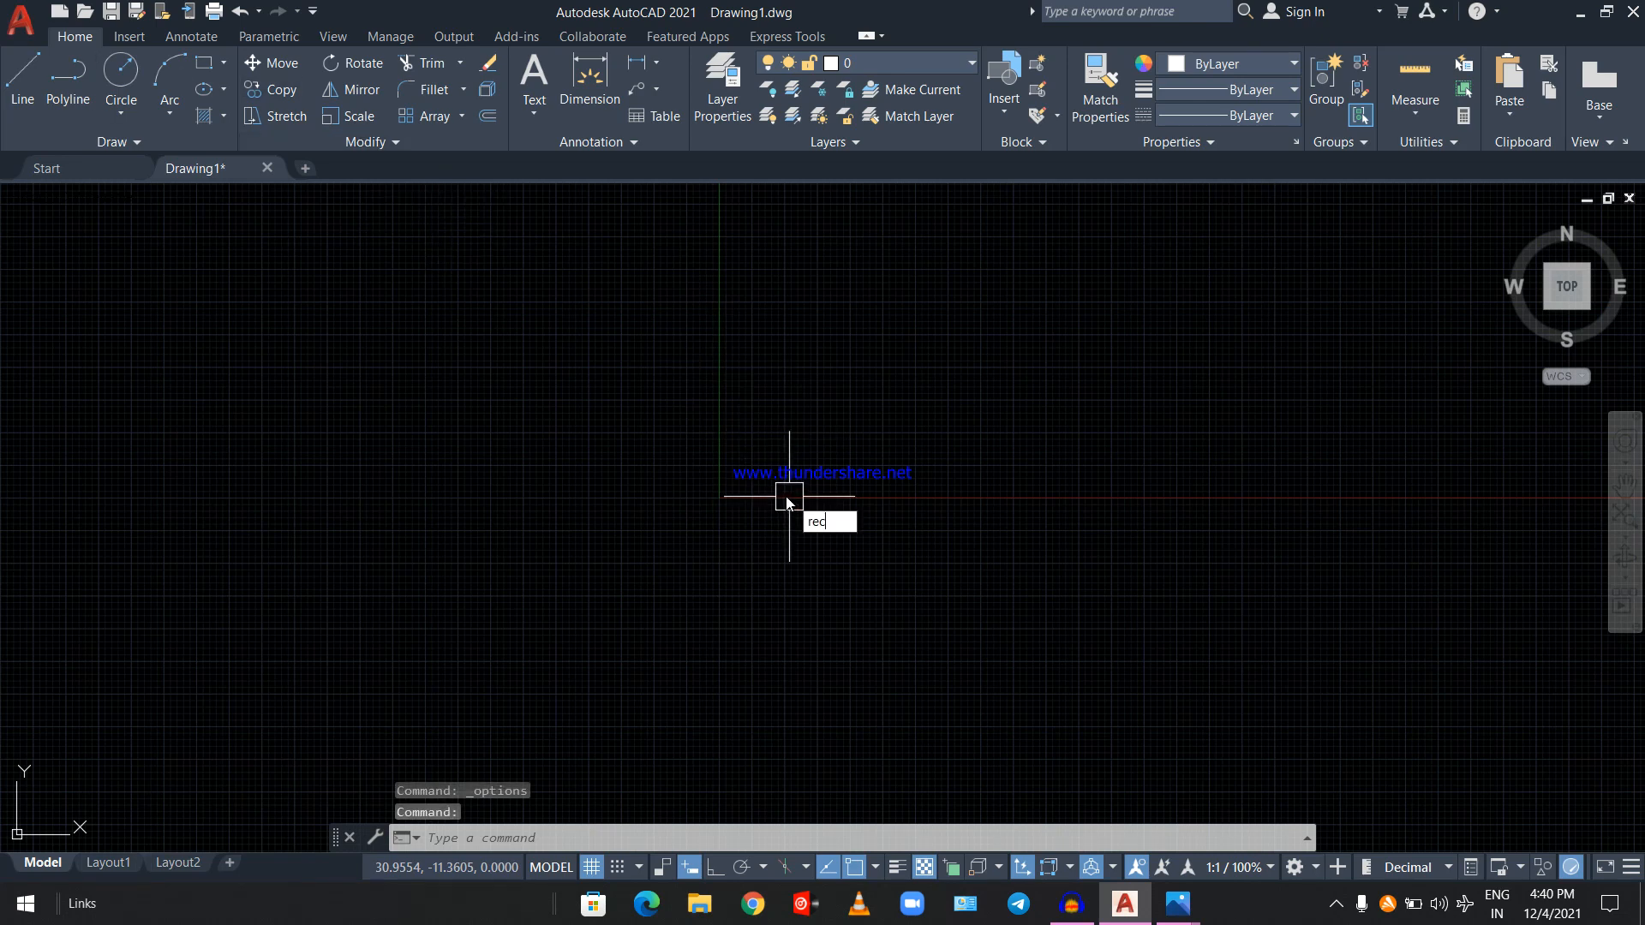
key(Return)
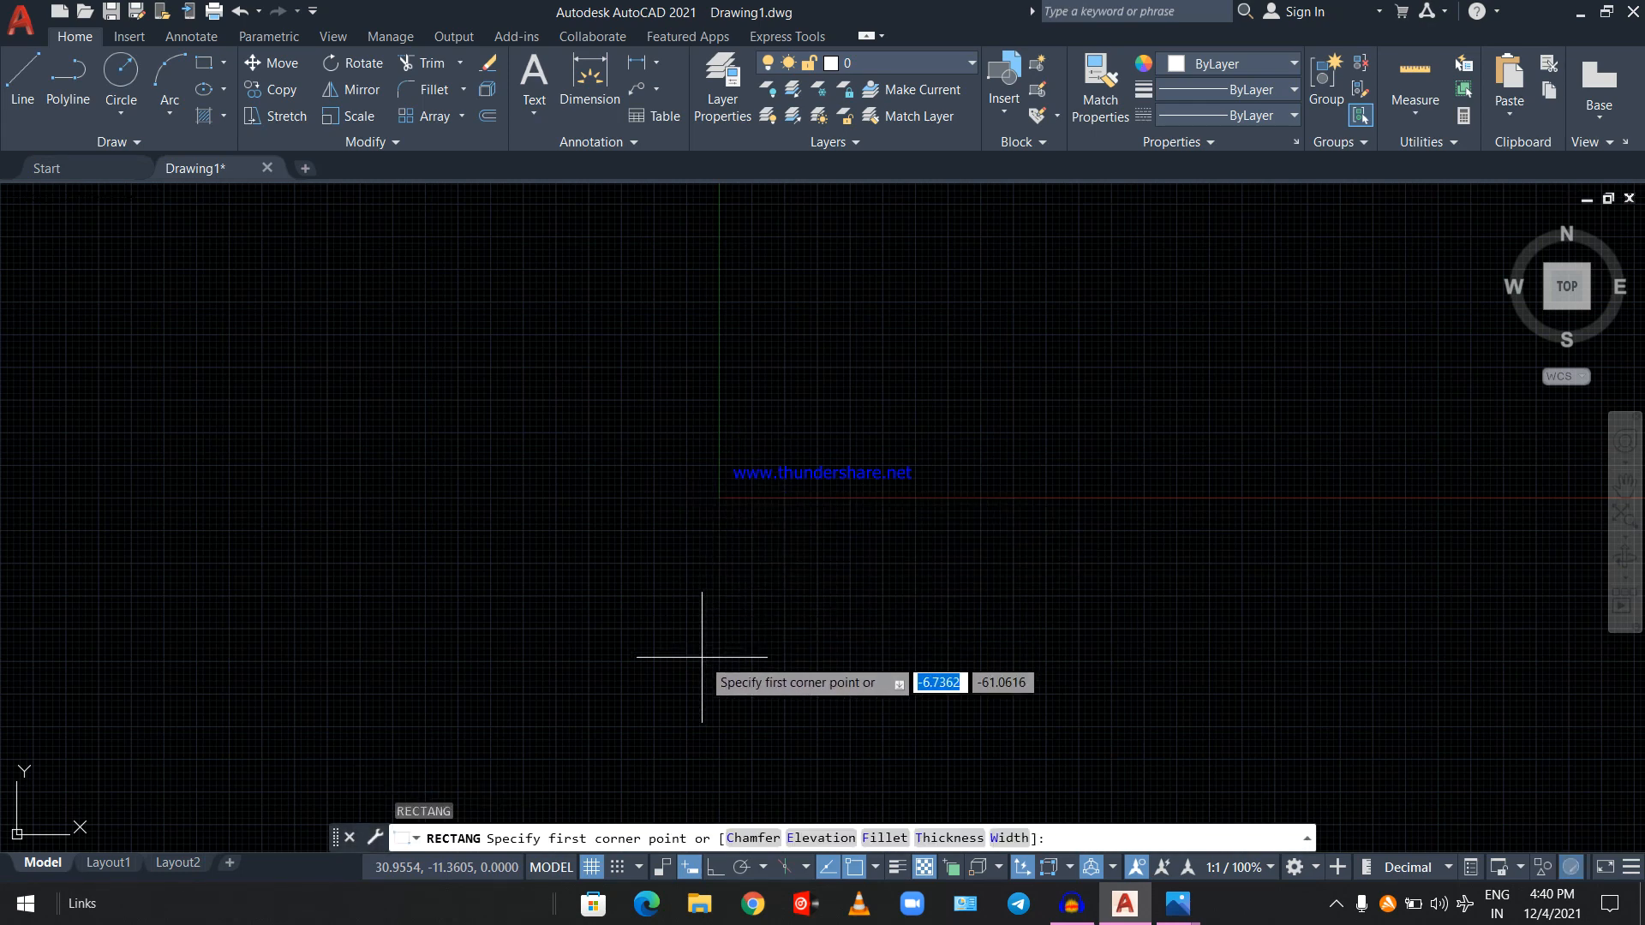
mouse_move(789, 378)
middle_down()
mouse_move(625, 631)
mouse_move(596, 609)
middle_up()
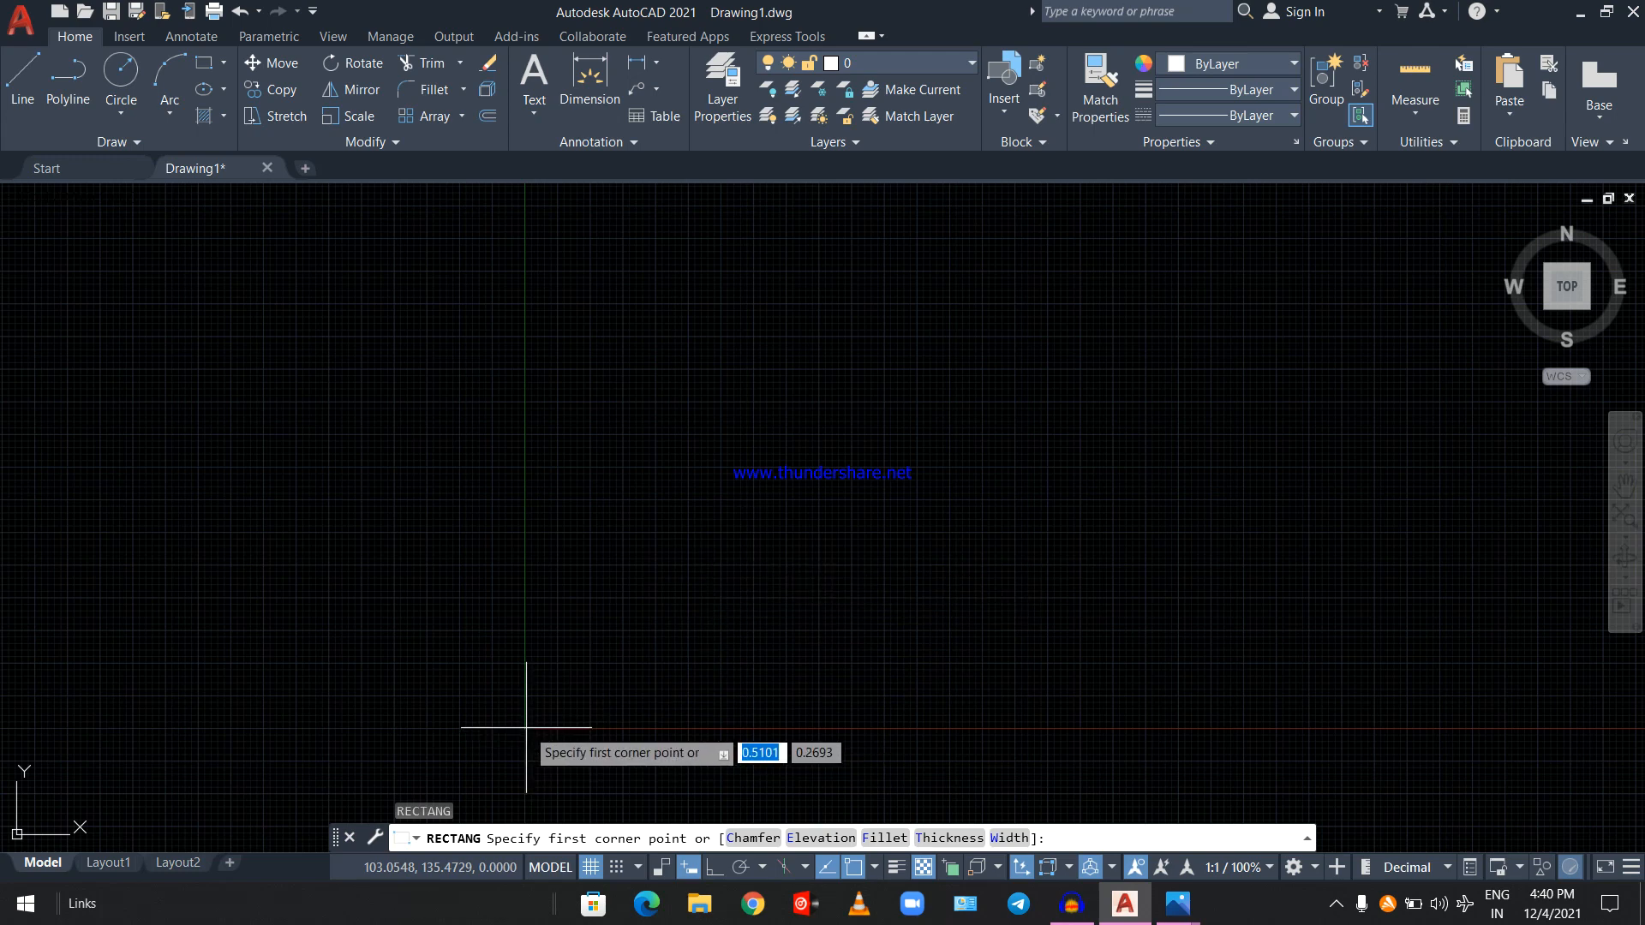
click(526, 727)
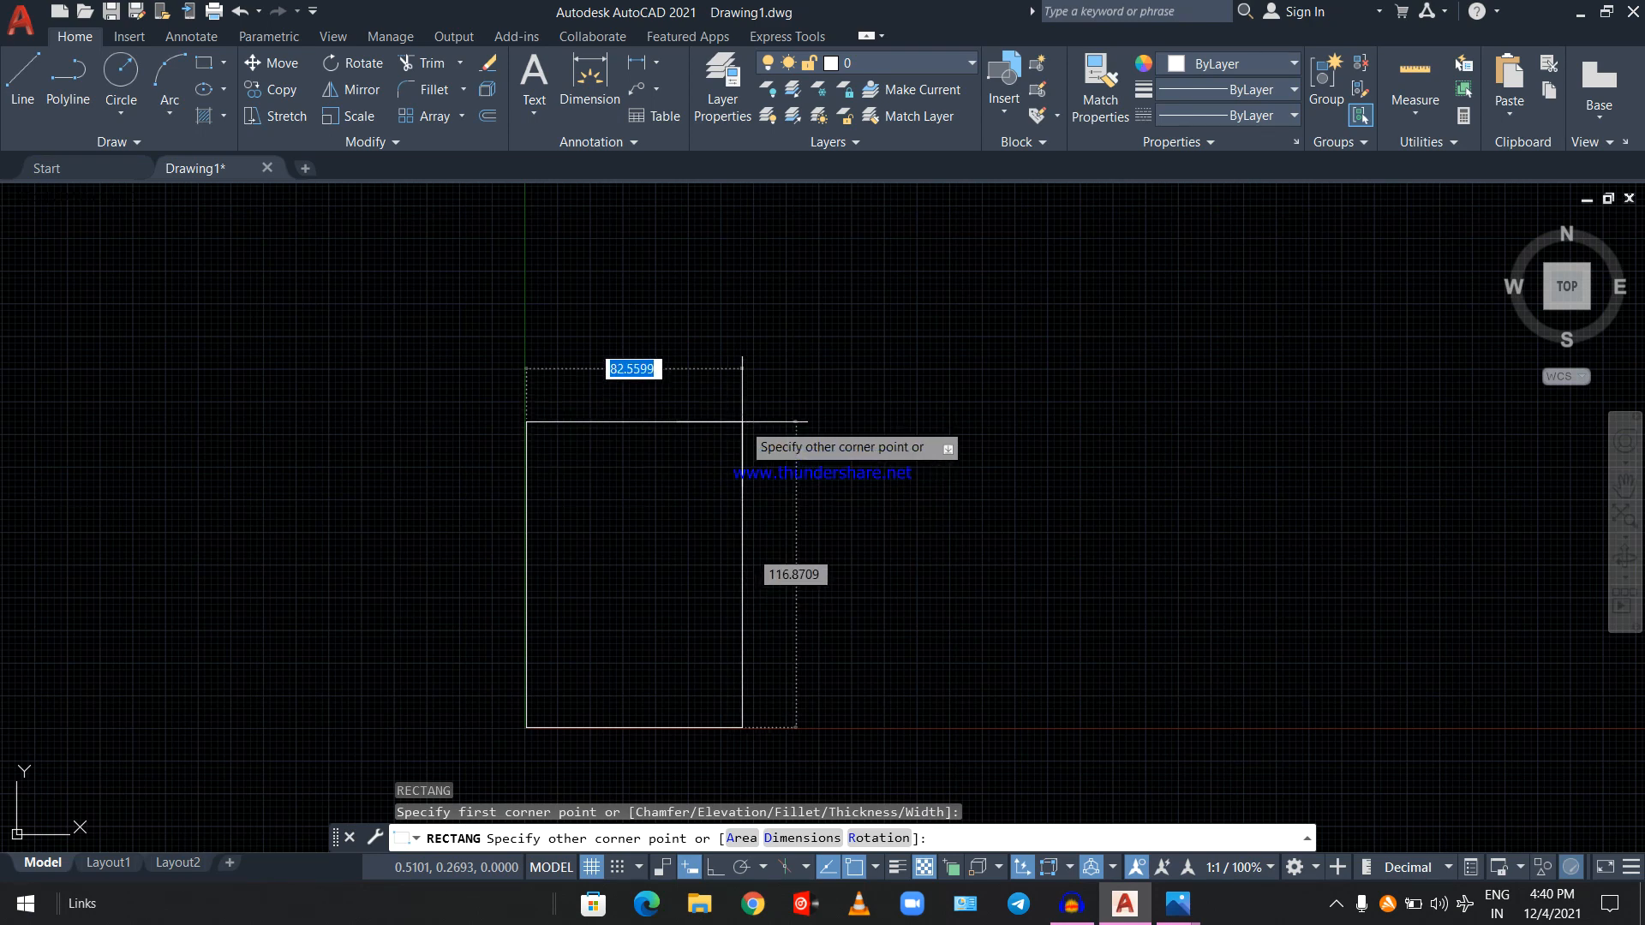
text(80)
key(Tab)
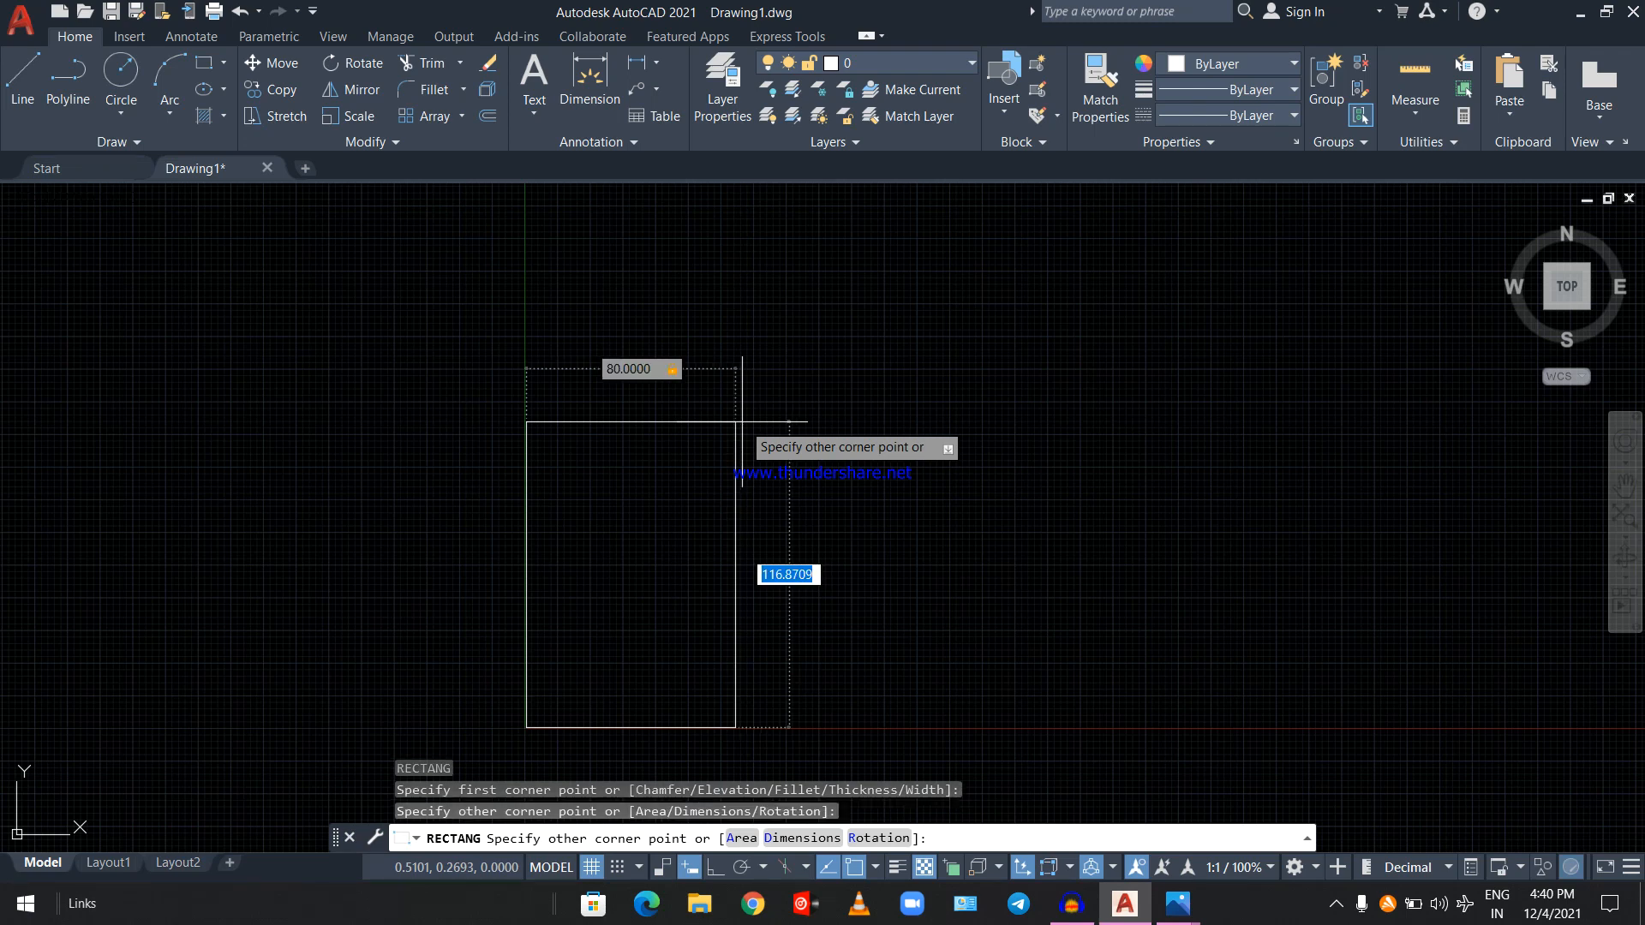
text(110)
key(Return)
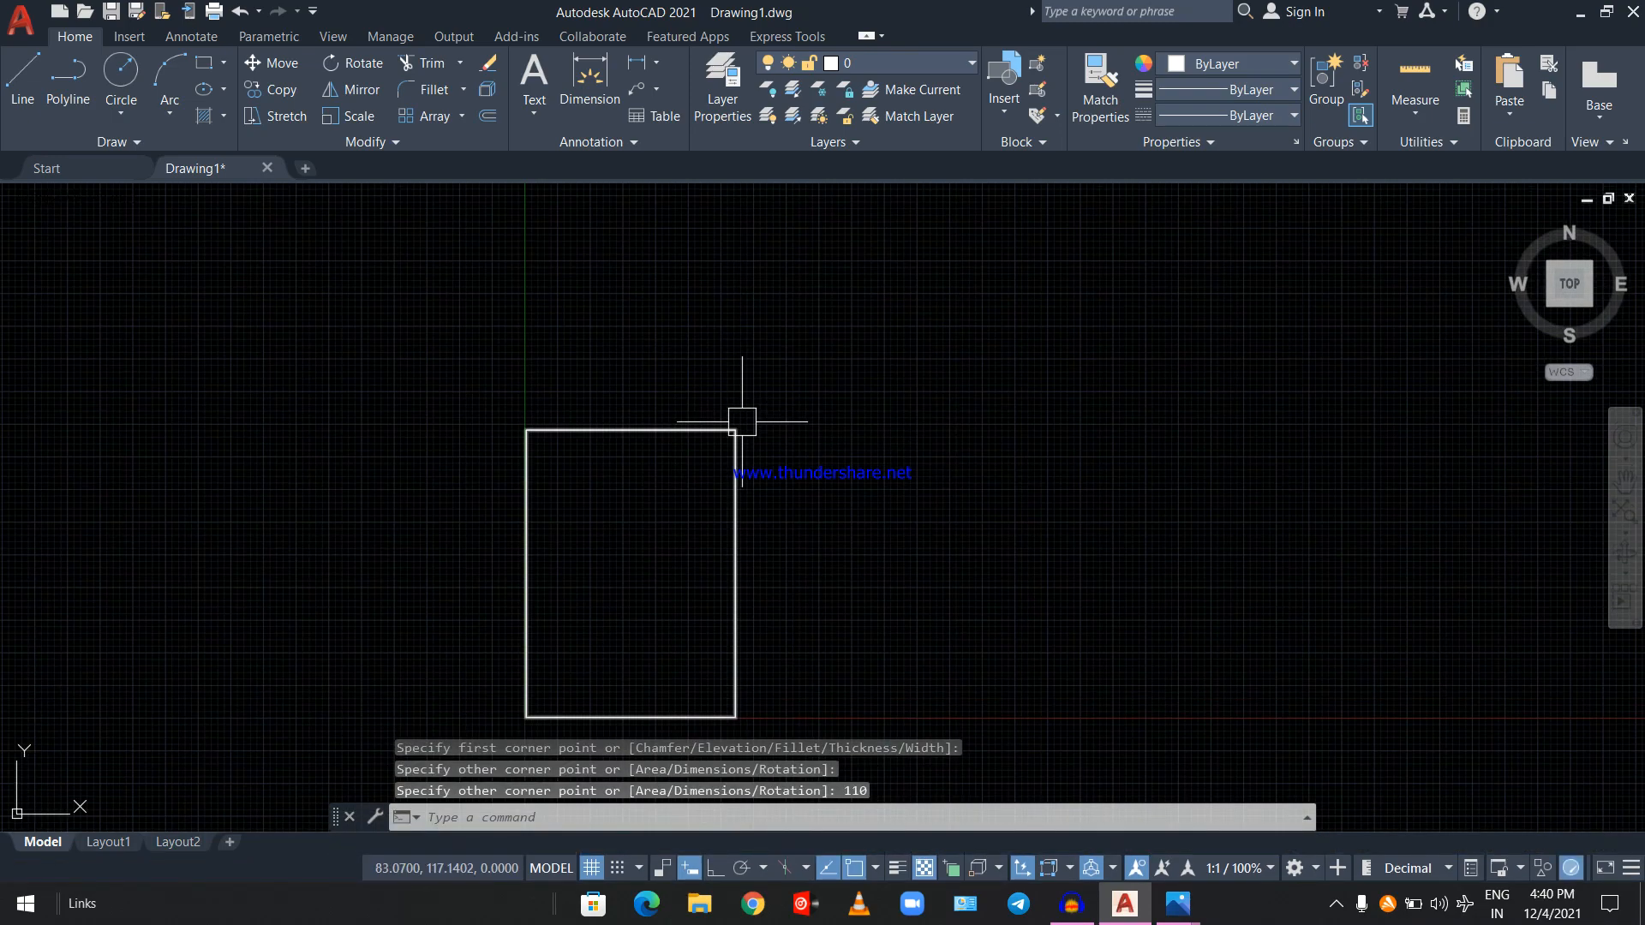
mouse_move(974, 602)
middle_down()
mouse_move(1113, 422)
mouse_move(1106, 463)
middle_up()
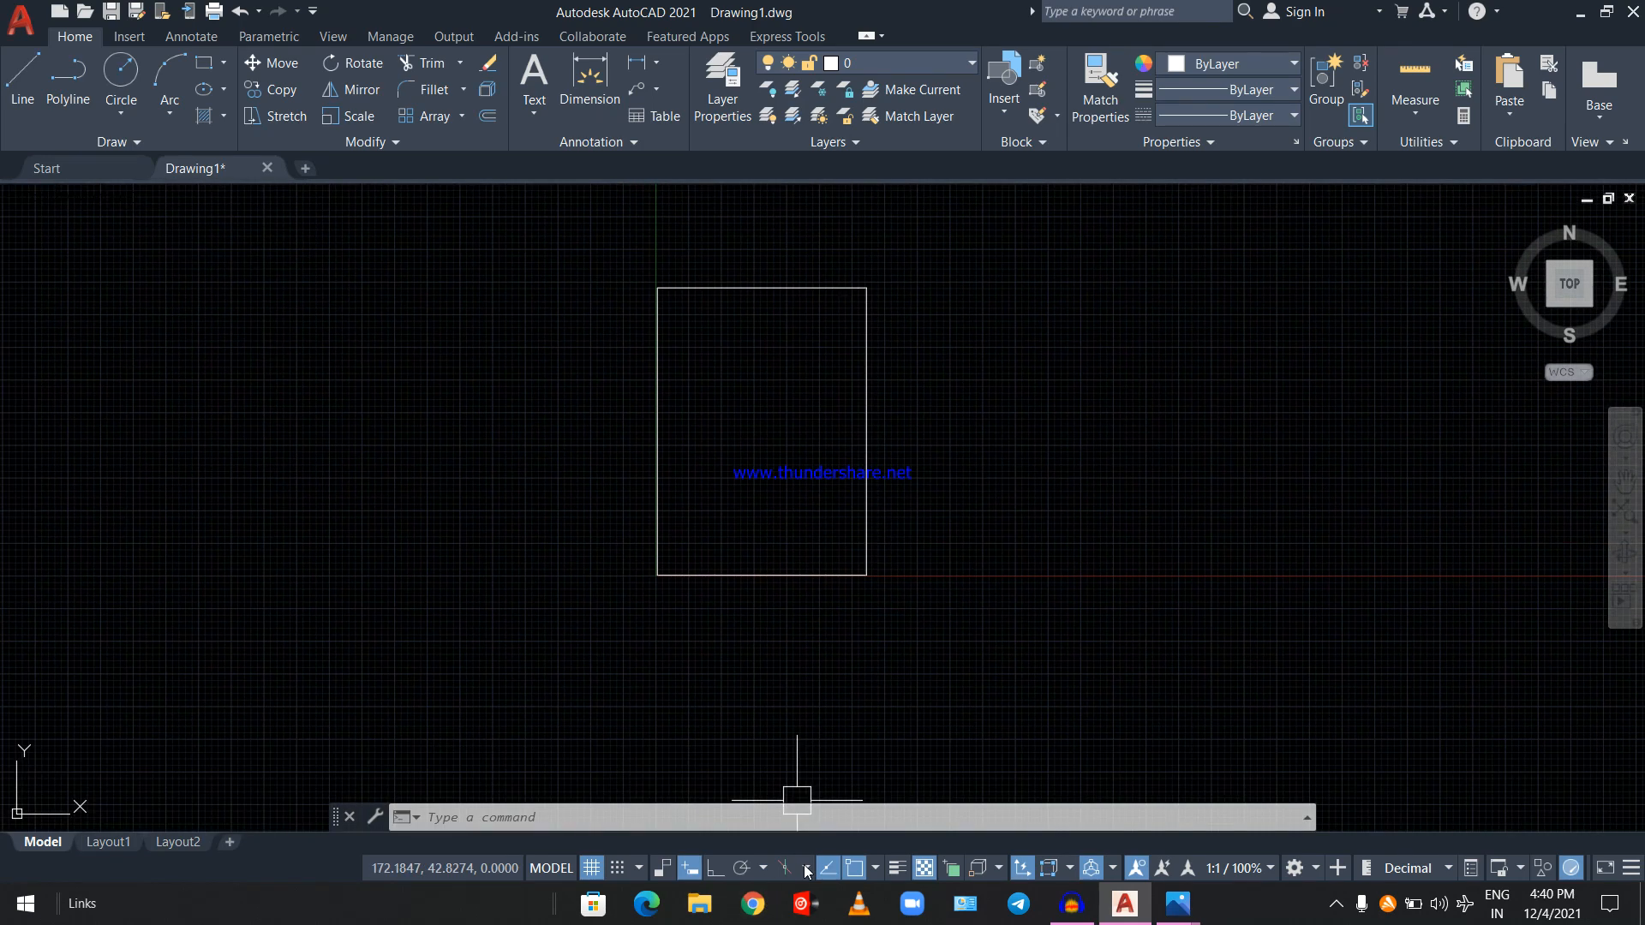
Step: Examine the pin diagram in the Salzer relay photo and return to the AutoCAD drawing
mouse_move(1129, 908)
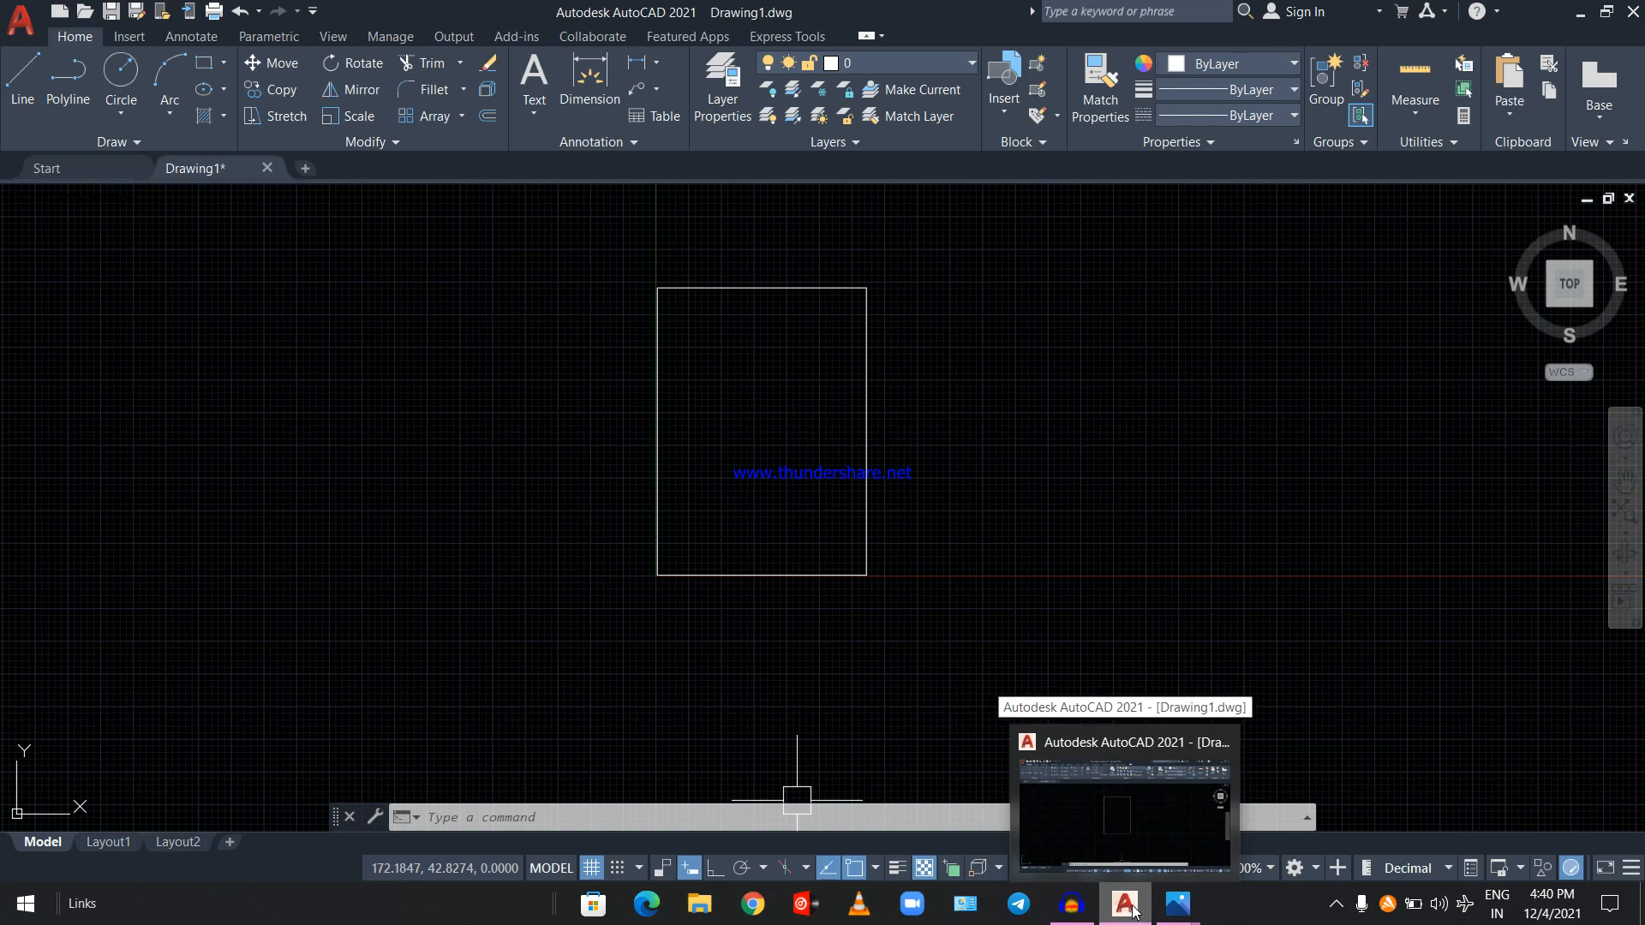
click(1278, 782)
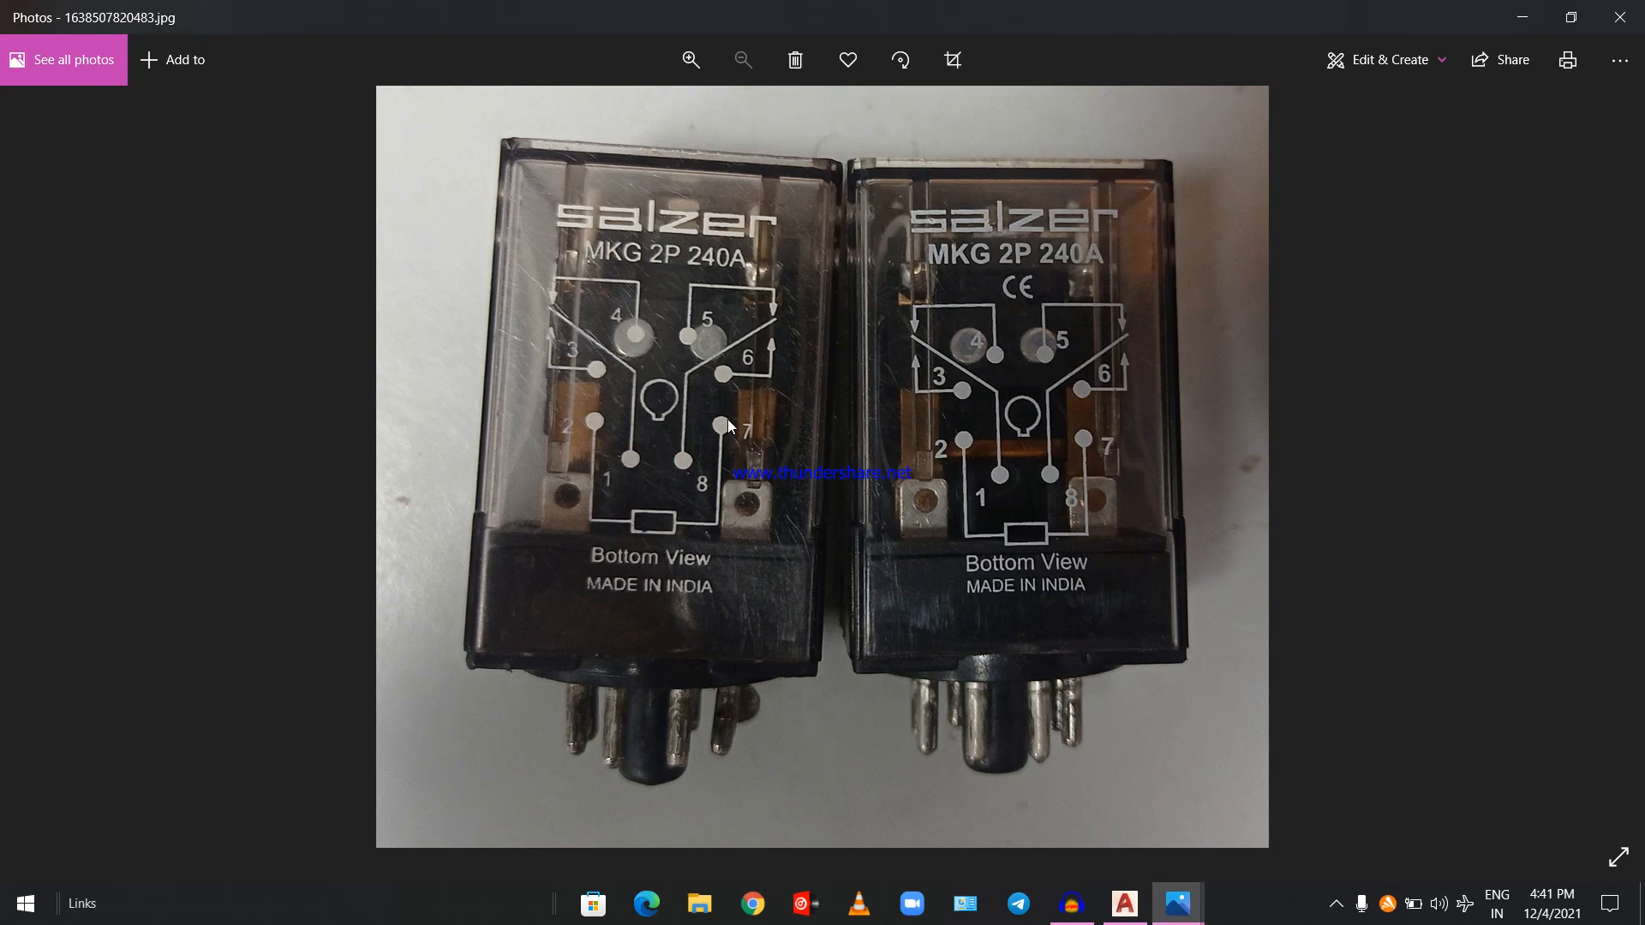
click(1524, 17)
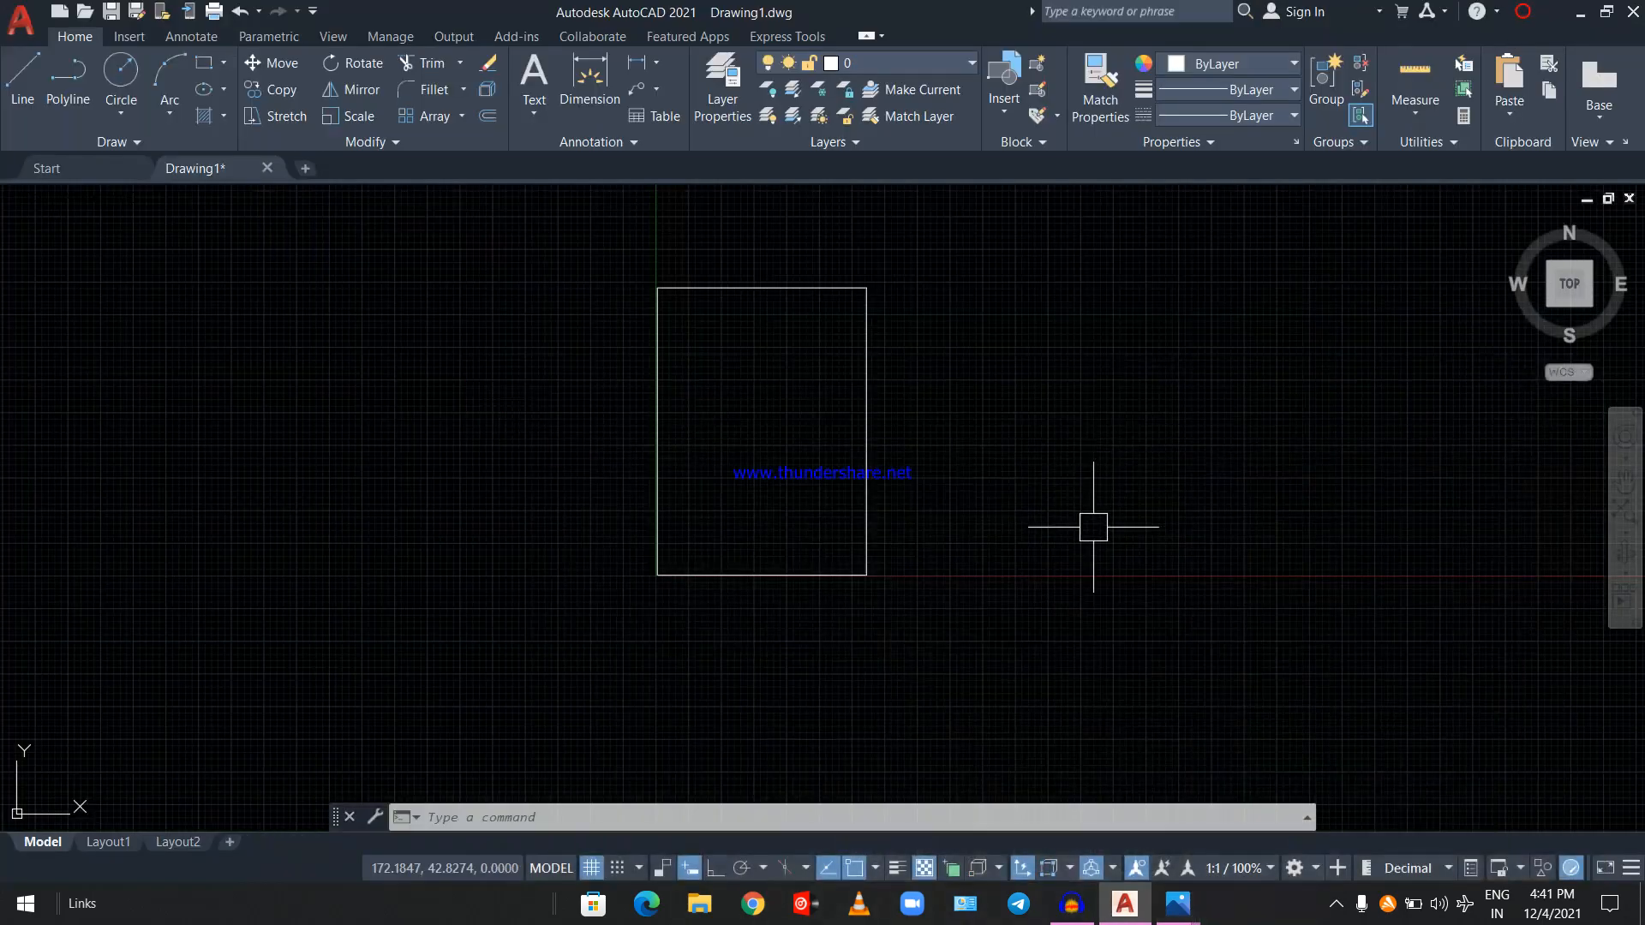
Step: View the Salzer relay photo in a small window beside the rectangle to examine its coil symbol, and return to the AutoCAD drawing
scroll(770, 543, up, 2)
scroll(766, 499, up, 2)
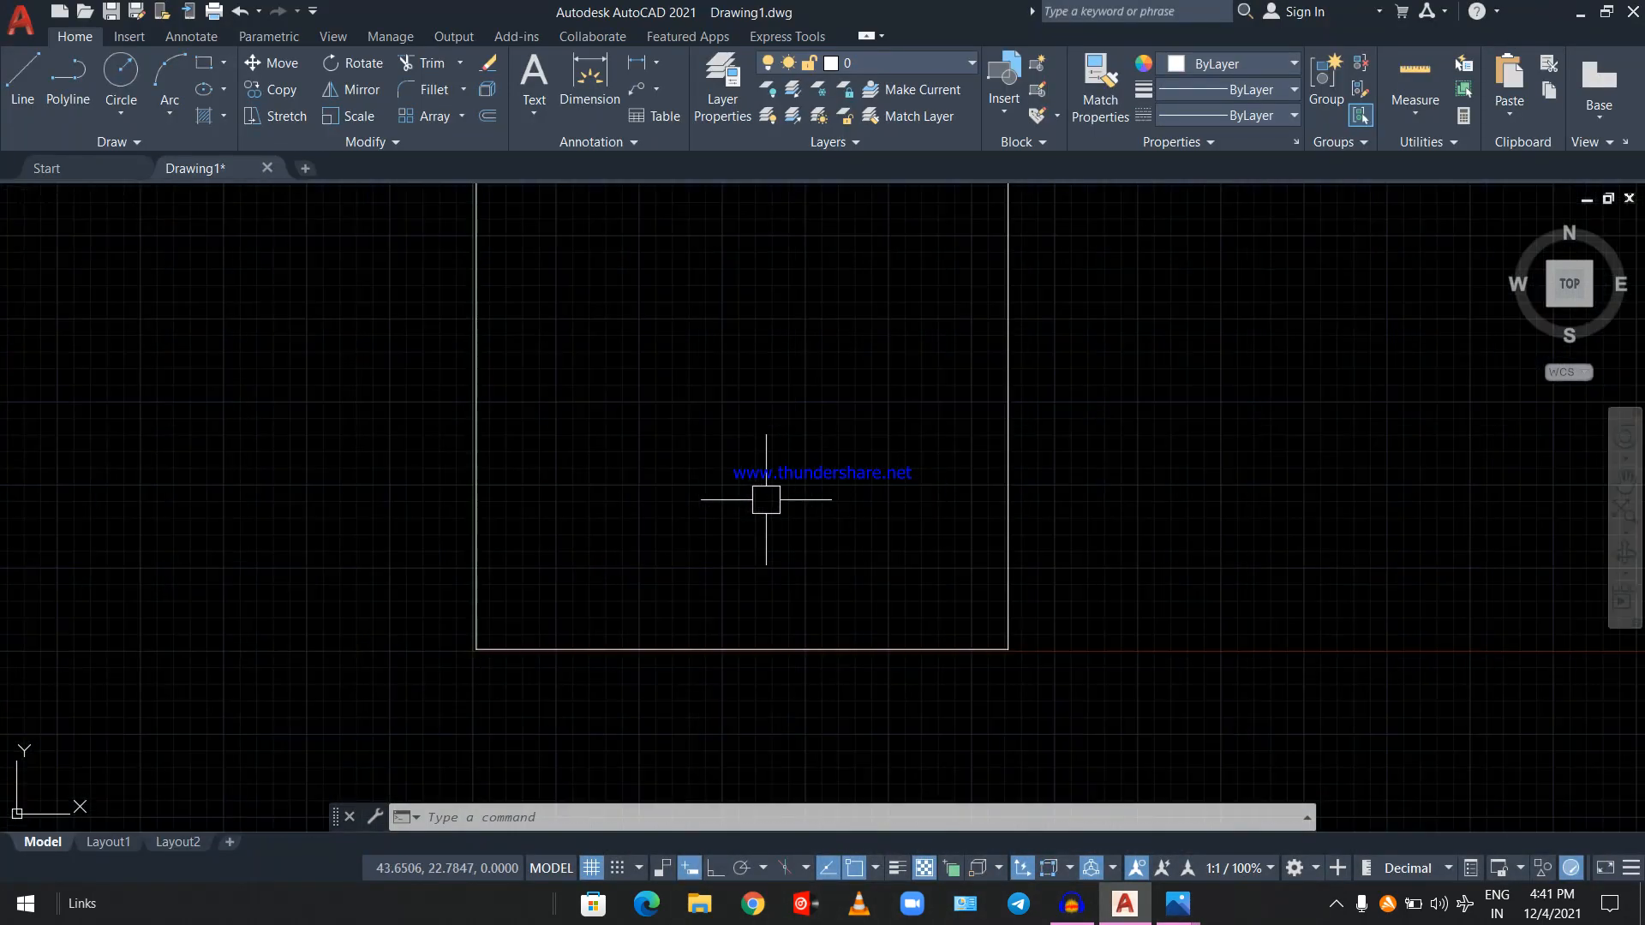
scroll(766, 500, up, 2)
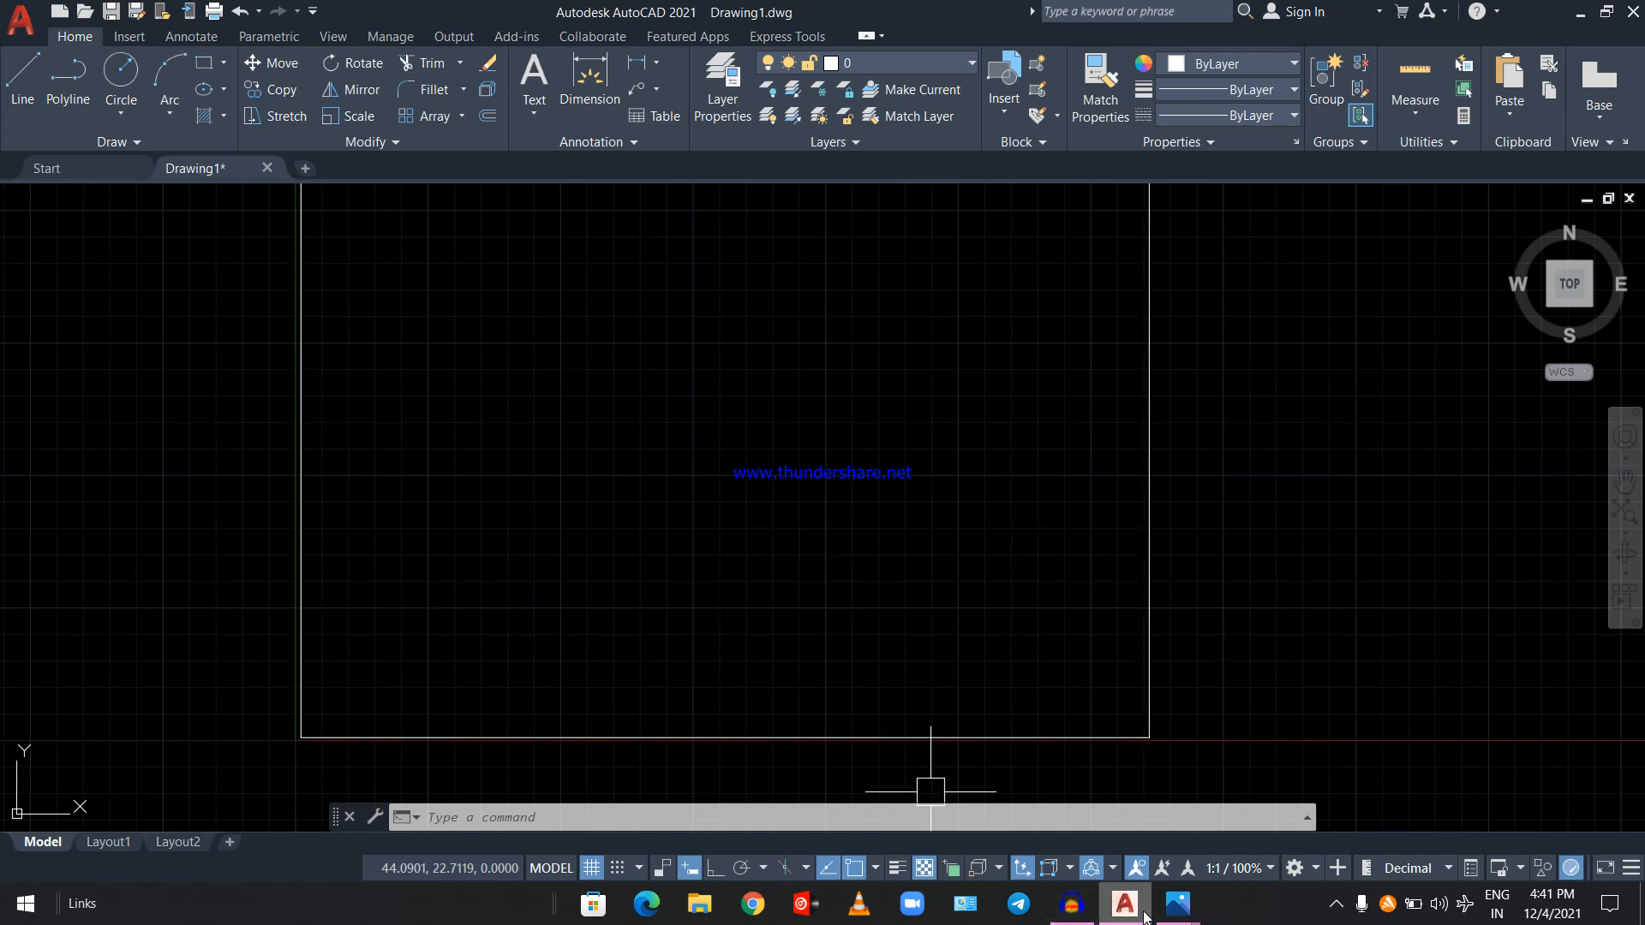
mouse_move(1178, 903)
click(1253, 794)
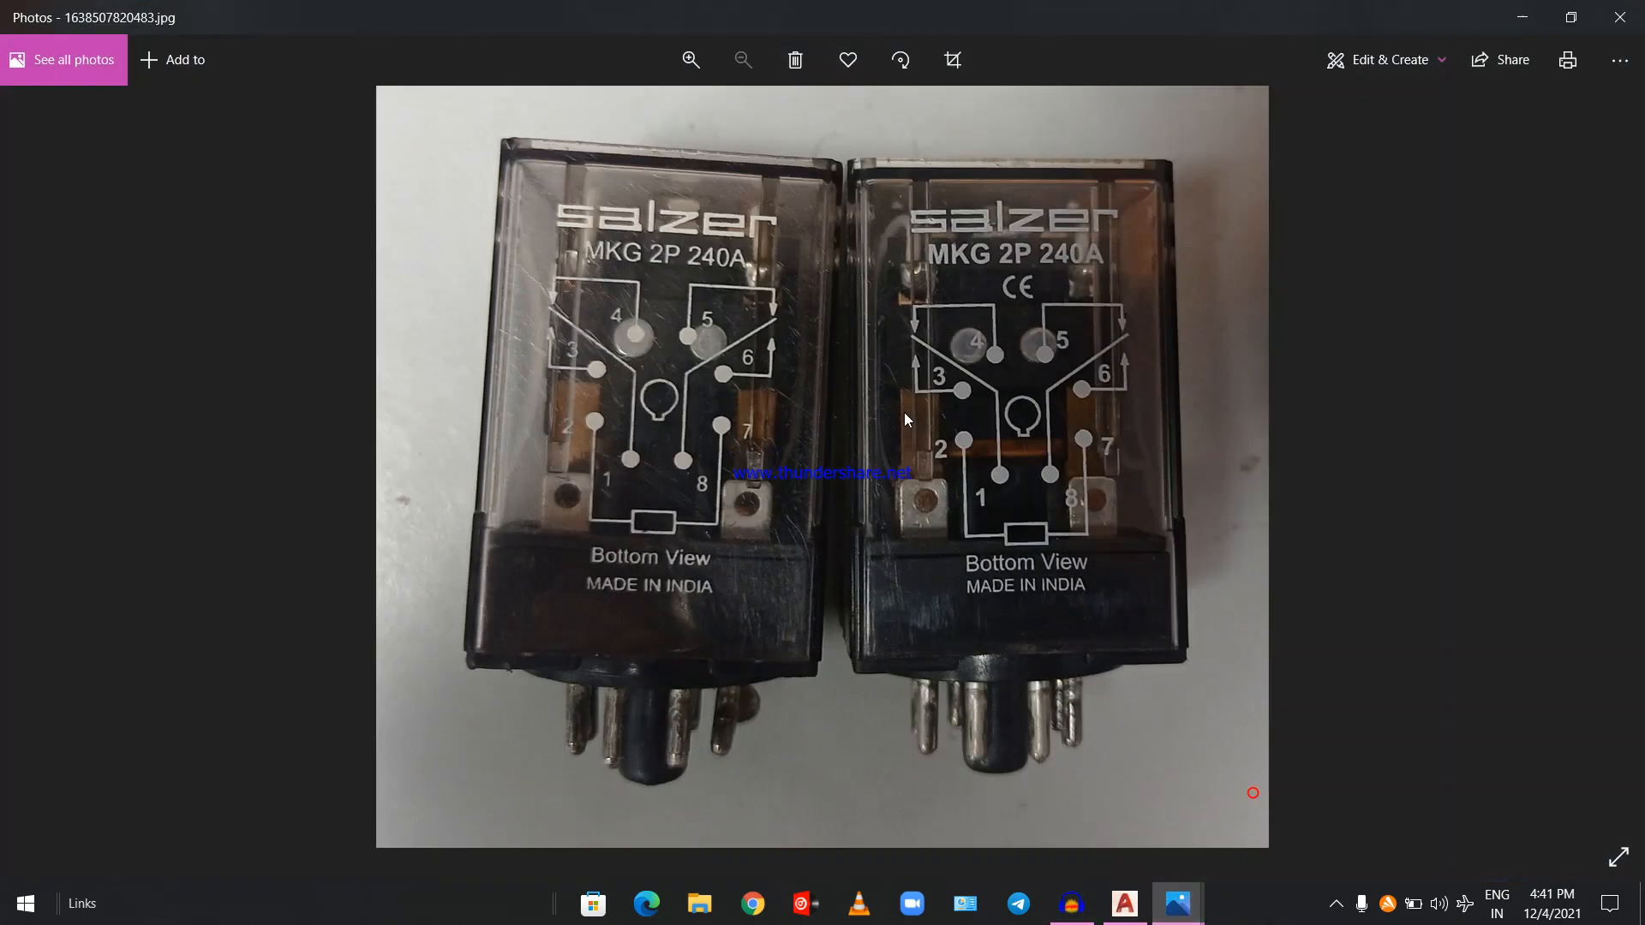
click(1572, 14)
drag(615, 56, 1183, 65)
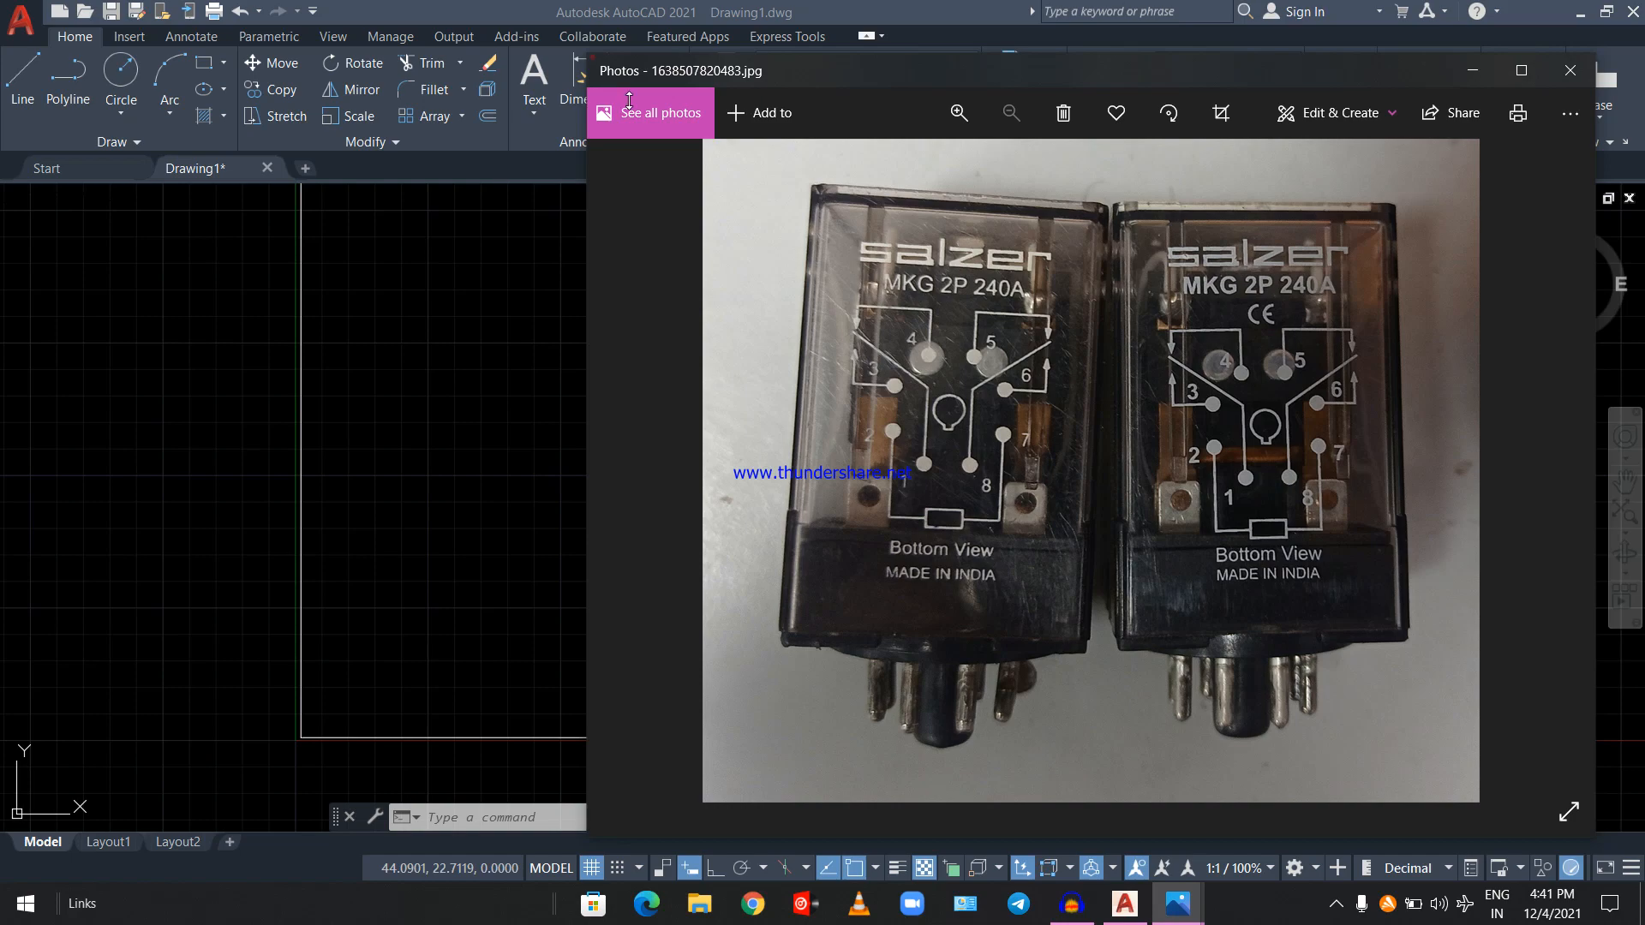
drag(628, 100, 634, 393)
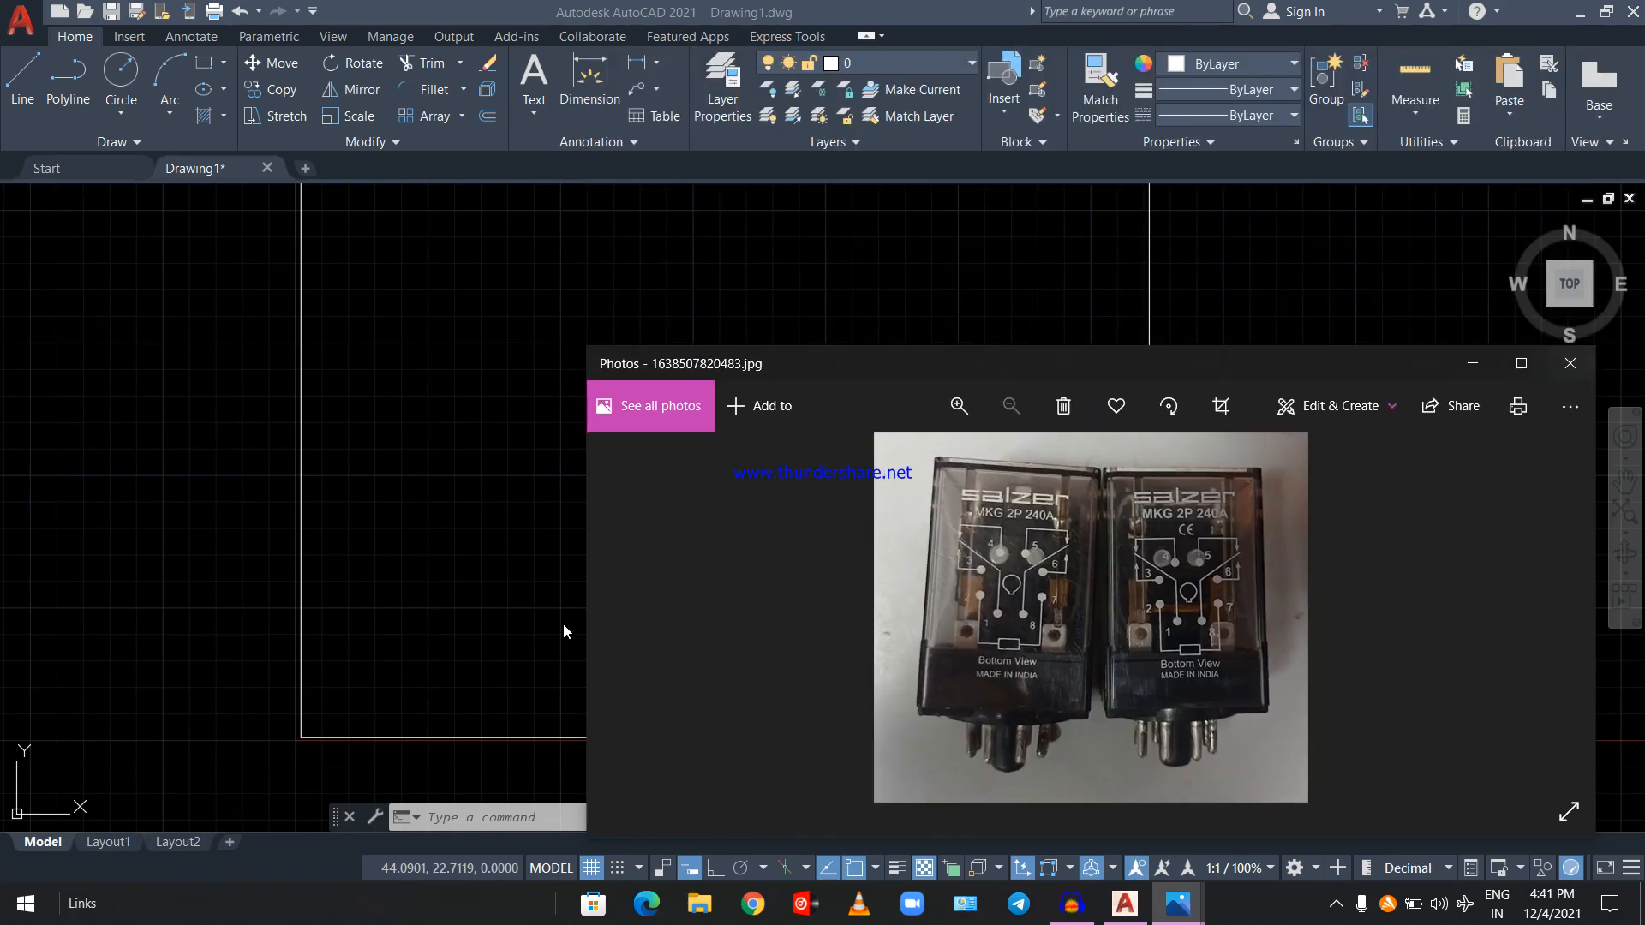
drag(577, 620, 1253, 588)
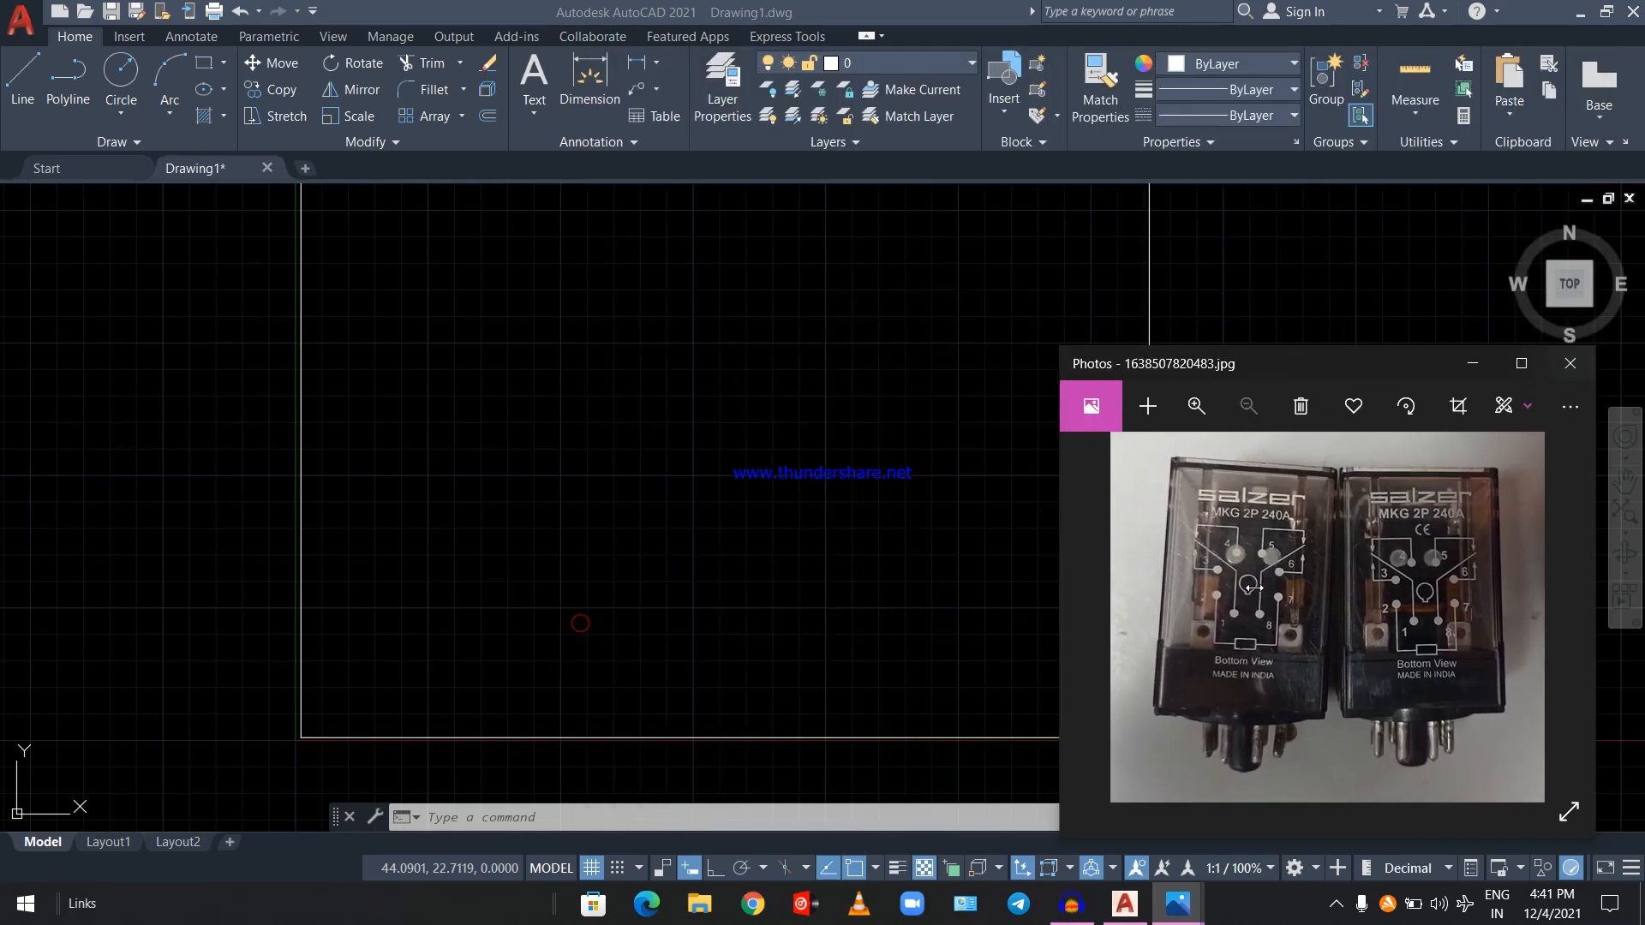
drag(1313, 369, 1340, 332)
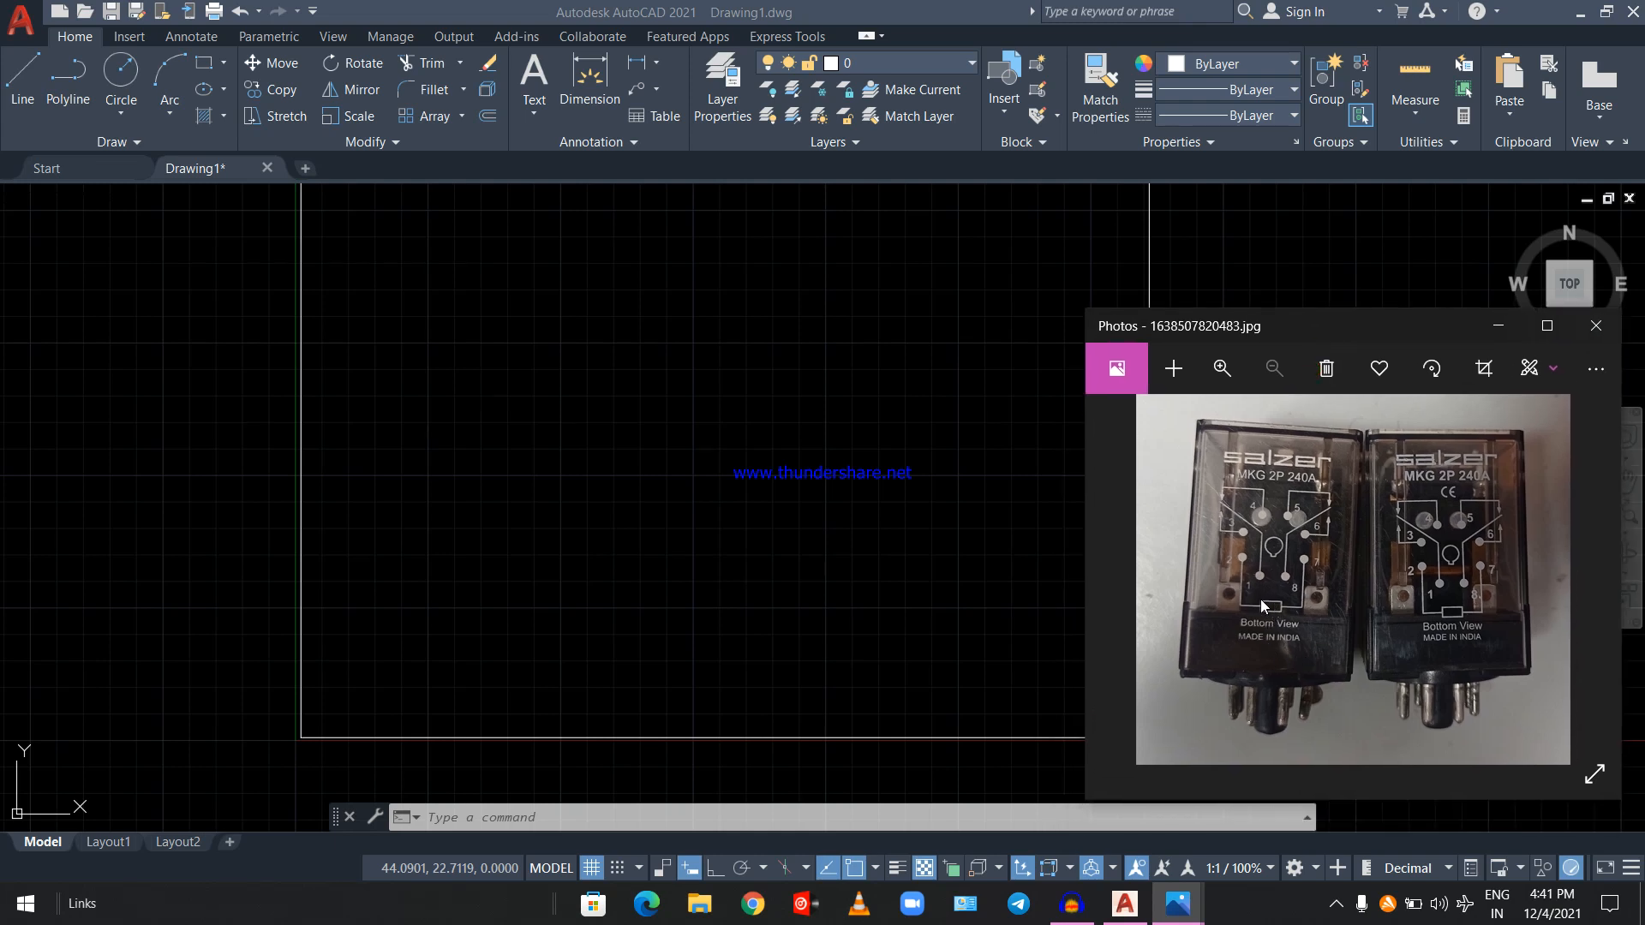
click(1061, 592)
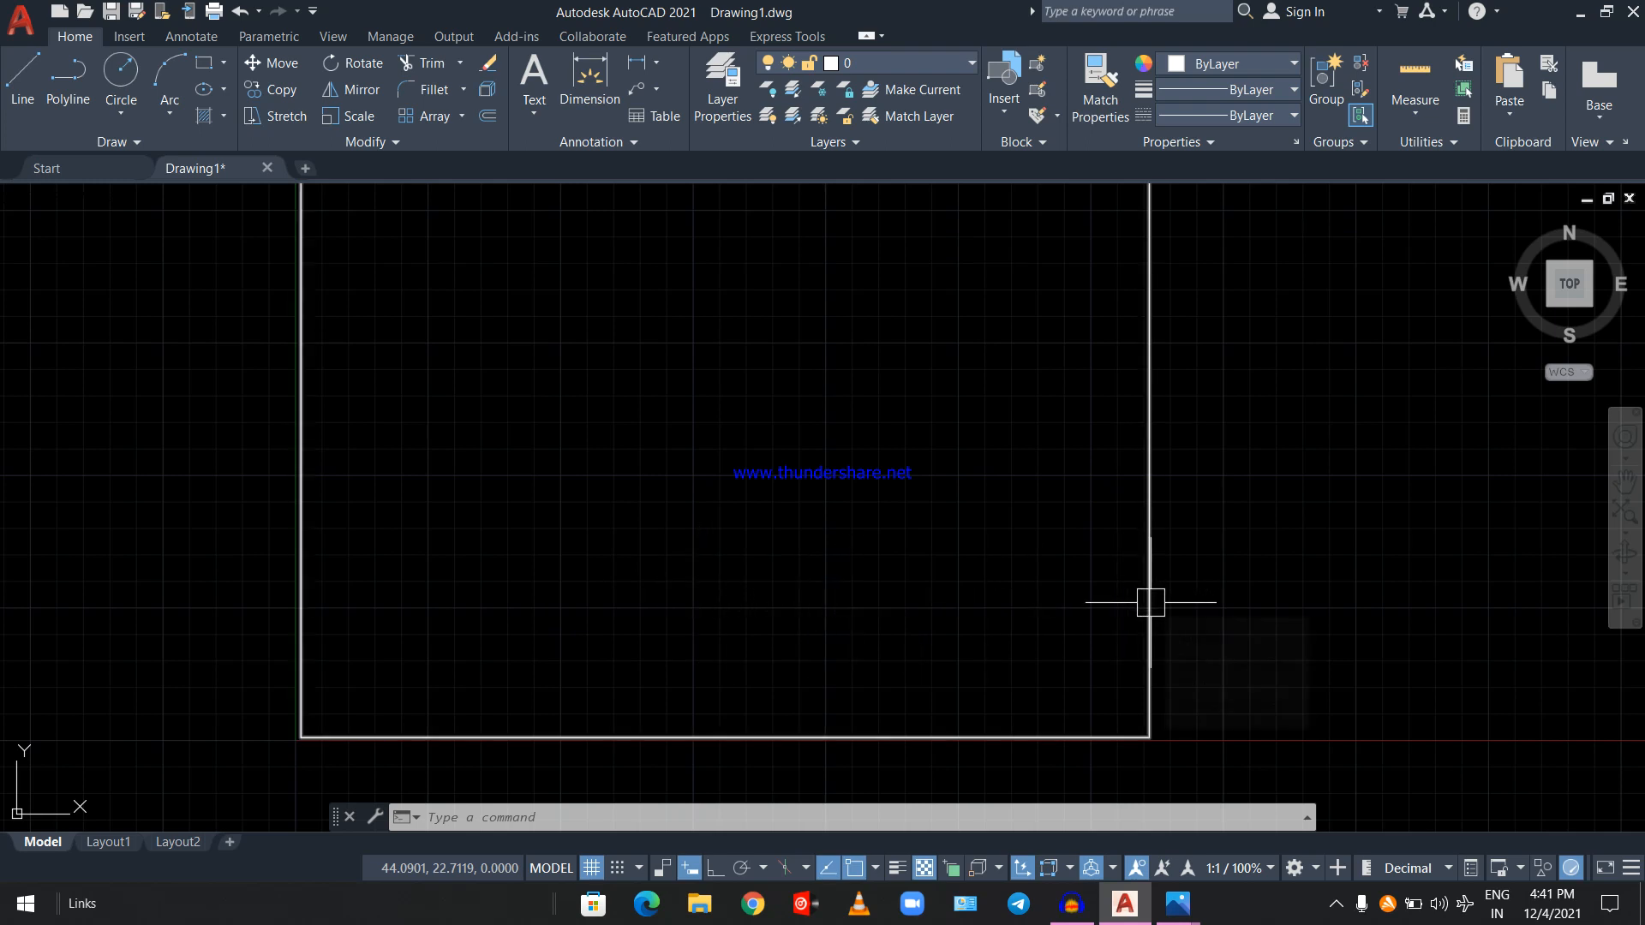
Step: Measure the distance between the two lower corners of the relay body rectangle
mouse_move(1150, 602)
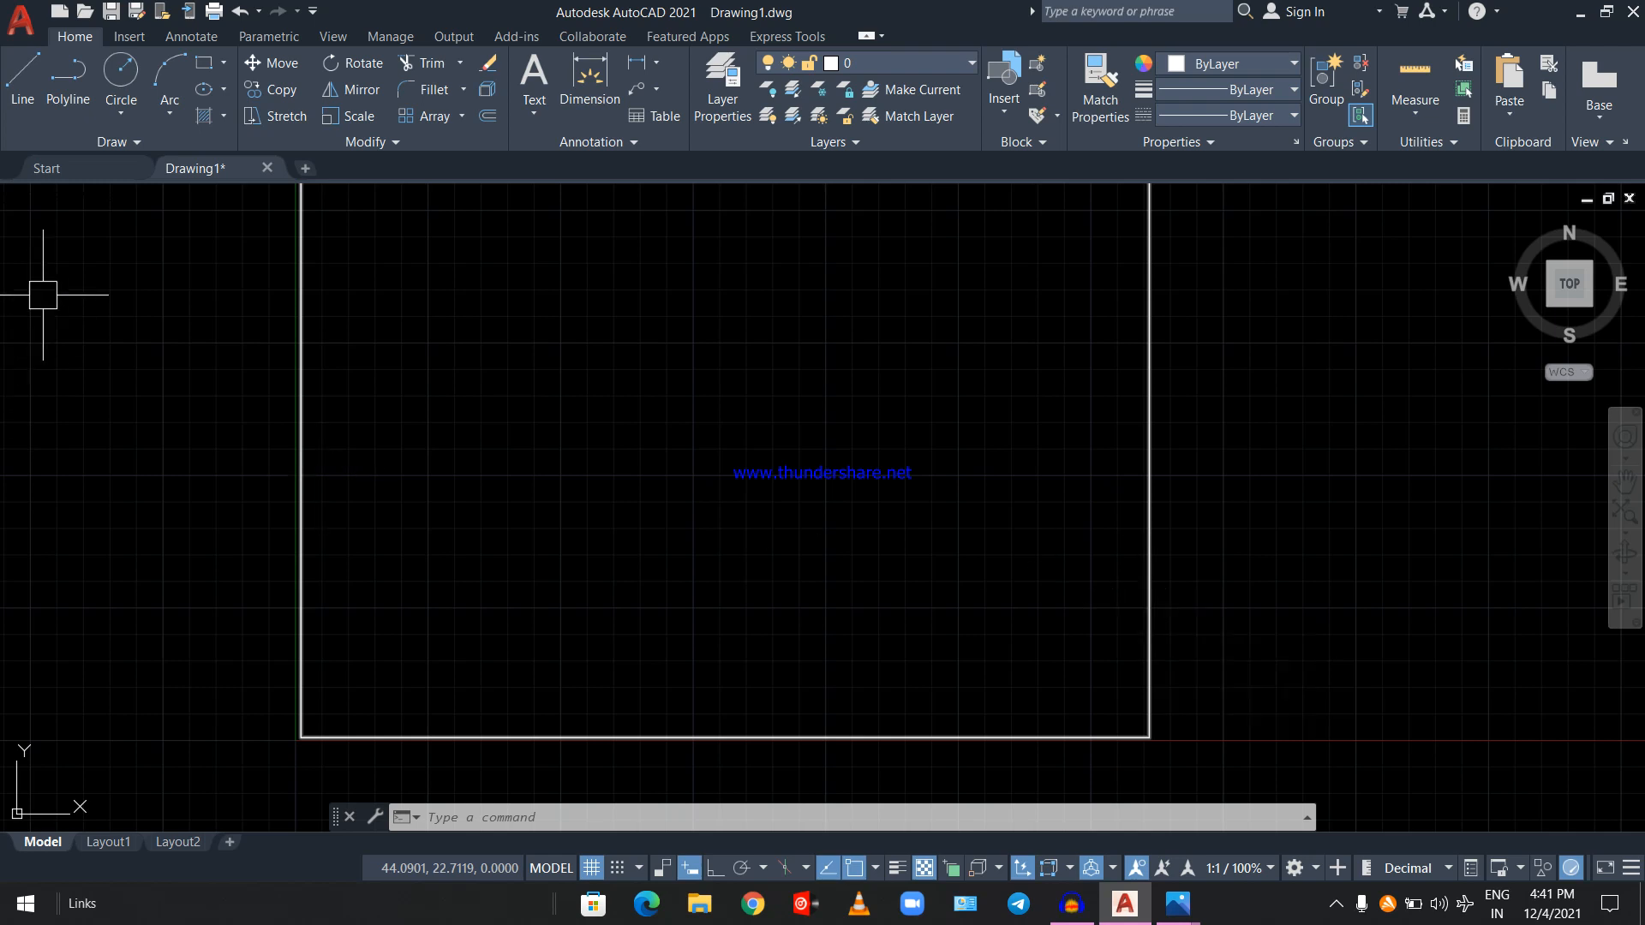
click(1431, 114)
click(1446, 195)
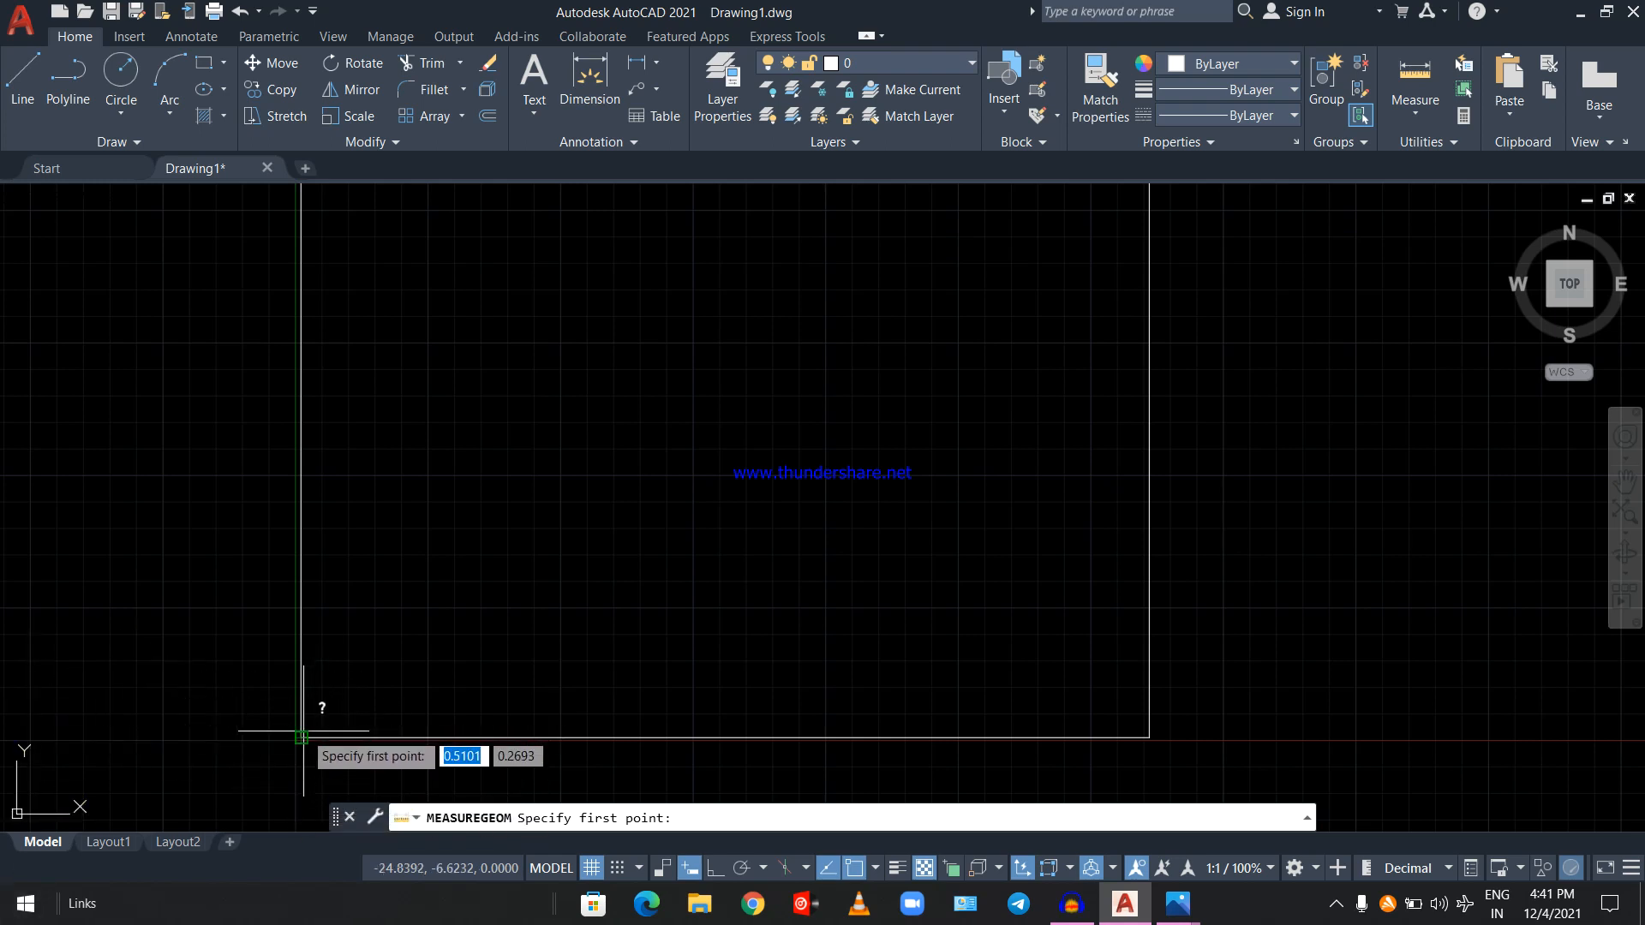
click(301, 737)
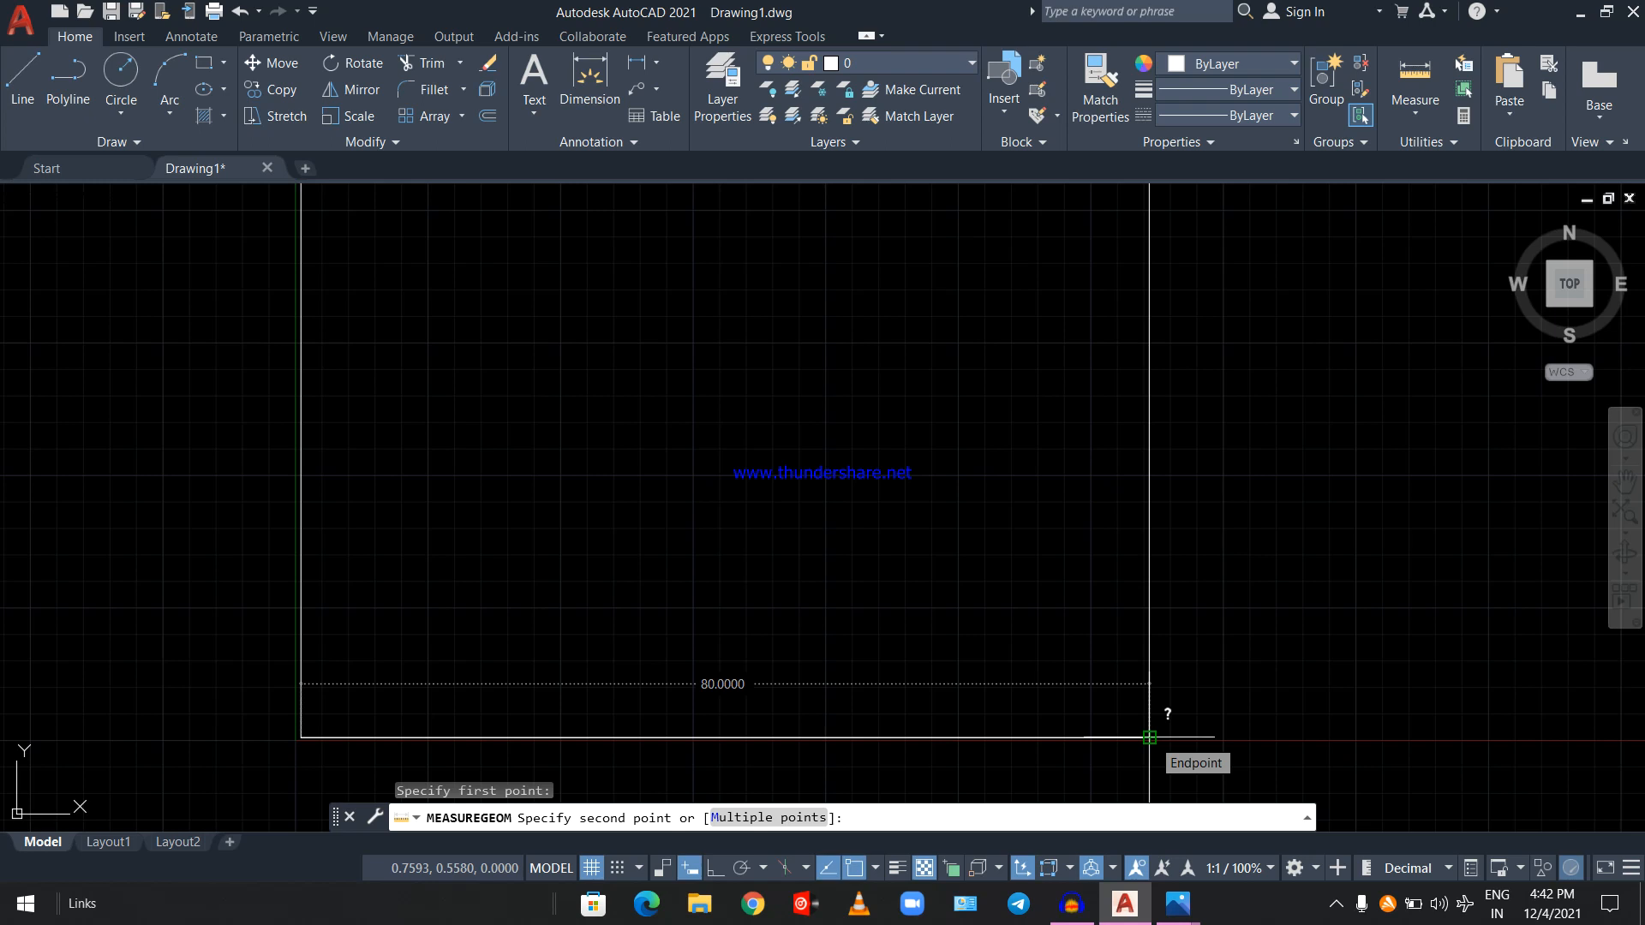
key(Escape)
Step: Draw a vertical line 10 units up from the midpoint of the relay body's bottom edge
click(22, 82)
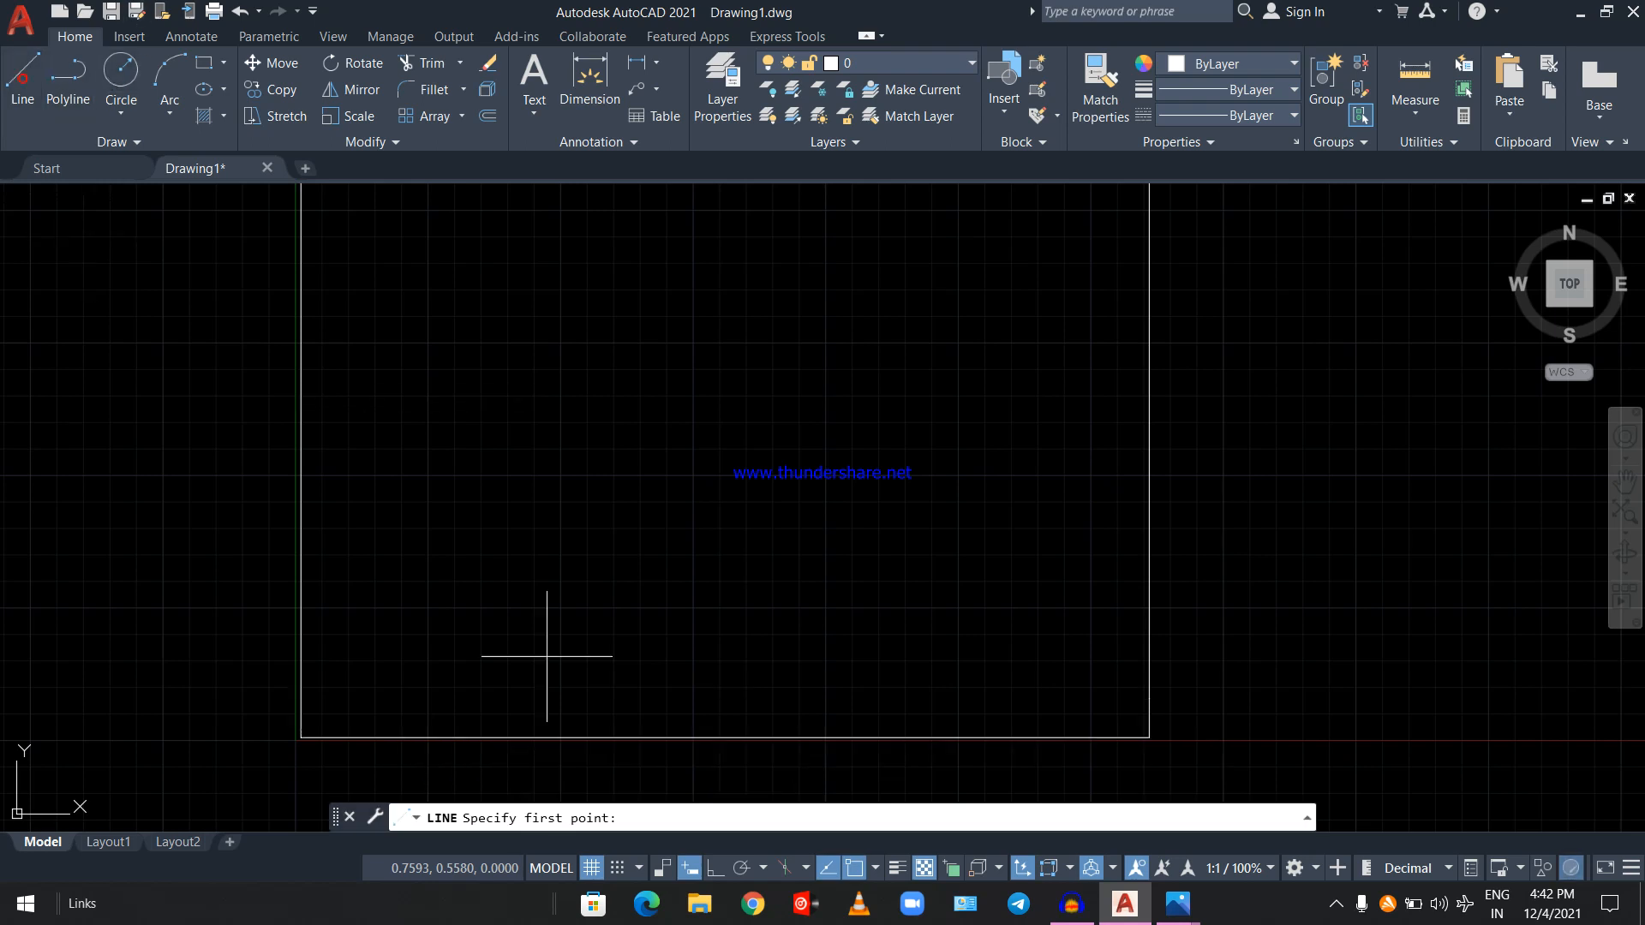
click(725, 737)
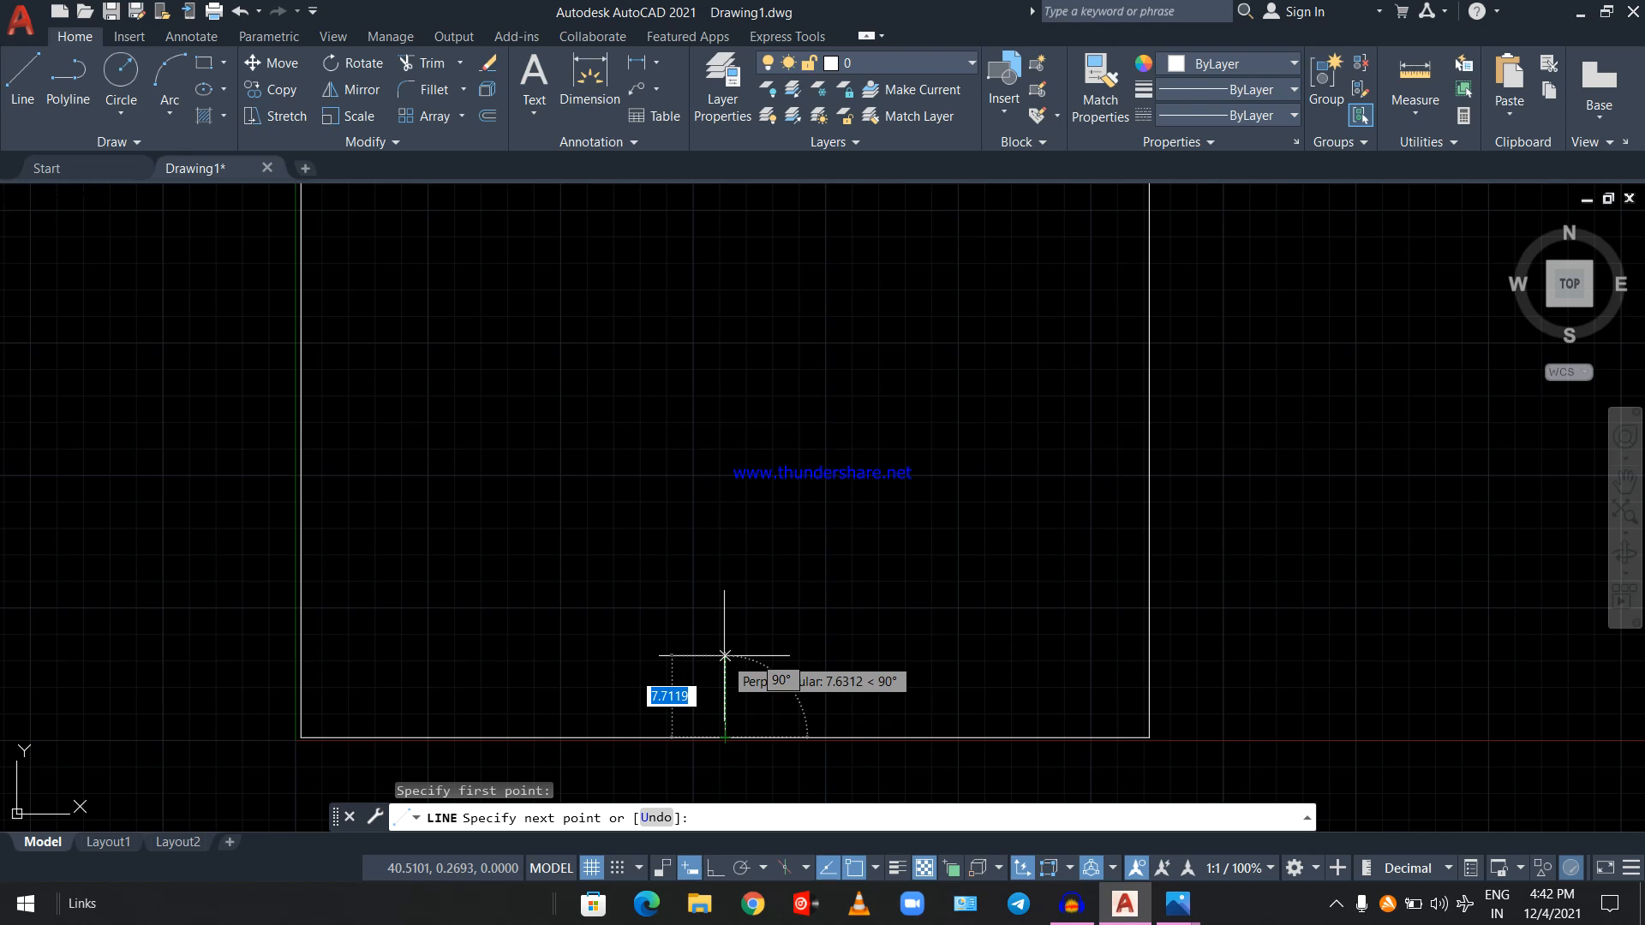
text(1)
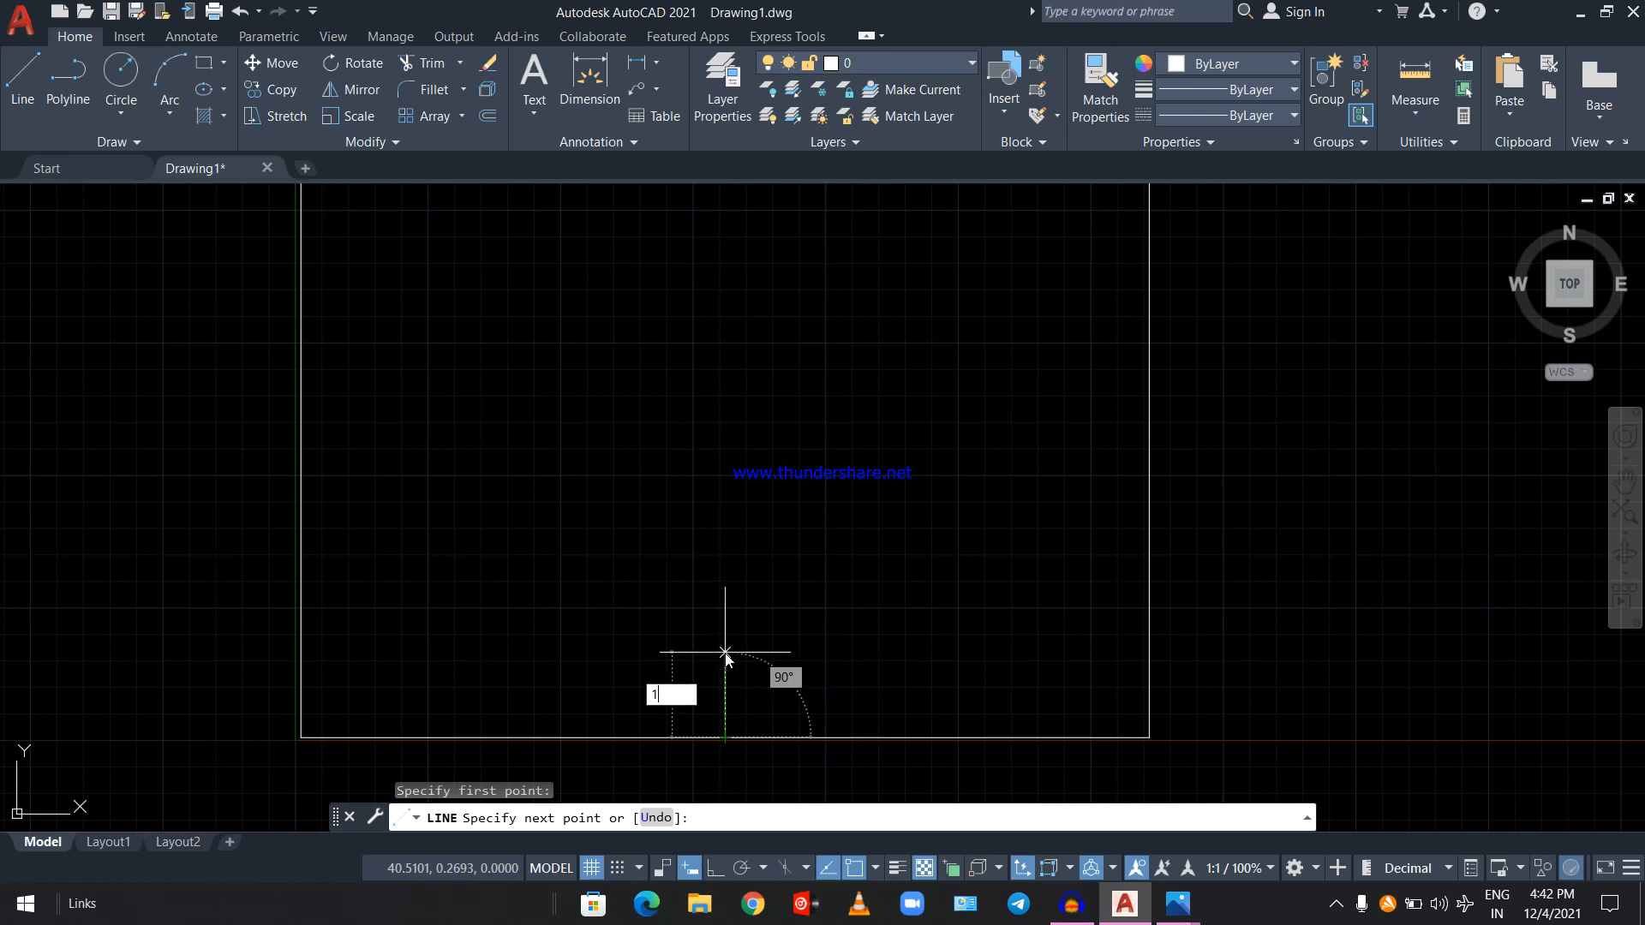
text(0)
key(Return)
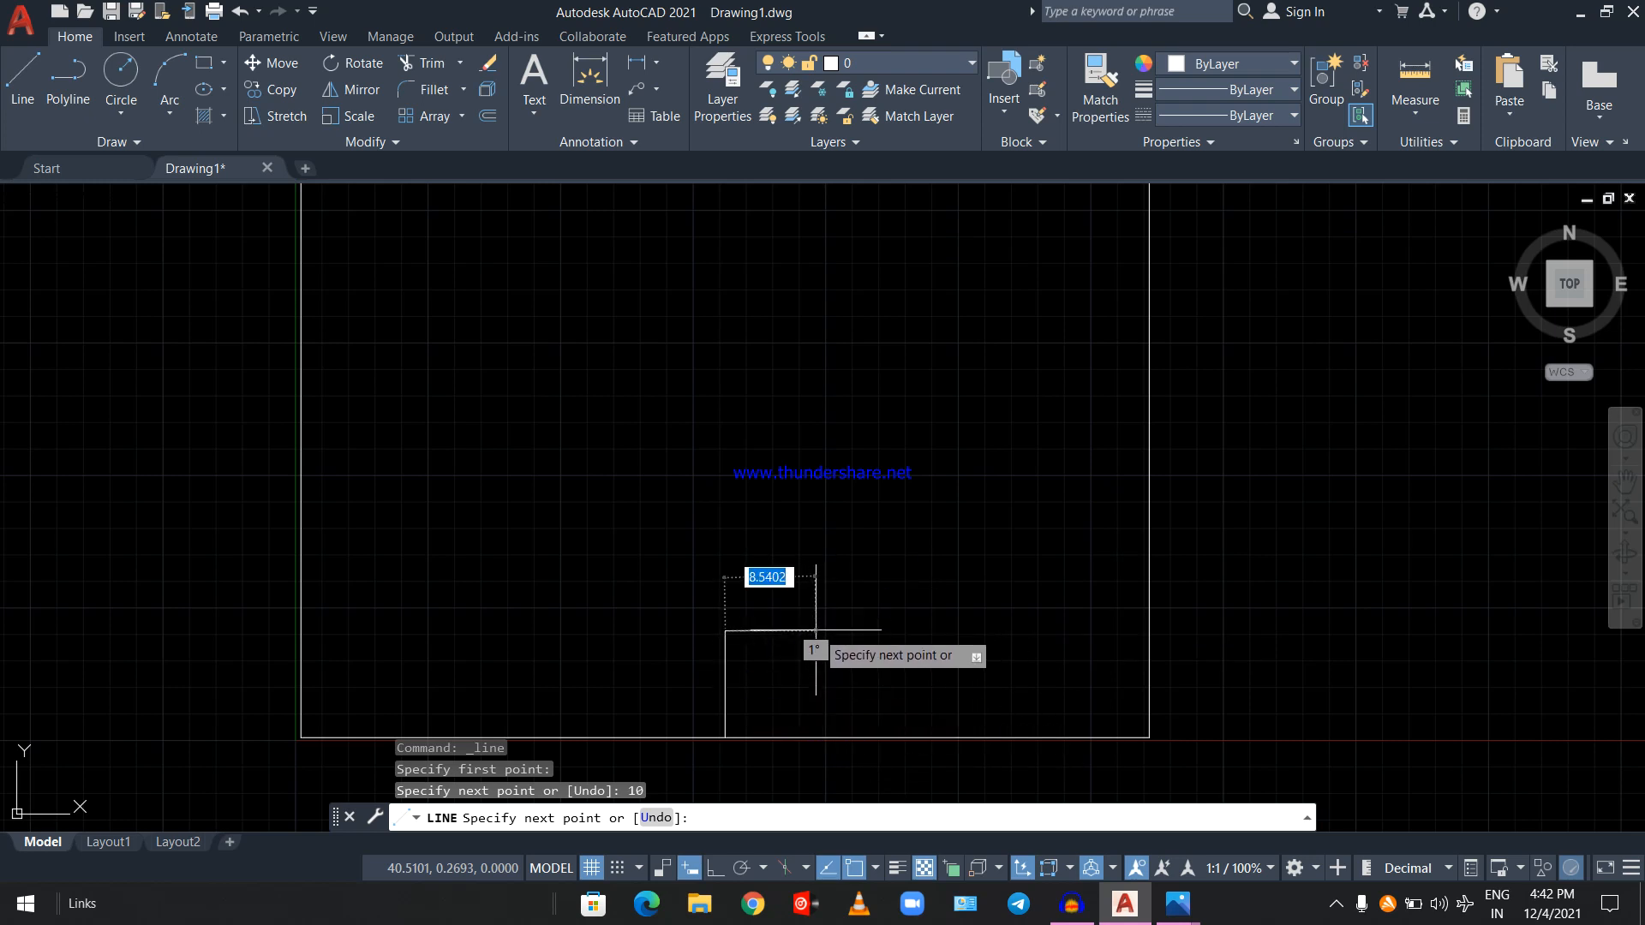
Step: With Ortho on, continue the line 10 units right and 5 units up to start the coil rectangle
click(714, 868)
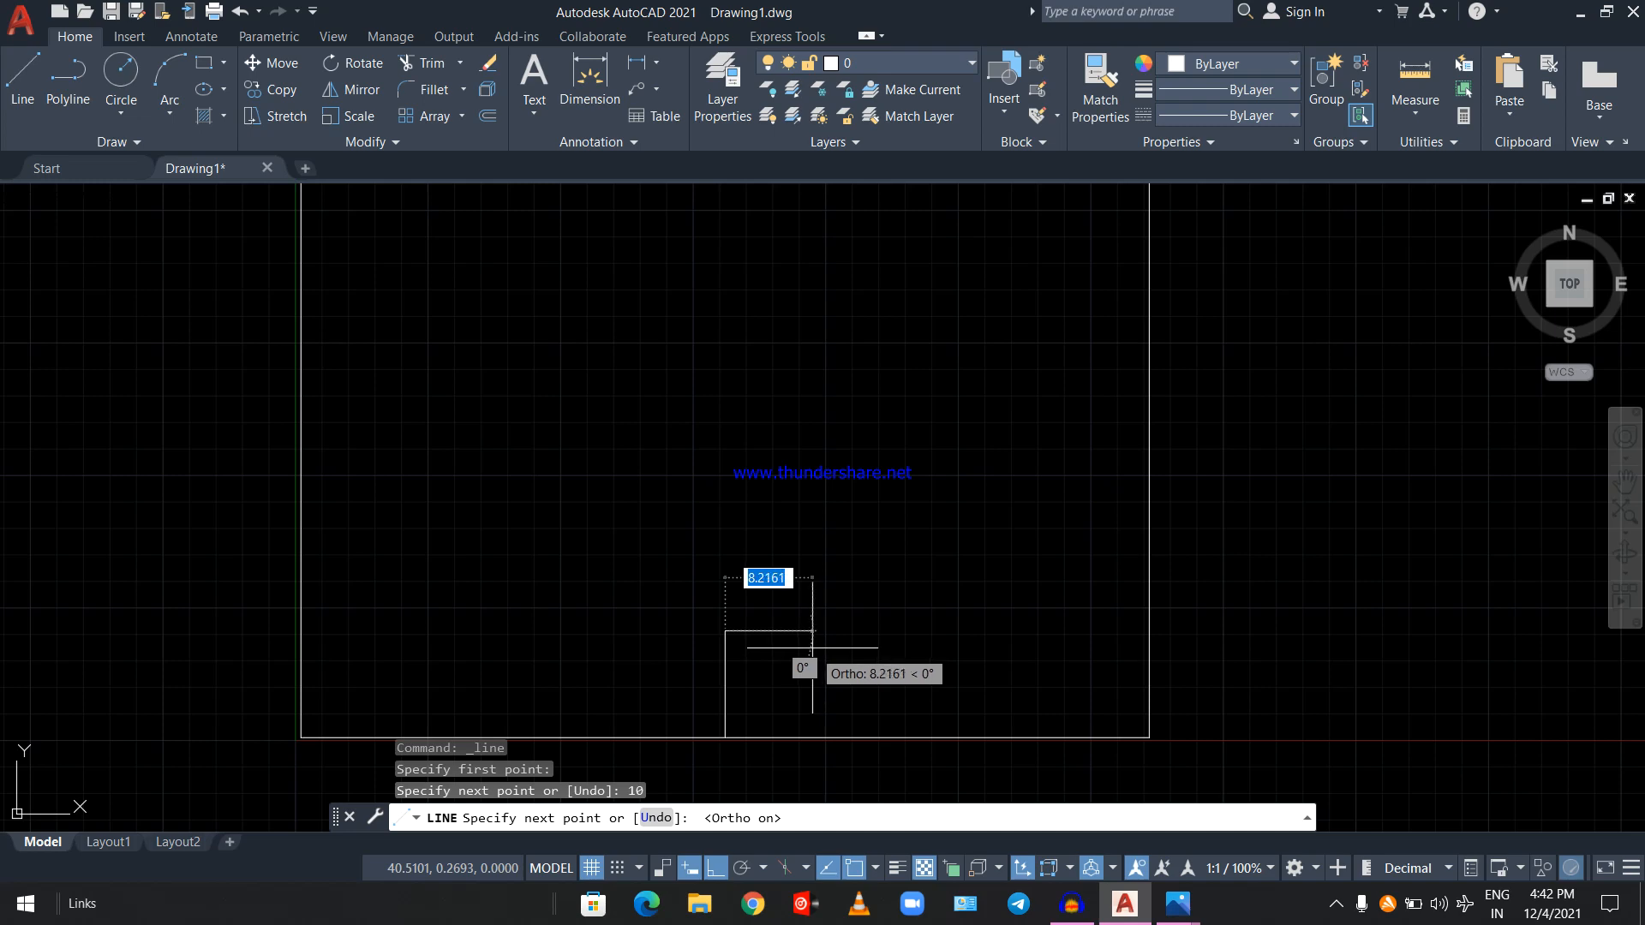
scroll(811, 647, up, 4)
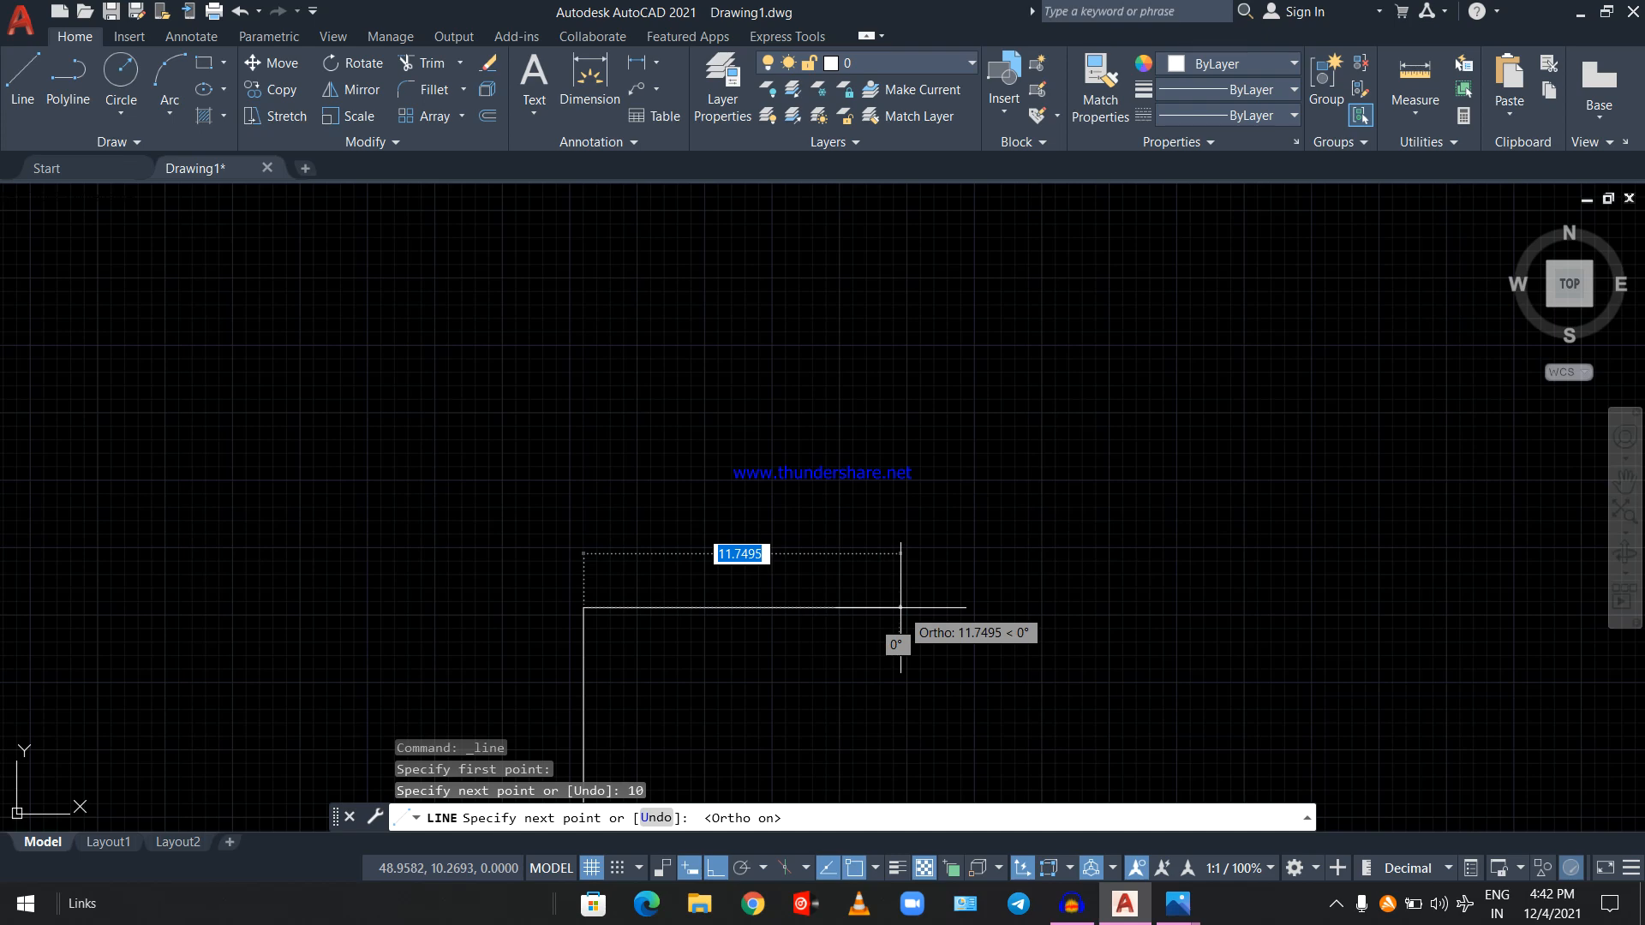
text(10)
key(Return)
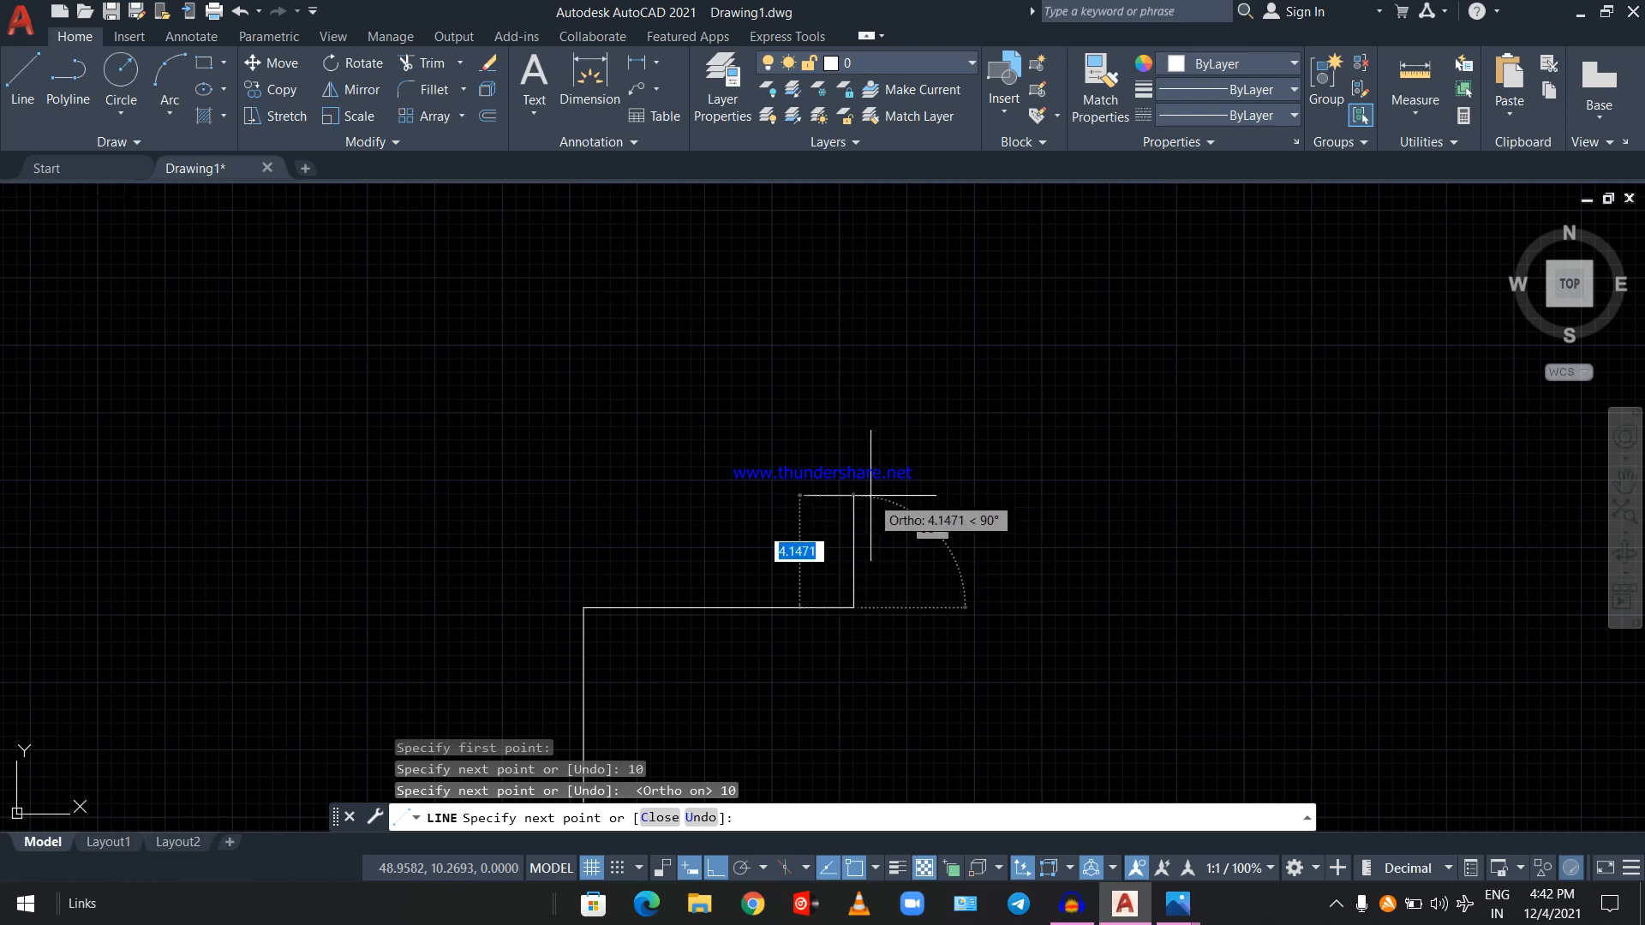
text(5)
key(Return)
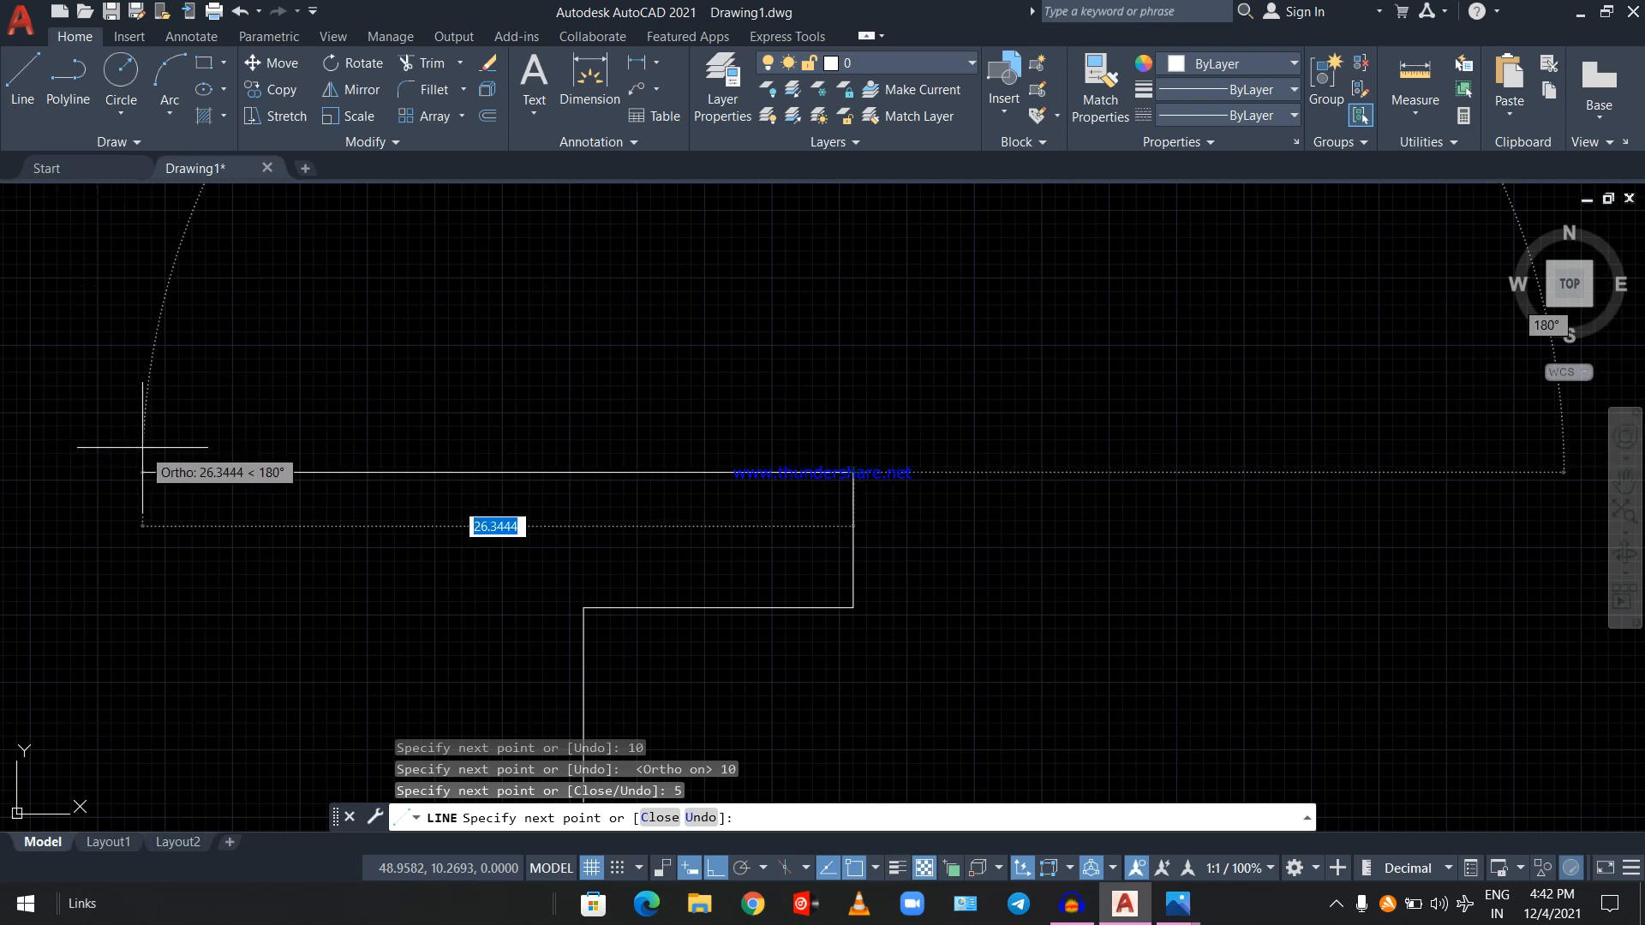
Step: Complete the coil rectangle with two 10-unit segments left, 5 units down and a bottom edge back to the vertical line's upper end
text(10)
key(Return)
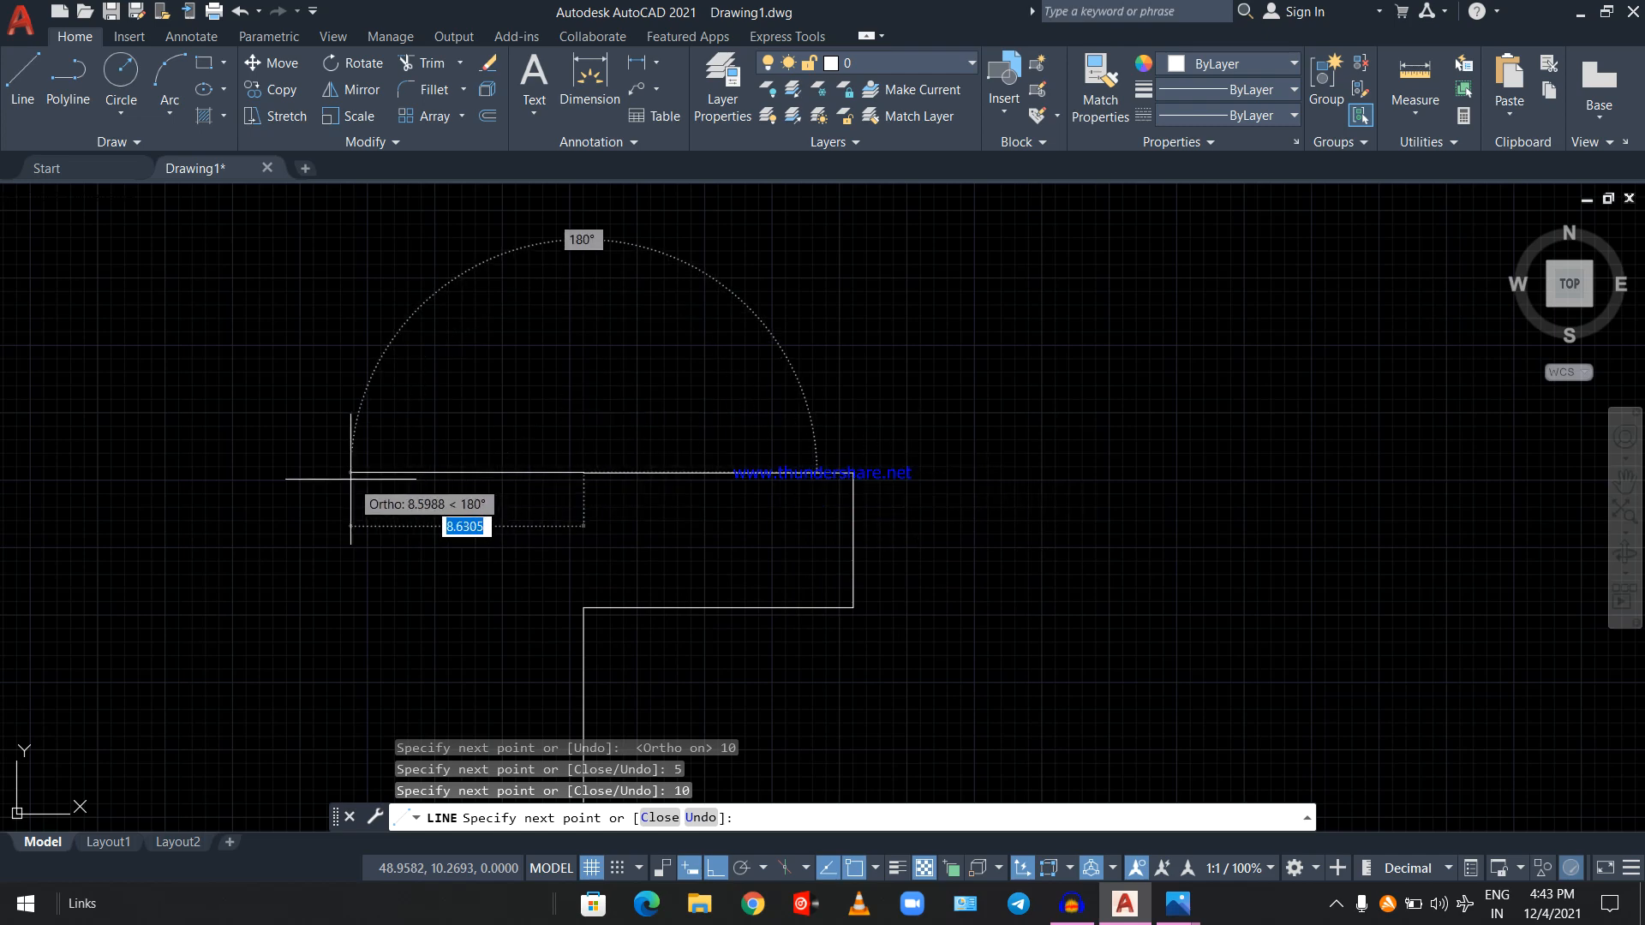
text(10)
key(Return)
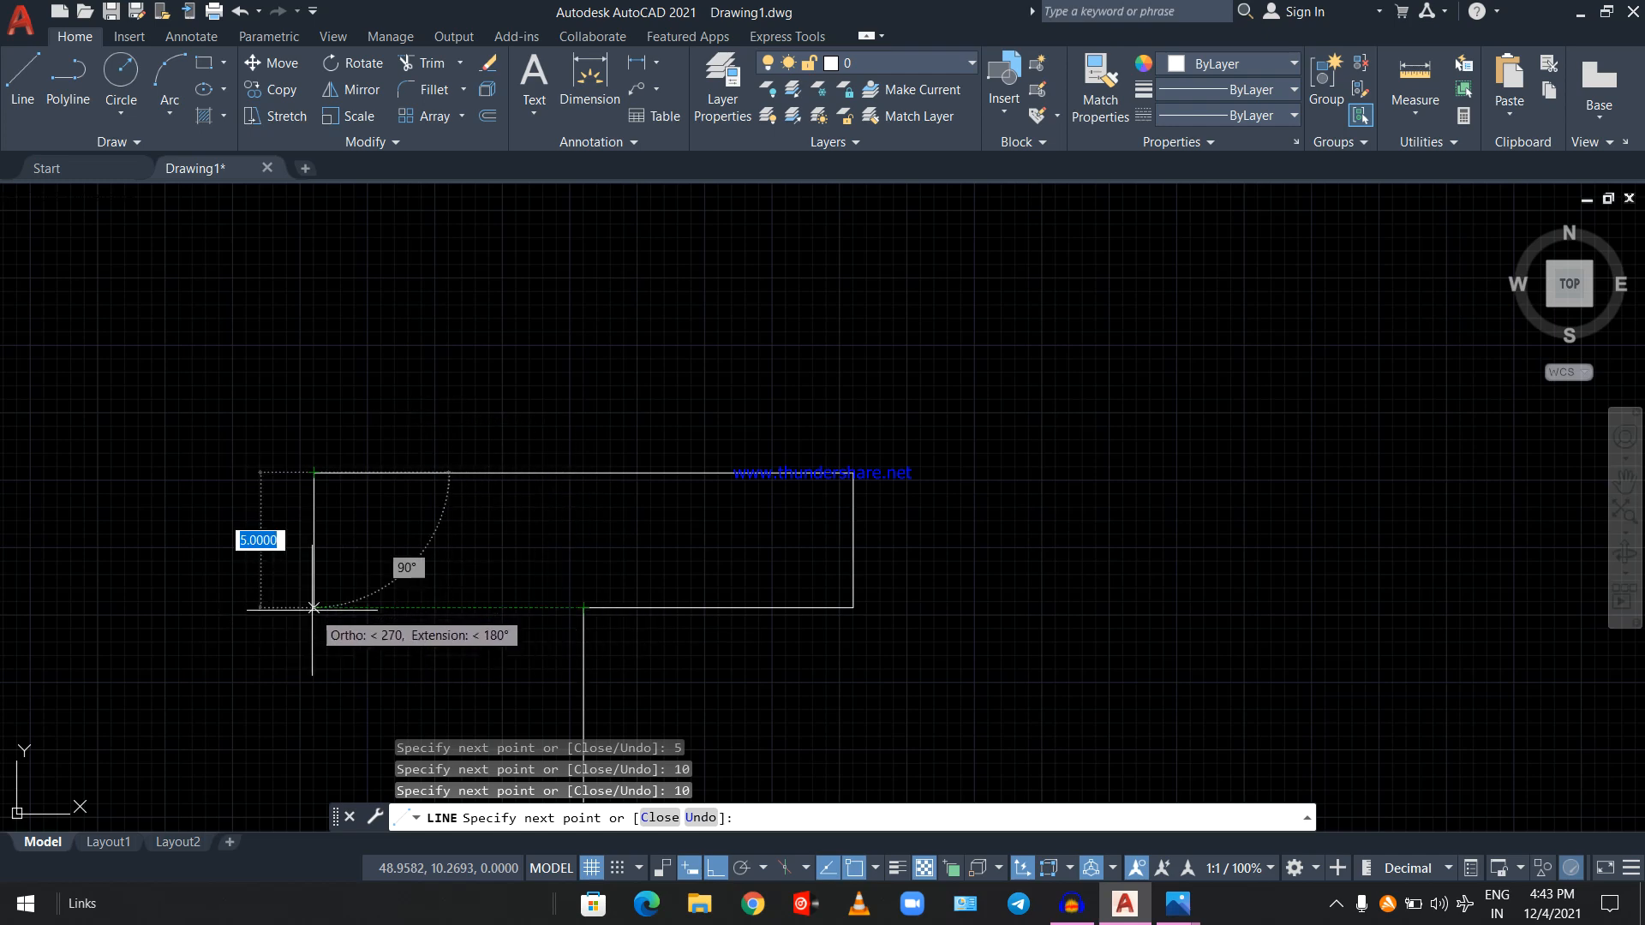
click(314, 607)
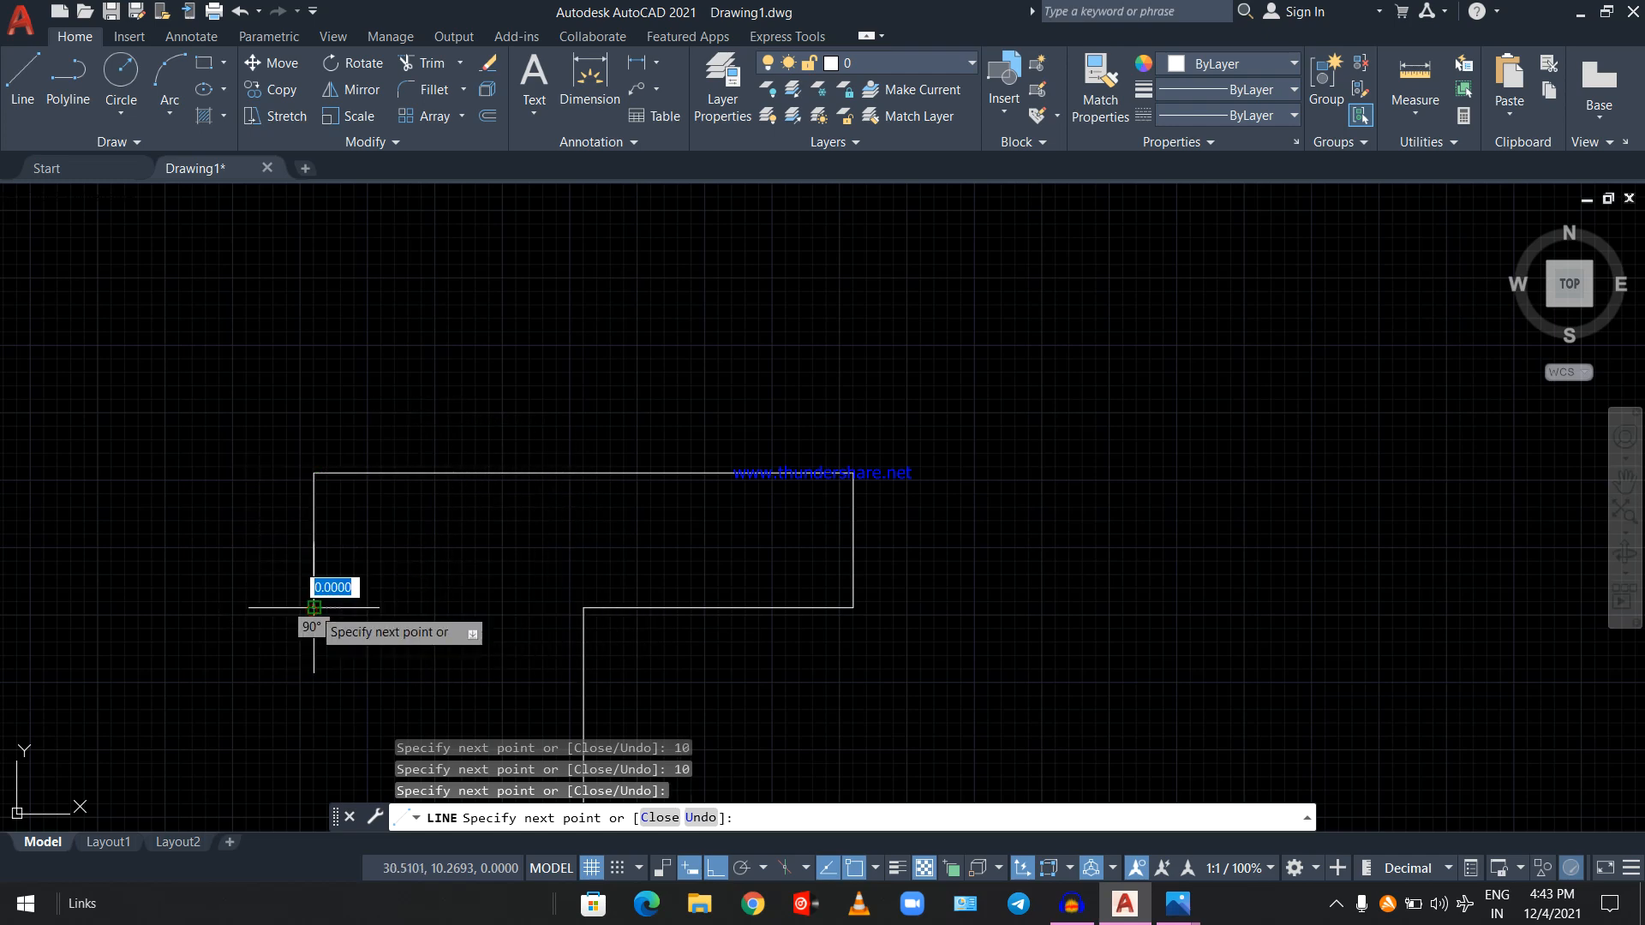
click(584, 608)
key(Escape)
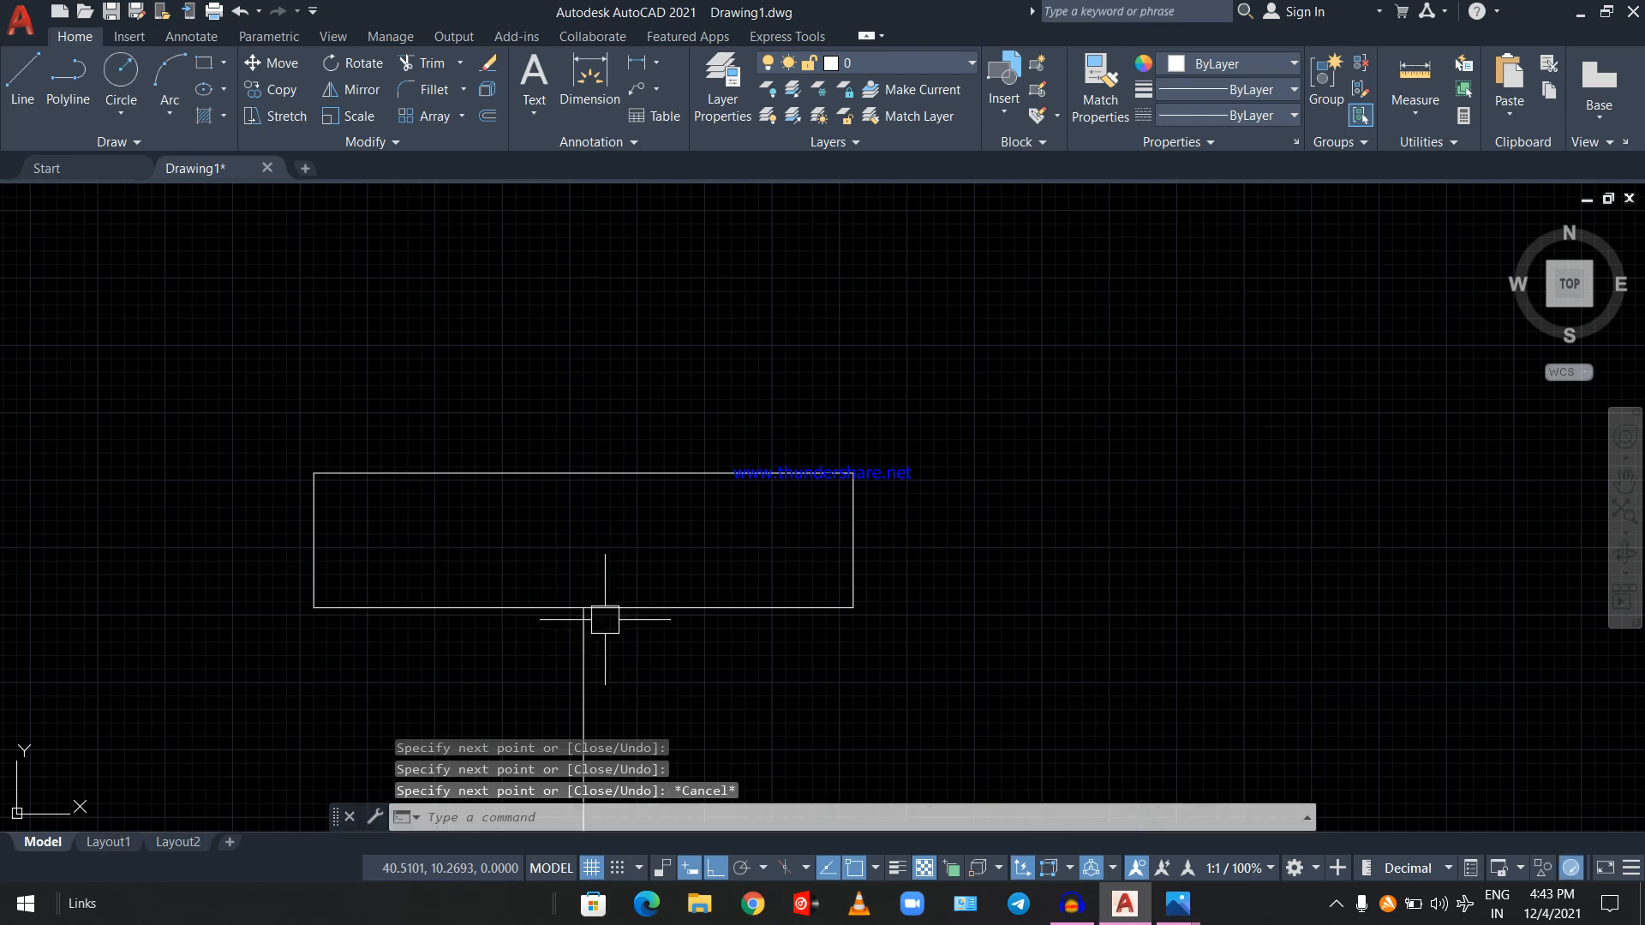
Step: Delete the vertical line connecting the coil rectangle to the bottom edge of the relay body
click(584, 654)
scroll(906, 673, down, 2)
scroll(906, 672, down, 2)
scroll(889, 613, up, 4)
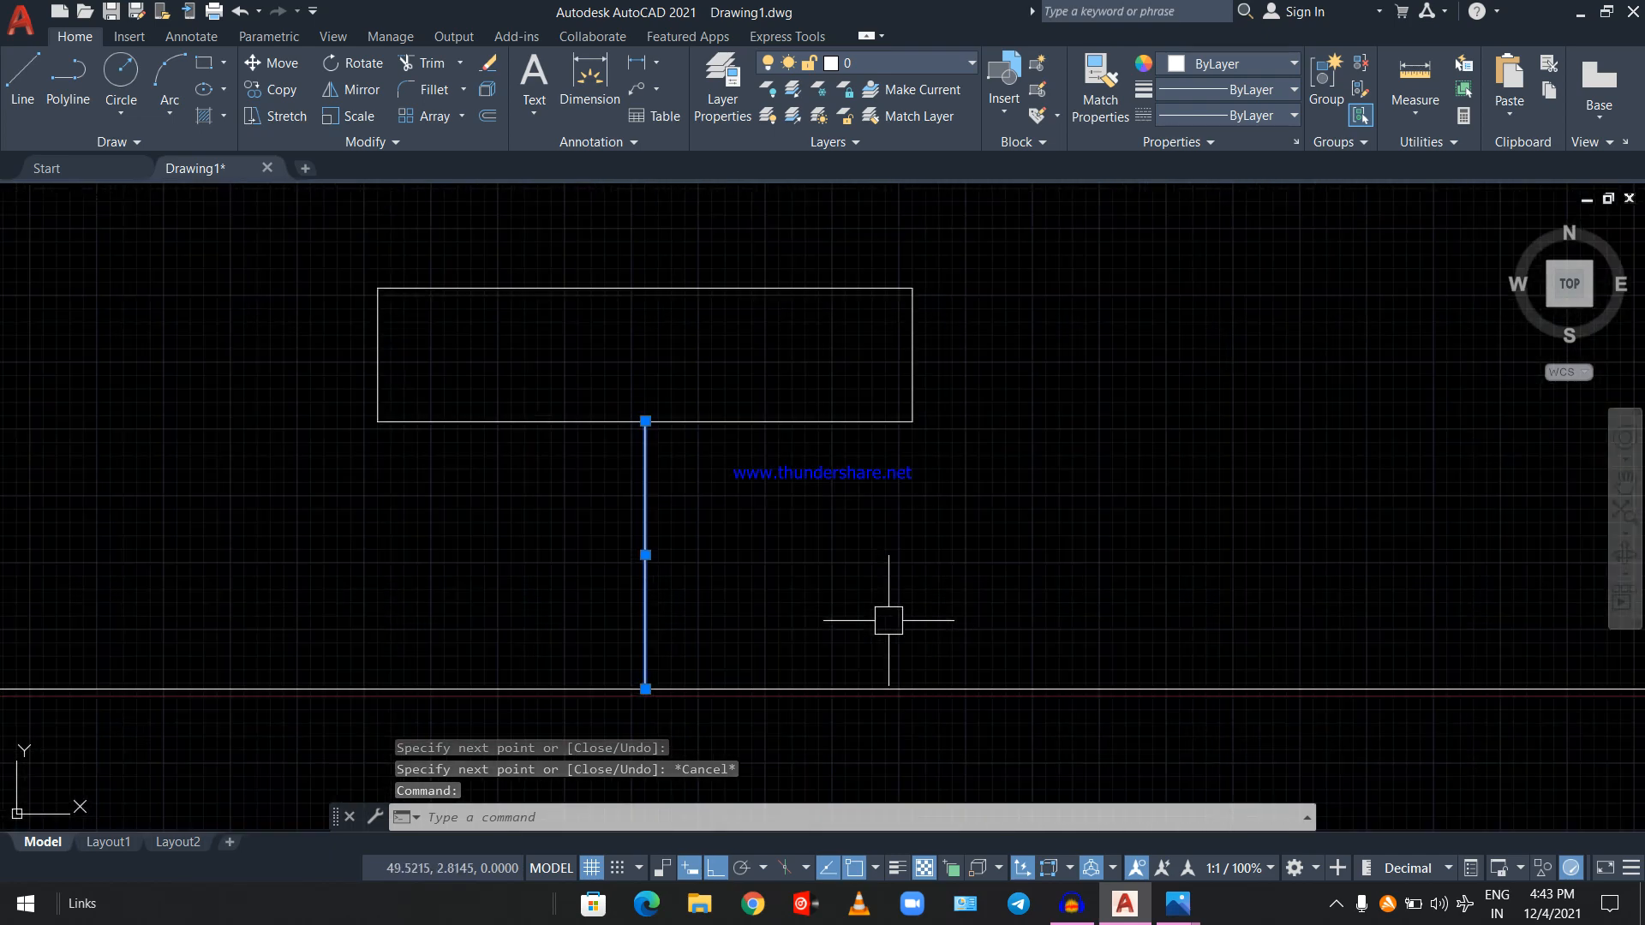
key(Delete)
Step: Examine the position of the coil rectangle within the relay body outline and check its shape up close
scroll(734, 613, down, 10)
scroll(734, 536, up, 4)
middle_drag(738, 573, 830, 363)
scroll(721, 441, up, 4)
scroll(808, 386, up, 5)
mouse_move(778, 422)
middle_down()
mouse_move(822, 275)
mouse_move(774, 653)
mouse_move(787, 590)
middle_up()
scroll(834, 253, down, 5)
scroll(834, 253, down, 2)
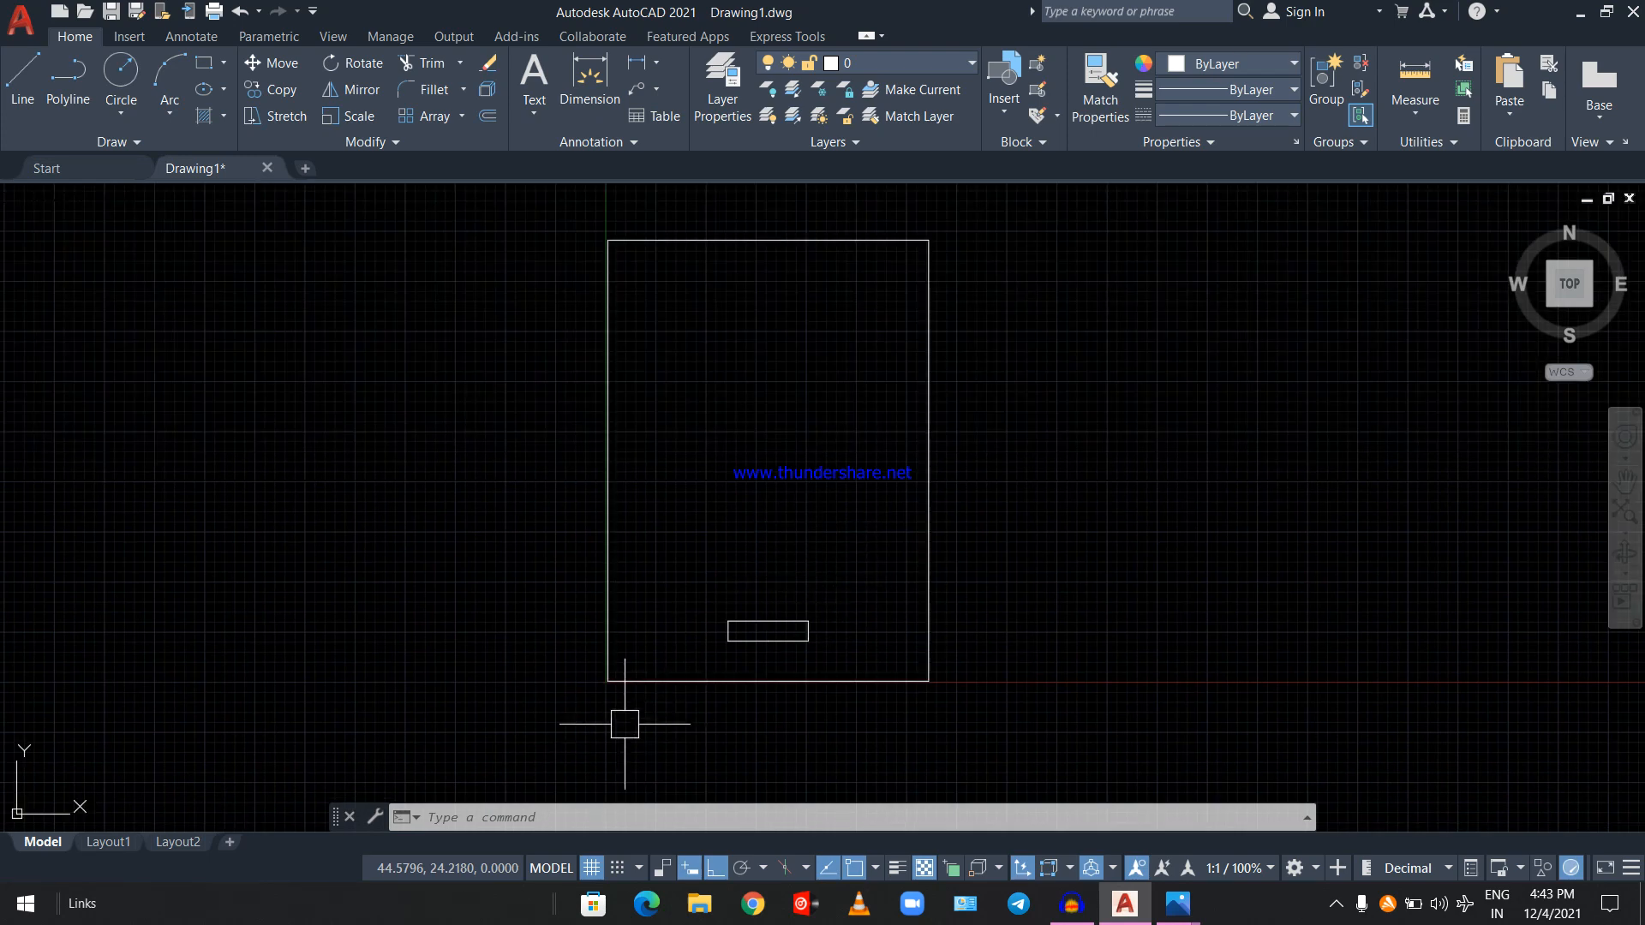
scroll(764, 634, up, 10)
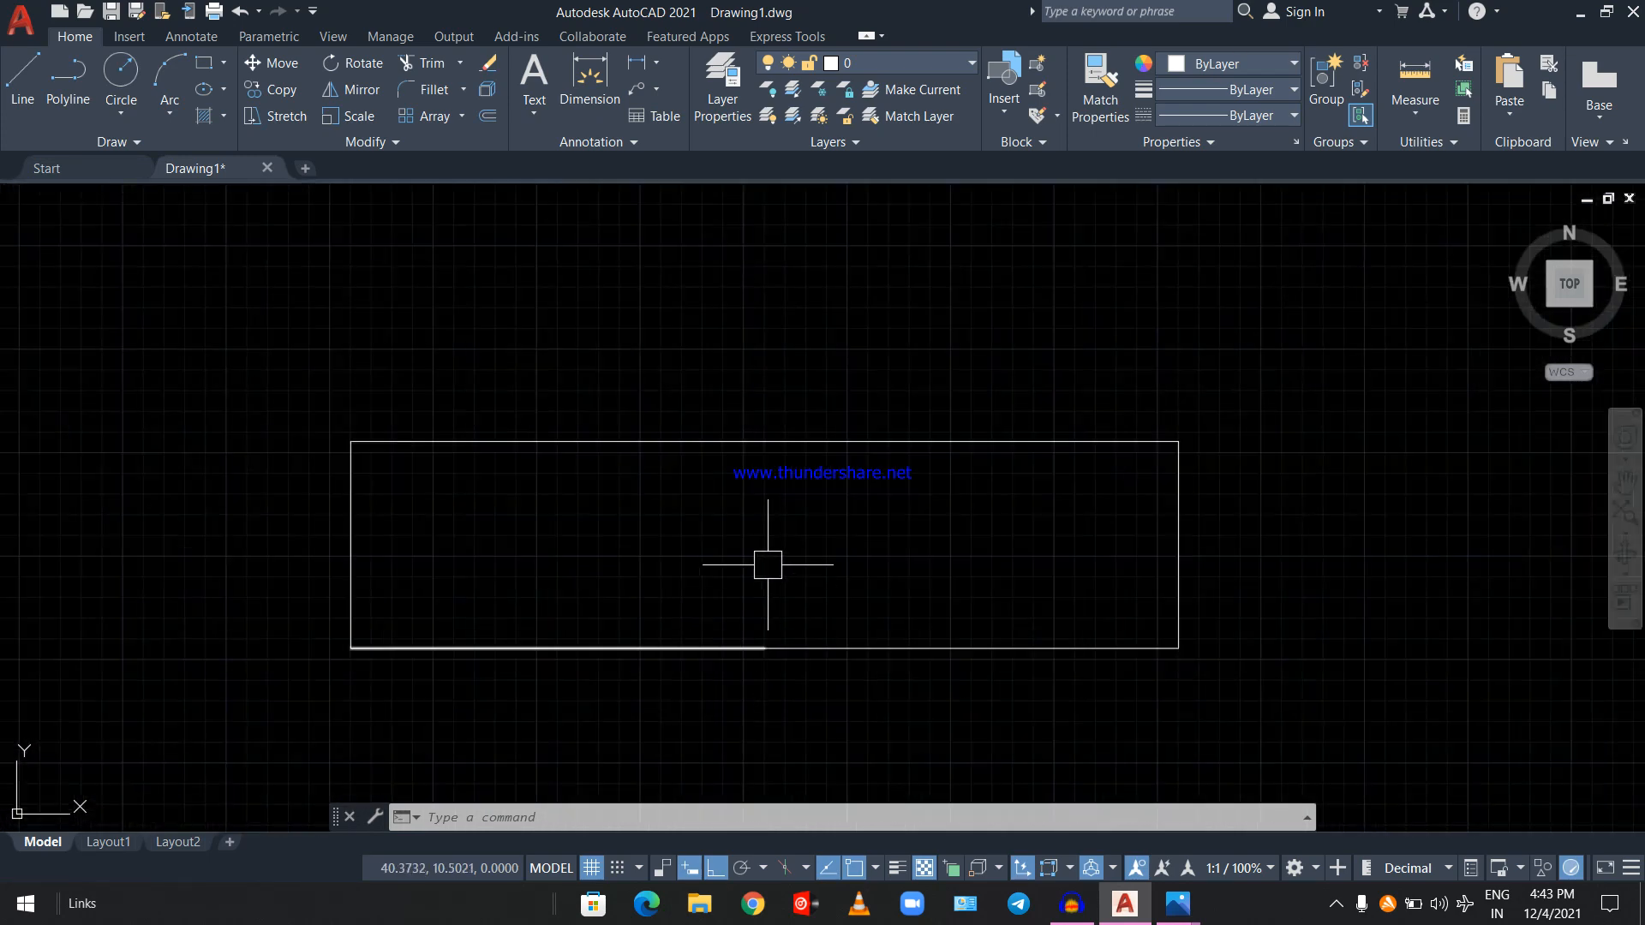
scroll(749, 561, up, 2)
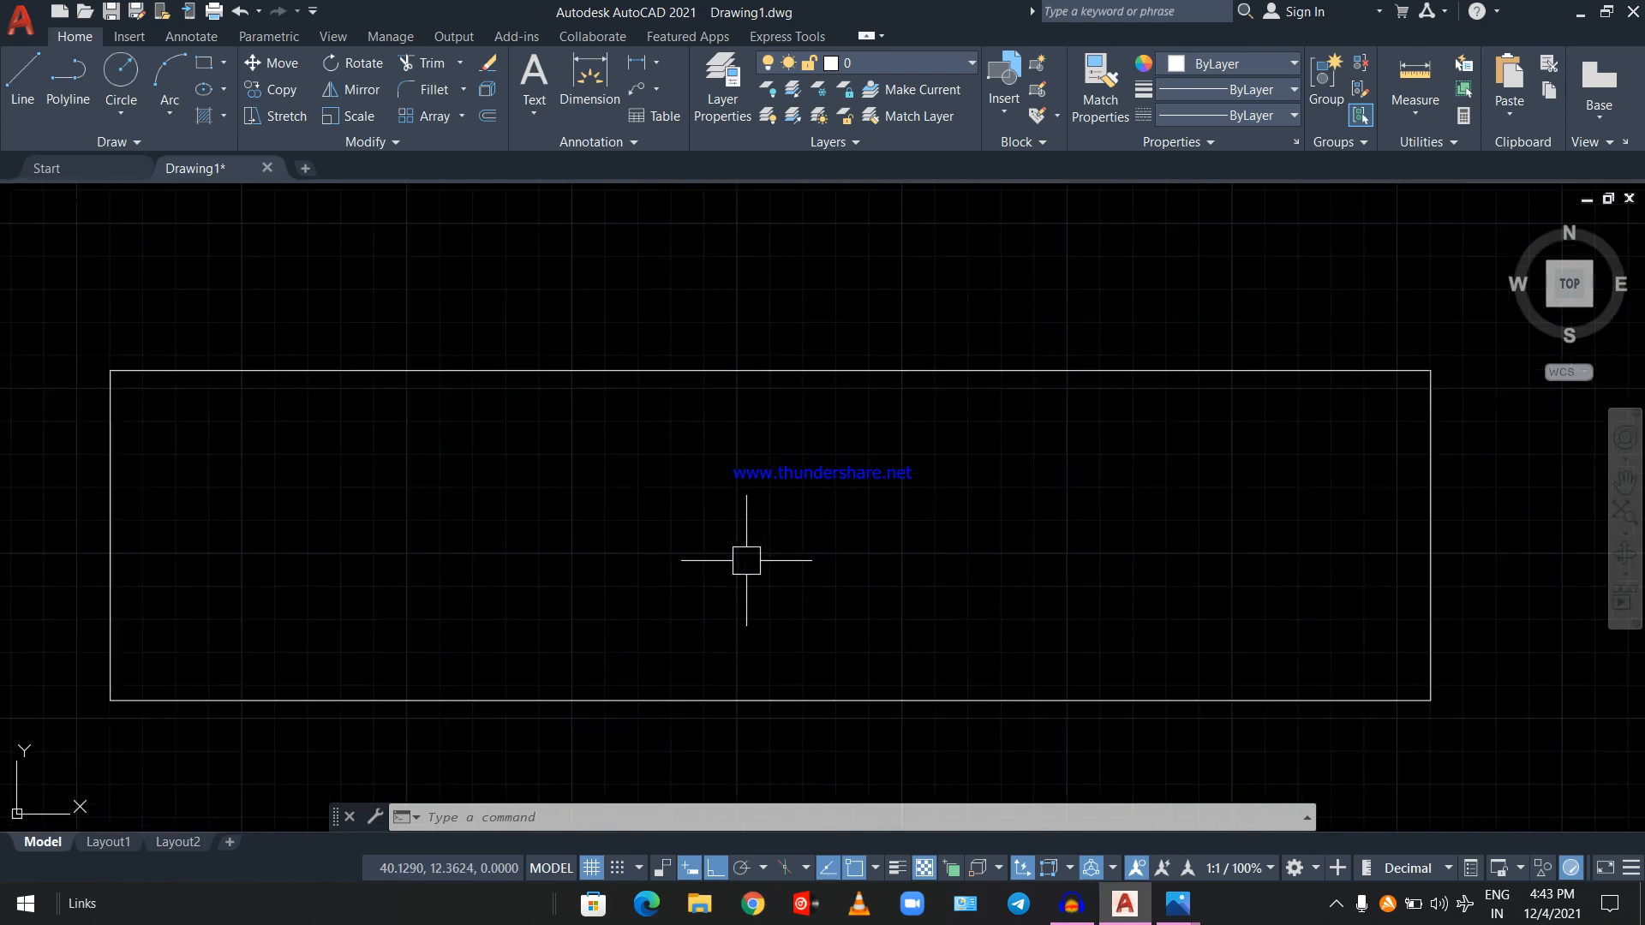
click(138, 141)
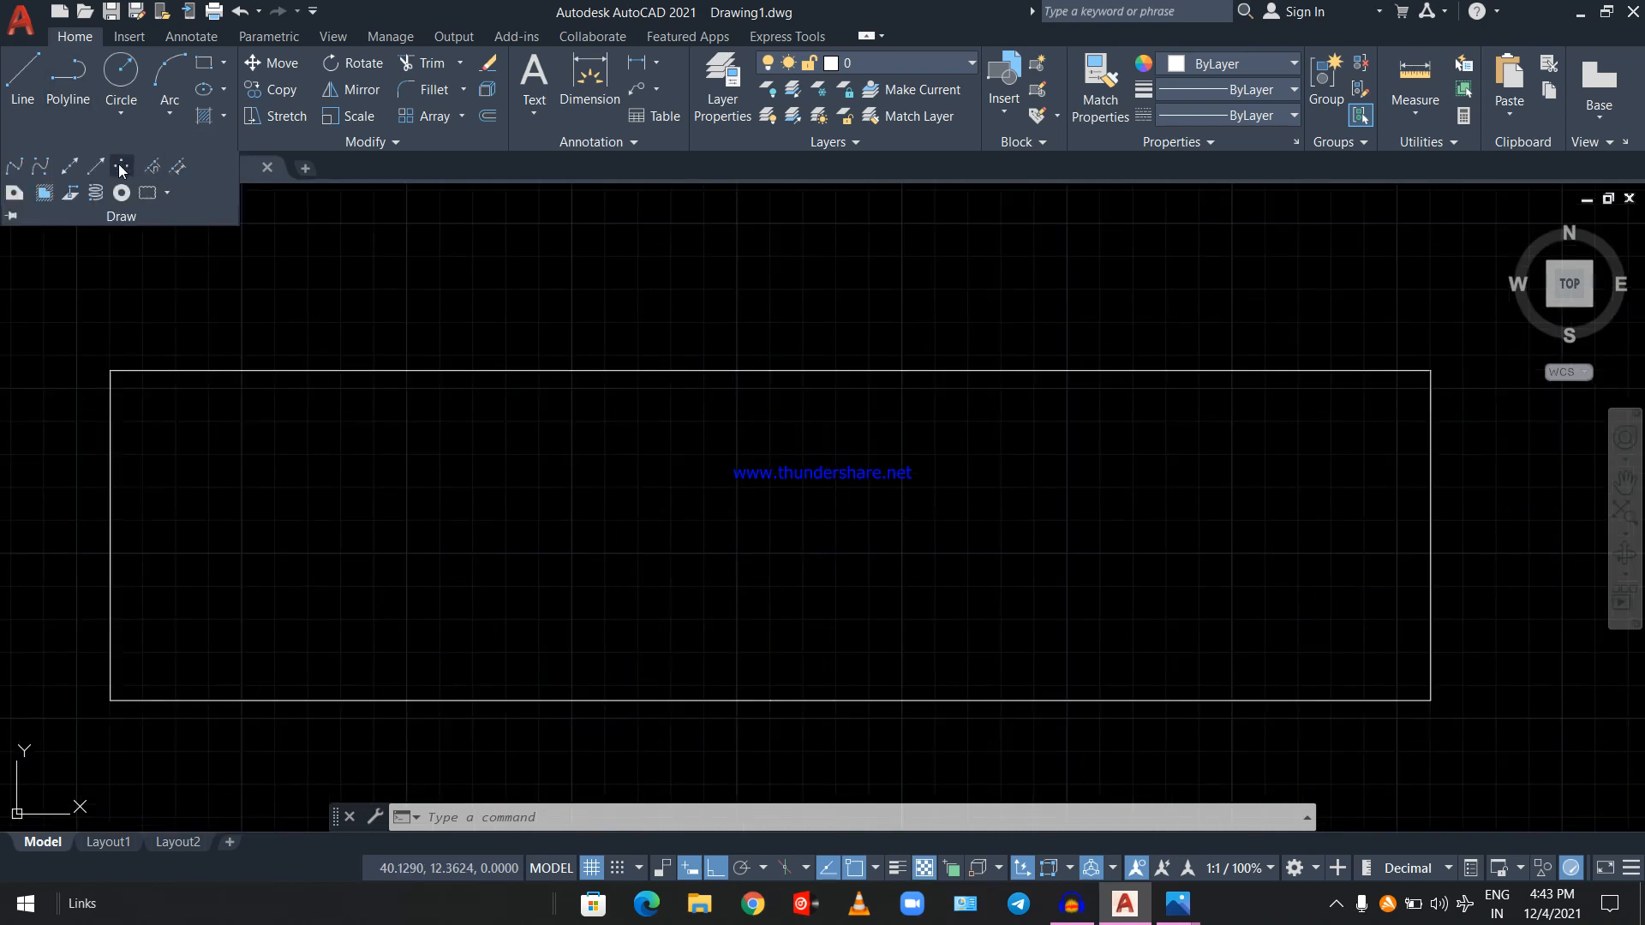
click(12, 173)
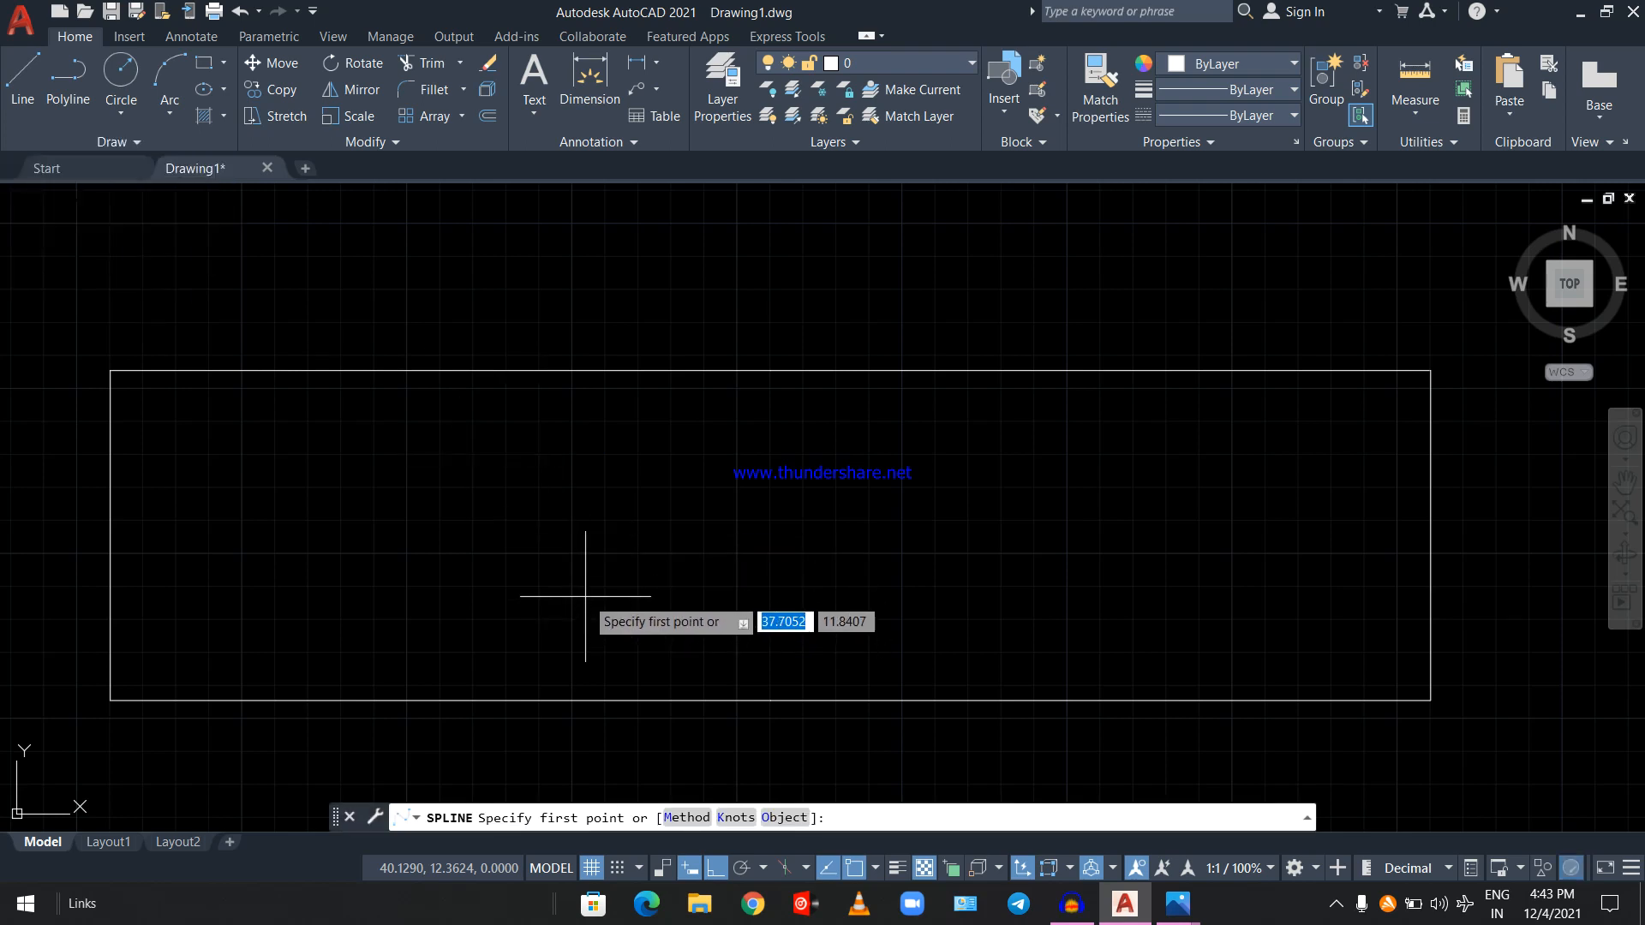
key(Escape)
text(SP)
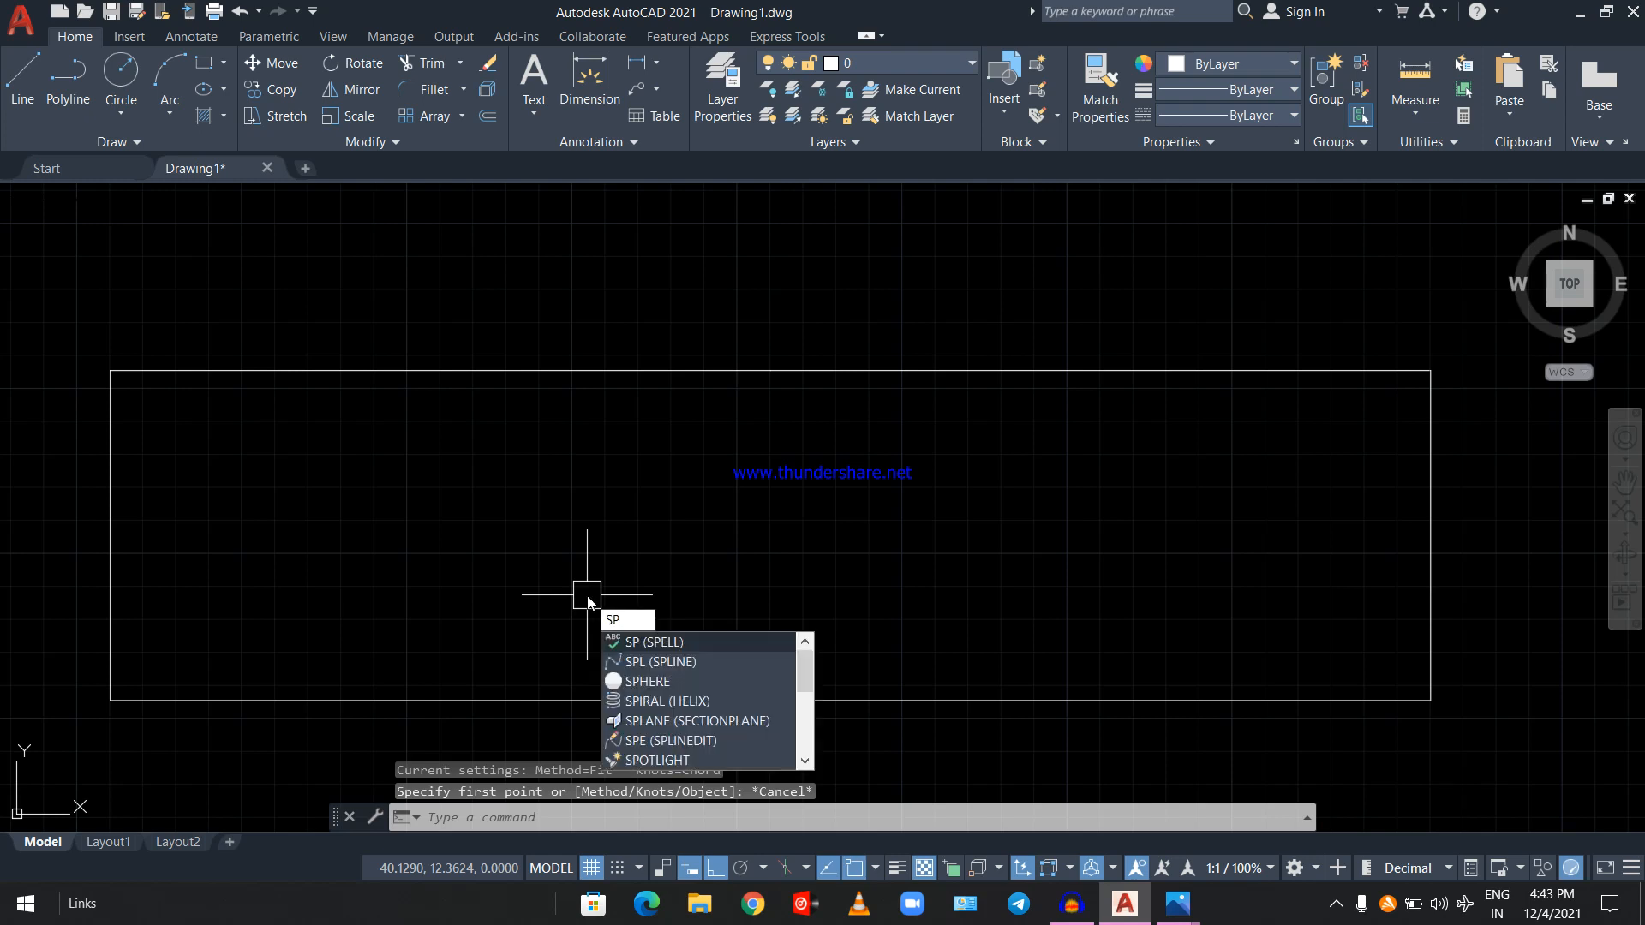
text(L)
key(Return)
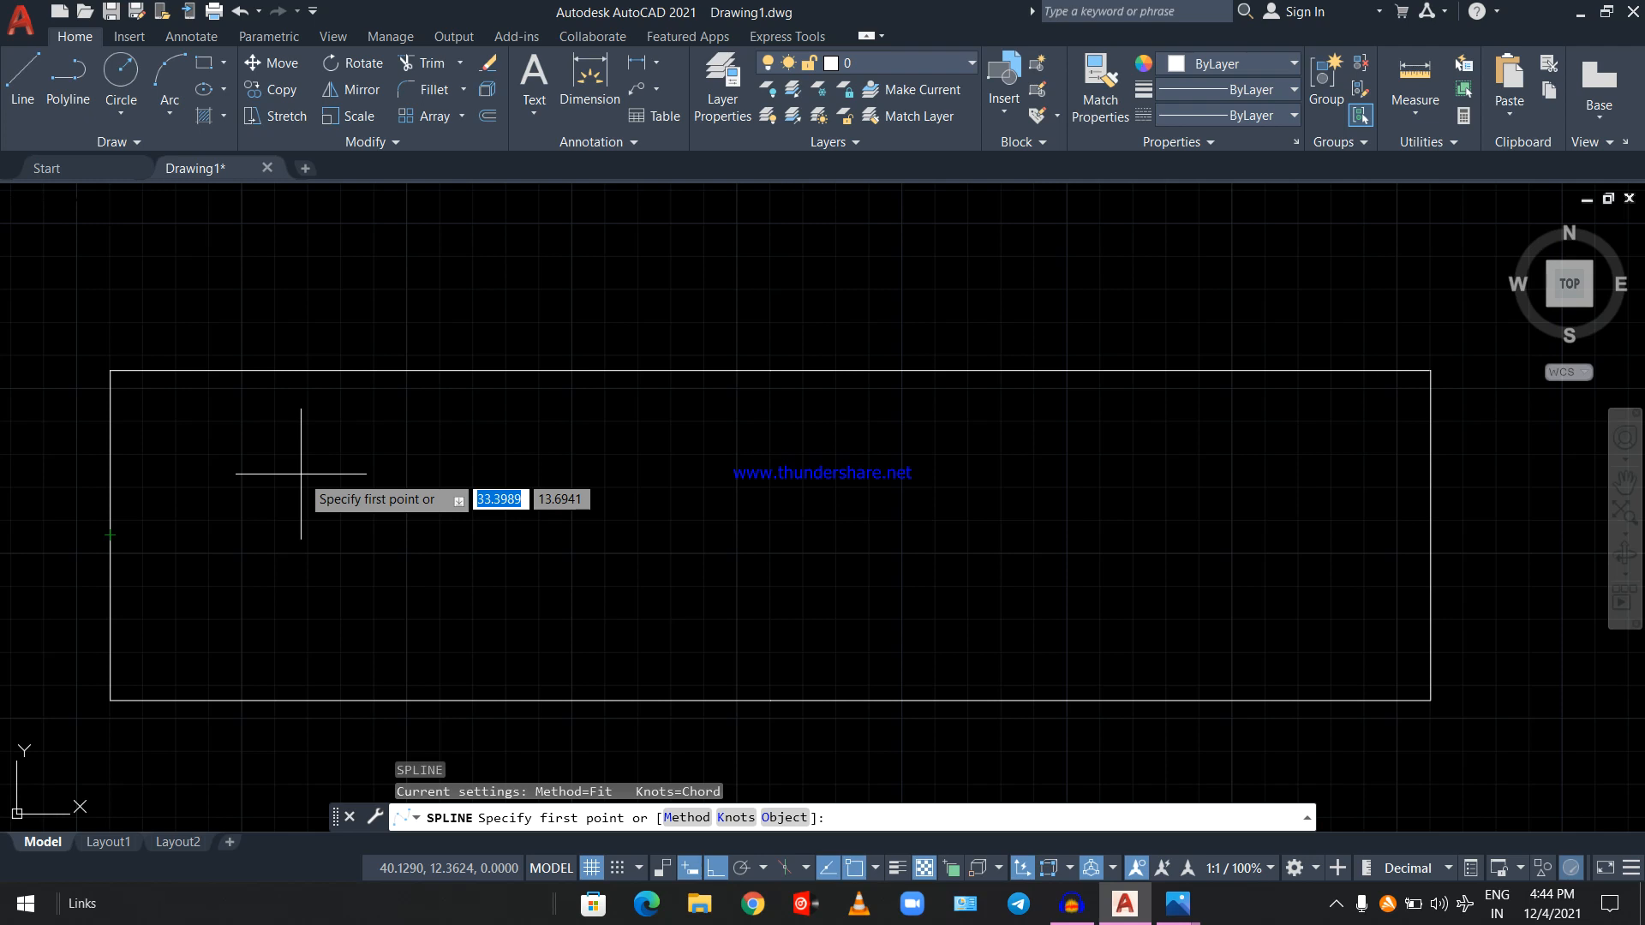
key(Escape)
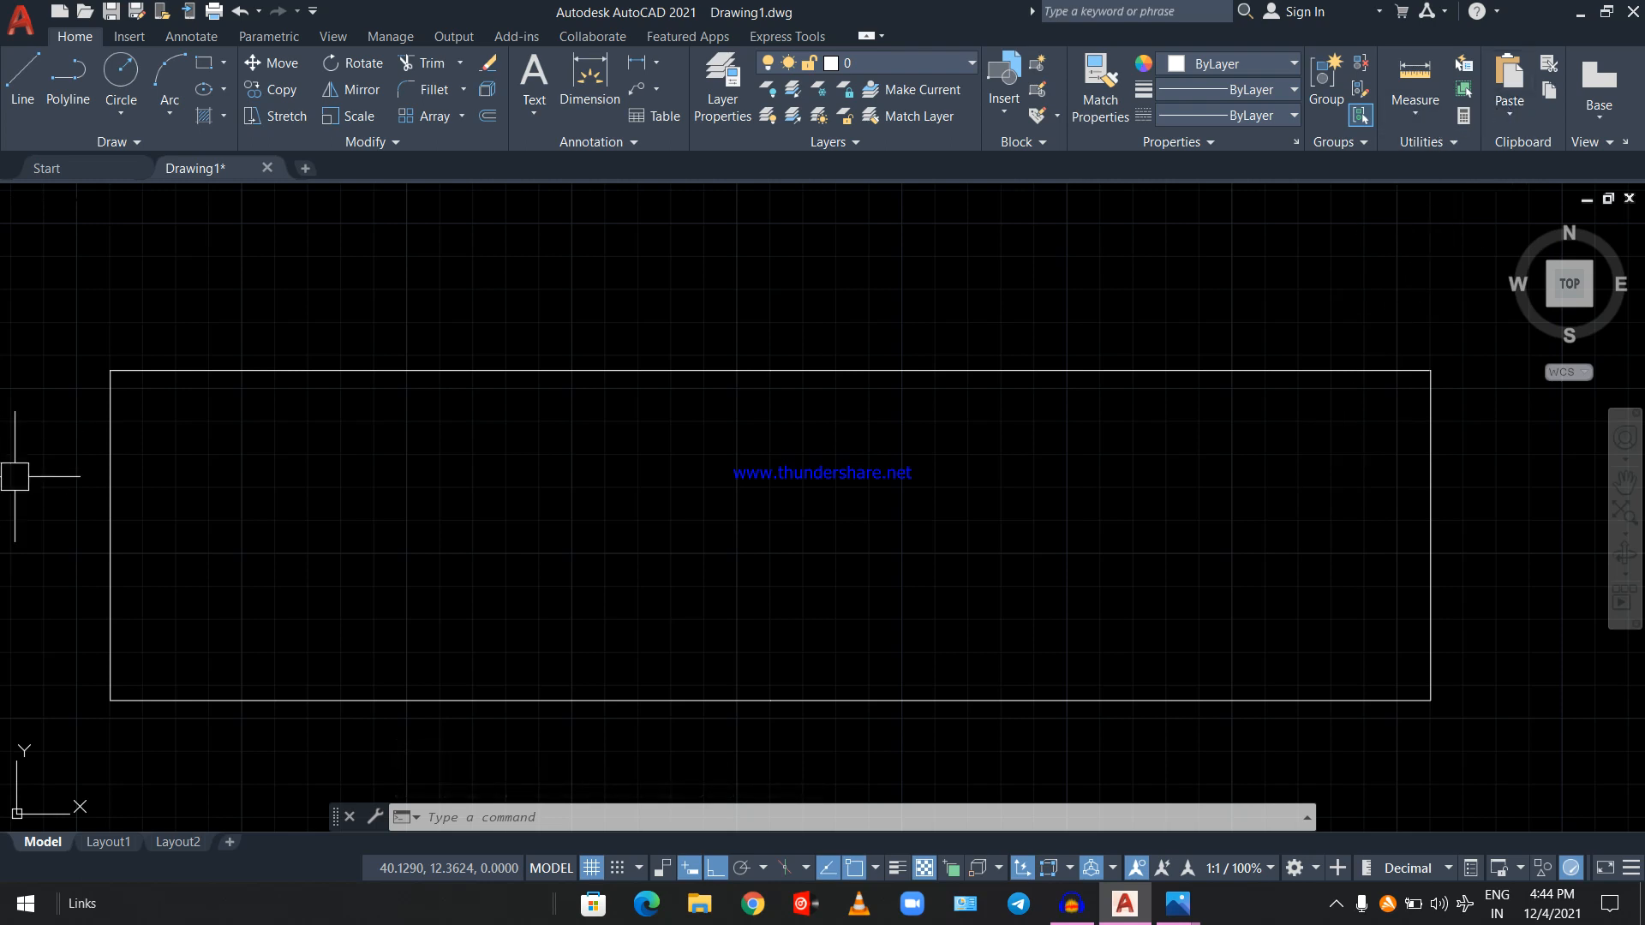
click(108, 369)
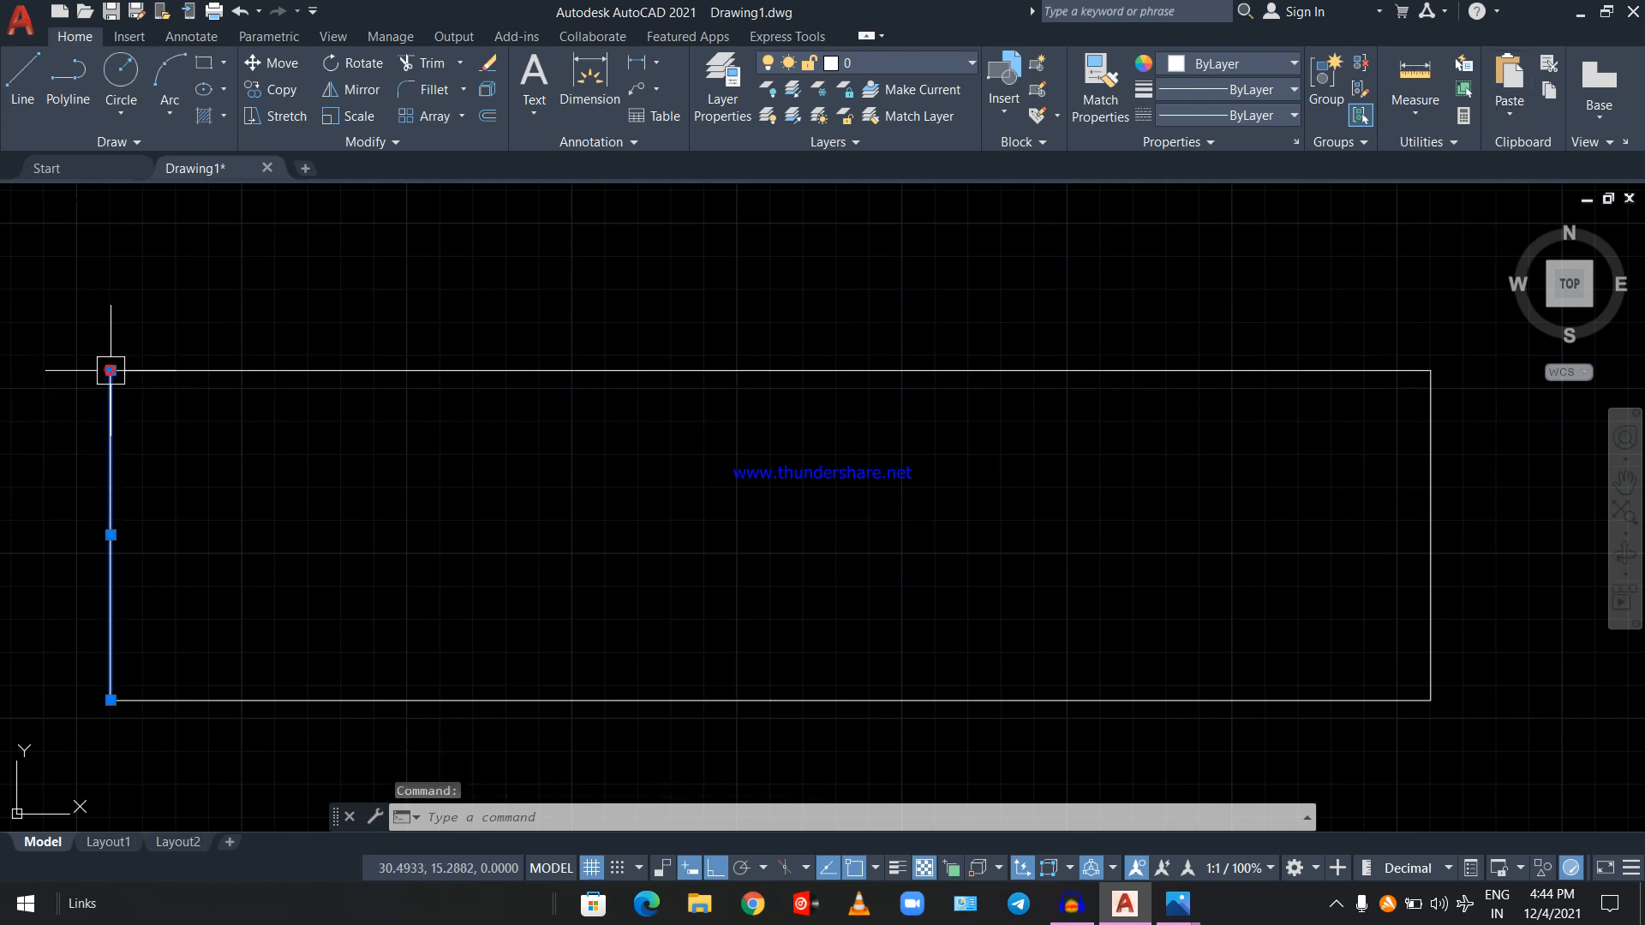
click(1428, 370)
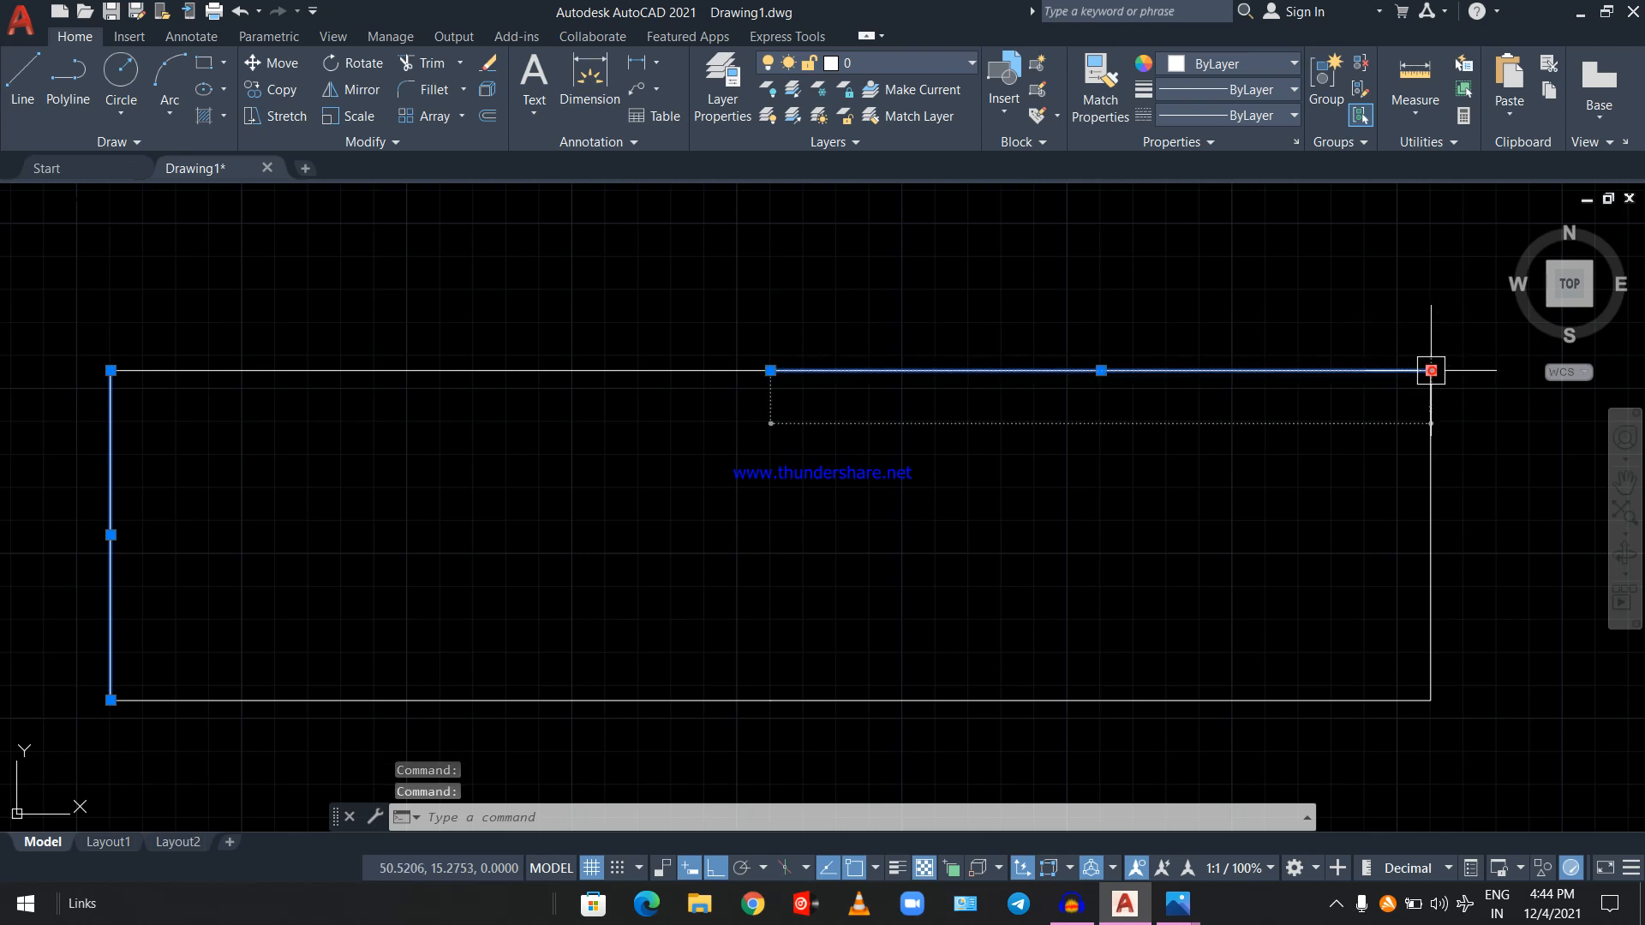
mouse_move(1431, 372)
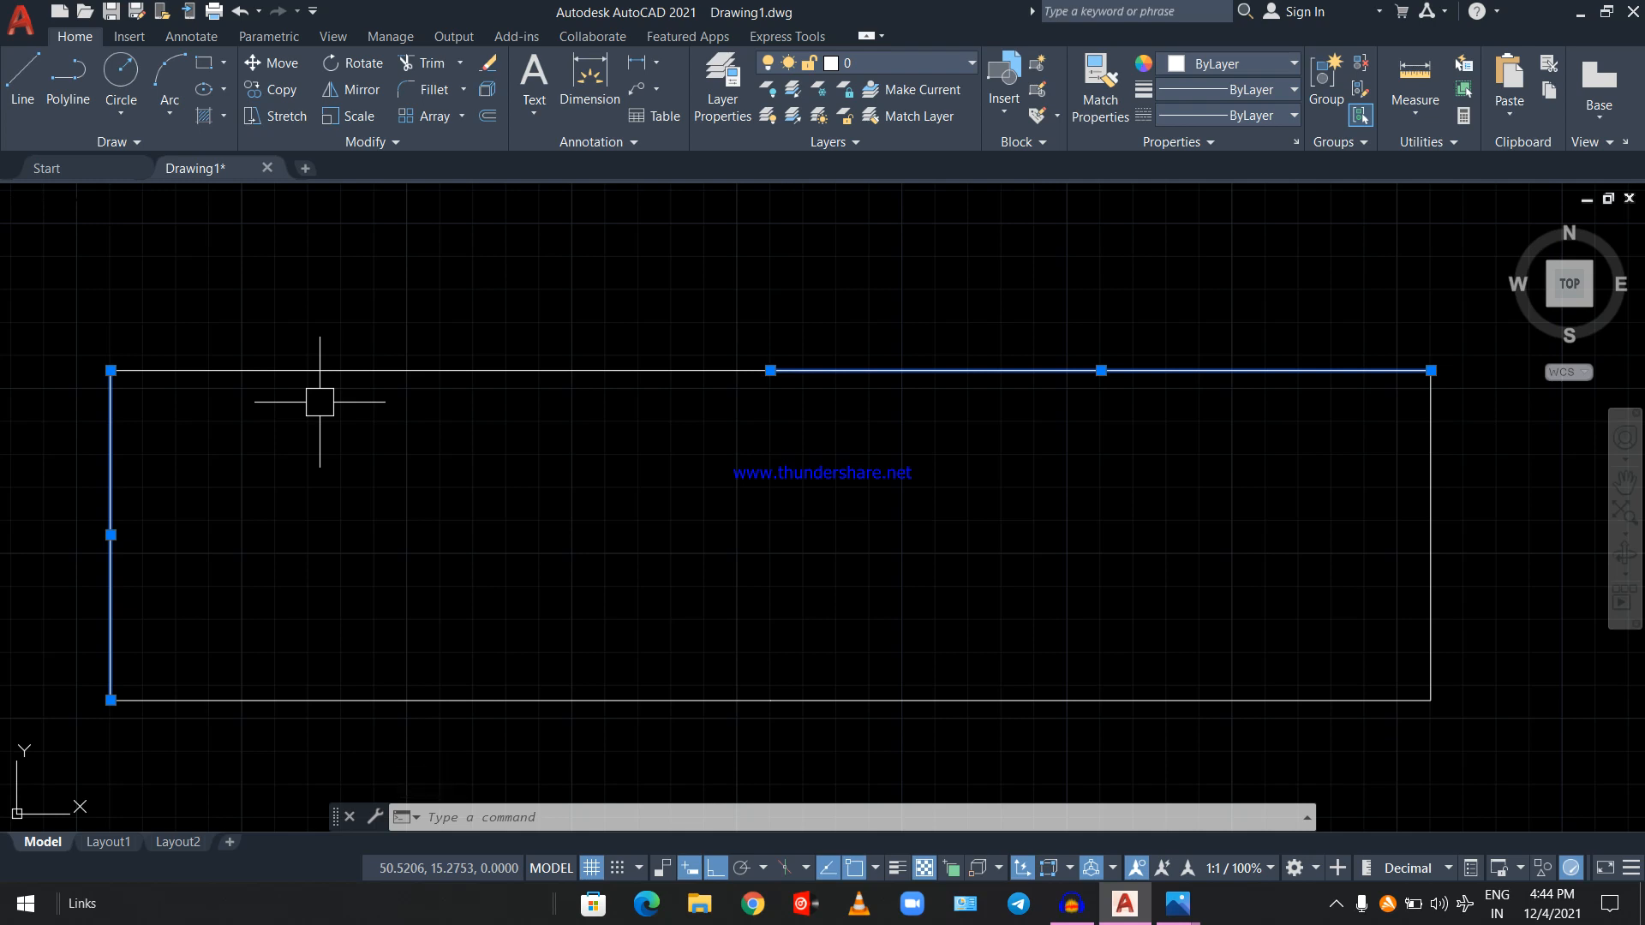
key(Escape)
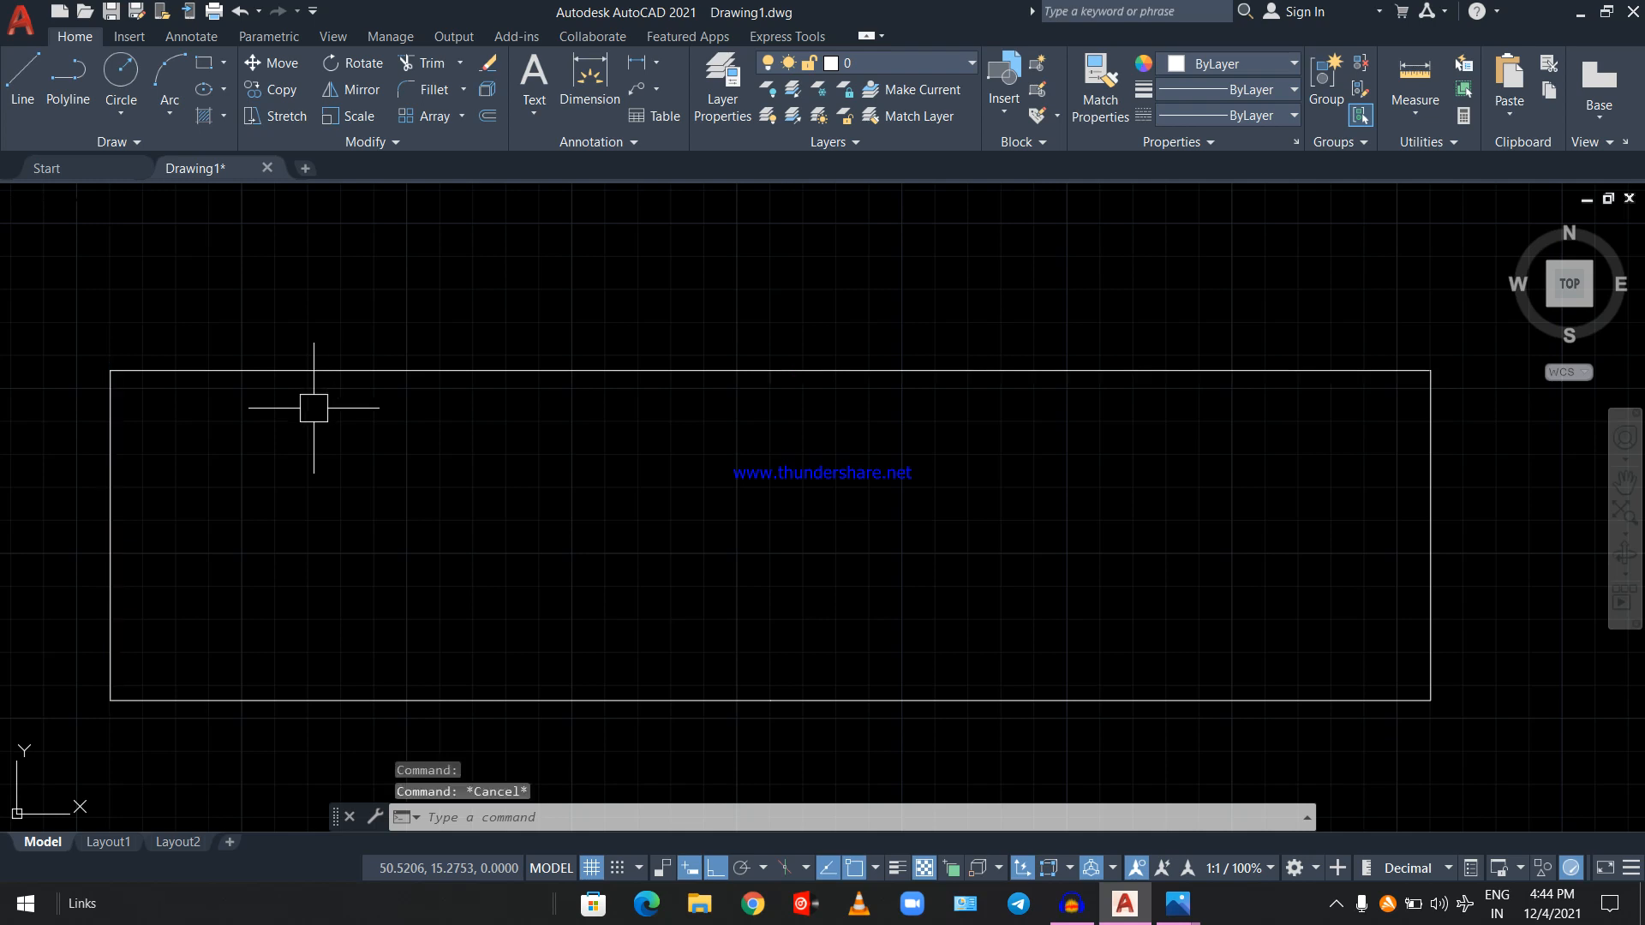
Step: Offset the coil rectangle's left edge inward by 2 units, repeating from each new line to create three vertical dividers
click(112, 501)
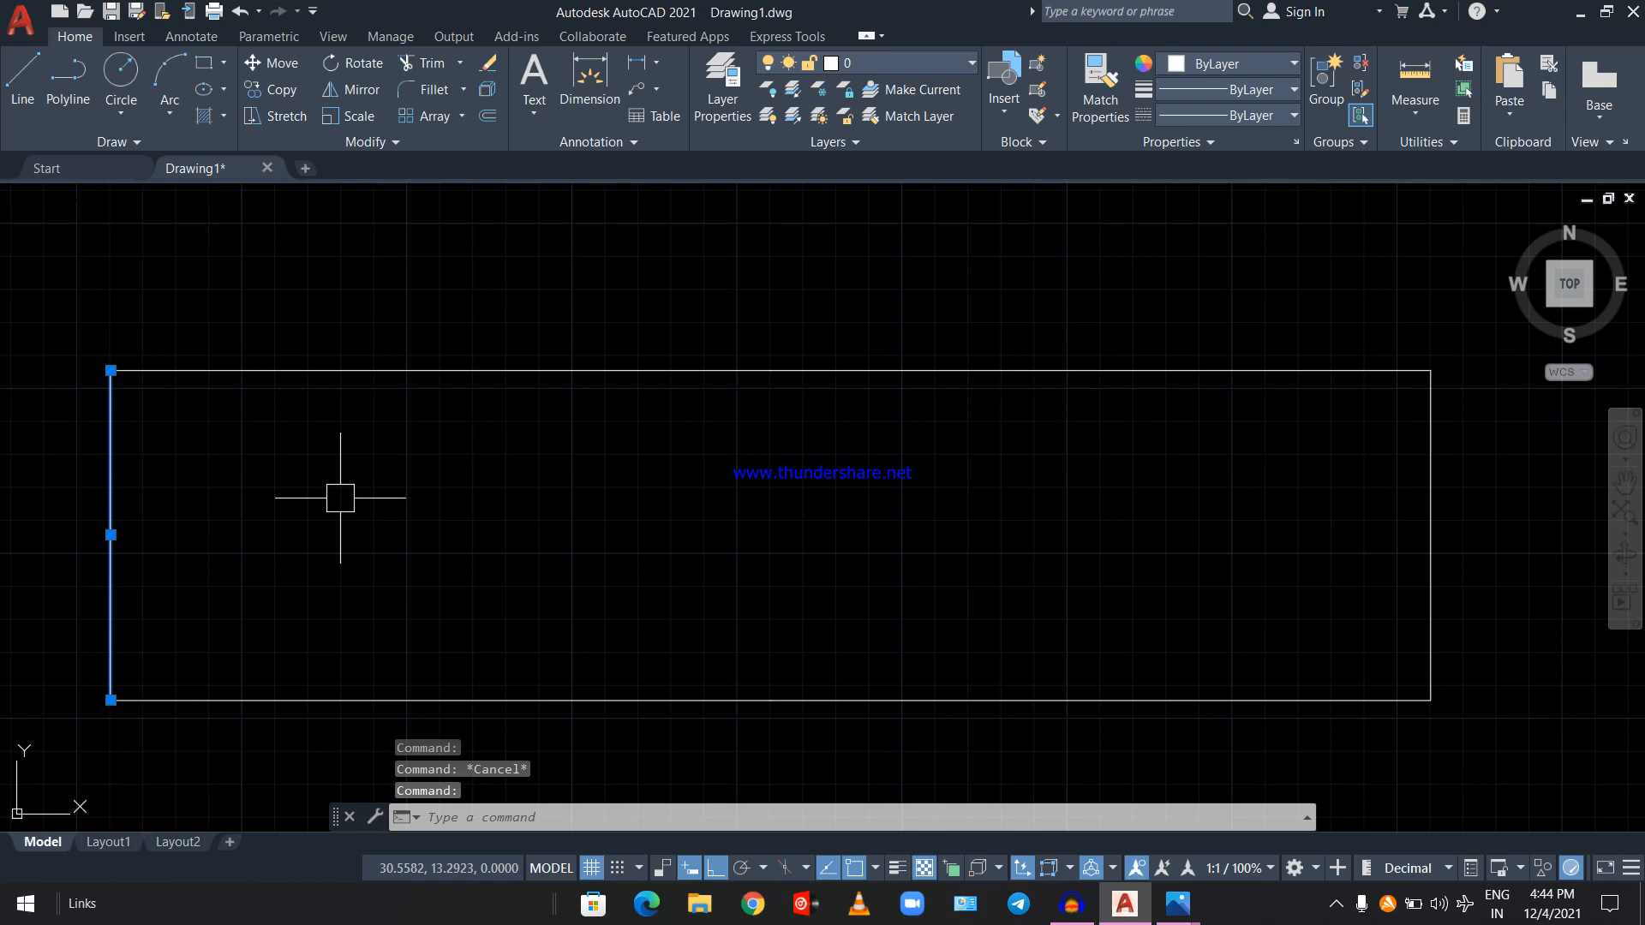
text(o)
key(Return)
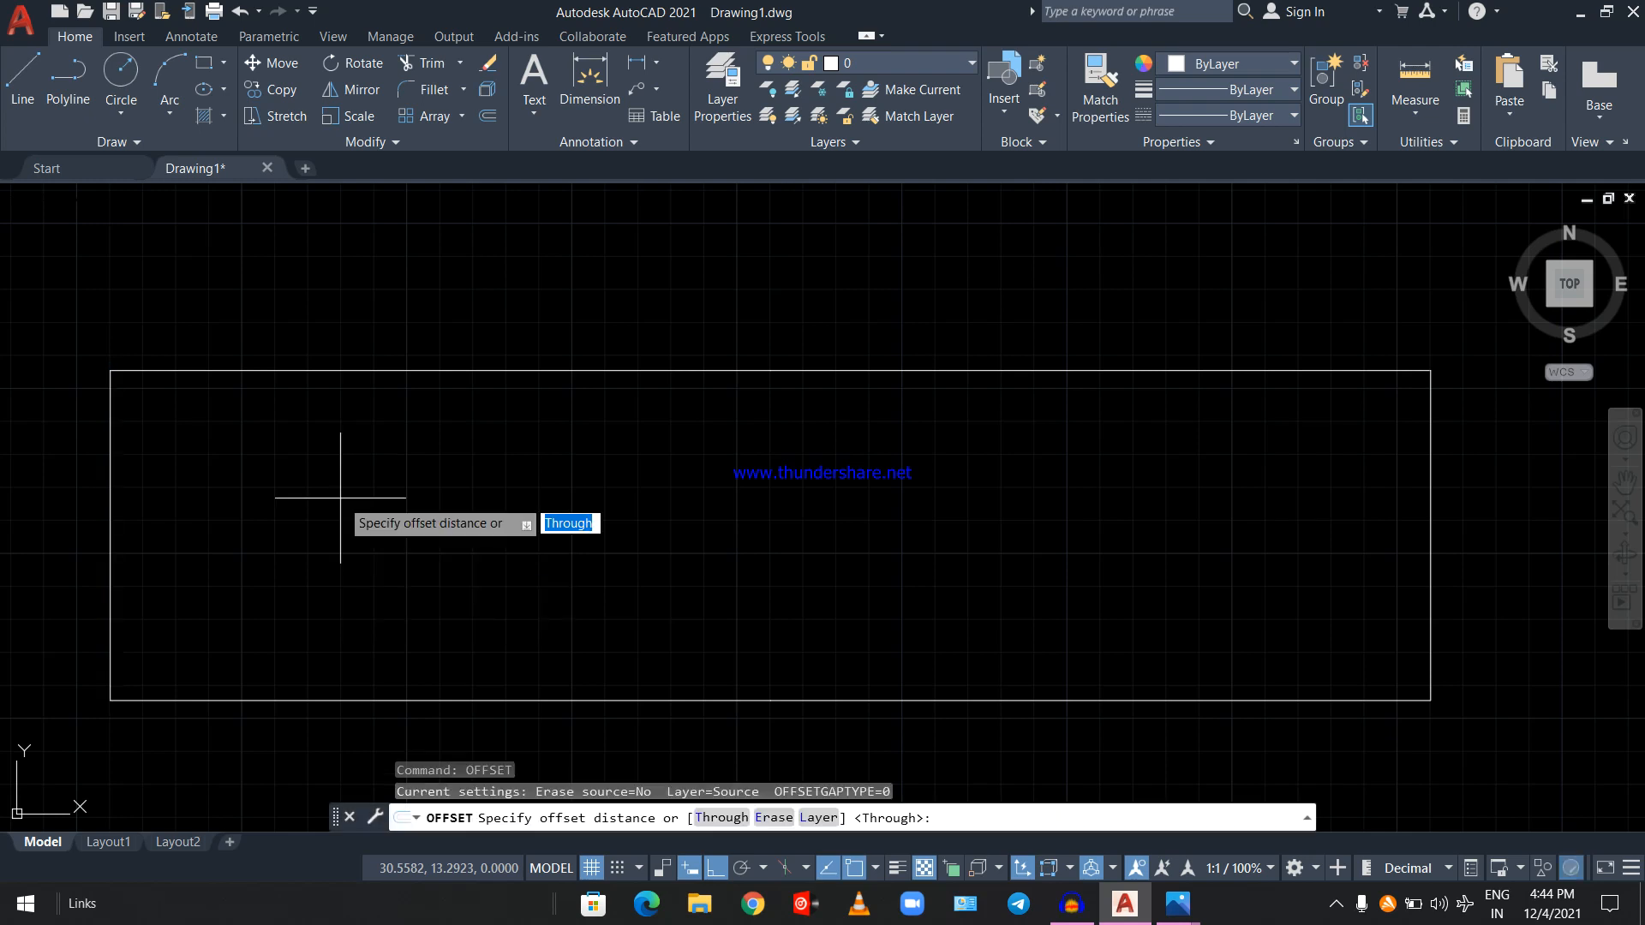
text(2)
key(Return)
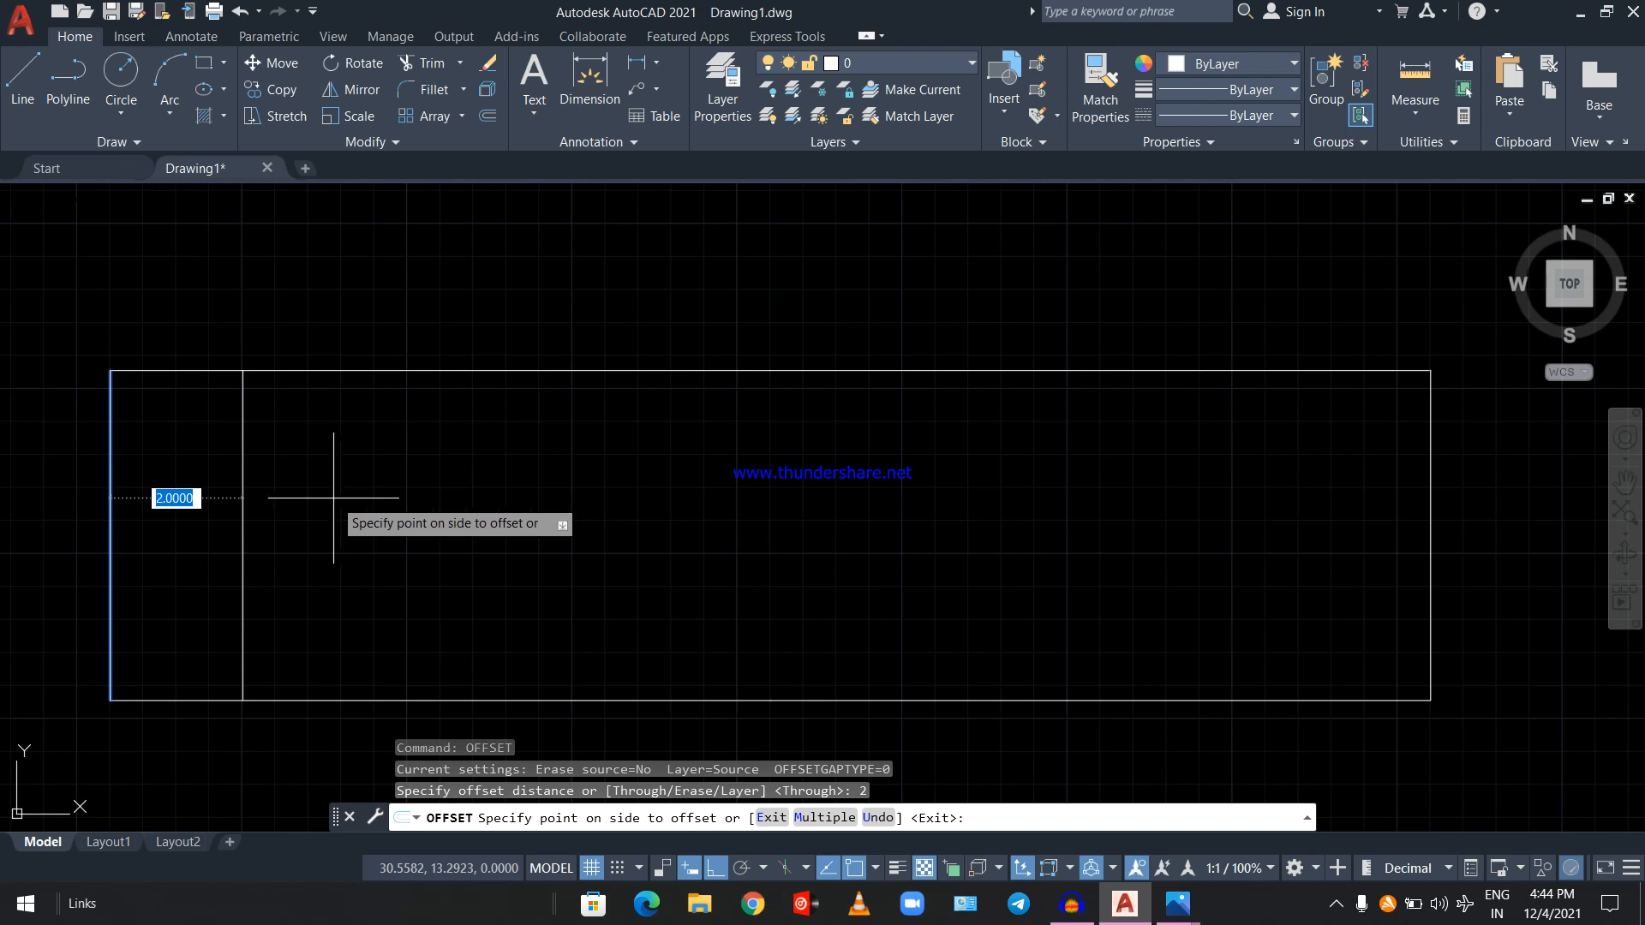
click(334, 499)
click(240, 517)
click(330, 507)
click(376, 525)
click(394, 521)
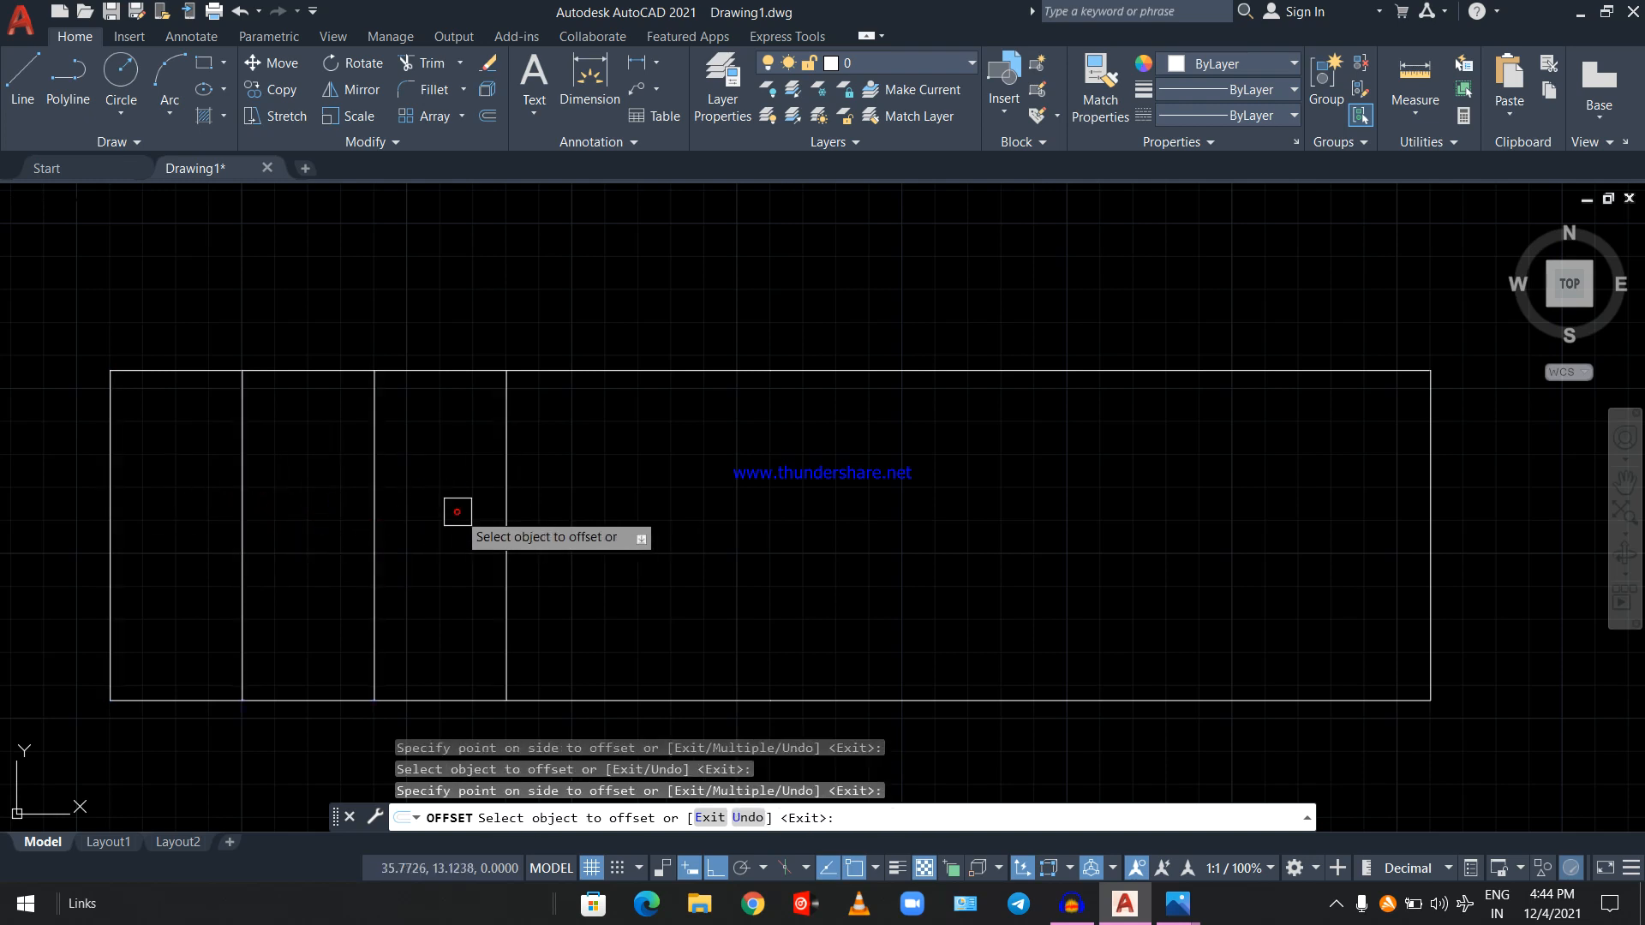
Step: Continue the 2-unit offsets rightward from the third divider, adding six more until the coil rectangle is divided into ten equal strips
click(509, 514)
click(569, 507)
click(634, 505)
click(691, 506)
click(770, 506)
click(866, 514)
click(901, 519)
click(938, 514)
click(1035, 504)
click(1116, 495)
click(1166, 495)
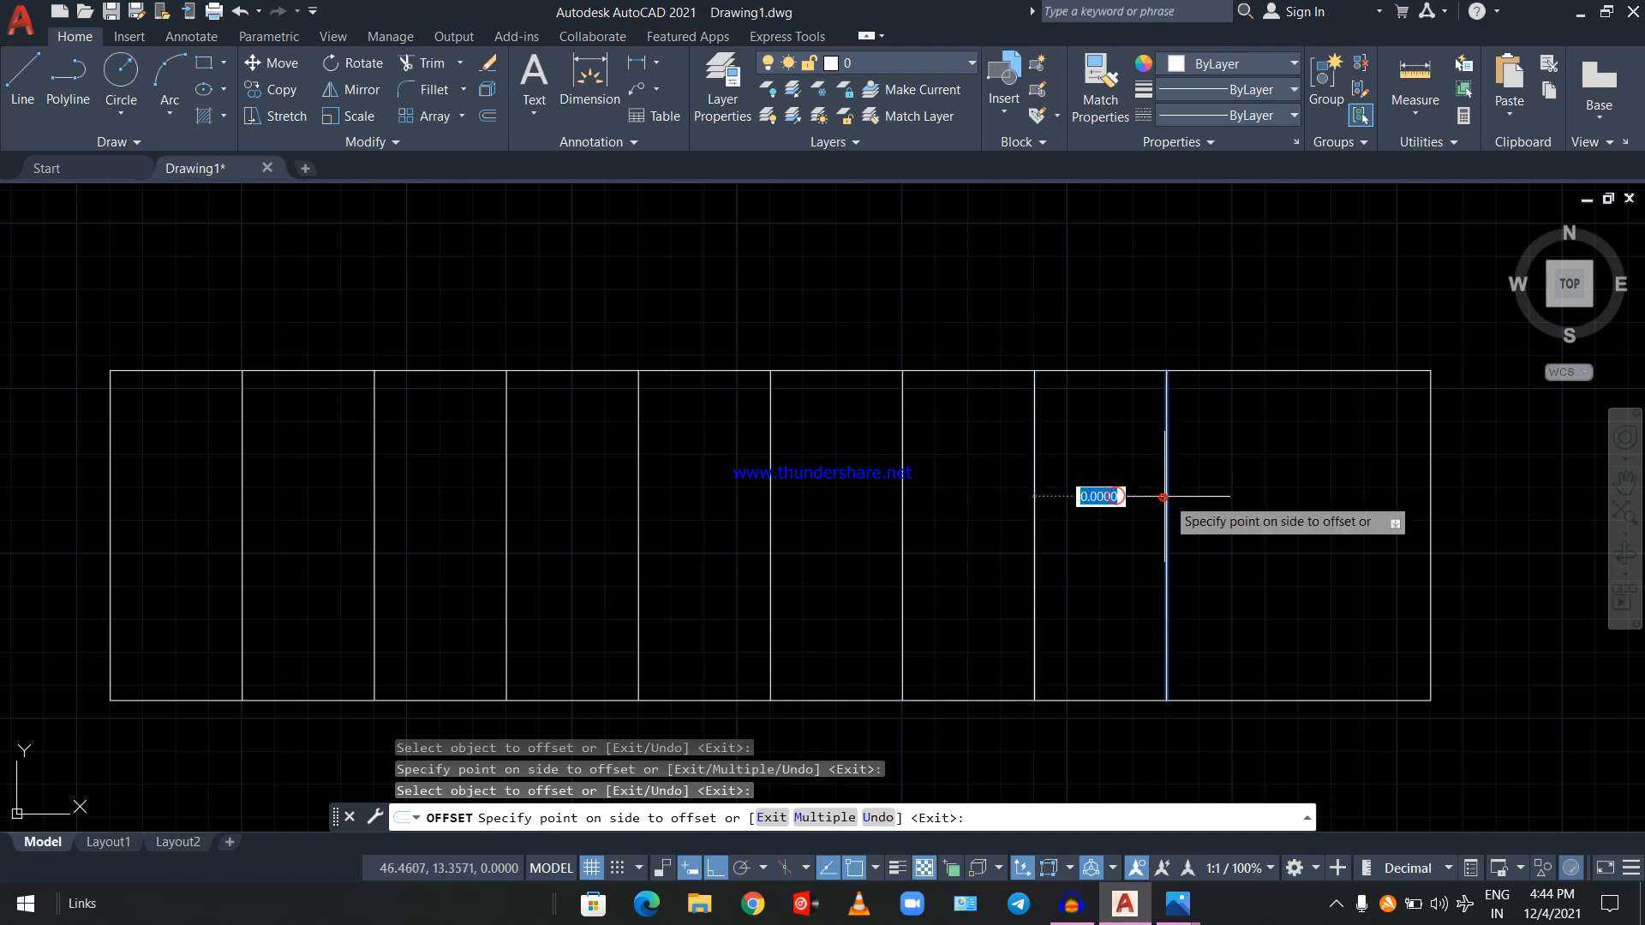
click(1244, 494)
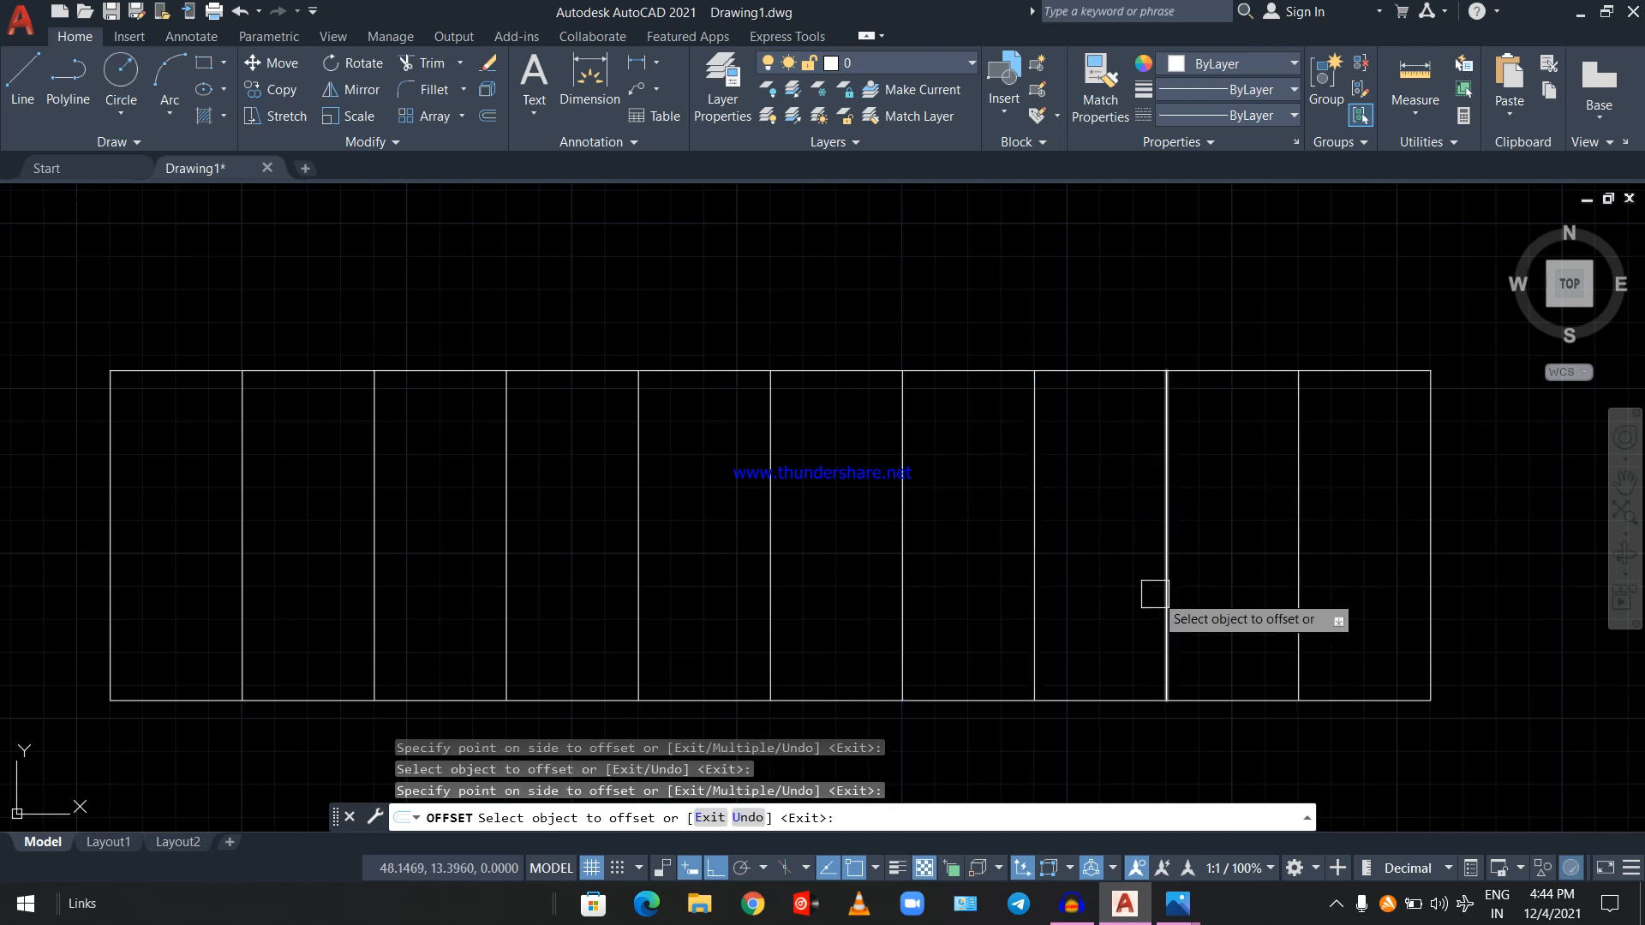
key(Escape)
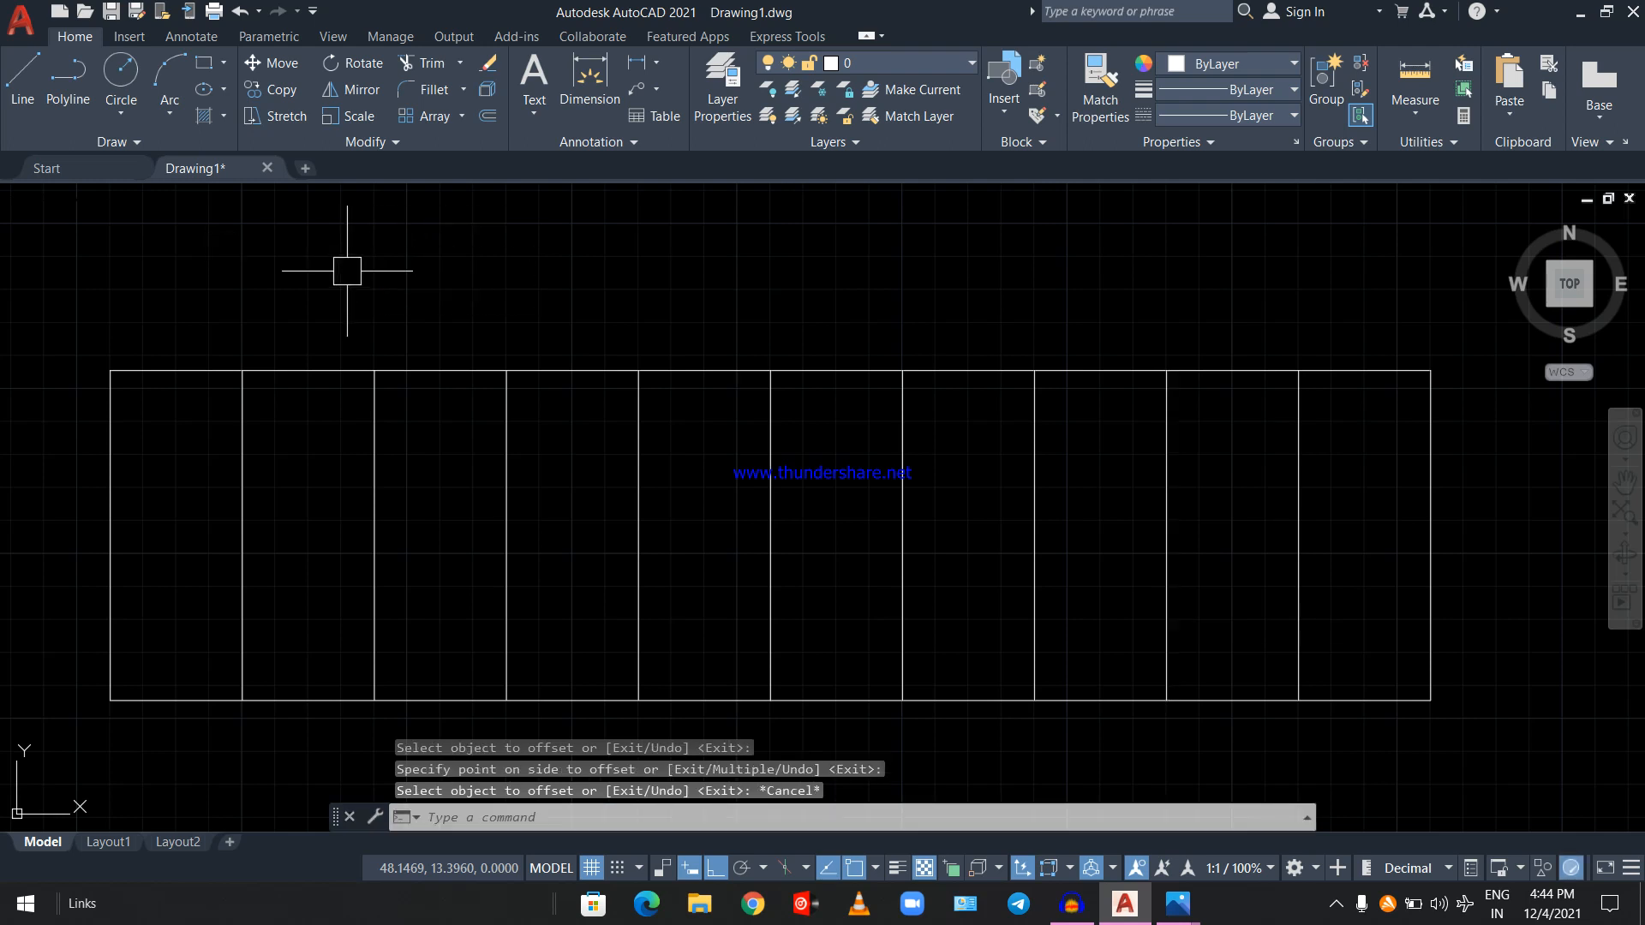
Step: With Ortho off, draw a spline from the rectangle's left-edge midpoint through alternating upper and lower divider ends to the right-edge midpoint
text(spl)
key(Return)
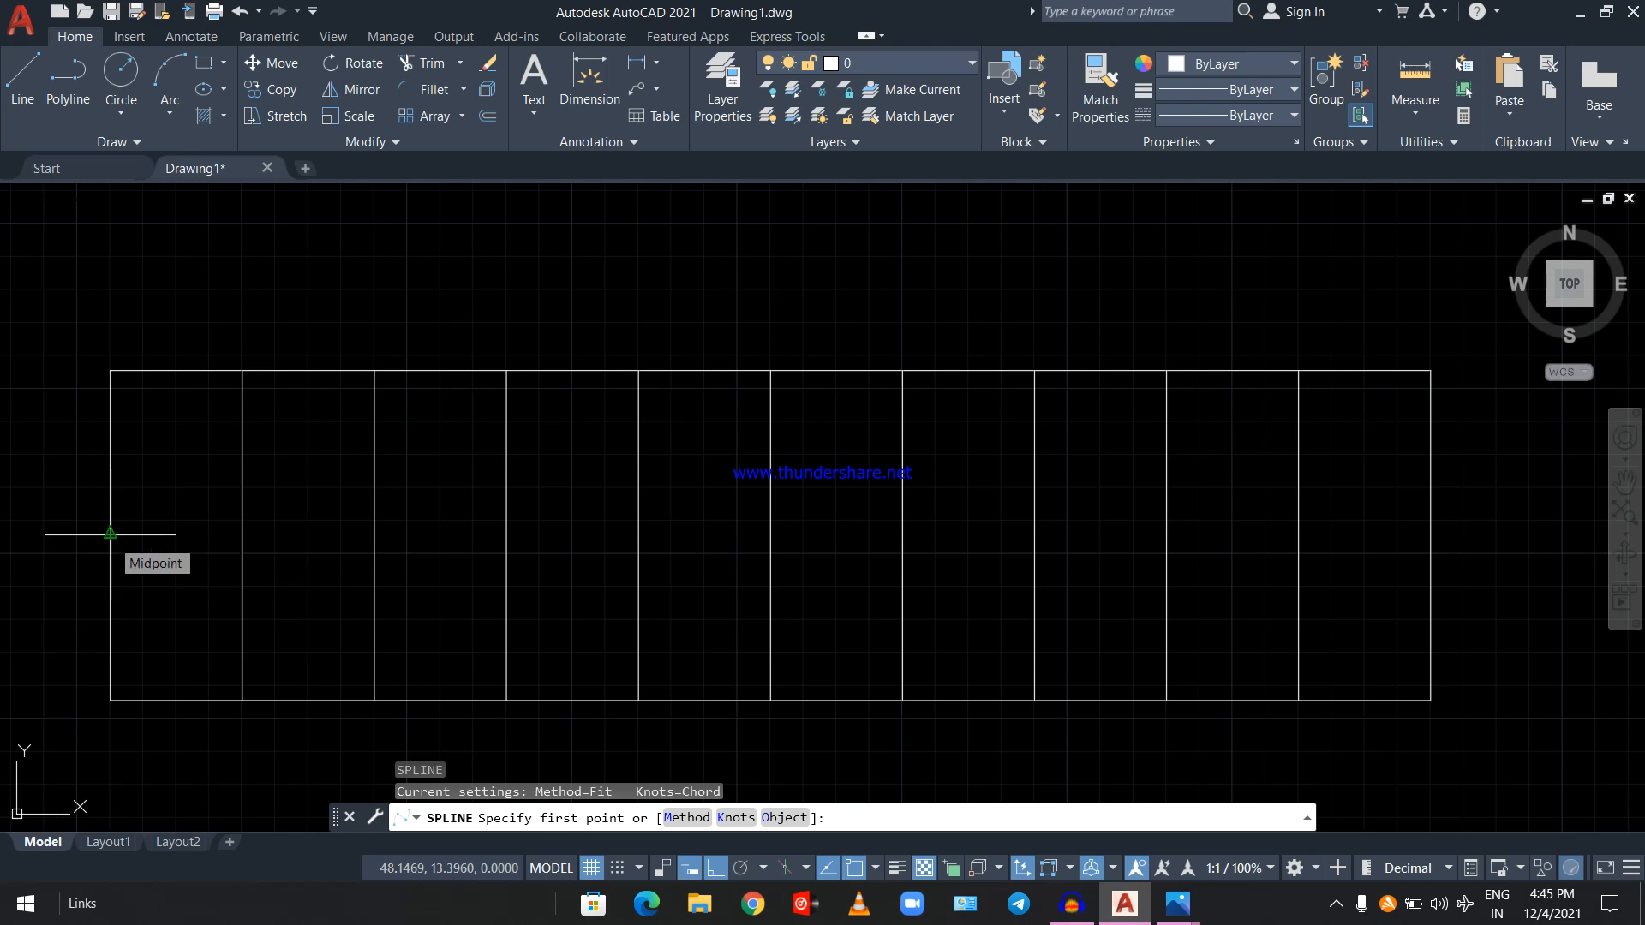
click(110, 535)
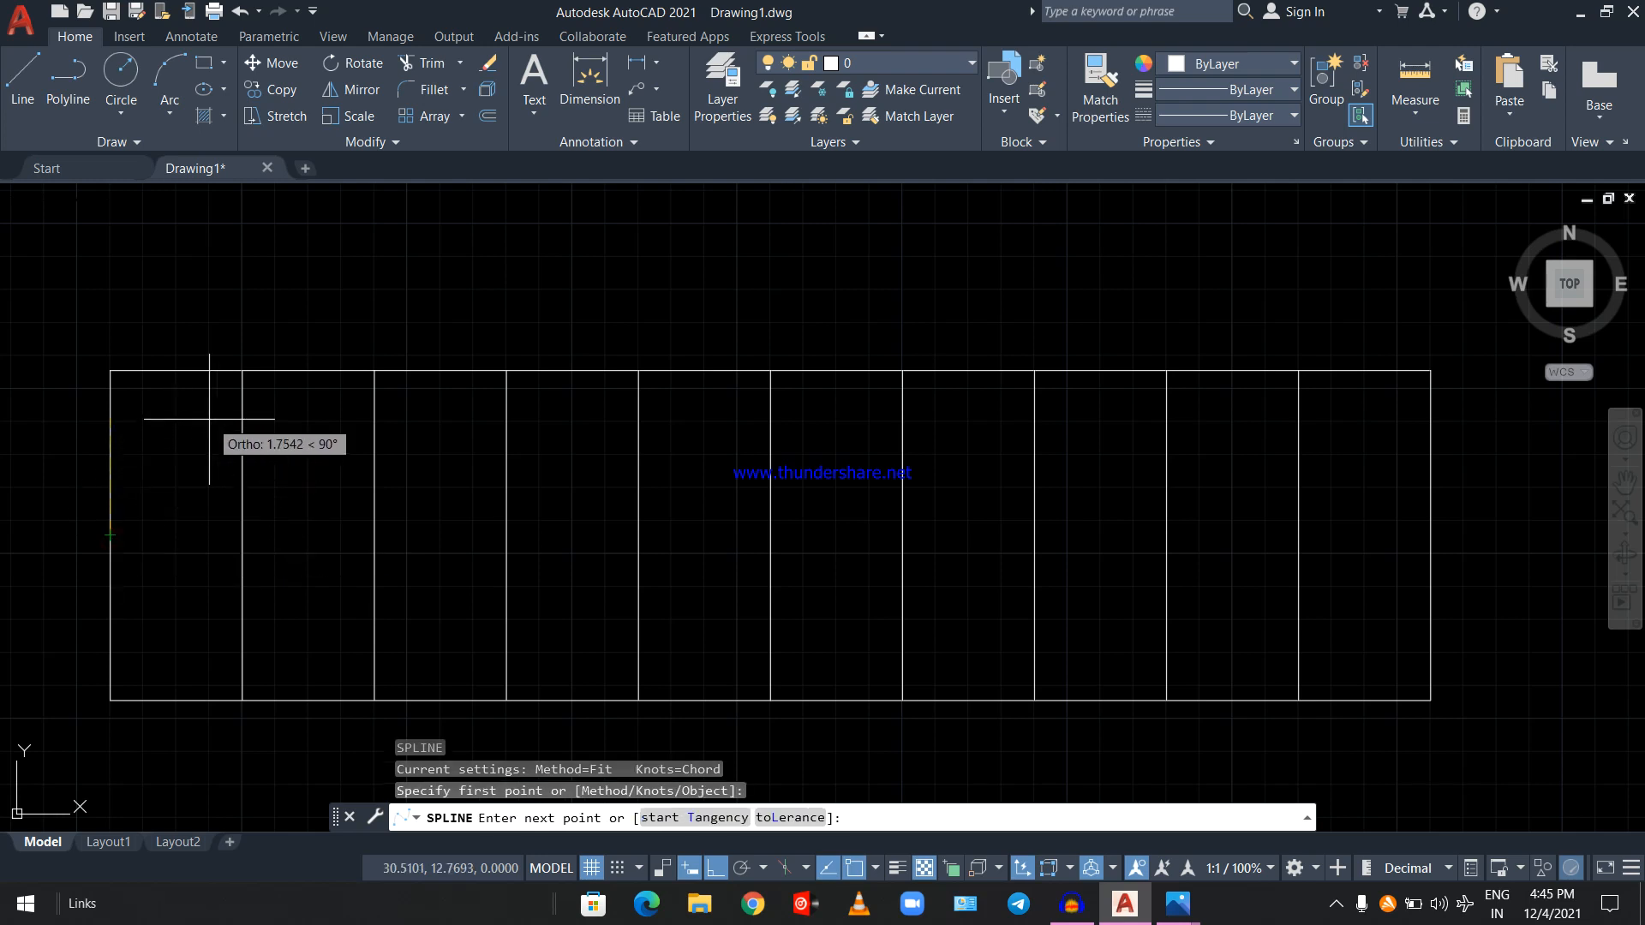
key(F8)
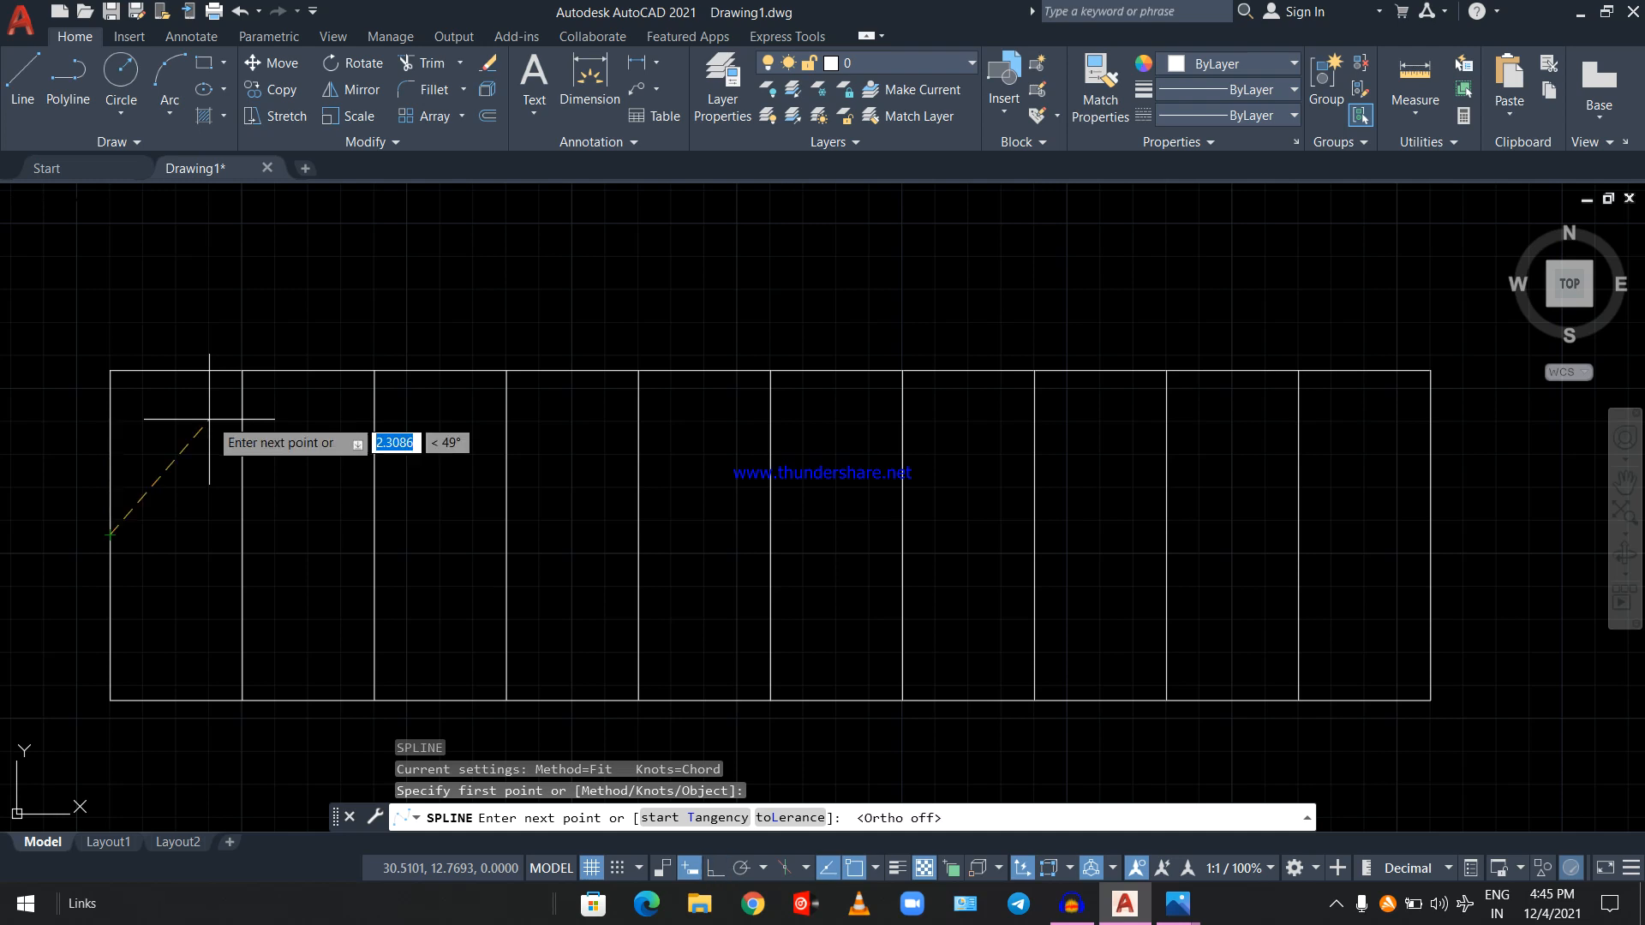
click(243, 370)
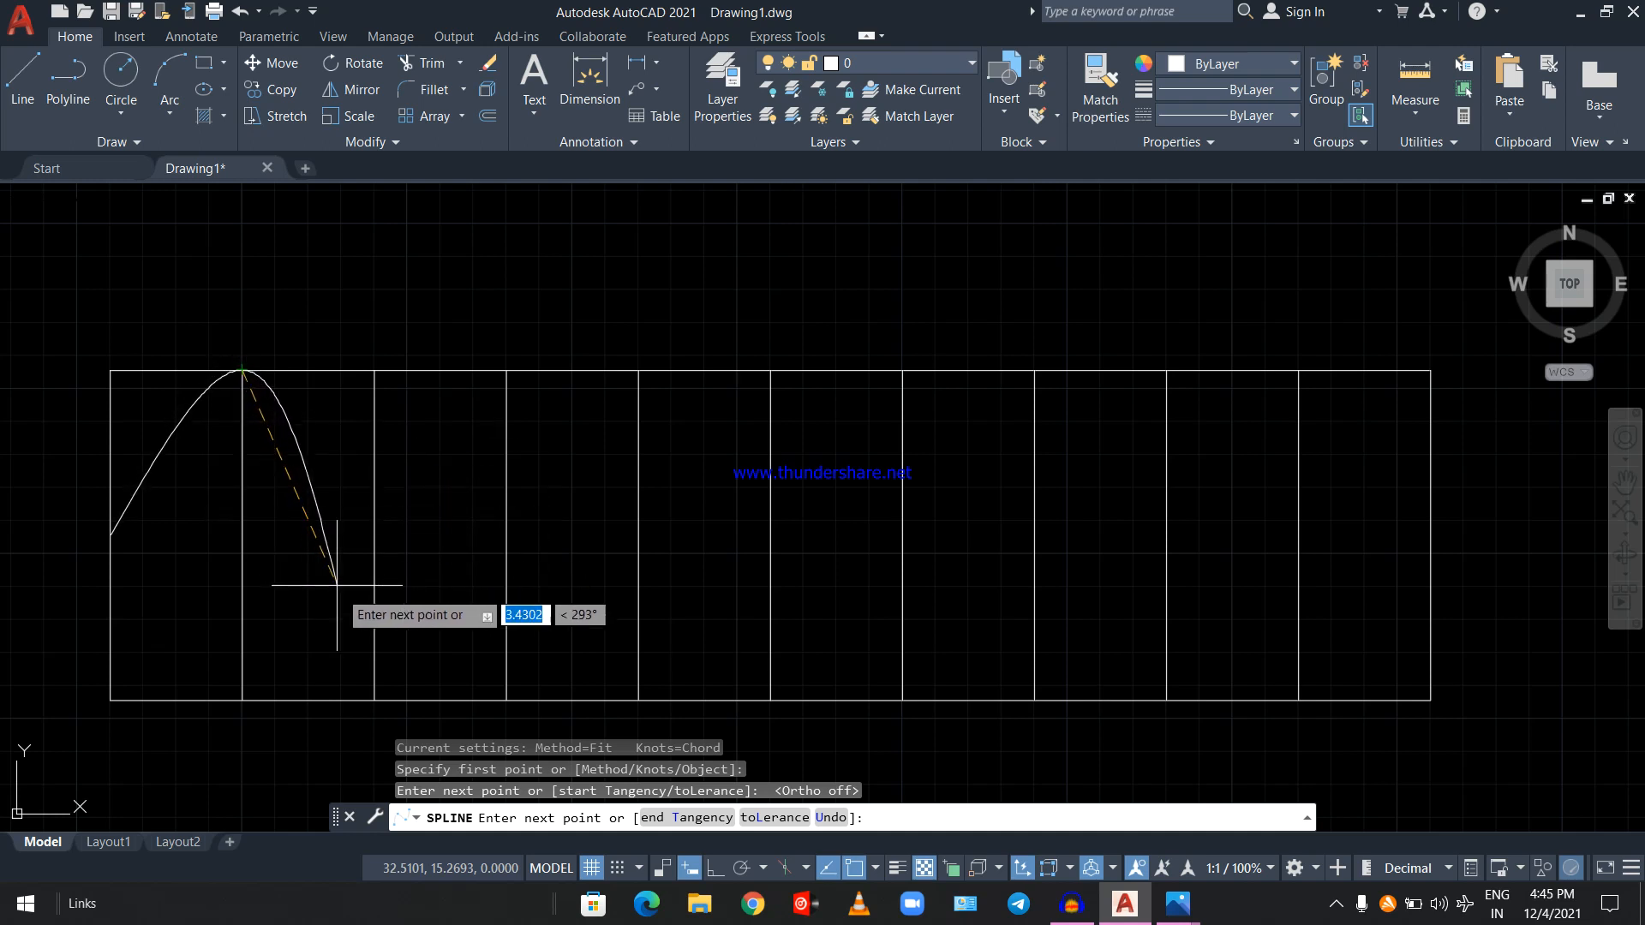
click(374, 700)
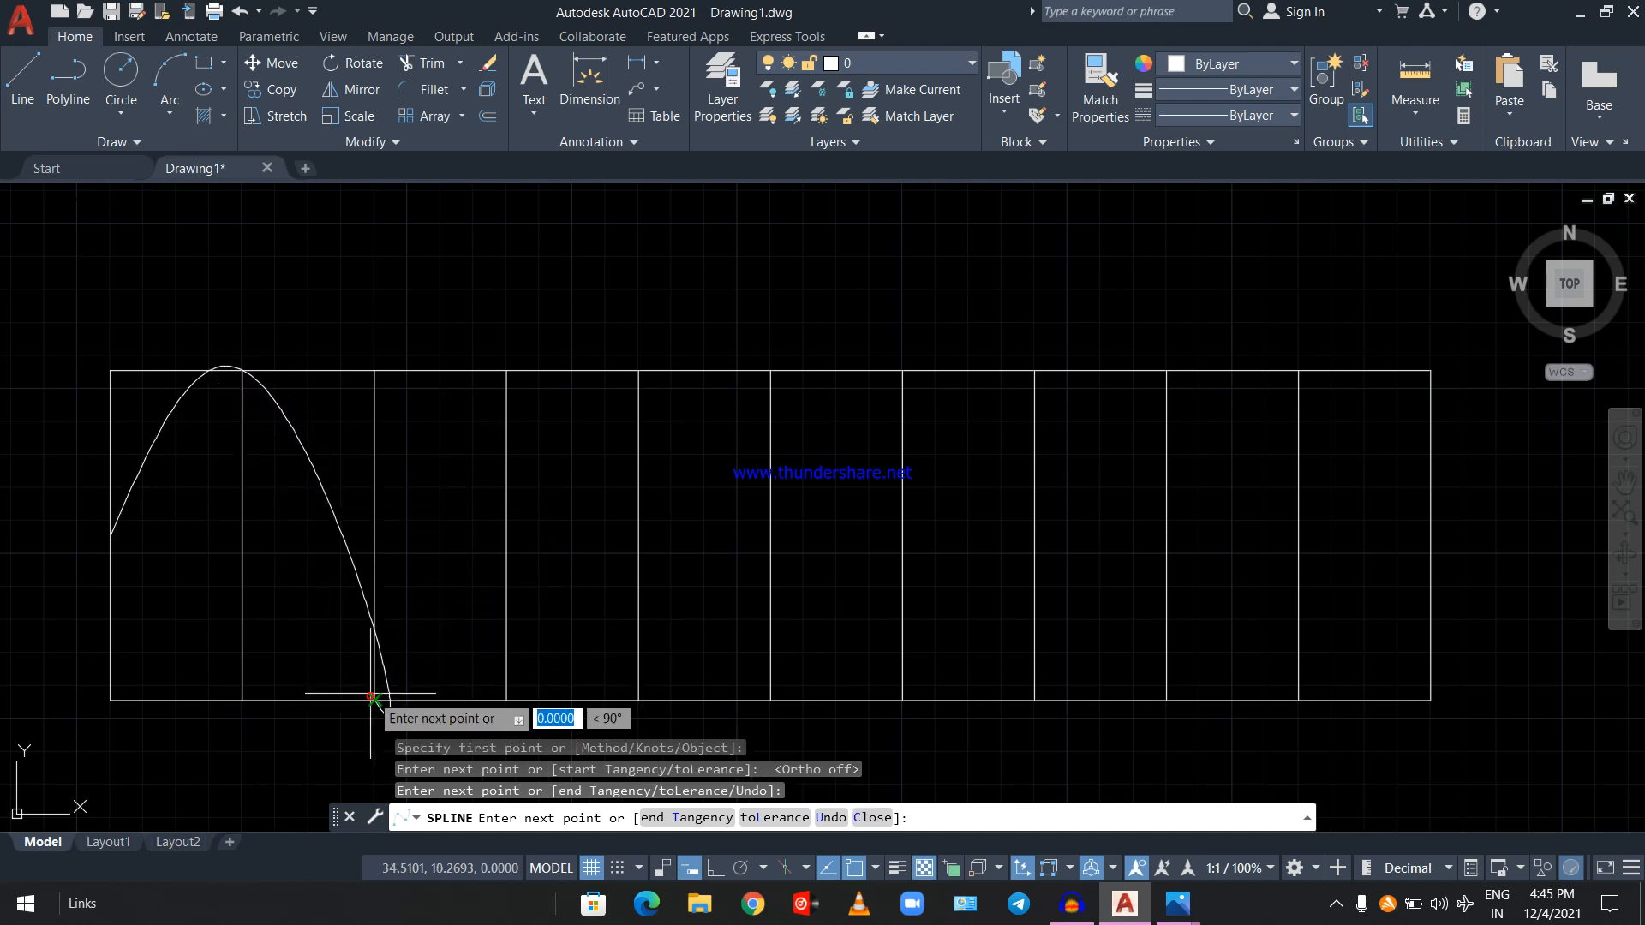
click(506, 370)
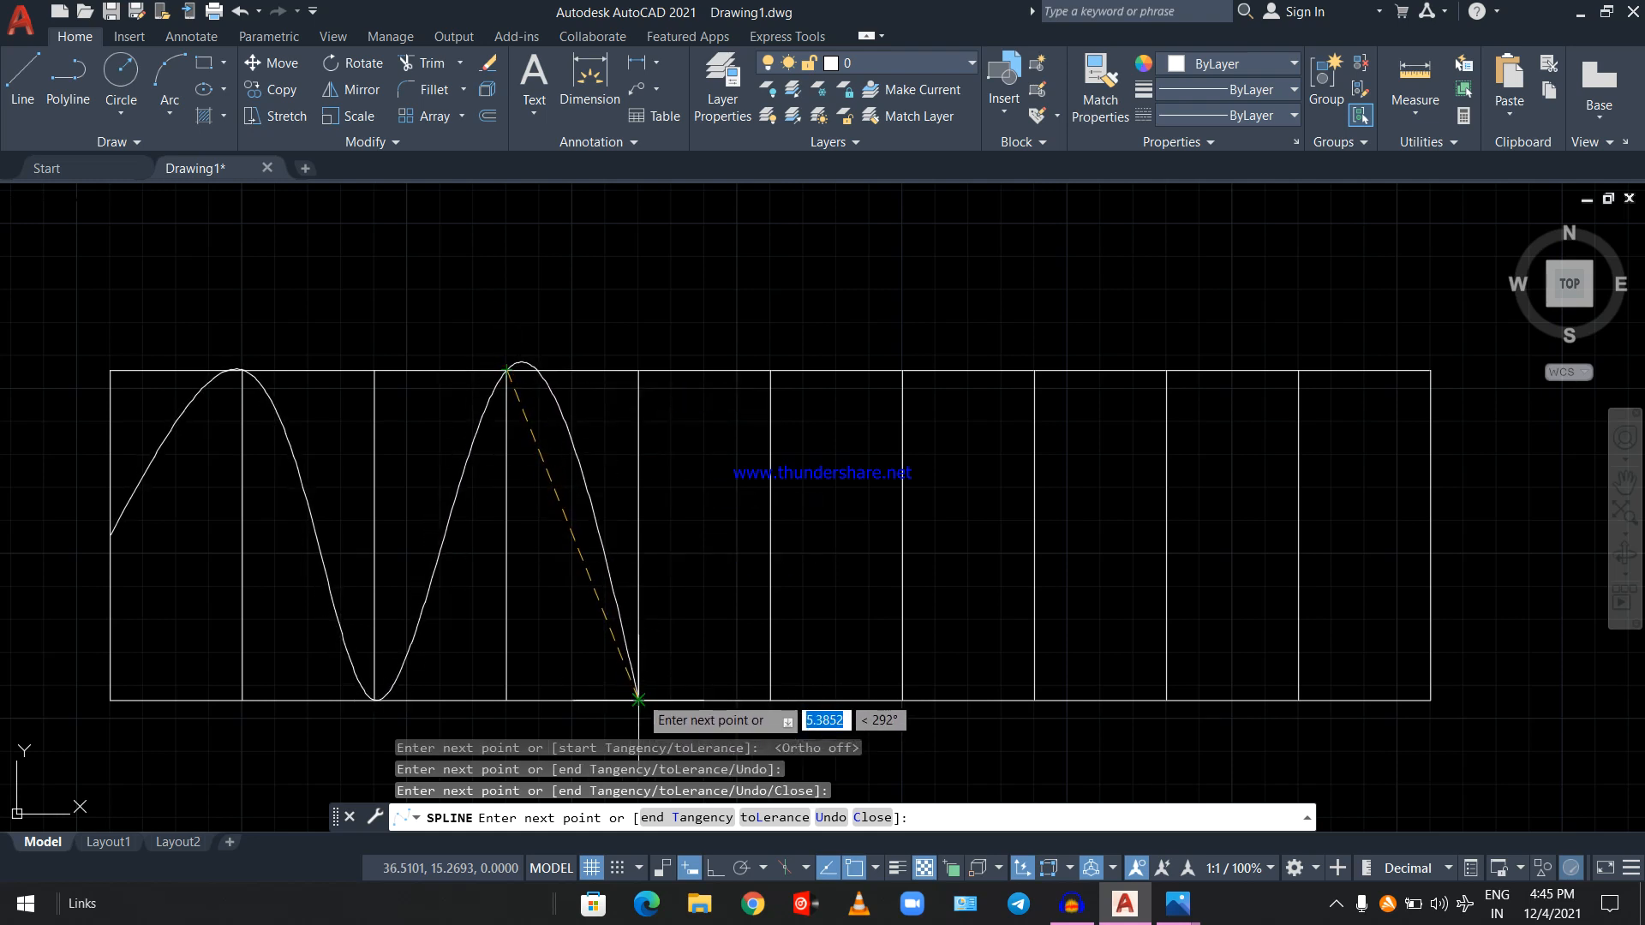
click(638, 700)
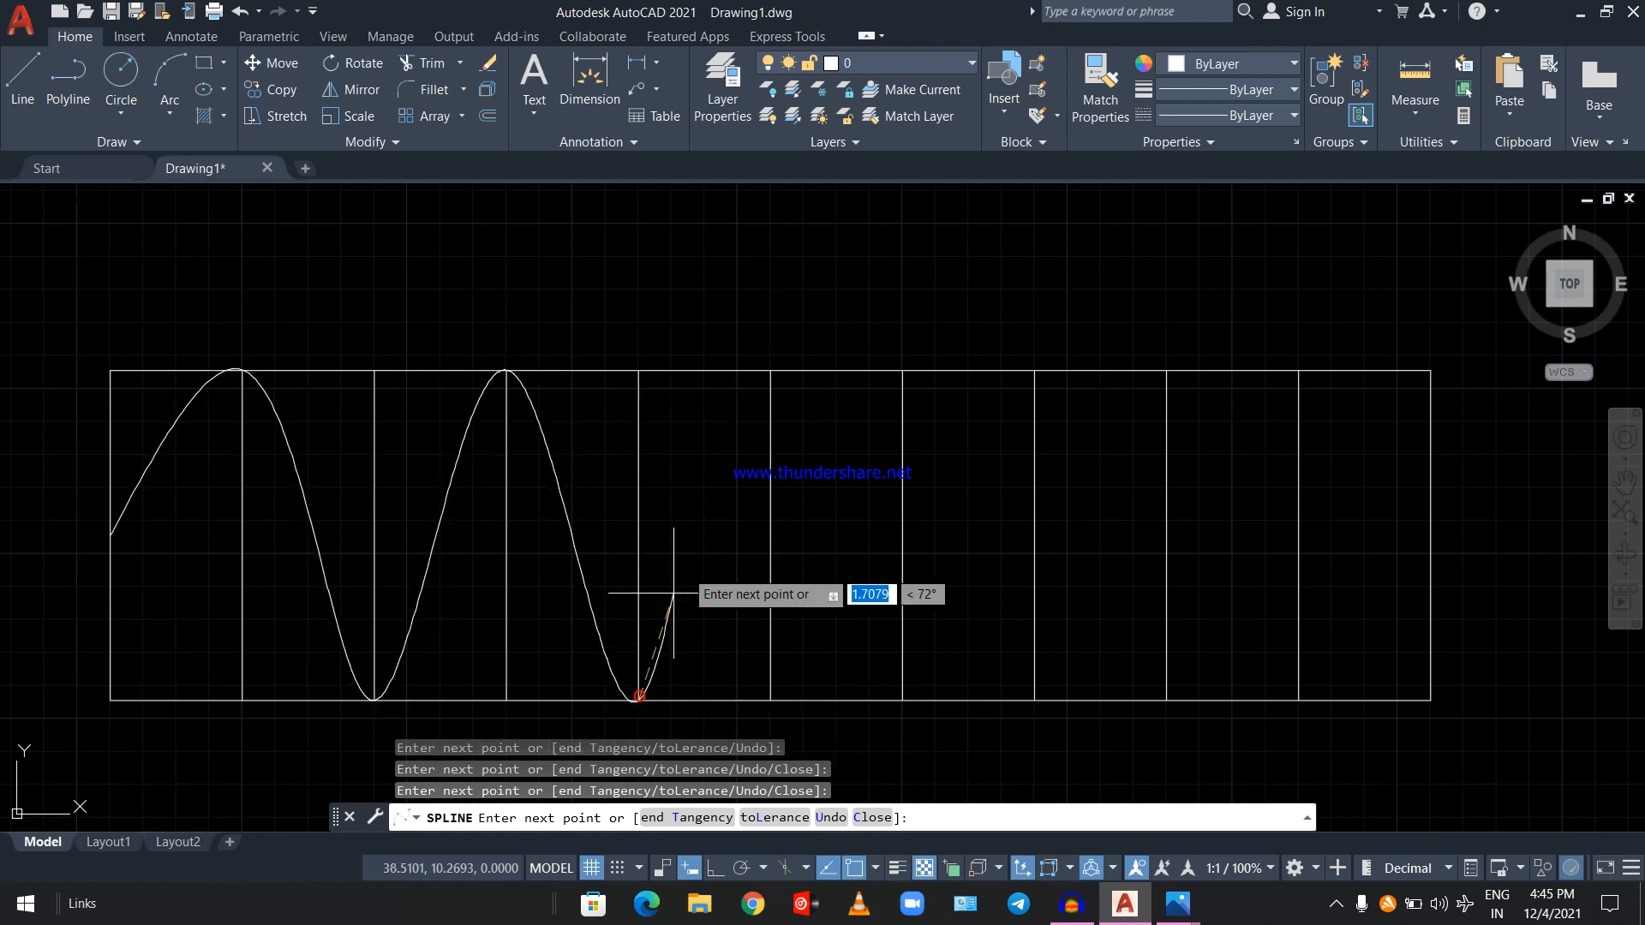
click(770, 370)
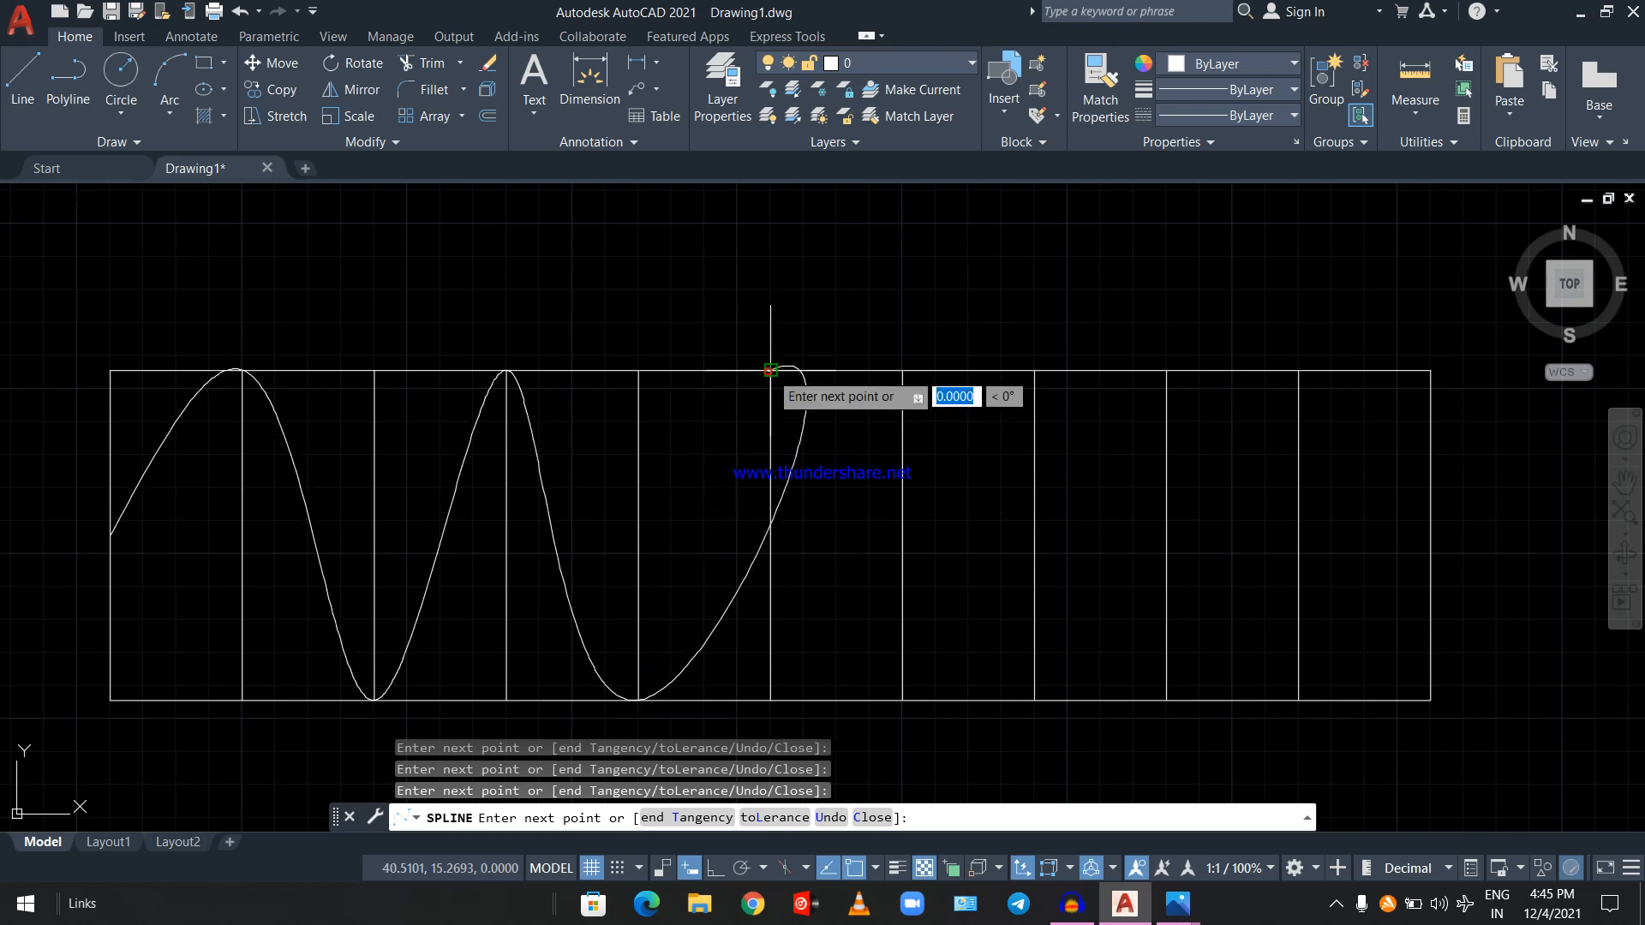
click(902, 700)
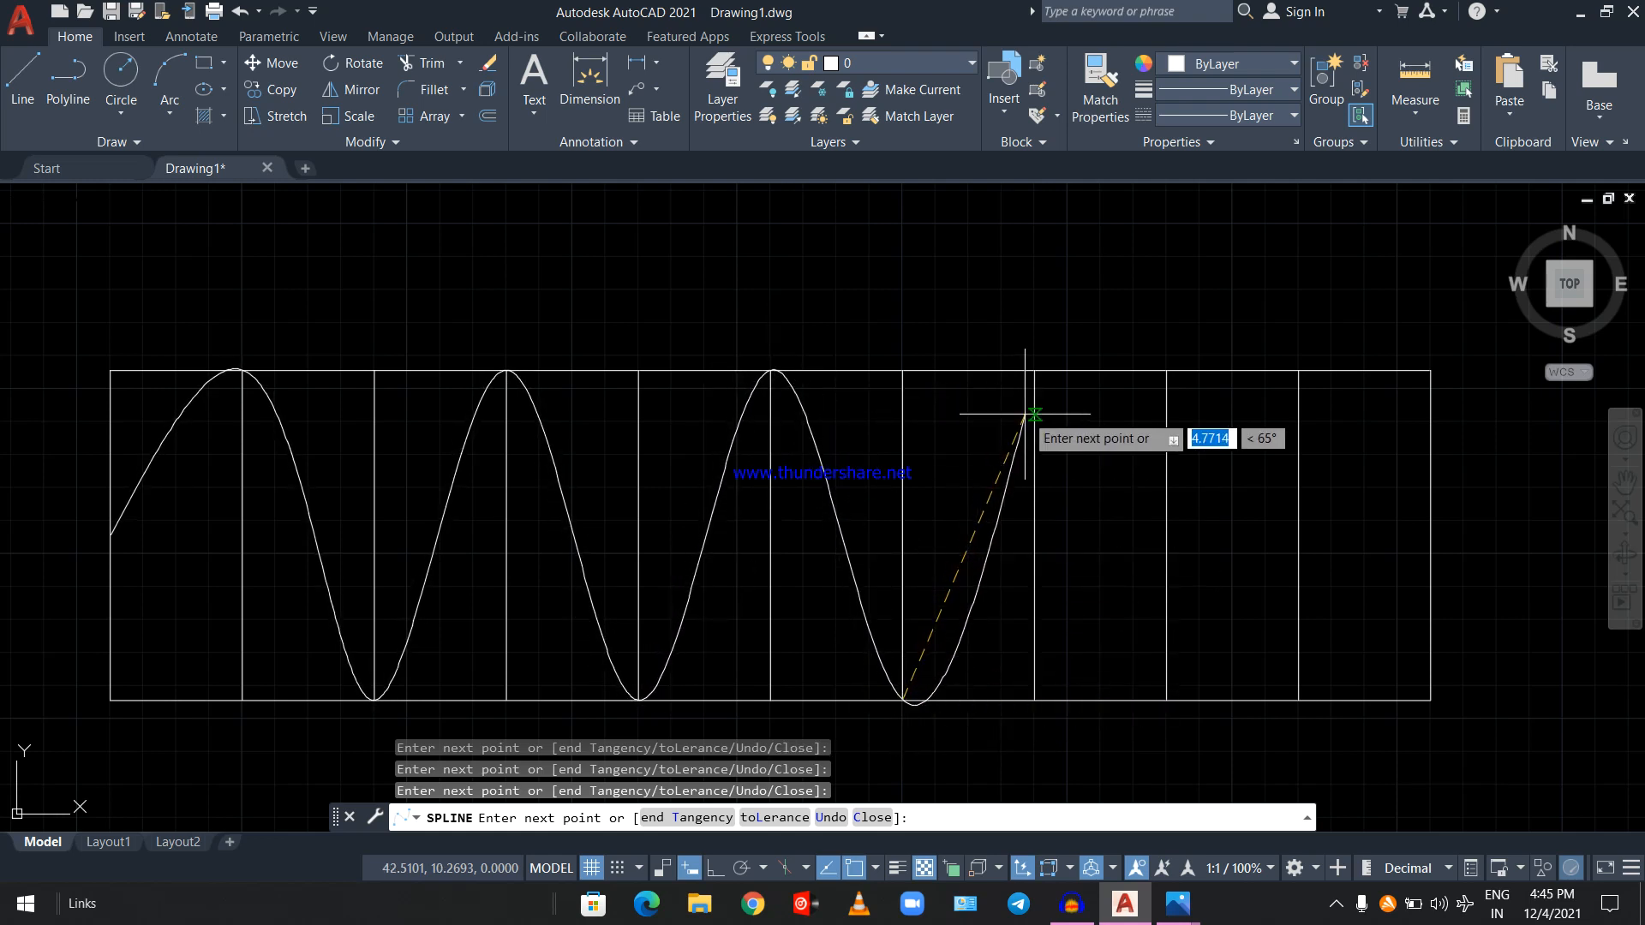
click(1034, 370)
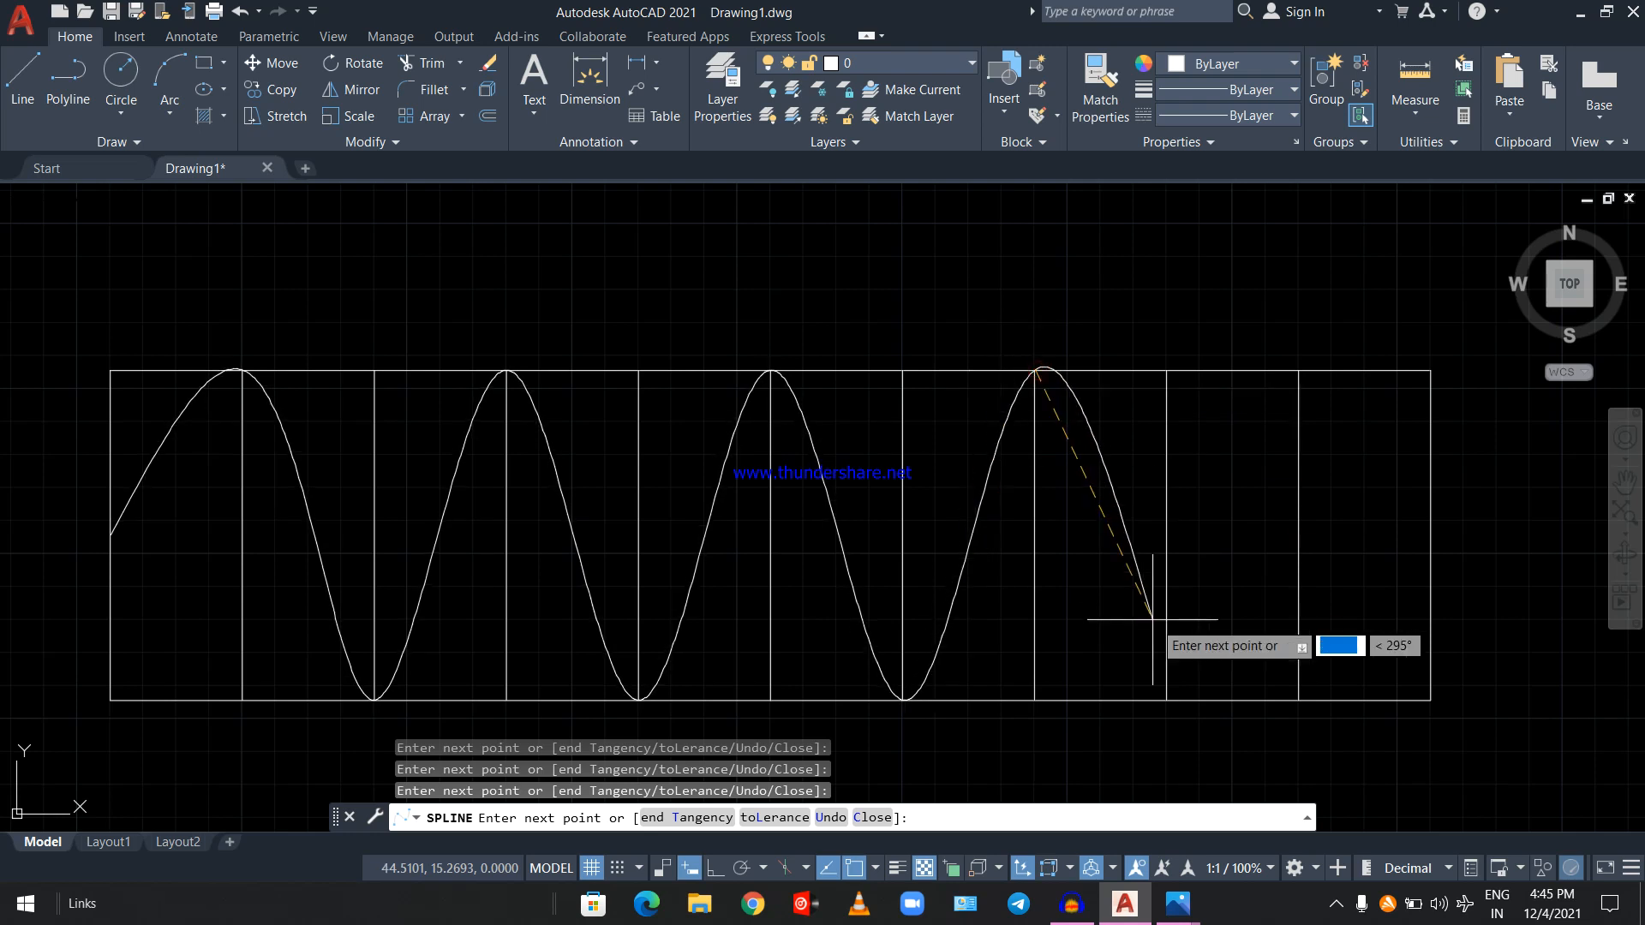
click(1166, 700)
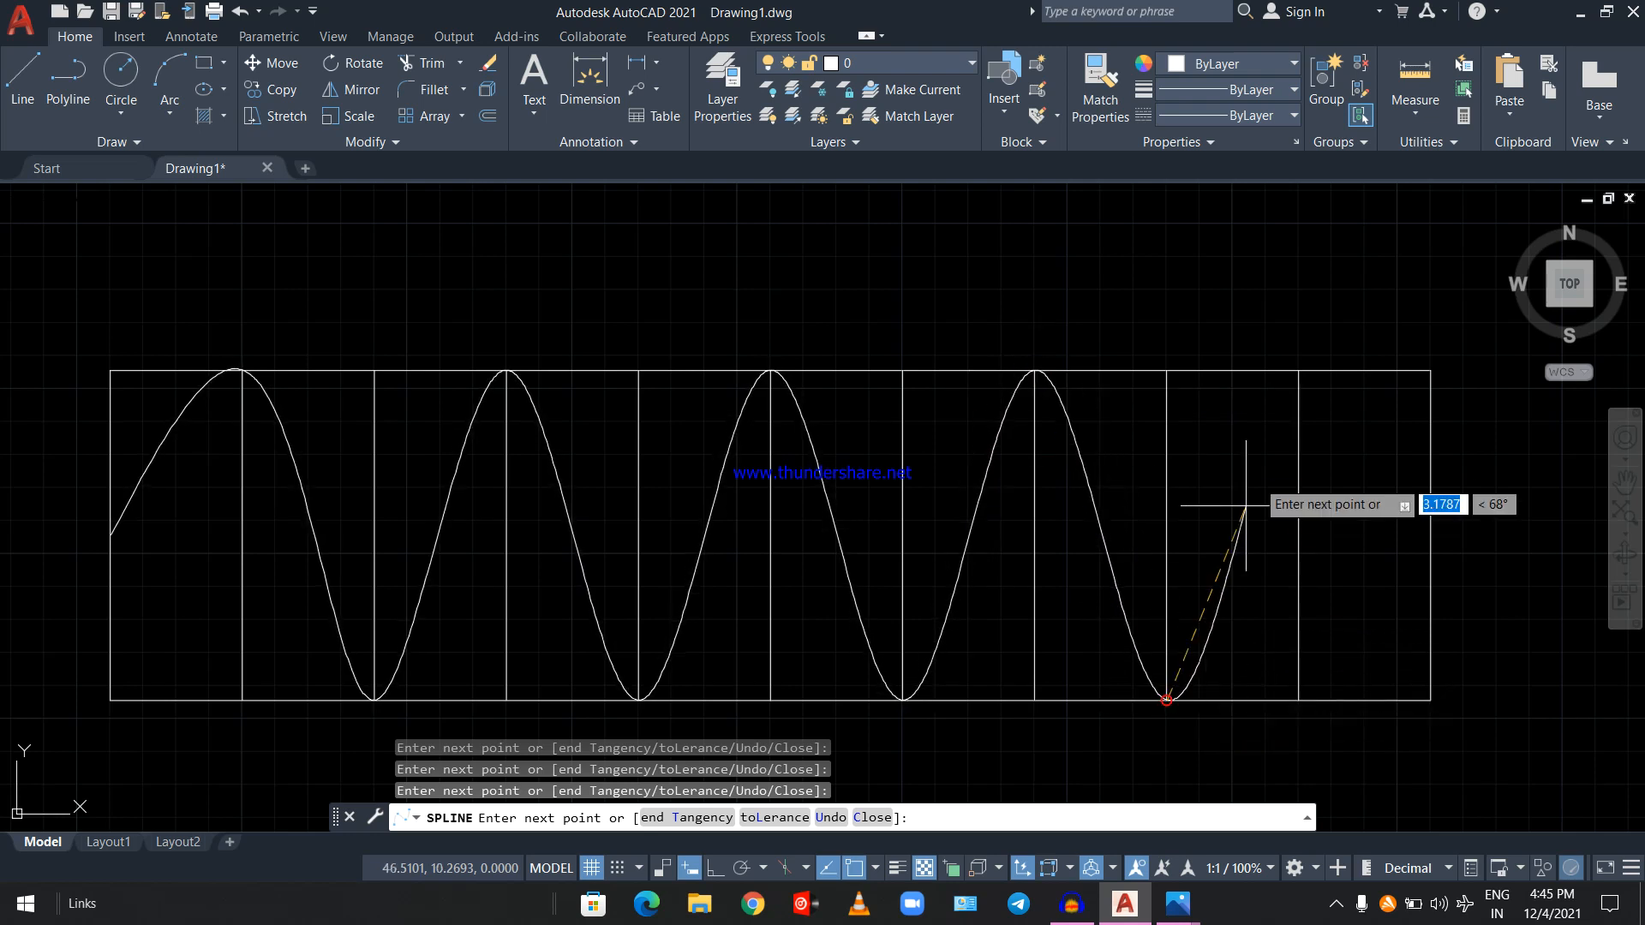
click(1298, 370)
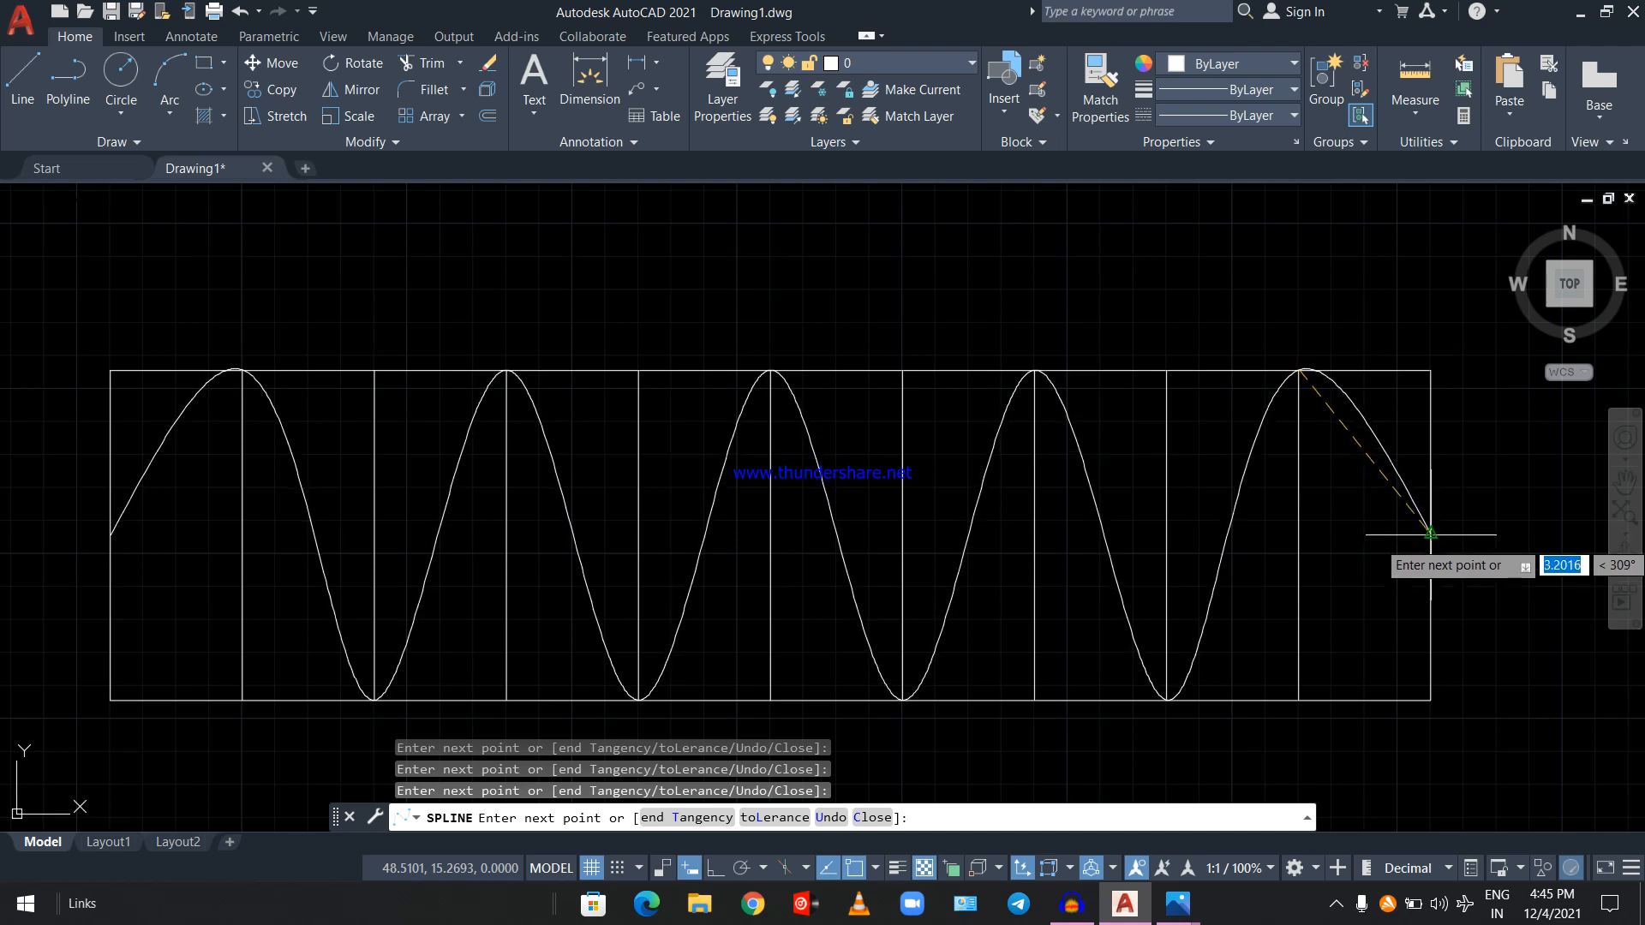
click(1430, 533)
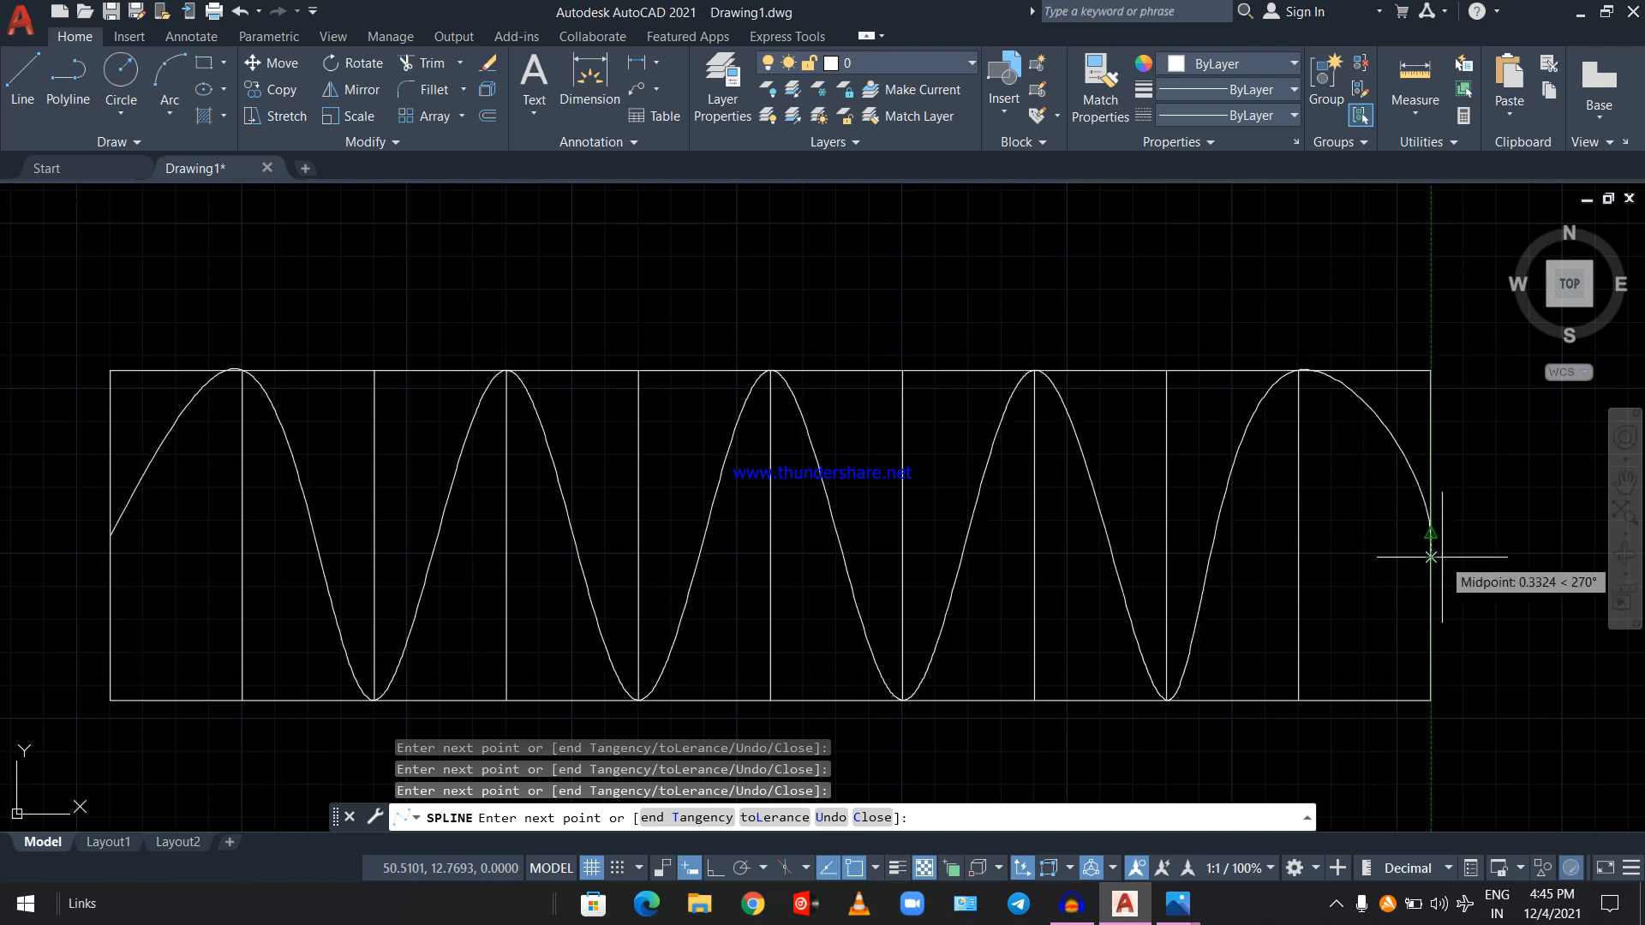
key(Return)
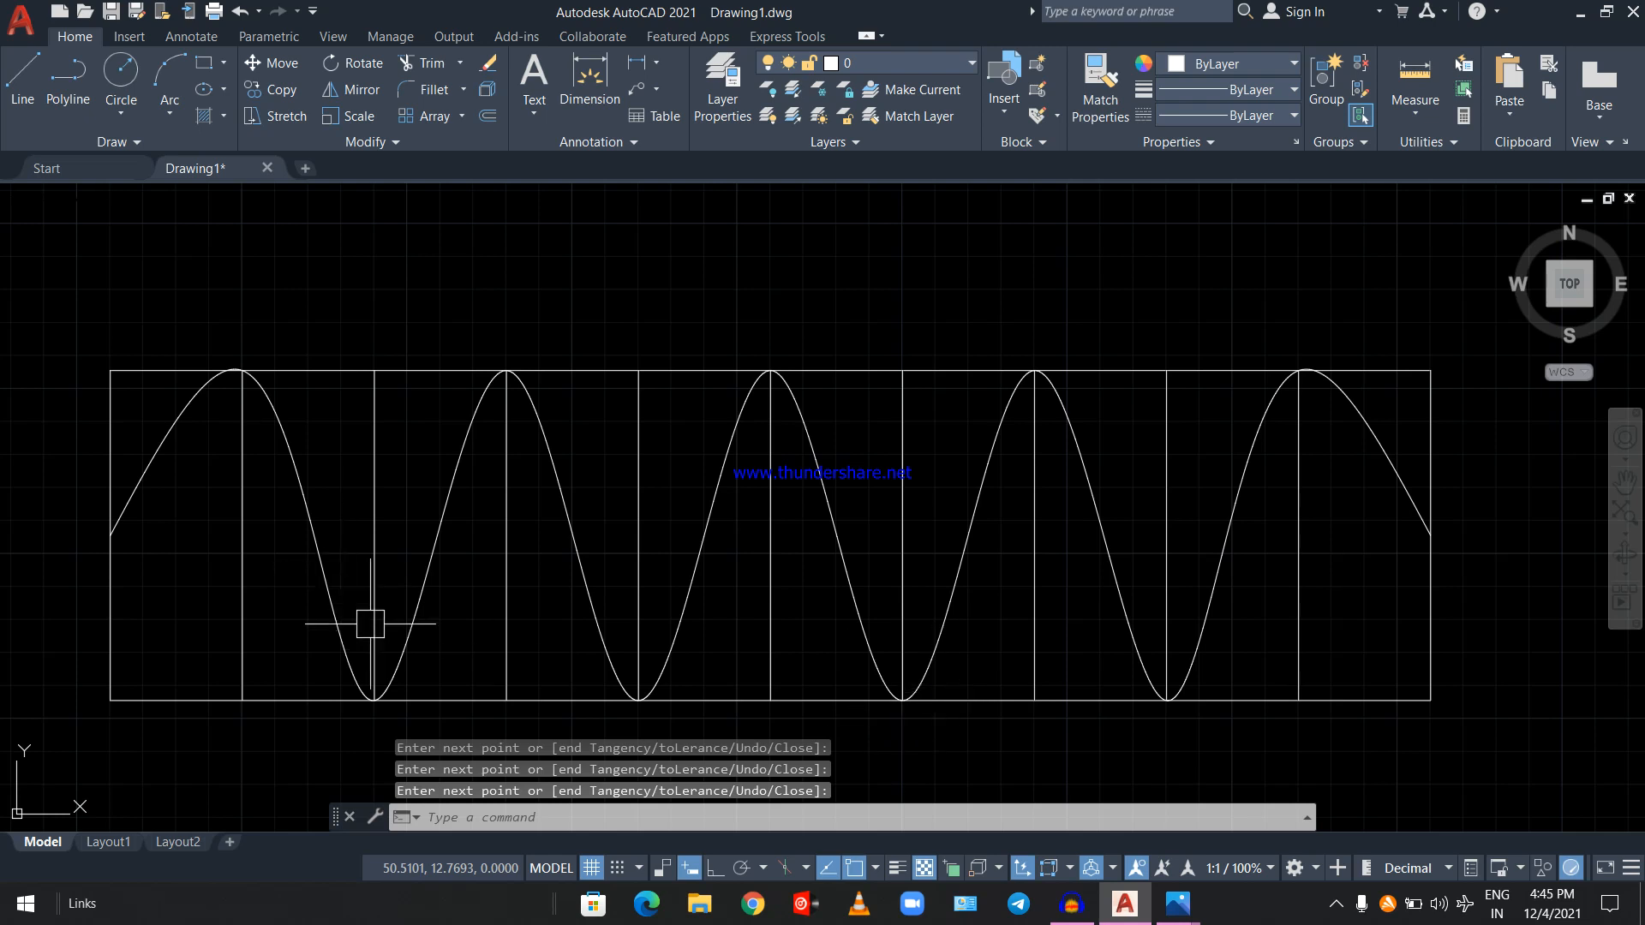
Step: Erase the nine vertical divider lines inside the coil rectangle, leaving only the rectangle and the spline wave
click(243, 572)
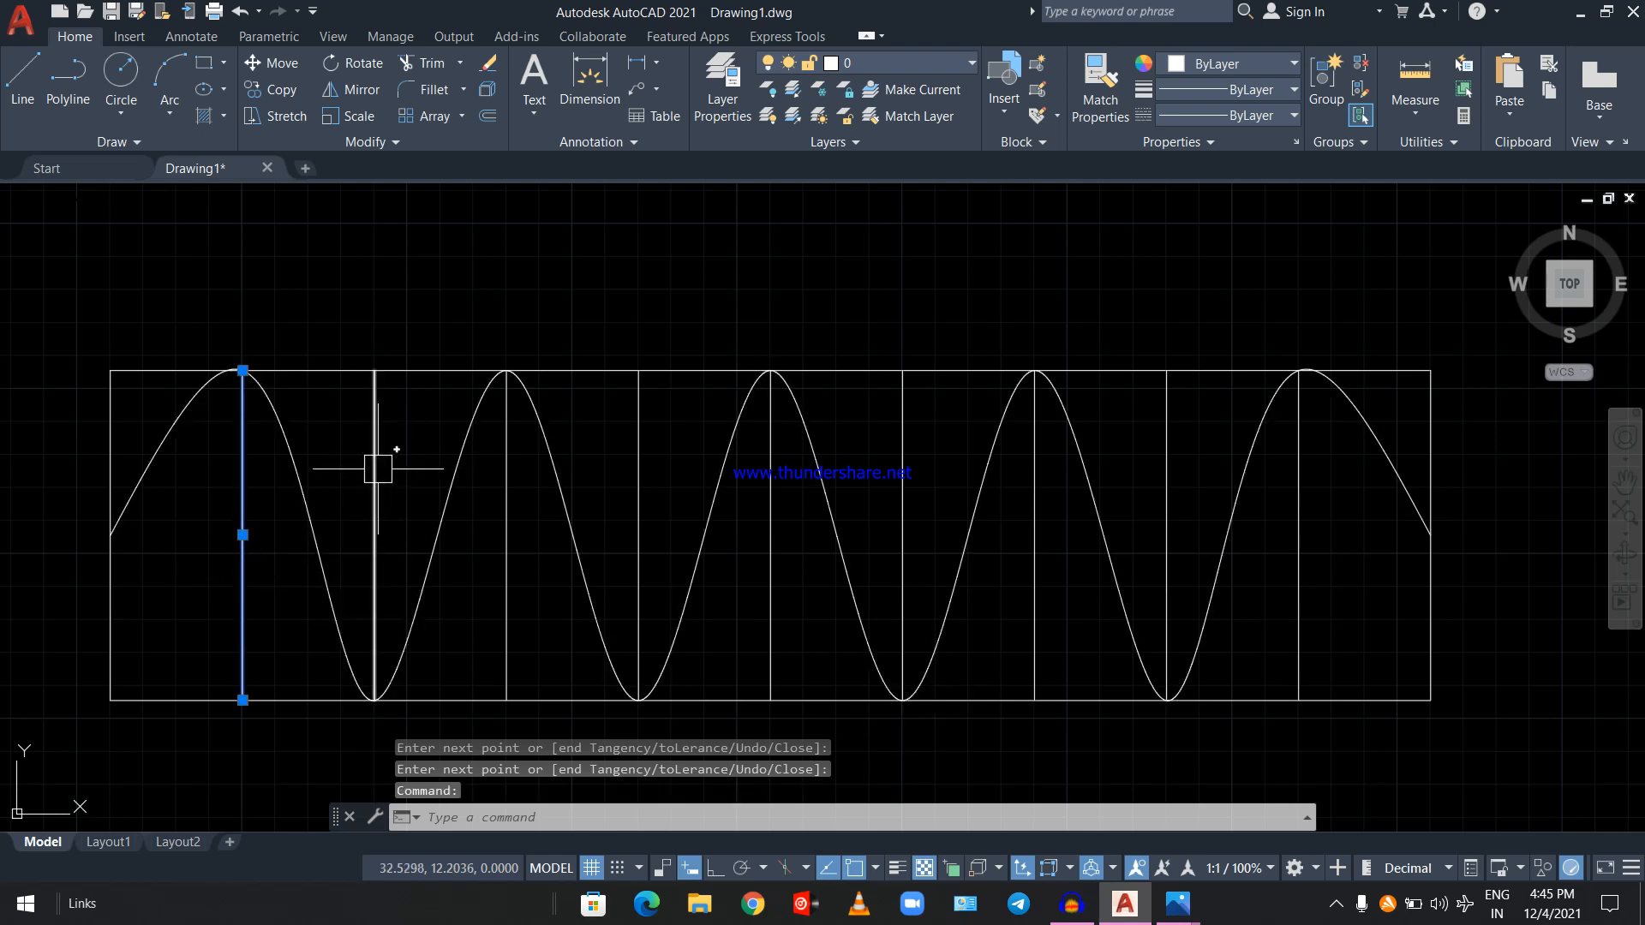
click(374, 463)
click(507, 527)
click(639, 480)
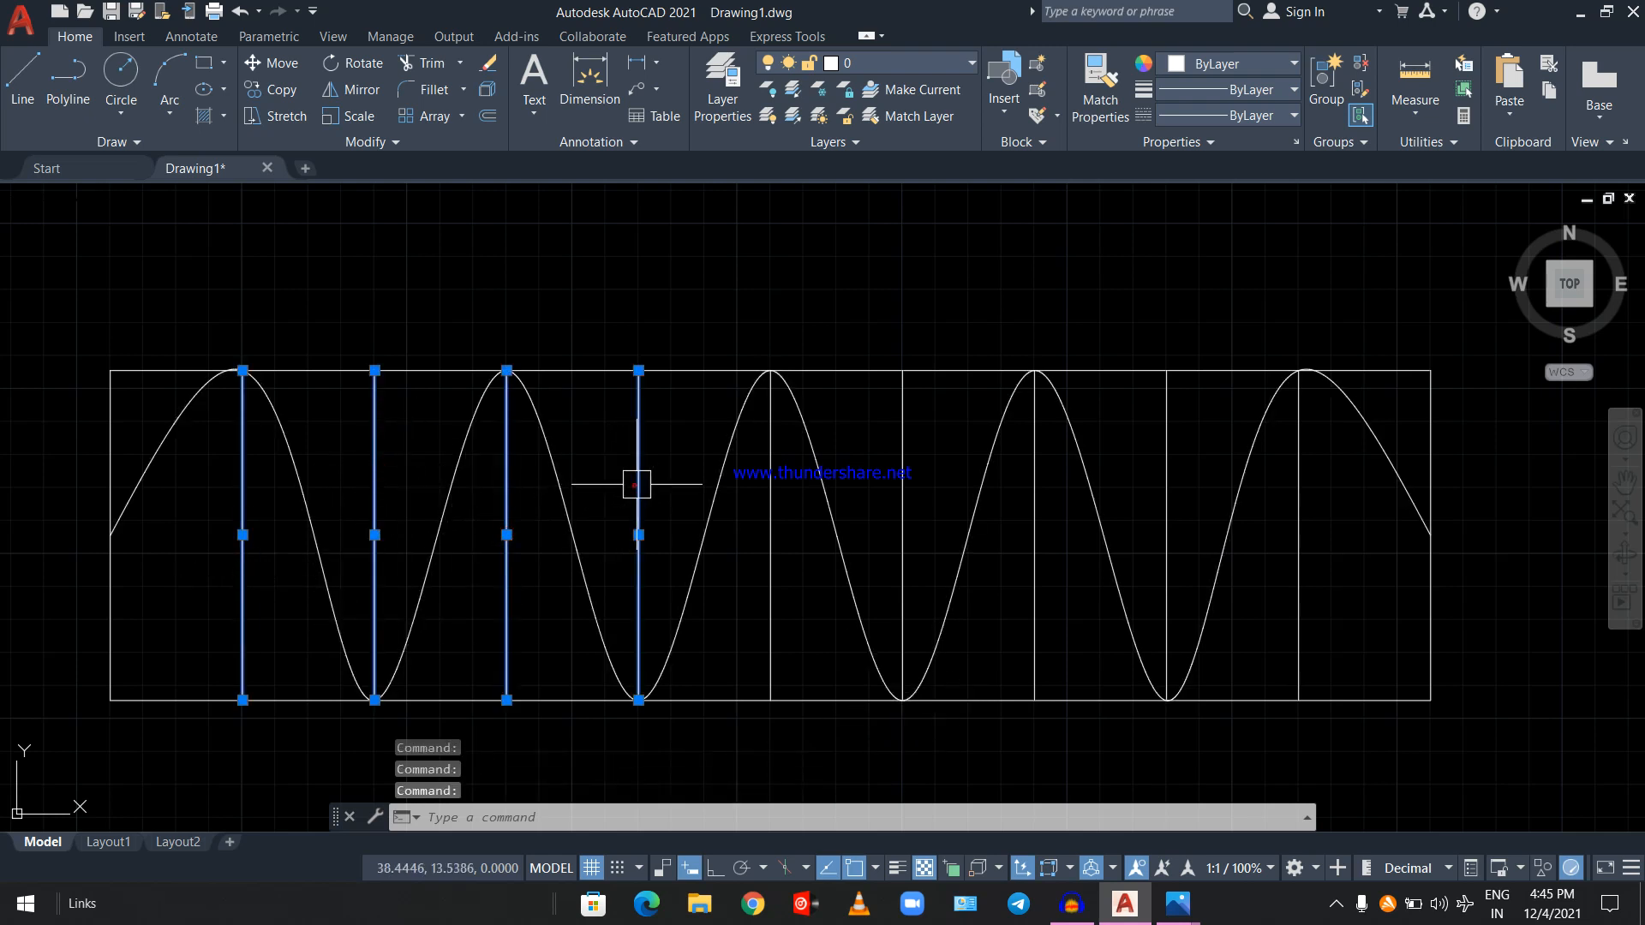
click(761, 512)
click(903, 455)
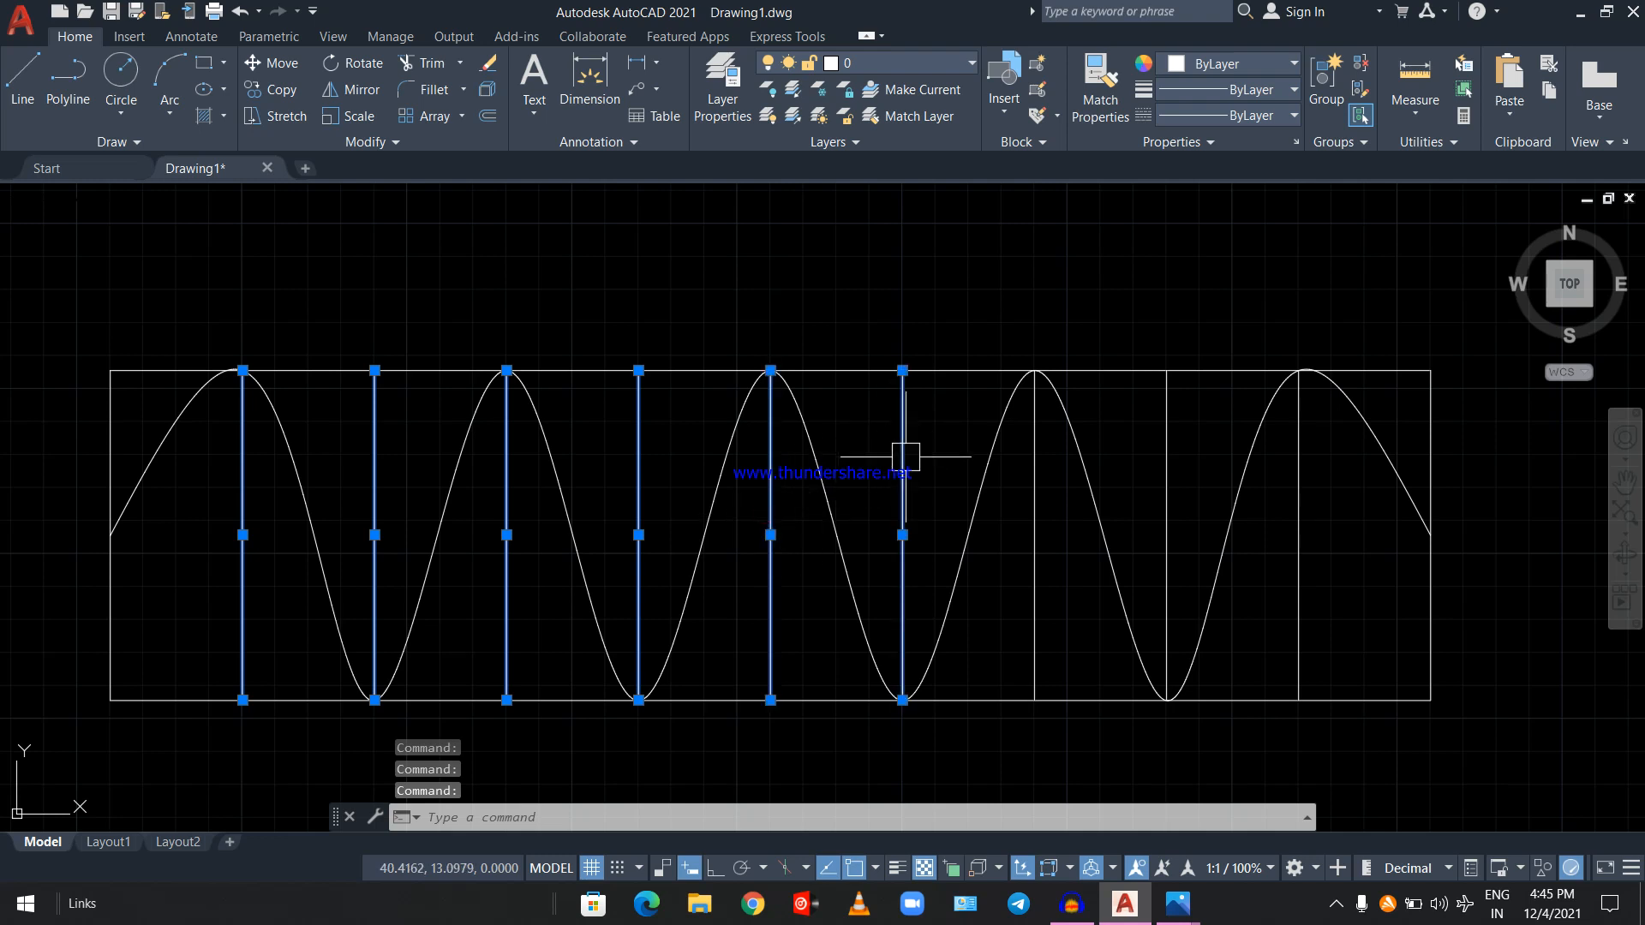
click(1034, 499)
click(1166, 480)
click(1297, 511)
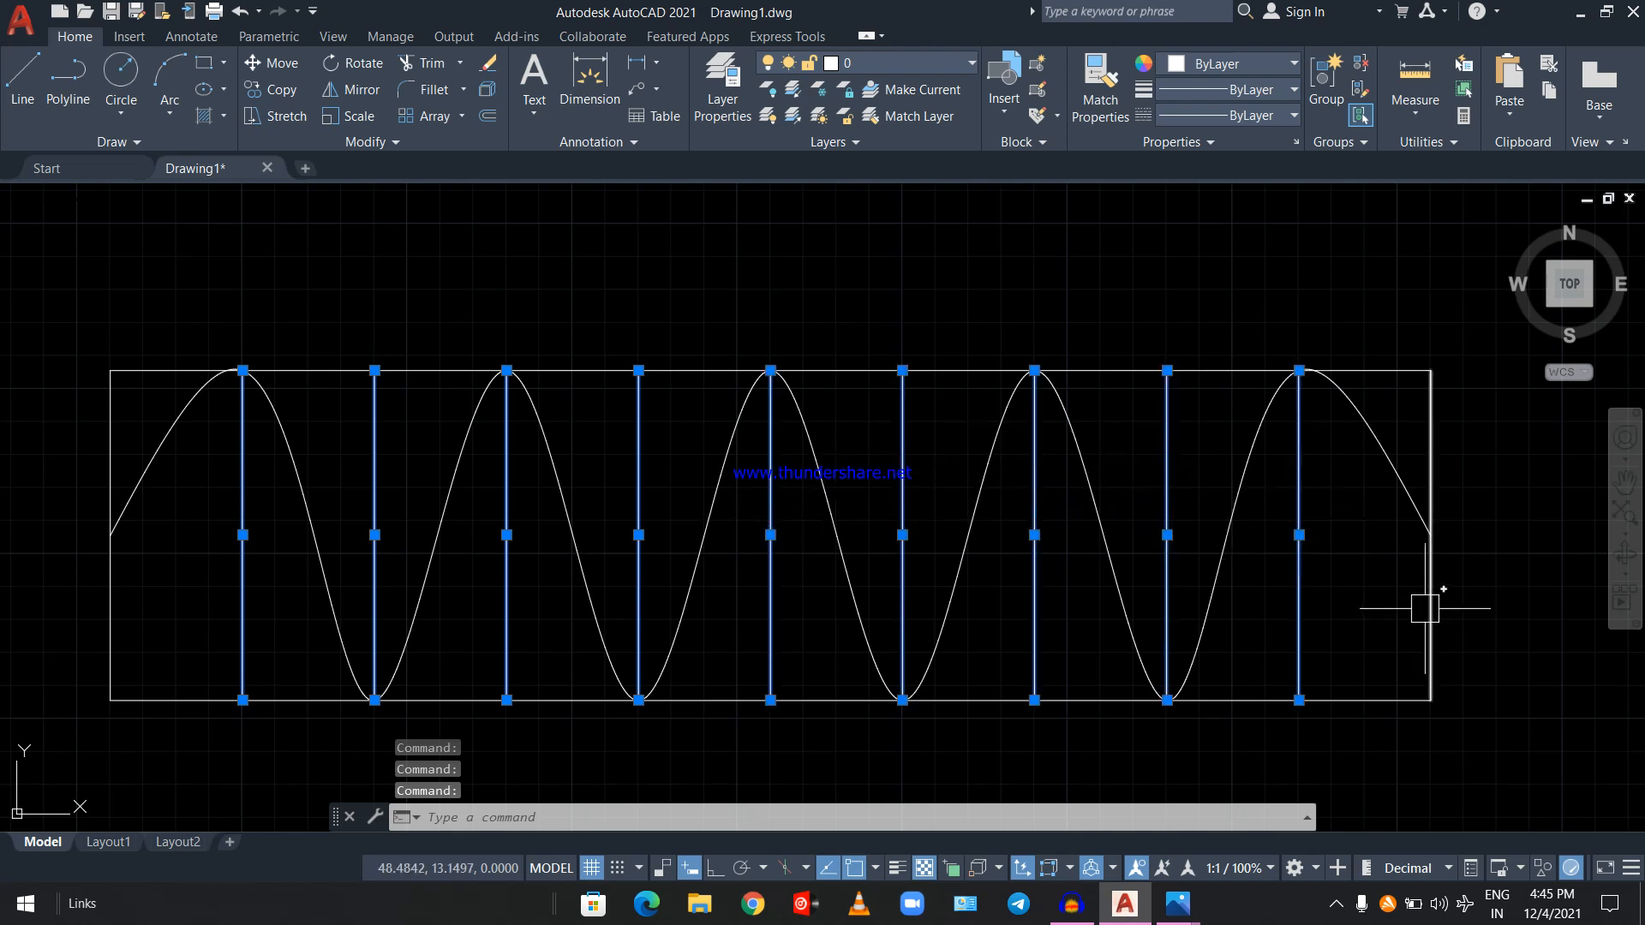
key(Delete)
Step: Join the six line segments forming the coil rectangle's outline into a single polyline
scroll(1096, 617, down, 6)
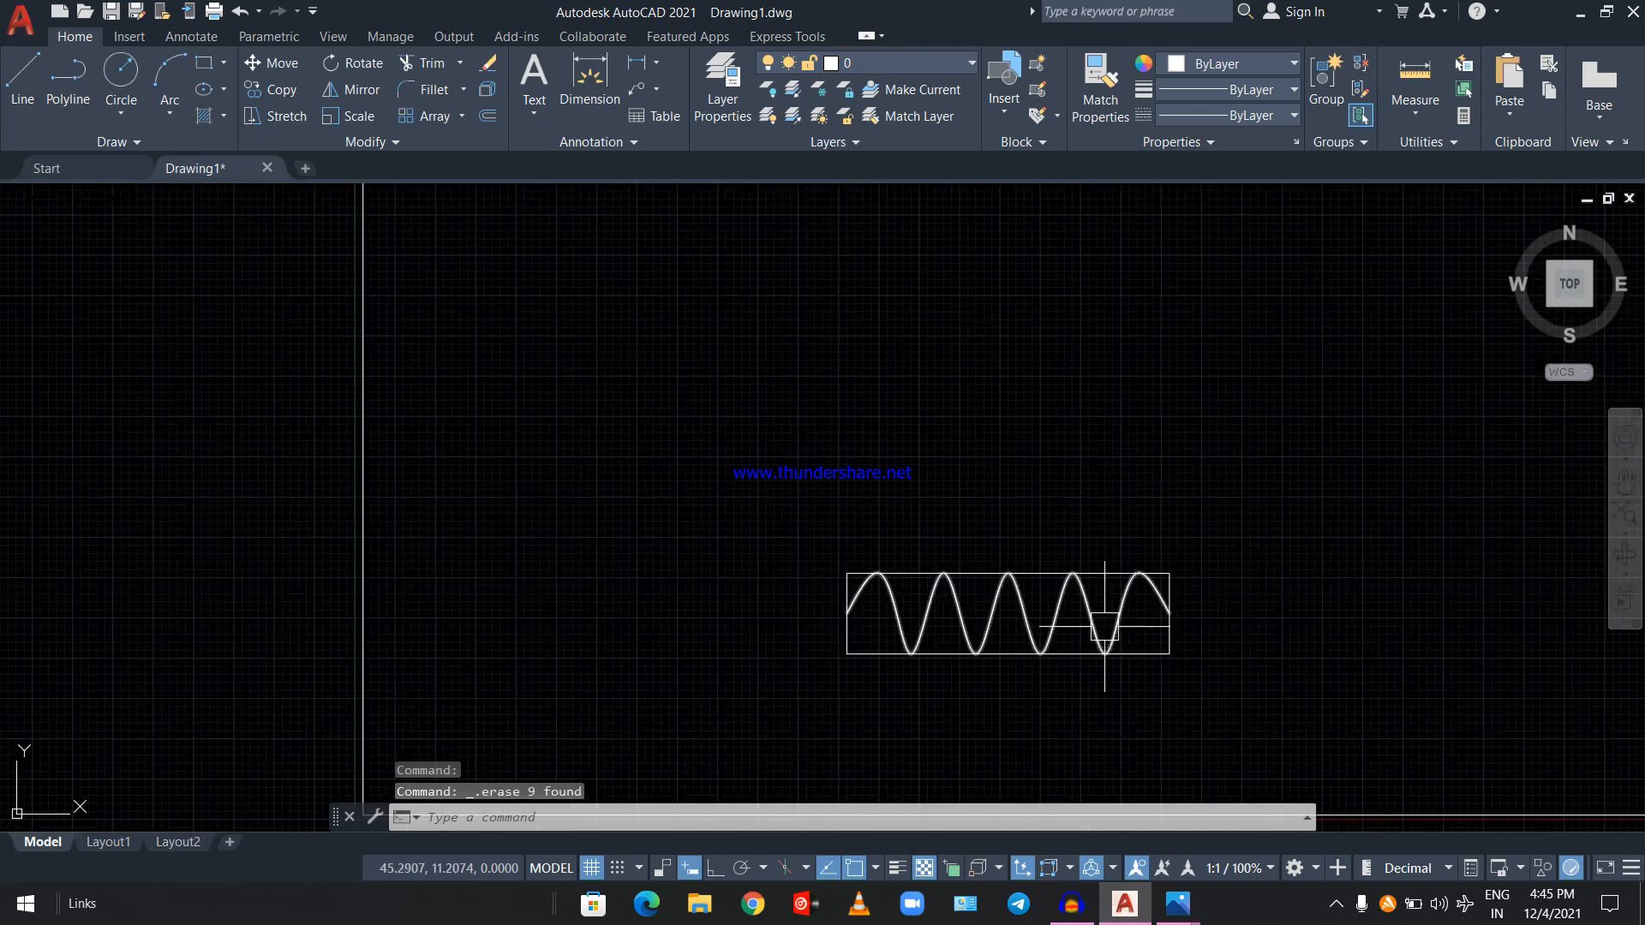
scroll(1231, 668, down, 2)
middle_drag(1274, 639, 1065, 576)
scroll(1045, 587, down, 2)
scroll(958, 546, up, 6)
middle_drag(962, 573, 888, 341)
scroll(907, 432, up, 2)
click(848, 611)
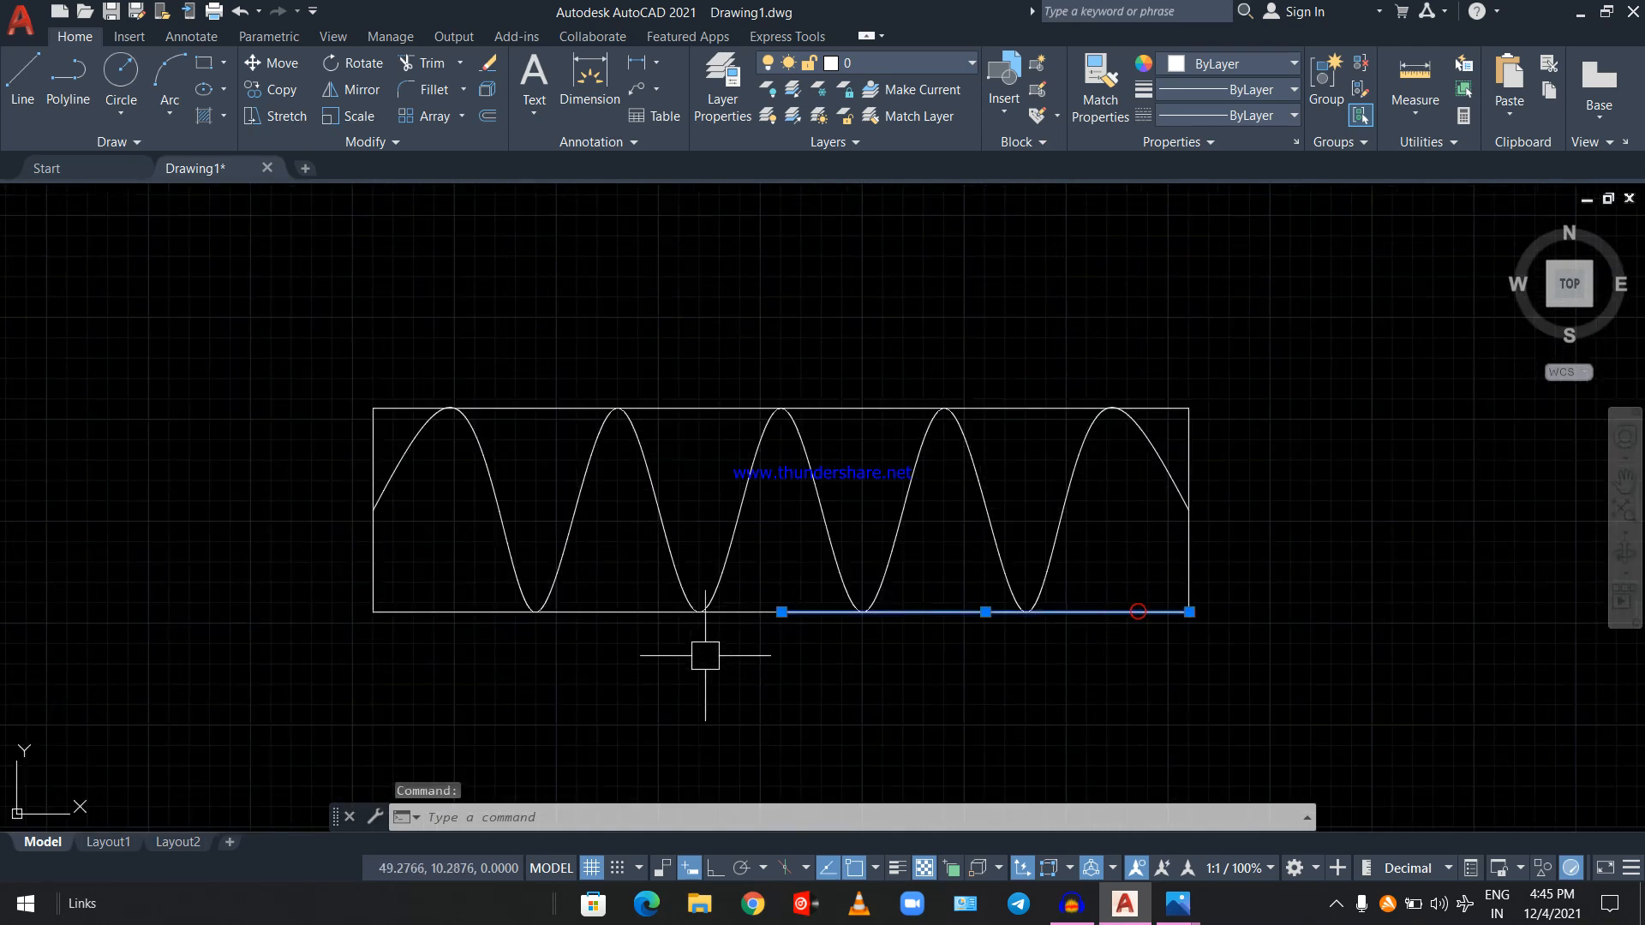
click(756, 608)
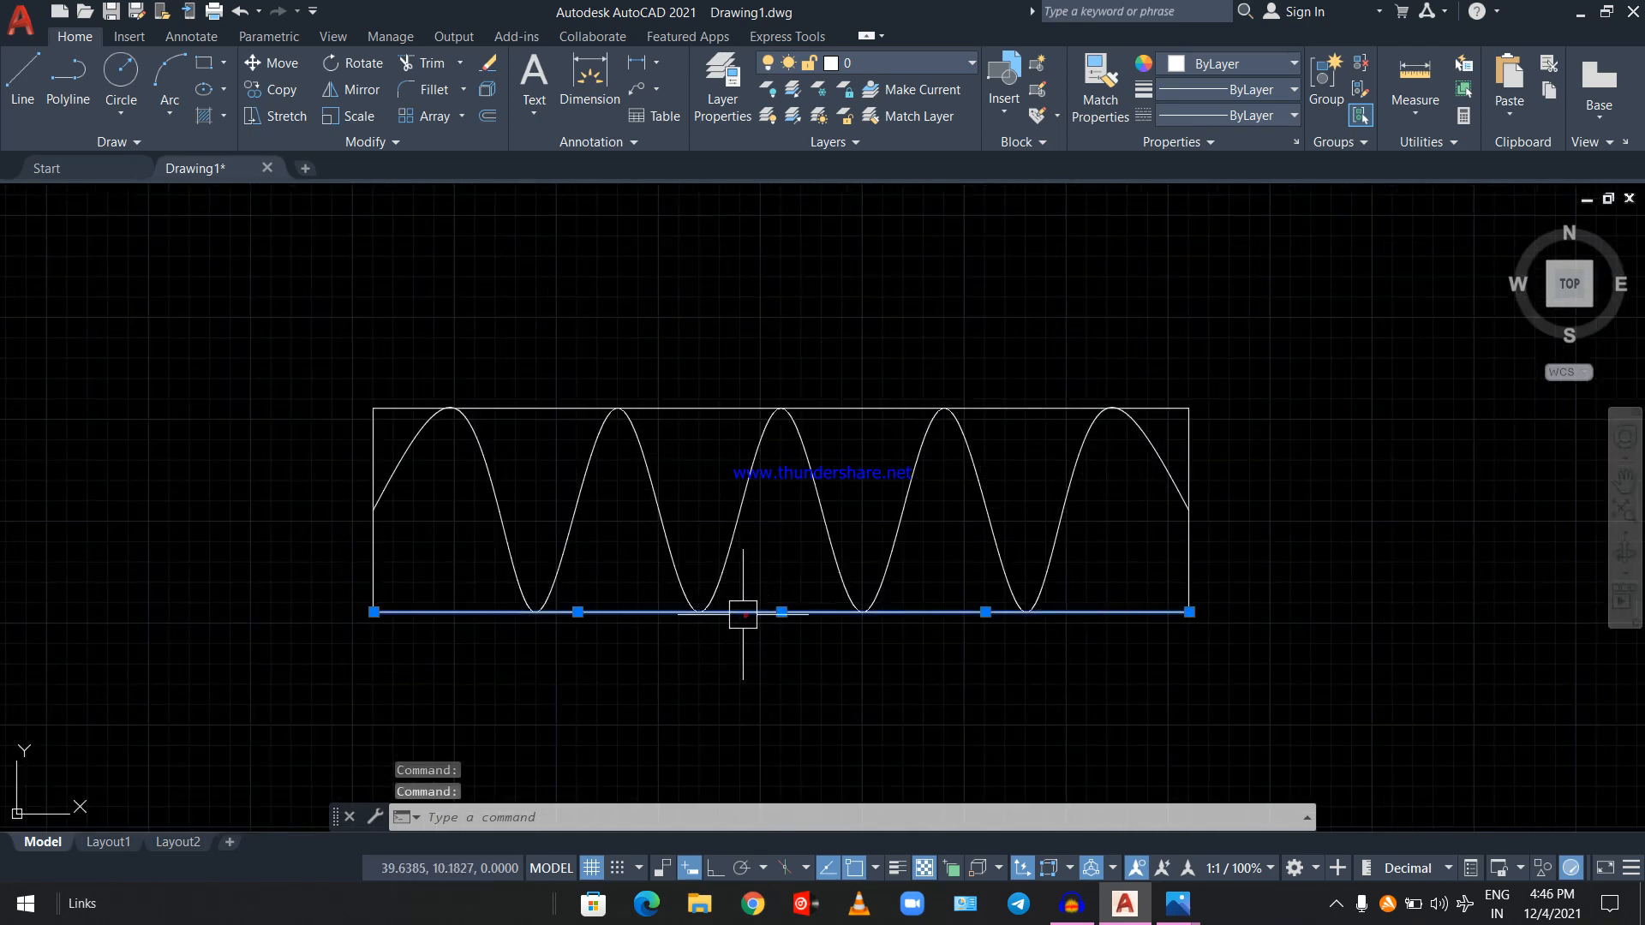
click(368, 454)
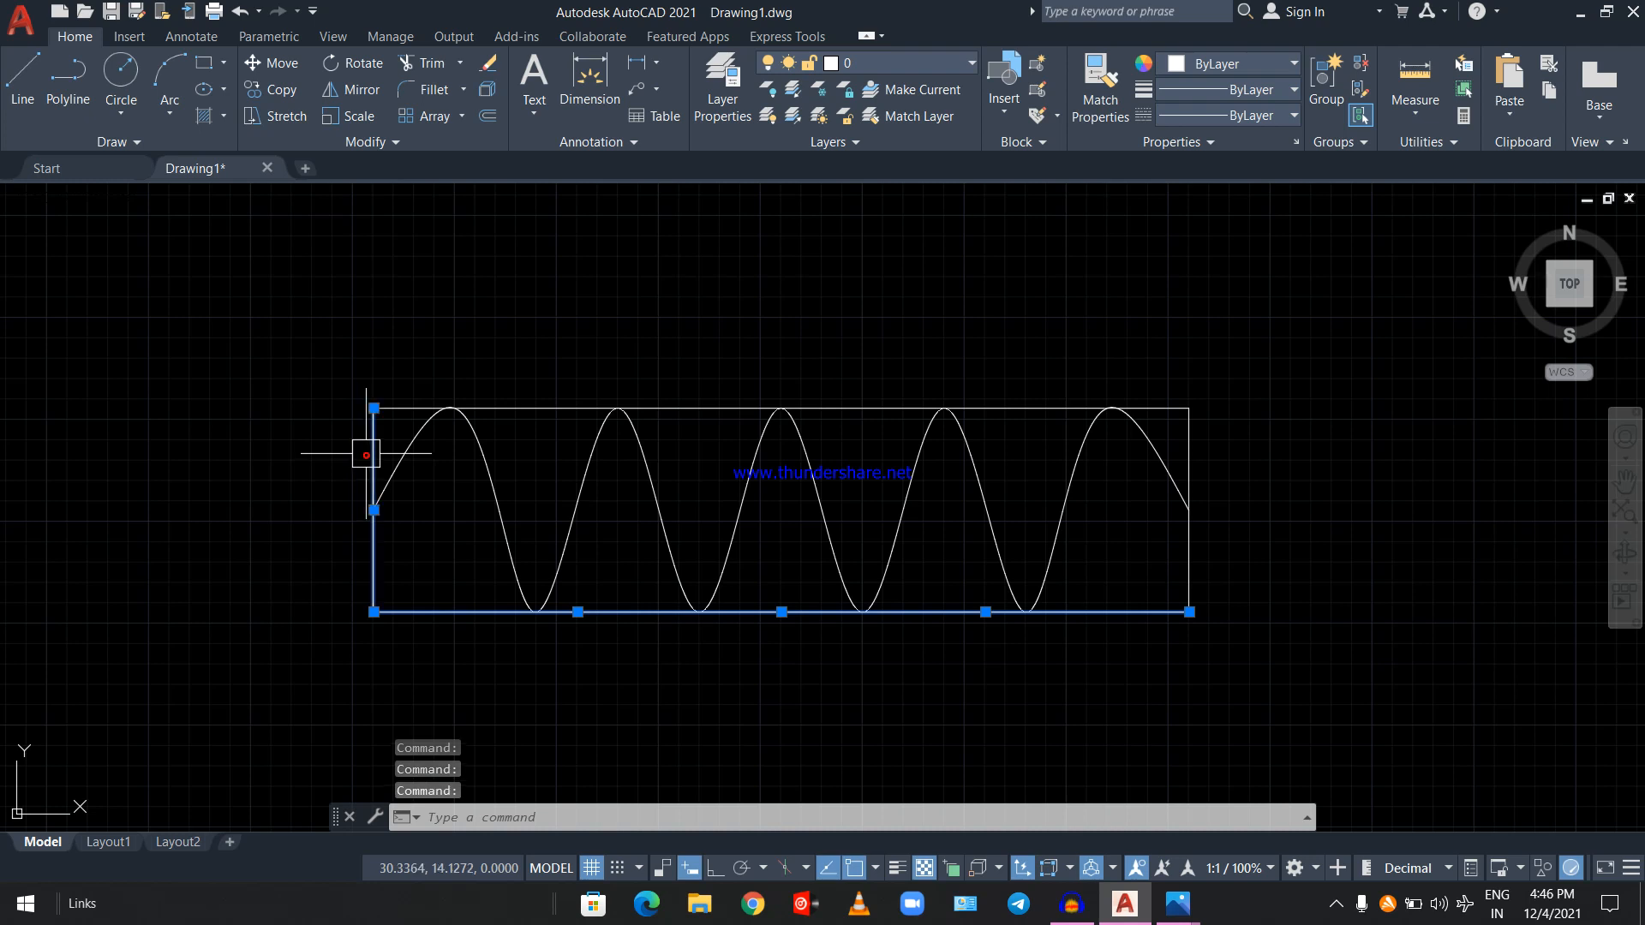
click(540, 409)
click(870, 411)
click(1190, 446)
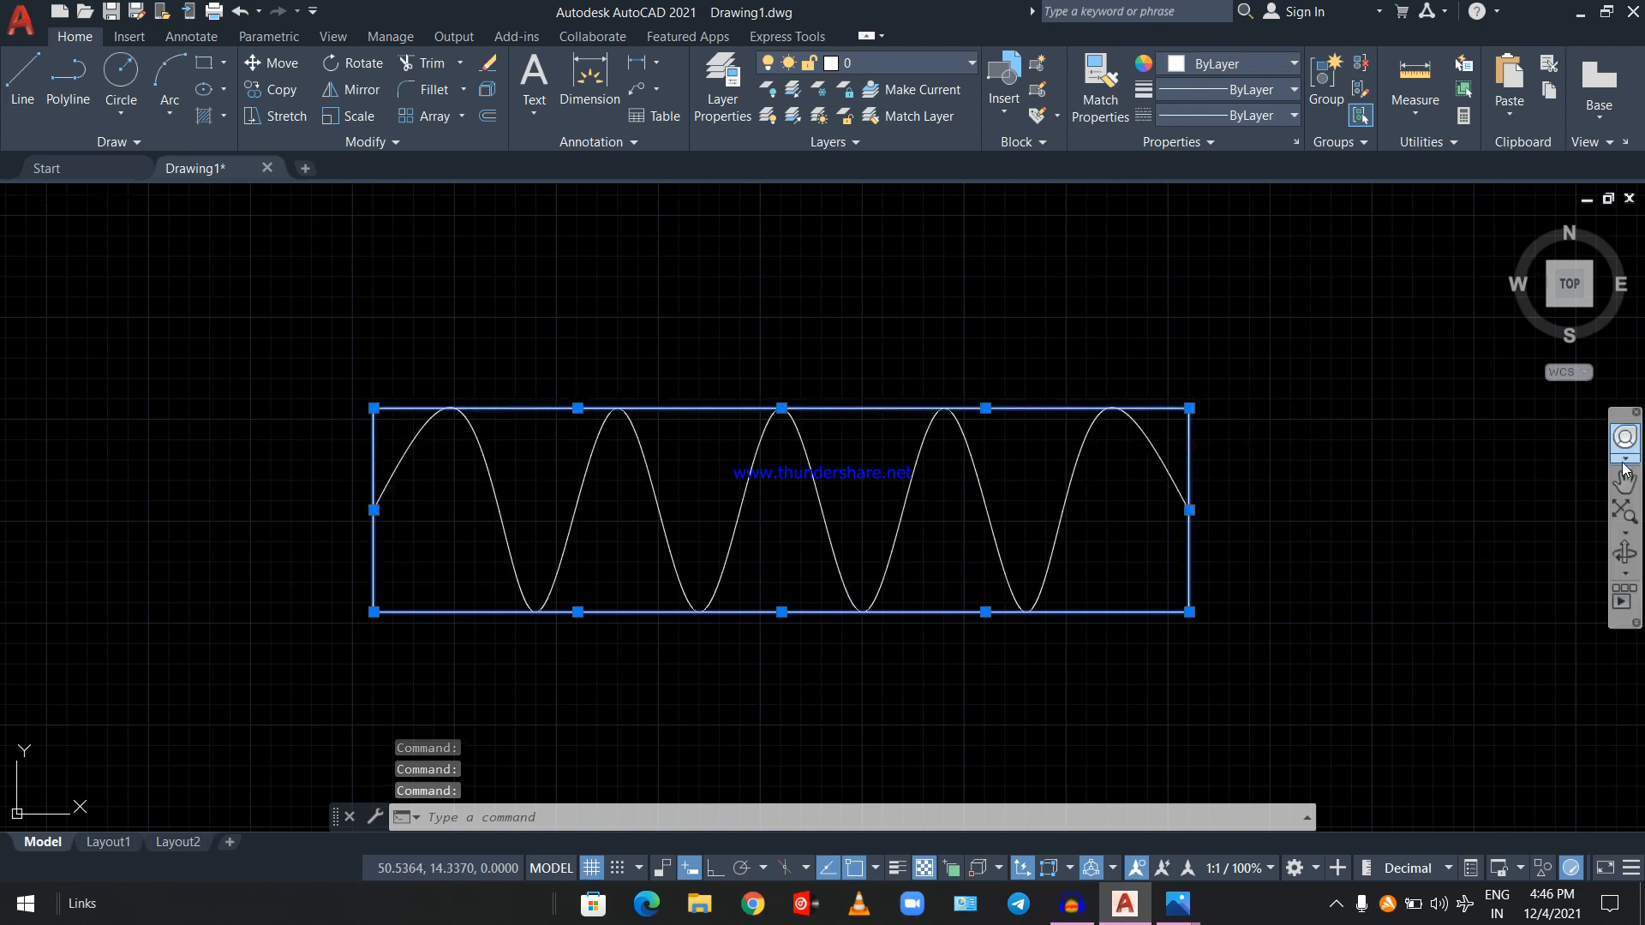
text(JOIN)
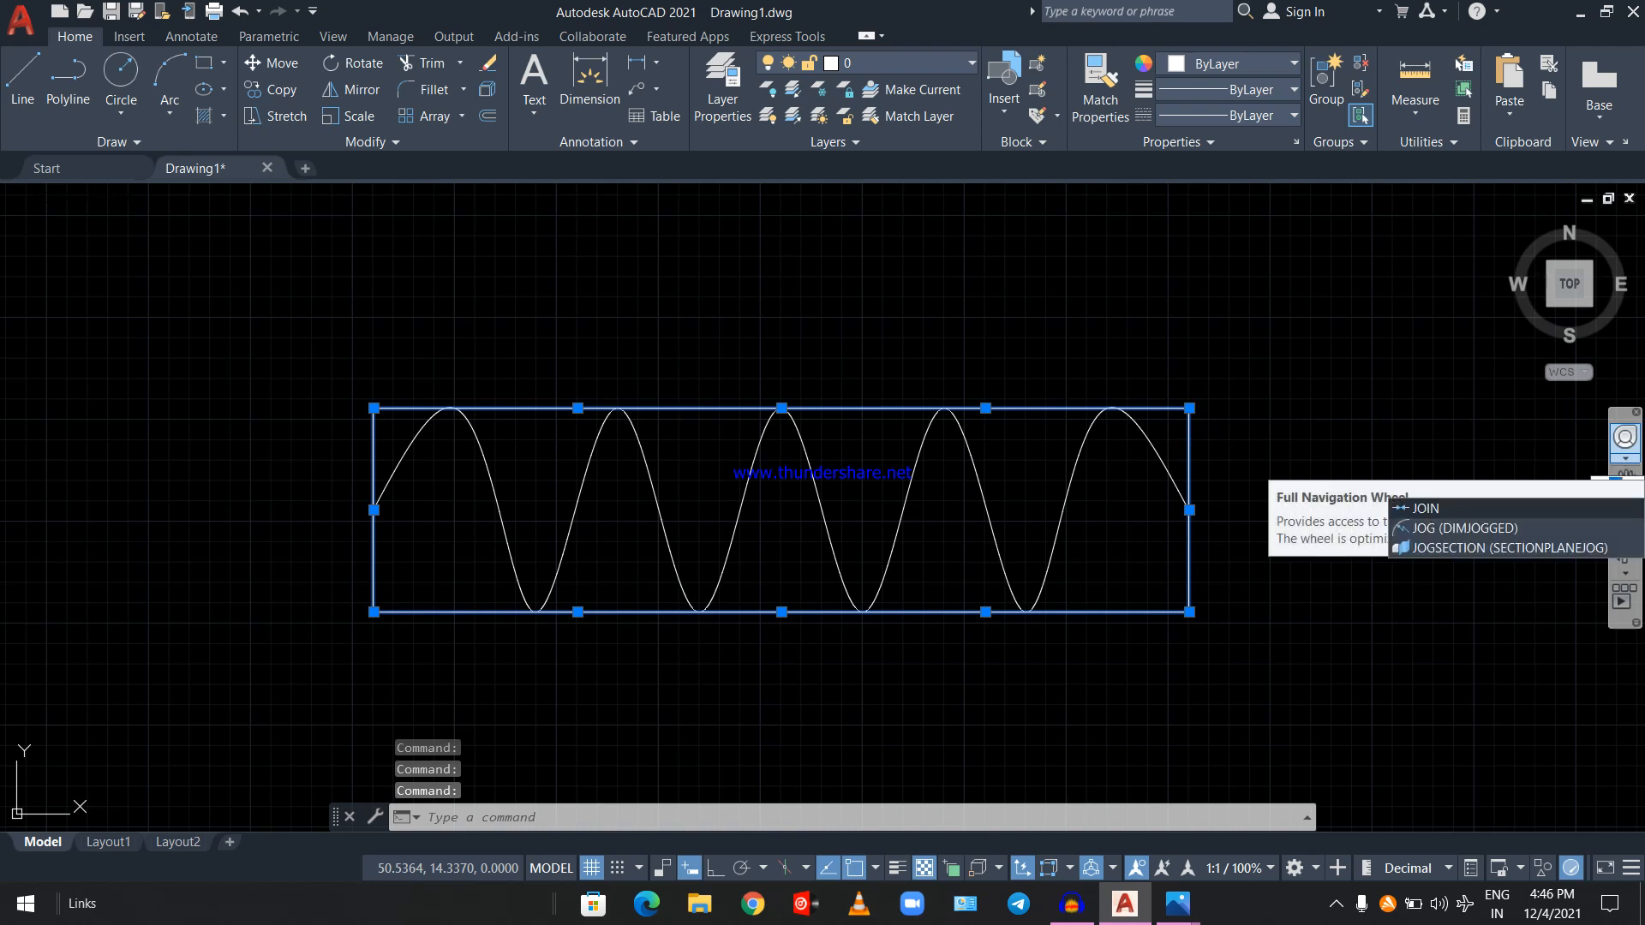
key(Return)
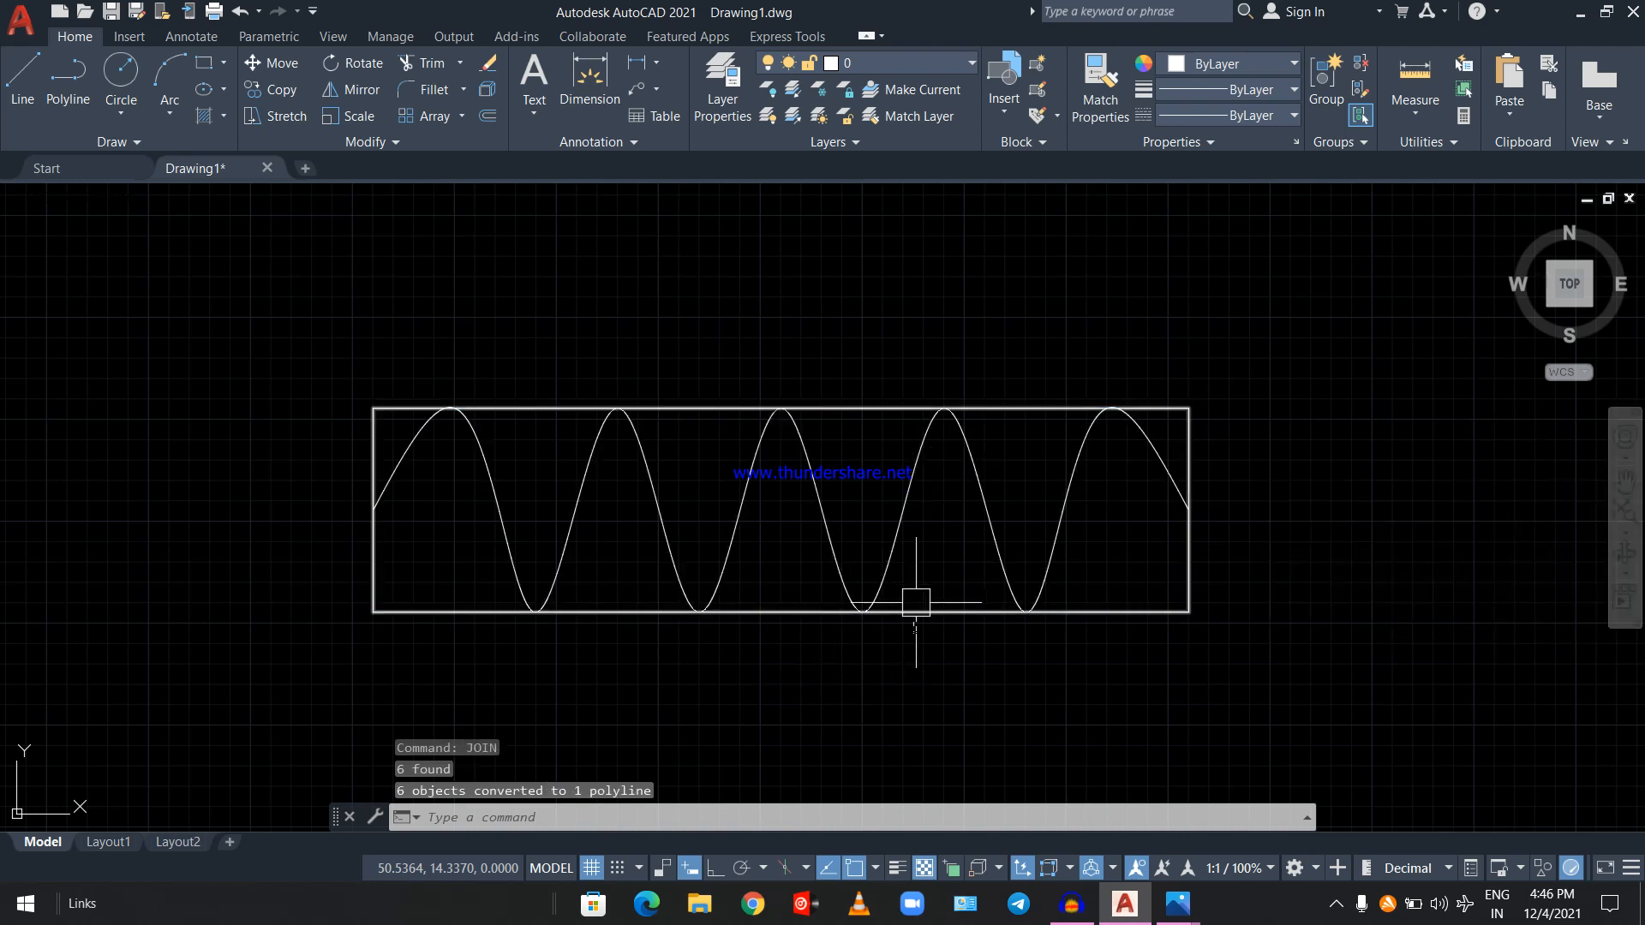
Step: Move the joined rectangle off the spline wave toward the lower right and undo that move
click(919, 612)
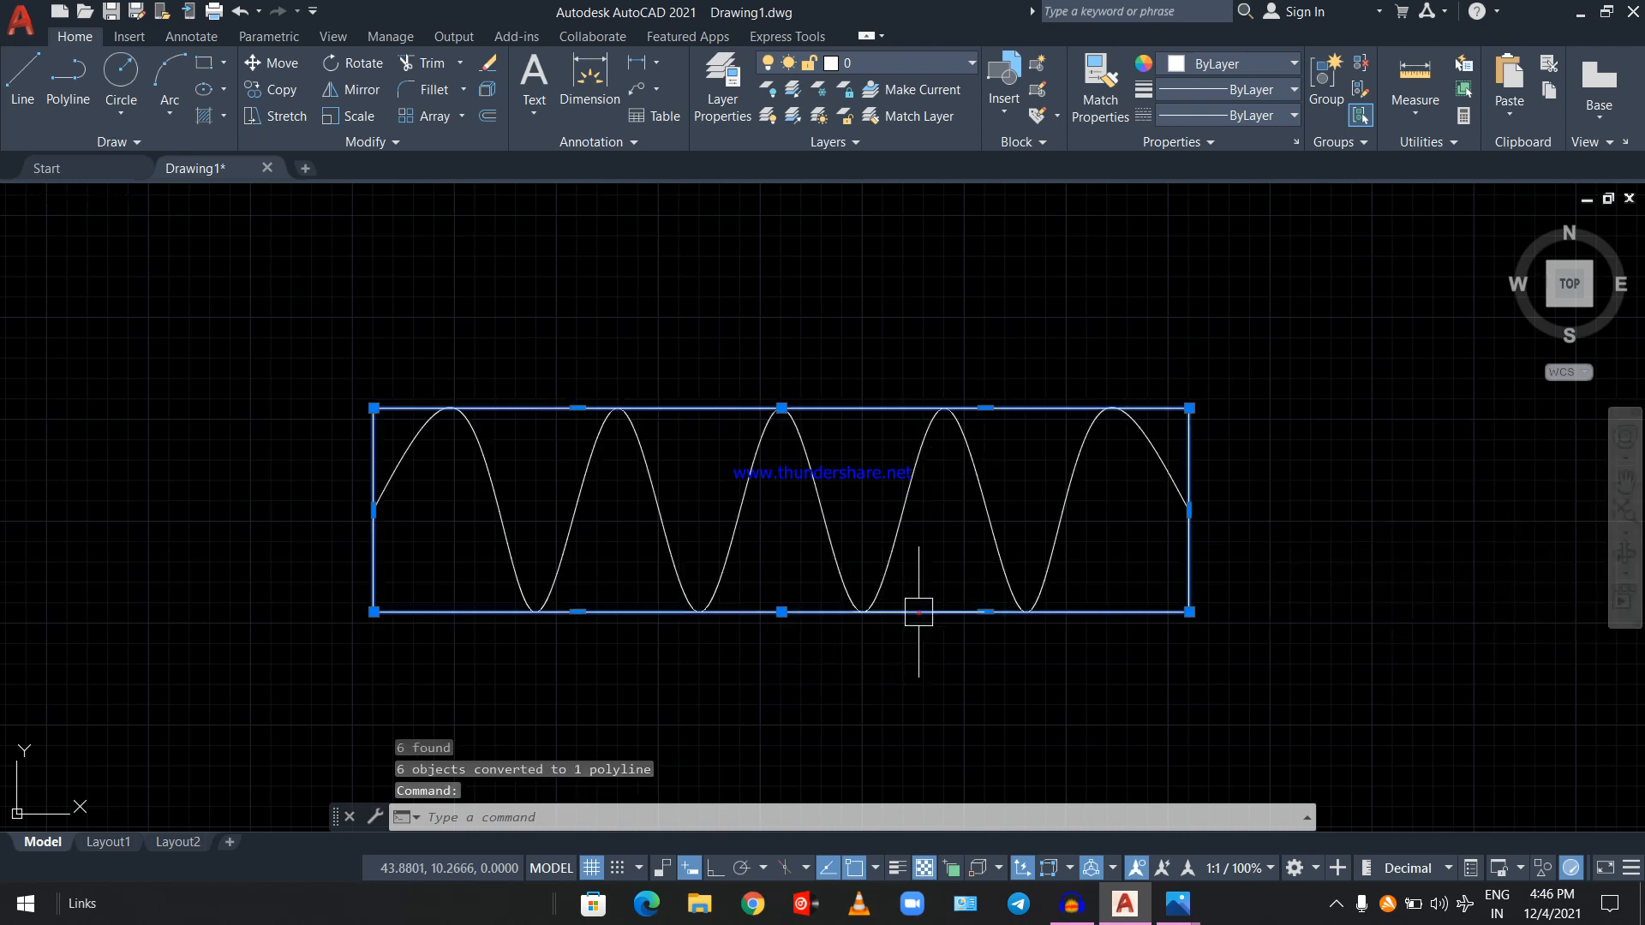
click(858, 410)
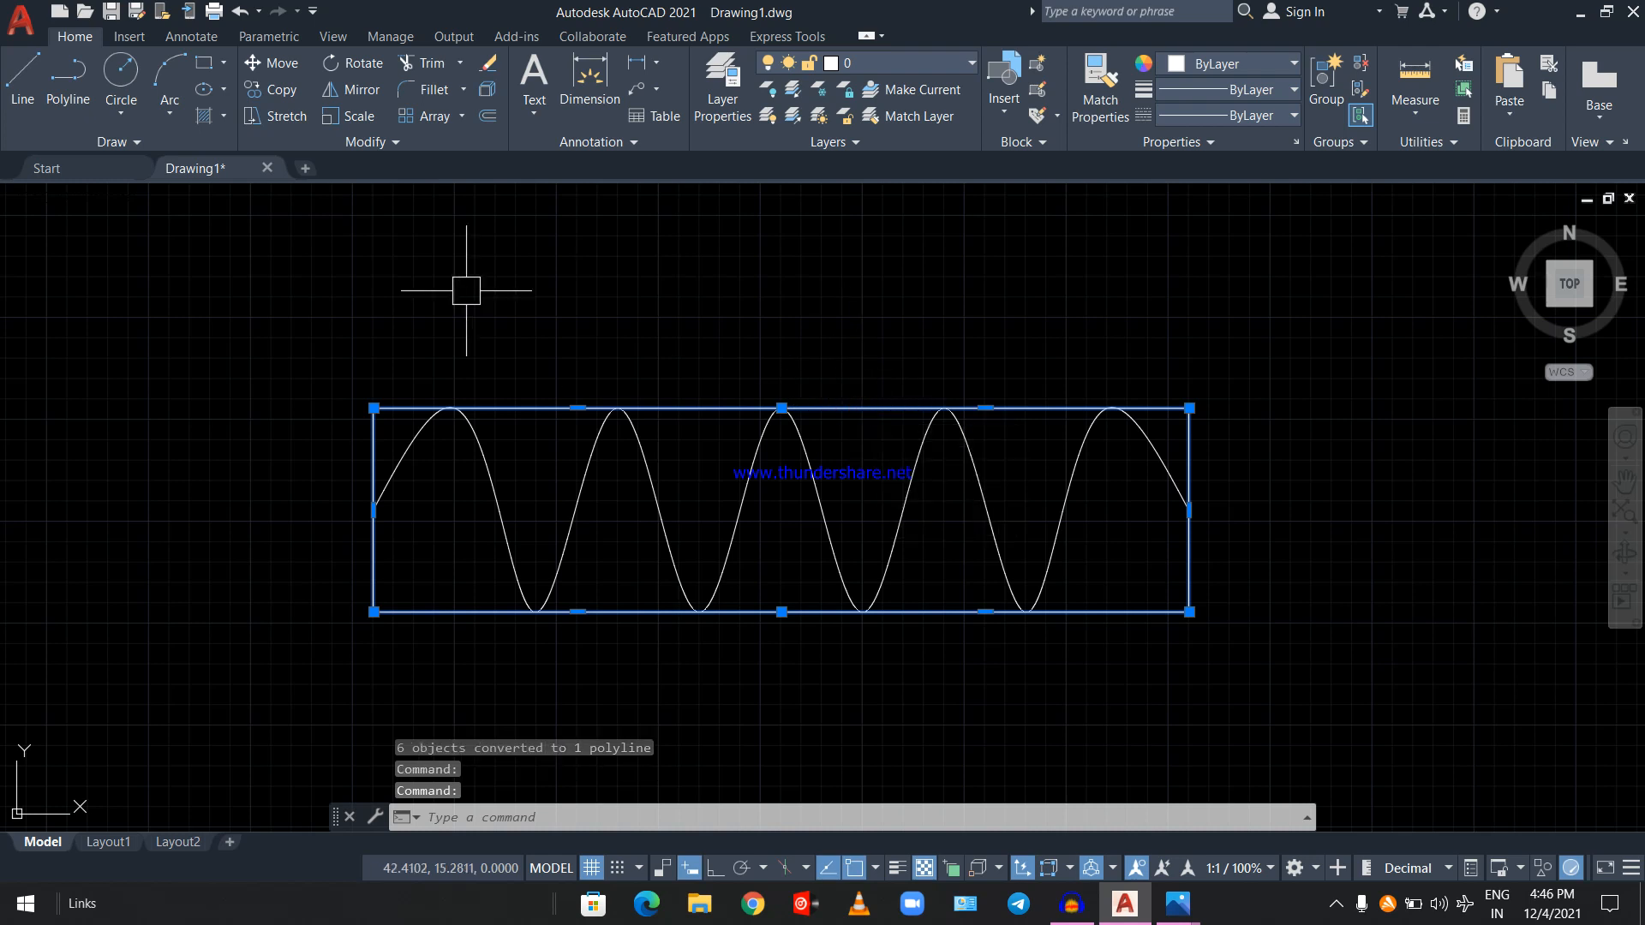
mouse_move(859, 411)
mouse_down()
mouse_move(1168, 276)
mouse_move(1168, 158)
mouse_move(948, 239)
mouse_move(1553, 789)
mouse_move(1546, 716)
mouse_up()
scroll(1258, 622, down, 3)
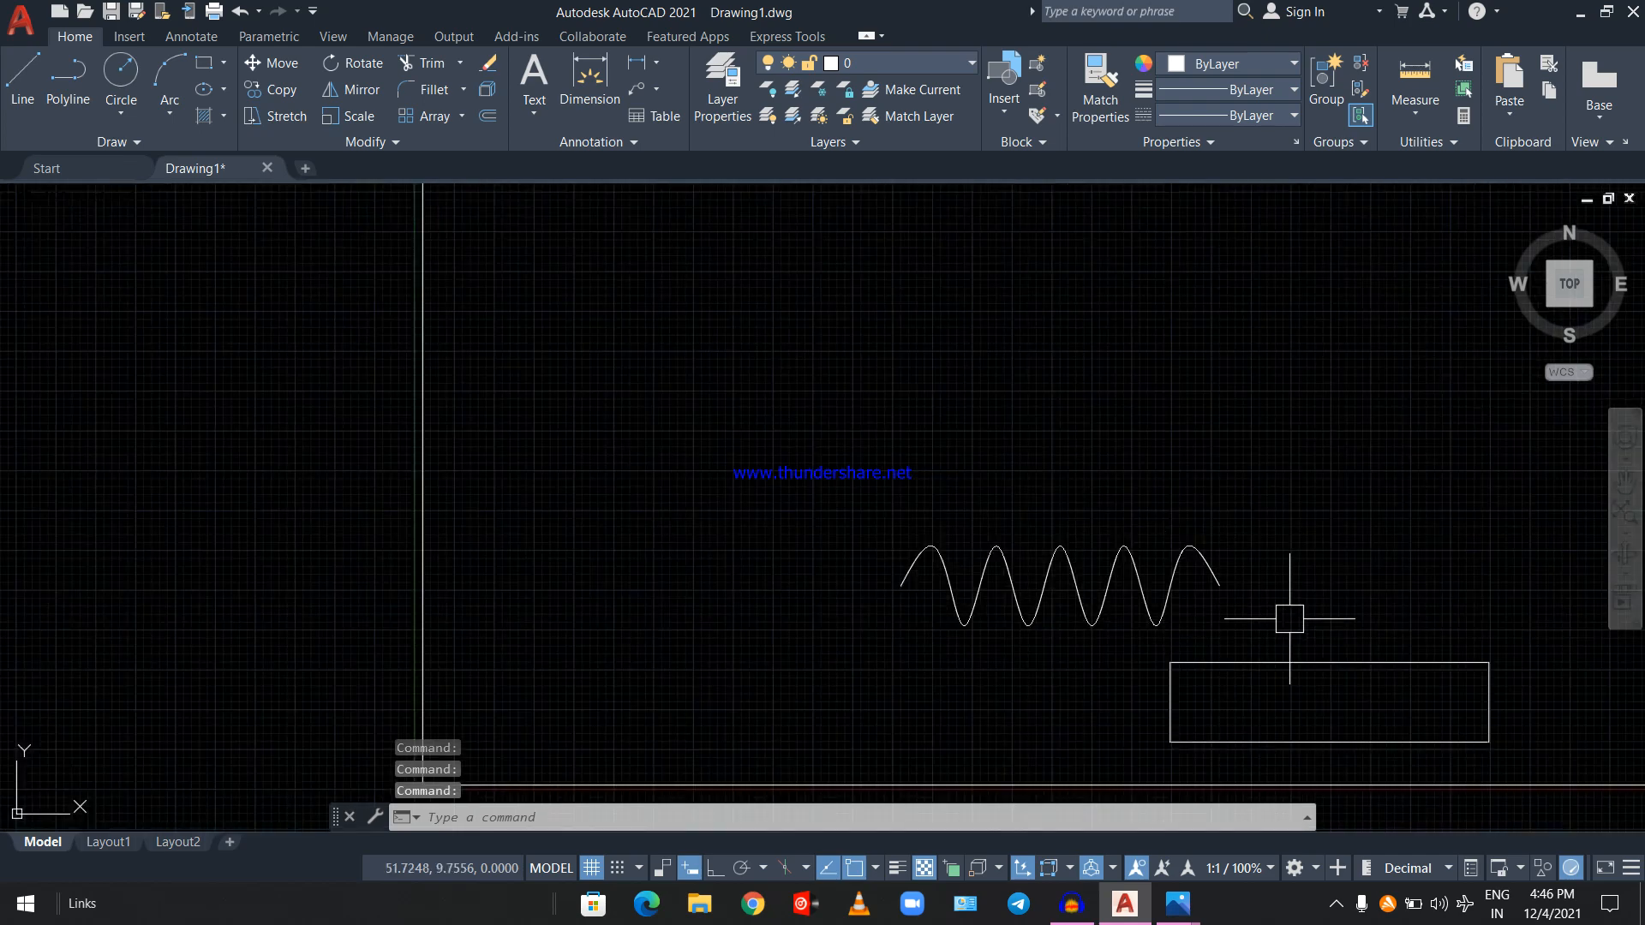
scroll(1279, 598, up, 4)
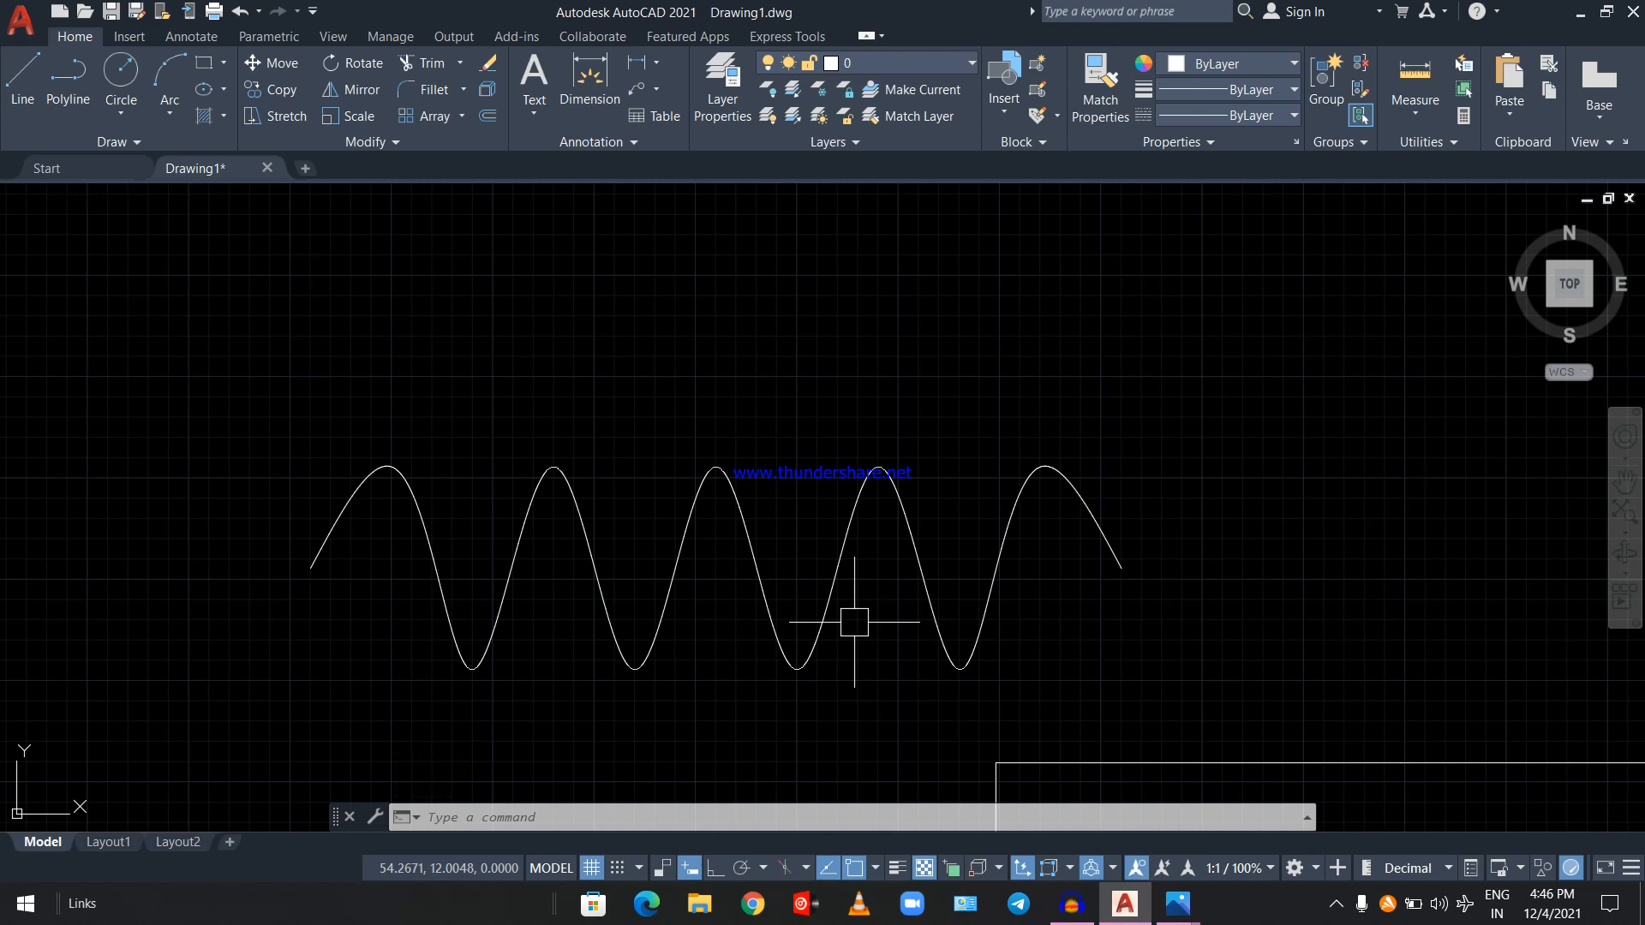
key(ctrl+z)
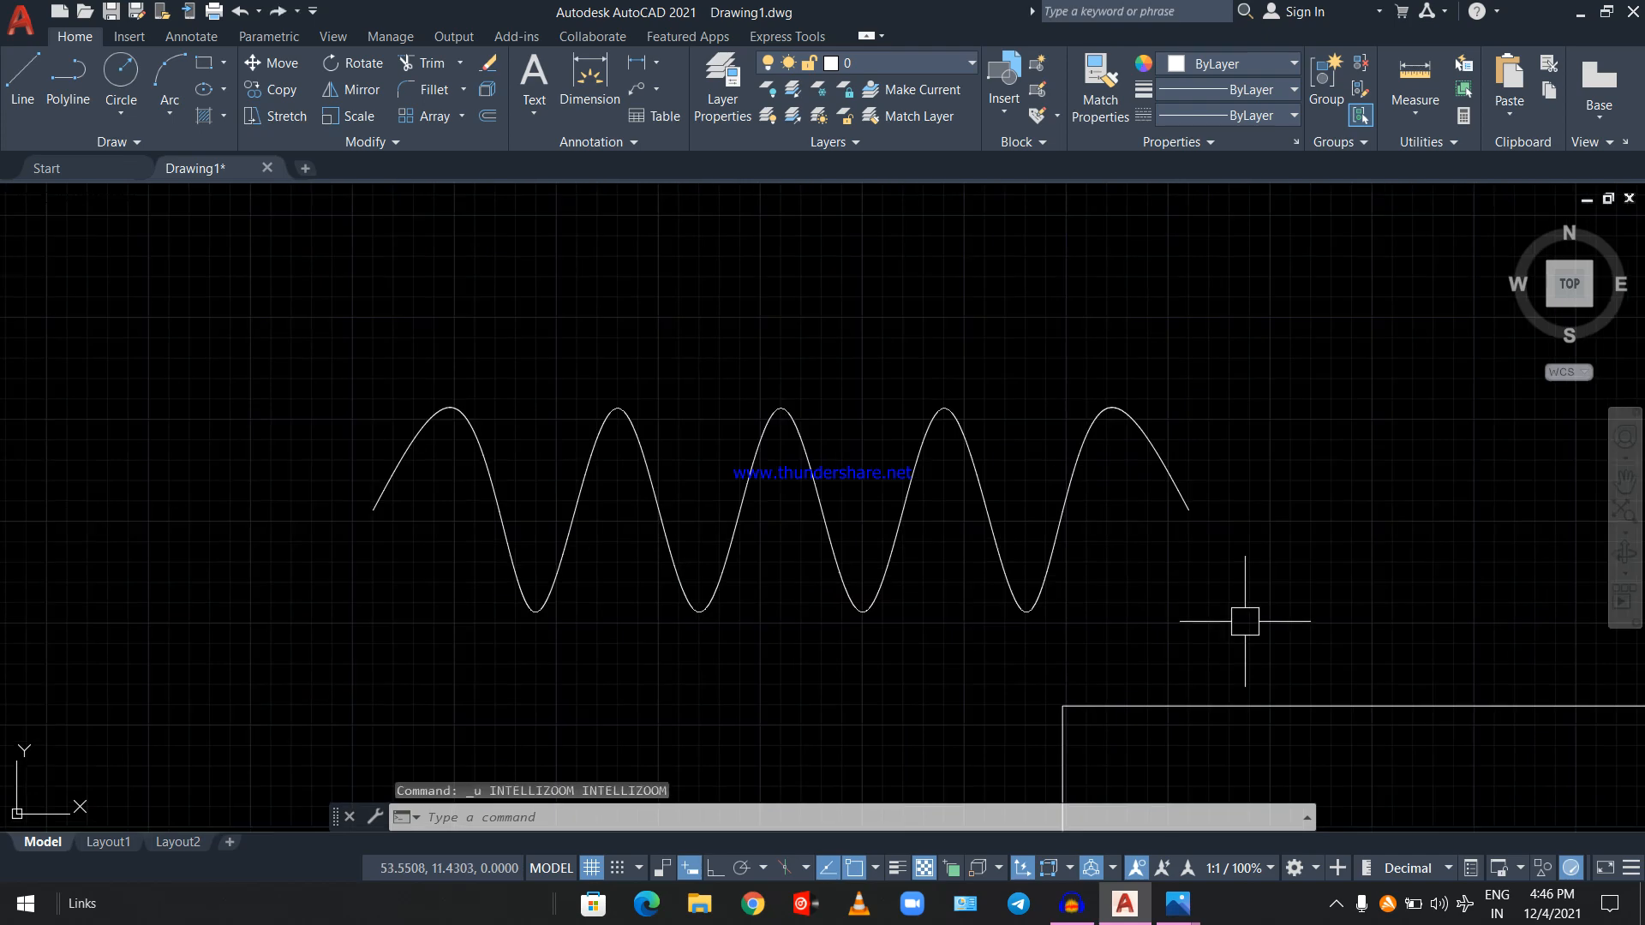
key(ctrl+z)
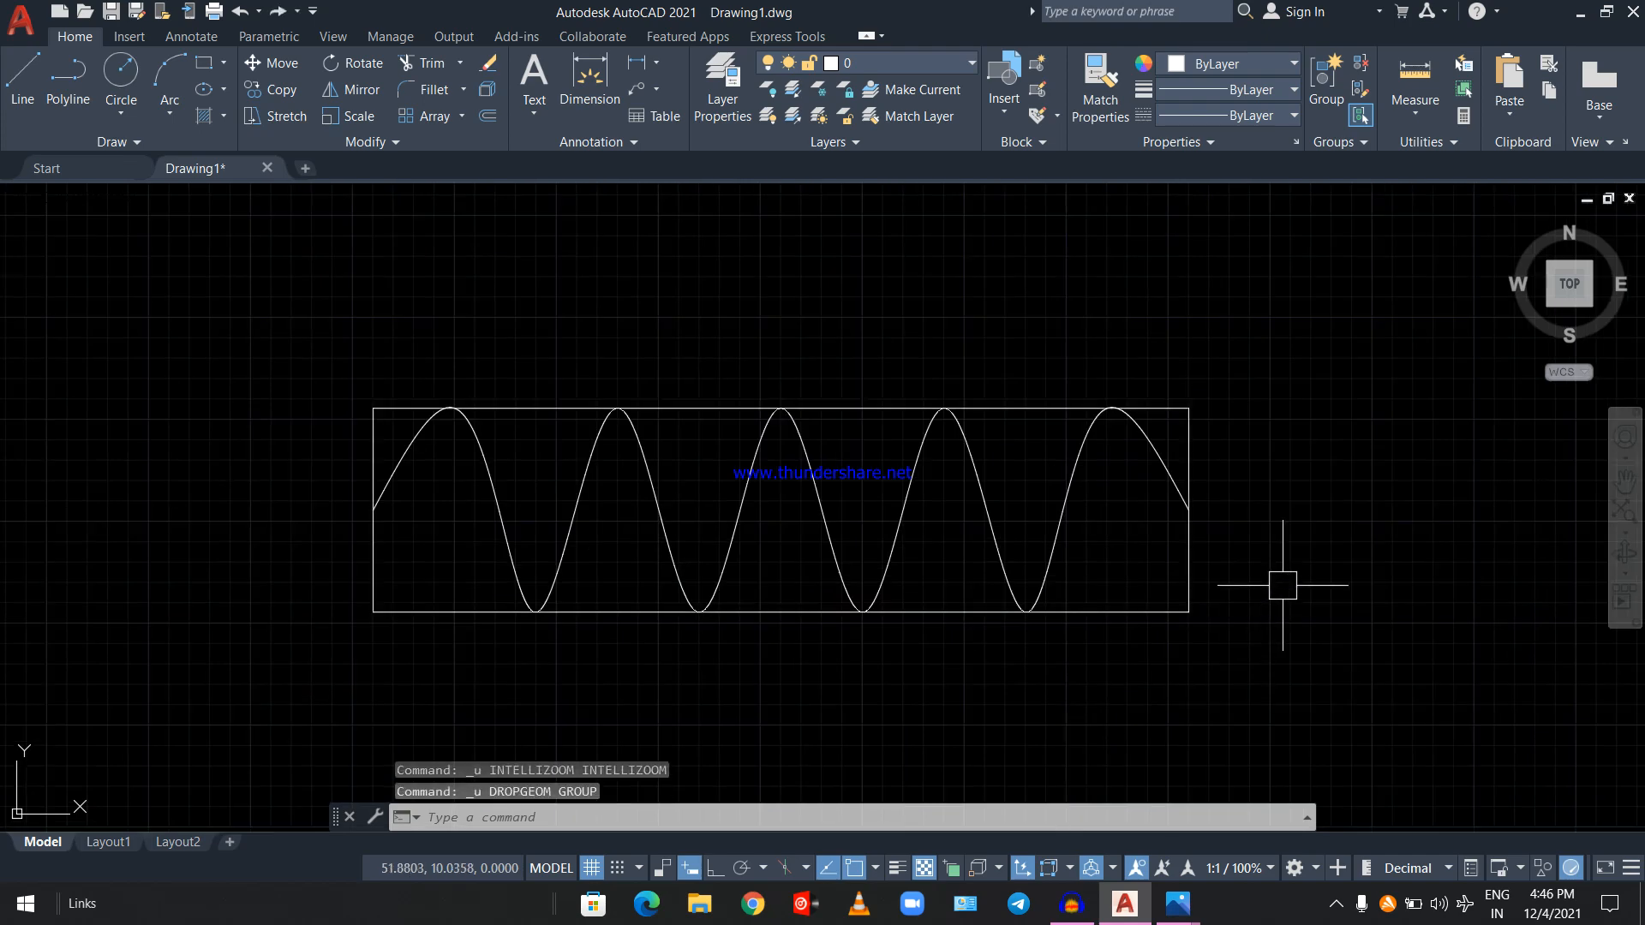
Step: Examine the coil symbol and its leads to pins 2 and 7 up close in the relay photo and close the photo
scroll(1283, 585, down, 4)
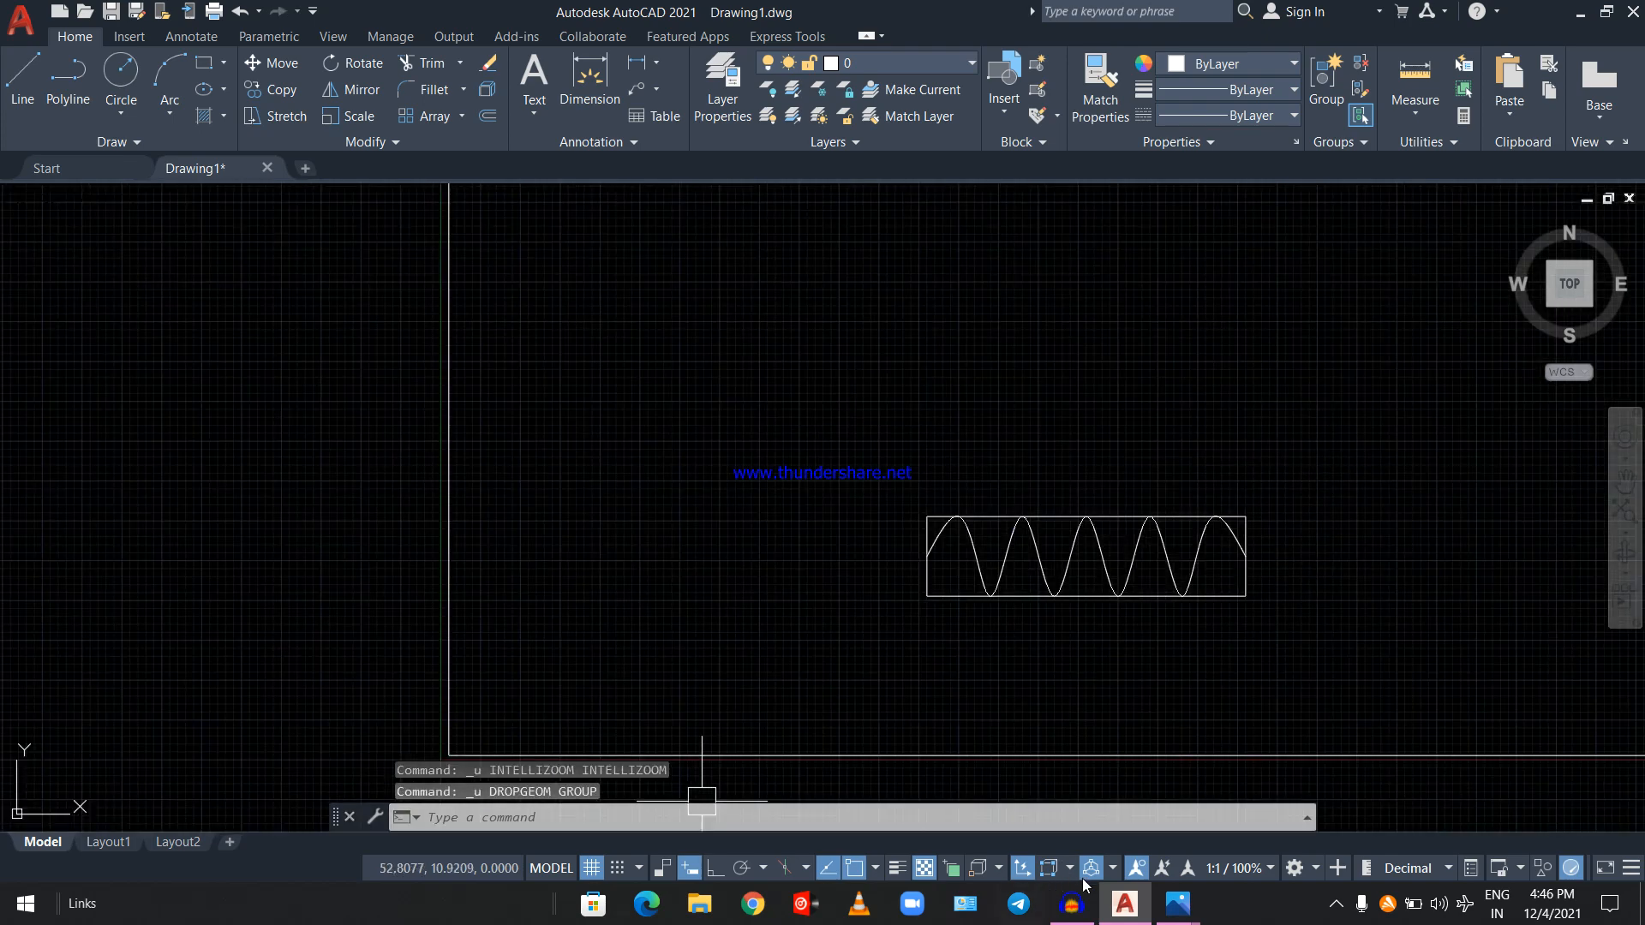
mouse_move(1165, 906)
click(1296, 780)
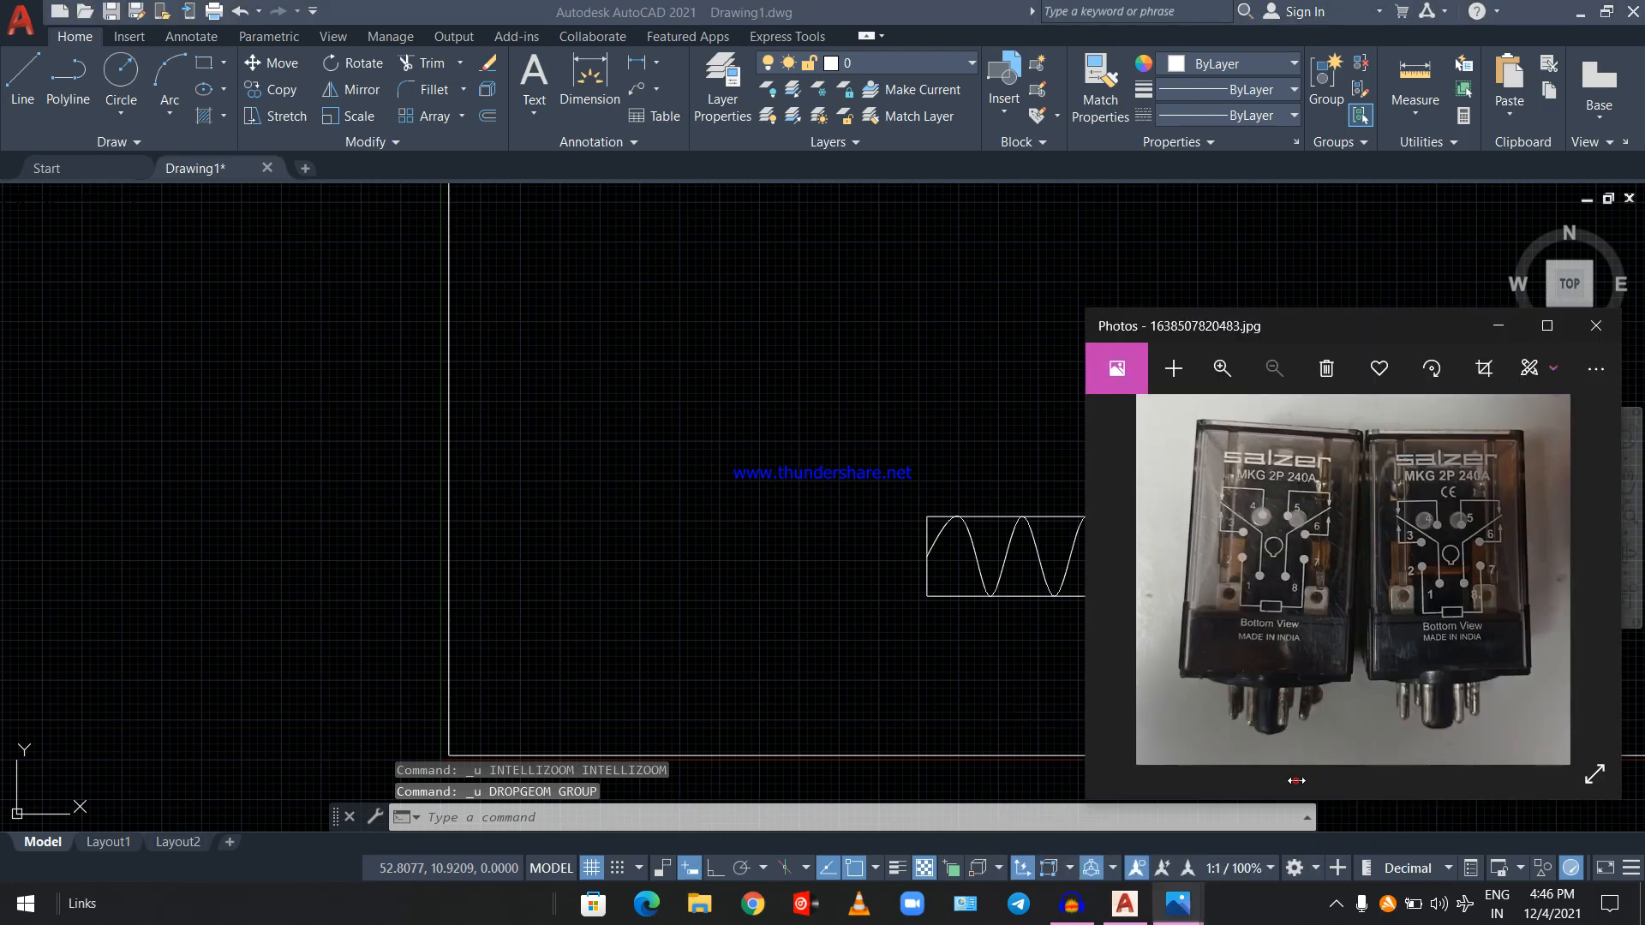
scroll(1273, 609, up, 4)
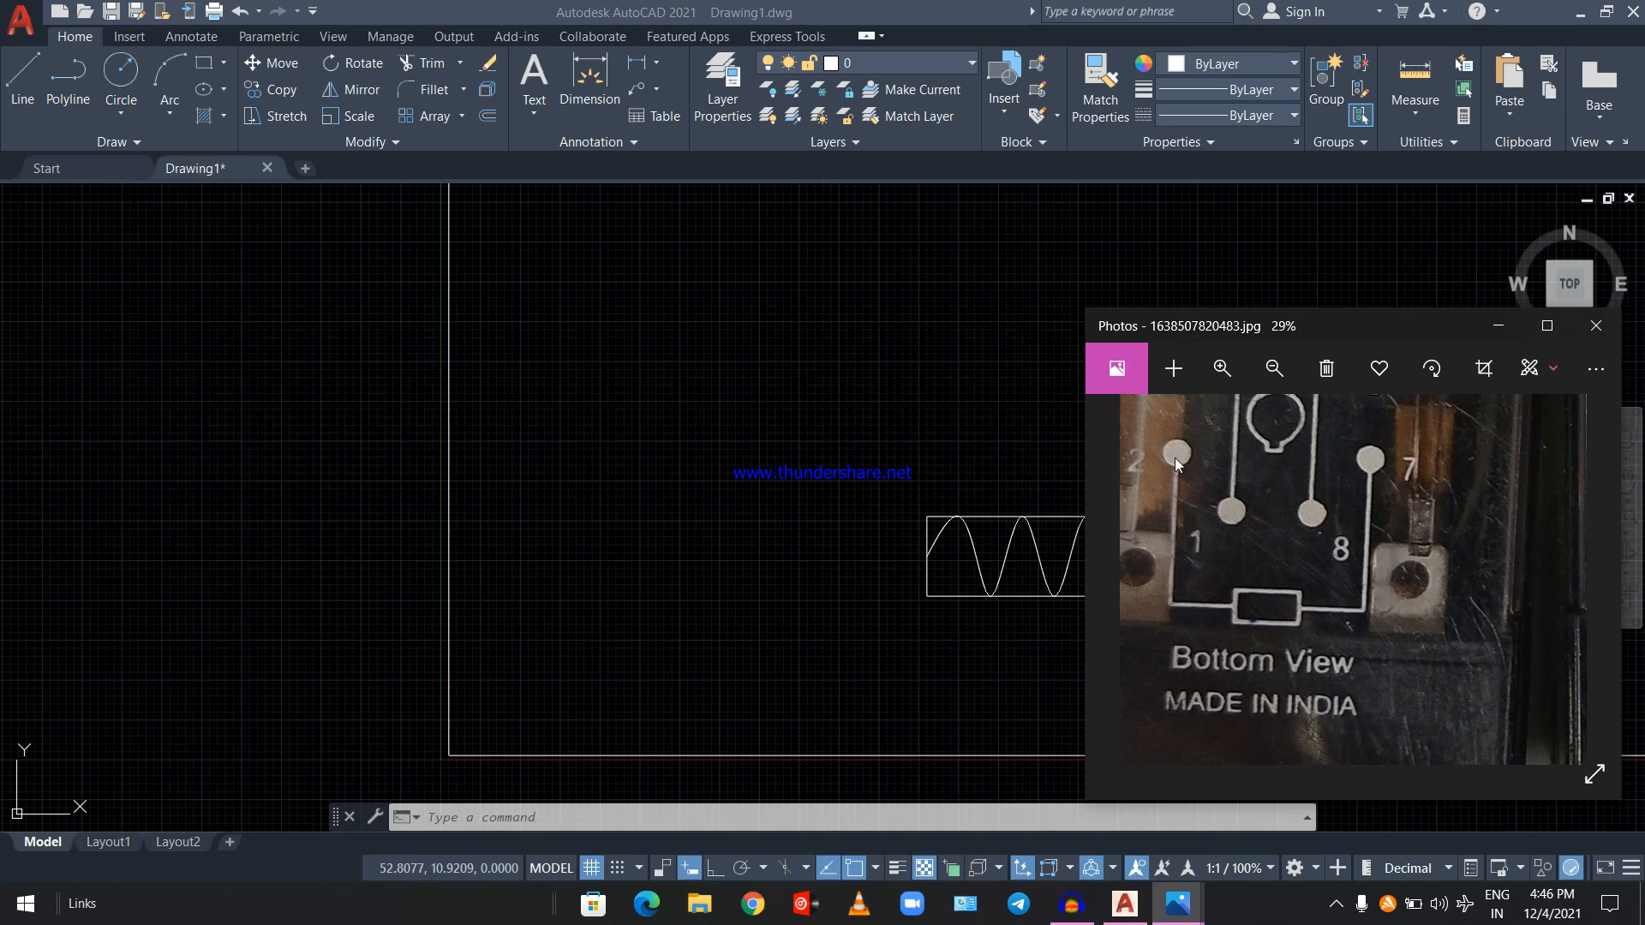
drag(1350, 336, 1211, 345)
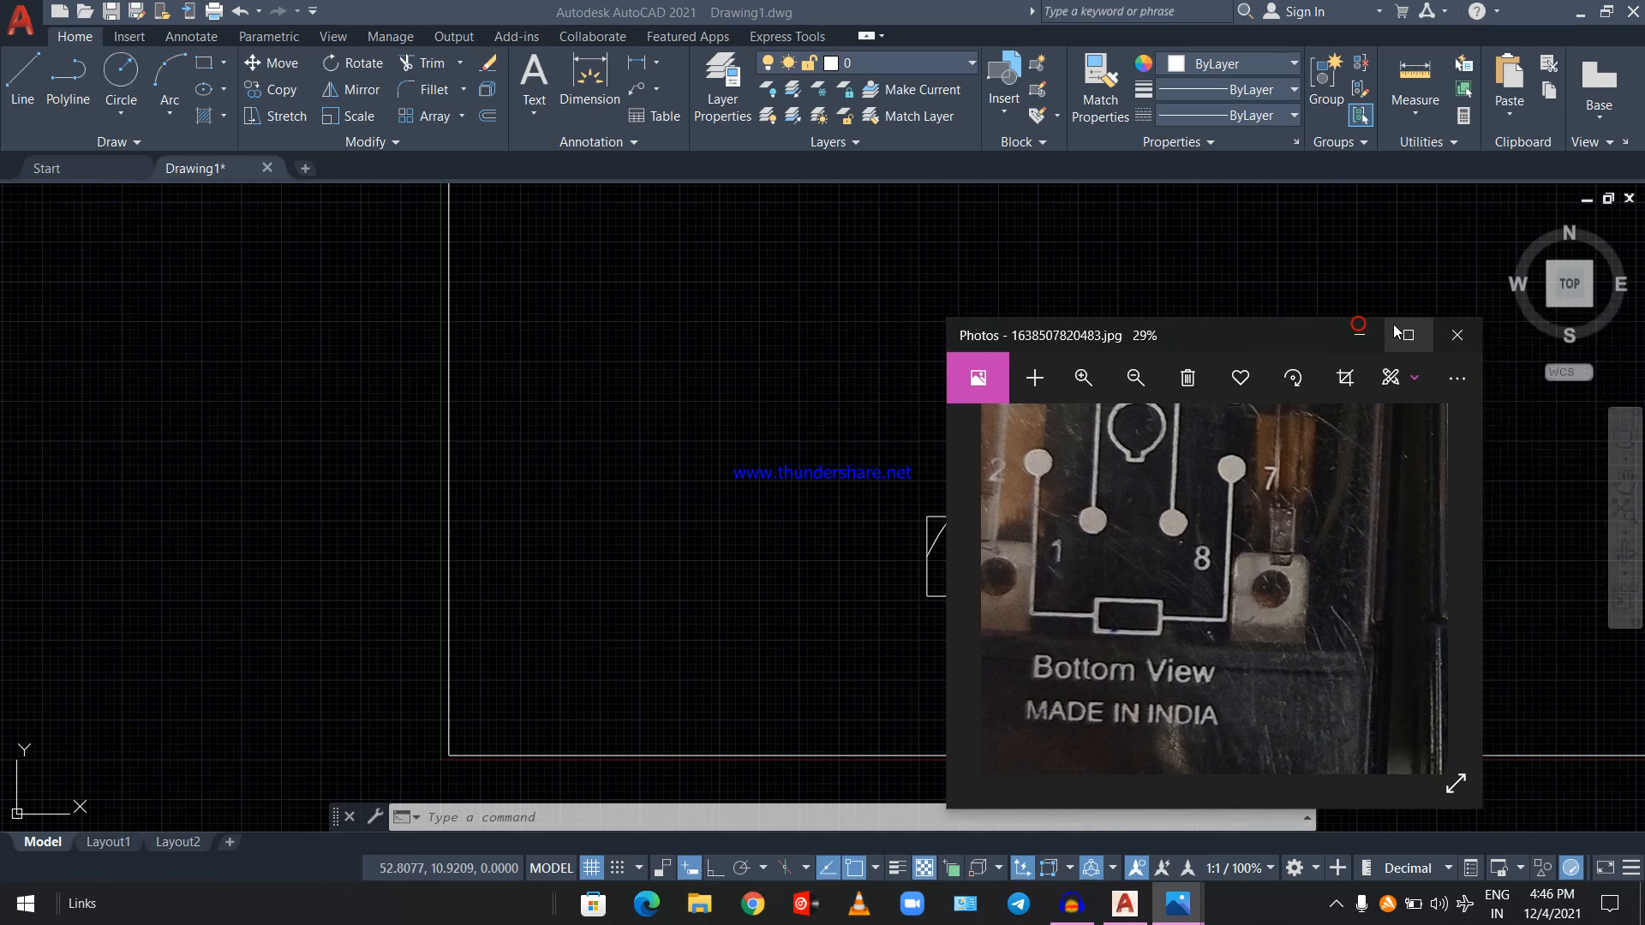
click(1455, 334)
Step: With Ortho on, draw a 5-unit horizontal line rightward from the midpoint of the coil rectangle's right edge
scroll(1256, 546, up, 2)
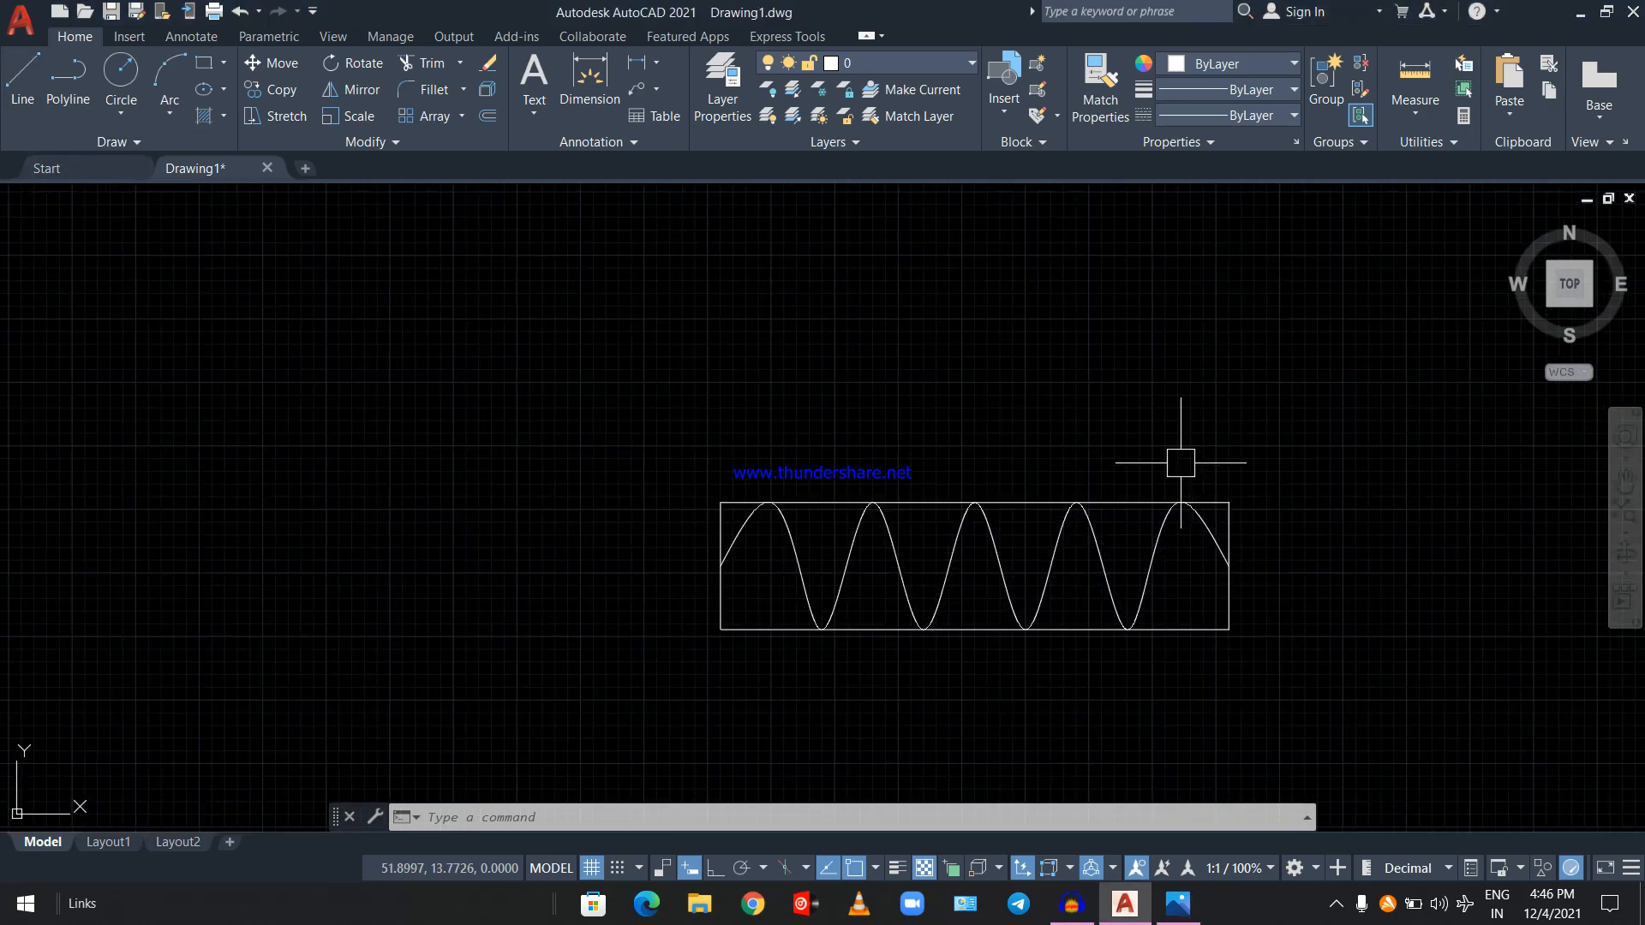
text(4)
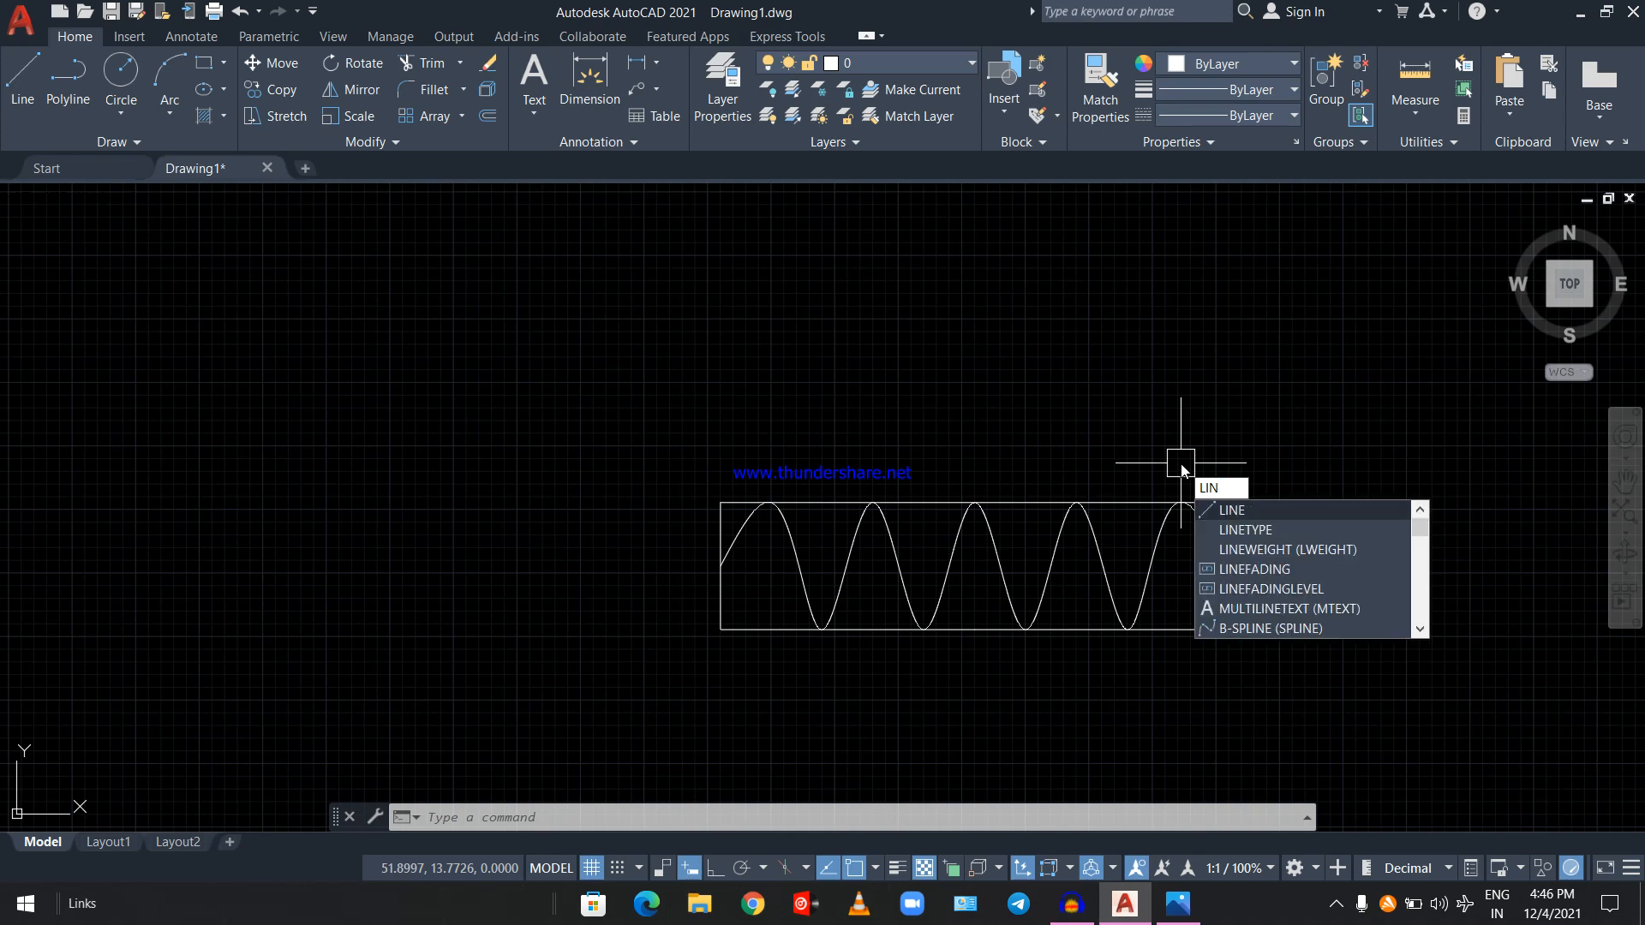
key(Return)
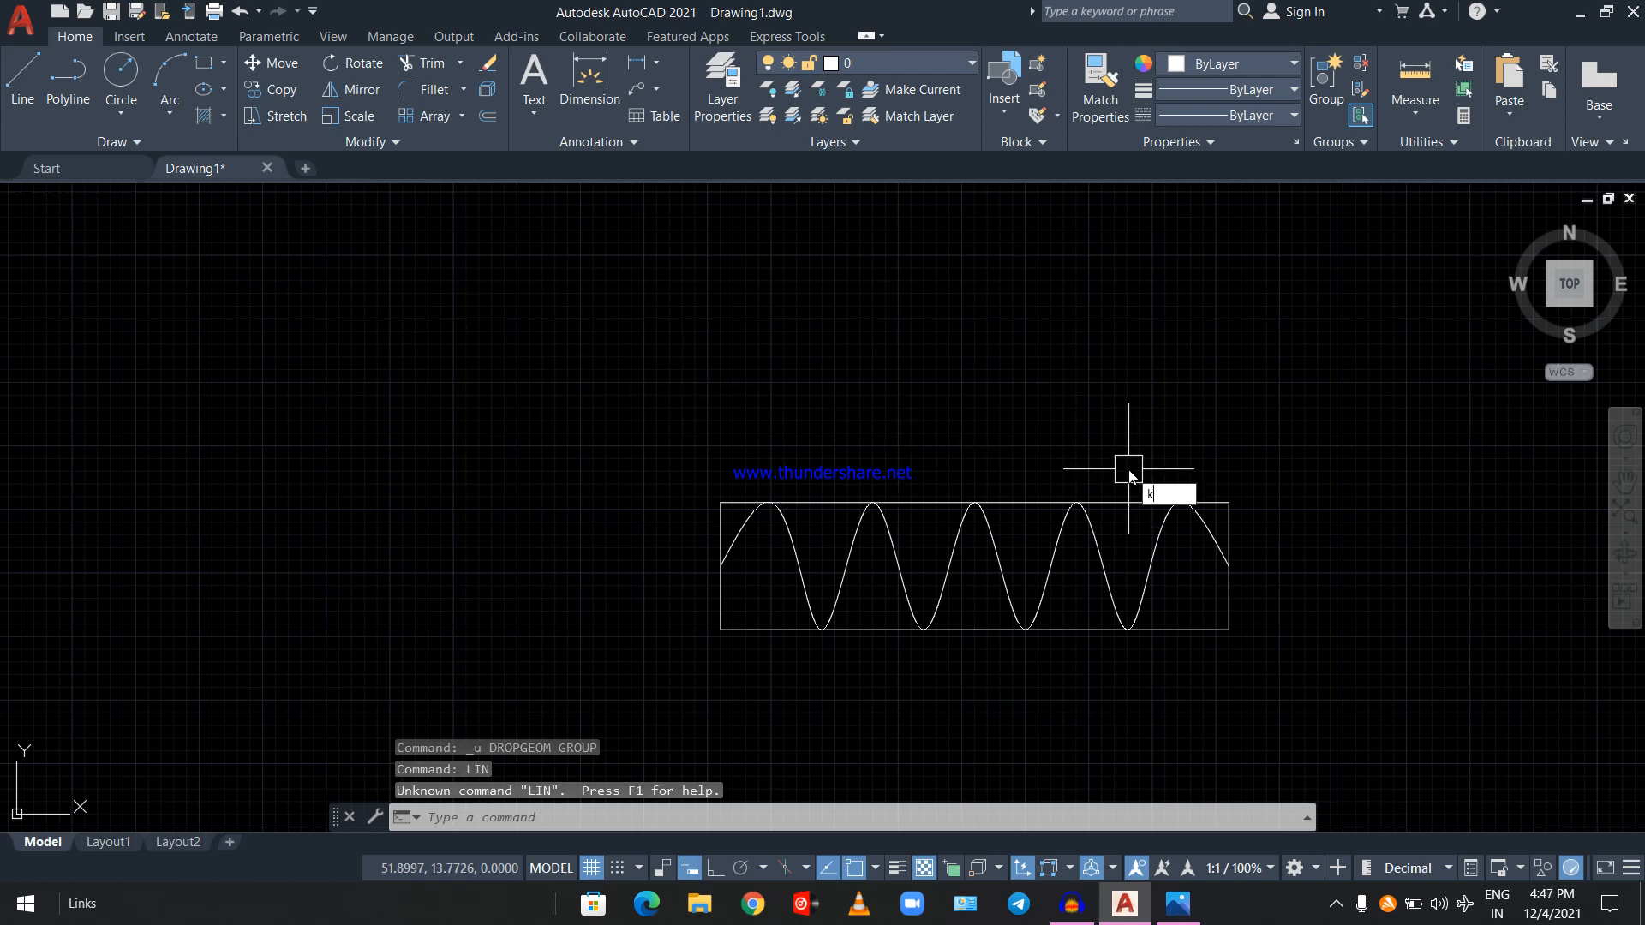
key(BackSpace)
text(l)
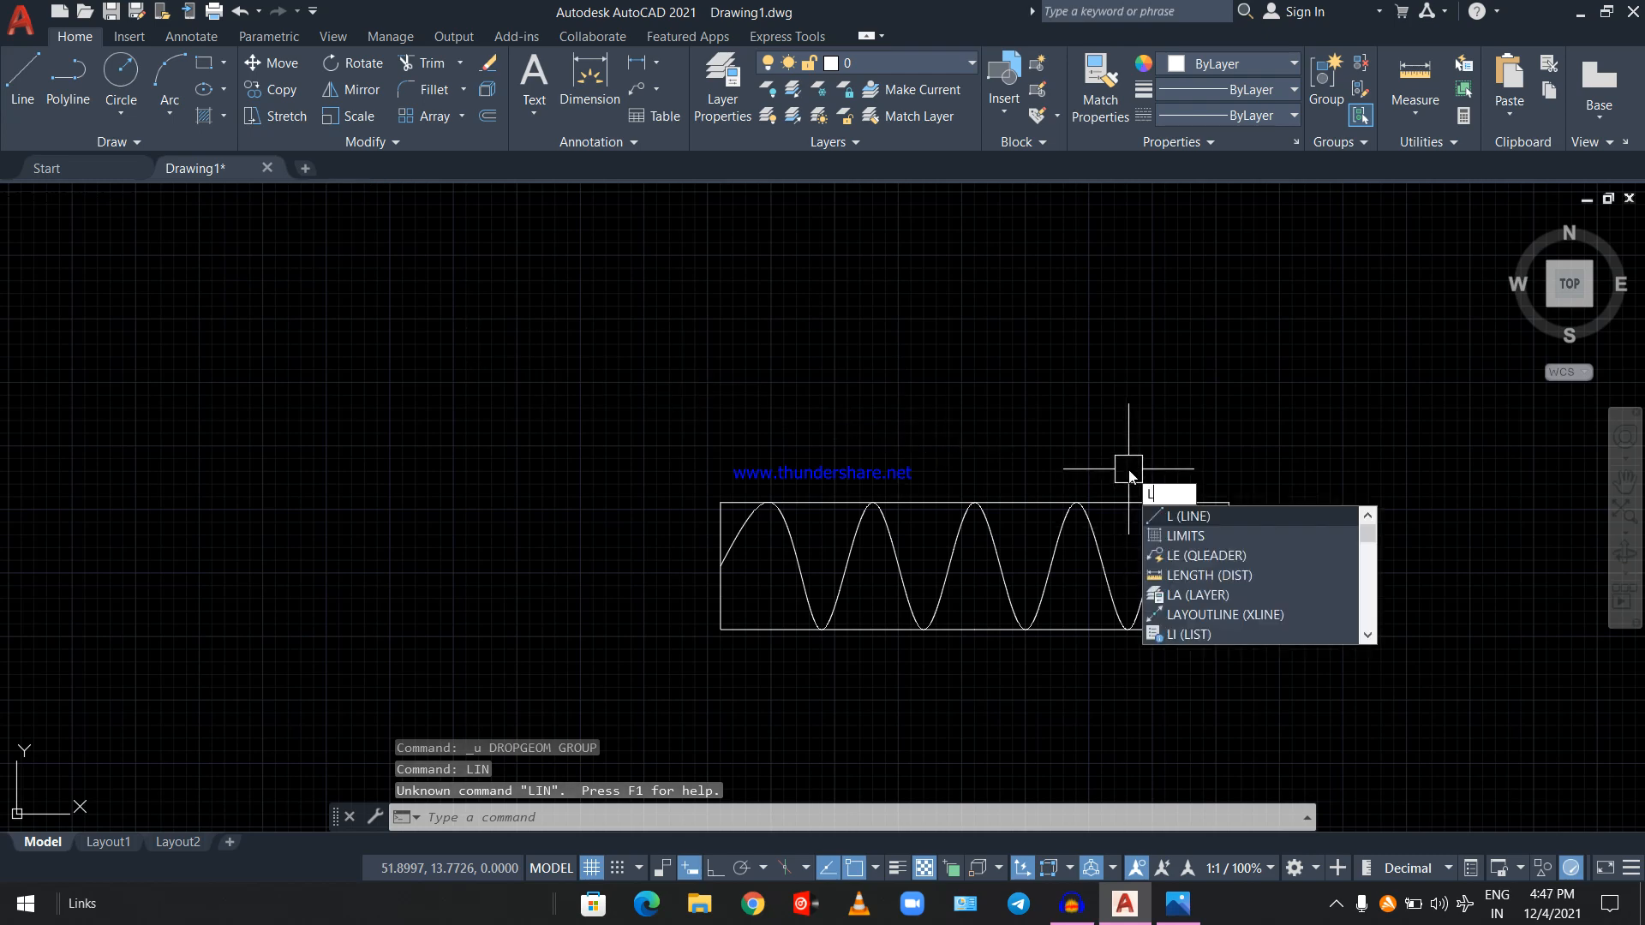
key(Return)
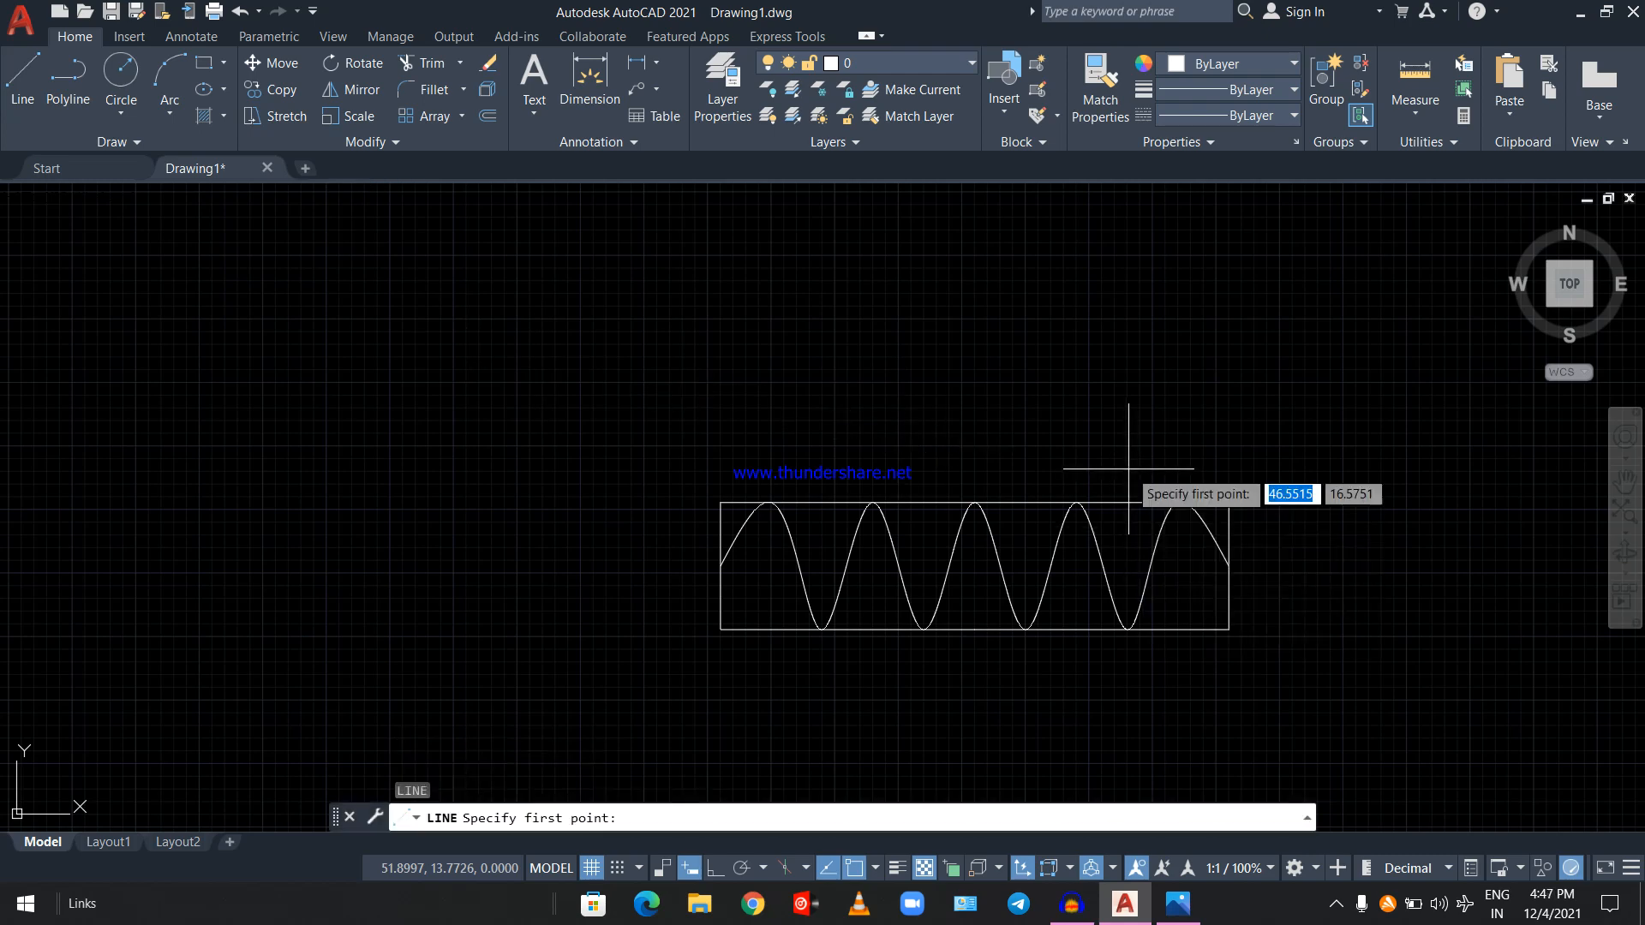
click(1229, 565)
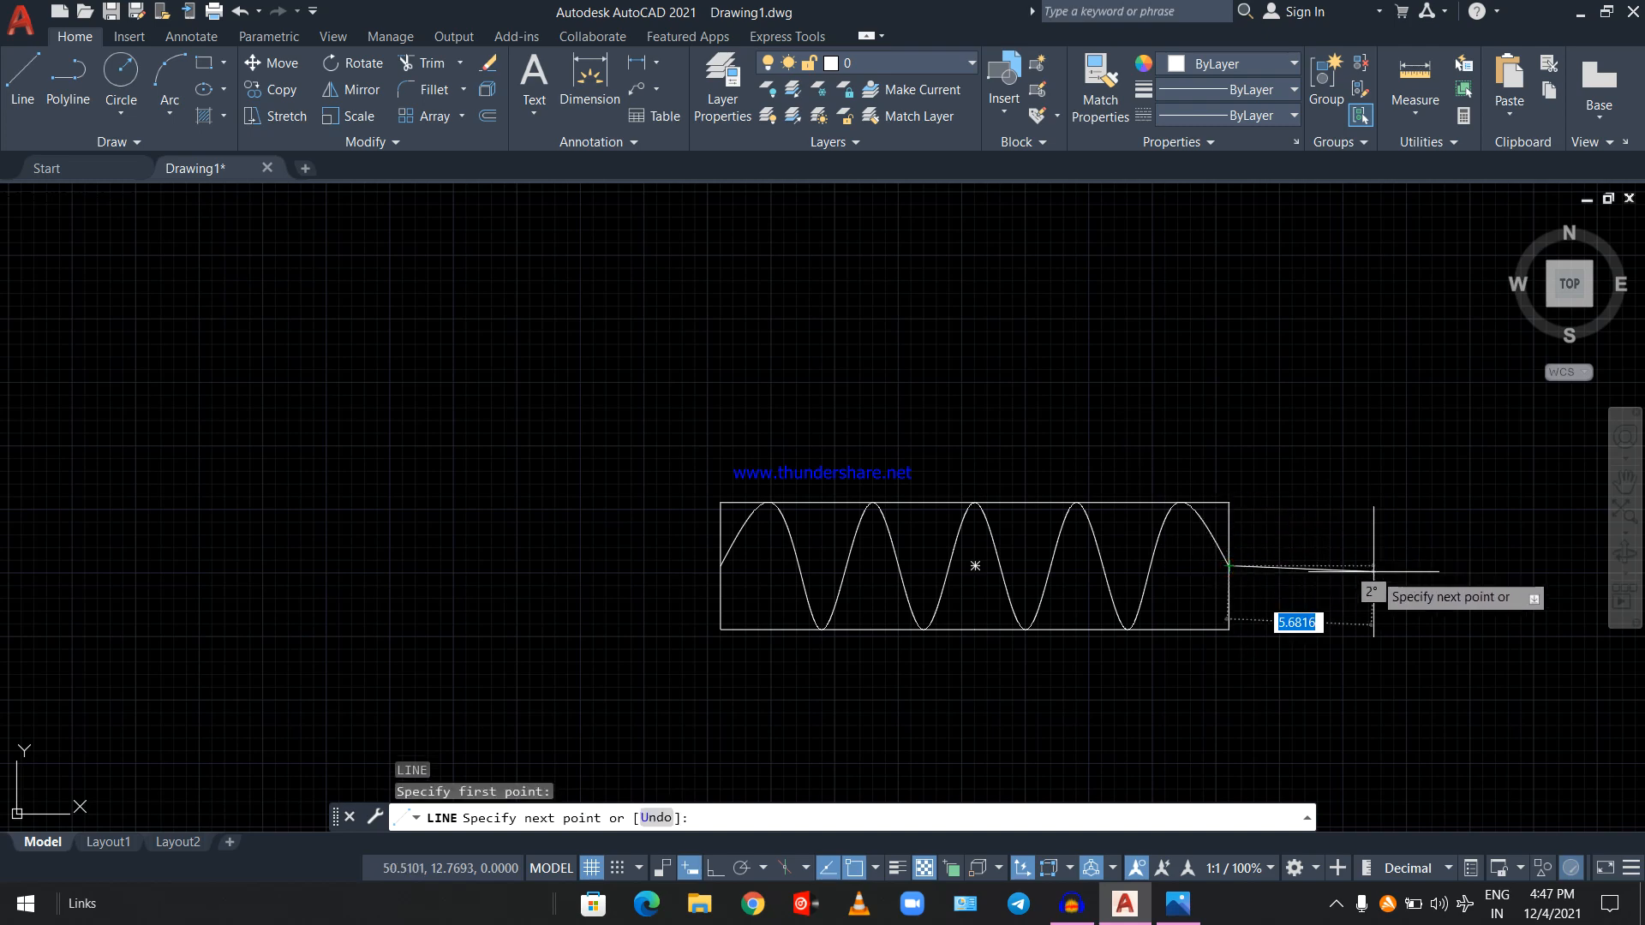
key(F8)
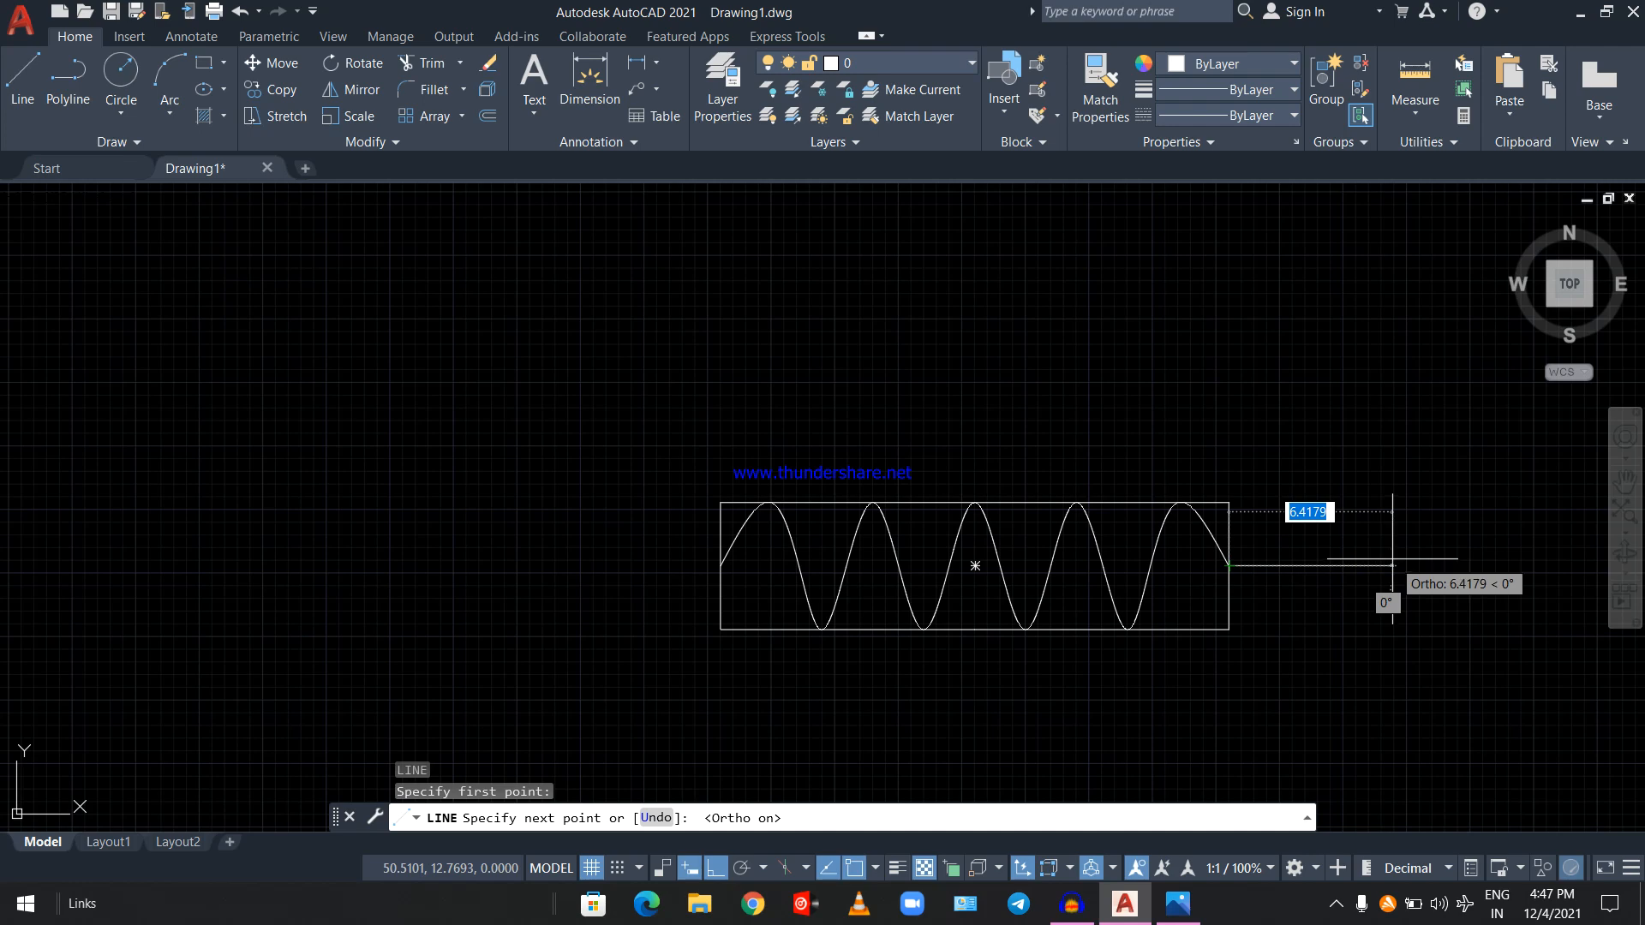
text(5)
key(Return)
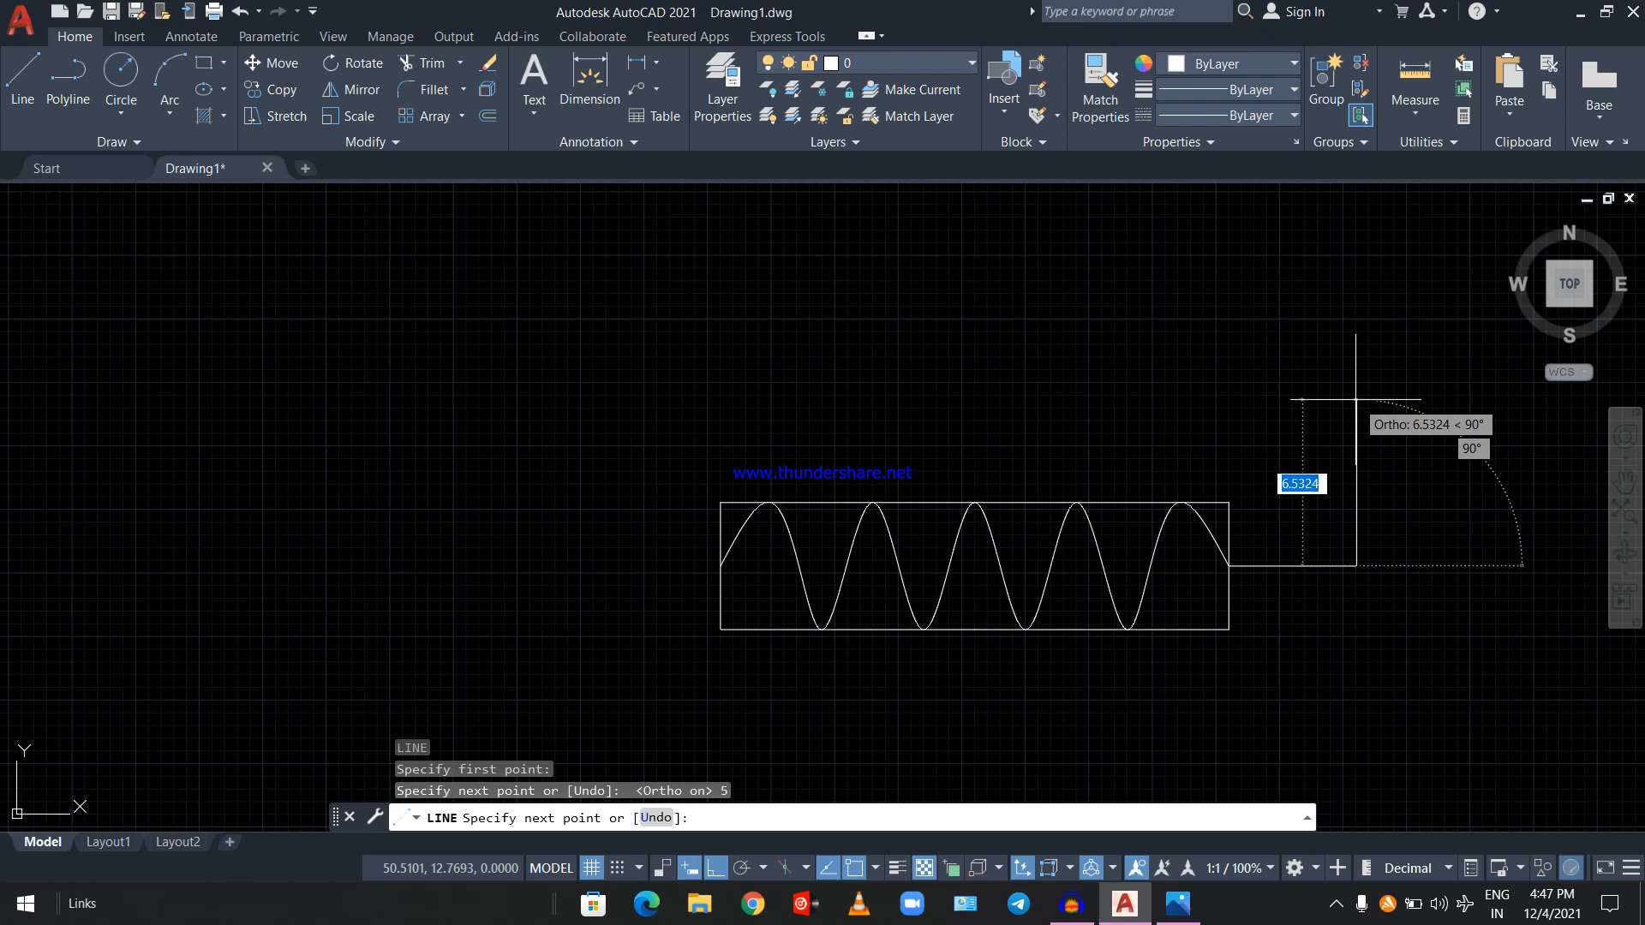
Step: Reopen the relay photo 1638507820483.jpg from the desktop and examine how the coil leads run up to the pins
scroll(1319, 428, down, 8)
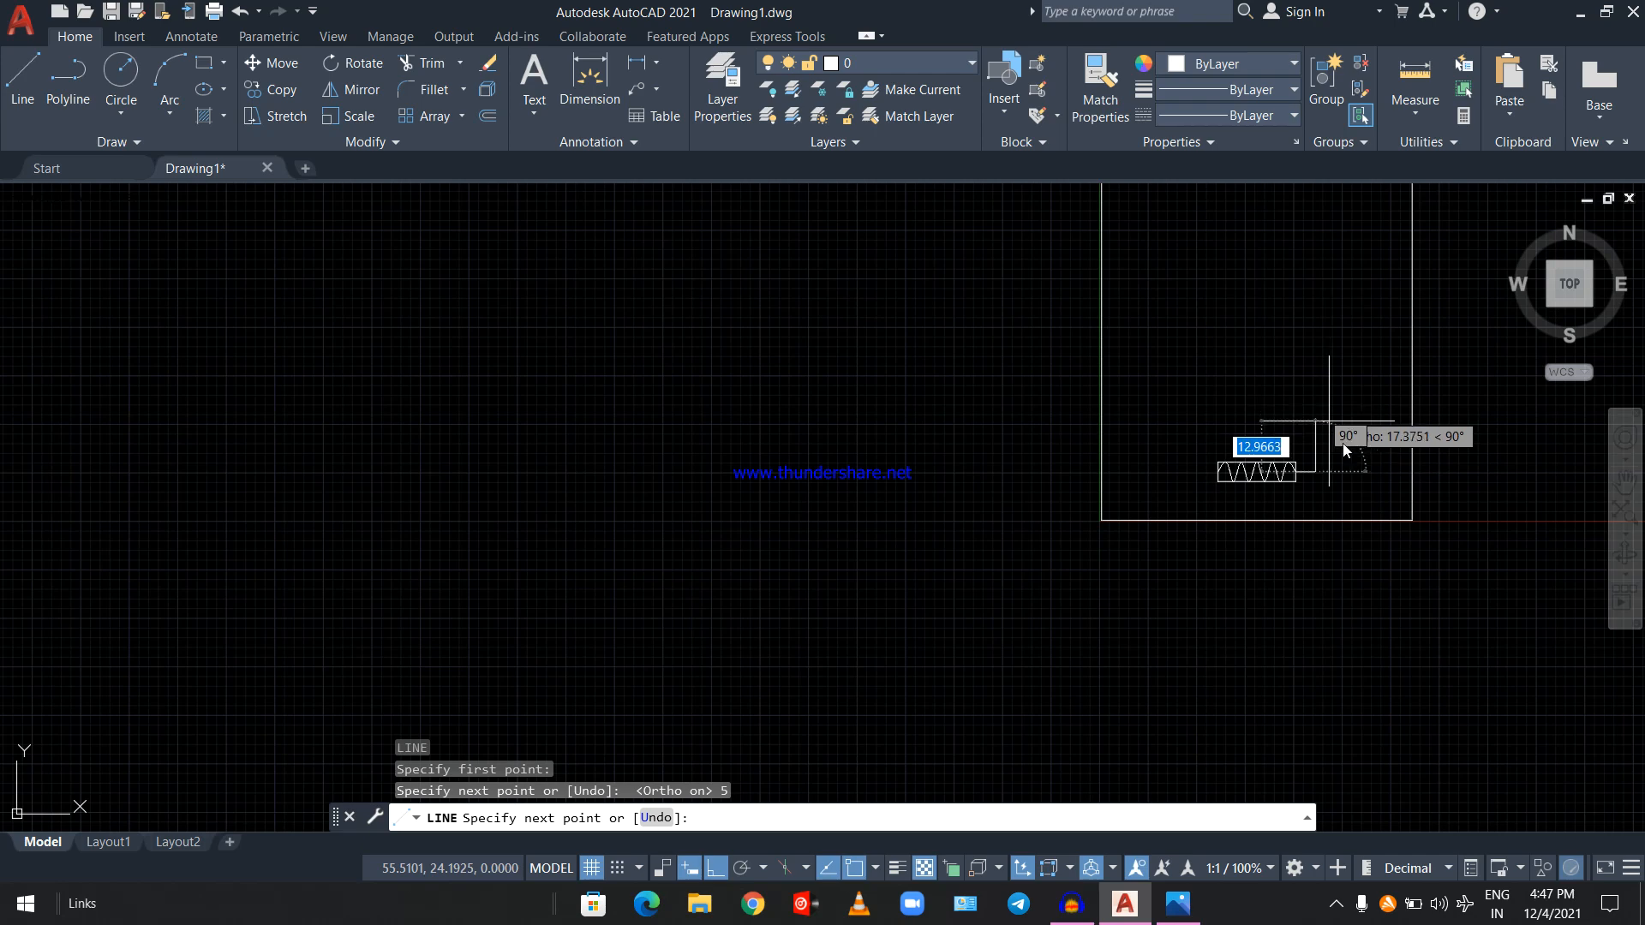
click(1178, 904)
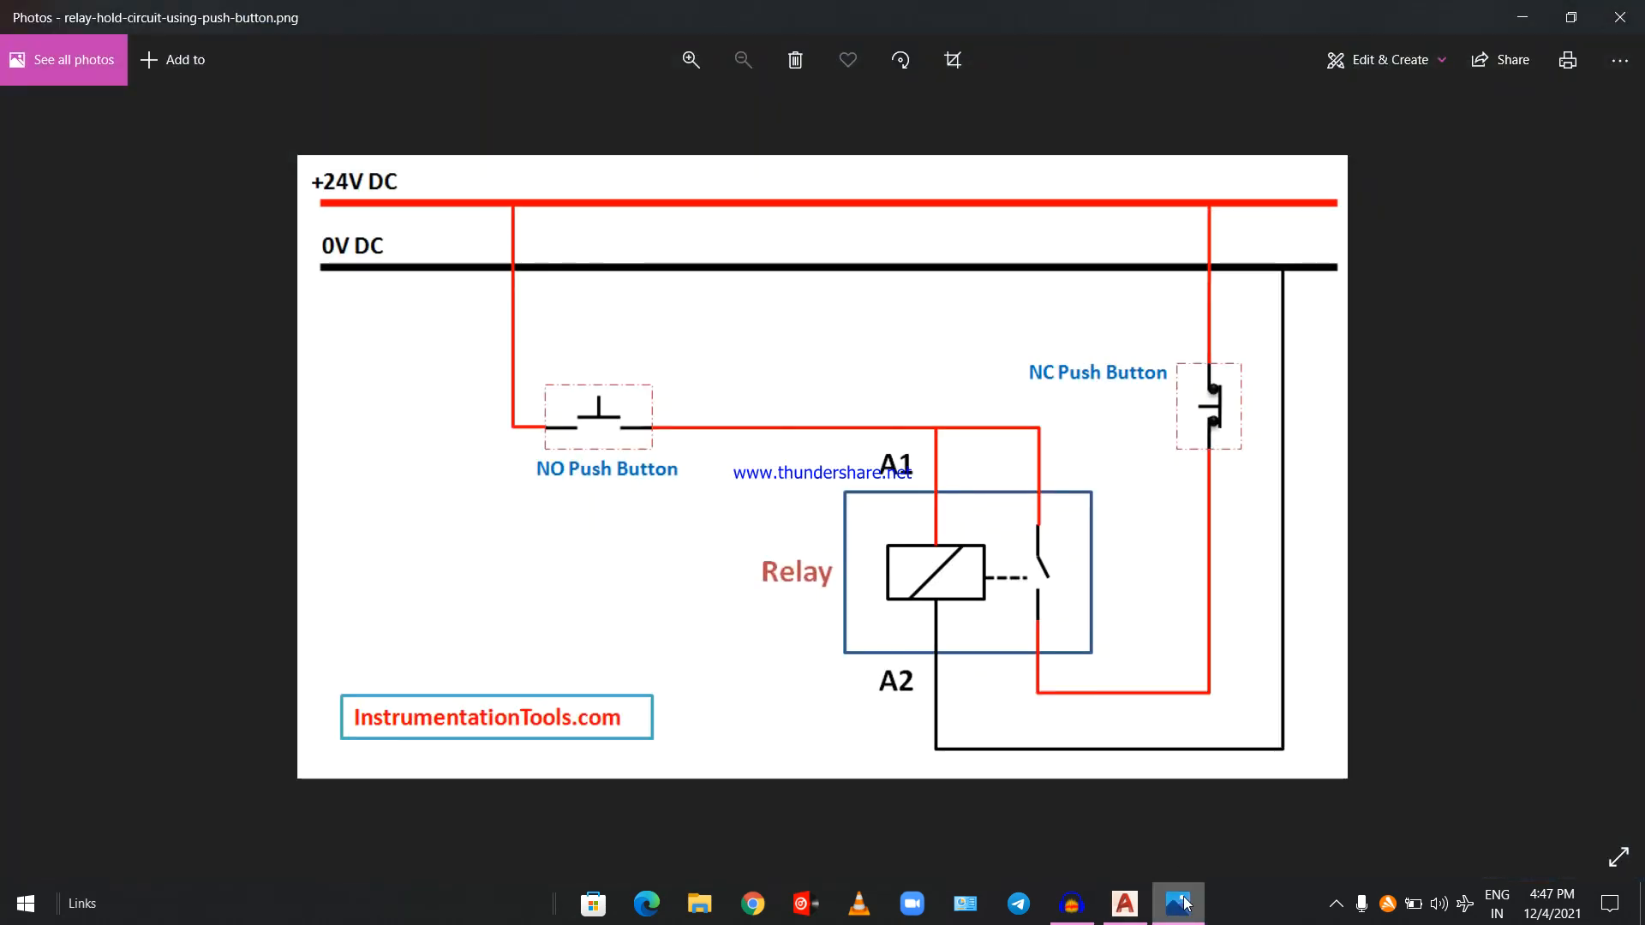
mouse_move(1186, 904)
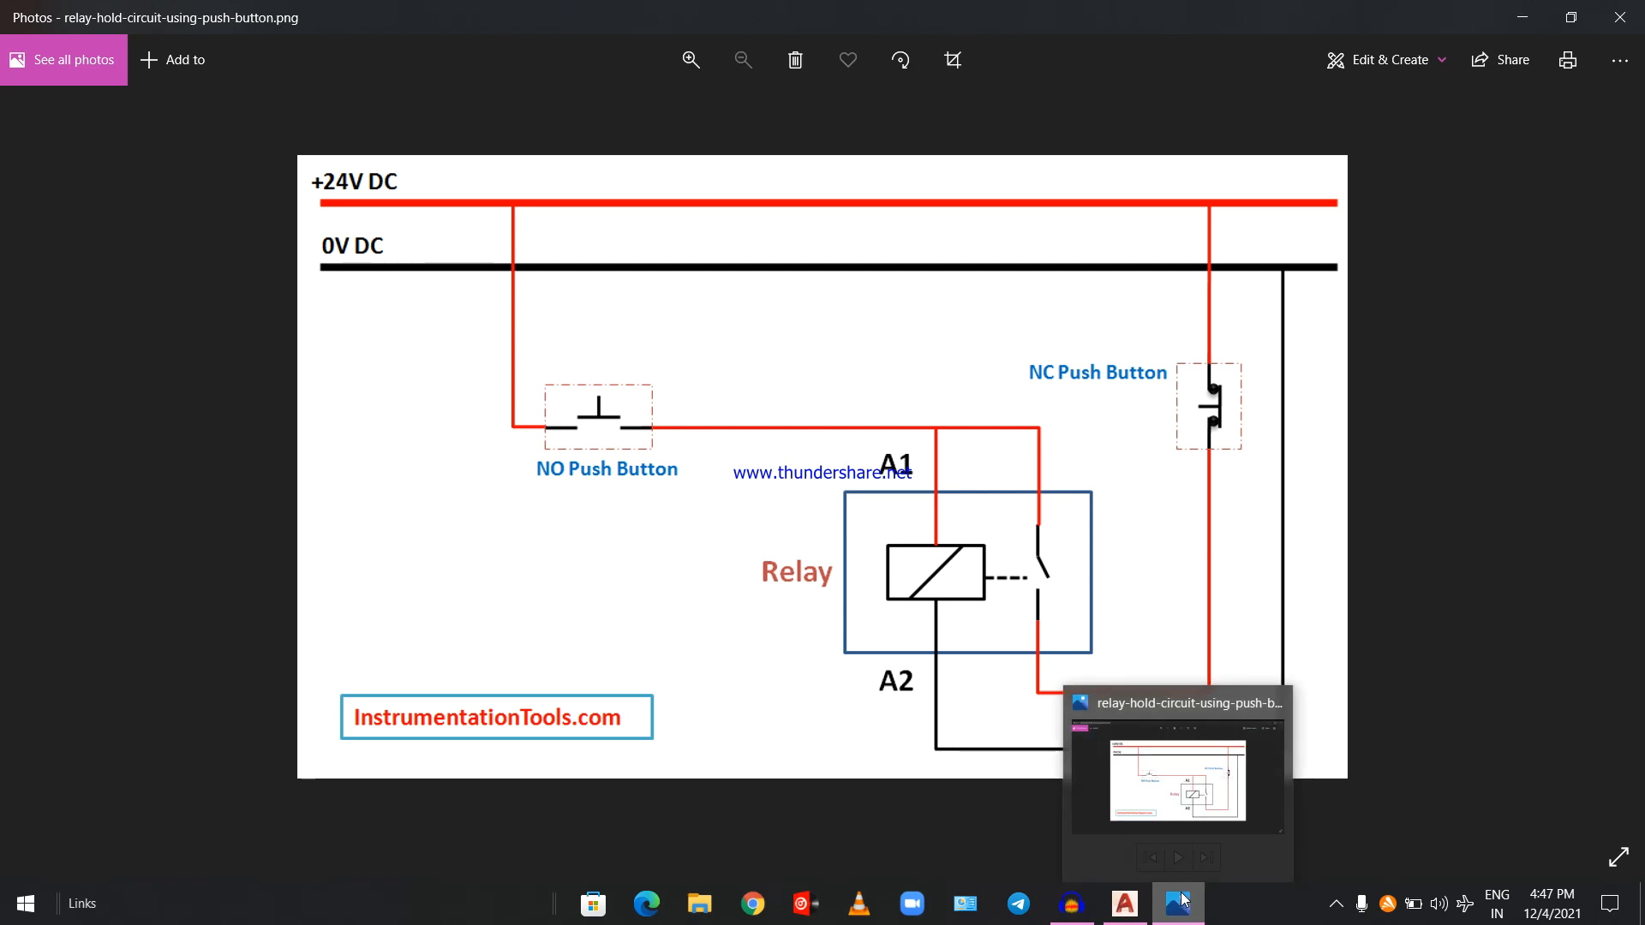
click(1534, 15)
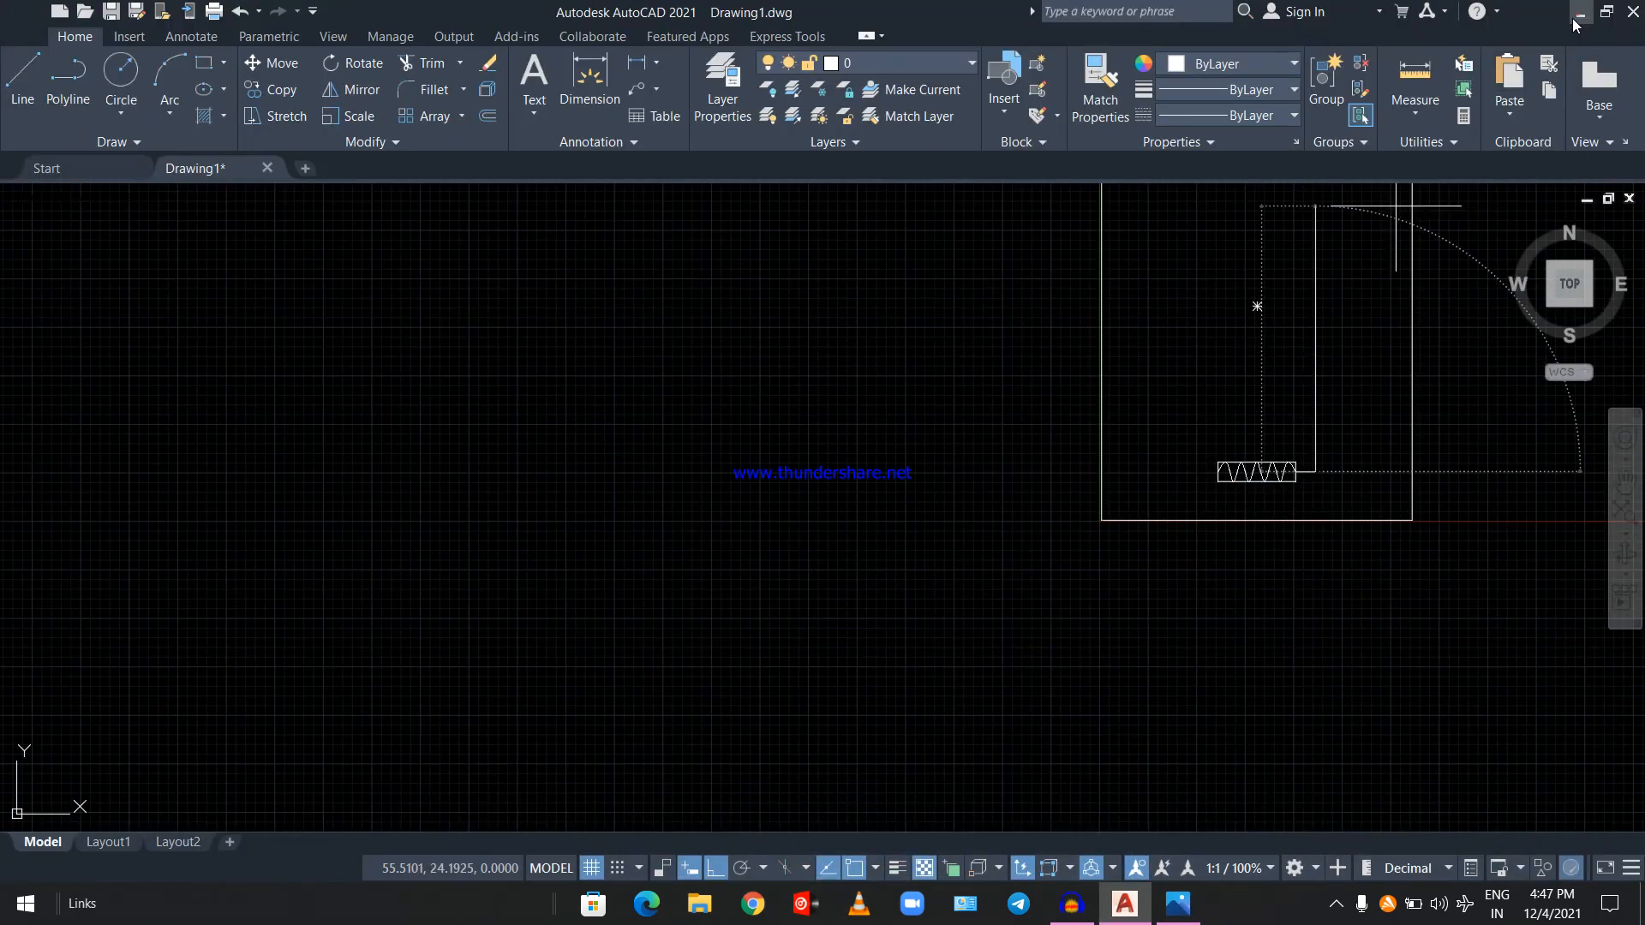
click(1581, 12)
double_click(48, 257)
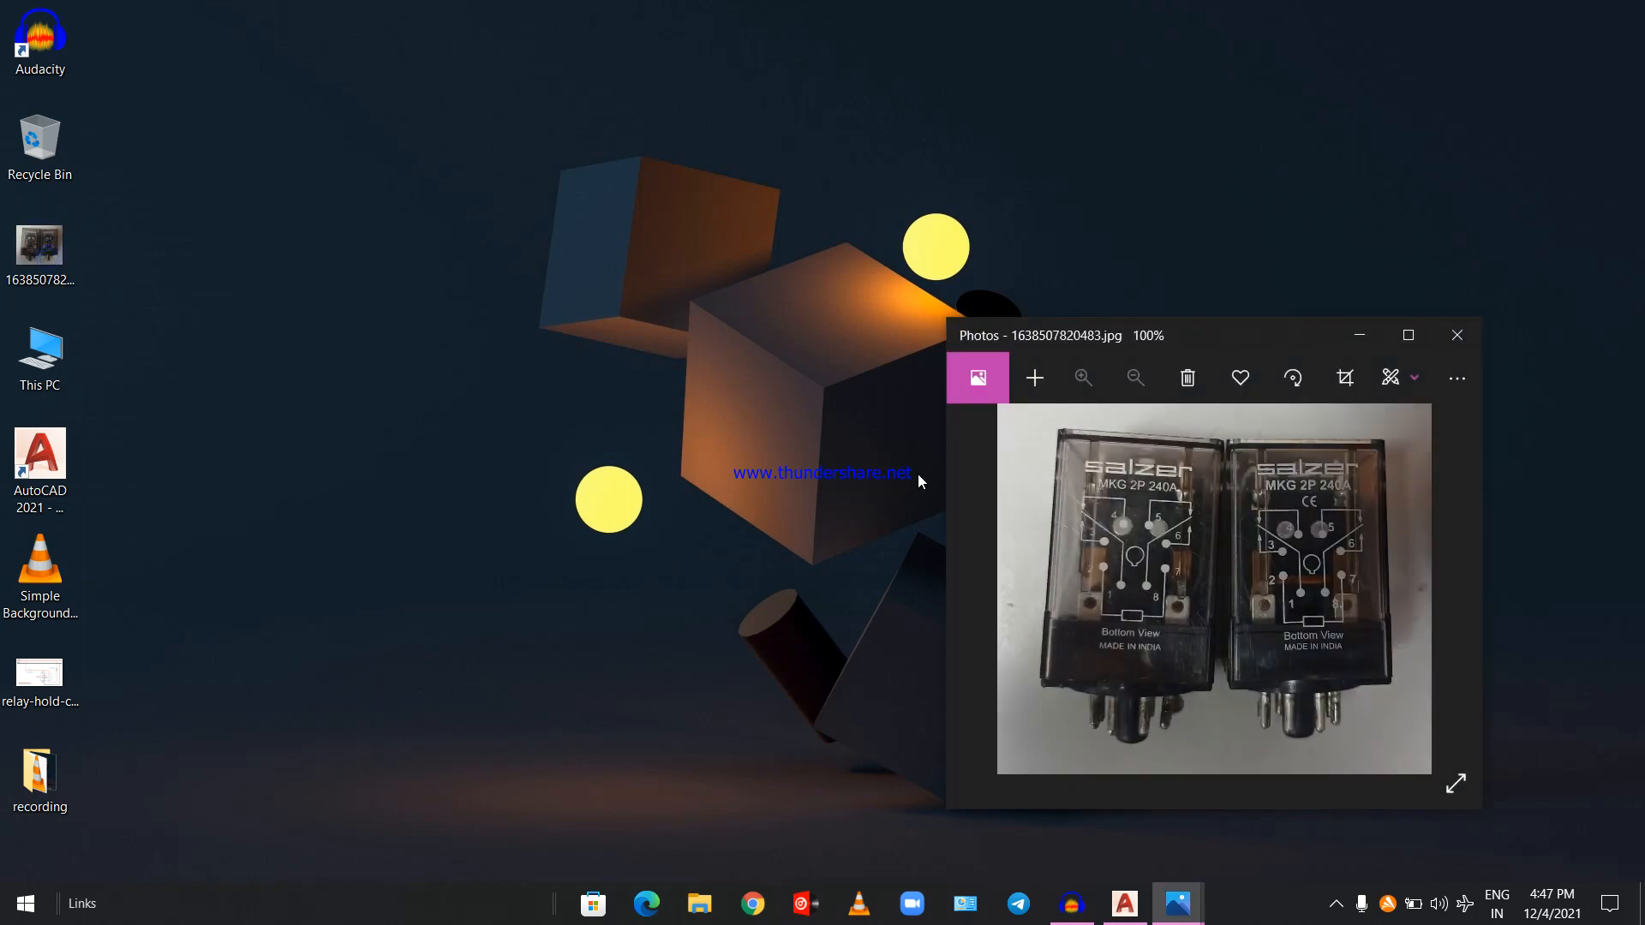
ctrl+scroll(1135, 614, up, 3)
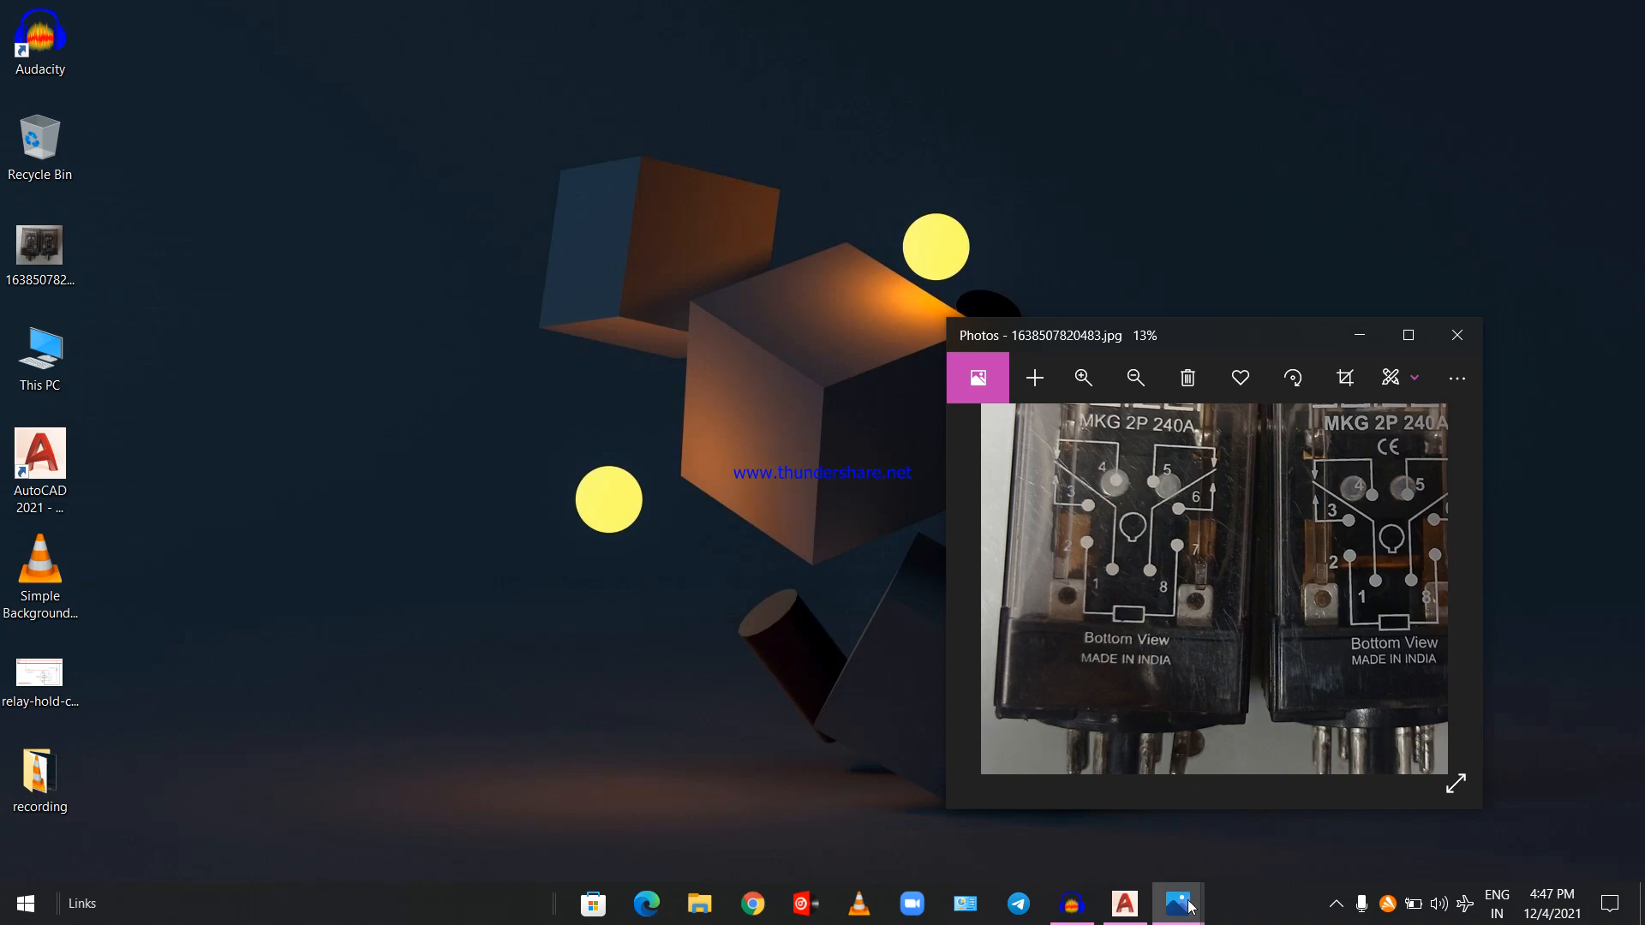
Step: Switch back to AutoCAD, end the running line command, and erase the short horizontal lead beside the coil rectangle
click(1125, 904)
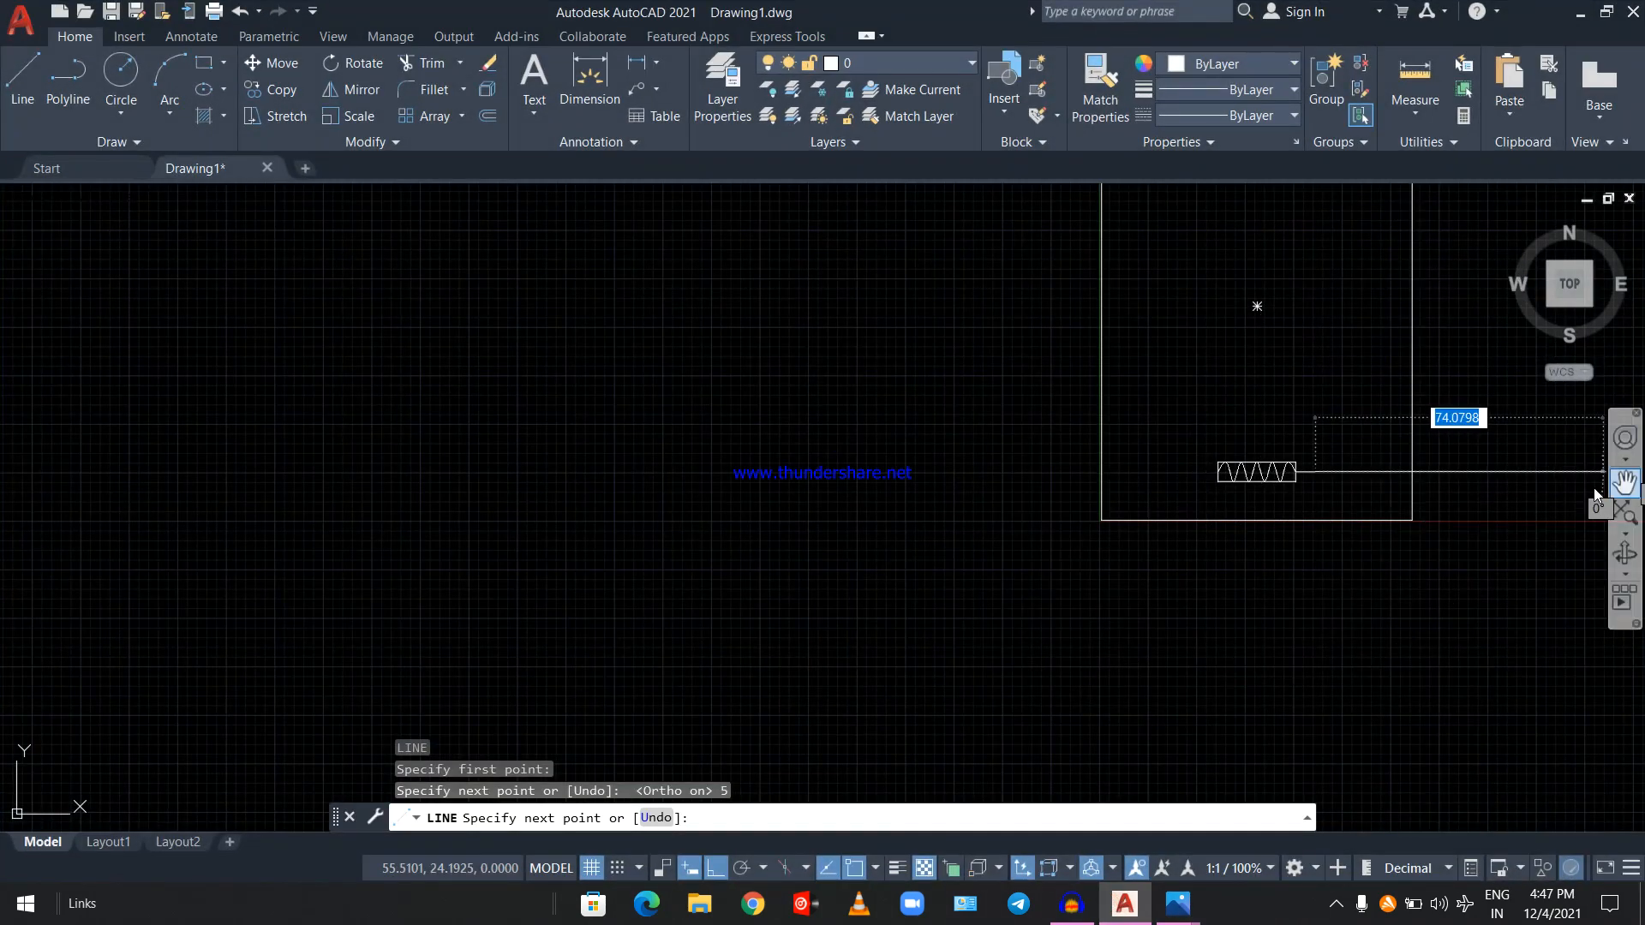
scroll(1342, 481, up, 5)
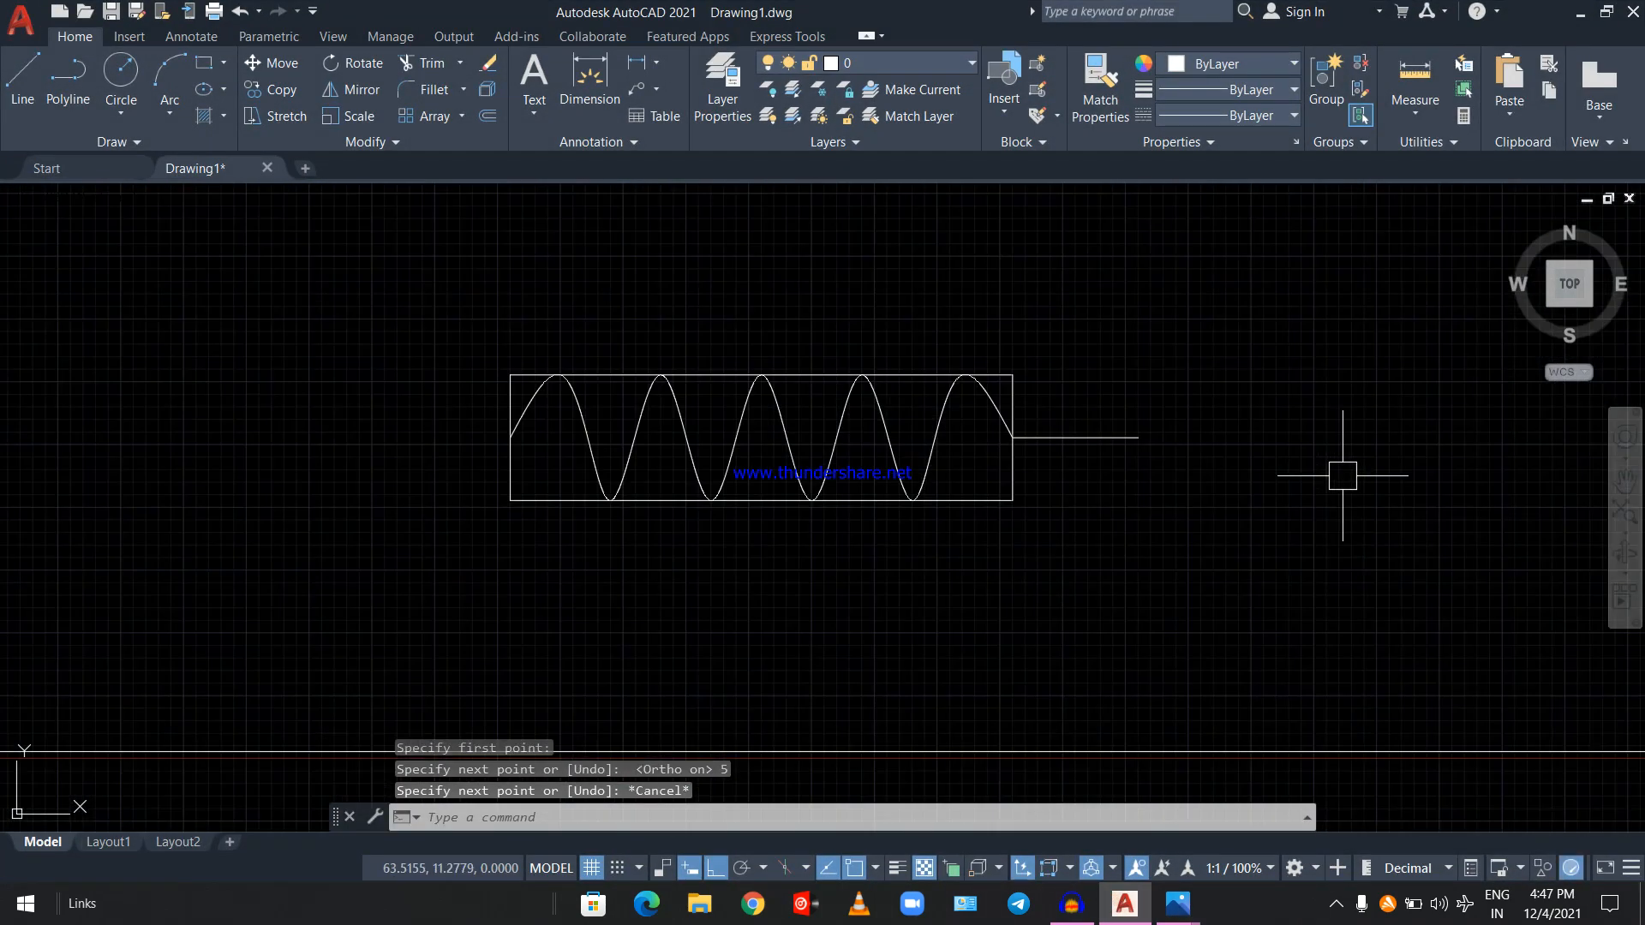
click(1118, 438)
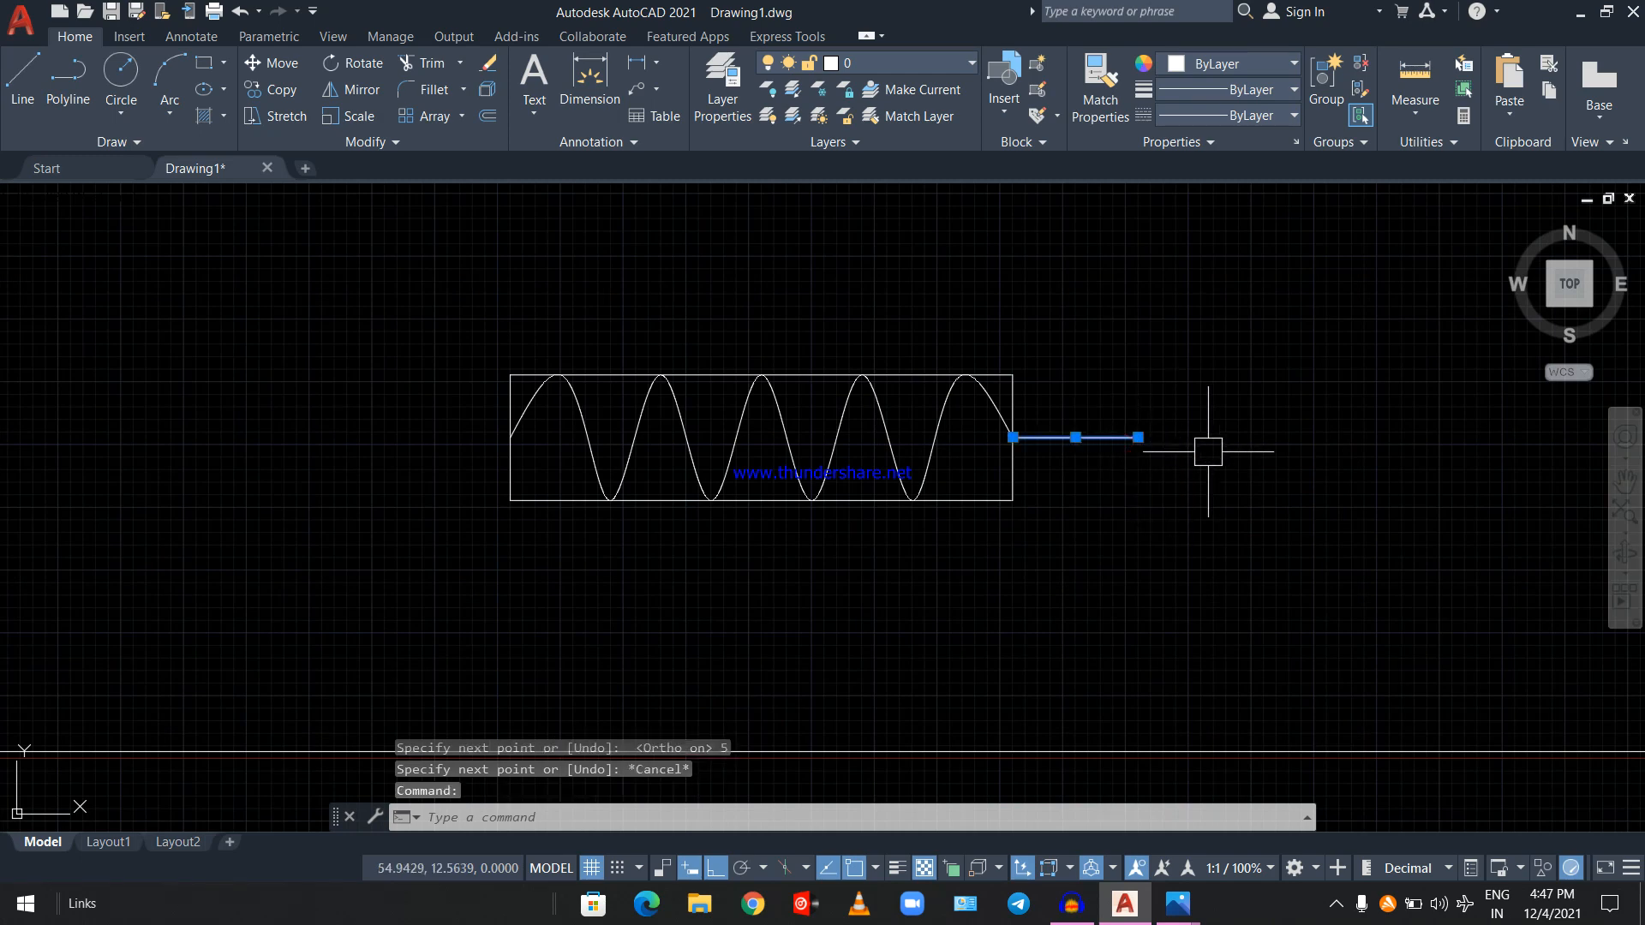
key(Delete)
key(Return)
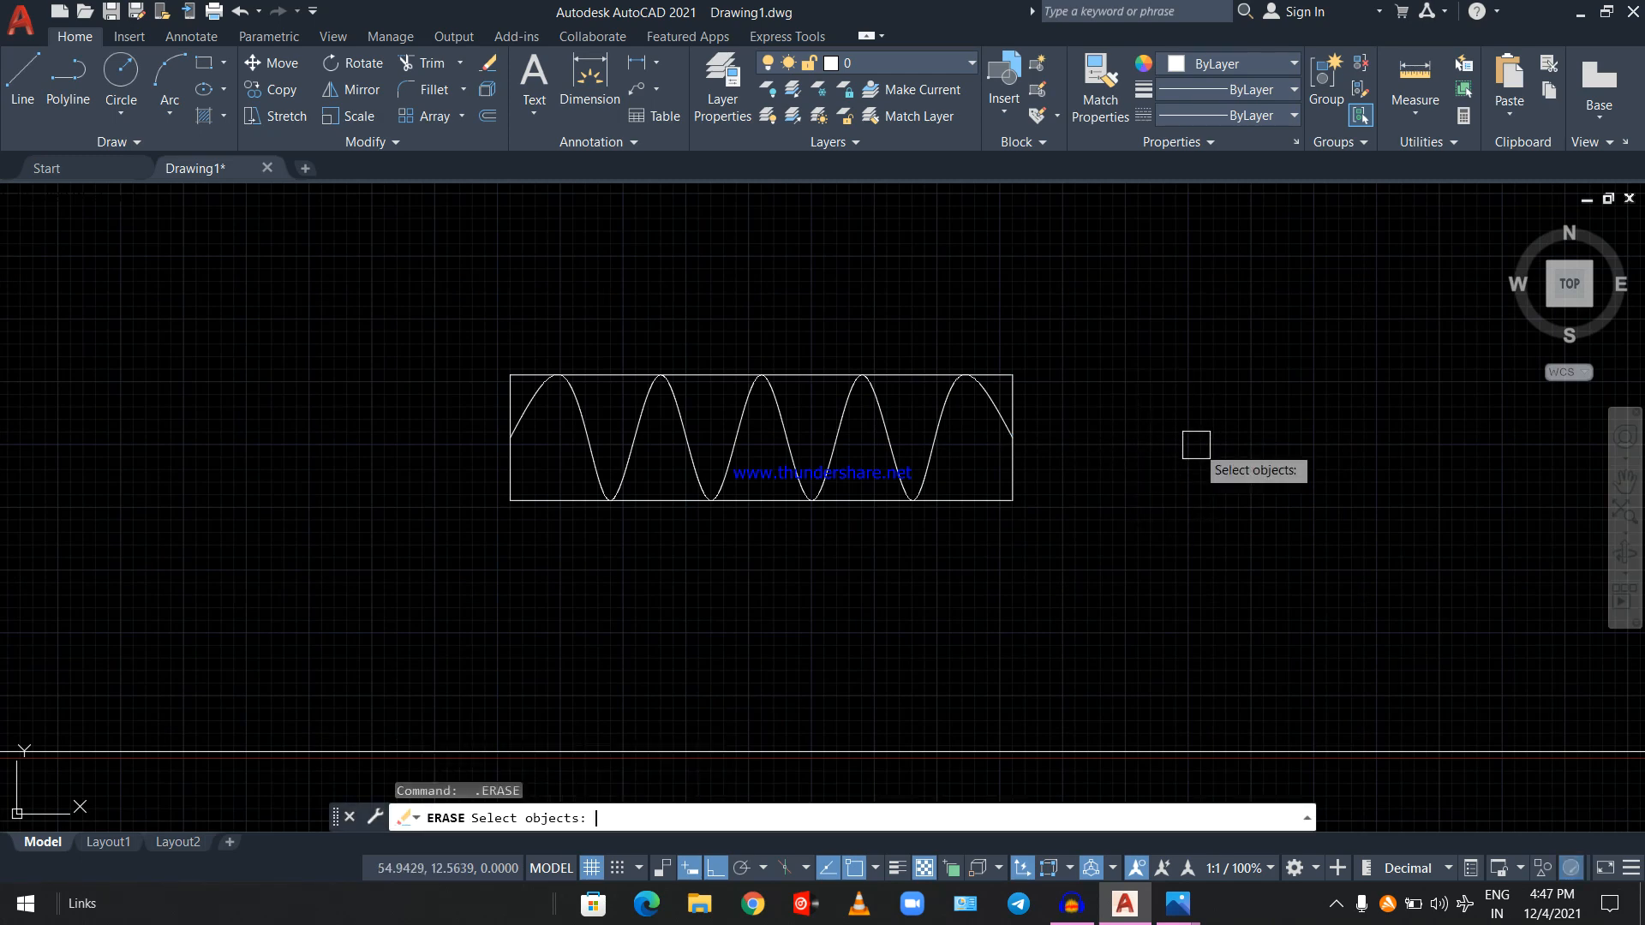
key(Escape)
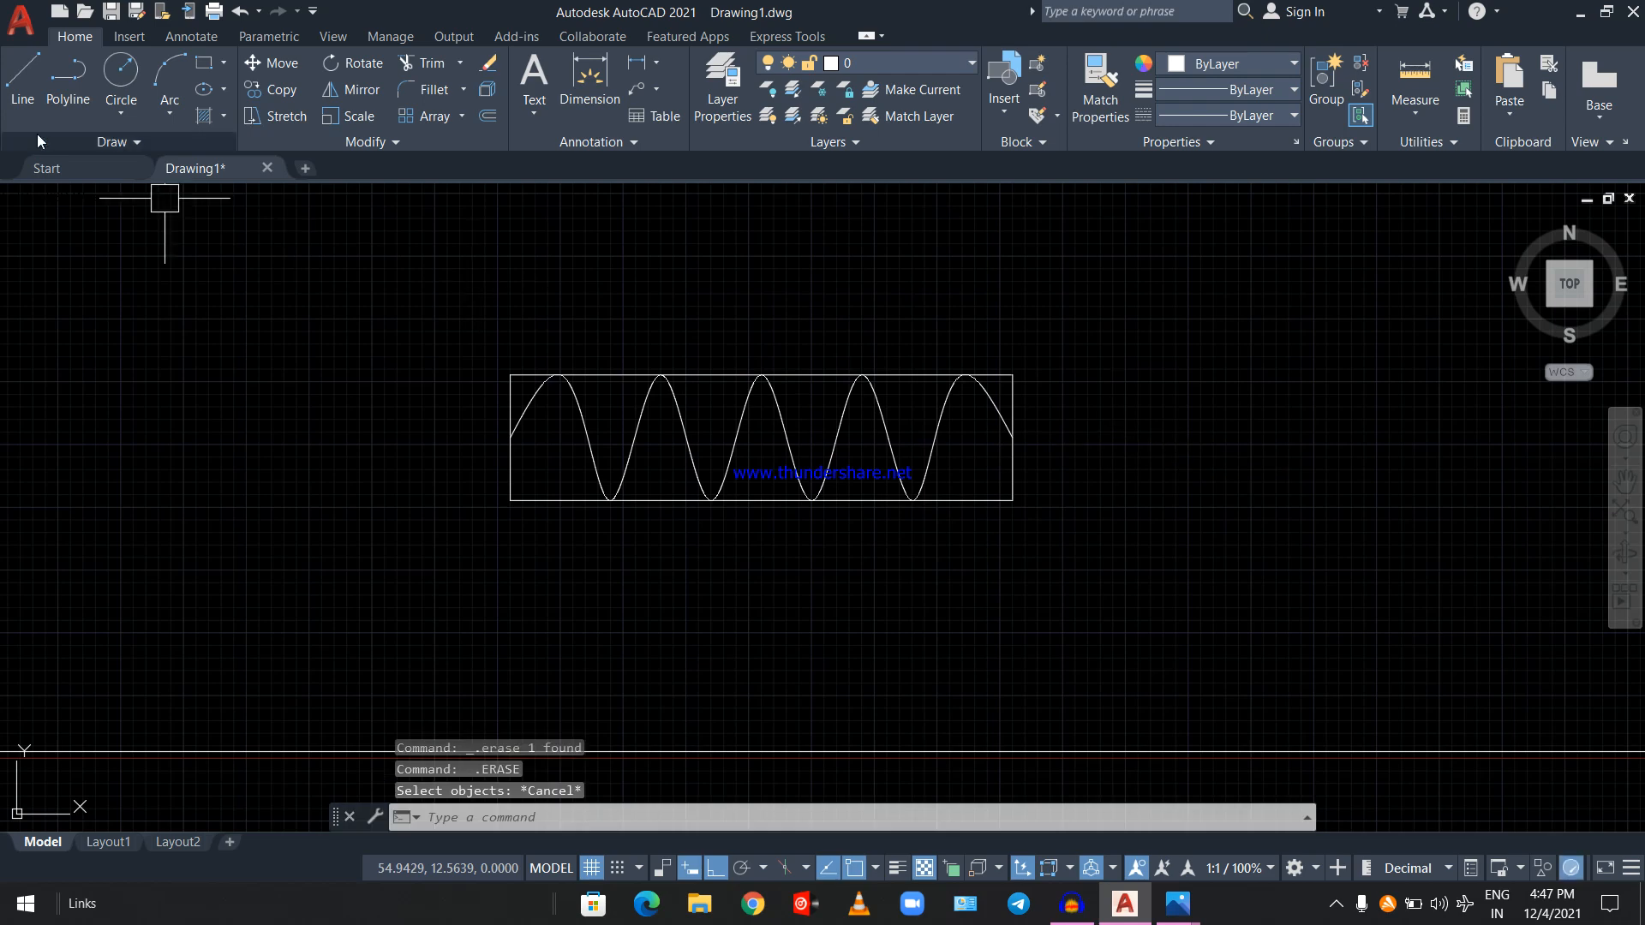
Step: Draw a lead from the midpoint of the coil rectangle's right edge, 15 units to the right and 30 units straight up
click(17, 93)
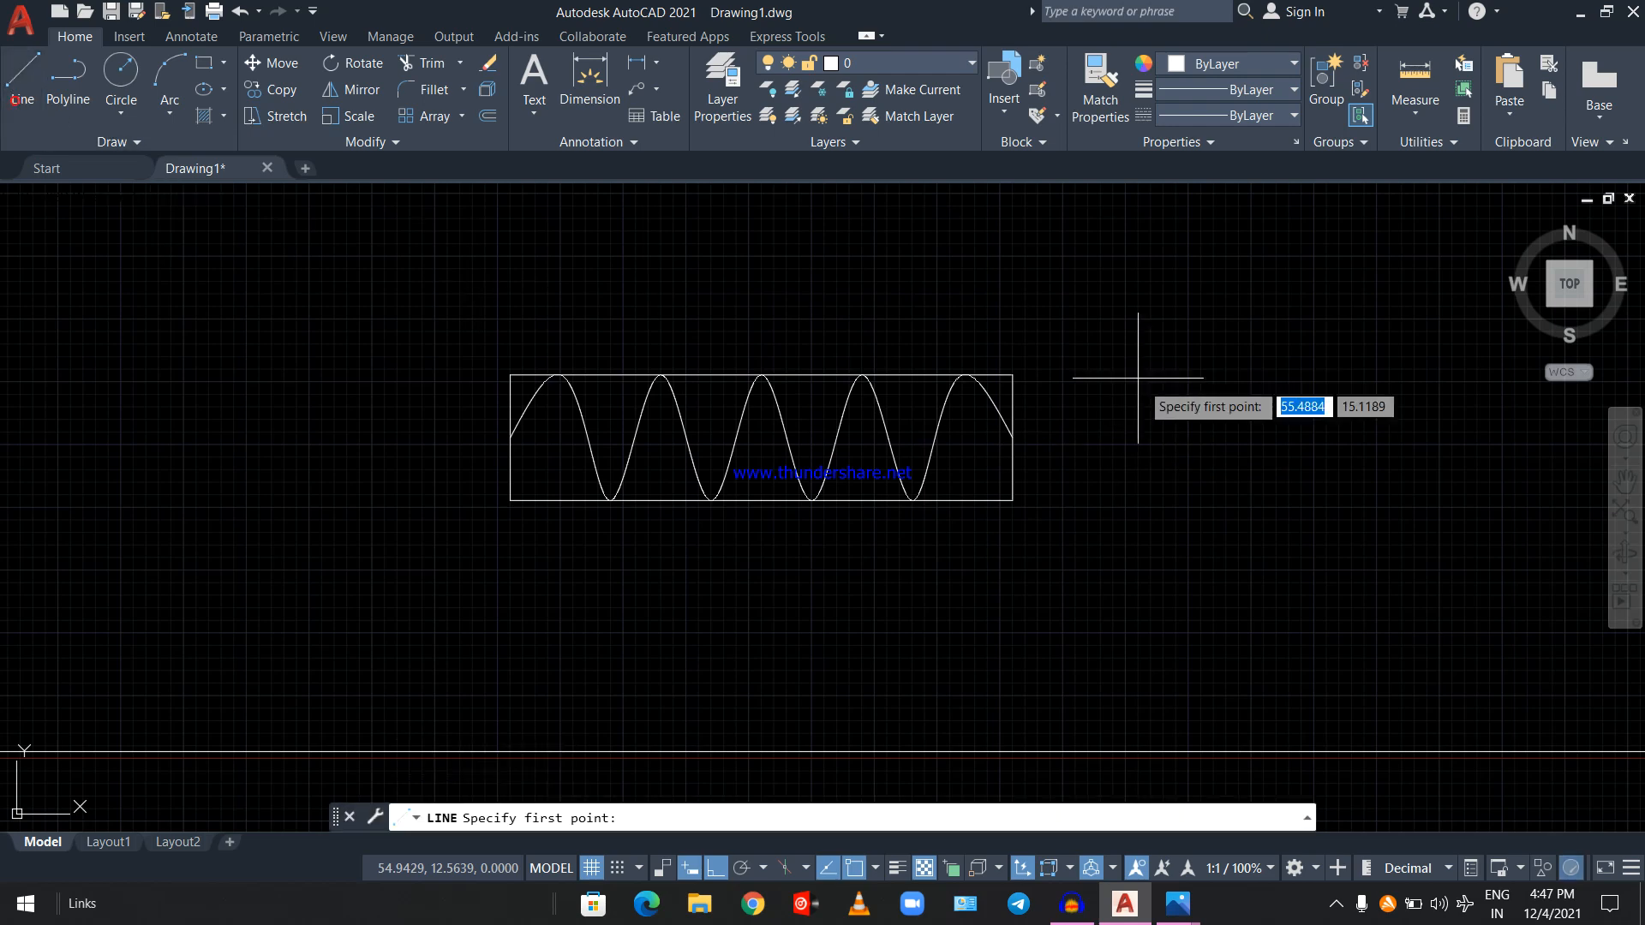
click(1013, 440)
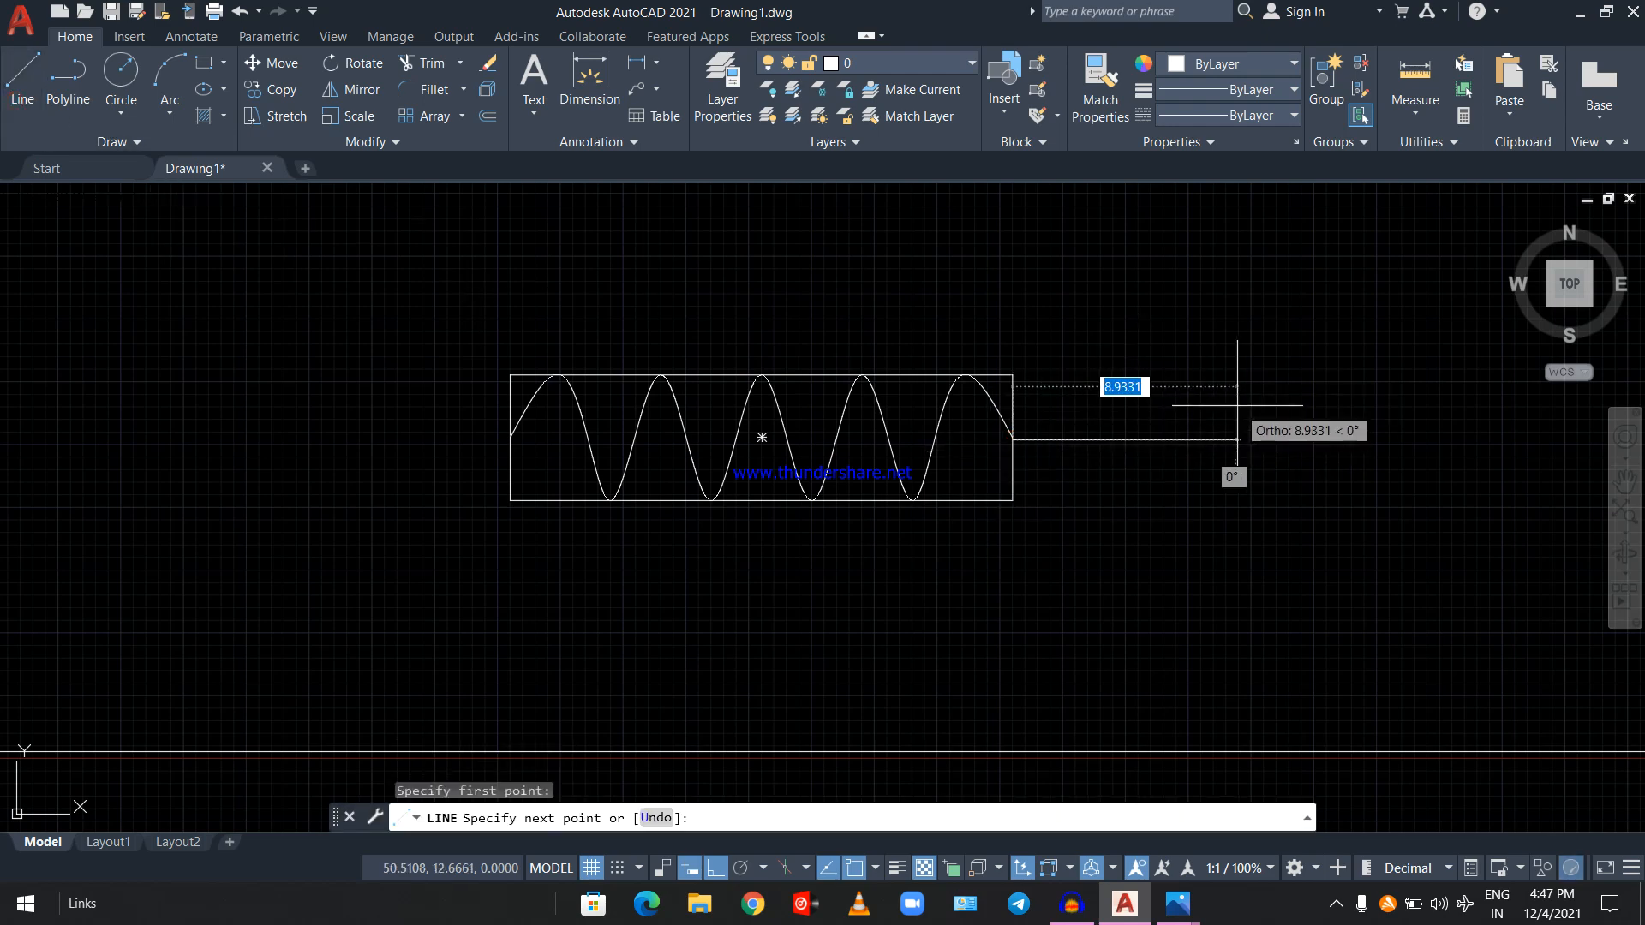
text(15)
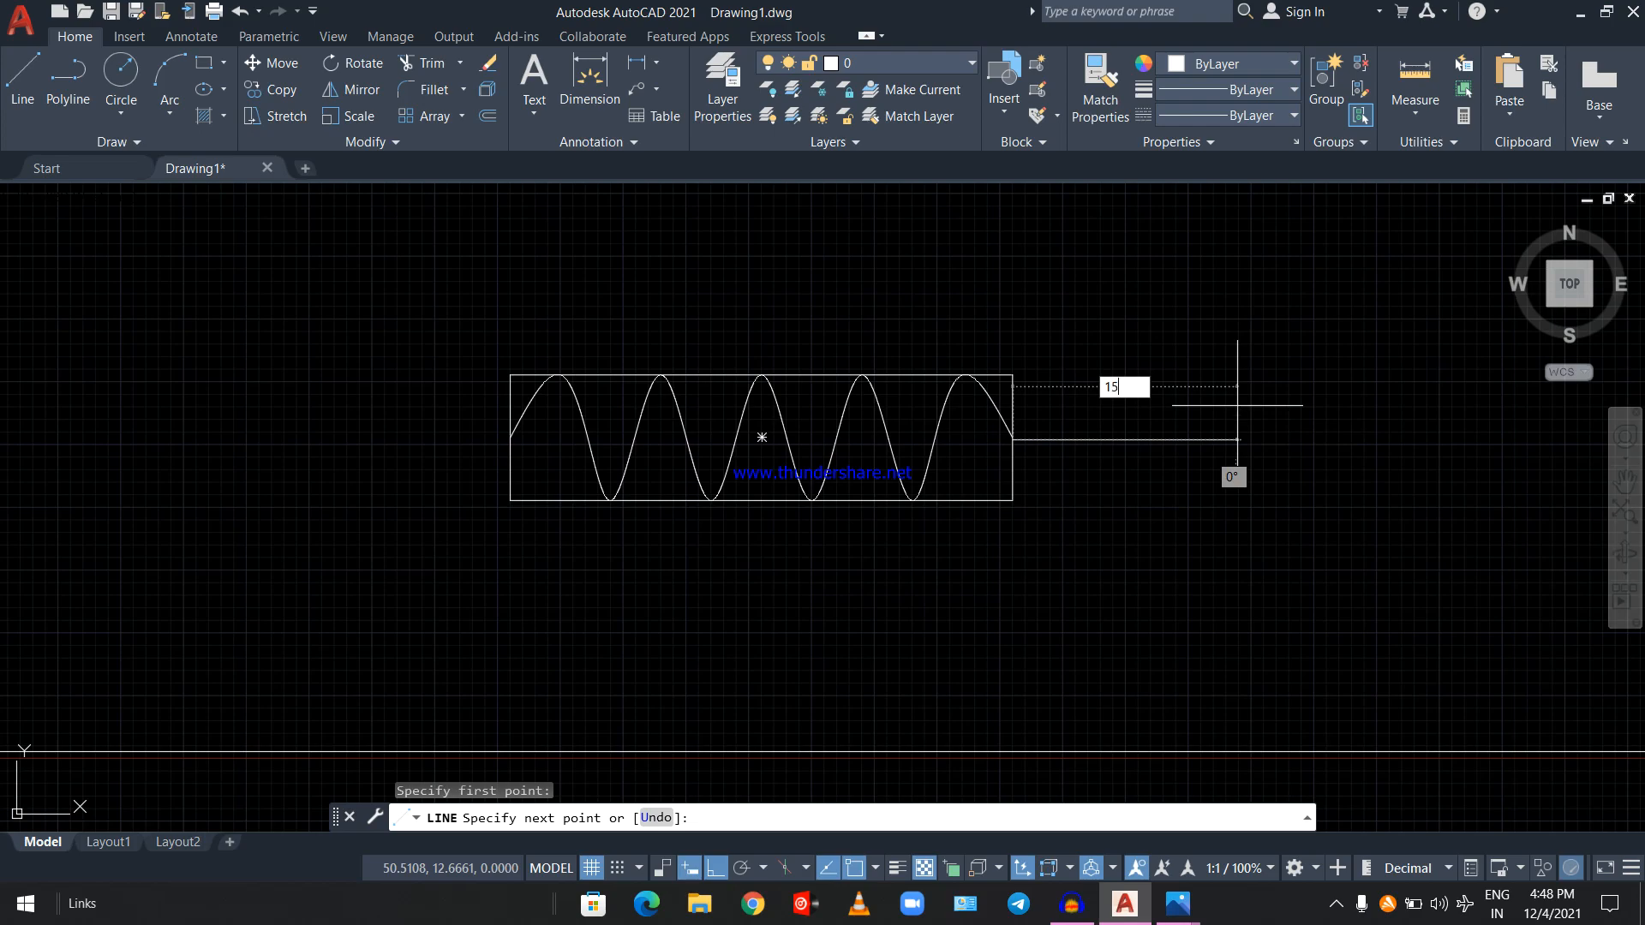
key(Return)
scroll(1324, 351, down, 8)
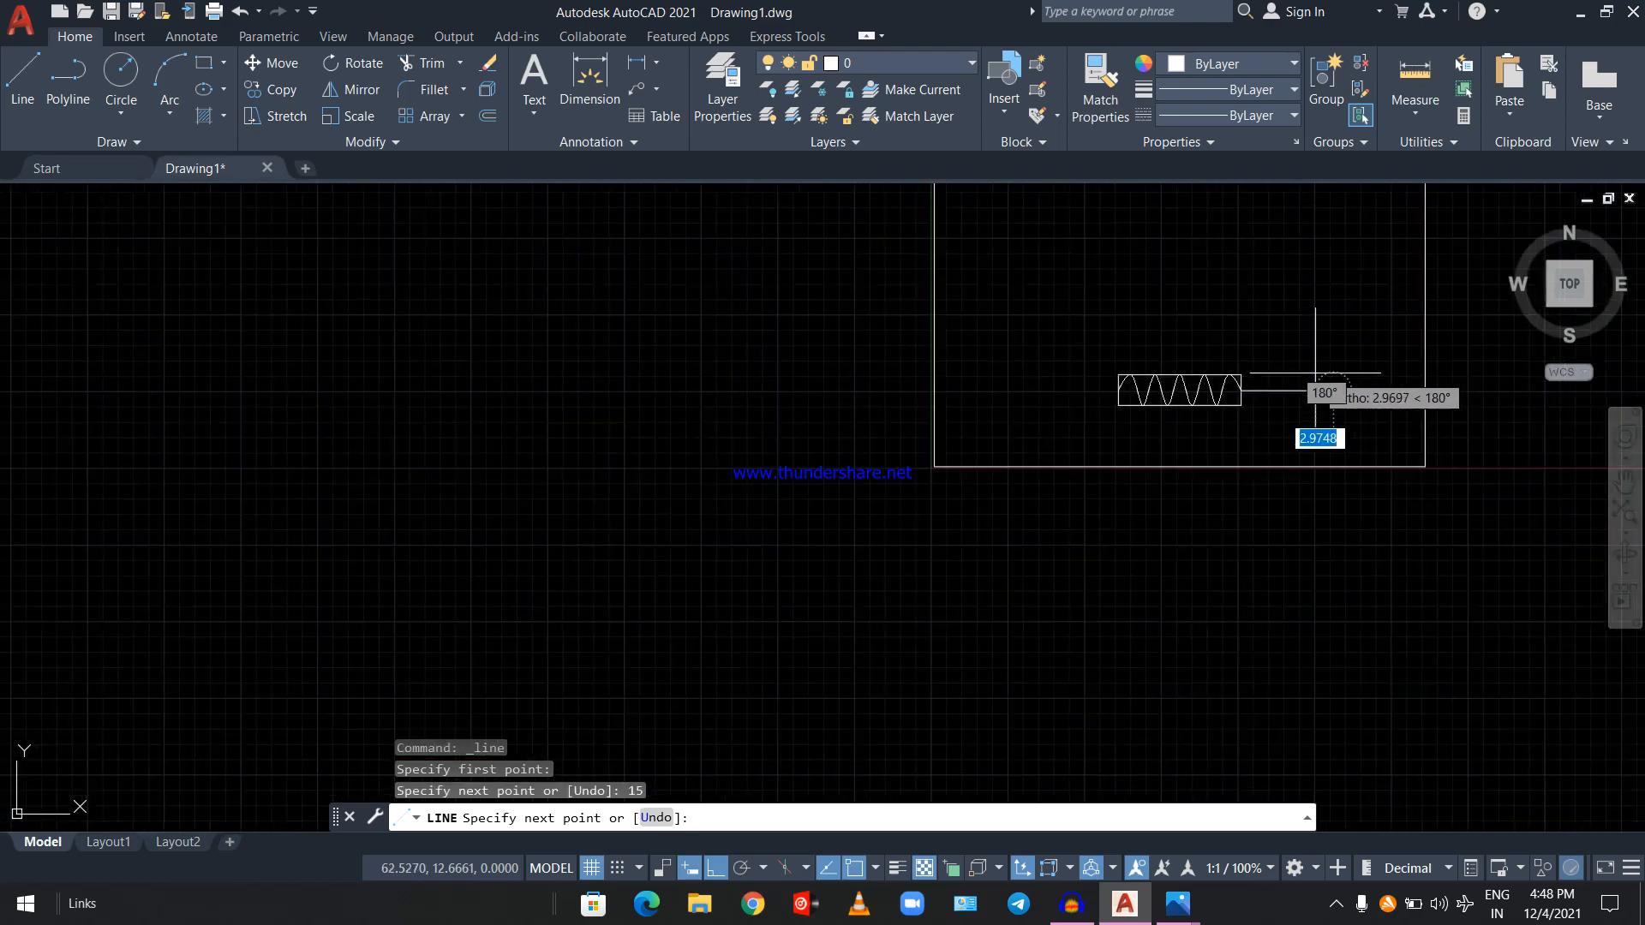
mouse_move(1332, 305)
middle_down()
mouse_move(1244, 540)
mouse_move(1185, 575)
middle_up()
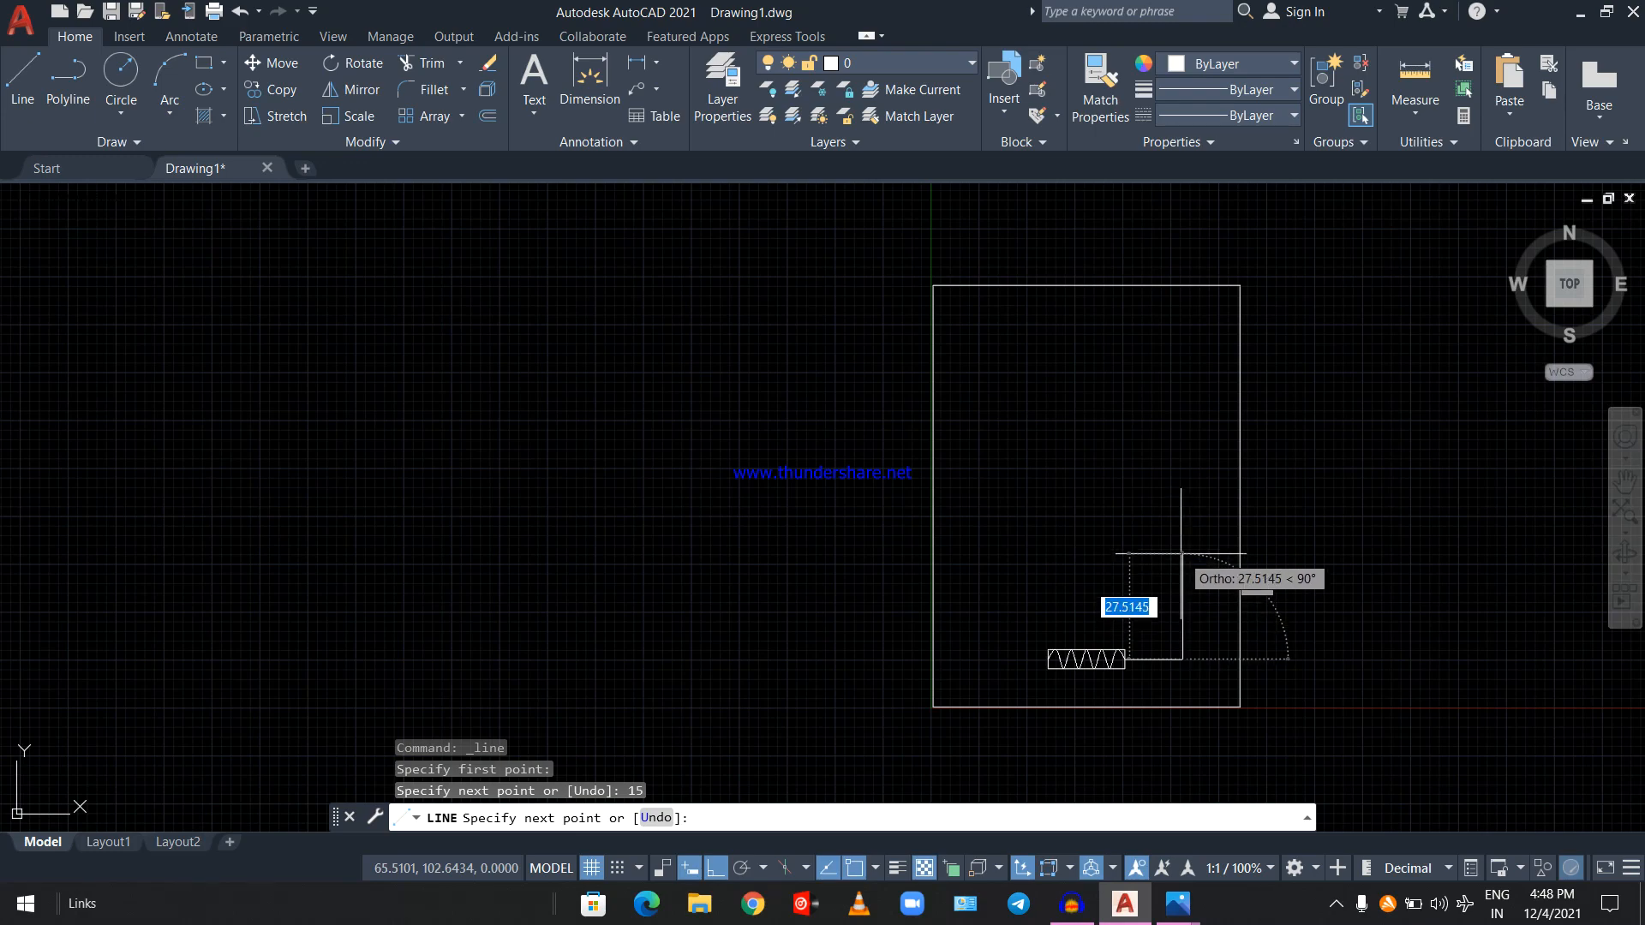
scroll(1181, 553, up, 4)
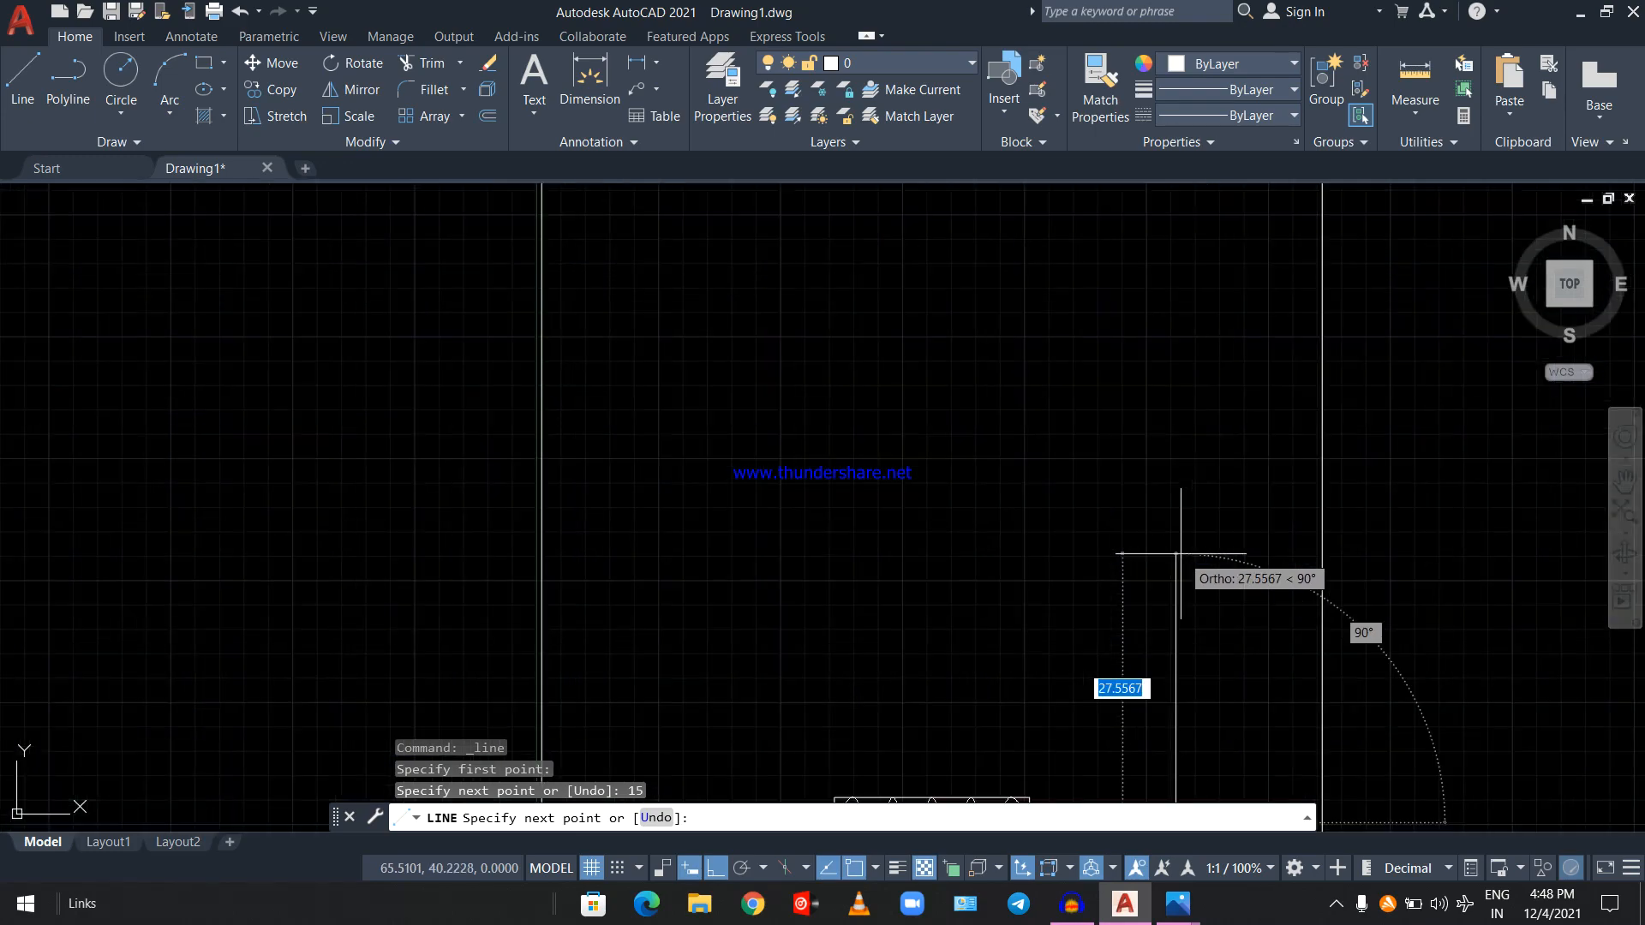
mouse_move(1182, 557)
middle_down()
mouse_move(1159, 440)
mouse_move(1176, 462)
middle_up()
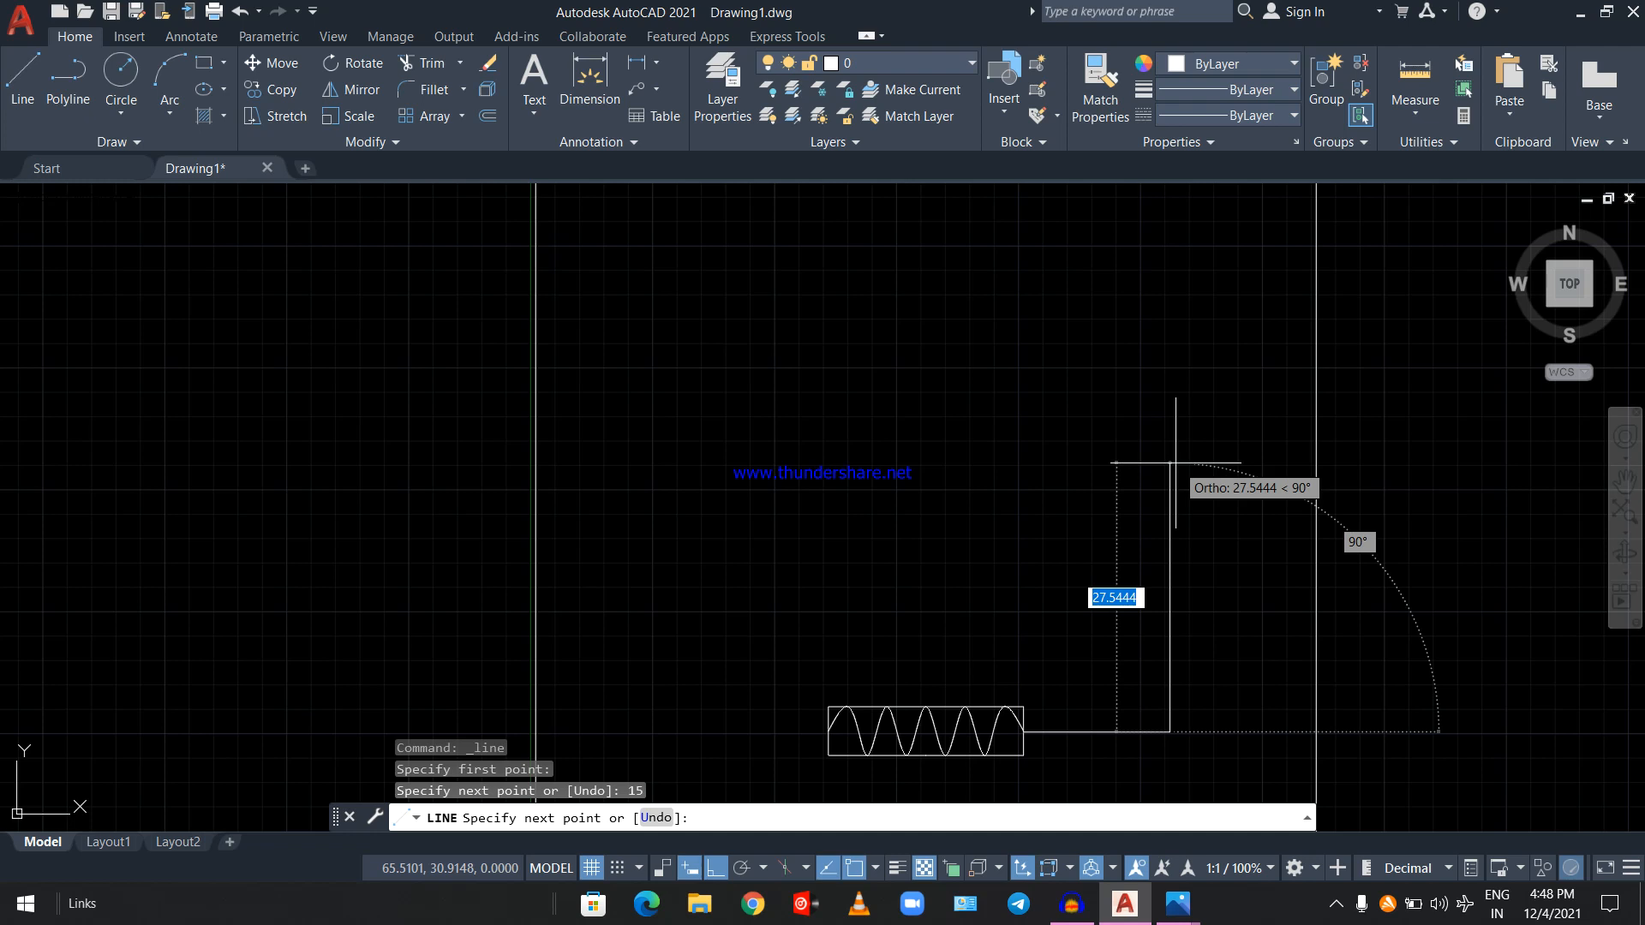
text(30)
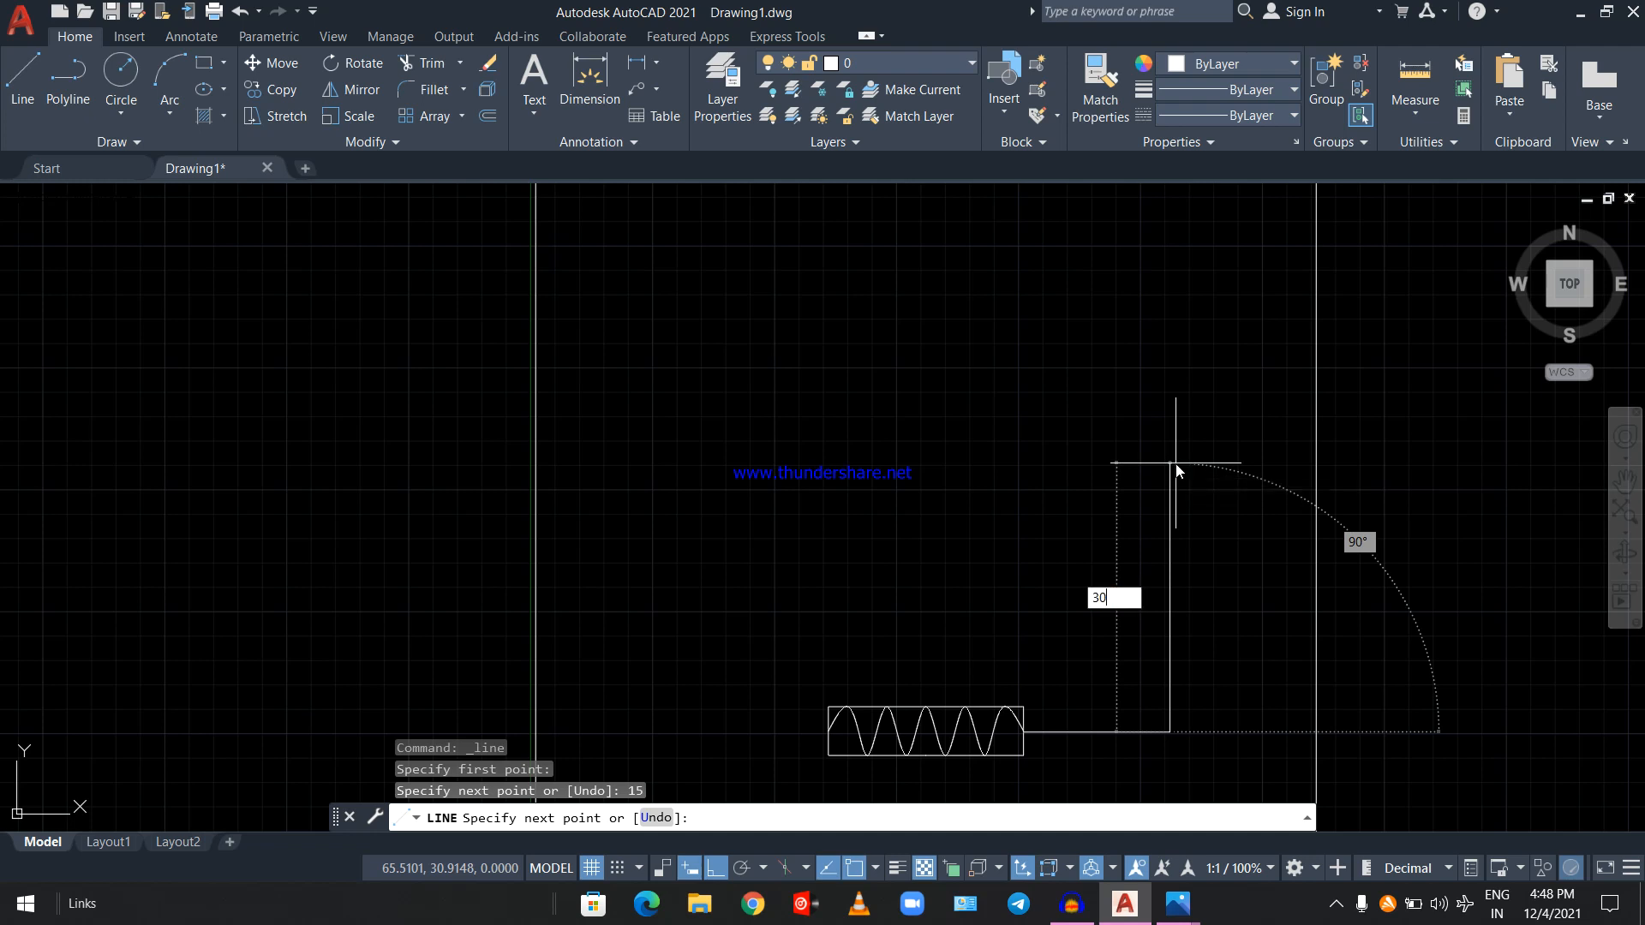
key(Return)
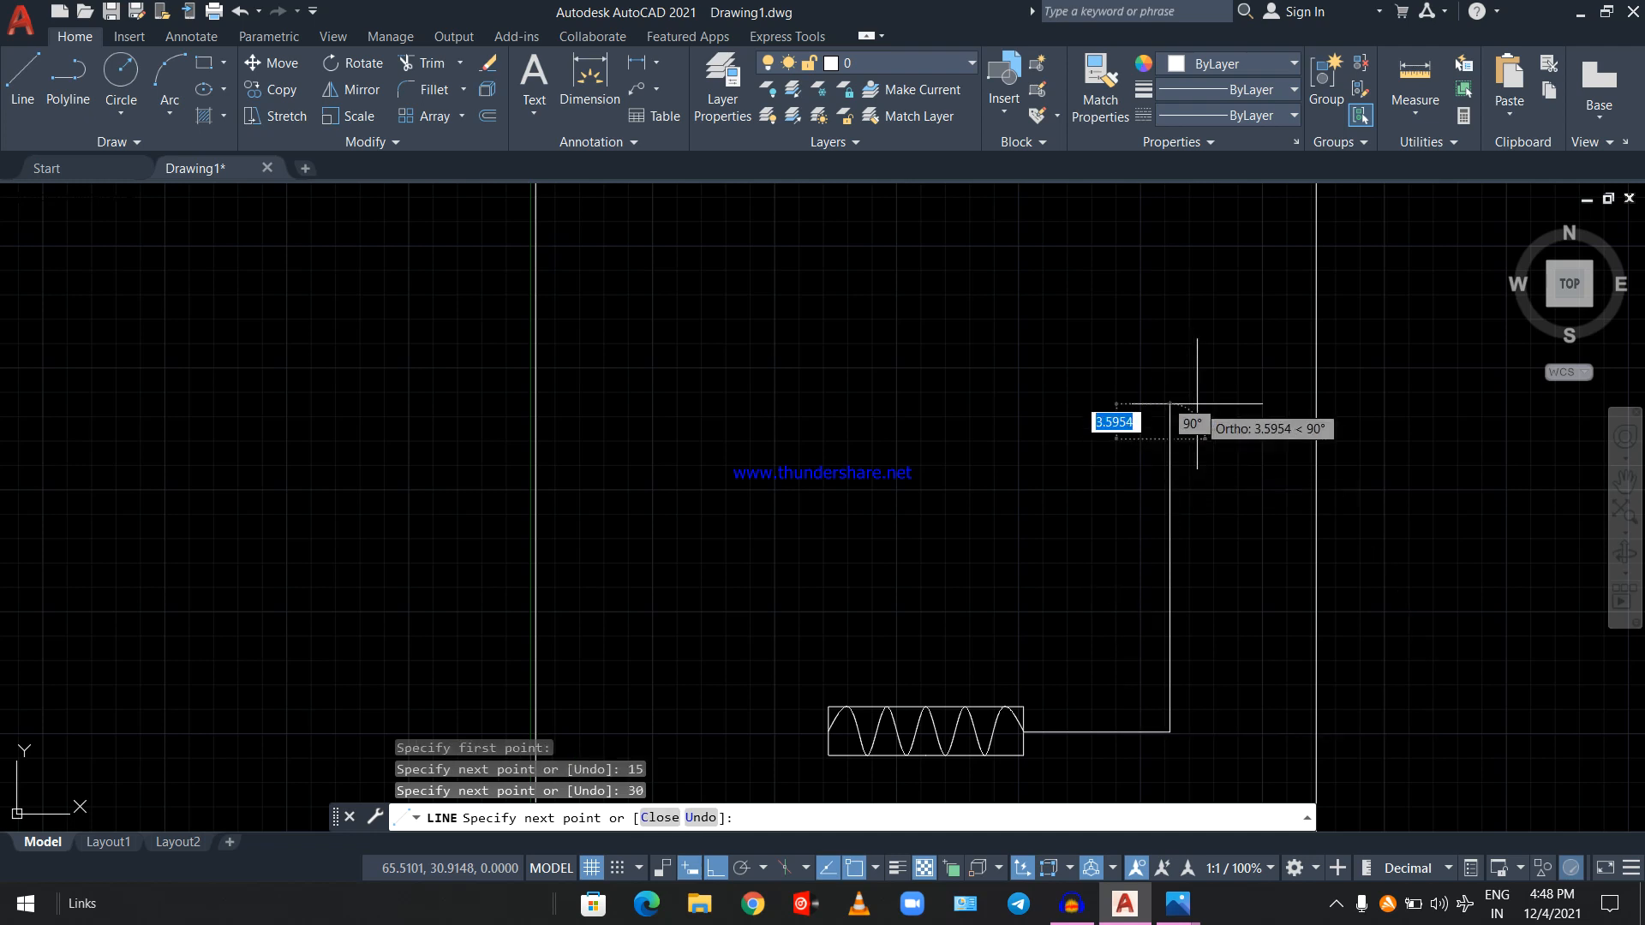
key(Escape)
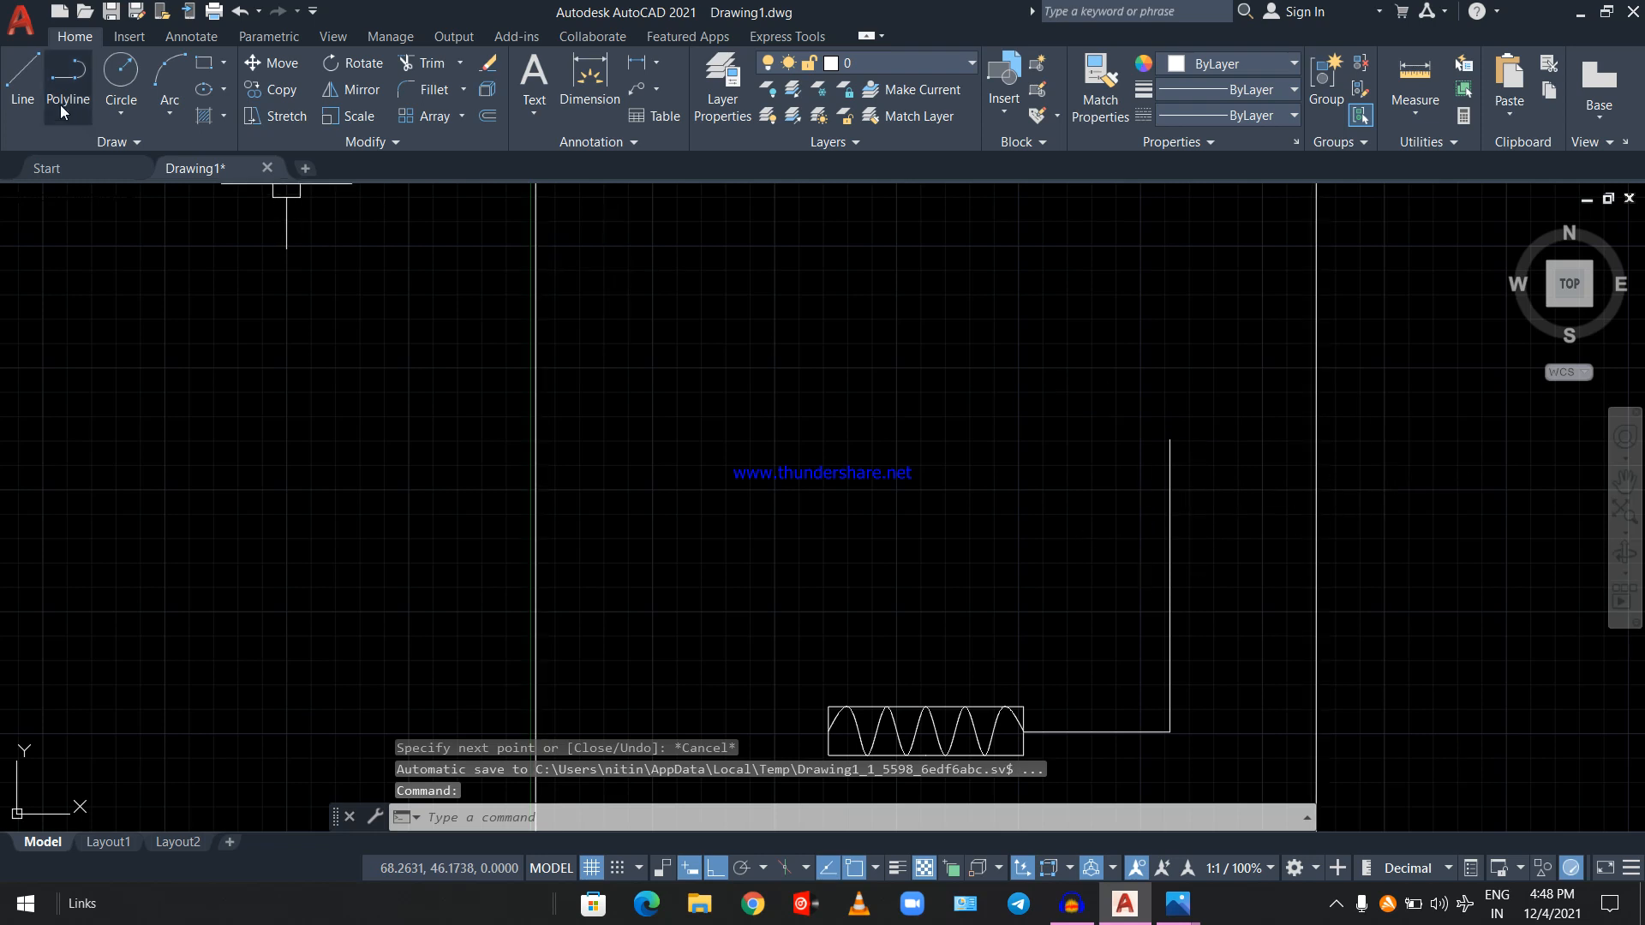
Step: Draw a circle of radius 5 centred on the upper end of the vertical lead
click(106, 73)
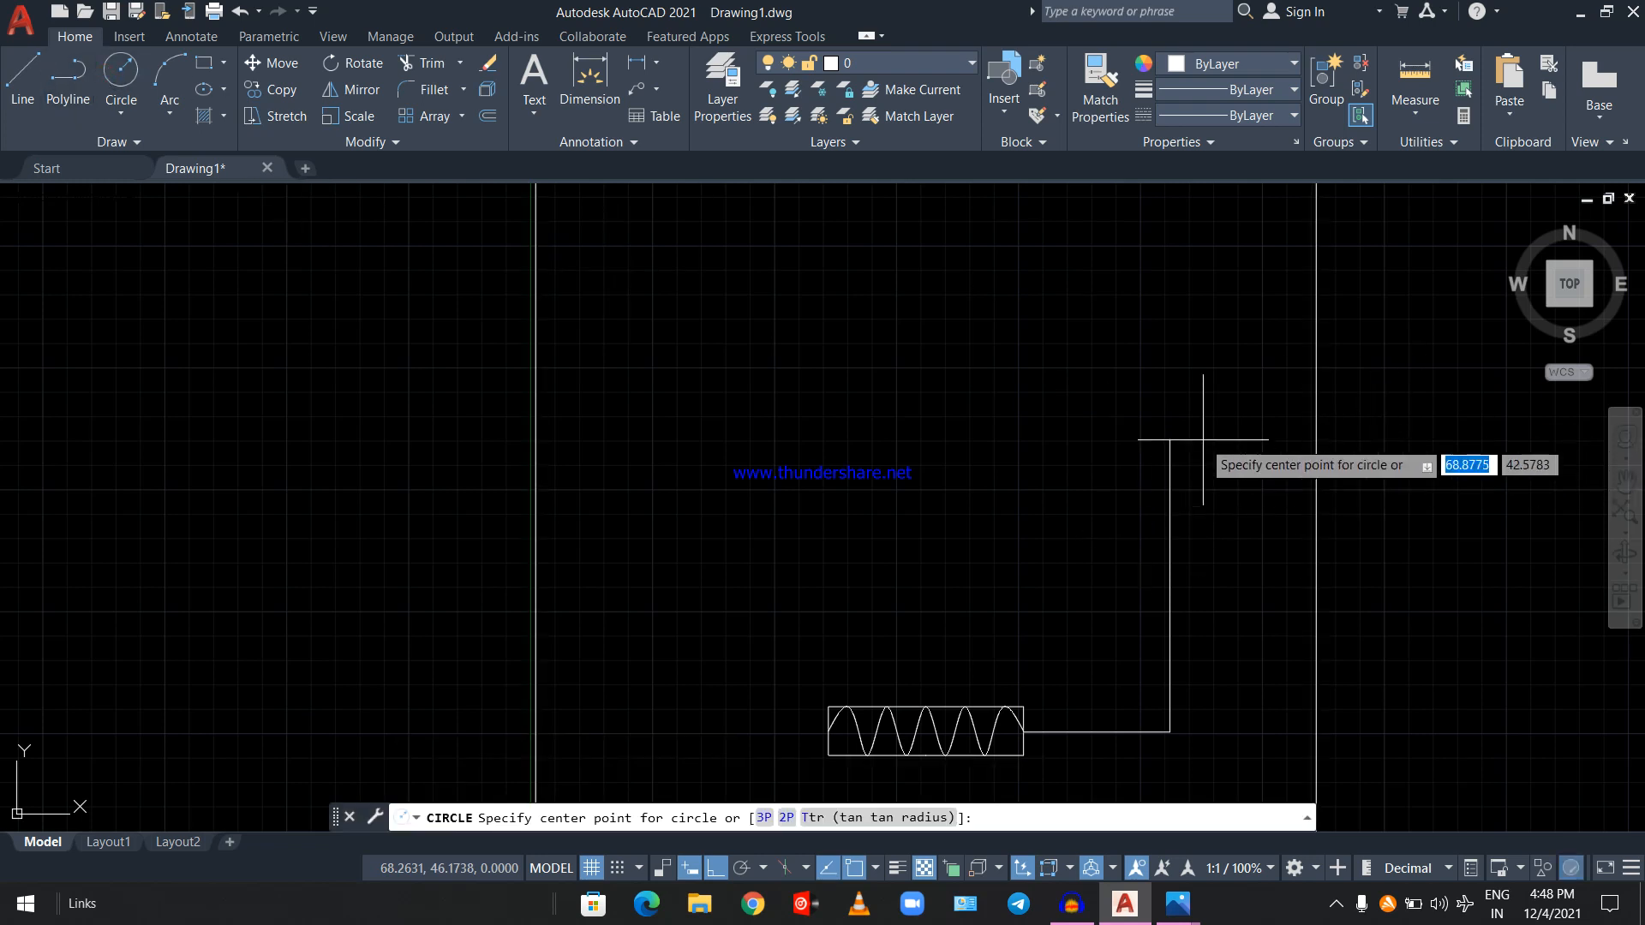
click(1170, 438)
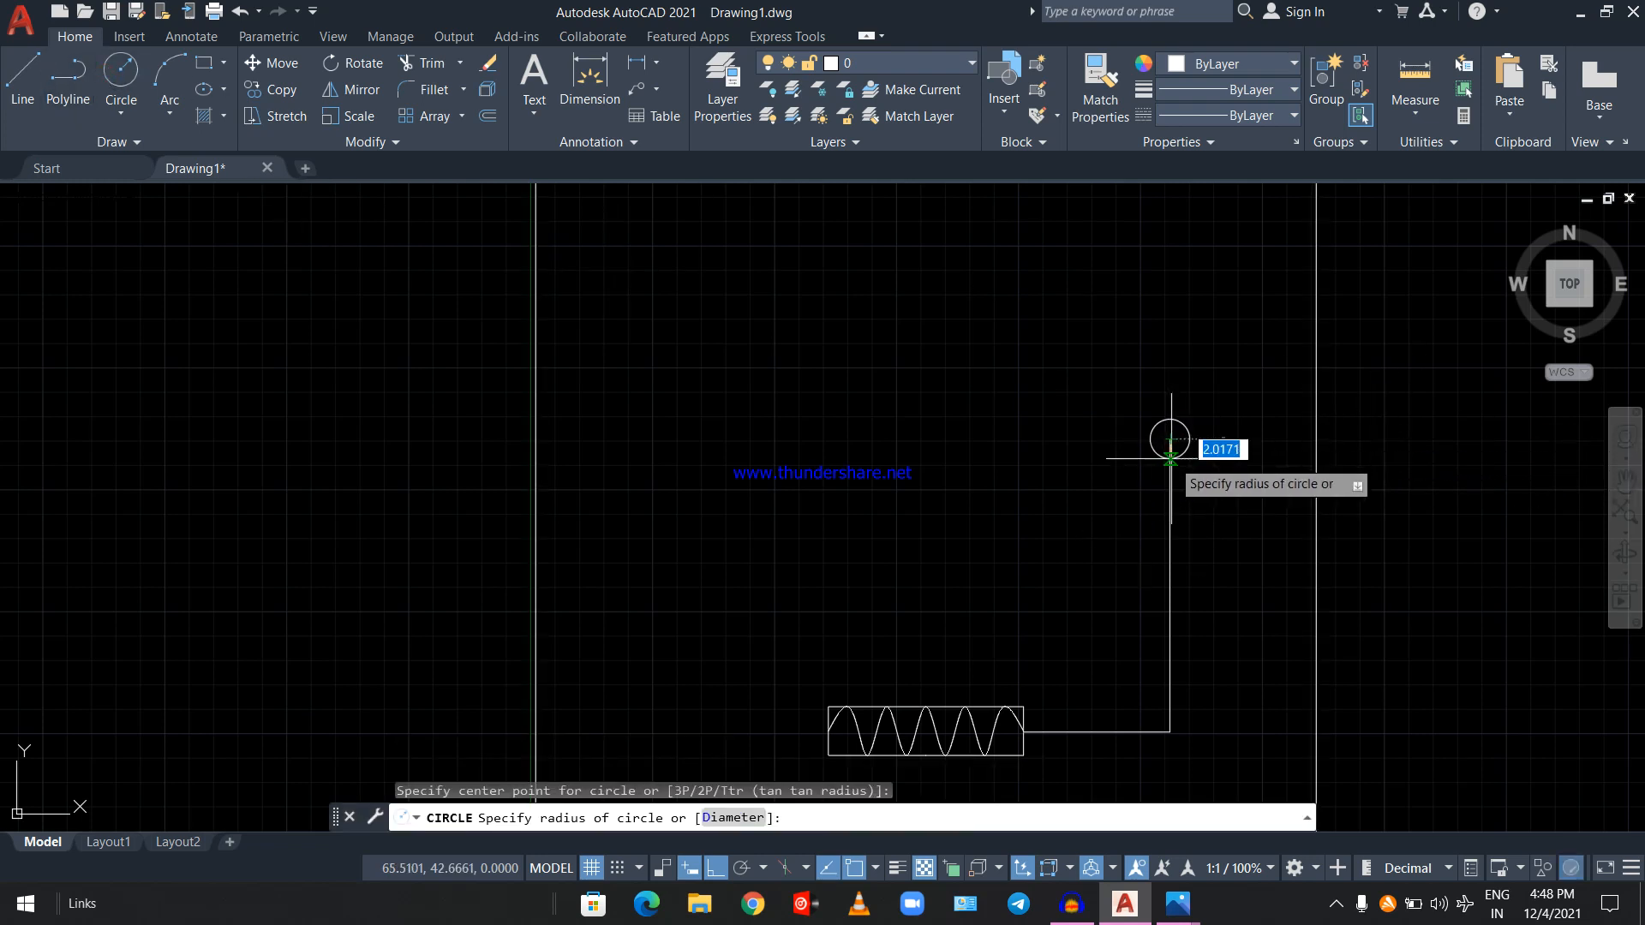
scroll(1171, 452, down, 3)
middle_drag(1170, 454, 1121, 515)
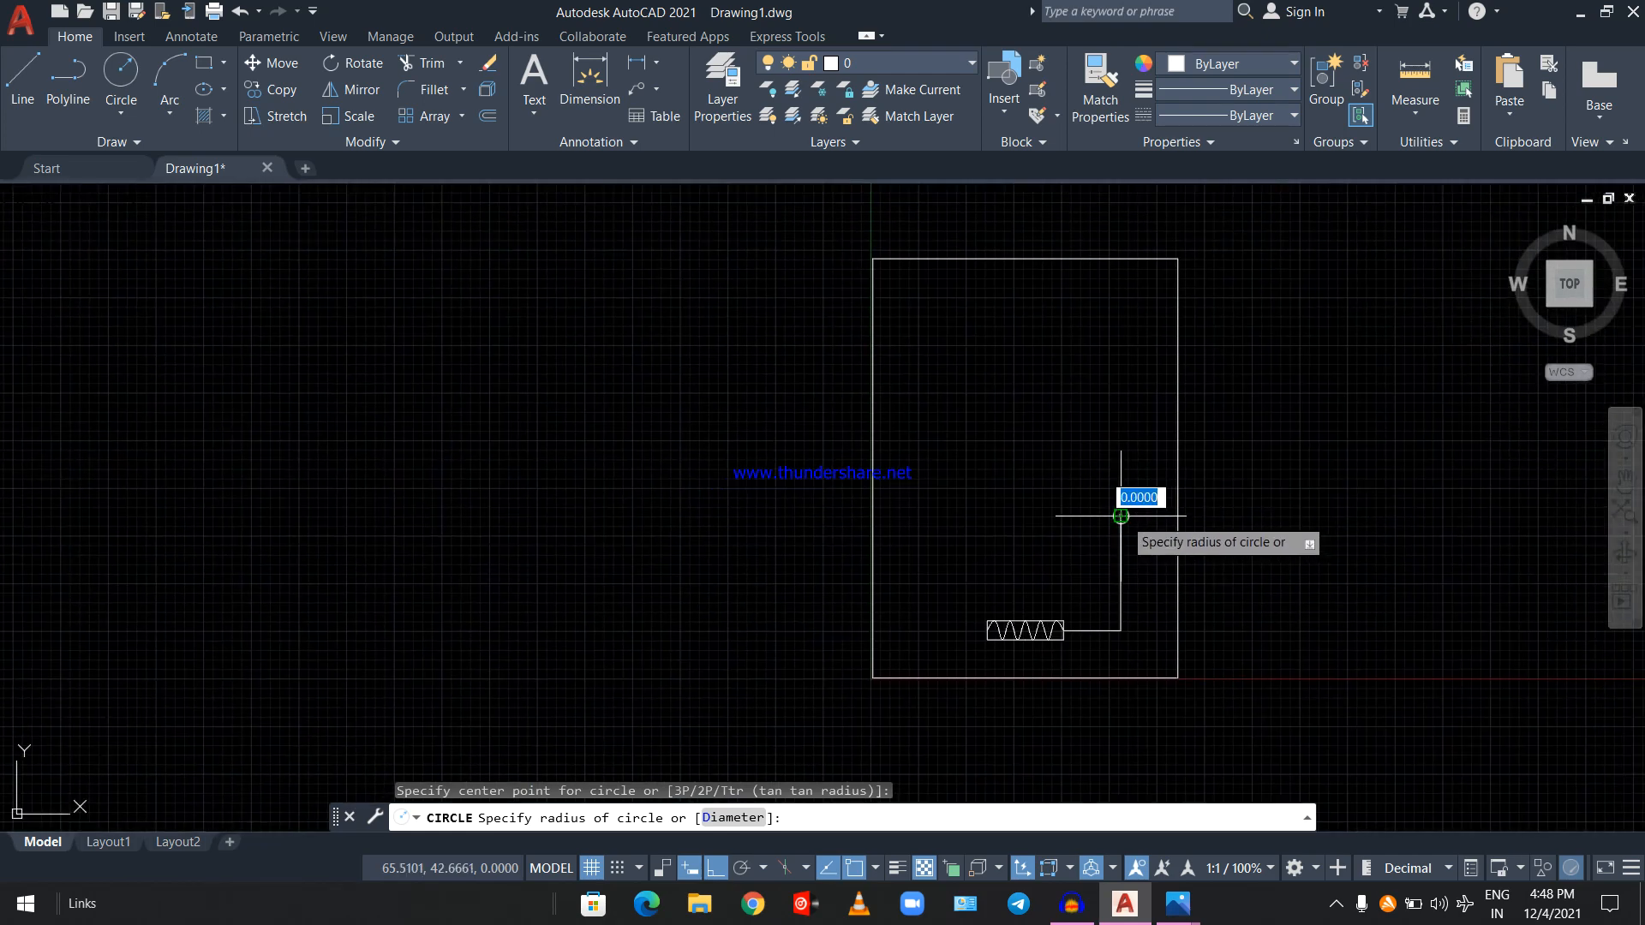
scroll(1121, 515, up, 4)
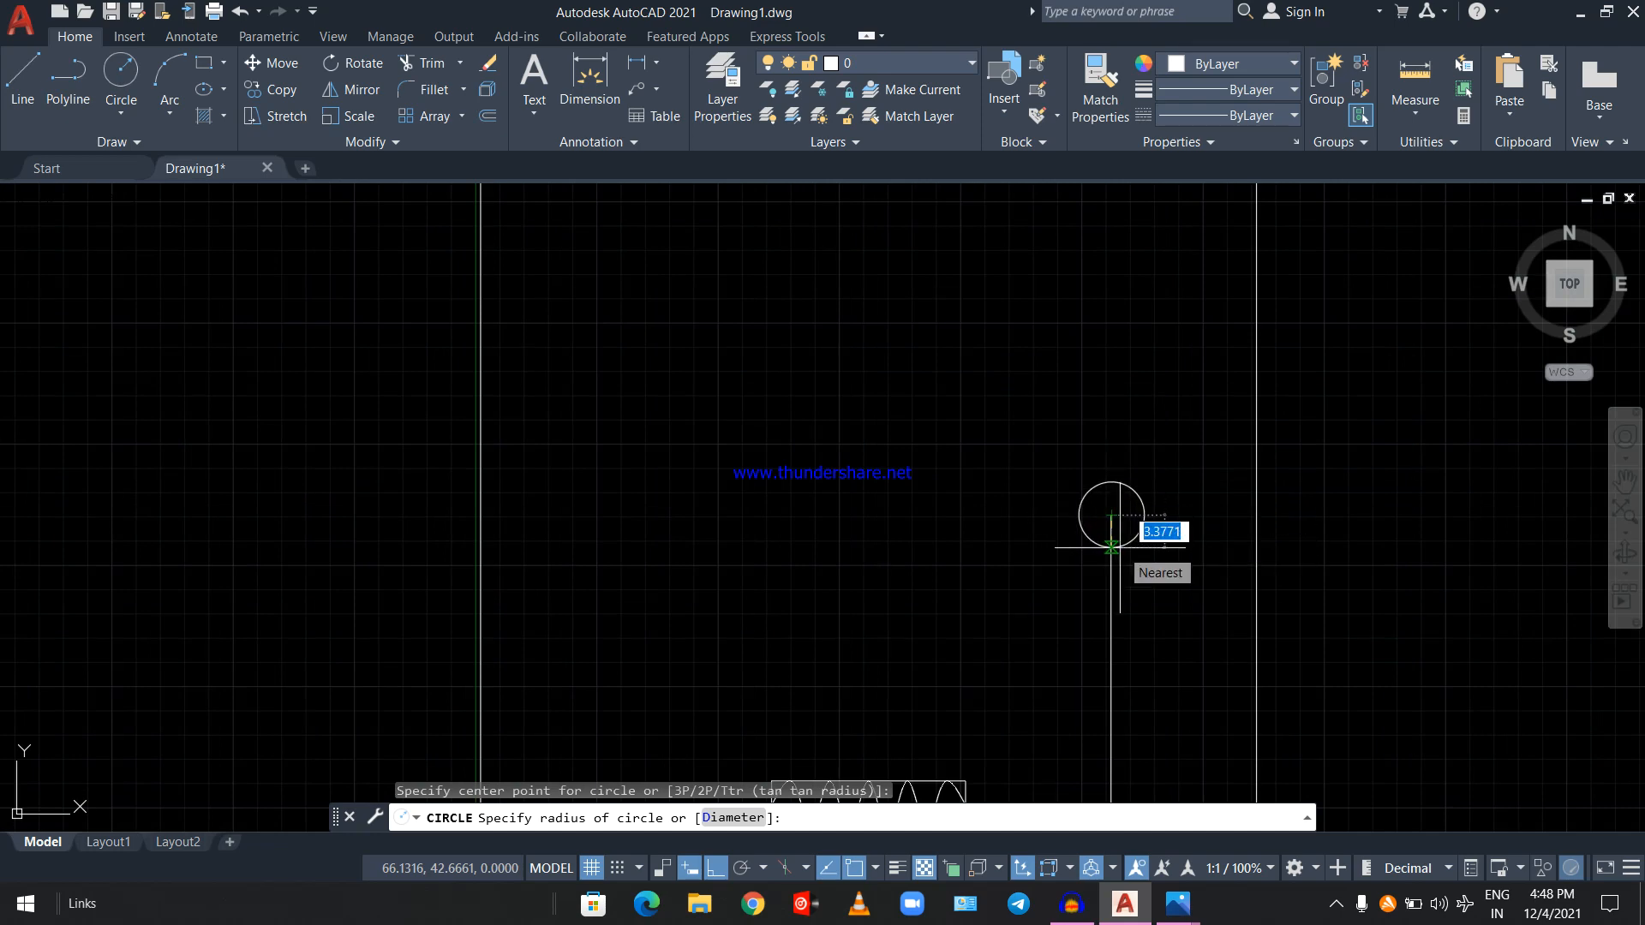
scroll(1111, 545, down, 6)
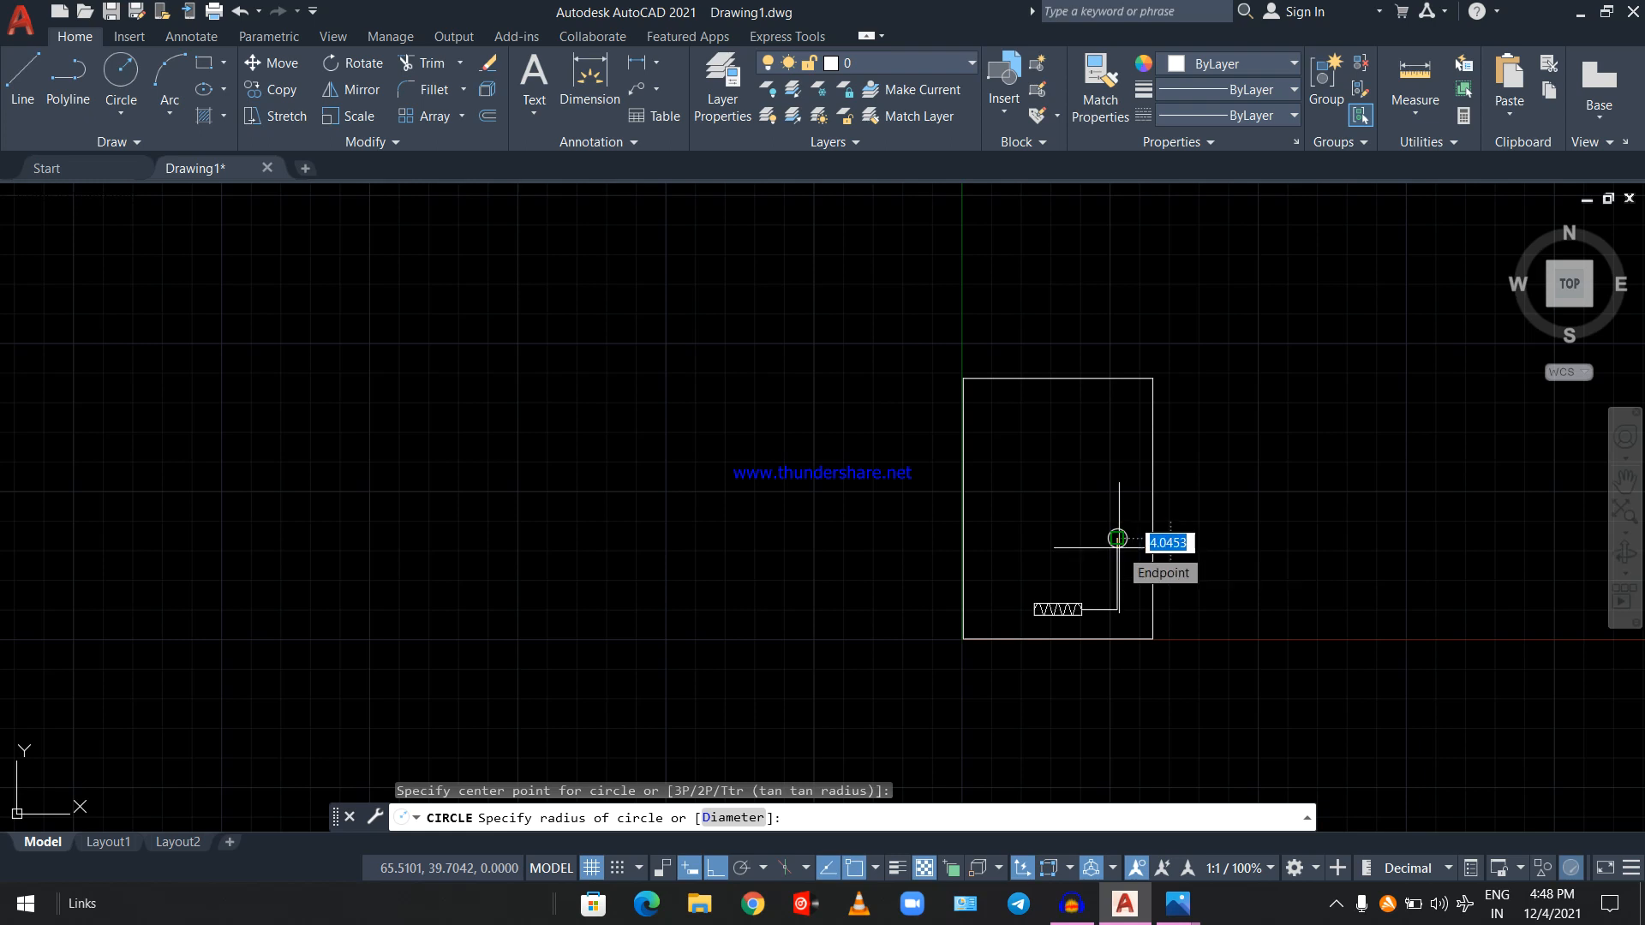
text(5)
key(Return)
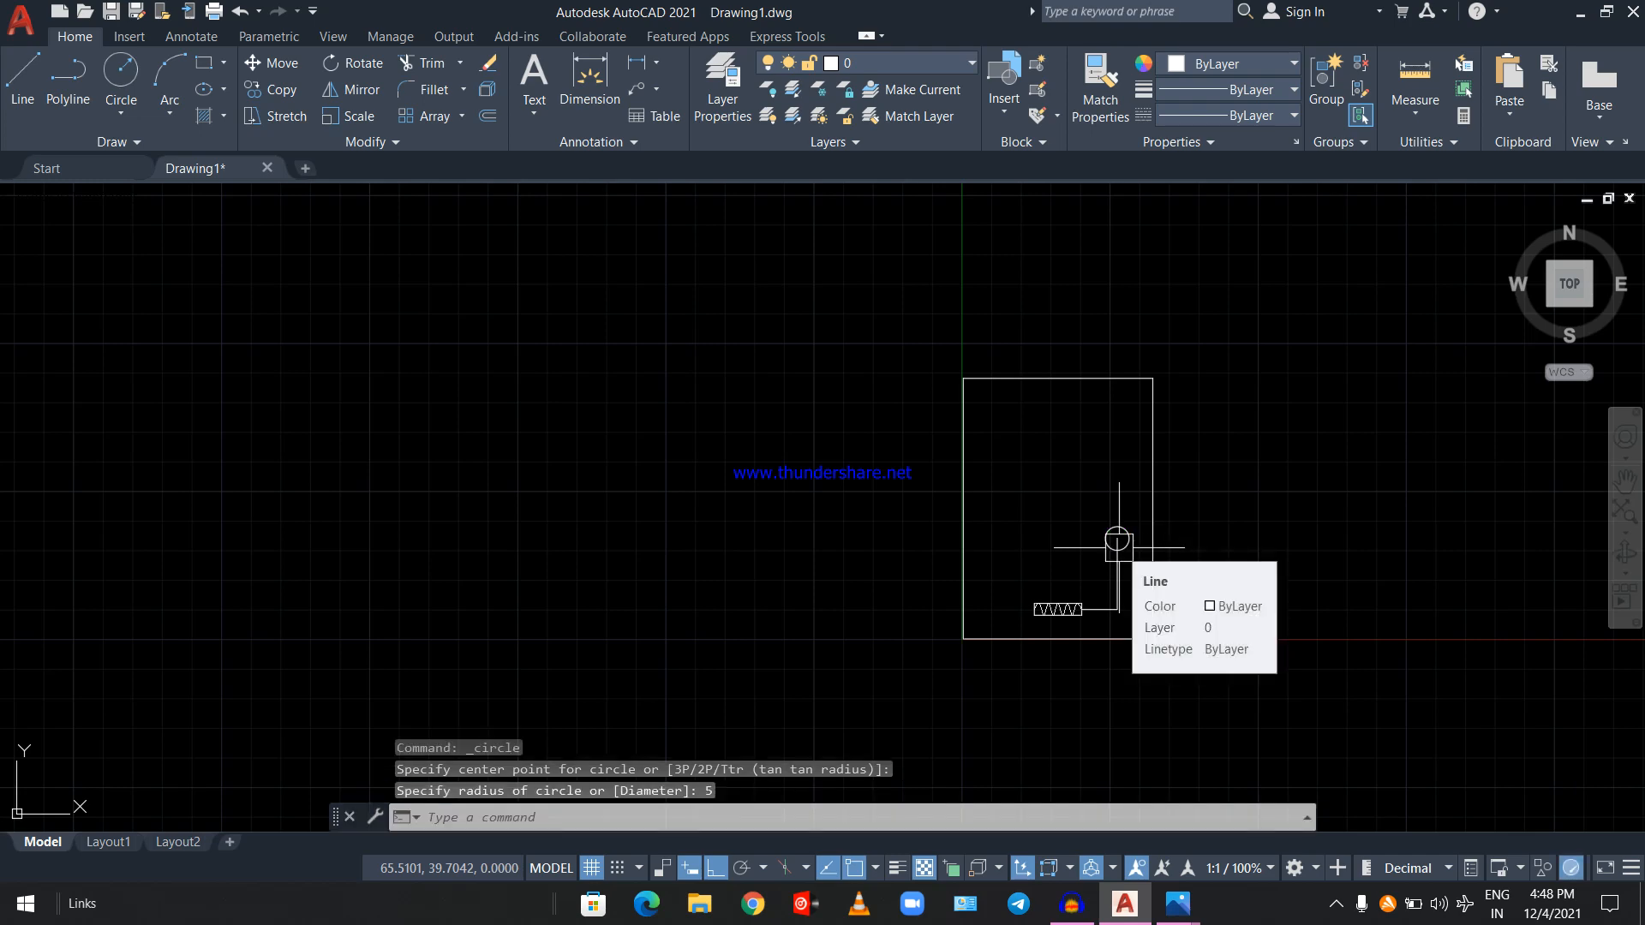
Step: Trim away the part of the vertical lead that lies inside the pin circle
scroll(1118, 538, up, 5)
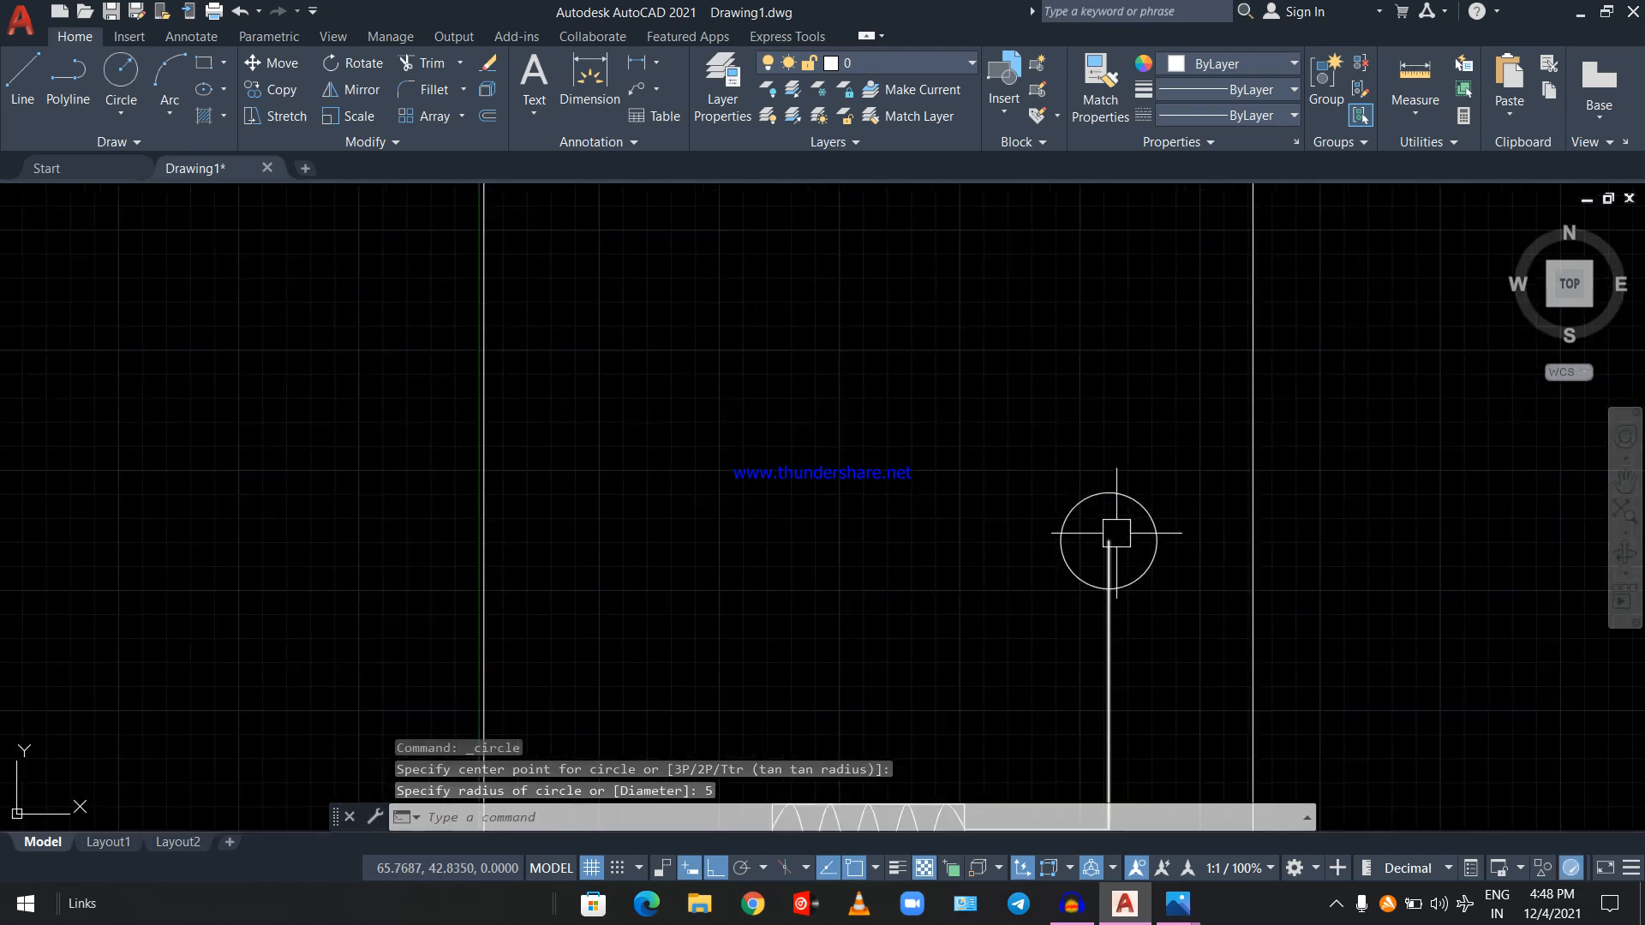
scroll(1171, 526, up, 2)
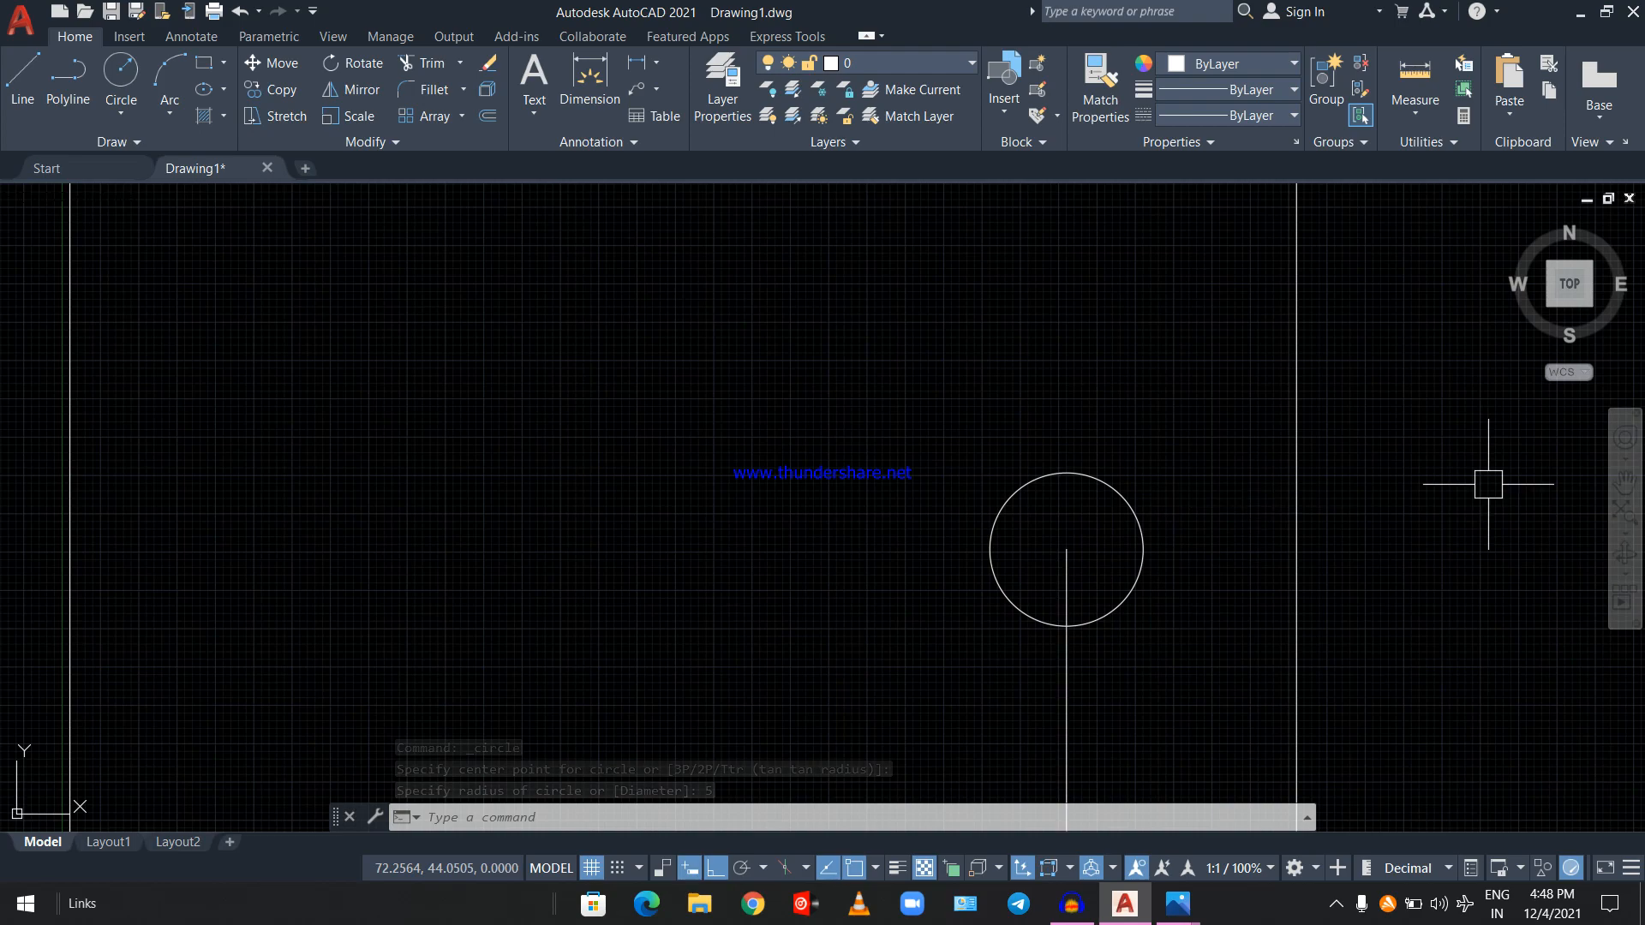
text(tr)
key(Return)
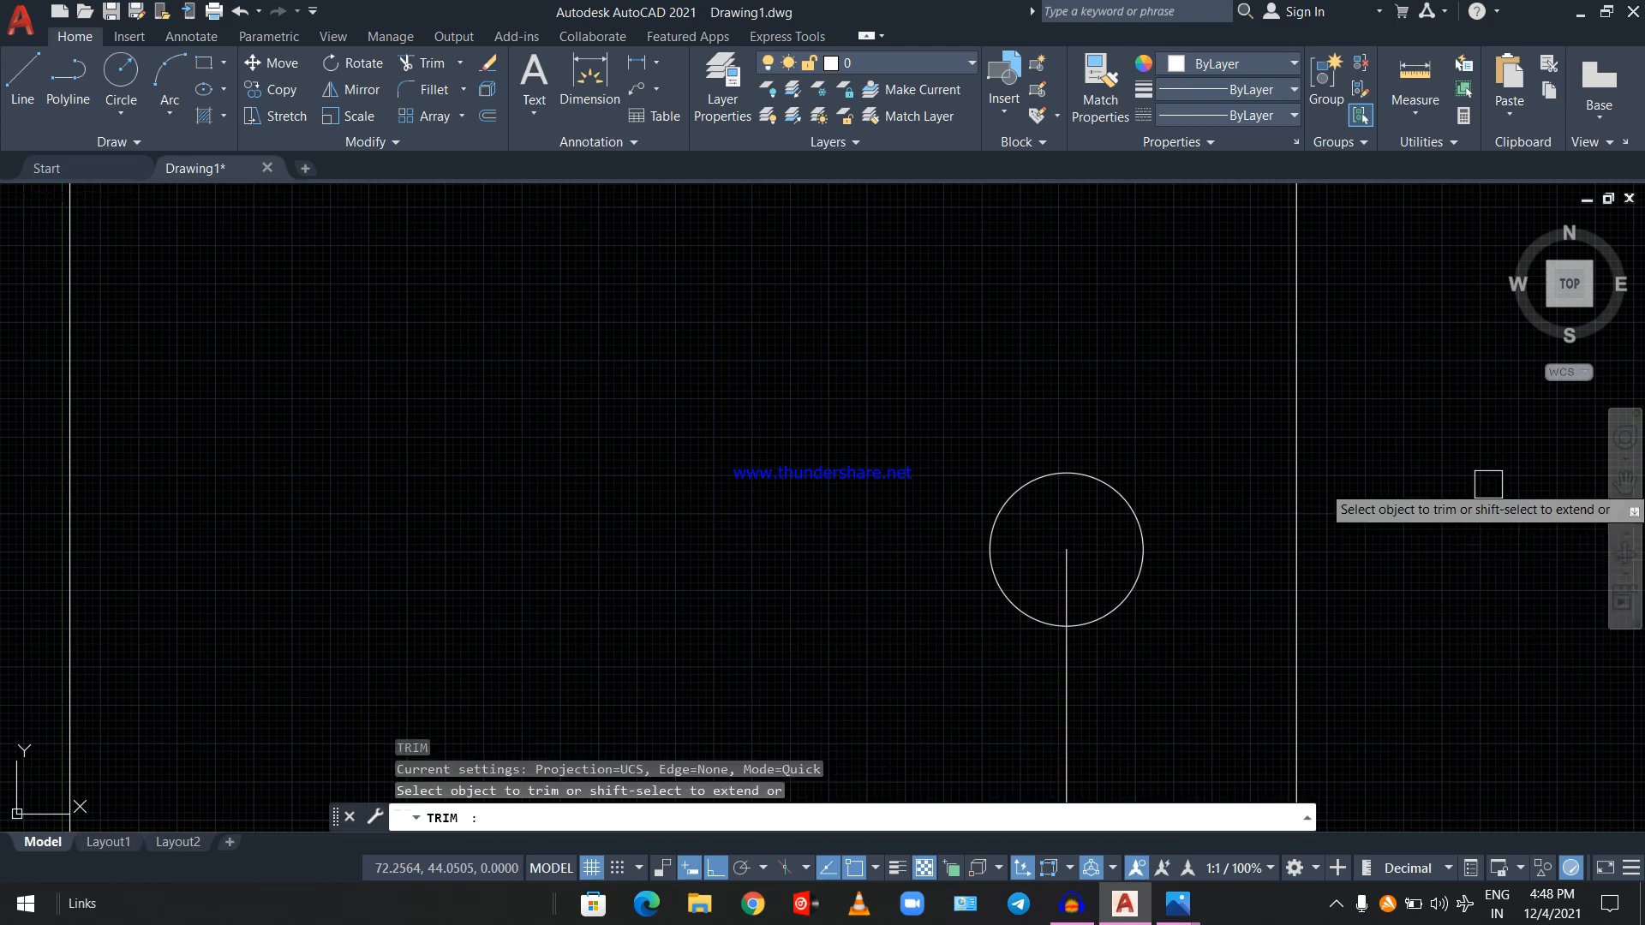
click(1069, 567)
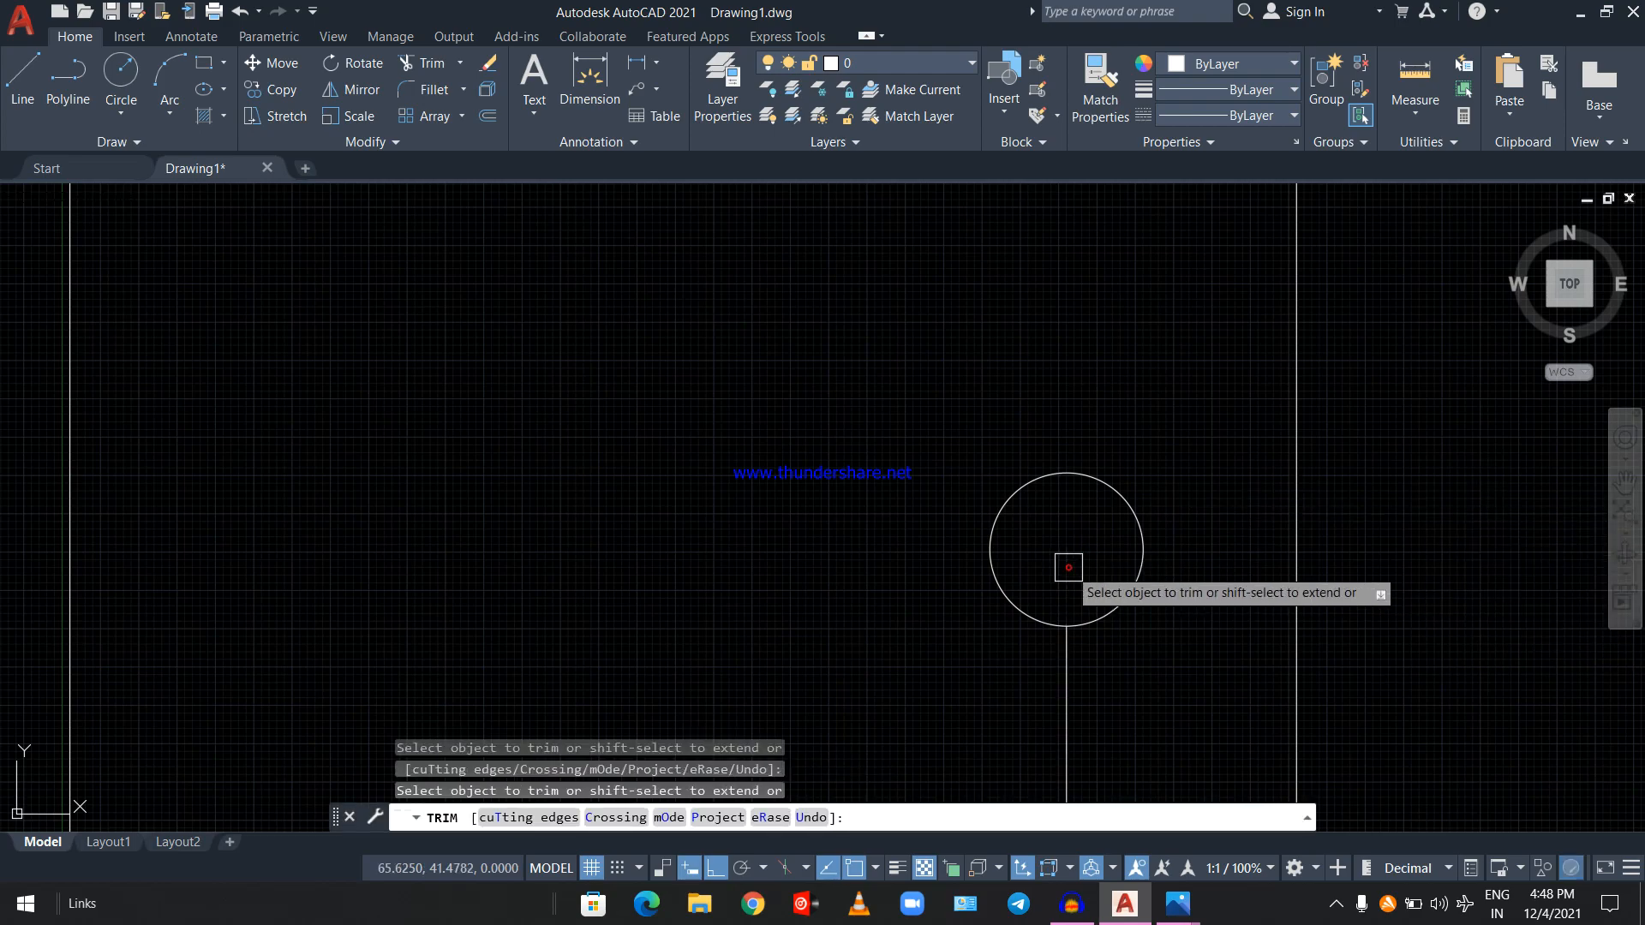
scroll(1170, 541, down, 6)
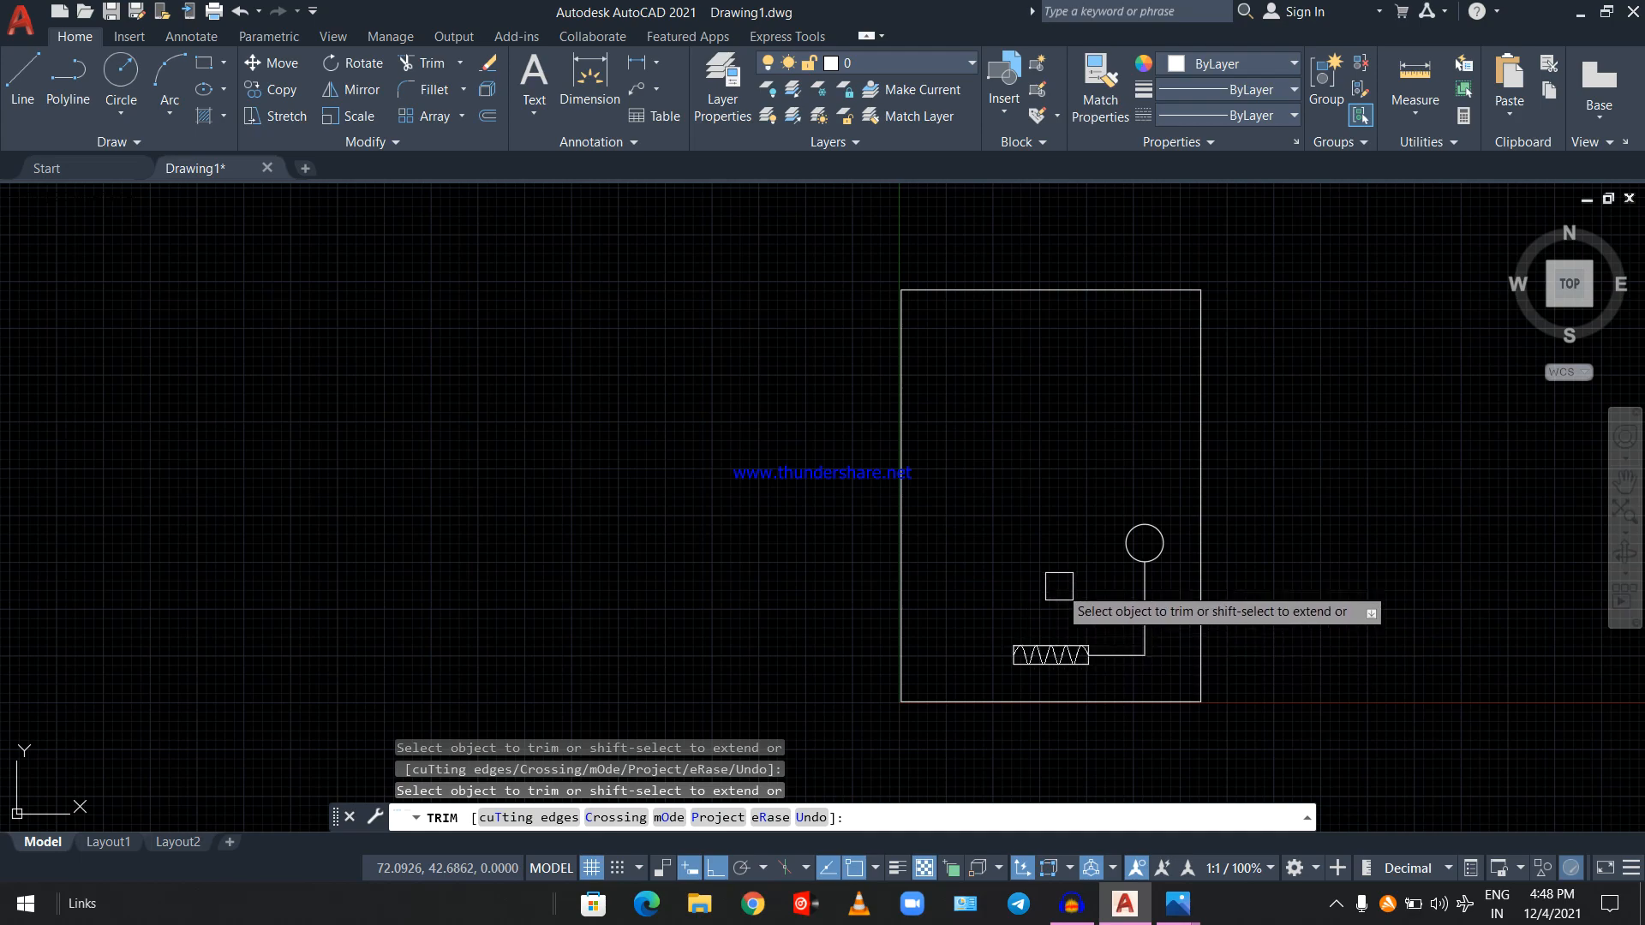
key(Escape)
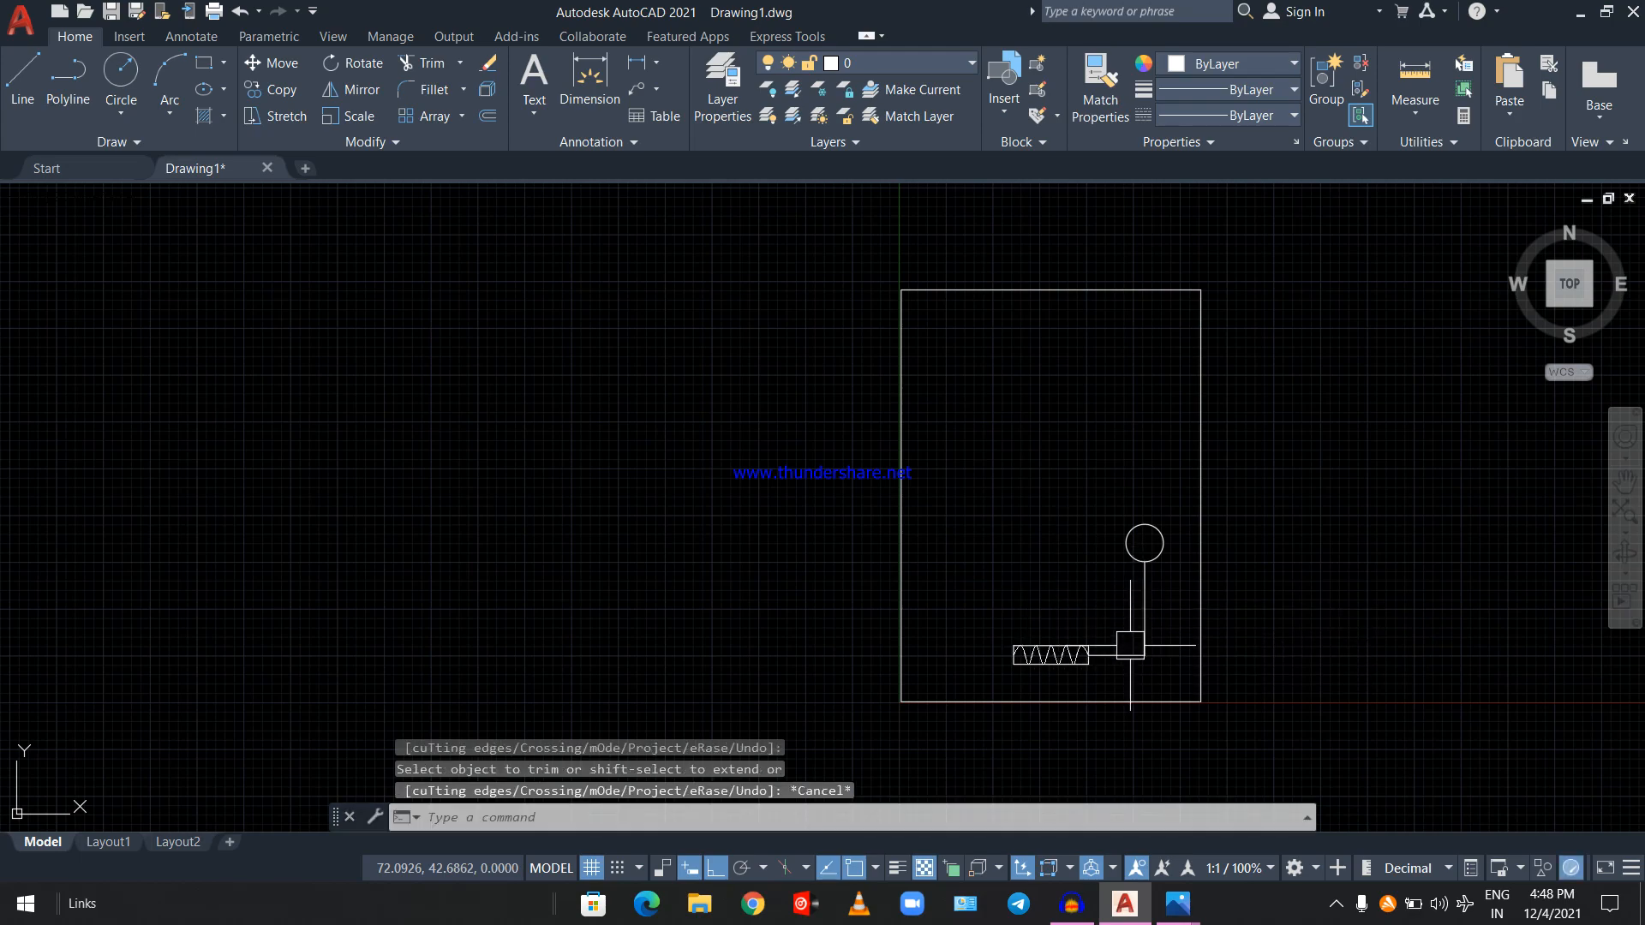
Step: Apply Join to the horizontal lead, the vertical lead and the pin circle together
scroll(1130, 645, down, 2)
scroll(1133, 638, up, 6)
click(1115, 698)
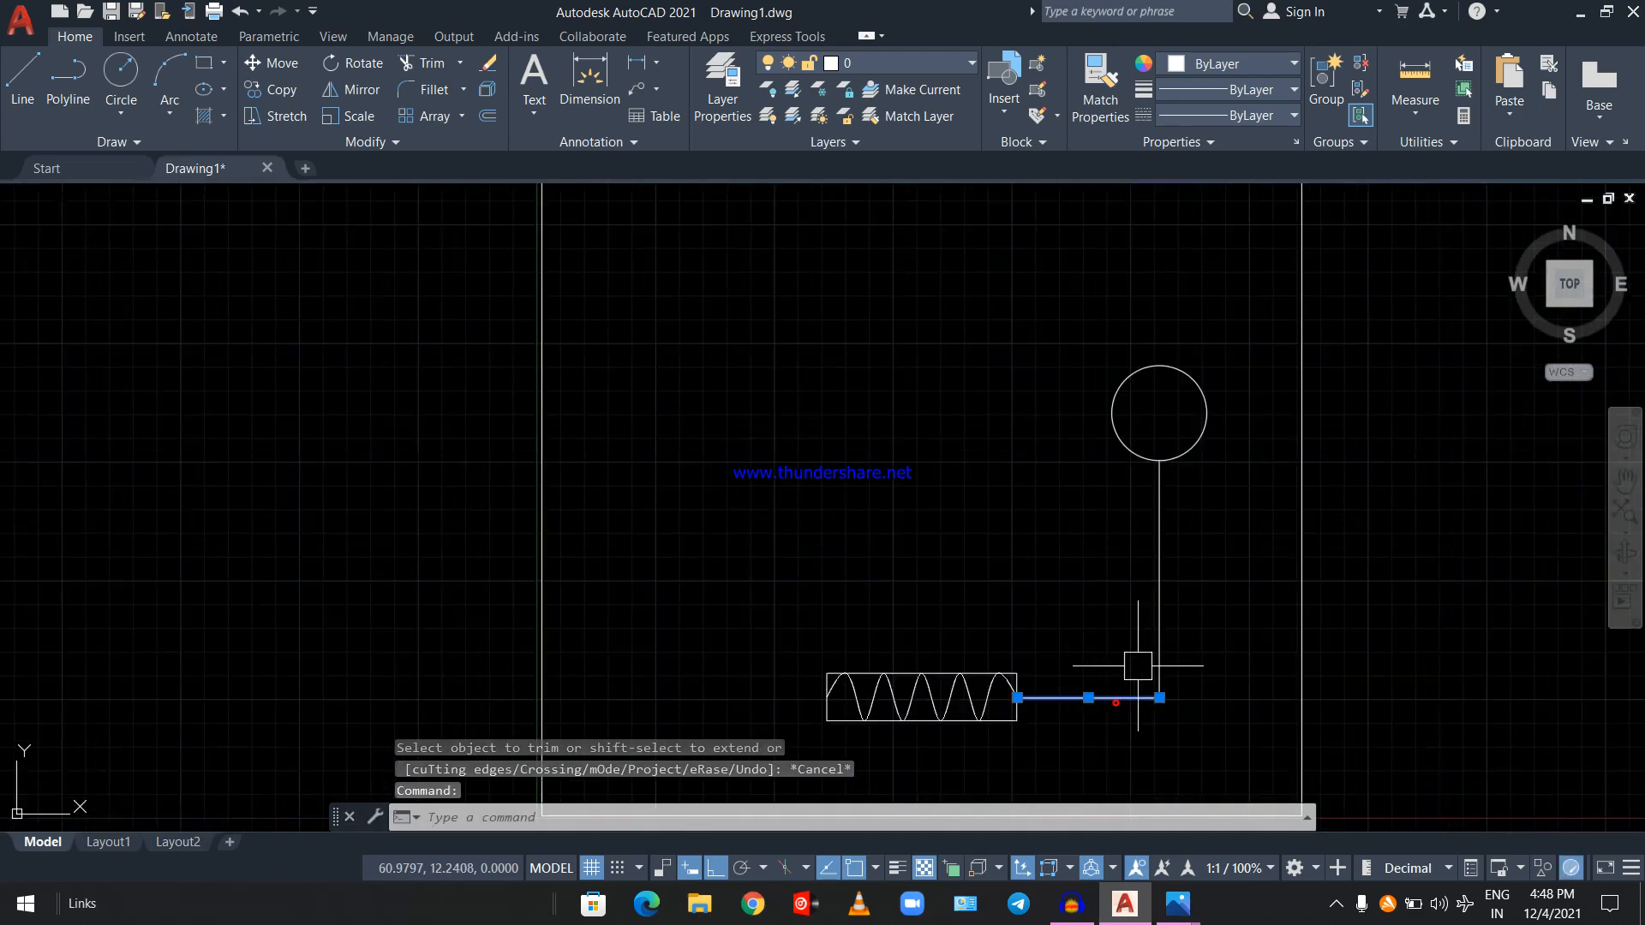
click(1160, 635)
click(1192, 450)
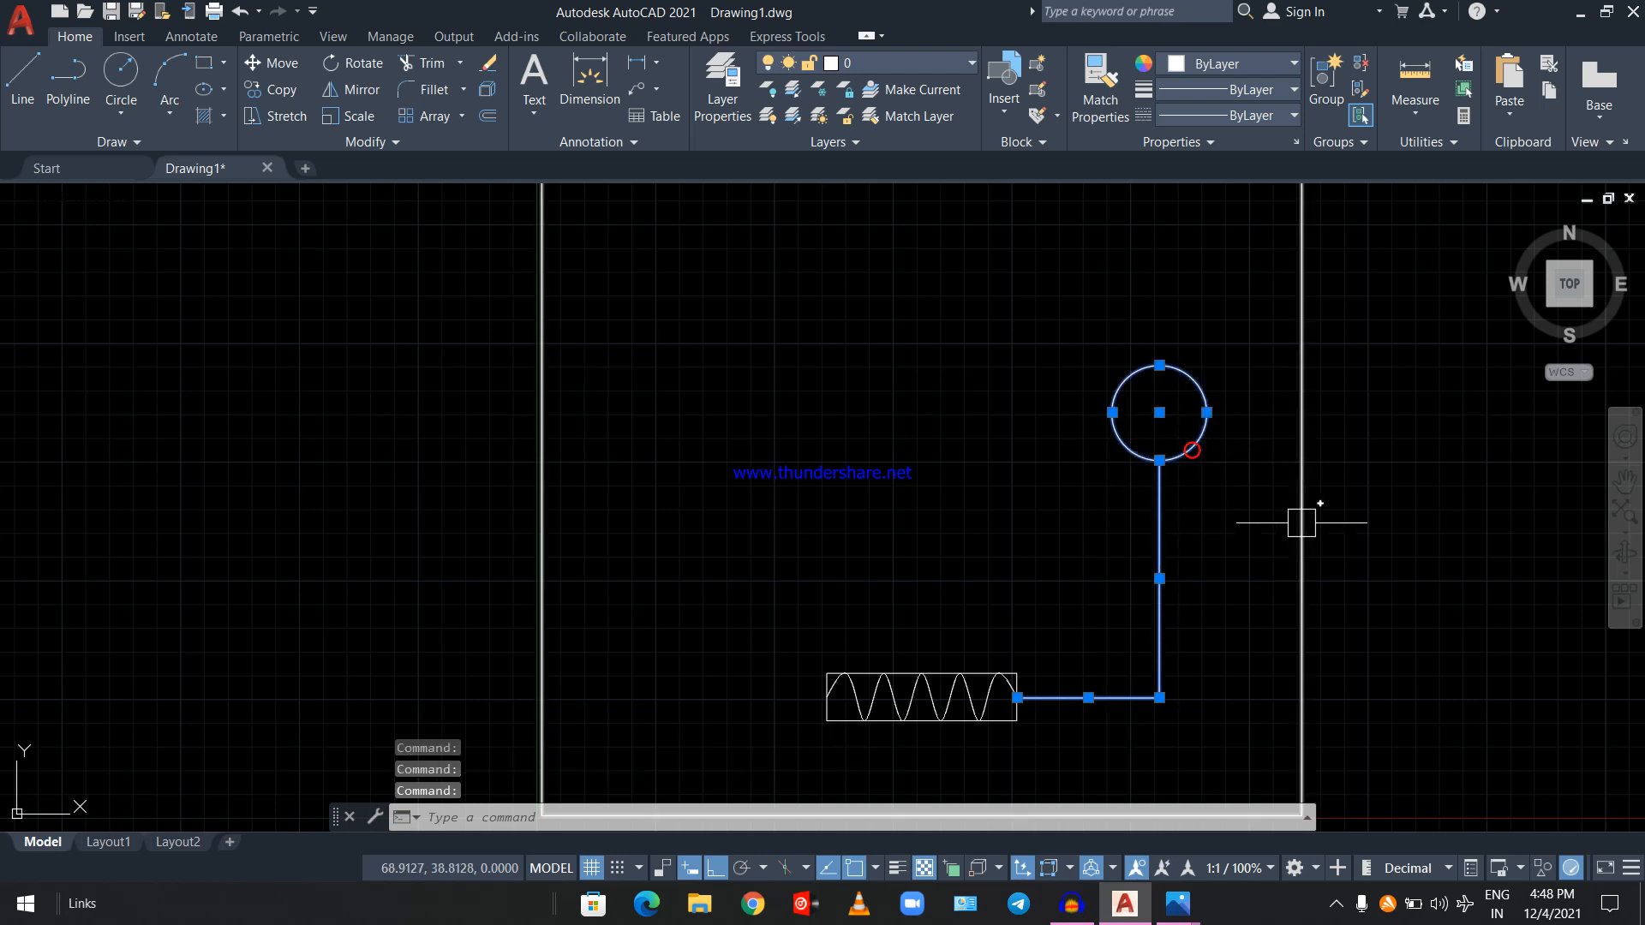
text(j)
key(Return)
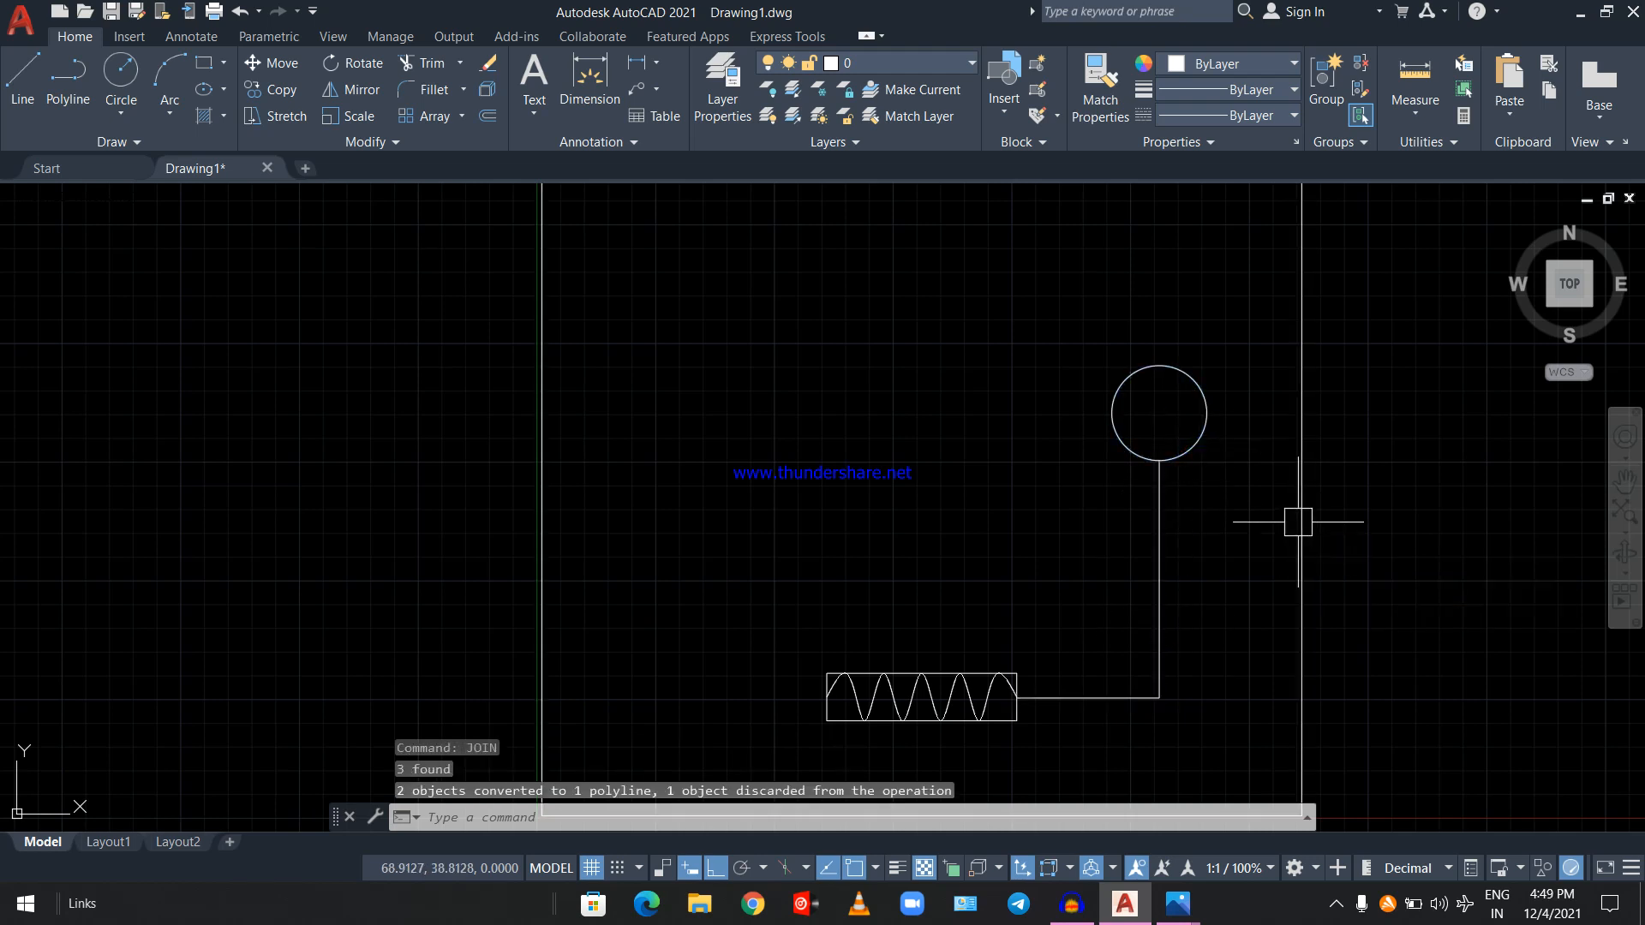
Step: Group the joined lead polyline with the pin circle and check that they select as one object
click(1161, 562)
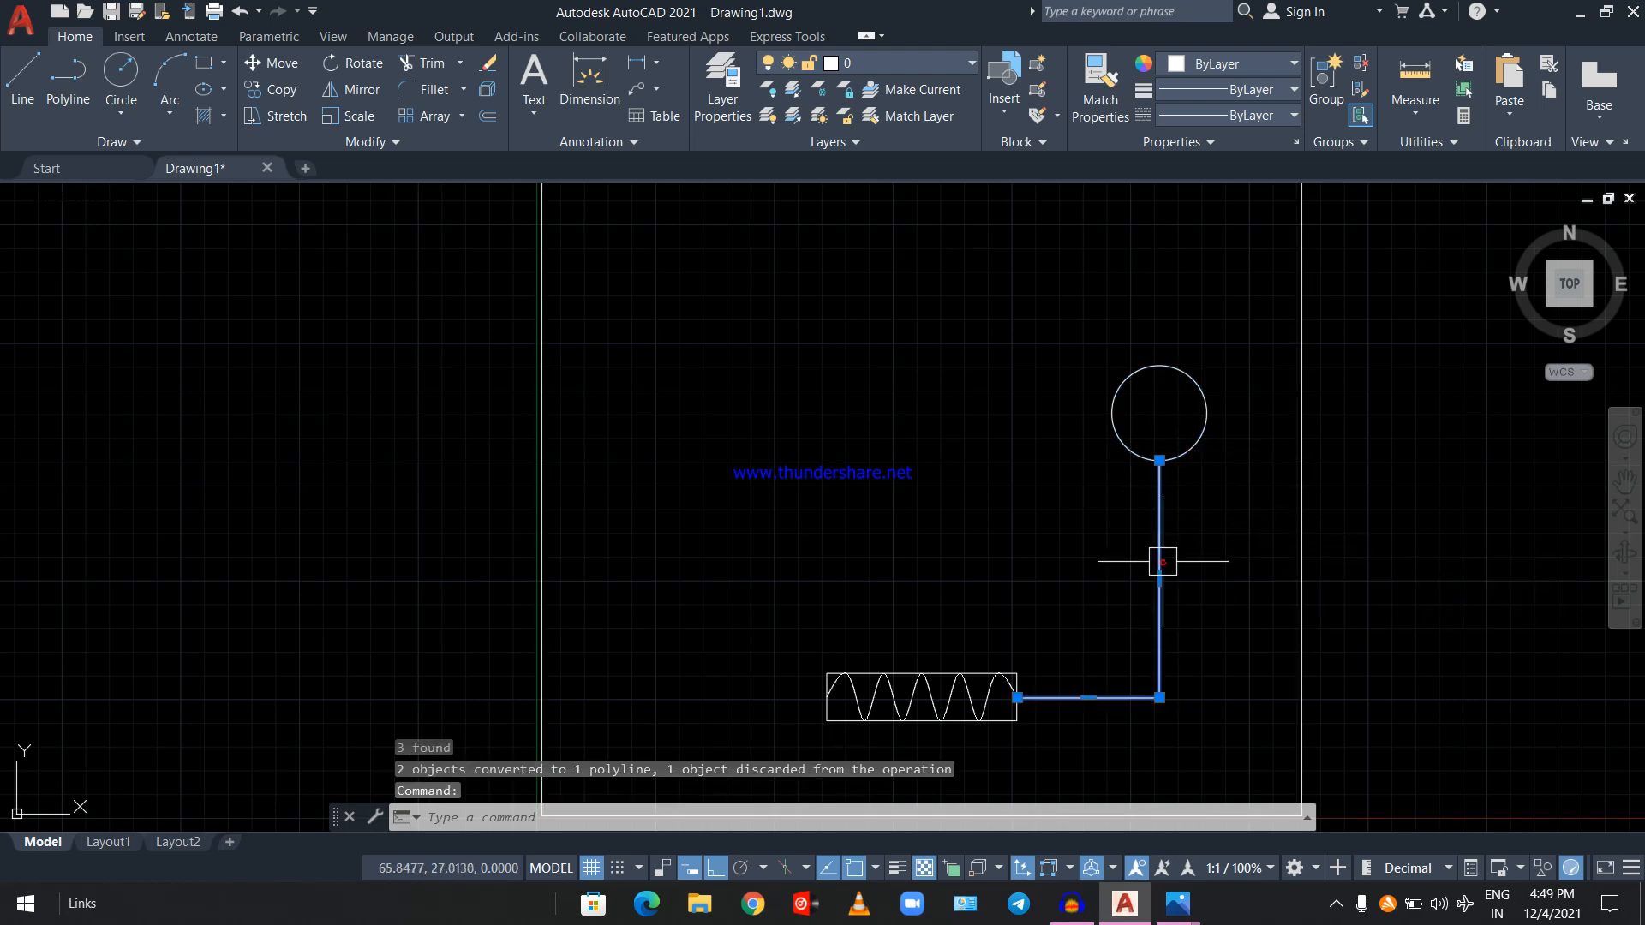
click(1196, 451)
text(G)
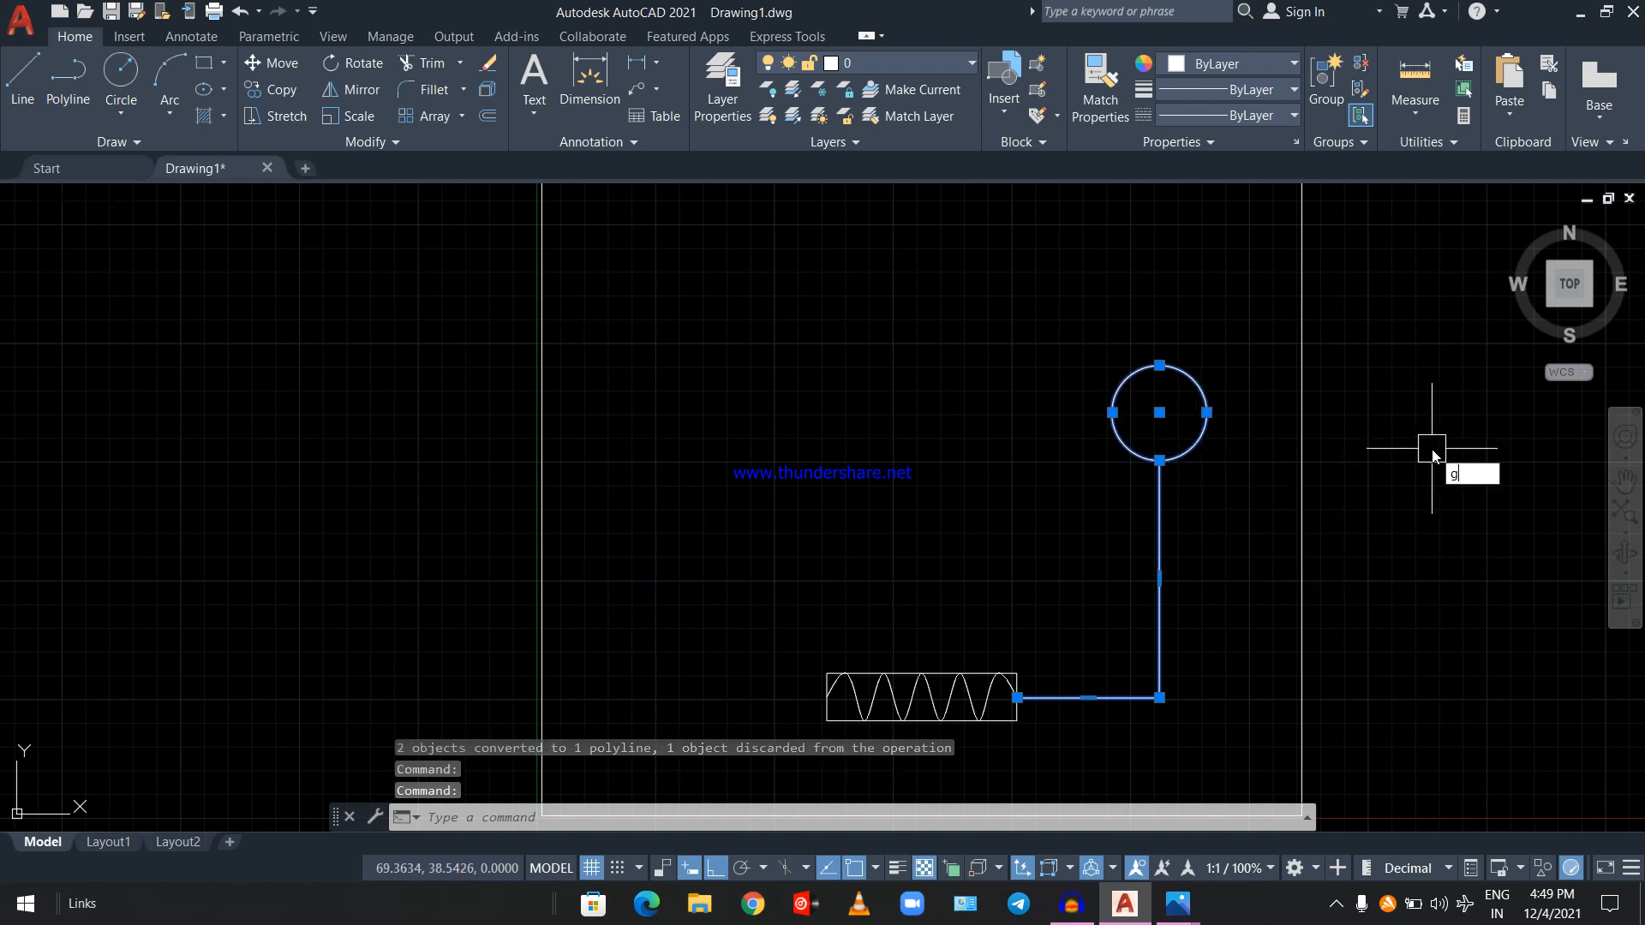
key(Return)
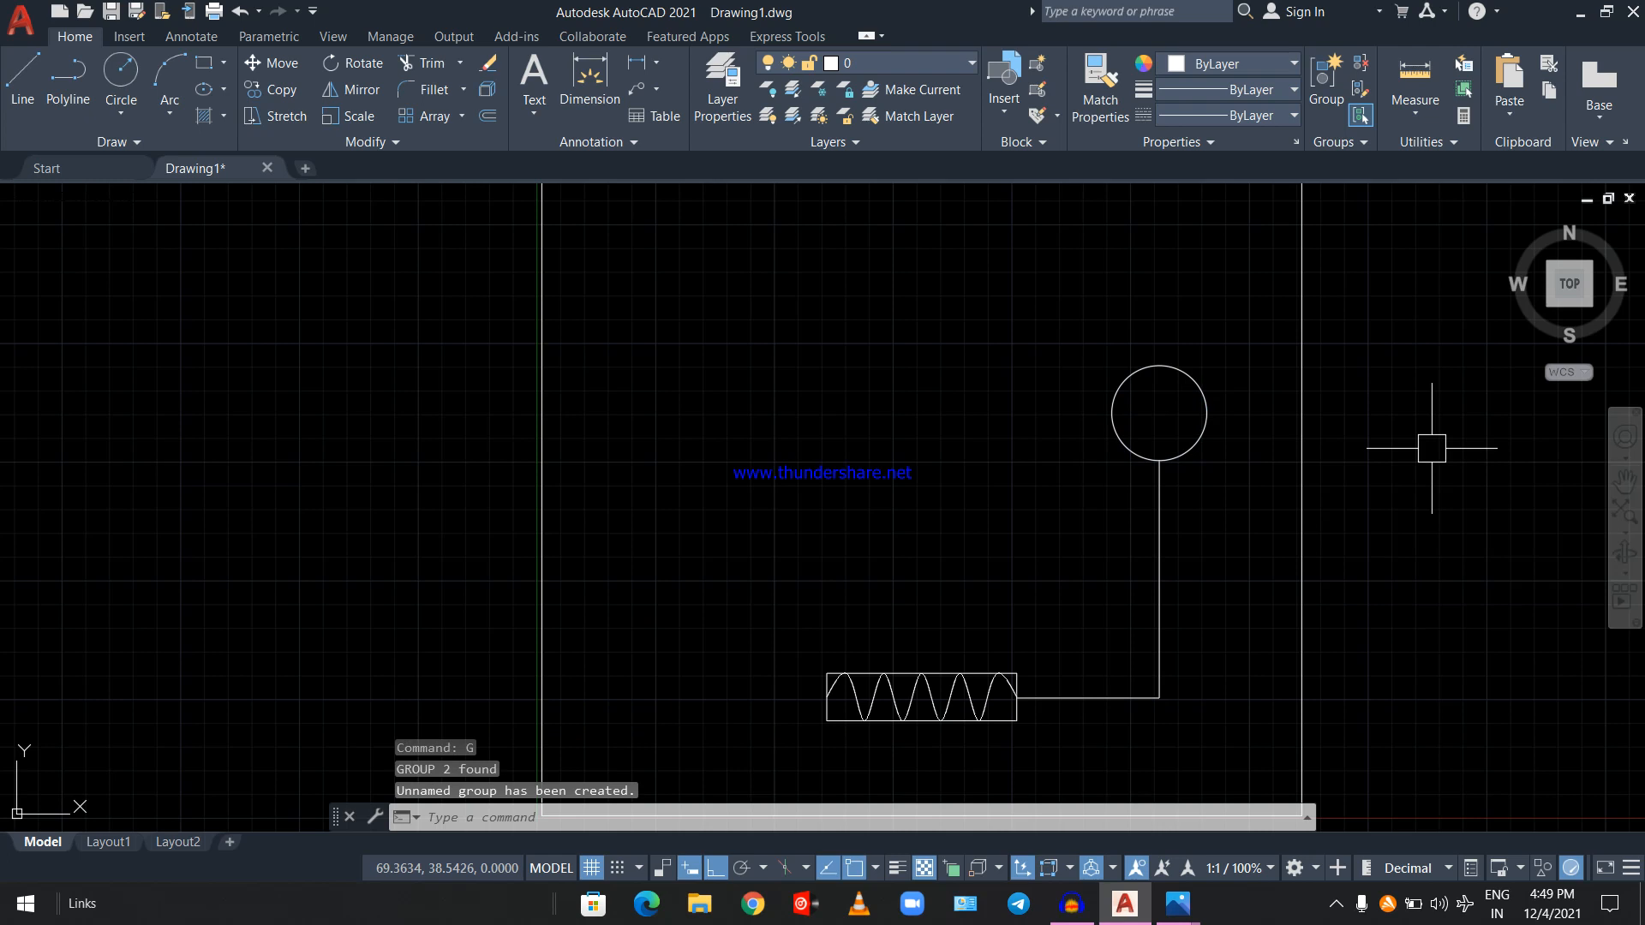
click(1165, 617)
key(Escape)
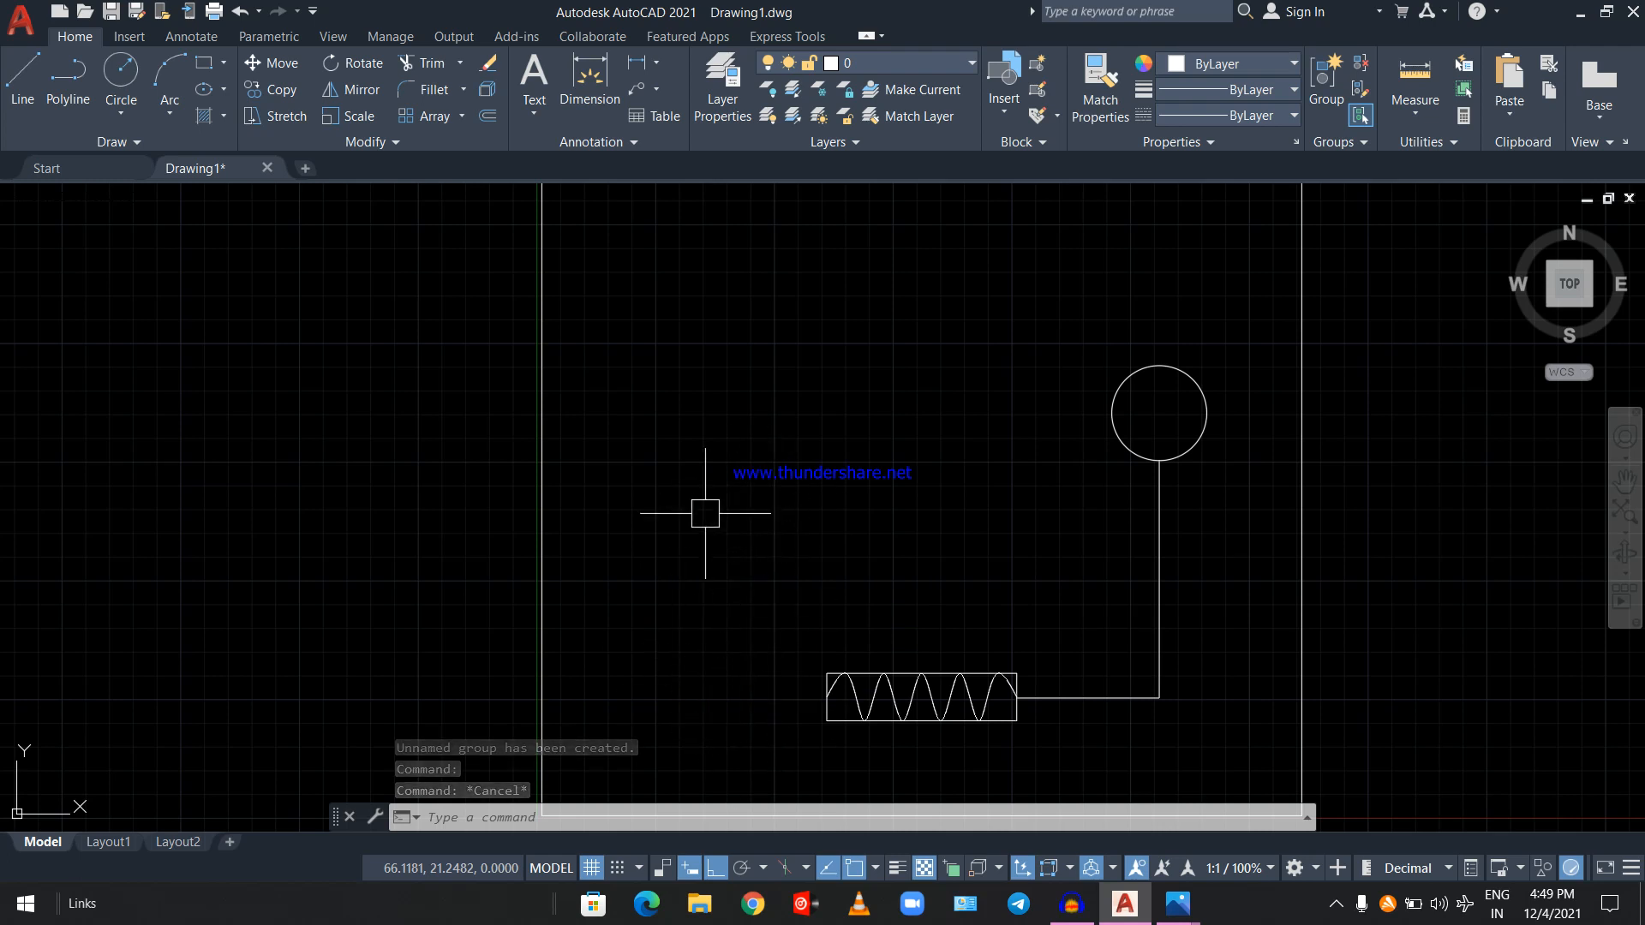
Step: Mirror the grouped lead and pin circle about the vertical line through the coil's centre, keeping the original
click(1160, 561)
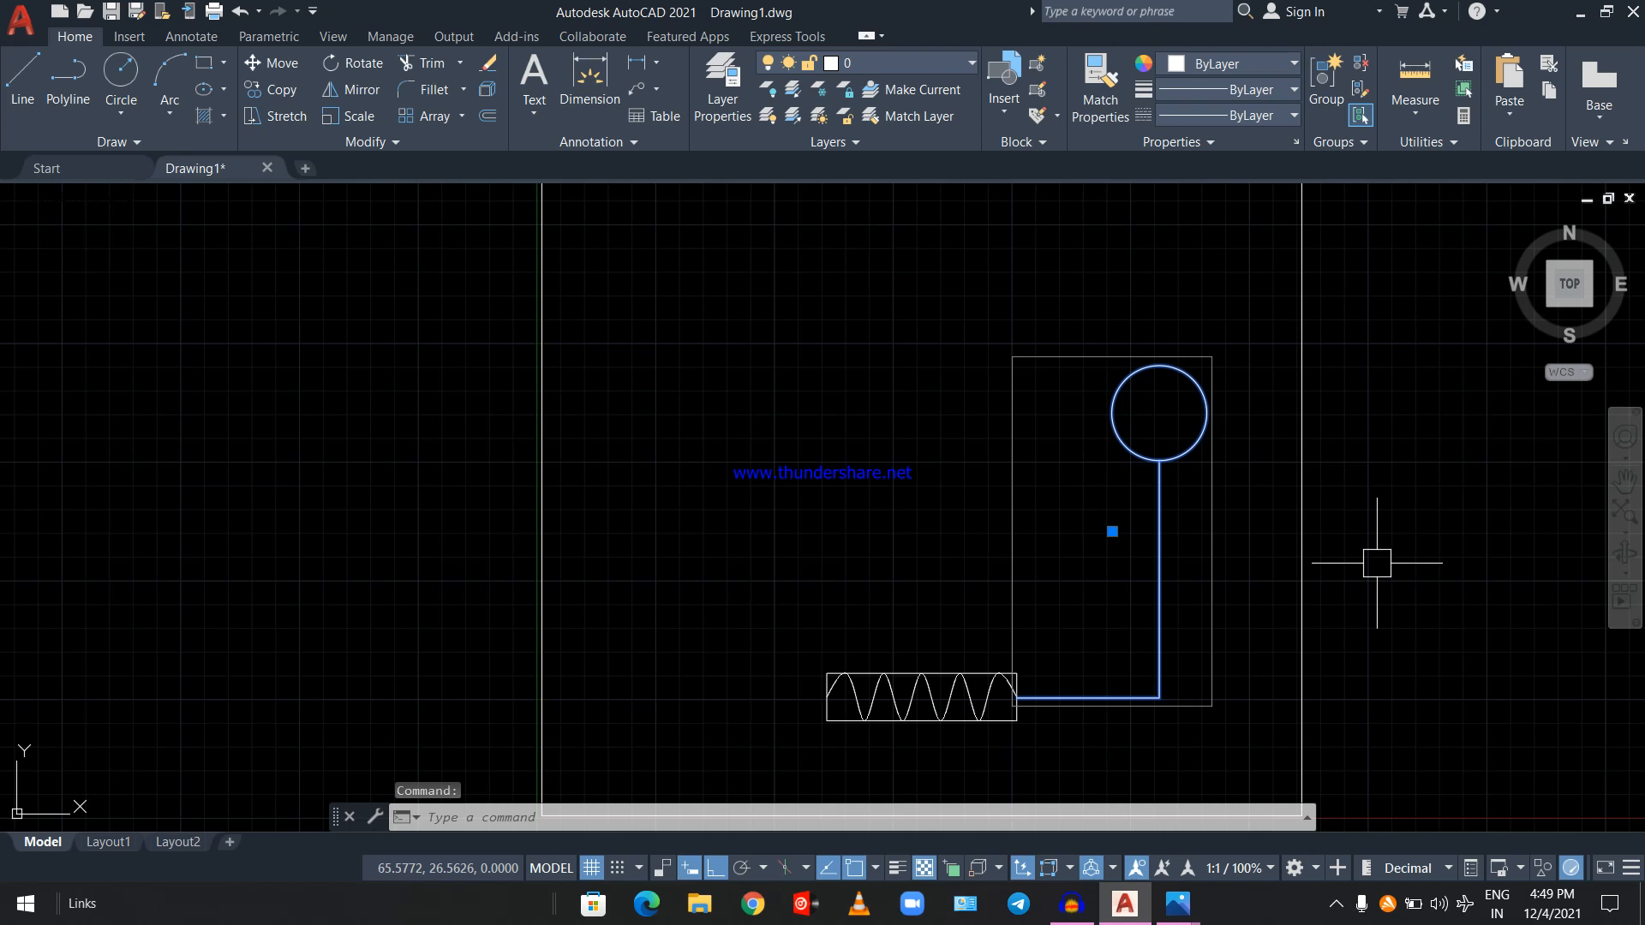
text(MI)
key(Return)
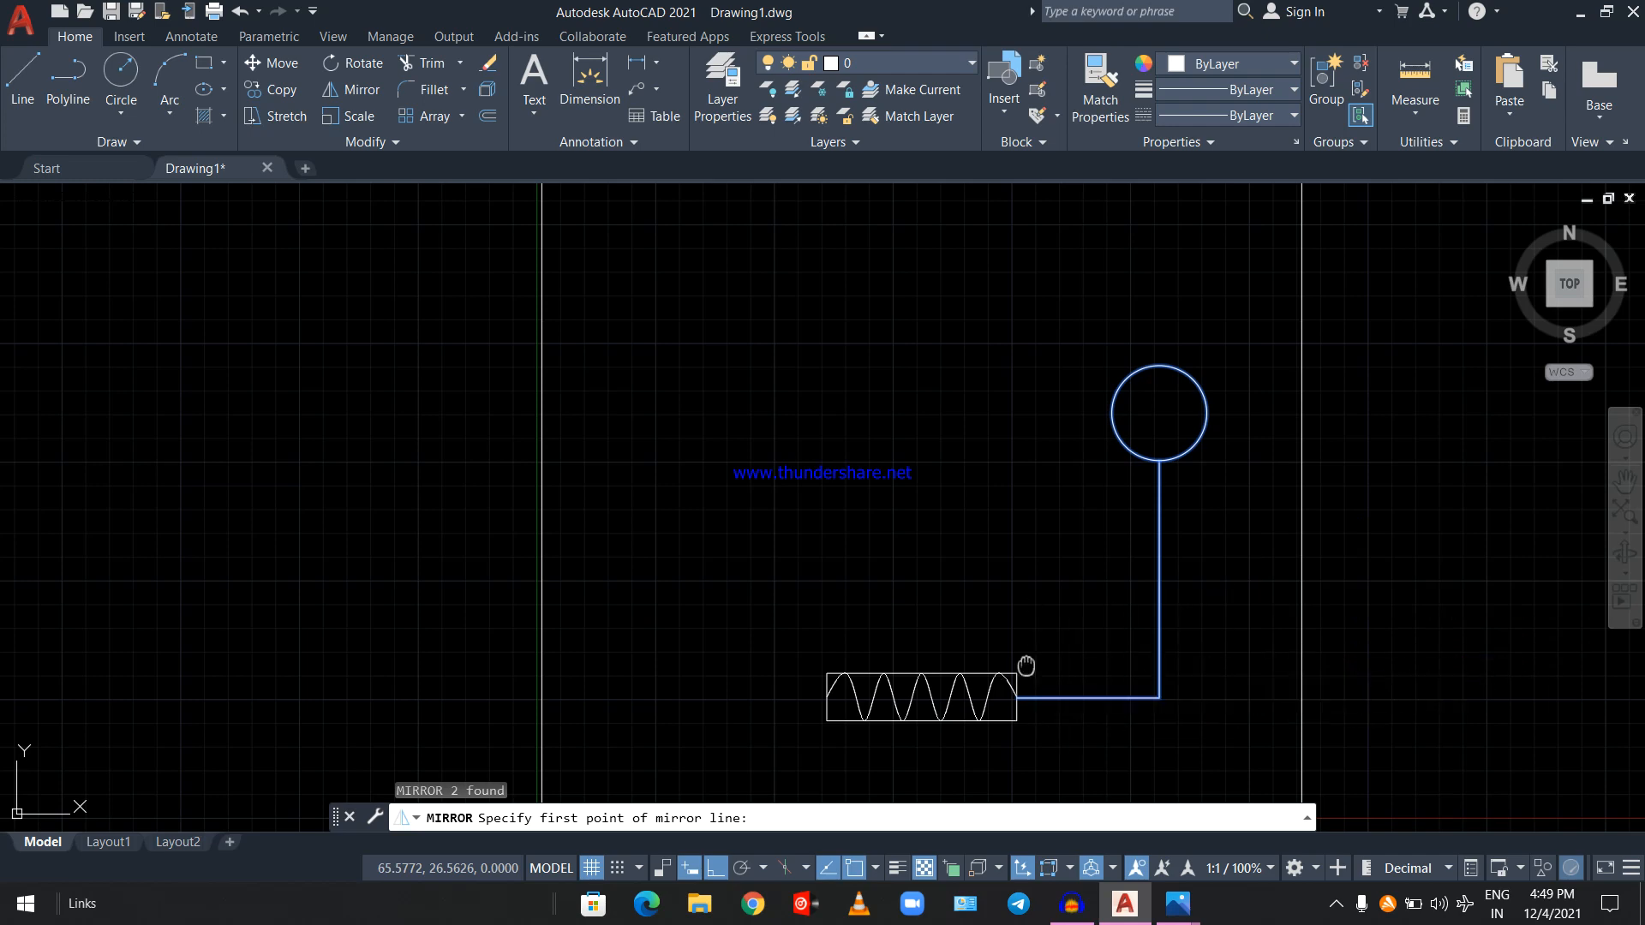
middle_drag(1025, 664, 972, 469)
scroll(875, 497, up, 4)
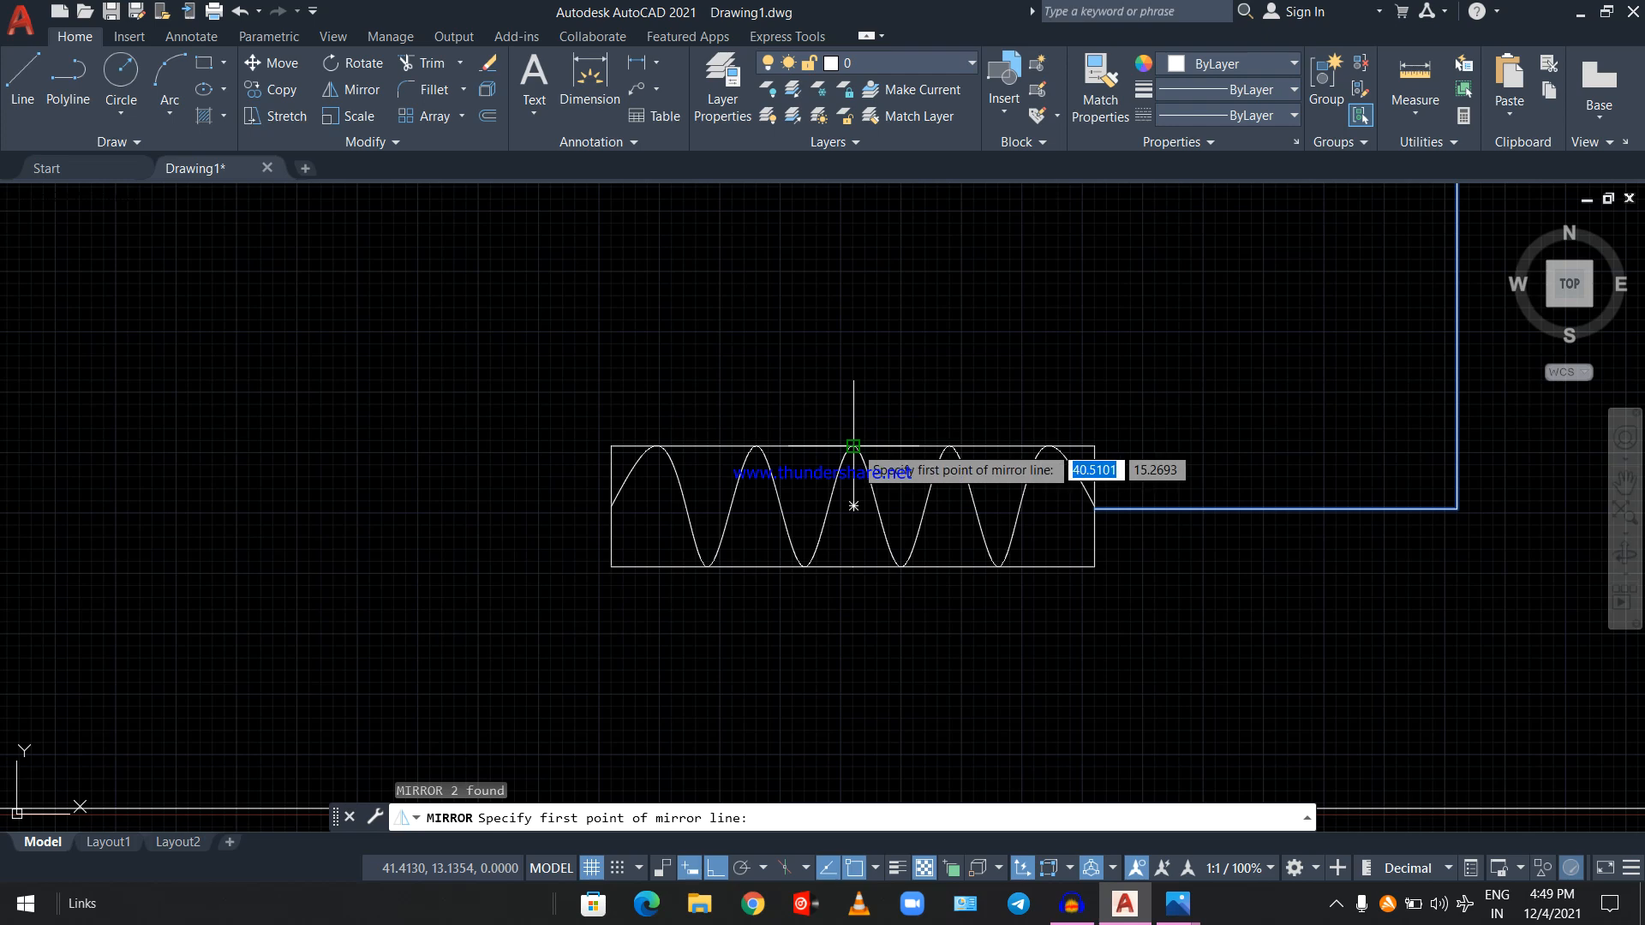
click(853, 505)
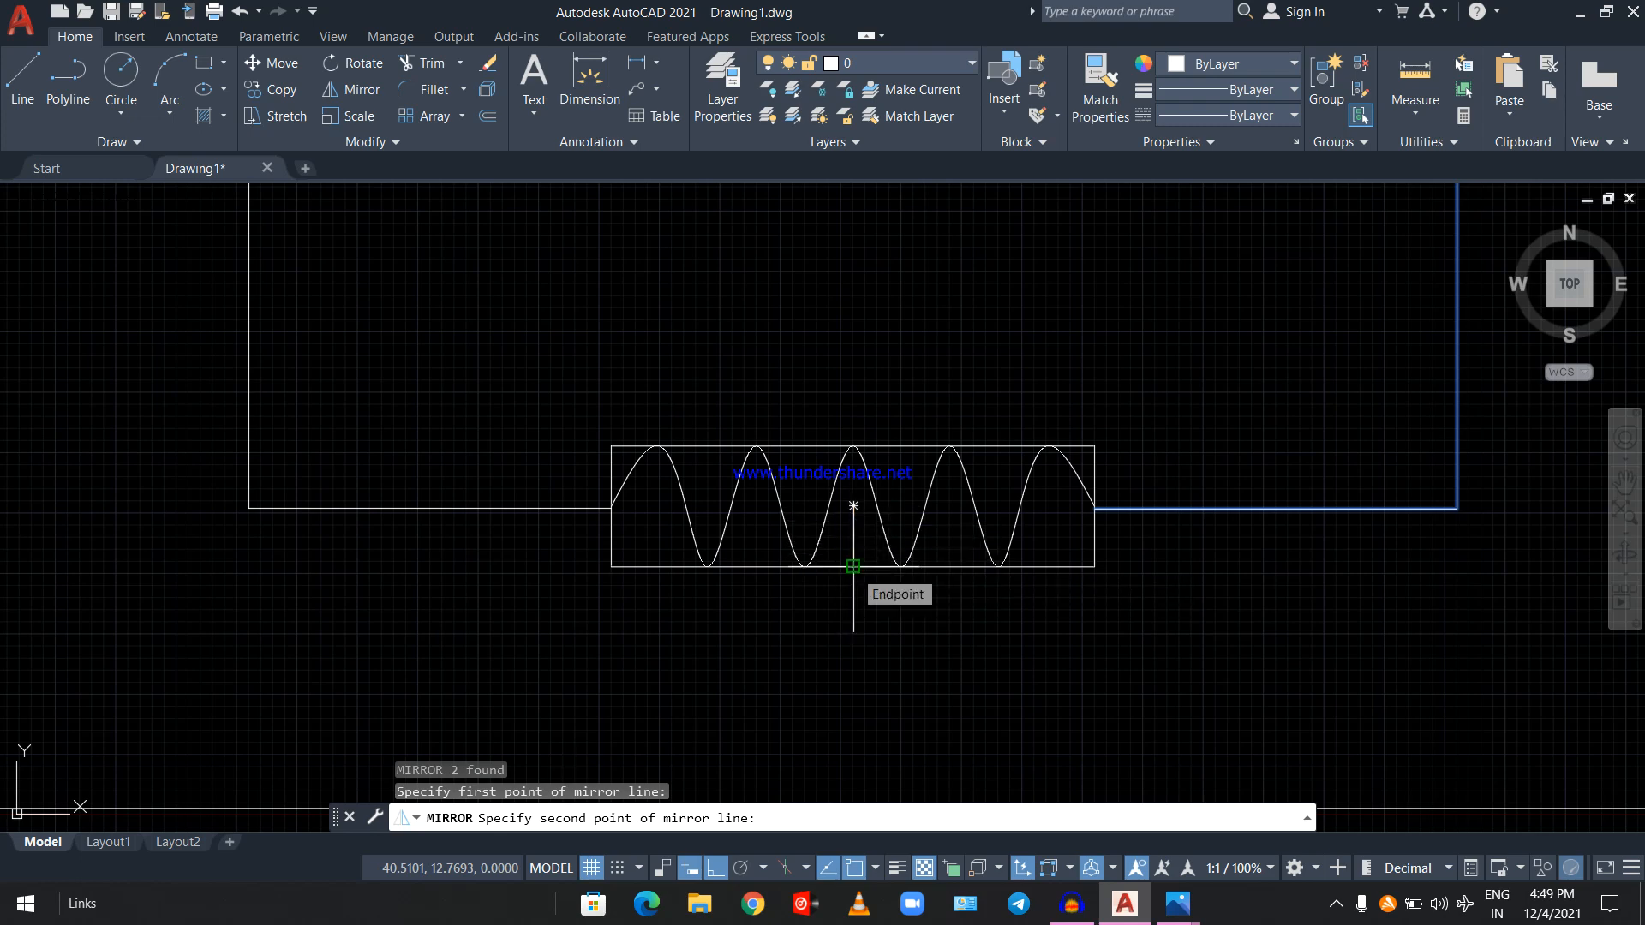
click(853, 567)
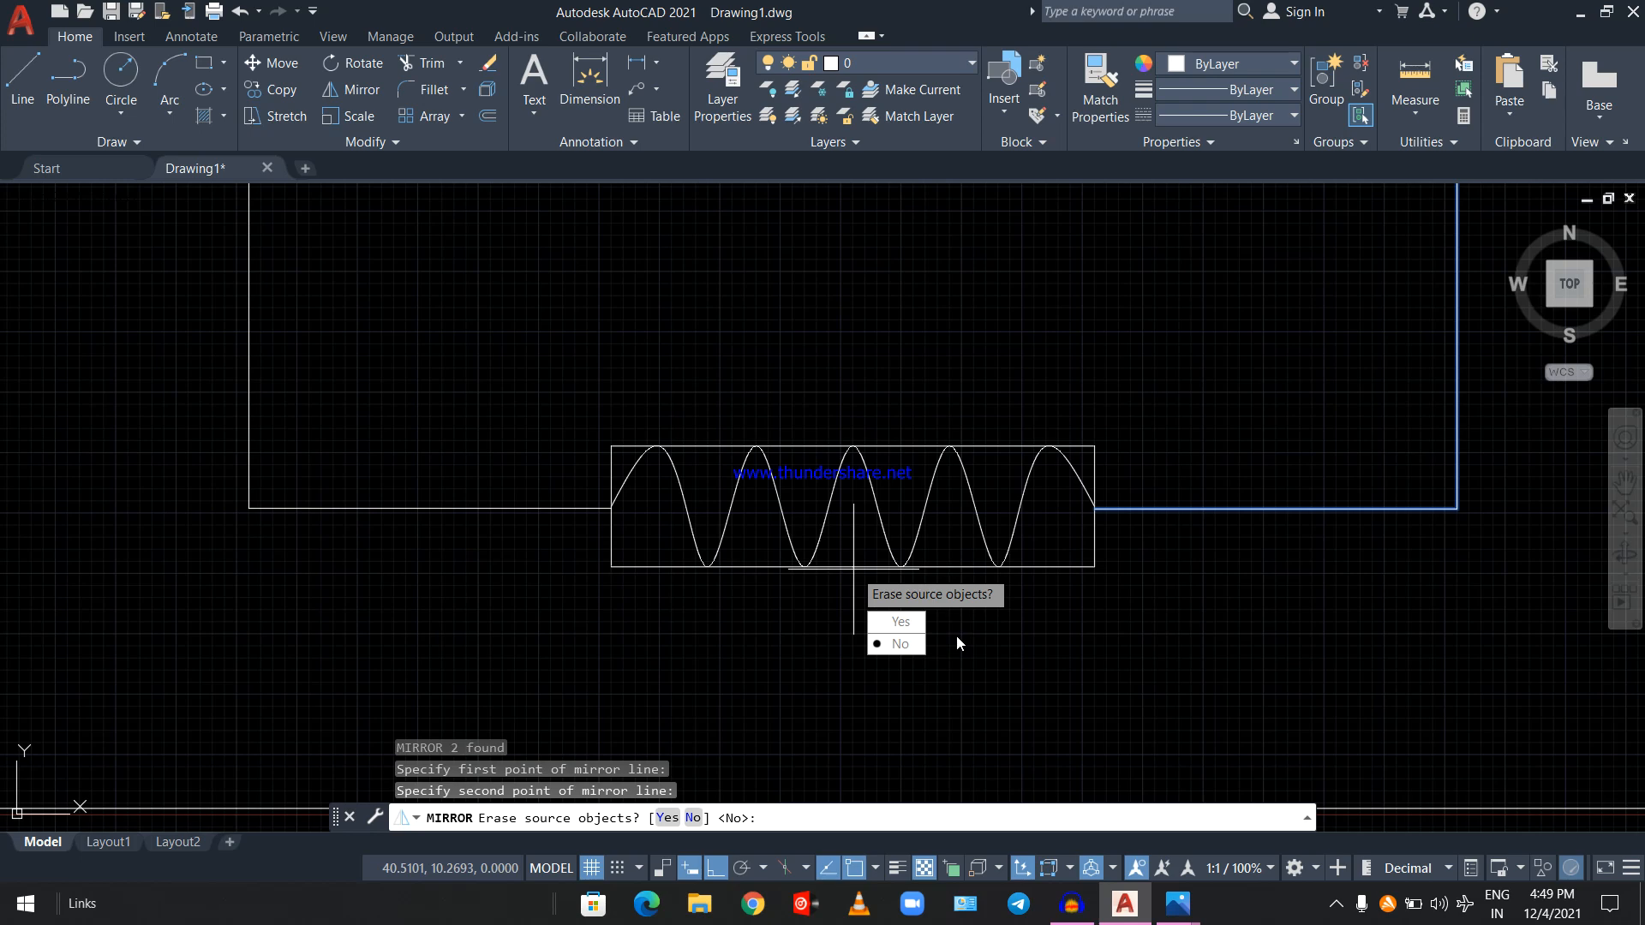
key(Return)
scroll(853, 569, down, 10)
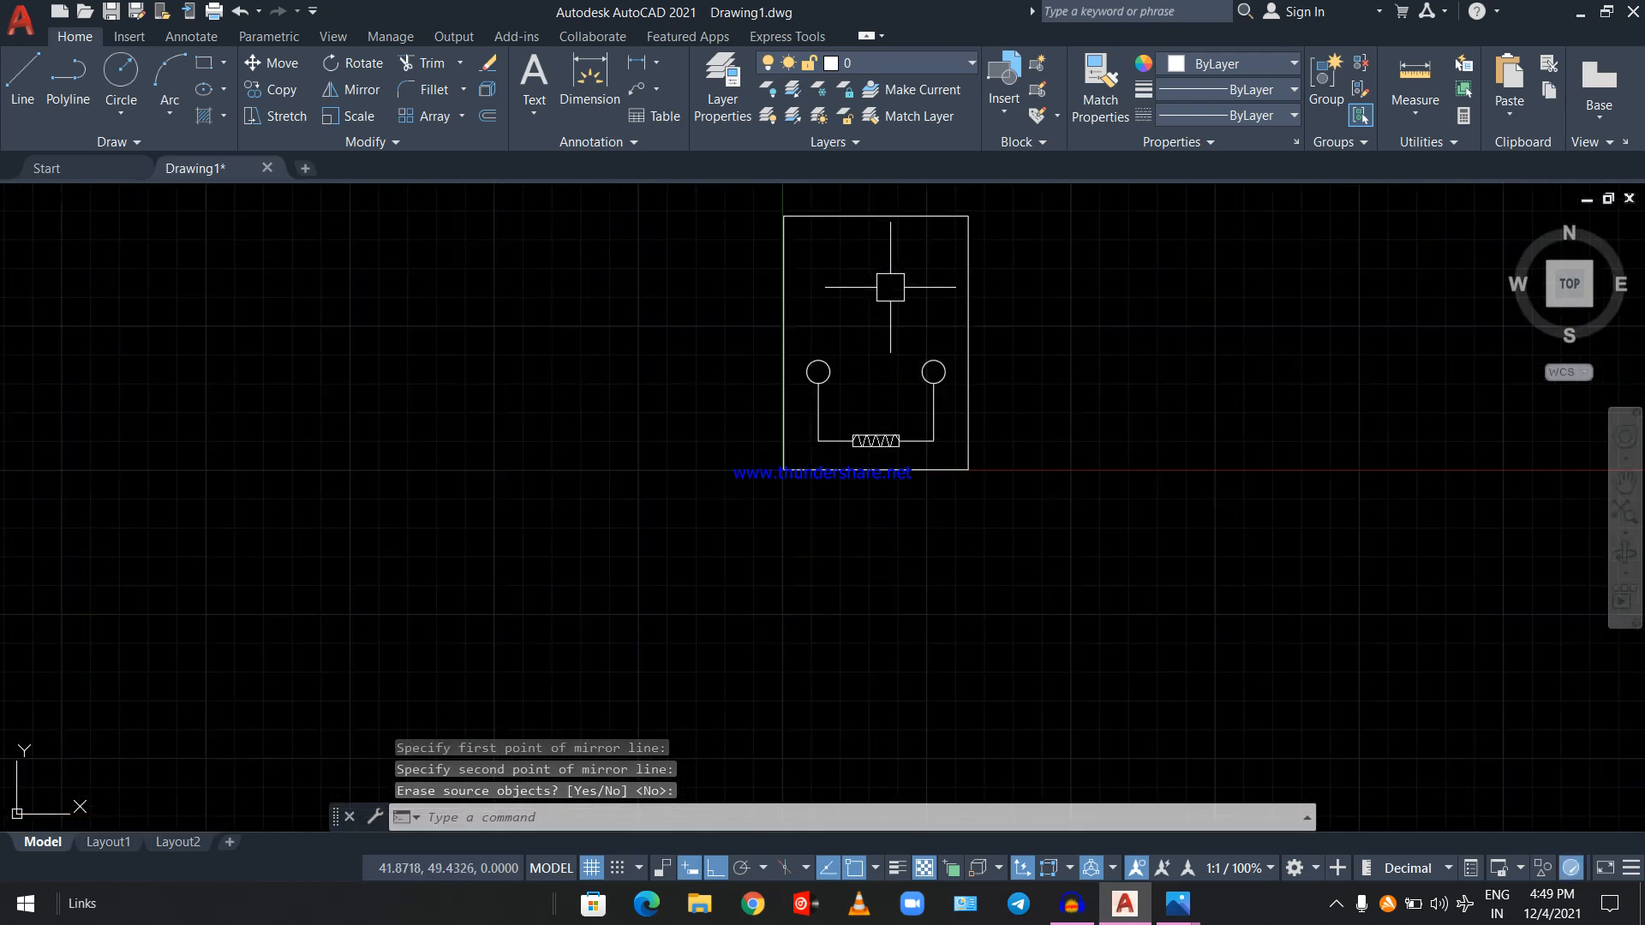
scroll(852, 374, up, 5)
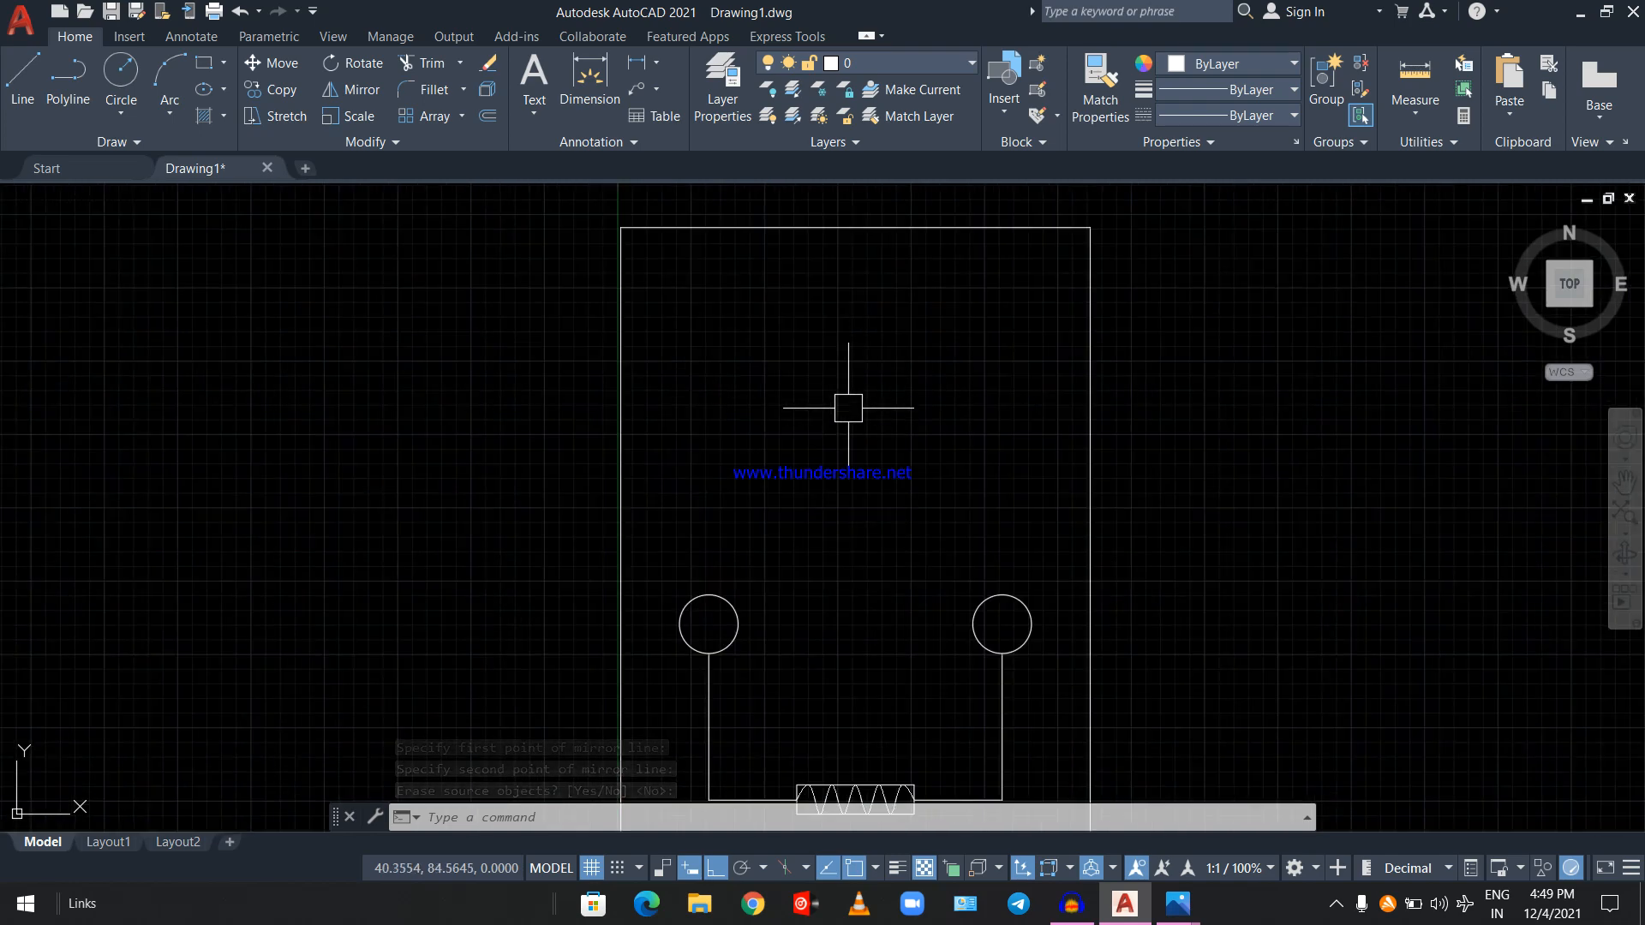
scroll(848, 408, down, 3)
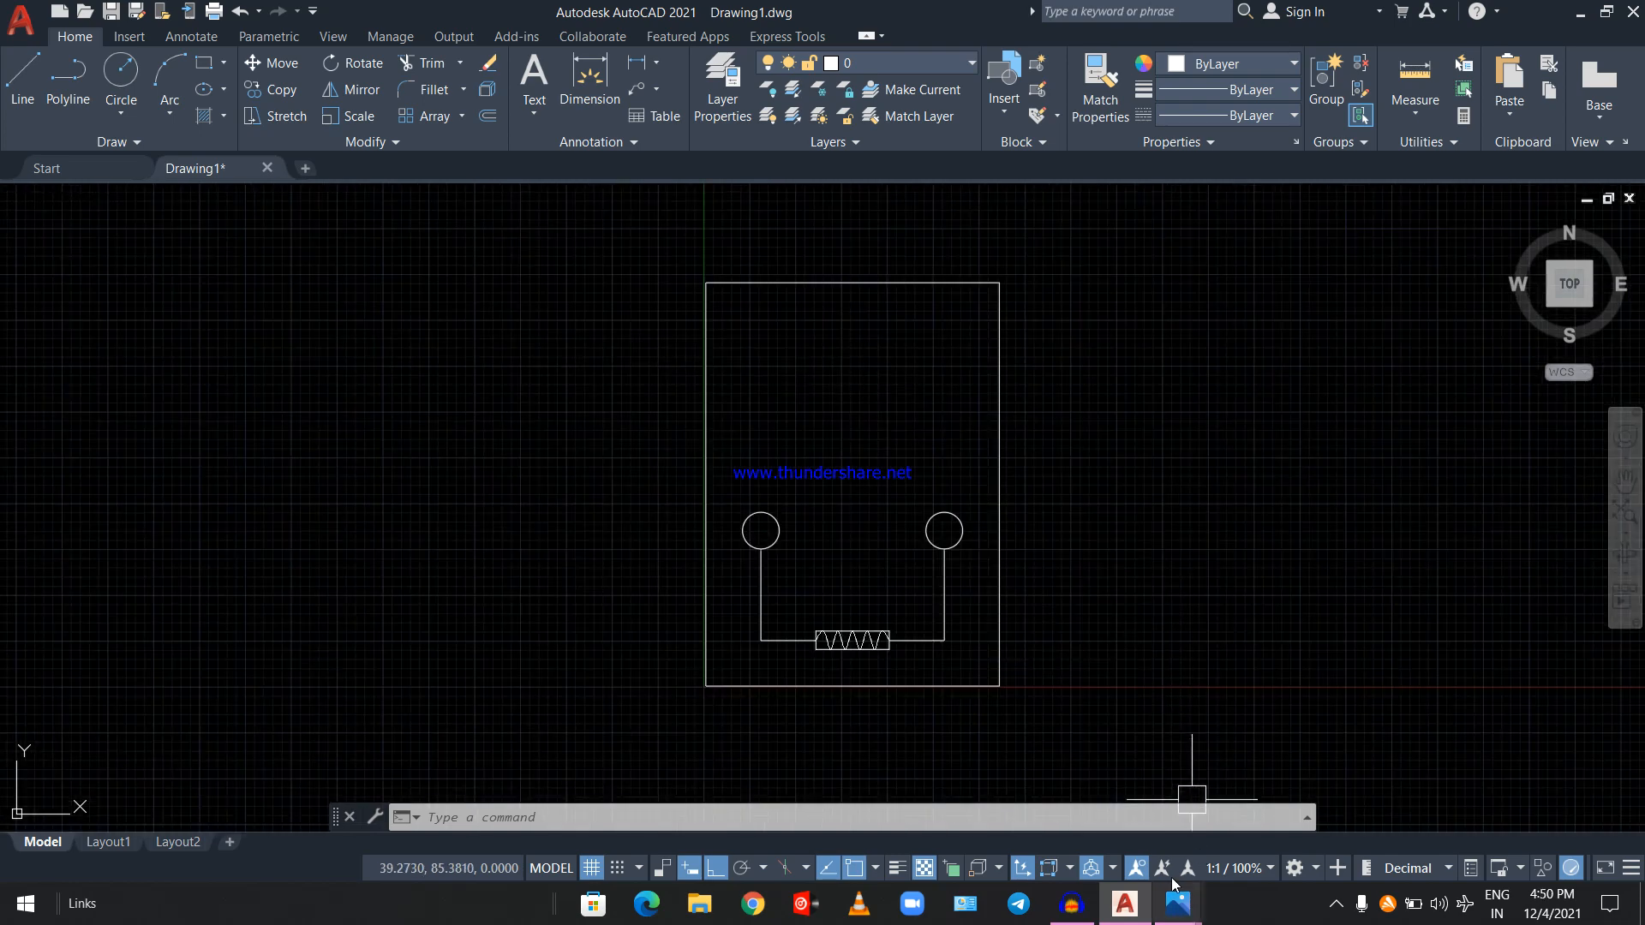
Step: Close the relay-hold circuit image and examine the pin layout in the Photos window of 1638507820483.jpg, then return to the AutoCAD drawing
mouse_move(1178, 904)
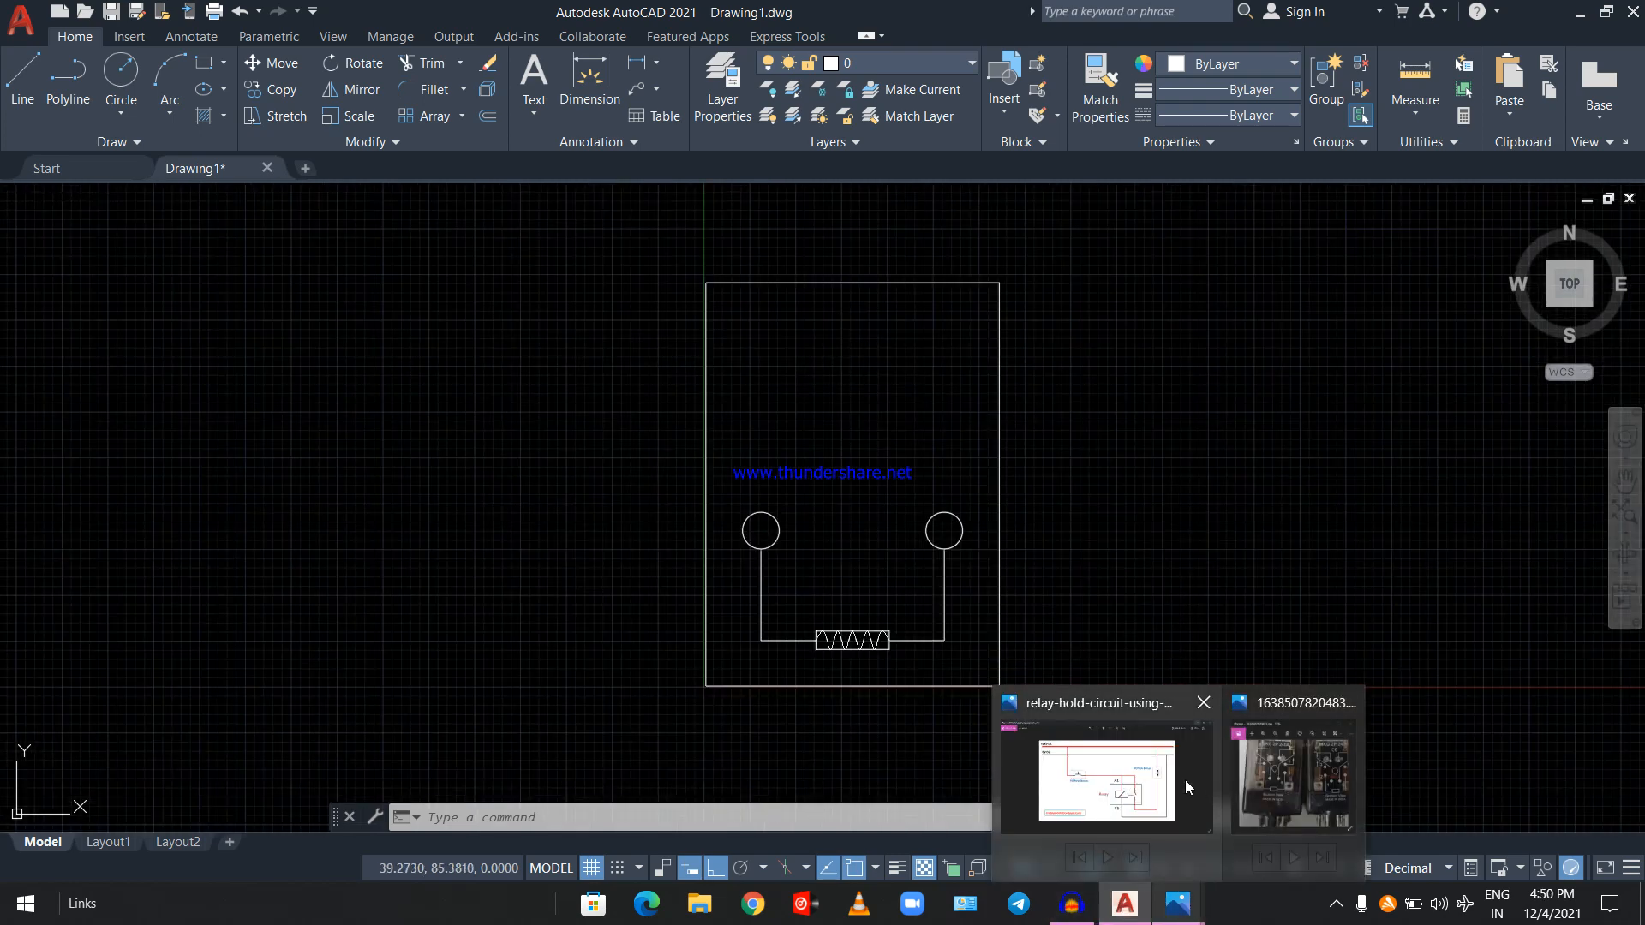
click(1204, 703)
click(1201, 754)
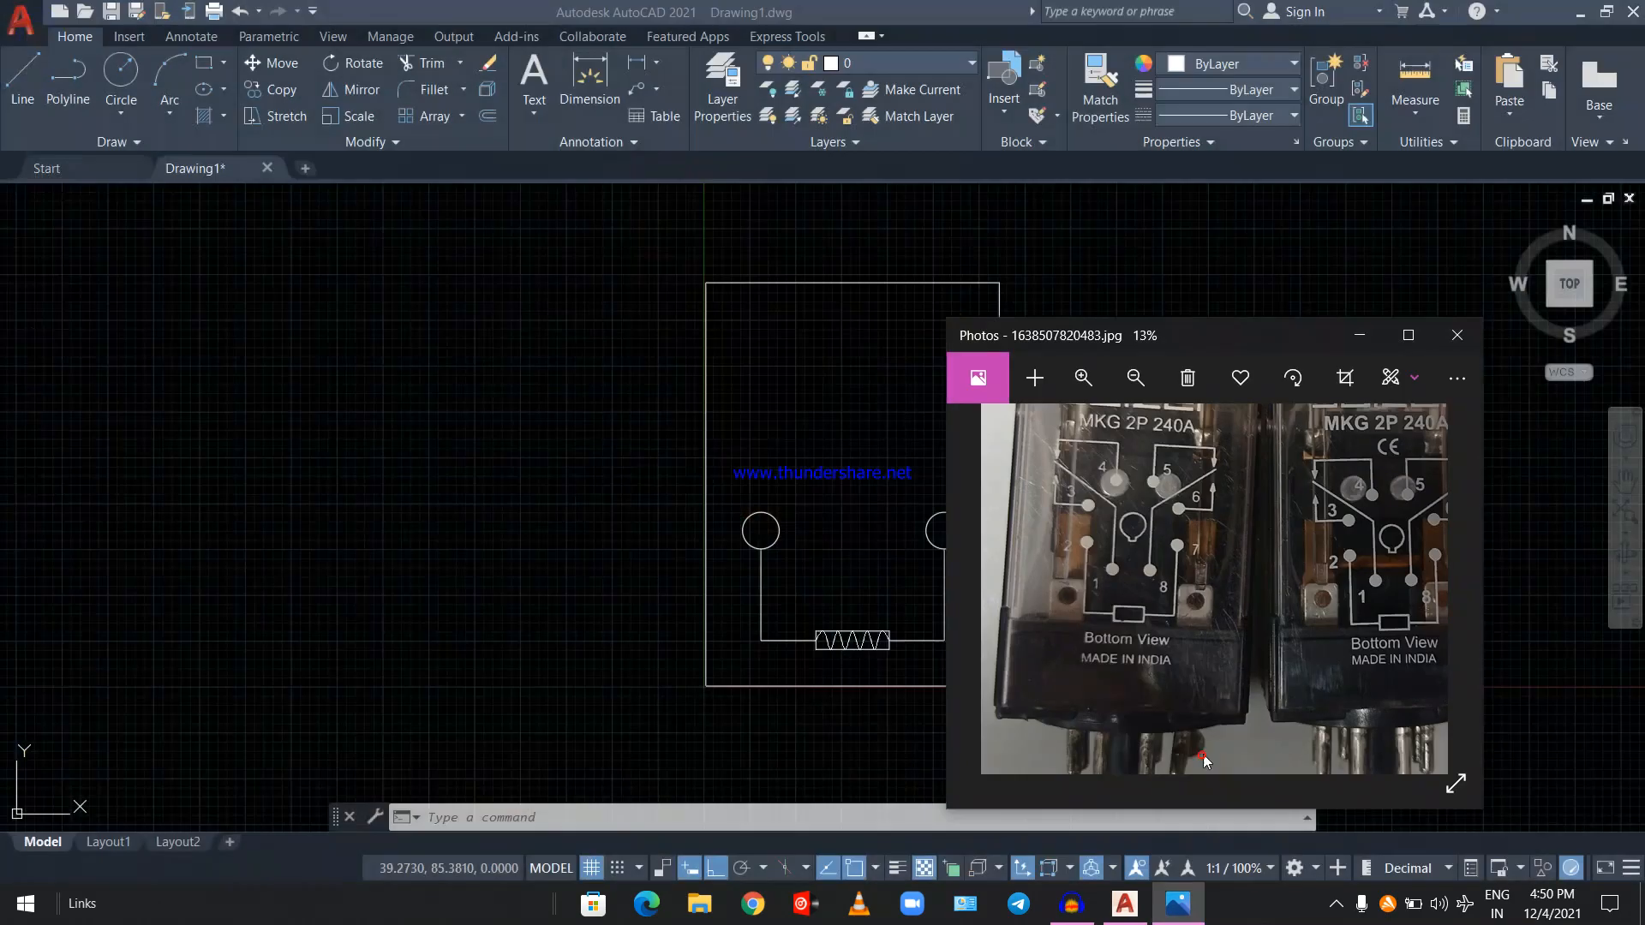
drag(1223, 353, 1320, 315)
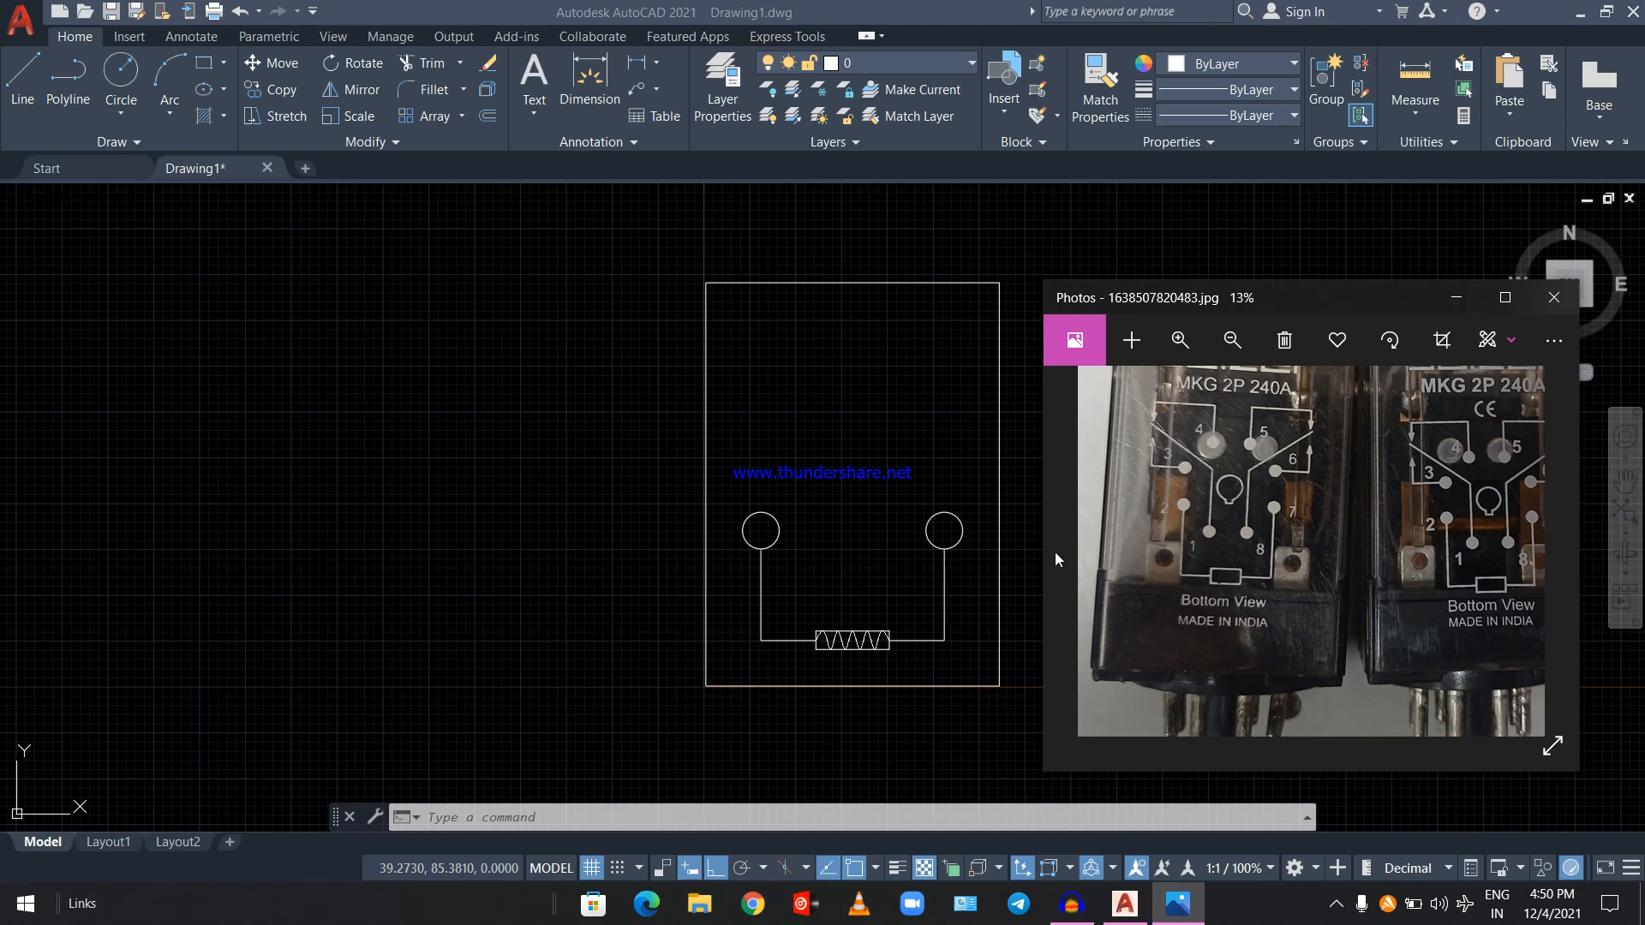
click(778, 531)
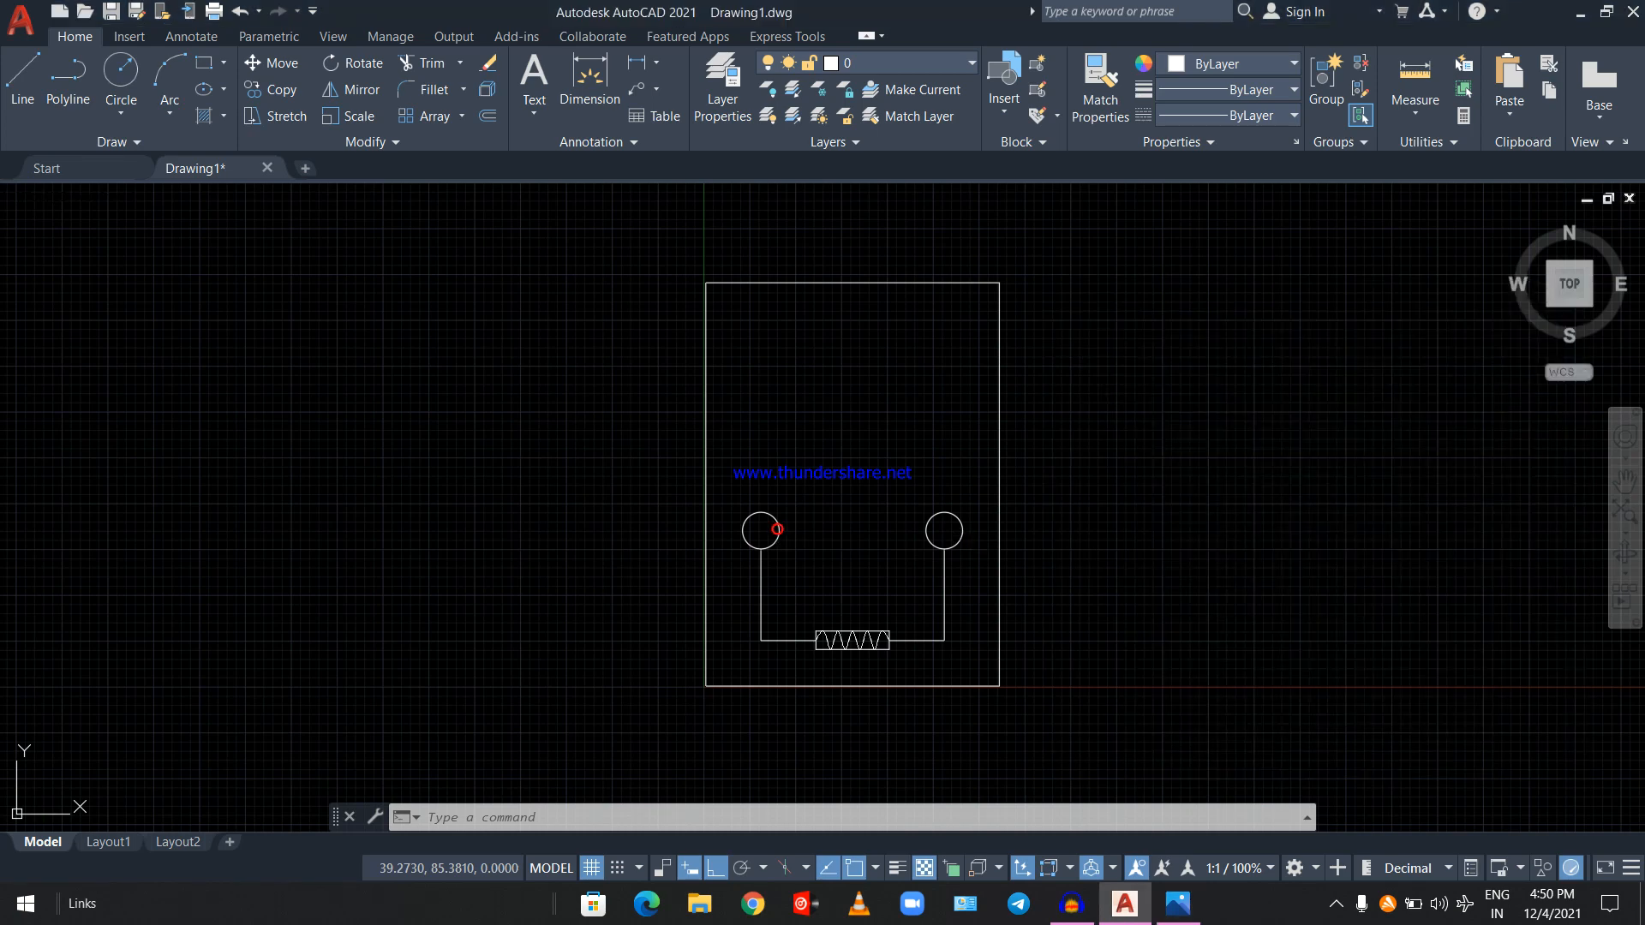
key(Escape)
Step: Ungroup the lead and pin circle on the coil's right side
scroll(837, 543, up, 4)
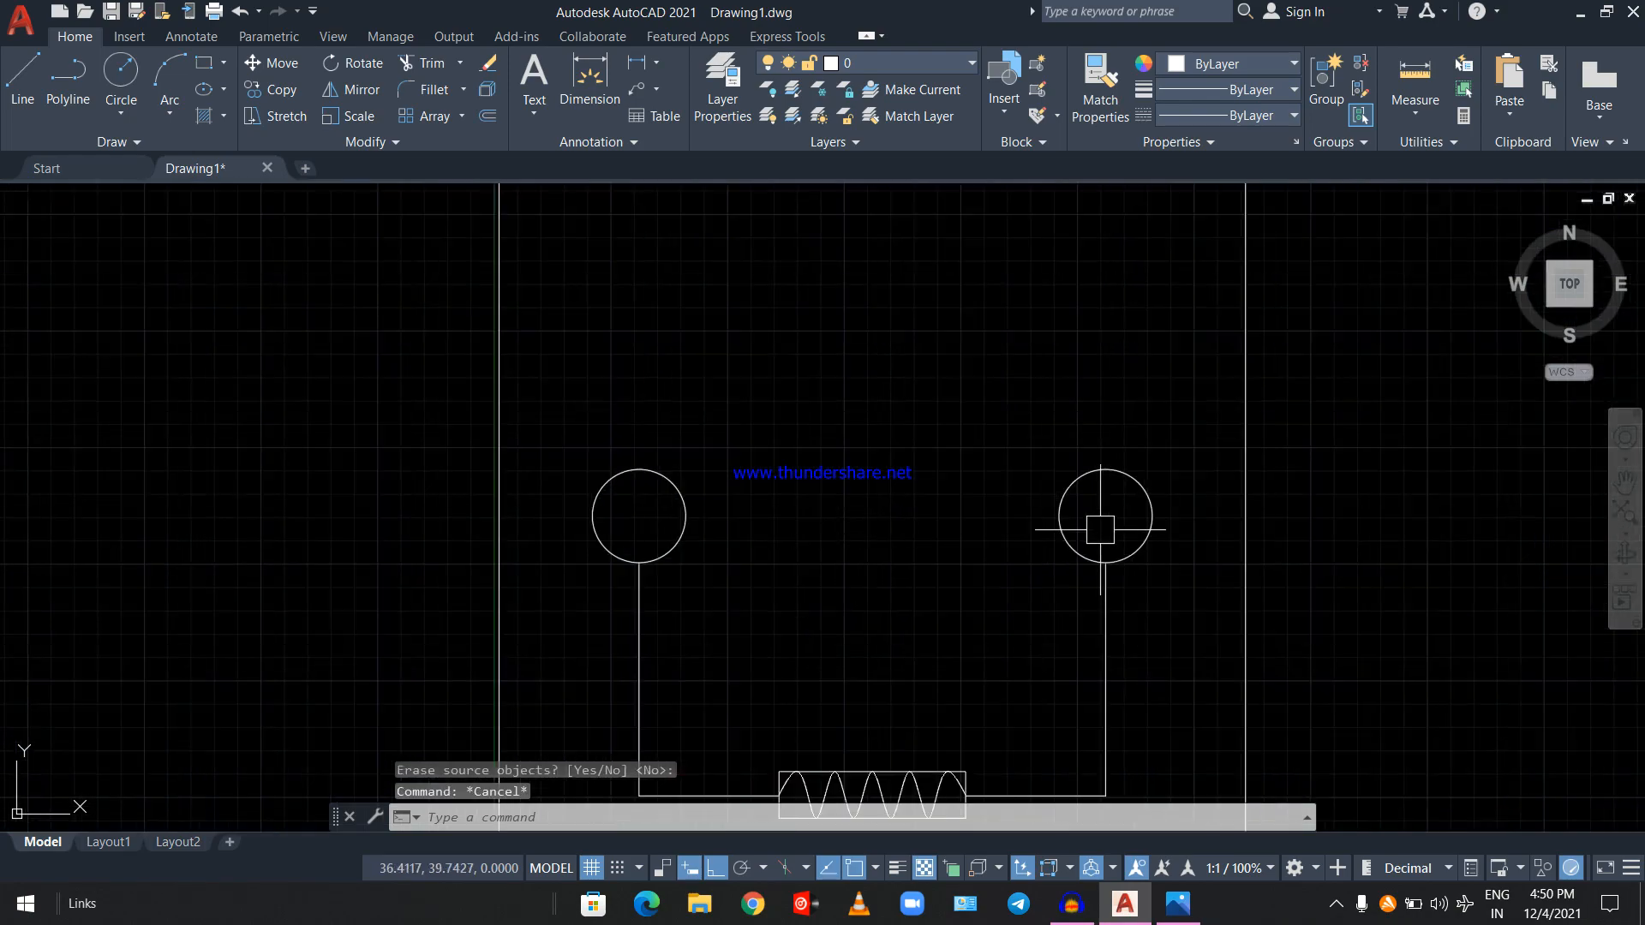
click(1078, 542)
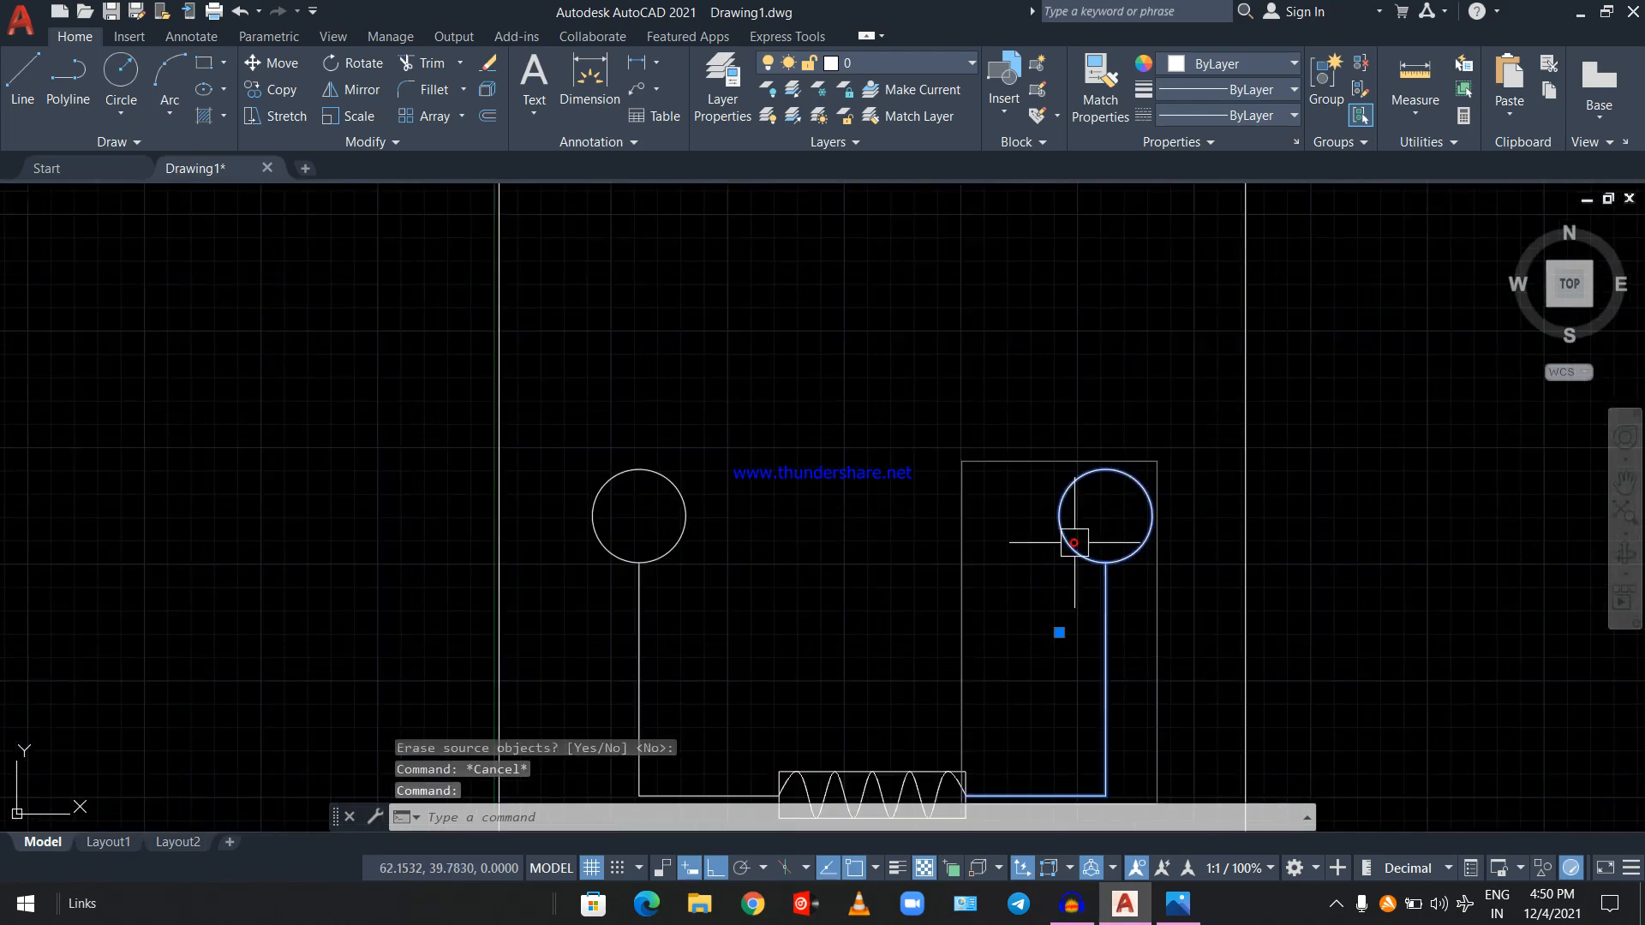
click(657, 561)
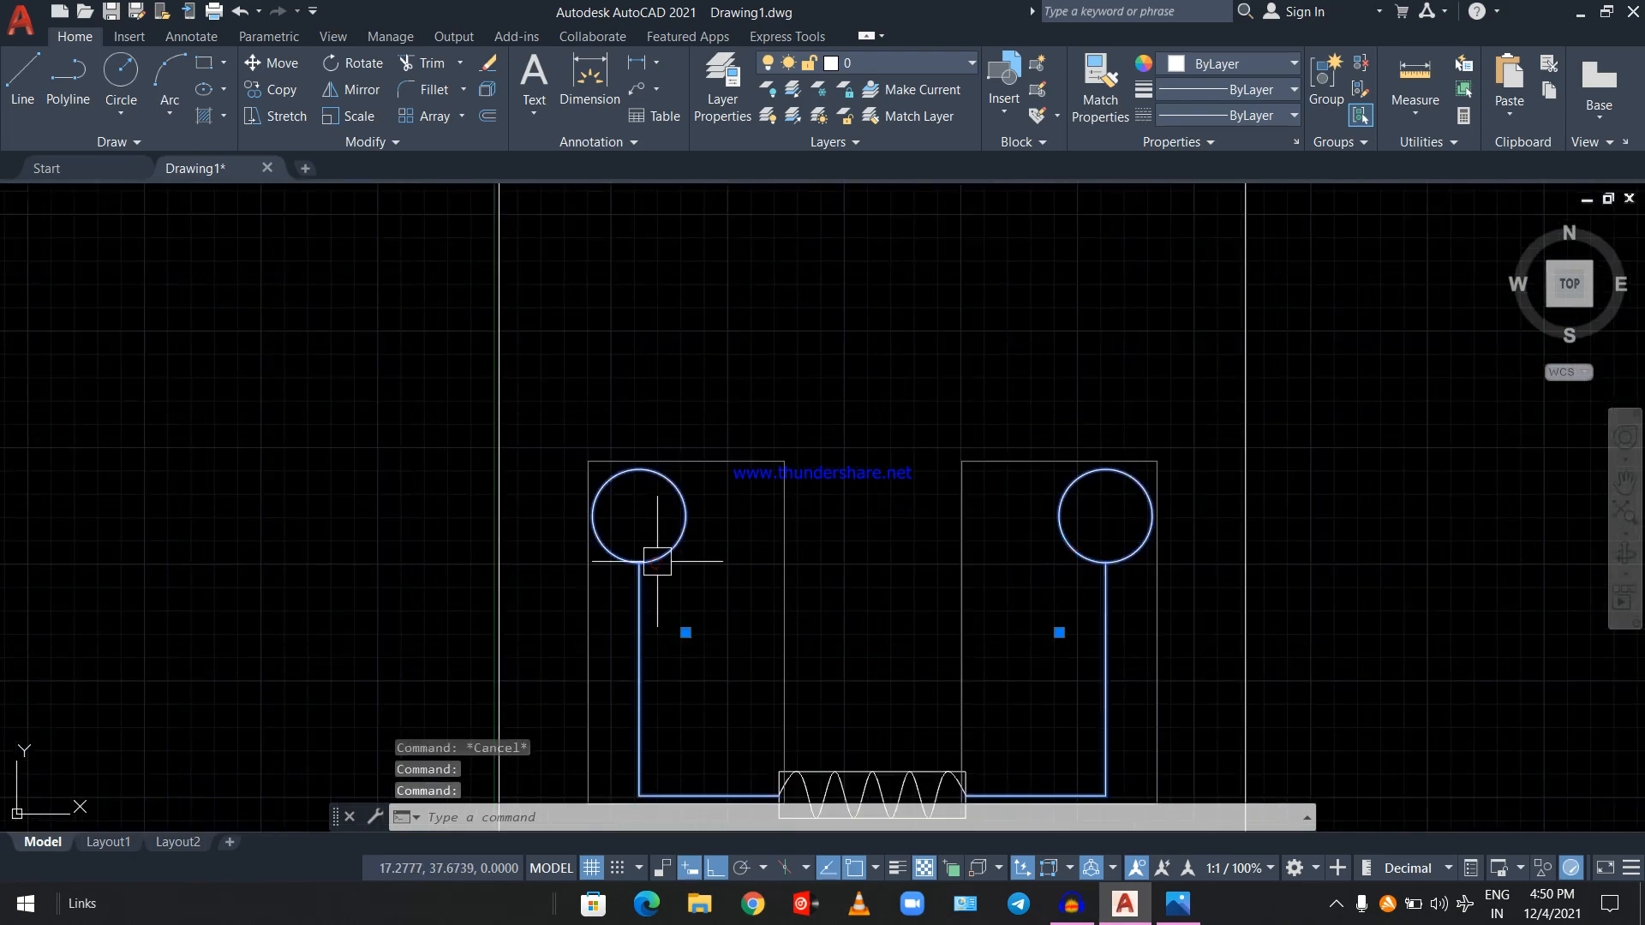
key(Escape)
click(1086, 553)
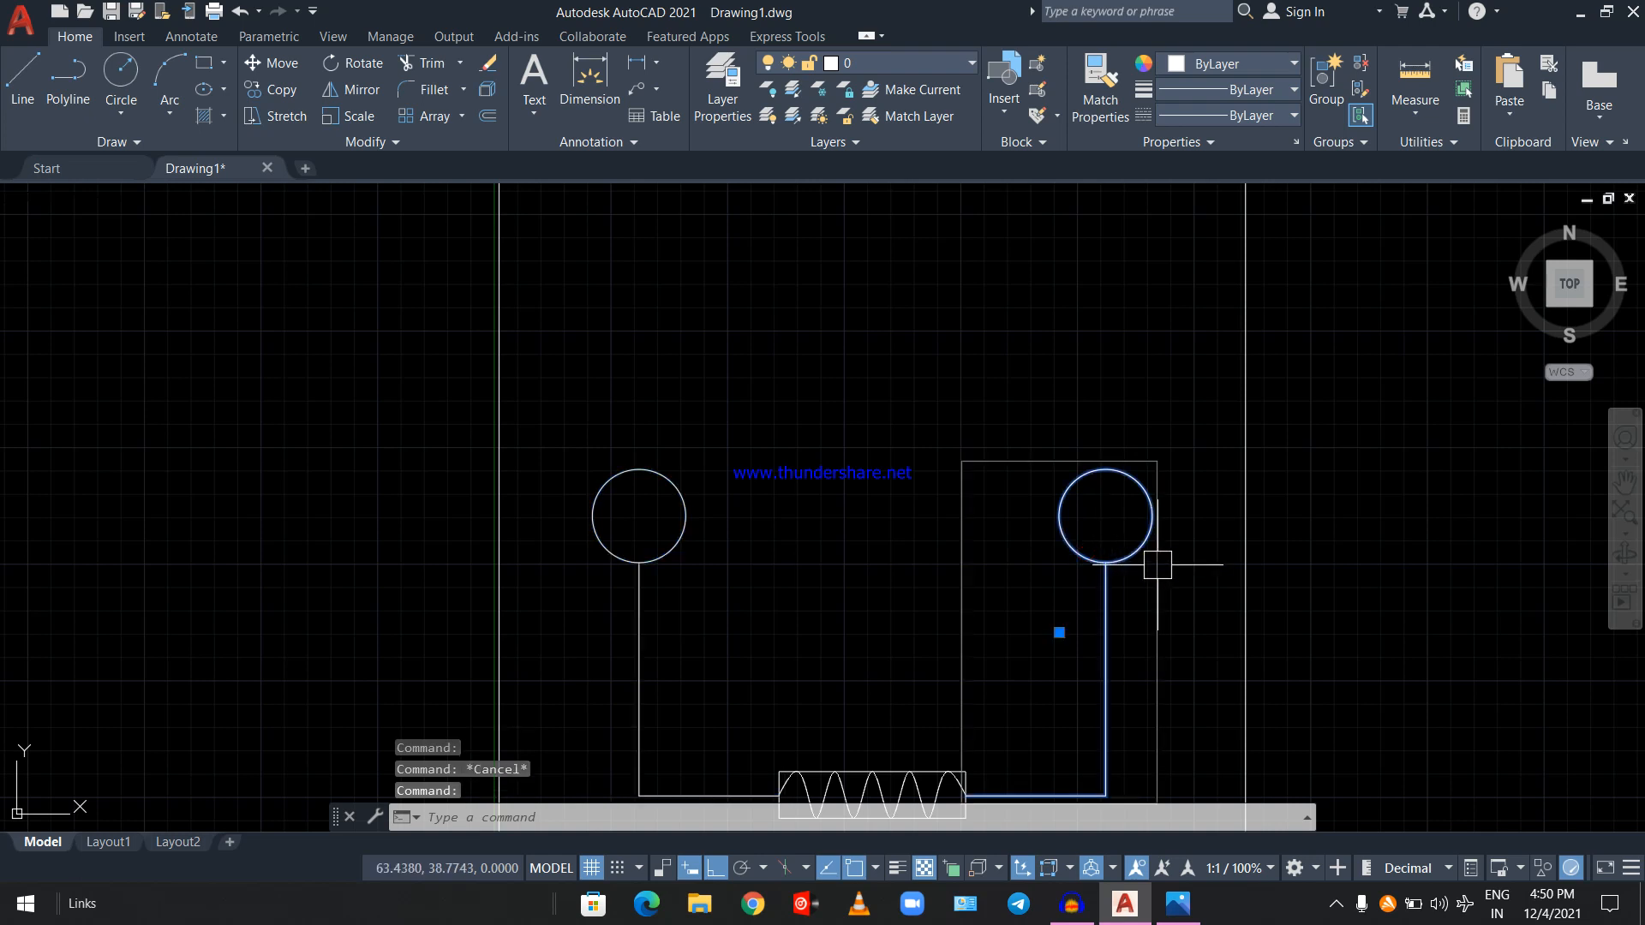
text(UNGROUP)
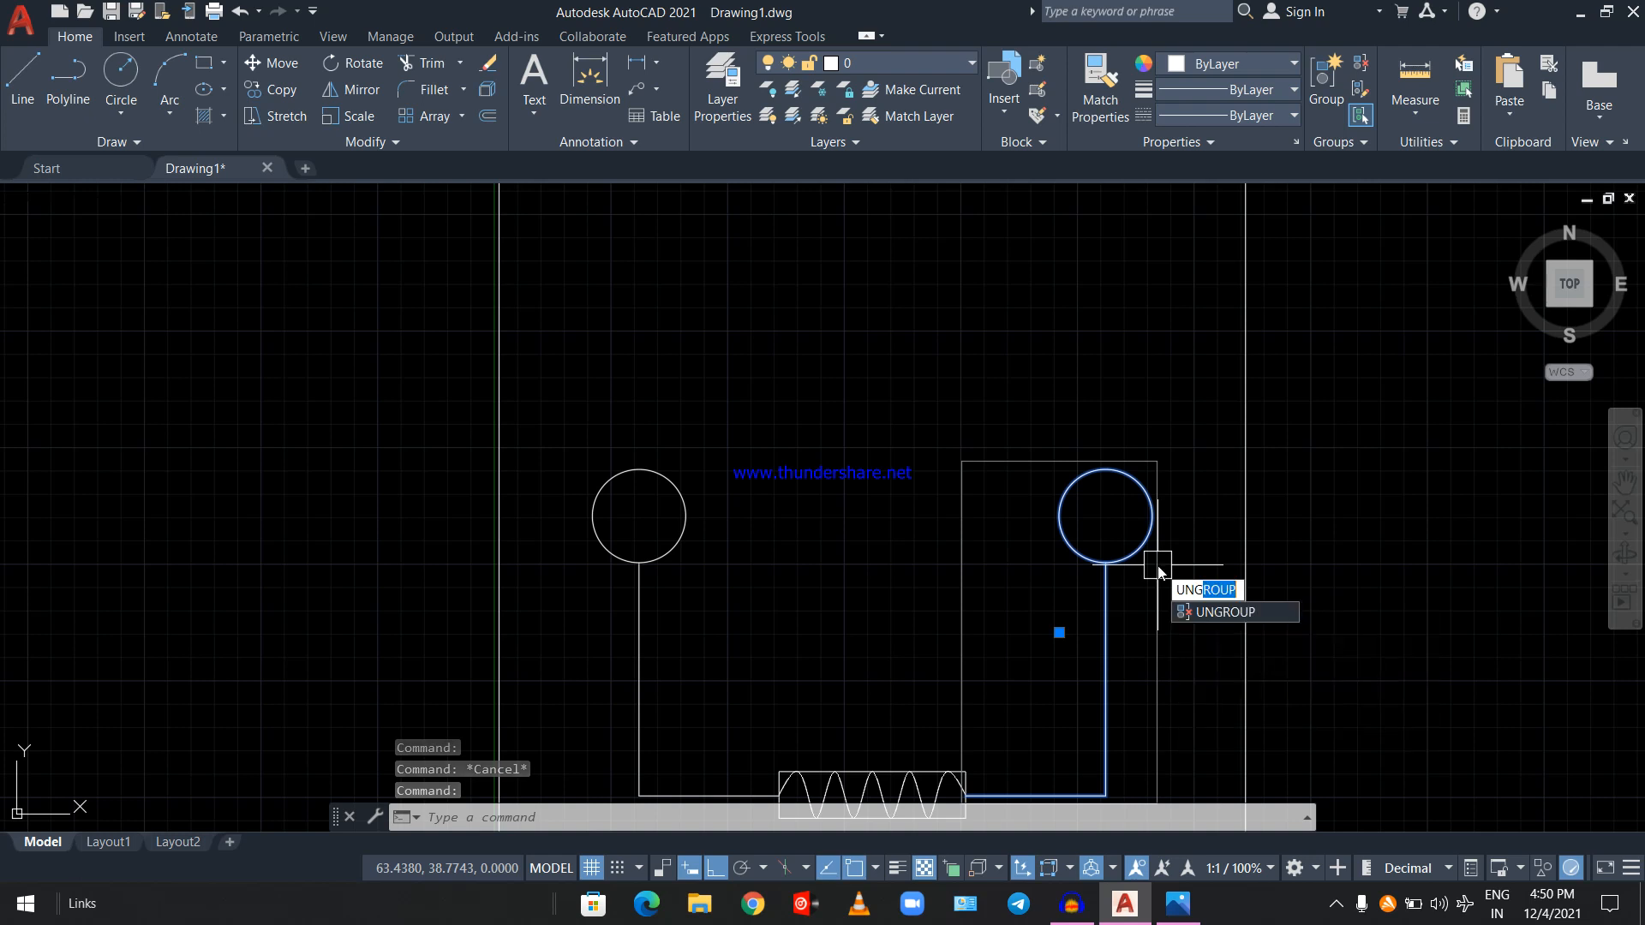
key(Return)
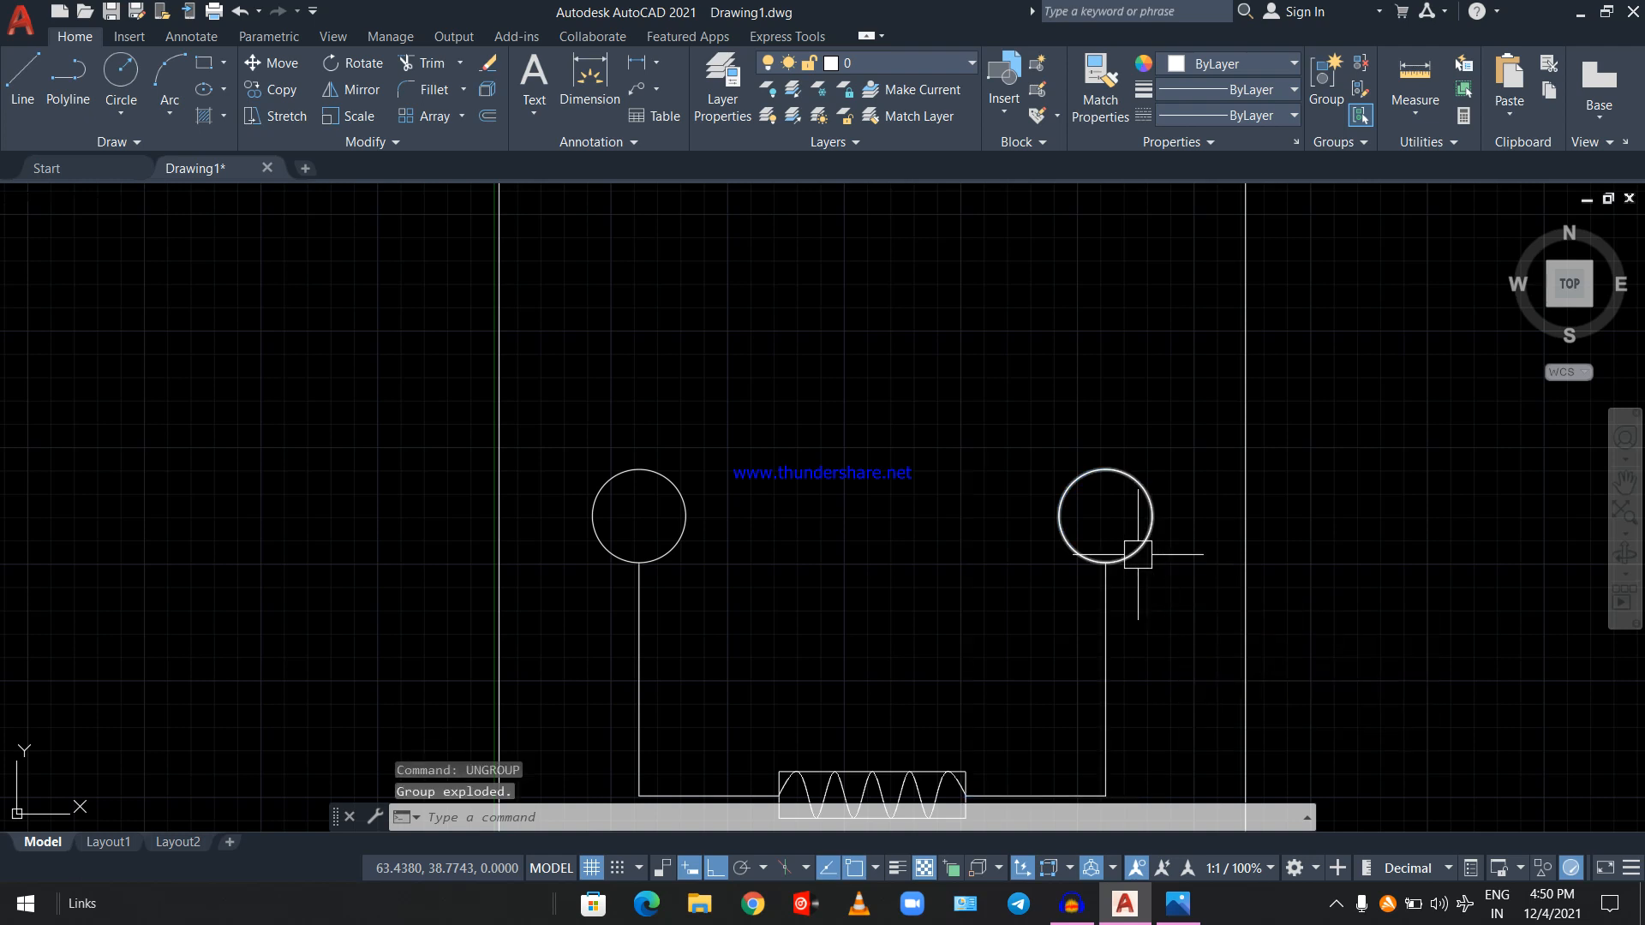
Step: With Ortho off, copy the right pin circle from its centre about 21 units at 224°, above the coil's right end
click(1137, 554)
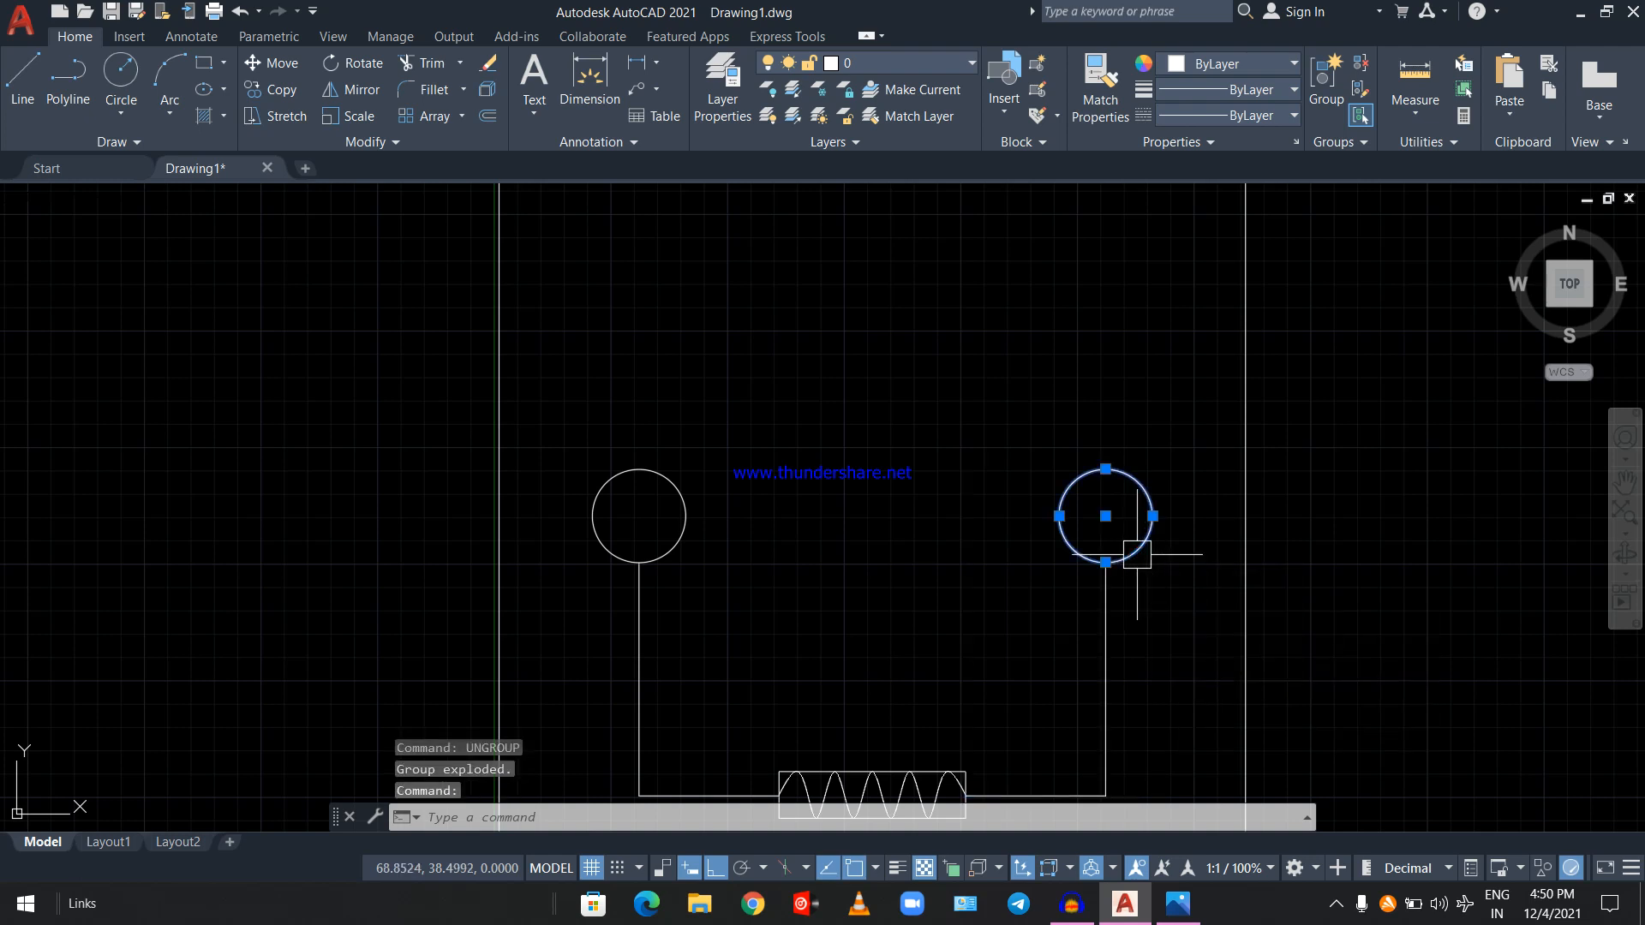
text(CO)
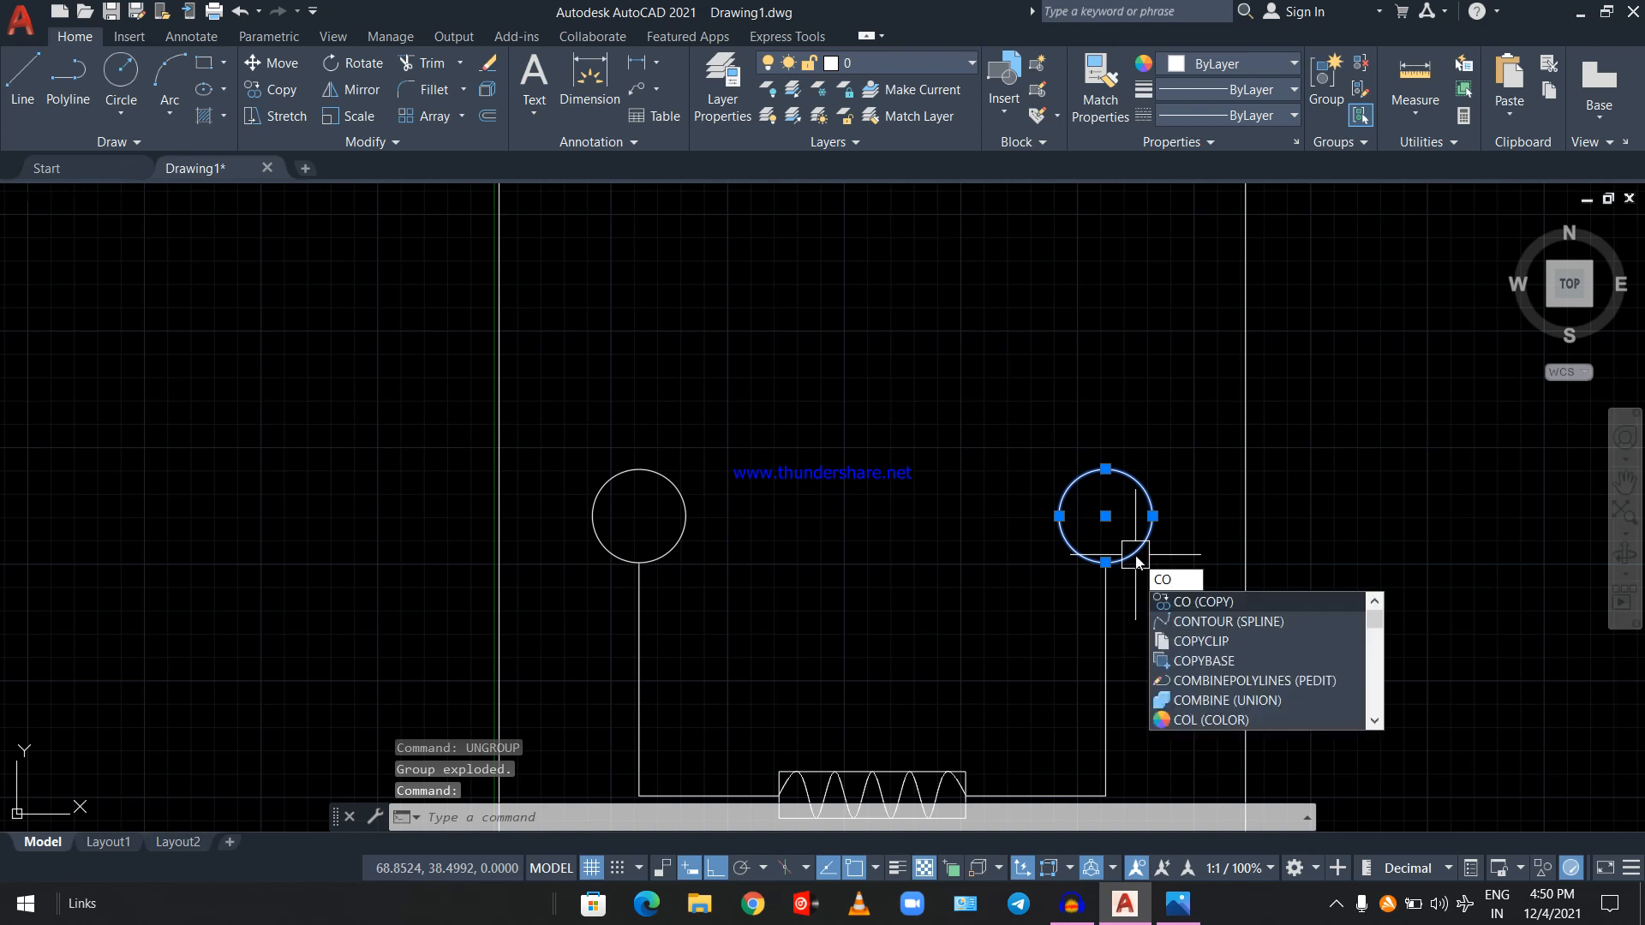
key(Return)
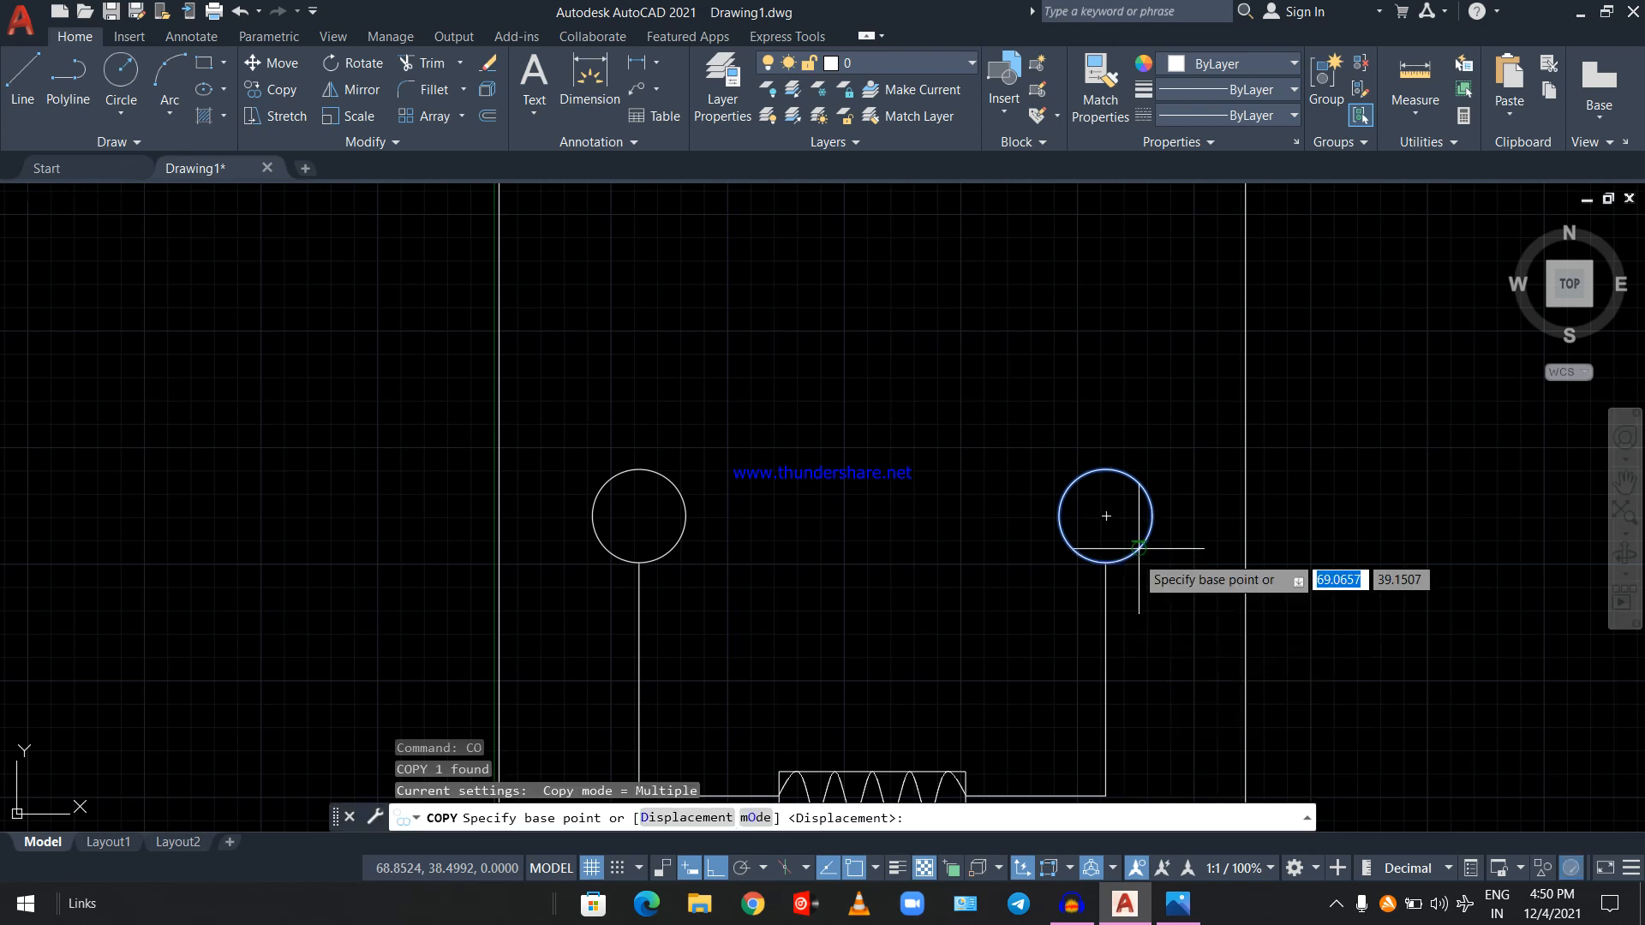
click(1105, 516)
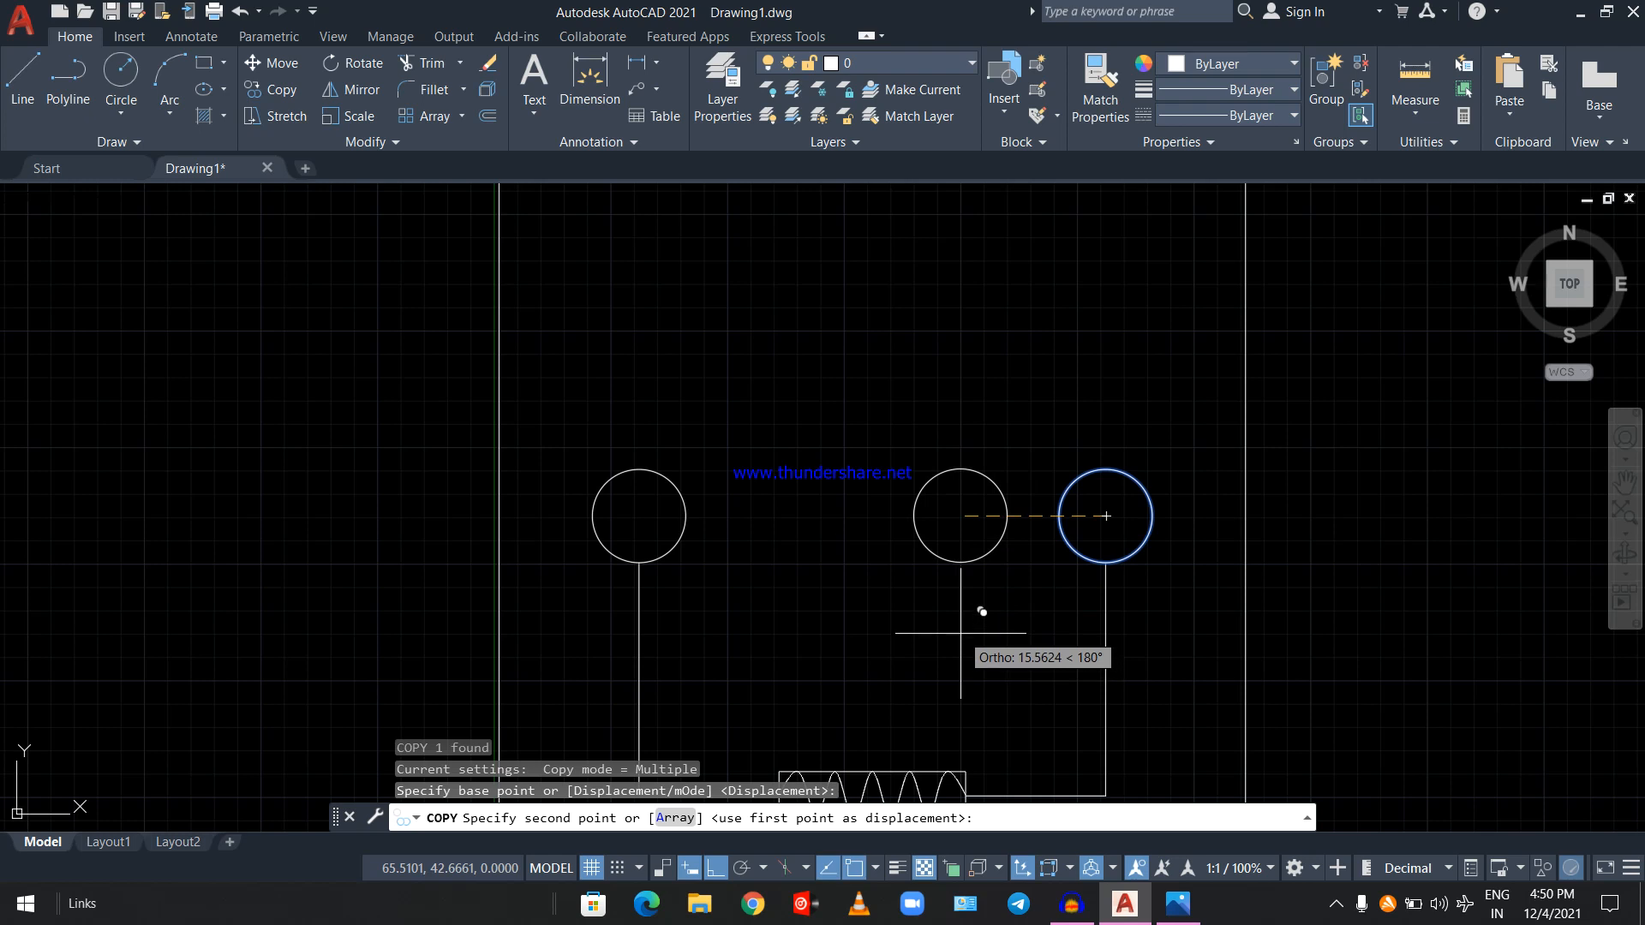
key(F8)
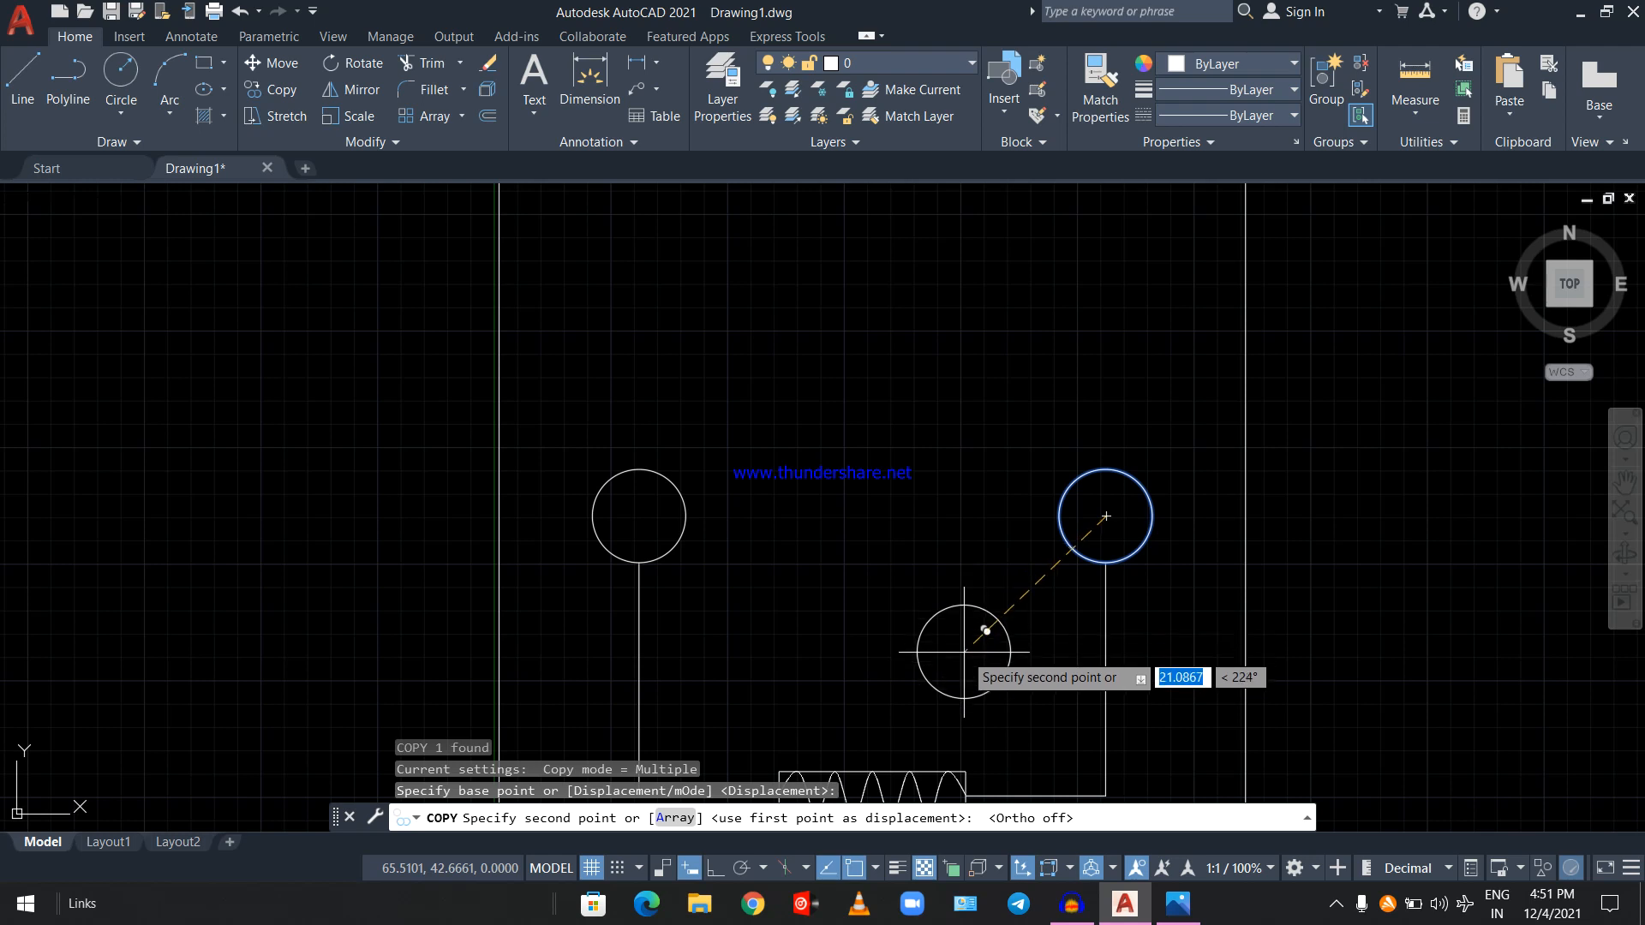
click(964, 652)
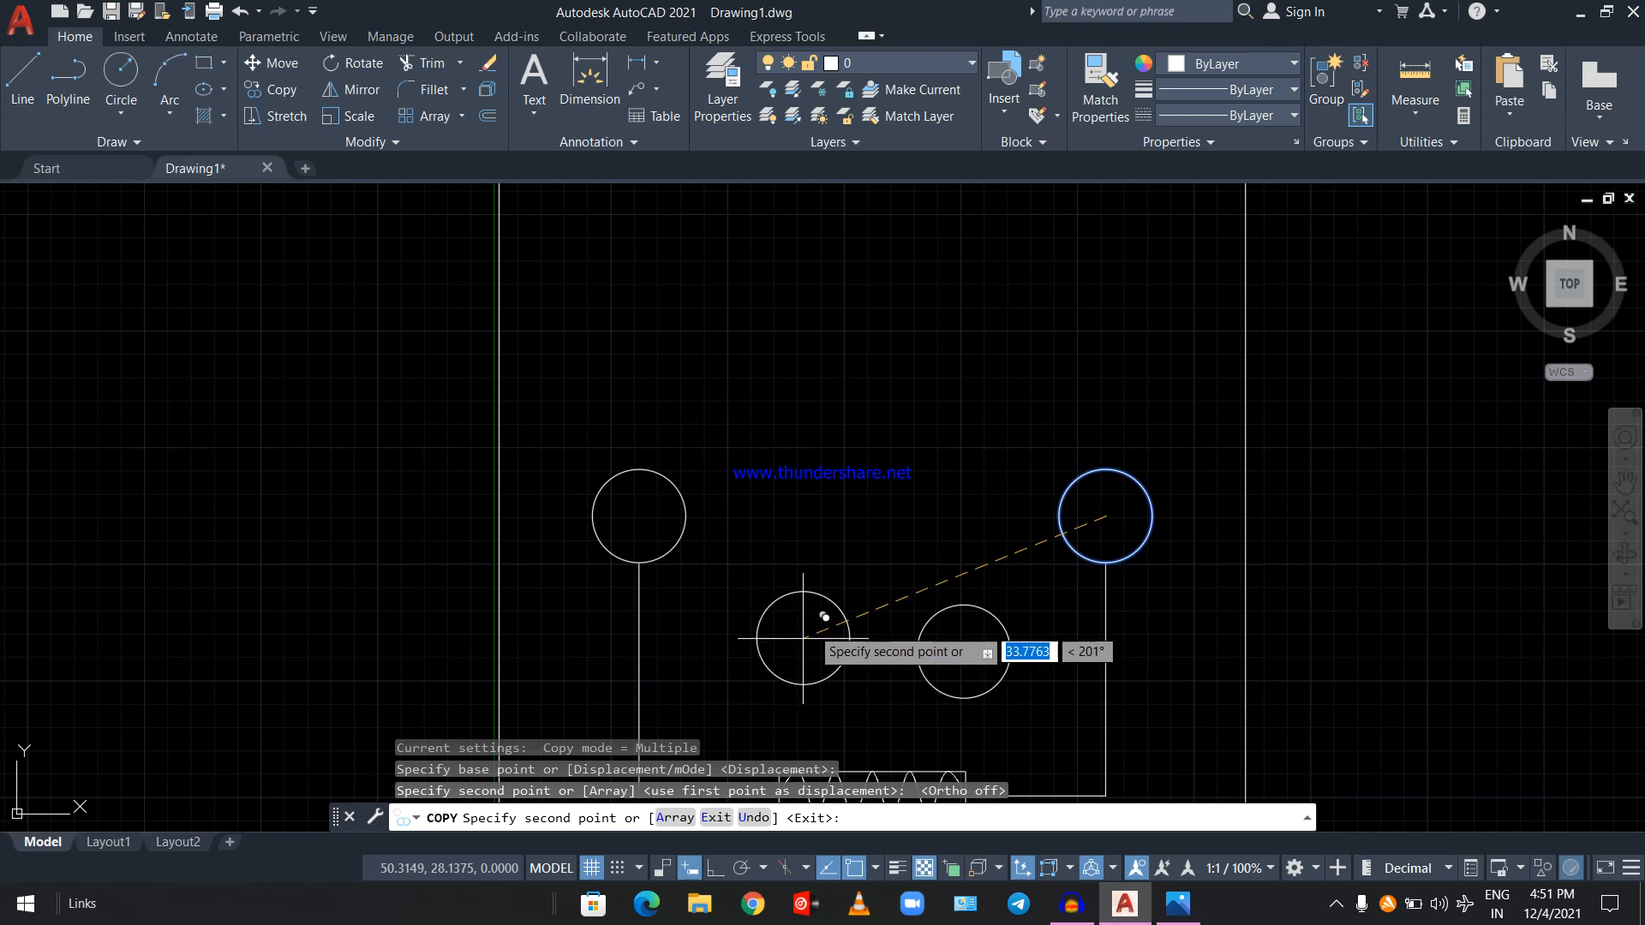
key(Escape)
Step: Group the right pin circle with its lead polyline again
scroll(1054, 467, down, 5)
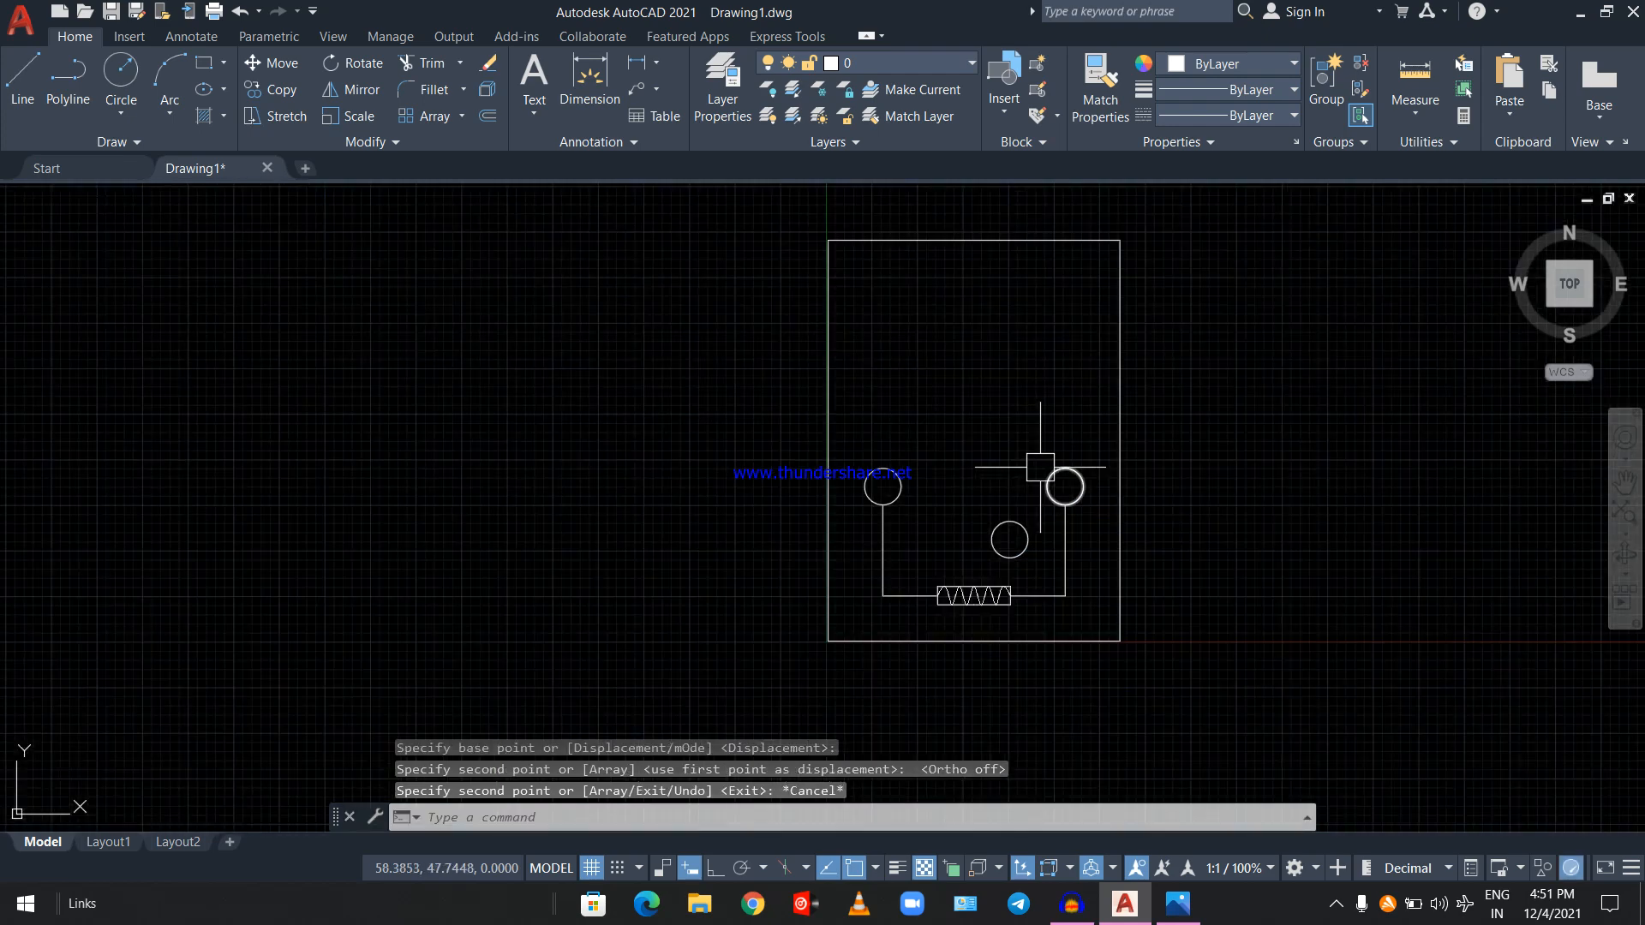
click(1082, 495)
click(1078, 538)
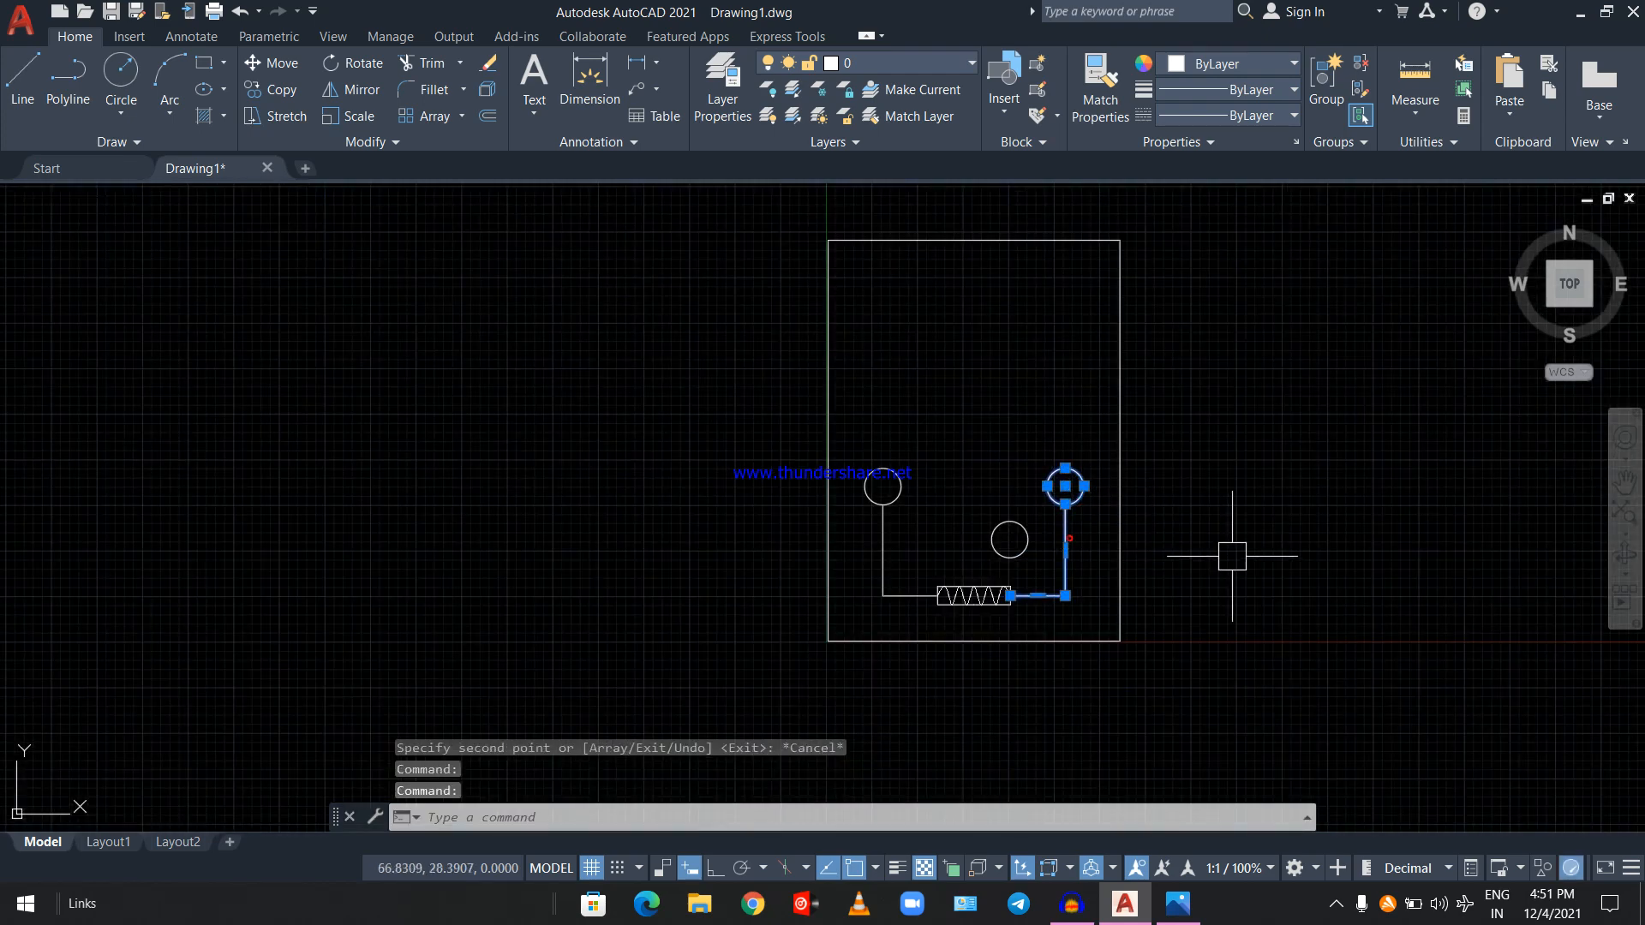
text(G)
key(Return)
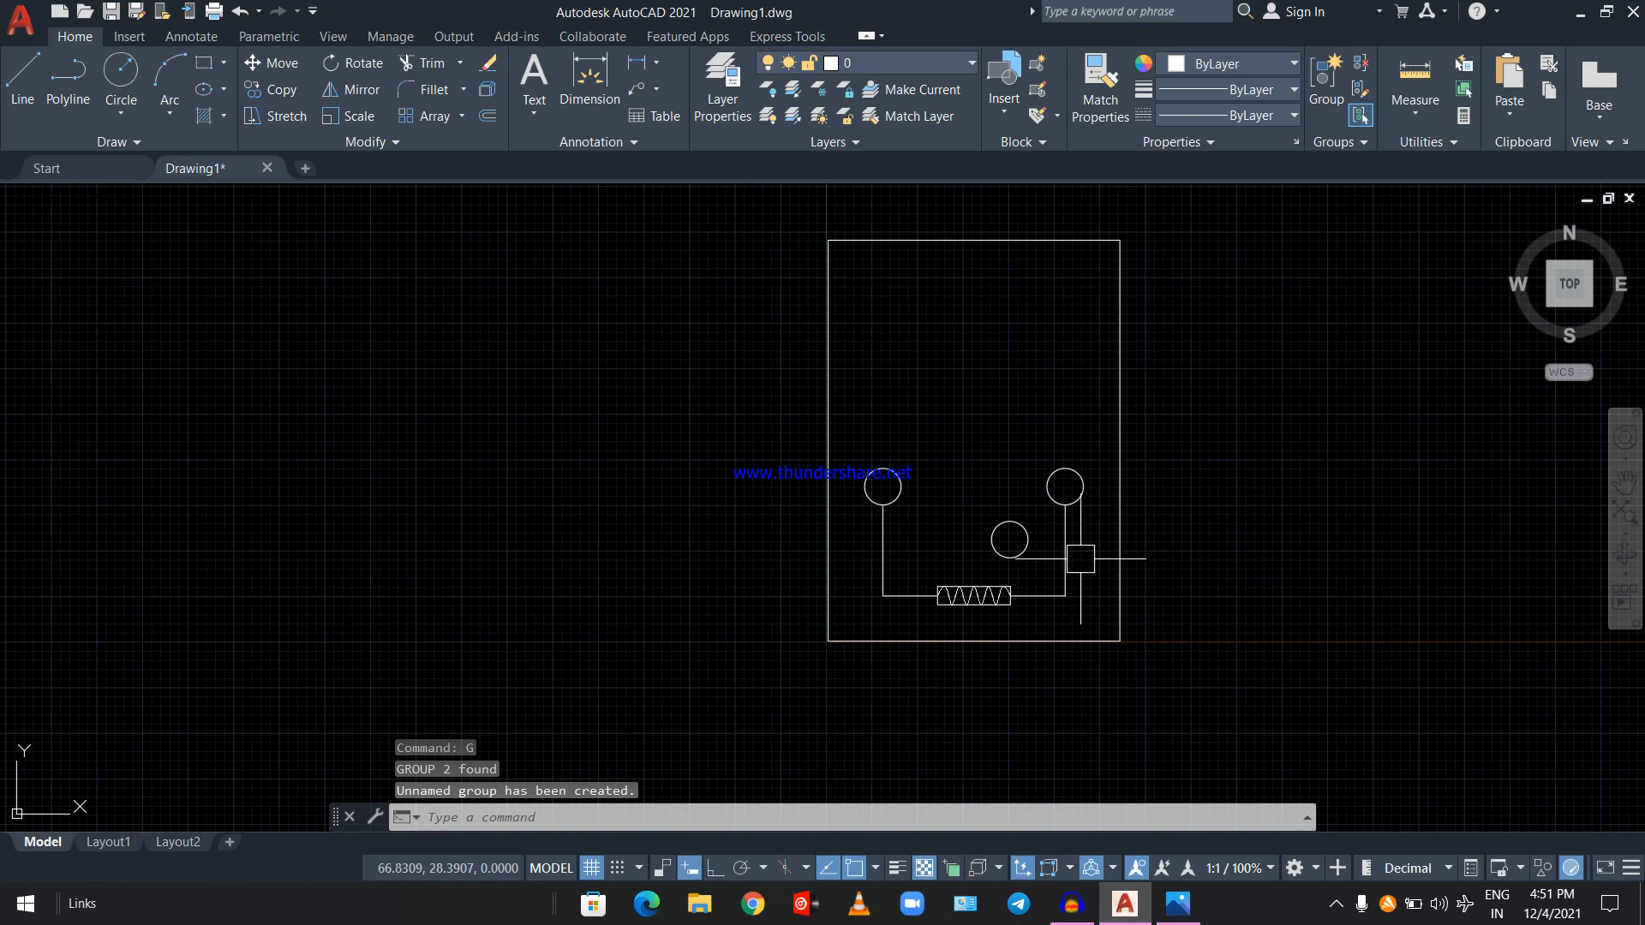
Step: Following the relay photo, draw a vertical line about 30 units long upward from the top quadrant of the copied pin circle, with Ortho on
scroll(1031, 478, up, 4)
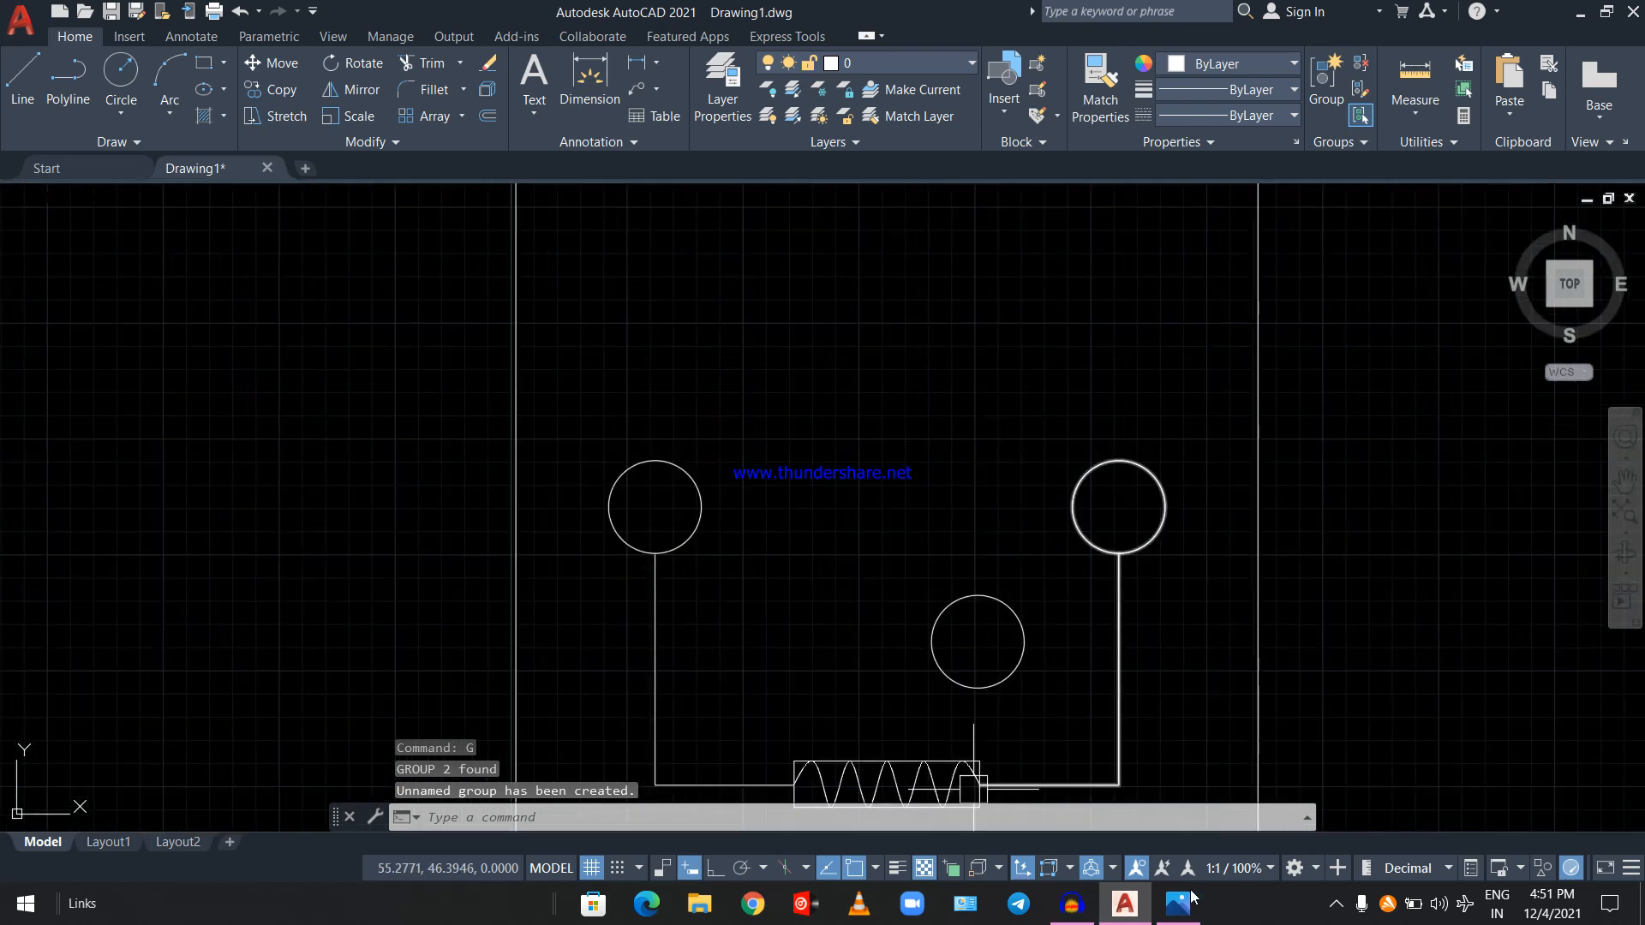
mouse_move(1178, 904)
click(1176, 828)
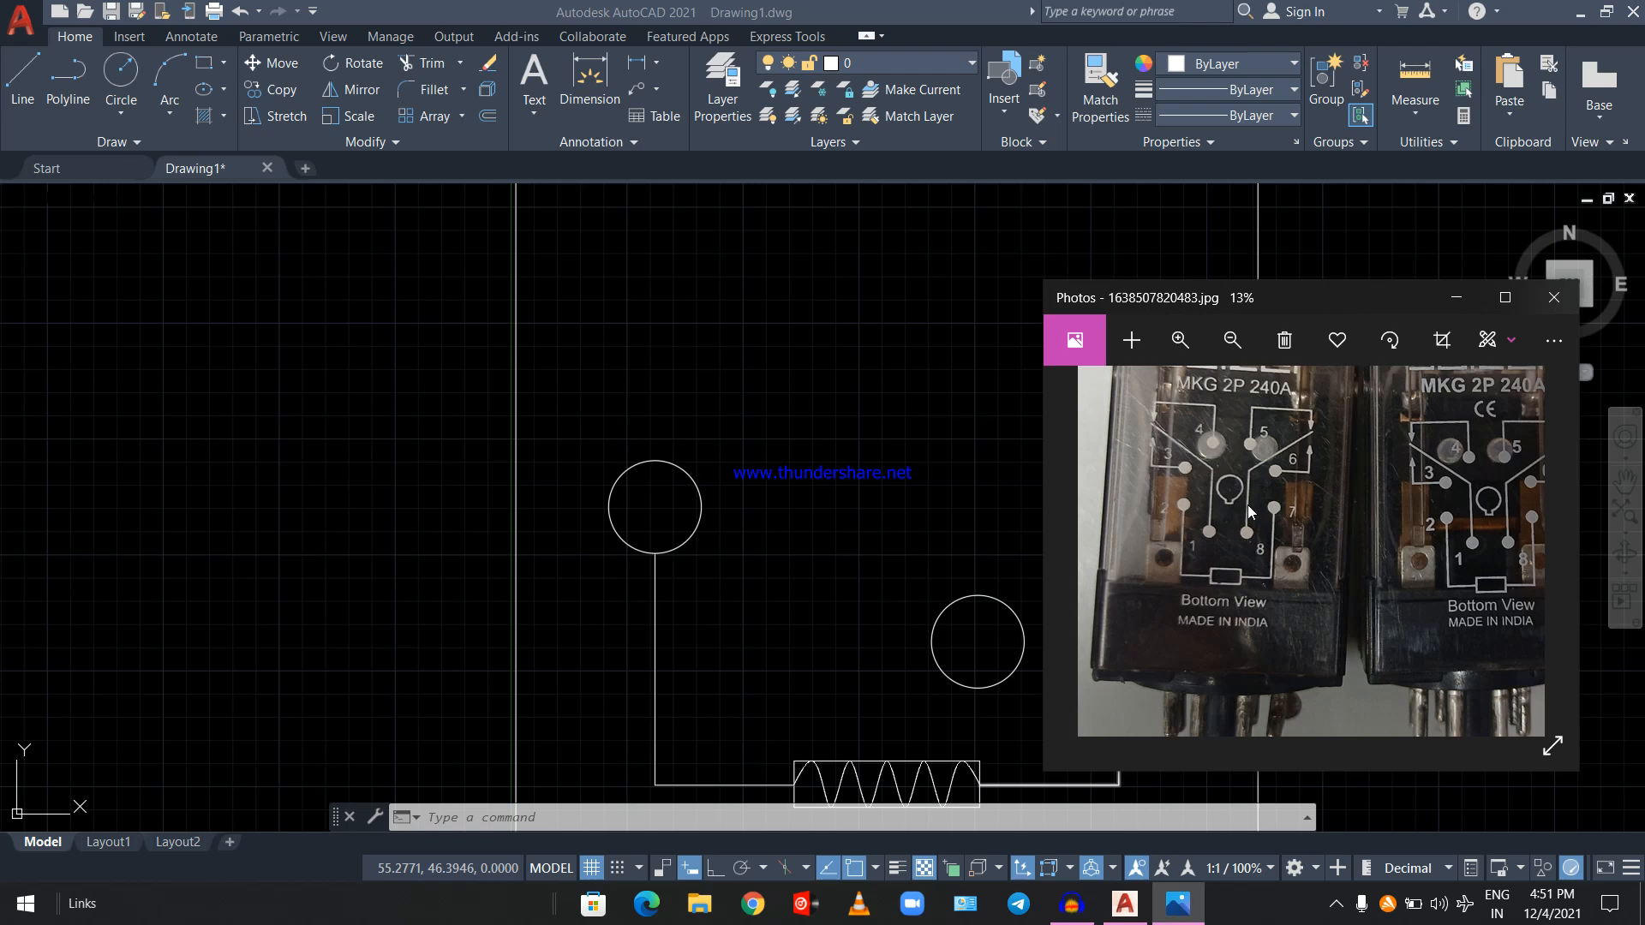
click(1458, 302)
key(l)
key(Return)
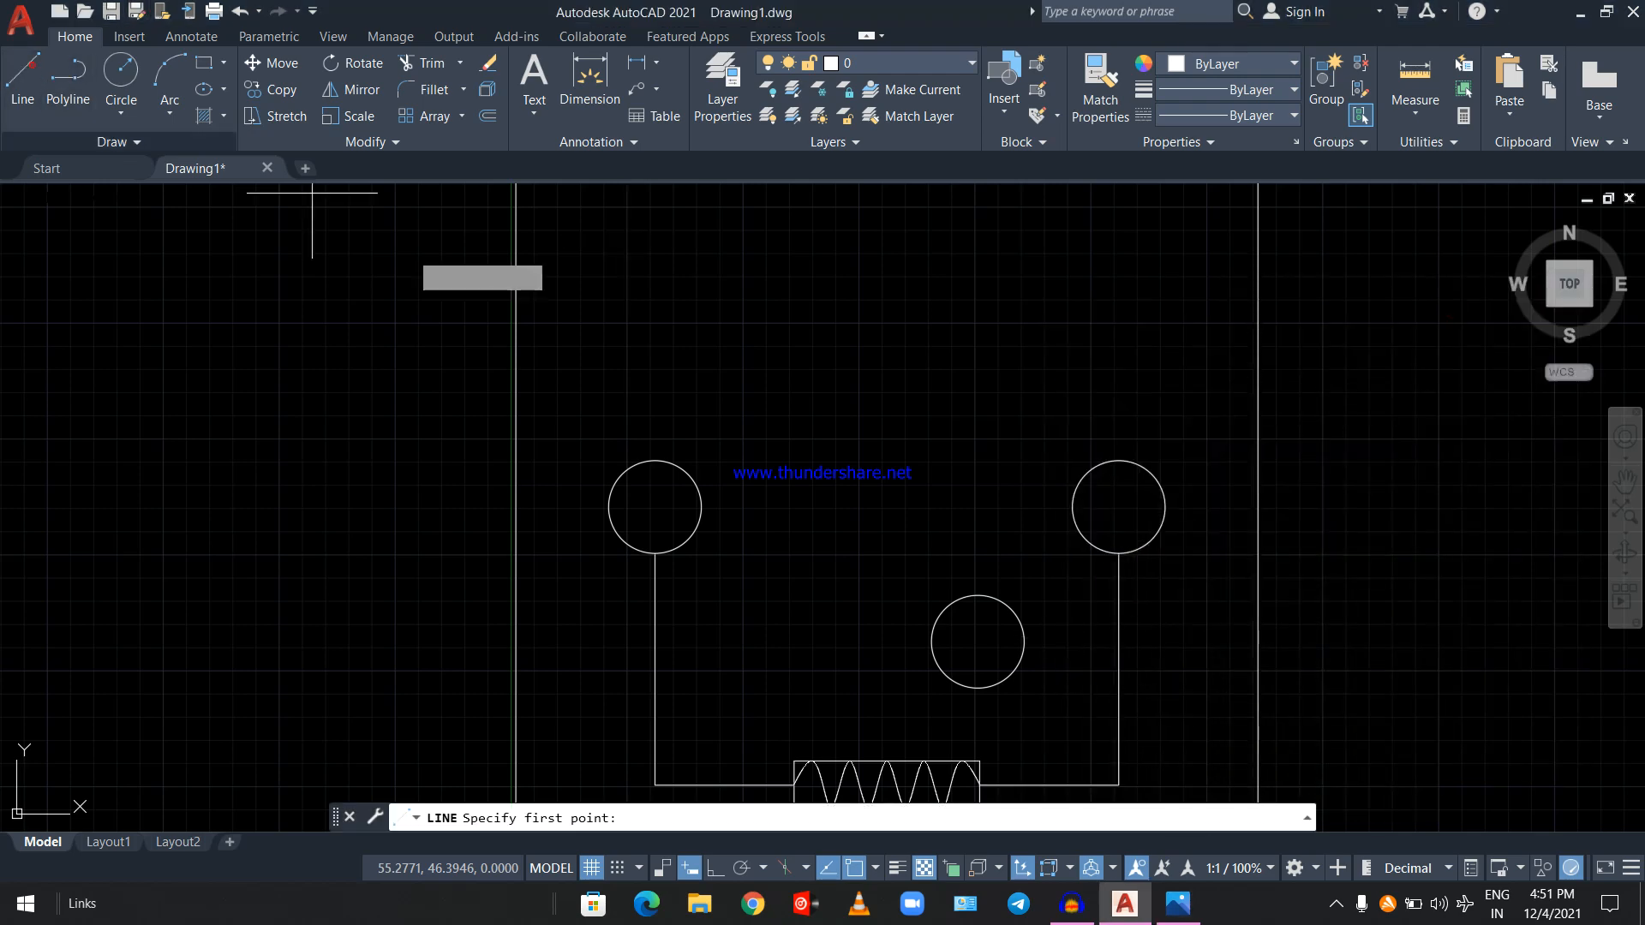
click(977, 593)
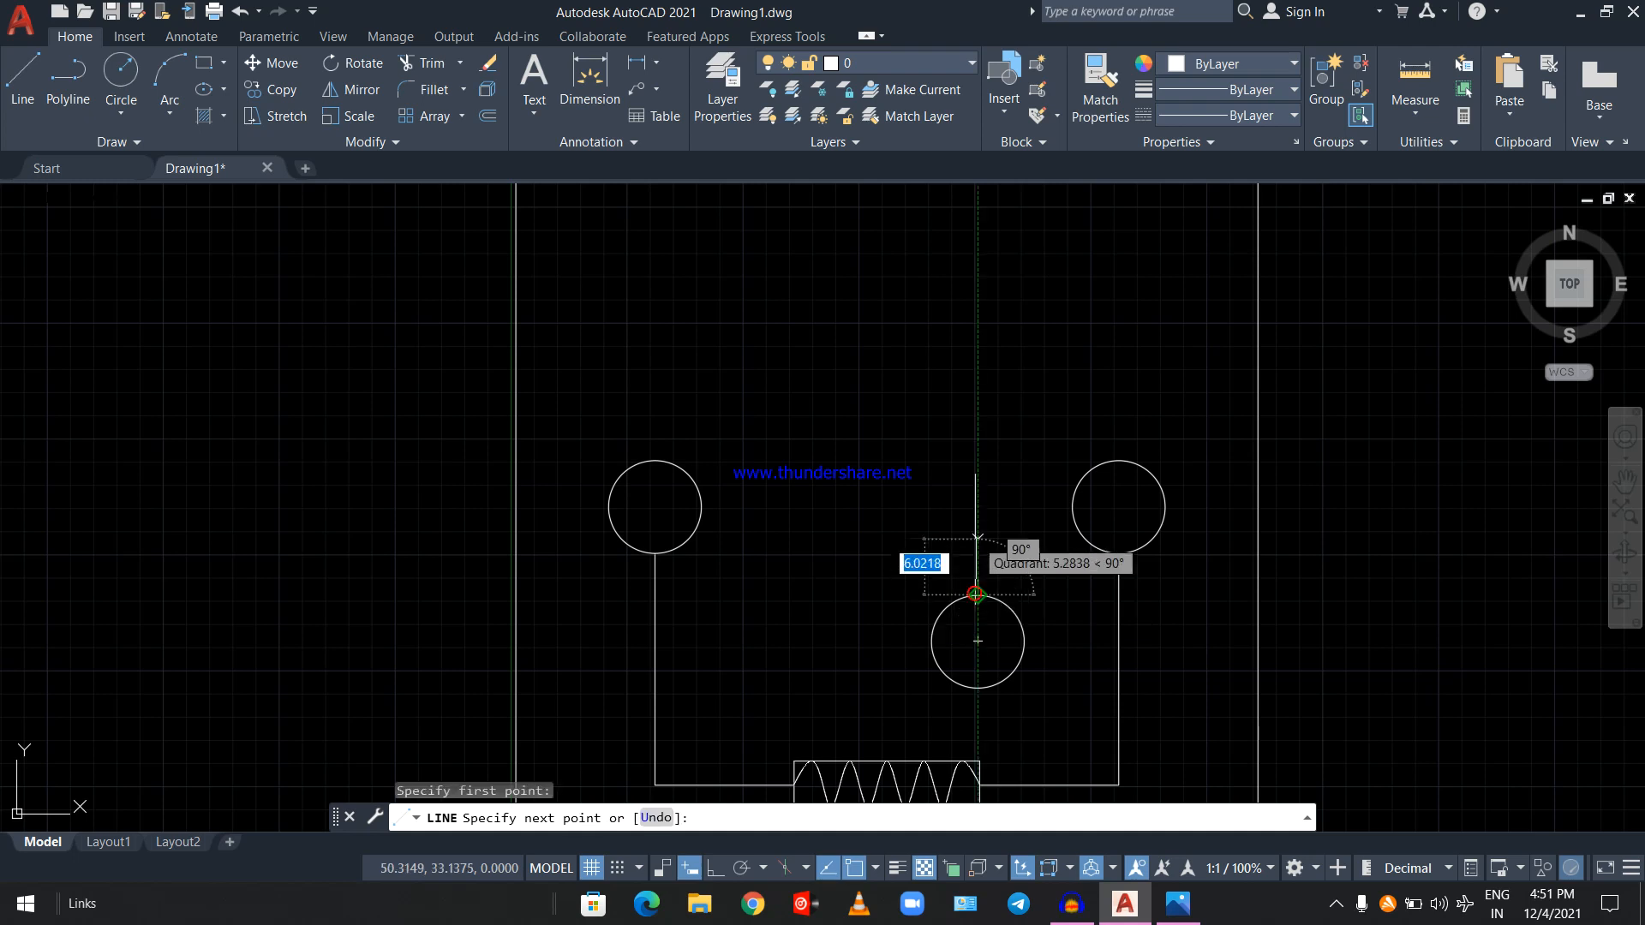
key(F6)
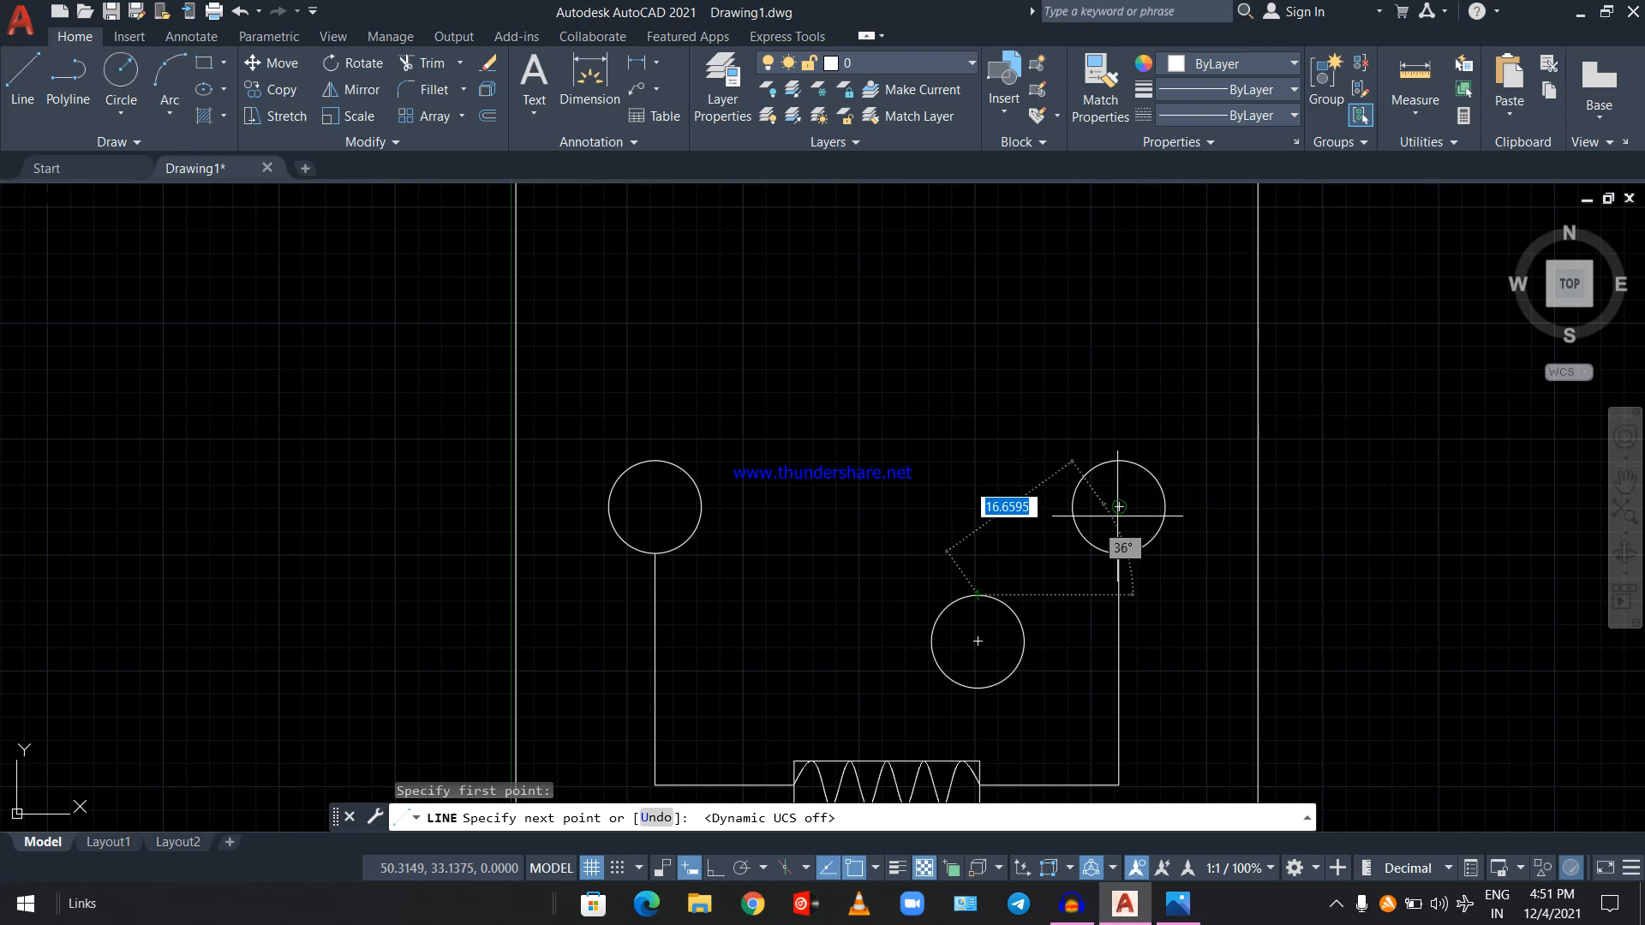
scroll(978, 360, down, 4)
middle_drag(976, 347, 973, 467)
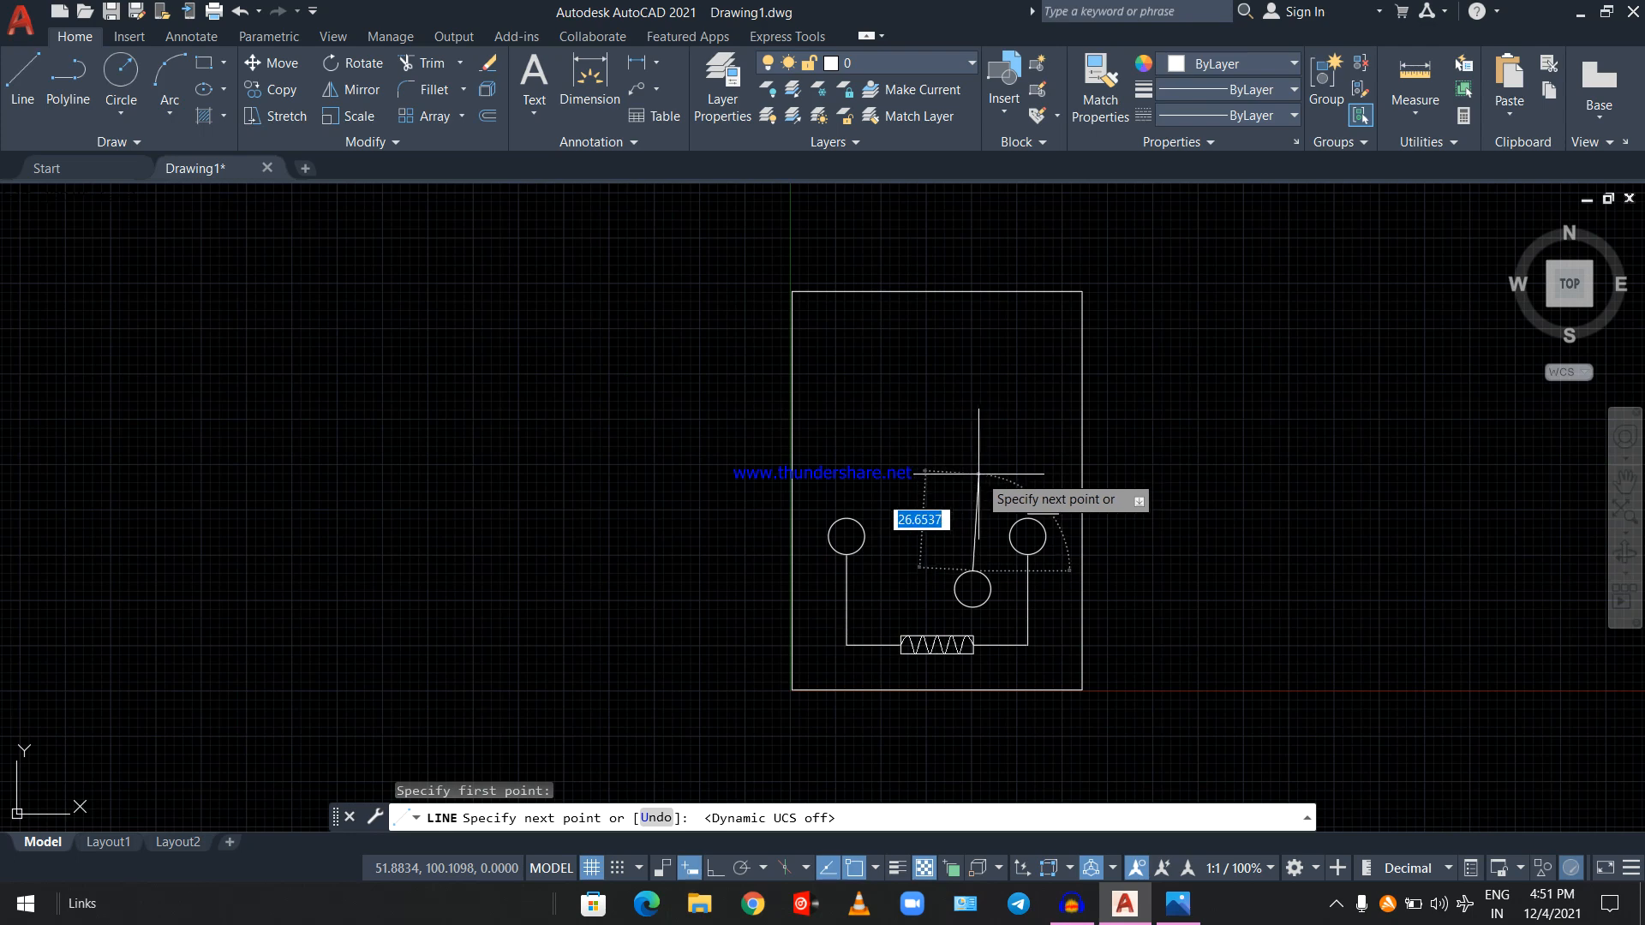
key(F8)
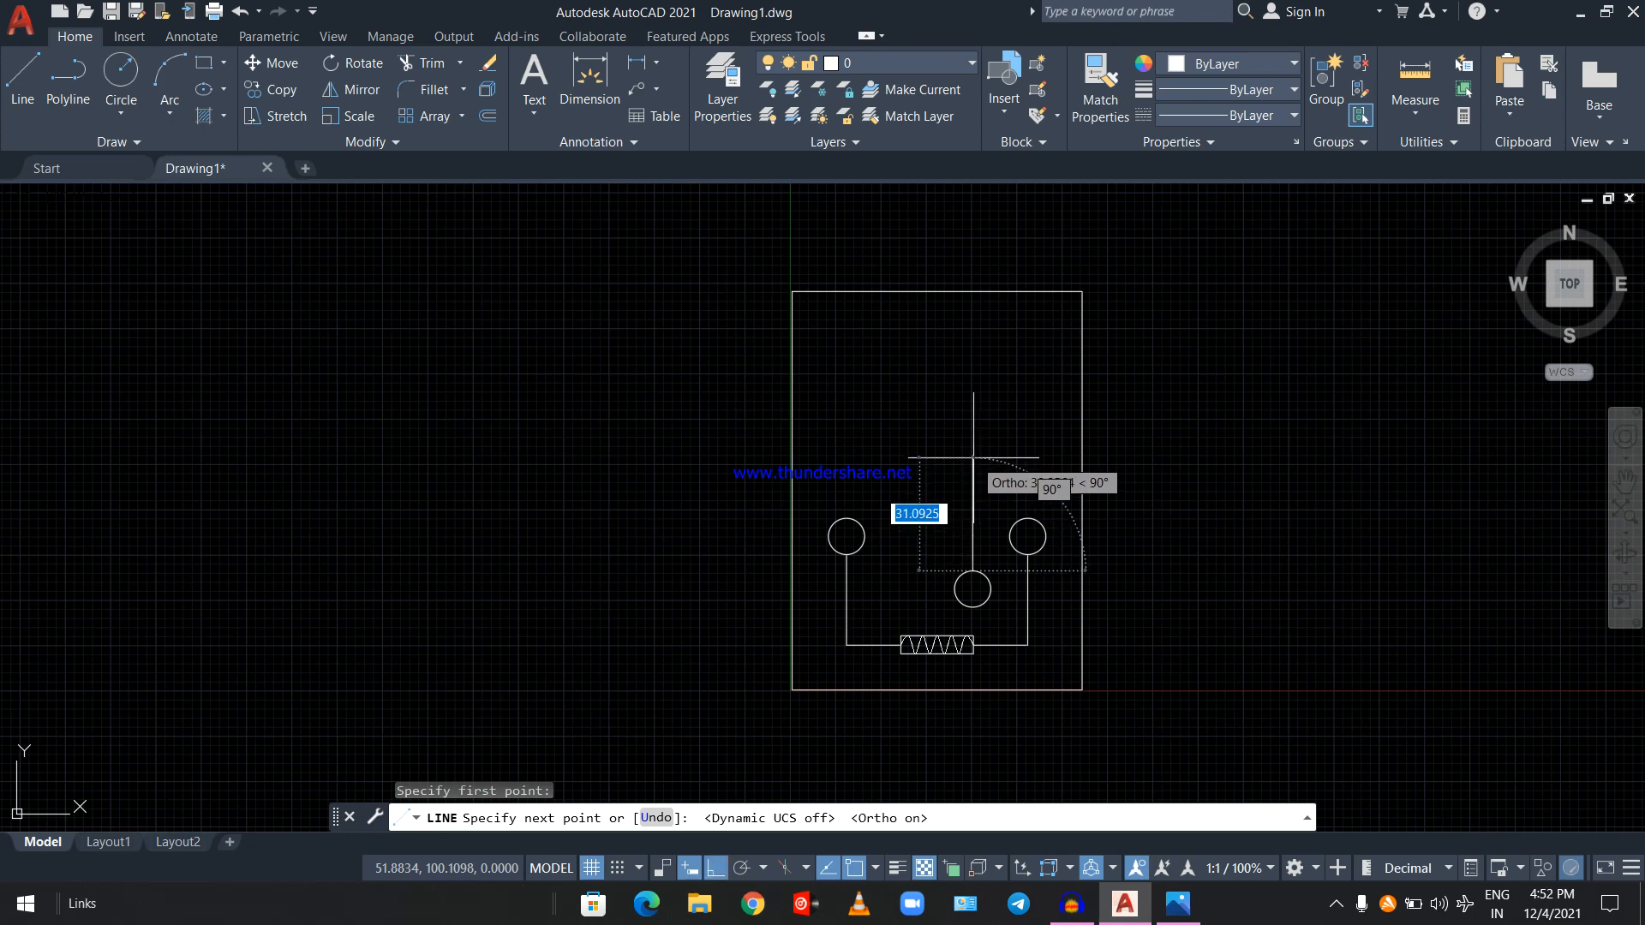
click(972, 463)
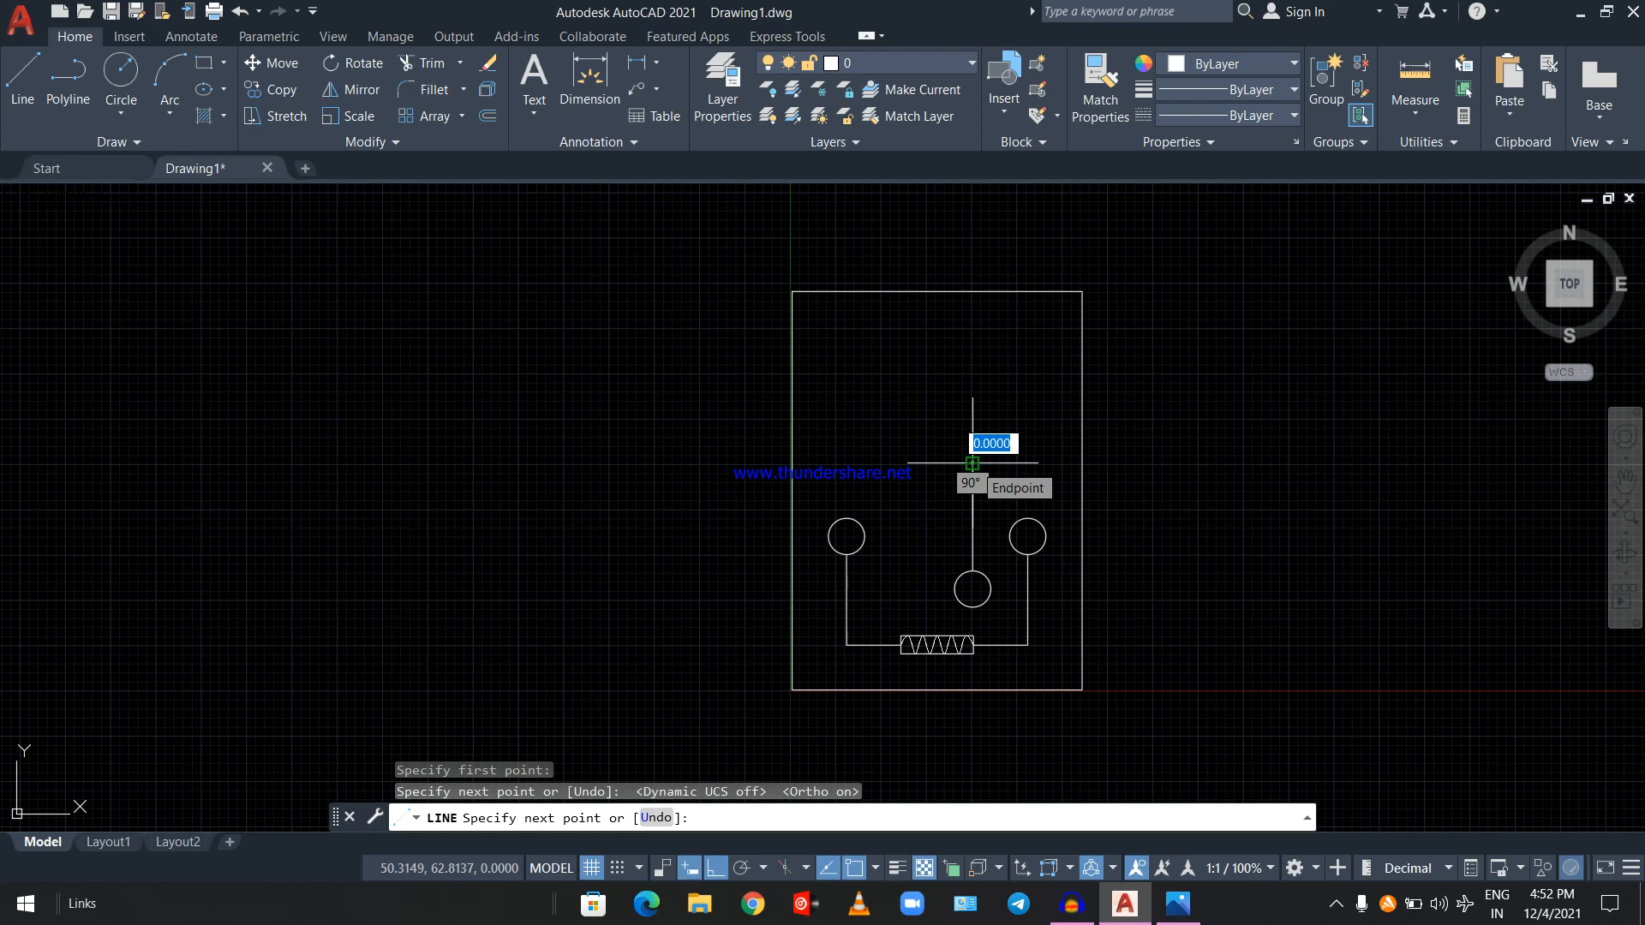
Step: Following the relay photo, draw a 45° line about 31 units long up and right from the vertical line's top end, with Ortho off
mouse_move(1178, 904)
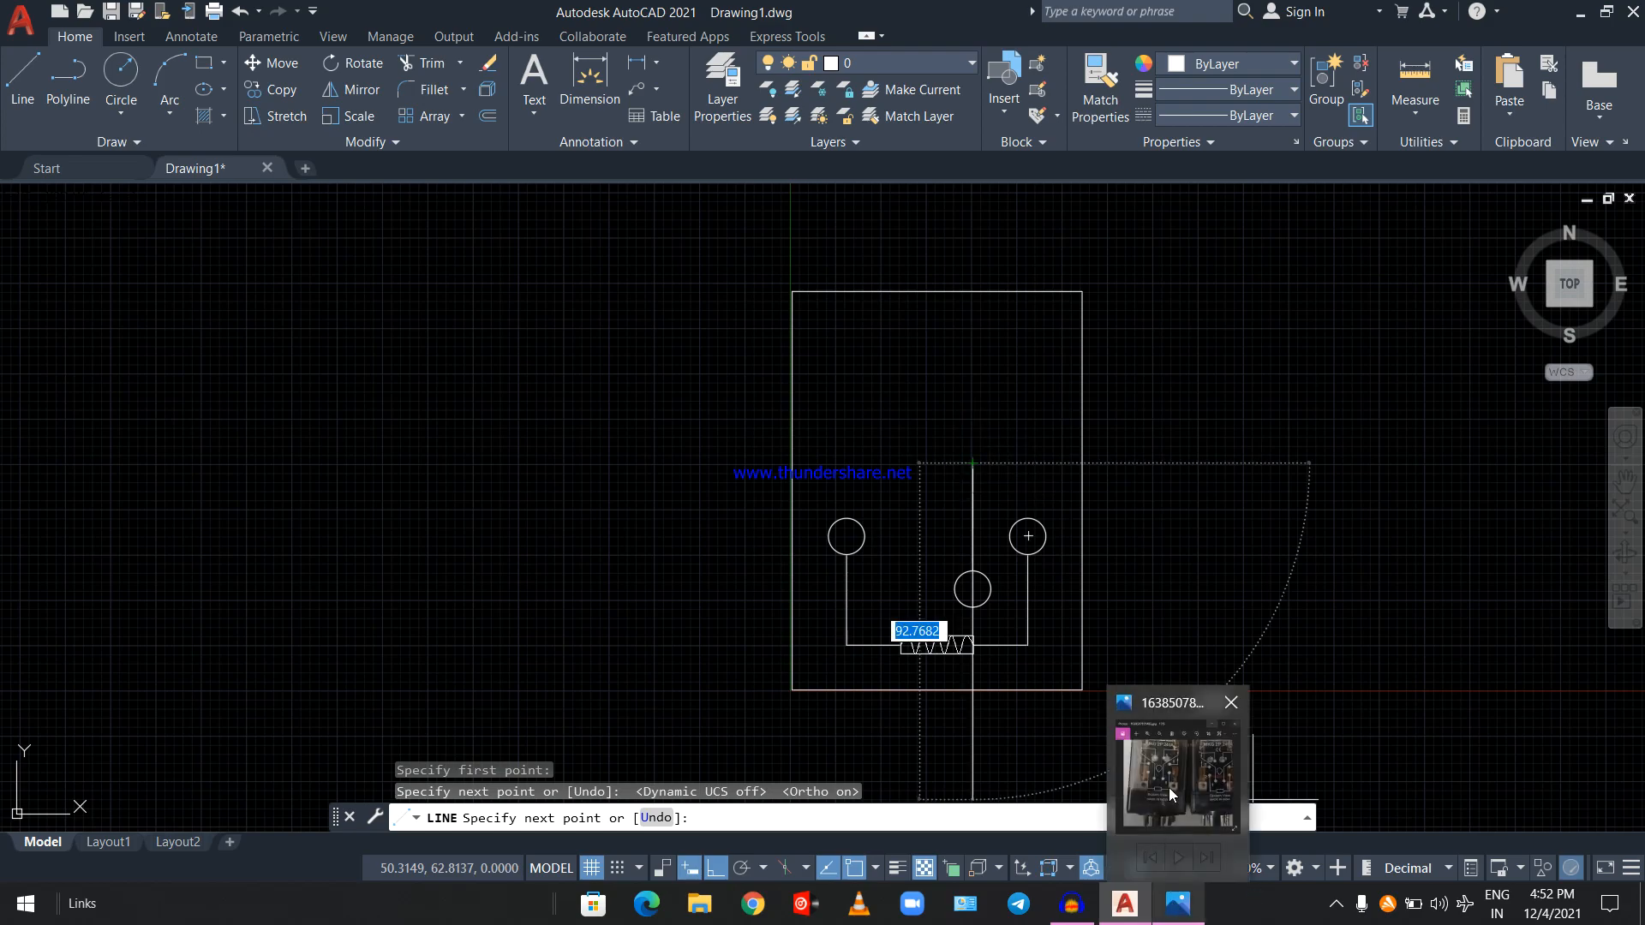
mouse_move(1169, 789)
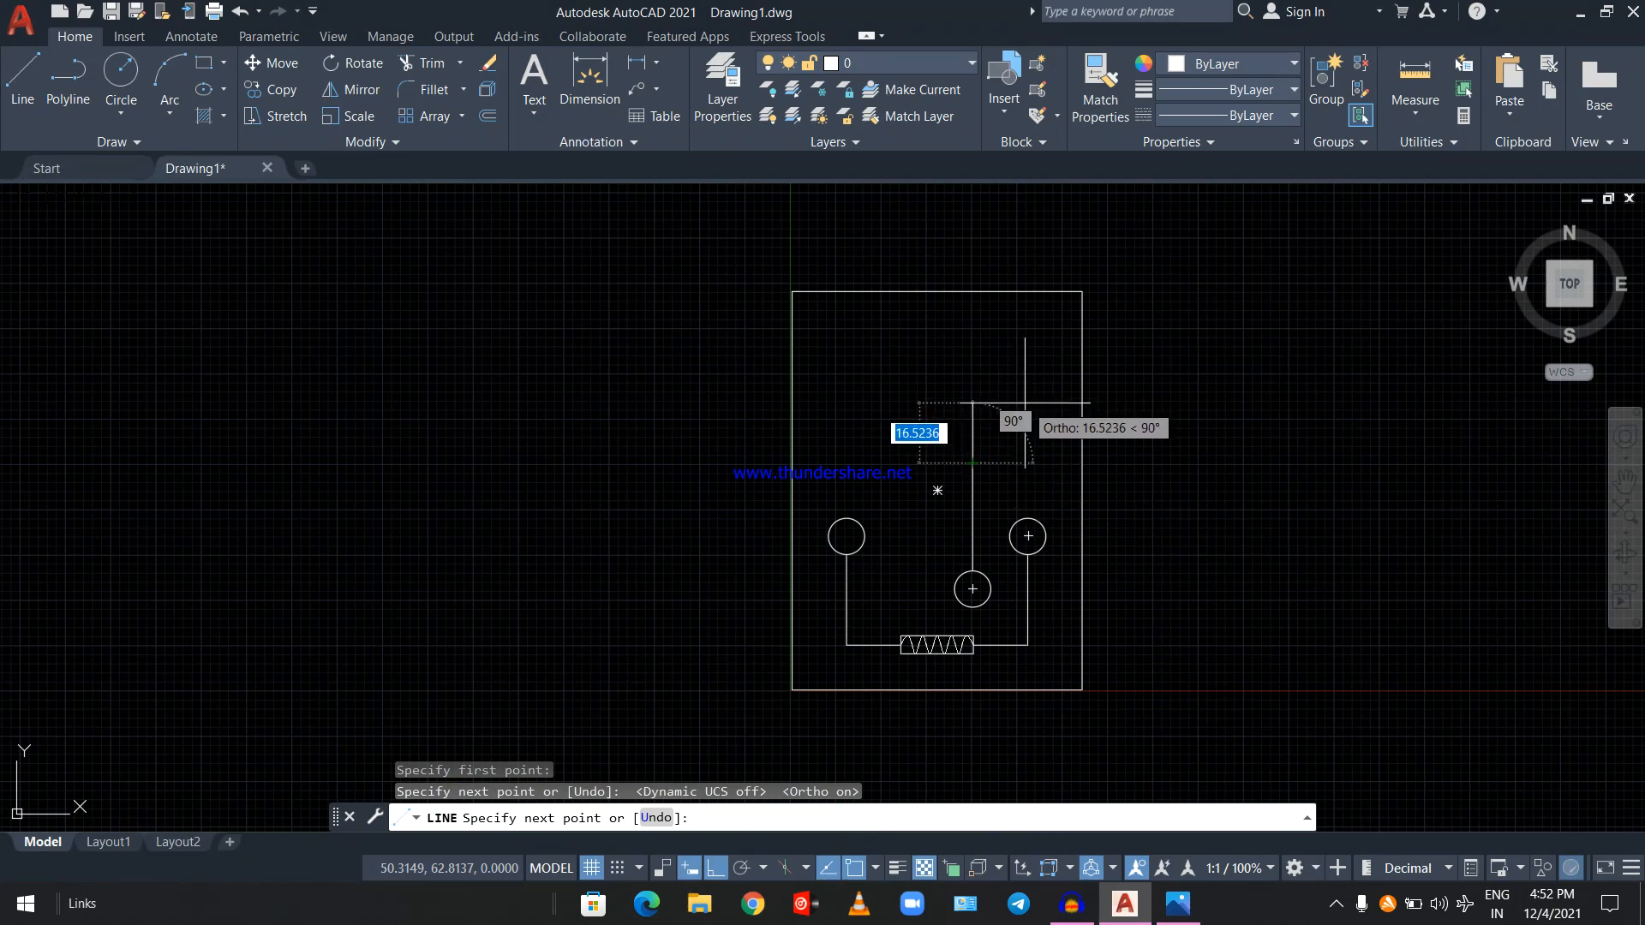
key(F8)
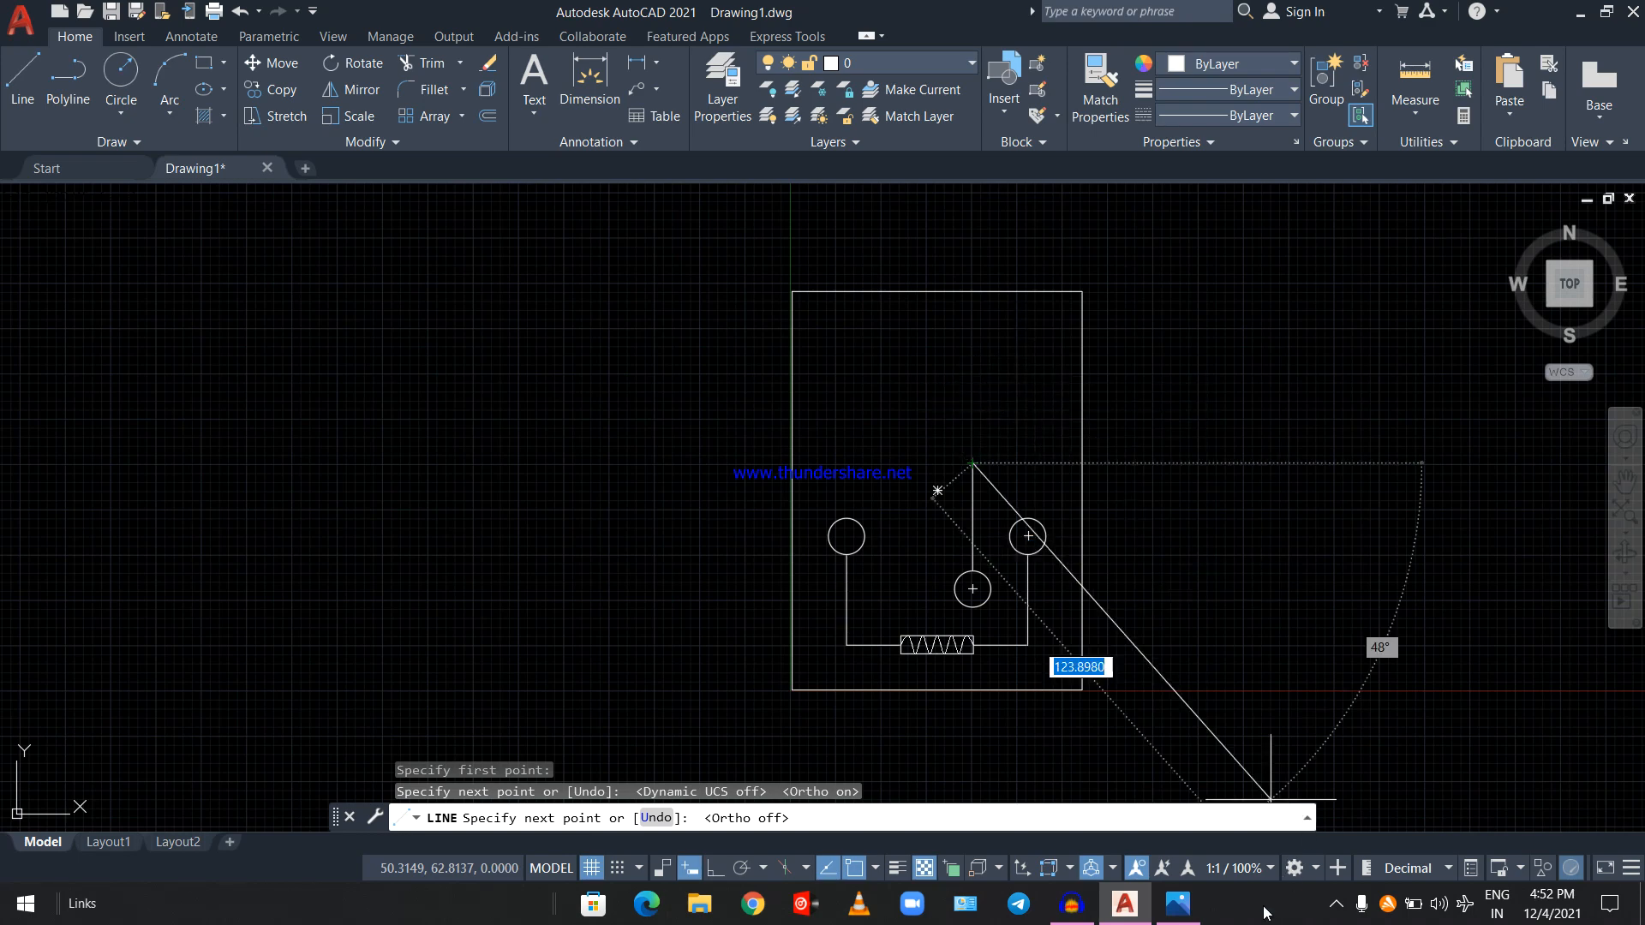
click(1180, 783)
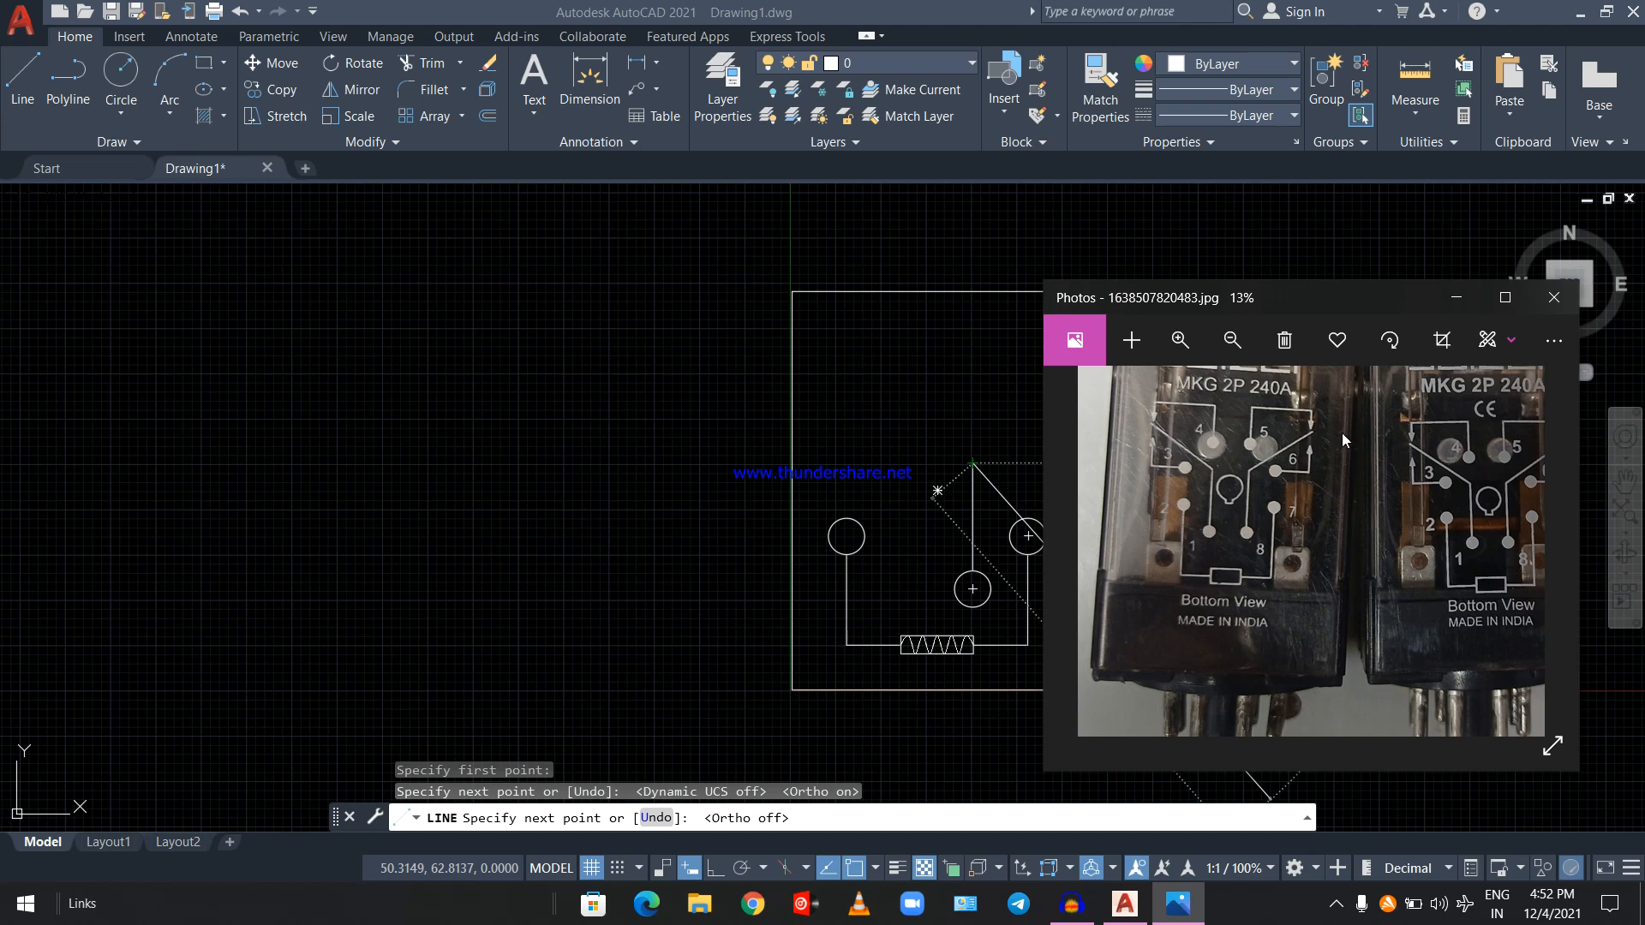
click(1459, 302)
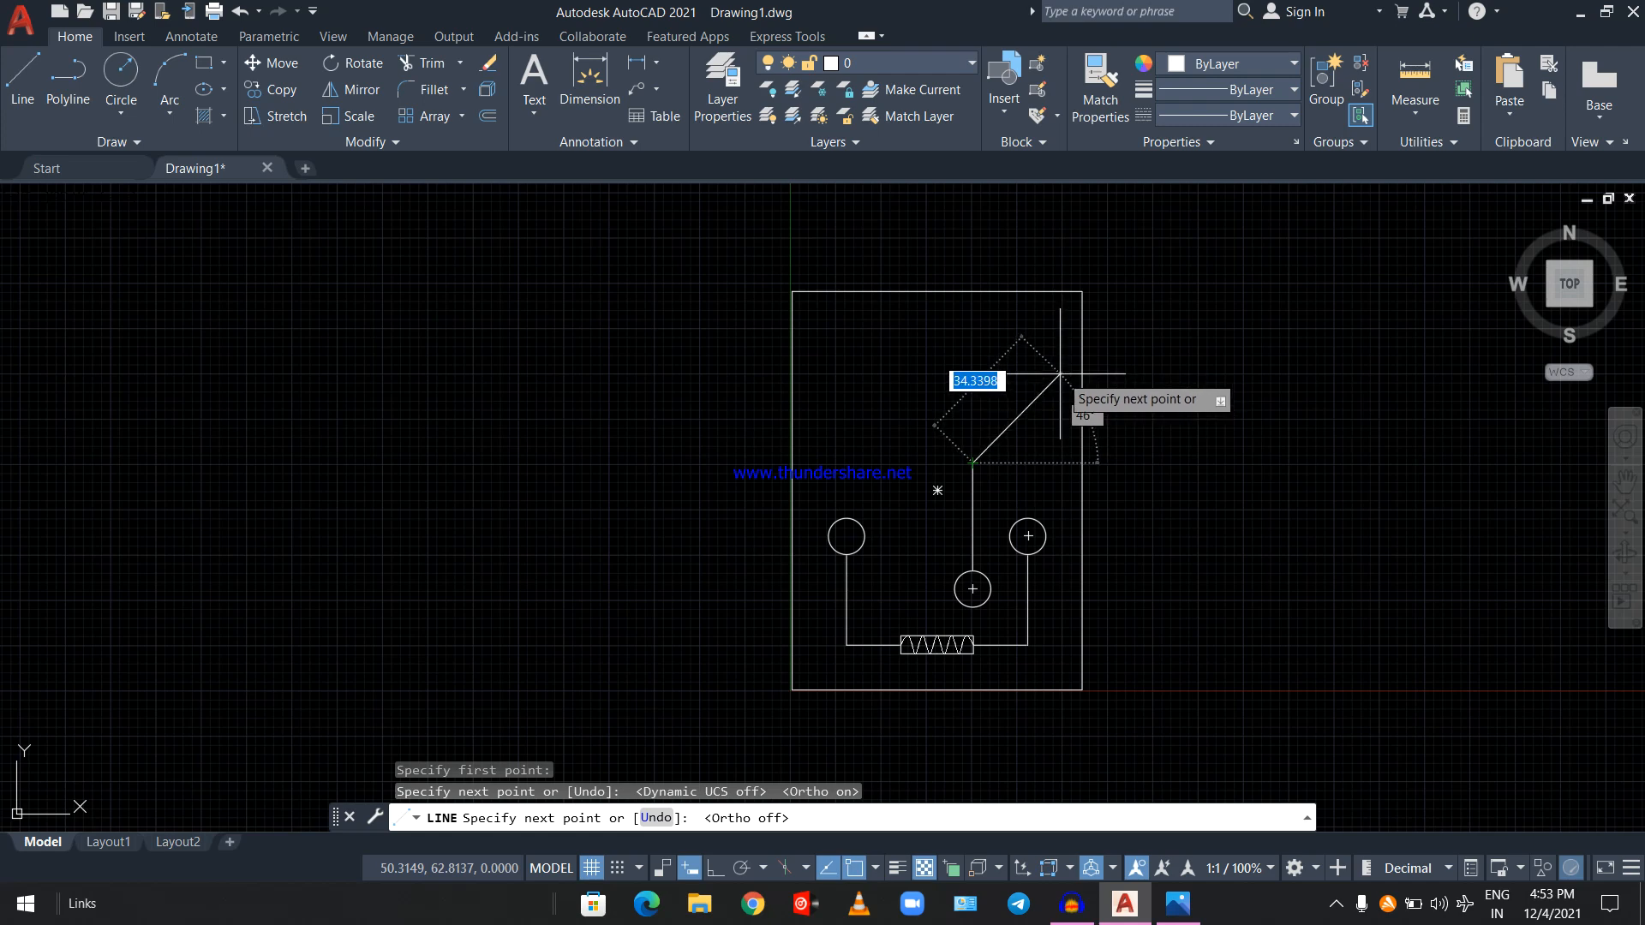
key(Tab)
text(45)
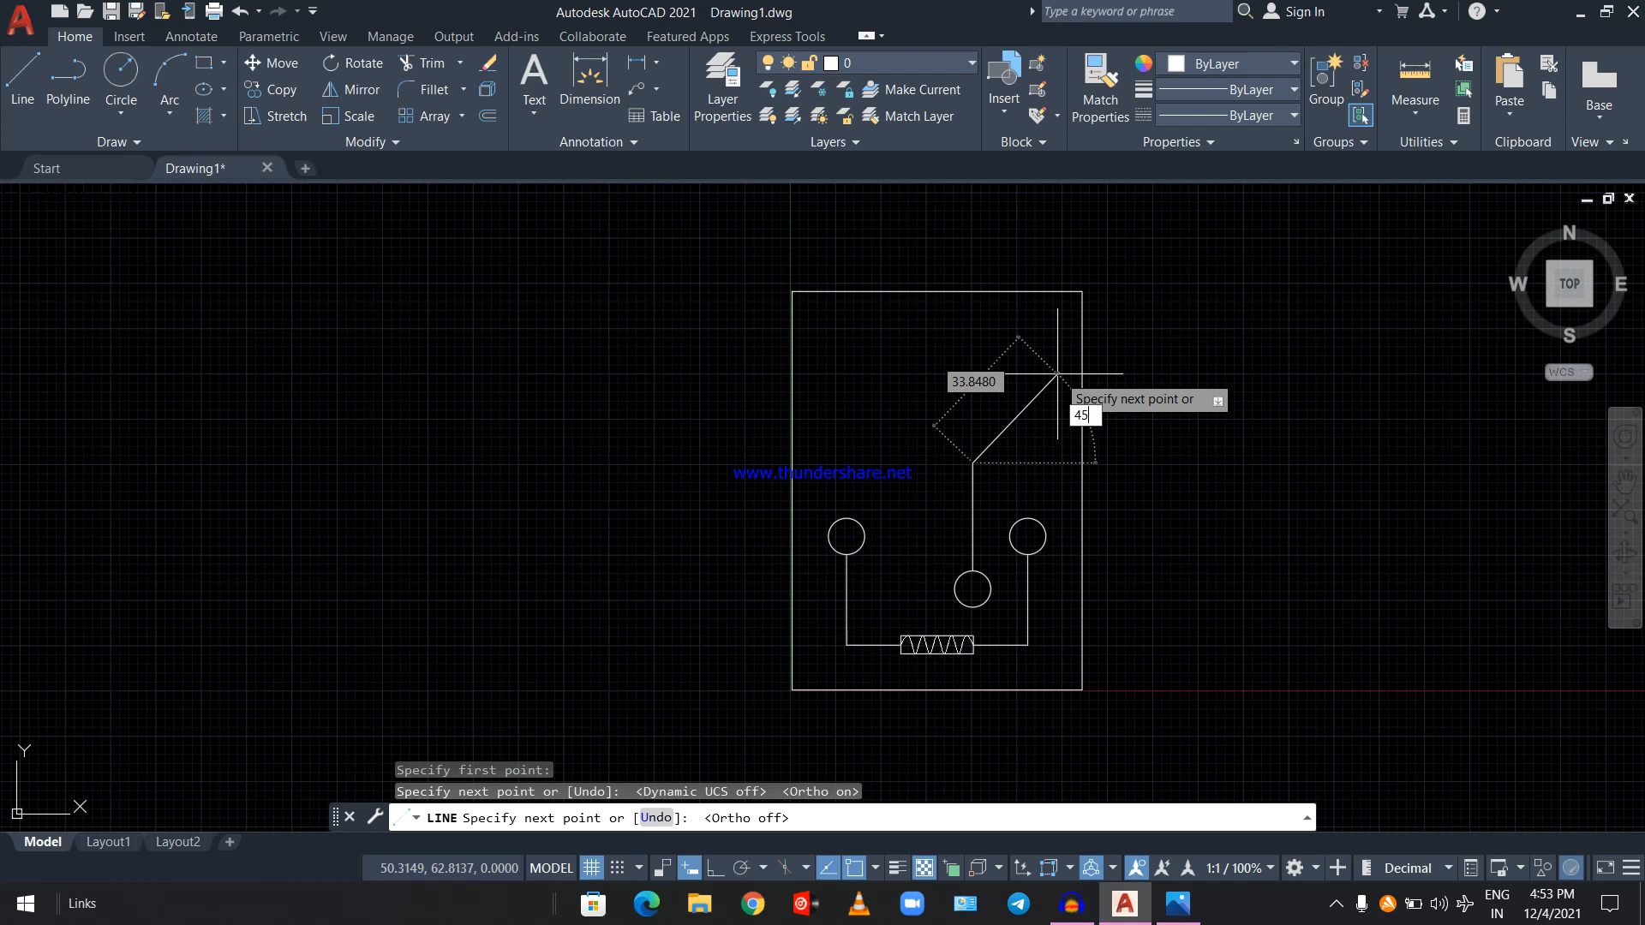
key(Tab)
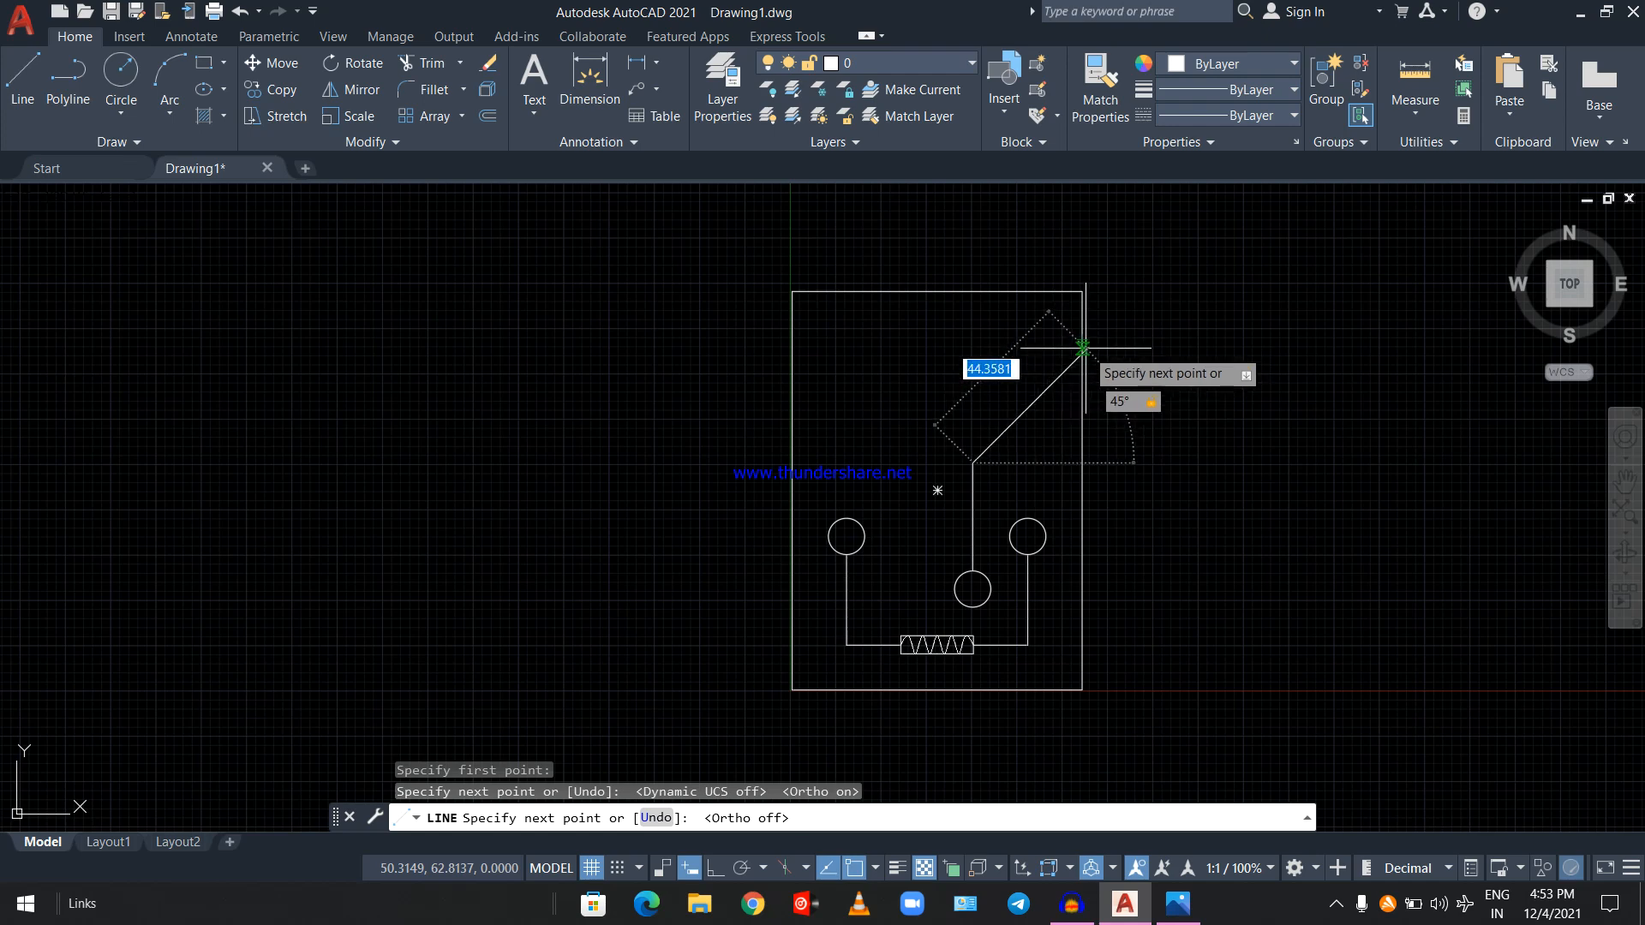
click(1053, 382)
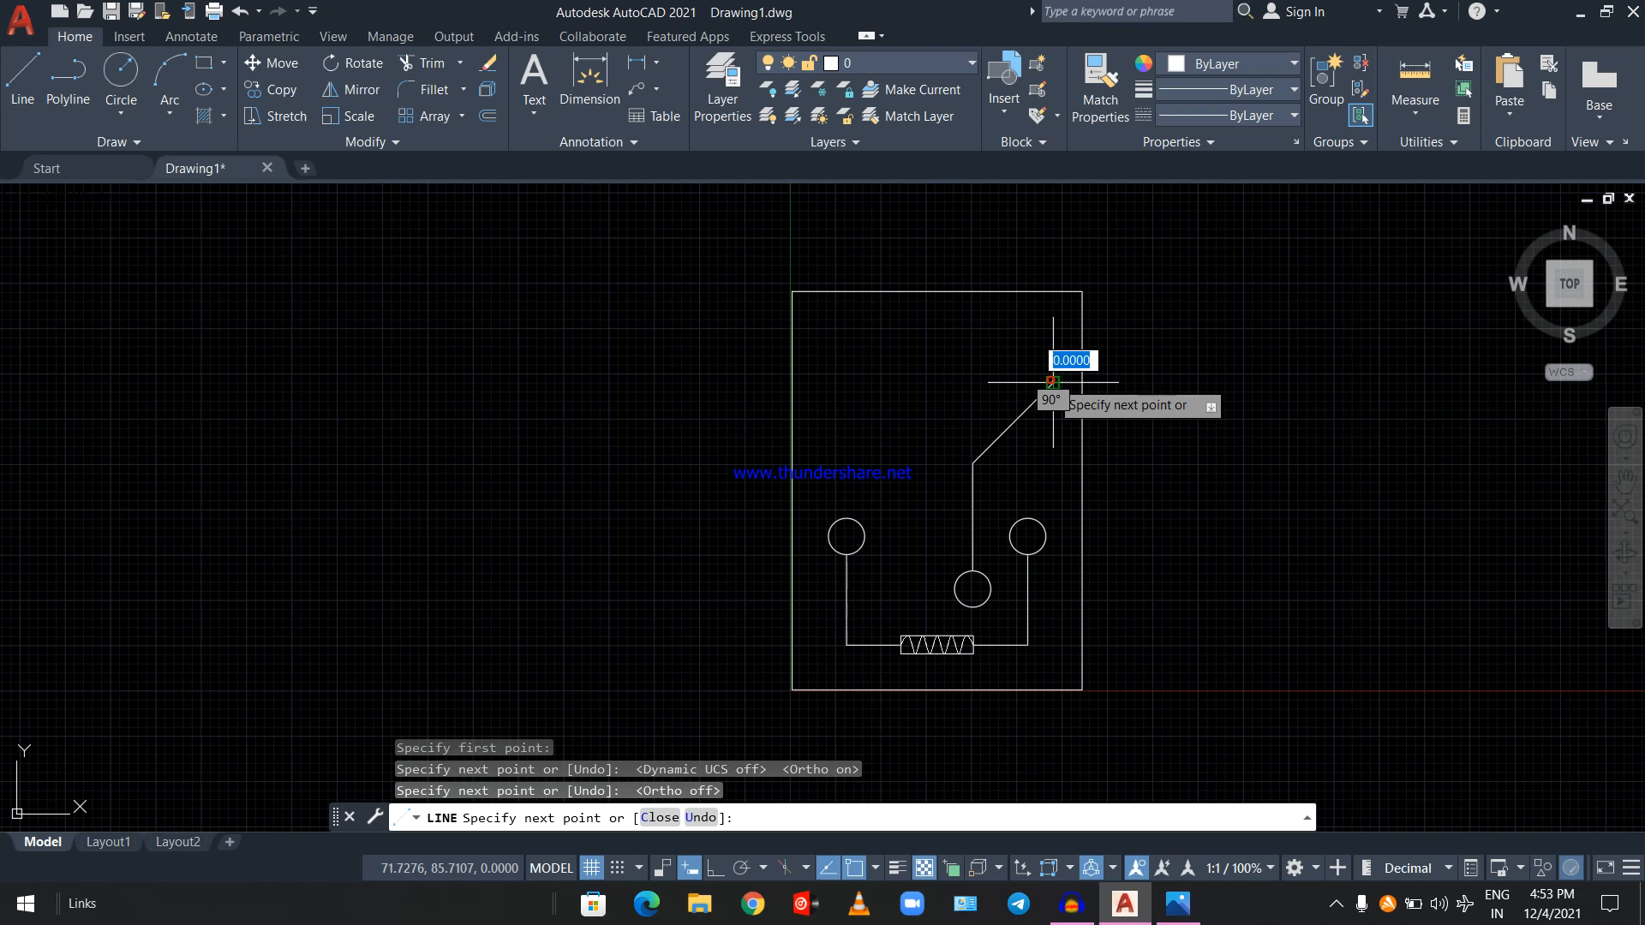
key(Escape)
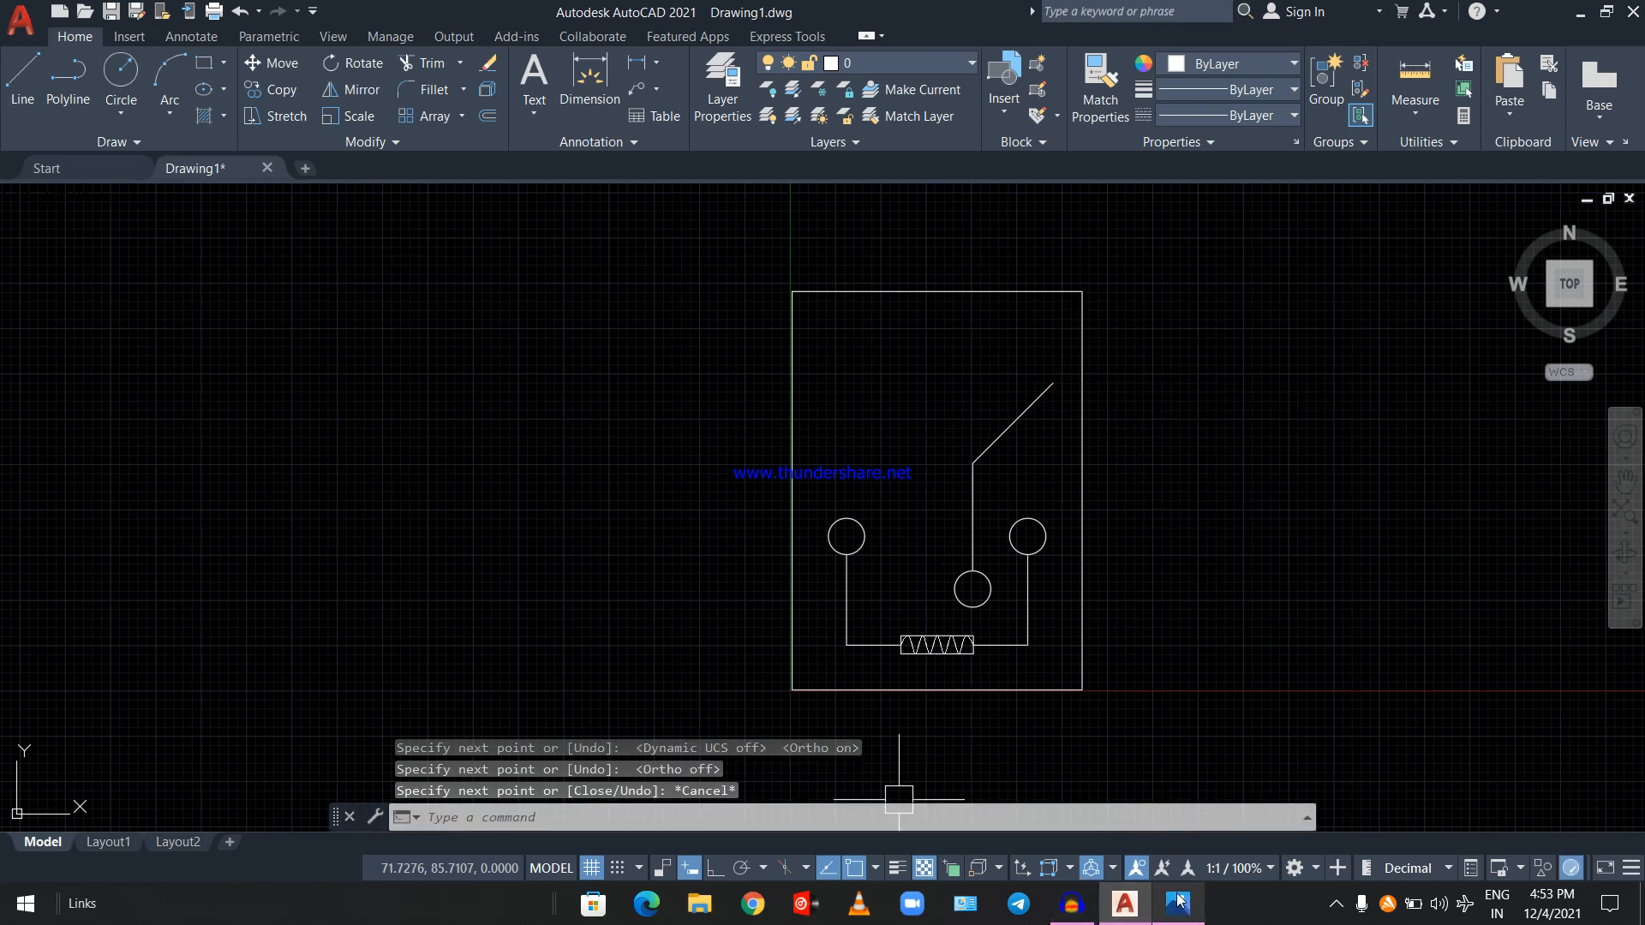
Step: Check the contact layout in the relay photo and ungroup the coil's right pin circle from its lead
click(1169, 793)
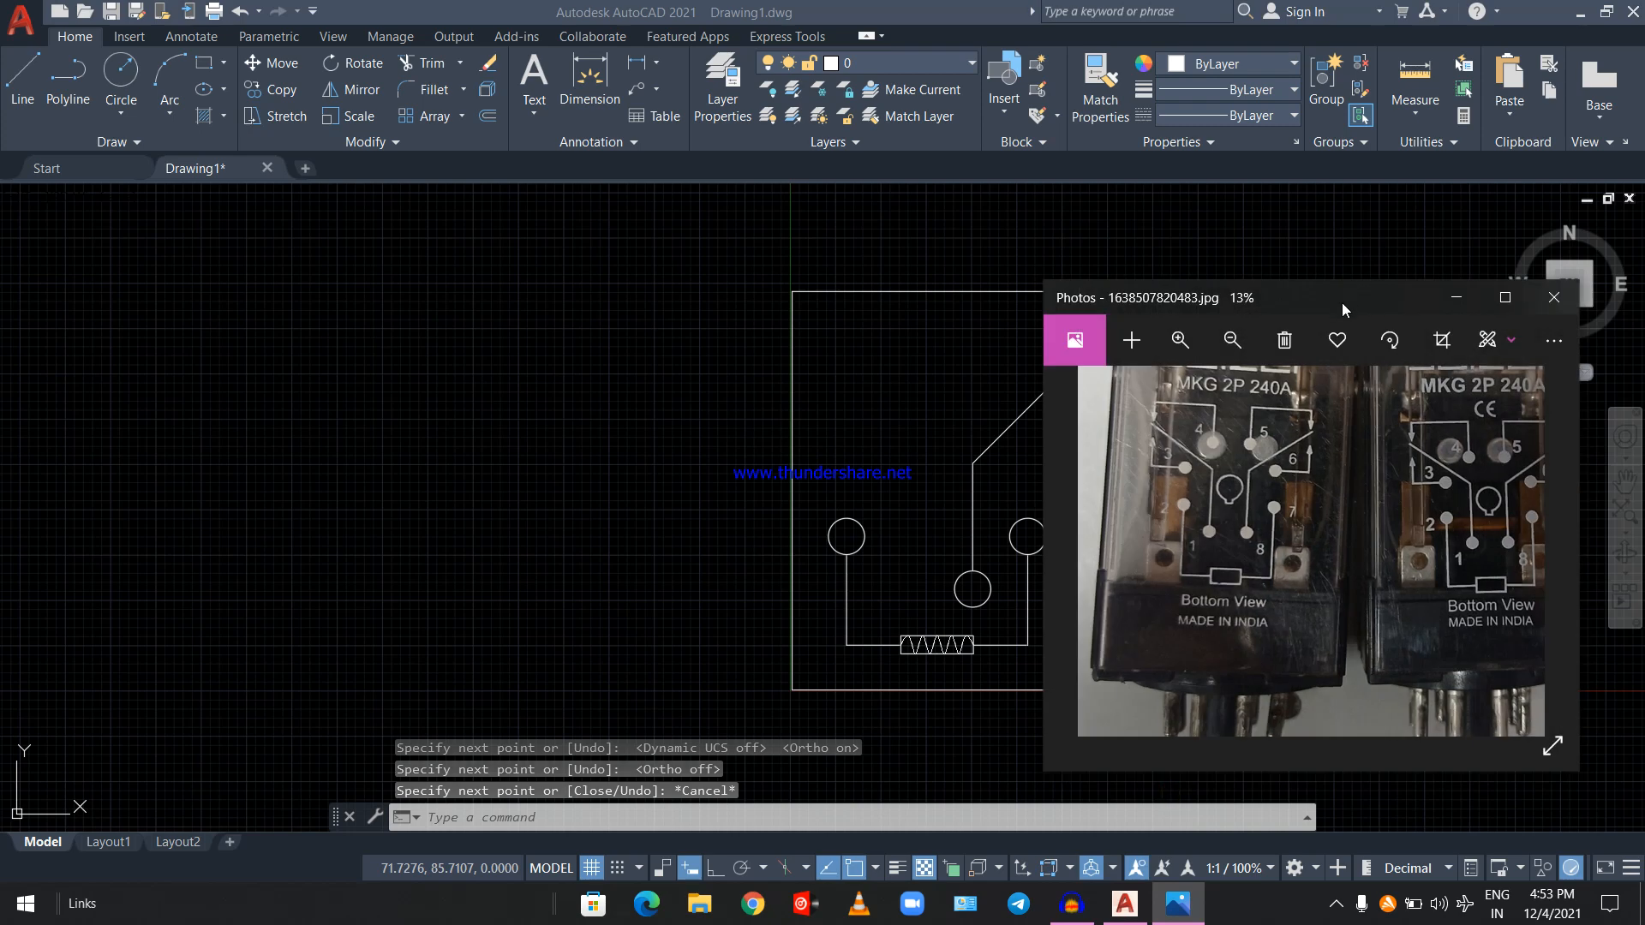
drag(1342, 302, 1401, 233)
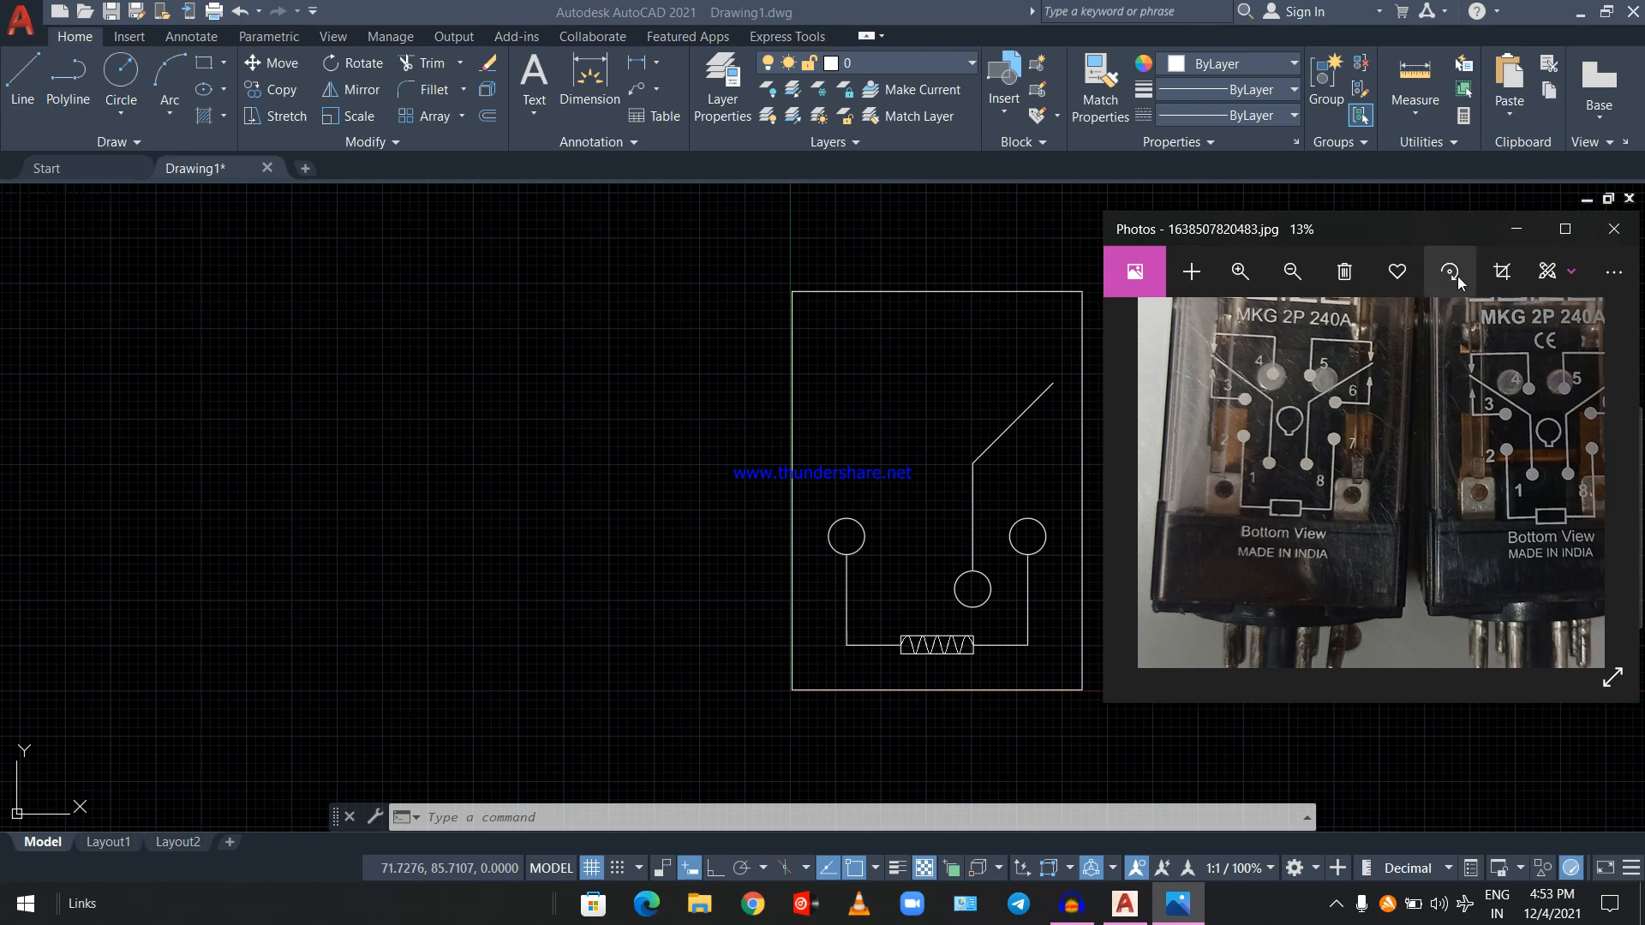
click(1508, 243)
click(1028, 532)
text(ungroup)
key(Return)
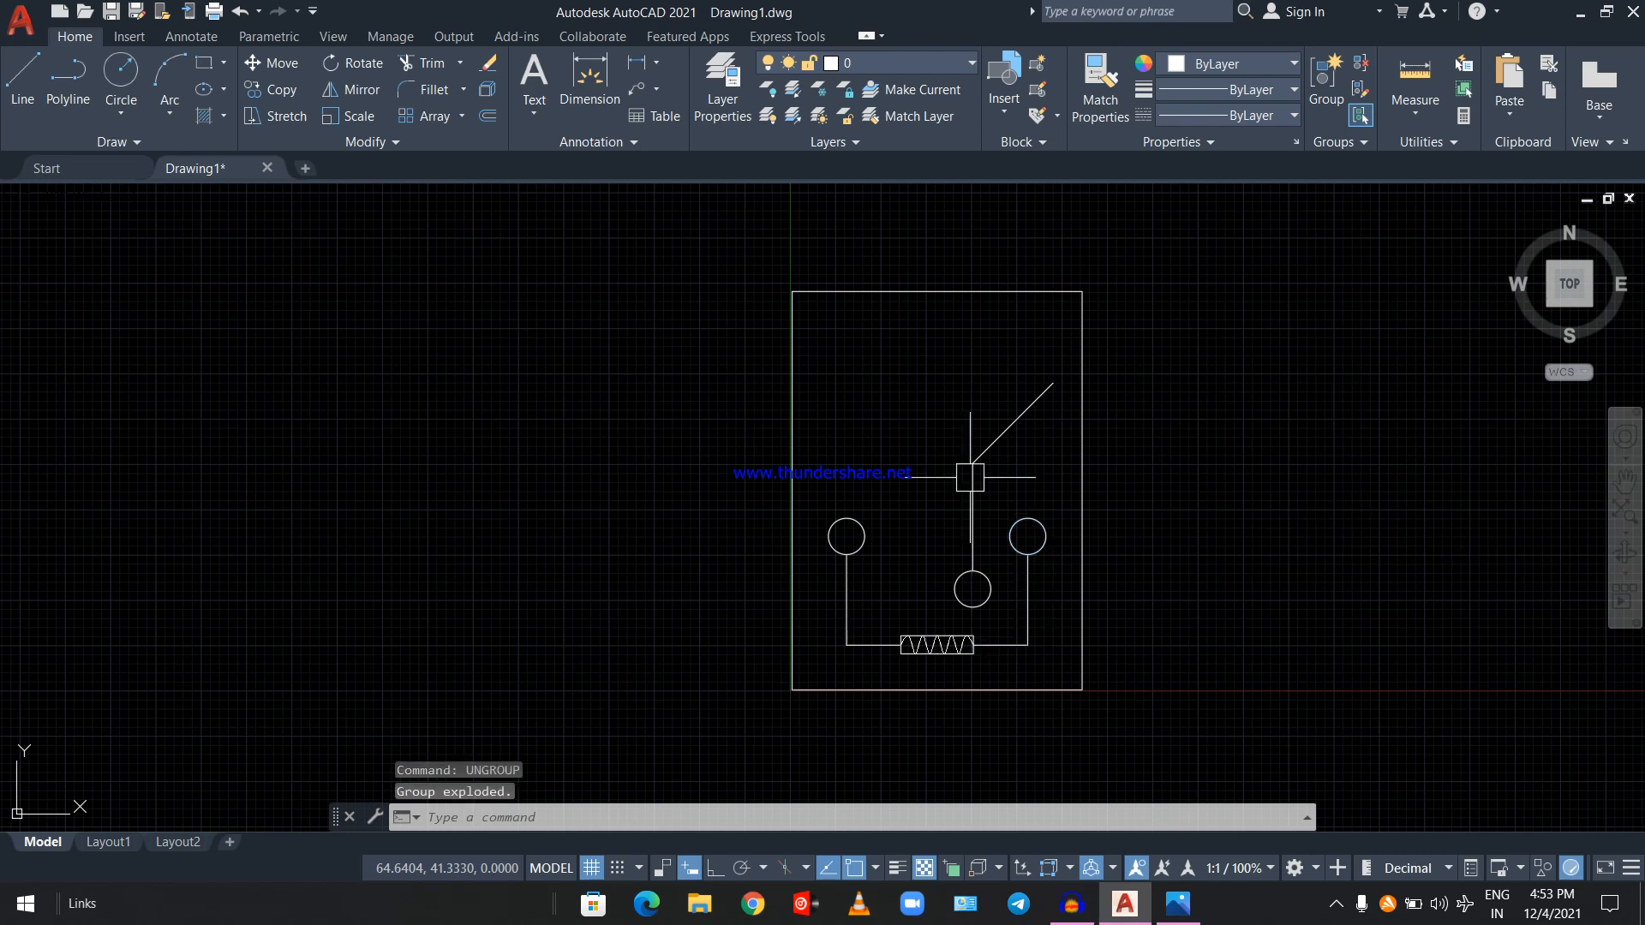
Step: With Ortho on, copy the right pin circle from its centre about 20 units straight up, level with the vertical contact line's top end
click(1027, 528)
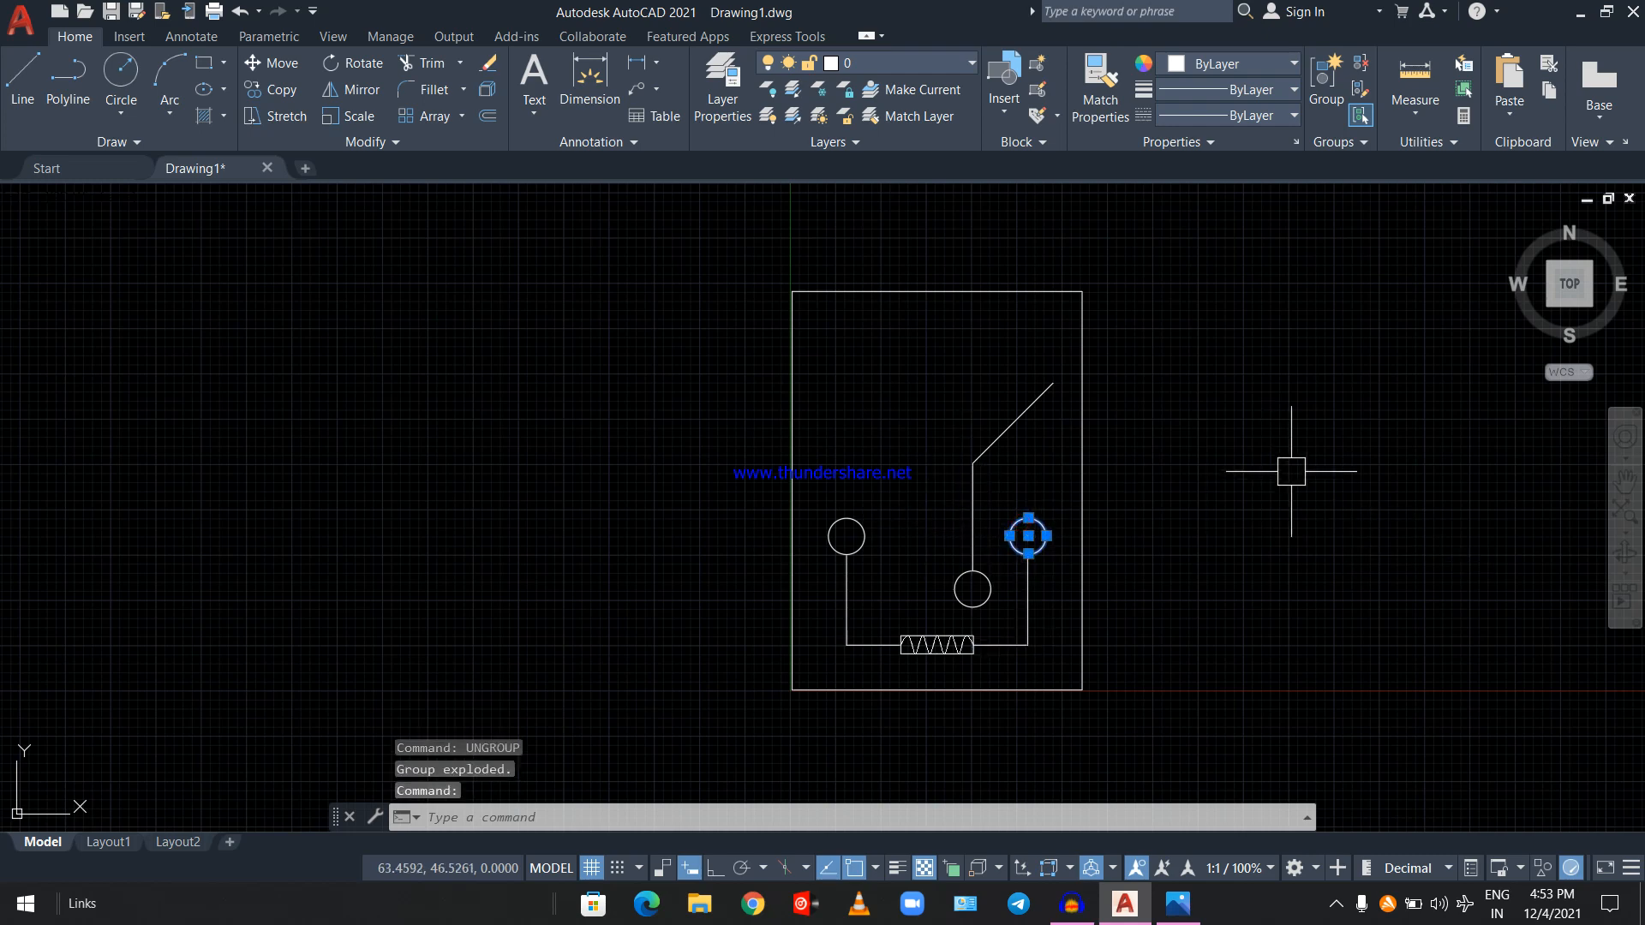
text(co)
key(Return)
scroll(1055, 612, up, 2)
scroll(1024, 591, up, 1)
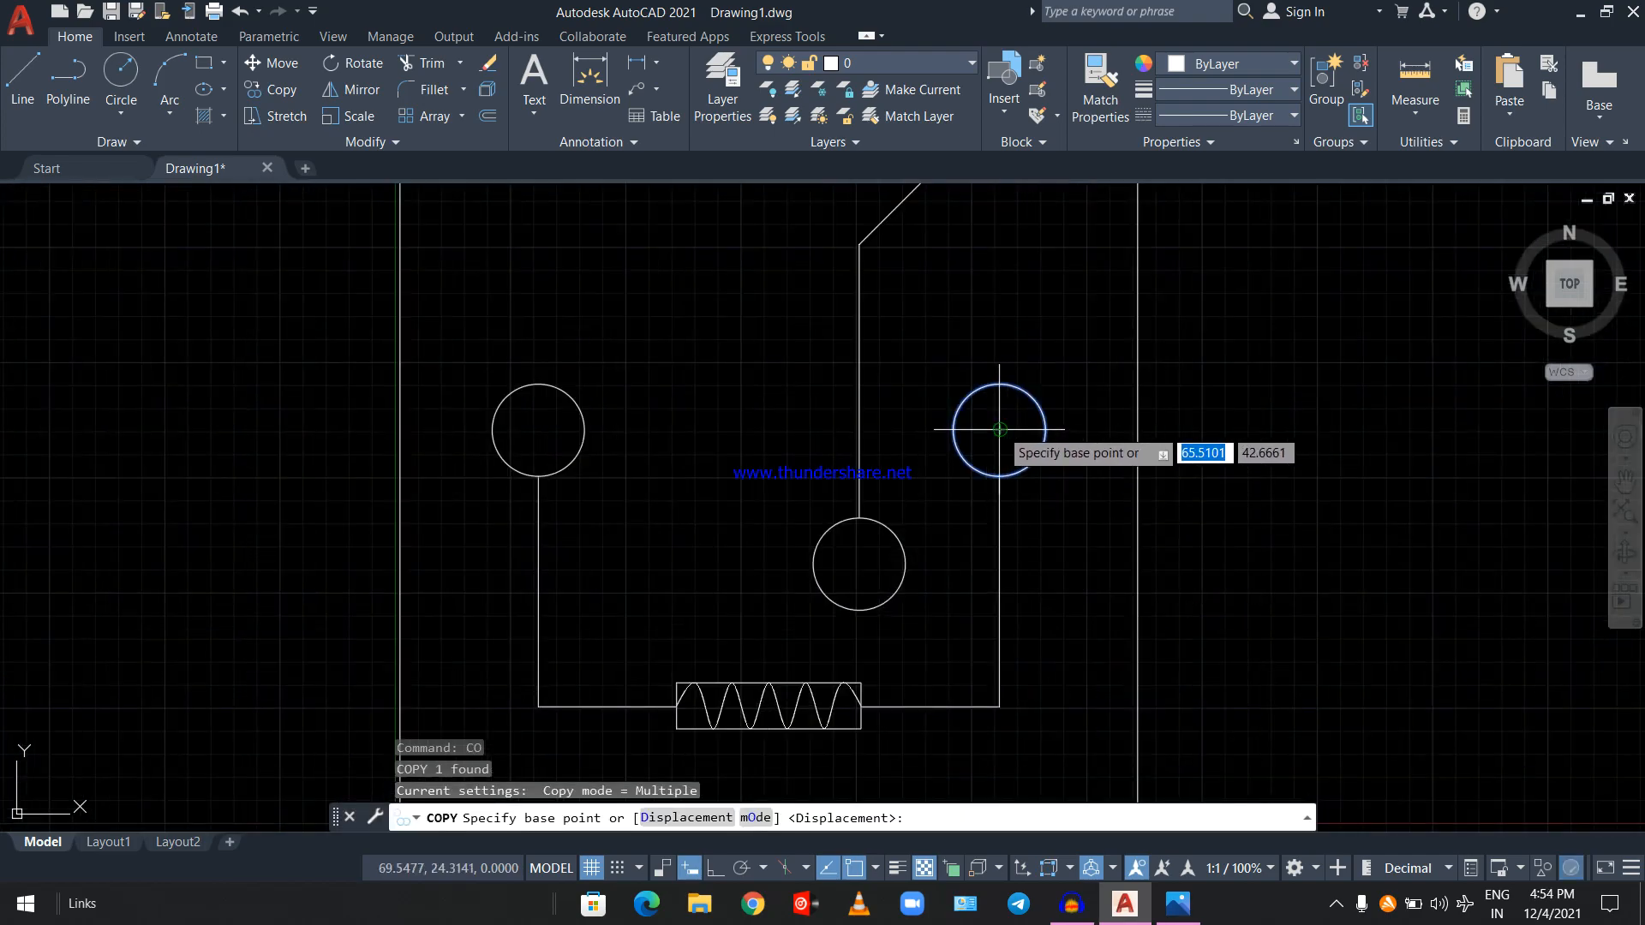
click(999, 429)
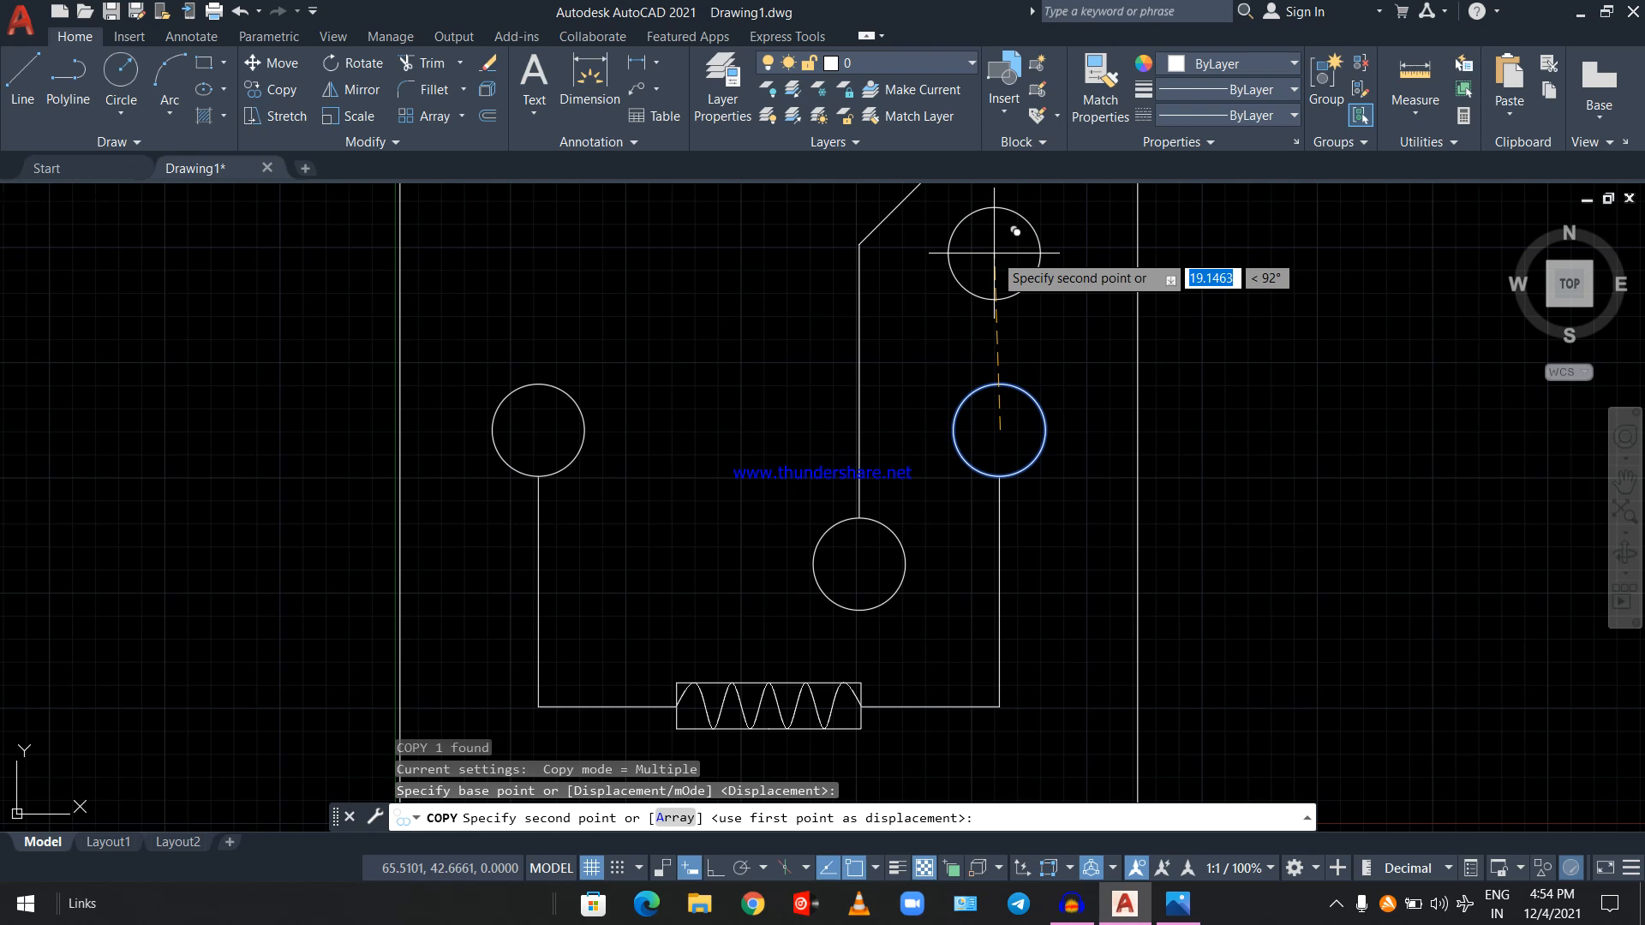
key(F8)
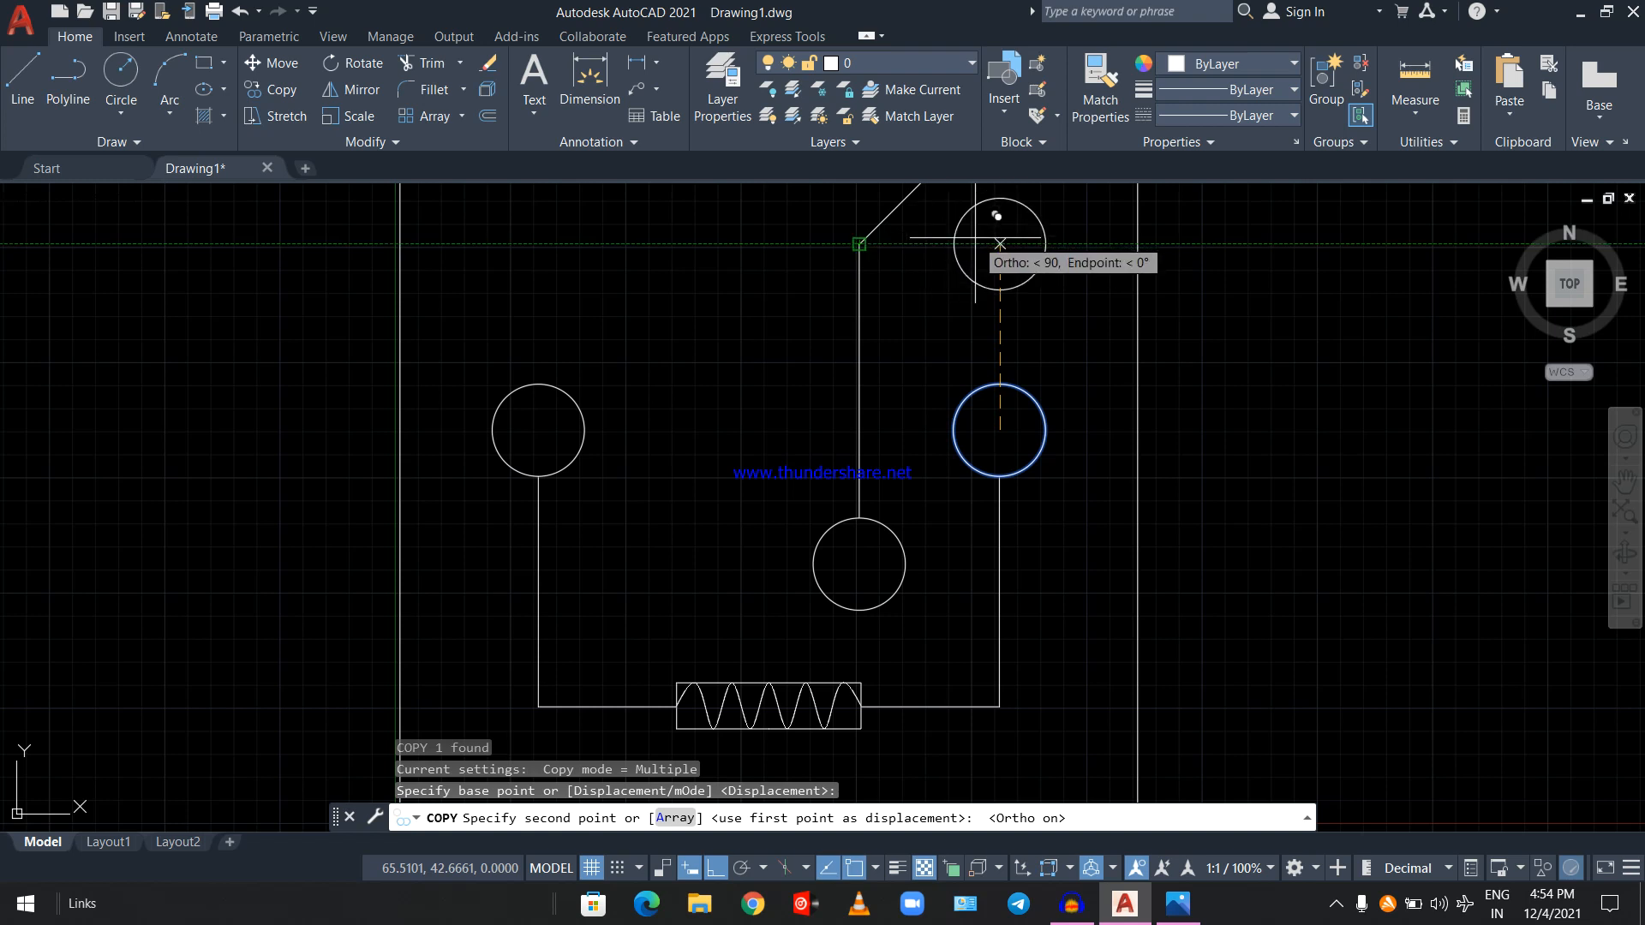
click(998, 244)
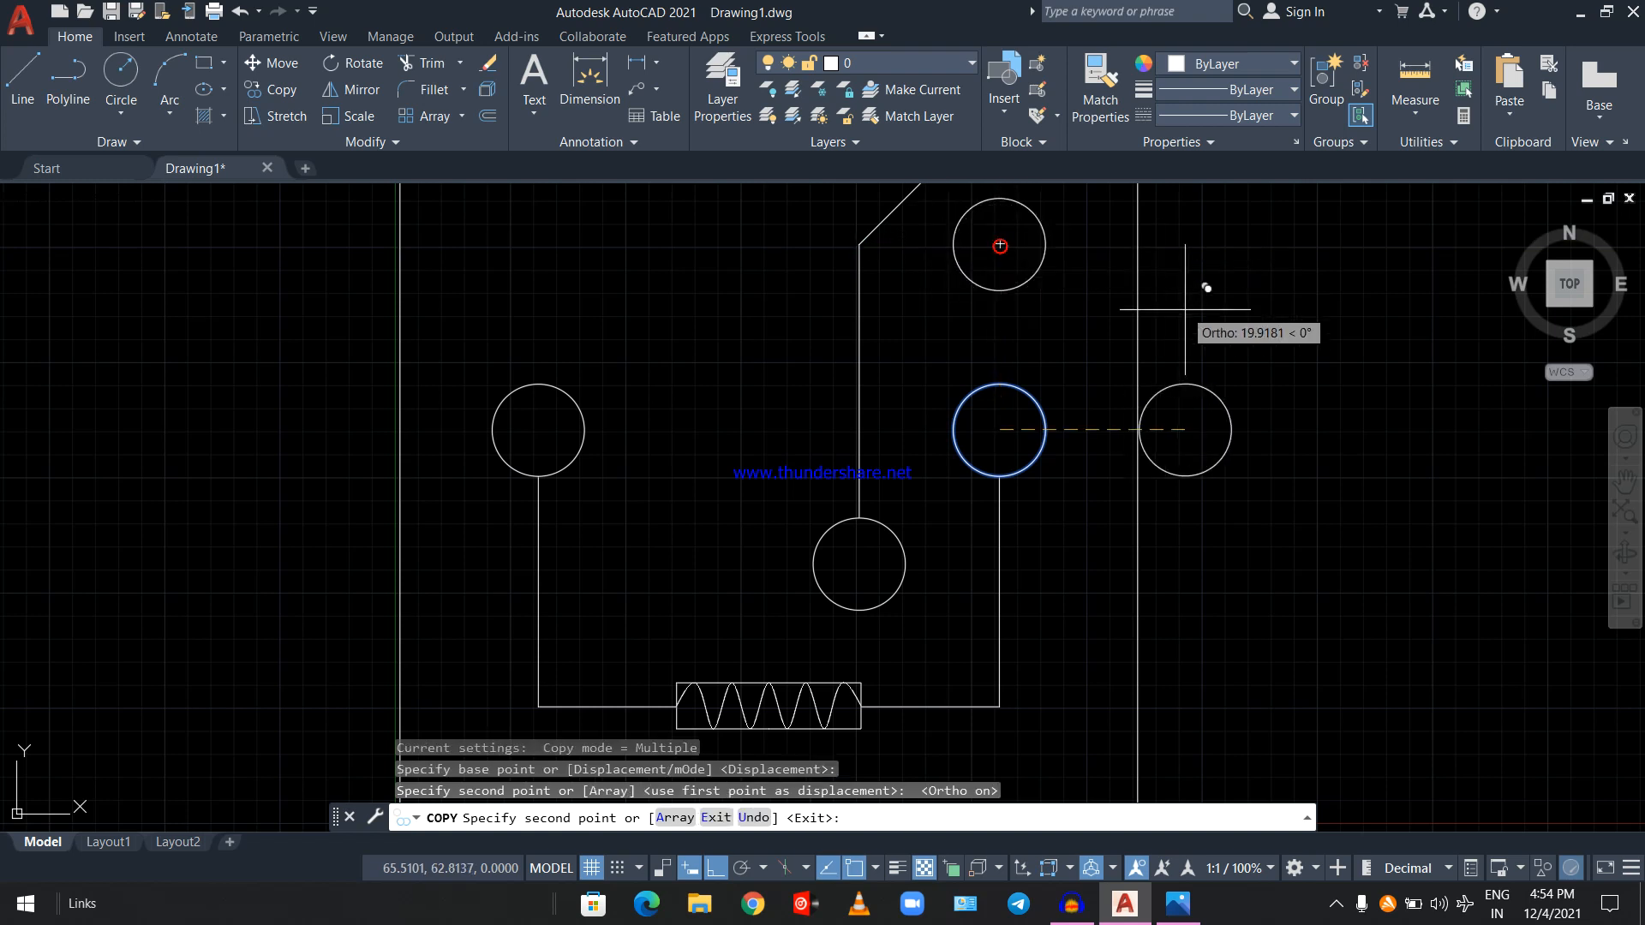
key(Escape)
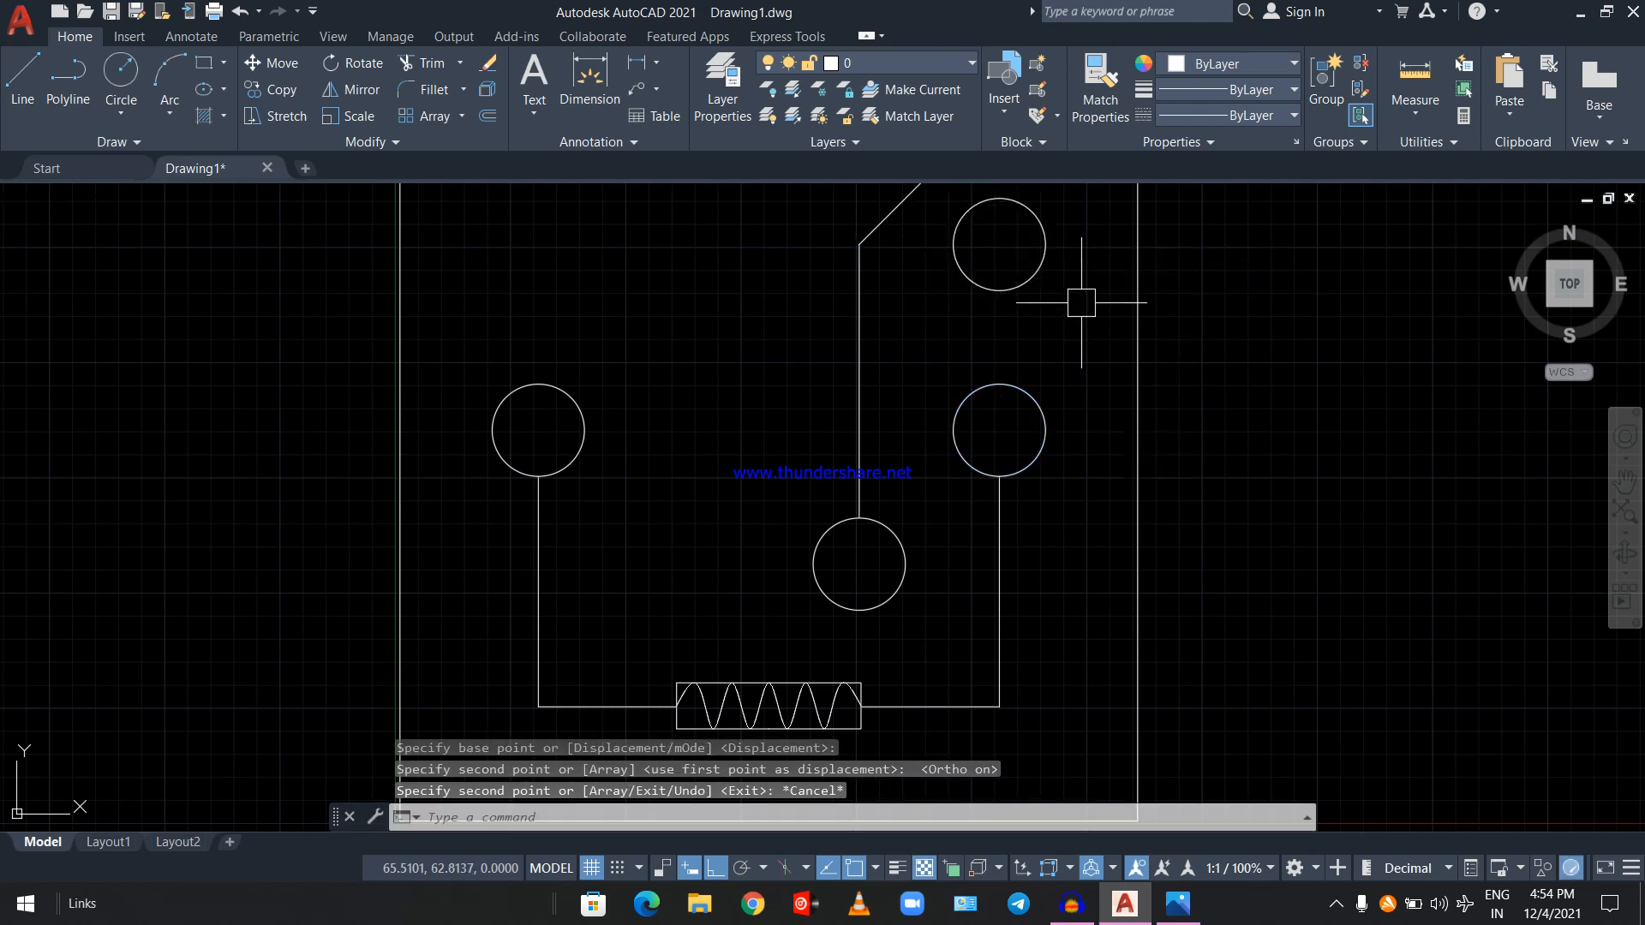
Step: Following the photo, draw a line from the upper circle's right quadrant, about 2 units right, then about 17 units straight up with Ortho on
scroll(1064, 386, down, 6)
scroll(1064, 386, up, 6)
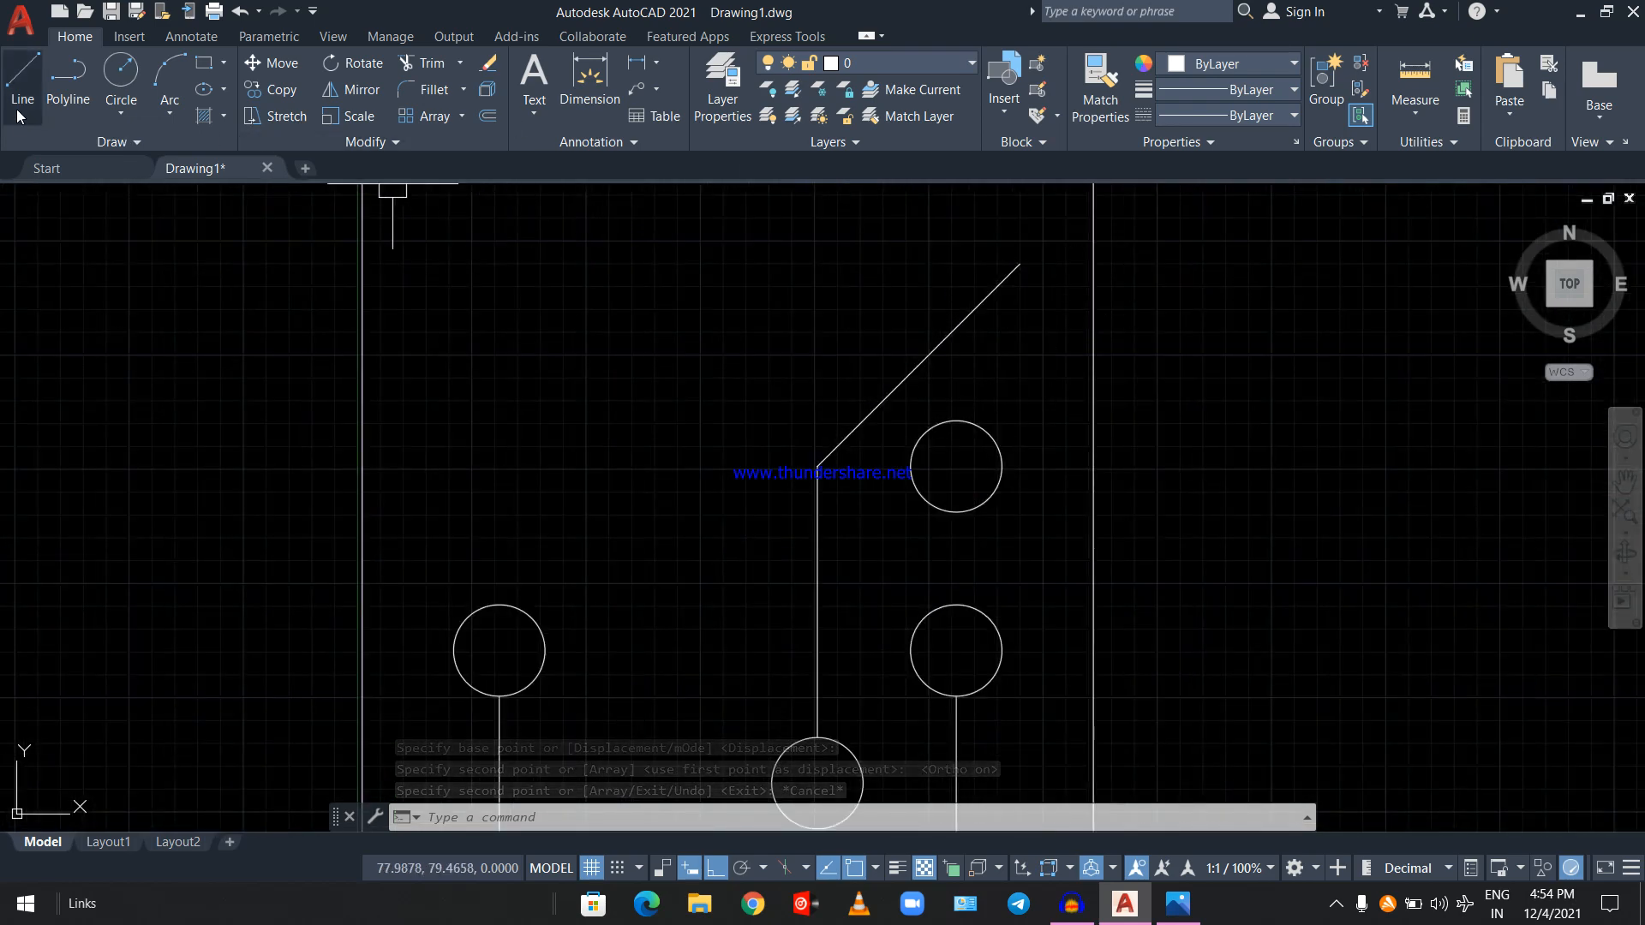
mouse_move(1178, 903)
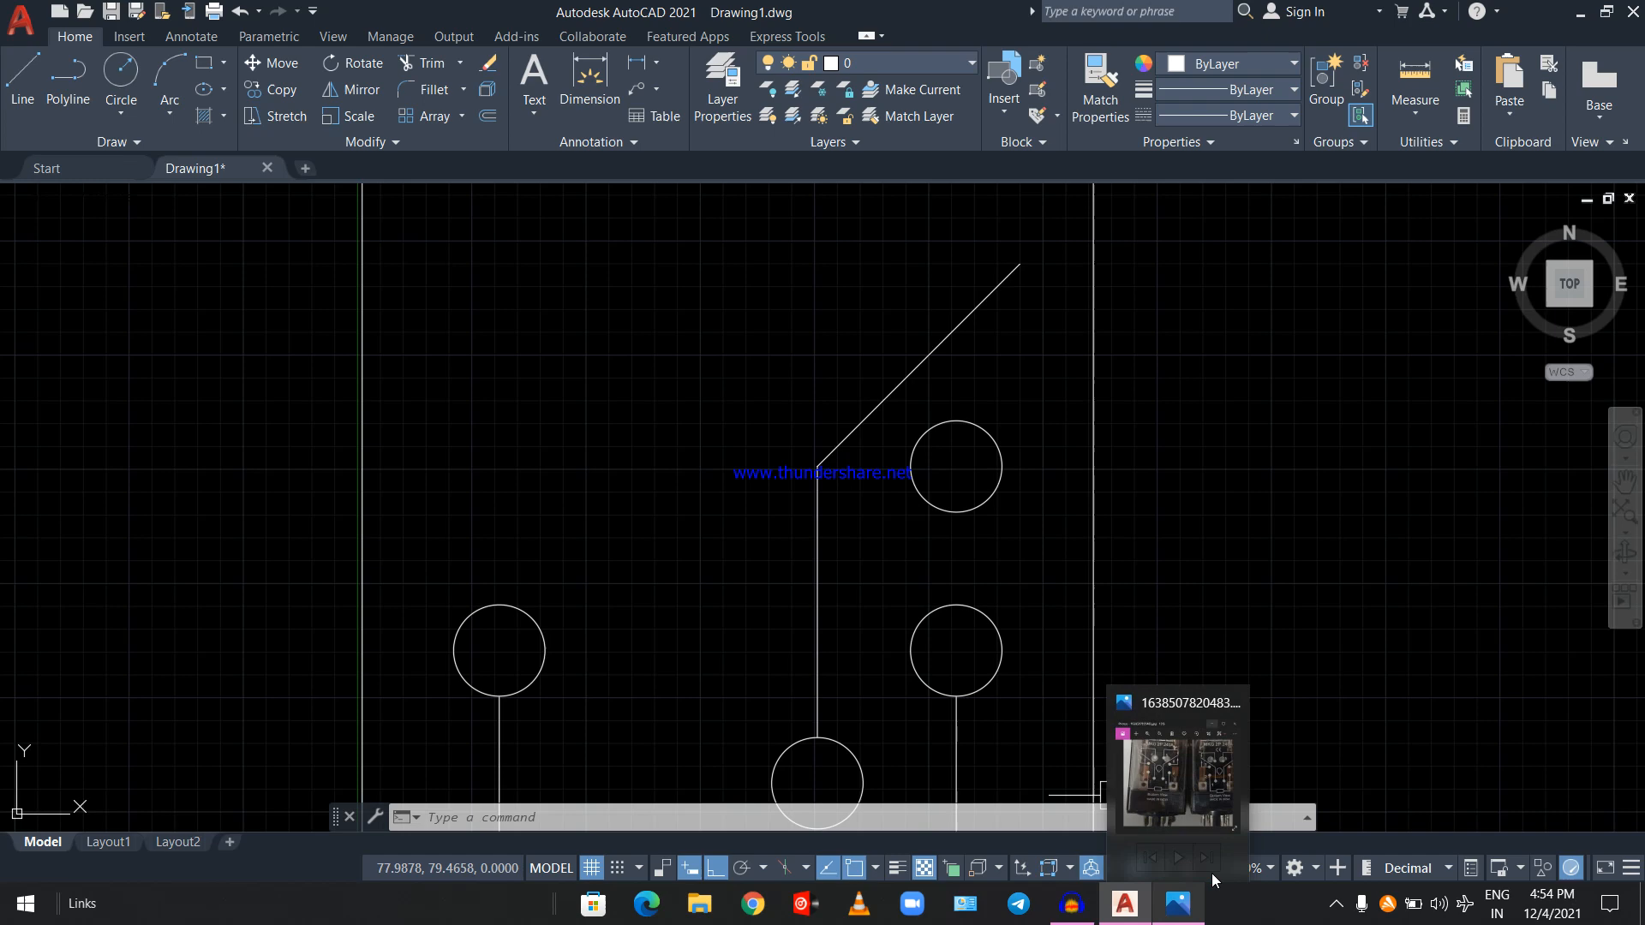
click(1181, 797)
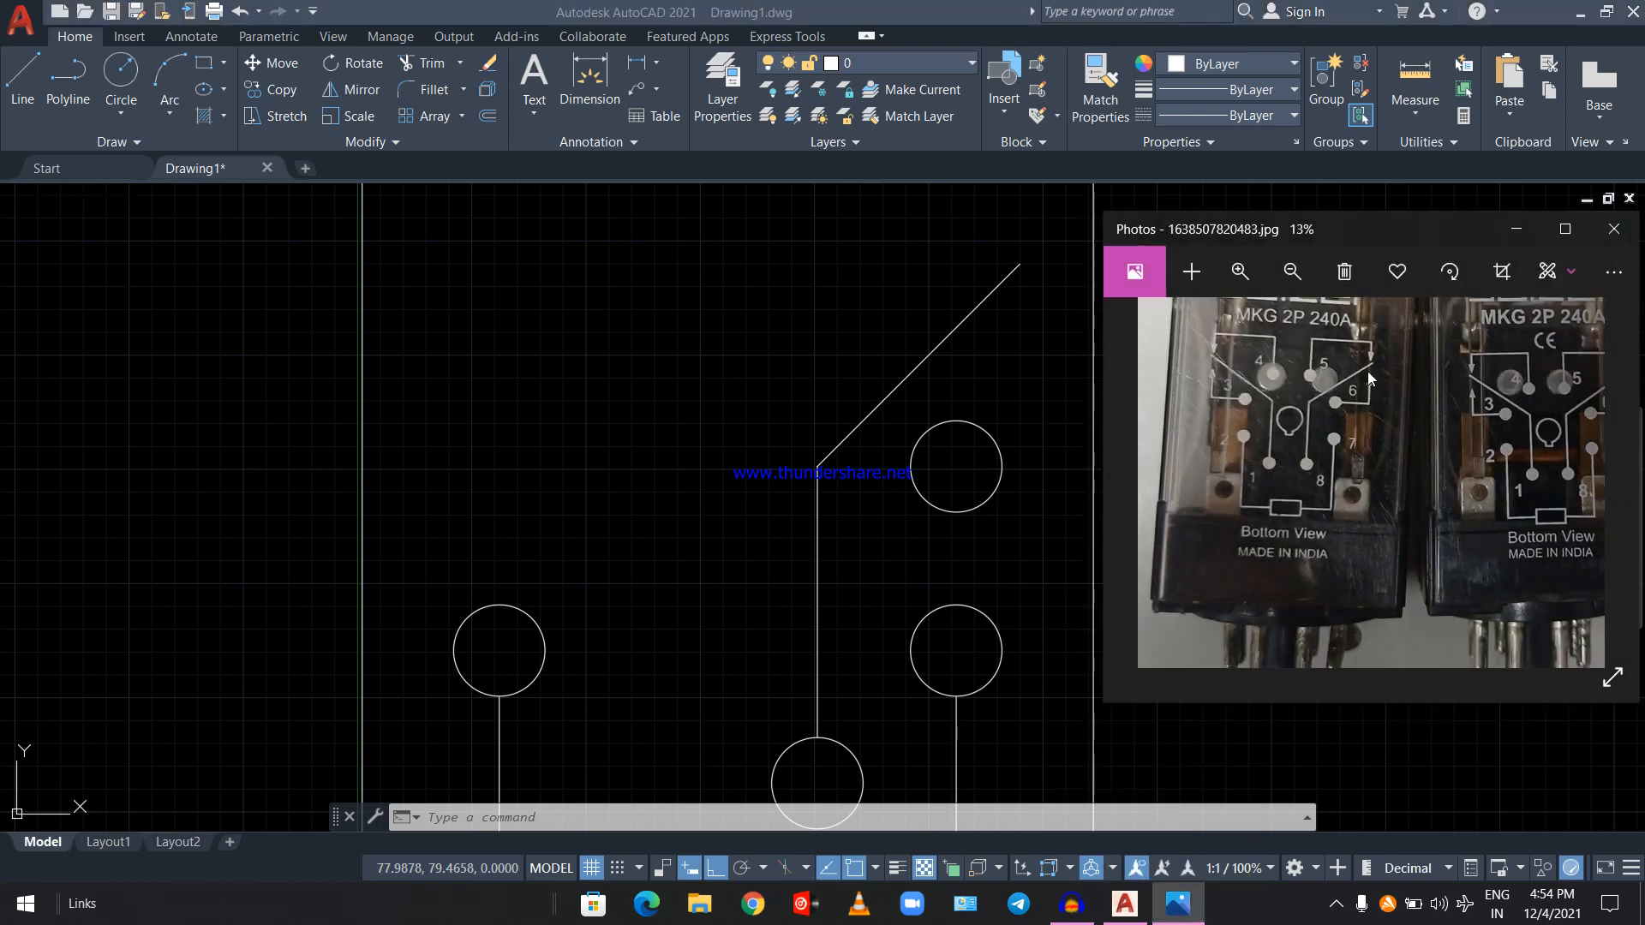
click(1512, 243)
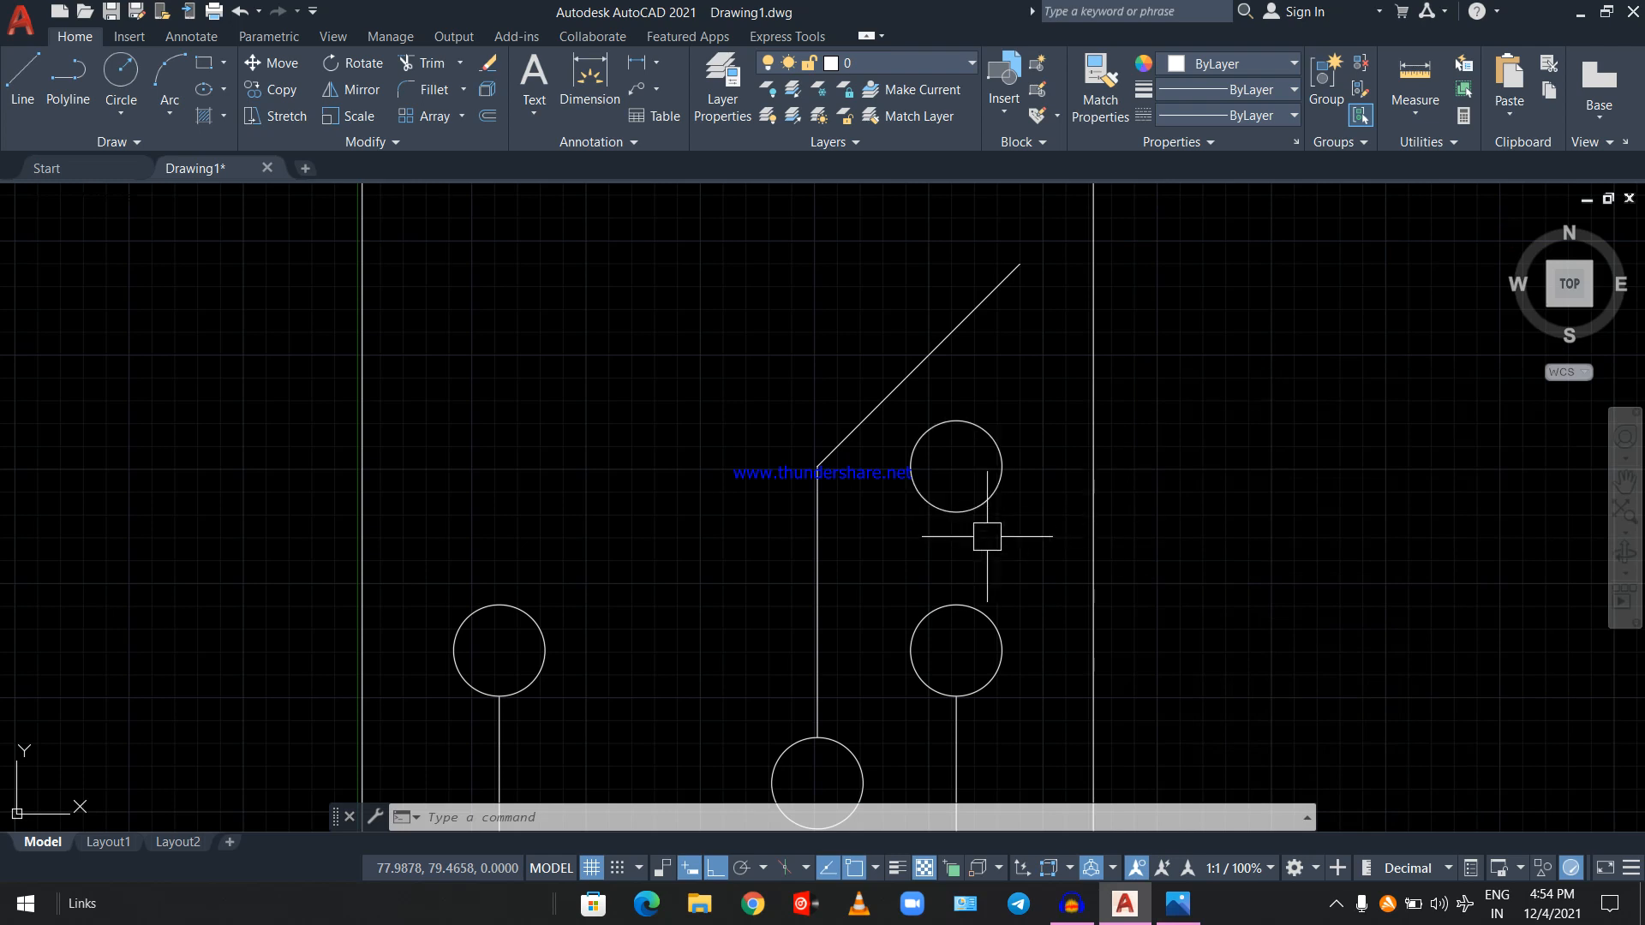
click(26, 85)
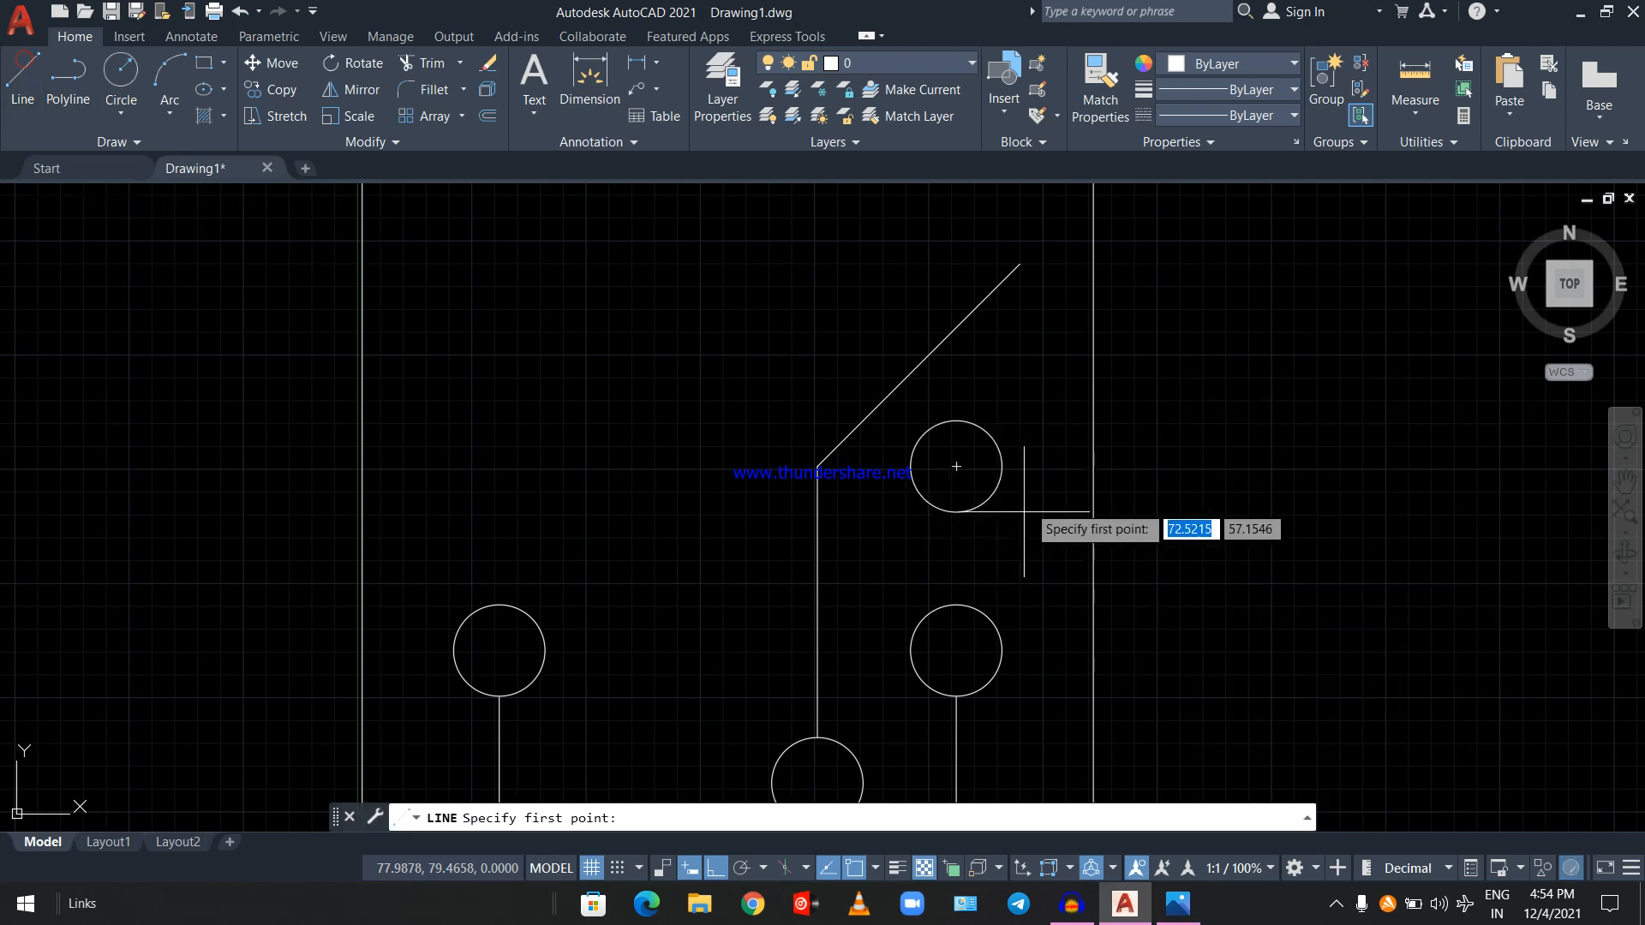
click(1003, 467)
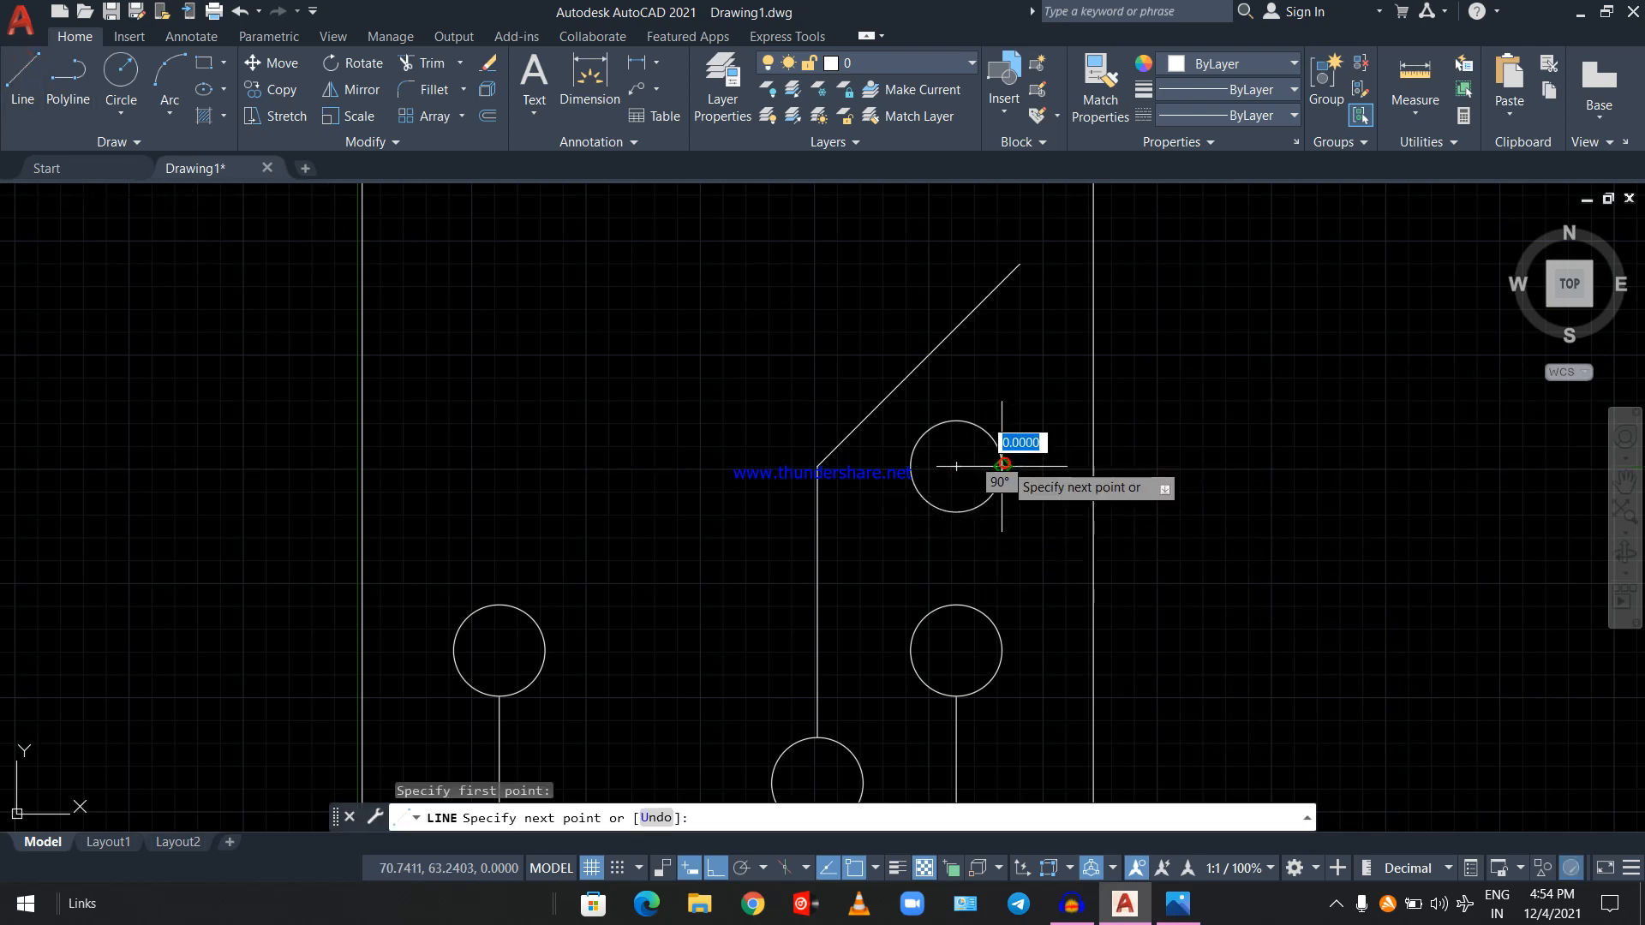
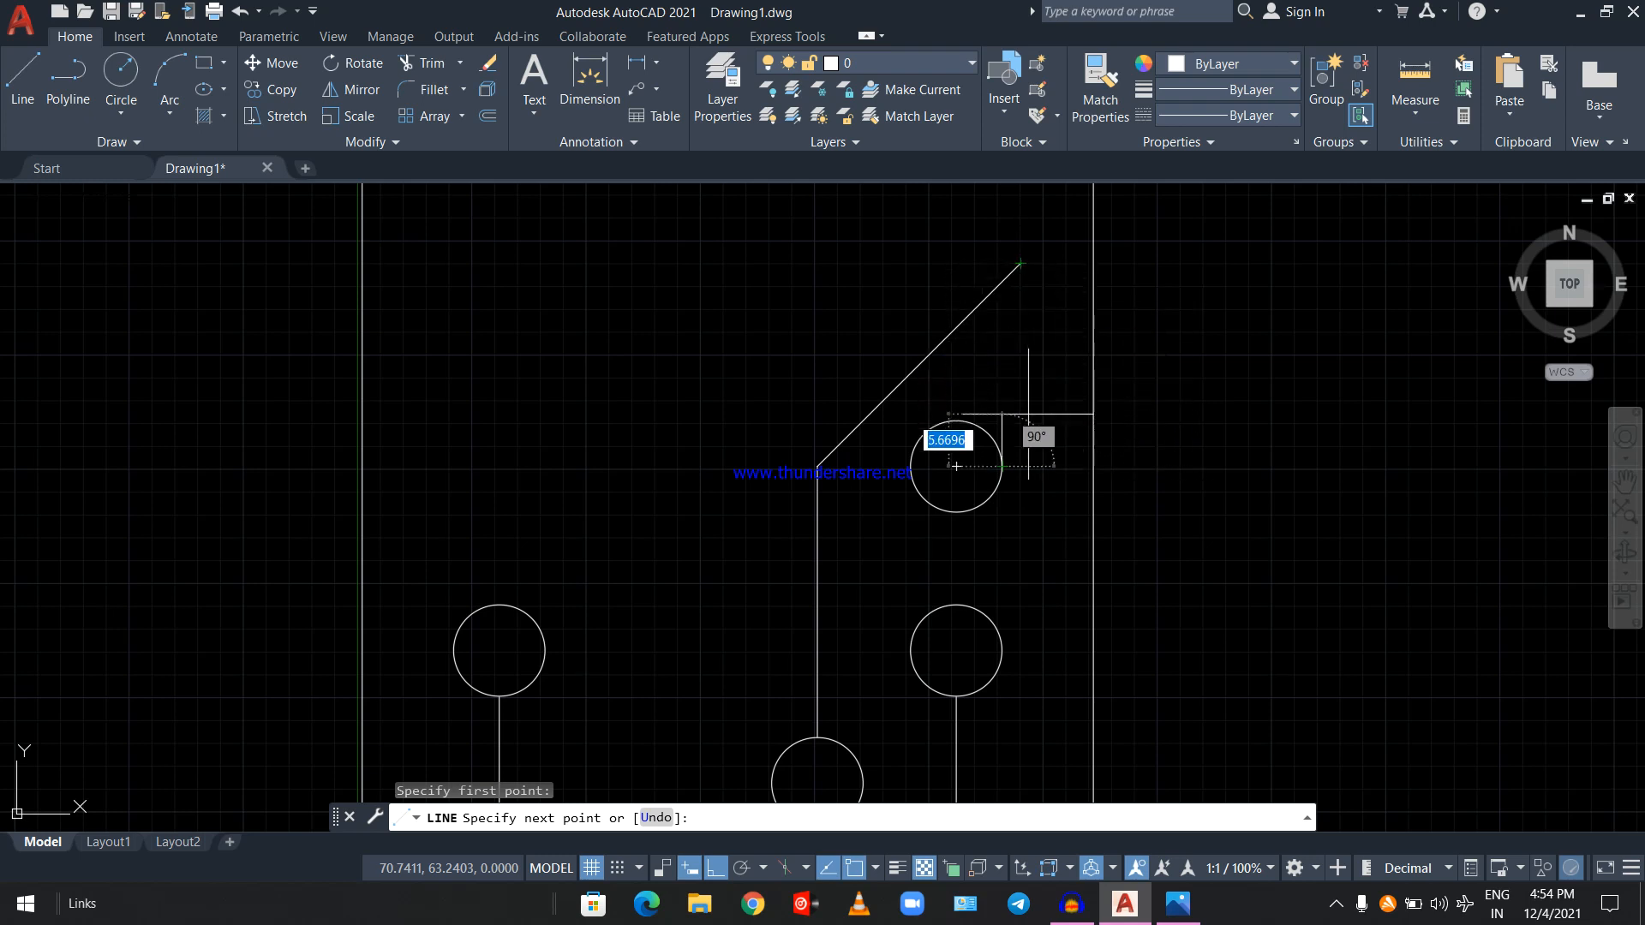
key(F8)
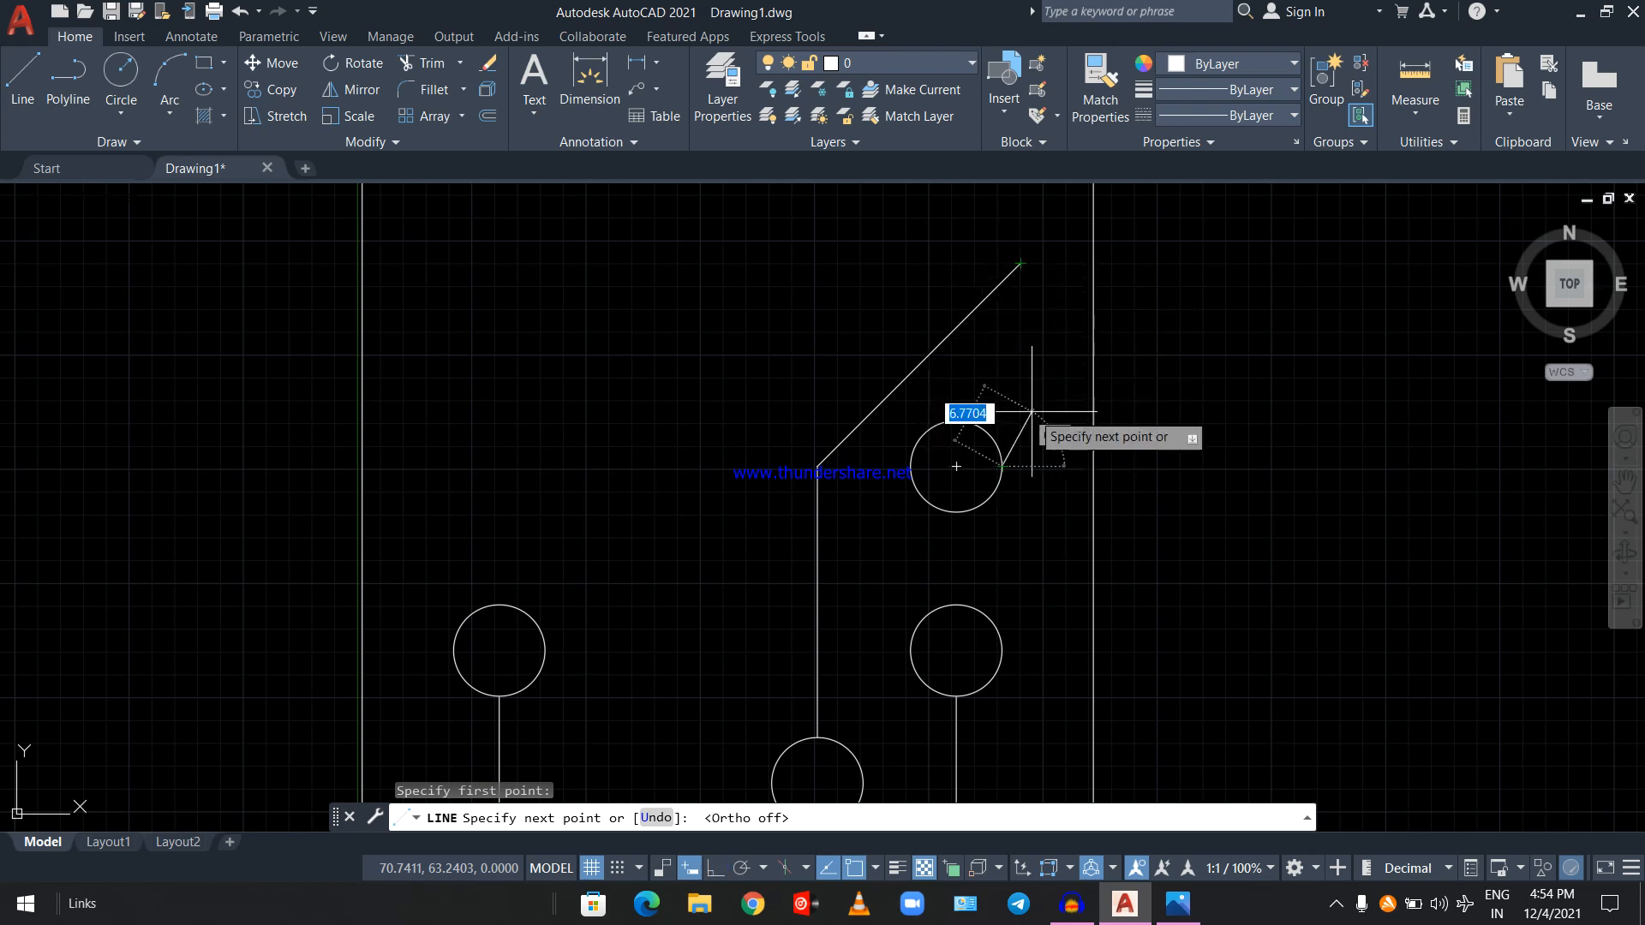
click(1020, 467)
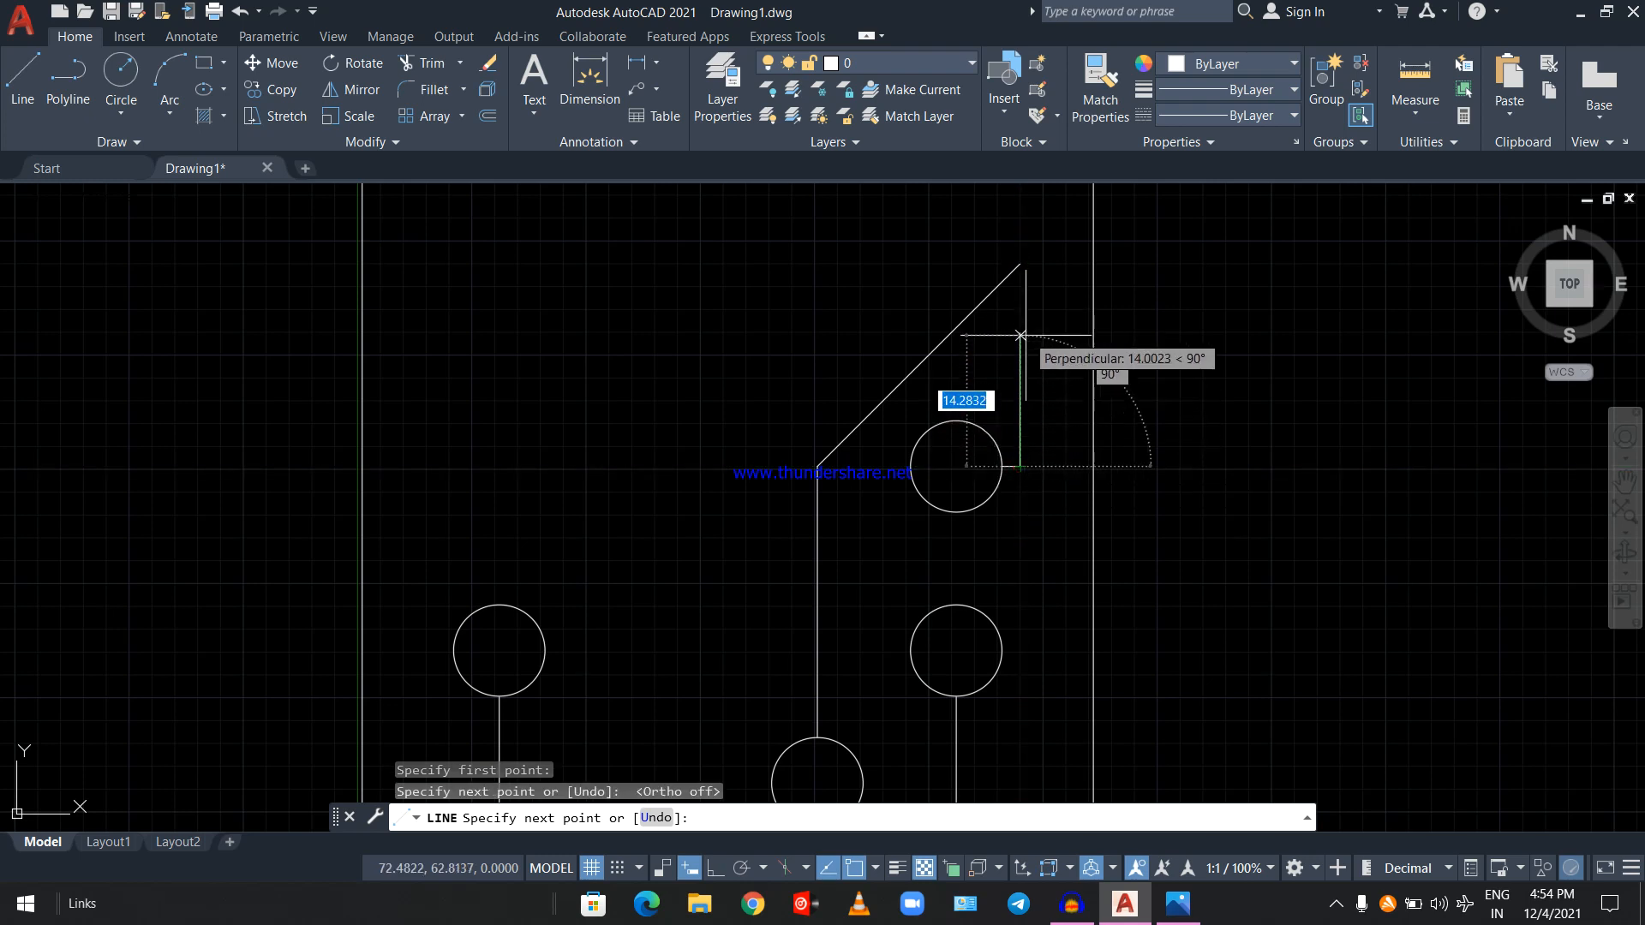
key(F8)
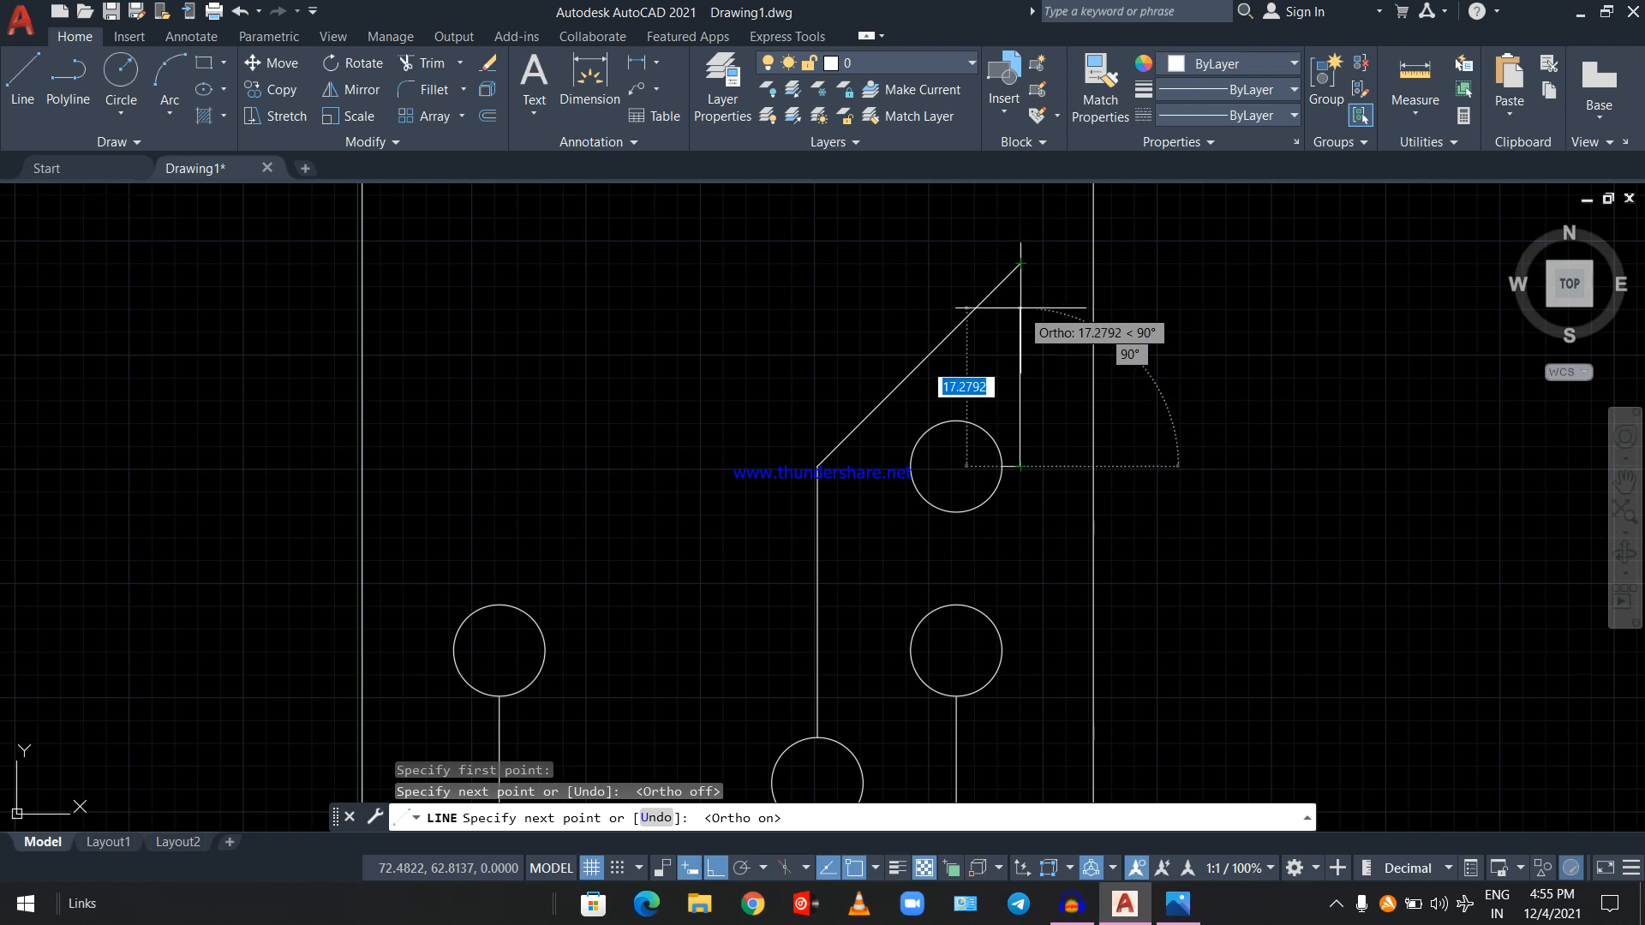
click(1019, 307)
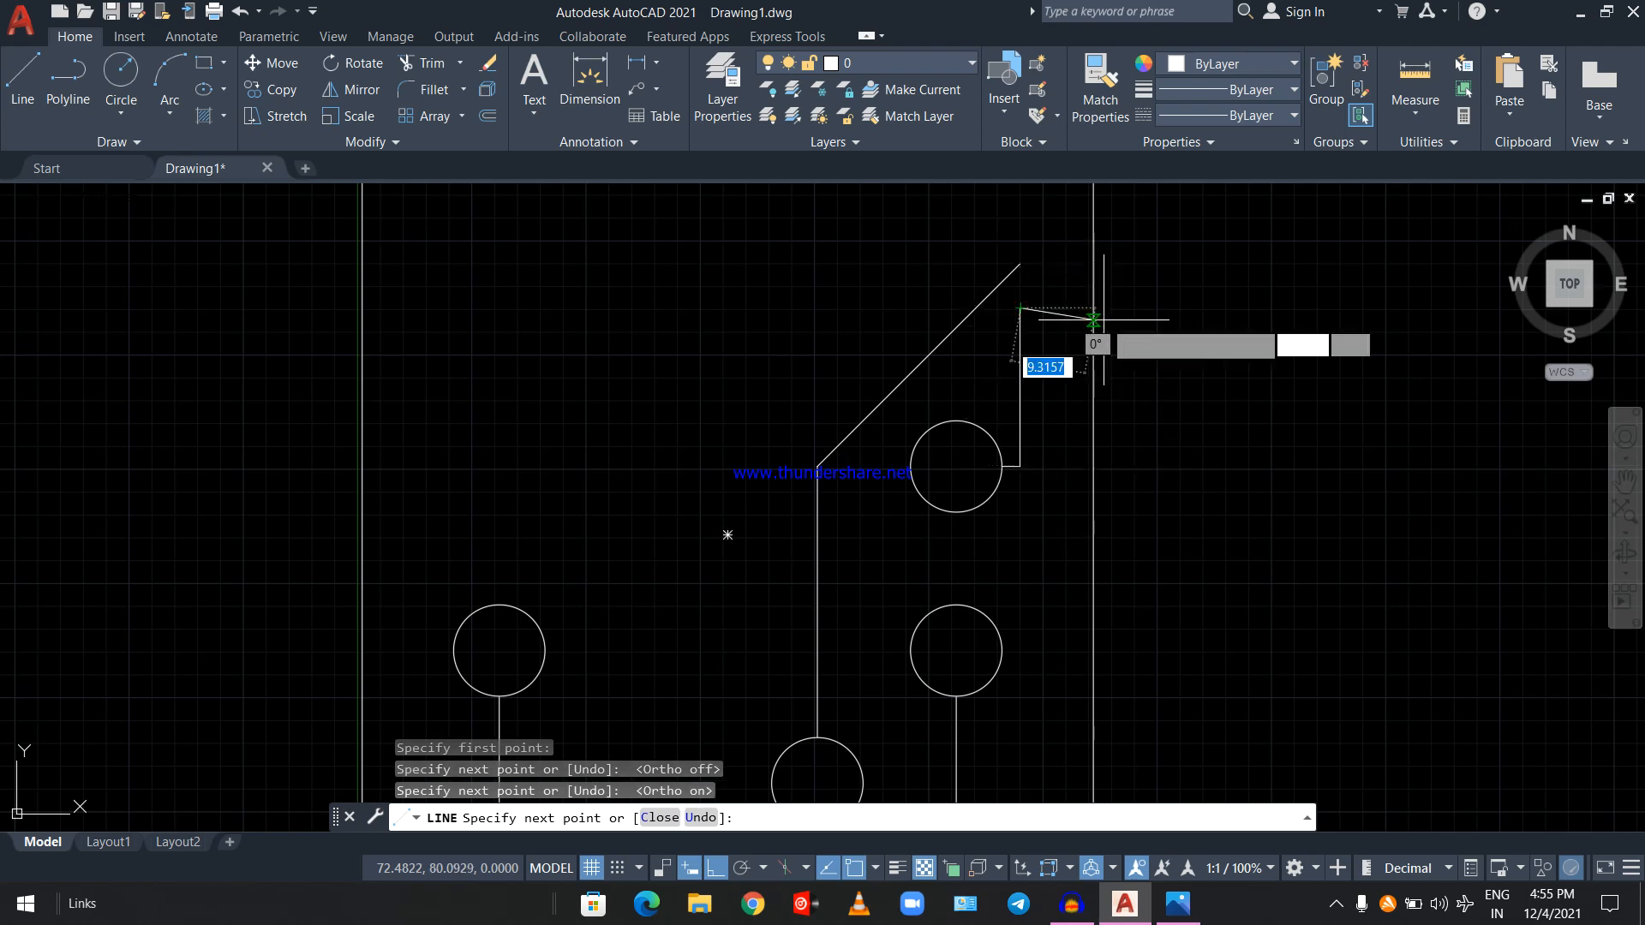
key(Escape)
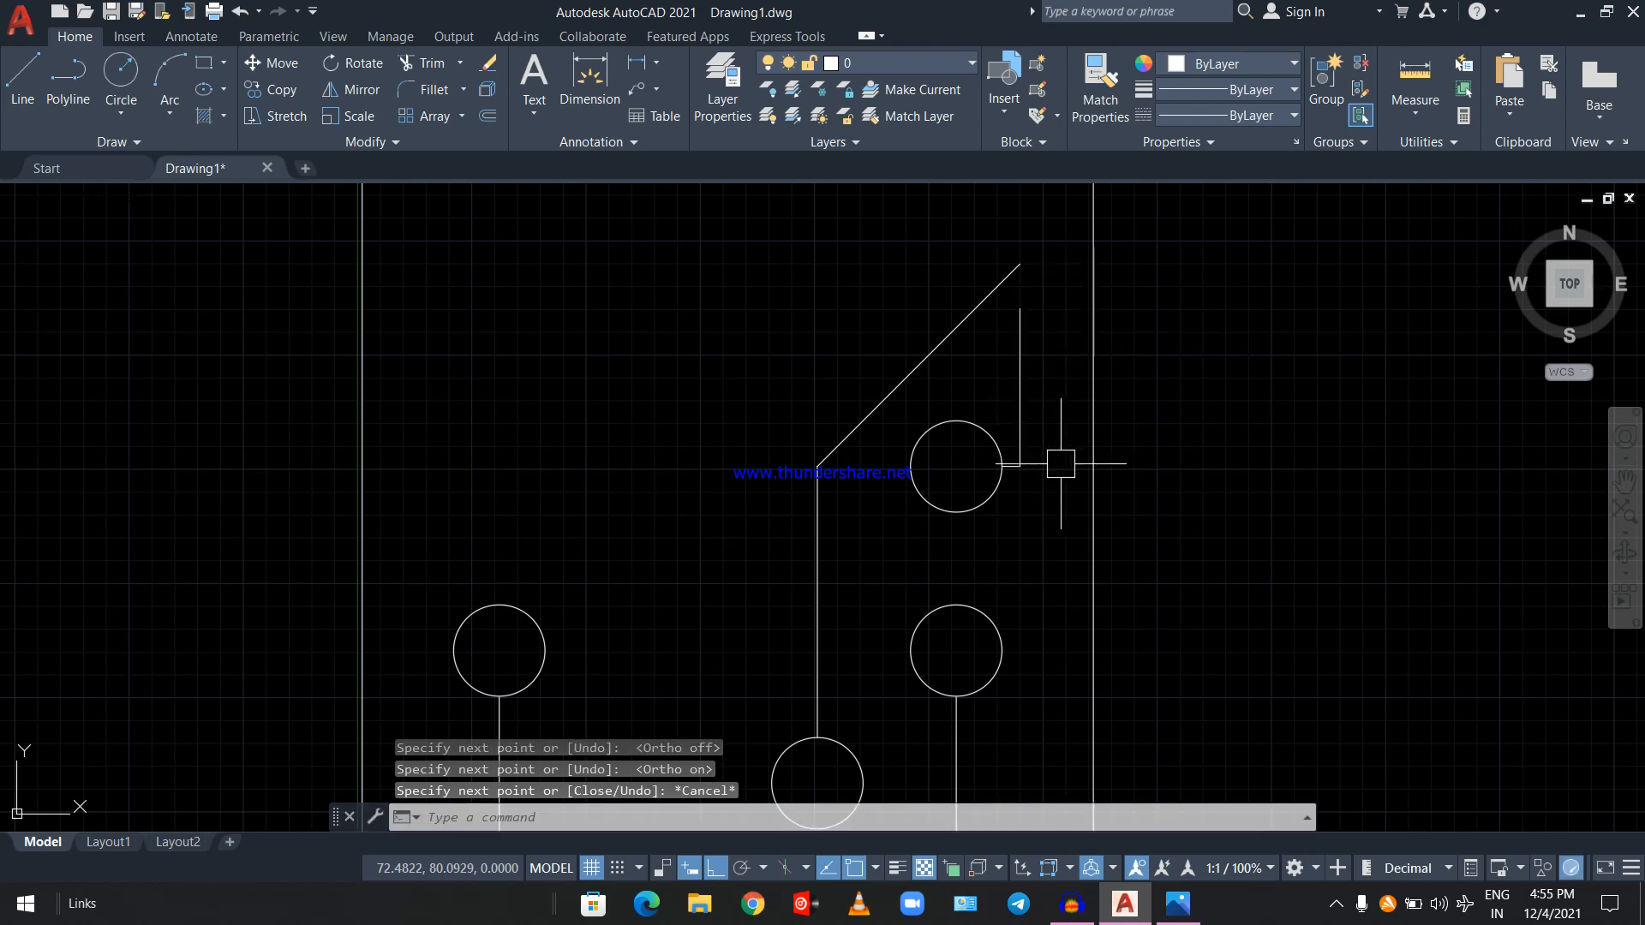
Step: With Ortho off, stretch the upper end of the slanted contact line about 7 units further along its 45° direction
click(1013, 290)
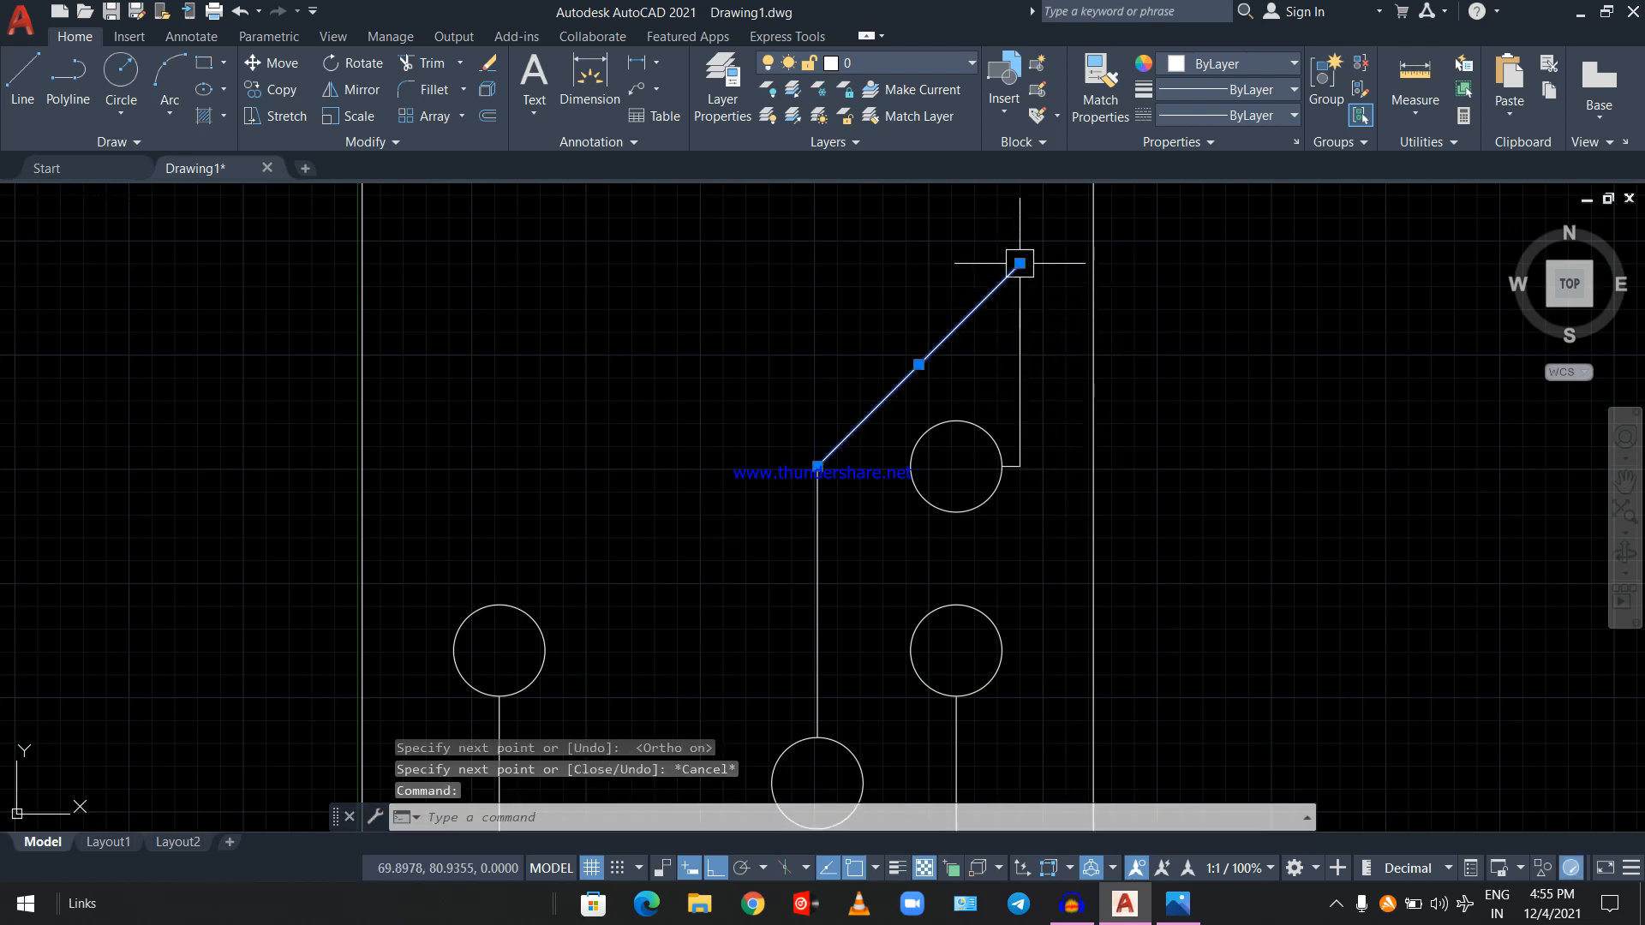
click(1019, 263)
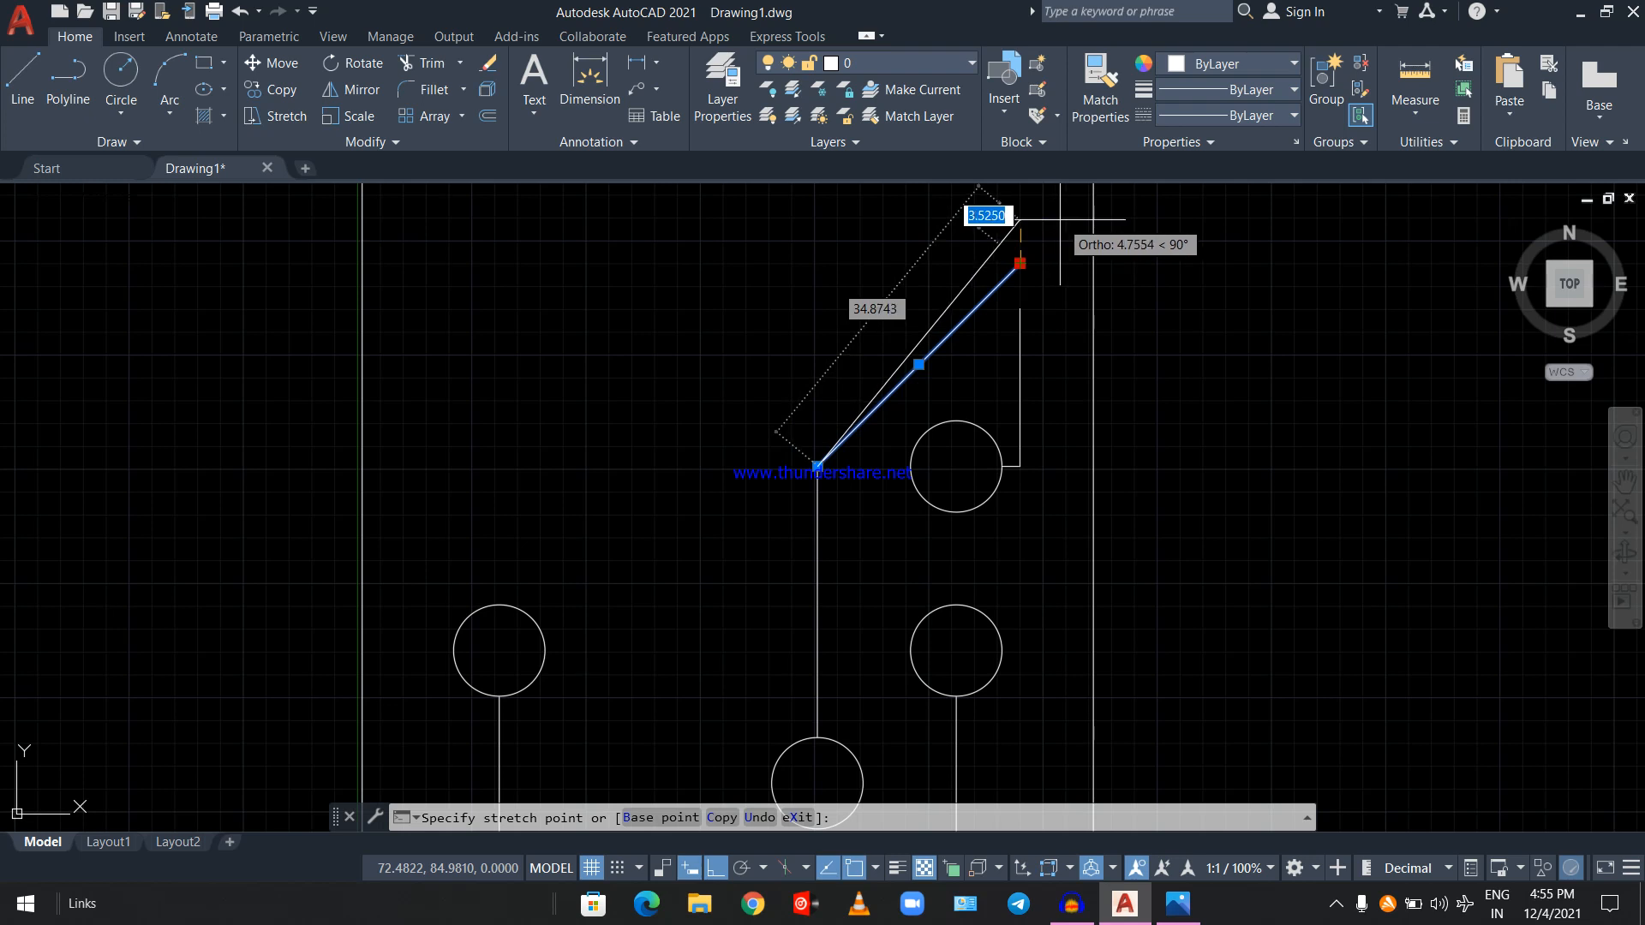
key(F8)
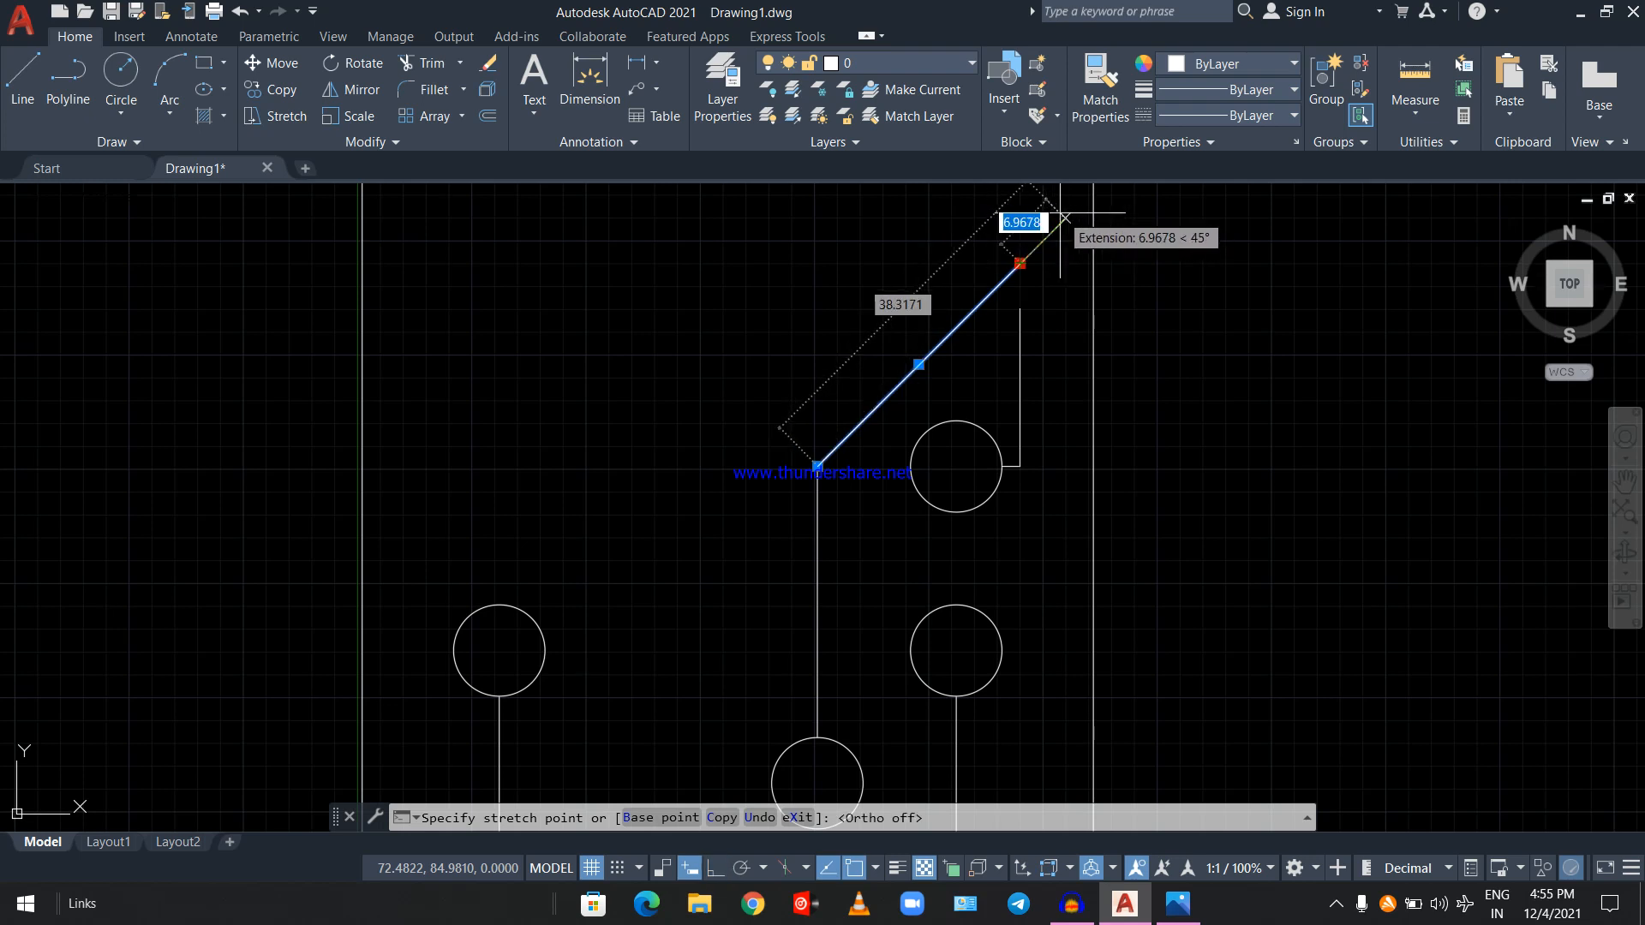
click(1065, 219)
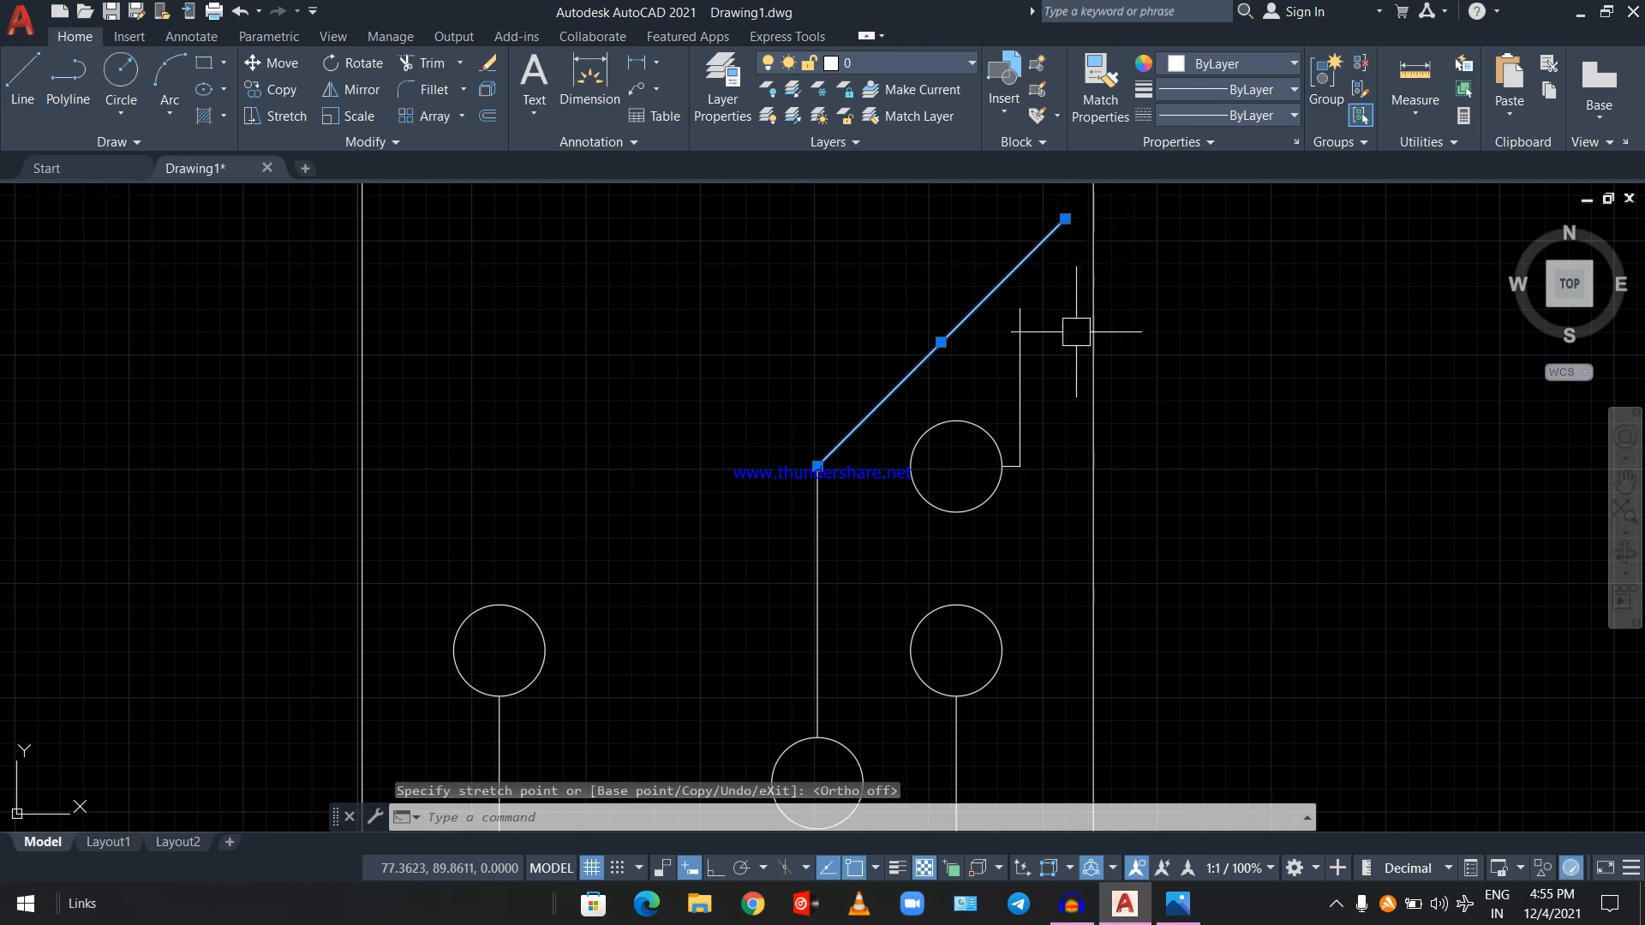
key(Escape)
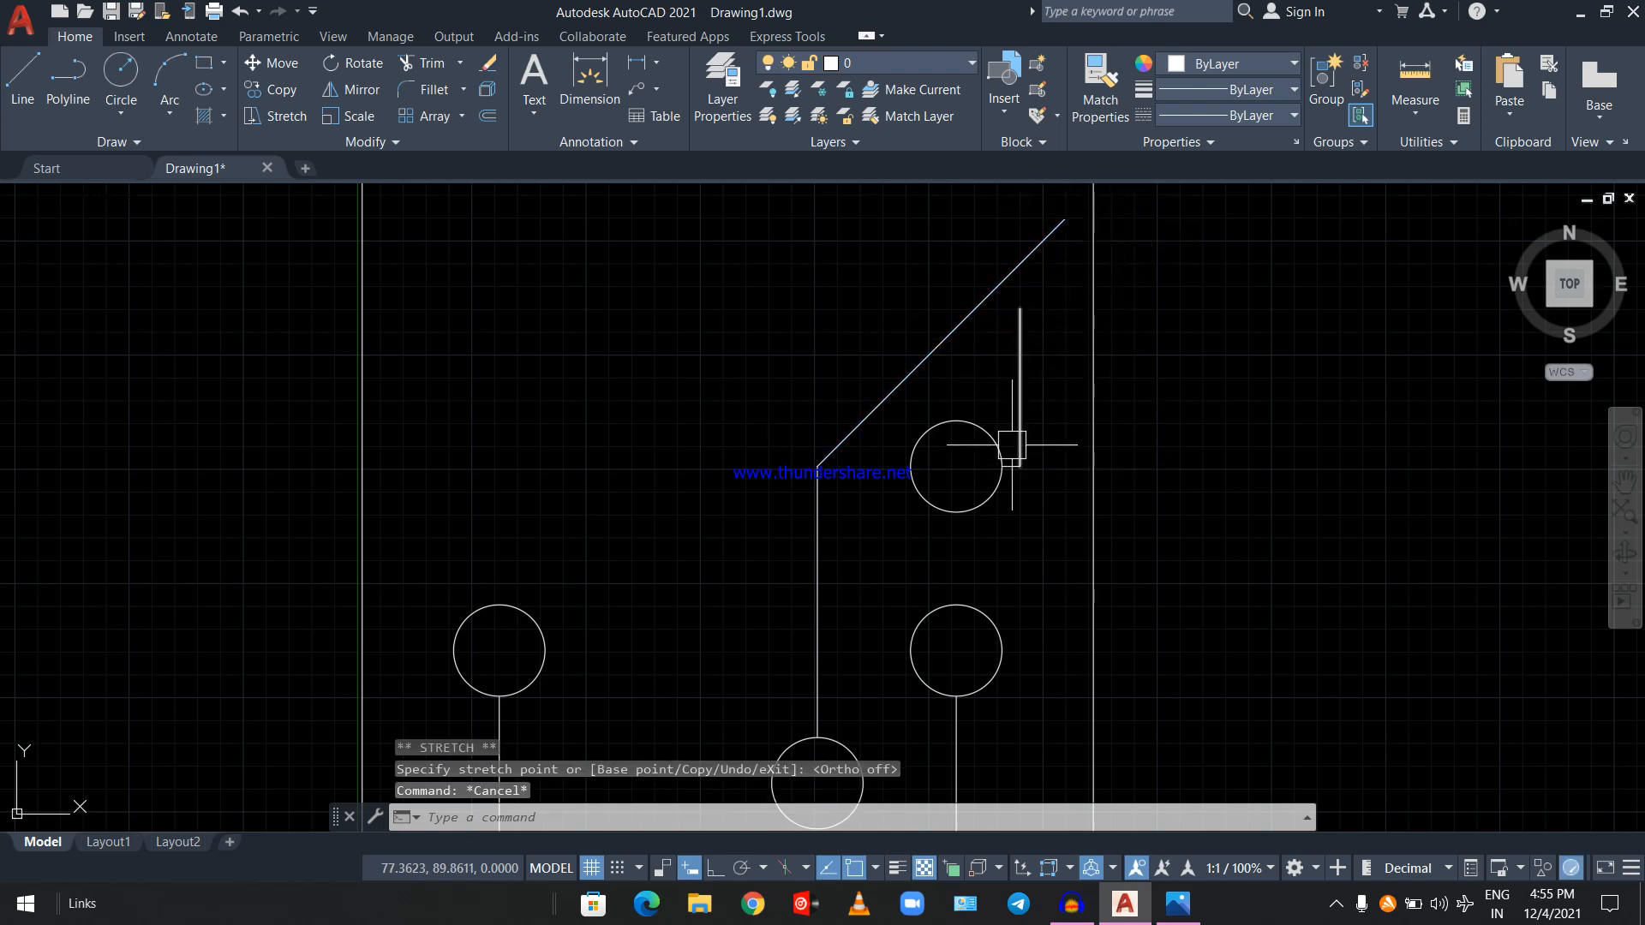
Step: Erase the vertical line beside the upper right circle and, with Ortho on, stretch its horizontal lead right to below the slanted line's upper end
click(1026, 393)
key(Delete)
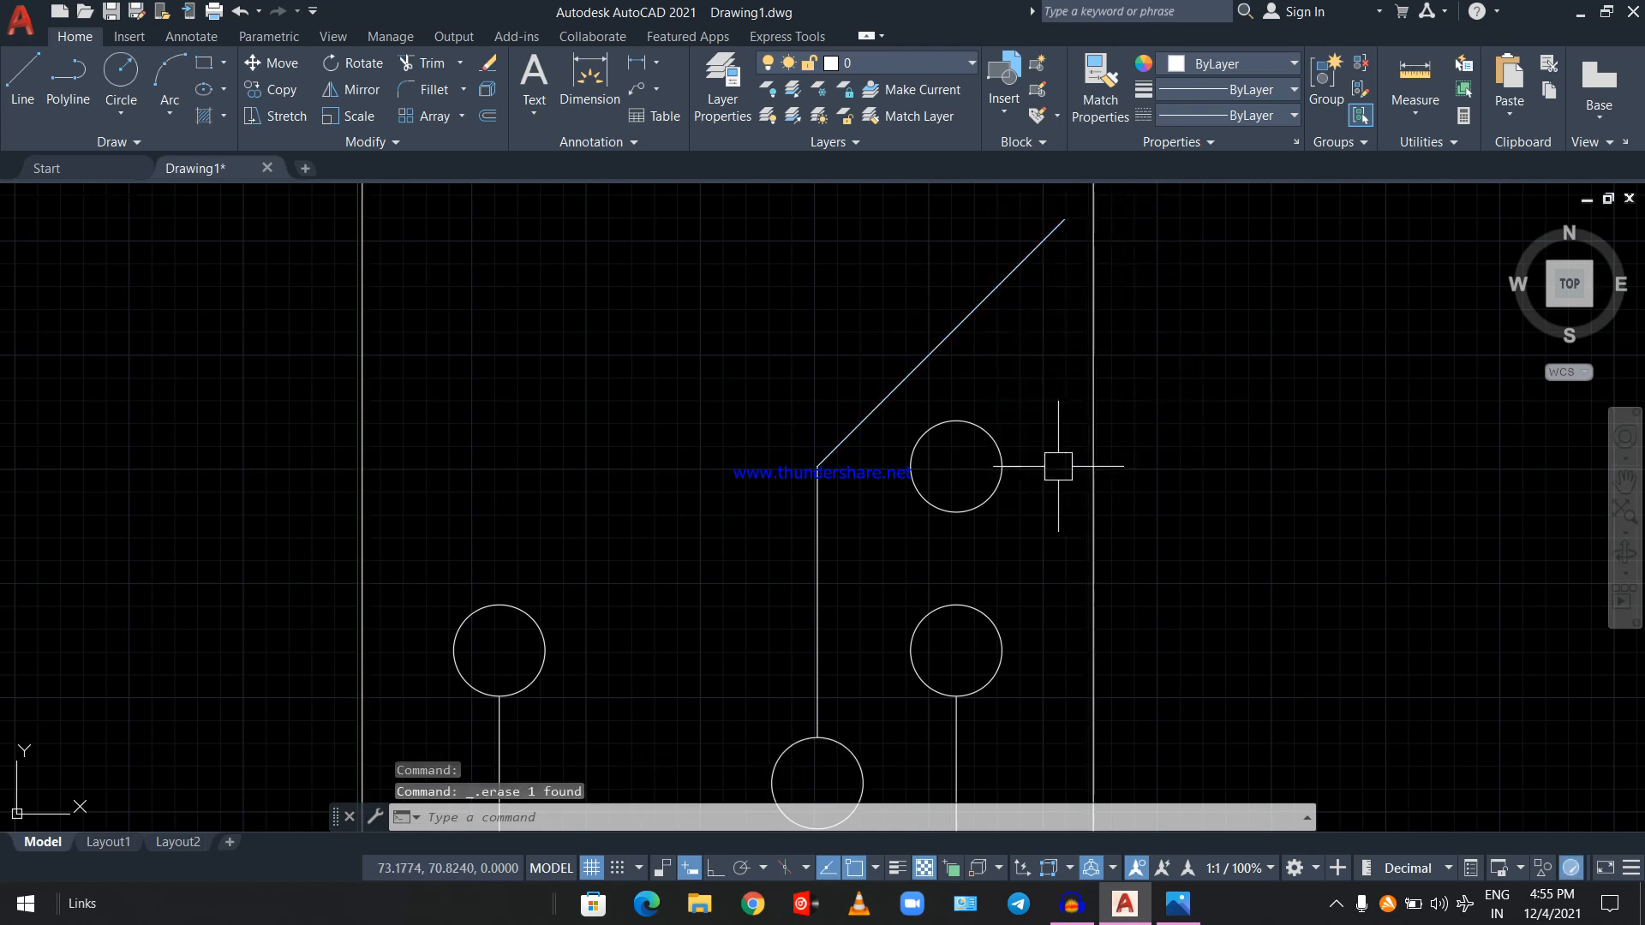
click(1026, 466)
scroll(1019, 462, up, 4)
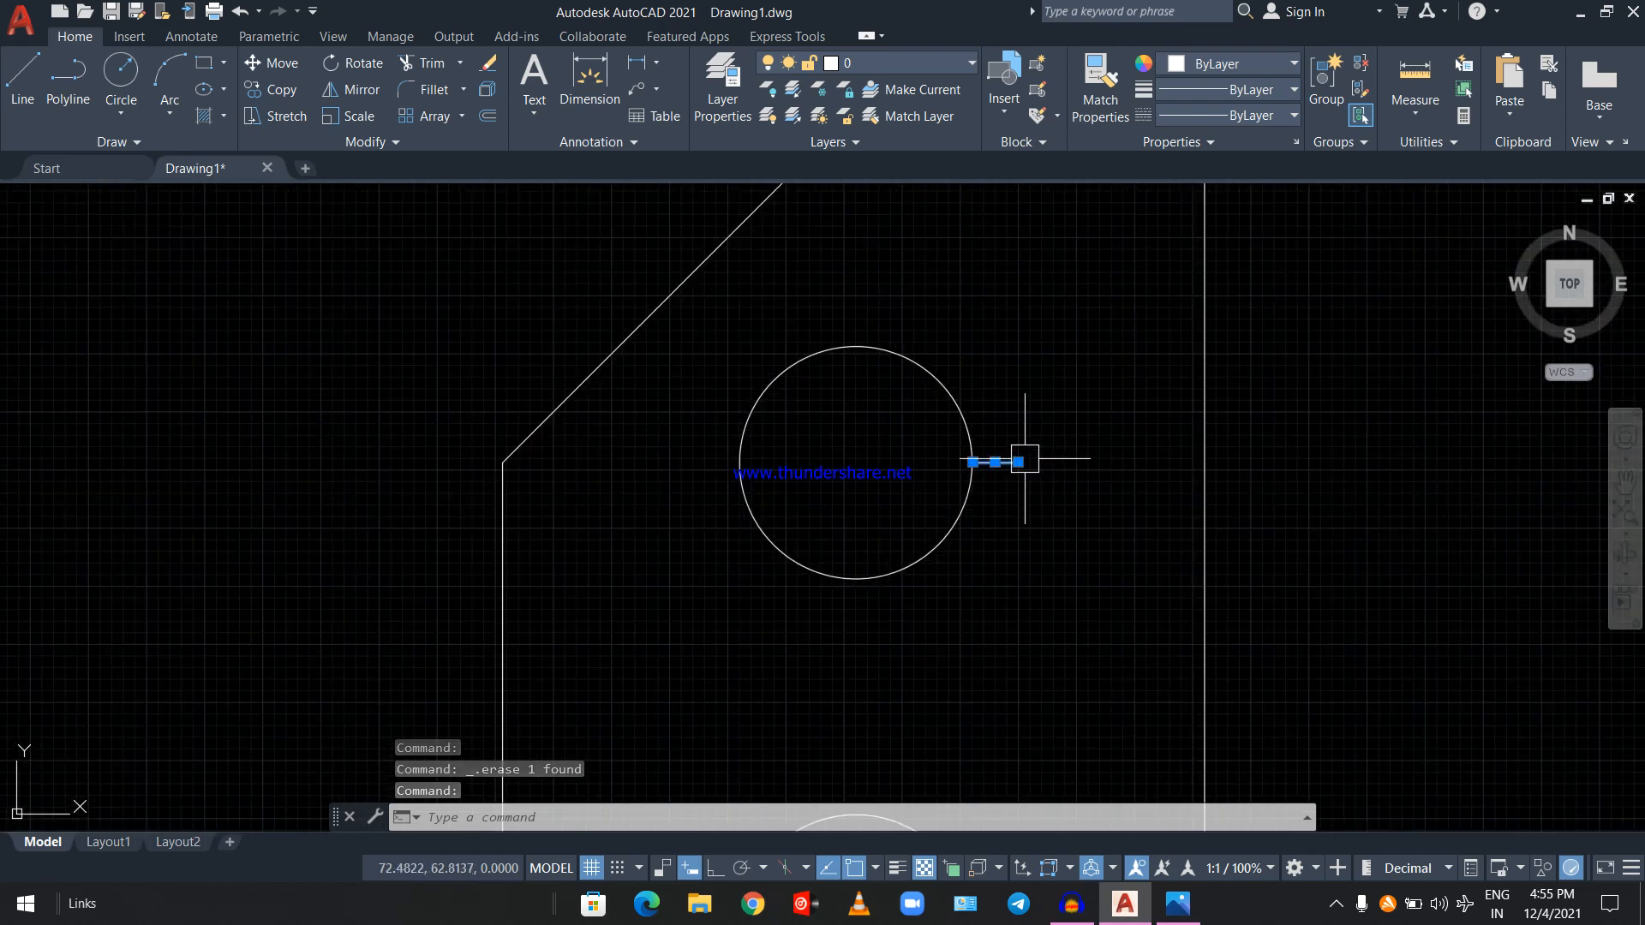
click(1019, 463)
scroll(1102, 454, down, 10)
scroll(1102, 436, up, 6)
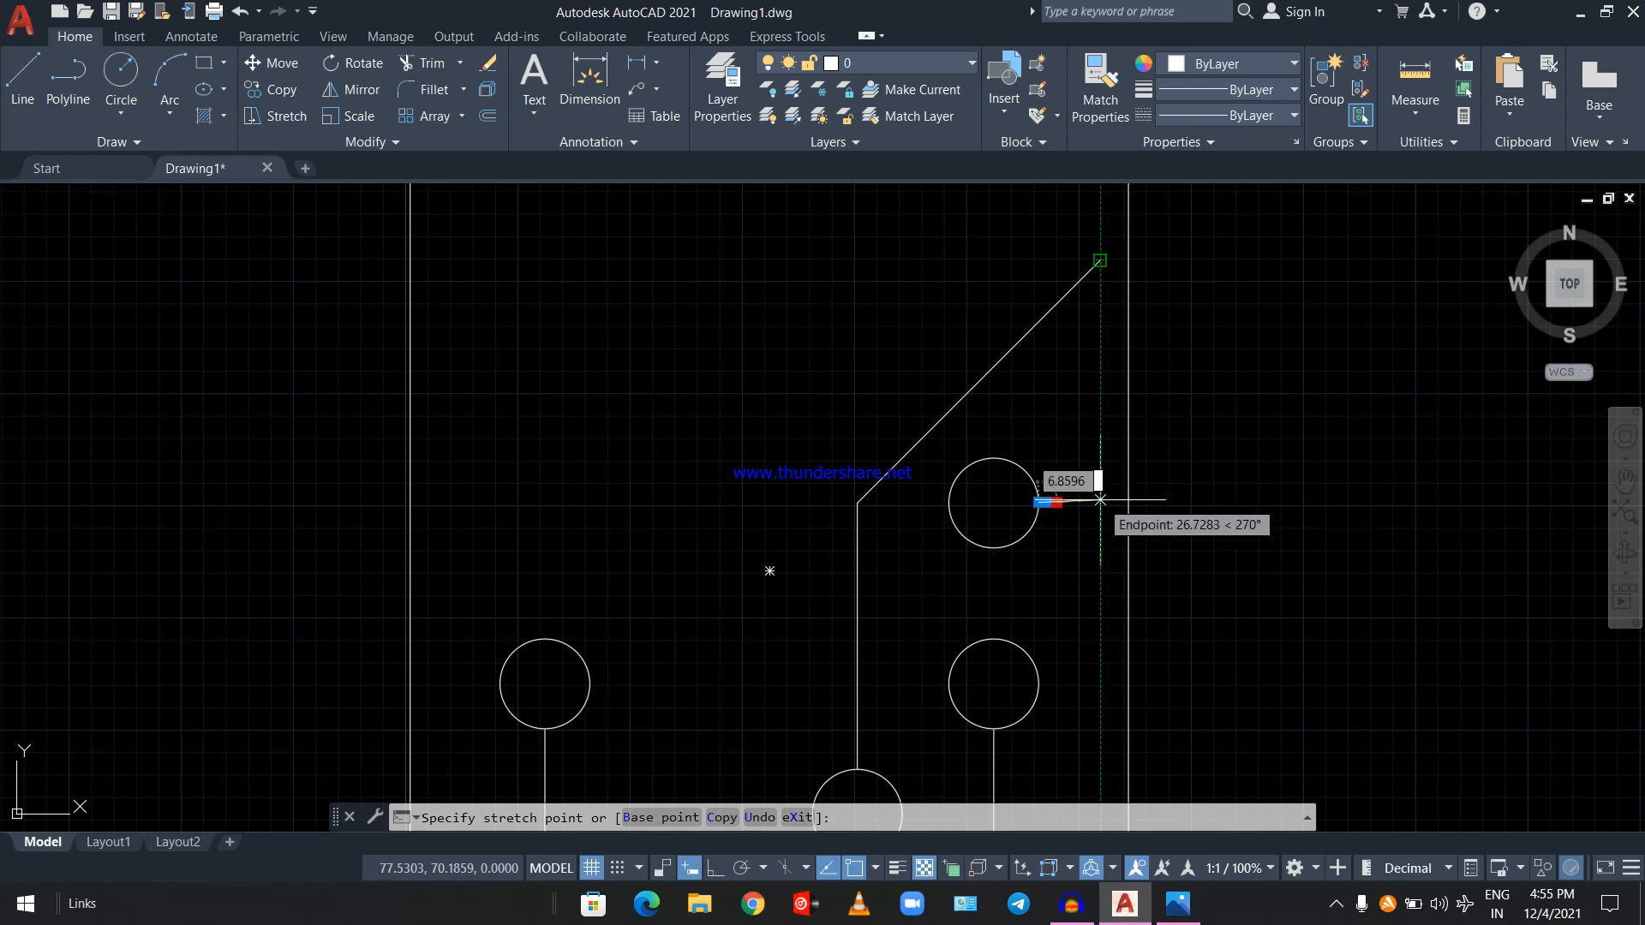
key(F8)
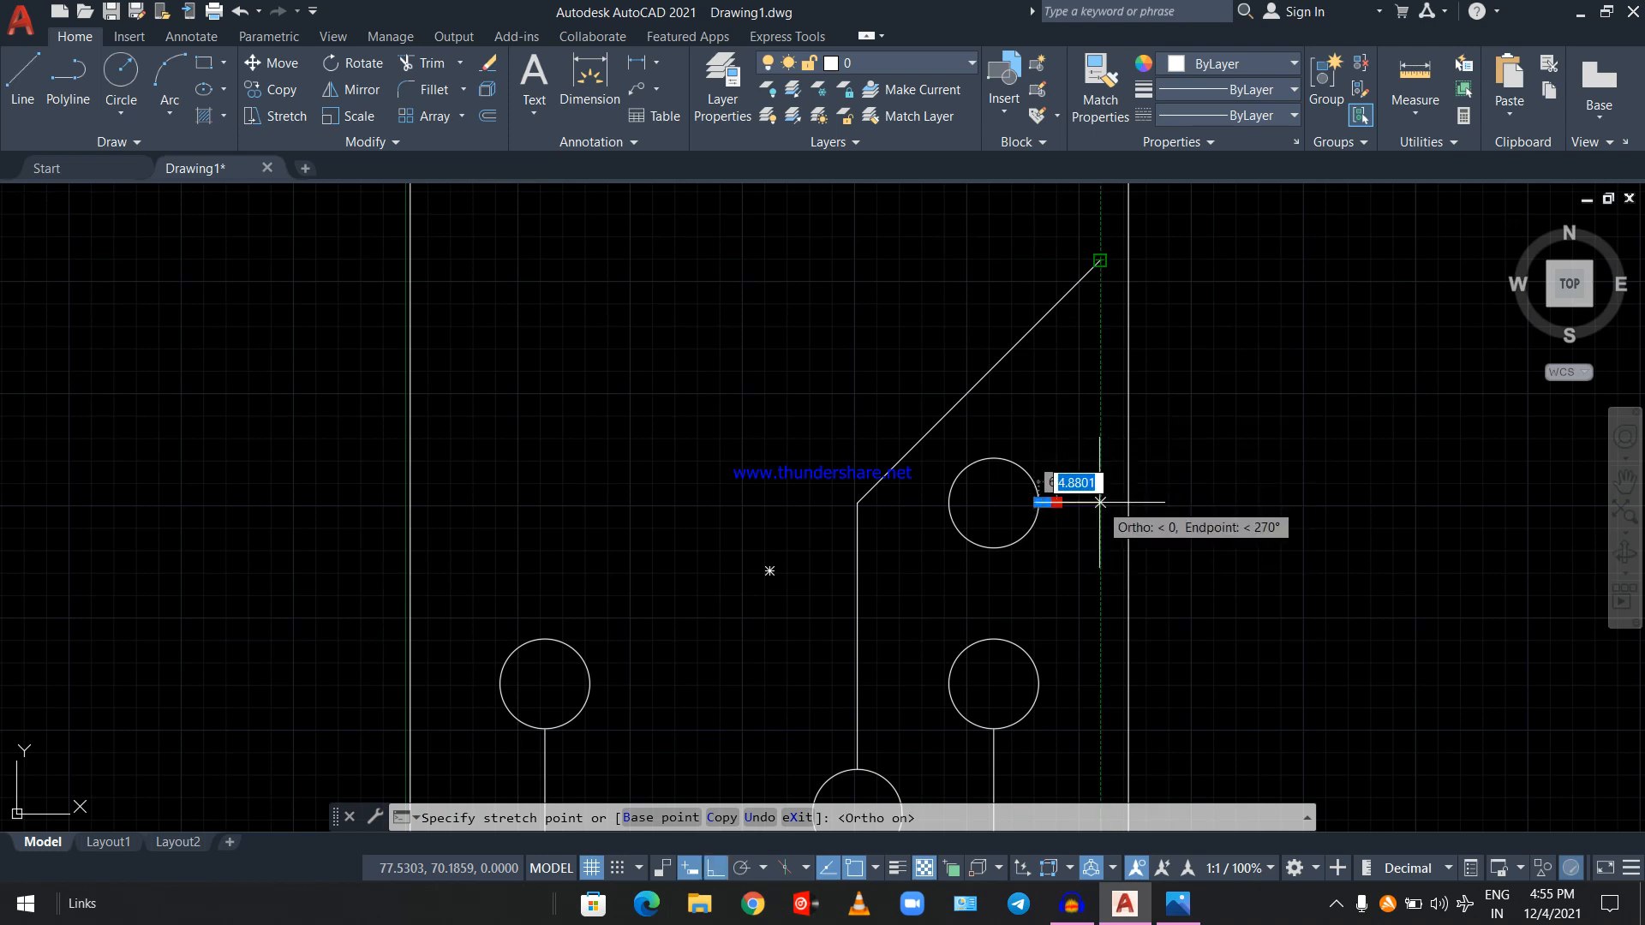
click(1100, 502)
key(Escape)
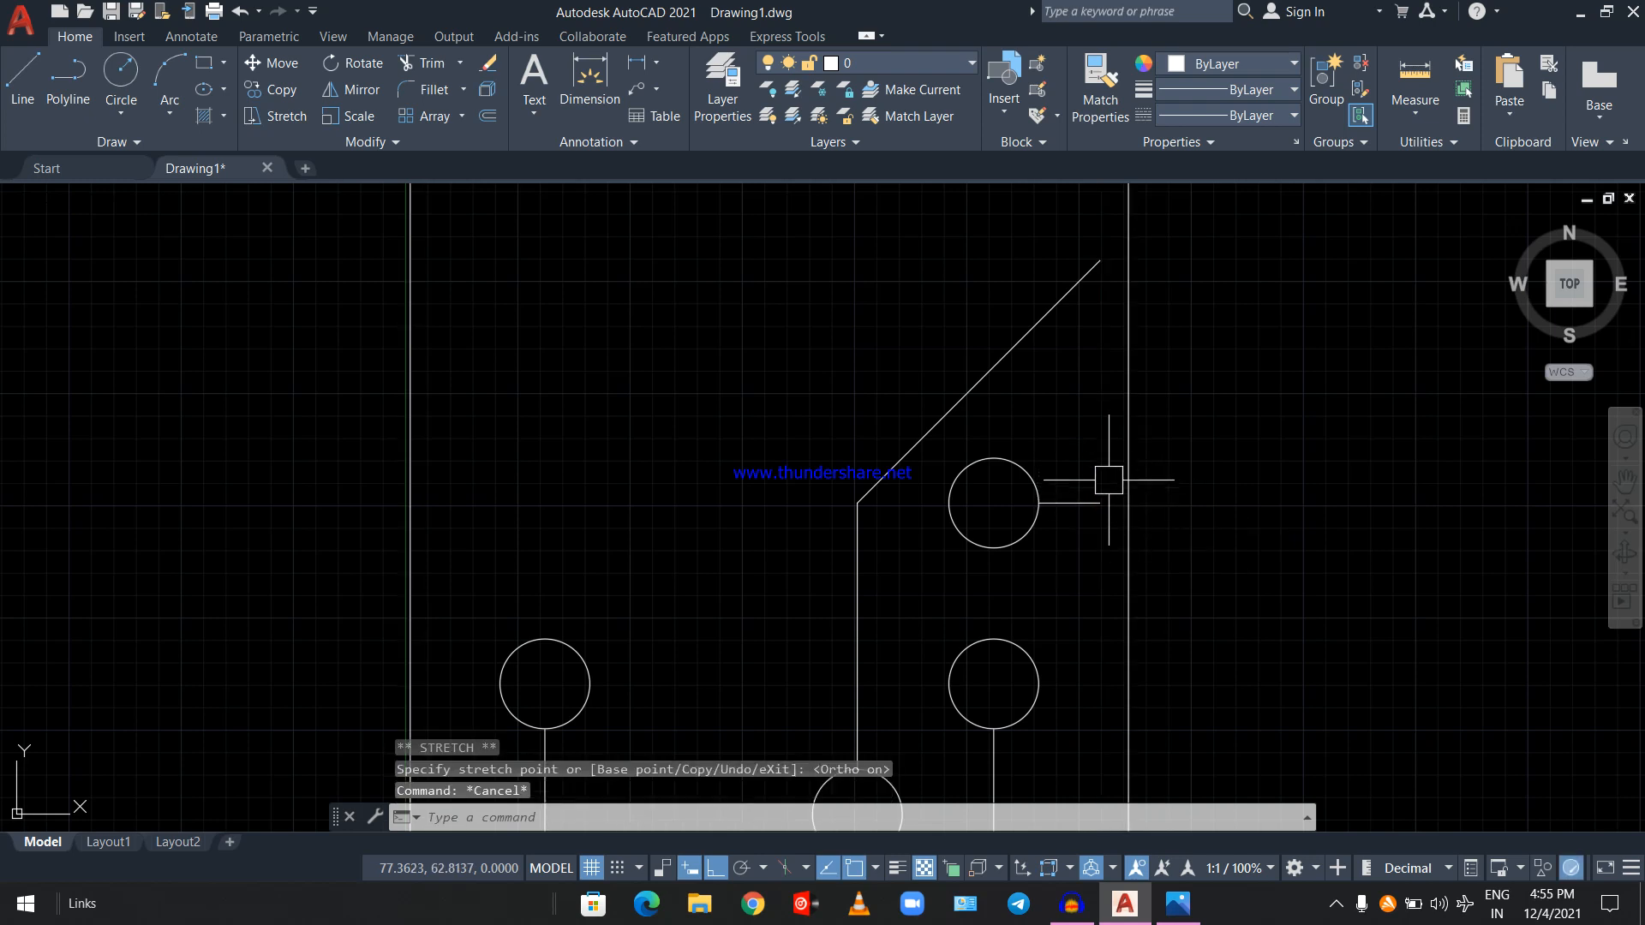
Step: Draw a vertical line about 19 units up from the horizontal lead's right end, stopping short of the slanted line's upper end
click(23, 81)
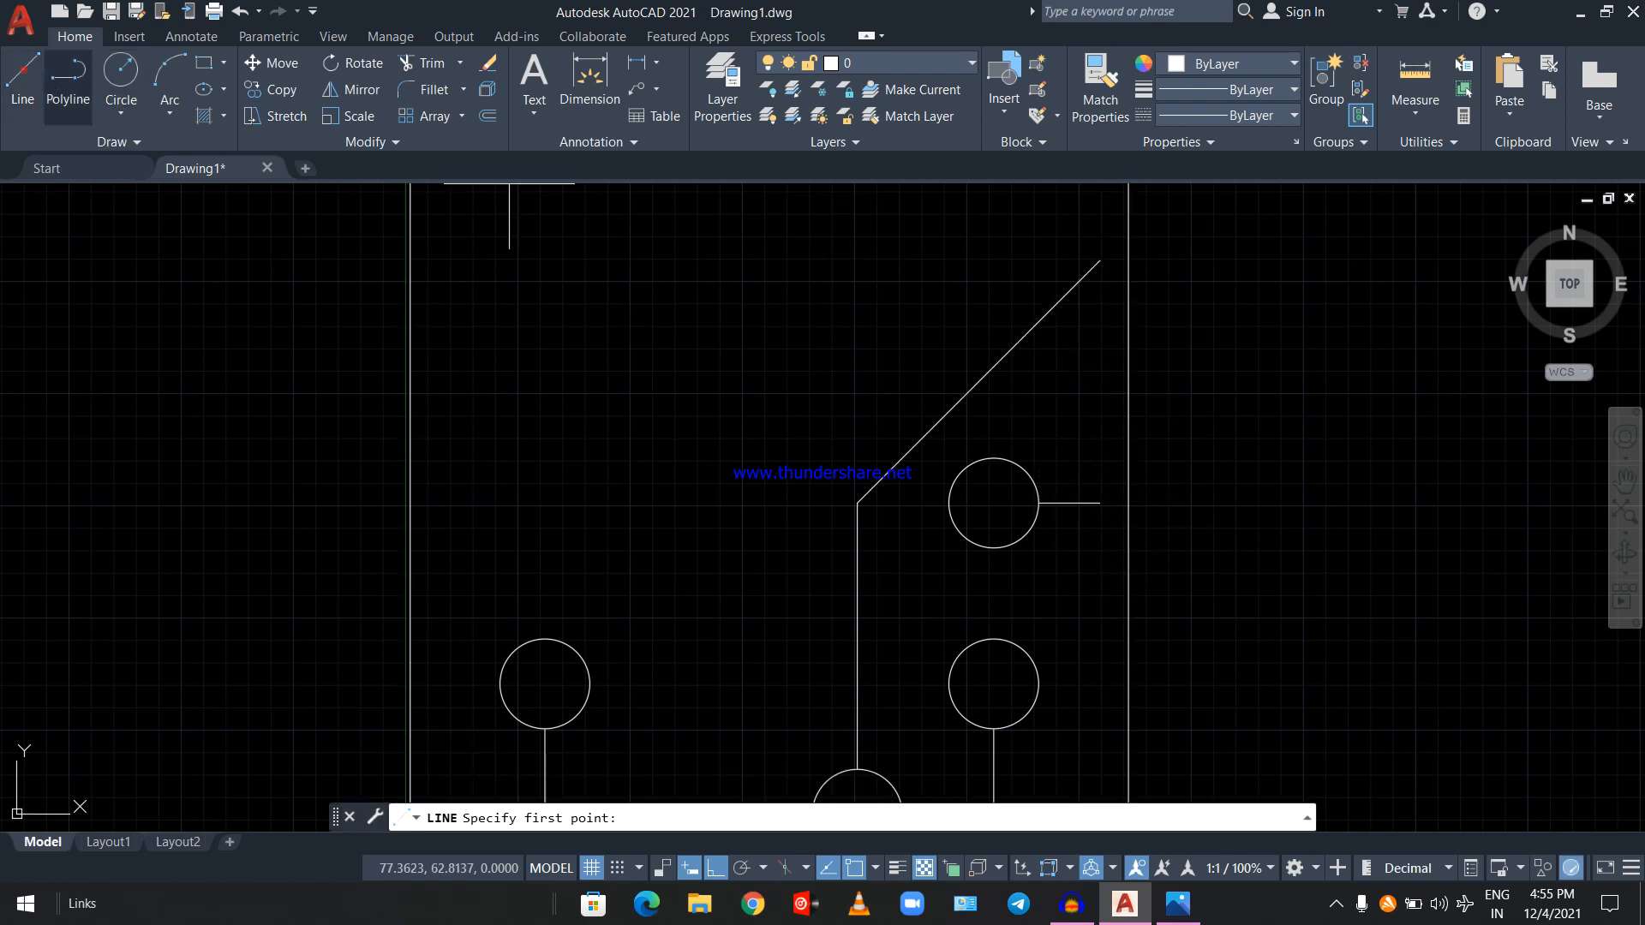
click(1100, 502)
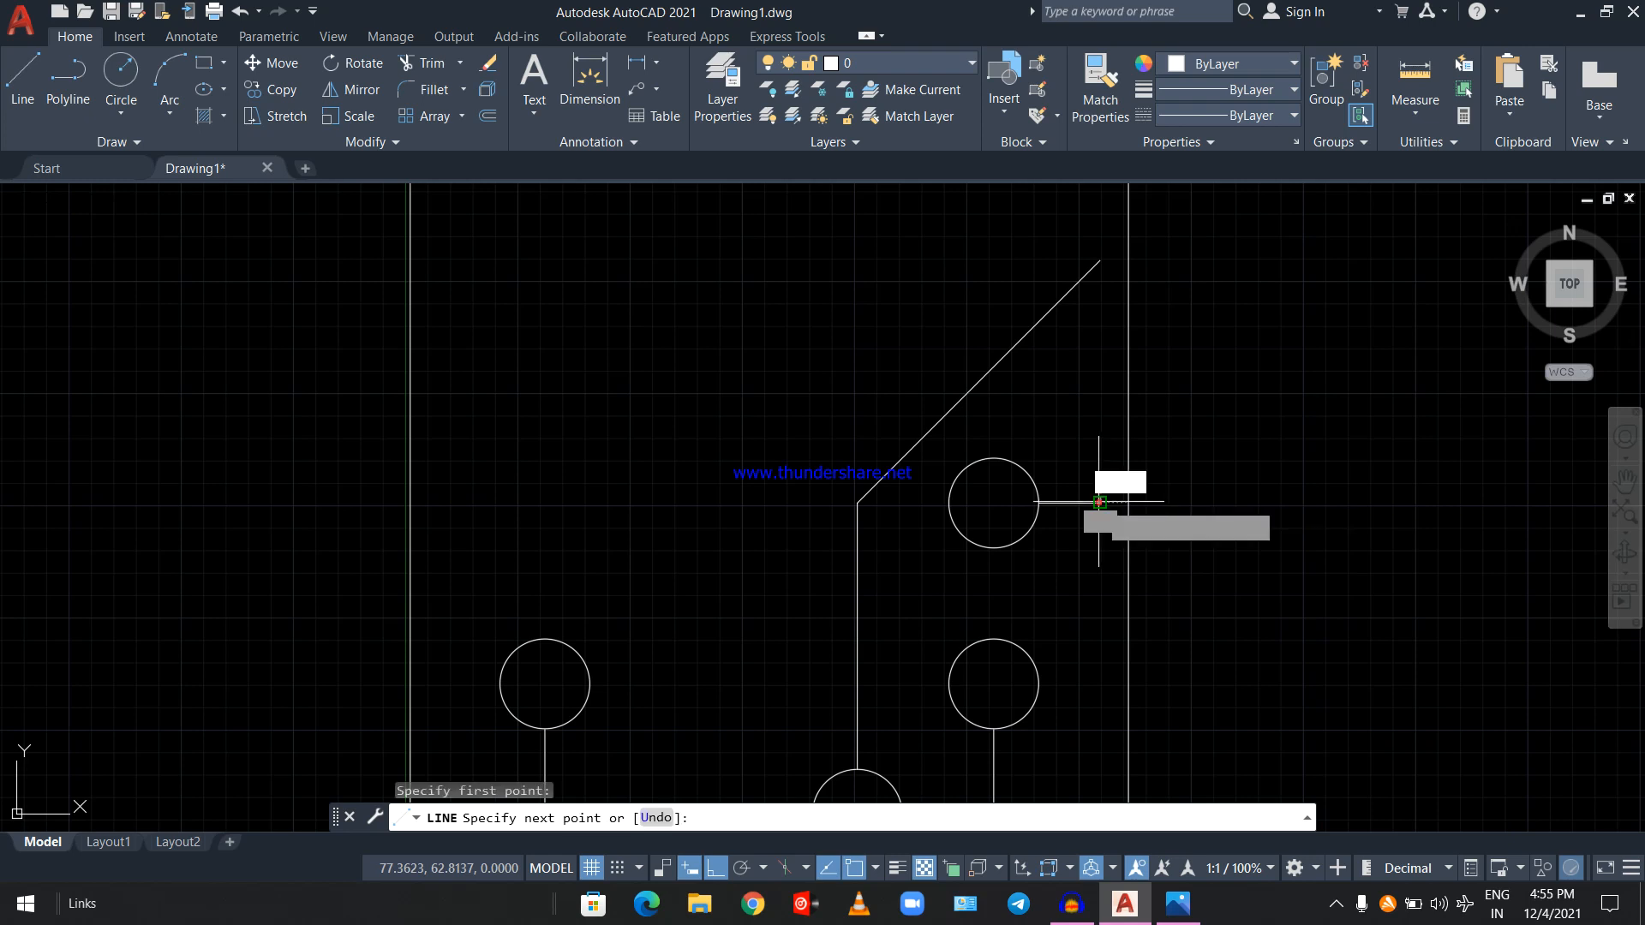
click(1100, 335)
key(Escape)
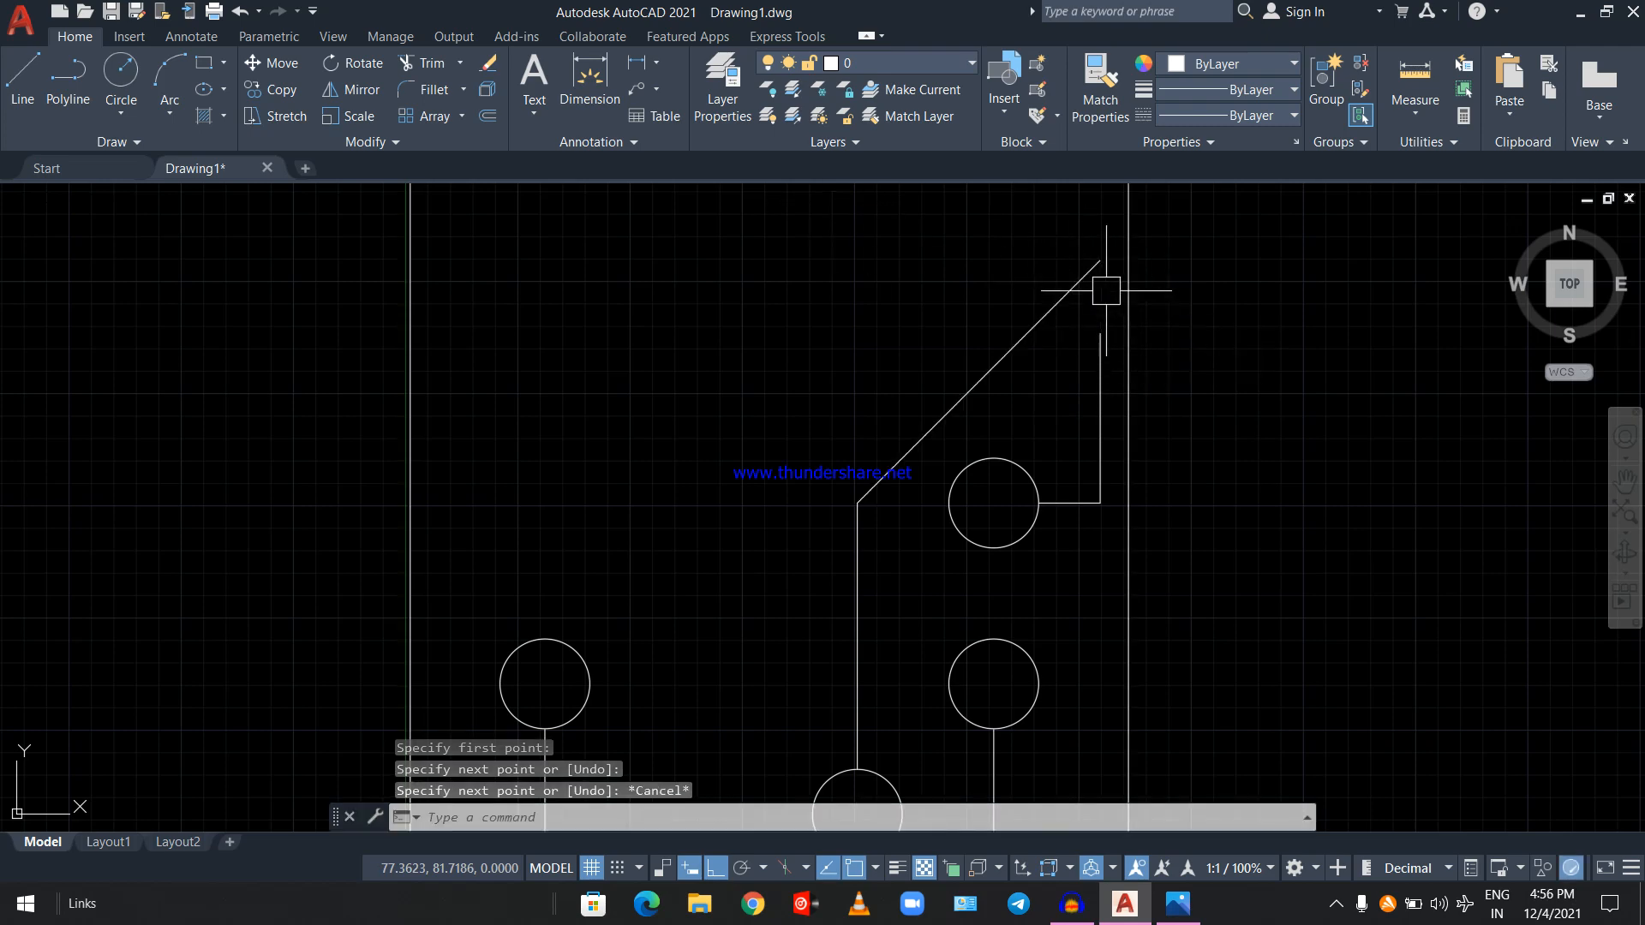
Step: Check the relay photo and, with Ortho off, copy the upper right circle from its centre to directly above the vertical contact line, about 19 units higher
scroll(1084, 279, down, 6)
scroll(947, 378, up, 4)
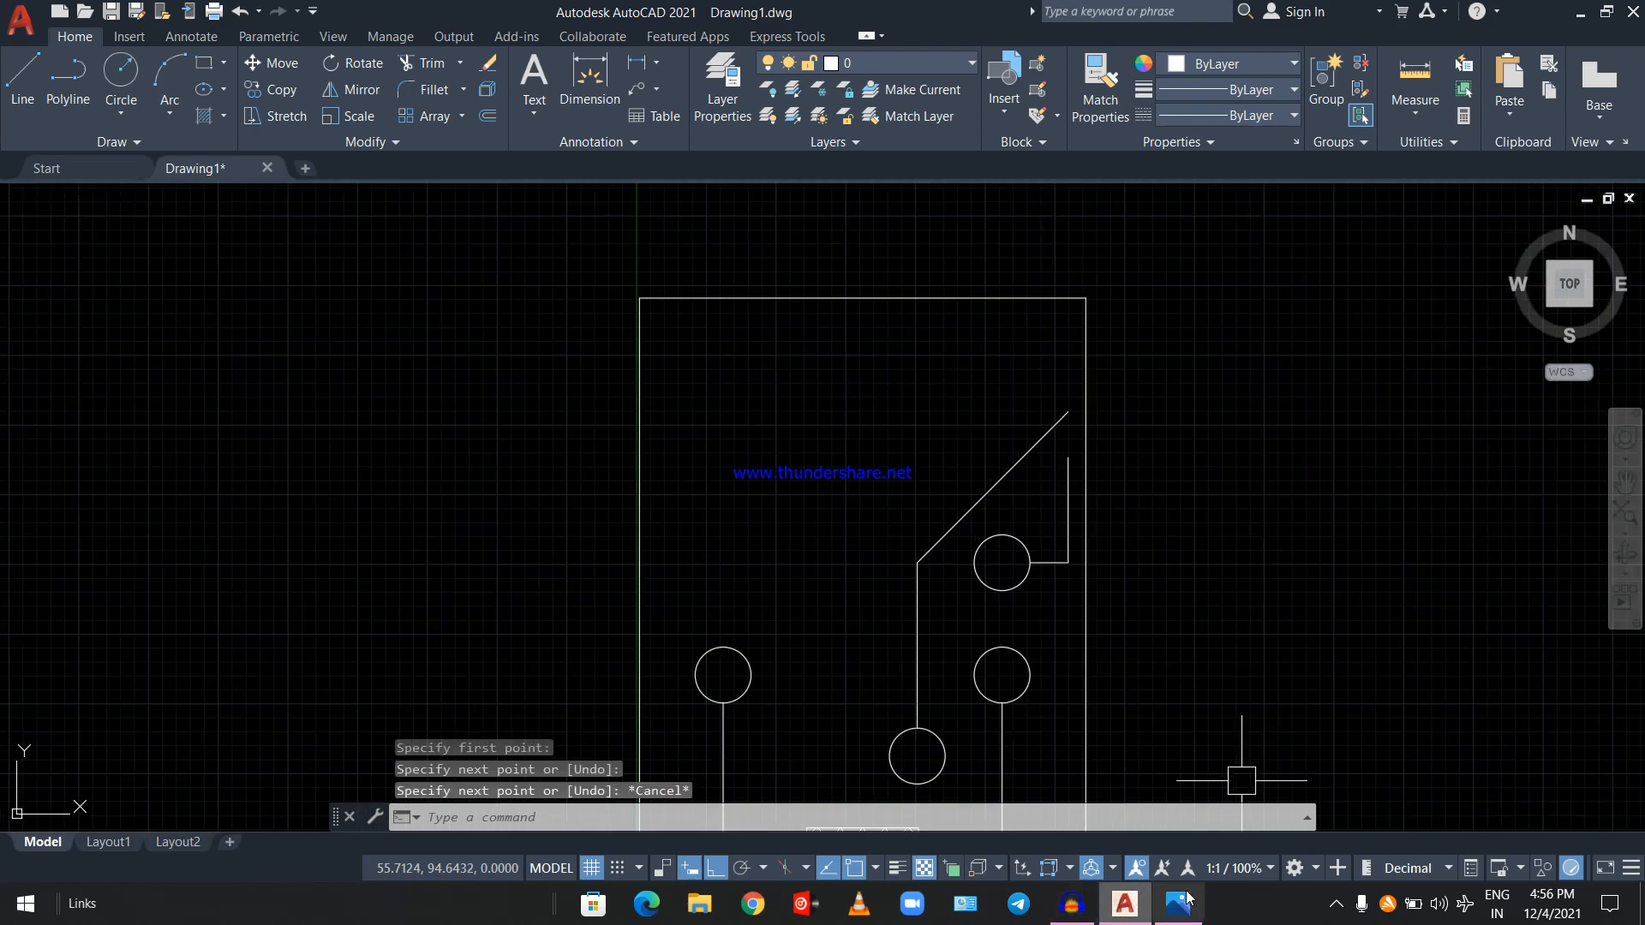
mouse_move(1178, 904)
click(1175, 789)
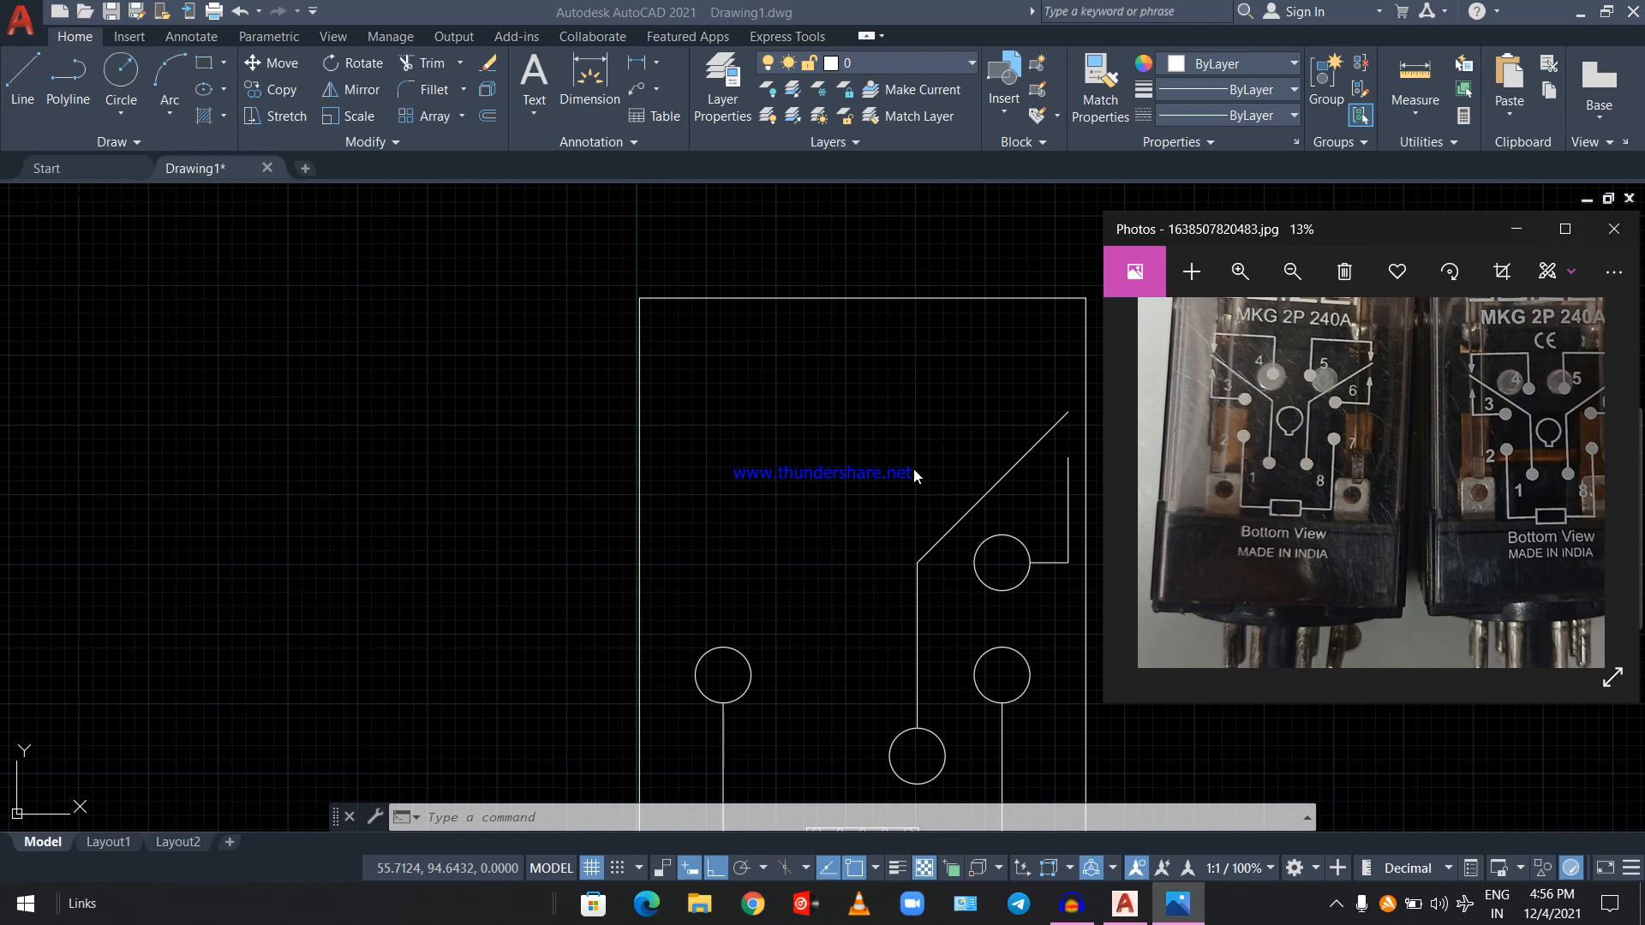
click(1032, 602)
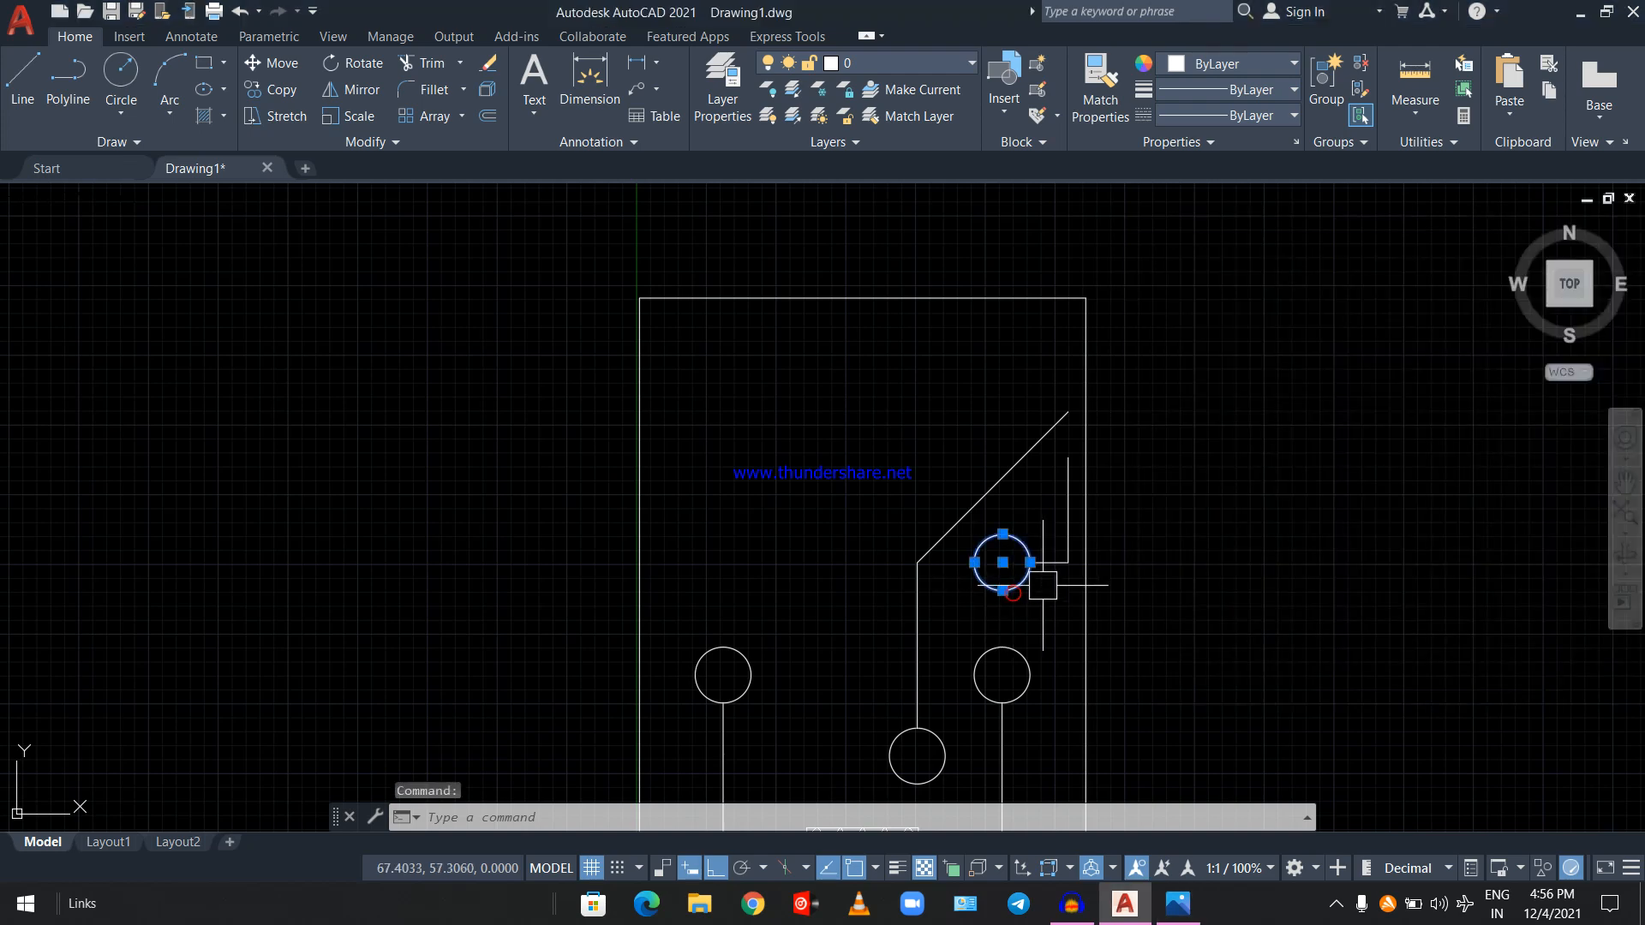
text(co)
key(Return)
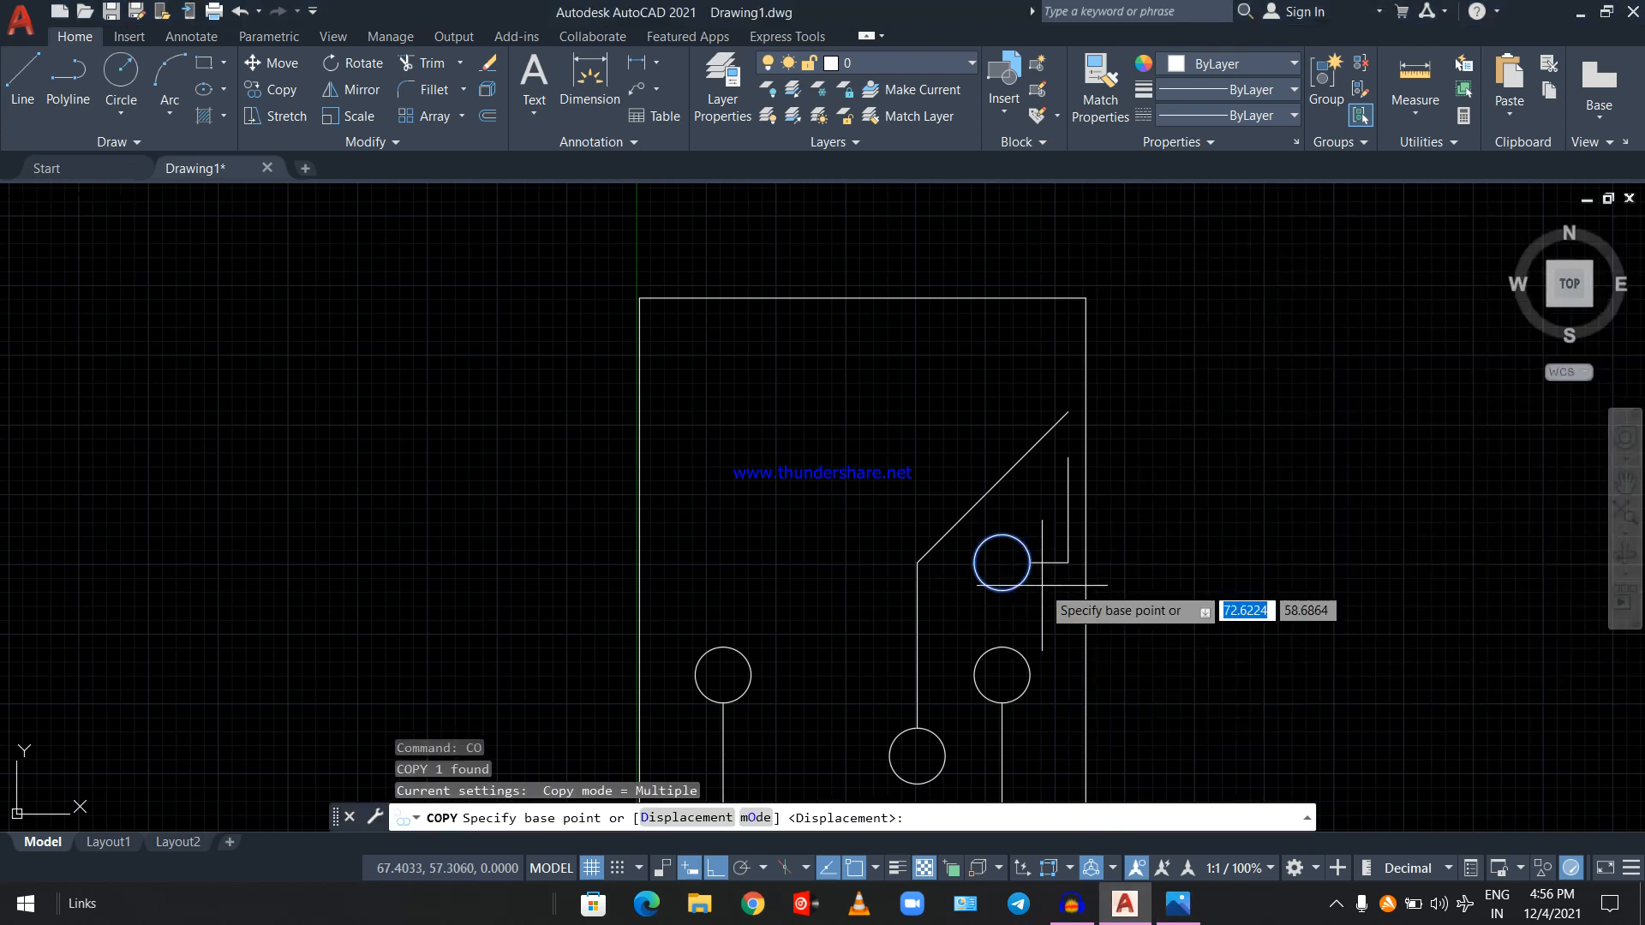
click(1002, 562)
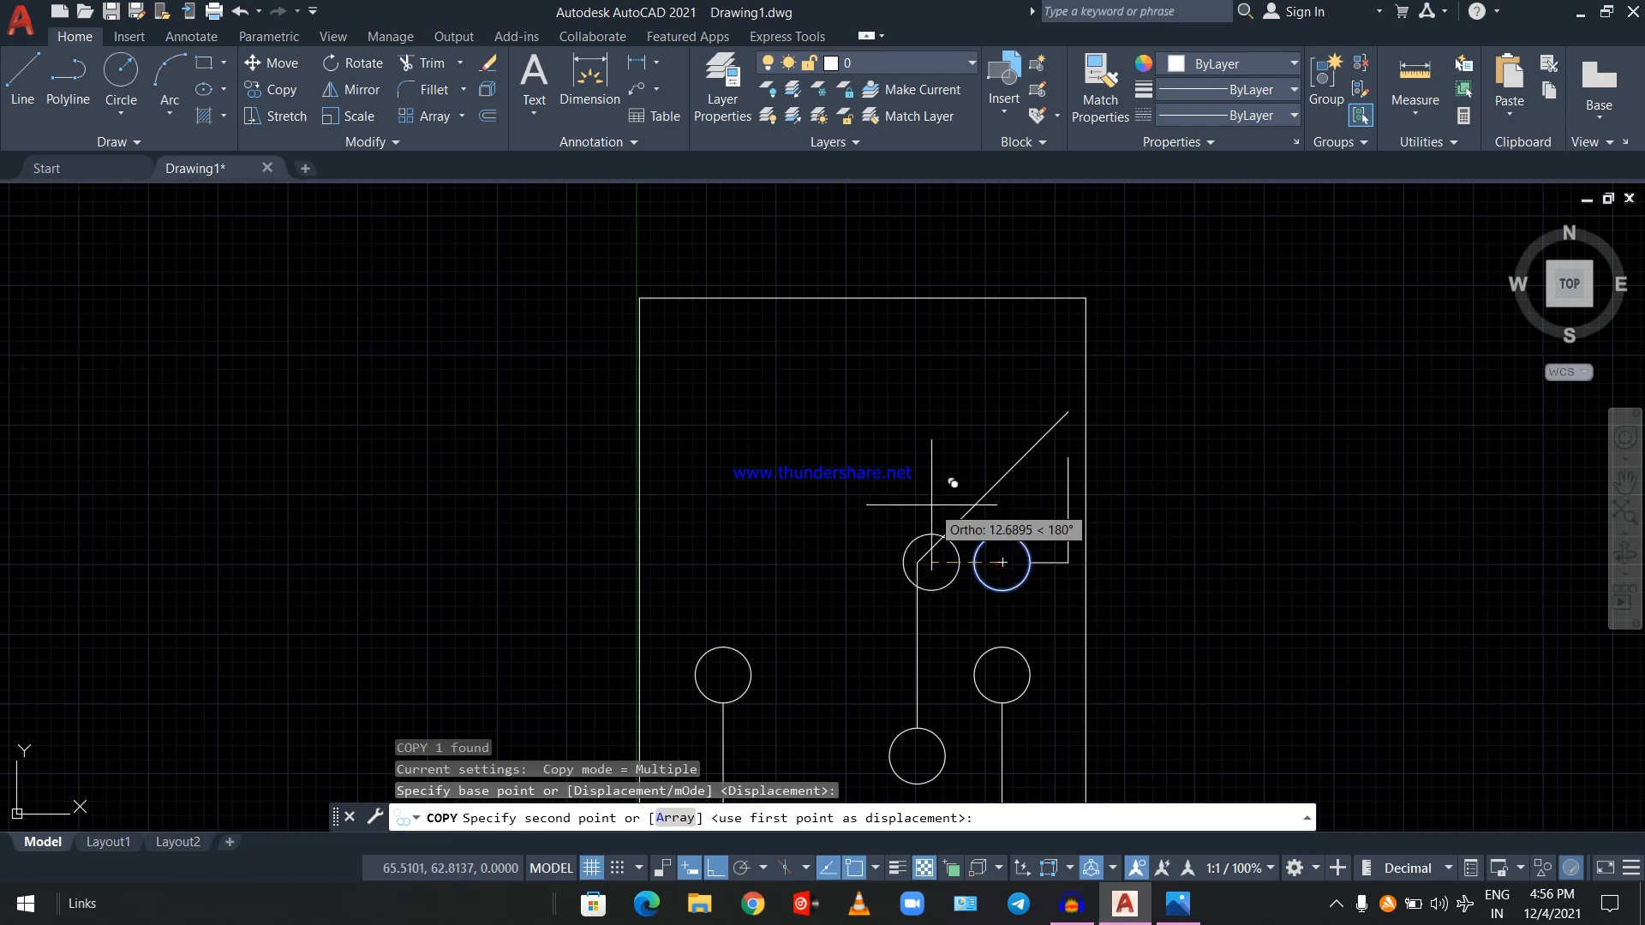
key(F8)
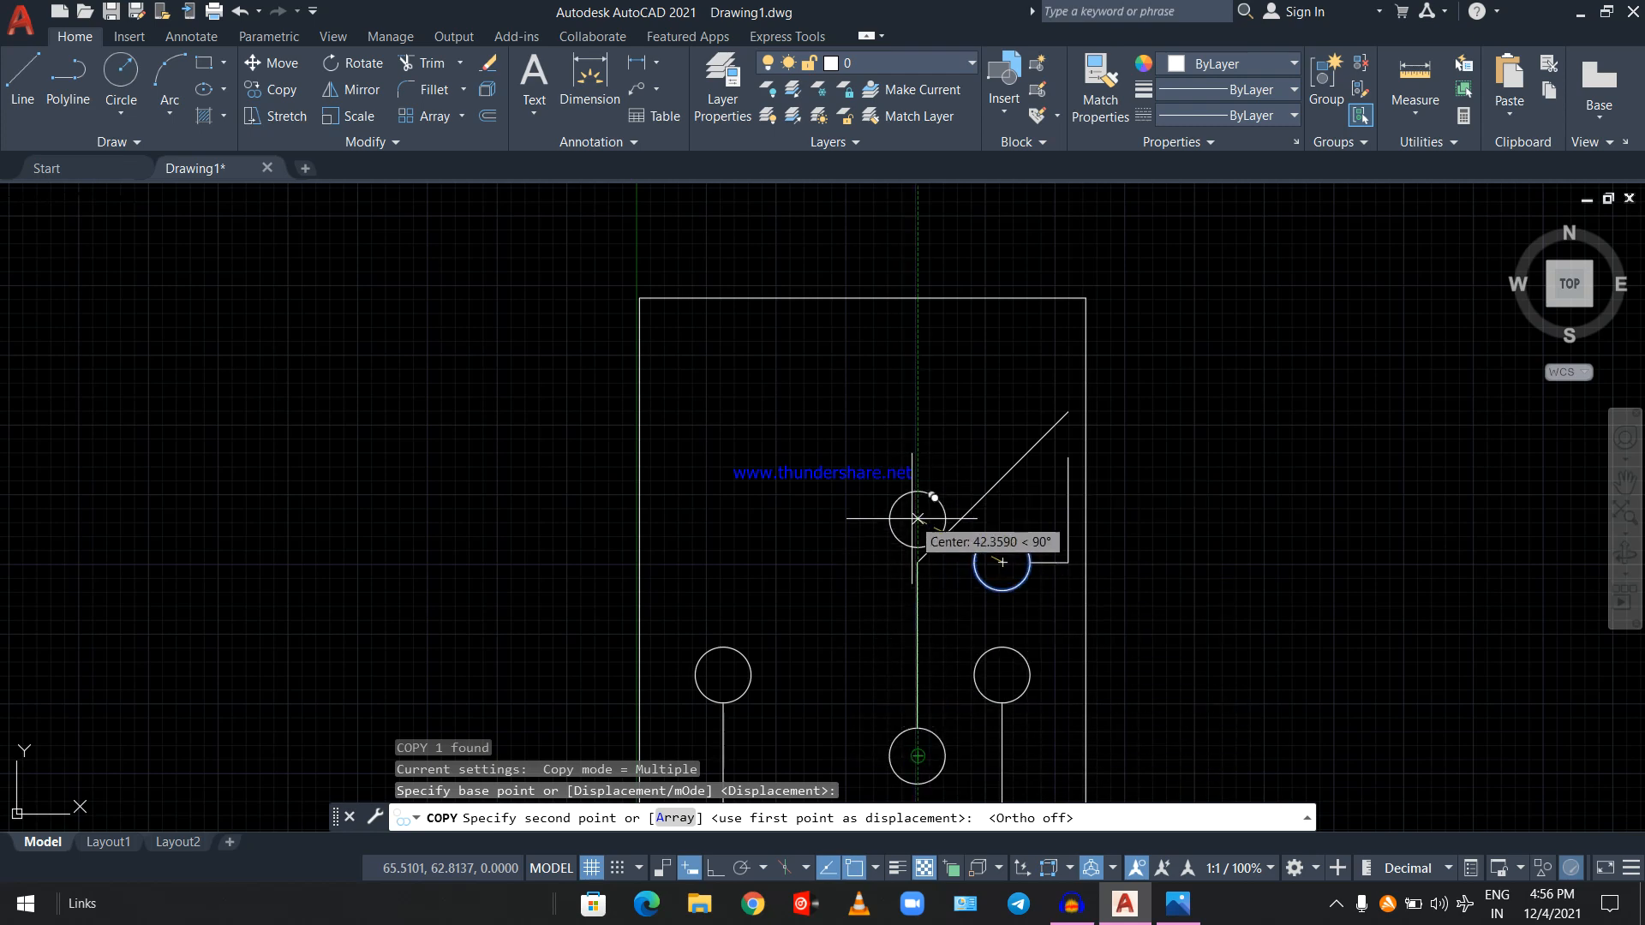
click(917, 460)
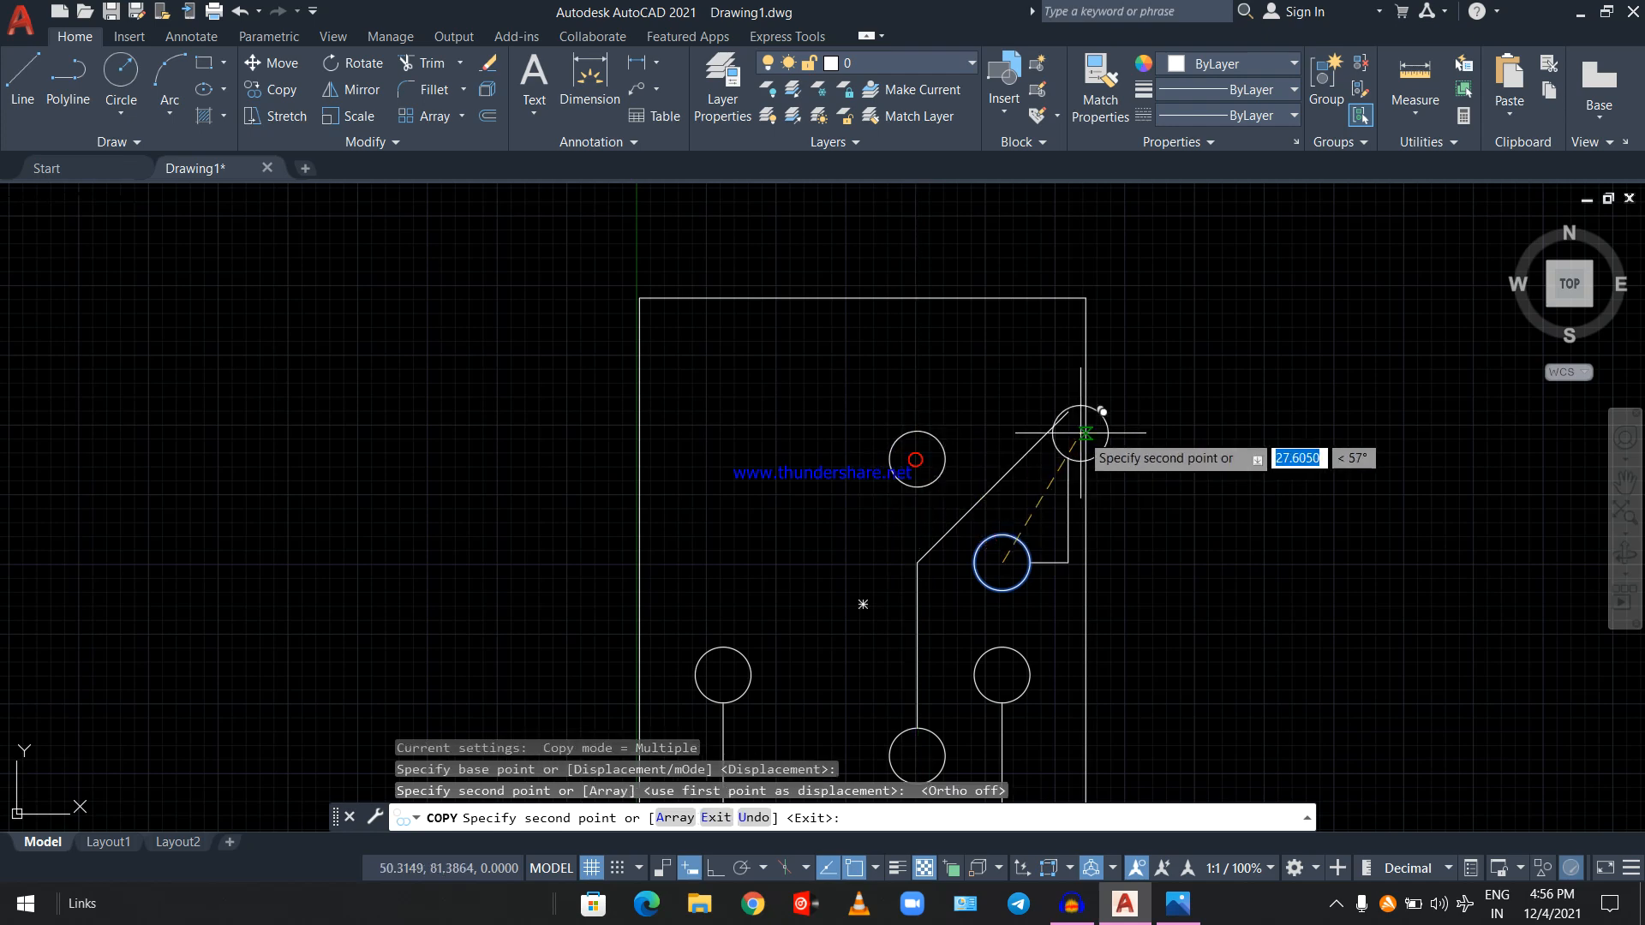
key(Escape)
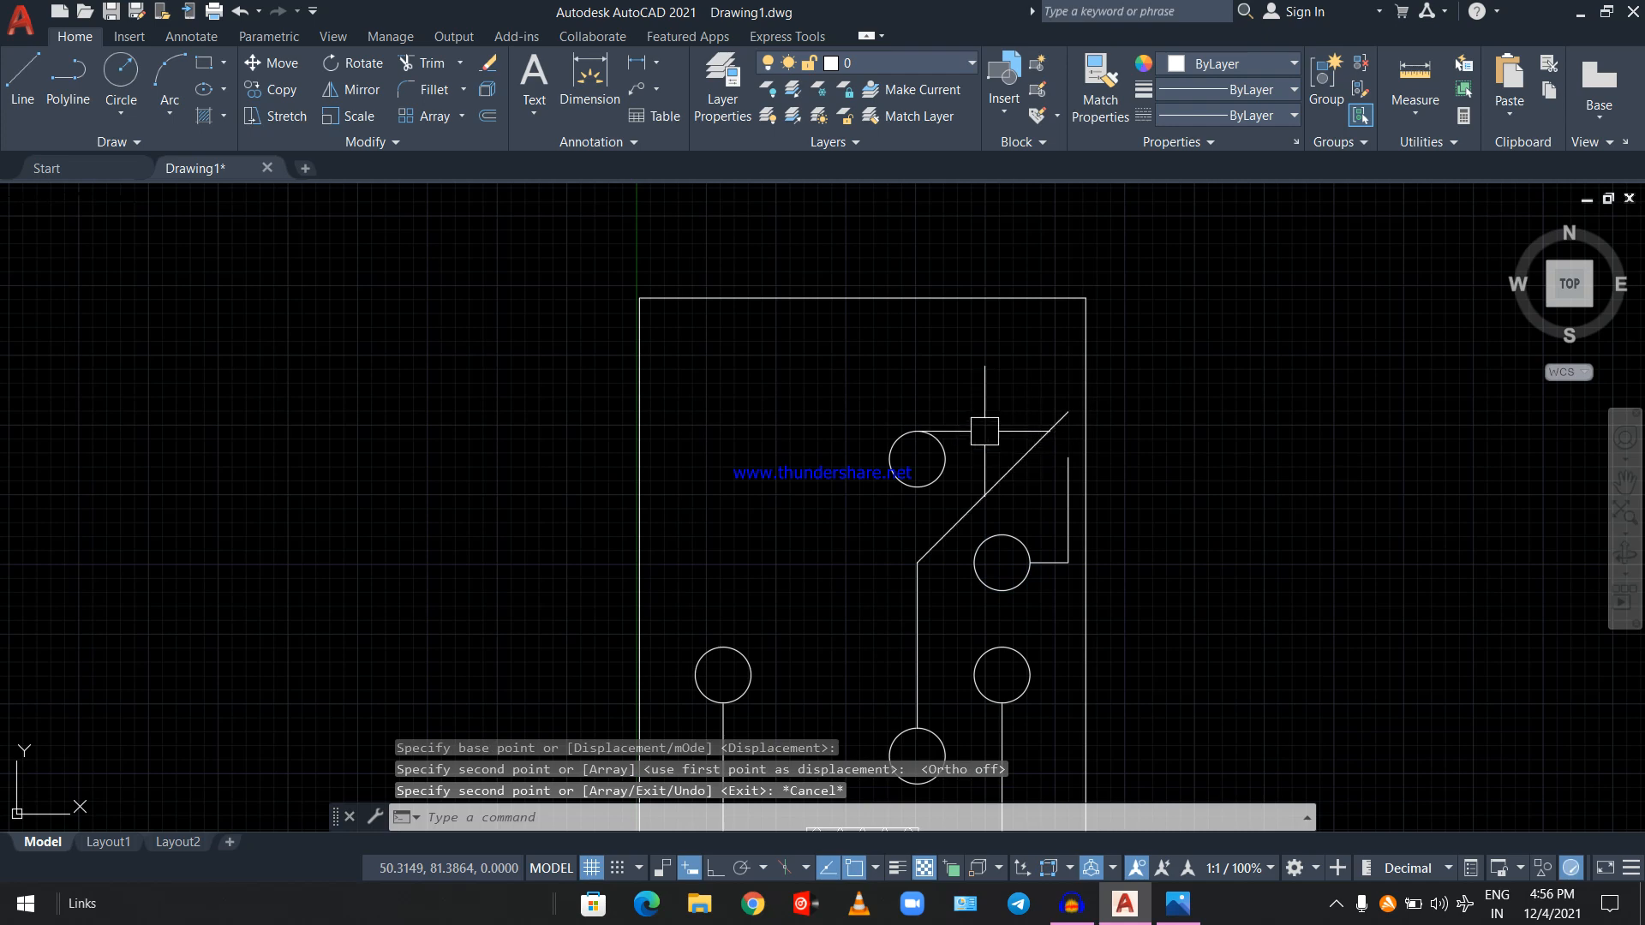
Step: With Ortho on, draw a line from the new circle's top about 14 units up, 27 right and 9 down, ending just above the slanted line
click(23, 82)
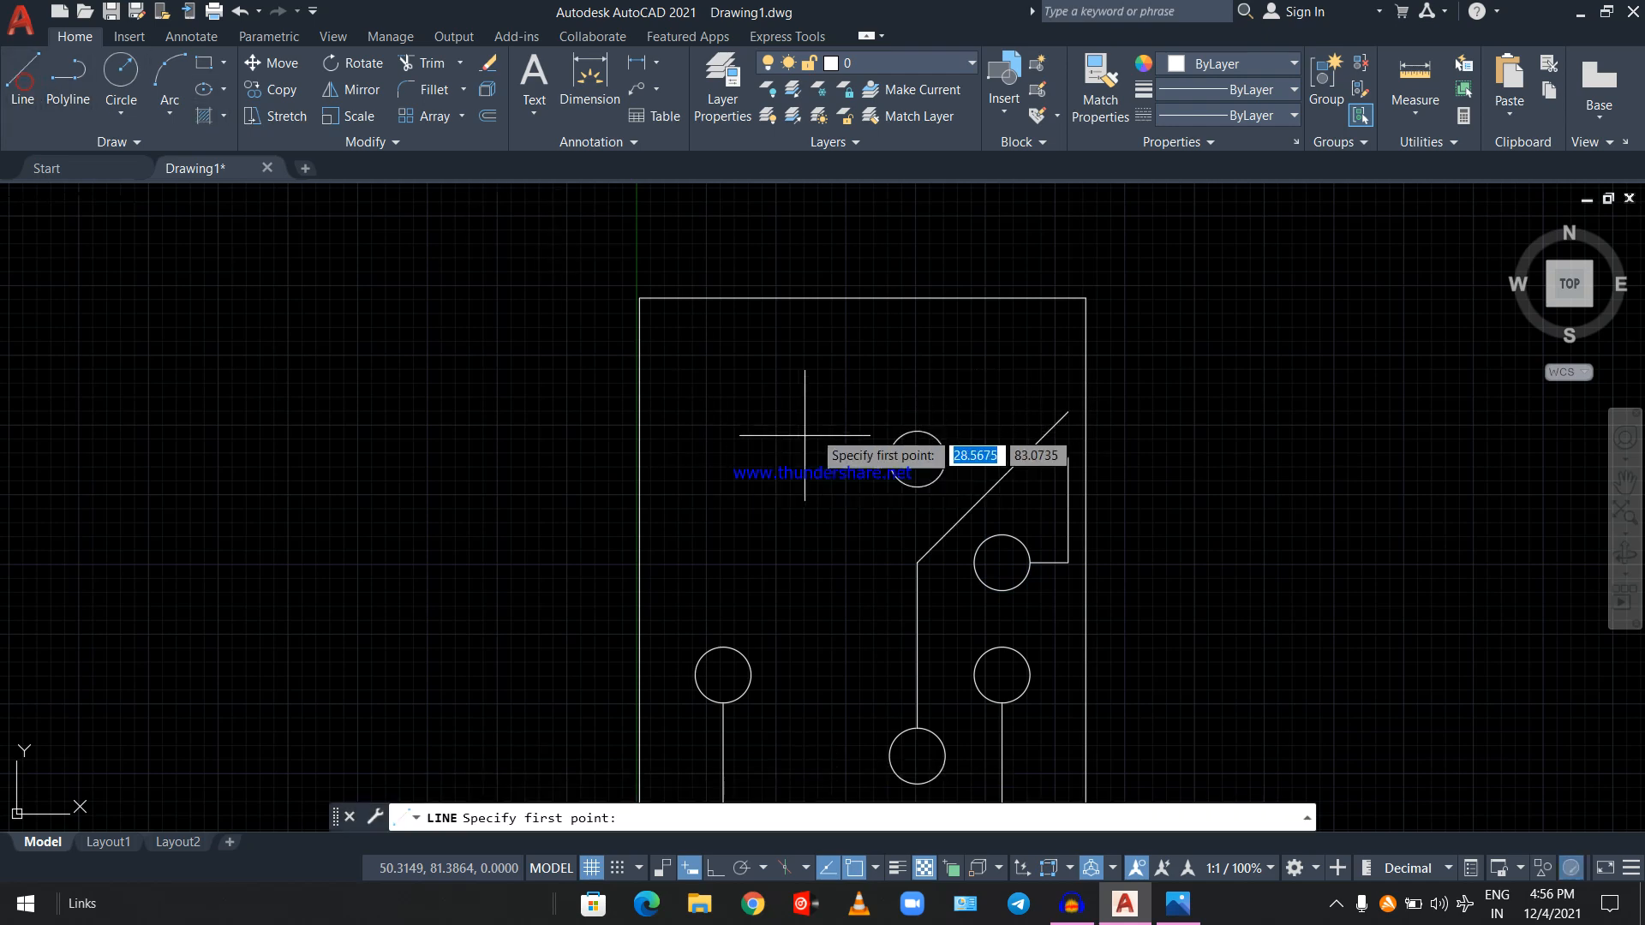
click(917, 458)
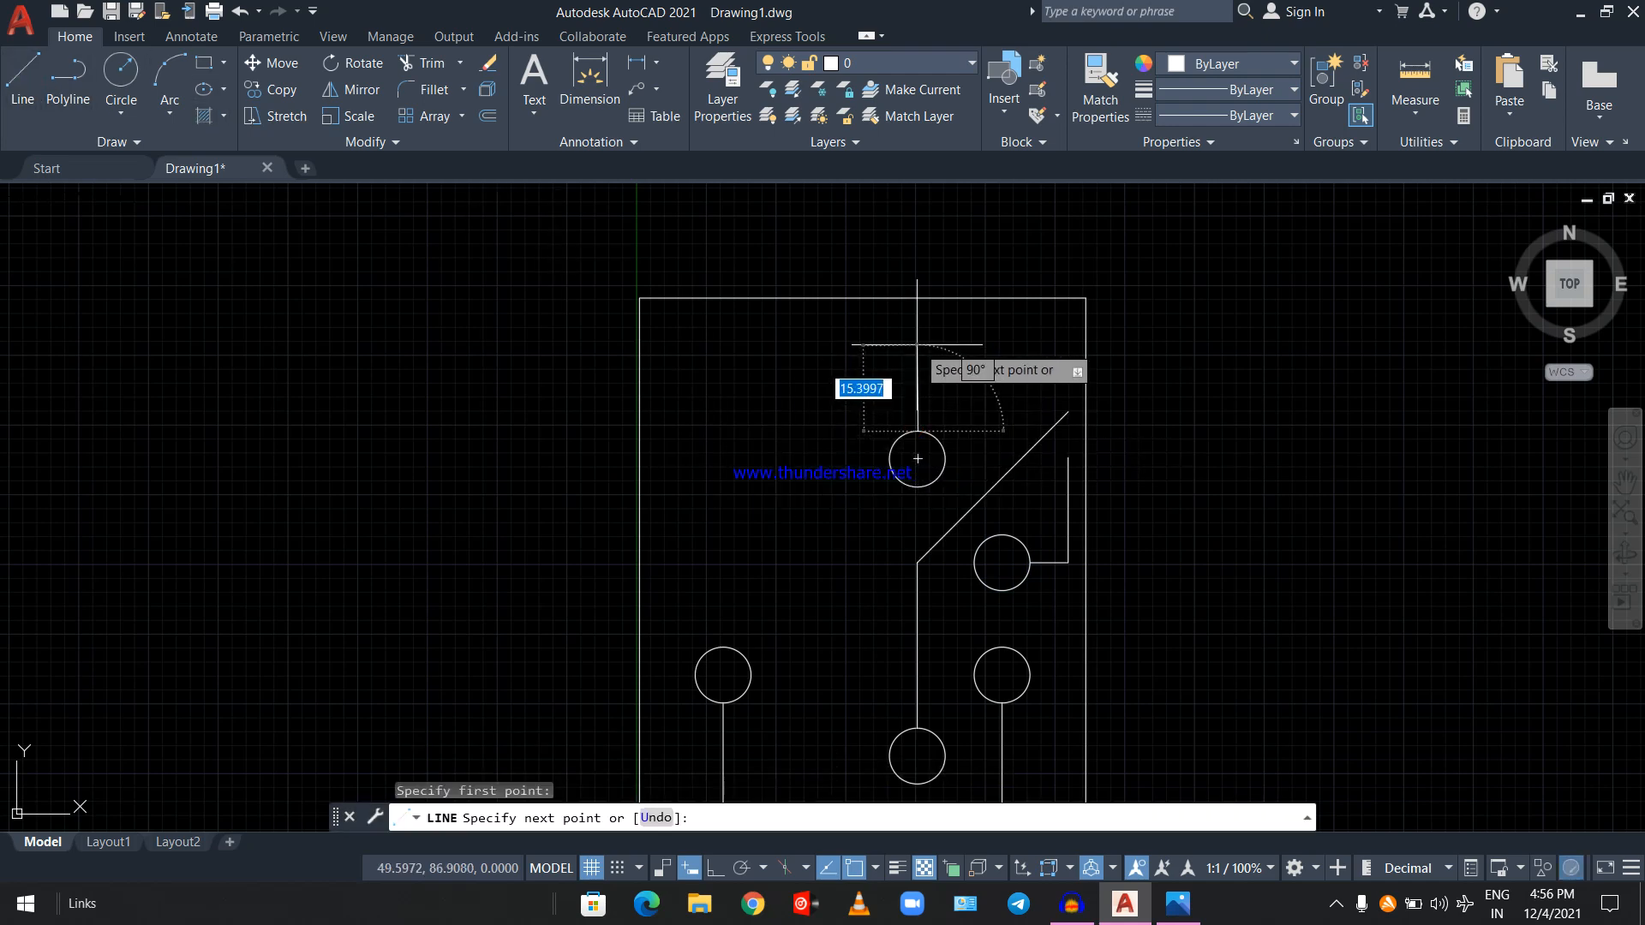
key(F8)
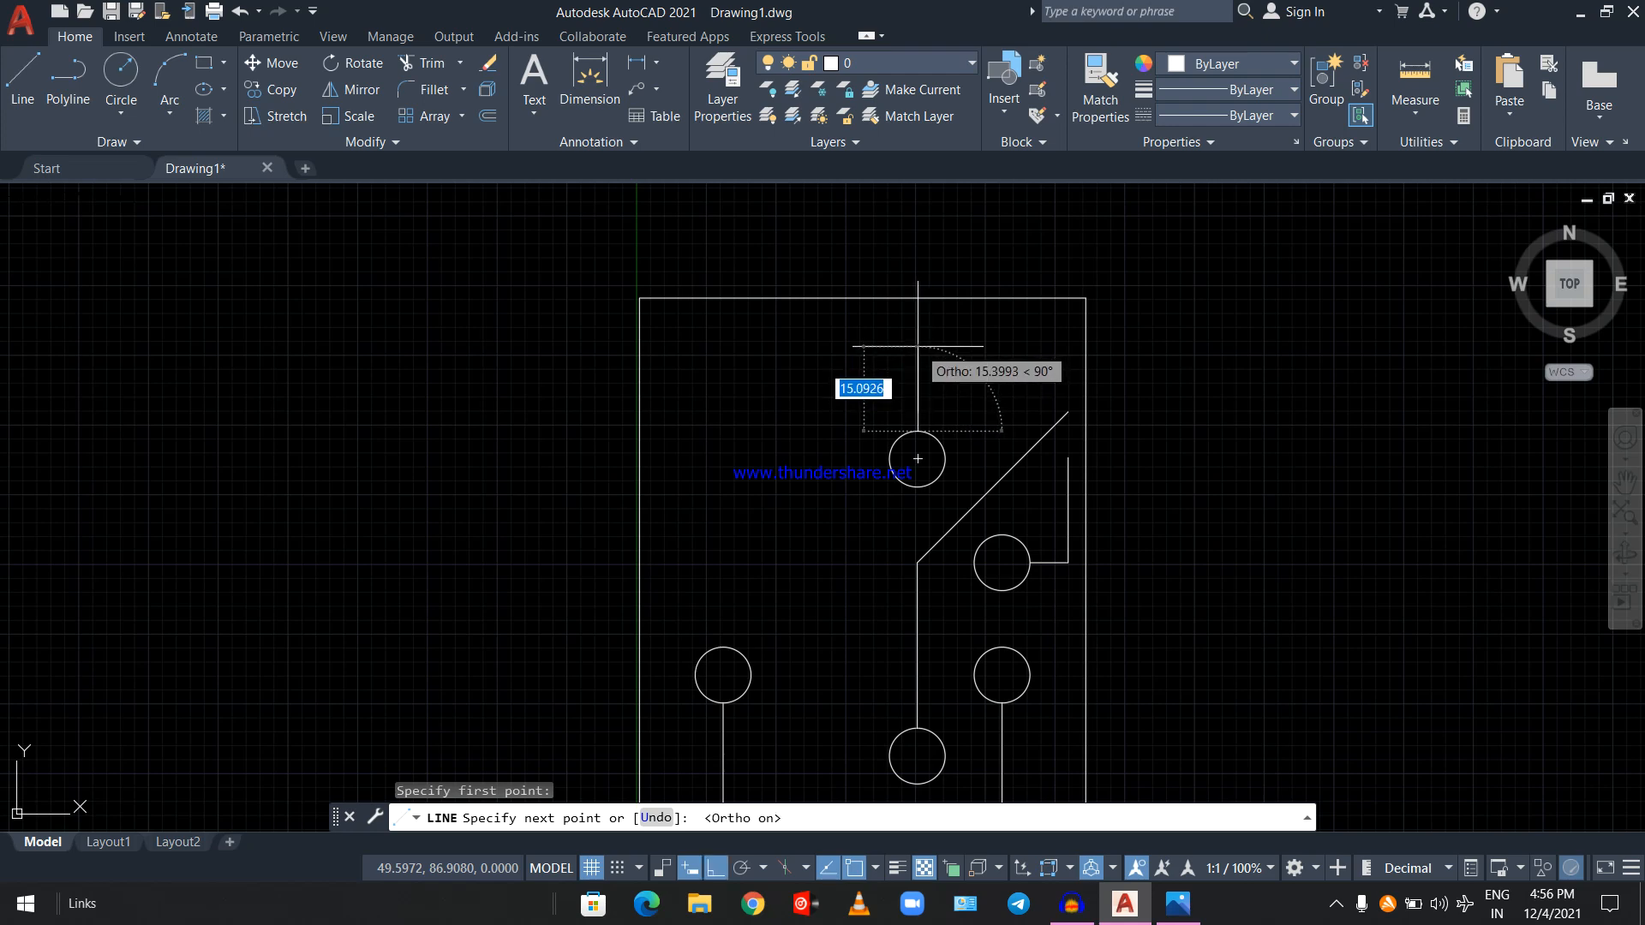
click(918, 353)
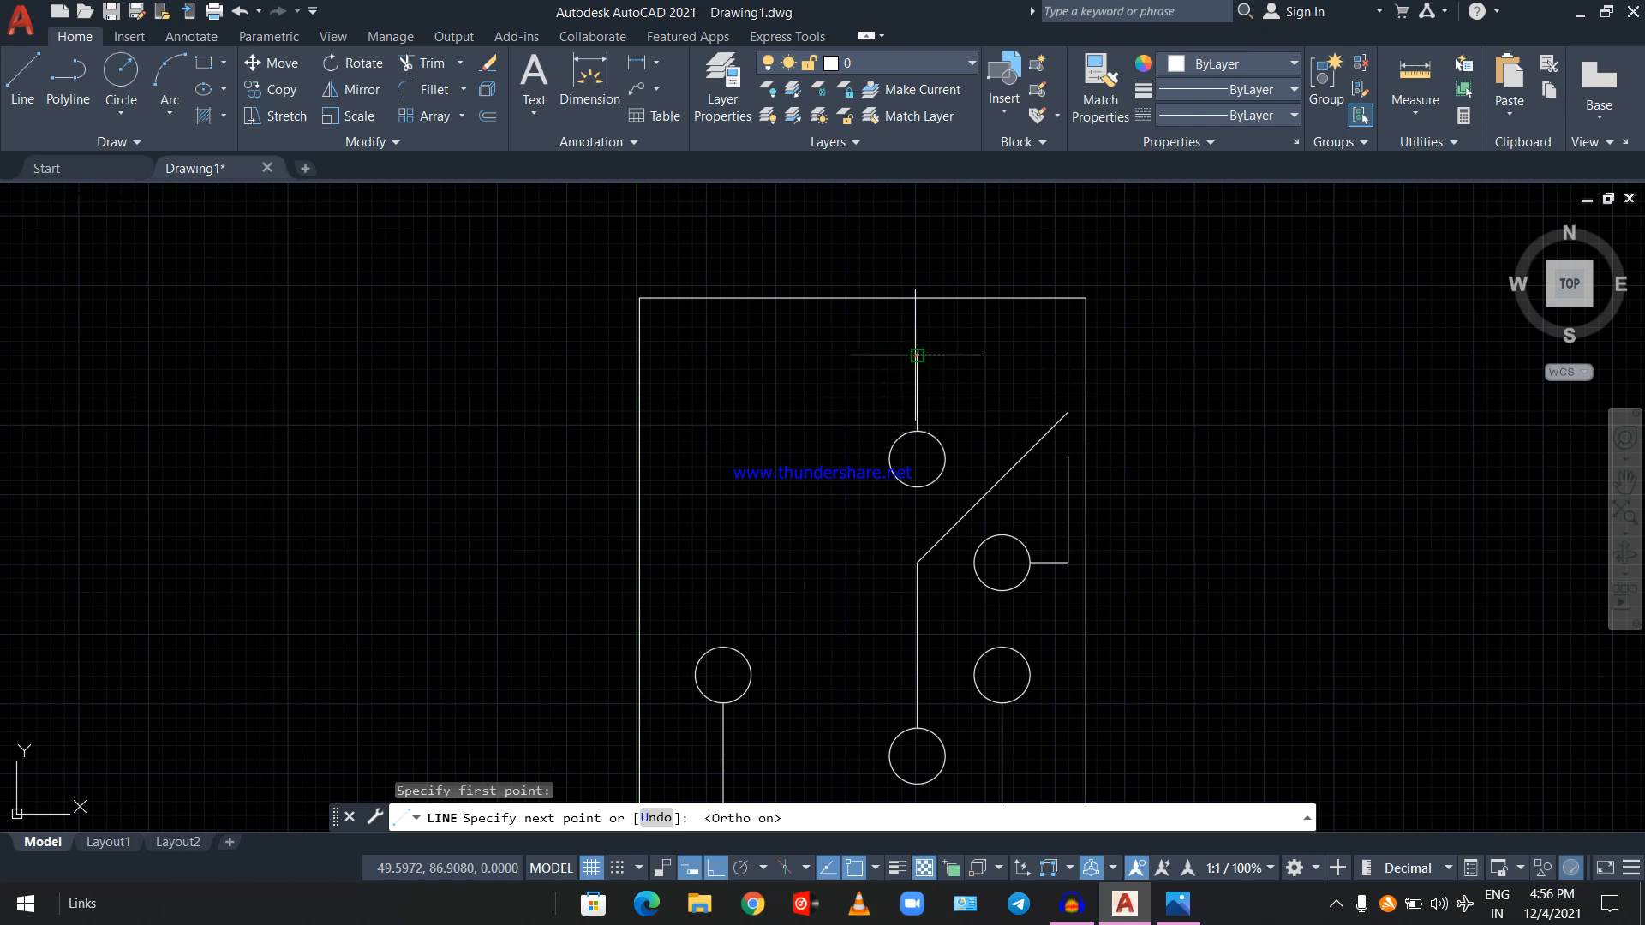
click(1068, 354)
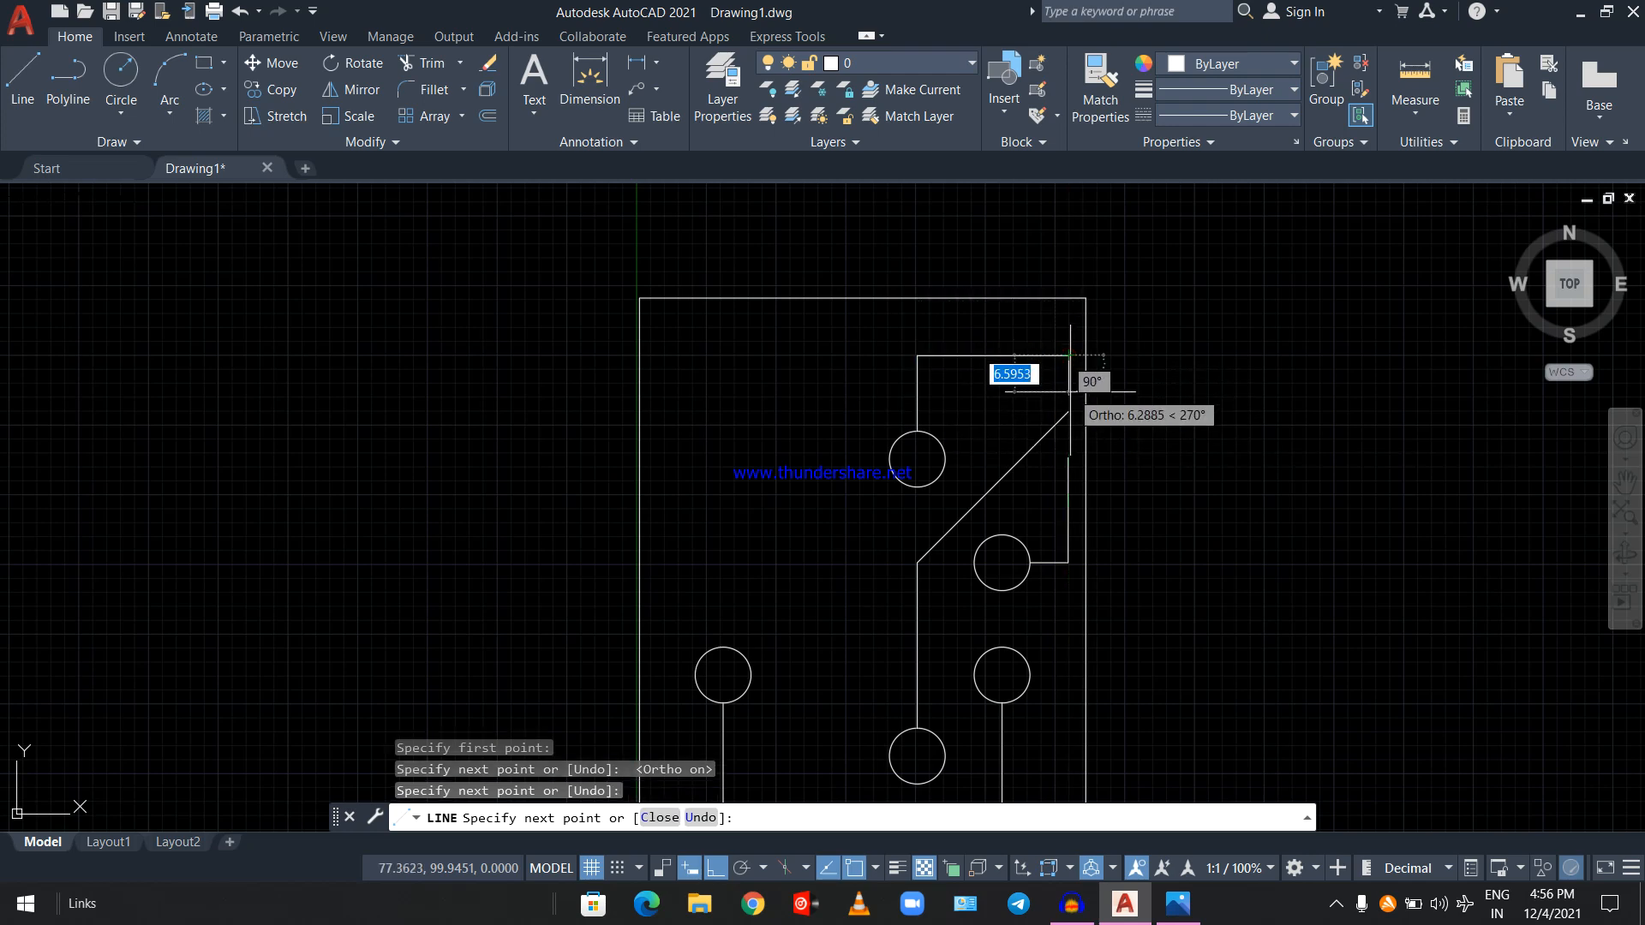
scroll(1070, 395, up, 6)
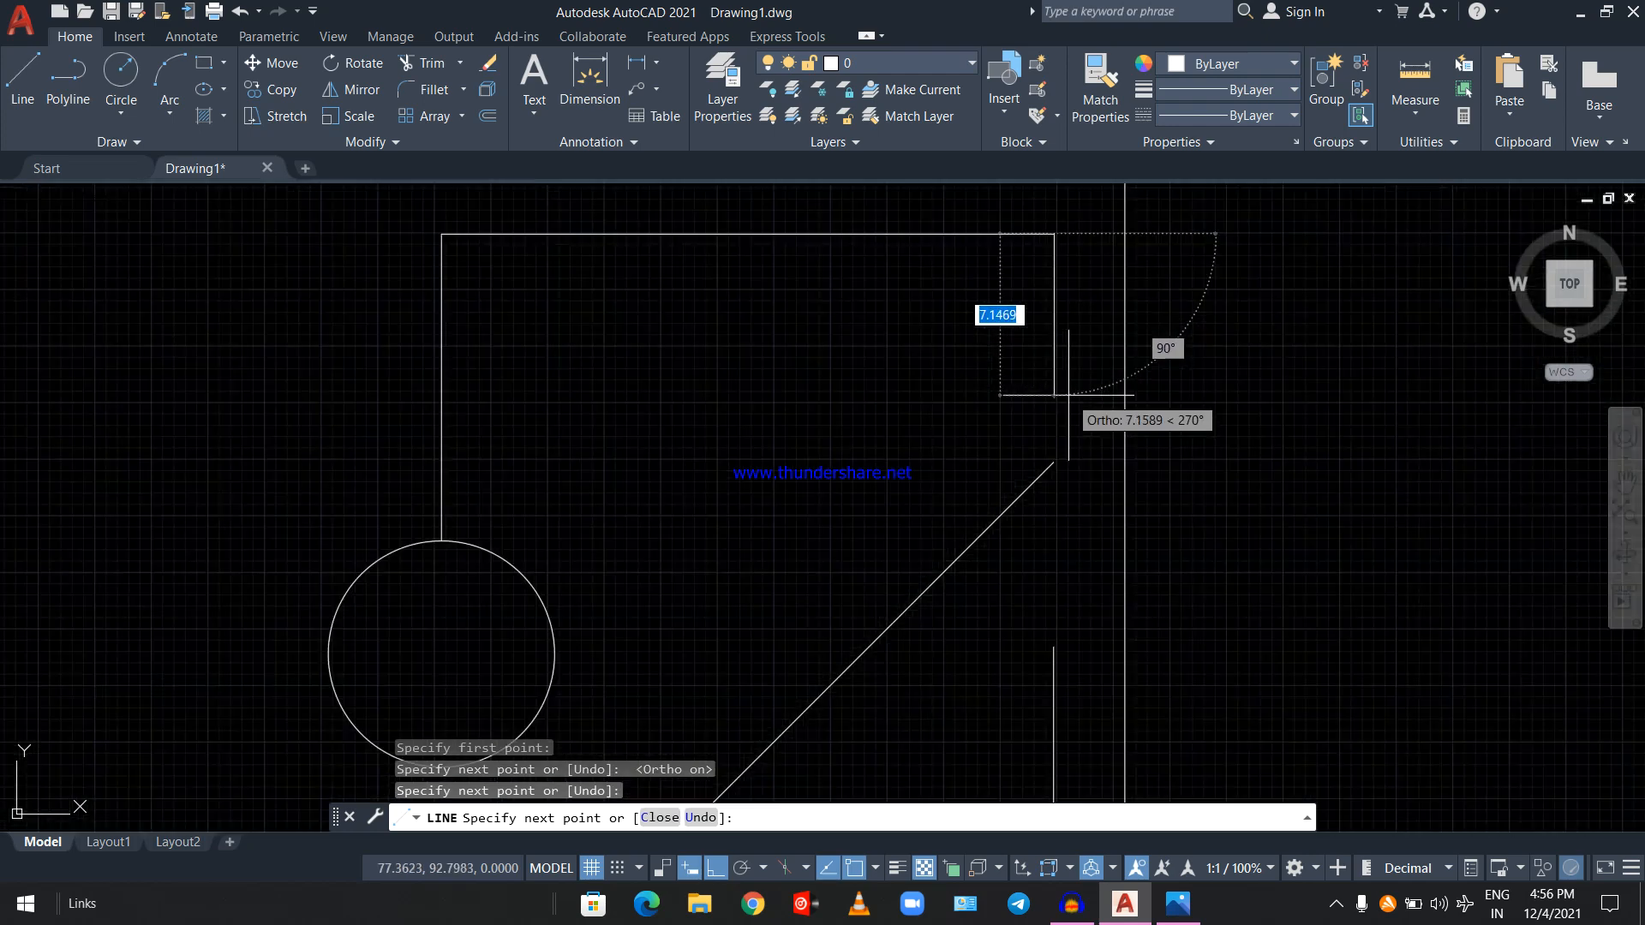
click(1053, 447)
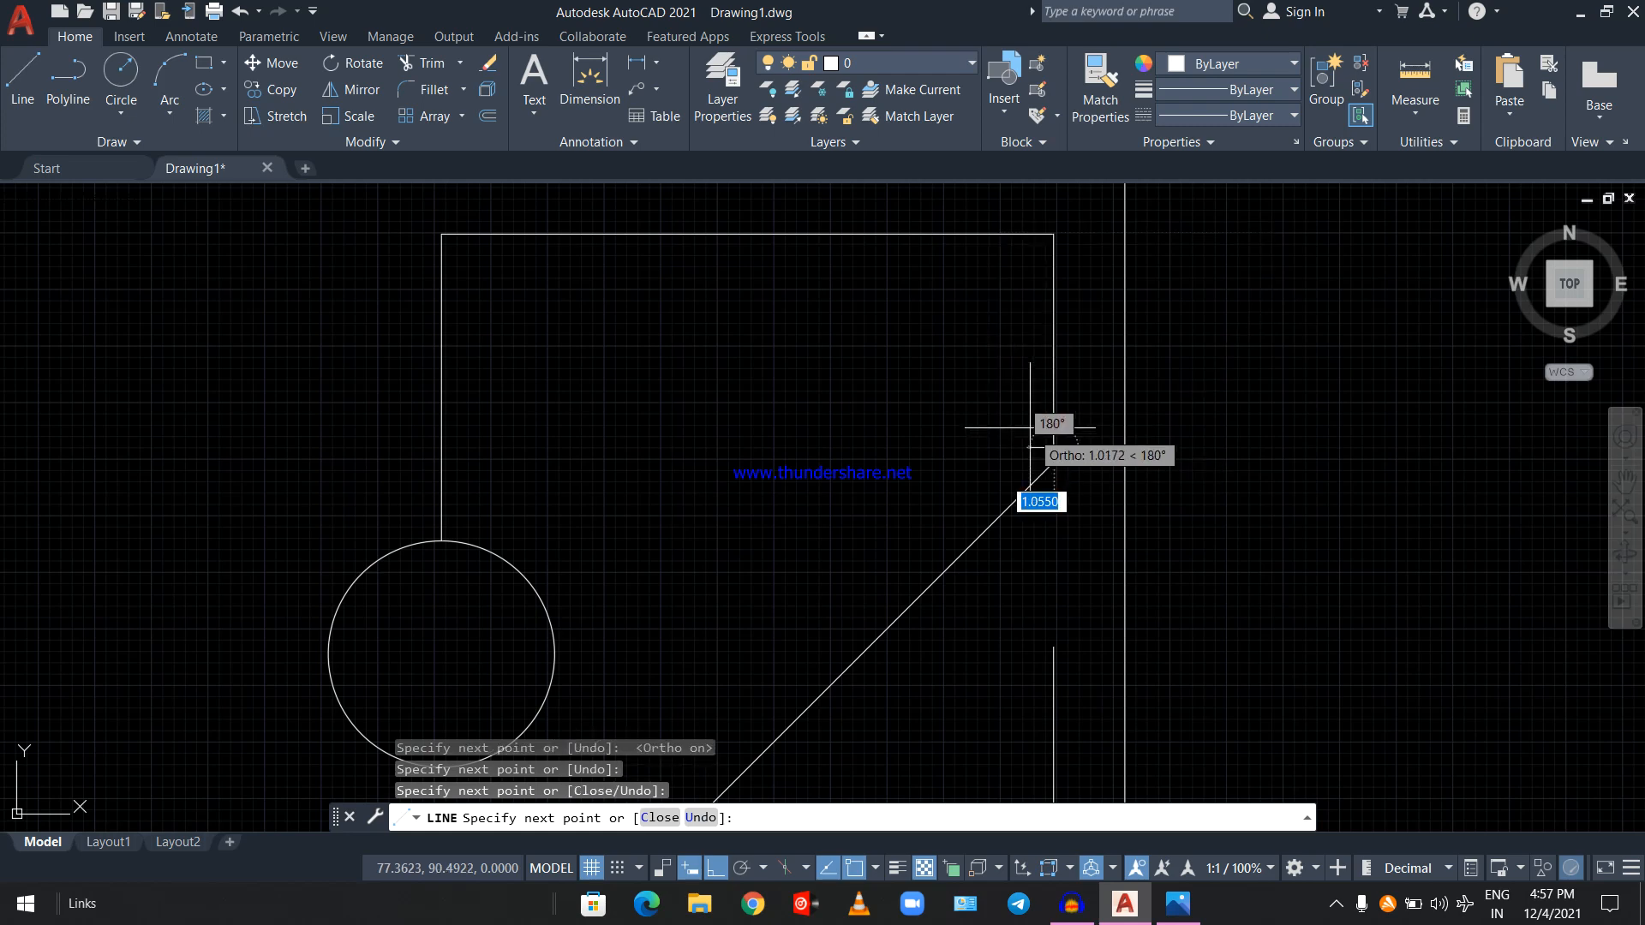
key(Escape)
Step: With Ortho off, draw a half arrowhead at the vertical line's lower end: about 1 unit up-left at 118°, then horizontally back to that line
scroll(1108, 429, down, 4)
scroll(1093, 430, up, 4)
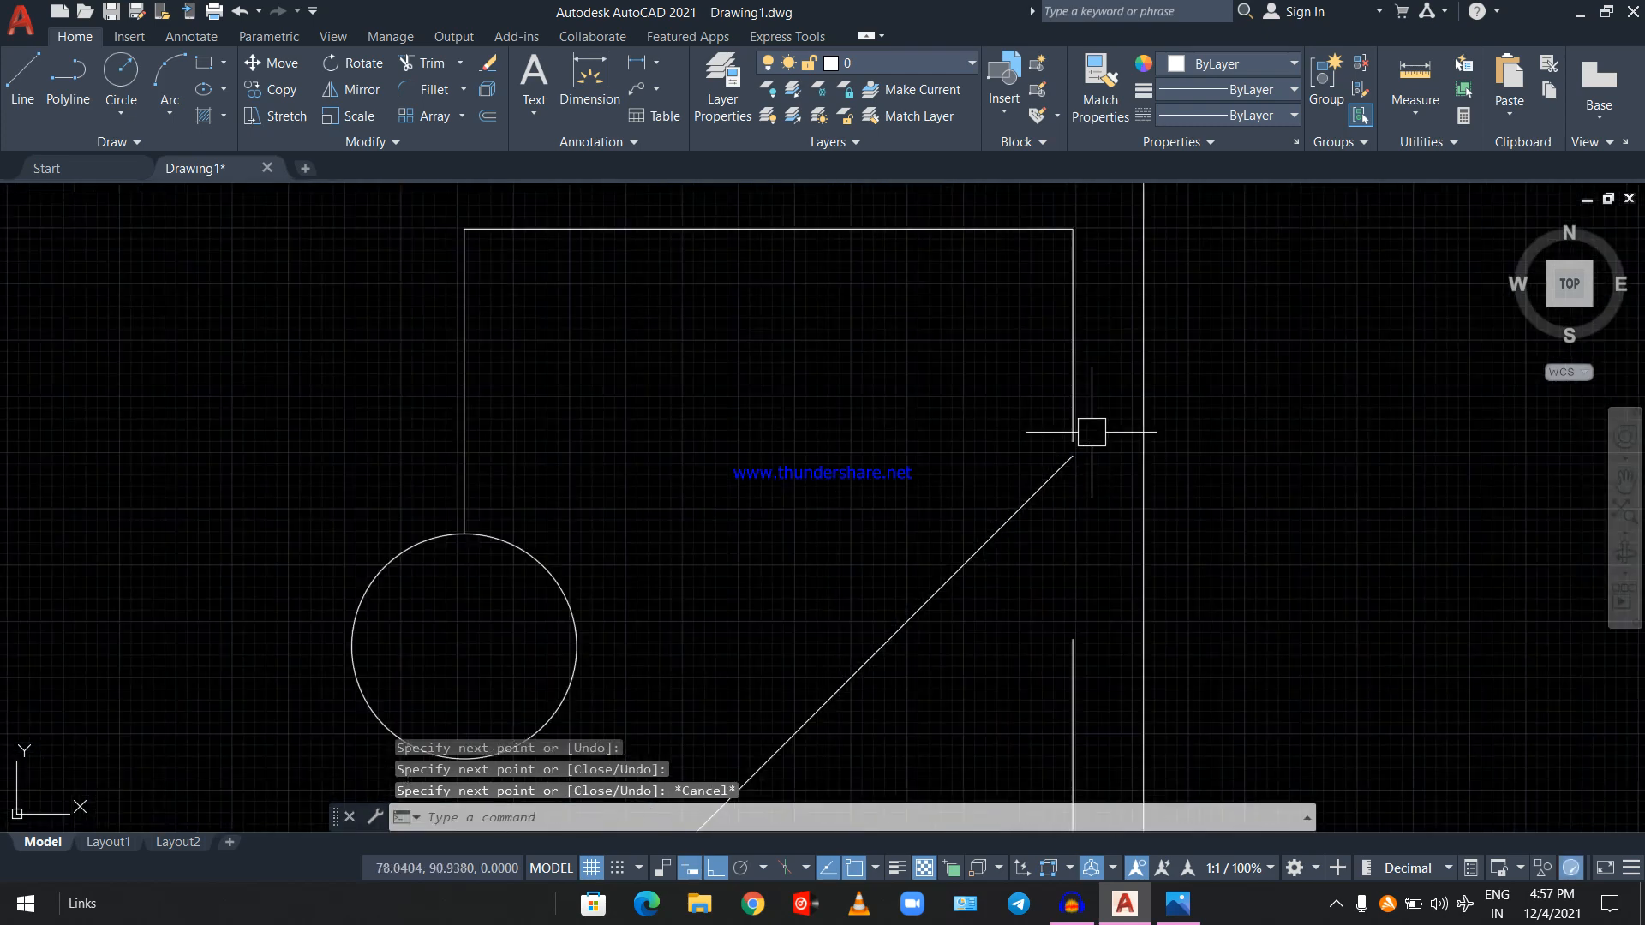
scroll(1092, 383, up, 4)
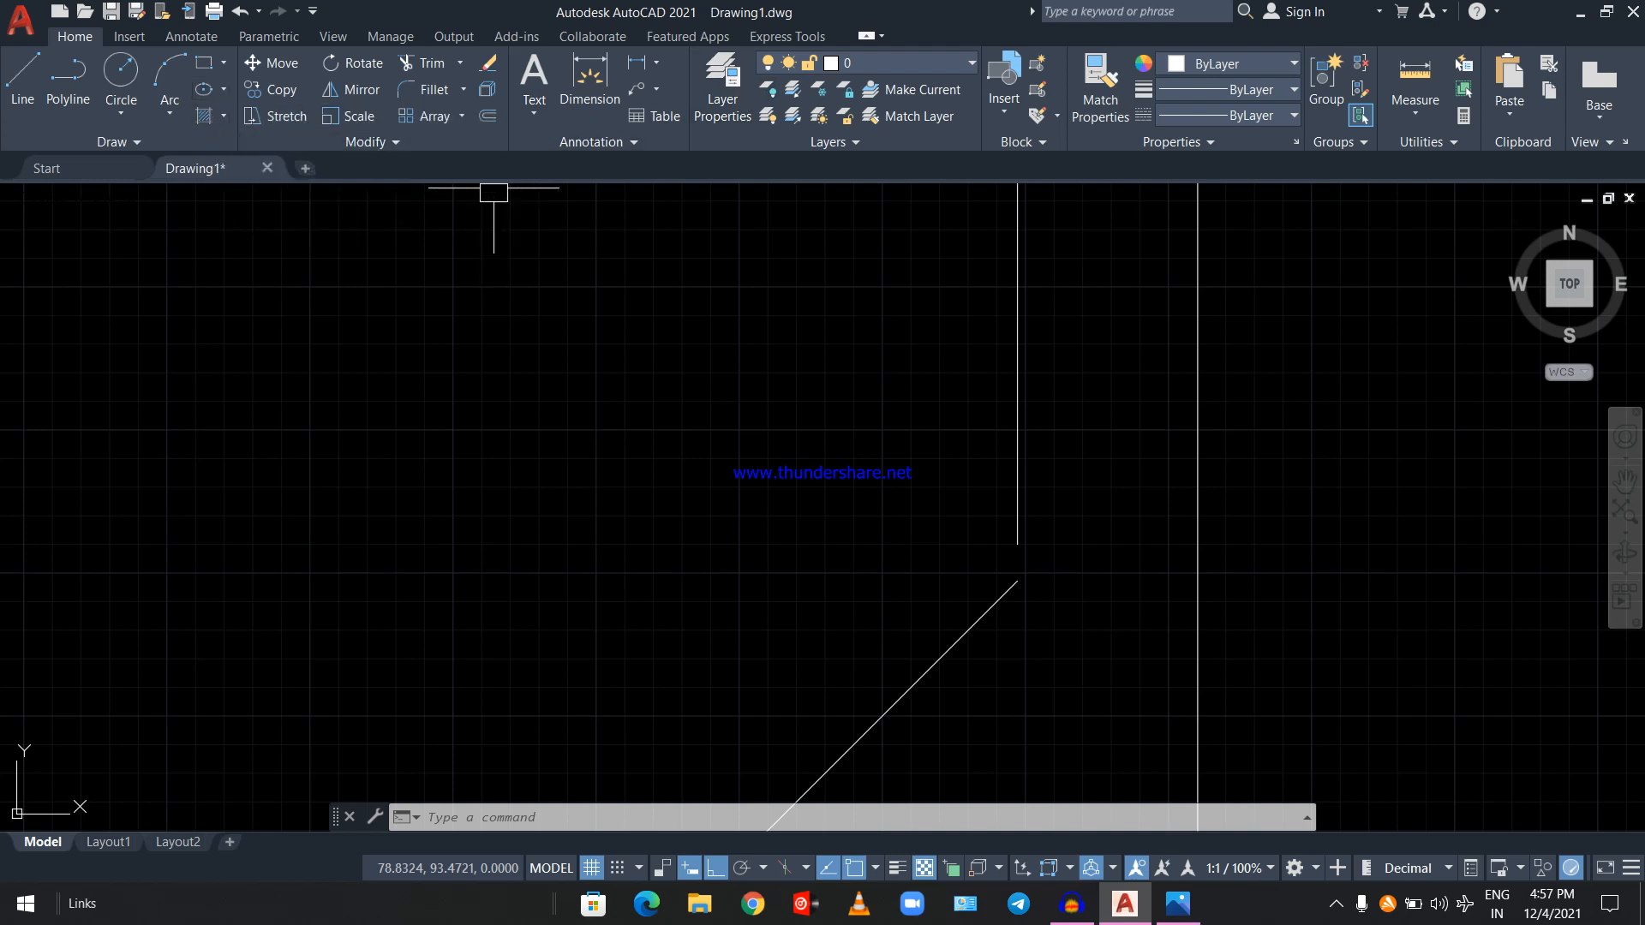
click(24, 80)
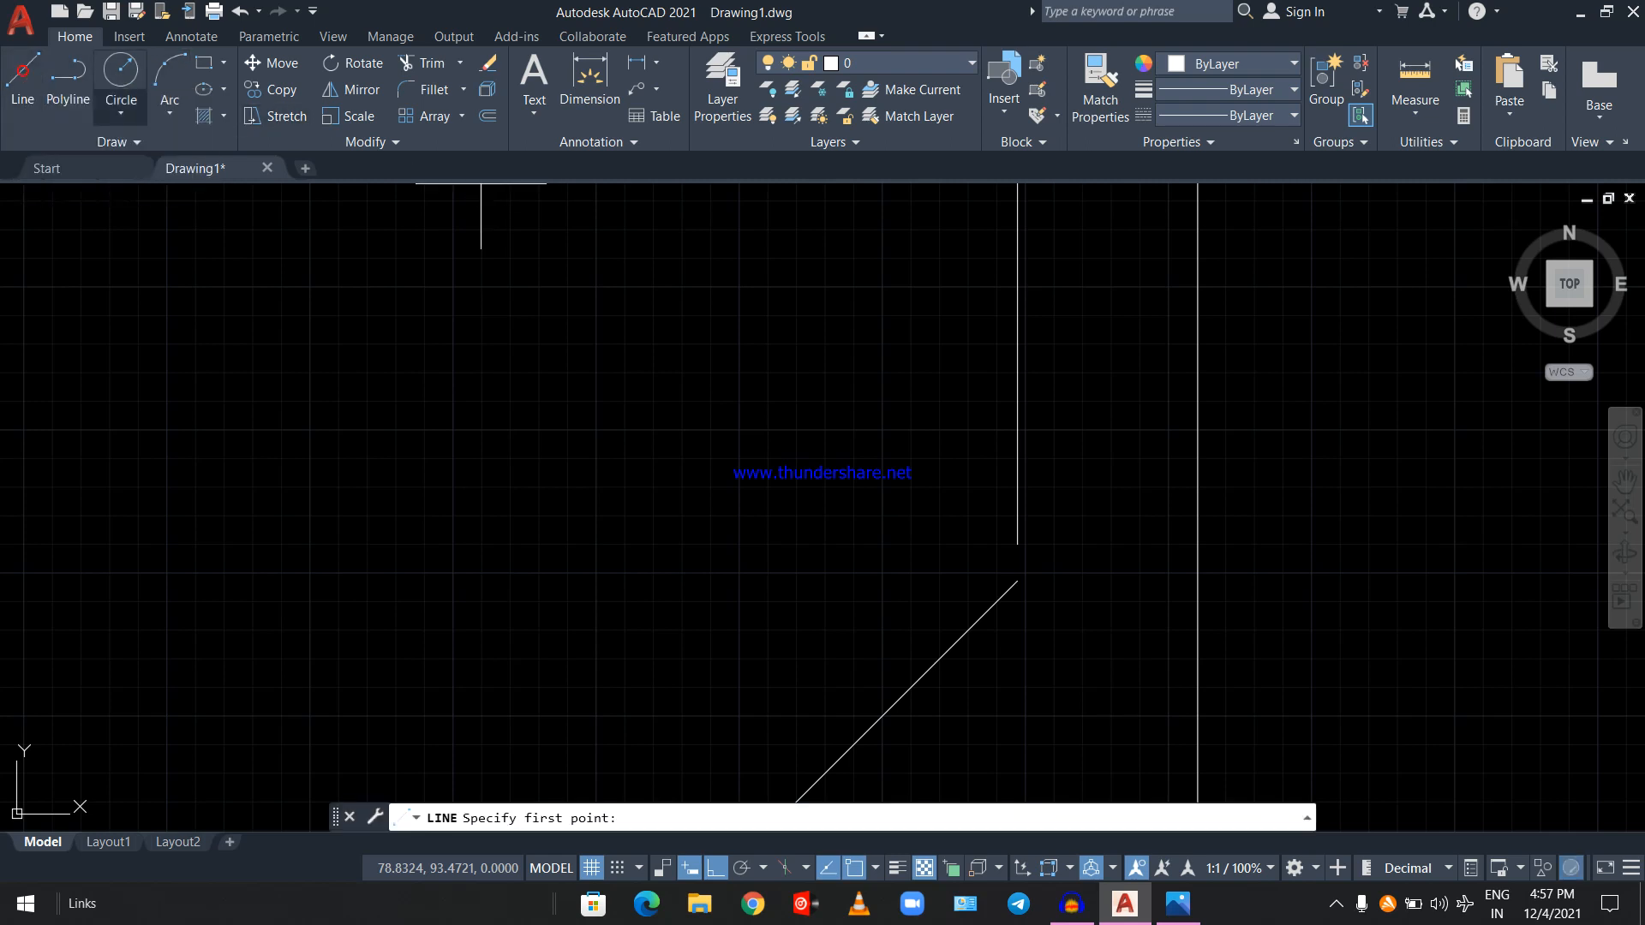
click(1018, 544)
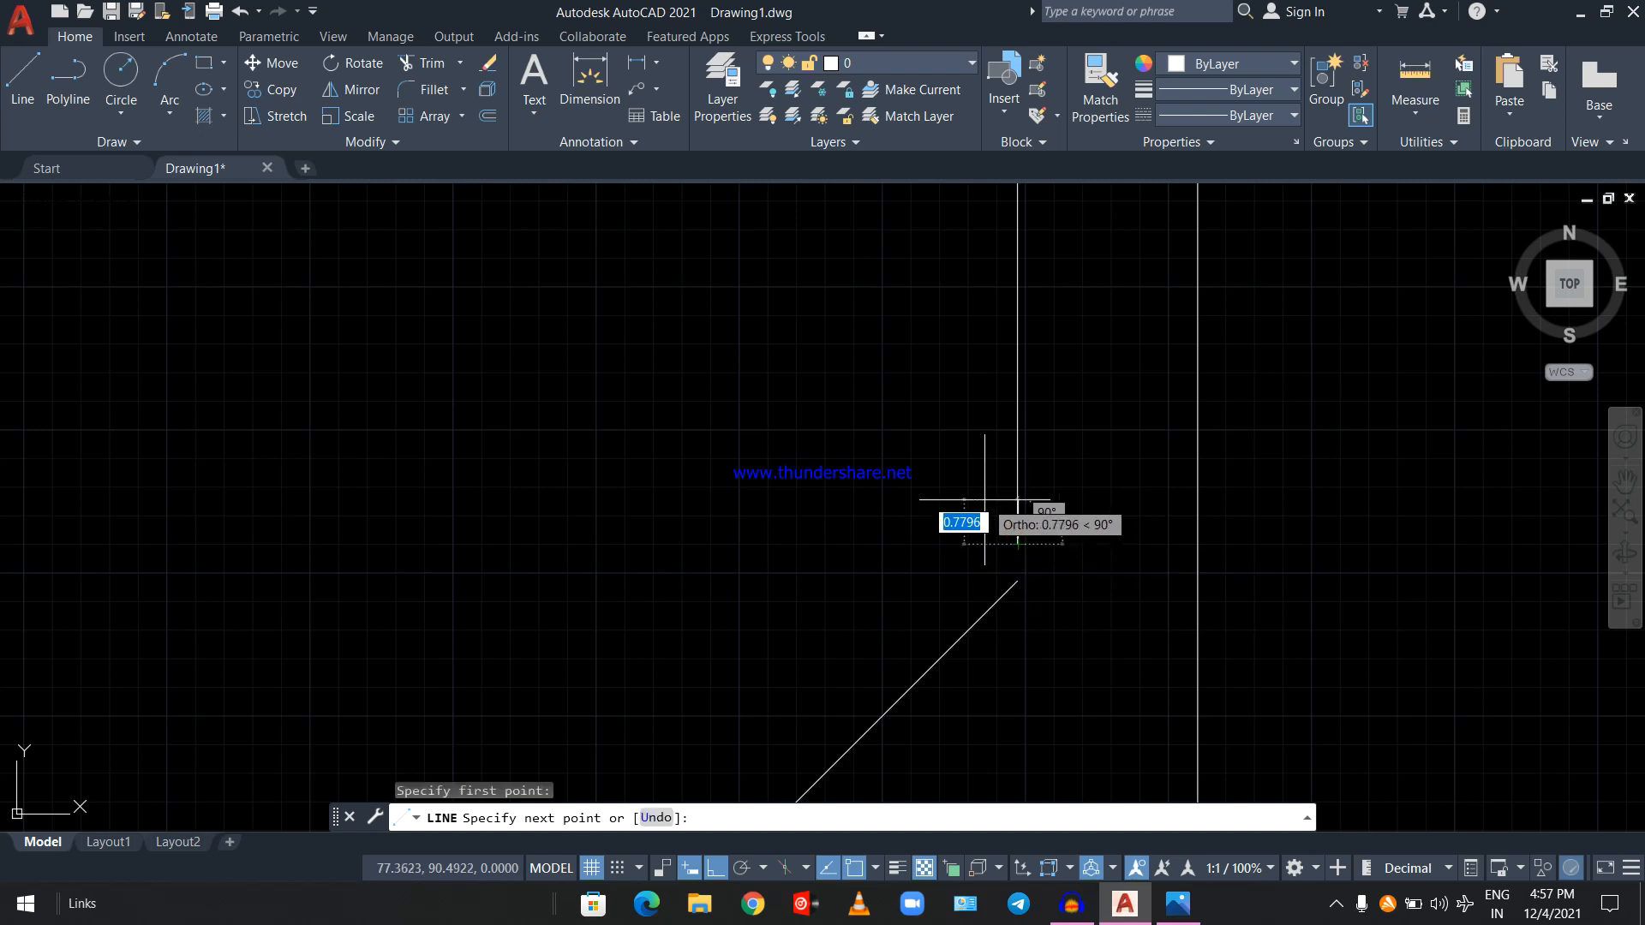
key(F8)
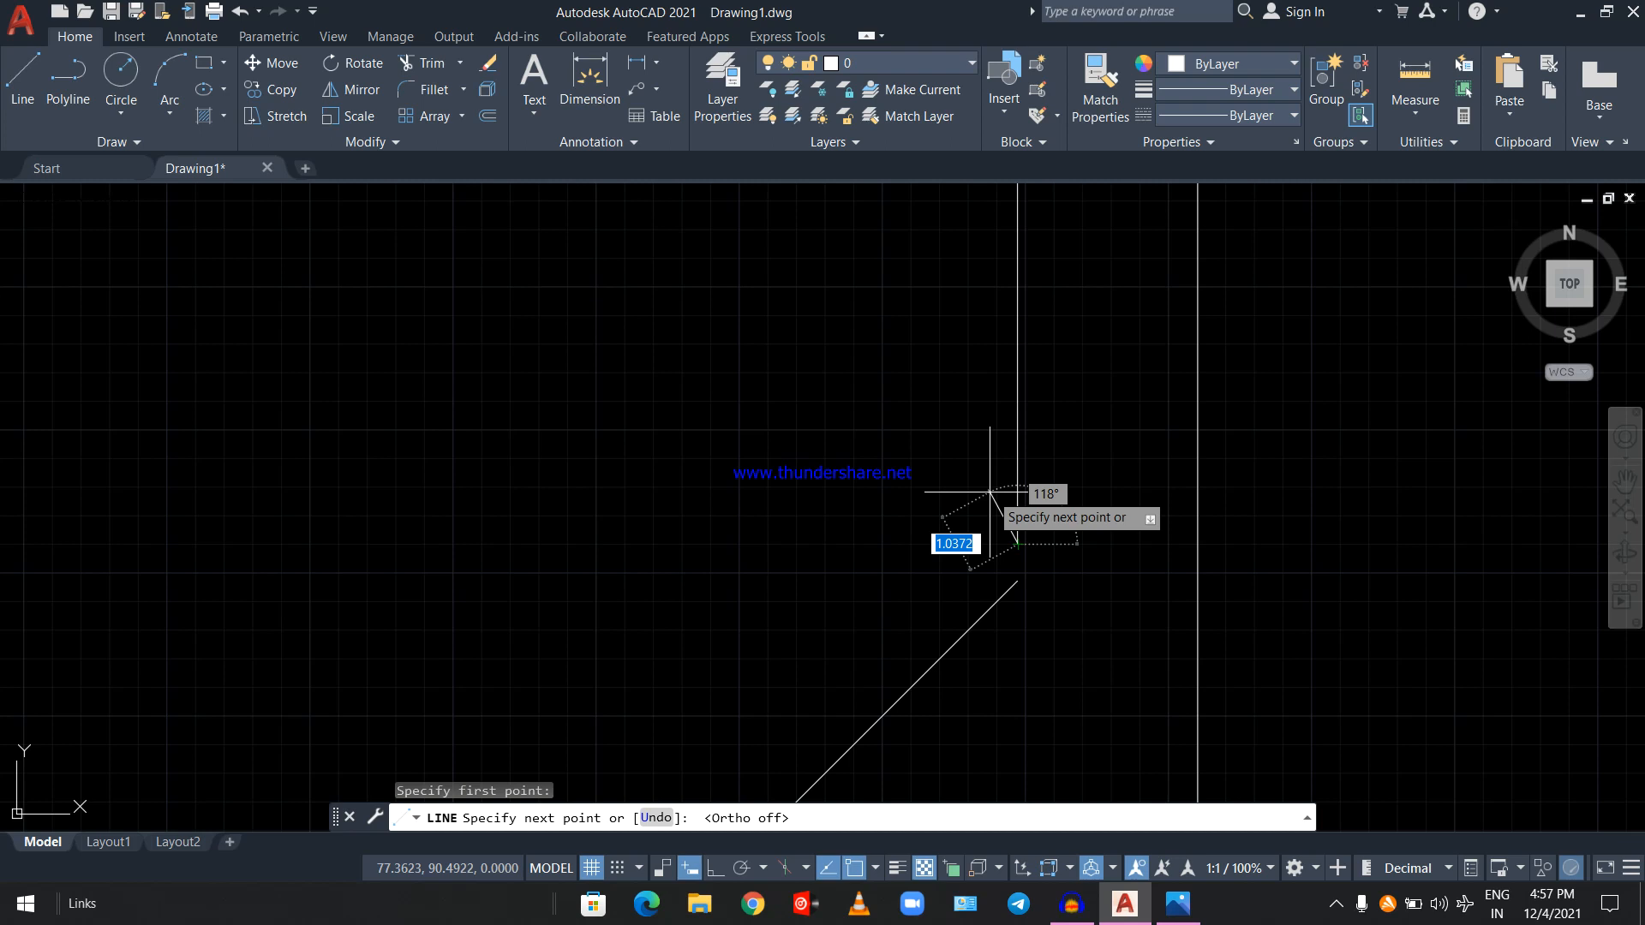
click(989, 492)
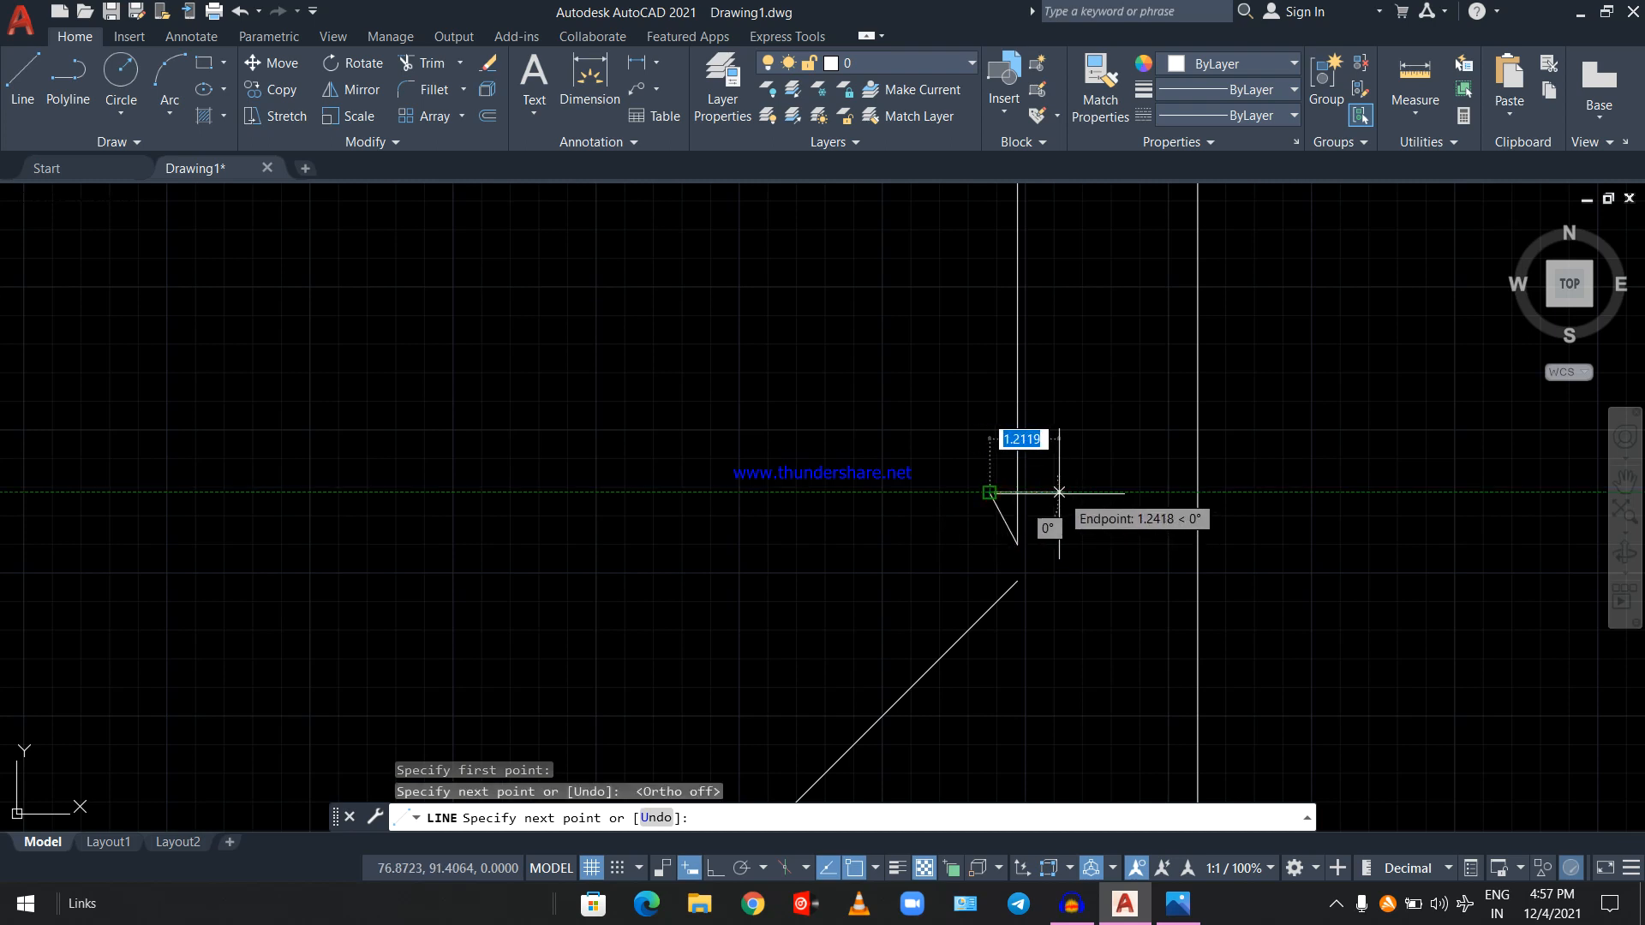
click(1017, 492)
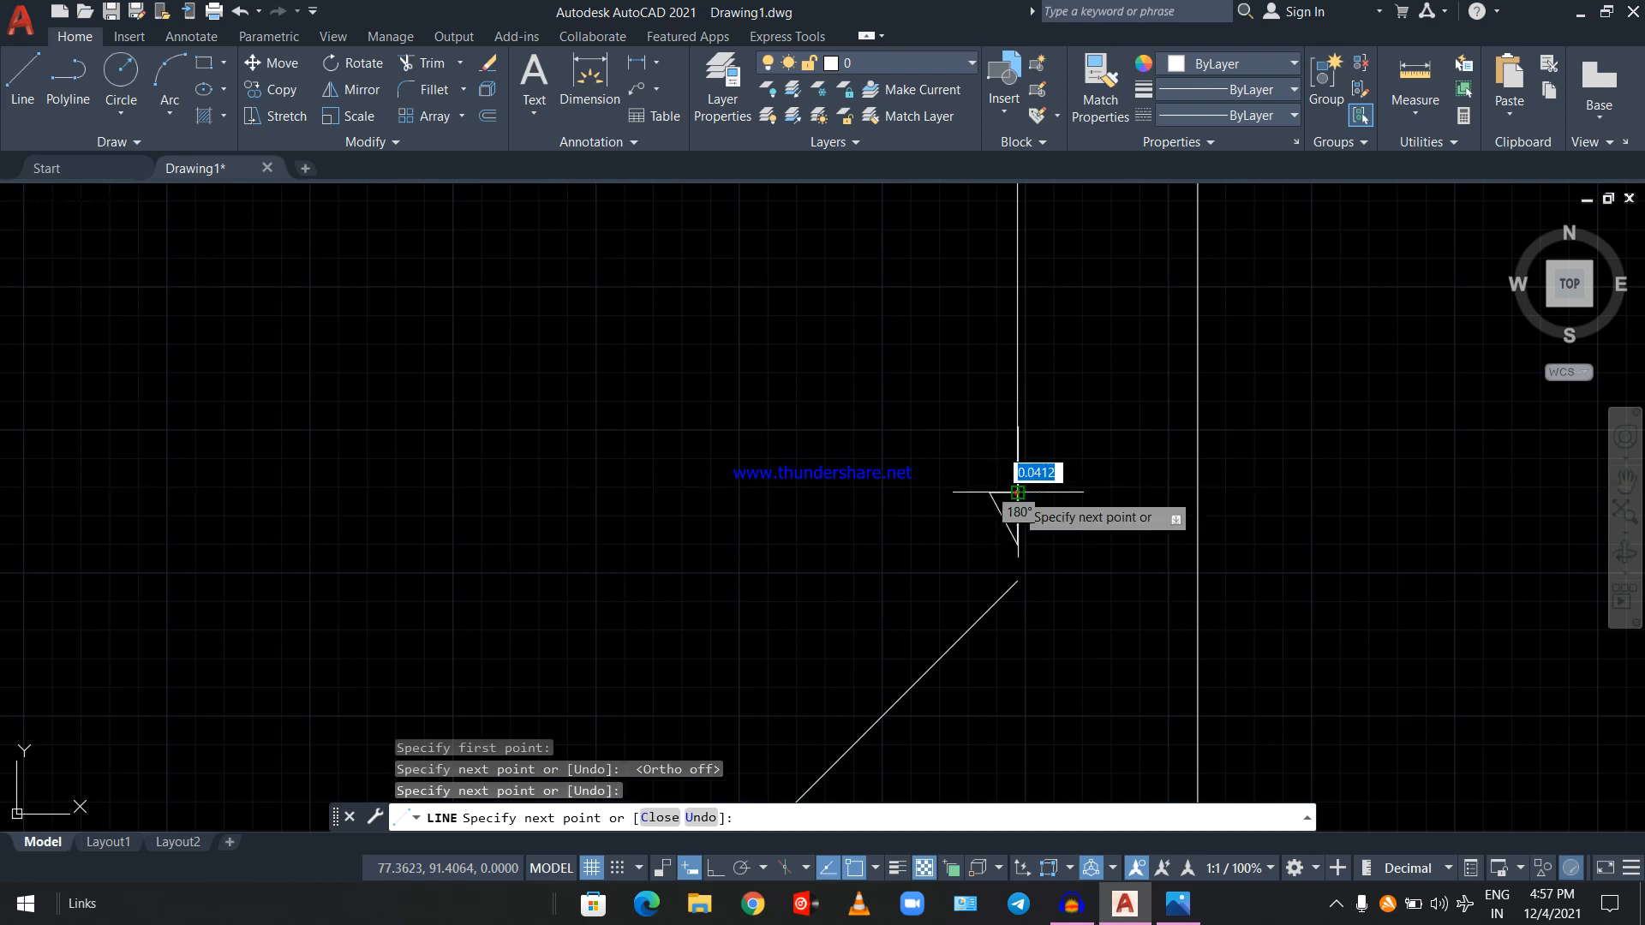
key(Escape)
Step: Start mirroring the half arrowhead's slanted and horizontal lines
scroll(1003, 519, up, 3)
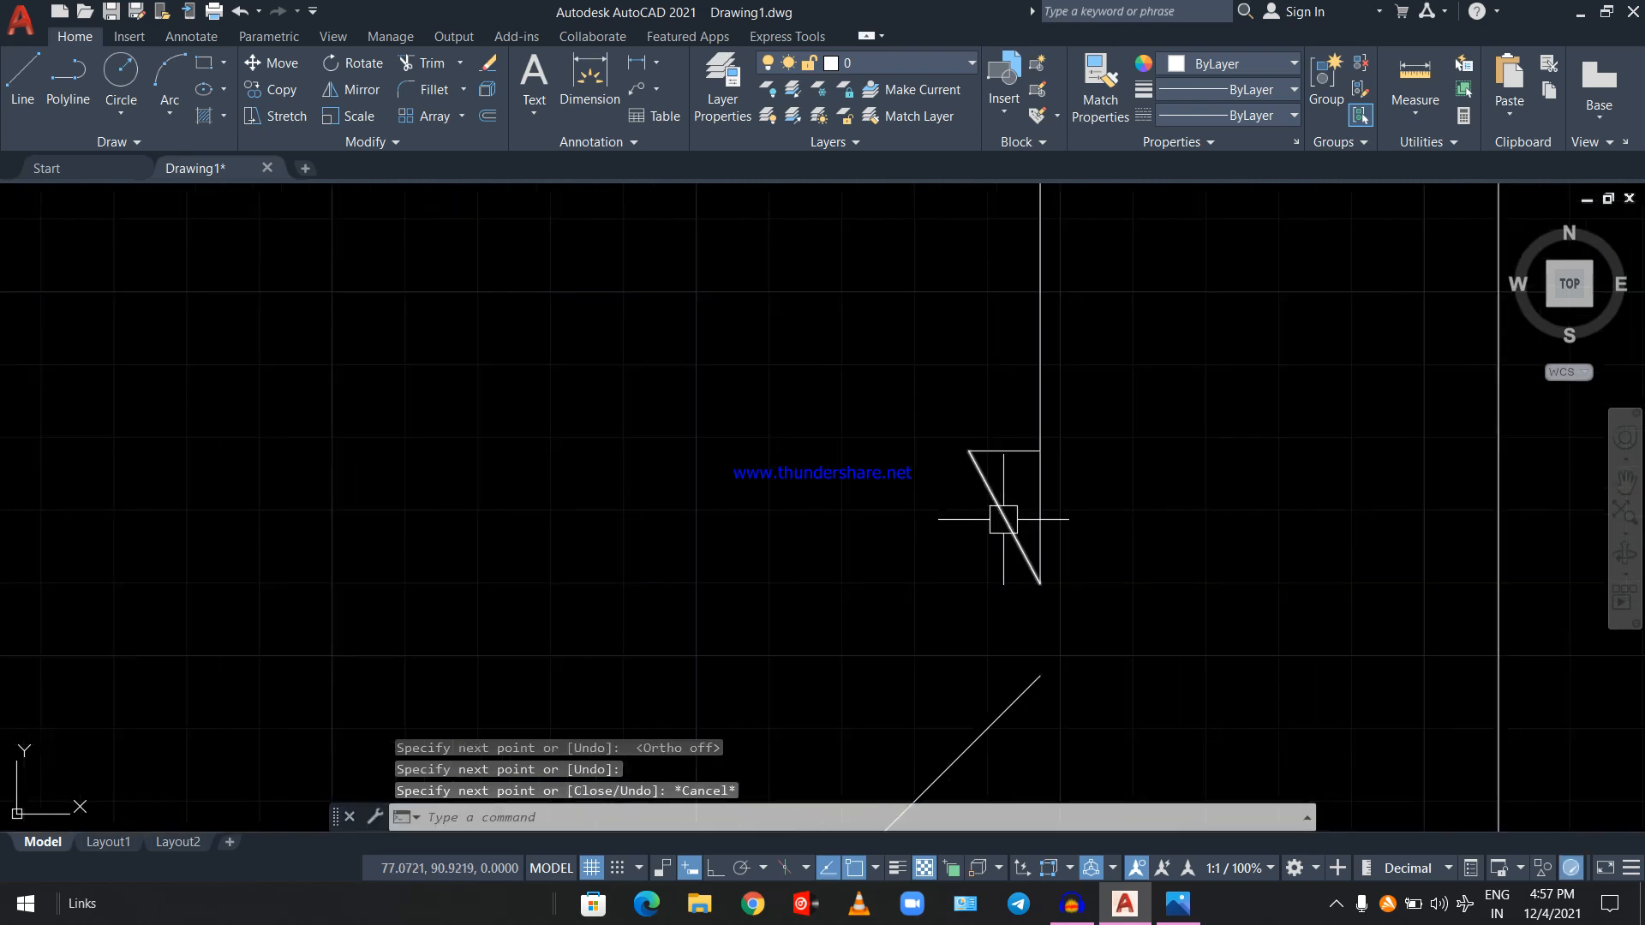
click(1003, 520)
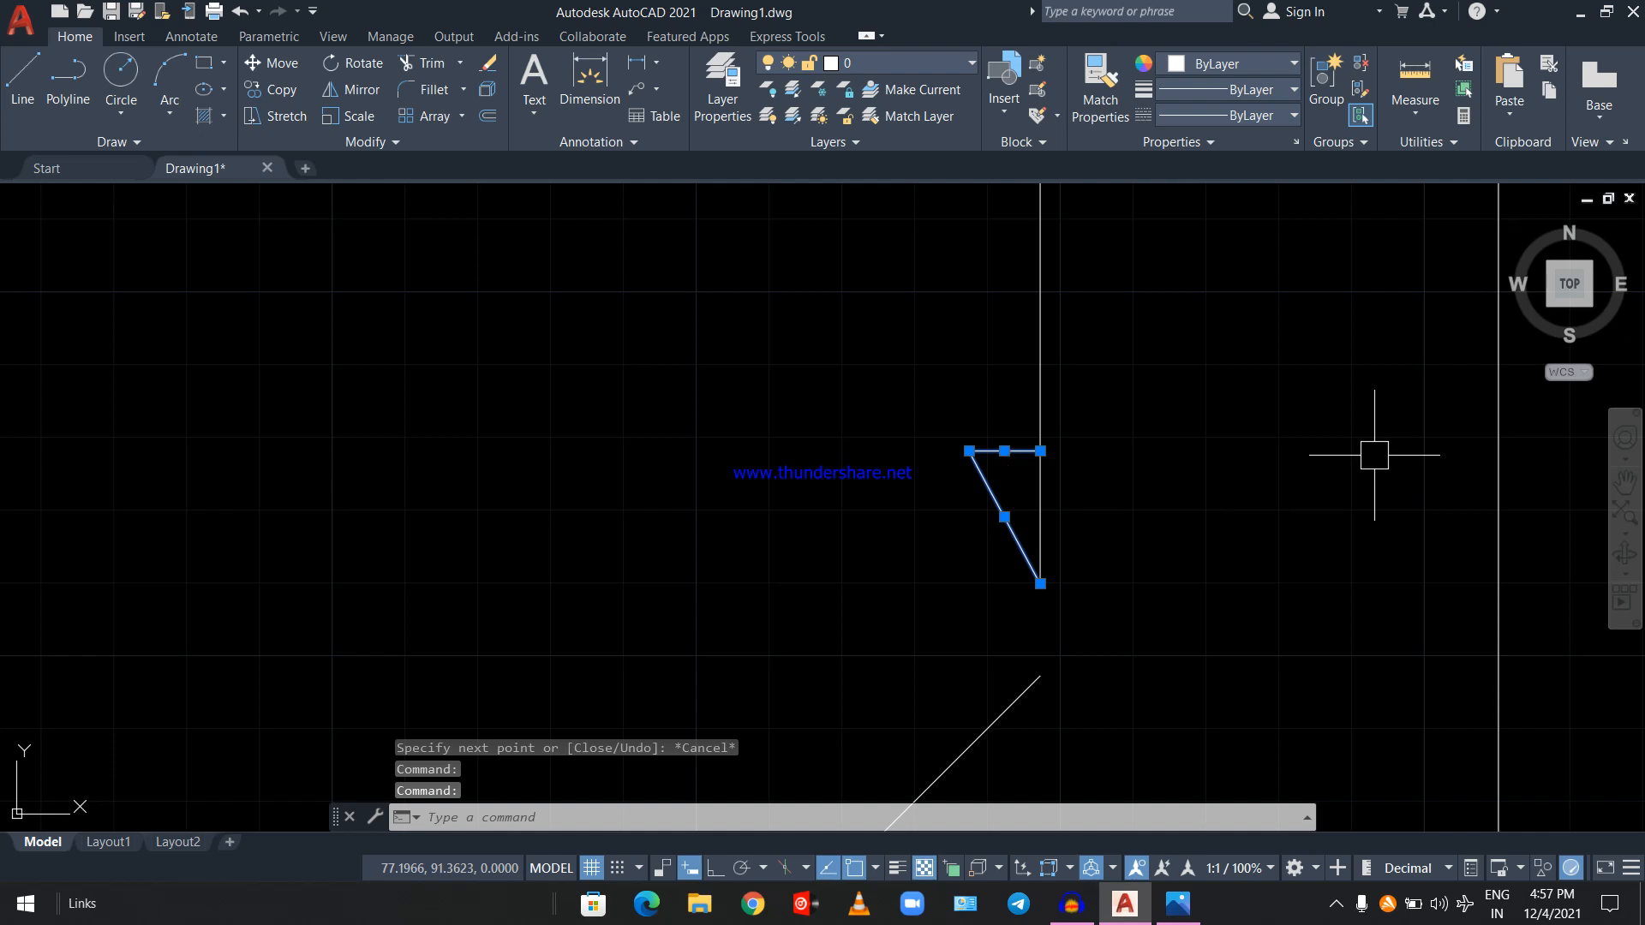
text(mi)
key(Return)
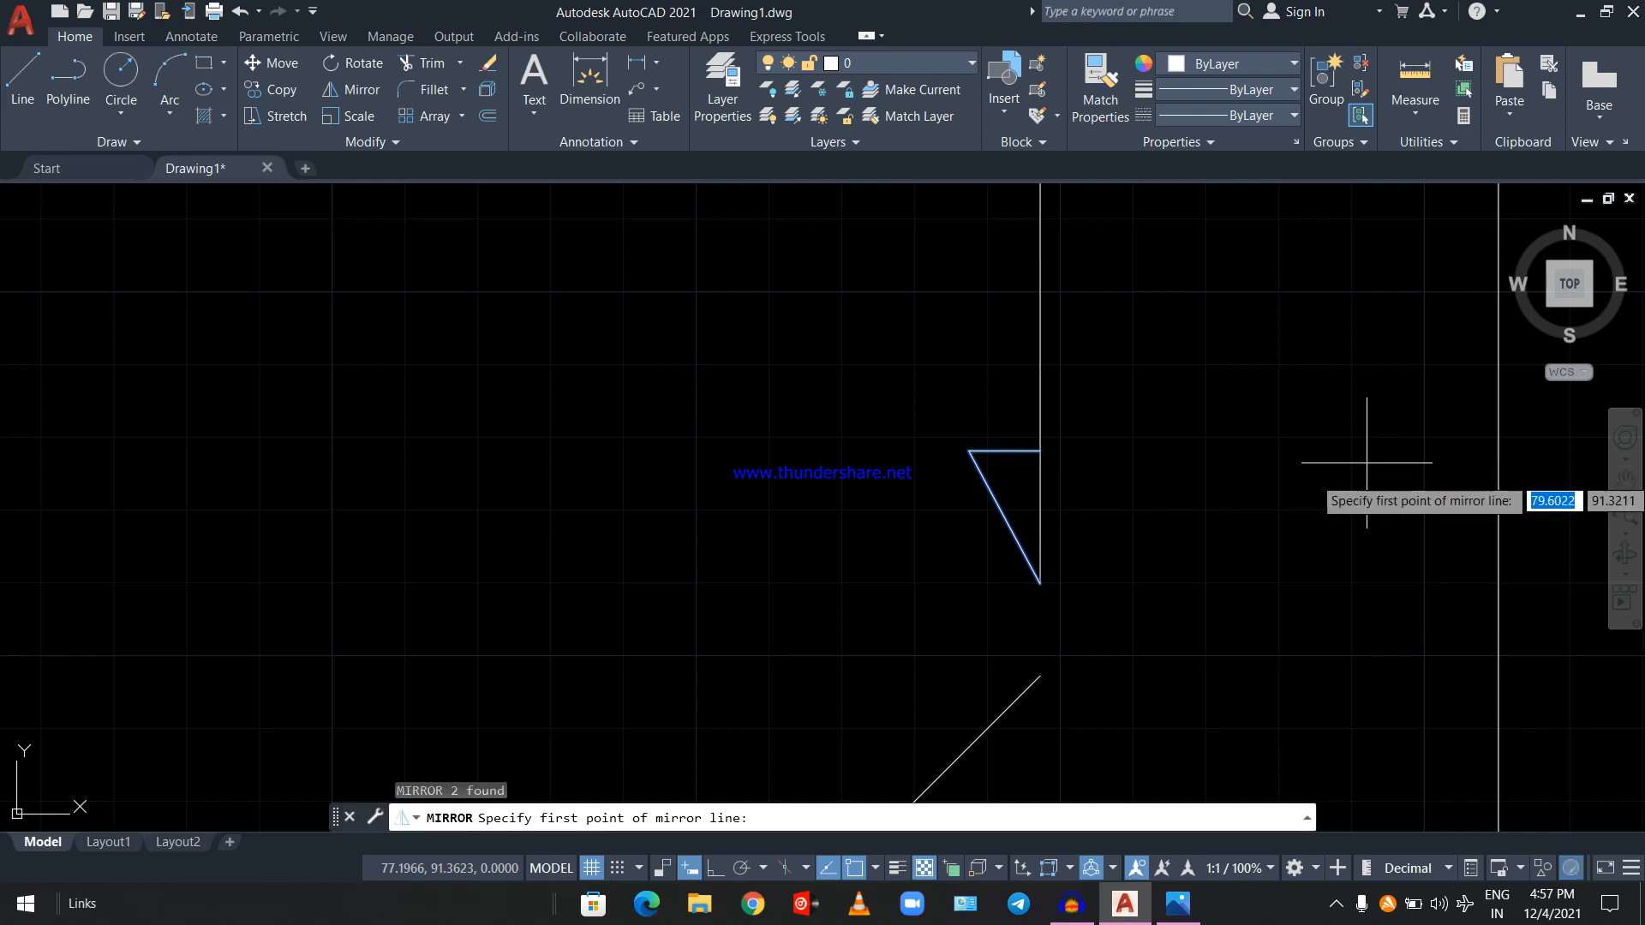
Step: Mirror the half arrowhead about the vertical line with Ortho on, starting at its tip and keeping the source objects
click(1039, 582)
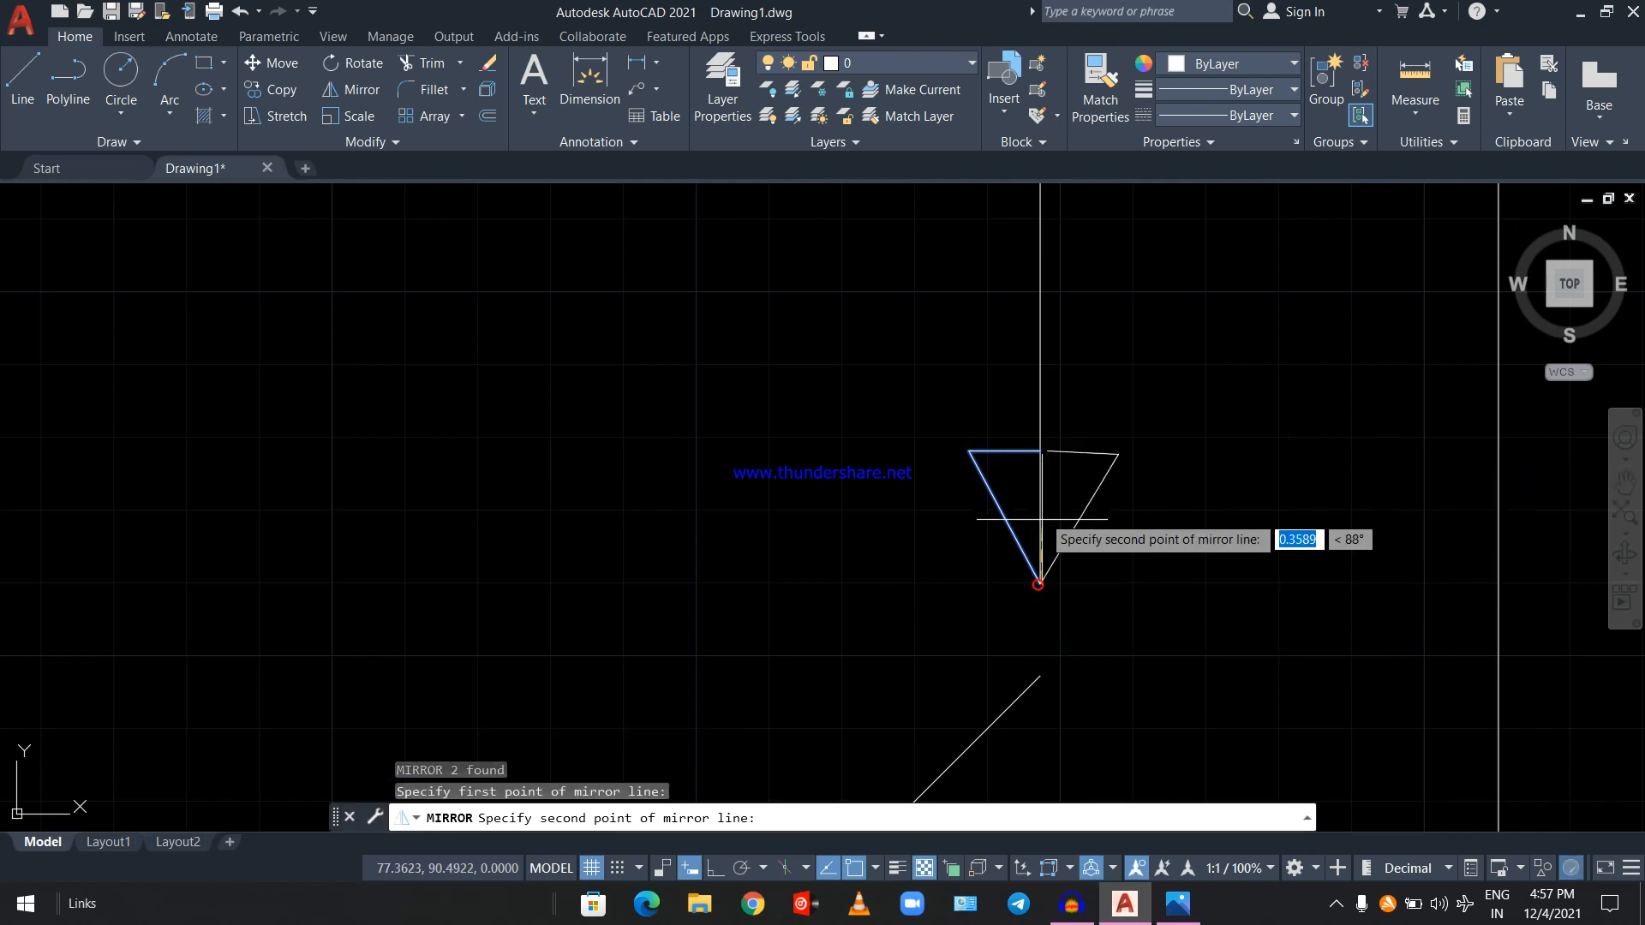
key(F8)
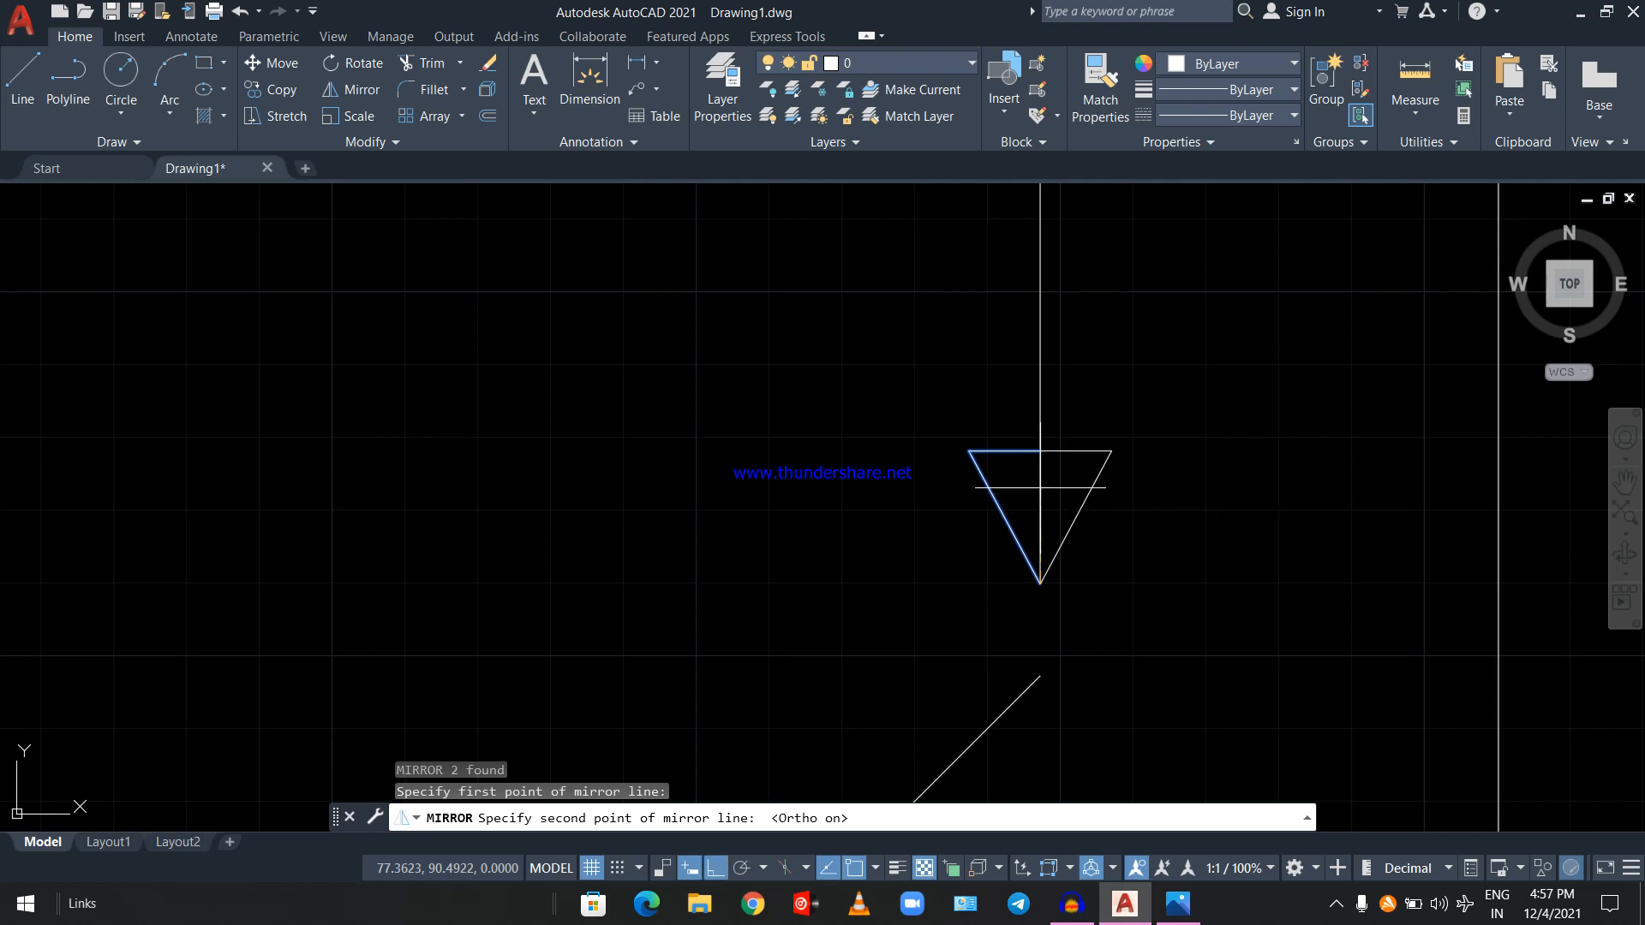
click(1039, 450)
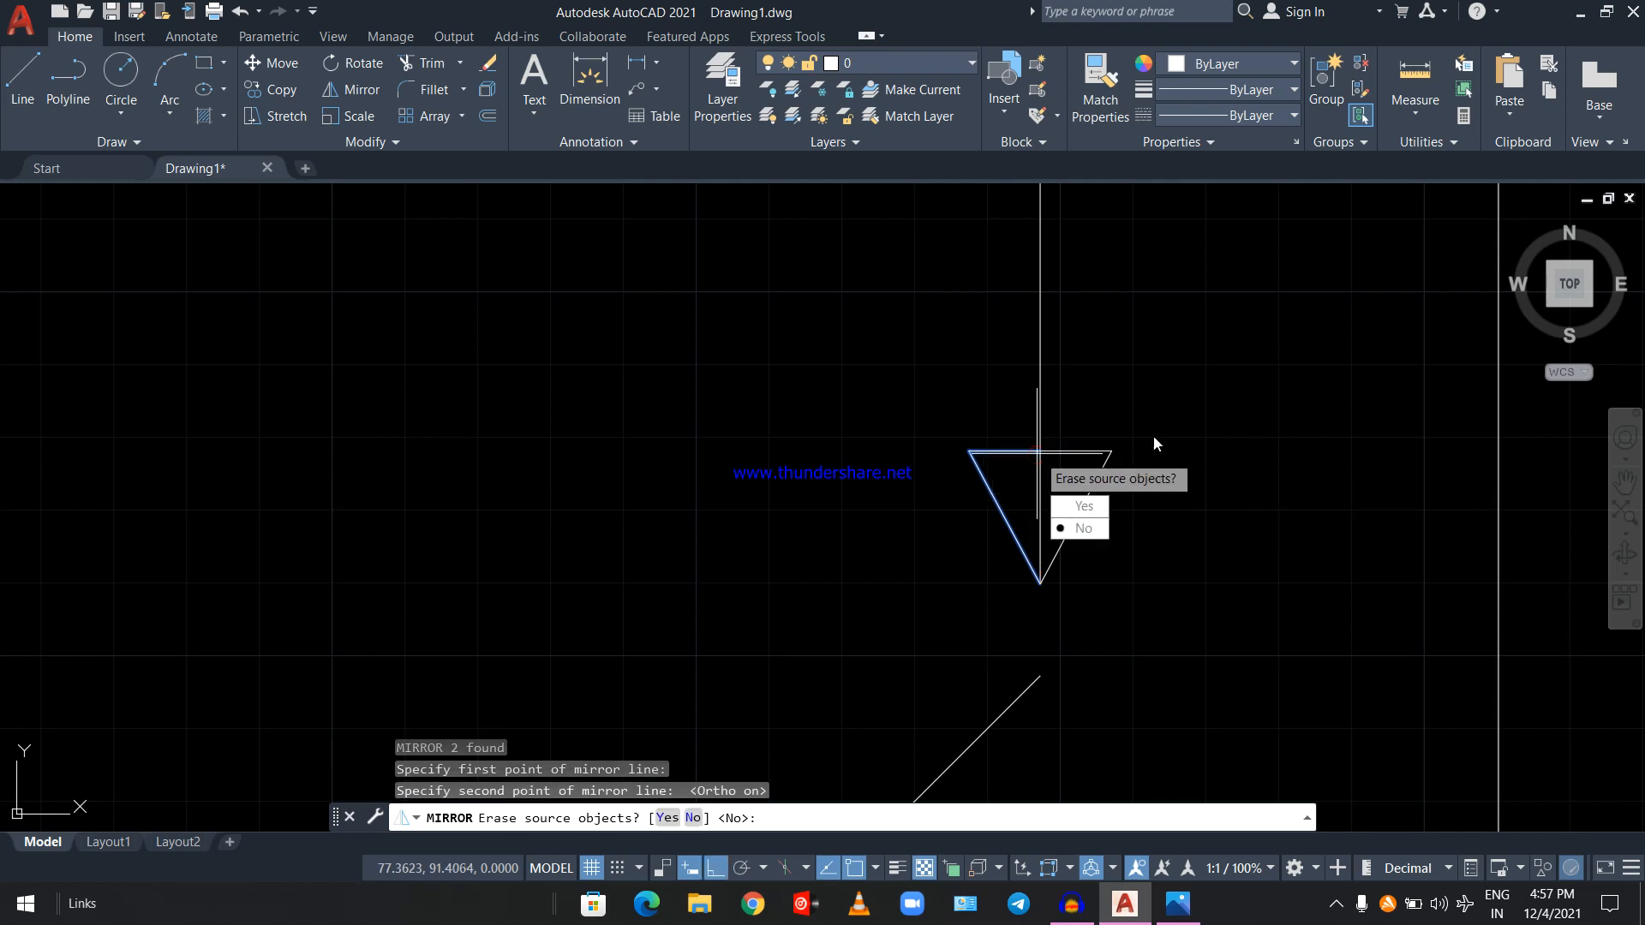
key(Return)
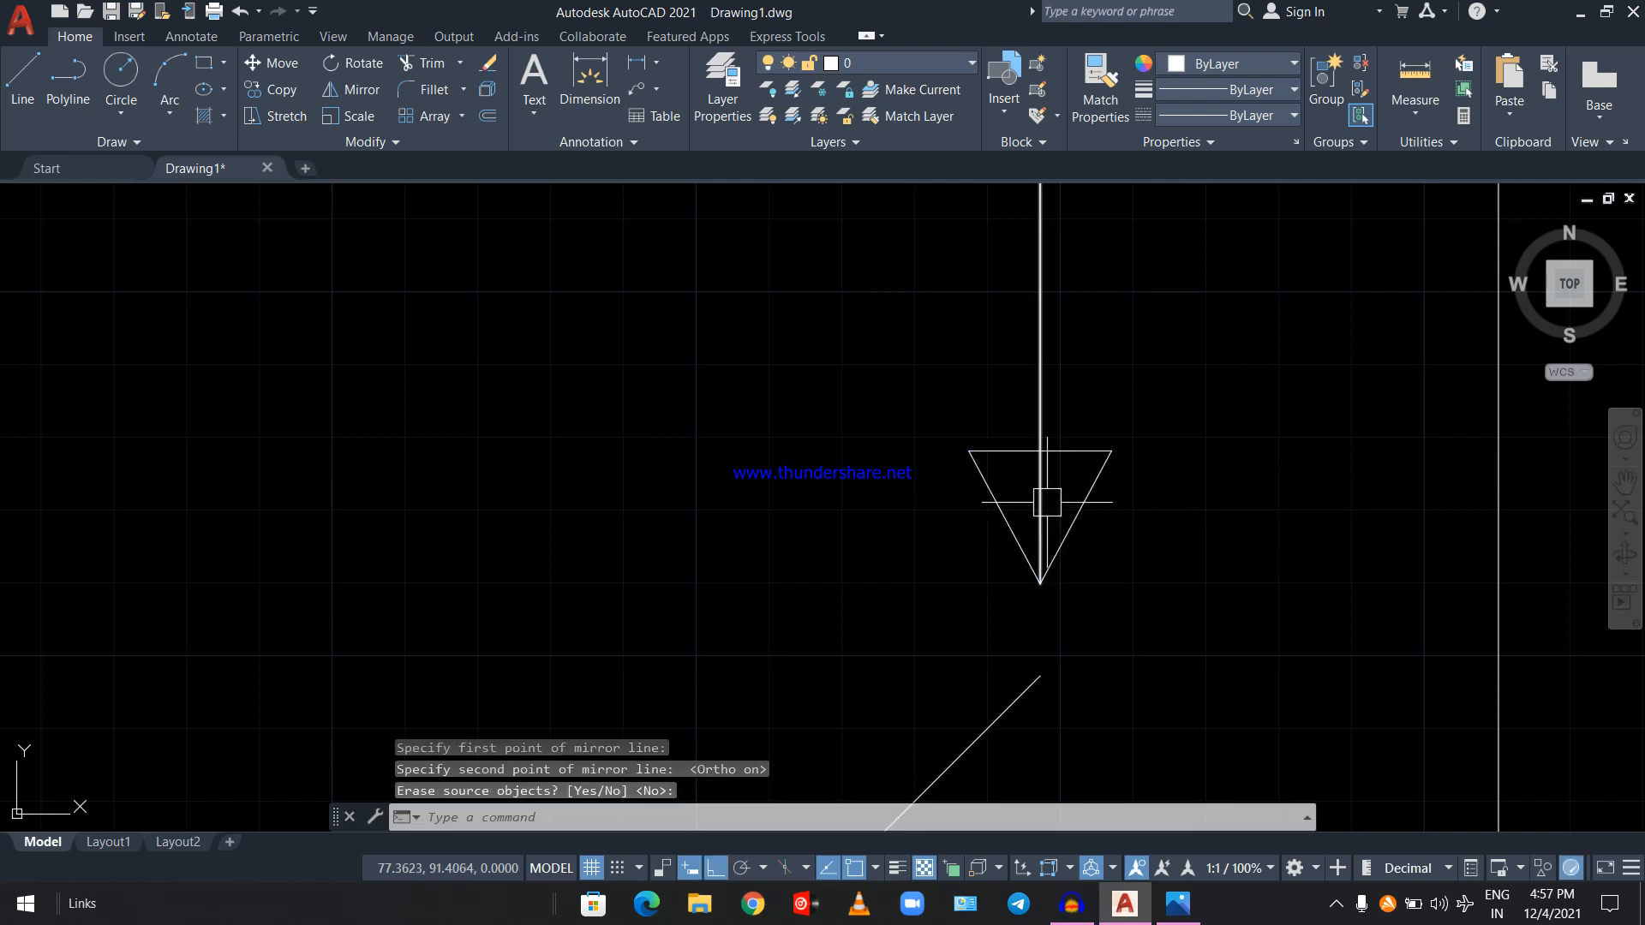
Step: Trim away the part of the vertical line that runs inside the arrowhead
text(tr)
key(Return)
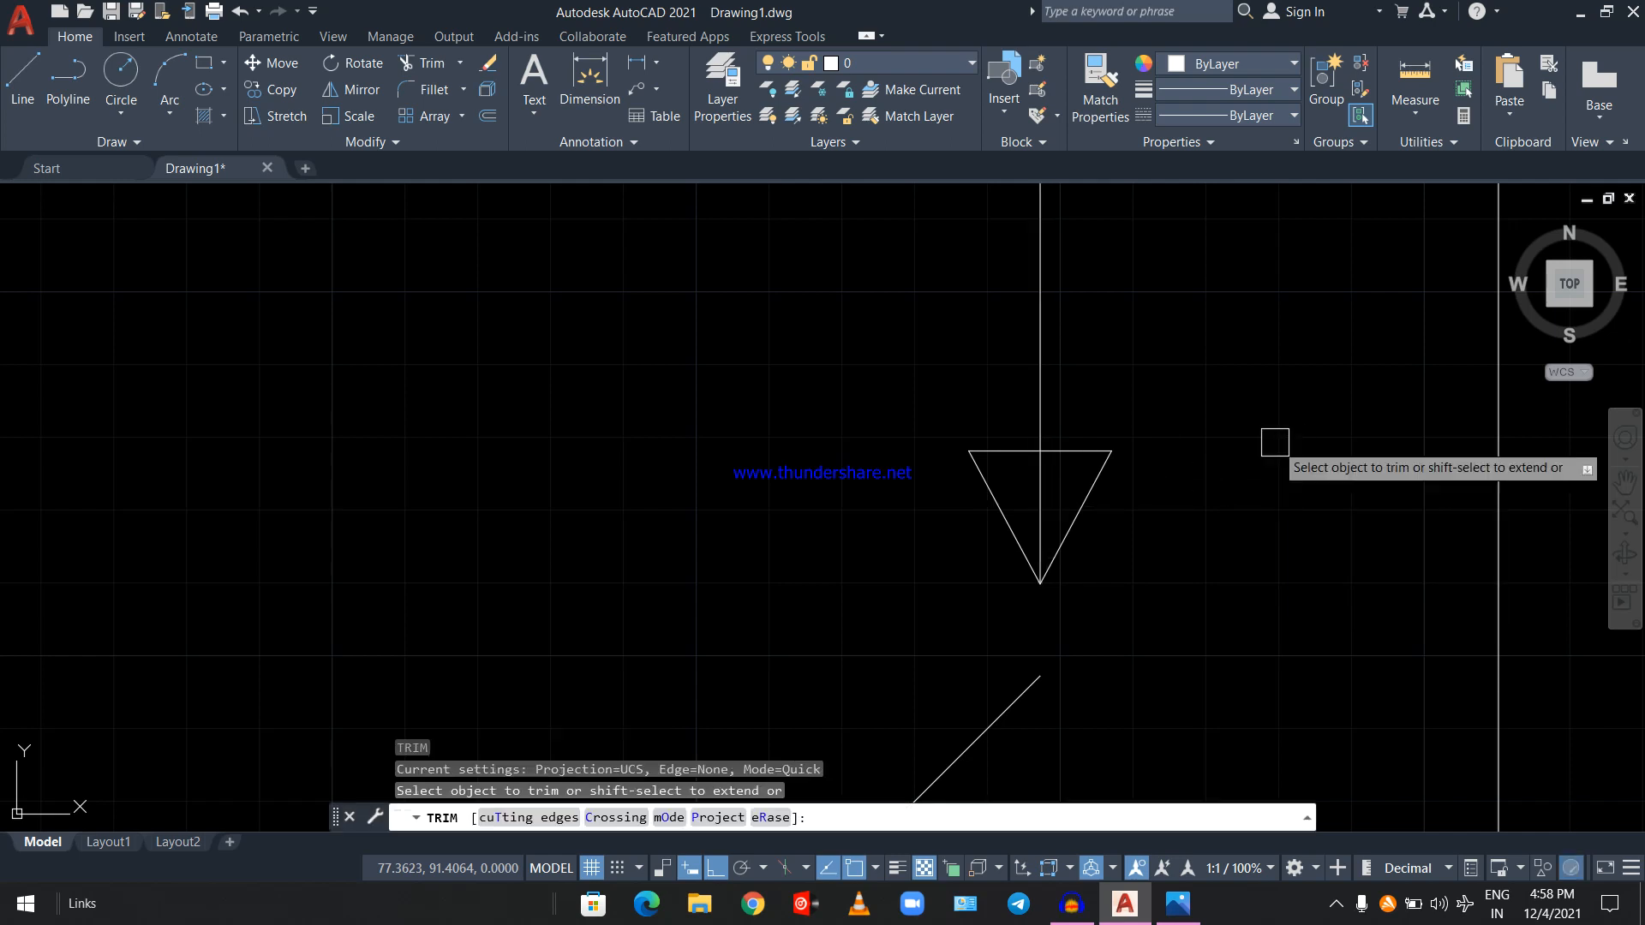
click(1038, 509)
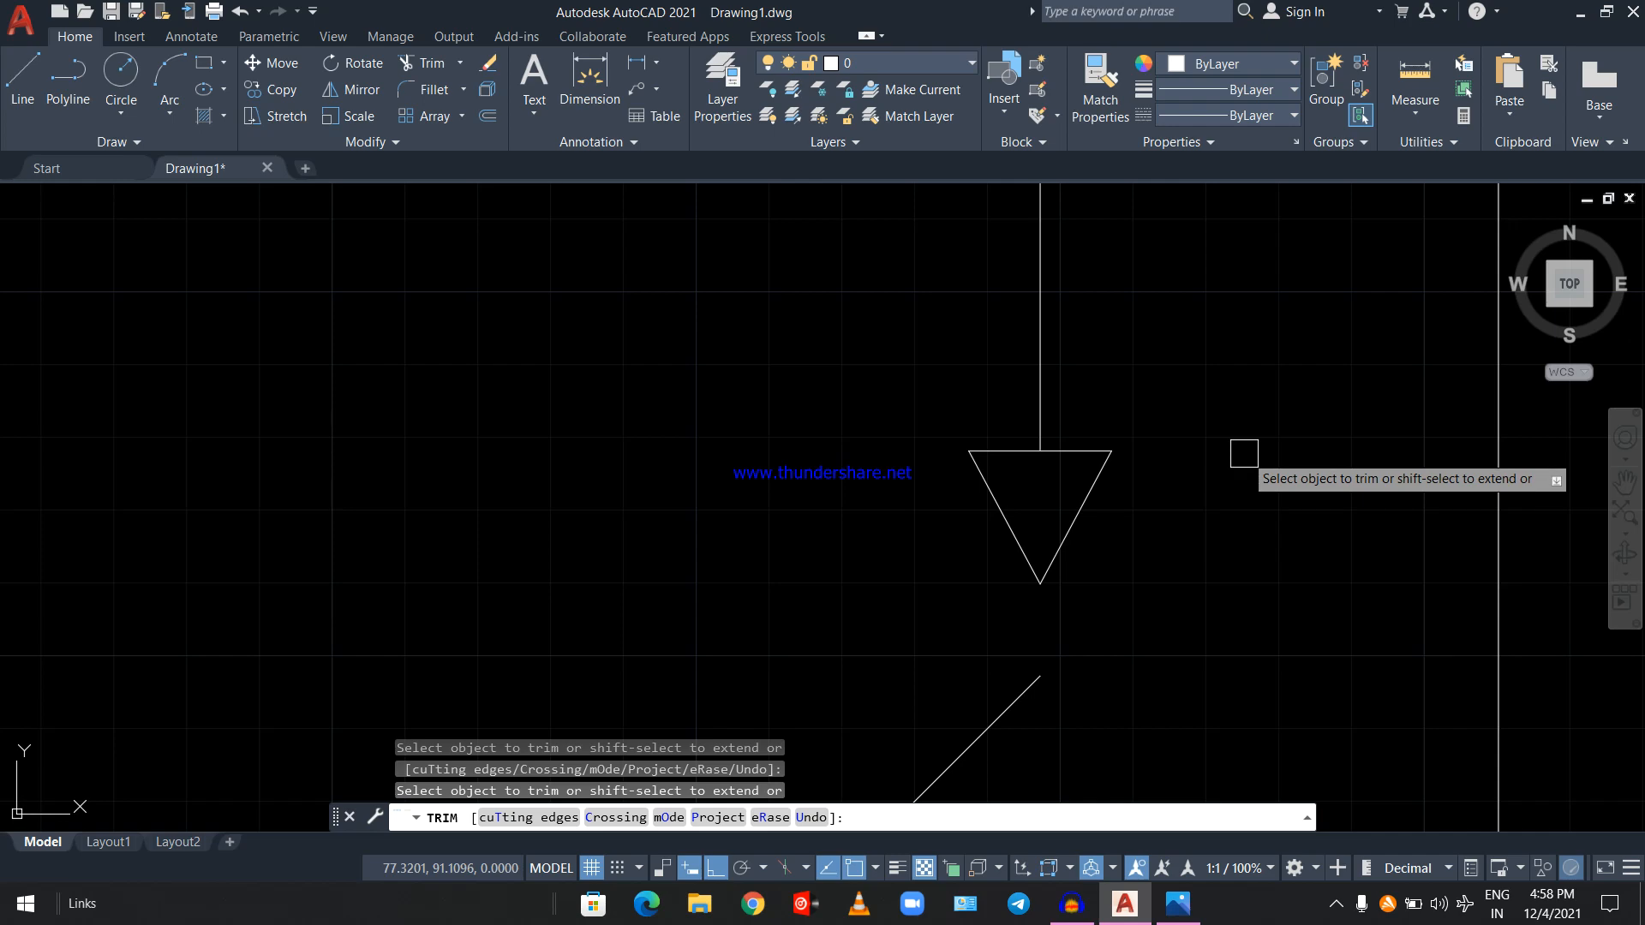
key(Escape)
click(1192, 645)
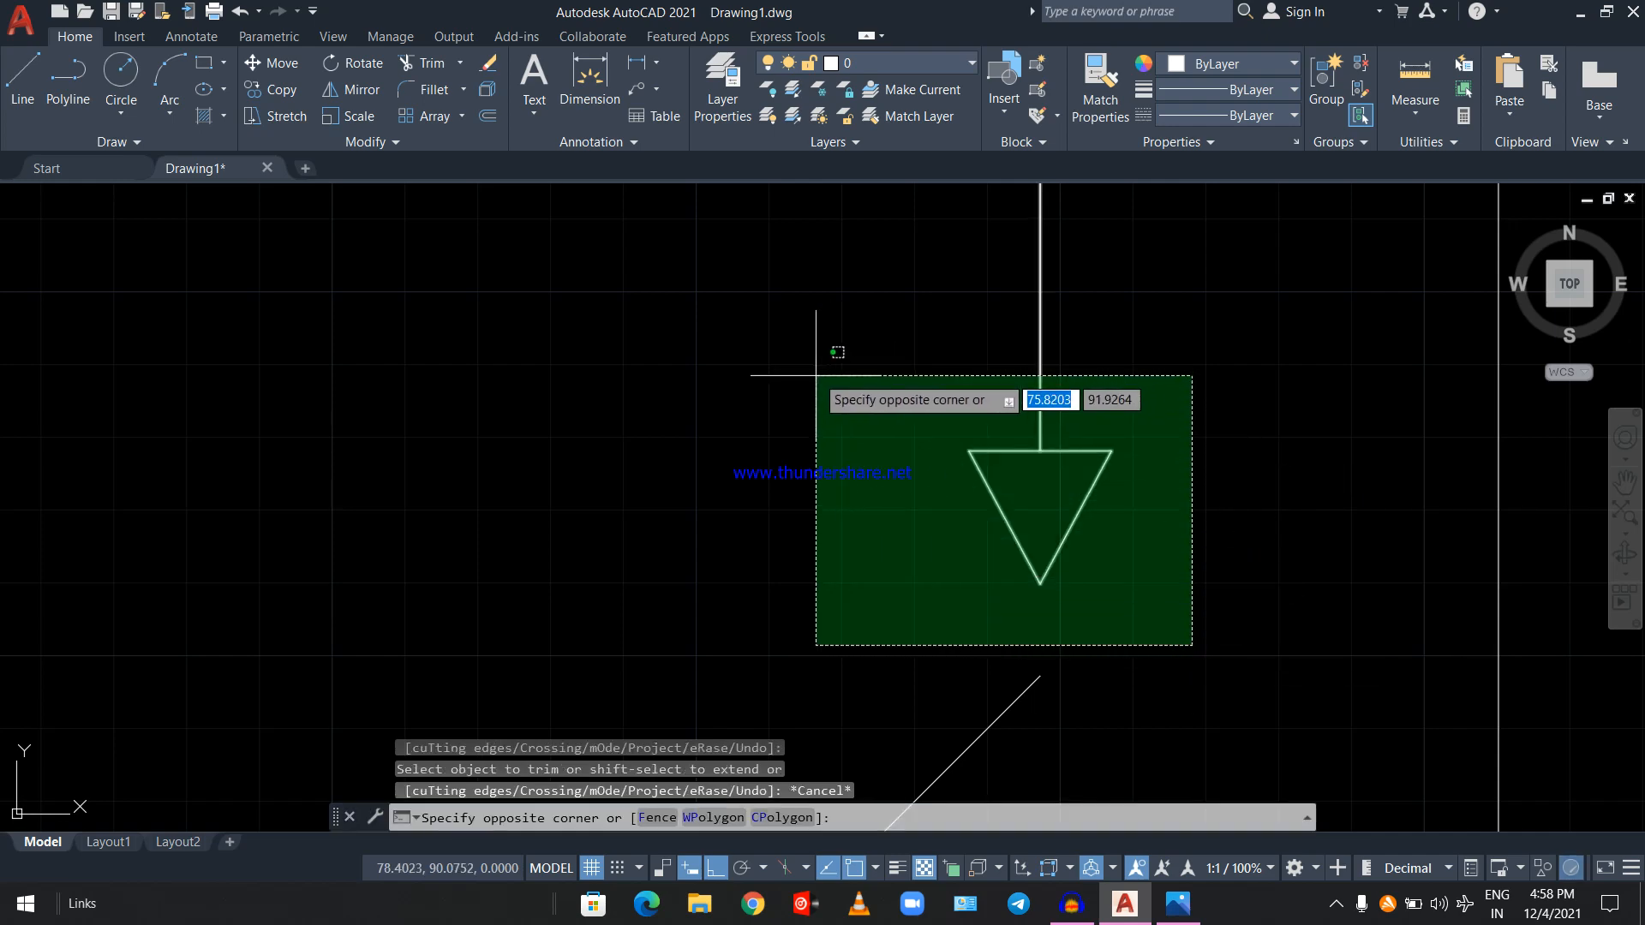
scroll(815, 376, down, 8)
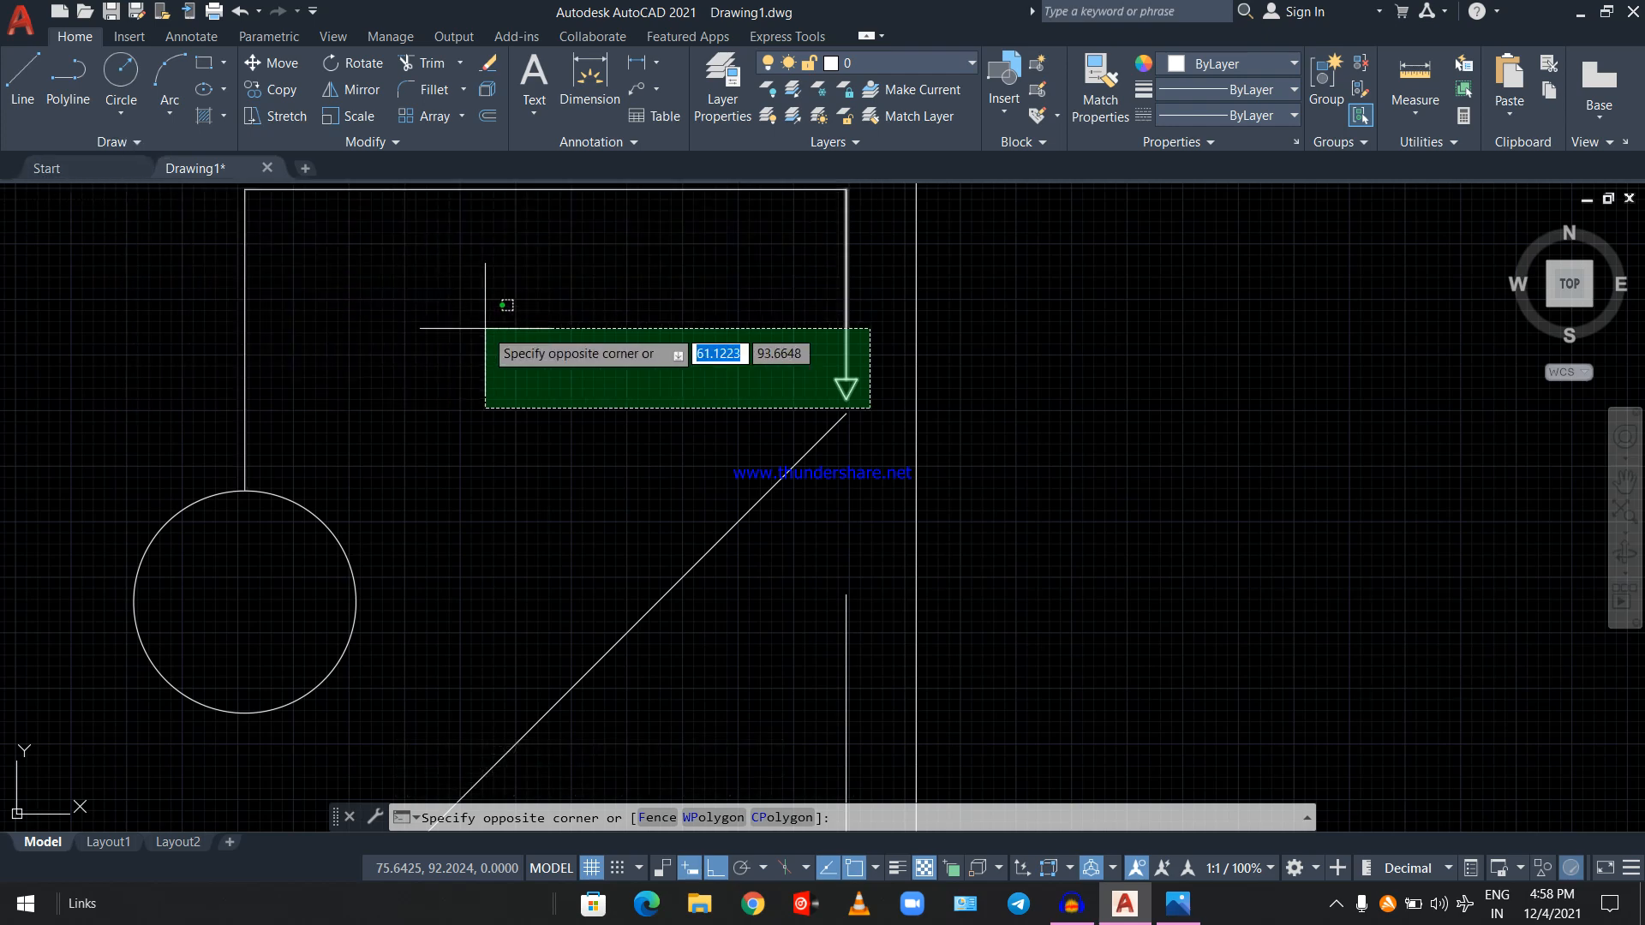
key(Escape)
key(Escape)
Step: Select the lines of the arrowhead triangle and join them into a single polyline
scroll(884, 393, up, 4)
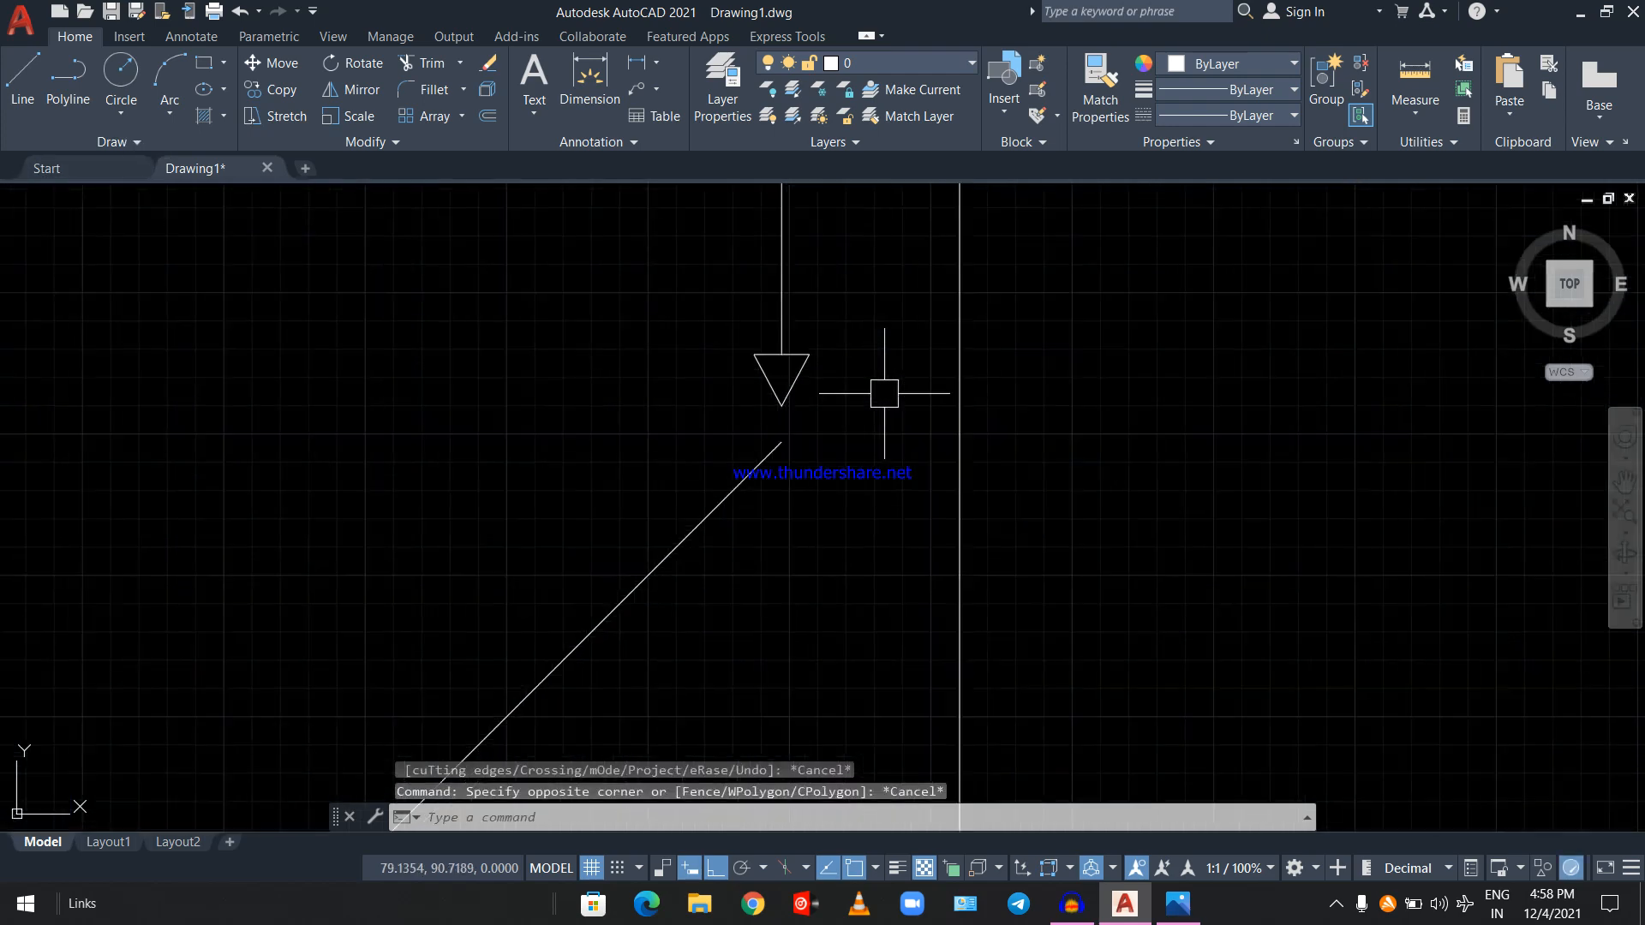
click(795, 380)
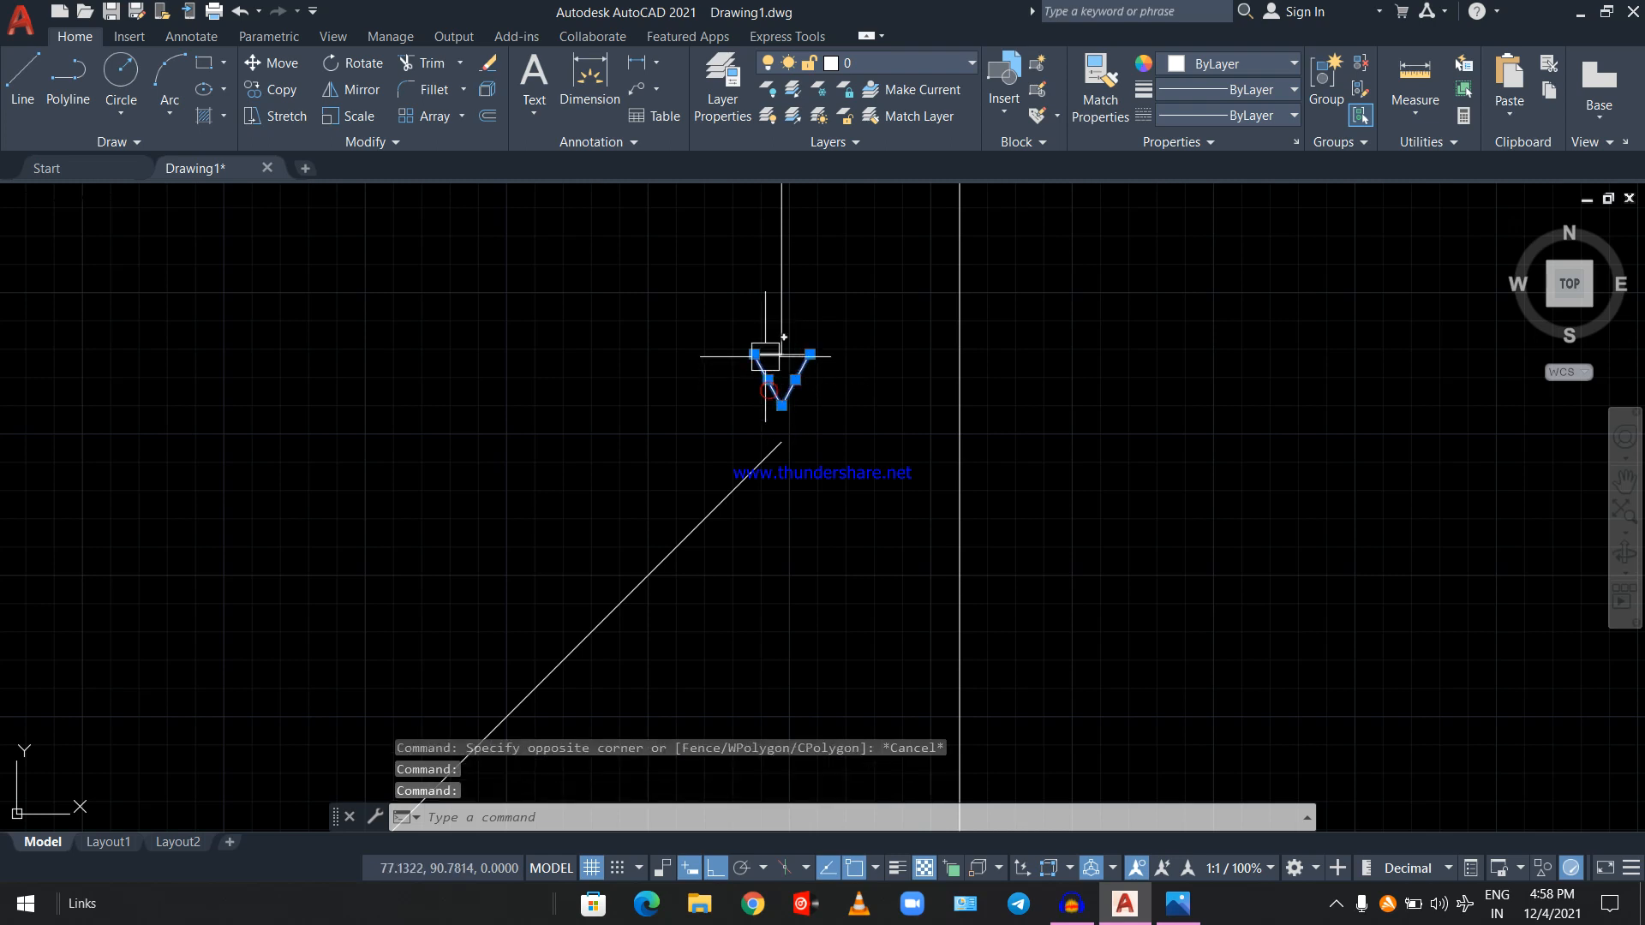
scroll(762, 362, up, 5)
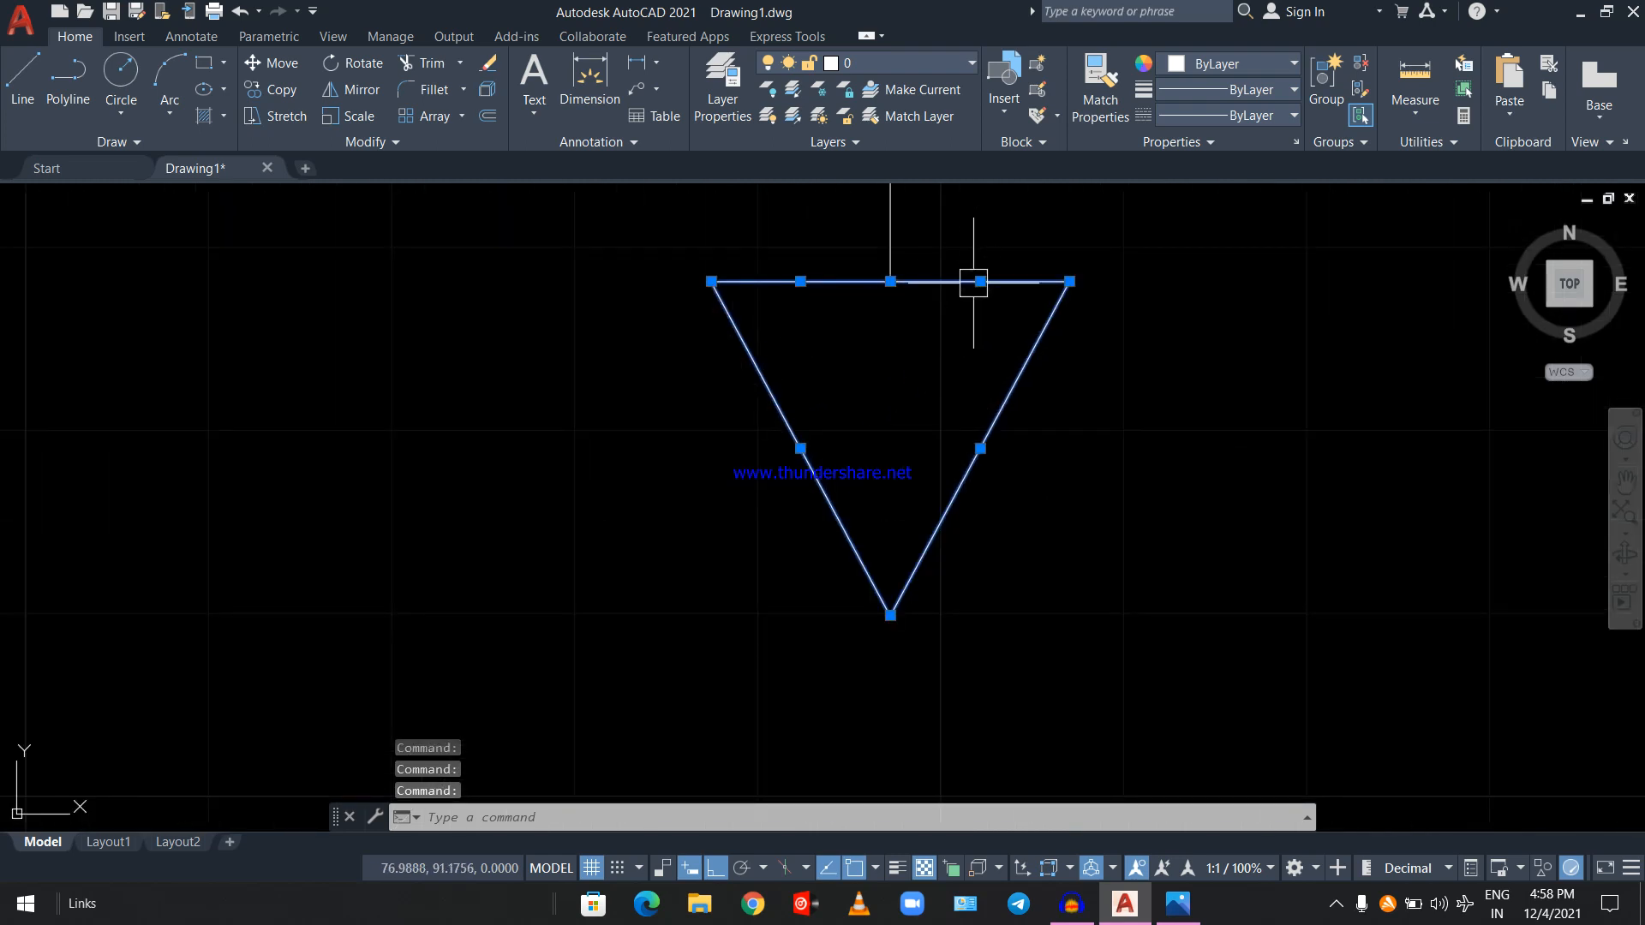
key(Escape)
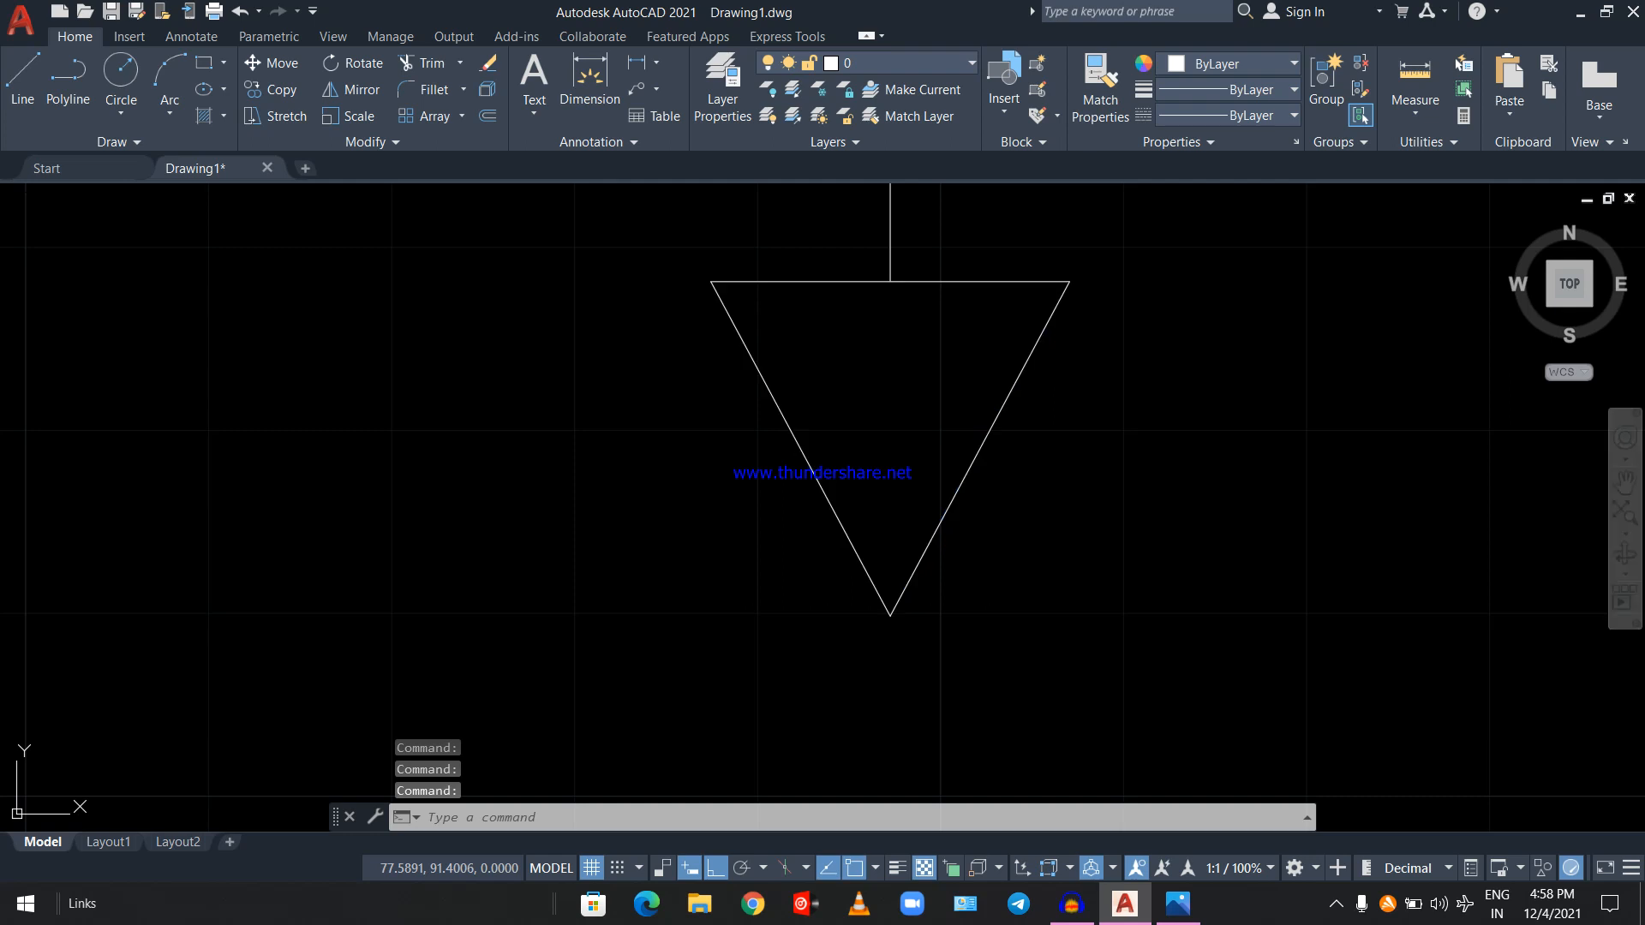
Step: Copy the arrowhead about 8.75 units straight down, so its tip meets the upper end of the lower vertical line
click(971, 486)
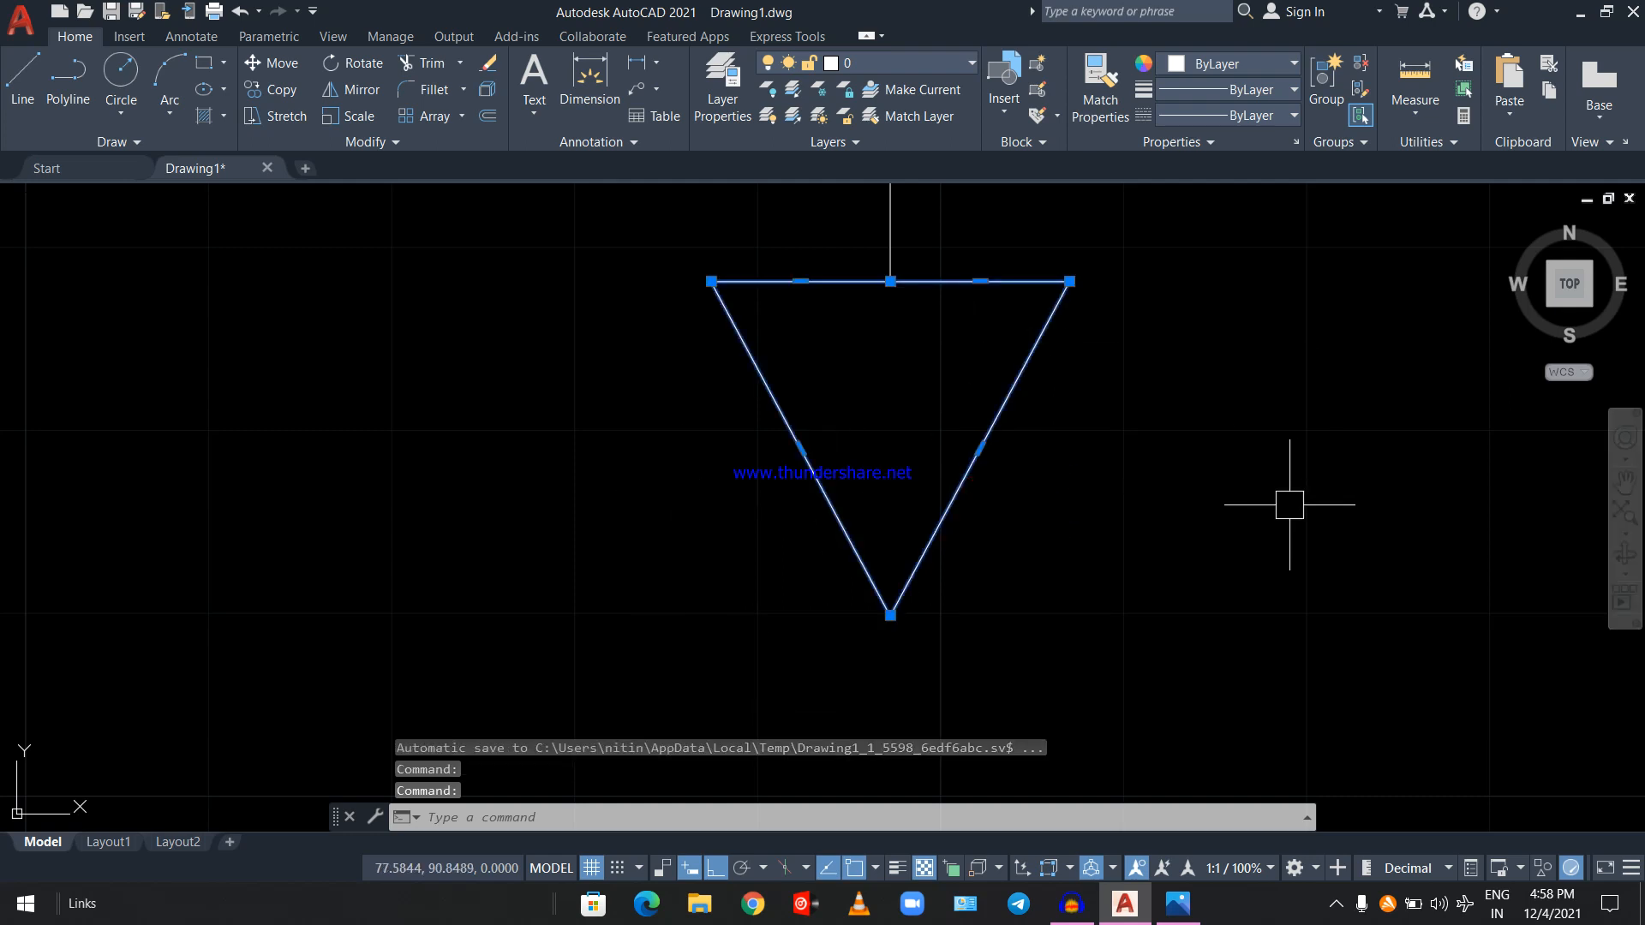
key(Return)
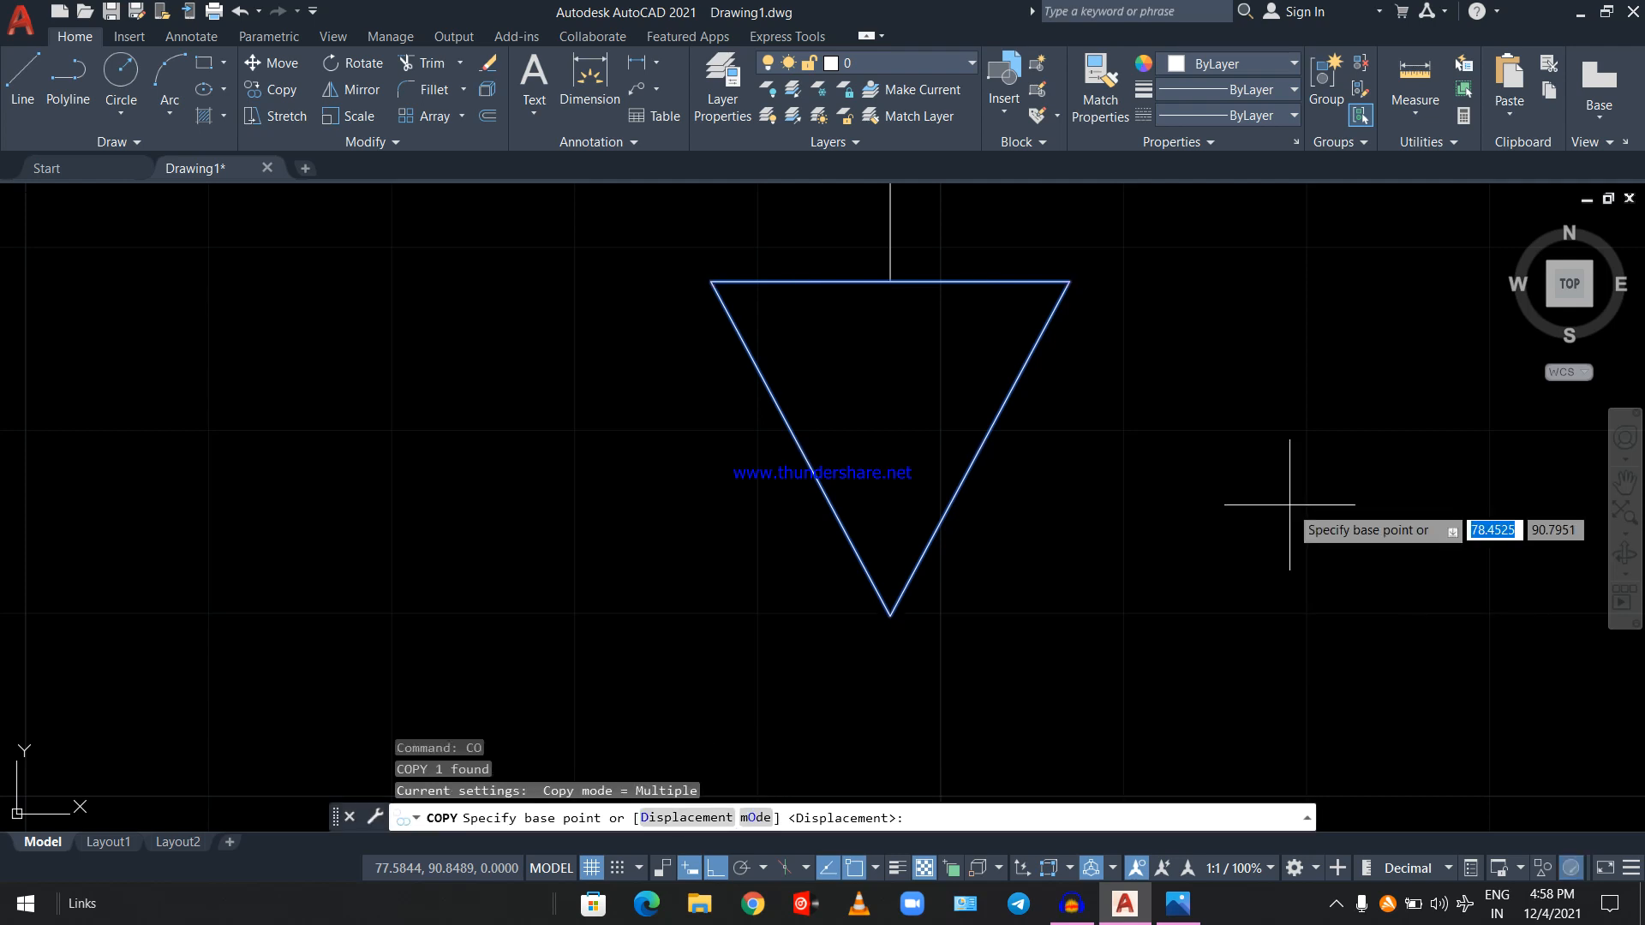
click(890, 393)
scroll(1160, 455, down, 6)
scroll(1195, 608, down, 3)
mouse_move(1188, 613)
middle_down()
mouse_move(1088, 469)
mouse_move(1070, 397)
middle_up()
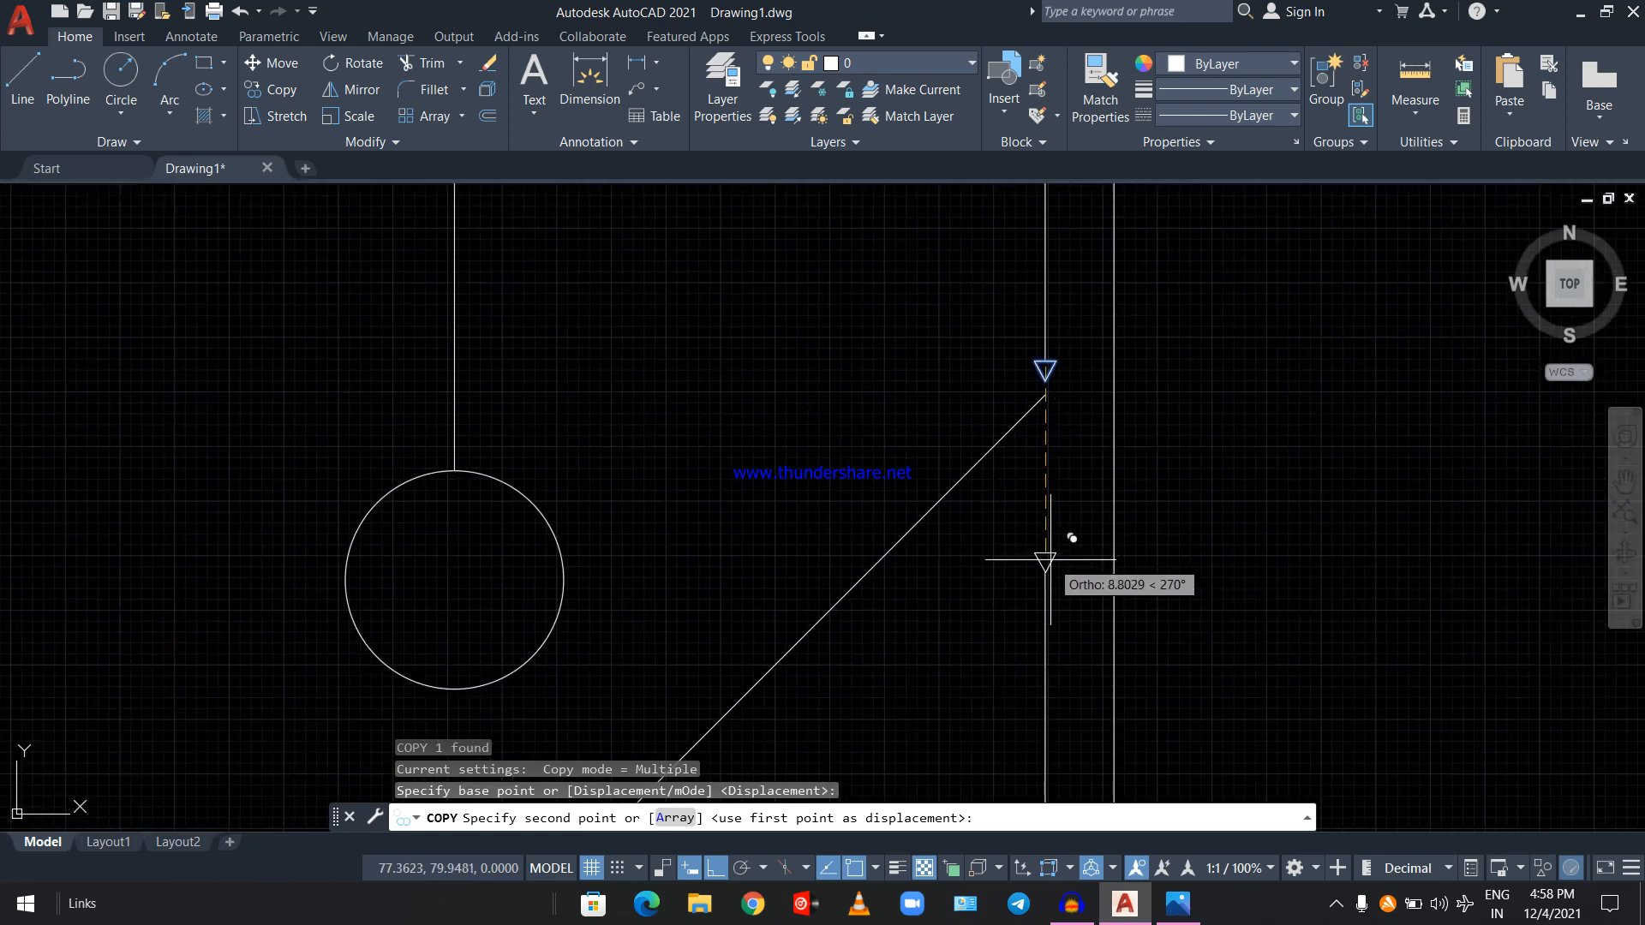
scroll(1046, 562, up, 8)
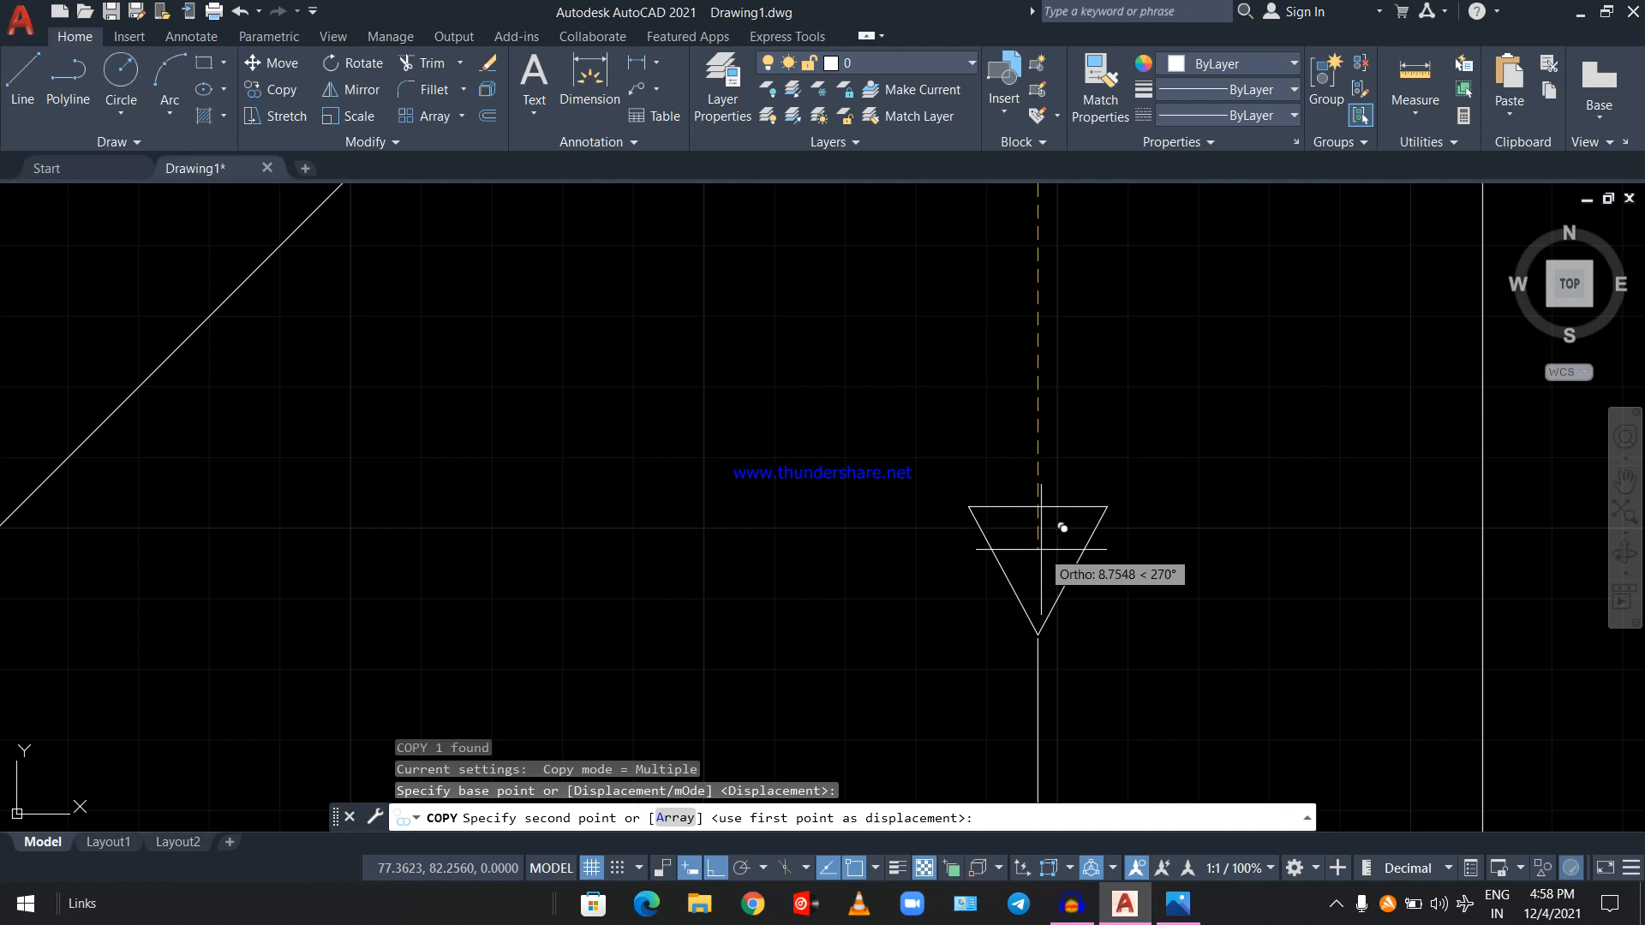
click(1063, 528)
key(Escape)
Step: Rotate the copied arrowhead 180° about its tip so that it points upward
click(1093, 553)
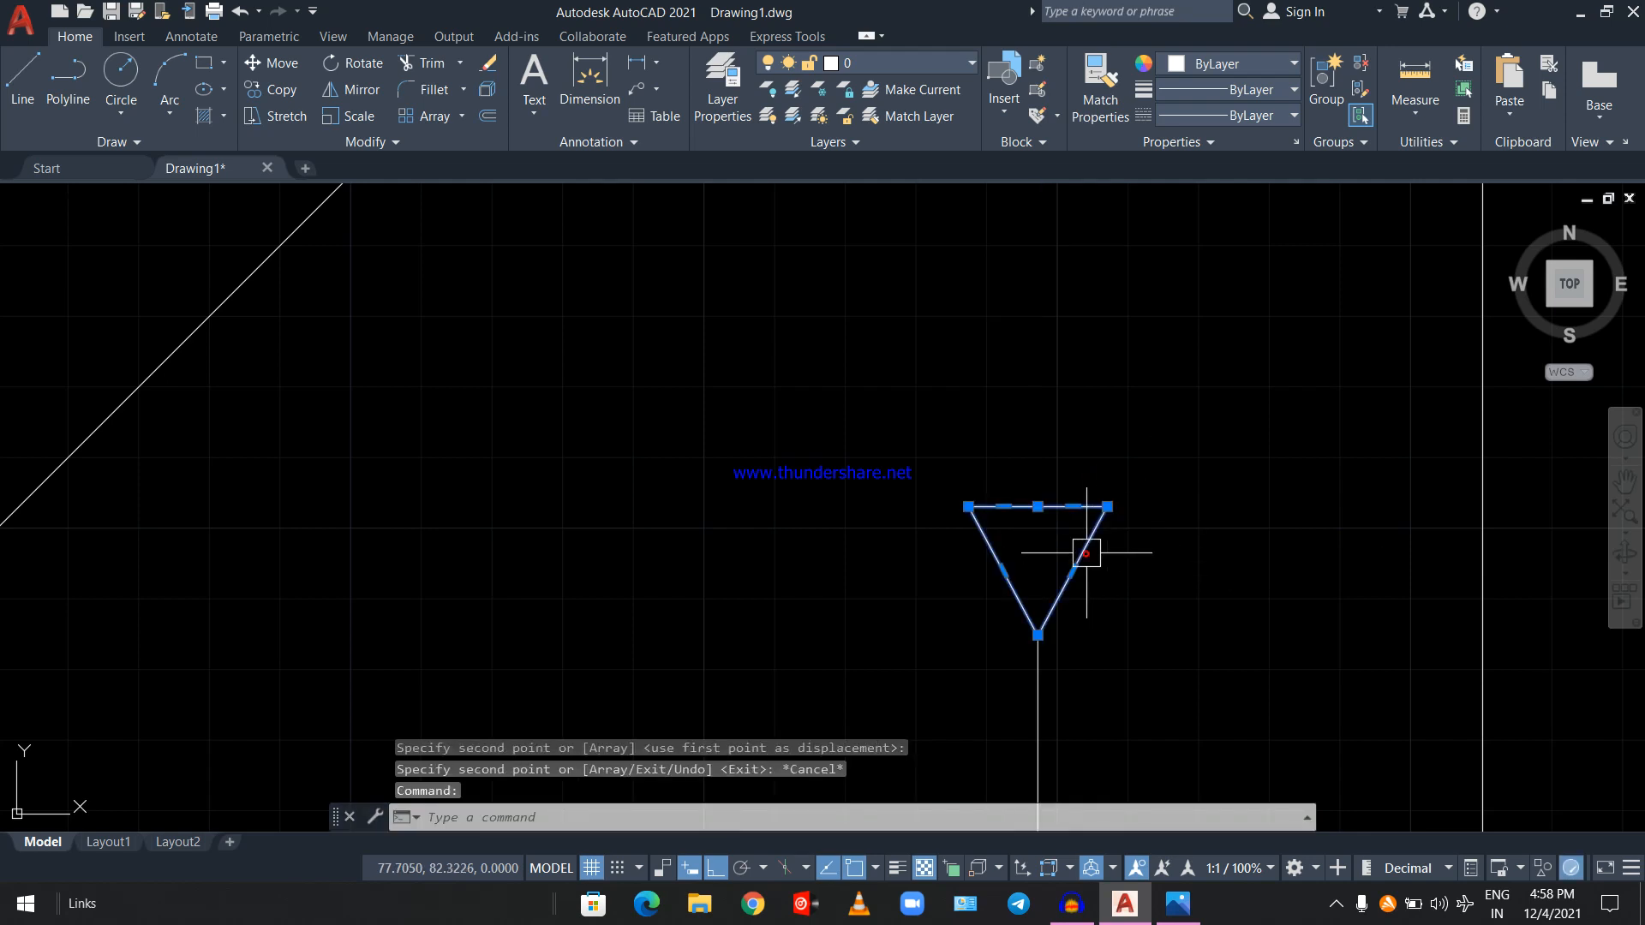
right_click(1087, 551)
click(1124, 519)
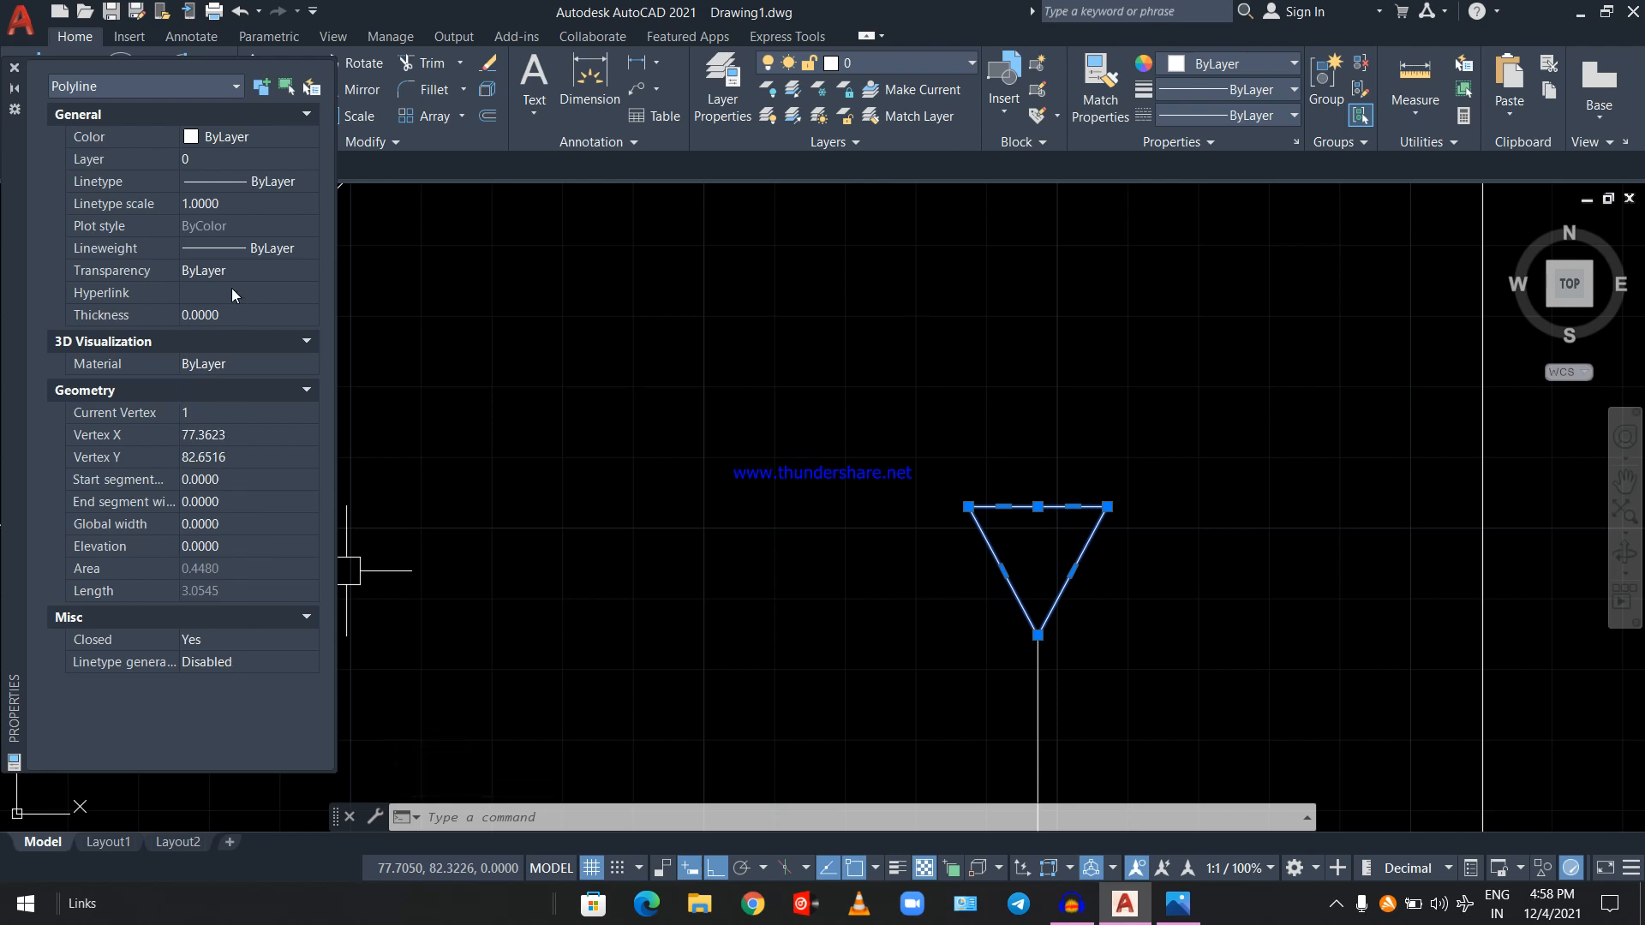
click(15, 68)
click(360, 63)
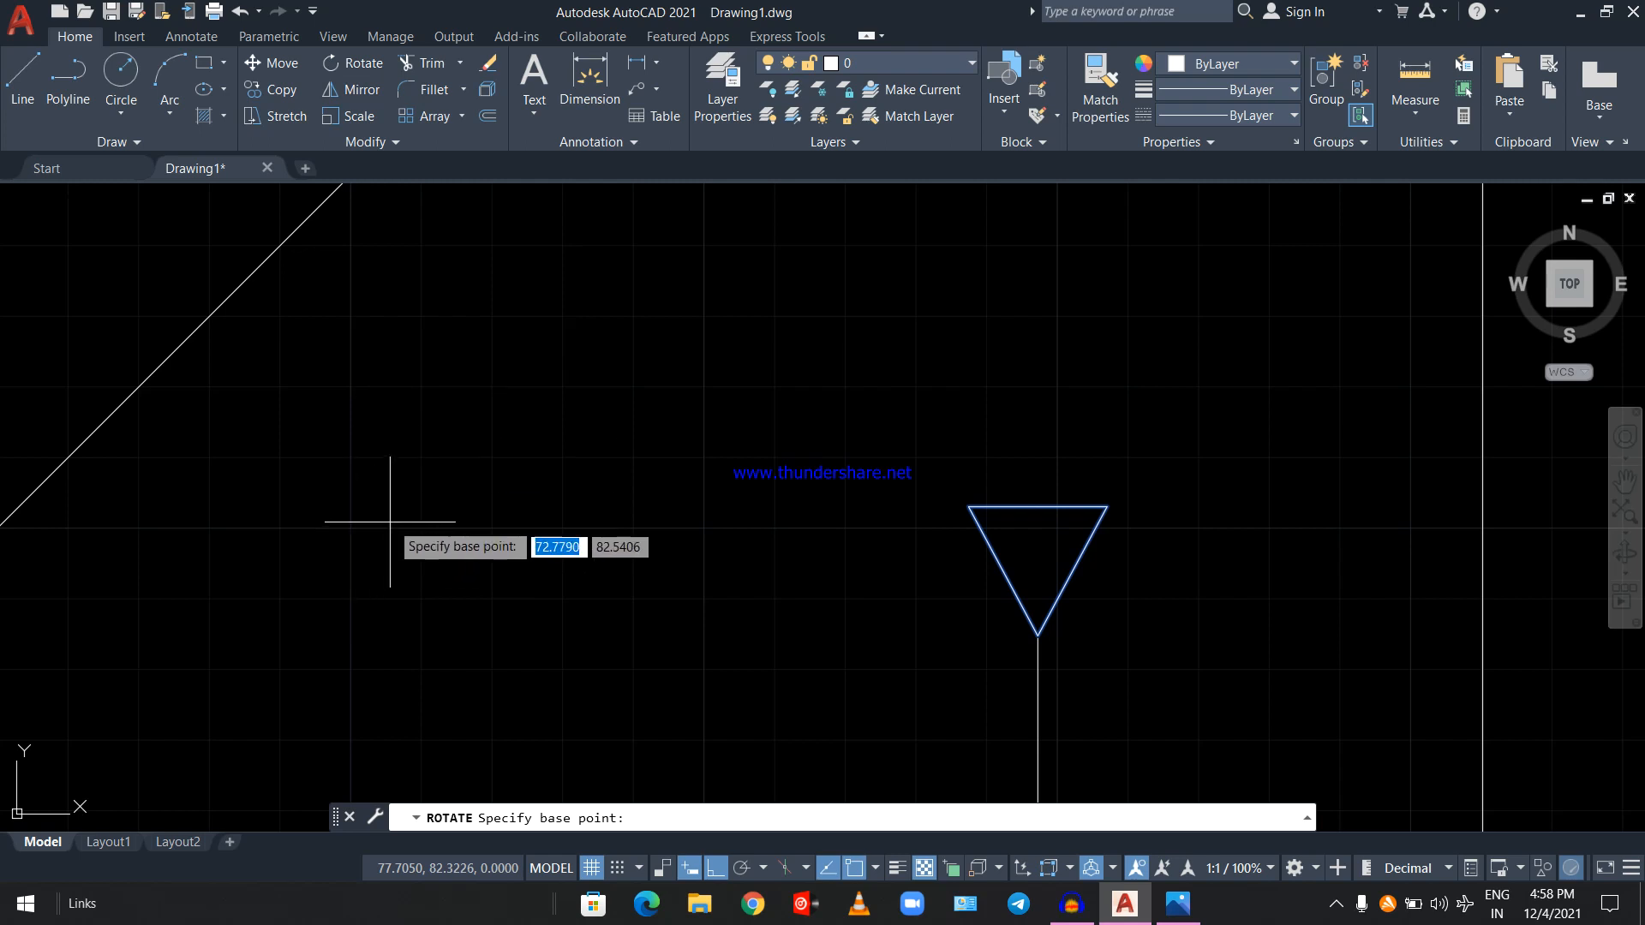
click(1038, 636)
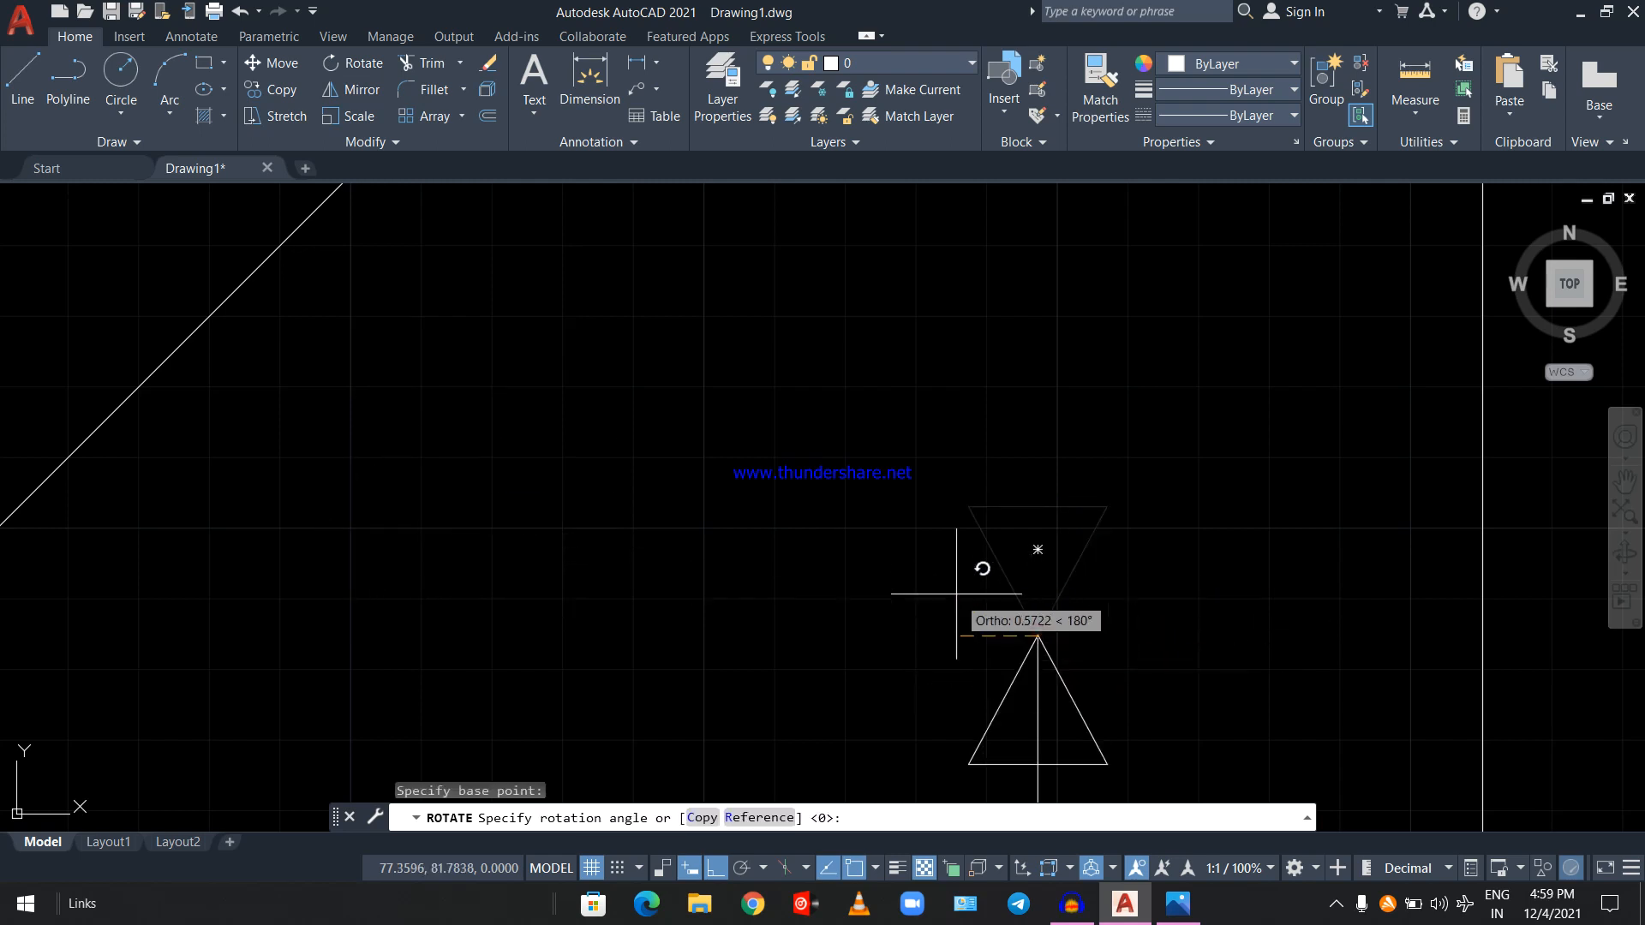
click(968, 581)
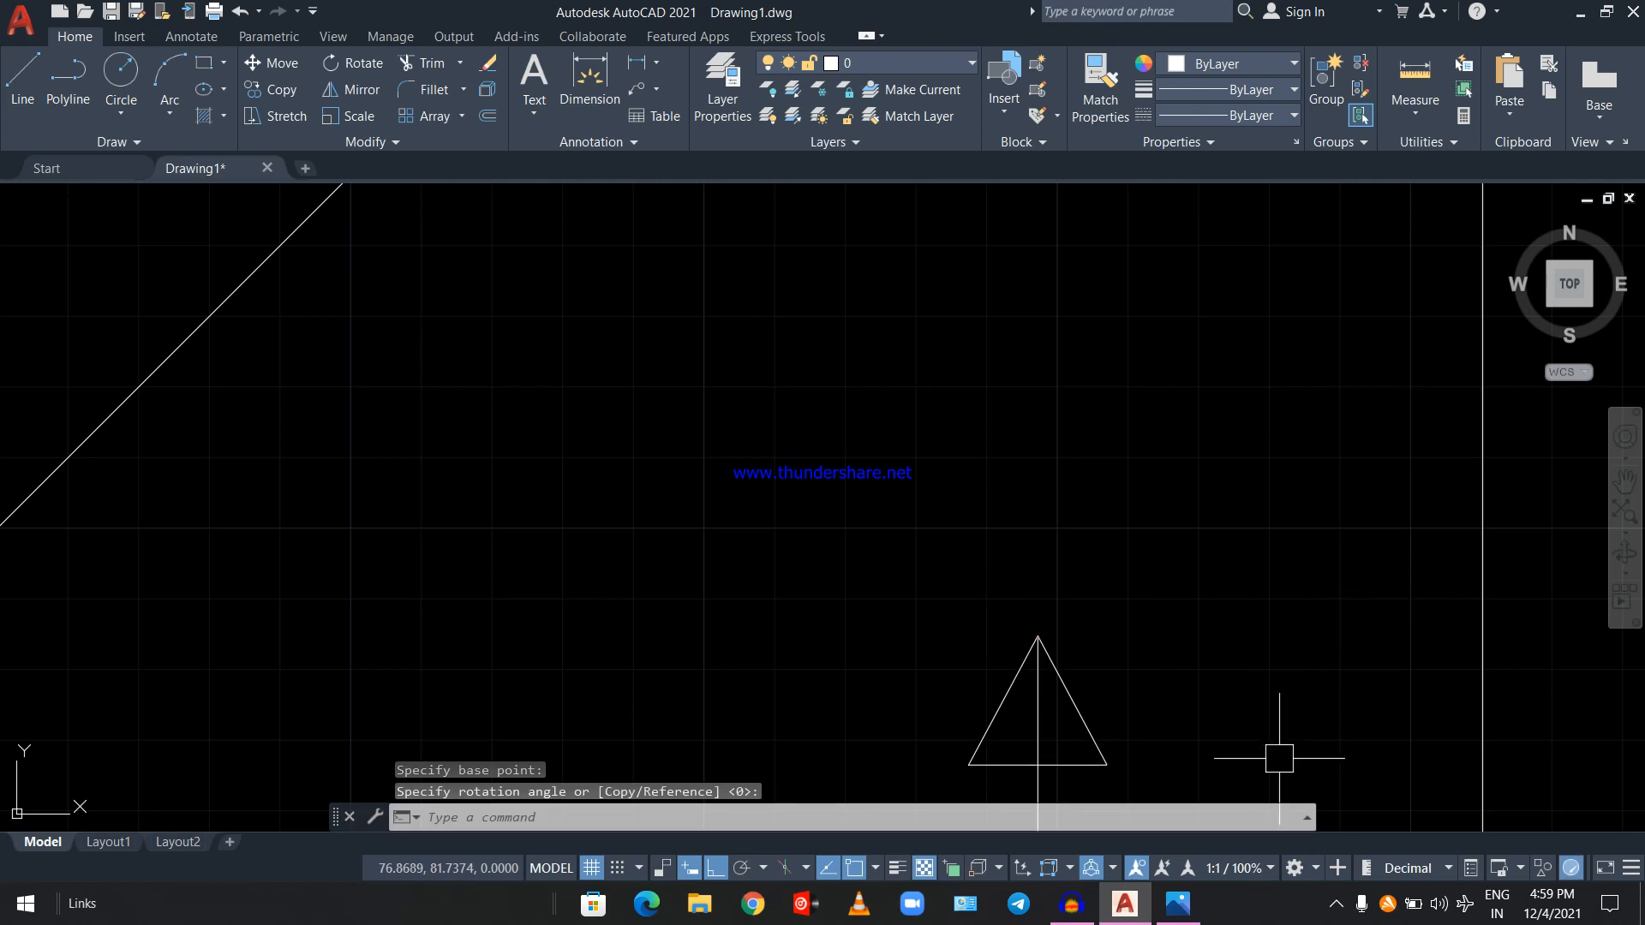
Step: Move the rotated arrowhead about 1 unit straight up from its base midpoint, to near the upper end of the lower vertical line
middle_drag(1234, 742, 1211, 536)
scroll(755, 549, up, 4)
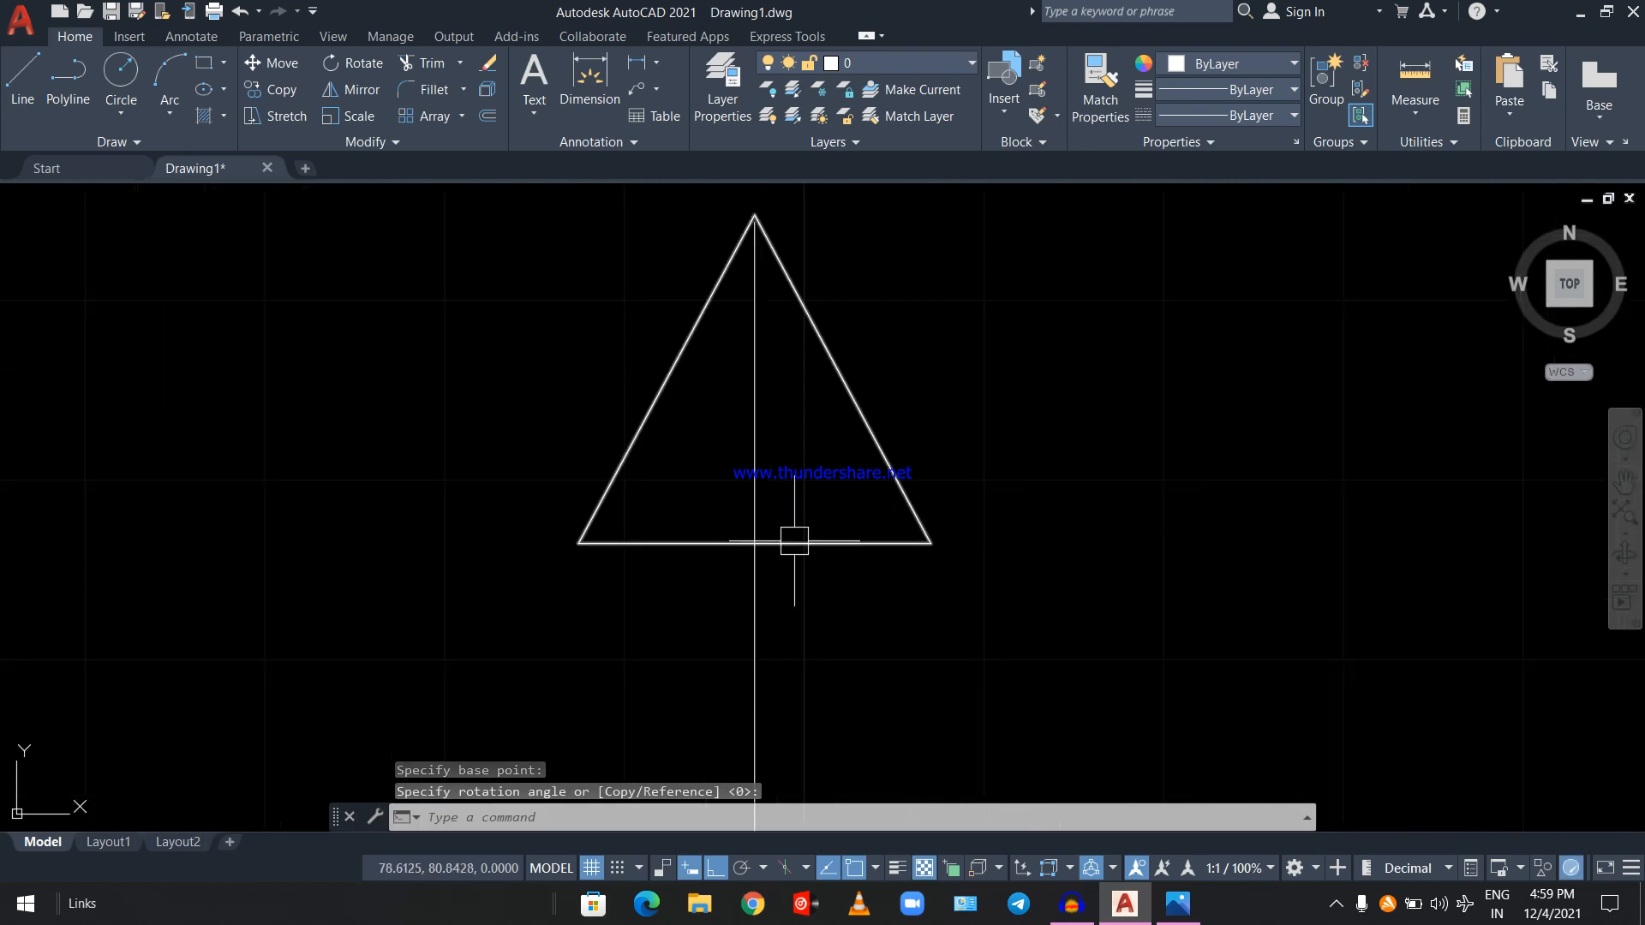
click(794, 541)
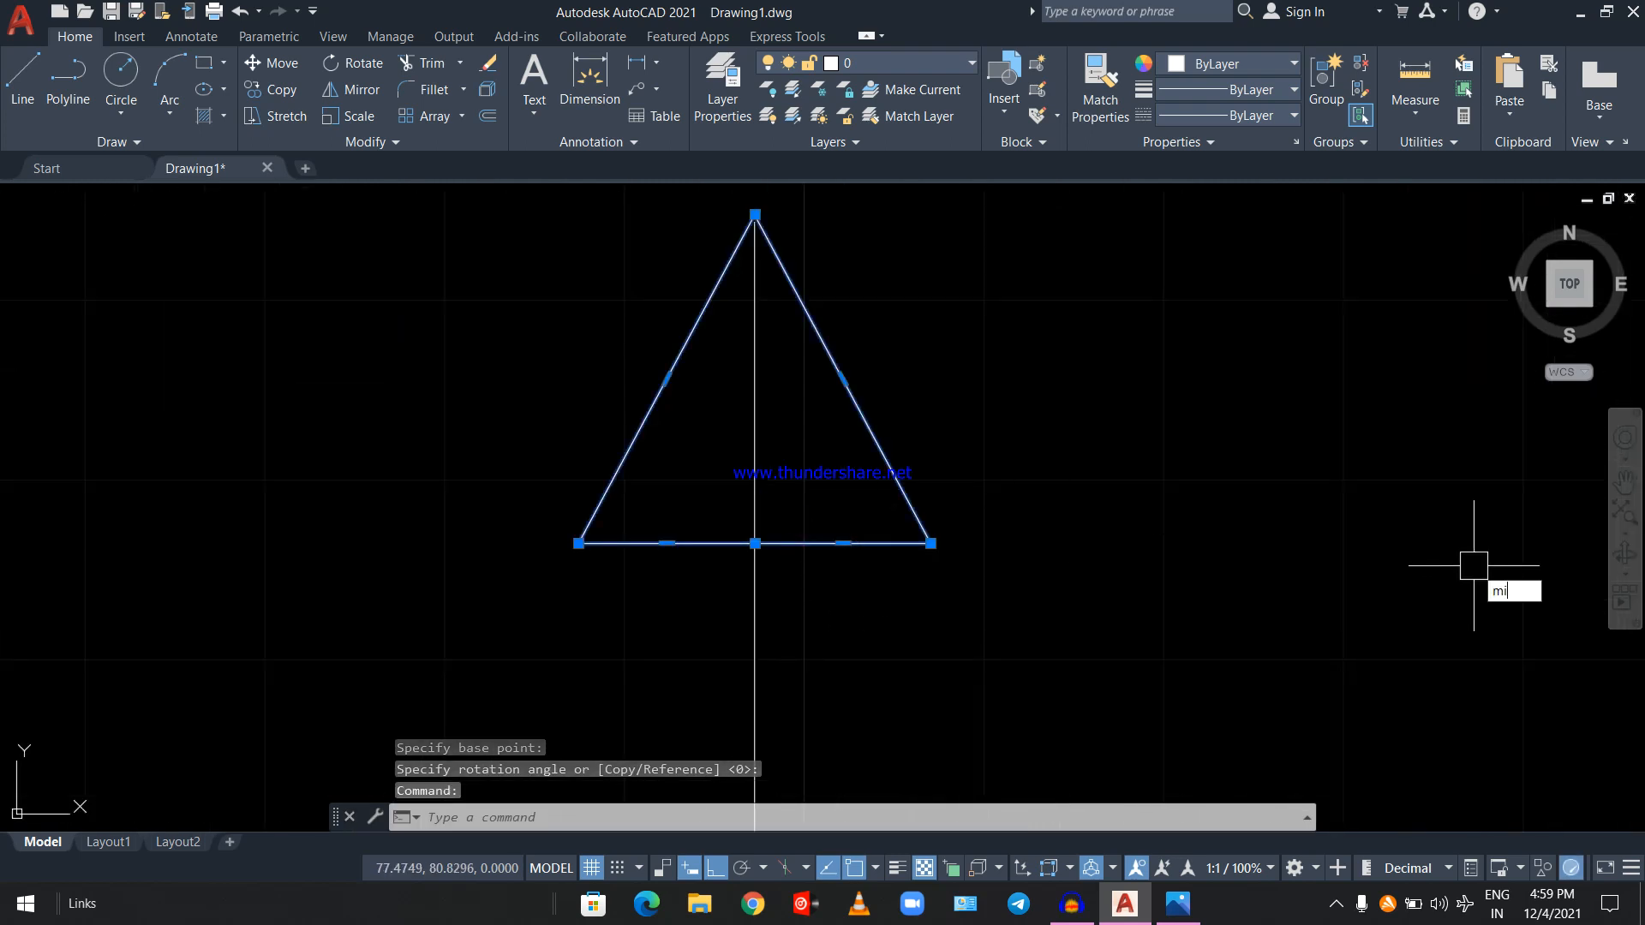
key(Return)
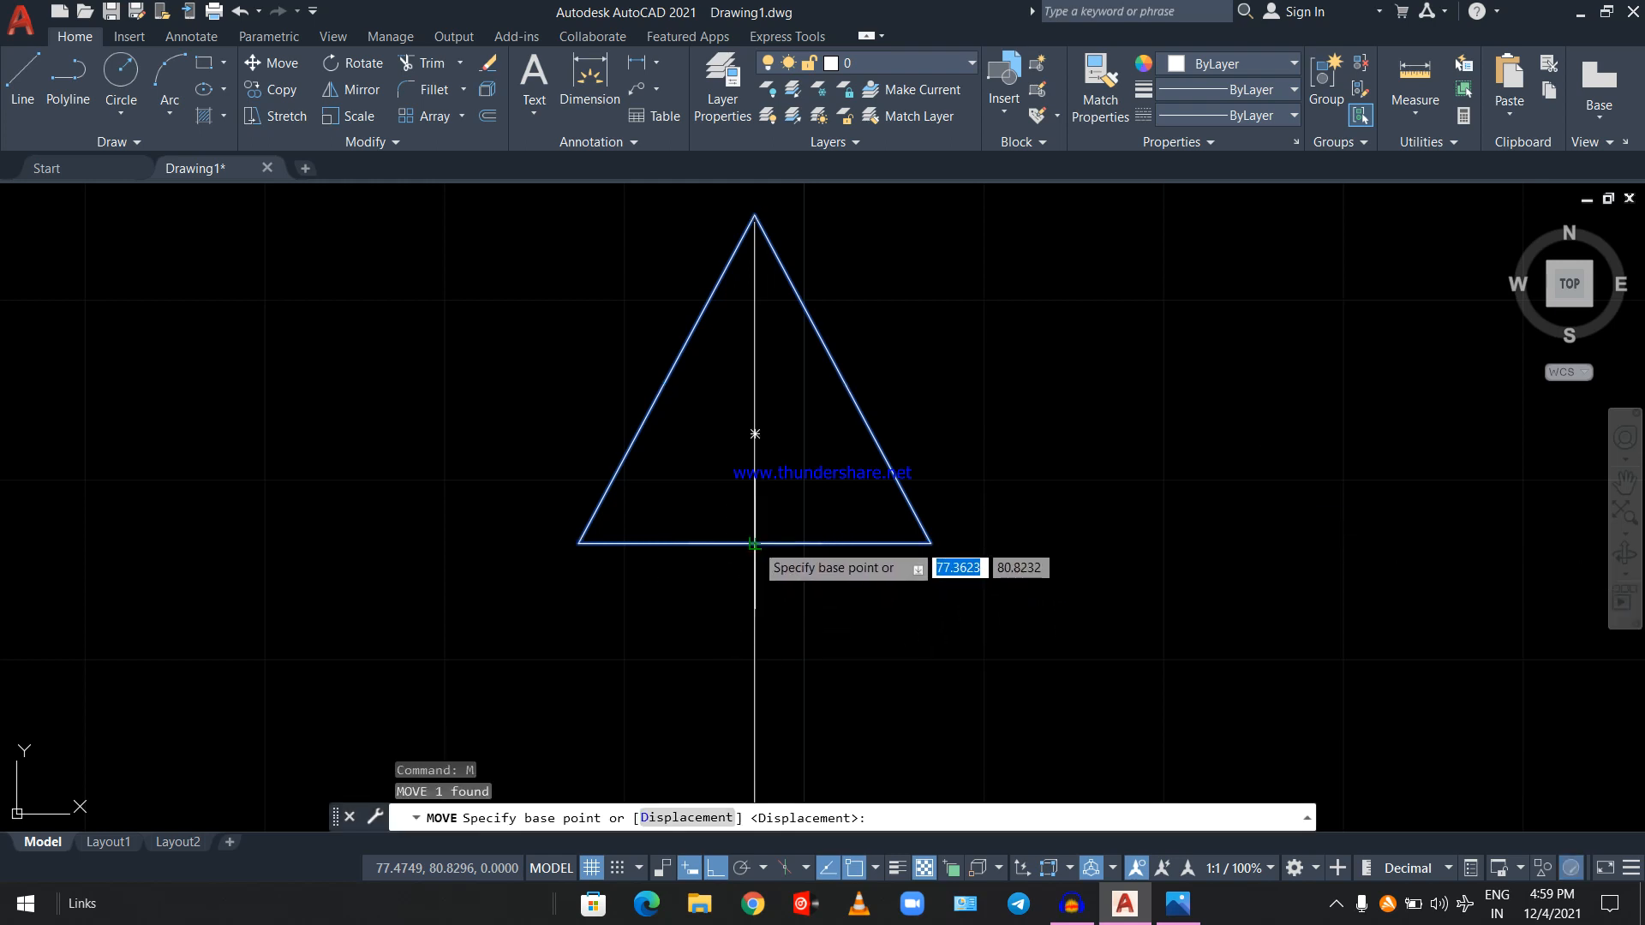
click(754, 542)
scroll(757, 225, down, 1)
middle_drag(757, 239, 754, 463)
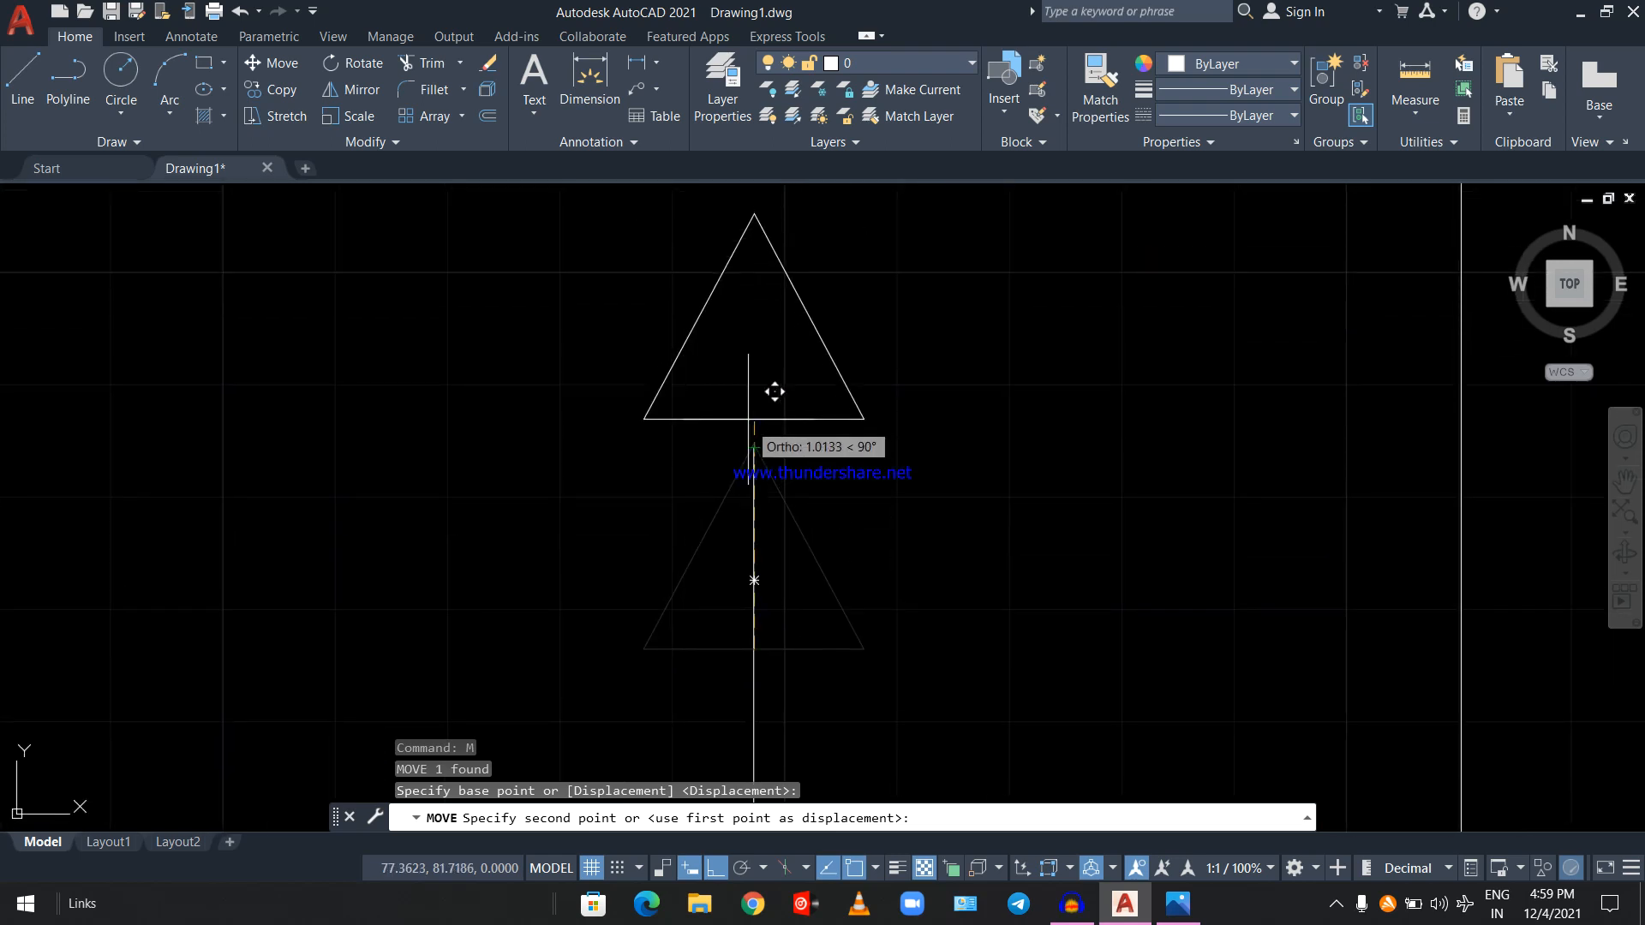
click(779, 420)
Step: Move the upward arrowhead so its base midpoint sits exactly on the upper endpoint of the lower vertical line
scroll(758, 463, up, 4)
scroll(775, 404, up, 6)
scroll(754, 506, down, 5)
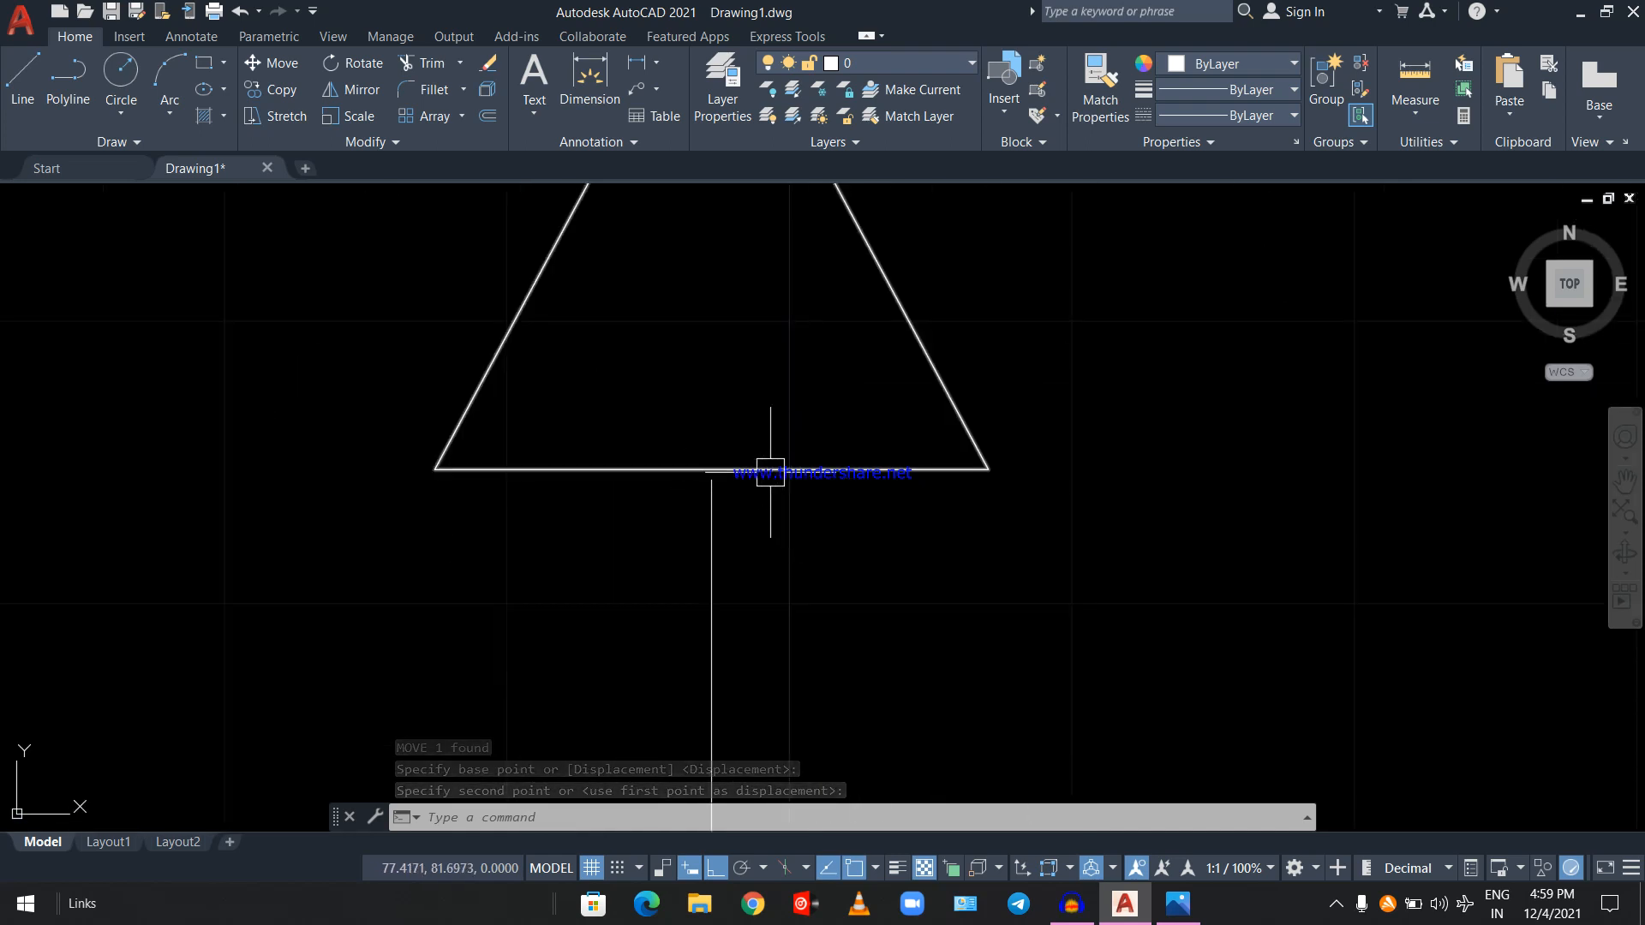
click(770, 471)
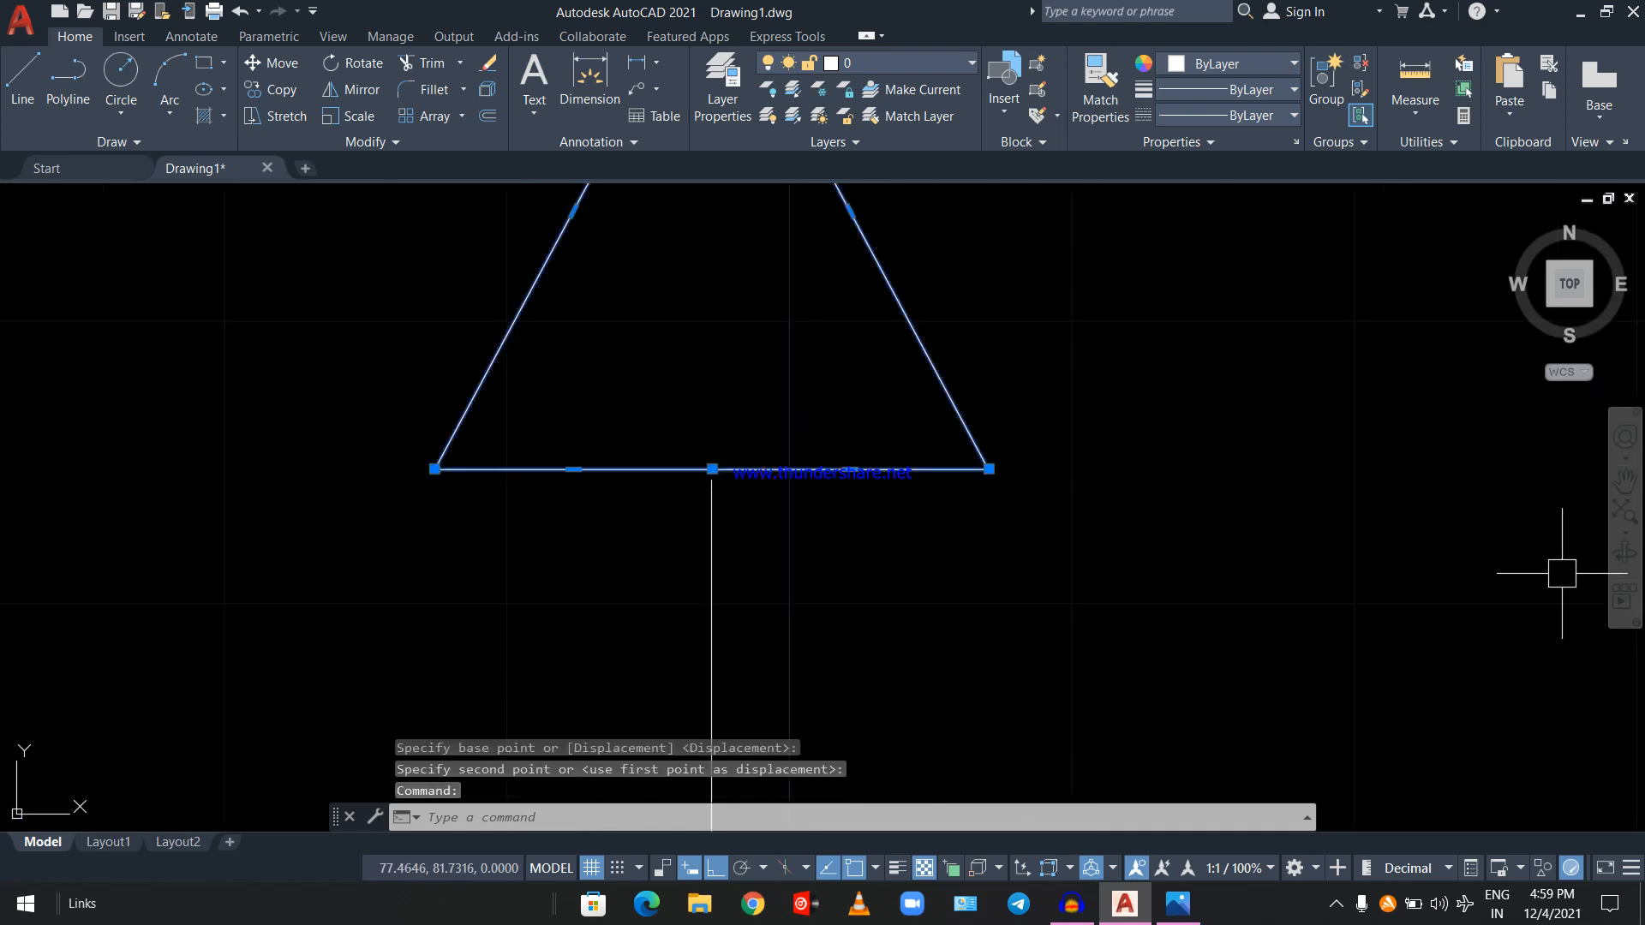
text(m)
key(Return)
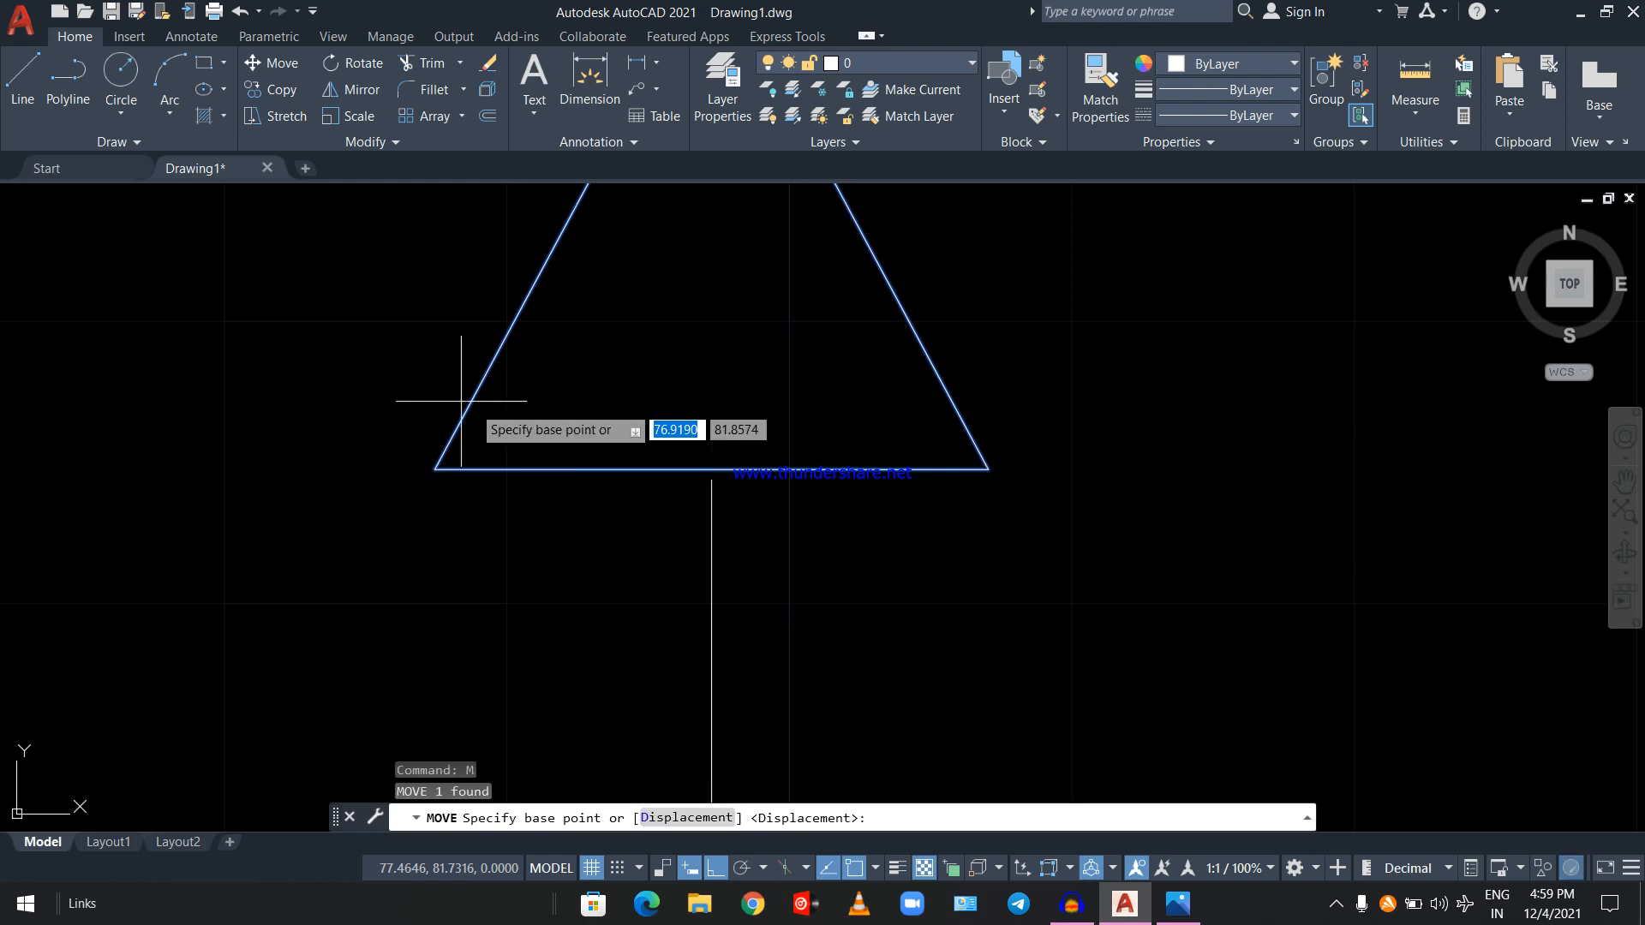
click(712, 469)
click(712, 480)
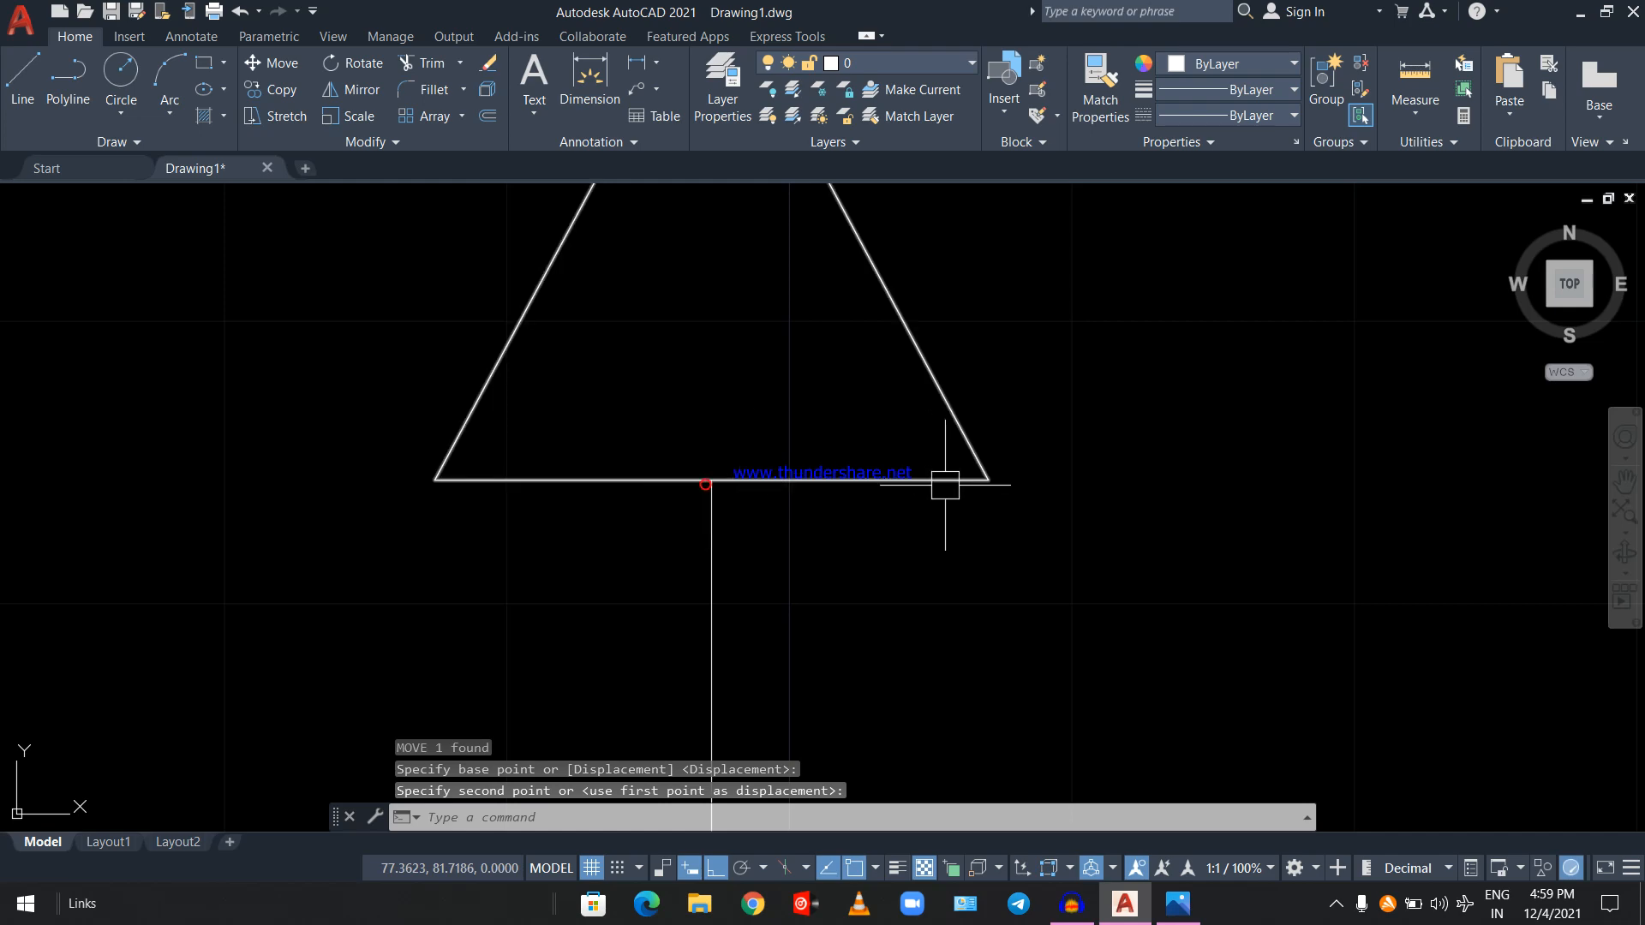
Step: Examine the whole circuit diagram and the two facing arrowheads beside the diagonal line
scroll(862, 579, down, 4)
scroll(756, 395, down, 3)
scroll(640, 287, up, 3)
scroll(724, 302, down, 6)
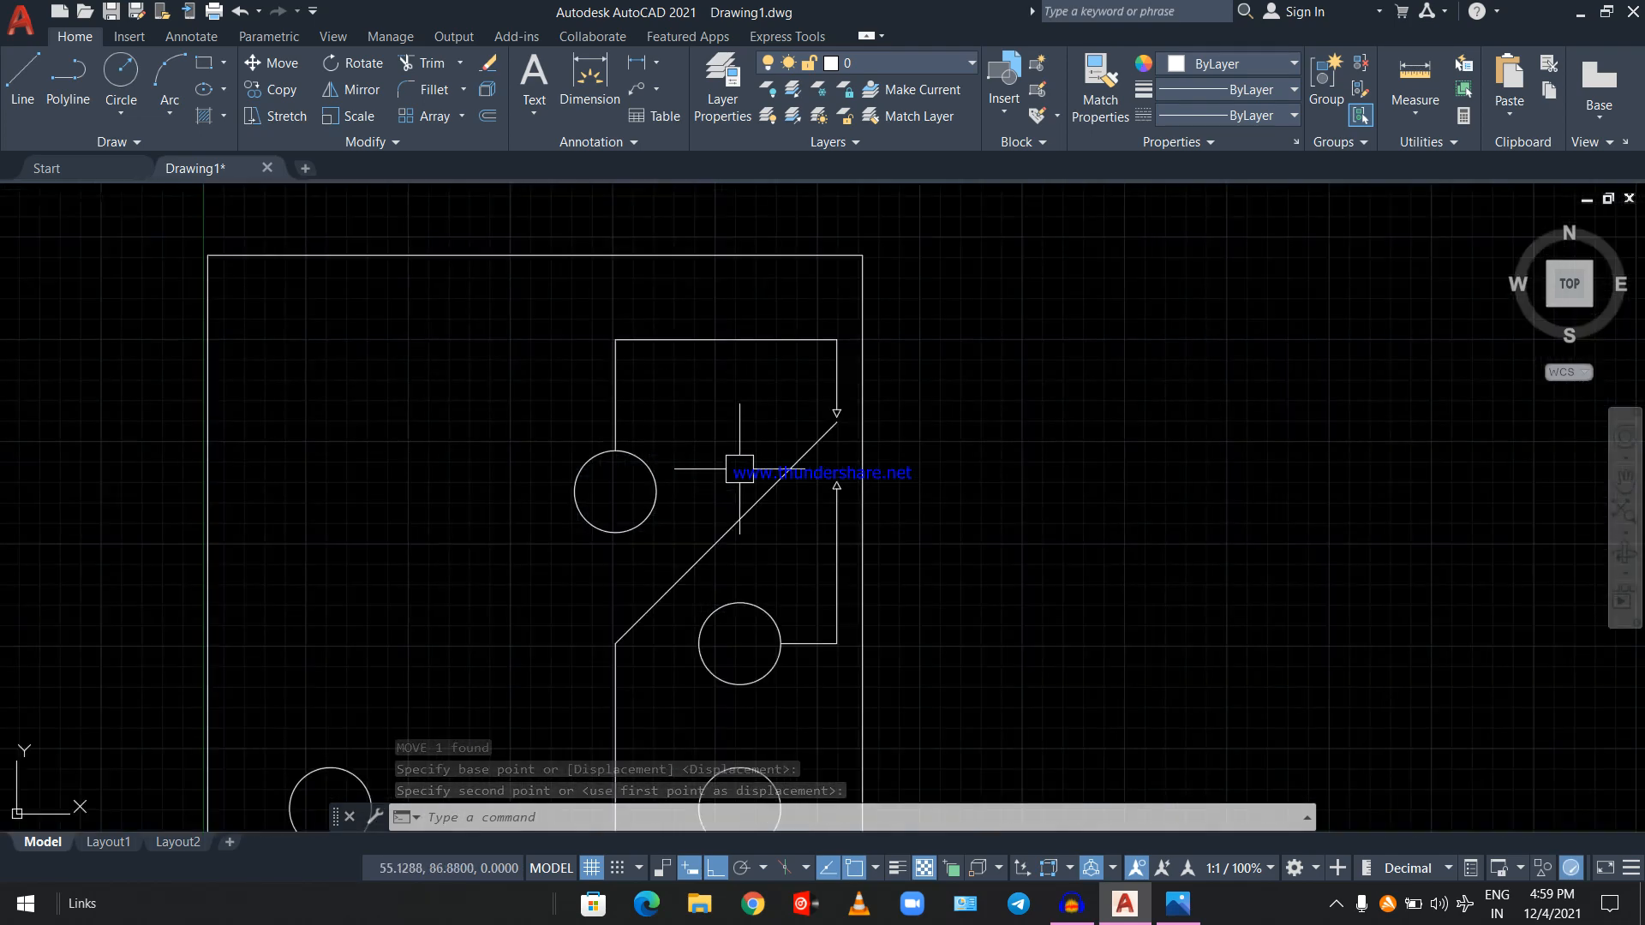
middle_drag(455, 599, 576, 386)
scroll(654, 428, down, 4)
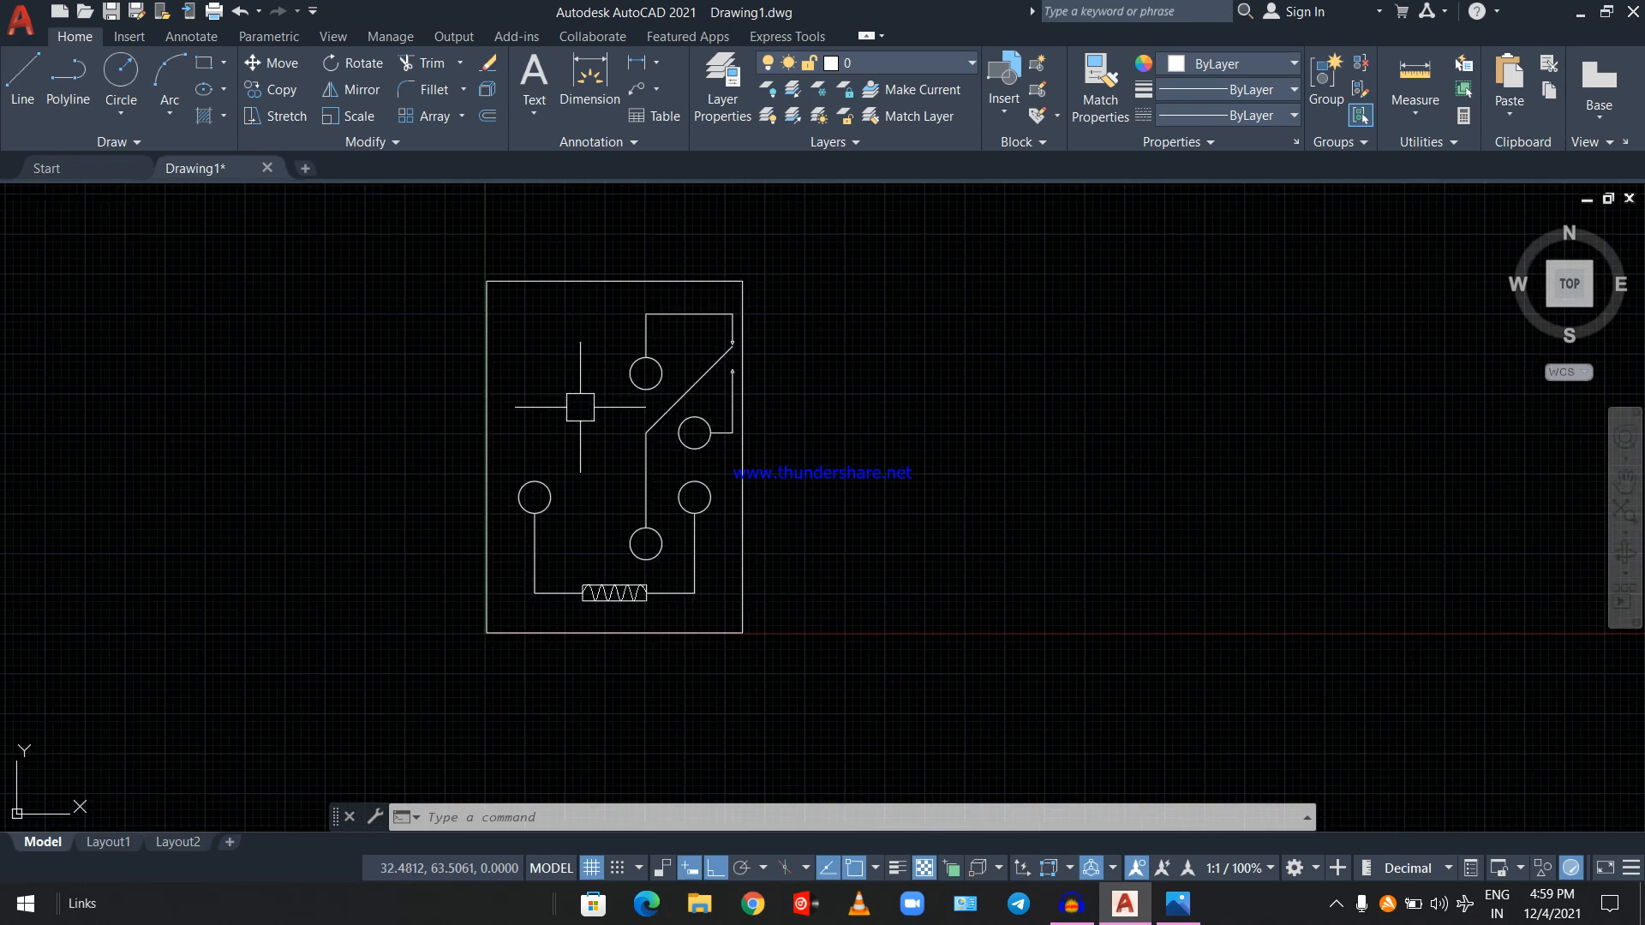
scroll(583, 418, up, 2)
scroll(584, 413, up, 2)
scroll(591, 411, down, 2)
scroll(814, 377, up, 3)
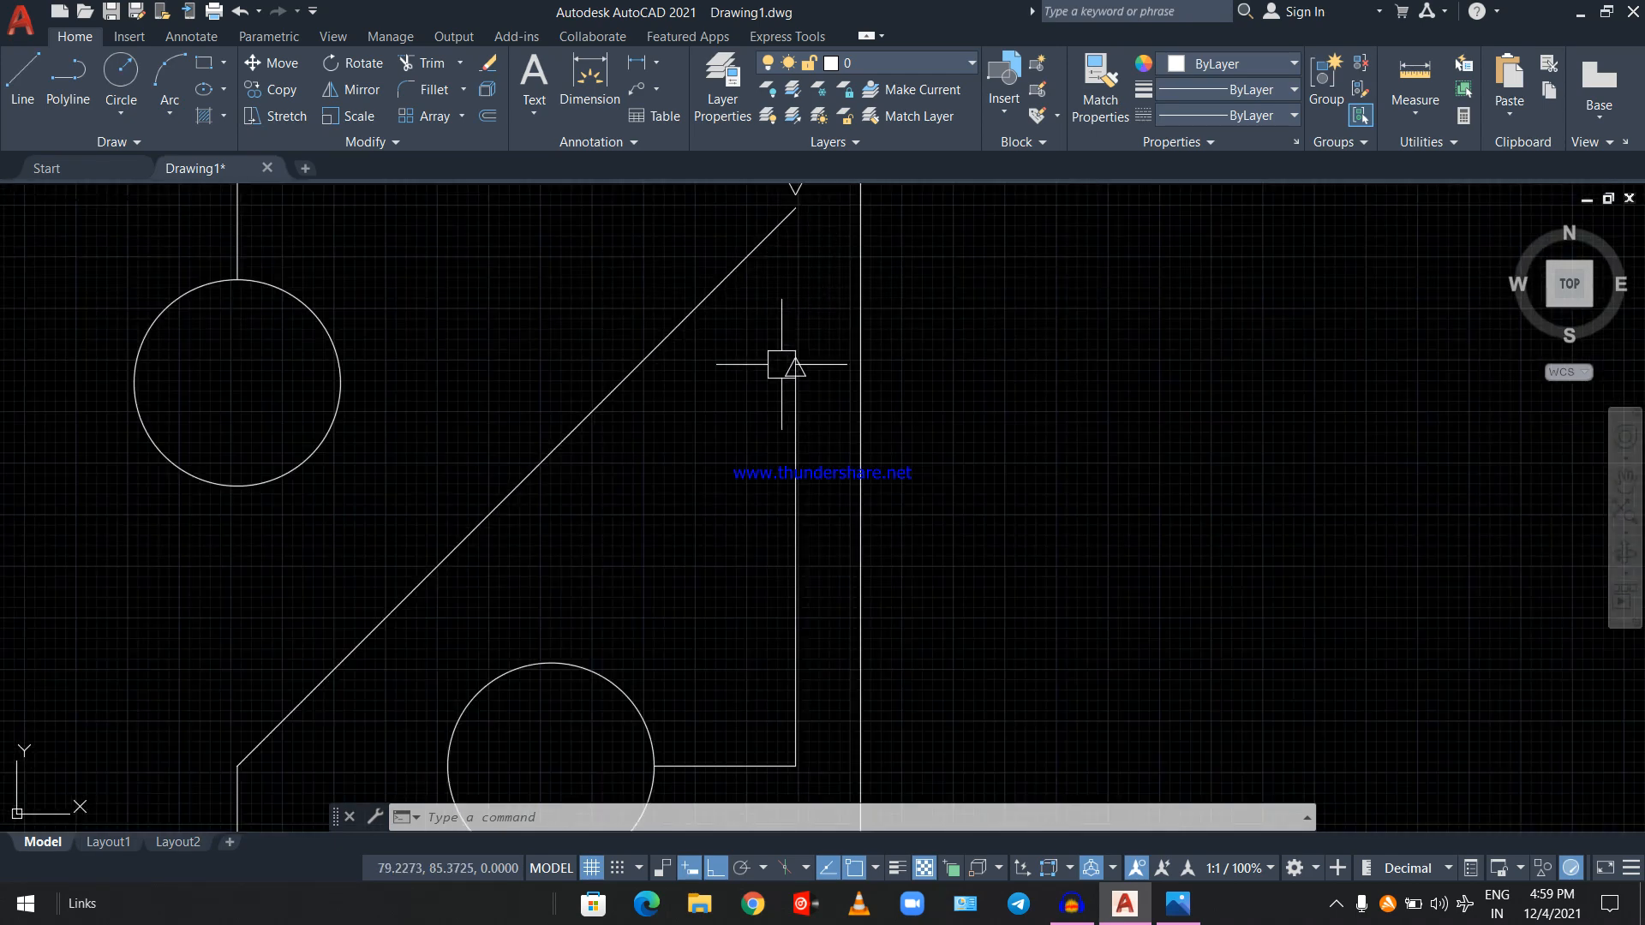
Step: Fill both facing arrowheads on the contact lines with a SOLID hatch
scroll(818, 385, up, 4)
scroll(776, 393, down, 8)
scroll(787, 357, up, 4)
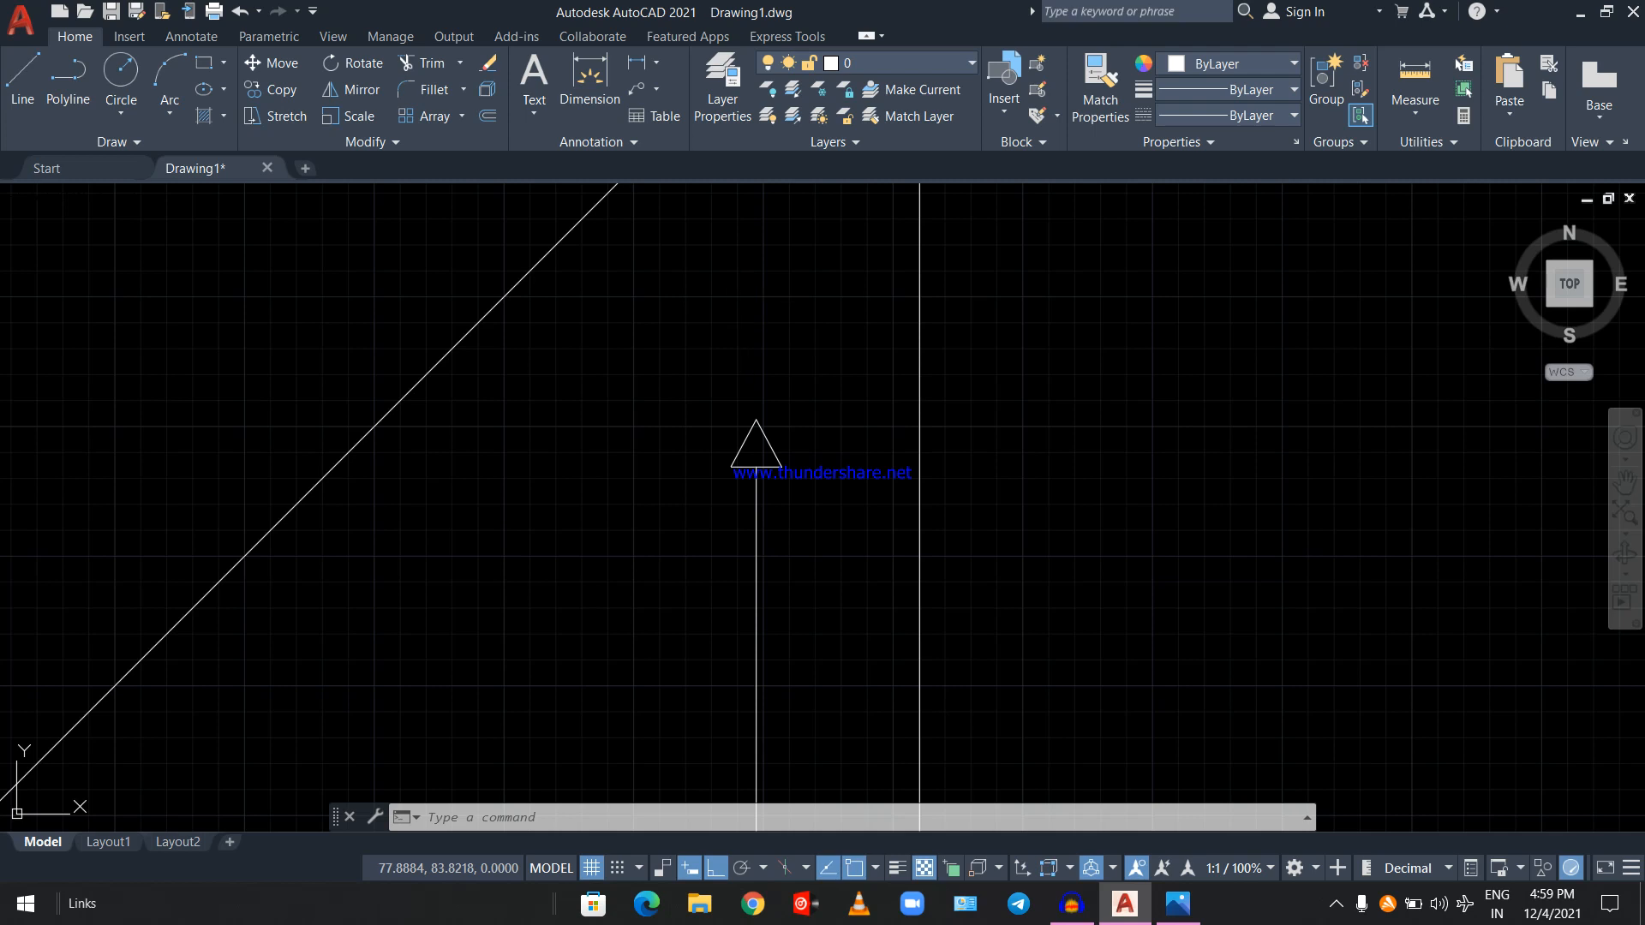
text(h)
key(Return)
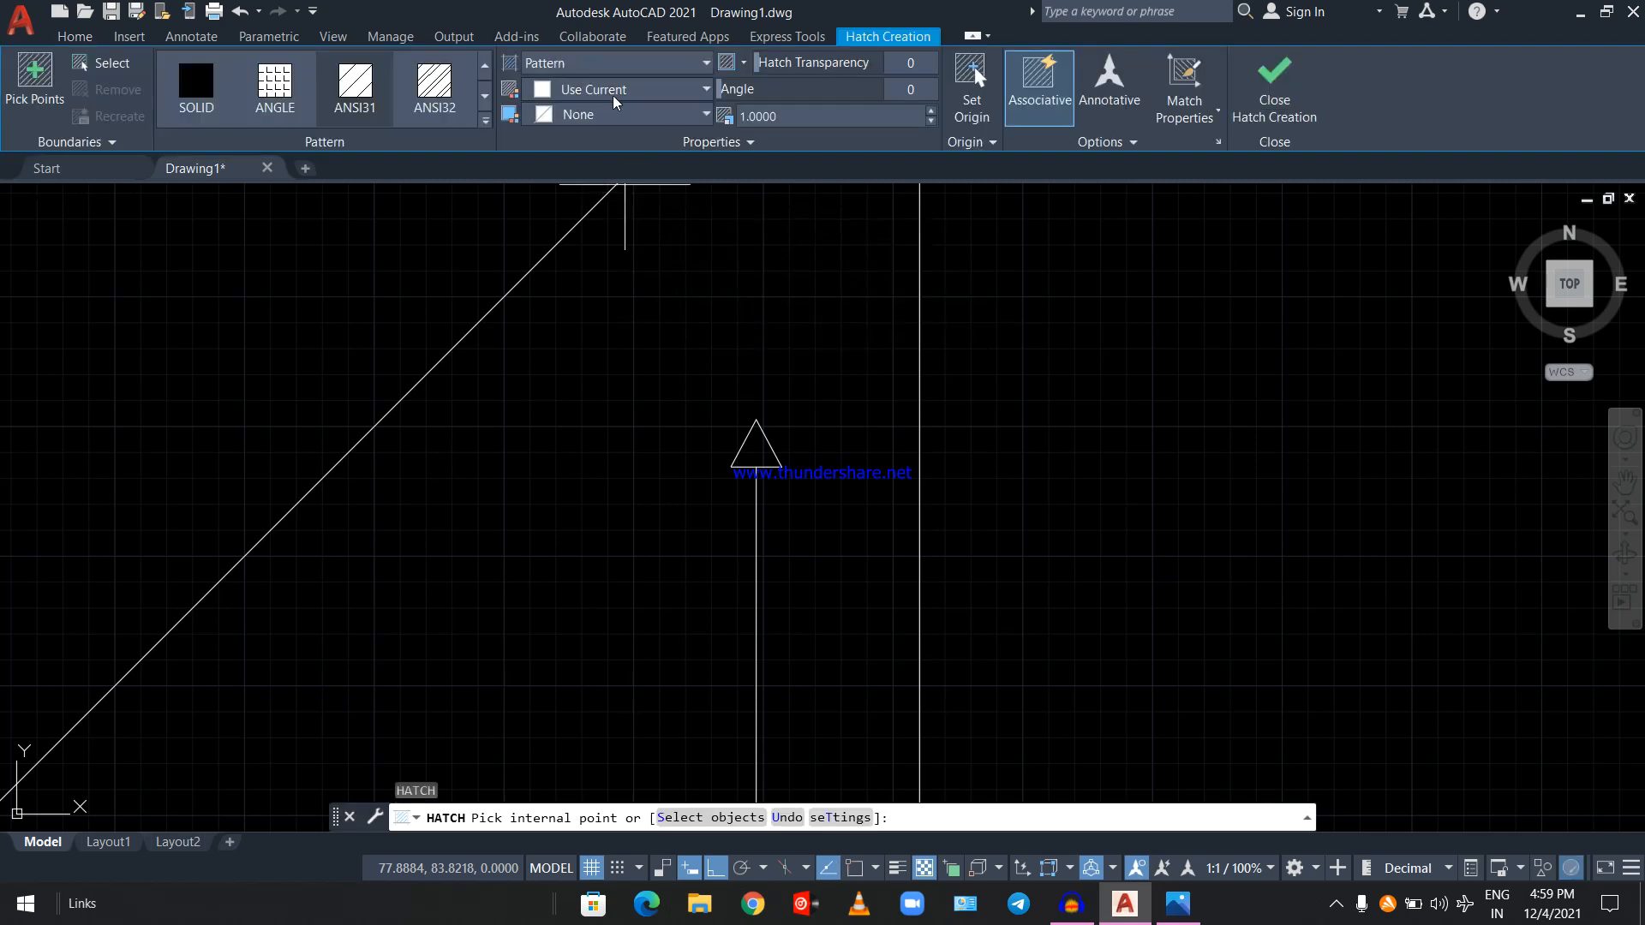
click(197, 88)
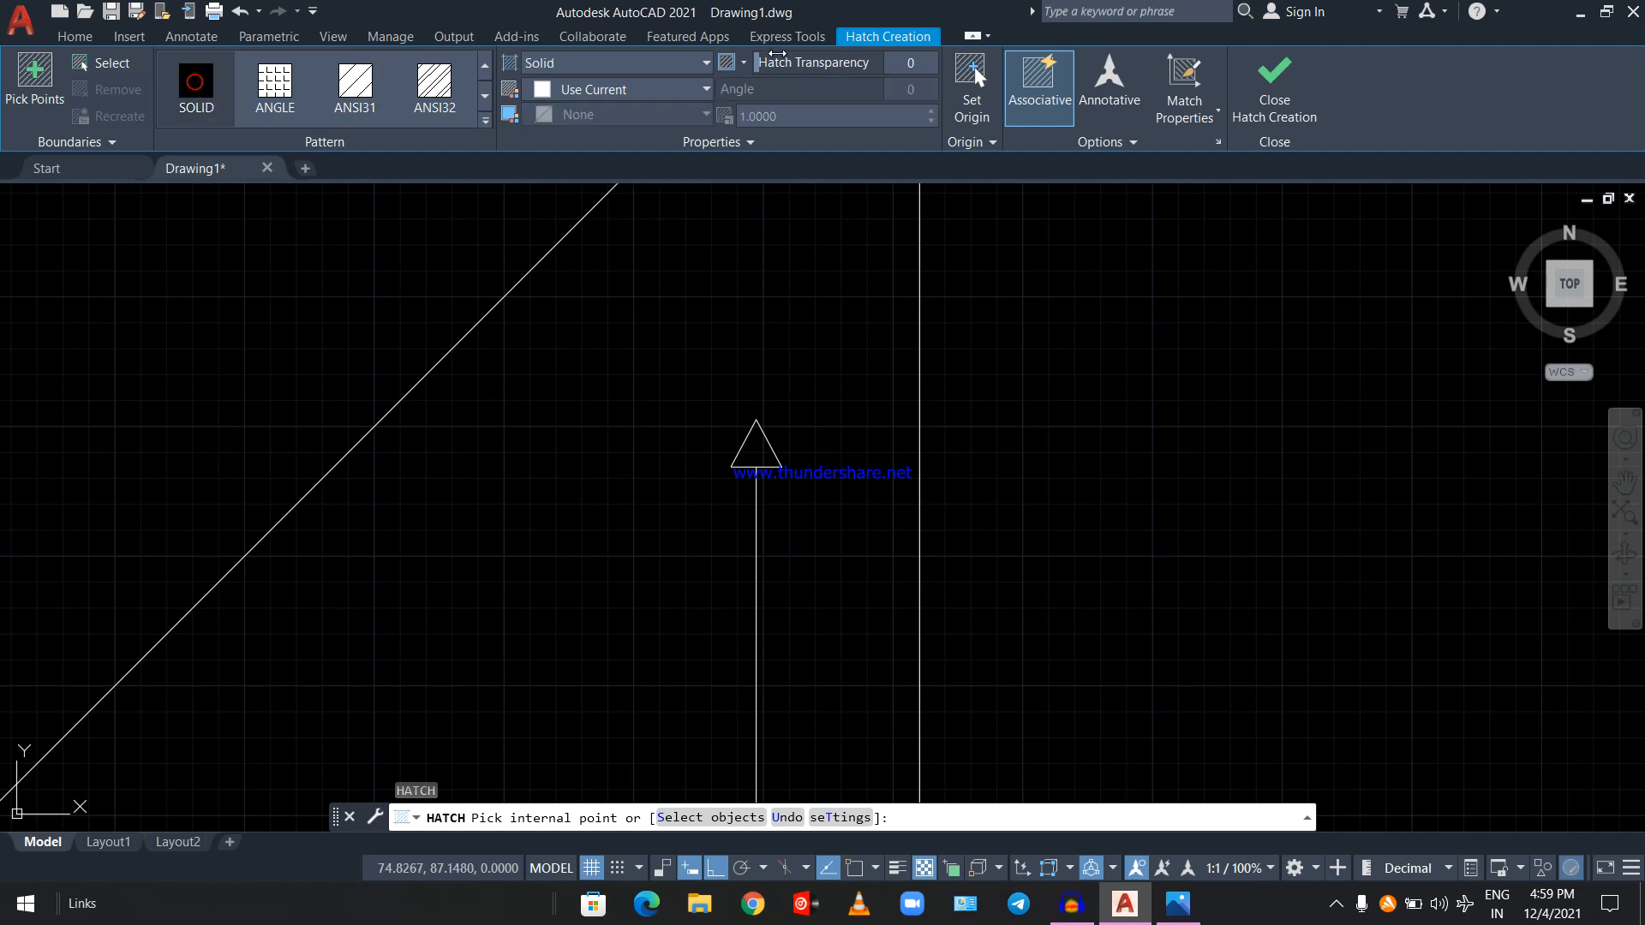
scroll(771, 514, up, 6)
click(679, 347)
click(678, 340)
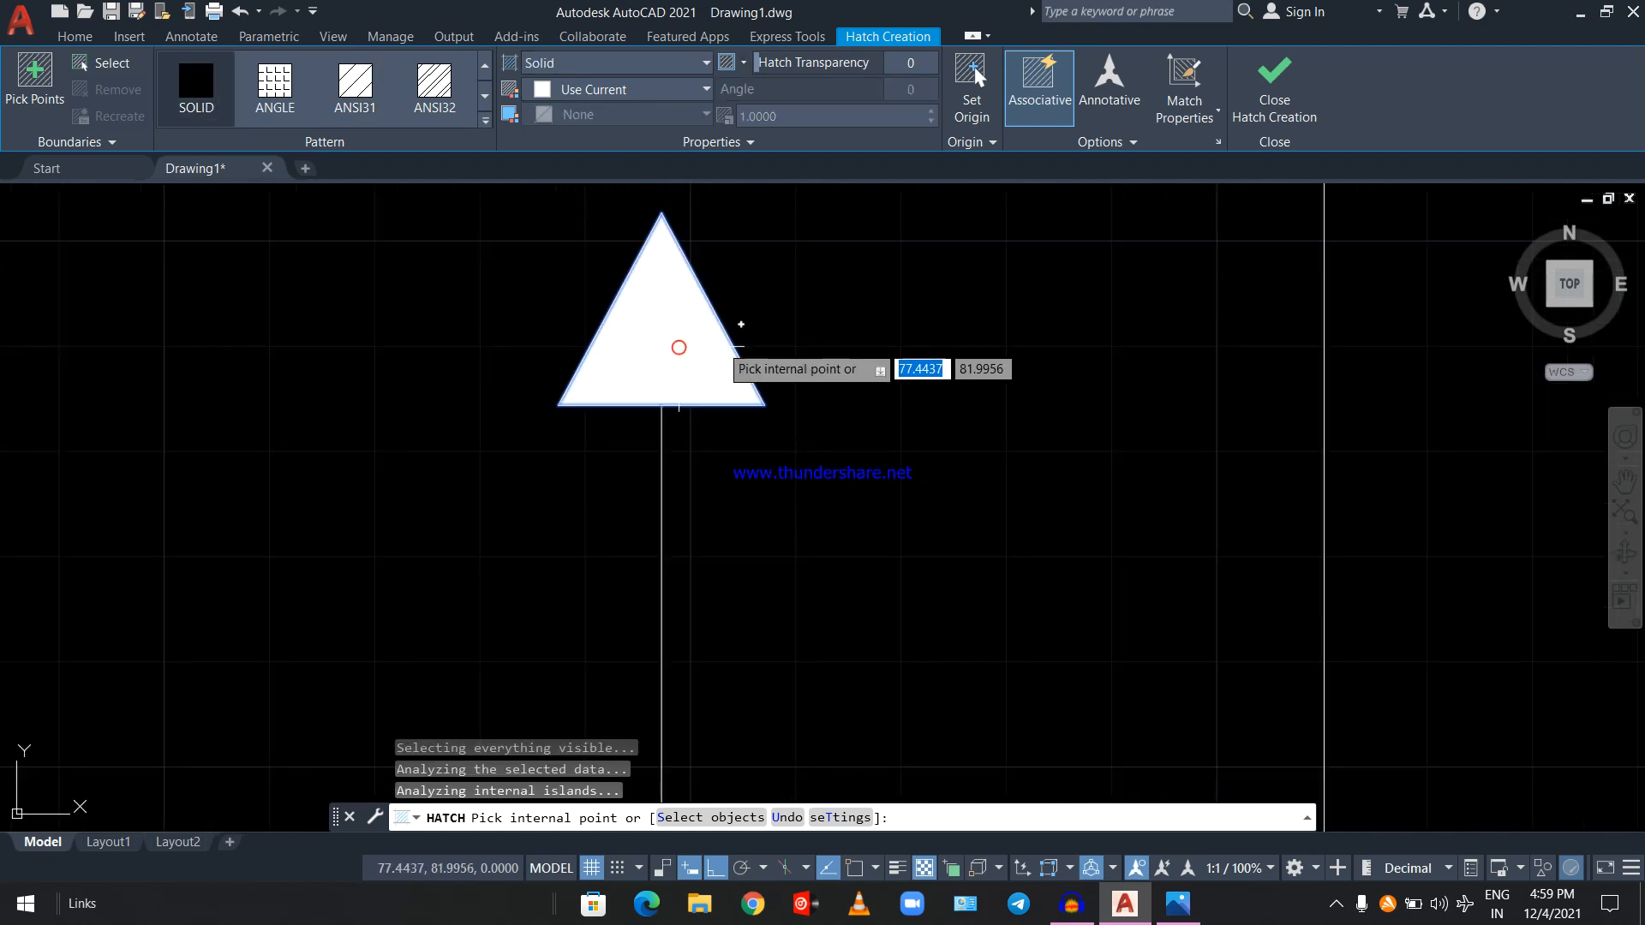
scroll(680, 347, down, 5)
scroll(718, 296, down, 4)
middle_drag(711, 281, 696, 500)
scroll(697, 355, up, 6)
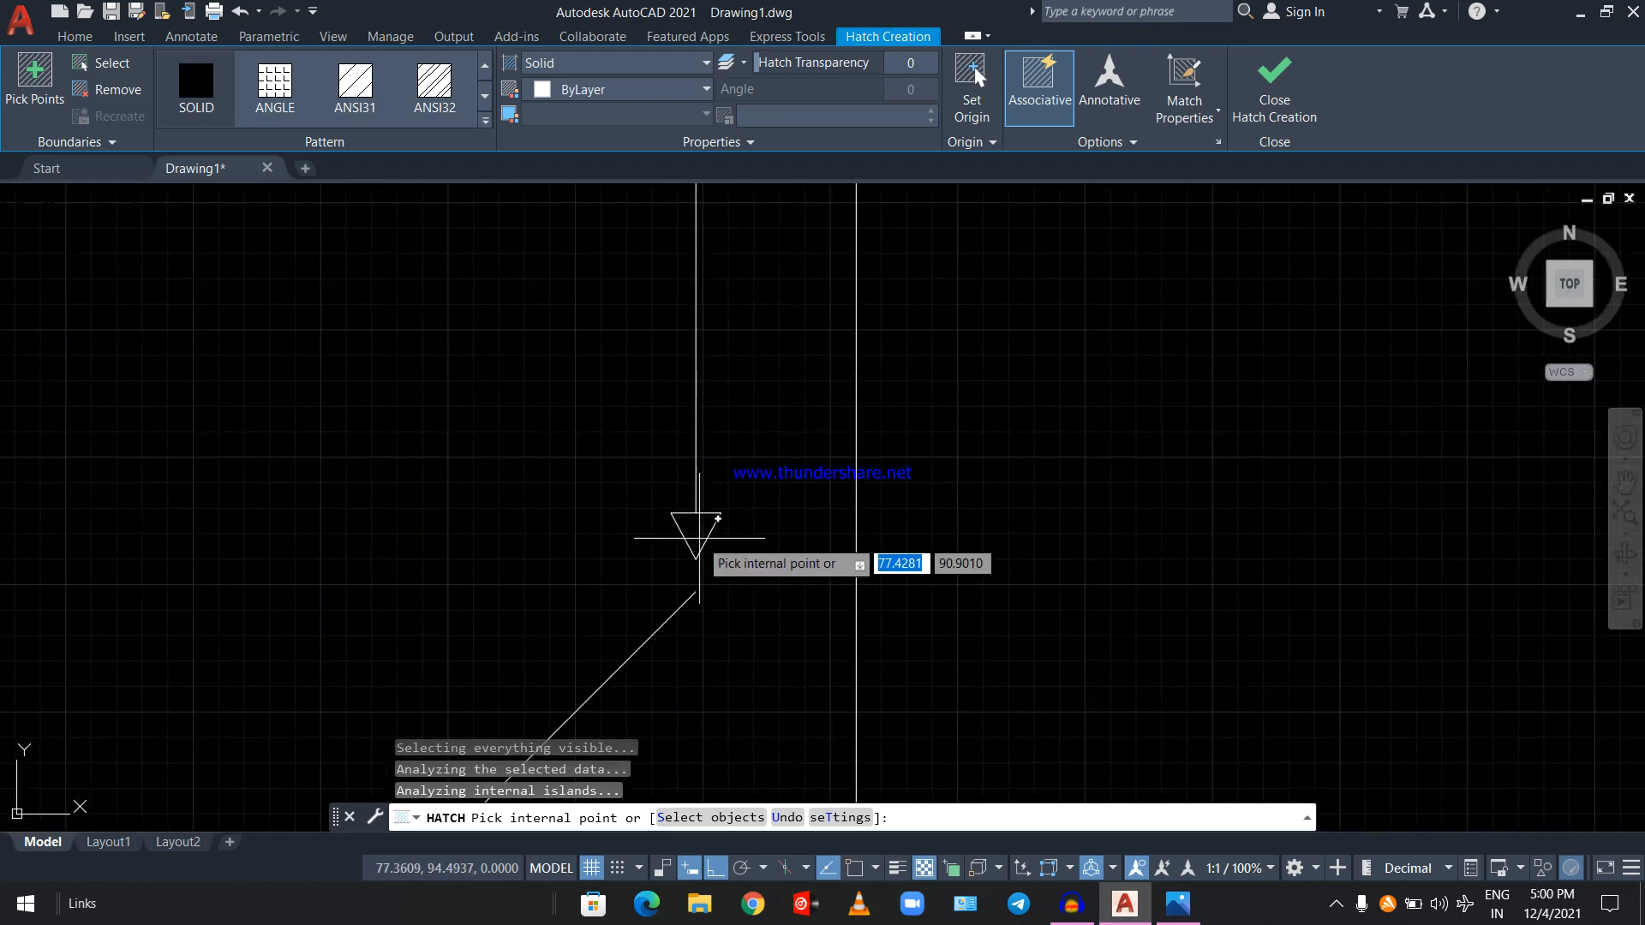
scroll(699, 536, up, 5)
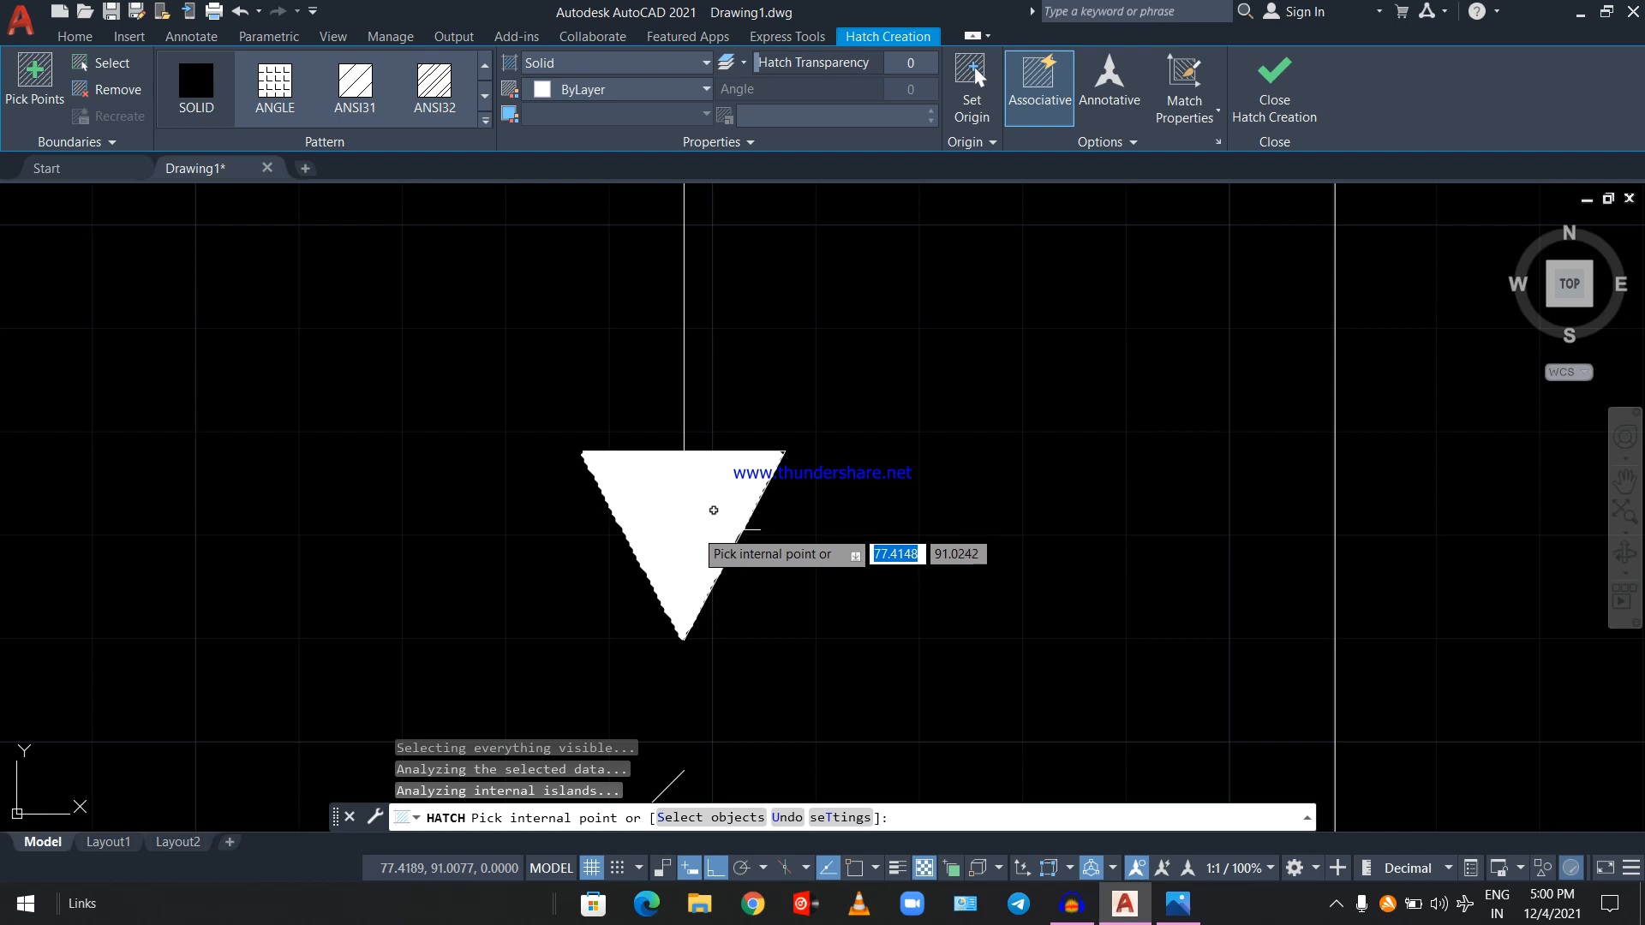
Step: Fill all five terminal circles with the same solid hatch and finish the Hatch command
scroll(690, 531, down, 10)
middle_drag(533, 571, 1088, 270)
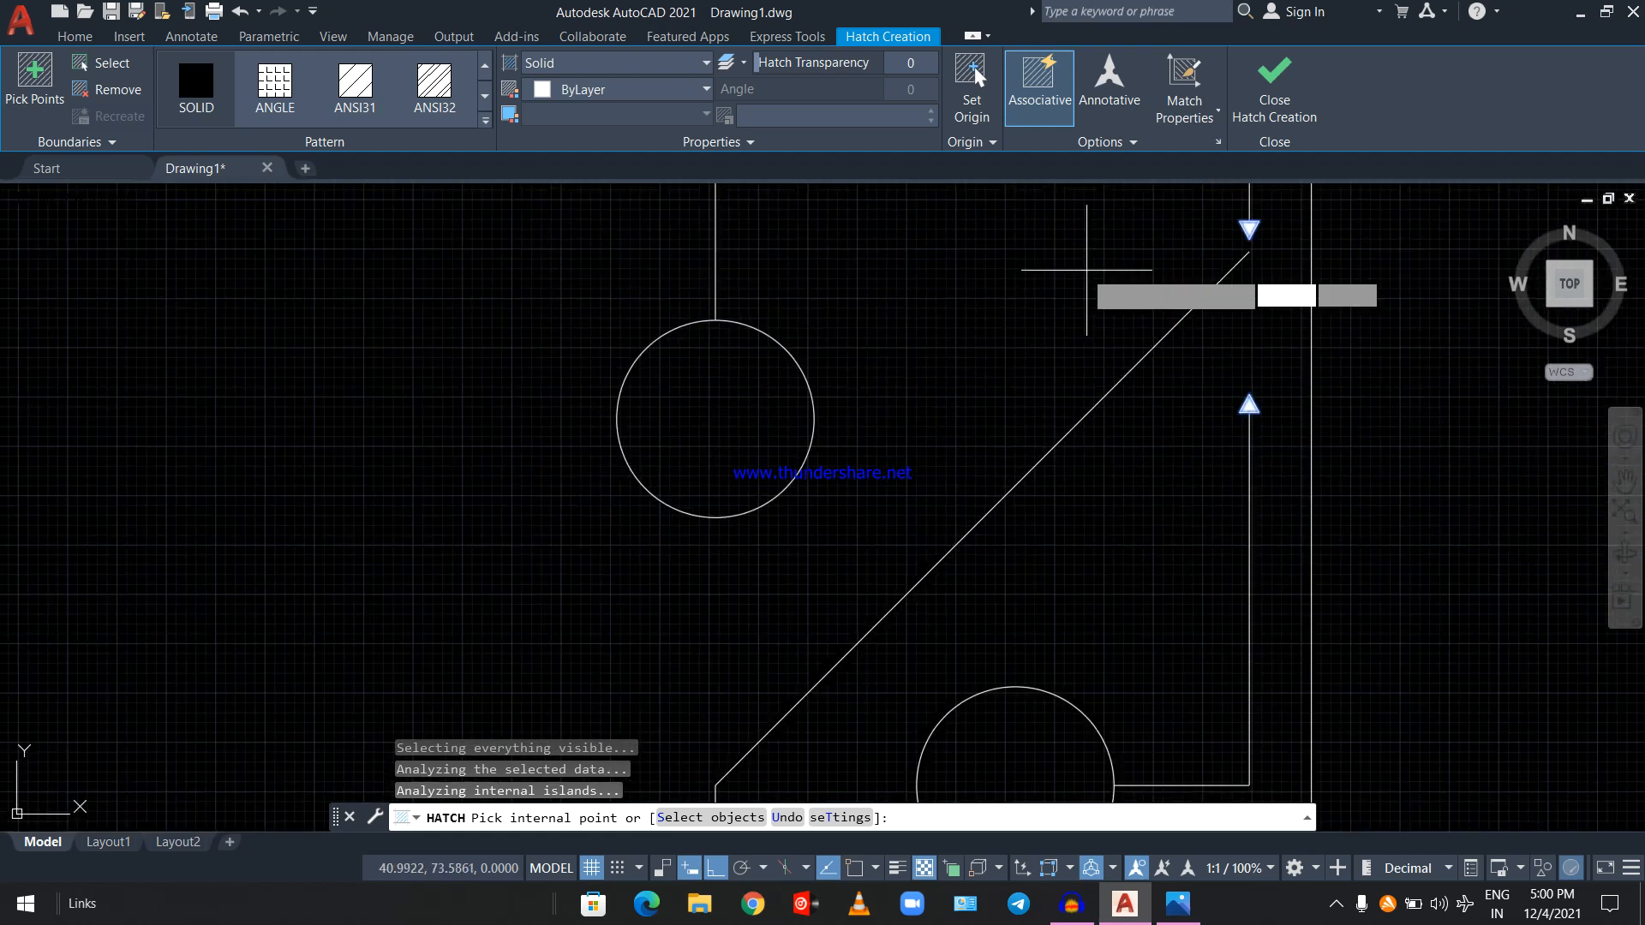
scroll(727, 423, up, 2)
click(721, 420)
scroll(721, 421, down, 5)
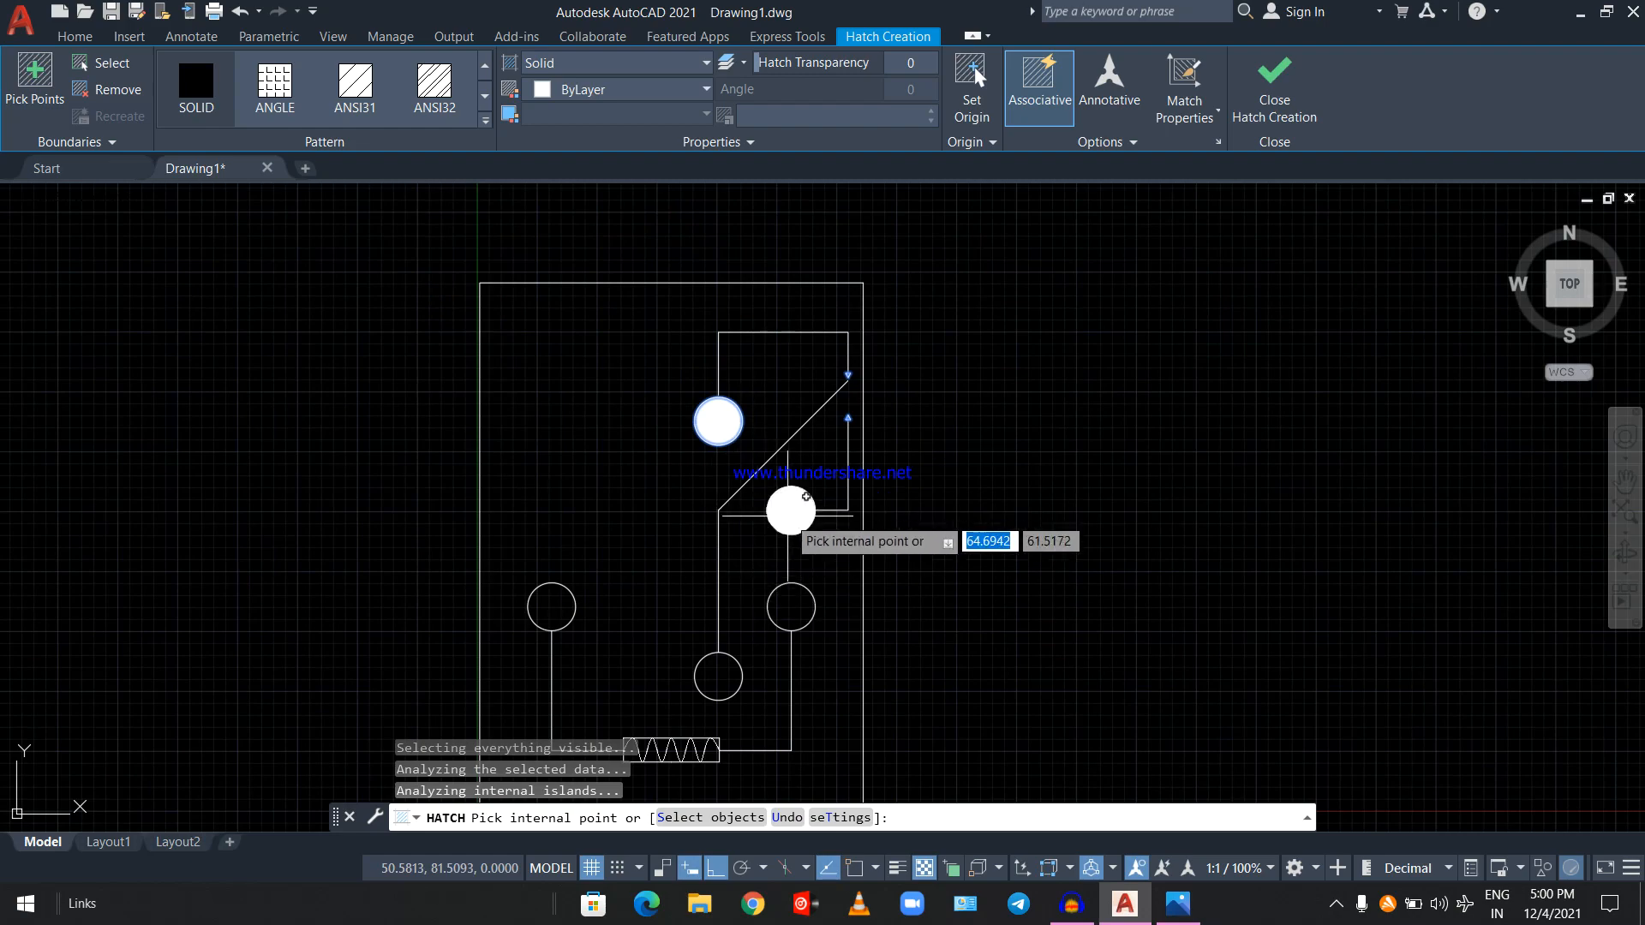
scroll(780, 514, up, 3)
click(782, 511)
scroll(775, 531, down, 5)
scroll(787, 548, up, 3)
click(780, 552)
click(679, 652)
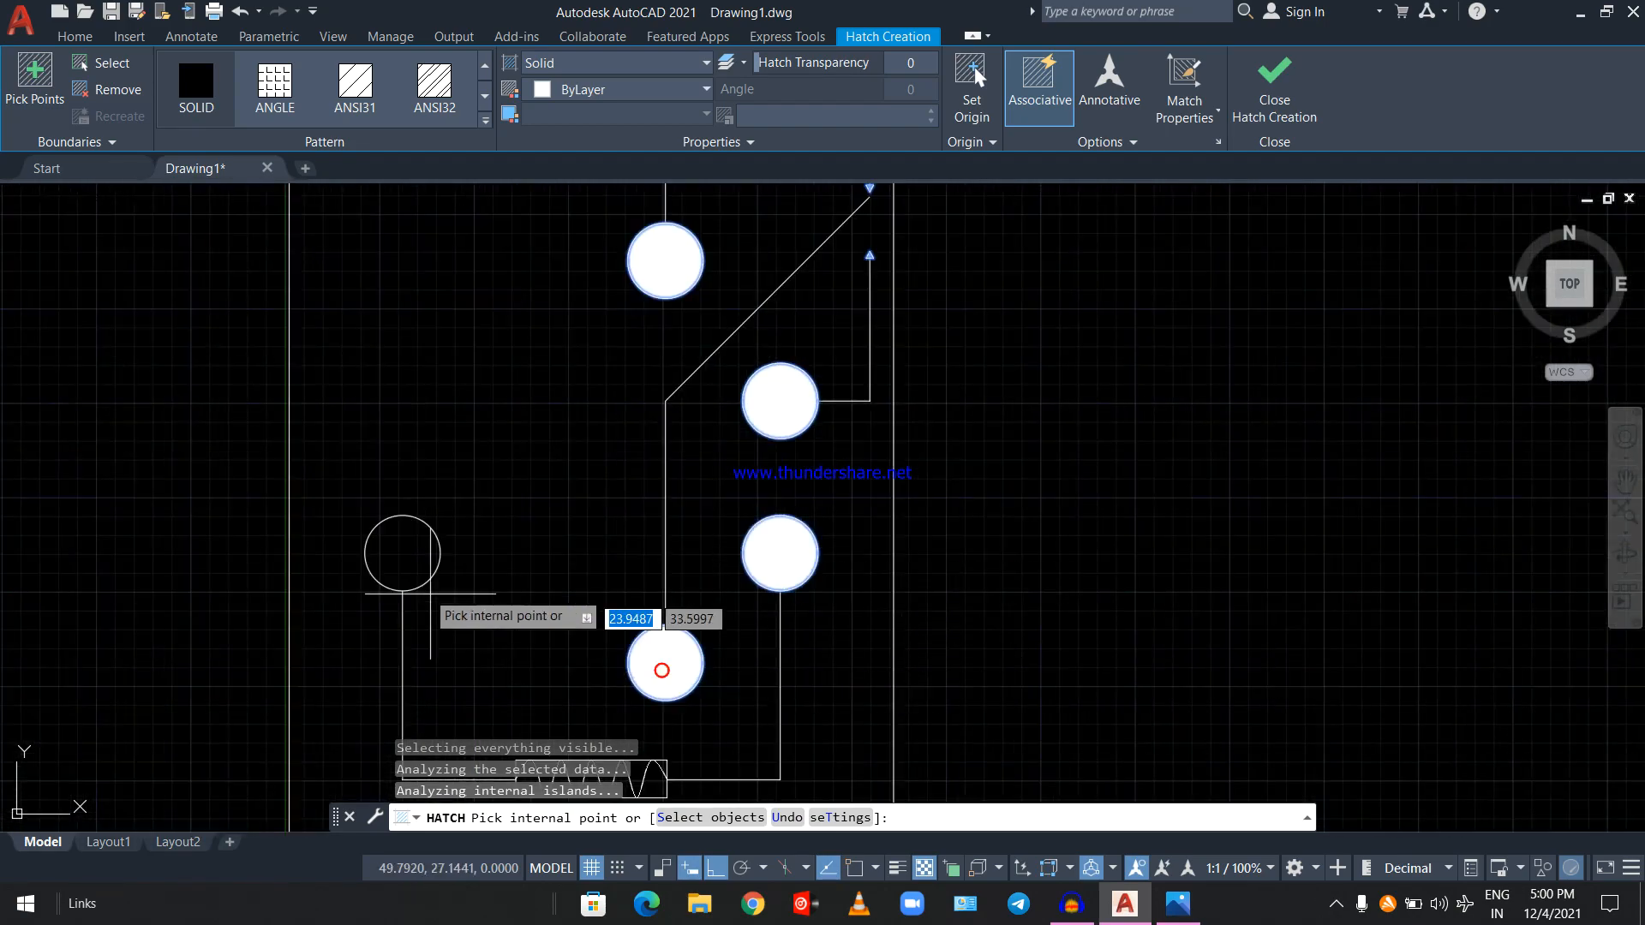
scroll(401, 553, up, 3)
click(398, 557)
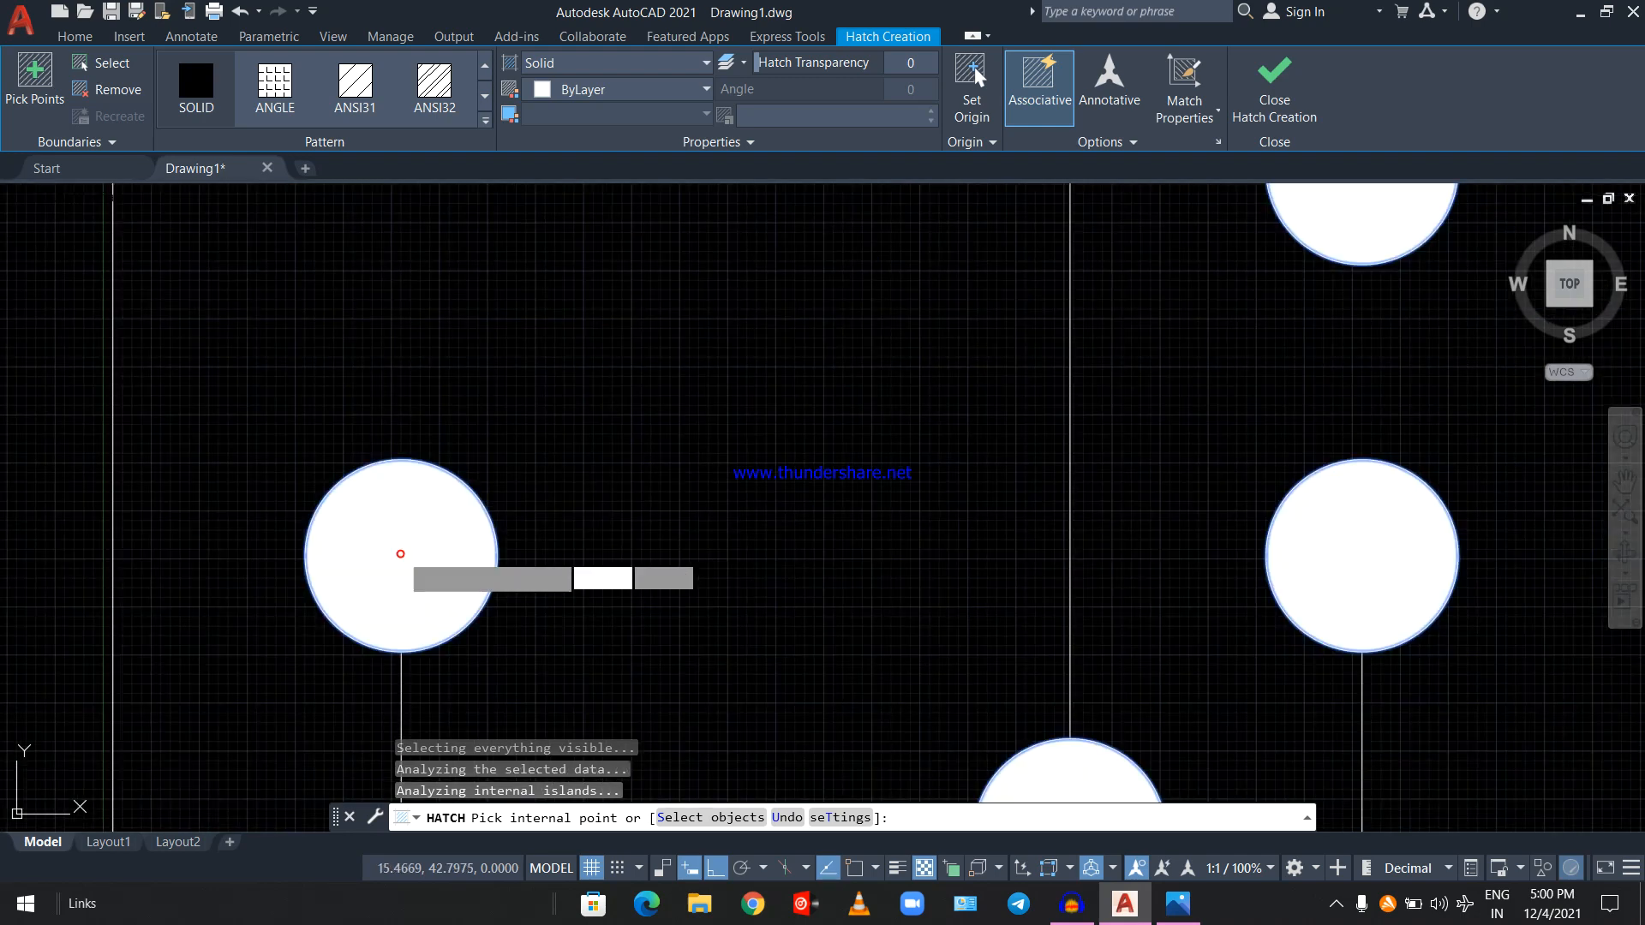
scroll(660, 697, down, 3)
key(Escape)
scroll(1097, 634, down, 5)
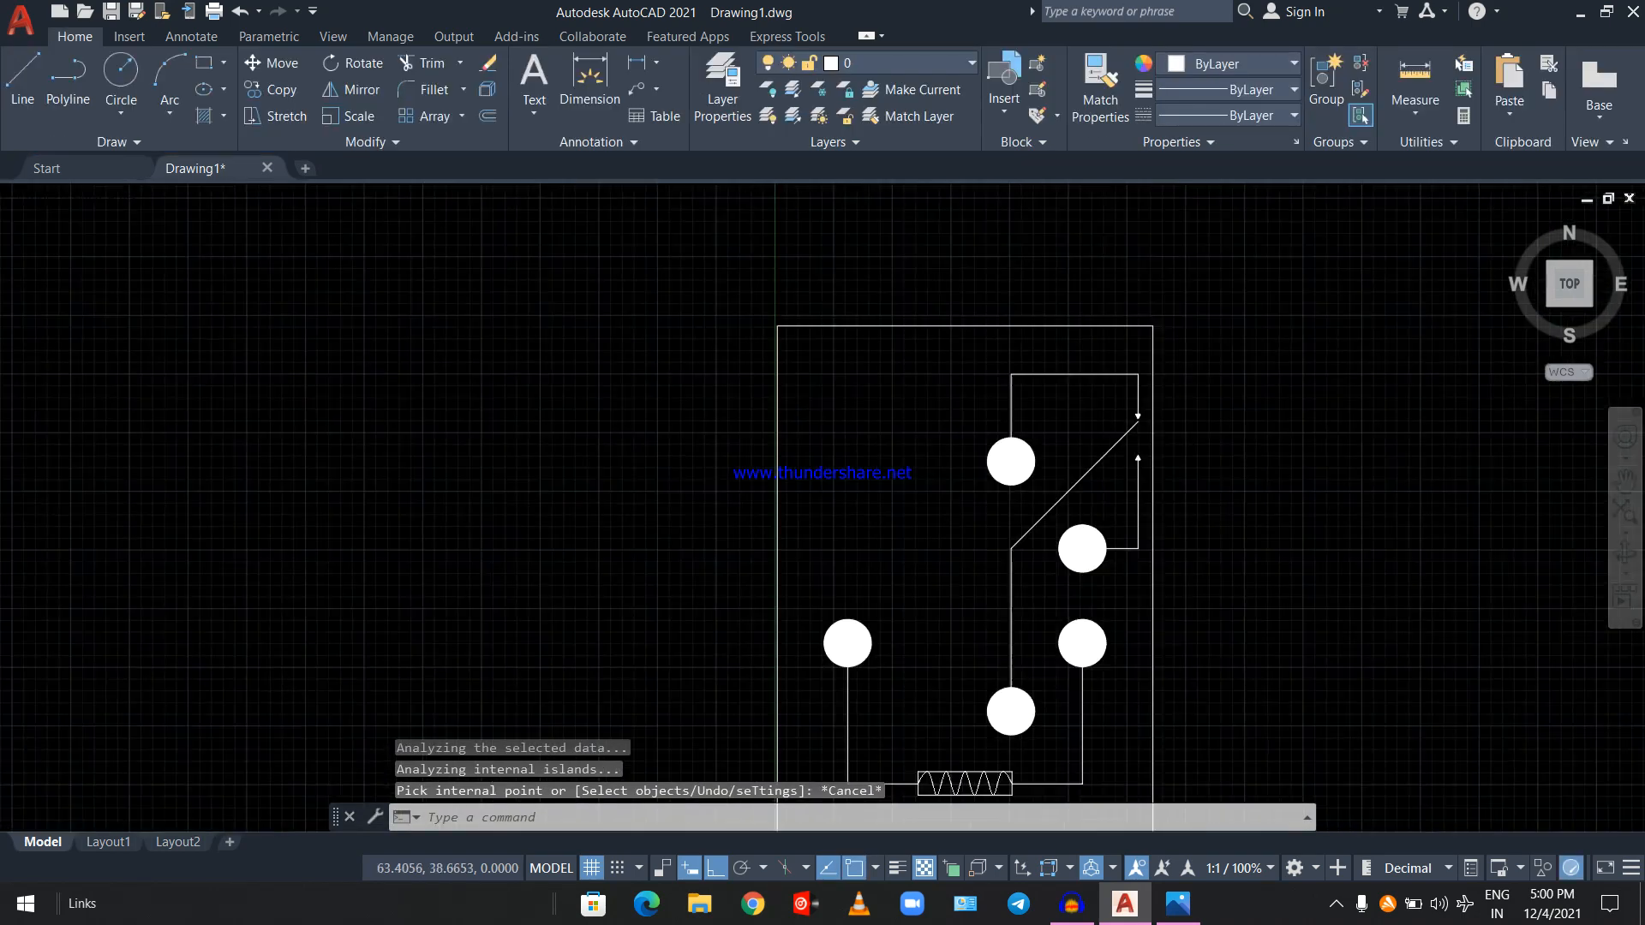
Step: Switch to Photos to compare the relay wiring photo with the drawn circuit, and return to the AutoCAD drawing
middle_drag(1223, 631, 1078, 530)
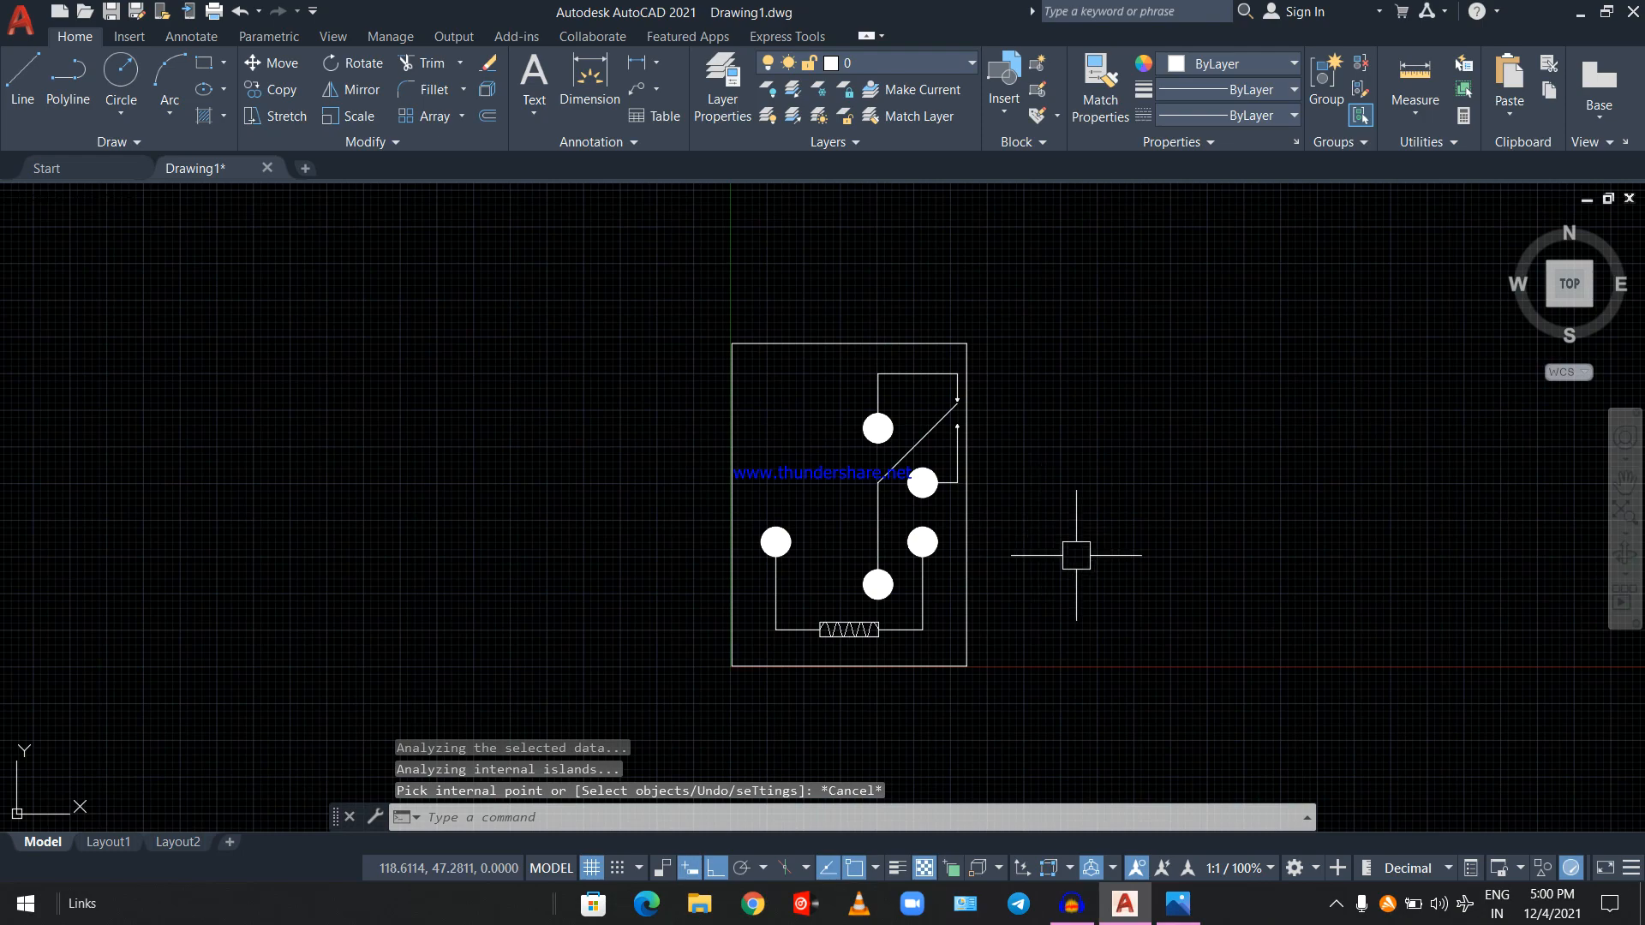
scroll(1208, 680, up, 2)
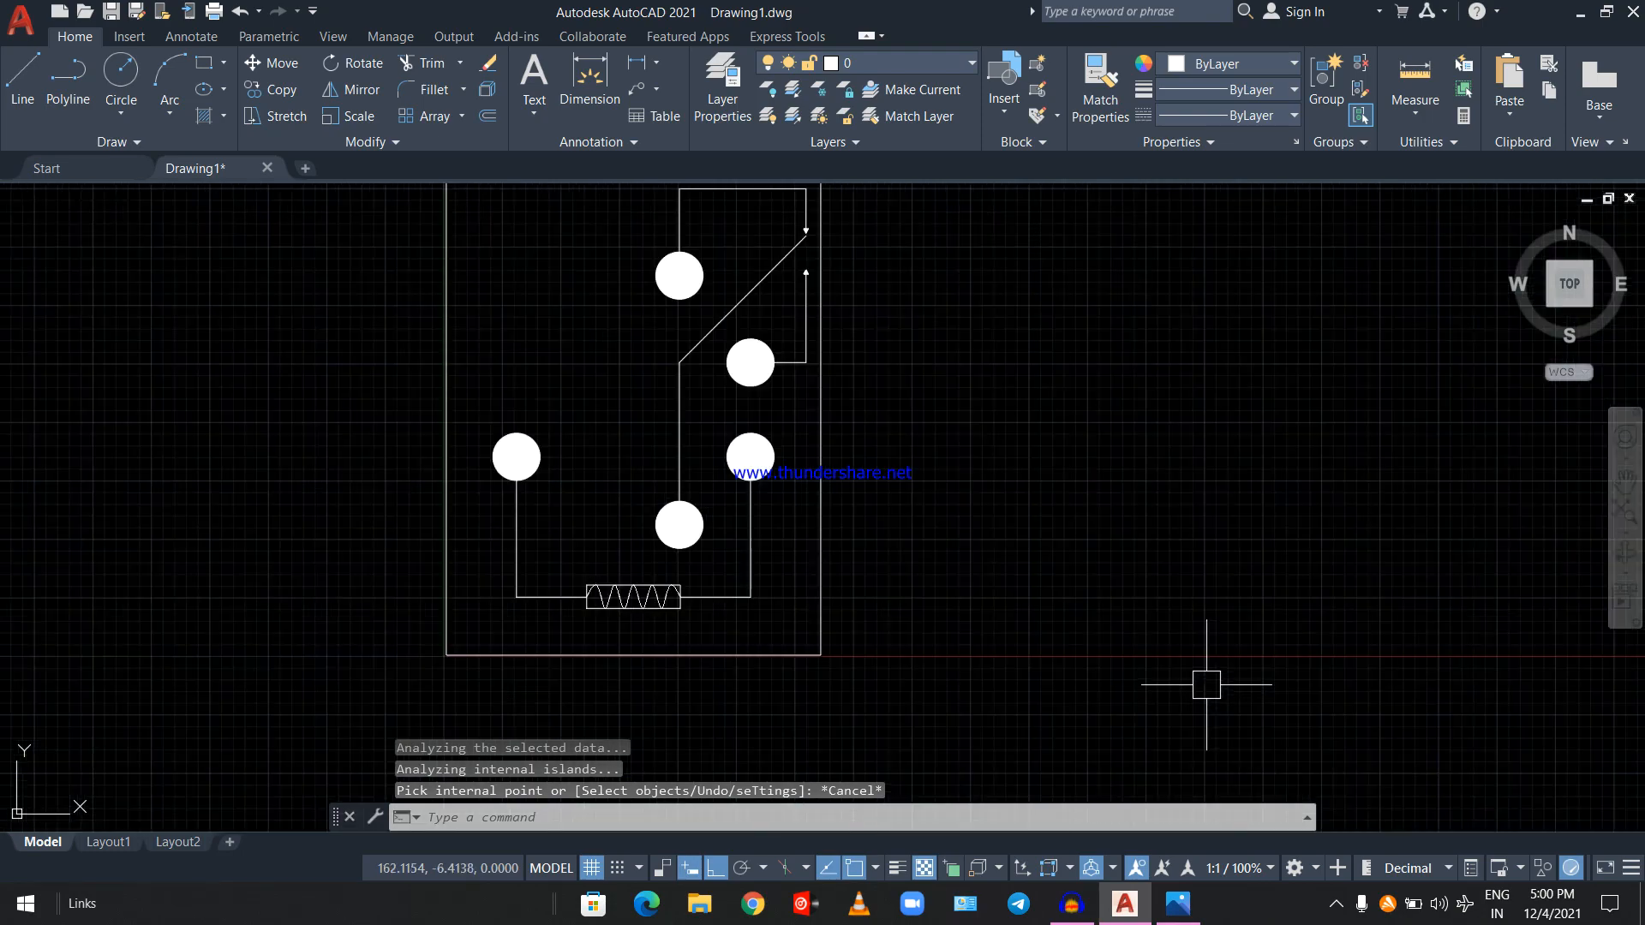
click(1178, 904)
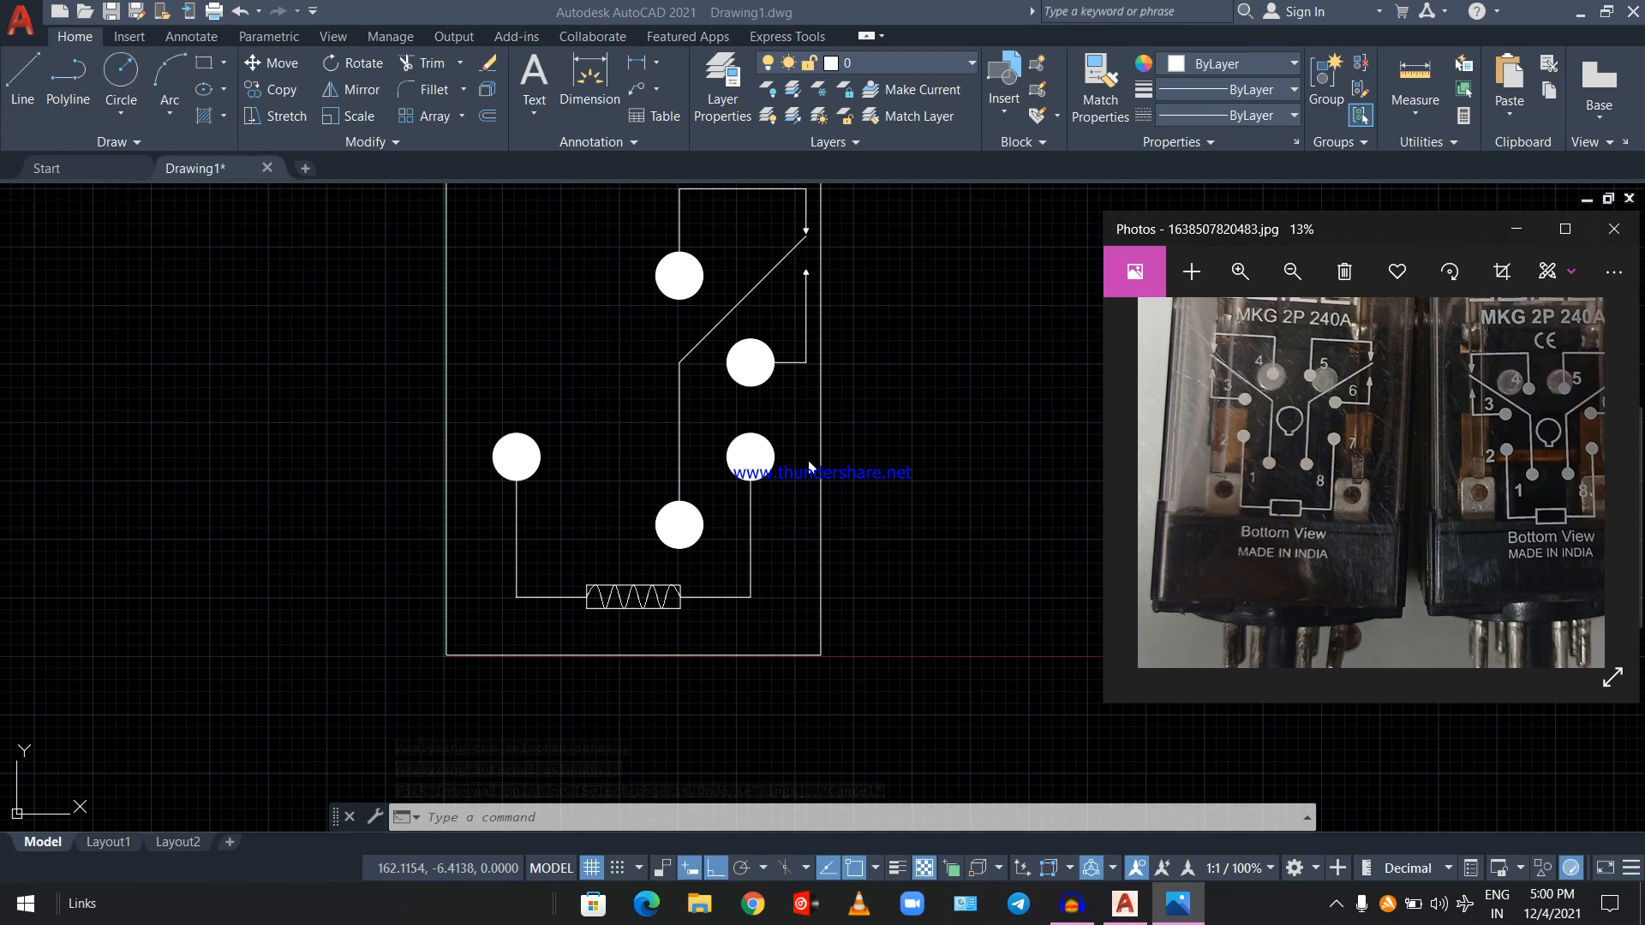
scroll(734, 514, up, 2)
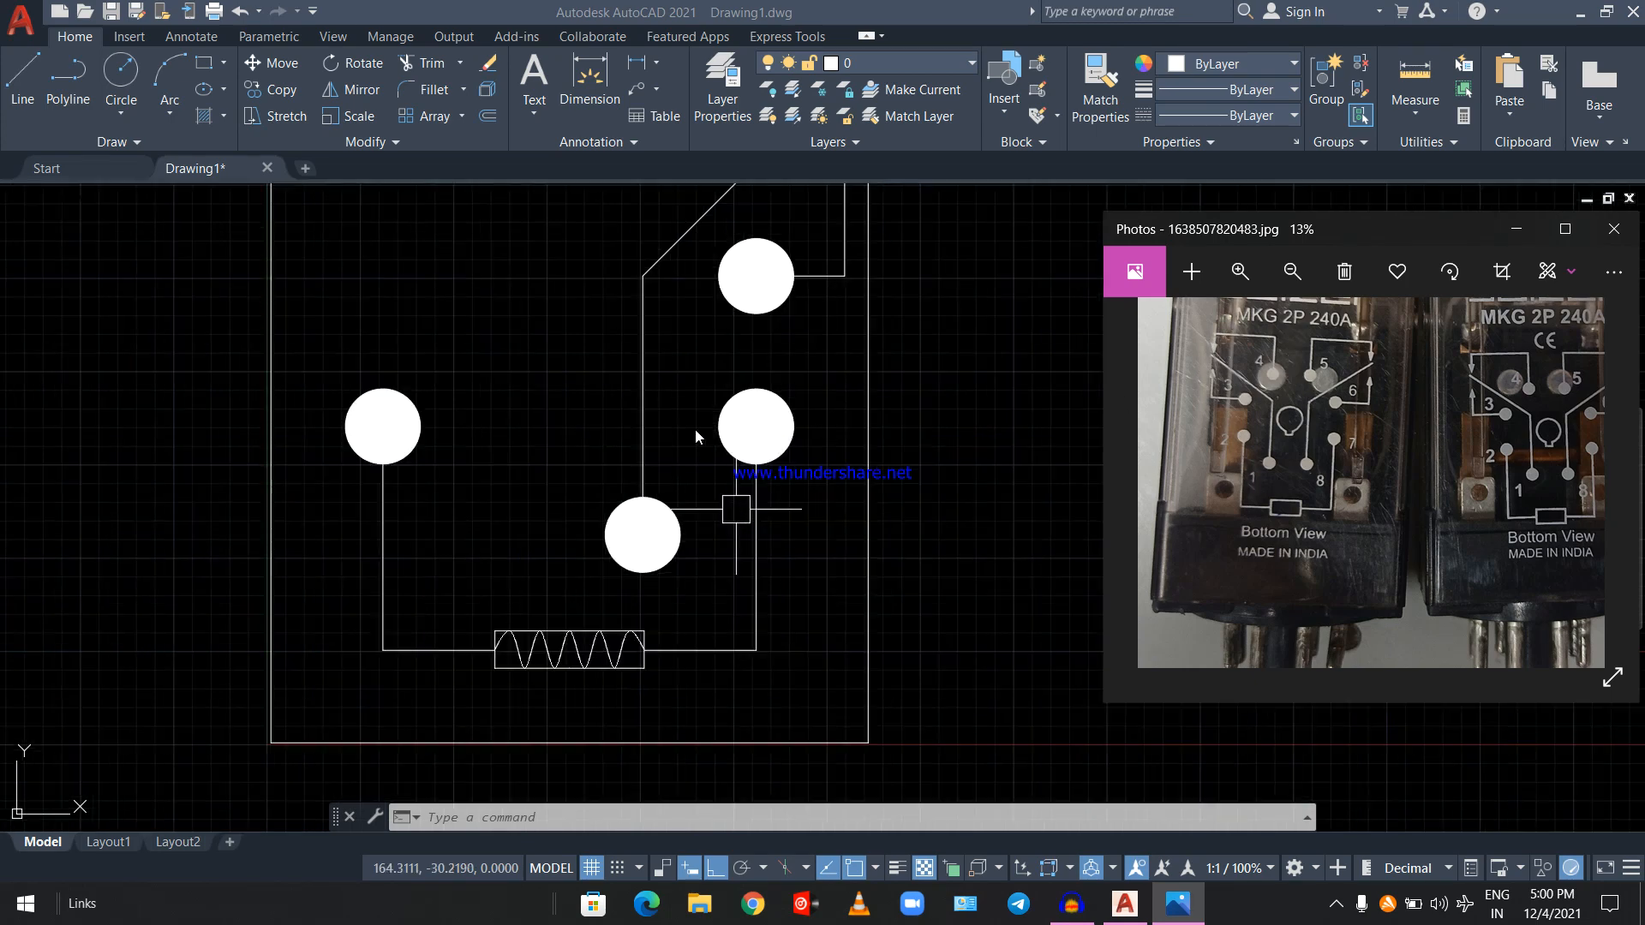
scroll(702, 415, down, 6)
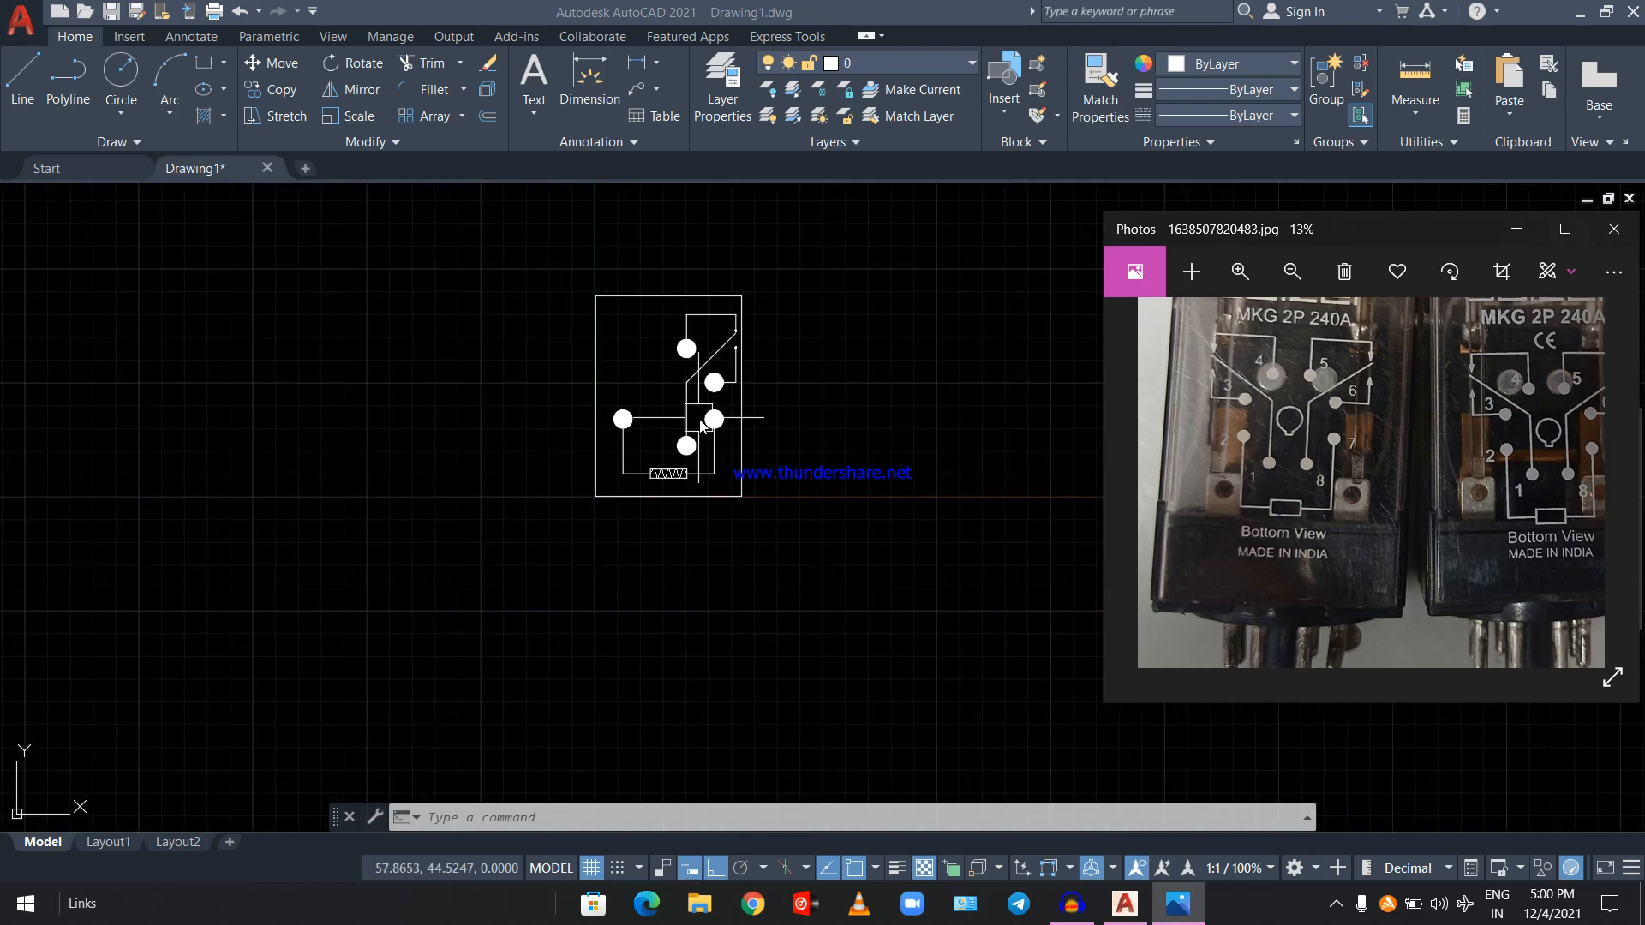
click(816, 443)
scroll(730, 422, up, 6)
mouse_move(628, 444)
middle_down()
mouse_move(731, 595)
mouse_move(908, 581)
middle_up()
scroll(908, 580, down, 4)
scroll(920, 532, up, 2)
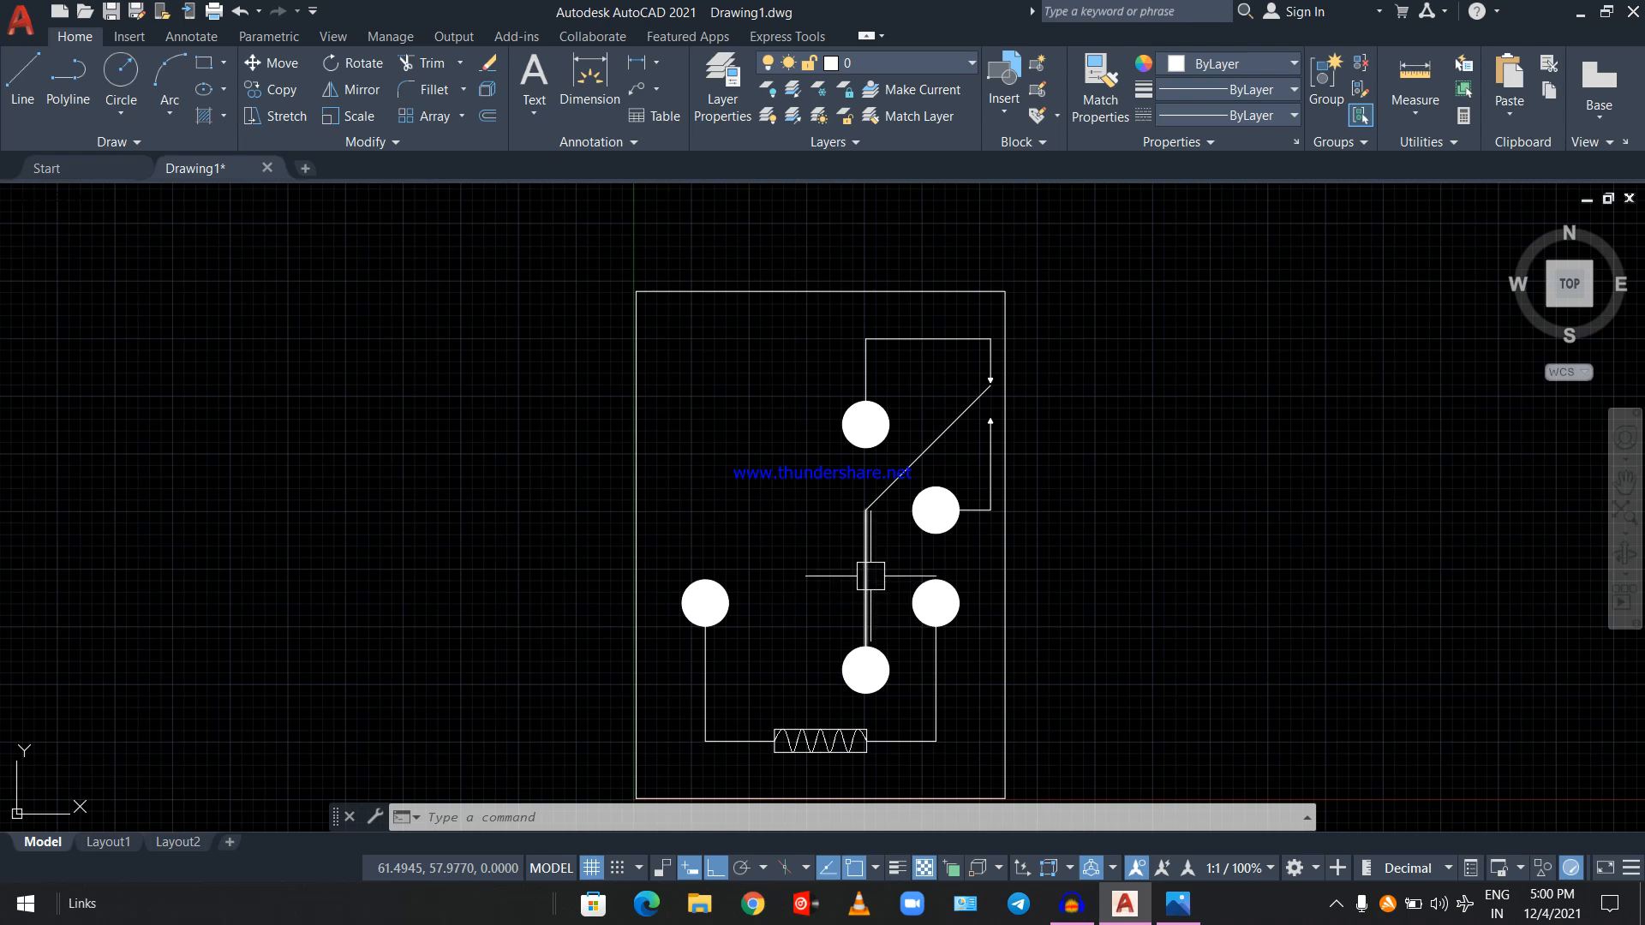
click(917, 456)
click(860, 354)
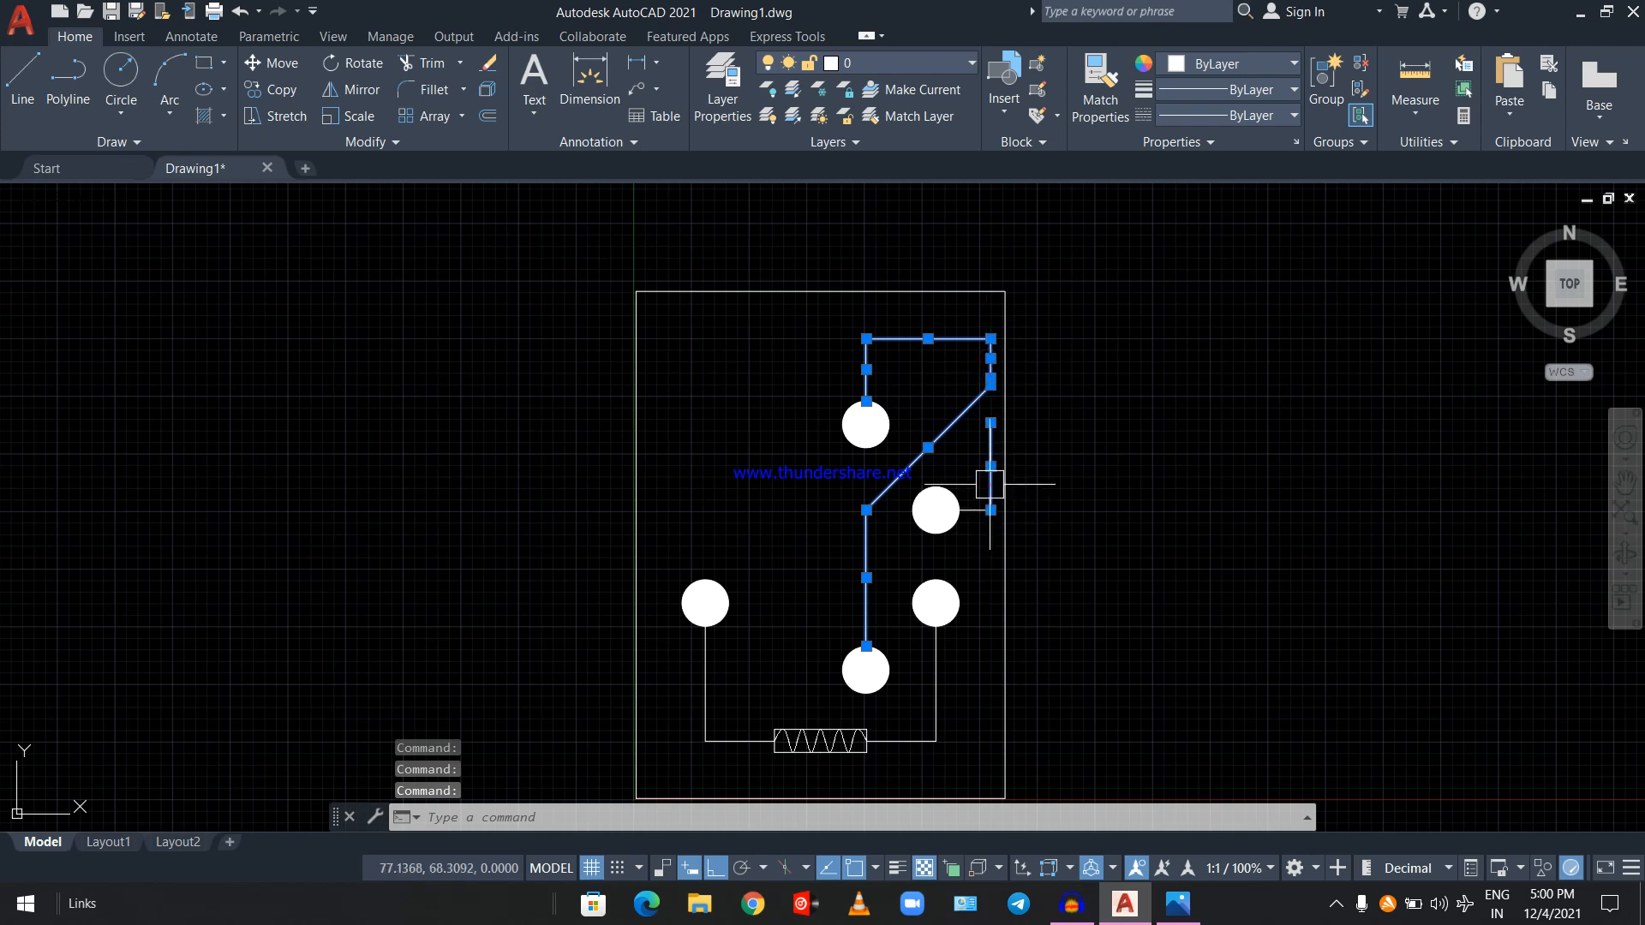
scroll(967, 519, up, 4)
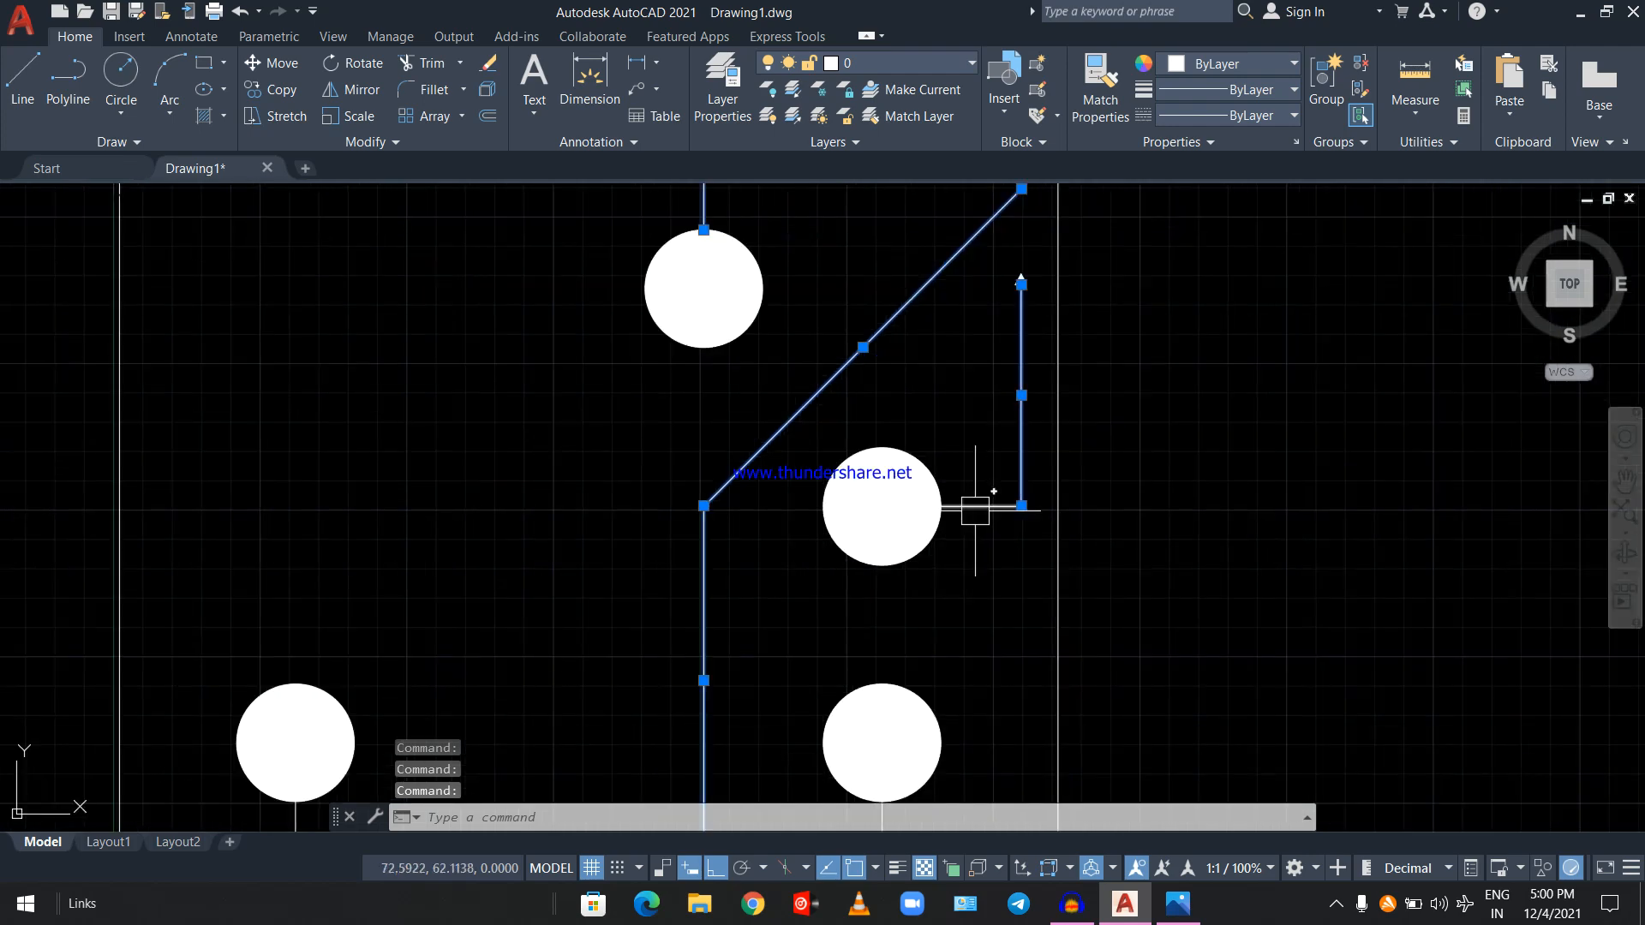
scroll(976, 512, up, 4)
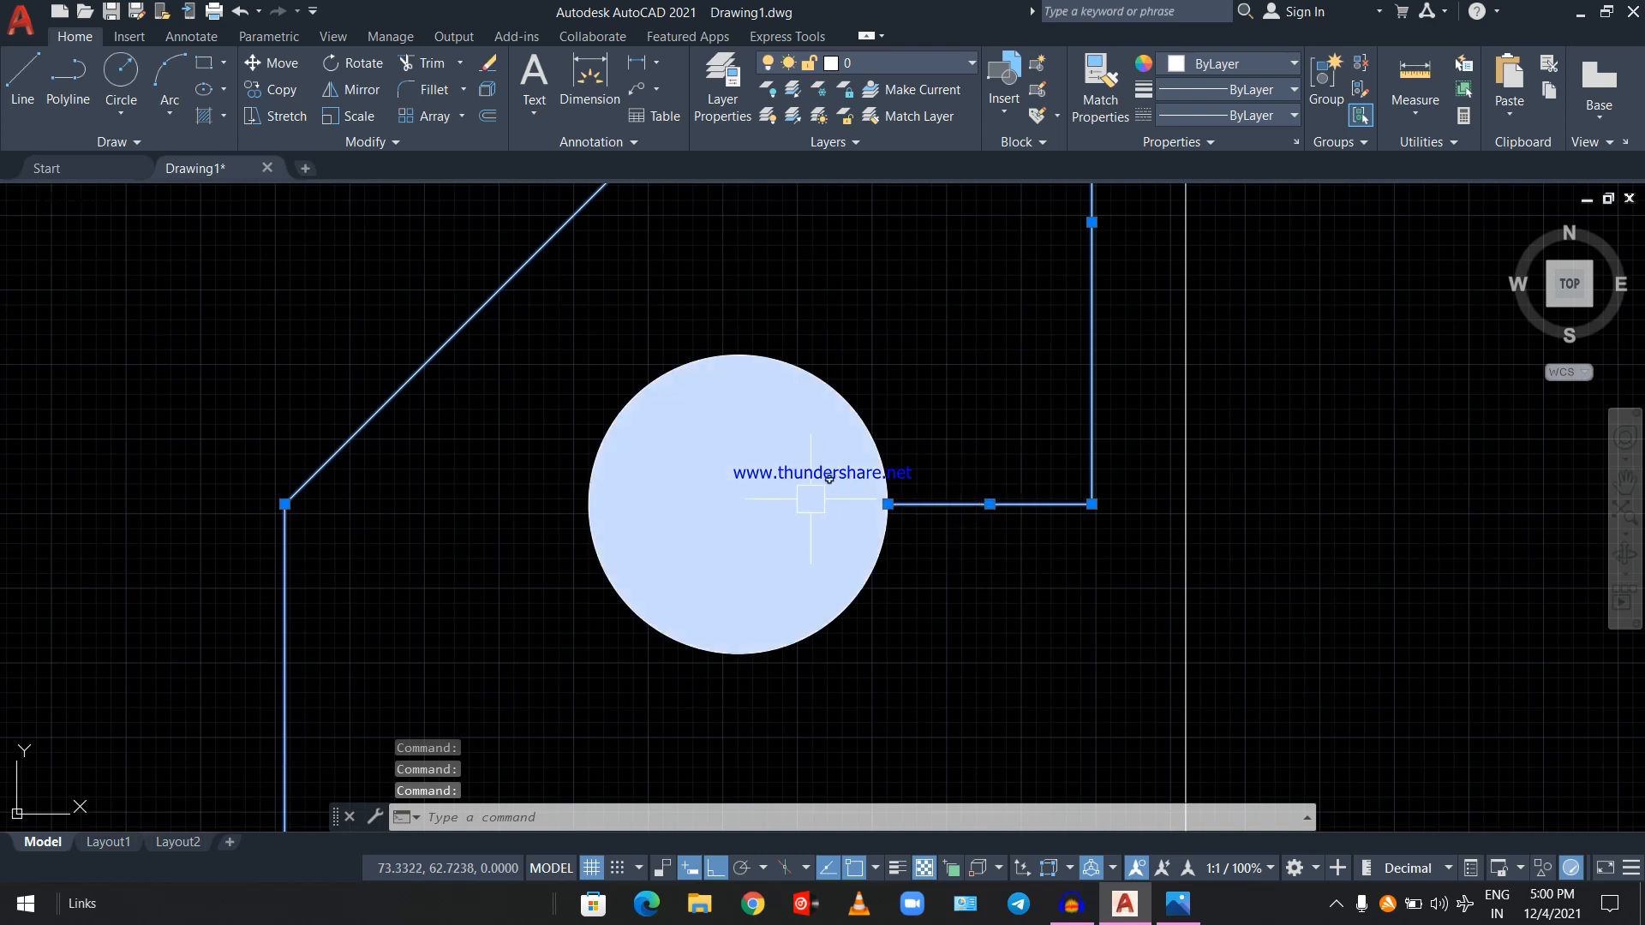
click(762, 497)
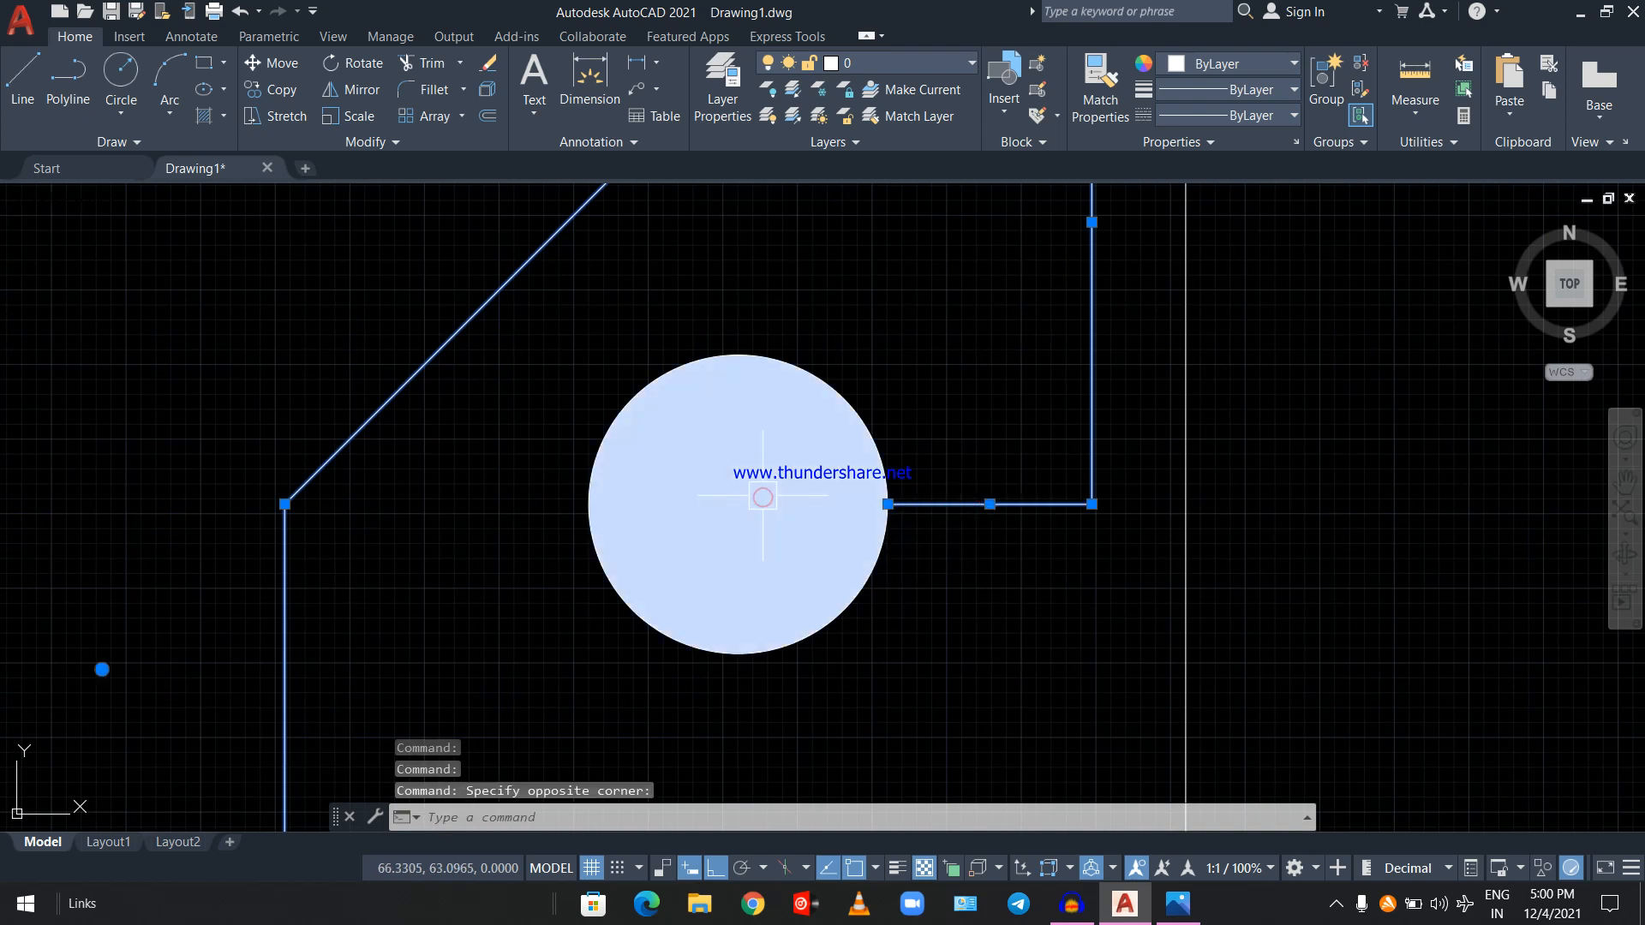
click(856, 593)
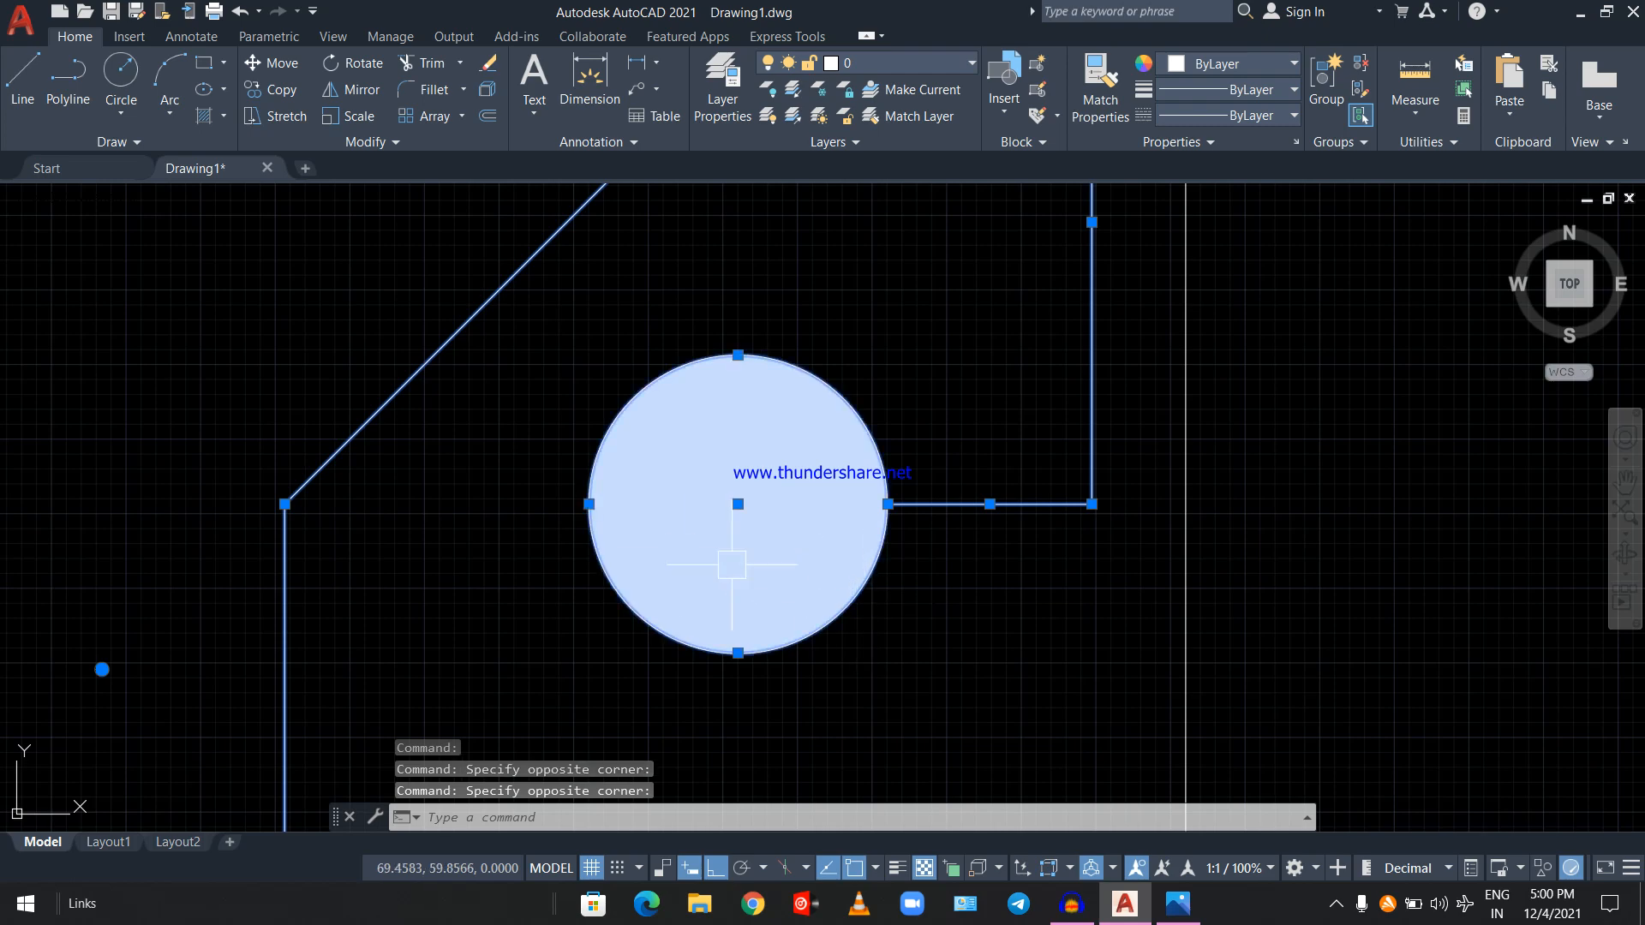
scroll(735, 567, down, 5)
scroll(567, 399, up, 3)
click(566, 400)
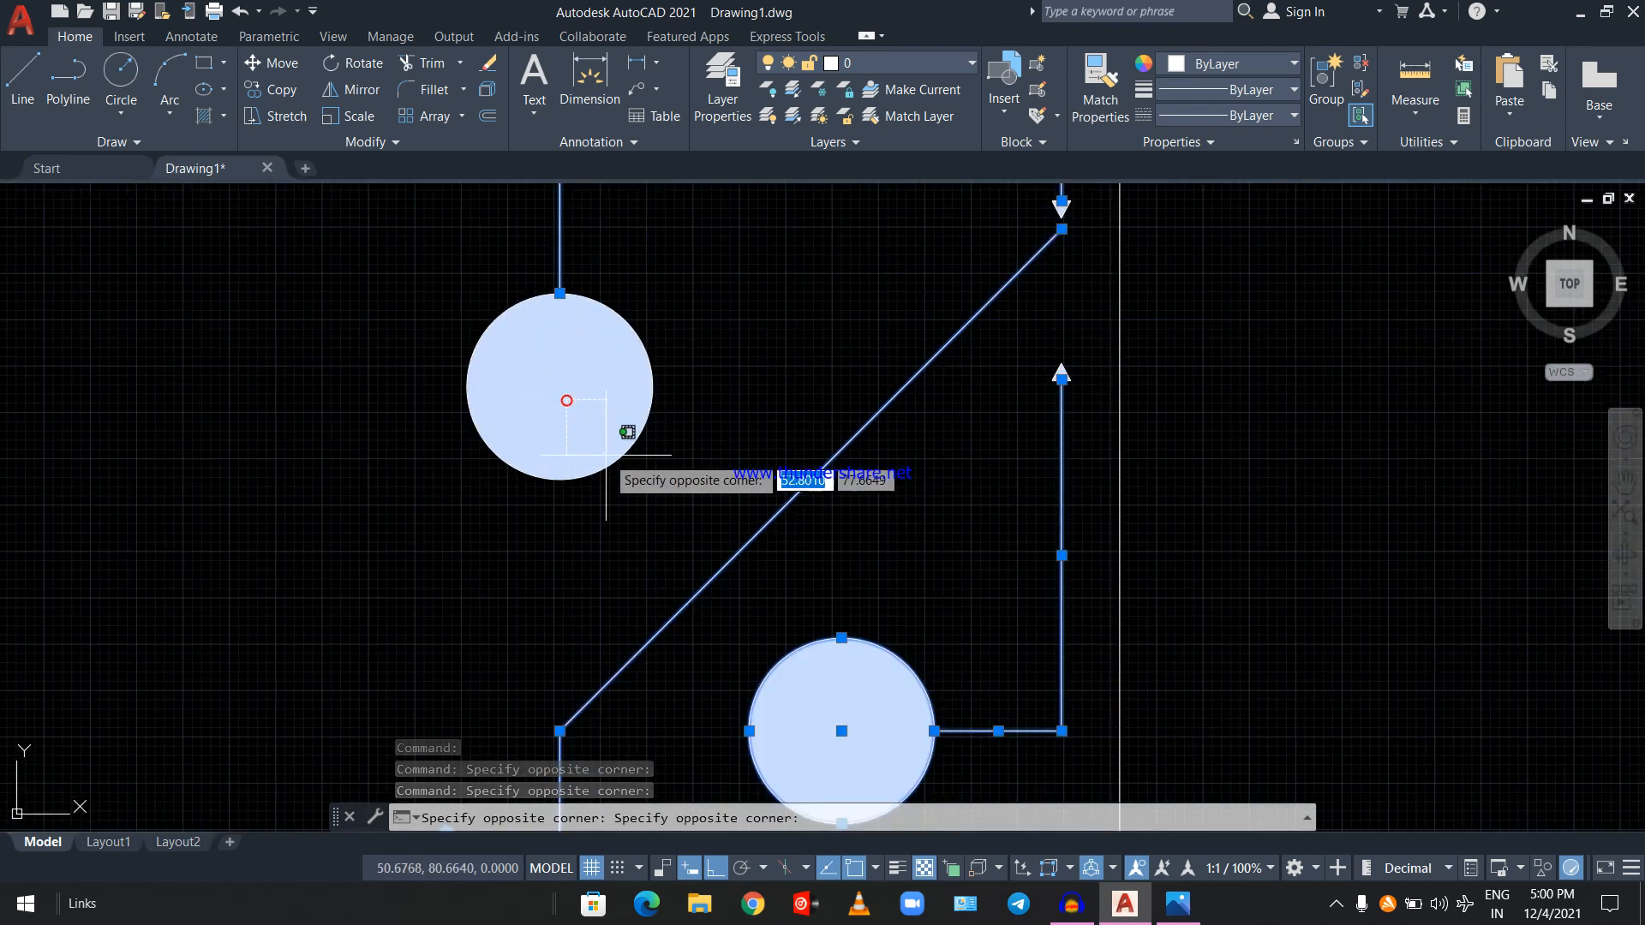
click(577, 400)
click(575, 384)
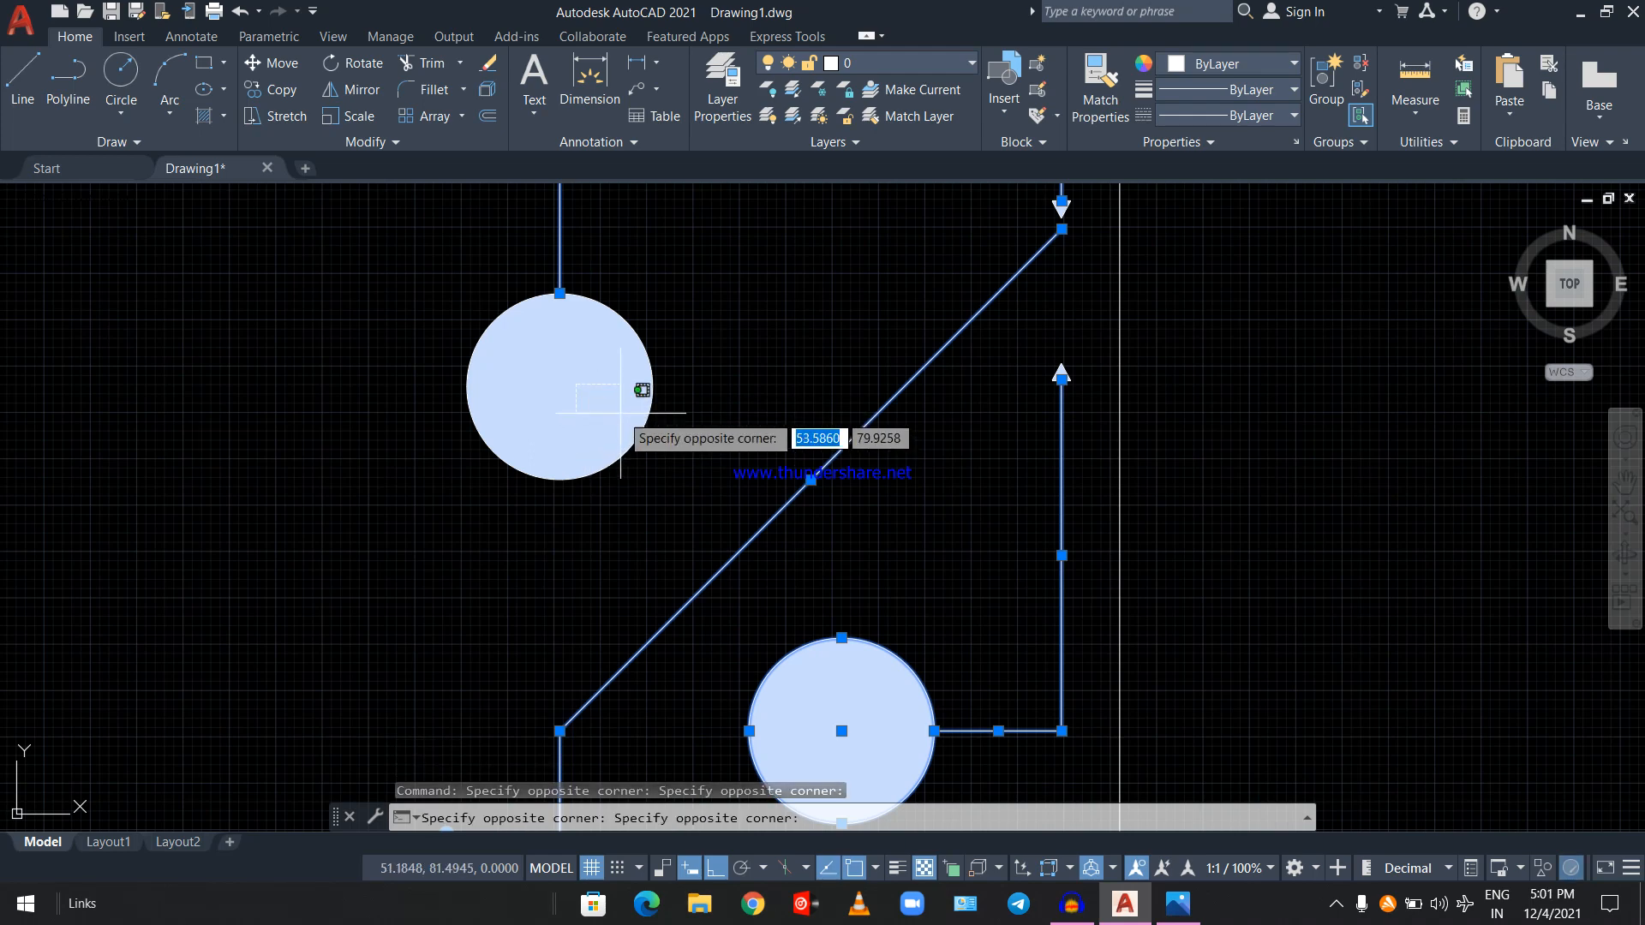
drag(620, 413, 656, 432)
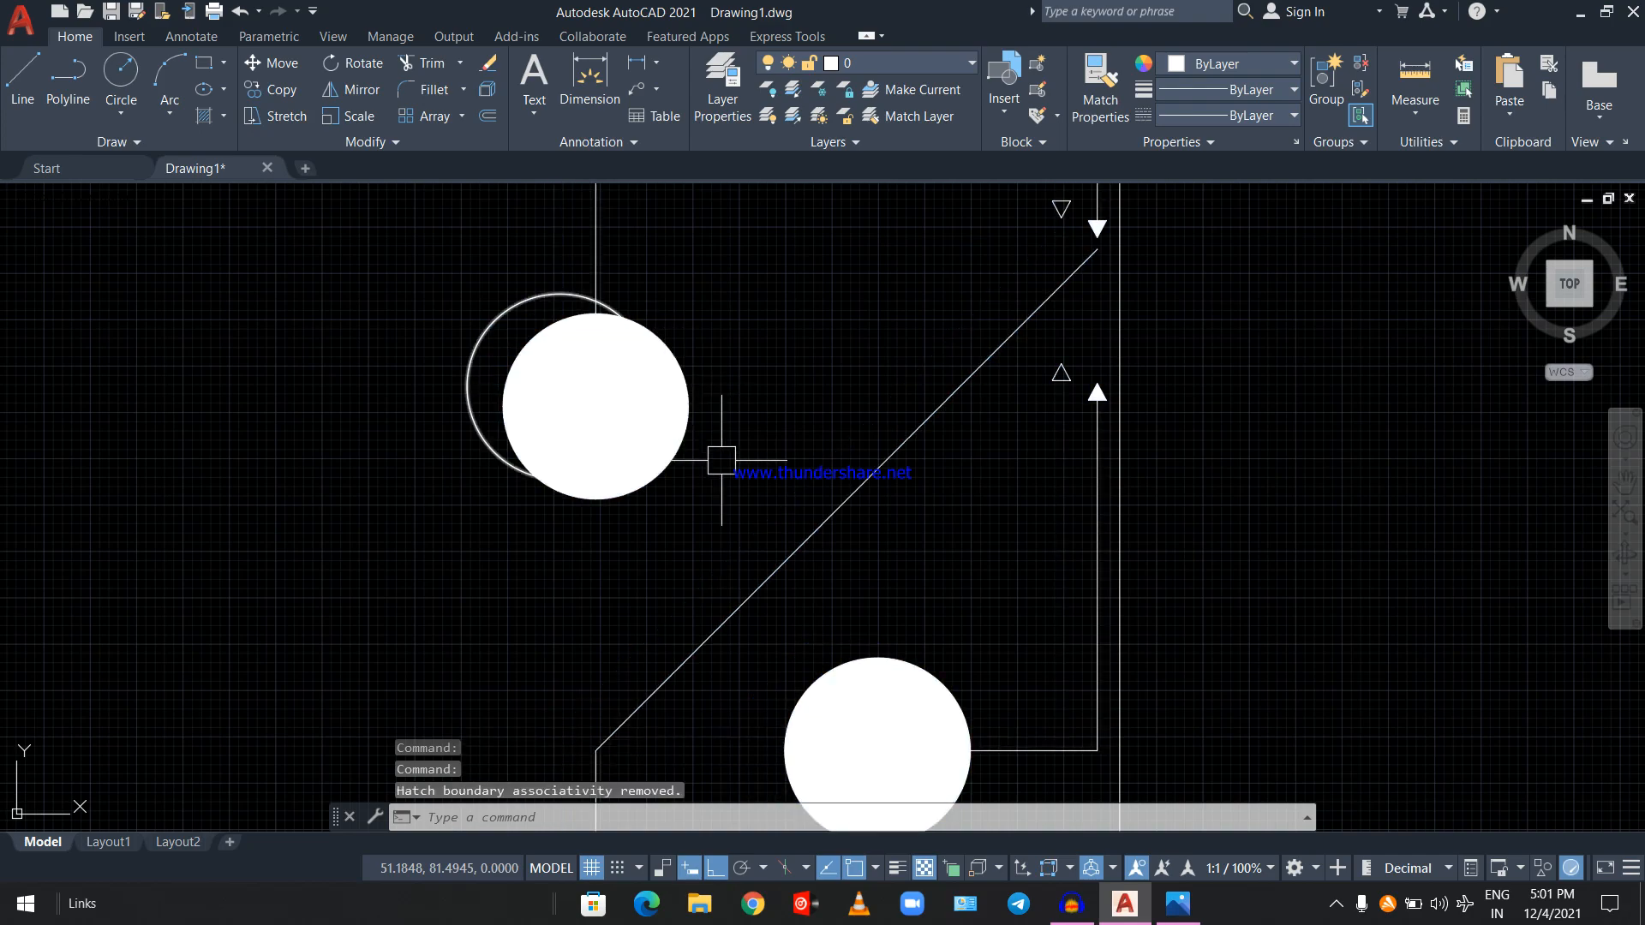
scroll(721, 460, down, 6)
scroll(771, 471, up, 2)
key(ctrl+z)
key(ctrl+z)
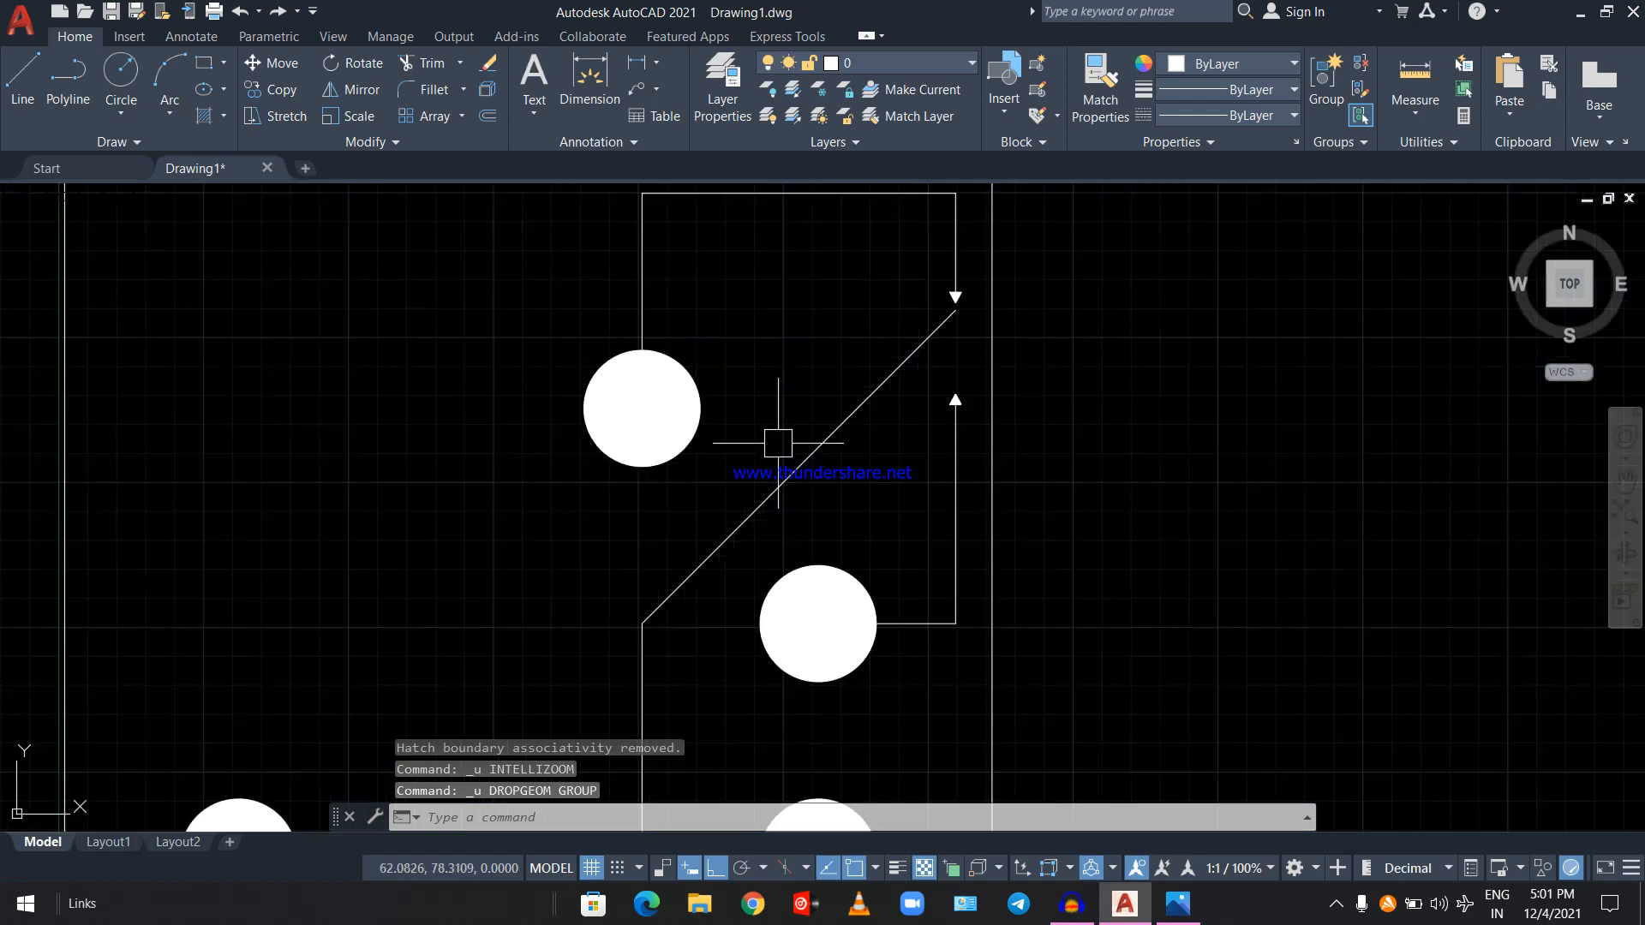
Step: Mirror the right-hand contact lines, arrowheads and three terminal circles, excluding the coil terminal, across the enclosure's vertical centre line, keeping the originals
scroll(780, 443, down, 4)
scroll(752, 406, up, 5)
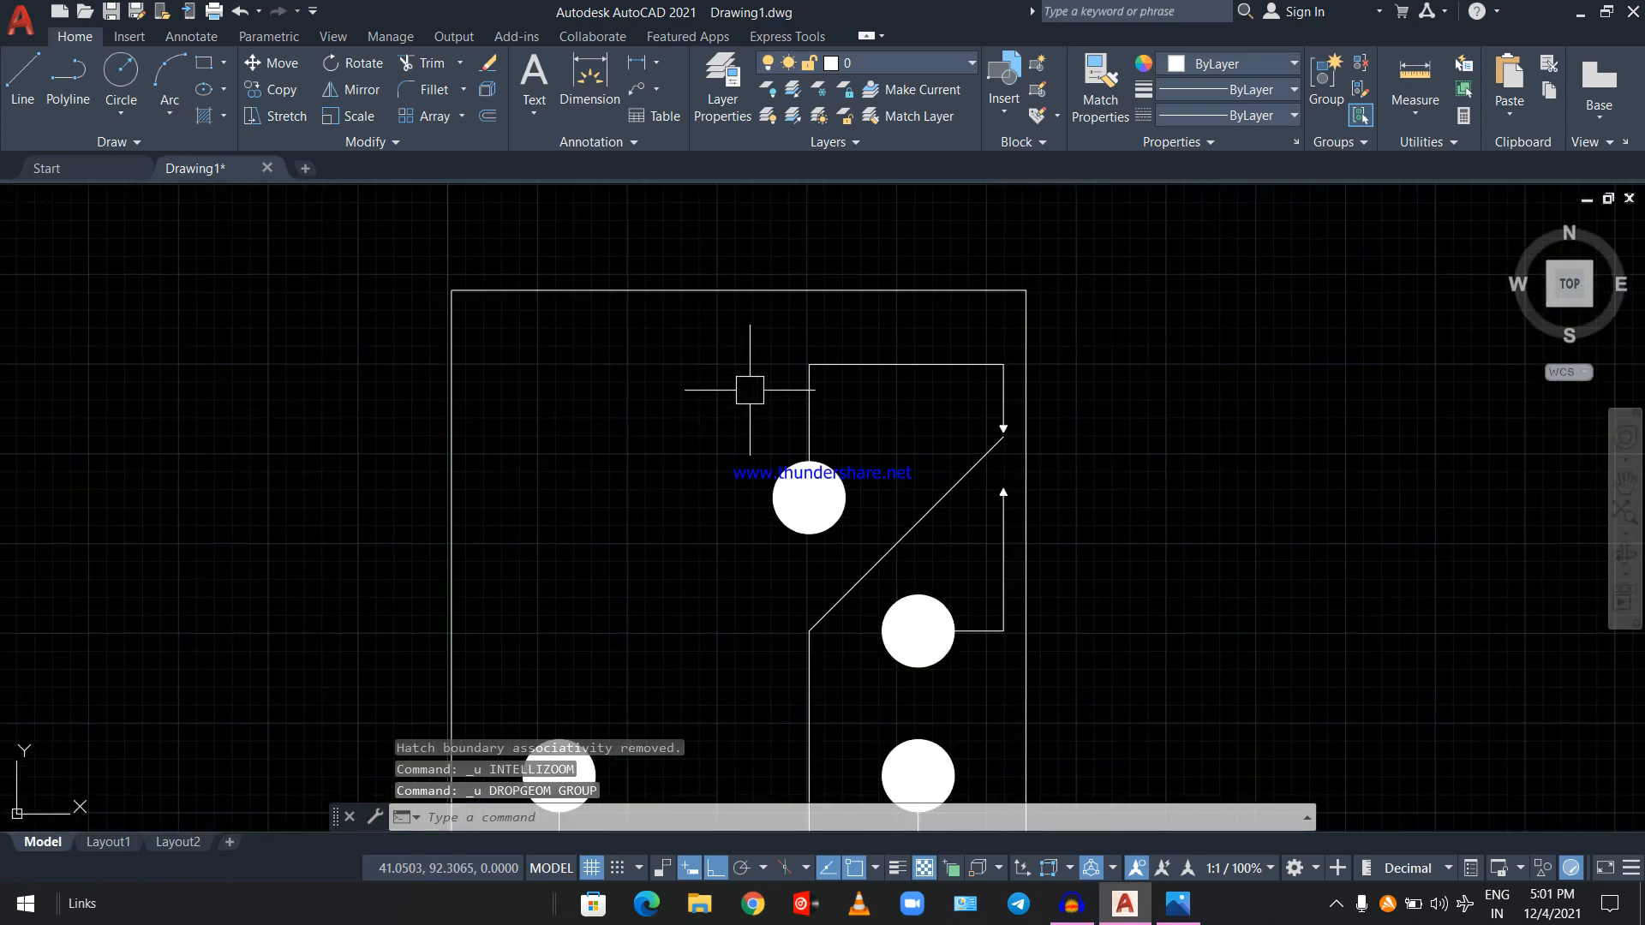
click(650, 337)
middle_drag(999, 679, 980, 397)
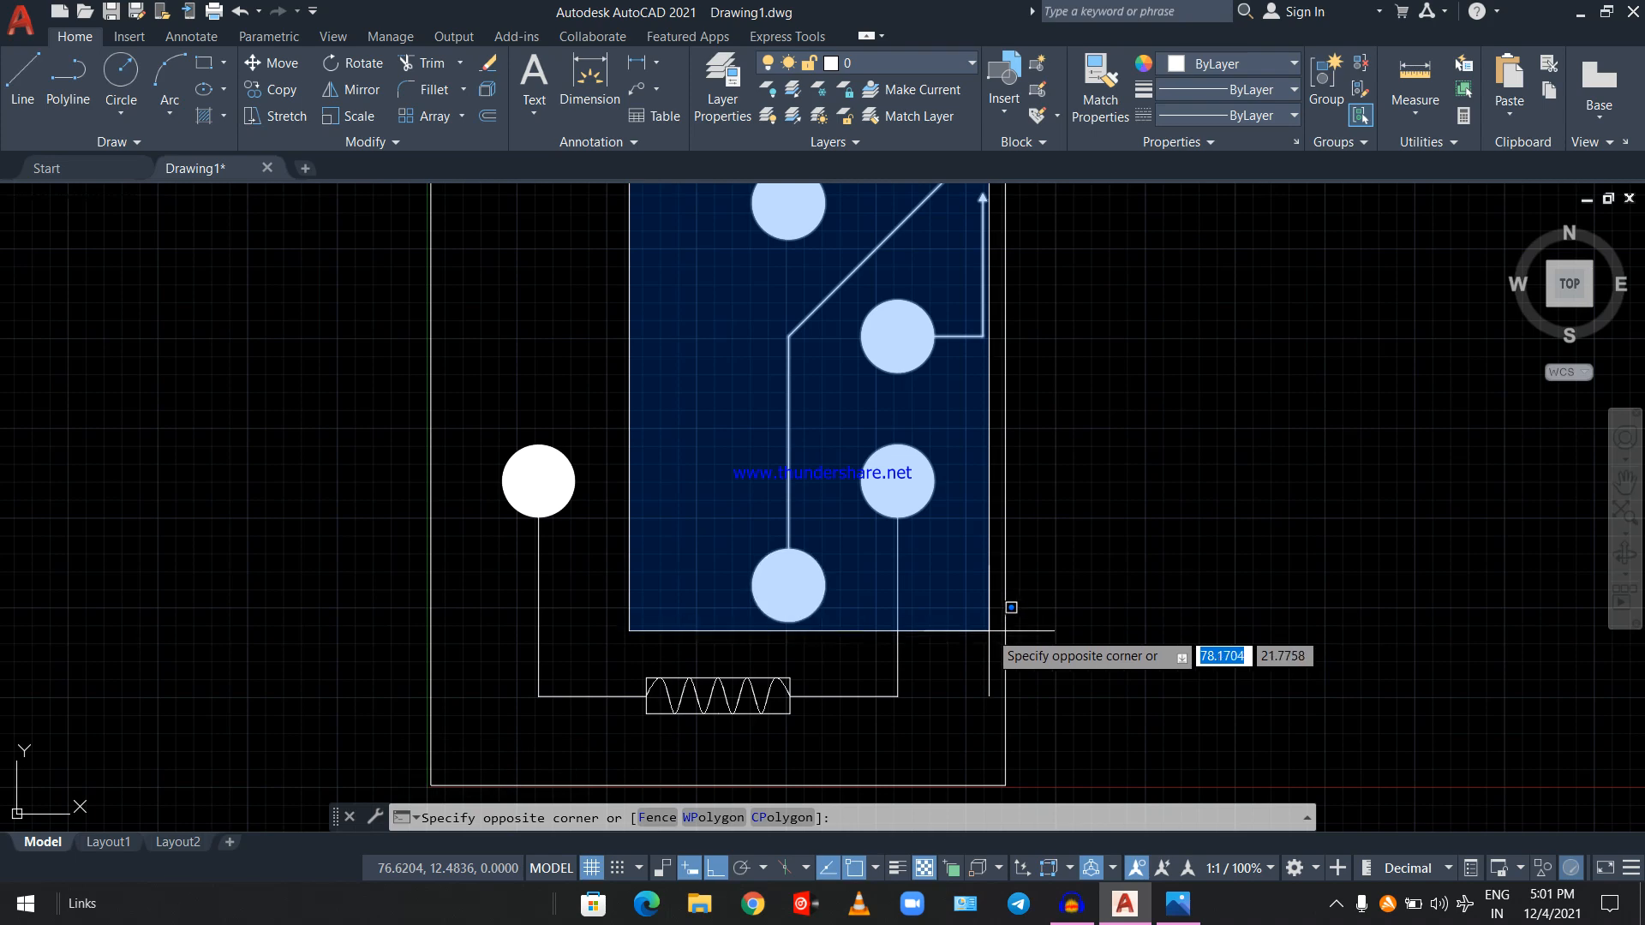
click(1011, 608)
scroll(985, 465, down, 4)
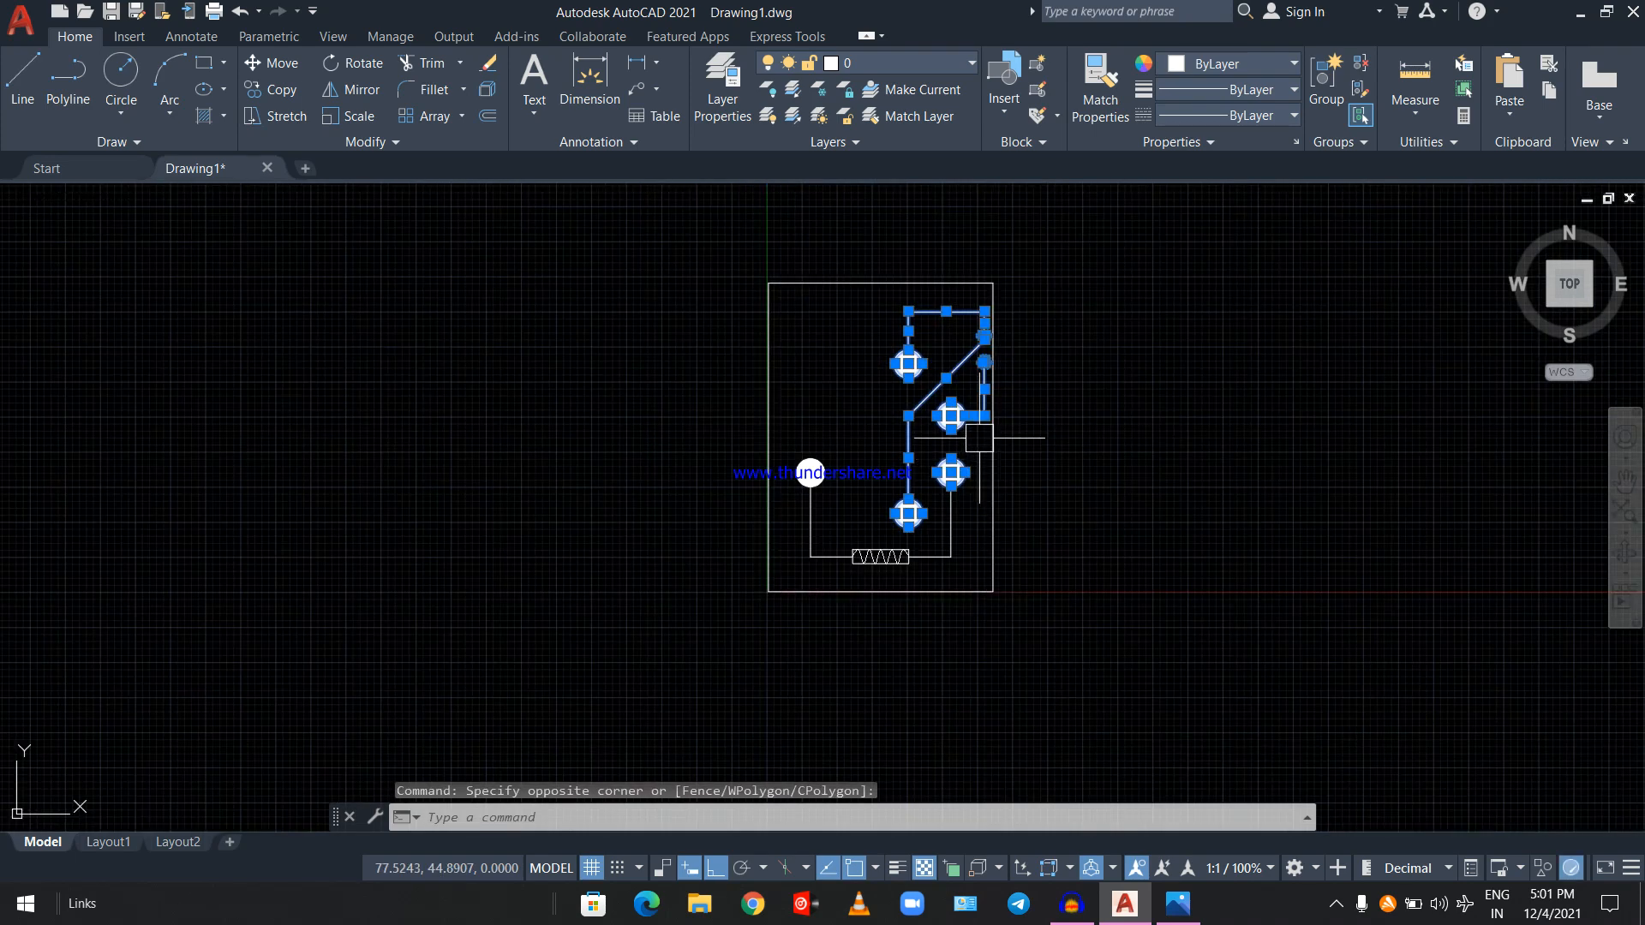
scroll(975, 424, up, 6)
middle_drag(973, 739, 962, 558)
scroll(962, 558, up, 5)
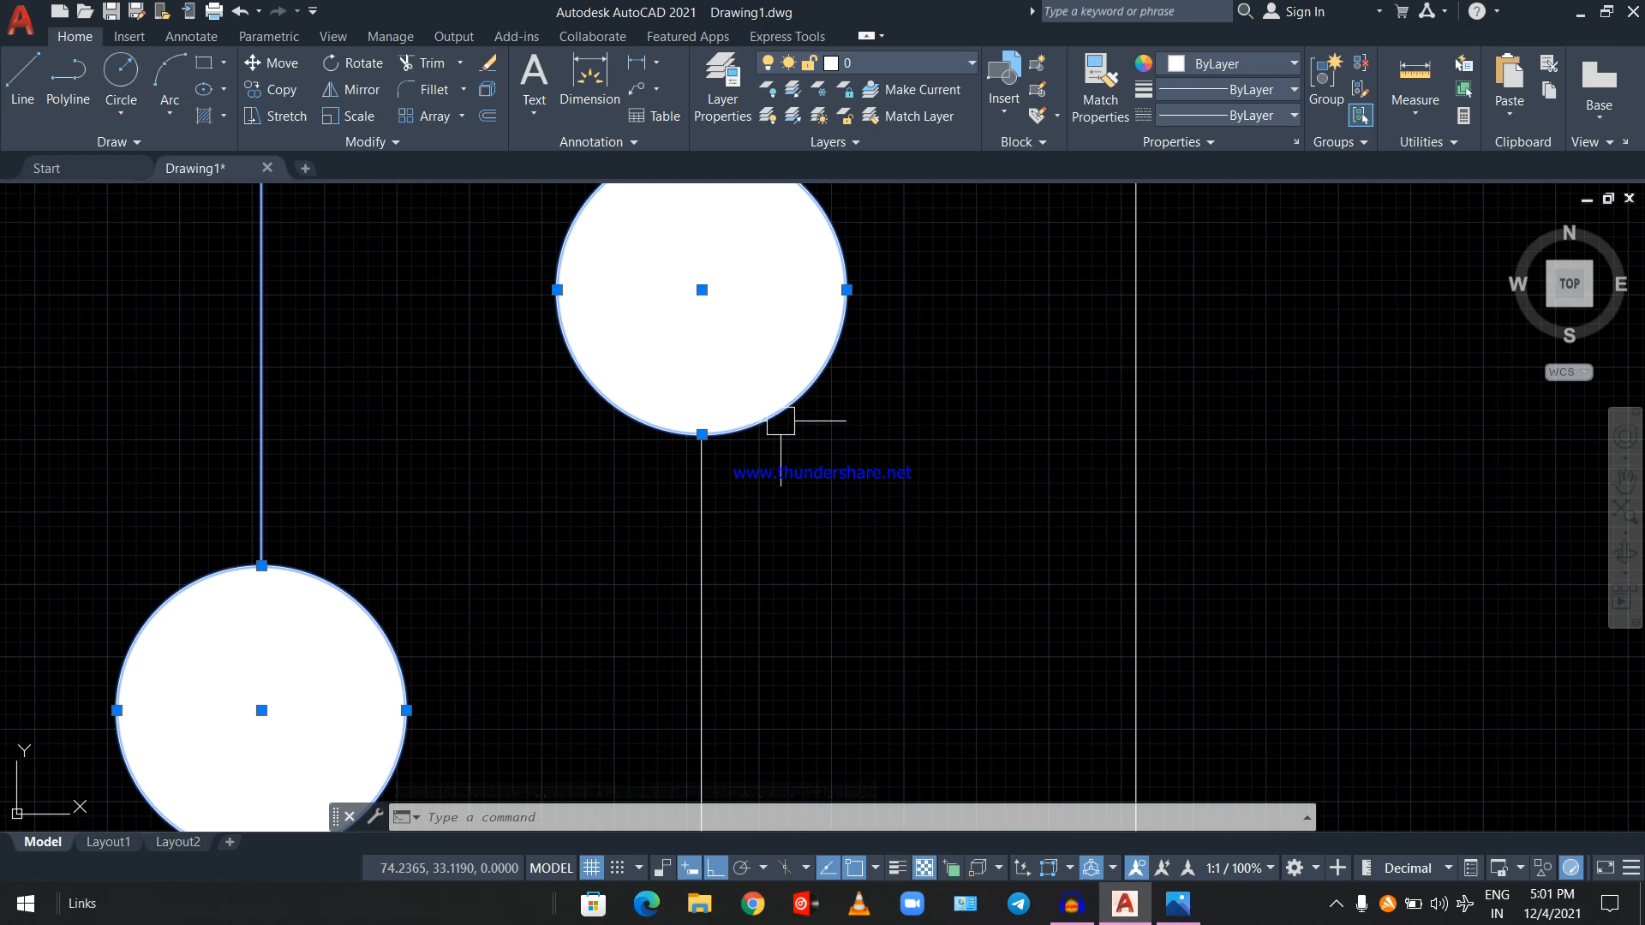
shift+click(781, 414)
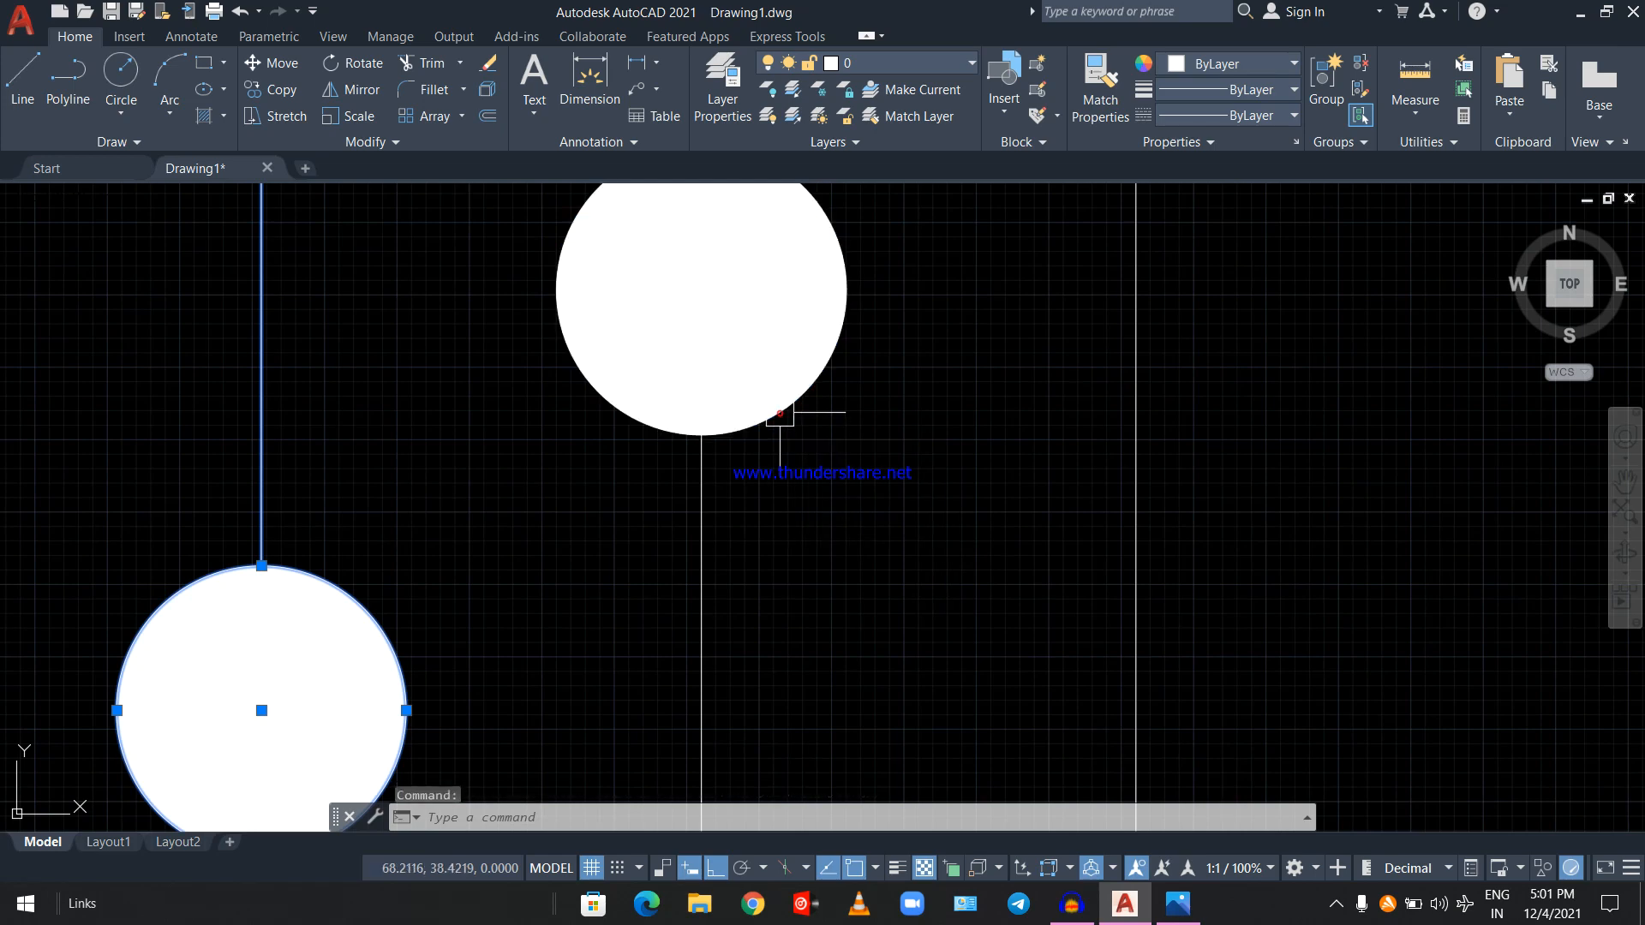
scroll(836, 422, down, 10)
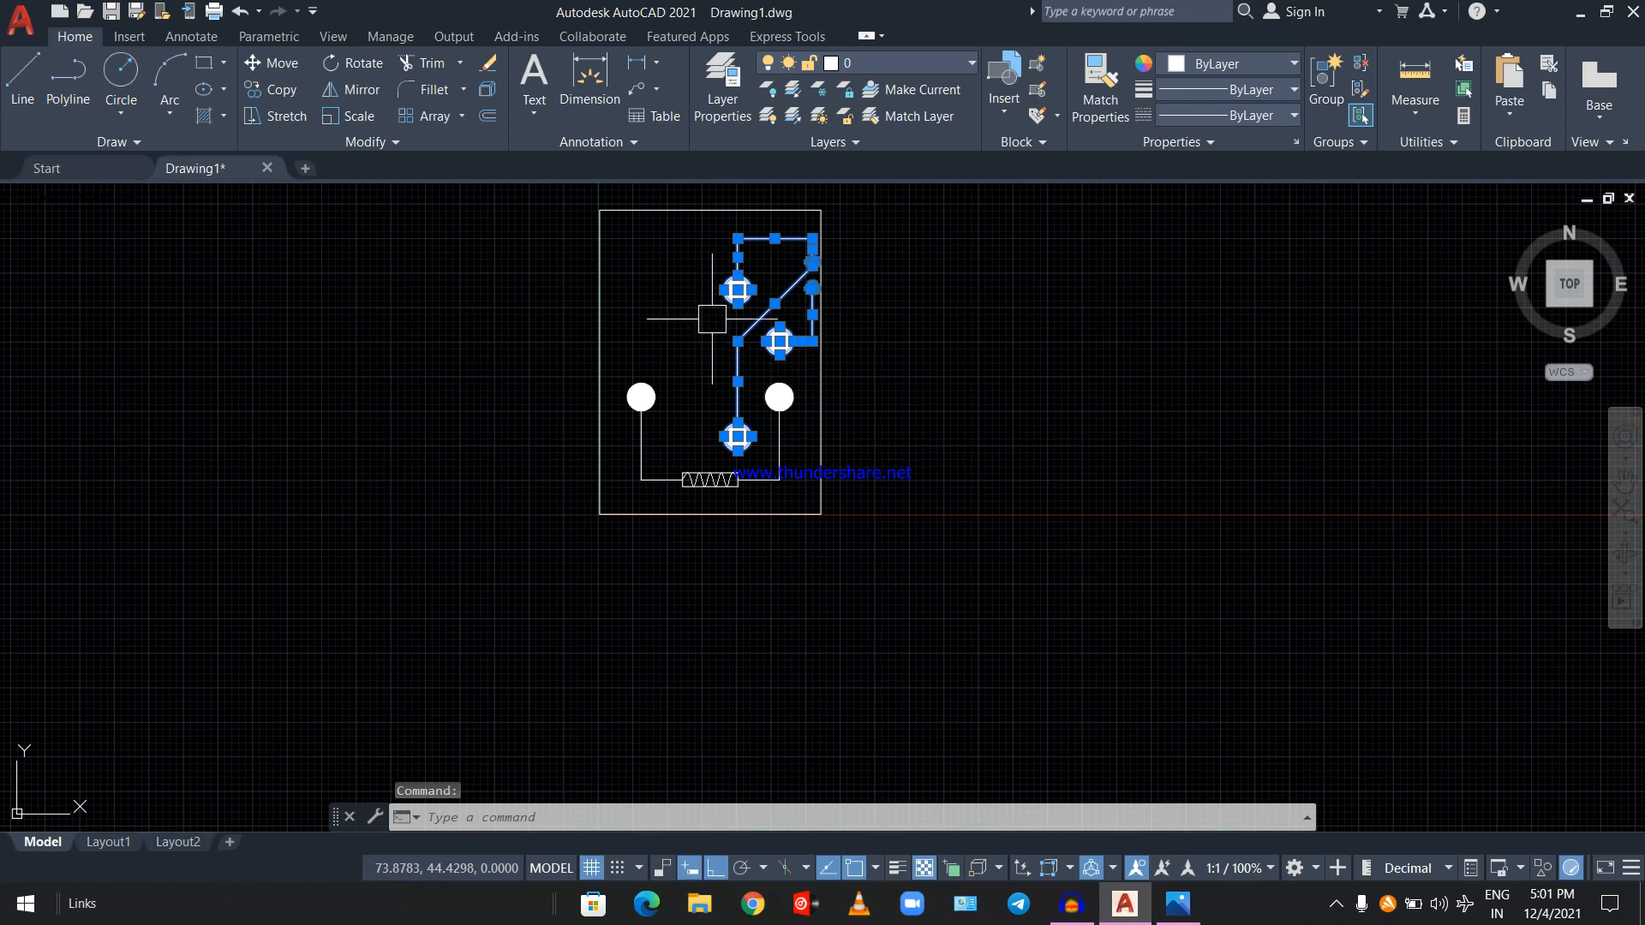
scroll(722, 336, up, 2)
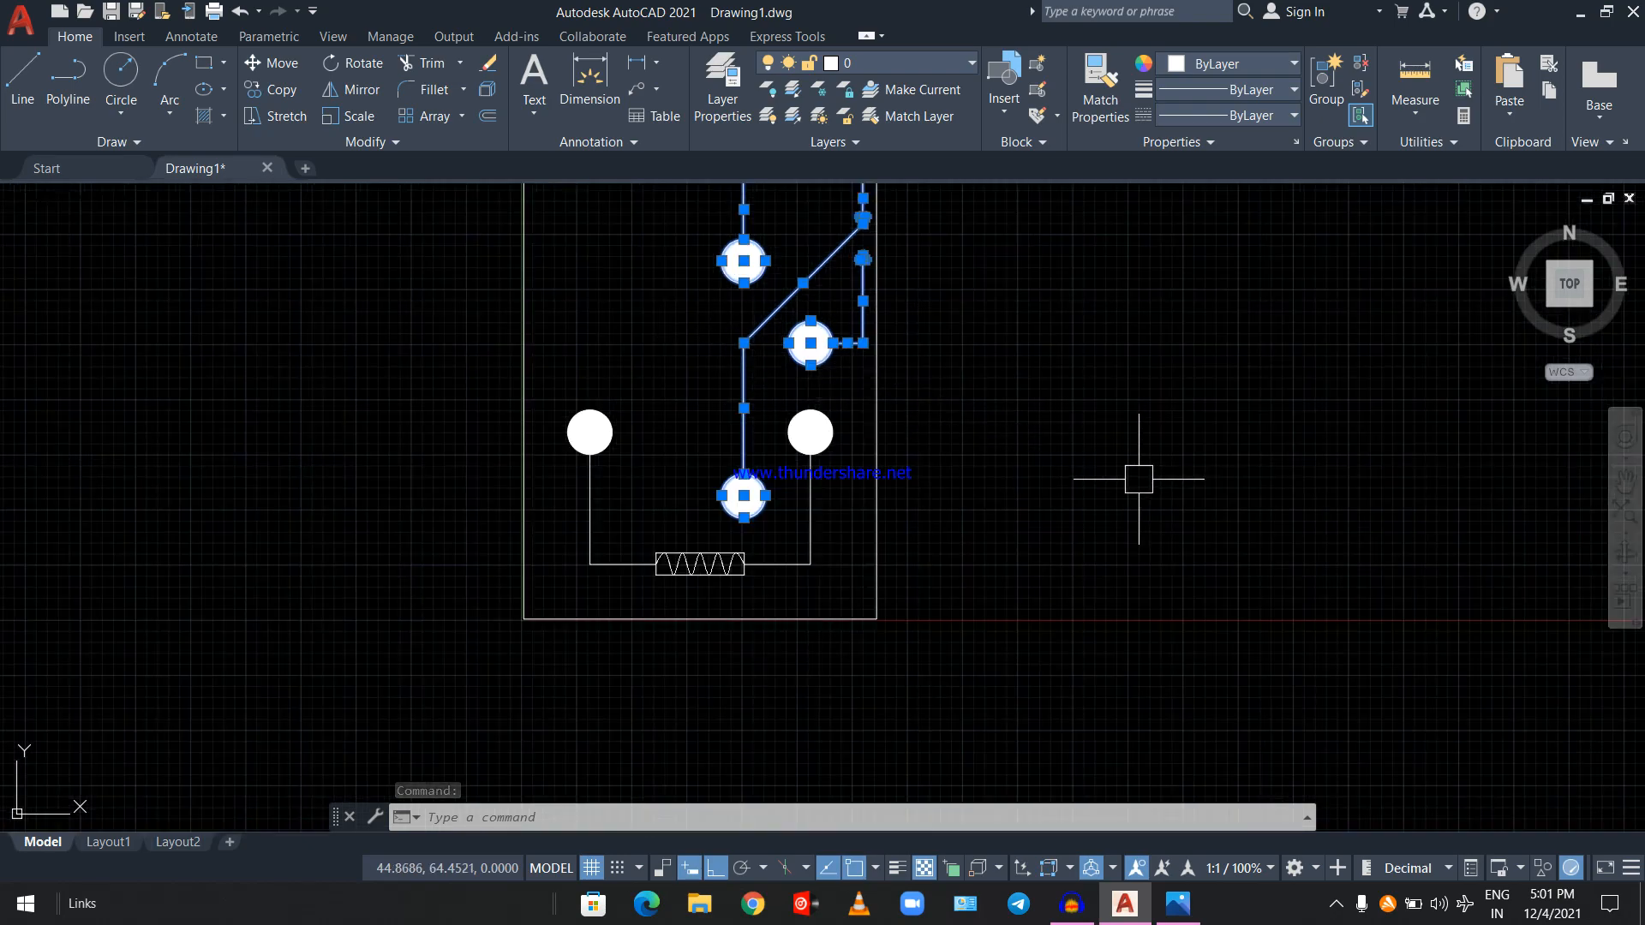
text(i)
key(Return)
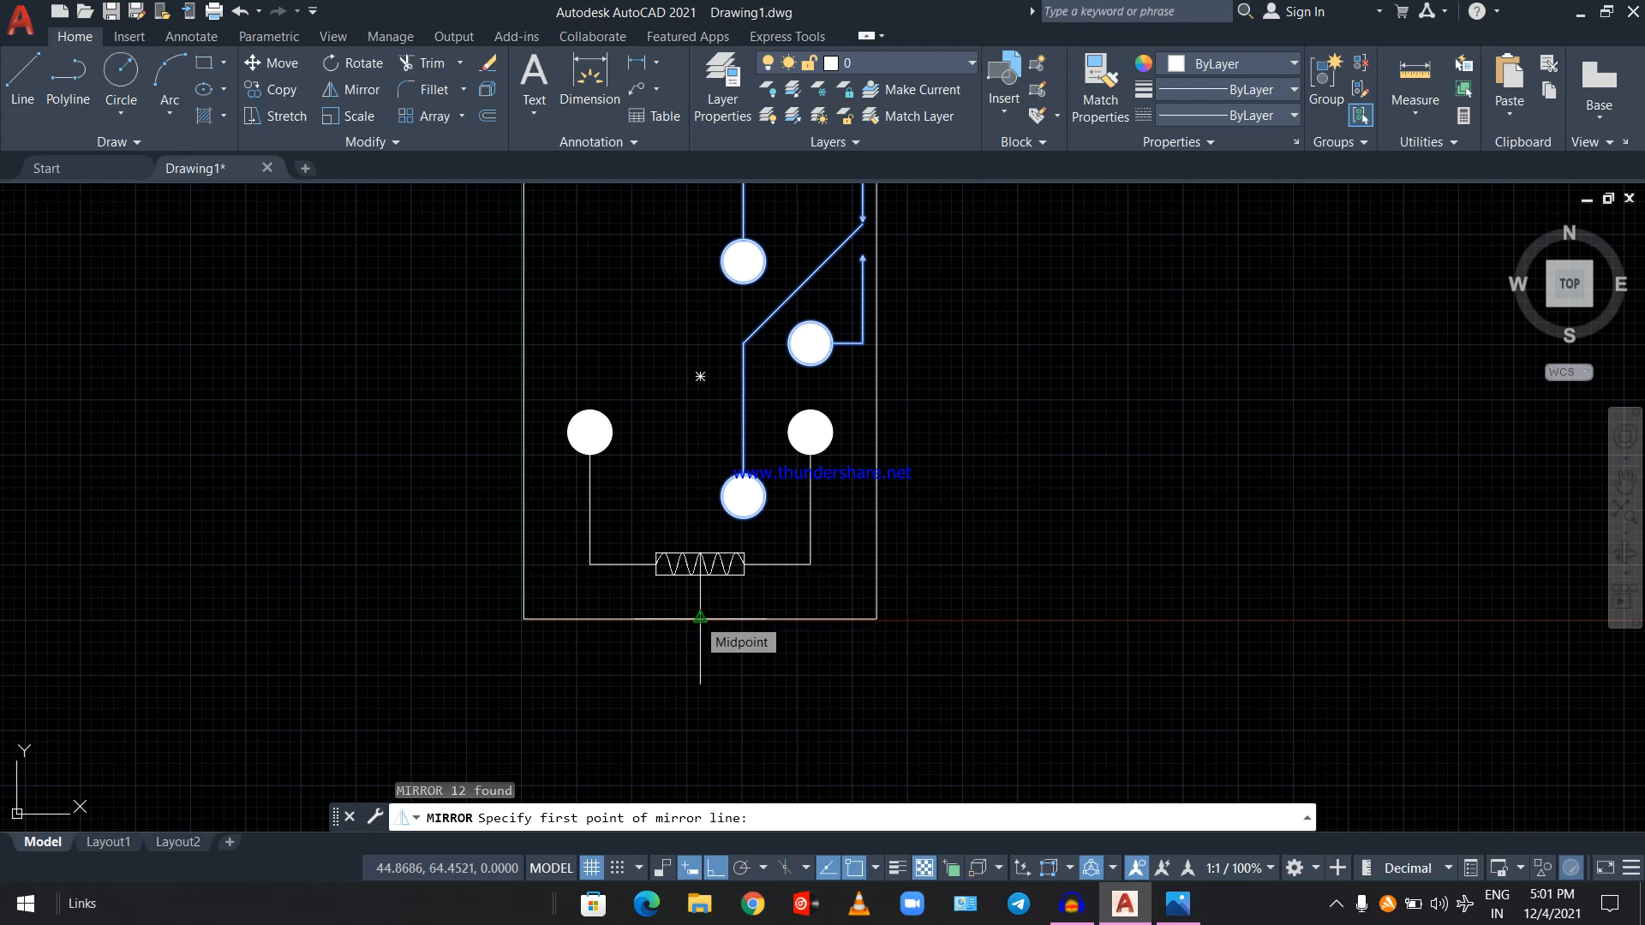
scroll(700, 613, down, 4)
scroll(698, 595, up, 2)
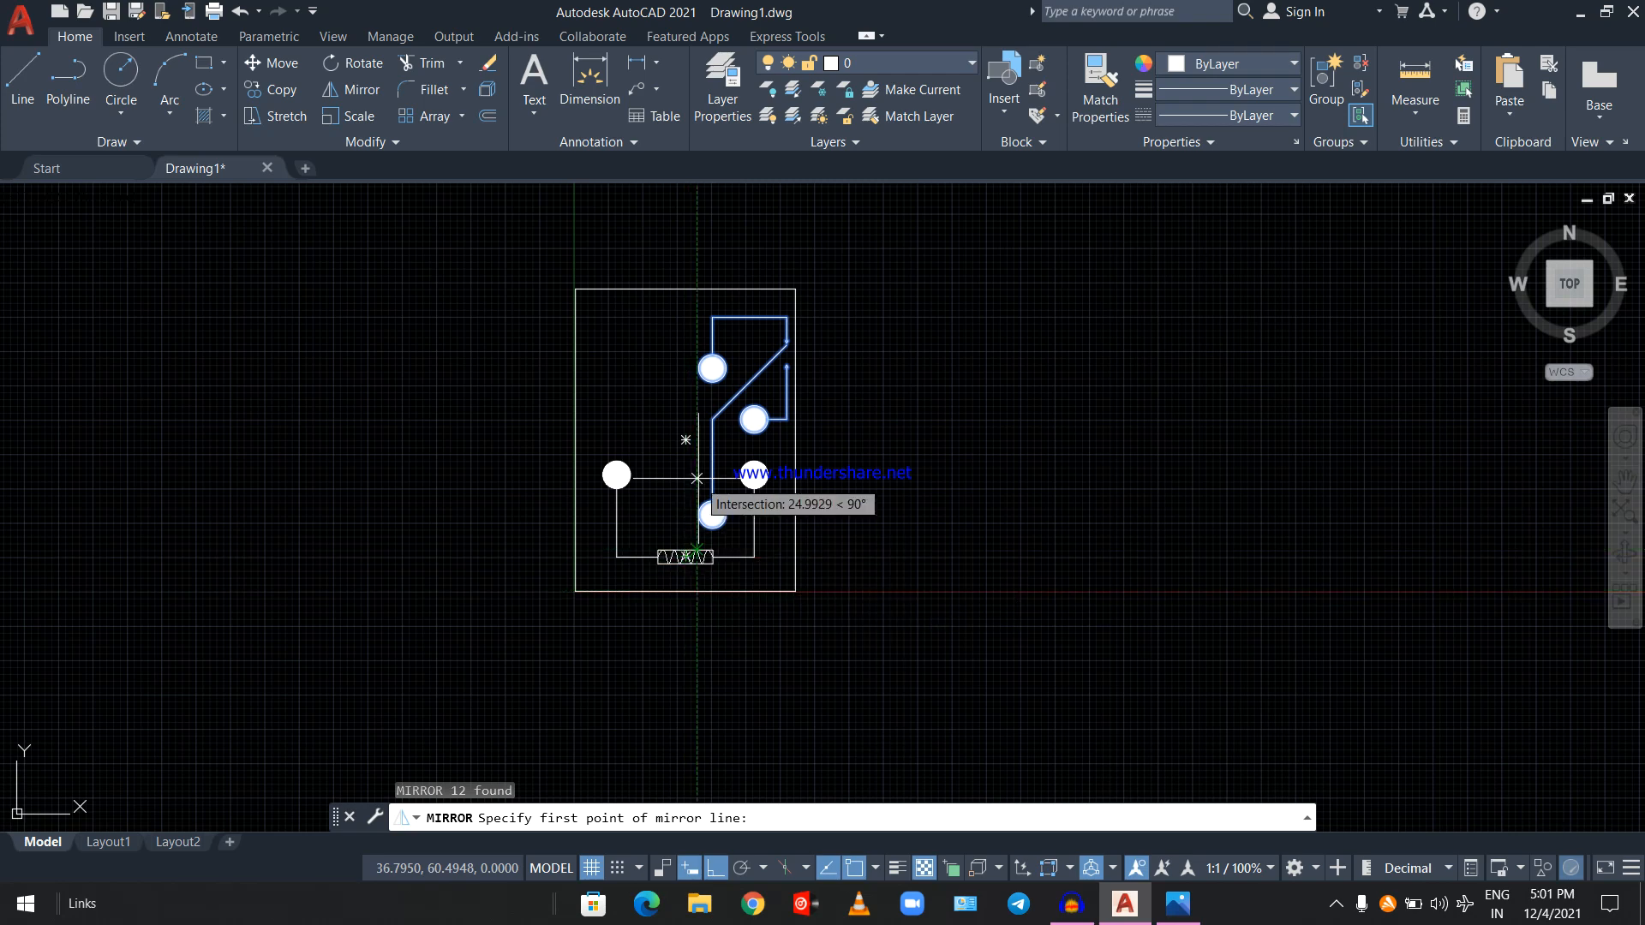
click(686, 440)
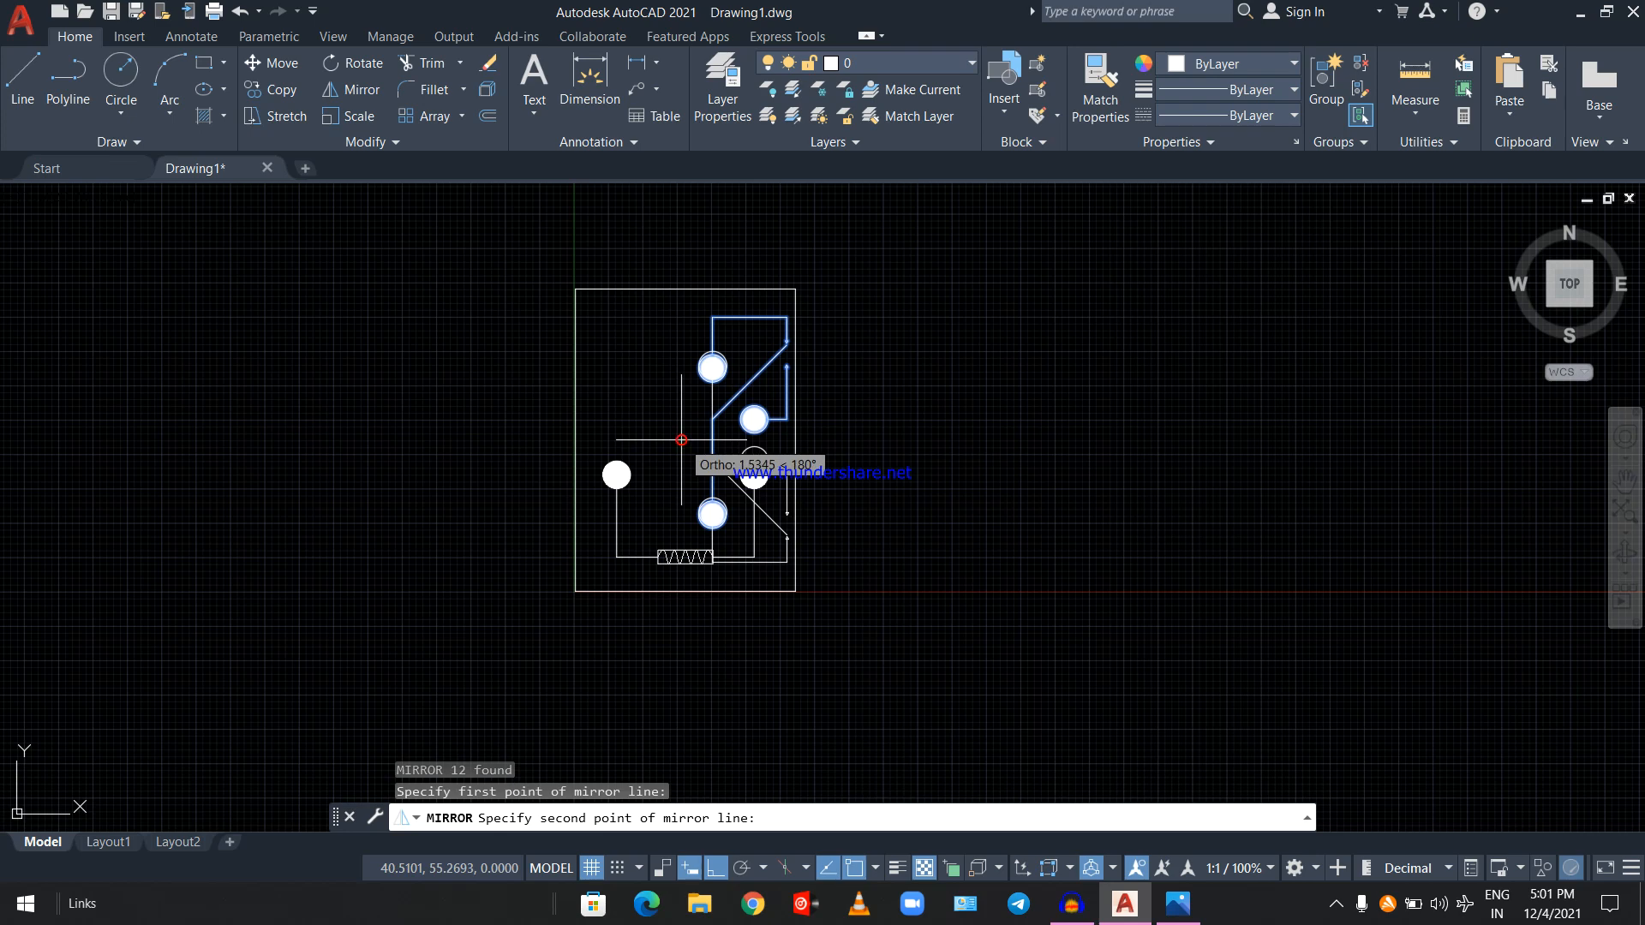
click(685, 589)
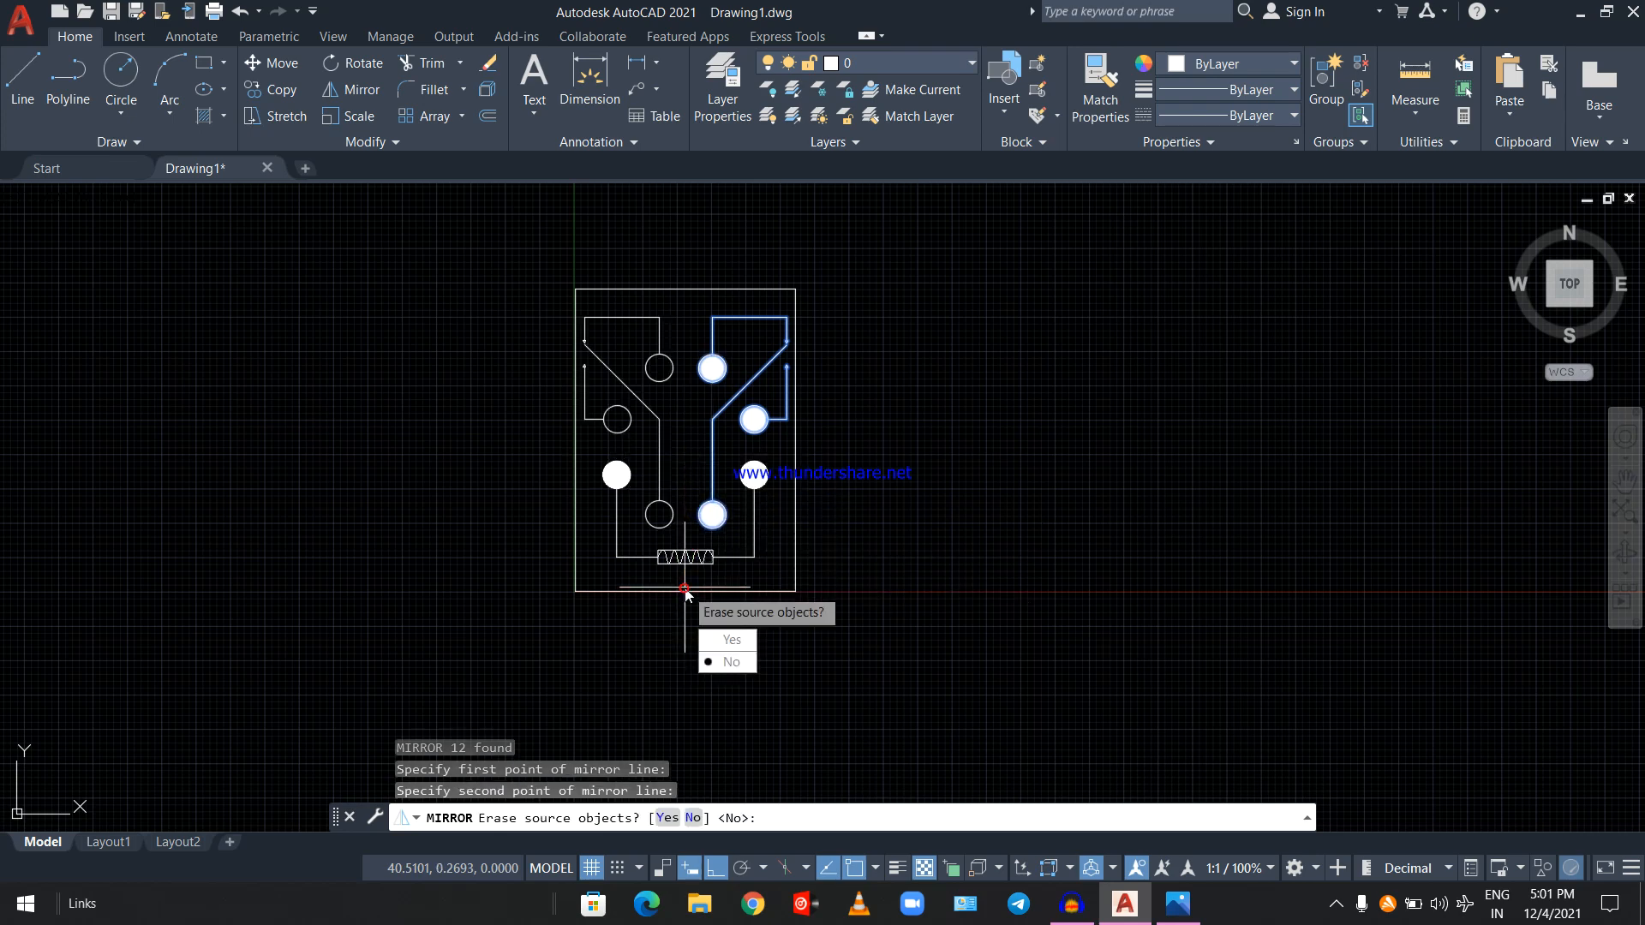
key(Return)
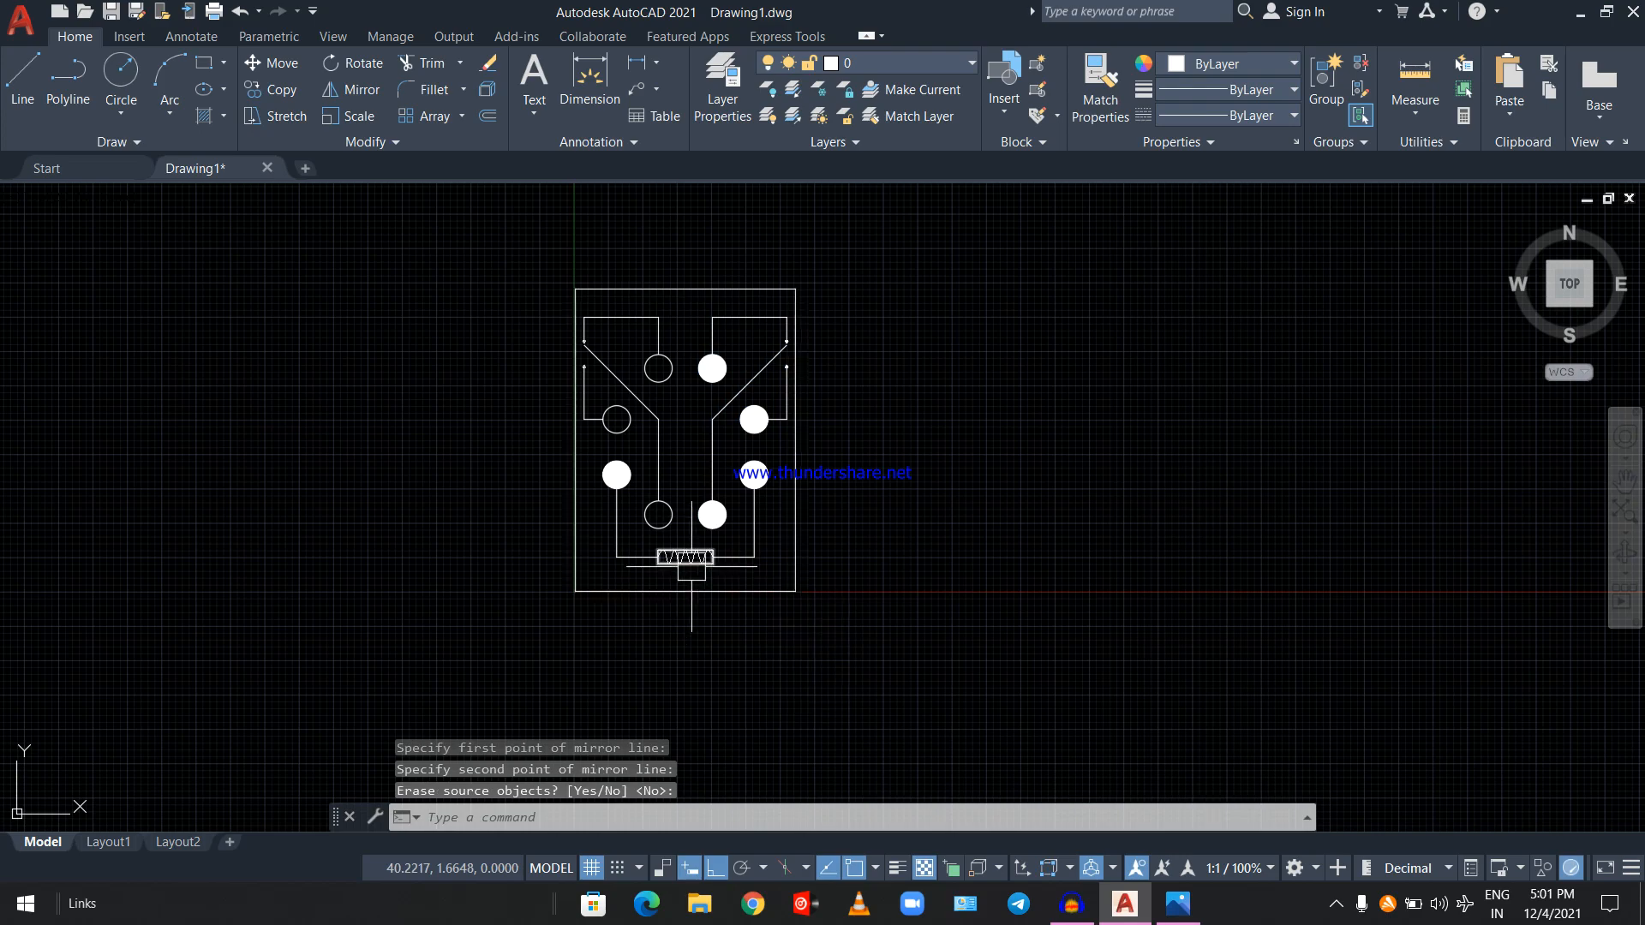
Step: Mirror the terminals' solid hatch across the enclosure's vertical centre line to fill the left-hand circles, keeping the source hatch
scroll(705, 389, up, 2)
scroll(705, 390, up, 2)
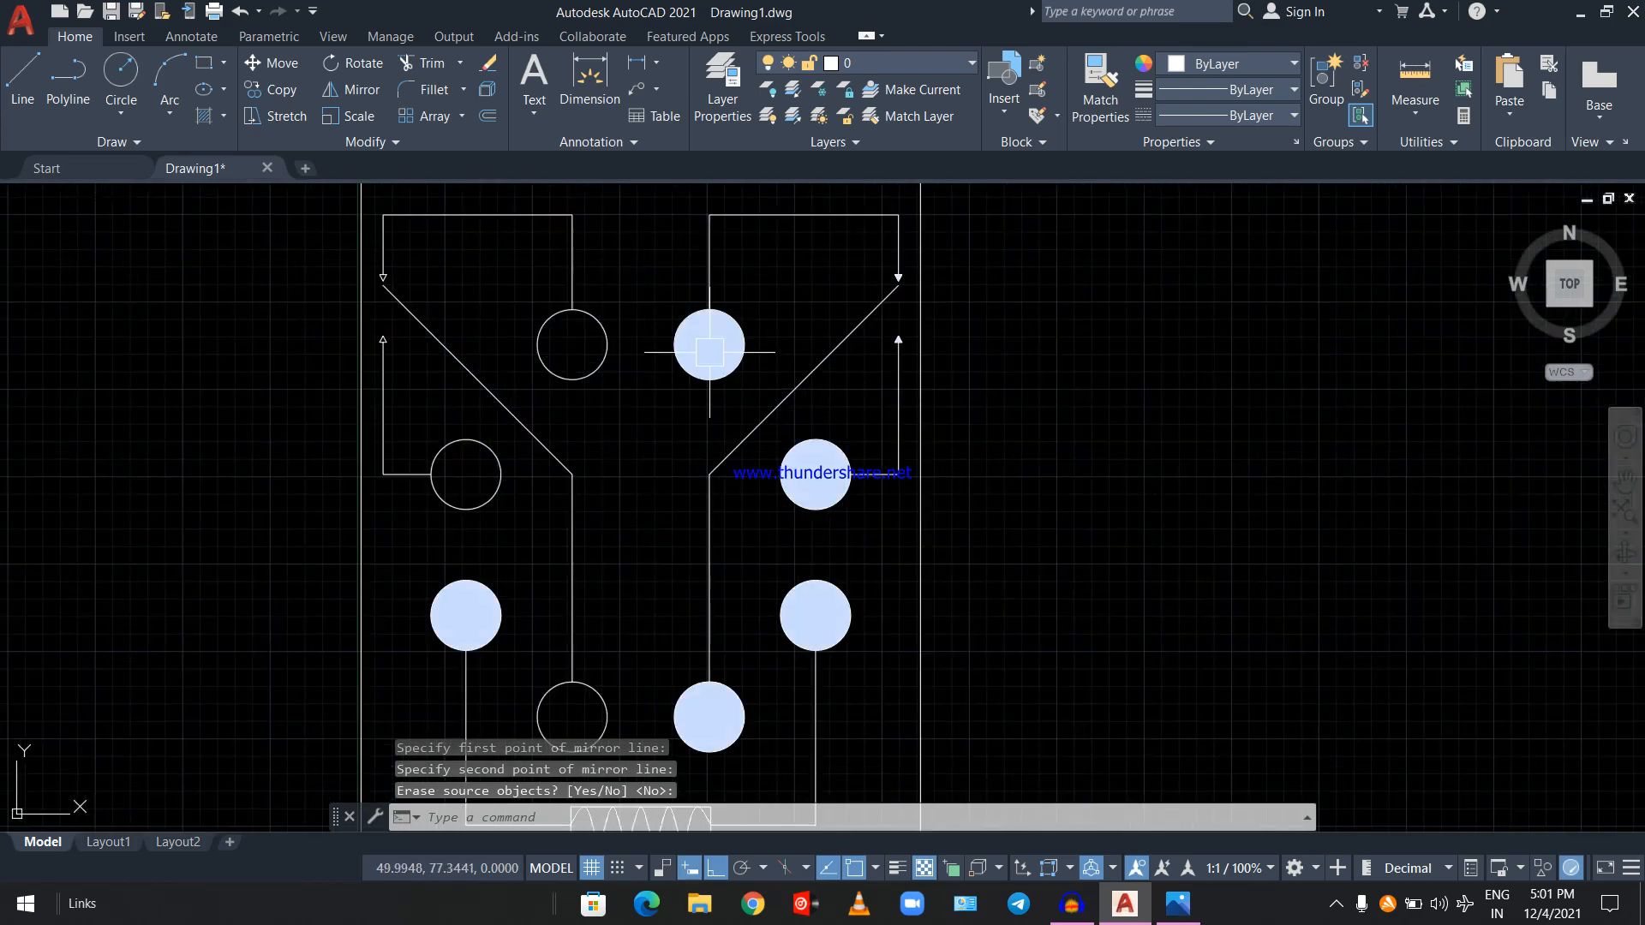
click(709, 347)
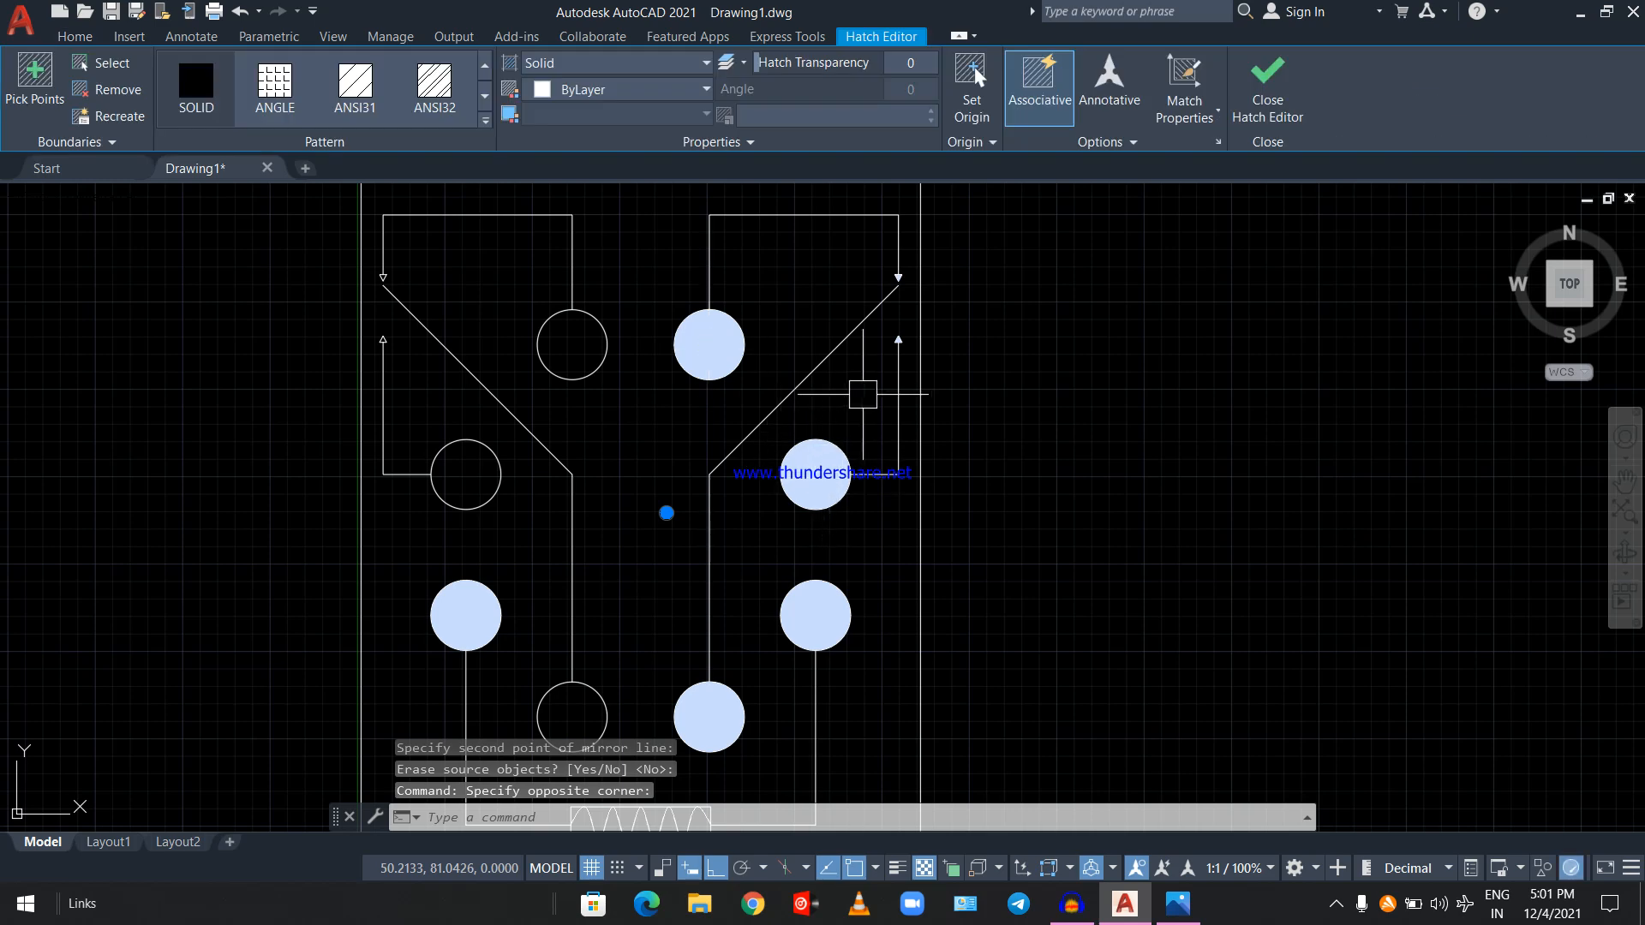
key(Escape)
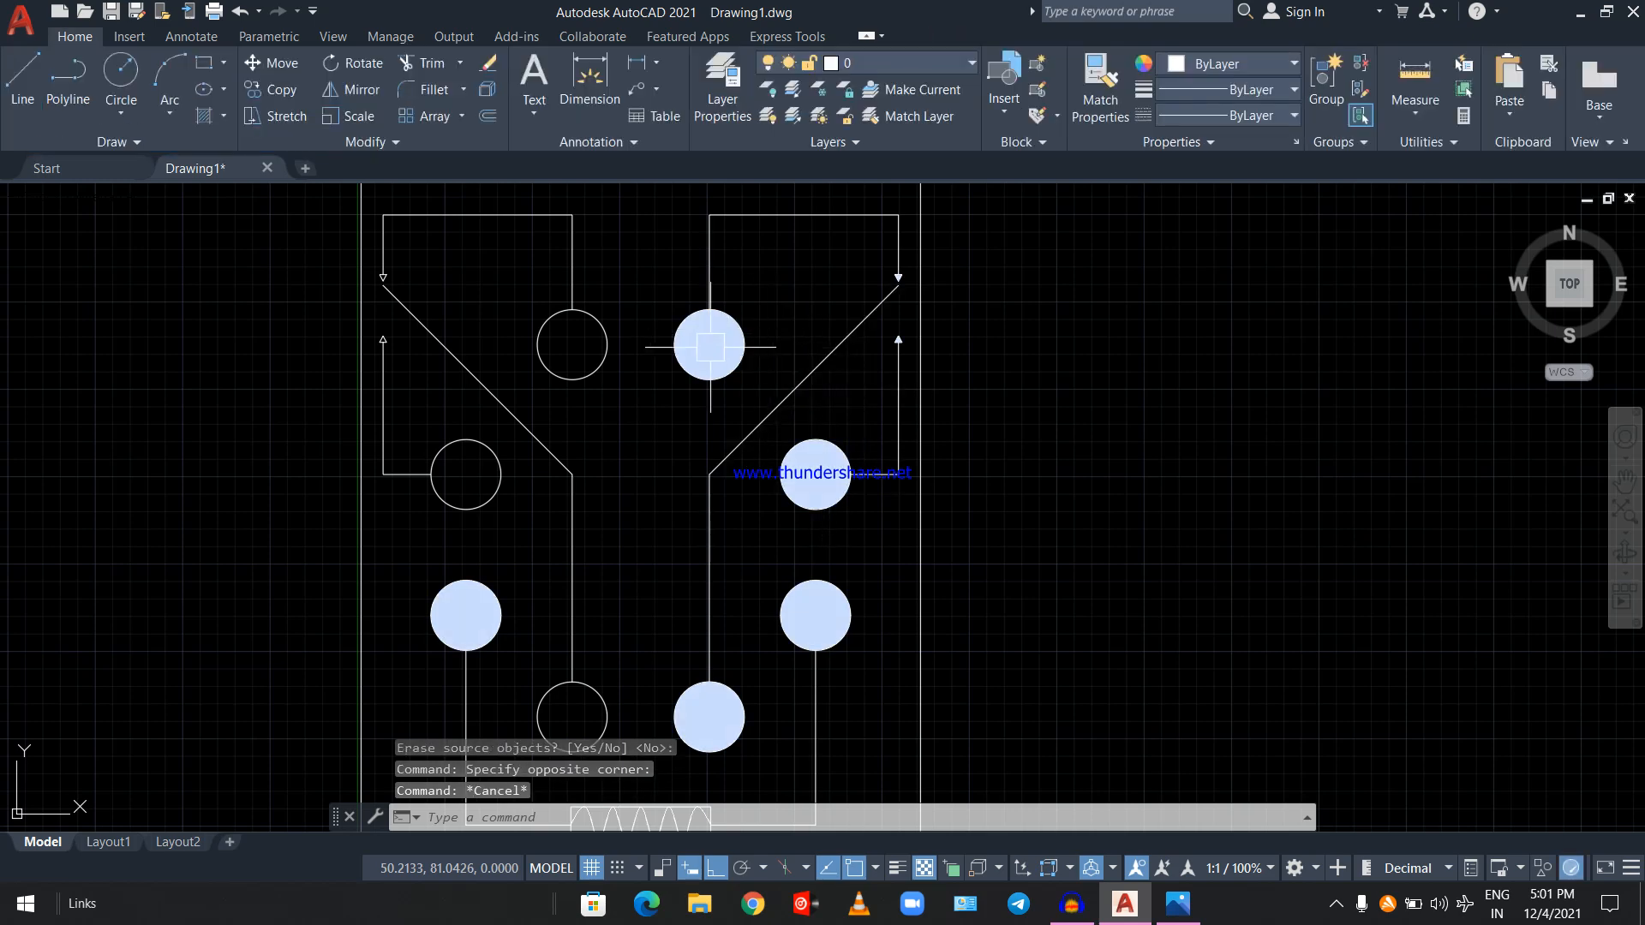
click(710, 347)
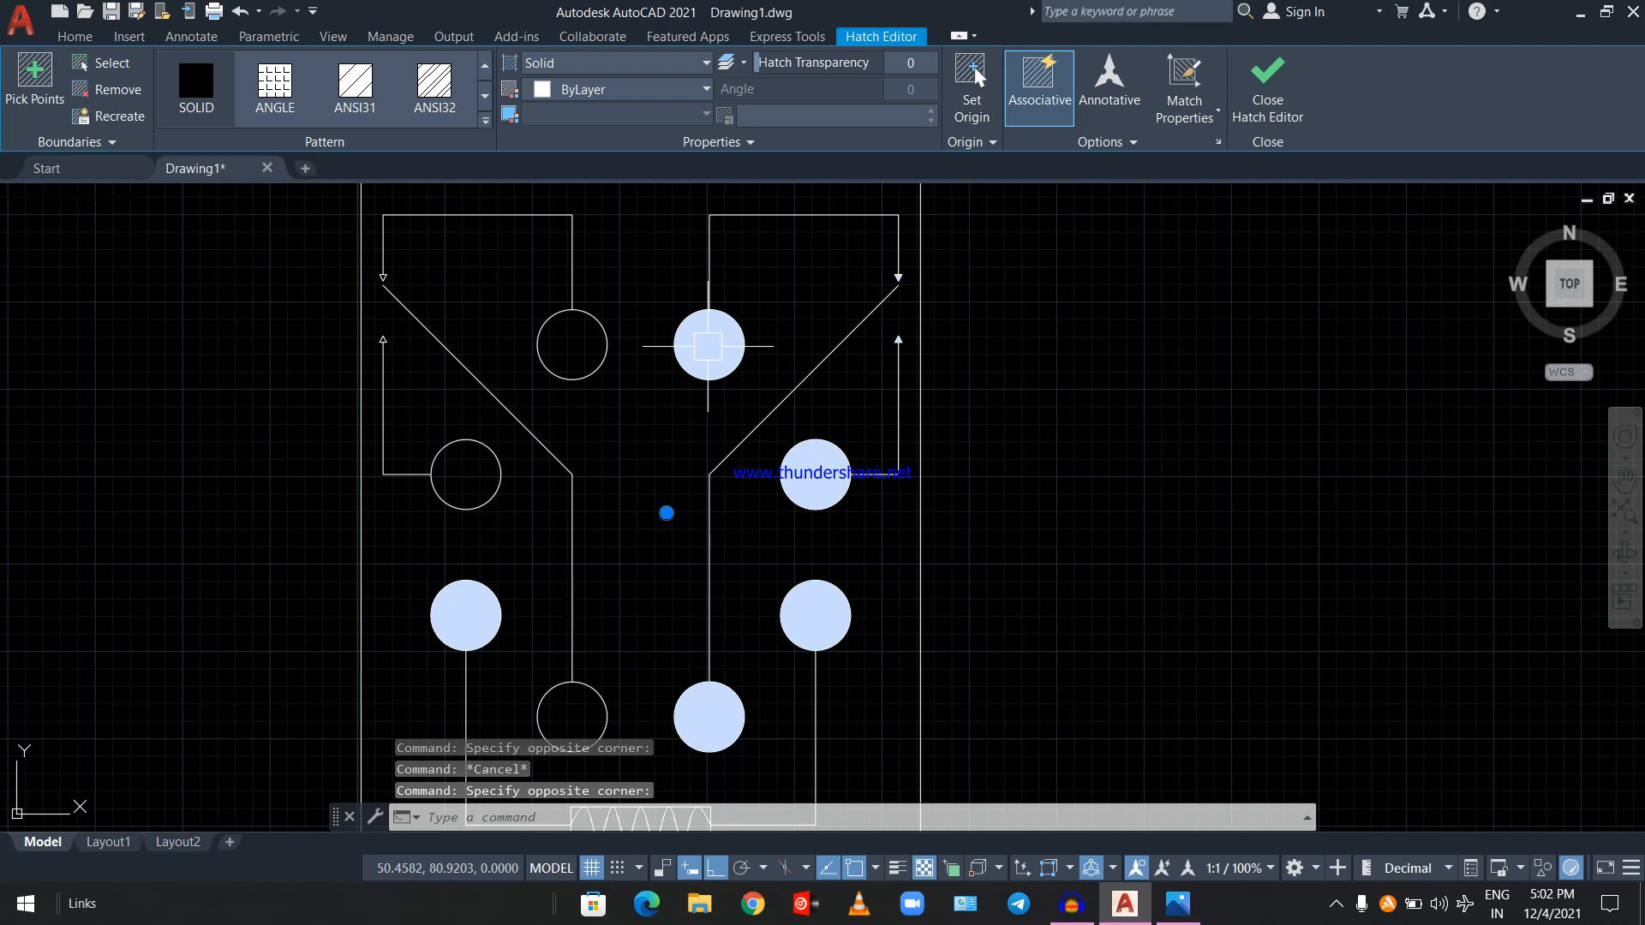
text(mi)
key(Return)
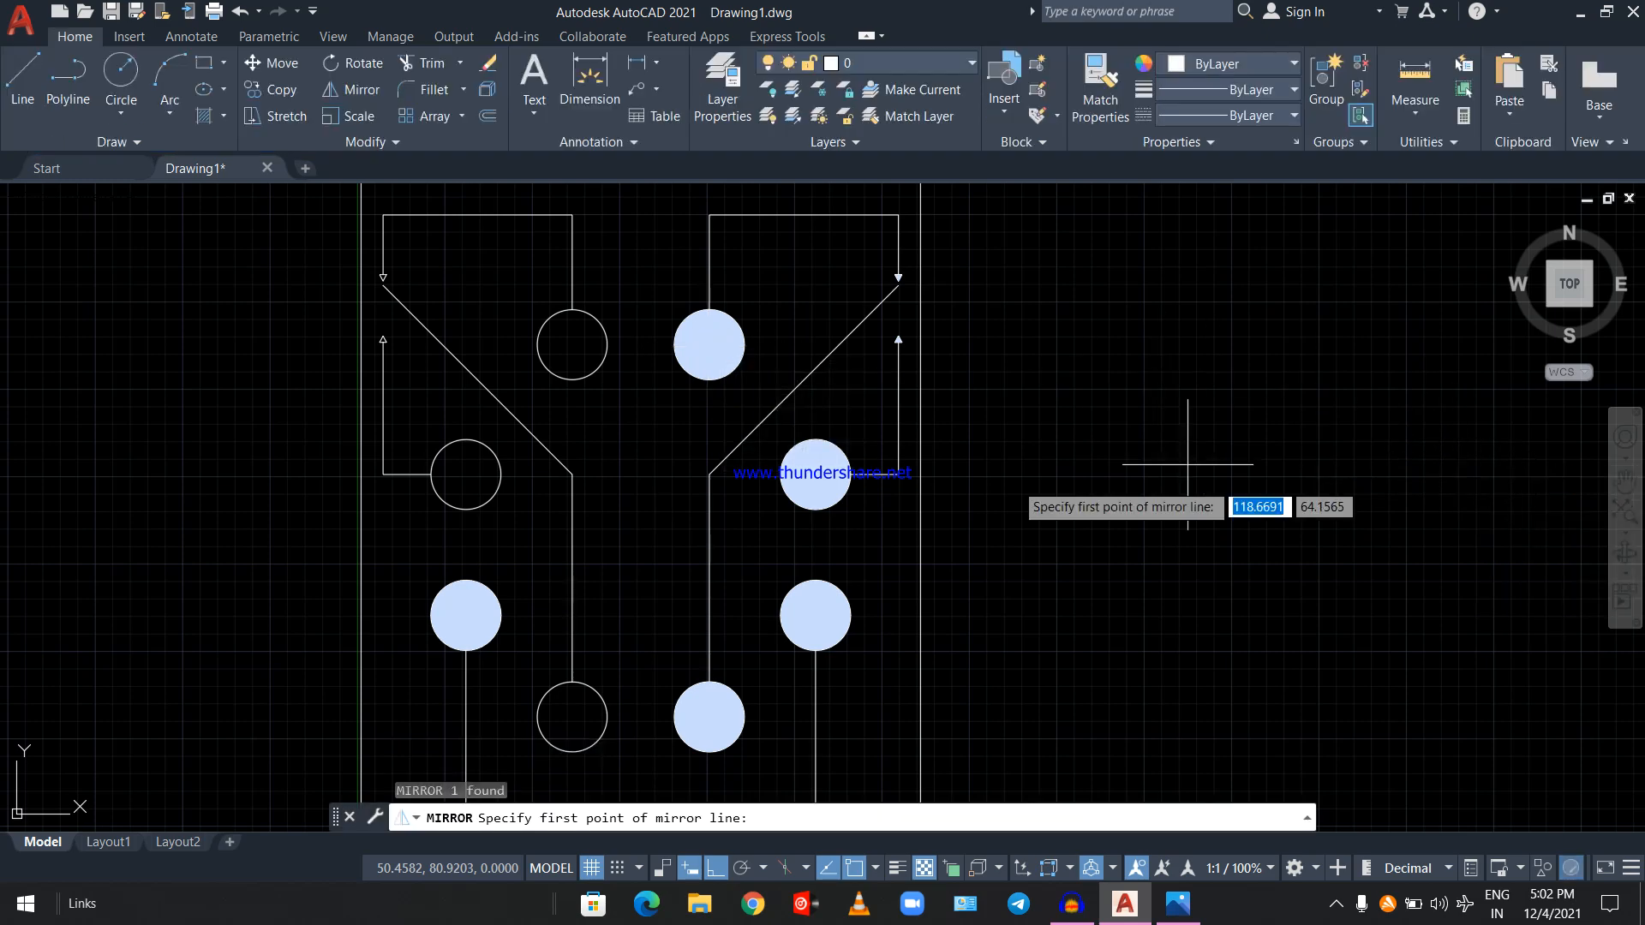
scroll(646, 557, down, 6)
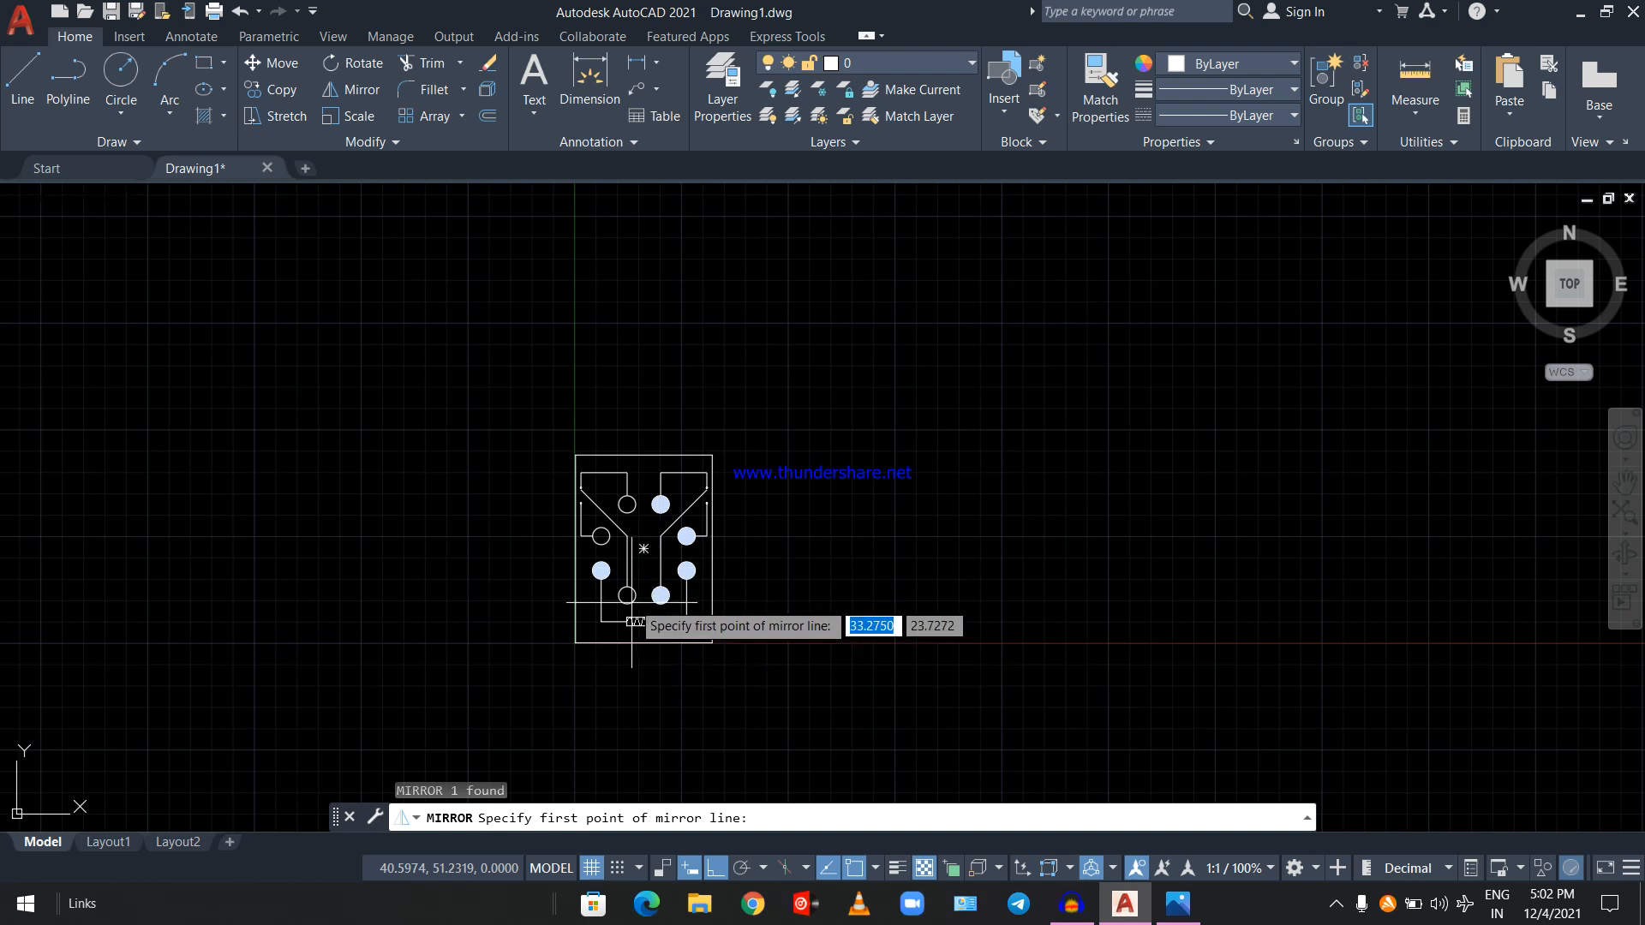
click(643, 553)
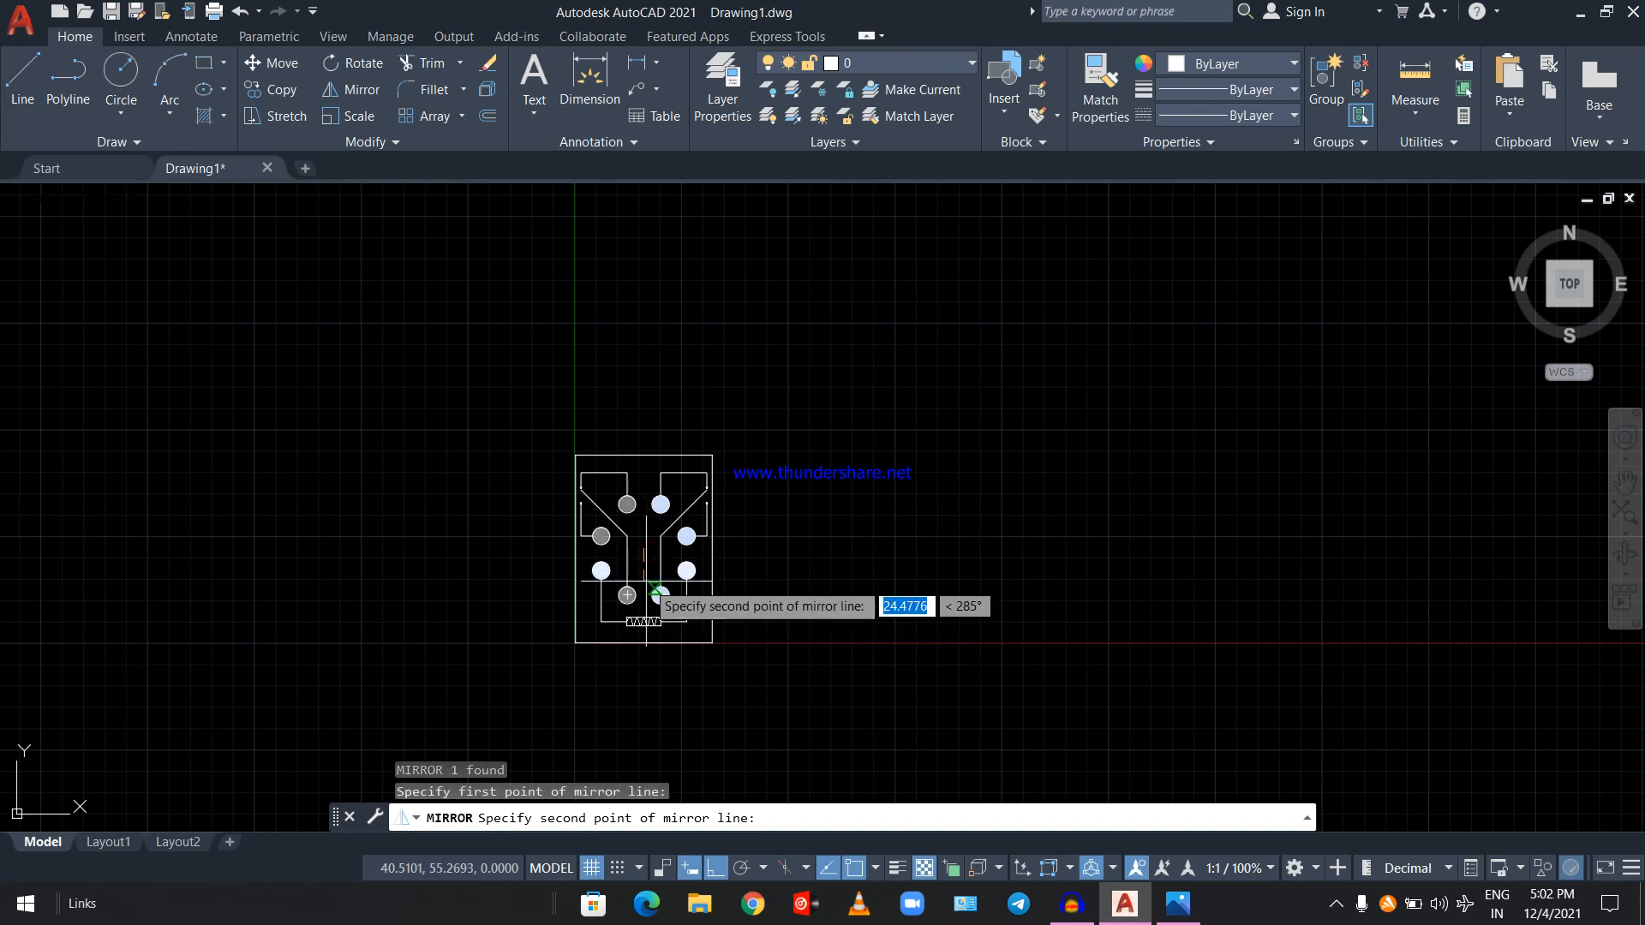
click(644, 641)
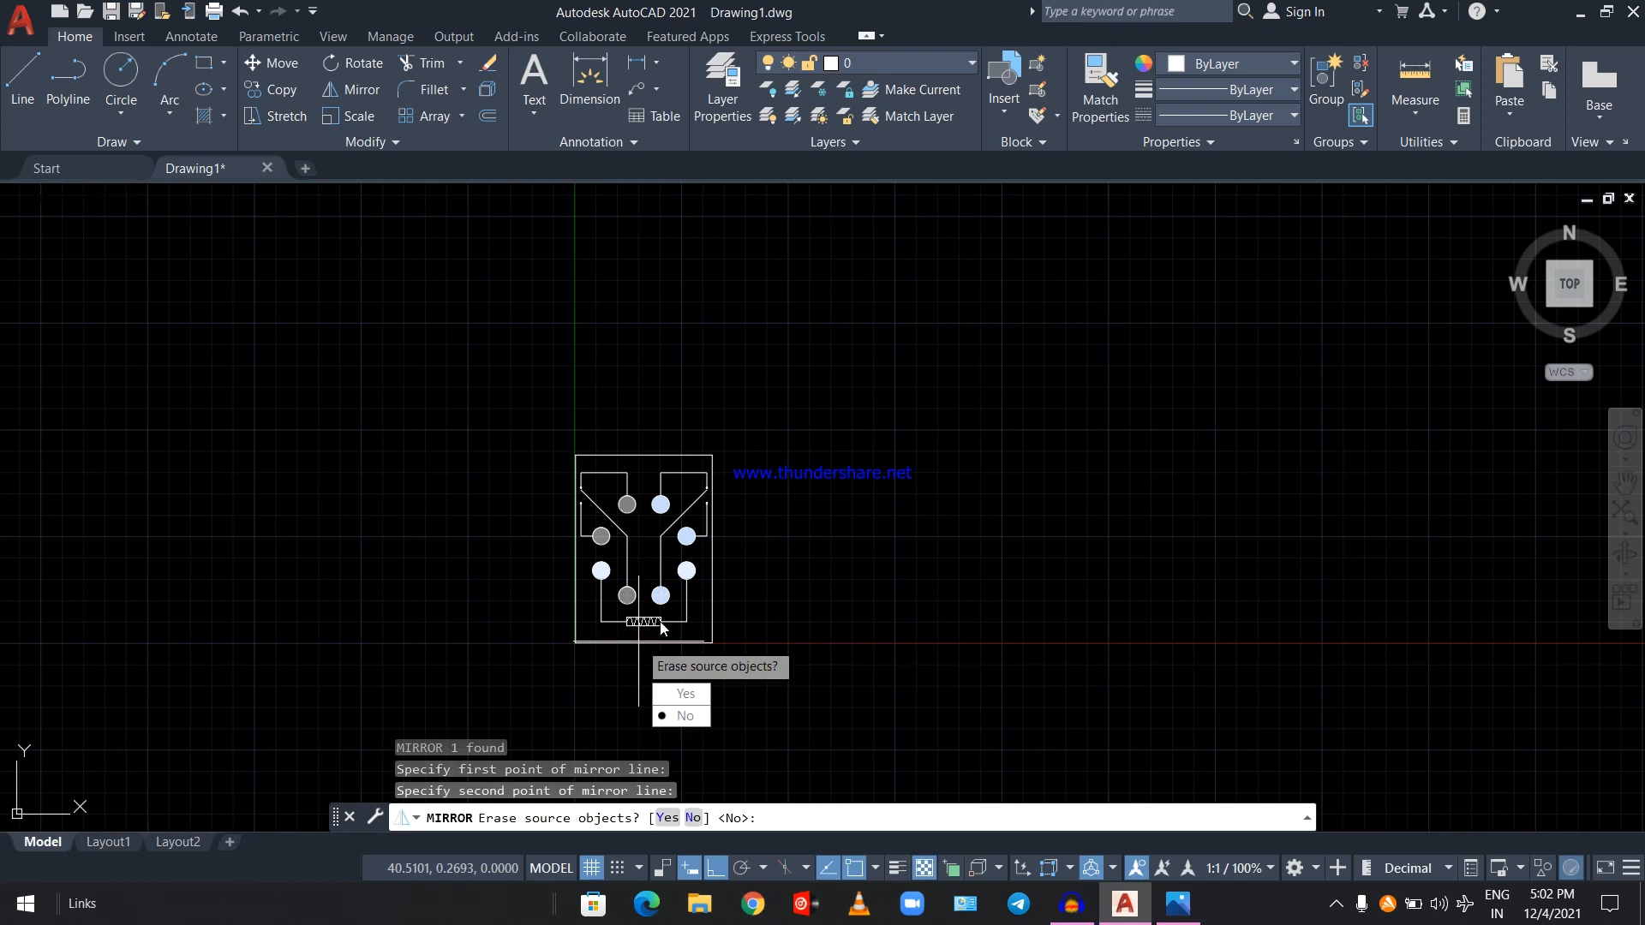
key(Return)
scroll(656, 562, up, 4)
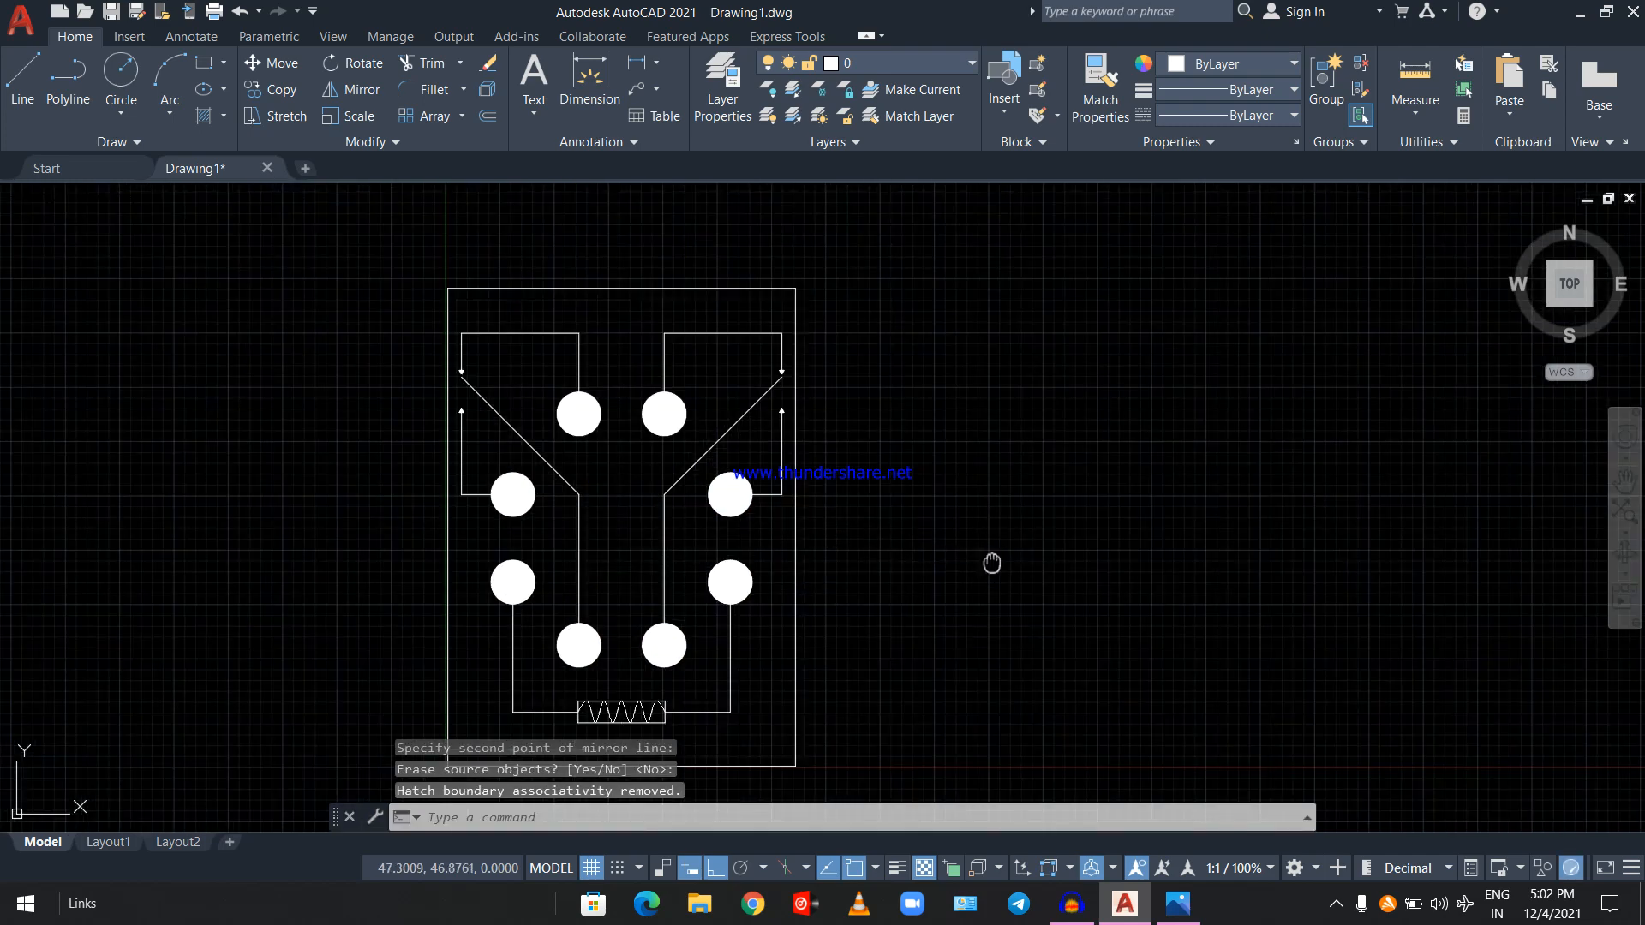
Step: Examine the mirrored diagram, and switch to Photos to compare it with the relay's printed wiring, including the symbol between the contact lines
middle_drag(992, 562, 1189, 418)
scroll(1190, 418, down, 5)
scroll(1149, 363, up, 5)
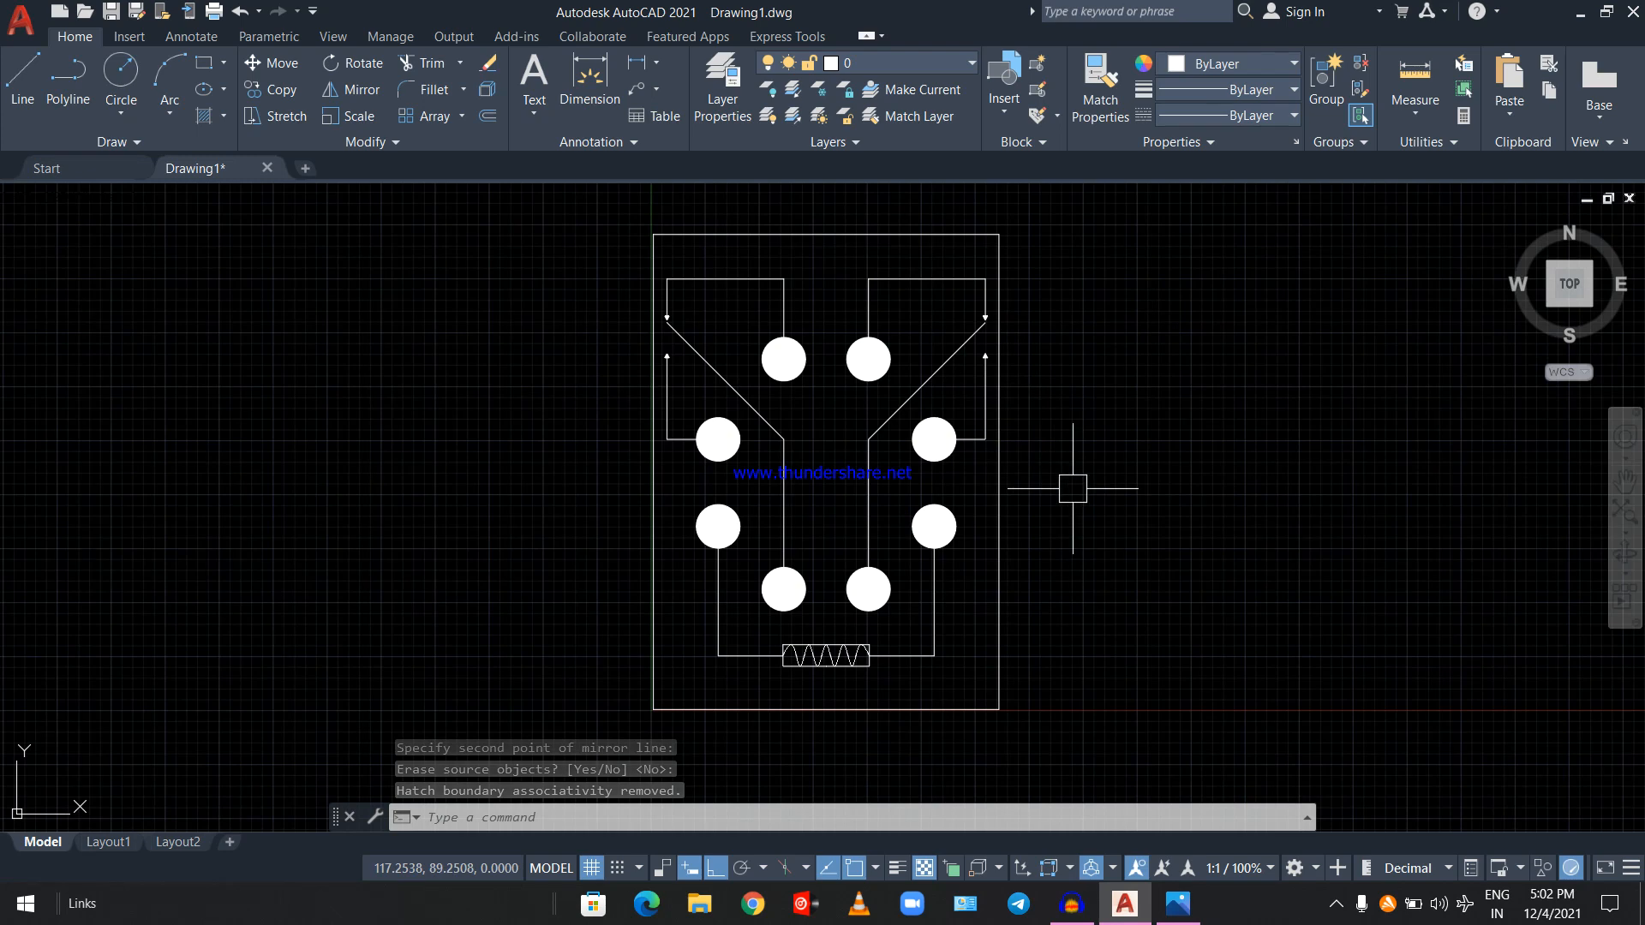
middle_drag(1072, 477, 1141, 527)
scroll(1132, 517, up, 2)
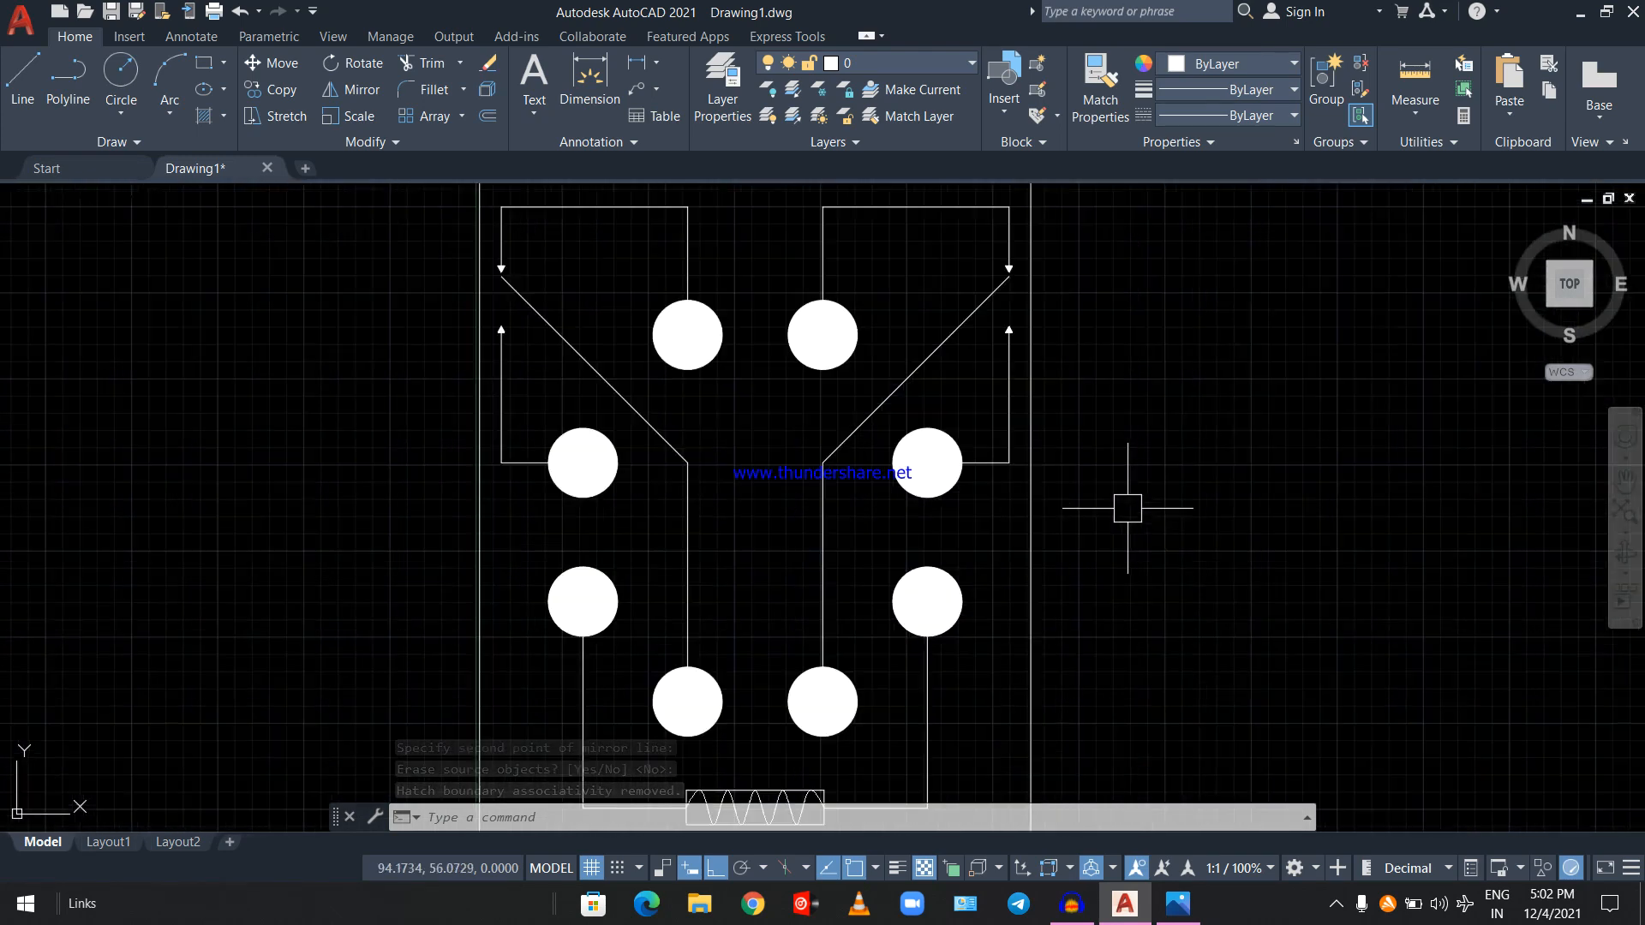
click(1179, 905)
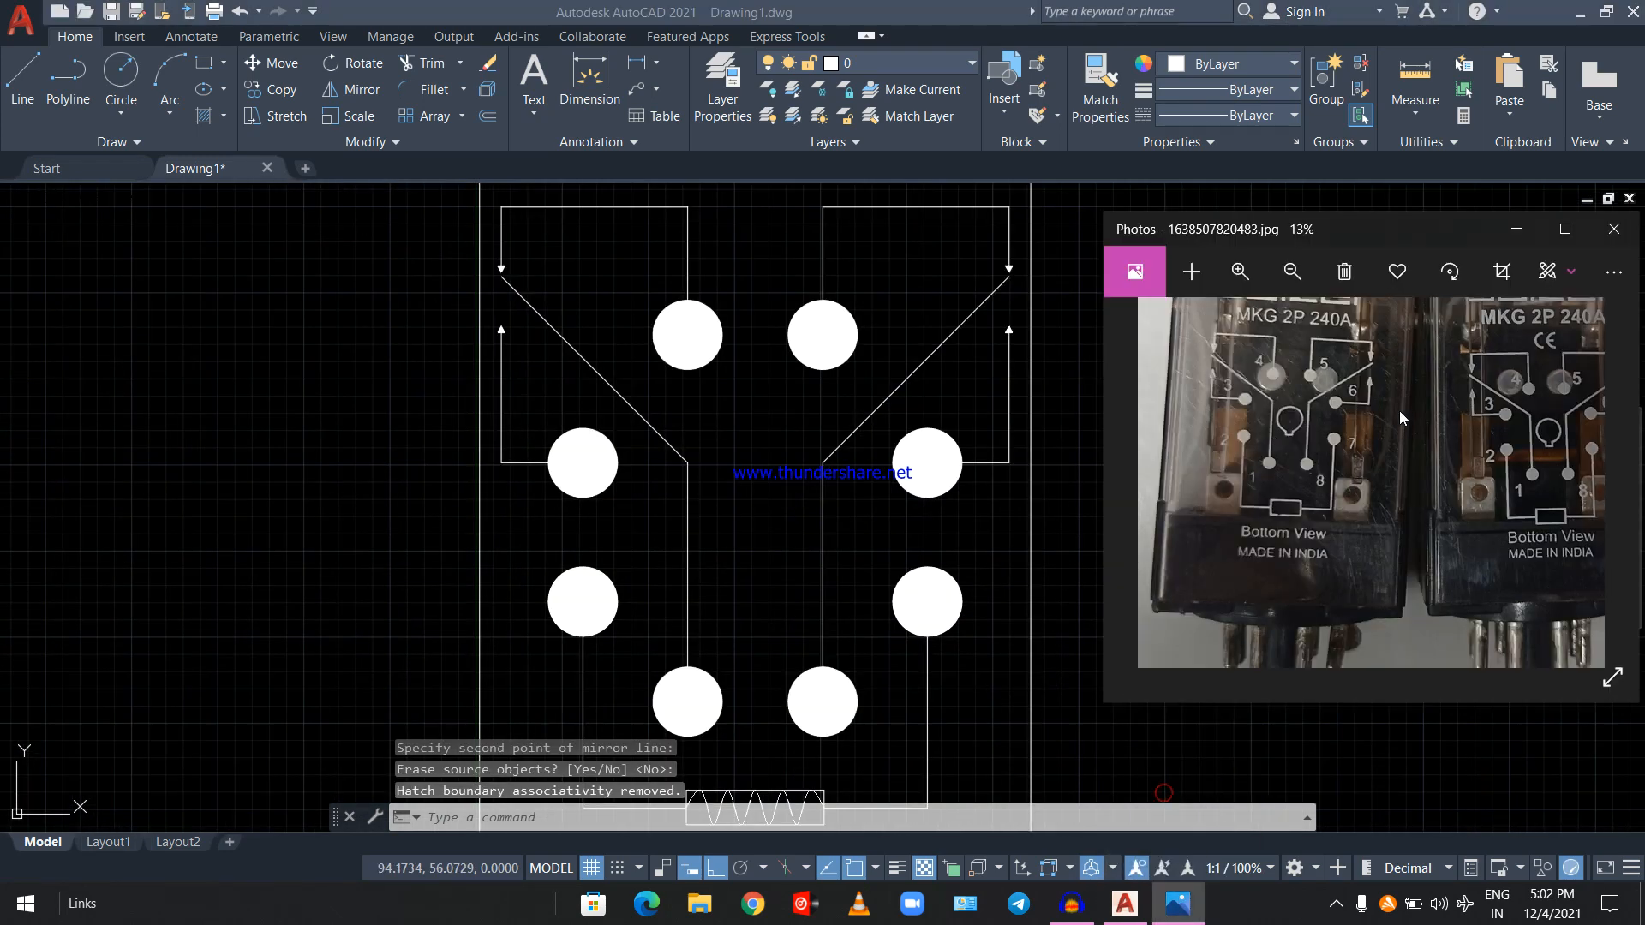
scroll(1285, 426, up, 3)
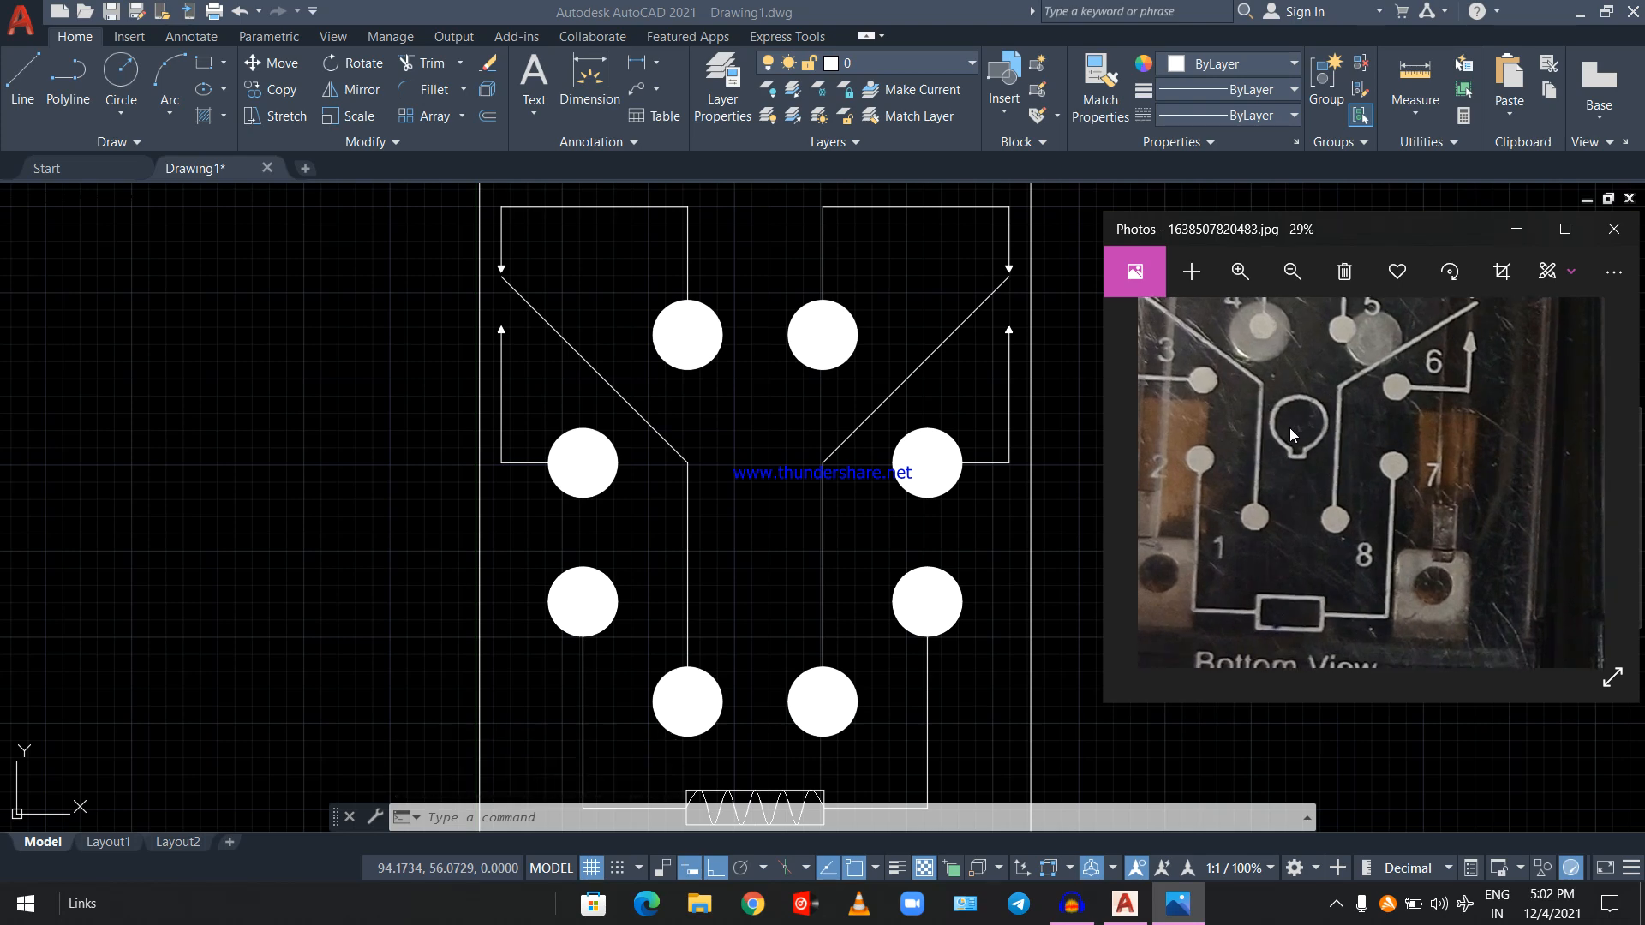
scroll(1288, 428, down, 4)
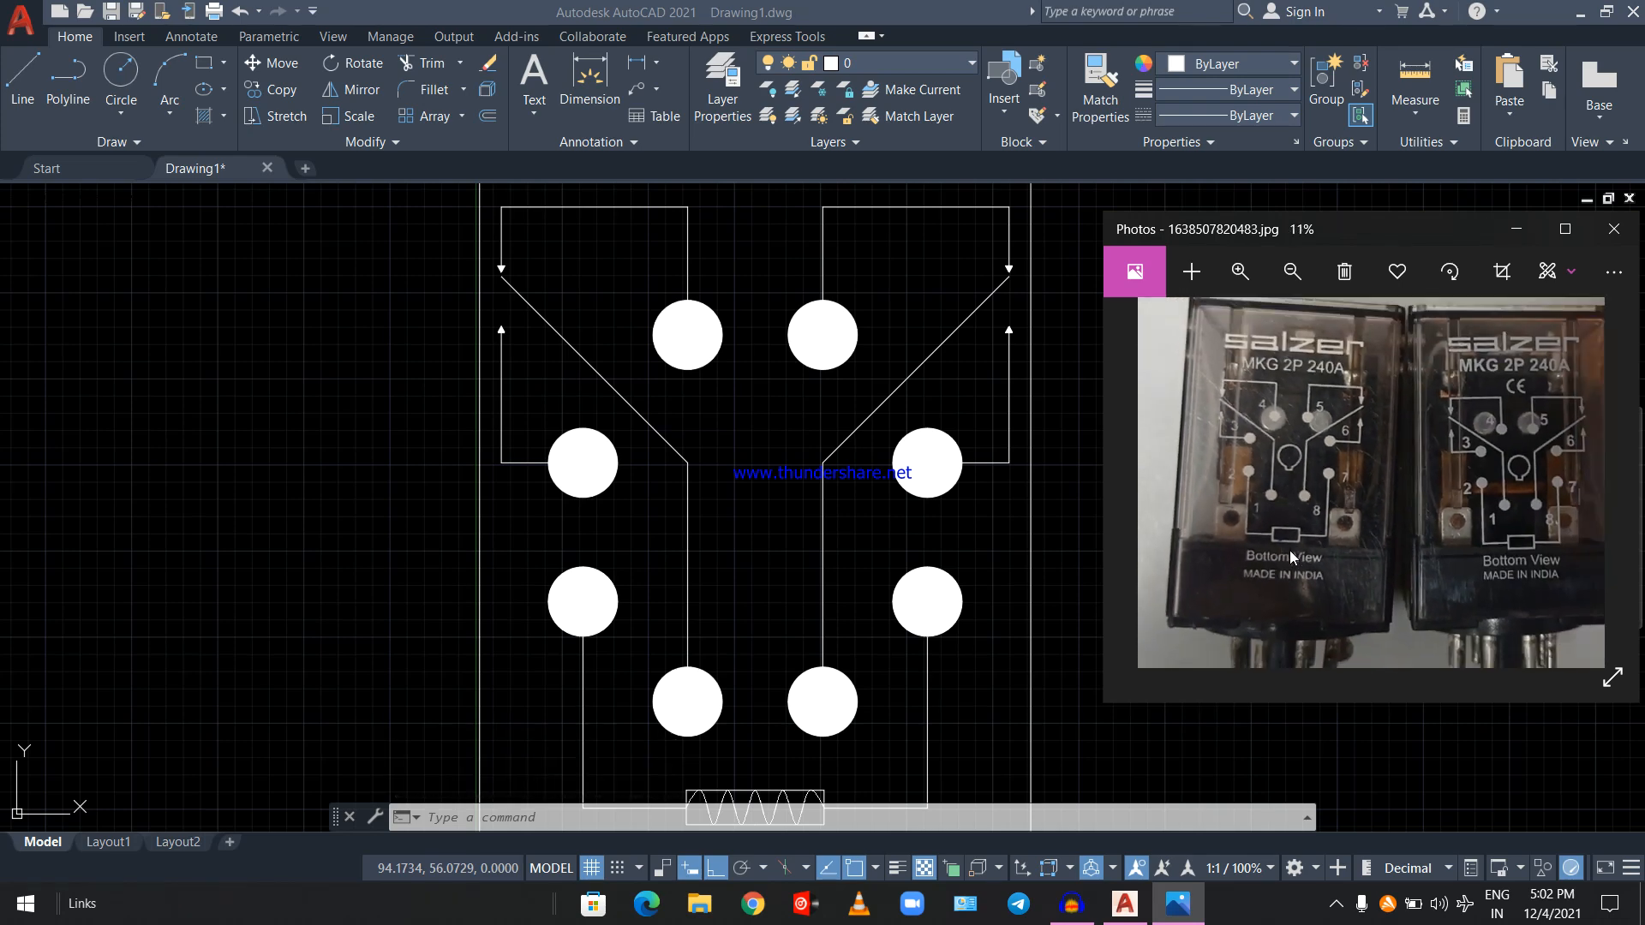
scroll(1314, 590, up, 2)
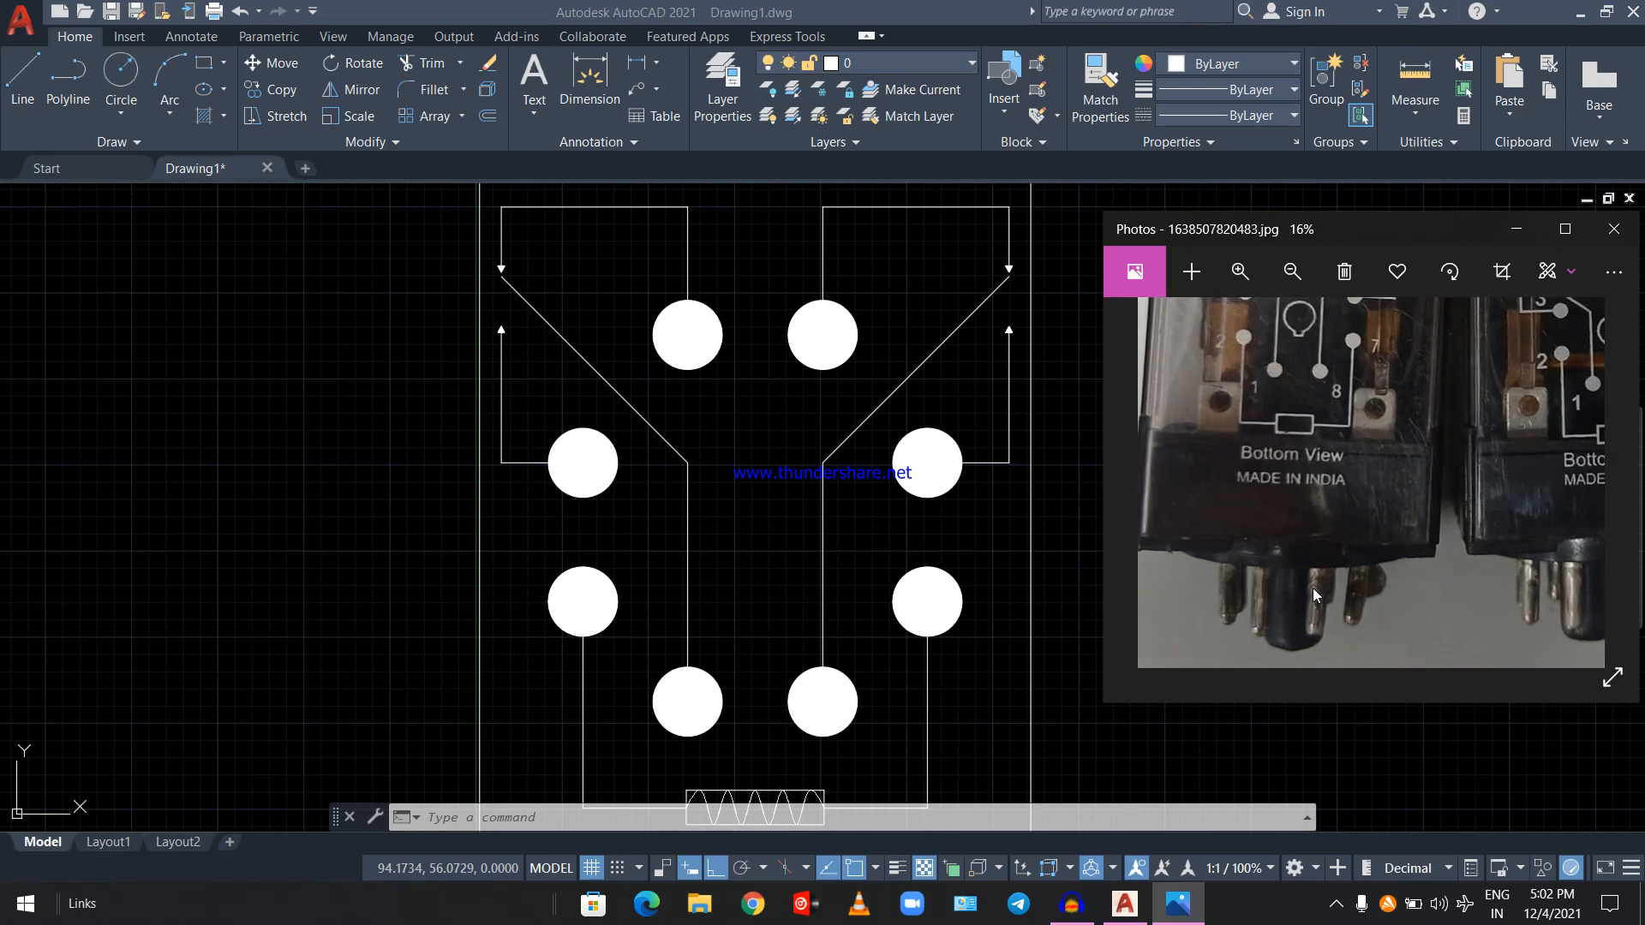
drag(1298, 341, 1288, 502)
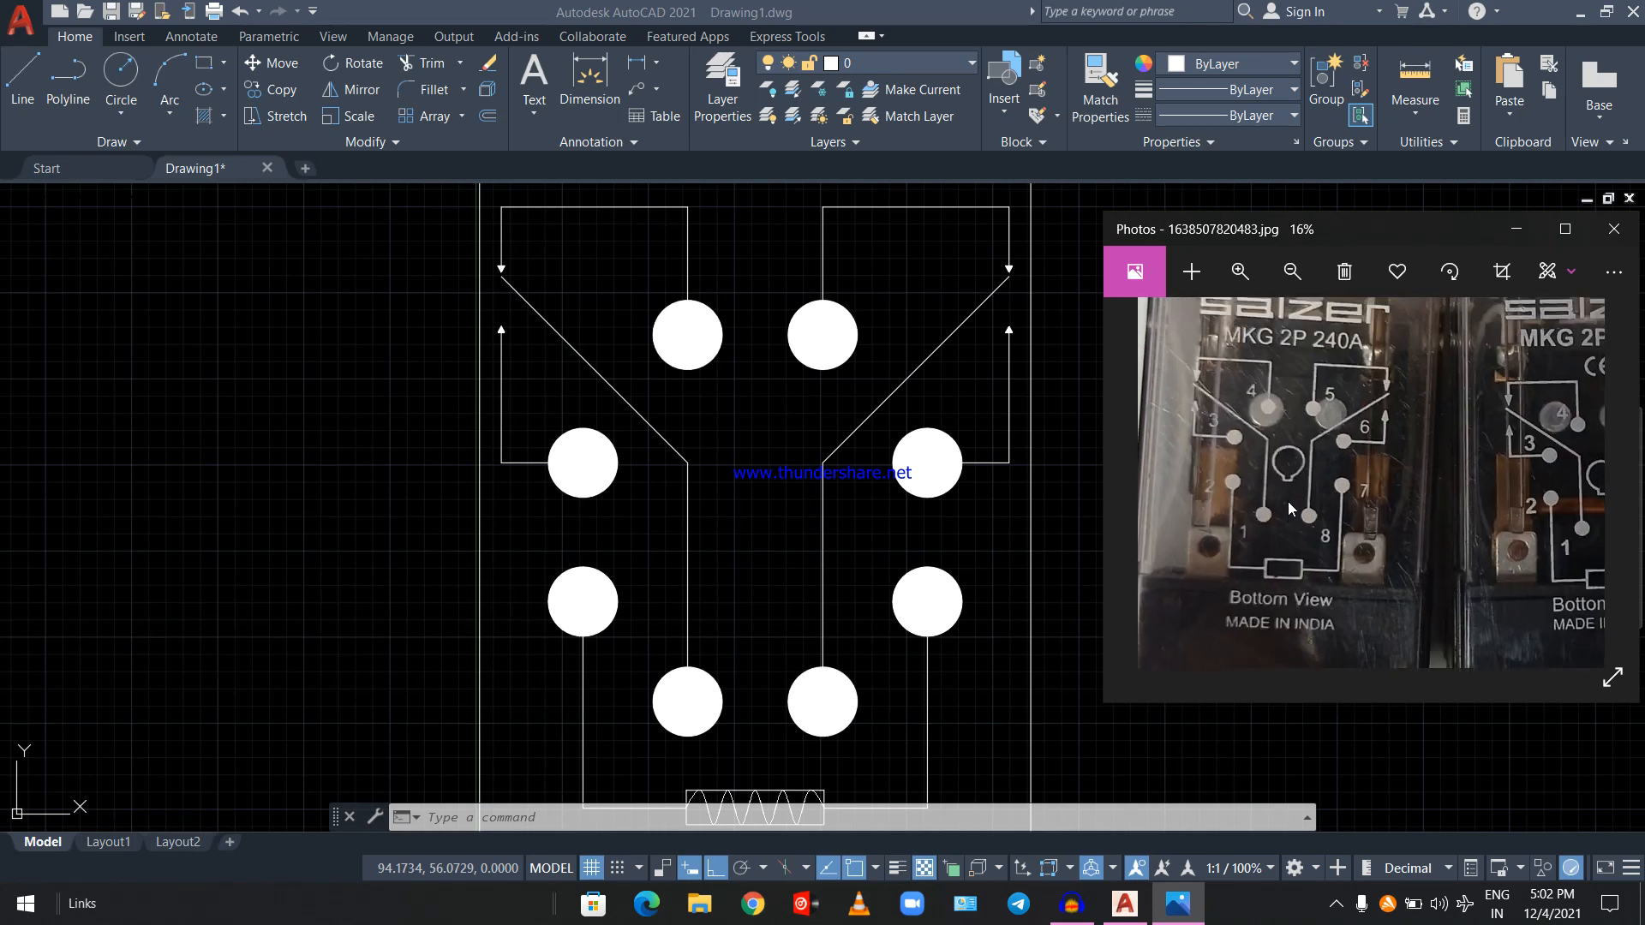
scroll(1289, 454, up, 1)
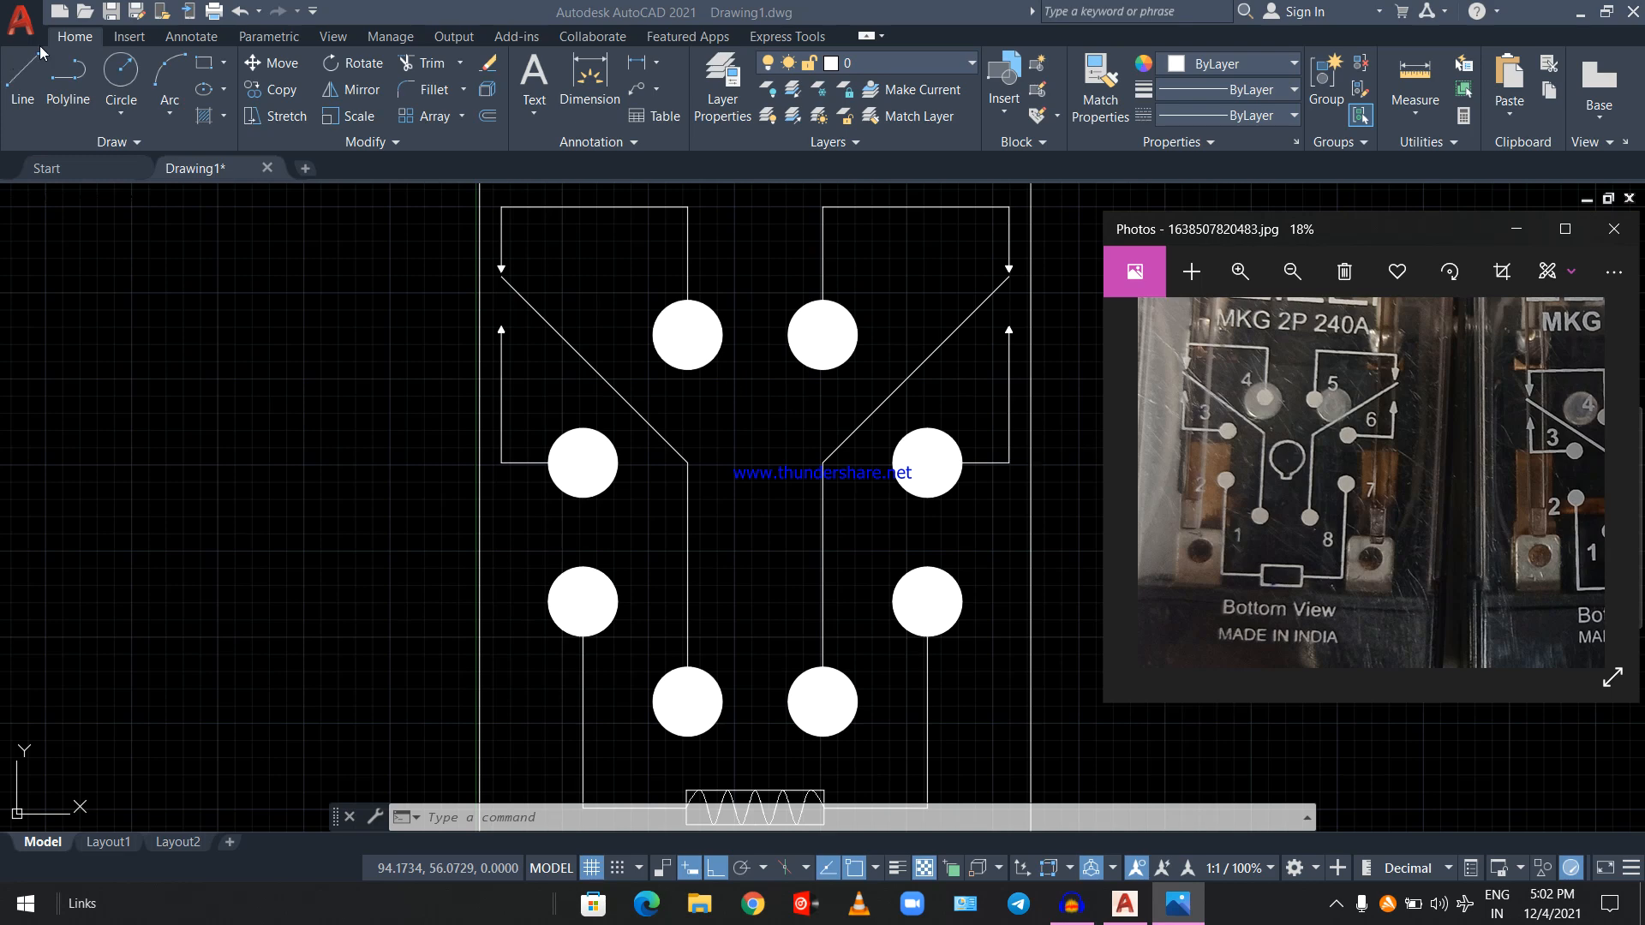
Step: Return to AutoCAD and draw a circle of about 6.7 radius at the enclosure's centre, between the two vertical contact lines
click(123, 63)
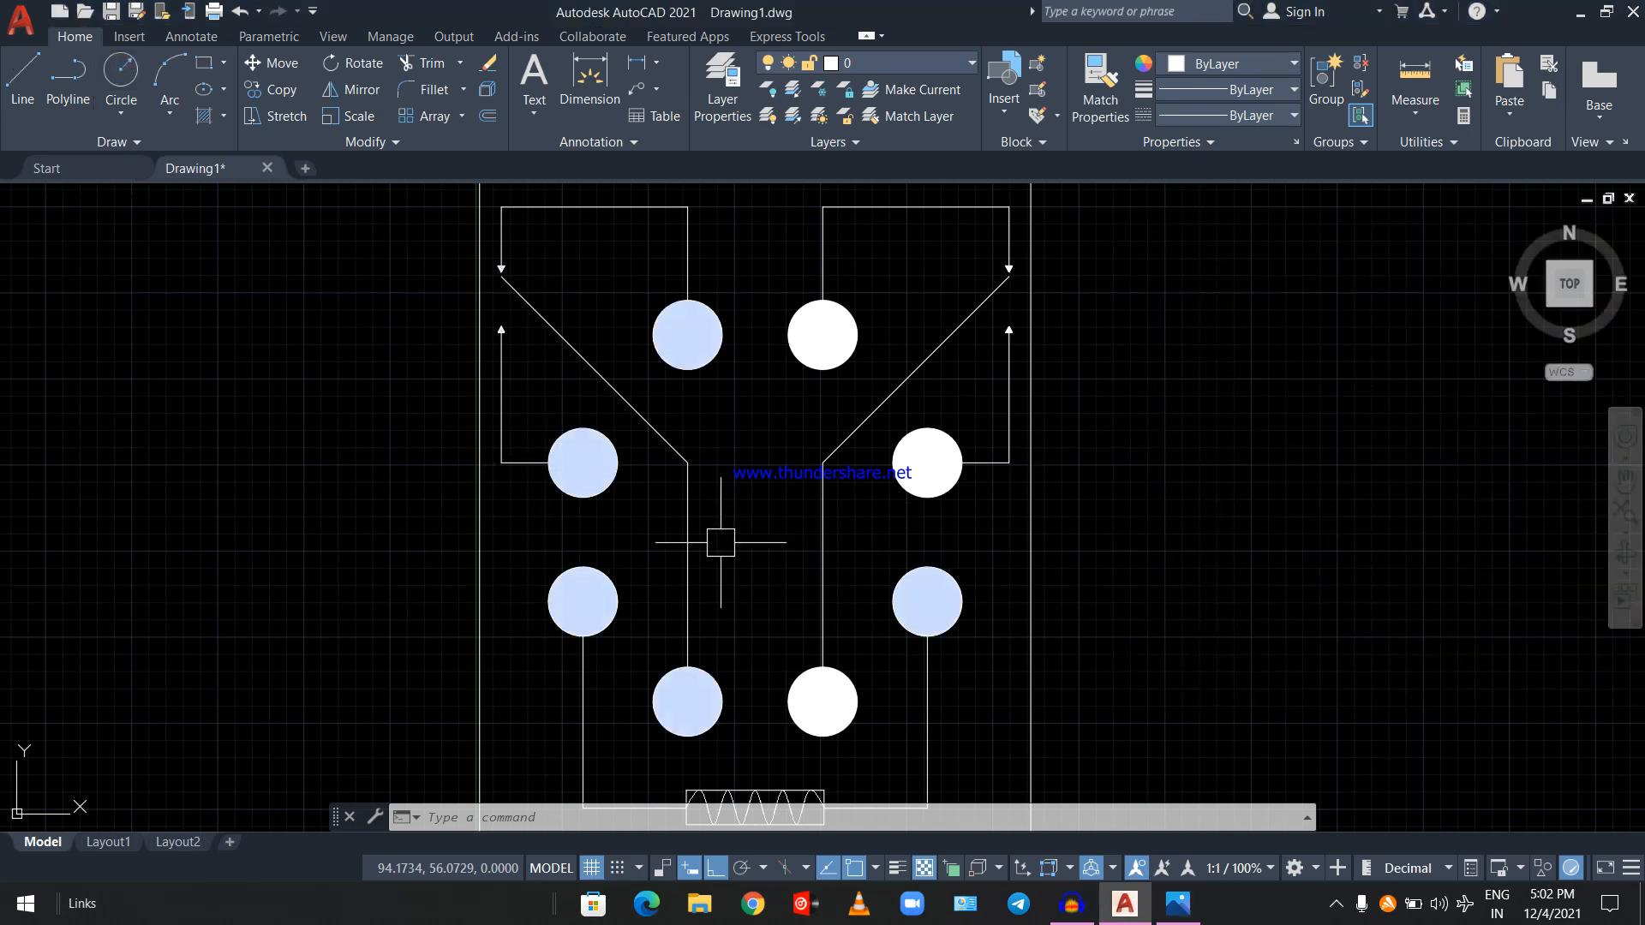
click(101, 74)
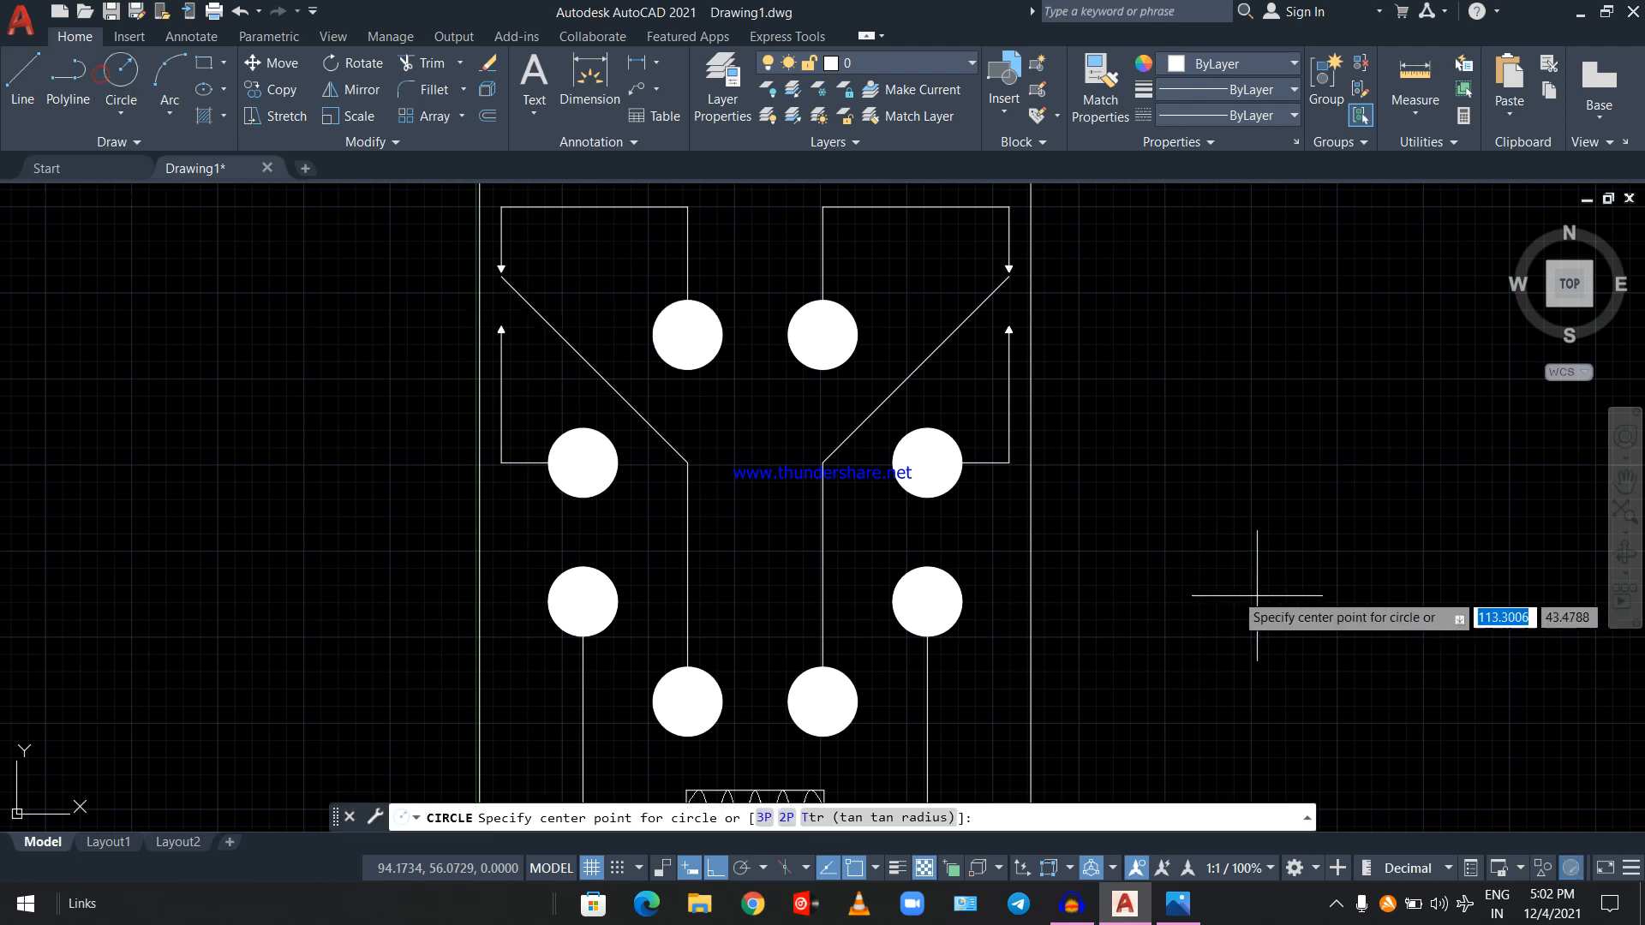
click(755, 514)
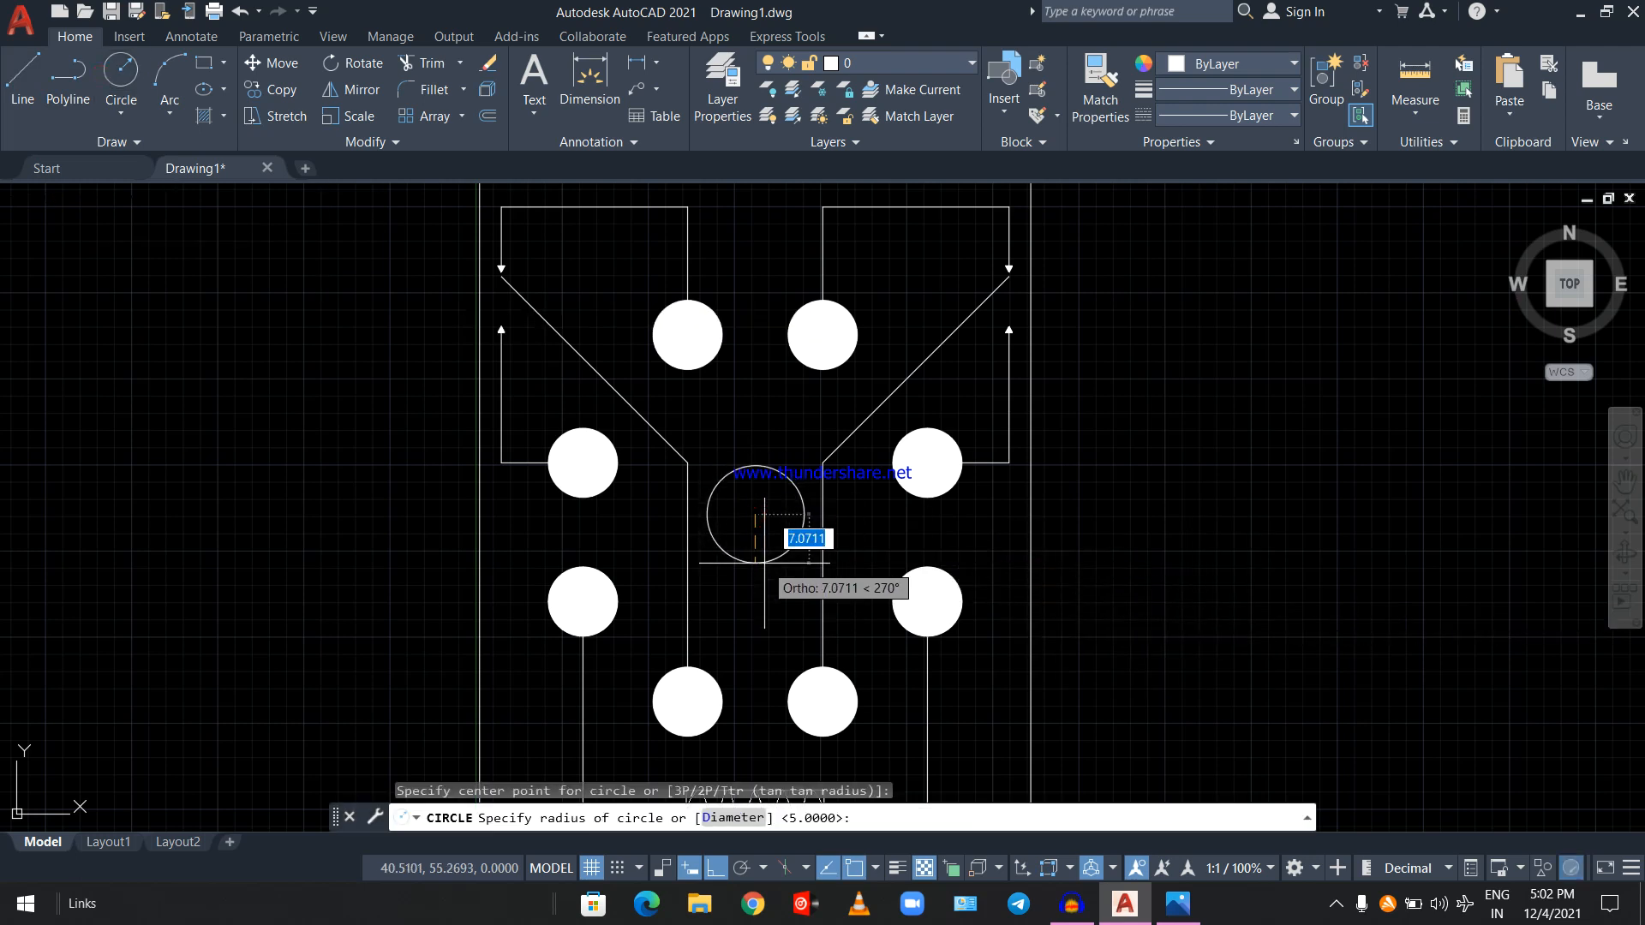
click(762, 561)
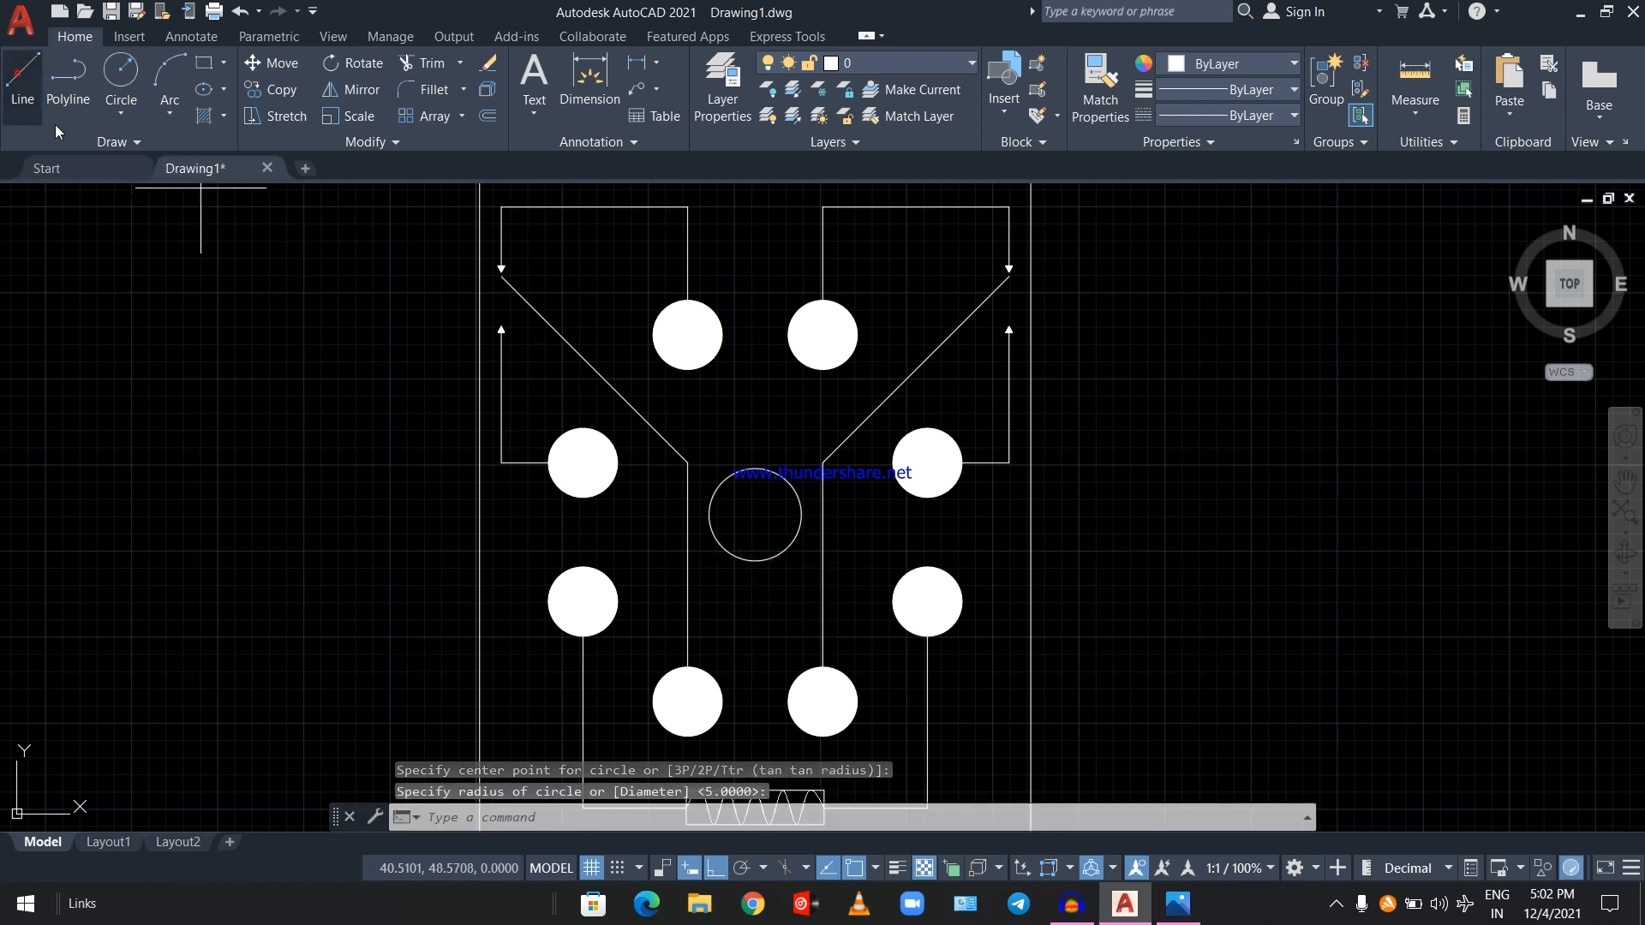
Step: Draw connected lines from the central circle's bottom quadrant, 1 unit down, 1.5 units left, and vertically back up to the circle
click(34, 102)
scroll(758, 539, up, 5)
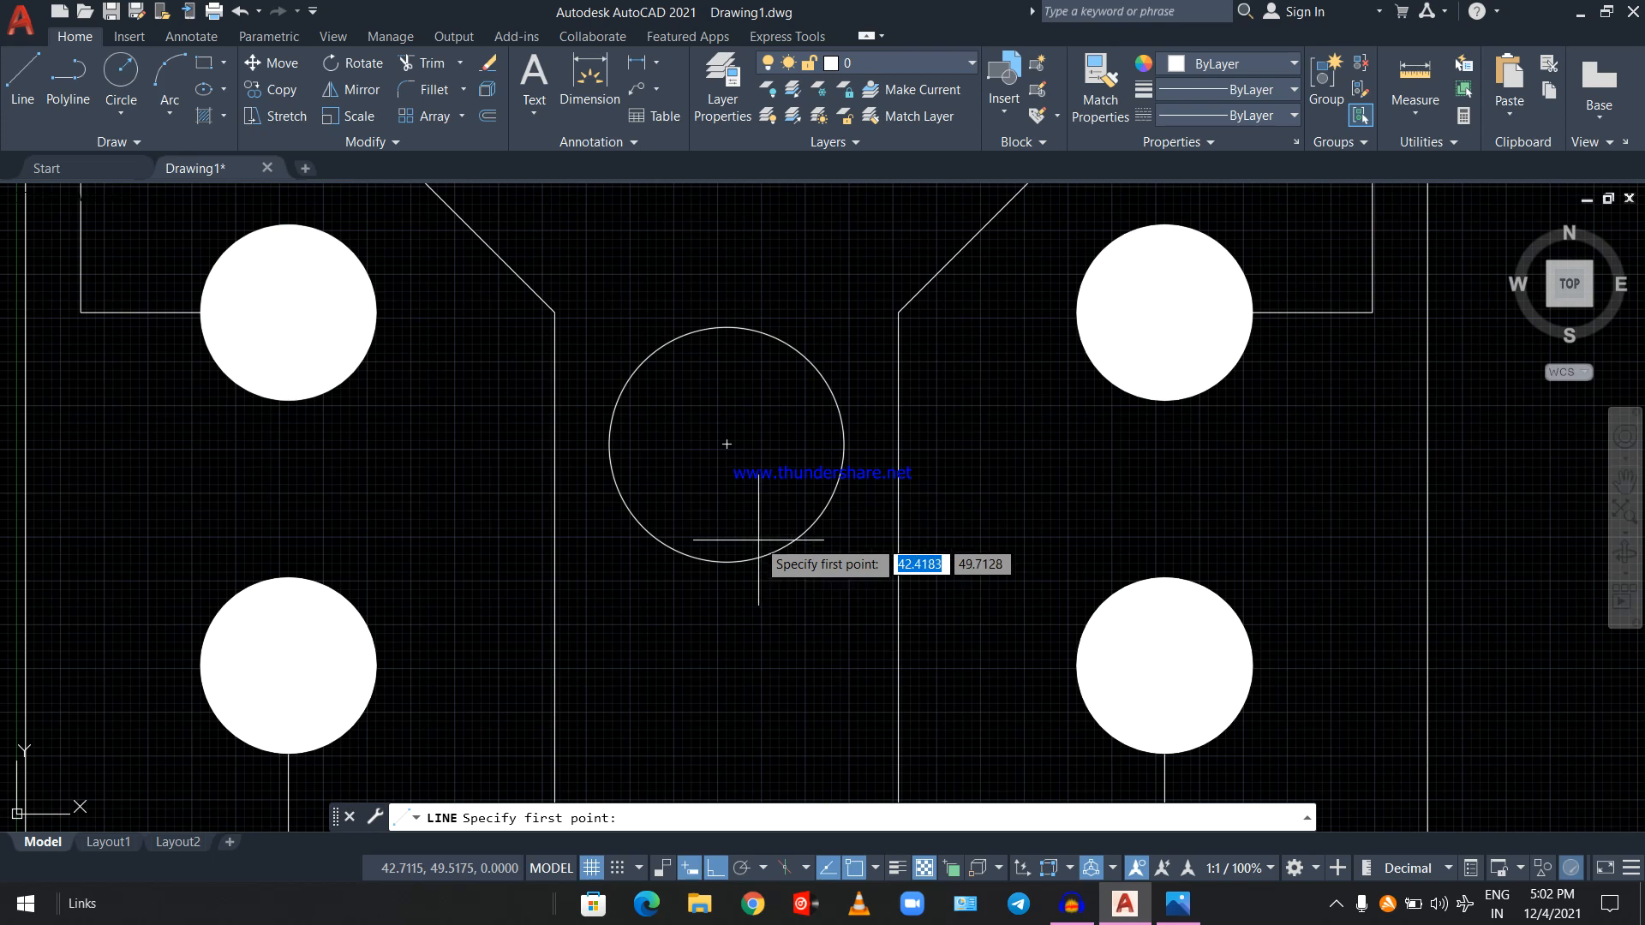
scroll(746, 547, up, 4)
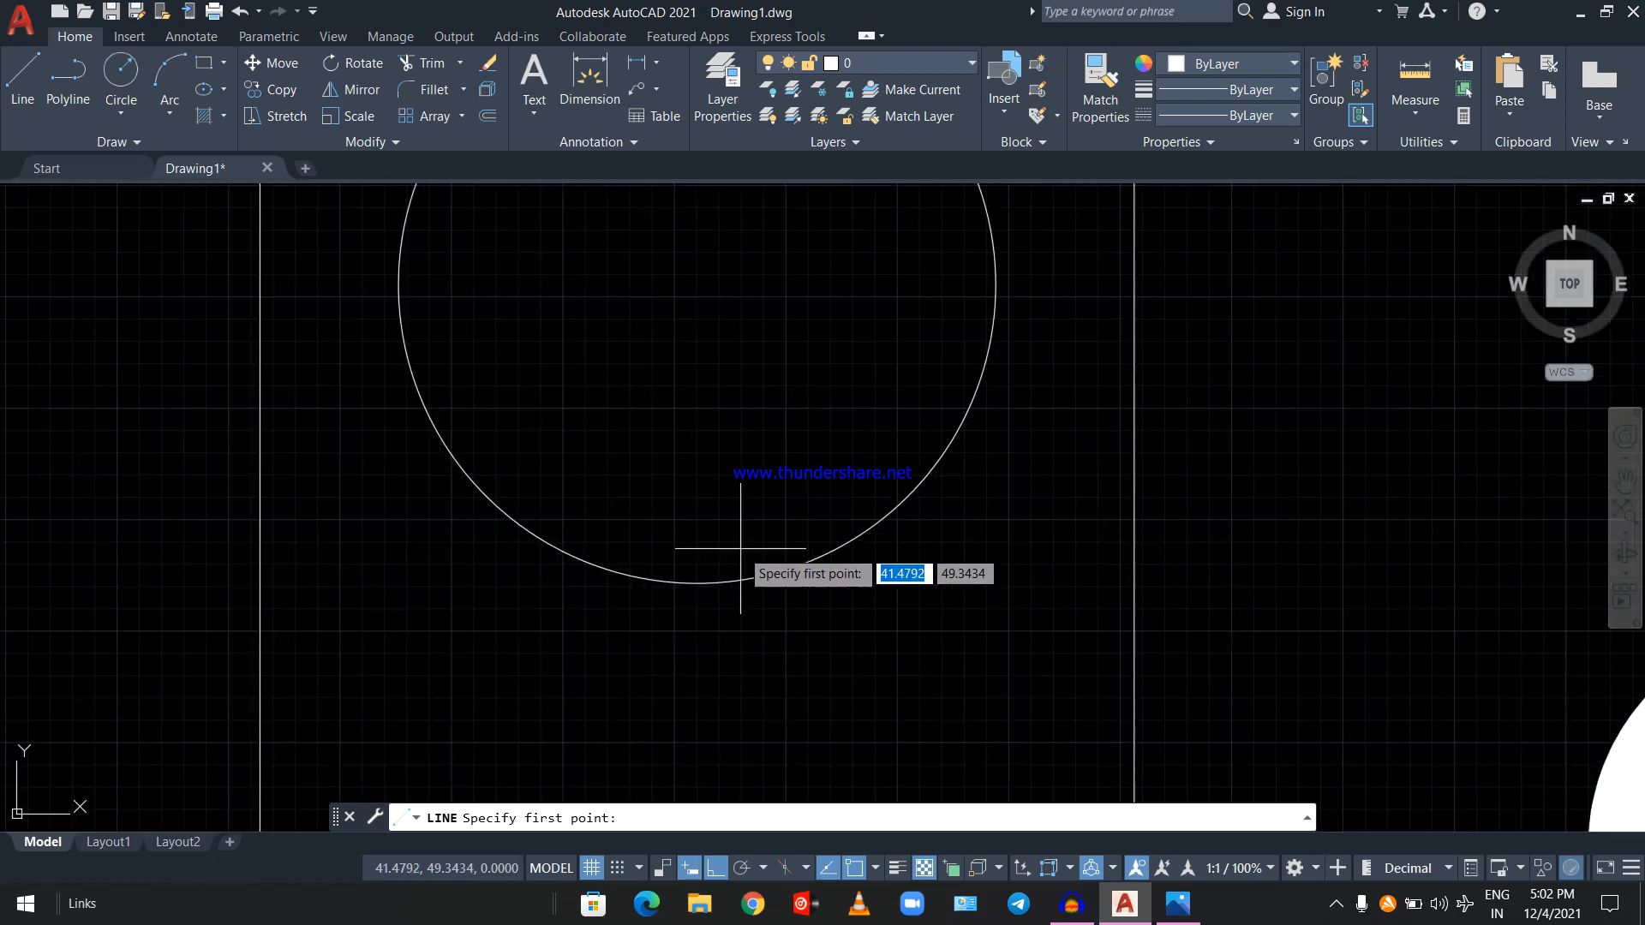
click(698, 582)
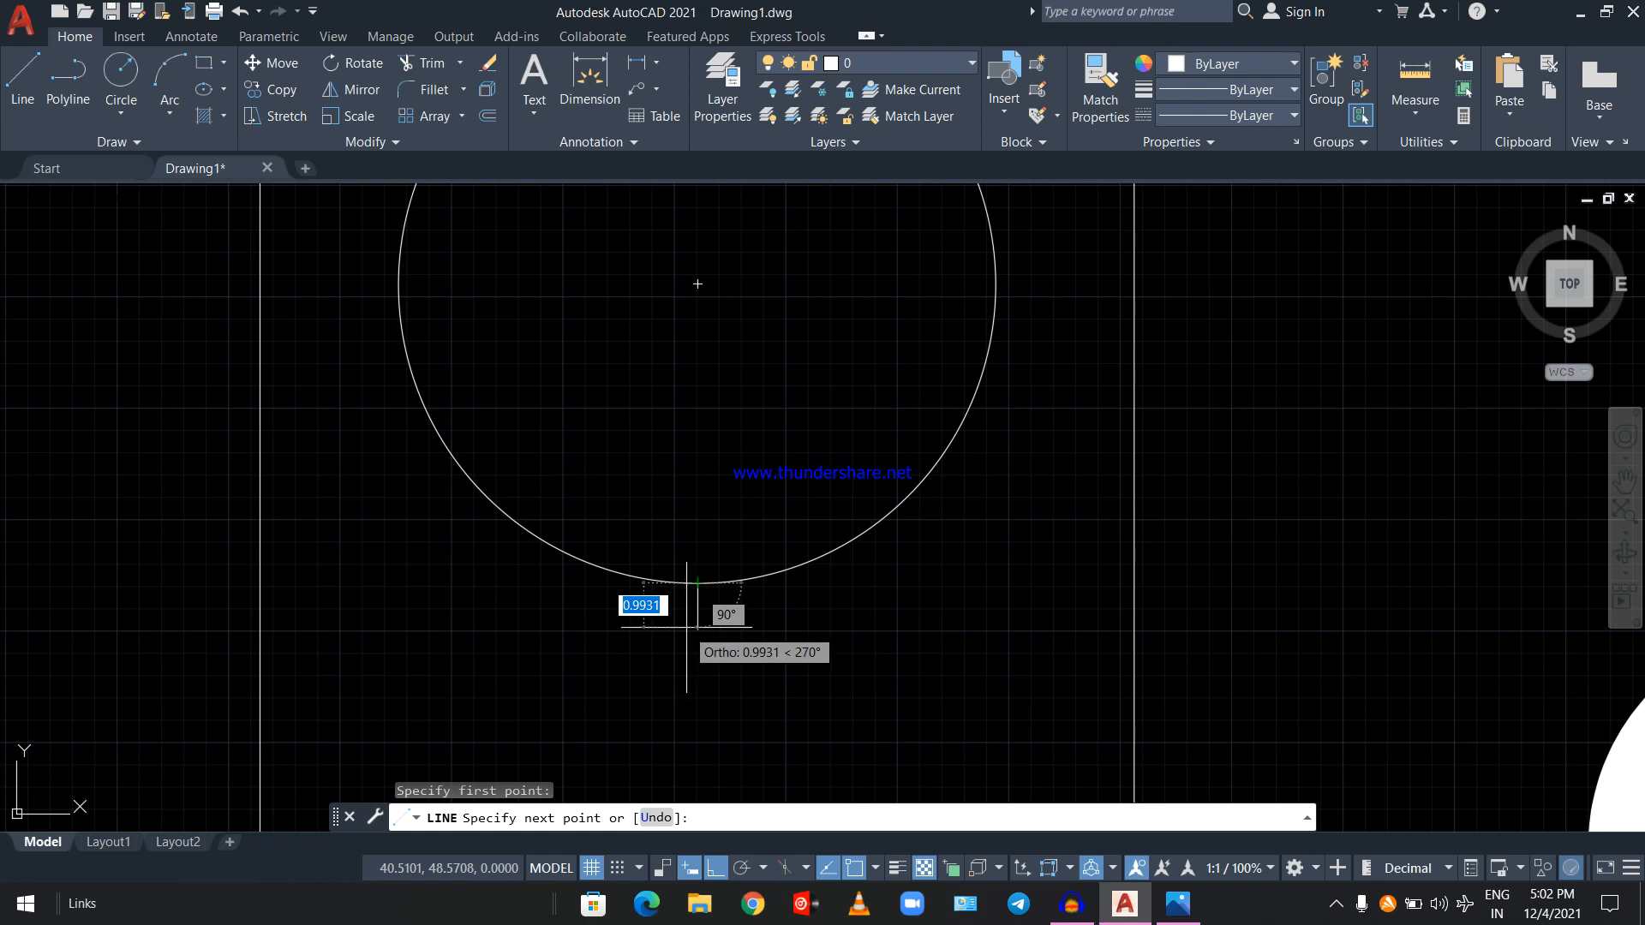
text(1)
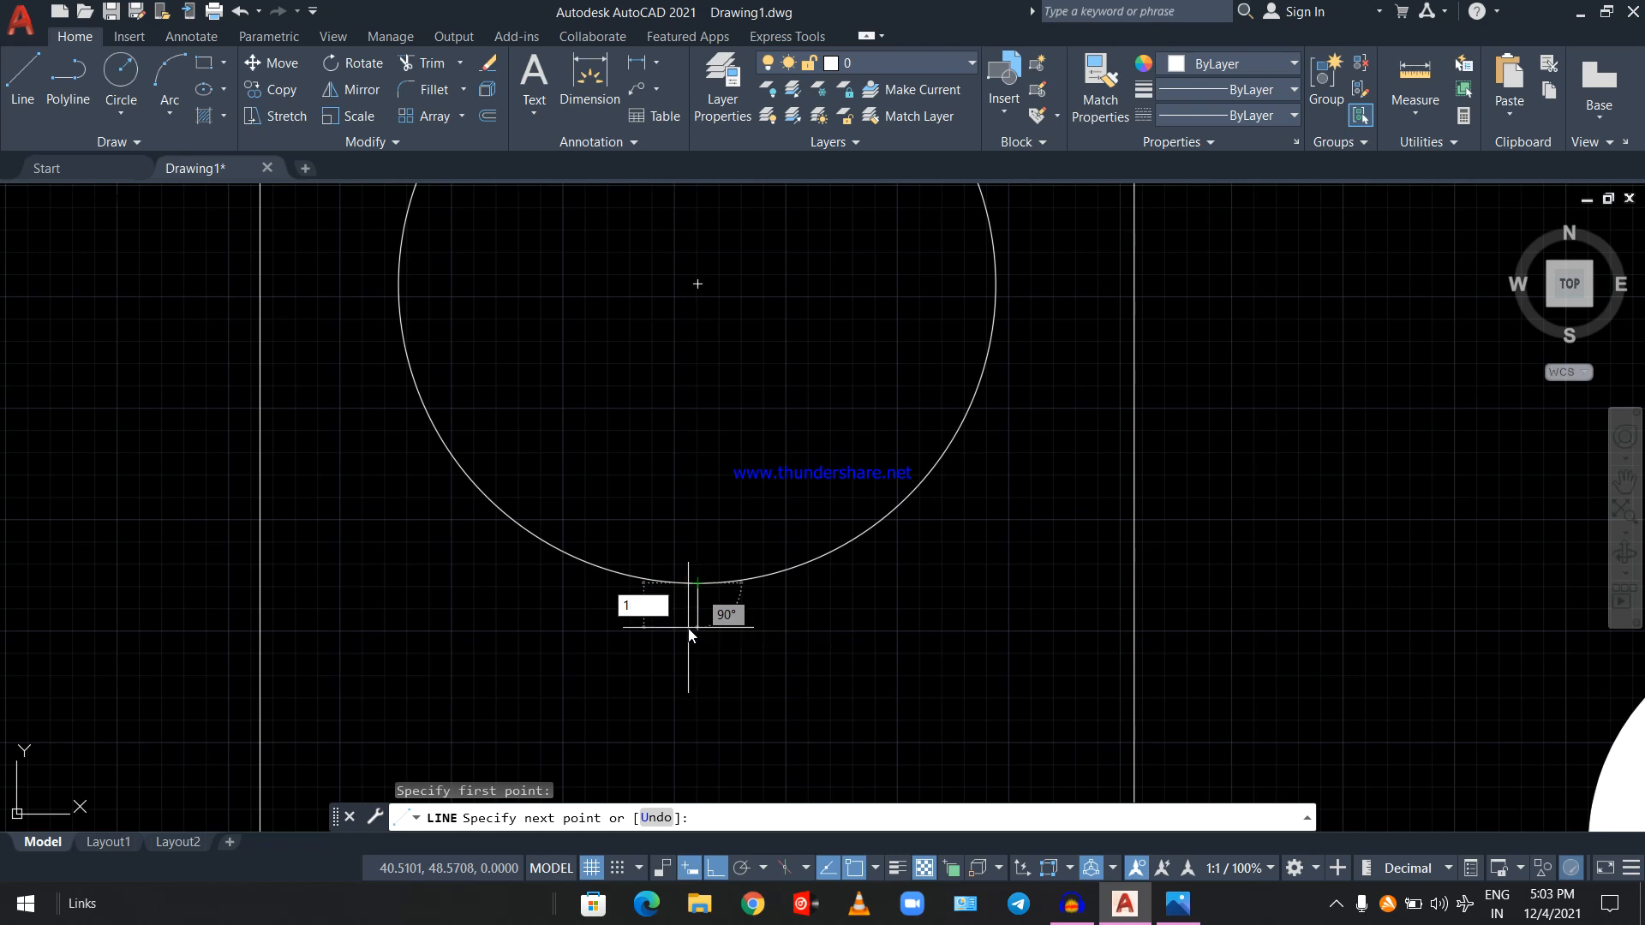
key(Return)
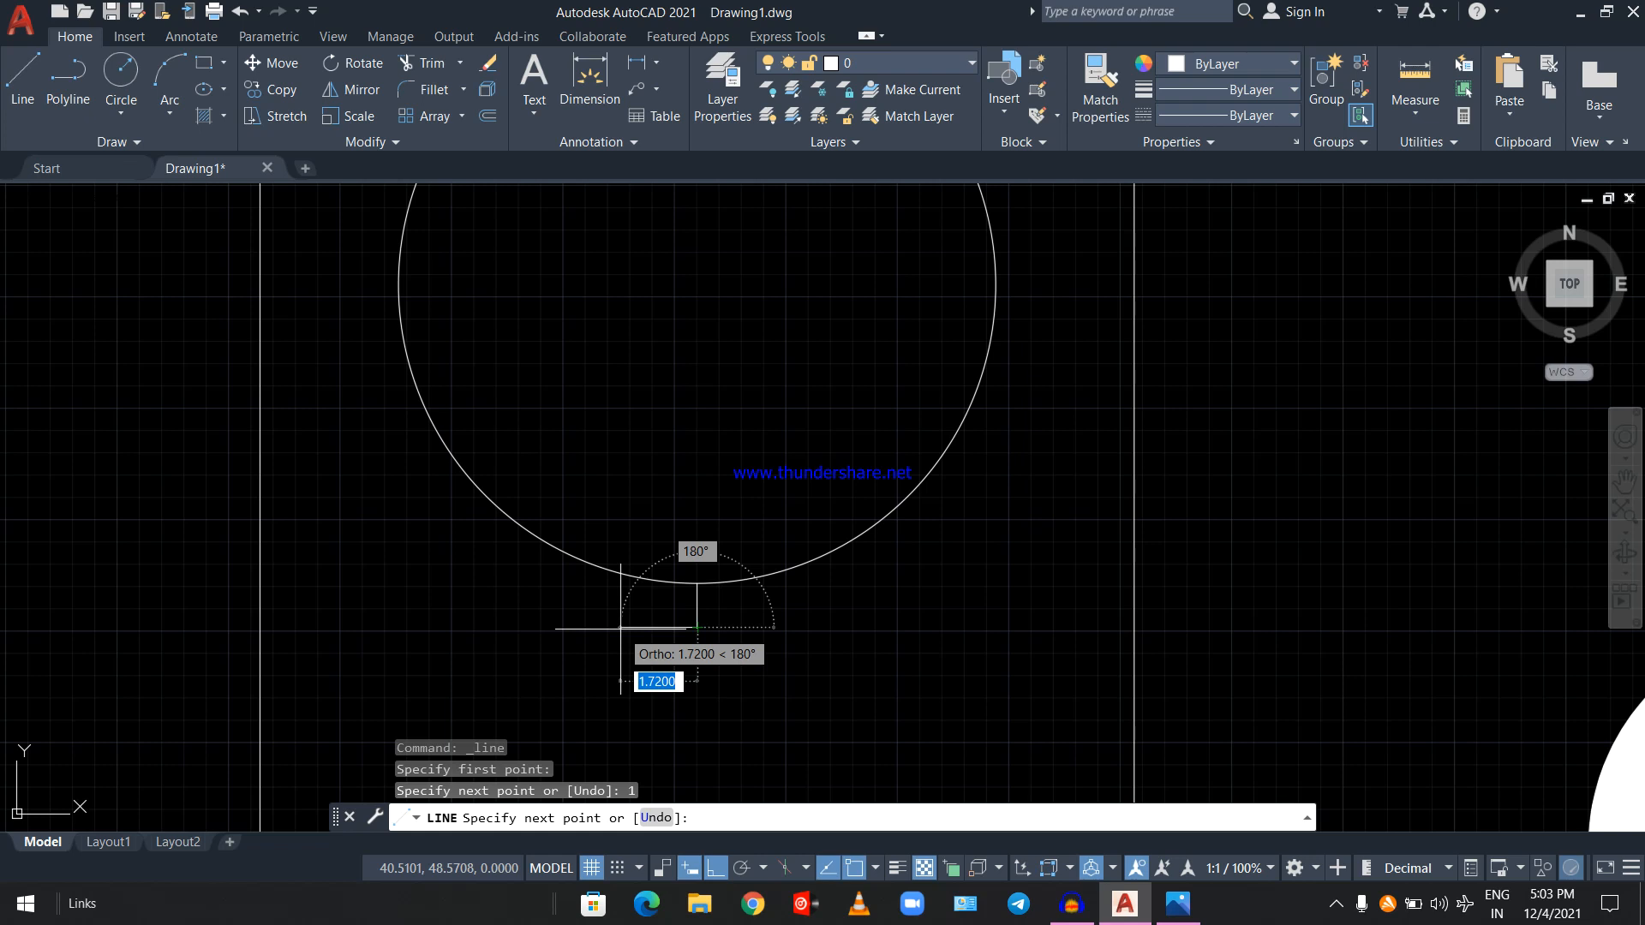
text(1.5)
key(Return)
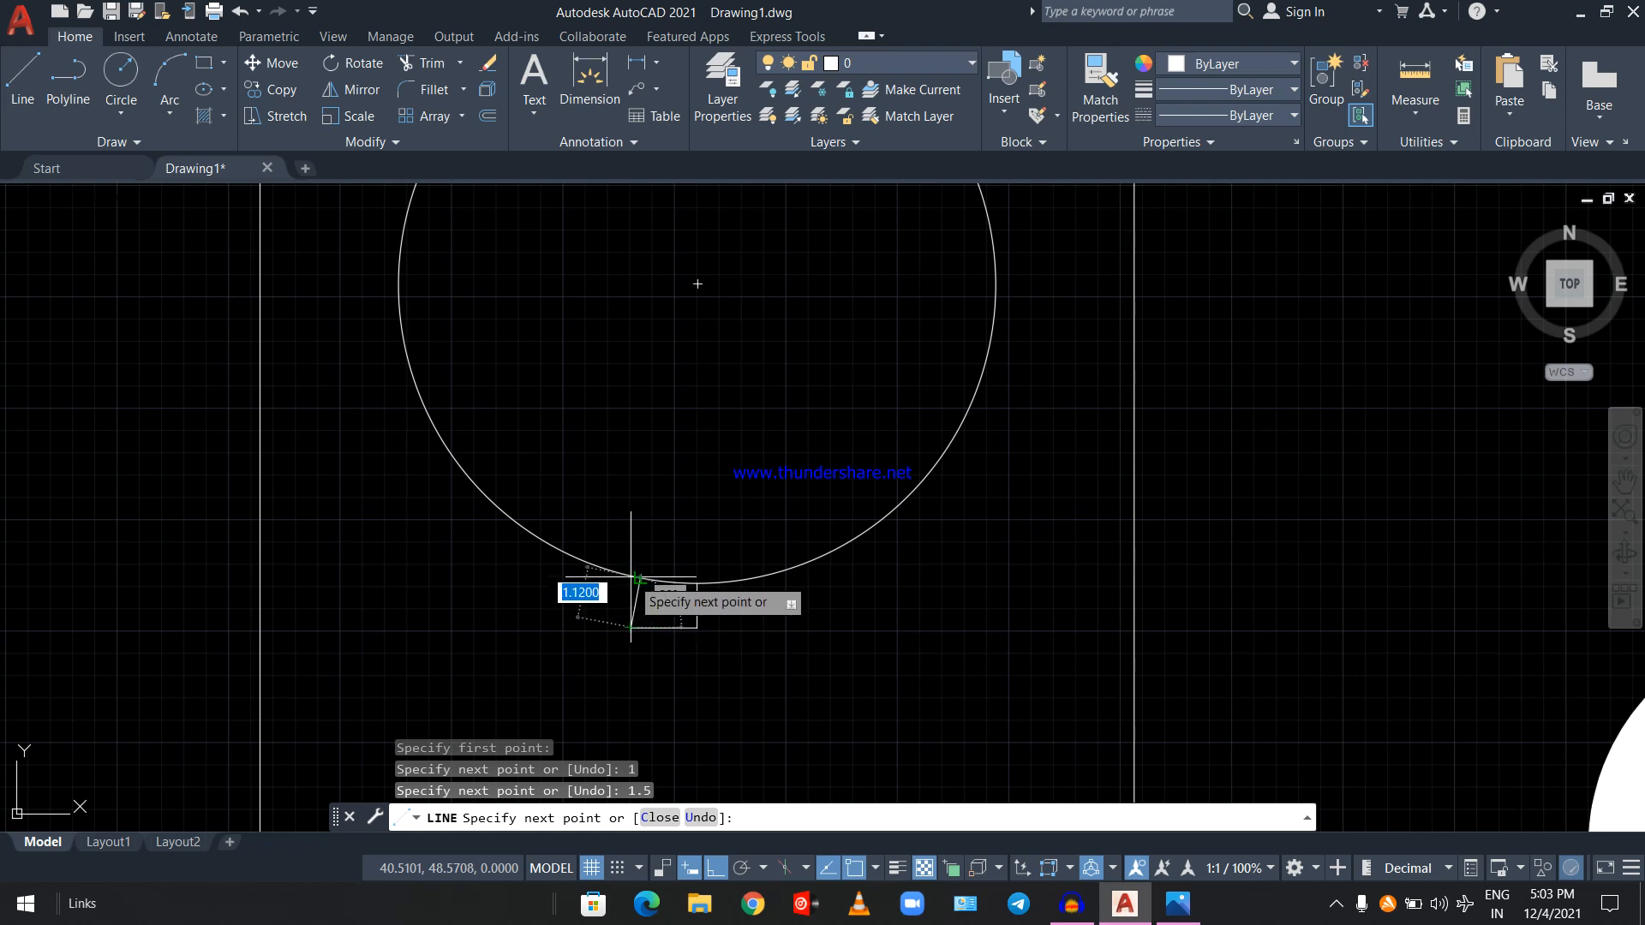
scroll(627, 573, up, 3)
scroll(627, 572, up, 2)
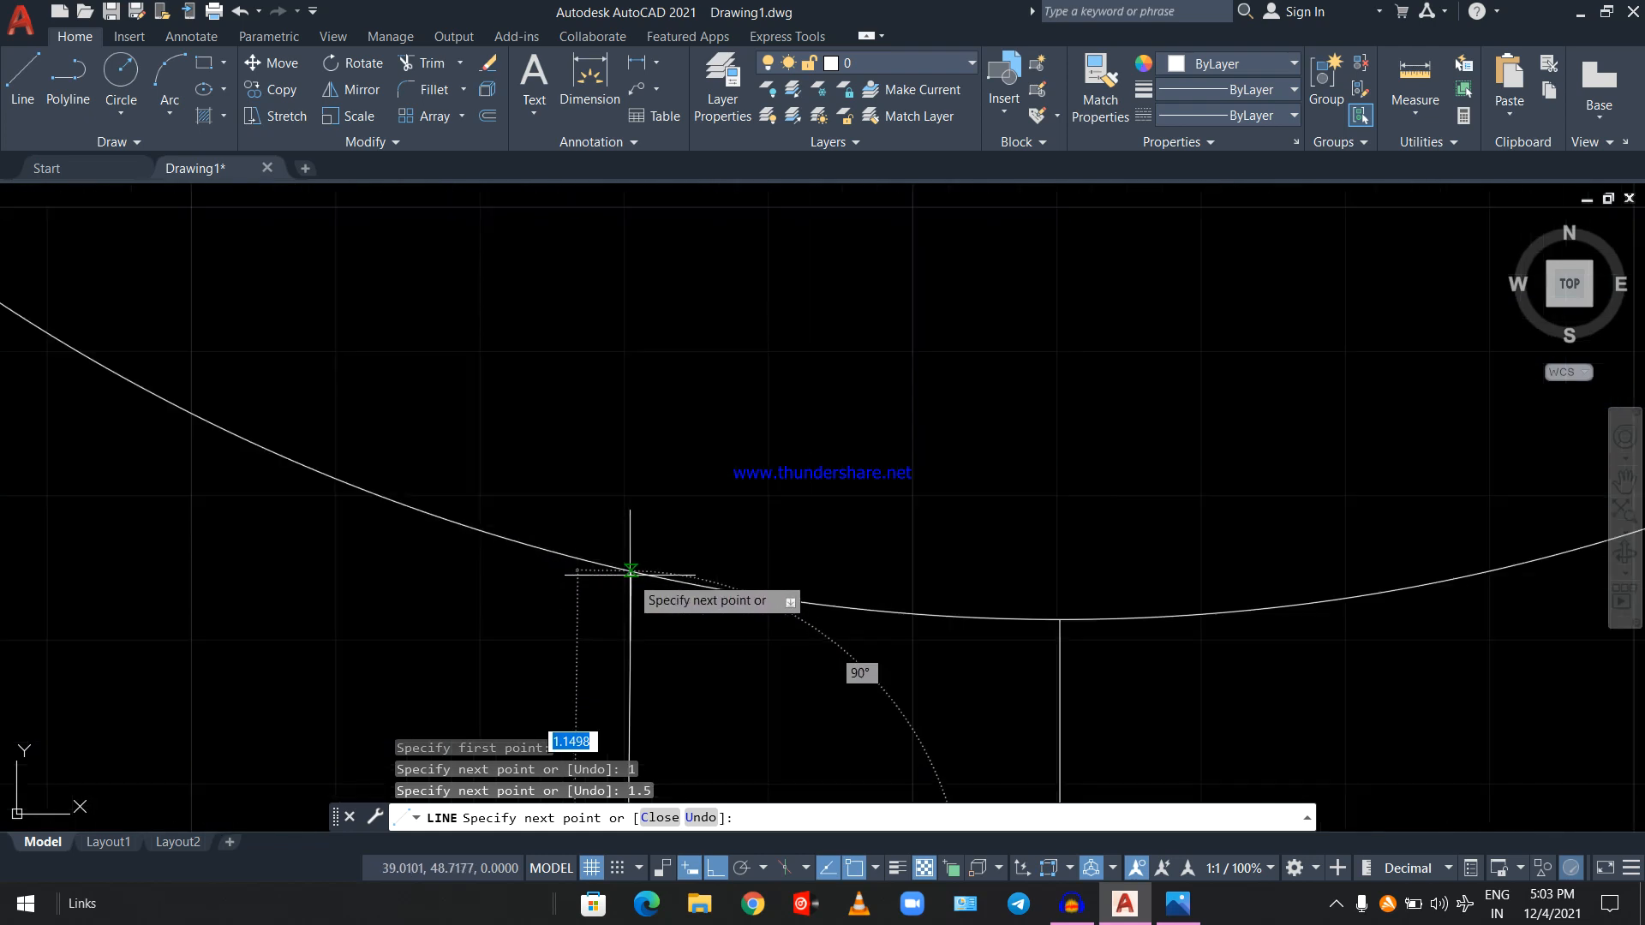
click(627, 571)
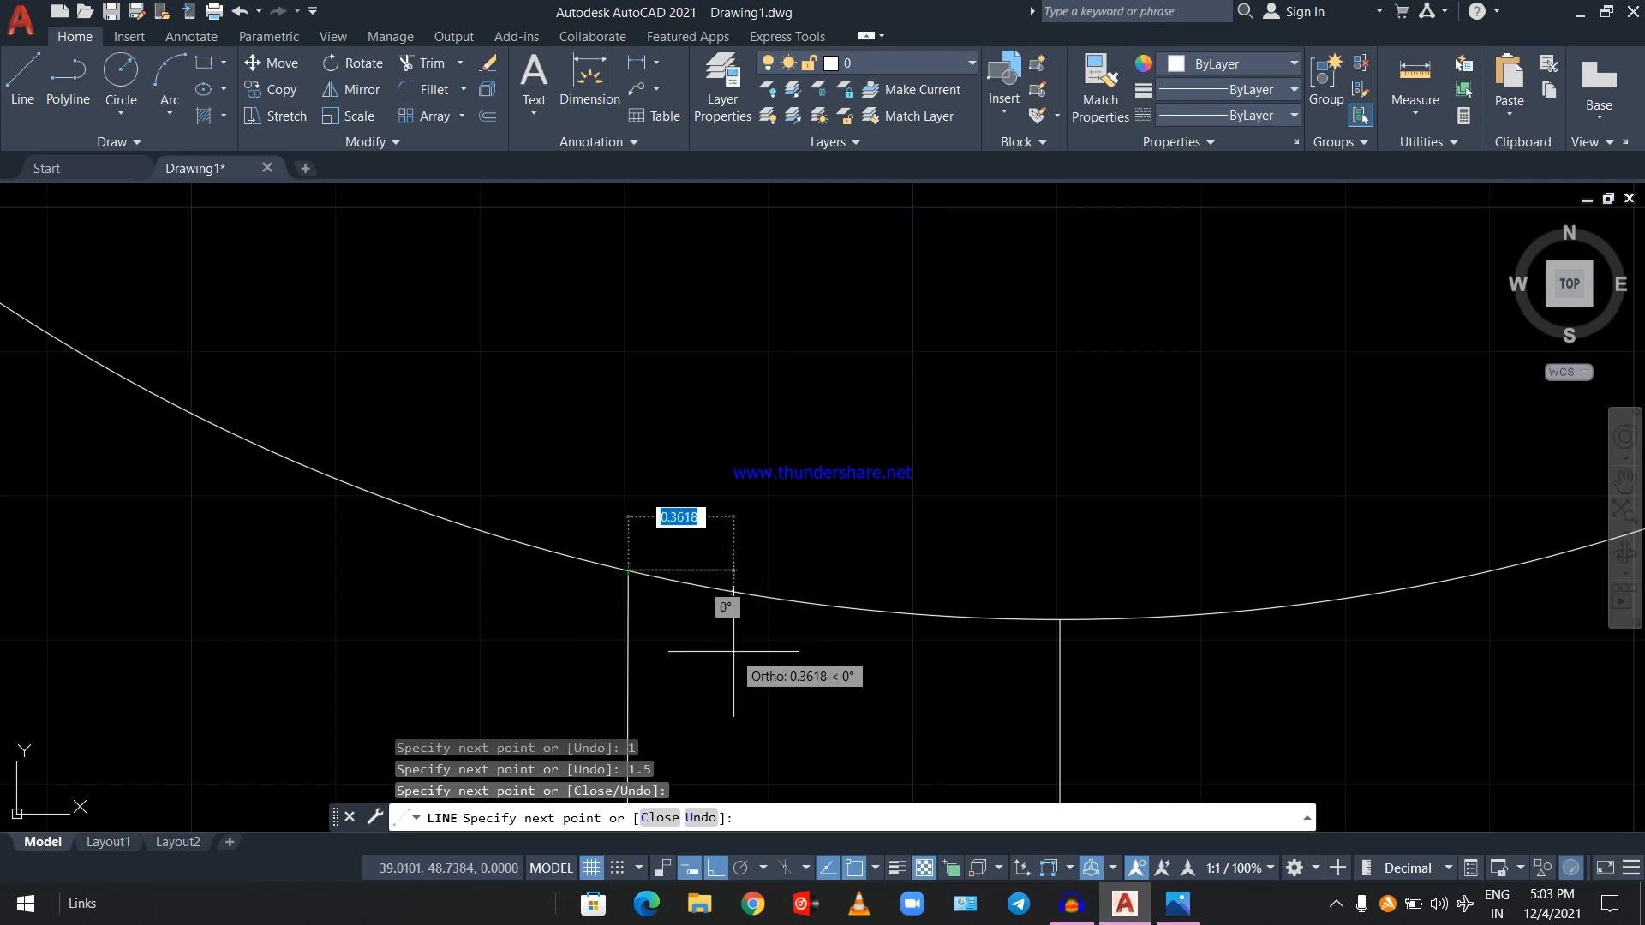
key(Escape)
Step: Delete the short vertical line that starts at the central circle's bottom quadrant, leaving the other two notch lines
scroll(753, 655, down, 5)
scroll(863, 729, down, 3)
scroll(815, 745, up, 6)
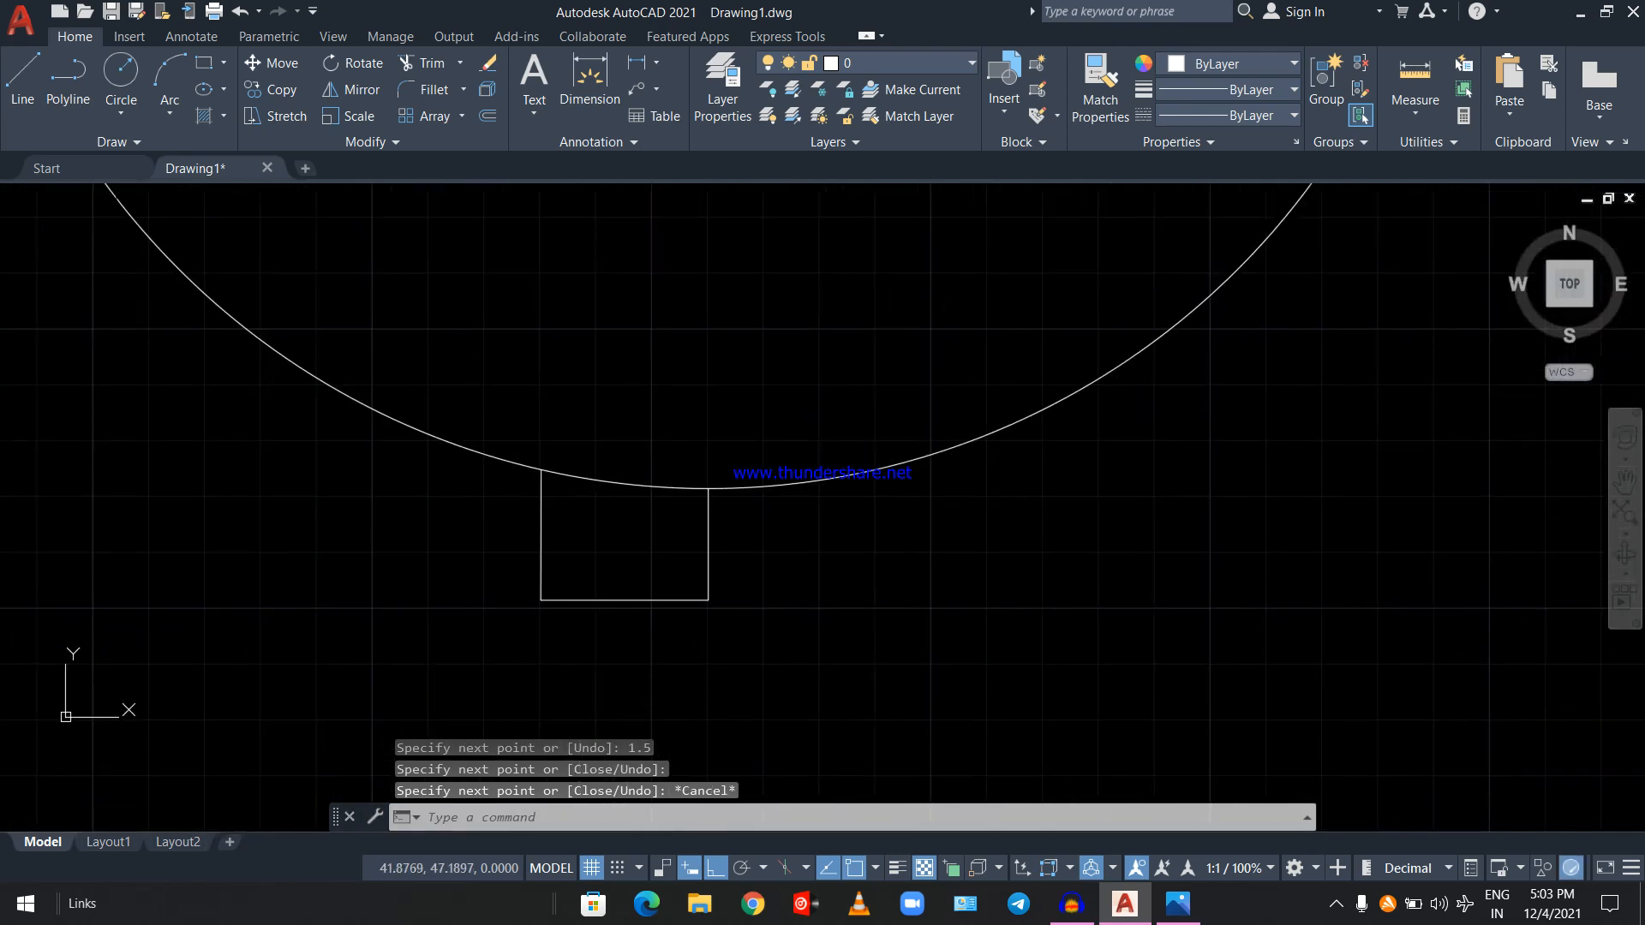
scroll(477, 651, down, 2)
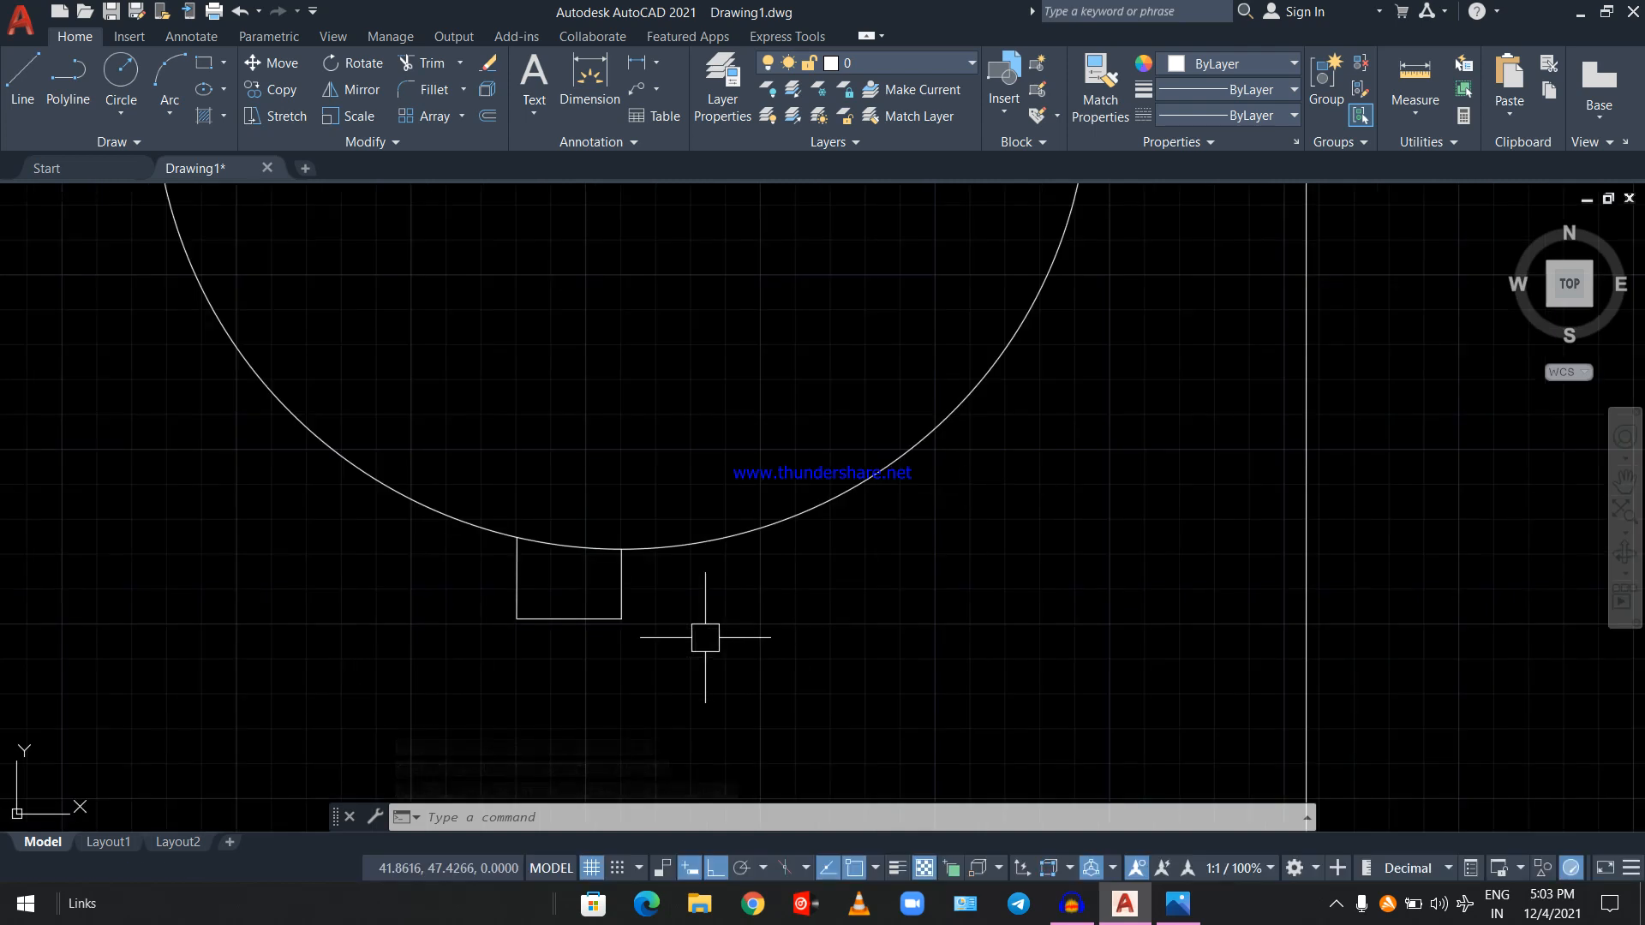
click(623, 594)
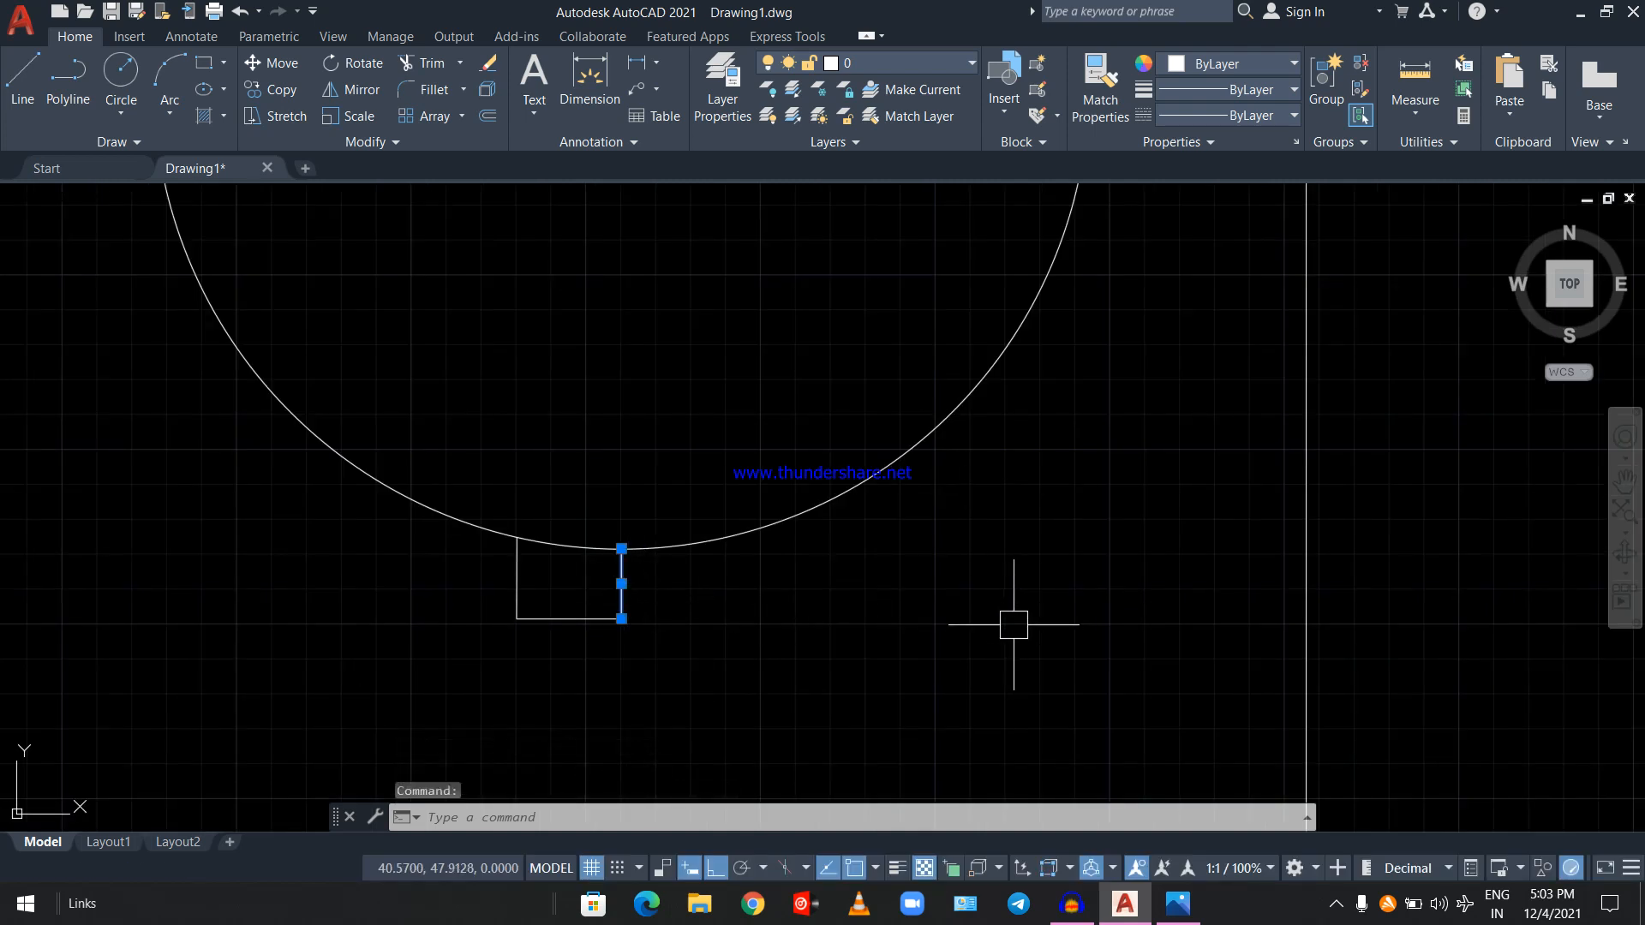
key(Delete)
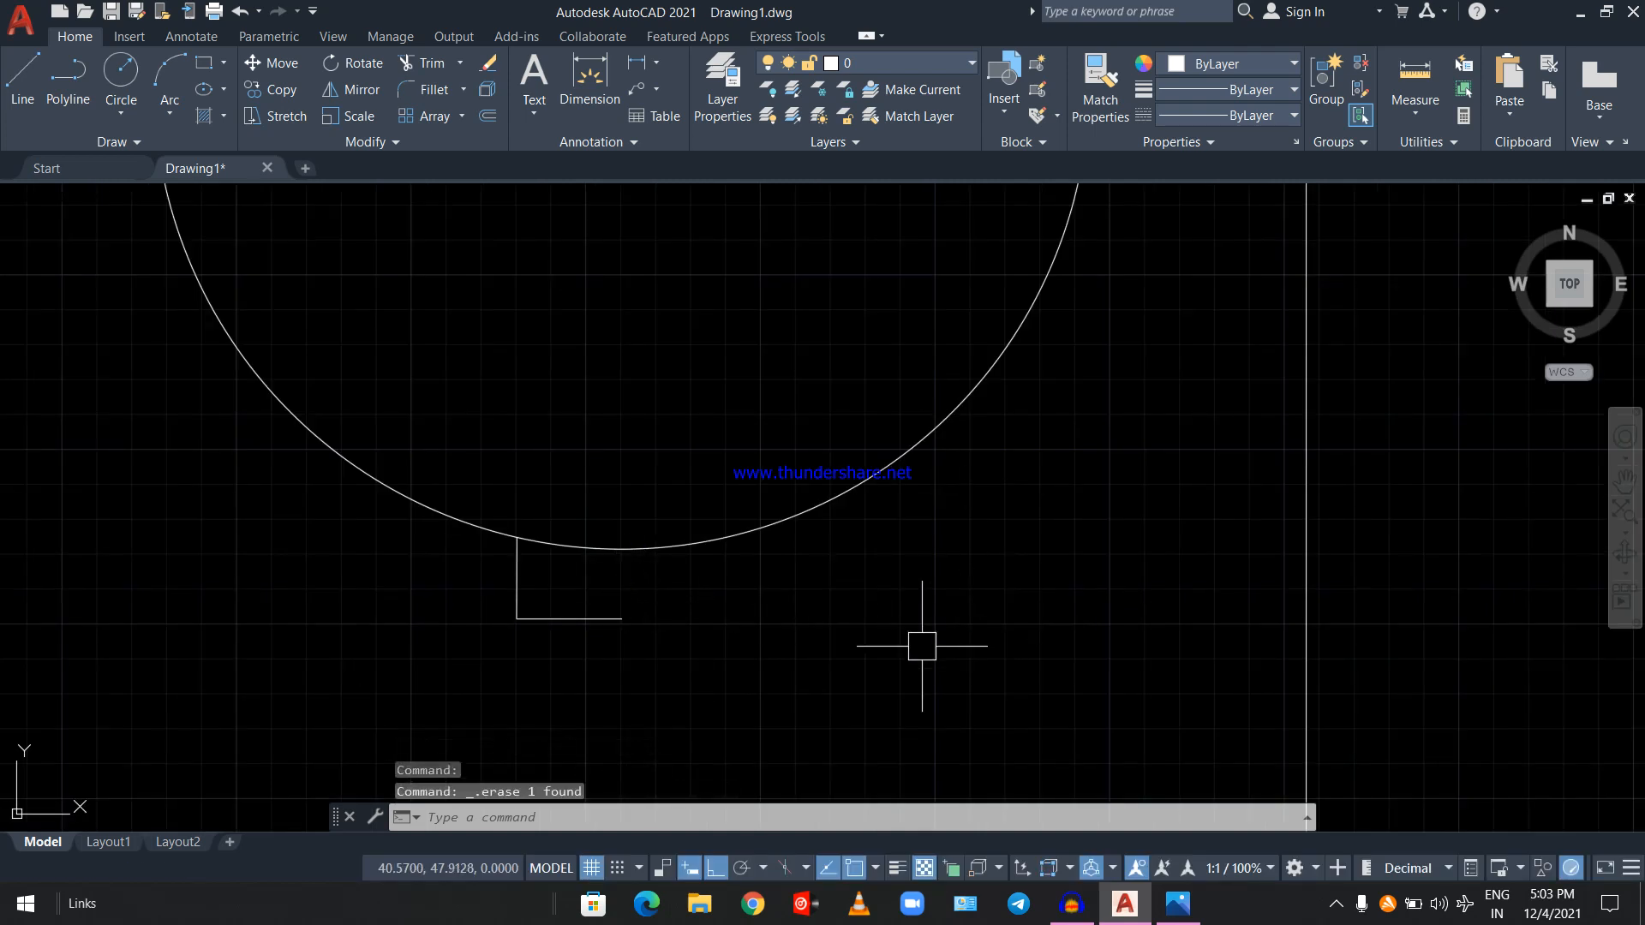
Step: Mirror the two remaining notch lines across the circle's vertical centre line, keeping the source lines
click(518, 586)
click(569, 619)
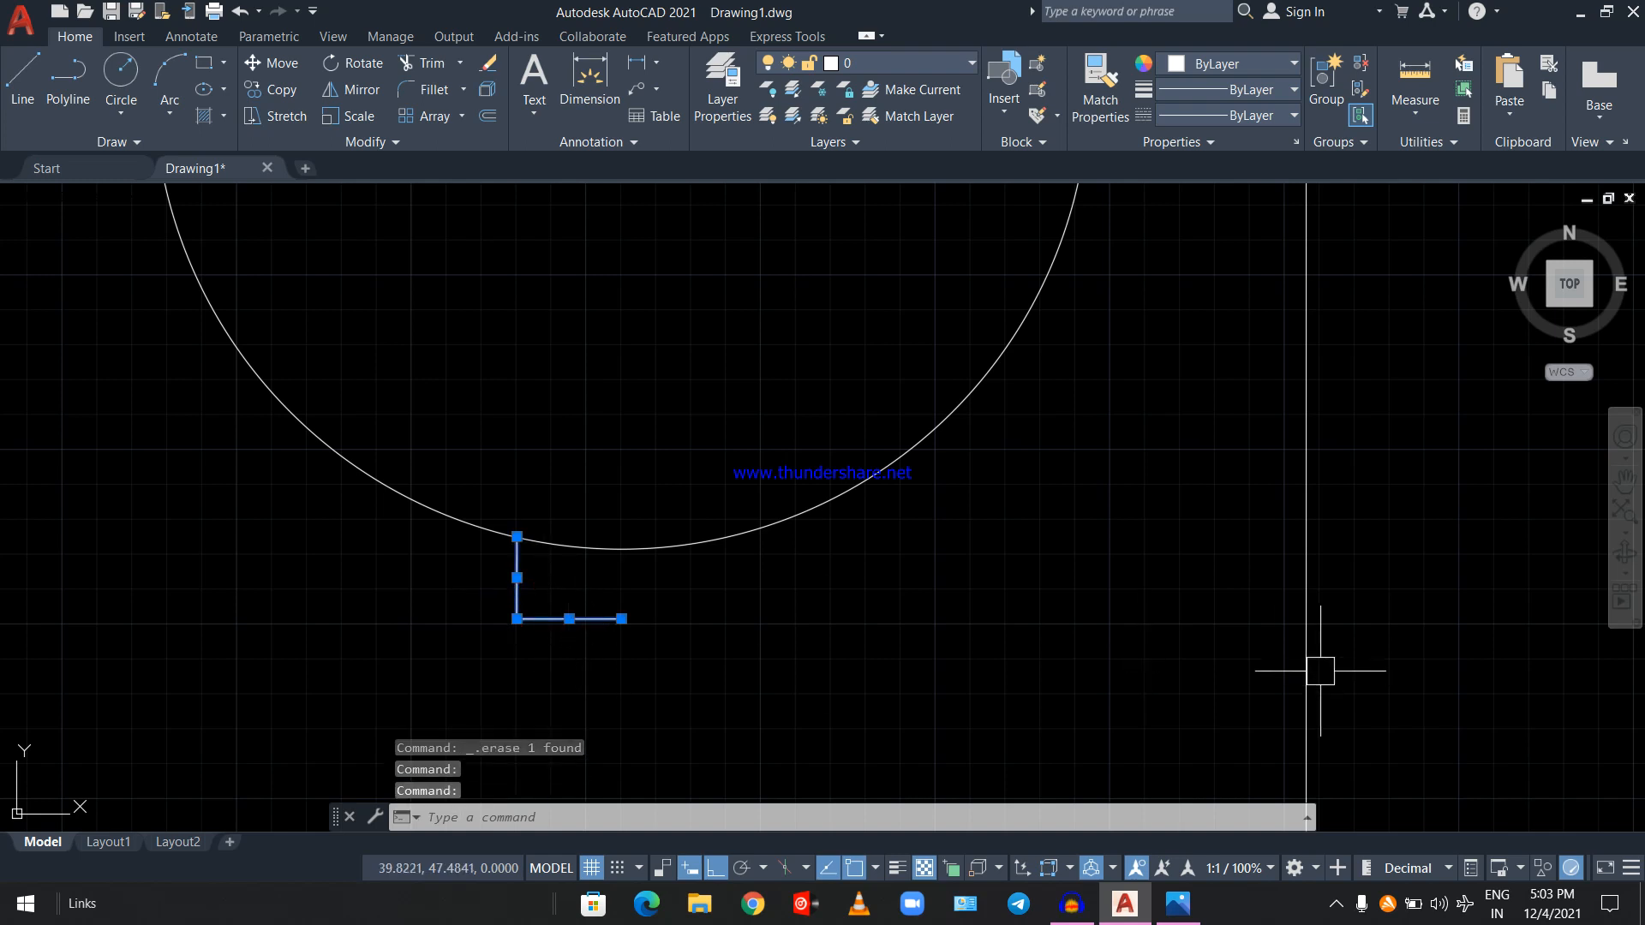
text(mi)
key(Return)
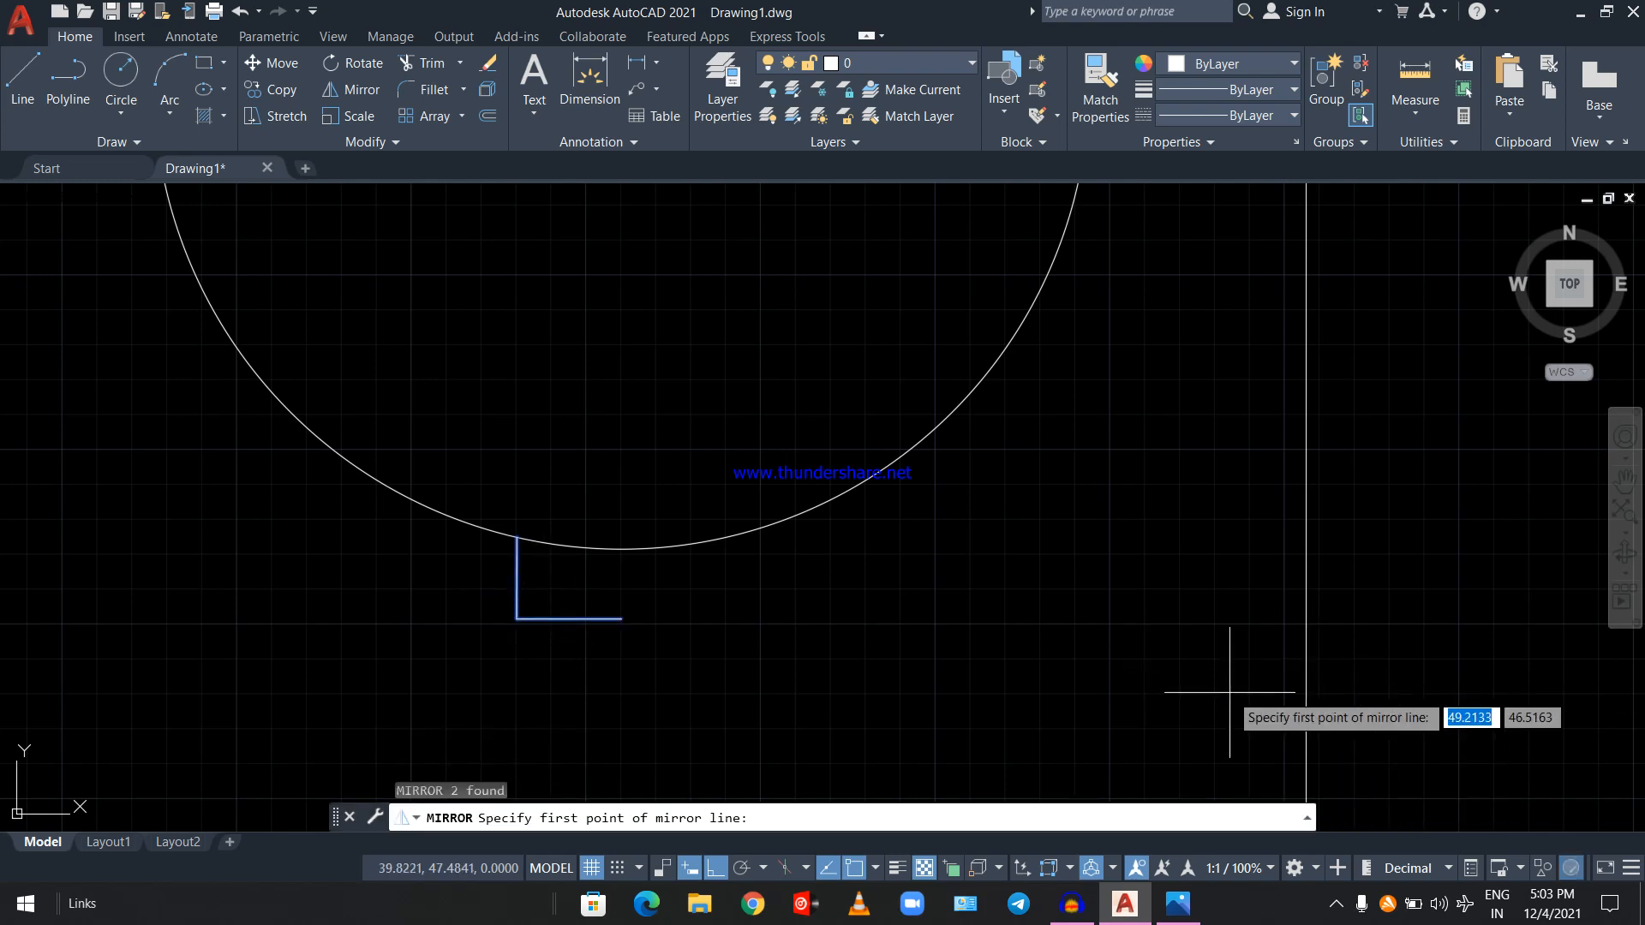
click(622, 618)
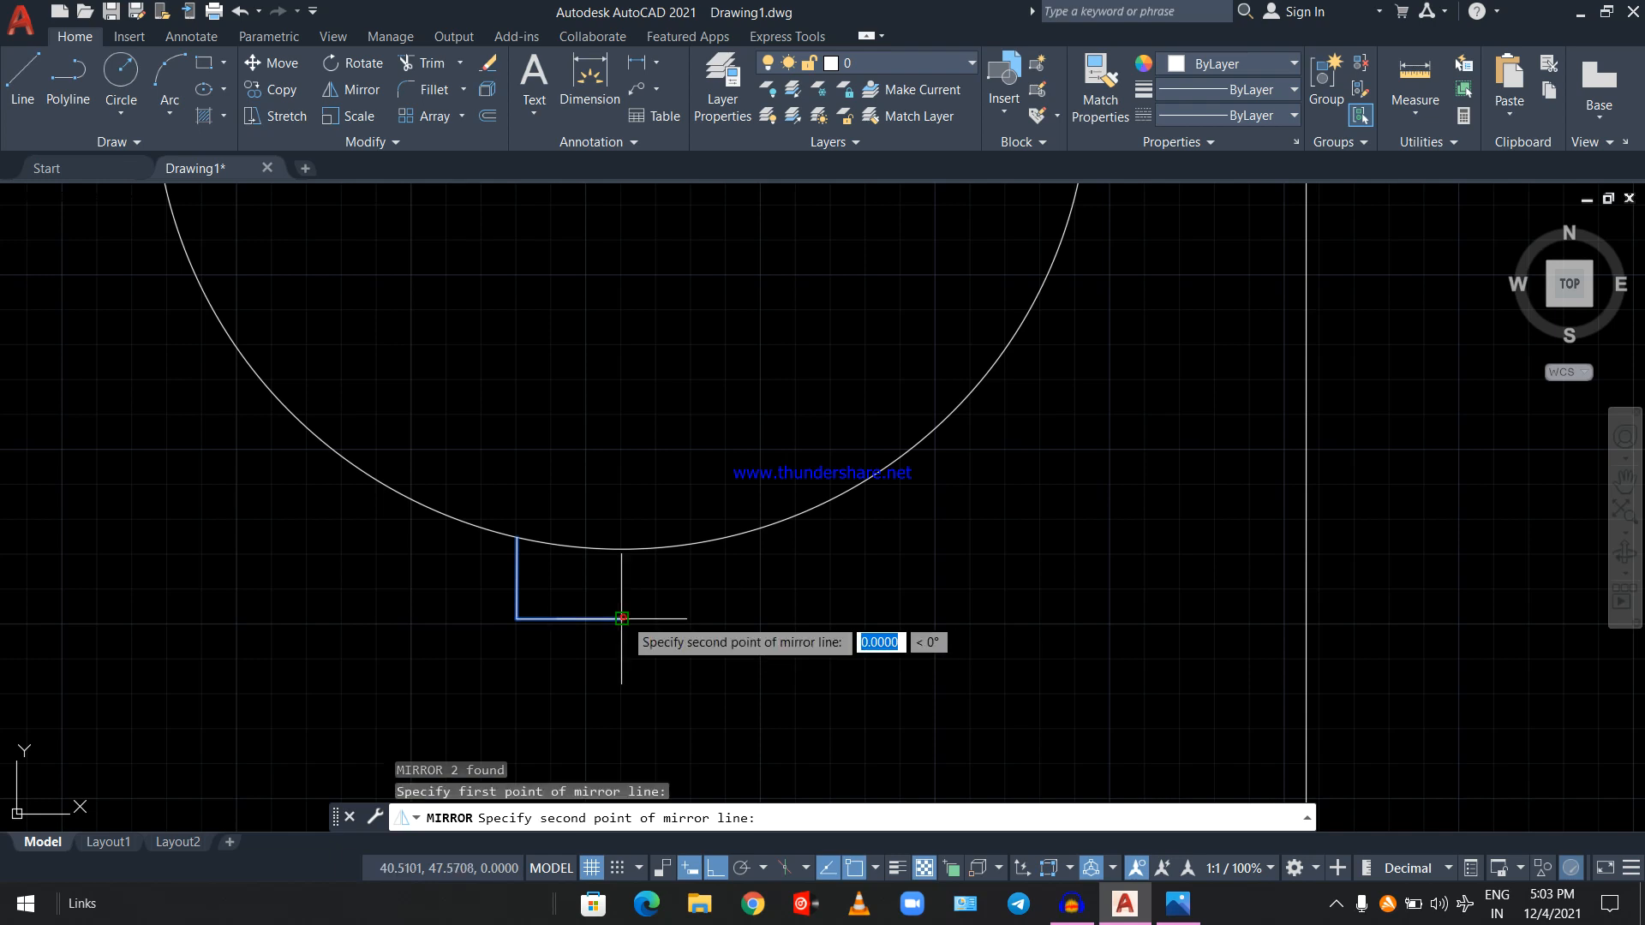
click(618, 549)
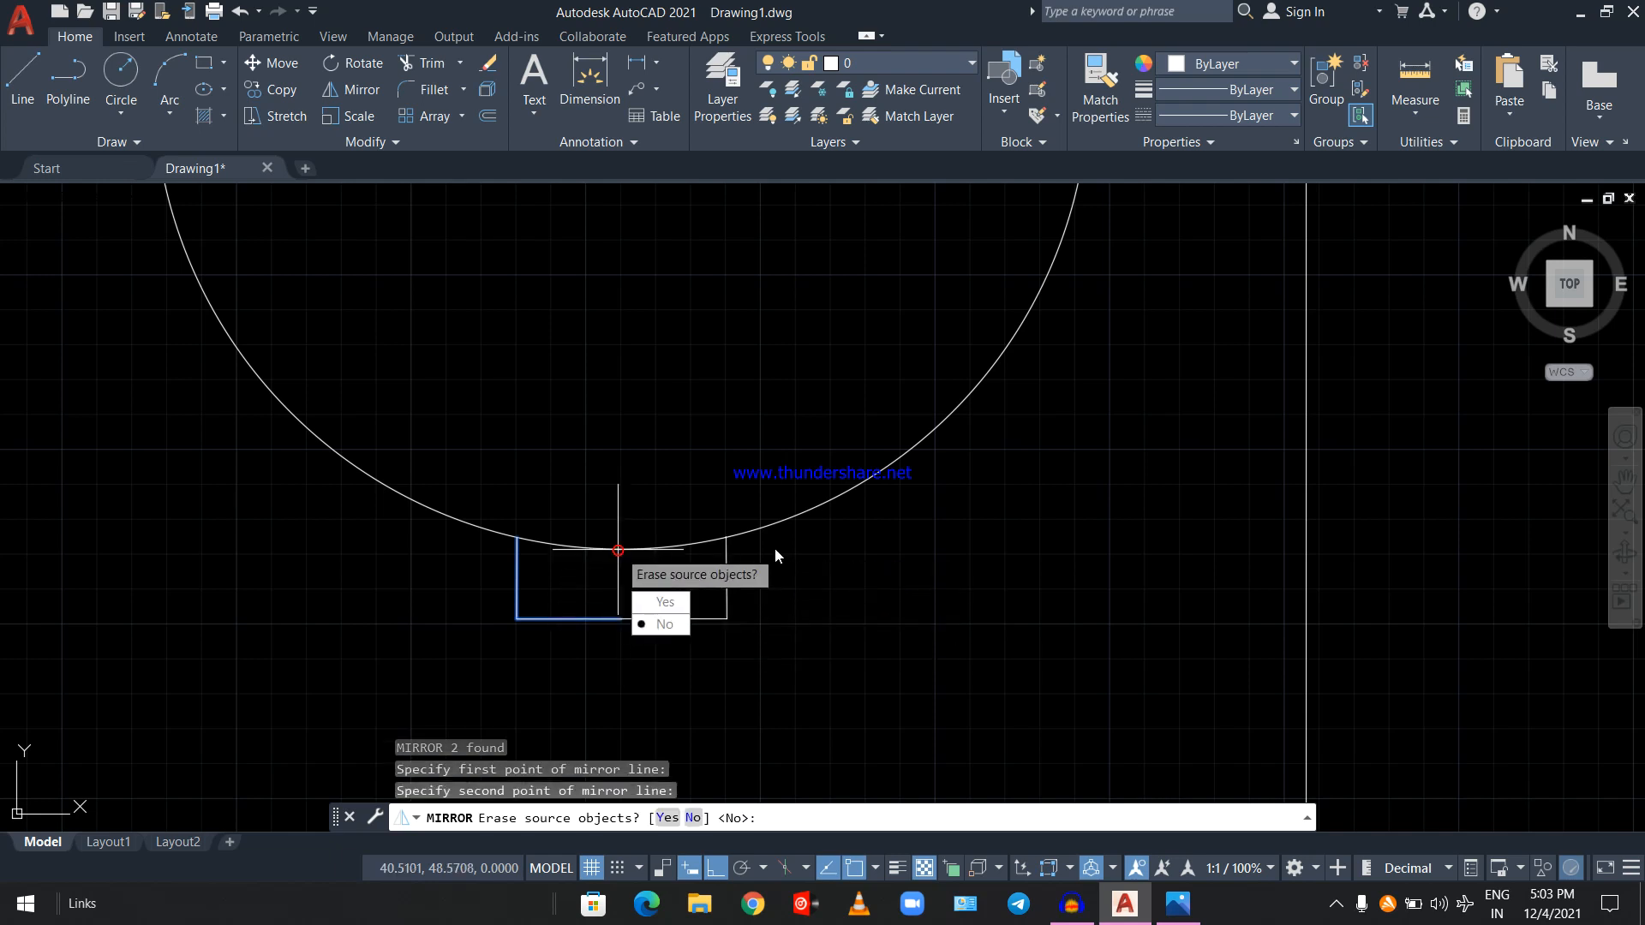
click(664, 623)
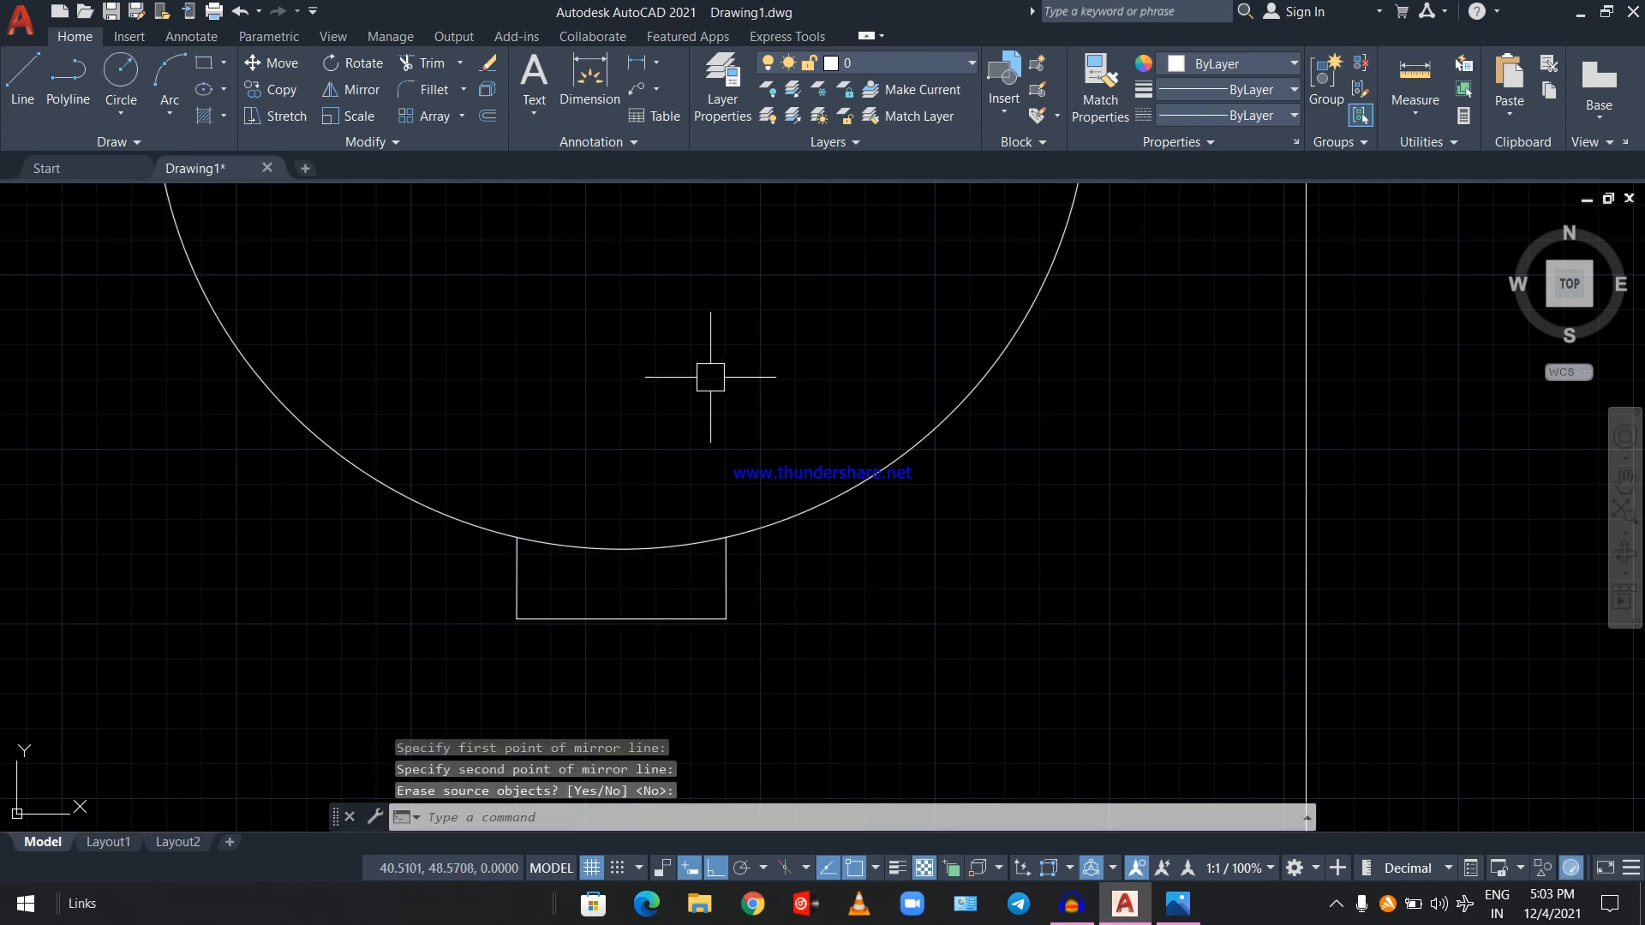
Step: Trim the circle's bottom arc between the two vertical notch sides to open the circle into the notch
text(tr)
key(Return)
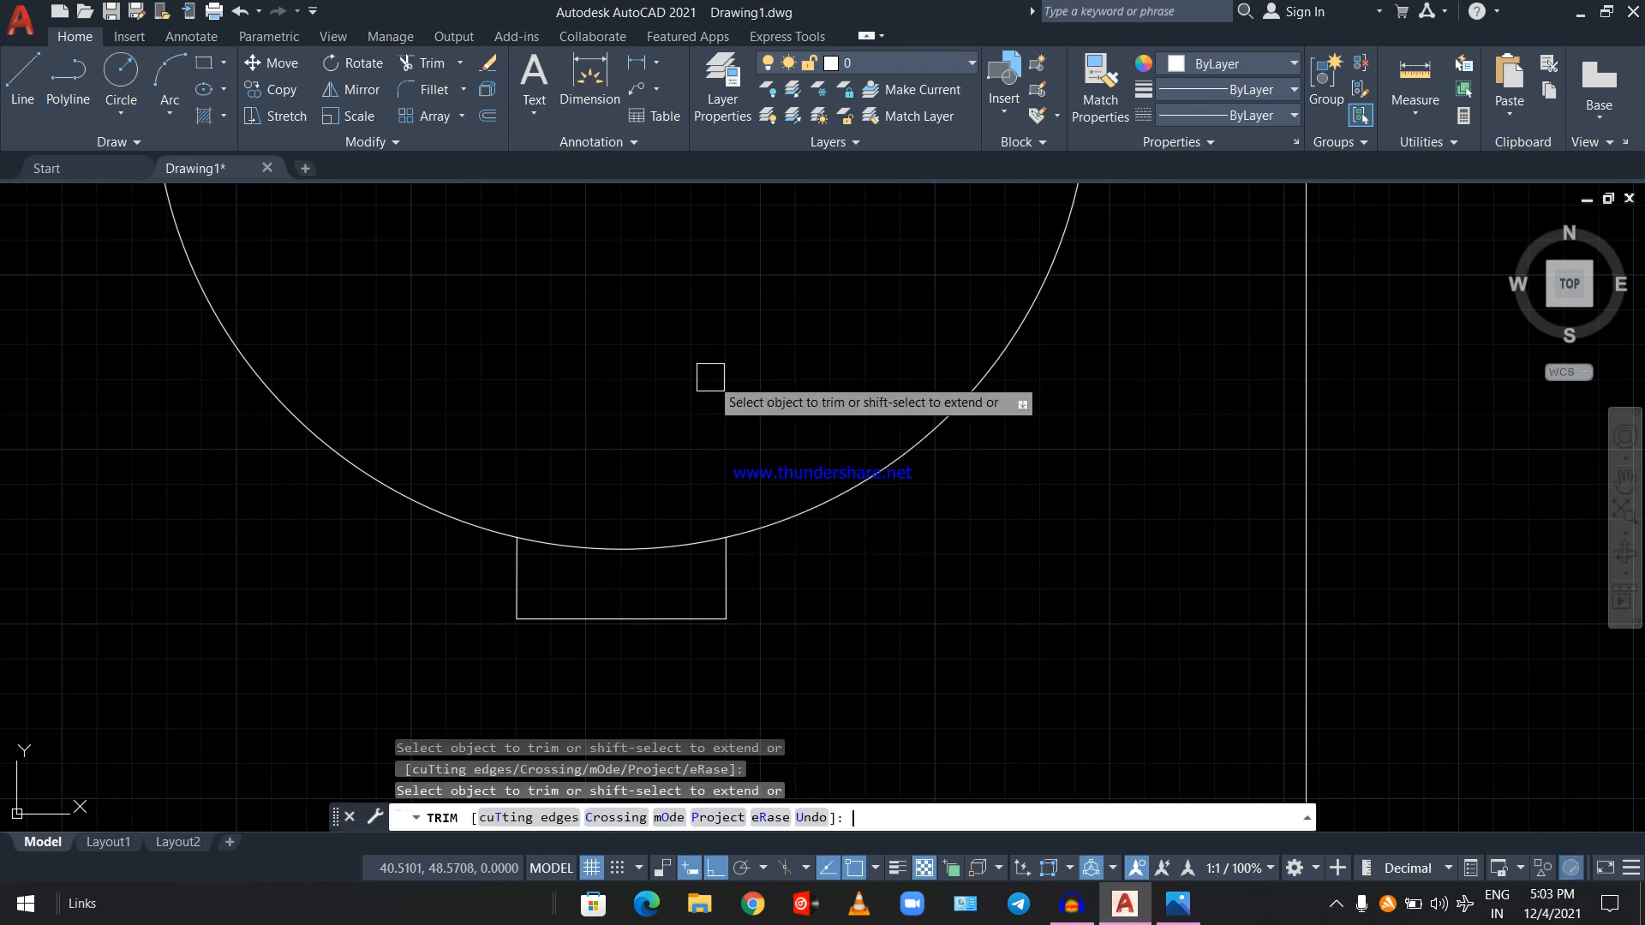
click(614, 547)
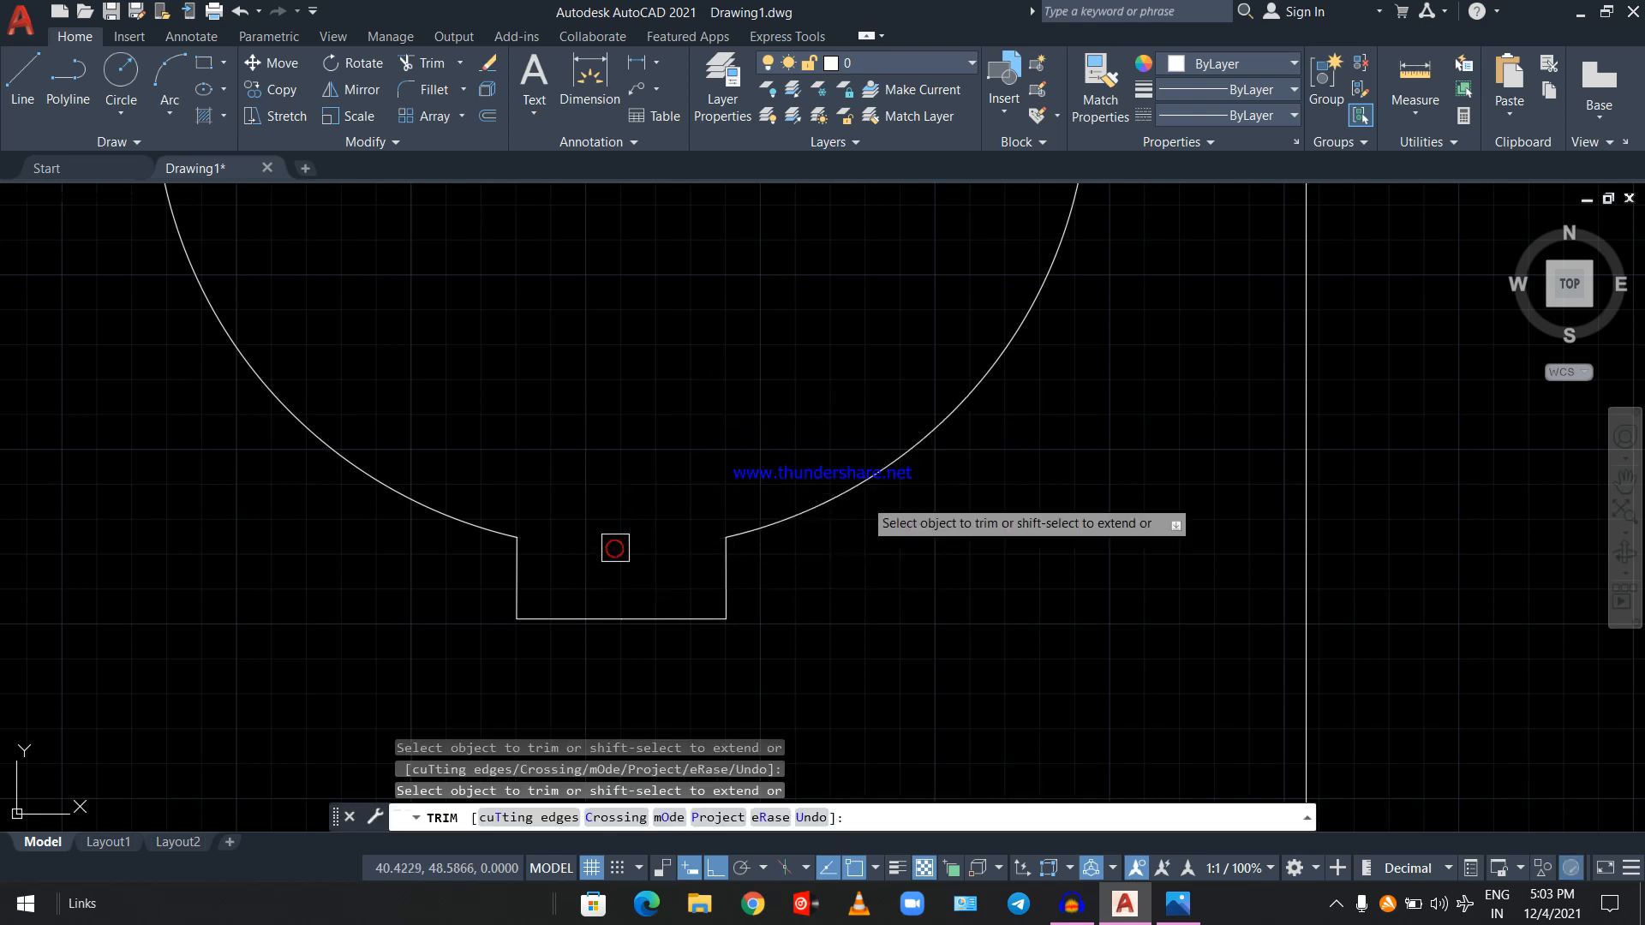
key(Escape)
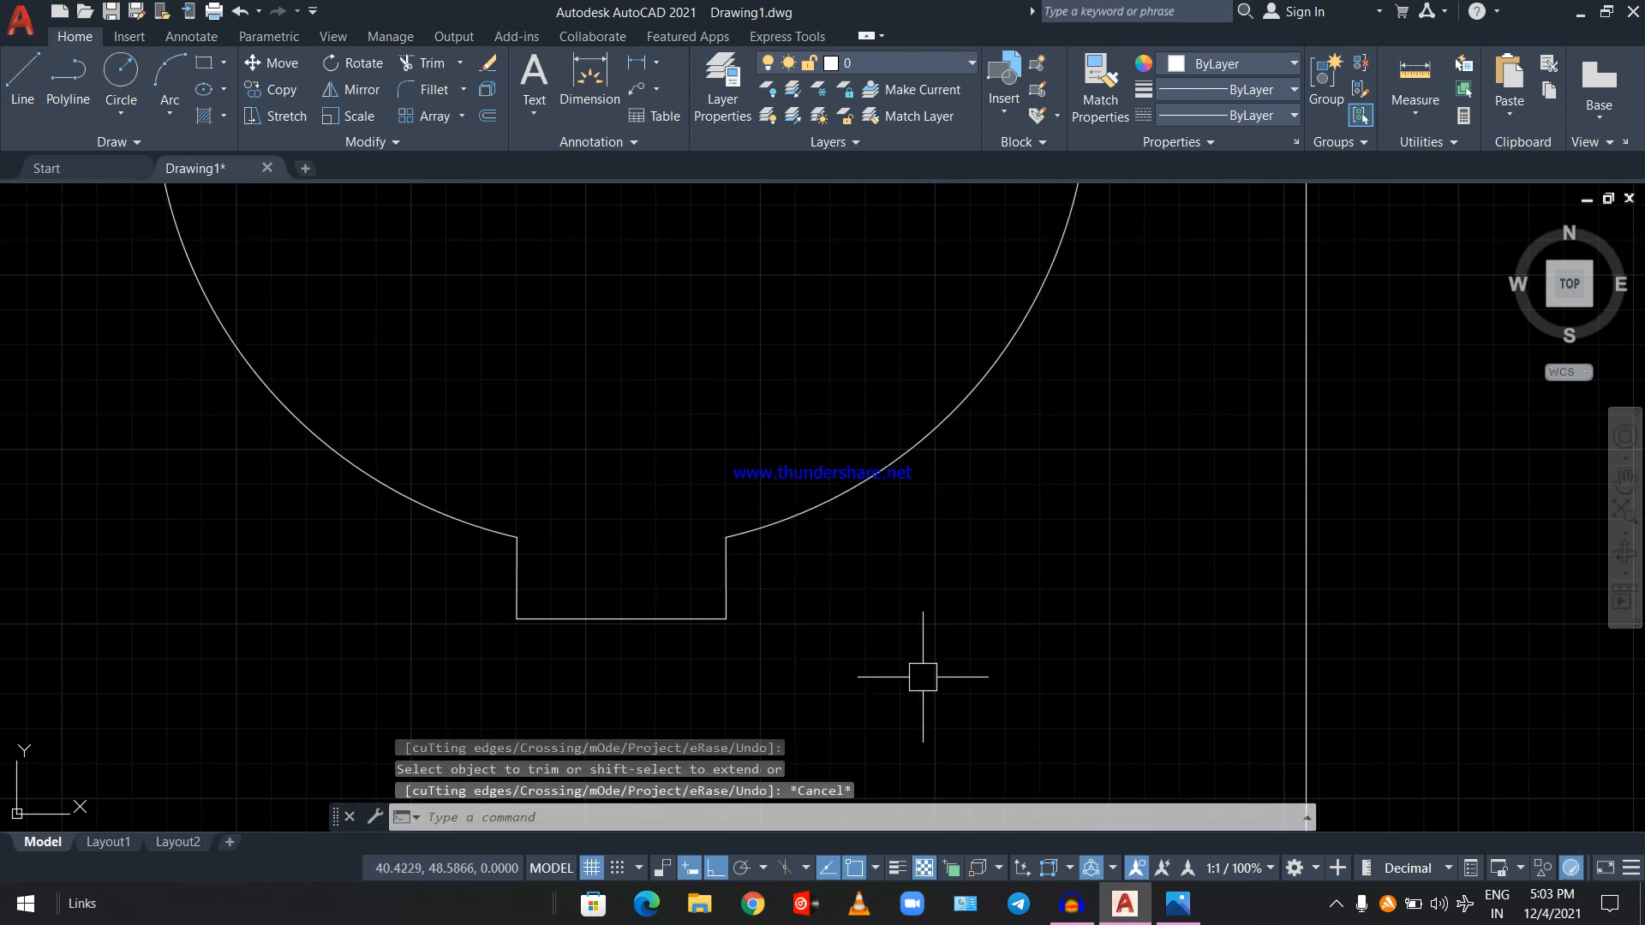
Step: Join the trimmed circle and the four notch lines into one polyline
click(945, 740)
click(297, 358)
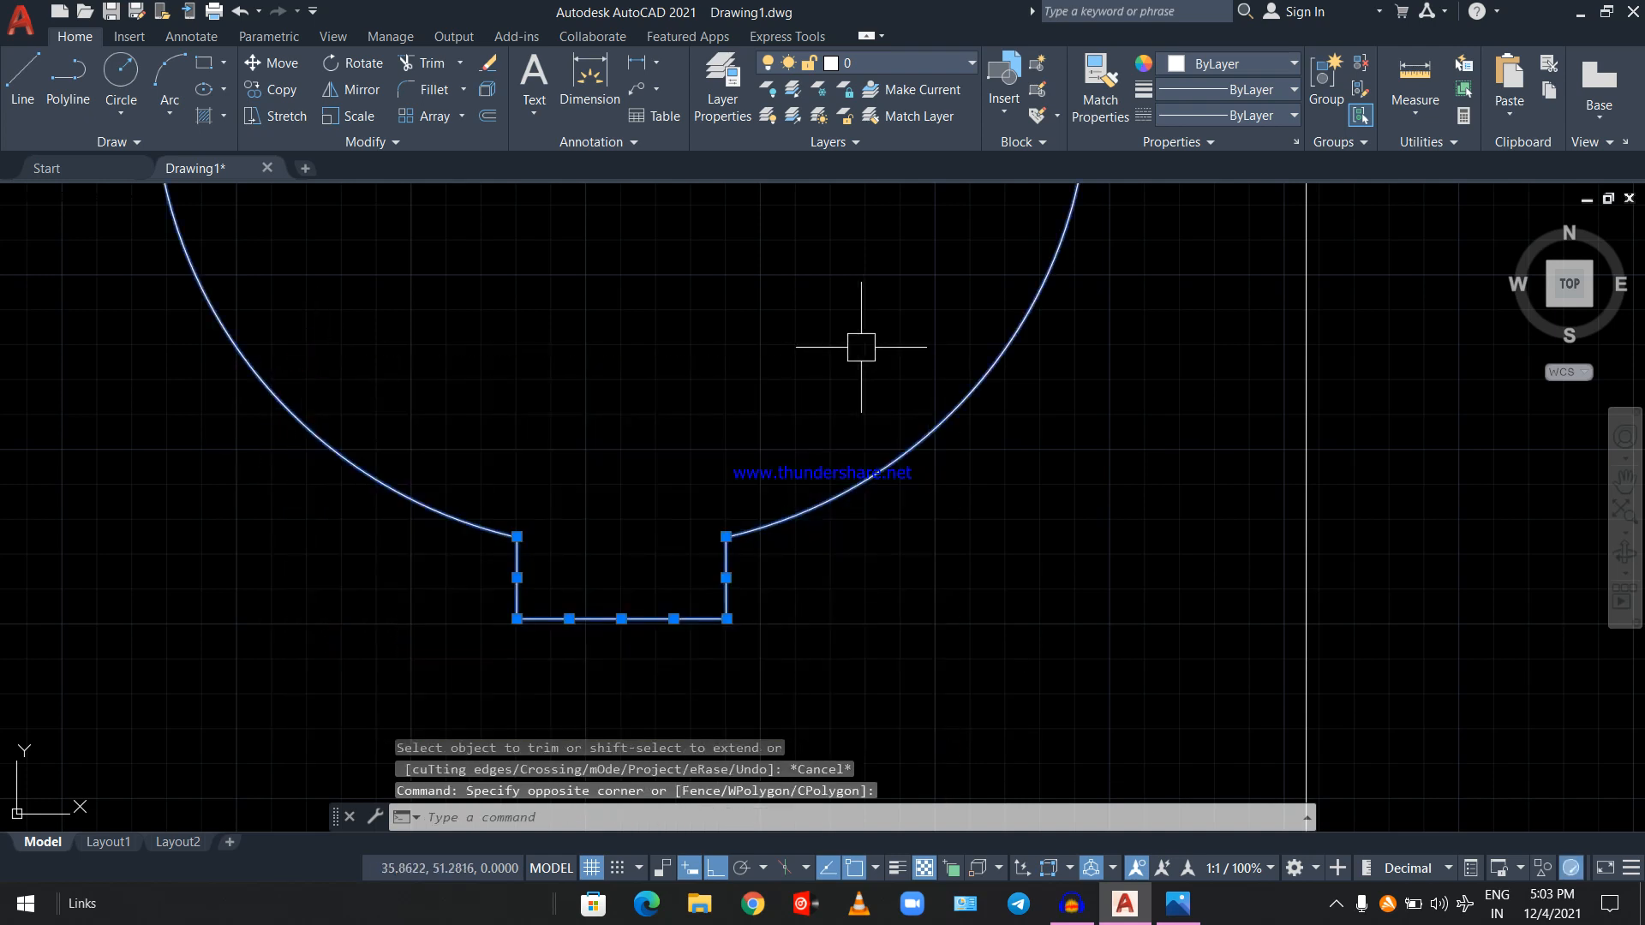
text(j)
key(Return)
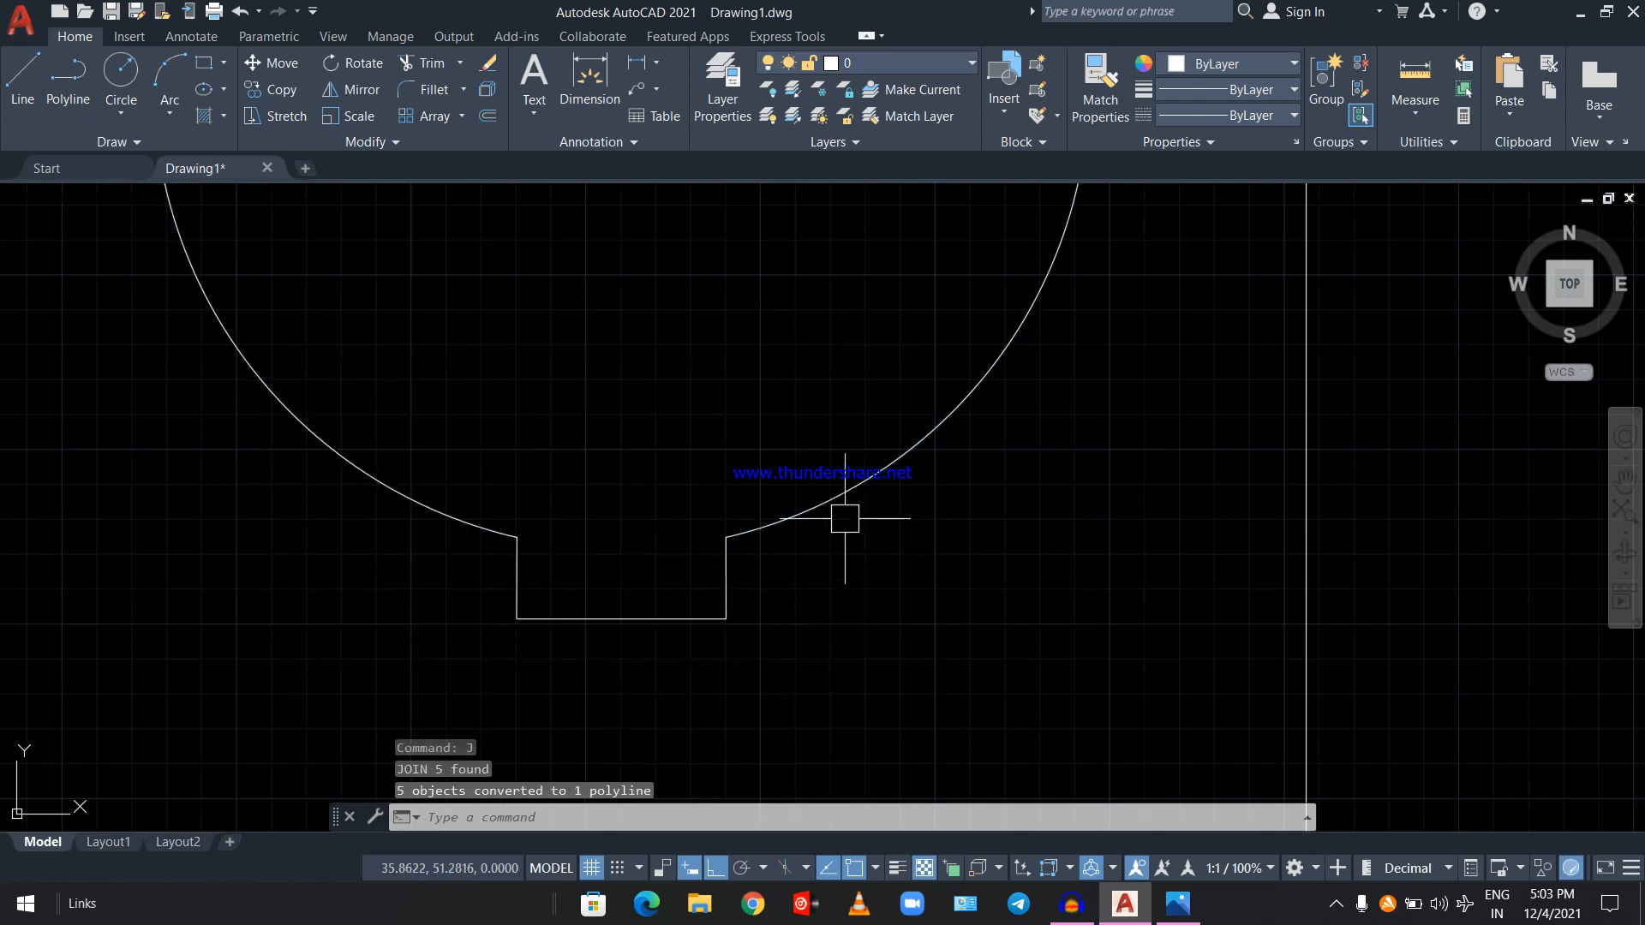
Step: Examine the notch, the coil and the whole diagram, and switch to Photos to compare them with the relay's printed wiring and terminal numbers
scroll(746, 602, up, 2)
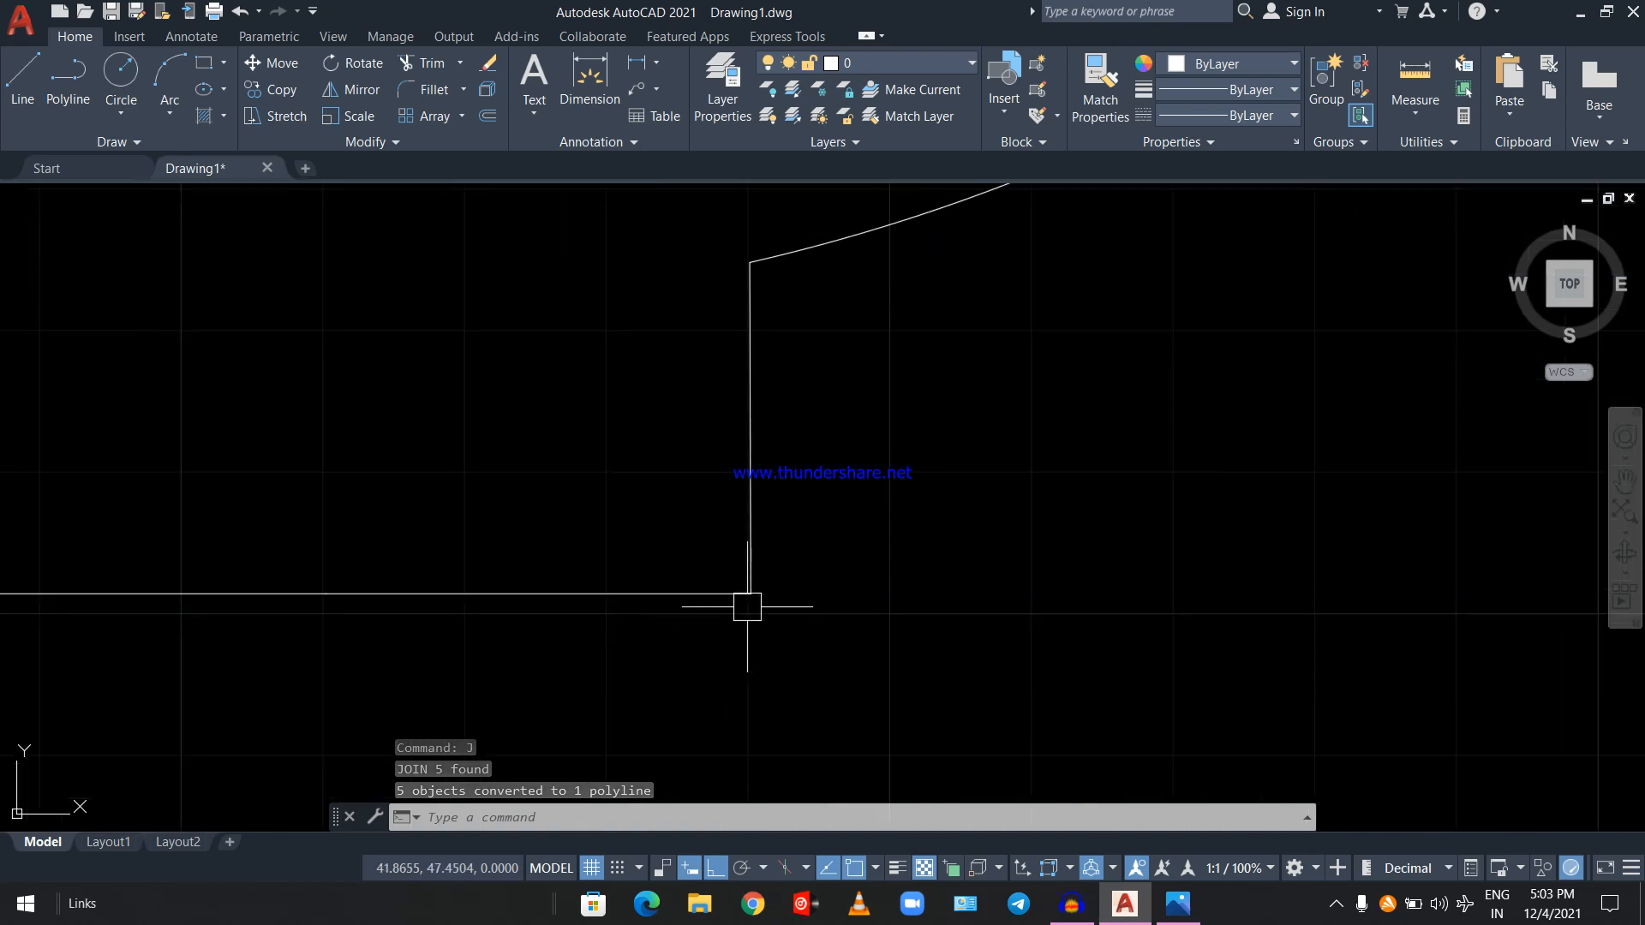
scroll(929, 543, down, 10)
scroll(1230, 397, down, 6)
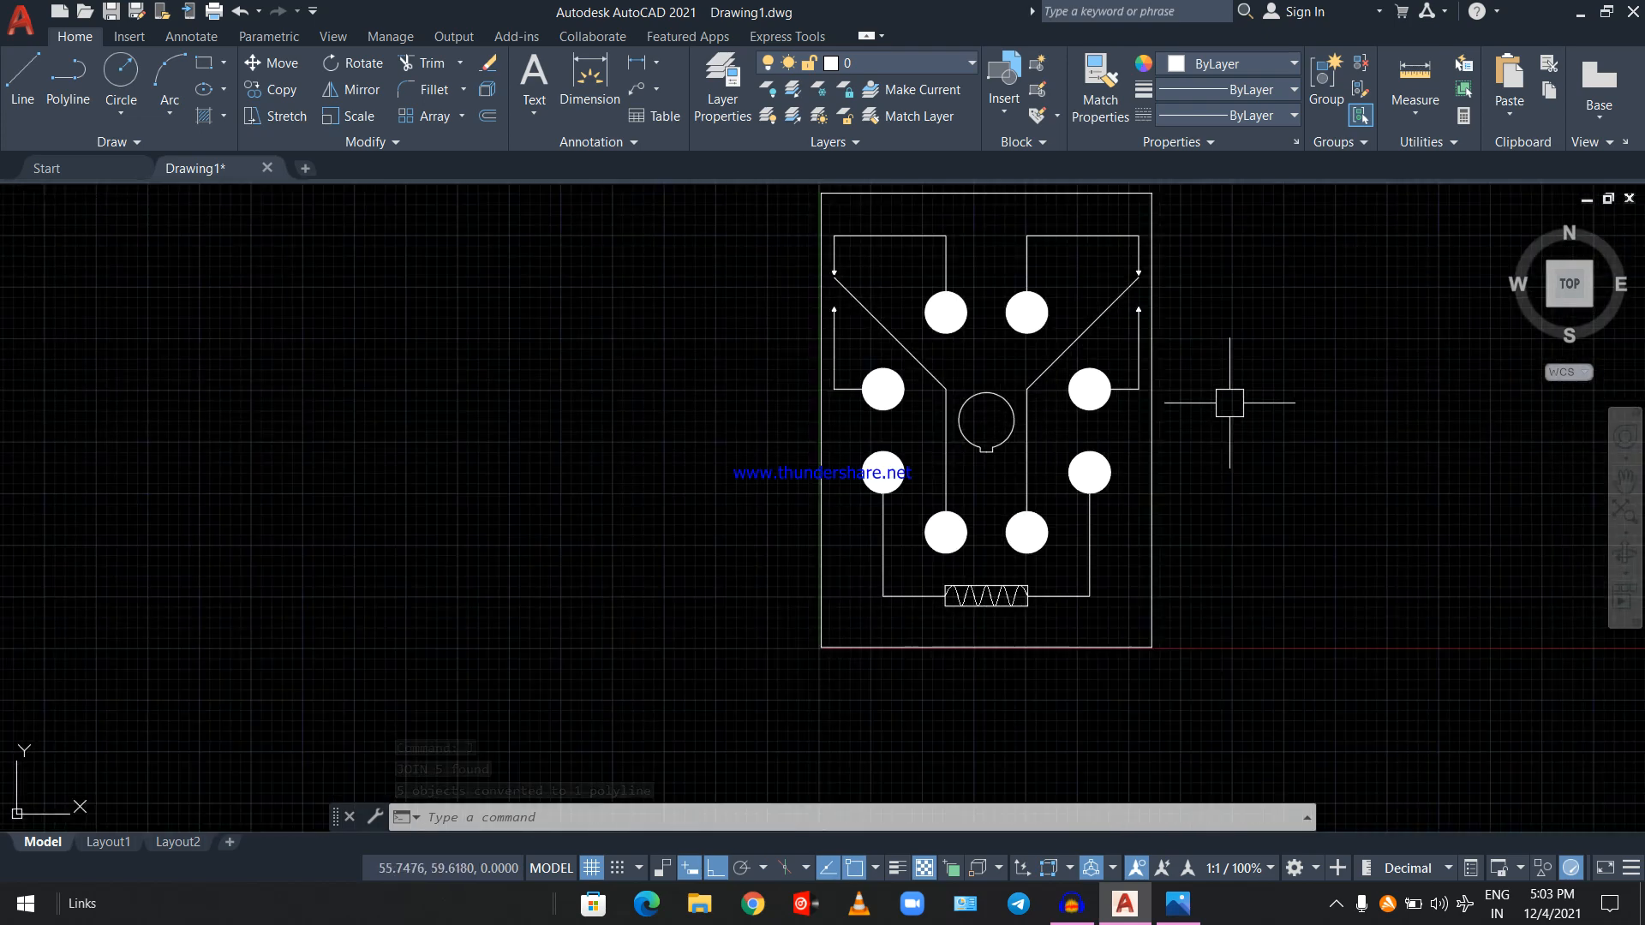
middle_drag(1087, 517, 998, 487)
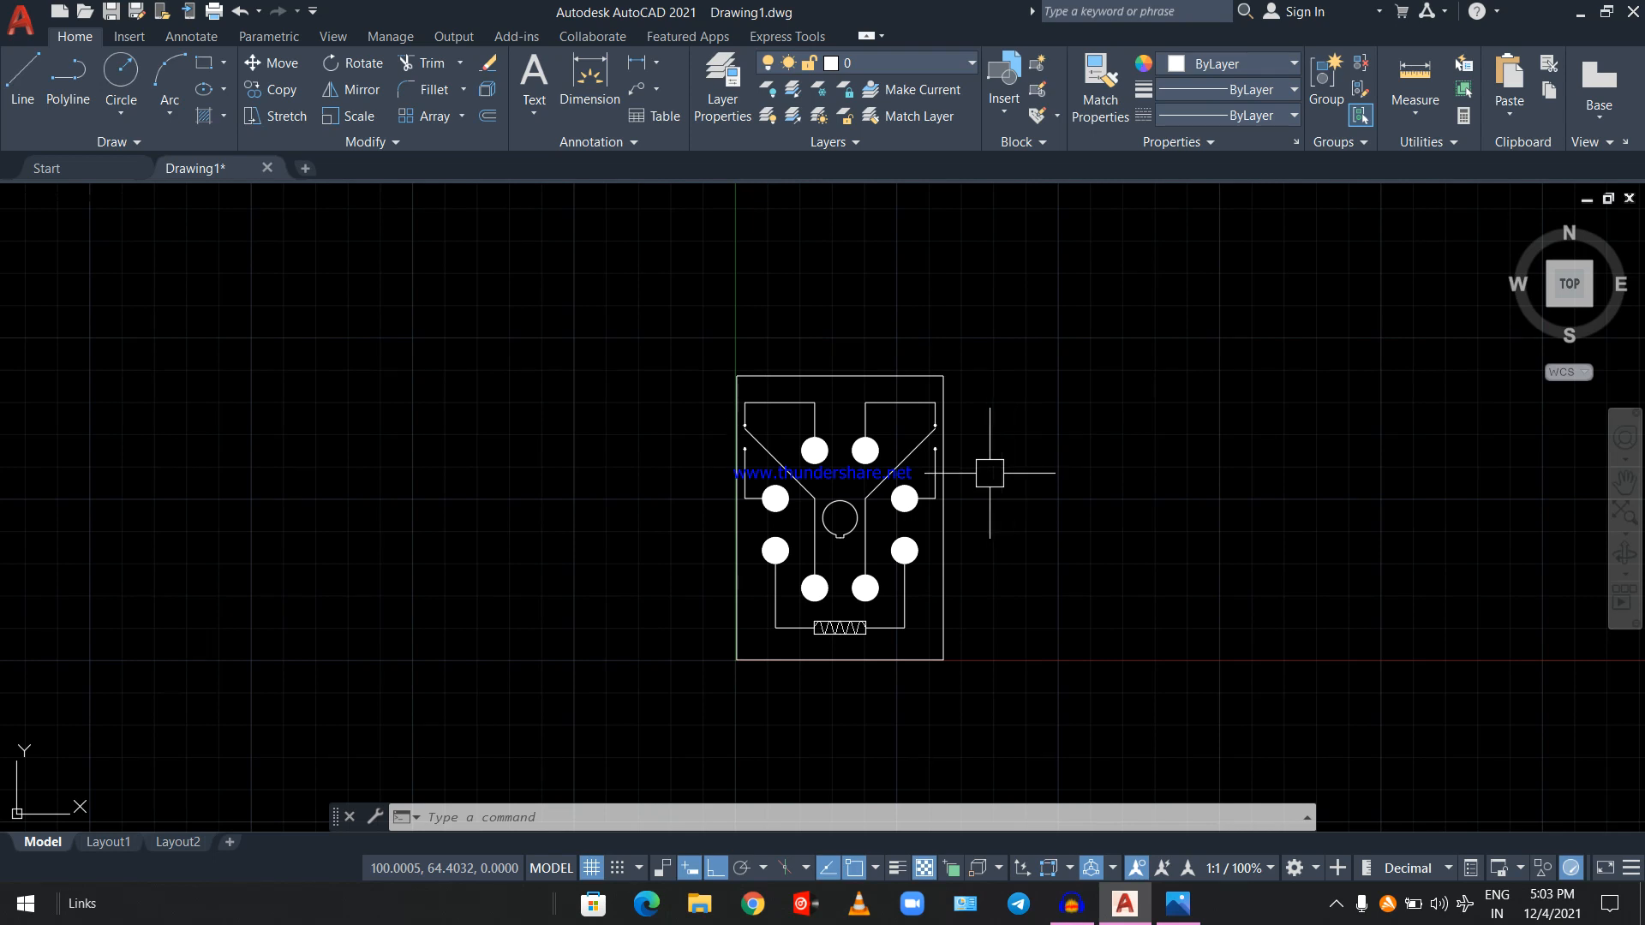
scroll(892, 654, up, 2)
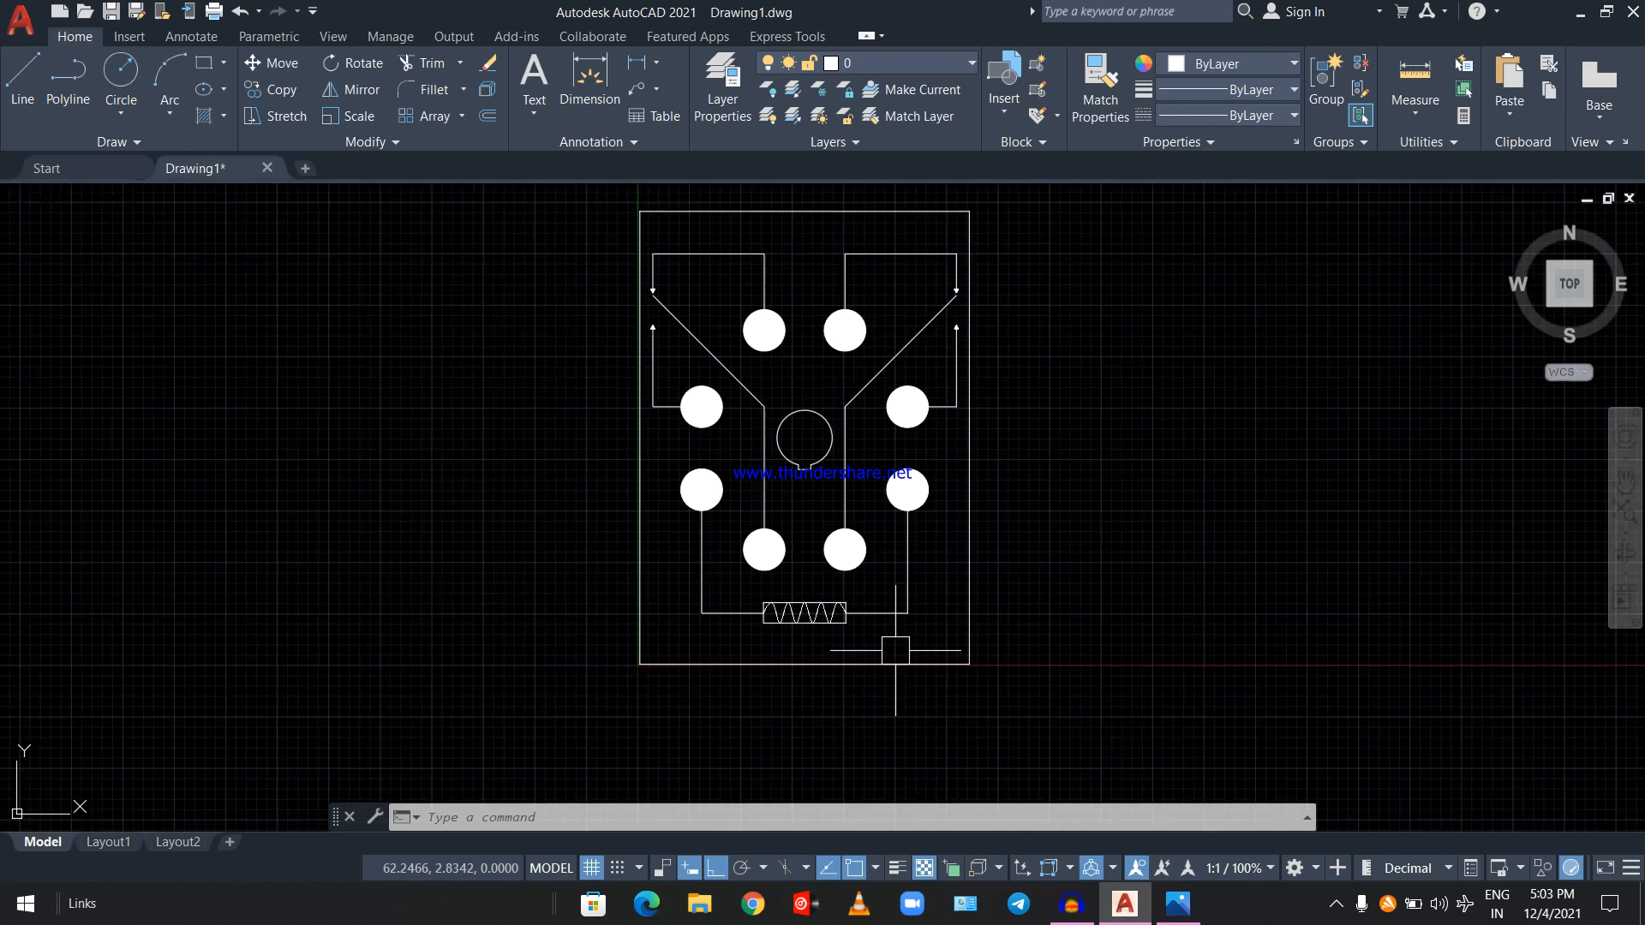
scroll(669, 558, up, 4)
scroll(666, 600, up, 2)
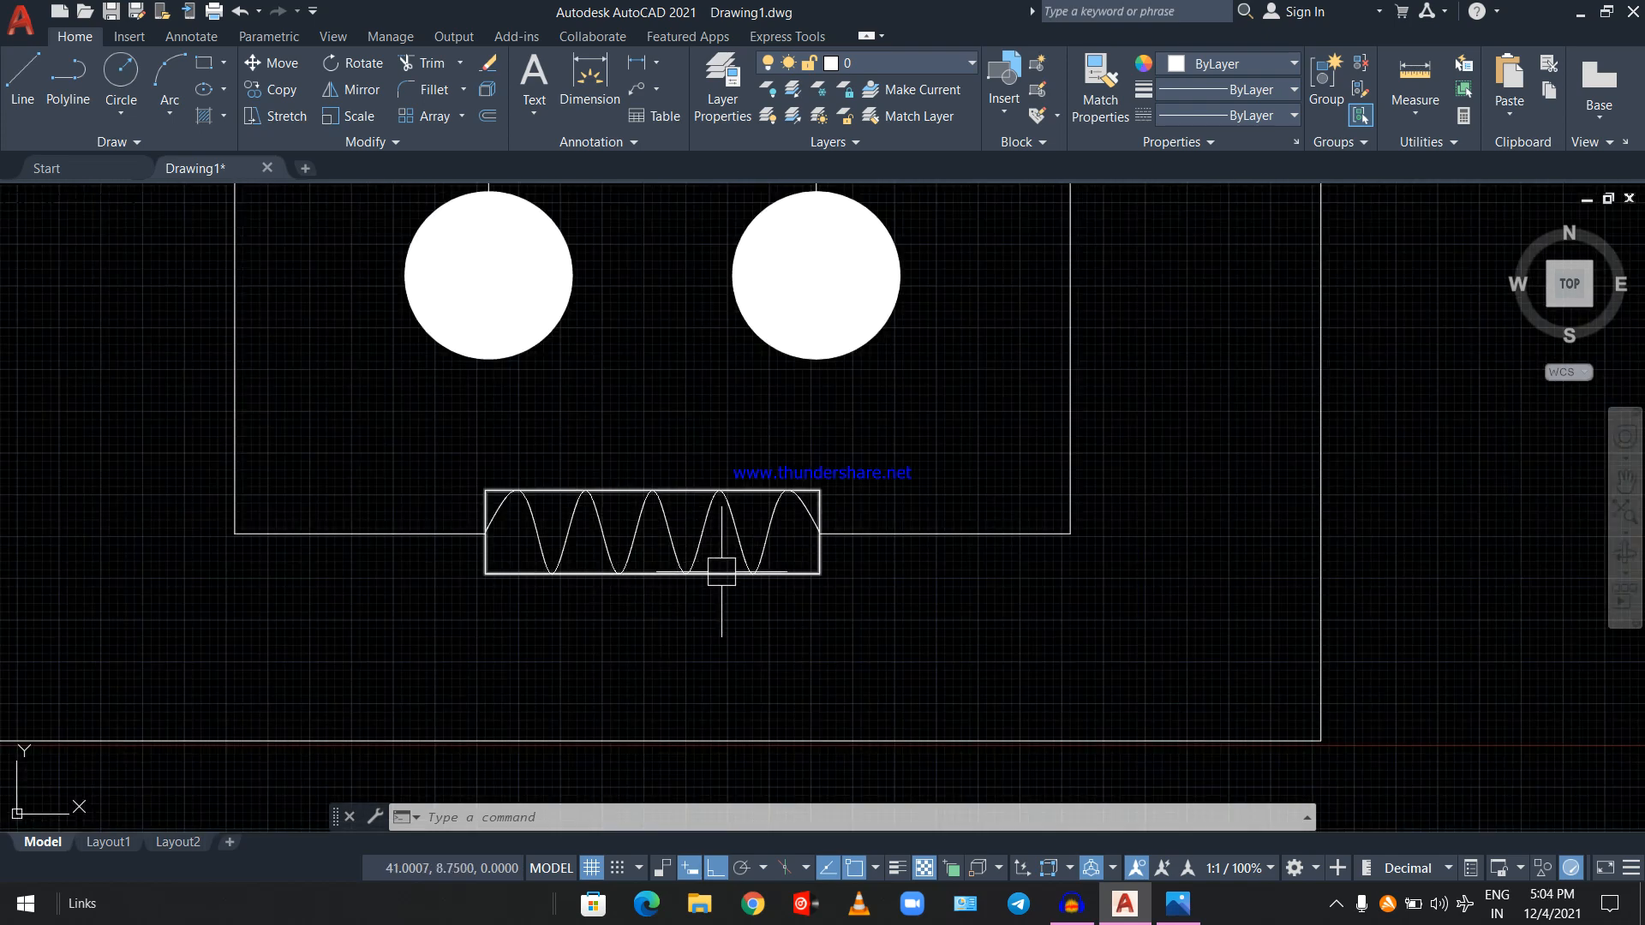
scroll(704, 548, down, 4)
scroll(844, 713, down, 2)
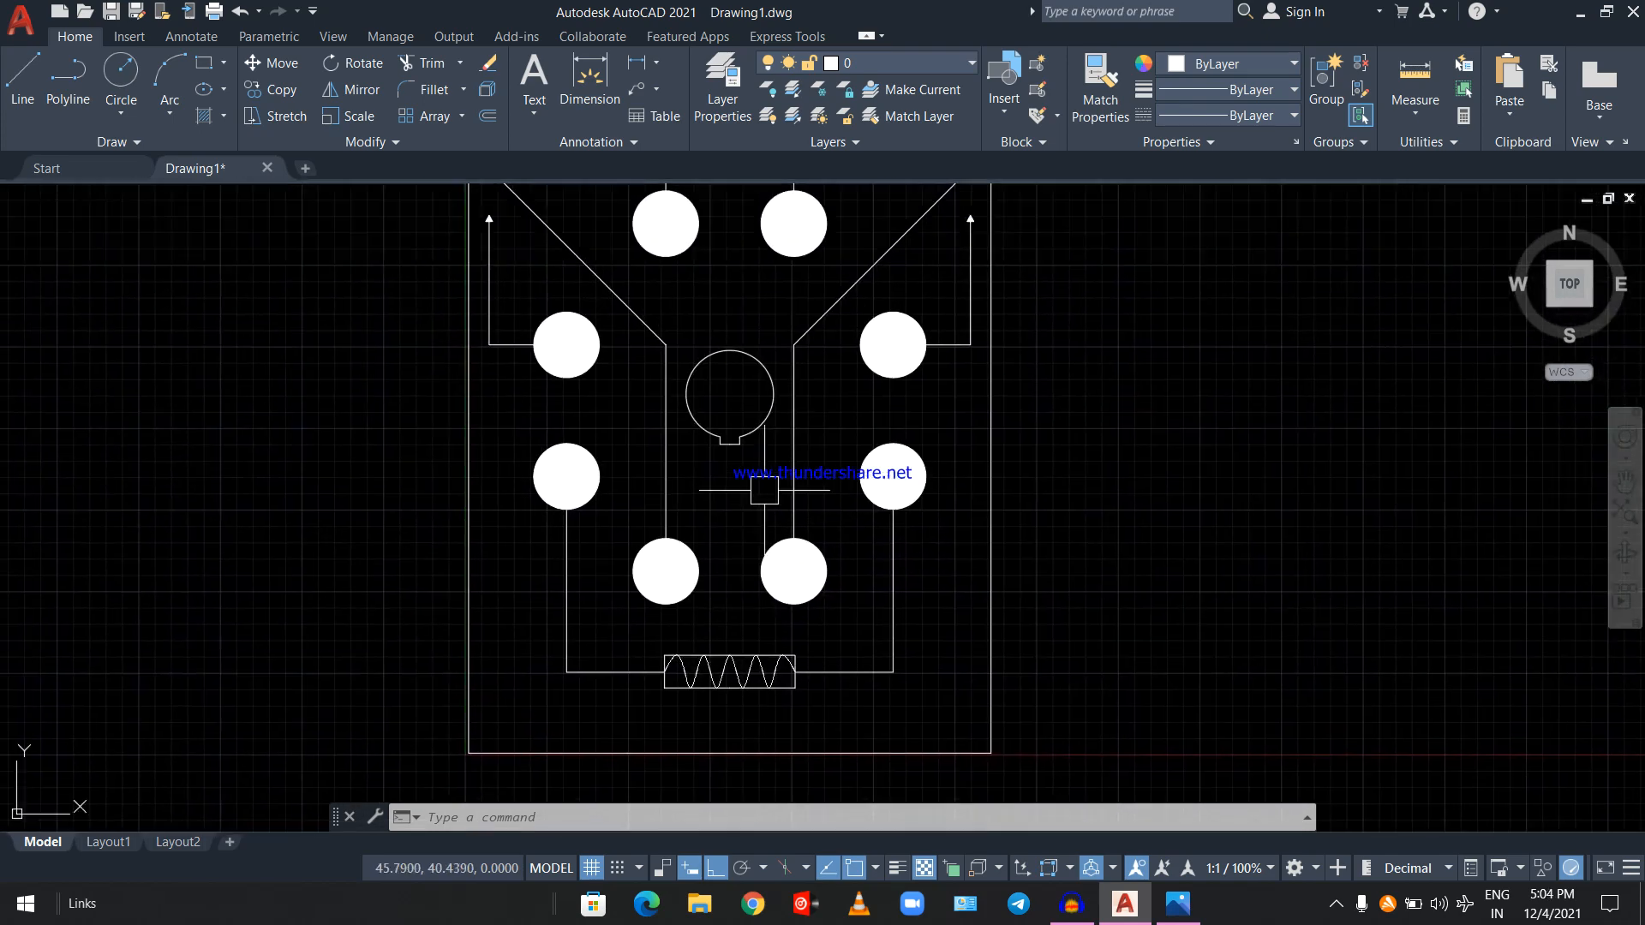
click(1180, 903)
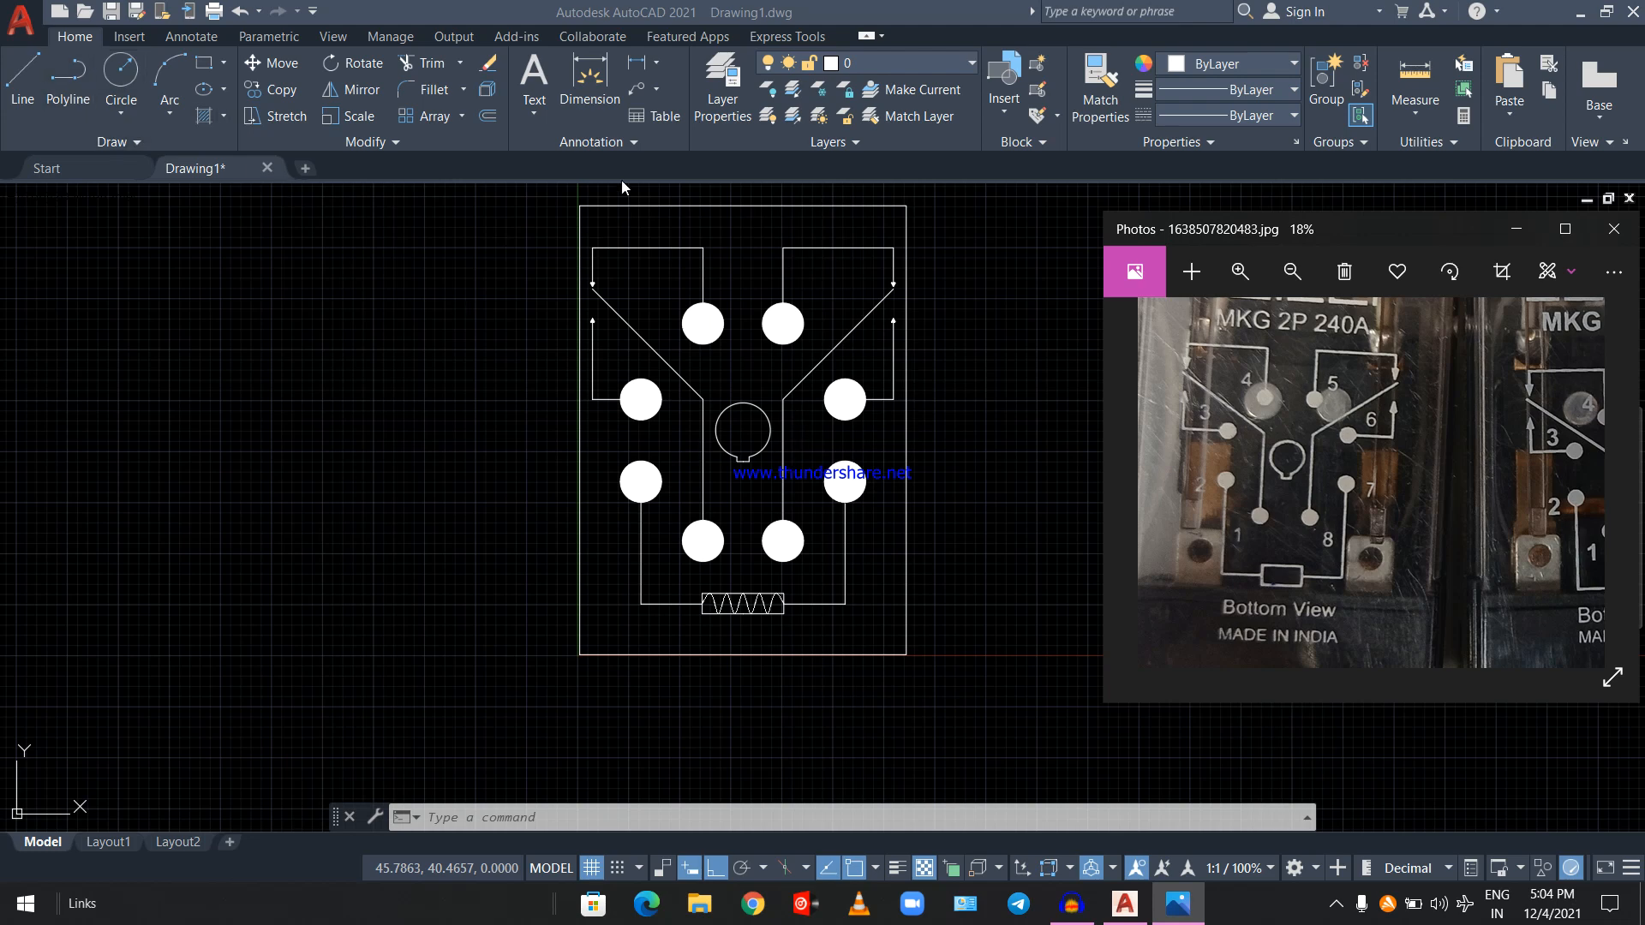
Step: Add the single-line text "2" beside the lower-left terminal circle, with a height of about 7.75 and 0° rotation
click(533, 110)
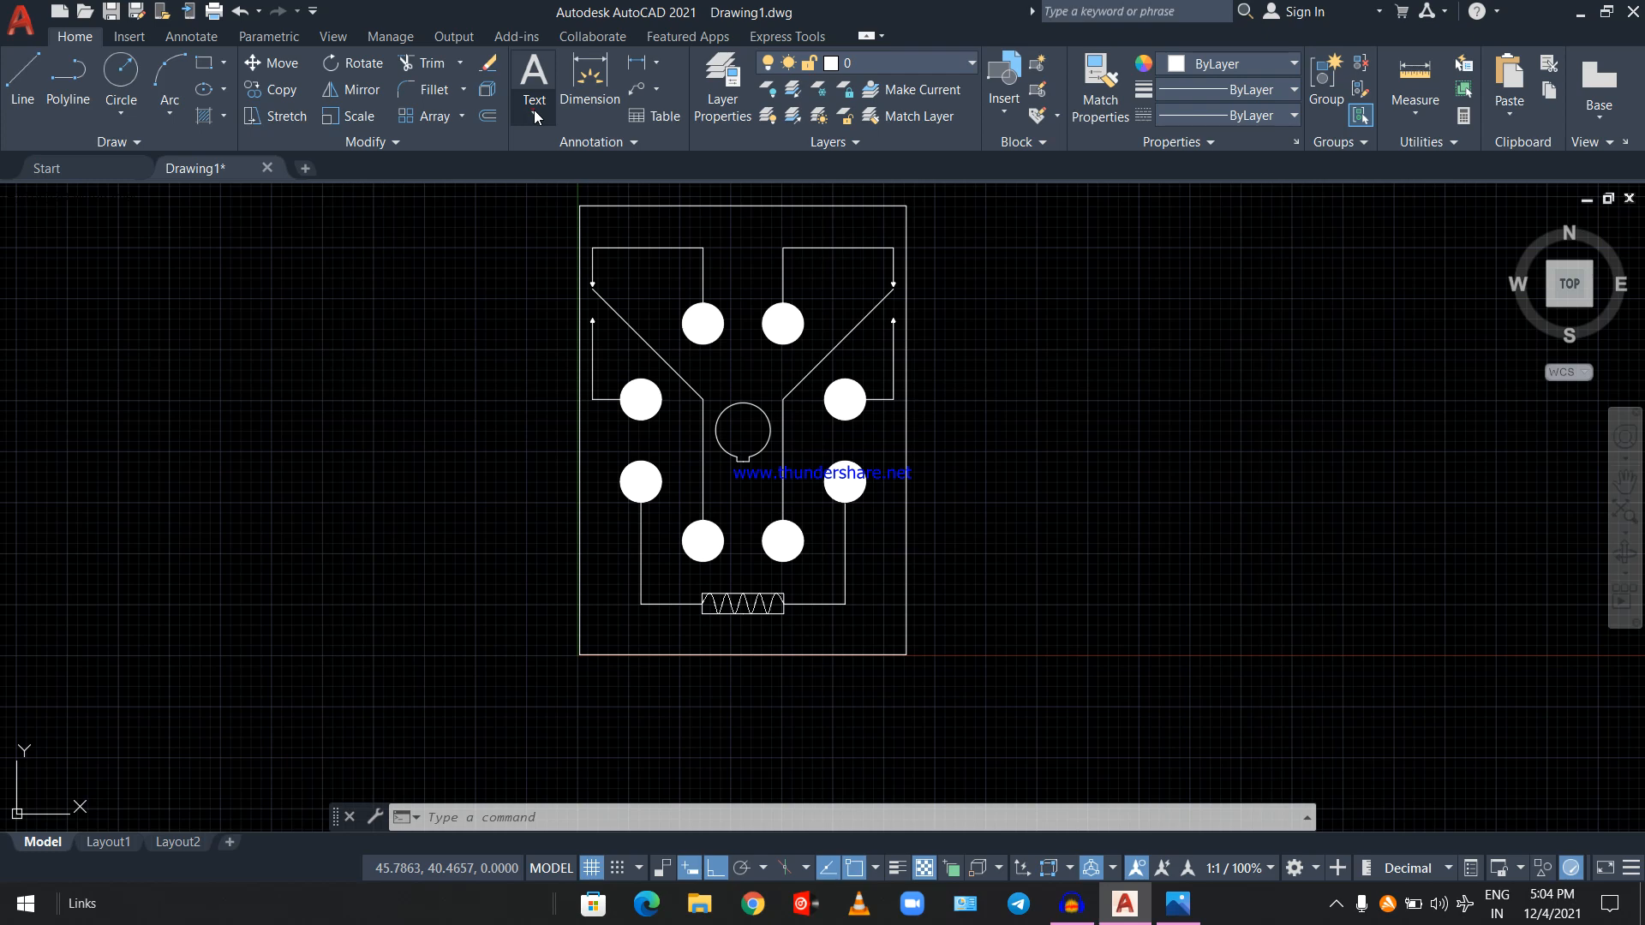
click(533, 109)
click(579, 194)
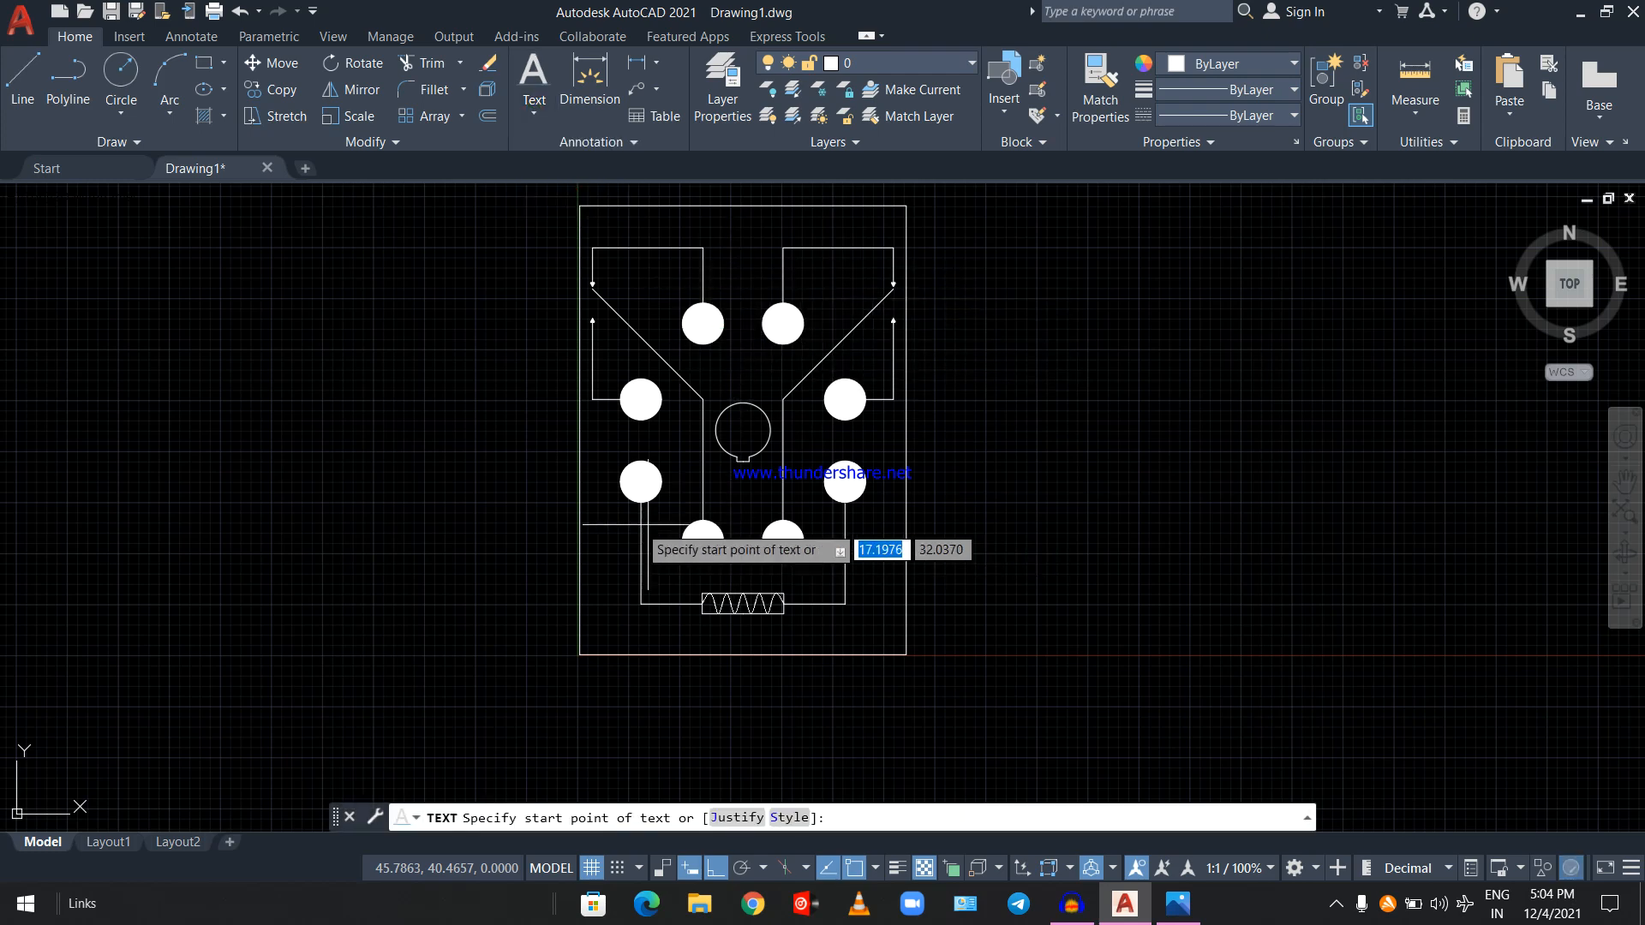
scroll(608, 507, up, 5)
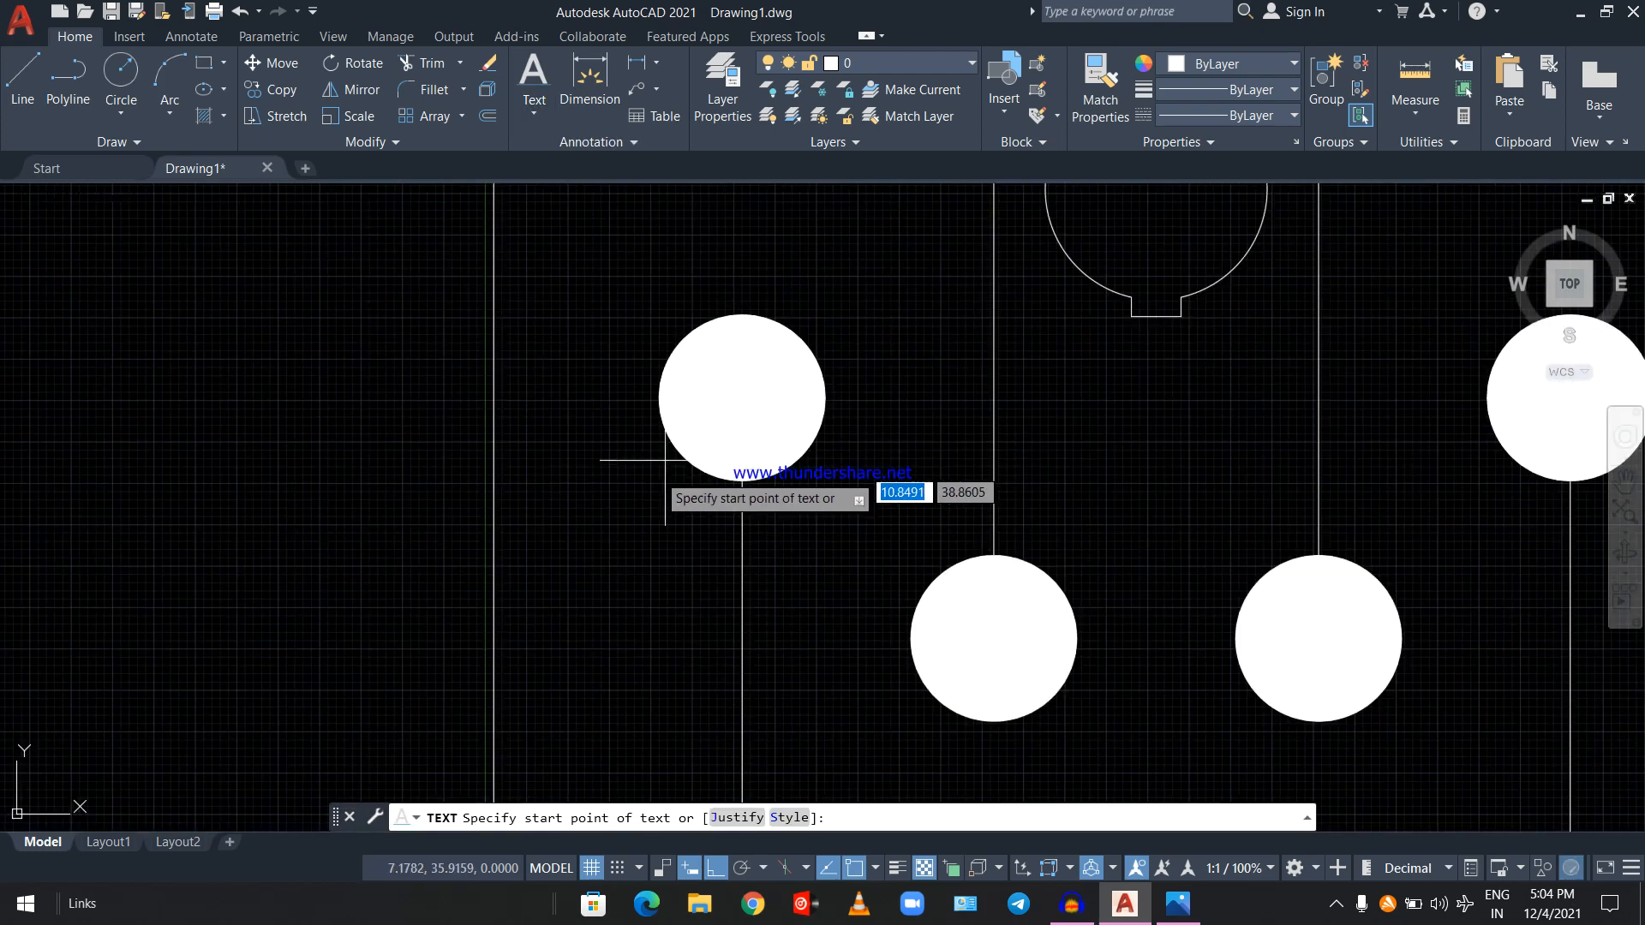
click(610, 482)
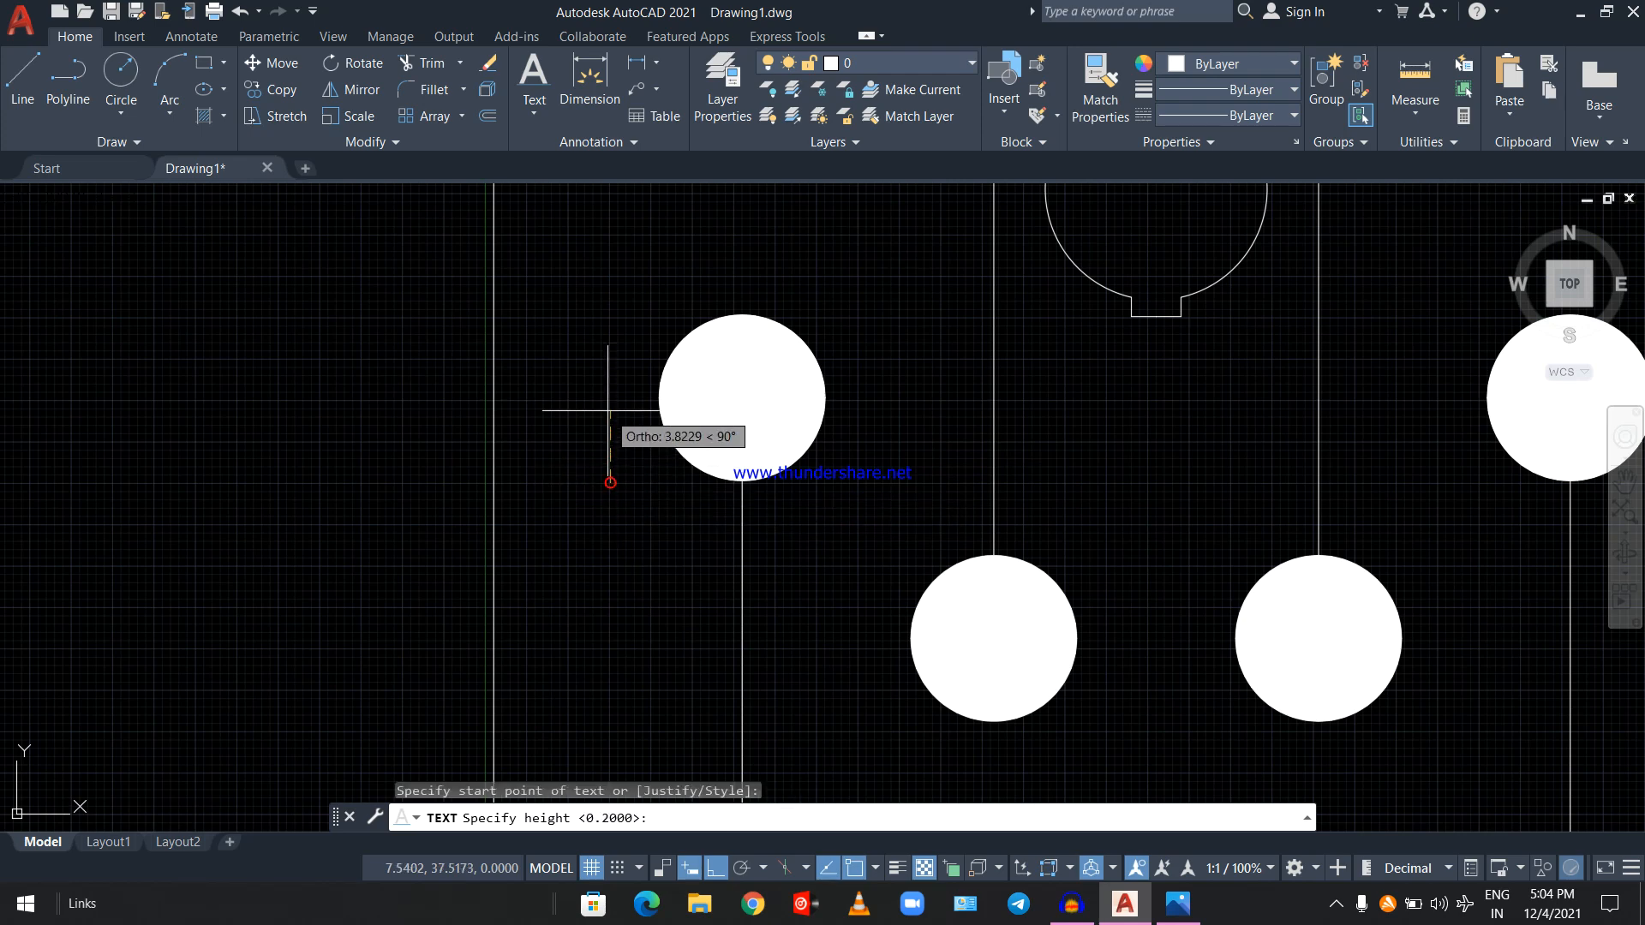
click(615, 354)
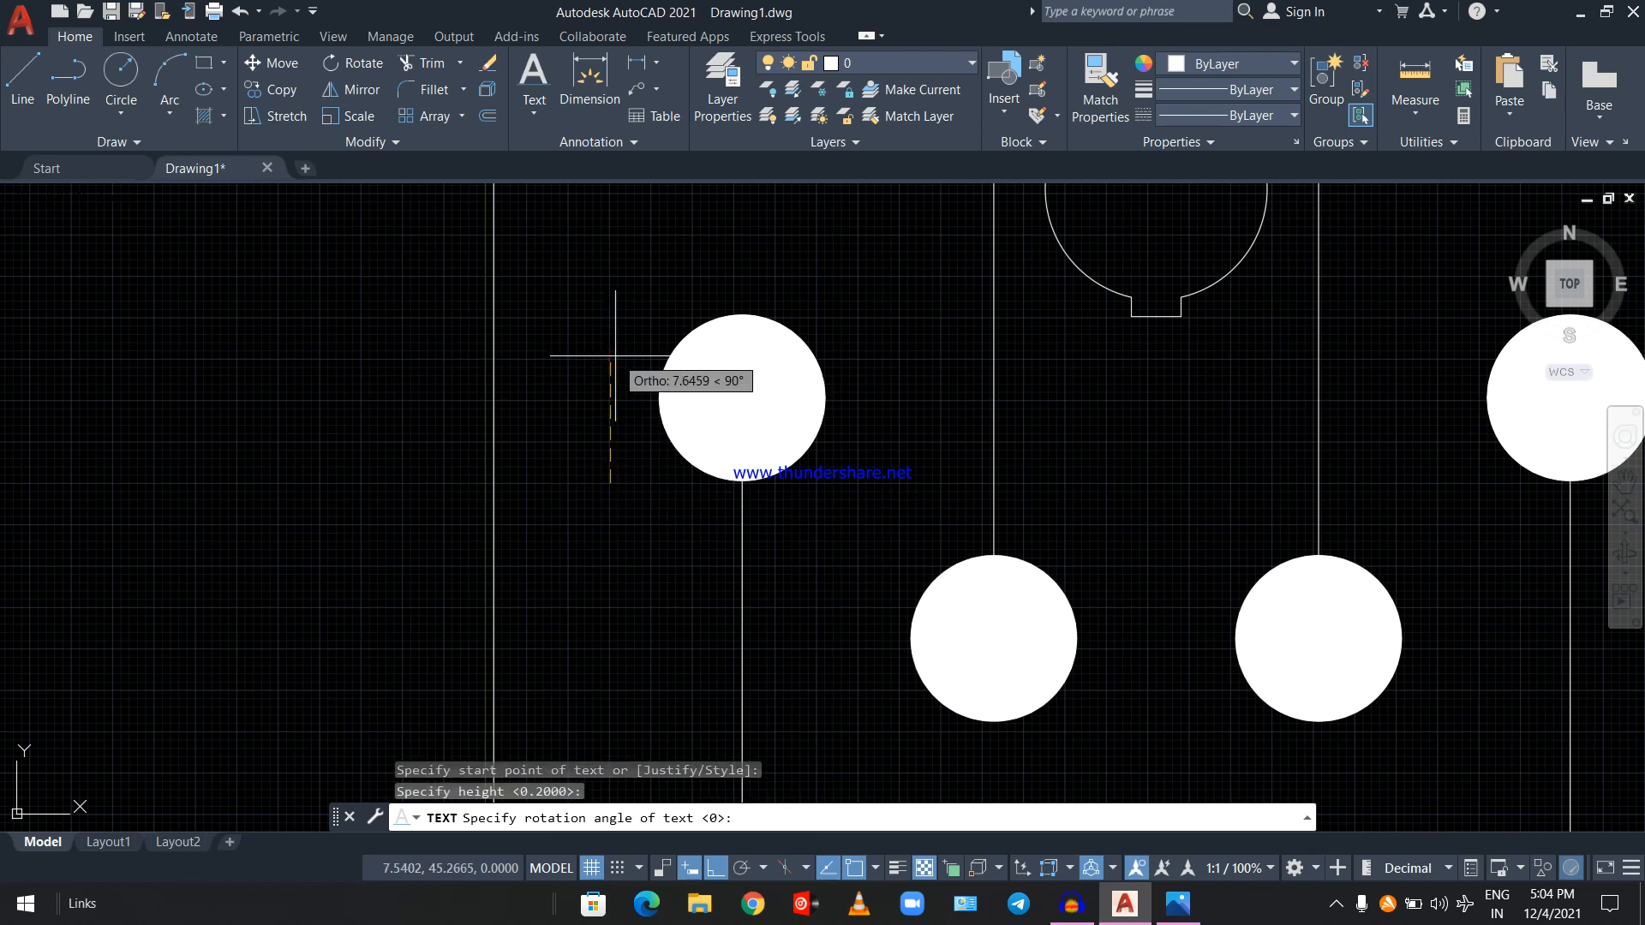
text(0)
key(Return)
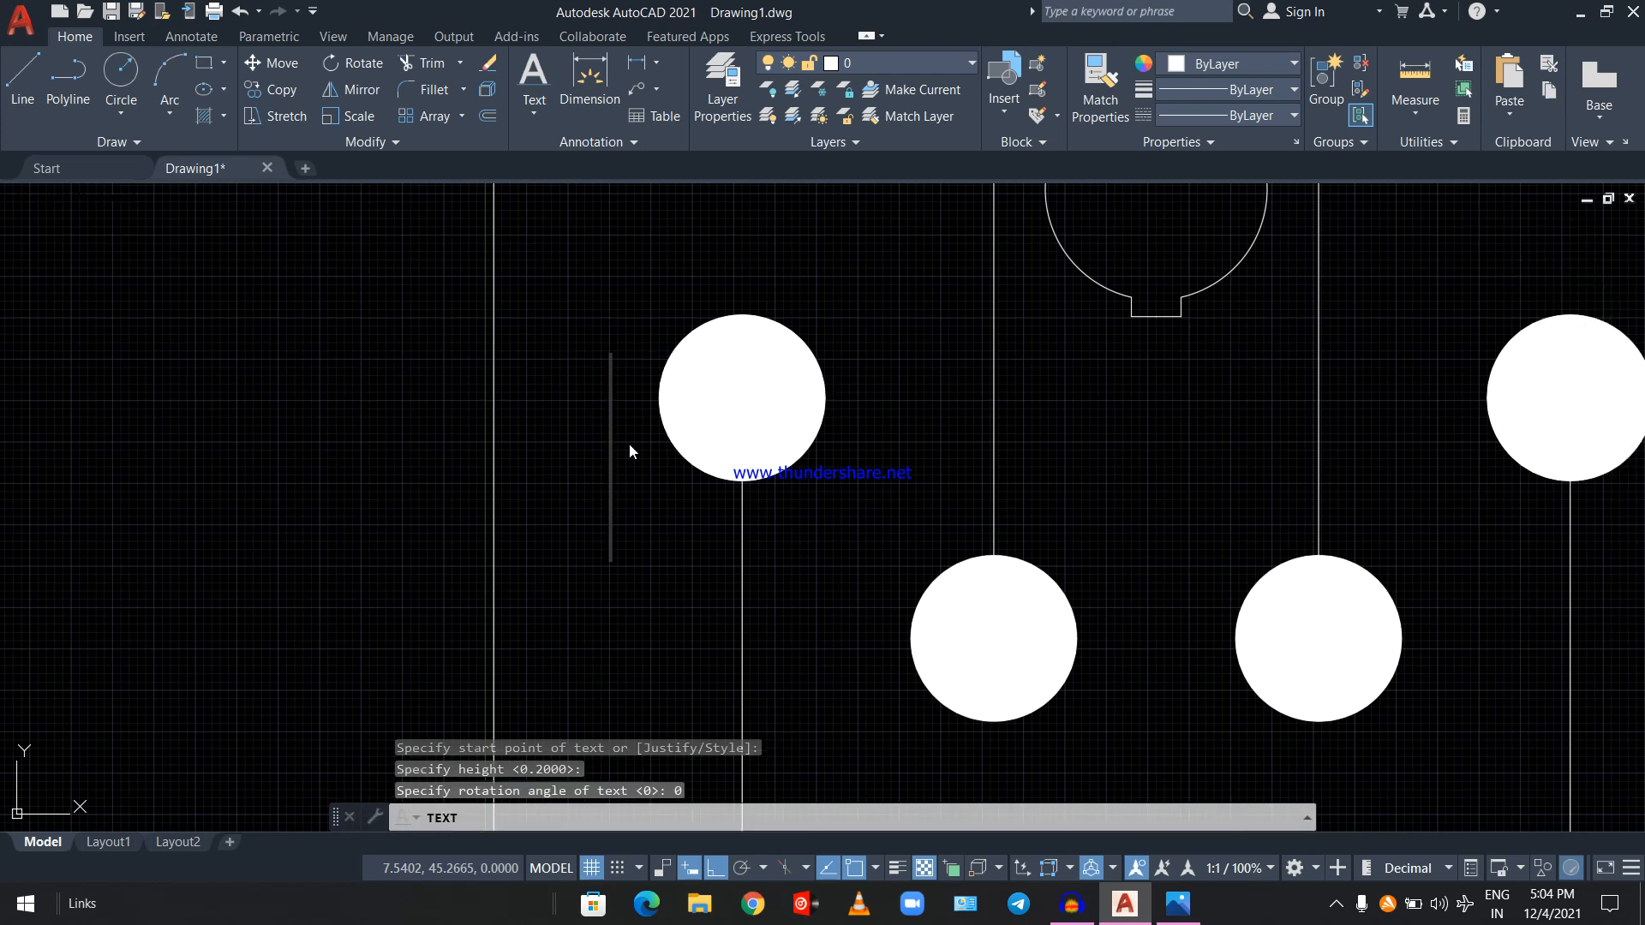
text(2)
key(Return)
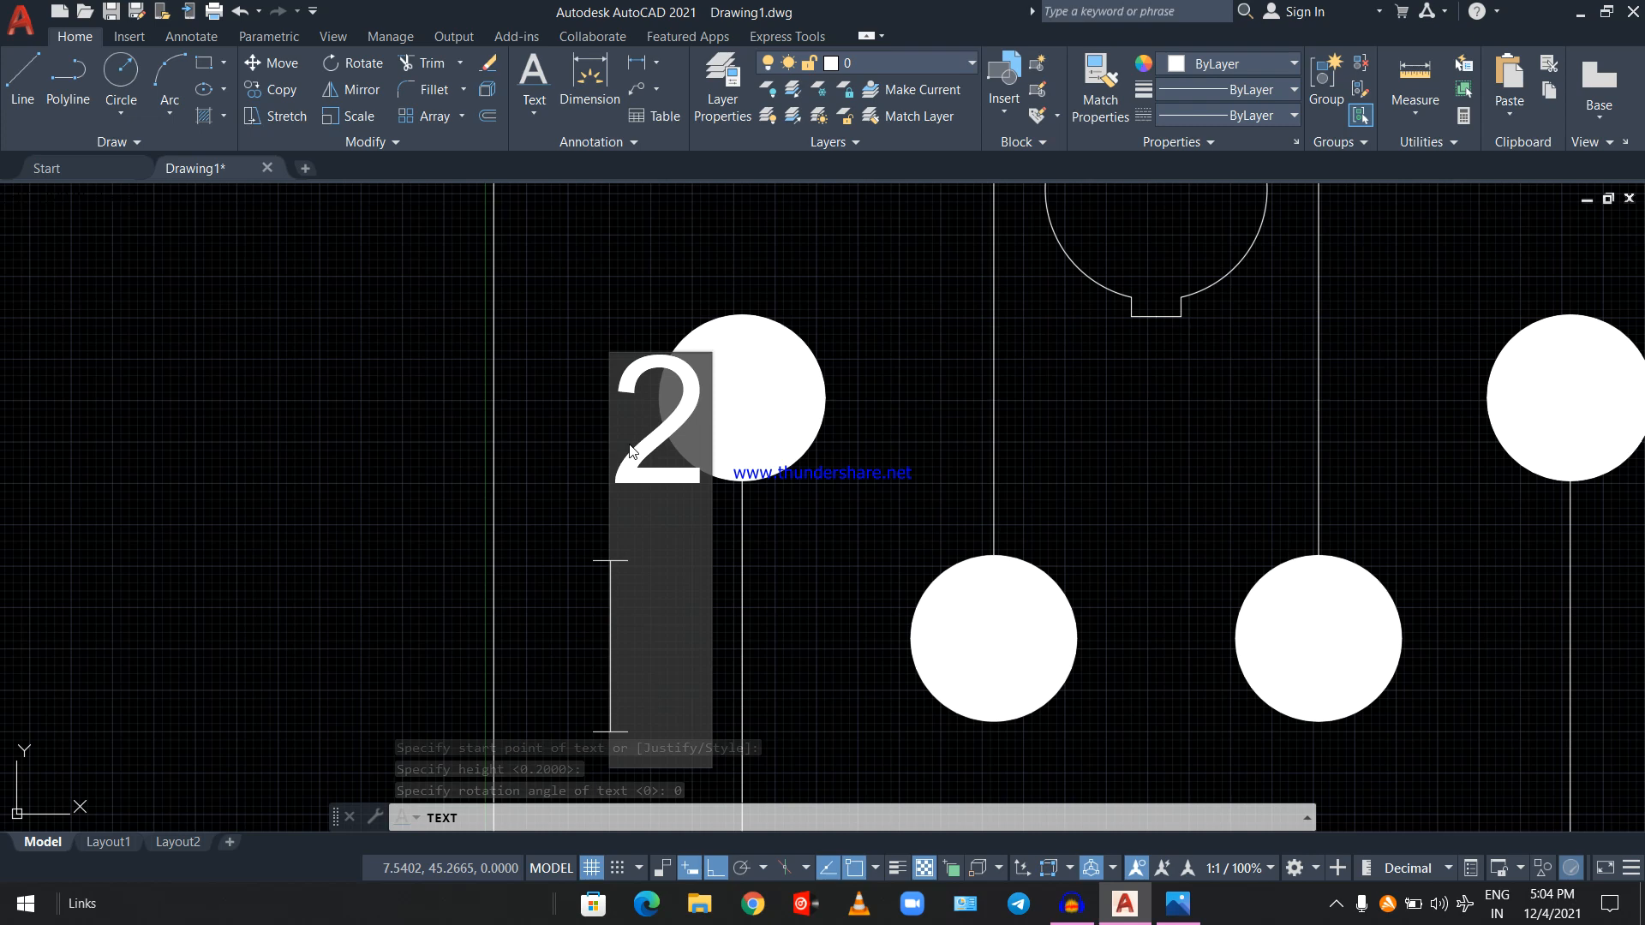
key(Return)
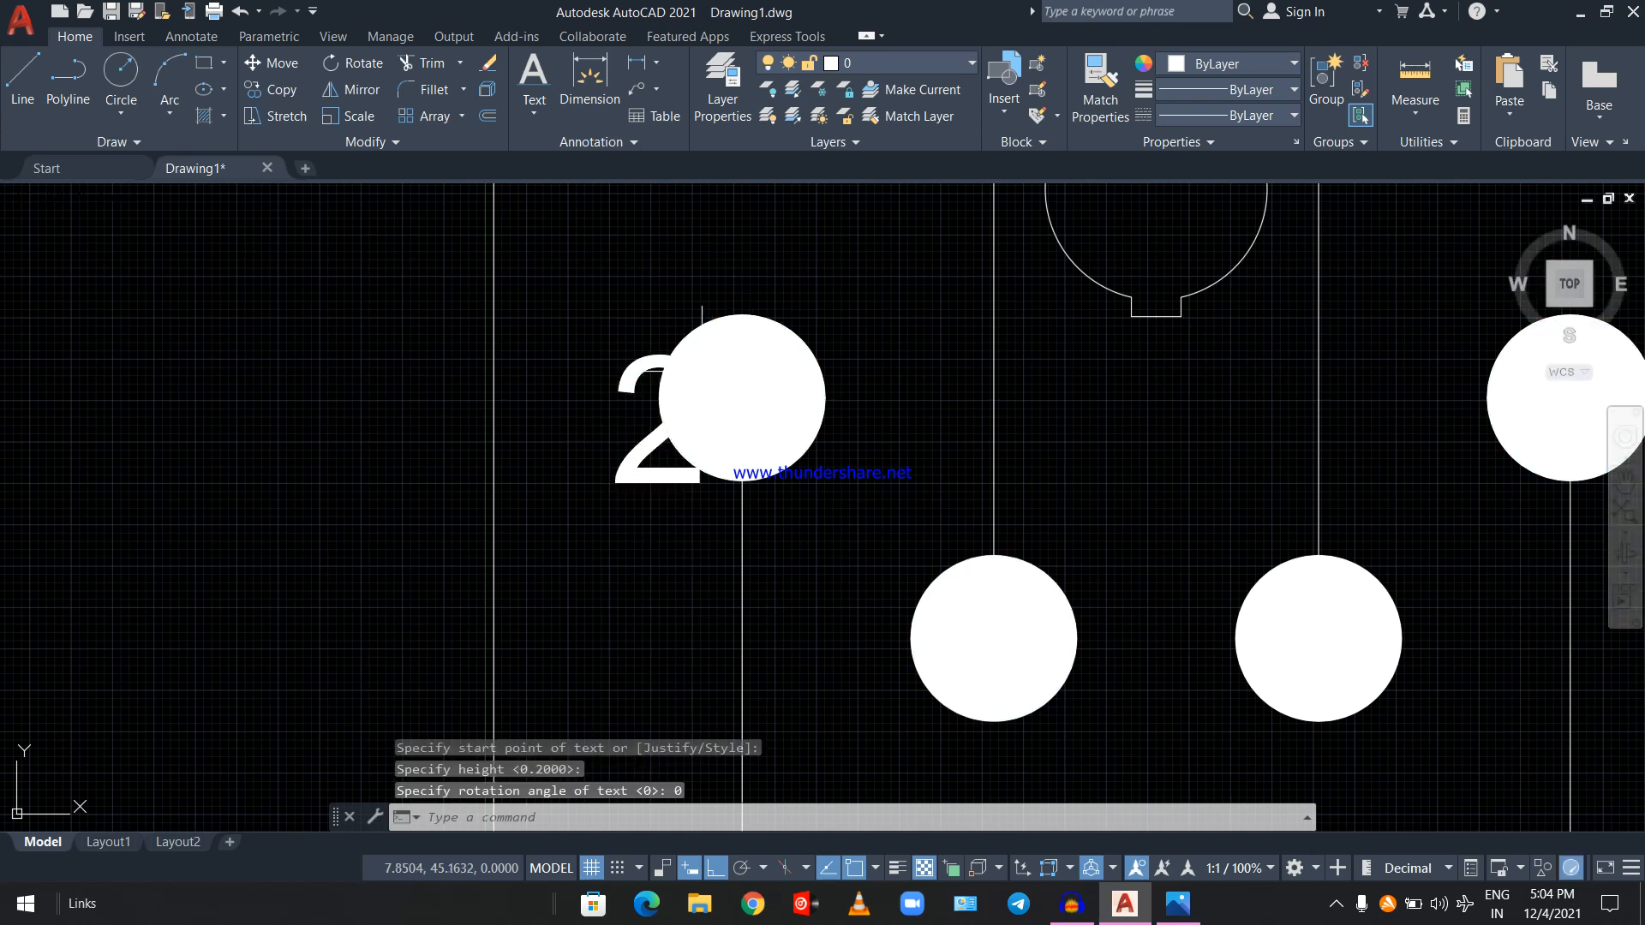
Step: Move the label 2 left until it clears its terminal circle, and switch to Photos to compare it with the relay's numbering
click(605, 456)
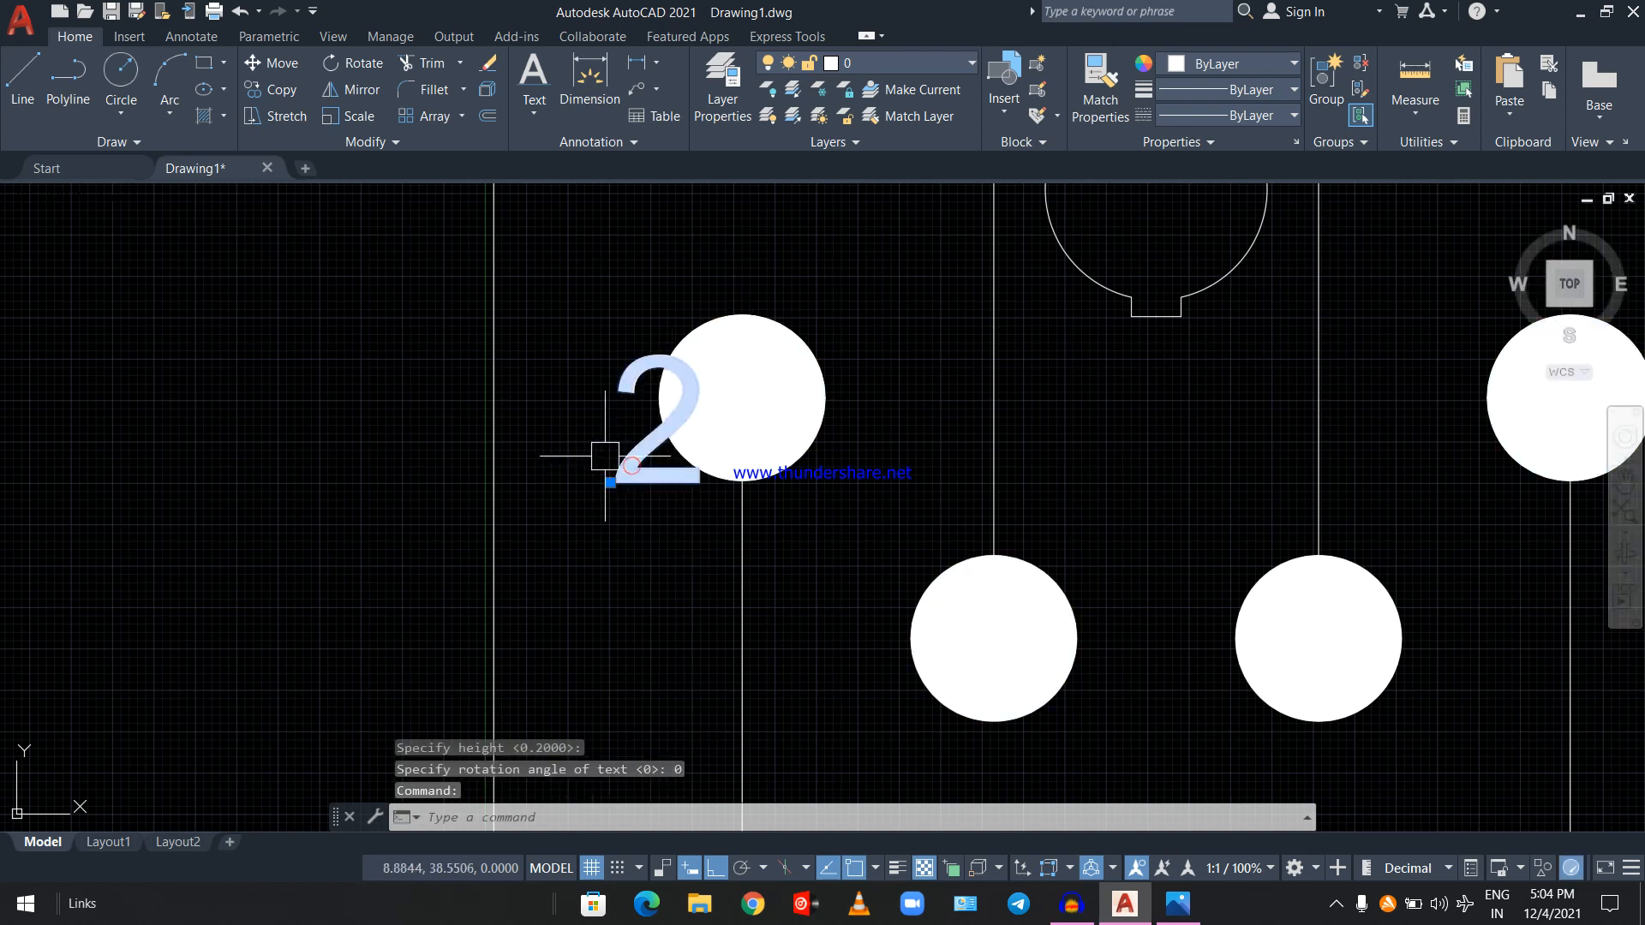
drag(605, 458, 552, 449)
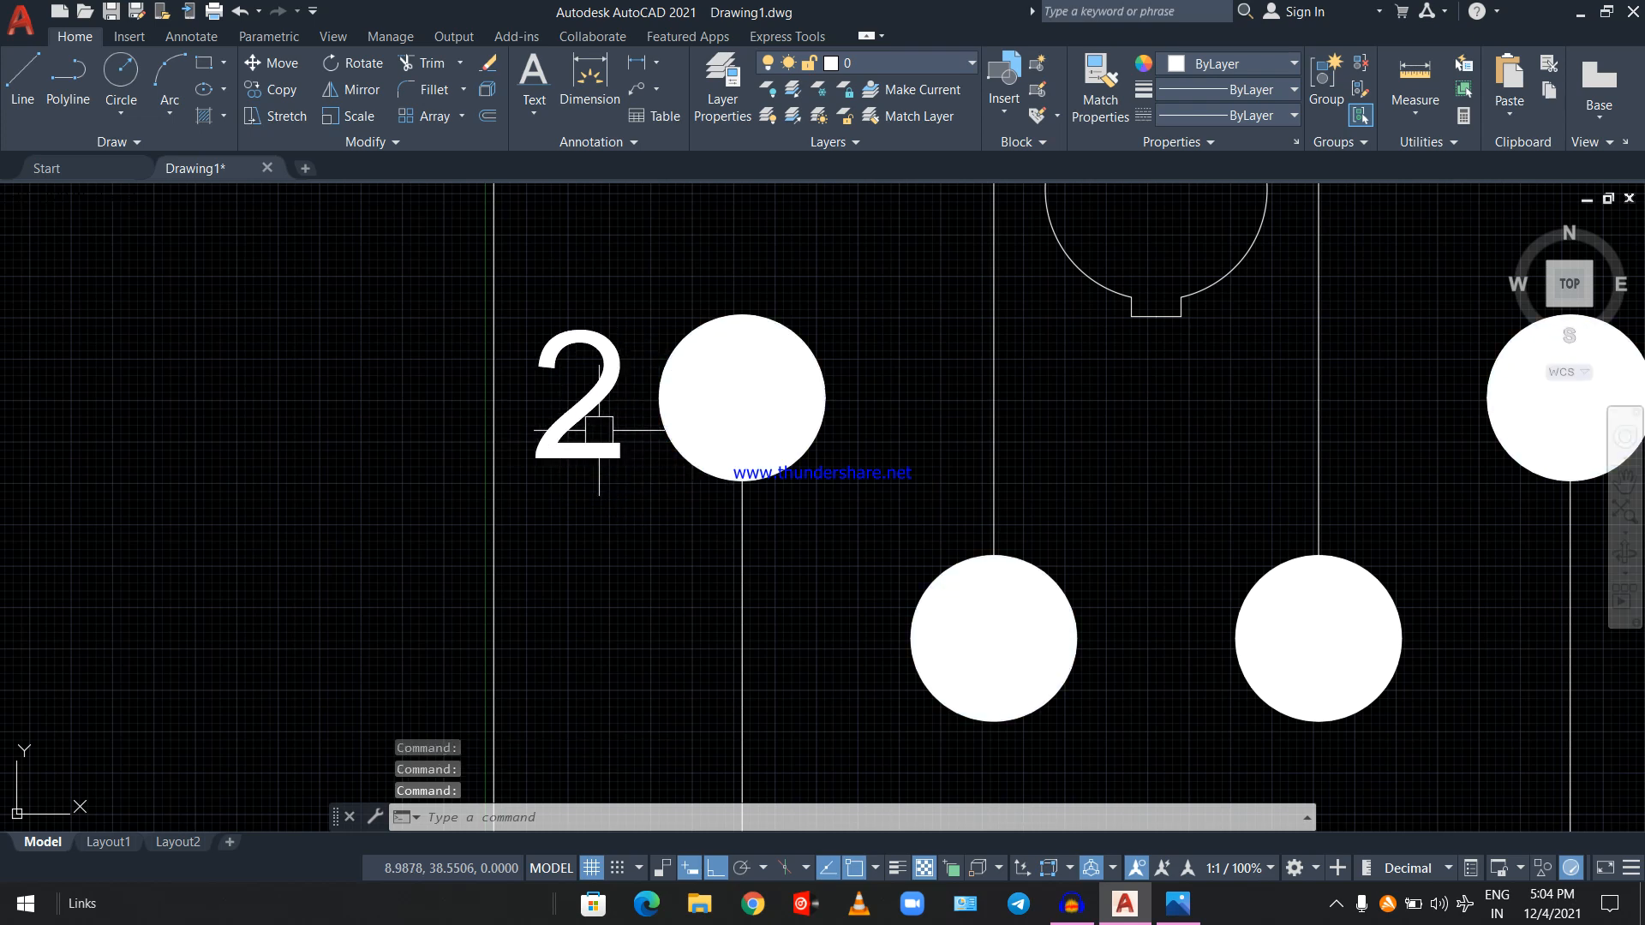
scroll(776, 415, down, 5)
scroll(900, 452, down, 2)
middle_drag(1080, 441, 856, 462)
click(1178, 903)
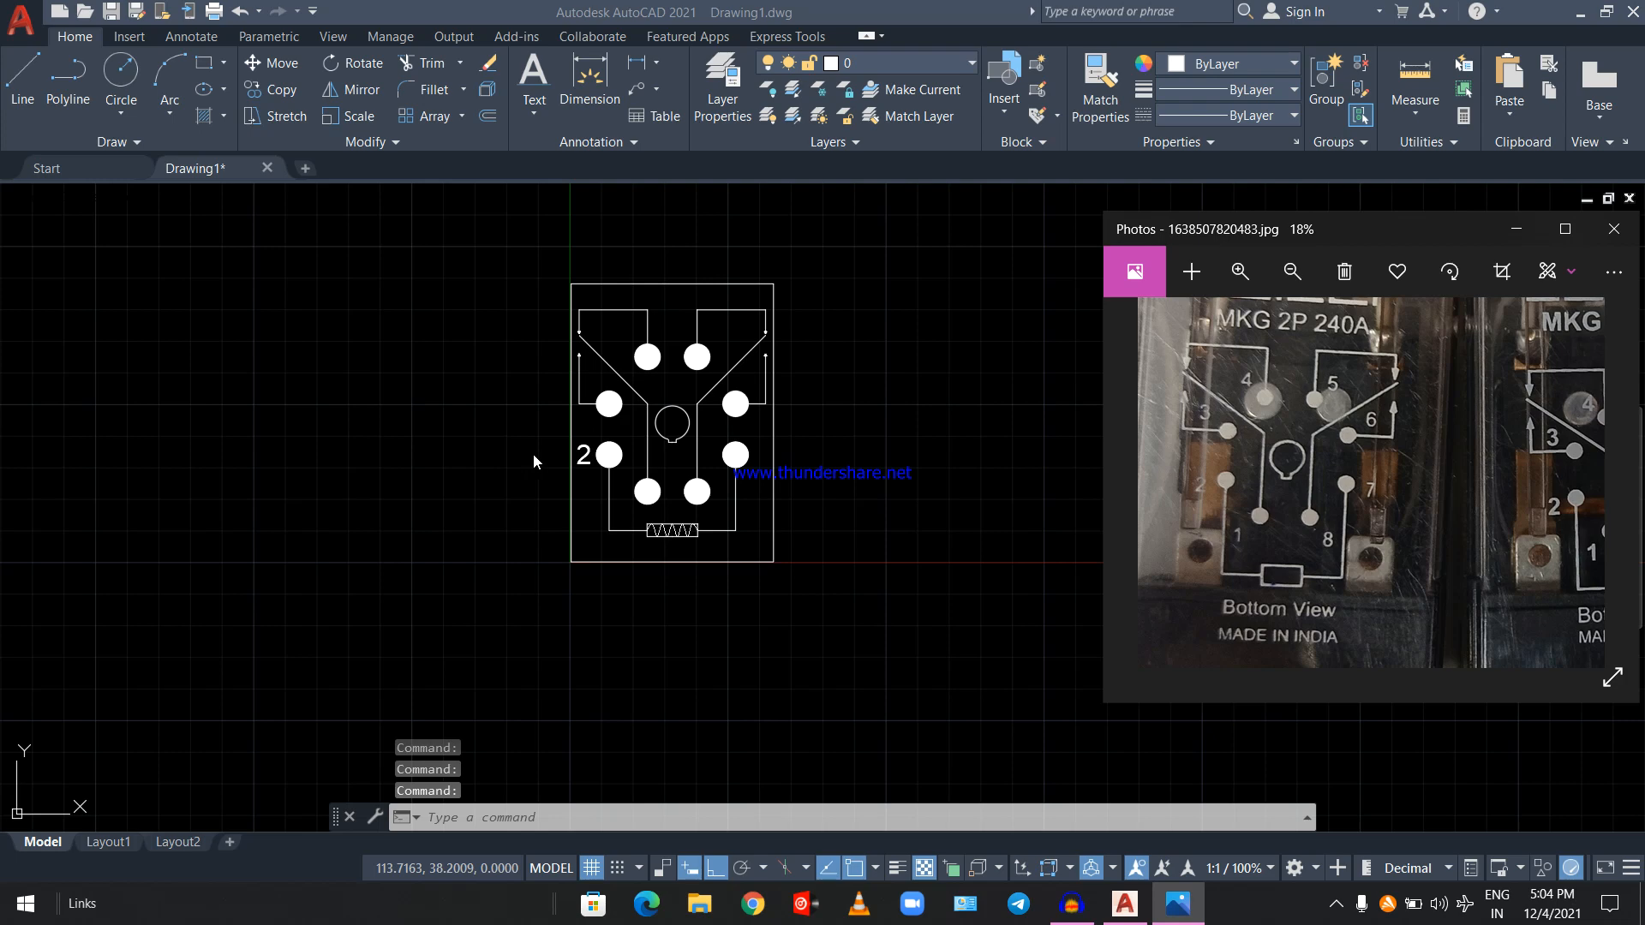
Step: Look through the Properties palette for the label 2's text settings, and close the palette
scroll(583, 461, up, 10)
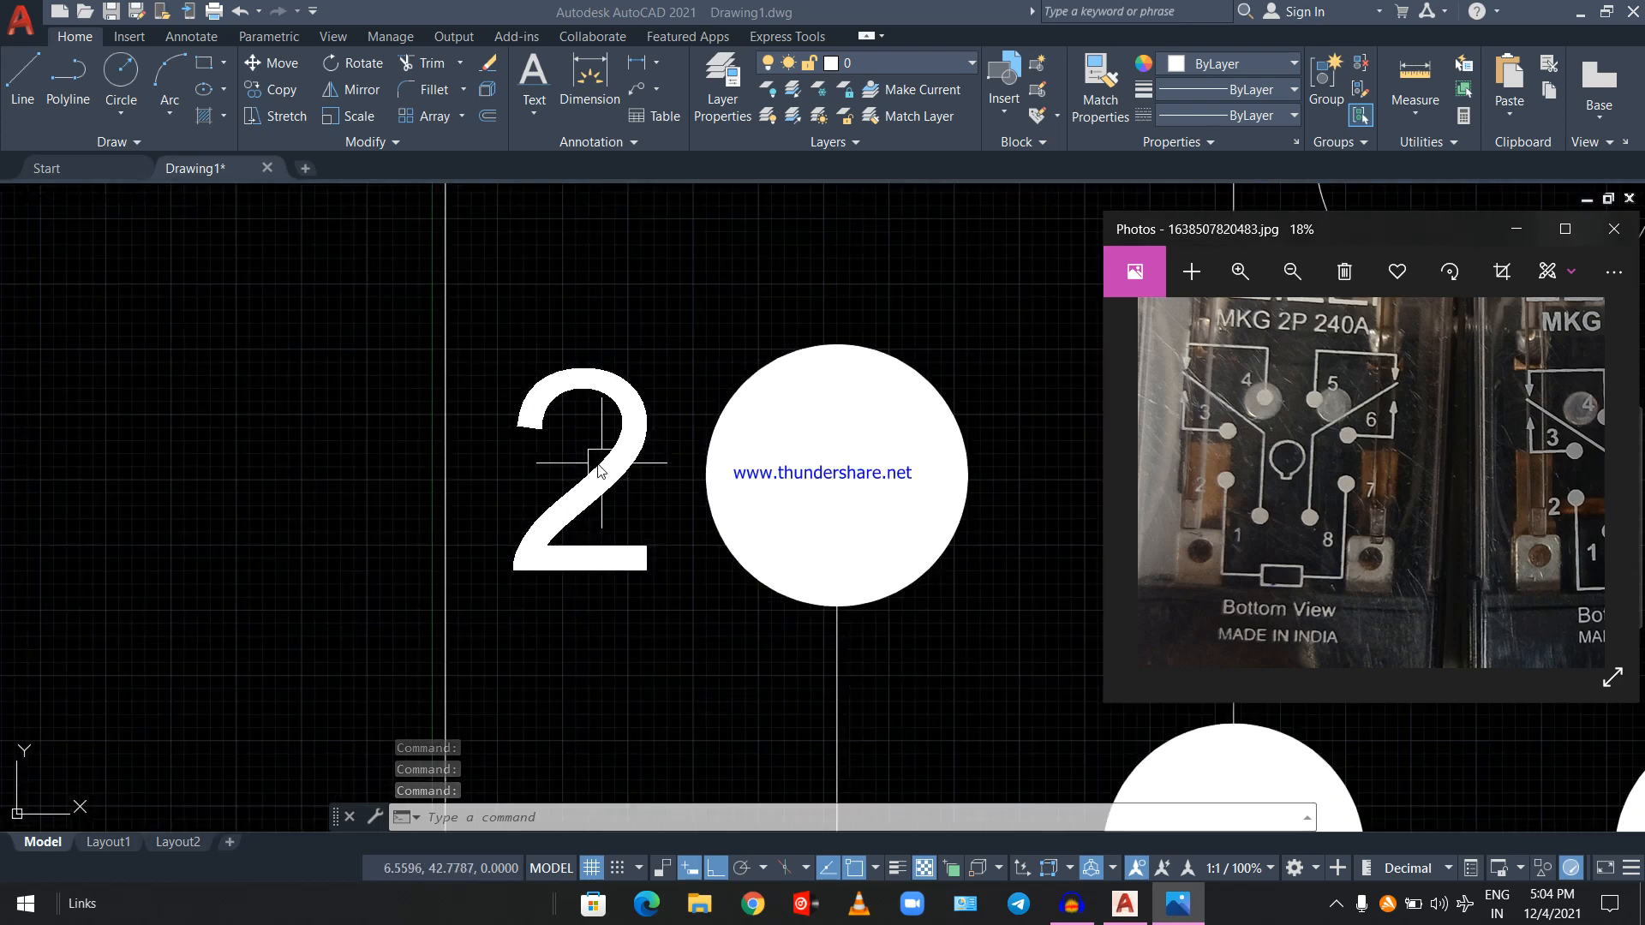
click(597, 465)
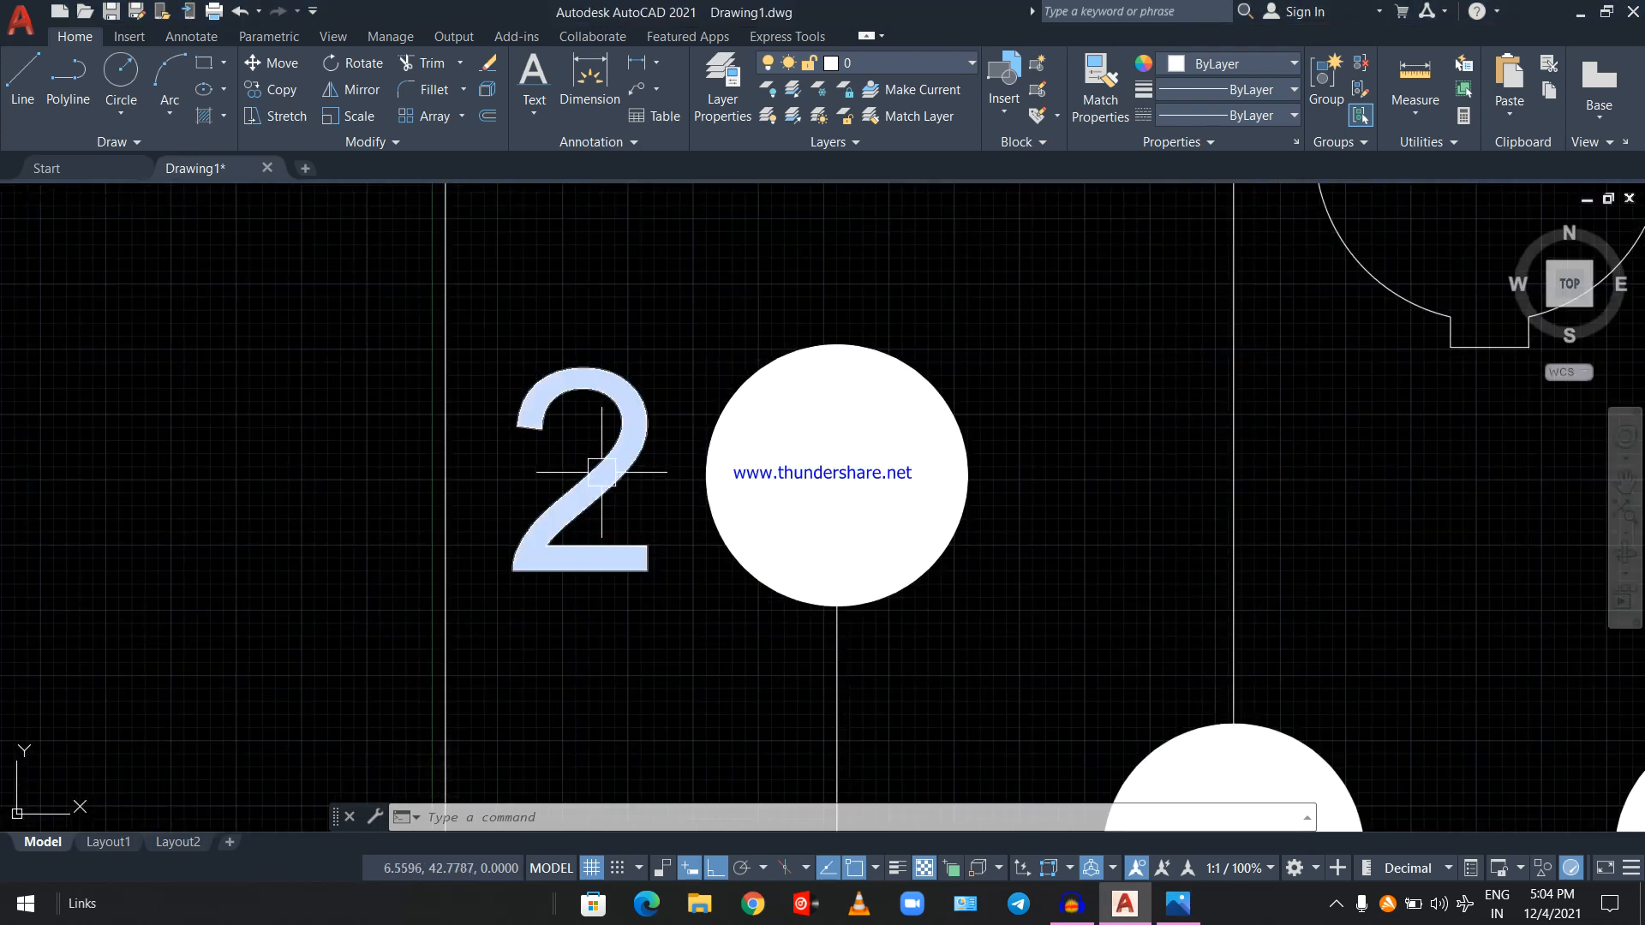
text(PR)
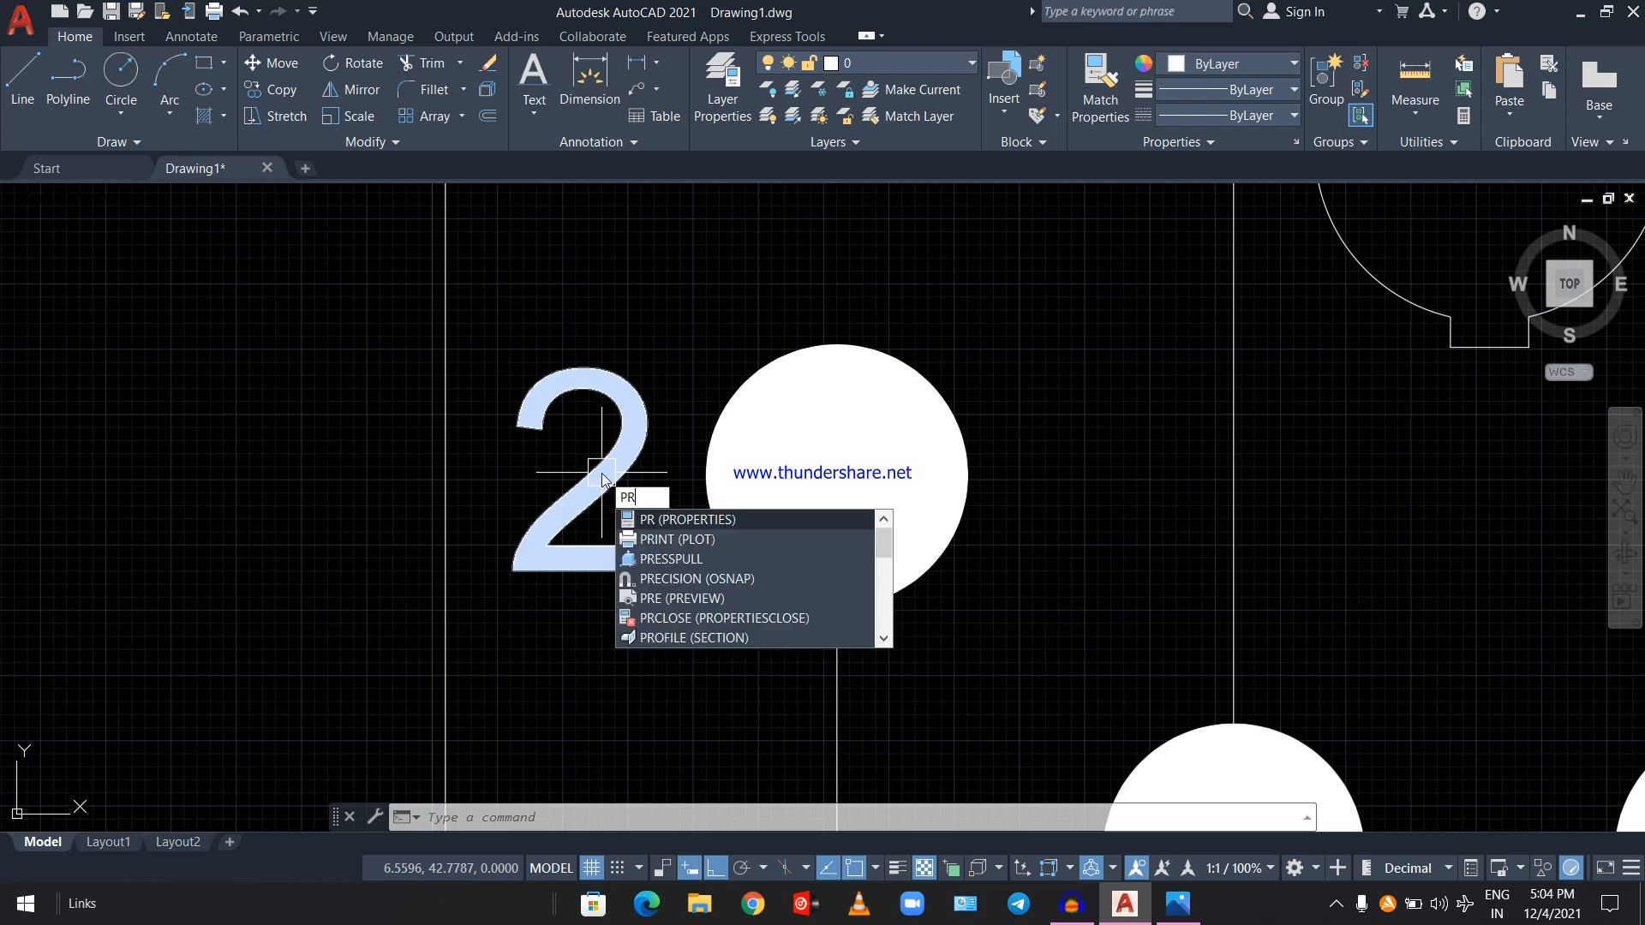
key(Return)
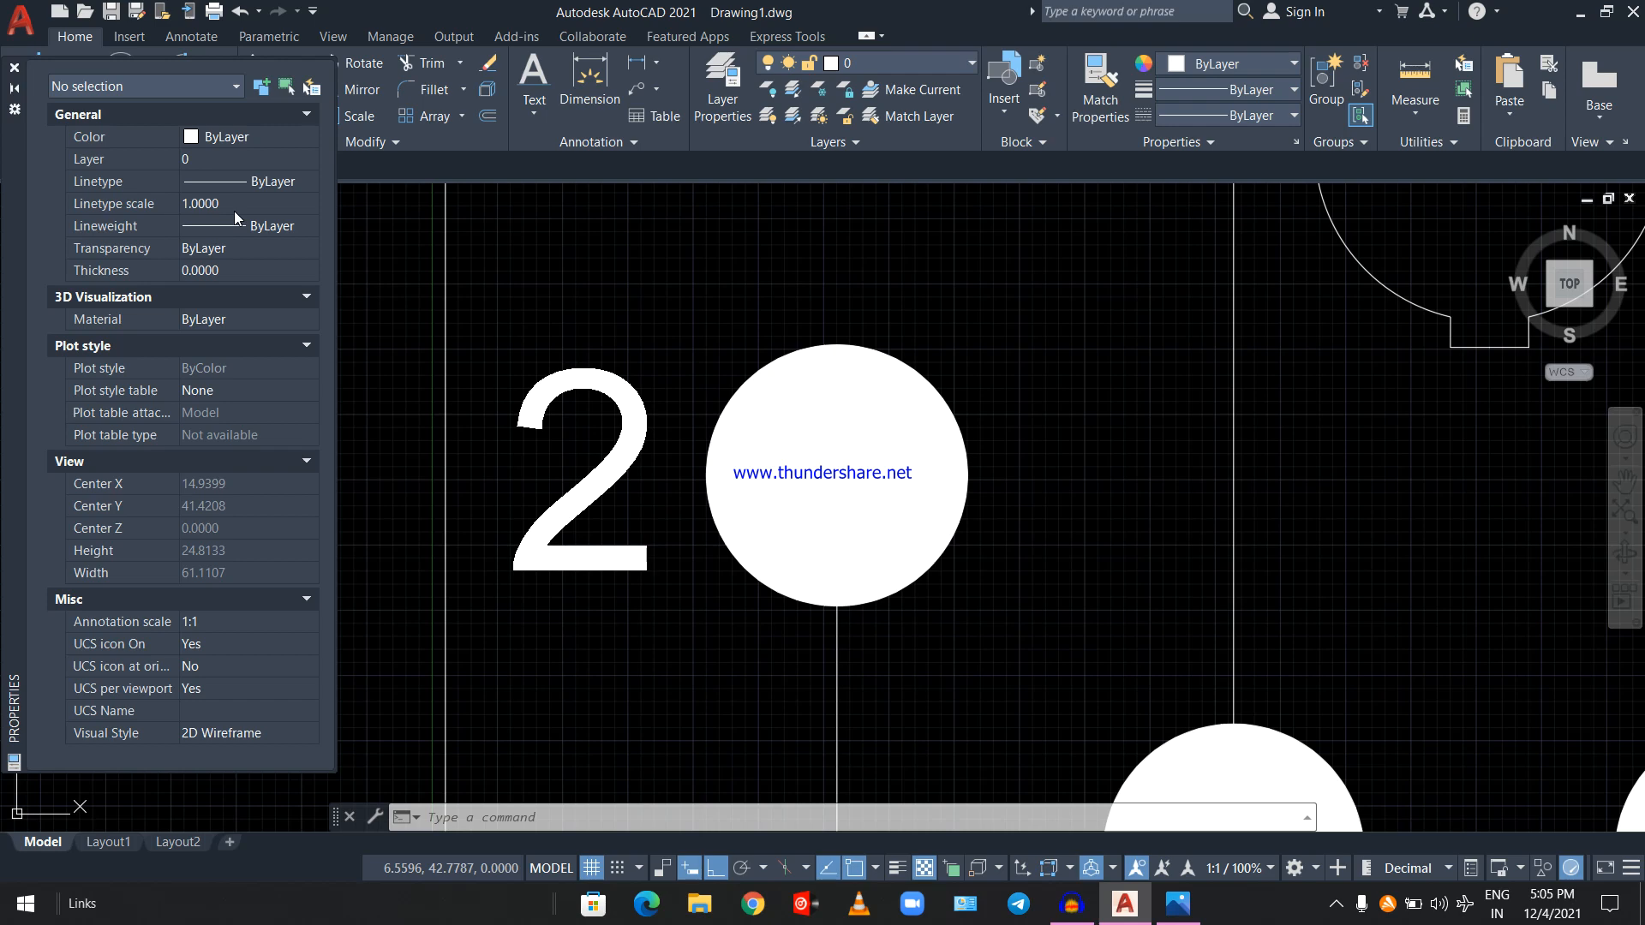
click(234, 95)
click(236, 99)
click(214, 503)
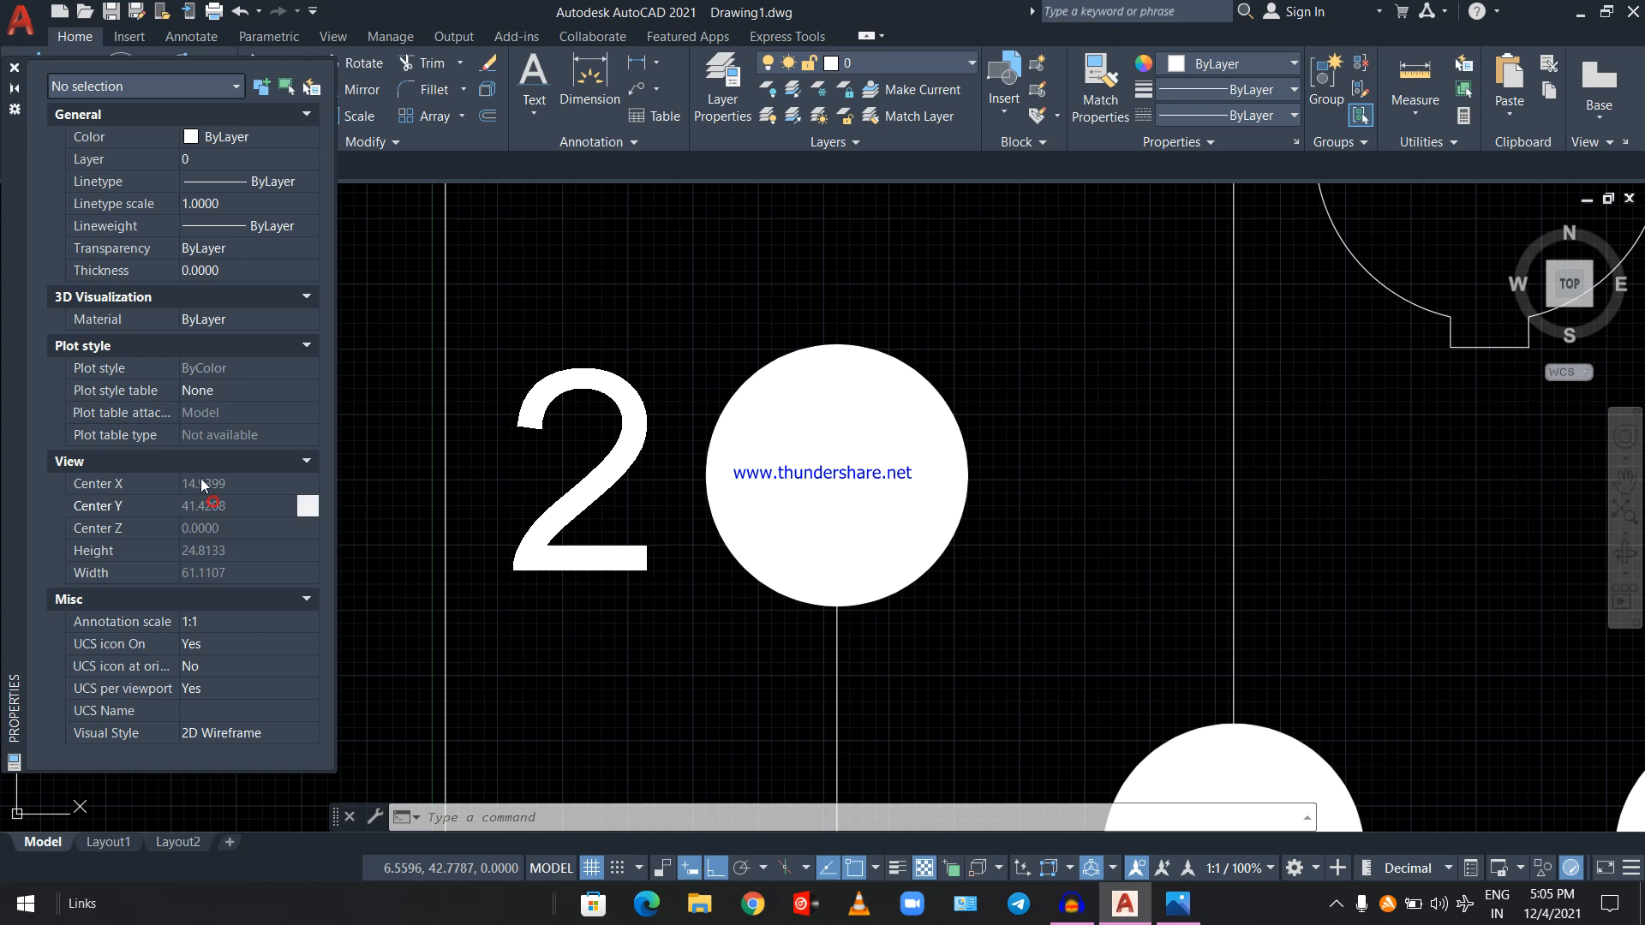
click(296, 464)
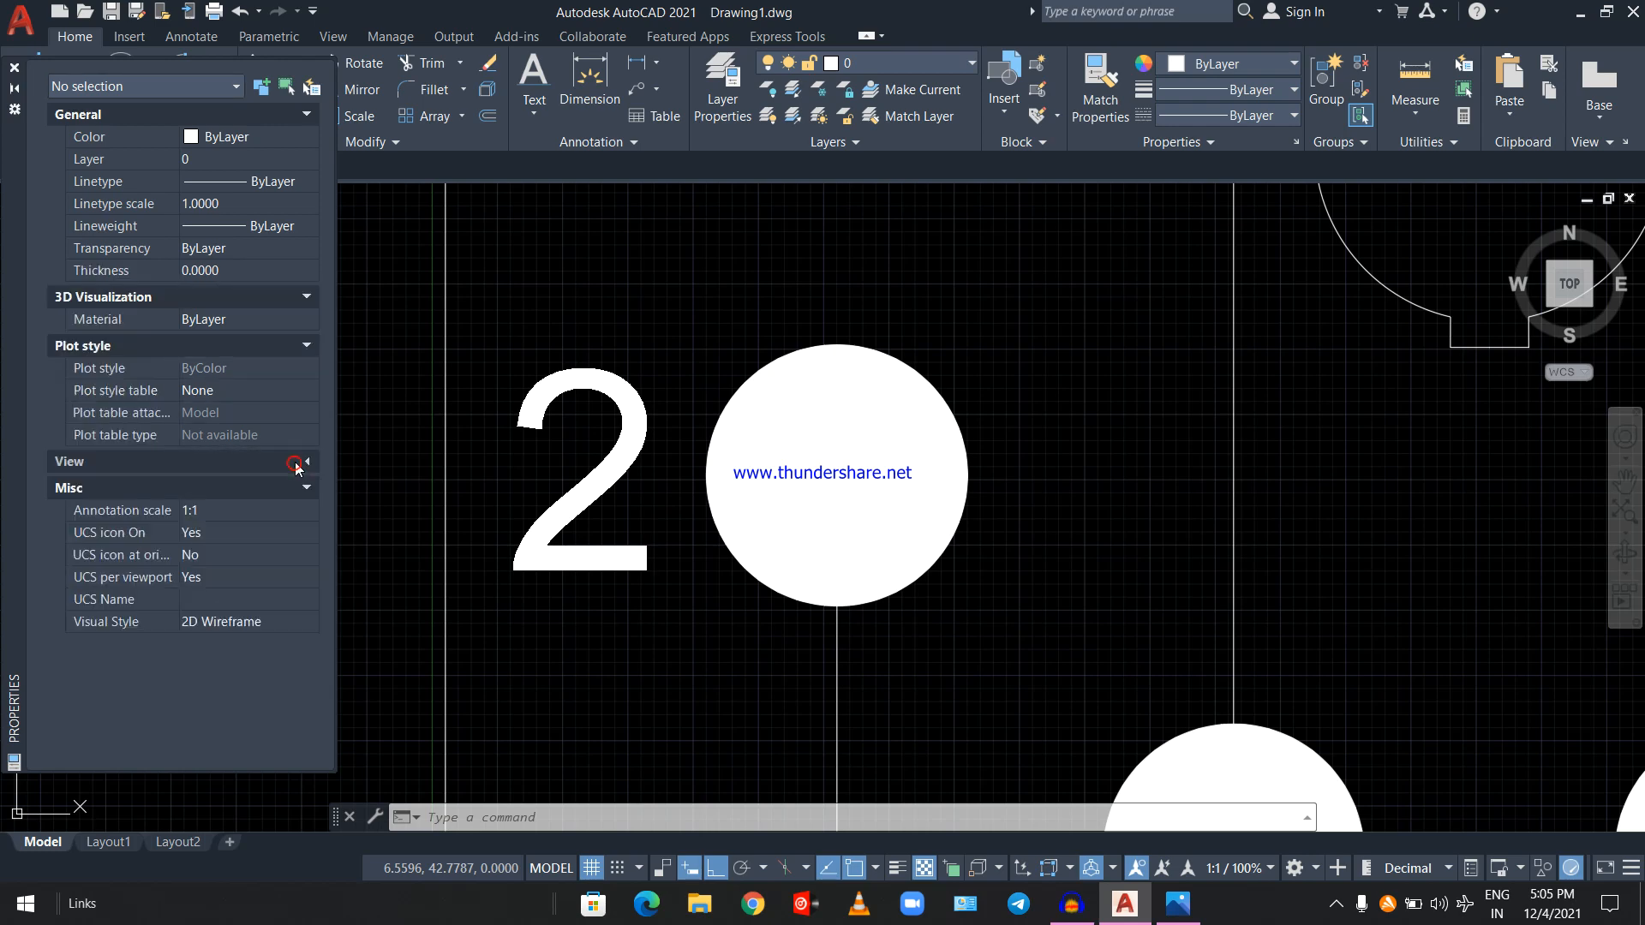
click(309, 462)
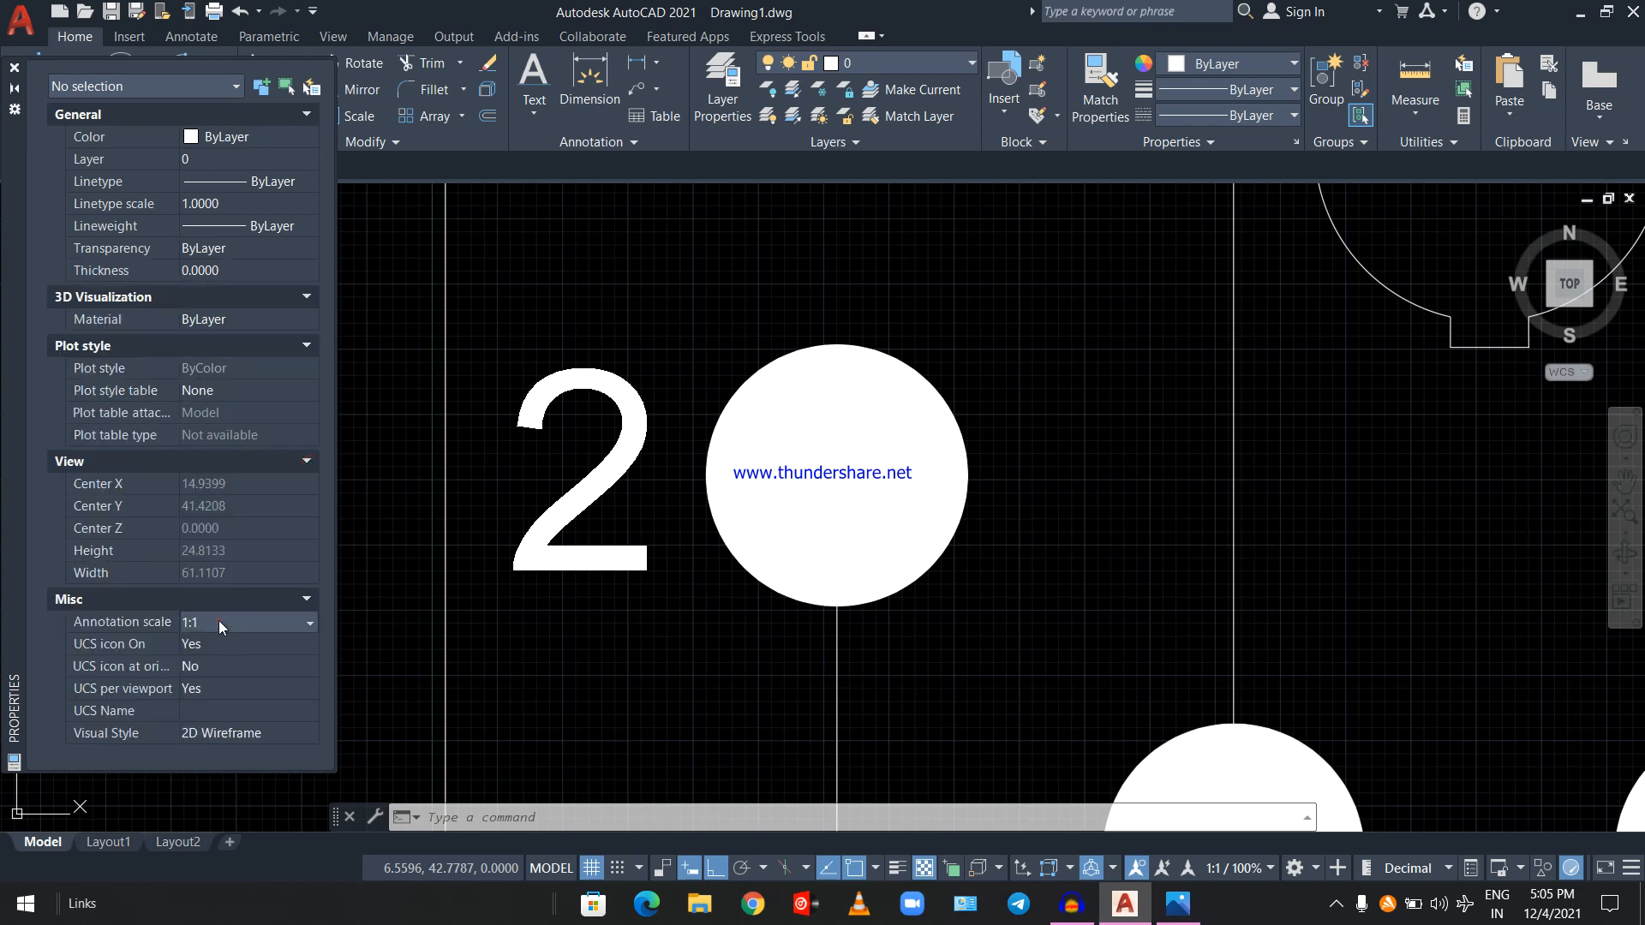
click(253, 634)
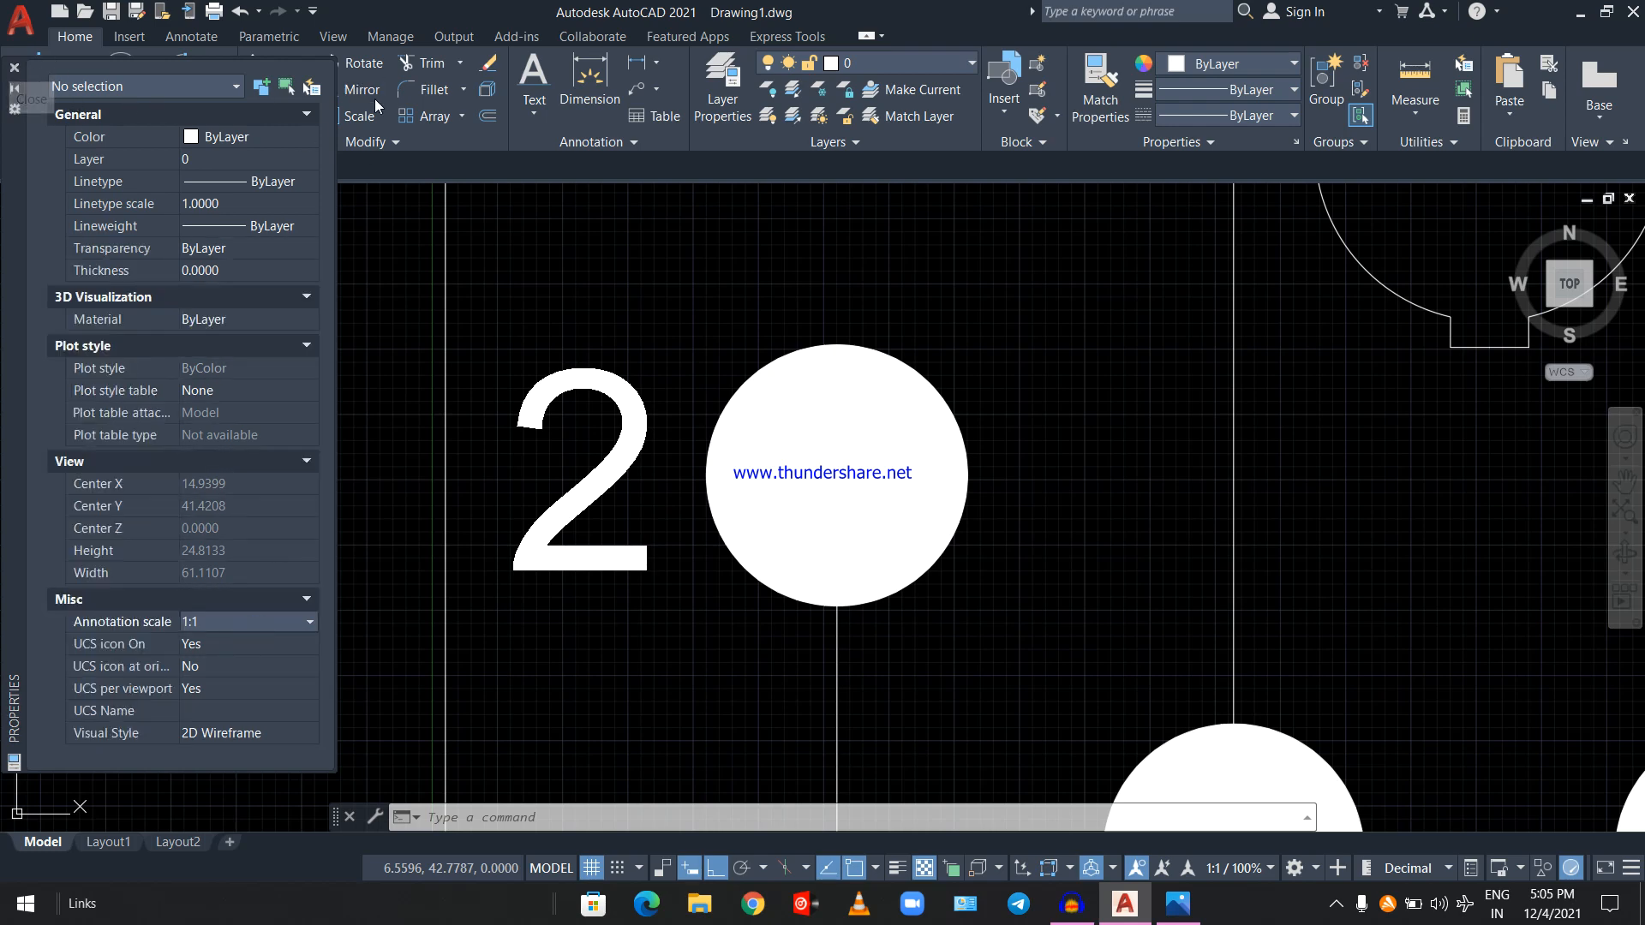
click(259, 85)
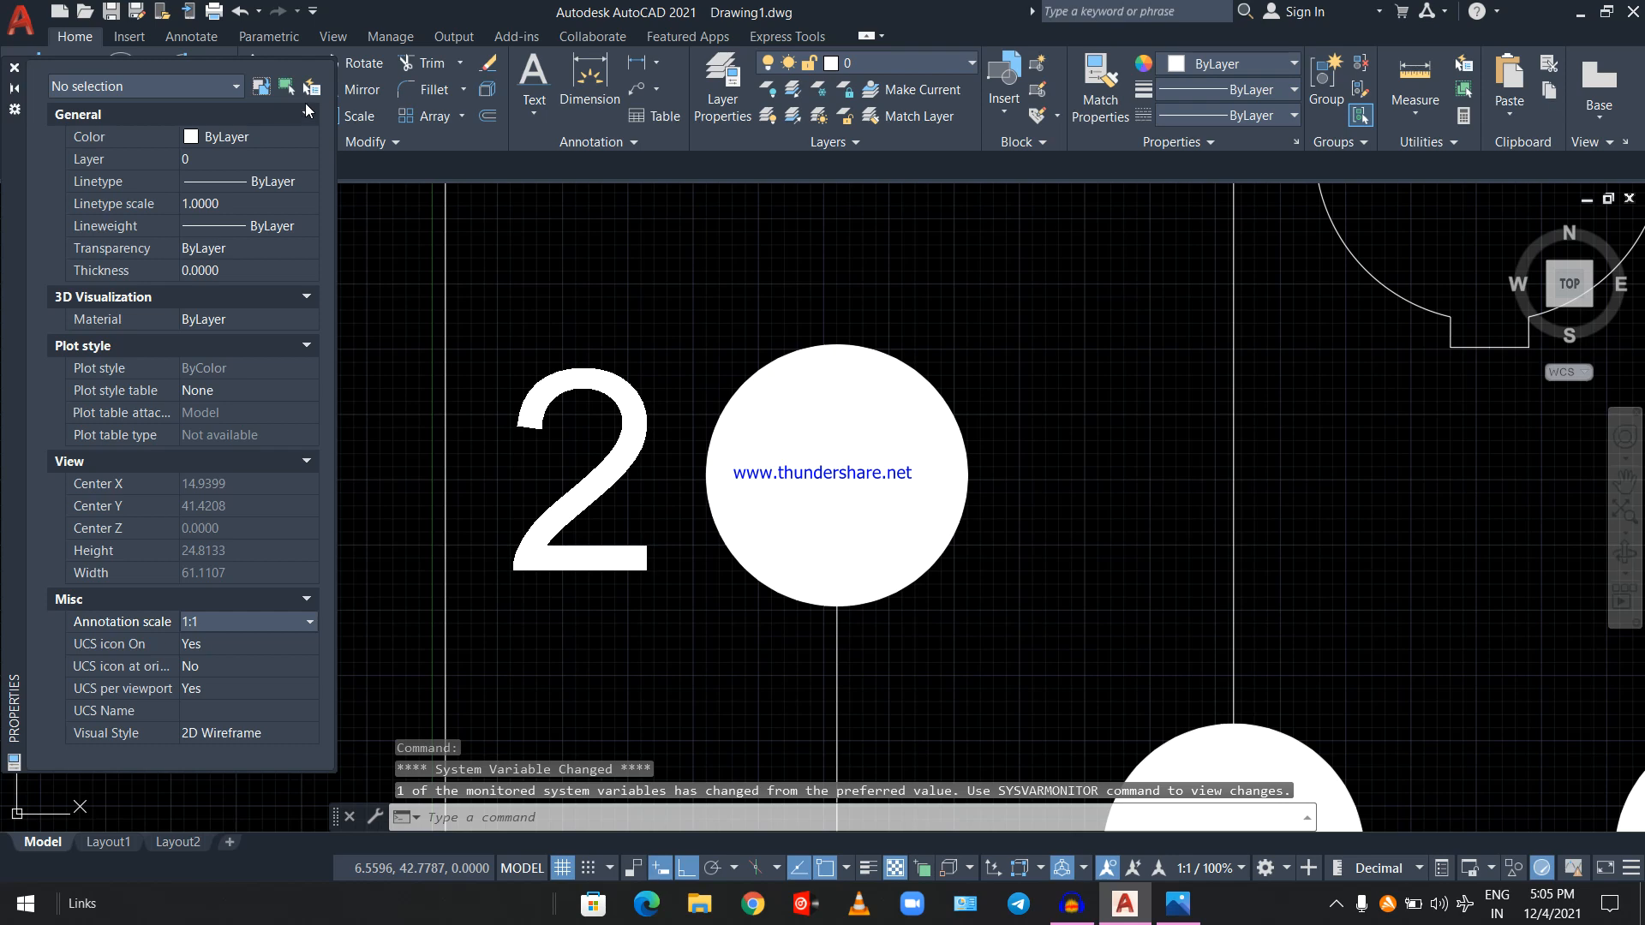
click(14, 67)
Step: Move the label 2 horizontally about 0.6 units closer to its terminal circle and clear the selection
click(625, 448)
right_click(624, 448)
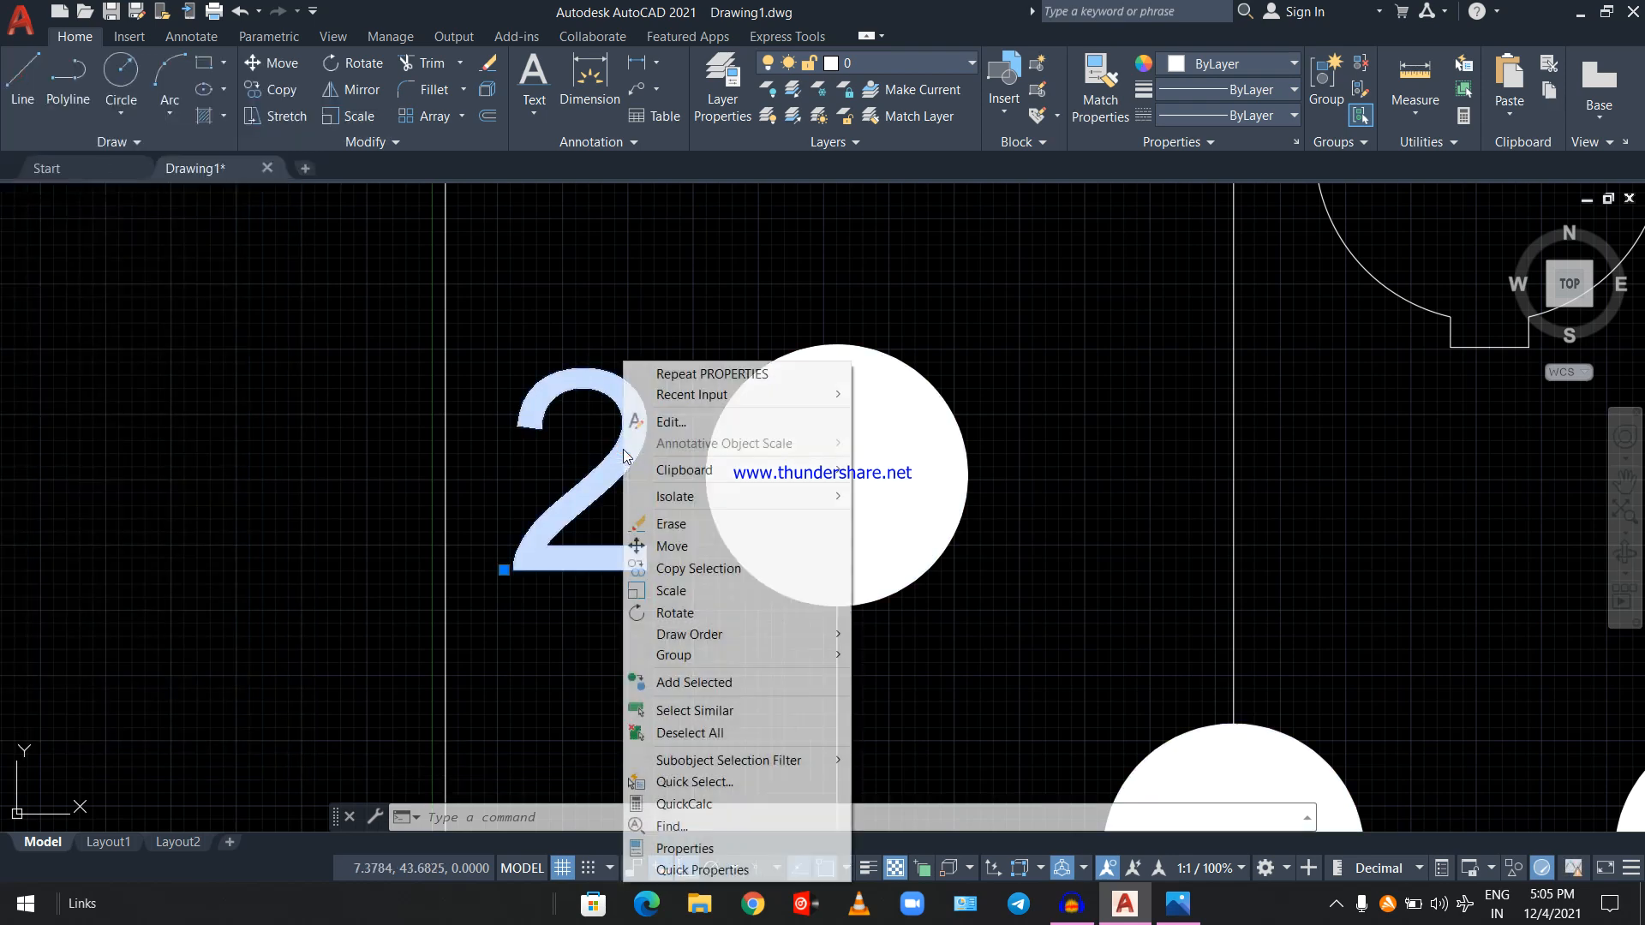
click(509, 563)
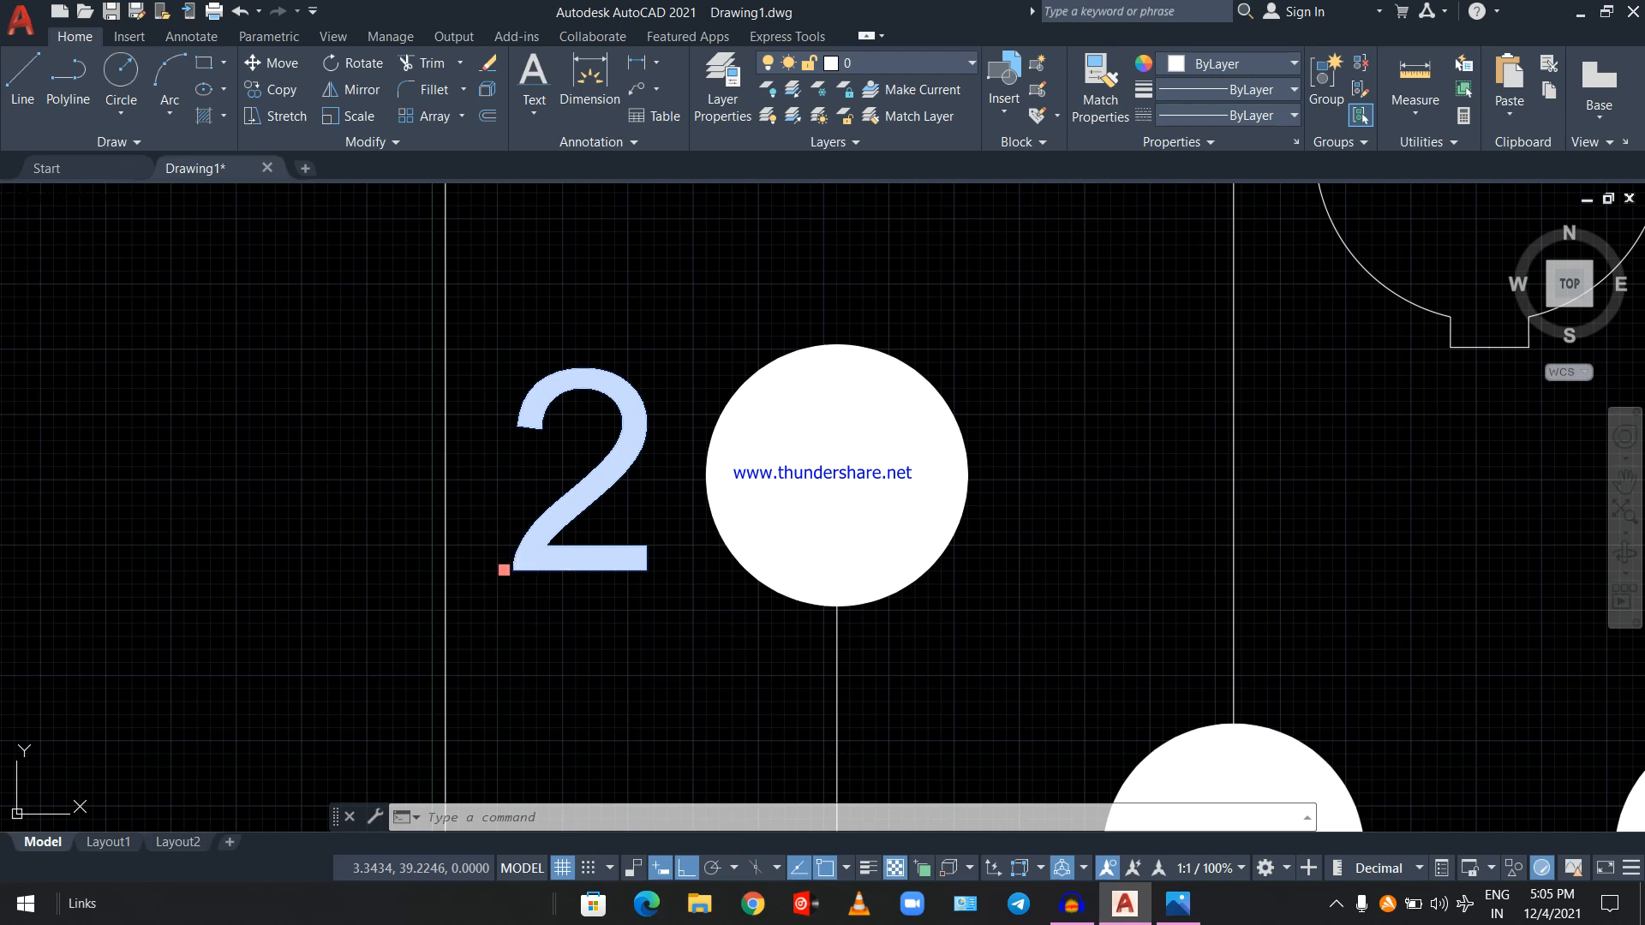
click(504, 570)
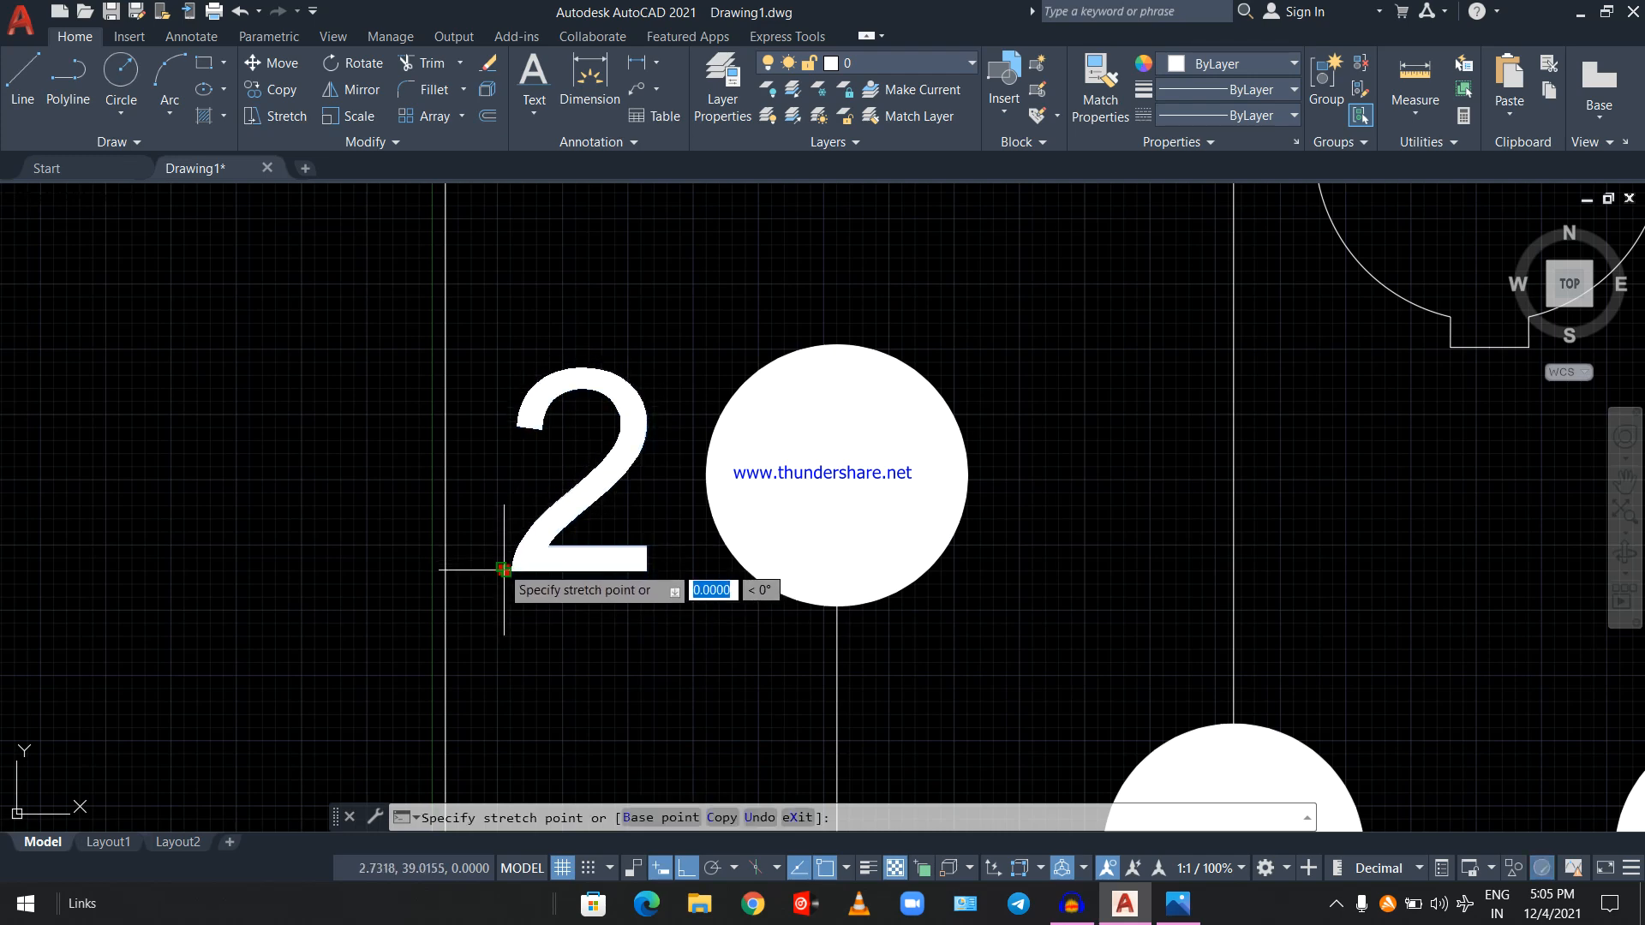
click(520, 570)
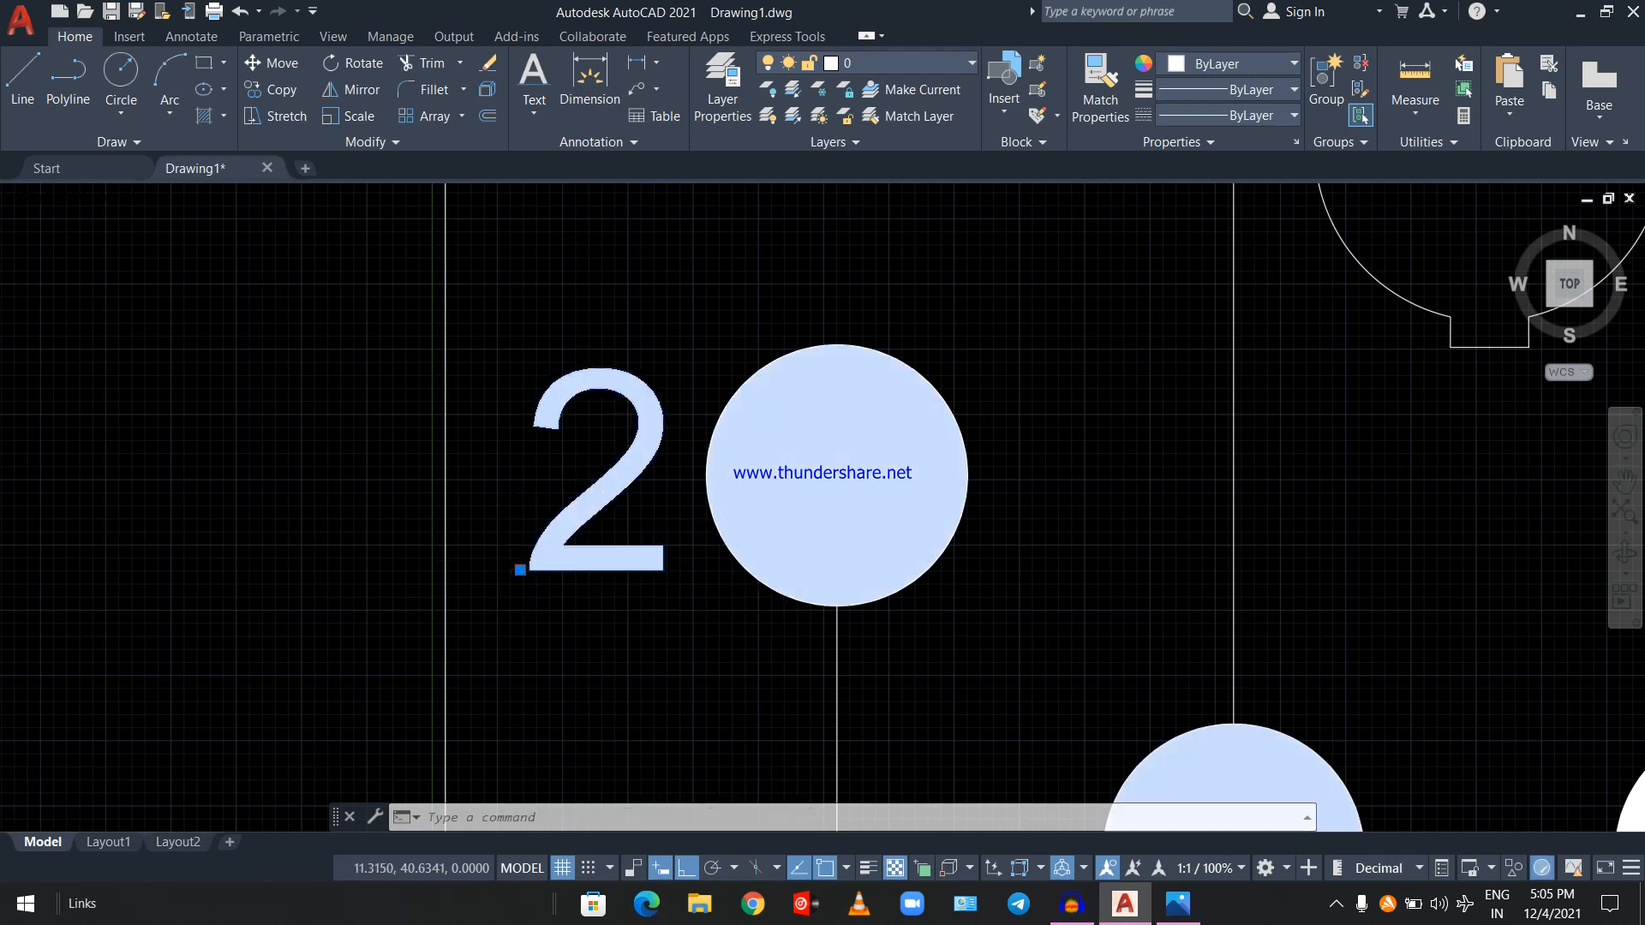
scroll(1019, 531, down, 10)
click(1277, 573)
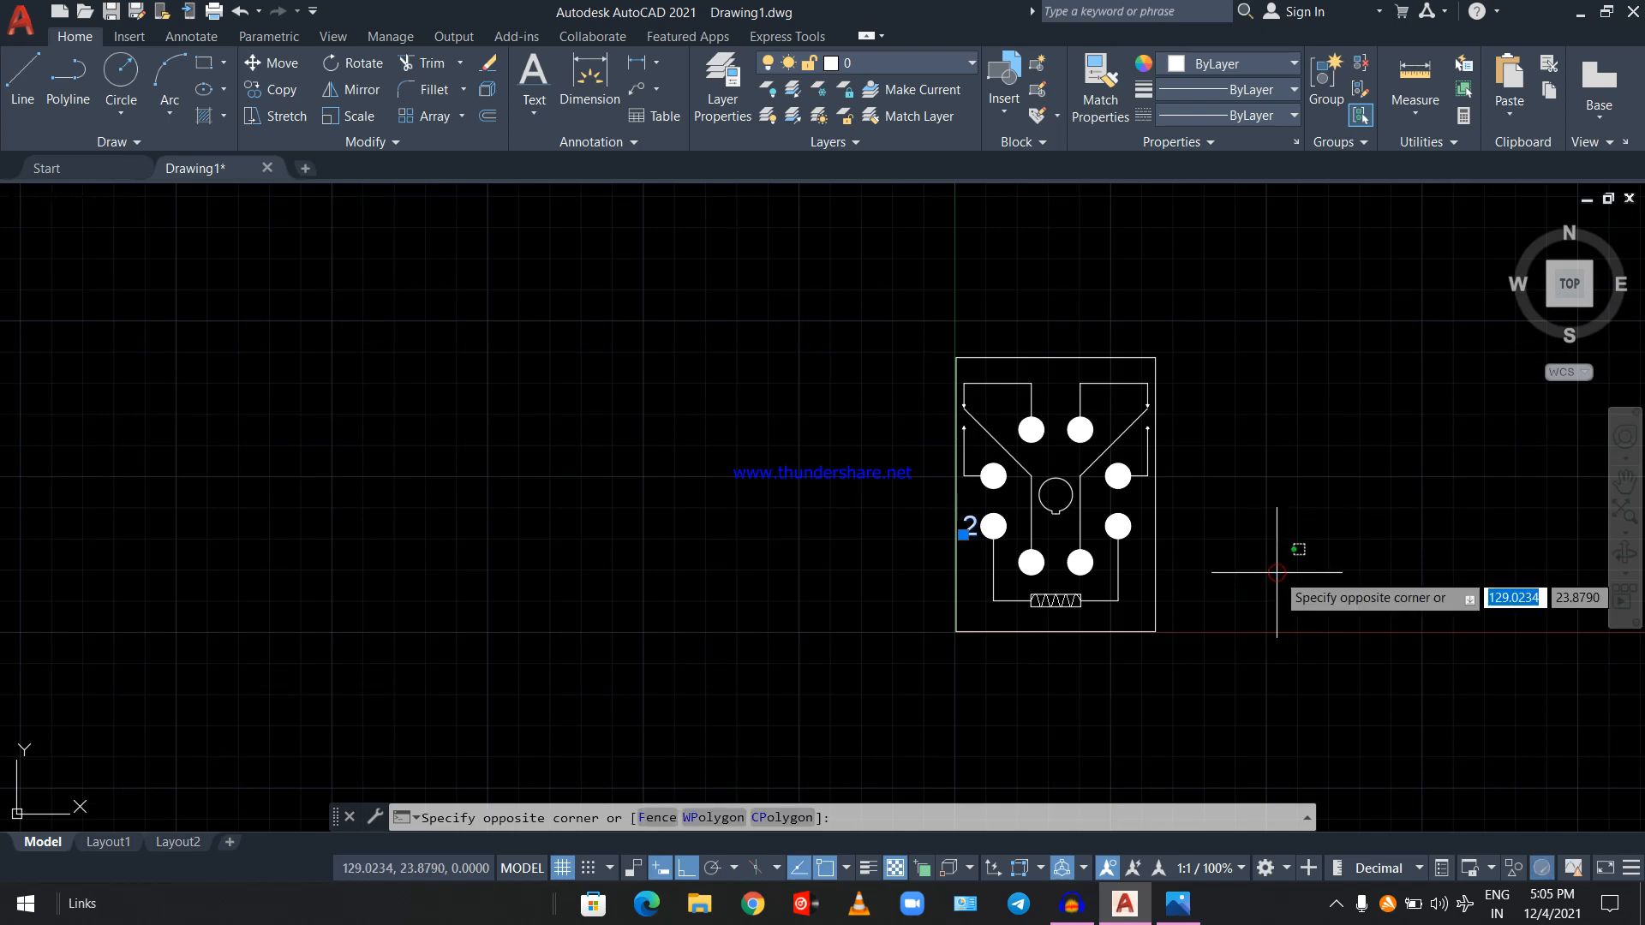
key(Escape)
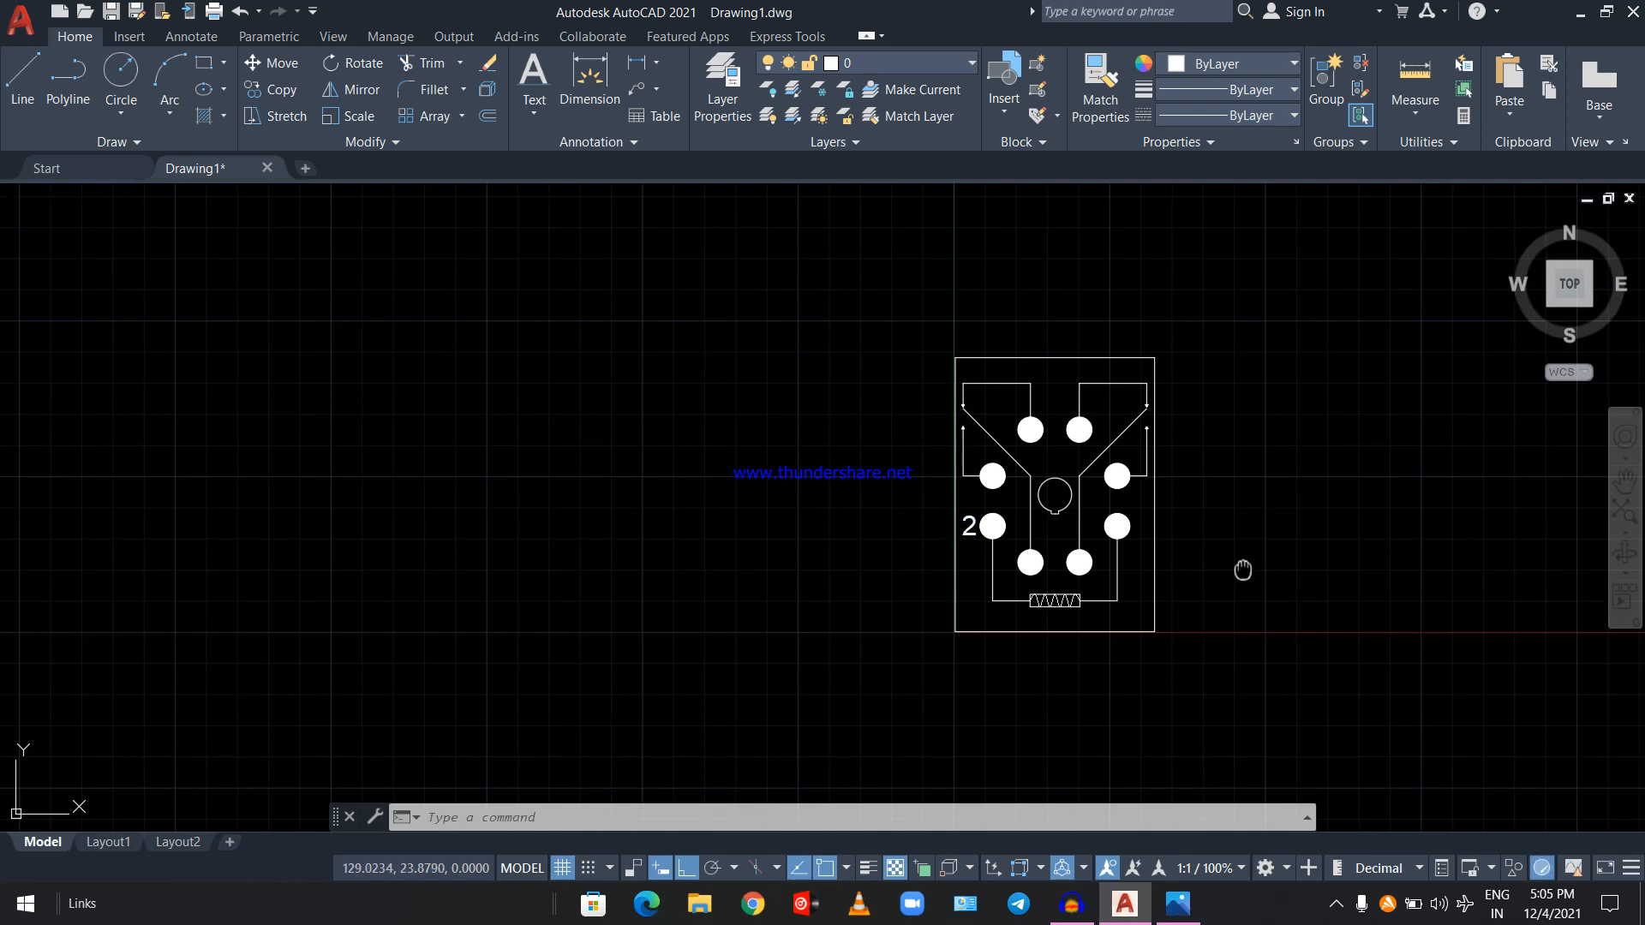
Step: Review the text and geometry properties of the label 2, and close the palette
middle_drag(1241, 569, 1054, 569)
scroll(964, 568, up, 4)
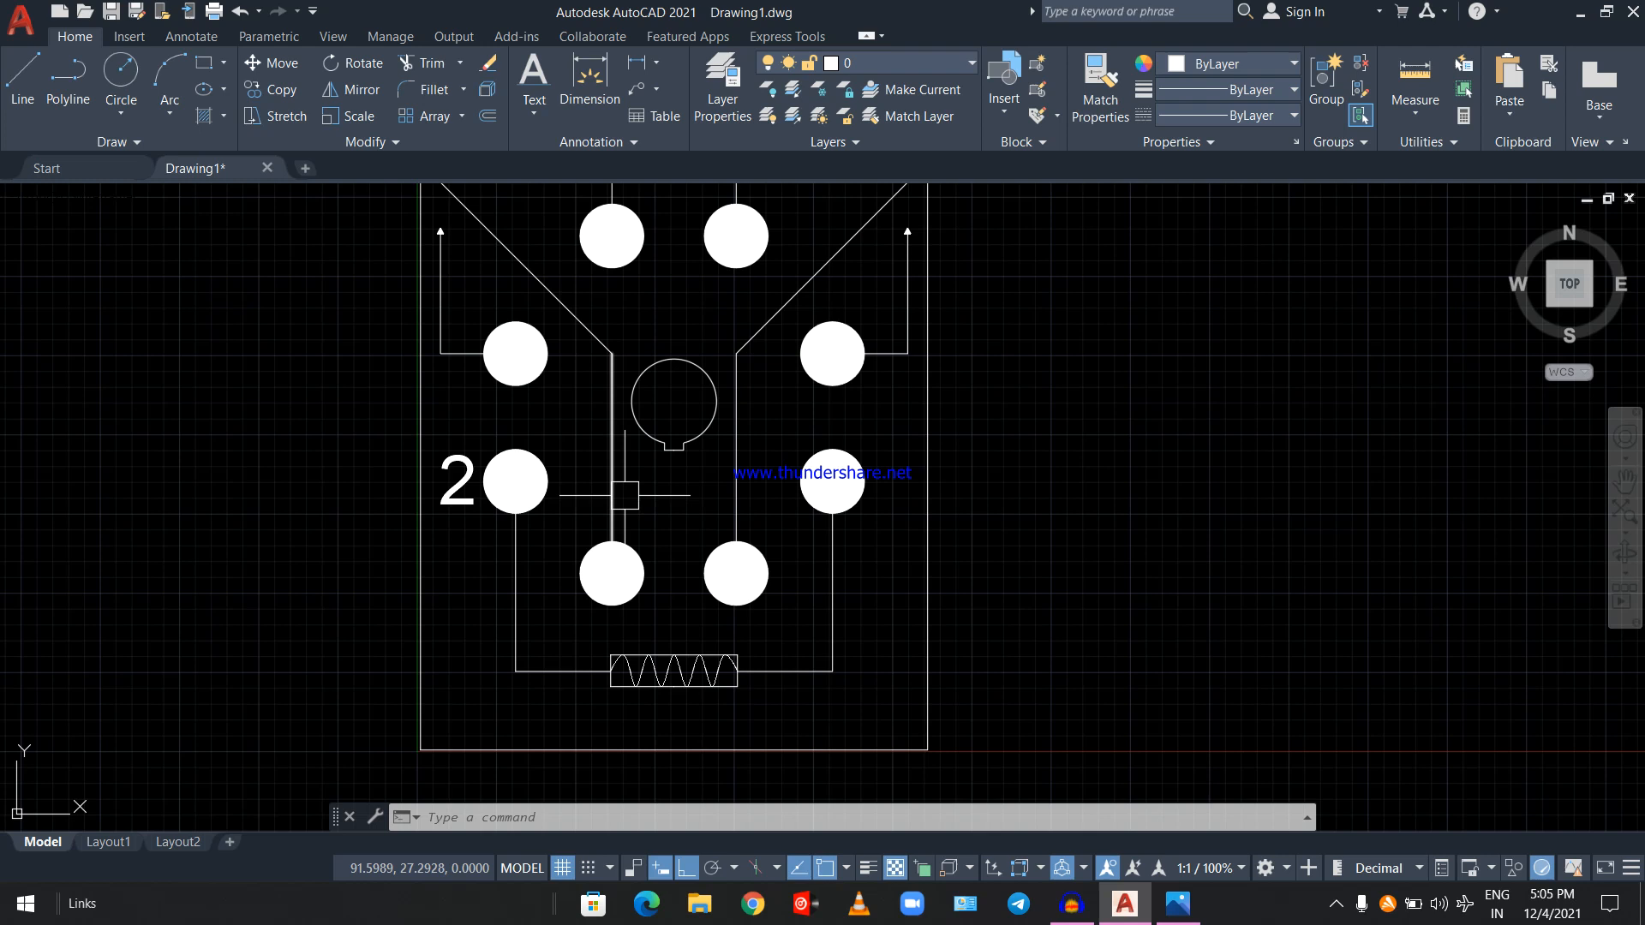
click(454, 501)
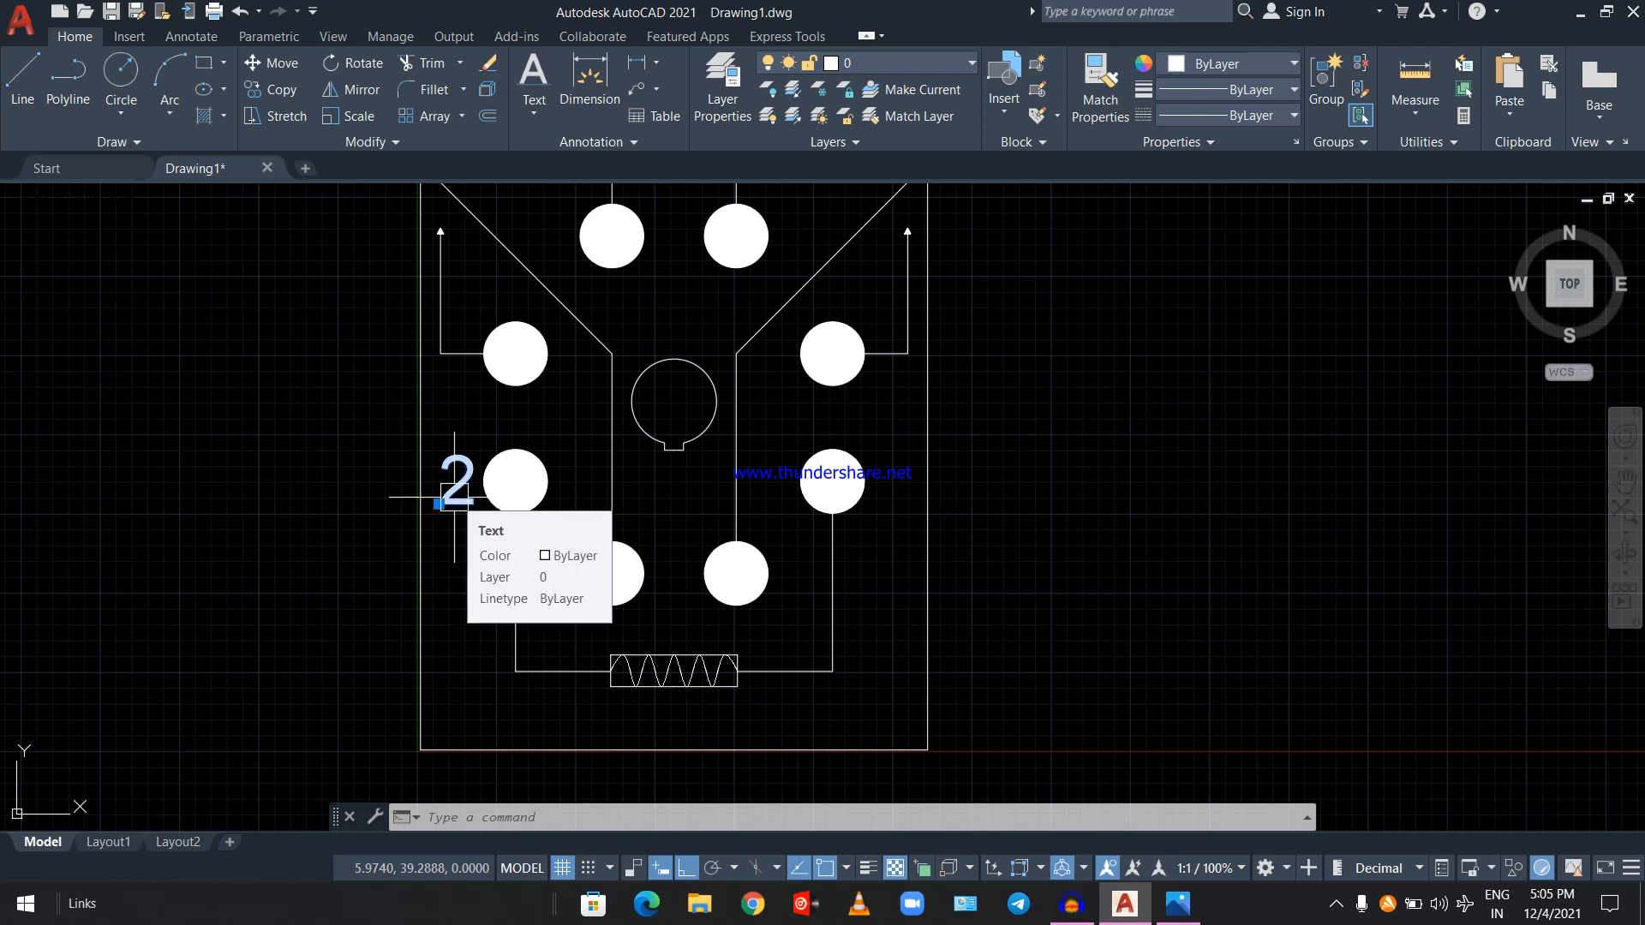
key(Return)
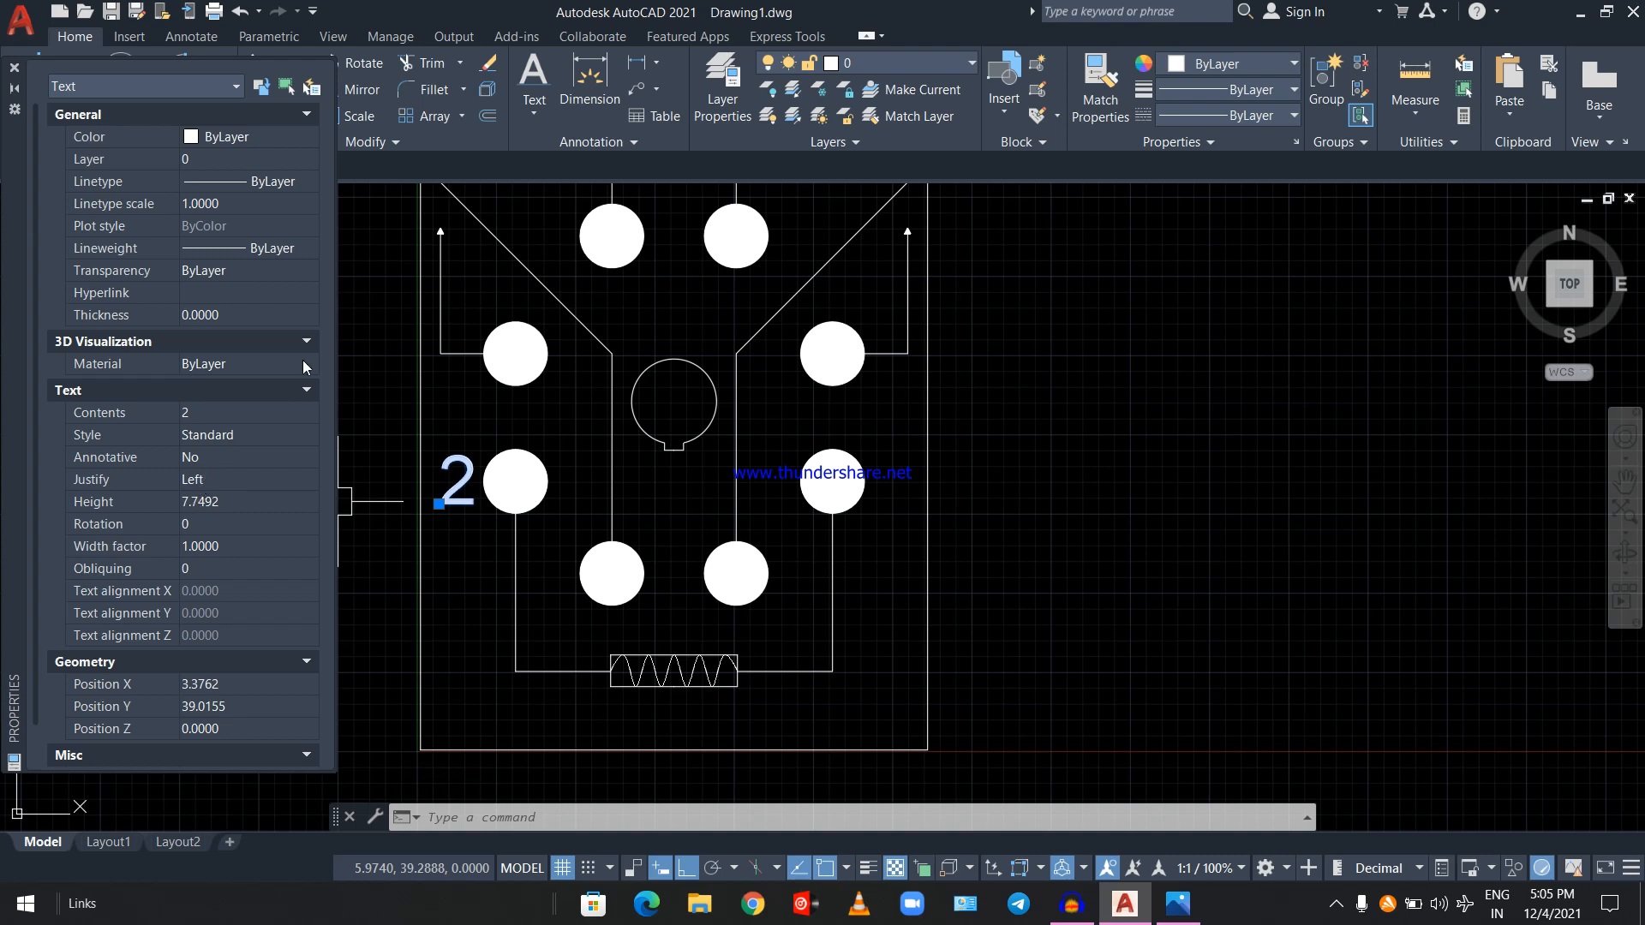
click(19, 70)
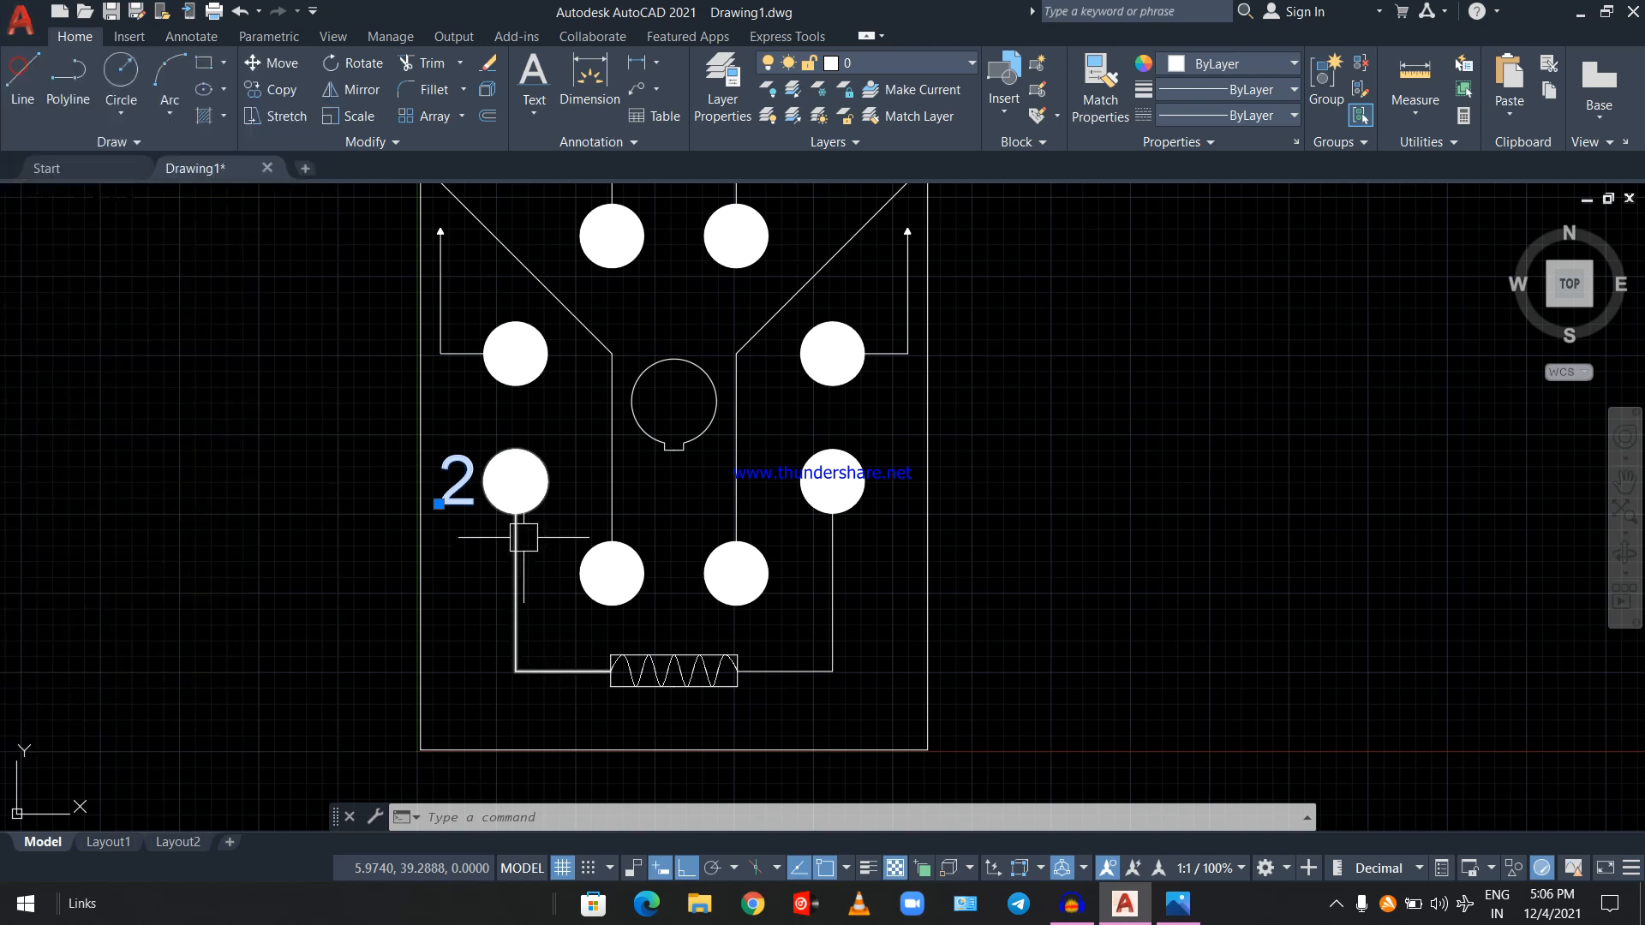
key(Escape)
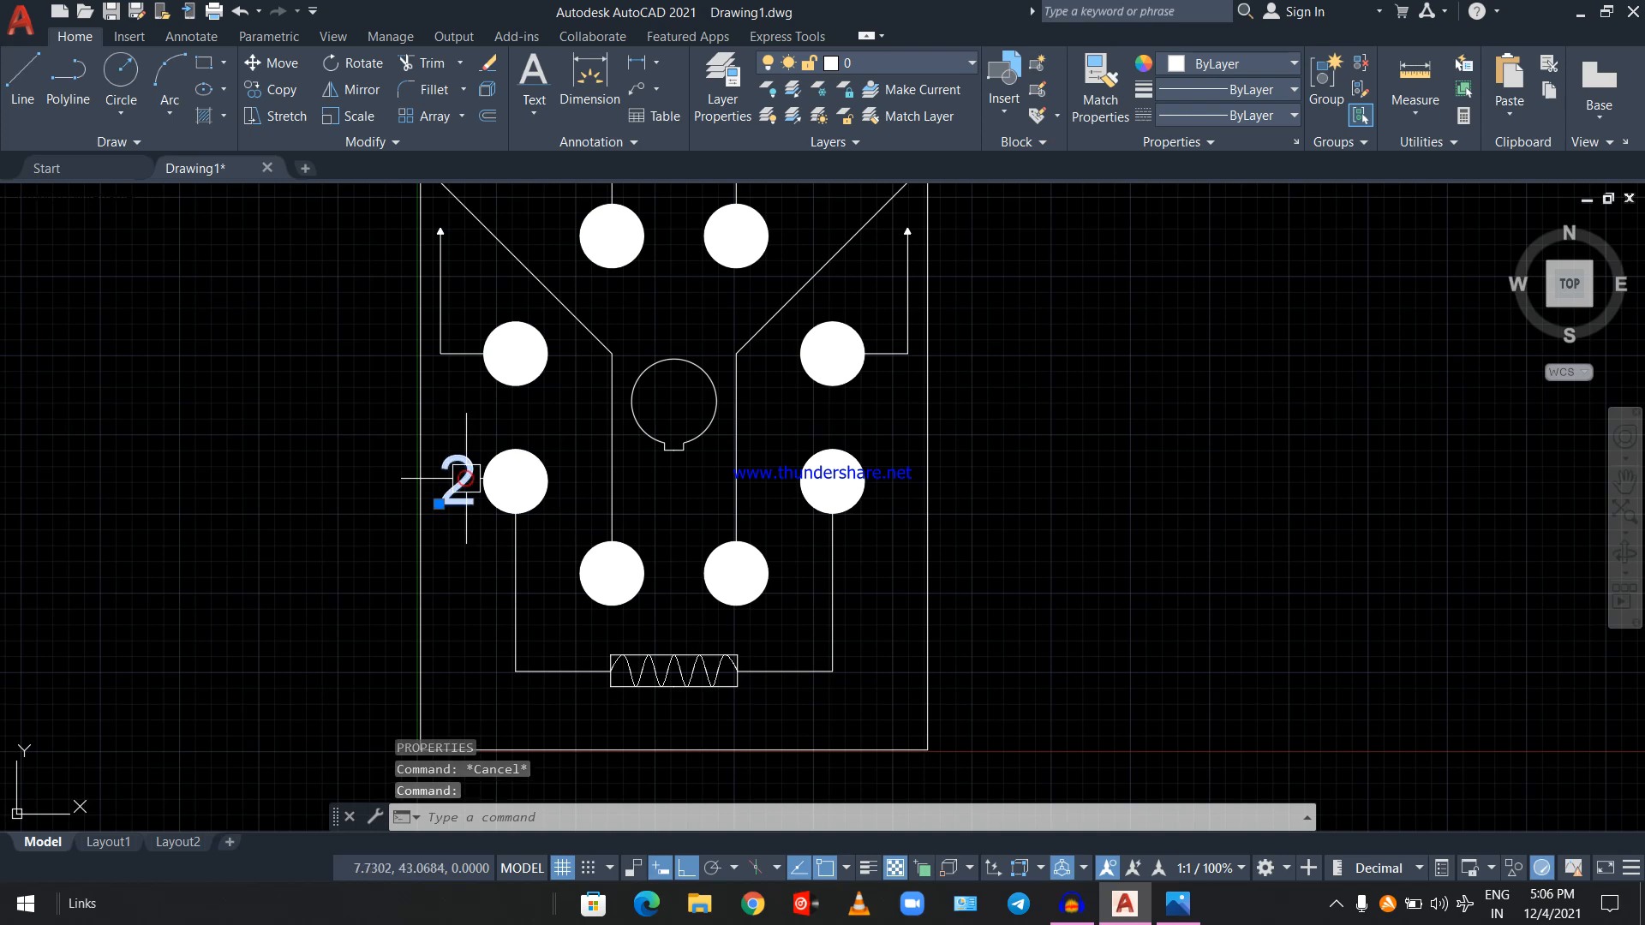
Step: Set the text height of the label 2 to 7 and nudge it slightly toward its terminal circle
scroll(466, 478, up, 5)
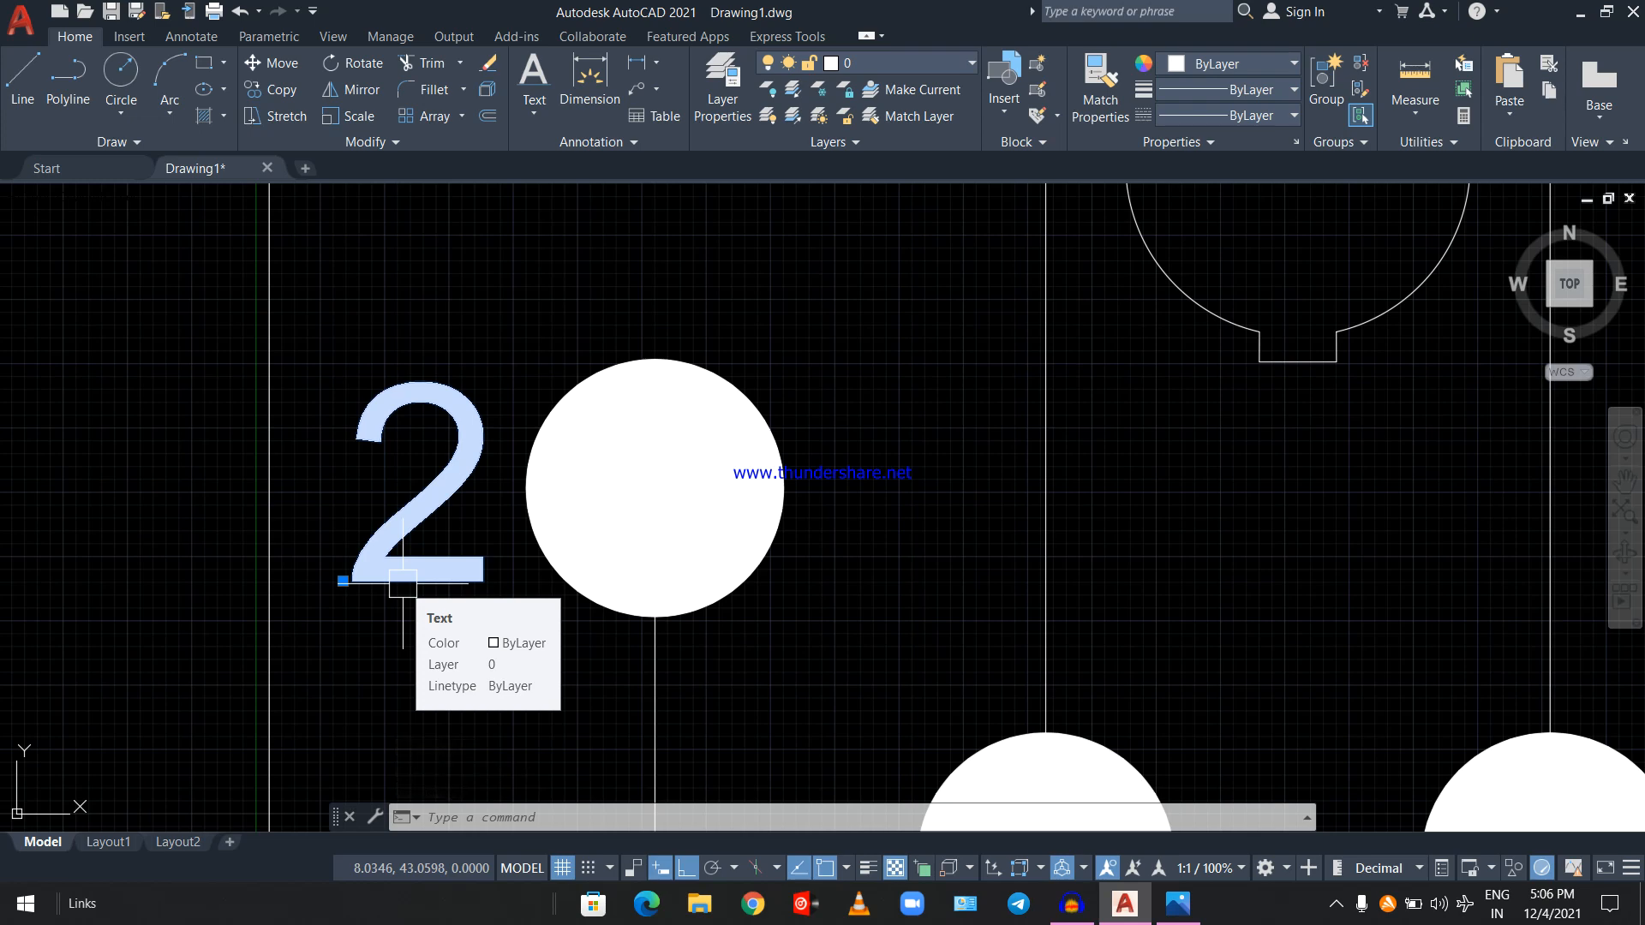
key(Escape)
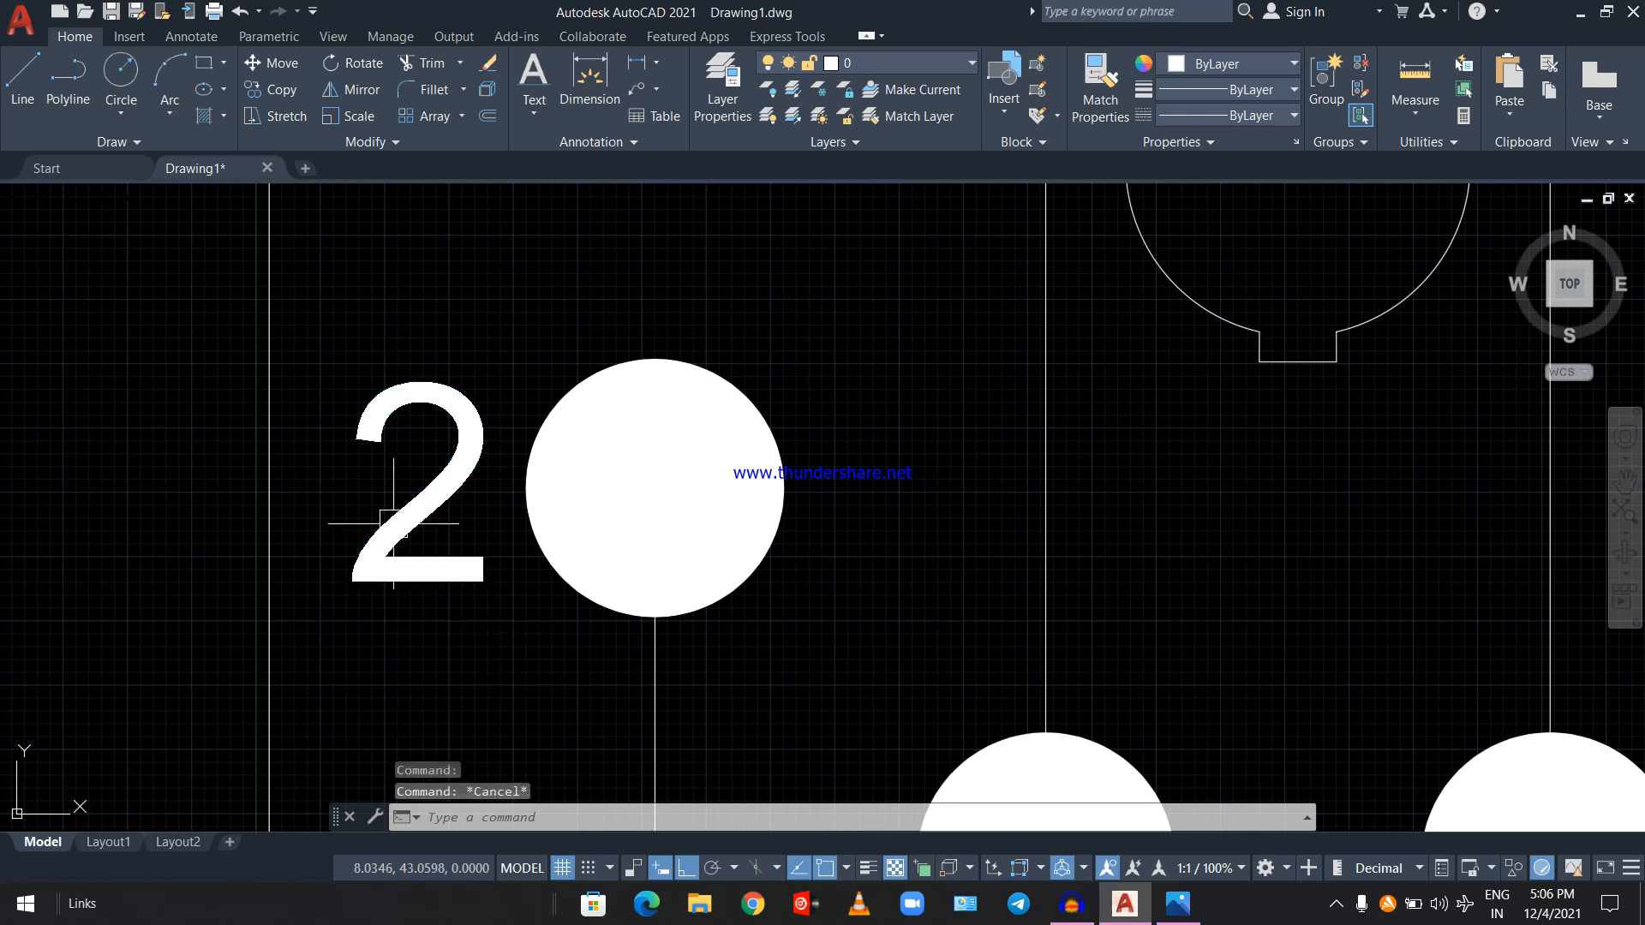
click(383, 572)
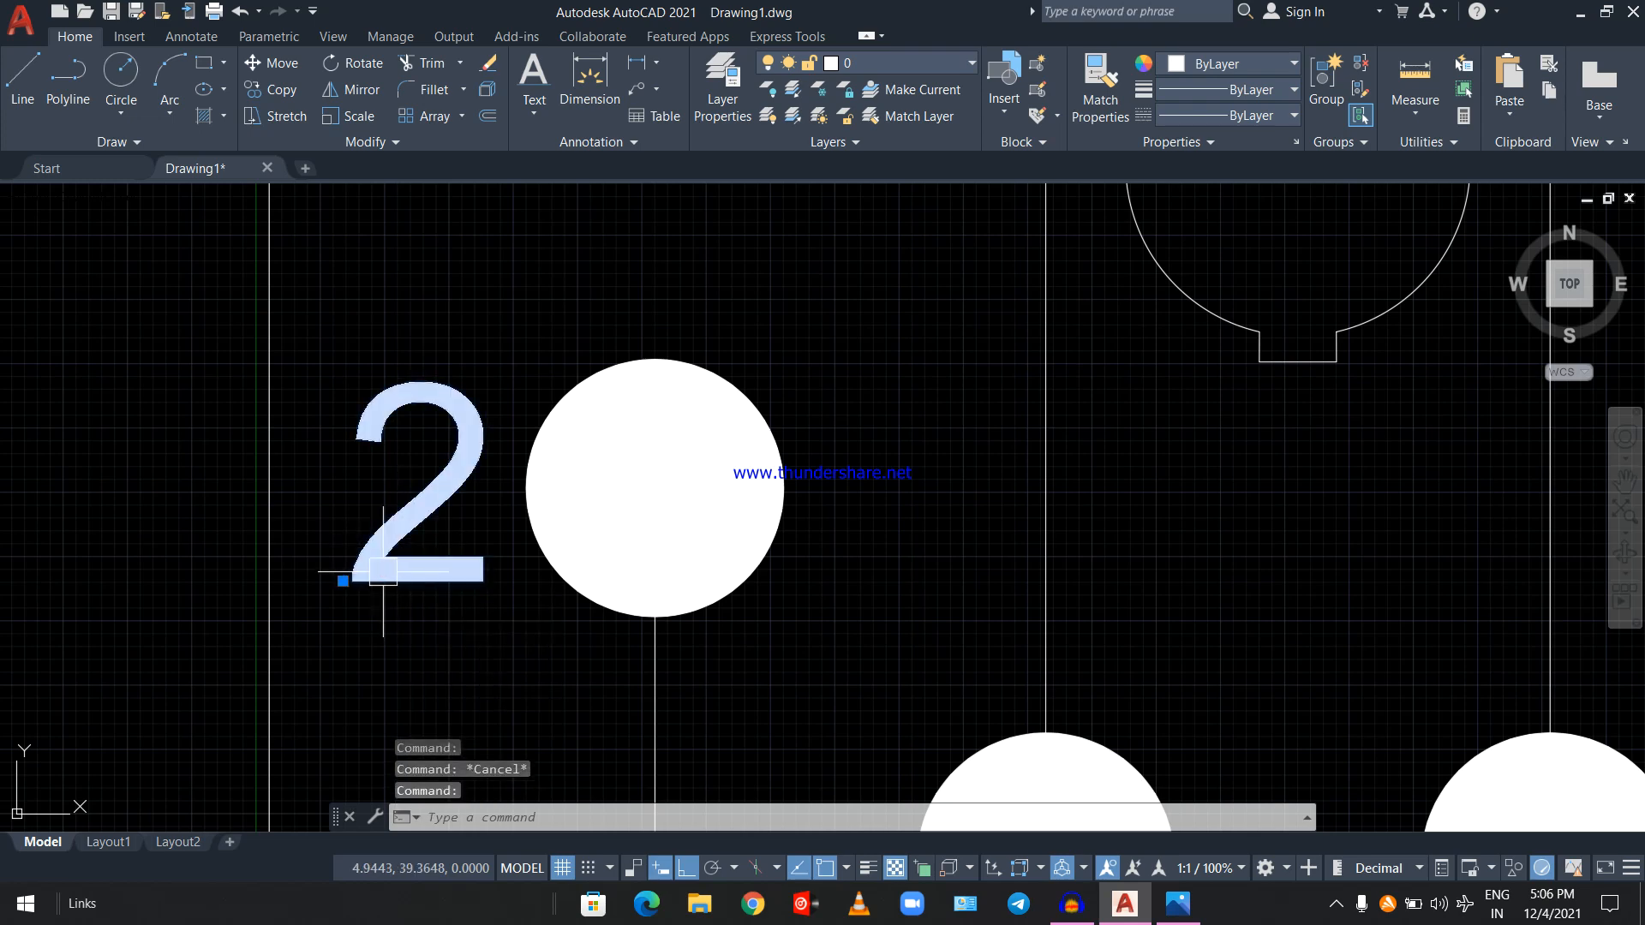
key(Return)
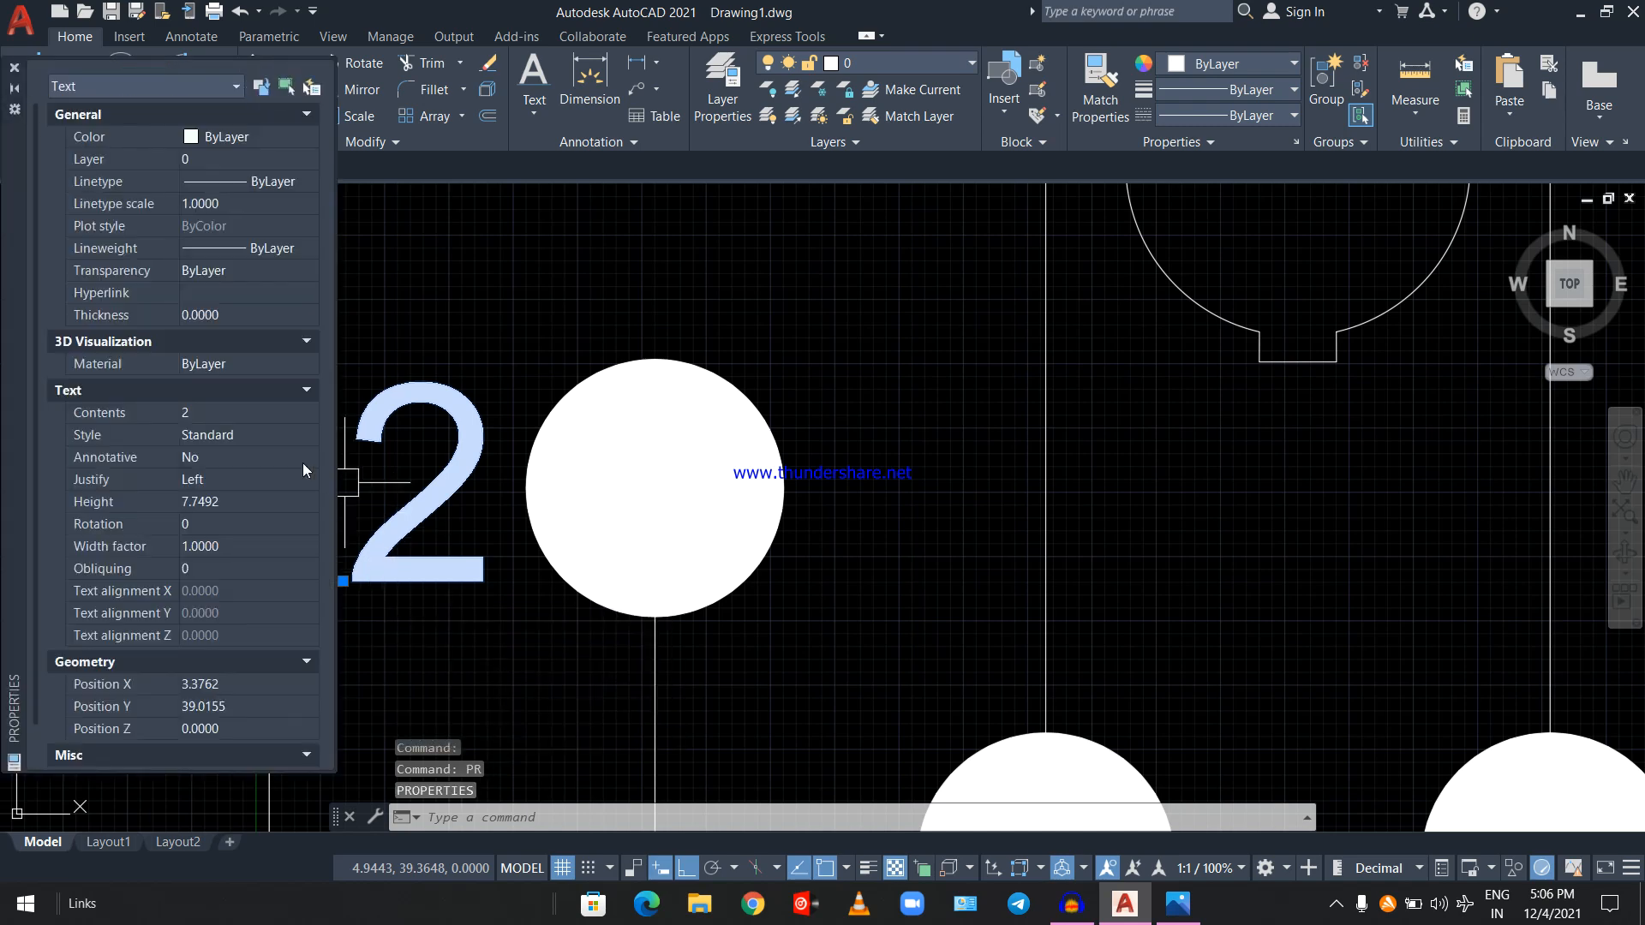
click(205, 502)
text(7)
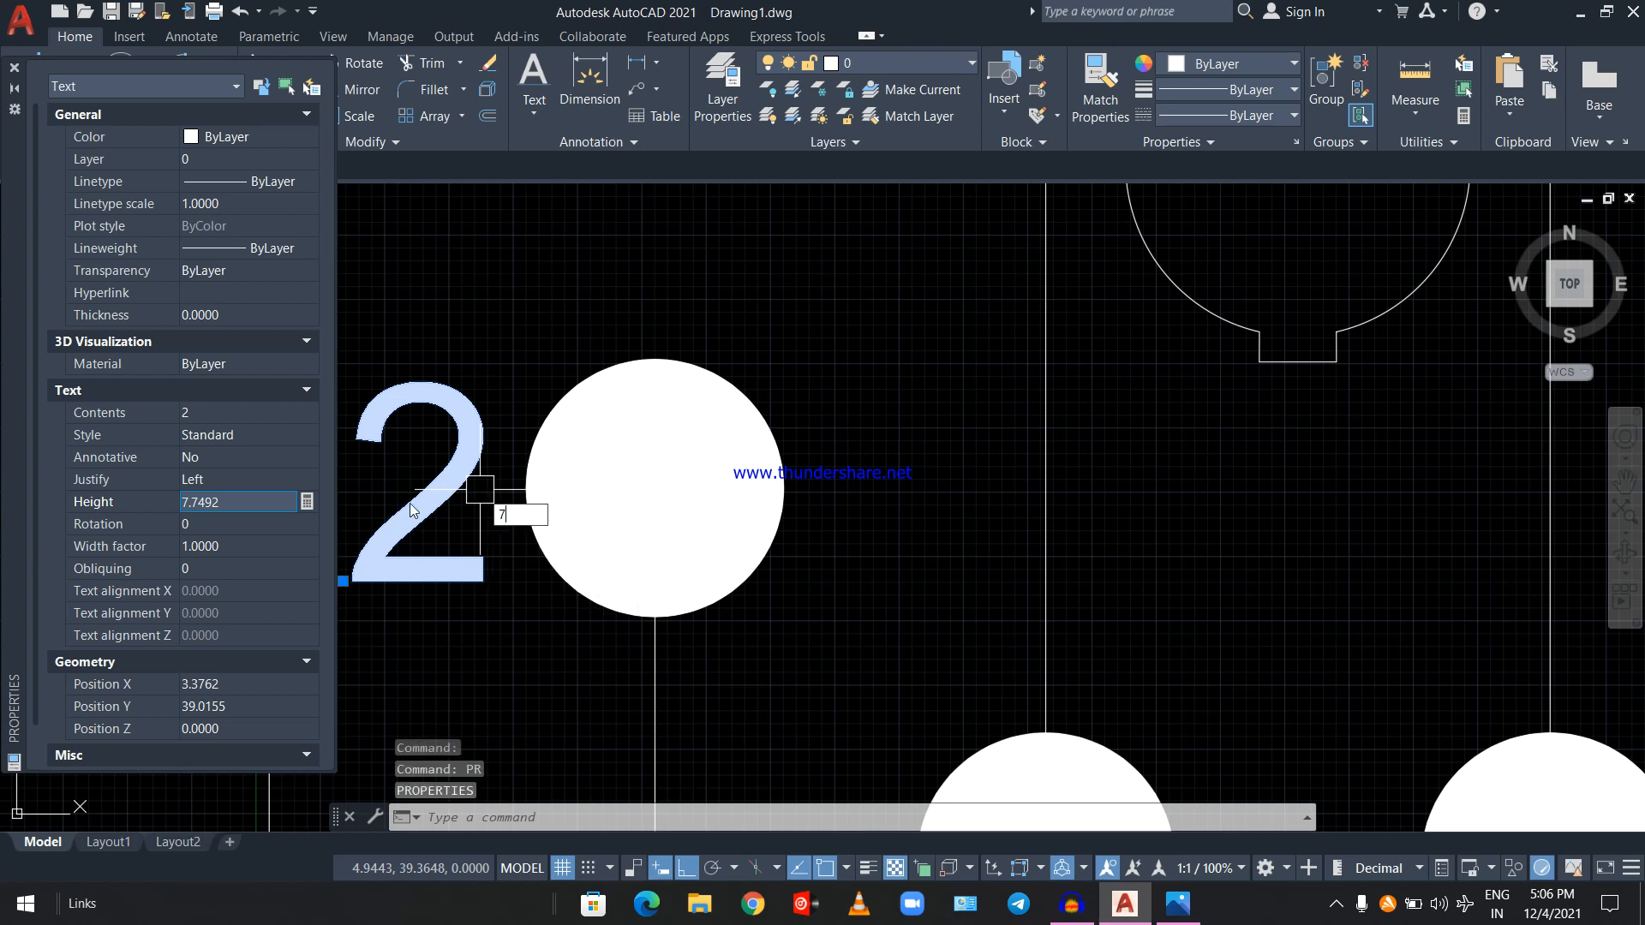
double_click(228, 504)
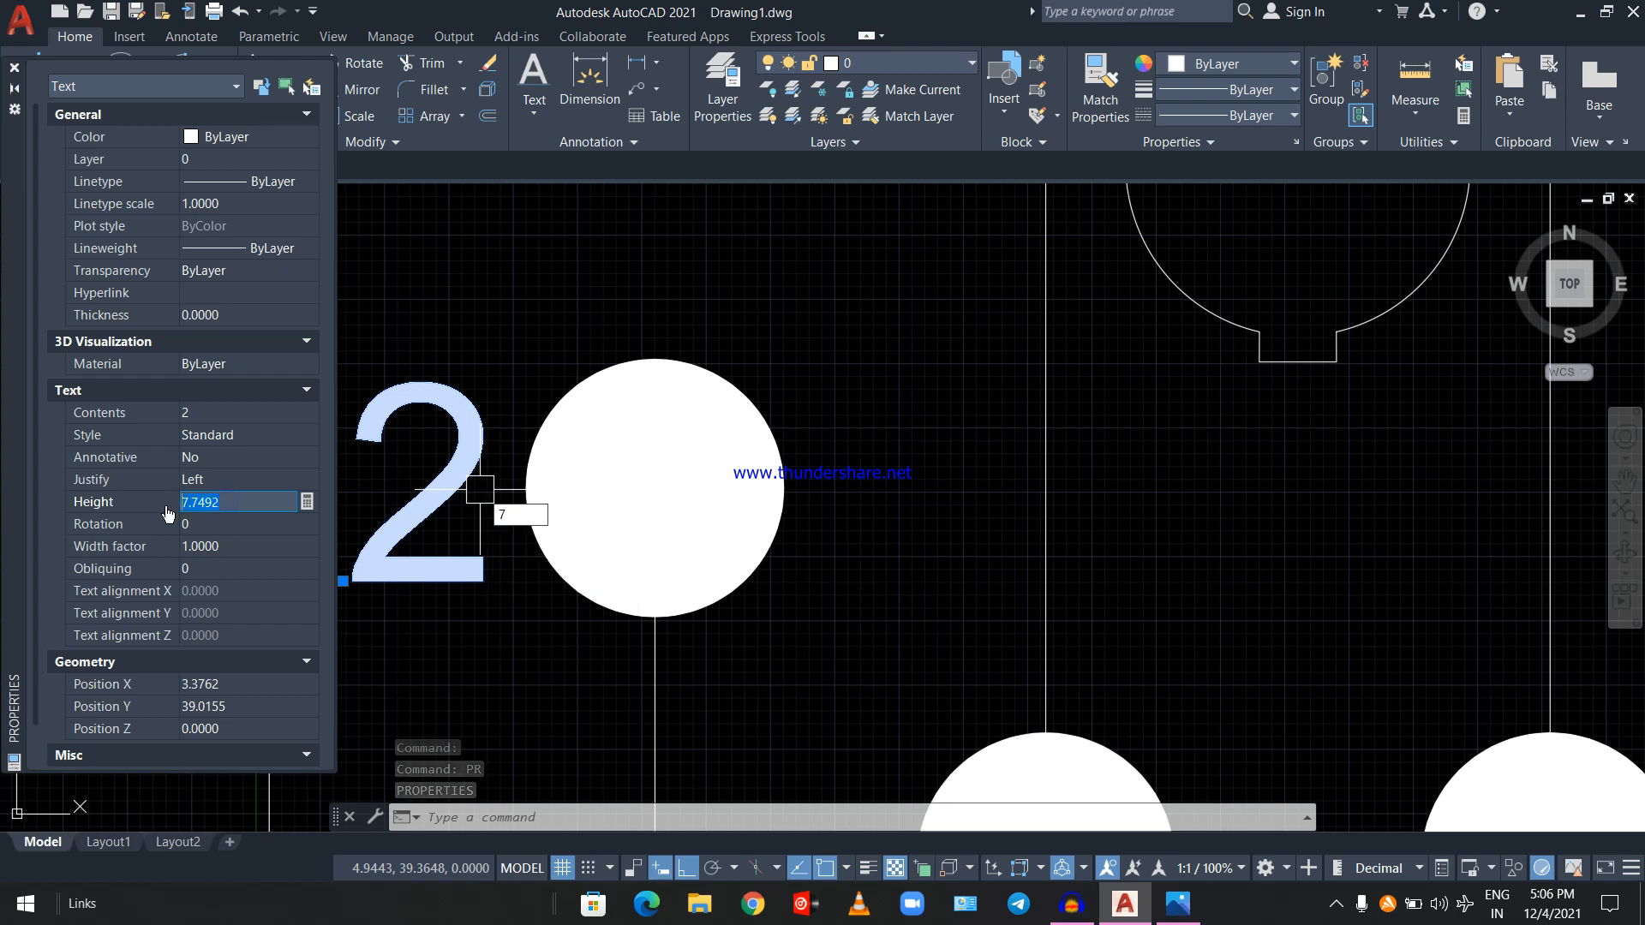
text(7)
key(Return)
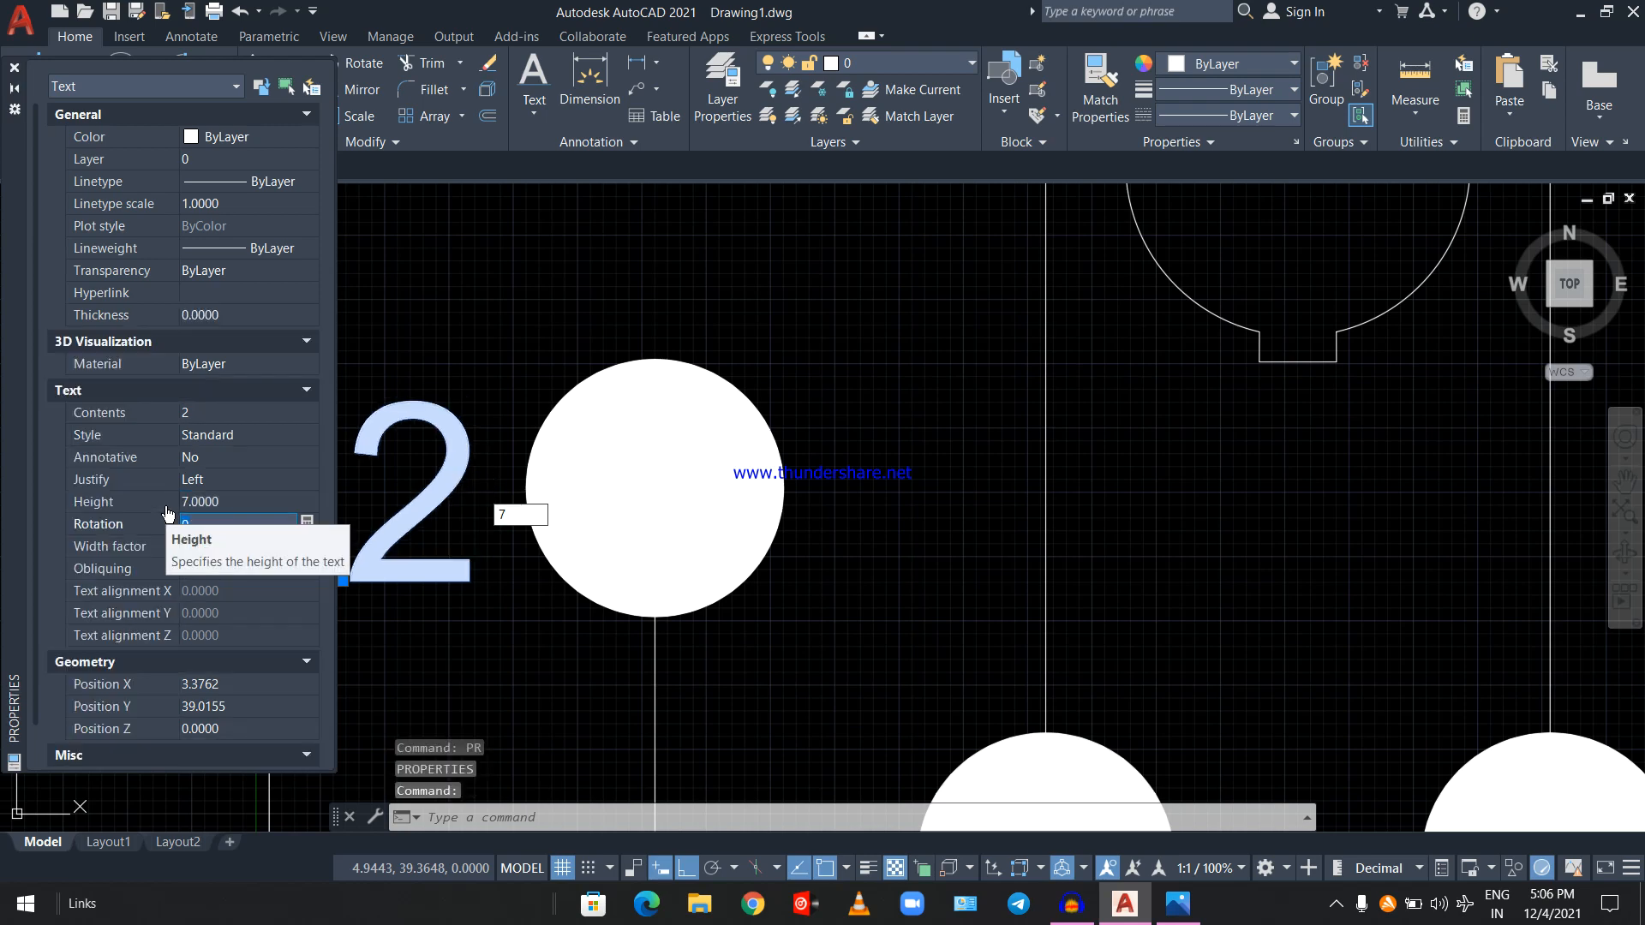
click(13, 68)
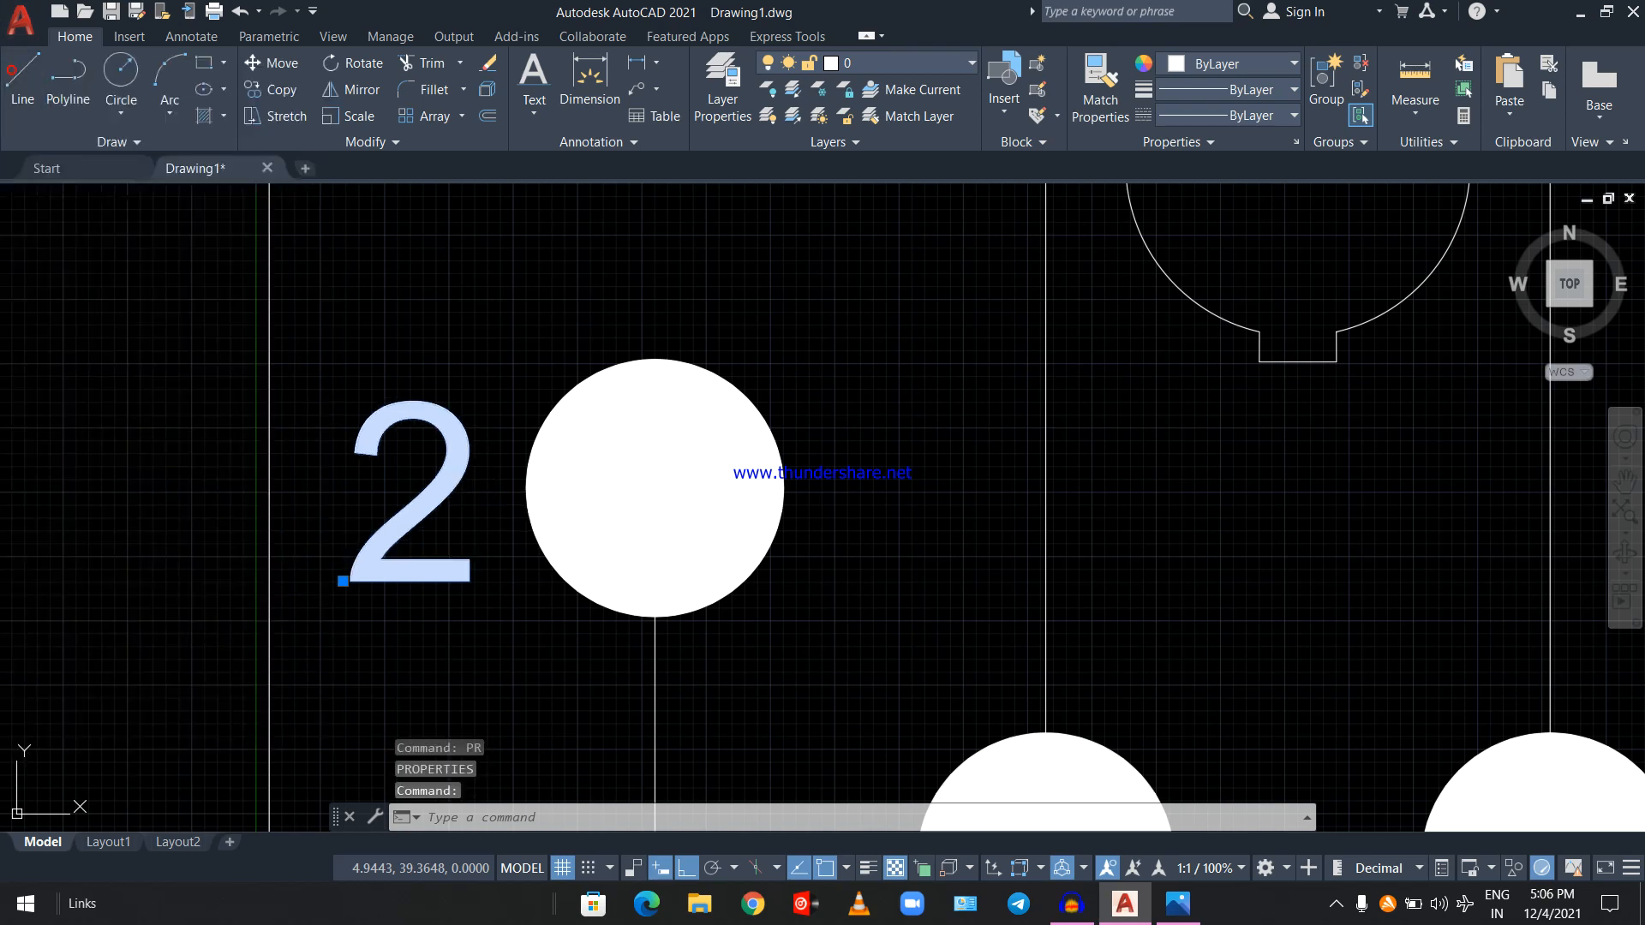
key(Escape)
key(Escape)
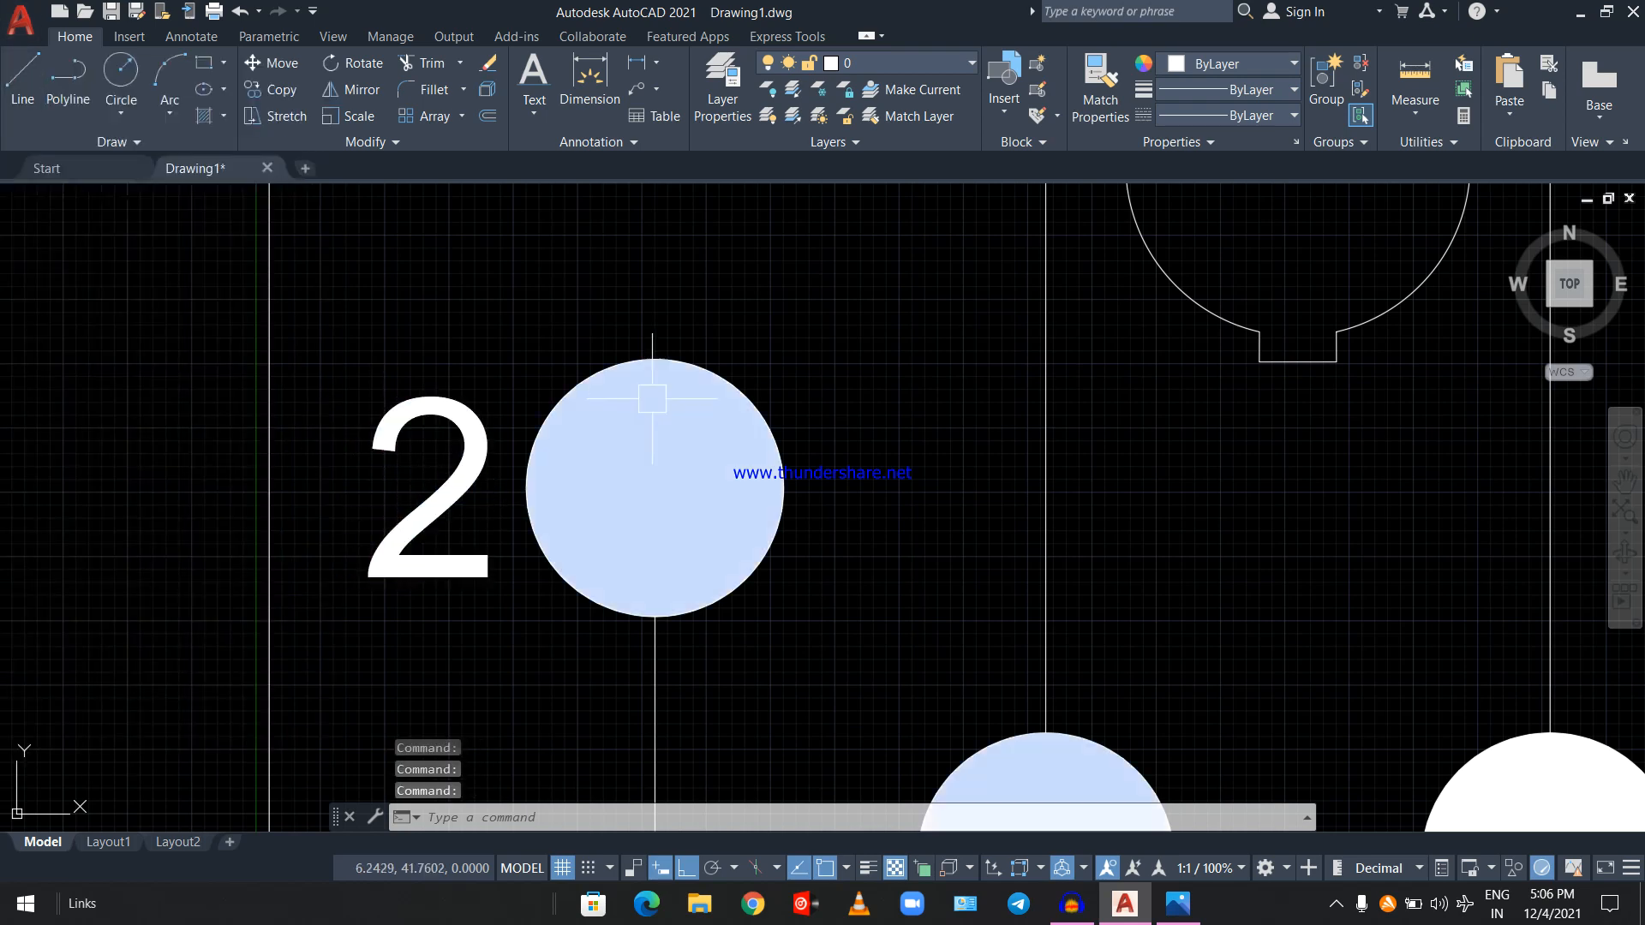
Step: With ortho off, copy the label 2 to the outer sides of the two bottom terminals and the lower right-hand terminal
scroll(951, 453, down, 6)
scroll(1088, 459, up, 2)
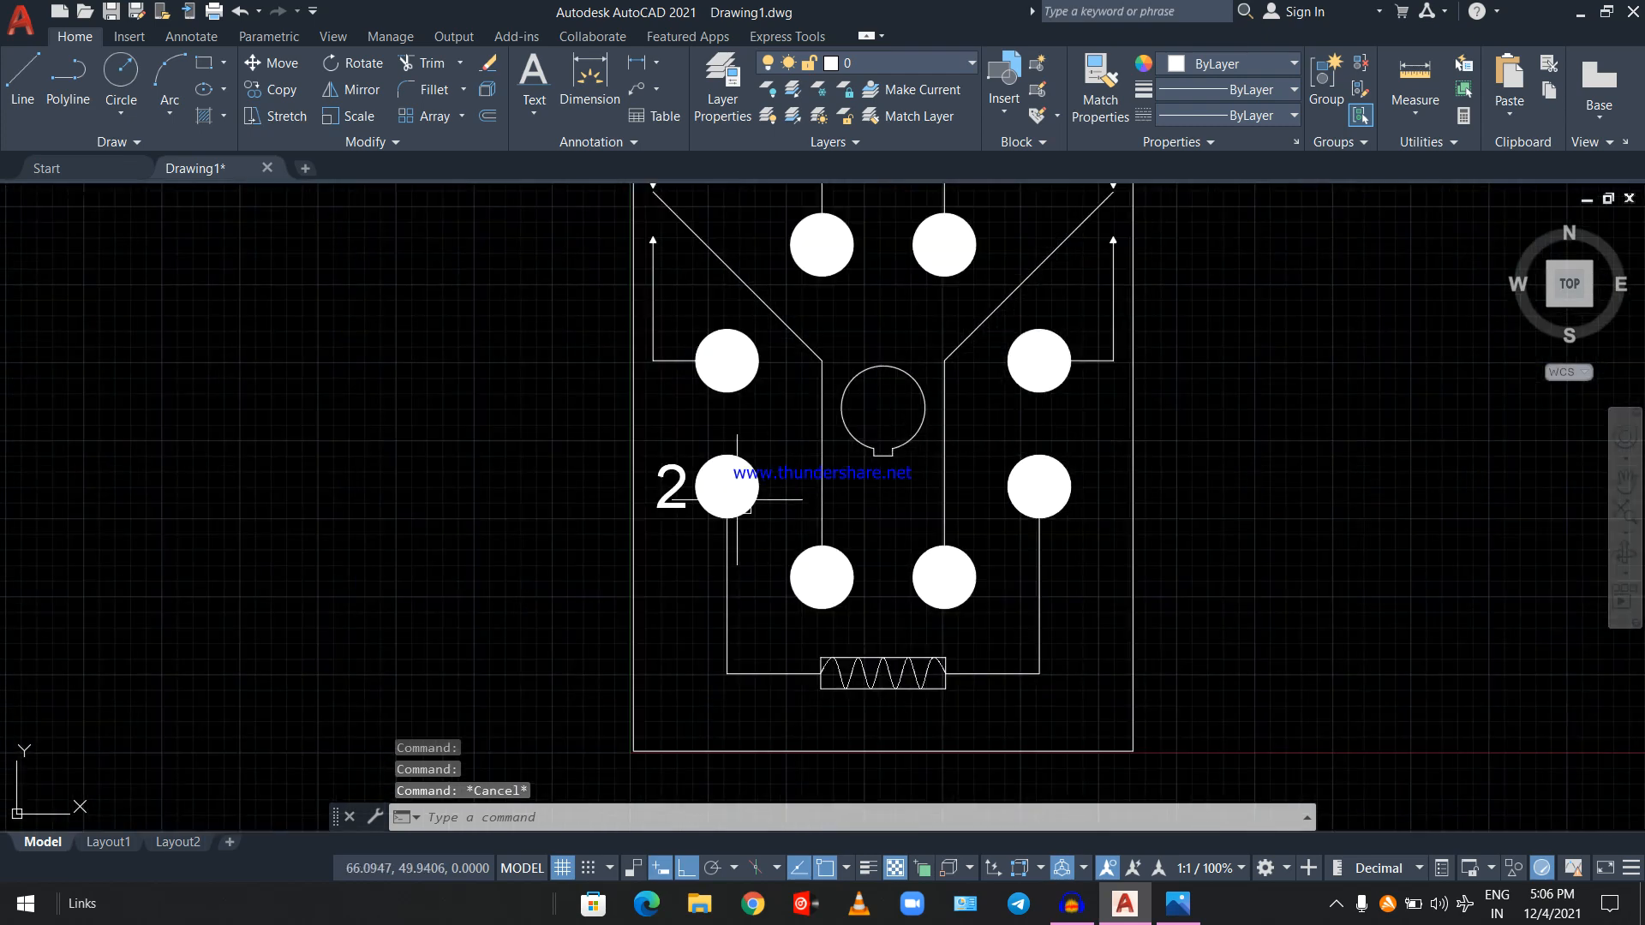
click(669, 490)
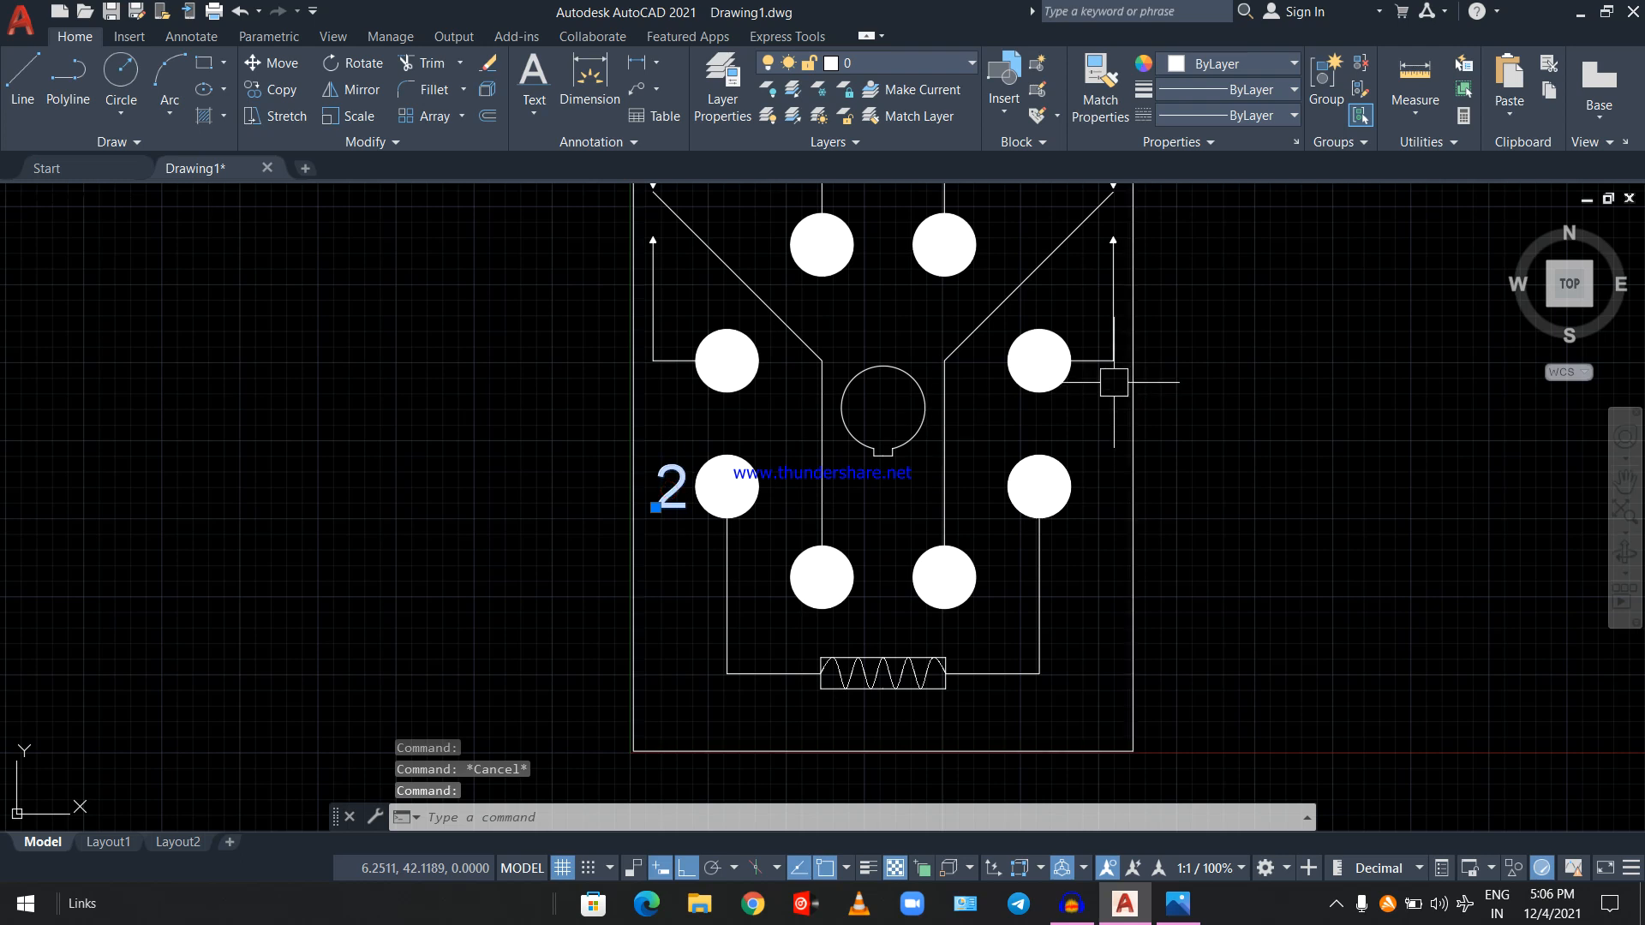
key(Return)
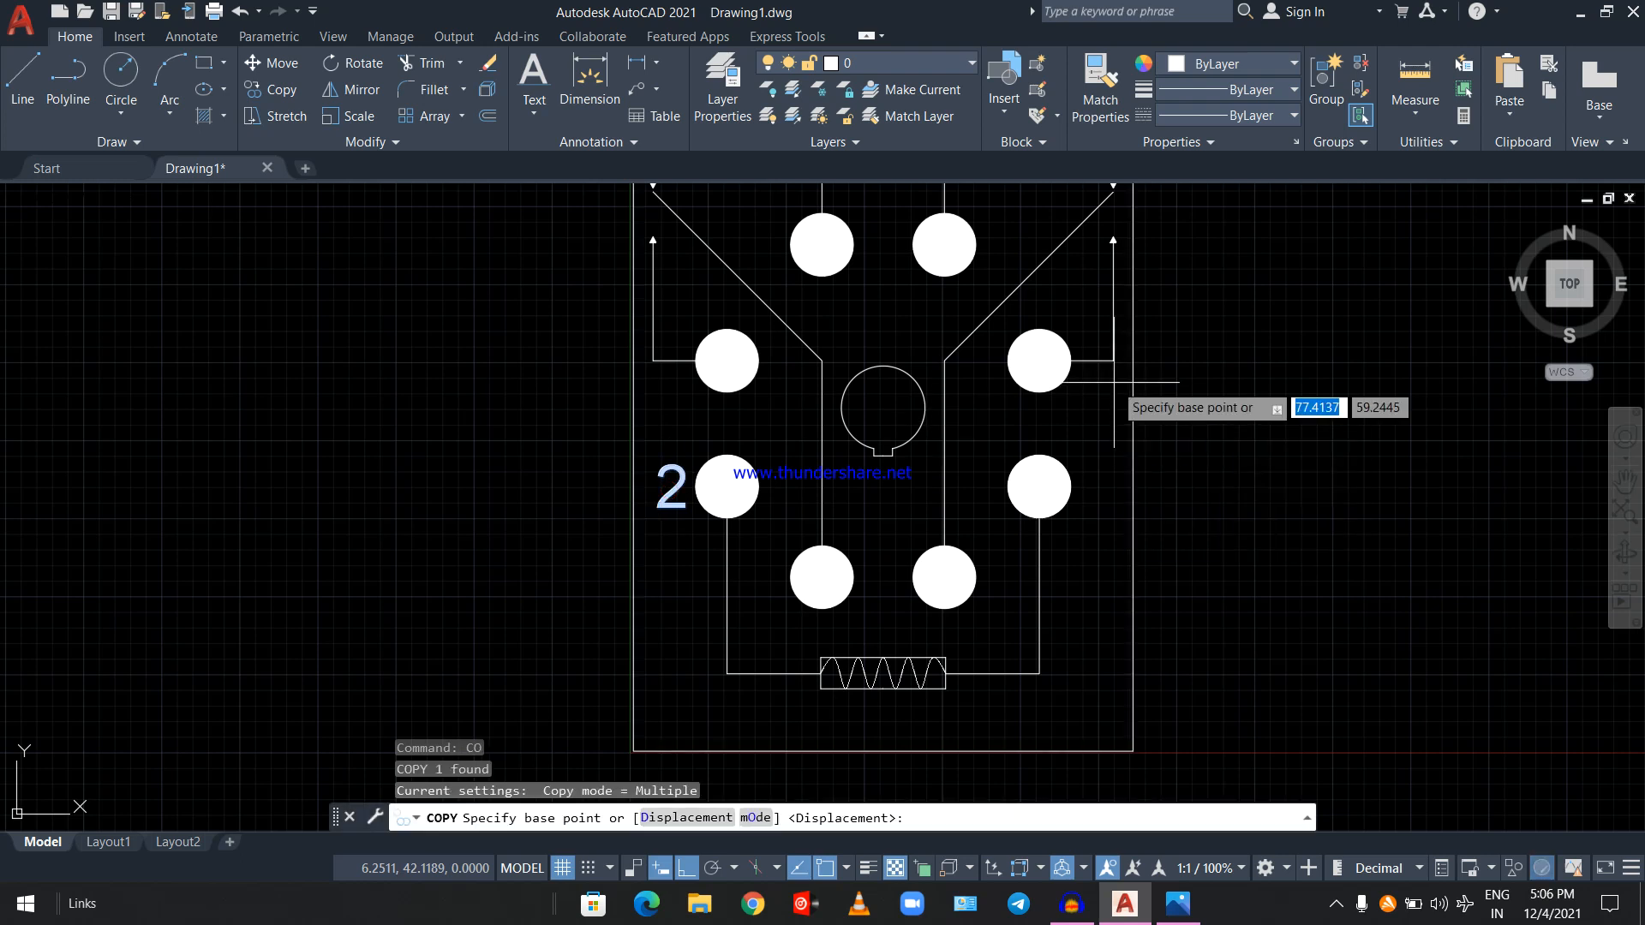
scroll(680, 509, up, 2)
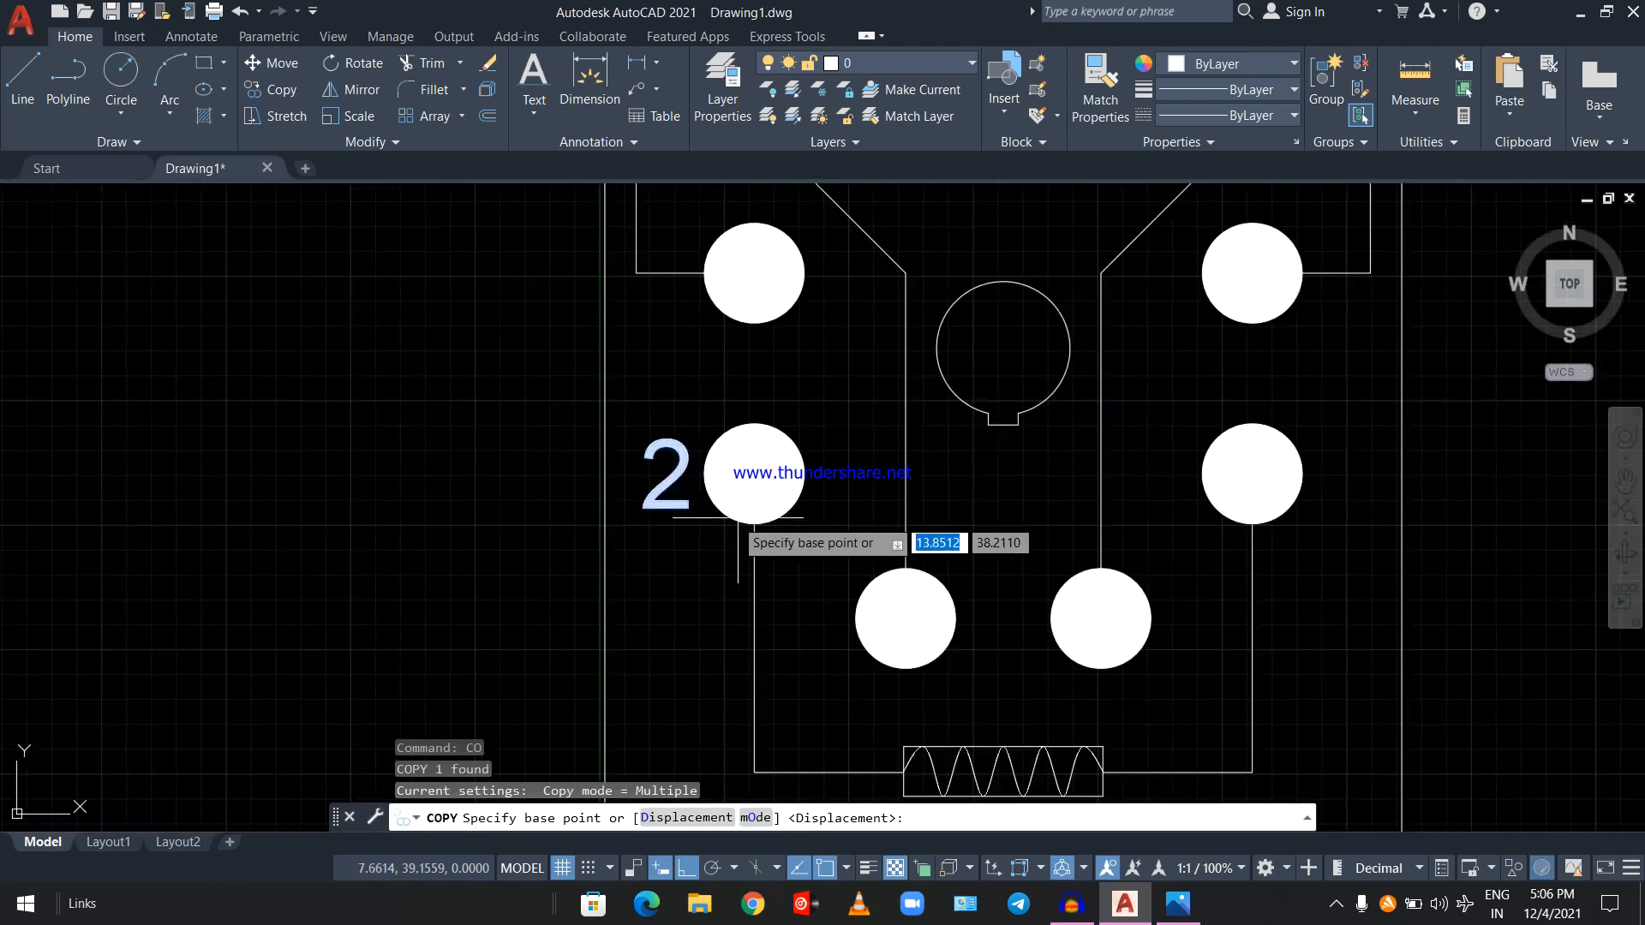
click(668, 508)
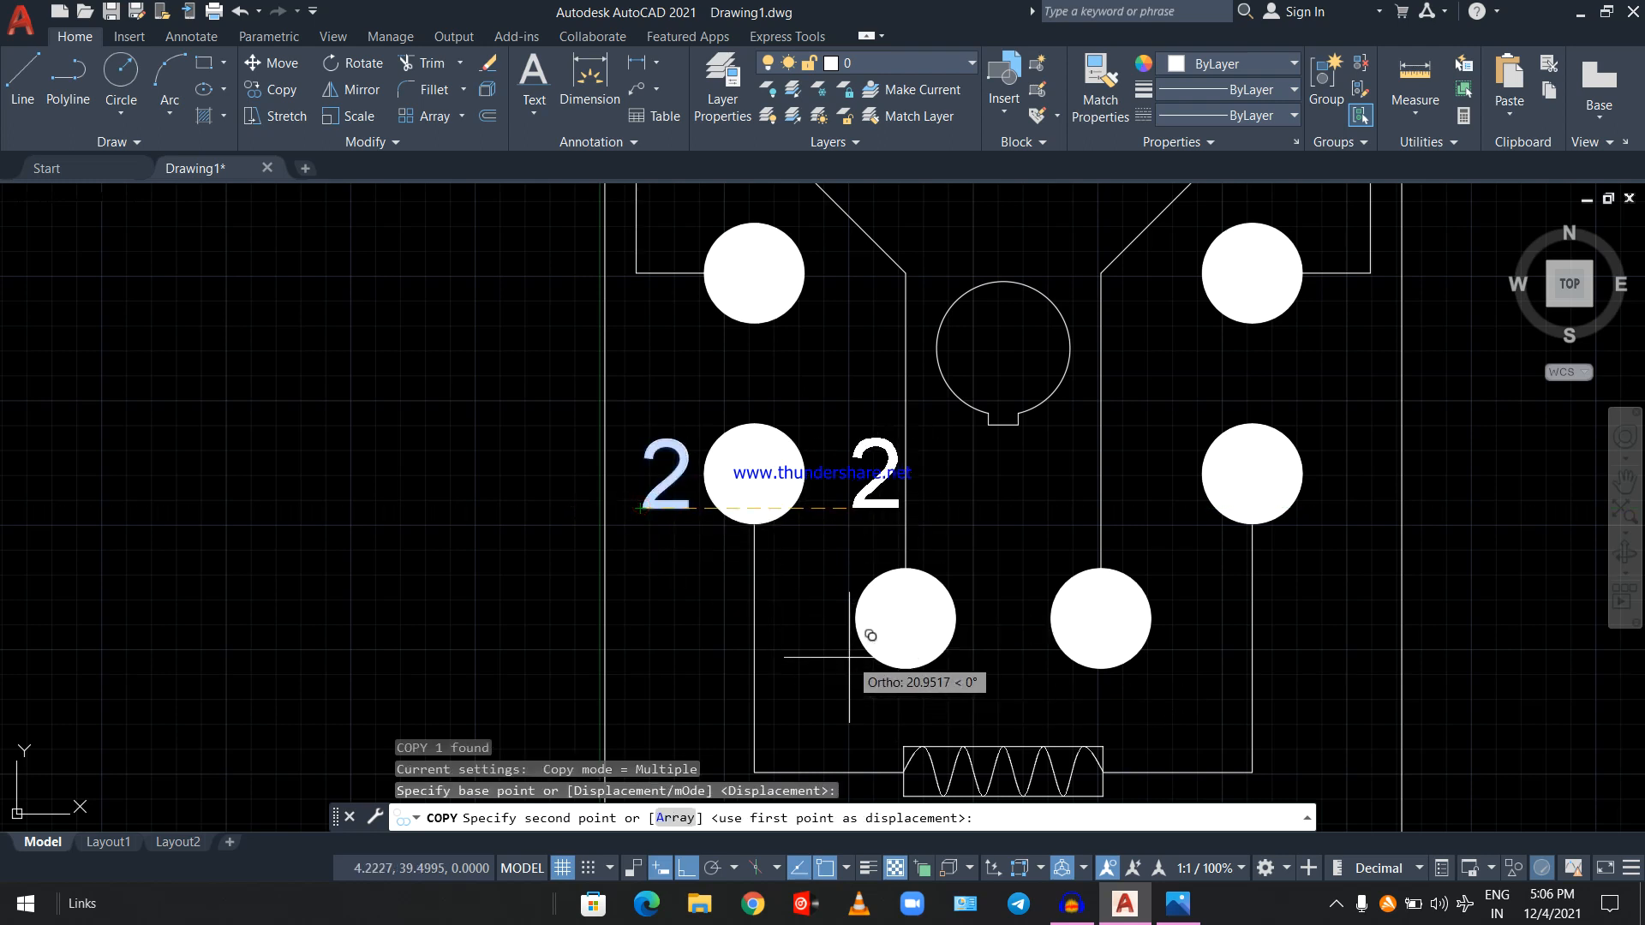
key(F8)
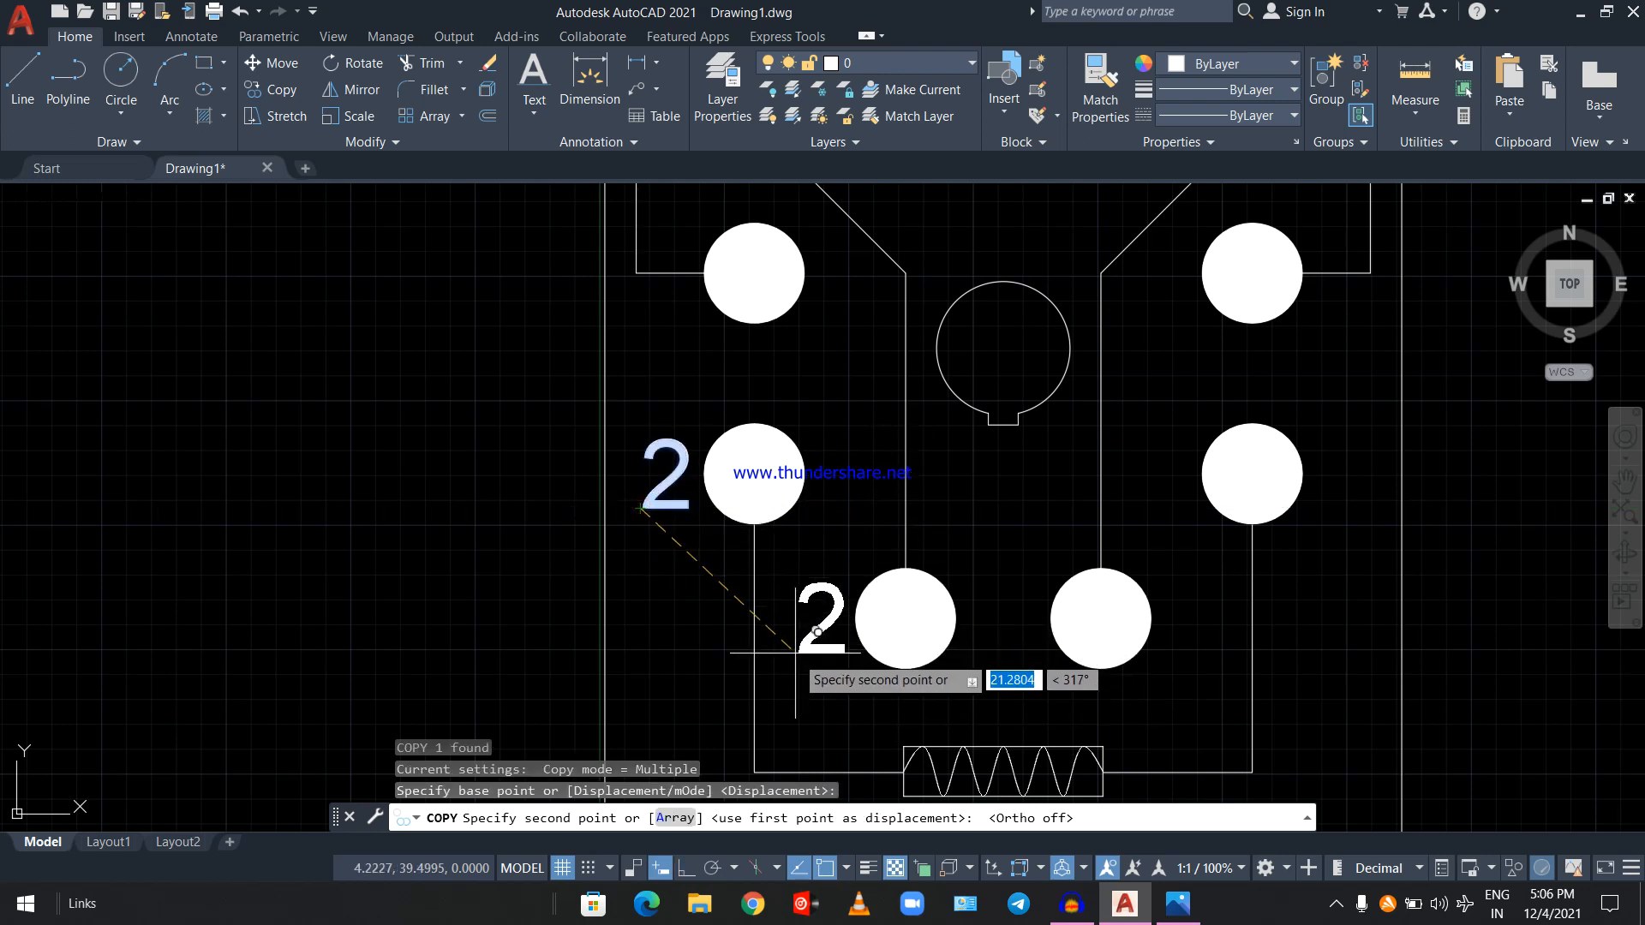
click(795, 654)
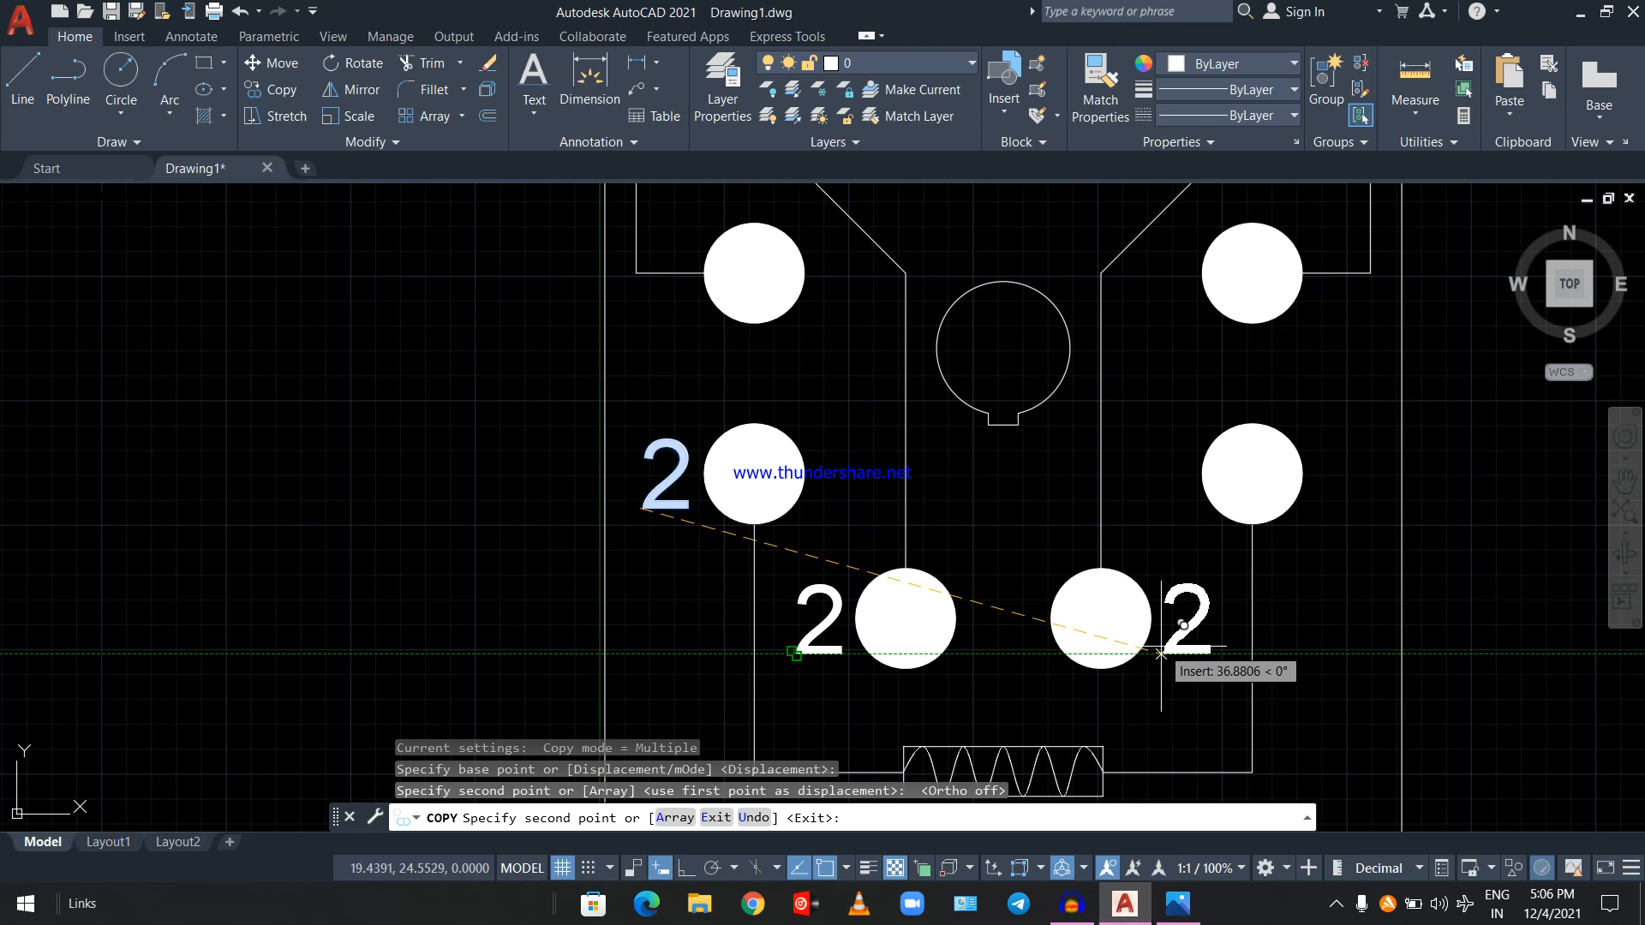
click(1167, 654)
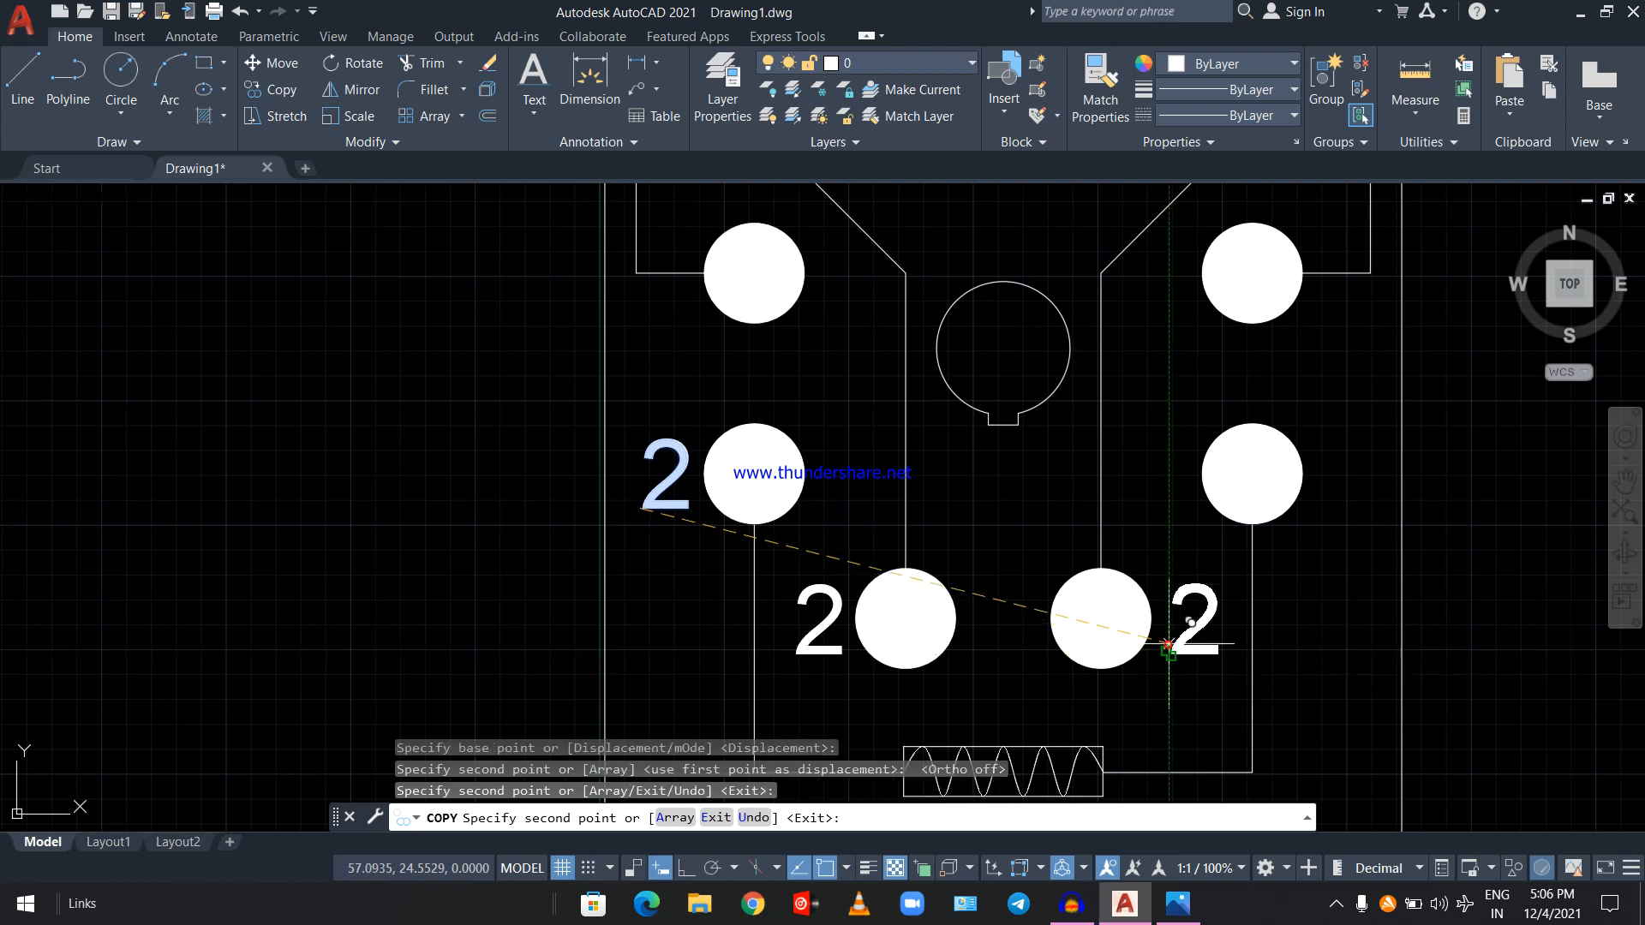
click(1313, 501)
Step: Copy the label 2 to the inner sides of the two upper side terminals and diagonally above the two top terminals
scroll(1163, 420, down, 5)
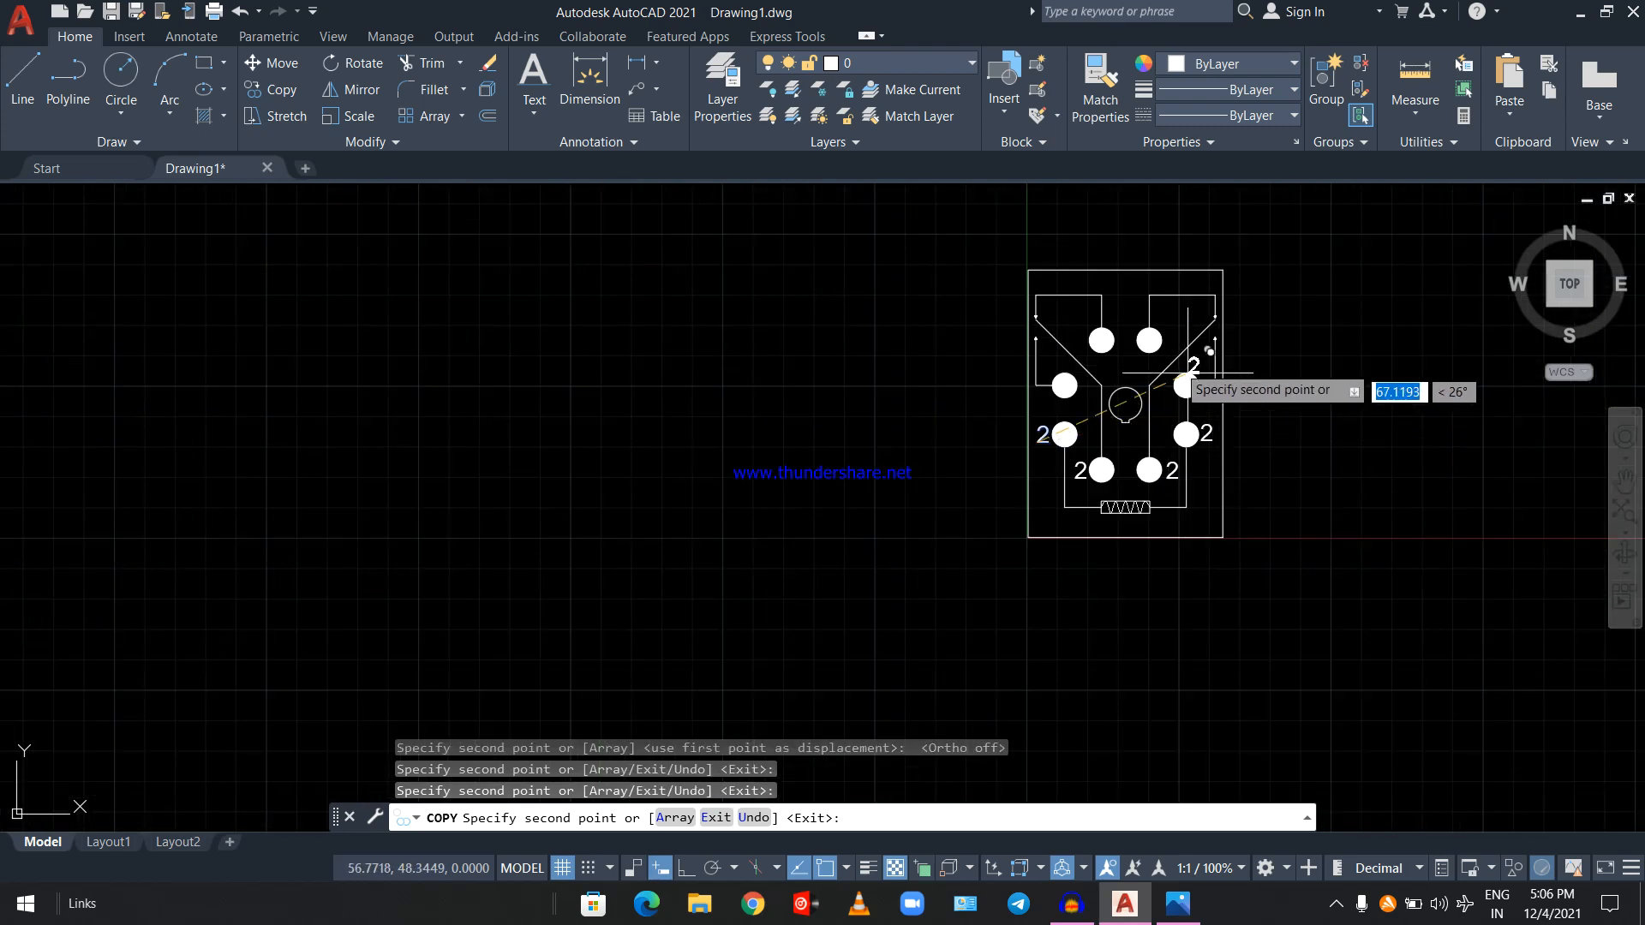
scroll(1077, 395, up, 5)
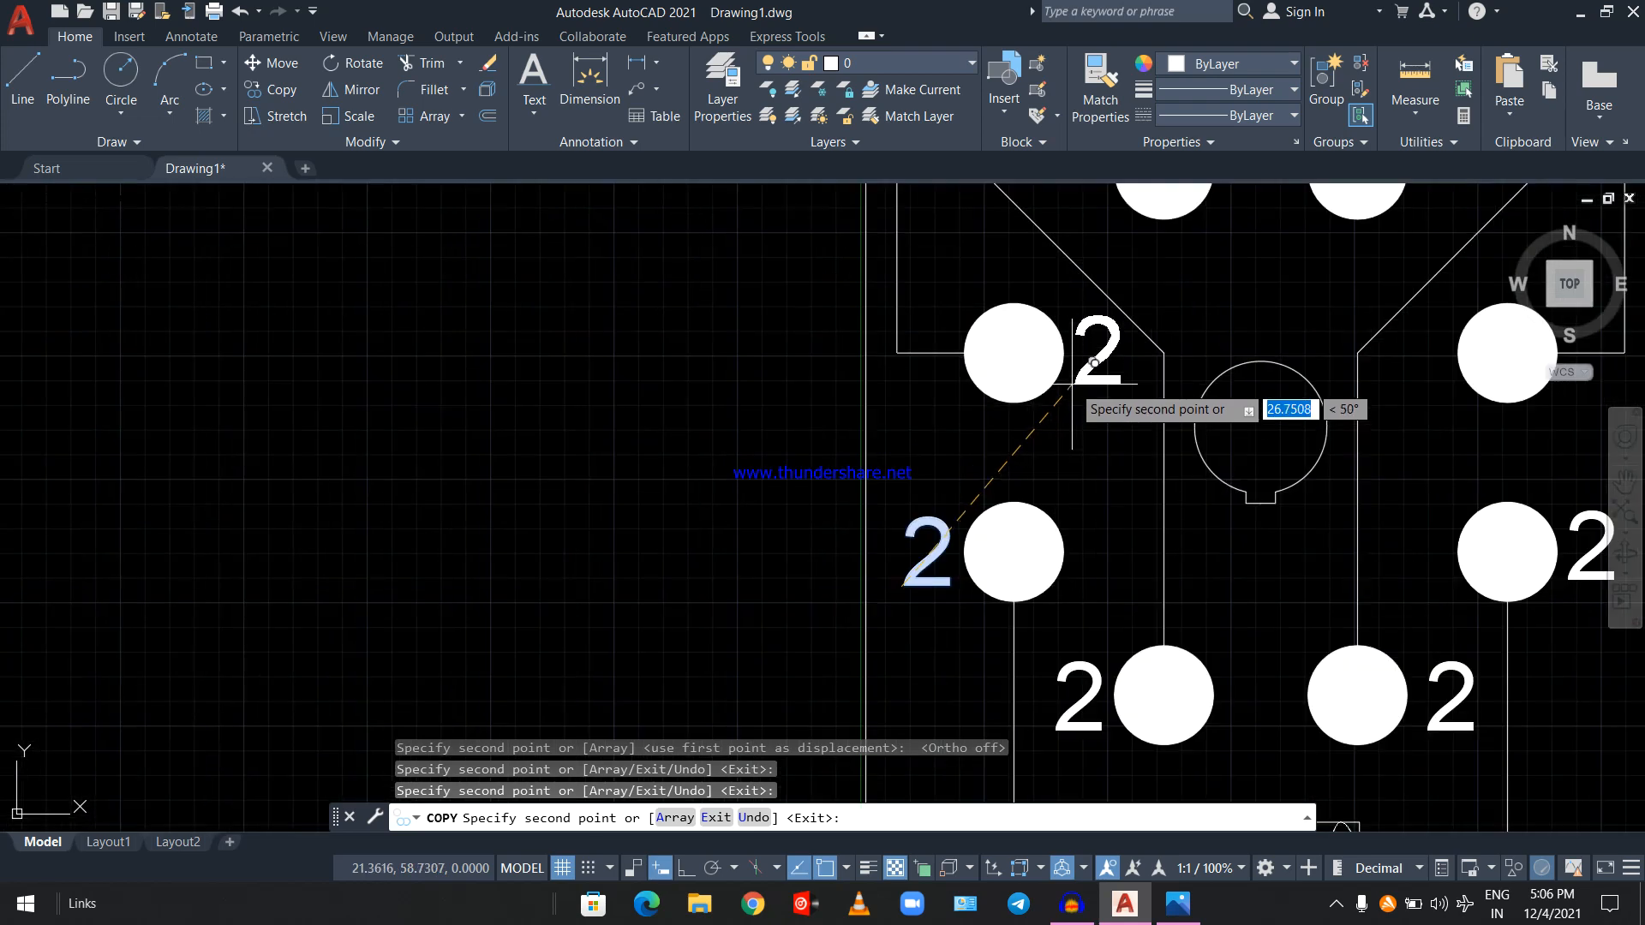
click(1072, 383)
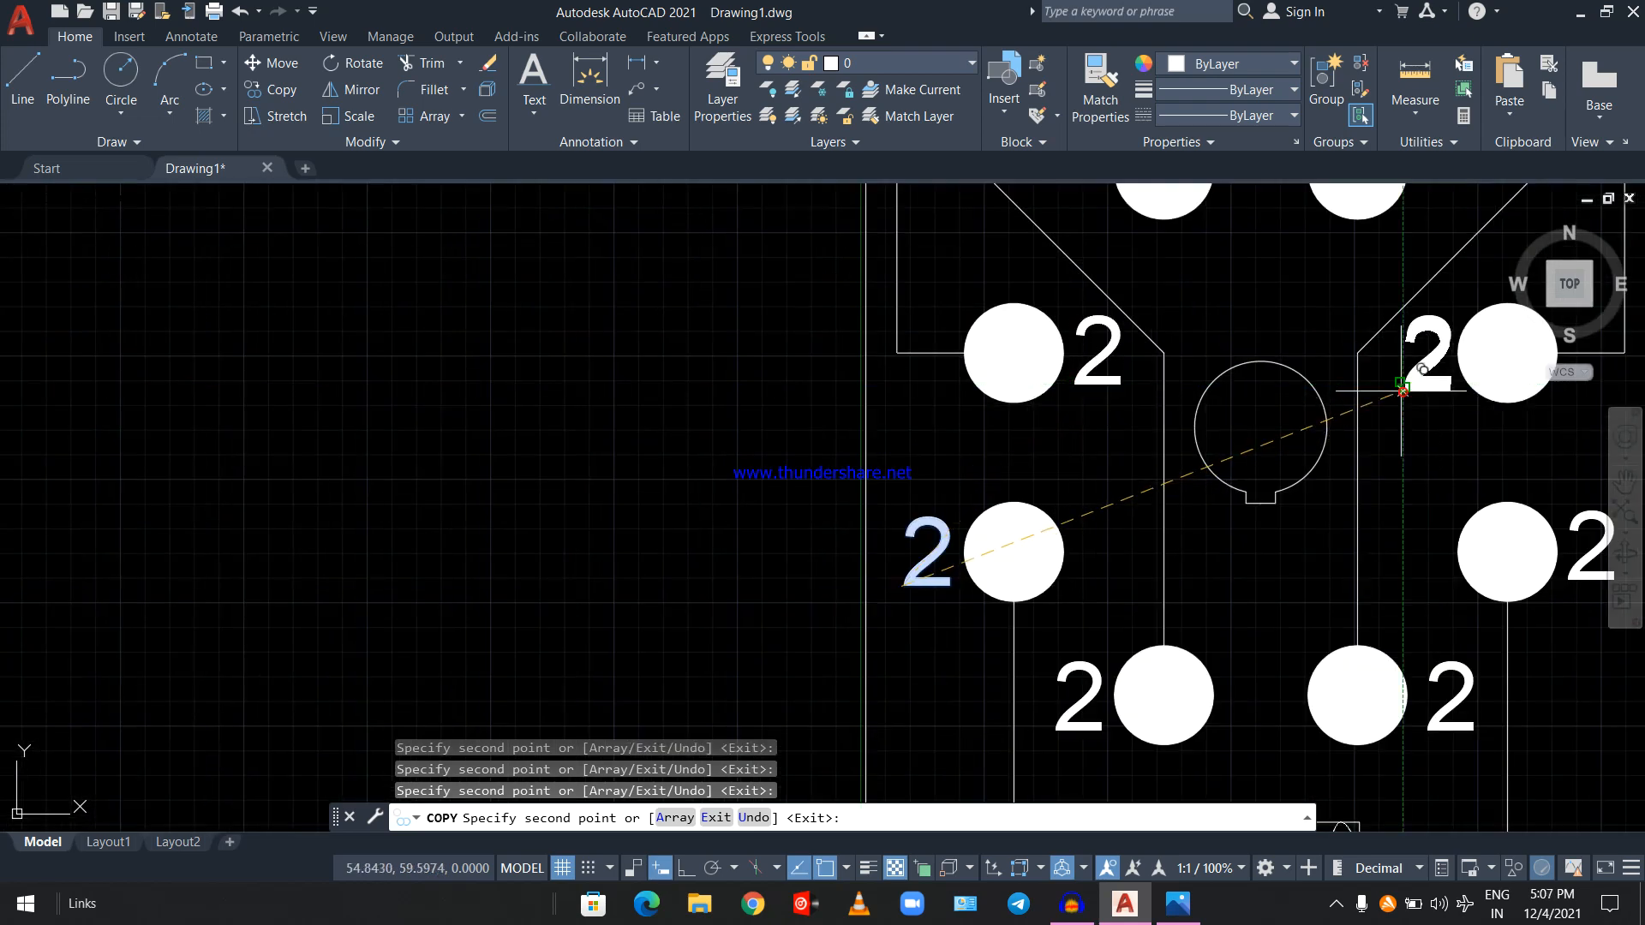
scroll(1286, 364, down, 4)
scroll(1225, 289, up, 6)
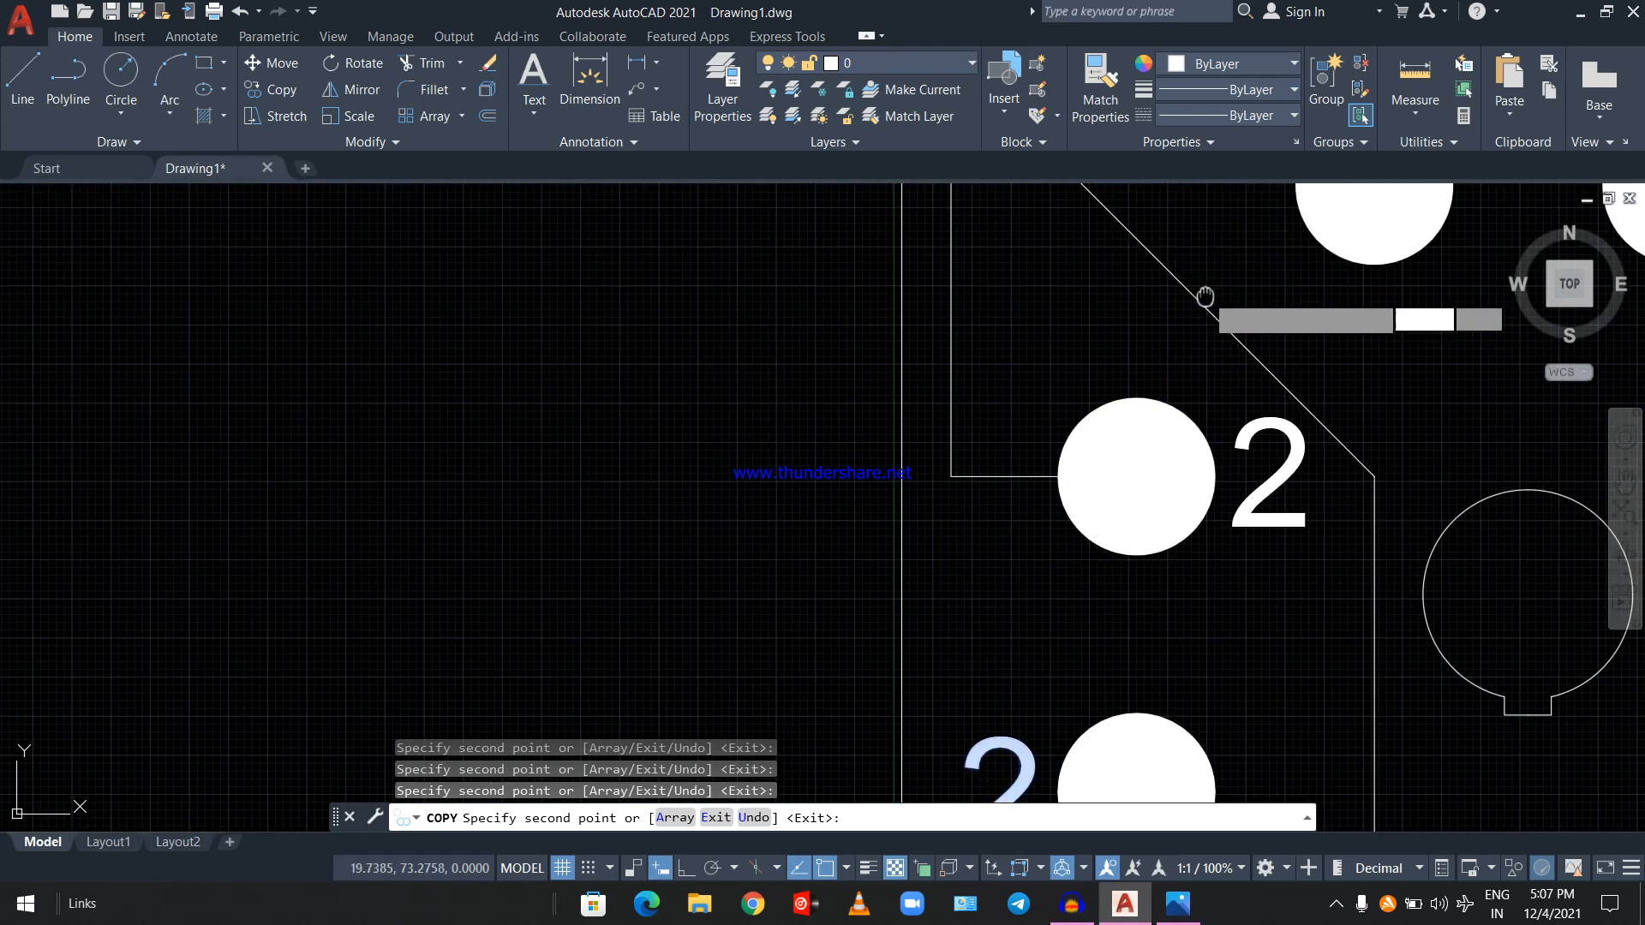
middle_drag(1205, 294, 962, 514)
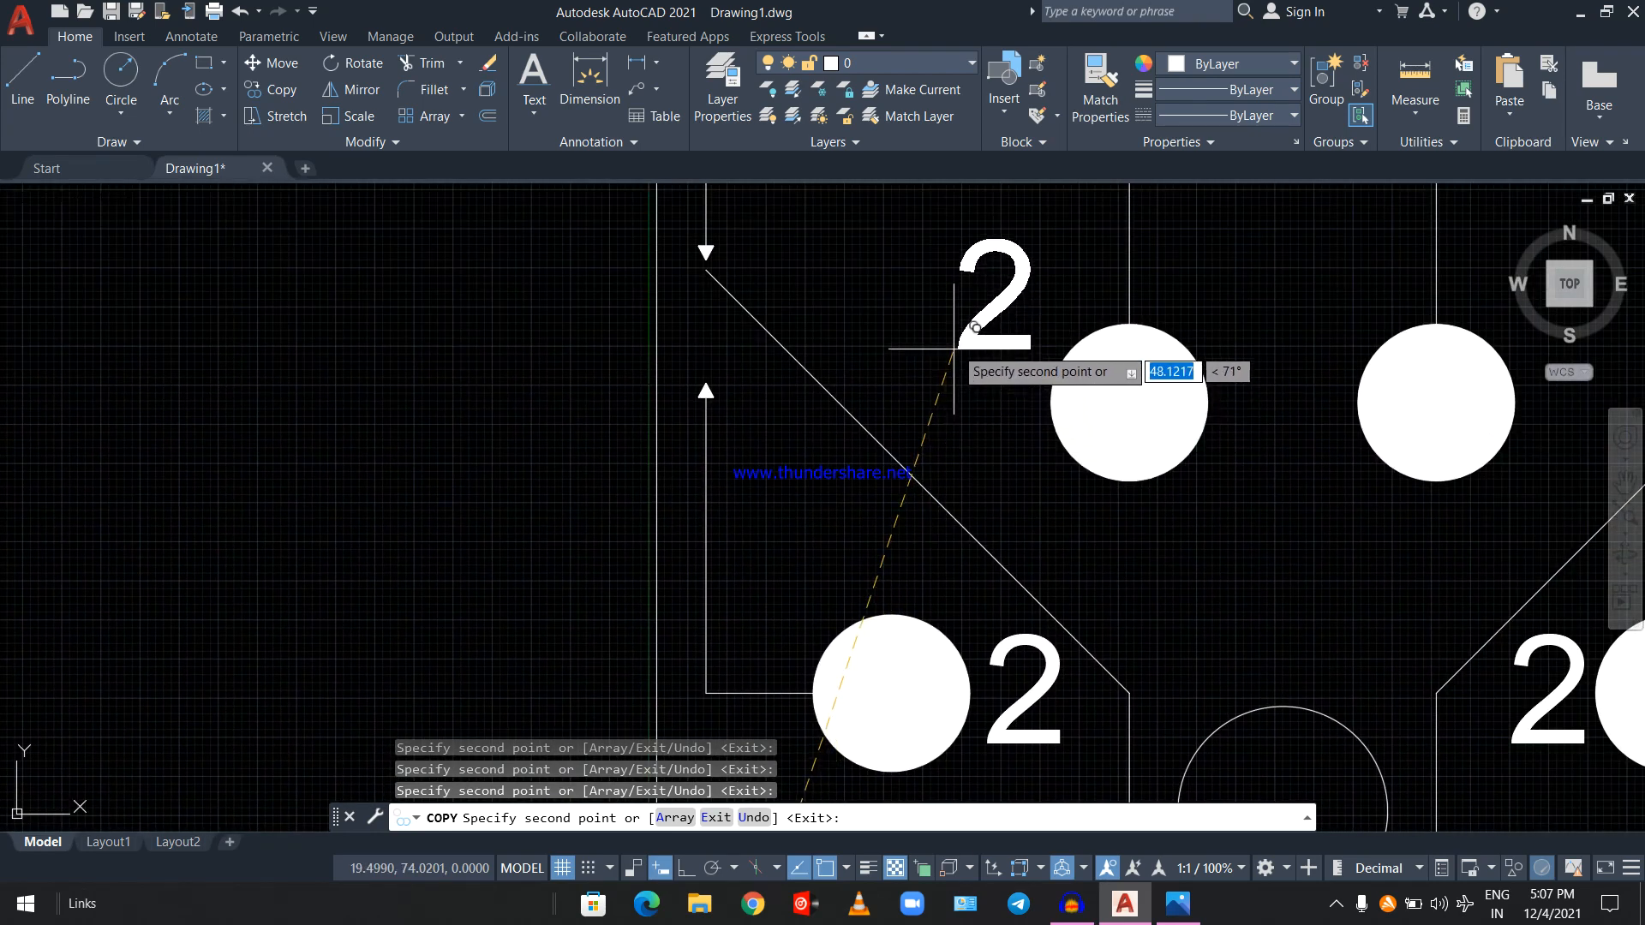
click(990, 315)
mouse_move(1233, 337)
middle_down()
mouse_move(719, 506)
mouse_move(730, 495)
middle_up()
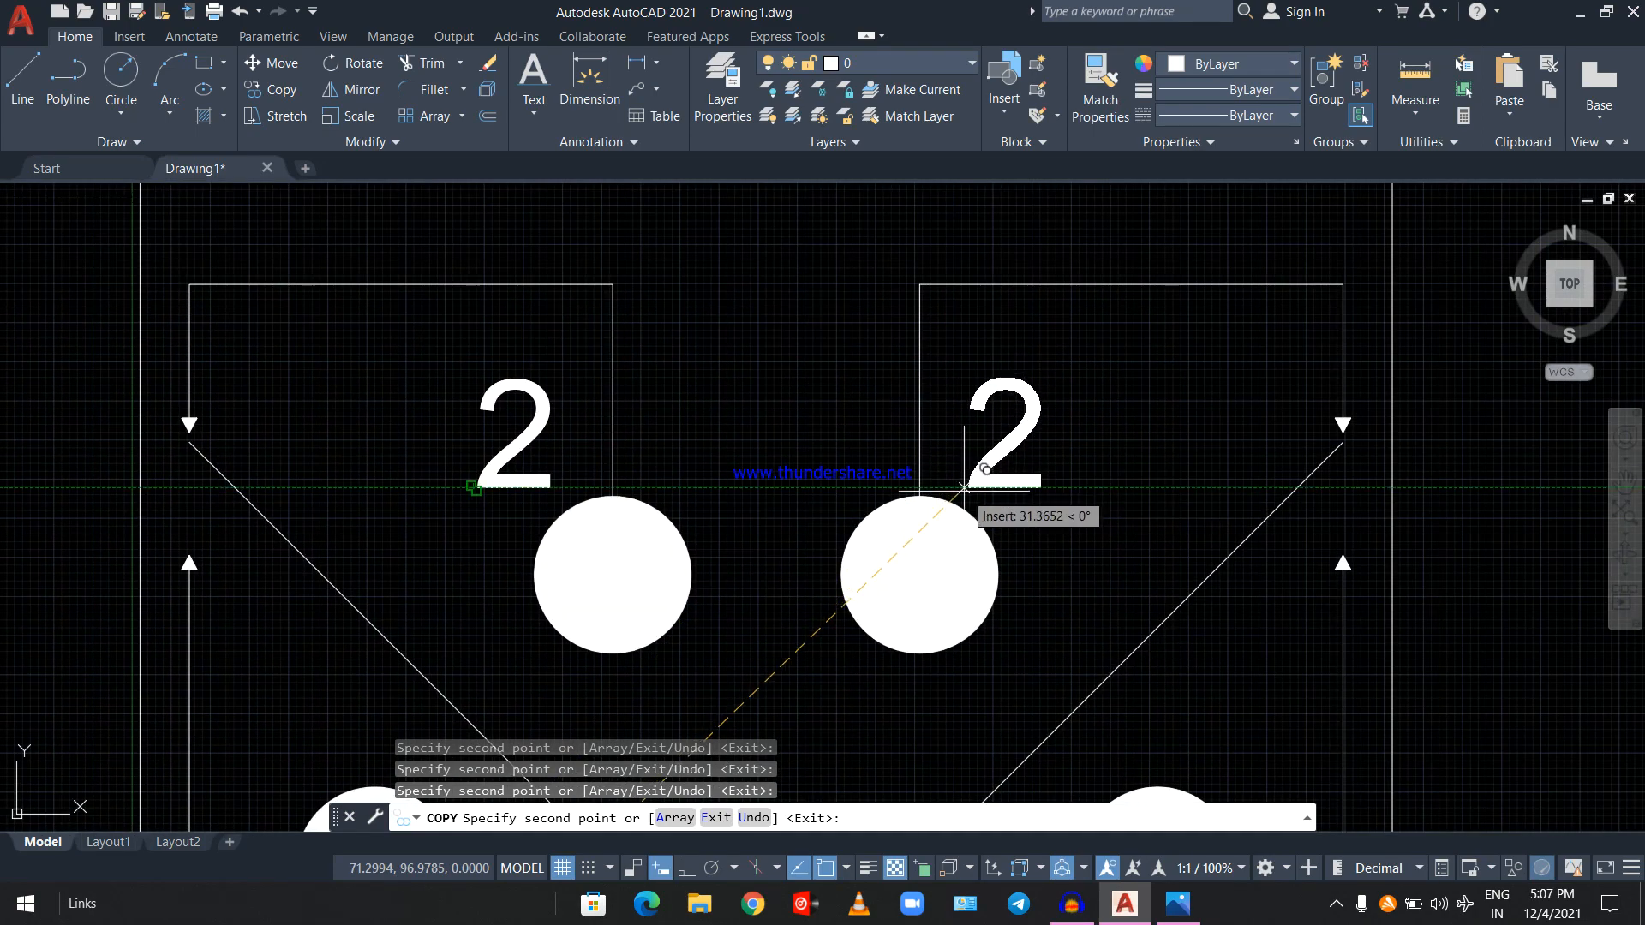
key(Escape)
Step: Change the label beside the lower right-hand side terminal to 7
scroll(1089, 476, down, 5)
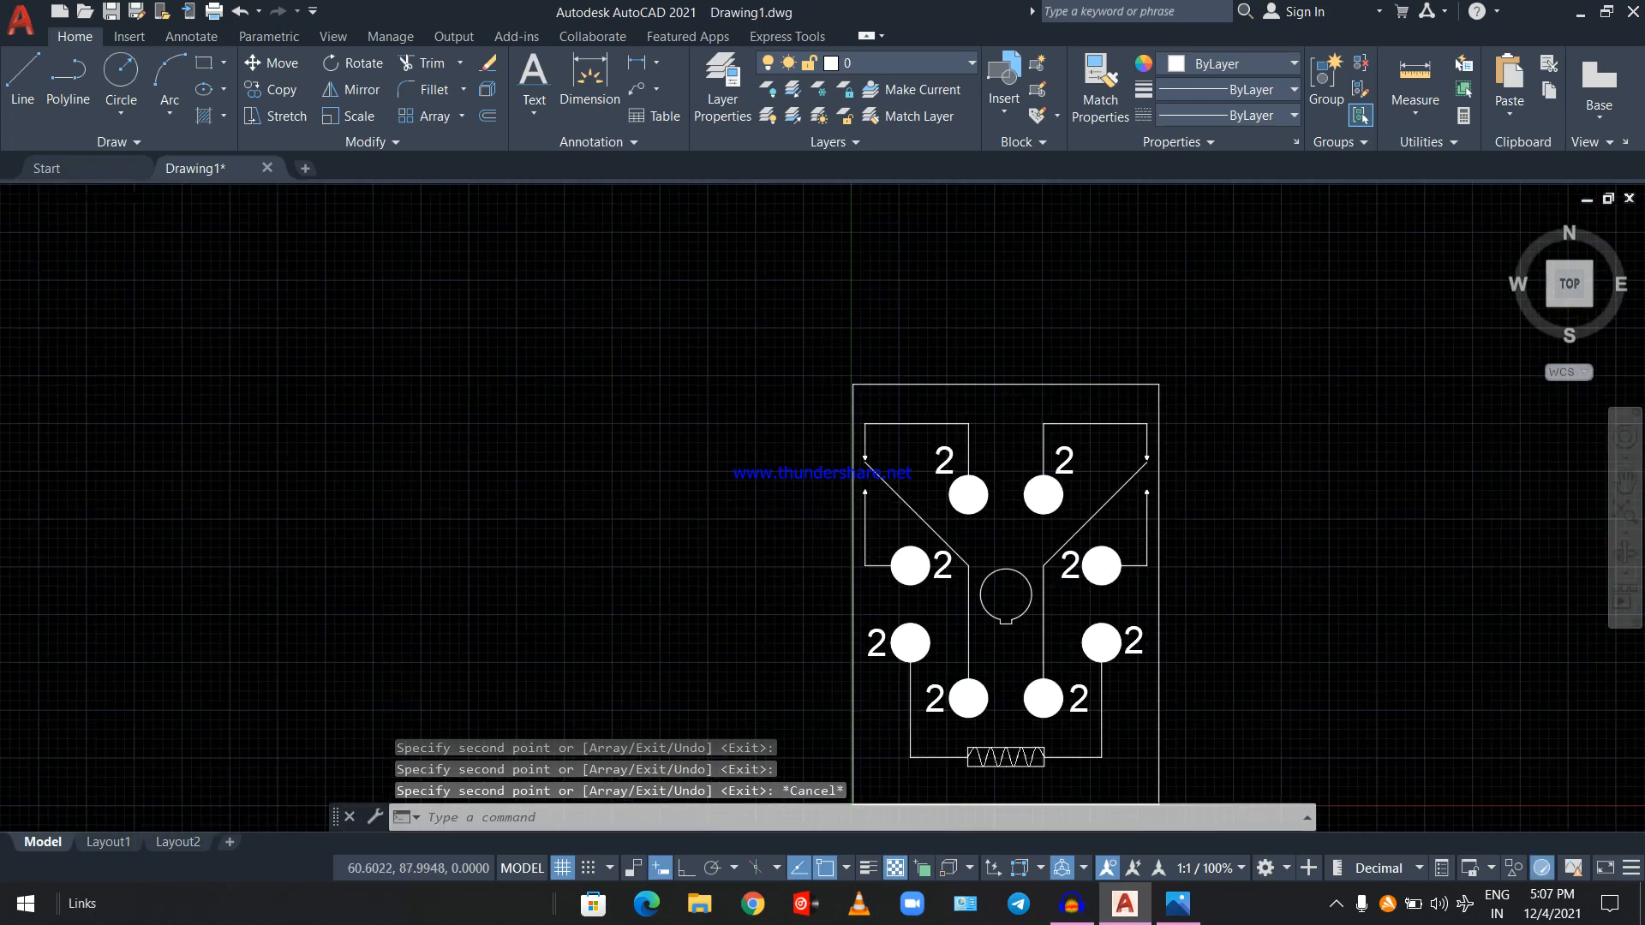
scroll(1203, 591, up, 2)
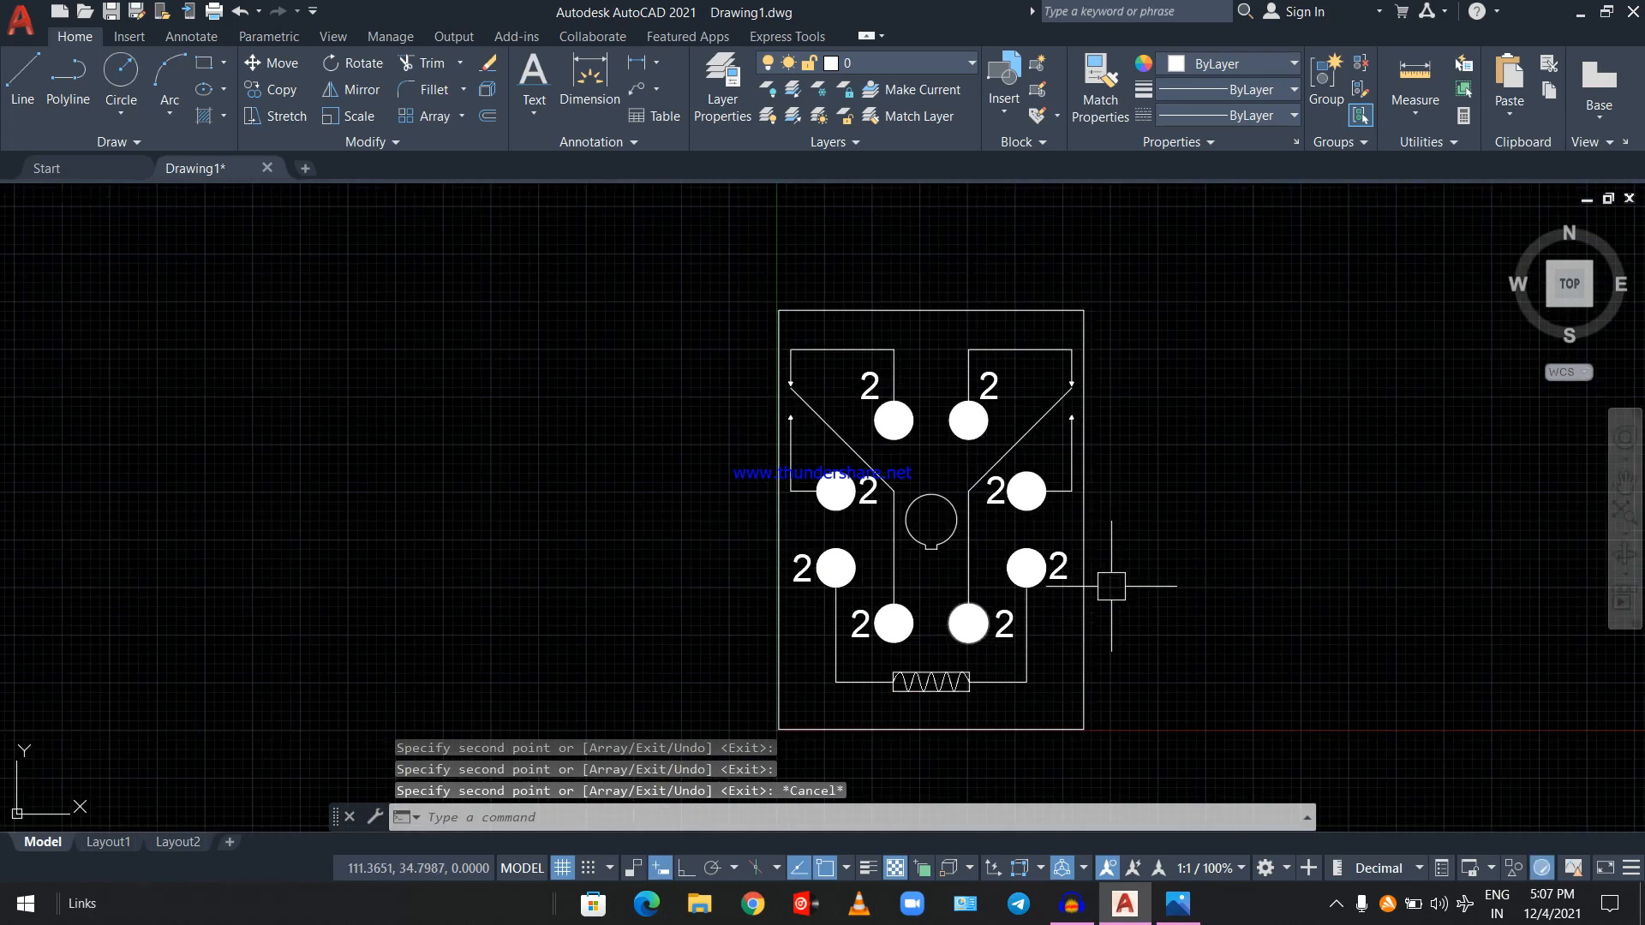
click(1062, 560)
scroll(1061, 573, up, 2)
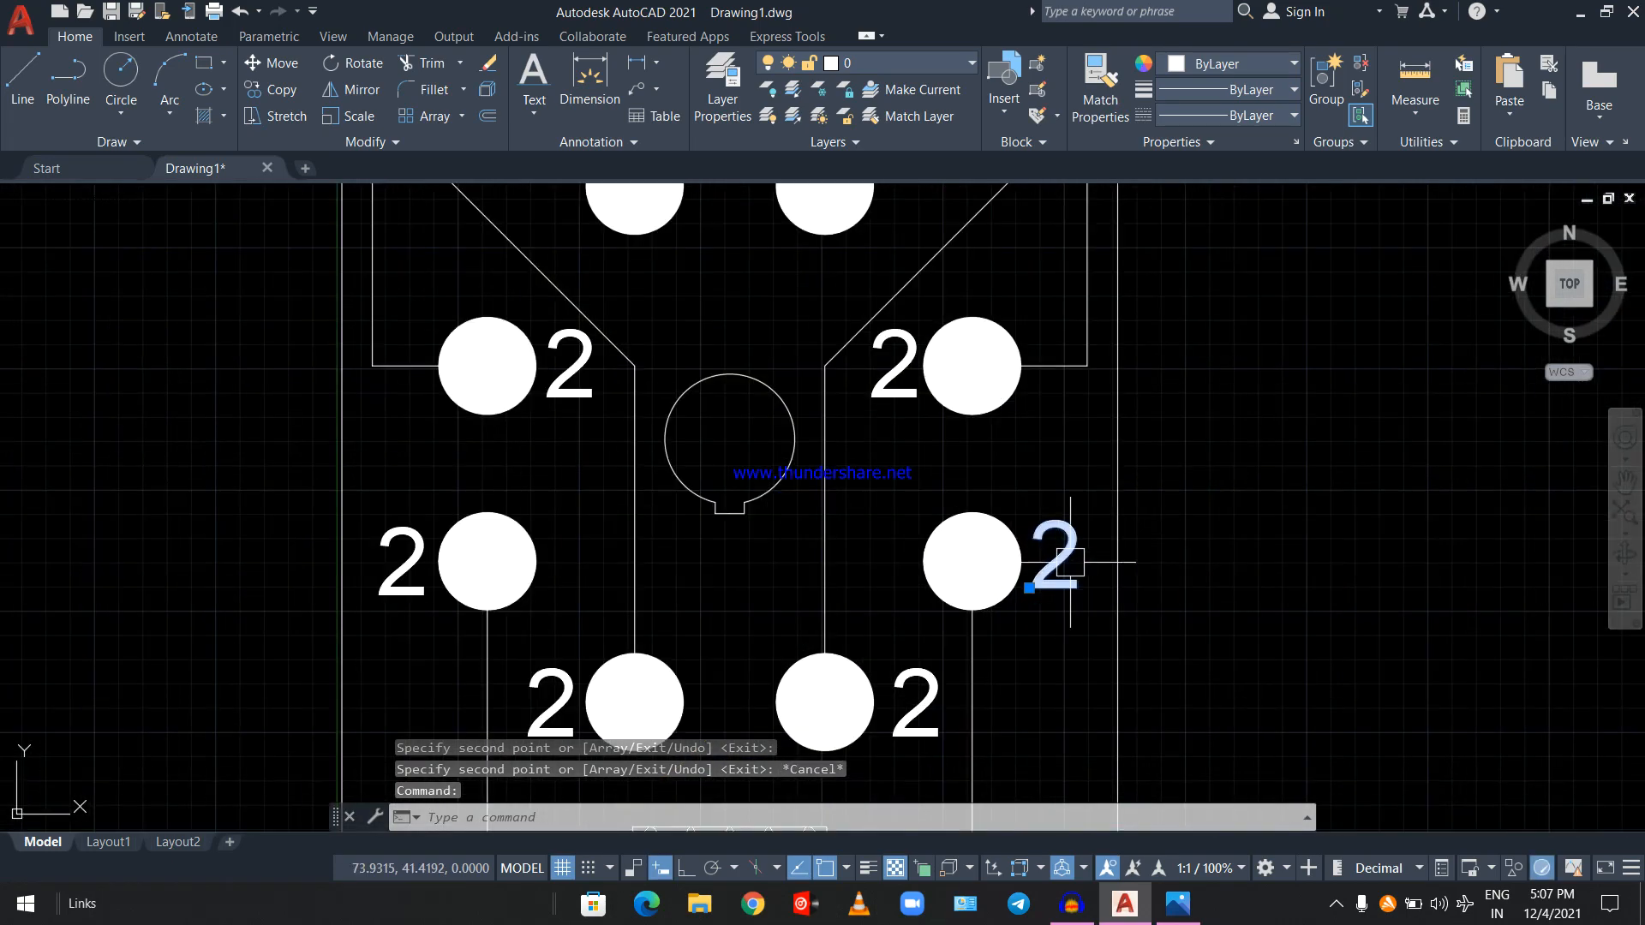
double_click(1069, 563)
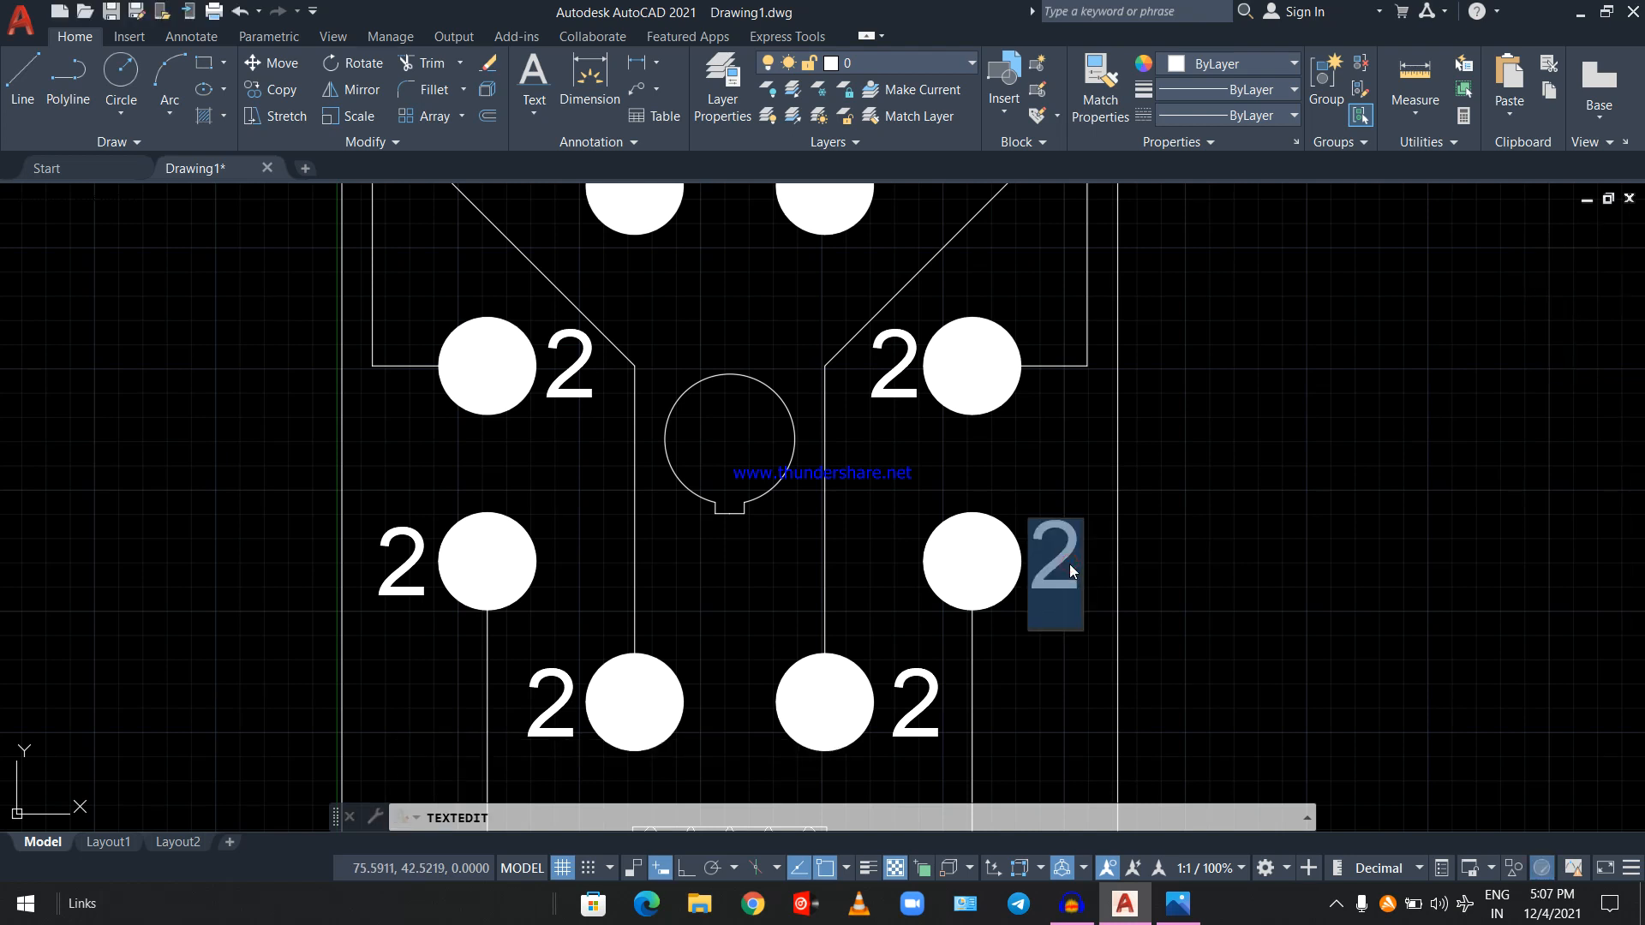
key(Return)
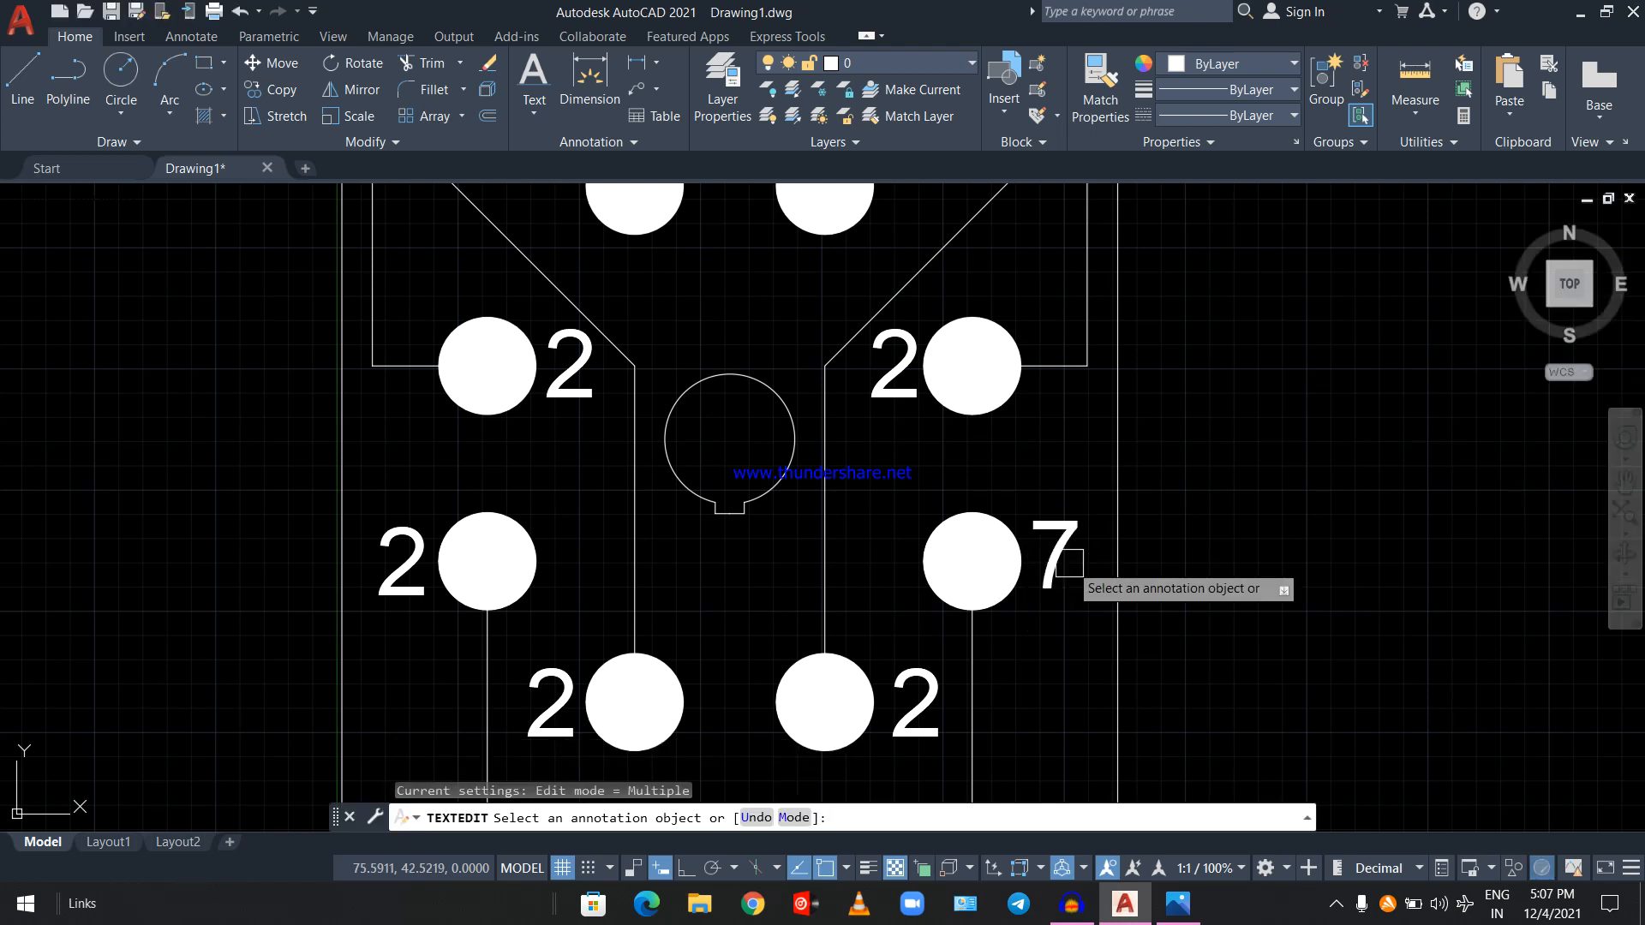
Step: Change the label of the bottom left terminal to 1 and the label of the bottom right terminal to 8
click(538, 727)
text(1)
key(Return)
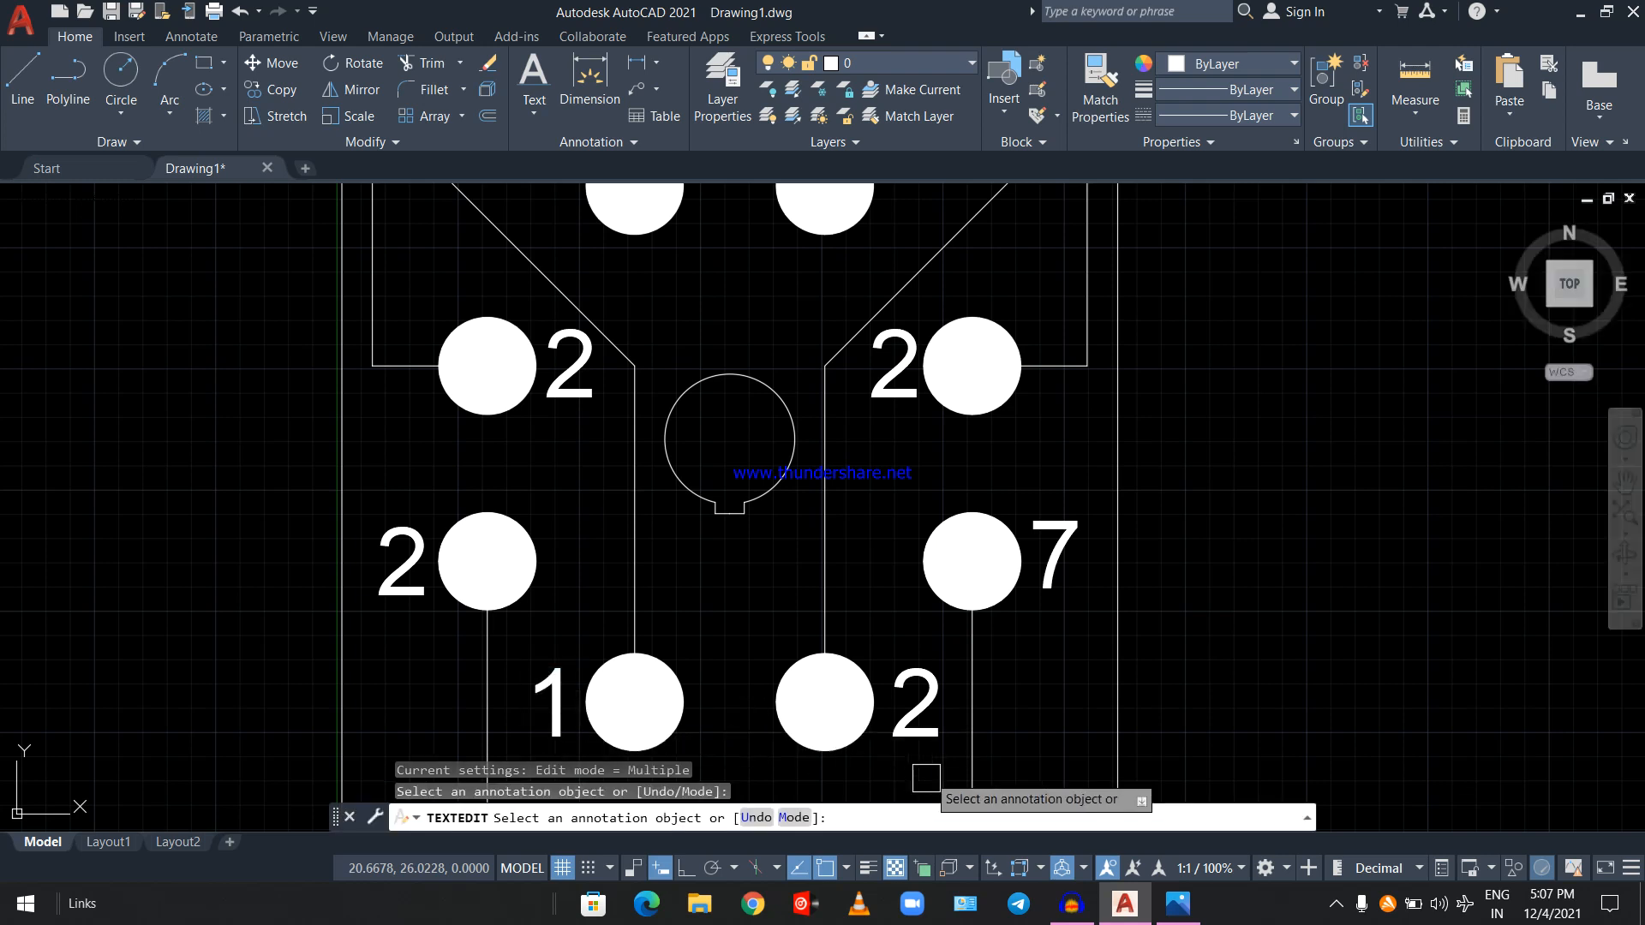
click(920, 735)
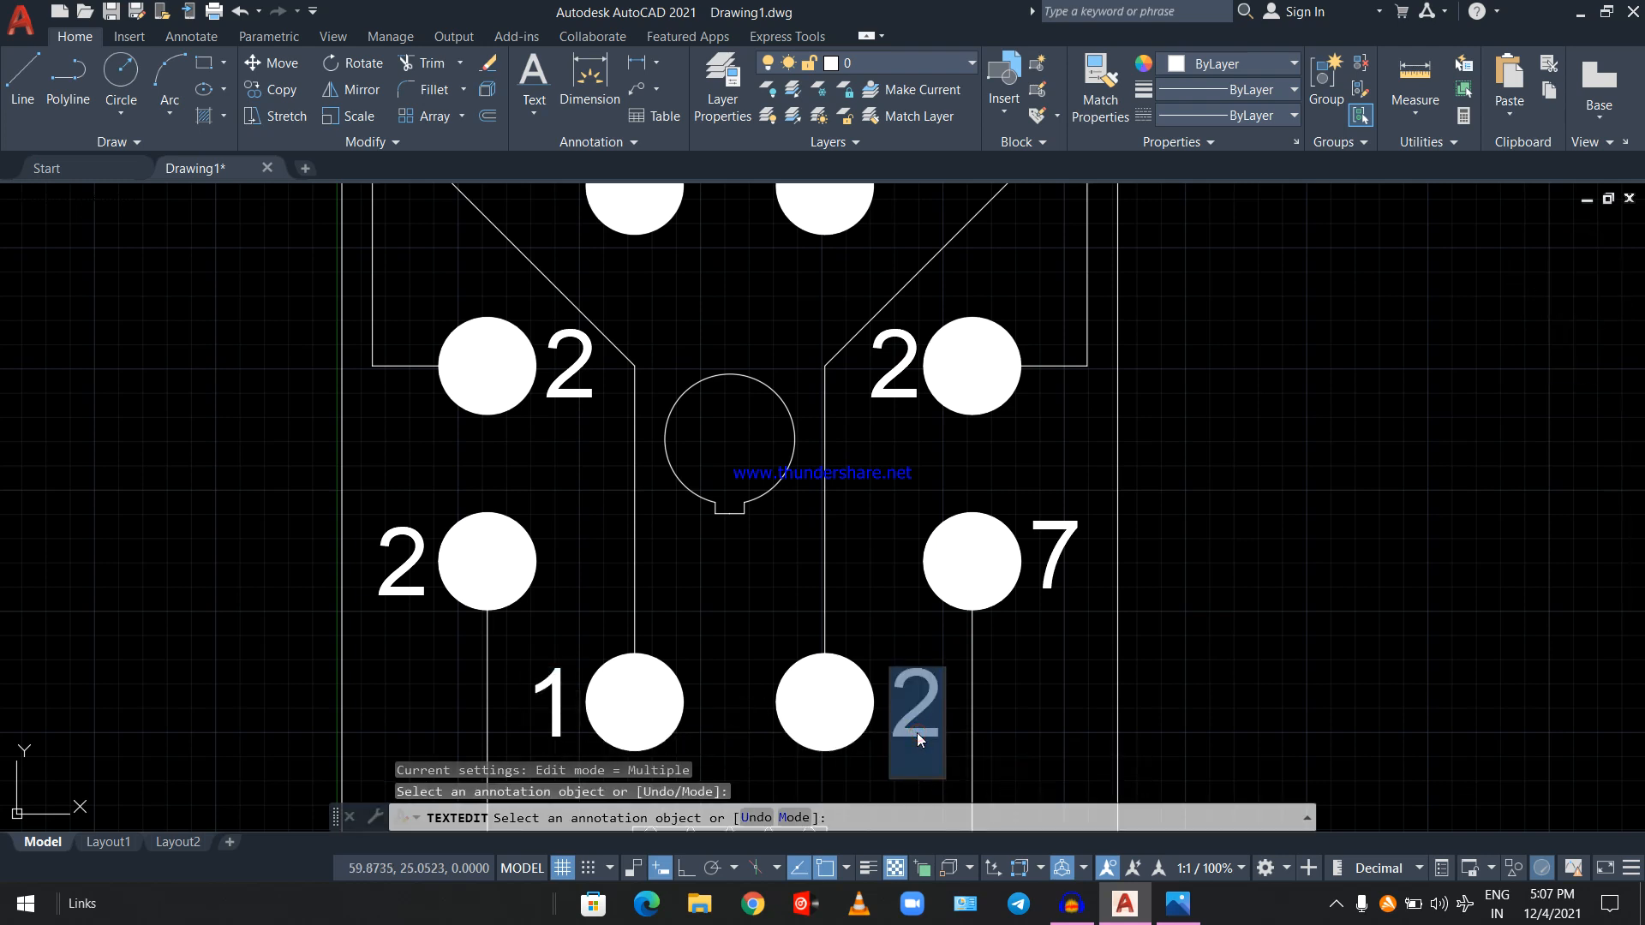
text(8)
key(Return)
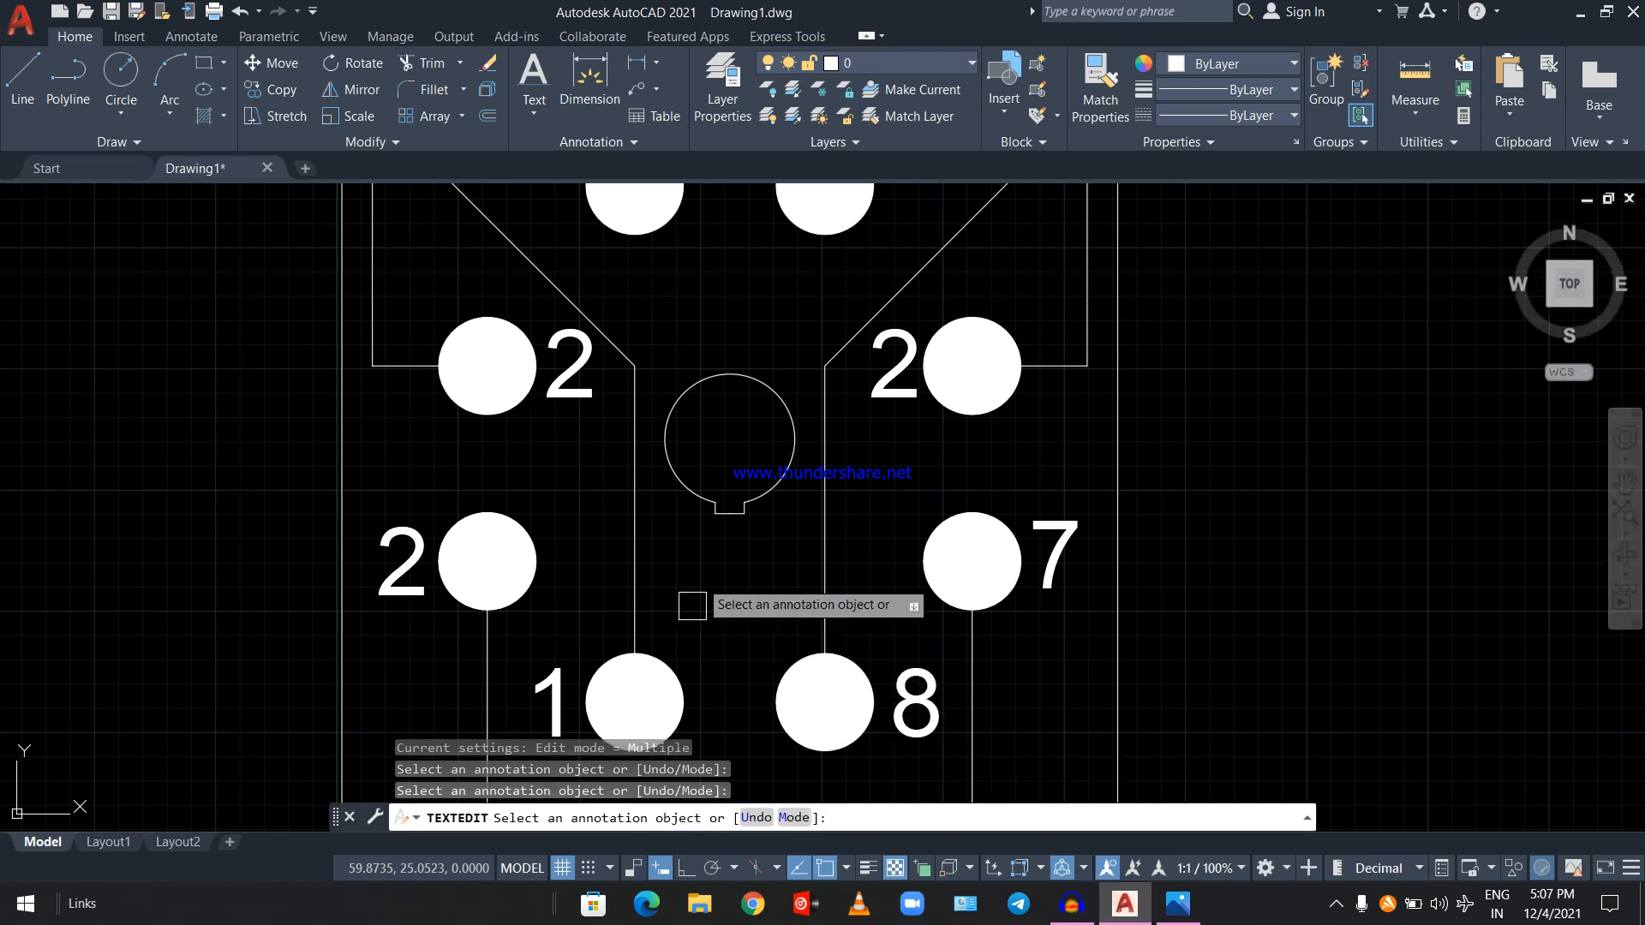
Step: Change the label of the top left terminal to 4 and the label of the upper left-hand side terminal to 3
scroll(657, 356, down, 4)
scroll(644, 257, up, 4)
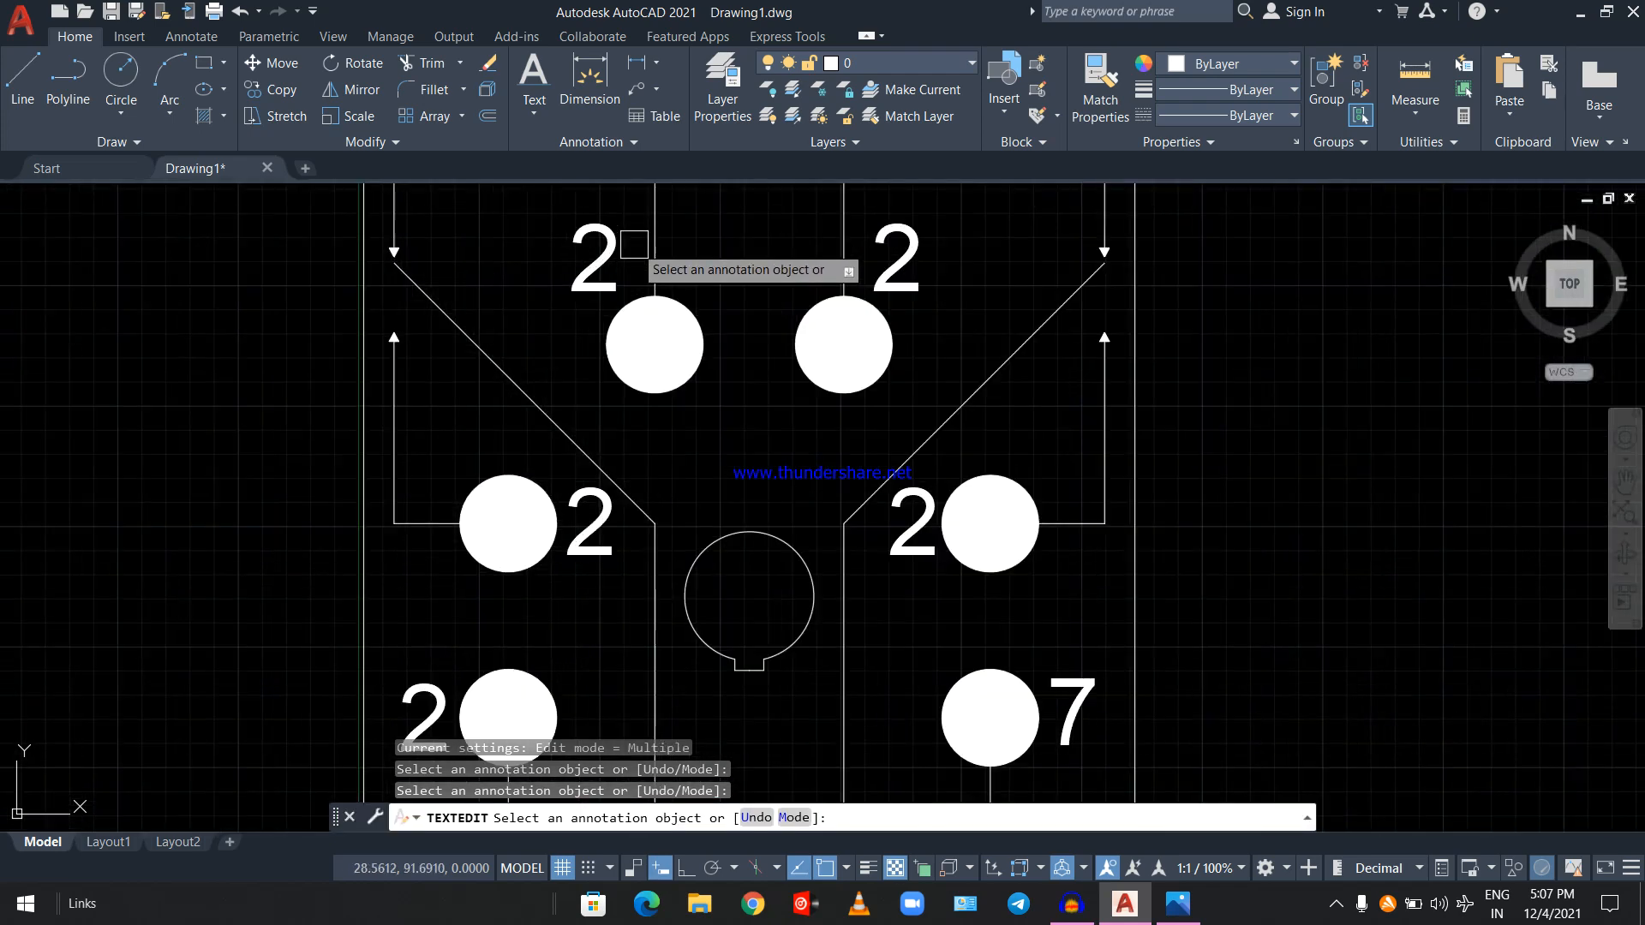
click(593, 271)
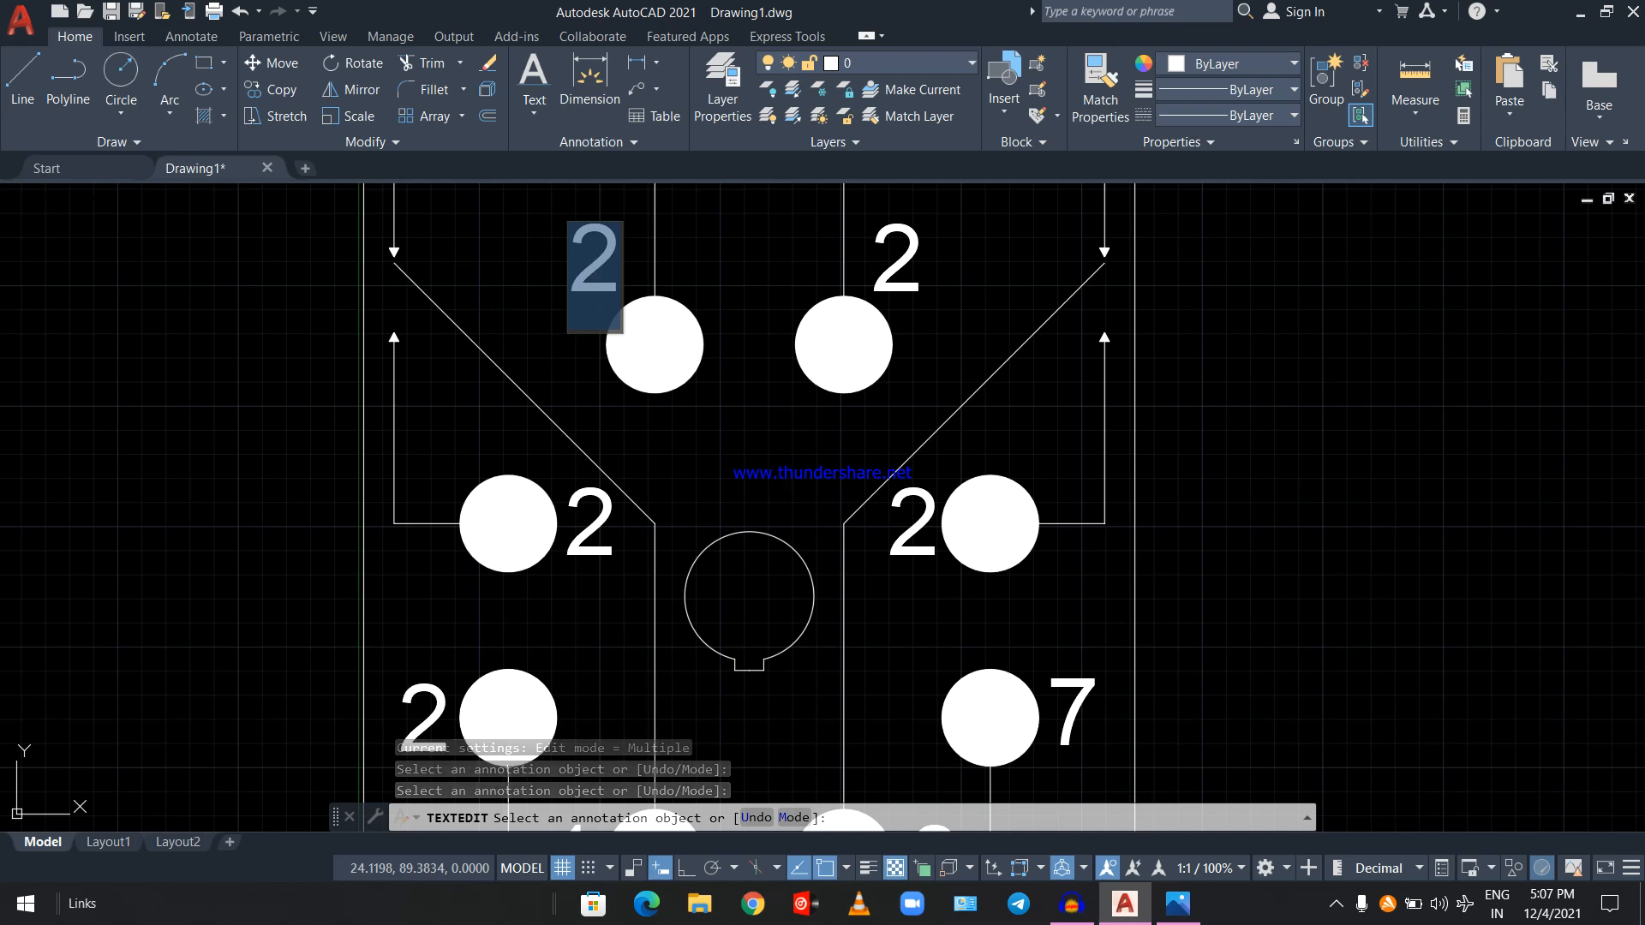
mouse_move(1171, 921)
mouse_move(1167, 775)
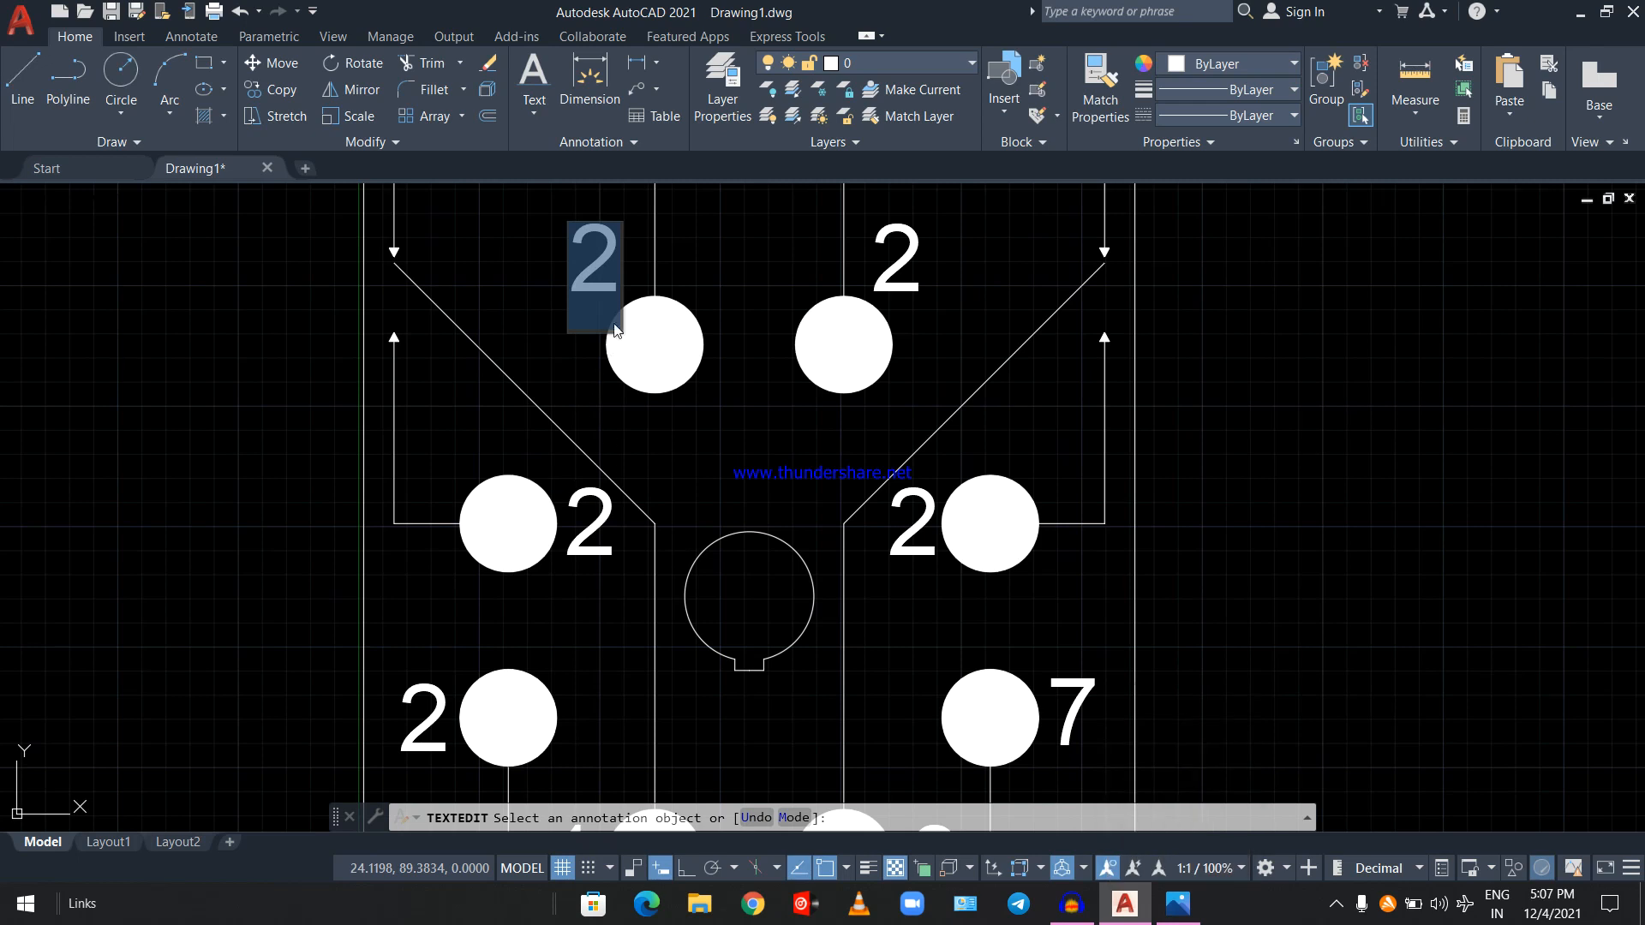
text(4)
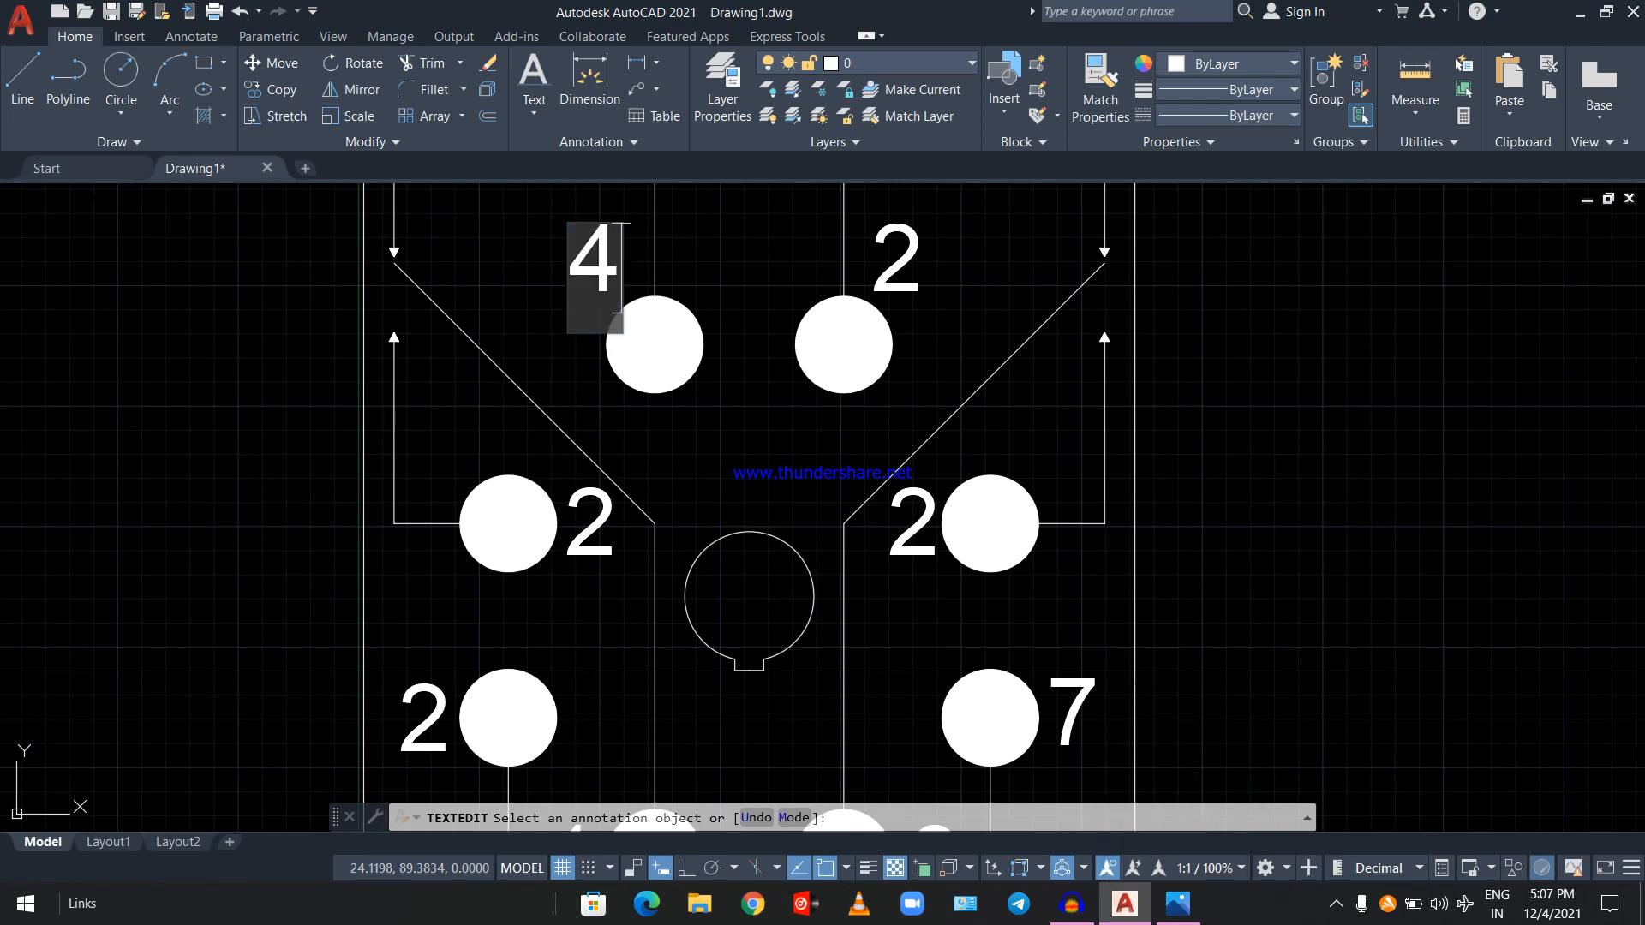
key(Return)
click(583, 531)
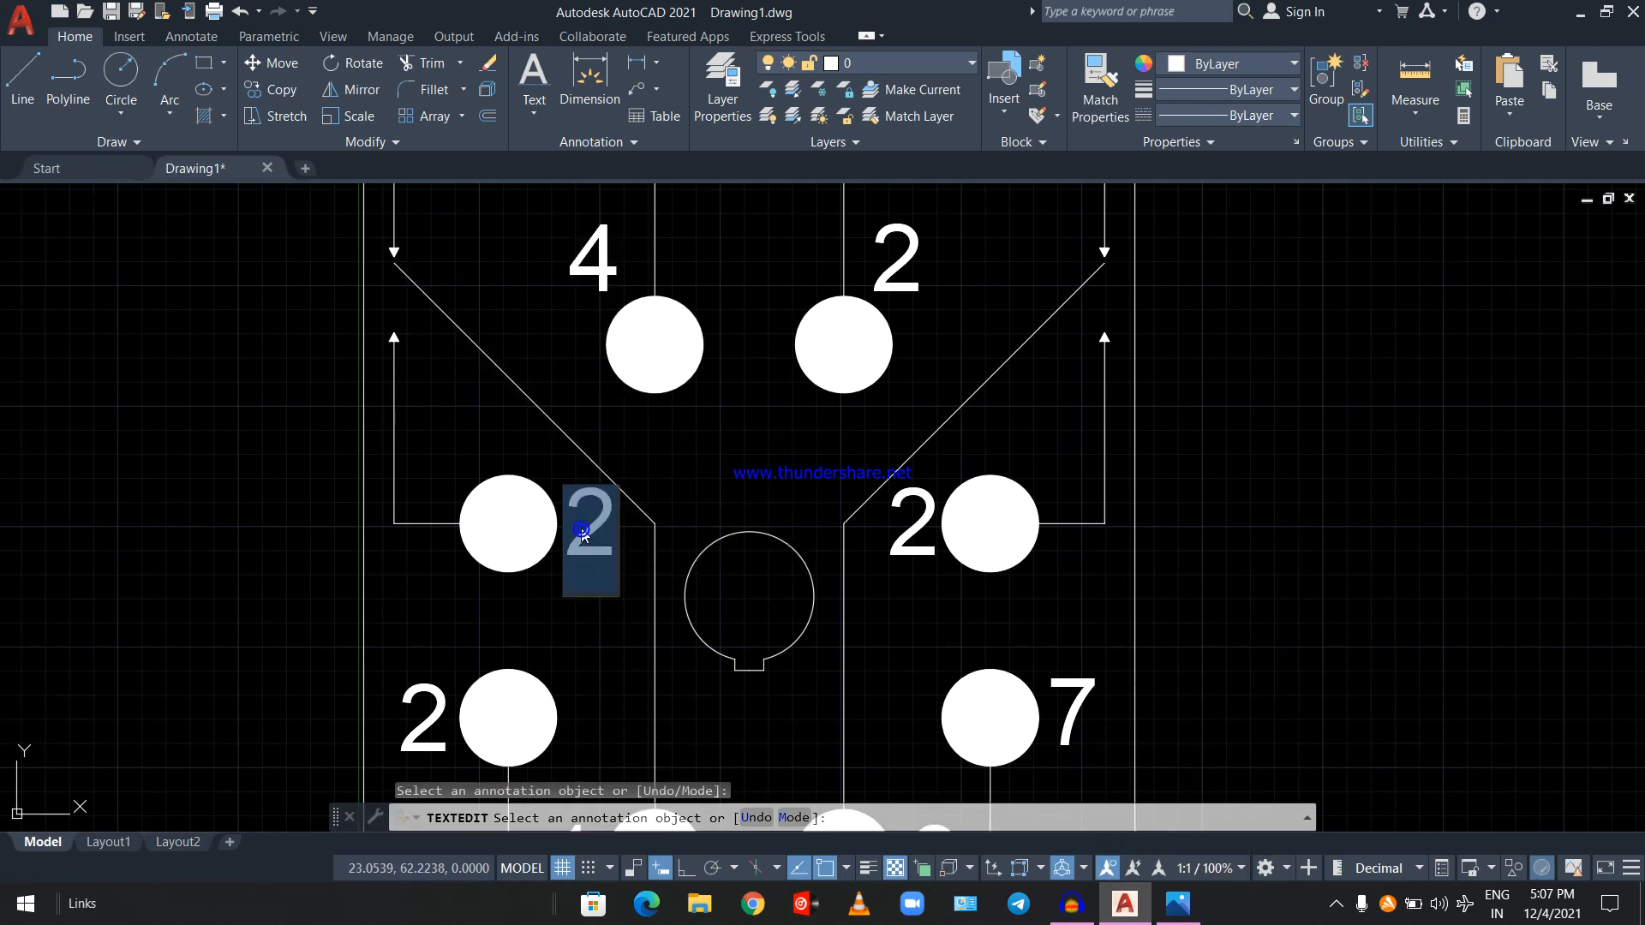
text(3)
key(Return)
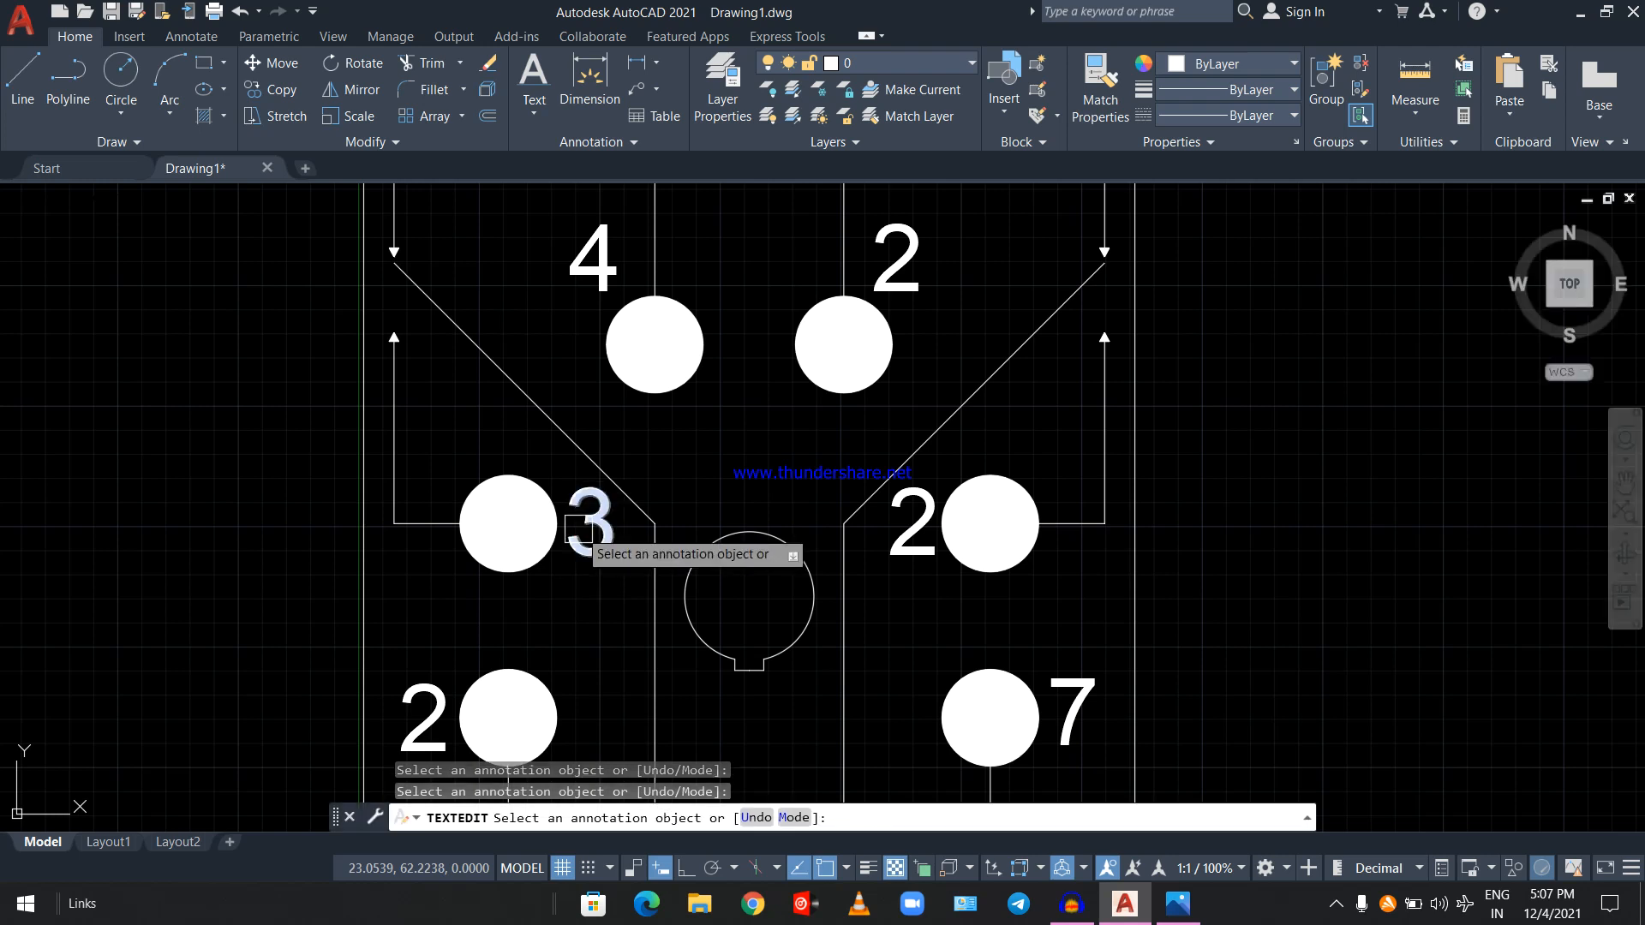
Step: Change the label of the top right terminal to 6 and the label of the upper right-hand side terminal to 5
click(889, 253)
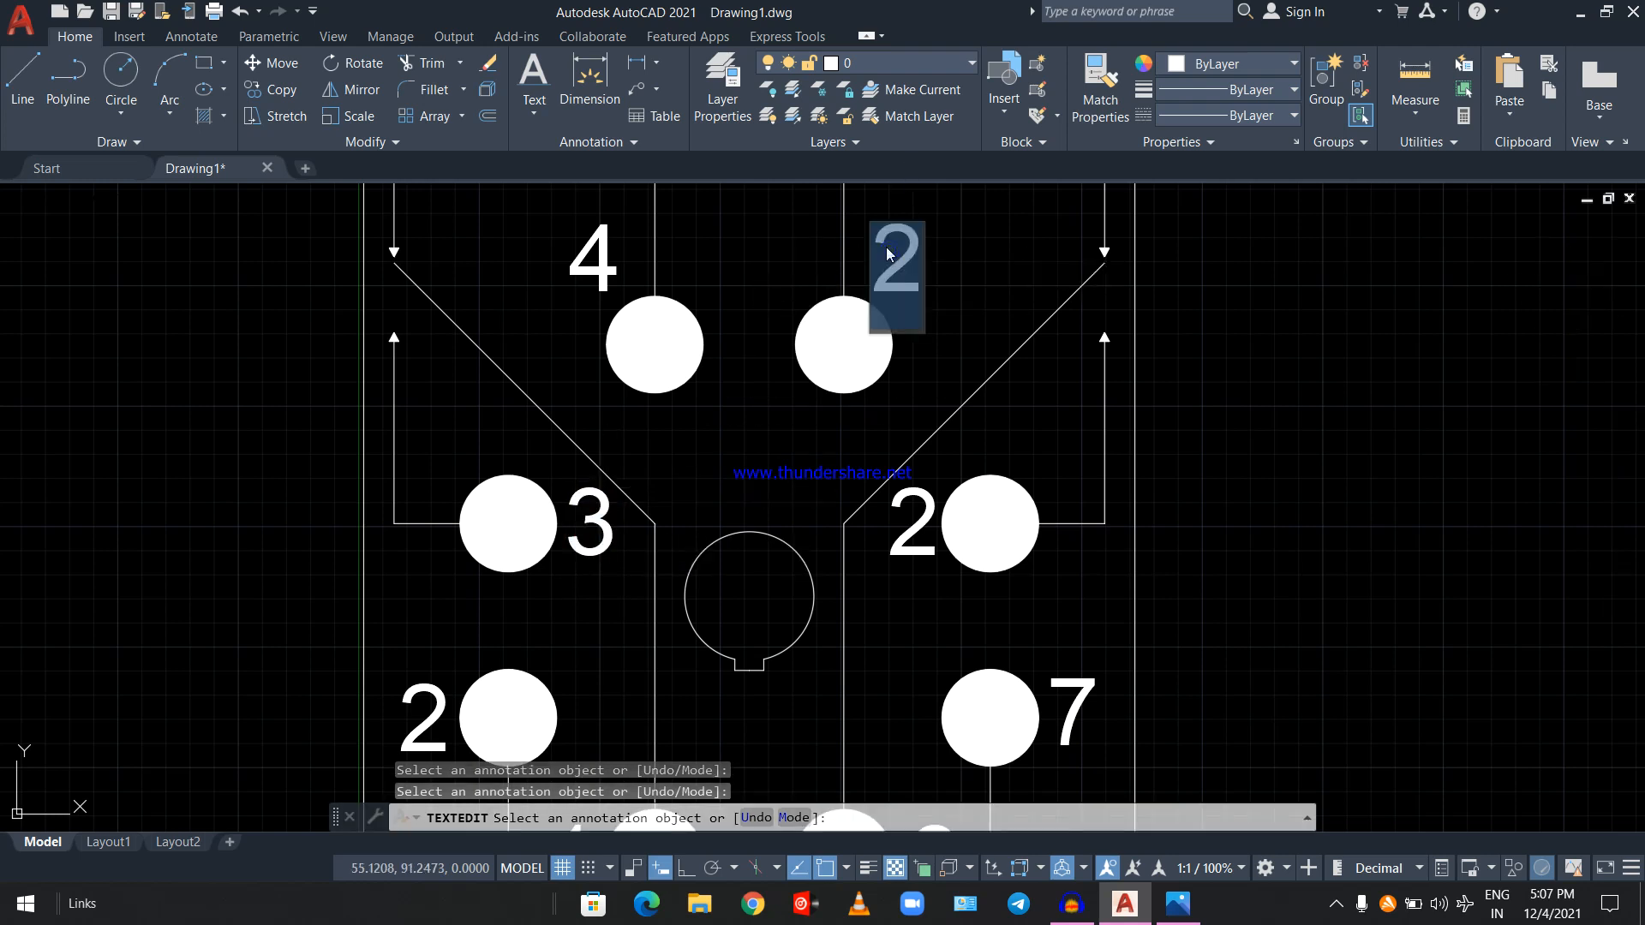
text(6)
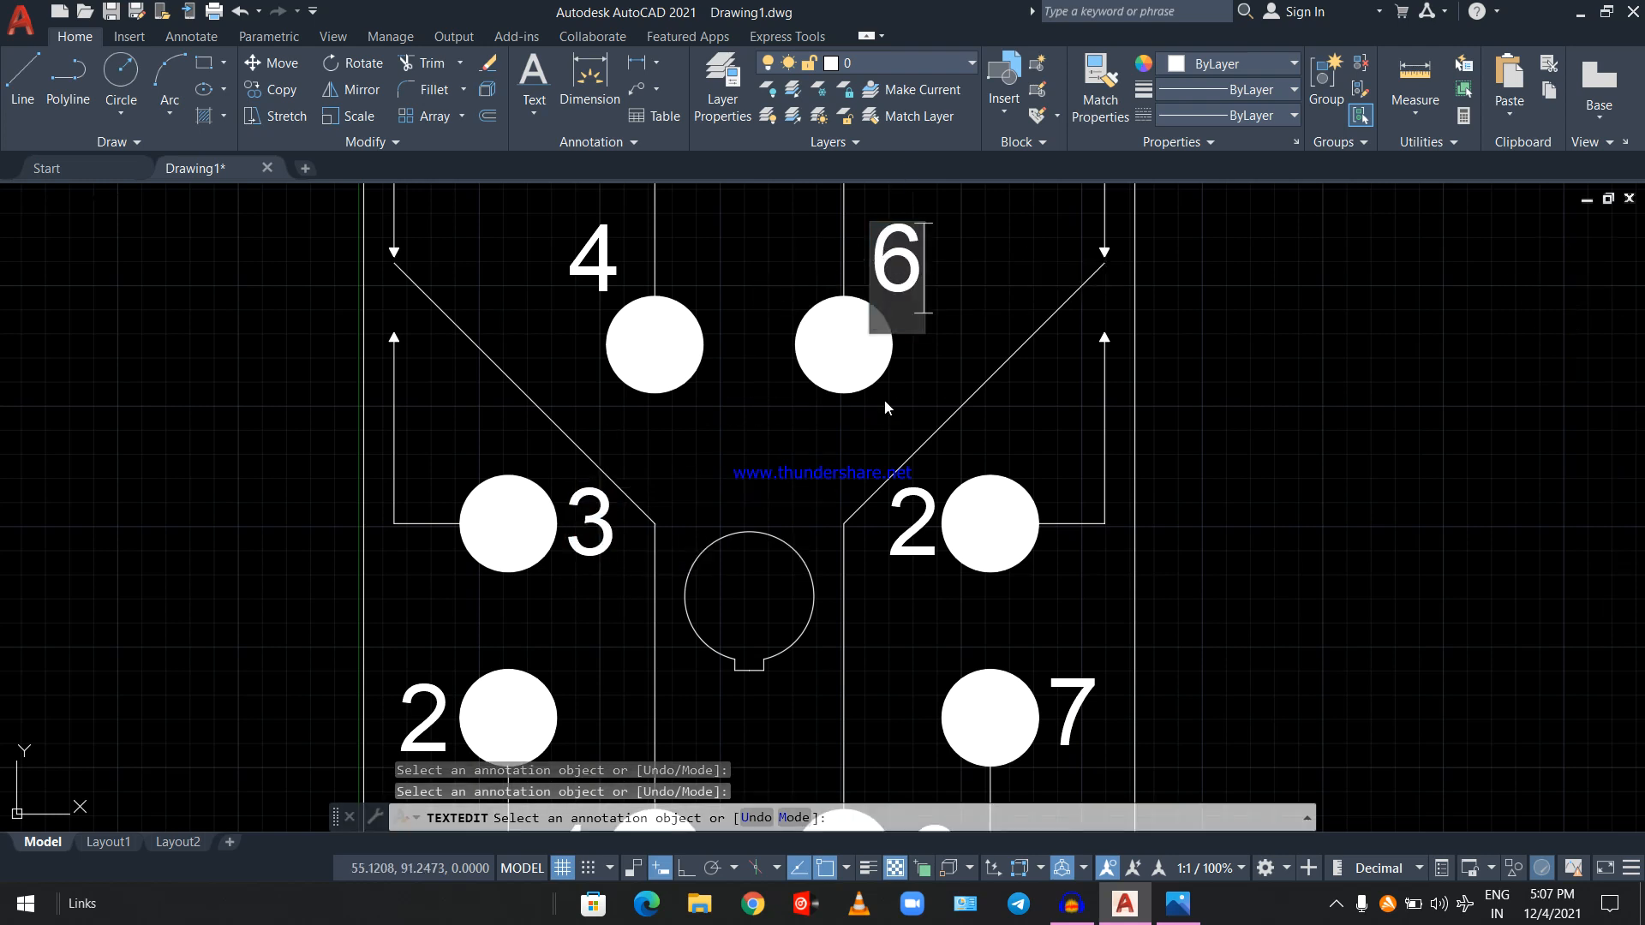
key(Return)
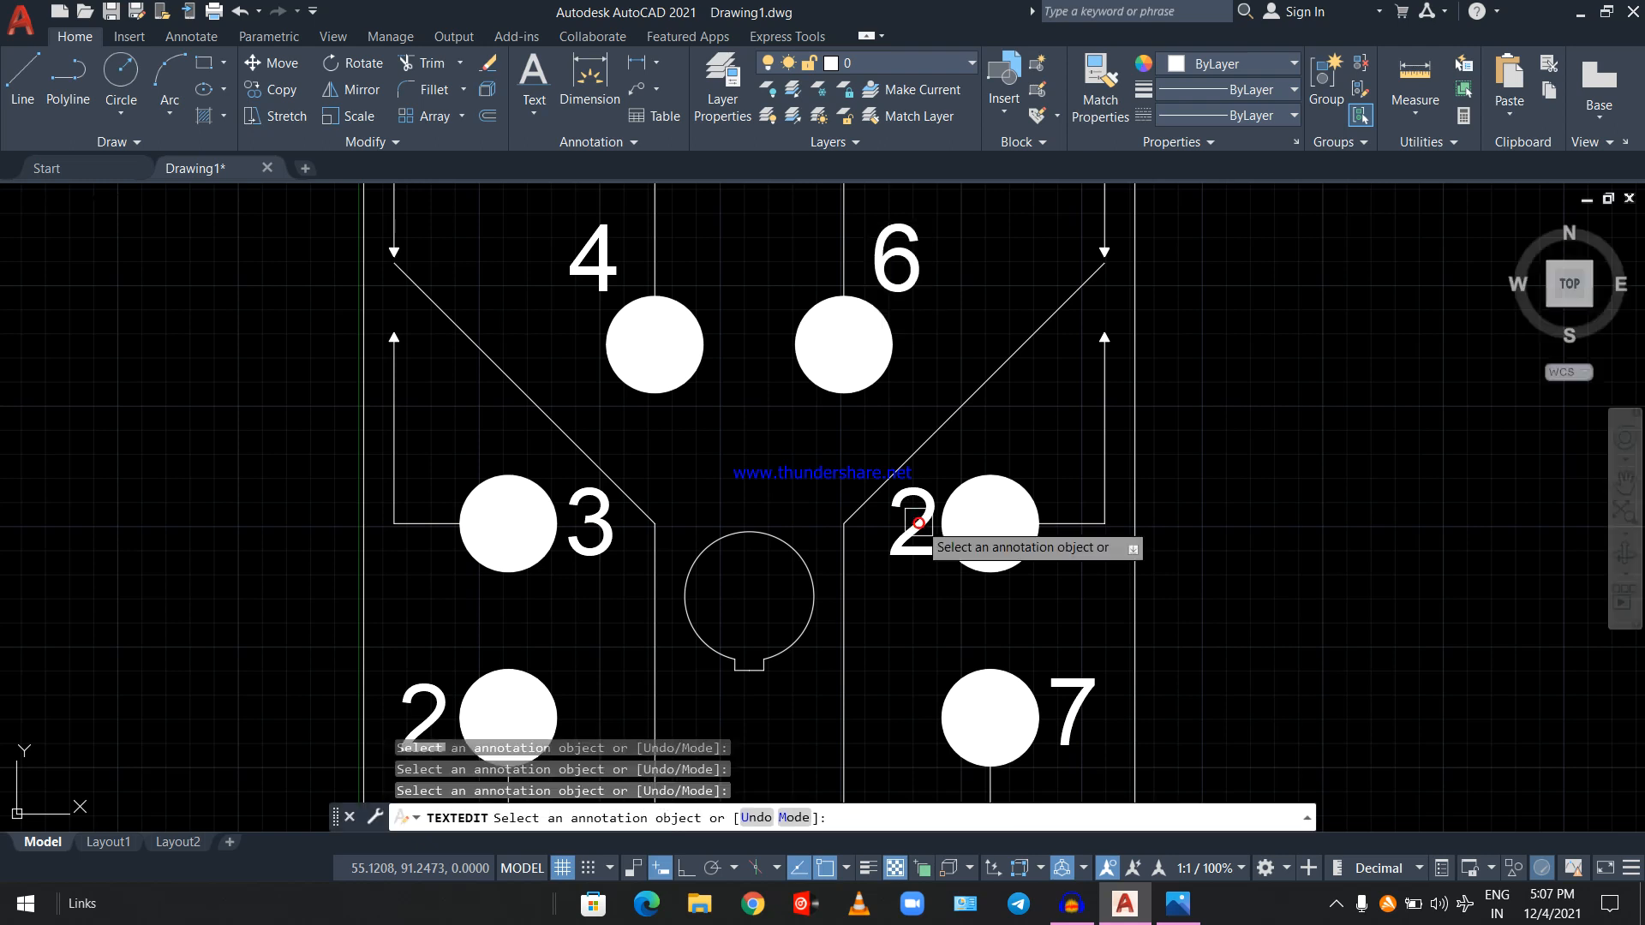
click(918, 522)
text(5)
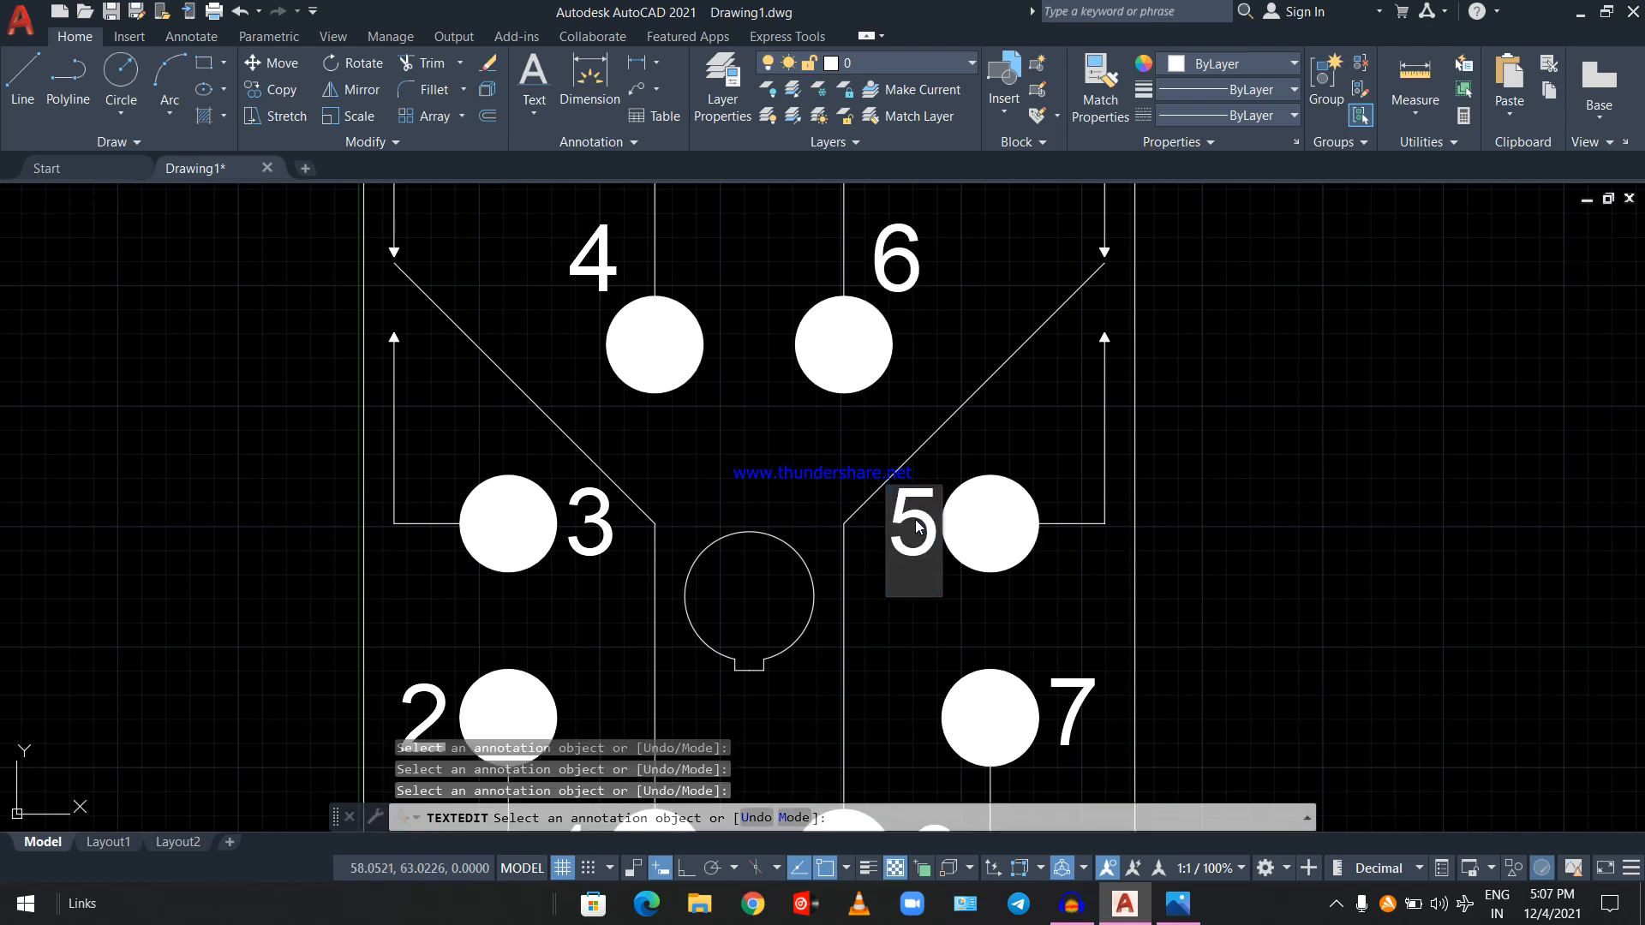
key(Escape)
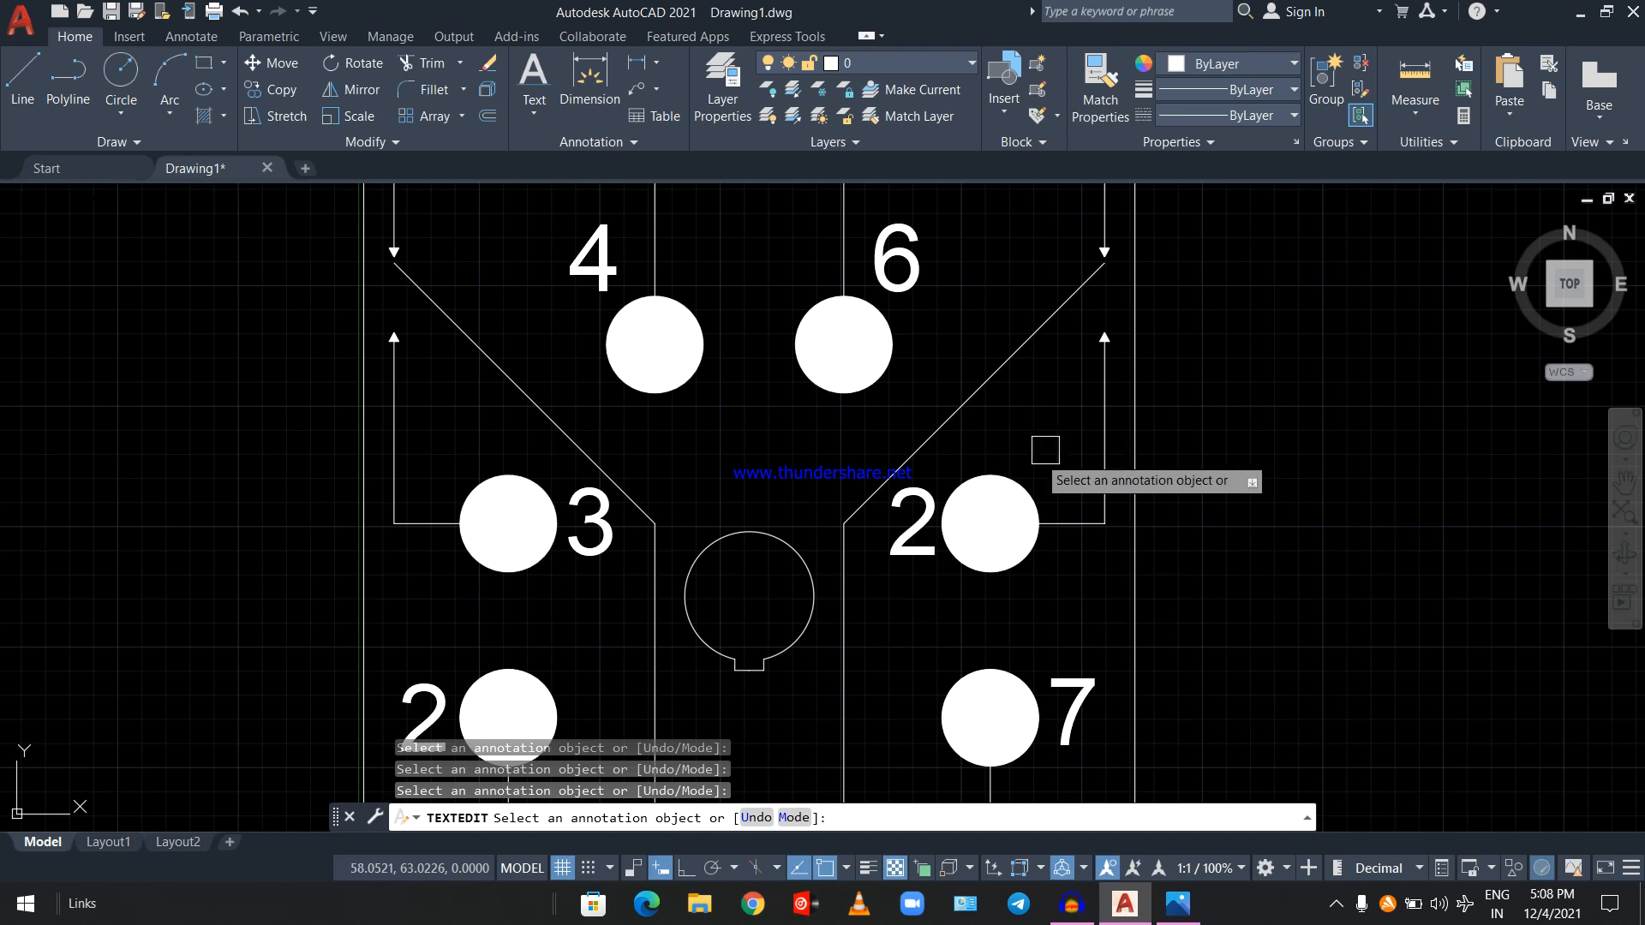
click(907, 525)
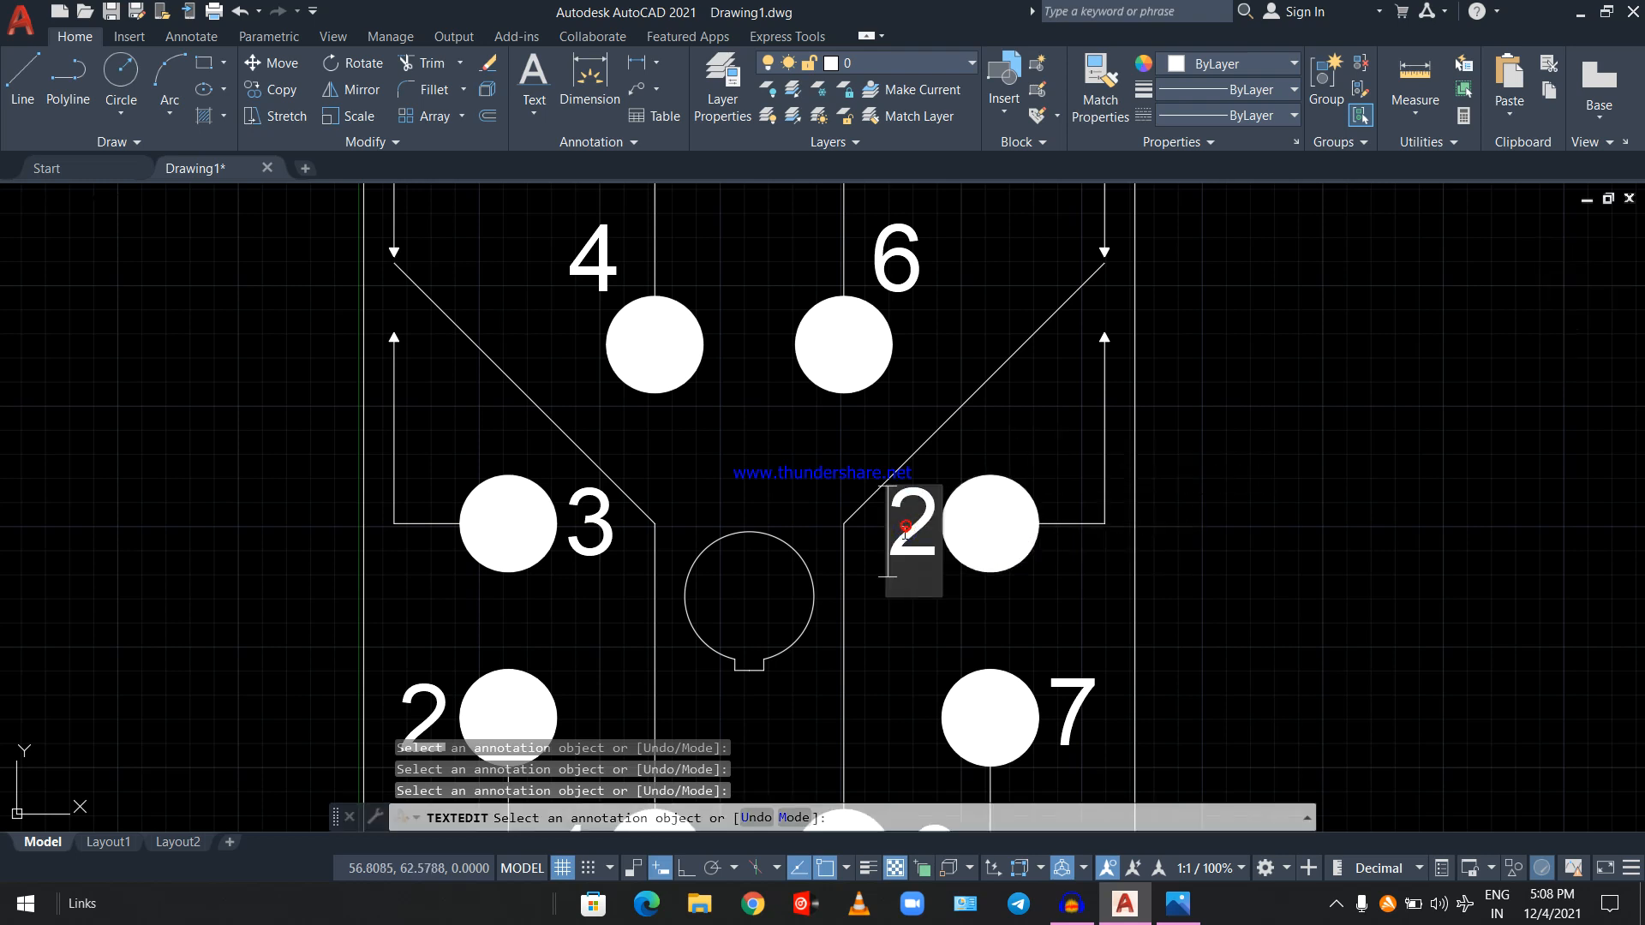
text(5)
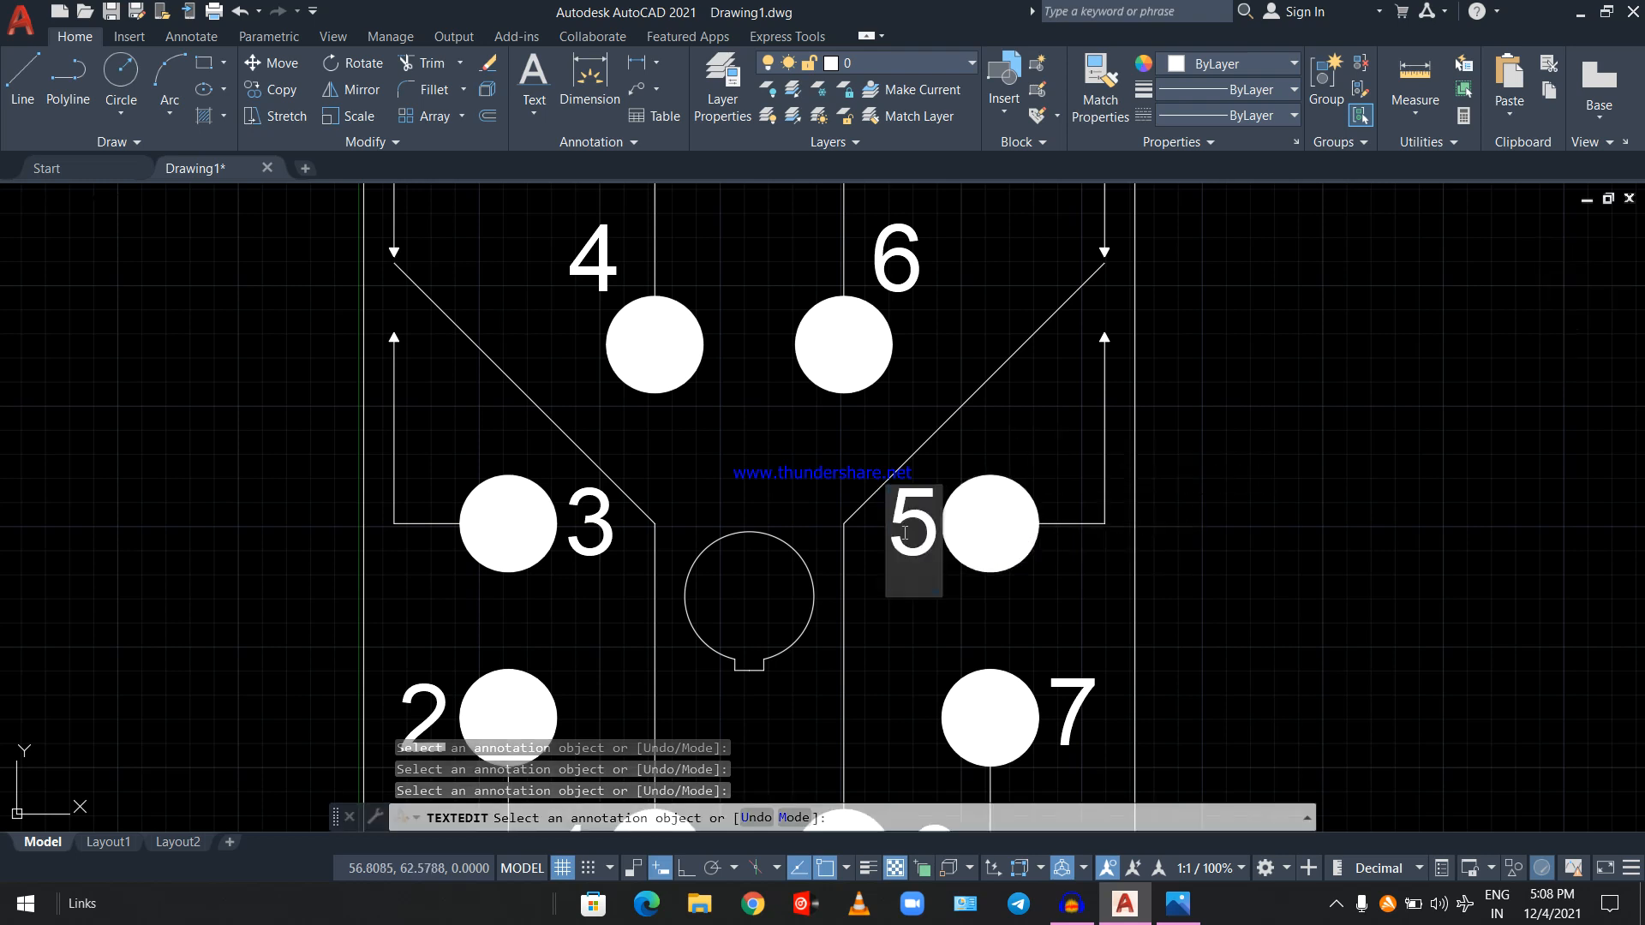
key(Return)
Step: Following the reference relay photo, relabel the upper right-hand side terminal as 6 and the top right terminal as 5
scroll(1000, 579, down, 4)
mouse_move(1000, 579)
middle_down()
mouse_move(1072, 532)
mouse_move(1140, 406)
middle_up()
scroll(1140, 407, down, 5)
middle_drag(1185, 301, 1157, 393)
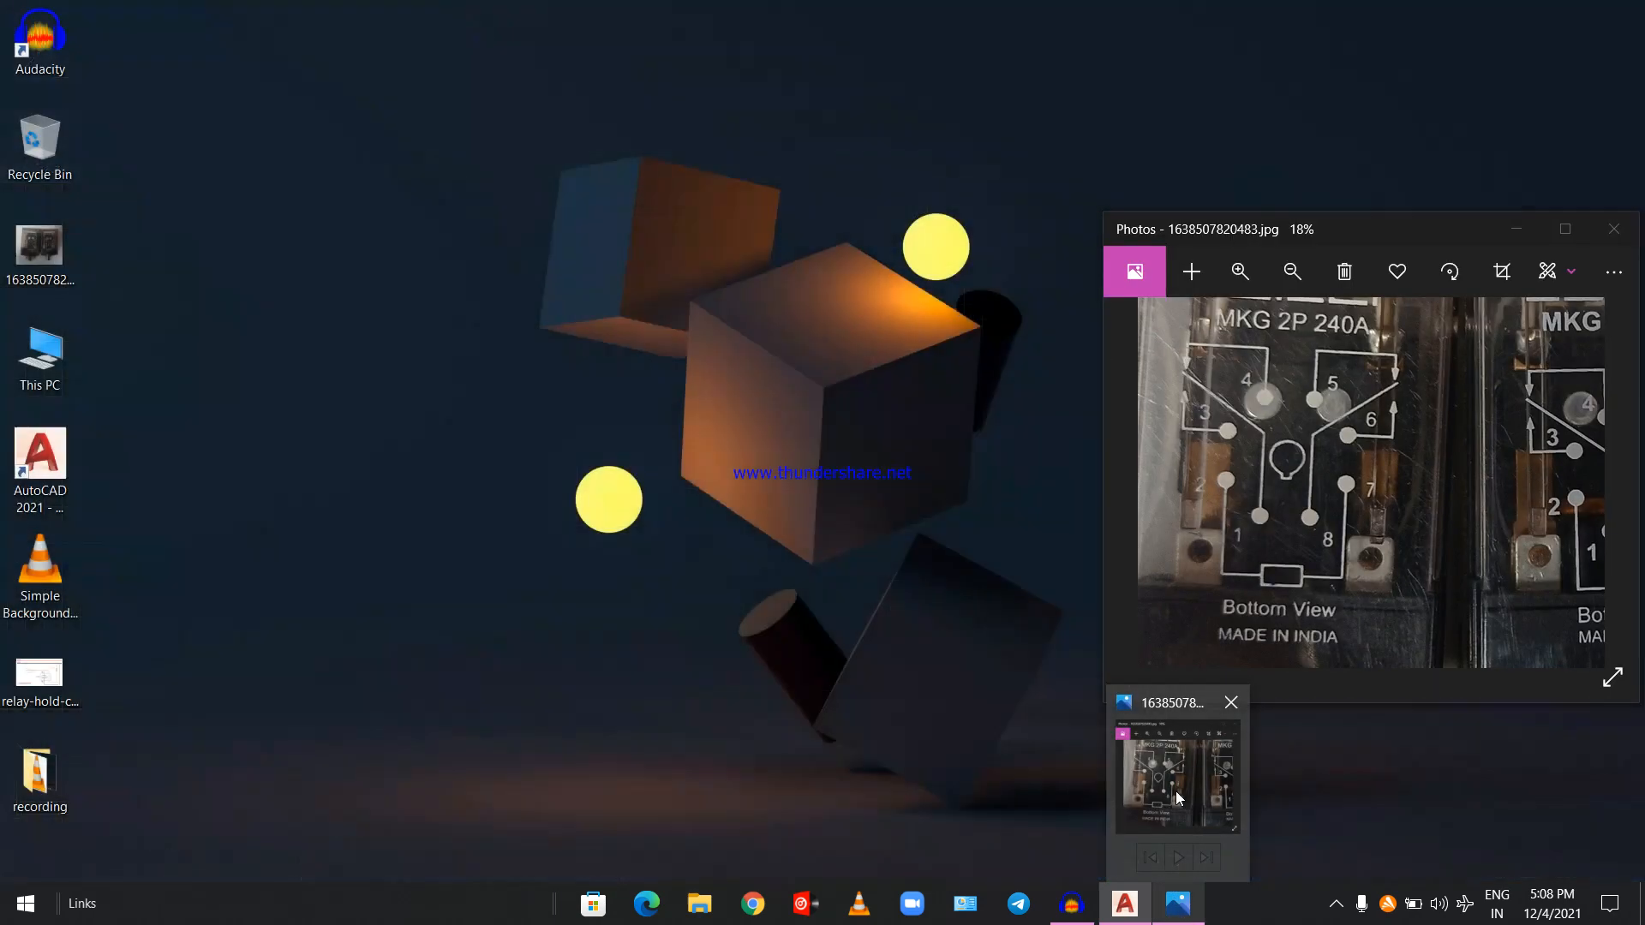
click(1174, 790)
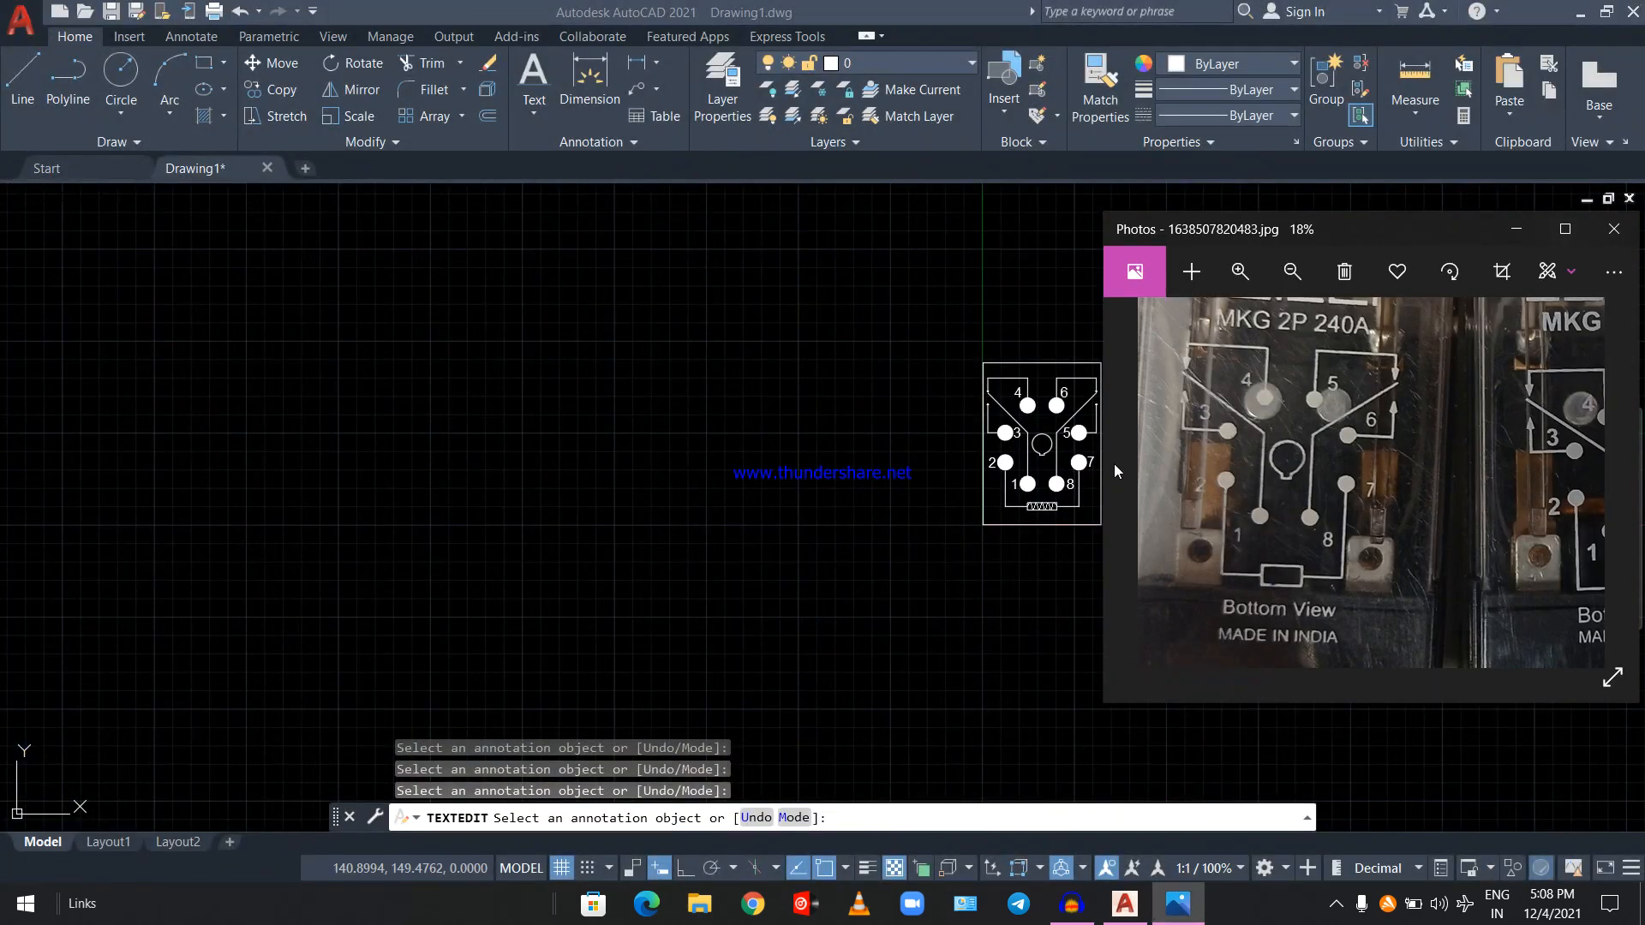
click(1516, 229)
scroll(1101, 475, up, 4)
scroll(1062, 360, up, 2)
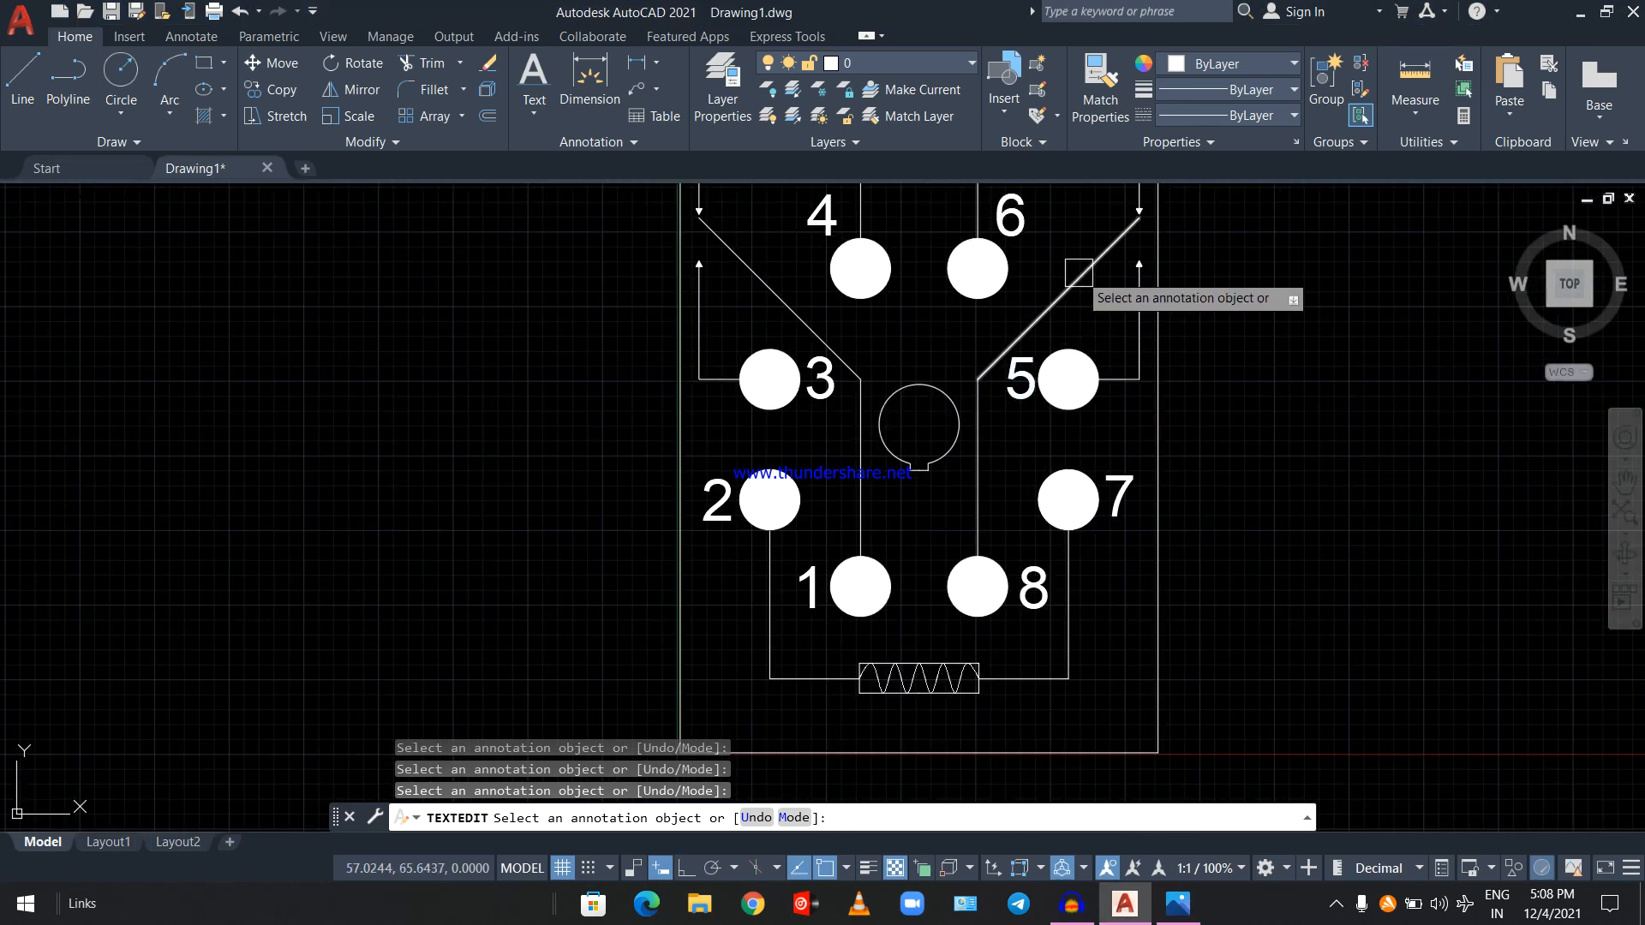
click(1023, 387)
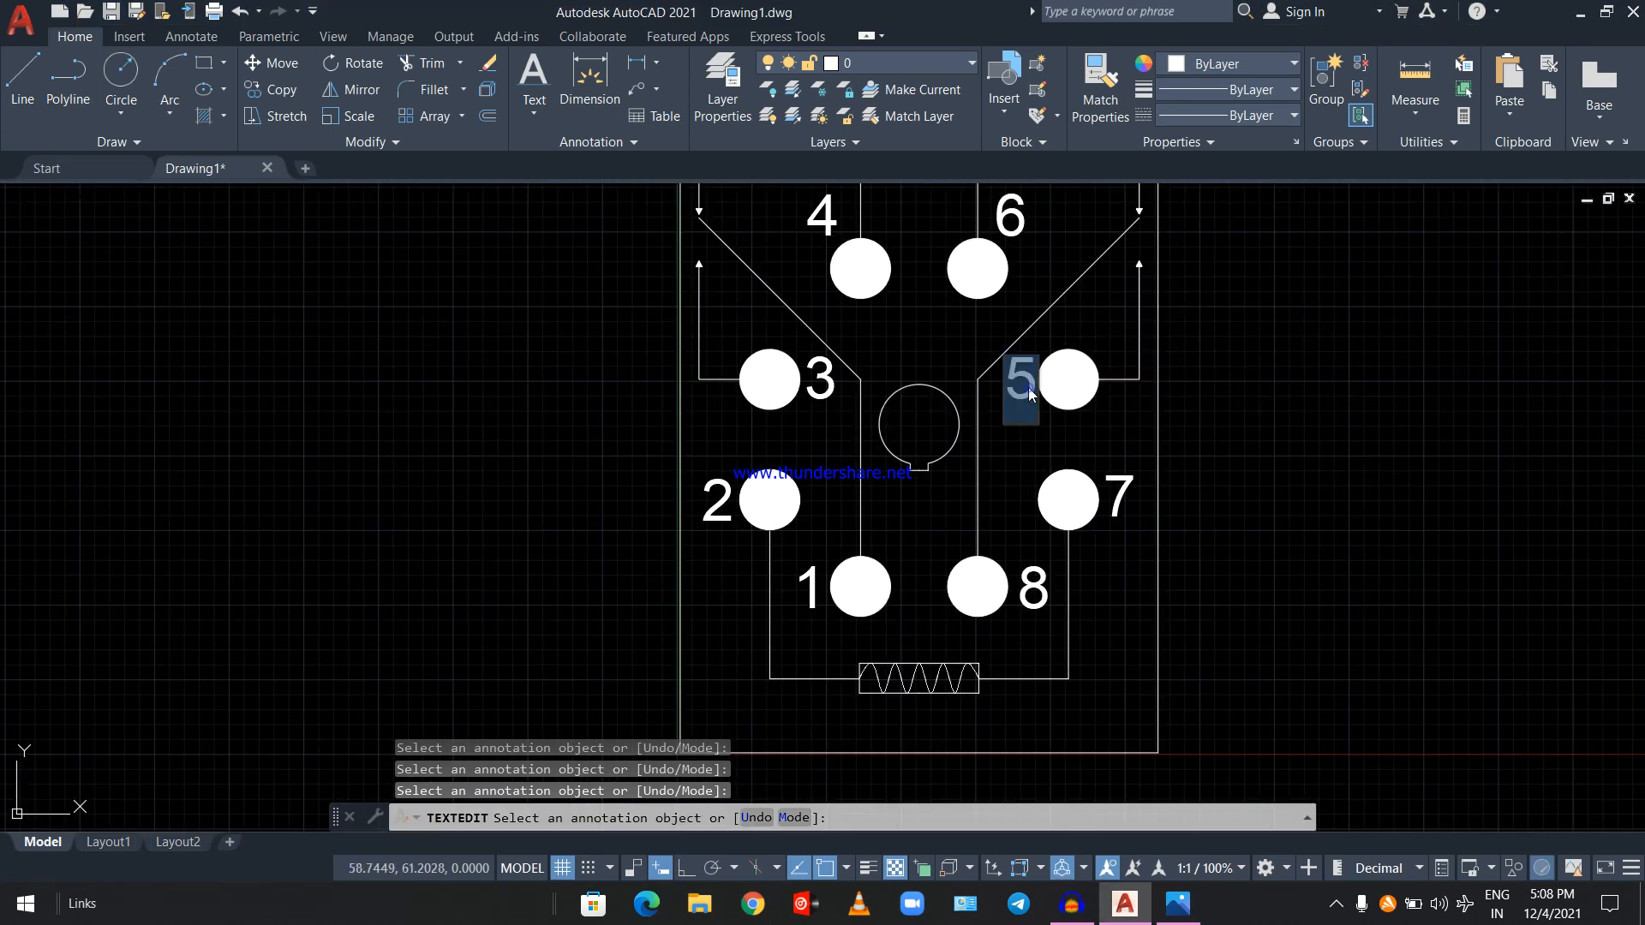
key(Return)
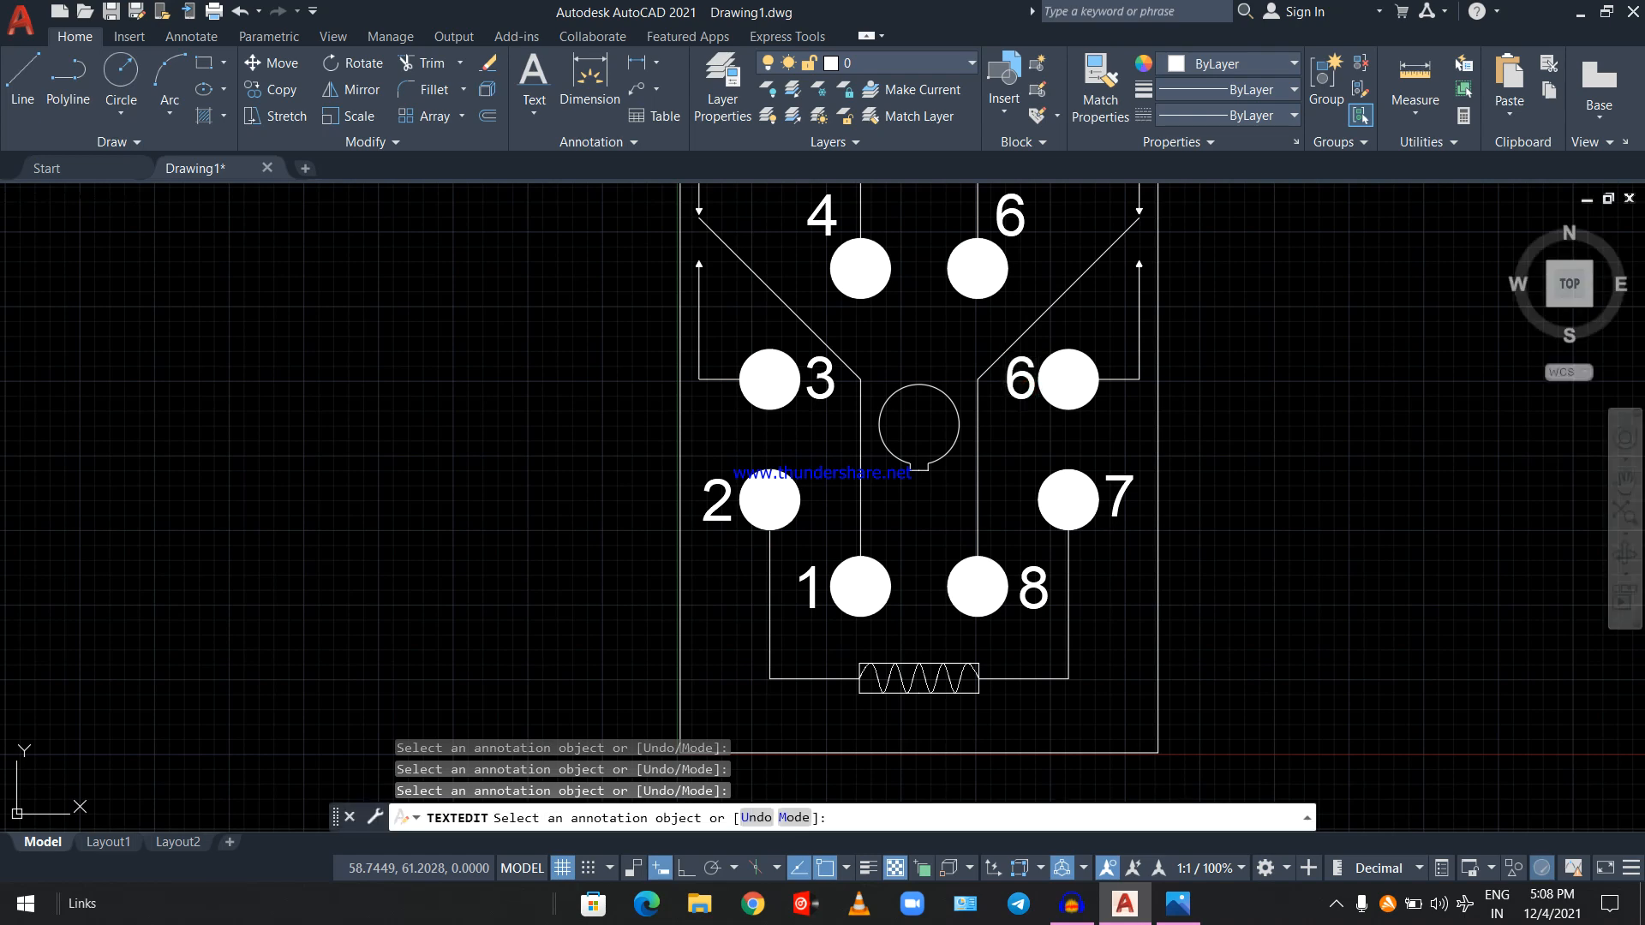
click(1009, 219)
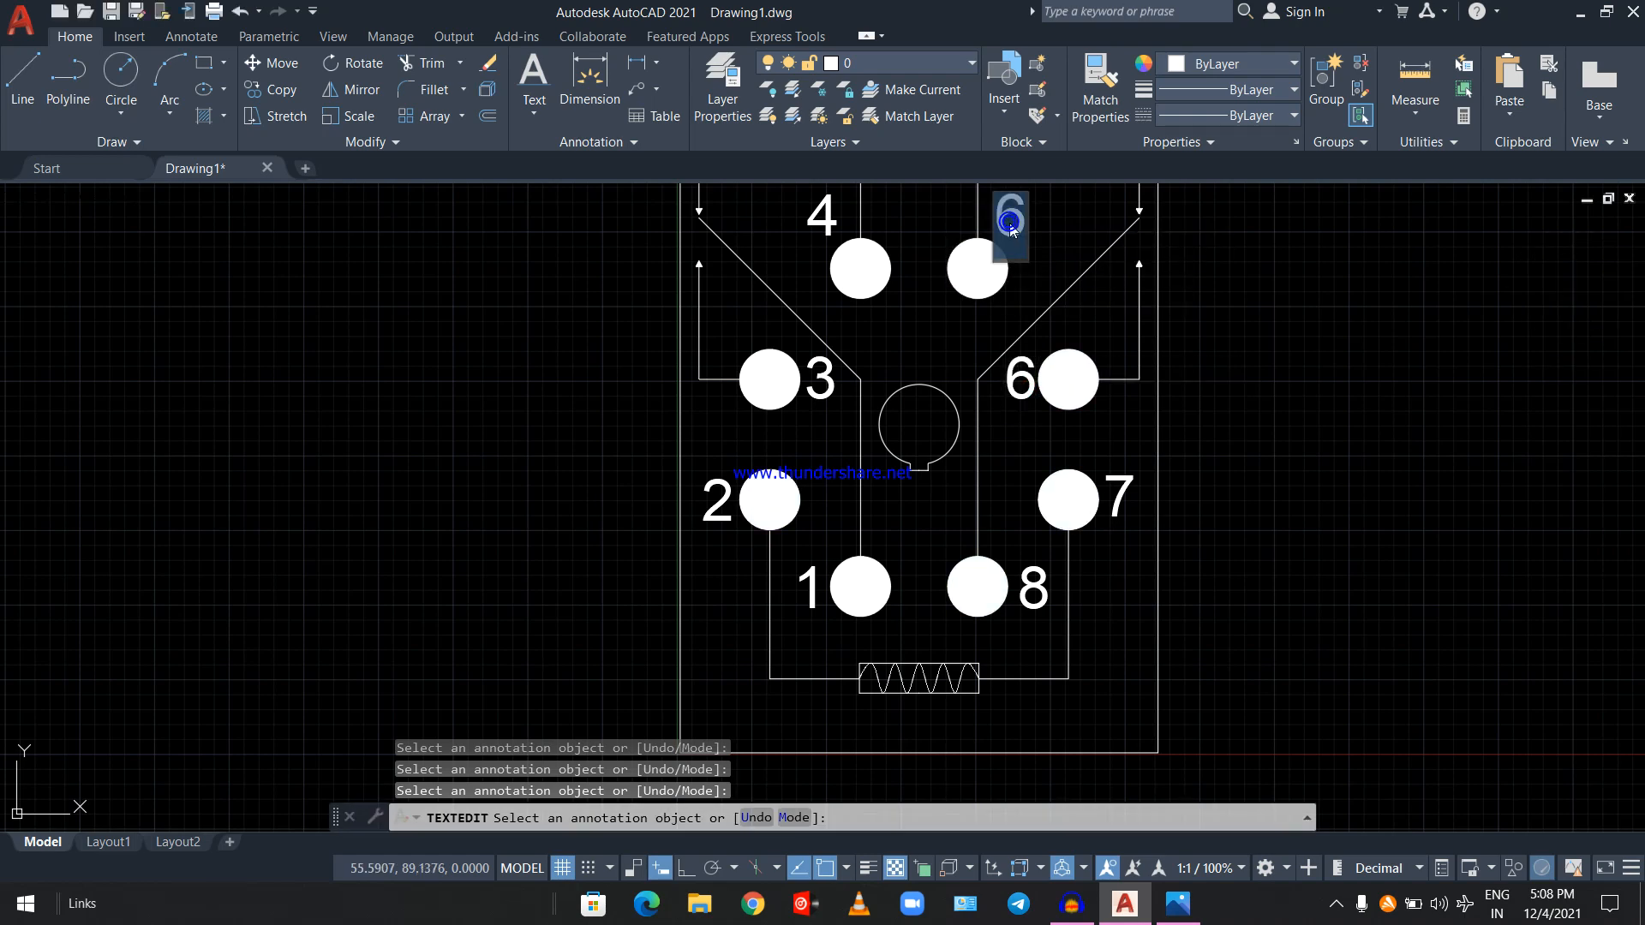
key(Return)
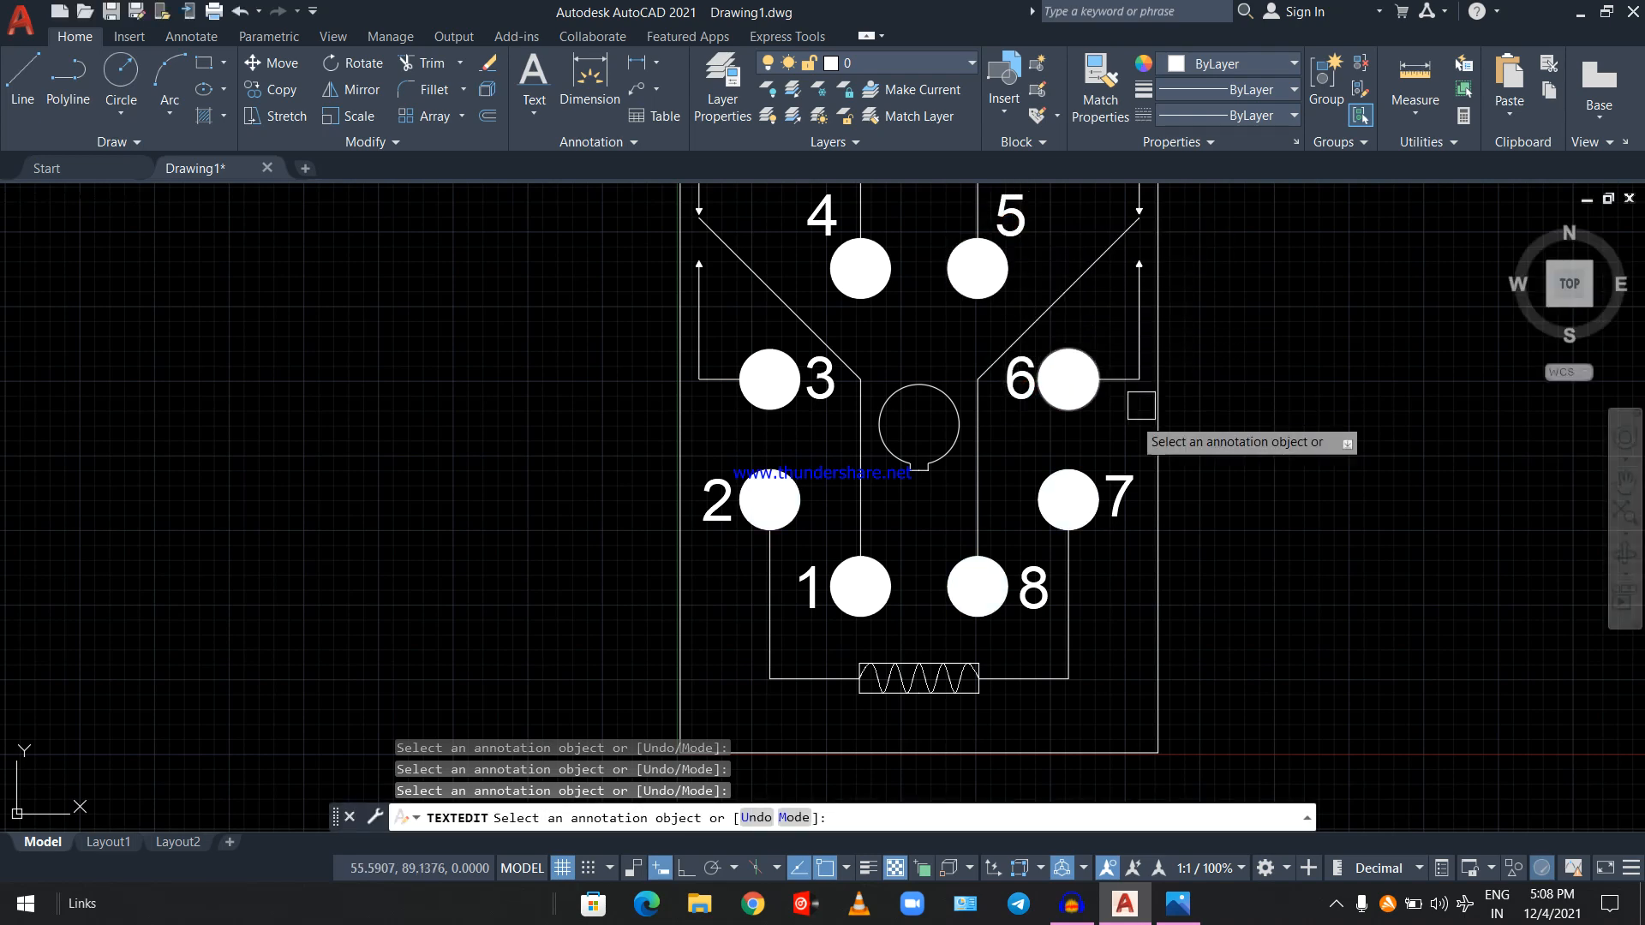
scroll(1014, 366, down, 2)
middle_drag(1176, 294, 1174, 359)
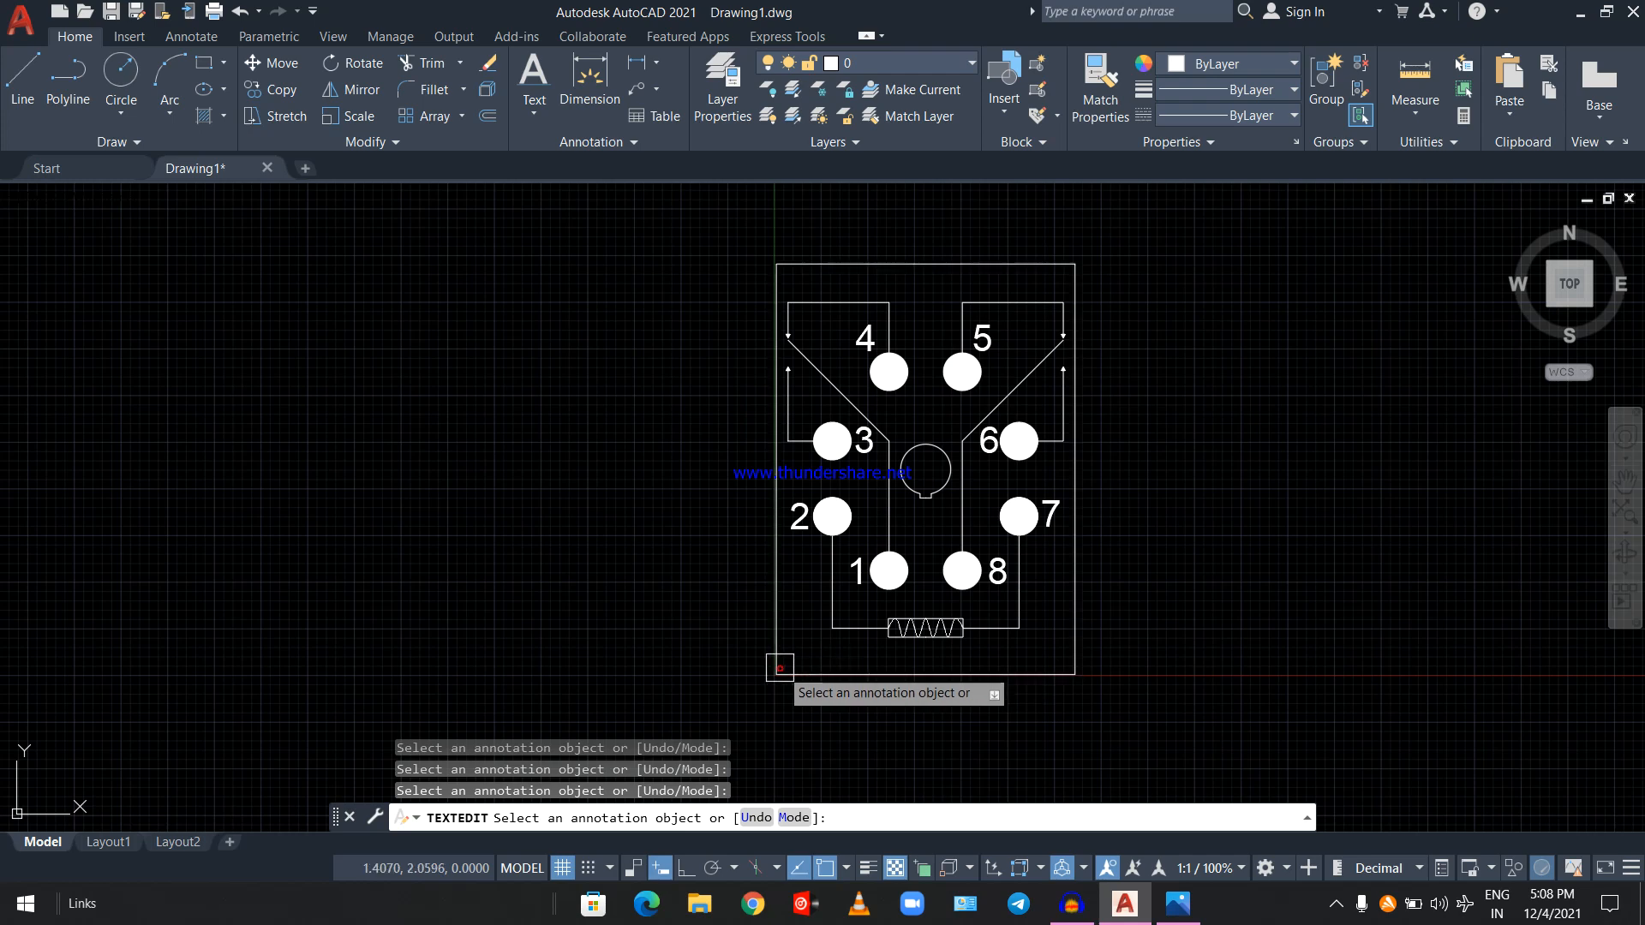
scroll(929, 704, up, 2)
key(Escape)
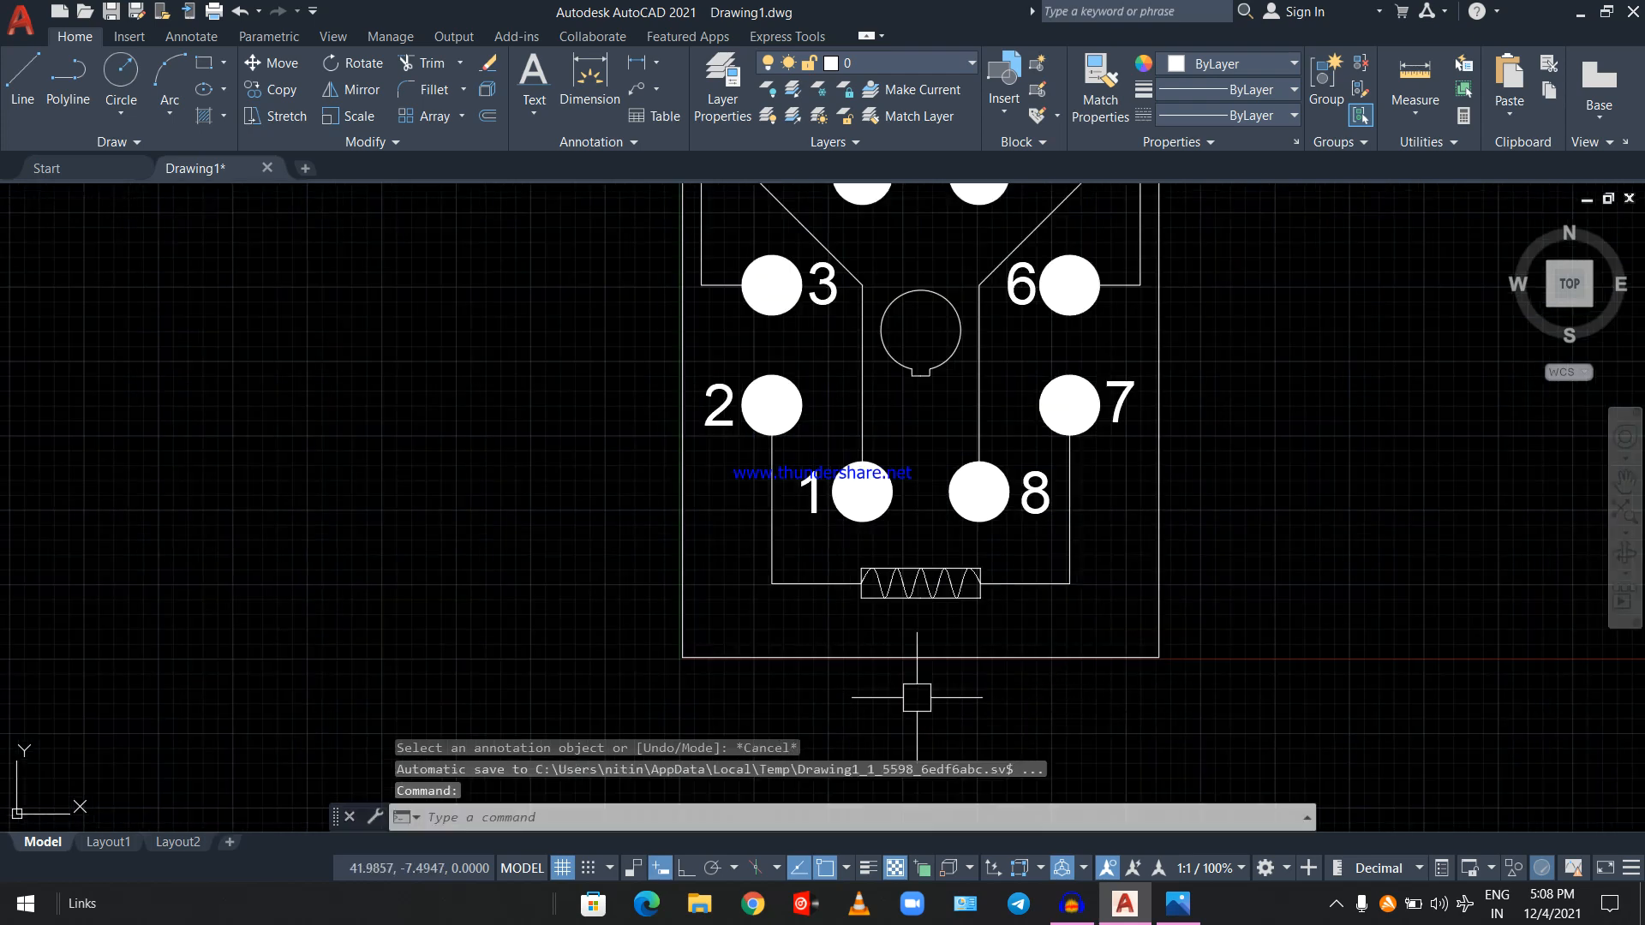
Step: Set the outer border rectangle's lineweight to 0.30 mm and turn on lineweight display
click(904, 656)
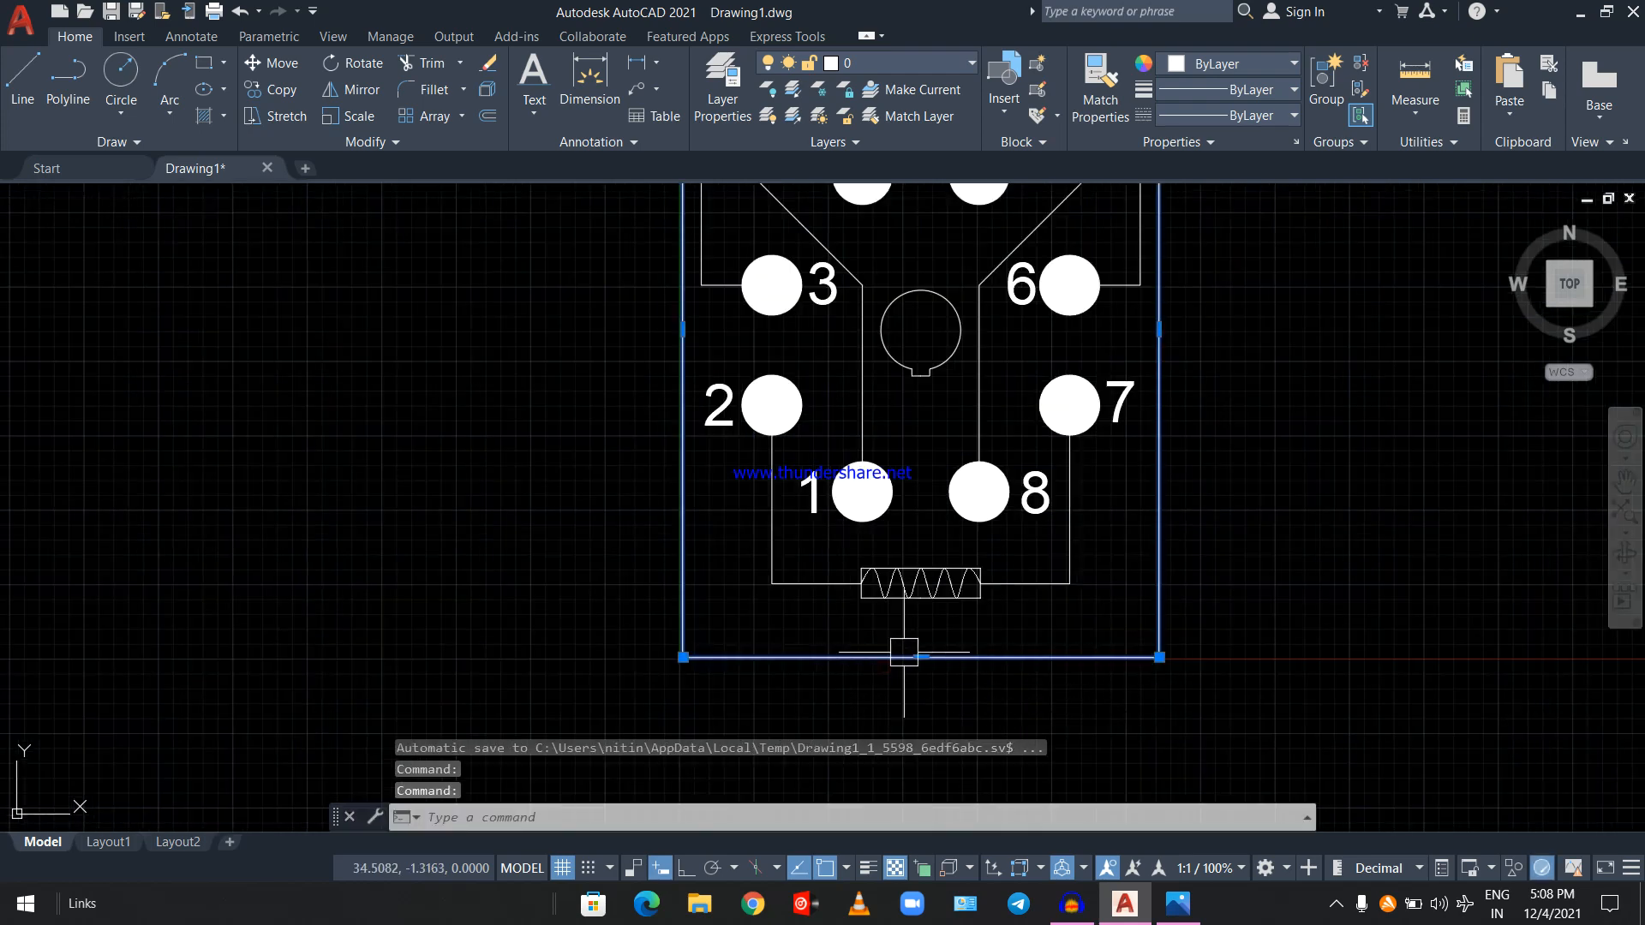
click(1250, 91)
scroll(1233, 291, down, 1)
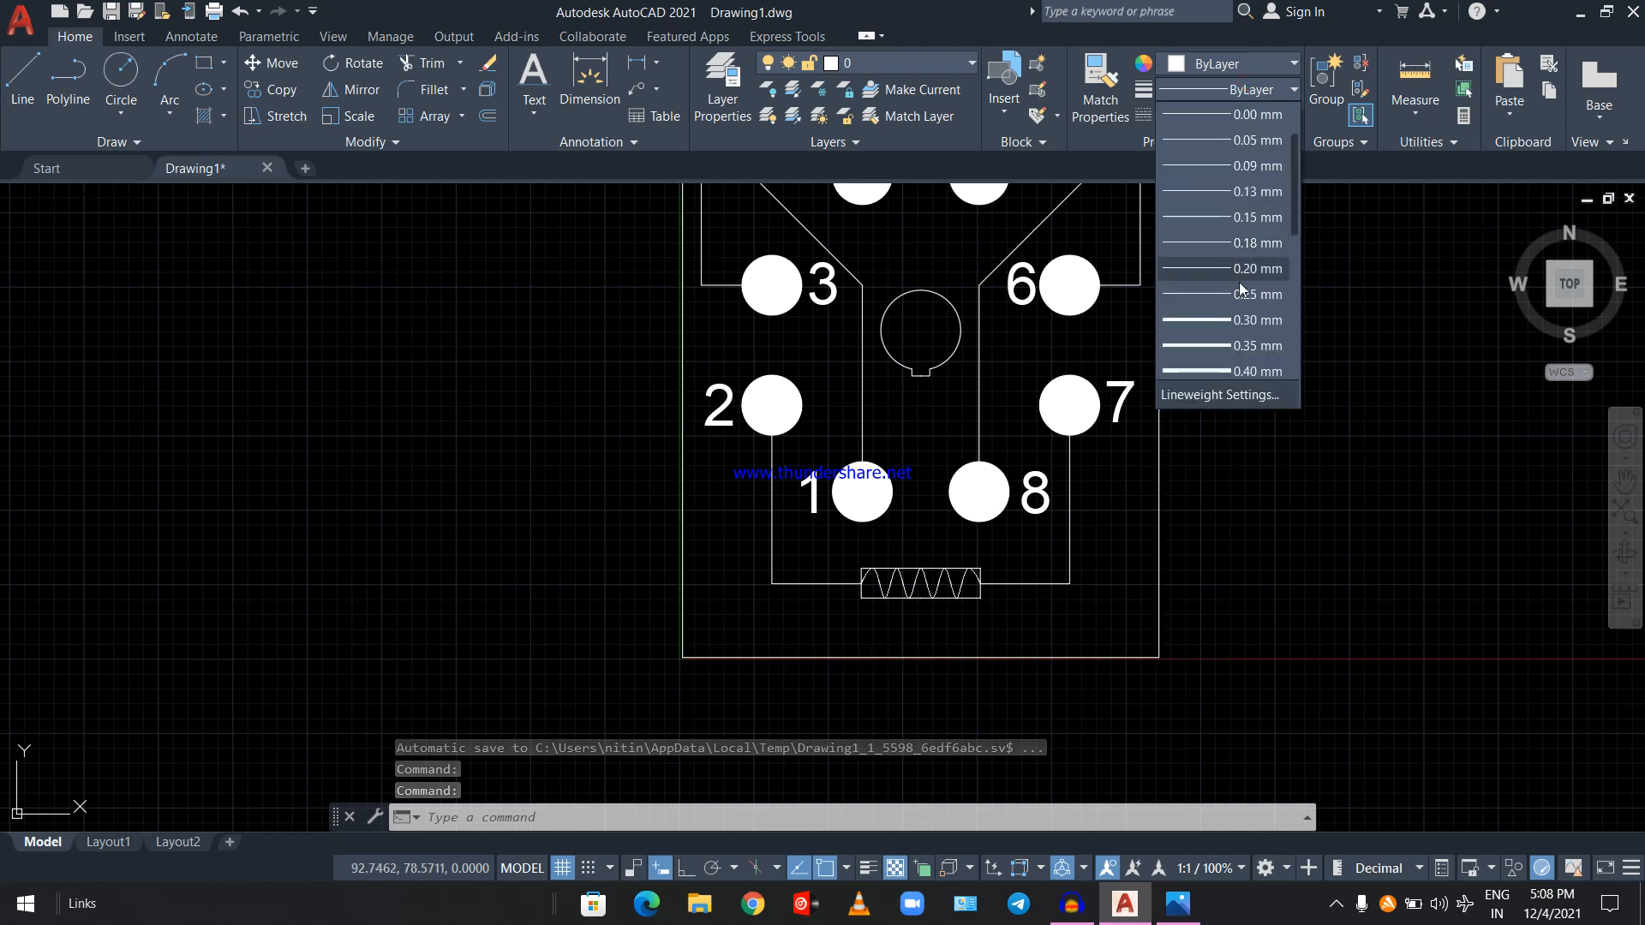
click(1233, 317)
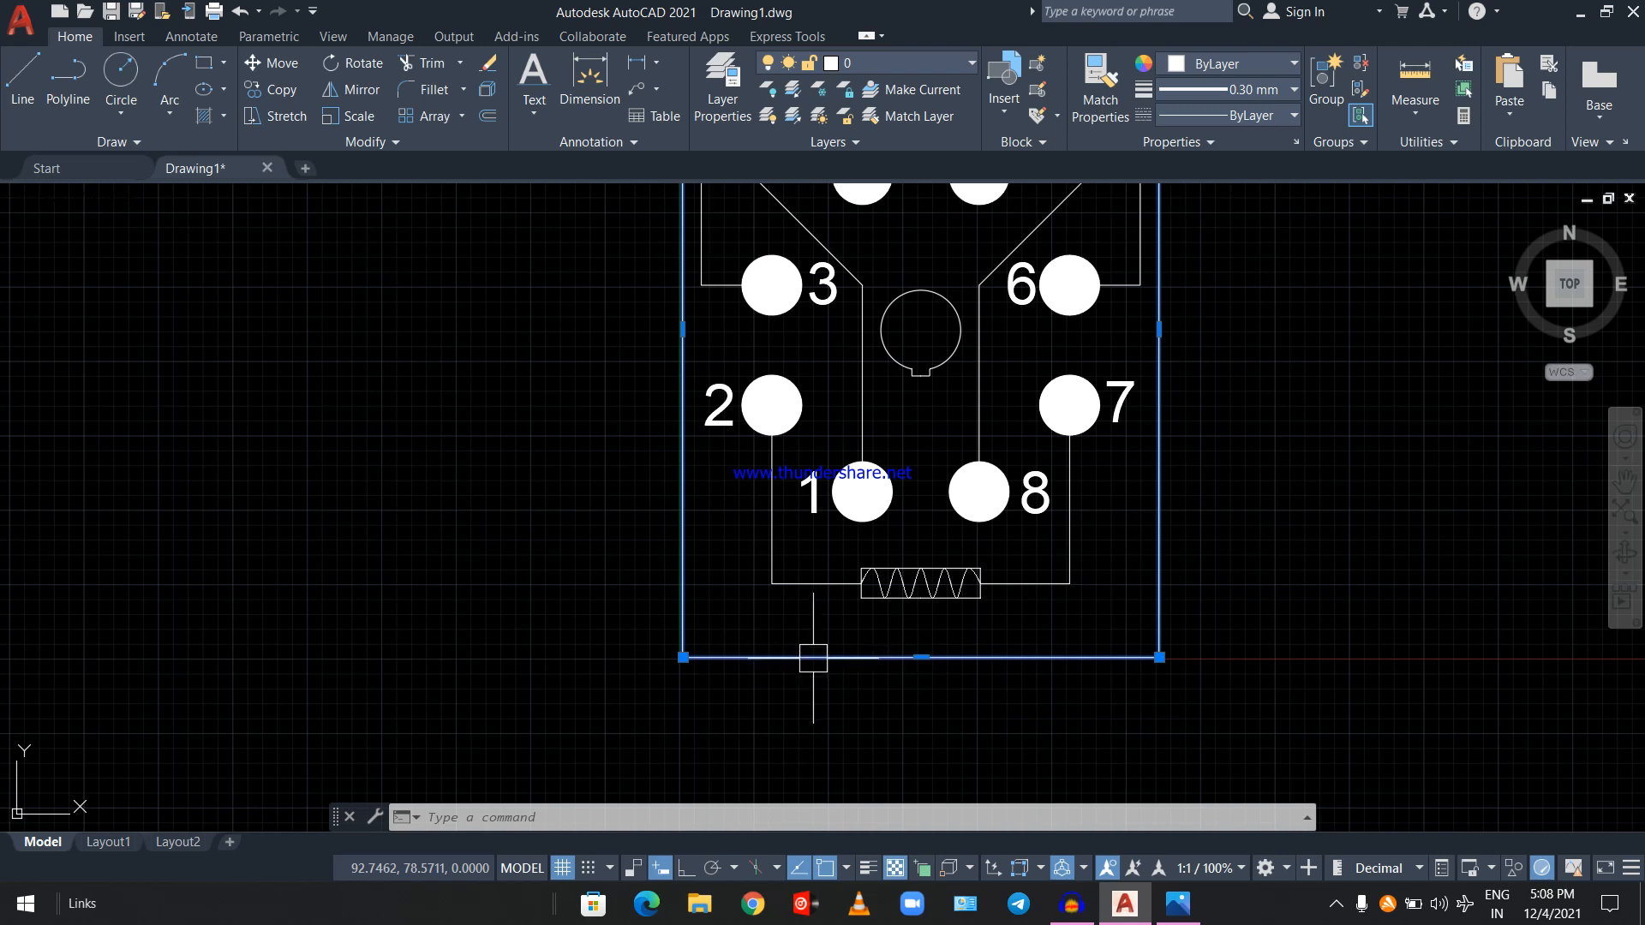
click(868, 870)
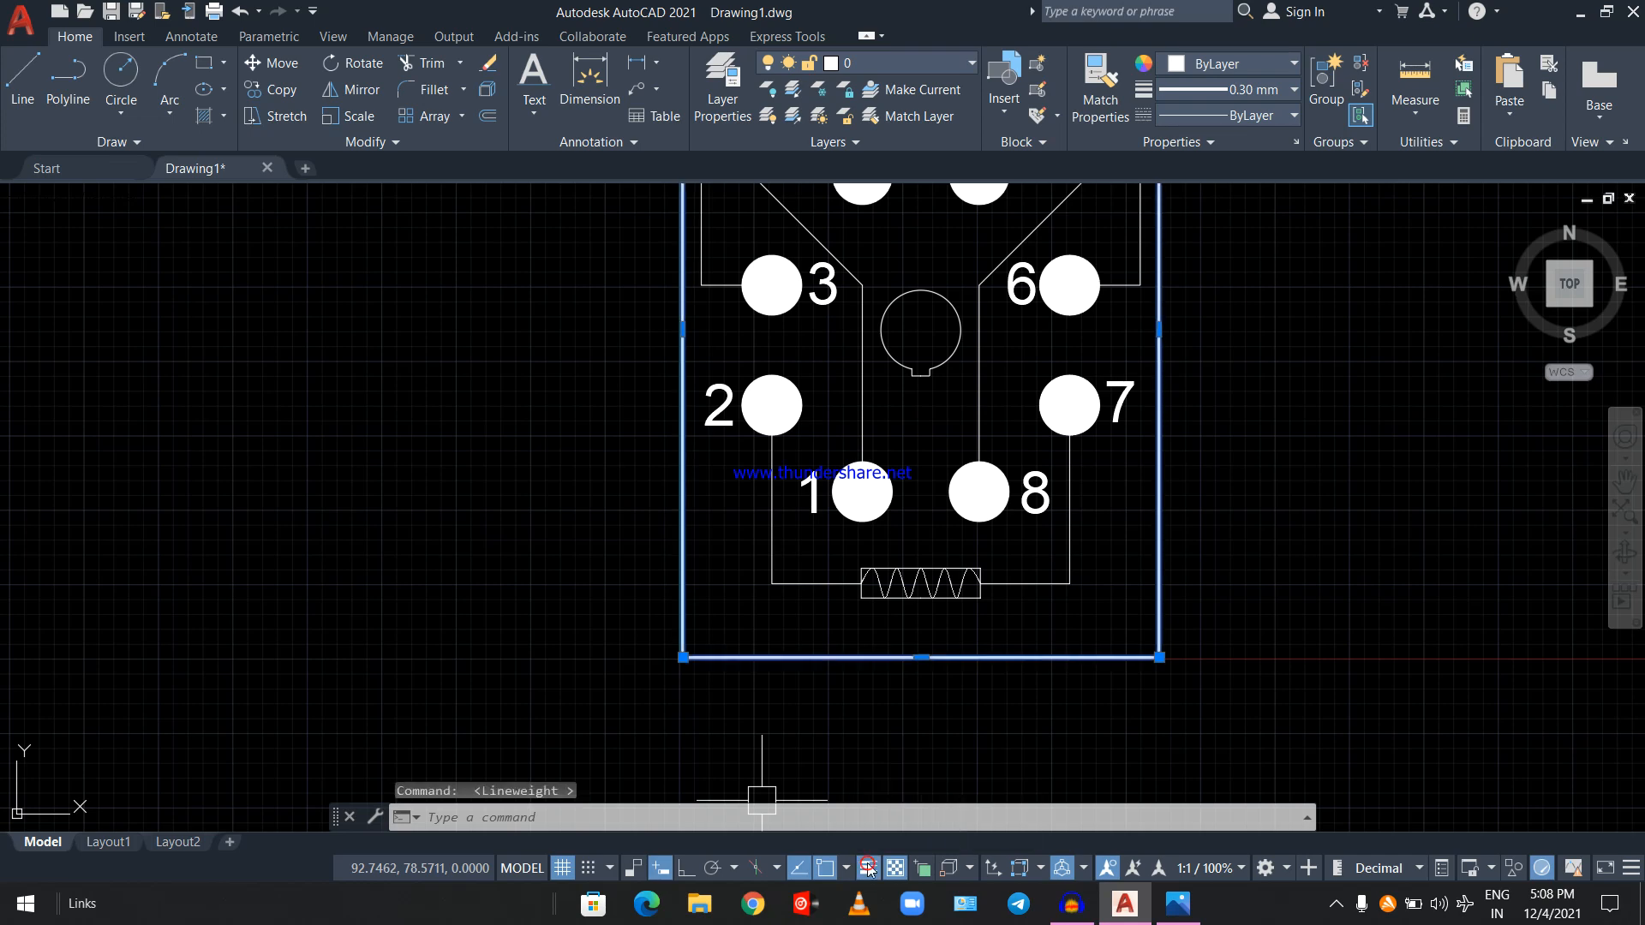
key(Escape)
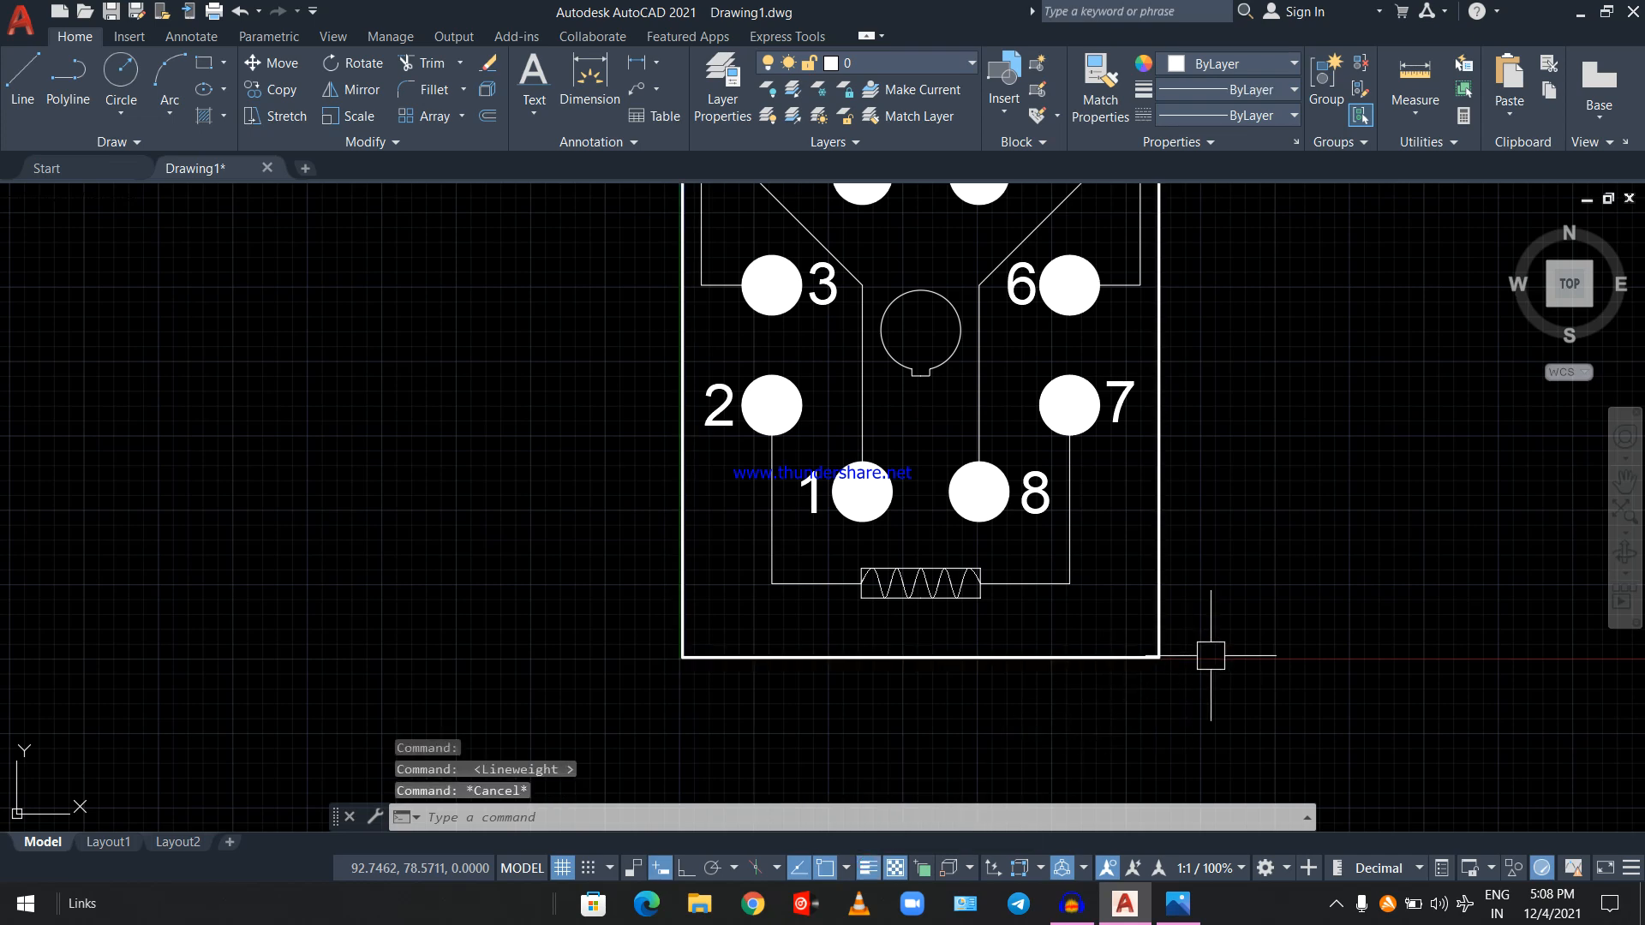
Step: Fillet the upper right corner of the outer border rectangle with a radius of 0.5
scroll(1262, 495, down, 2)
mouse_move(1329, 361)
middle_down()
mouse_move(1076, 532)
mouse_move(1106, 435)
middle_up()
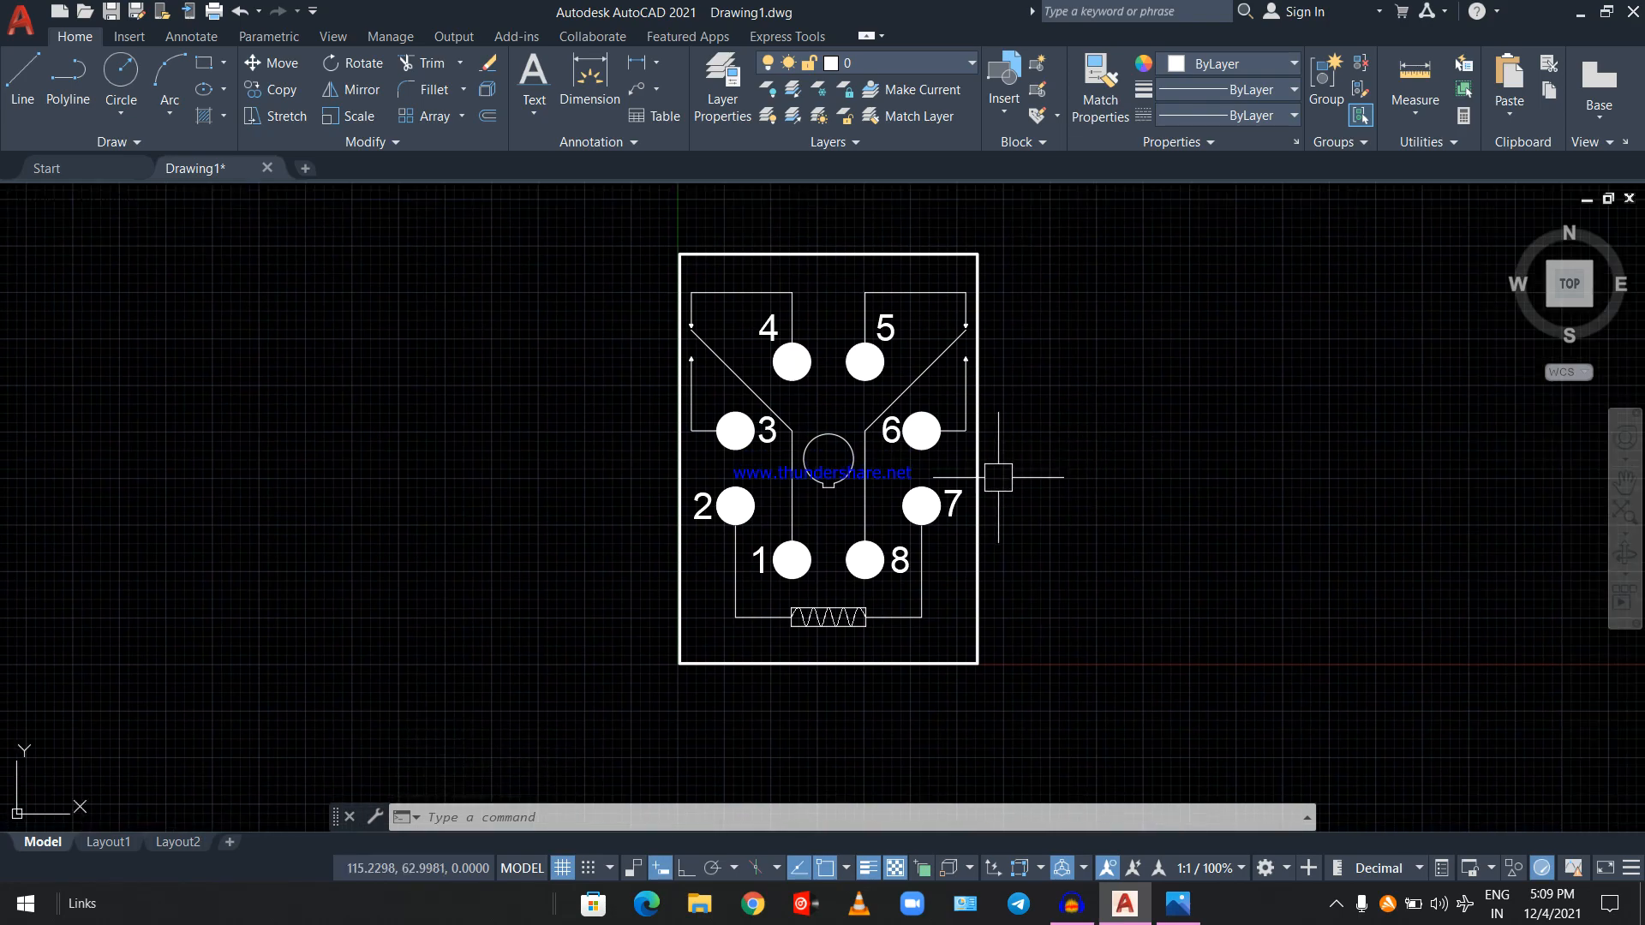
scroll(981, 226, up, 2)
scroll(973, 268, up, 6)
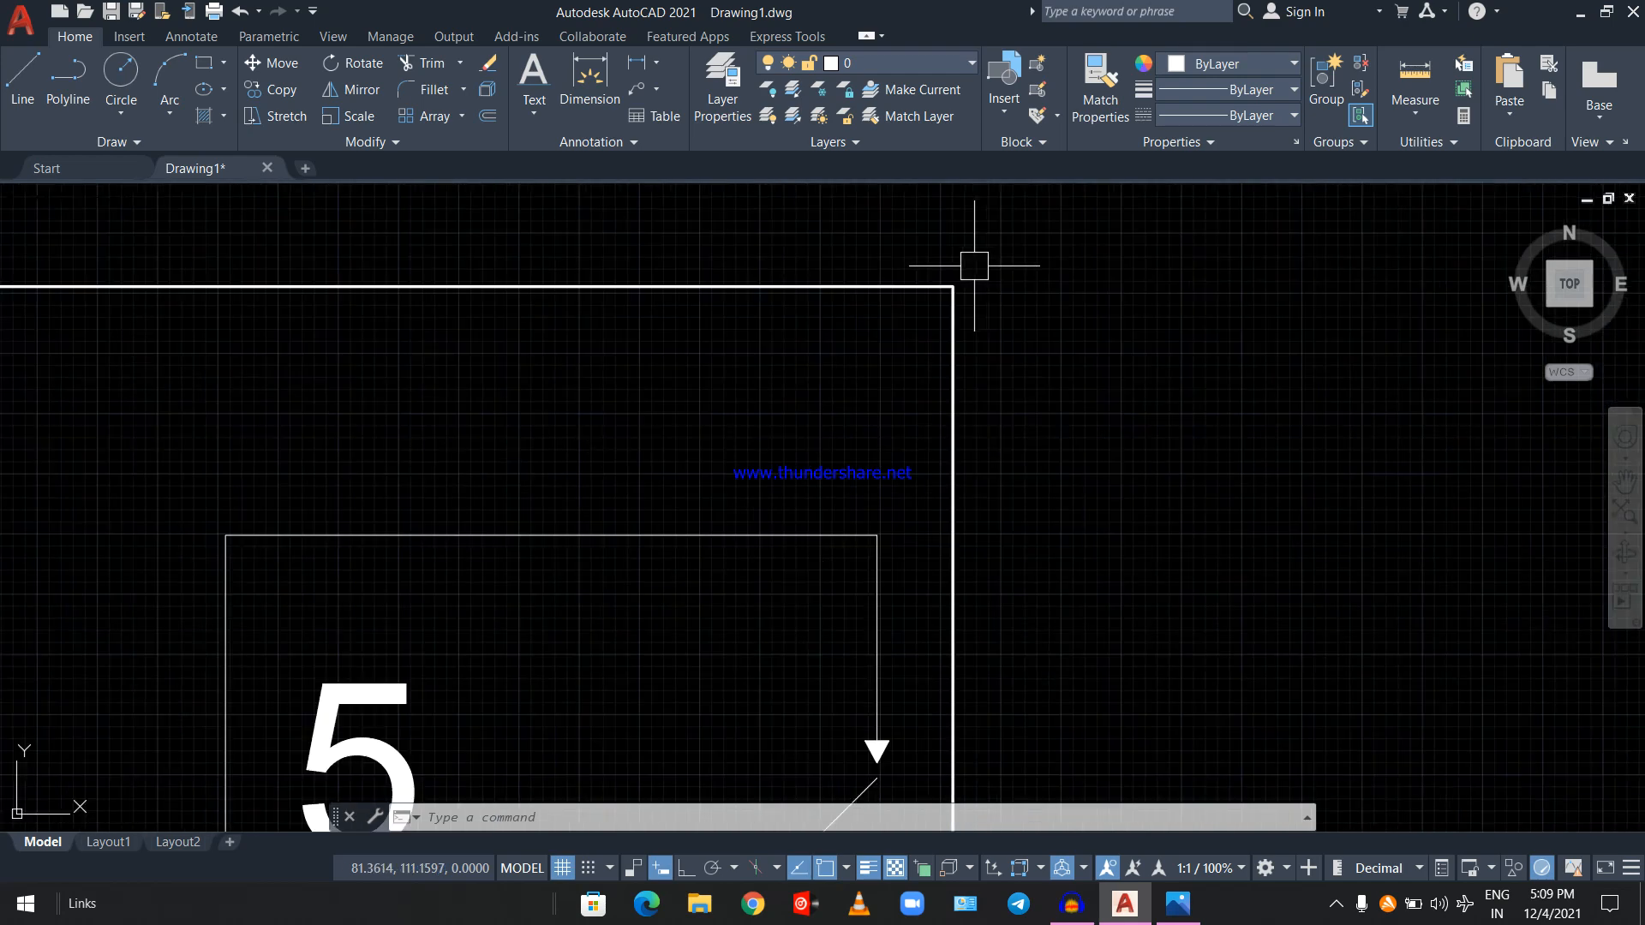
click(928, 282)
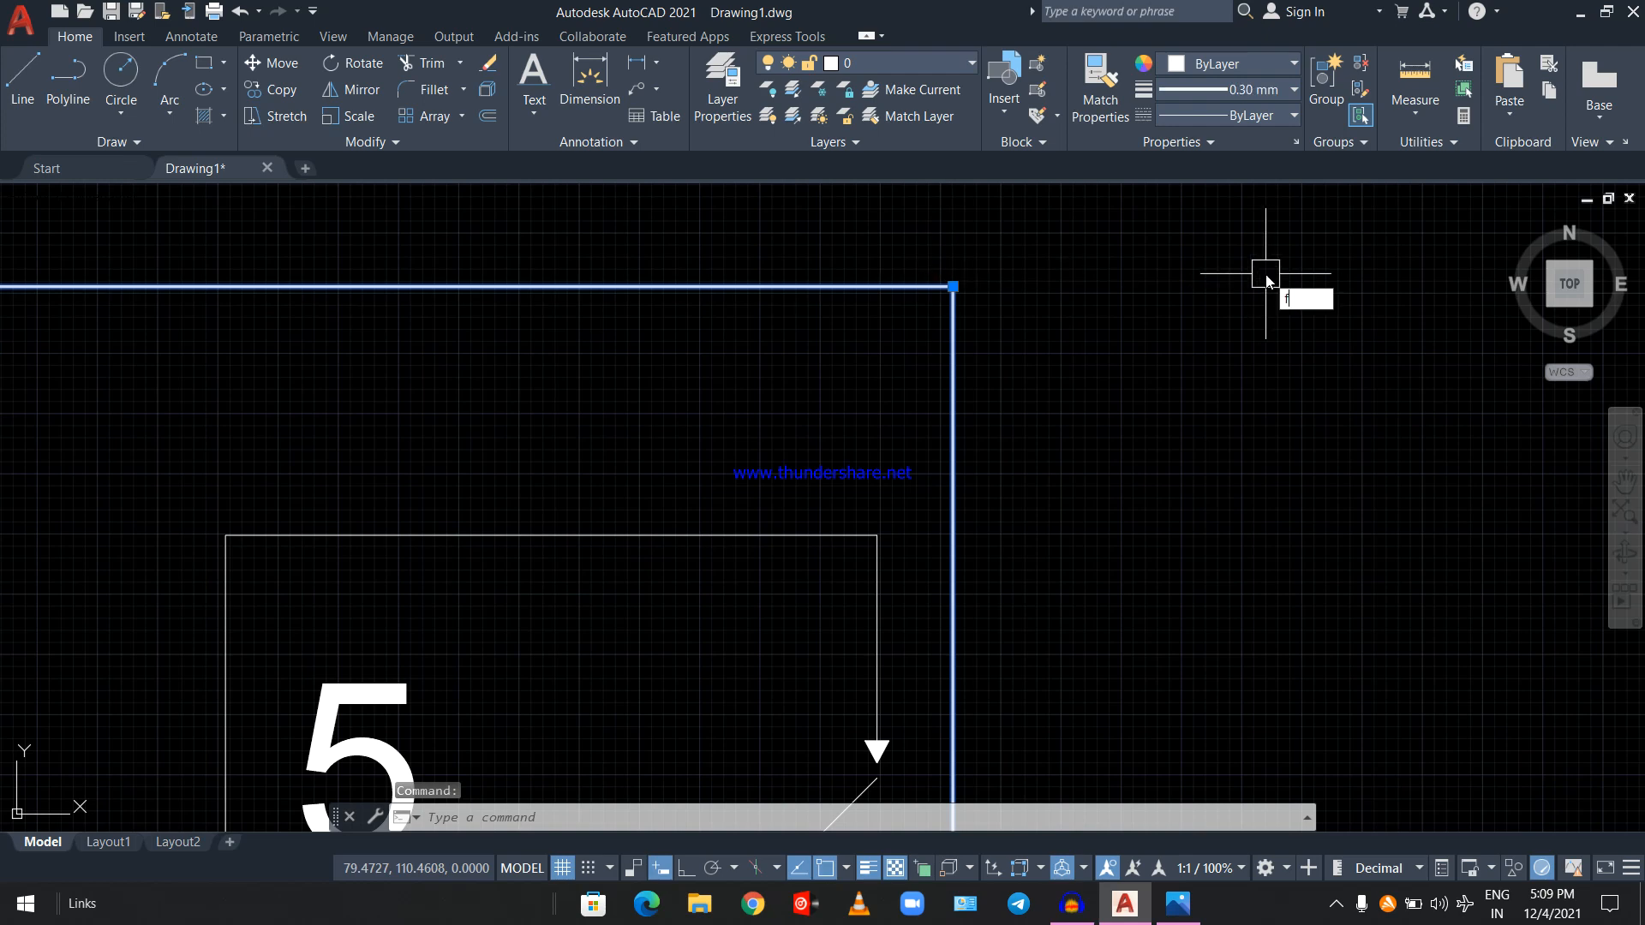
key(Return)
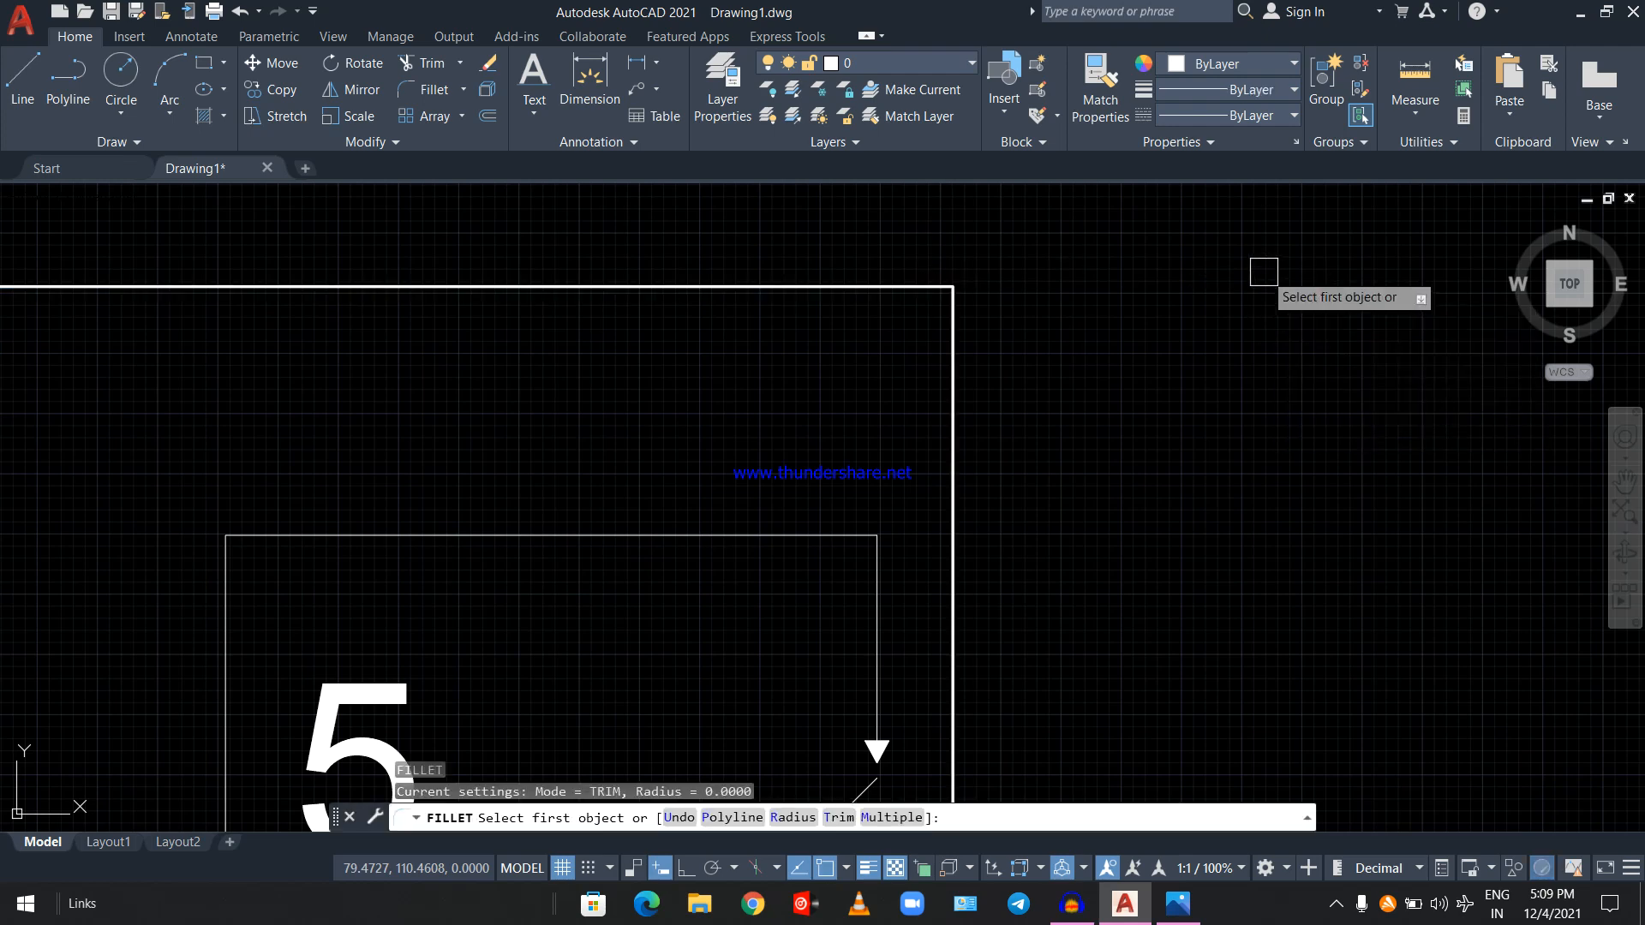
click(883, 285)
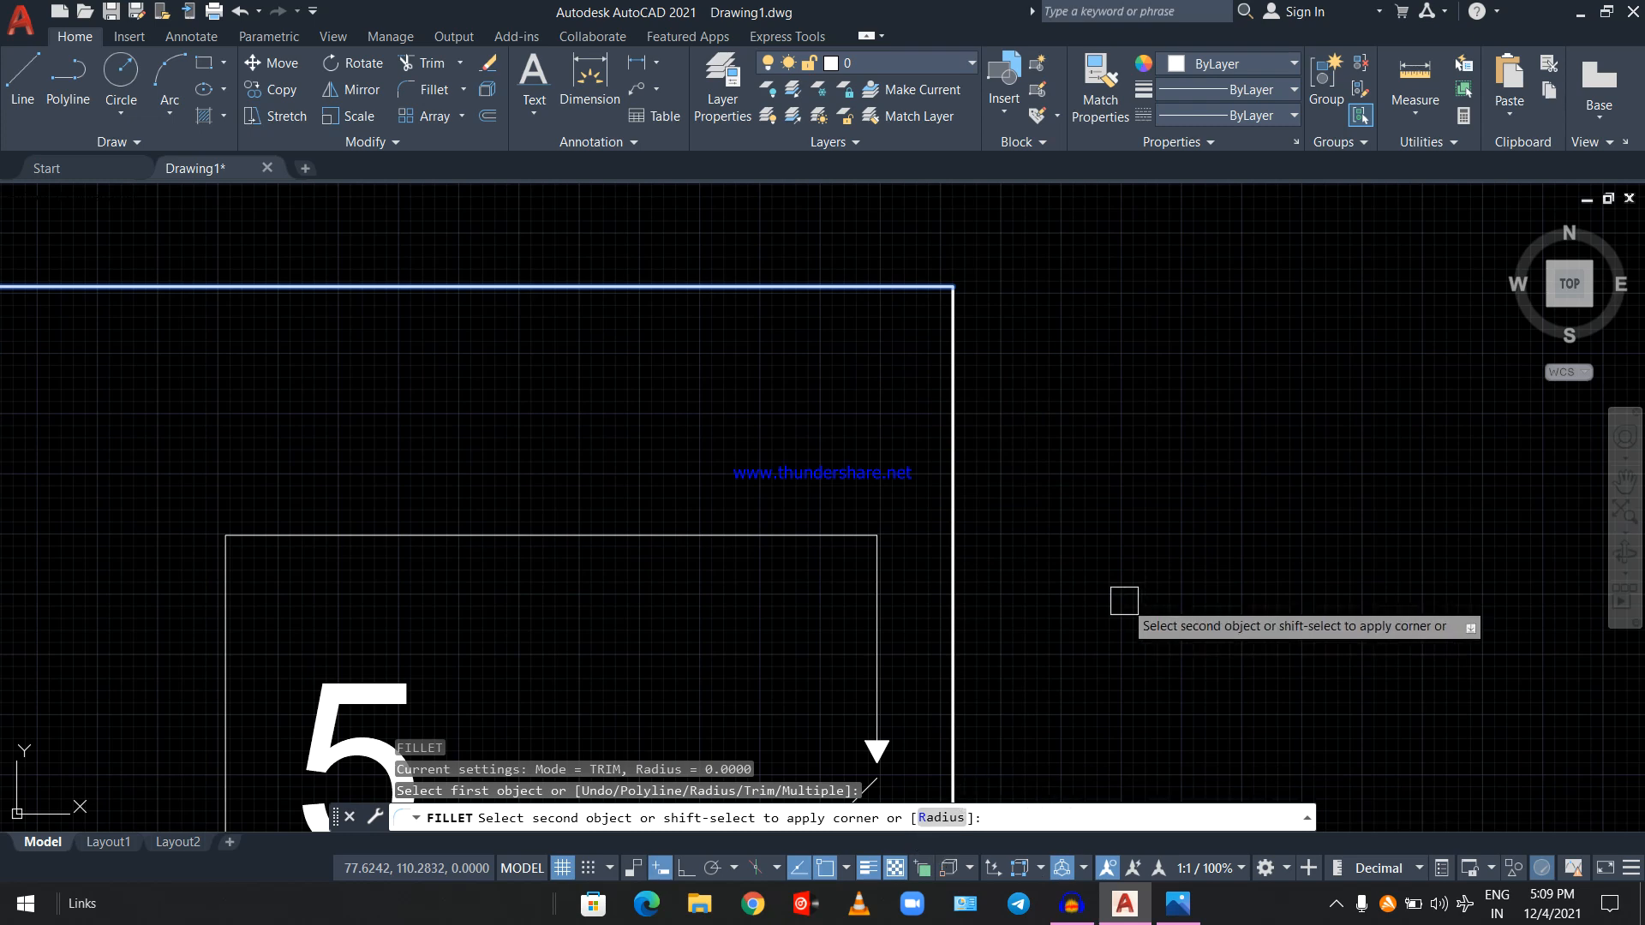
text(r)
key(Return)
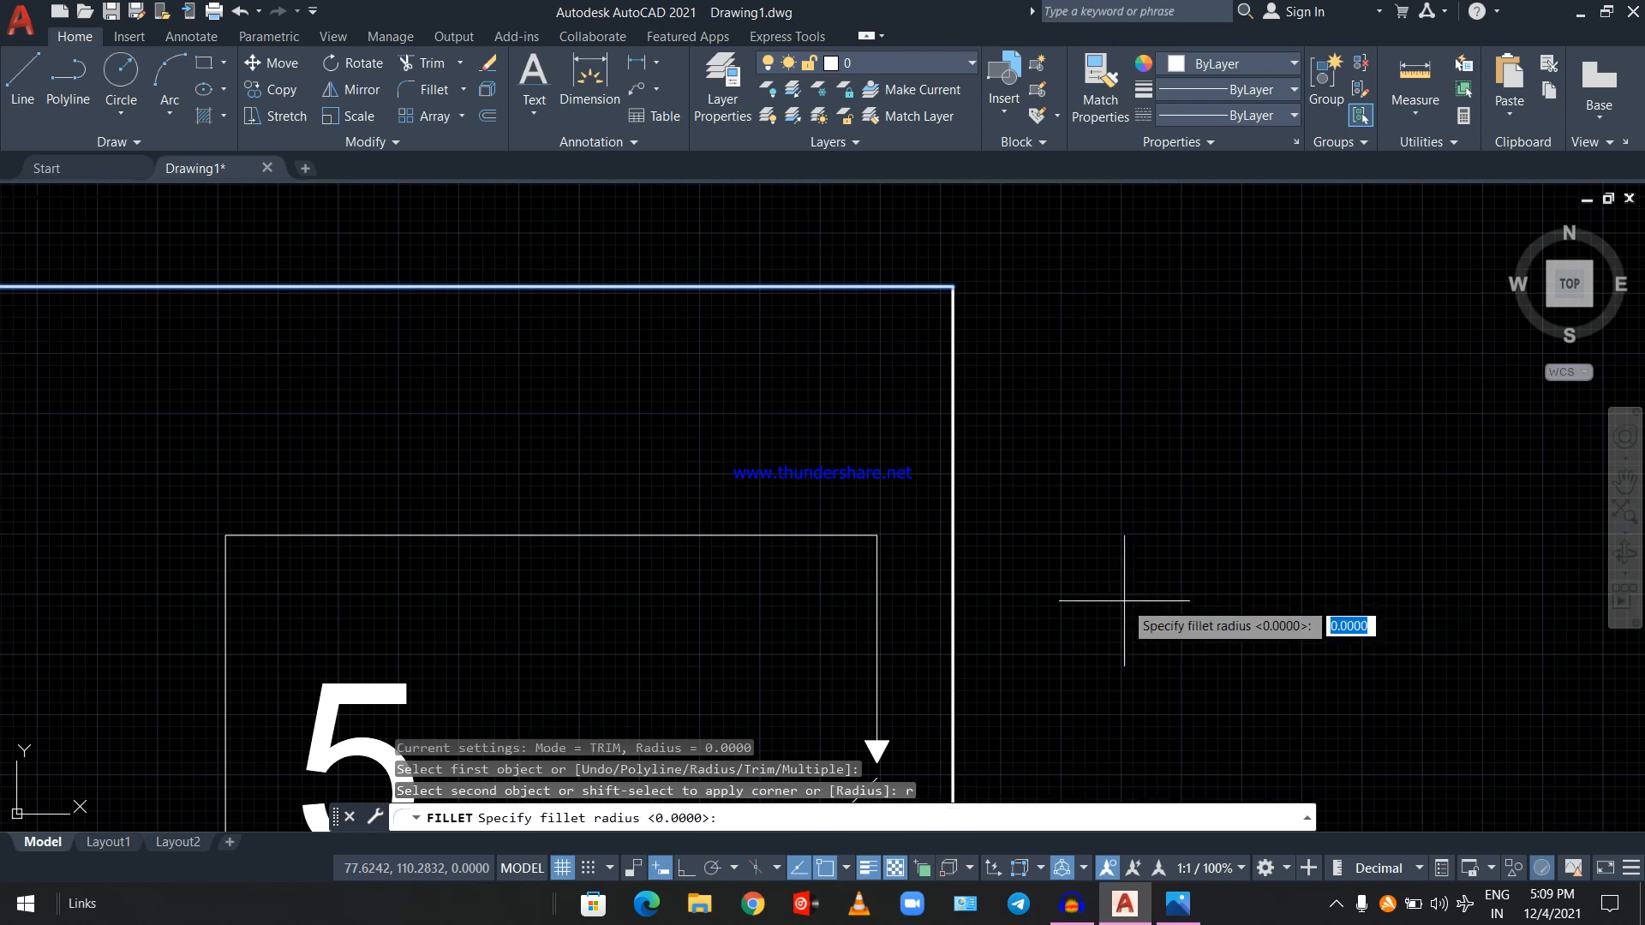
text(.5)
key(Return)
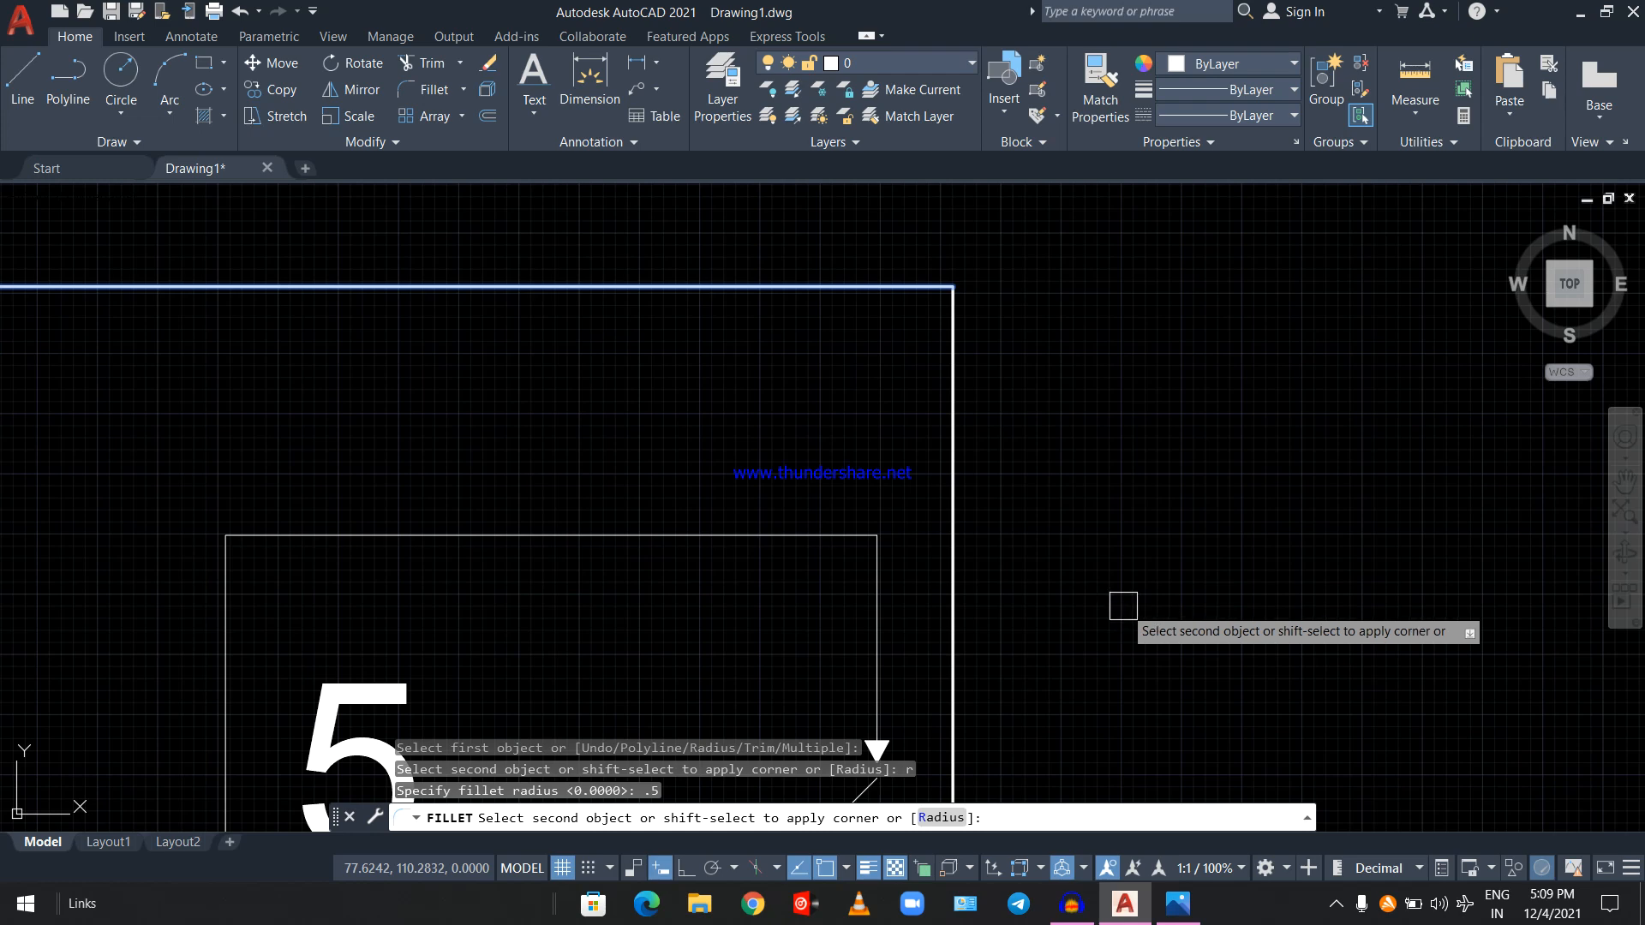
click(954, 453)
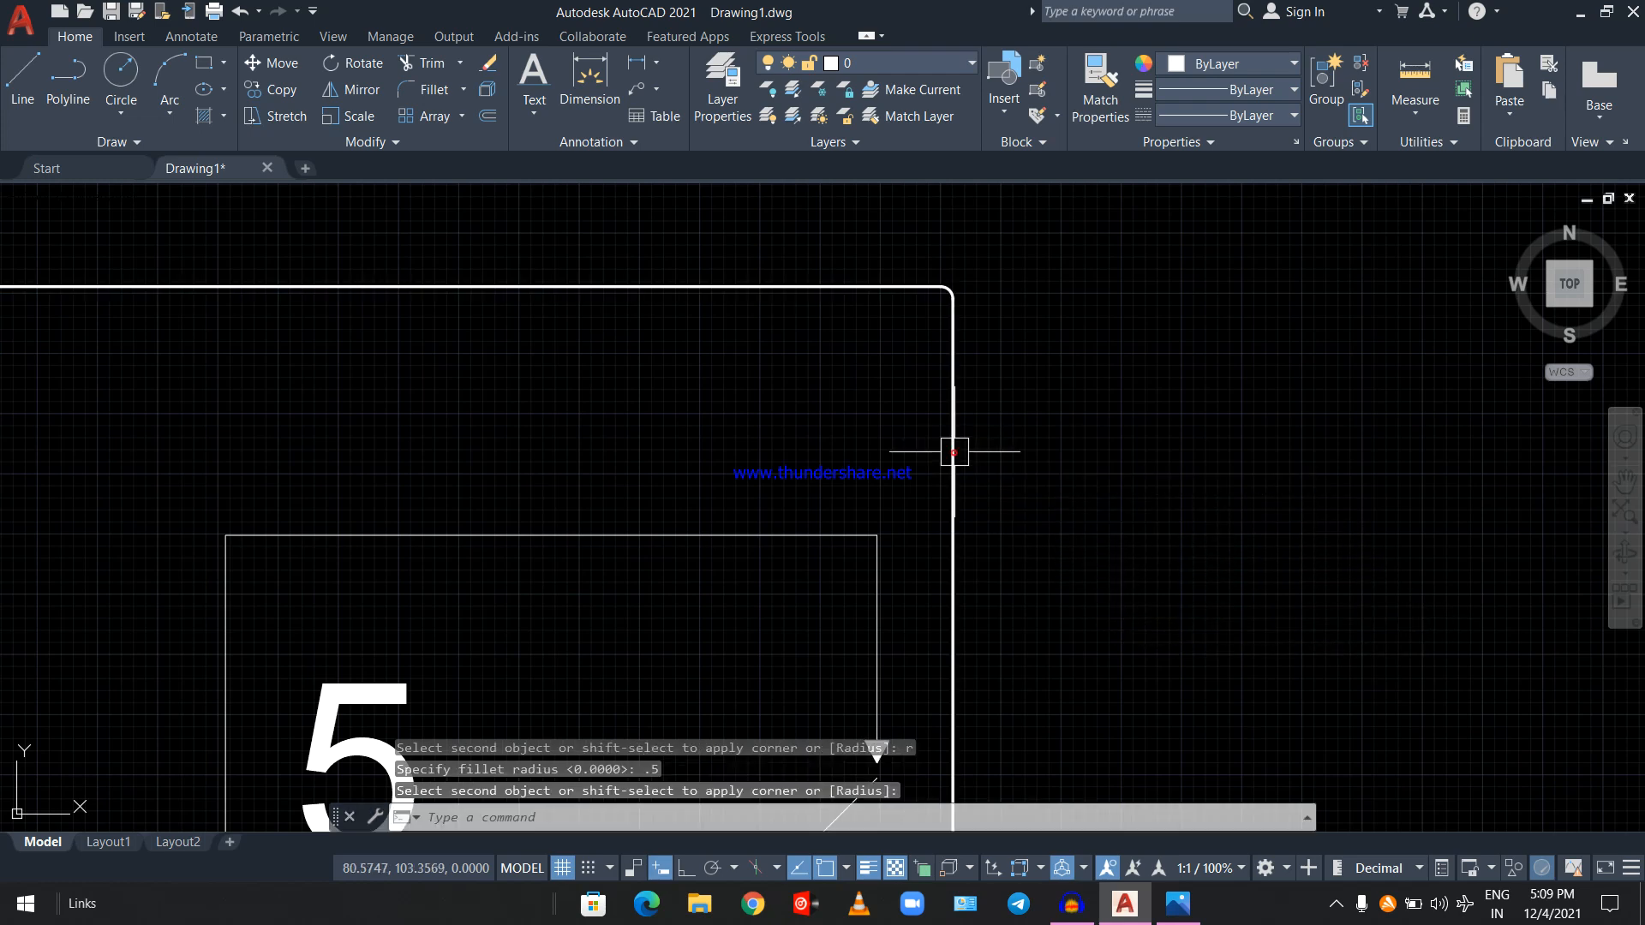
Step: Fillet all corners of the outer border rectangle at once as a polyline with the 0.5 radius
scroll(664, 492, down, 3)
mouse_move(242, 496)
middle_down()
mouse_move(794, 274)
mouse_move(805, 322)
middle_up()
scroll(470, 275, up, 6)
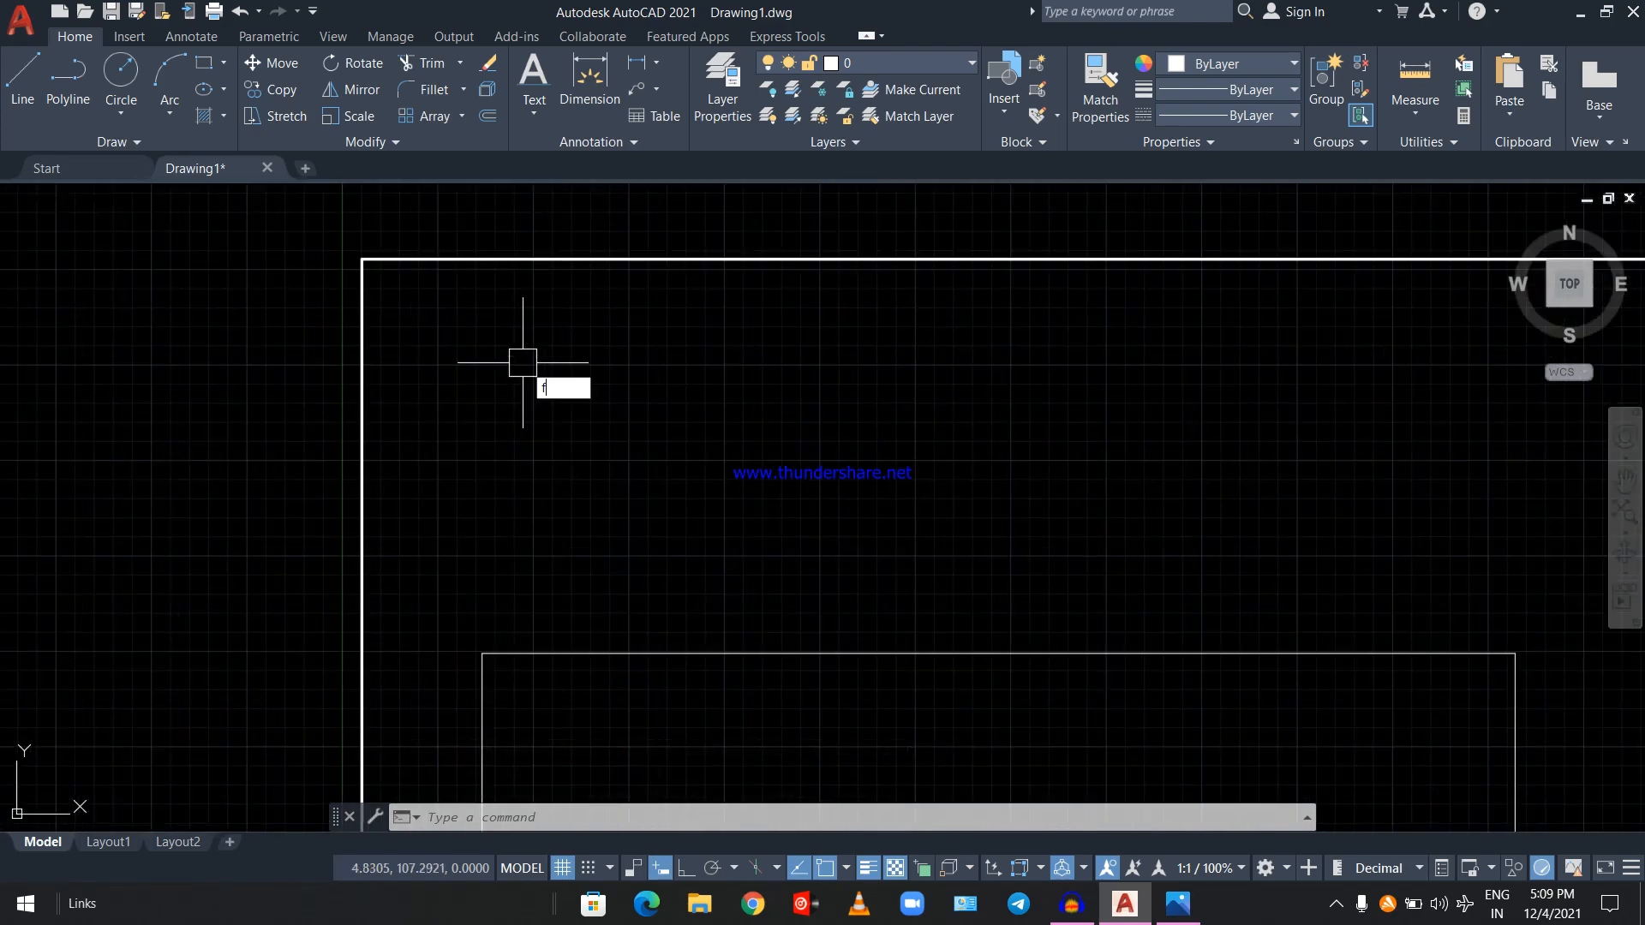
key(Return)
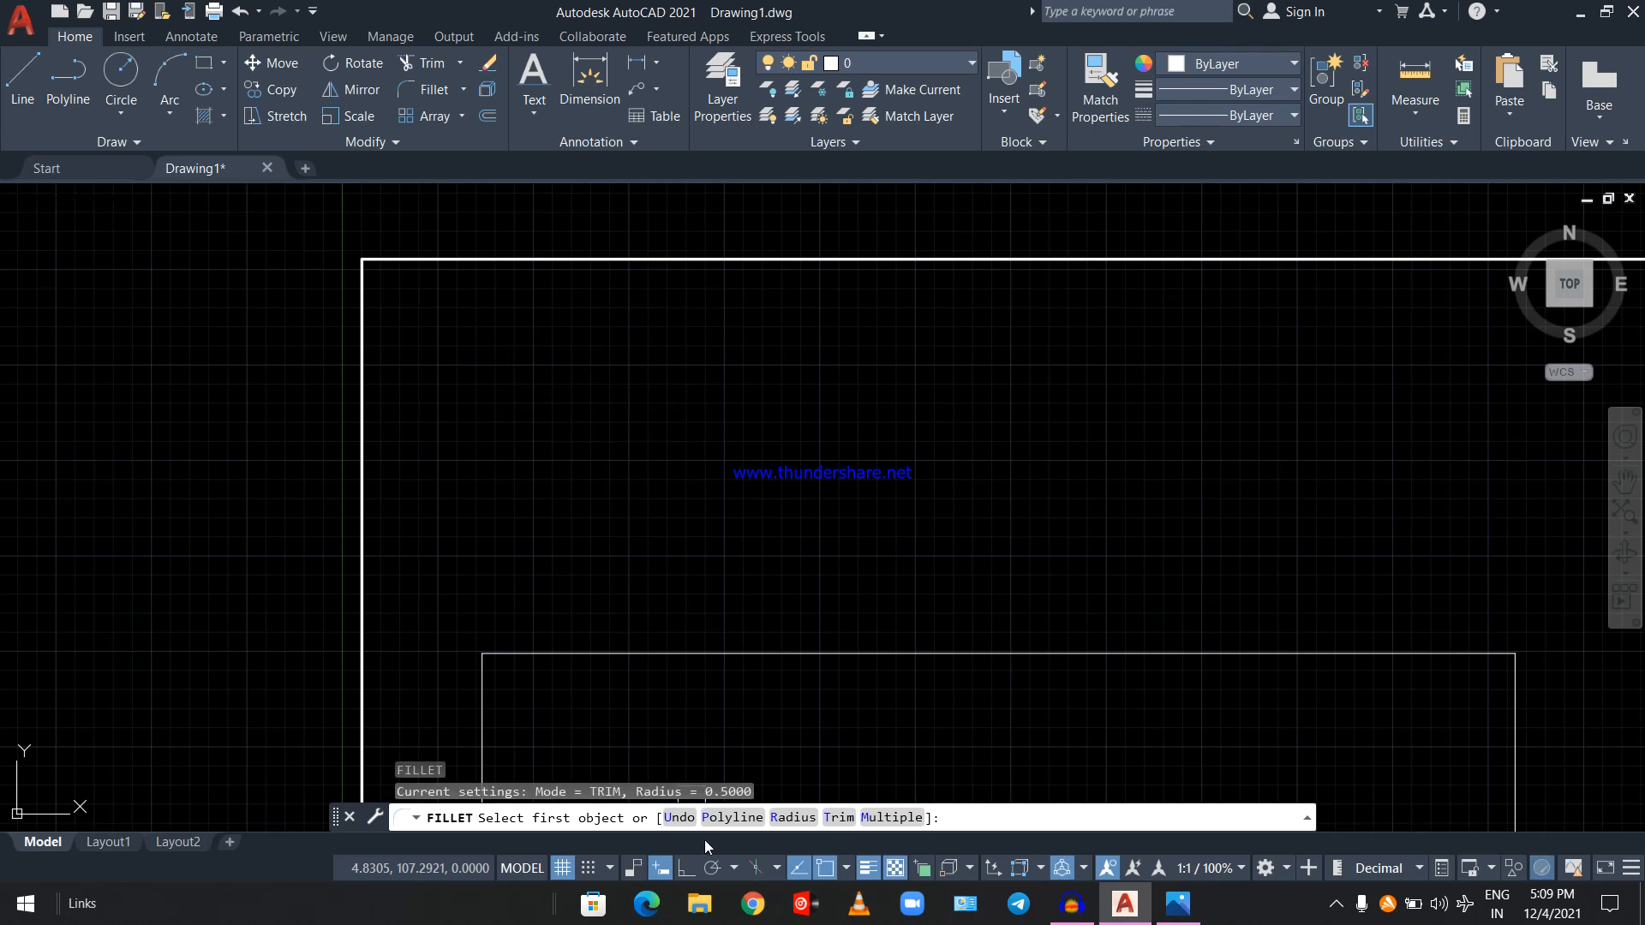
click(722, 819)
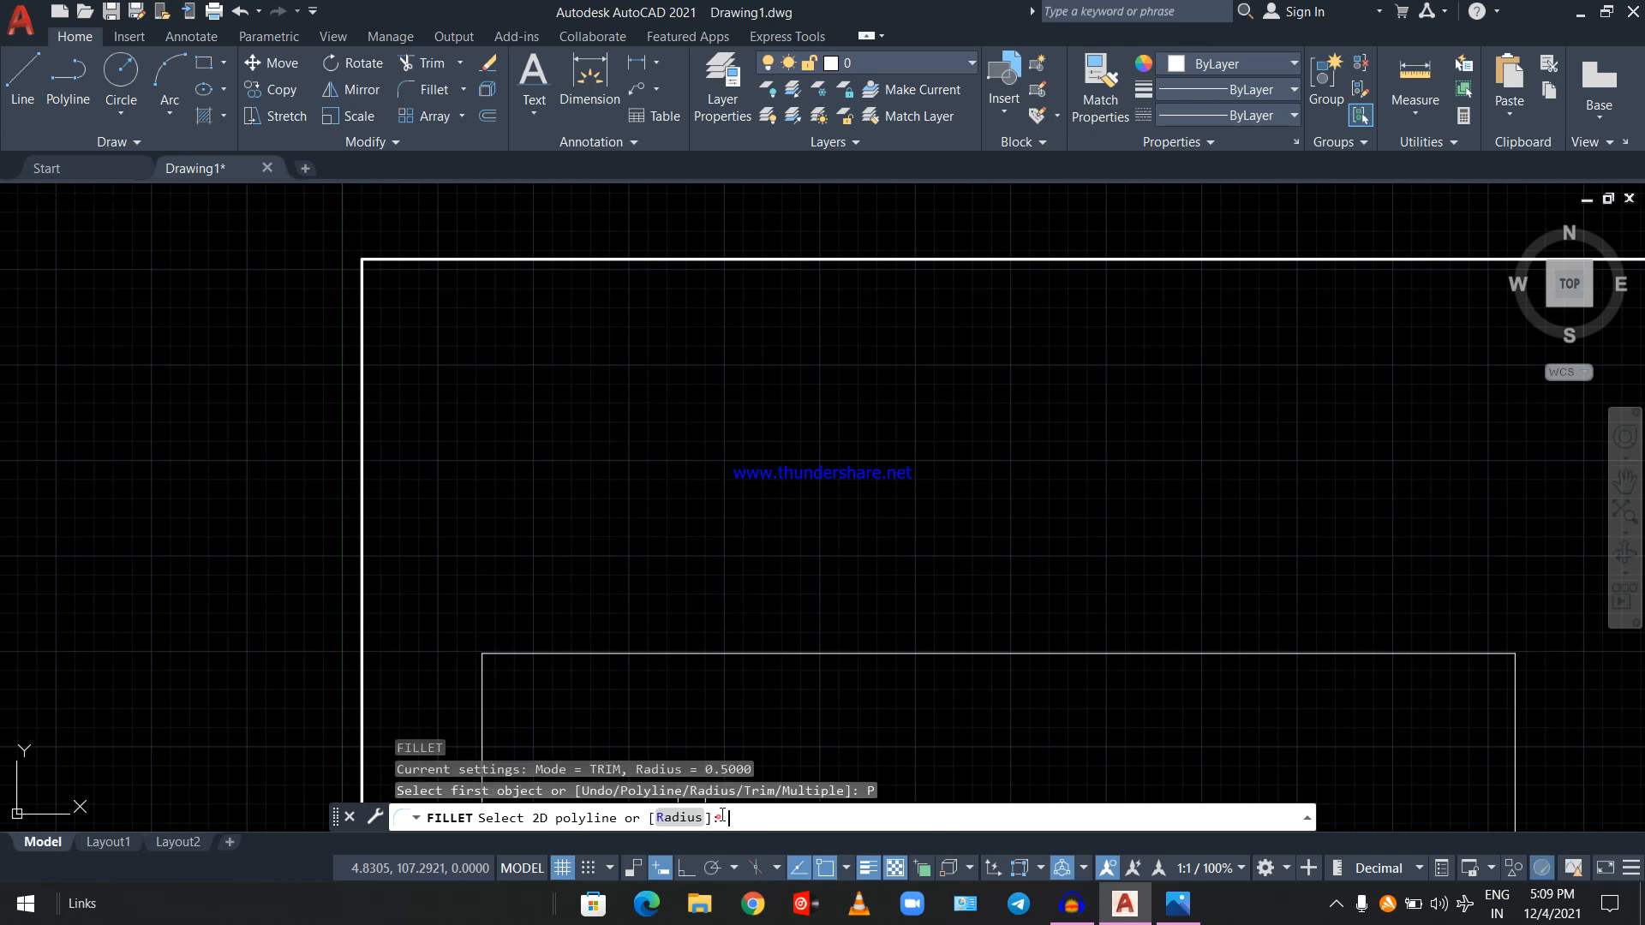
click(497, 260)
scroll(550, 338, down, 3)
scroll(1058, 619, down, 1)
middle_drag(1309, 629, 1135, 291)
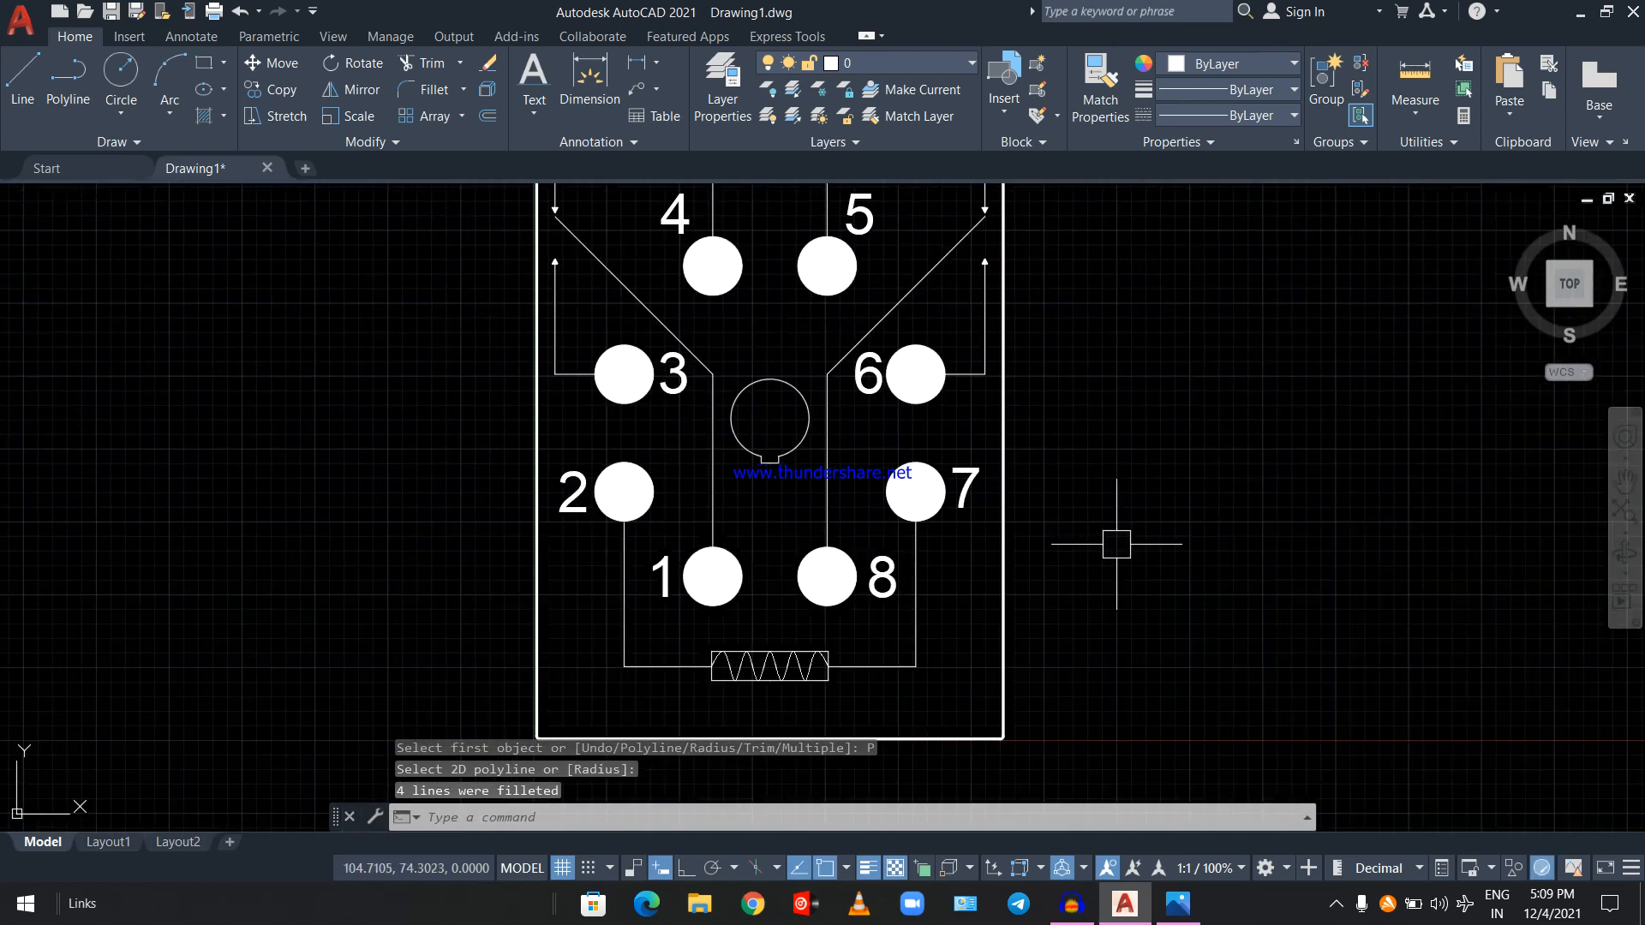
scroll(1037, 707, up, 8)
middle_drag(962, 742, 1031, 407)
scroll(952, 591, down, 8)
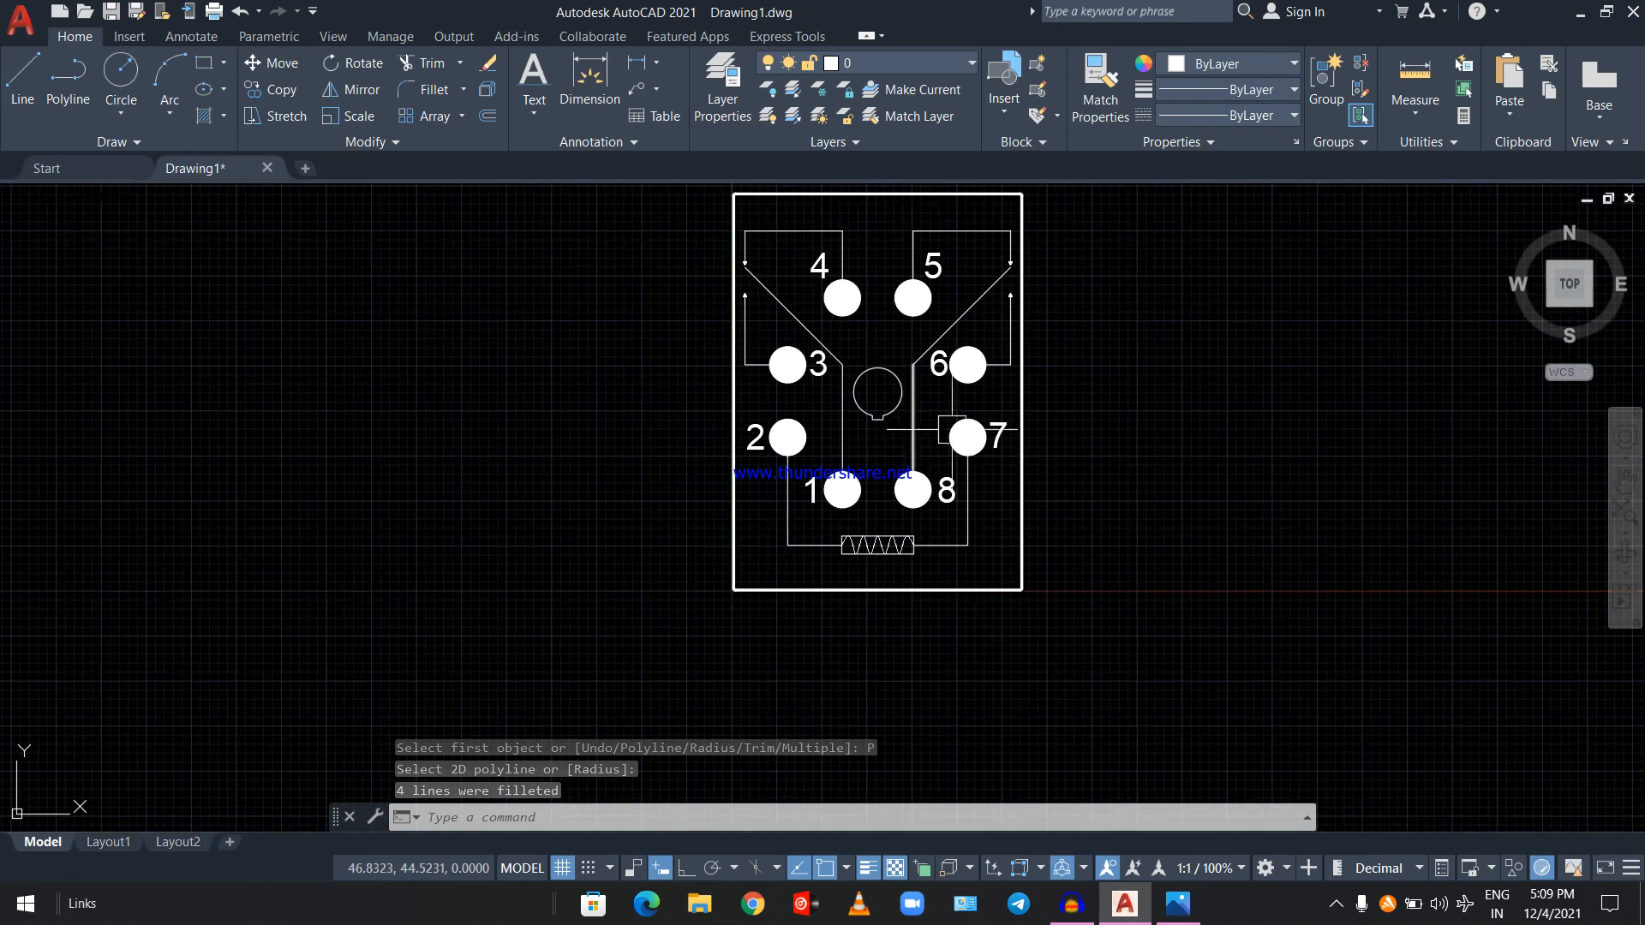
Step: Set the fillet radius to 1 and apply it to all corners of the outer border polyline
middle_drag(1083, 257, 1072, 360)
scroll(1068, 352, up, 3)
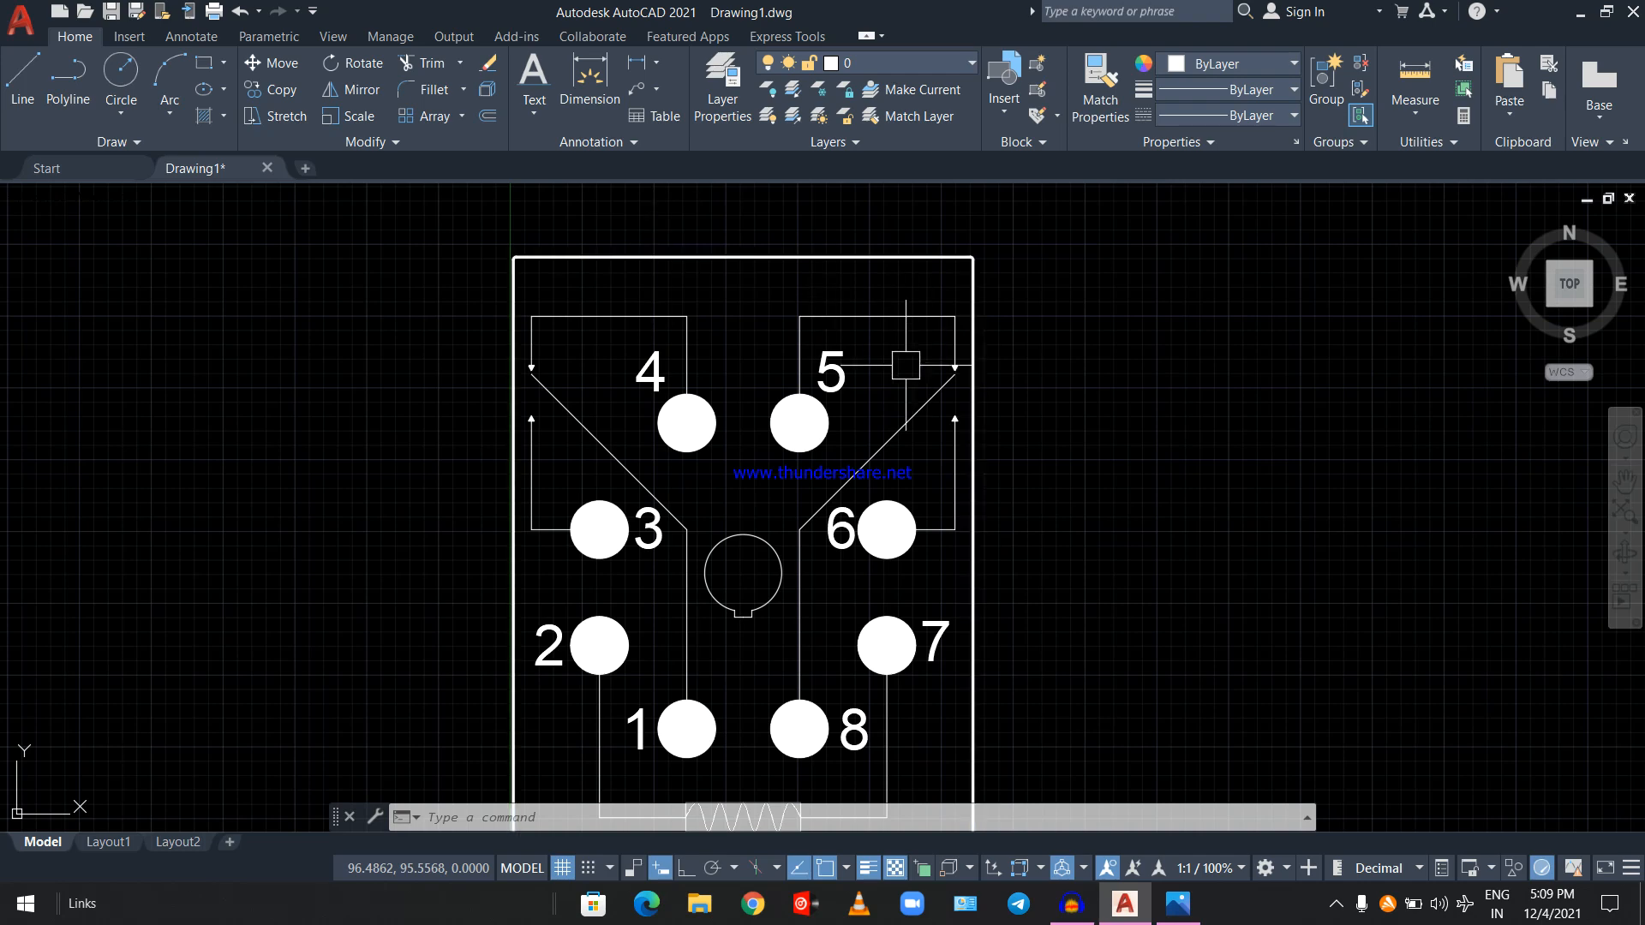
text(f)
key(Return)
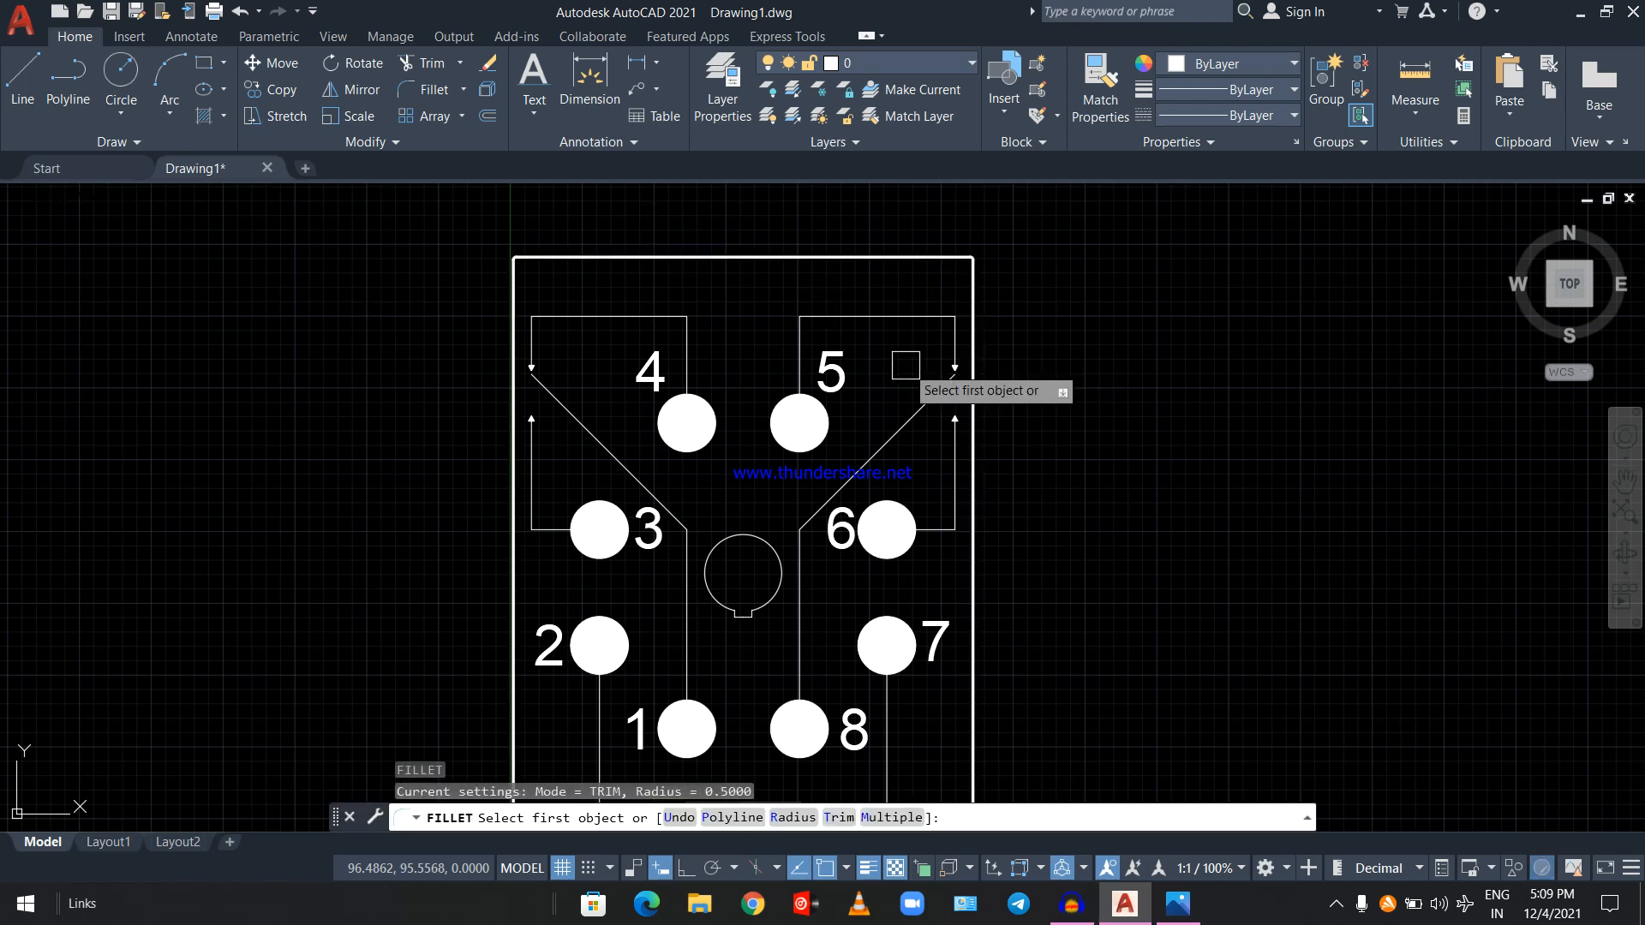
text(r)
key(Return)
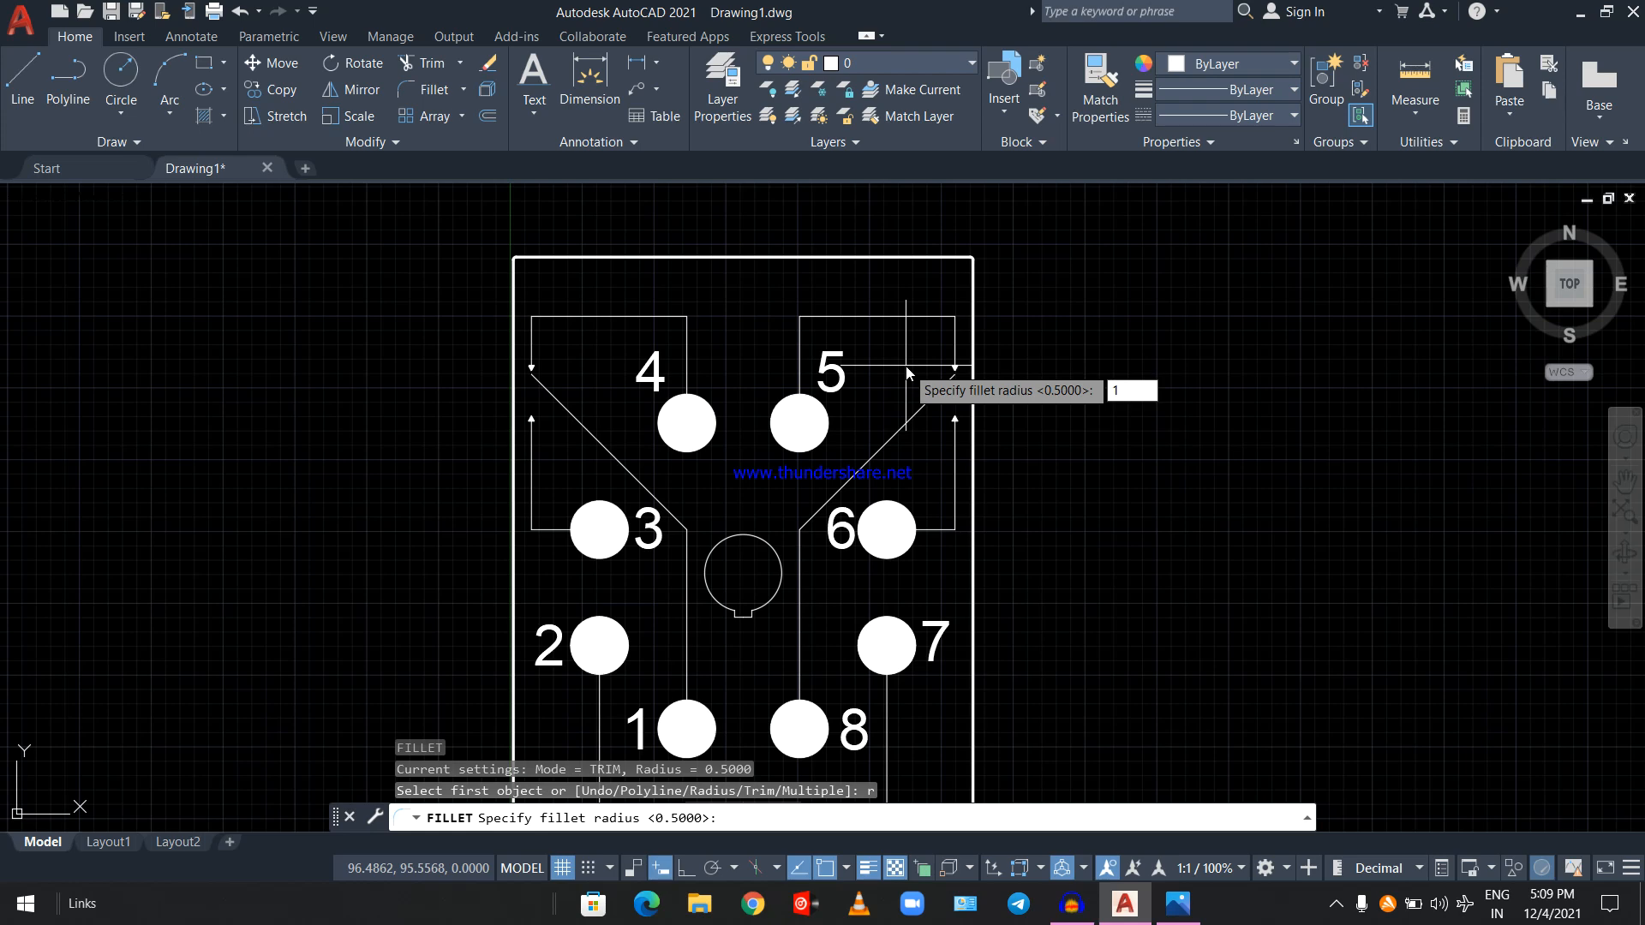
key(Return)
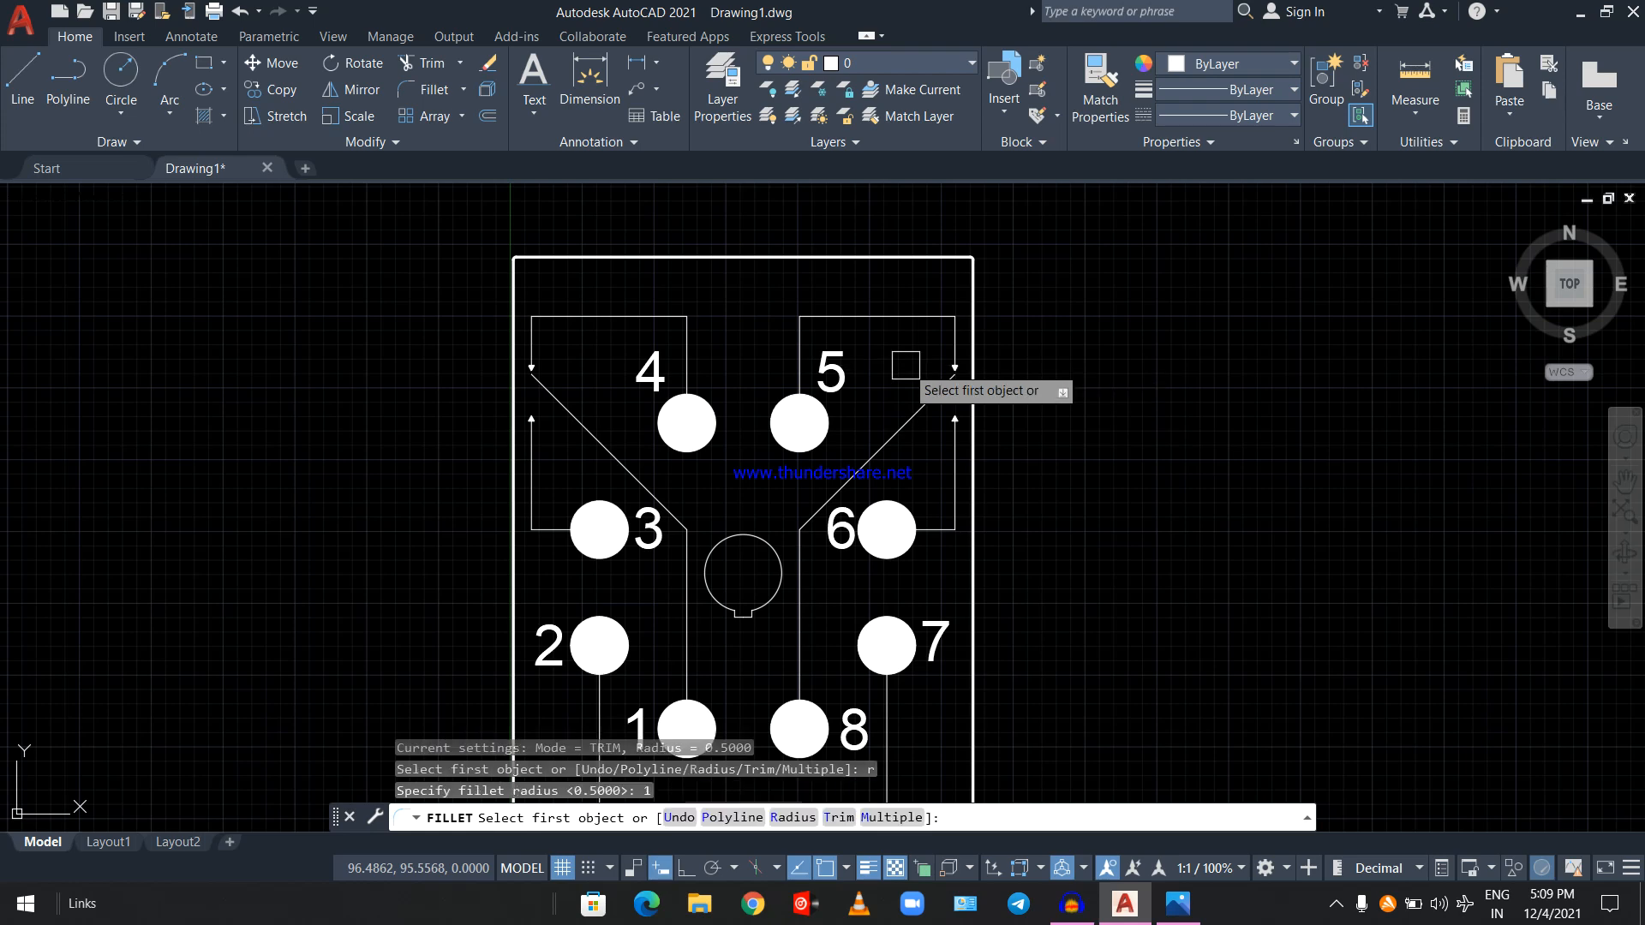
click(722, 817)
click(731, 258)
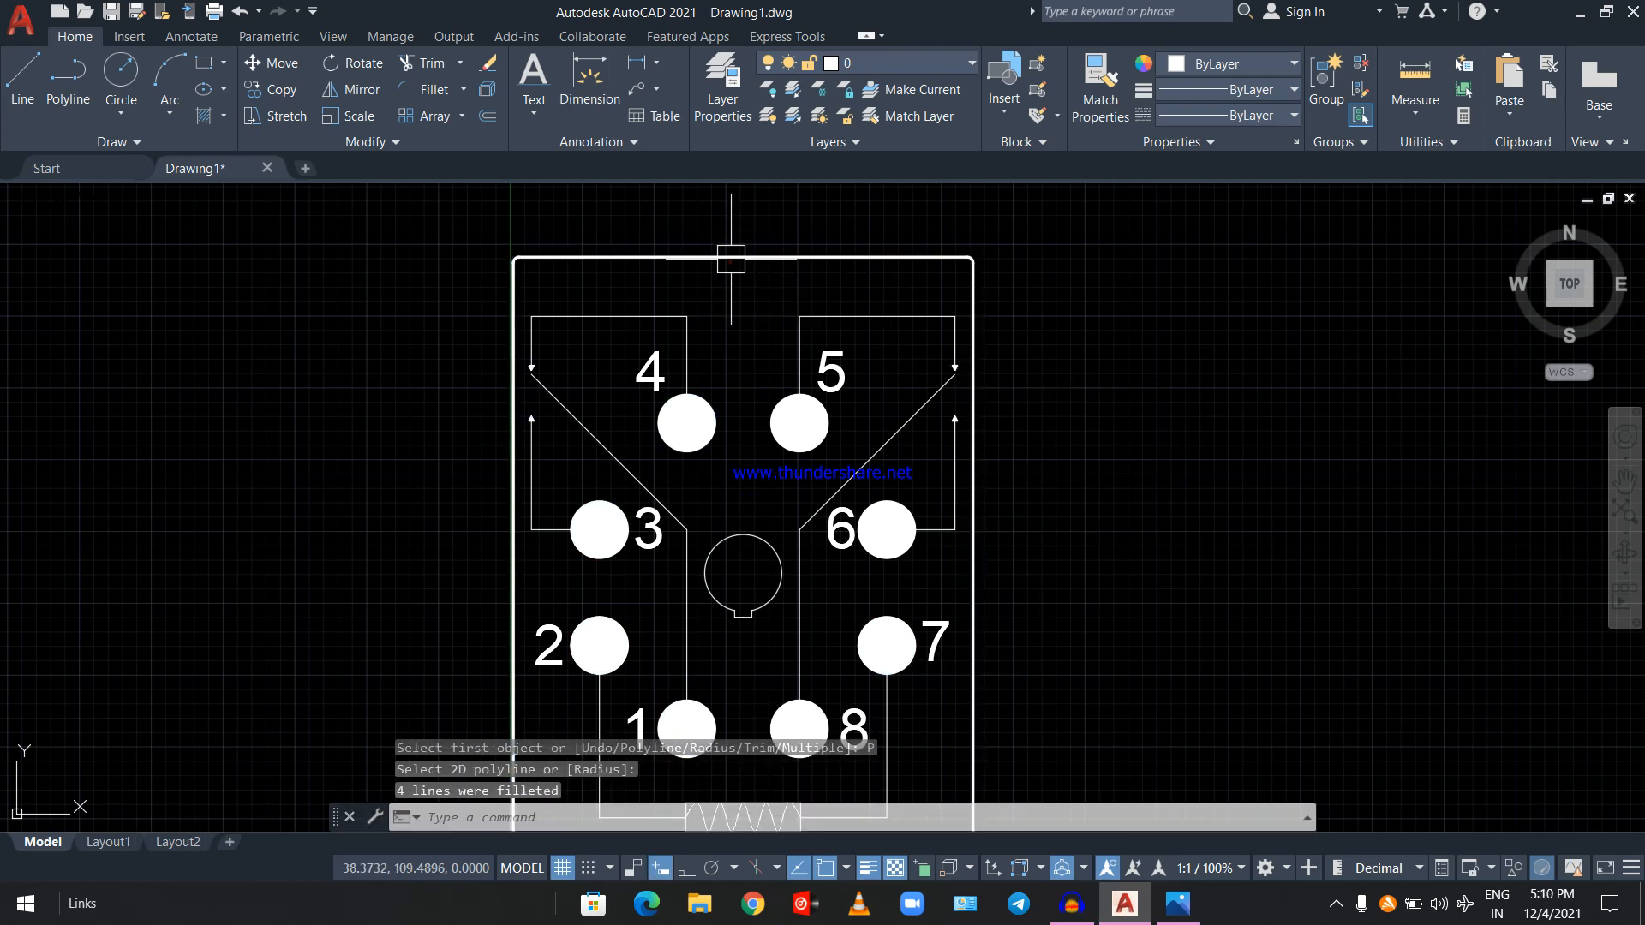
Step: Draw a 200 by 50 rectangle above and to the left of the relay diagram
scroll(1173, 342, down, 2)
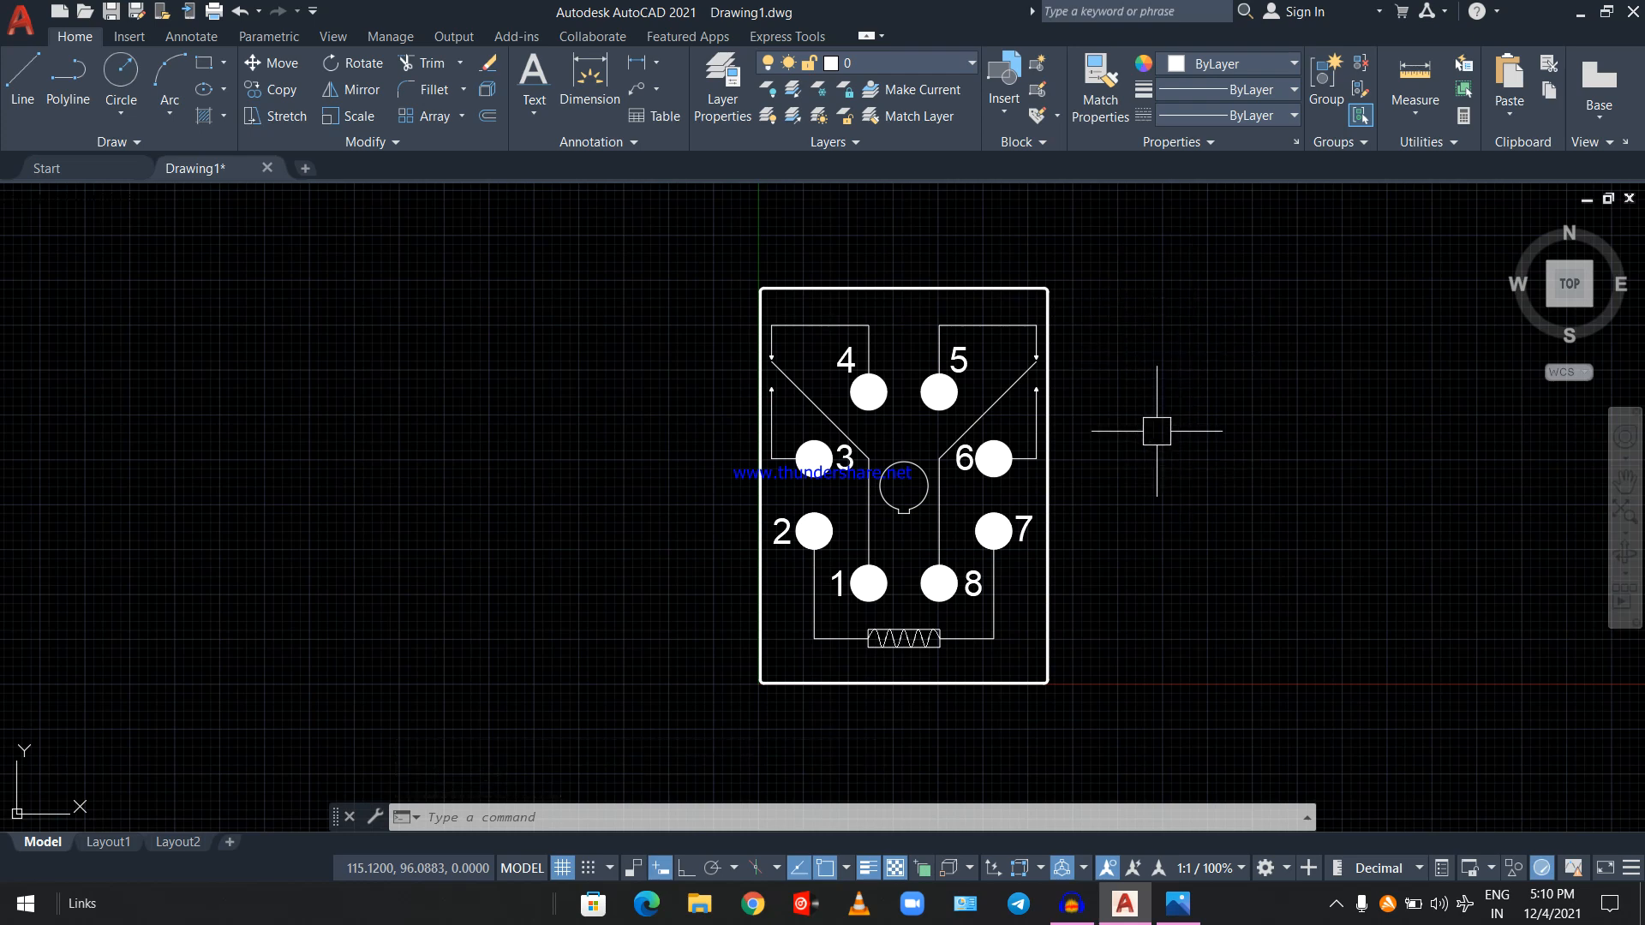
scroll(1157, 431, down, 4)
scroll(1053, 359, up, 4)
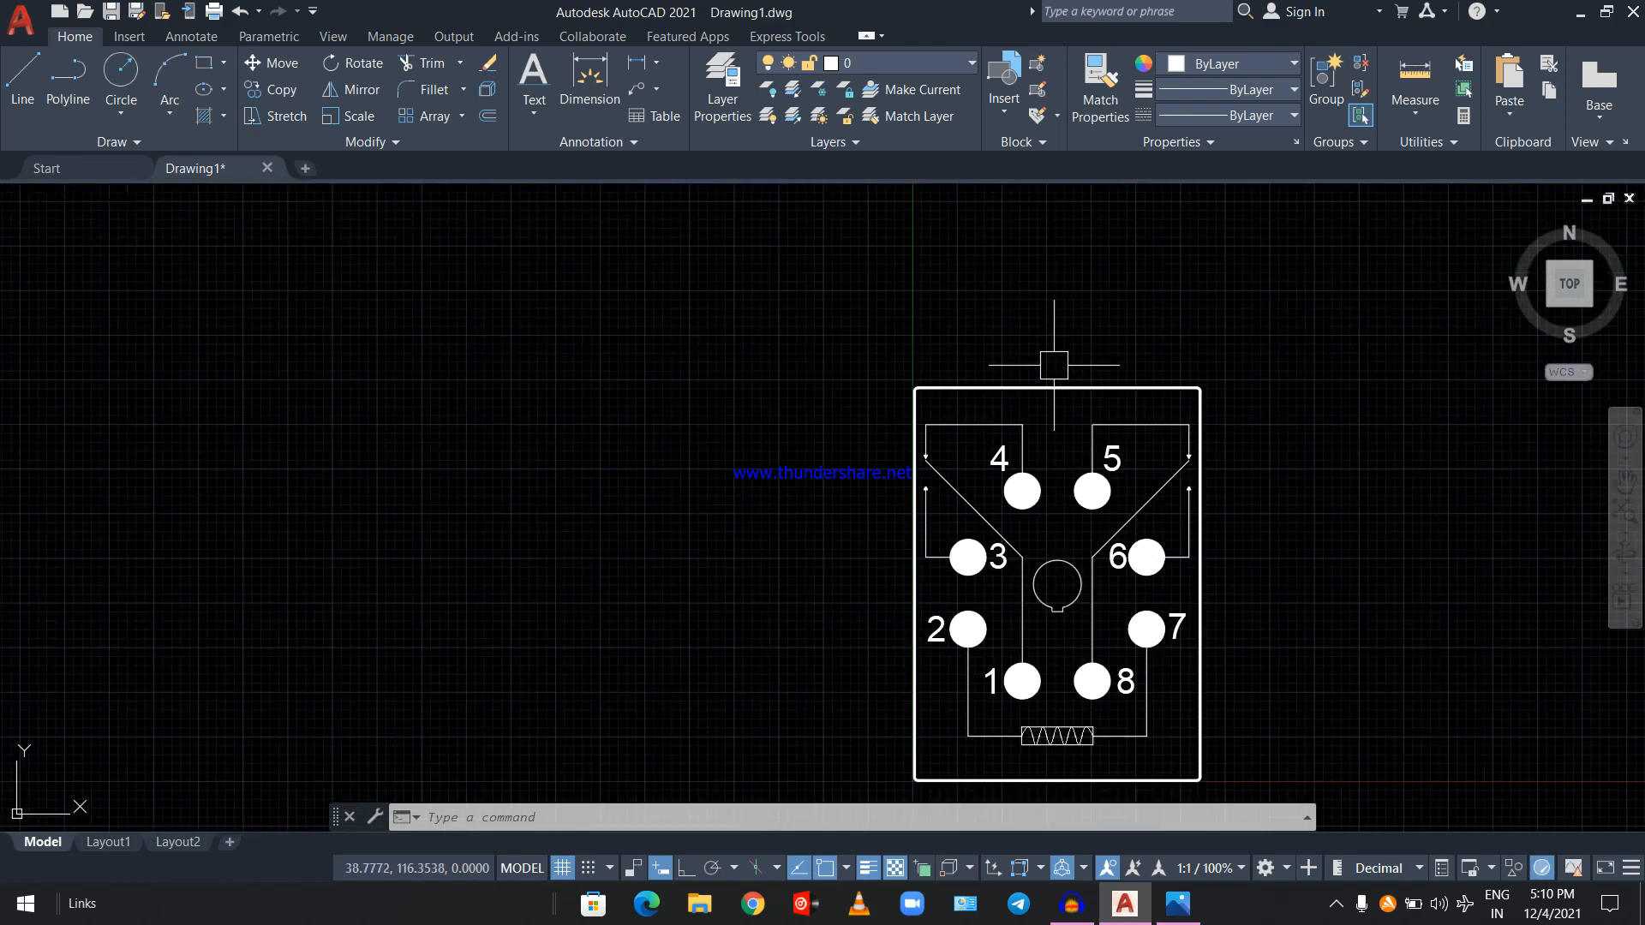
middle_drag(1364, 580, 1286, 464)
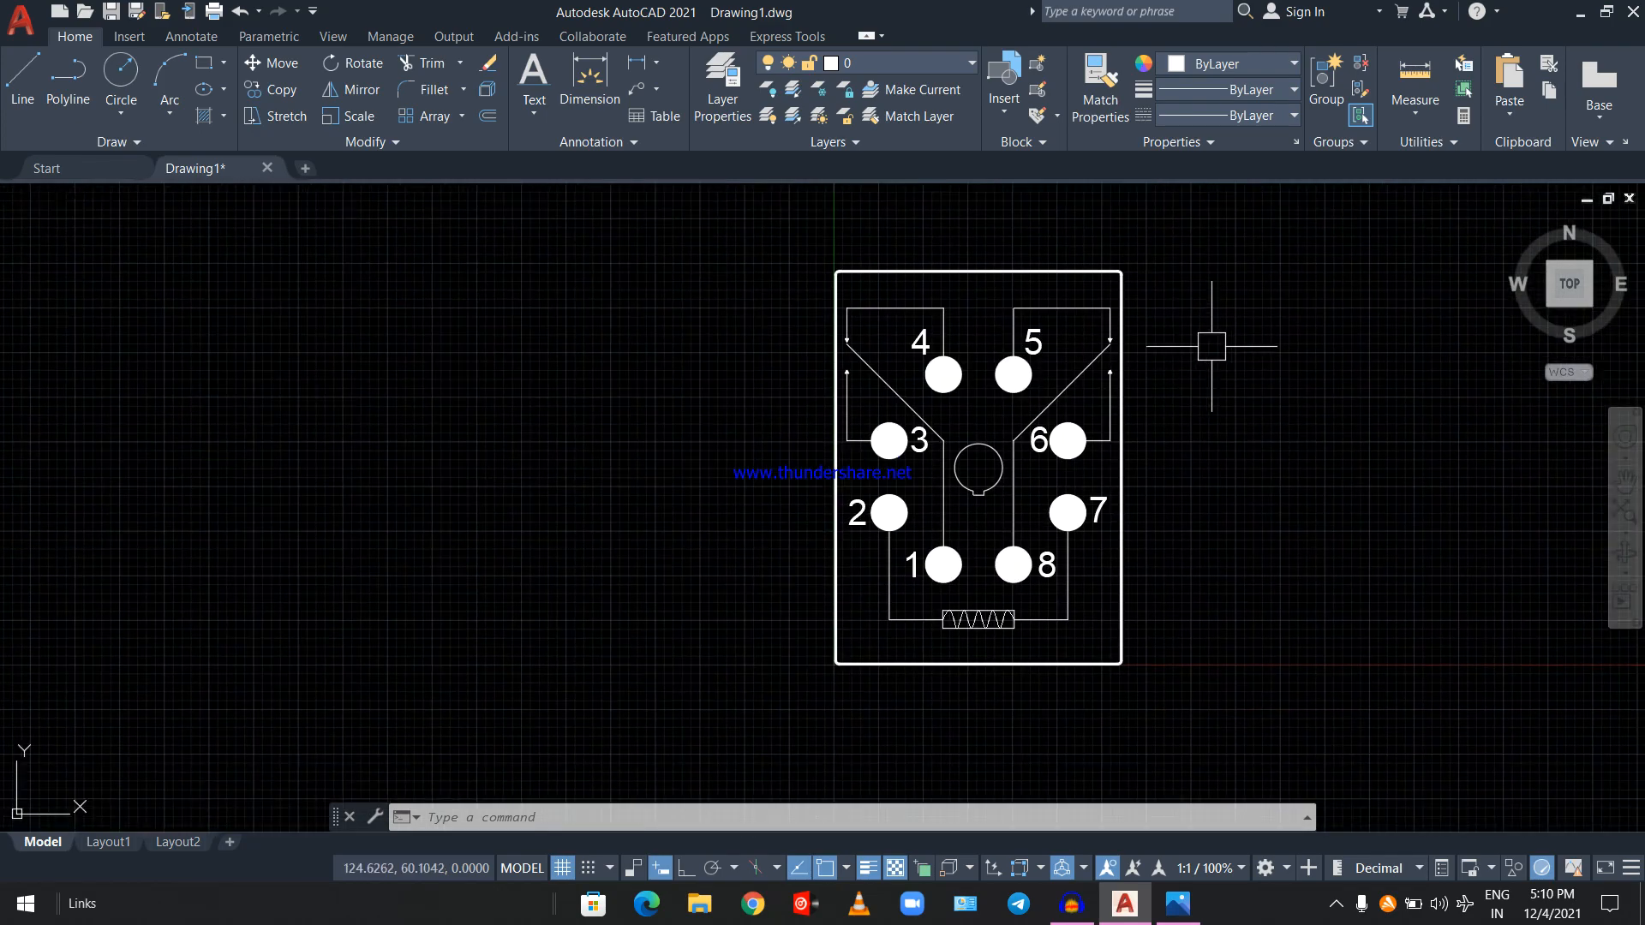
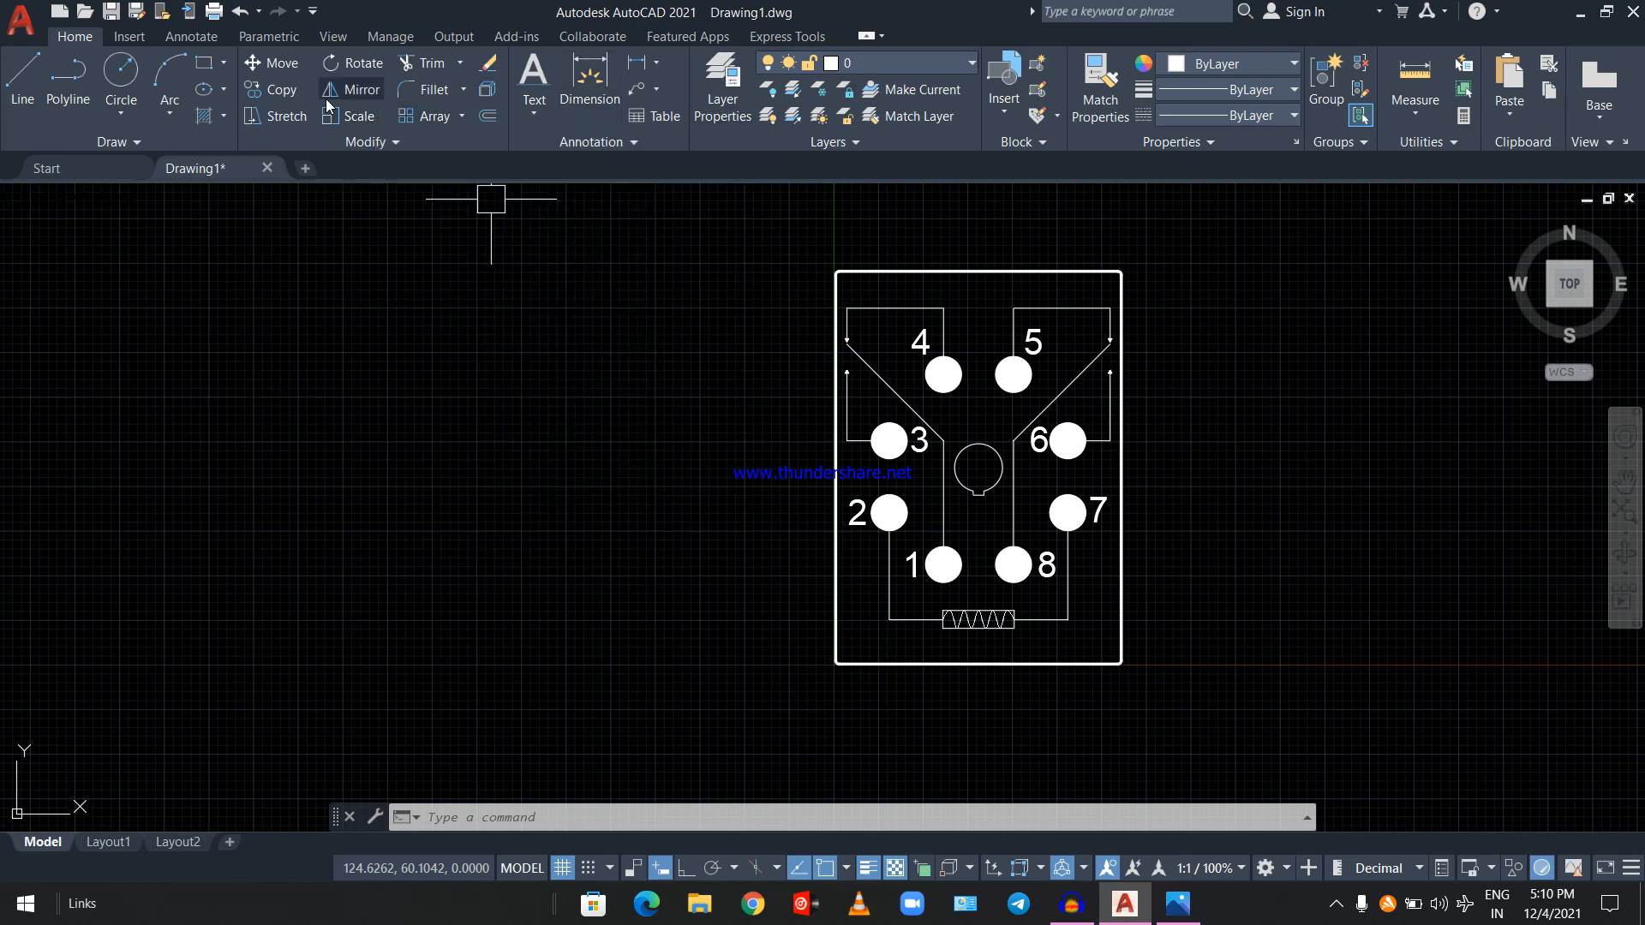
scroll(687, 316, down, 4)
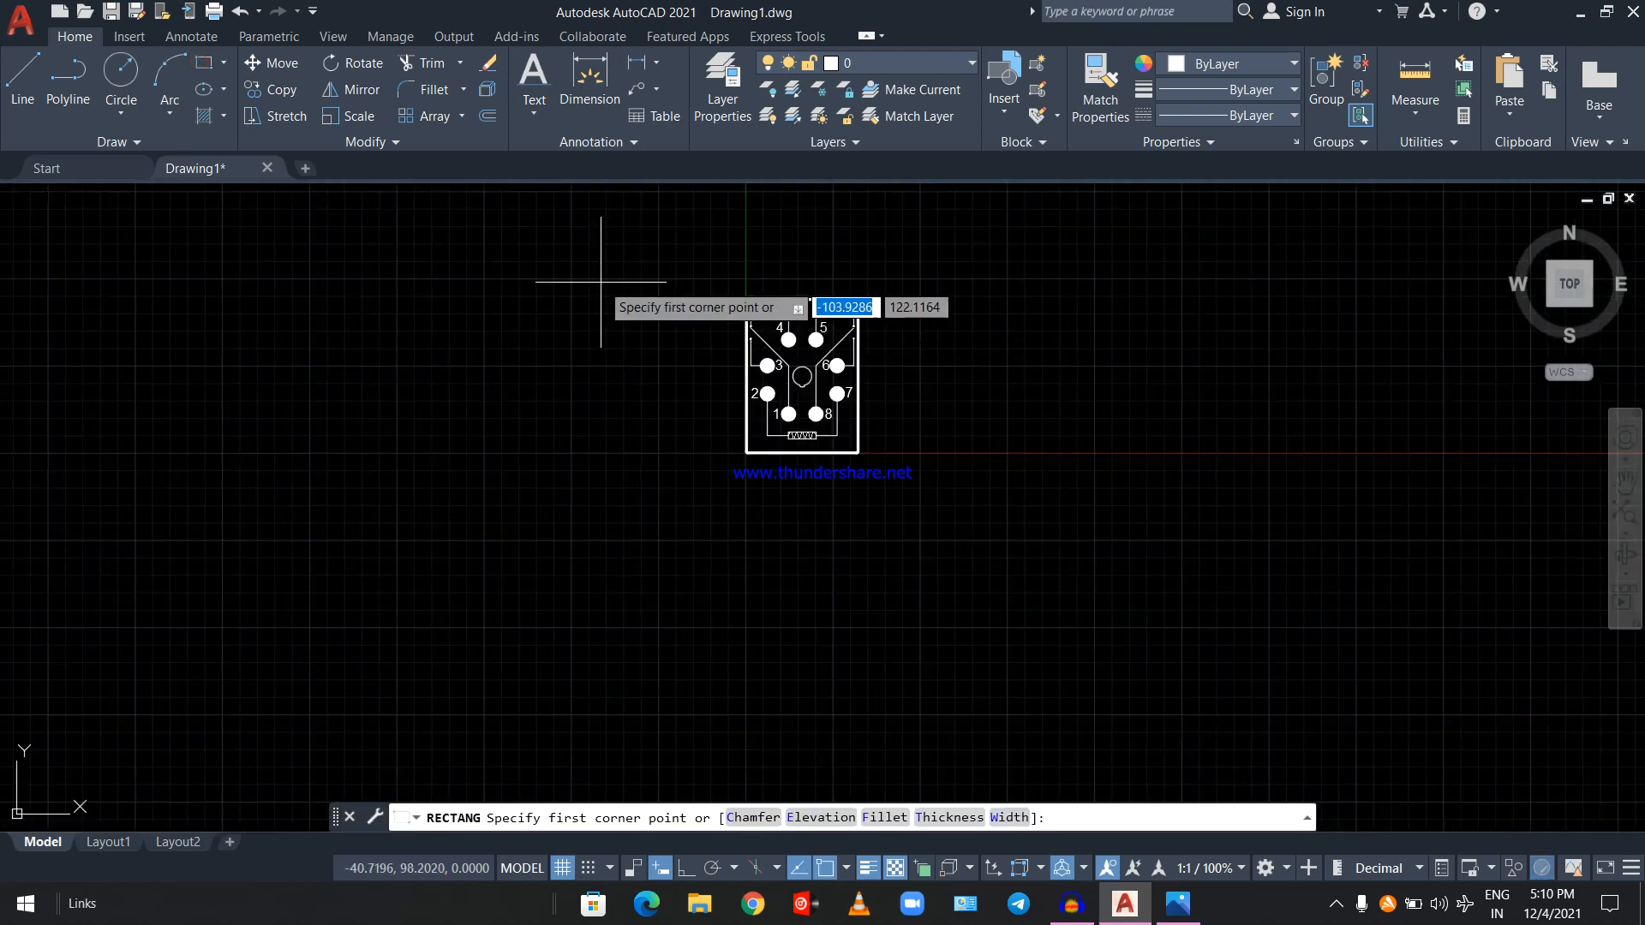
middle_drag(599, 279, 715, 468)
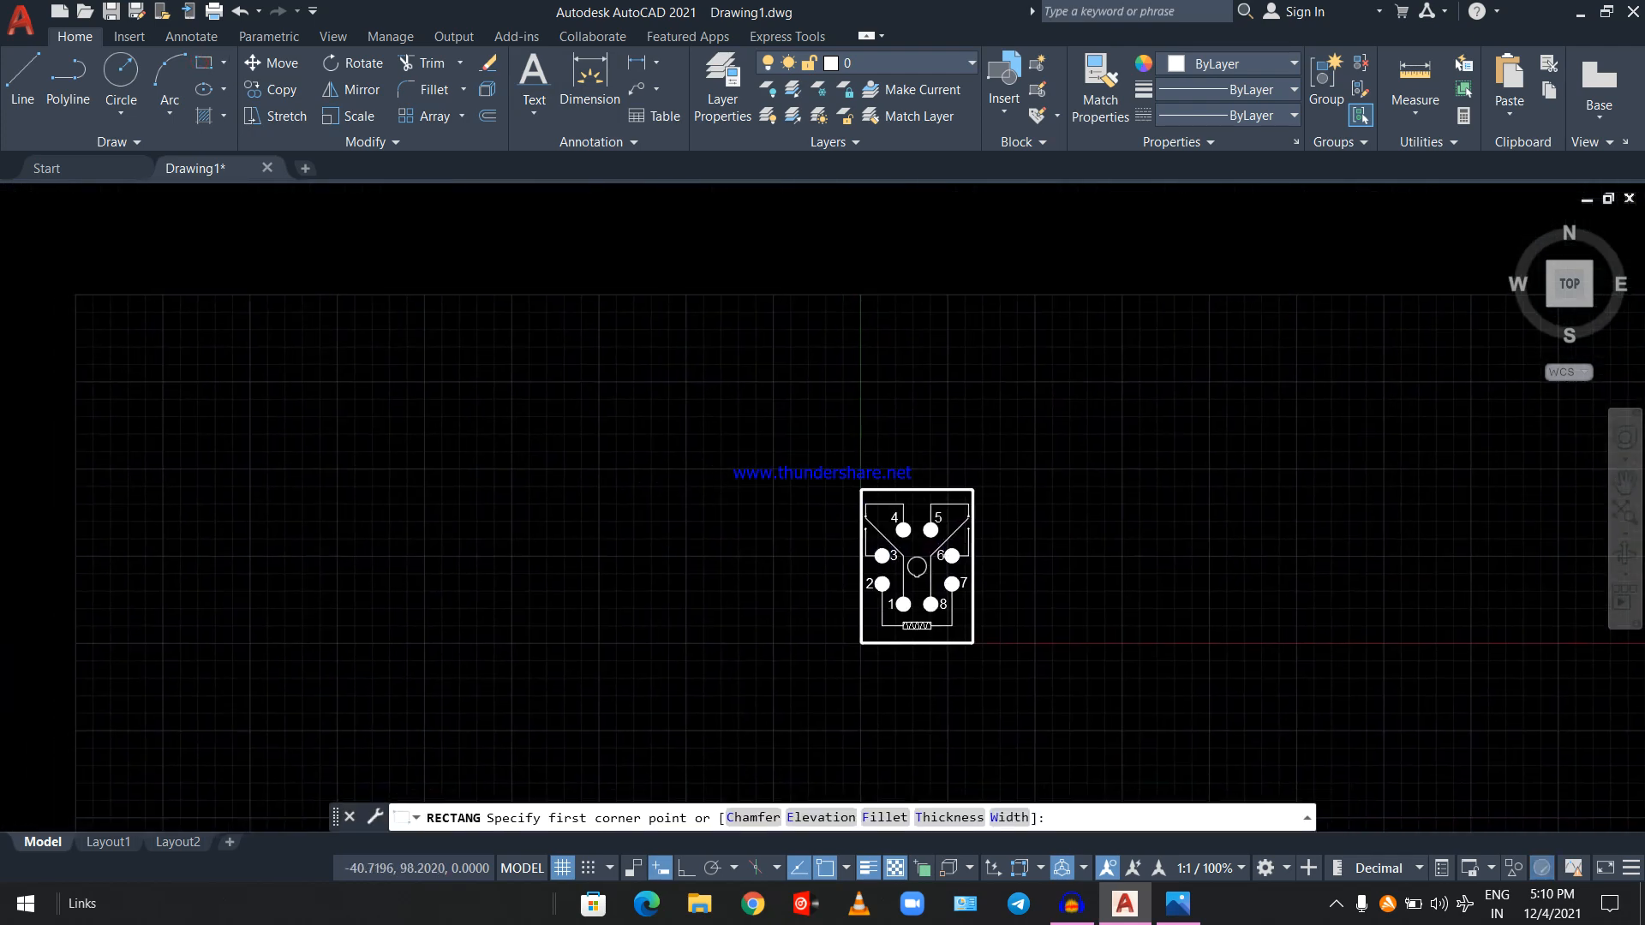
click(774, 383)
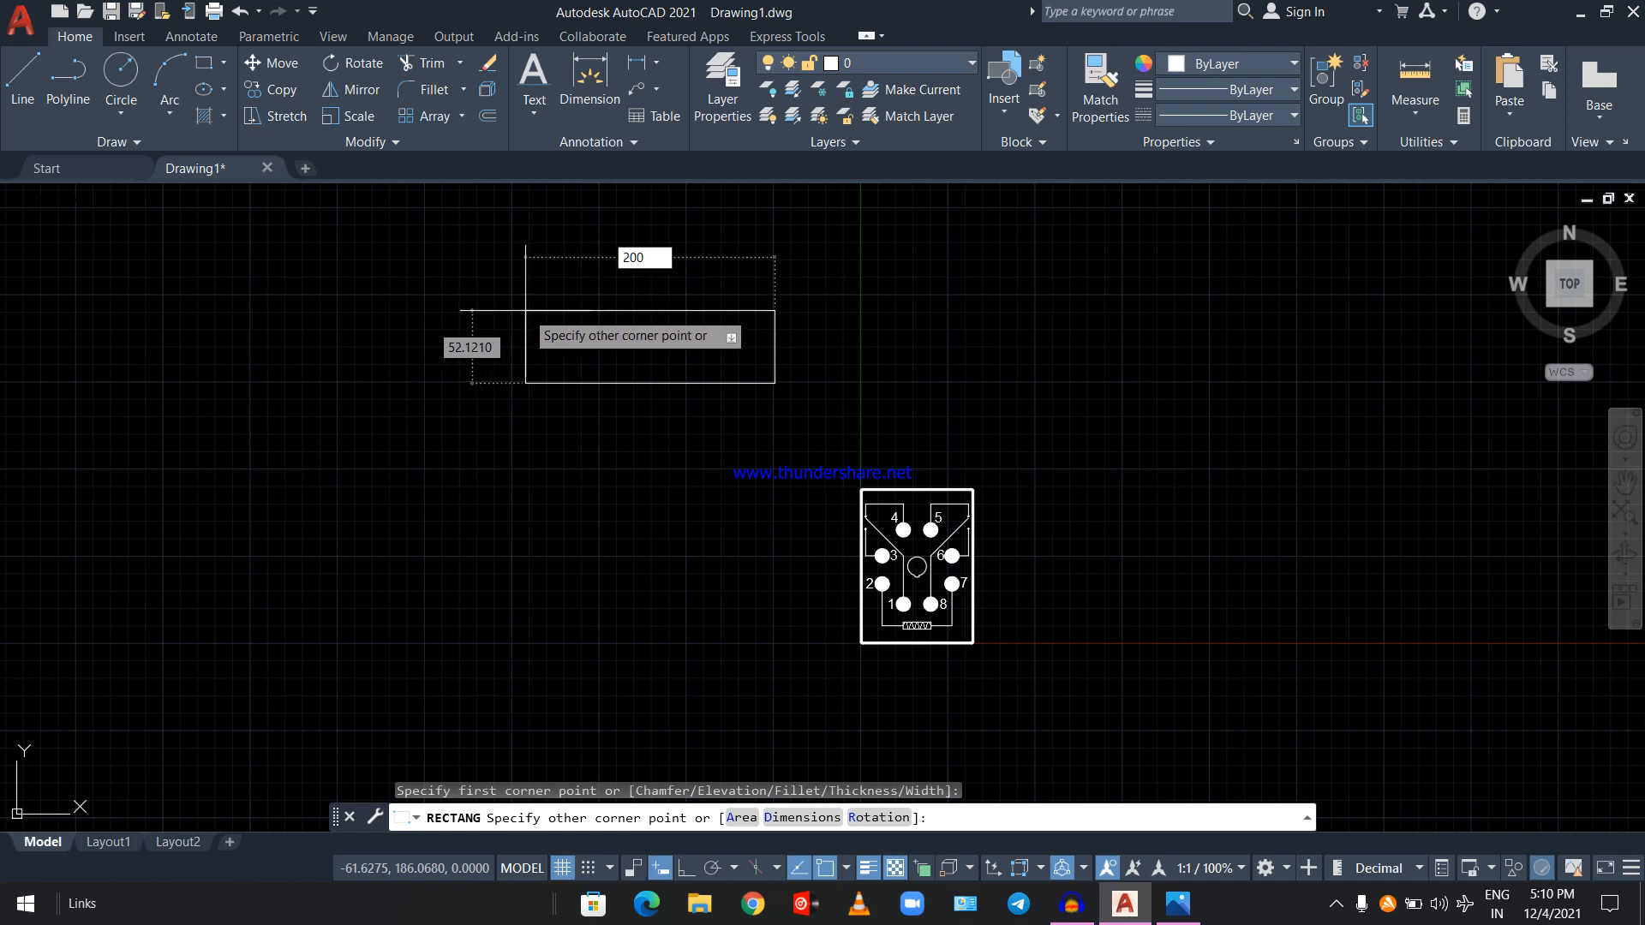
key(Tab)
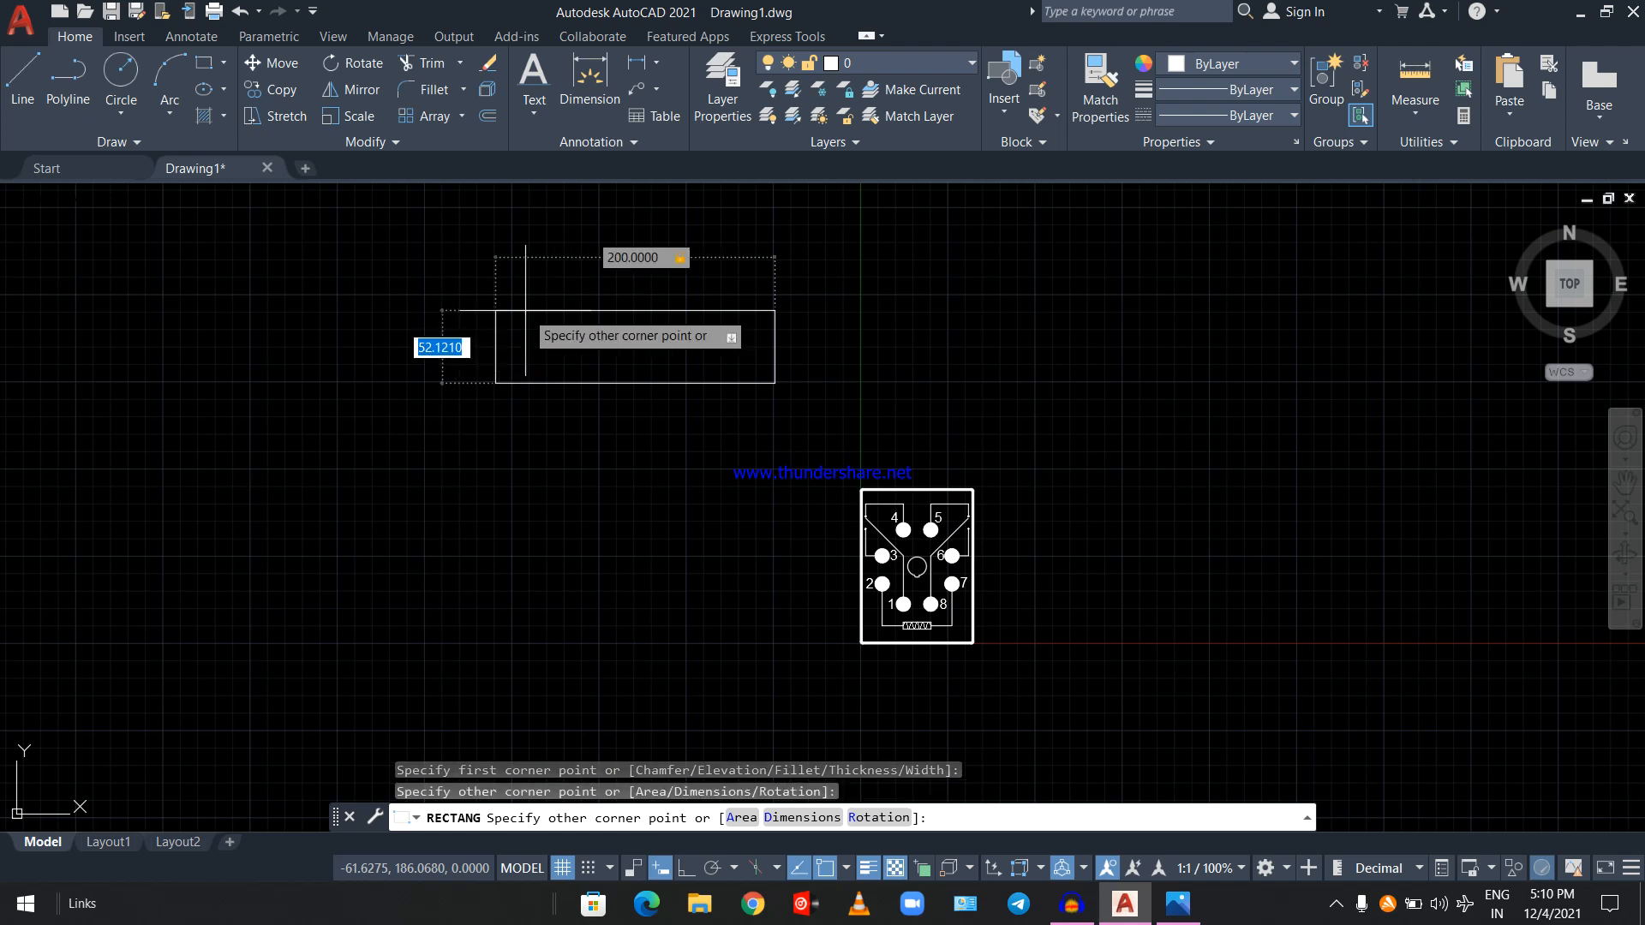
key(Return)
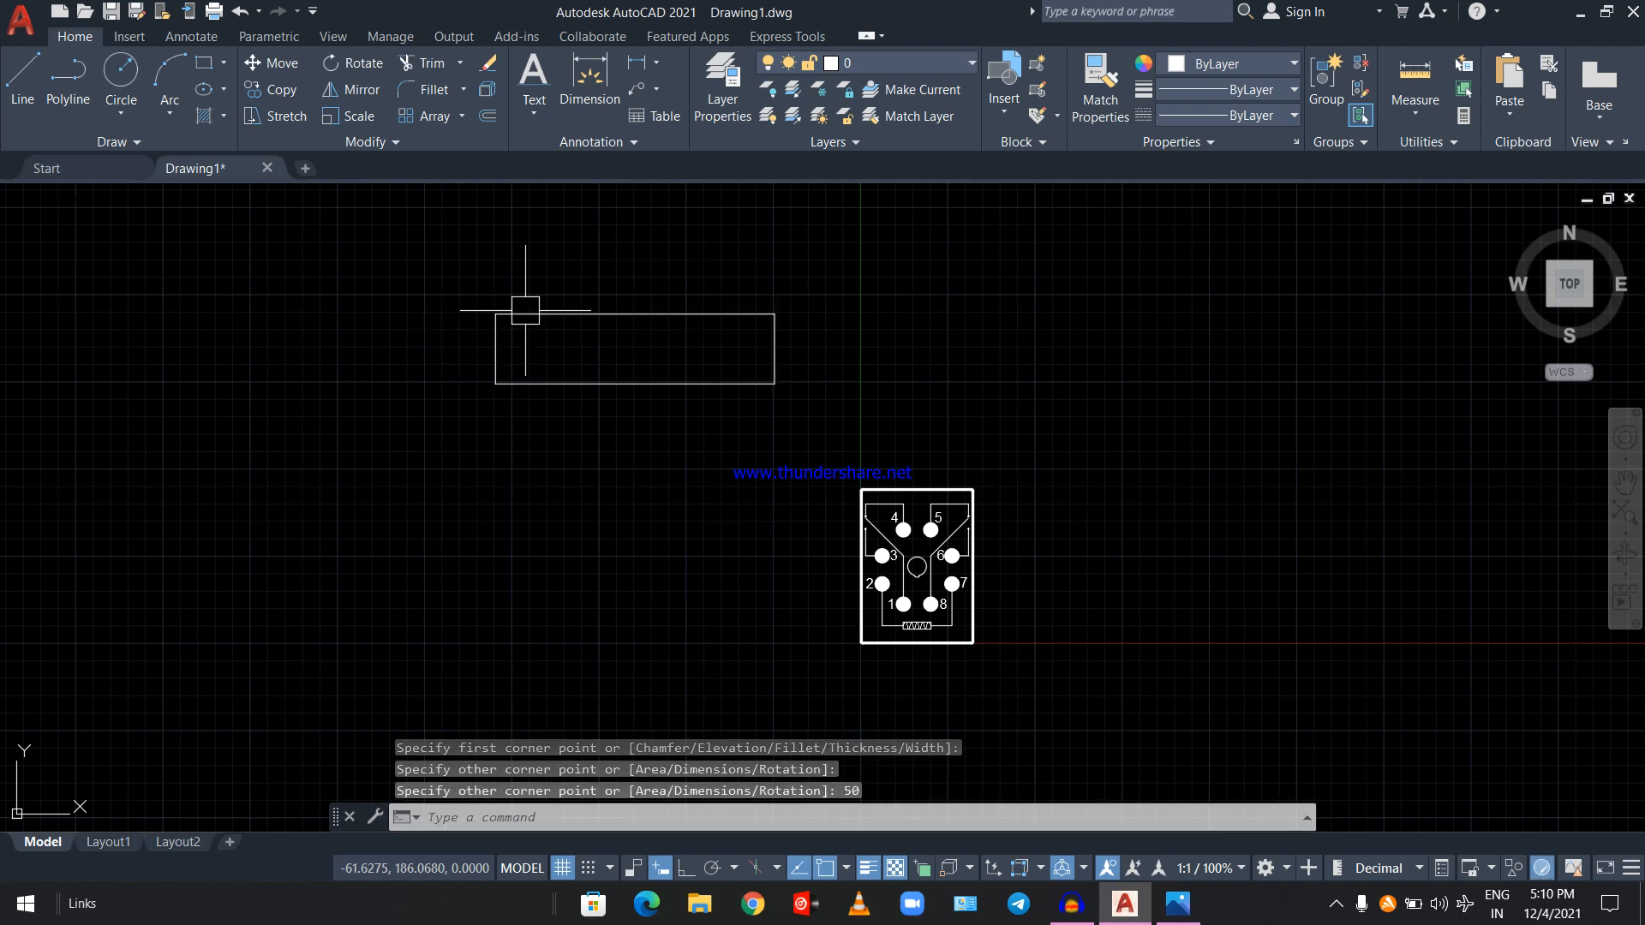
Step: Divide the new rectangle into two equal cells with a vertical line between the midpoints of its long edges
click(23, 82)
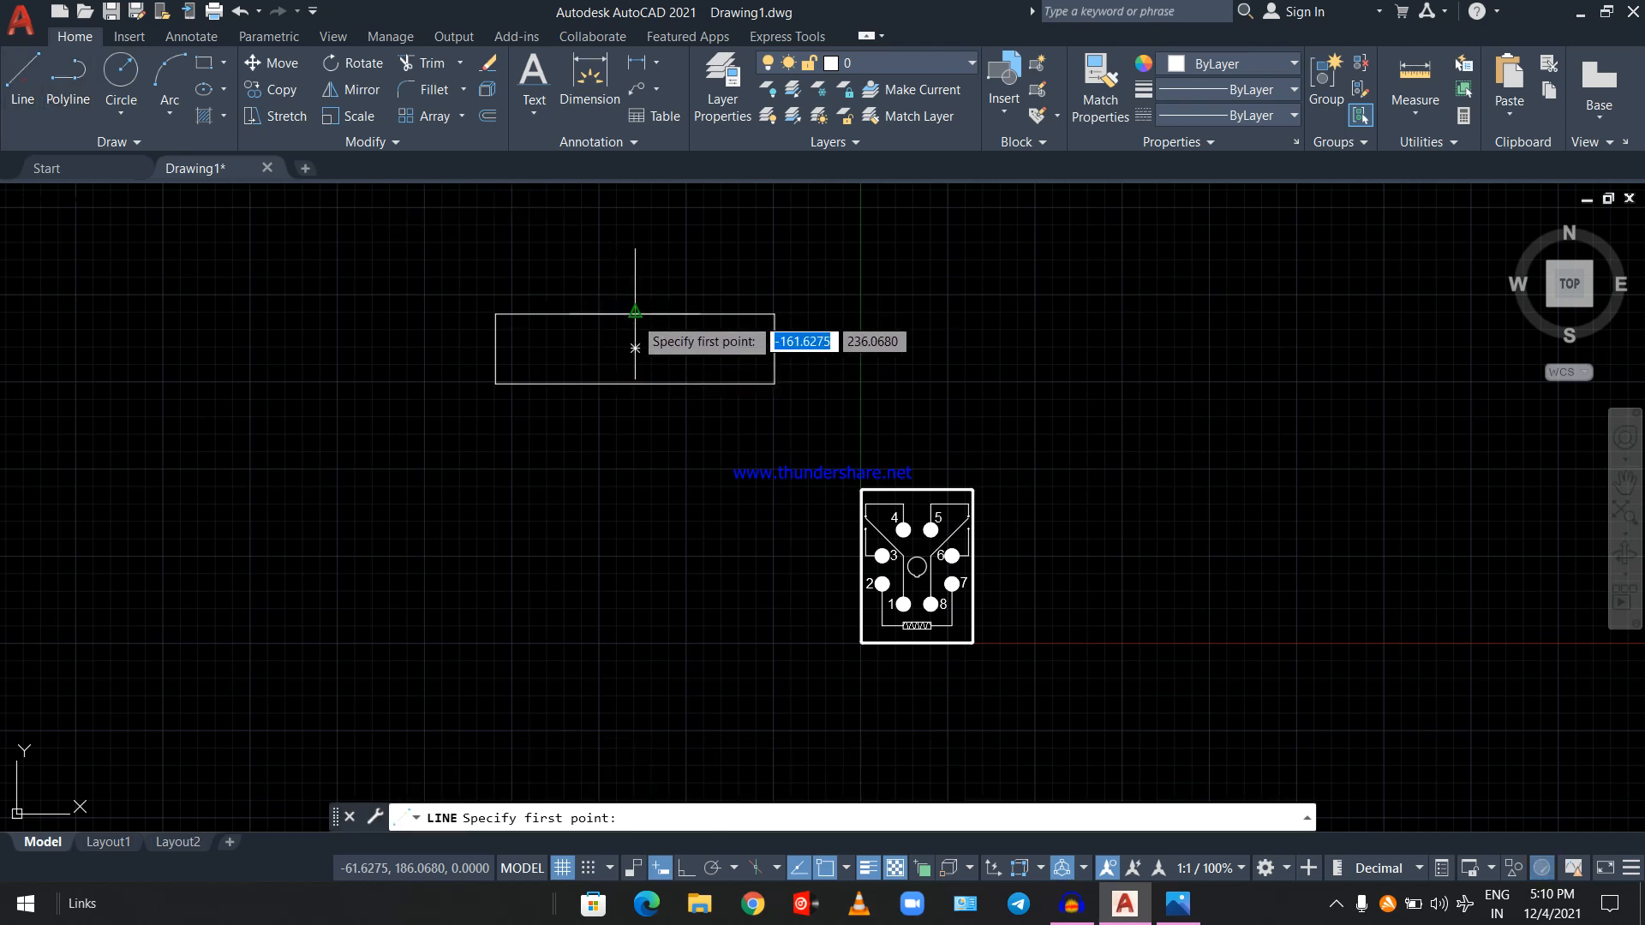
click(635, 383)
click(634, 348)
key(Escape)
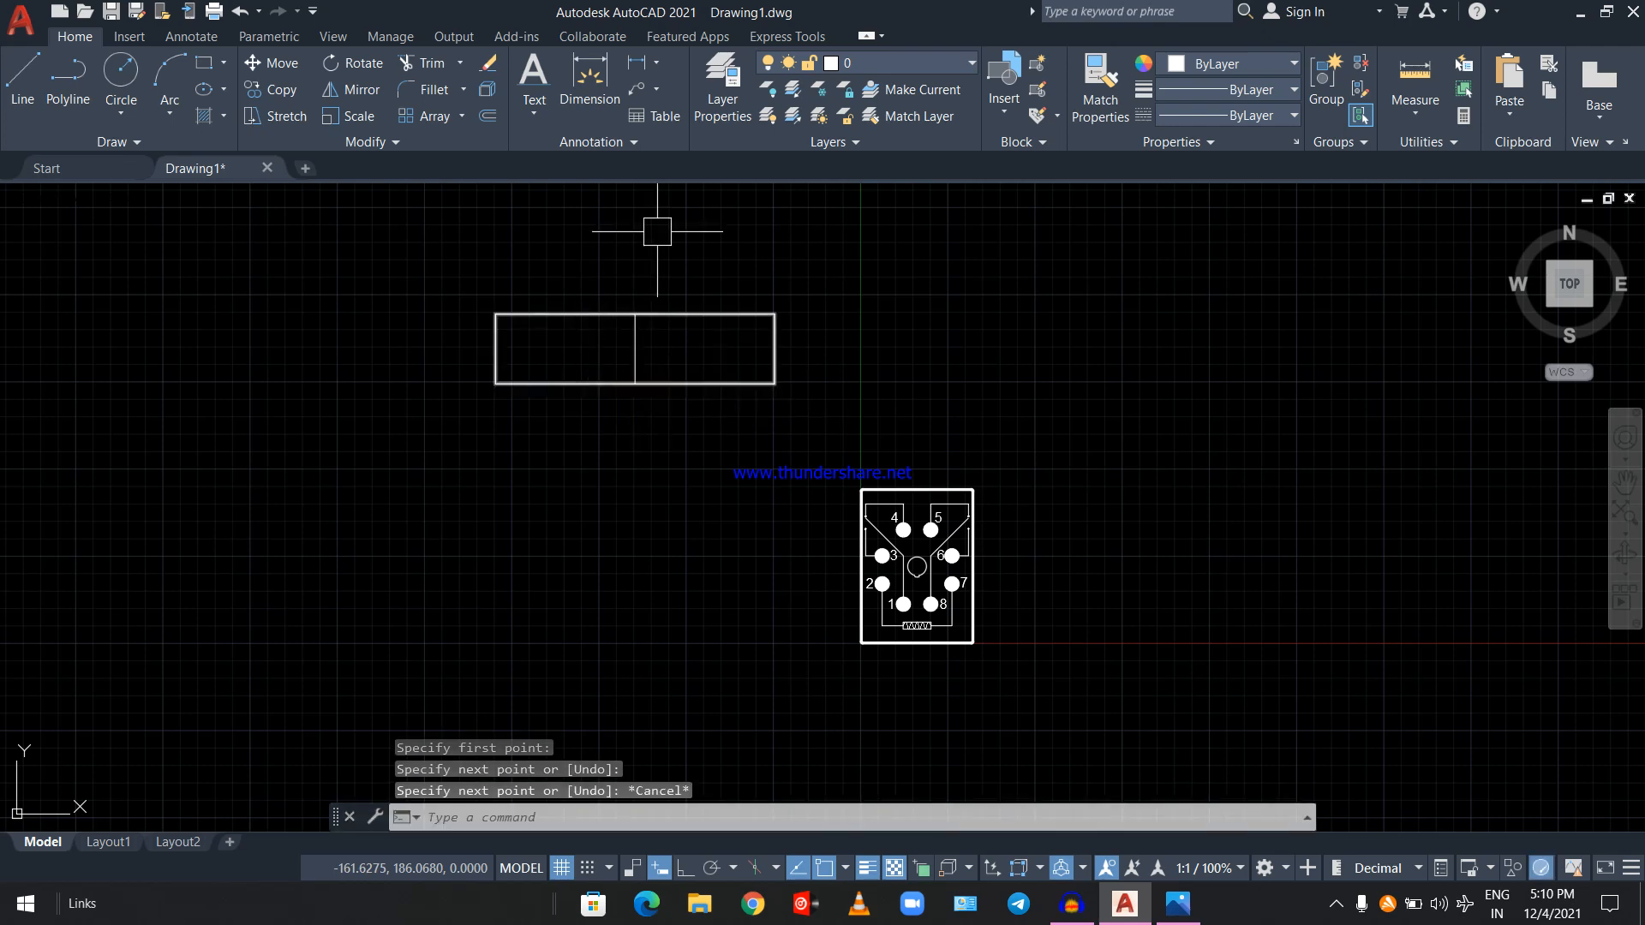
Step: Turn on ortho mode and add the single-line text P in the left cell, about 40 units high with rotation 0
click(535, 77)
scroll(583, 360, up, 6)
middle_drag(460, 357, 636, 509)
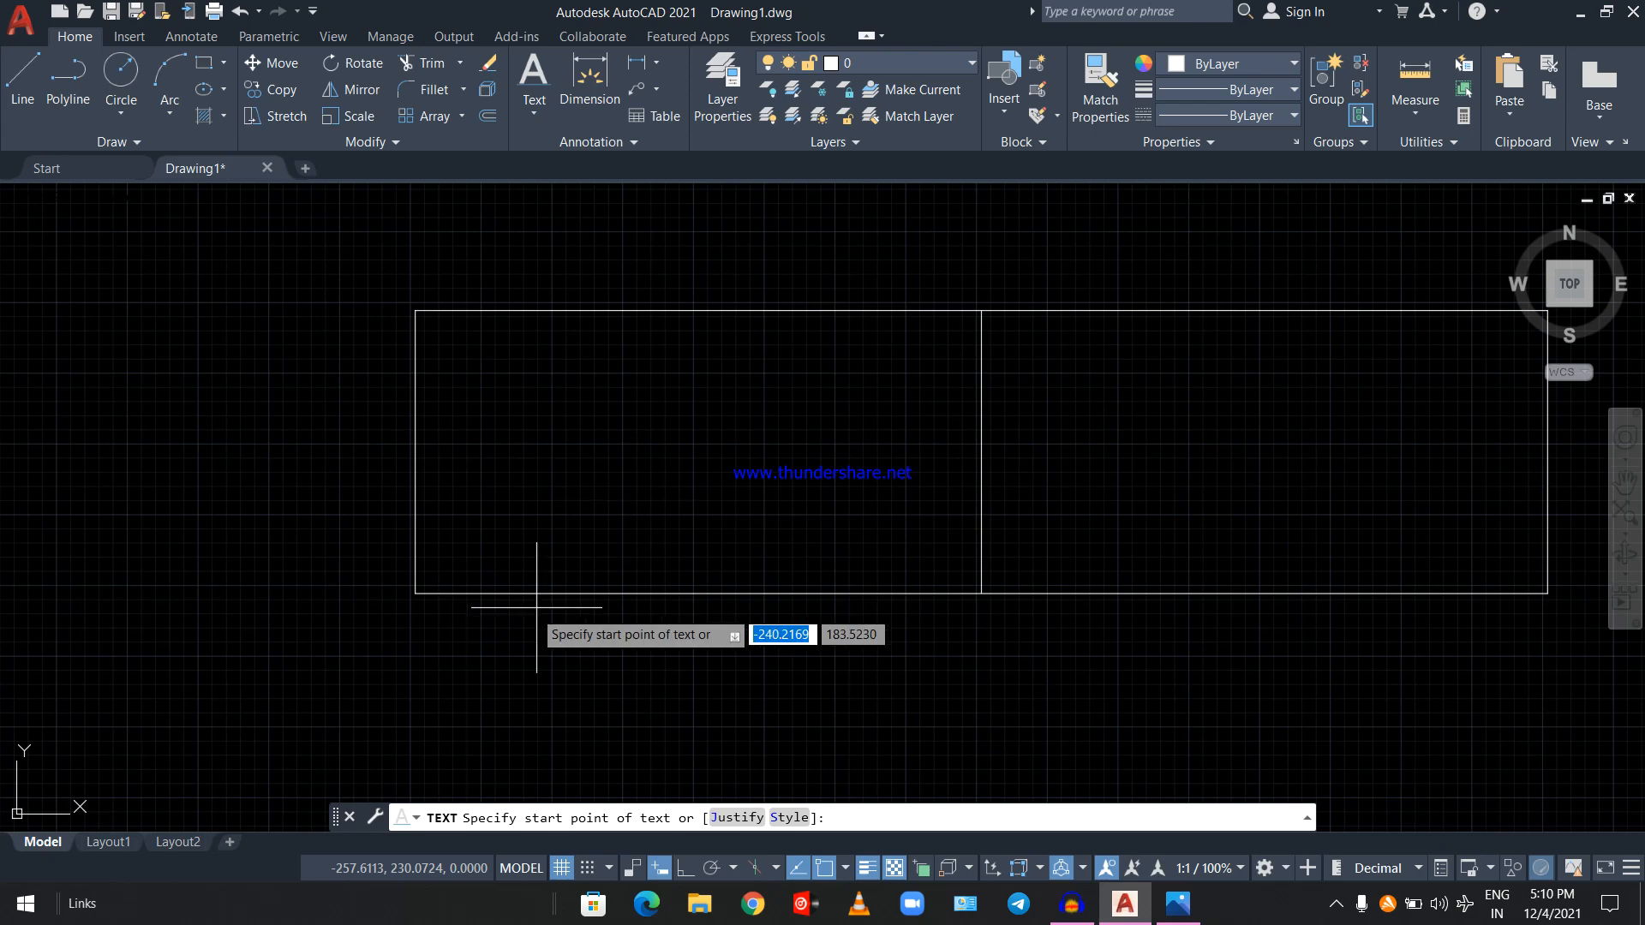
click(481, 573)
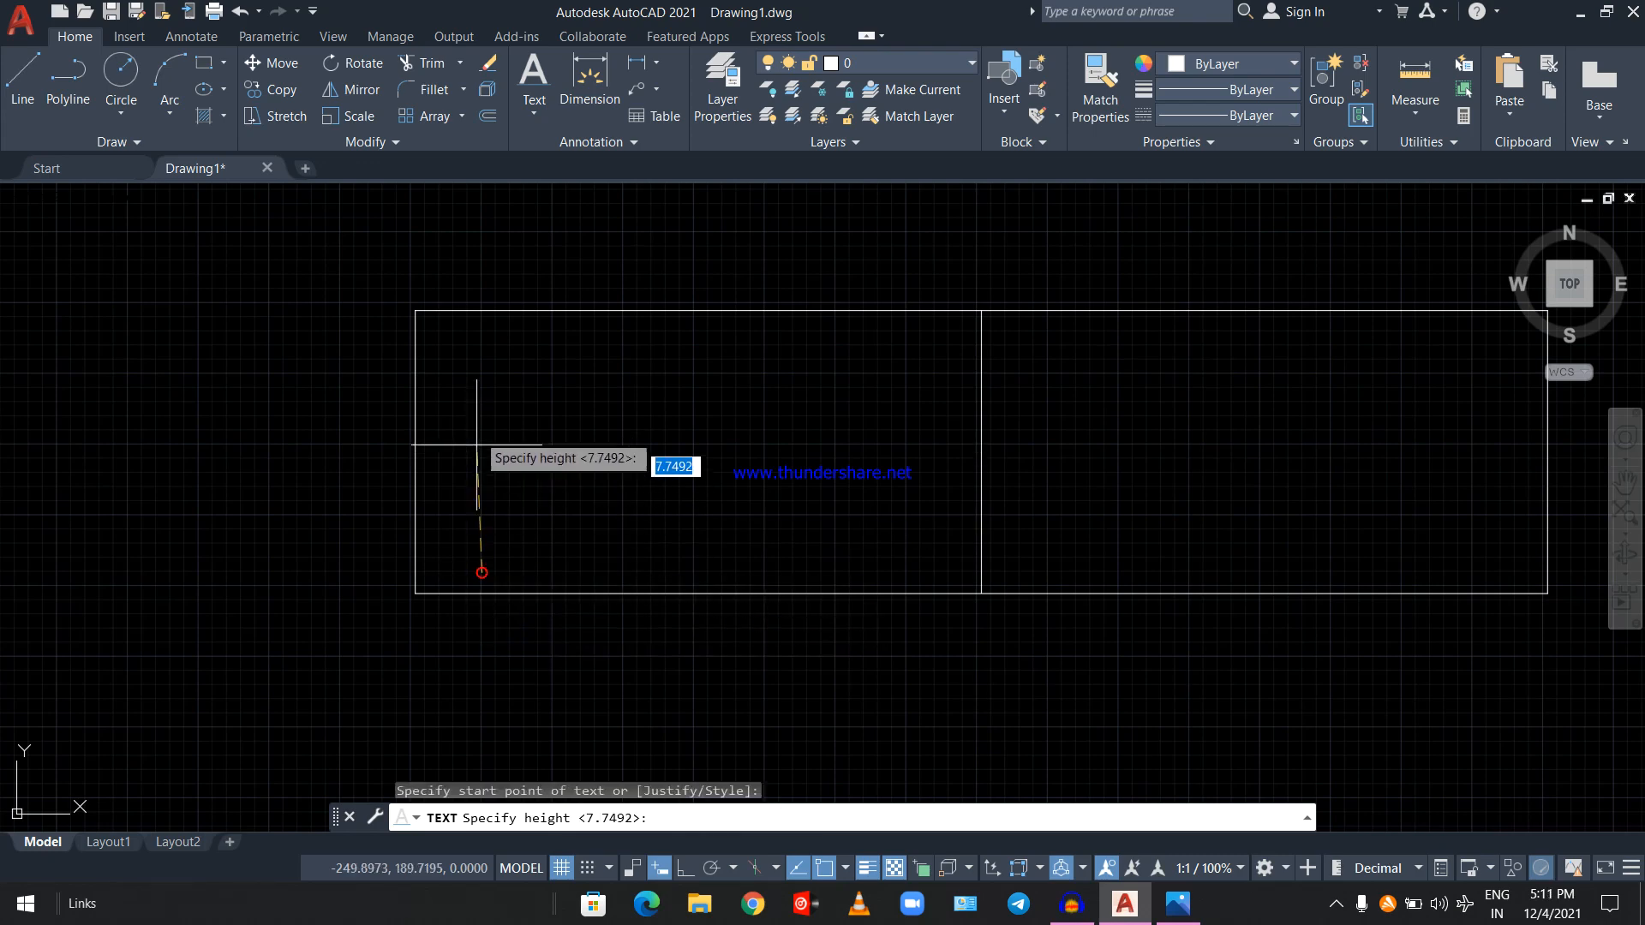
key(F8)
click(480, 341)
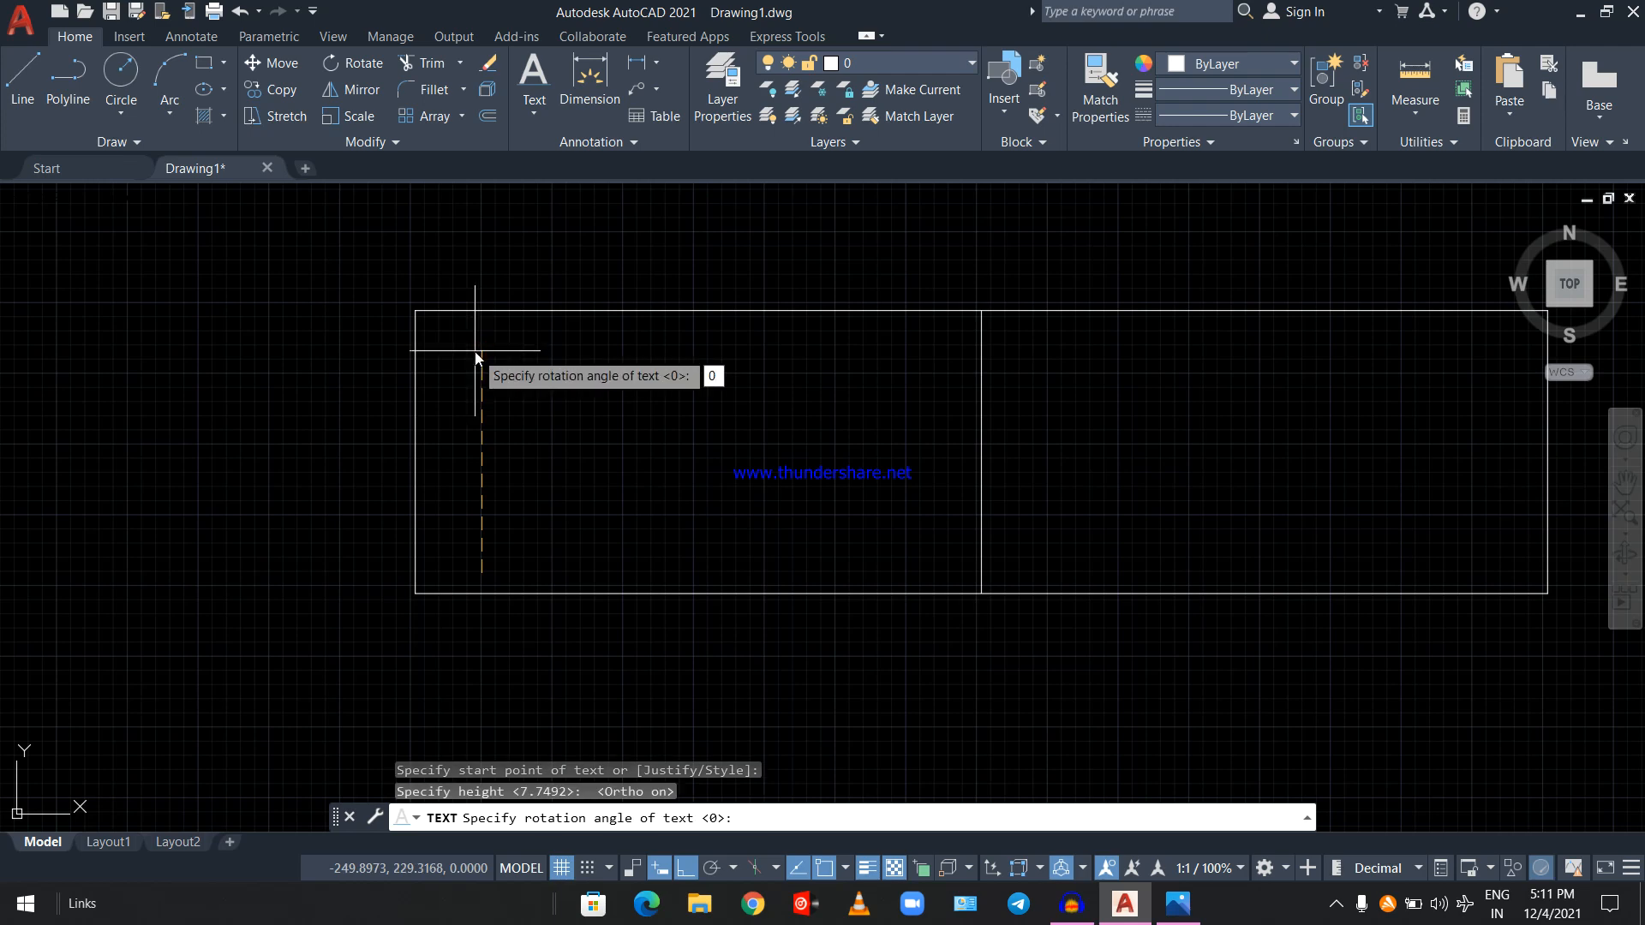
key(Return)
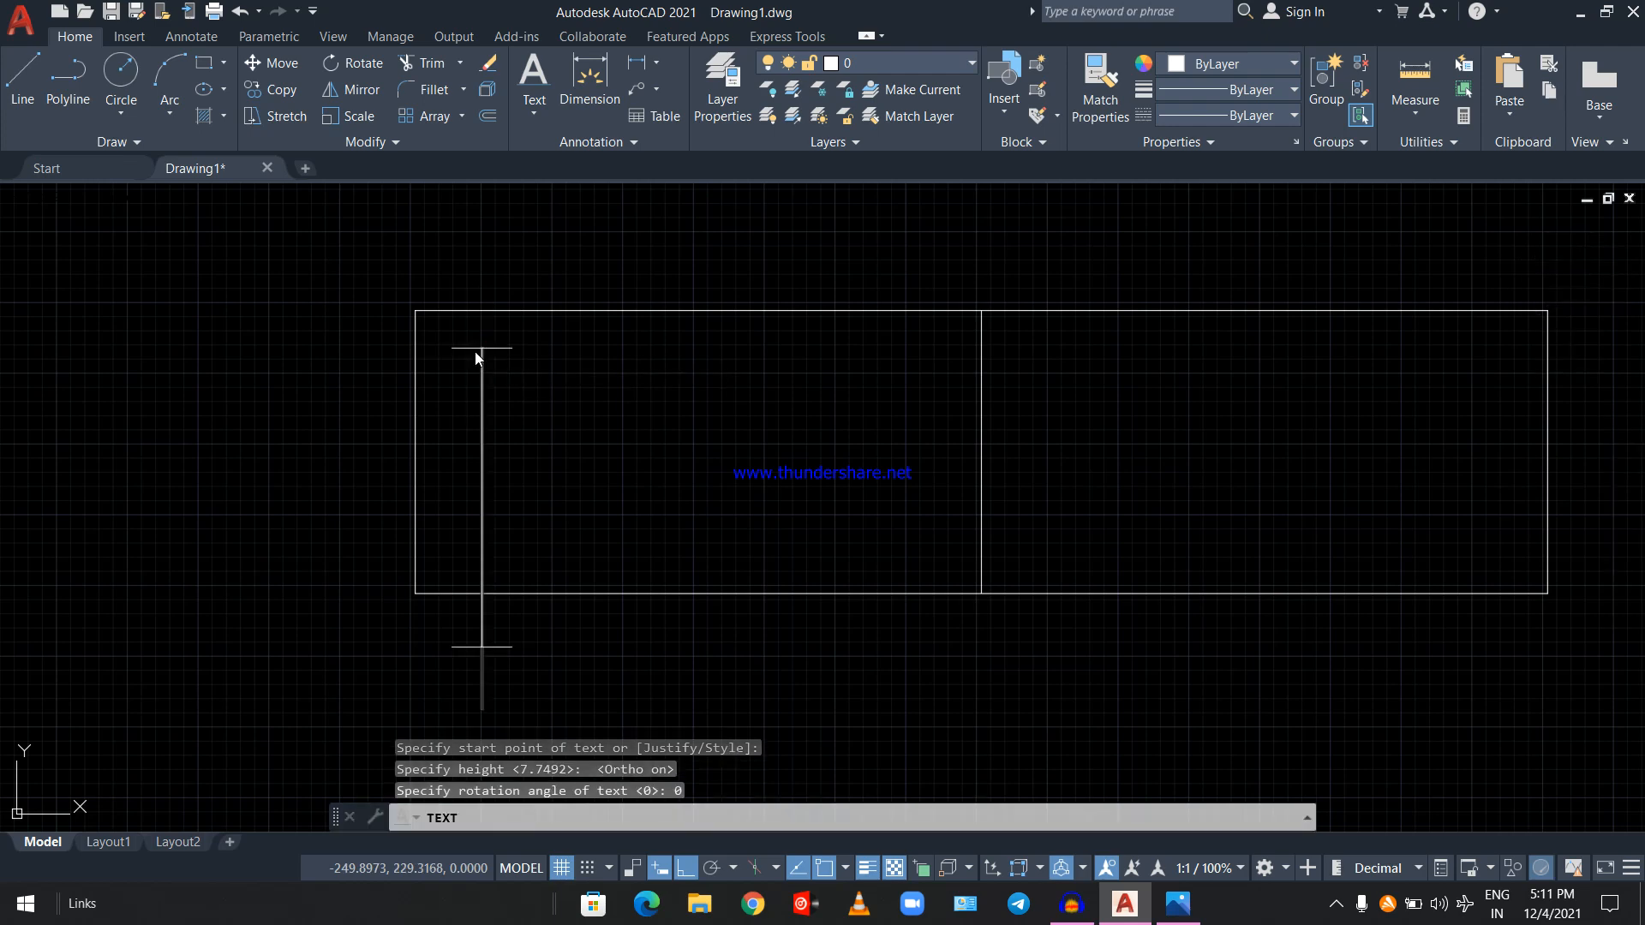
text(P)
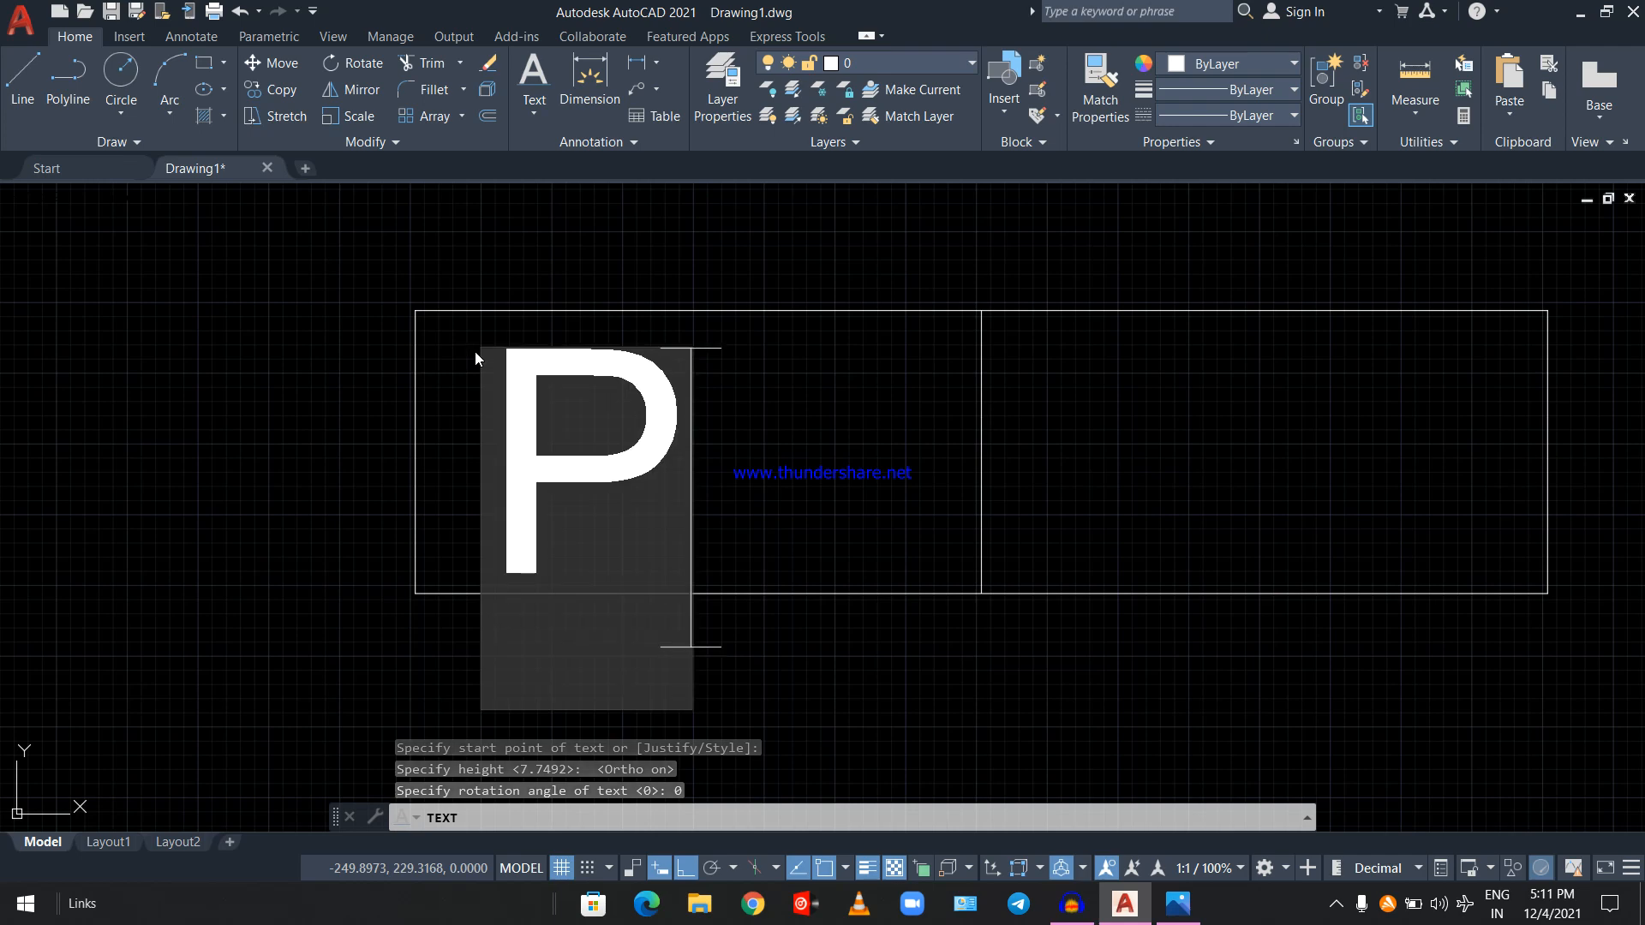
key(Return)
key(Return)
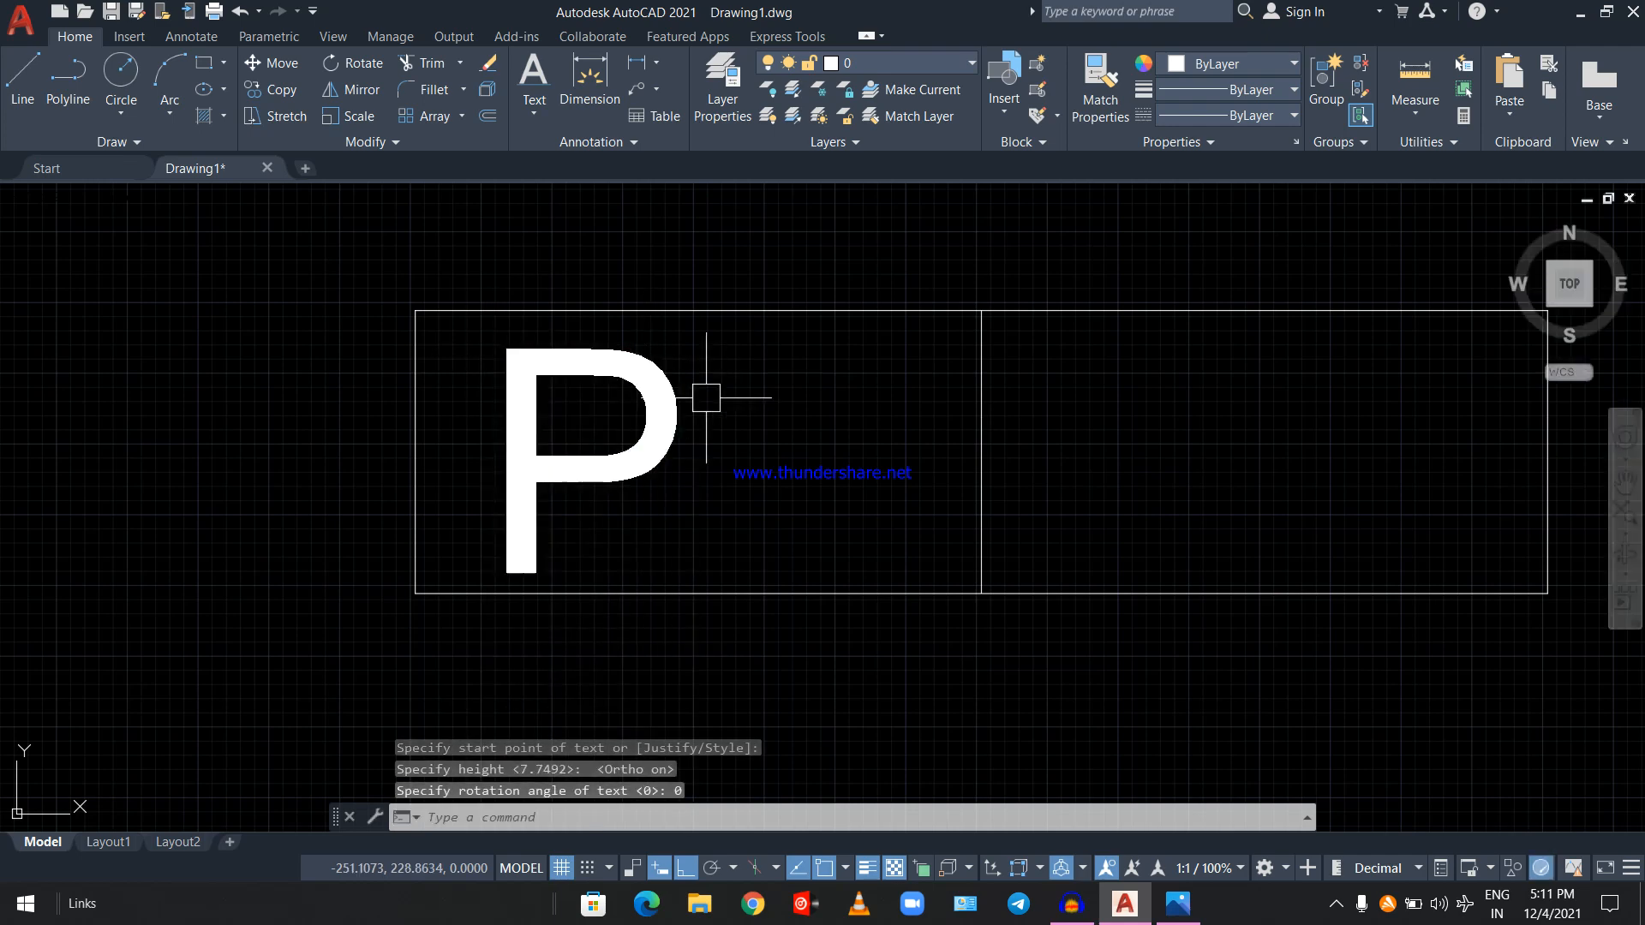
Step: Copy the letter P about 100 units horizontally into the right cell of the rectangle
click(661, 435)
text(co)
key(Return)
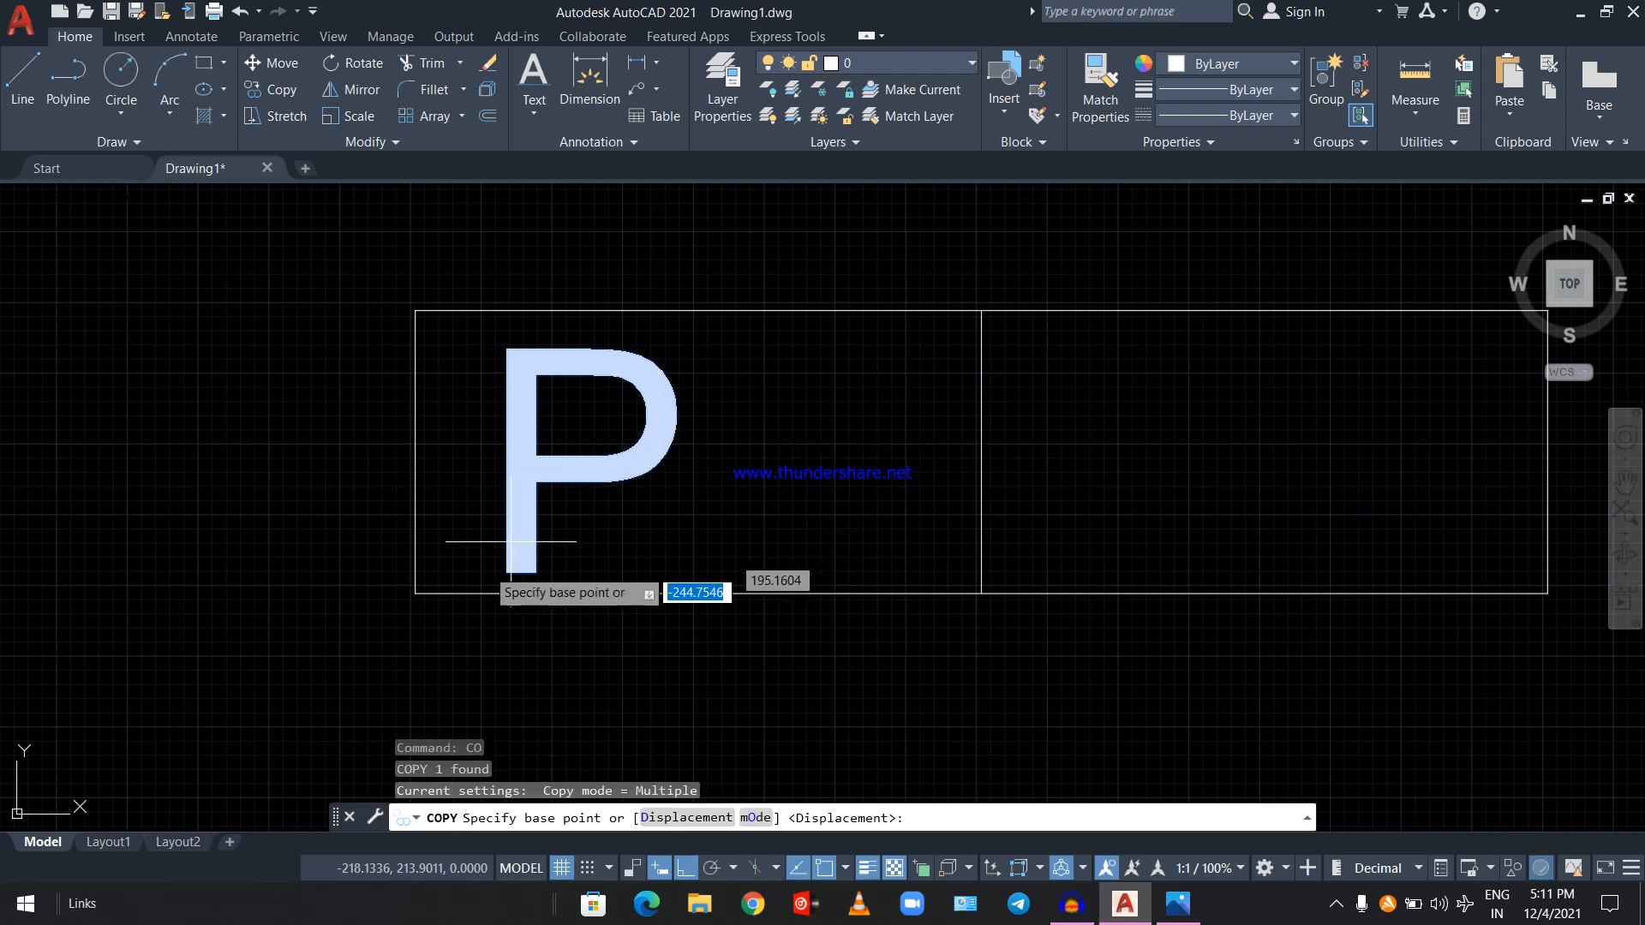
click(516, 562)
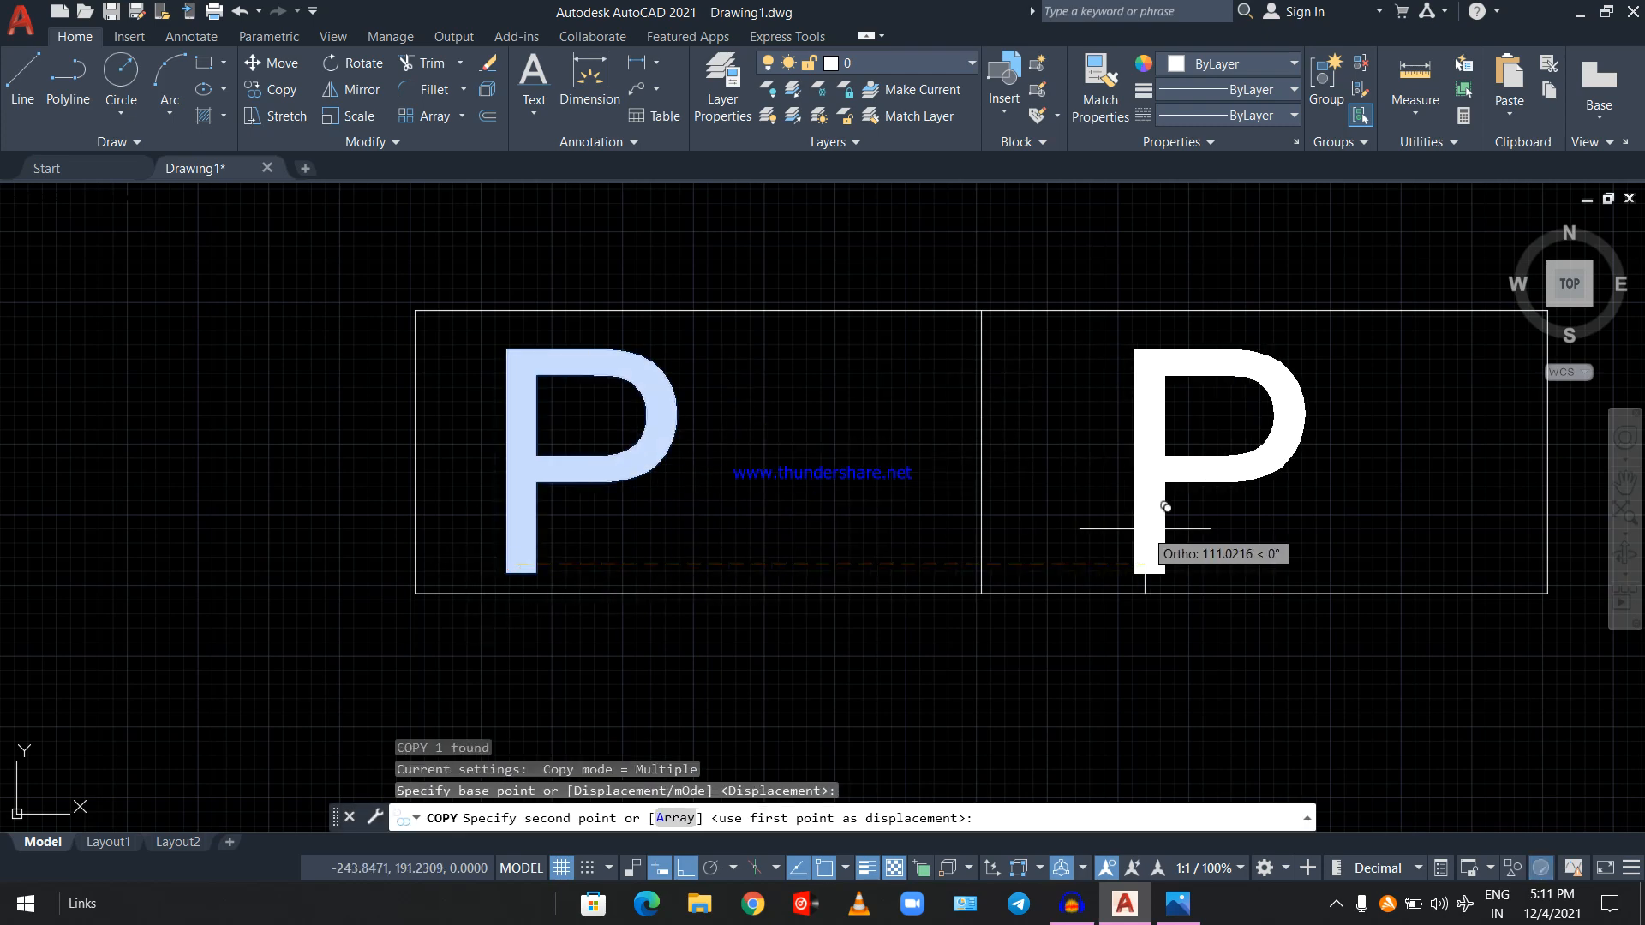
click(1105, 506)
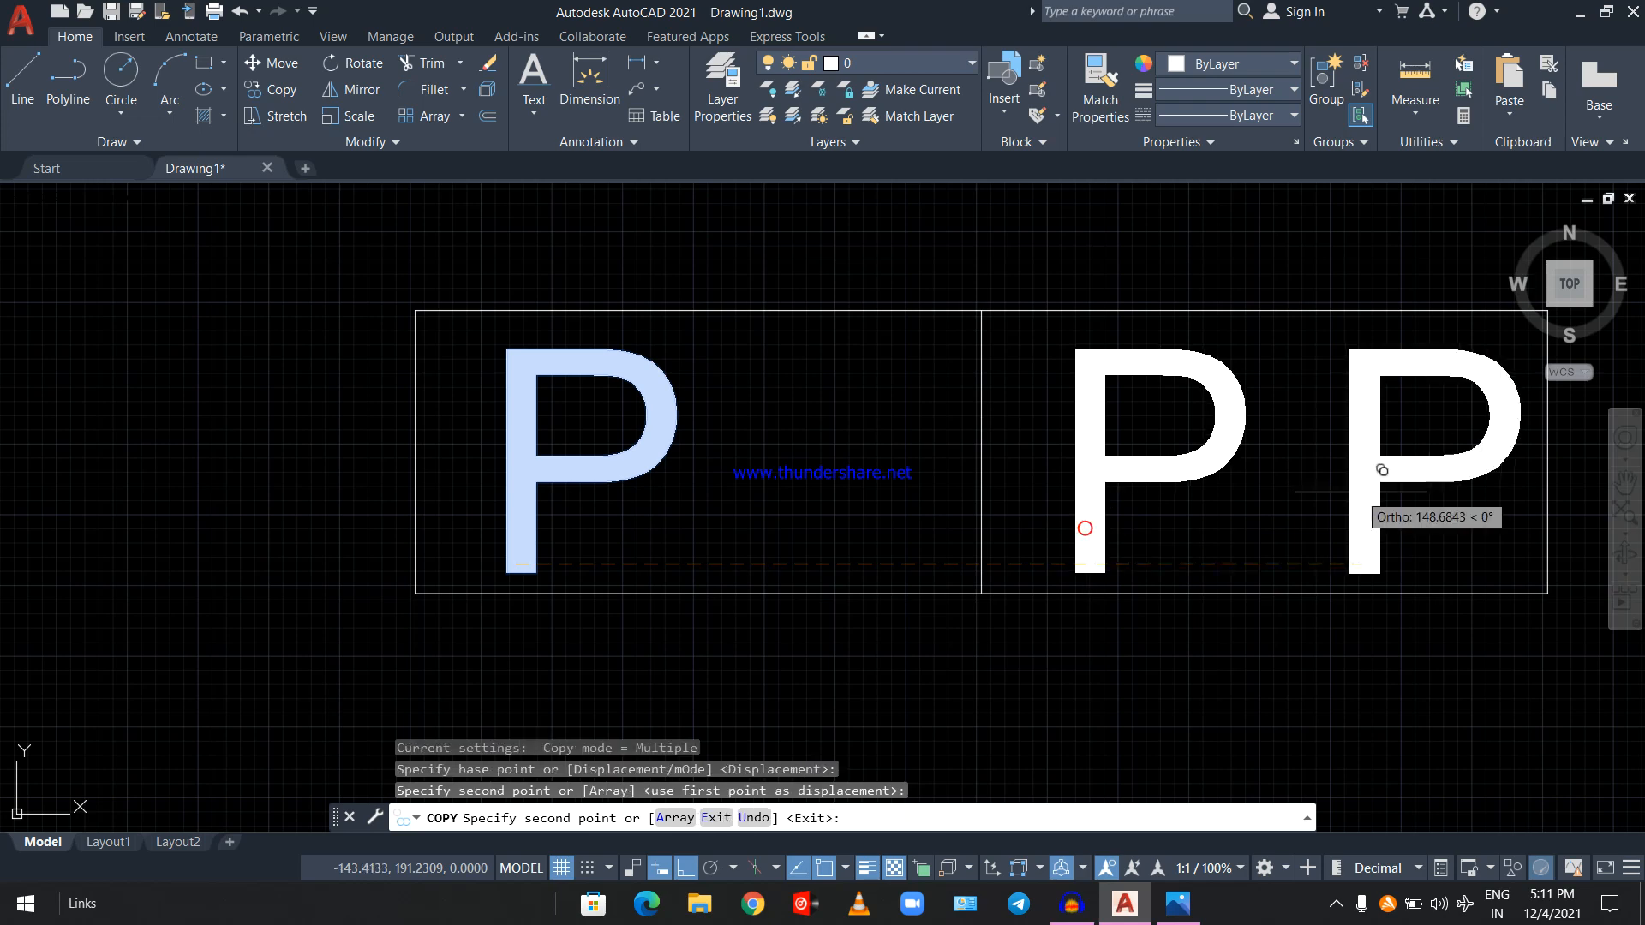
key(Escape)
Step: Change the copied letter in the right cell to N
click(1090, 519)
double_click(1087, 518)
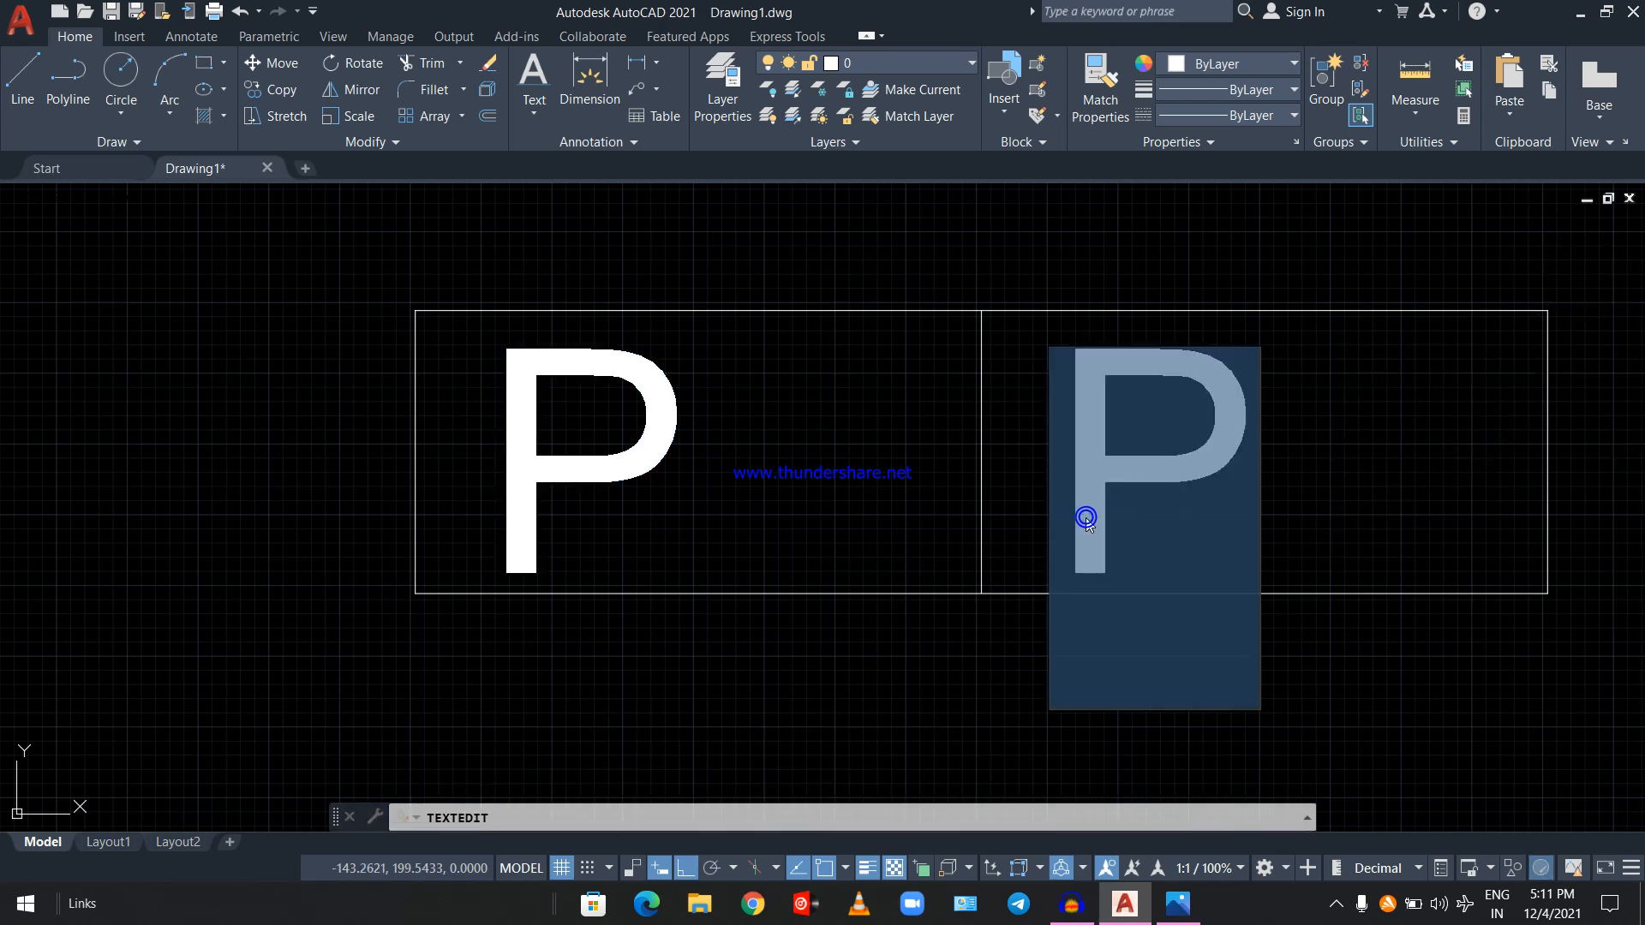
text(n)
key(BackSpace)
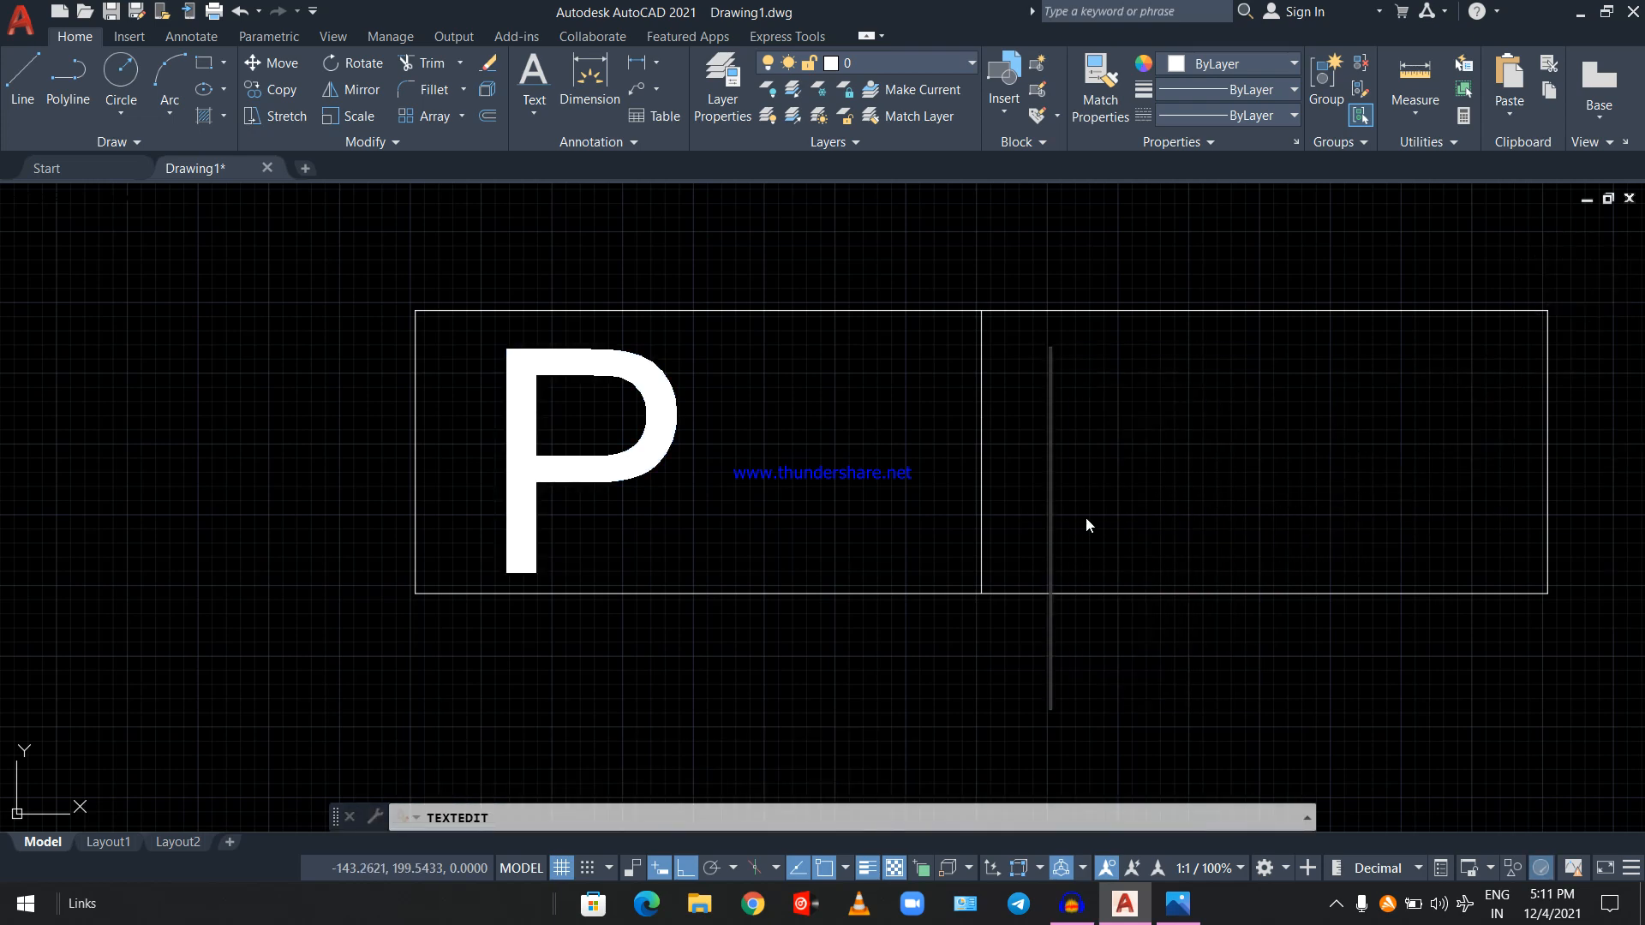
text(N)
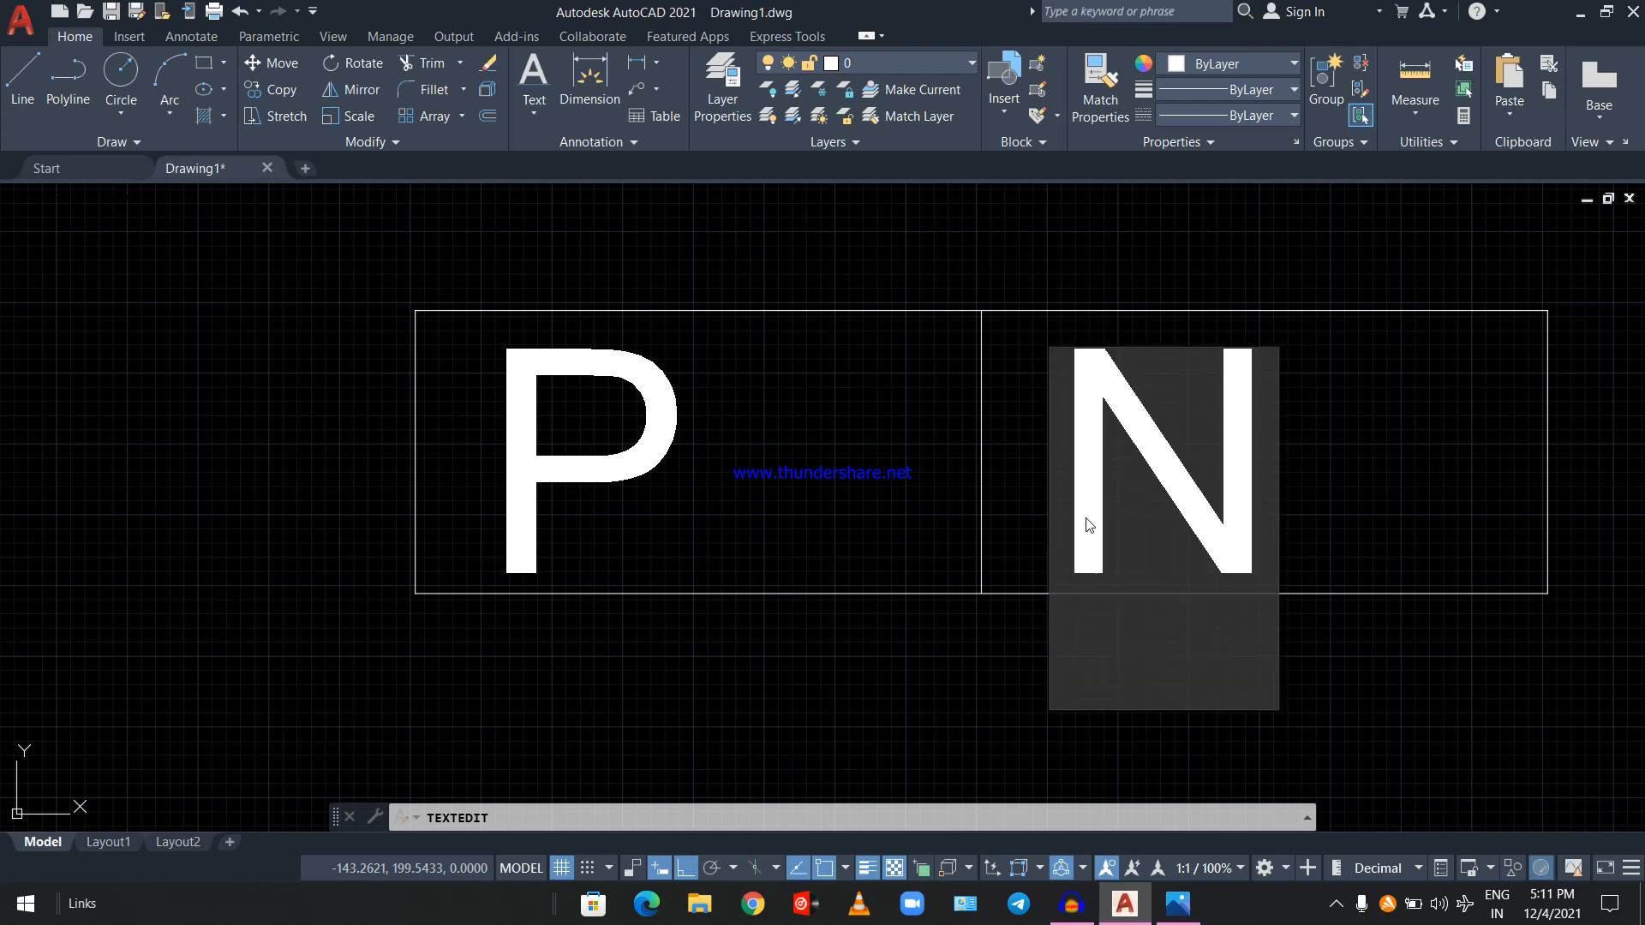
key(Return)
scroll(1073, 517, down, 8)
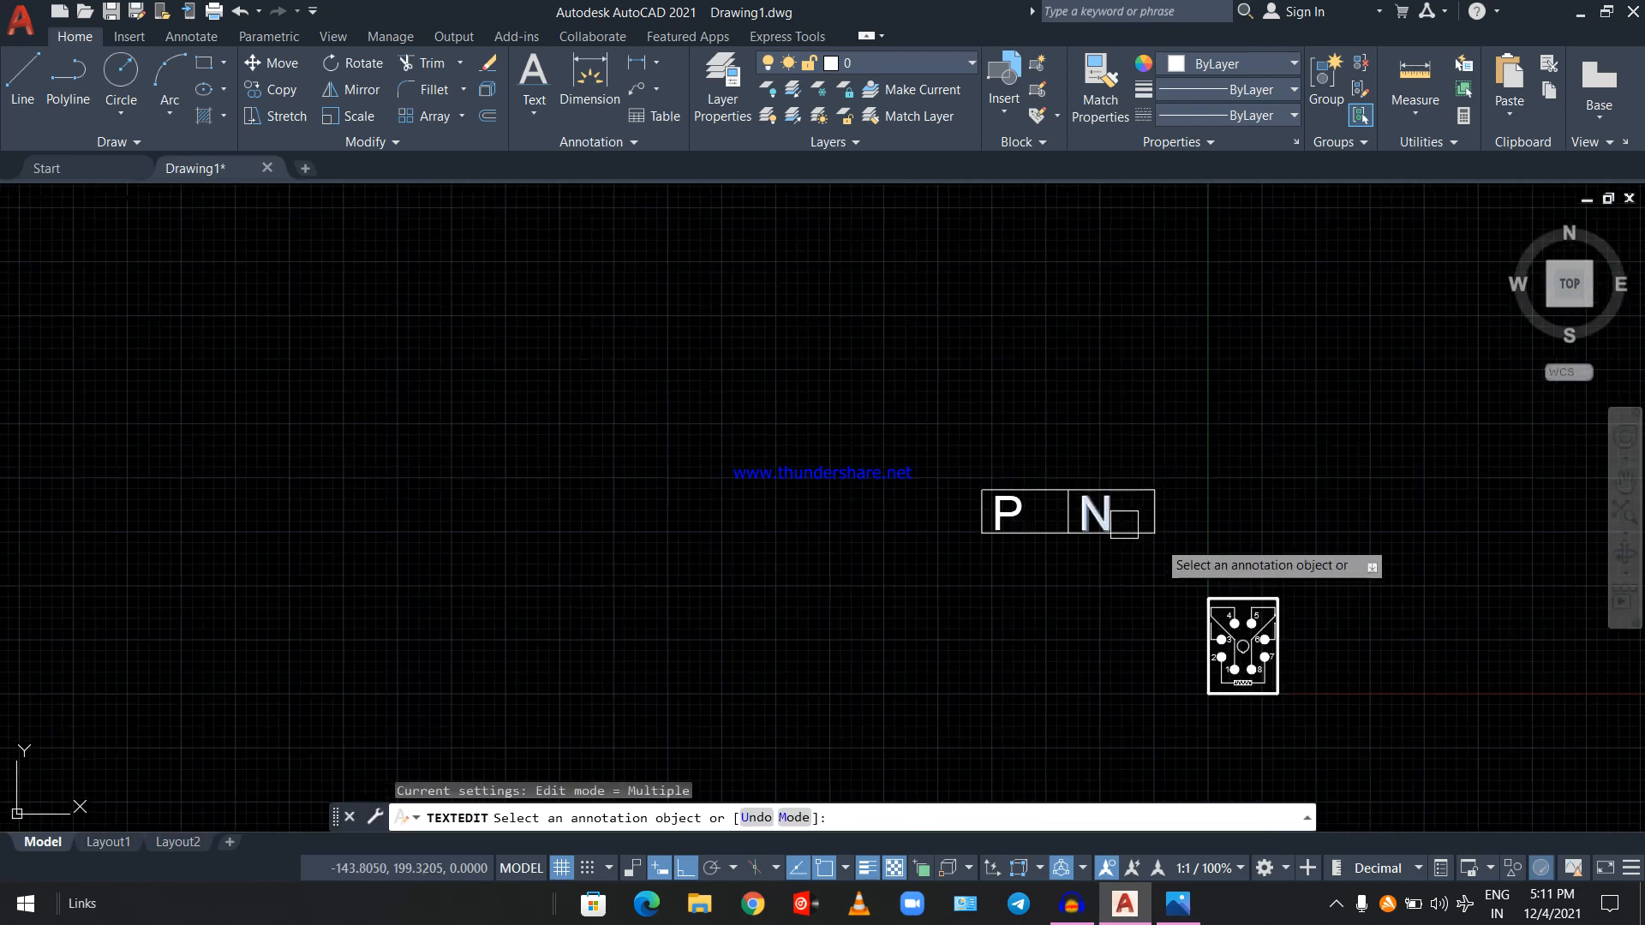
scroll(1223, 514, up, 6)
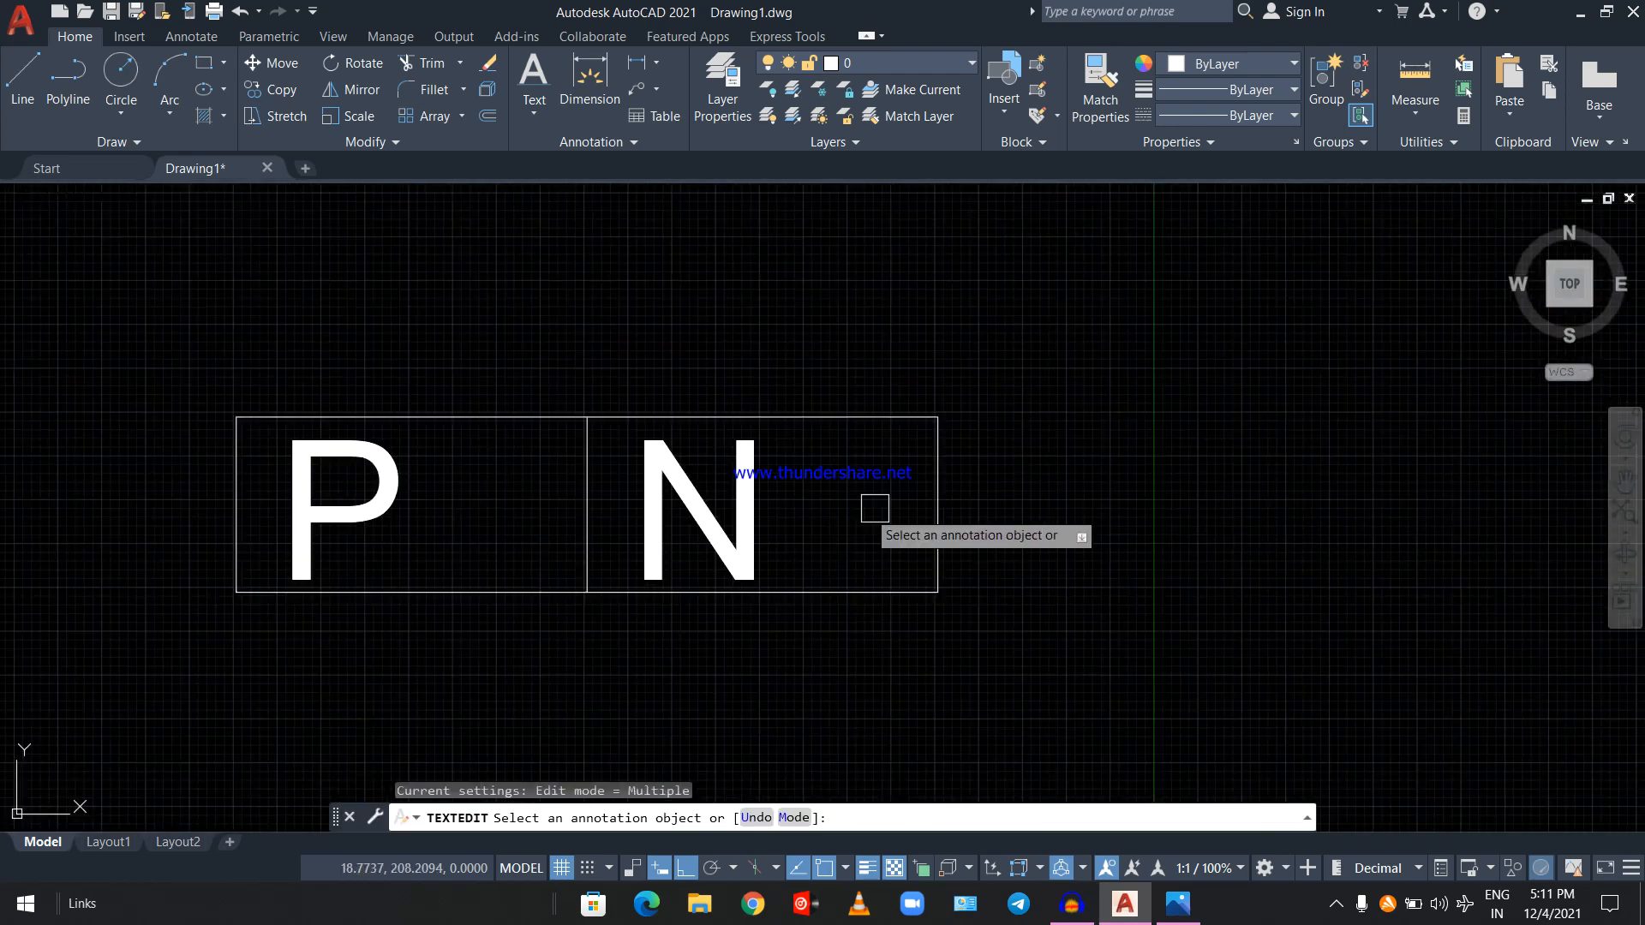
Step: Finish the text editing and move the vertical divider about 40 units horizontally toward the letter P
click(581, 522)
key(Escape)
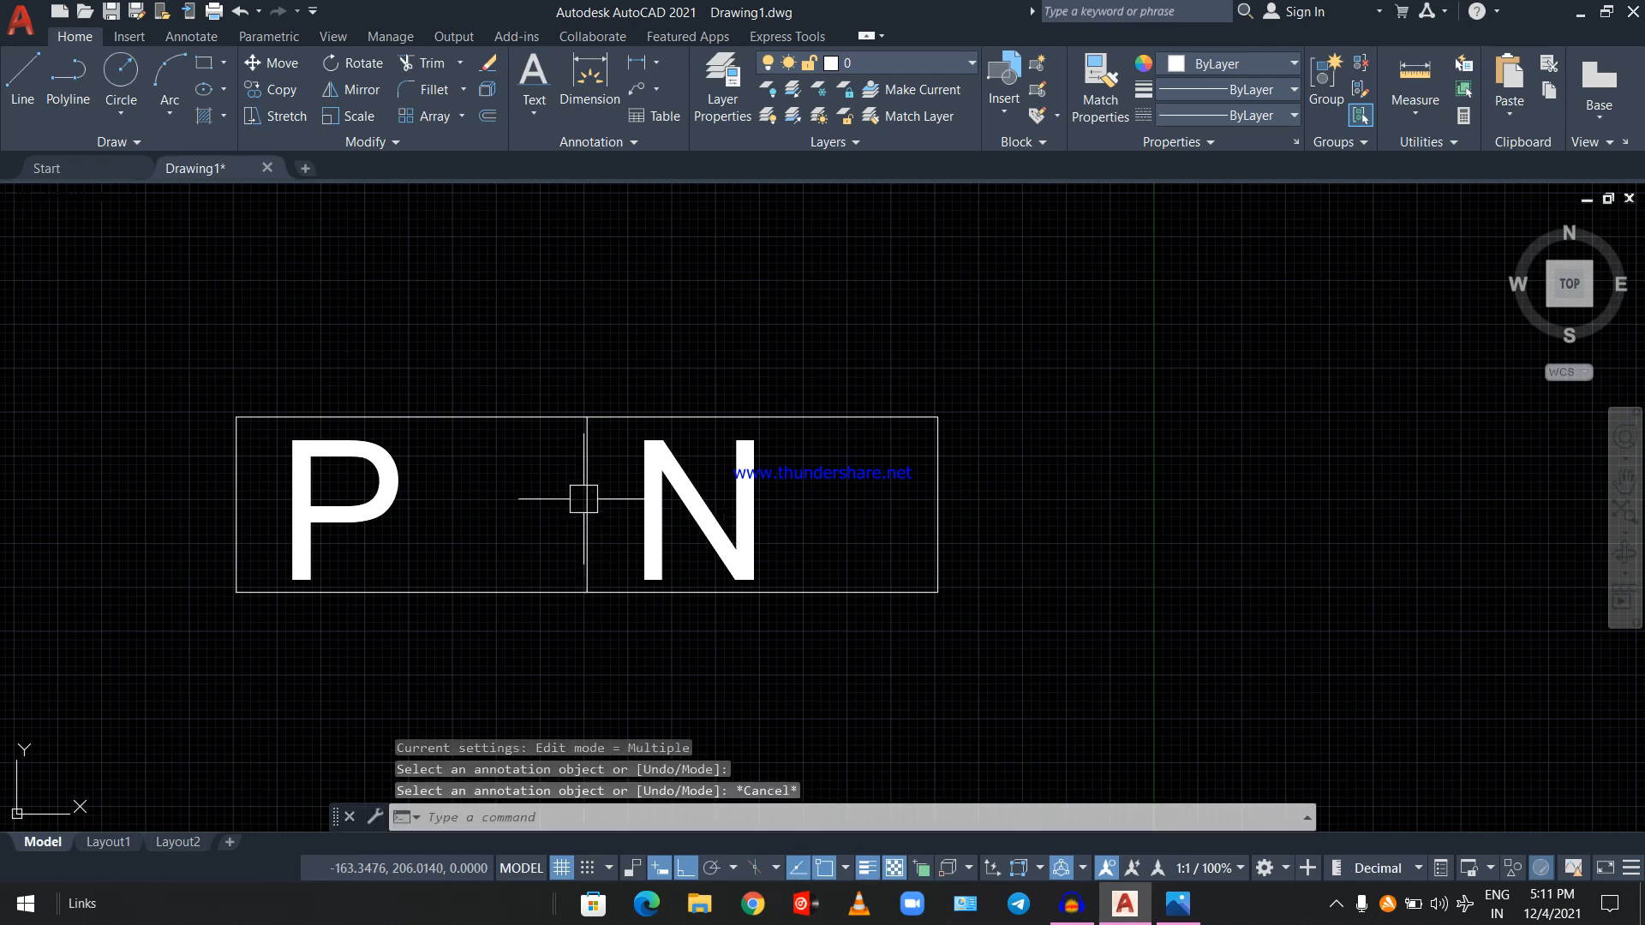
click(588, 497)
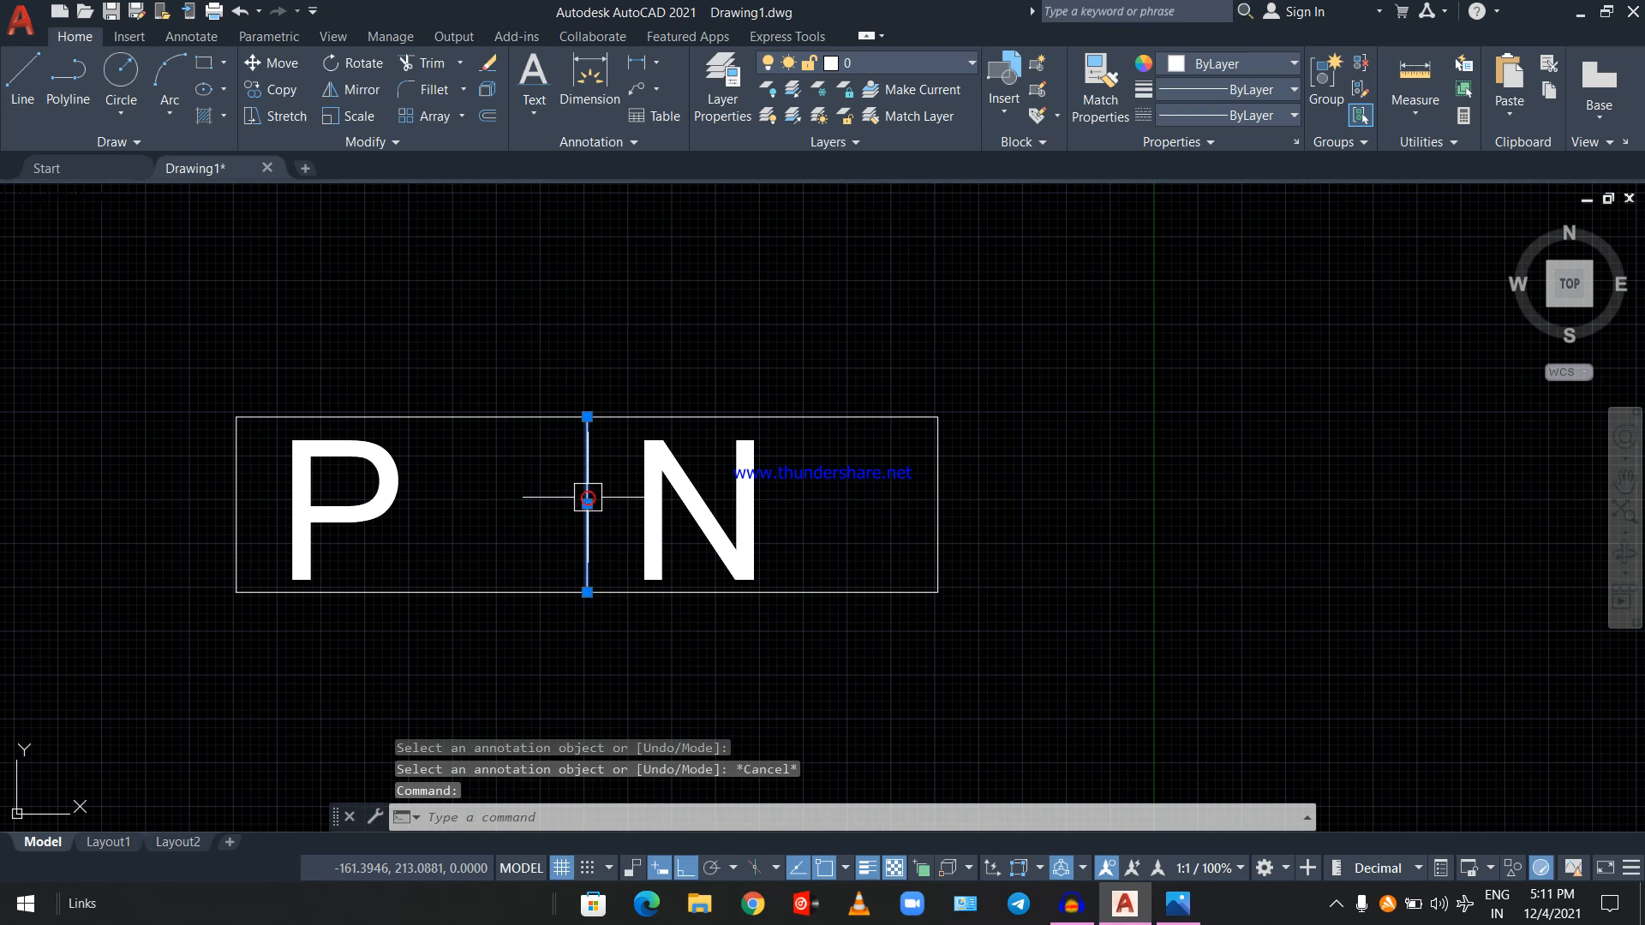
text(m)
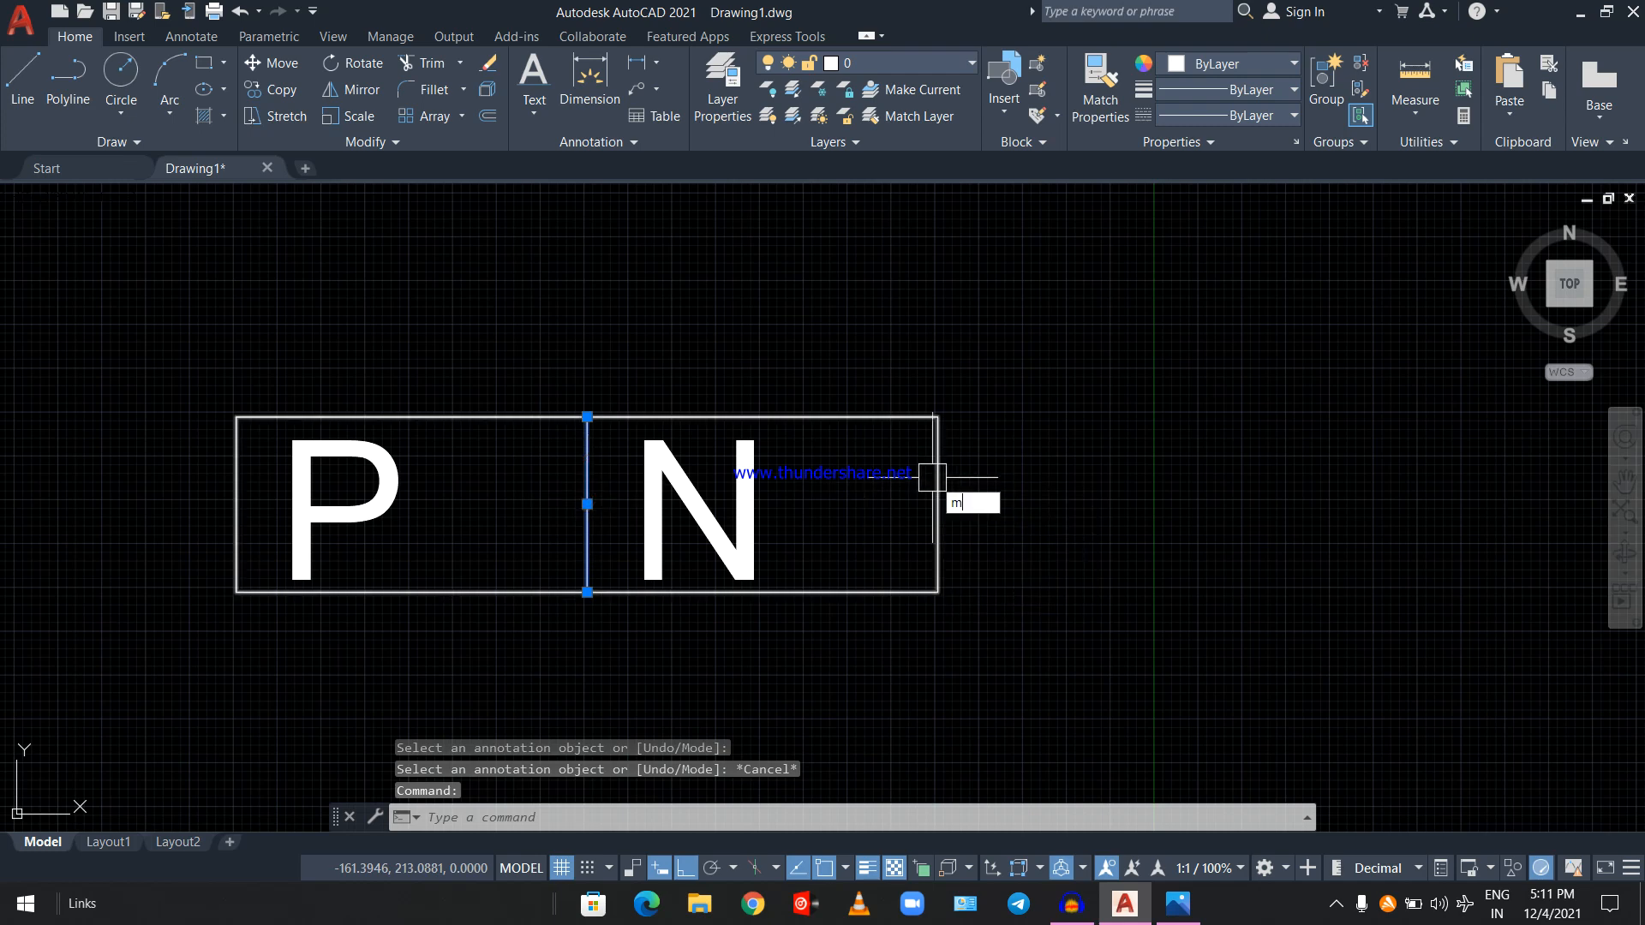
key(Return)
click(587, 505)
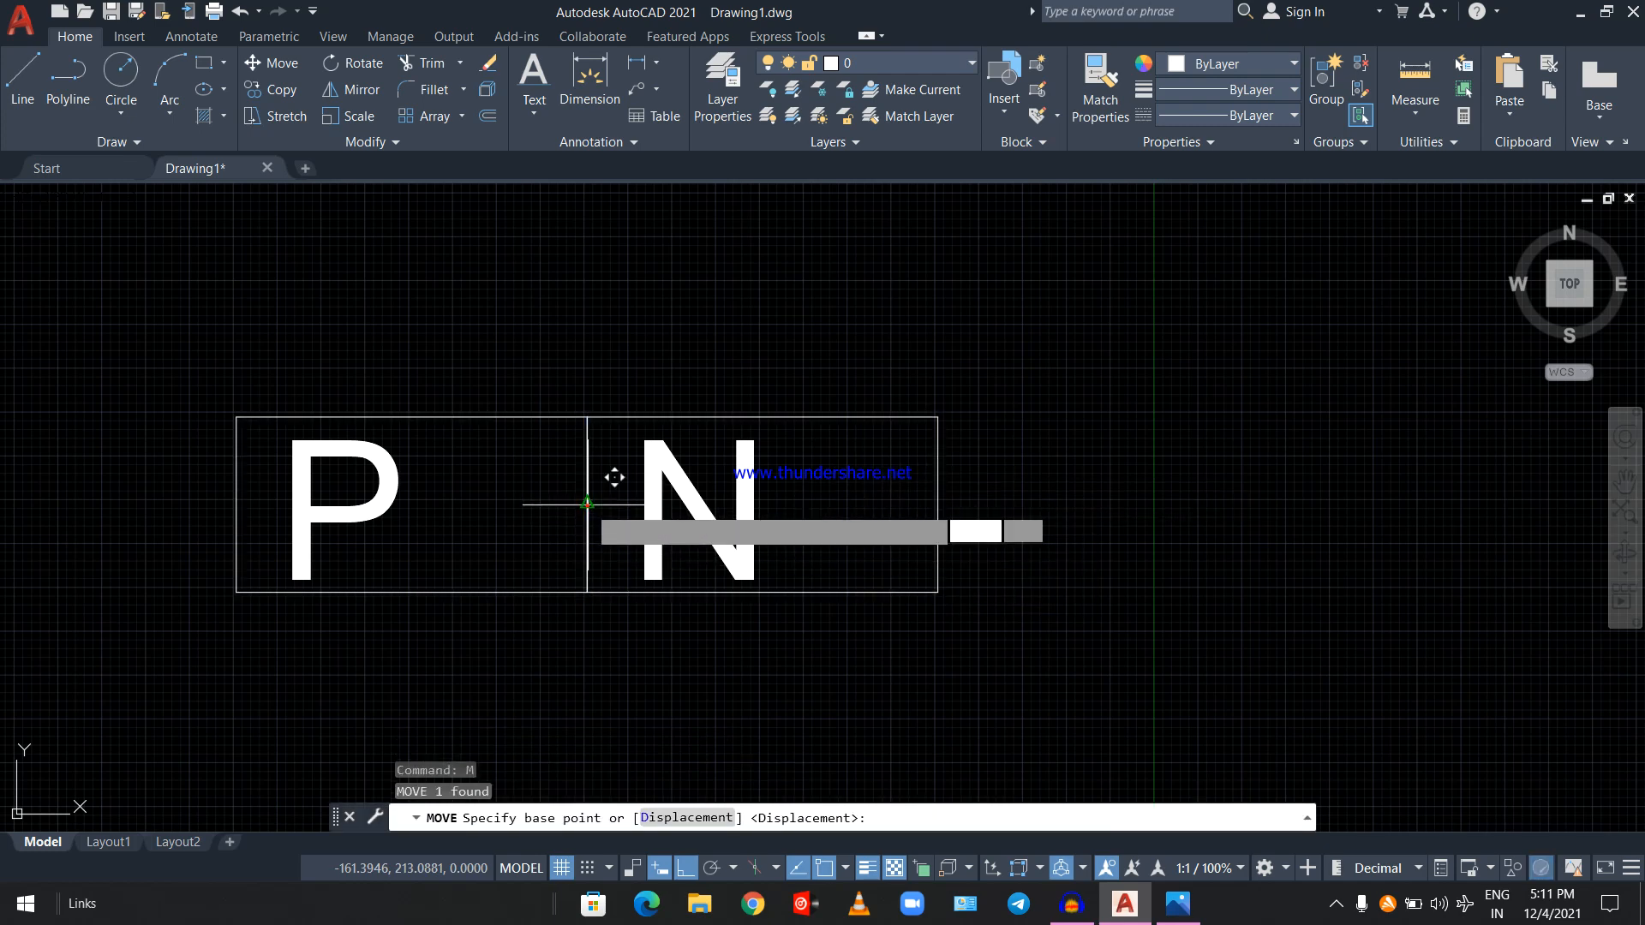
click(448, 514)
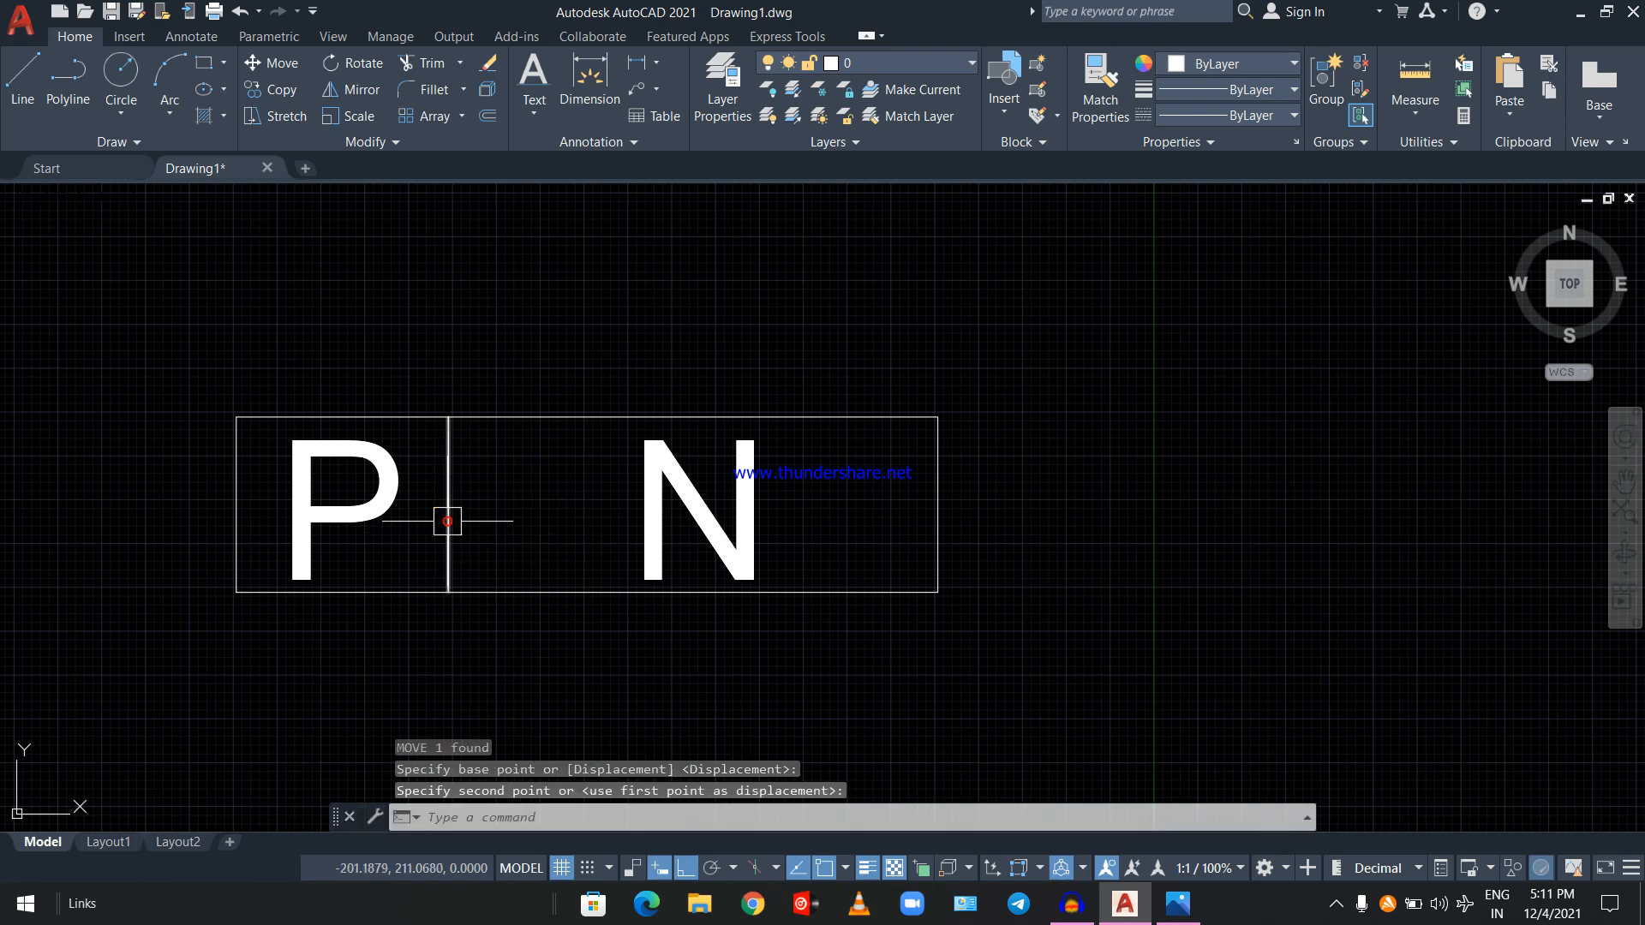
Step: Try to shift the letter N freehand with ortho on and off, undoing each displacement and restoring ortho mode
click(647, 507)
drag(653, 527, 495, 529)
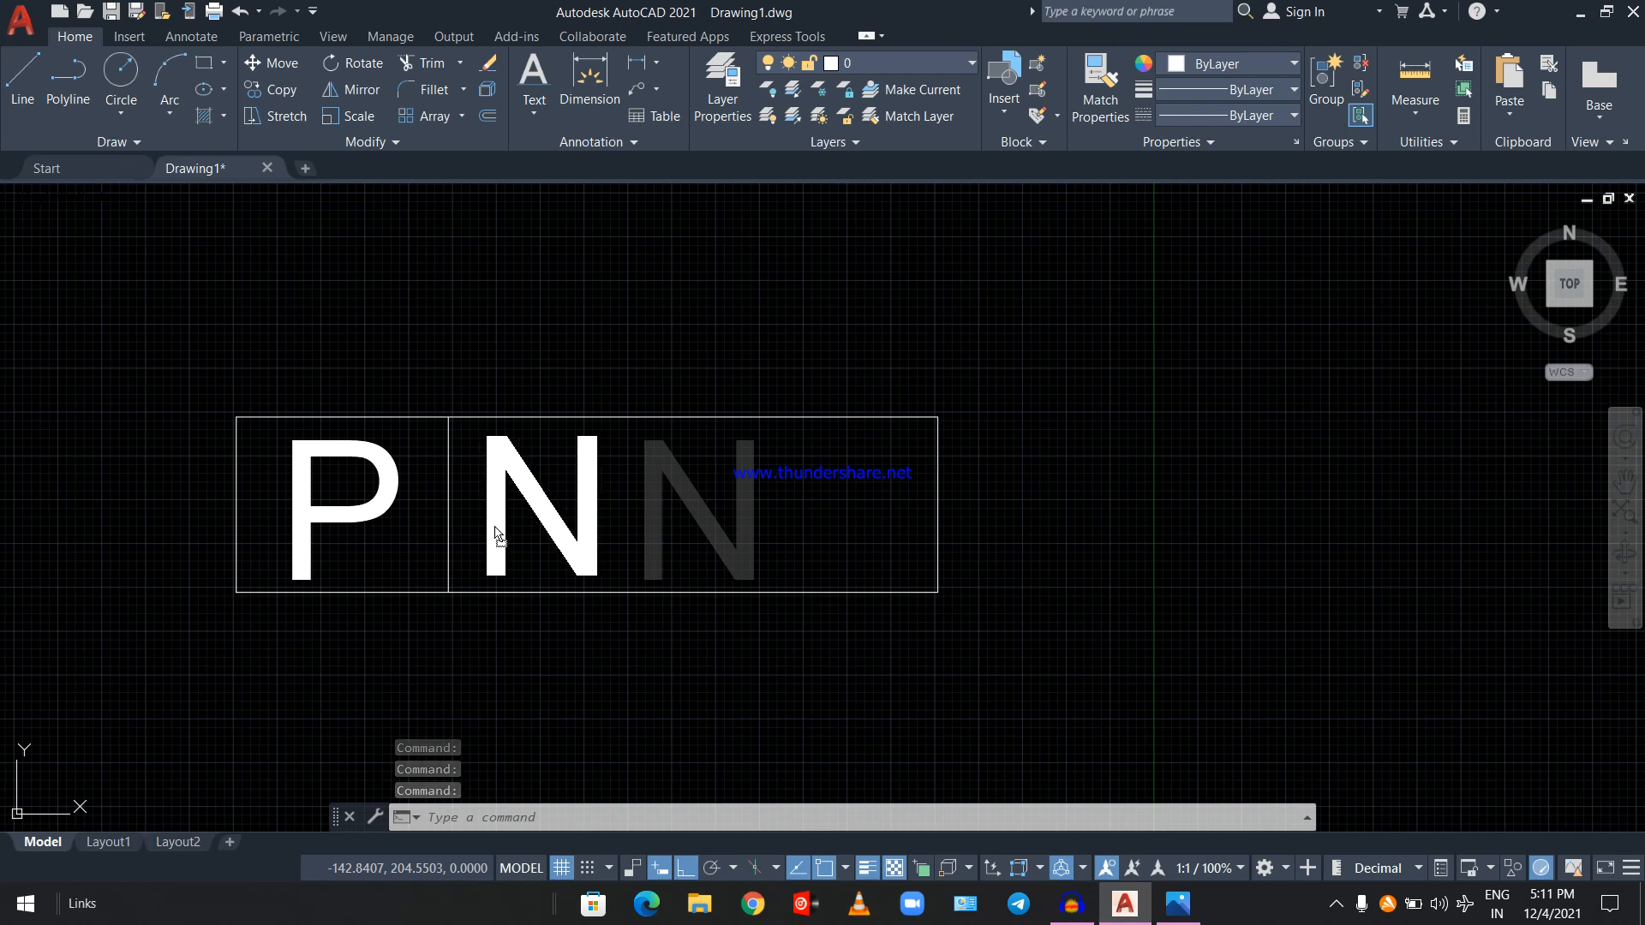
drag(496, 533, 643, 526)
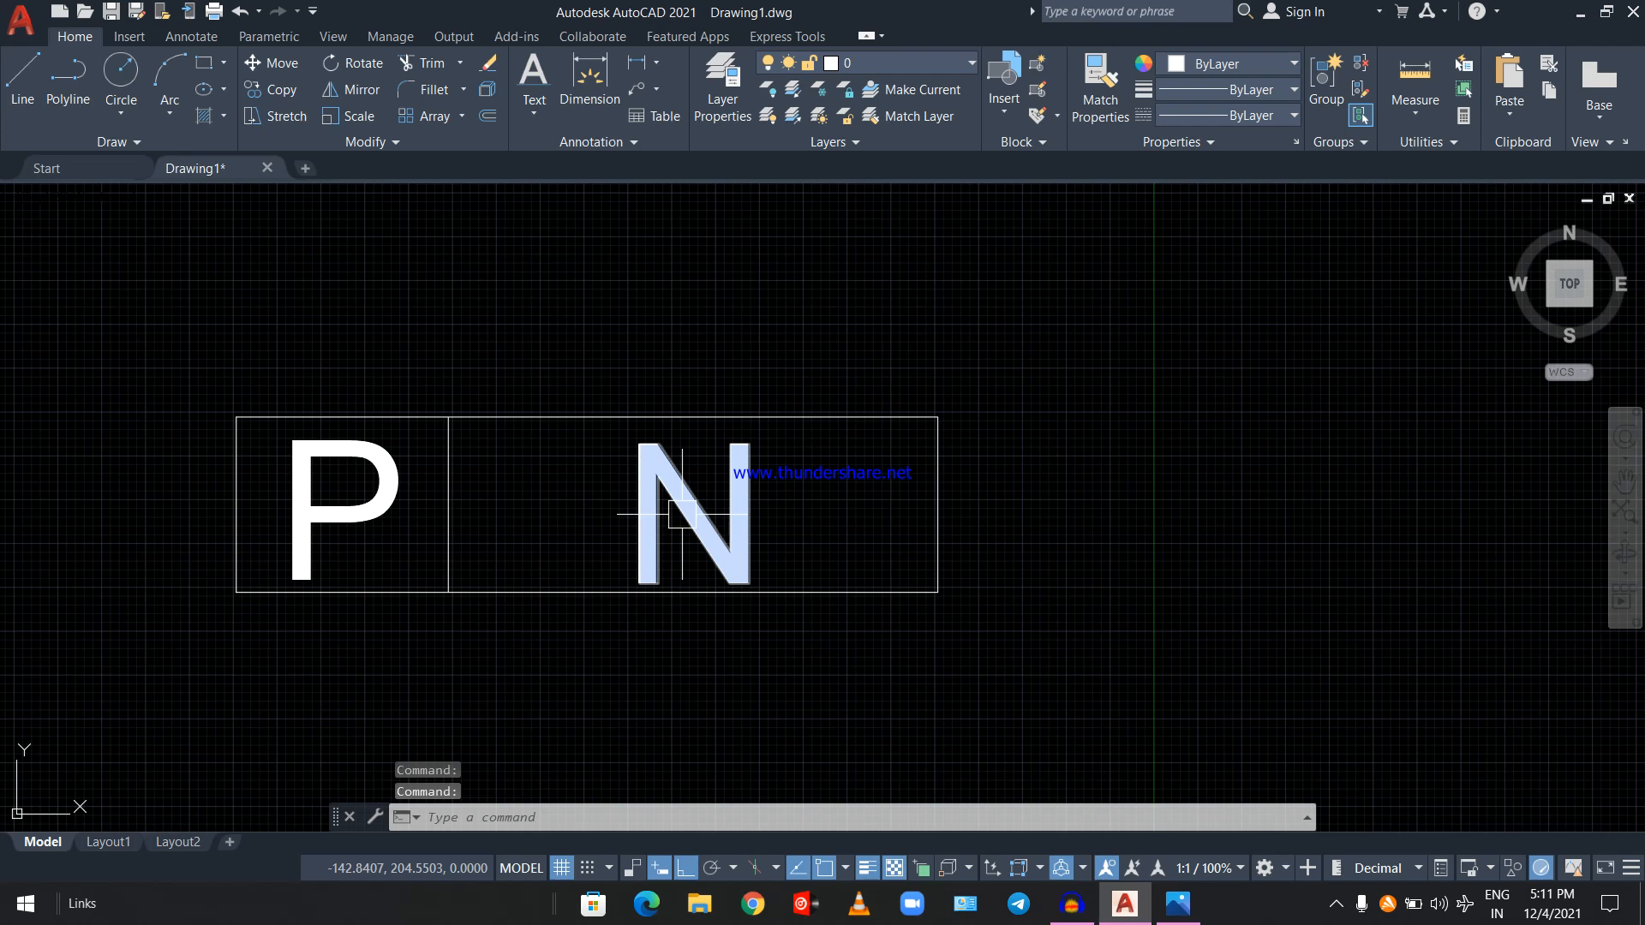
key(ctrl+z)
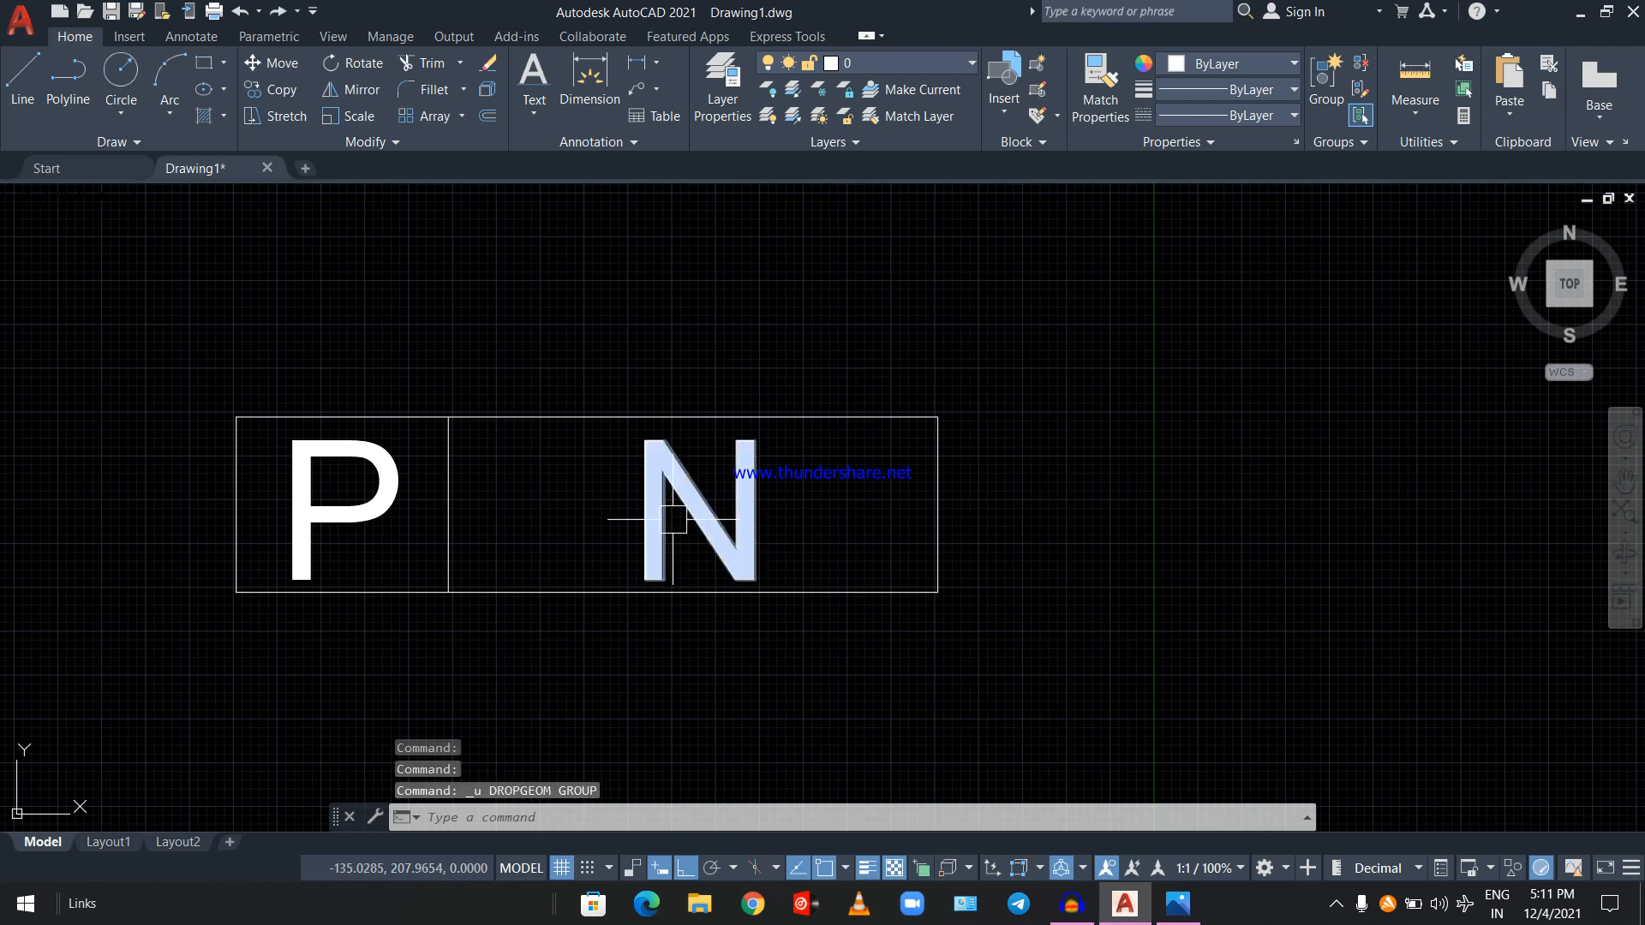
key(F8)
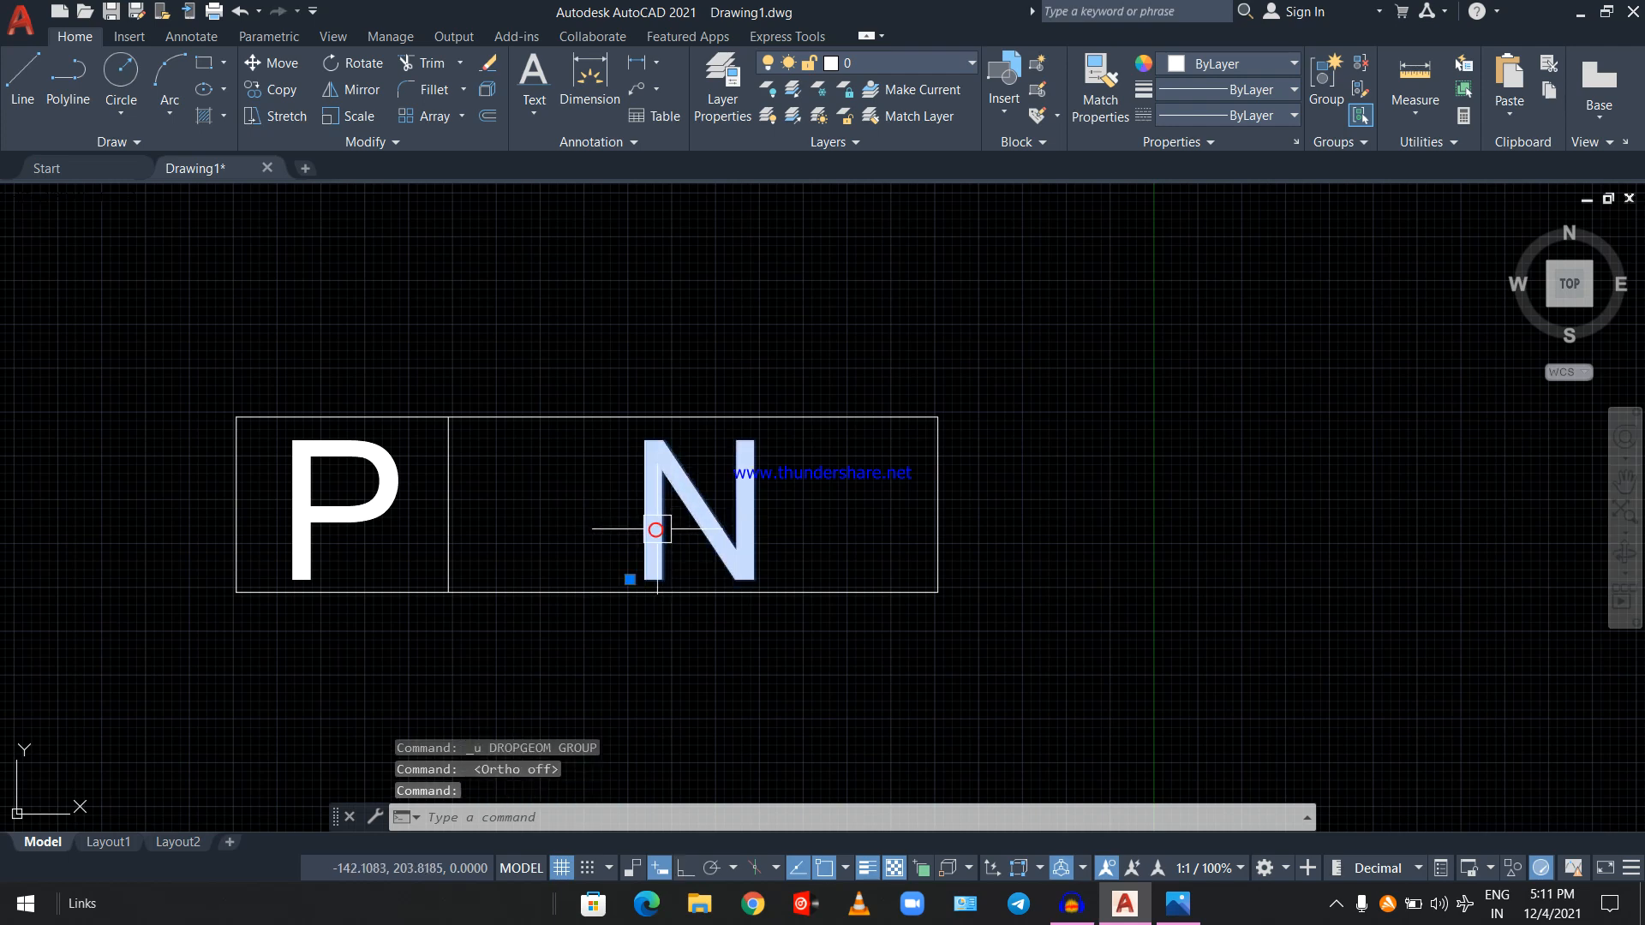
mouse_move(644, 527)
mouse_down()
mouse_move(478, 532)
mouse_move(634, 522)
mouse_up()
key(ctrl+z)
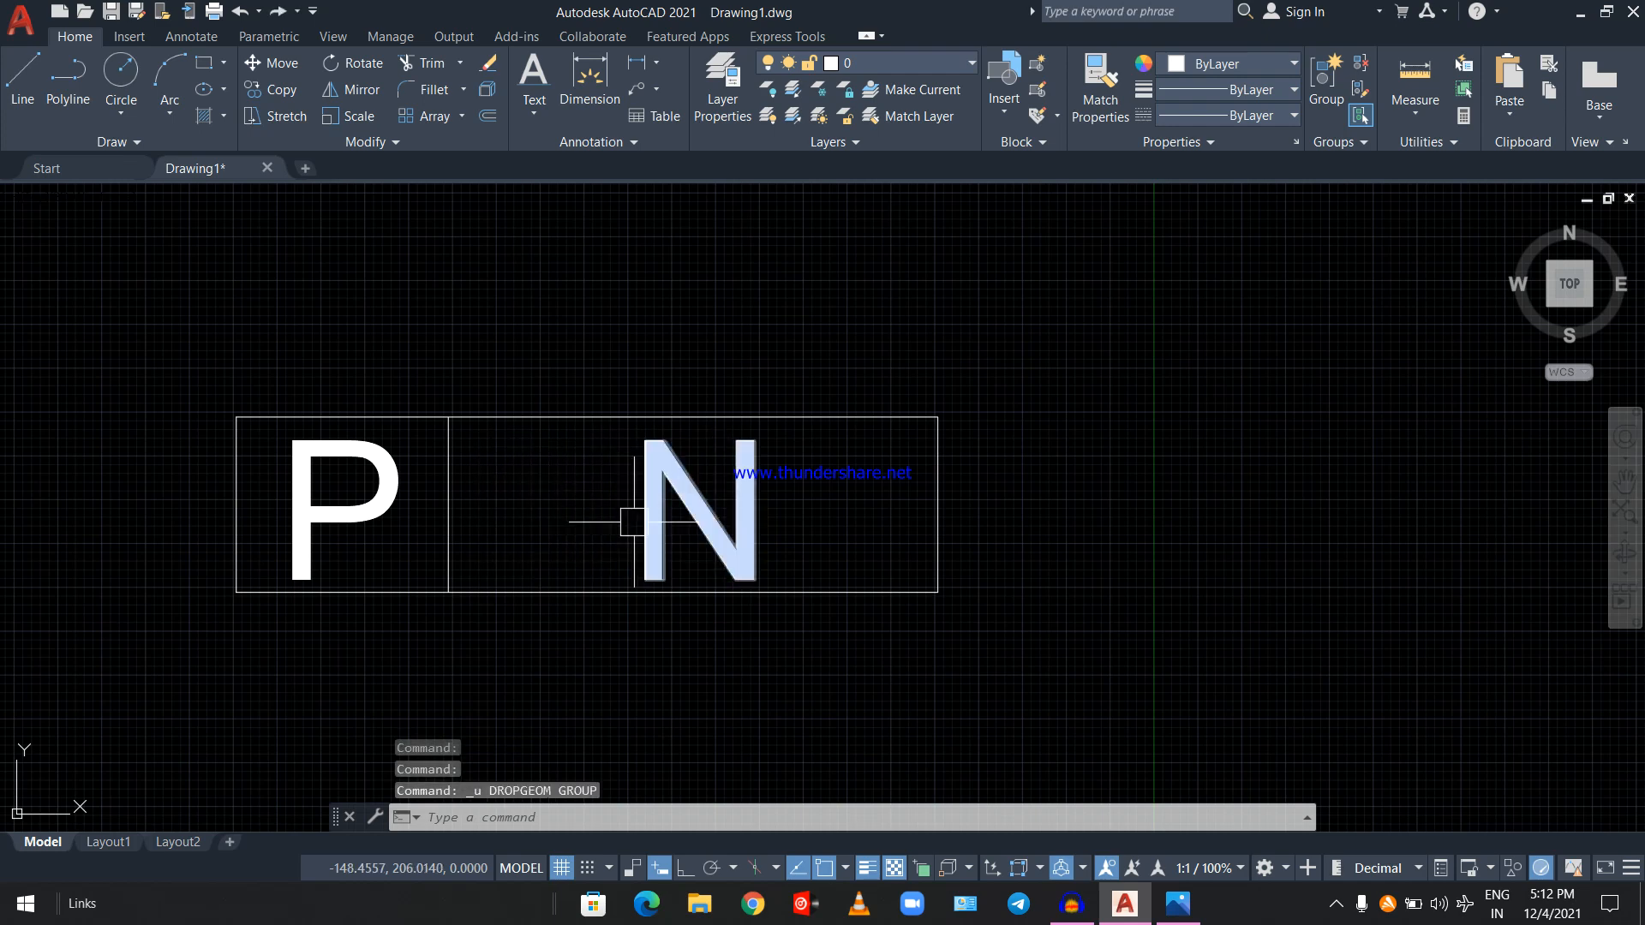
key(F8)
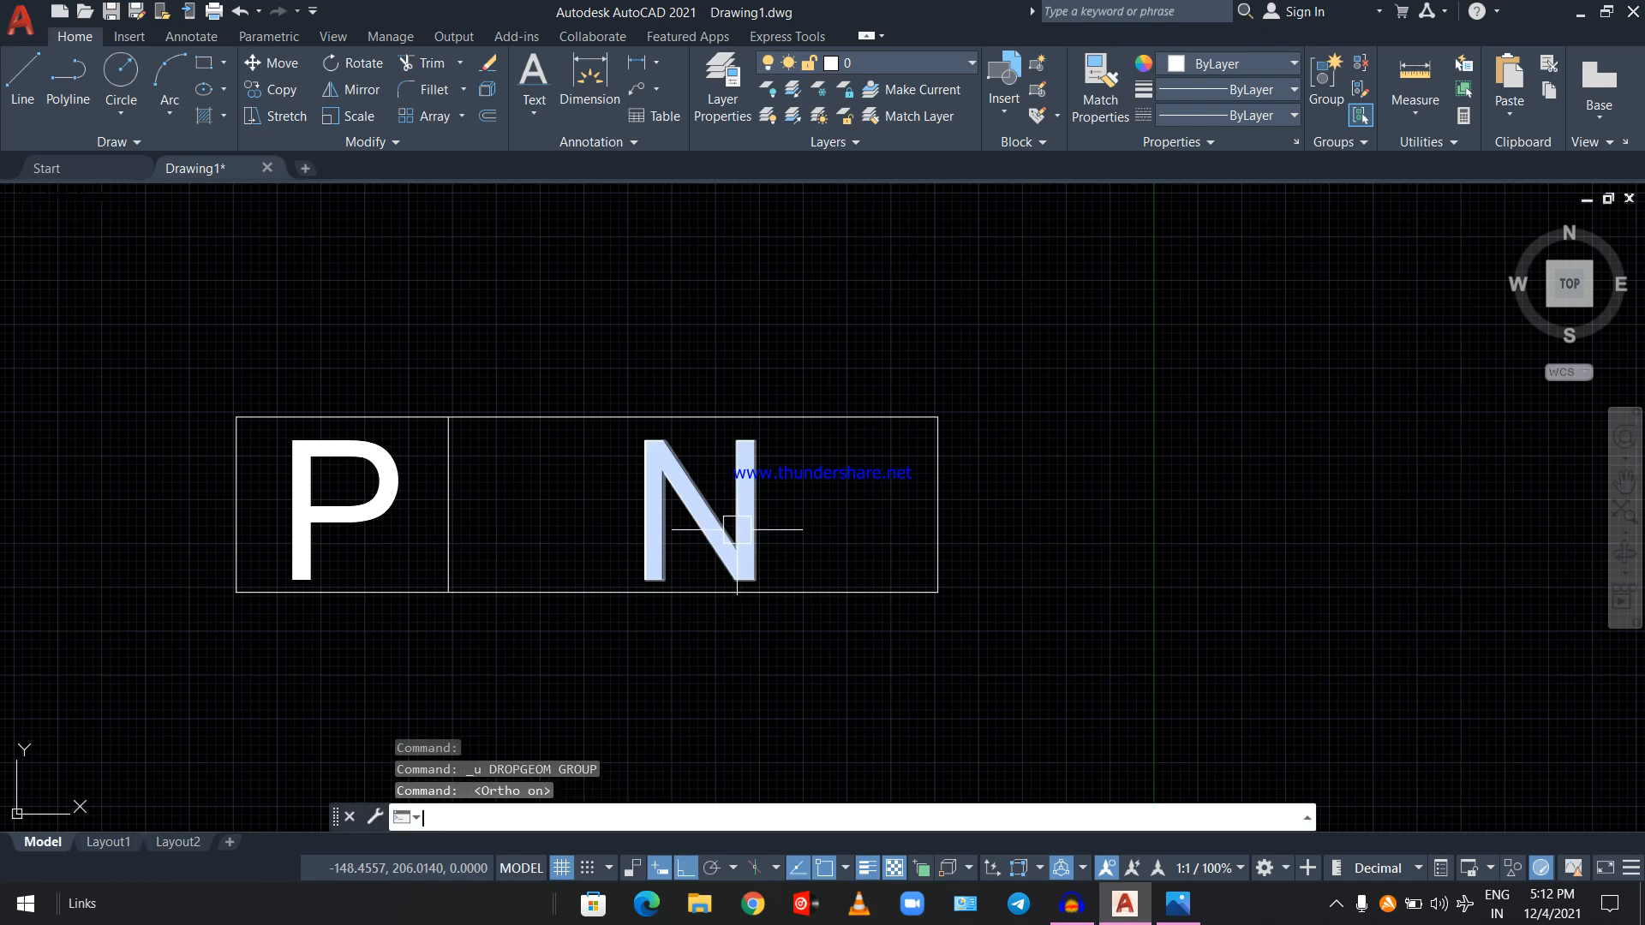
Step: Move the letter N about 45 units horizontally toward the divider so it sits just beside it
click(646, 541)
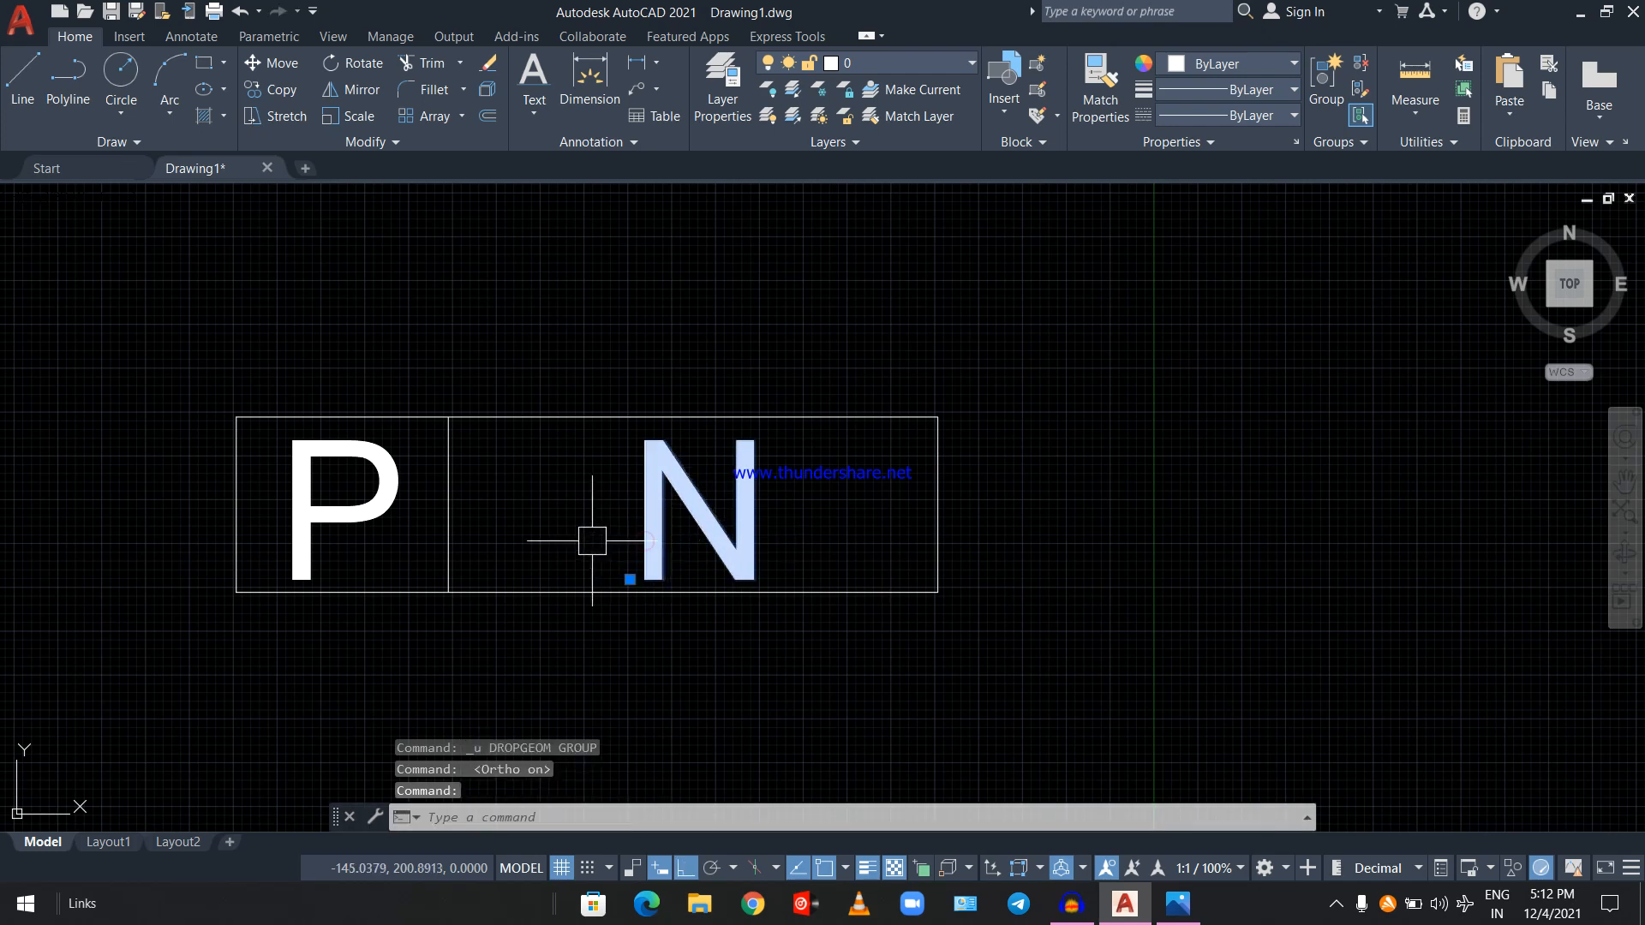
mouse_move(653, 547)
mouse_down()
mouse_move(509, 549)
mouse_move(643, 547)
mouse_up()
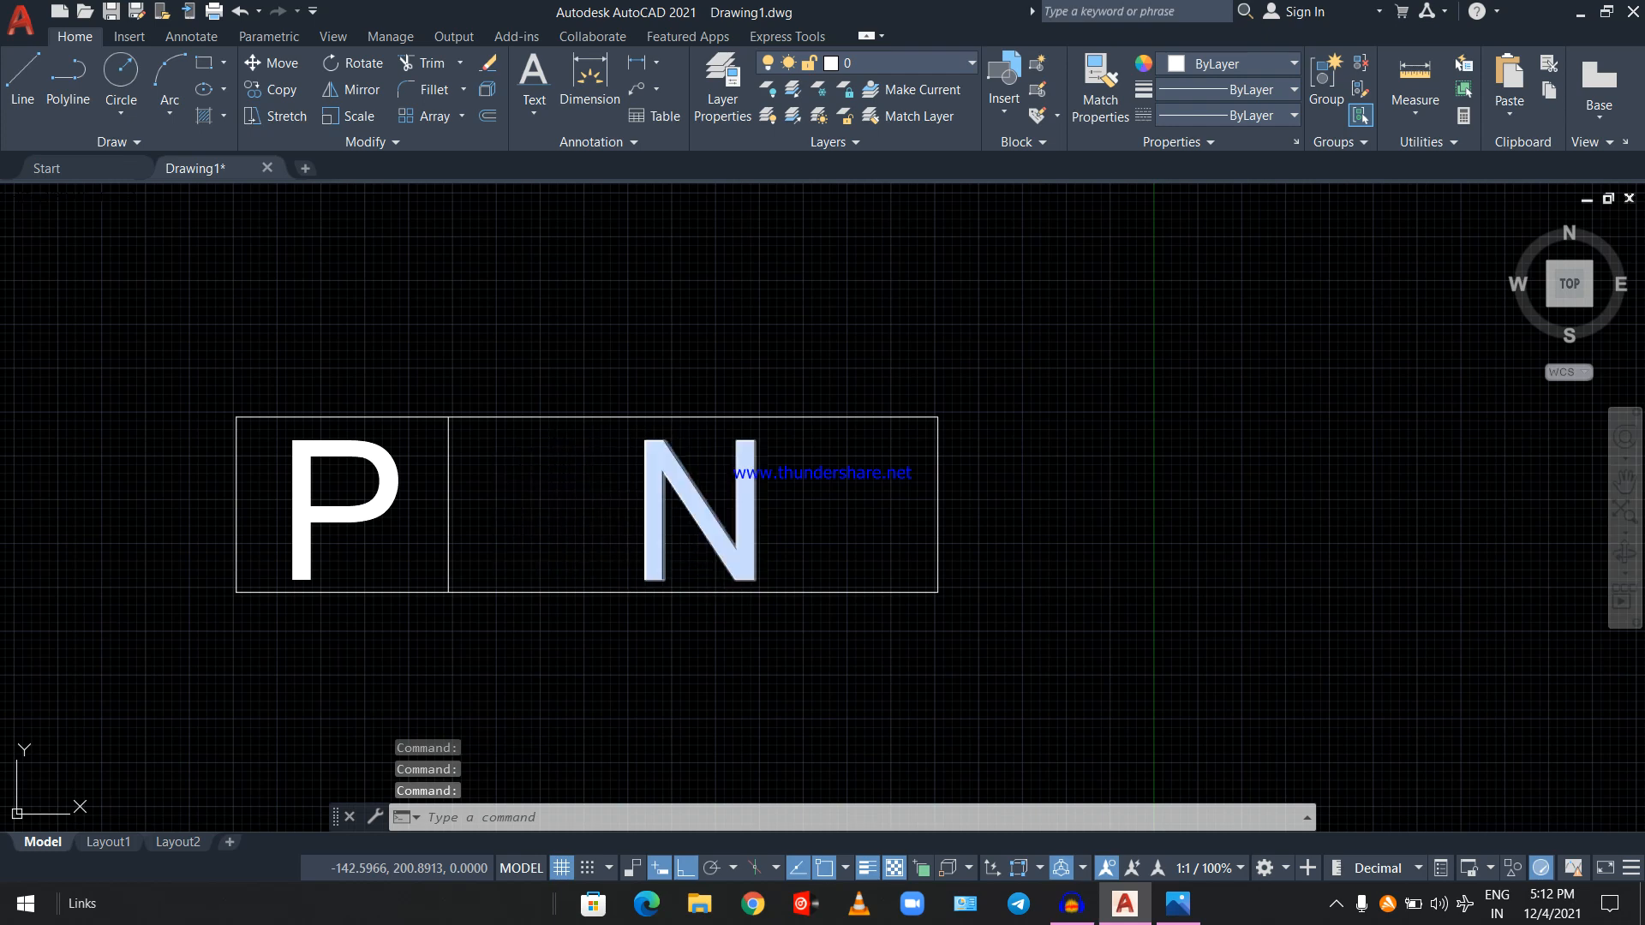
text(m)
key(space)
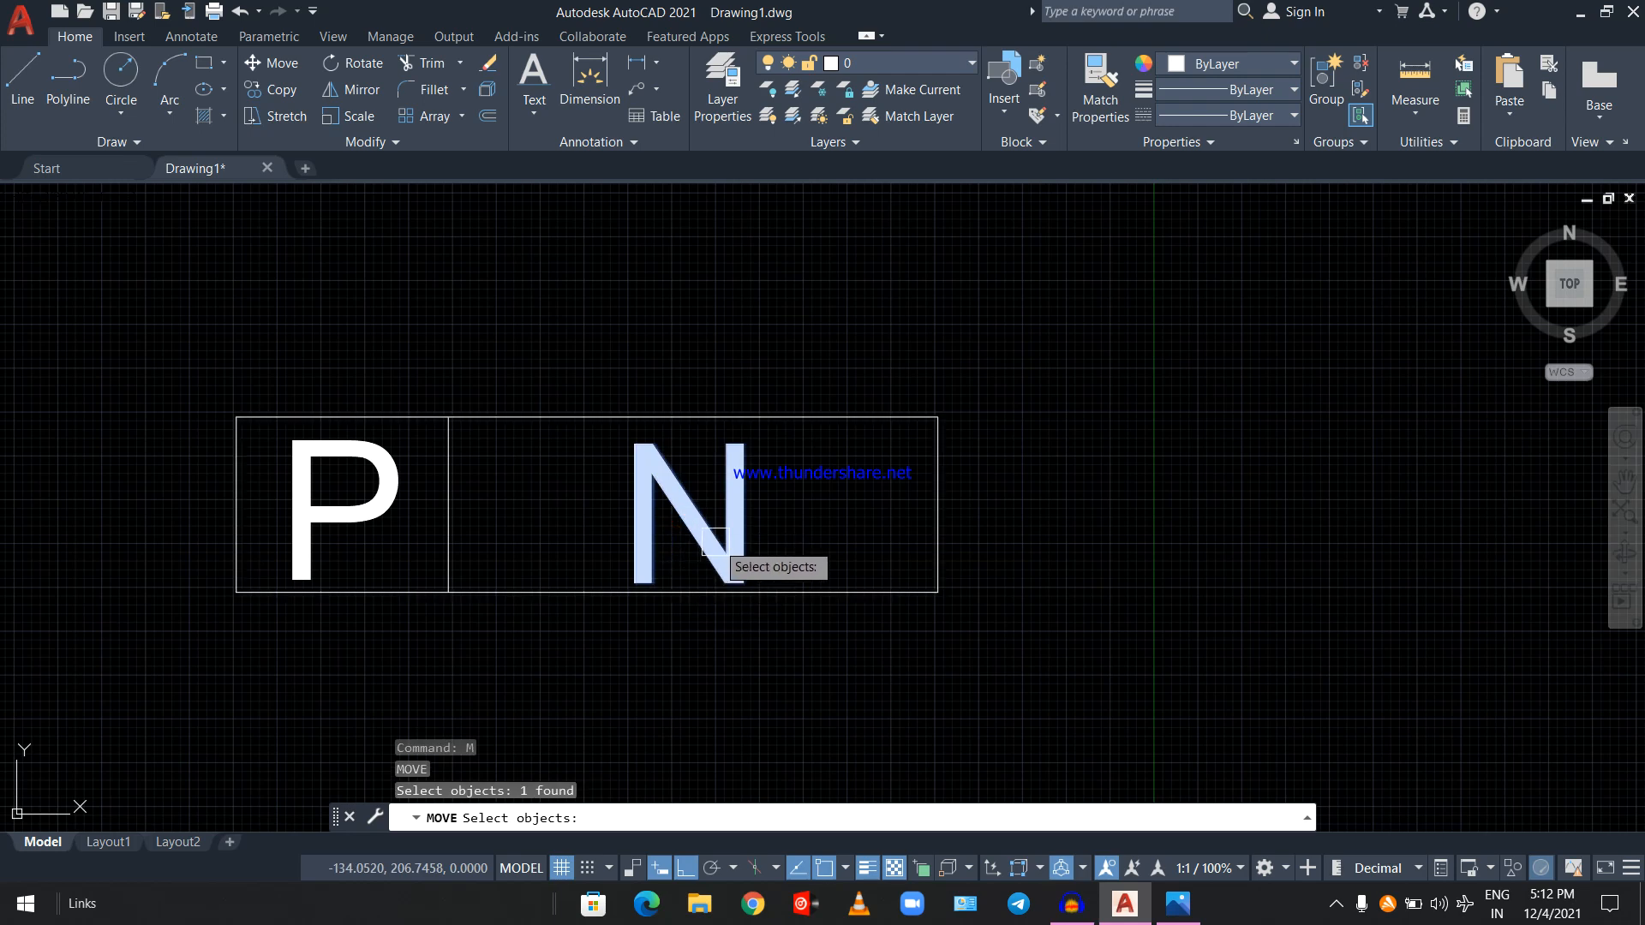
key(Return)
click(652, 572)
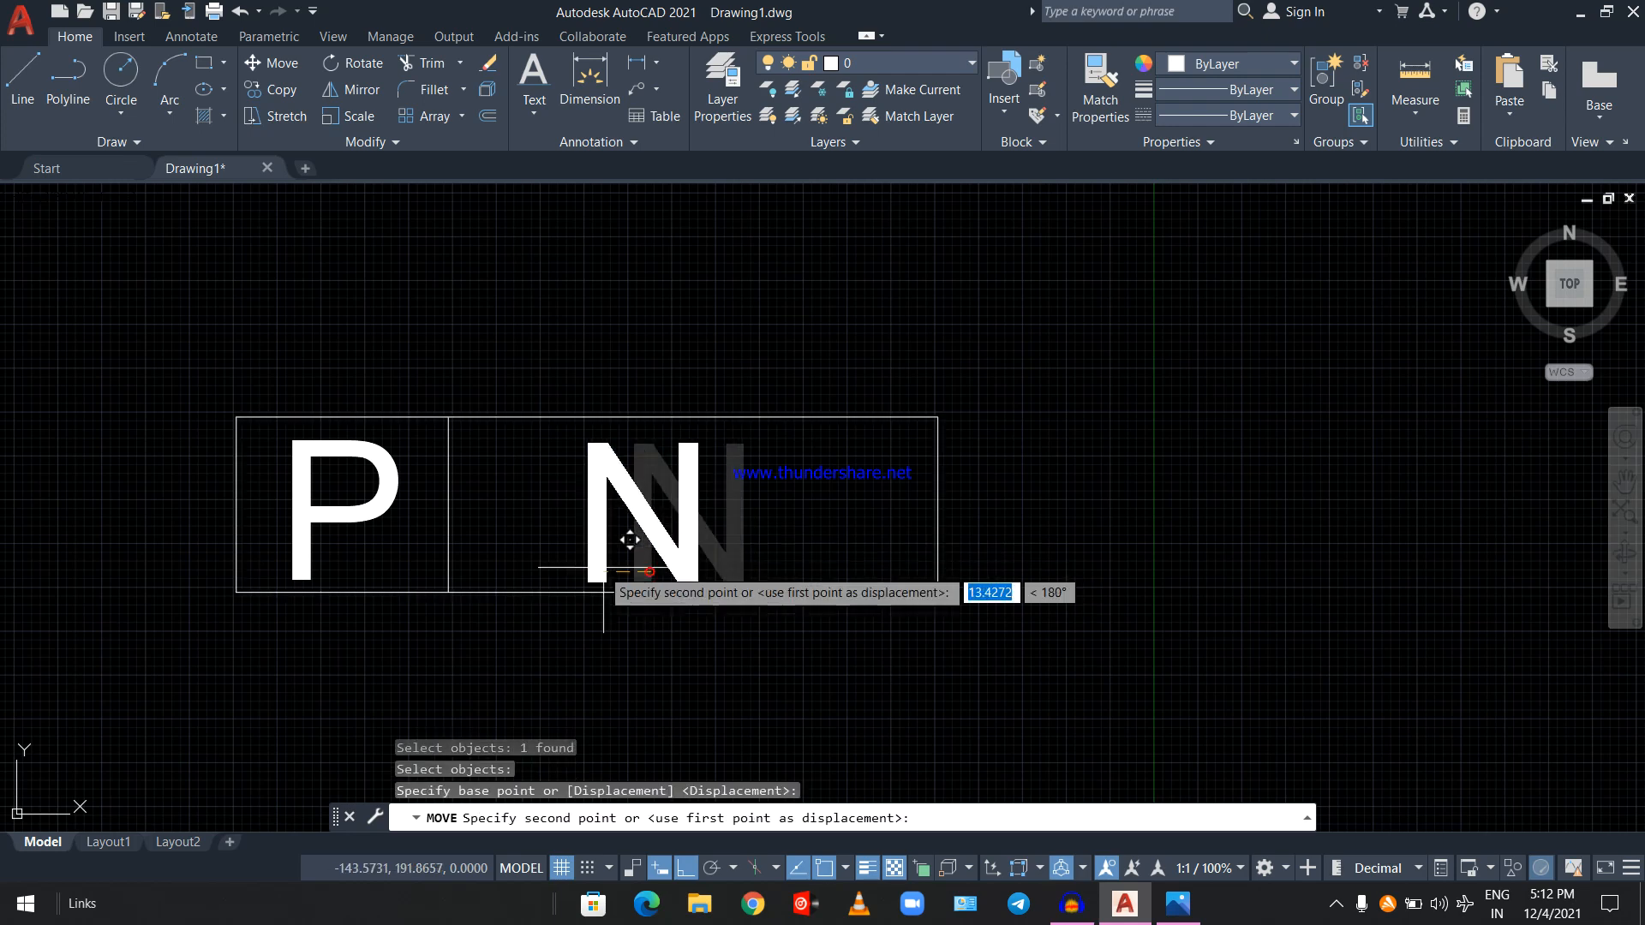
click(494, 570)
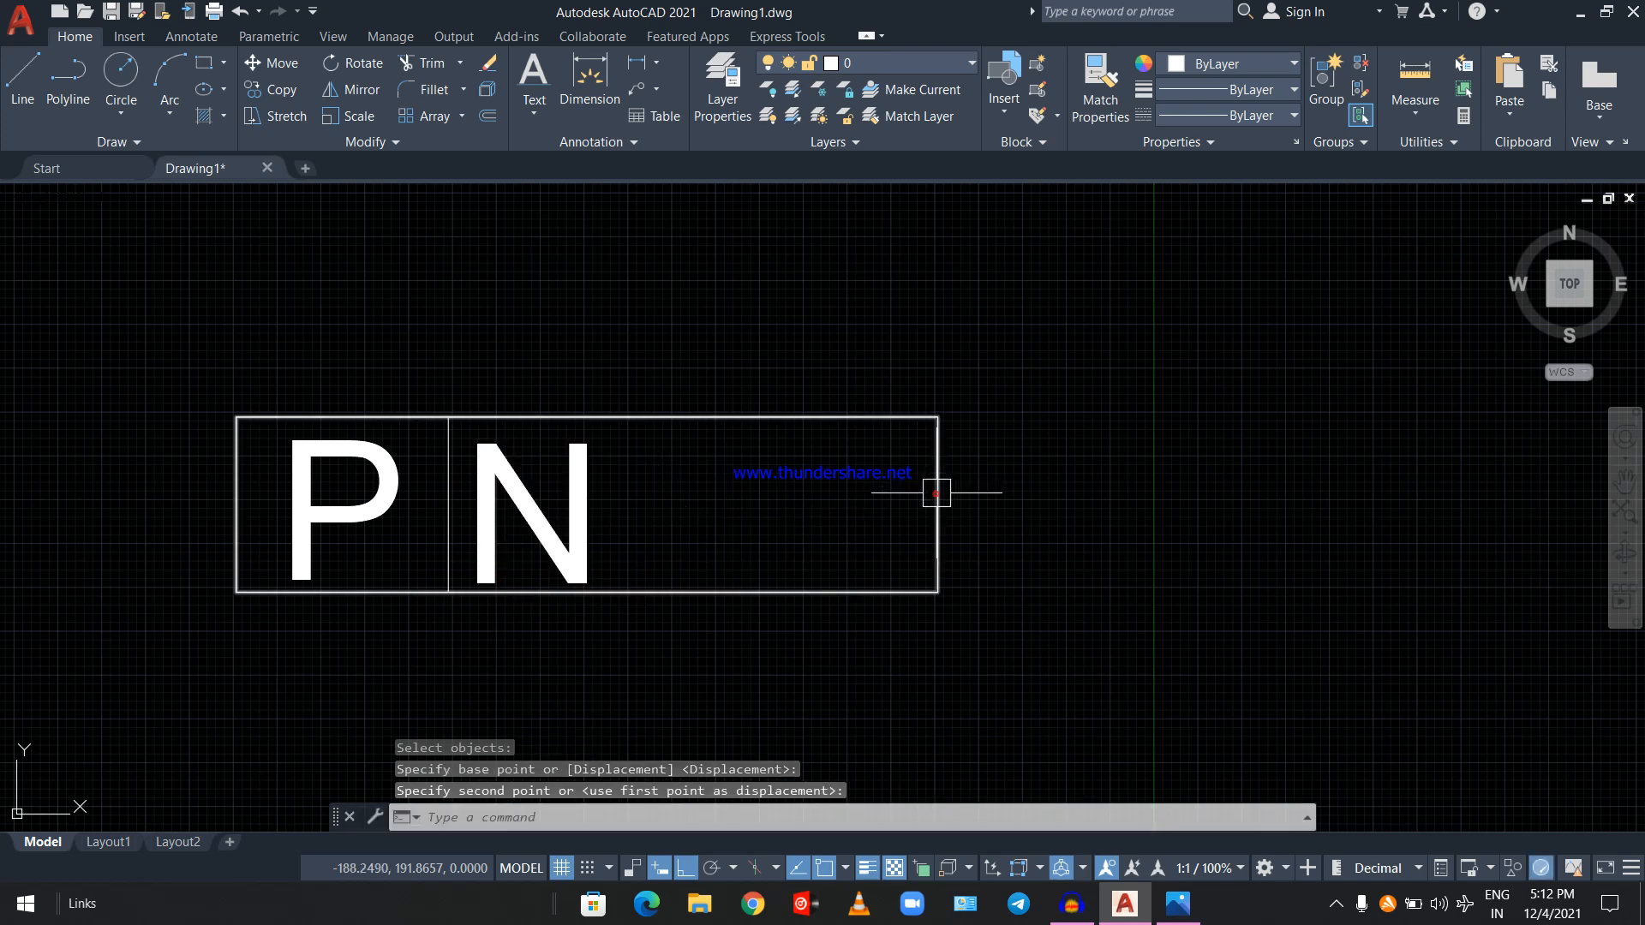
Step: Stretch the right edge of the P-N rectangle inward so it ends just past the letter N
click(936, 493)
click(938, 504)
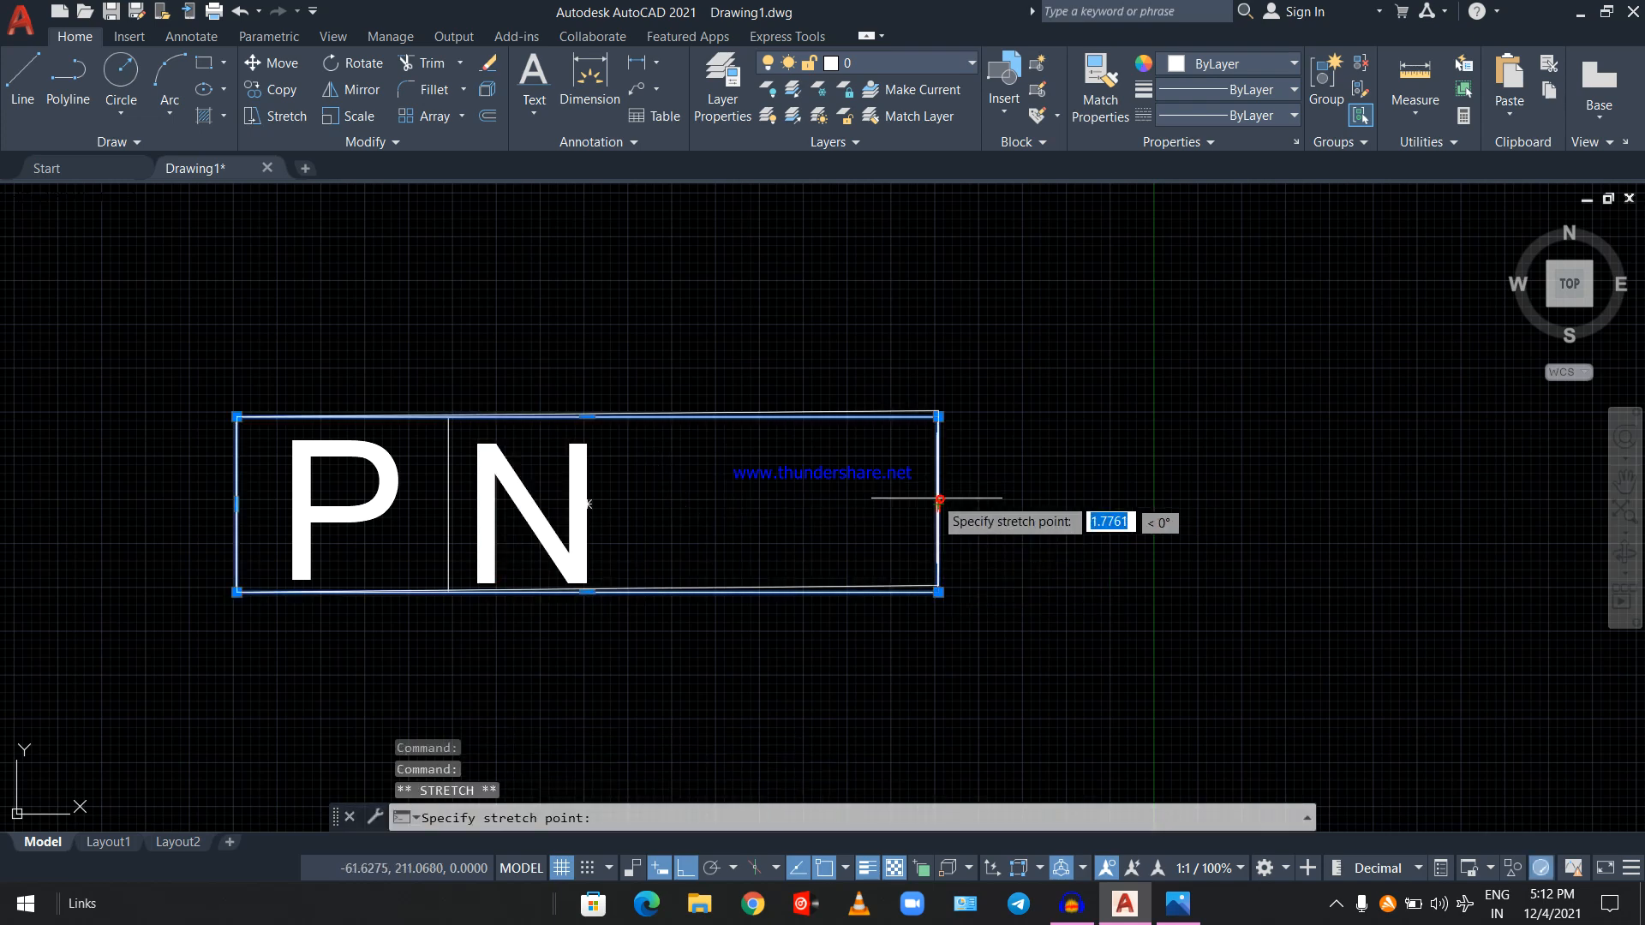
click(634, 519)
key(Escape)
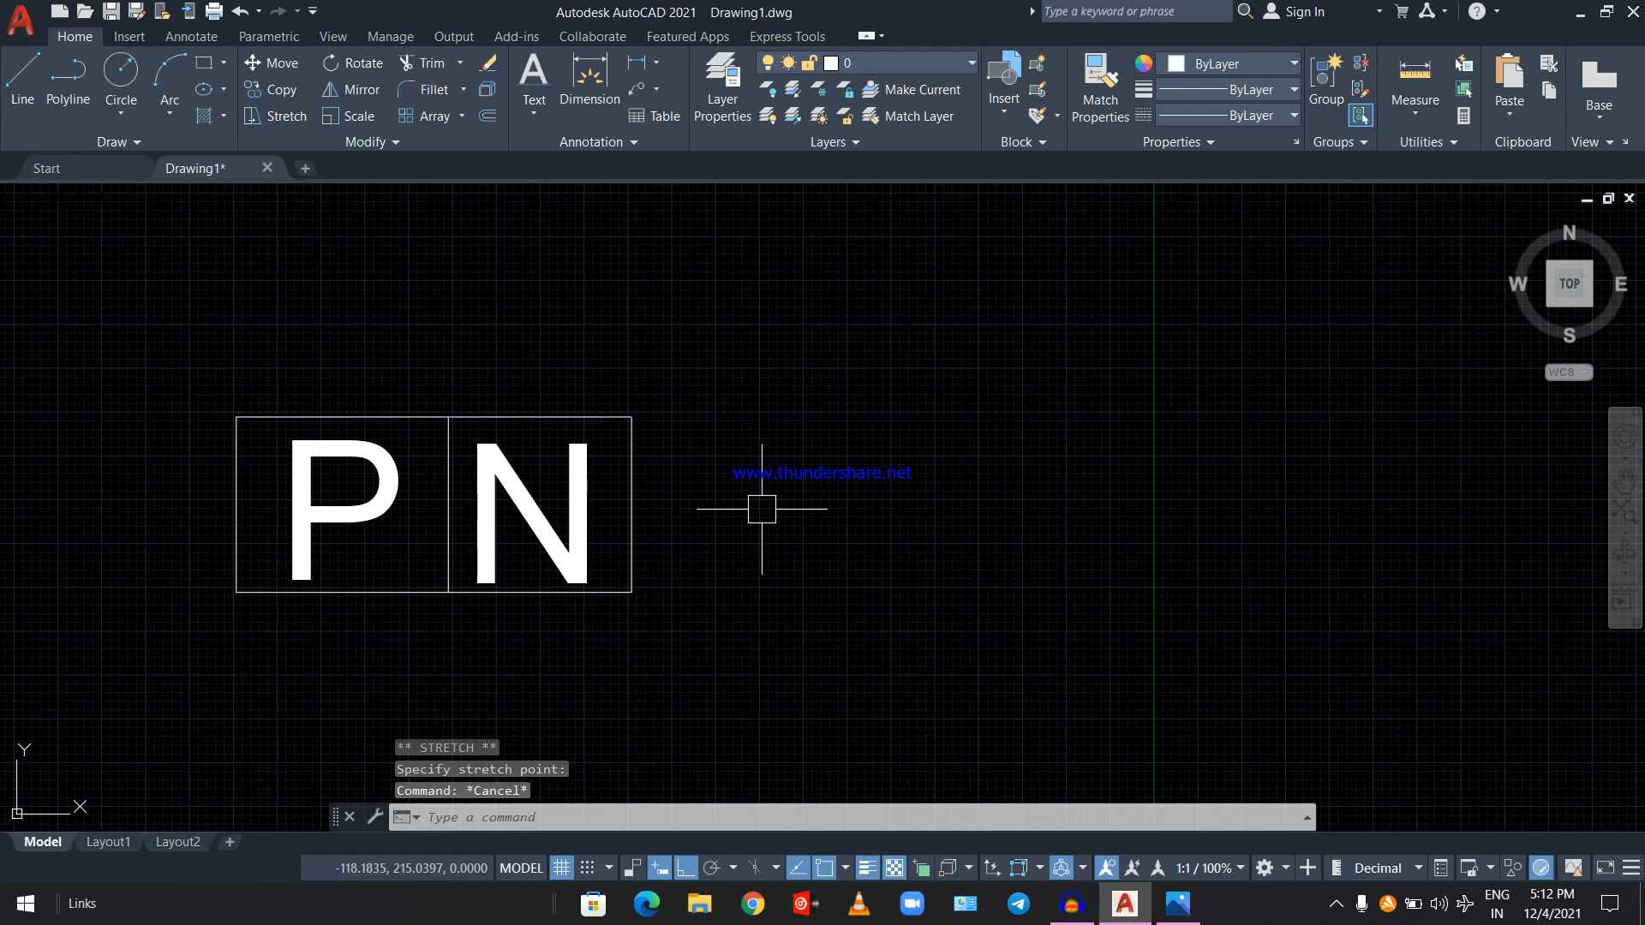
Step: Examine the layout of the P-N terminal box and the 8-pin relay diagram
scroll(758, 509, down, 4)
scroll(1054, 531, down, 3)
scroll(1131, 548, up, 3)
middle_drag(877, 566, 991, 388)
scroll(885, 386, up, 2)
scroll(925, 352, up, 2)
scroll(992, 282, down, 2)
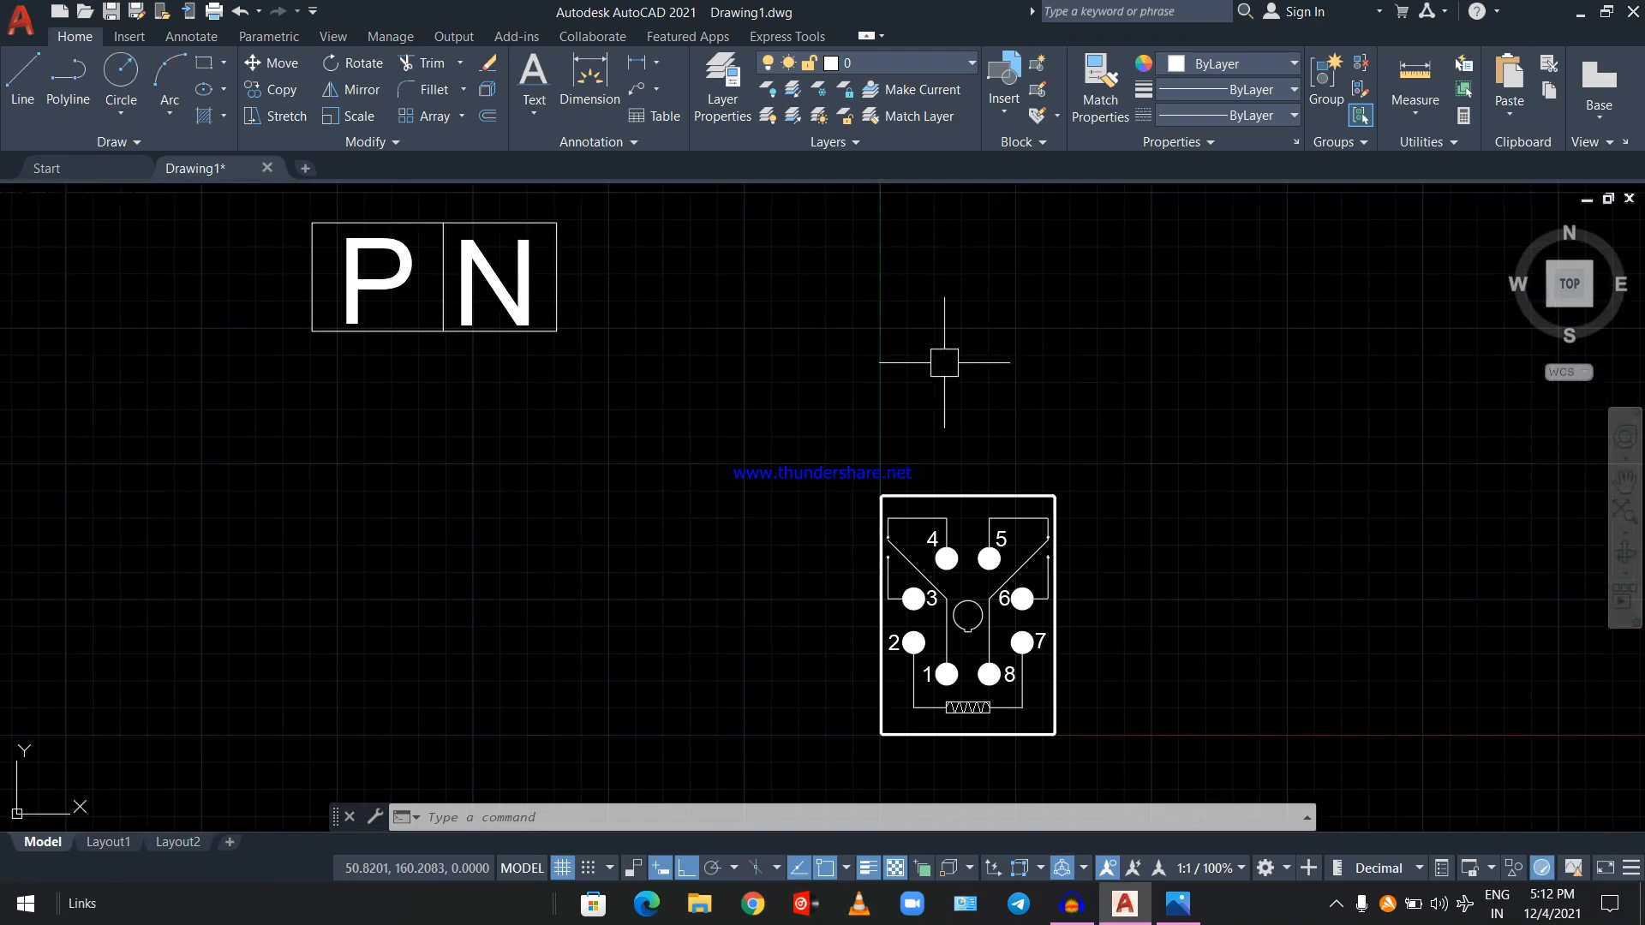
mouse_move(1173, 905)
click(1233, 701)
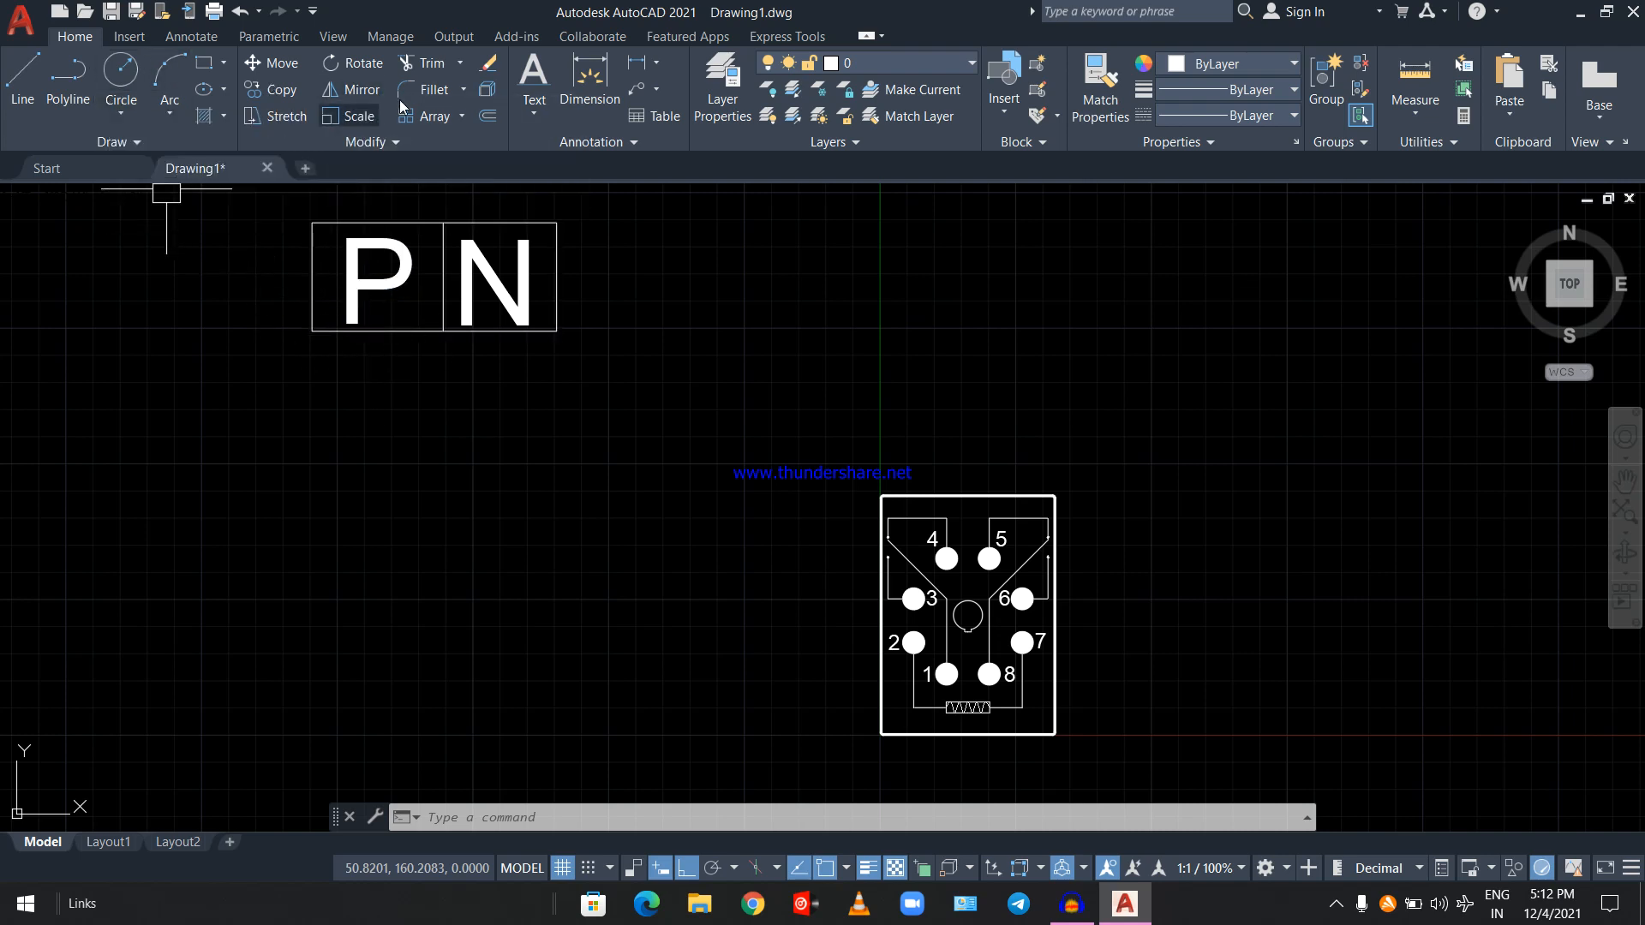
Step: Draw a small circle in the empty space below the letter P
click(121, 82)
scroll(382, 438, down, 2)
scroll(368, 421, up, 5)
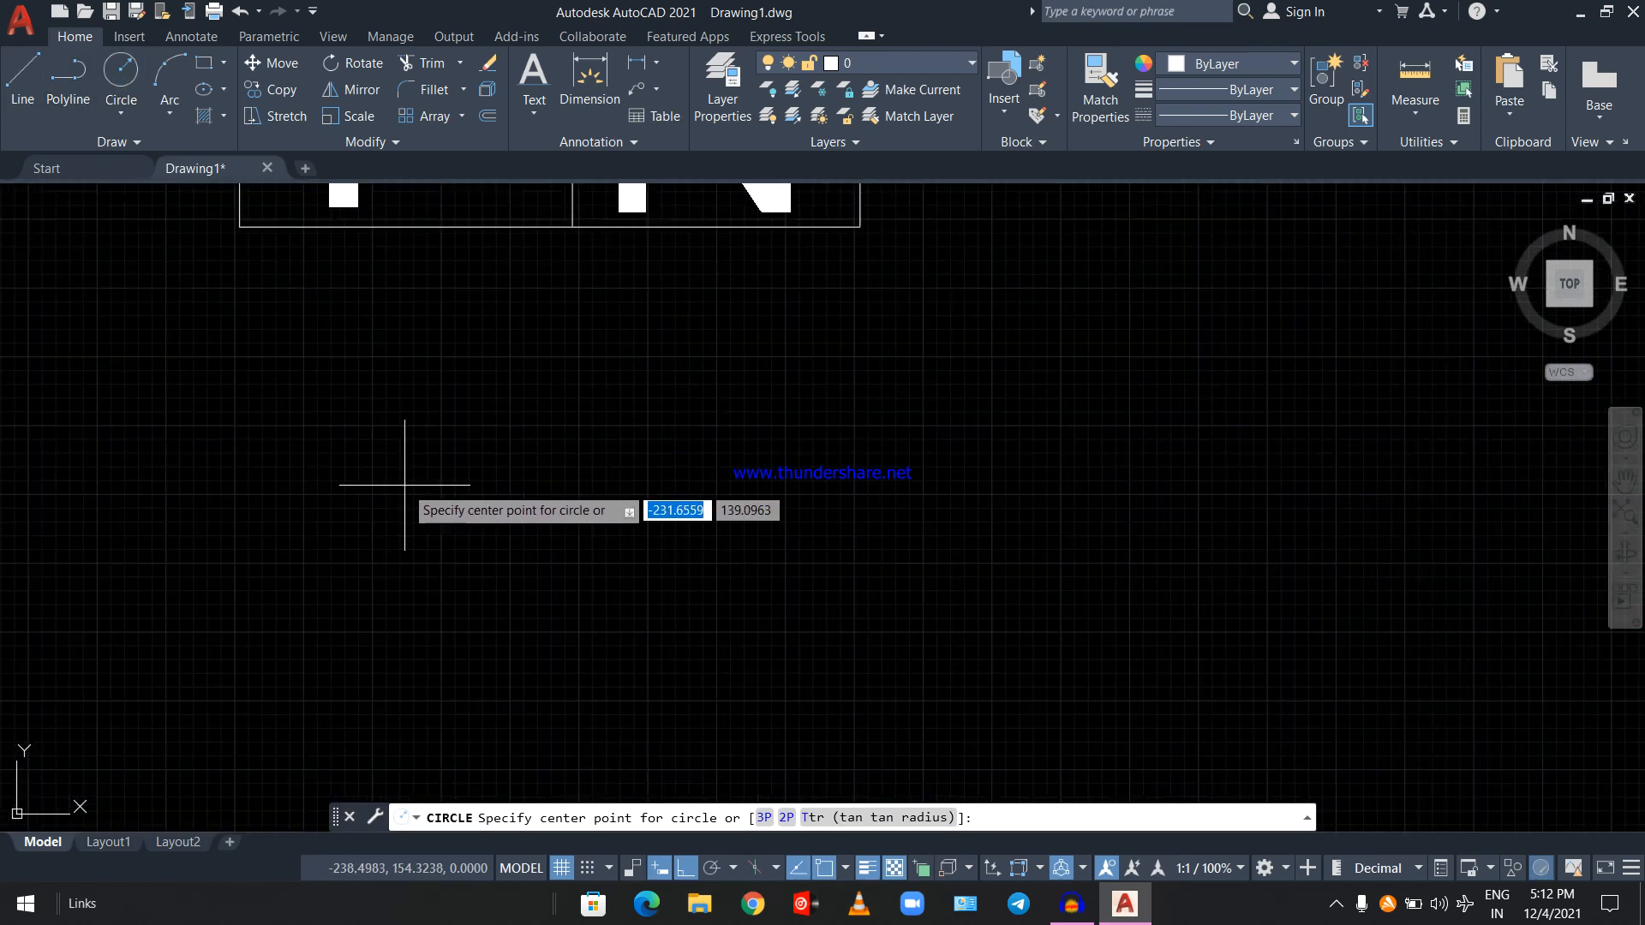
scroll(417, 405, down, 2)
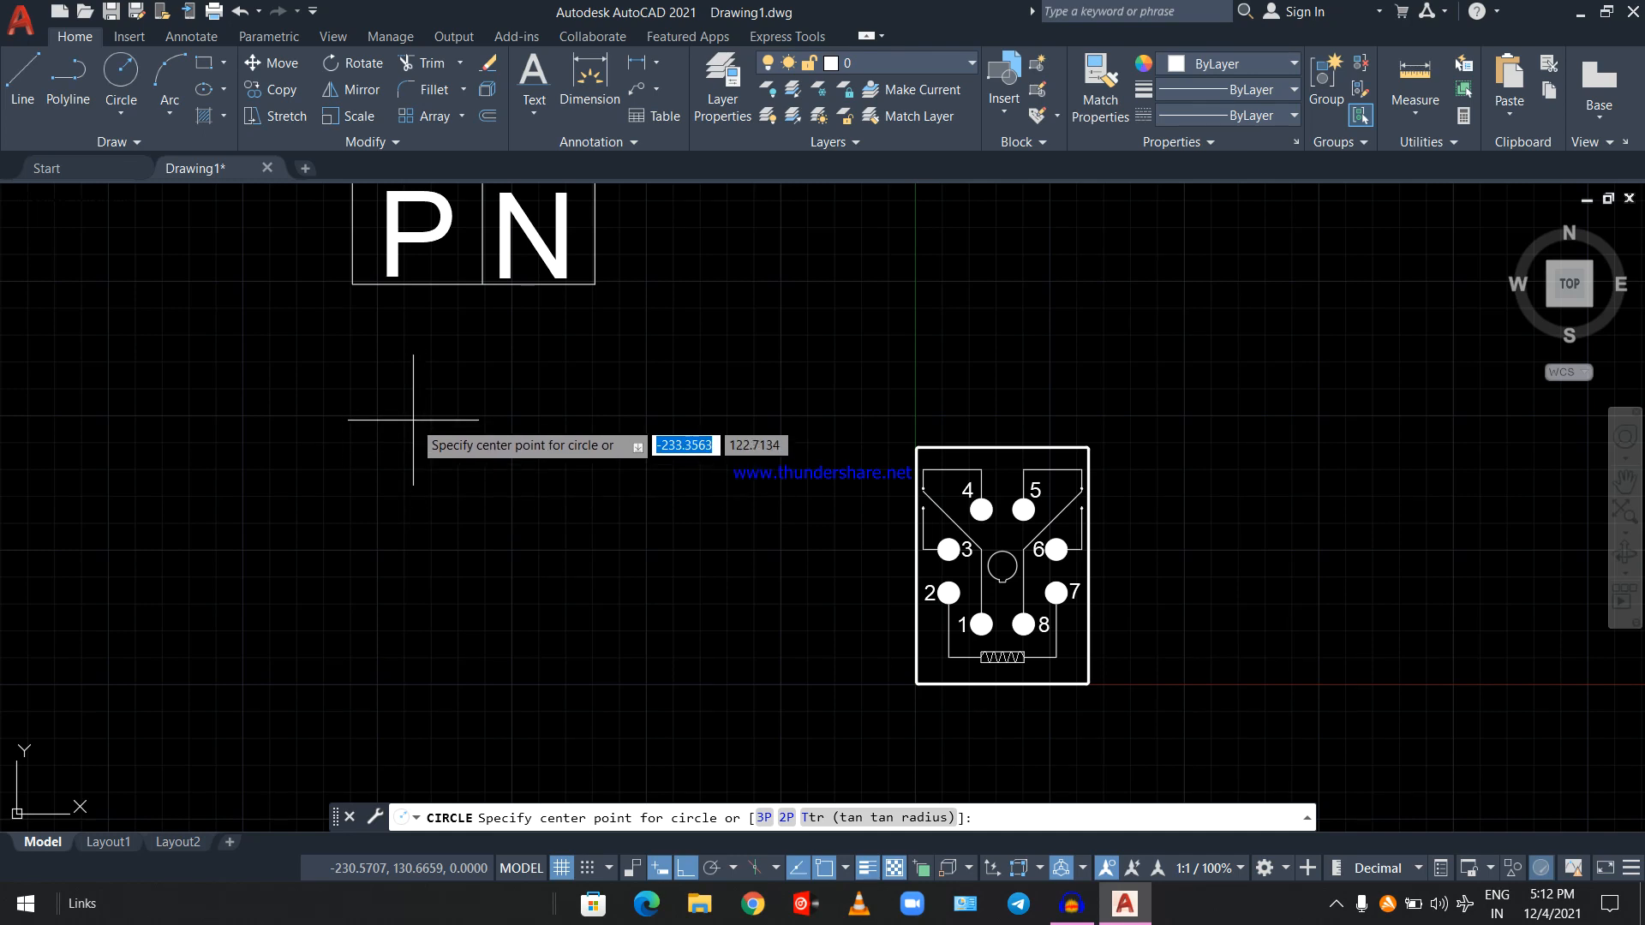
click(413, 419)
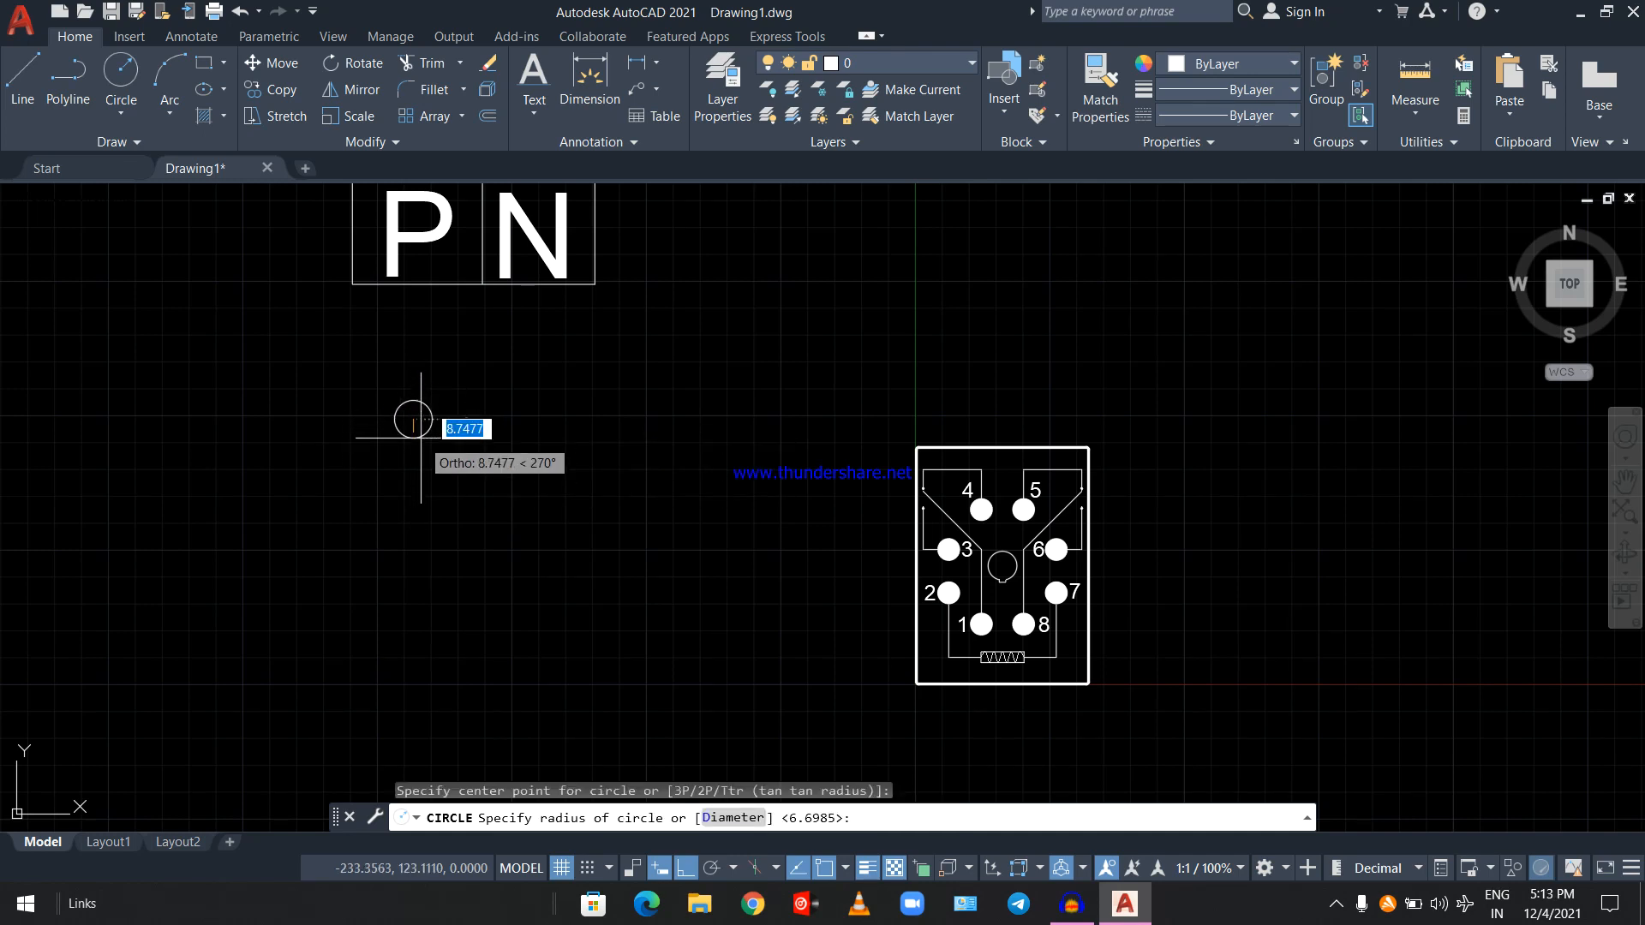
click(421, 433)
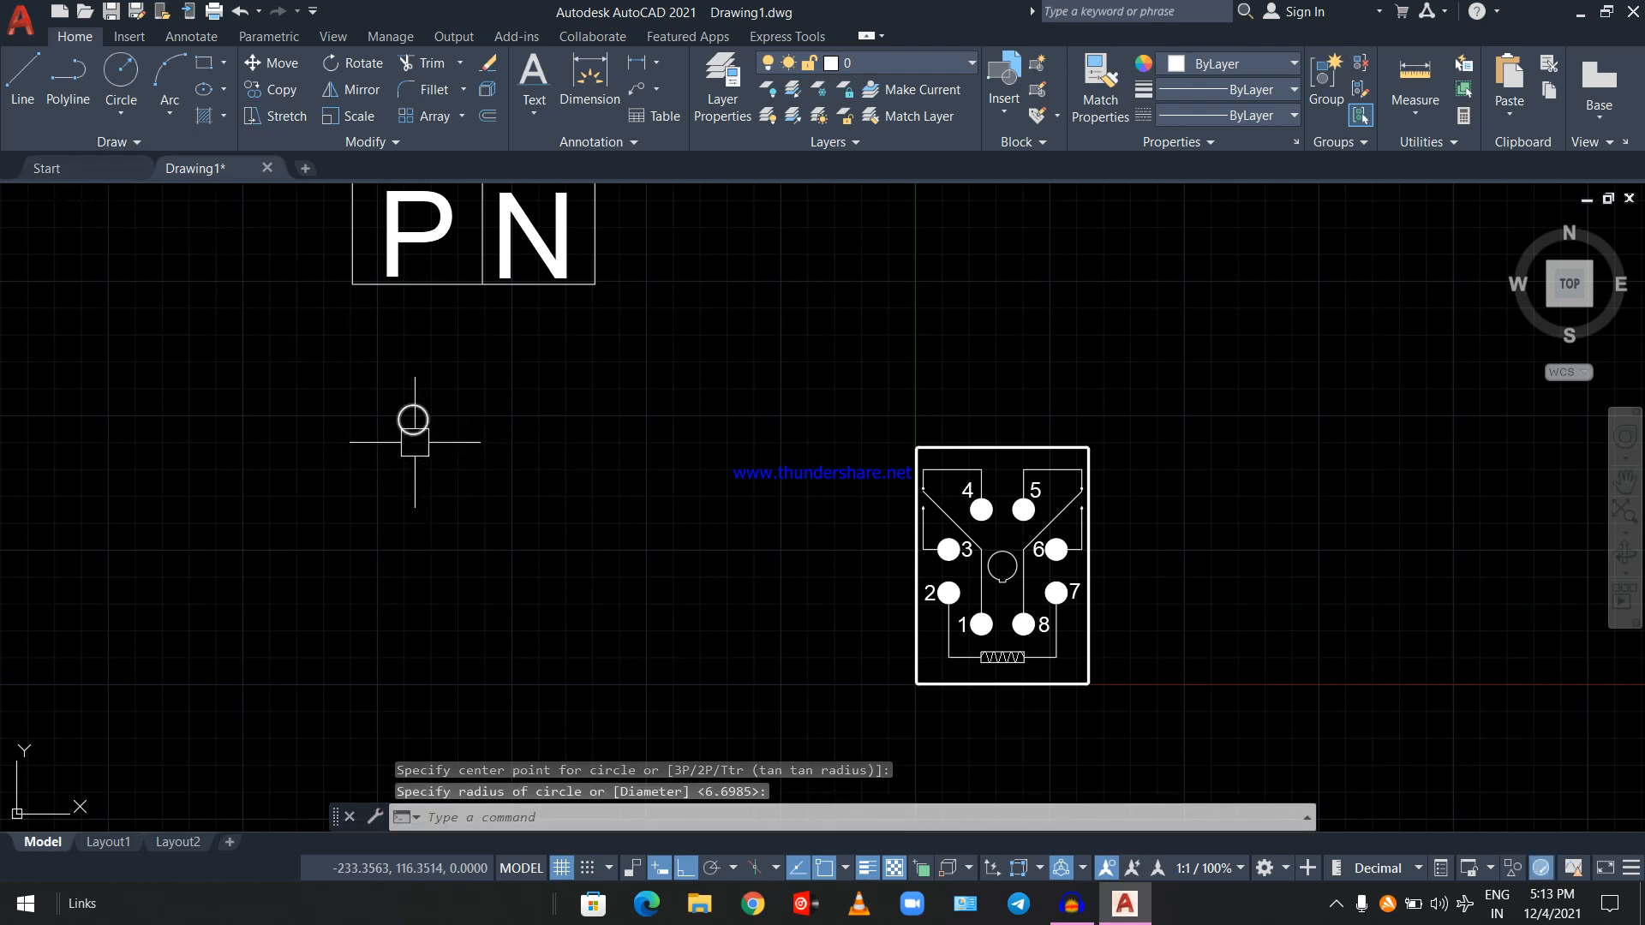
Step: Copy the small circle straight down from its centre, leaving a gap between the two circles
click(415, 437)
text(co)
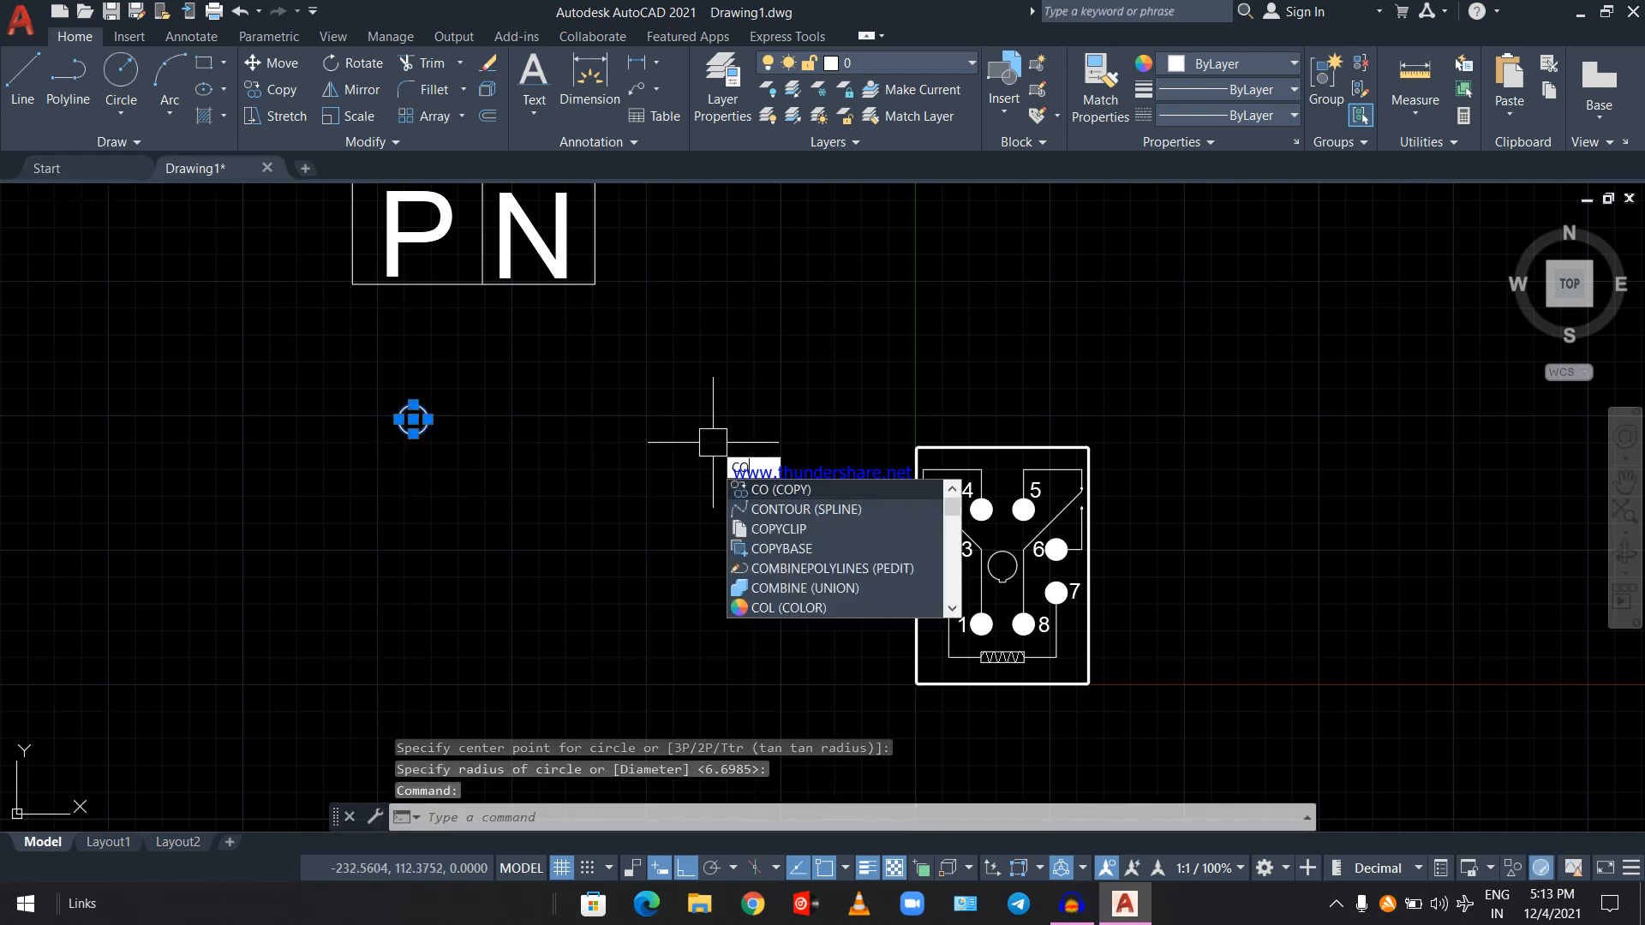
key(Return)
scroll(352, 467, up, 3)
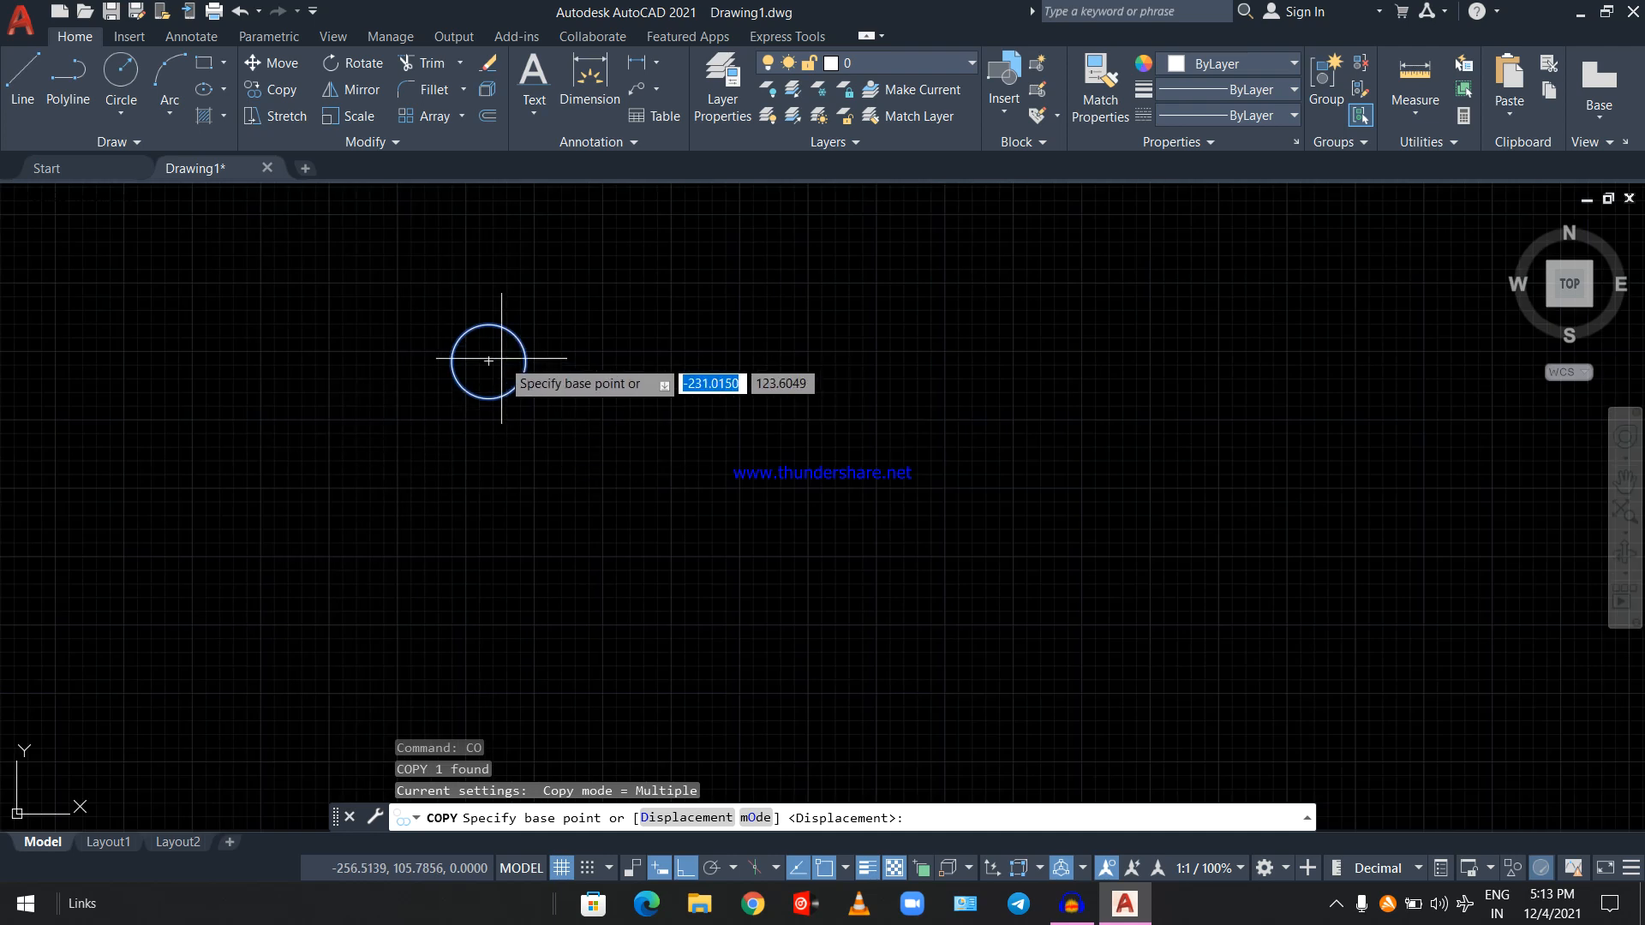
click(487, 361)
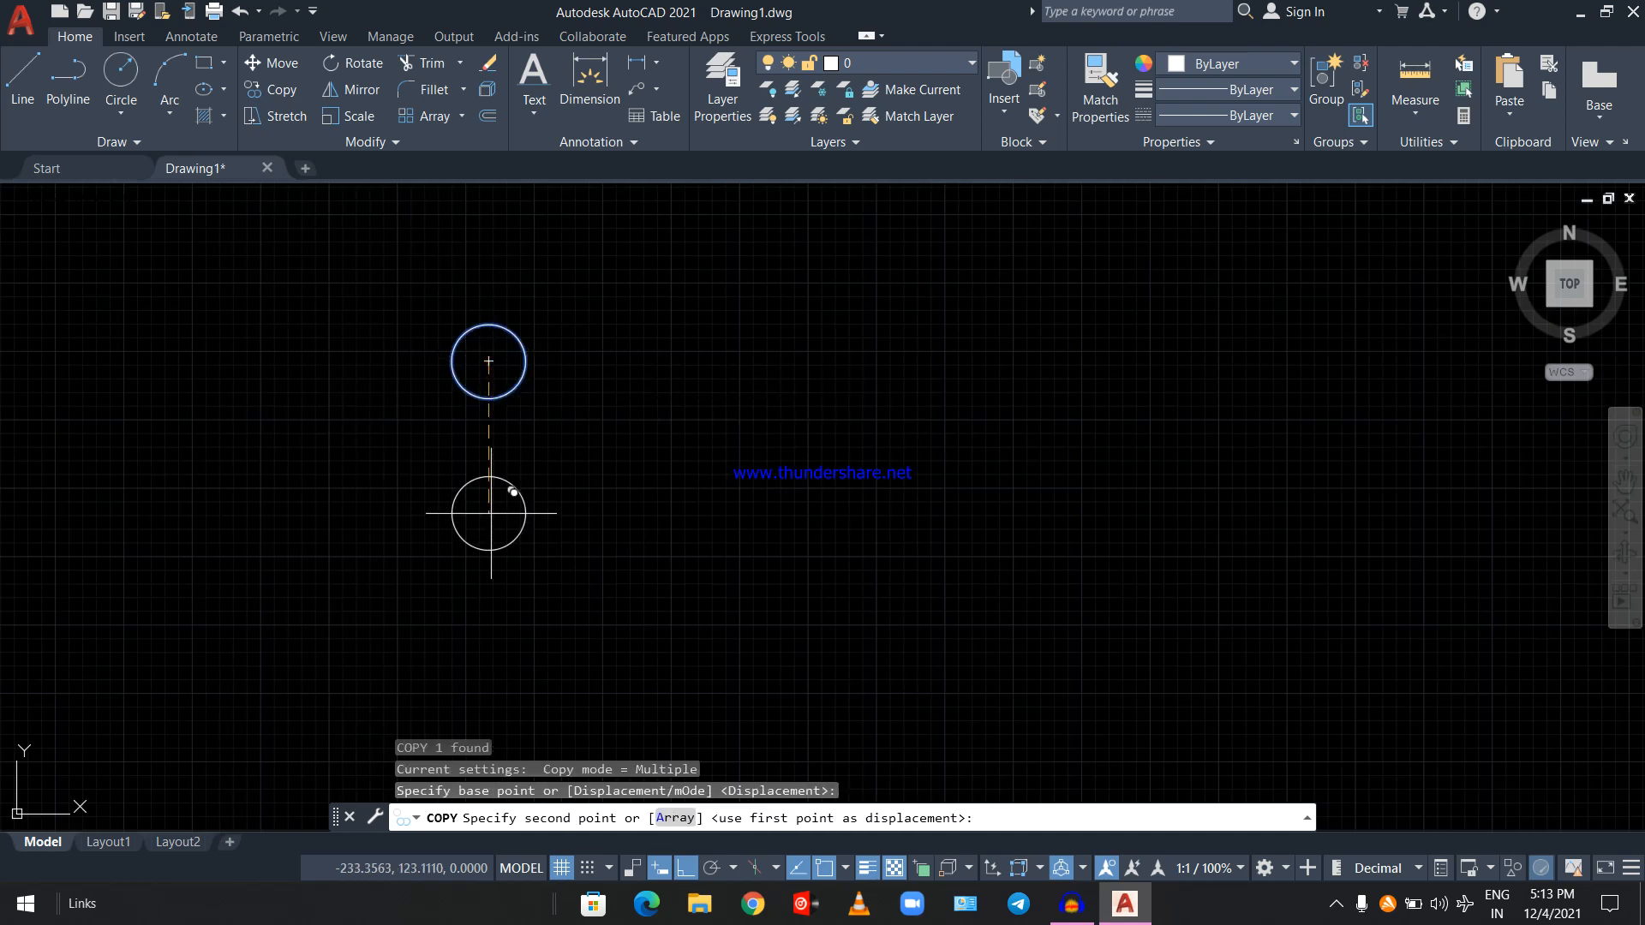
click(490, 509)
key(Escape)
Step: Draw a vertical line joining the left quadrants of the two small circles
scroll(554, 462, down, 5)
scroll(610, 429, up, 6)
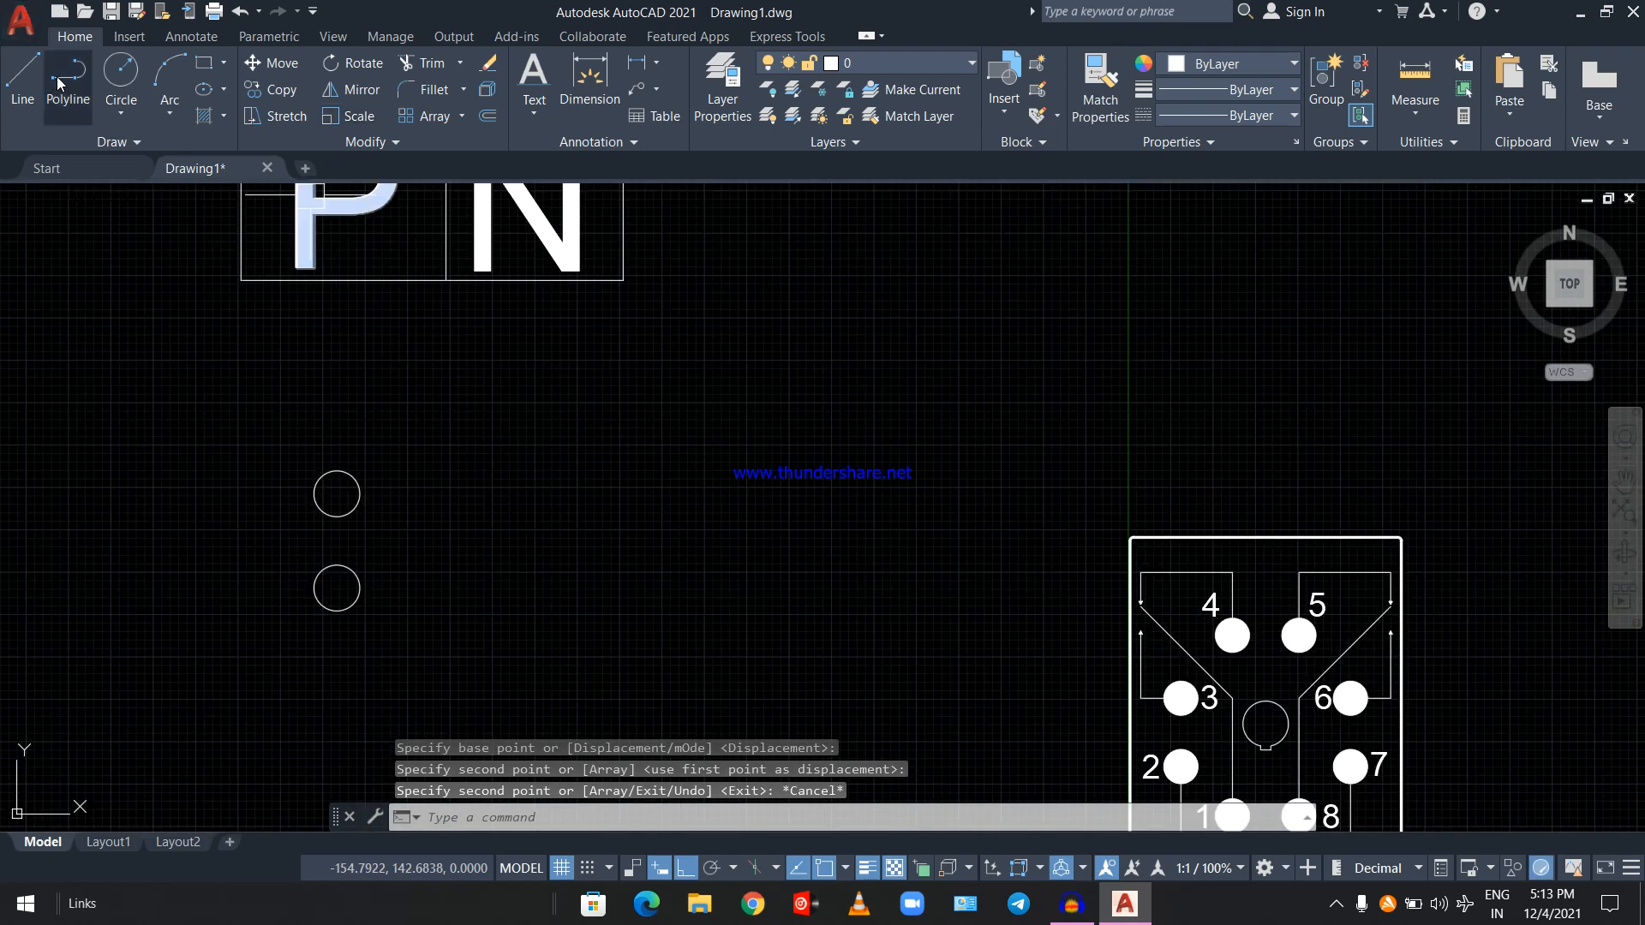
click(24, 79)
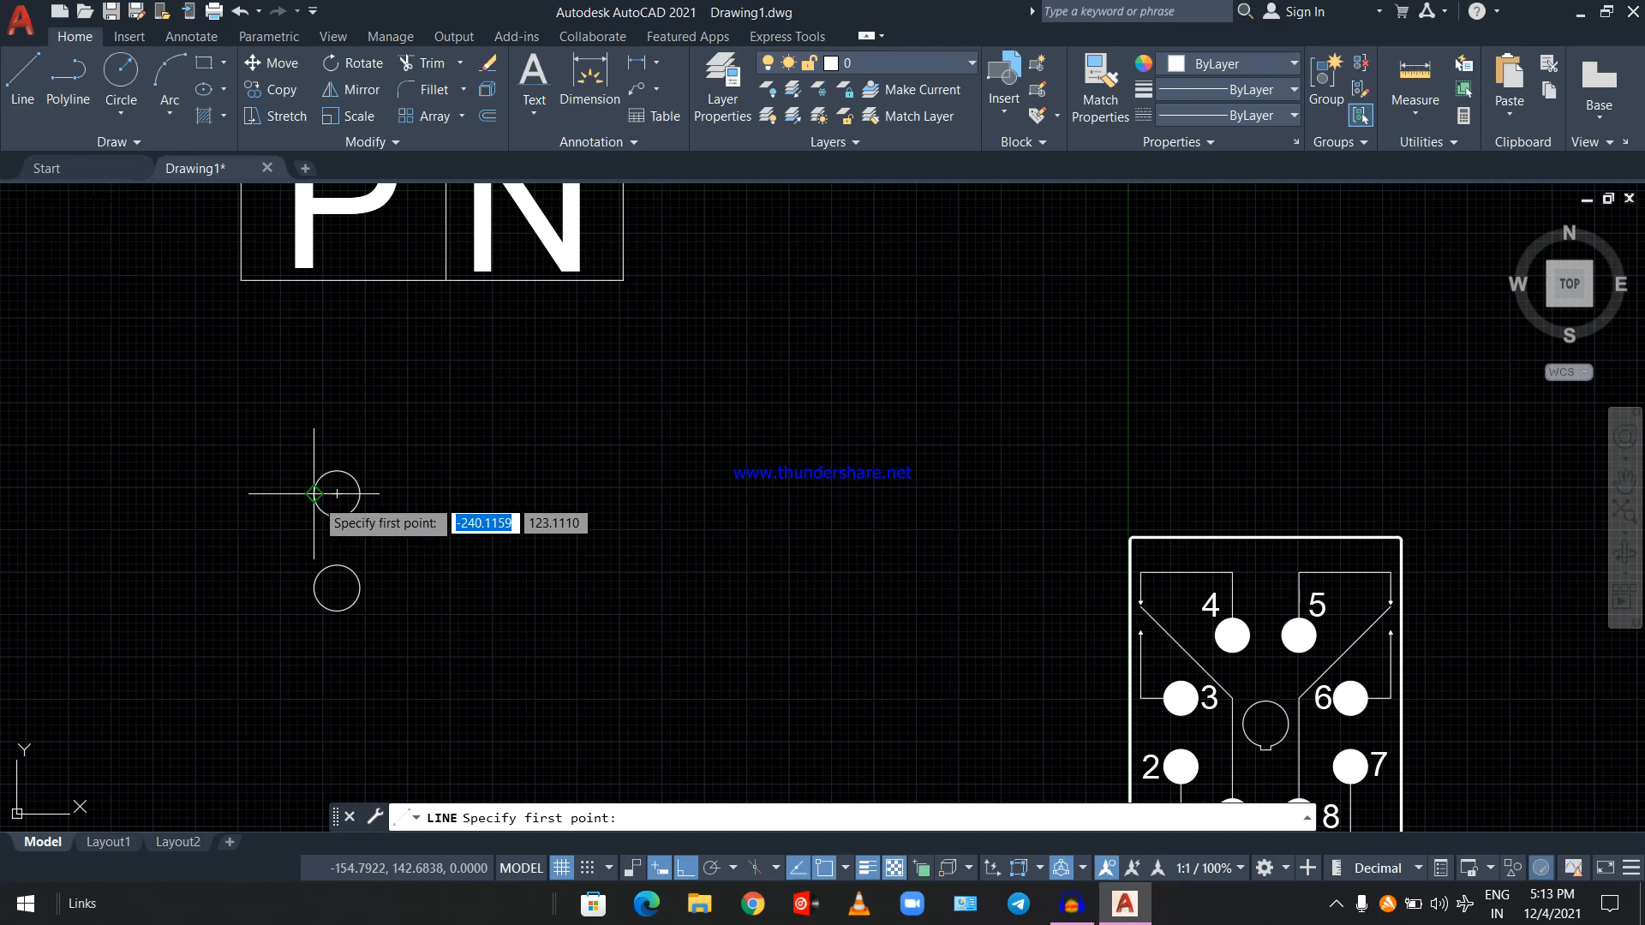
click(314, 493)
click(314, 587)
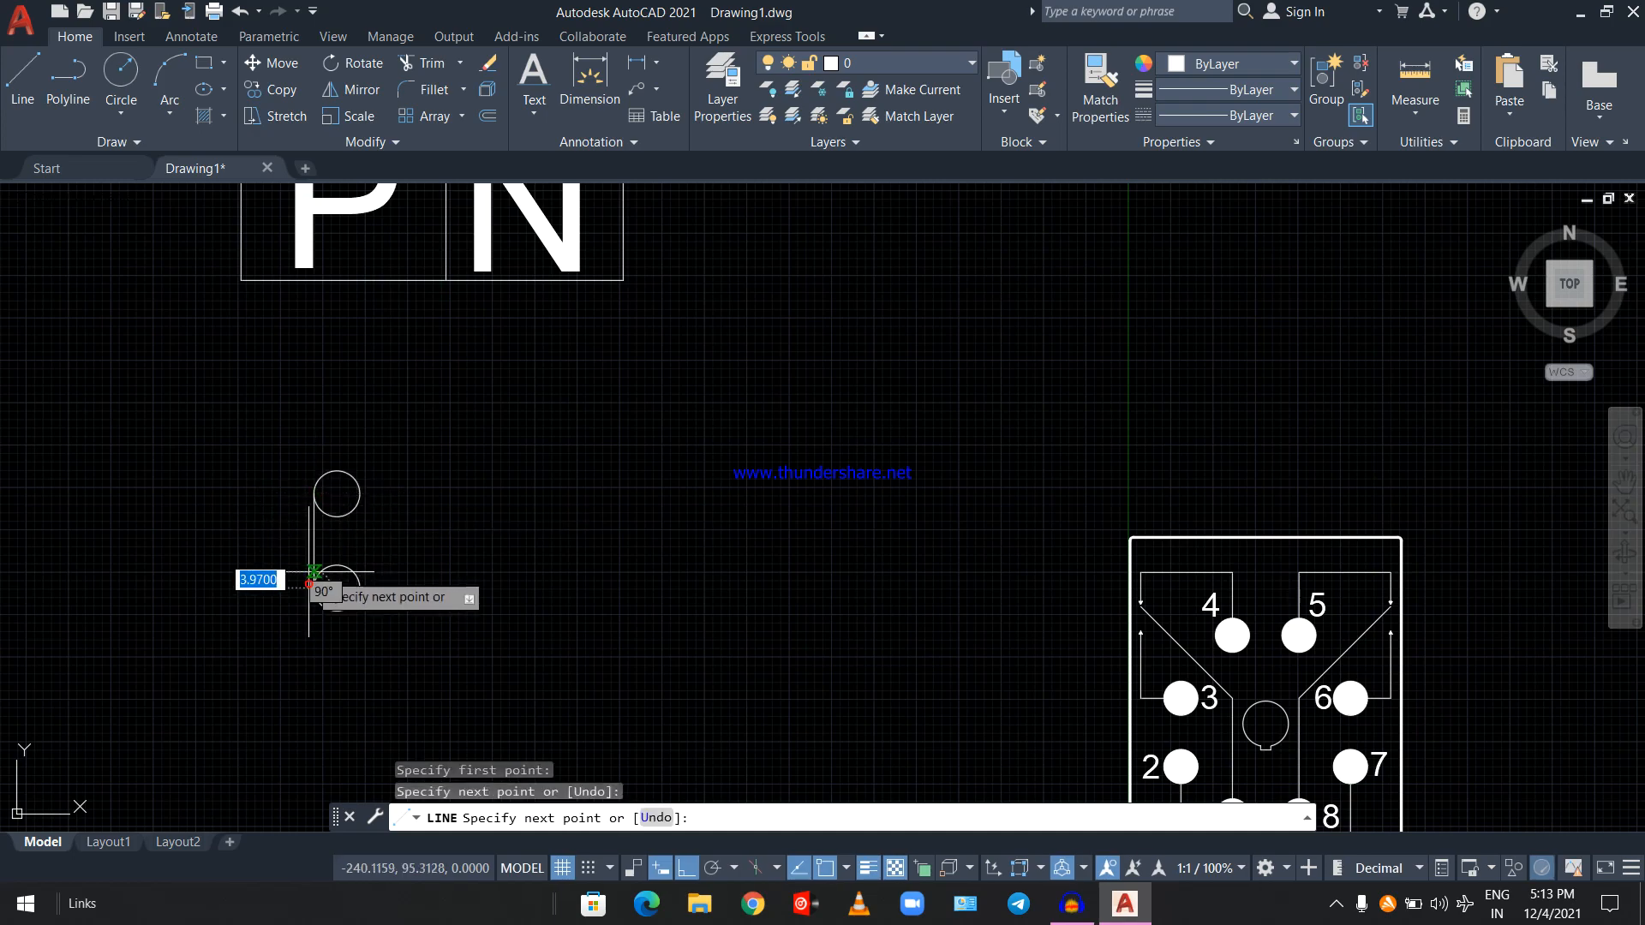
key(Escape)
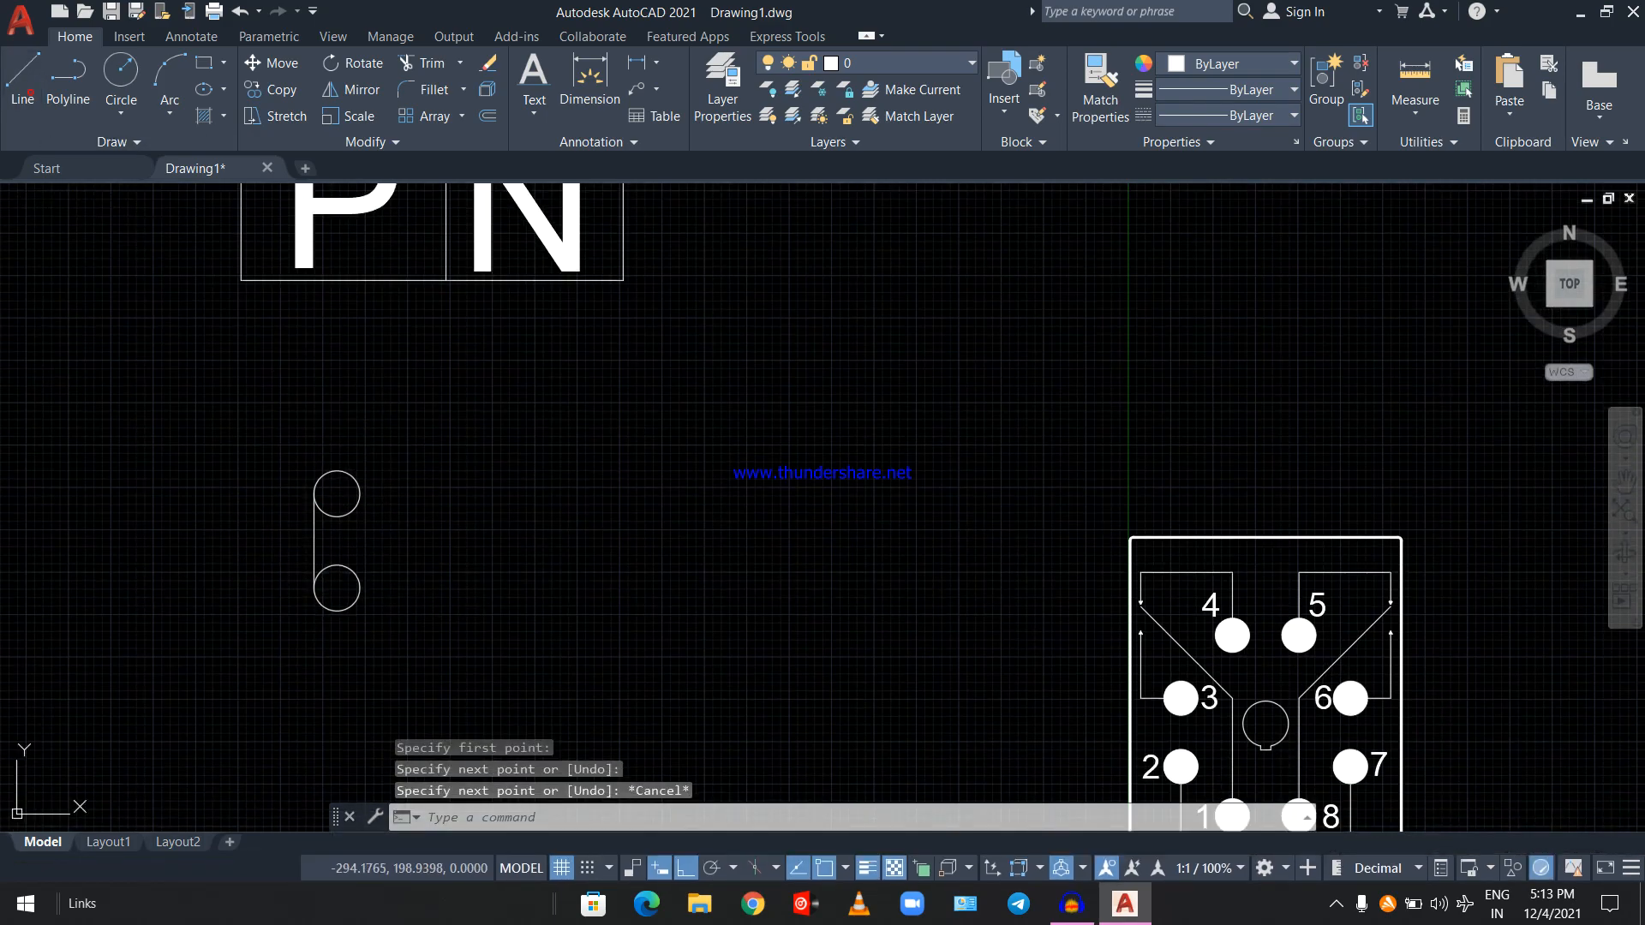
Step: Draw a horizontal line from the vertical line's midpoint to the right, extending past the circles
click(31, 92)
click(314, 541)
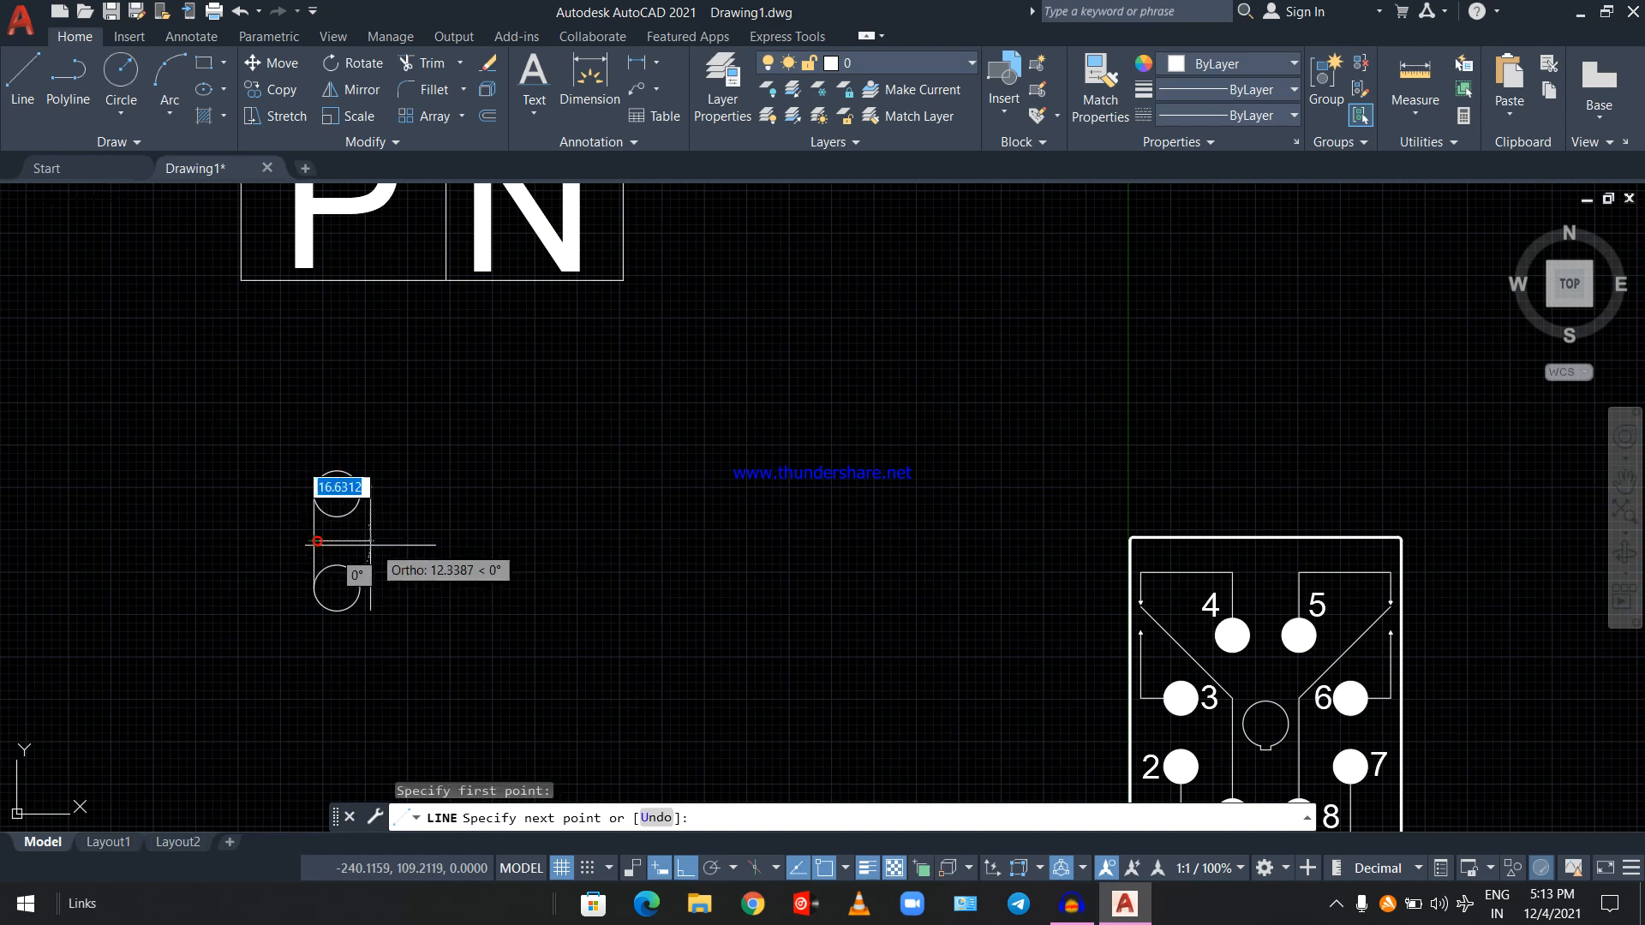
click(409, 540)
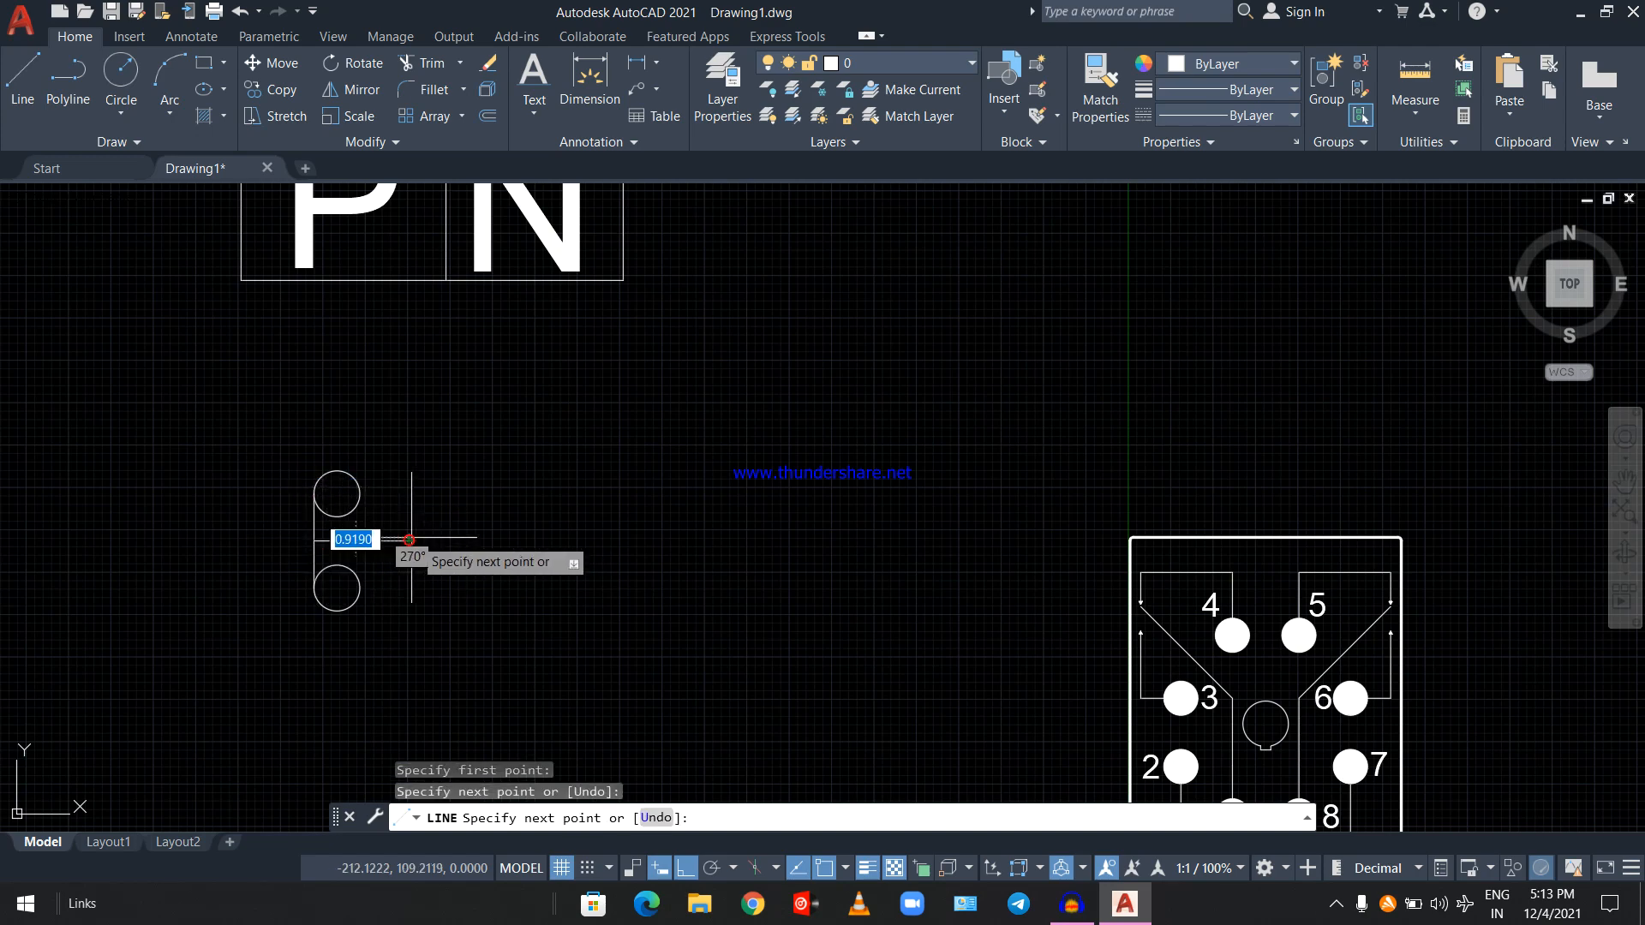
key(Escape)
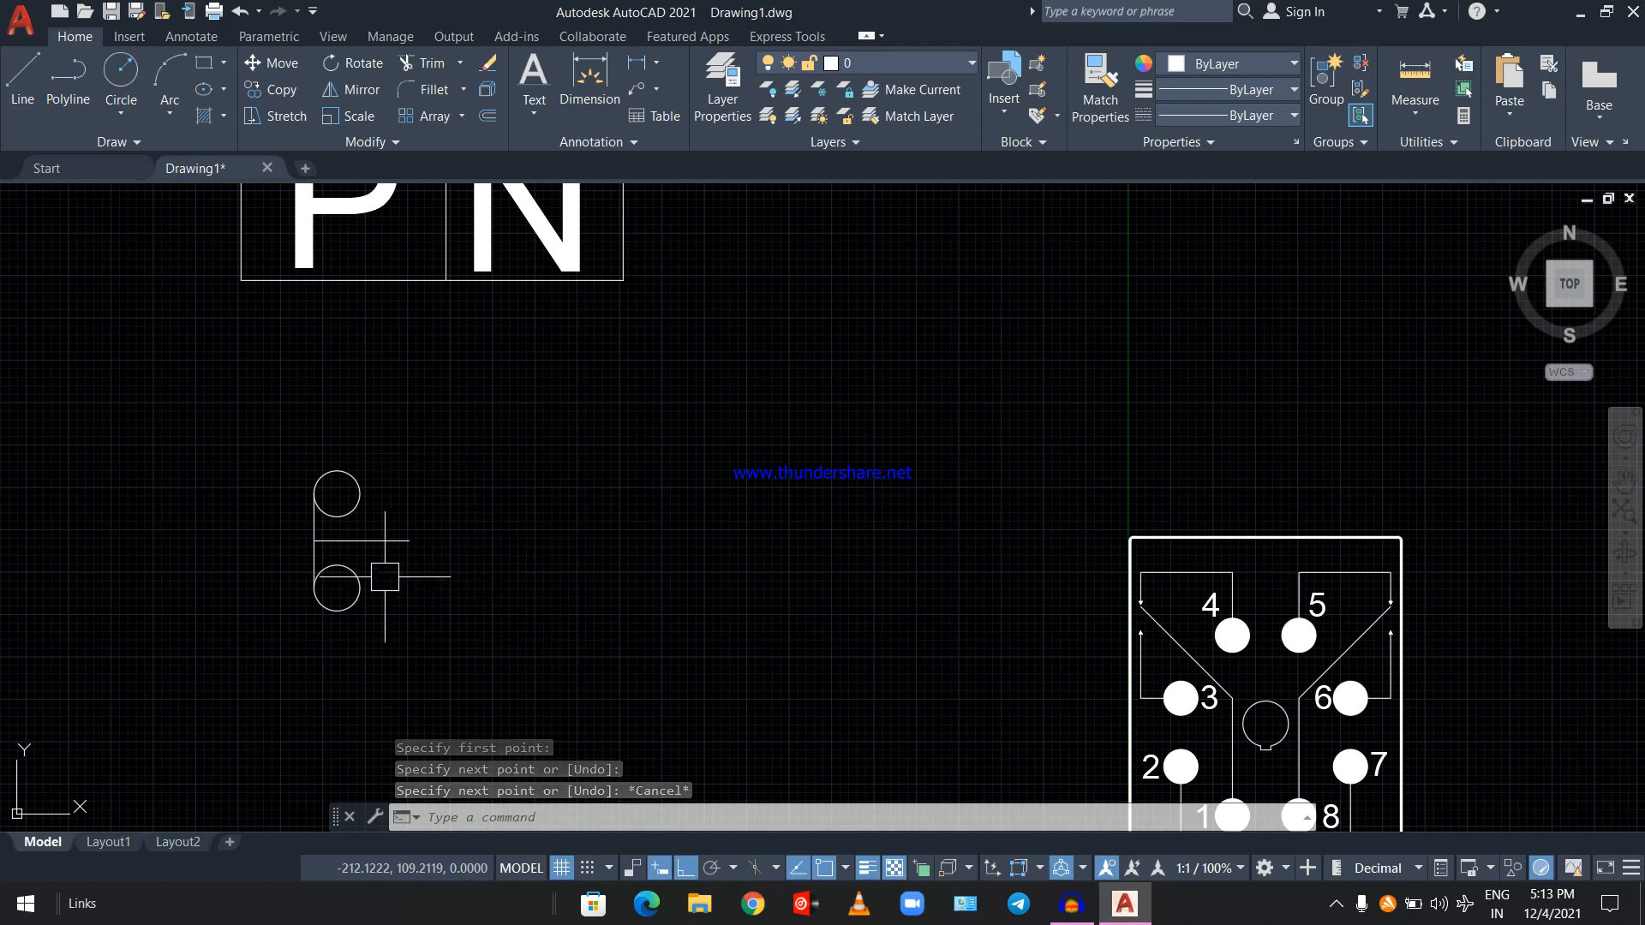
Step: Set the lineweight of the vertical line beside the circles to 0.30 mm
scroll(310, 529, up, 2)
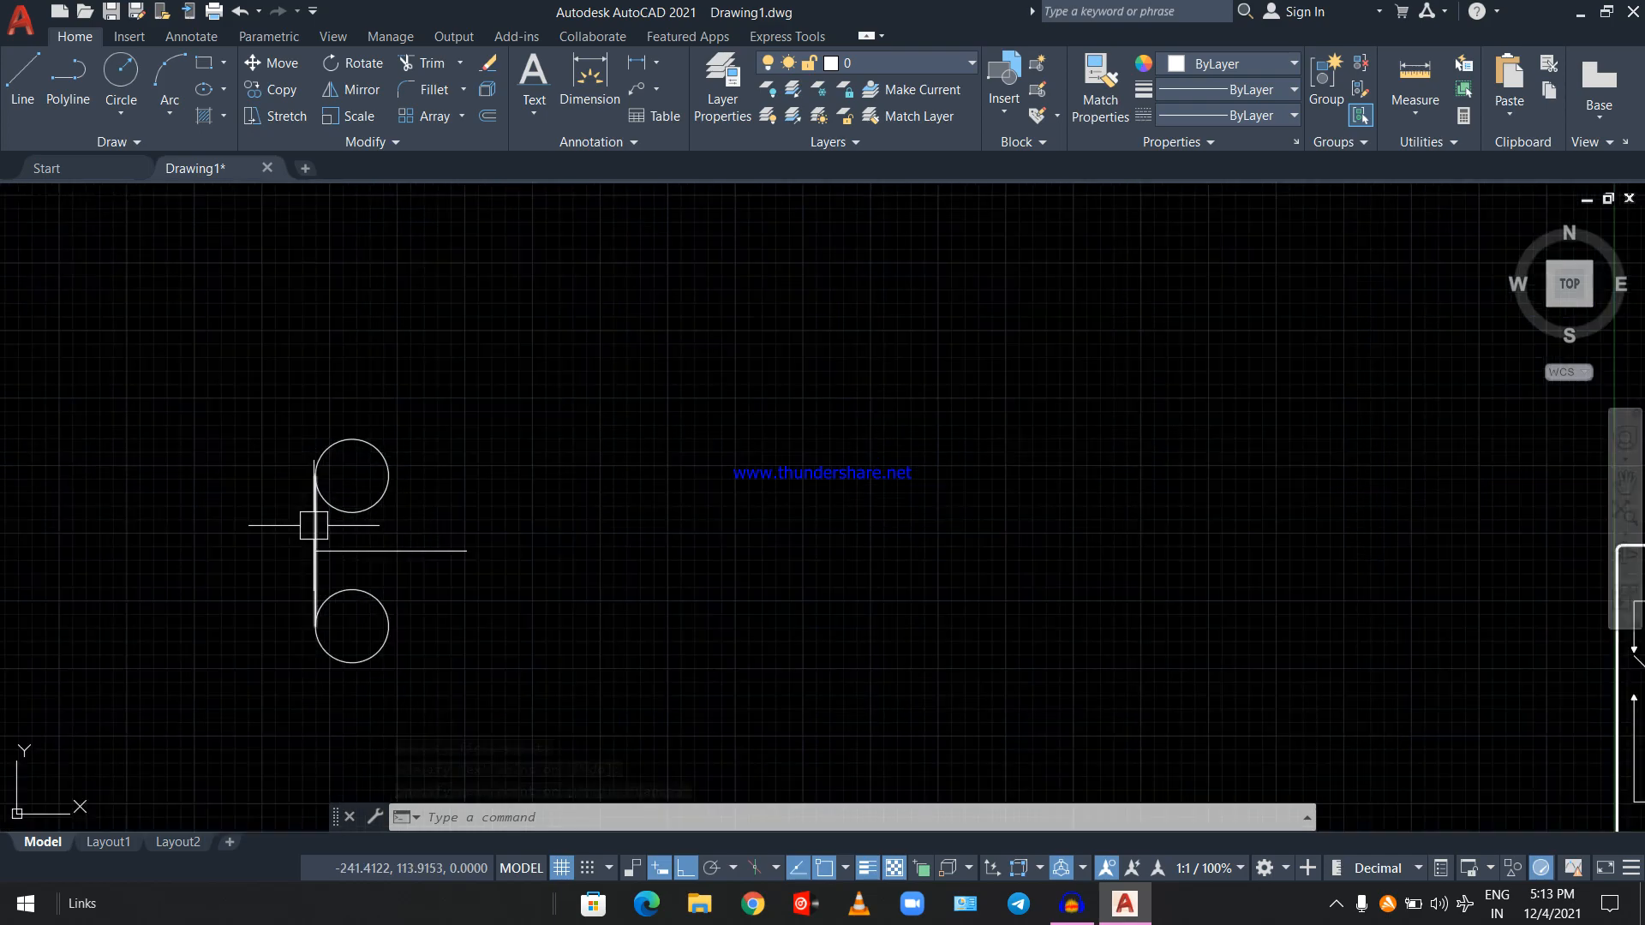
click(1216, 90)
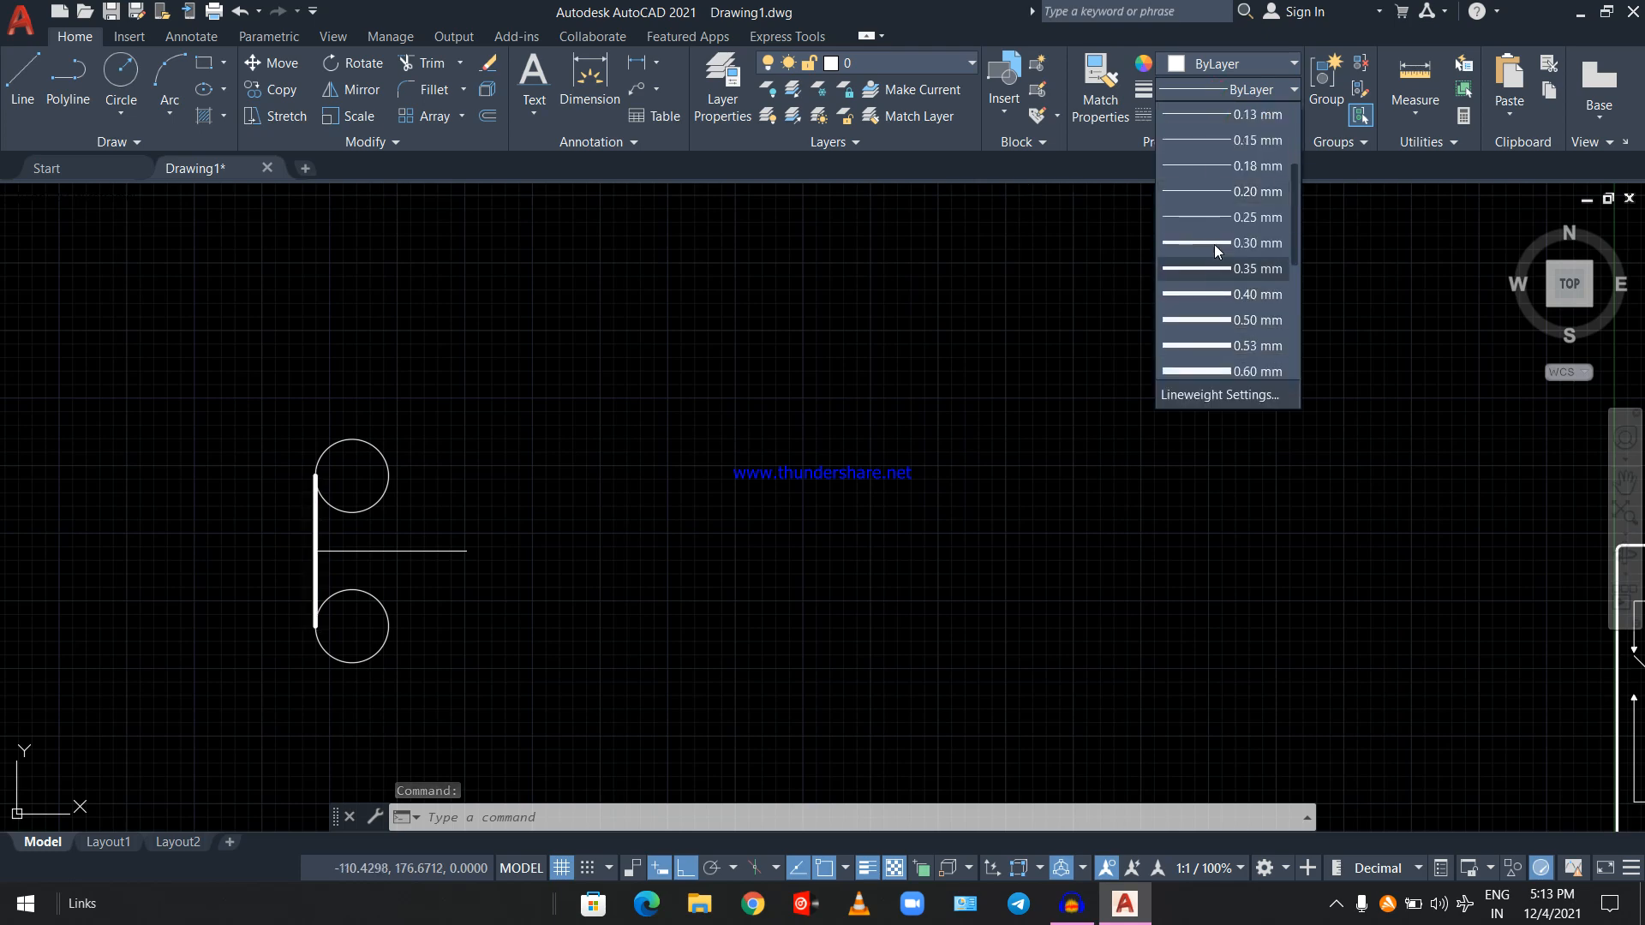
click(1217, 243)
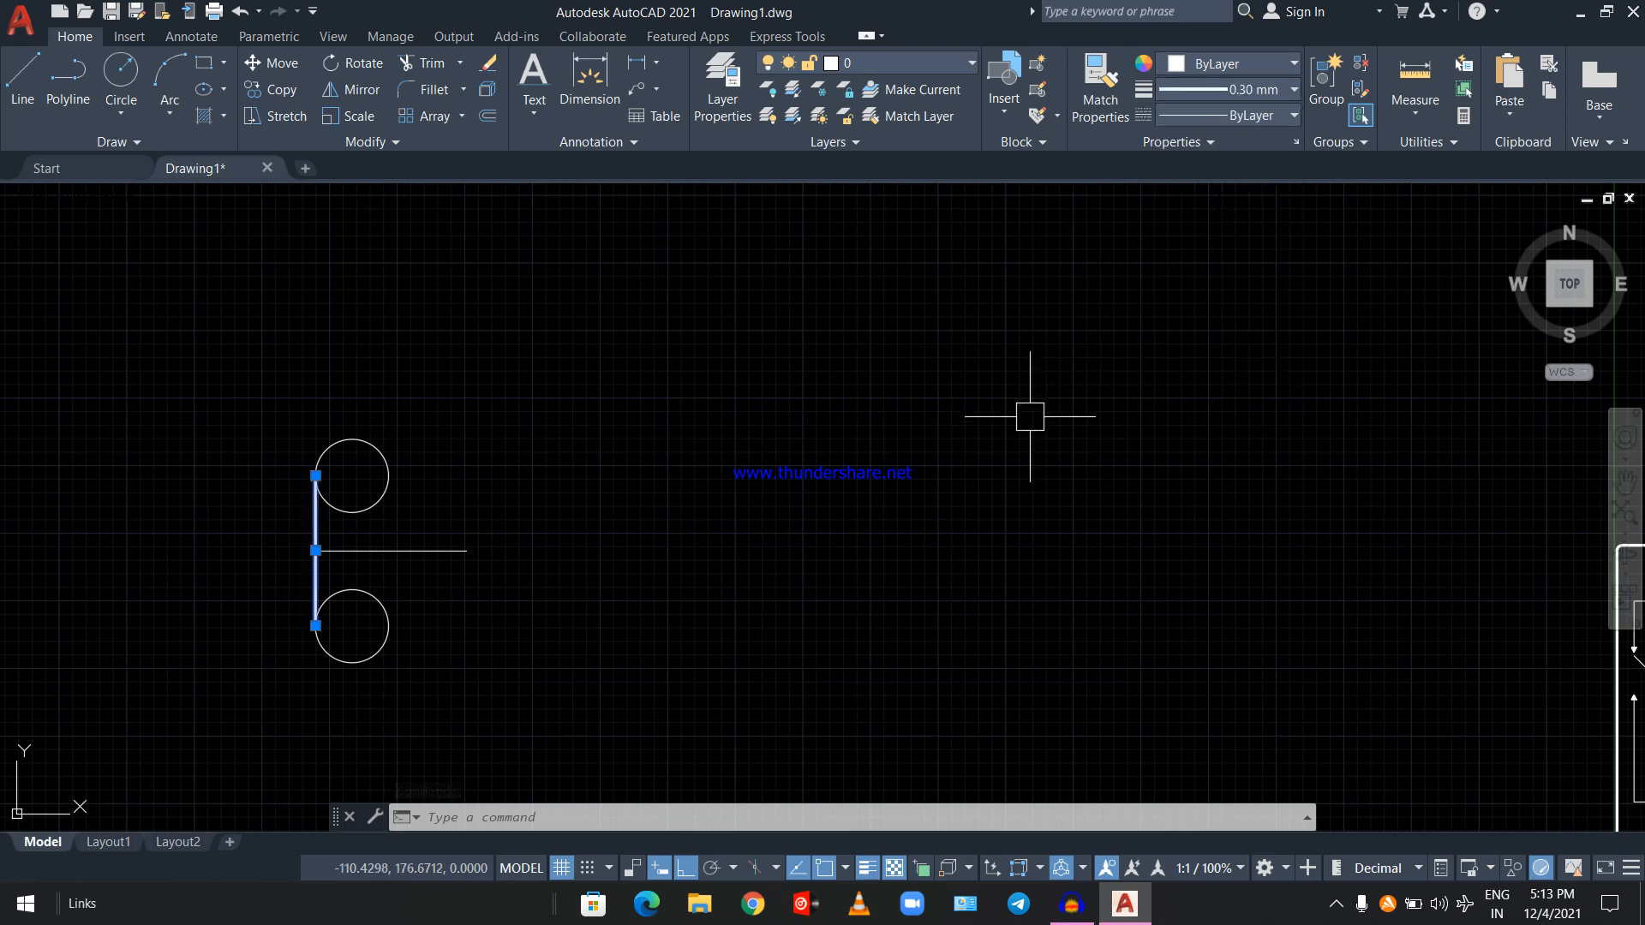
key(Escape)
Step: Copy the whole switch symbol, both circles and both lines, about 86 units straight down from the vertical line's midpoint
scroll(866, 520, down, 5)
scroll(900, 478, up, 4)
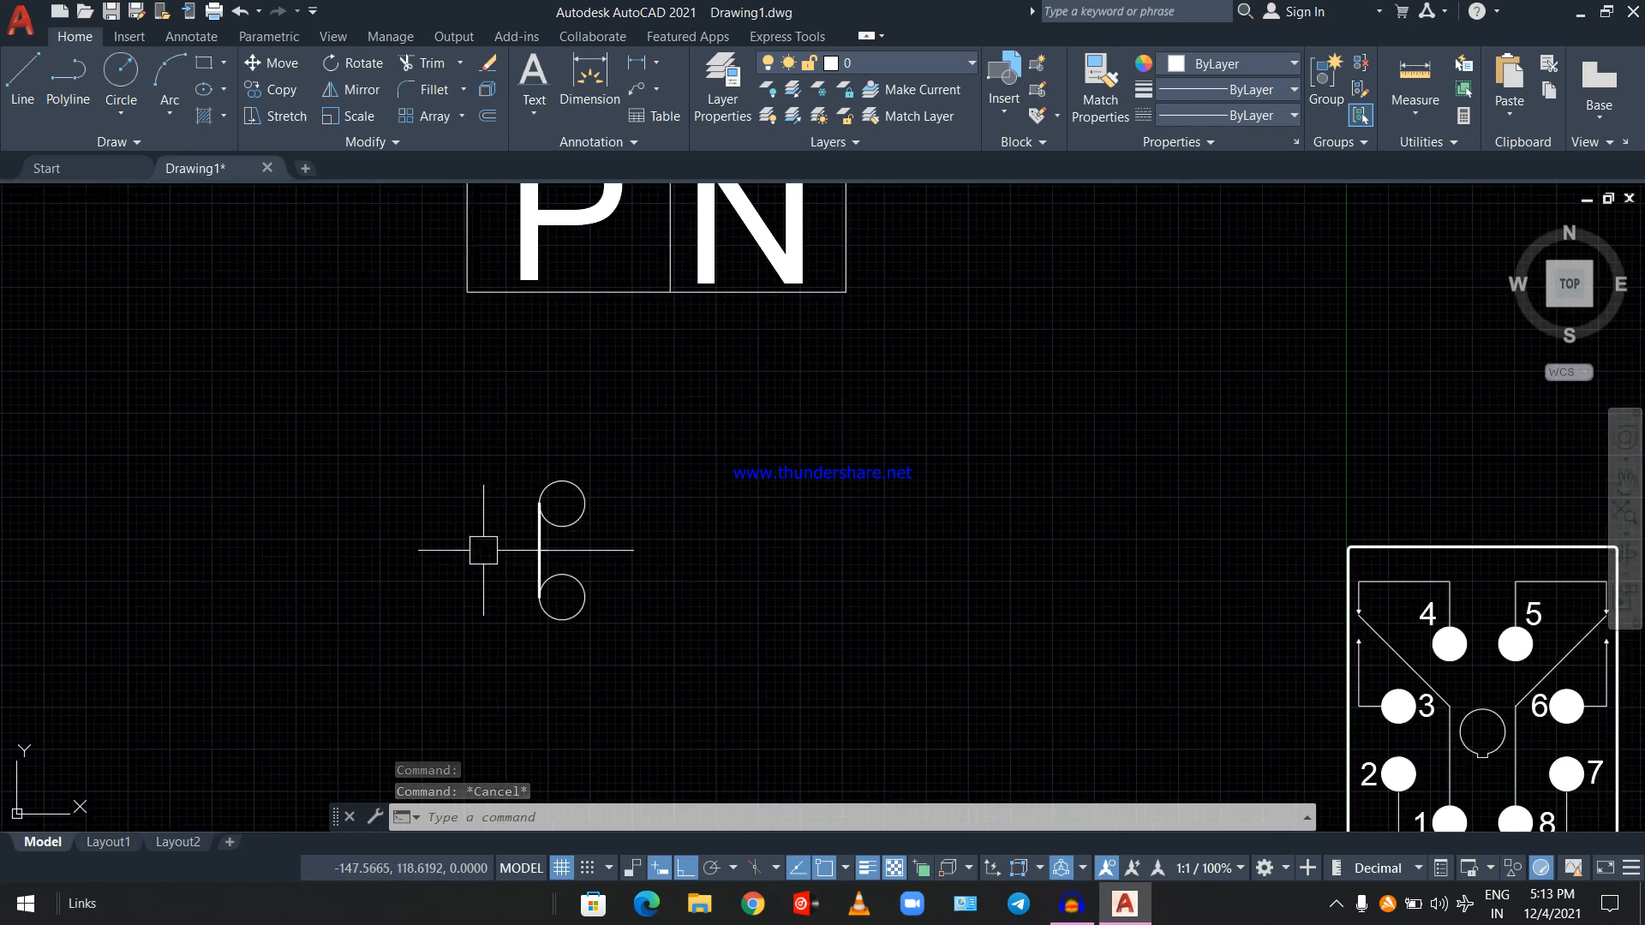
scroll(734, 631, down, 3)
mouse_move(734, 631)
middle_down()
mouse_move(723, 639)
mouse_move(726, 475)
middle_up()
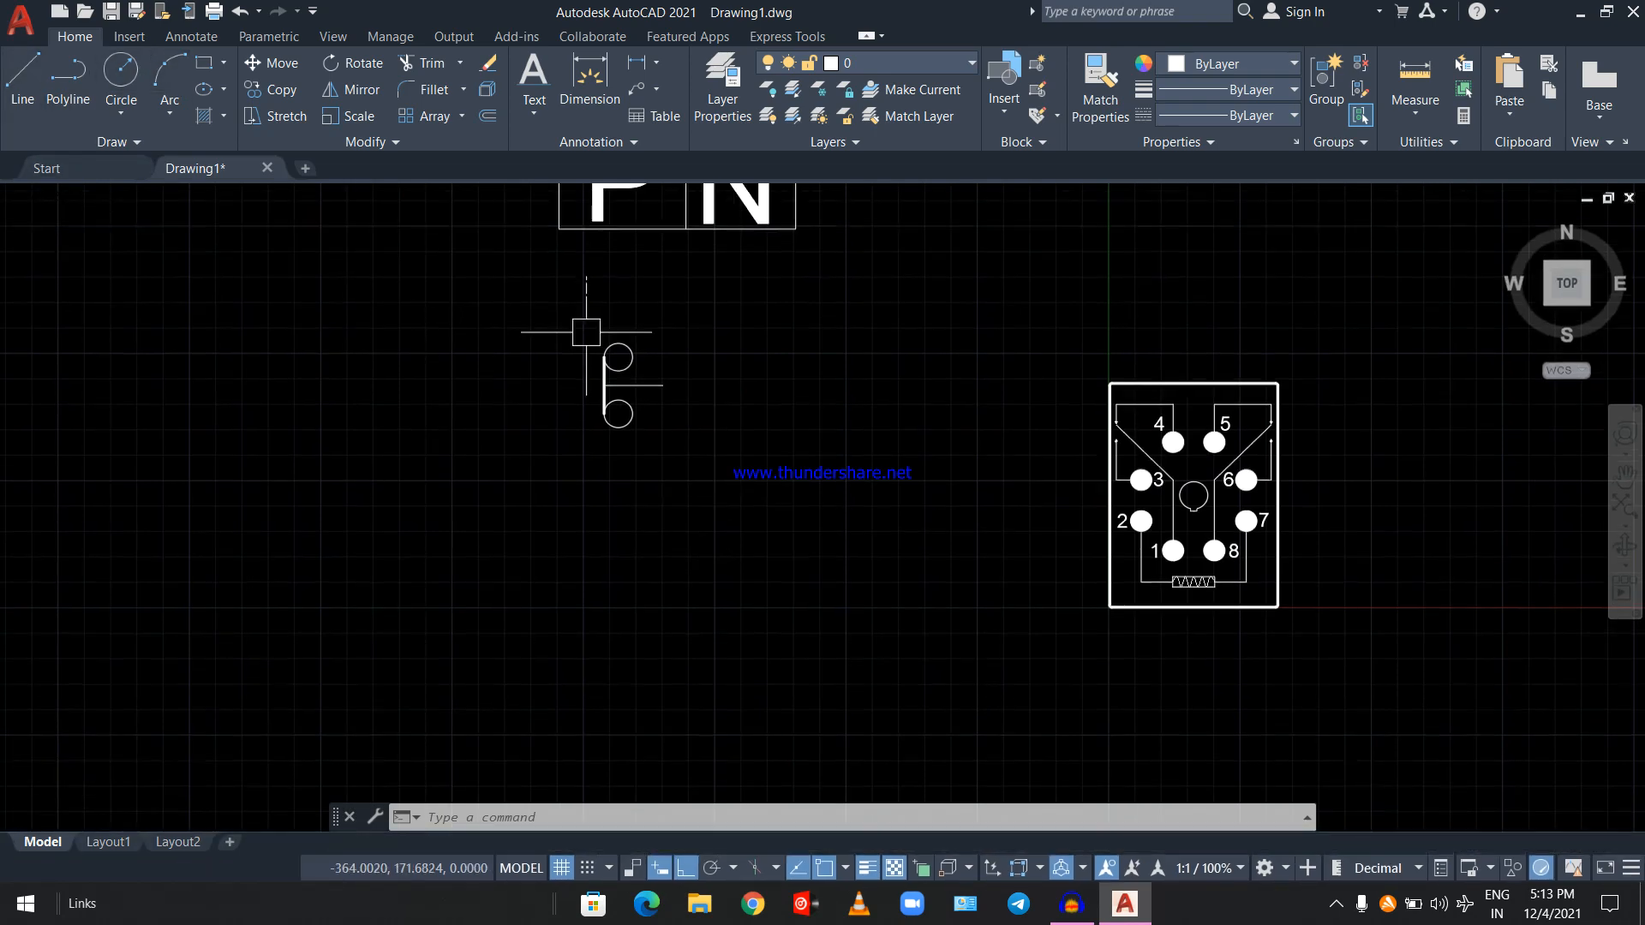
scroll(580, 347, up, 4)
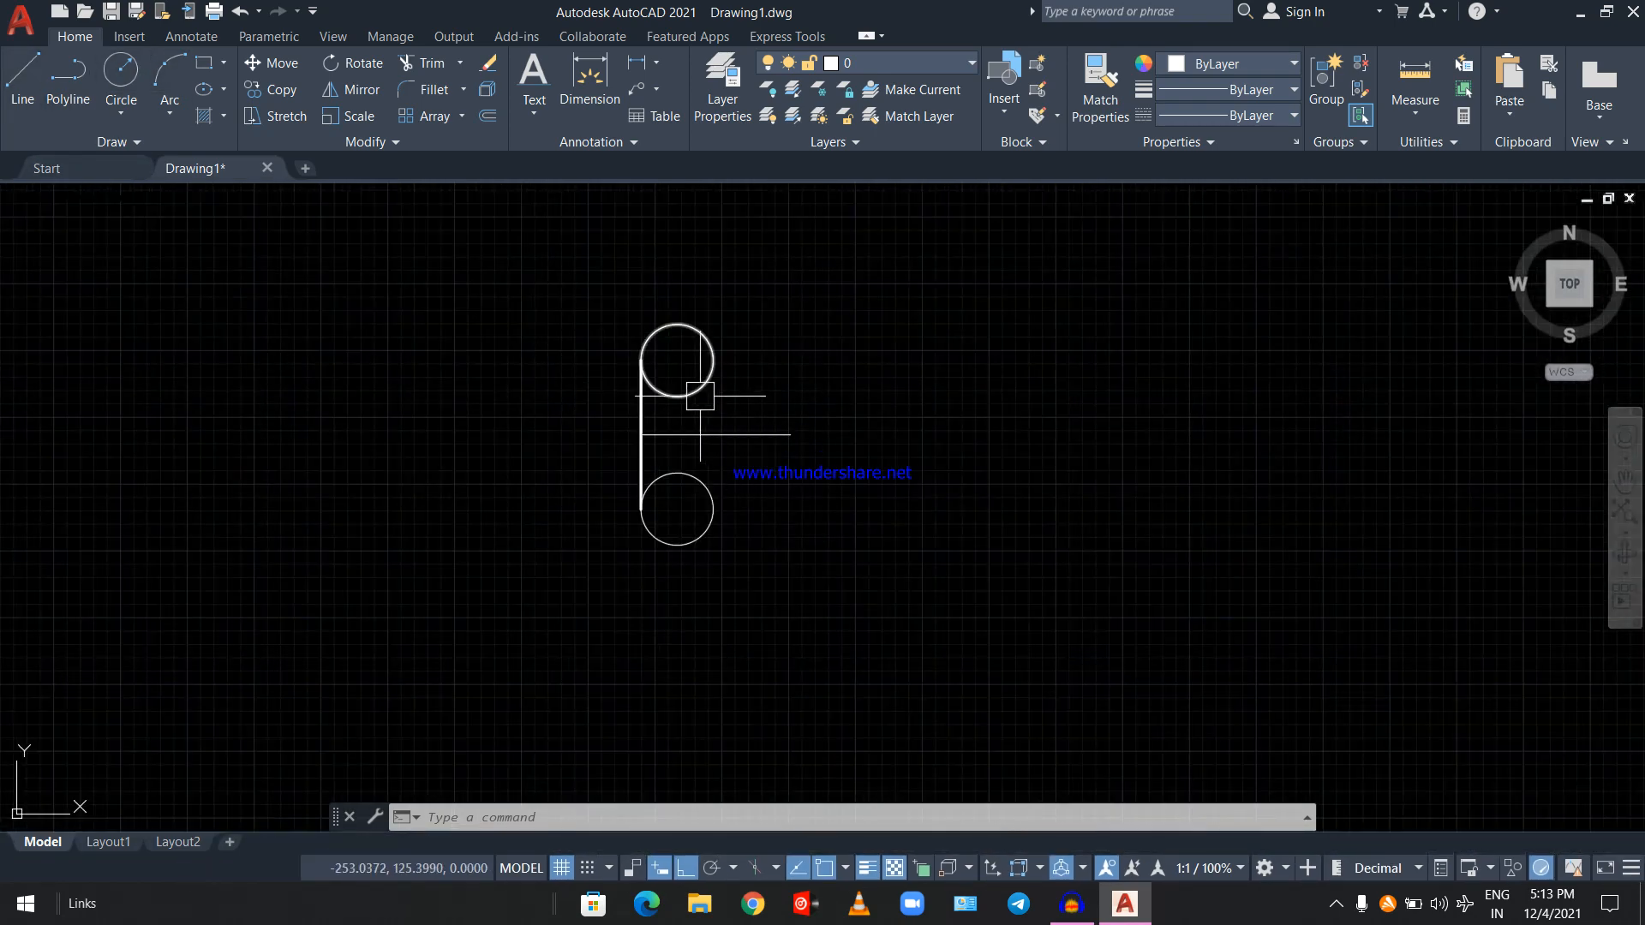
click(714, 509)
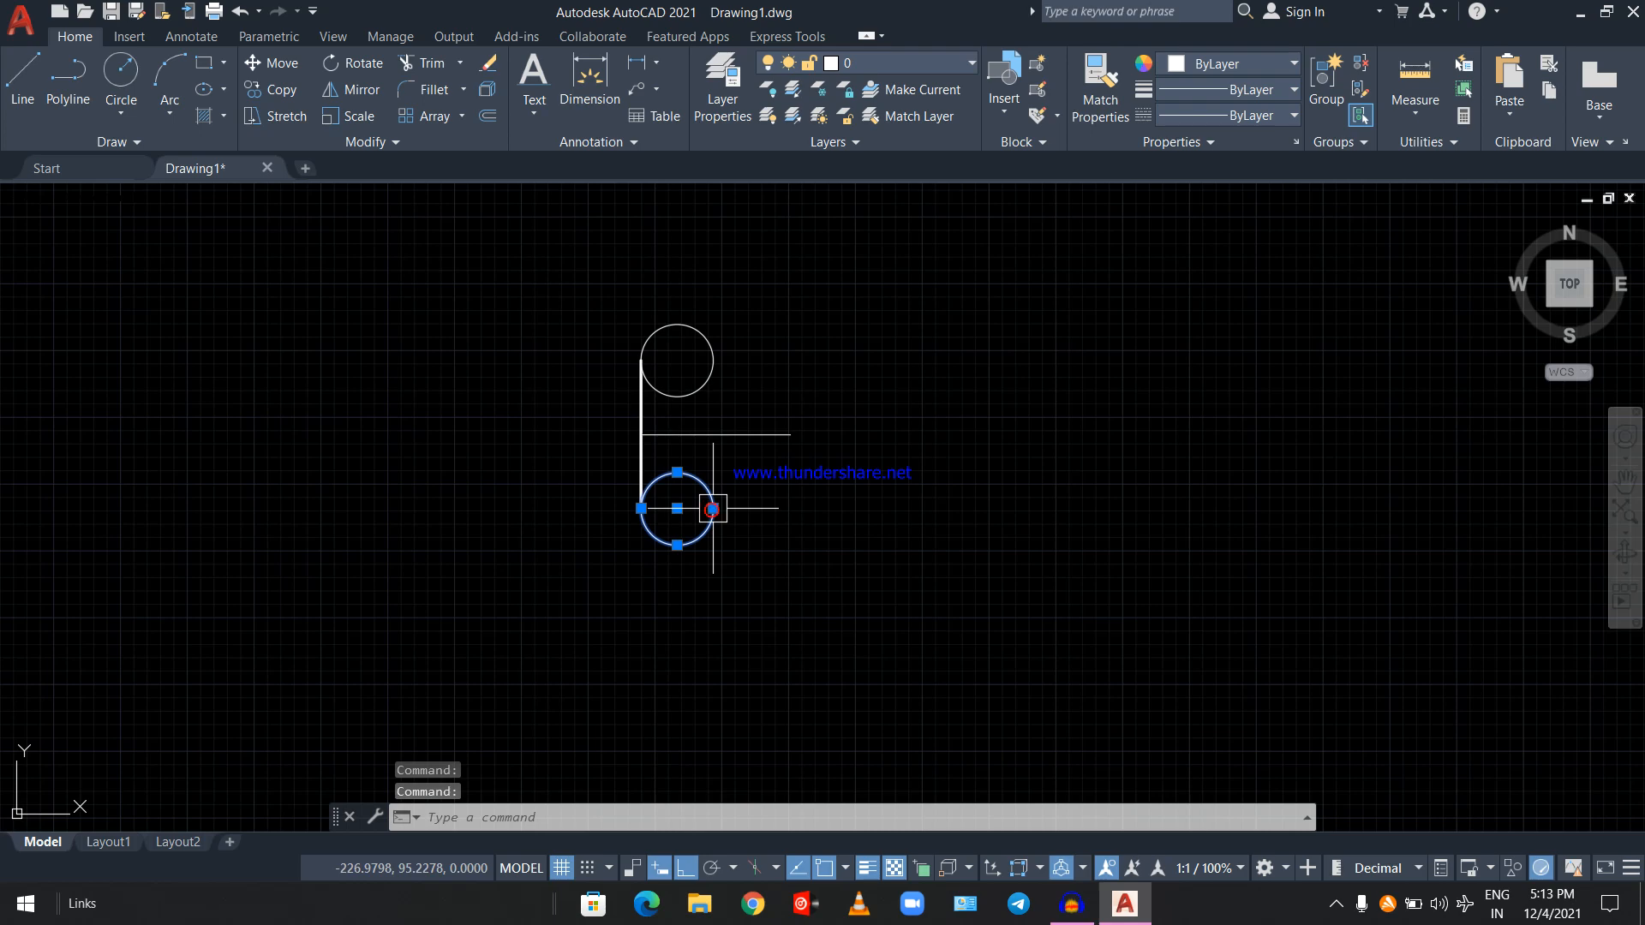
click(683, 396)
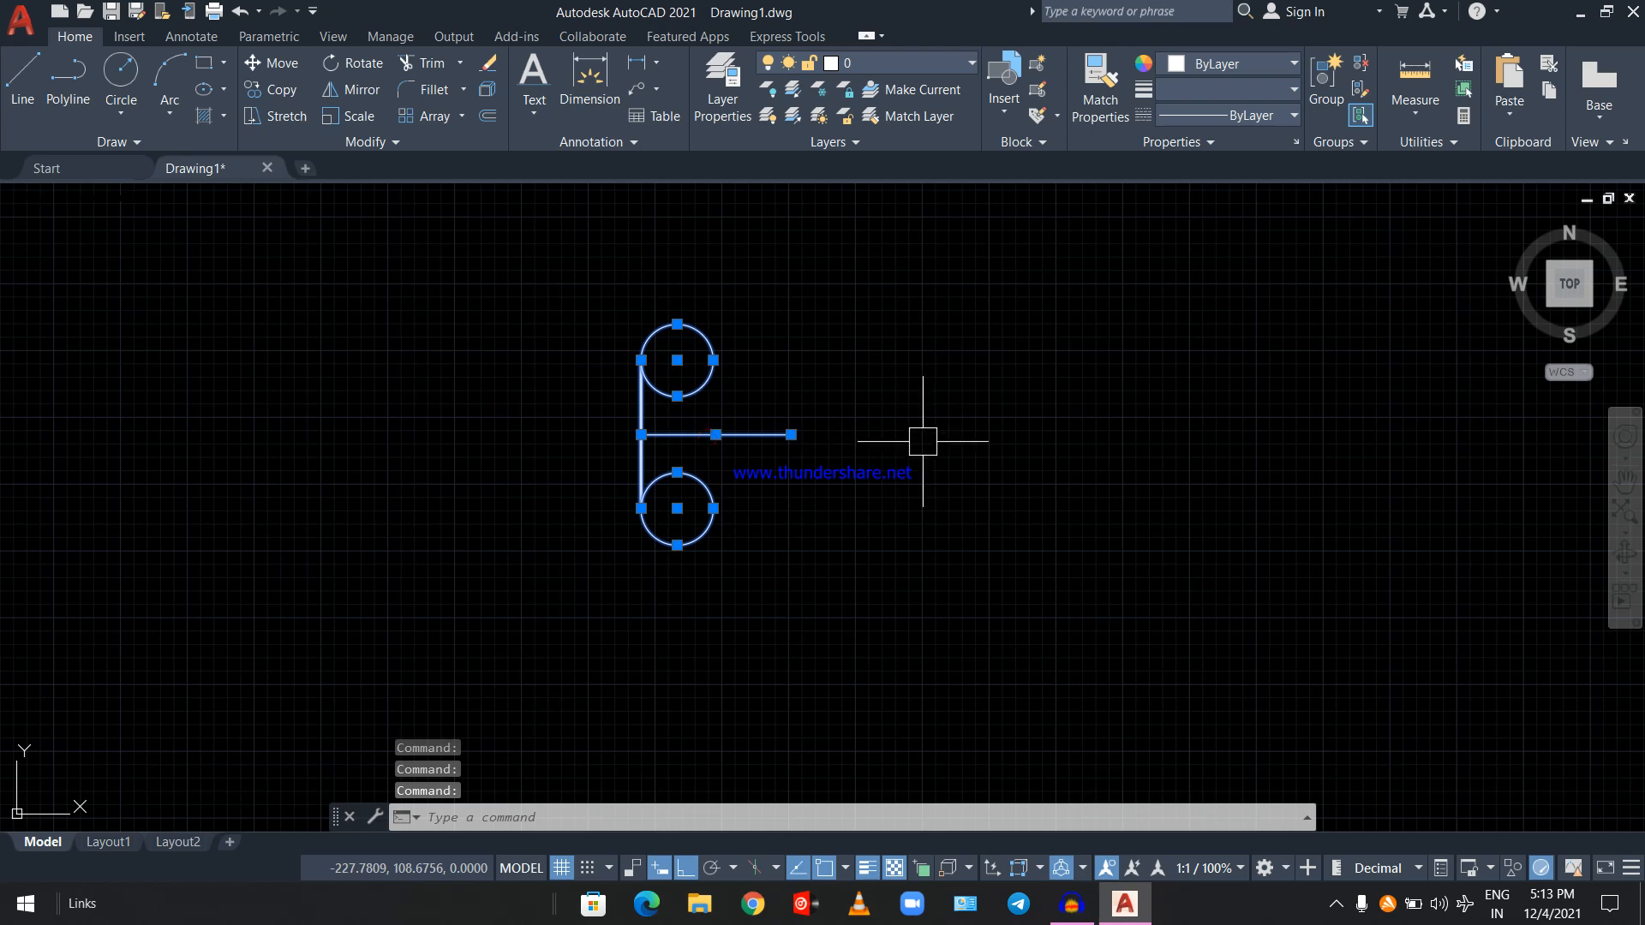
key(Return)
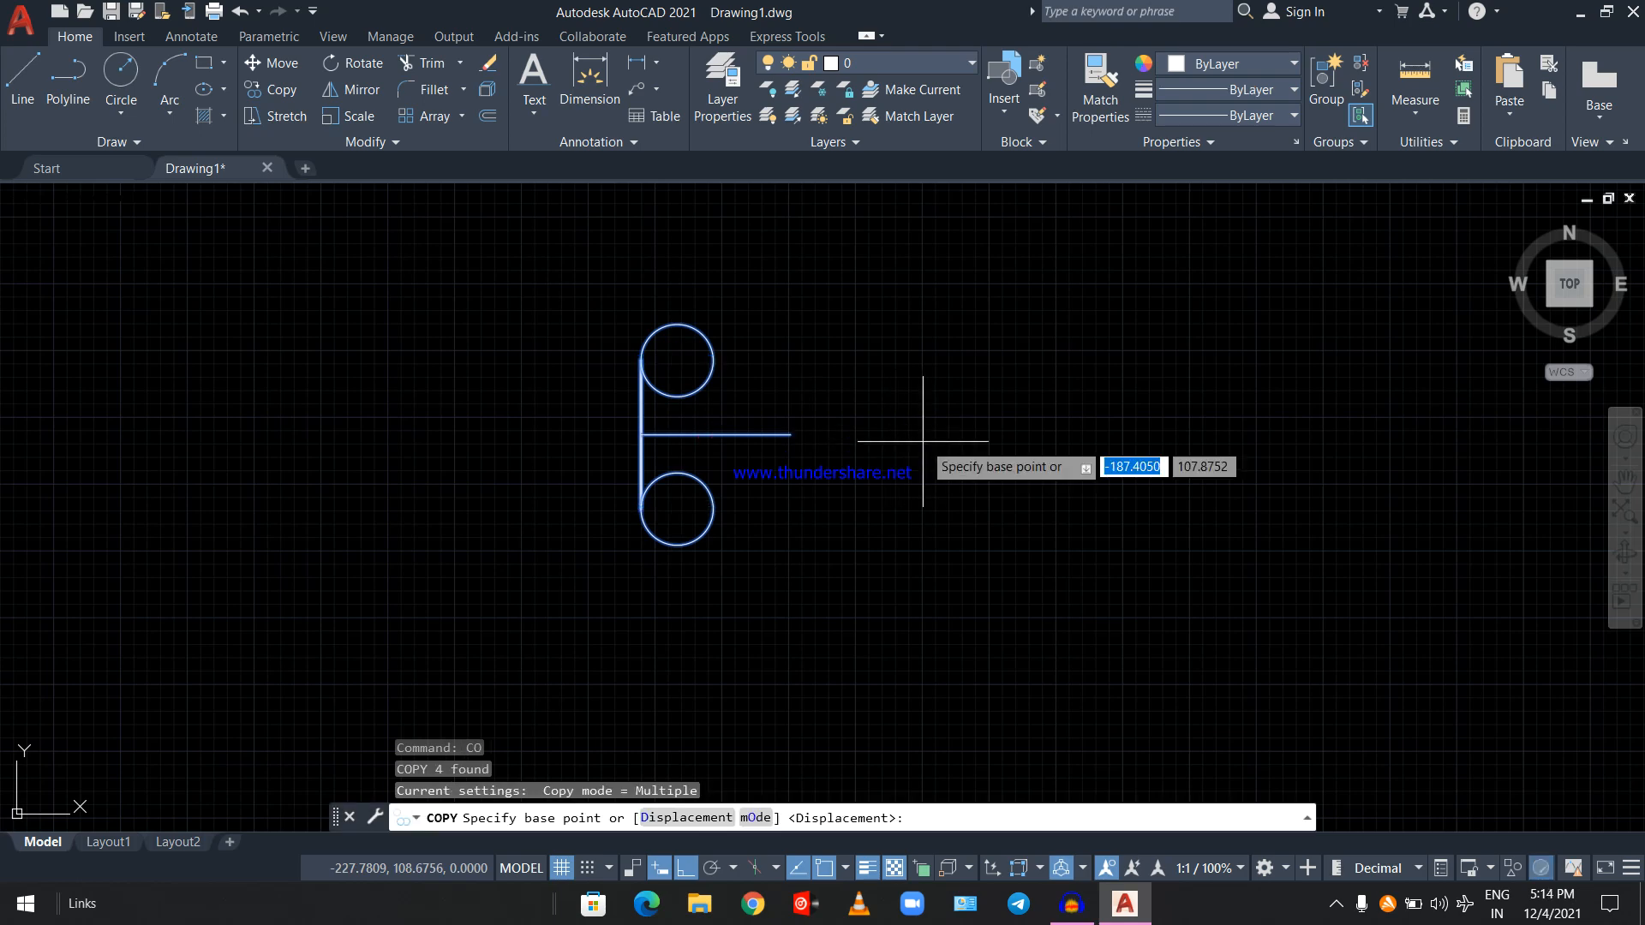
click(643, 436)
scroll(726, 612, down, 2)
scroll(727, 612, down, 3)
middle_drag(724, 672, 697, 567)
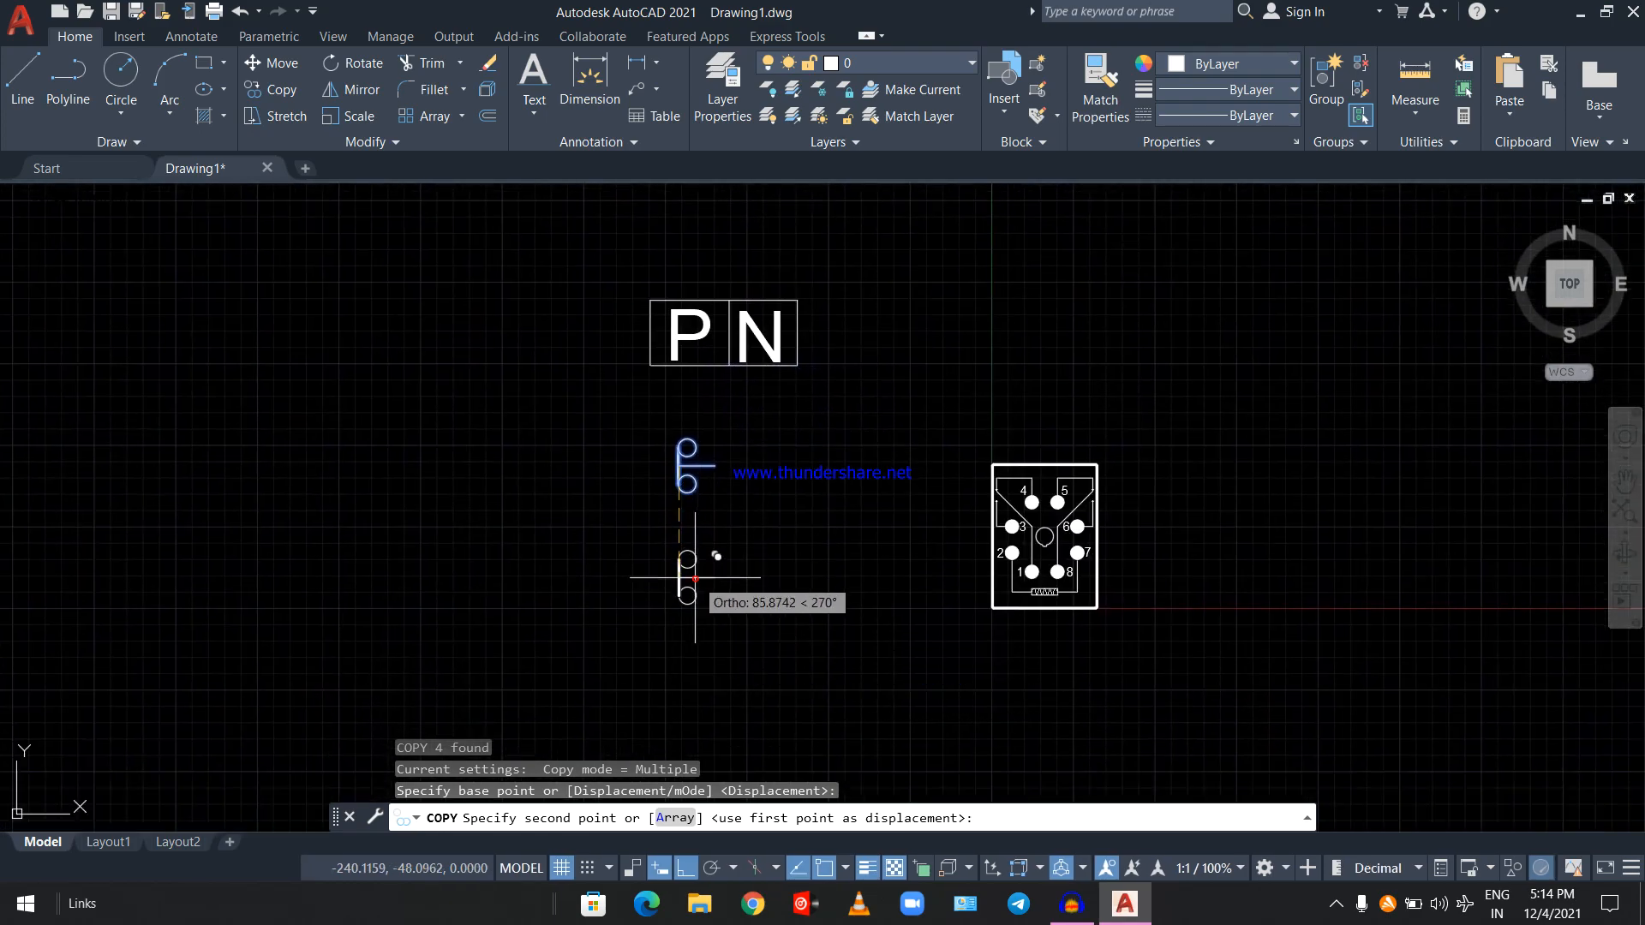
click(695, 578)
key(Escape)
Step: Move the thick vertical line of the lower switch symbol horizontally to the right side of its circles
scroll(687, 575, up, 8)
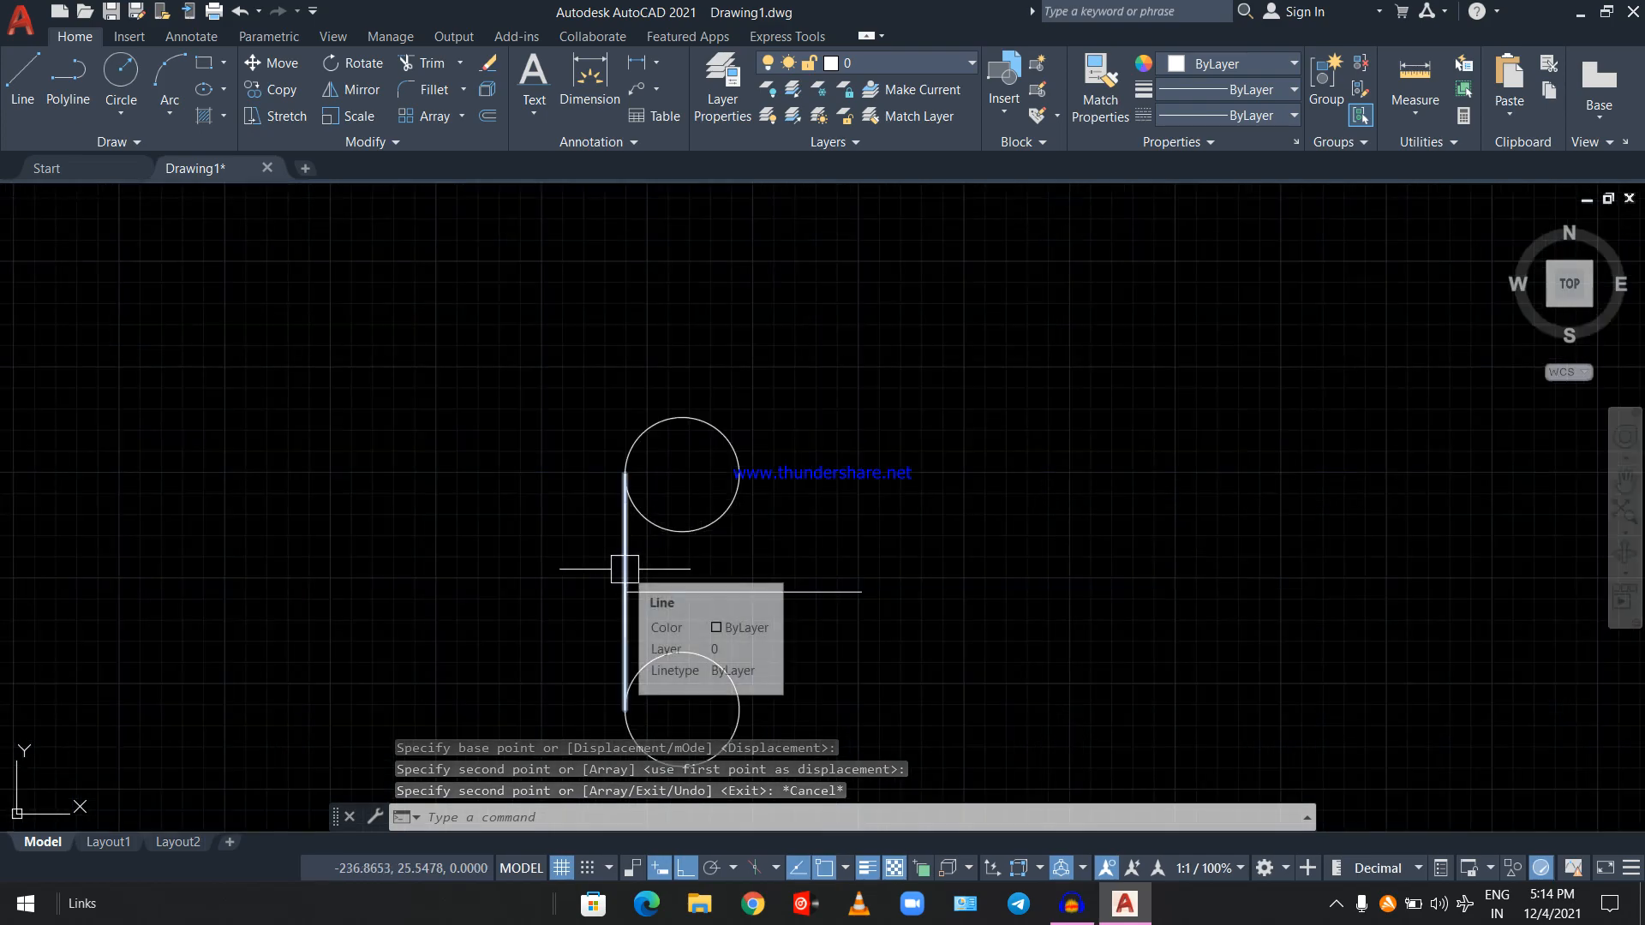
click(628, 560)
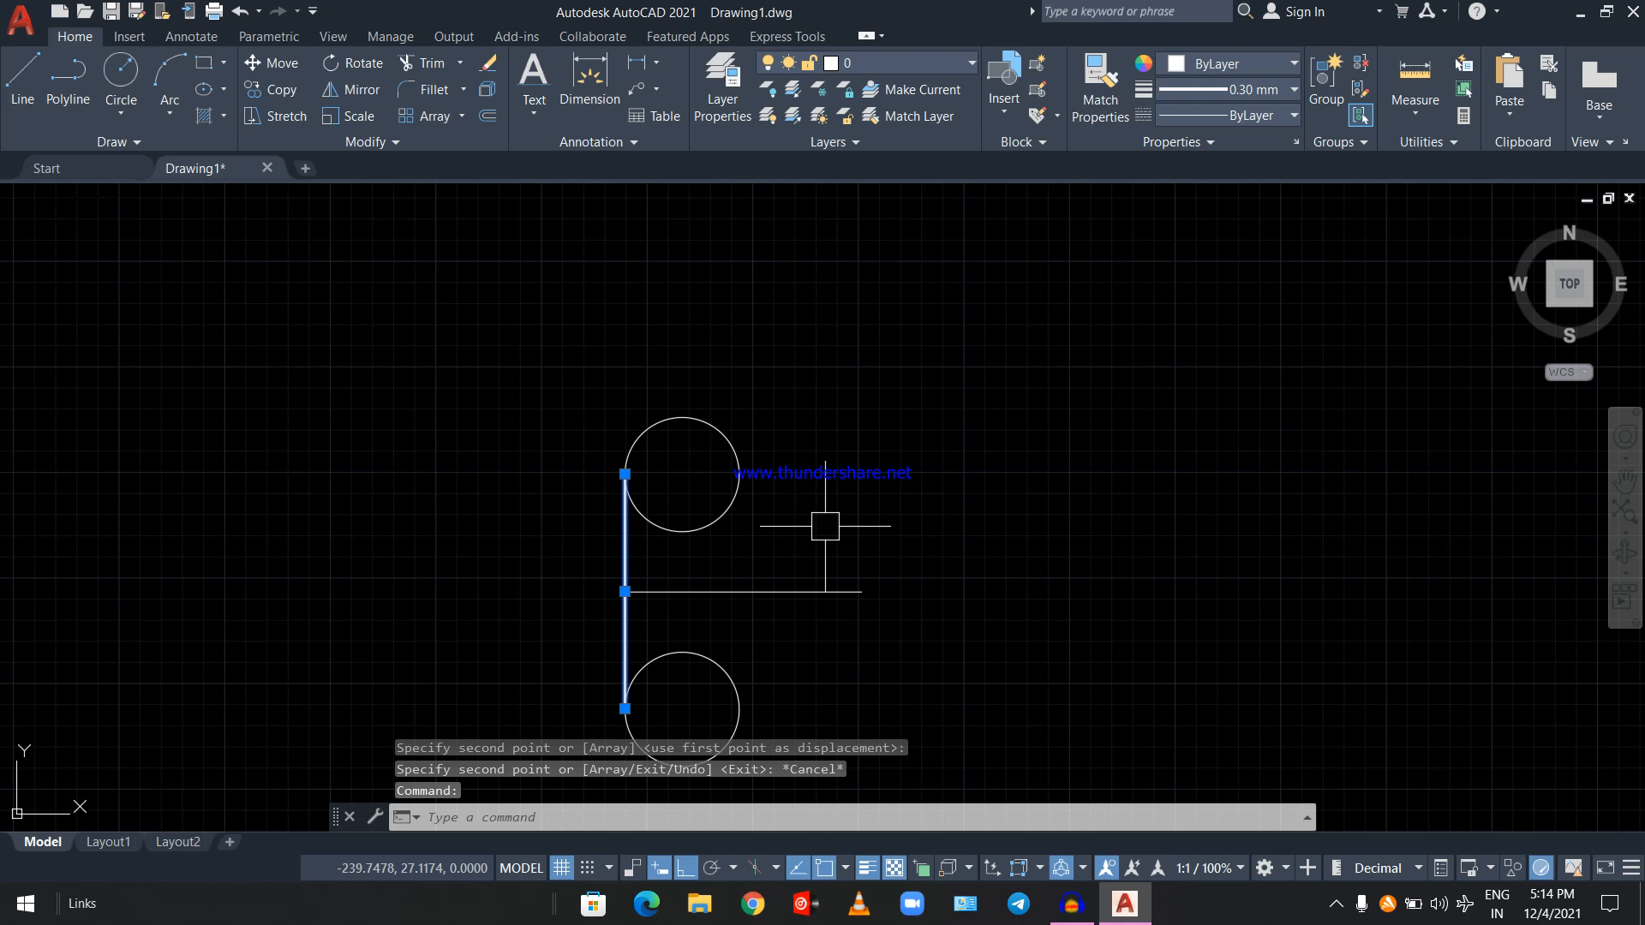
key(Return)
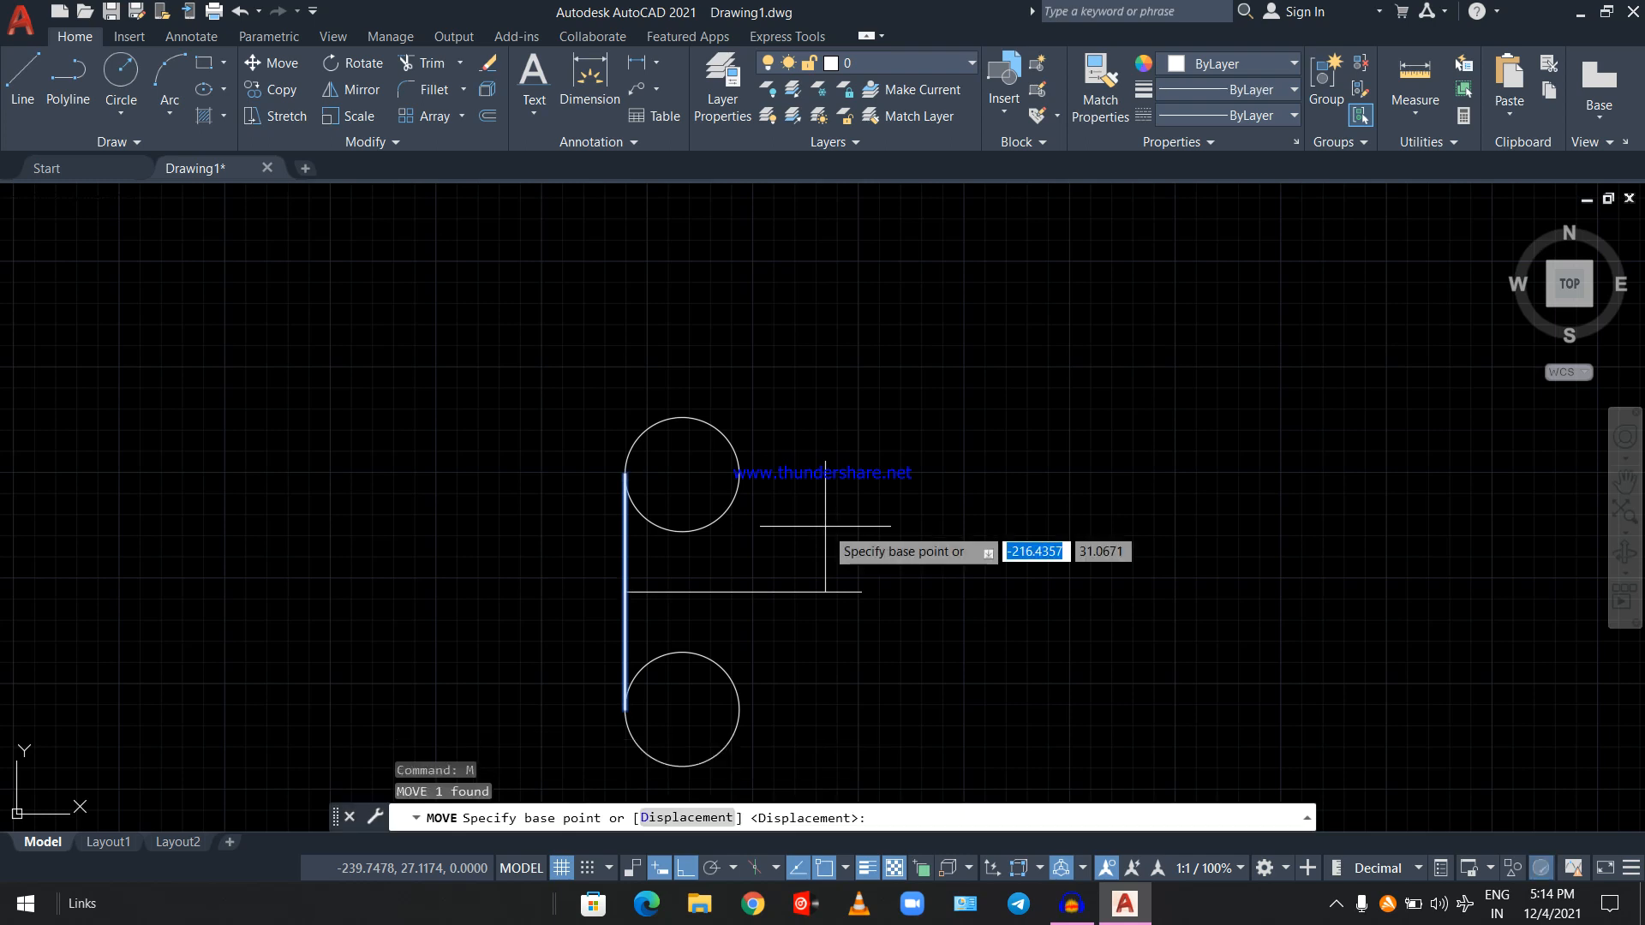
click(622, 591)
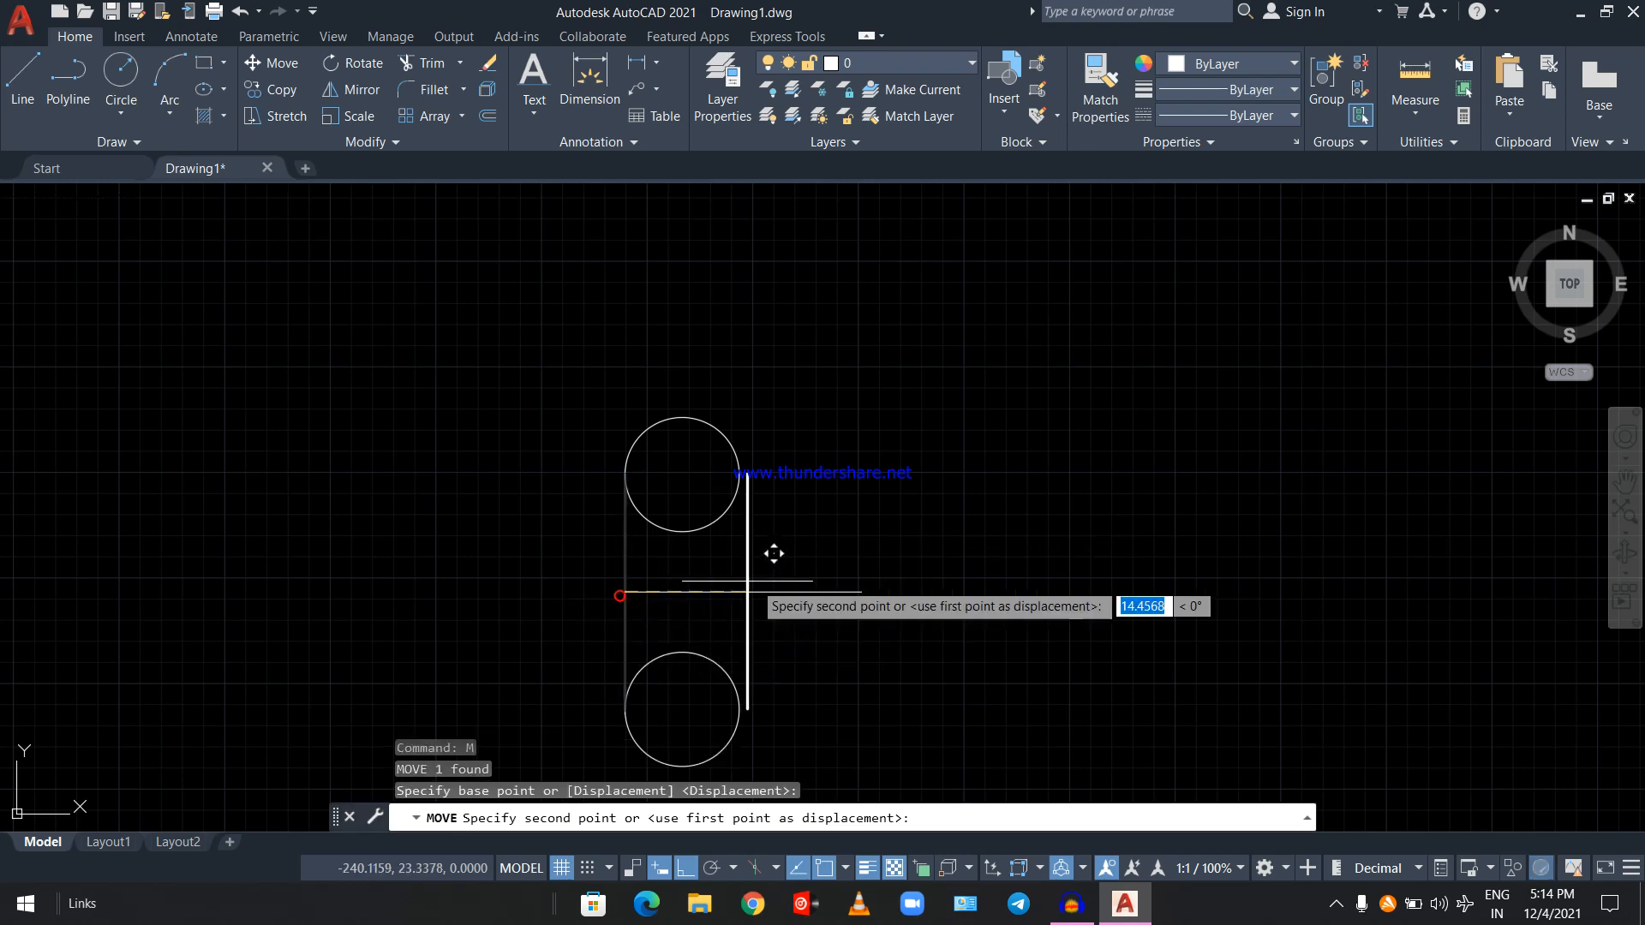
click(792, 555)
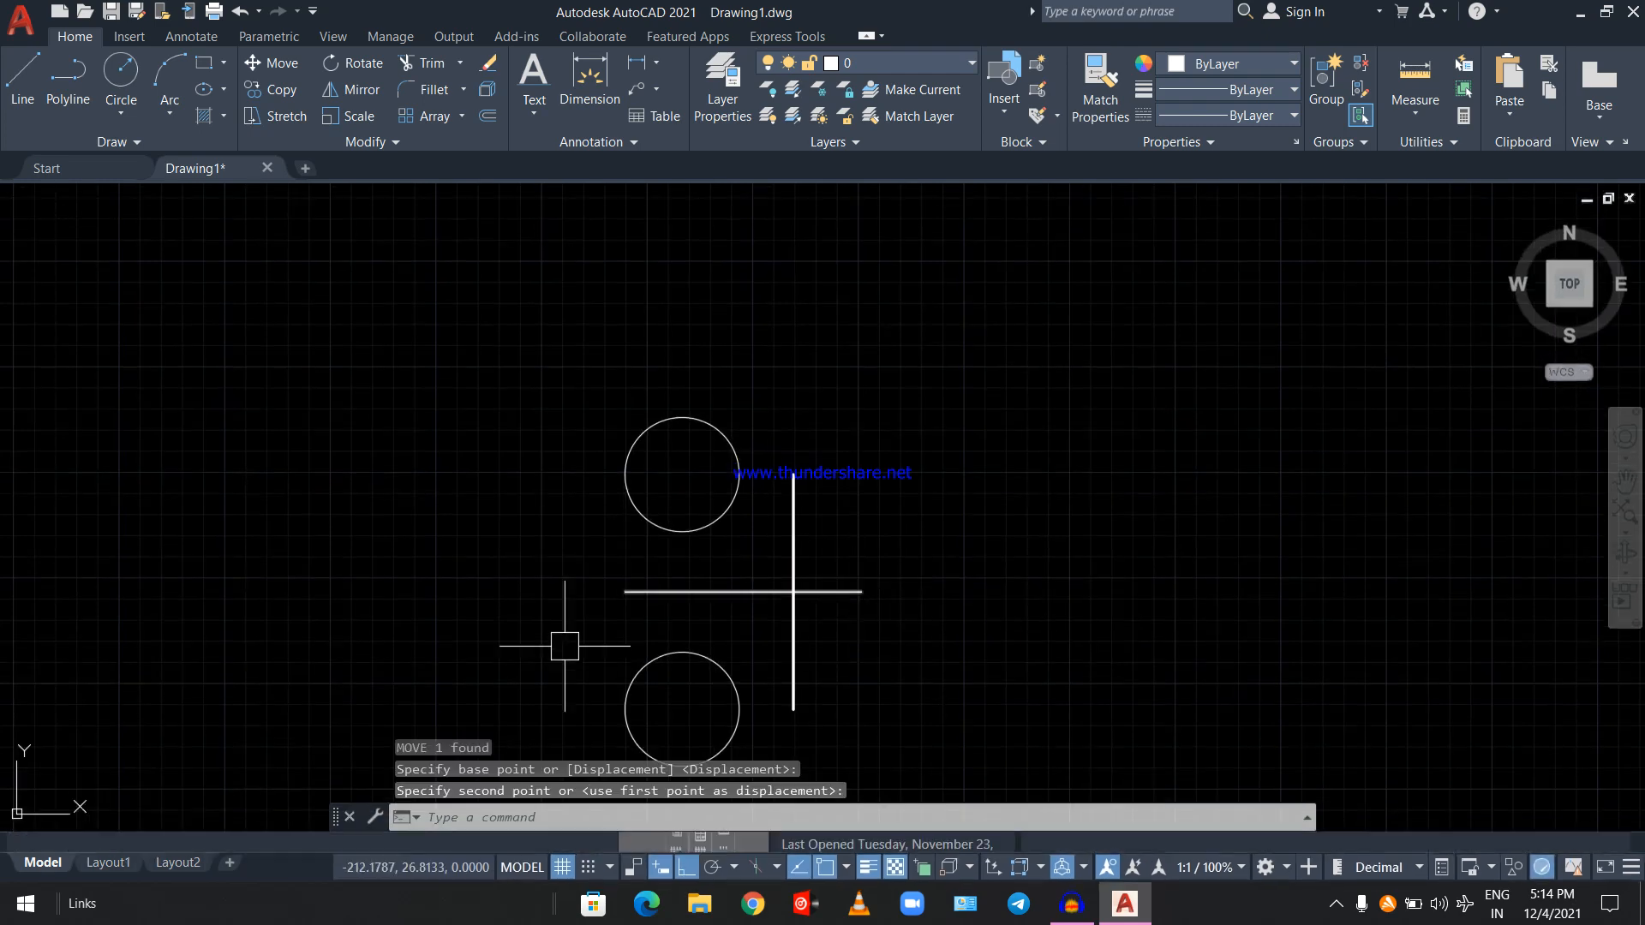
Step: Move the lower switch symbol's horizontal line to the right so its left end meets the thick vertical line
click(695, 605)
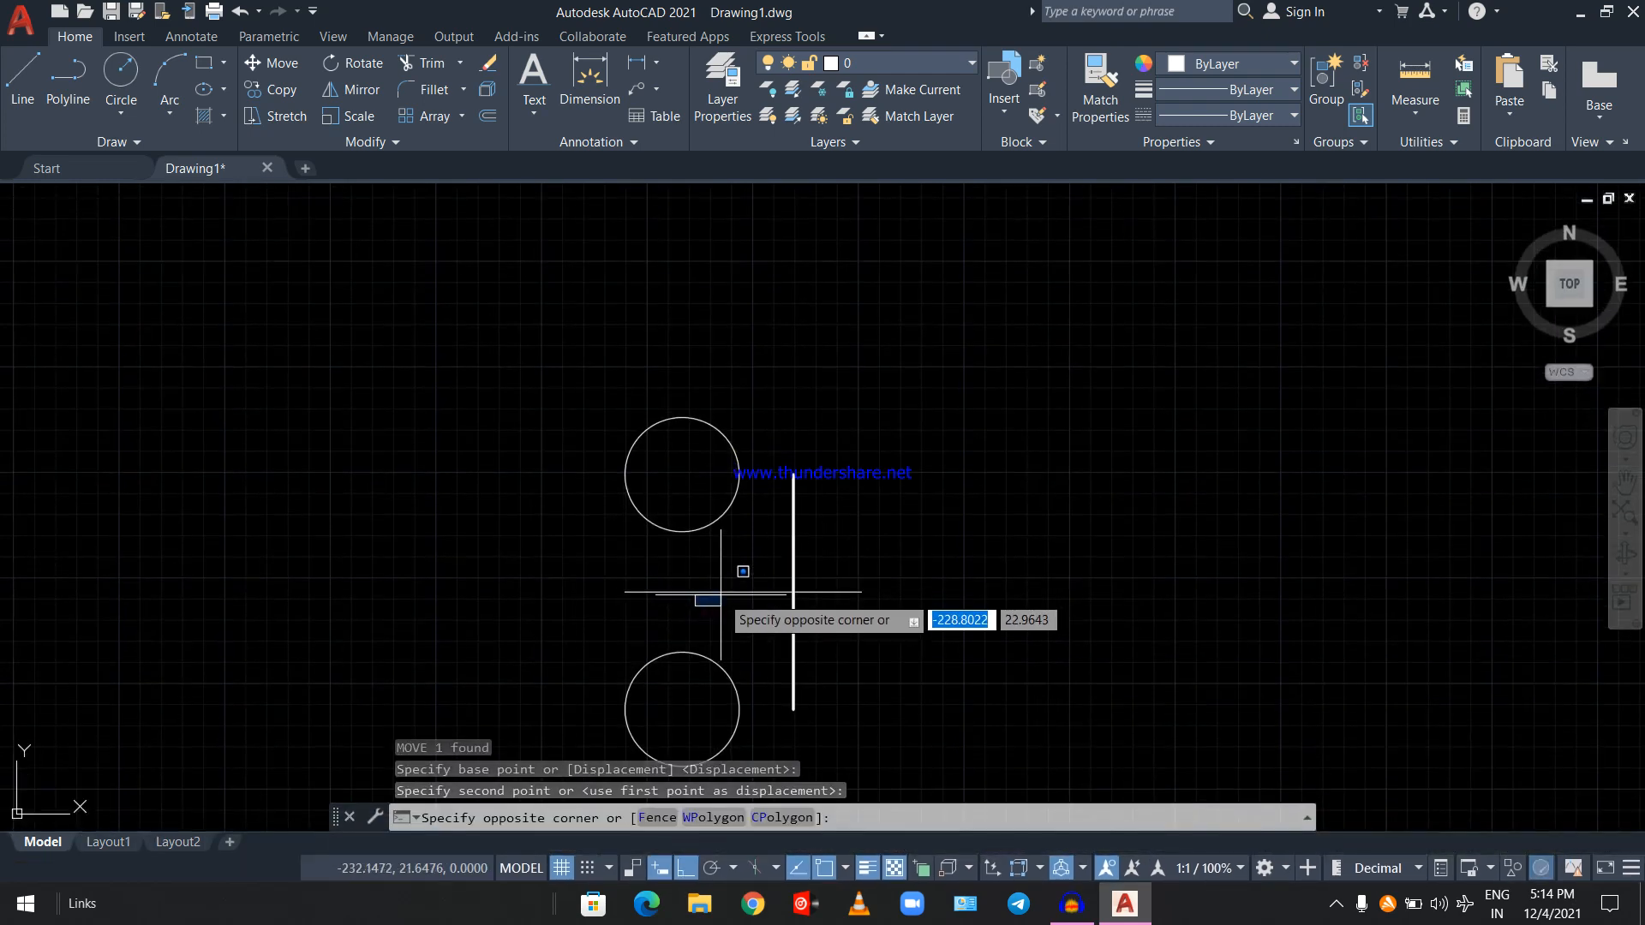
key(Escape)
click(720, 591)
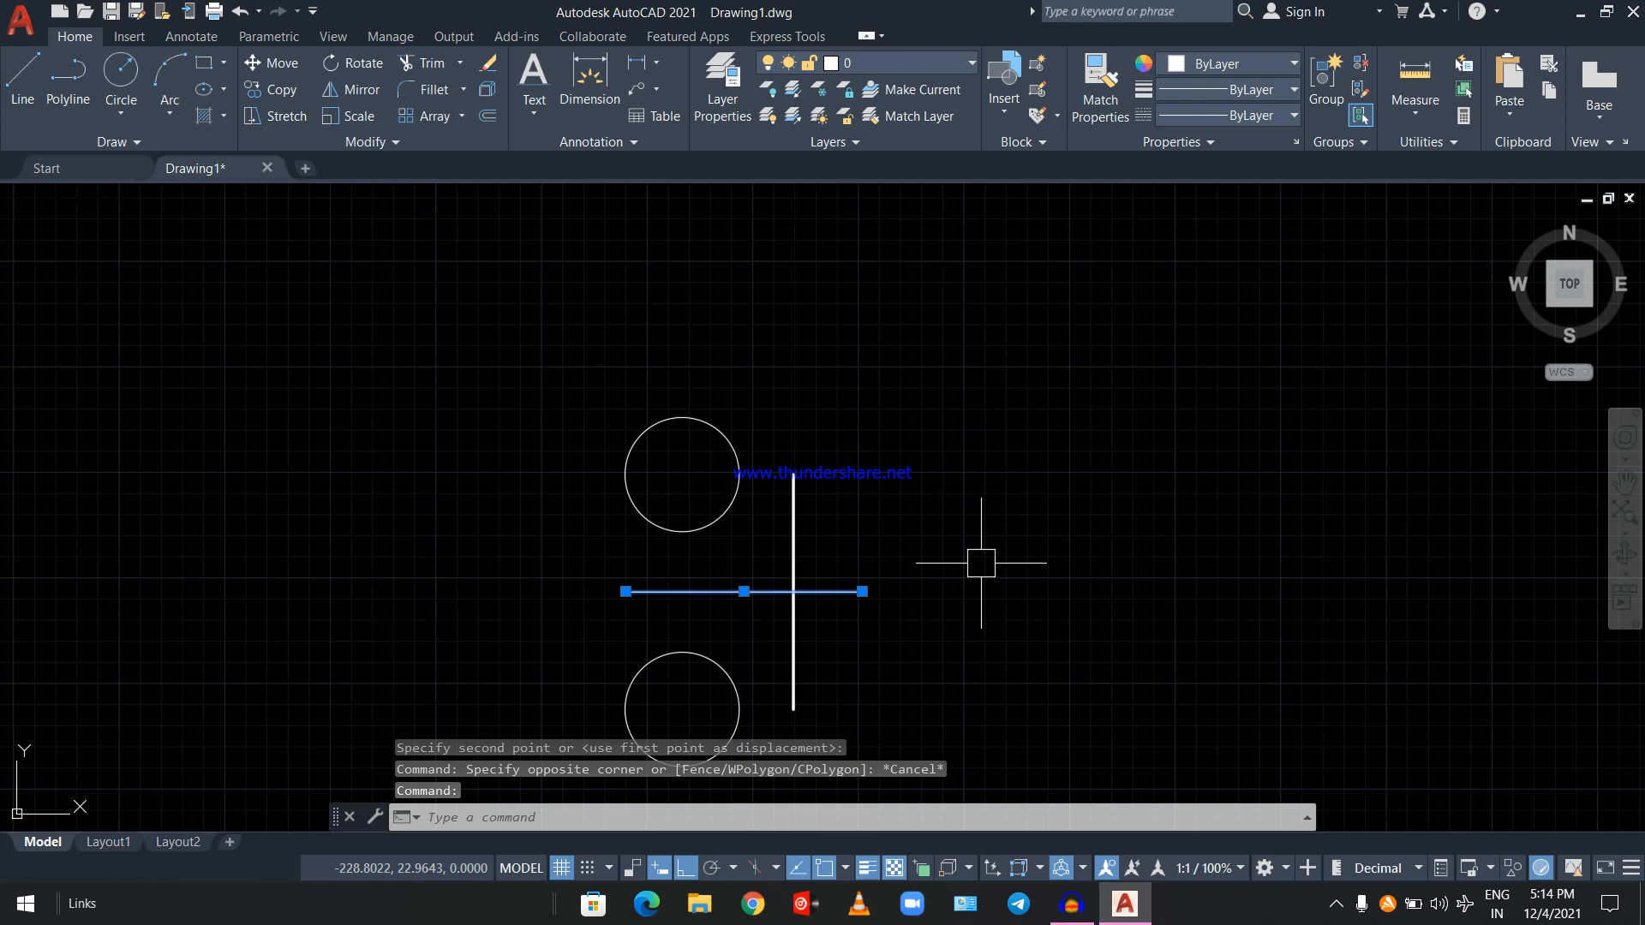
text(M)
key(Return)
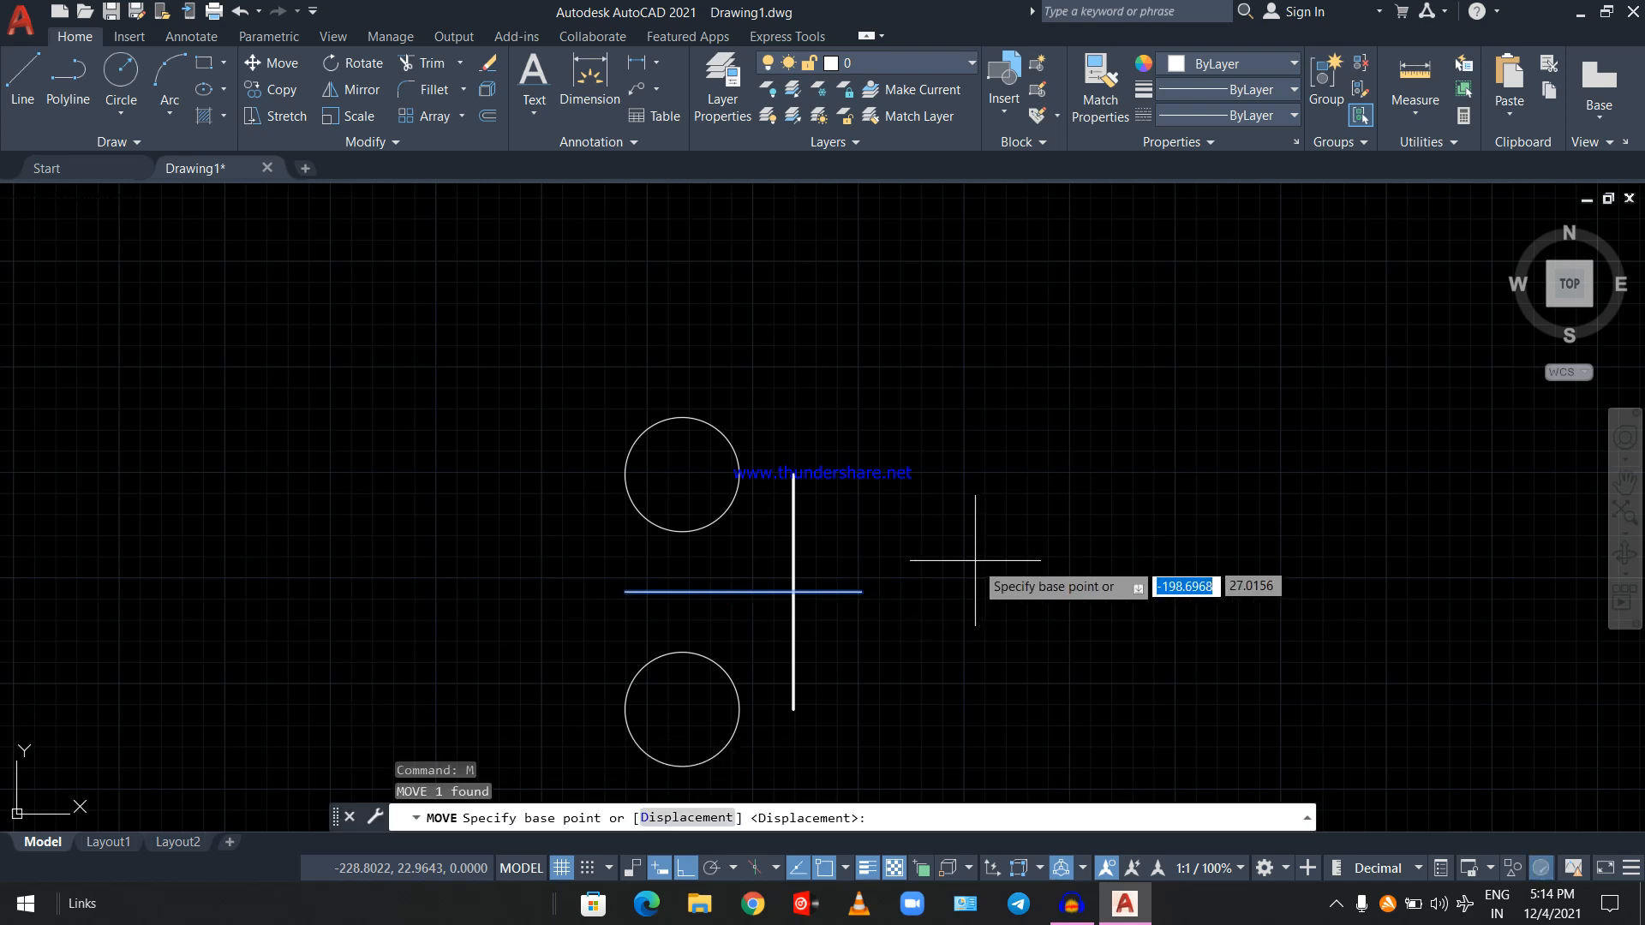
click(626, 591)
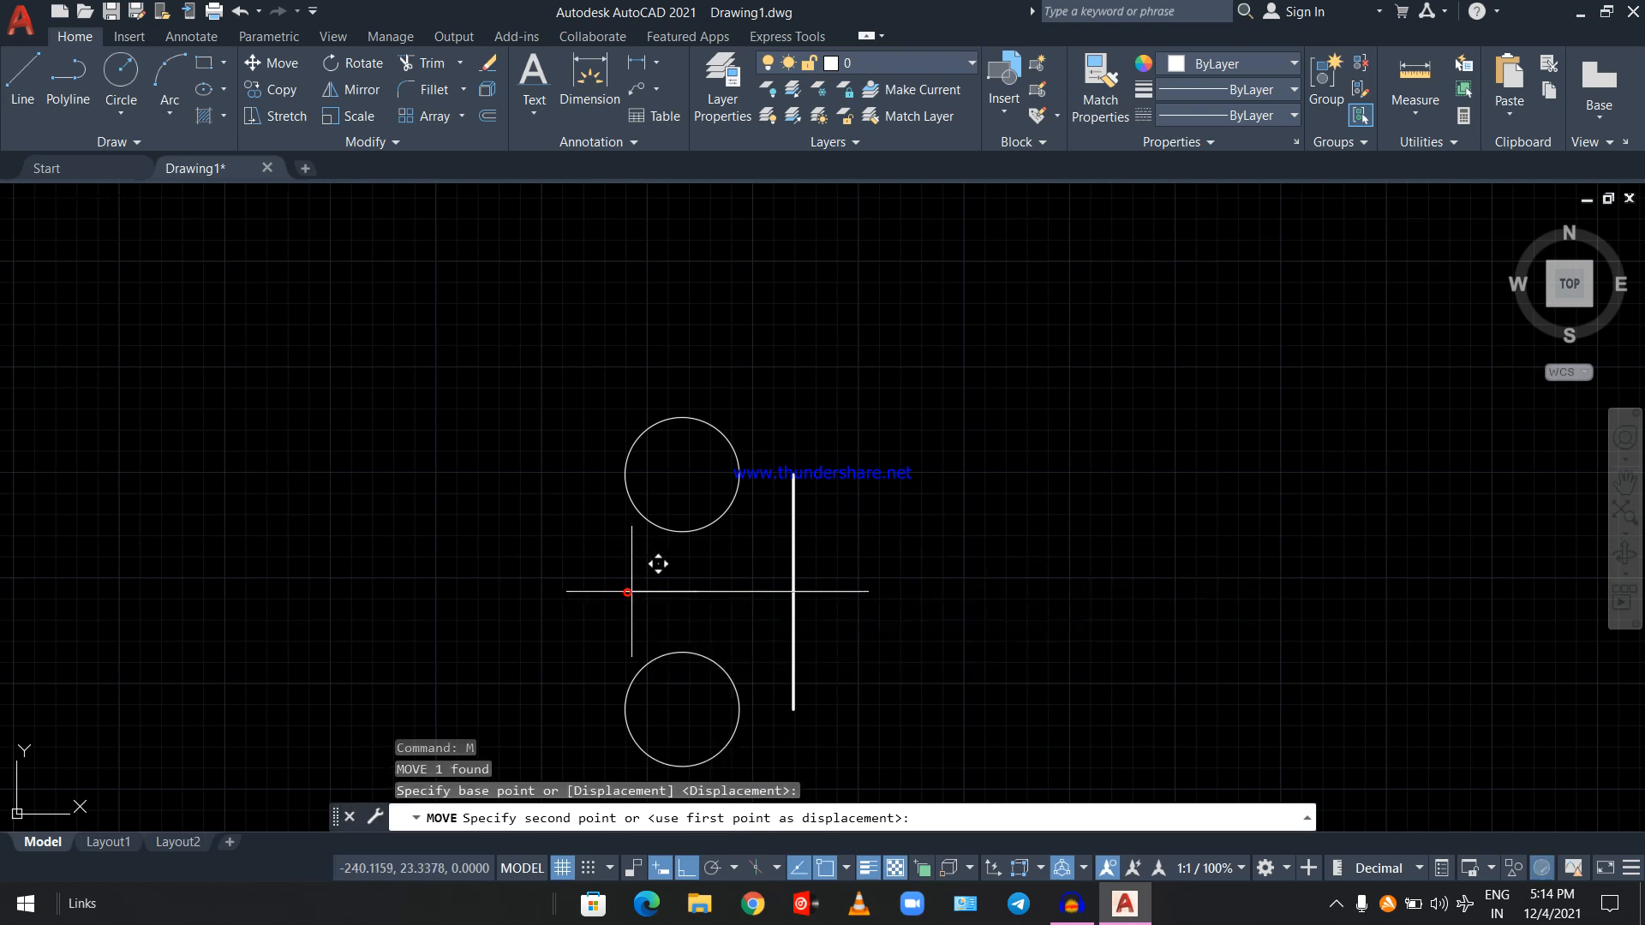
click(795, 593)
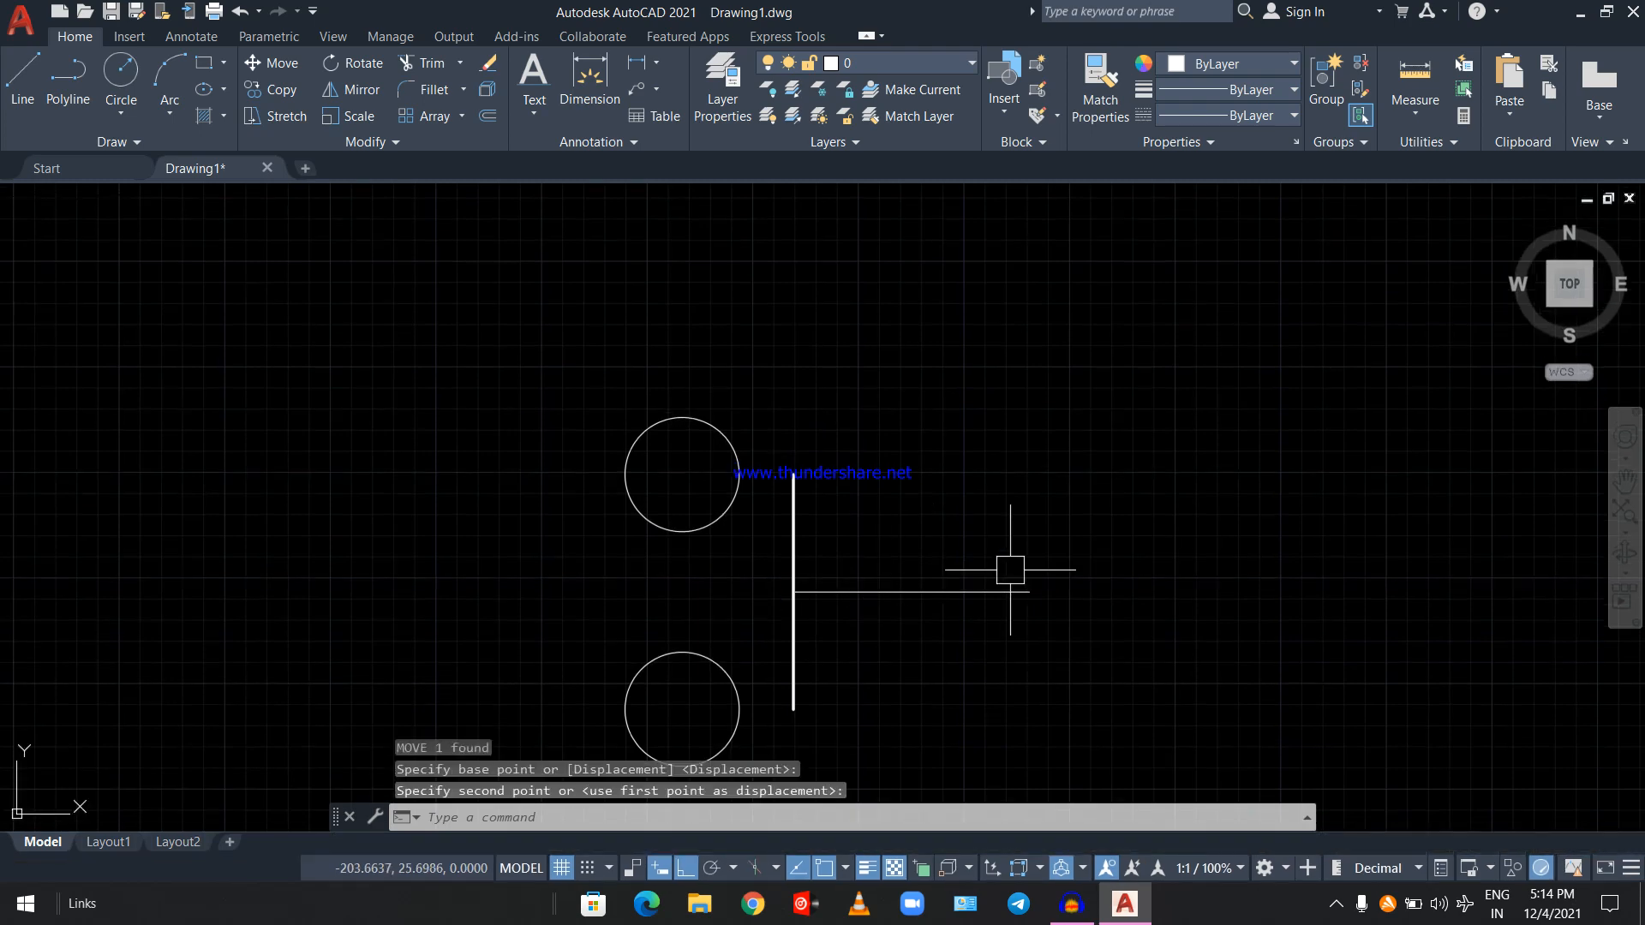
Step: Start the Line command and set the current object colour to red 205,32,39
scroll(1051, 540, down, 6)
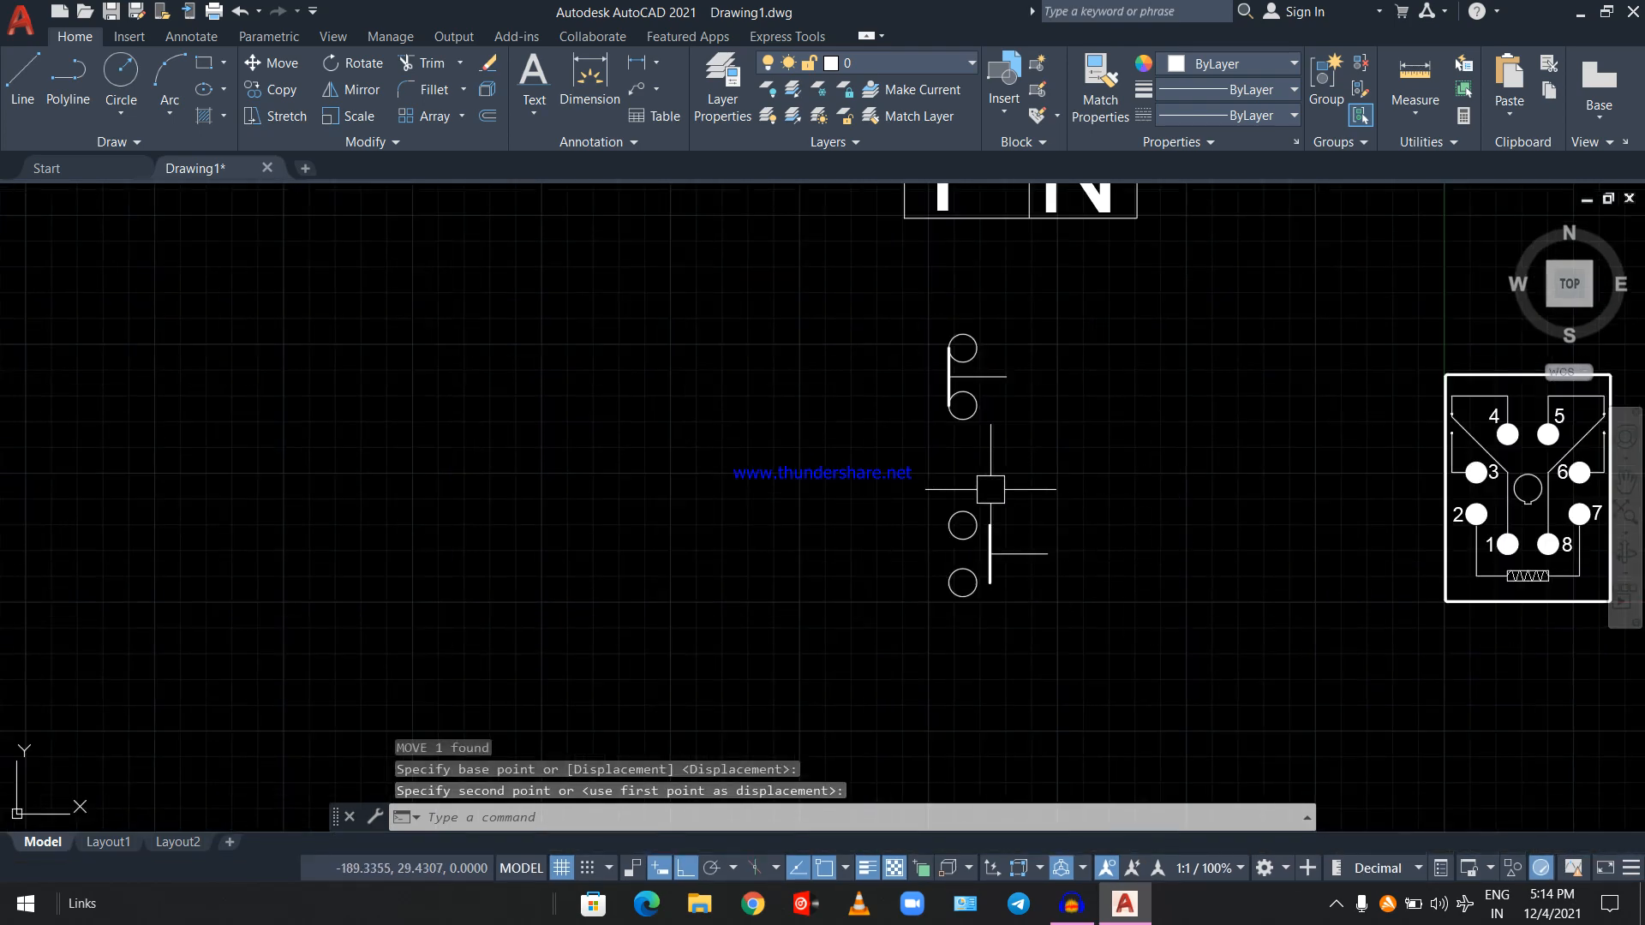
scroll(1139, 441, down, 2)
middle_drag(1165, 445, 878, 540)
scroll(855, 520, up, 2)
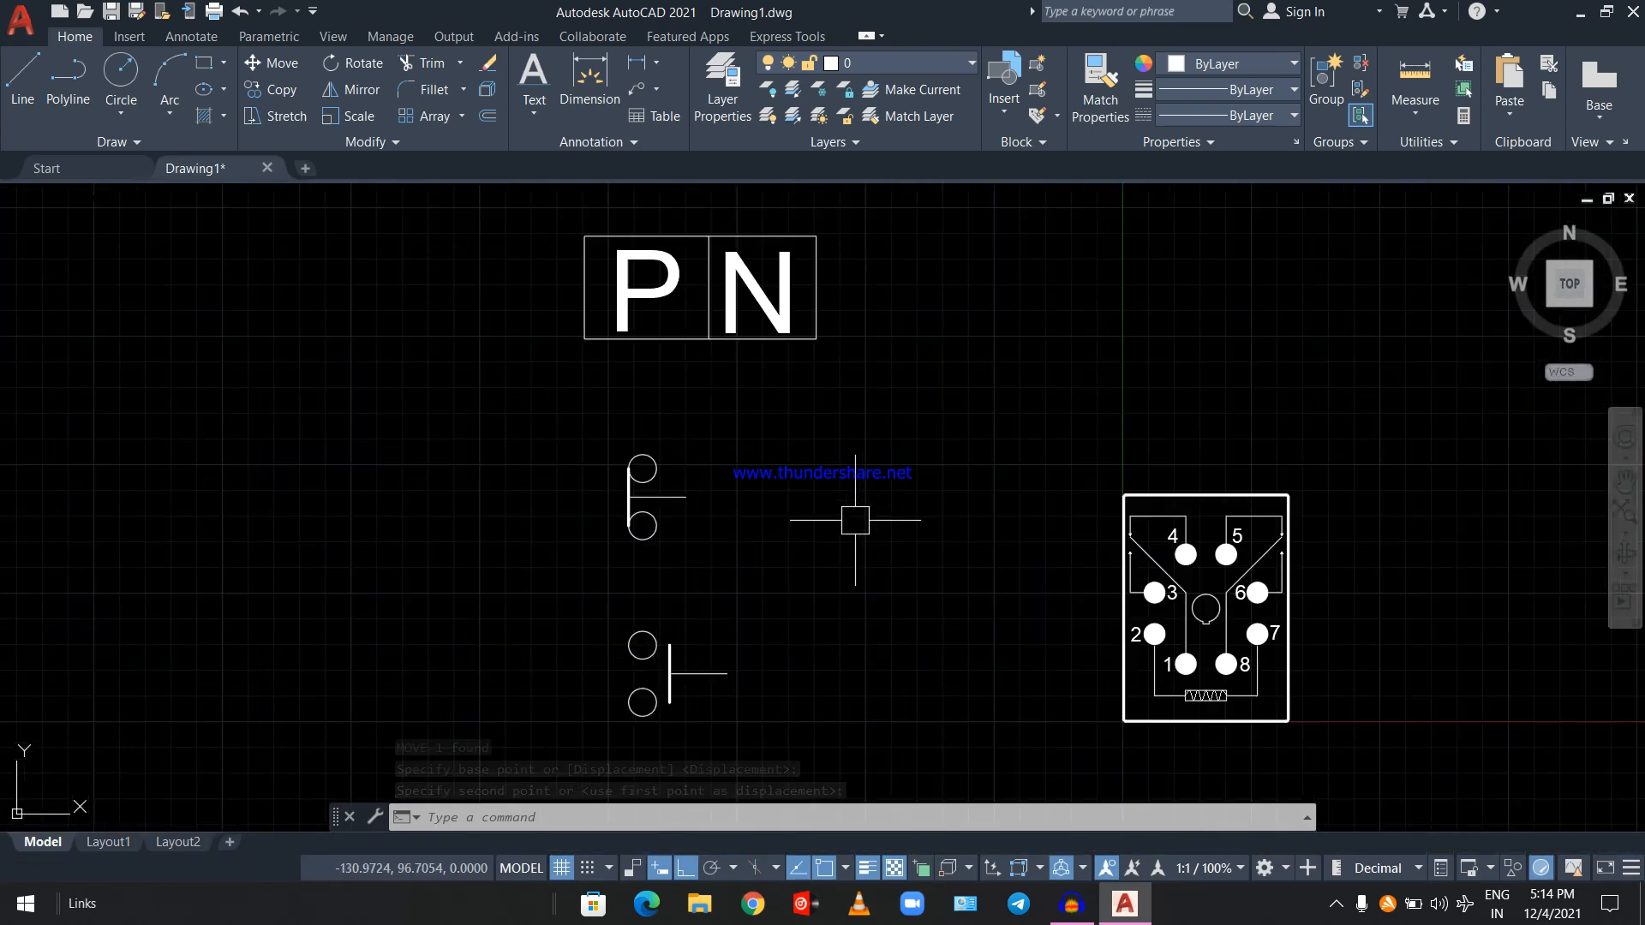
click(30, 90)
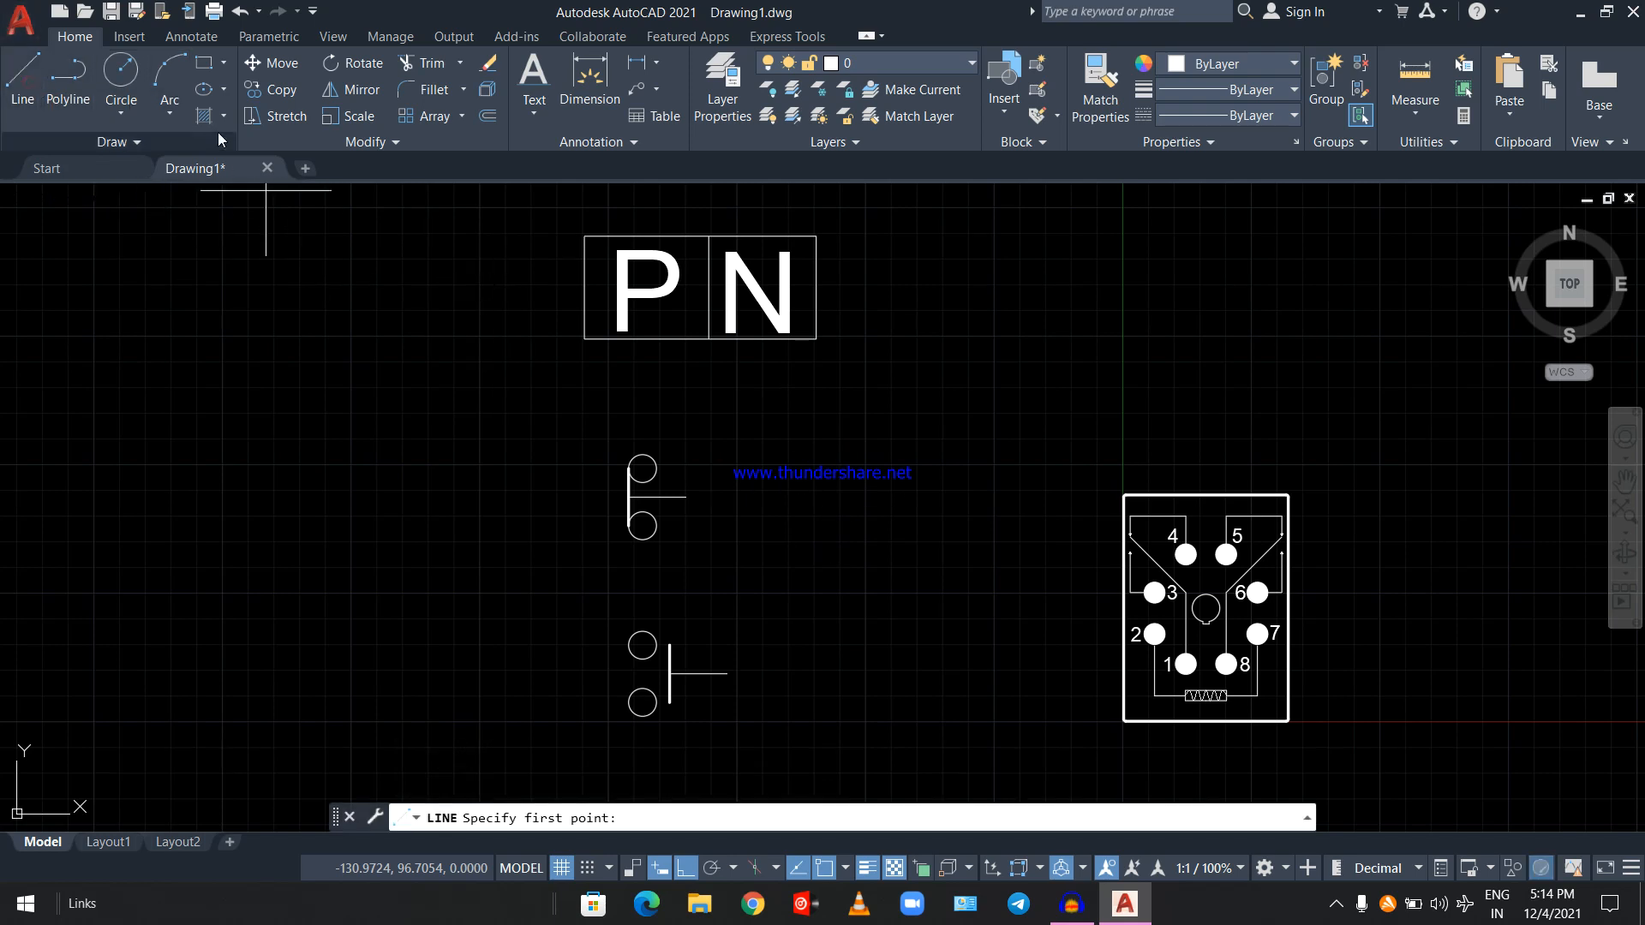
click(20, 76)
click(1241, 64)
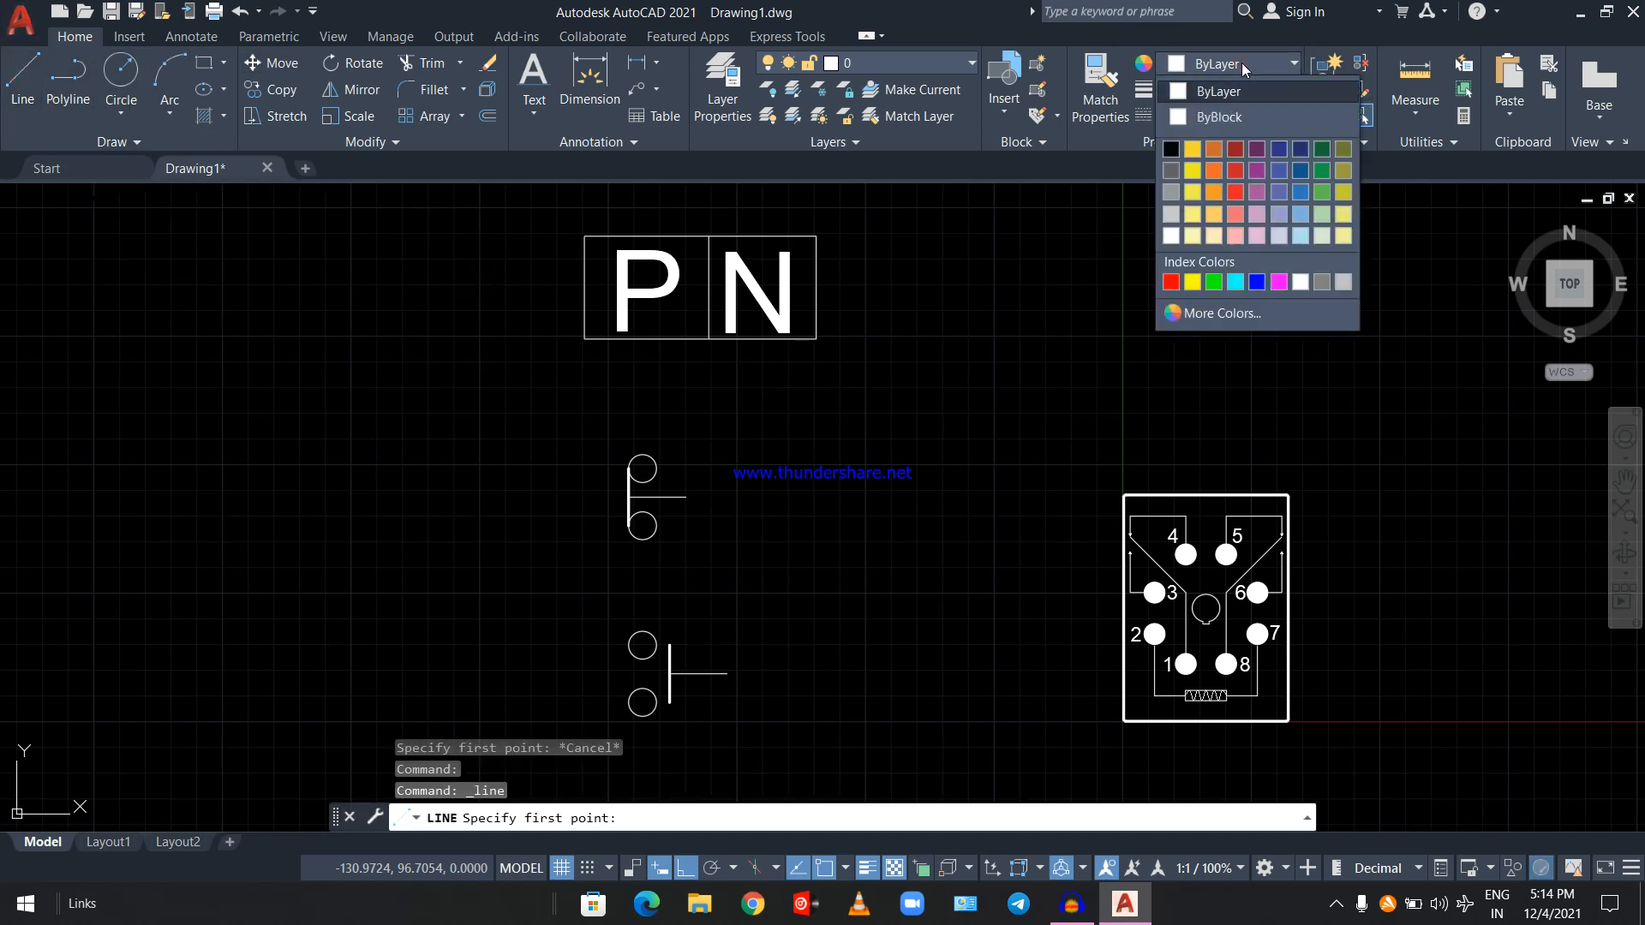
click(1232, 171)
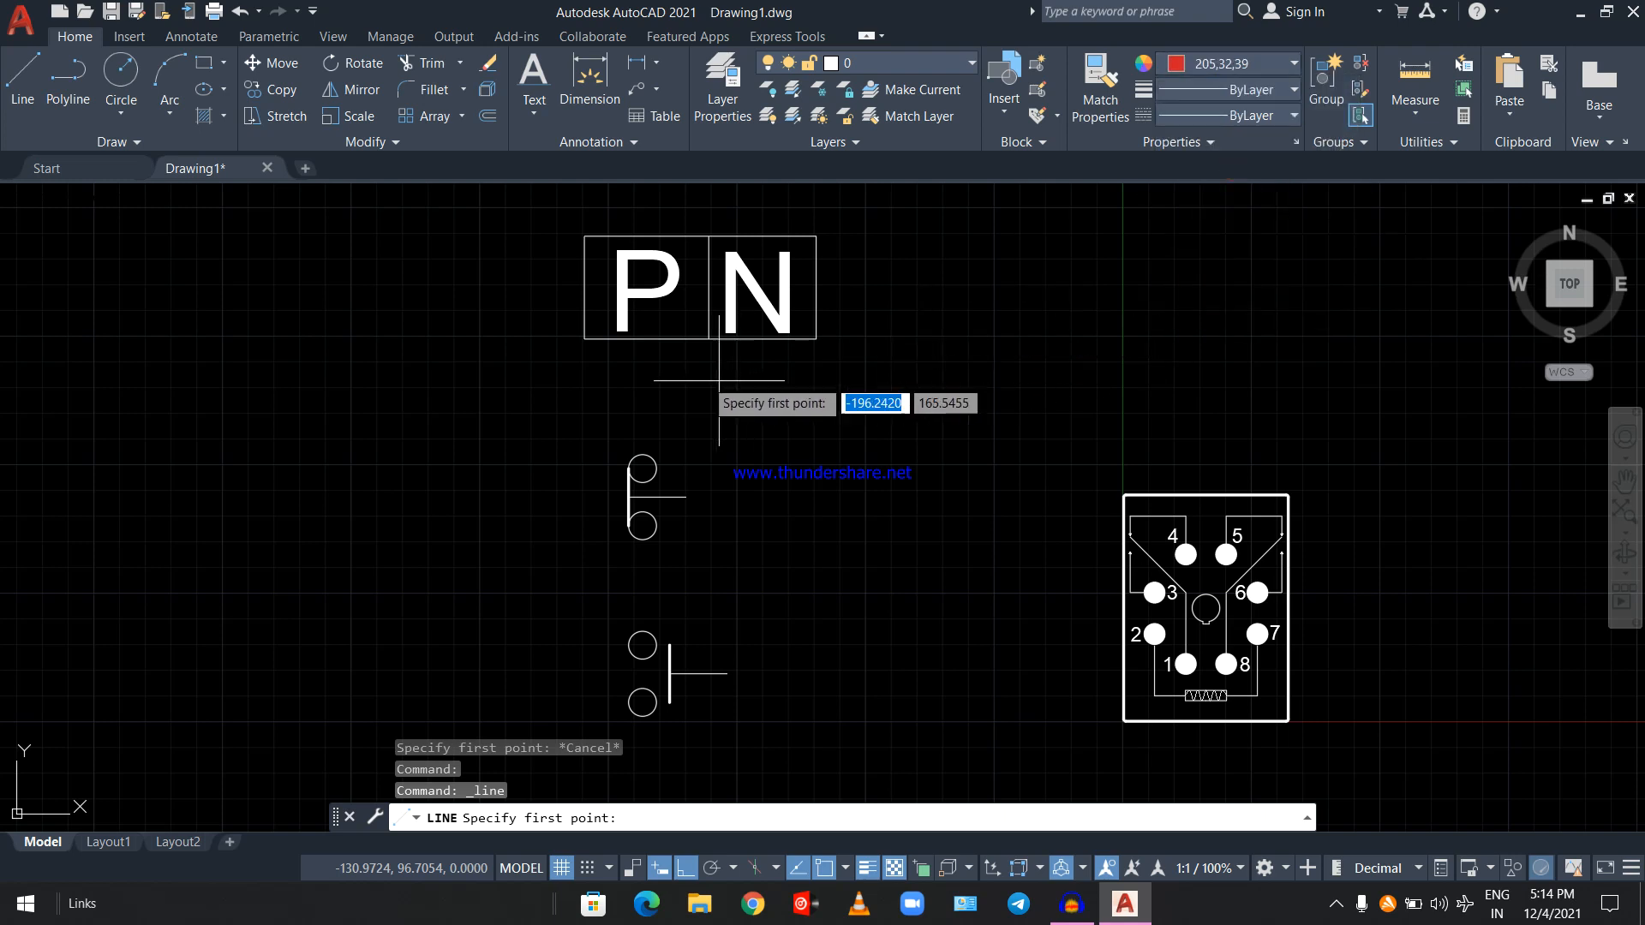
Step: Draw a red vertical line about 56 units long from the top of the upper switch's first circle to the P terminal box
click(634, 337)
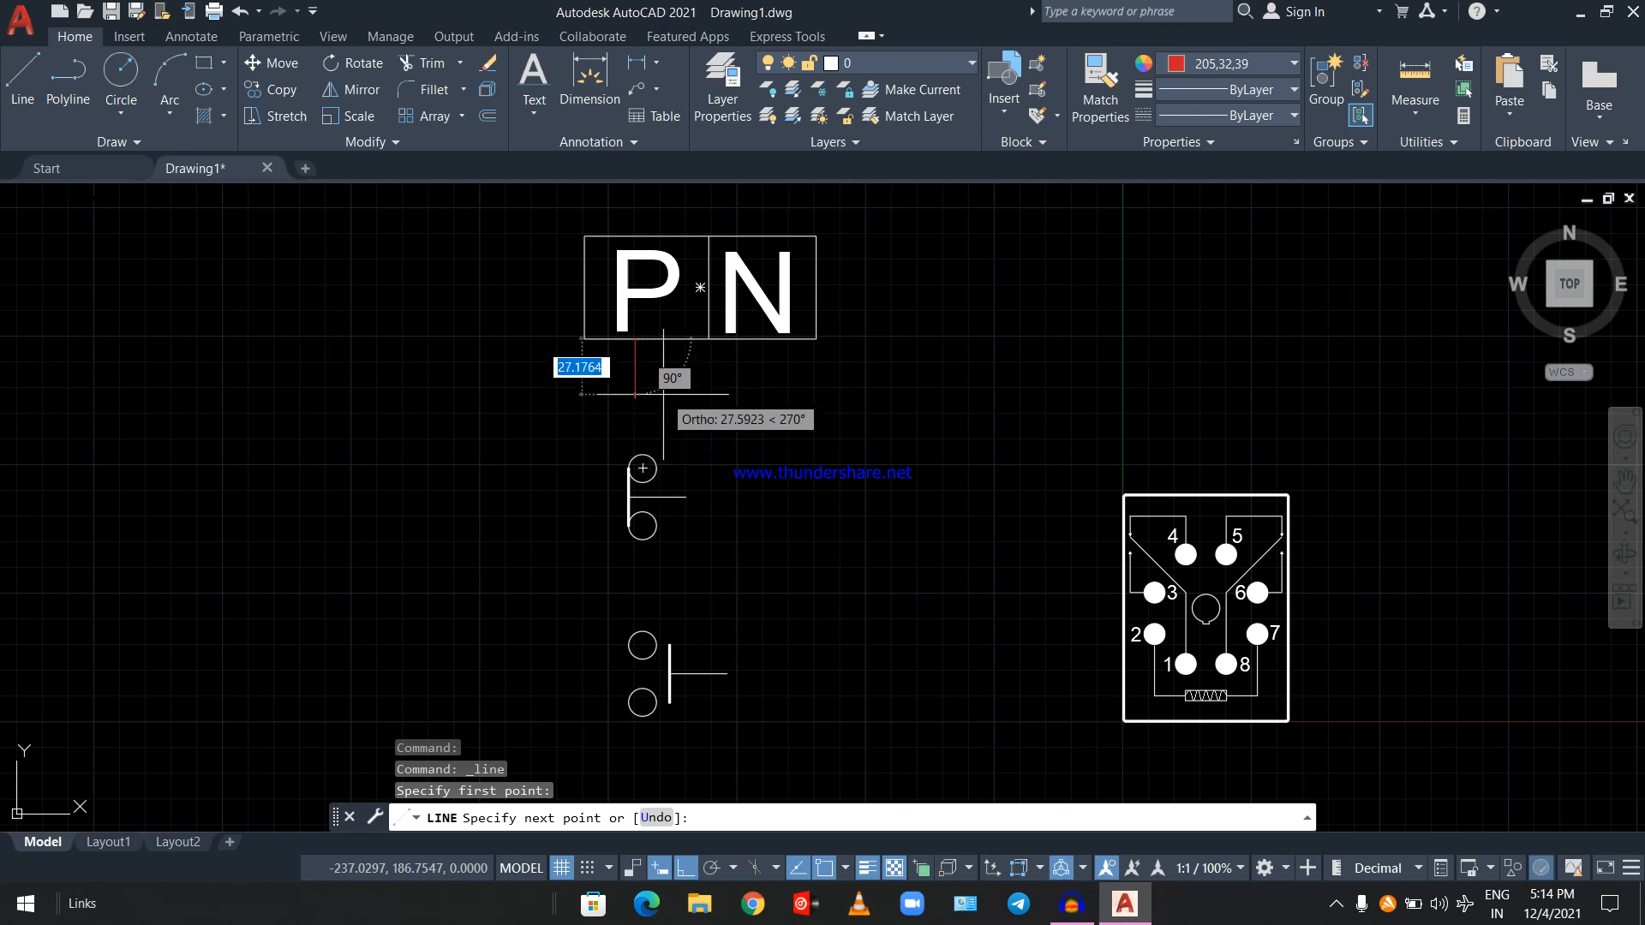
key(Escape)
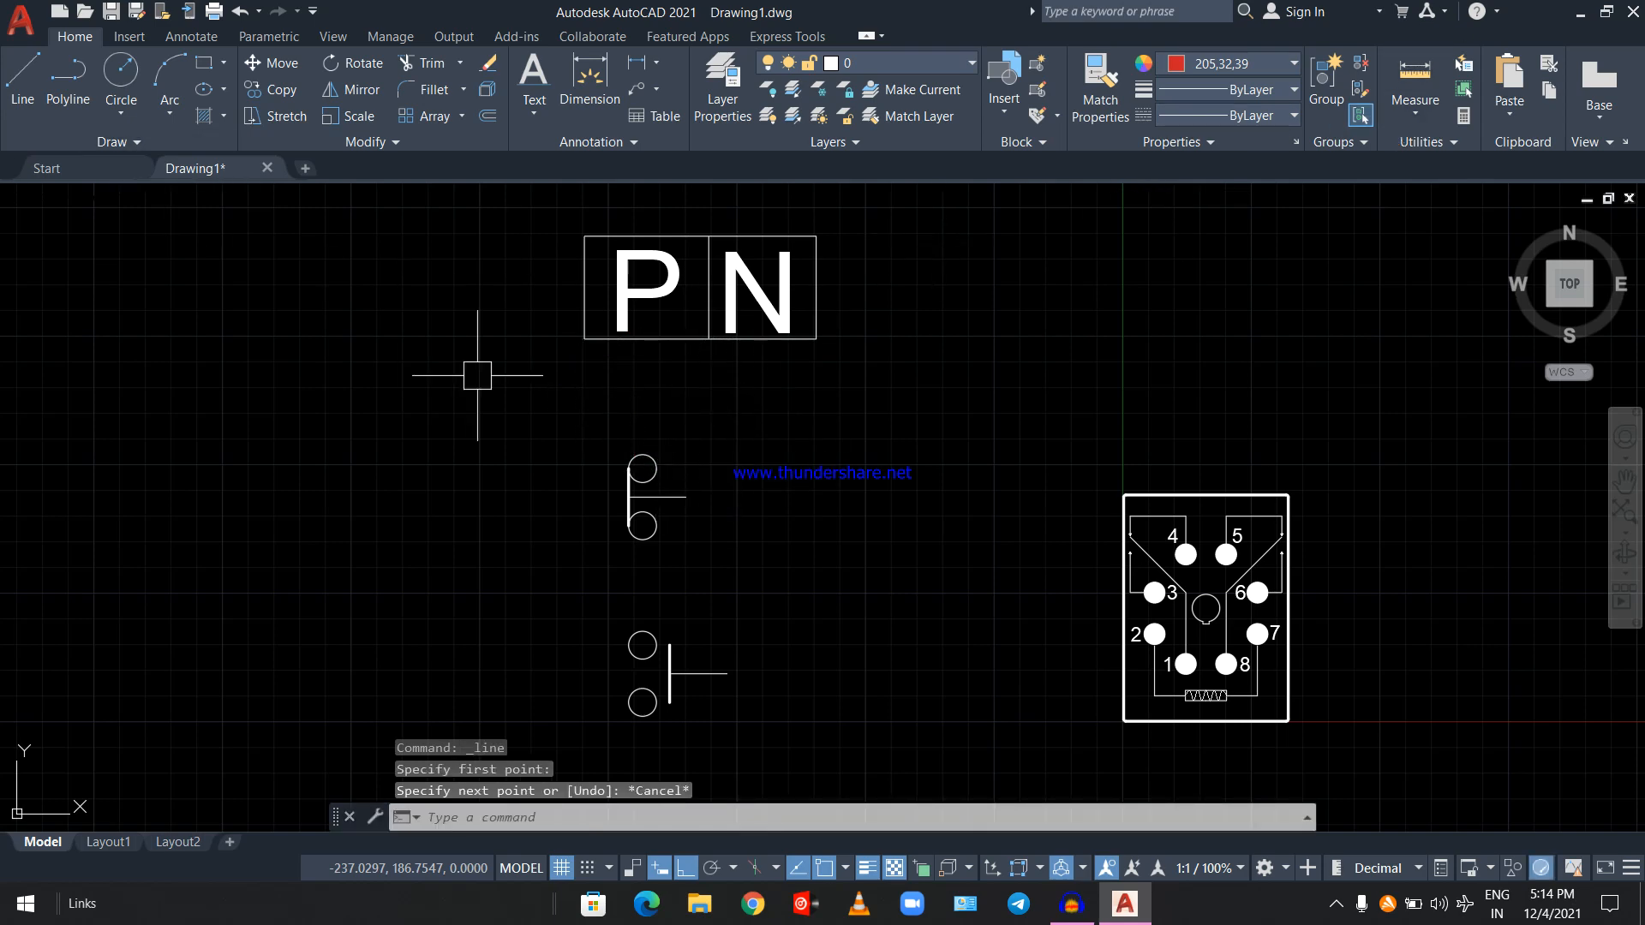
scroll(563, 433, up, 6)
key(Return)
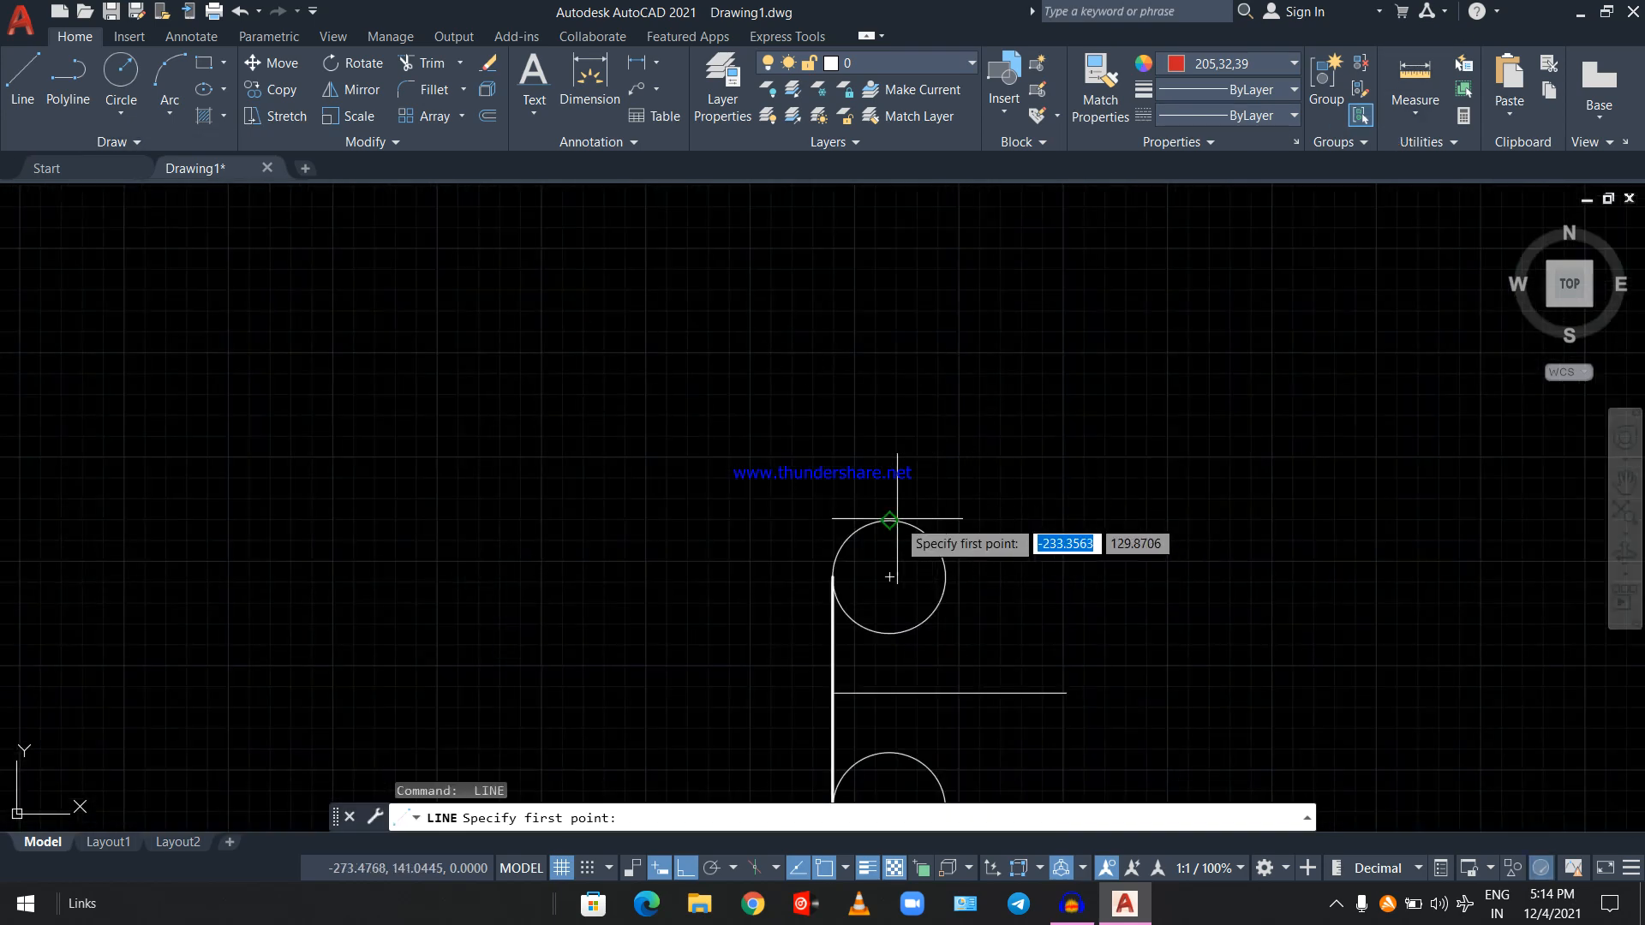
click(892, 514)
scroll(893, 422, down, 5)
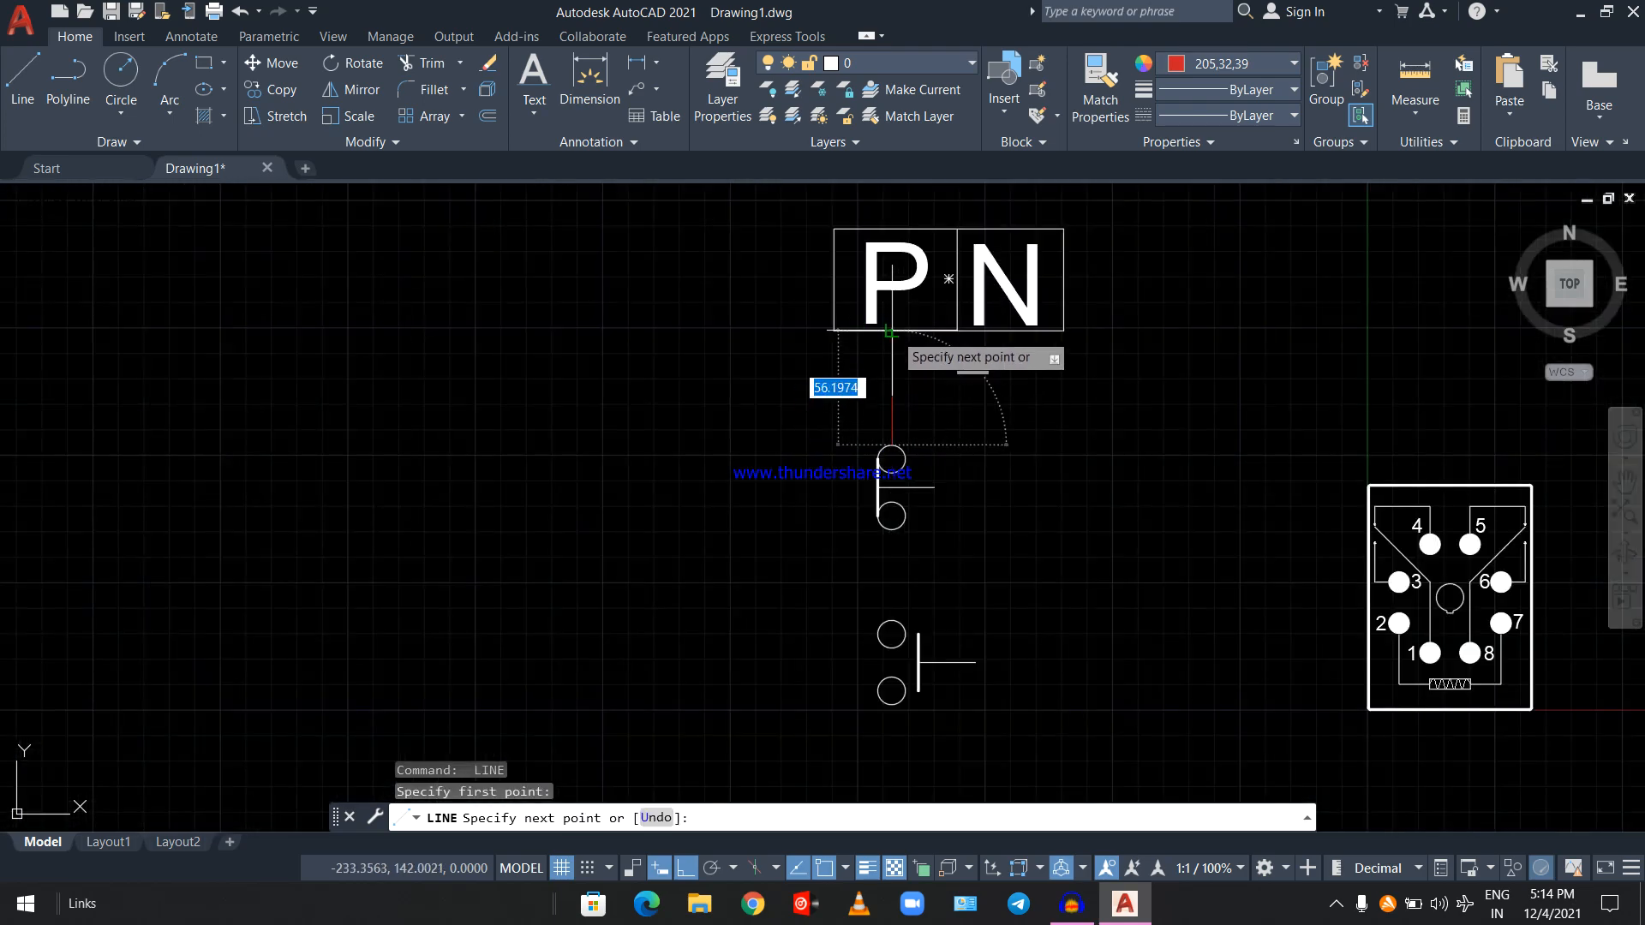
click(891, 331)
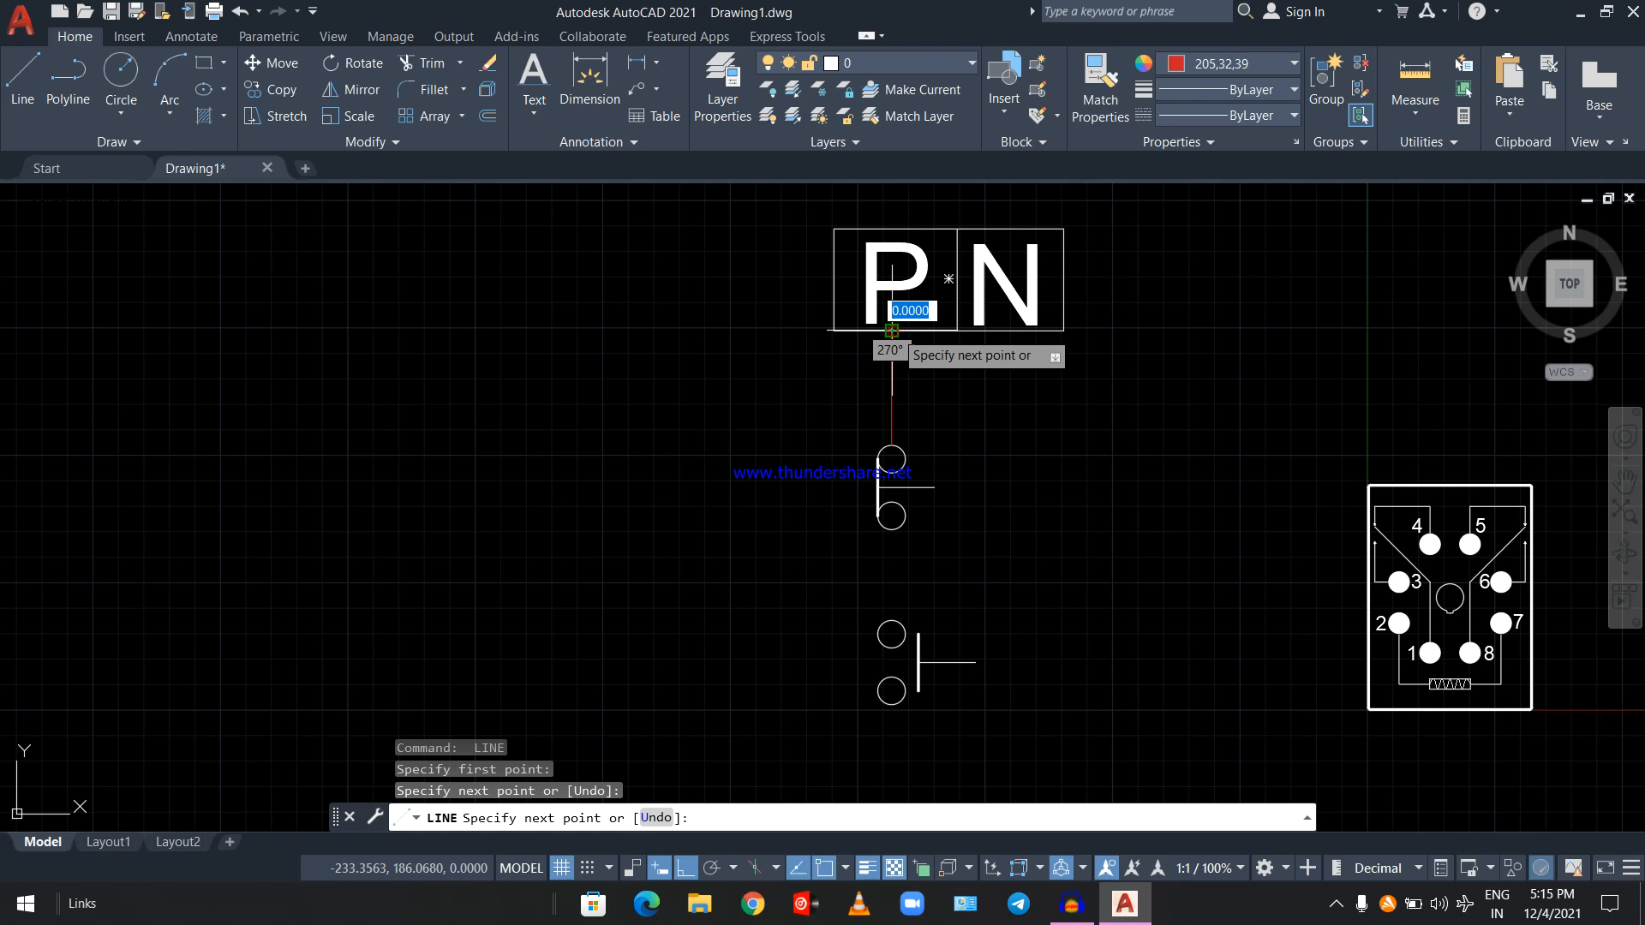
key(Escape)
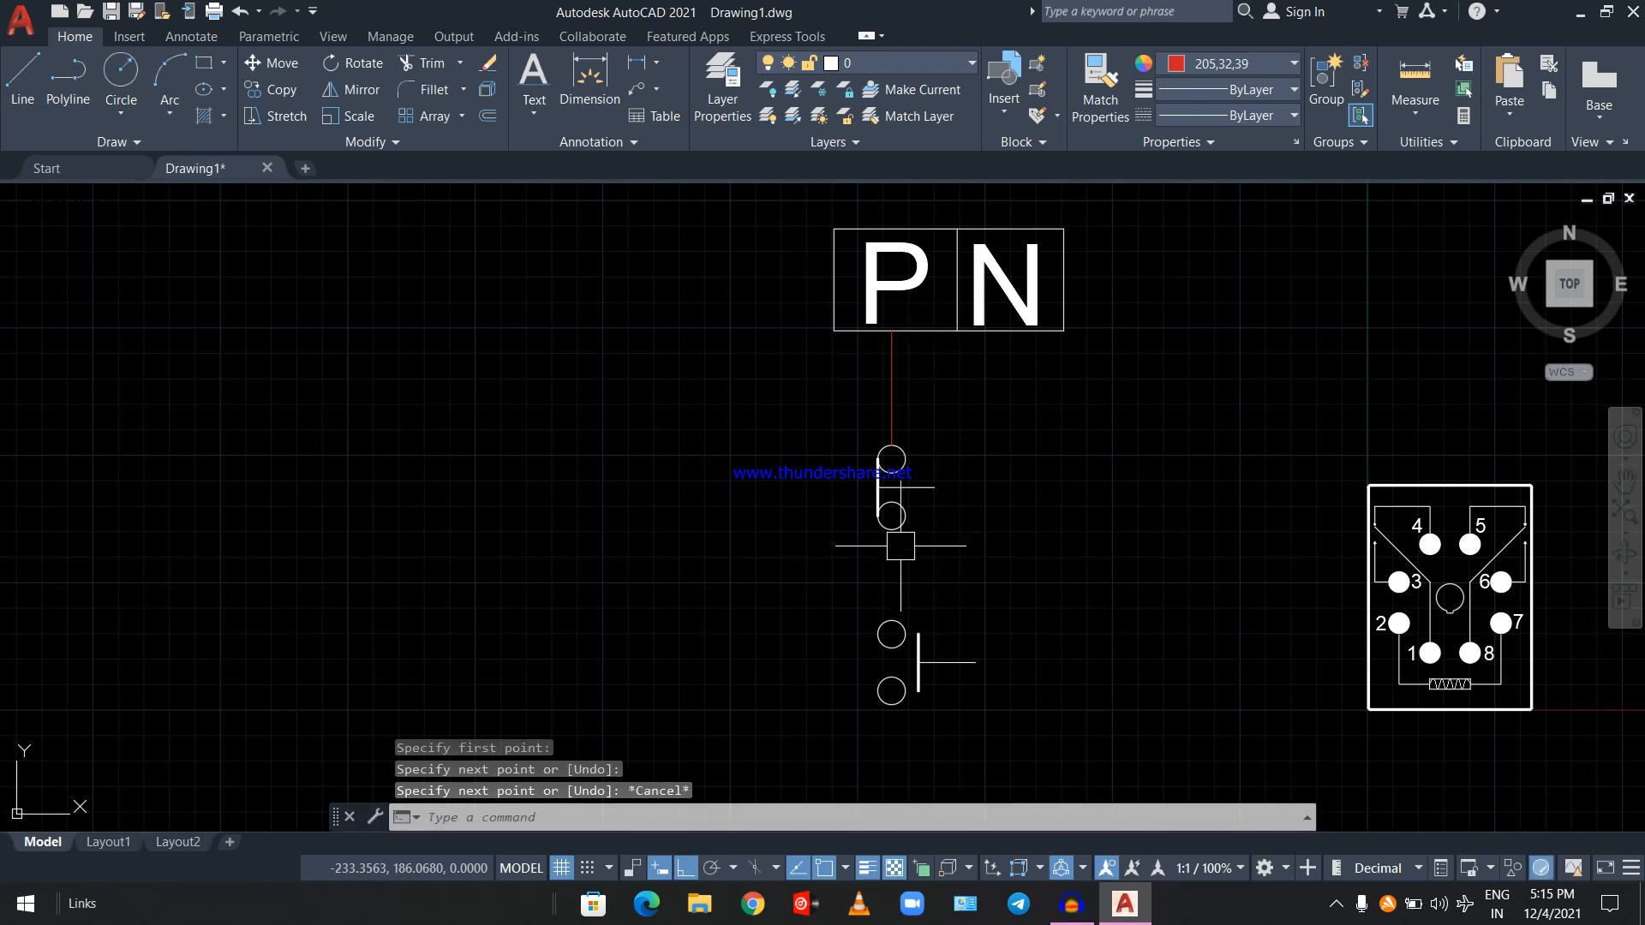
Step: Connect the upper switch's bottom circle to the lower switch's top circle with a red vertical line
key(alt)
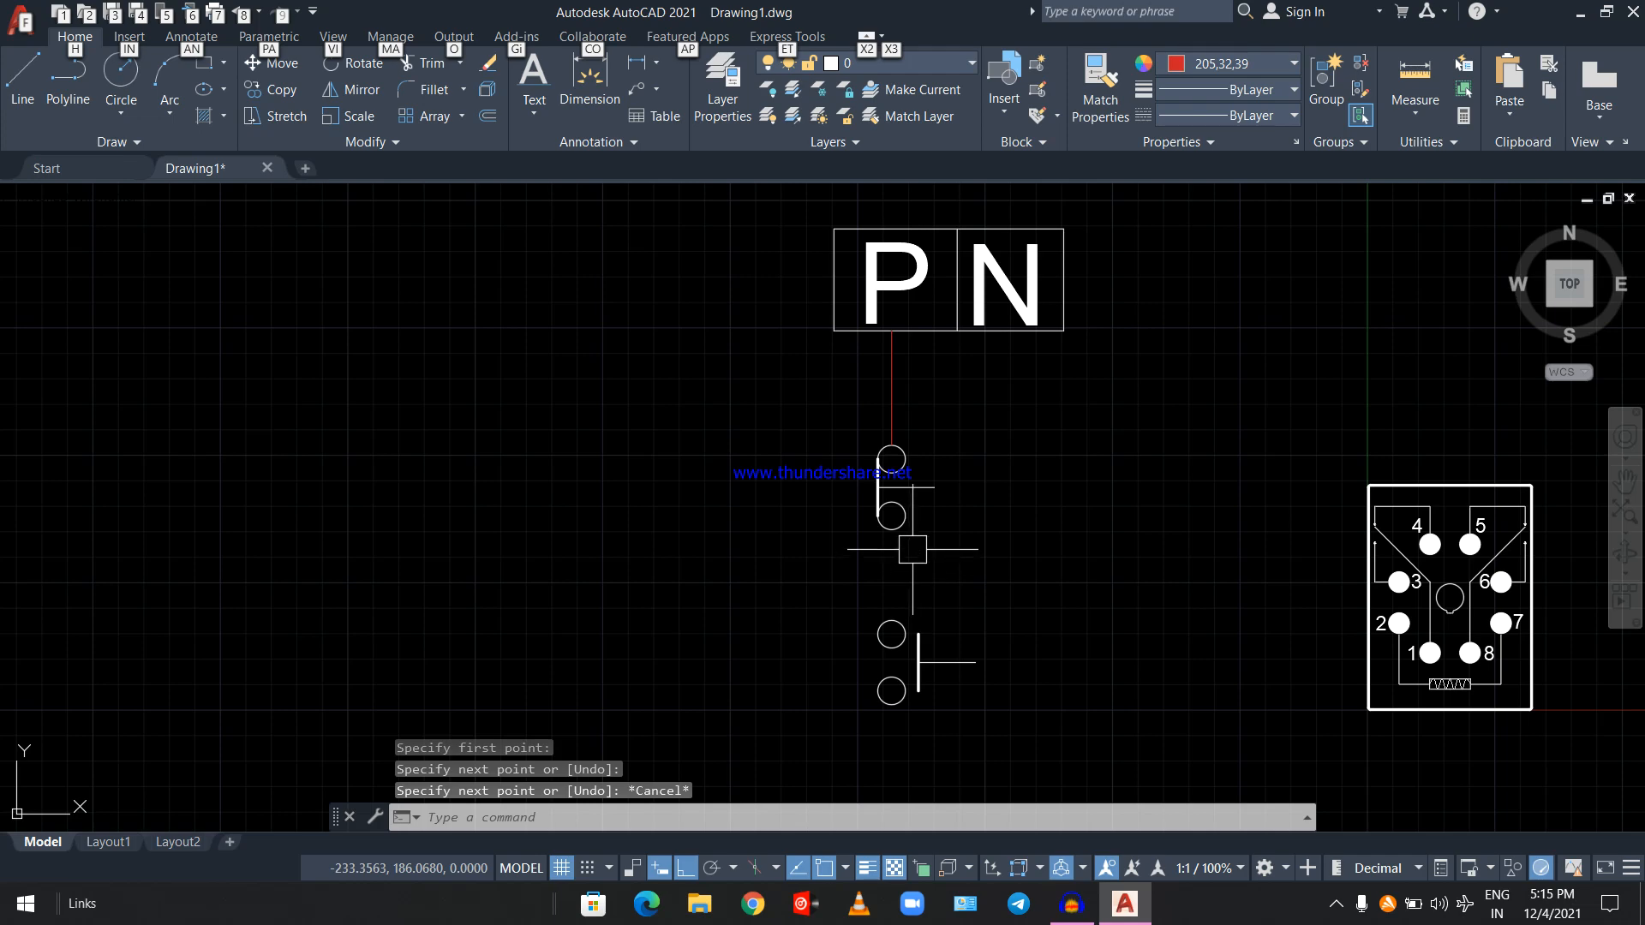
key(Escape)
key(Return)
scroll(892, 539, up, 4)
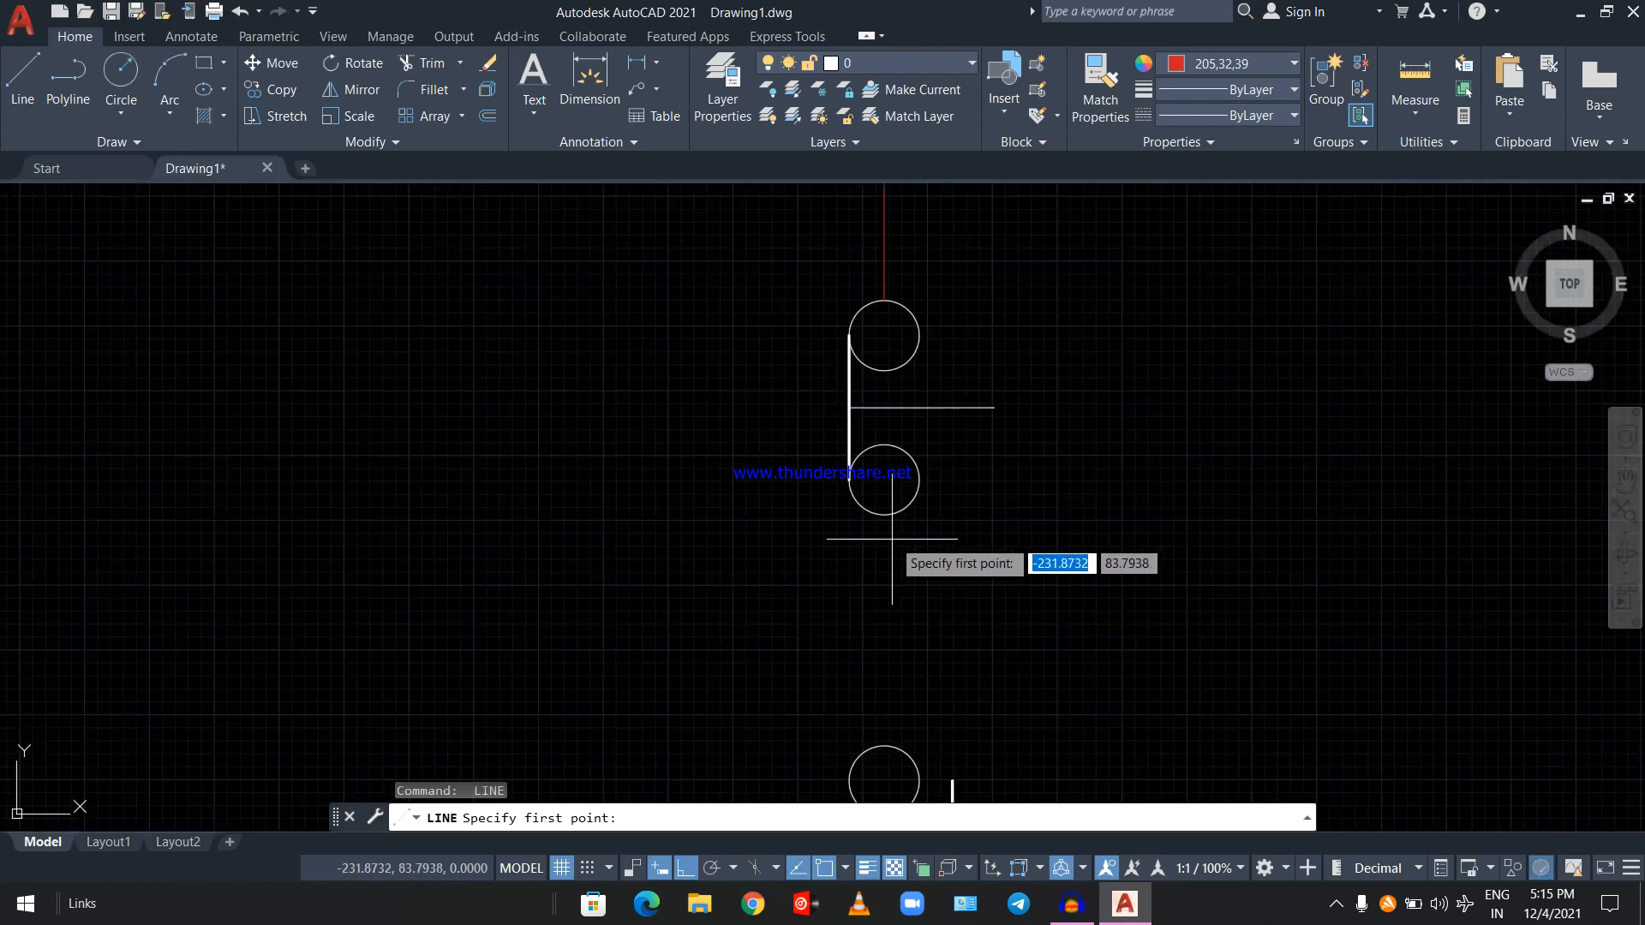
click(884, 514)
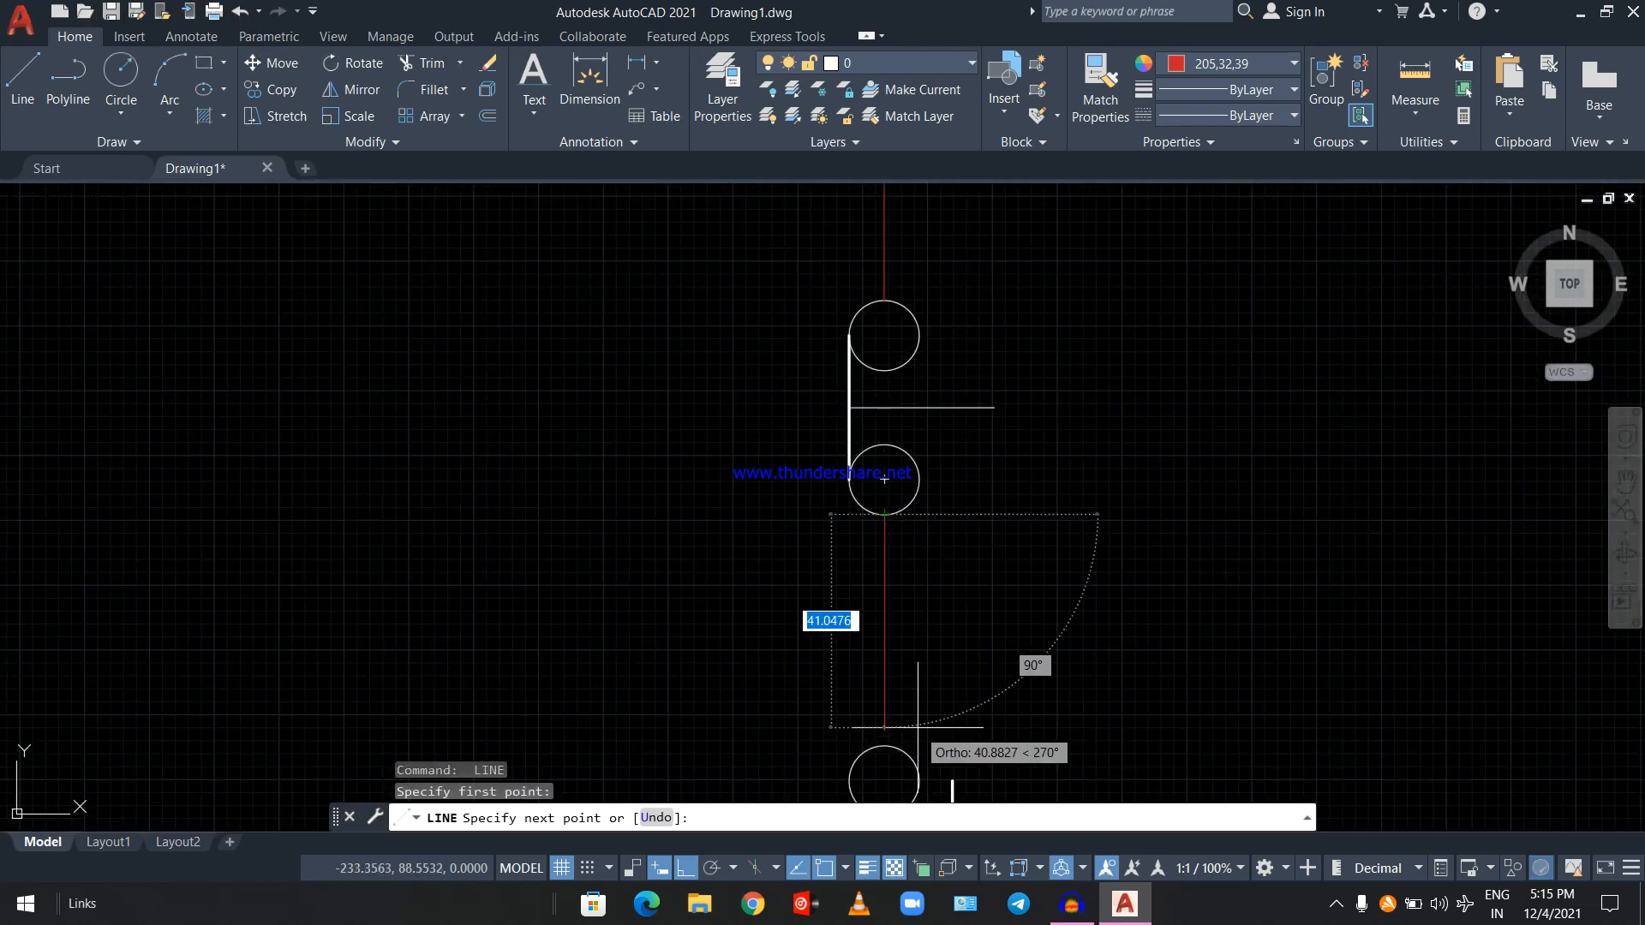
click(884, 746)
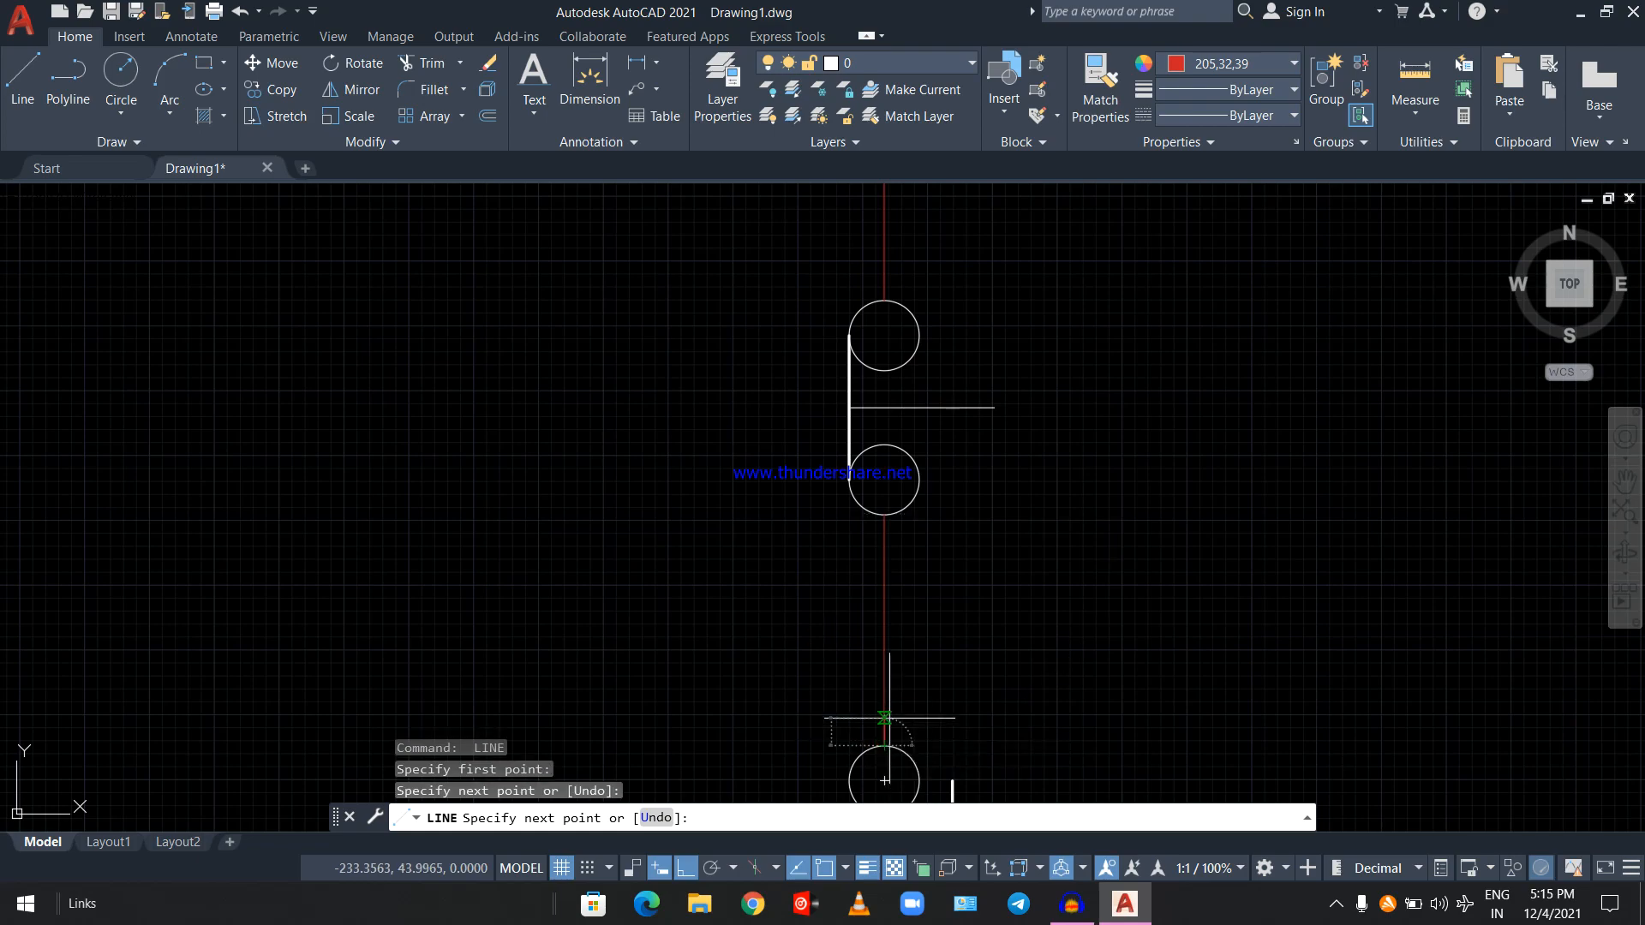
key(Escape)
Step: Draw a red line from the bottom of the lower switch down about 29 units and right about 219 units towards the relay
scroll(882, 718, down, 5)
middle_drag(977, 712, 915, 497)
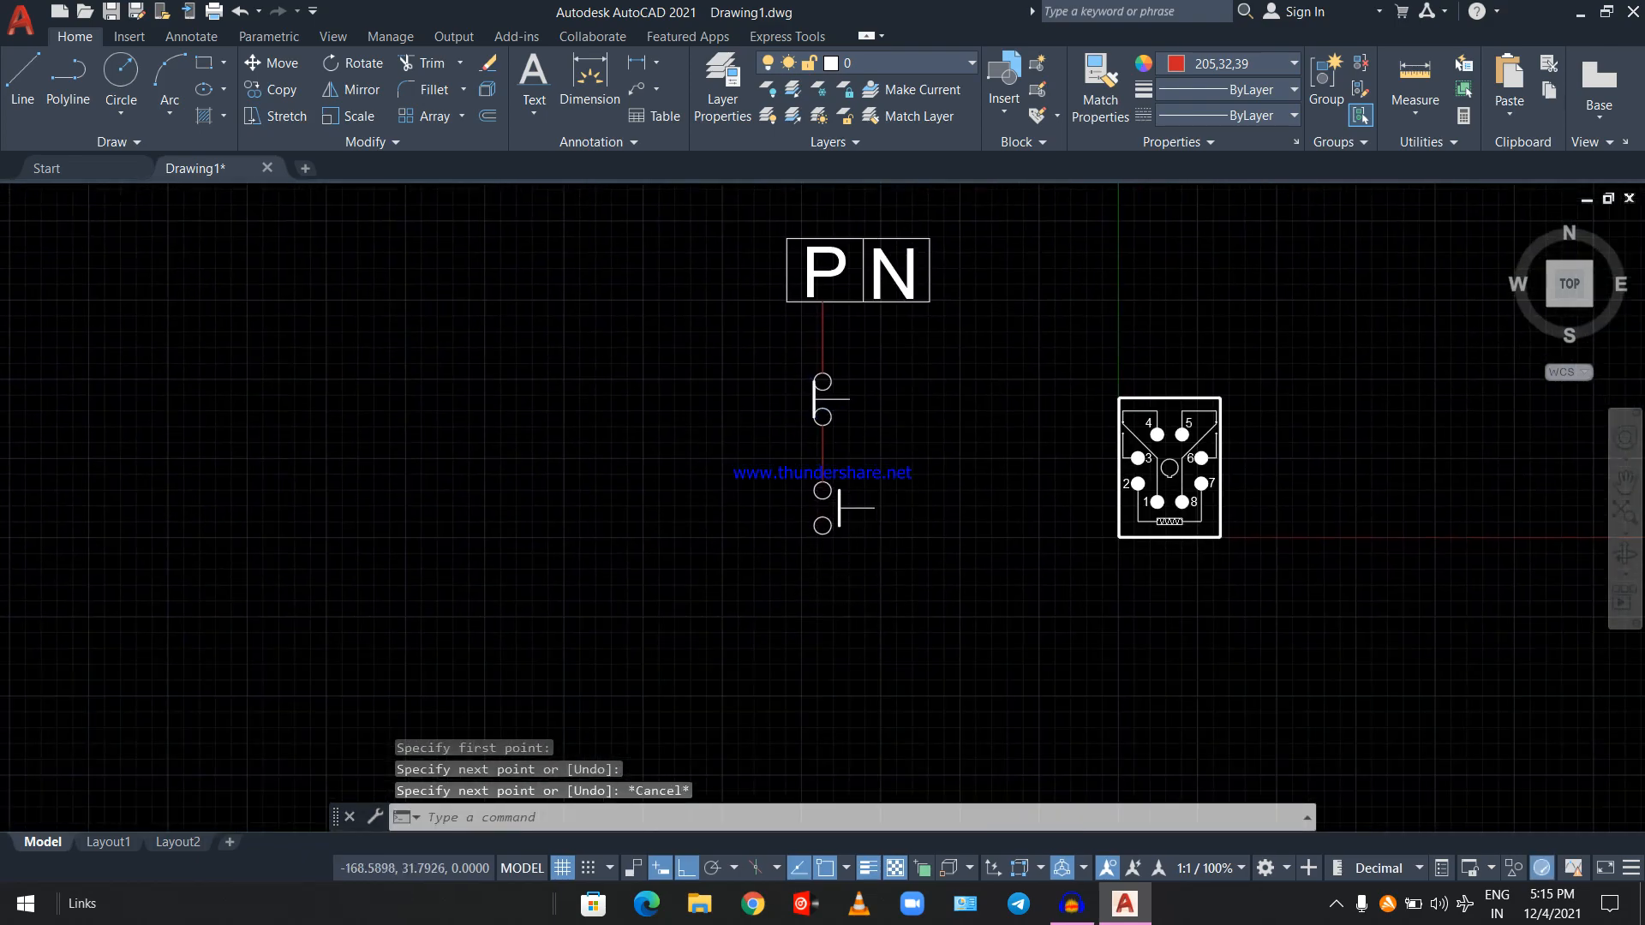
scroll(799, 495, up, 4)
key(space)
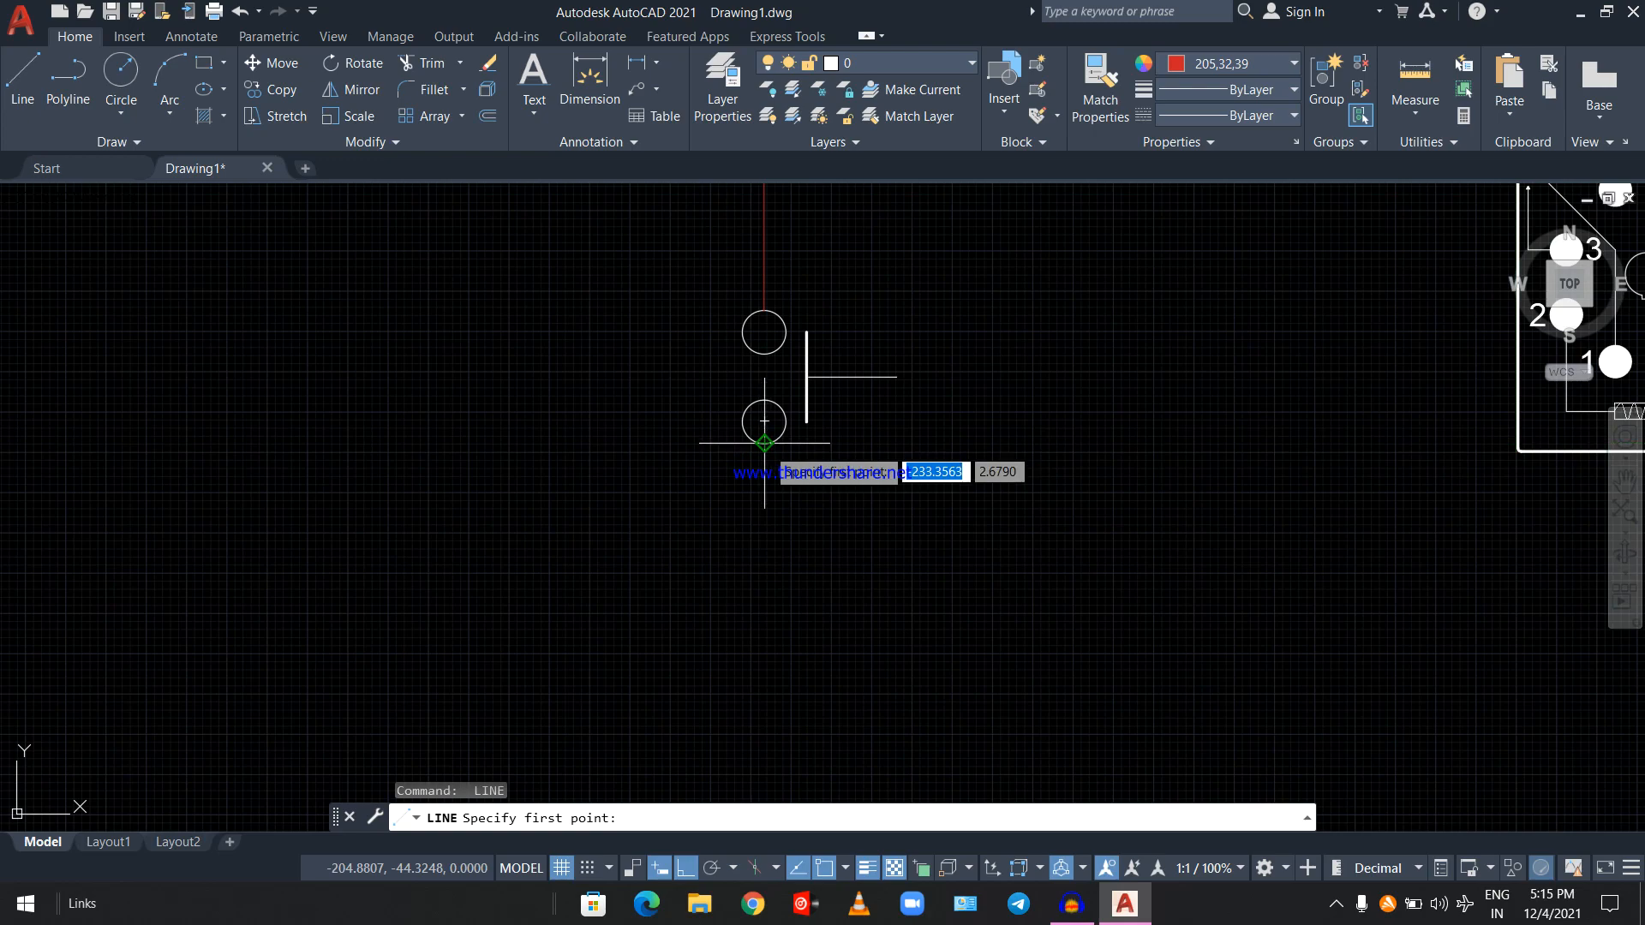
click(765, 538)
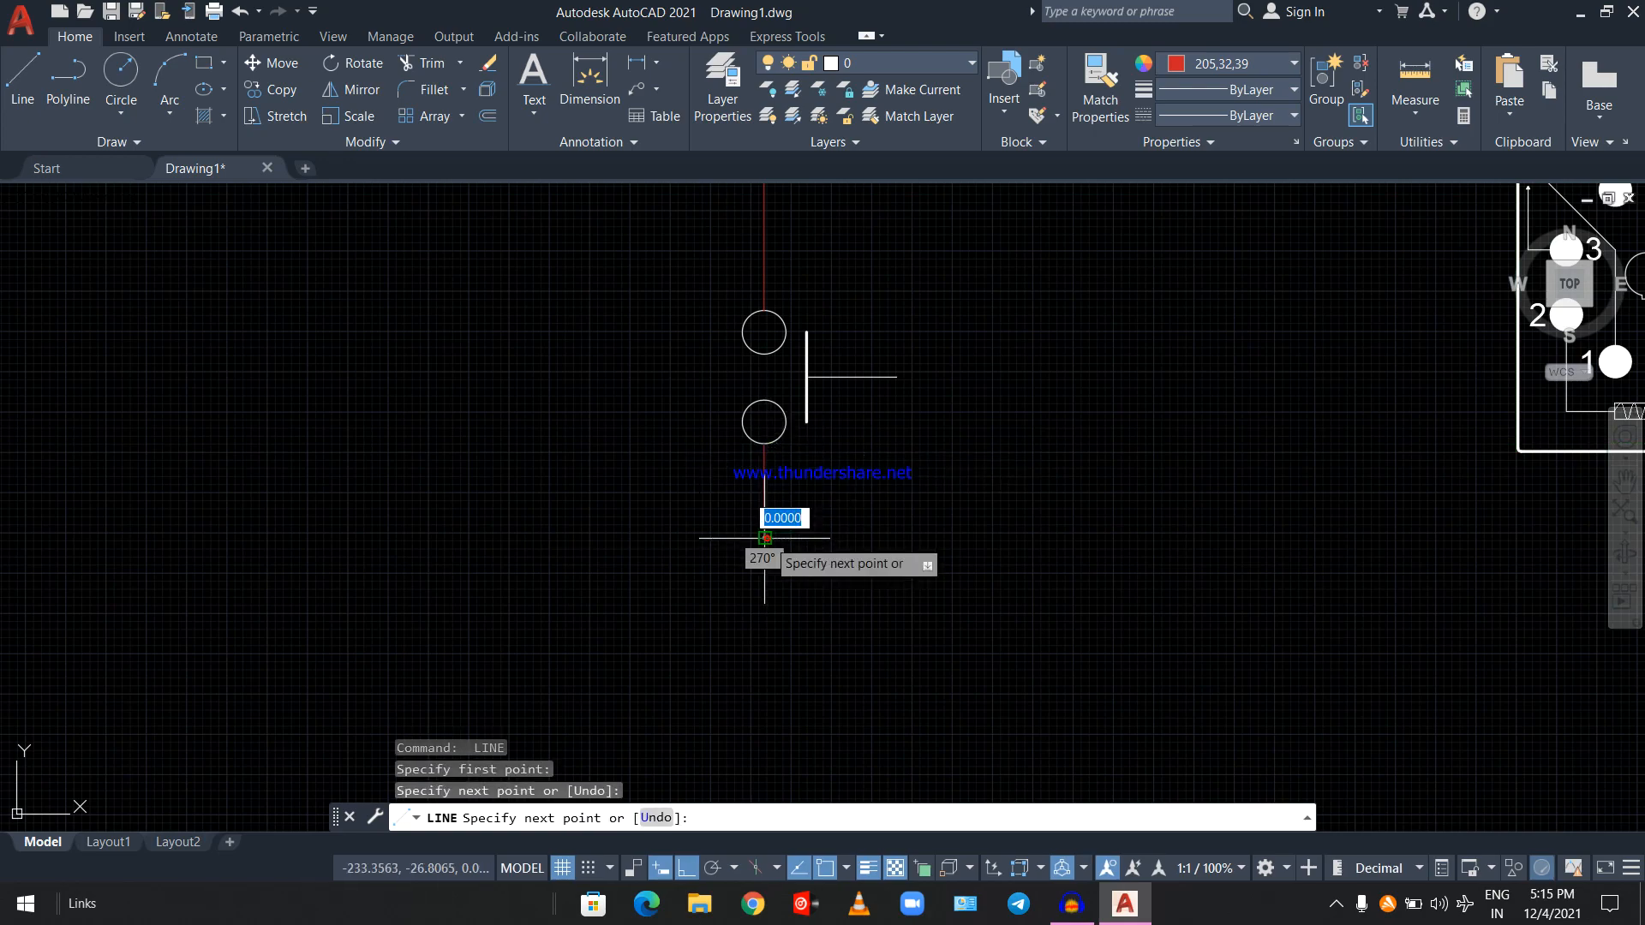
middle_drag(1397, 467, 742, 539)
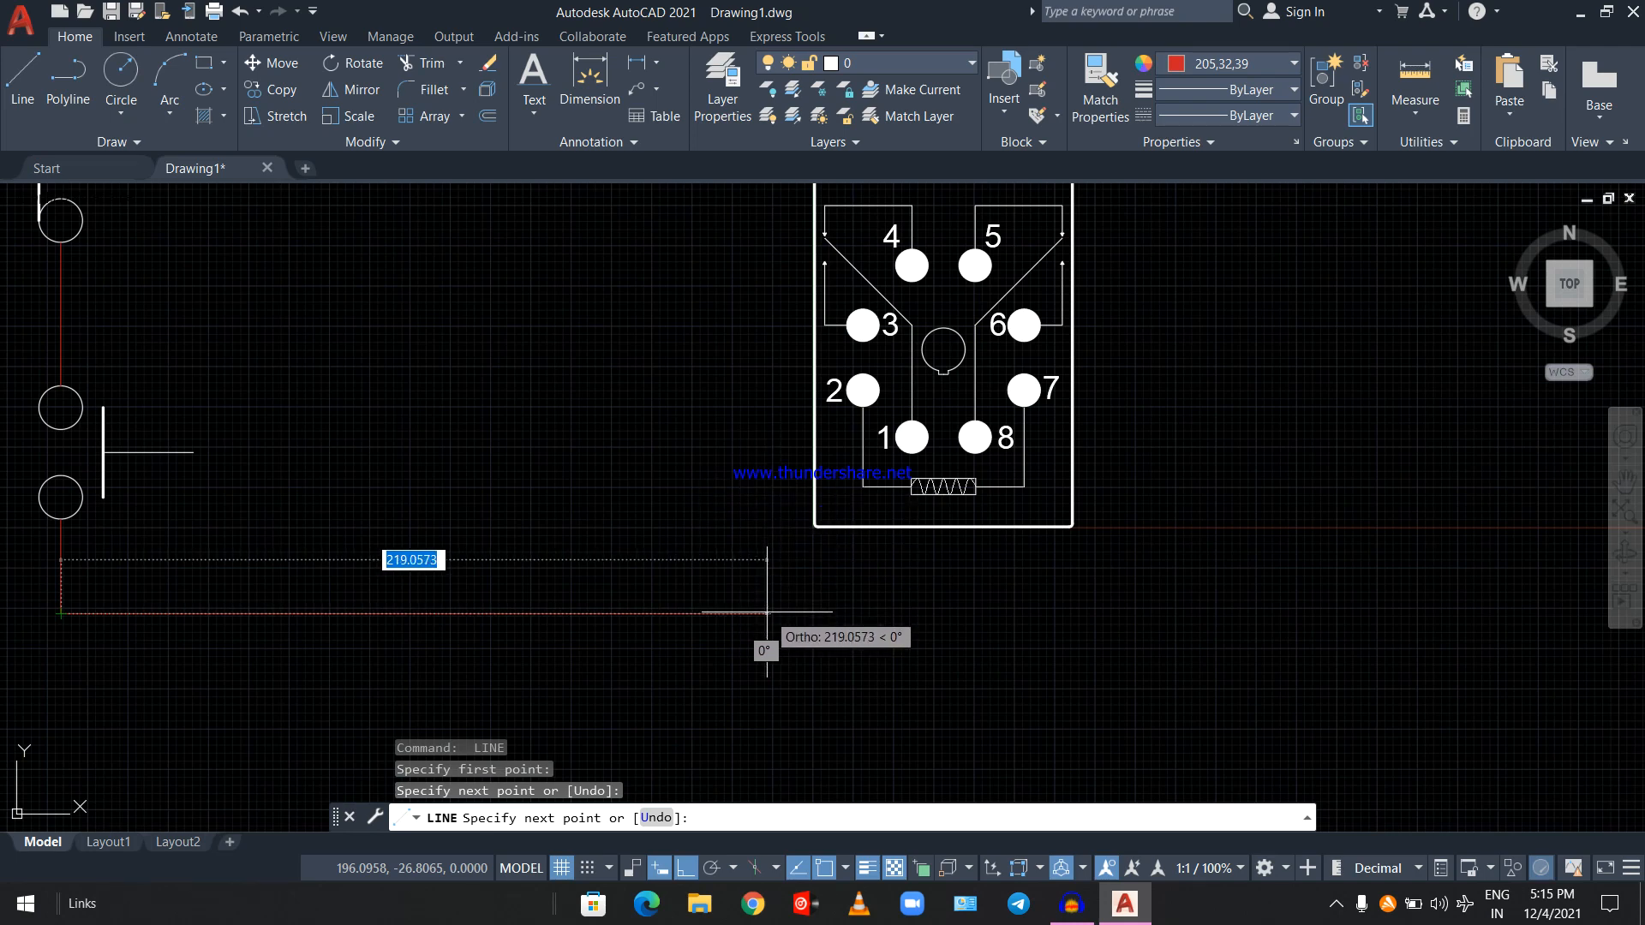
click(766, 613)
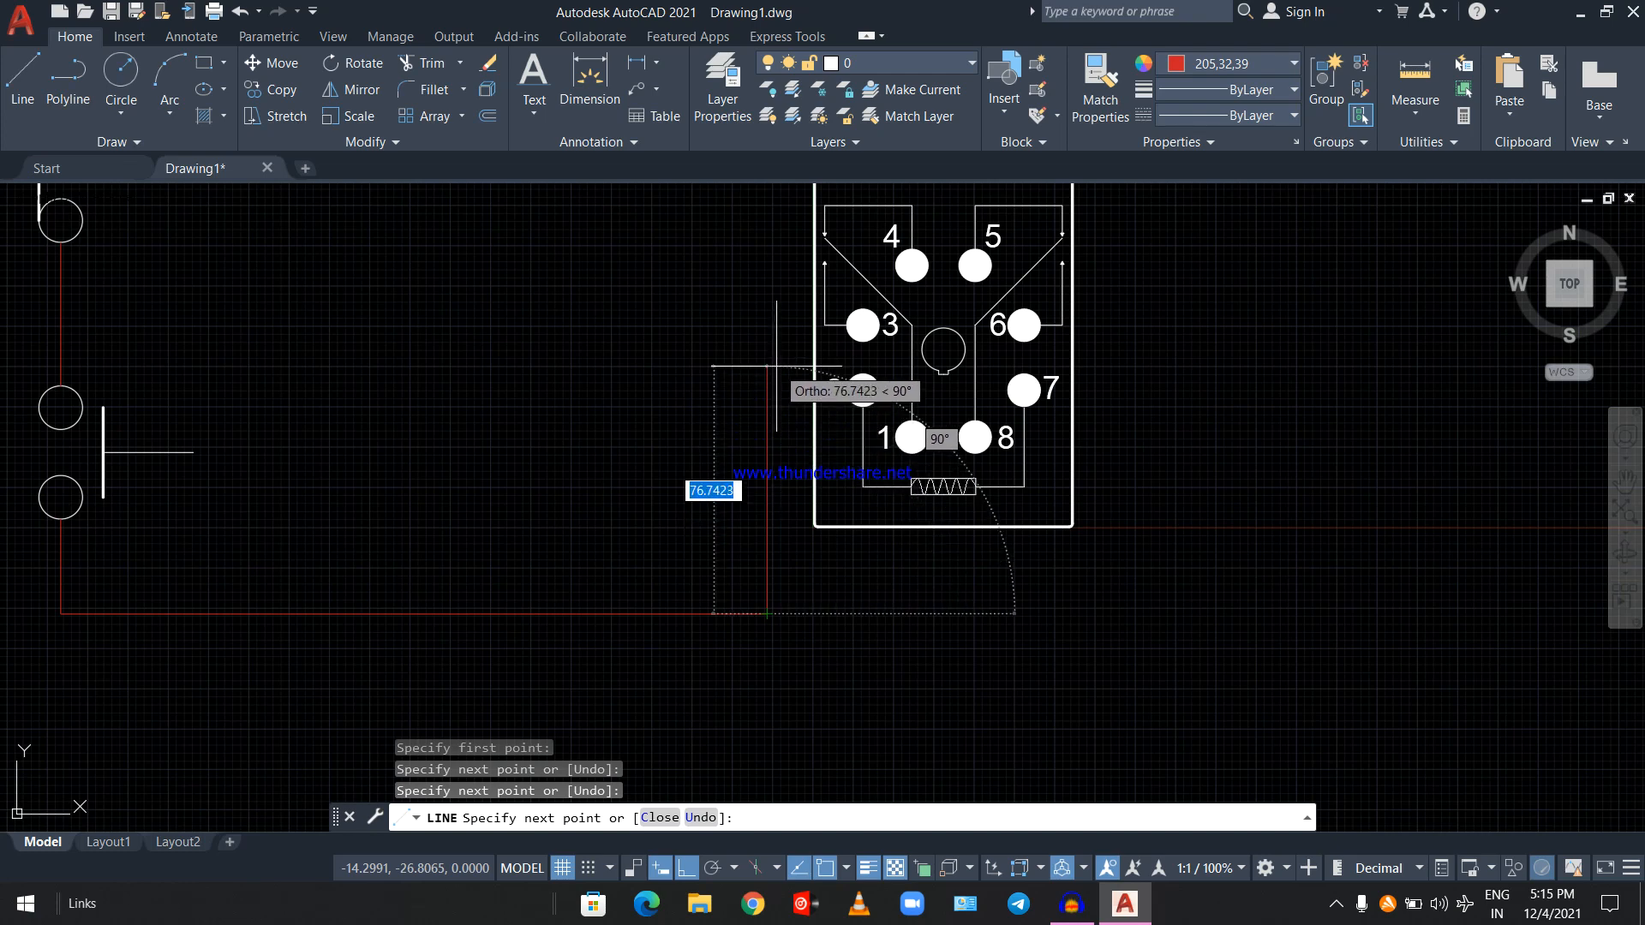
Step: Continue the red line up about 58 units, right into the relay box and up to the edge of pin 2
click(769, 426)
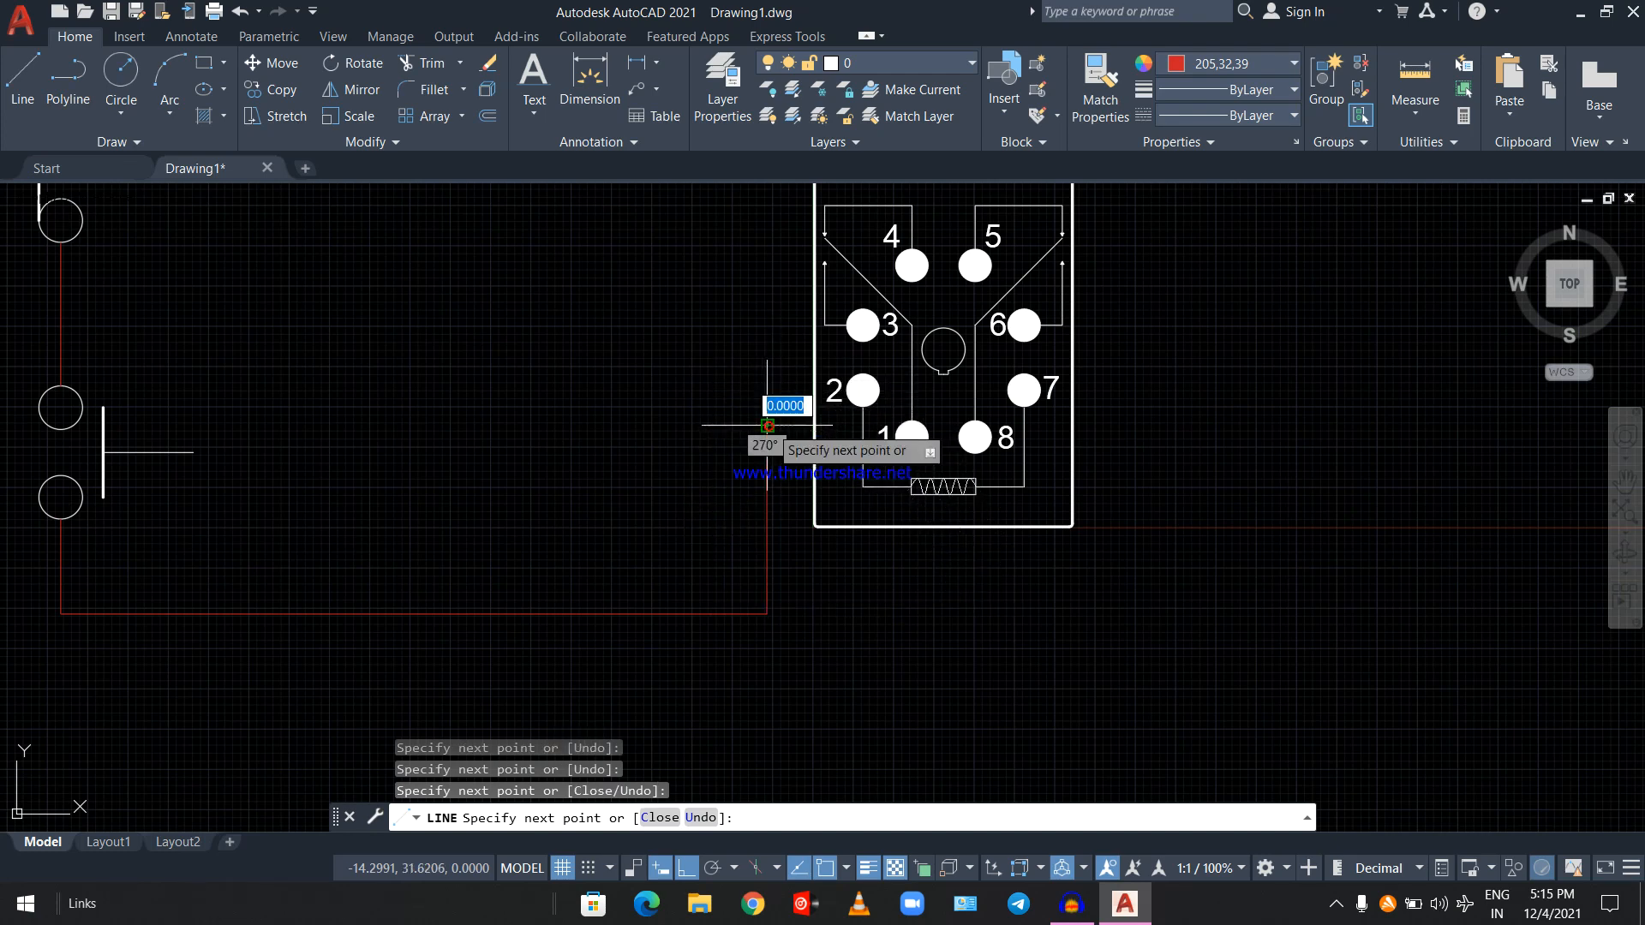
click(852, 425)
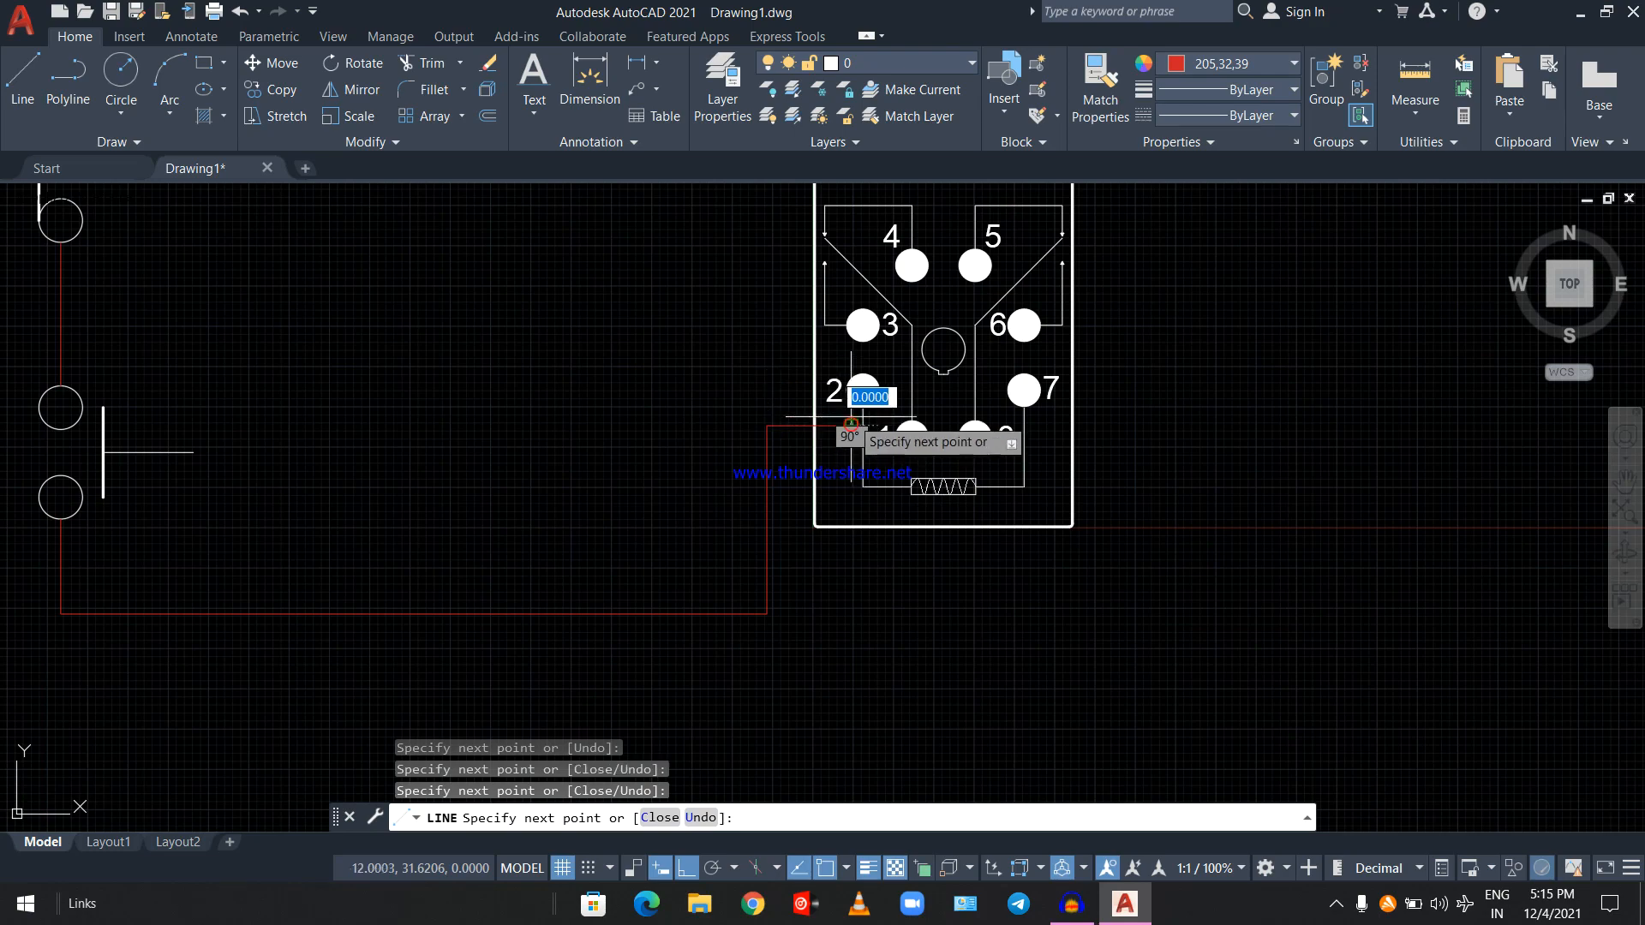
scroll(855, 405, up, 6)
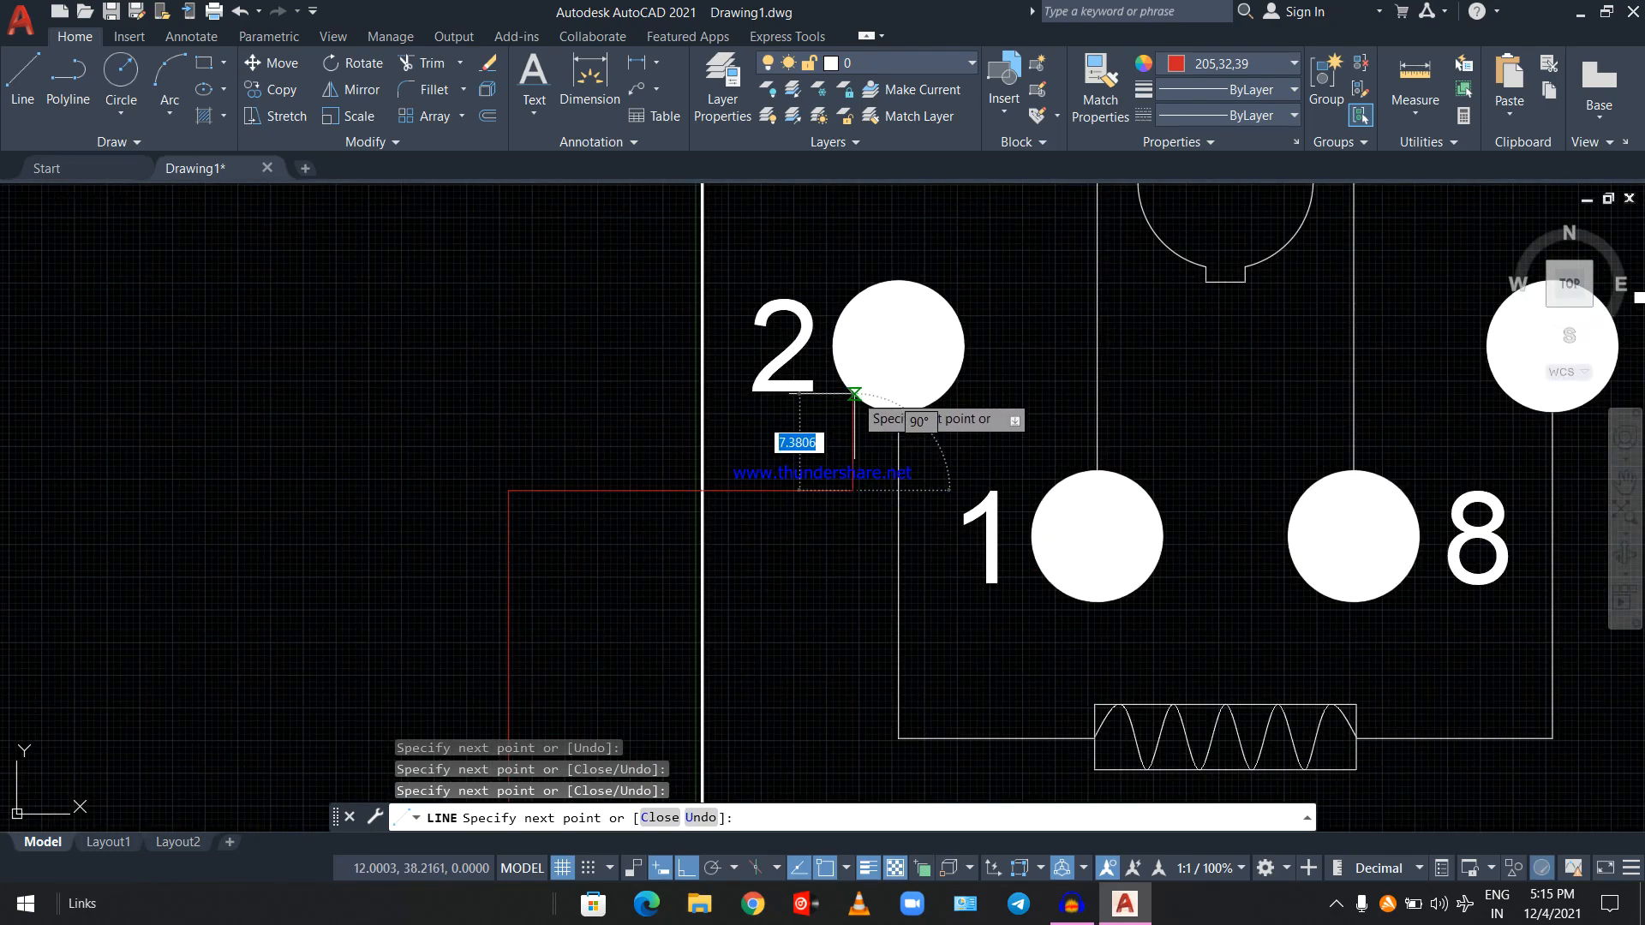
click(850, 391)
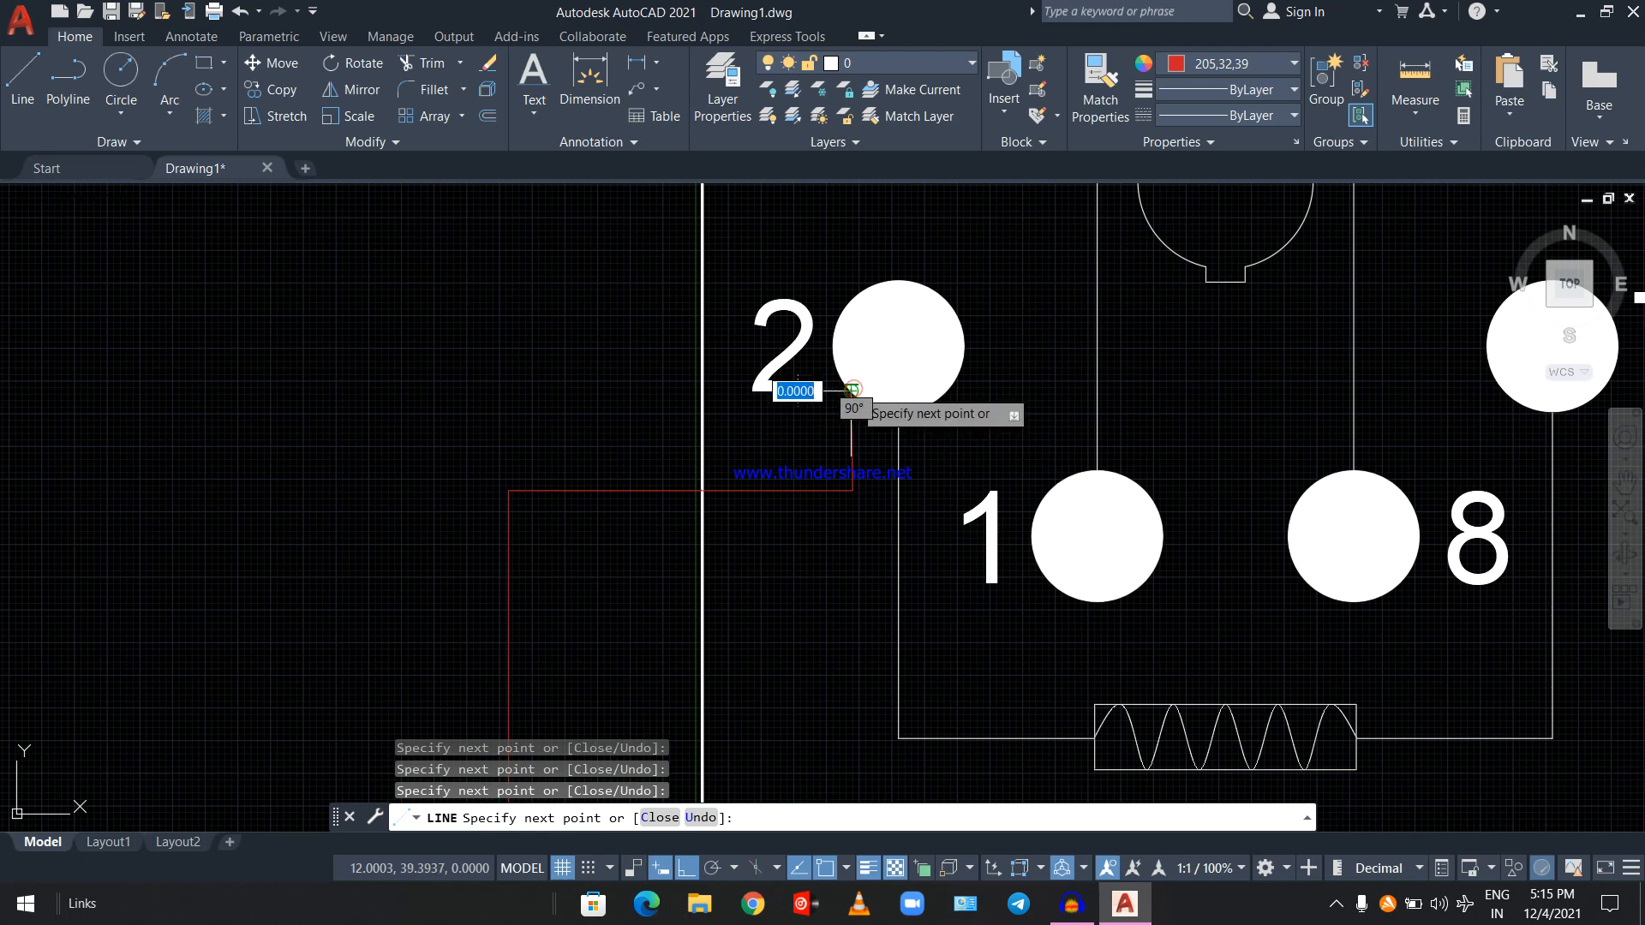
key(Escape)
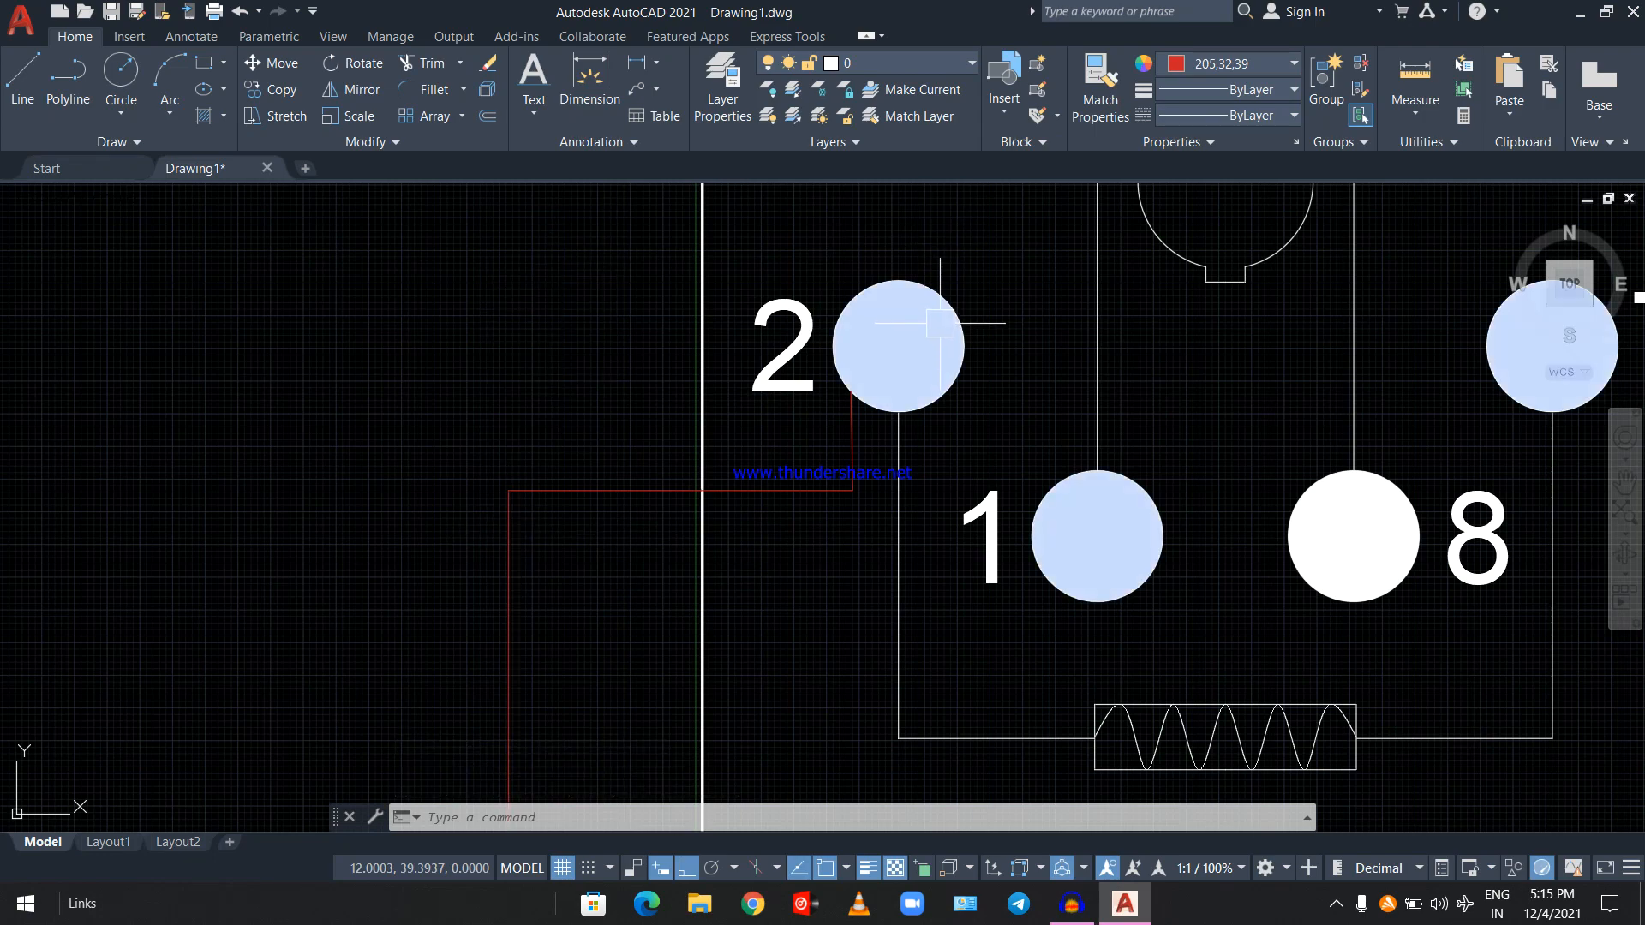
Step: Draw a small red circle centred where the red wire crosses the relay box's edge below pin 2
scroll(921, 266, down, 6)
scroll(871, 366, up, 4)
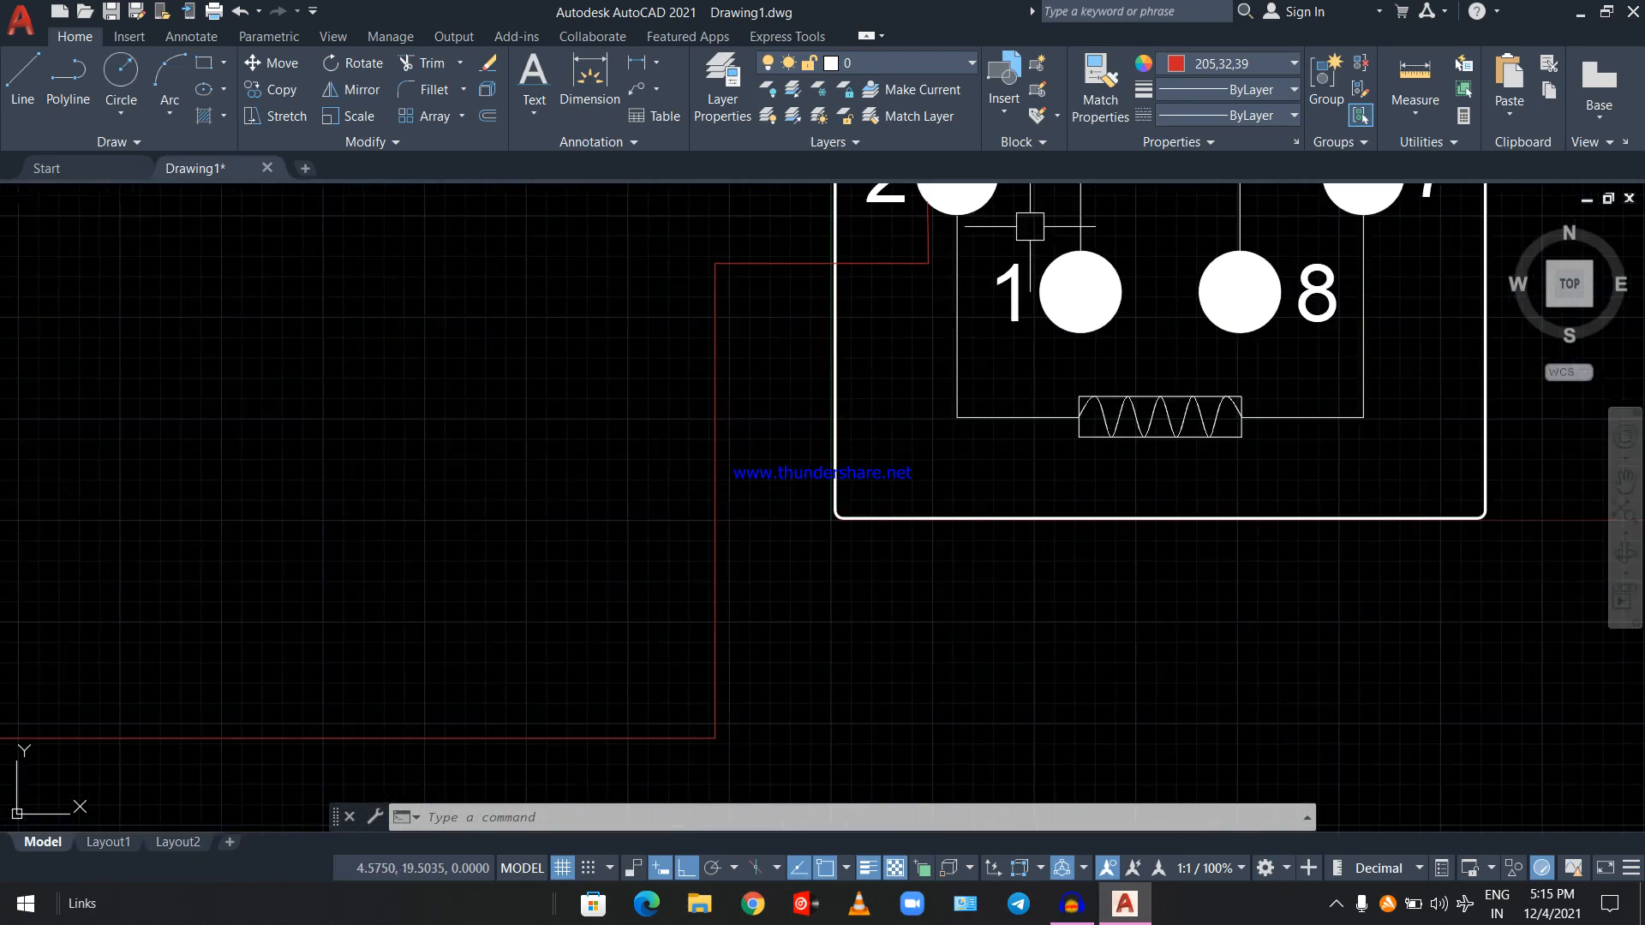
middle_drag(917, 336, 844, 503)
scroll(826, 459, up, 2)
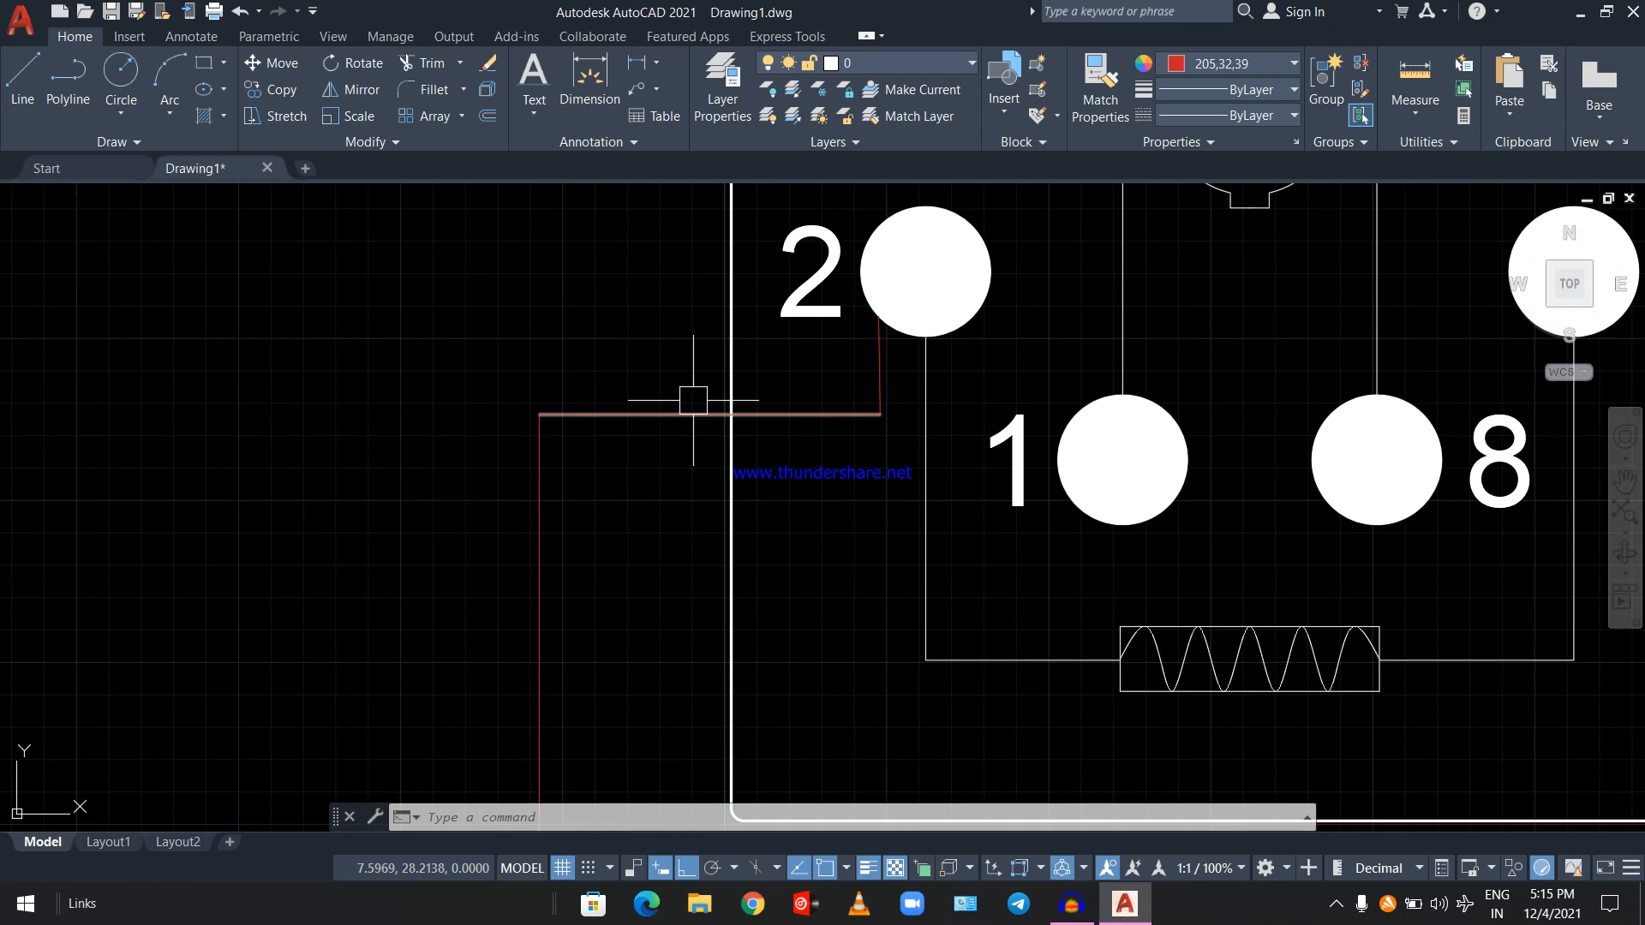
scroll(728, 408, up, 4)
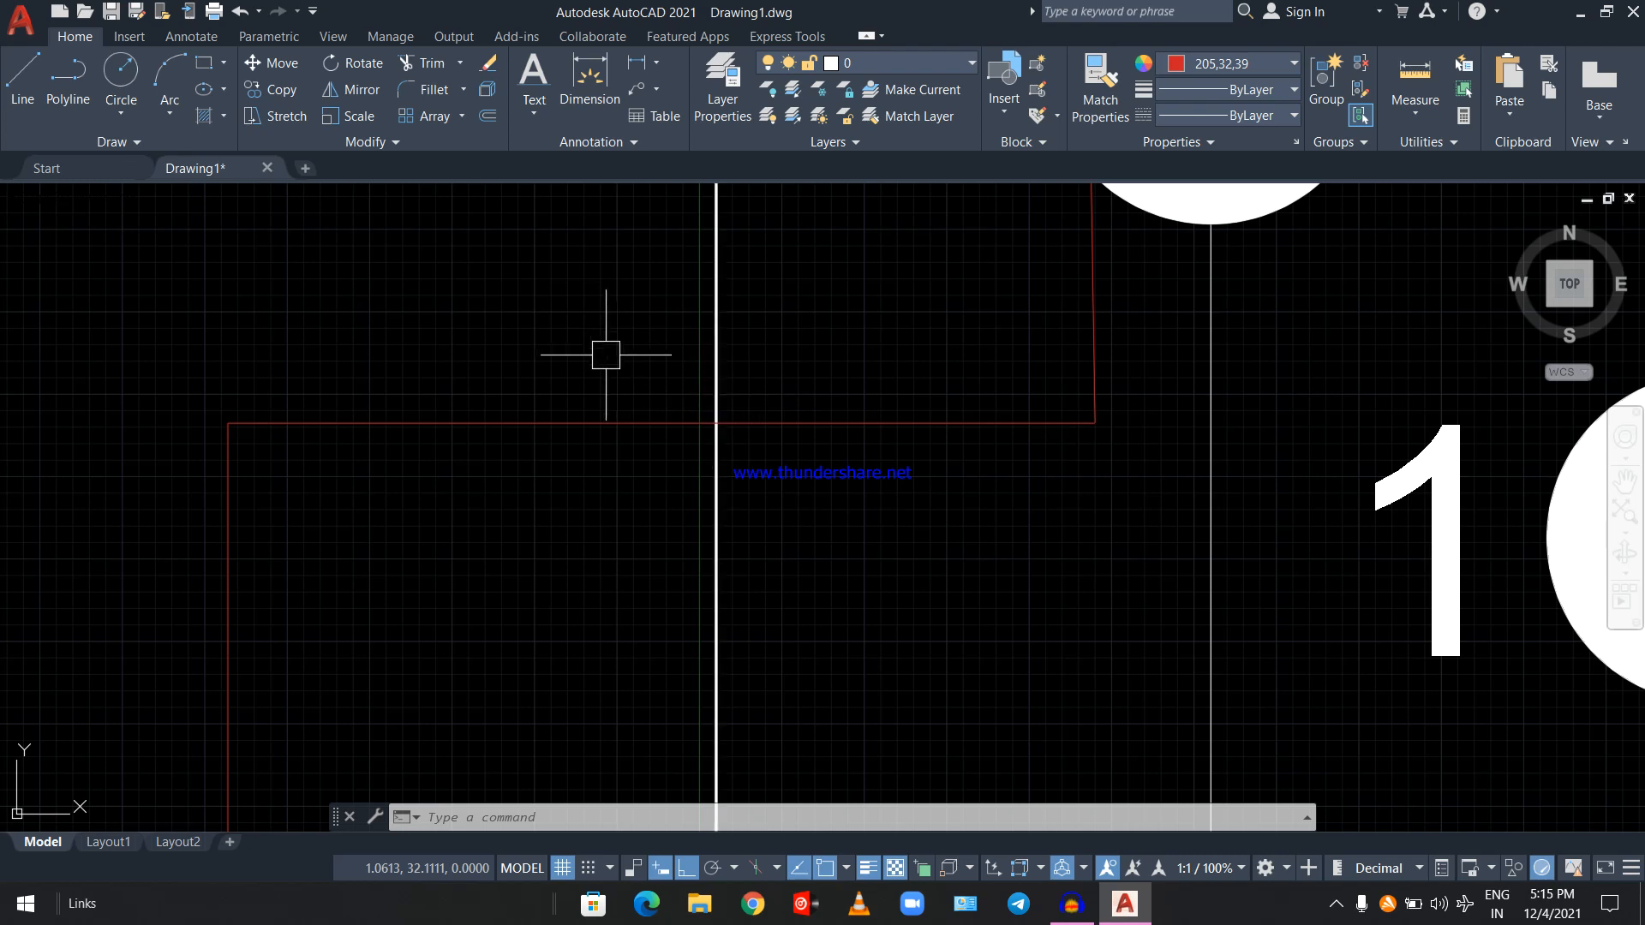
click(107, 72)
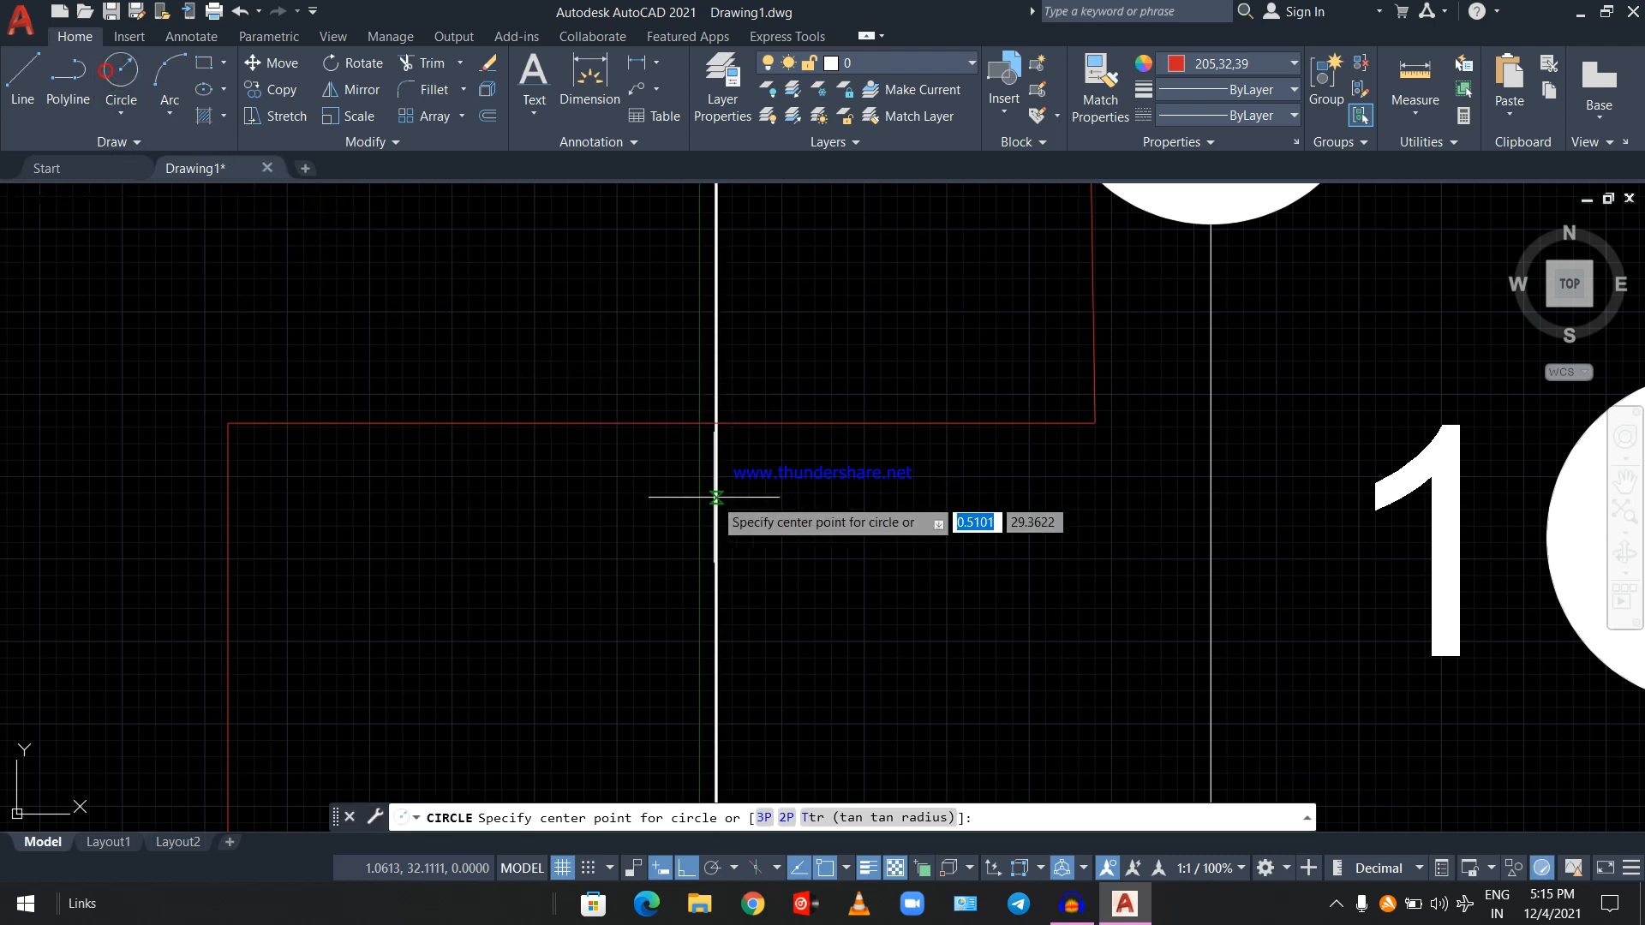
scroll(685, 454, up, 4)
click(752, 384)
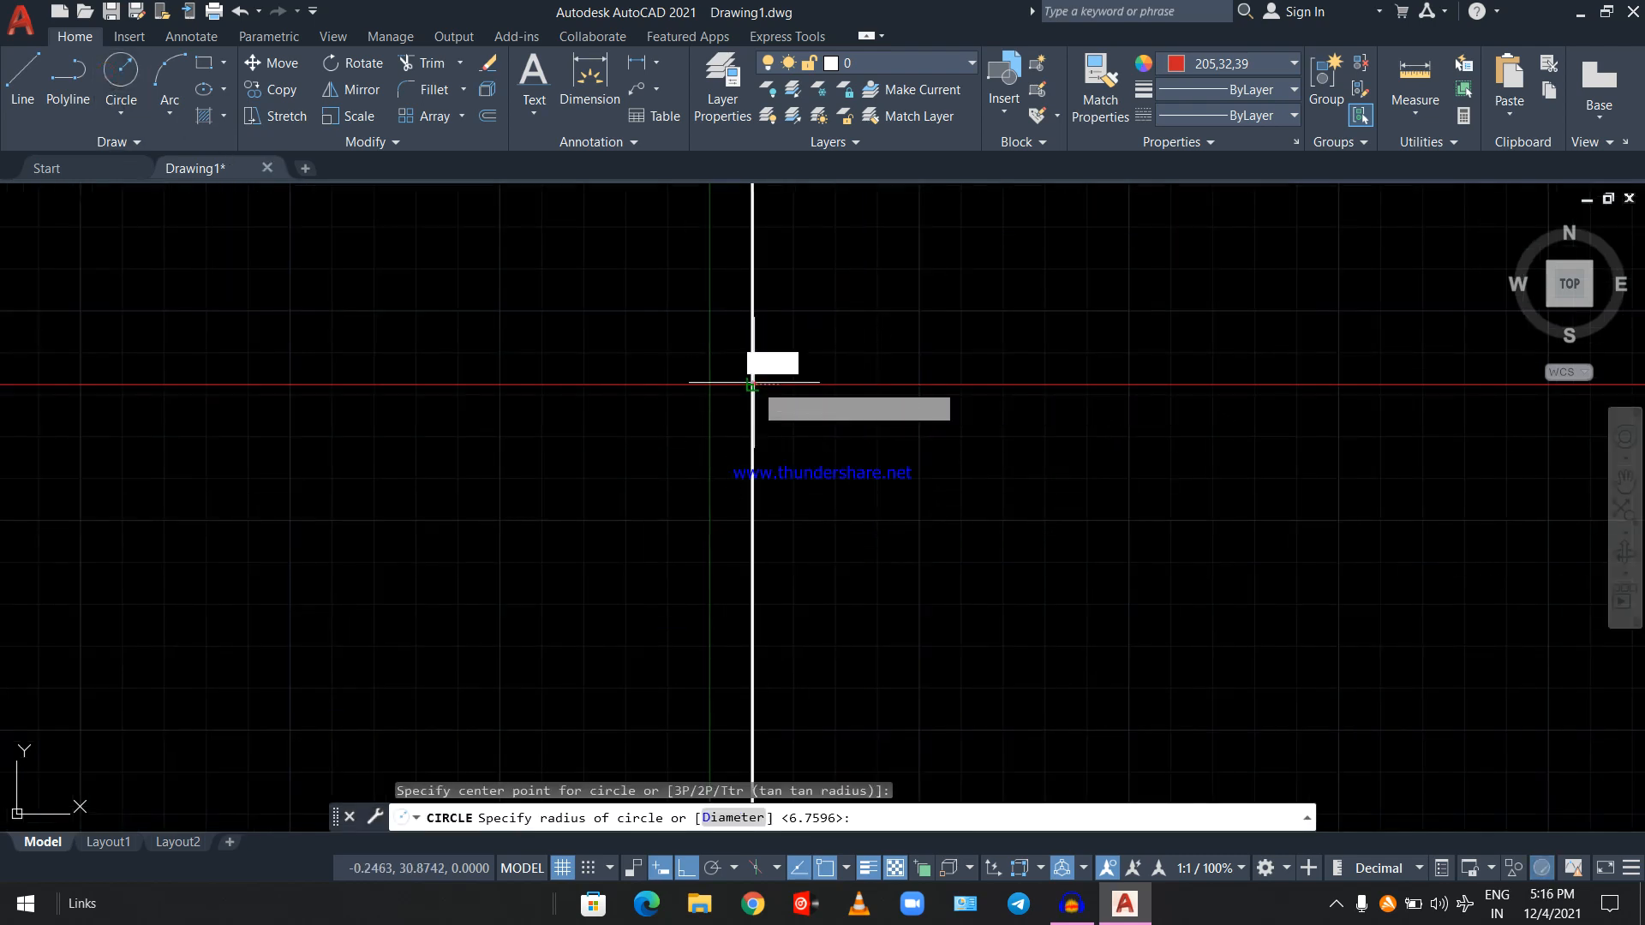
click(782, 440)
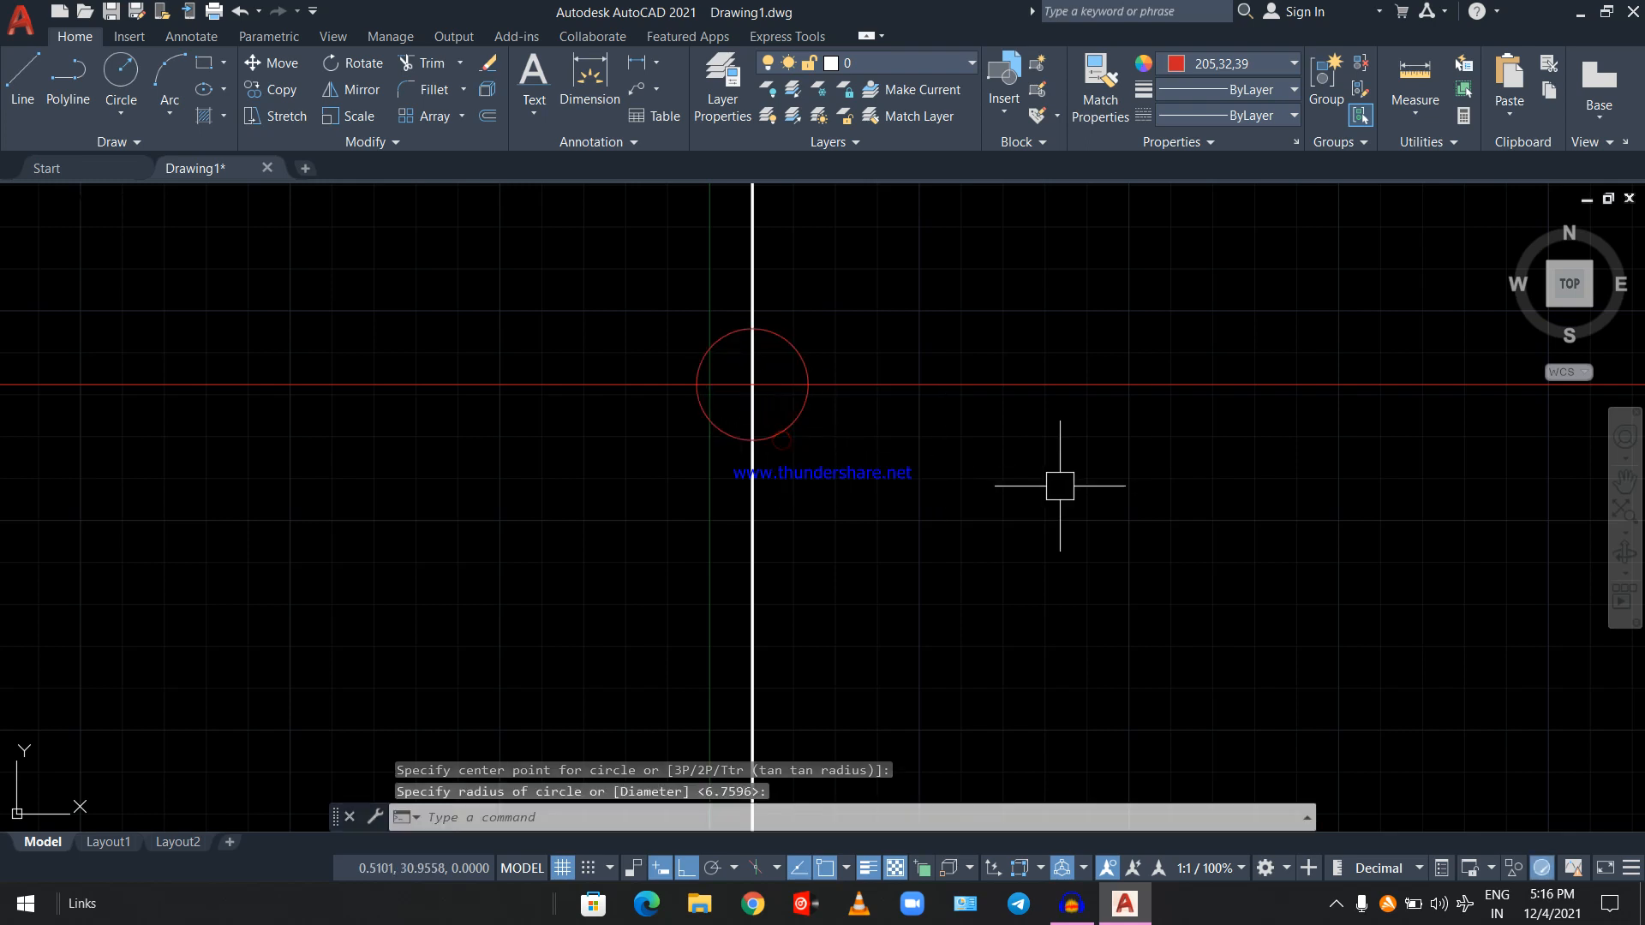
Step: Trim the circle's lower half and the wire inside it, leaving a semicircular jump over the relay box's edge
text(tr)
key(Return)
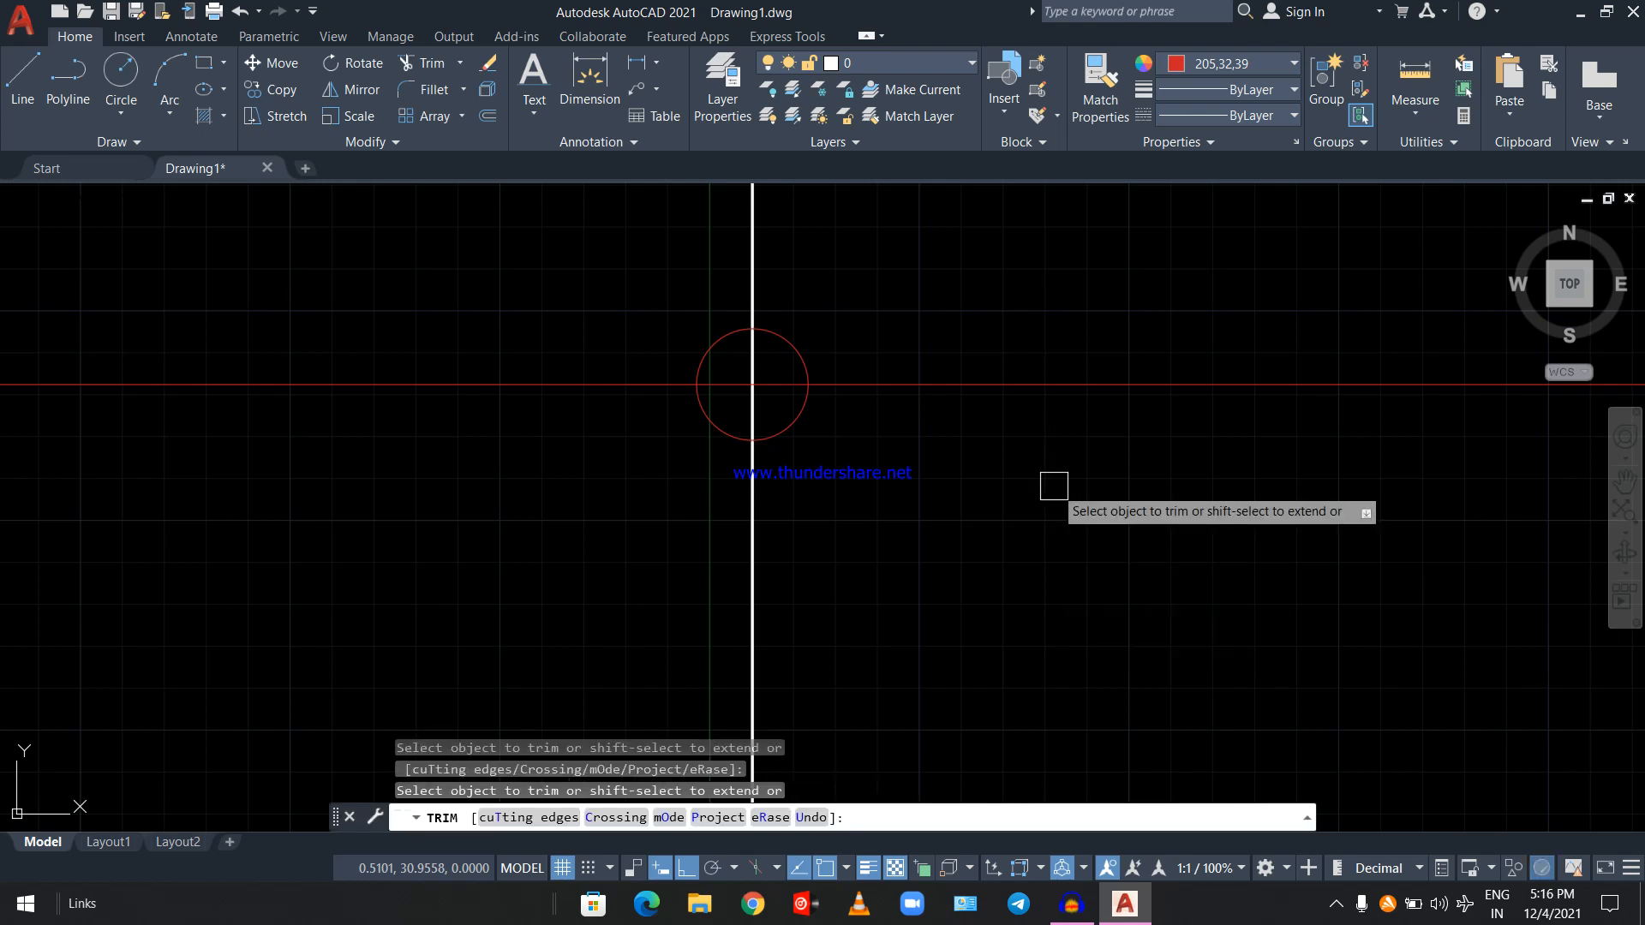
click(801, 426)
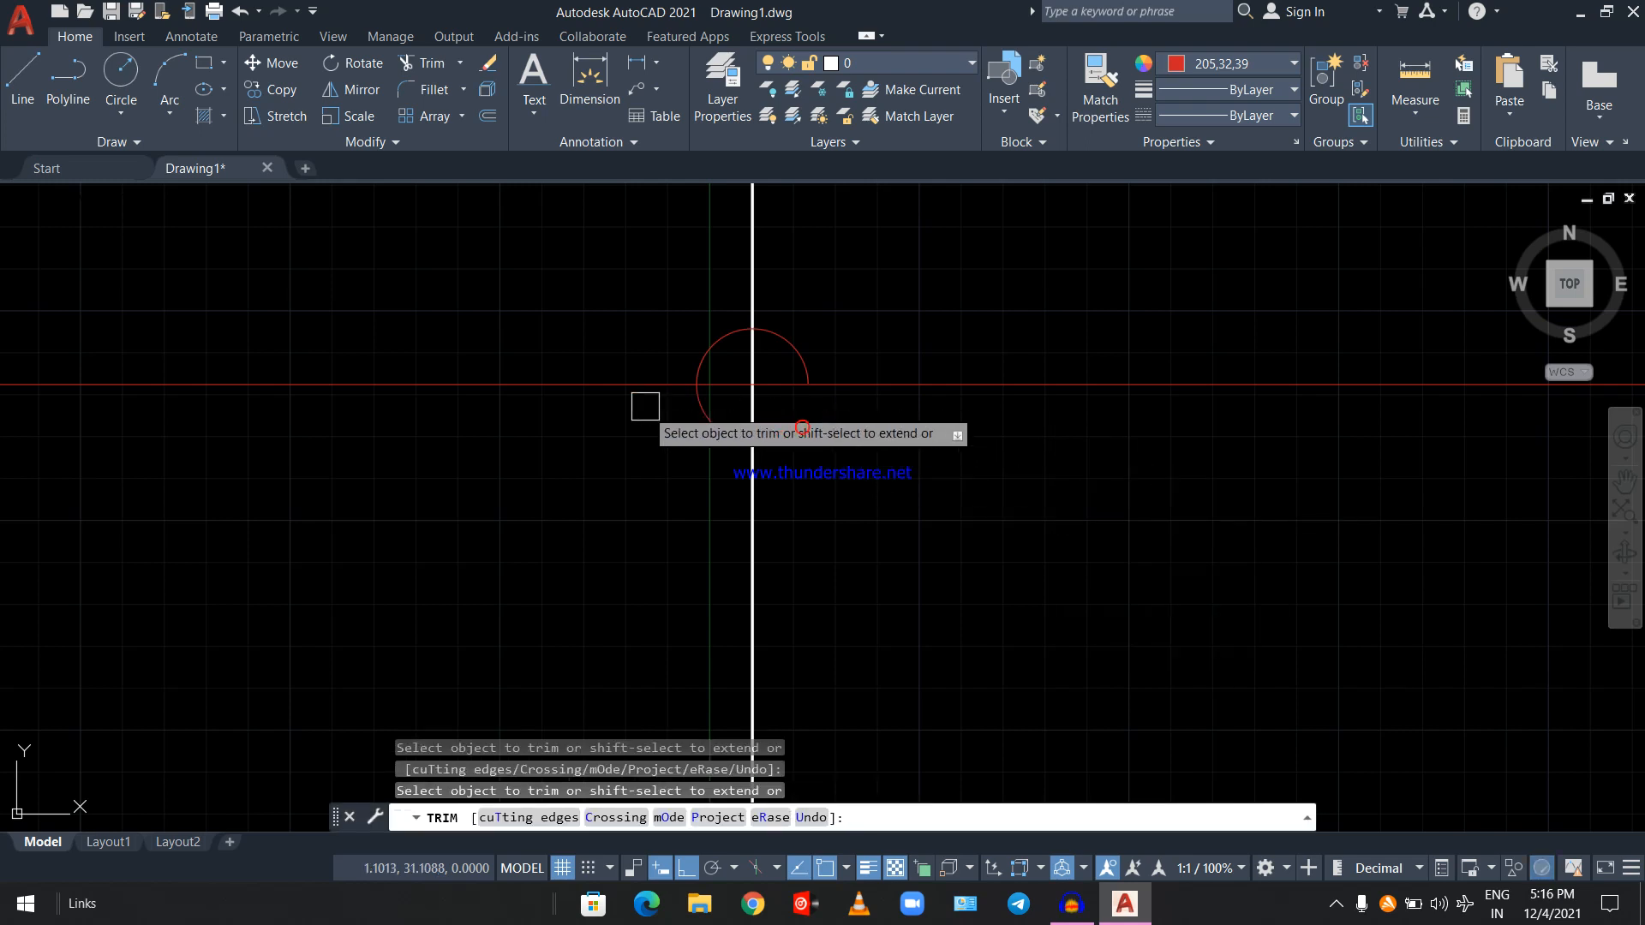
click(701, 418)
click(723, 384)
click(781, 385)
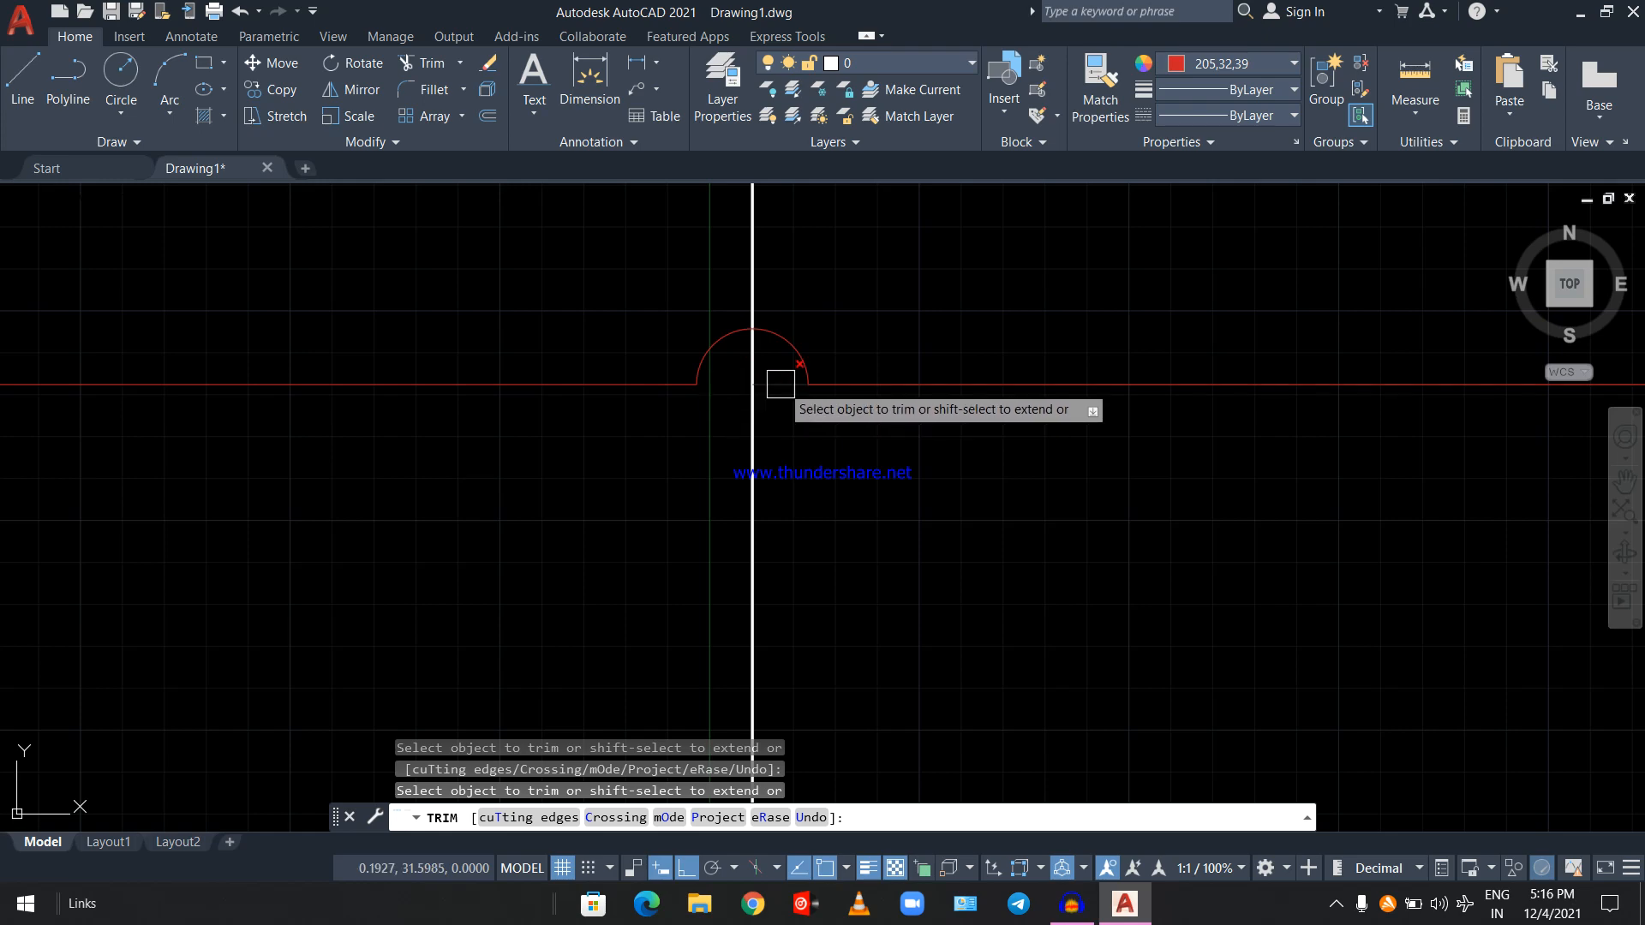
scroll(985, 497, down, 4)
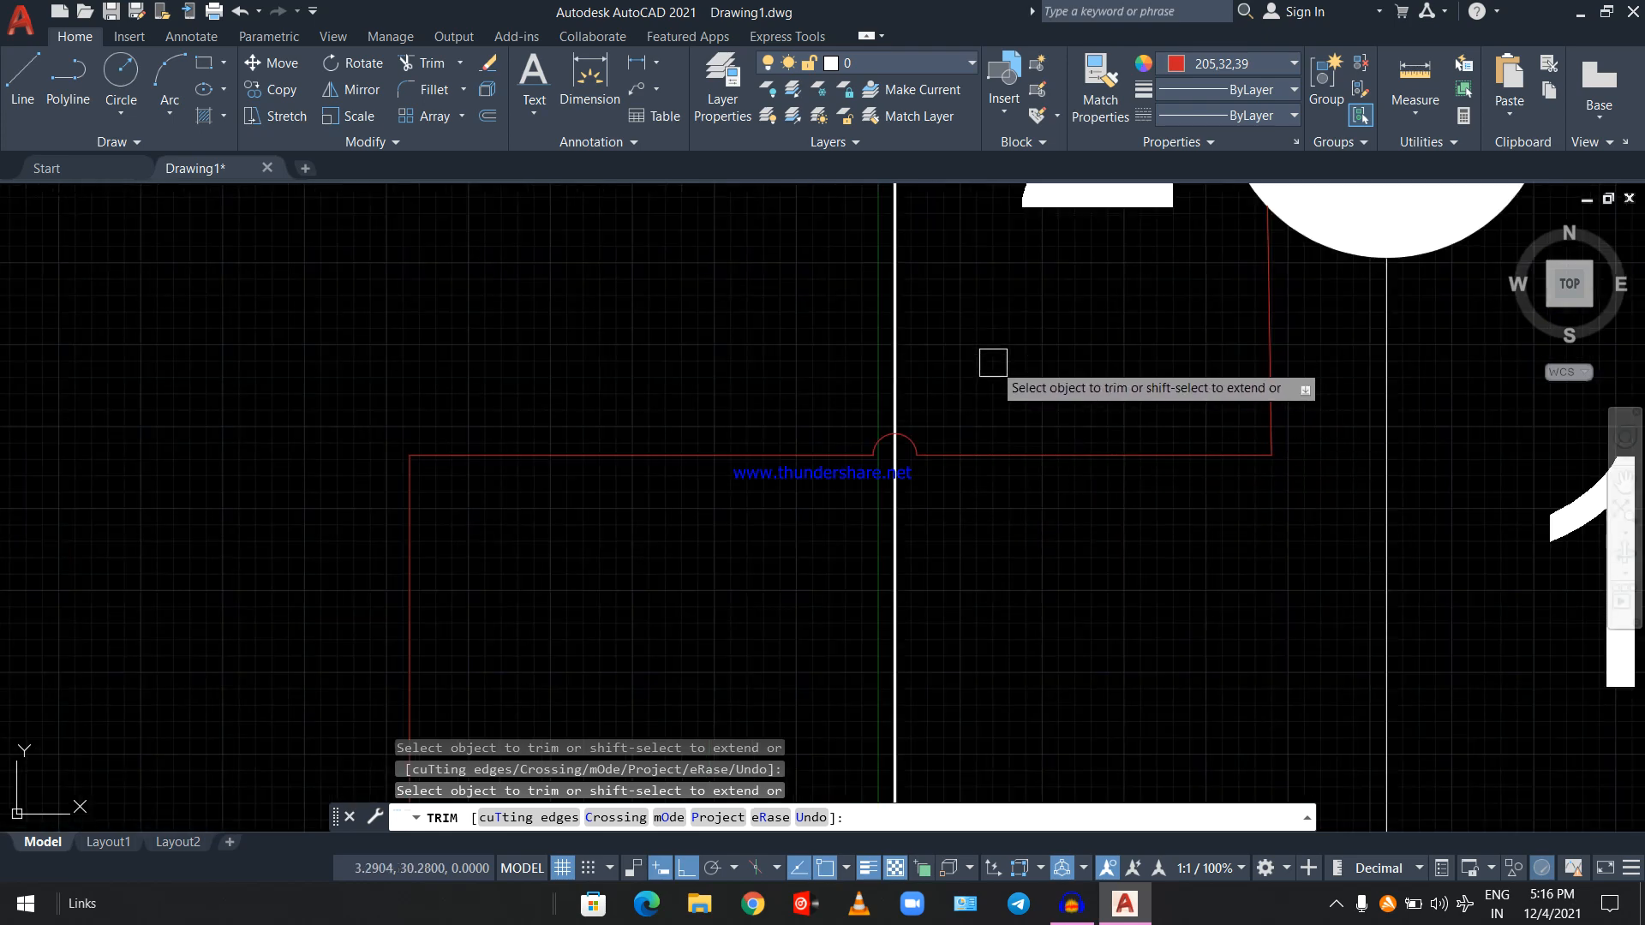
key(Escape)
scroll(1047, 510, down, 5)
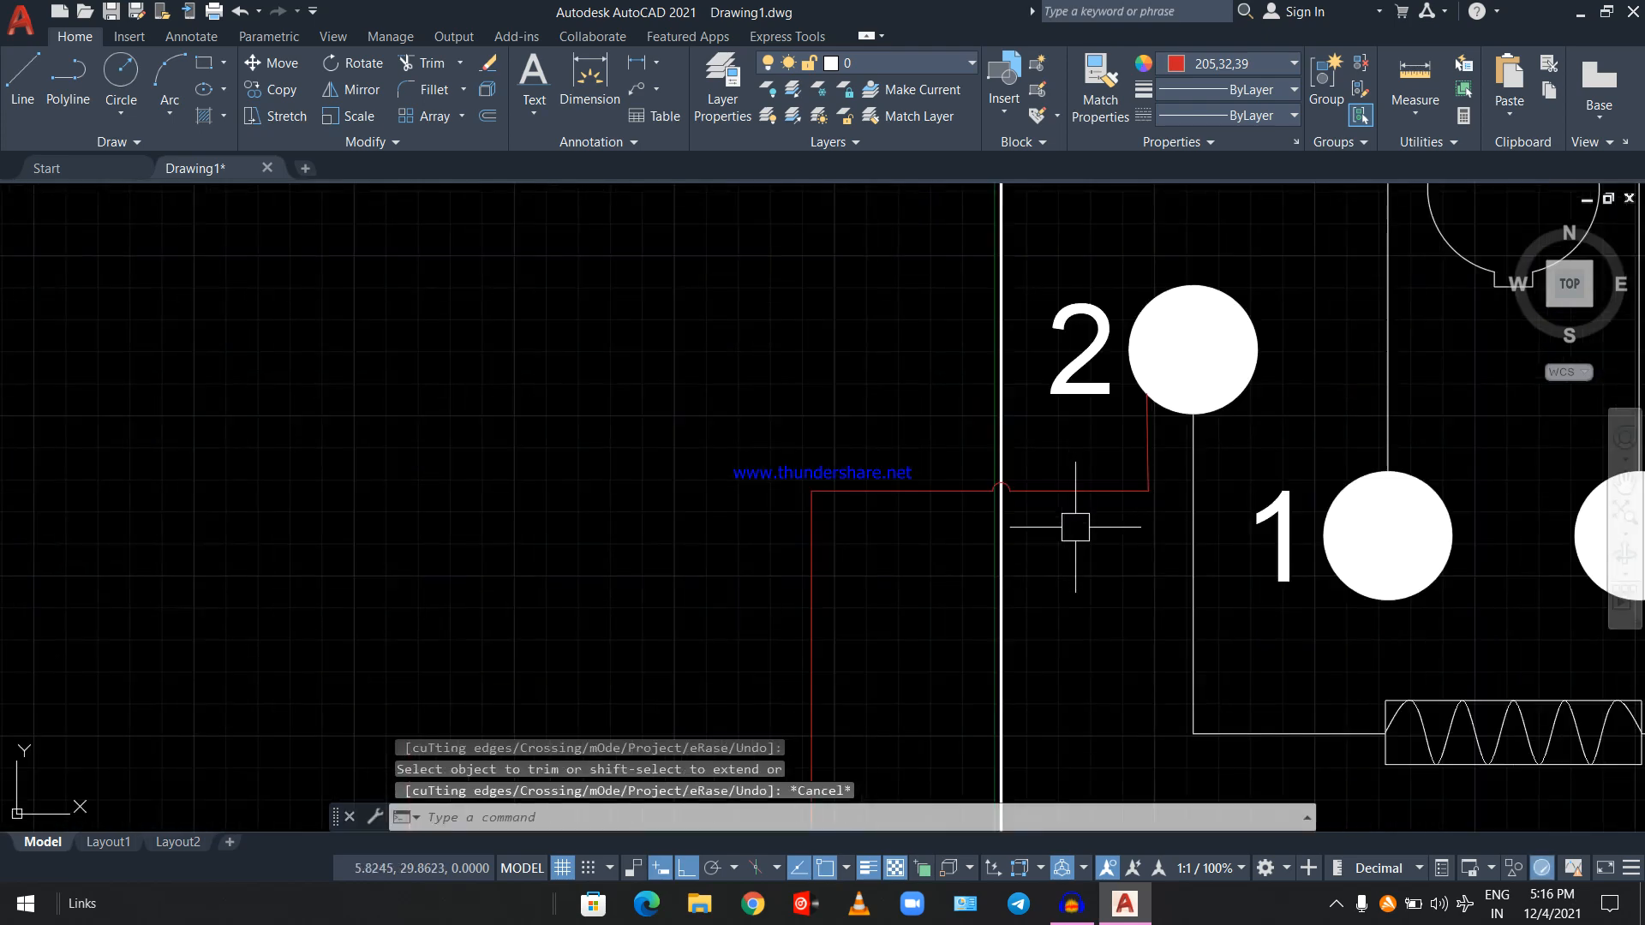
scroll(1106, 496, up, 6)
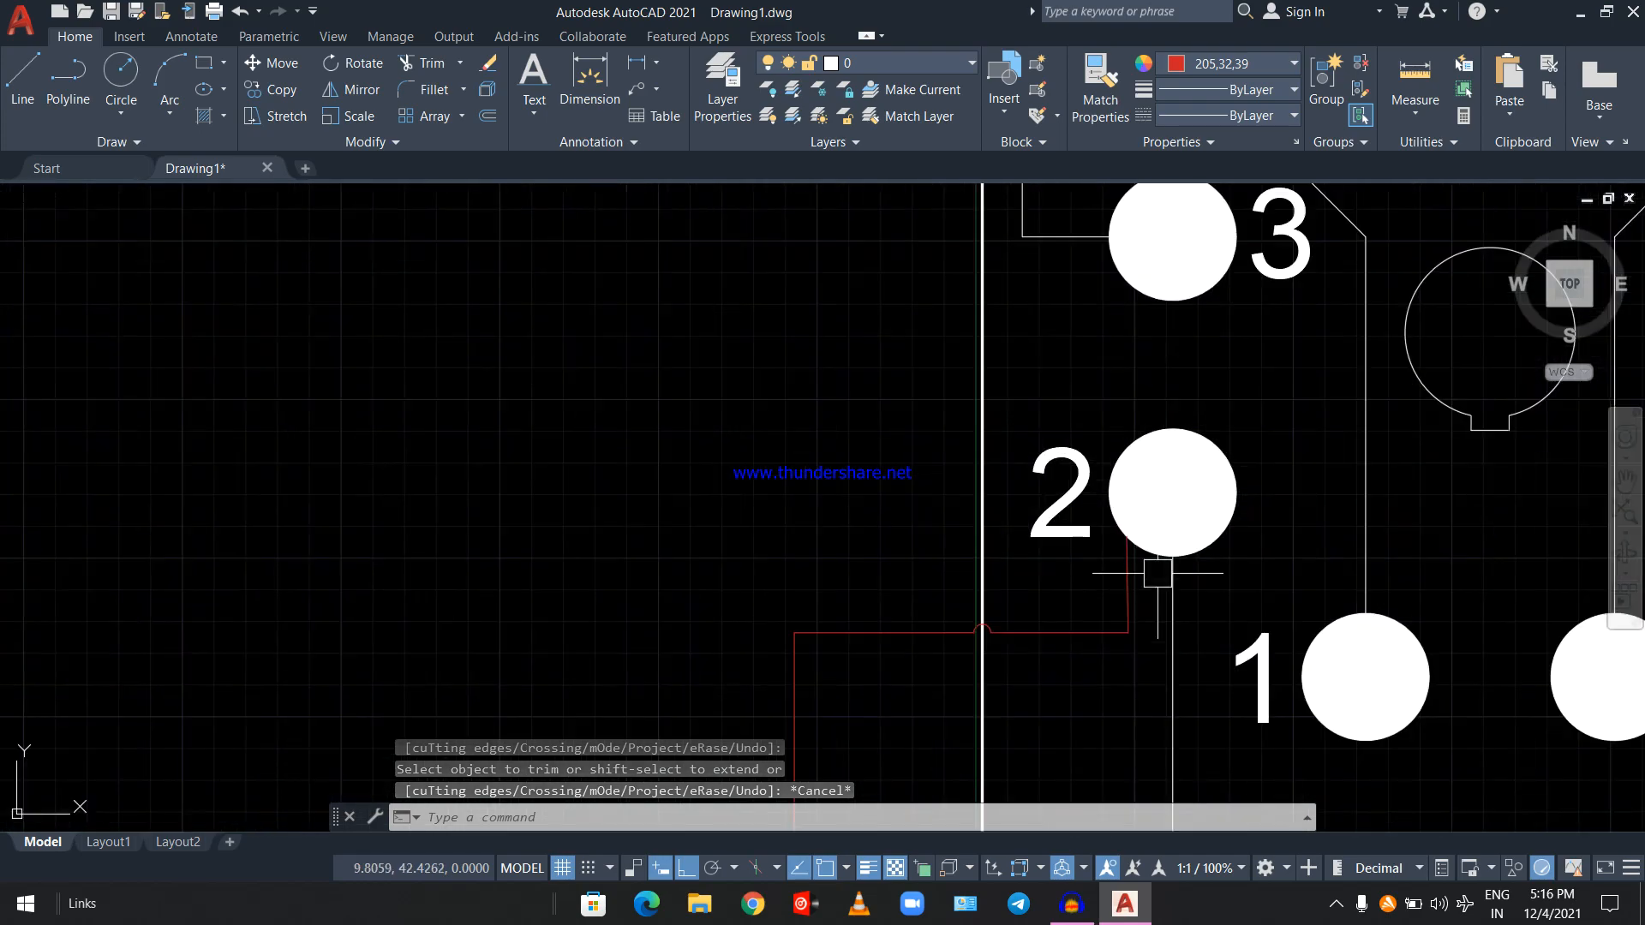
click(1070, 634)
key(Escape)
click(1060, 644)
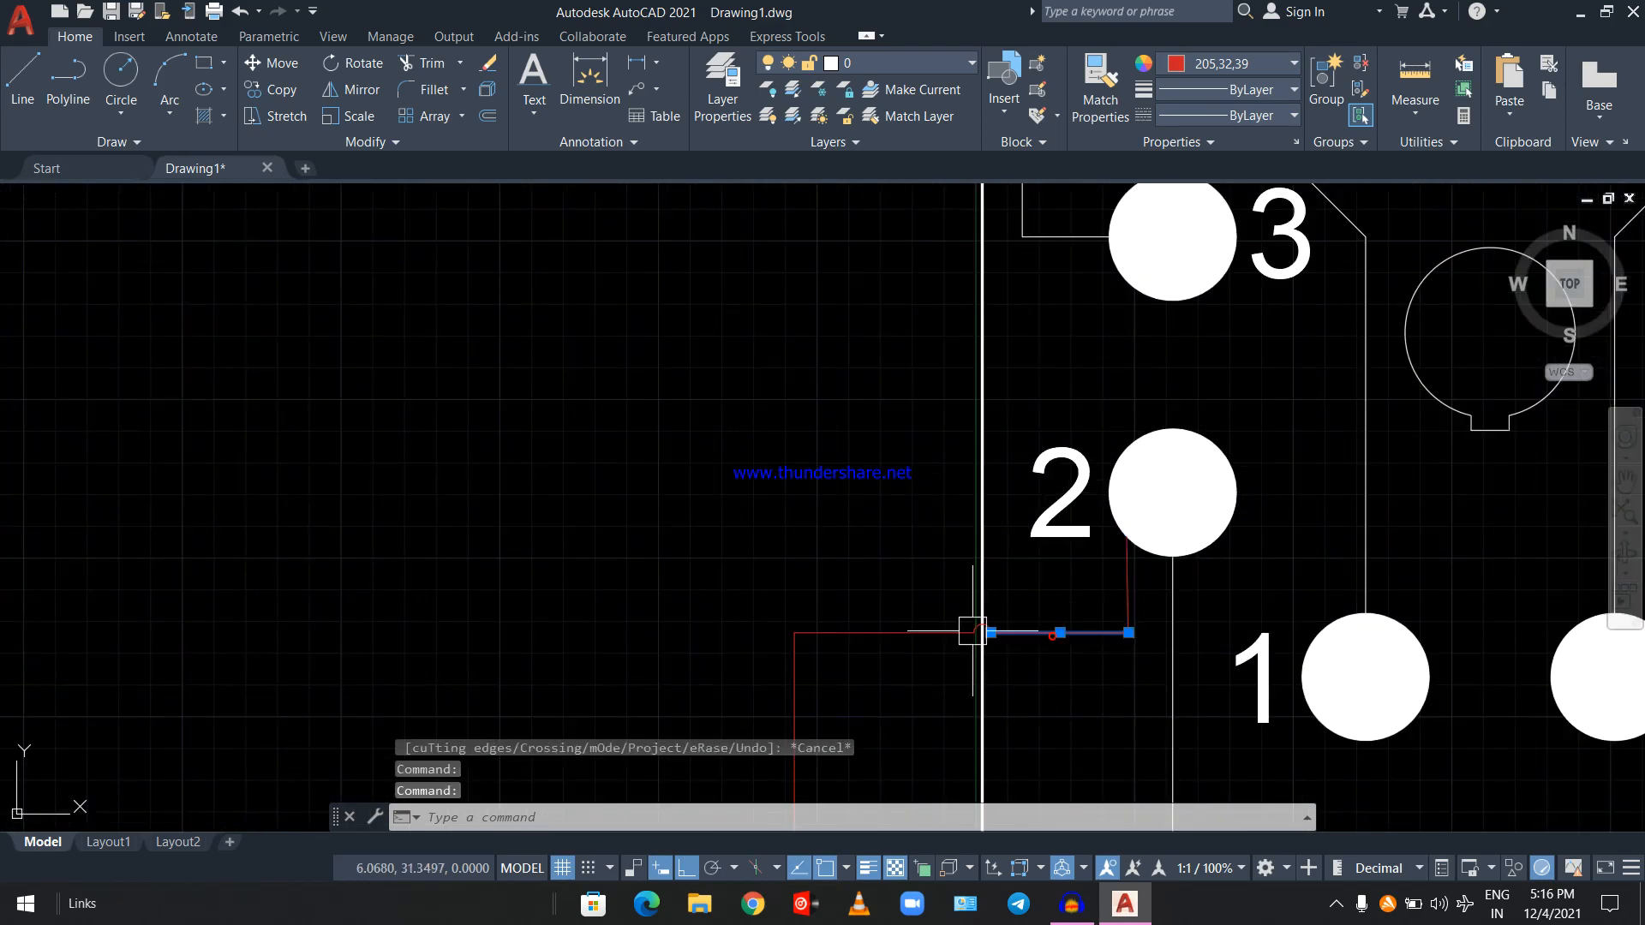
scroll(956, 608, up, 5)
middle_drag(1121, 643, 967, 512)
scroll(947, 516, up, 5)
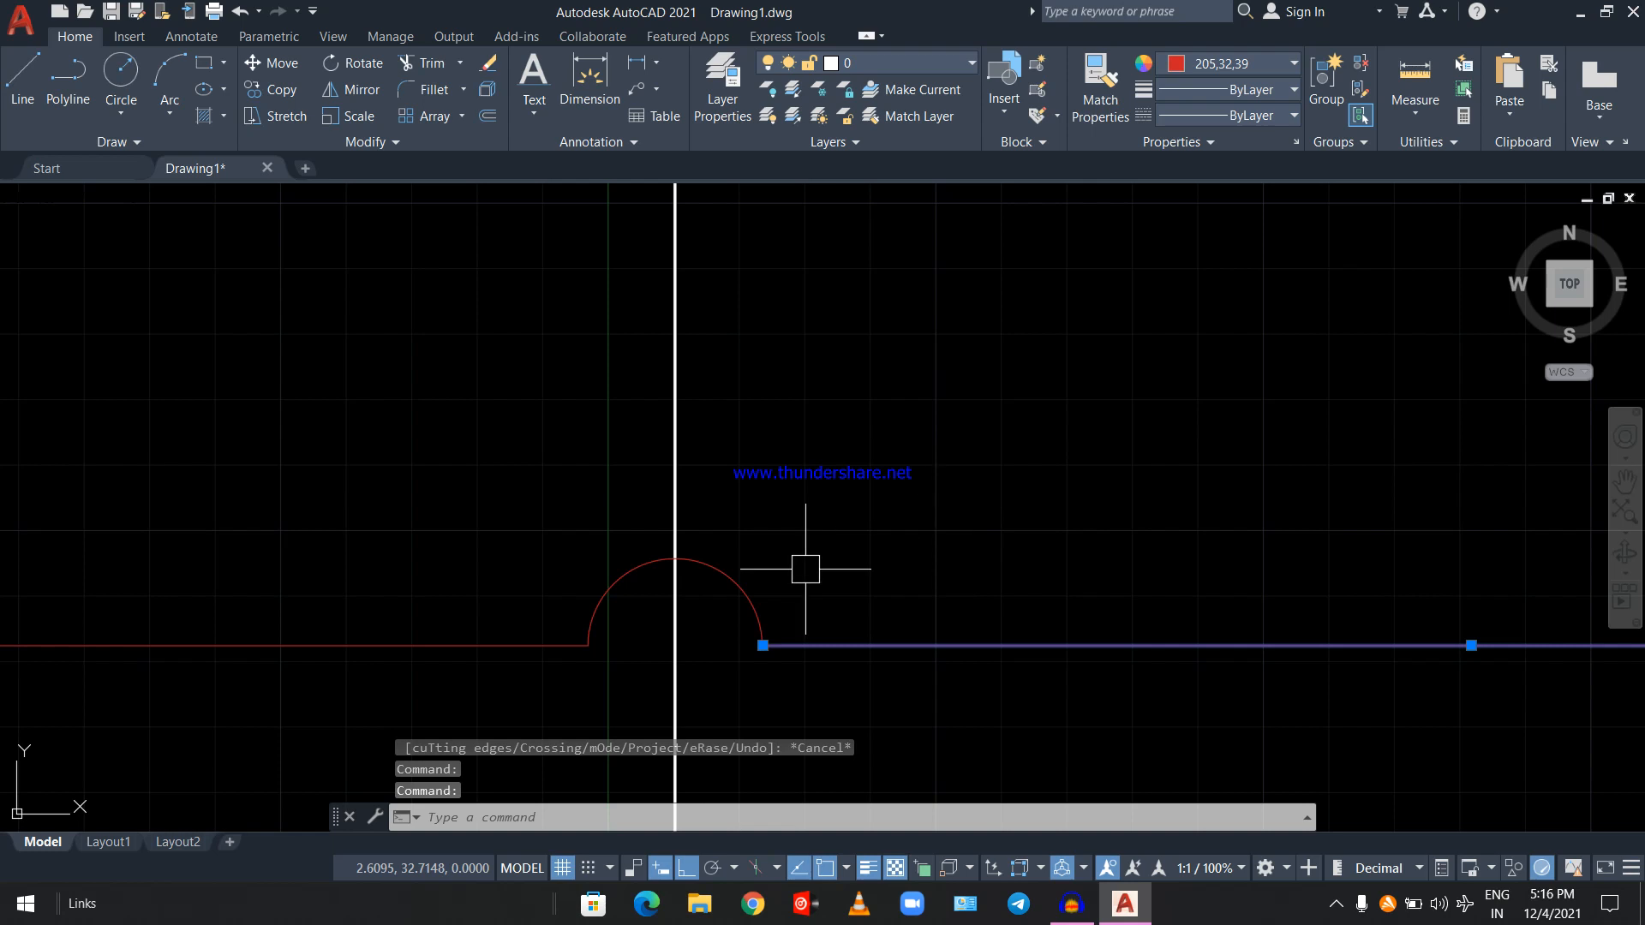
click(734, 587)
key(Escape)
click(488, 646)
scroll(419, 578, down, 6)
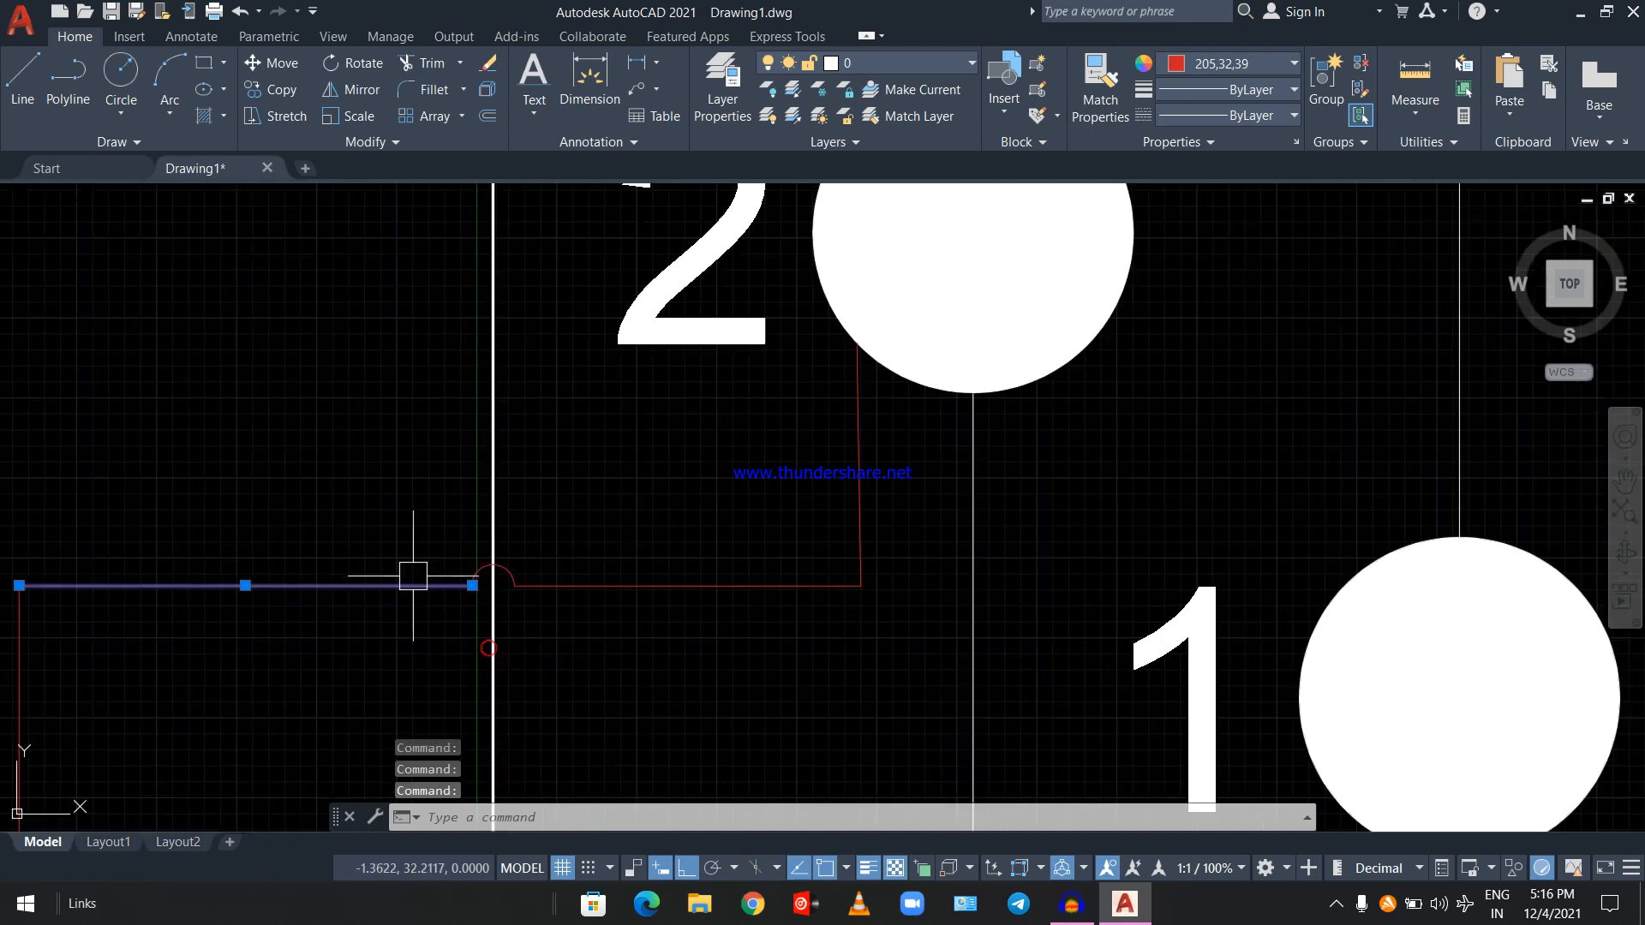
click(690, 586)
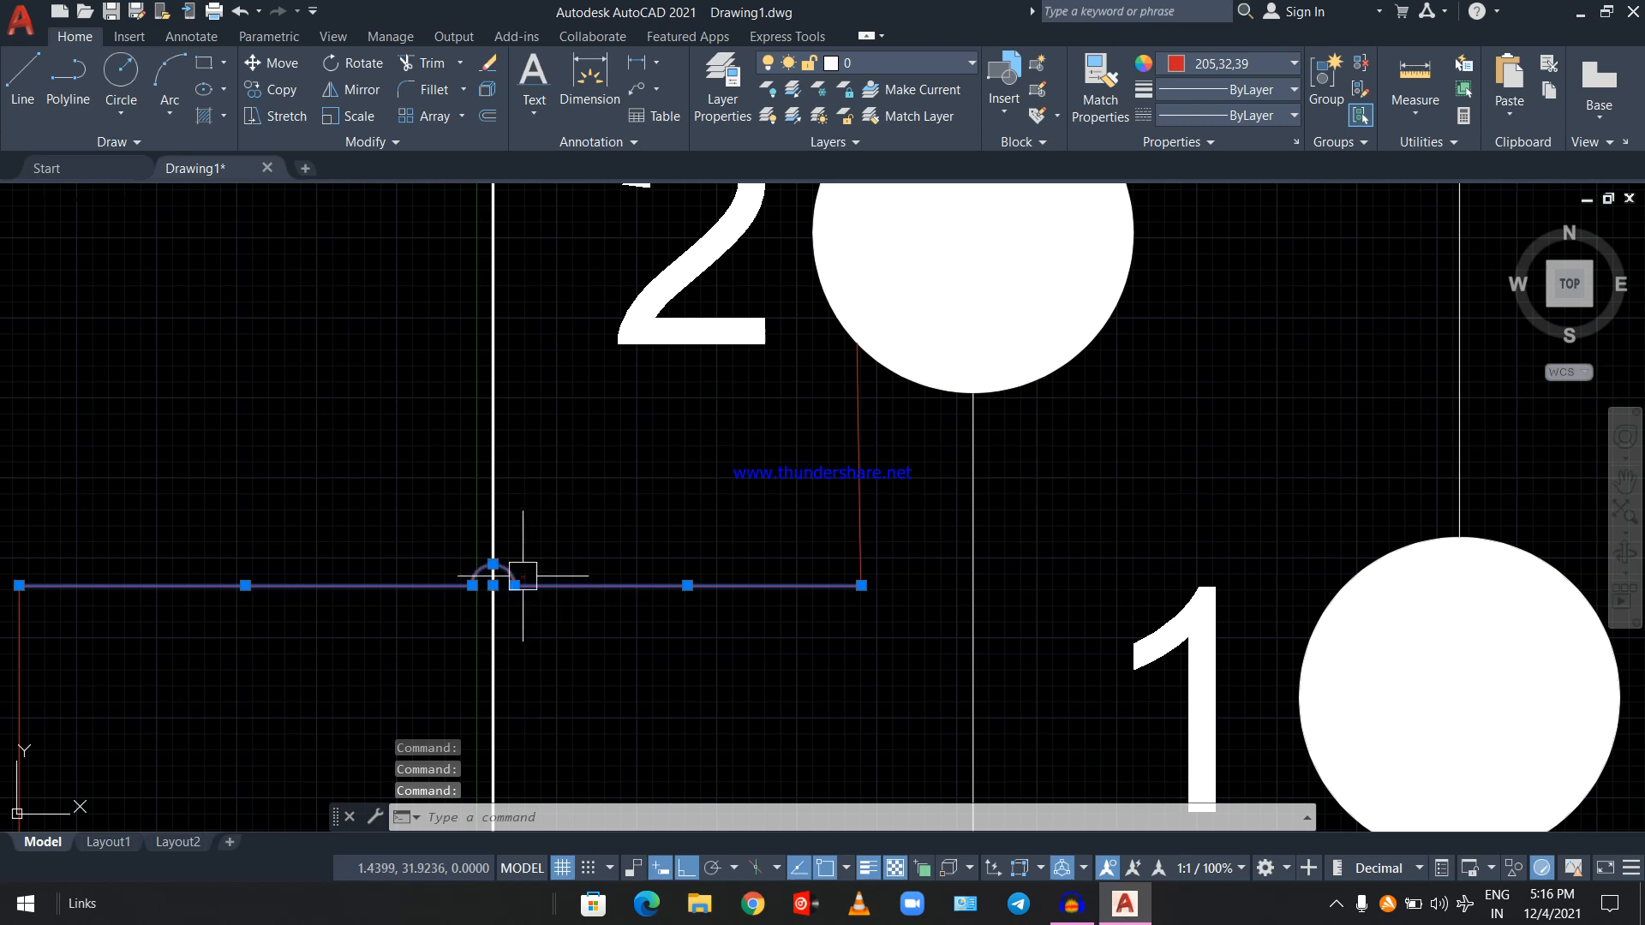
click(859, 514)
scroll(617, 577, down, 2)
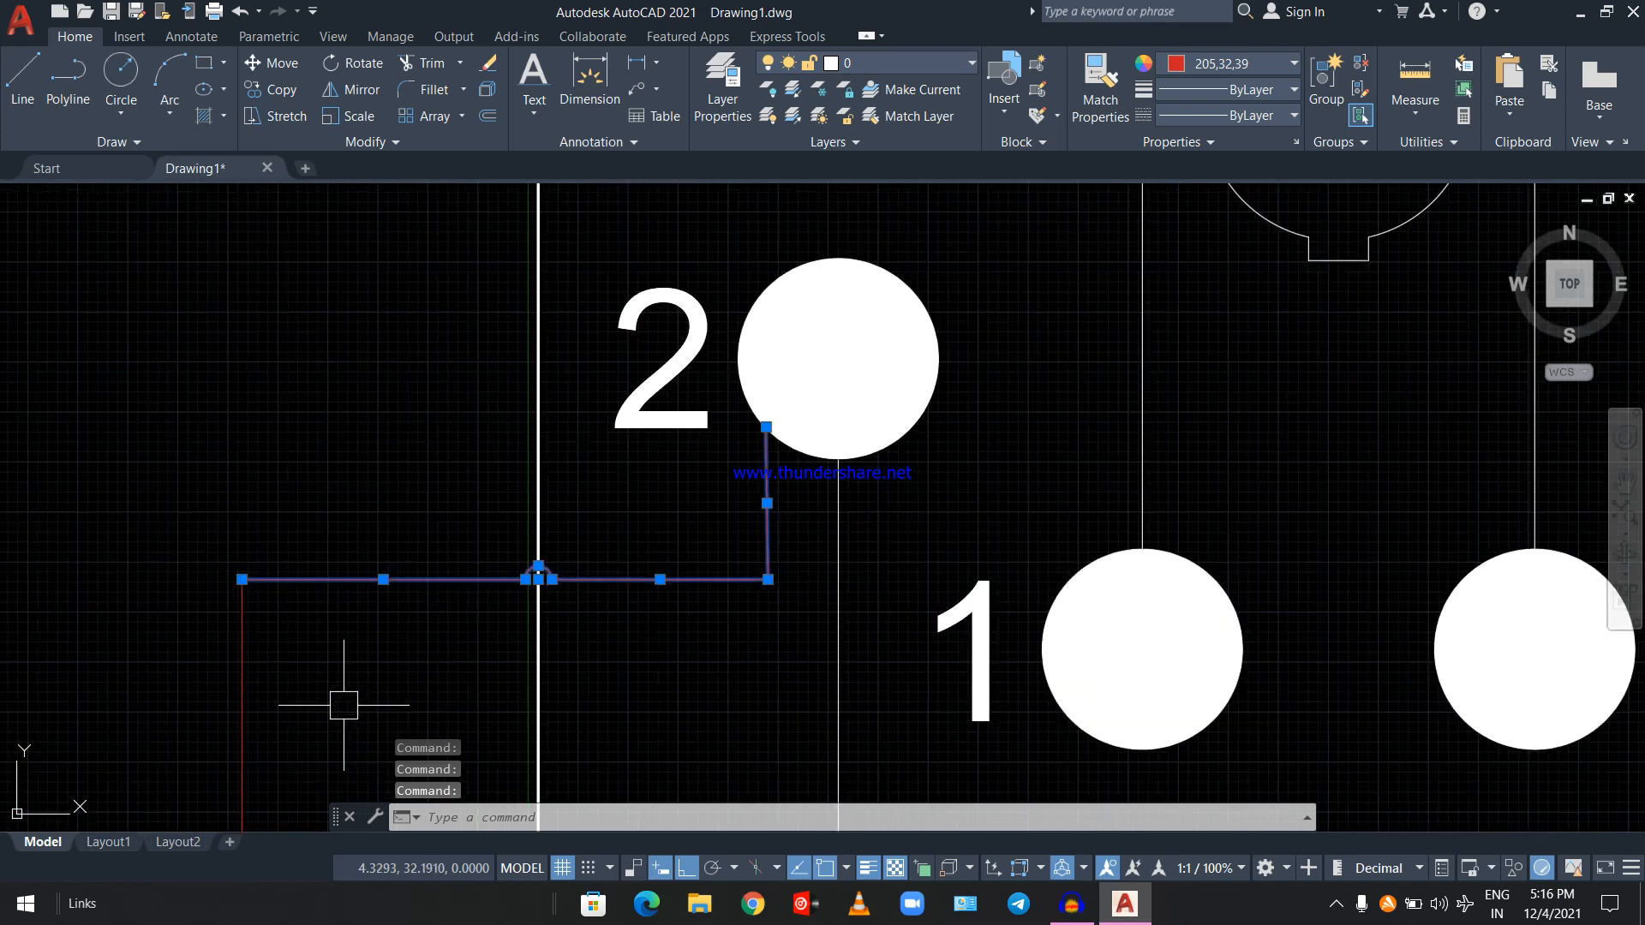
shift+middle_drag(1028, 429, 635, 441)
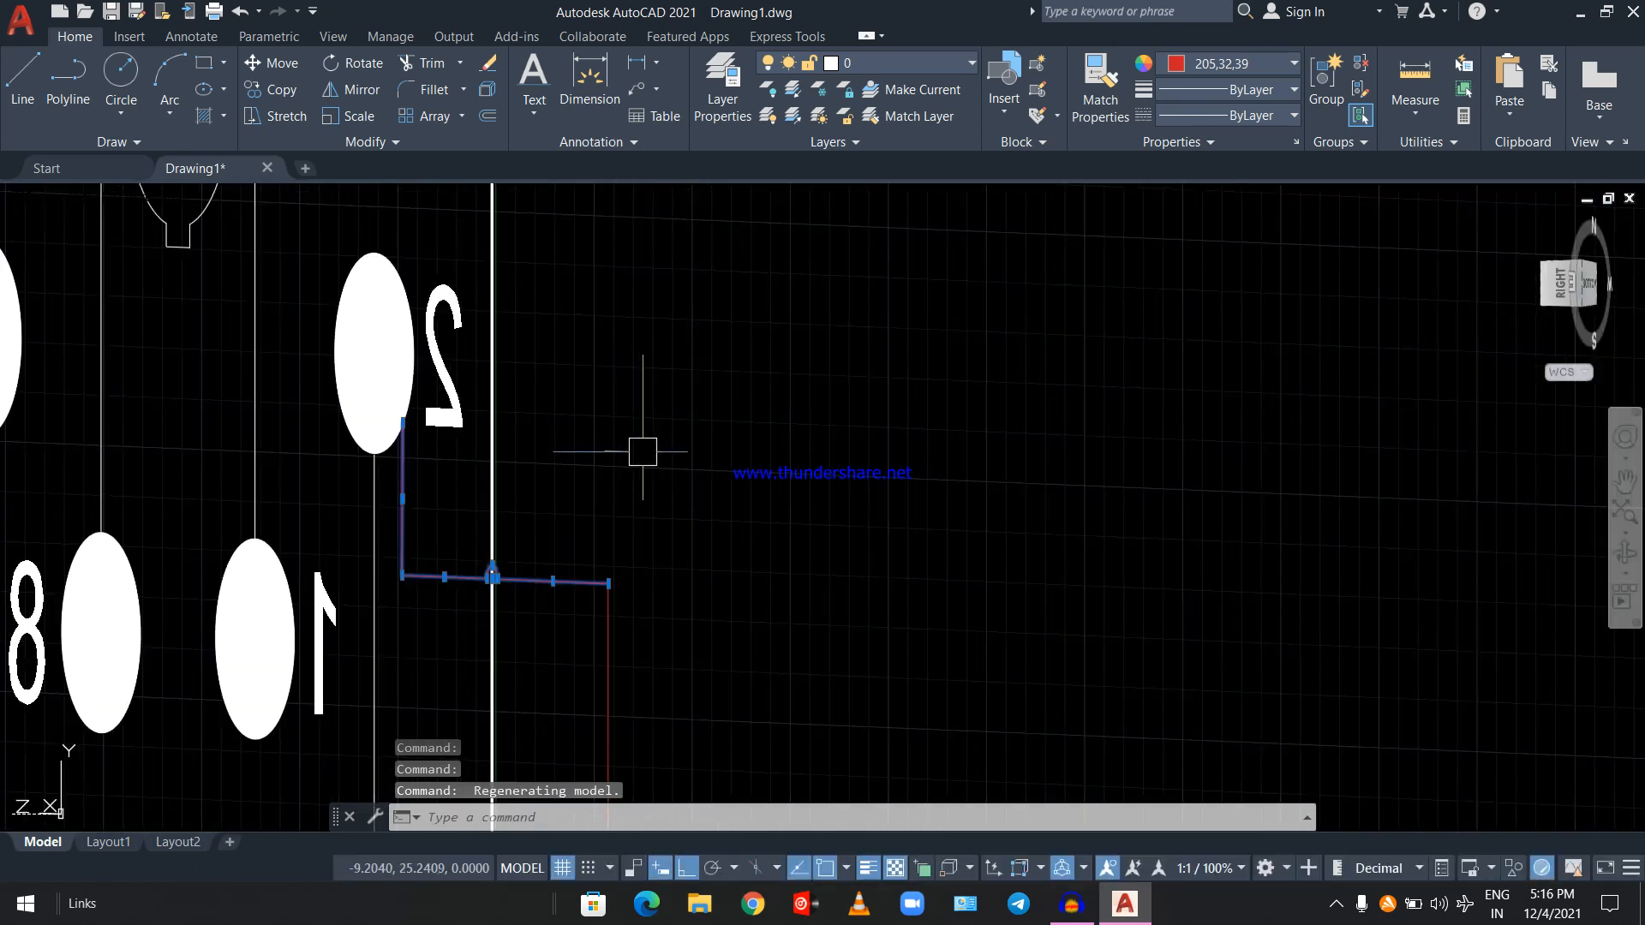
key(ctrl+z)
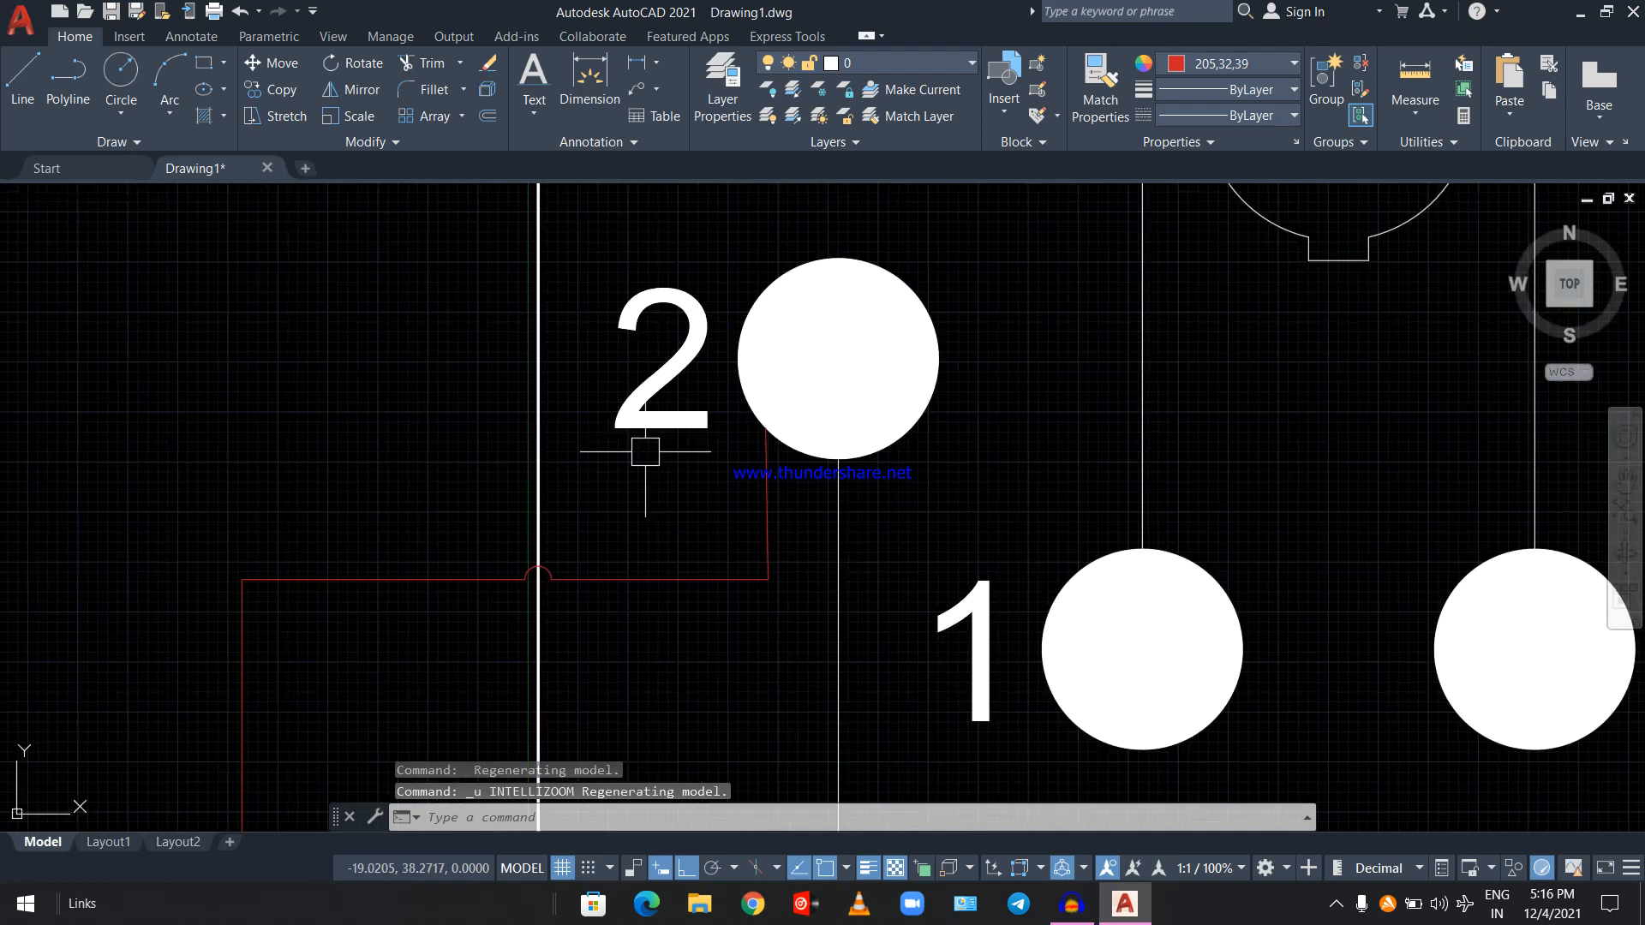
Step: Group all red wire segments from the P terminal through both switches to relay pin 2, including the crossing arc
middle_drag(731, 650, 860, 497)
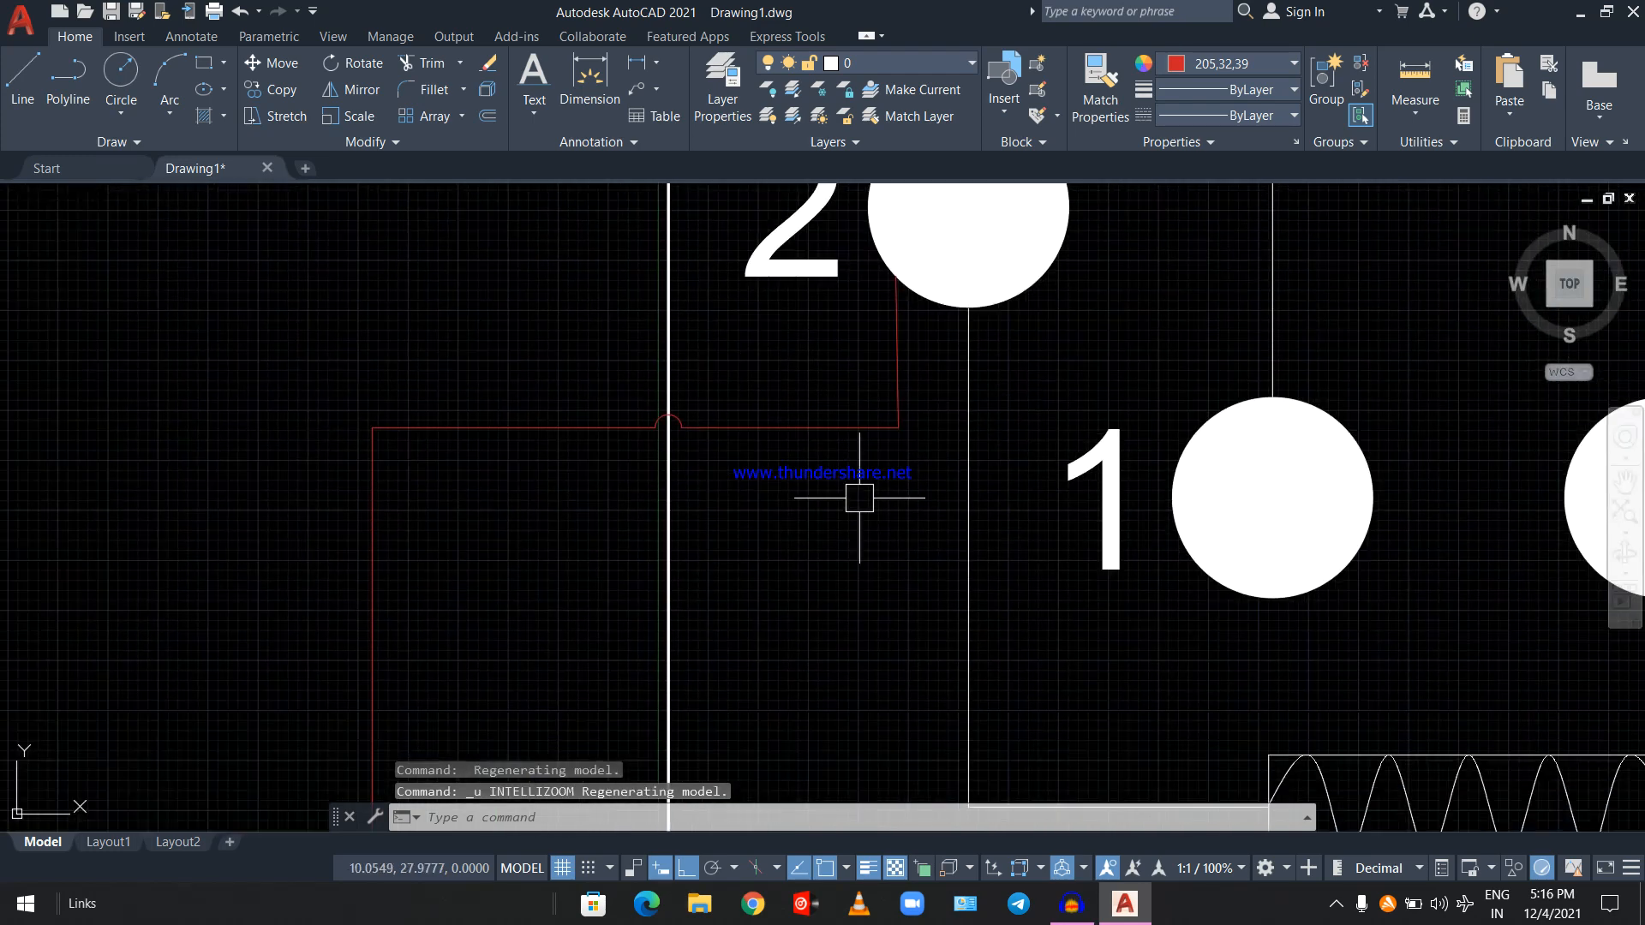
click(907, 375)
click(824, 432)
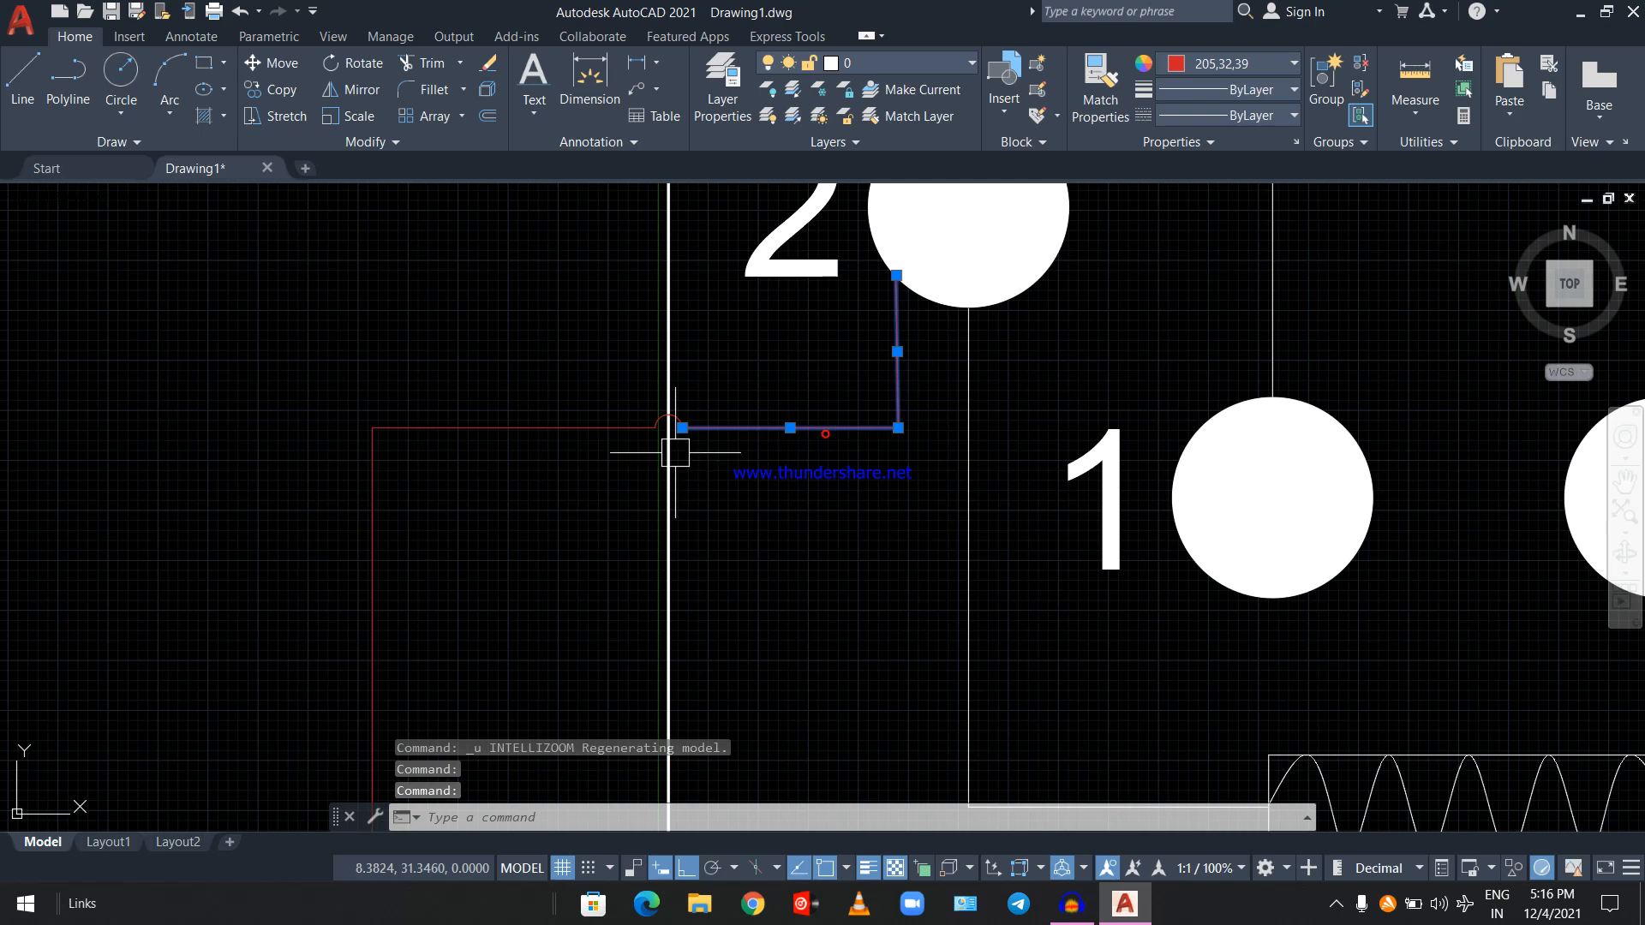
scroll(665, 433, up, 2)
click(664, 403)
click(606, 417)
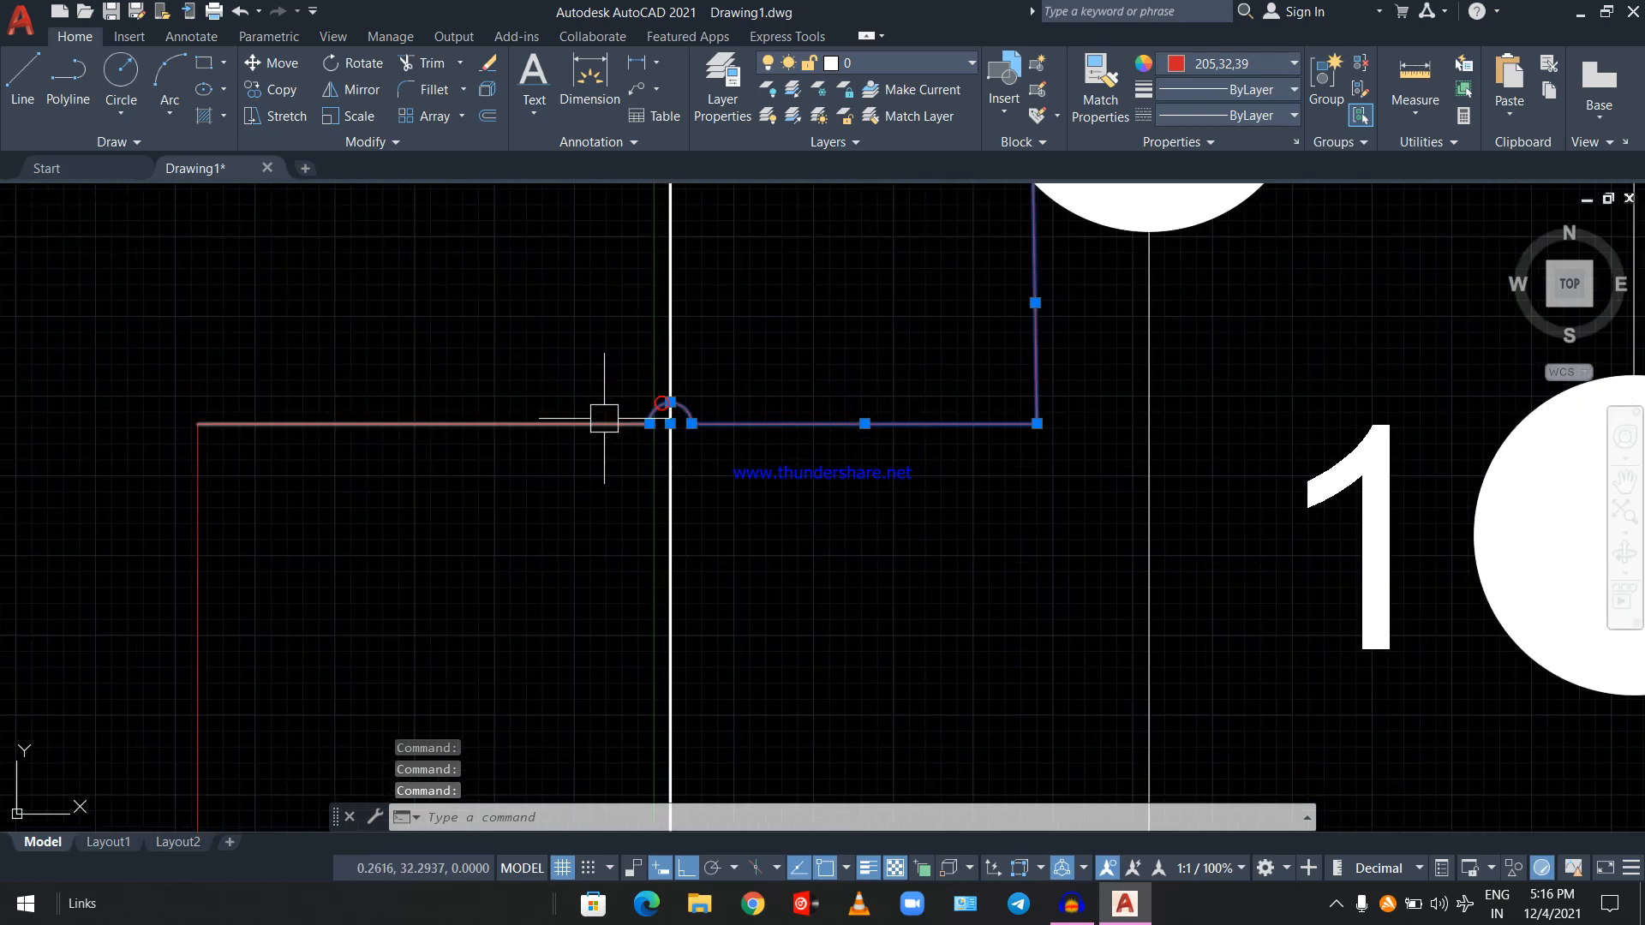
click(195, 654)
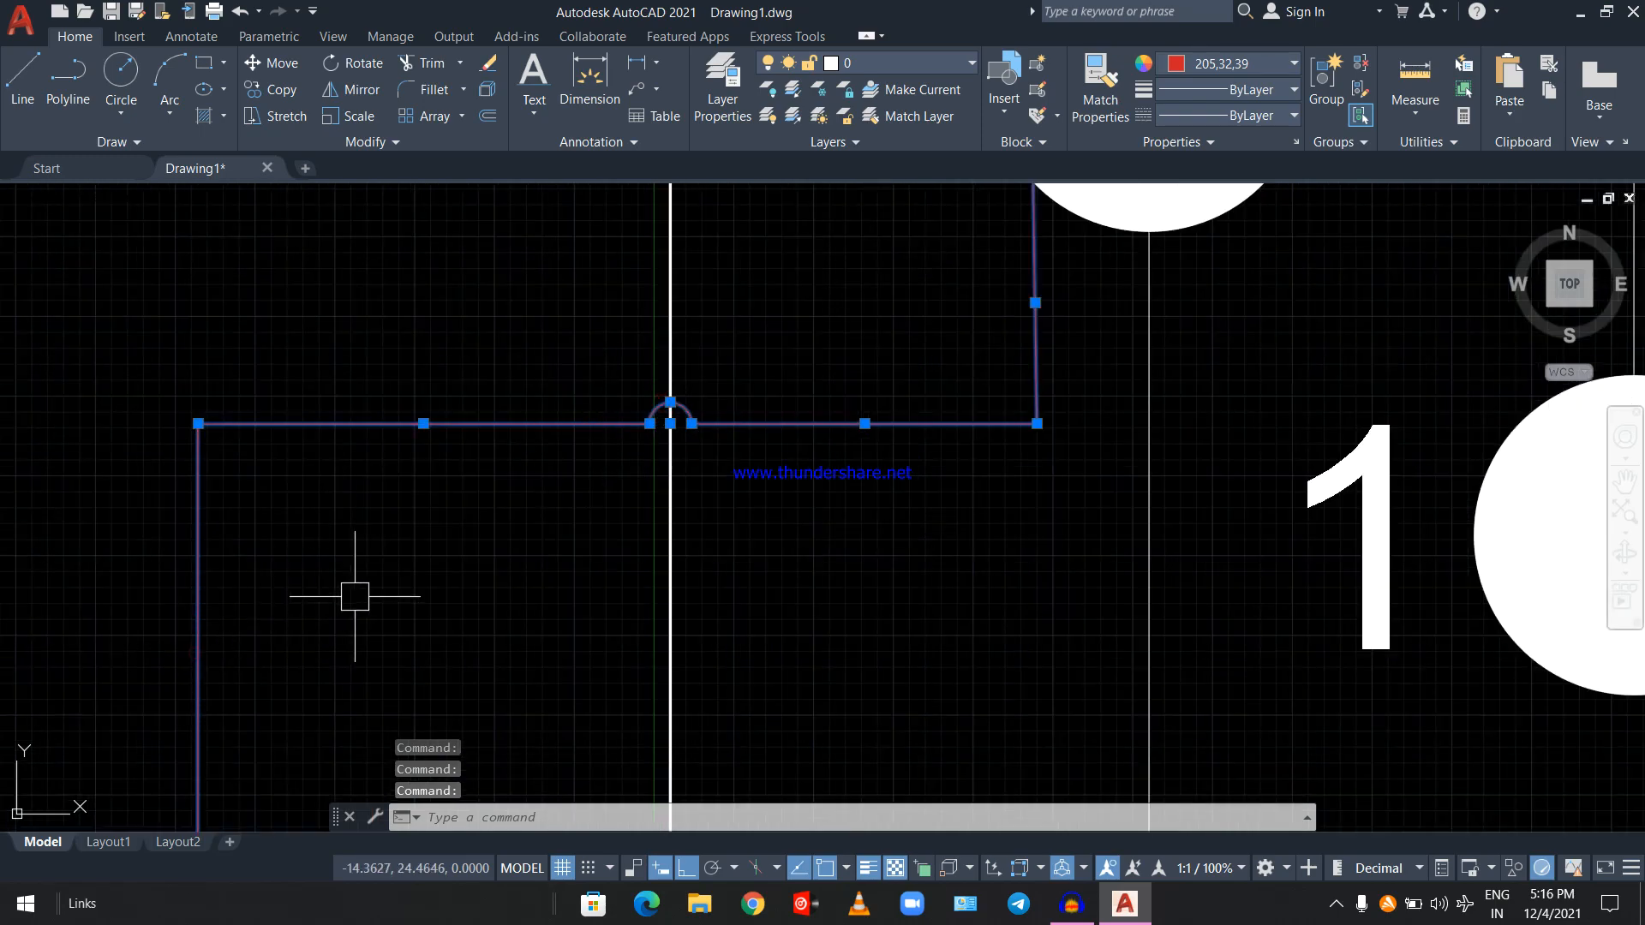
scroll(352, 595, down, 10)
scroll(239, 772, up, 3)
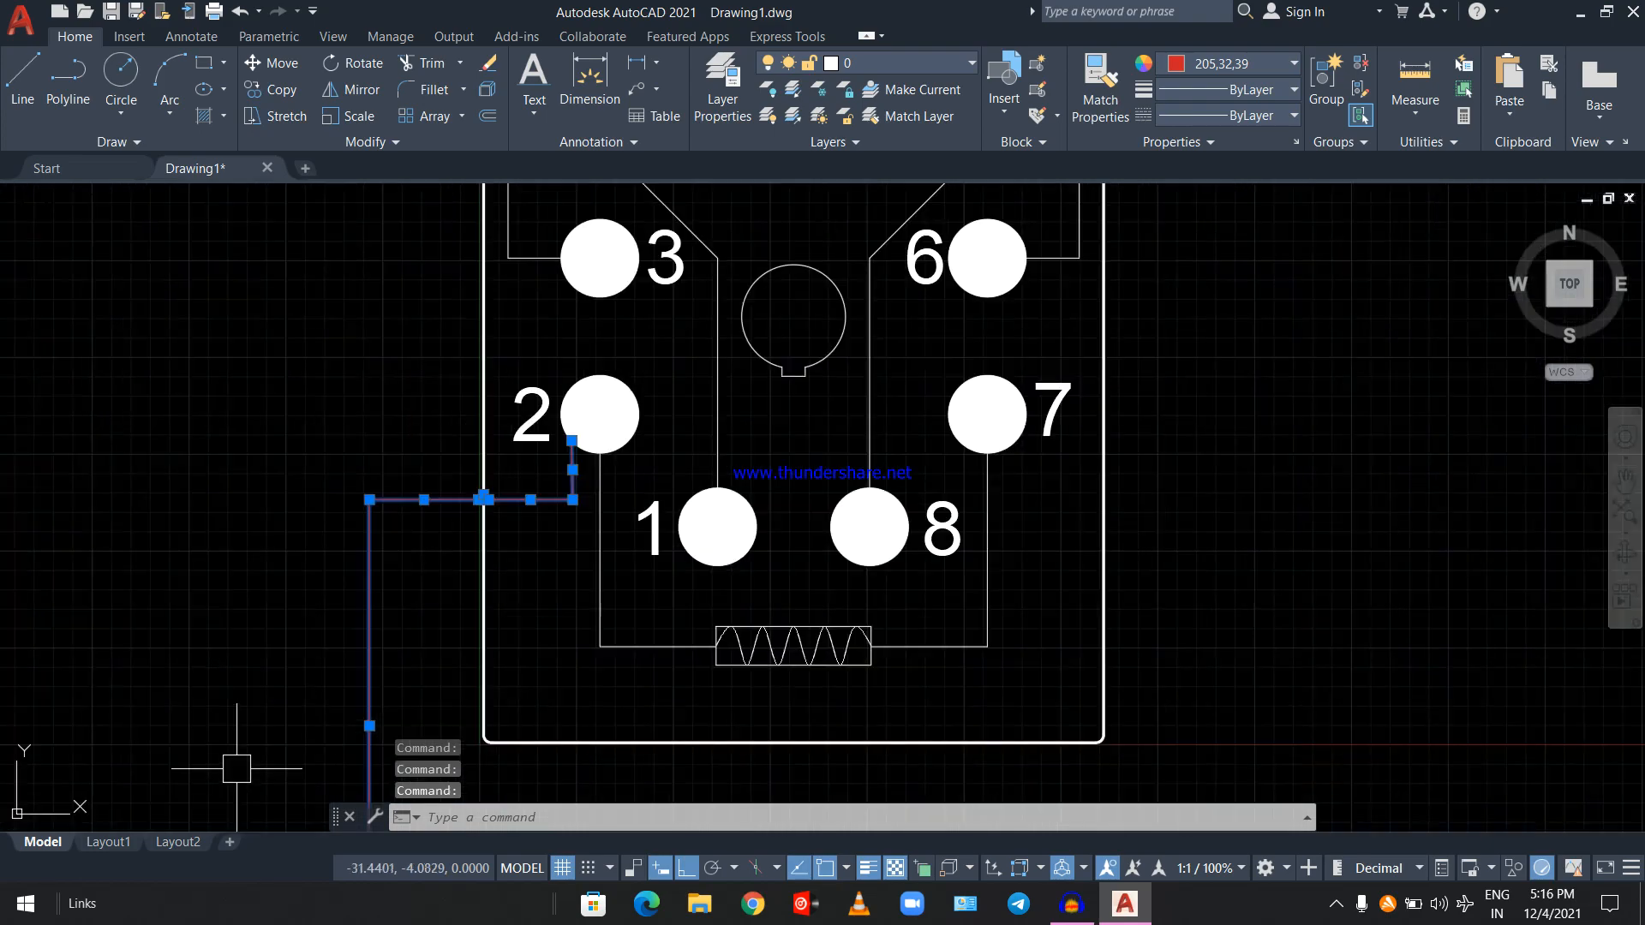
shift+middle_click(237, 768)
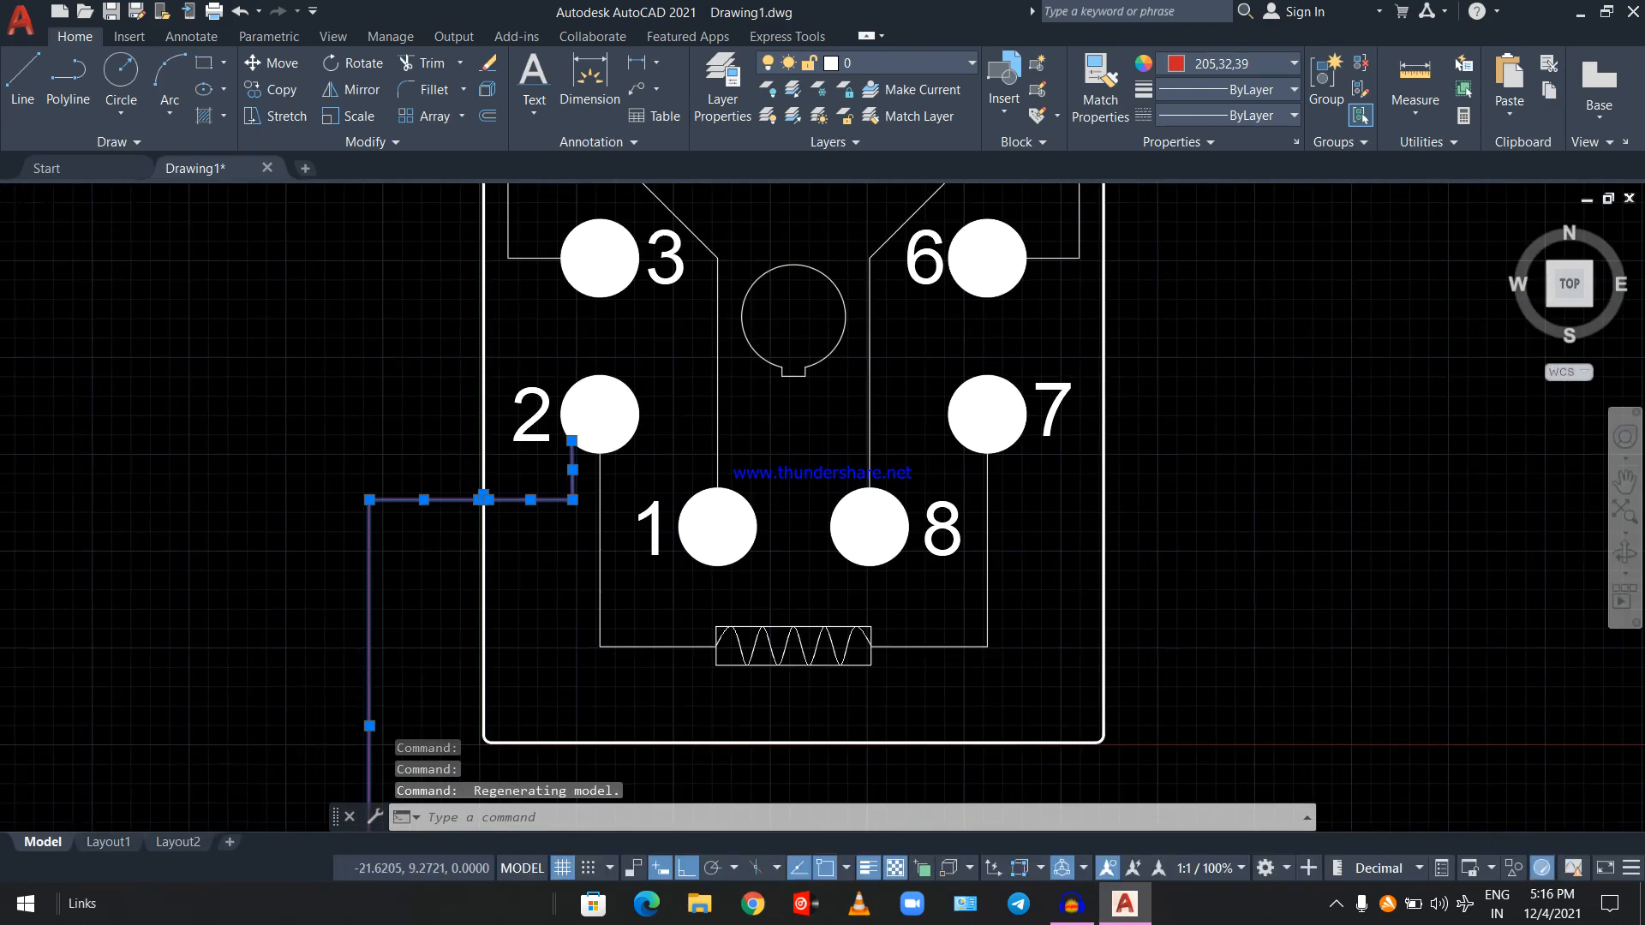
scroll(333, 668, down, 3)
mouse_move(221, 735)
middle_down()
mouse_move(308, 656)
mouse_move(838, 448)
middle_up()
click(586, 478)
click(280, 442)
click(297, 230)
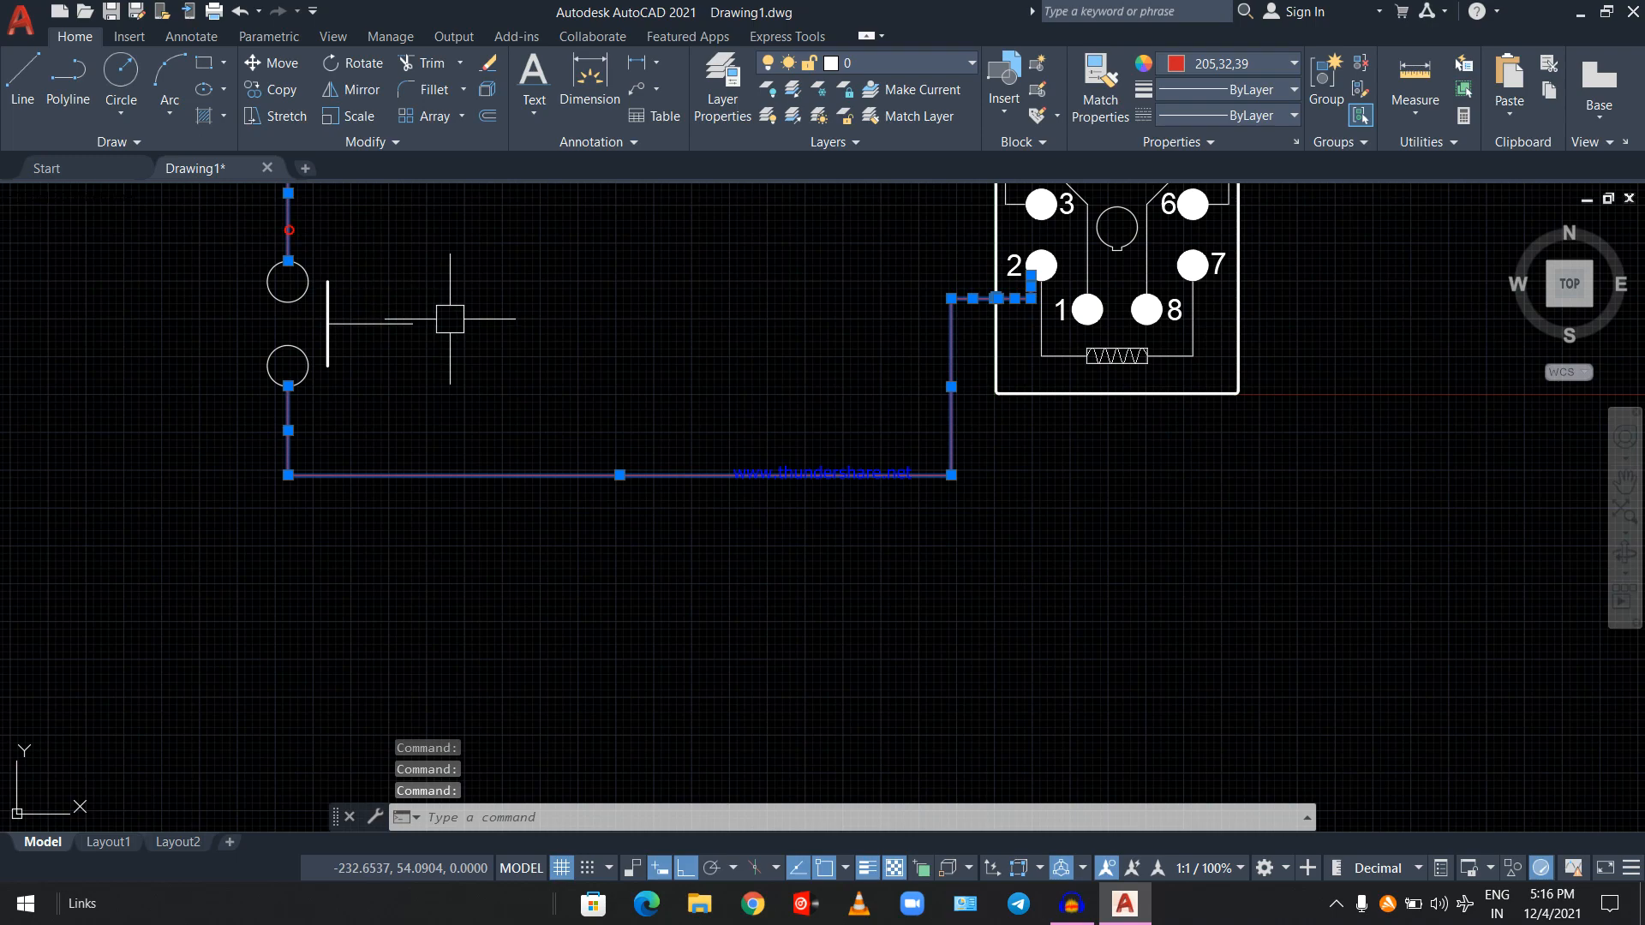
scroll(470, 330, down, 5)
middle_drag(494, 247, 521, 368)
scroll(484, 352, up, 5)
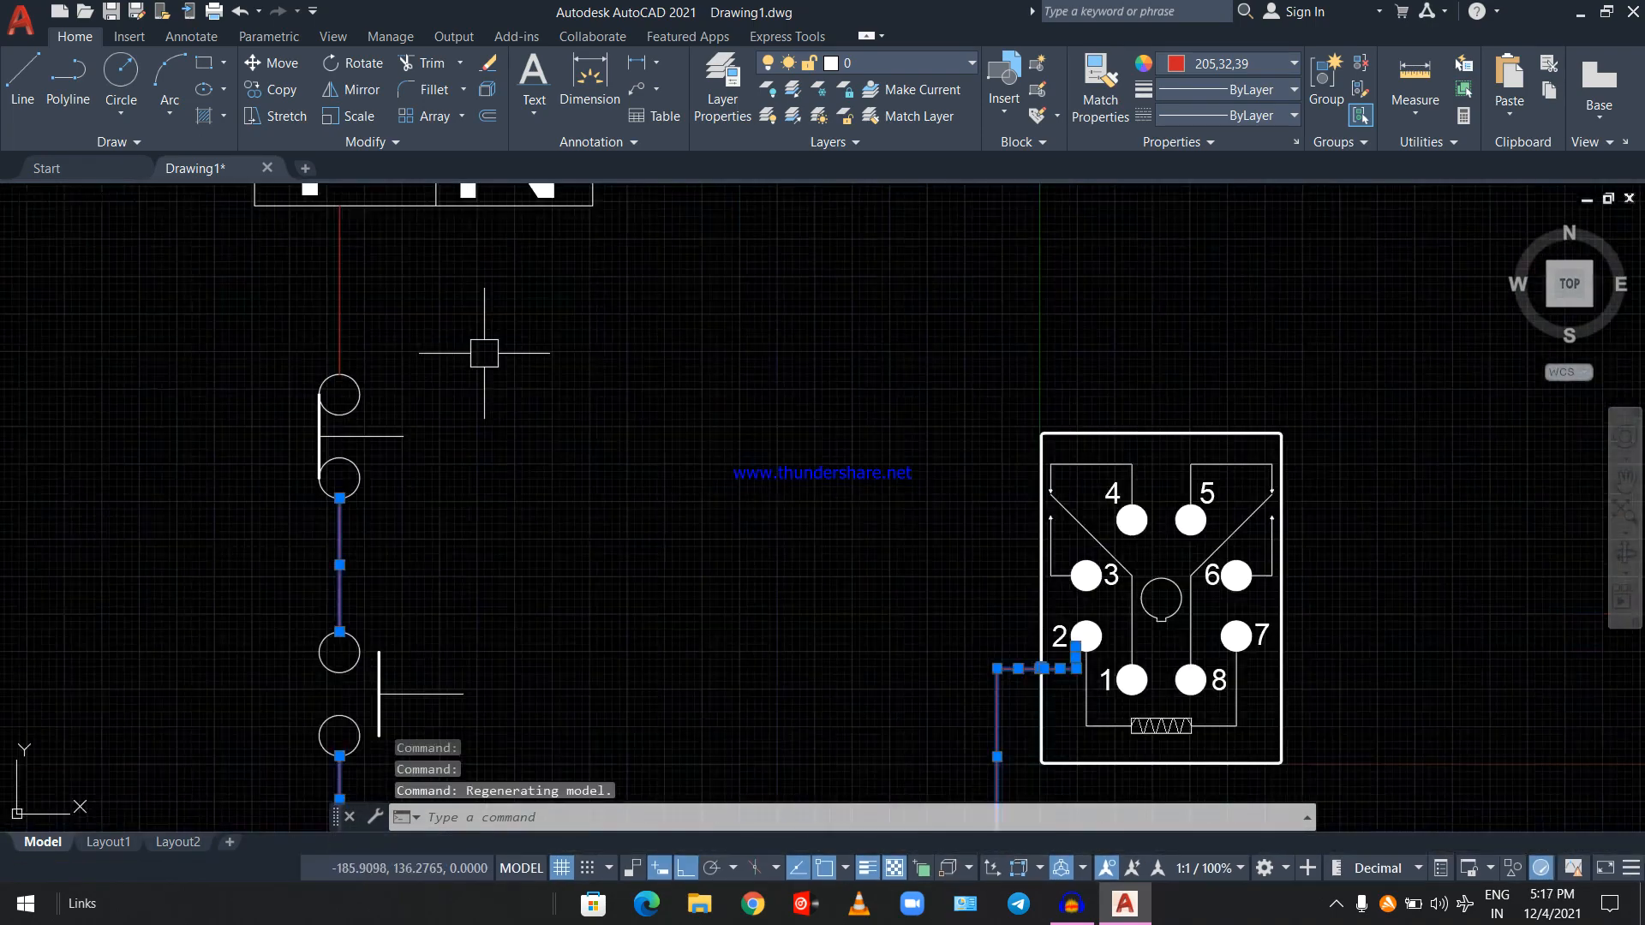
click(338, 319)
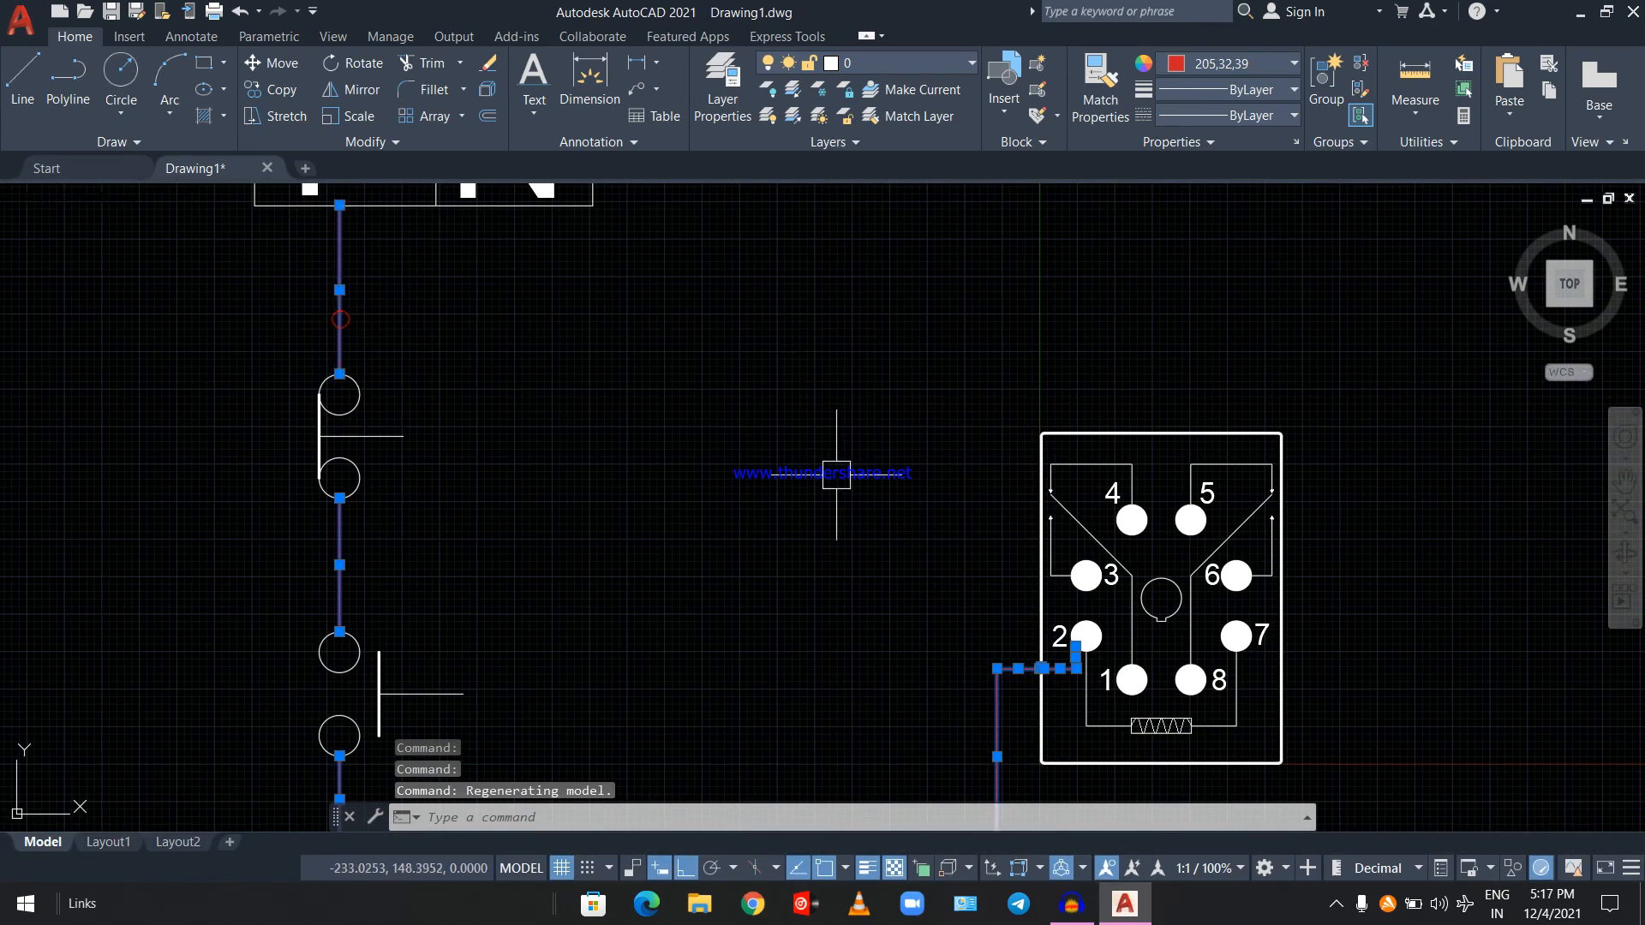
scroll(835, 470, down, 4)
scroll(831, 468, up, 2)
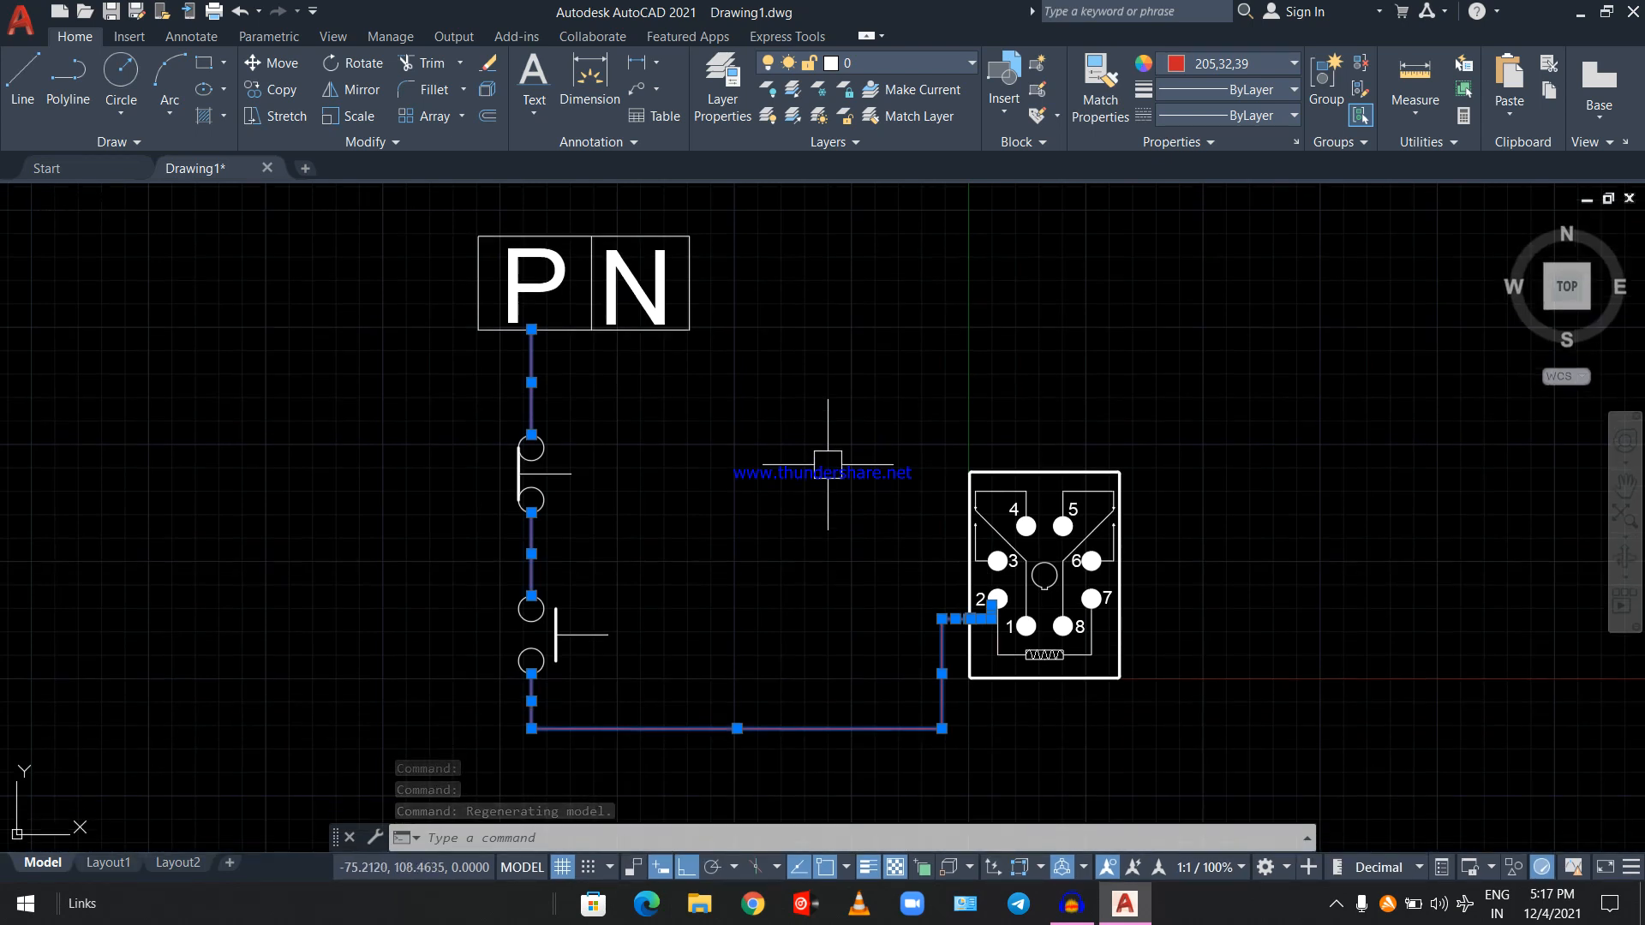
text(G)
key(Return)
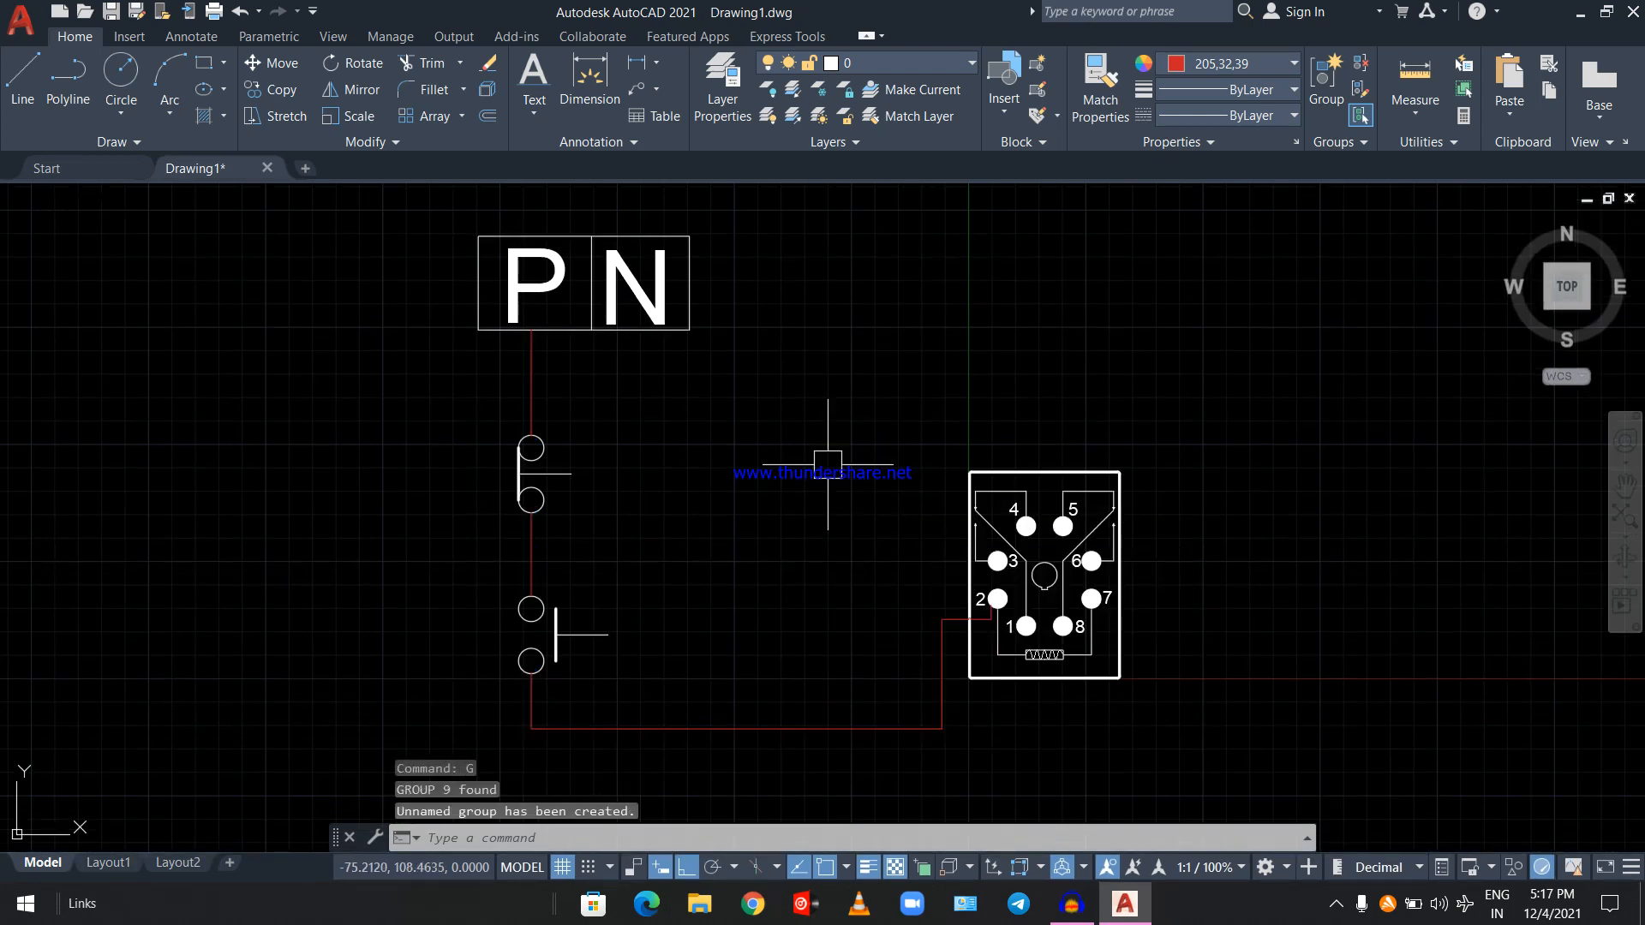
Step: Set the lineweight of the grouped red wire to 0.40 mm
click(790, 722)
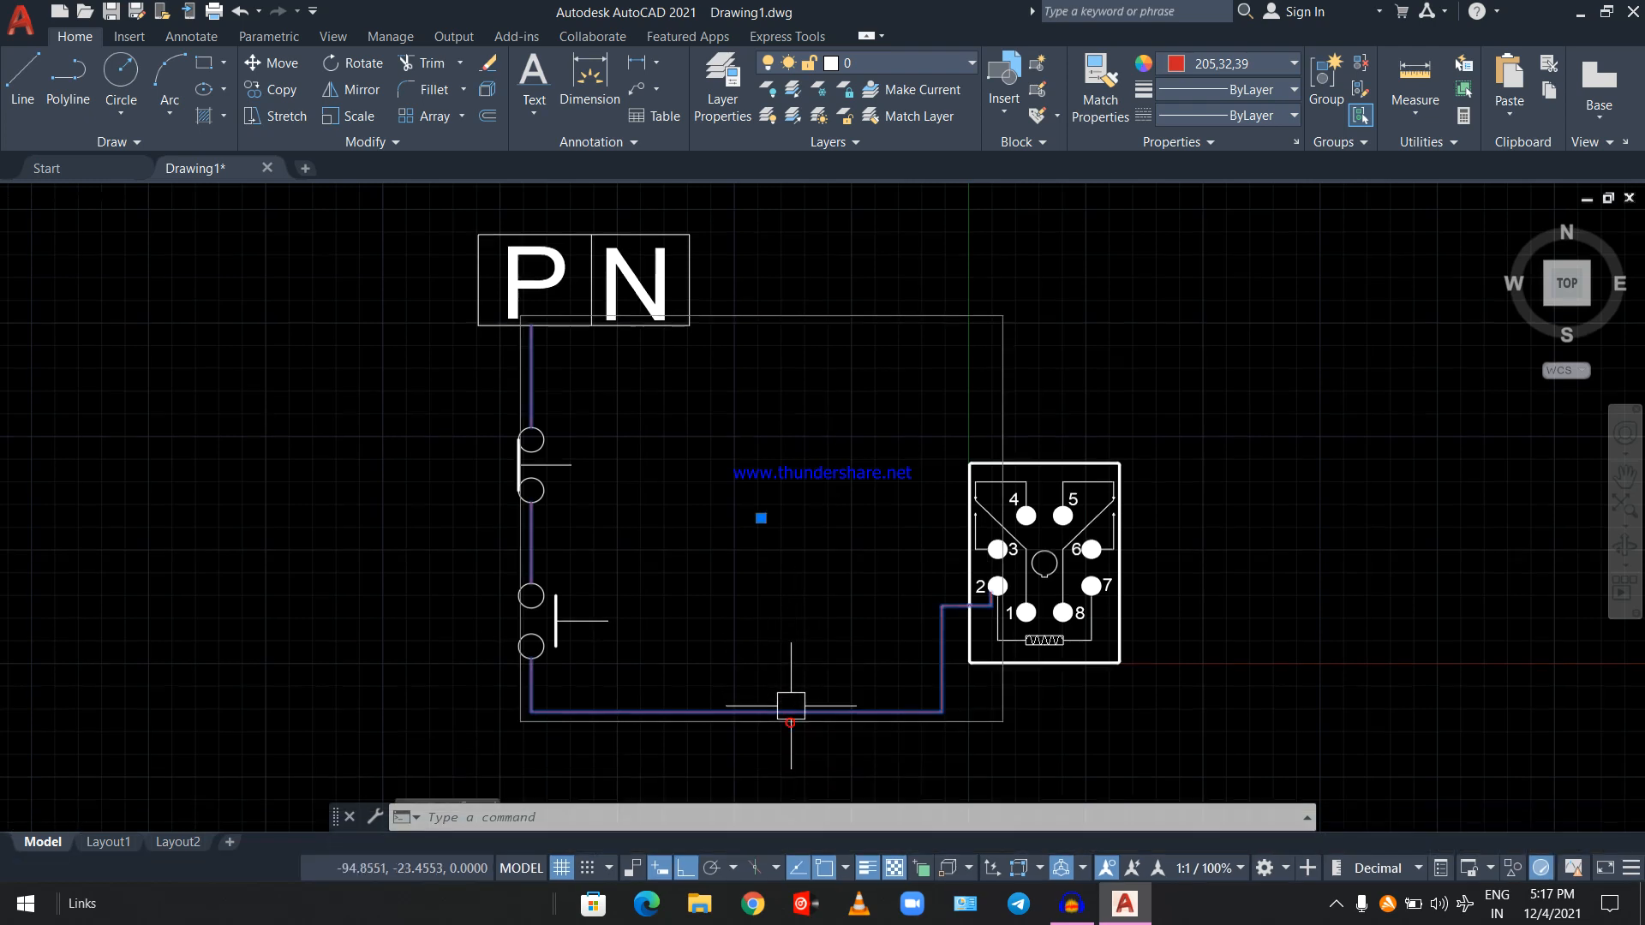
click(1256, 92)
scroll(1227, 298, down, 2)
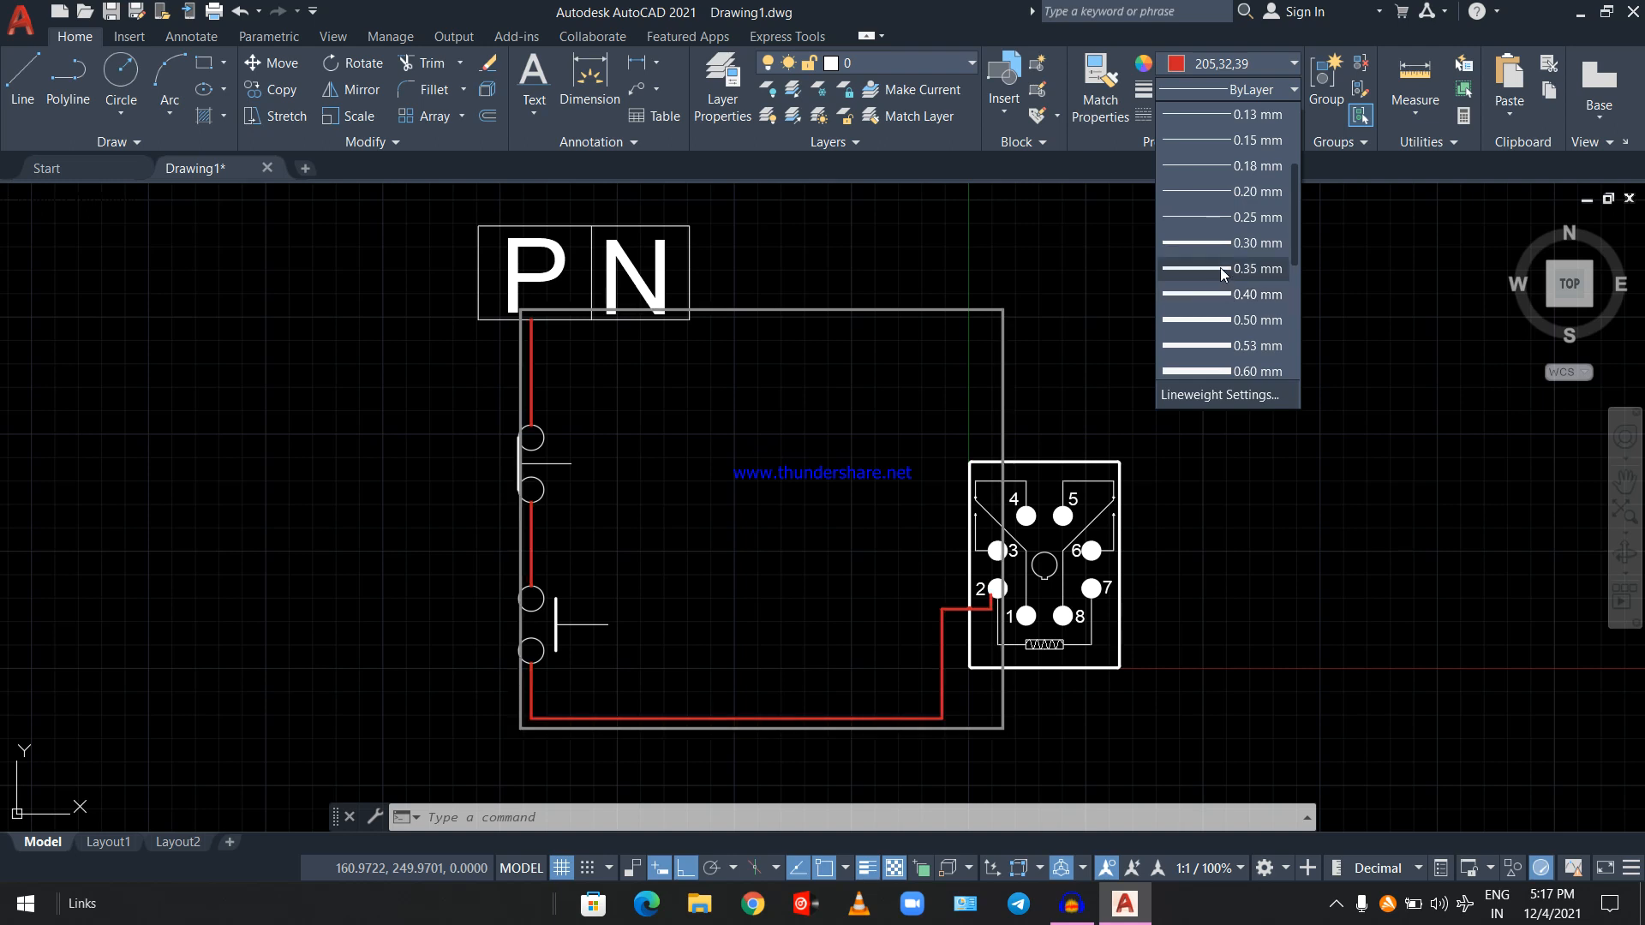
click(1224, 292)
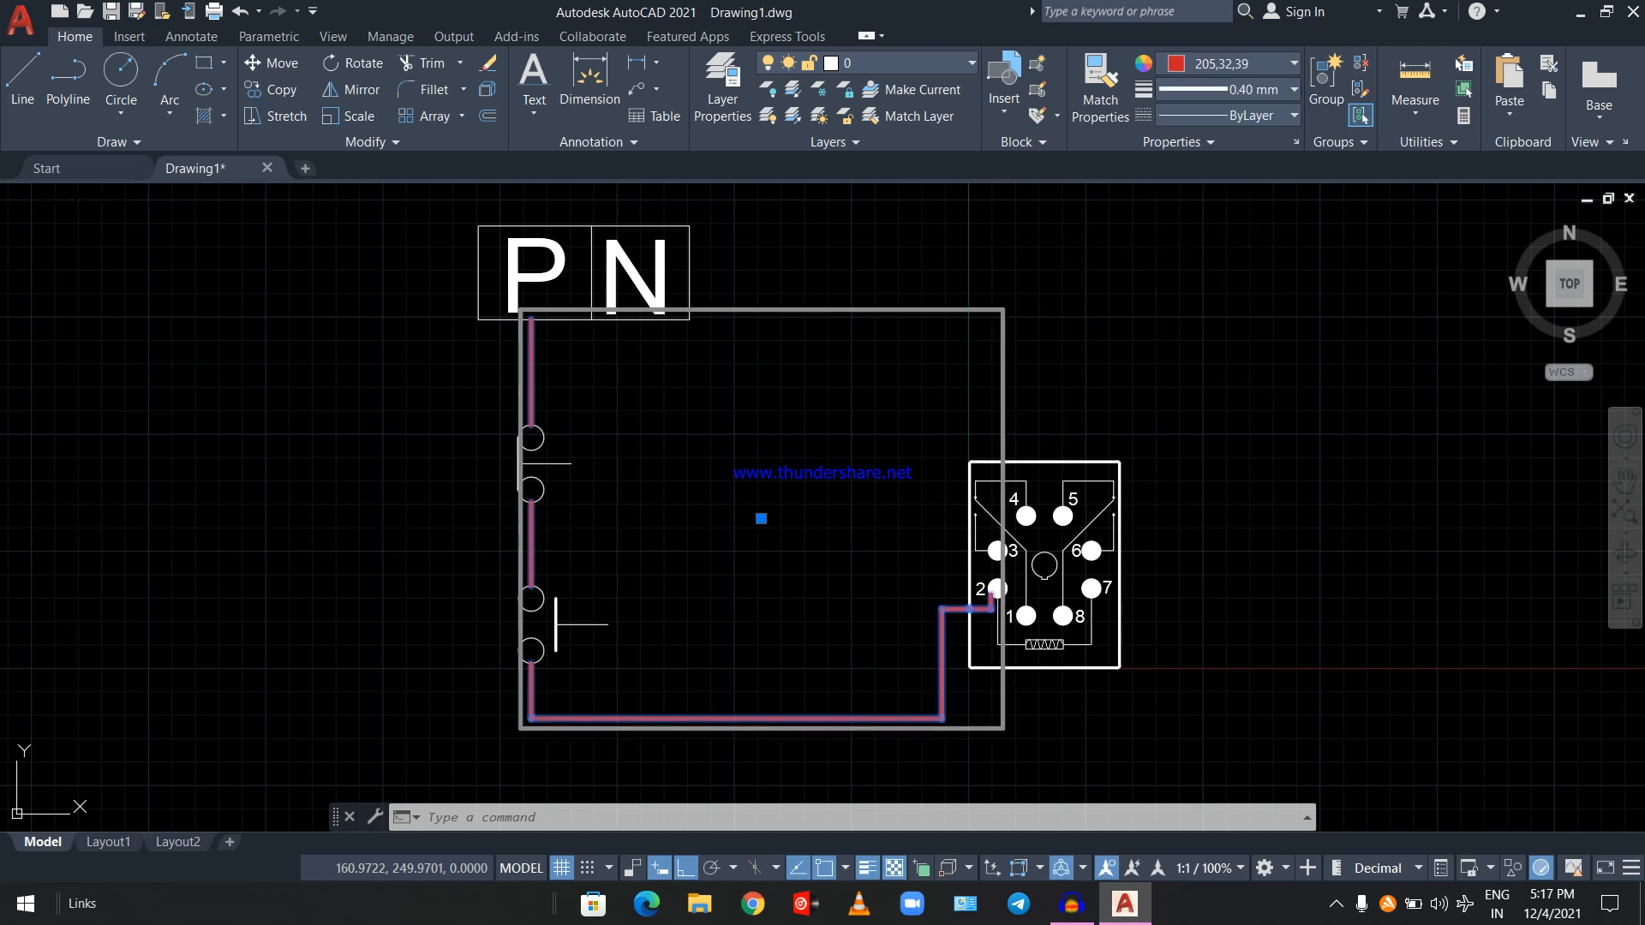
key(Escape)
scroll(493, 316, up, 8)
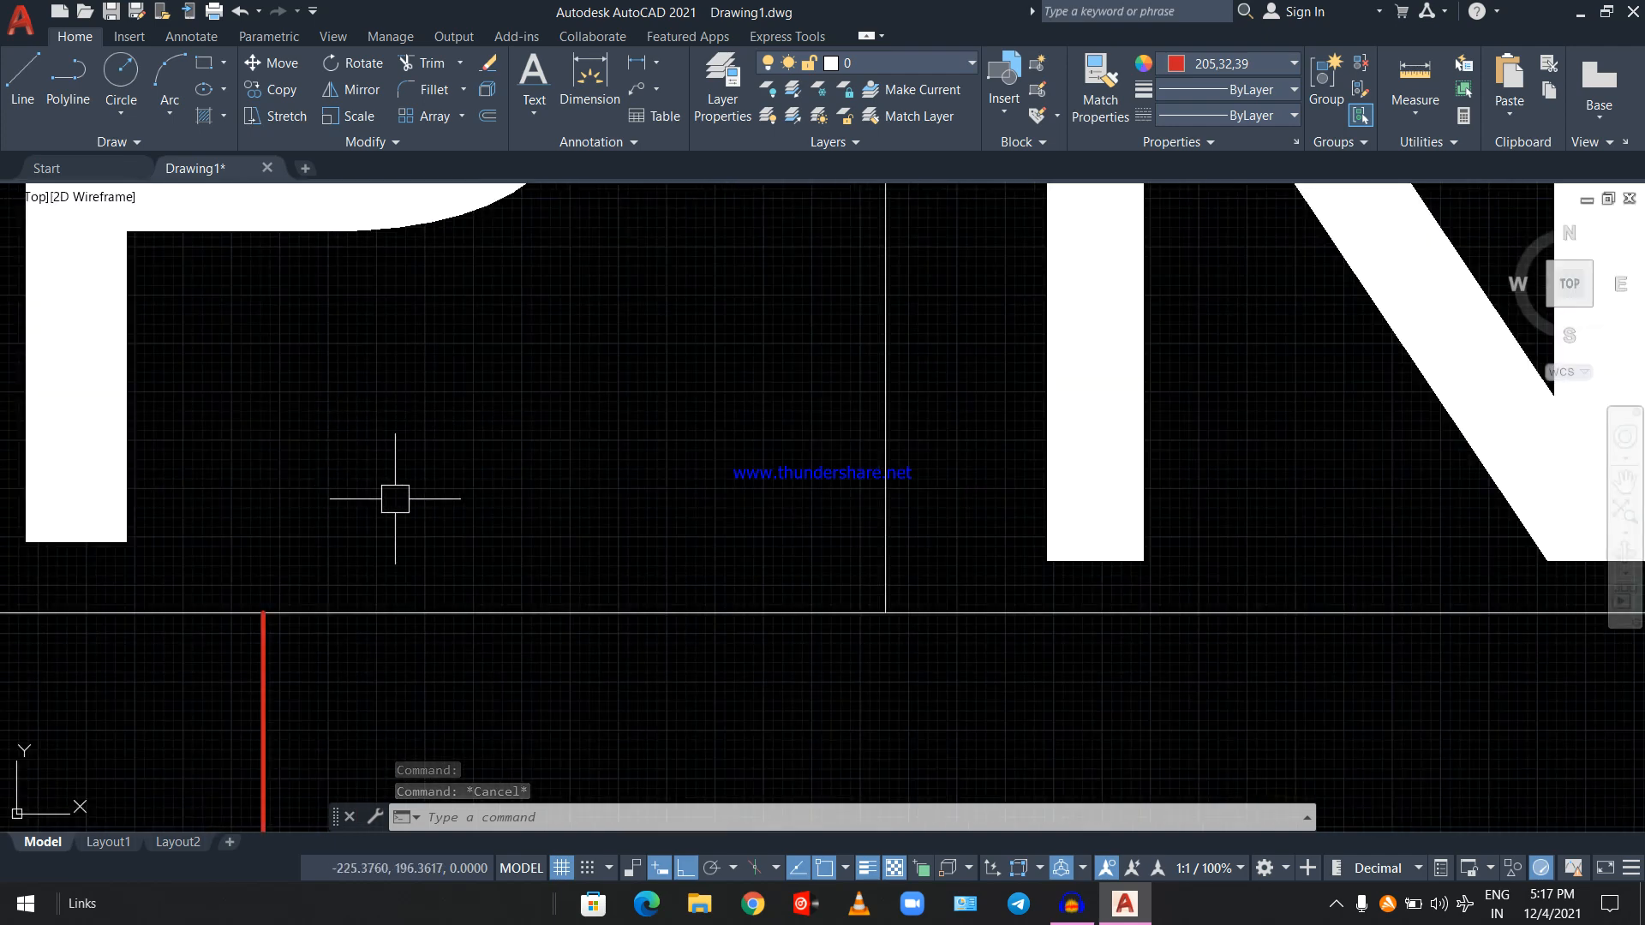
scroll(565, 475, down, 10)
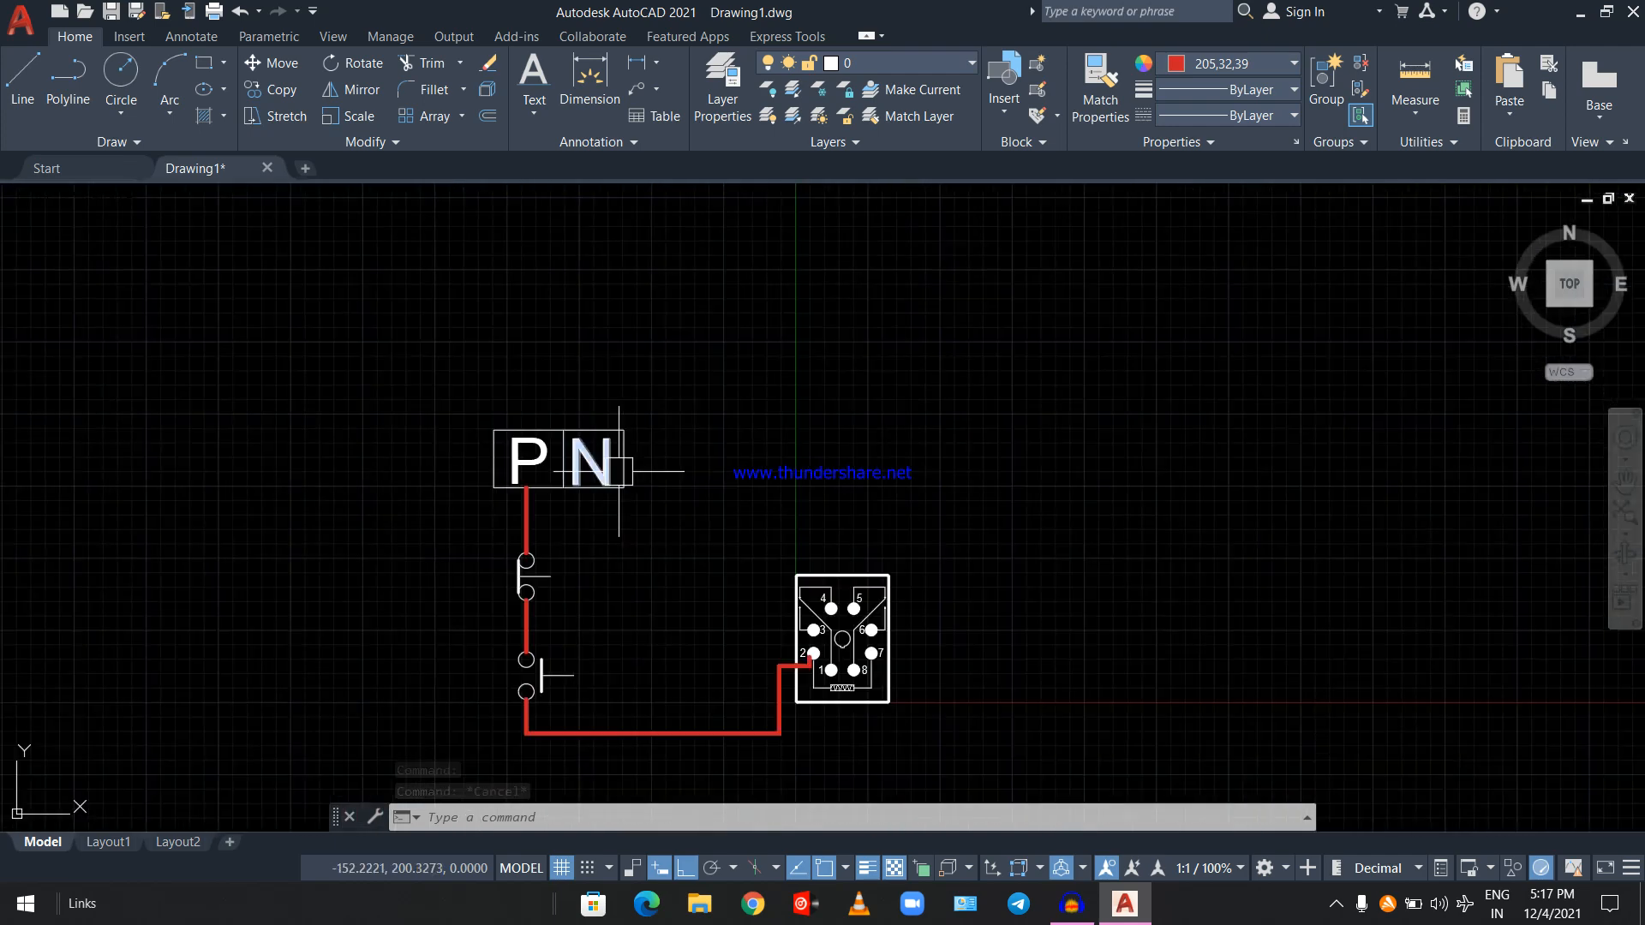
Step: Set the lineweight of the grouped red wire to 0.30 mm
click(660, 720)
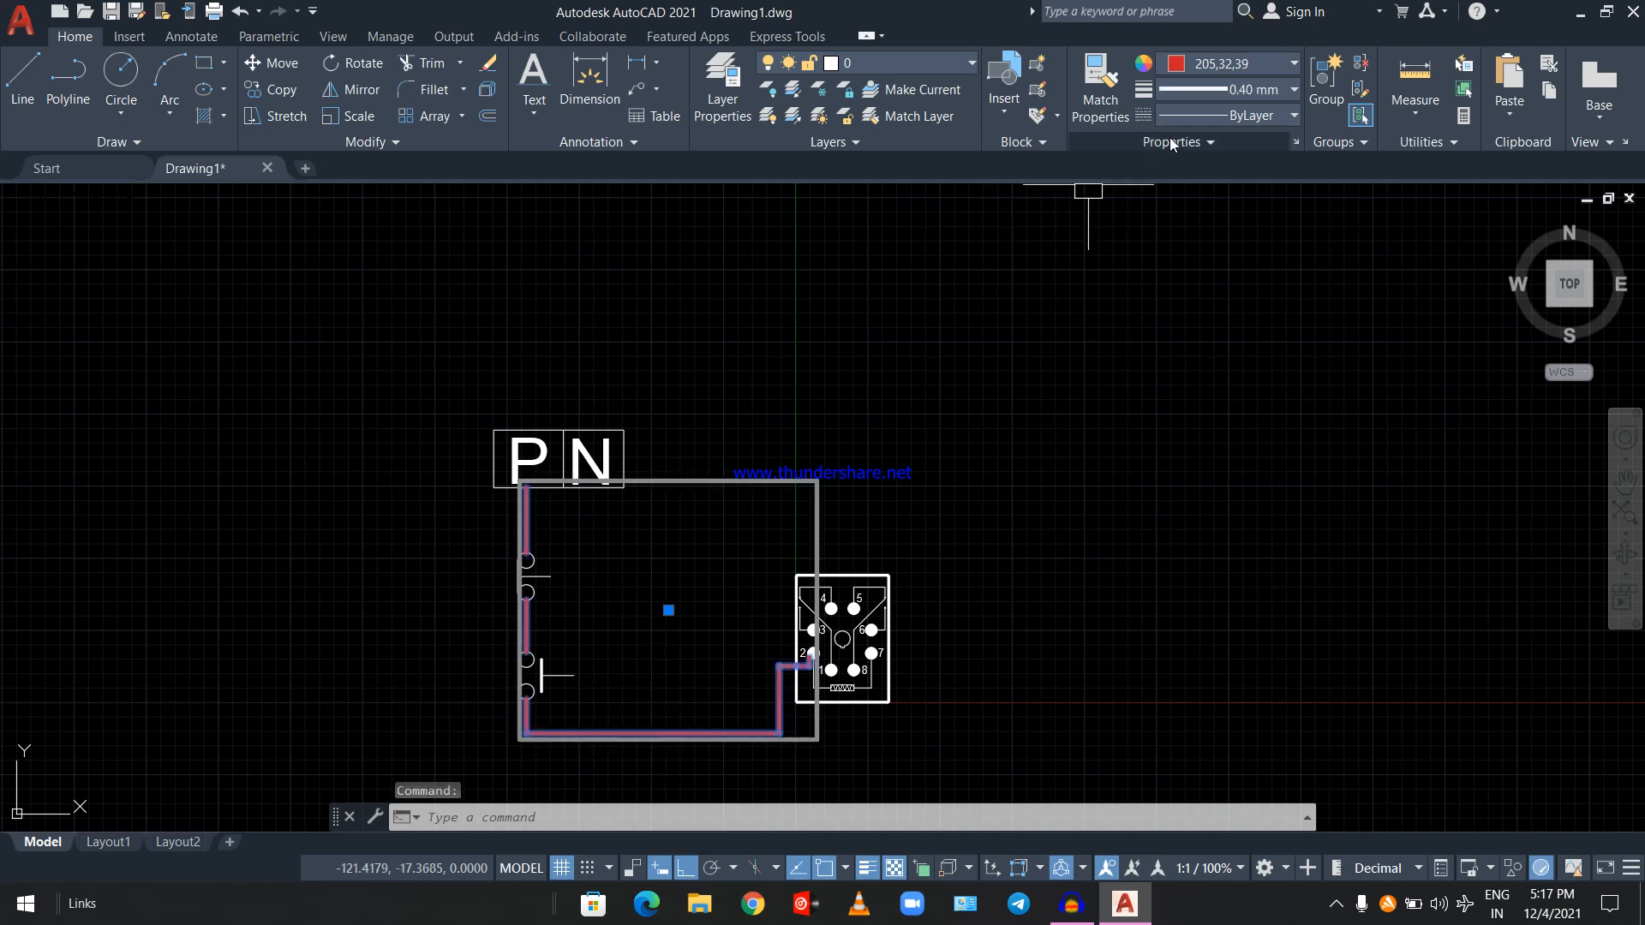
click(1248, 90)
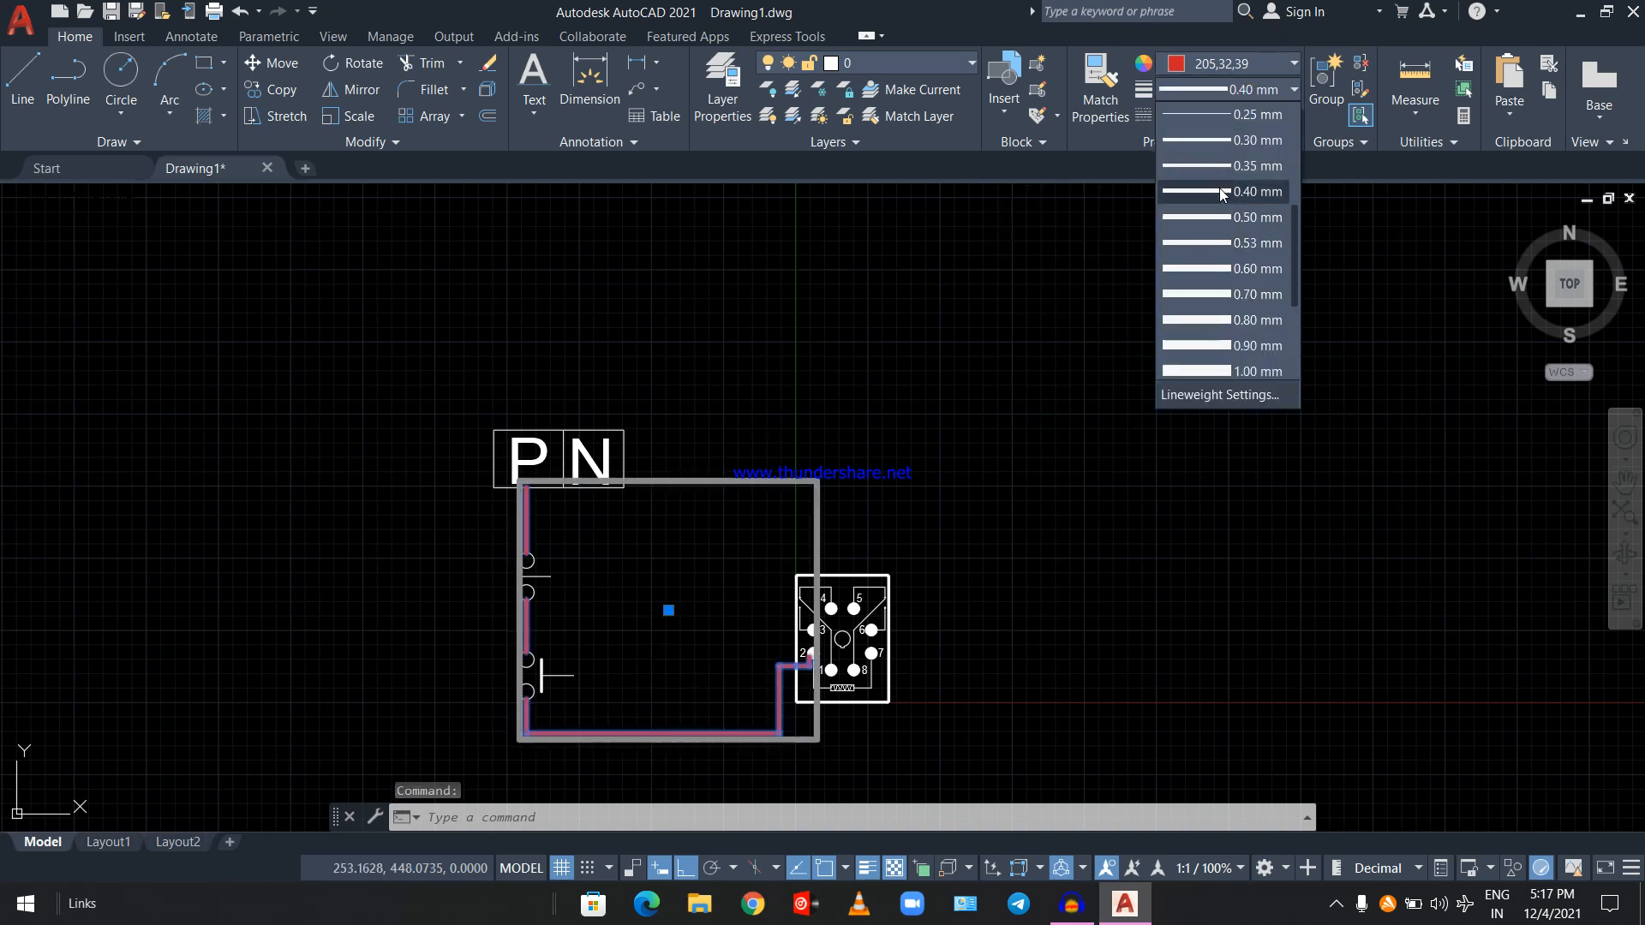
click(1215, 140)
key(Escape)
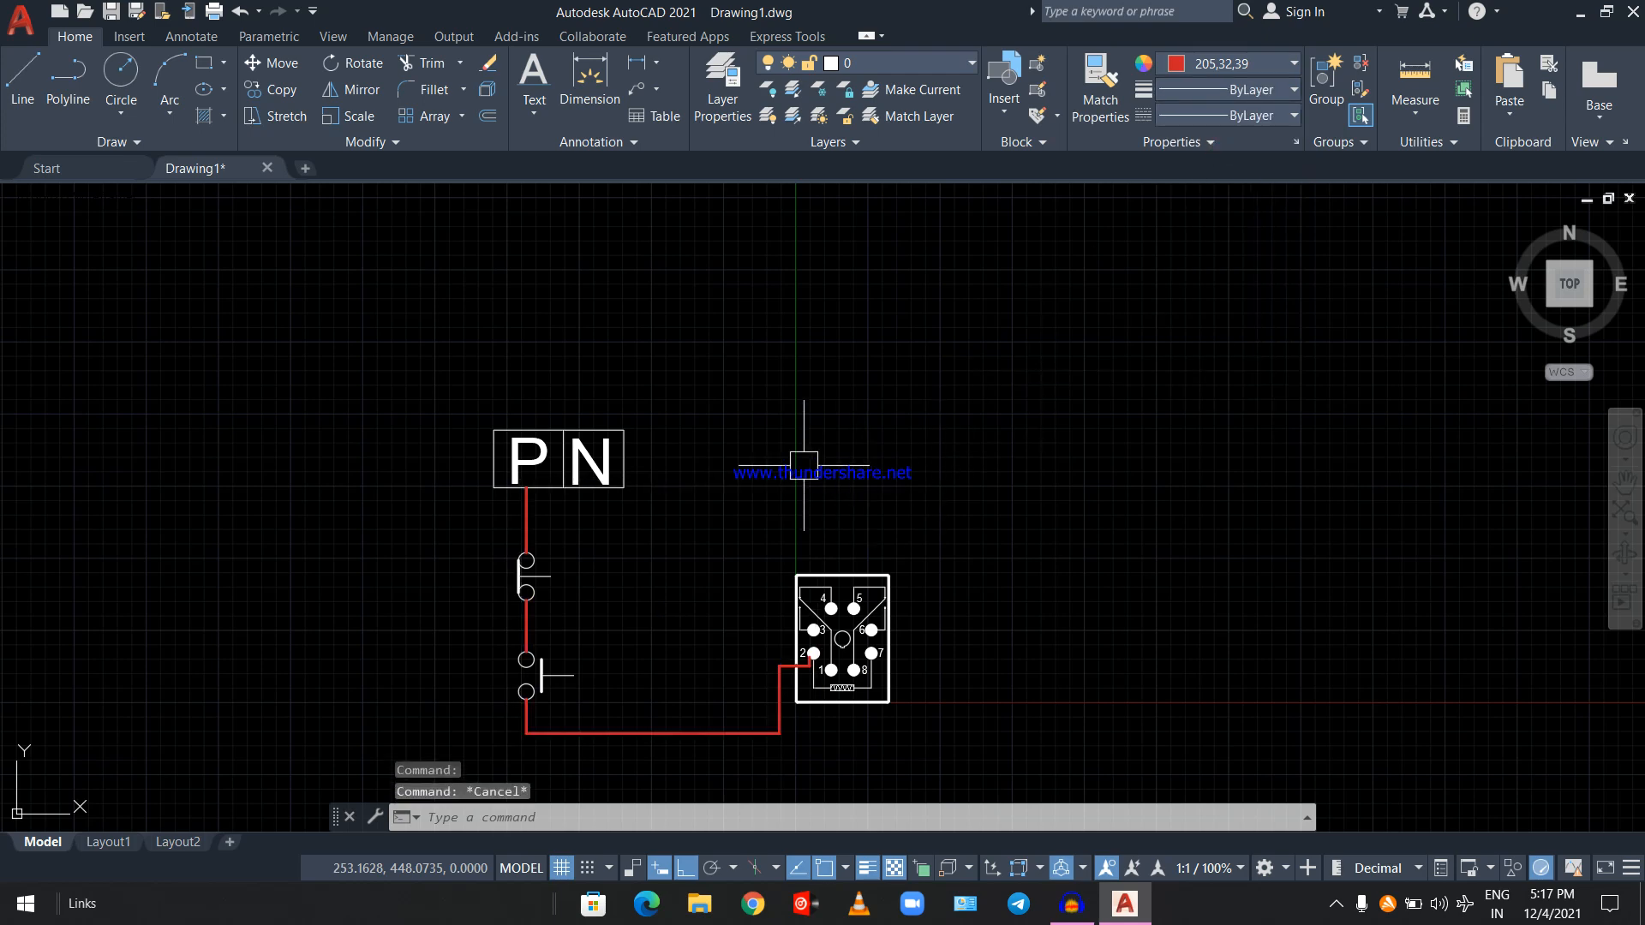
Step: Draw green (19,155,72) line segments from the N terminal's outer edge horizontally past the relay, then vertically down beside it
scroll(702, 587, up, 2)
middle_drag(692, 580, 700, 440)
scroll(682, 451, down, 2)
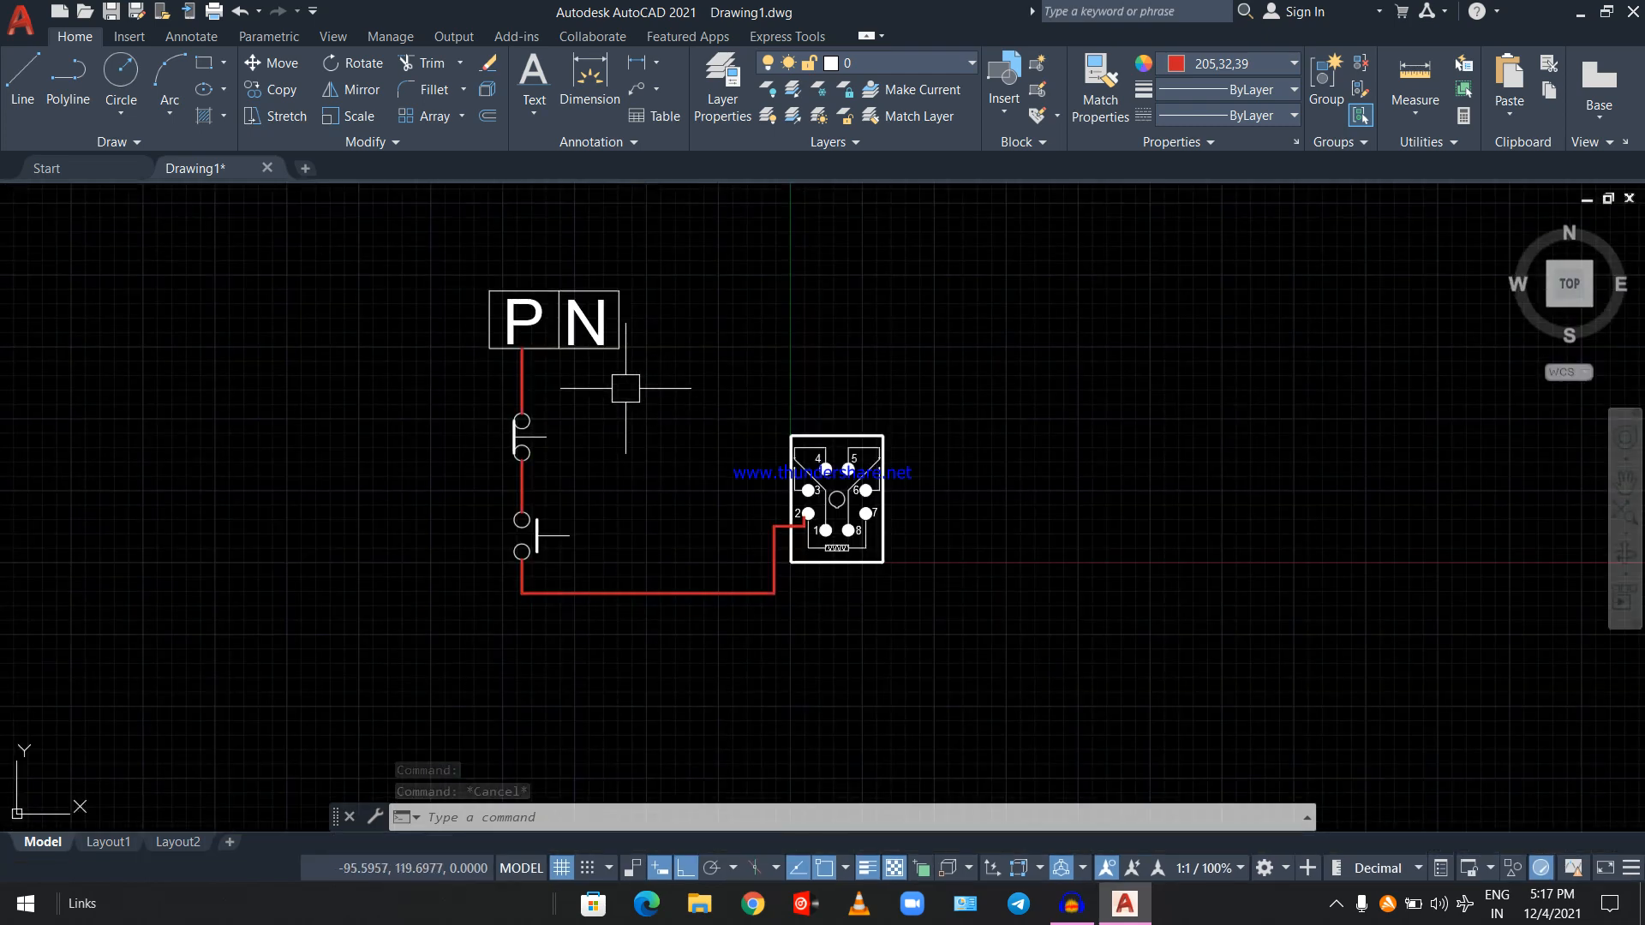
scroll(615, 436, up, 2)
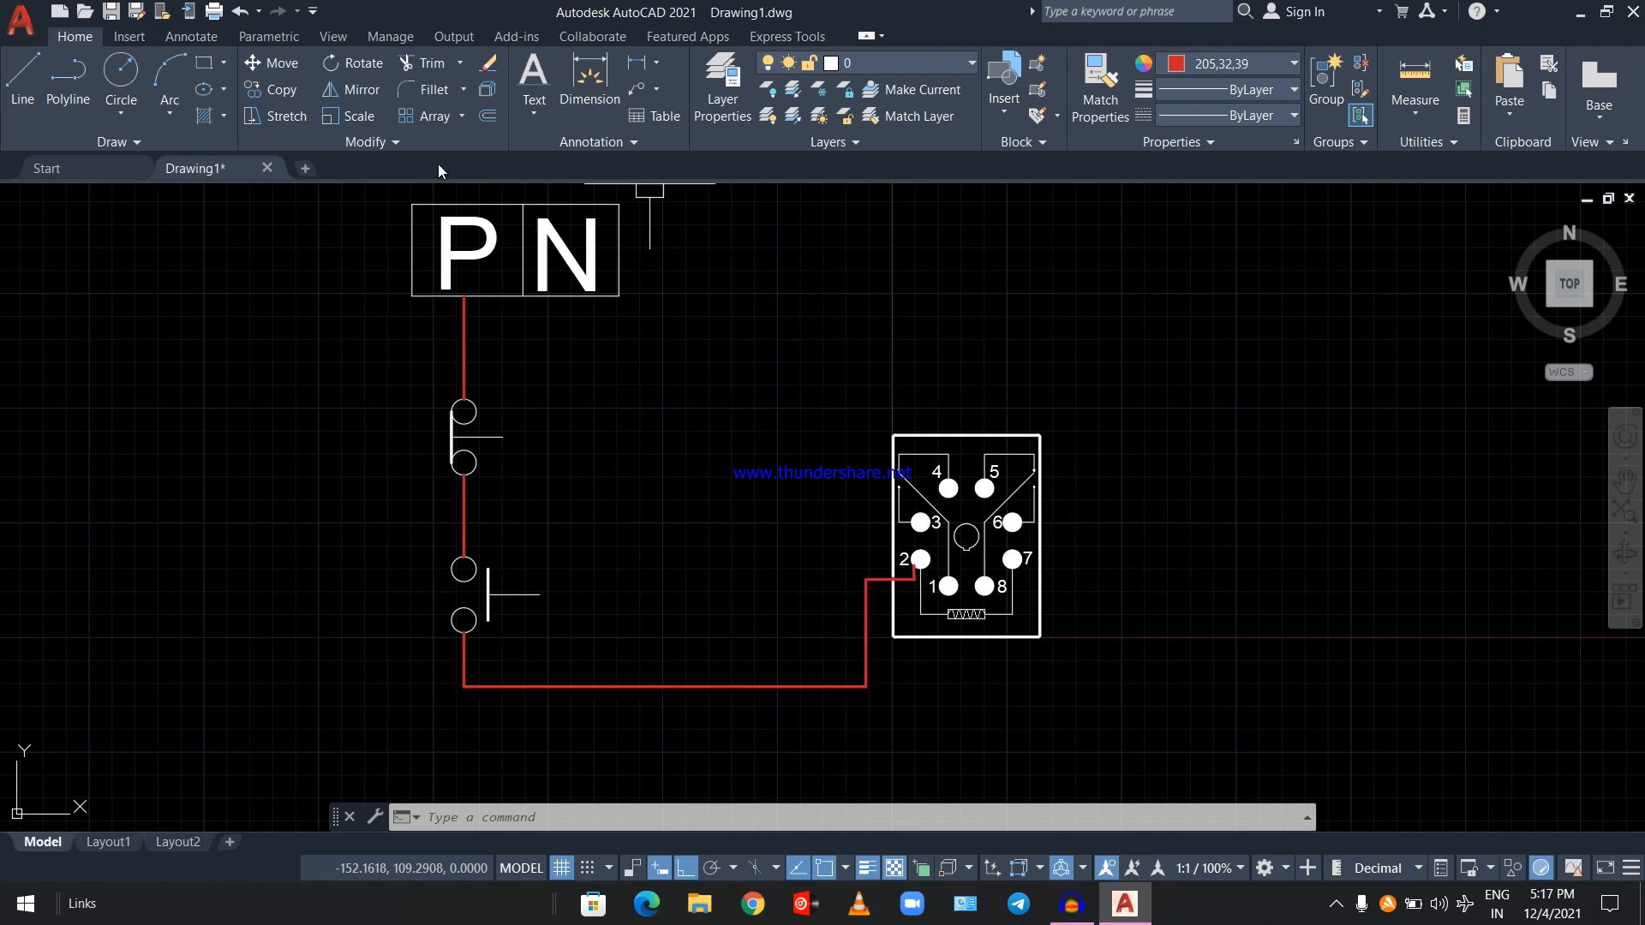
click(23, 81)
click(1263, 56)
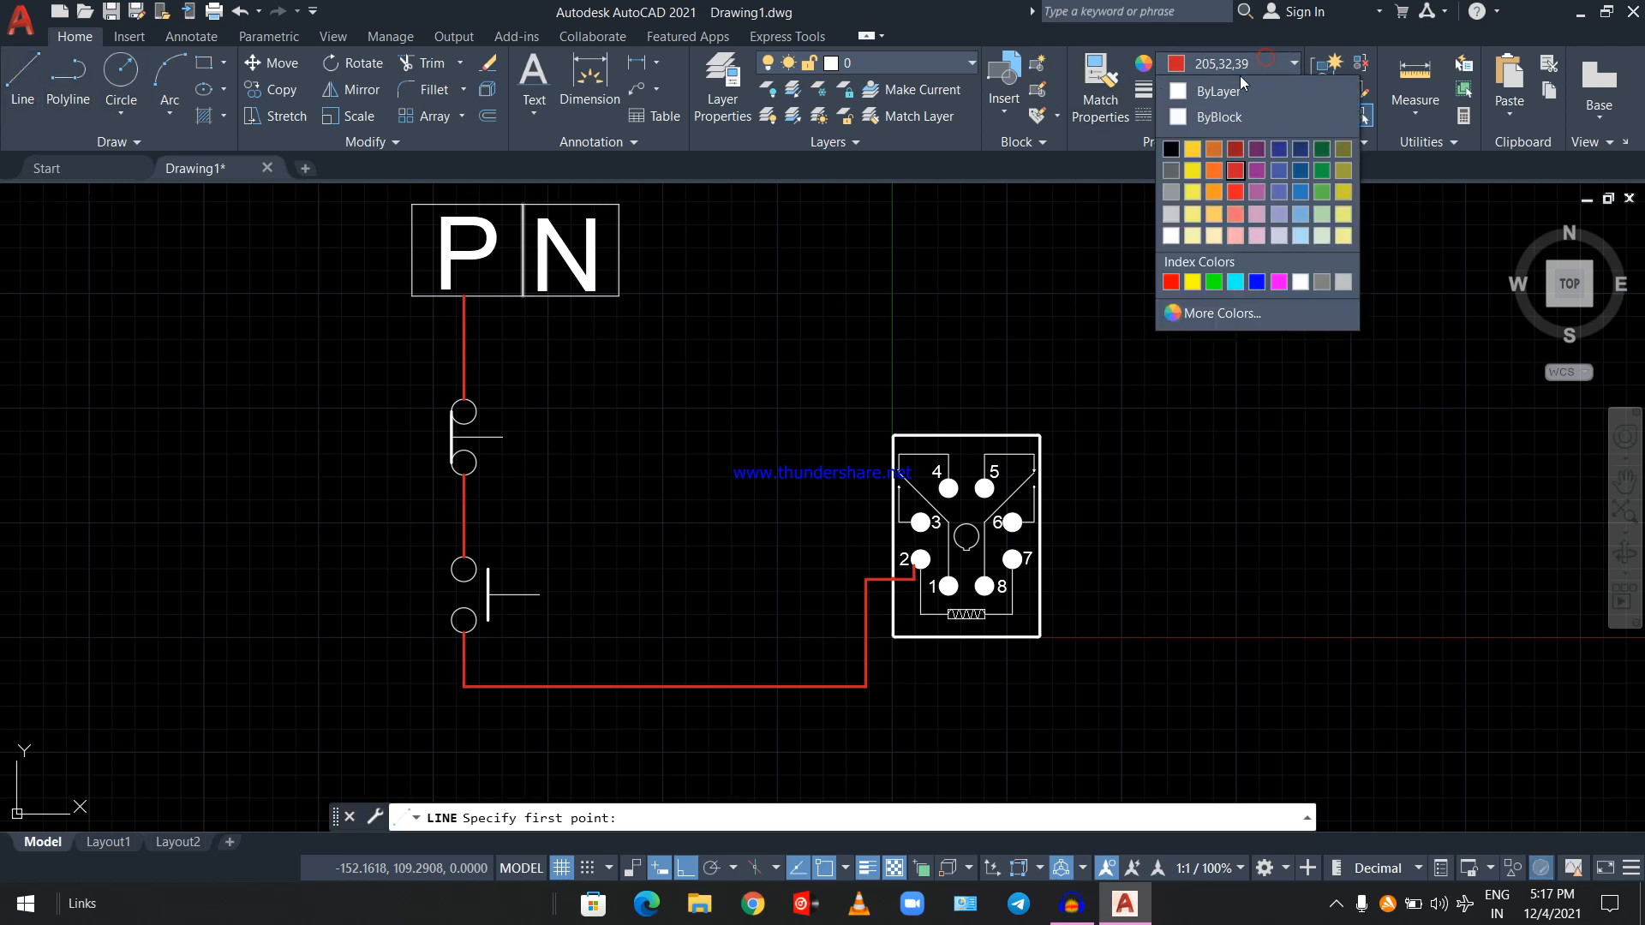
click(1322, 170)
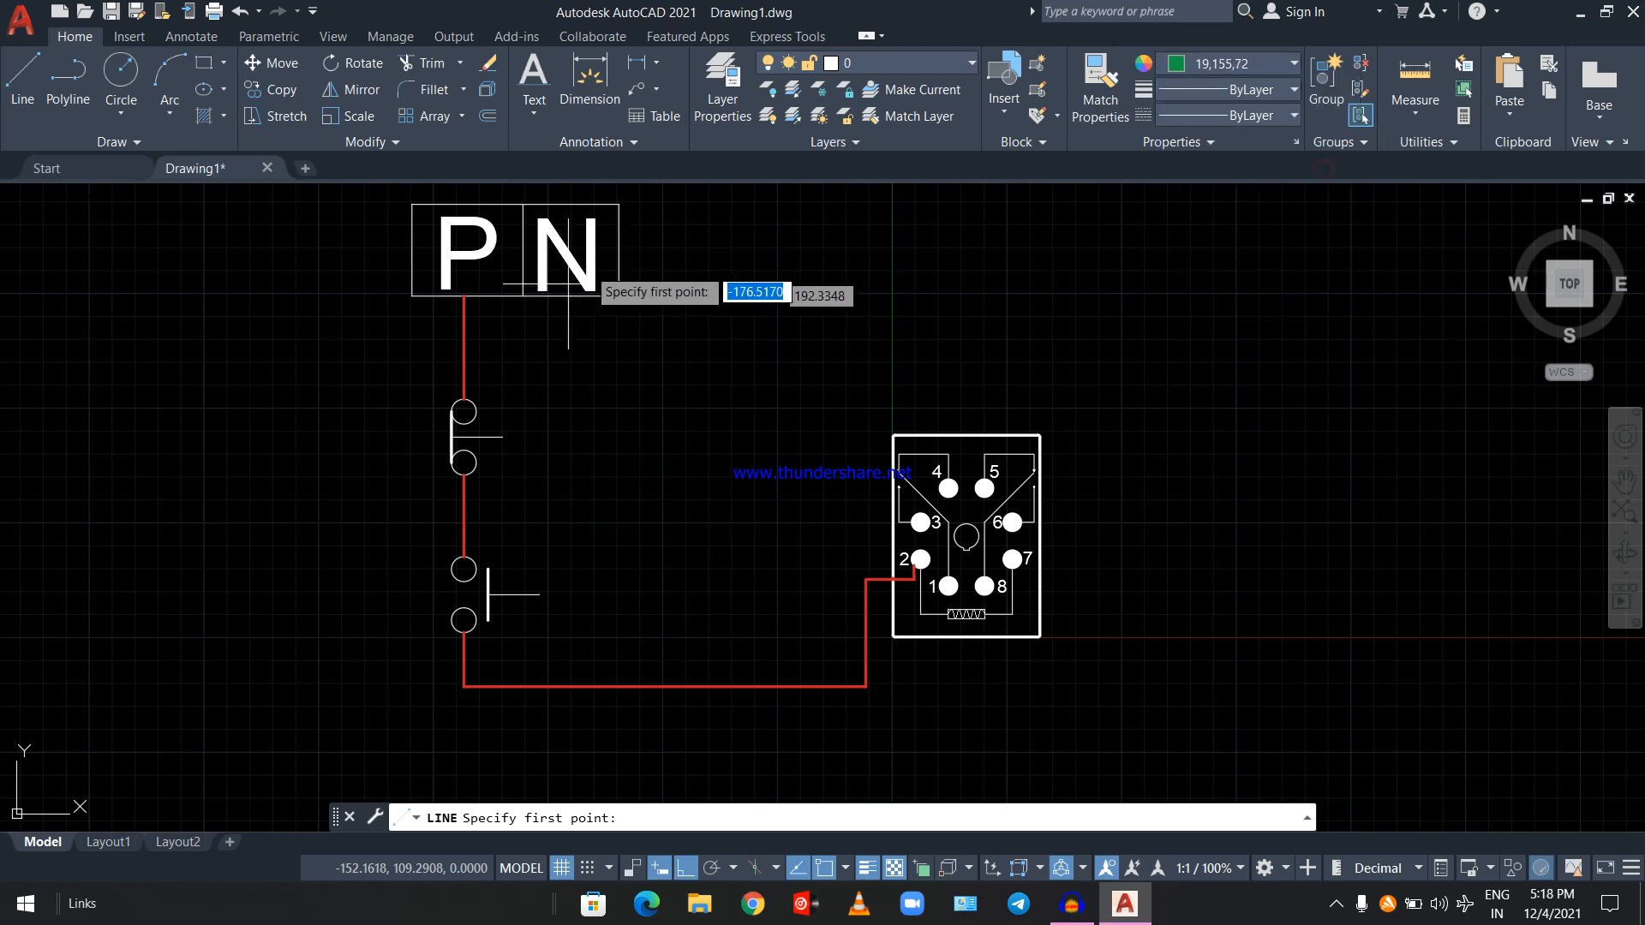
click(618, 249)
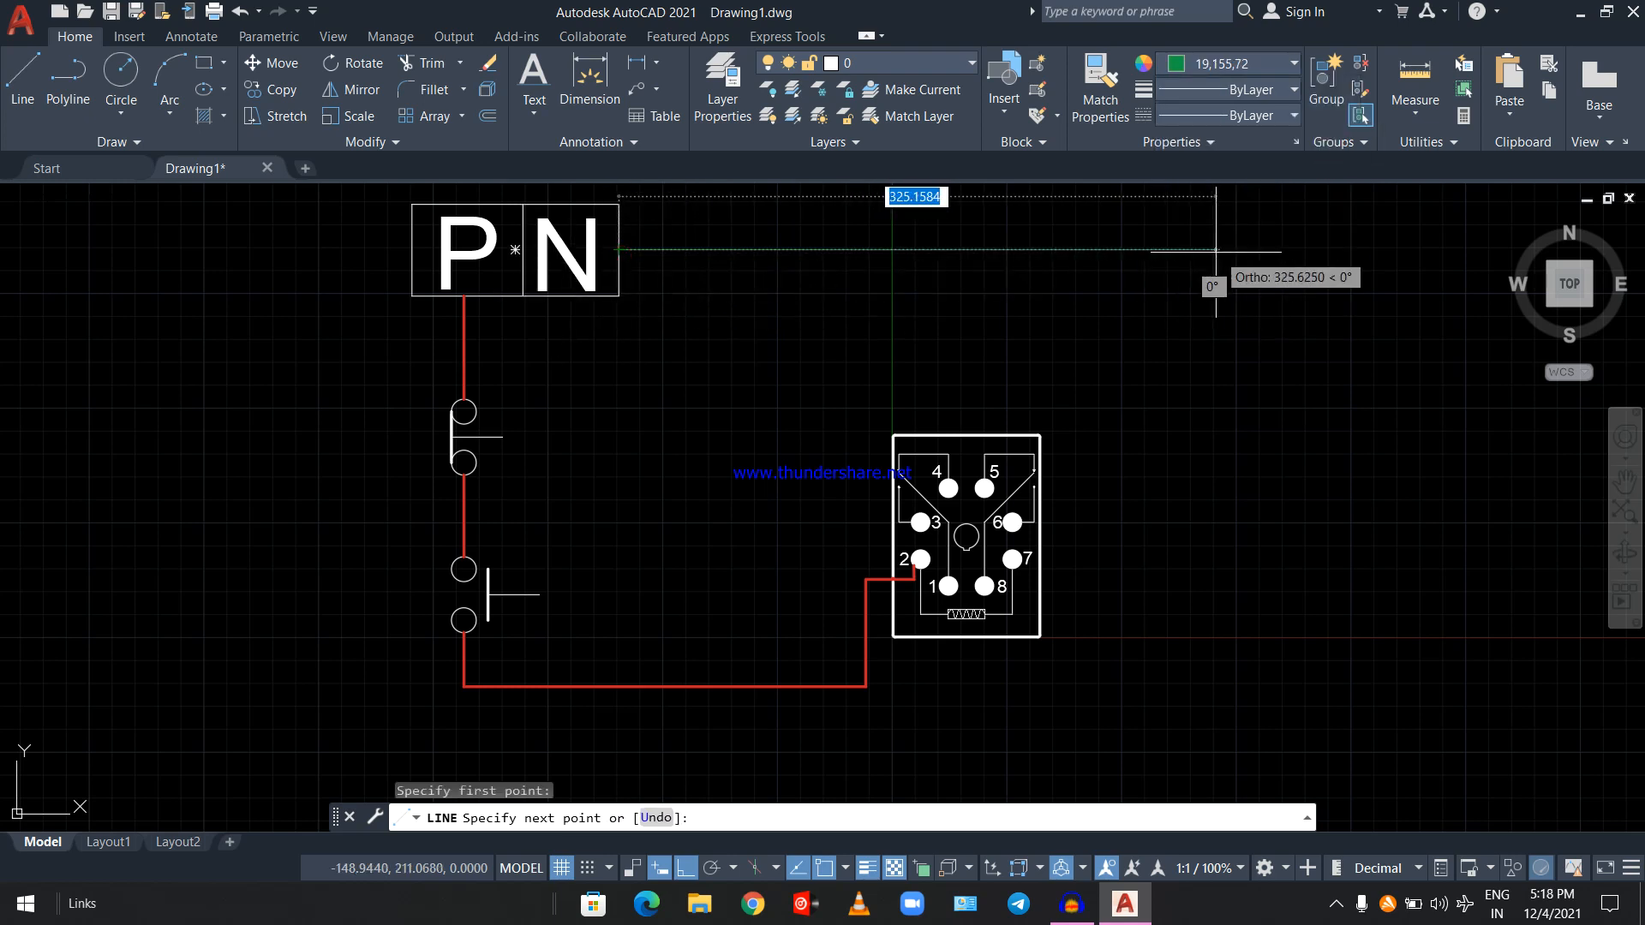
click(1110, 249)
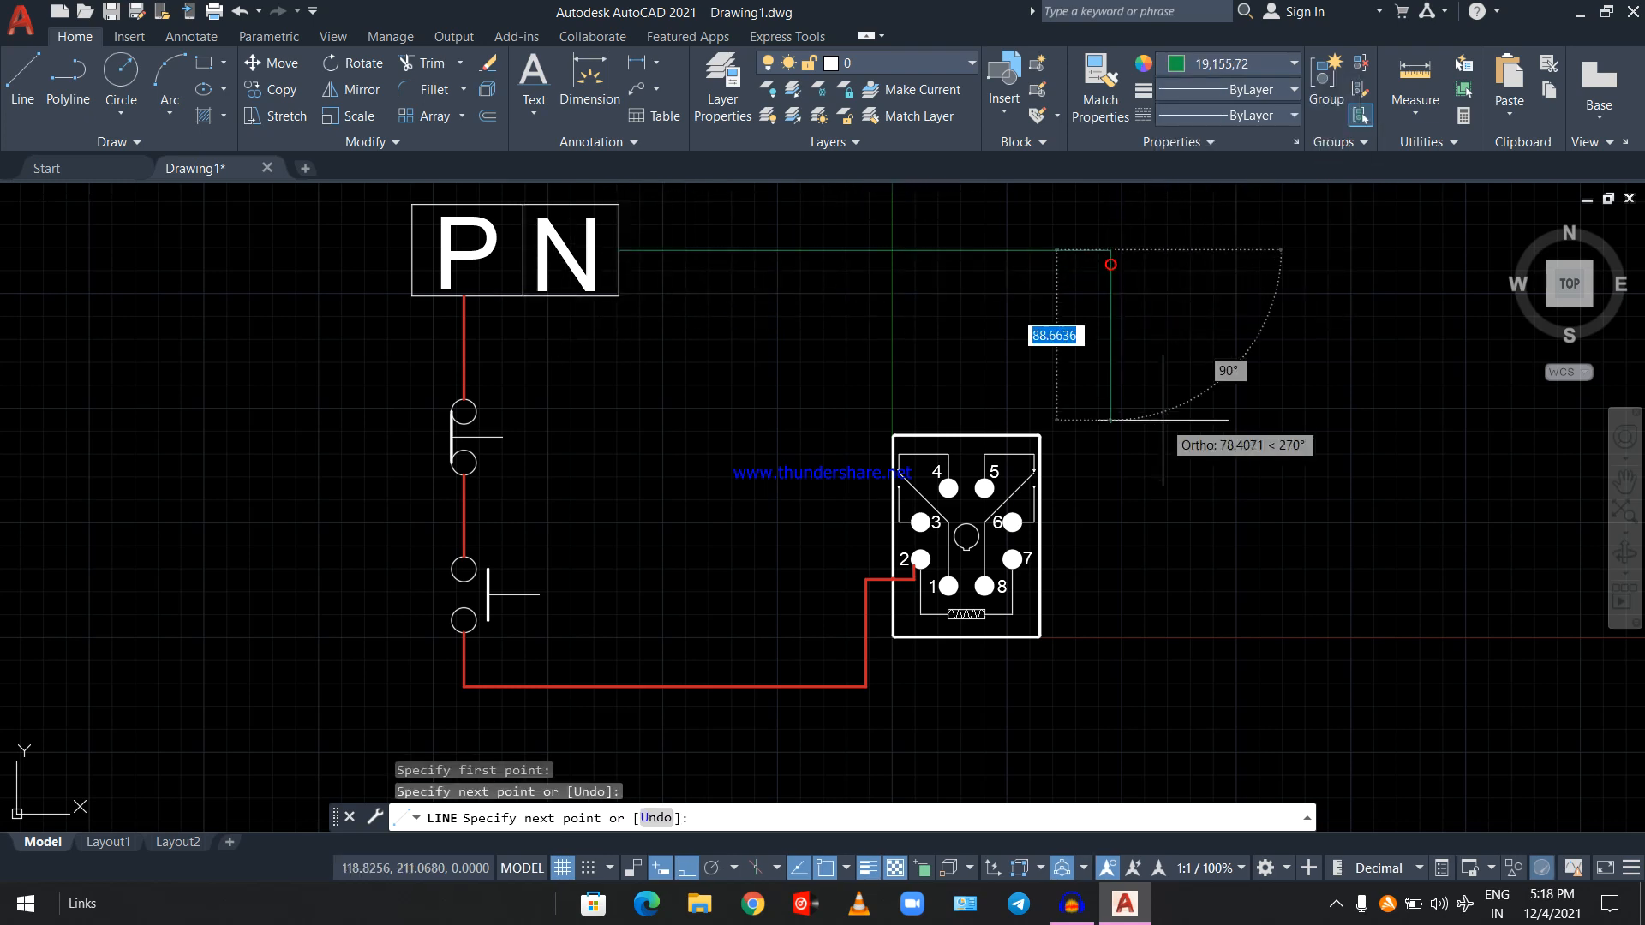
scroll(1083, 553, up, 6)
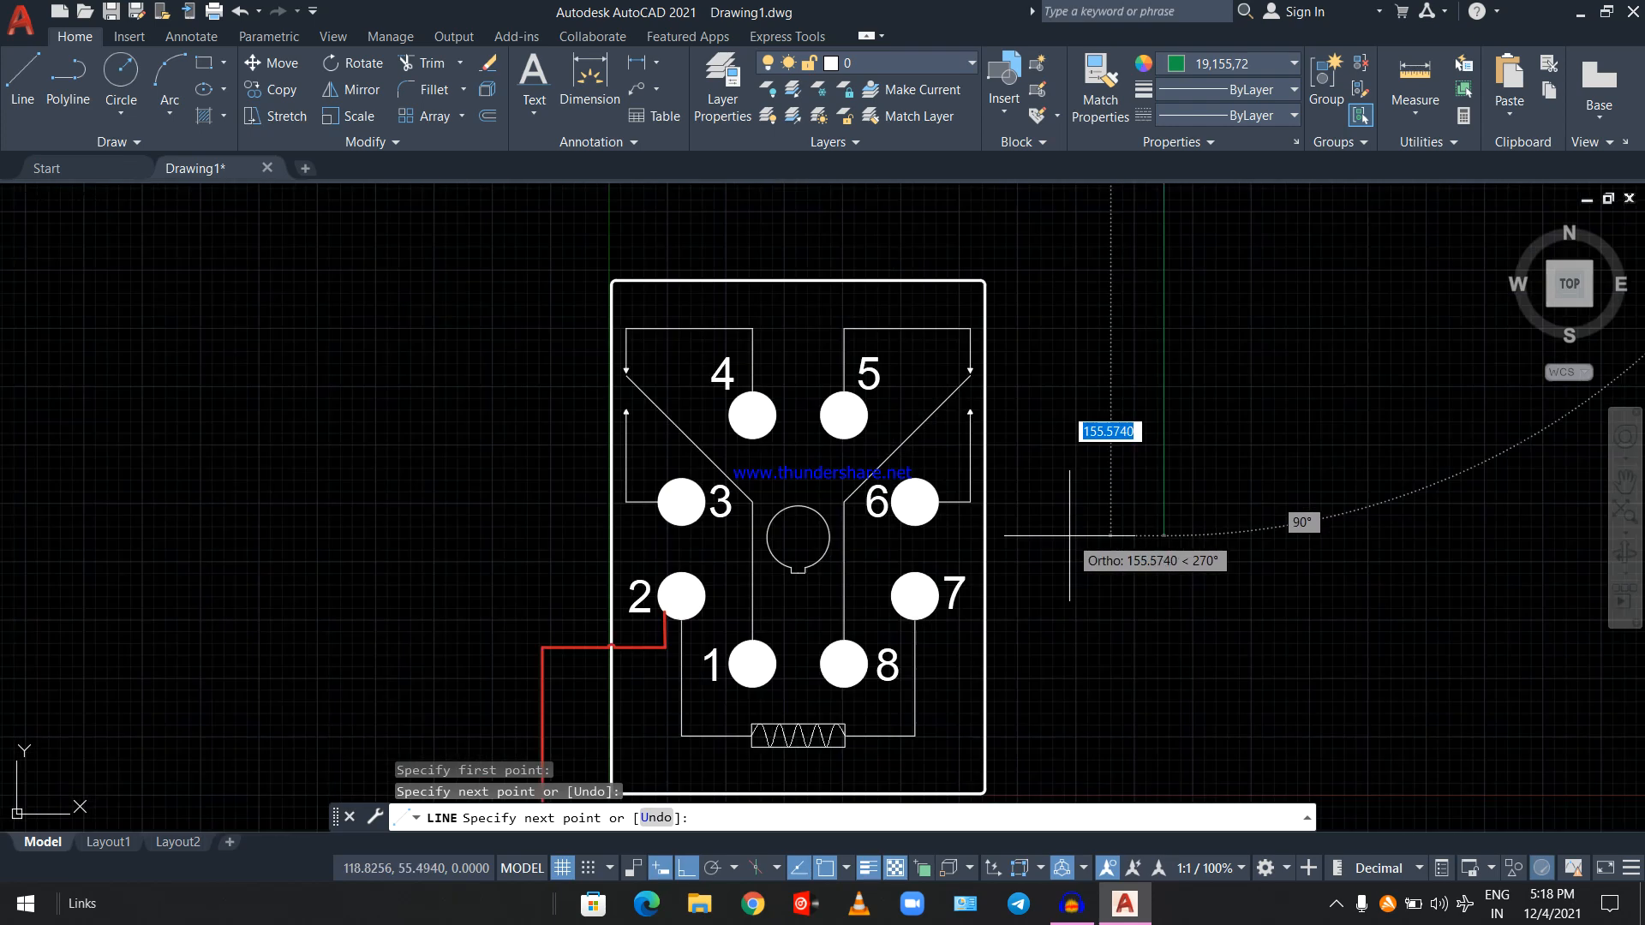
middle_drag(1042, 576, 1076, 458)
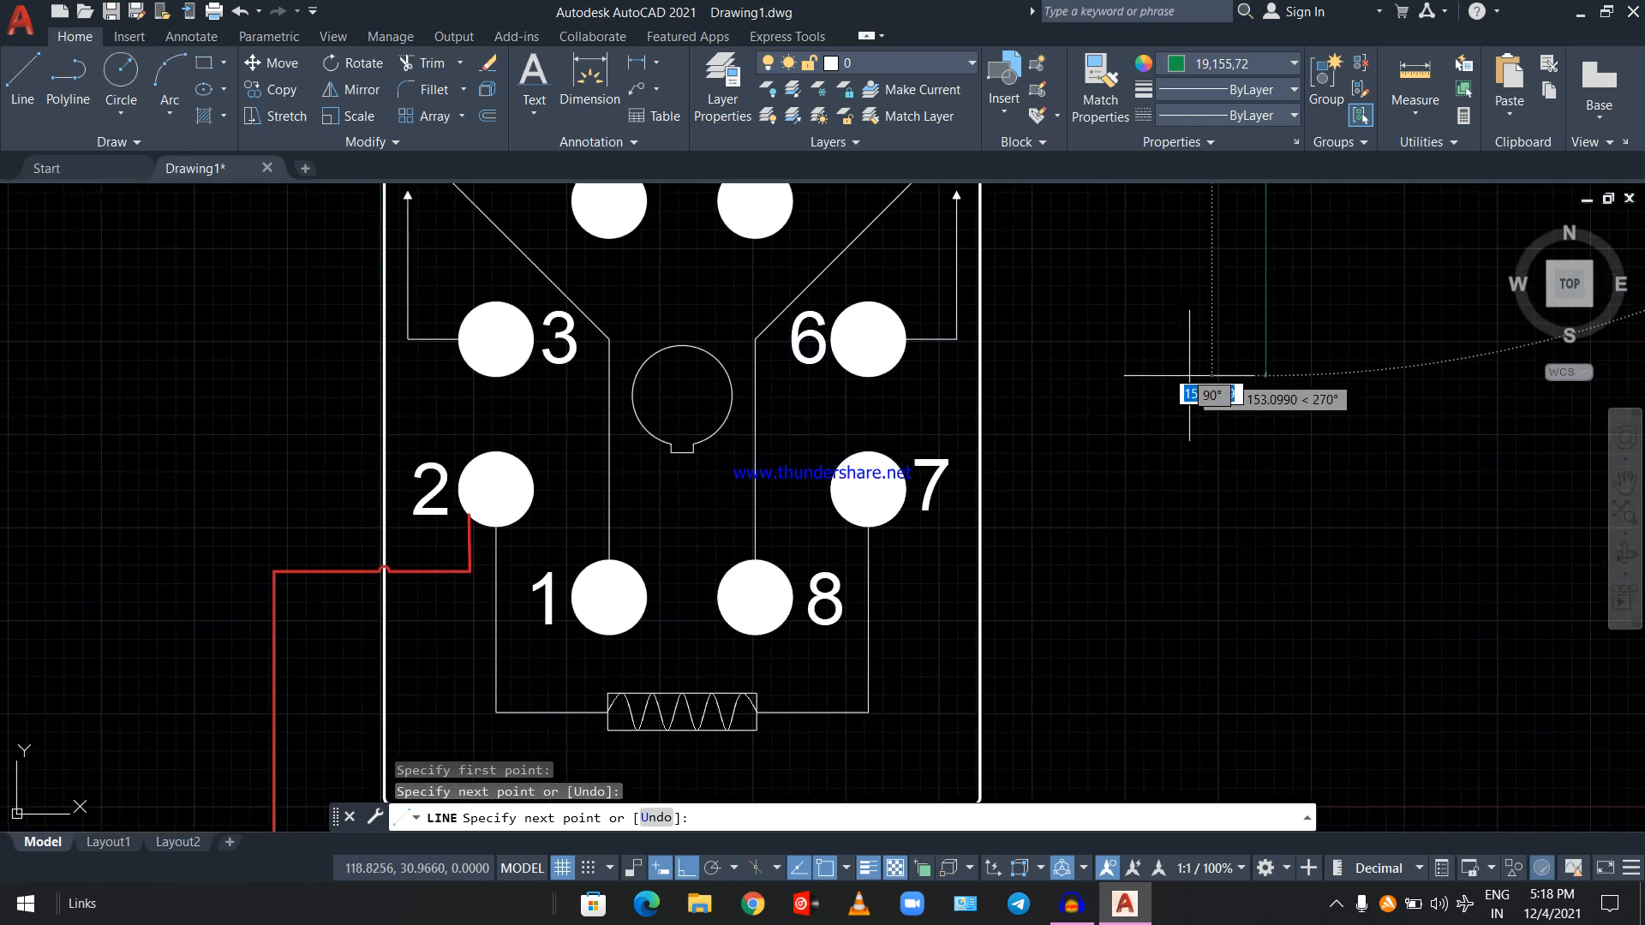
click(1265, 375)
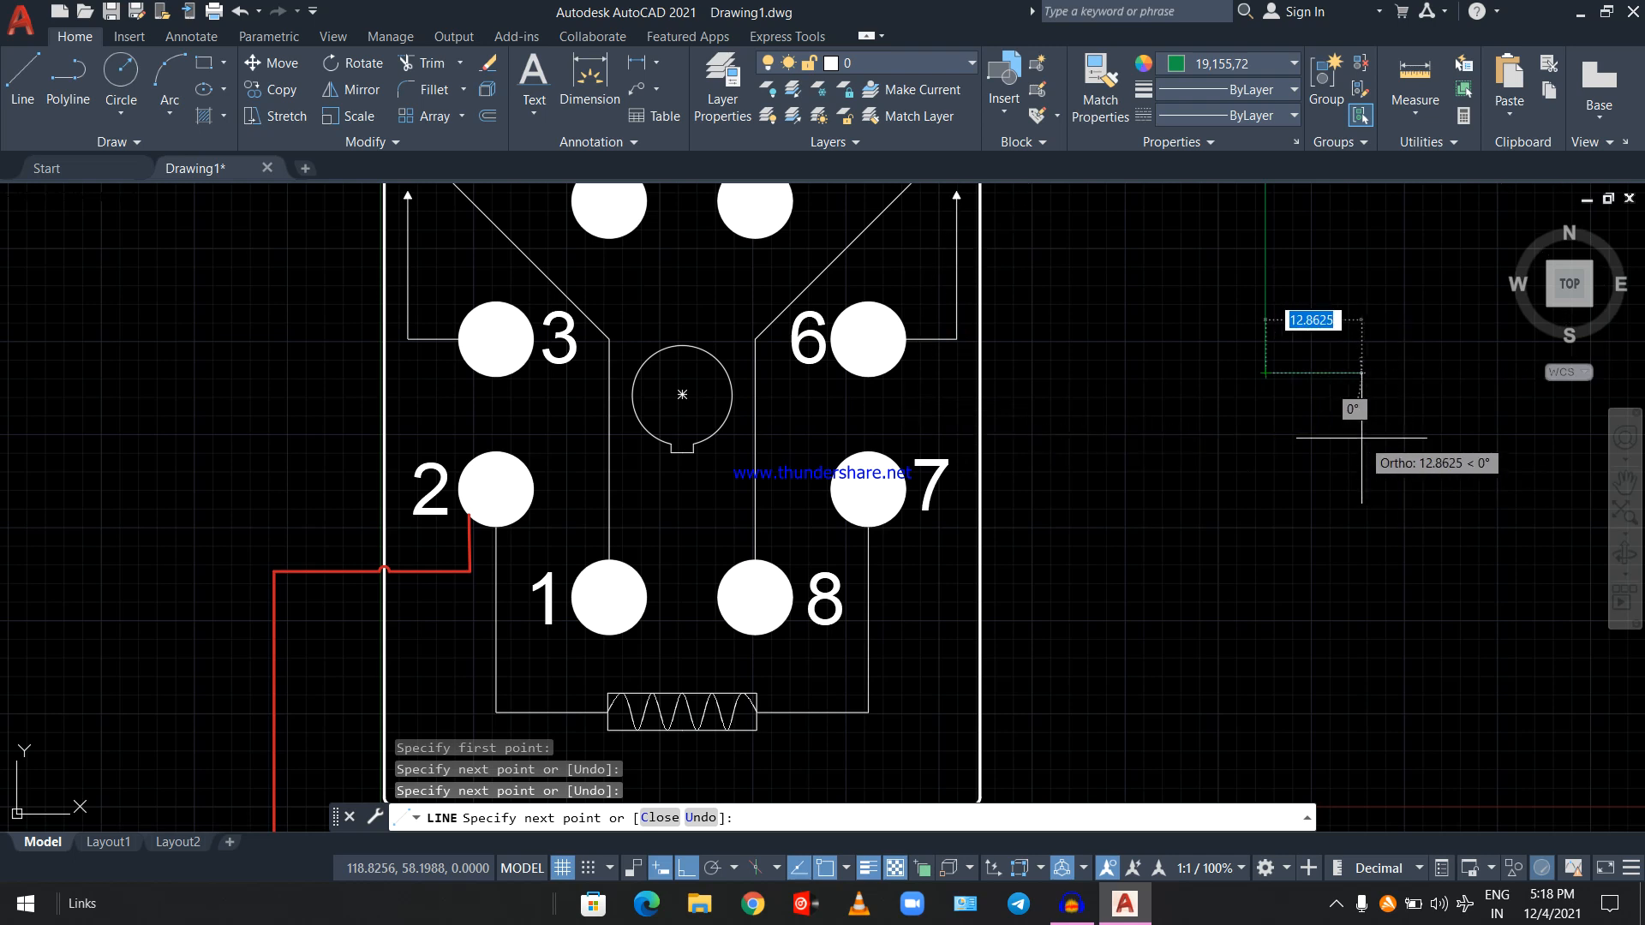
key(Escape)
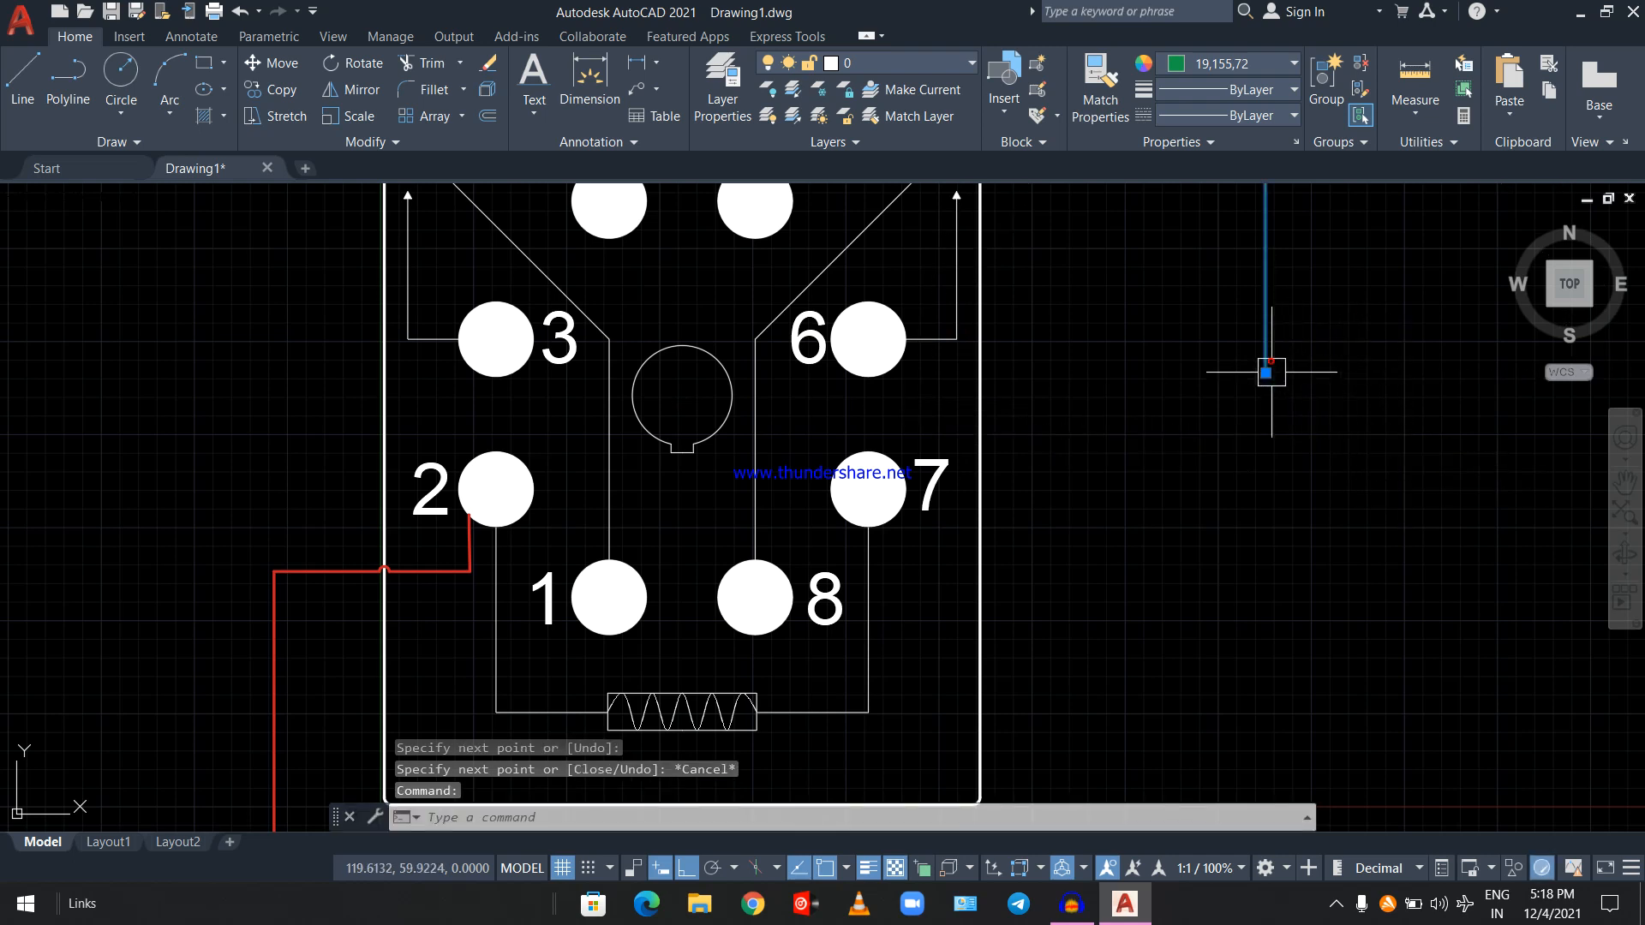
Step: Stretch the green vertical line's lower end slightly downward and continue the wire horizontally above pin 7, then down onto that pin
click(1265, 372)
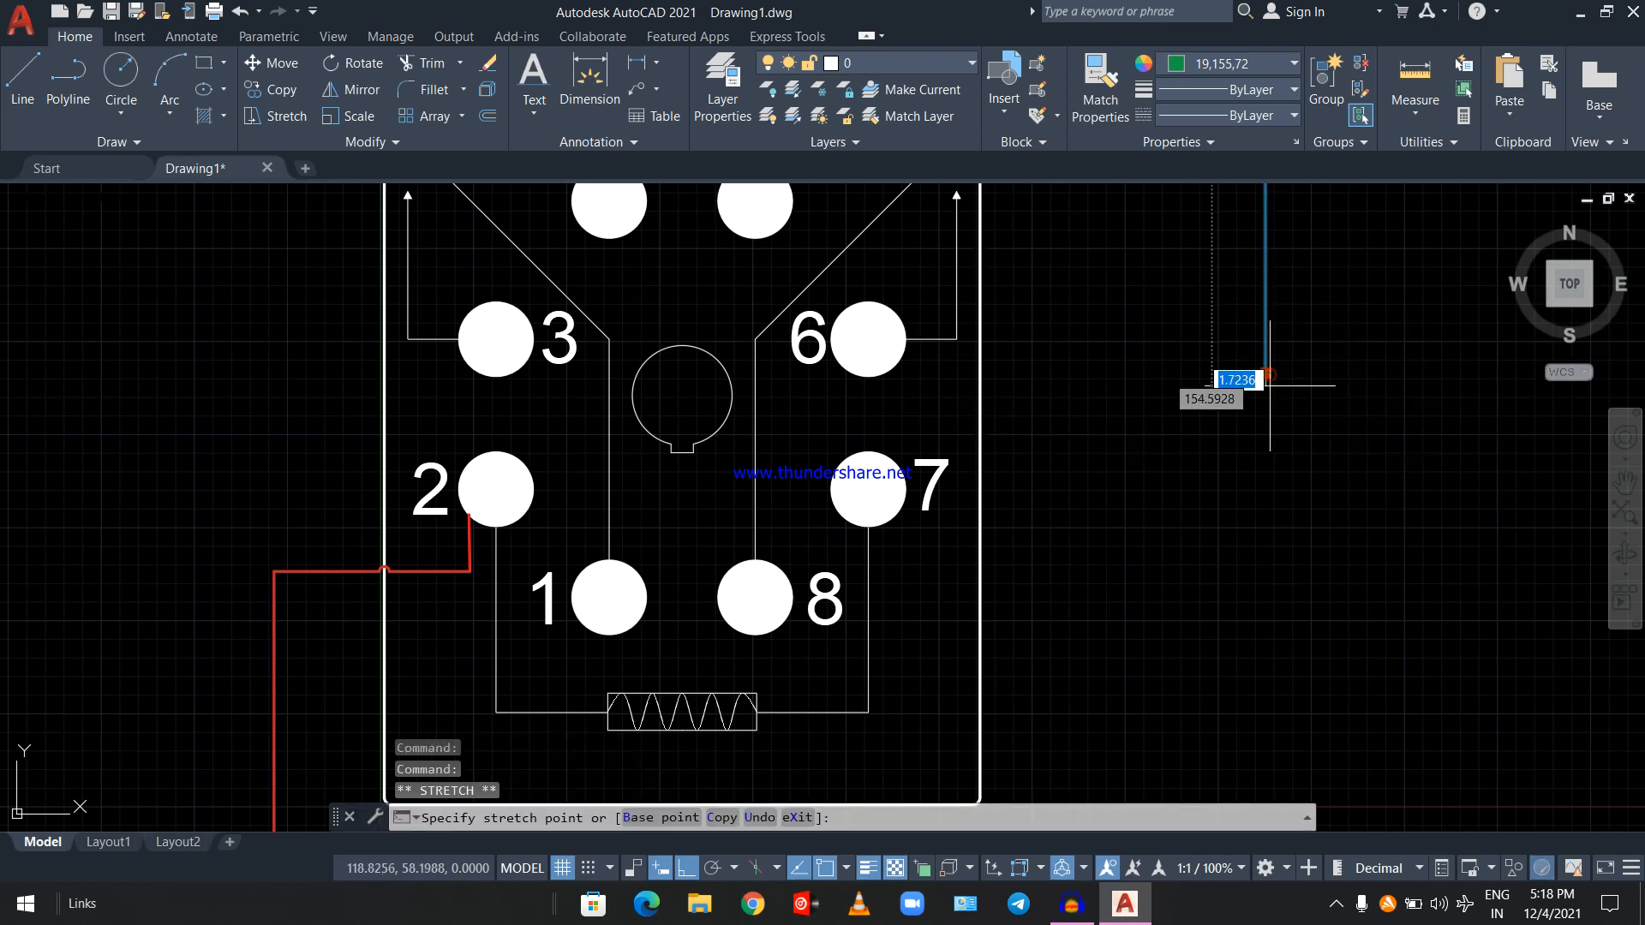
key(Escape)
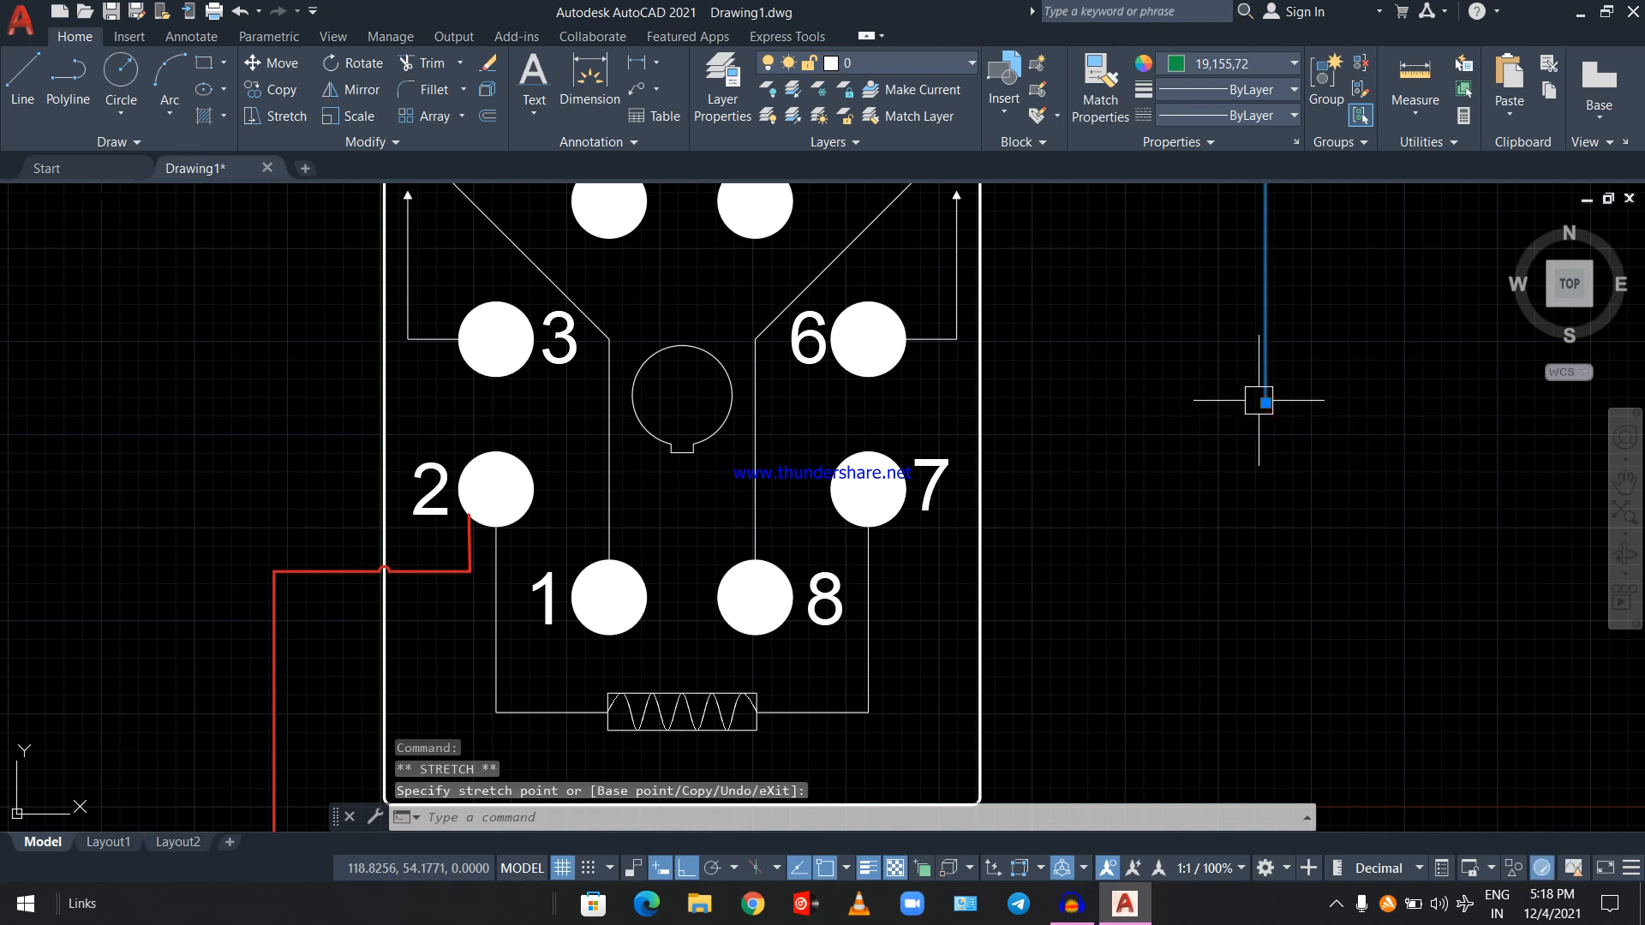
text(l)
key(Return)
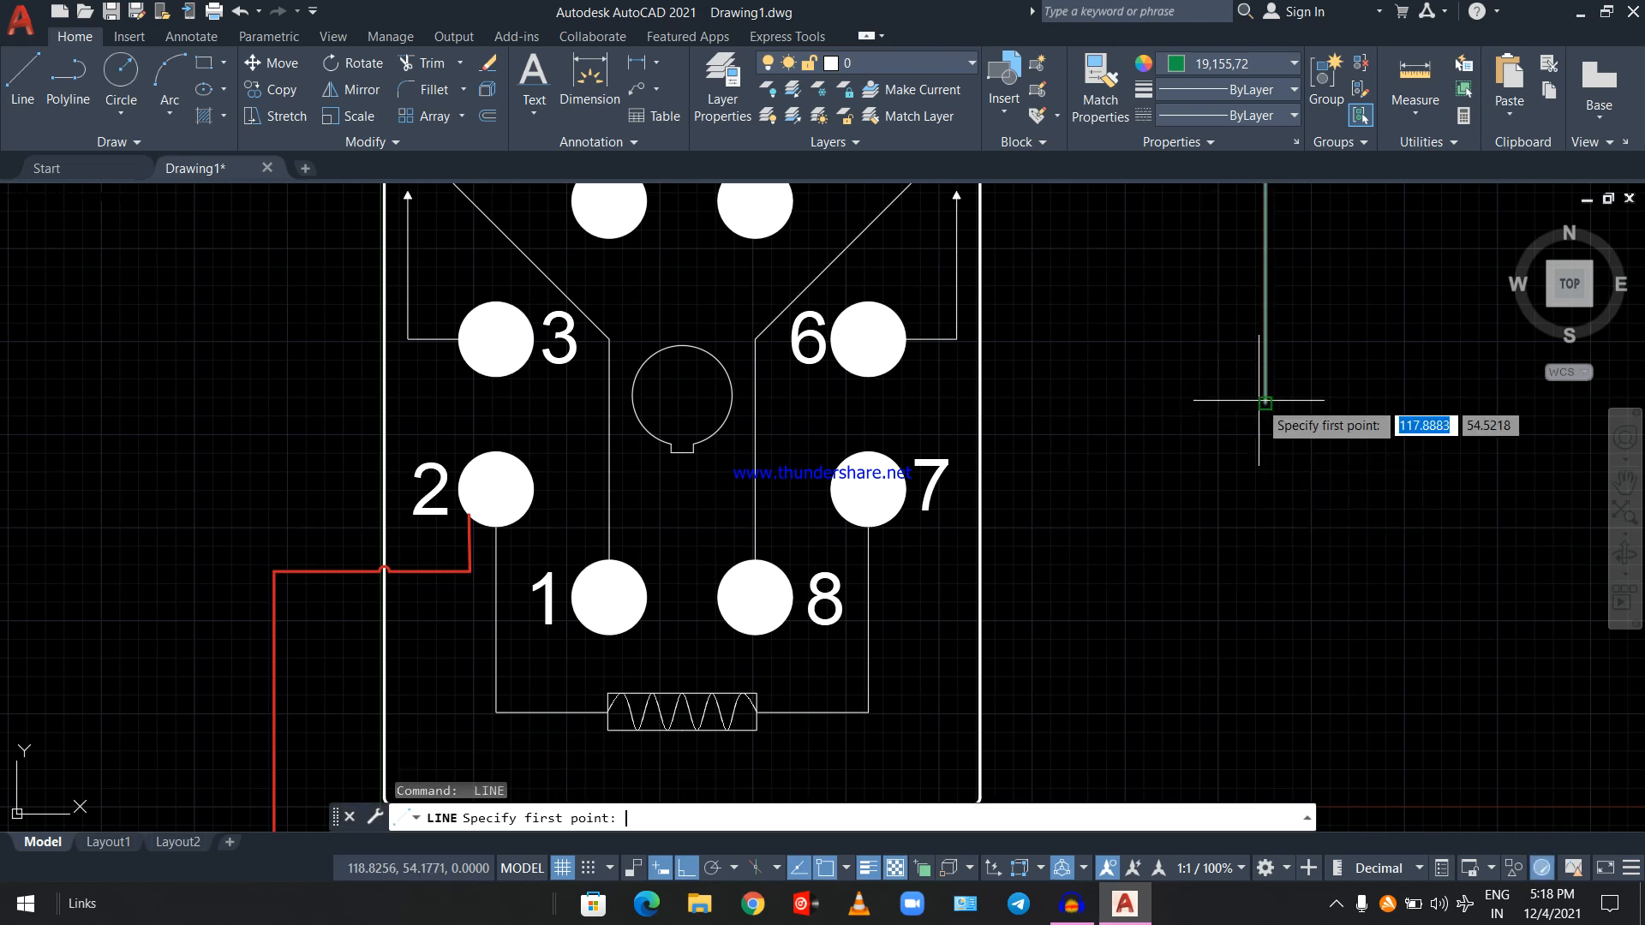
click(1264, 400)
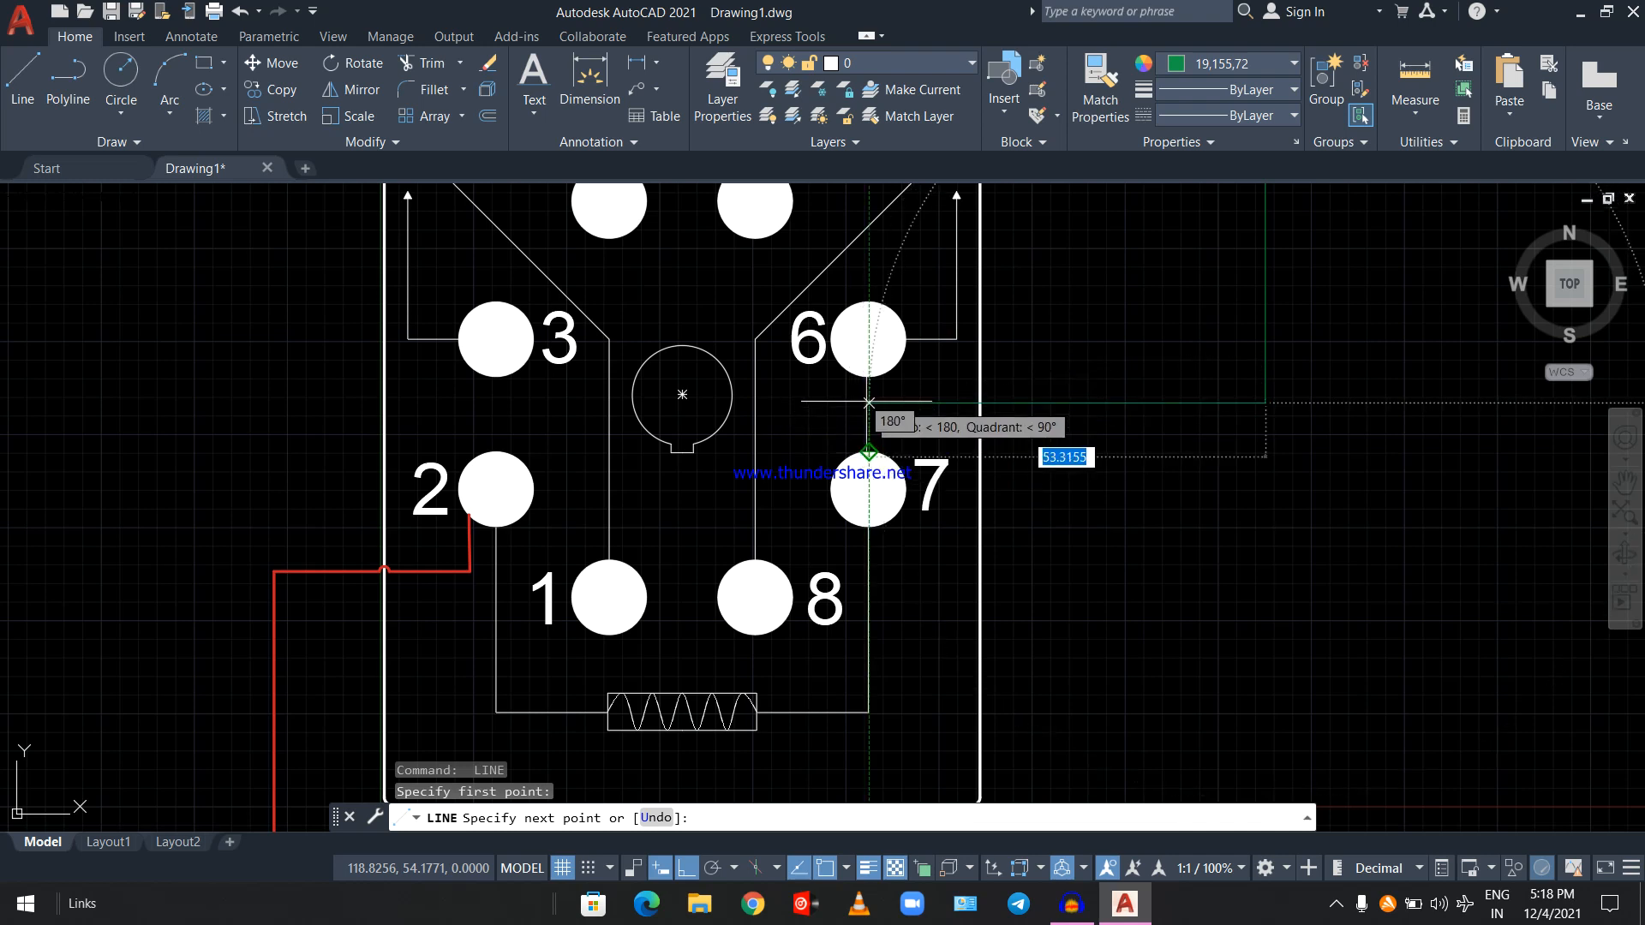
click(868, 451)
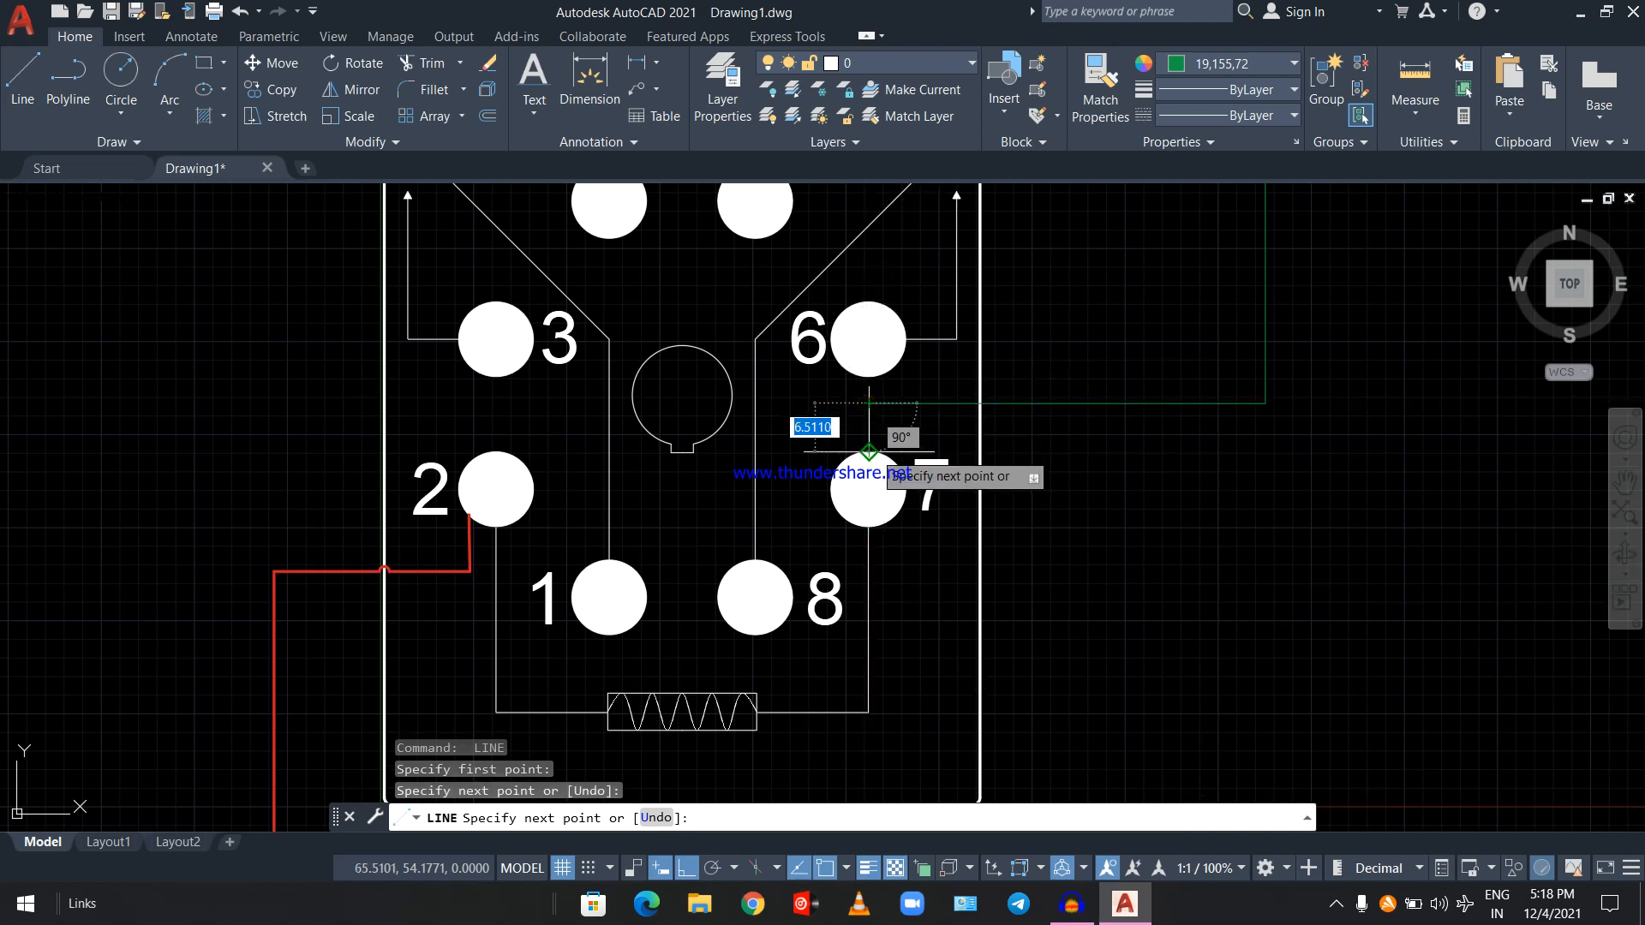
click(868, 451)
key(Escape)
Step: Group the four green wire segments running from the N terminal to relay pin 7
click(869, 426)
key(Delete)
click(895, 402)
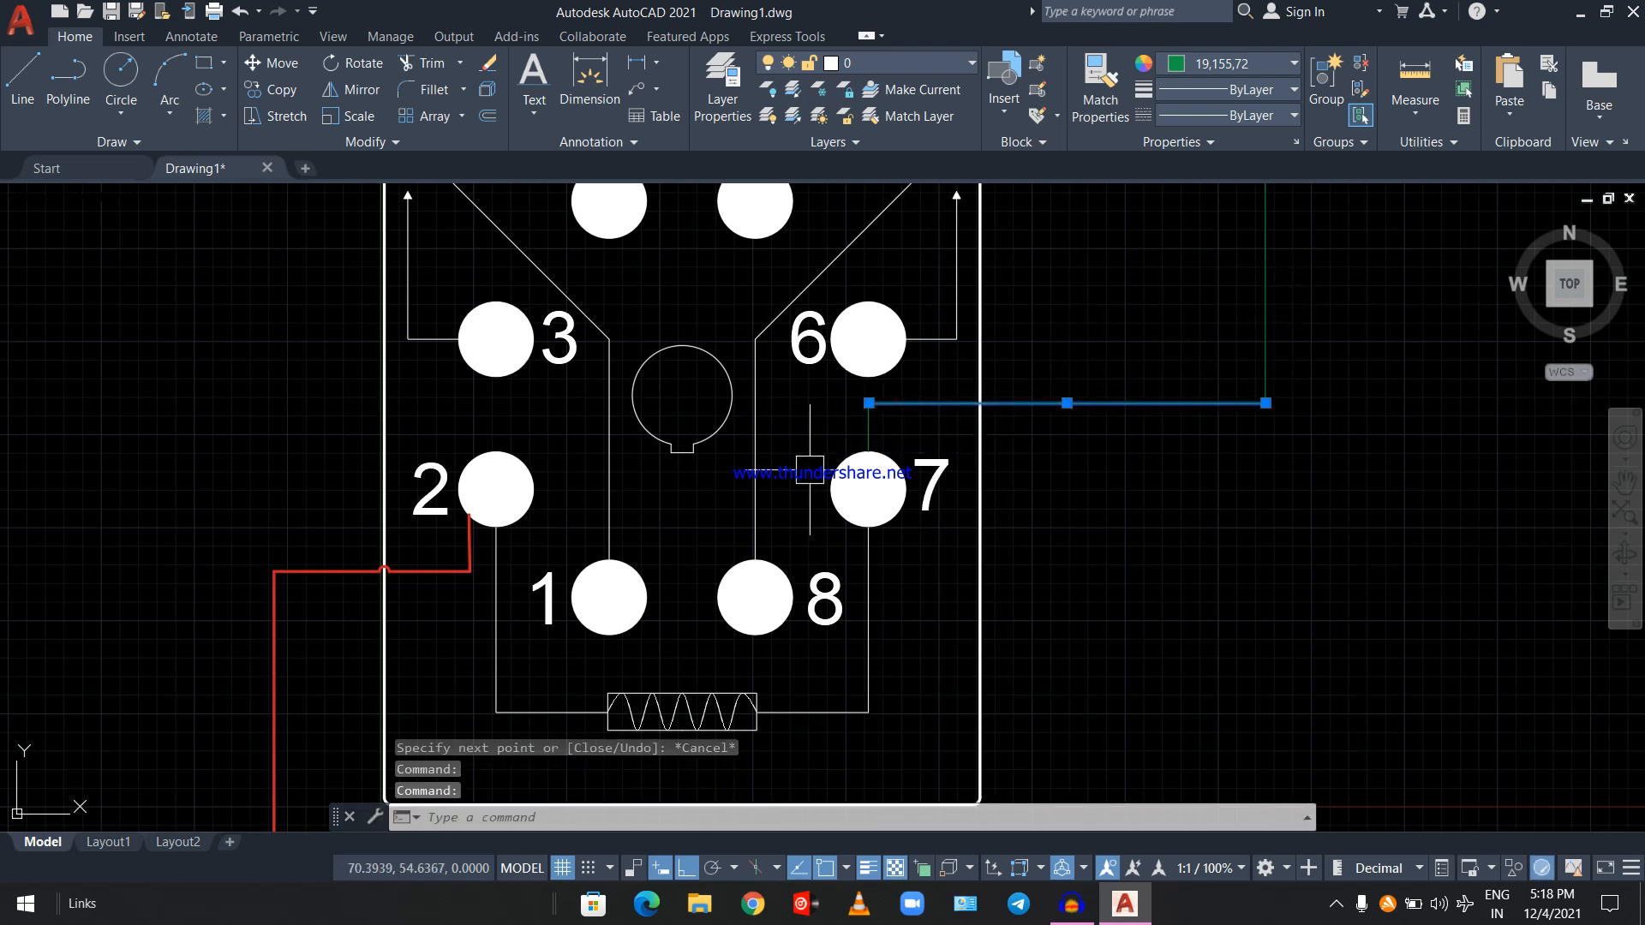
click(1266, 316)
scroll(1185, 309, down, 7)
middle_drag(1160, 246, 1121, 546)
key(Escape)
click(1041, 403)
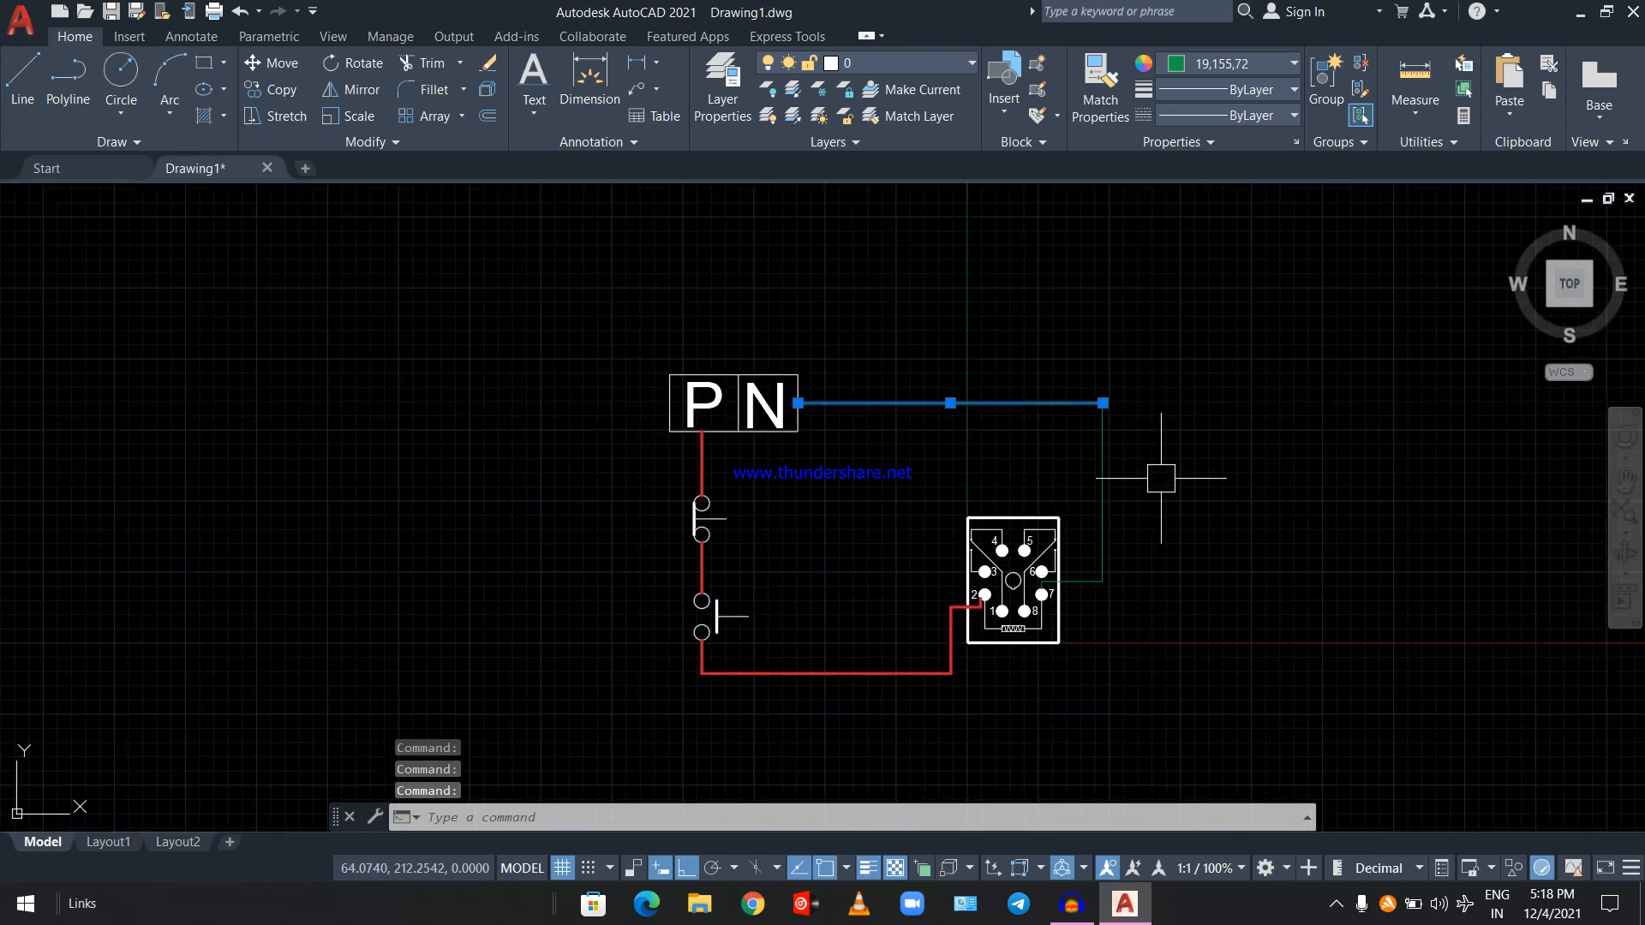
click(1102, 494)
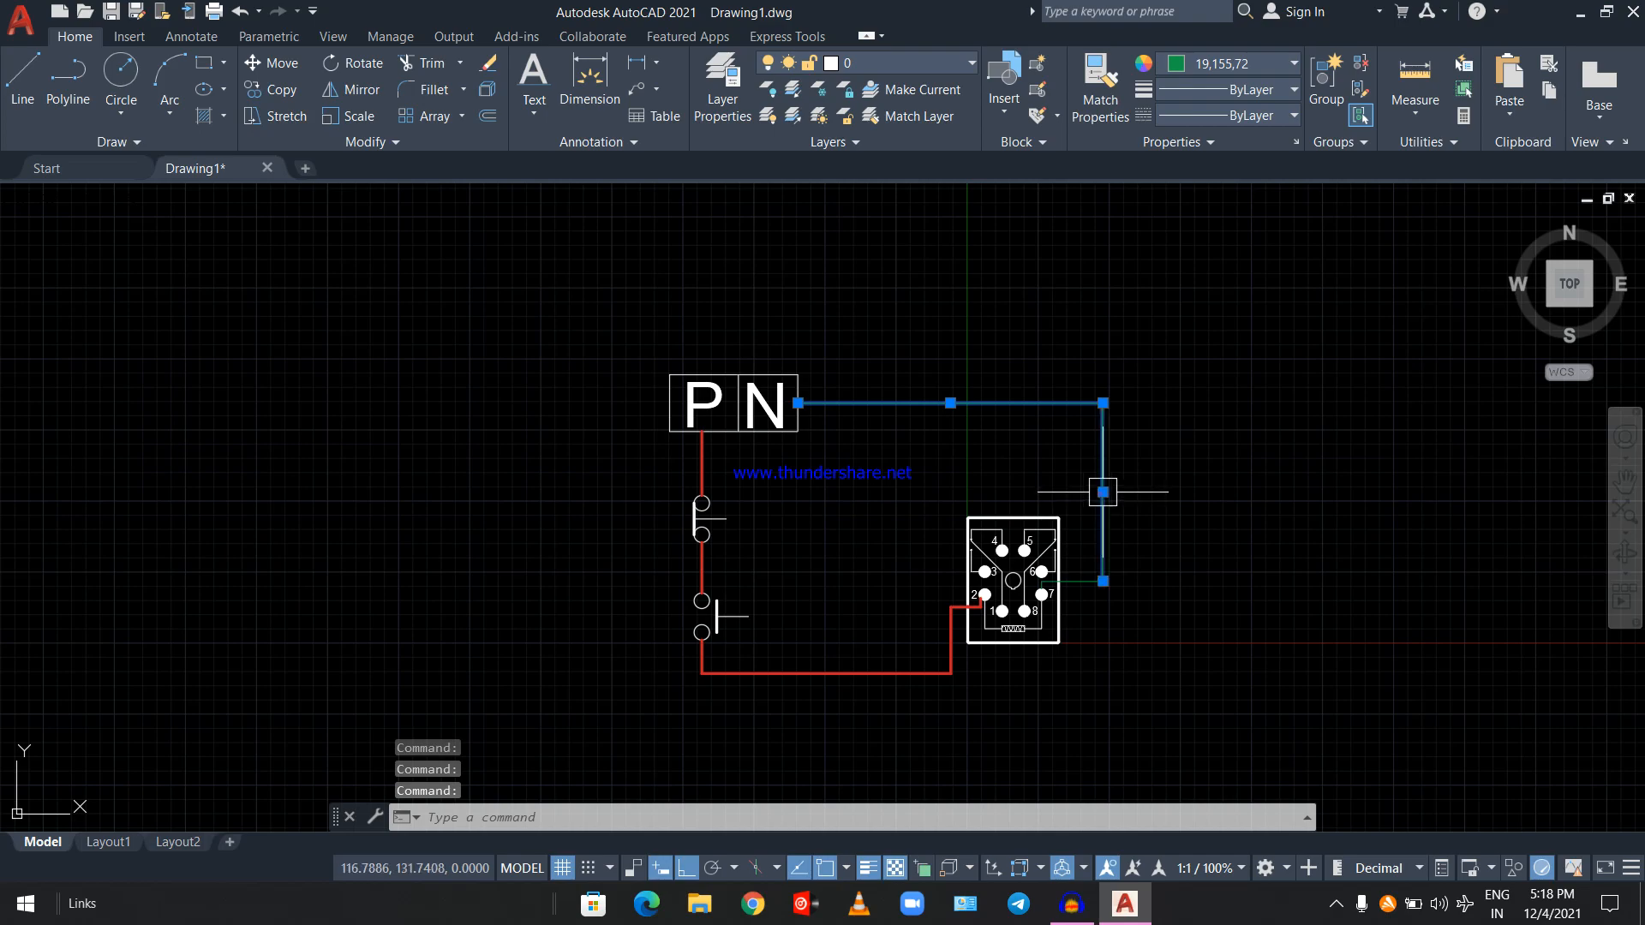
scroll(1033, 601, up, 8)
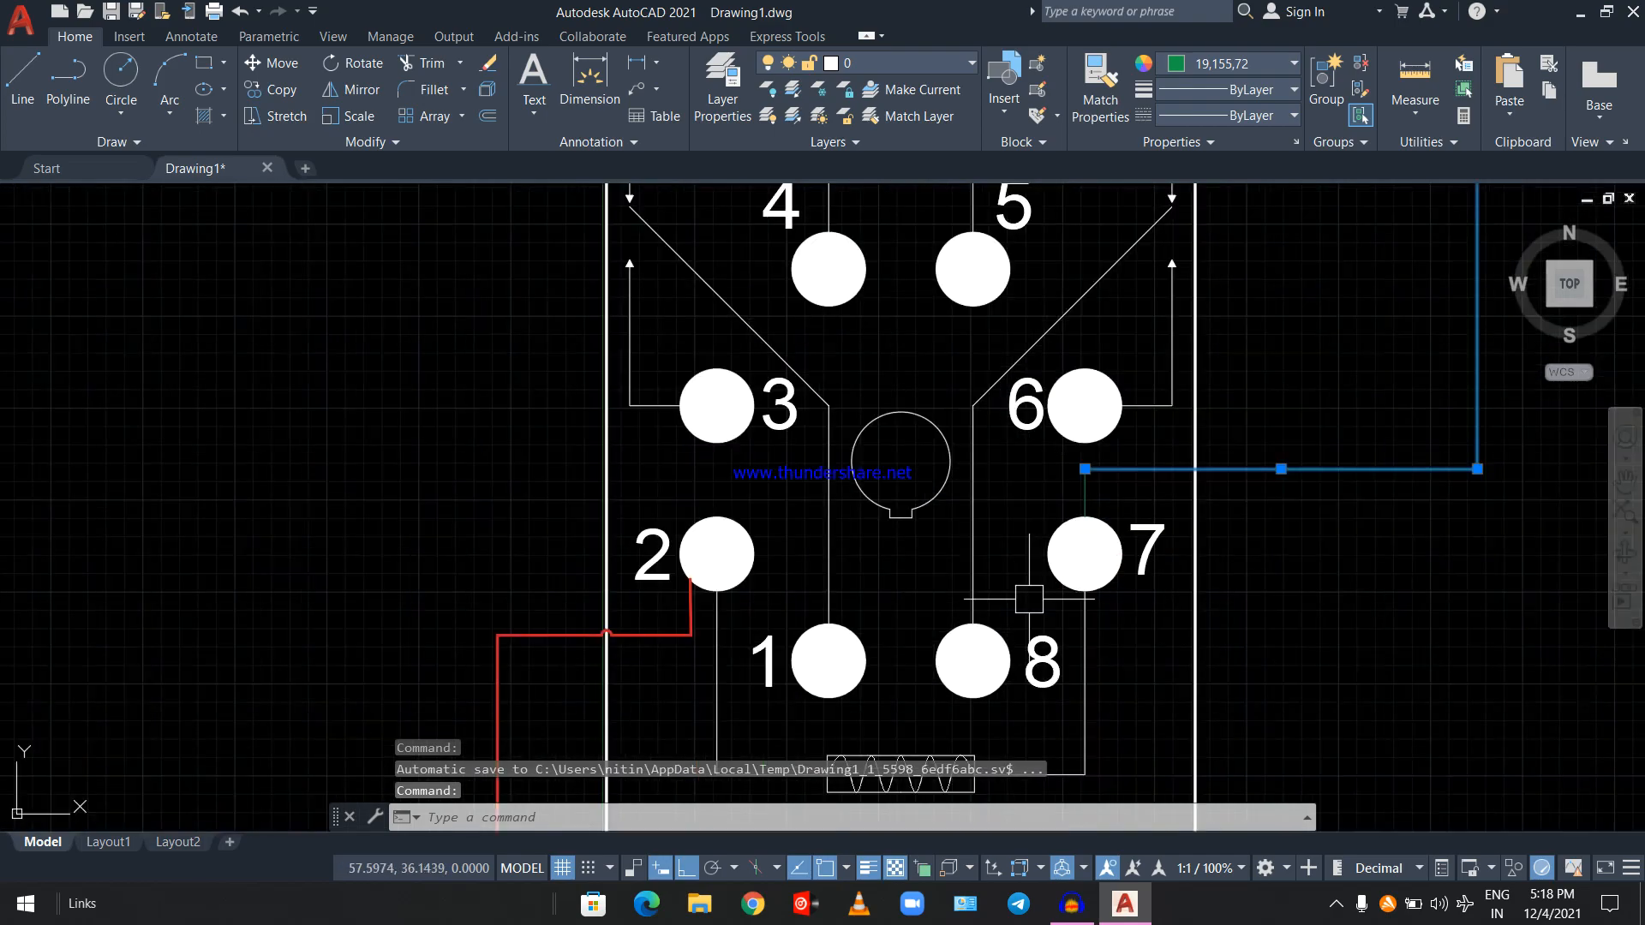
scroll(1082, 495, down, 8)
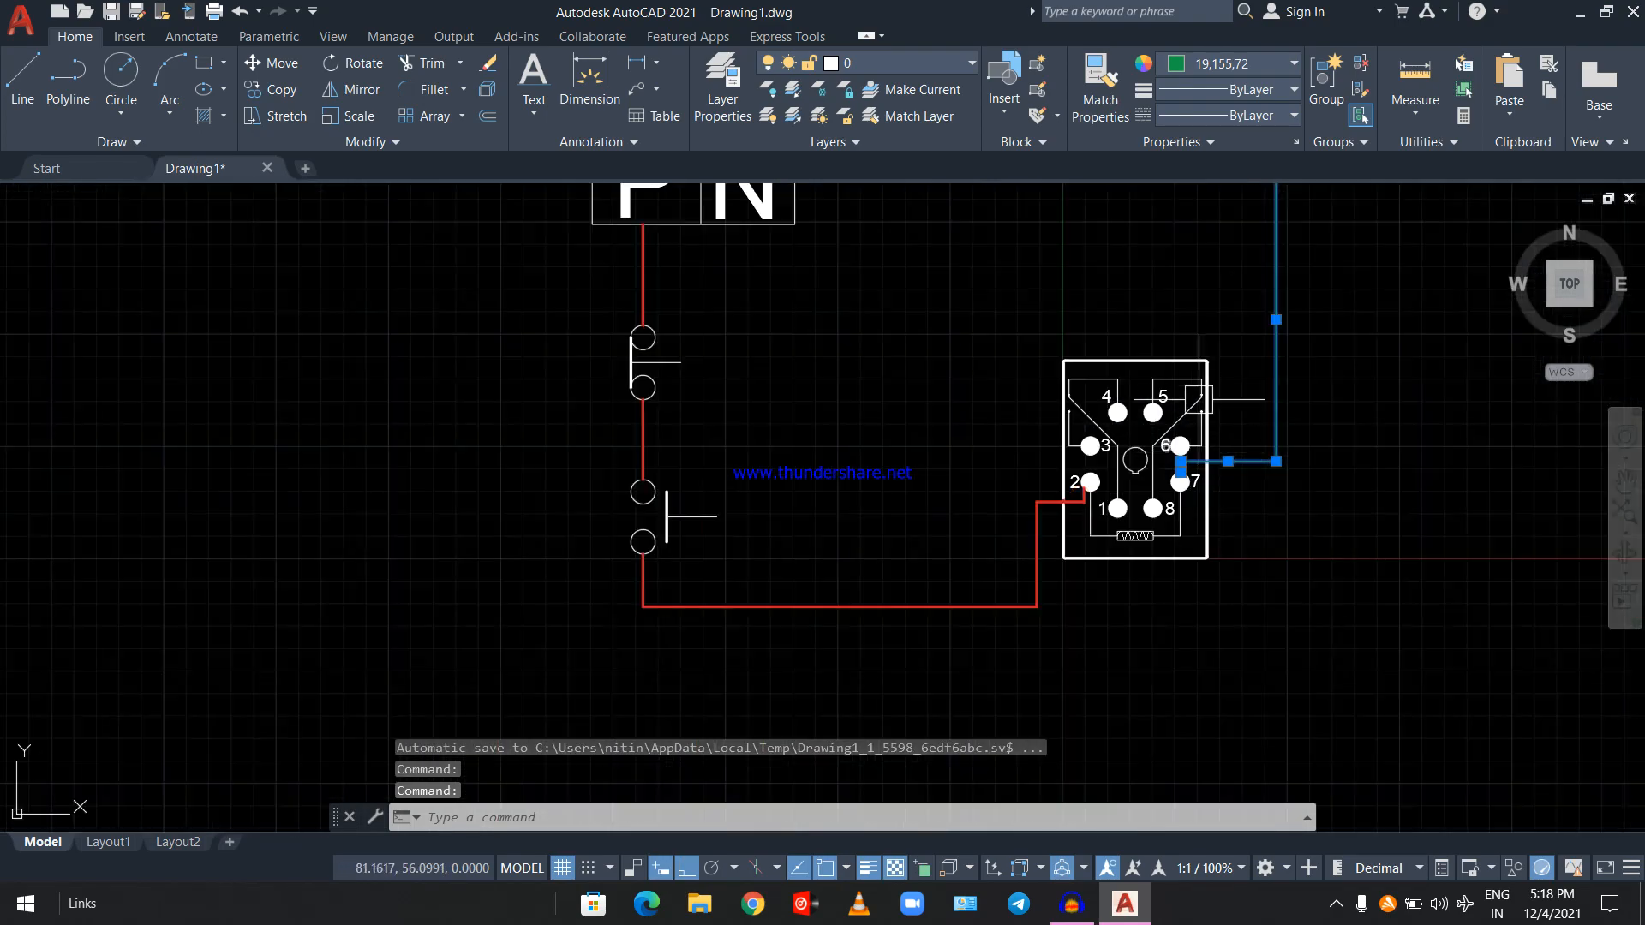
text(G)
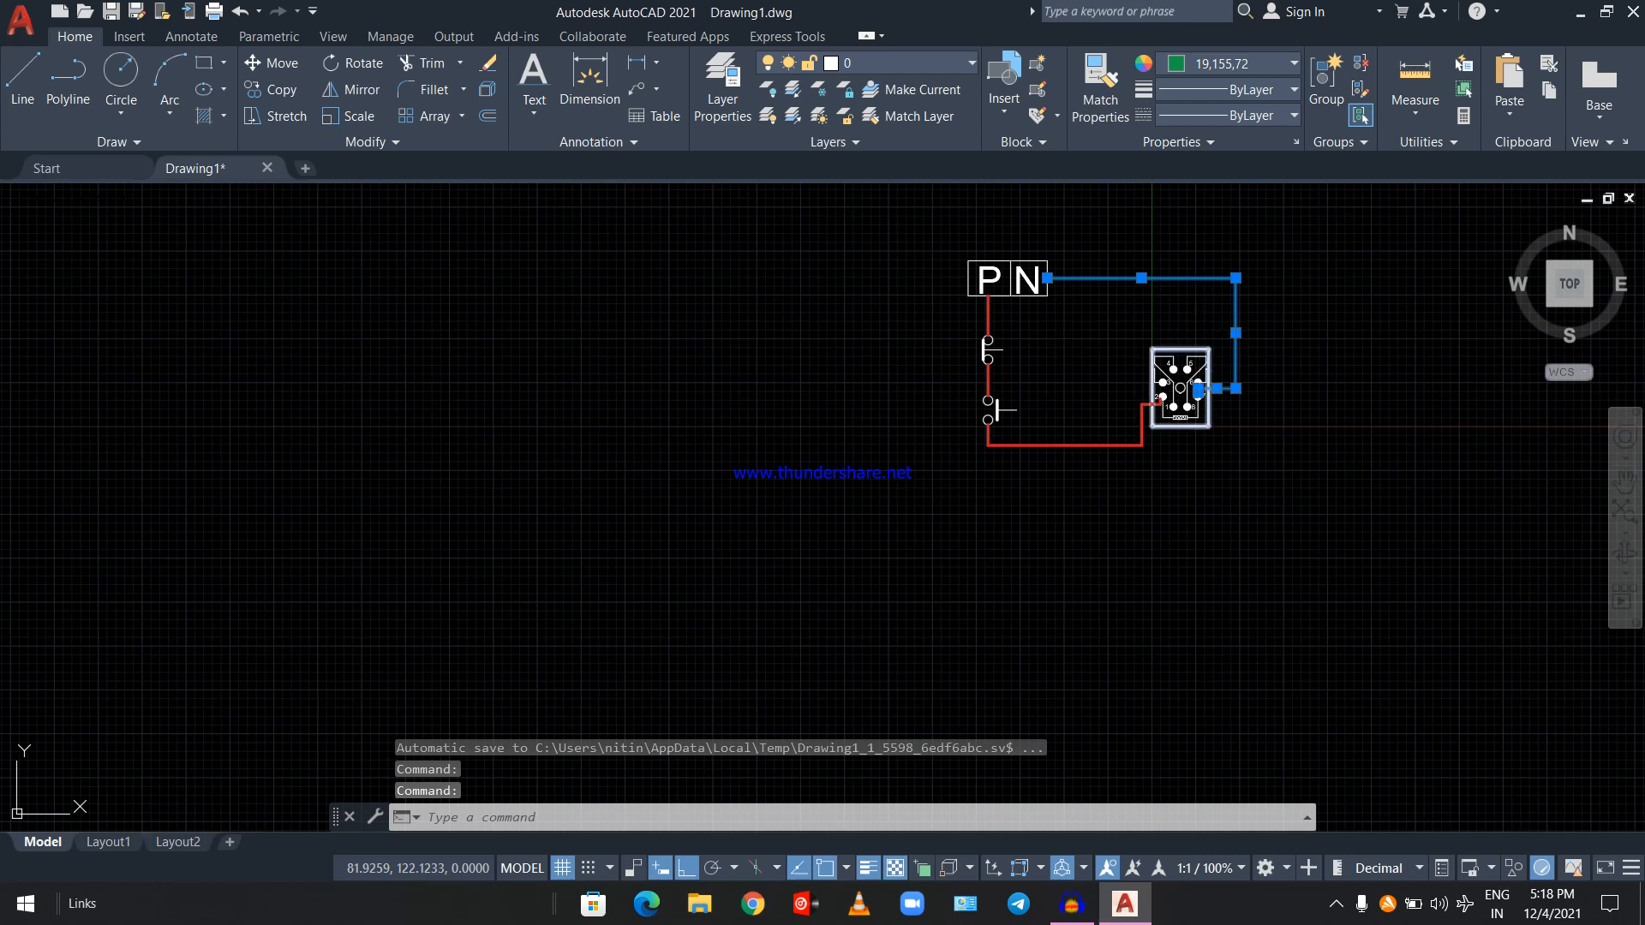
key(Return)
Step: Set the lineweight of the grouped green wire to 0.30 mm
click(1161, 306)
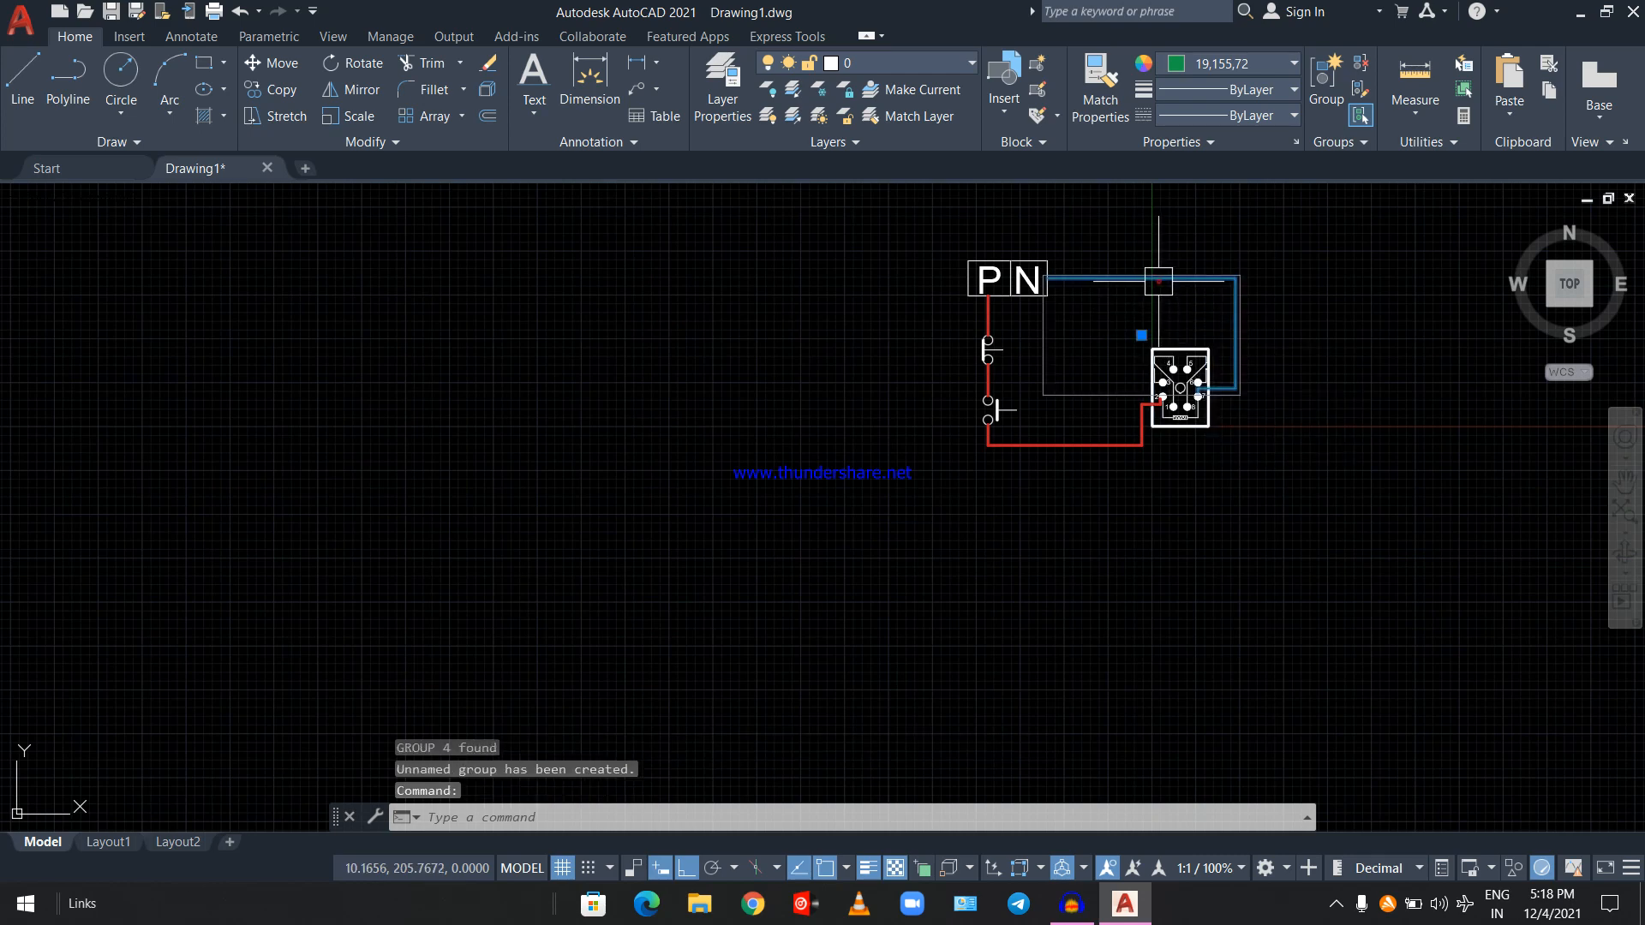
click(1235, 91)
scroll(1241, 276, down, 1)
click(1227, 322)
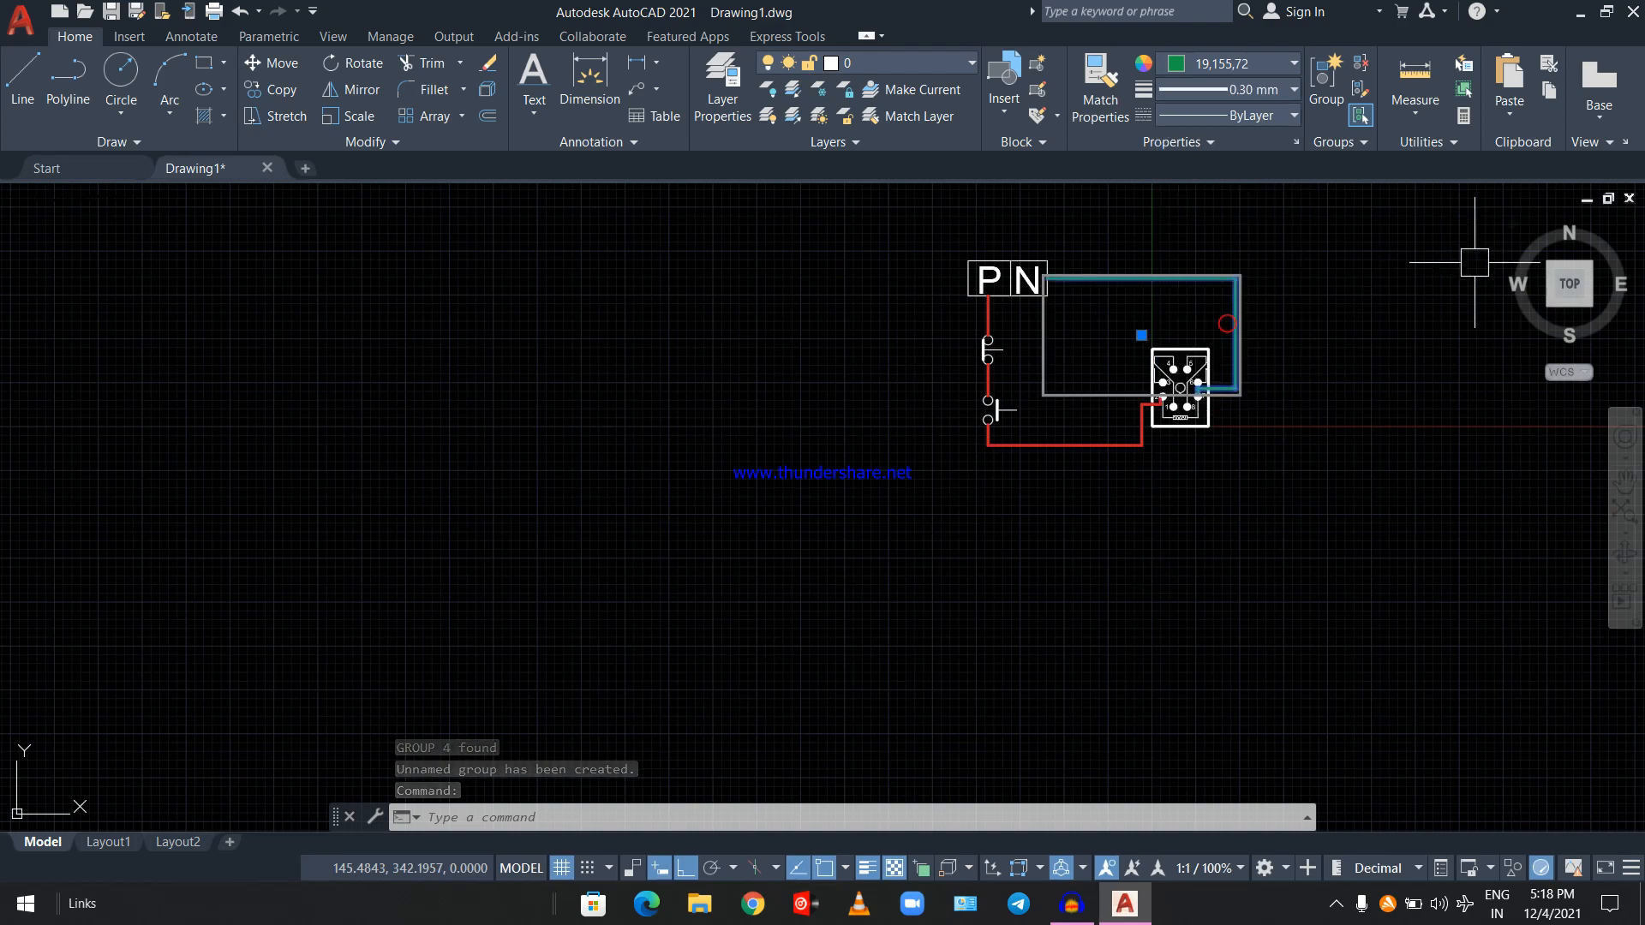
key(Escape)
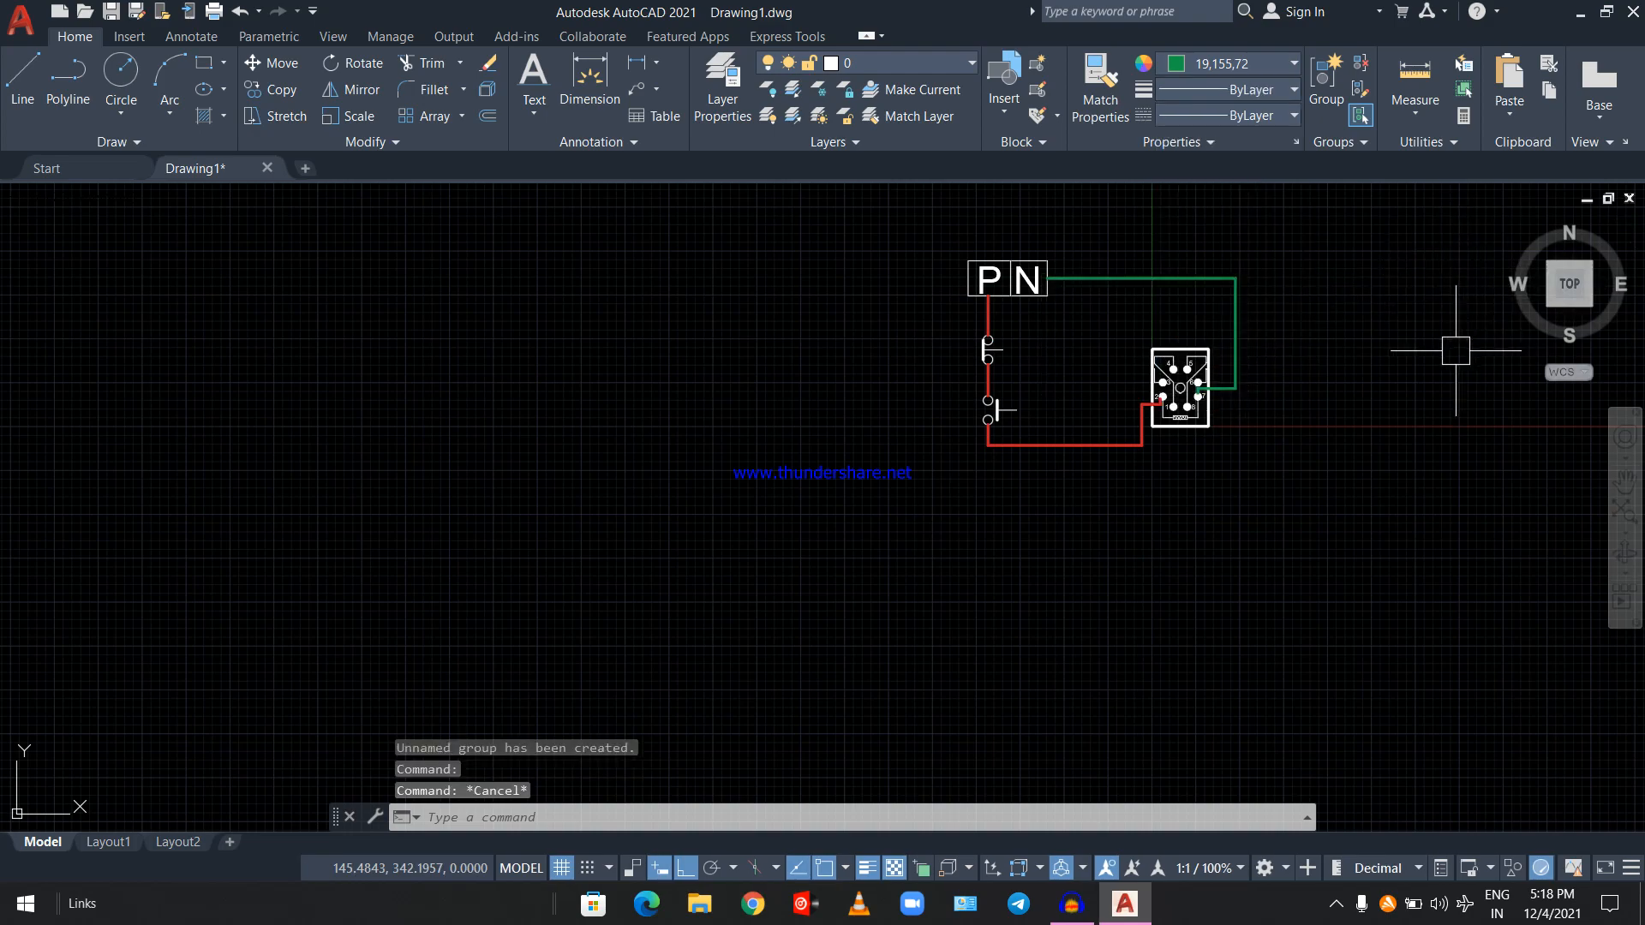
Step: Add the single-line text "STOP" with 0 rotation beside the upper switch symbol
scroll(1298, 351, up, 6)
scroll(1242, 366, down, 3)
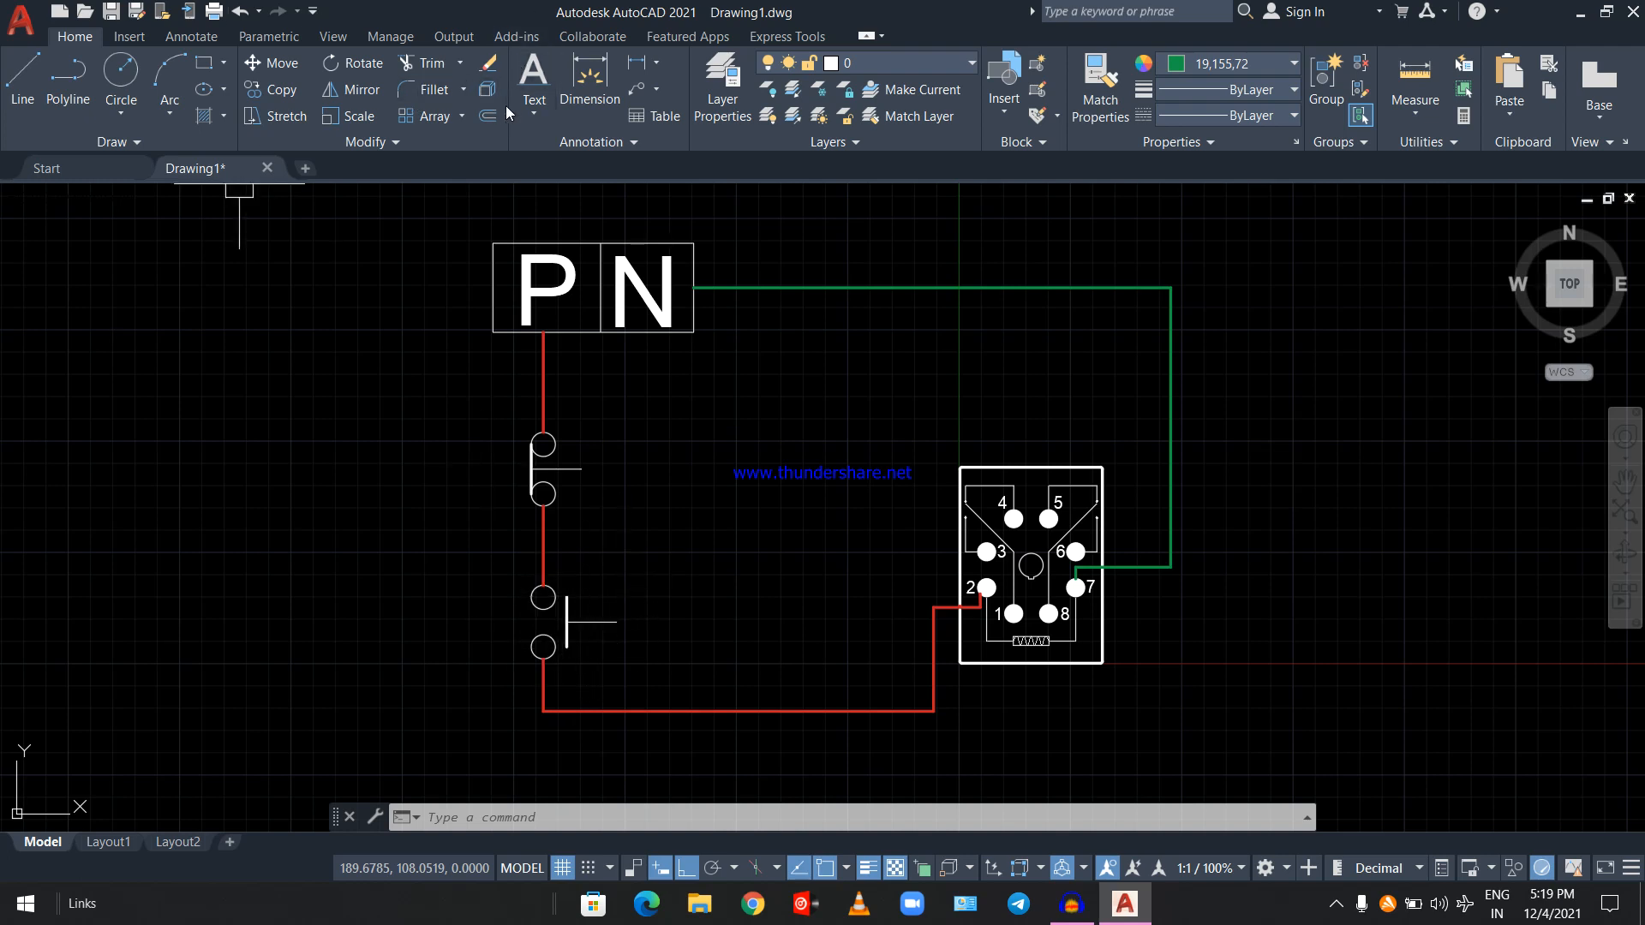
click(519, 84)
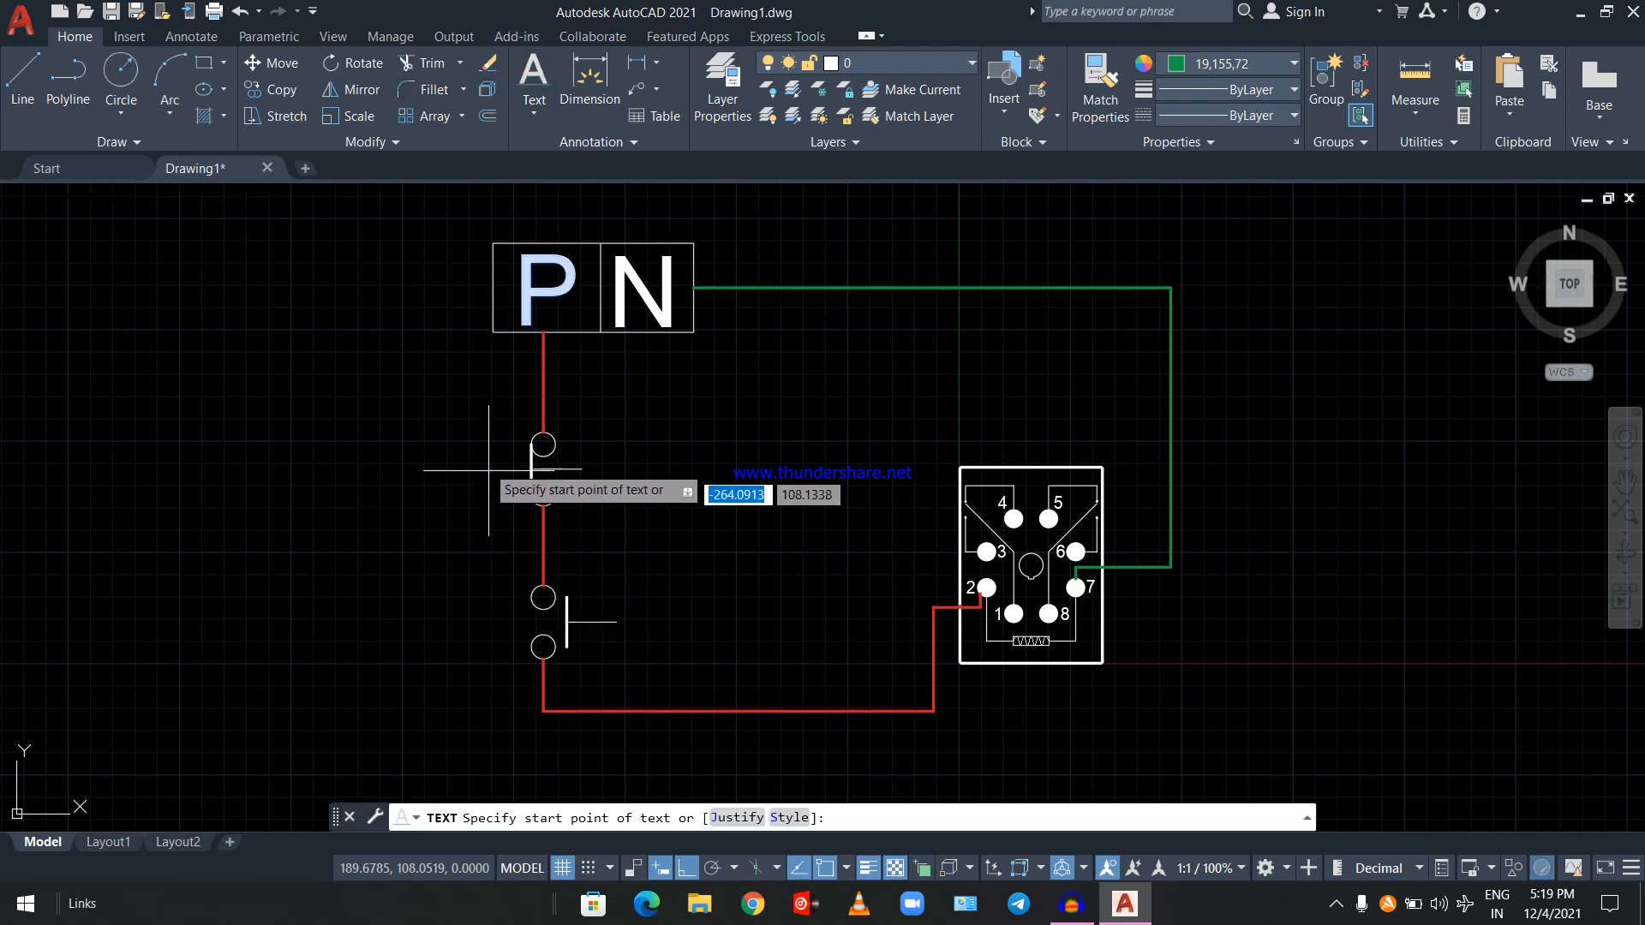
click(352, 444)
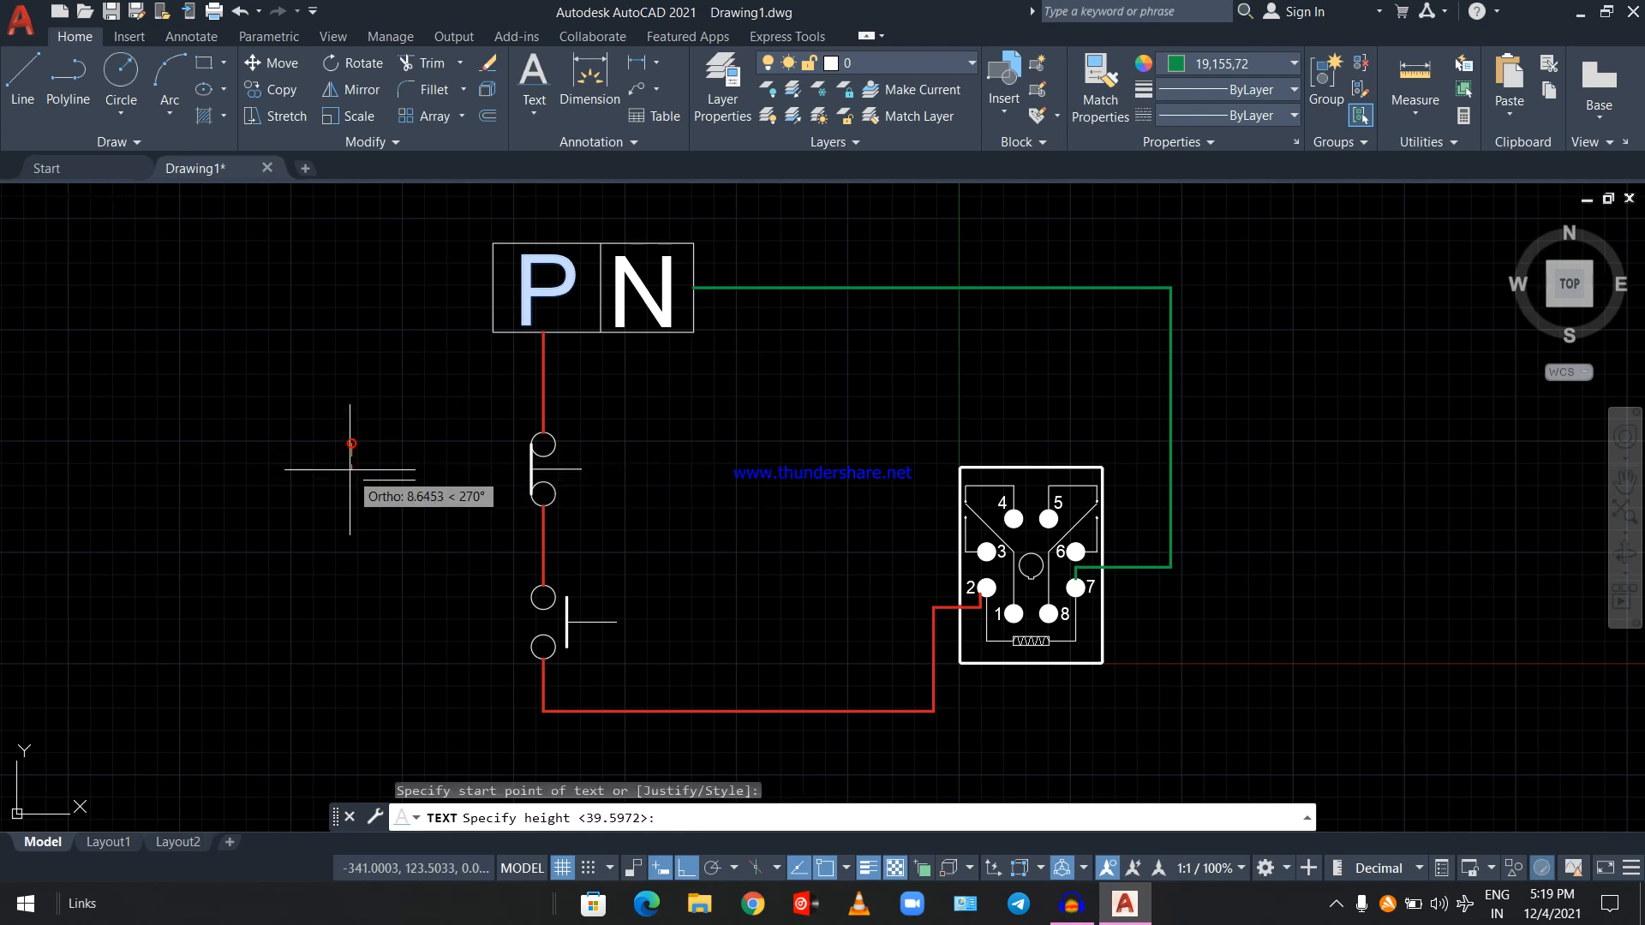
click(343, 504)
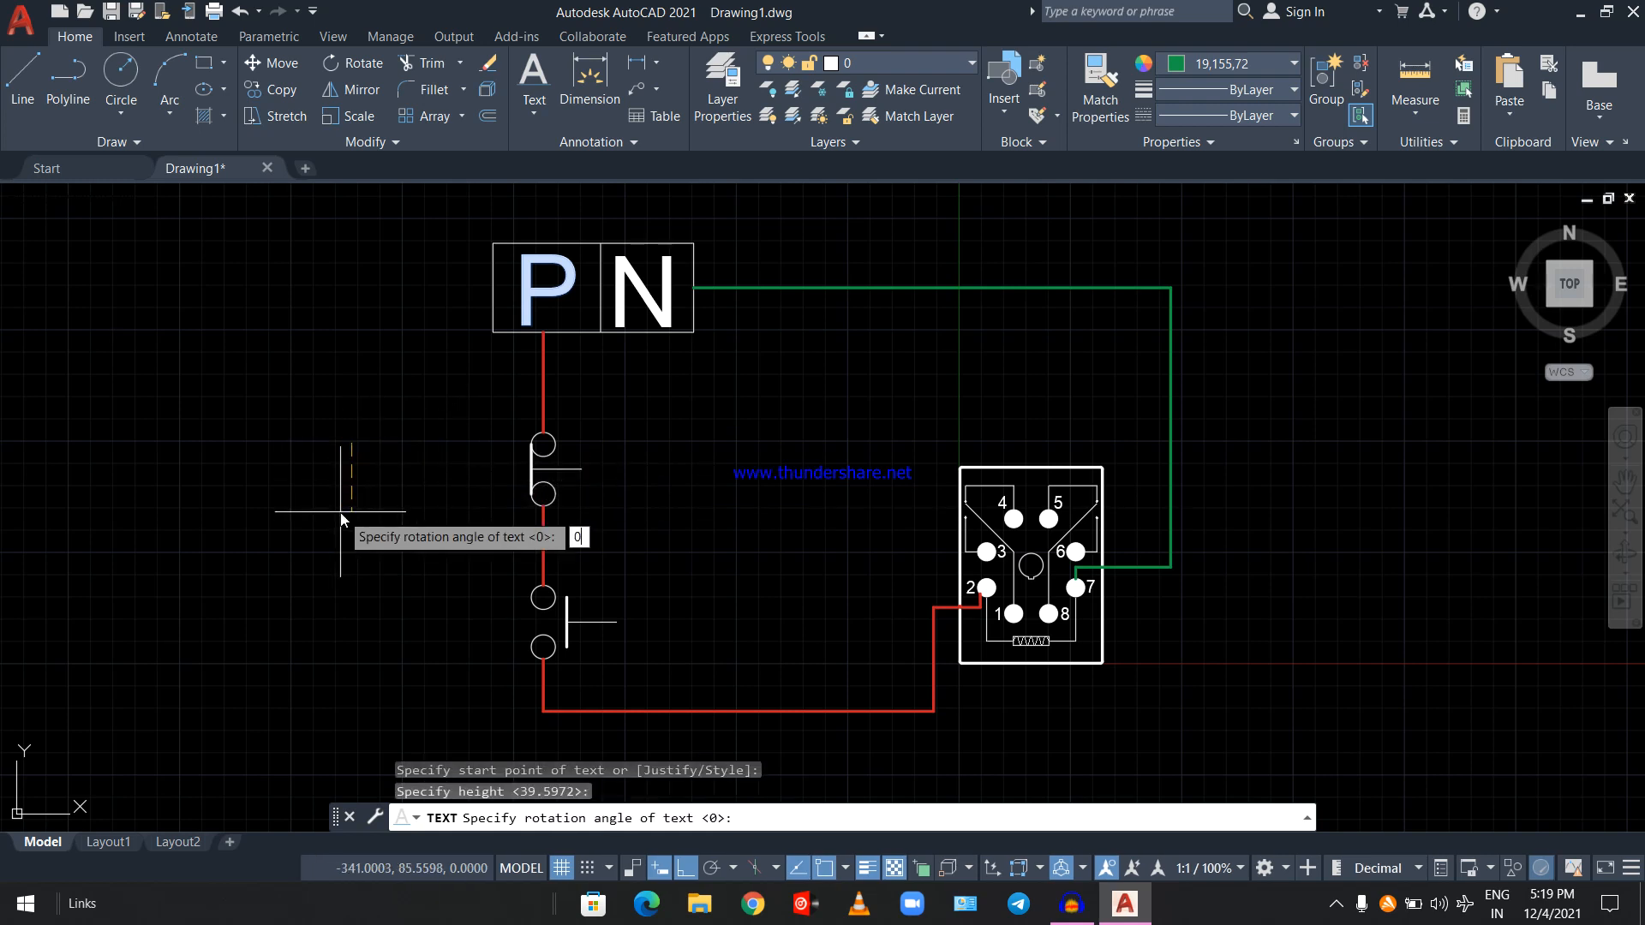
key(Return)
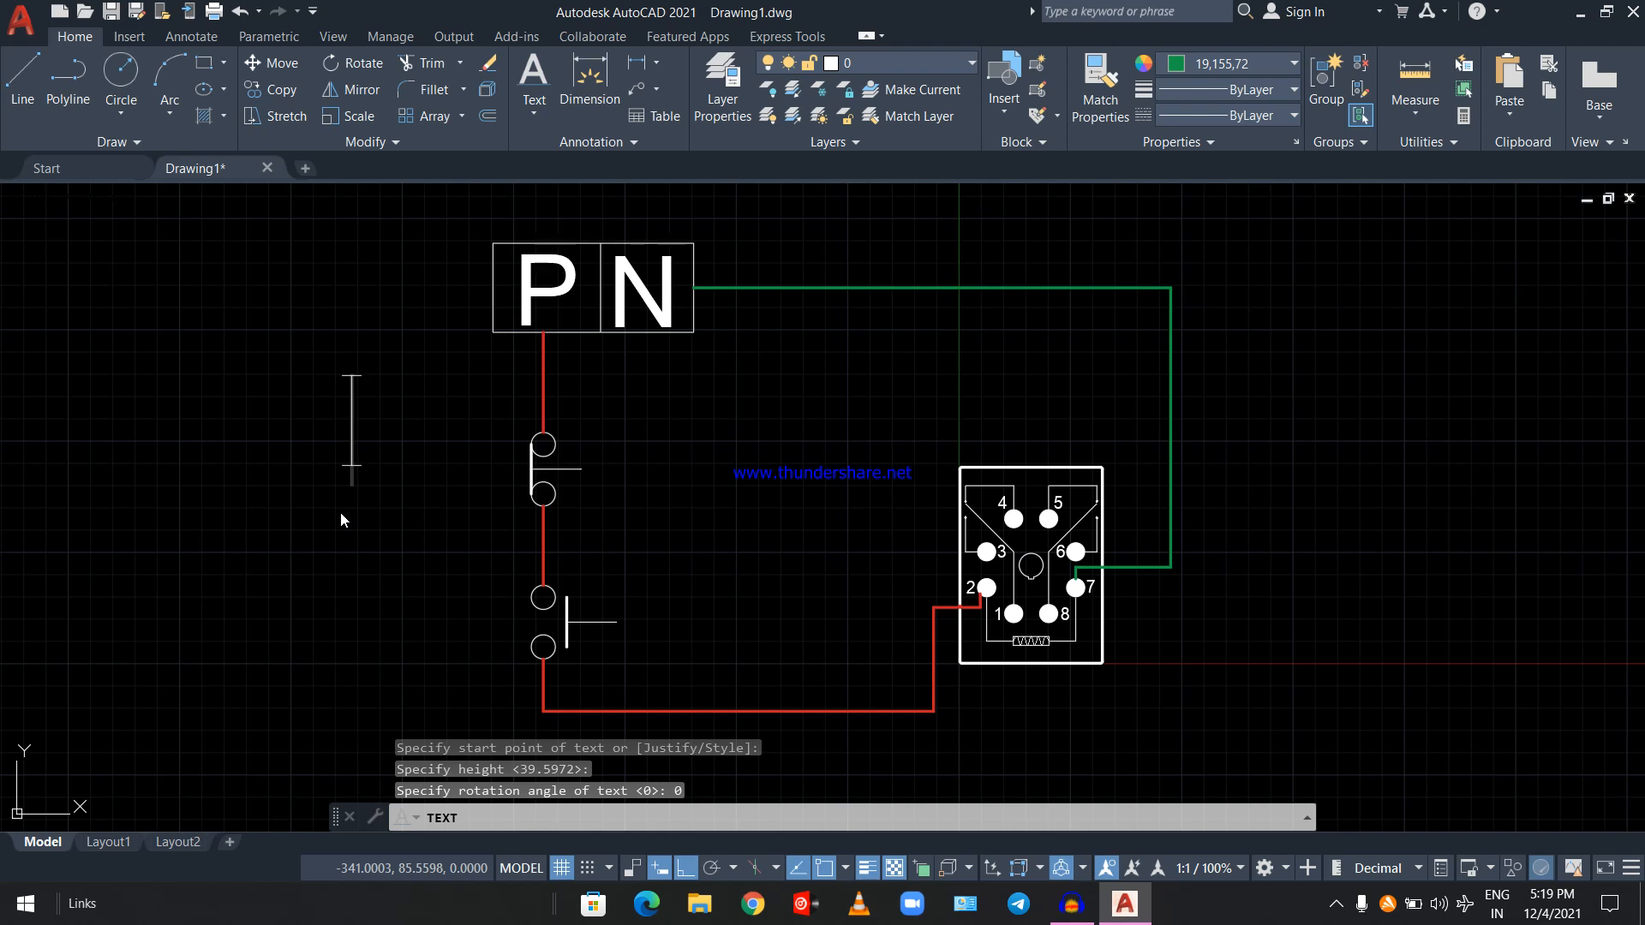
text(STOP)
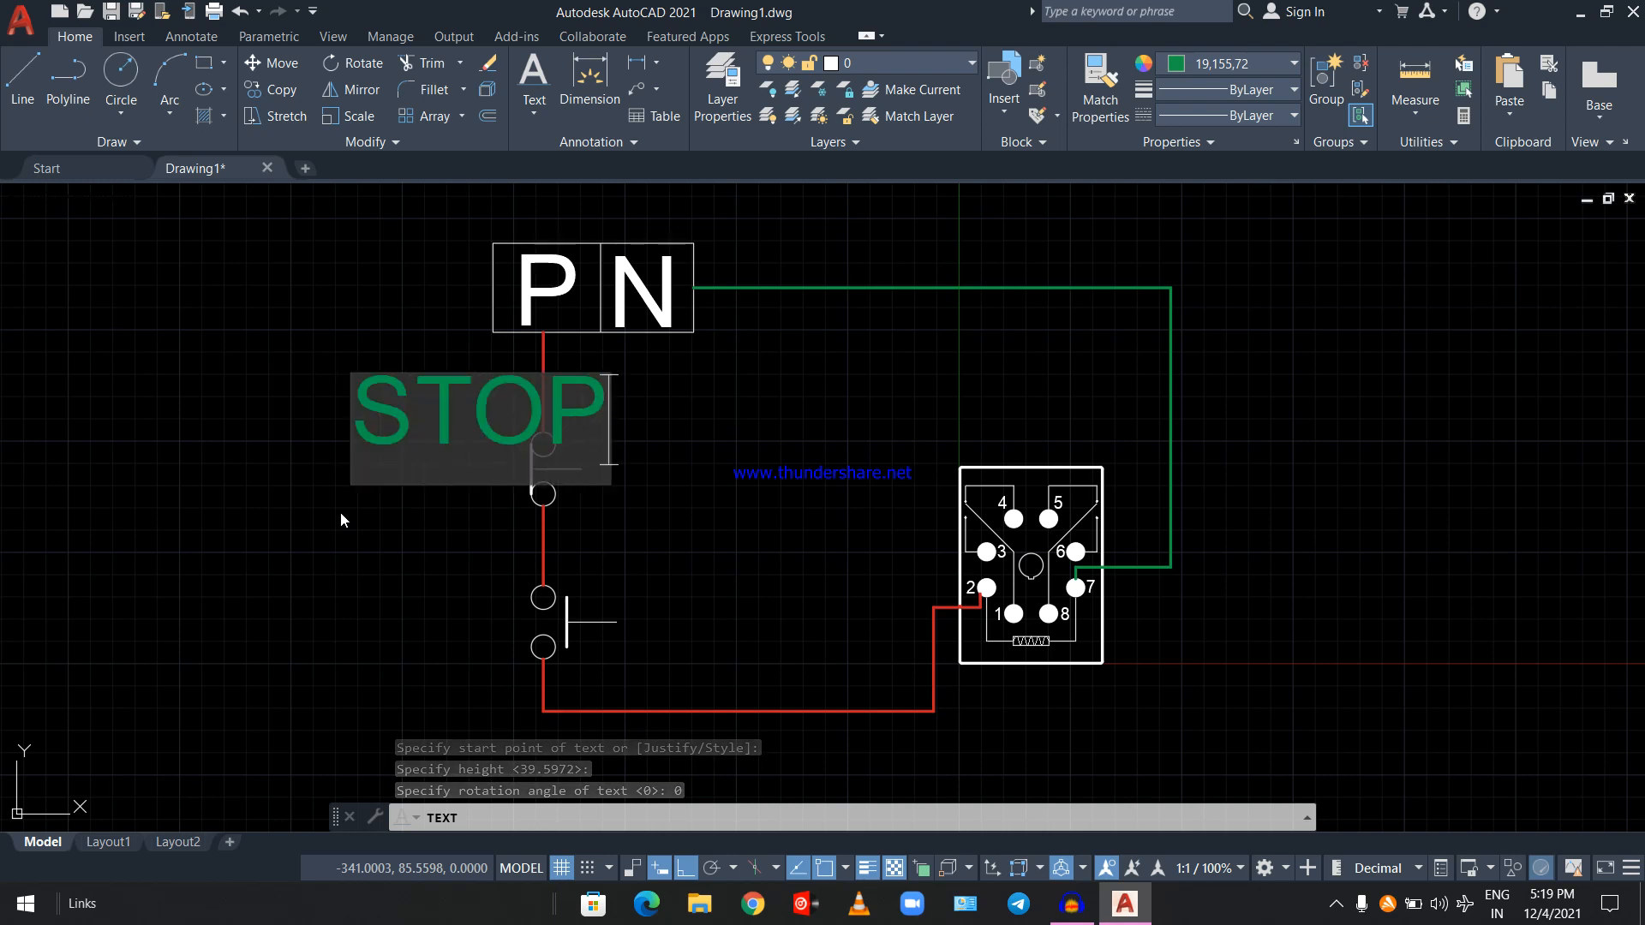
key(Return)
key(Return)
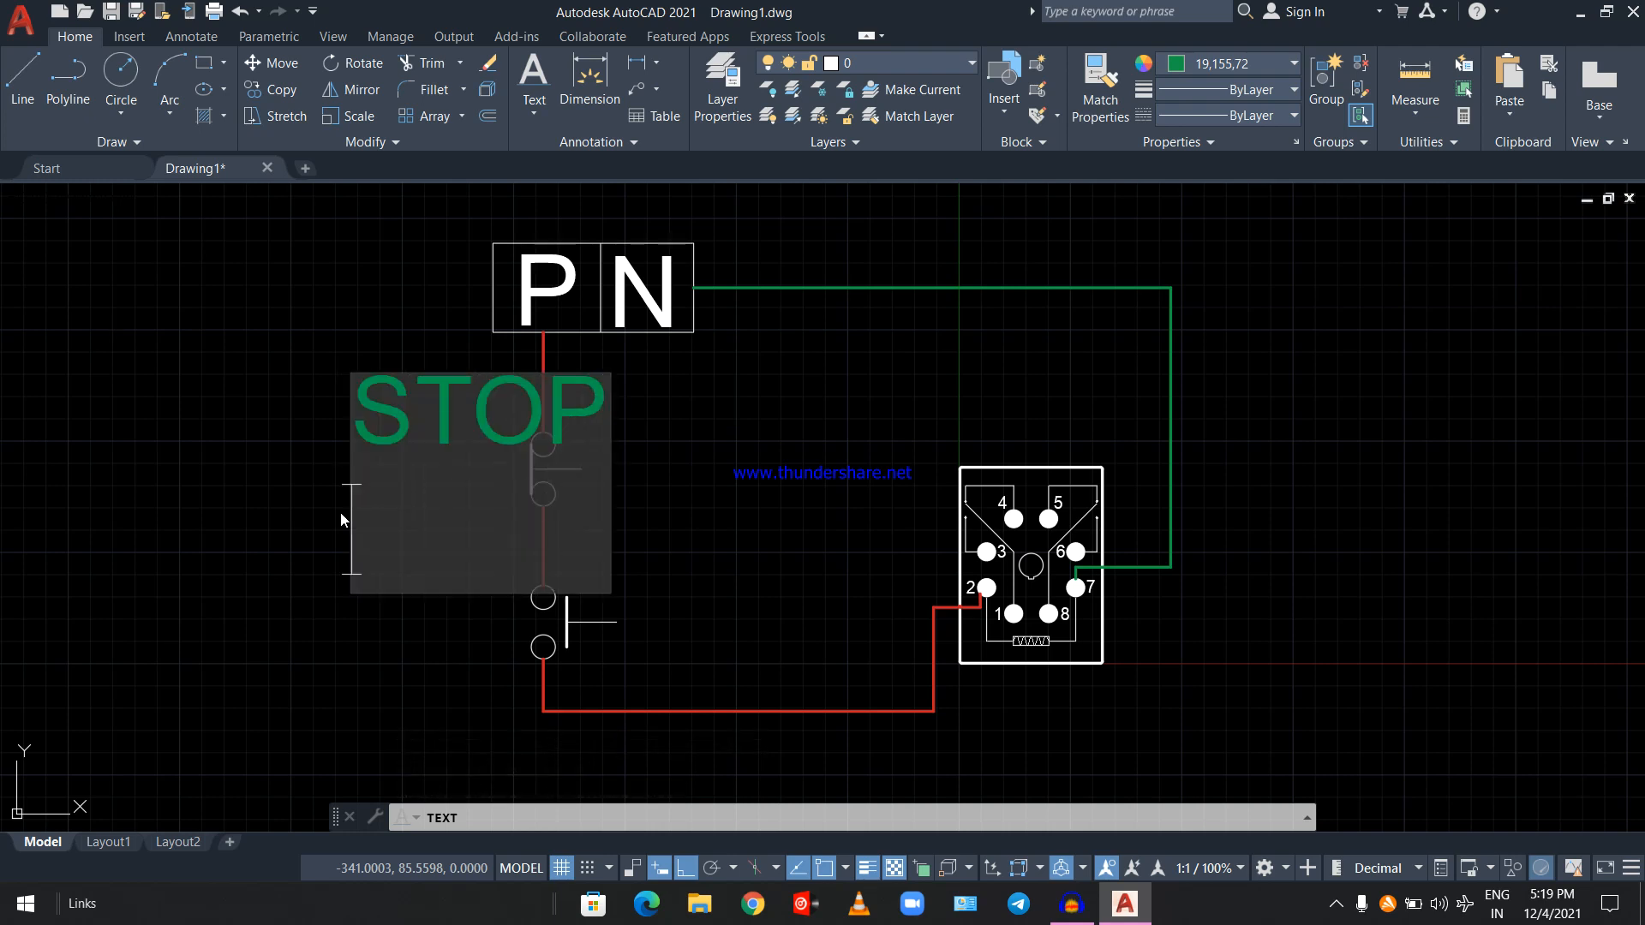
Step: Move the STOP label clear of the red wire, directly beside the upper switch symbol on its outer side
click(481, 442)
drag(483, 435, 391, 495)
click(399, 481)
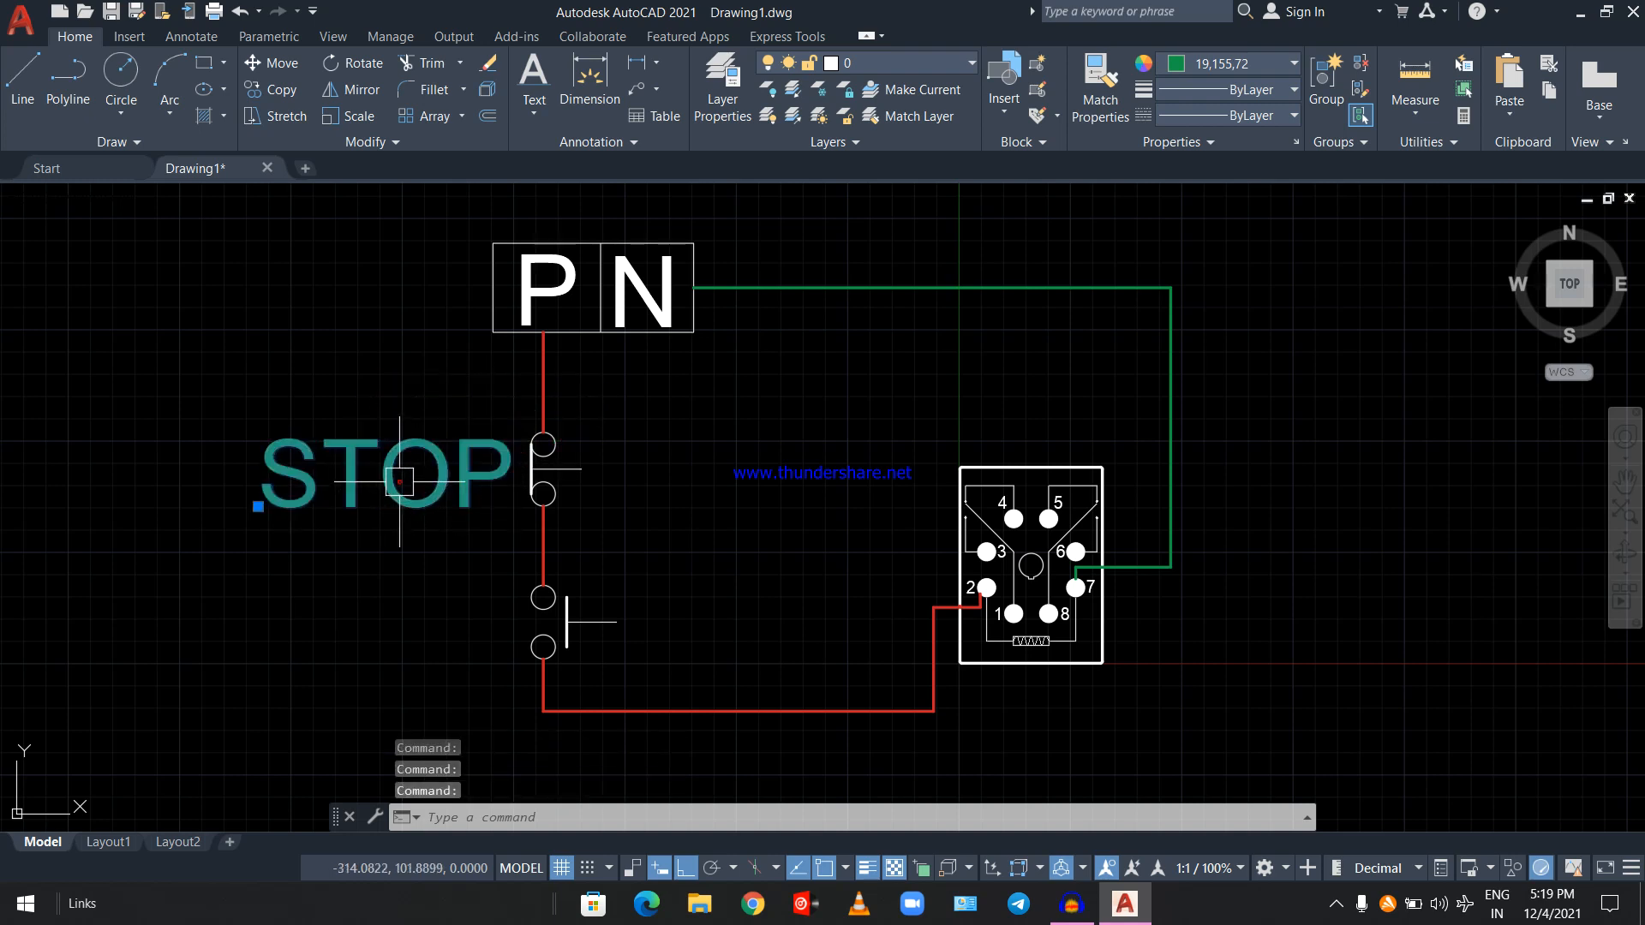
Step: Set the STOP label's text height to 20 and move the label back close beside the upper switch symbol
text(pr)
key(Return)
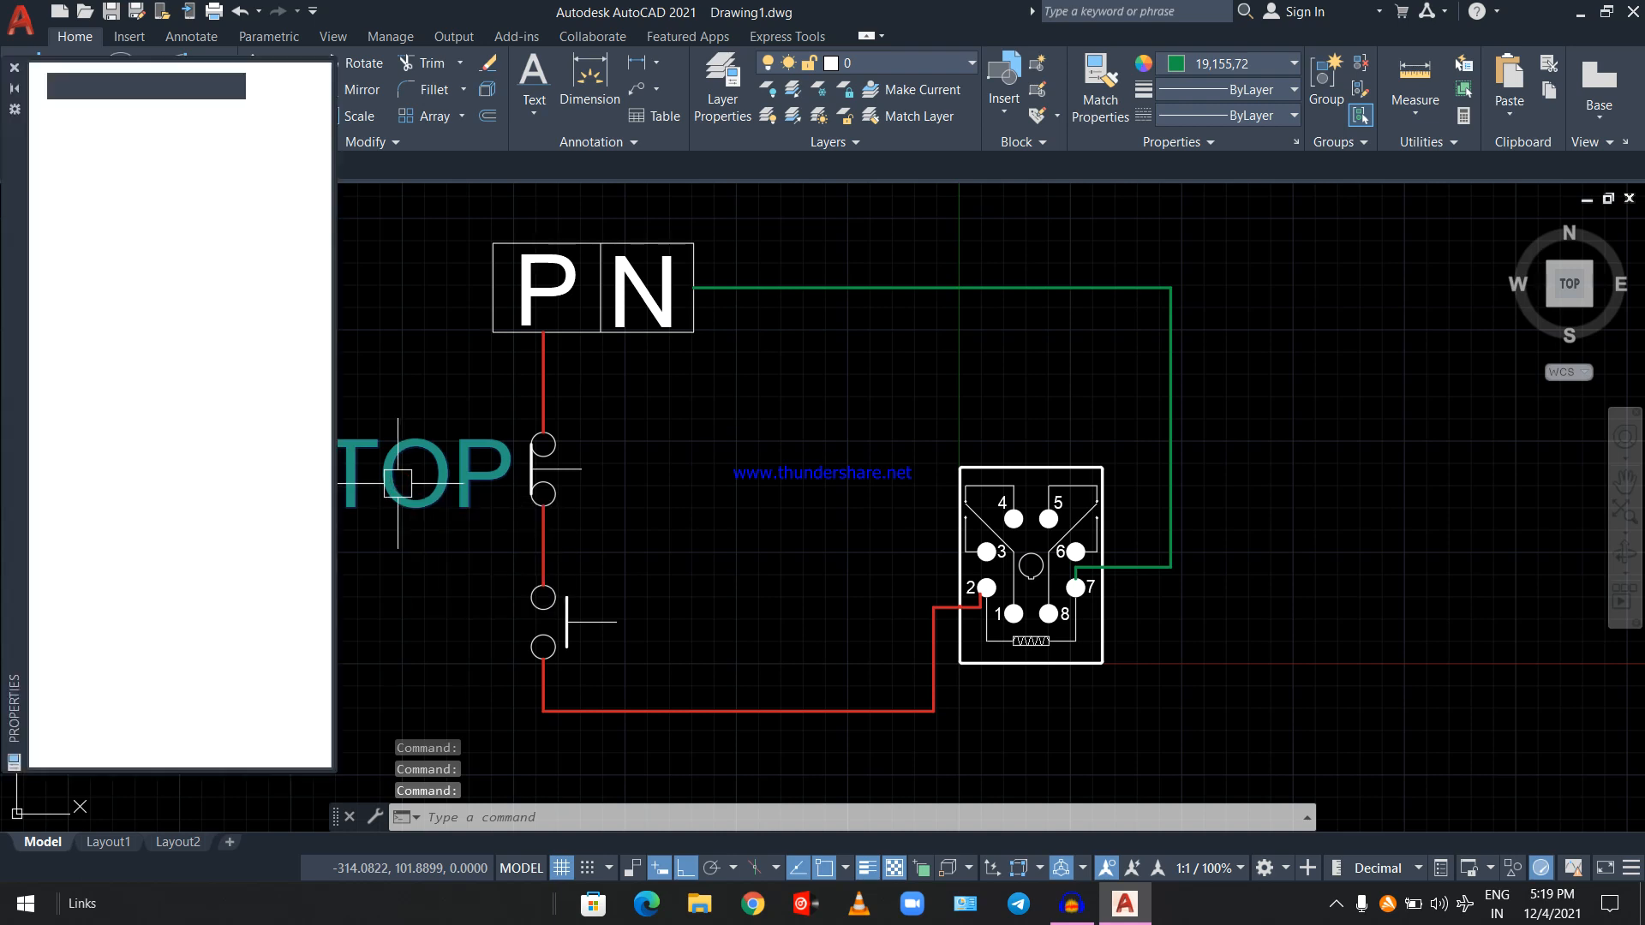
click(190, 507)
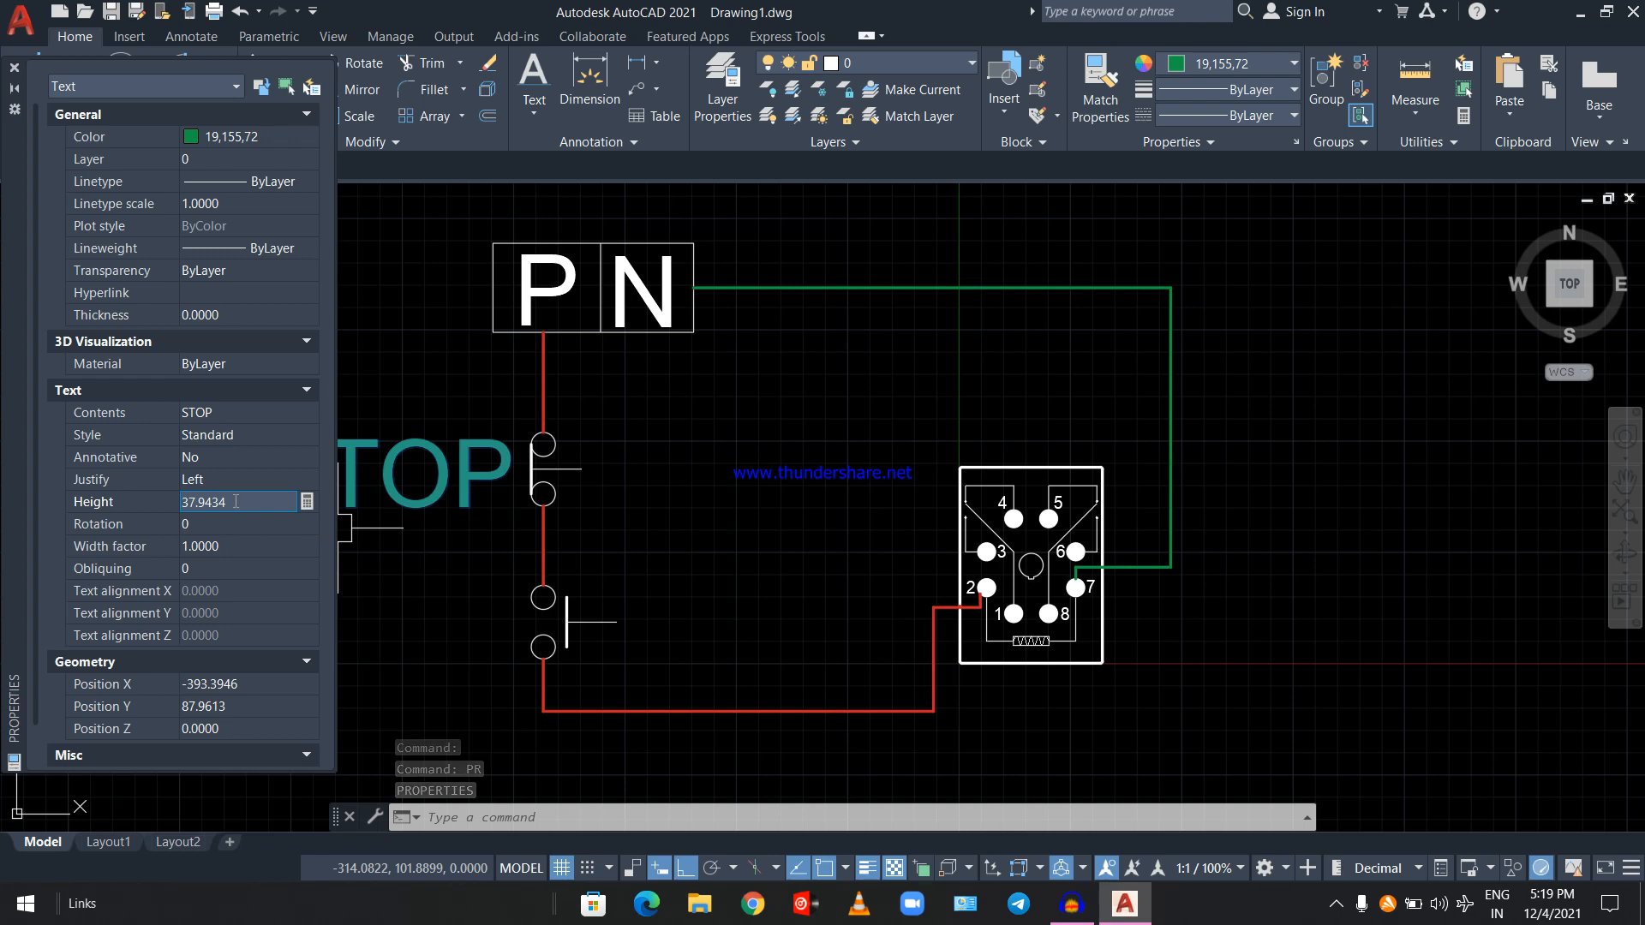
text(20)
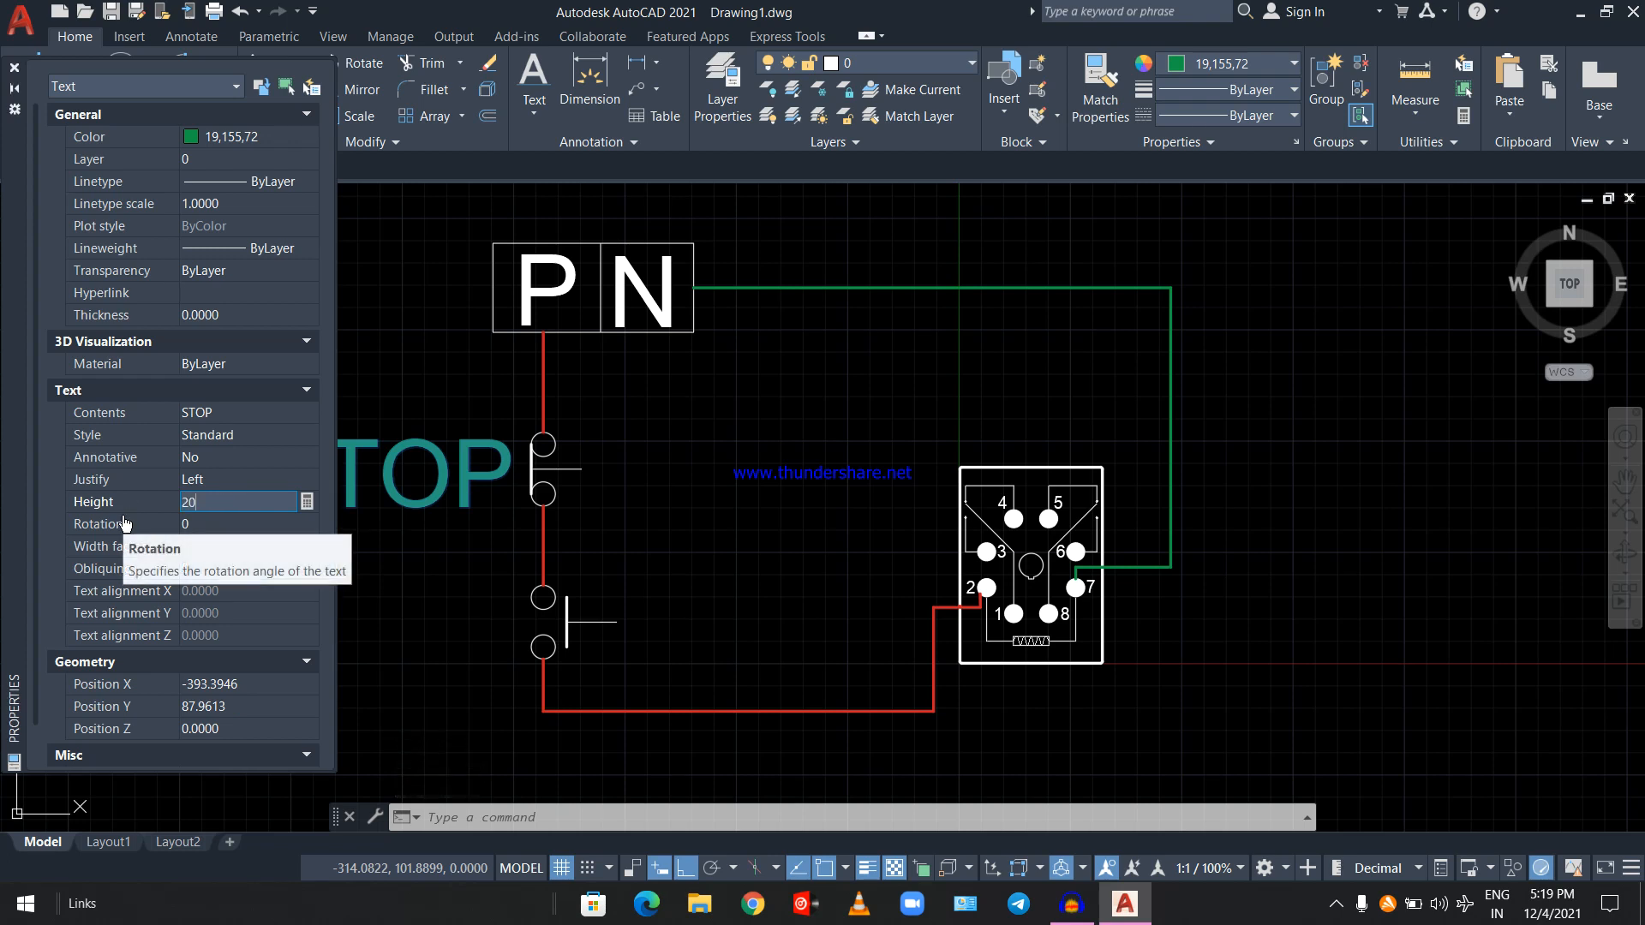
key(Tab)
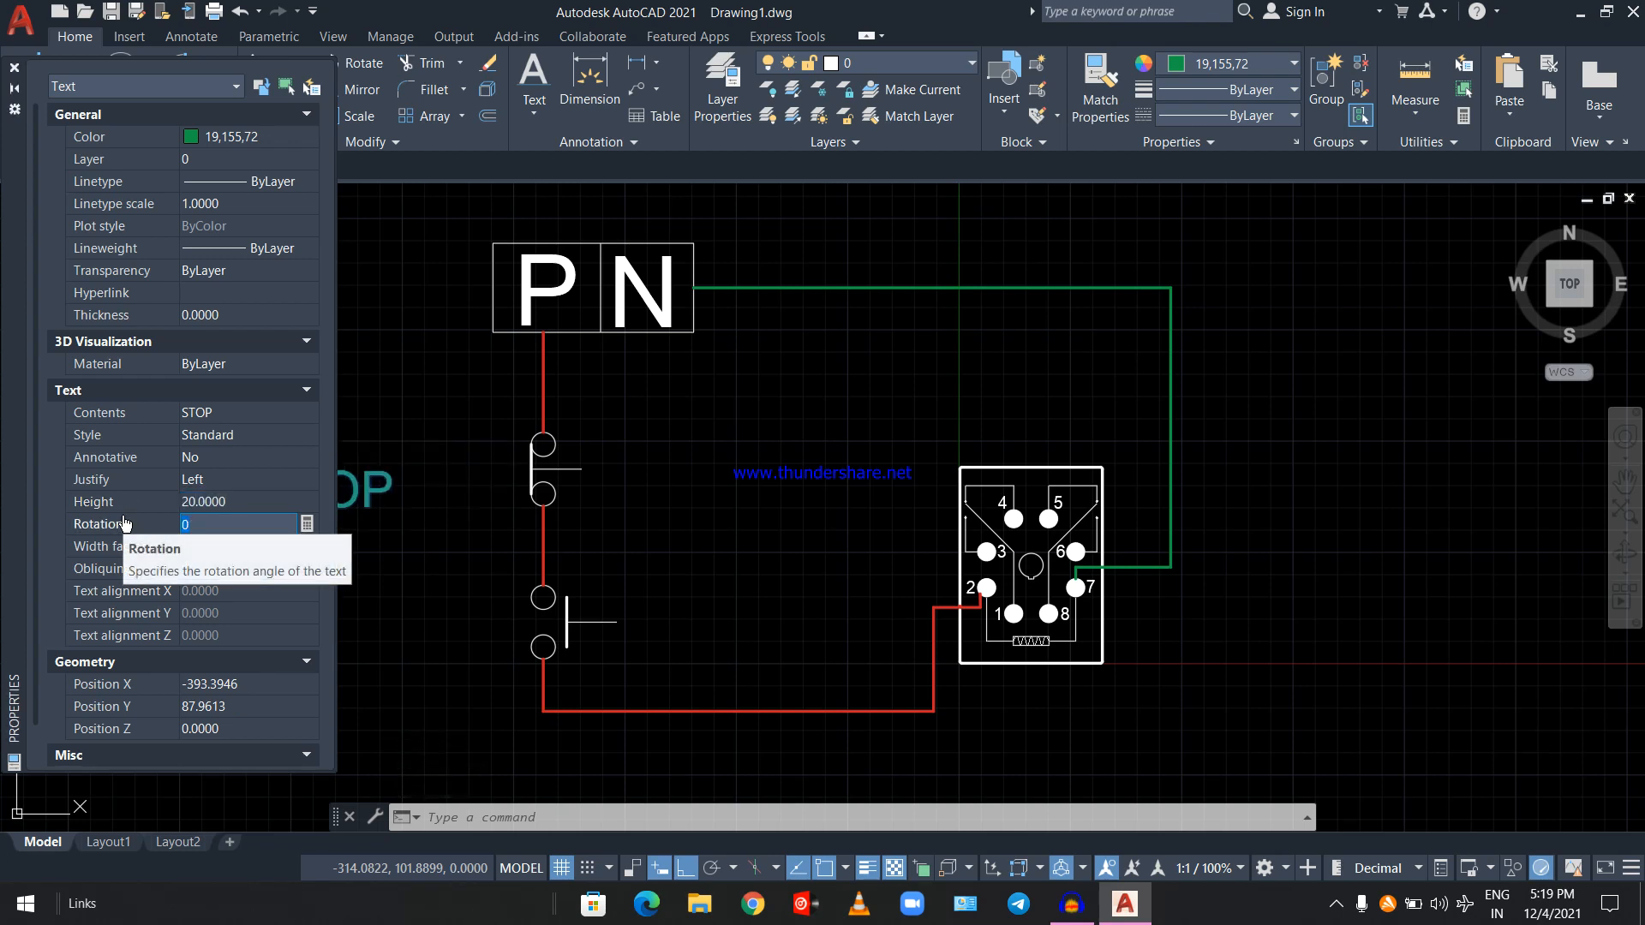
click(14, 75)
drag(325, 499, 449, 484)
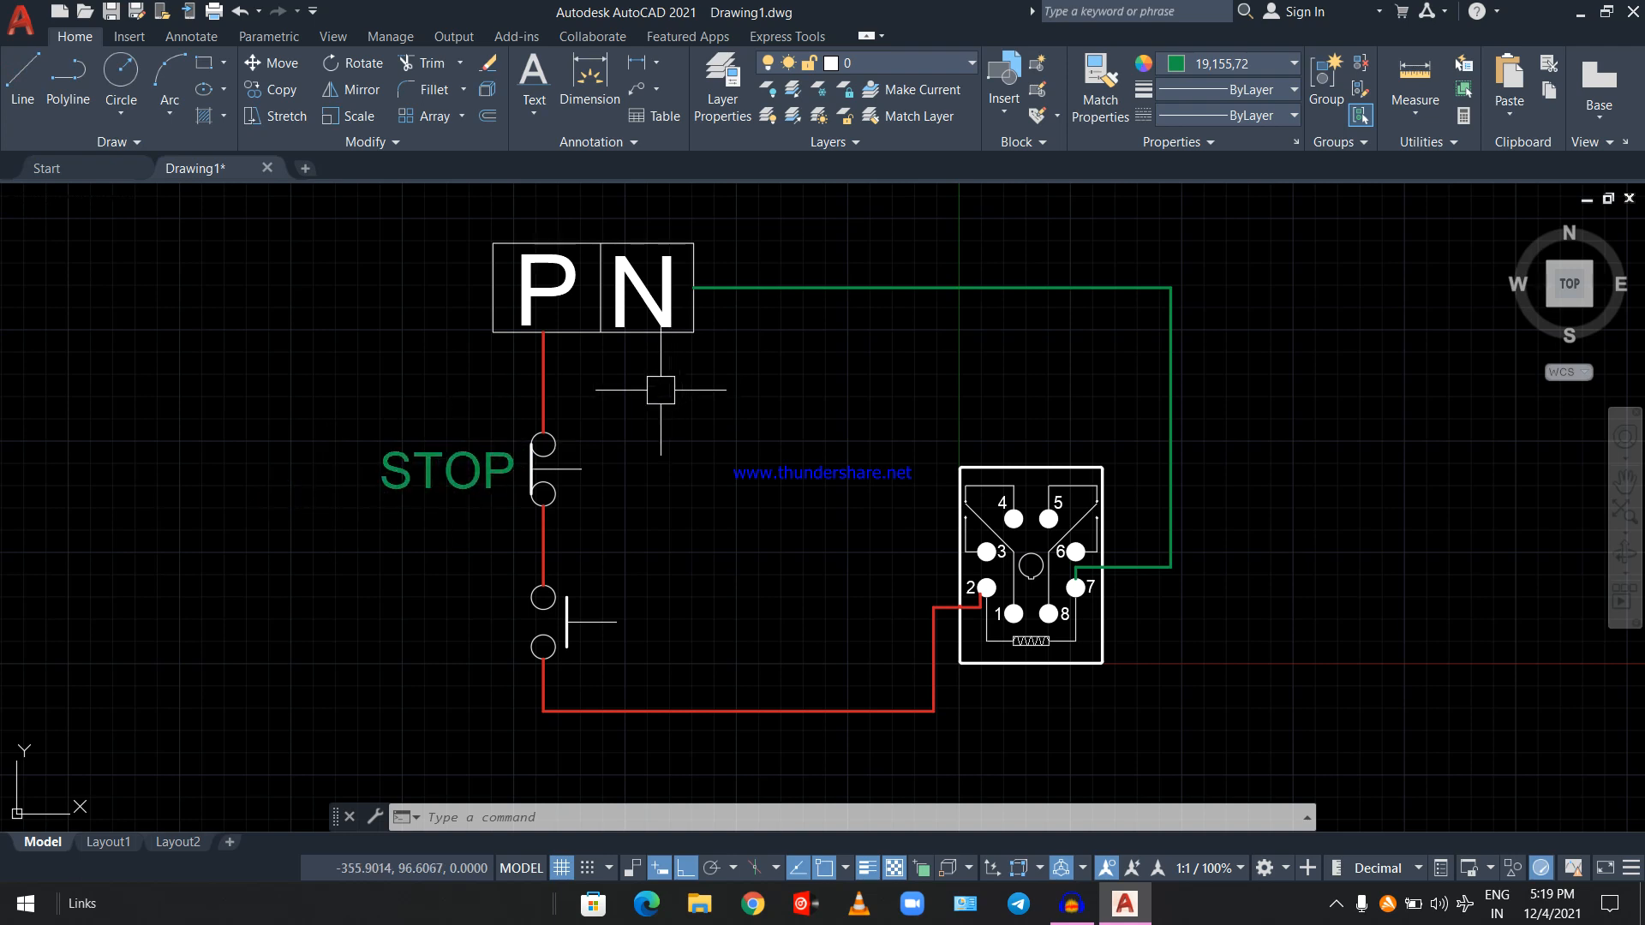
Step: Copy the STOP label straight down so the duplicate sits beside the lower switch symbol
click(467, 470)
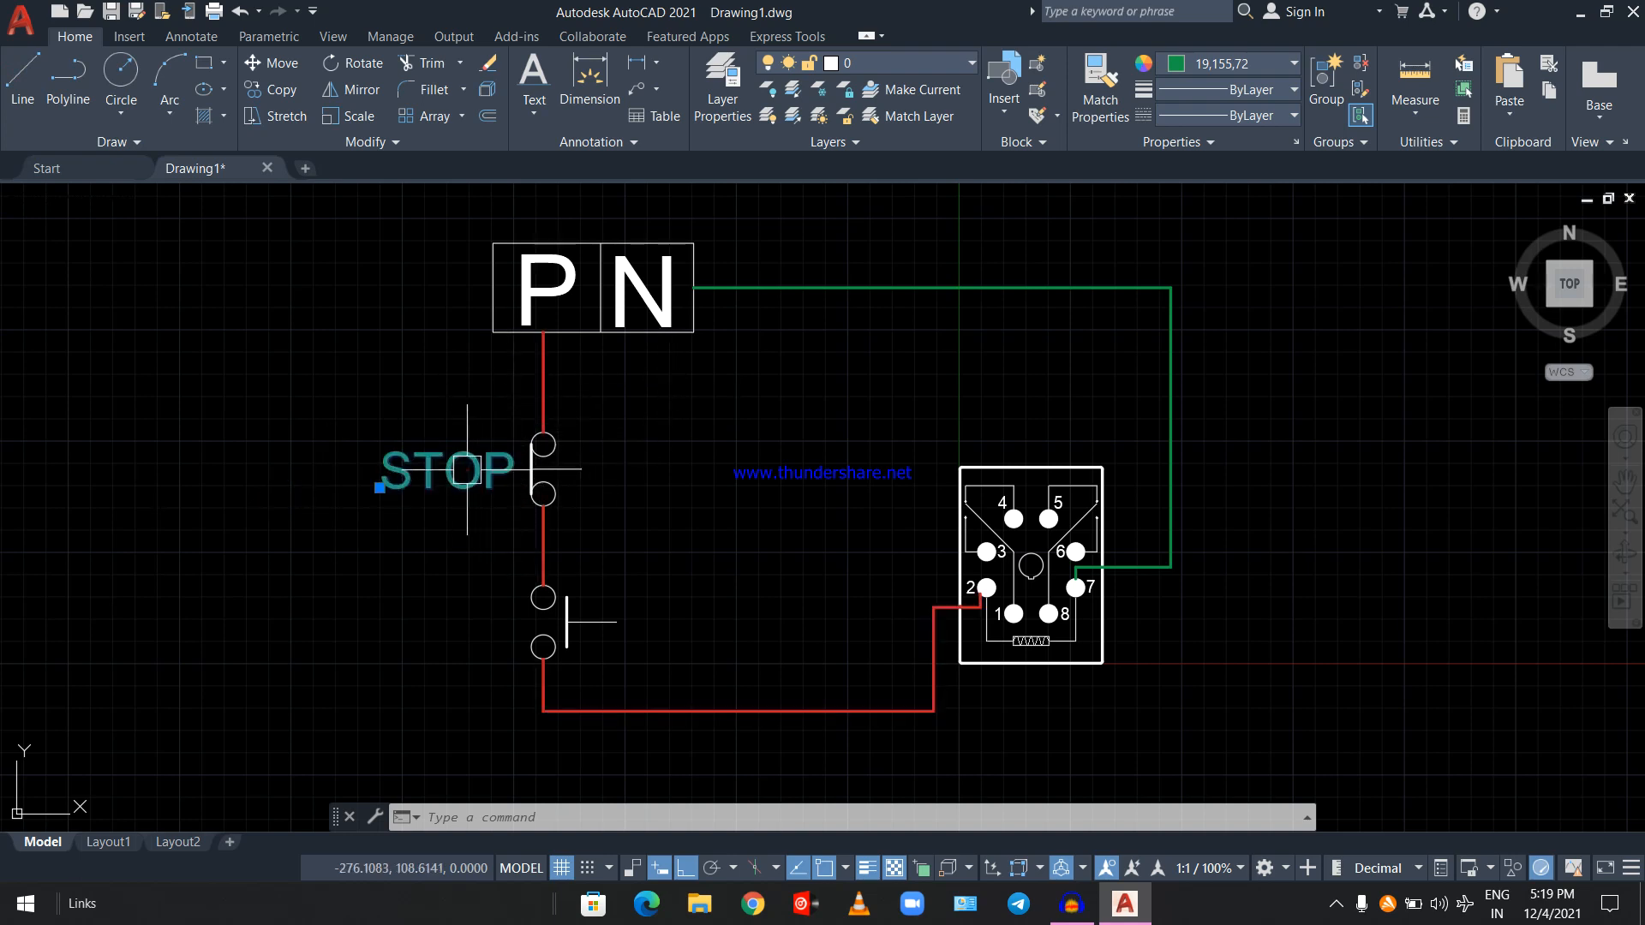
key(Return)
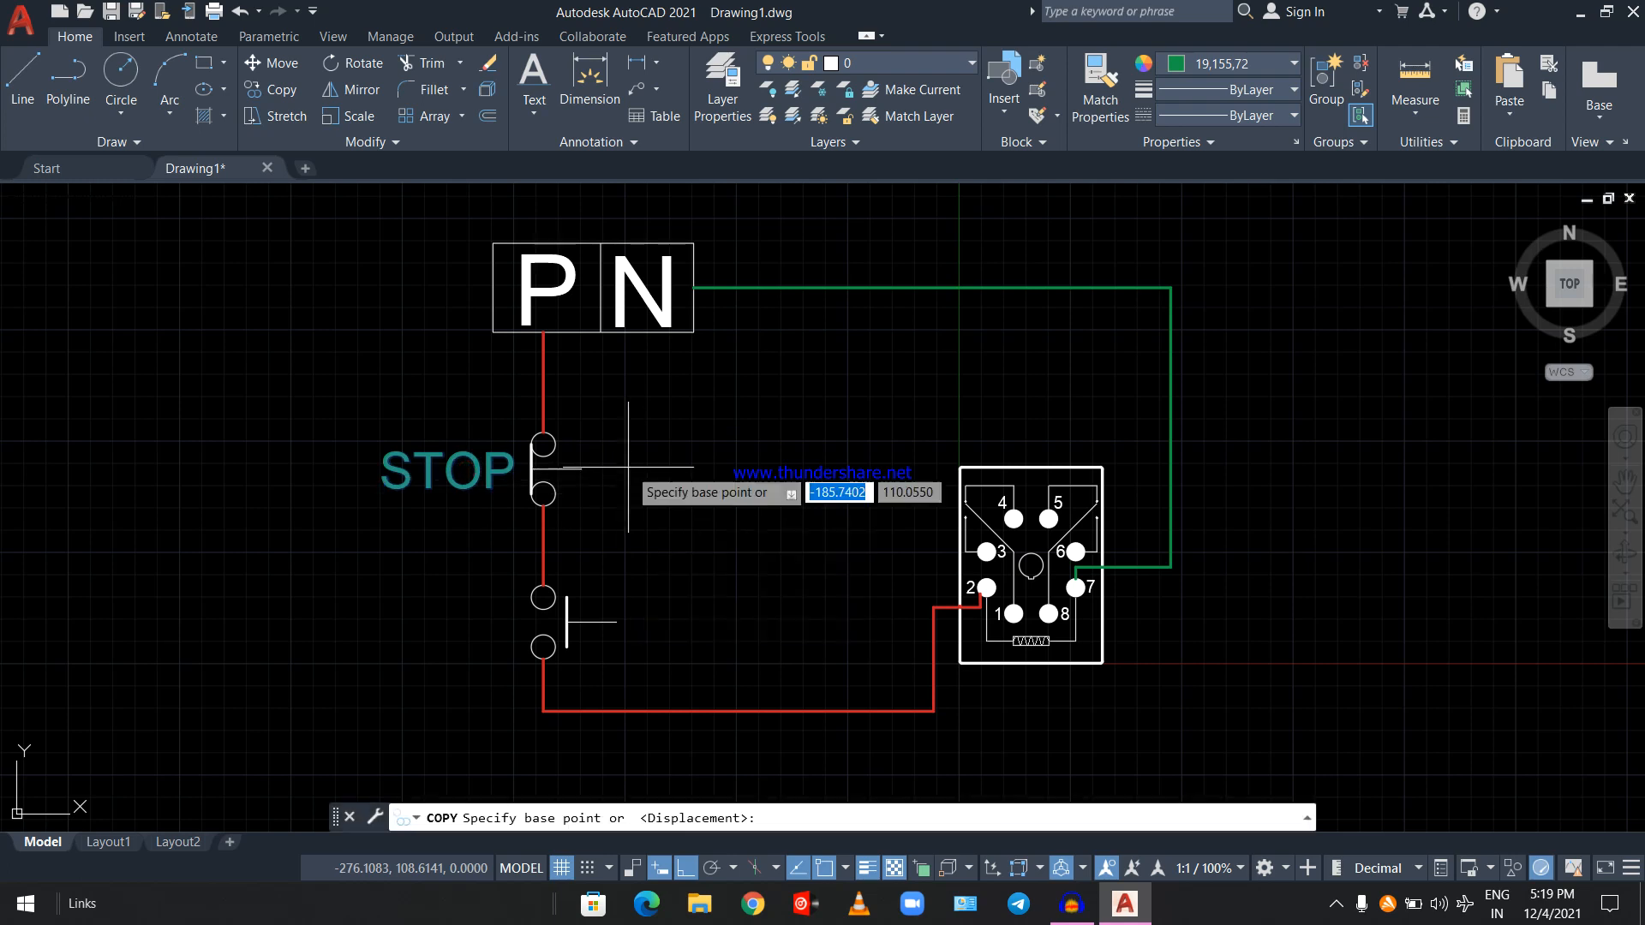
click(448, 469)
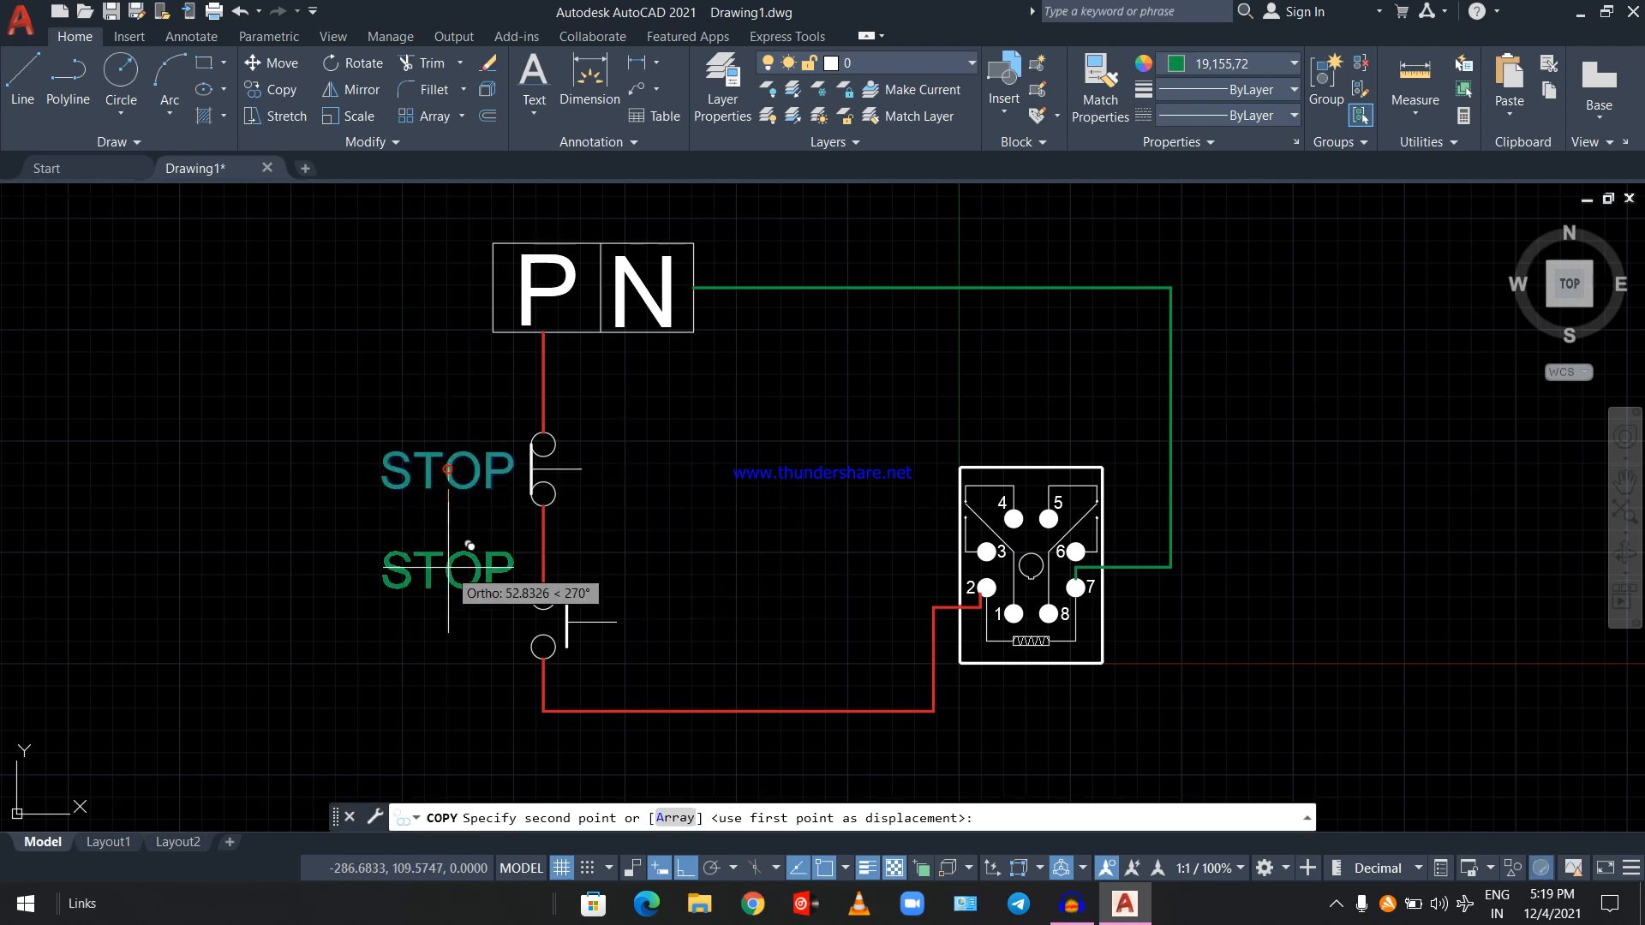
click(444, 618)
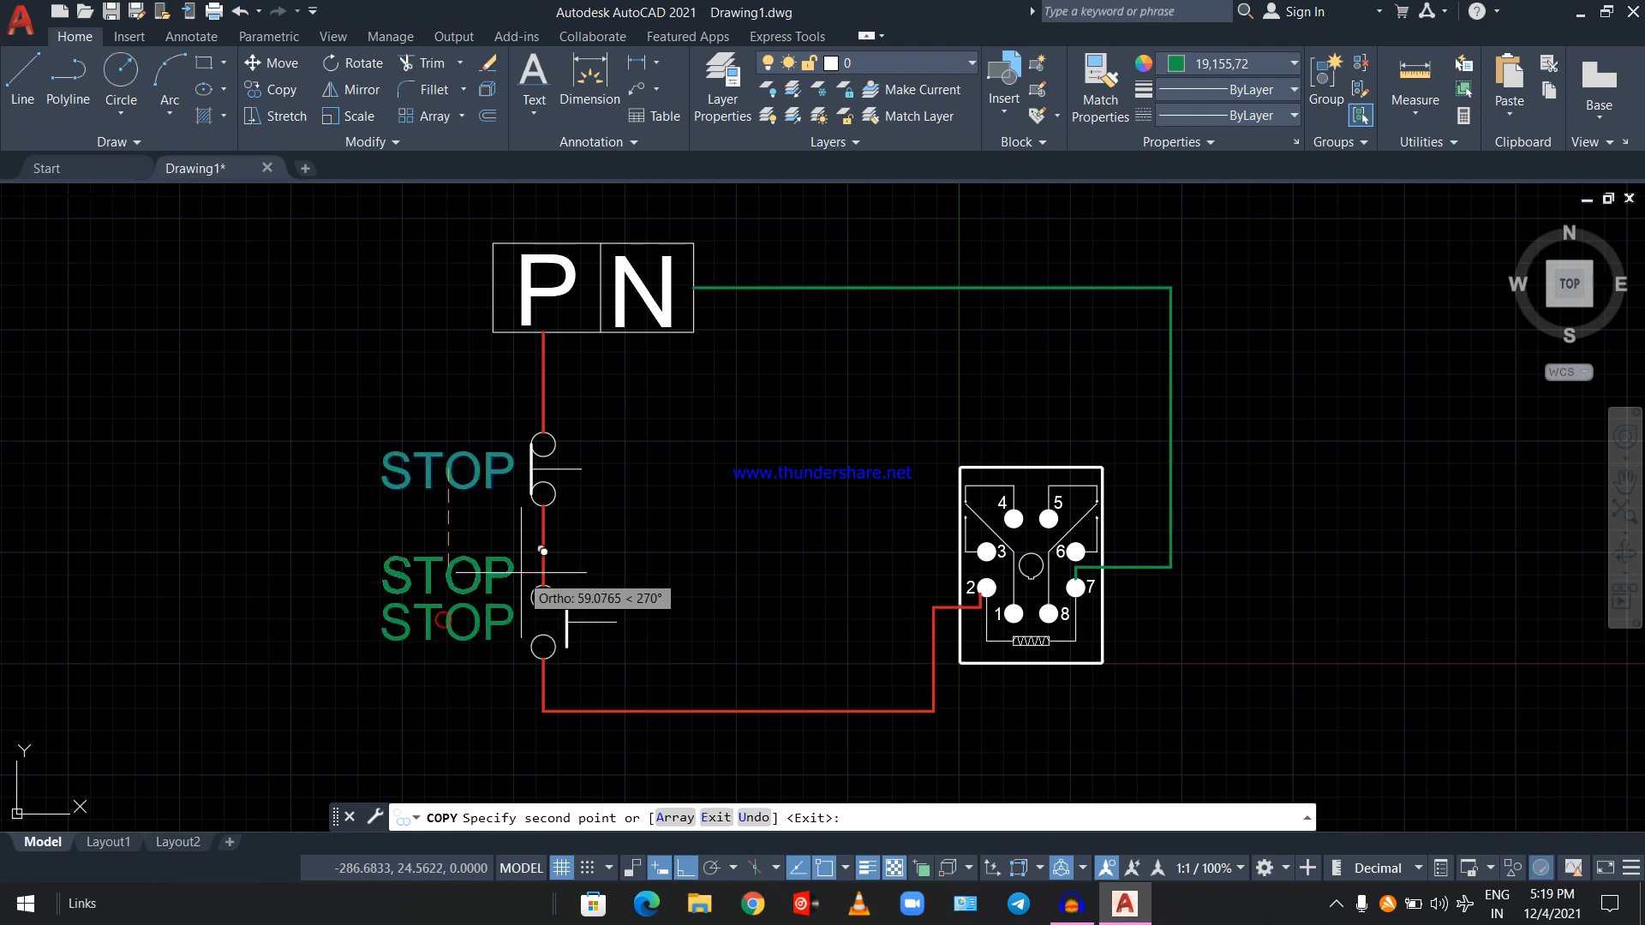
key(Escape)
Step: Change the text of the copied label beside the lower switch to START
click(450, 624)
double_click(452, 625)
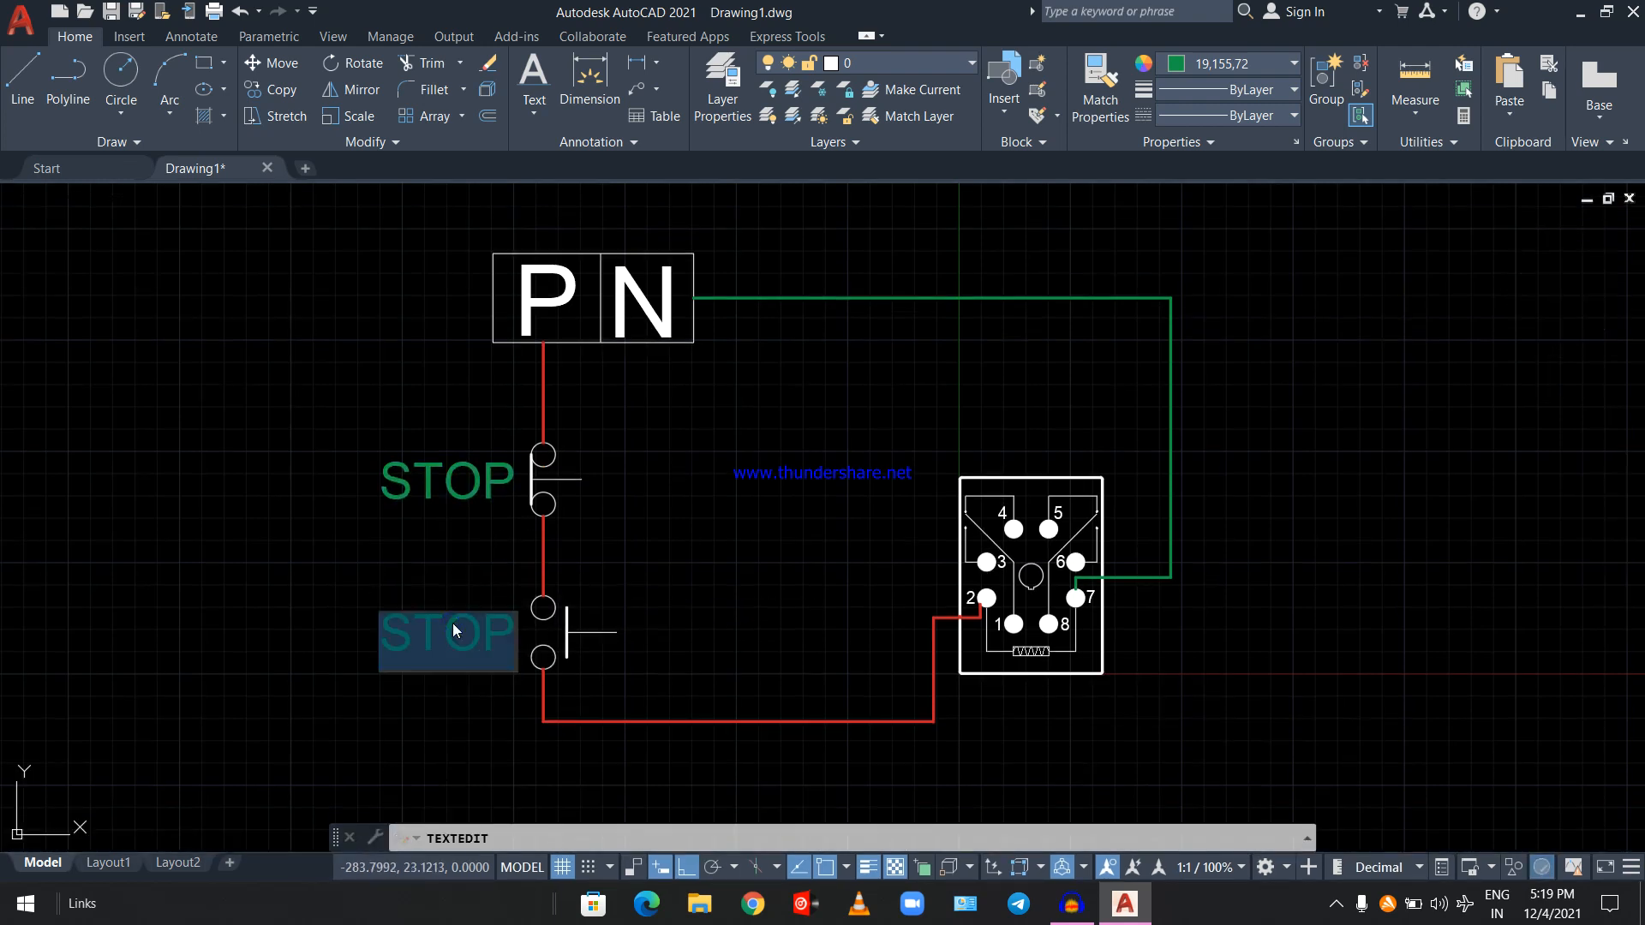
text(START)
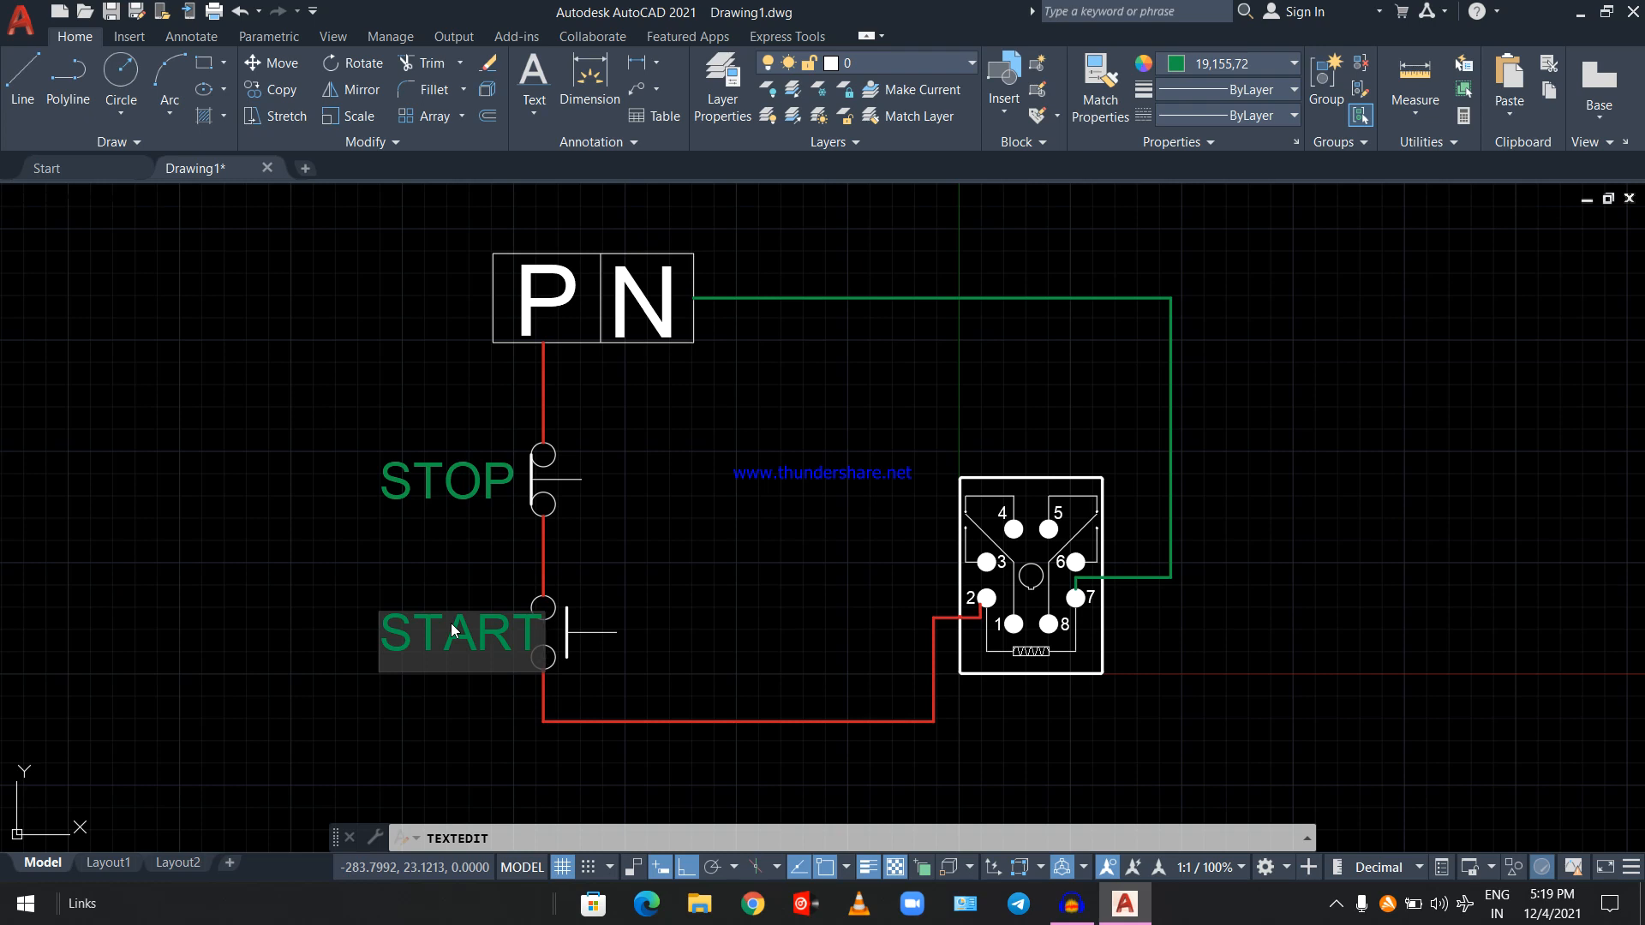
key(Escape)
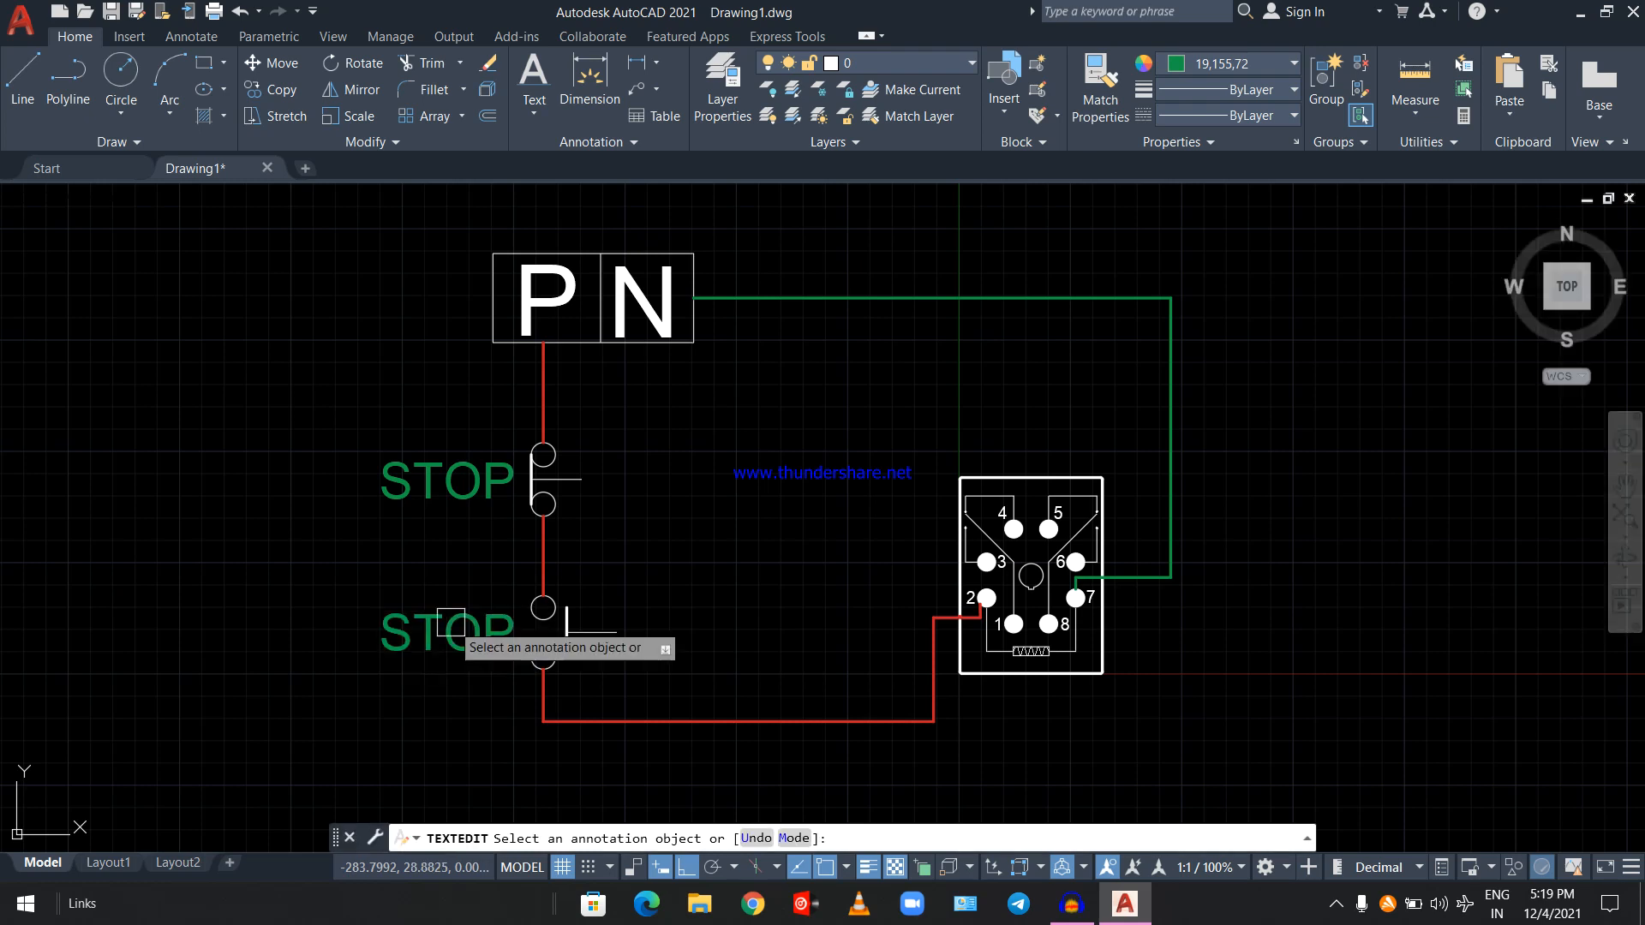
click(451, 624)
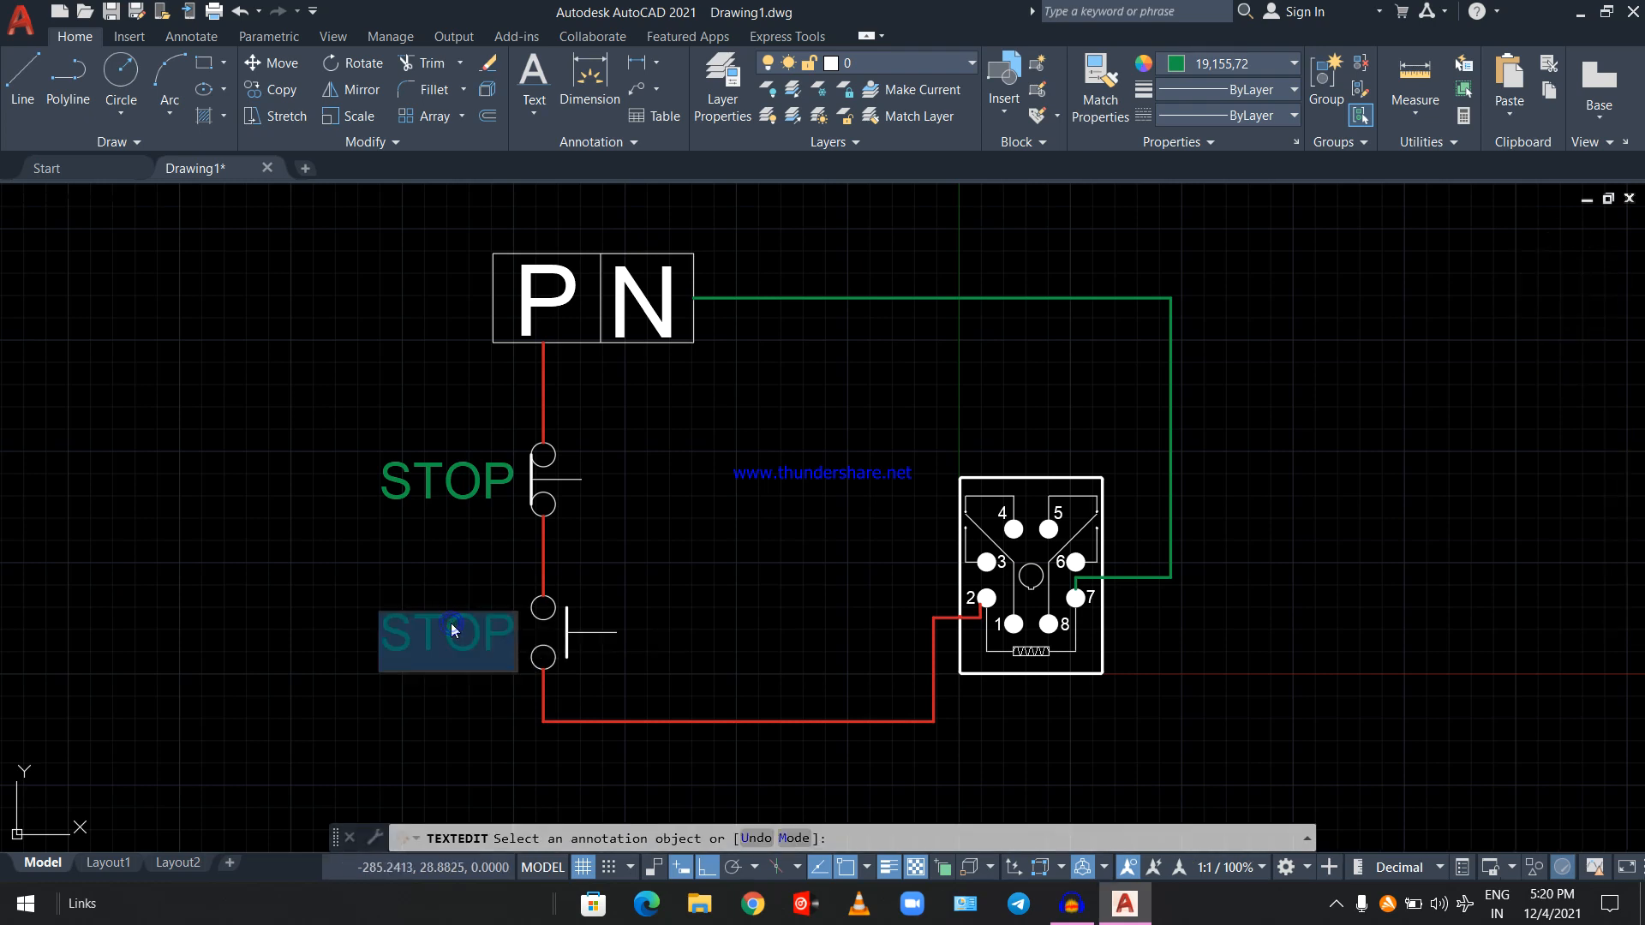
text(START)
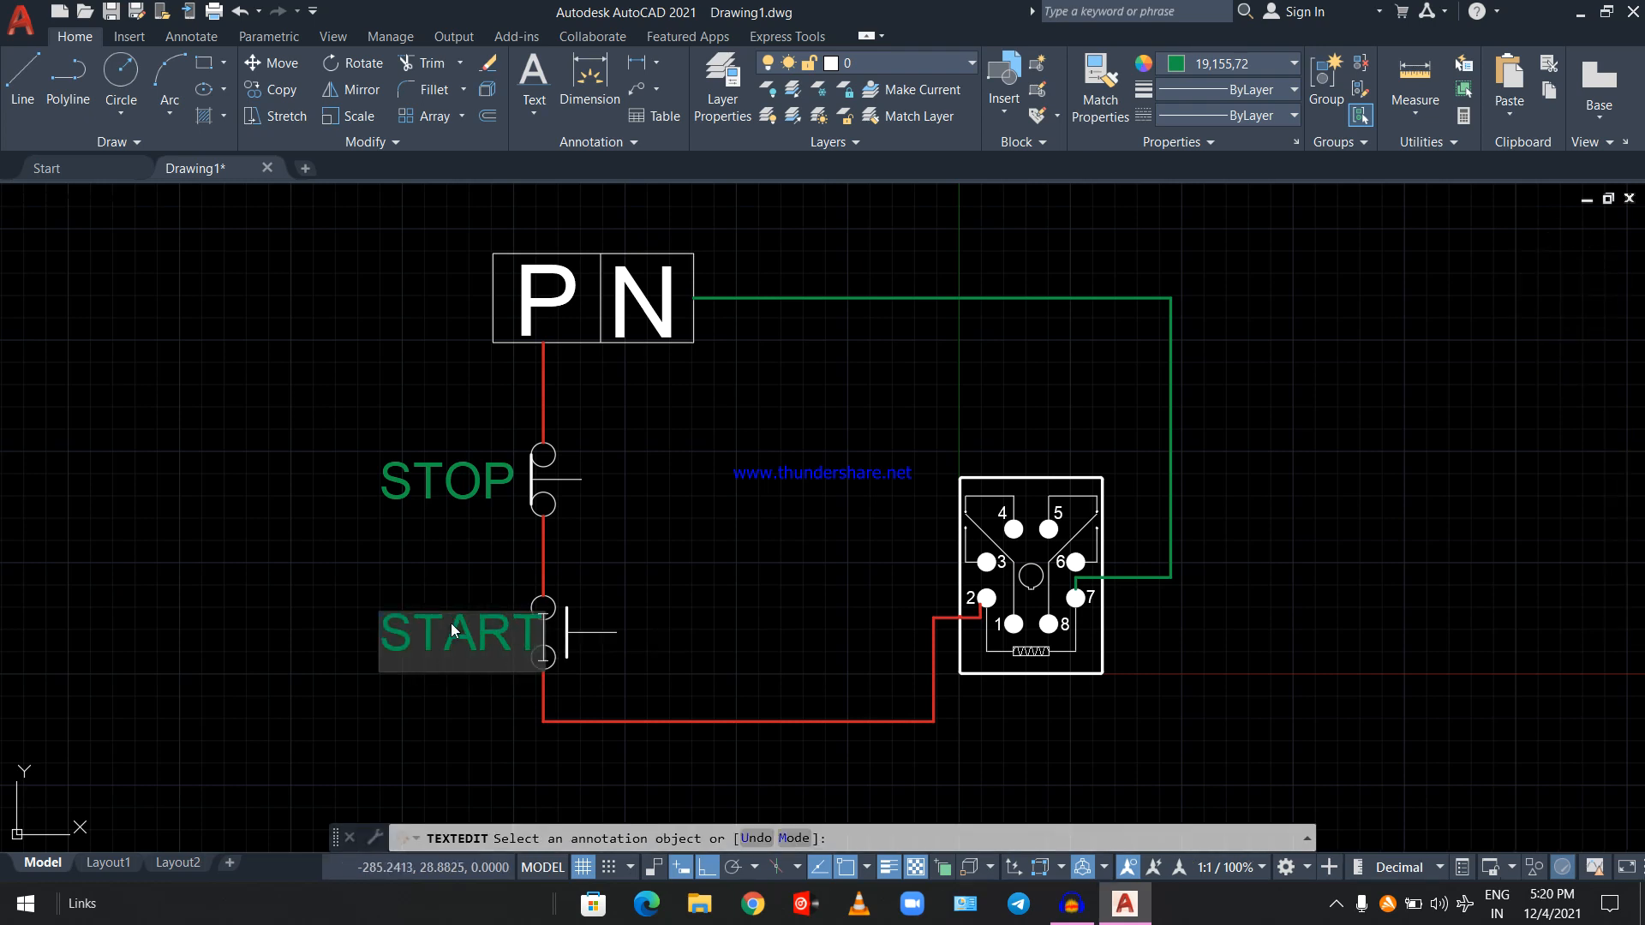
key(Return)
key(Escape)
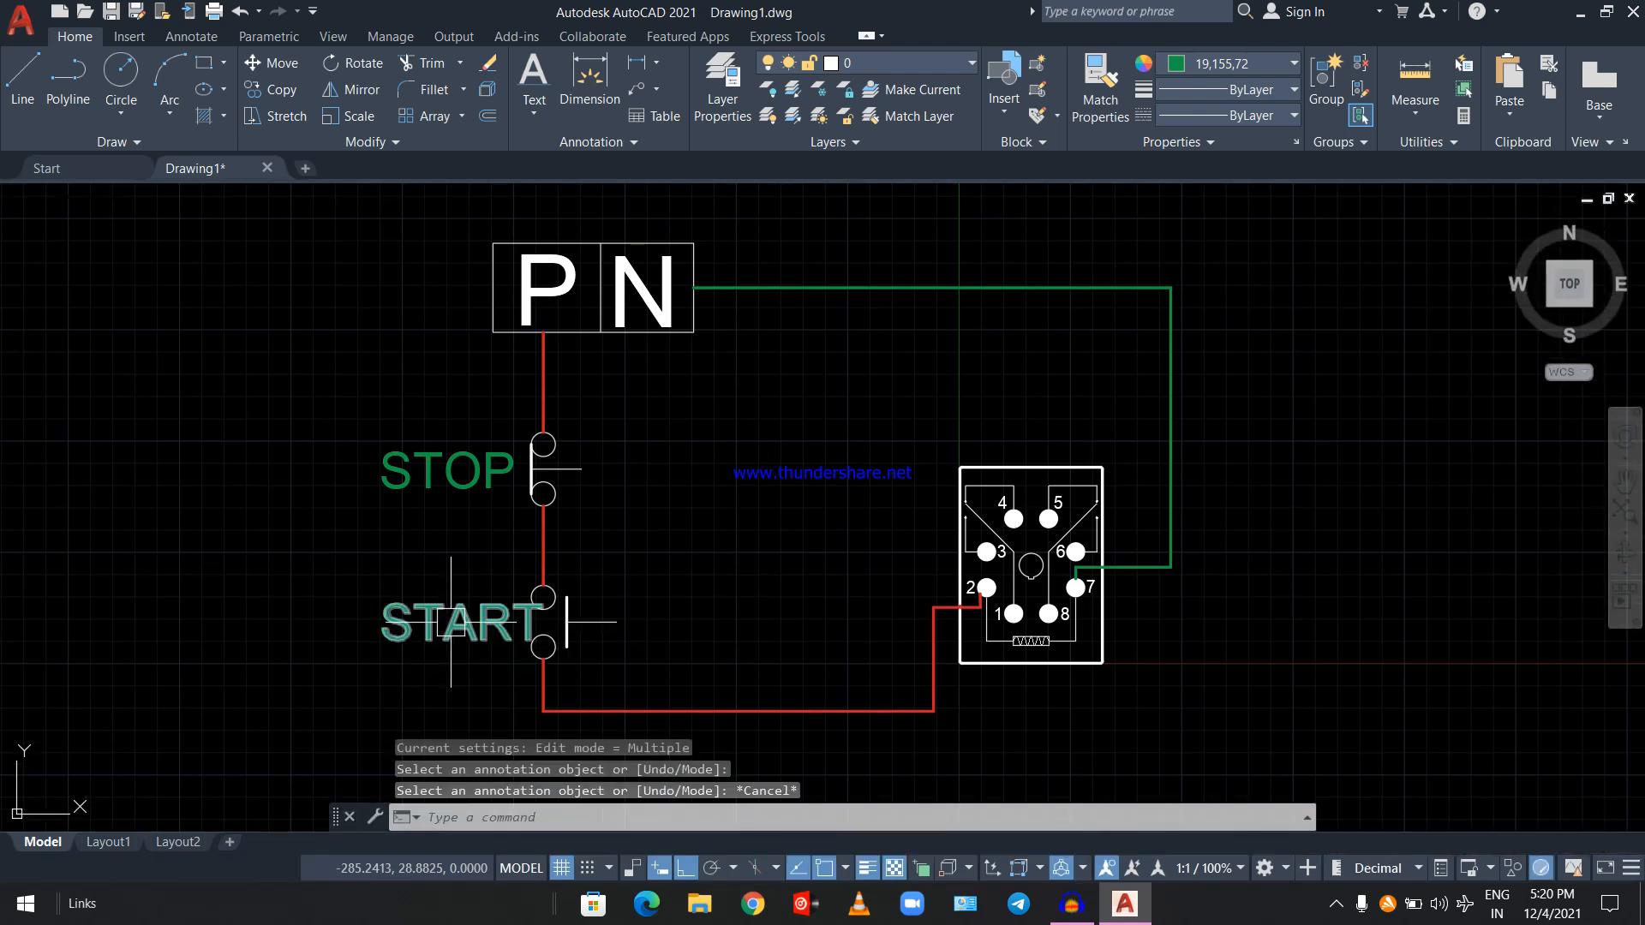
Step: Move the START label clear of the lower switch symbol and shift the STOP label outward to line up with its start
click(446, 623)
drag(446, 616, 425, 624)
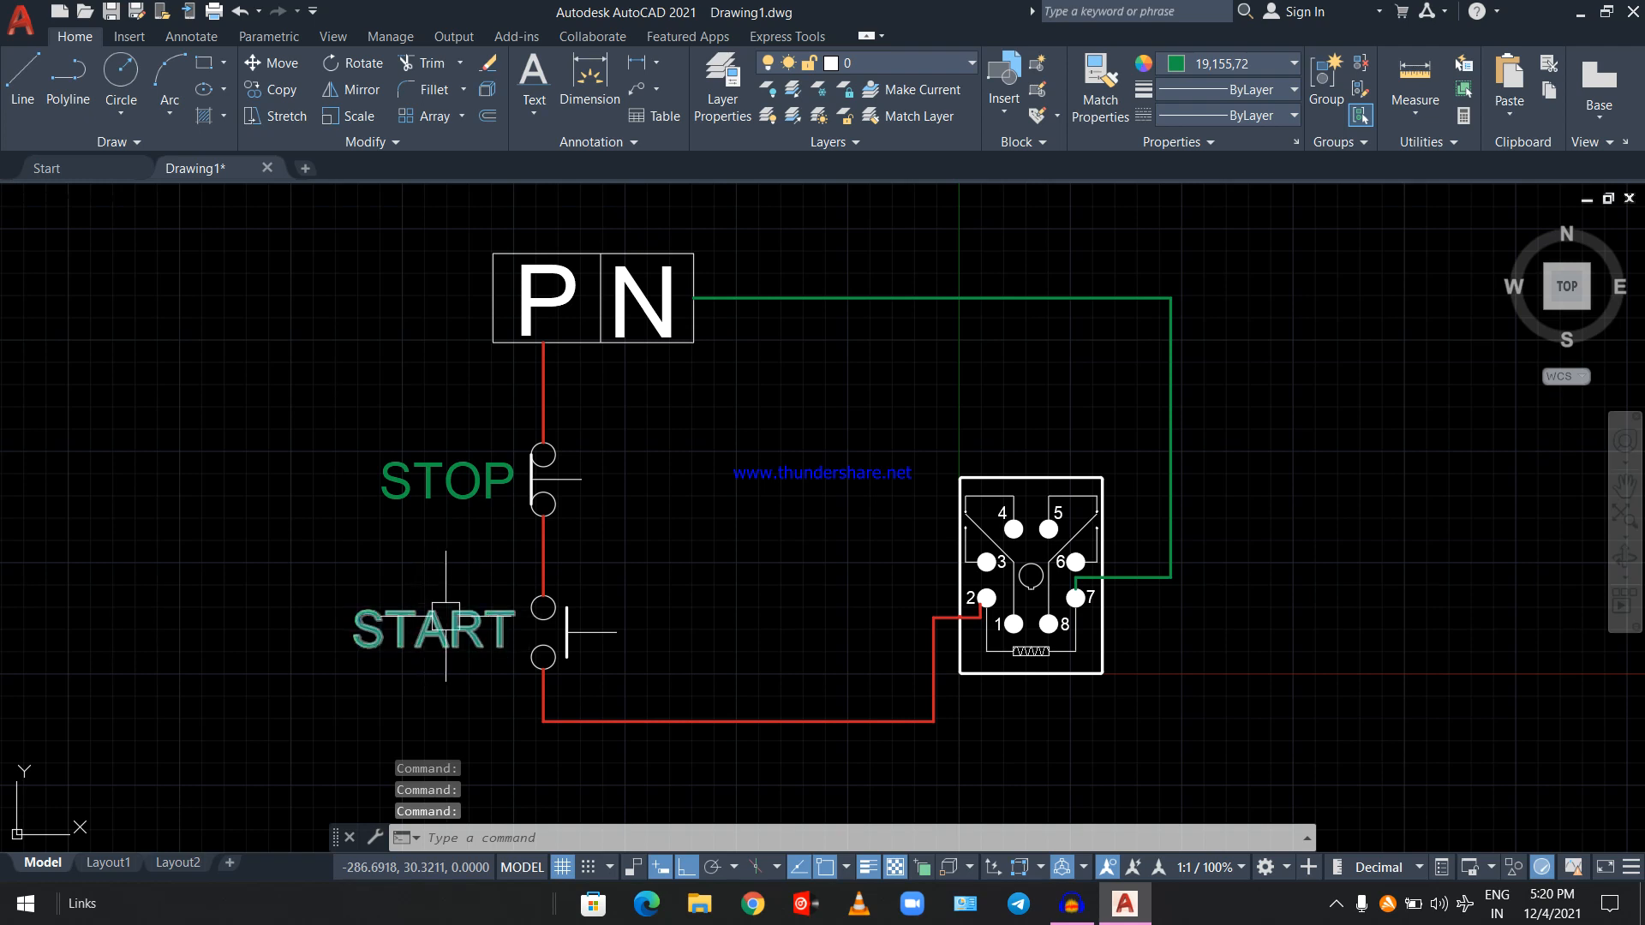
click(444, 476)
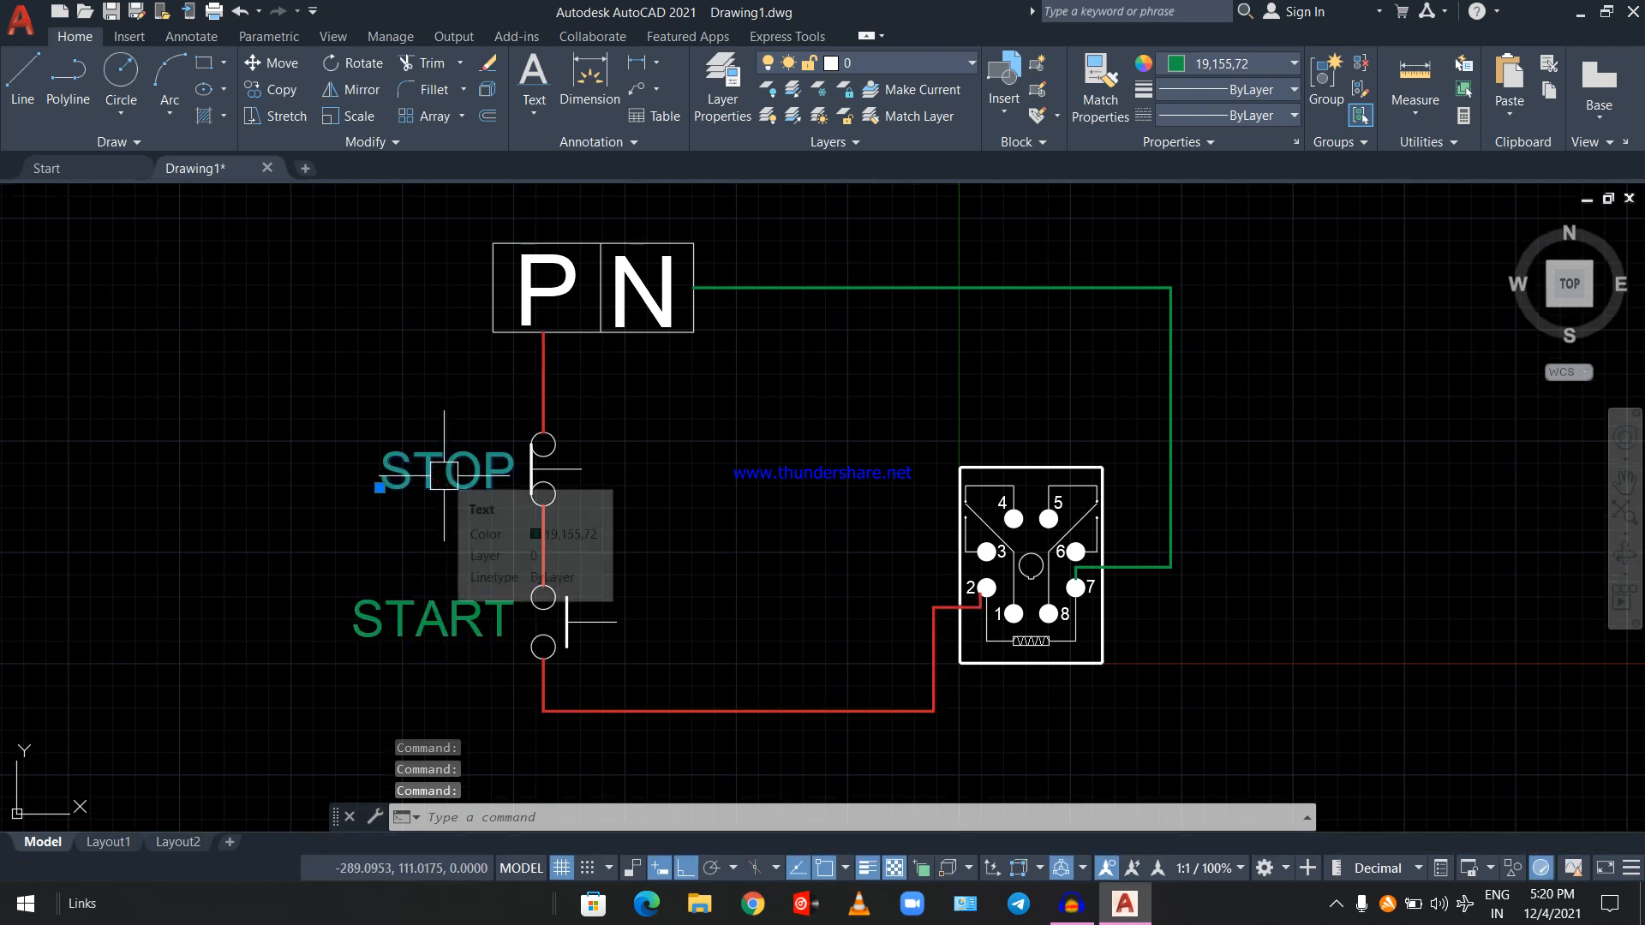
drag(444, 476, 413, 477)
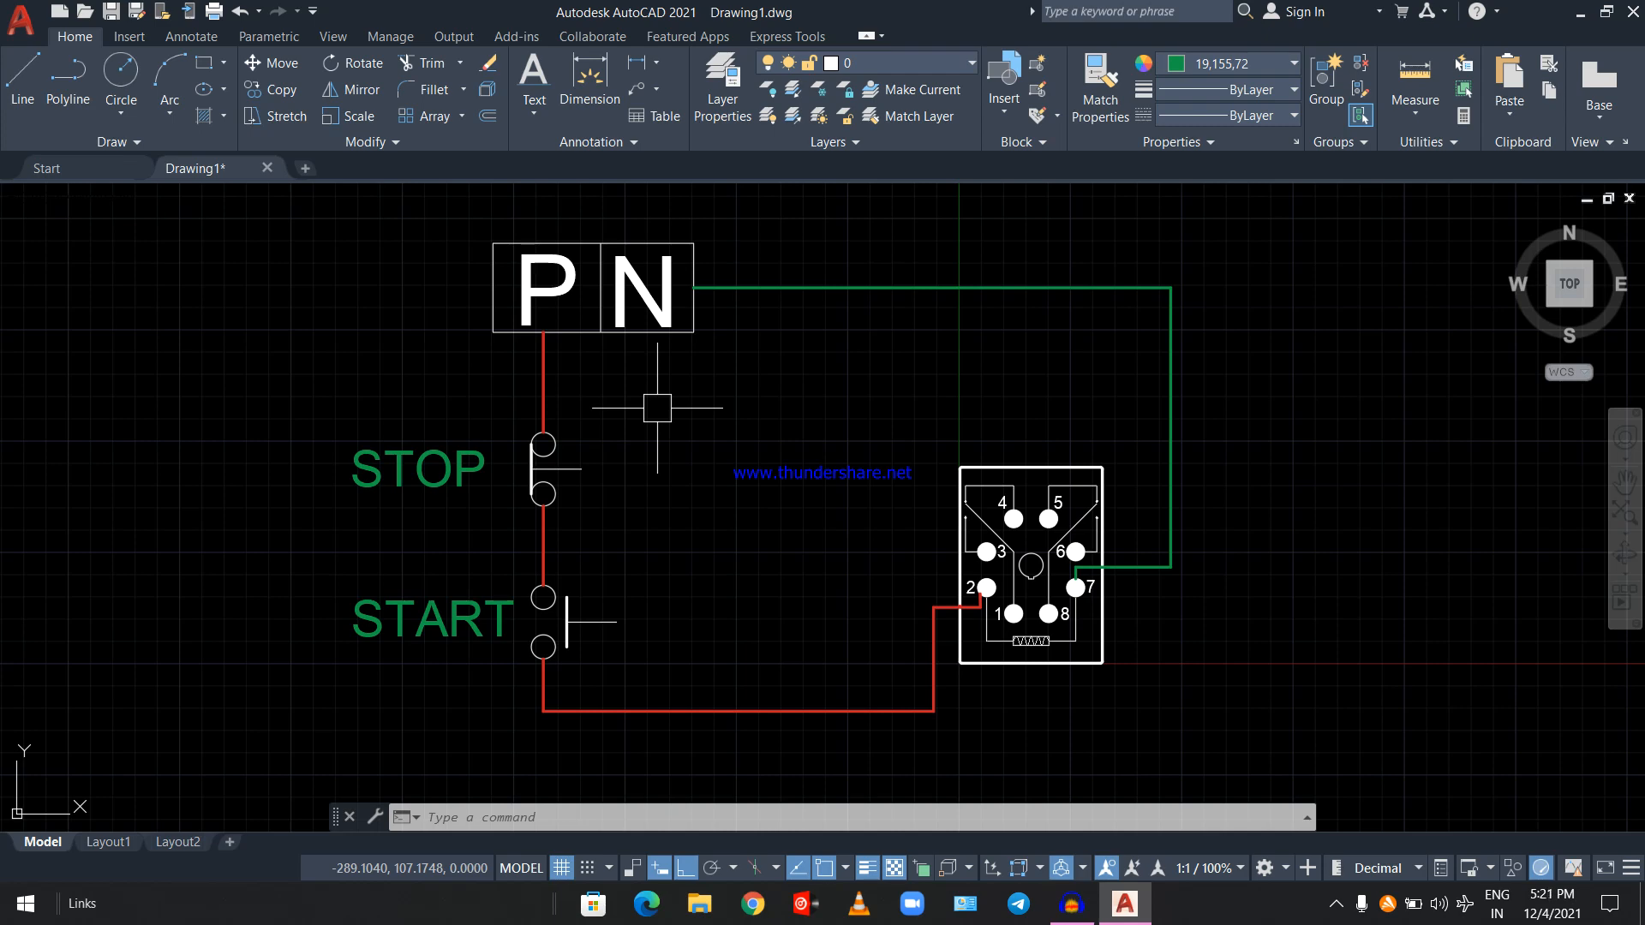
Step: Draw a yellow (248,215,49) wire from the START switch's upper terminal across toward the relay, up, and over the relay's upper edge
scroll(986, 589, up, 5)
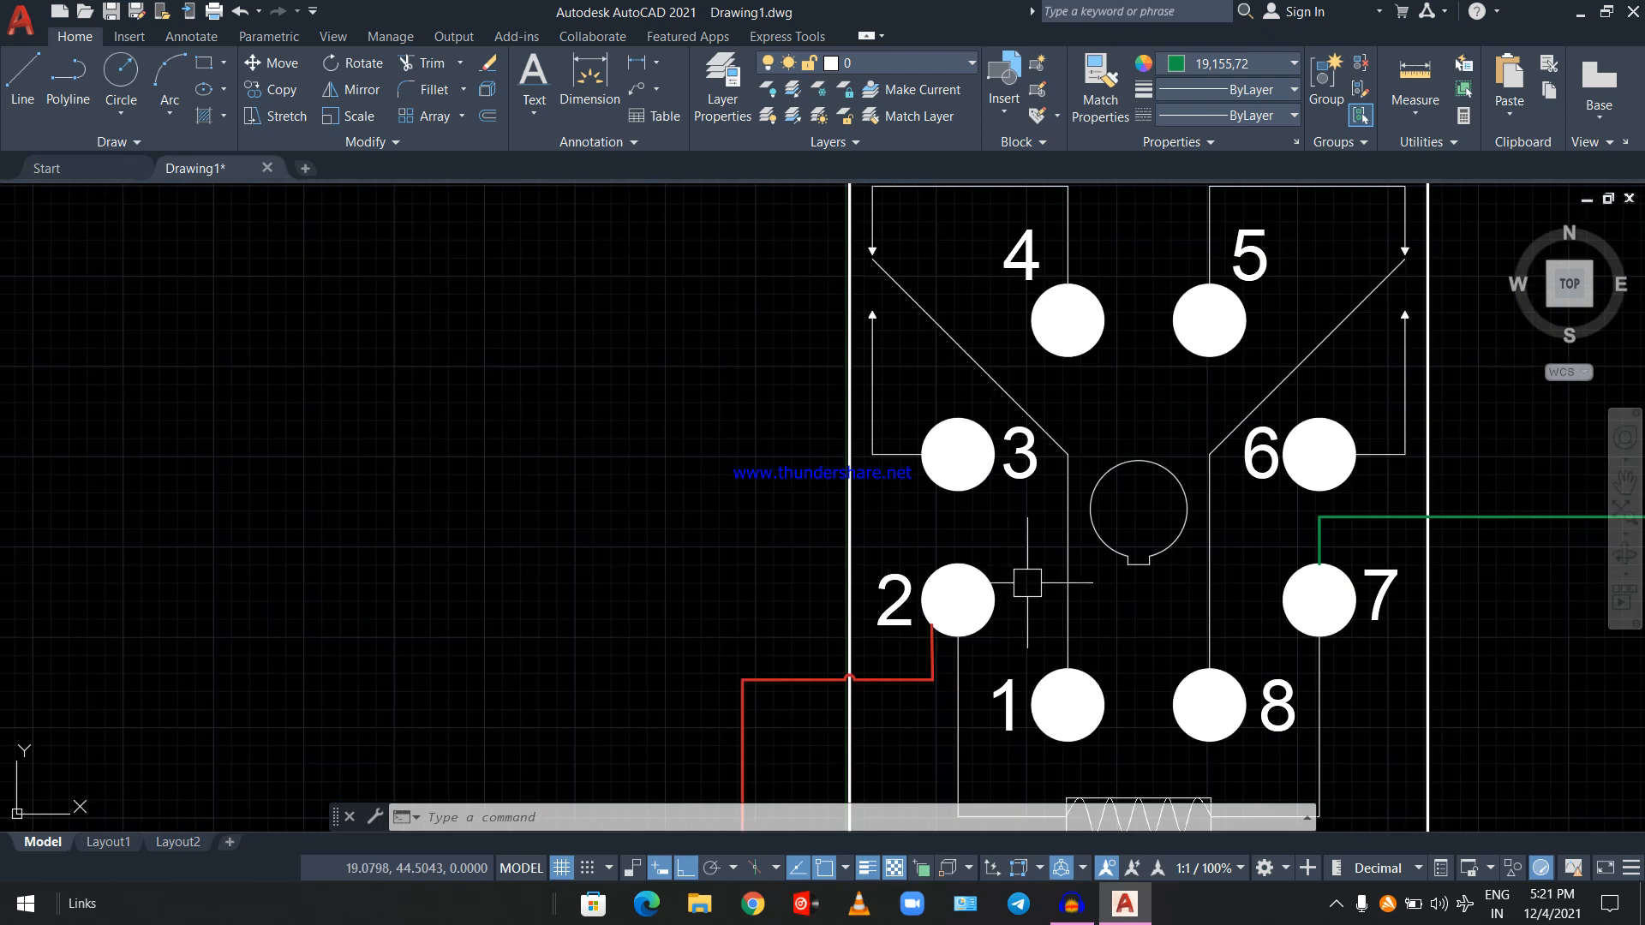
scroll(985, 435, down, 4)
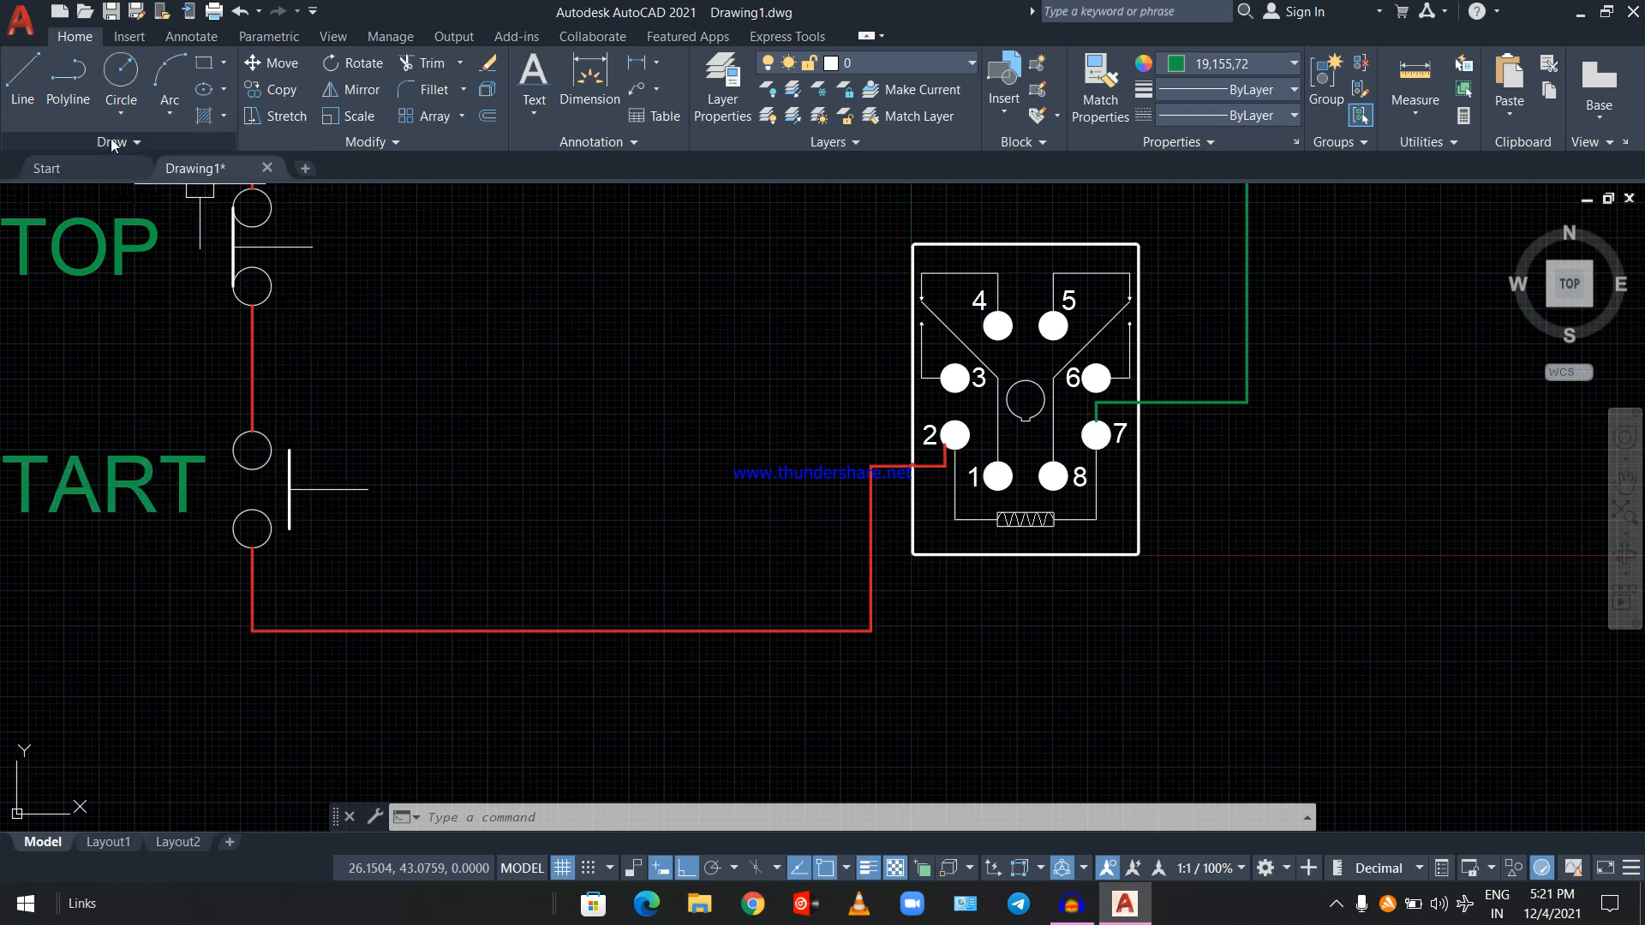
click(22, 77)
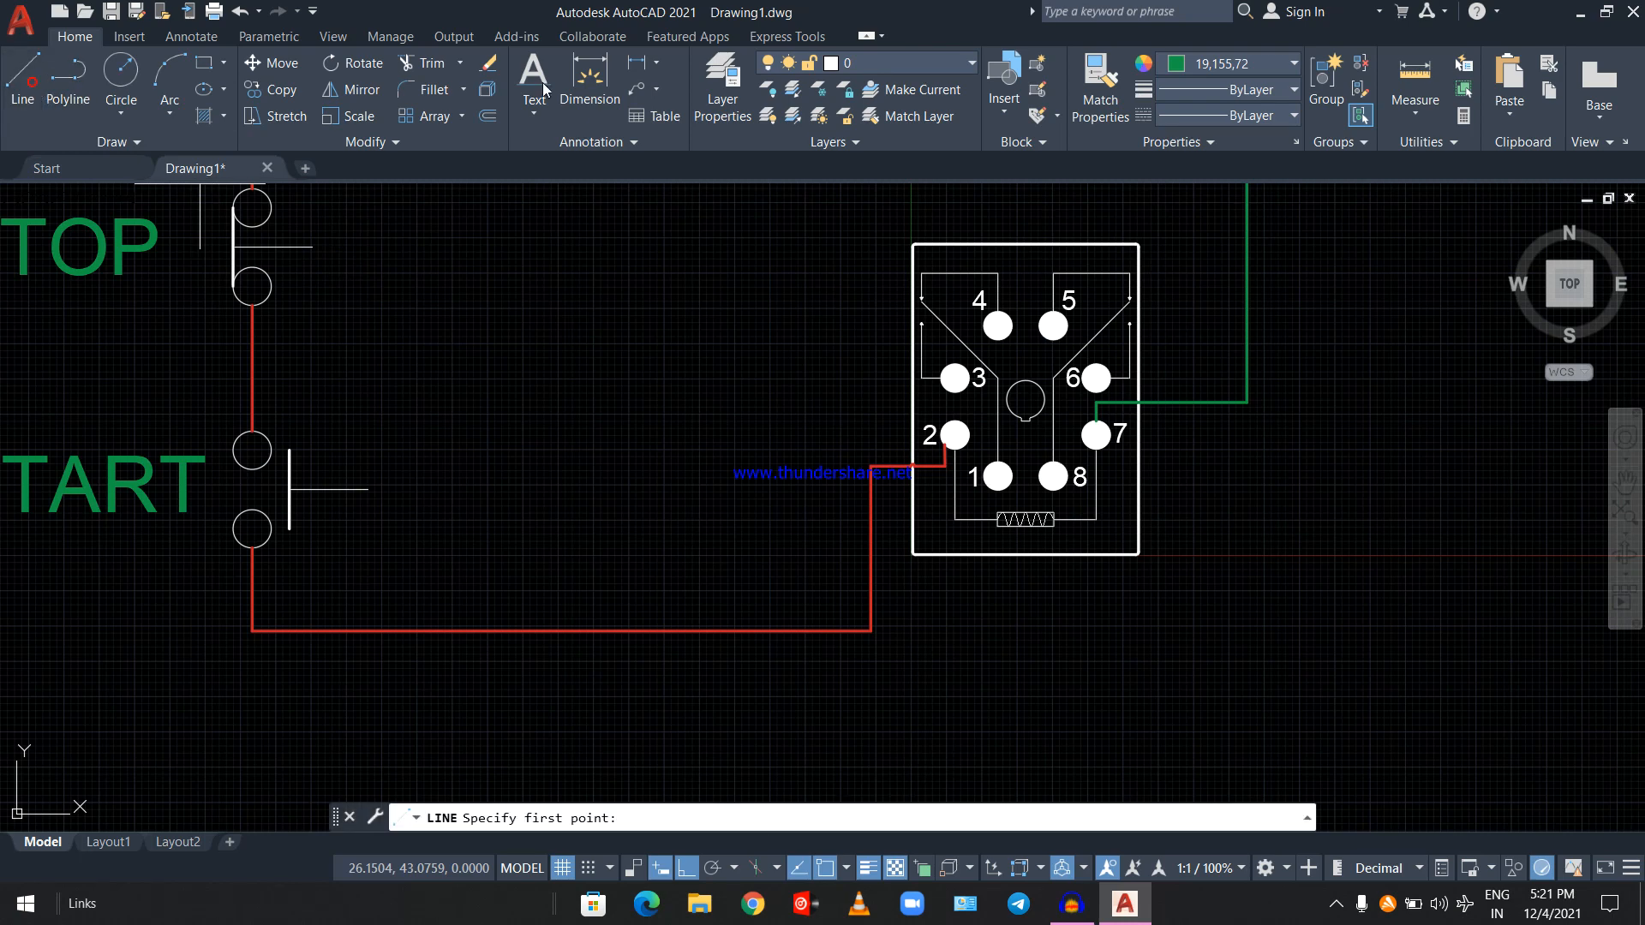
click(1225, 64)
click(1193, 149)
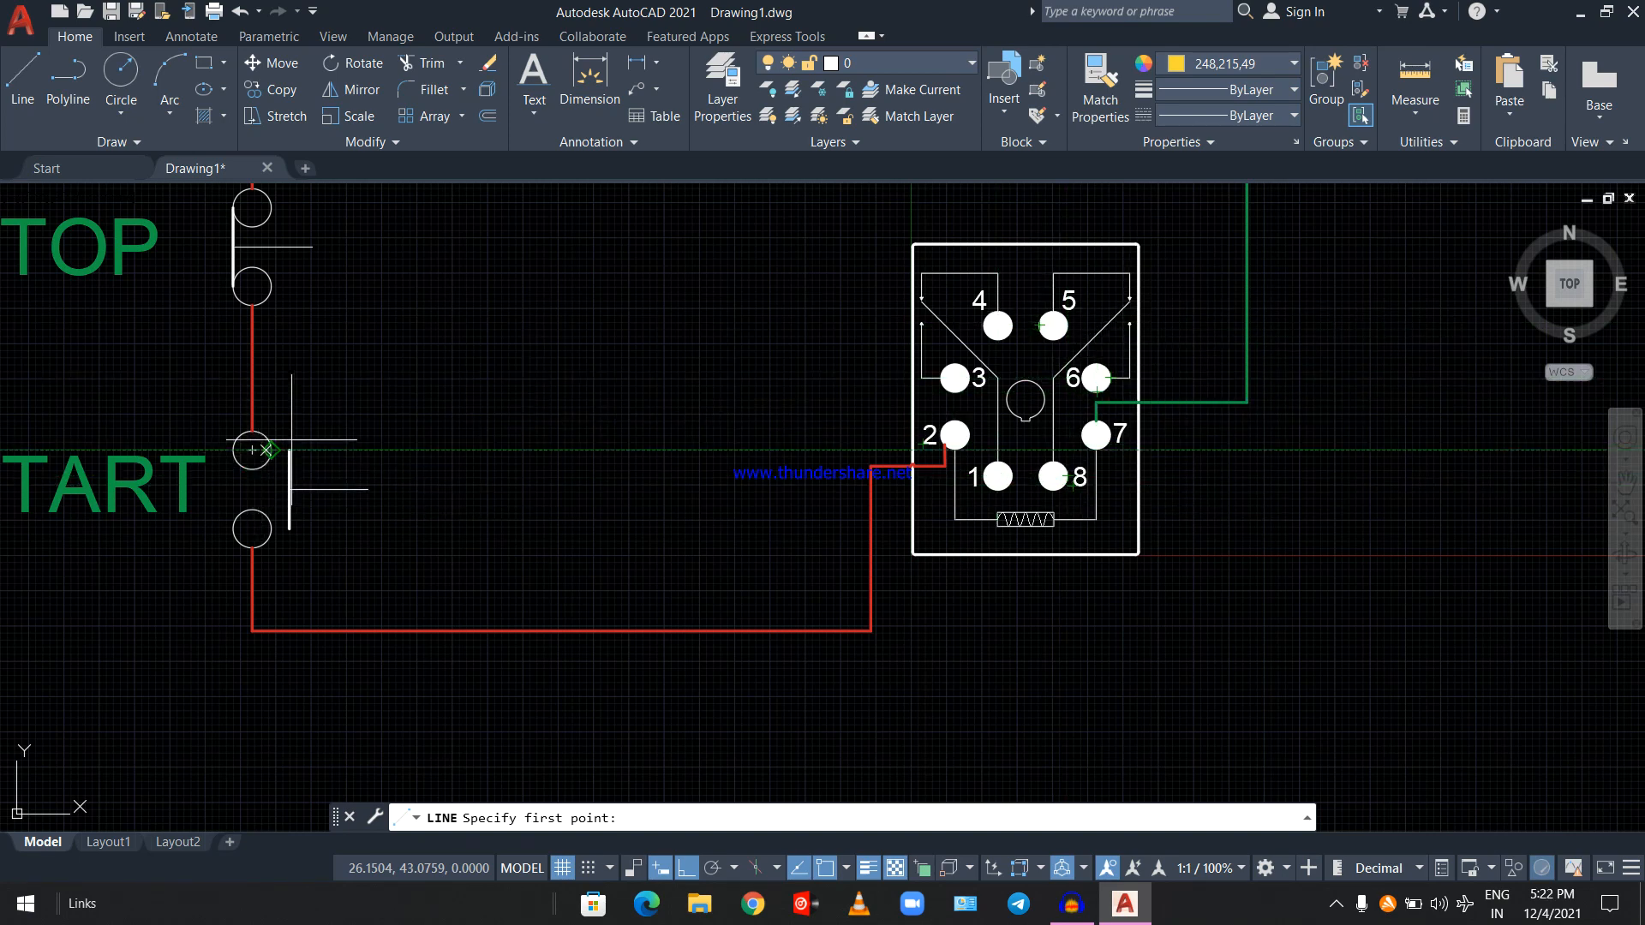
middle_drag(662, 341, 618, 408)
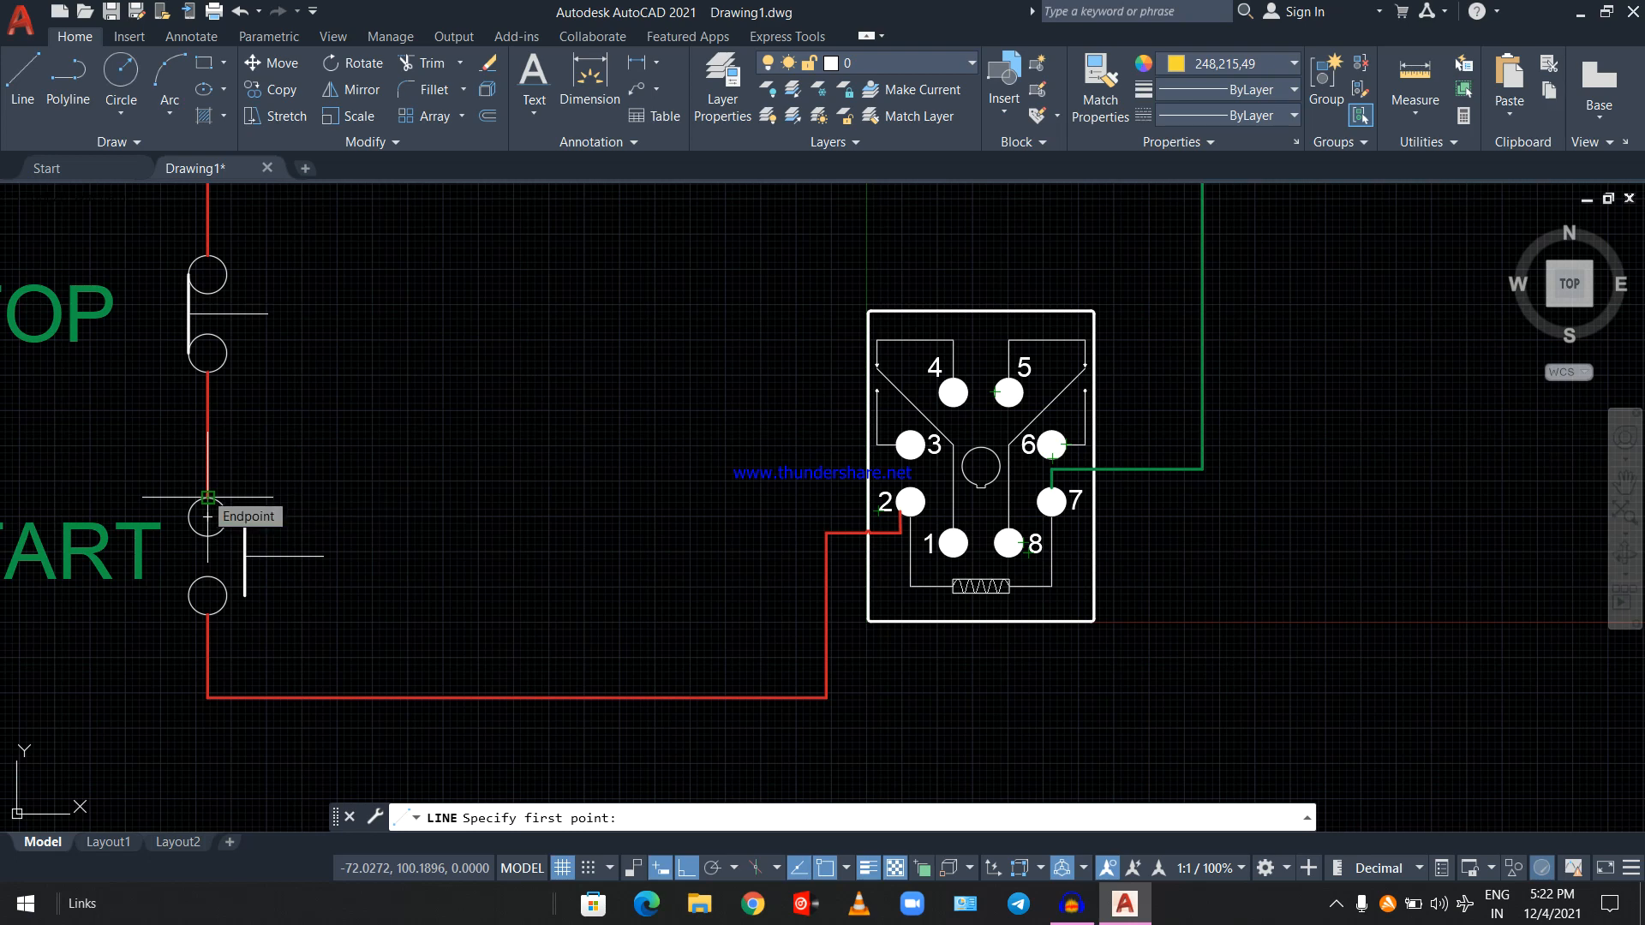
click(208, 497)
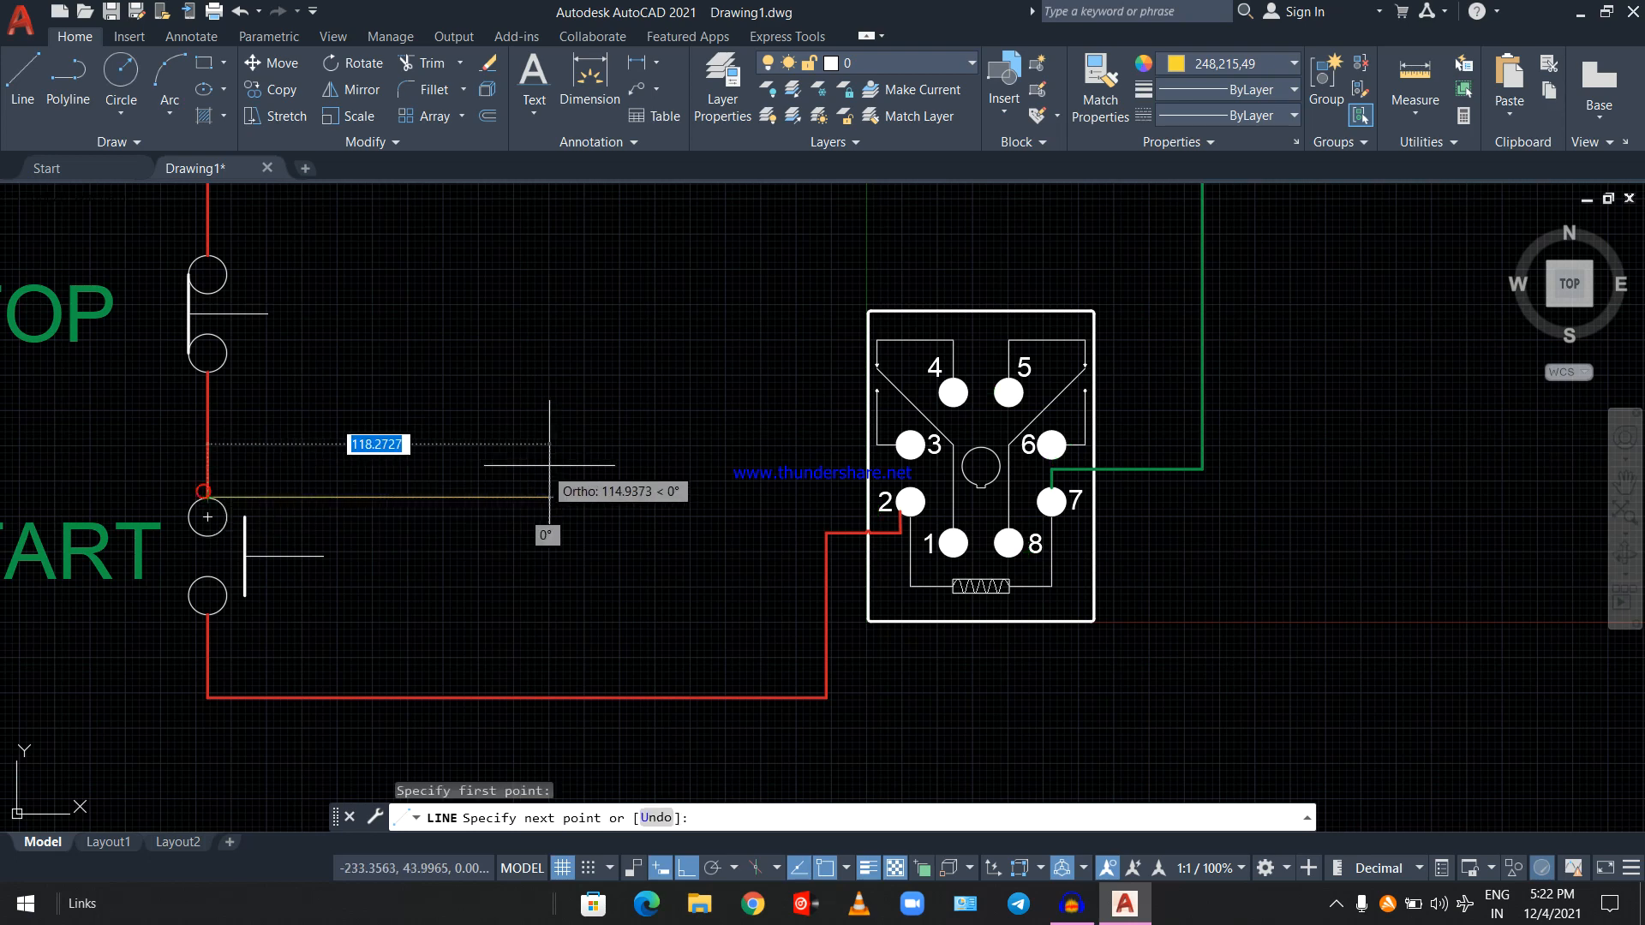
click(821, 498)
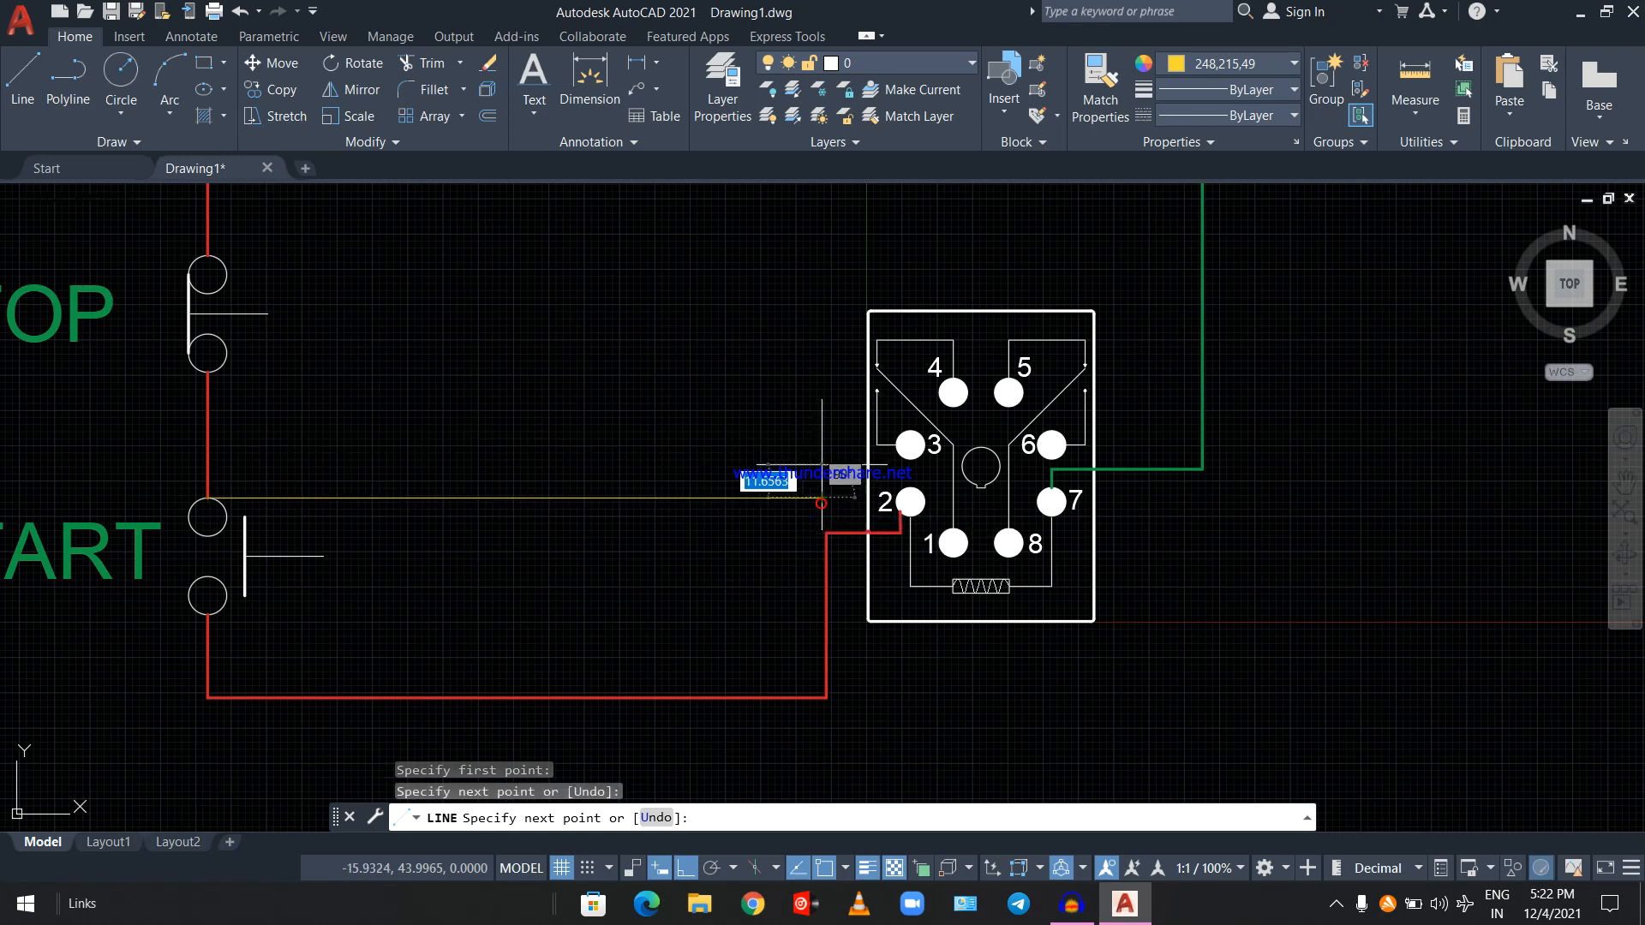
click(823, 281)
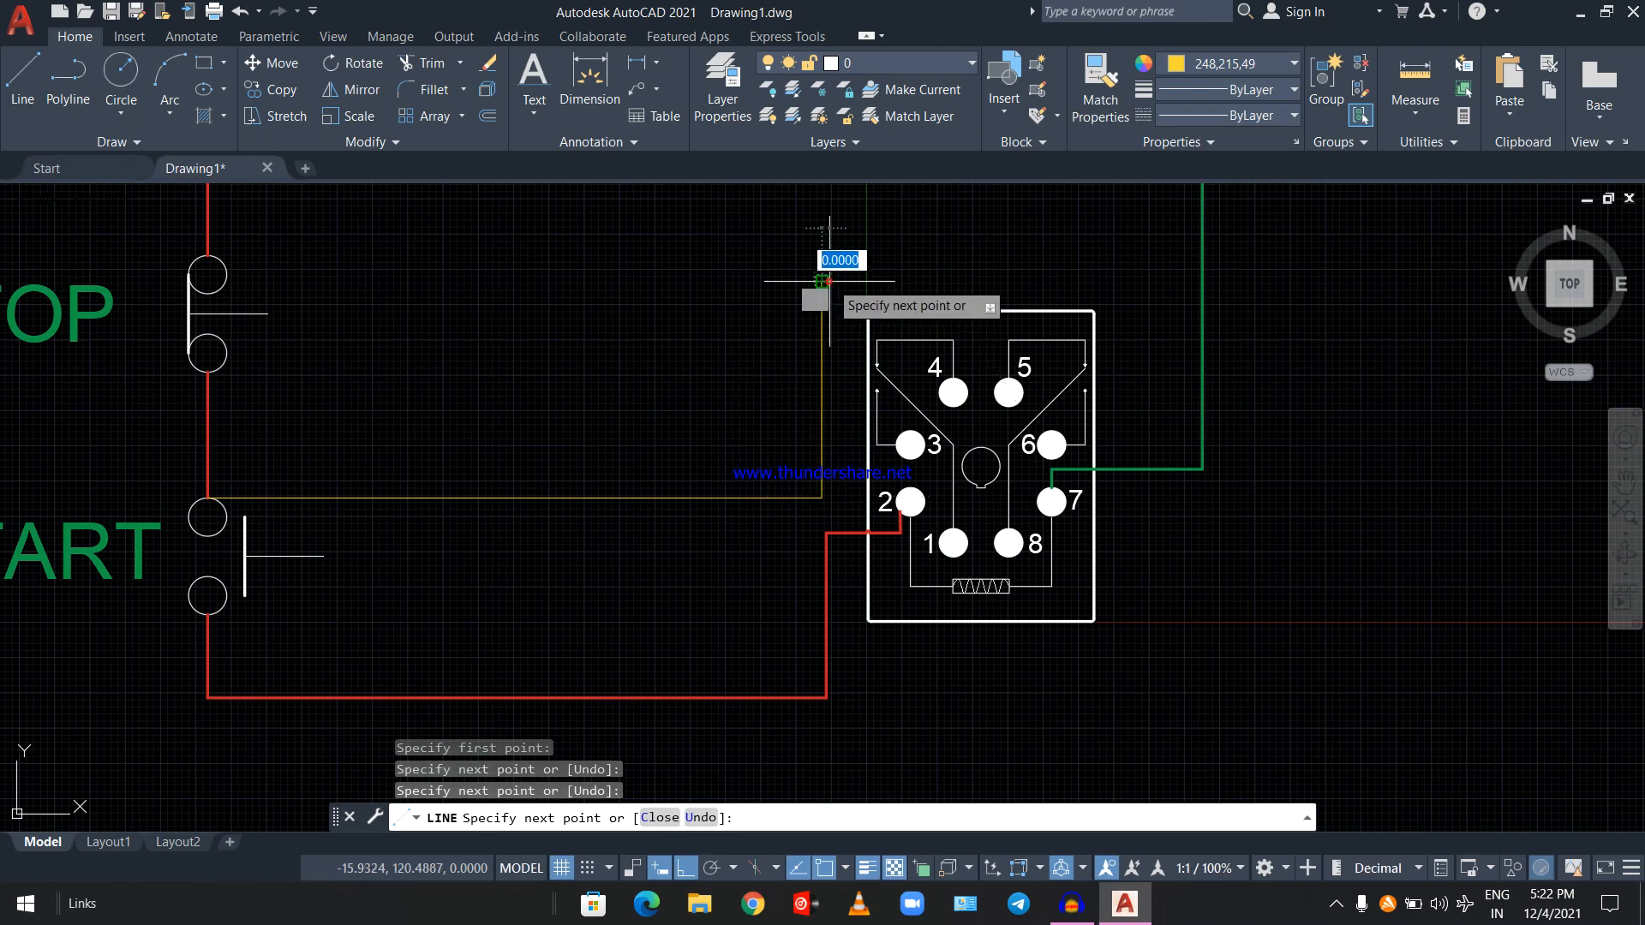
click(1125, 281)
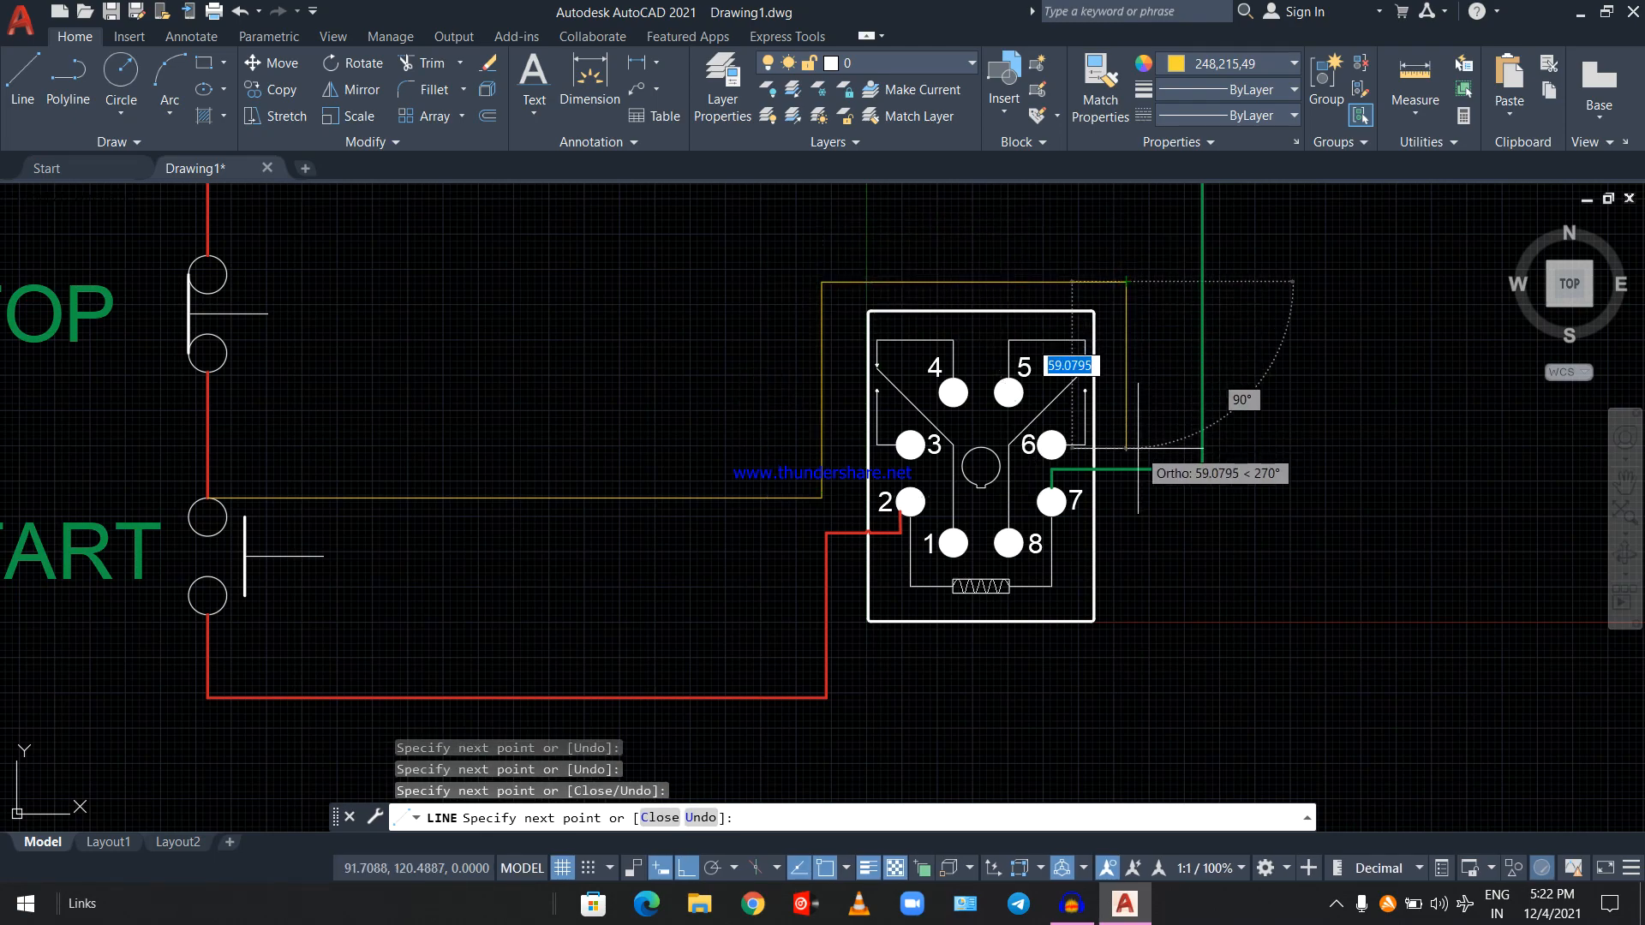
Step: Continue the yellow wire down the relay's outer side and end it at the edge of pin 6
scroll(1138, 447, up, 2)
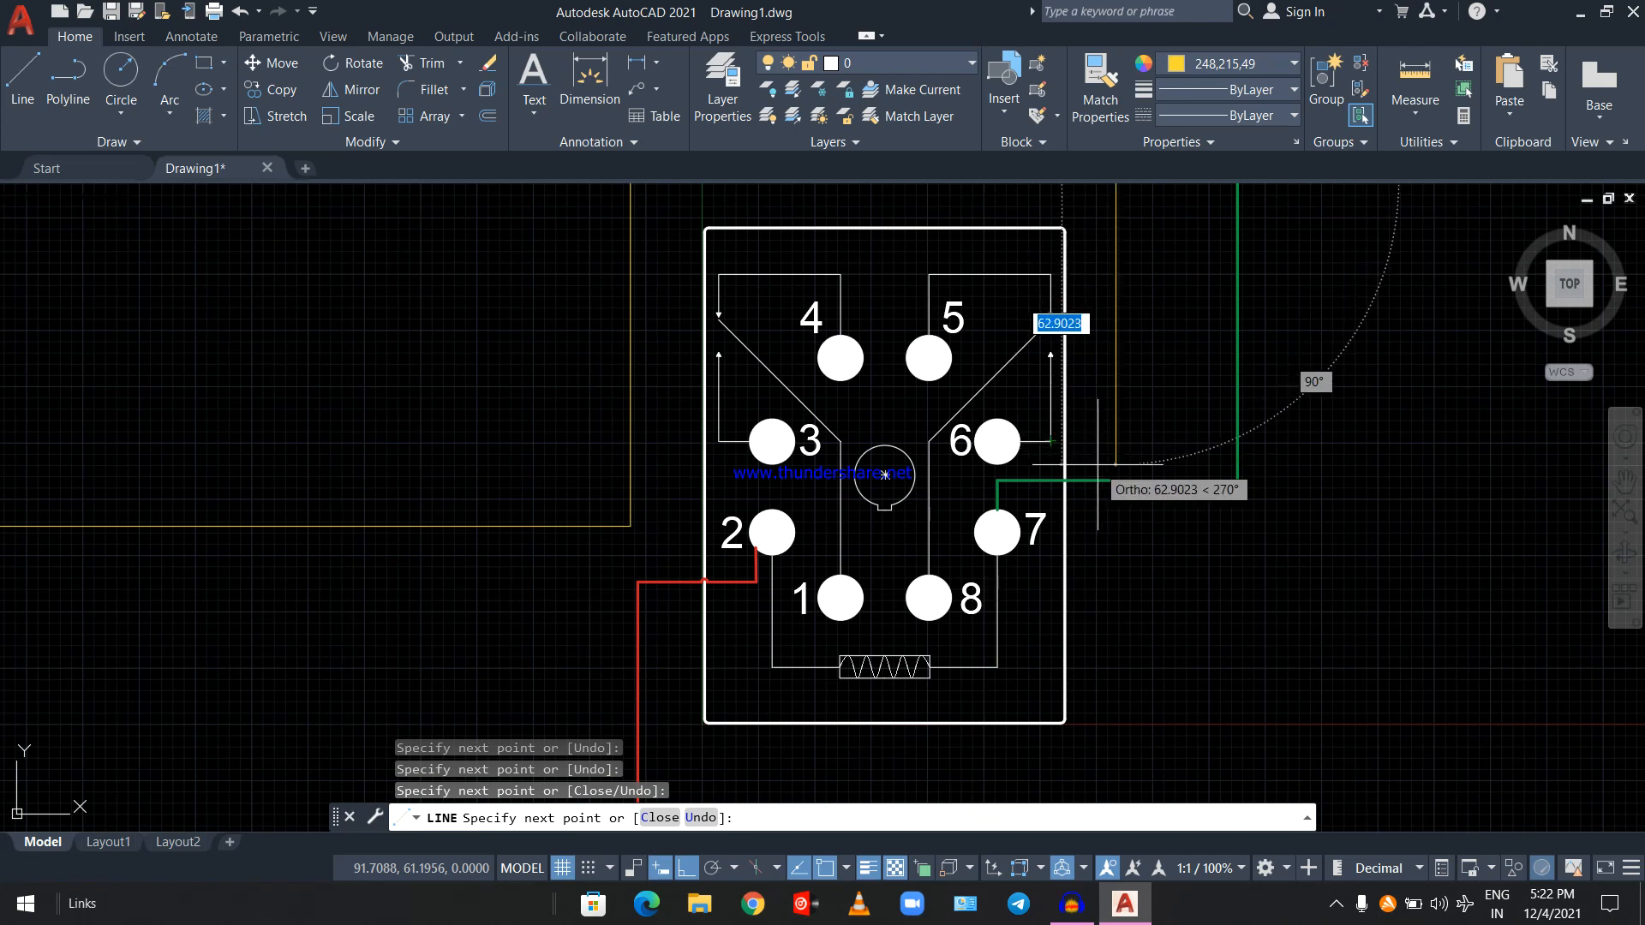
click(1105, 456)
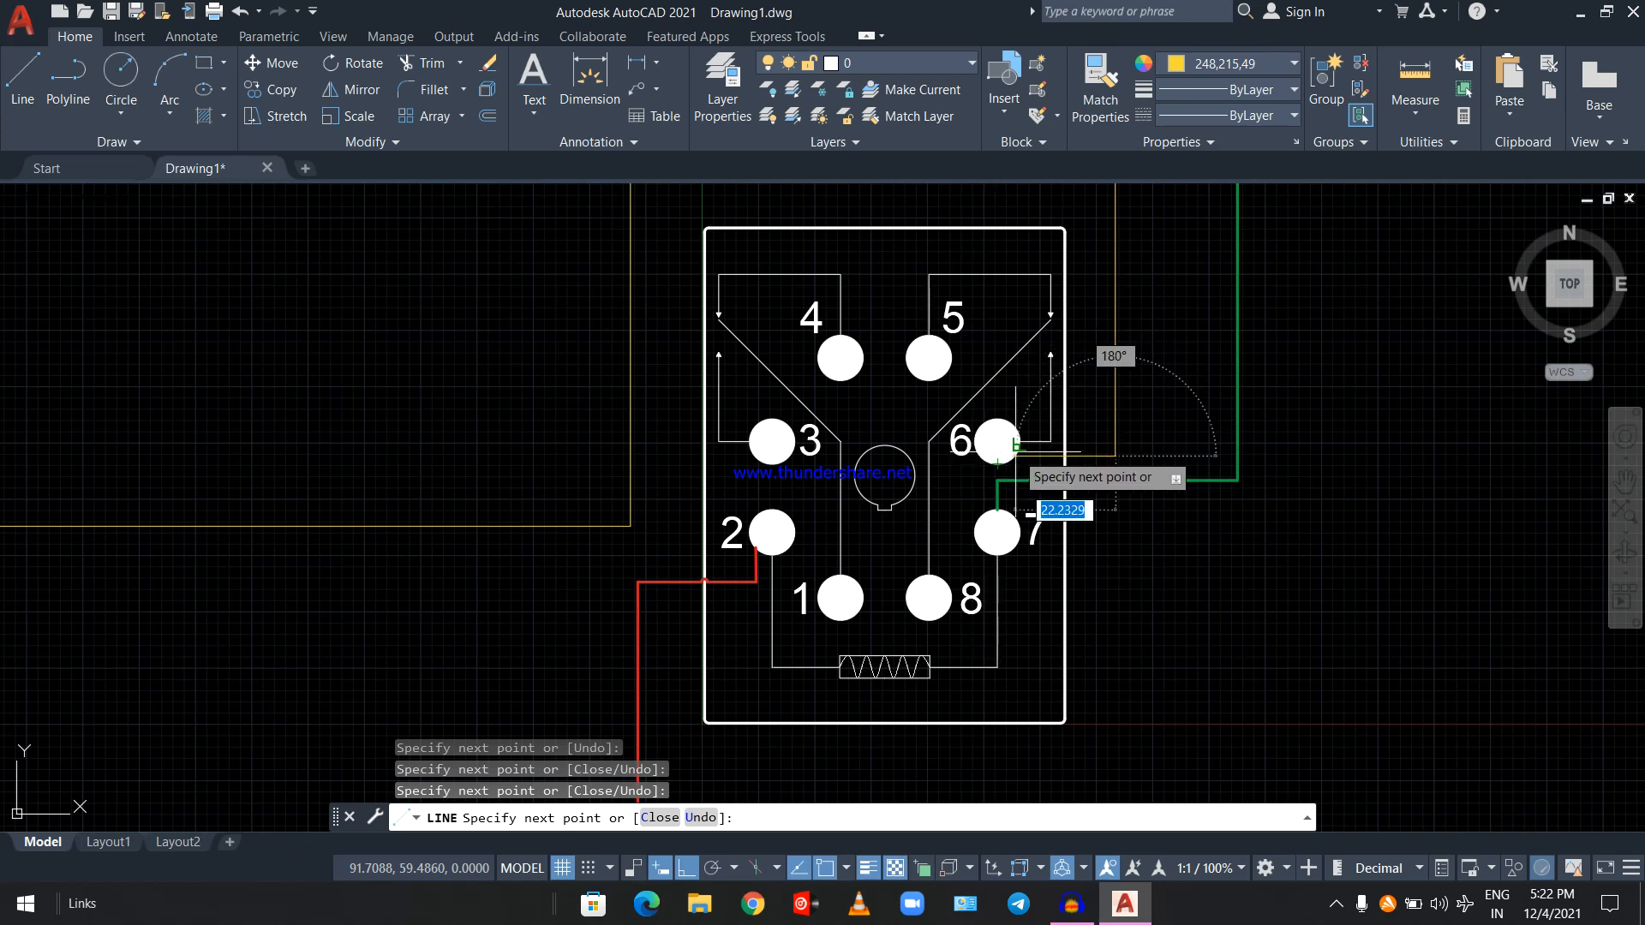
scroll(1018, 453, up, 4)
scroll(1014, 454, up, 2)
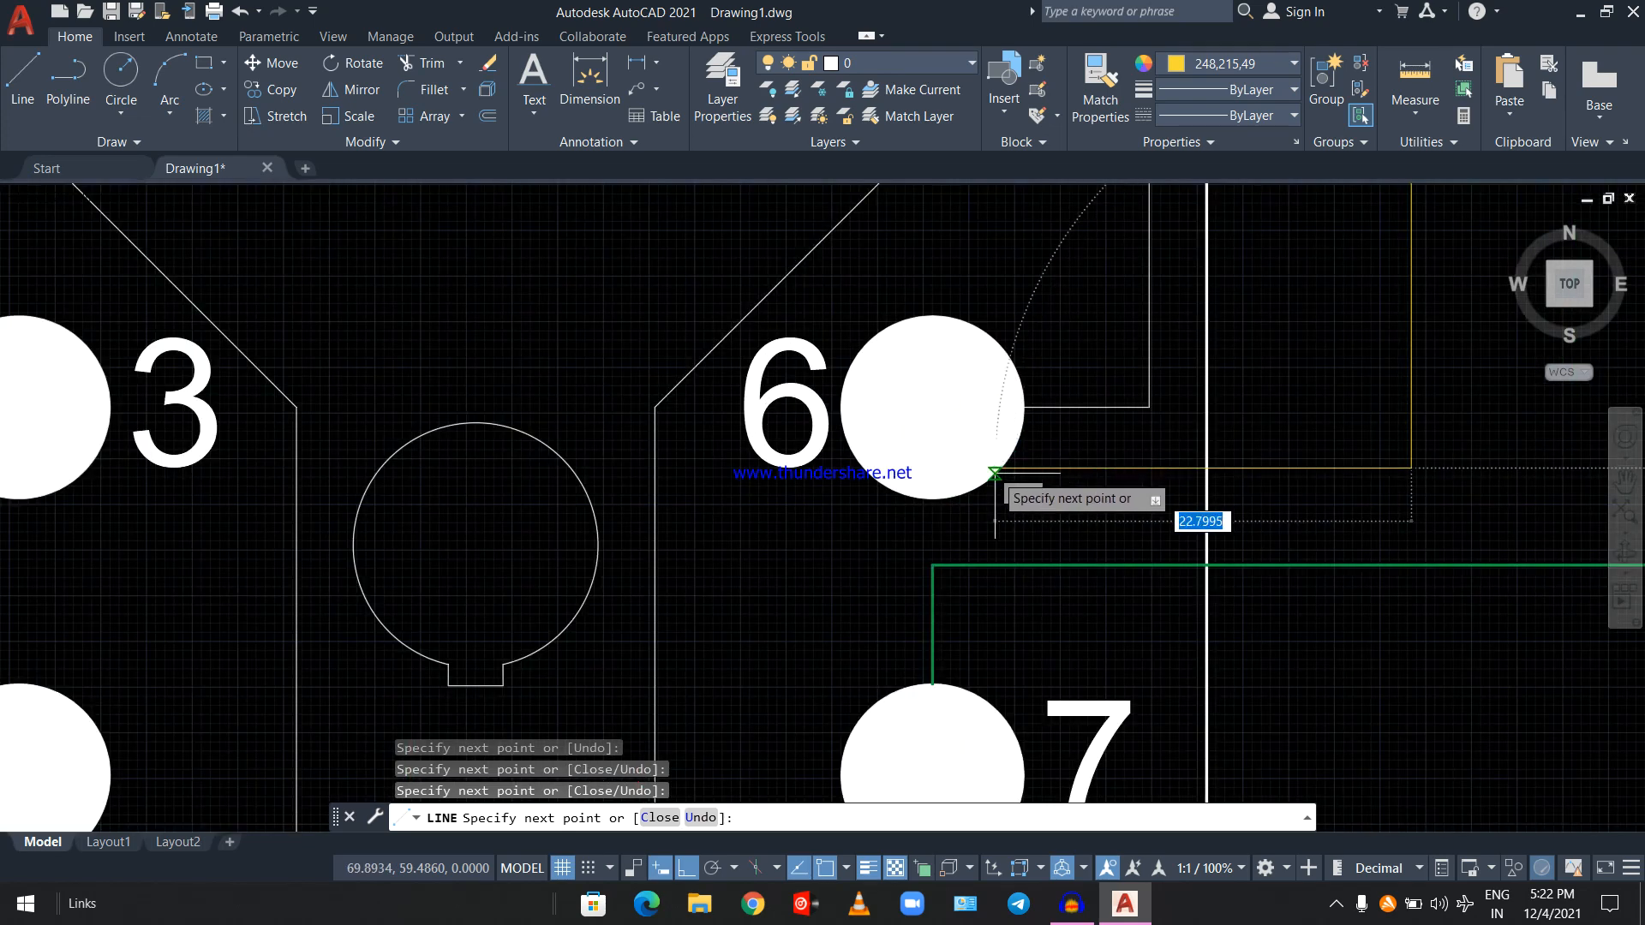
click(1001, 467)
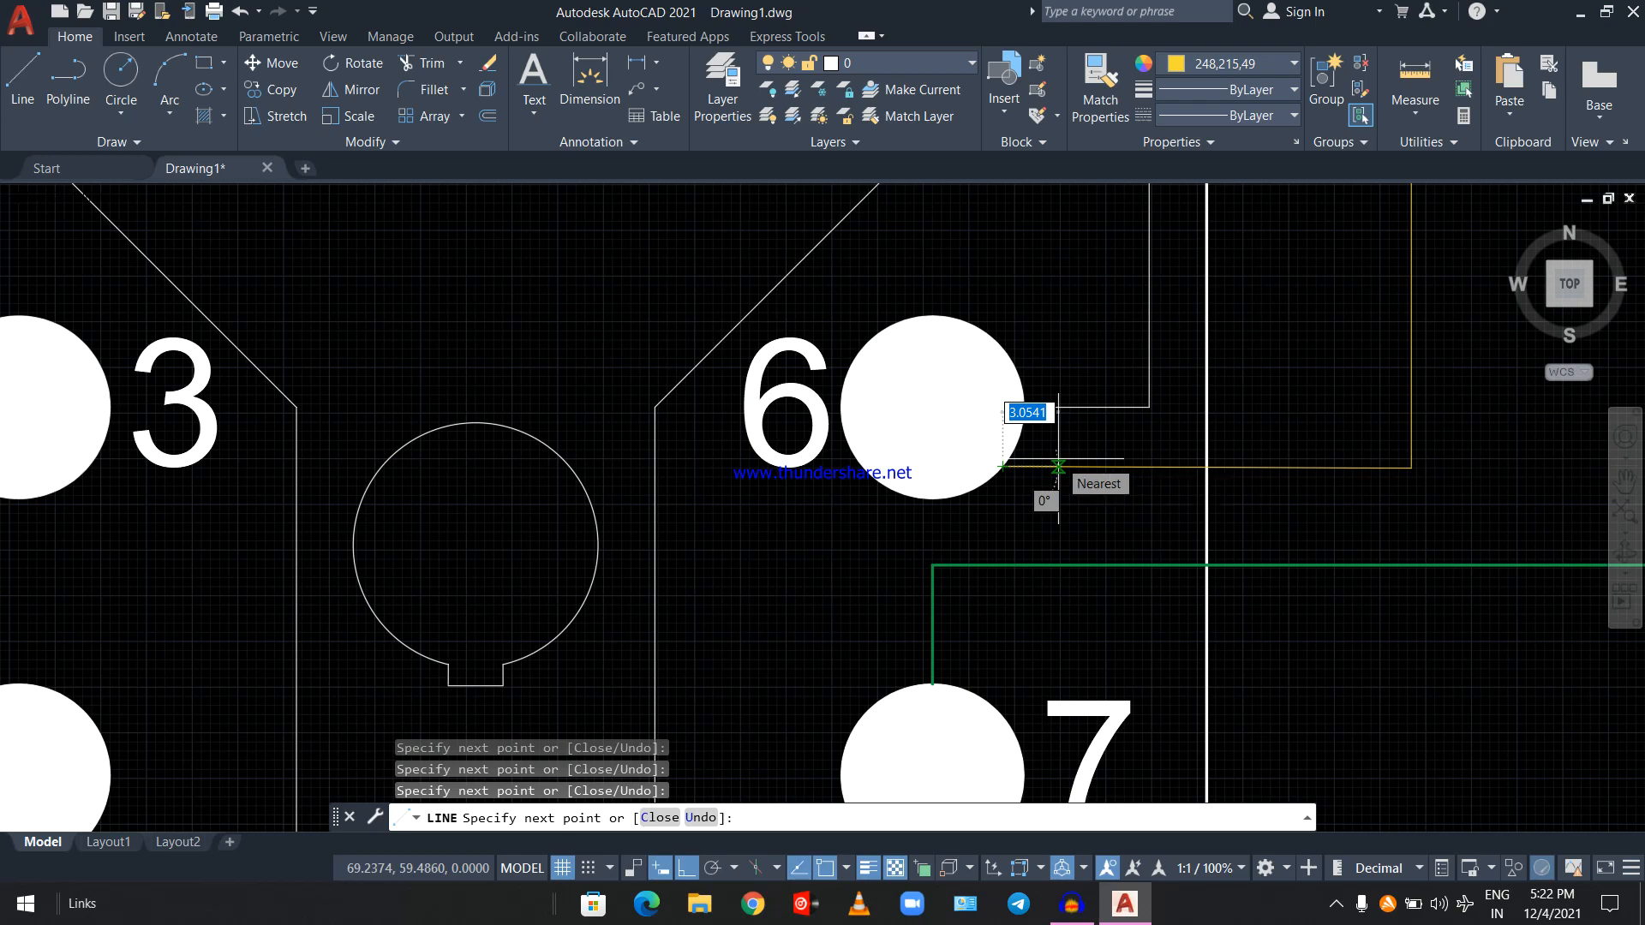
key(Escape)
scroll(1078, 451, down, 5)
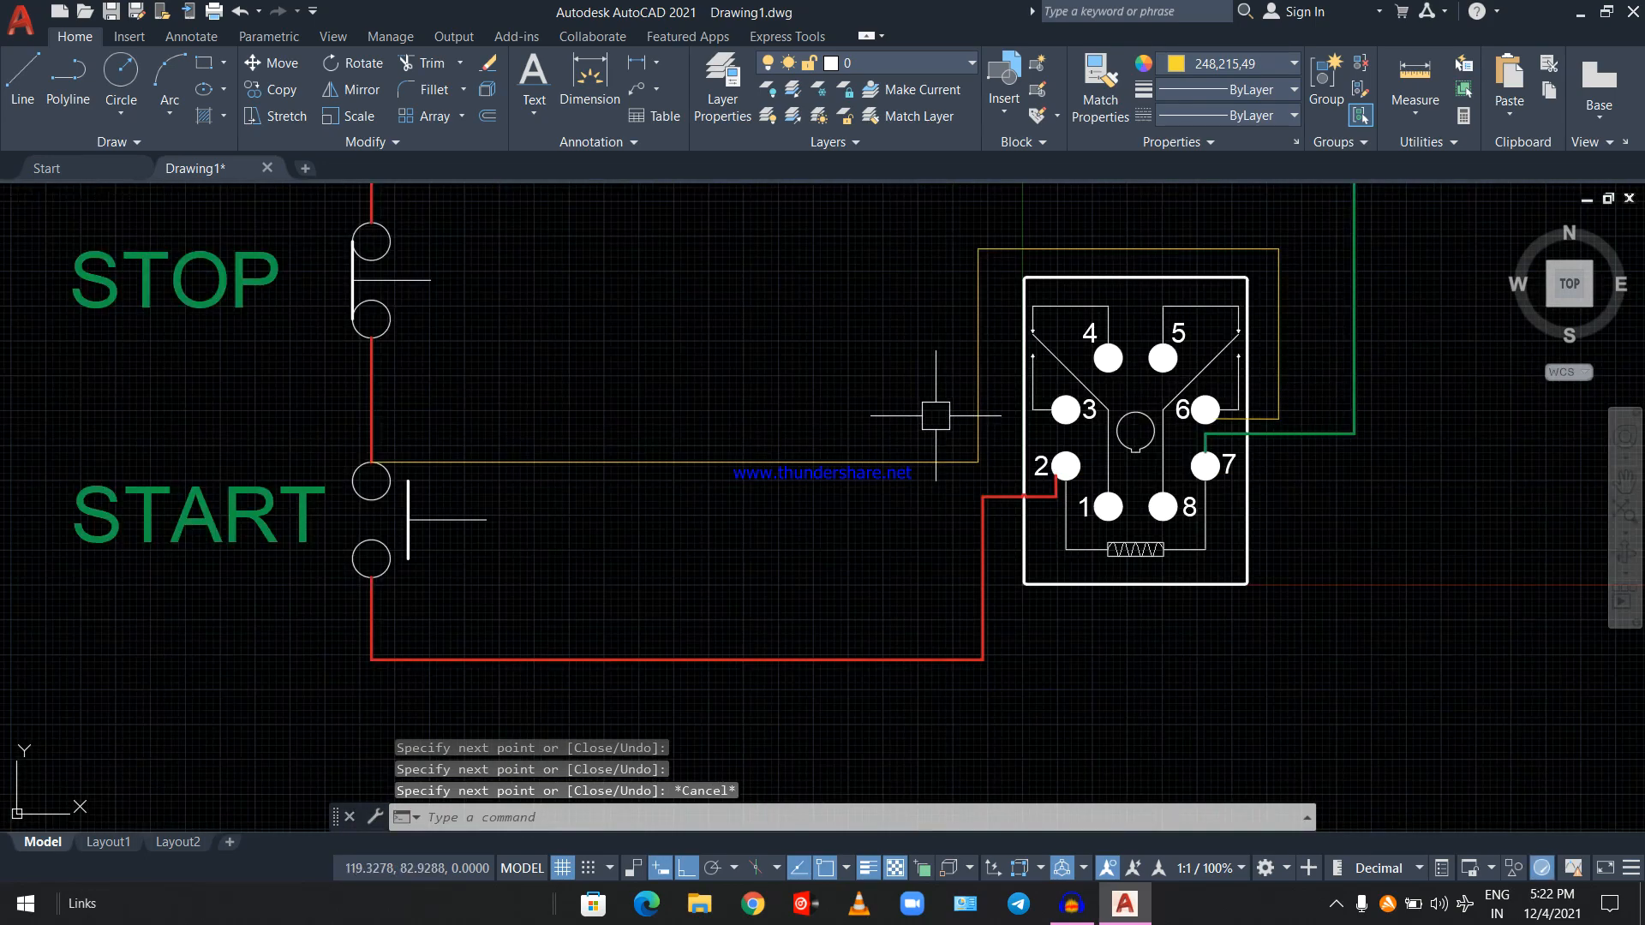
Step: Select every segment of the yellow wire between the START switch's upper terminal and pin 6 and set its lineweight to 0.30 mm
scroll(964, 375, up, 2)
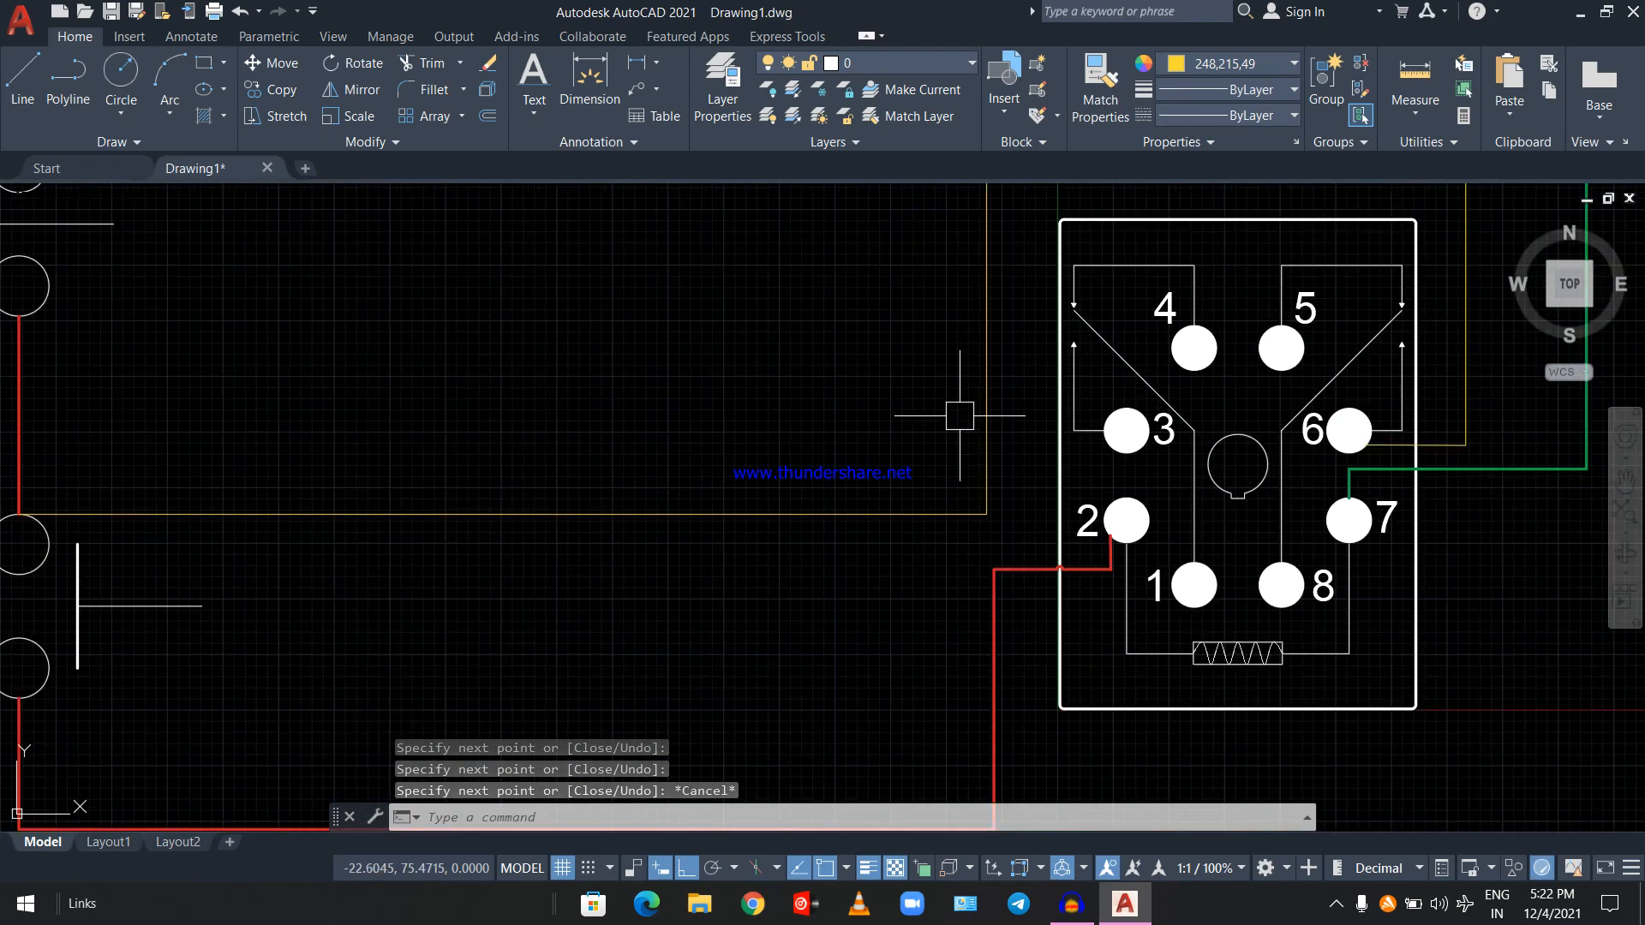
click(878, 515)
key(Escape)
click(986, 434)
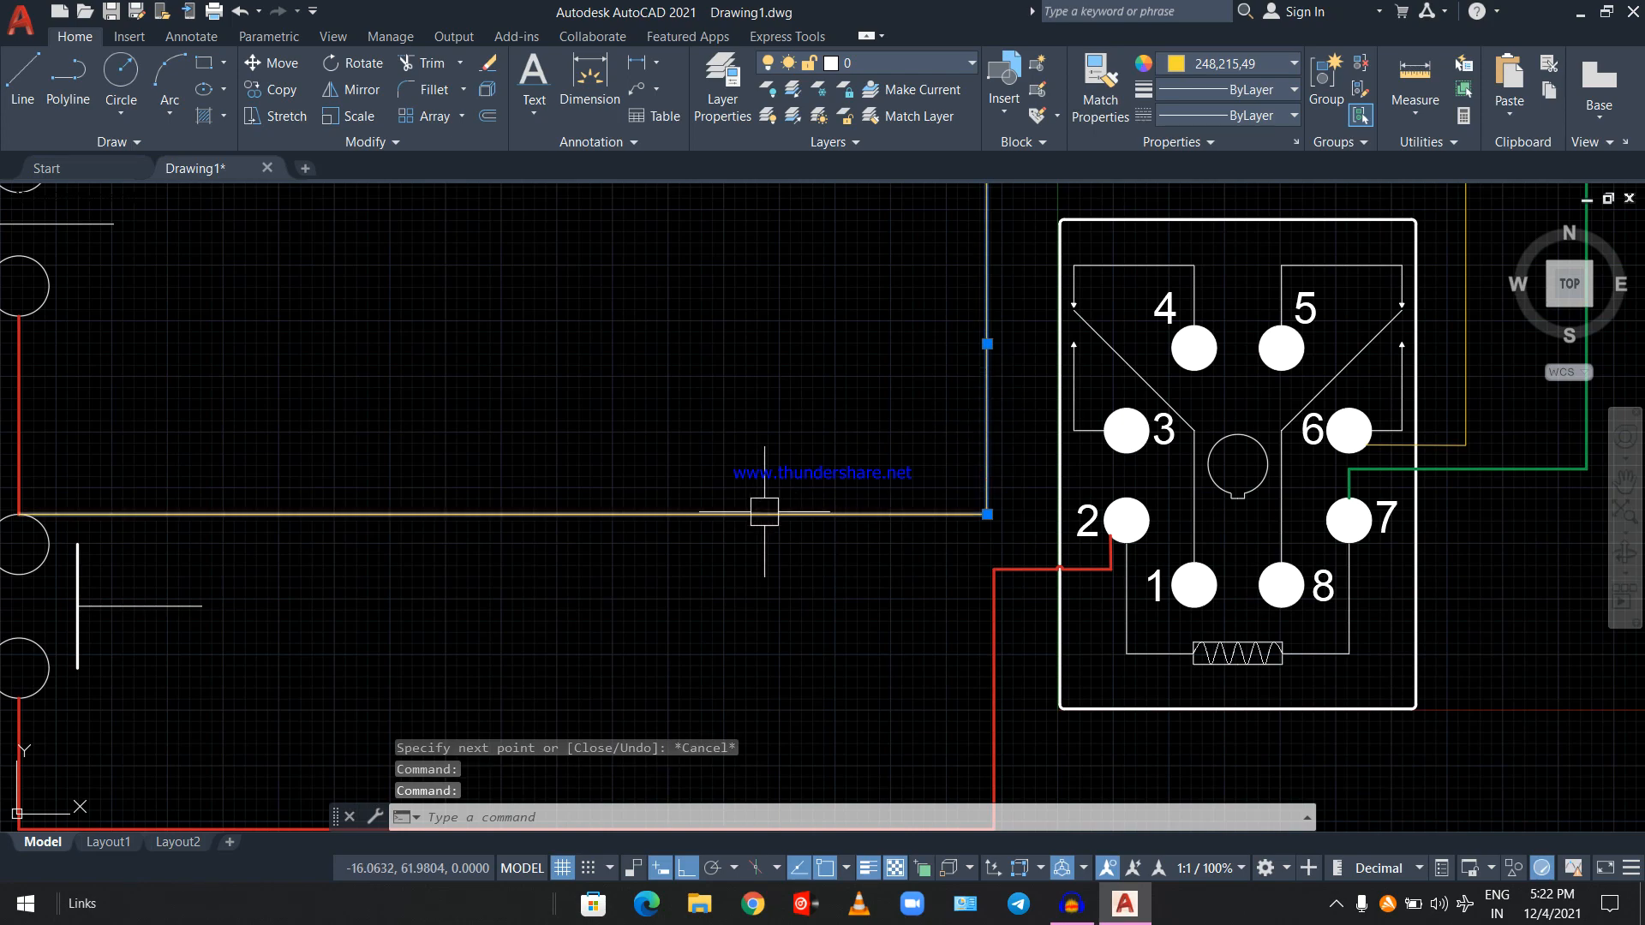
click(1117, 302)
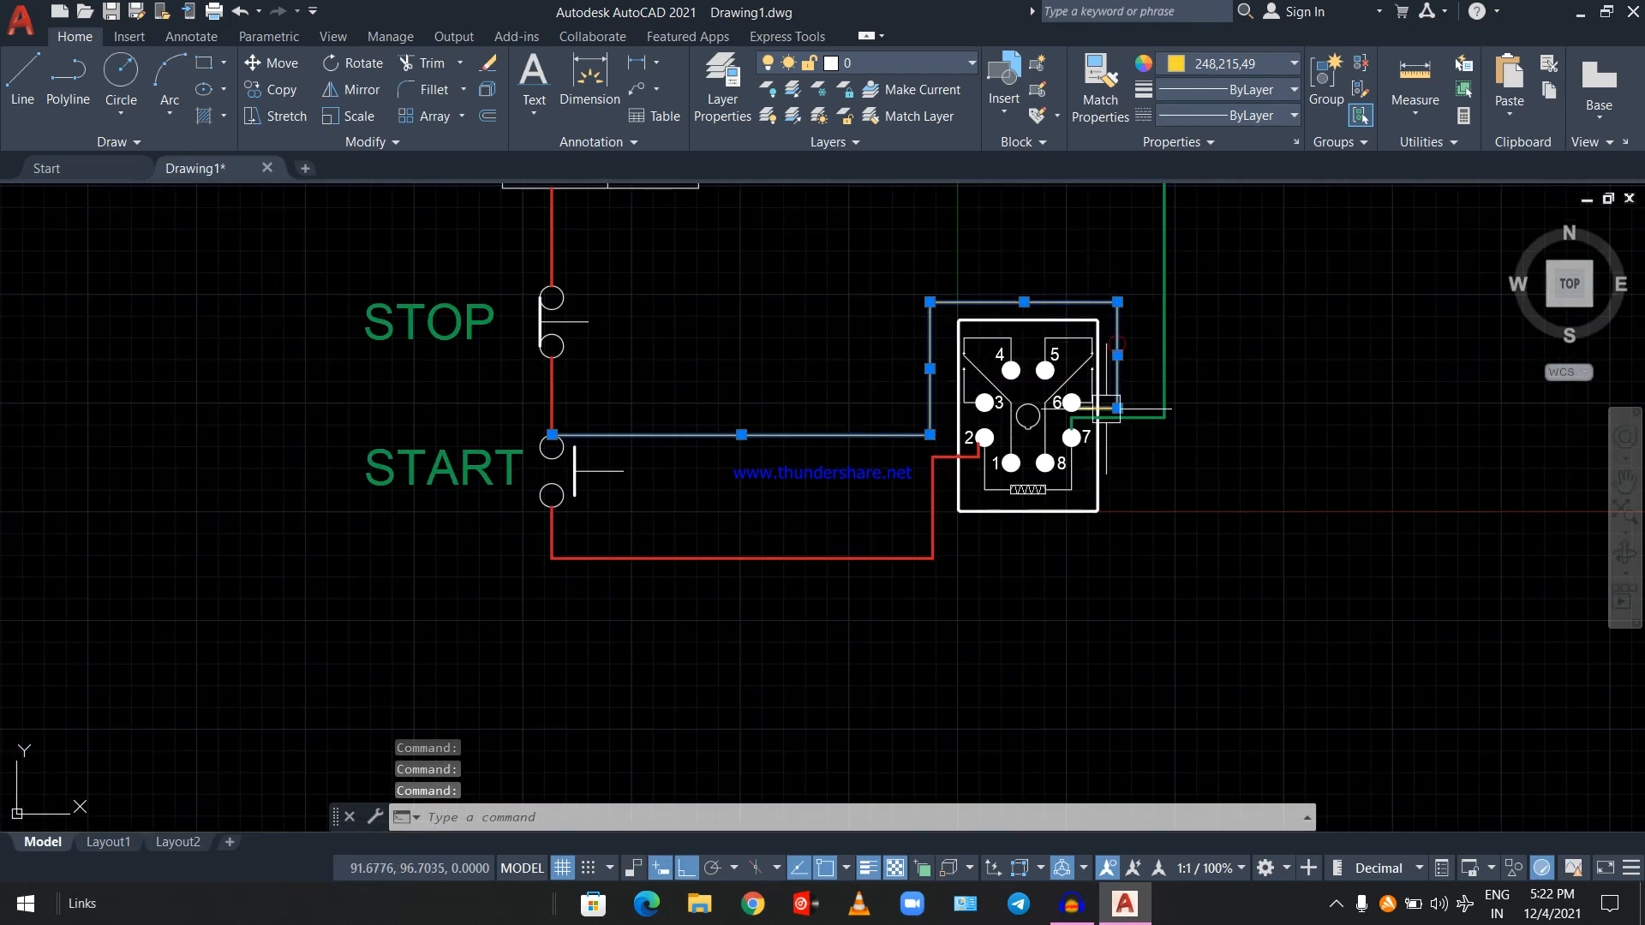
scroll(1101, 410, up, 6)
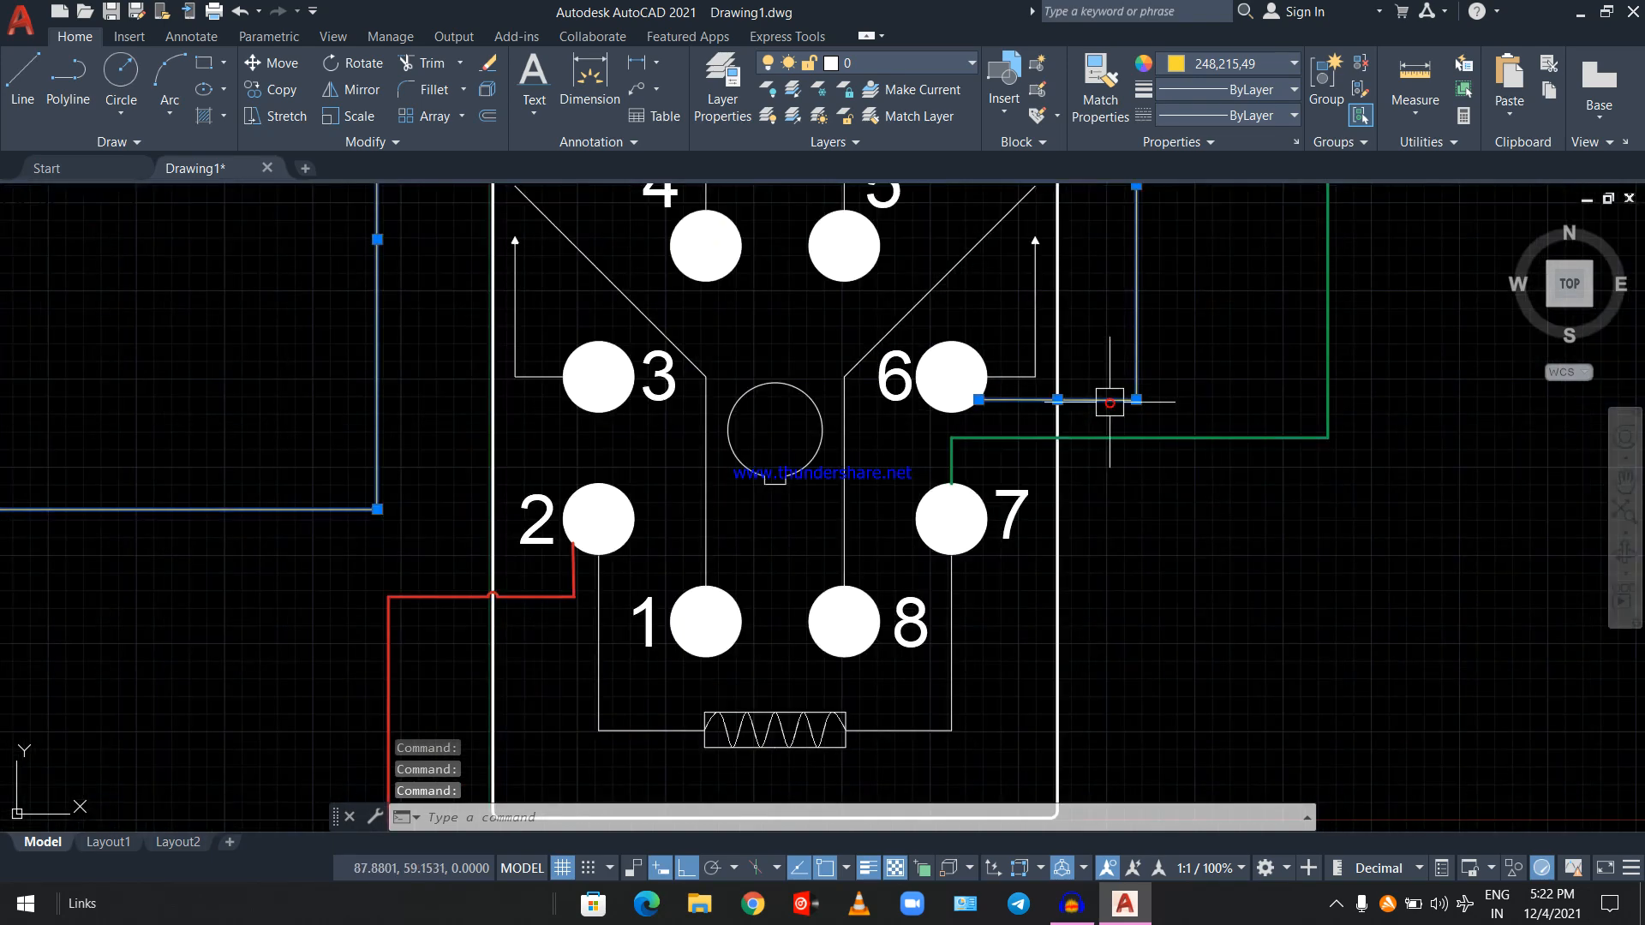
click(1227, 94)
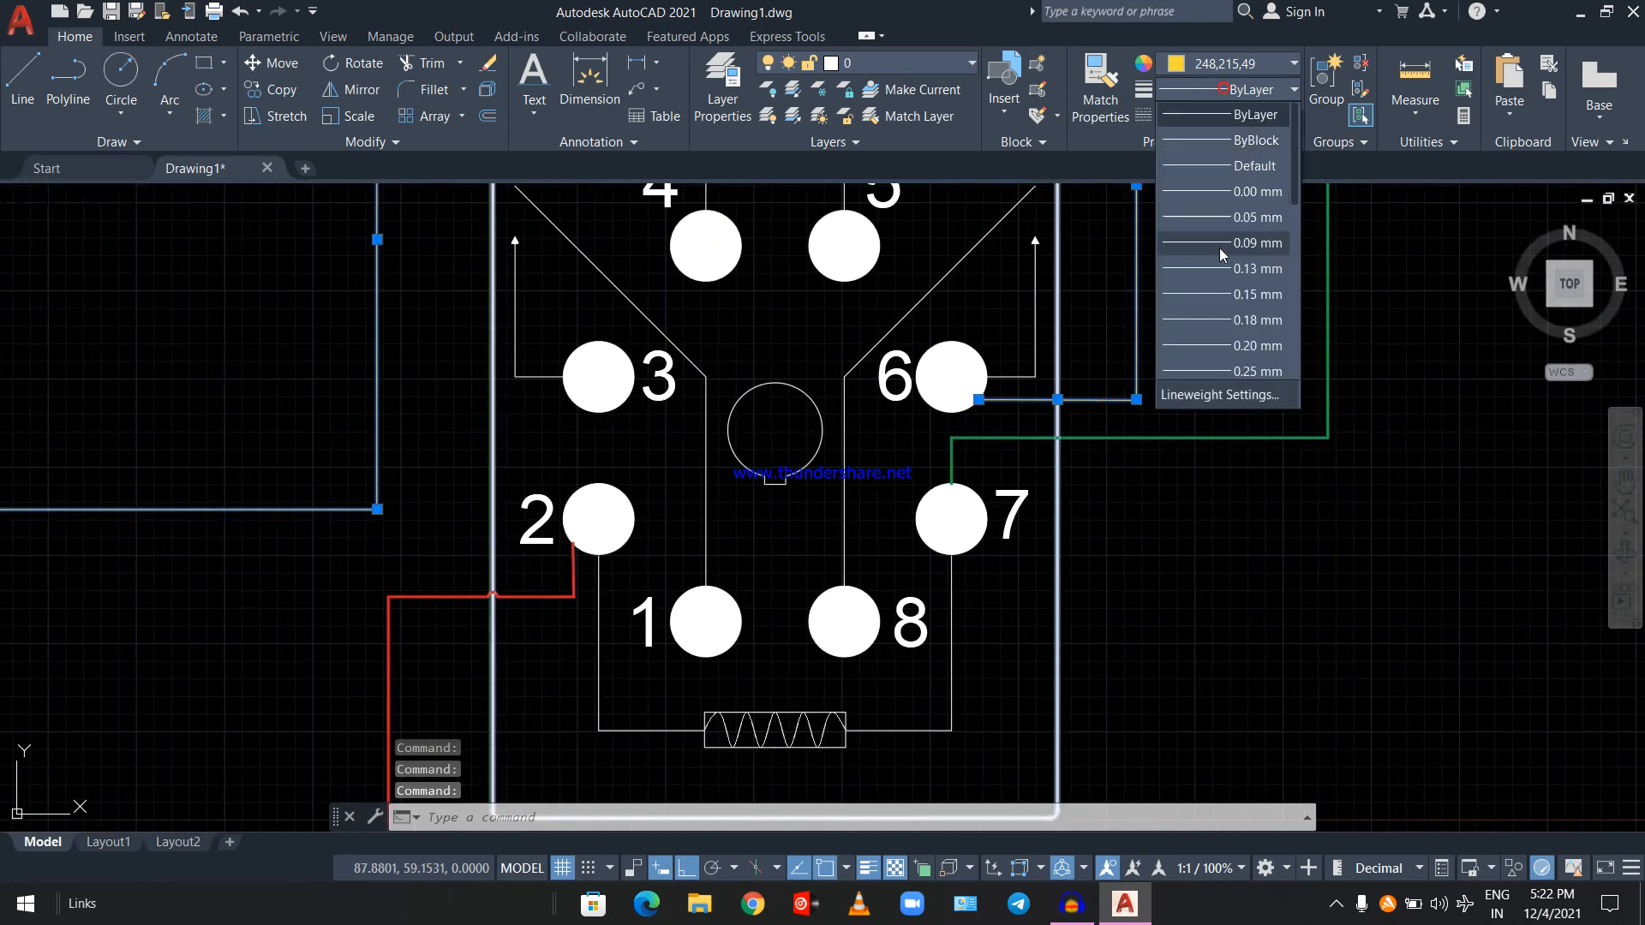
click(1216, 324)
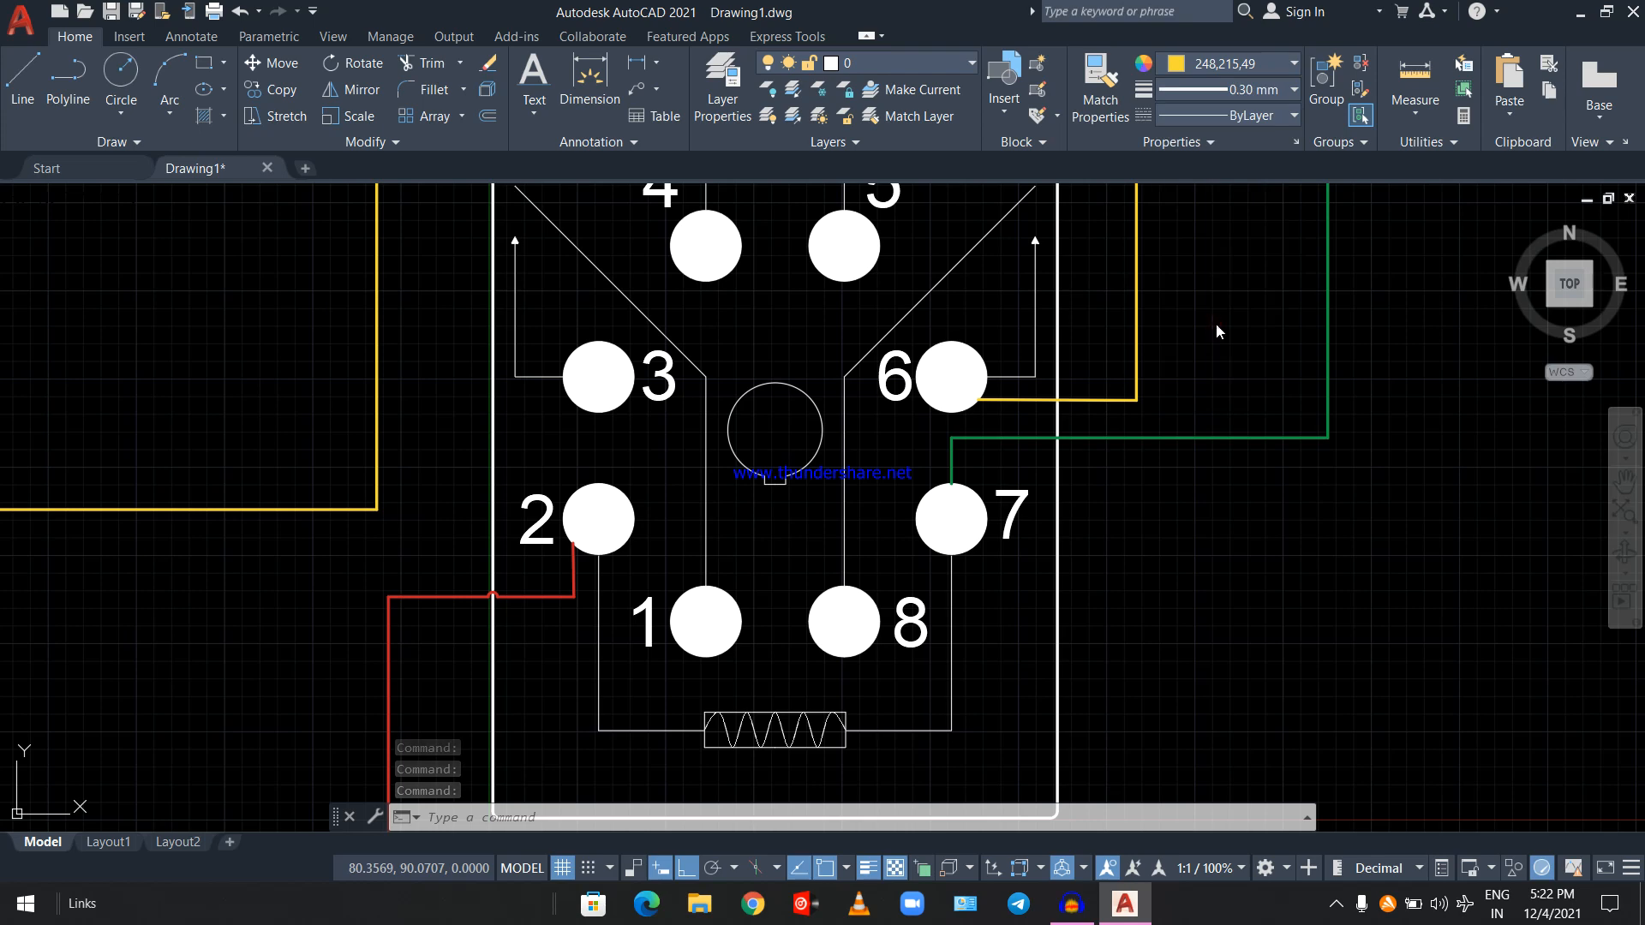
scroll(1139, 403, down, 6)
scroll(1140, 403, down, 2)
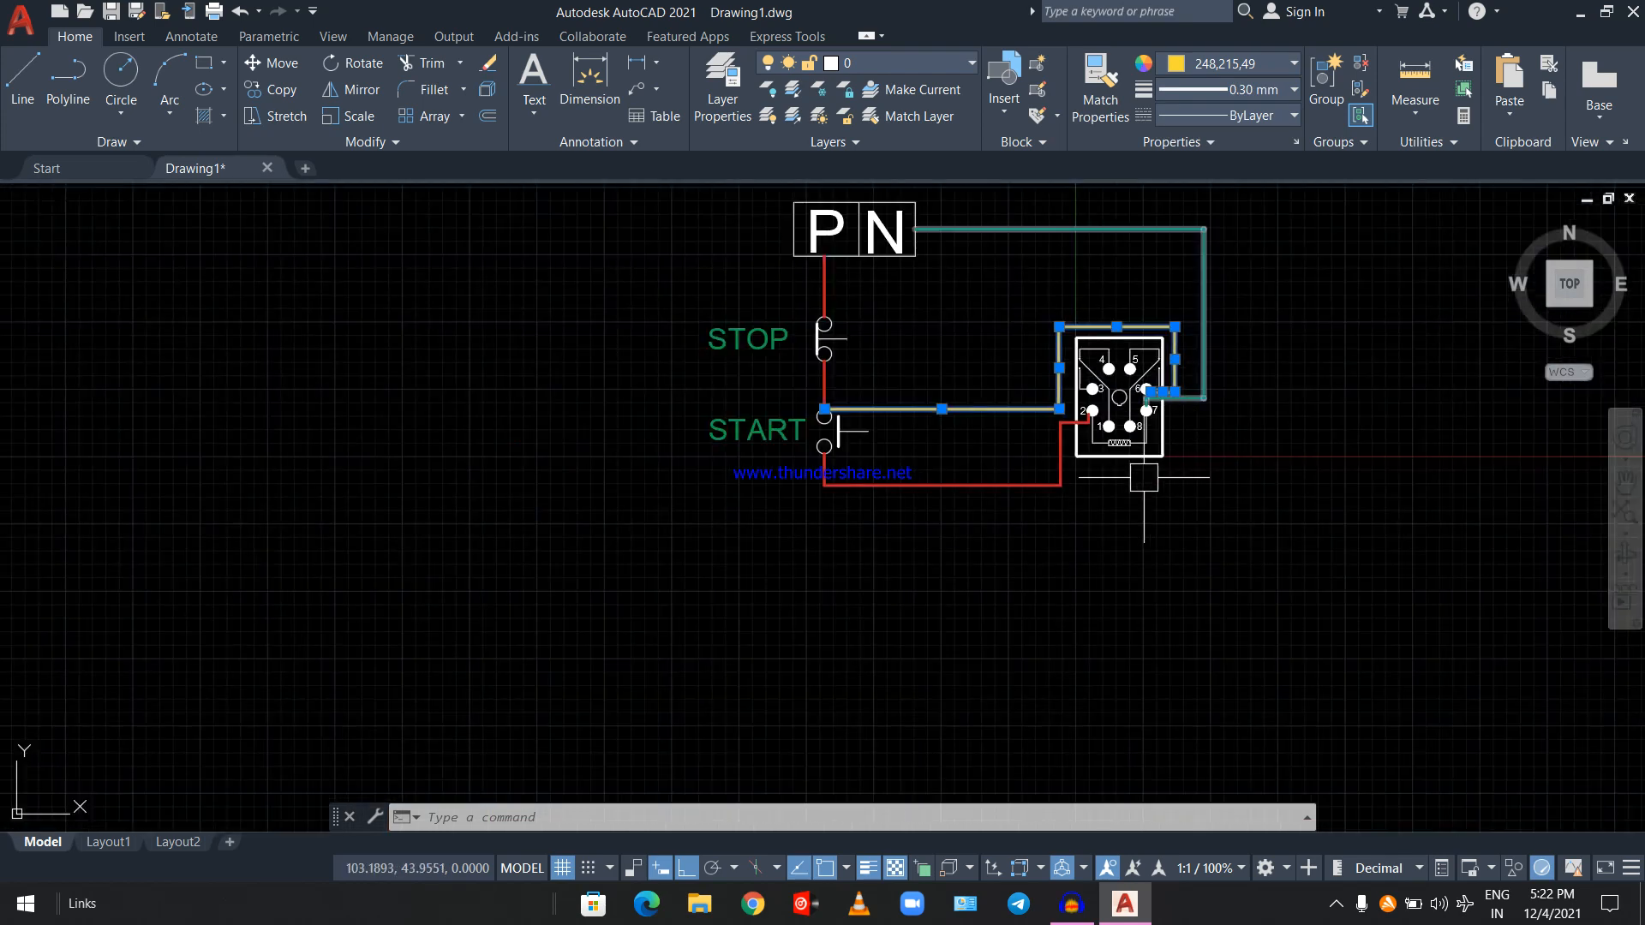
key(Escape)
Step: Draw a yellow wire from the START switch's lower terminal outward, down past the red wire, and across to just short of the relay
scroll(948, 489, up, 5)
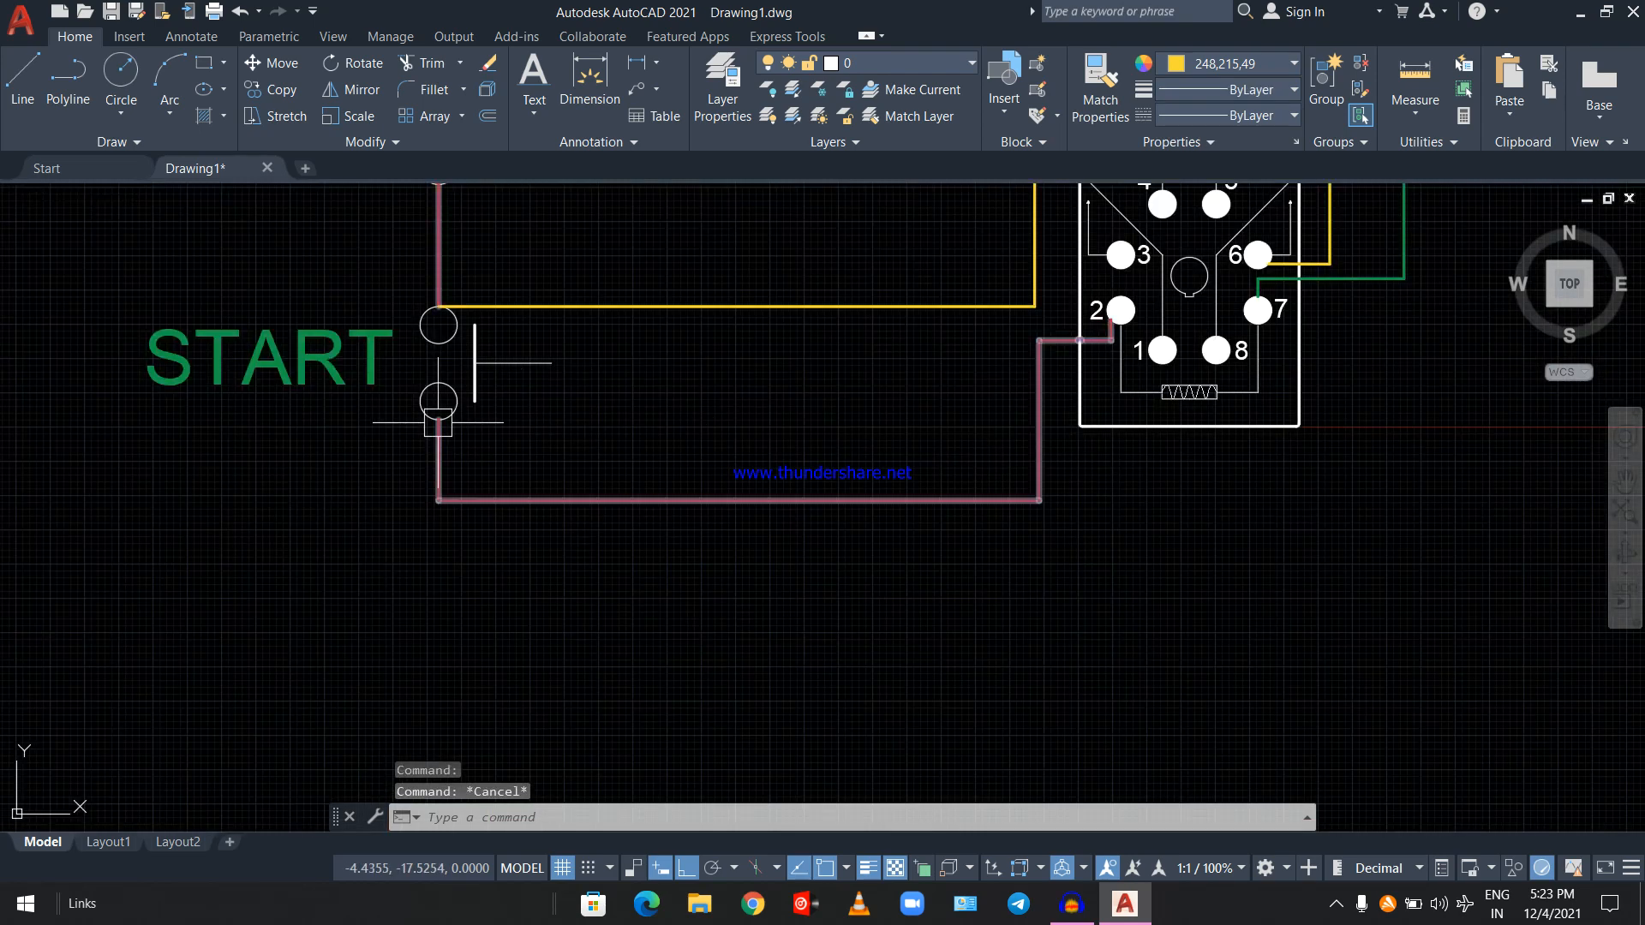
click(23, 78)
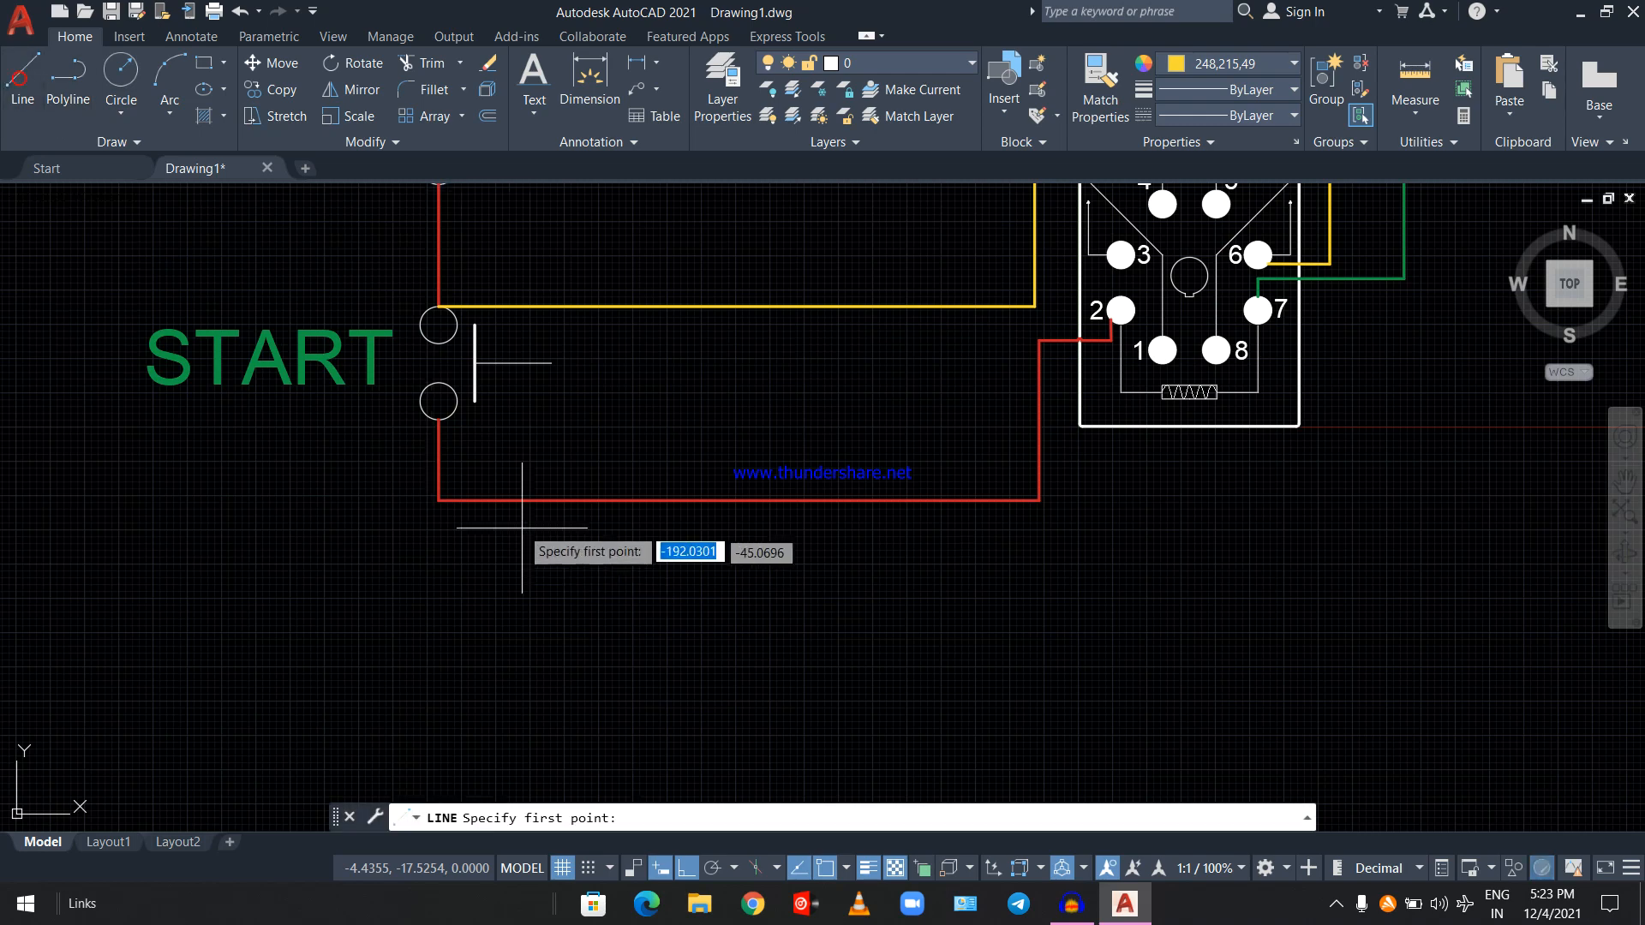
click(439, 419)
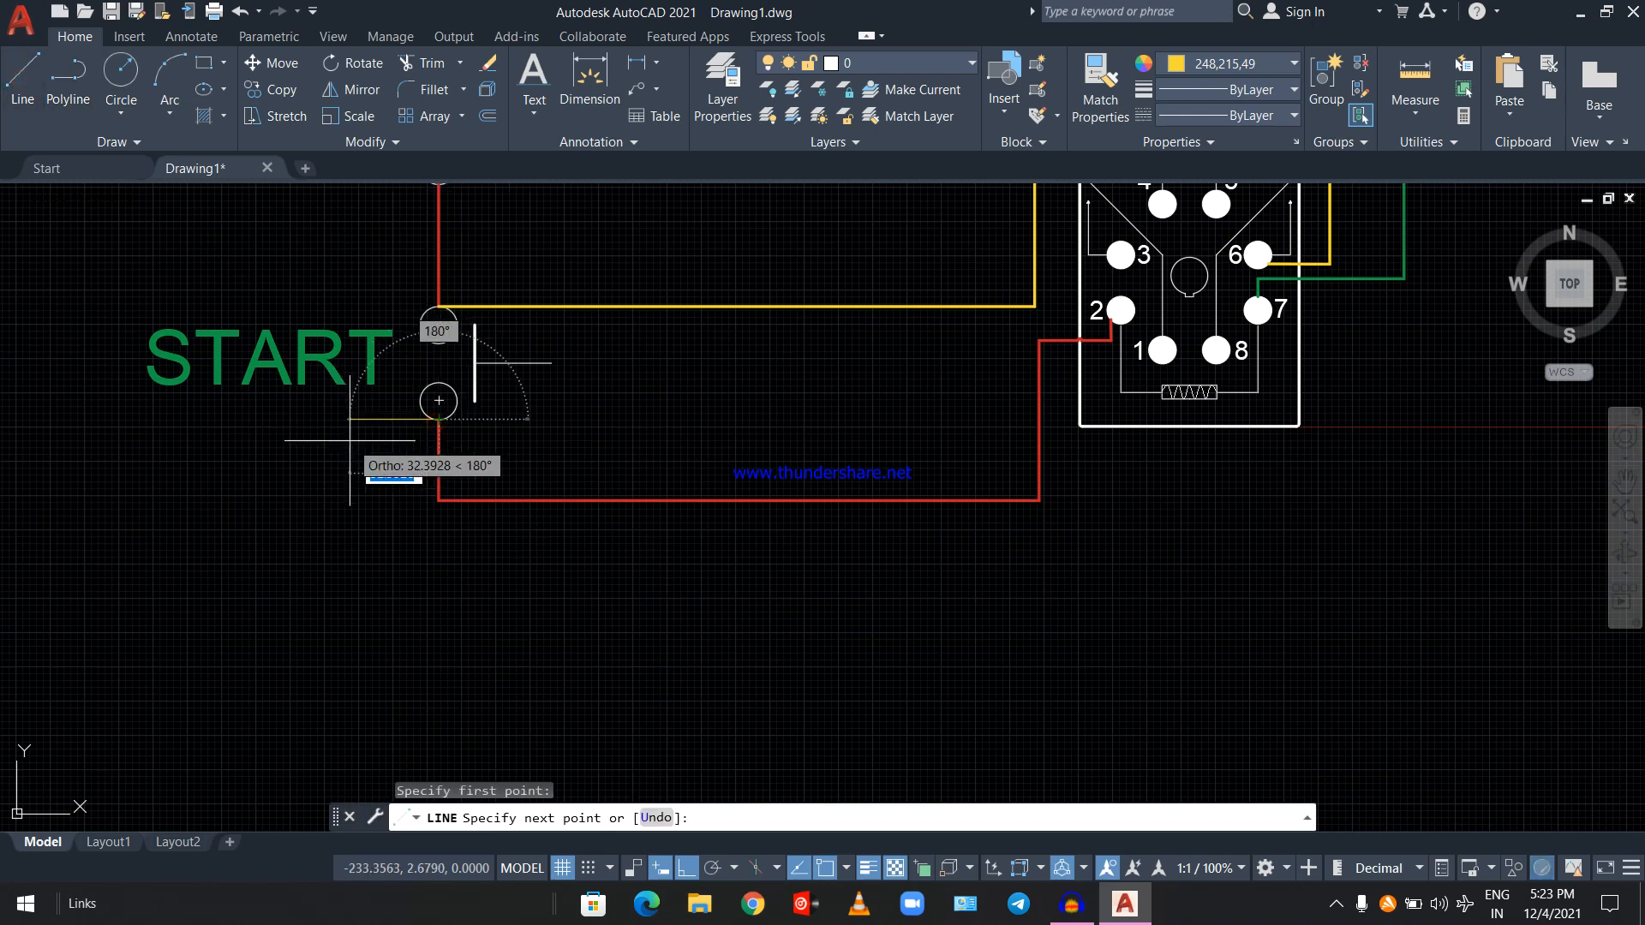
click(404, 437)
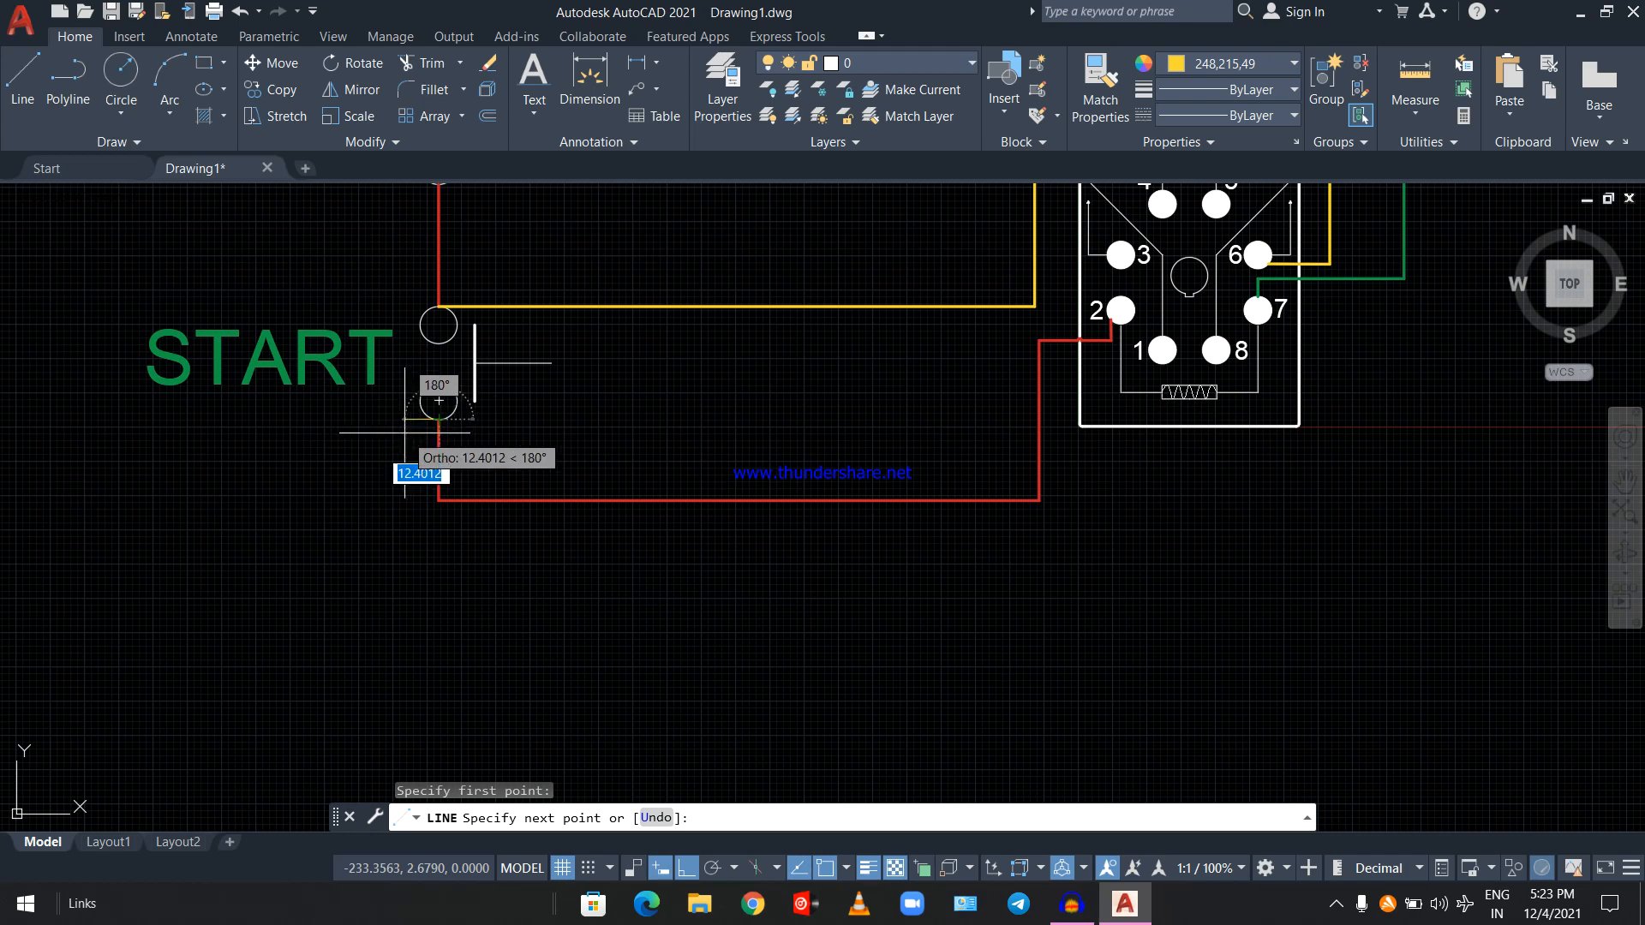
click(426, 590)
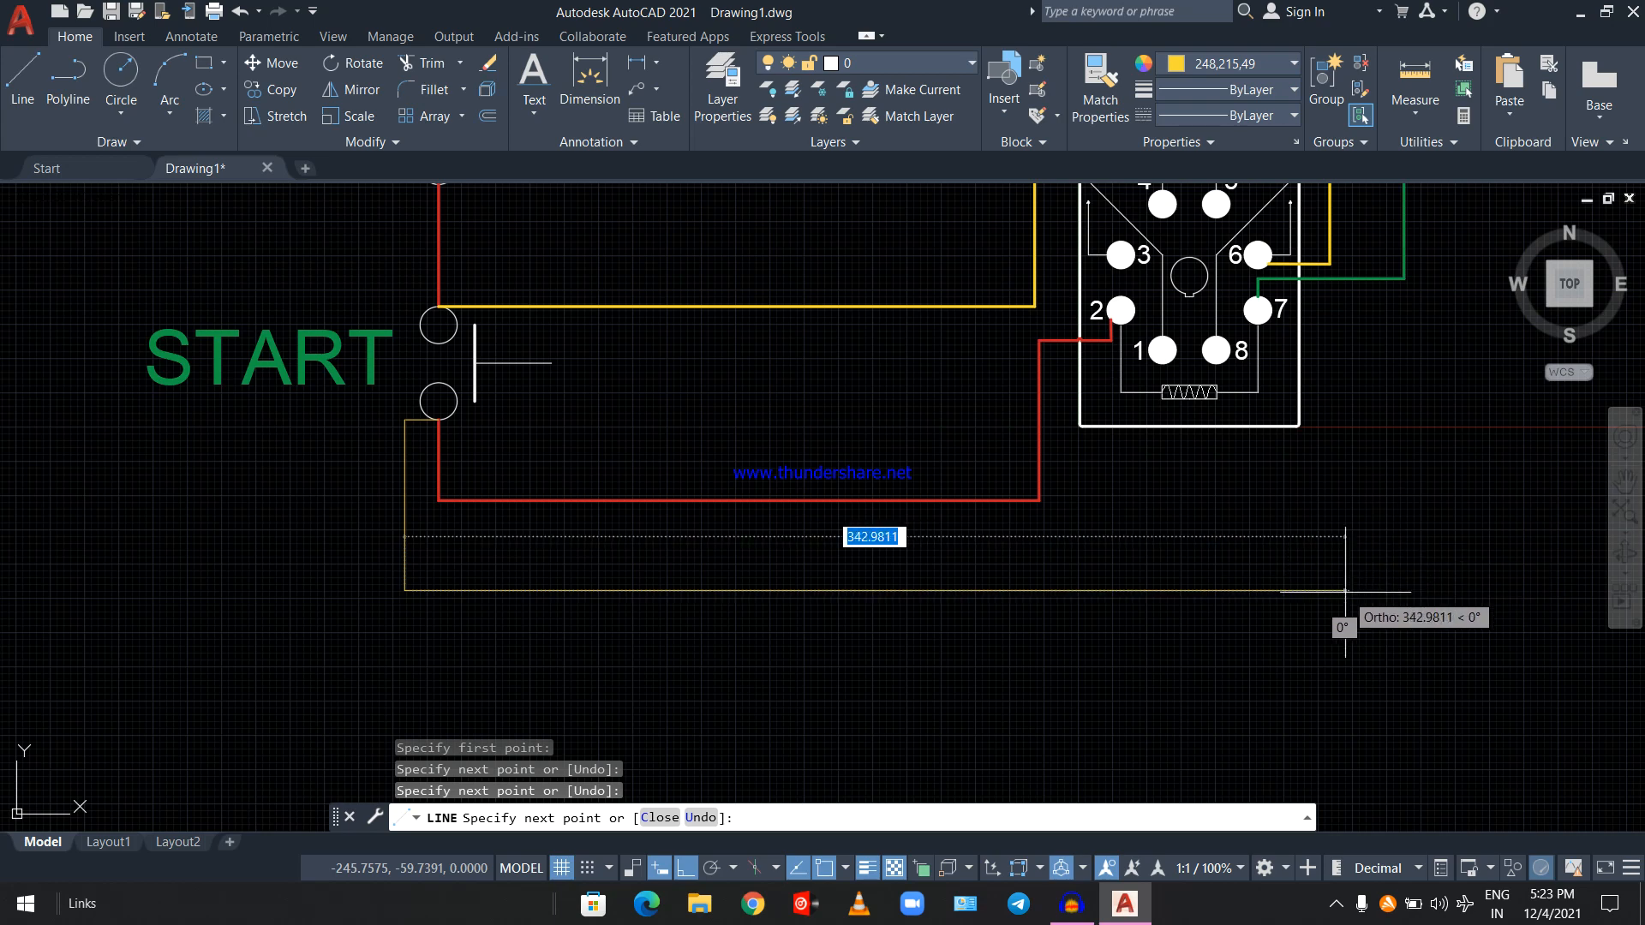
click(1071, 590)
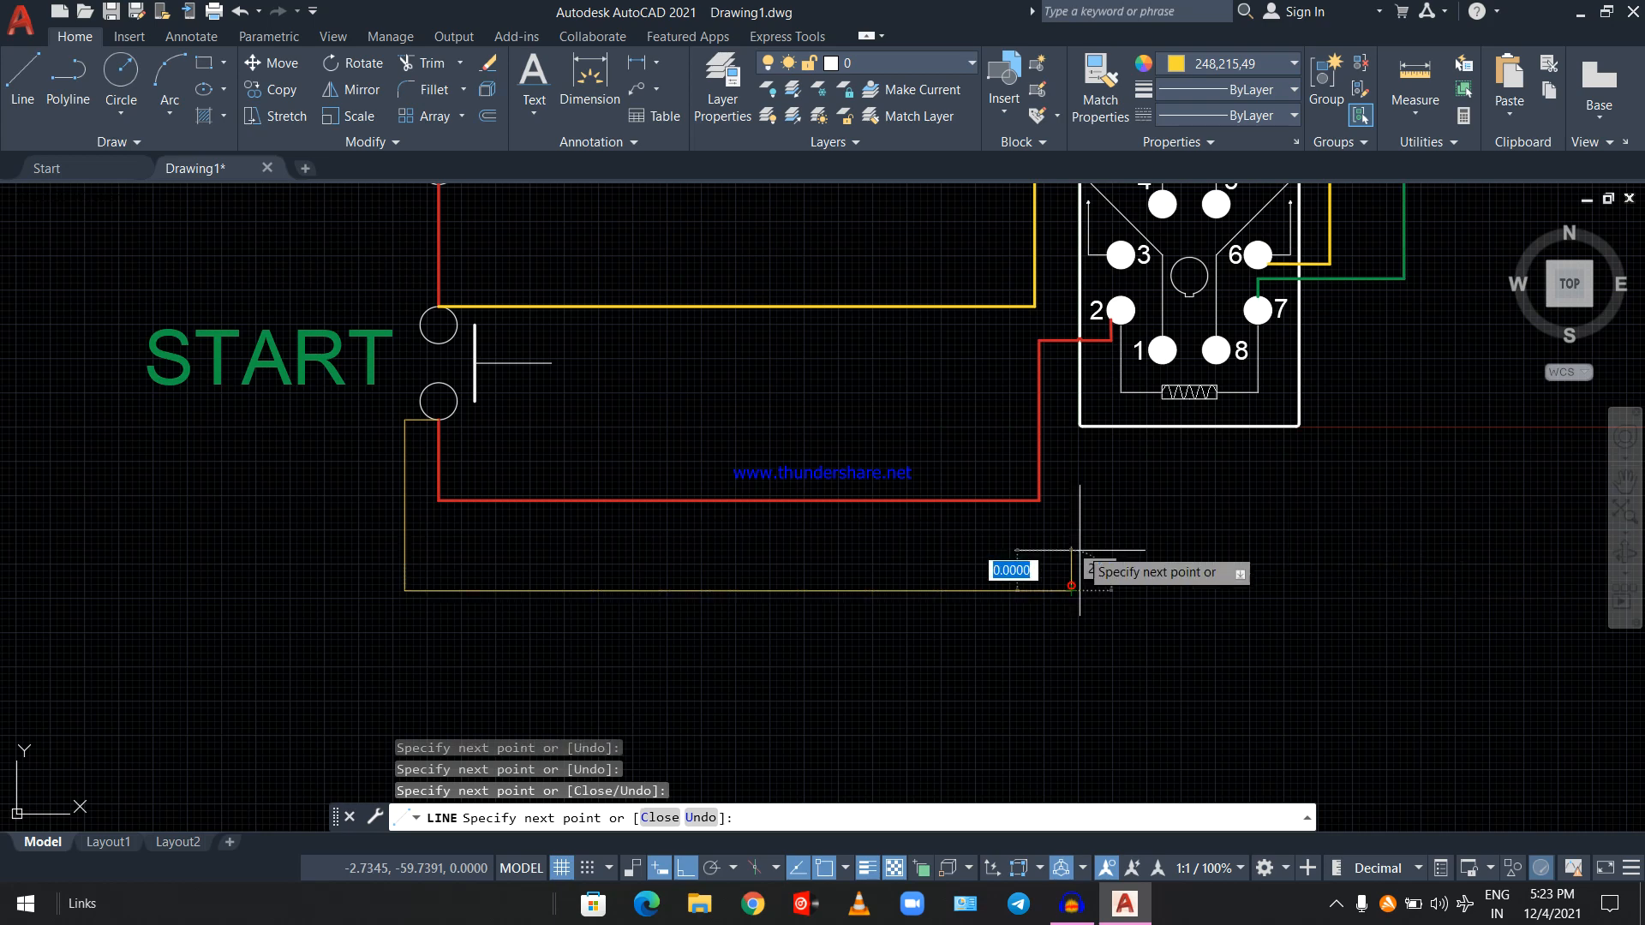
Step: Continue the yellow wire up, along beneath the relay, up past its outer side, and back in to the lower edge of pin 8
click(1071, 466)
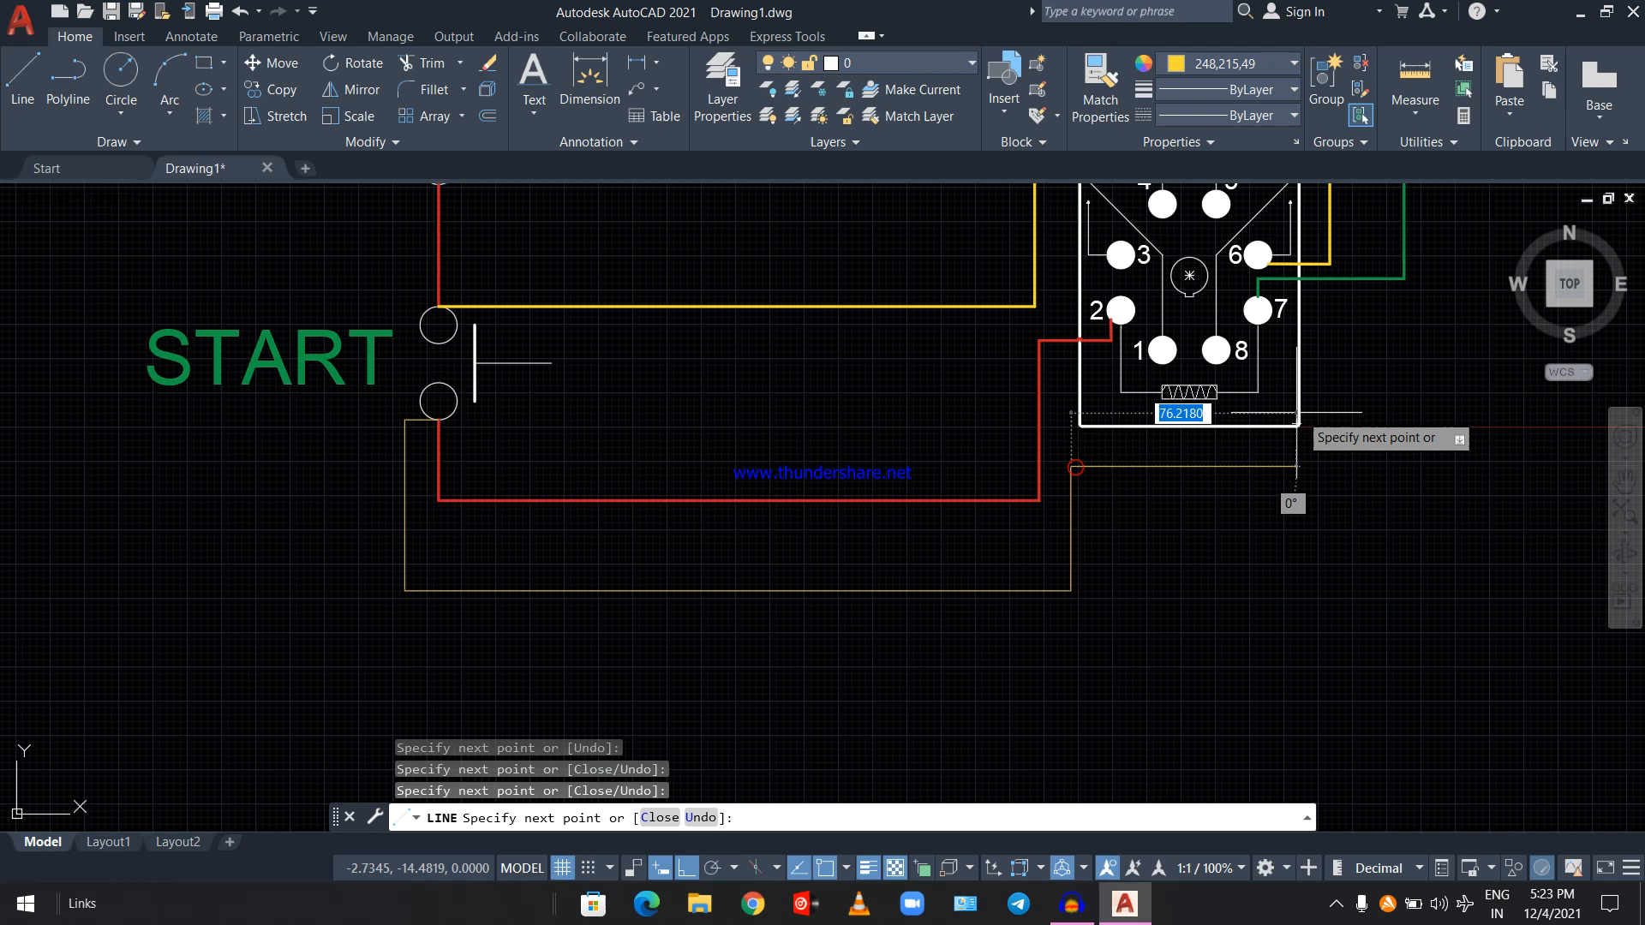
click(1338, 467)
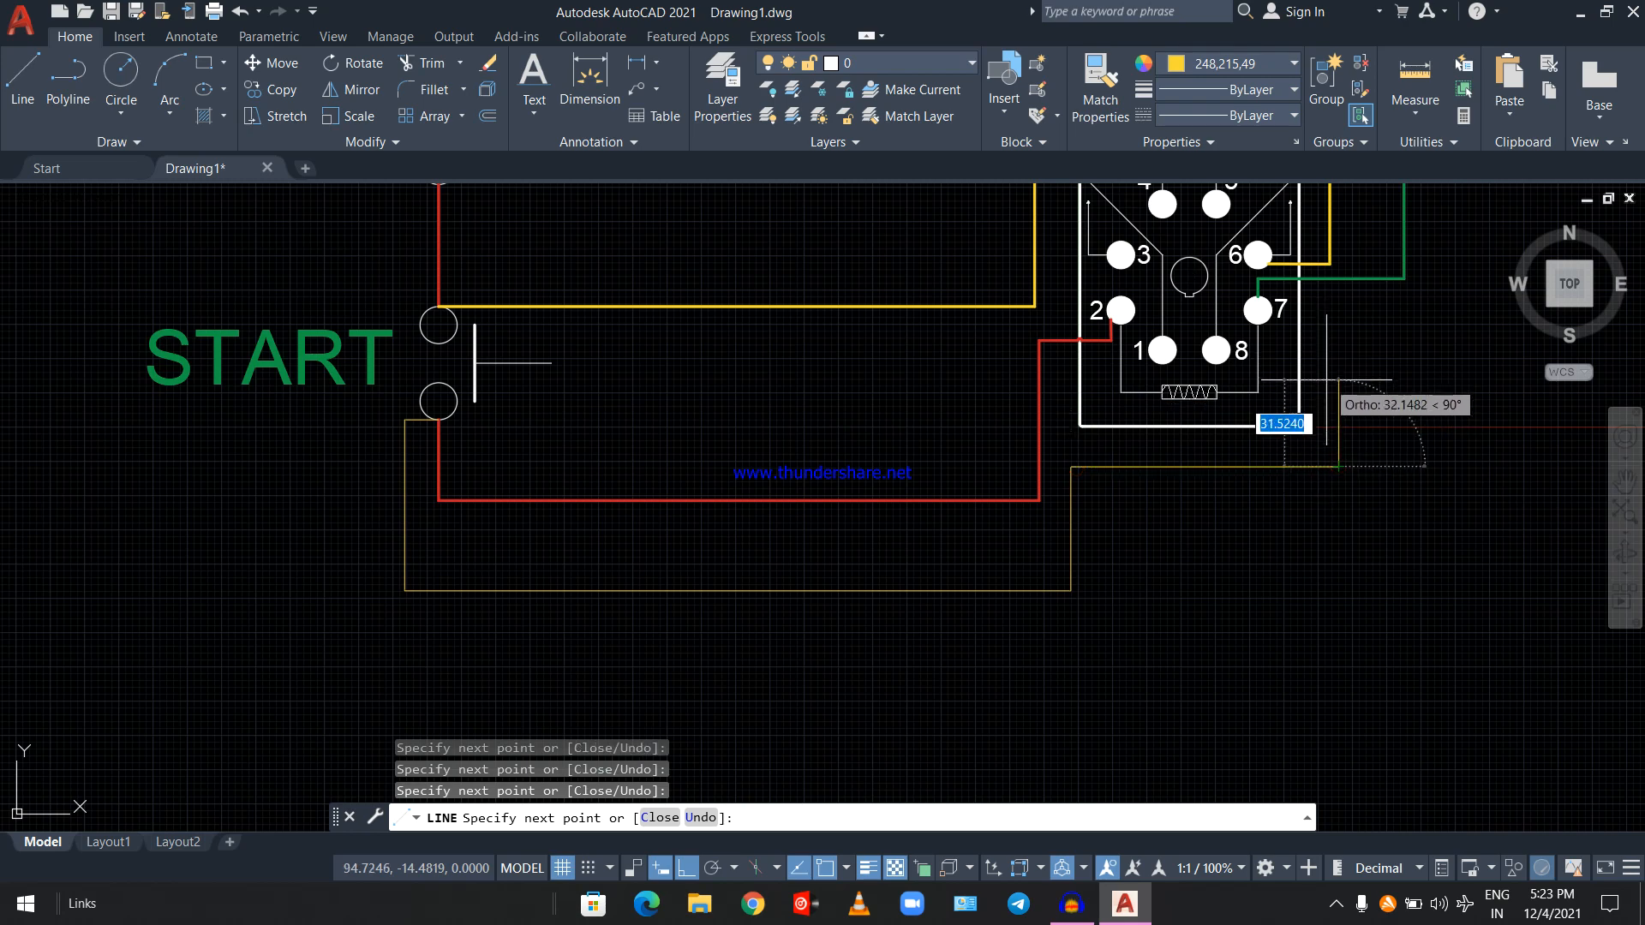
click(1333, 373)
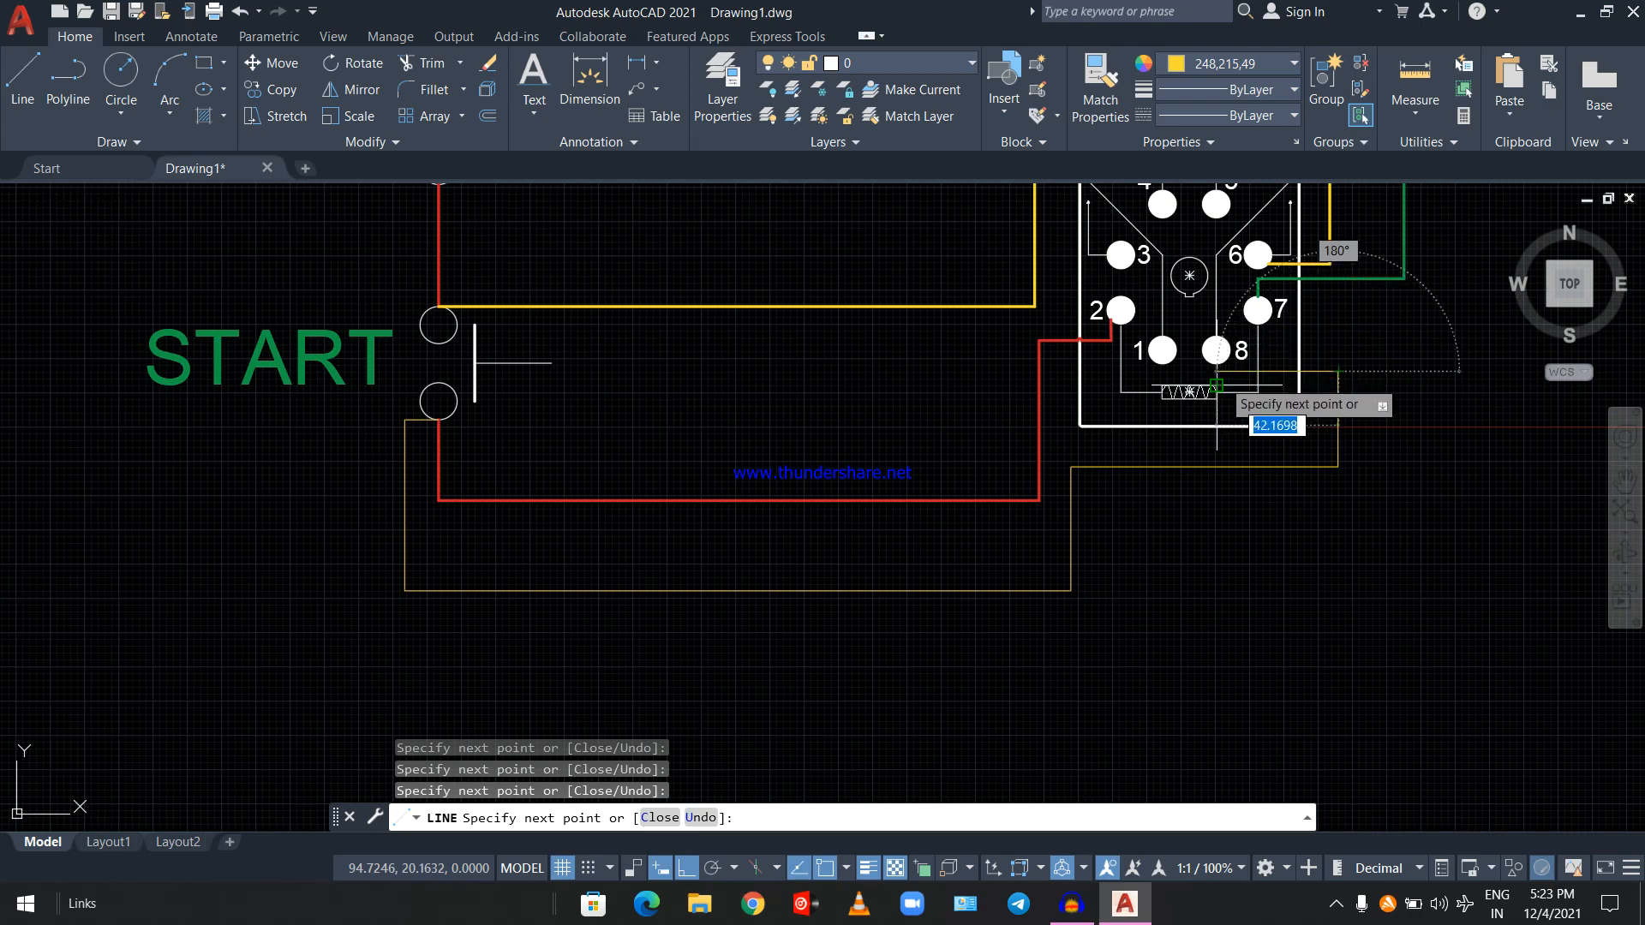
scroll(1221, 373, up, 5)
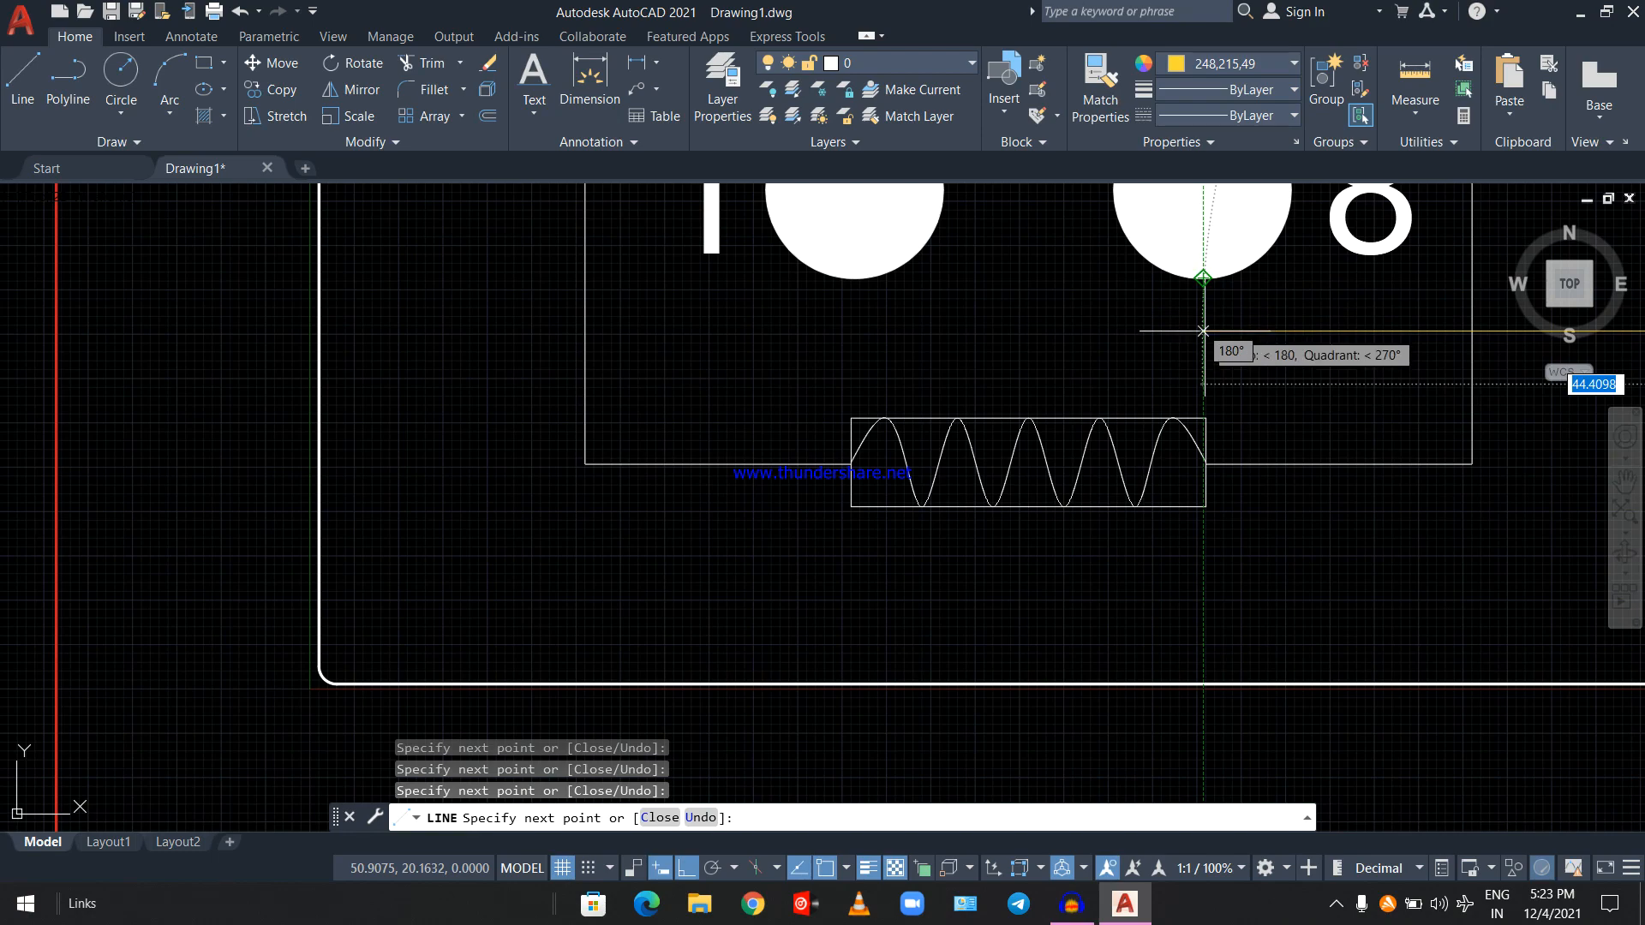
click(1203, 278)
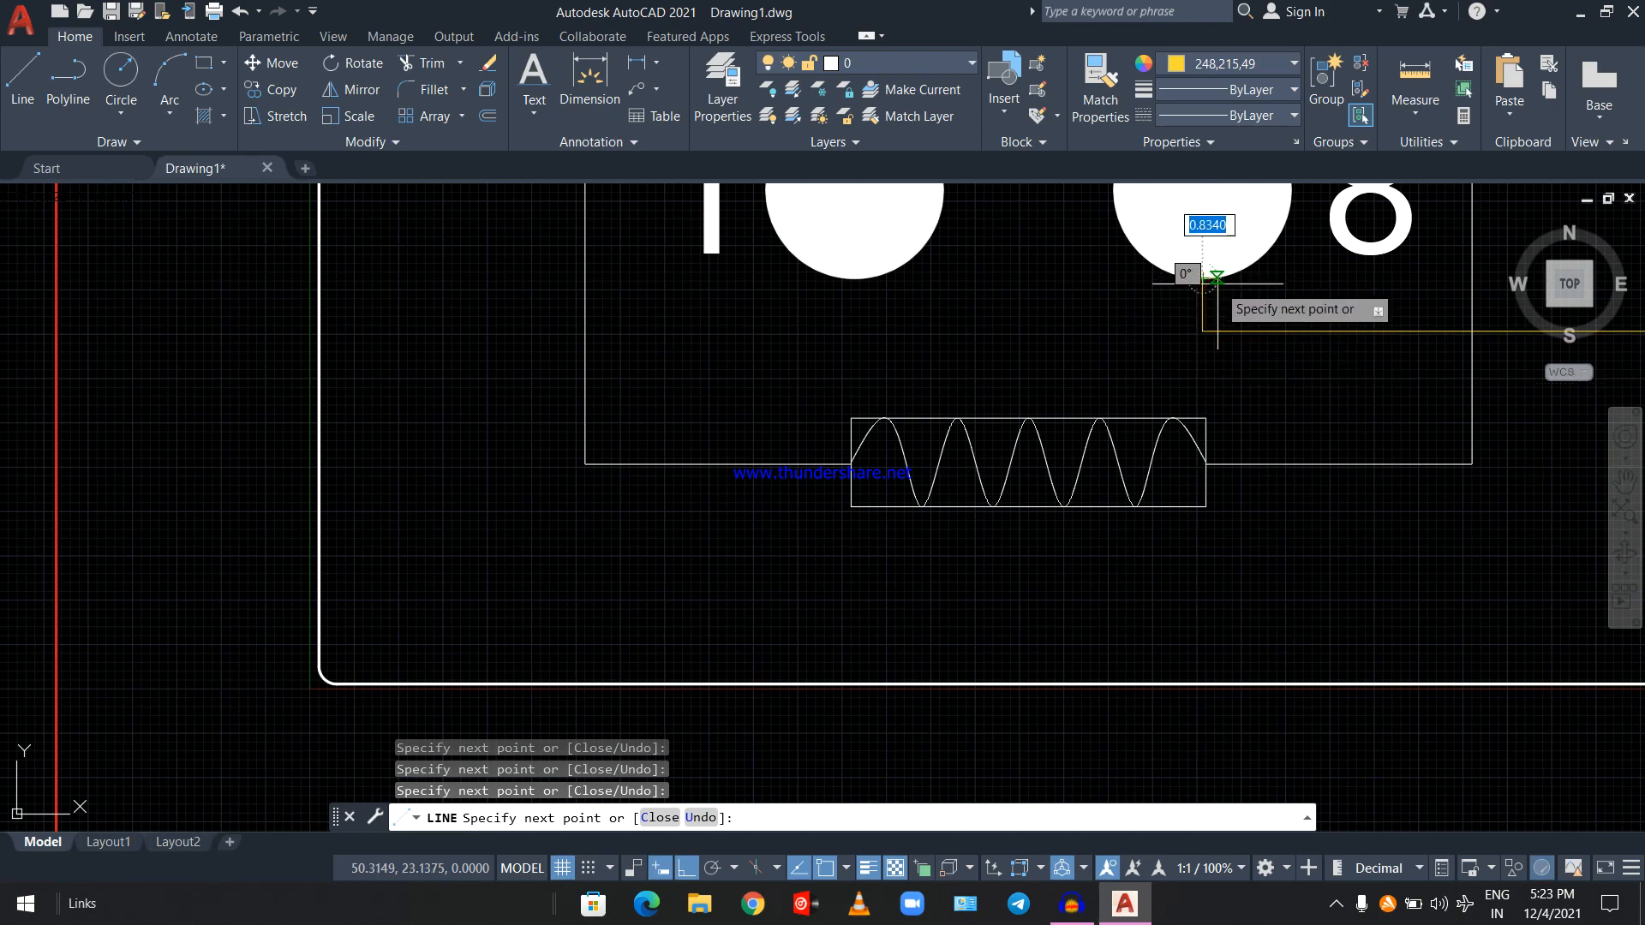
key(Escape)
Step: Draw a small circle centred where the pin 8 yellow wire crosses the coil line running down from pin 7
scroll(1353, 386, down, 3)
middle_drag(1422, 399, 1164, 454)
scroll(1085, 398, up, 6)
mouse_move(1431, 466)
middle_down()
mouse_move(1250, 559)
mouse_move(1058, 541)
middle_up()
click(121, 71)
click(990, 512)
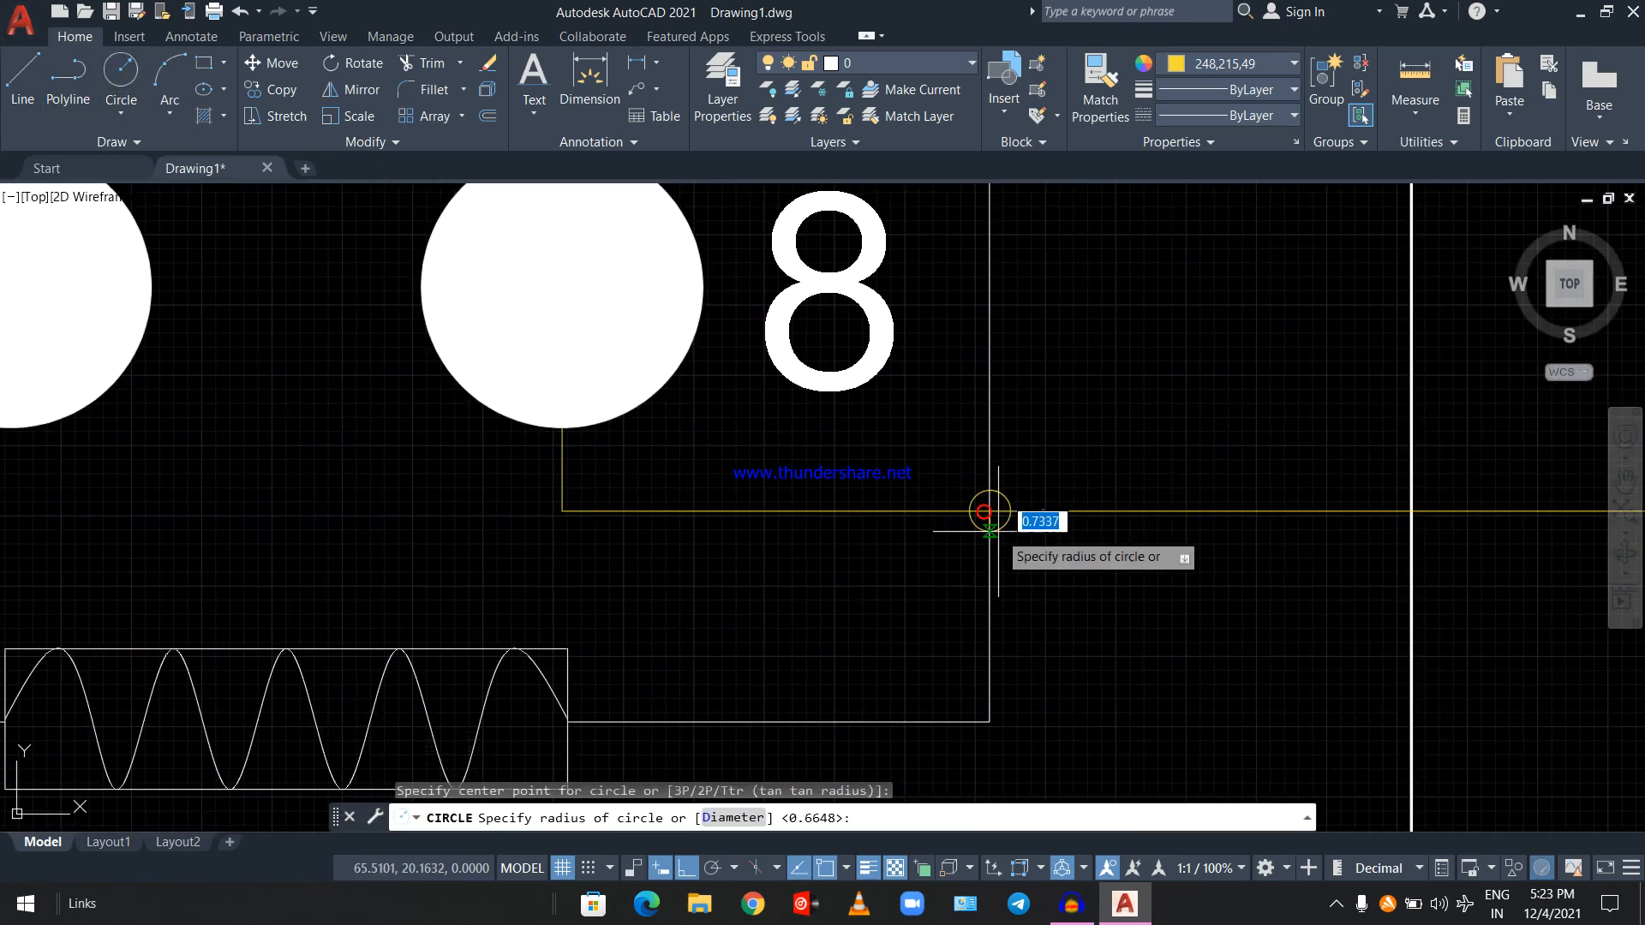
click(1014, 541)
Step: Copy the small circle from its centre to the point where the yellow wire crosses the relay's border
click(1013, 541)
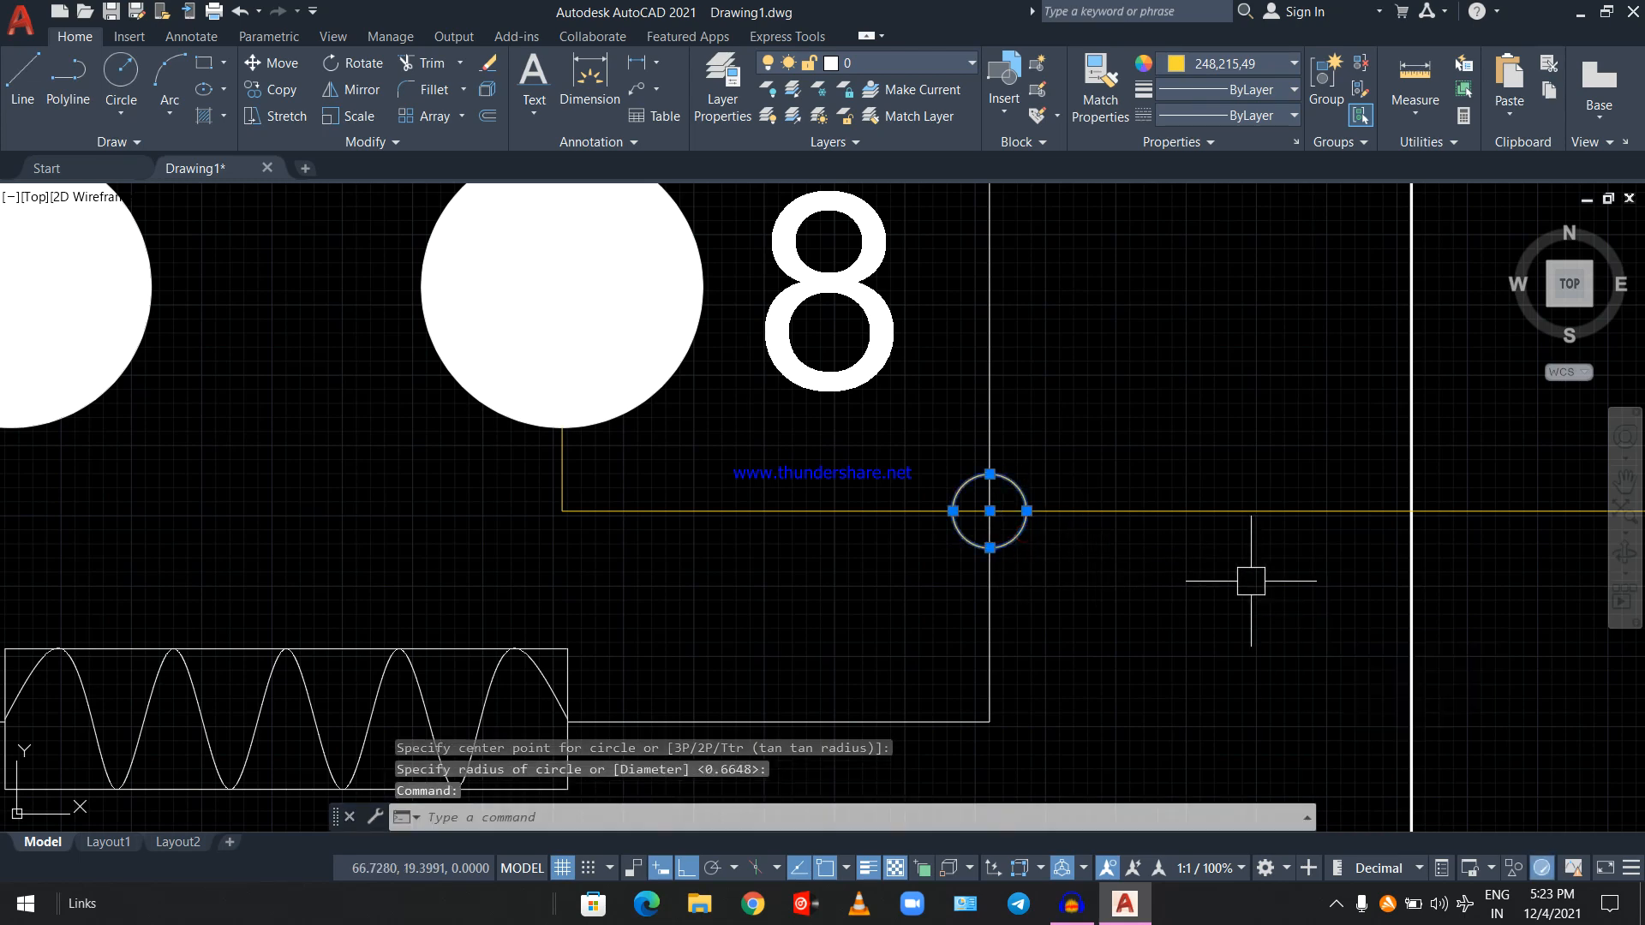
text(co)
key(Return)
click(990, 512)
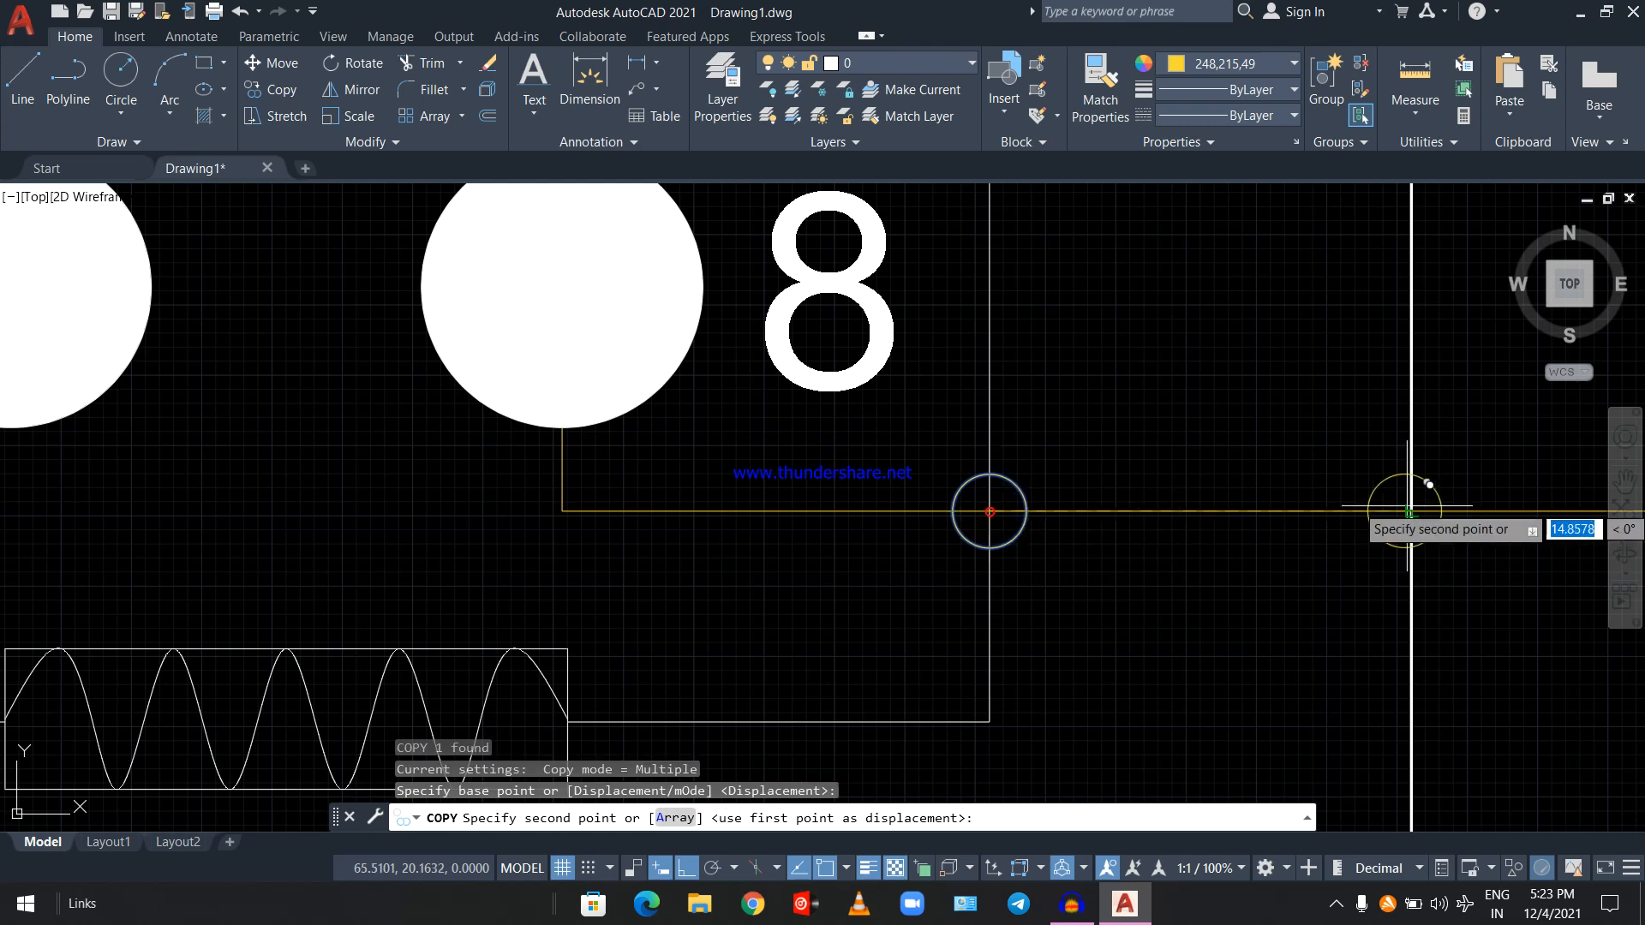
click(1411, 511)
key(Escape)
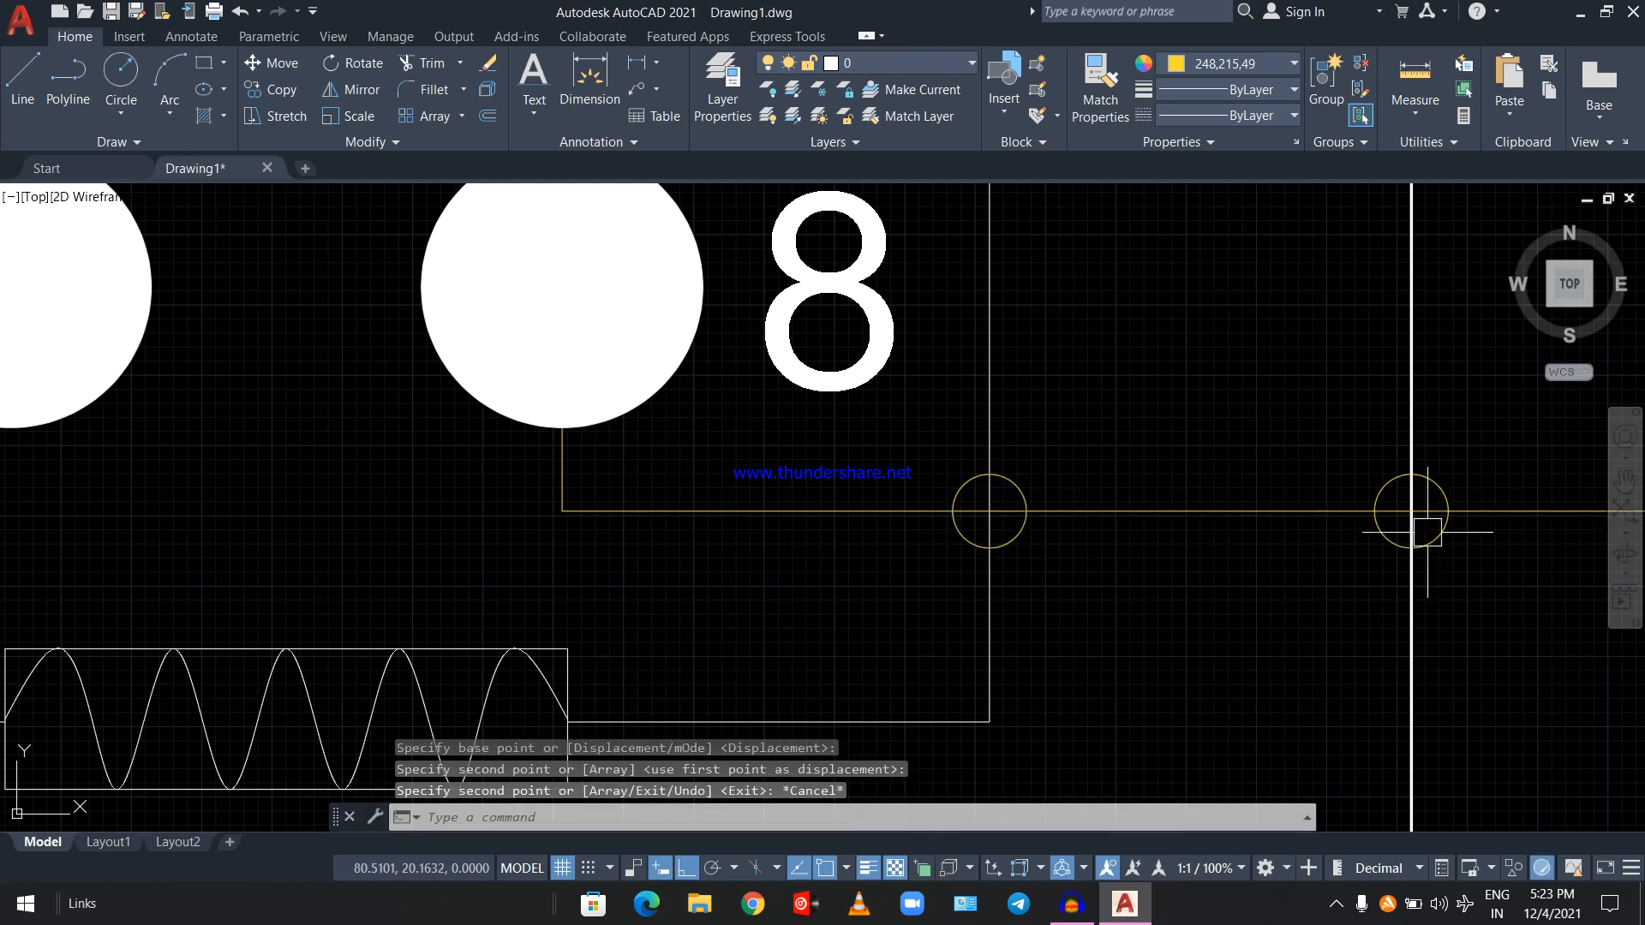
Step: Trim the circle at the pin 7 coil line to an upper half arc and remove the yellow wire inside it
text(TR)
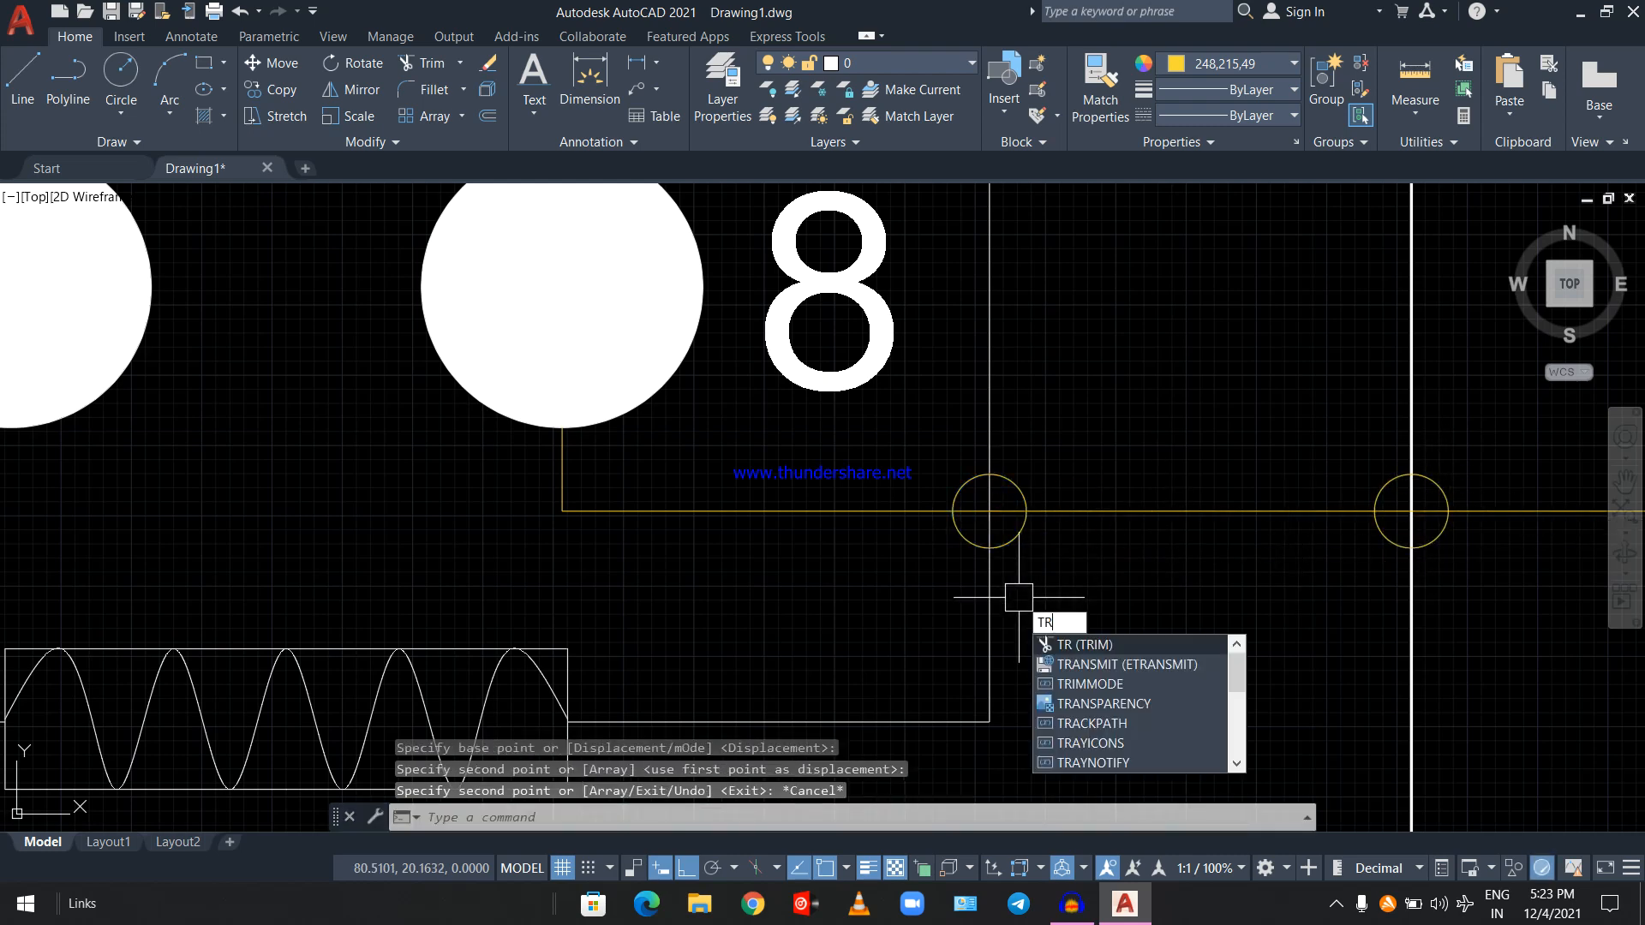
key(Return)
scroll(1019, 597, up, 5)
click(749, 470)
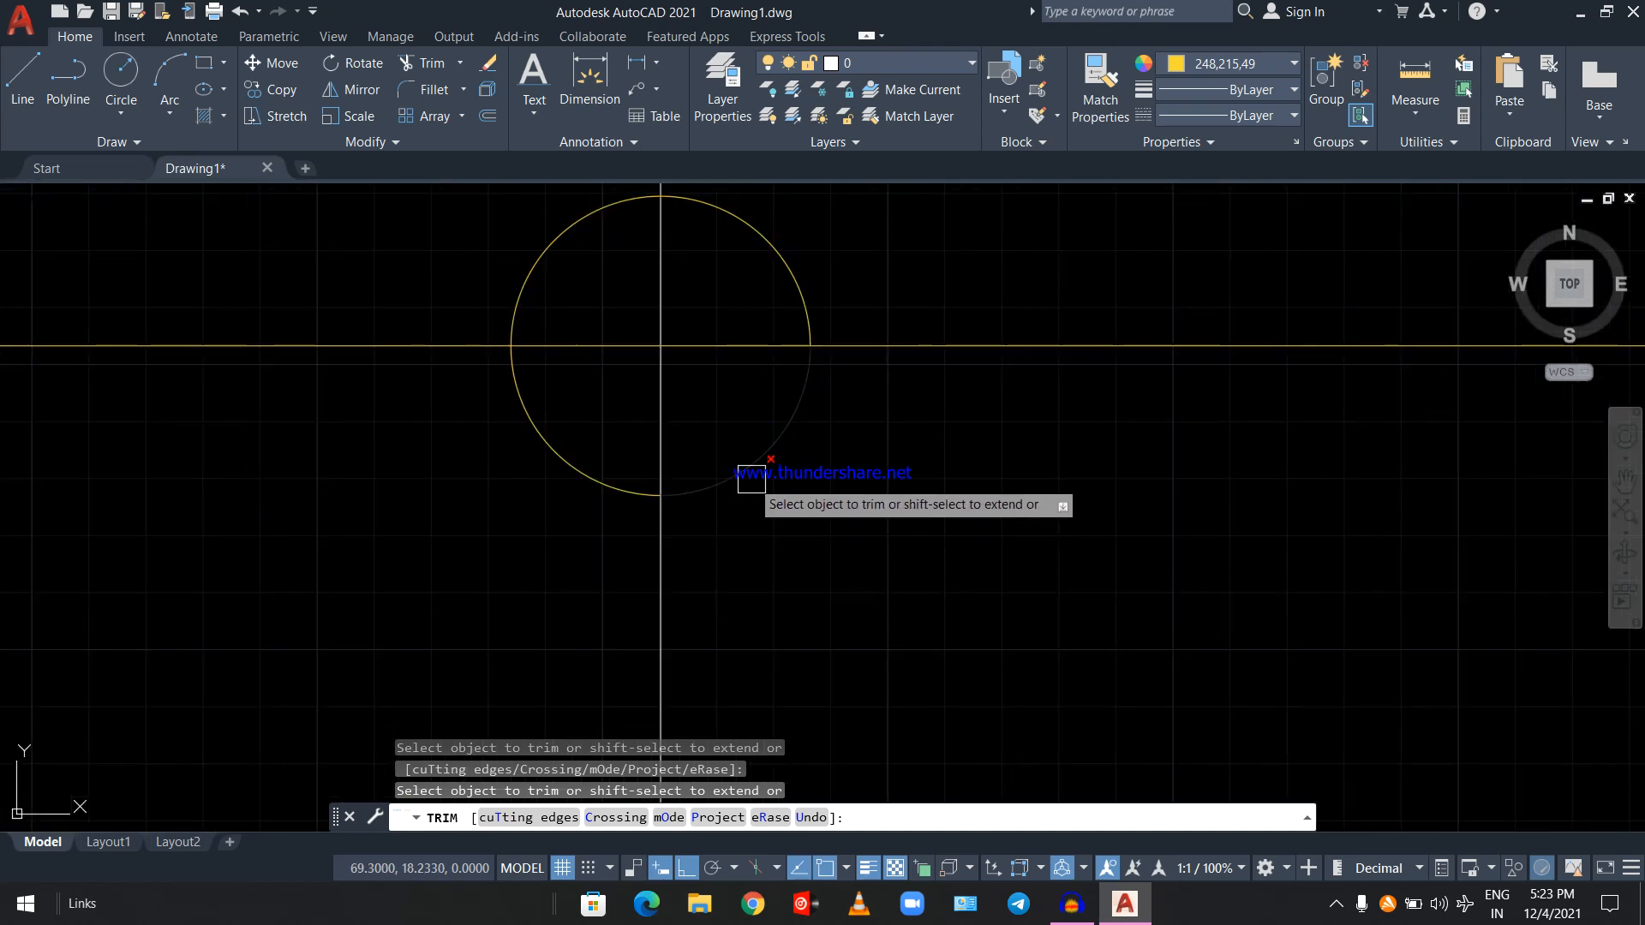
click(587, 476)
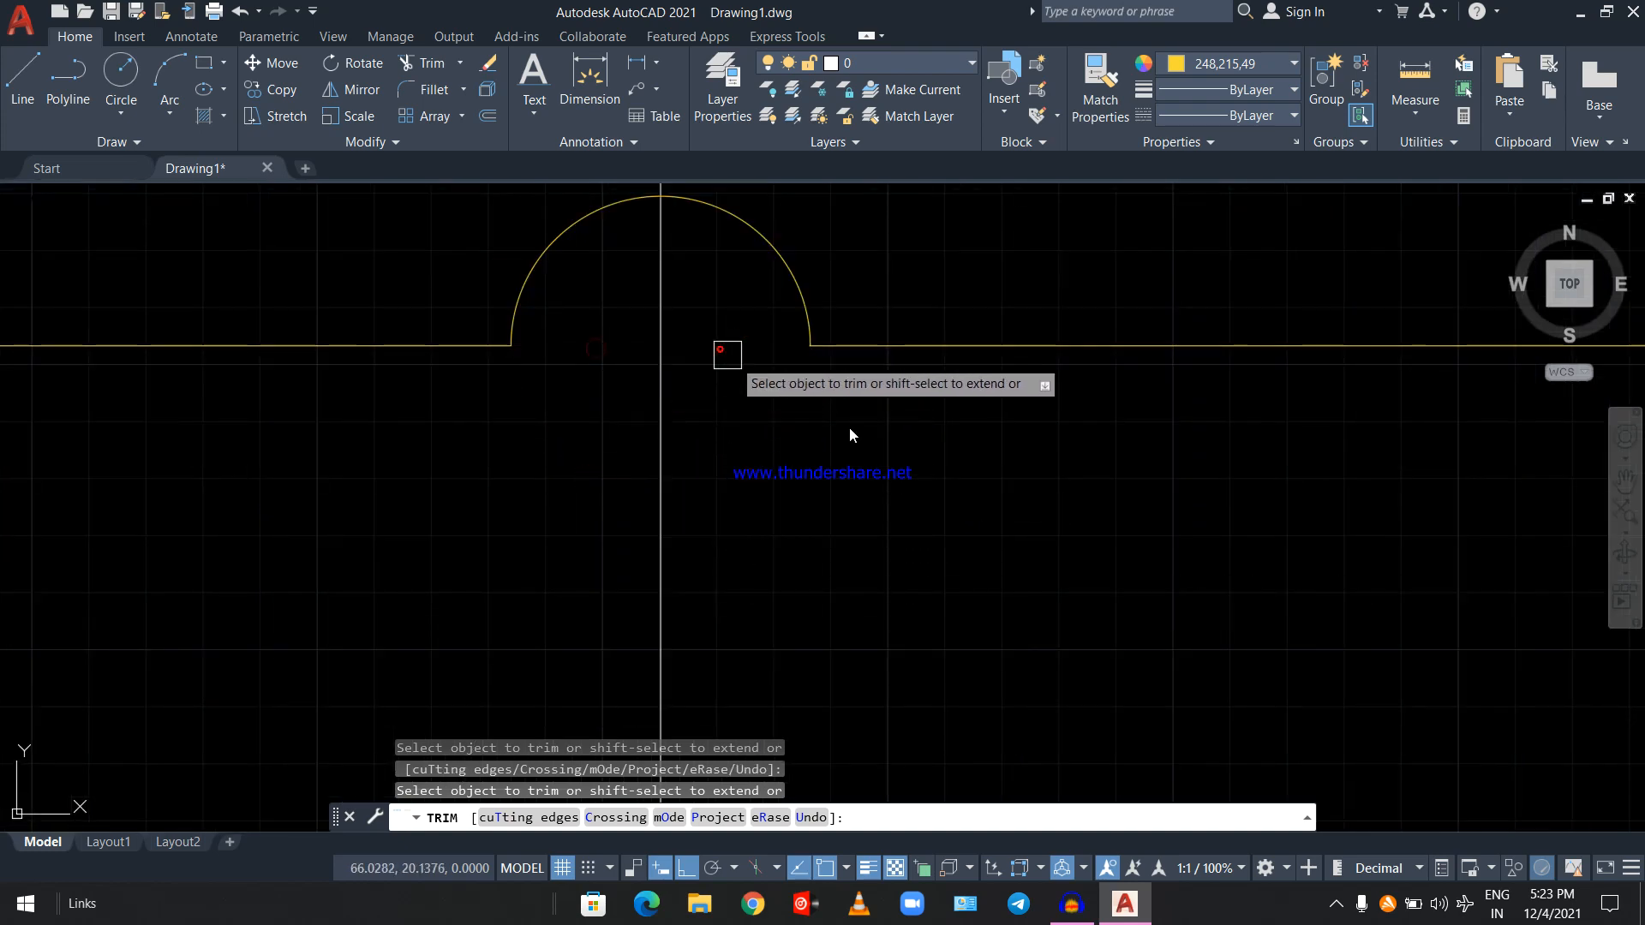
Step: Trim the circle at the relay border to an upper half arc and remove the yellow wire inside it
scroll(1414, 523, down, 4)
mouse_move(1469, 577)
middle_down()
mouse_move(1387, 606)
mouse_move(534, 625)
middle_up()
click(788, 577)
click(896, 572)
click(886, 537)
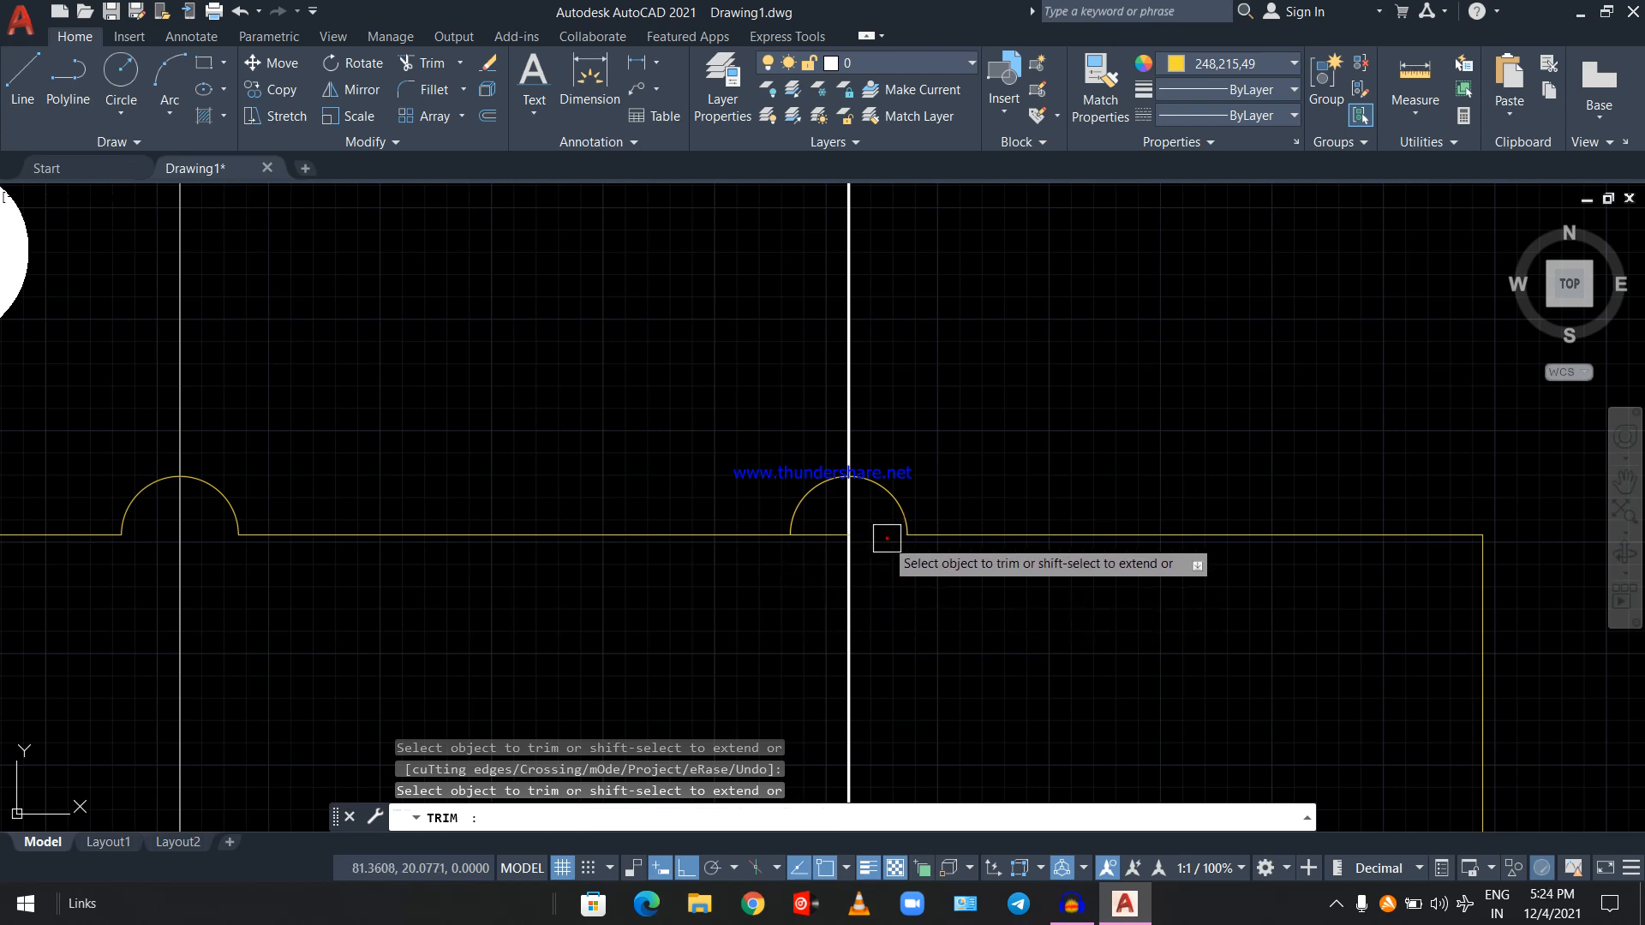
click(820, 532)
scroll(912, 599, down, 4)
scroll(926, 625, down, 3)
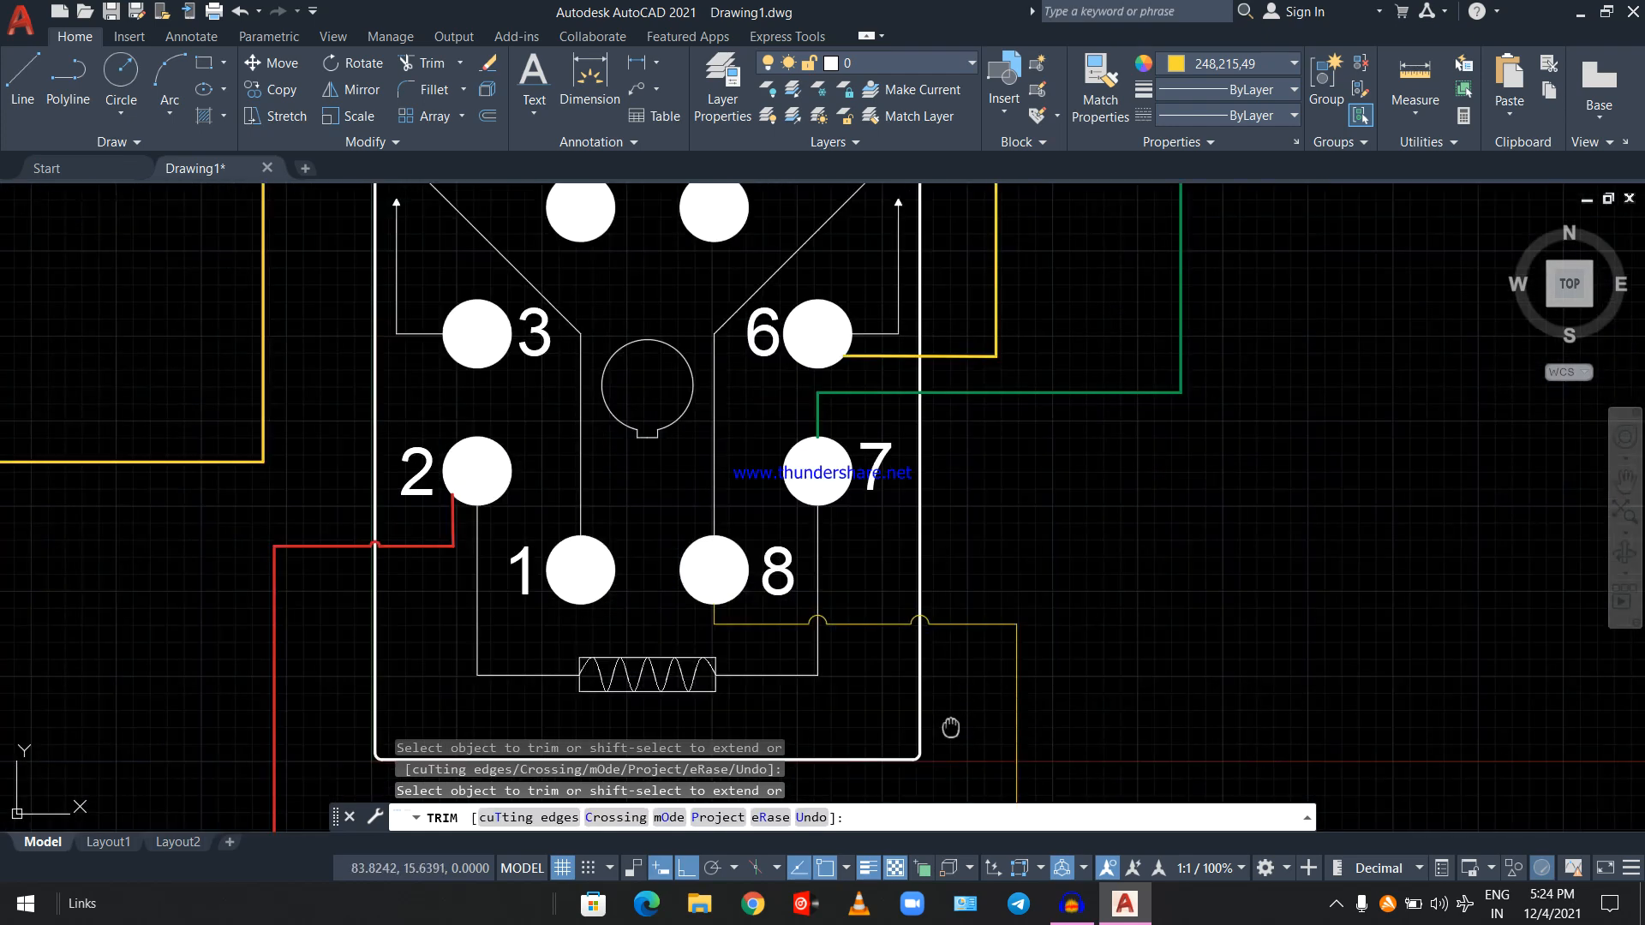
middle_drag(940, 720, 992, 477)
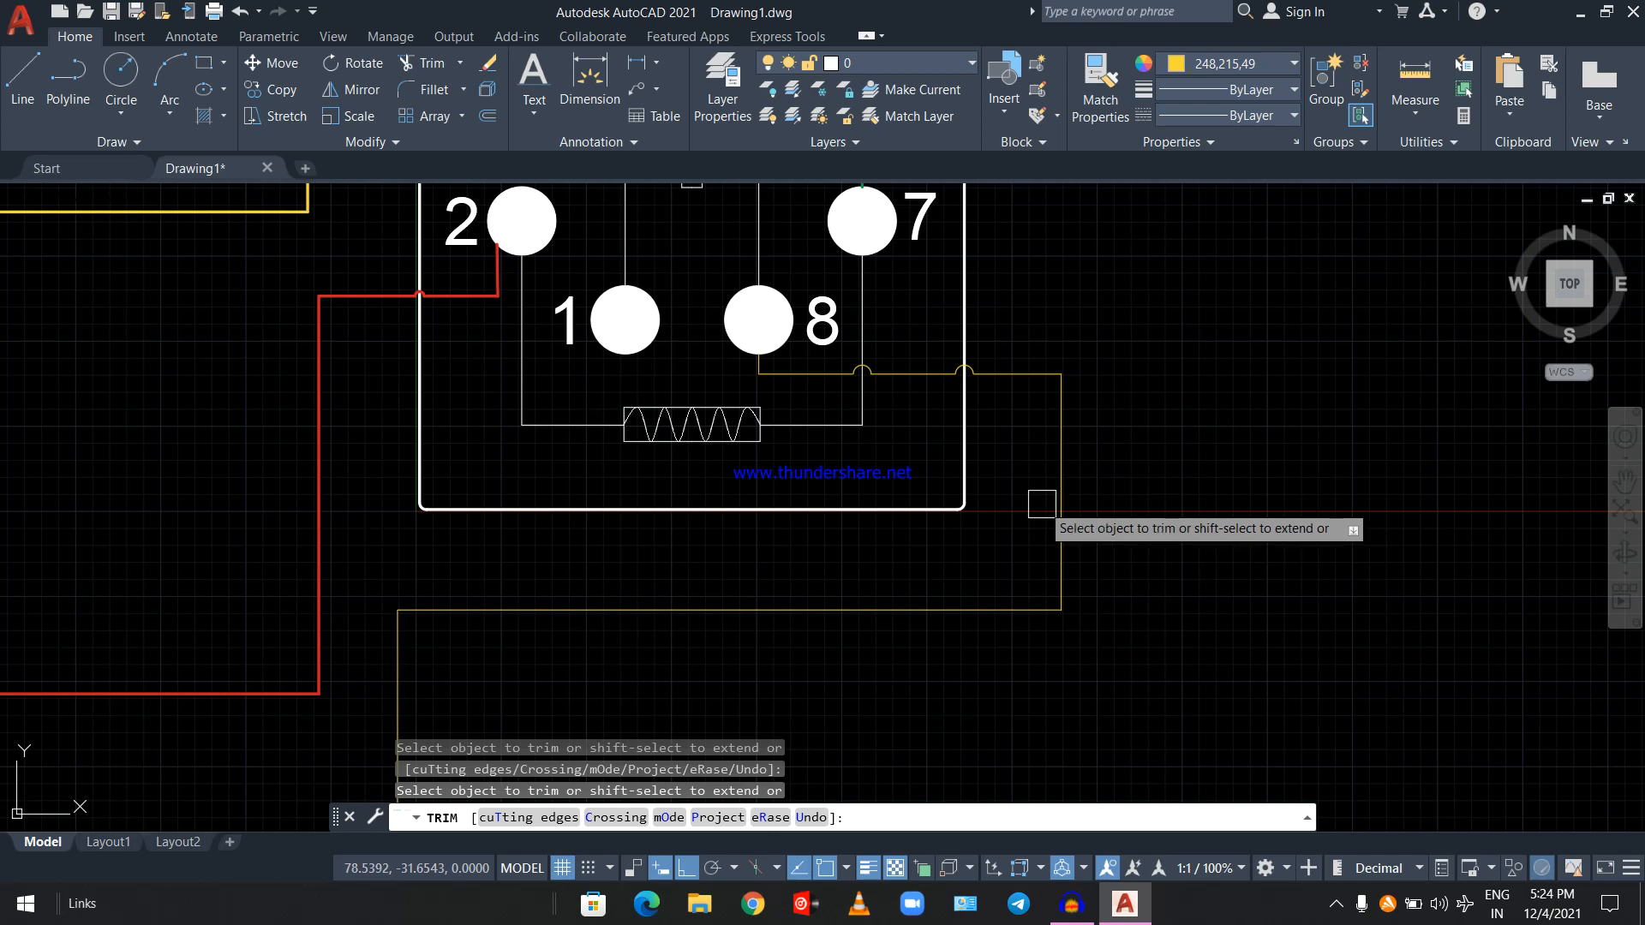
key(Escape)
Step: Set the lineweight of the whole yellow wire from pin 8 to the START switch, including both crossing arcs, to 0.30 mm
scroll(764, 368, up, 4)
click(744, 357)
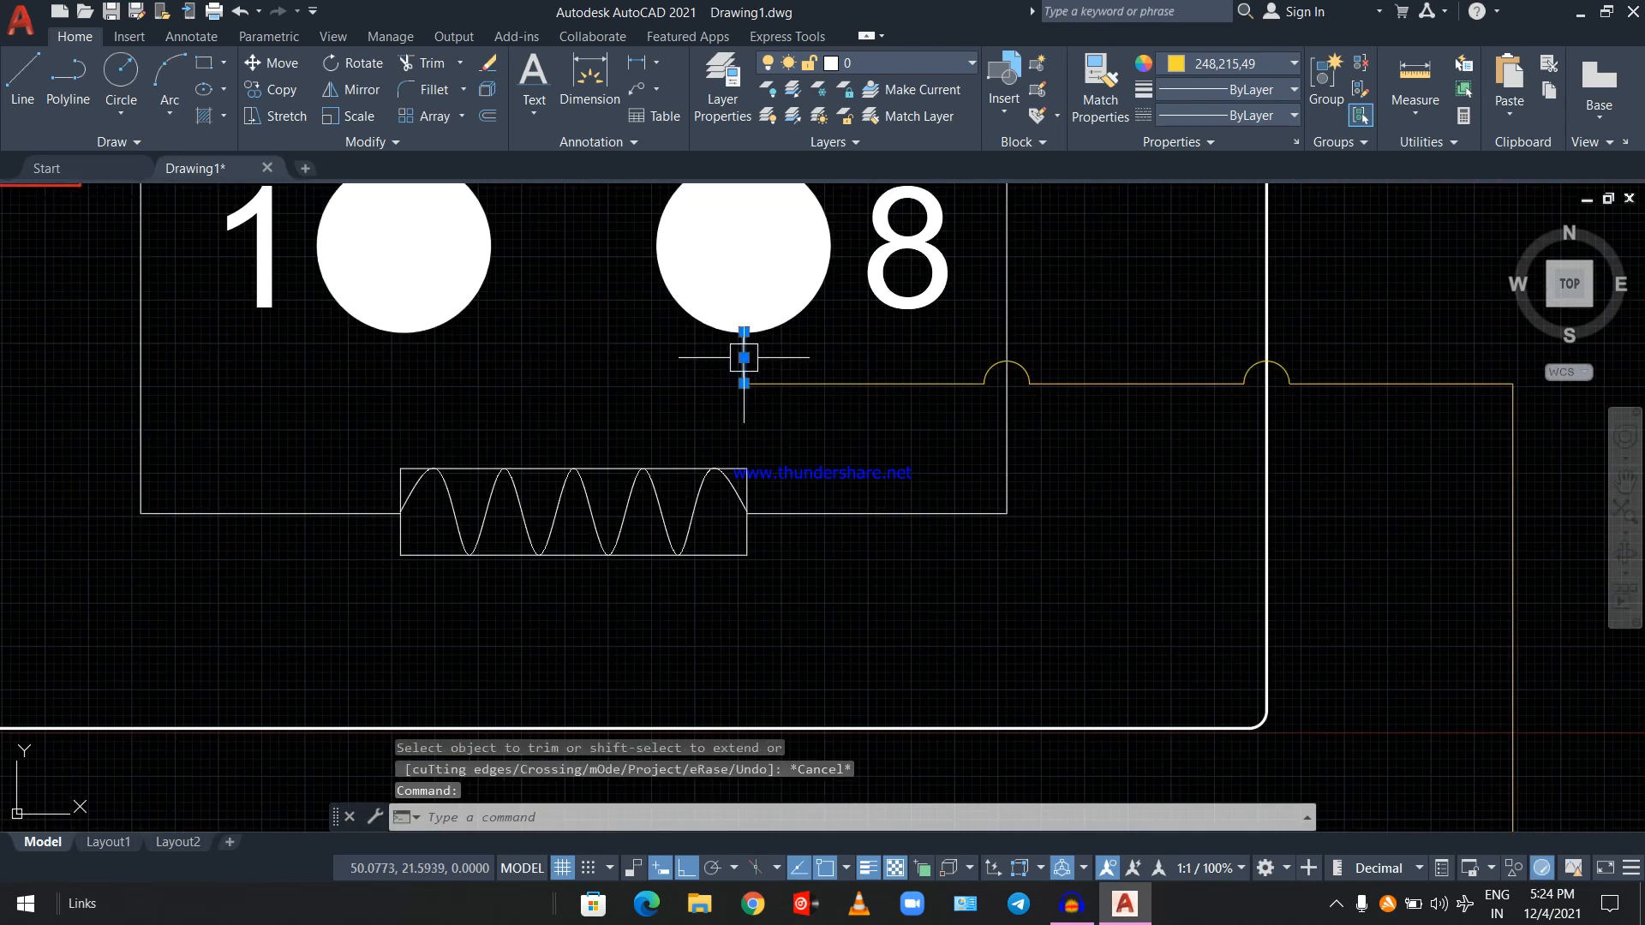
click(806, 385)
scroll(1024, 381, up, 4)
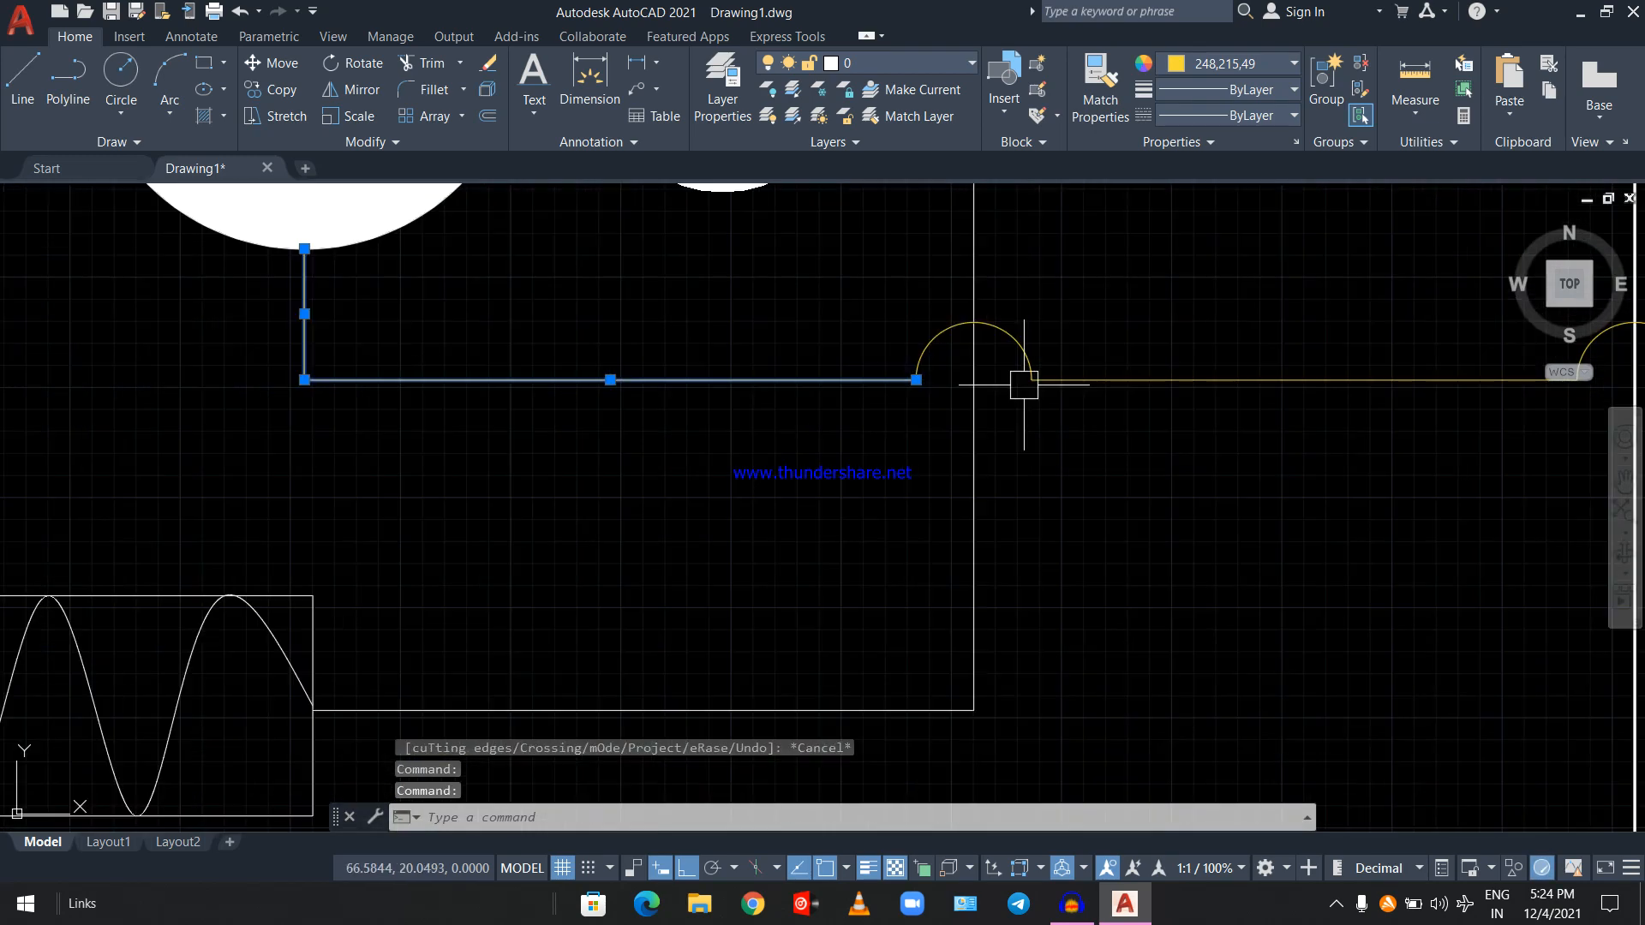
click(1139, 380)
scroll(1335, 397, down, 6)
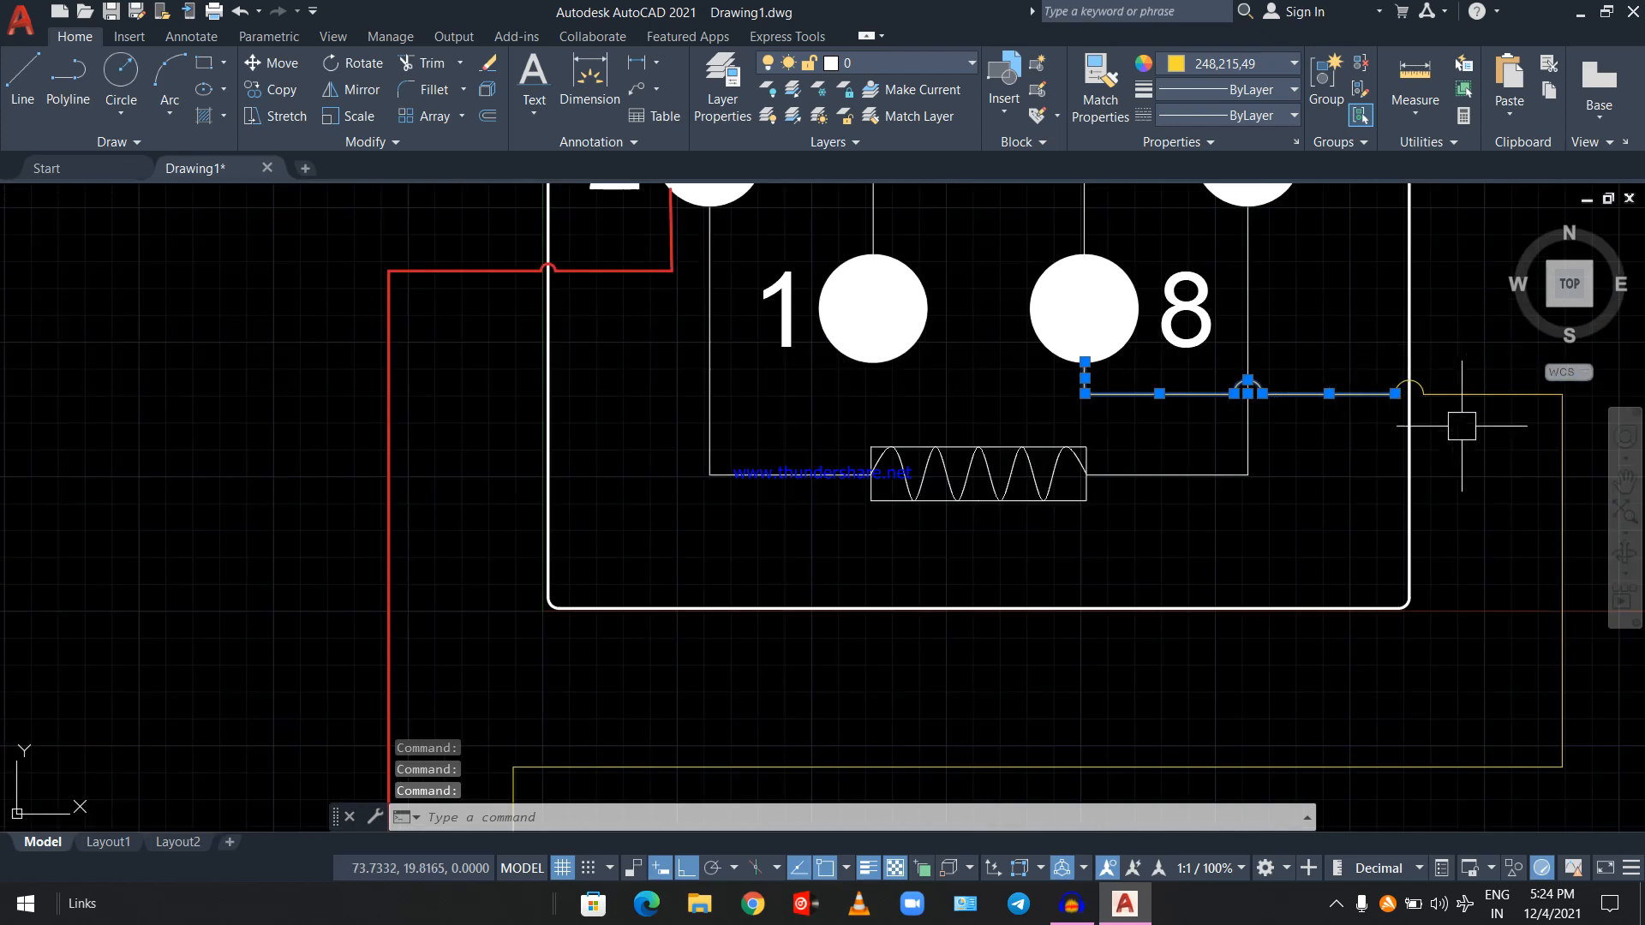
middle_drag(1491, 463, 1251, 551)
scroll(1238, 527, up, 2)
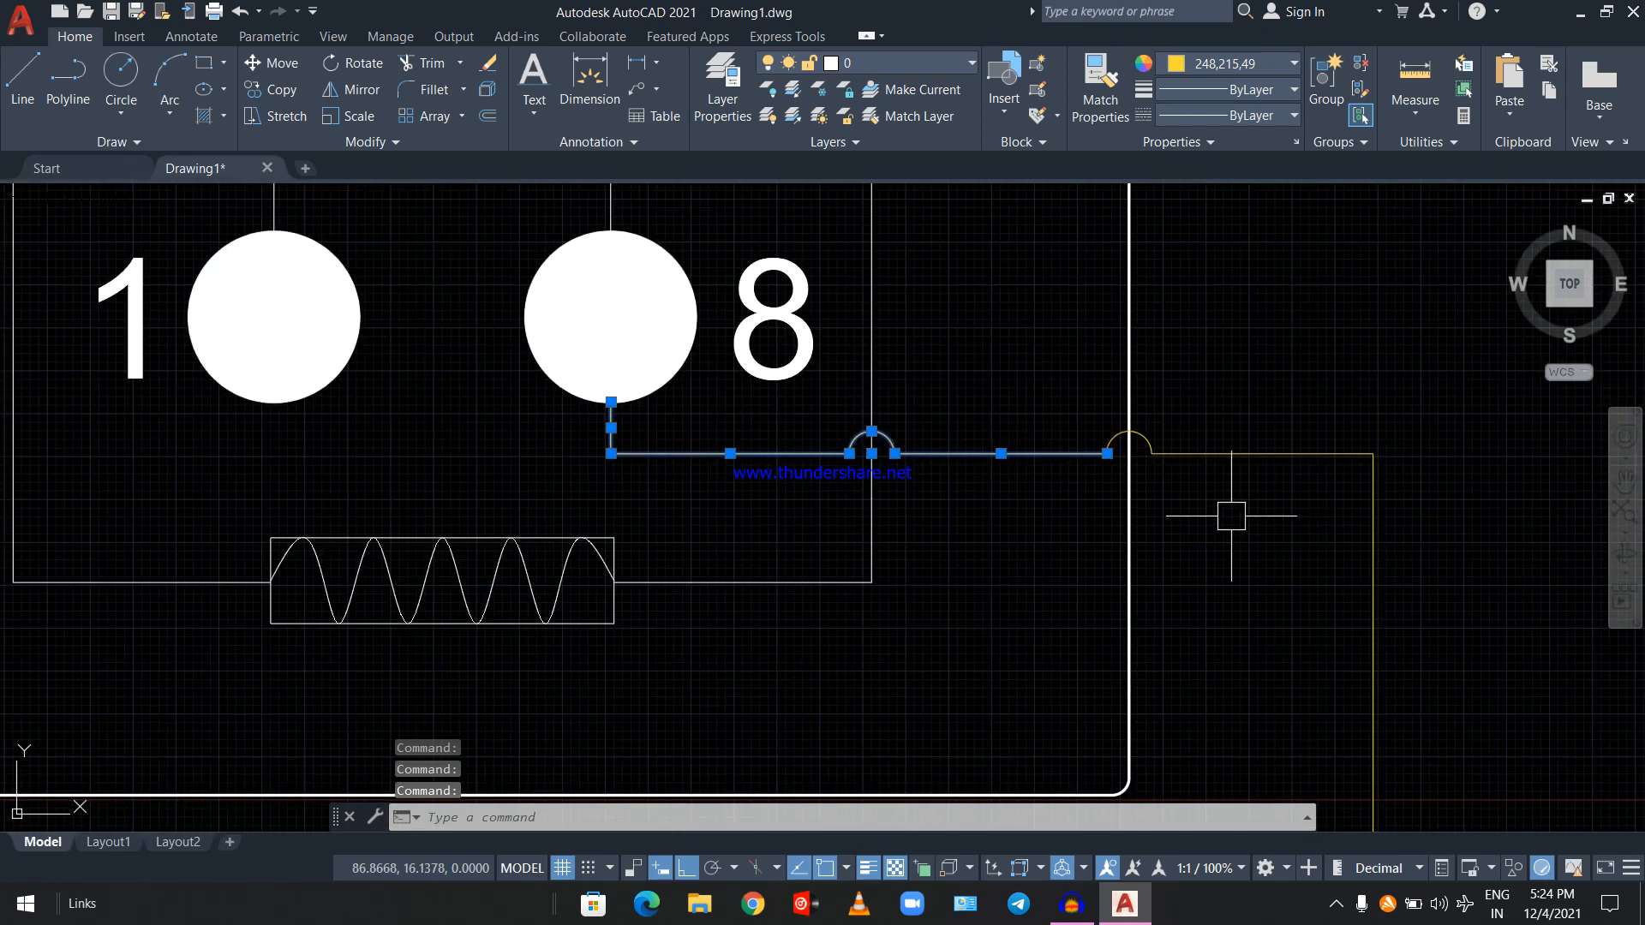
click(1144, 442)
click(1240, 453)
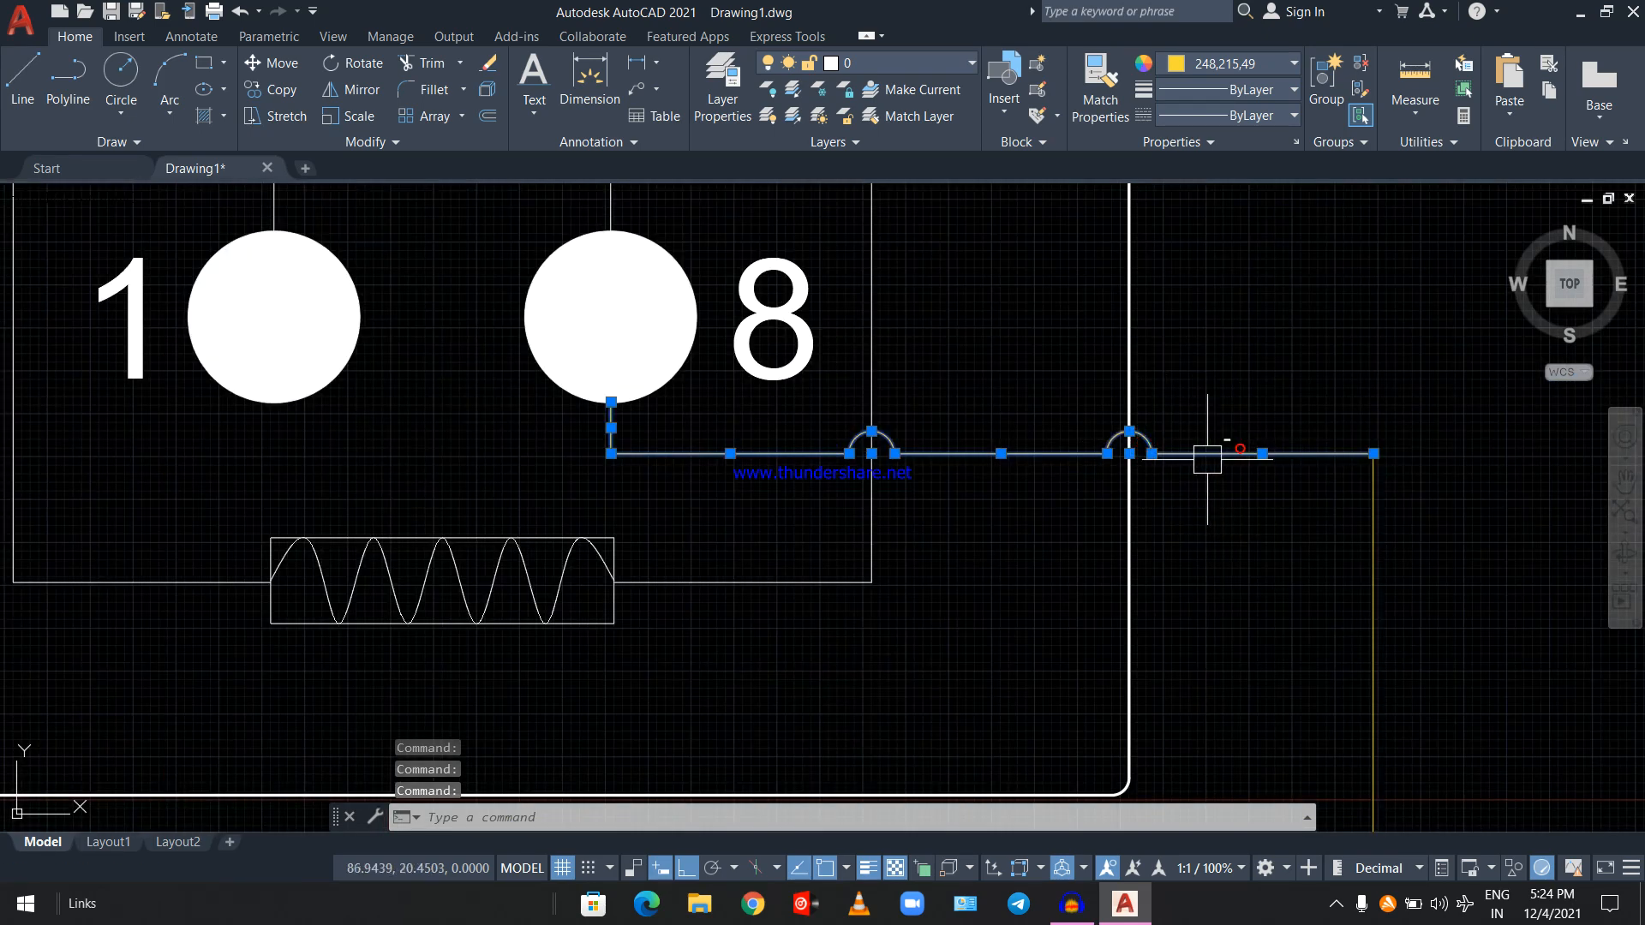
scroll(1184, 467, up, 4)
scroll(1226, 514, down, 5)
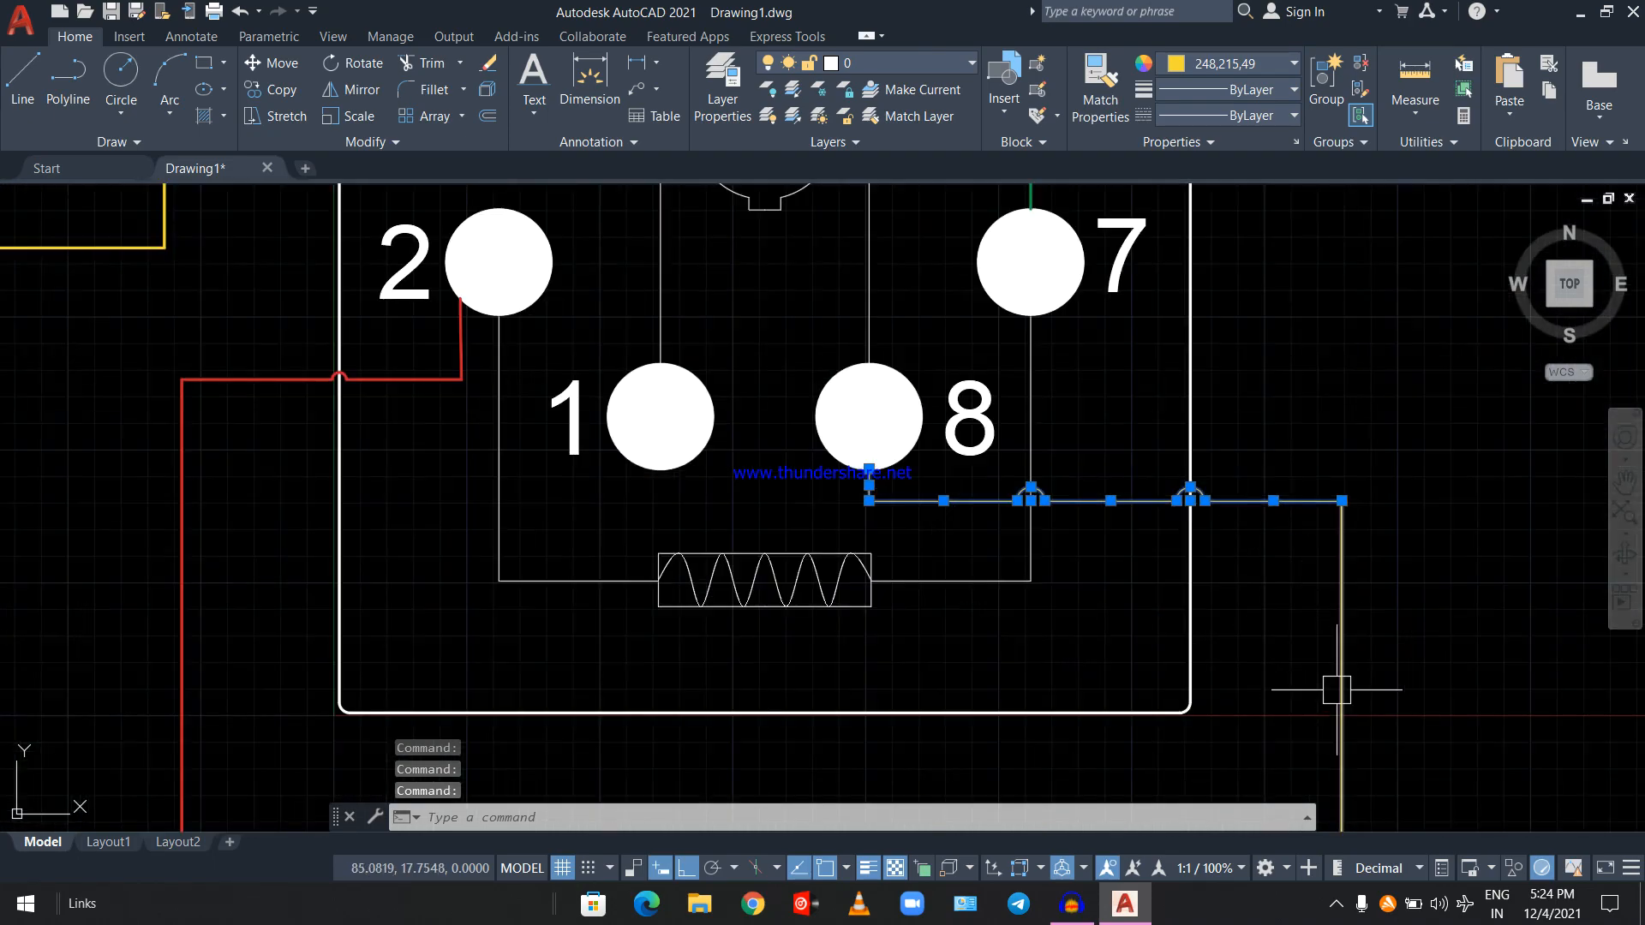
scroll(1285, 697, down, 6)
middle_drag(1204, 783, 1066, 569)
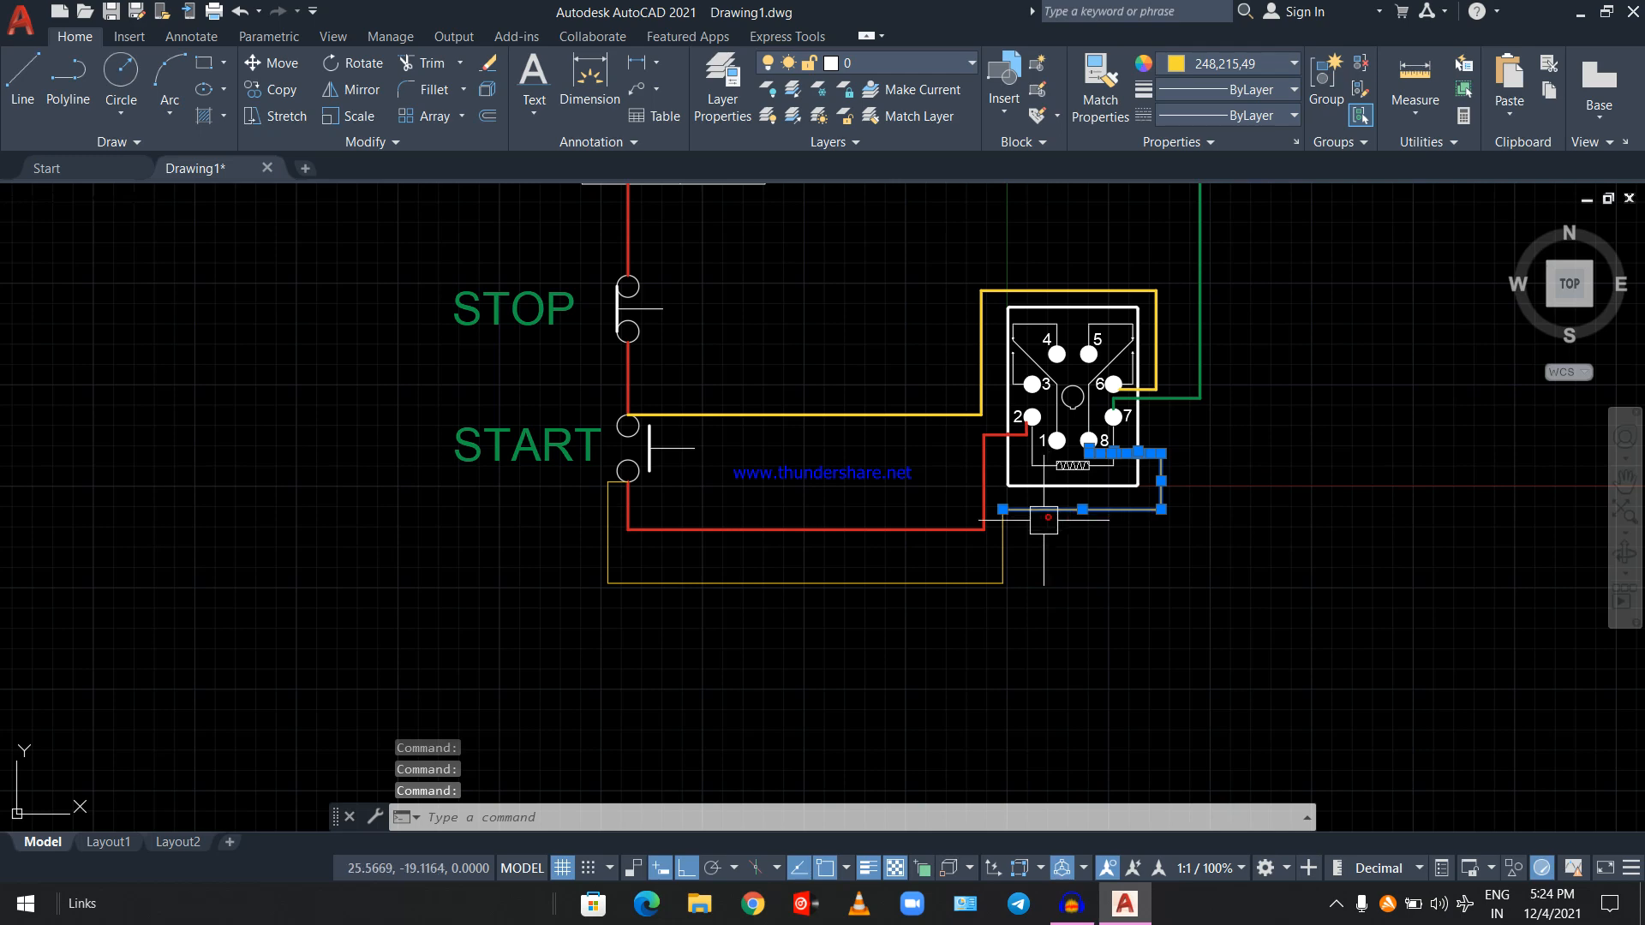
click(943, 584)
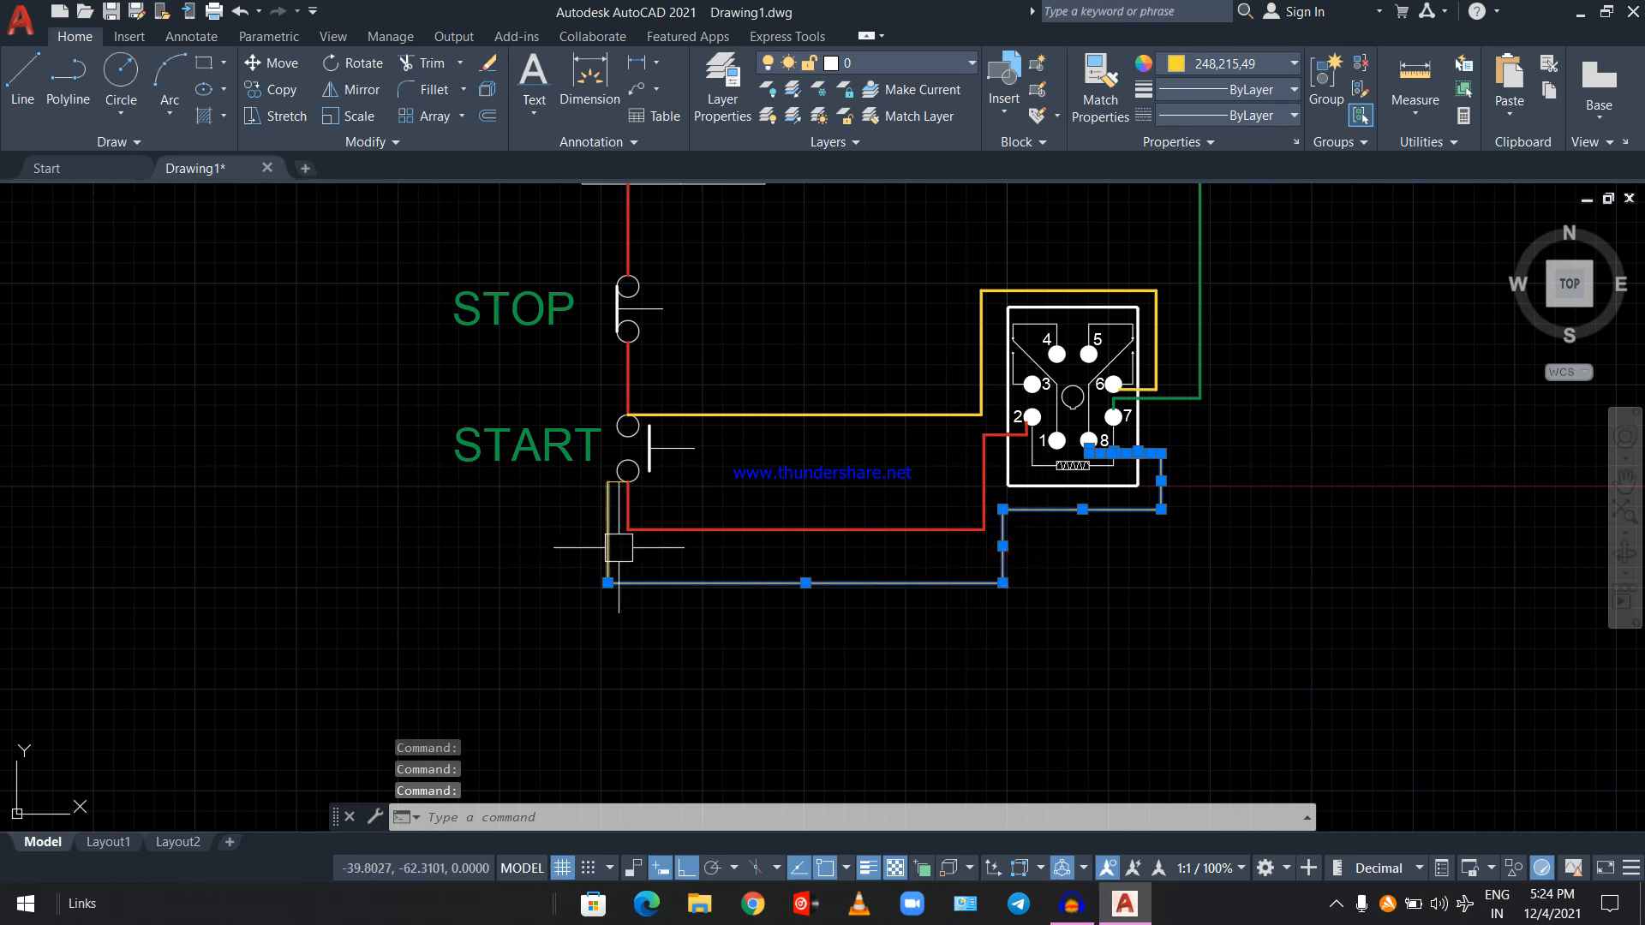
click(609, 519)
scroll(634, 458, up, 5)
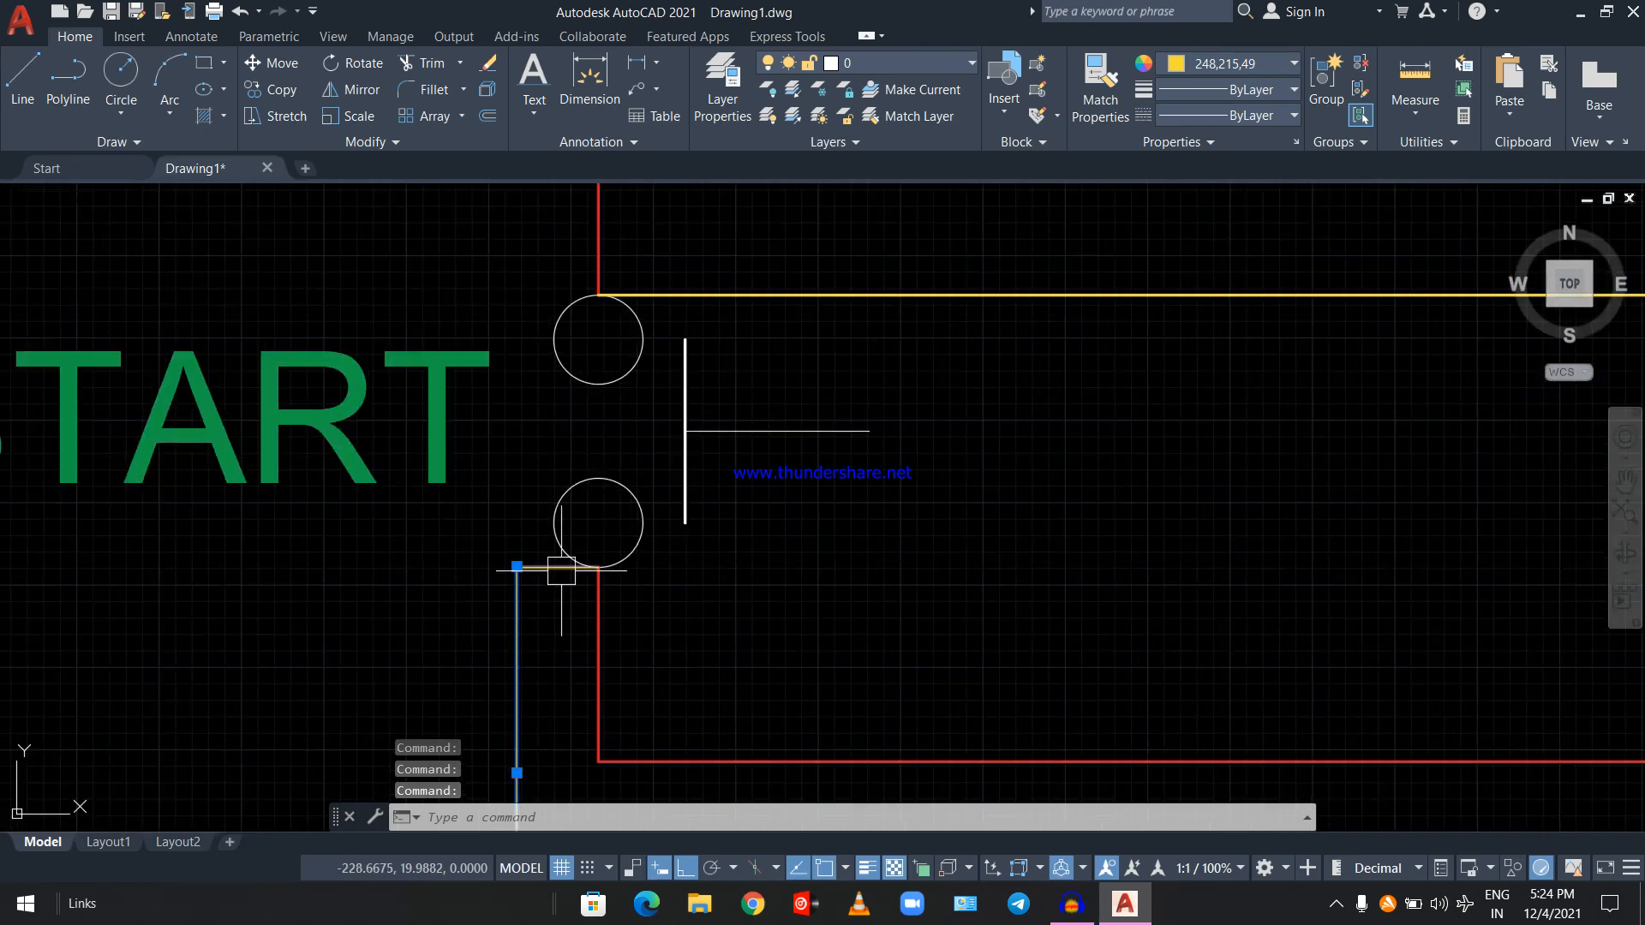
scroll(558, 572, down, 6)
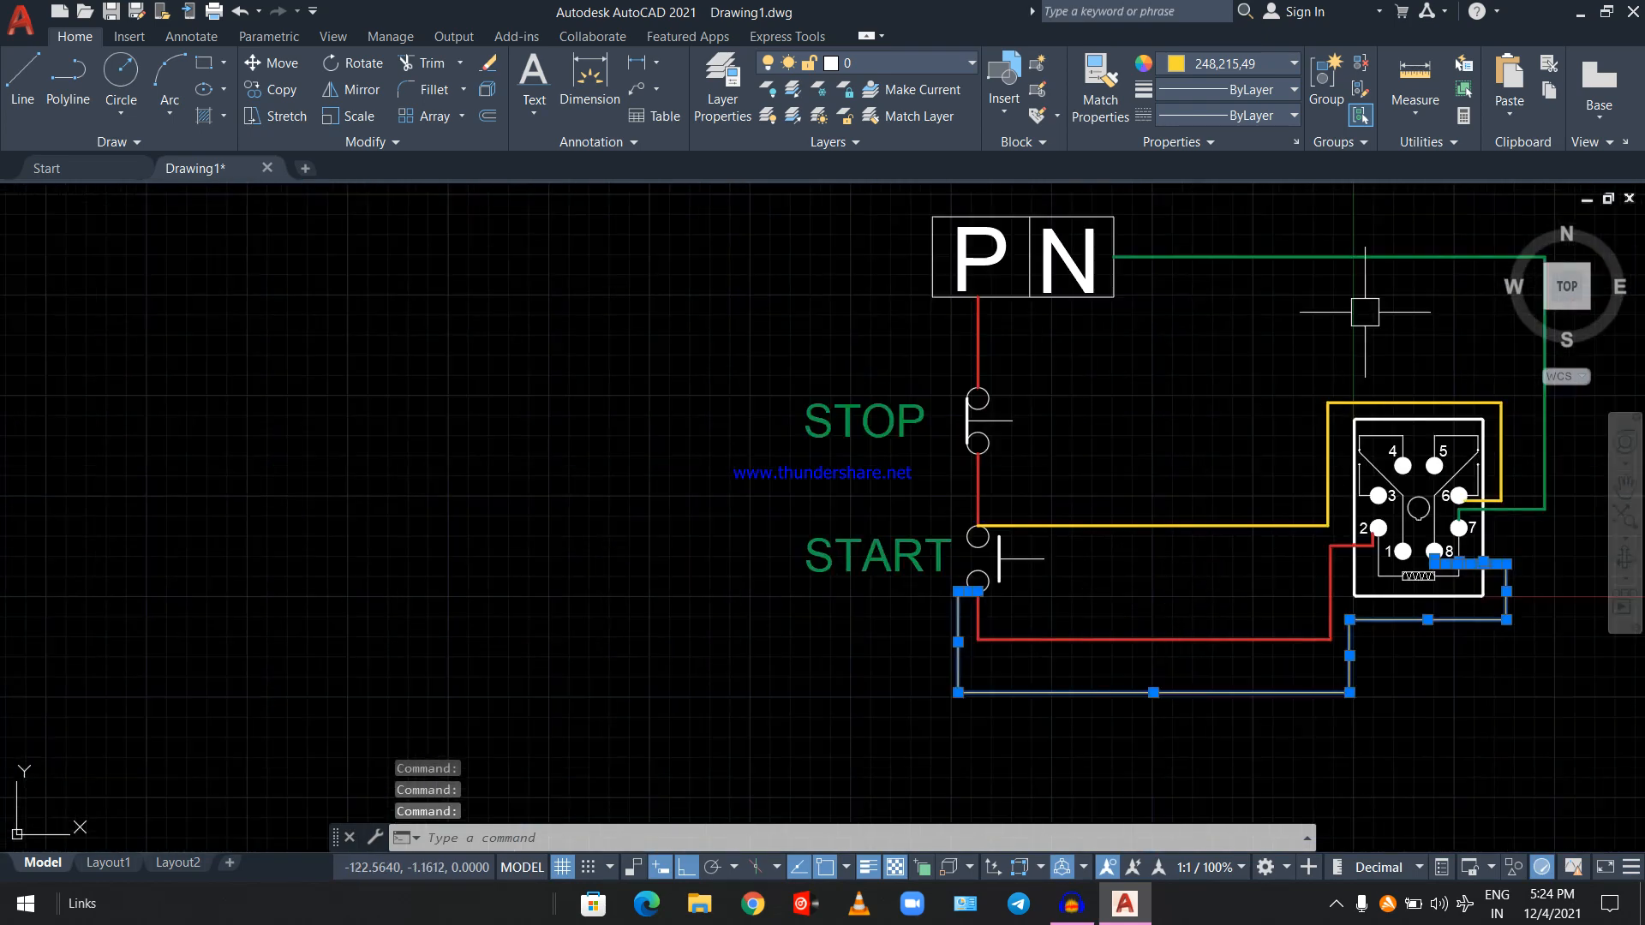
click(1293, 107)
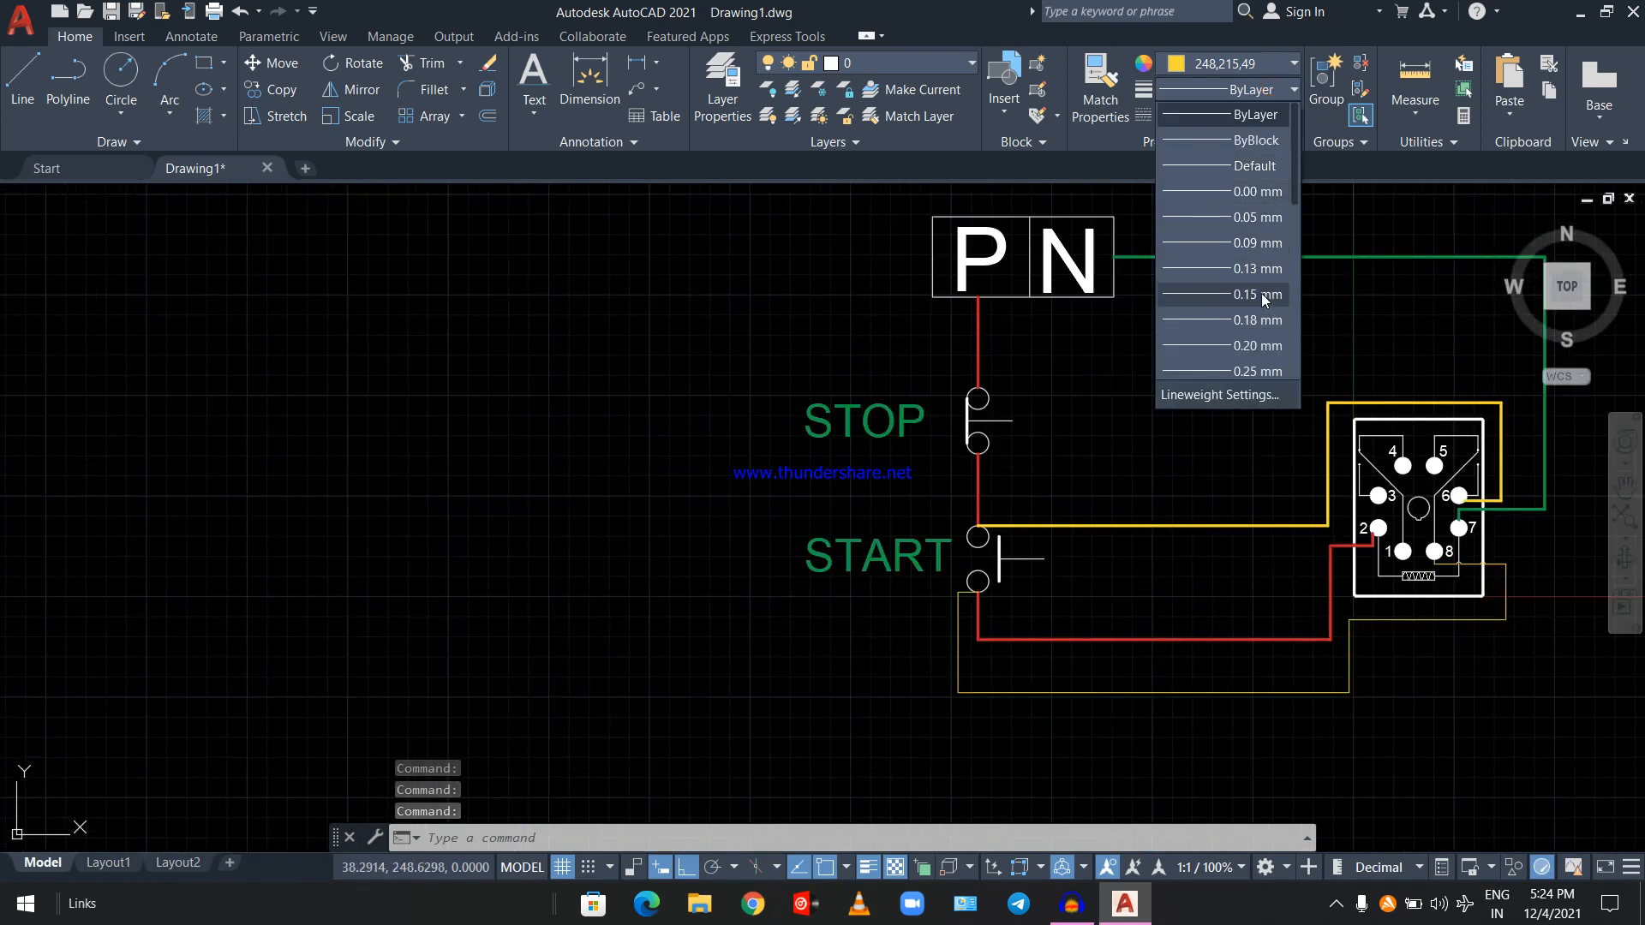
click(1227, 321)
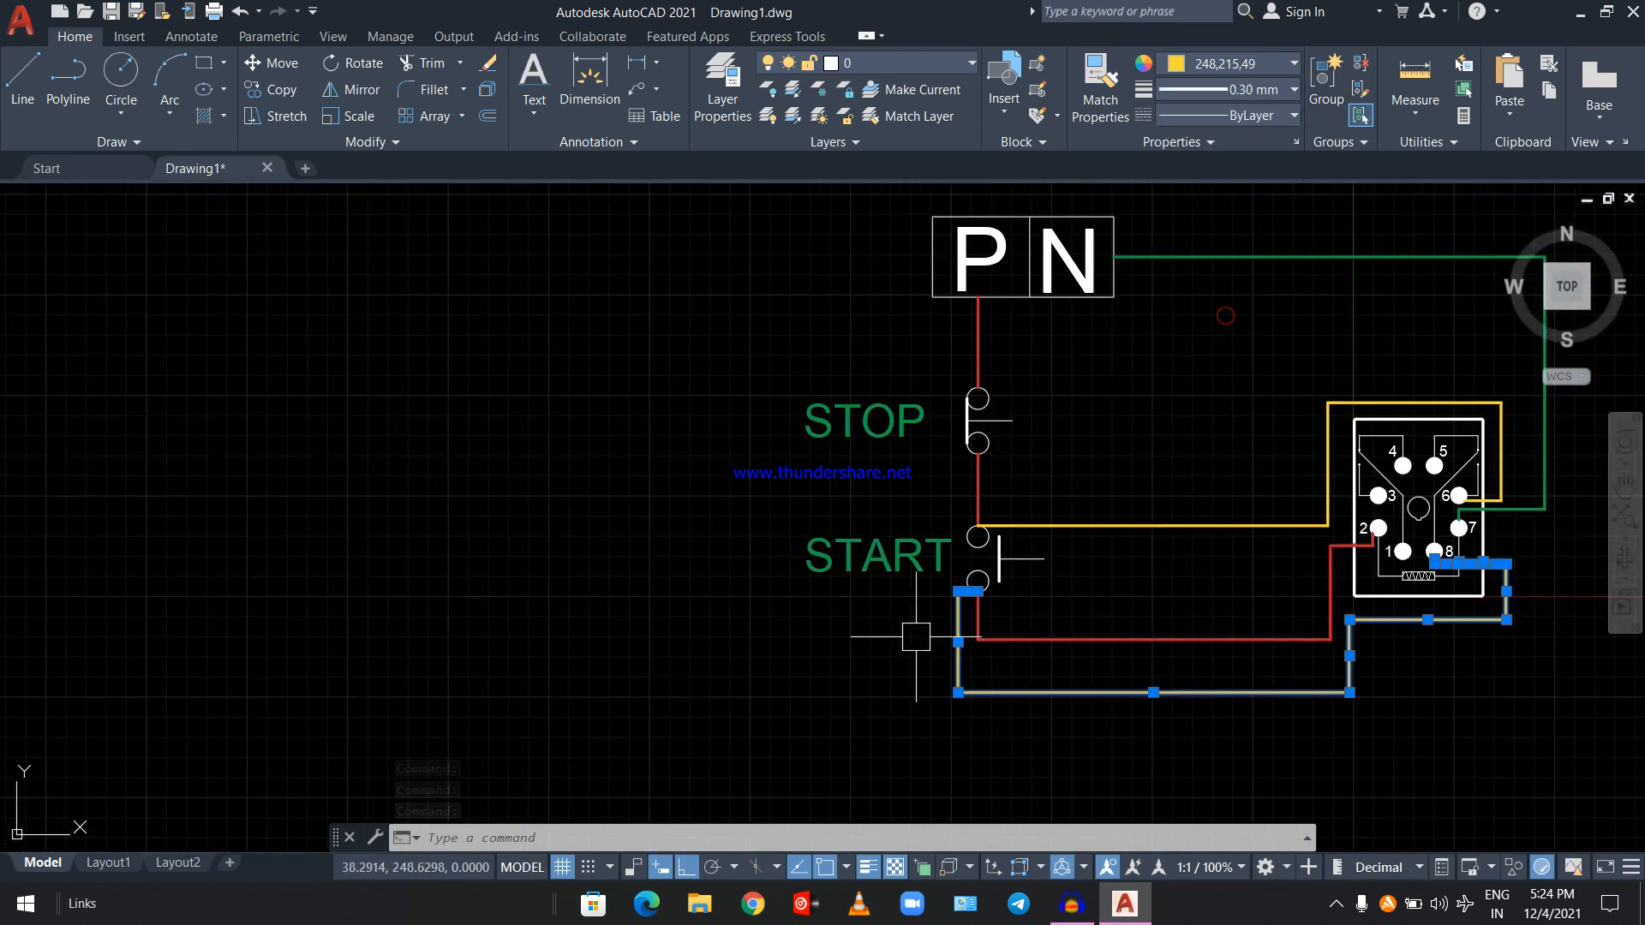
key(Escape)
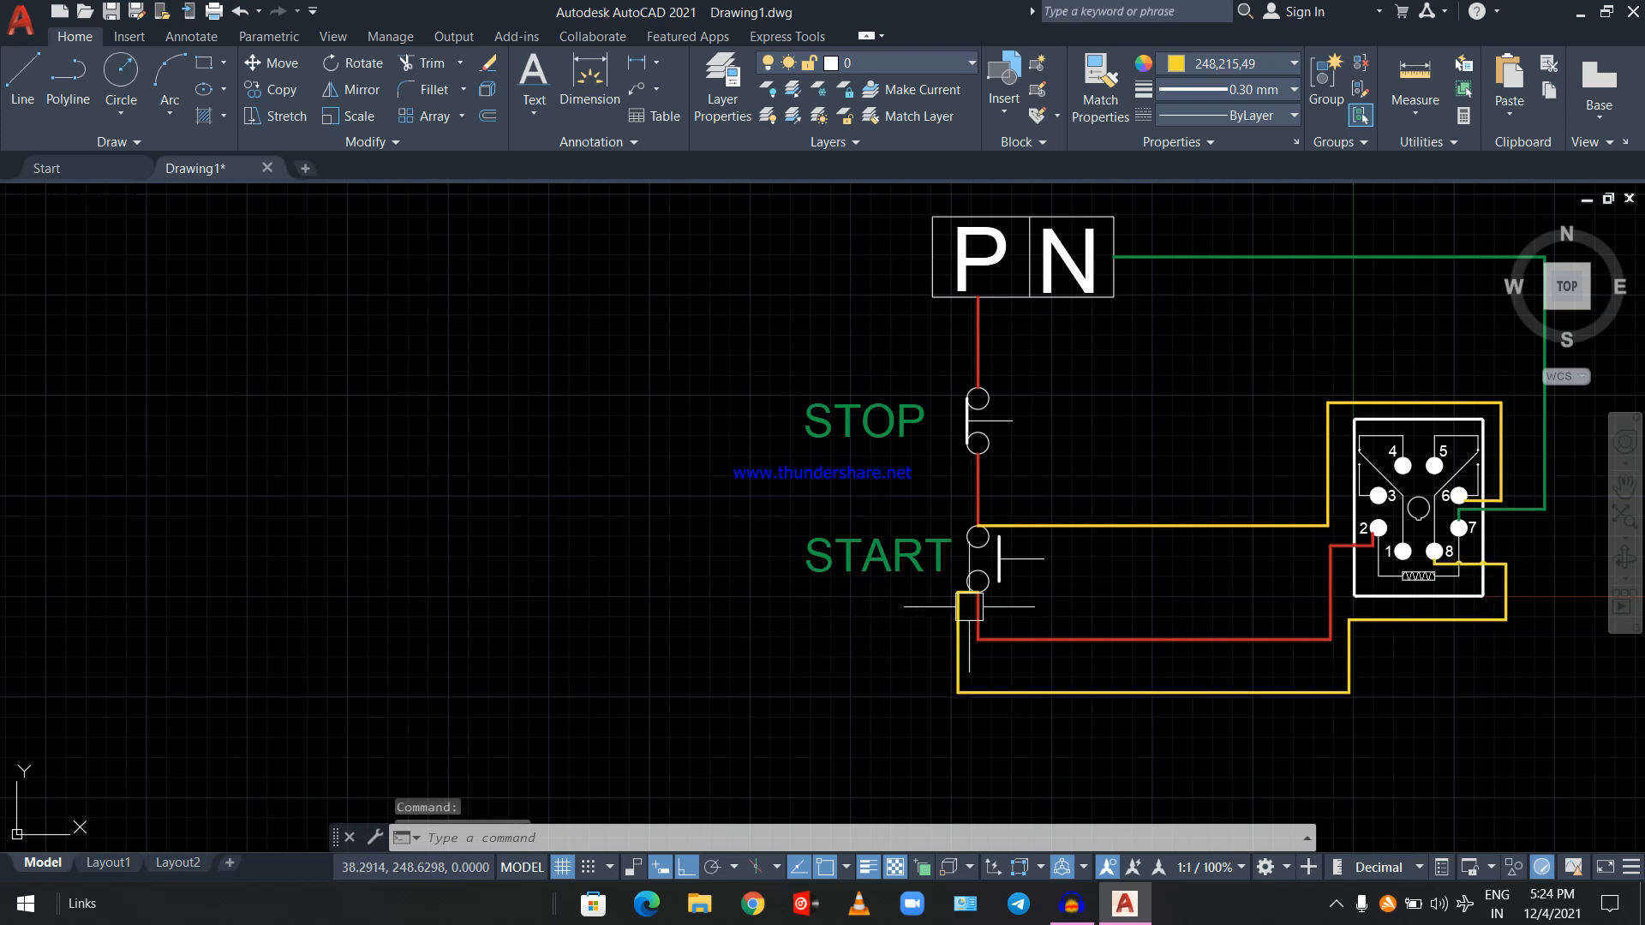
Step: Start a multiline text box in the empty area to the right of the relay circuit
middle_drag(1564, 692, 1181, 701)
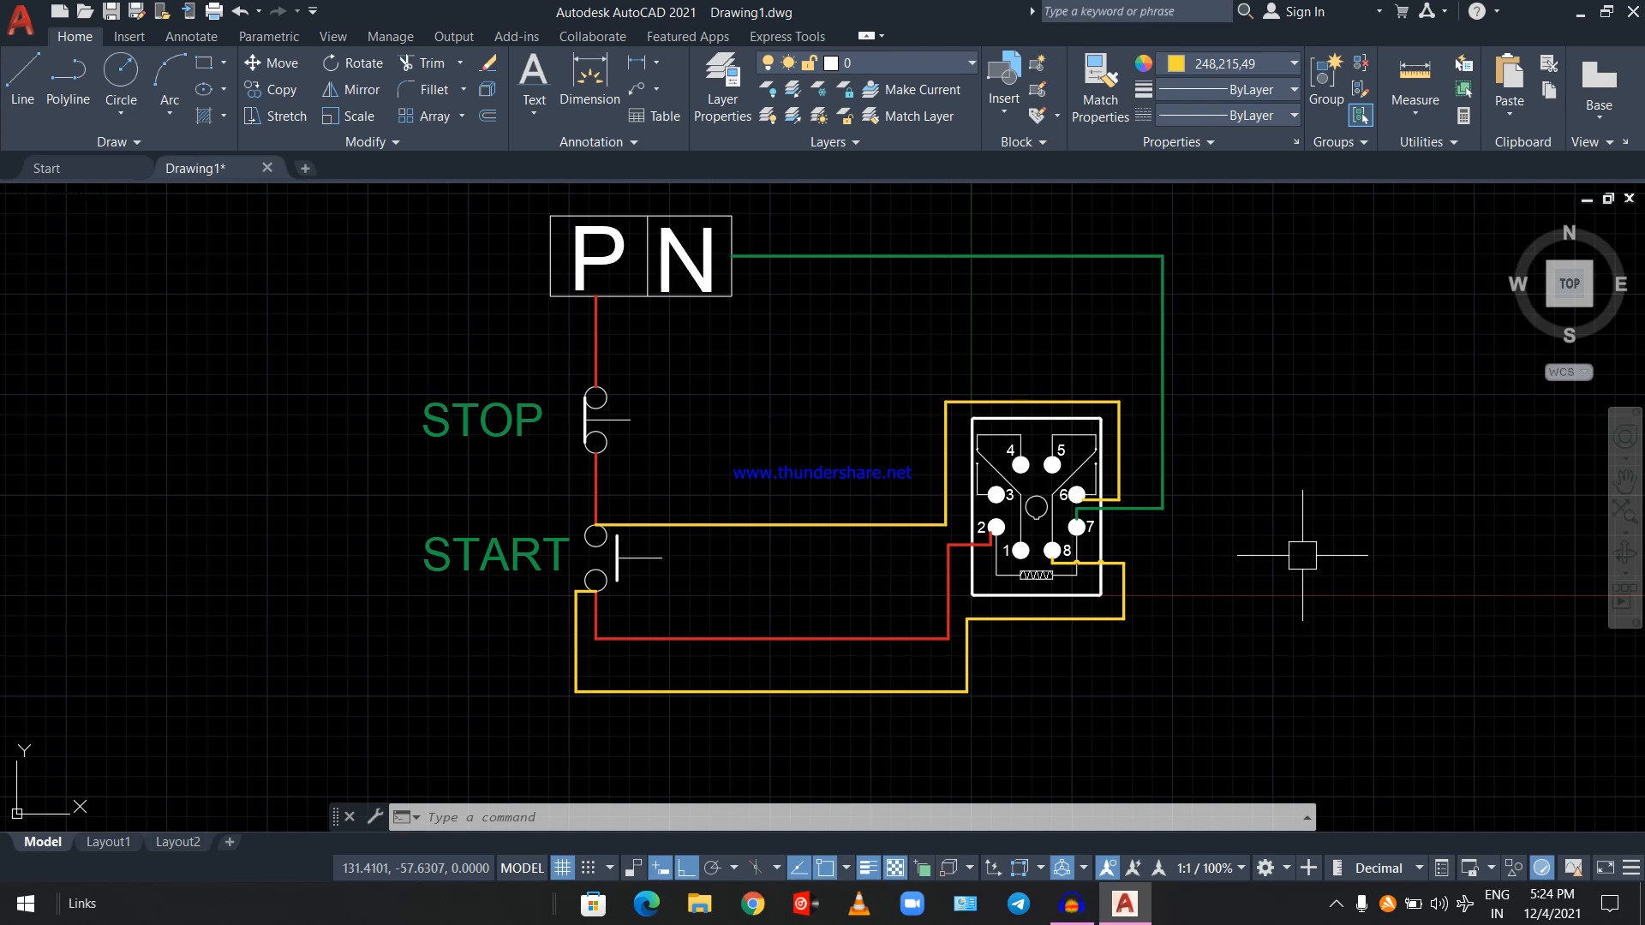
mouse_move(1341, 582)
middle_down()
mouse_move(866, 631)
mouse_move(1068, 580)
mouse_move(1005, 580)
middle_up()
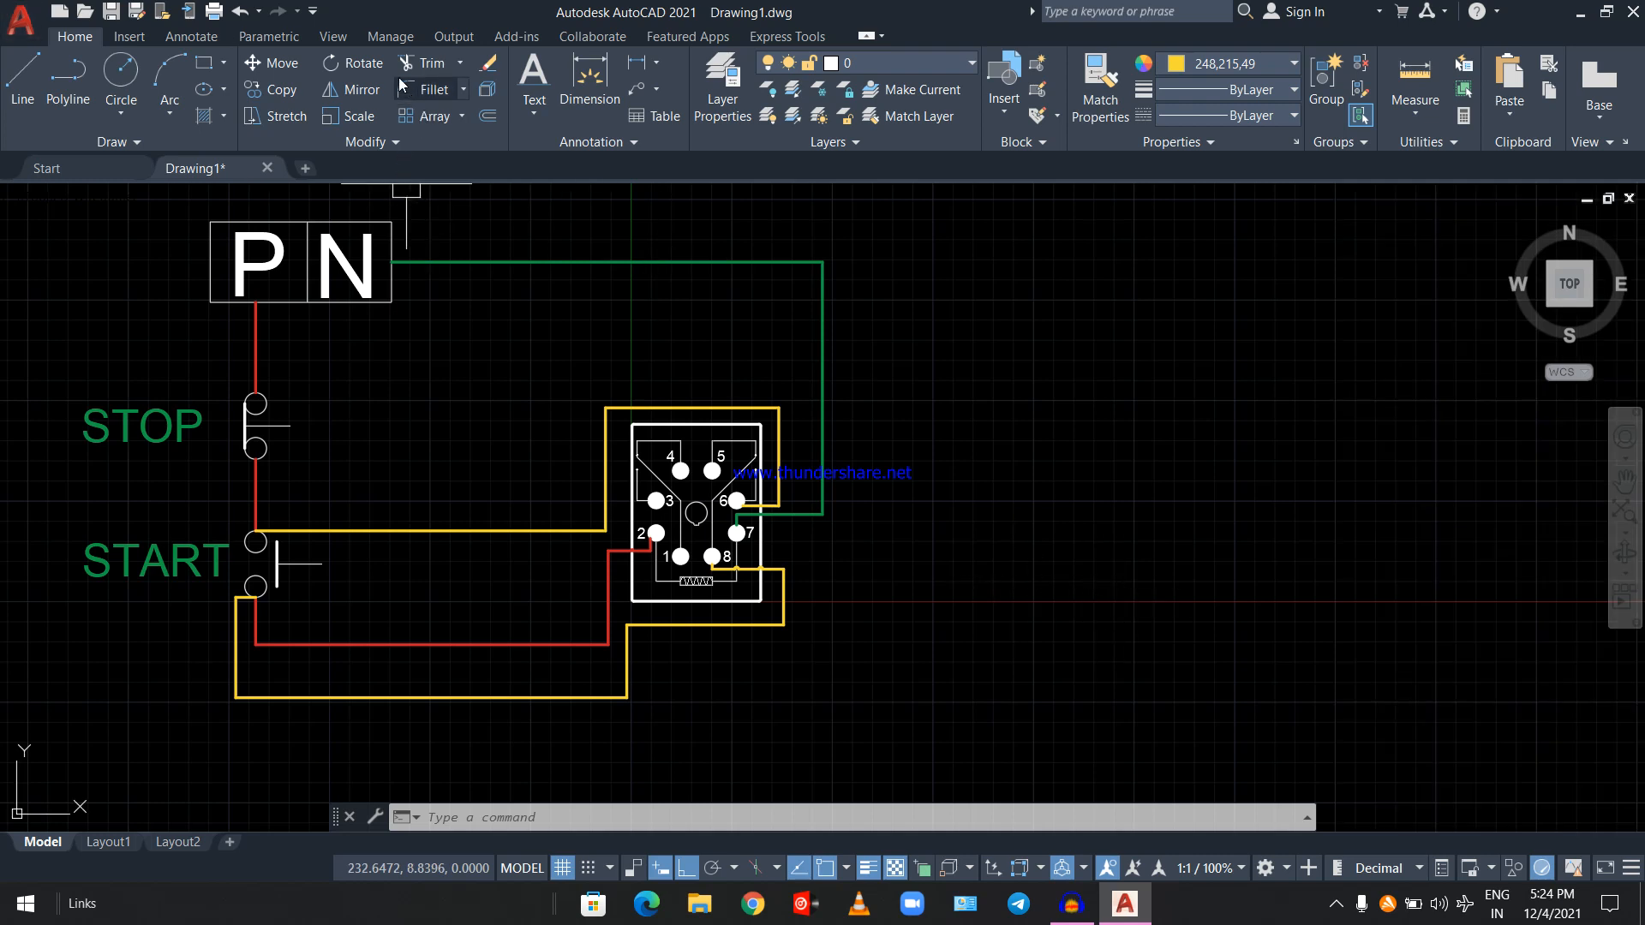
click(533, 111)
click(578, 147)
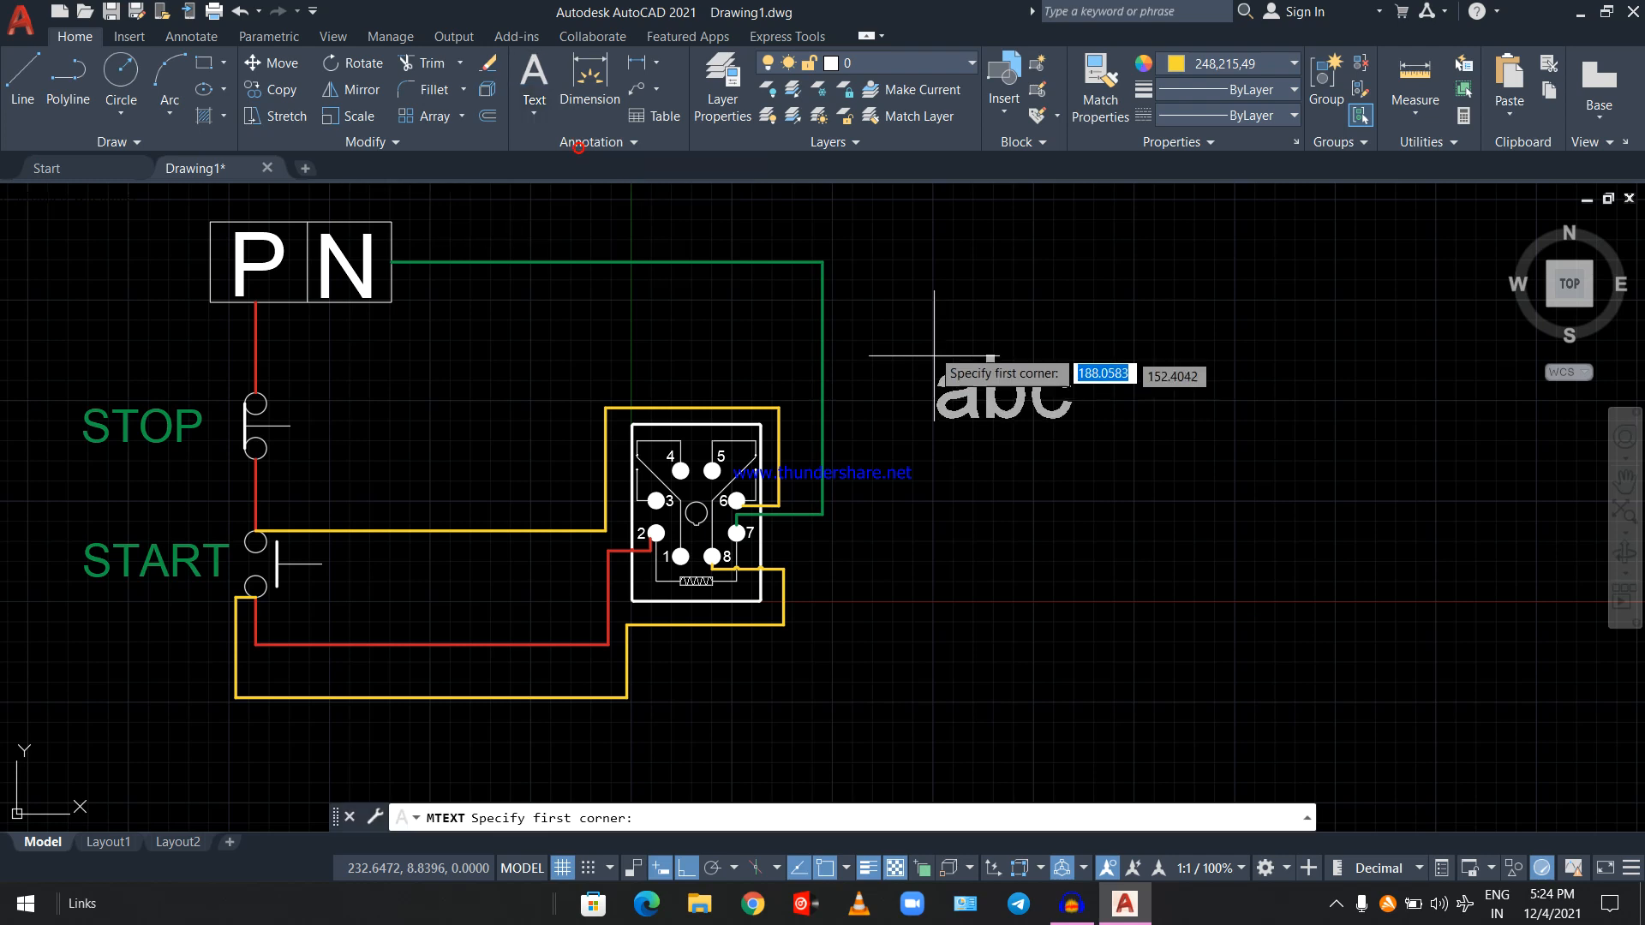
click(850, 260)
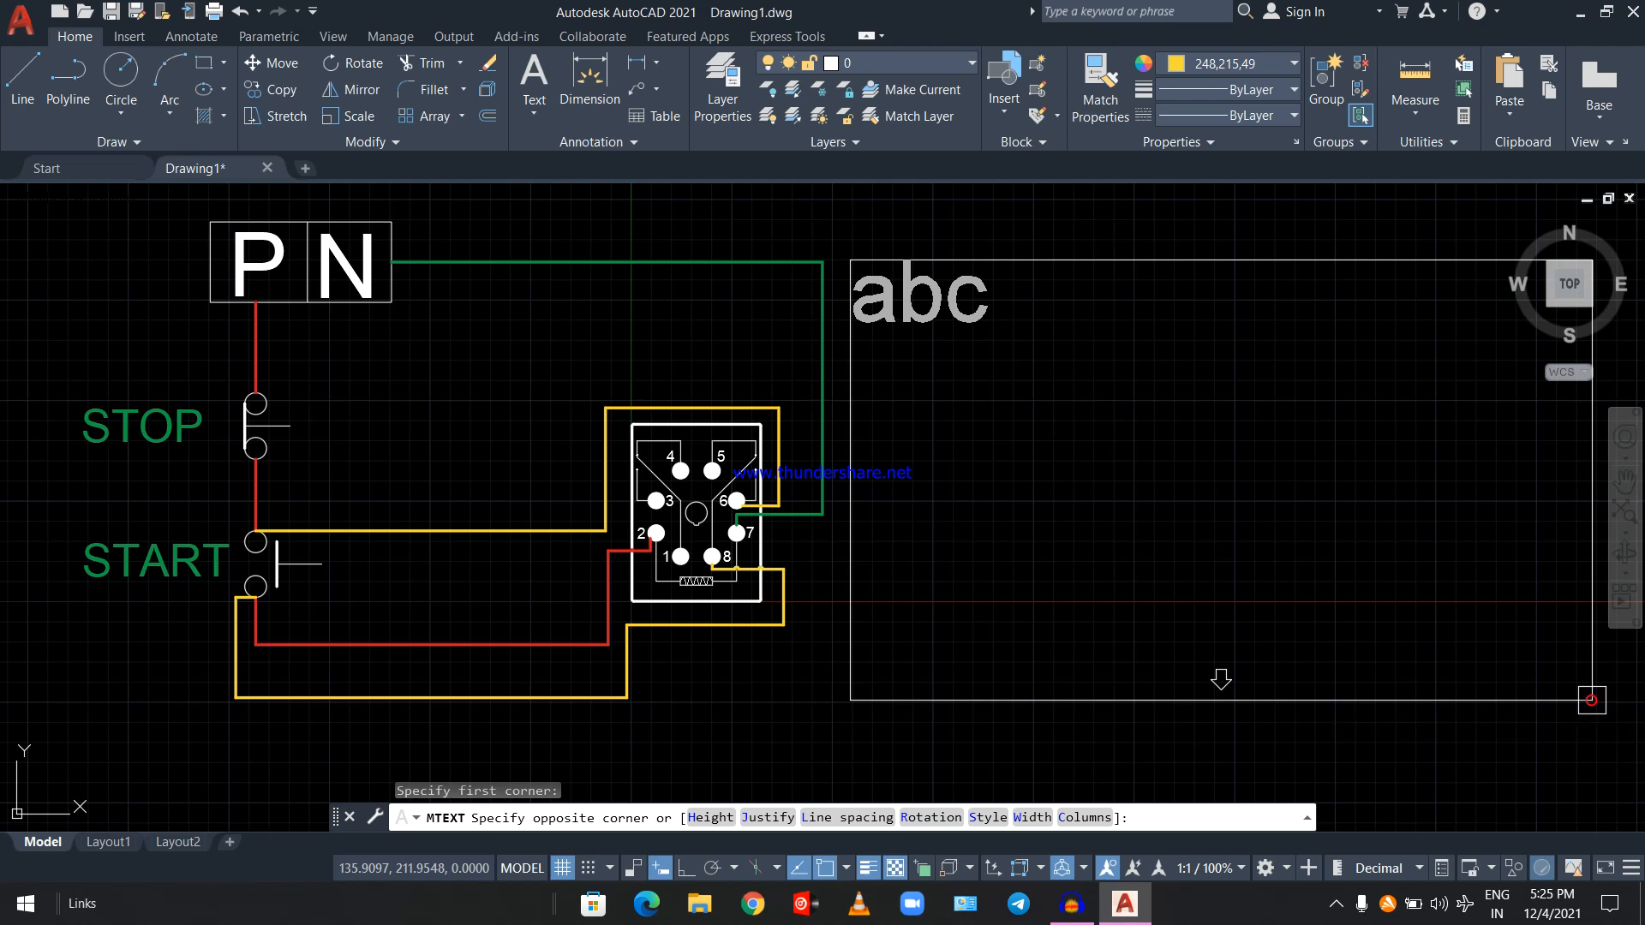
click(1592, 699)
Step: Enter the title "Relay Holding CKT Diagram" in the text box
text(r)
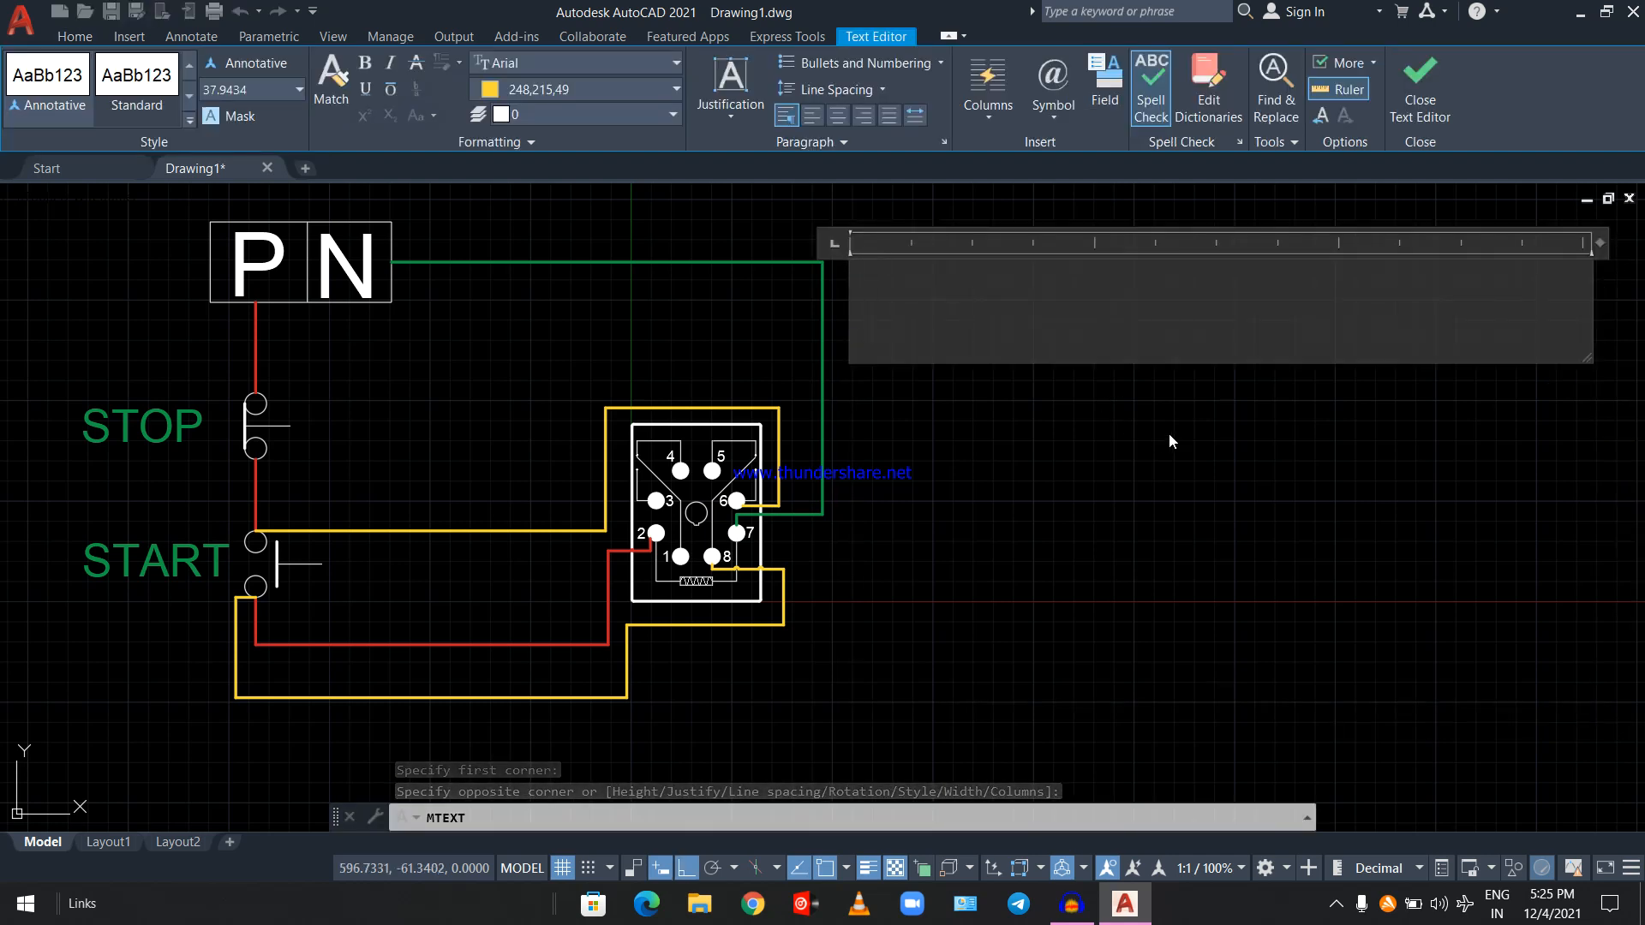
text(e)
key(BackSpace)
key(BackSpace)
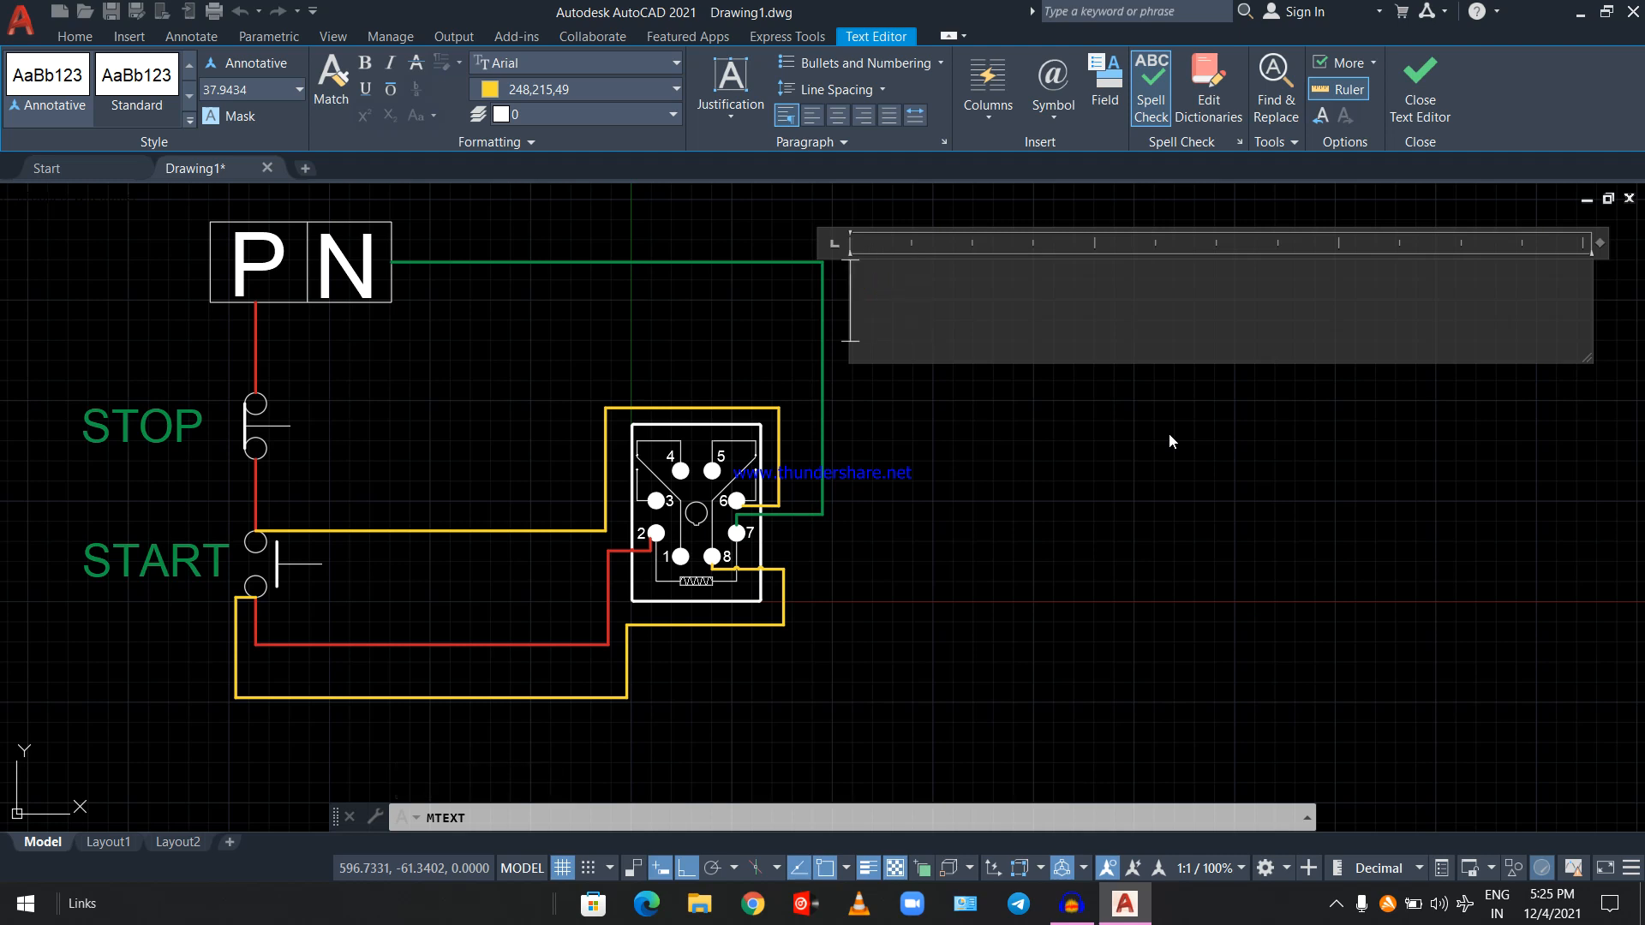
text(Reala)
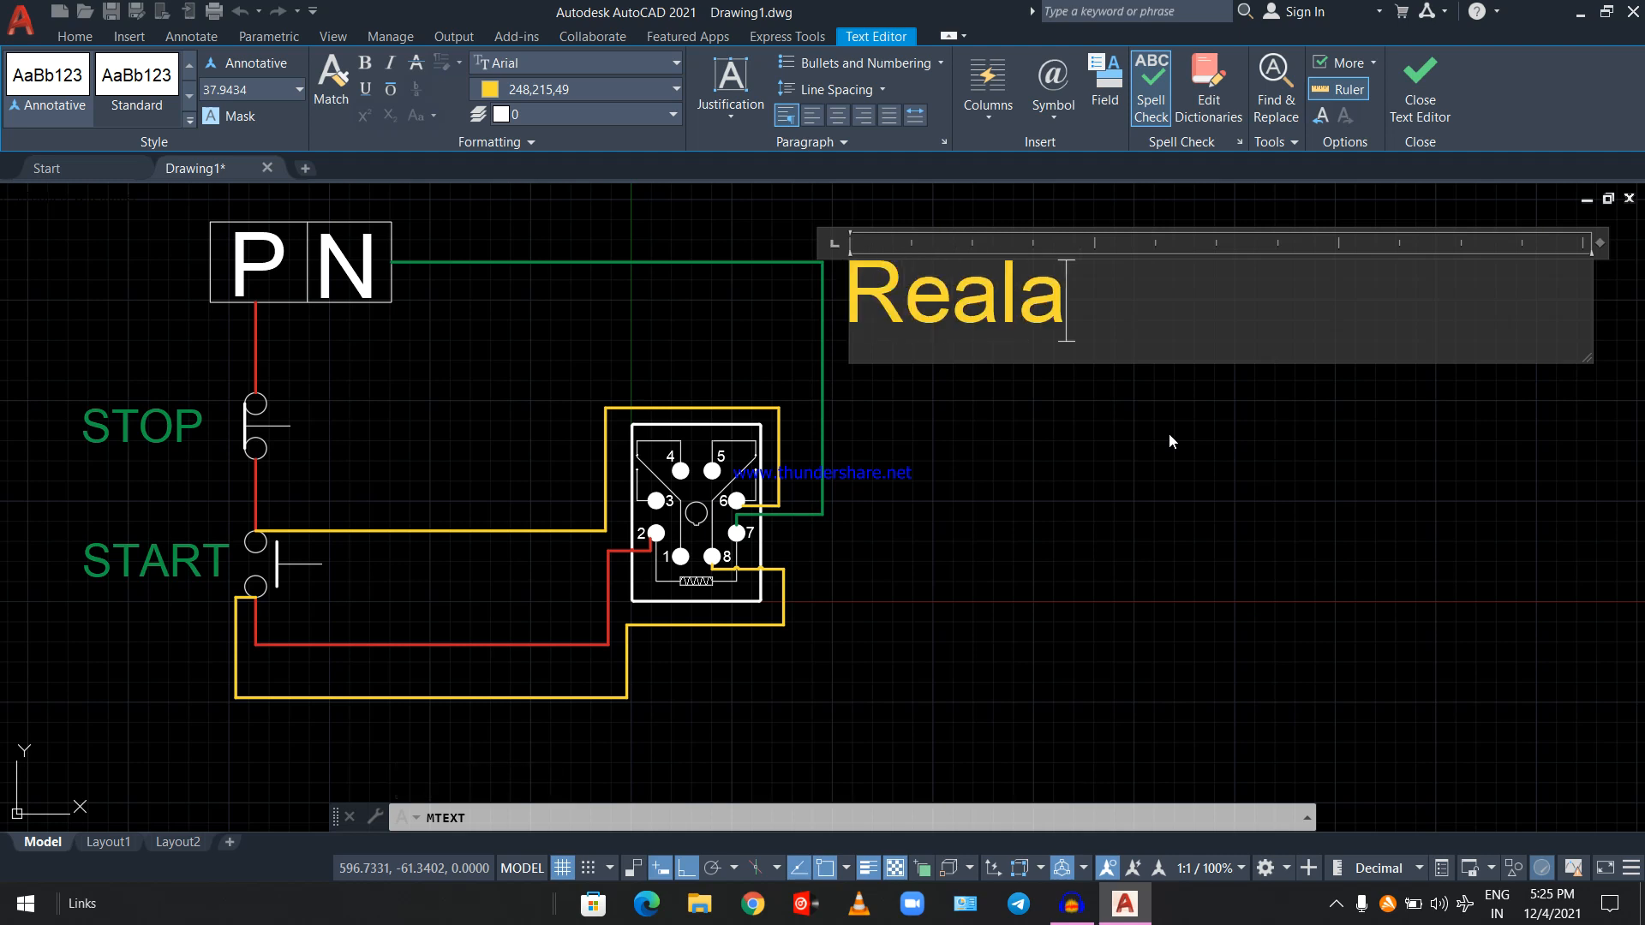
key(BackSpace)
key(BackSpace)
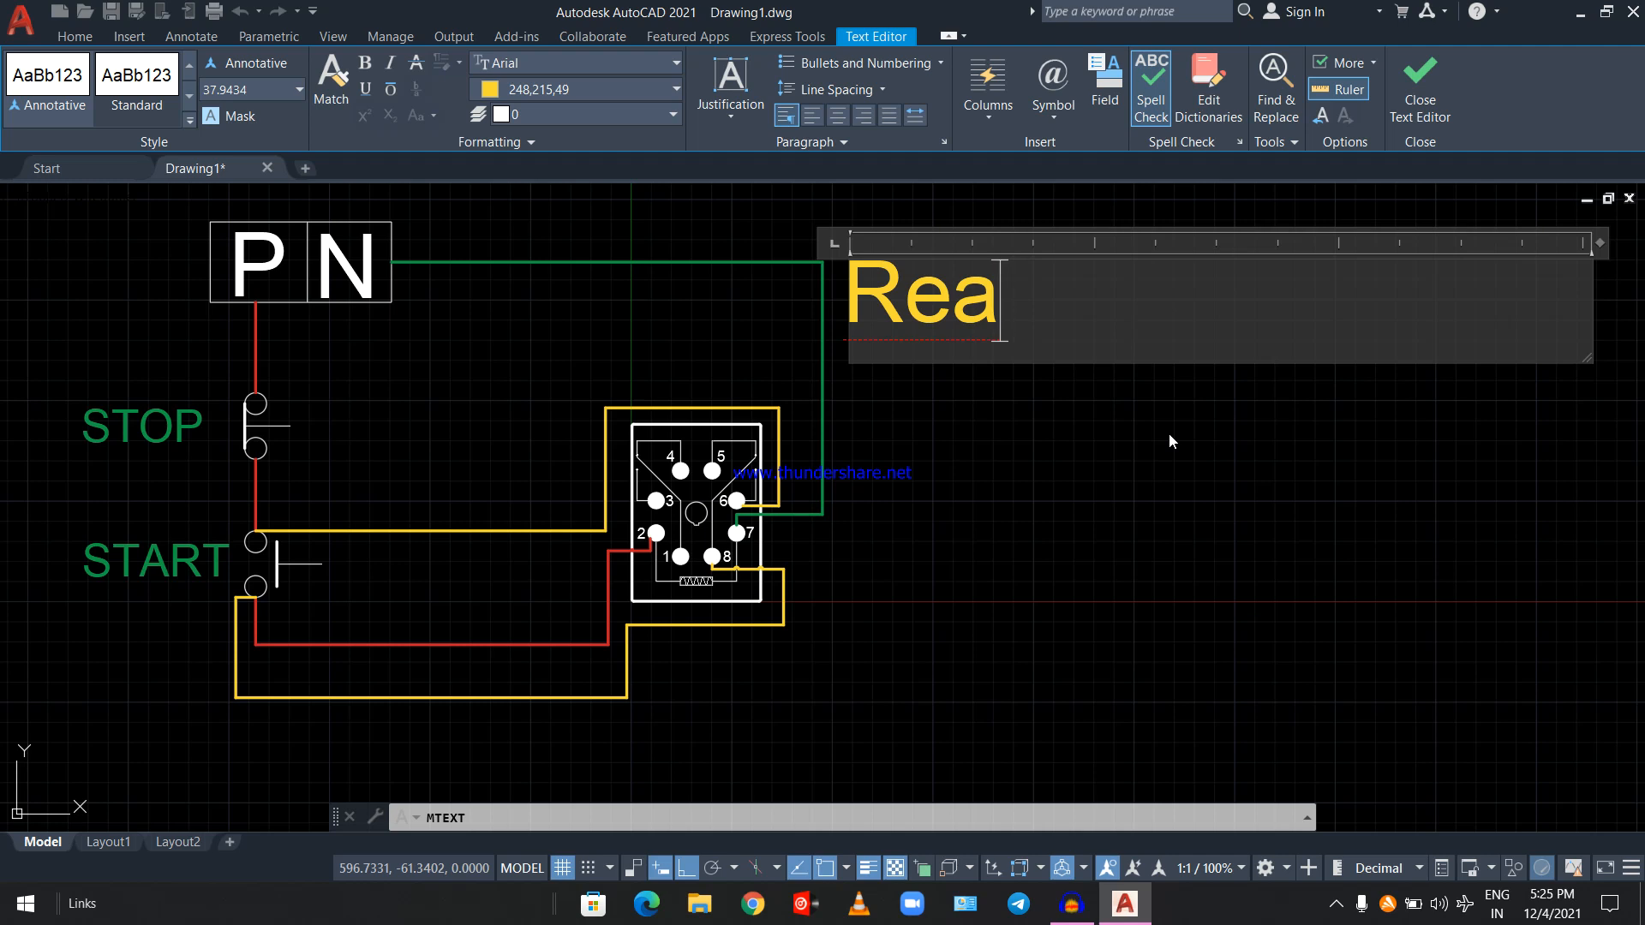
key(BackSpace)
text(lay)
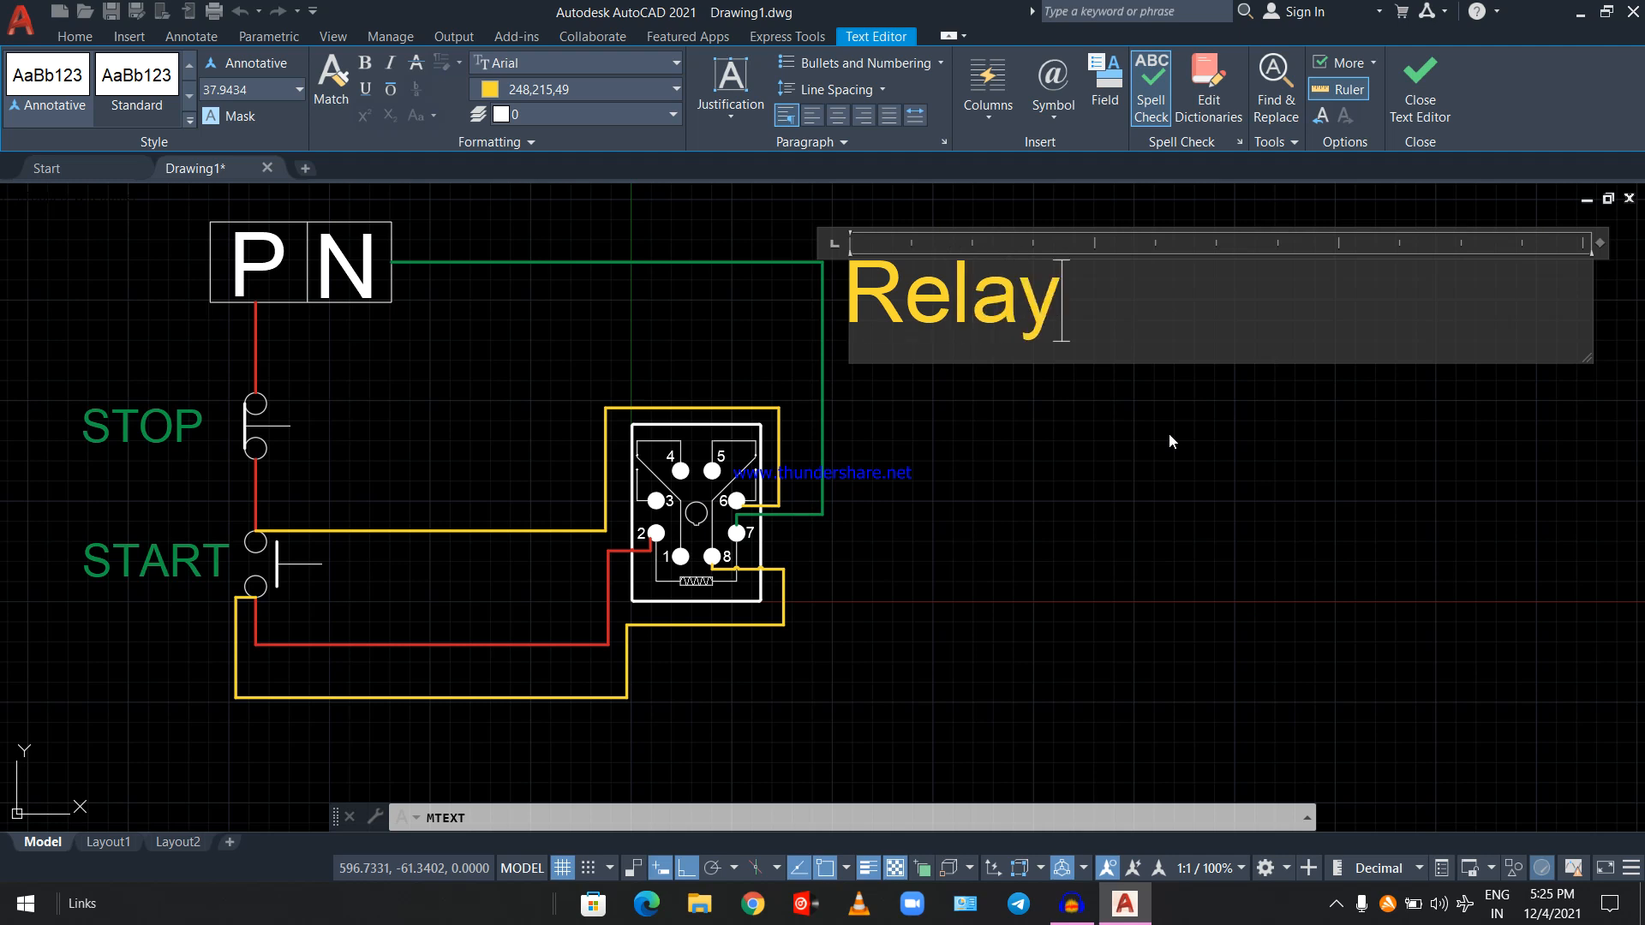
text( Hold)
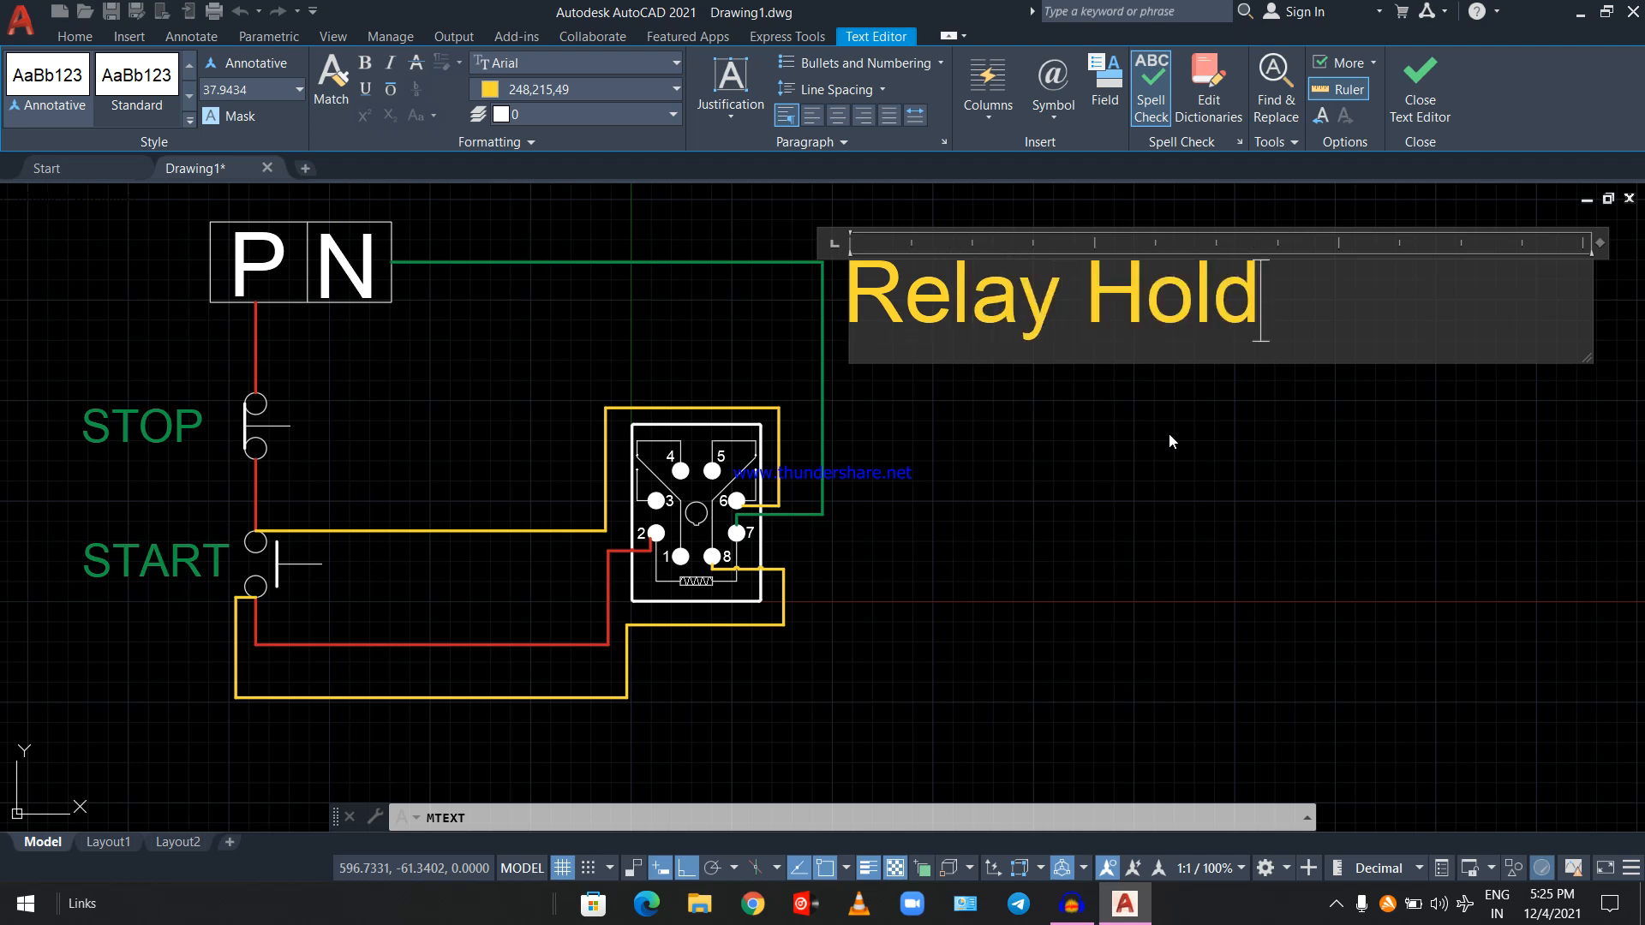
text(ing)
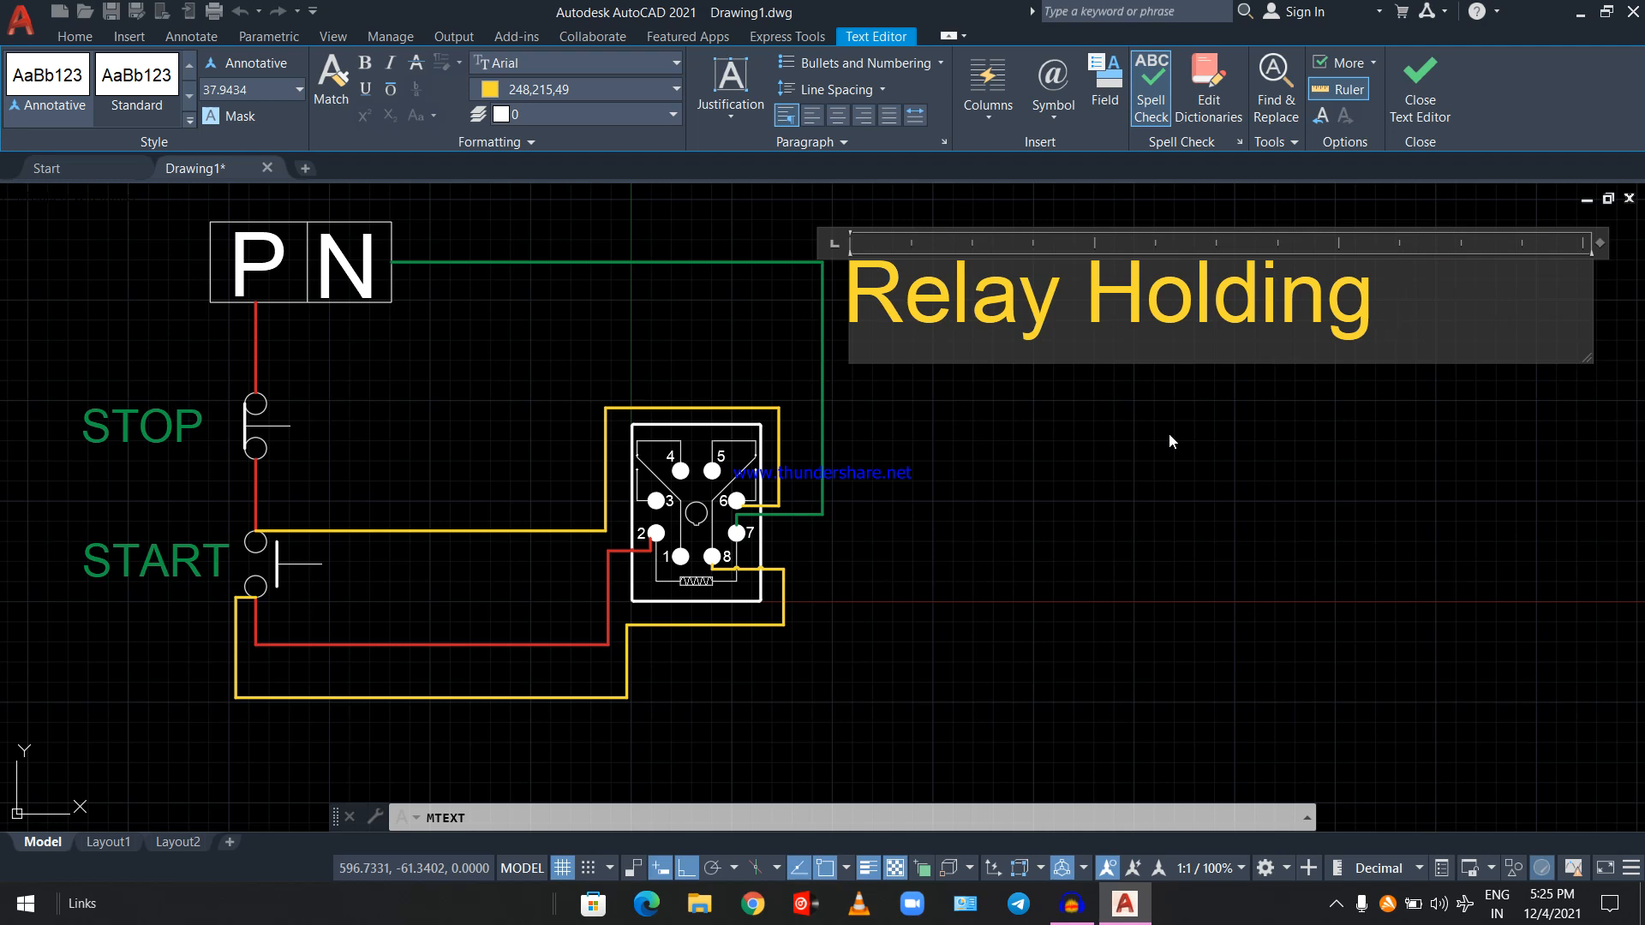
text( C)
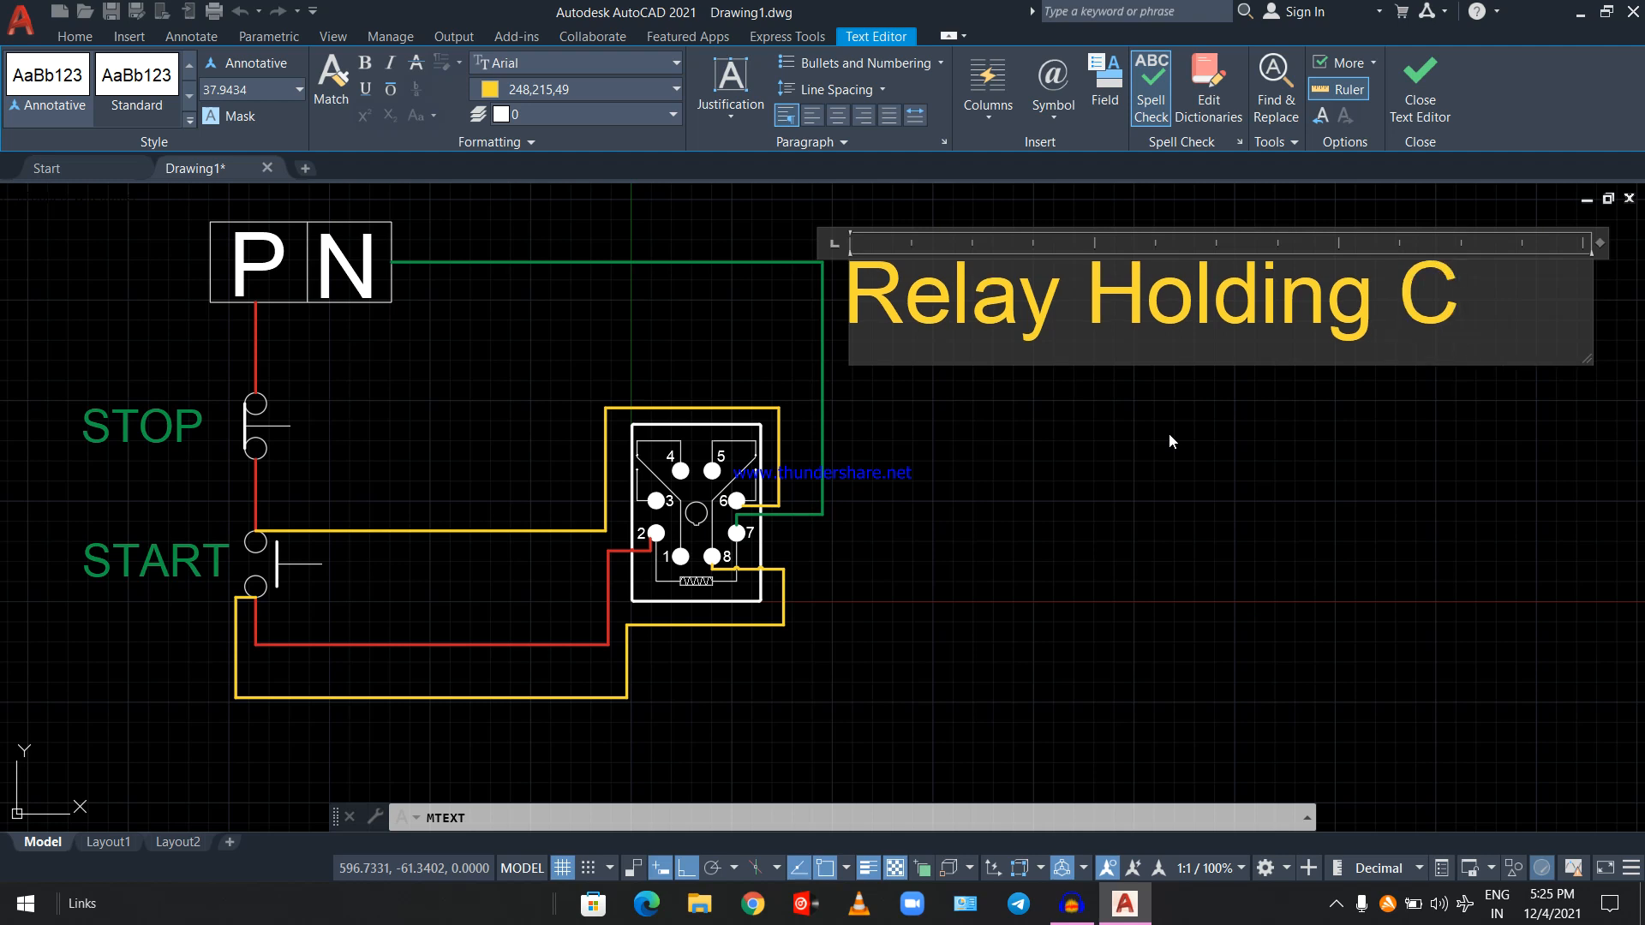
text(KT)
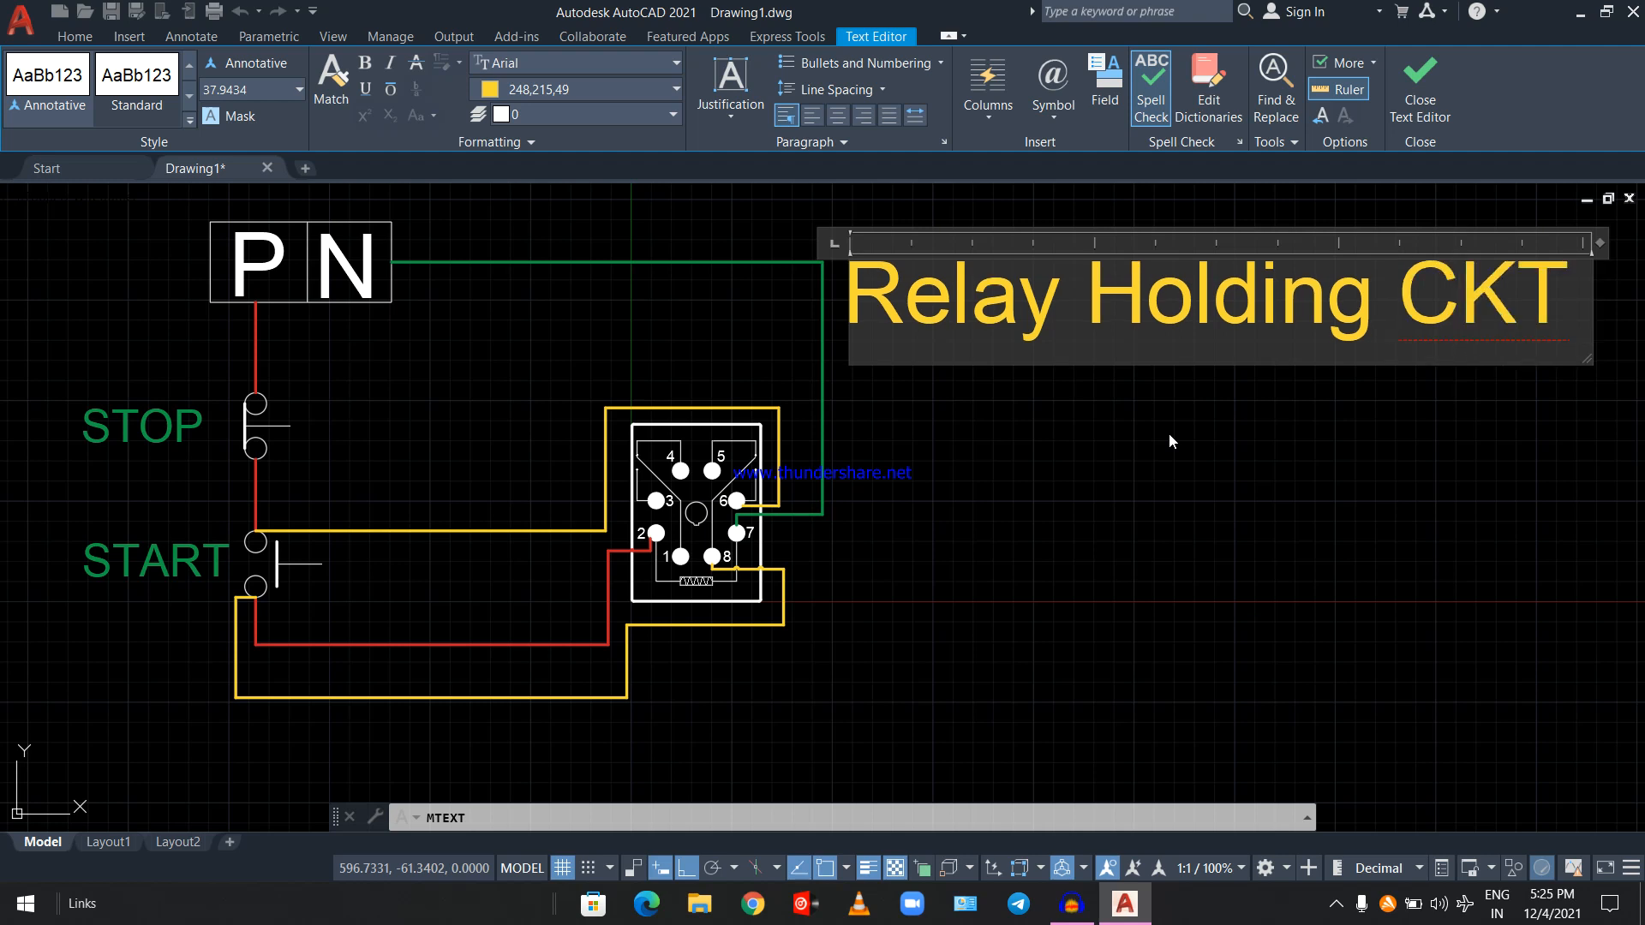
key(Return)
text(Diag)
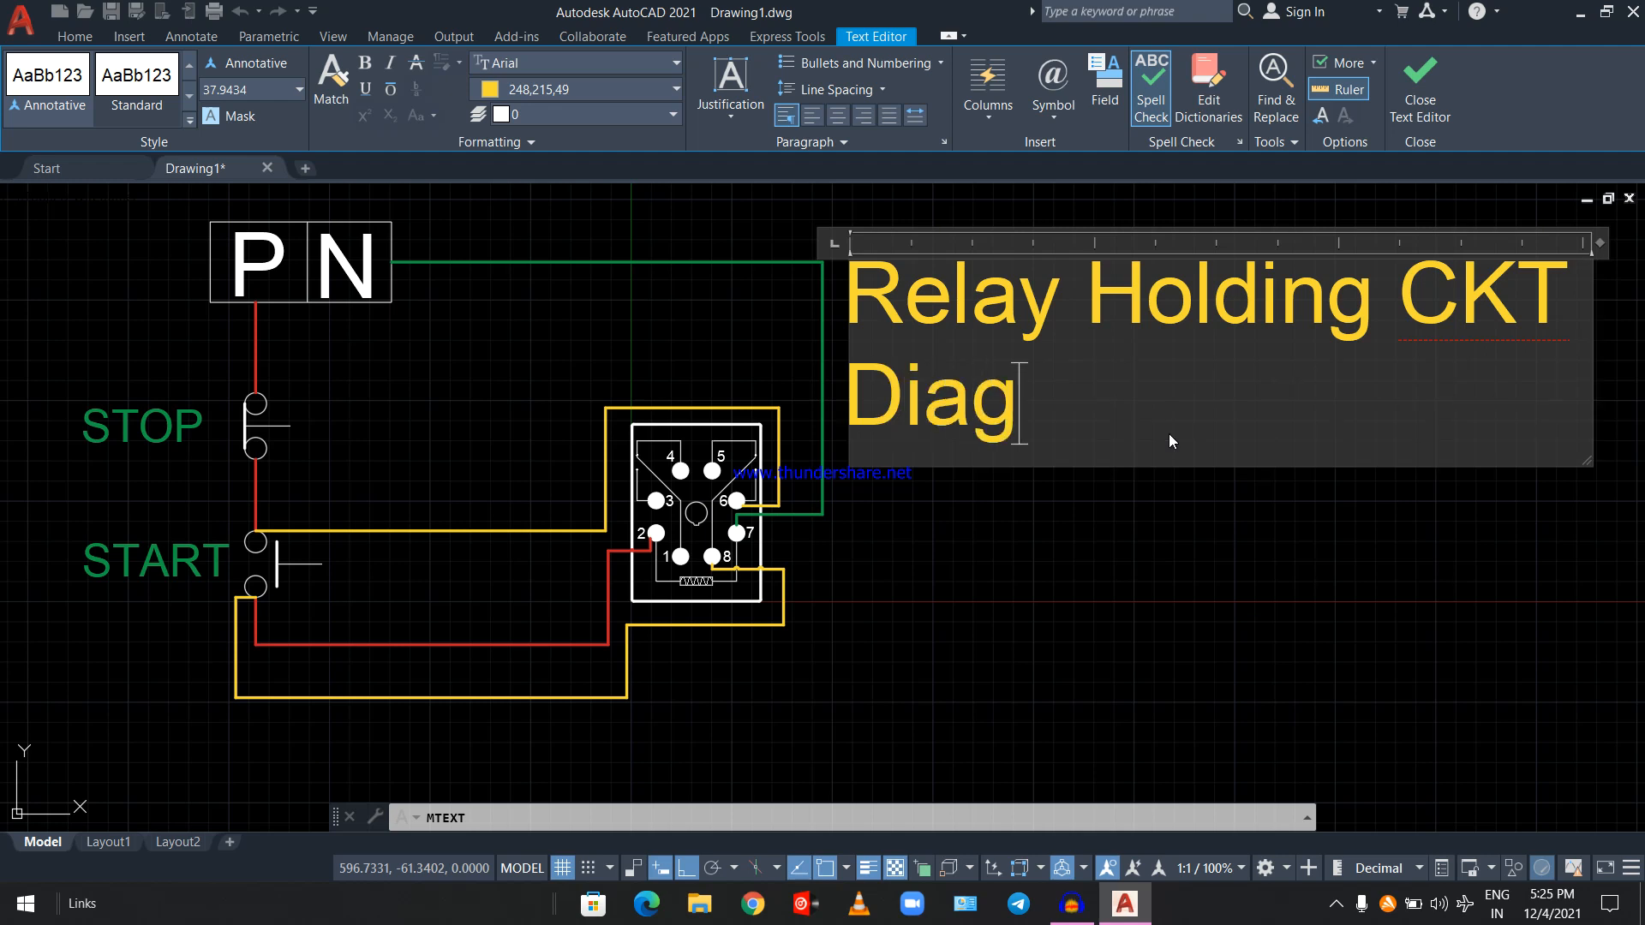
text(ram)
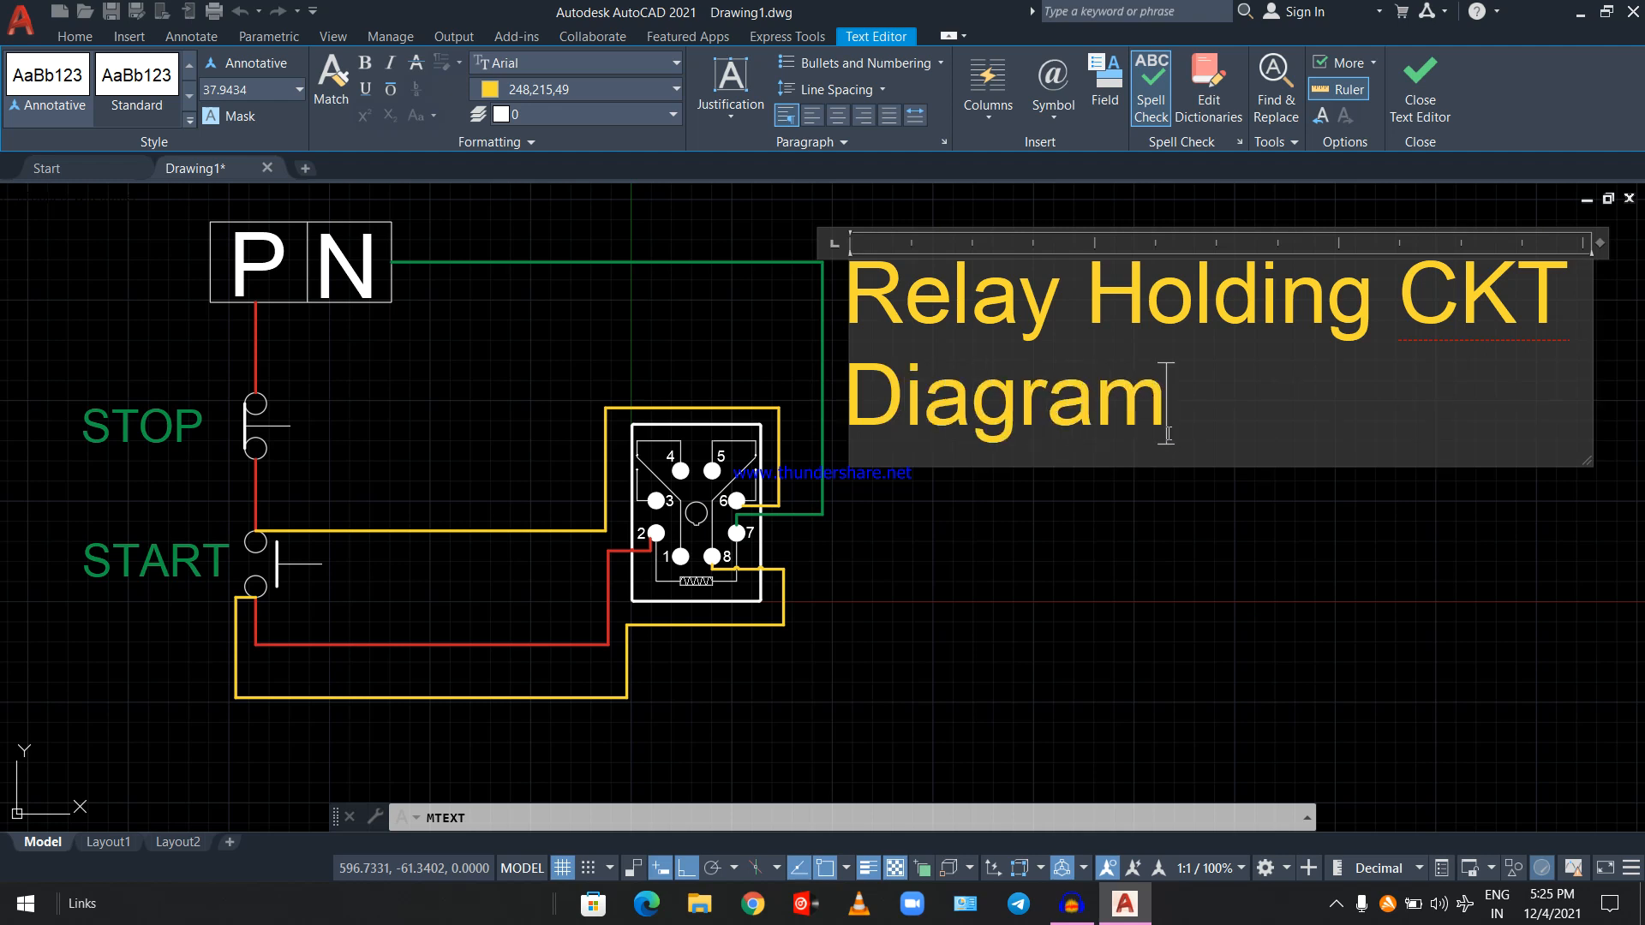
Step: Set the text height of the entire title to 25
key(ctrl+a)
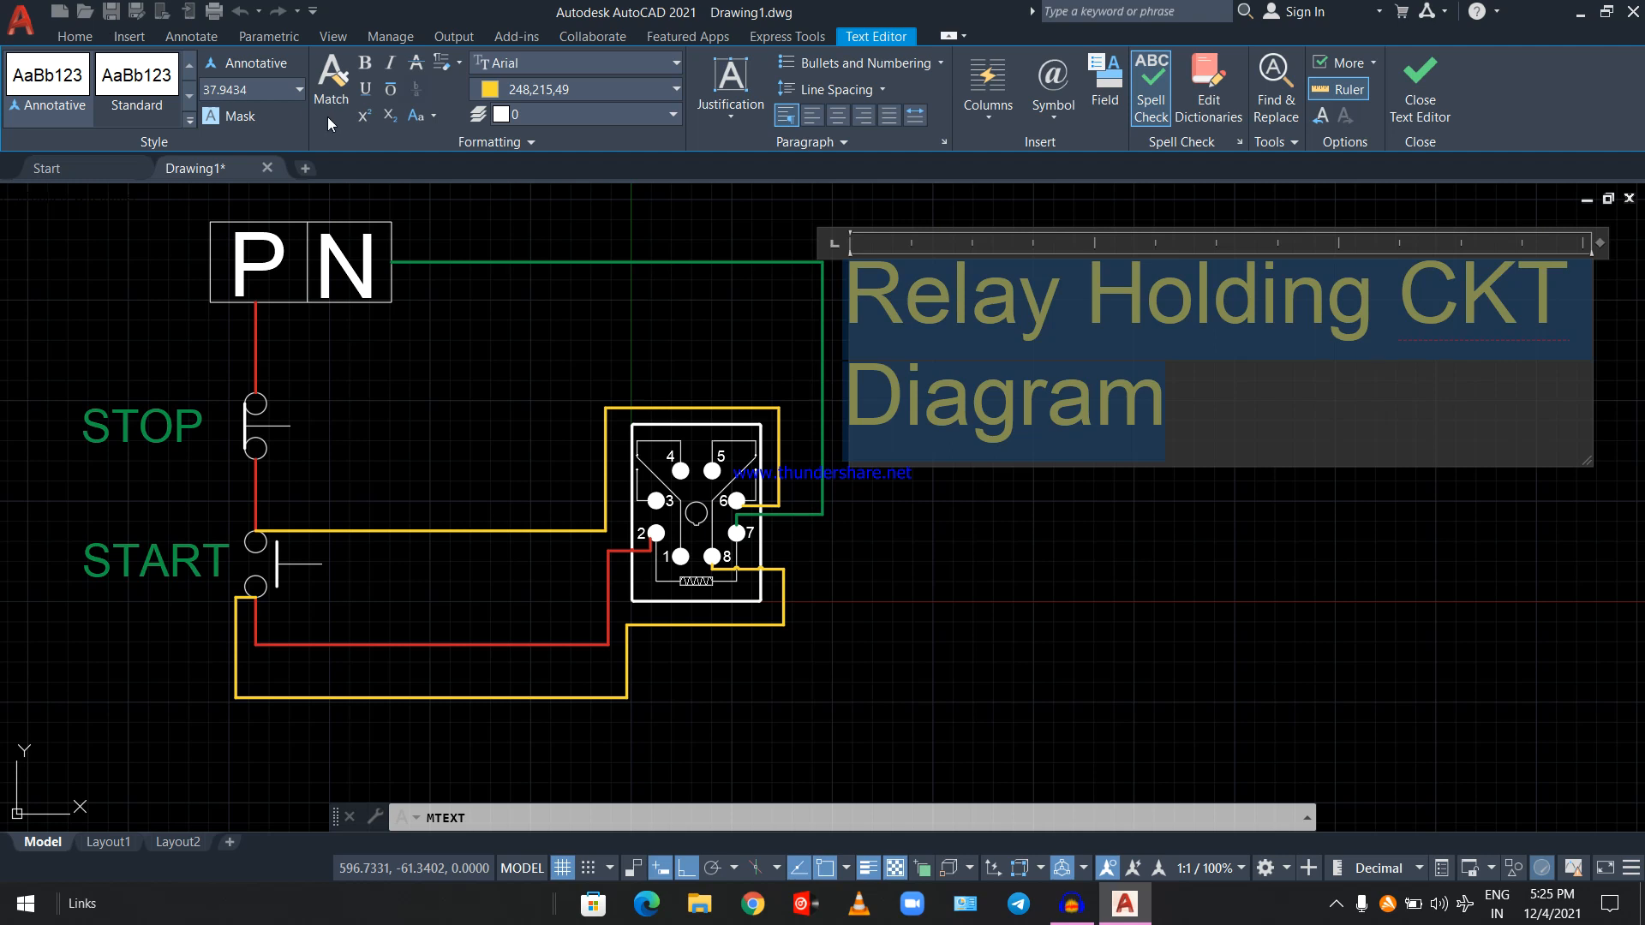
click(294, 90)
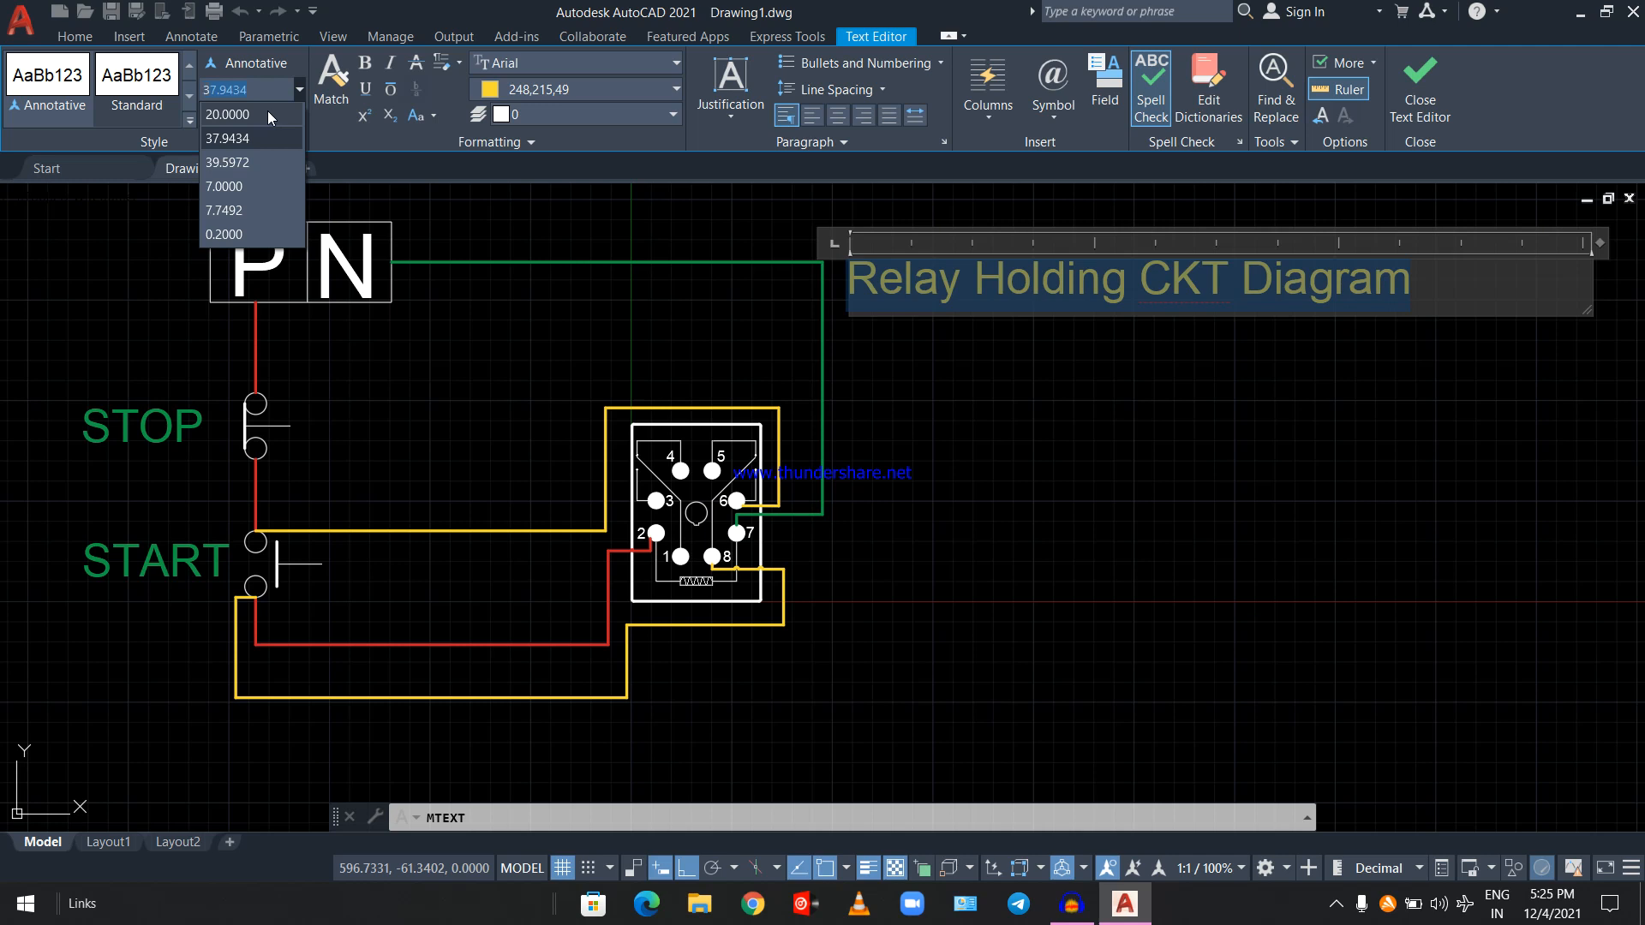
text(30)
key(Escape)
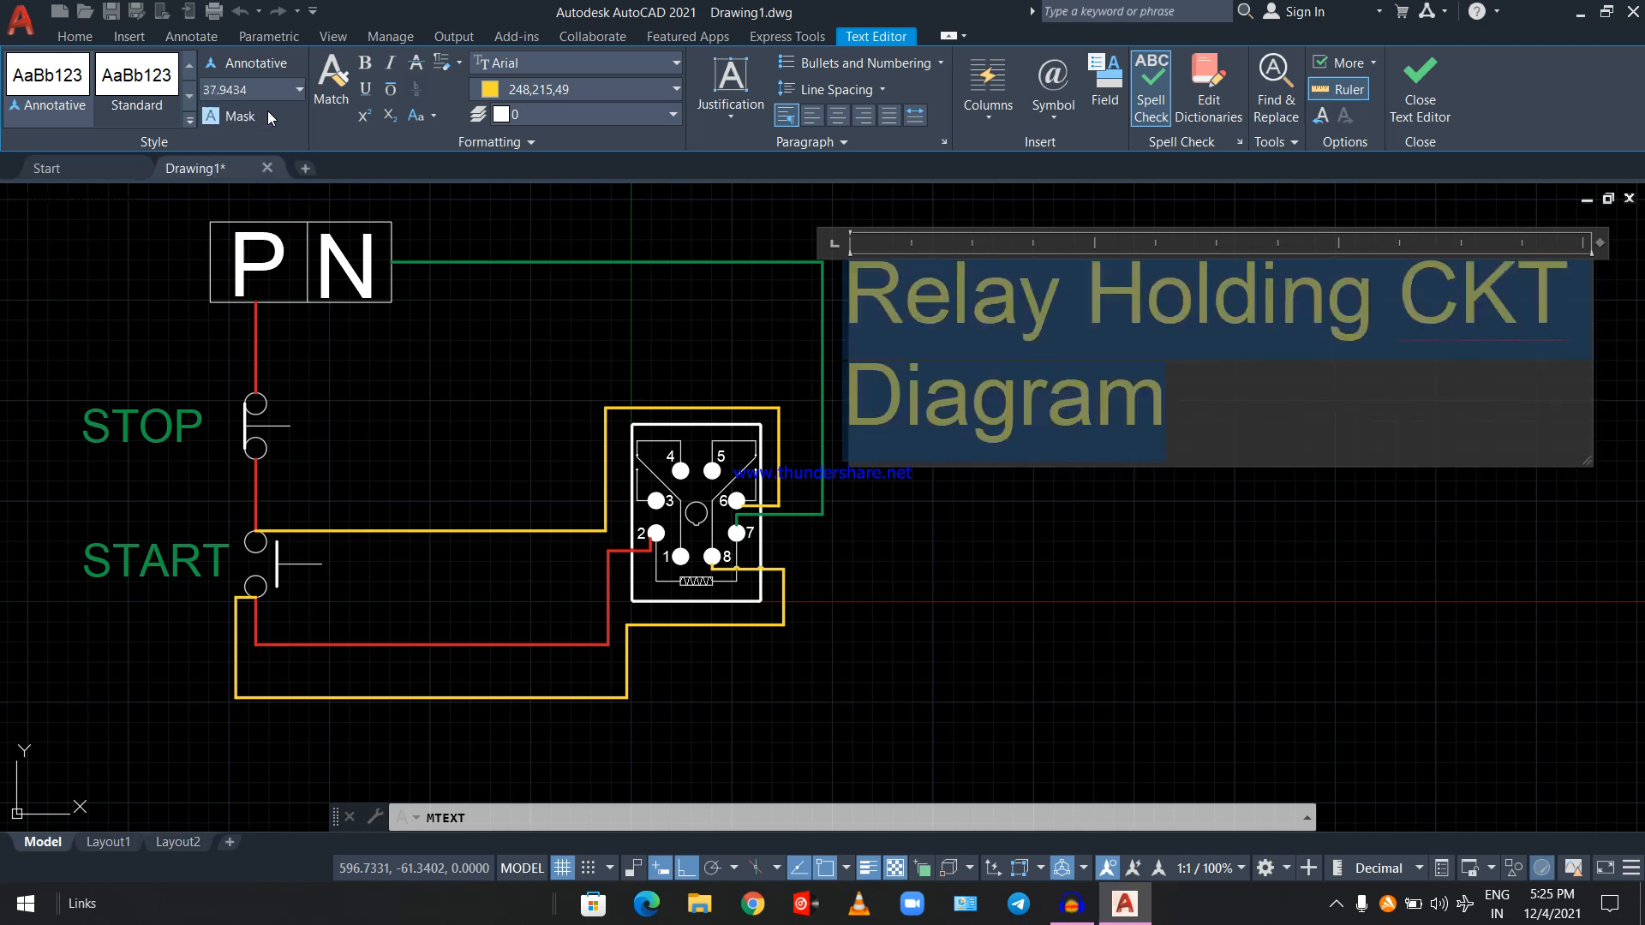
click(254, 92)
key(Return)
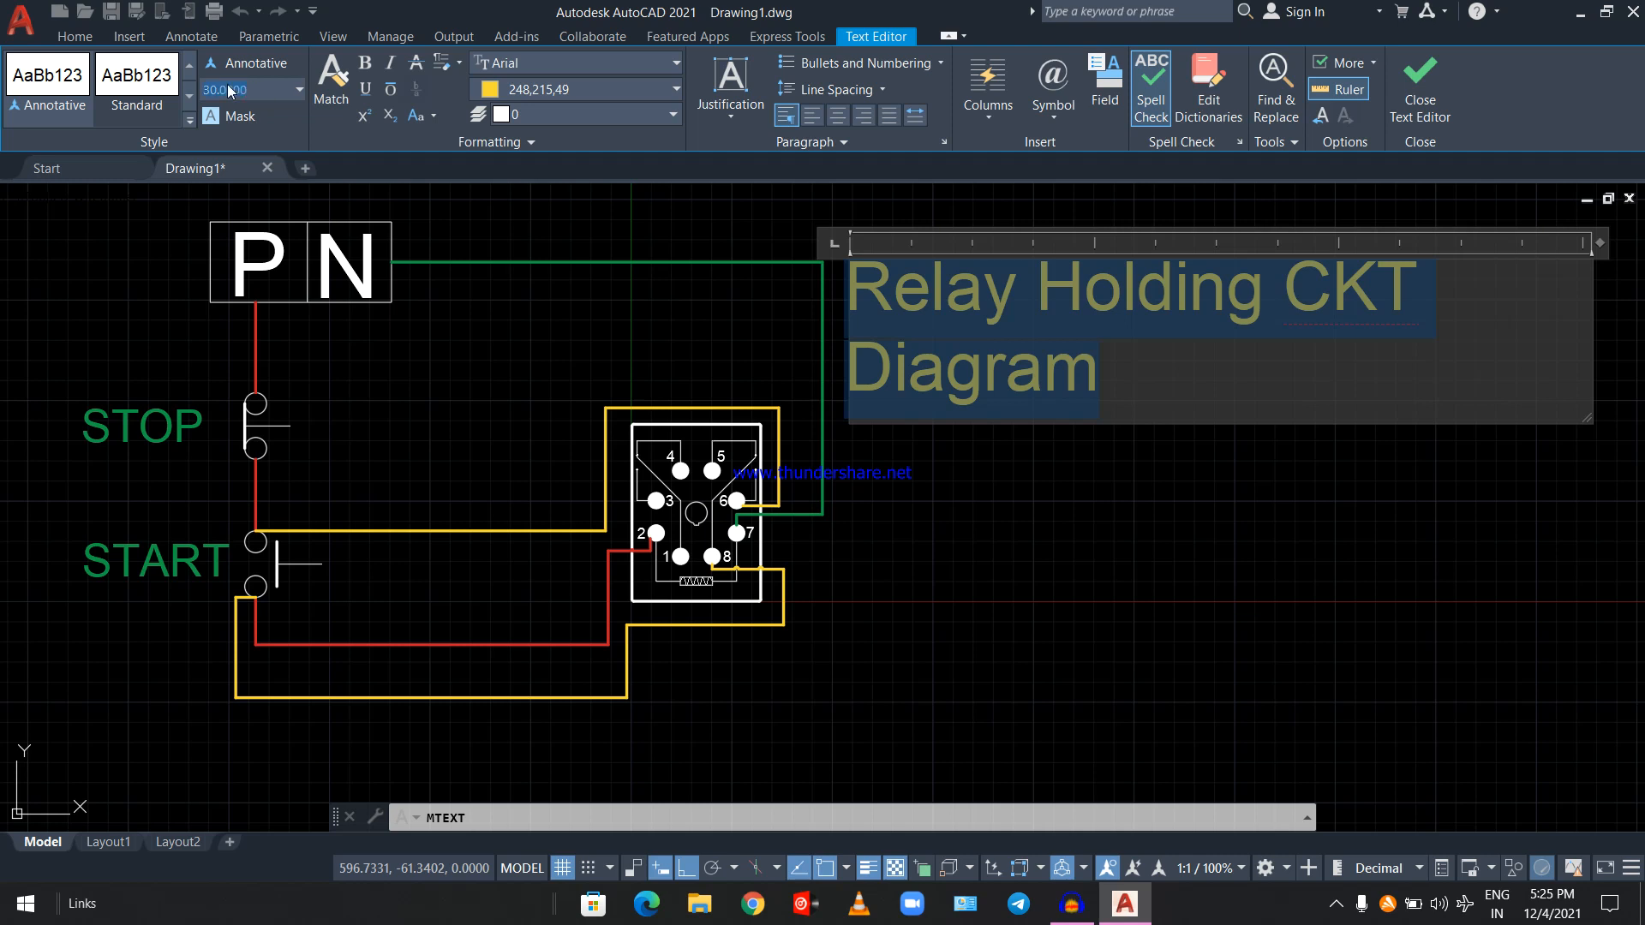
key(Return)
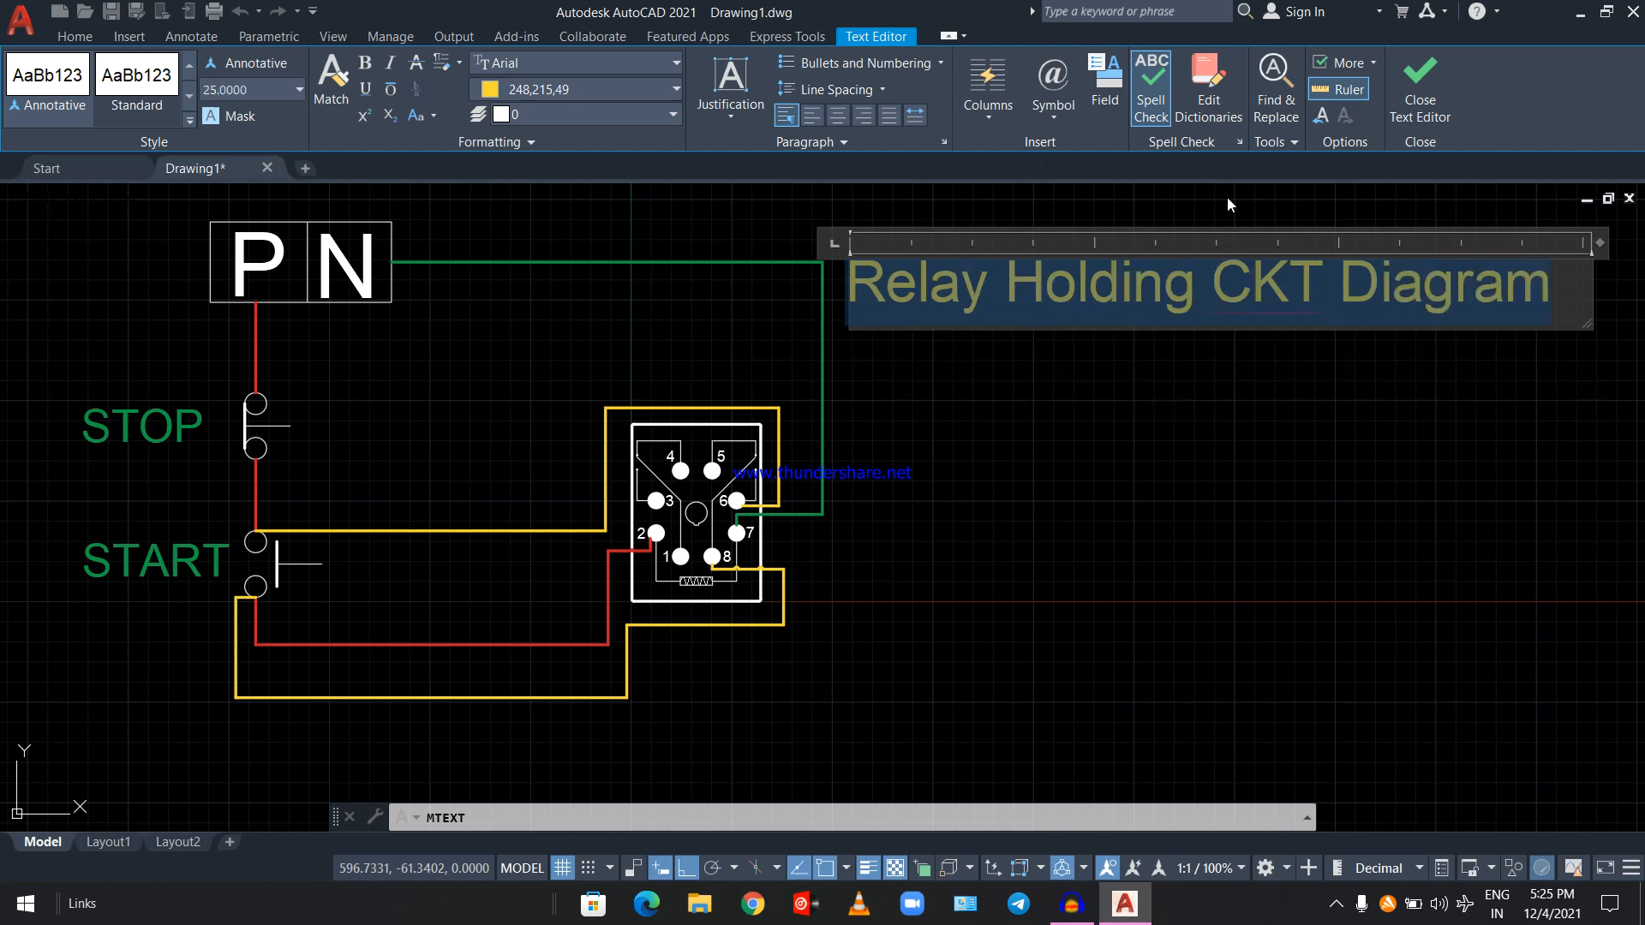
Step: Add the legend line "RED= Phase wire" below the title in the text box
click(1560, 289)
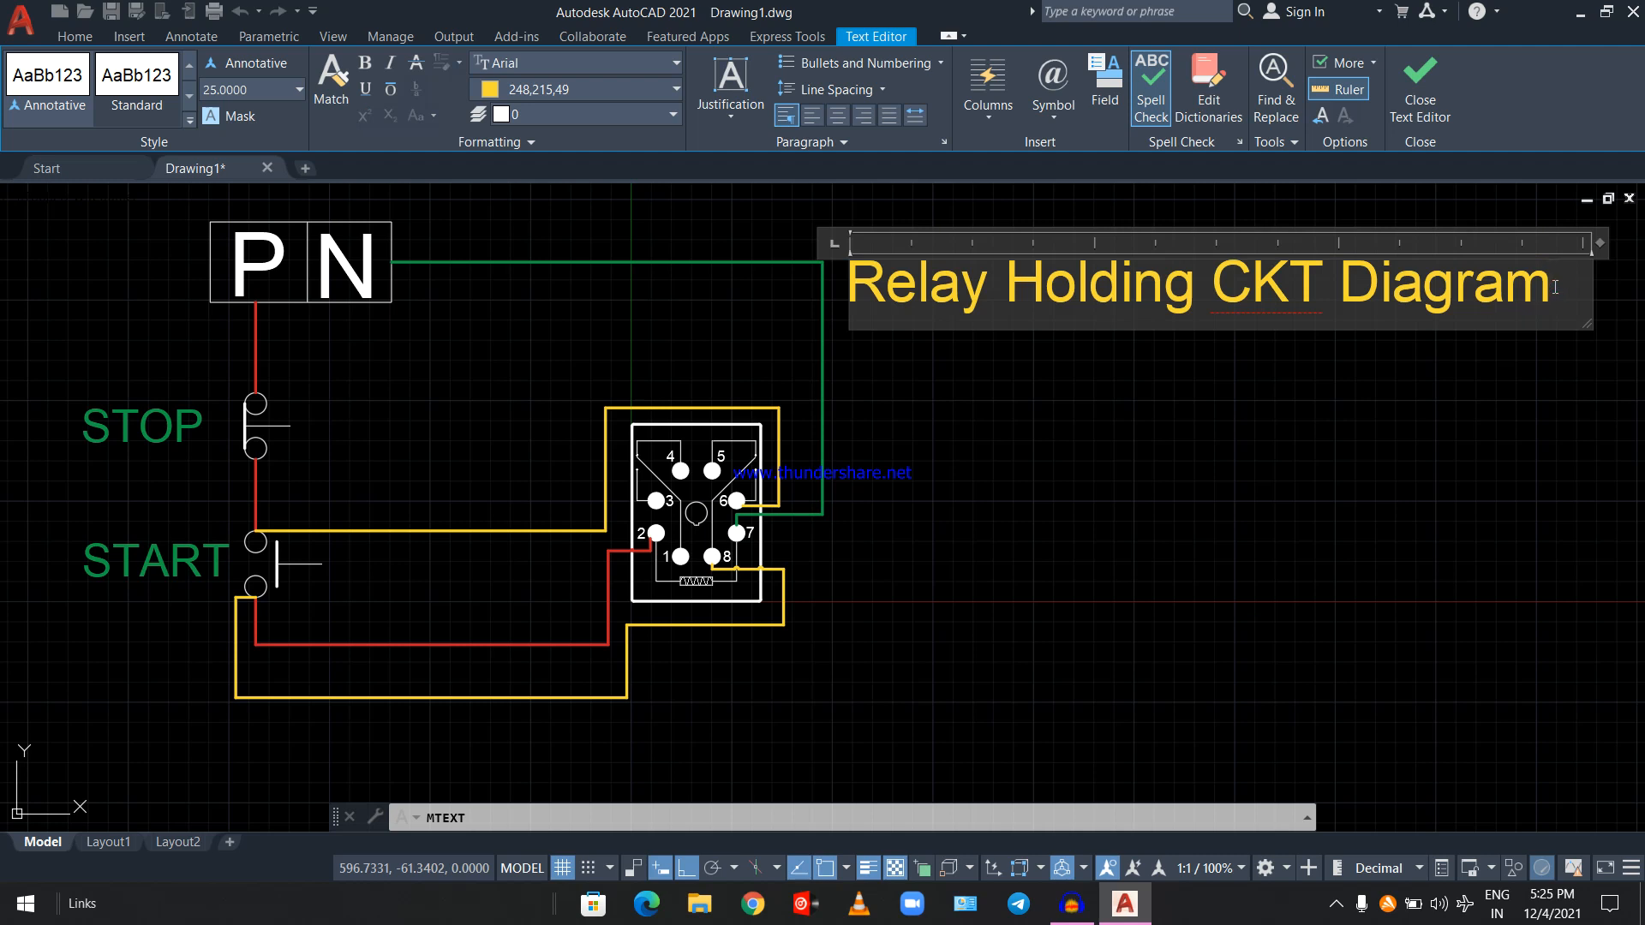
key(Return)
text(RED= Phase wire)
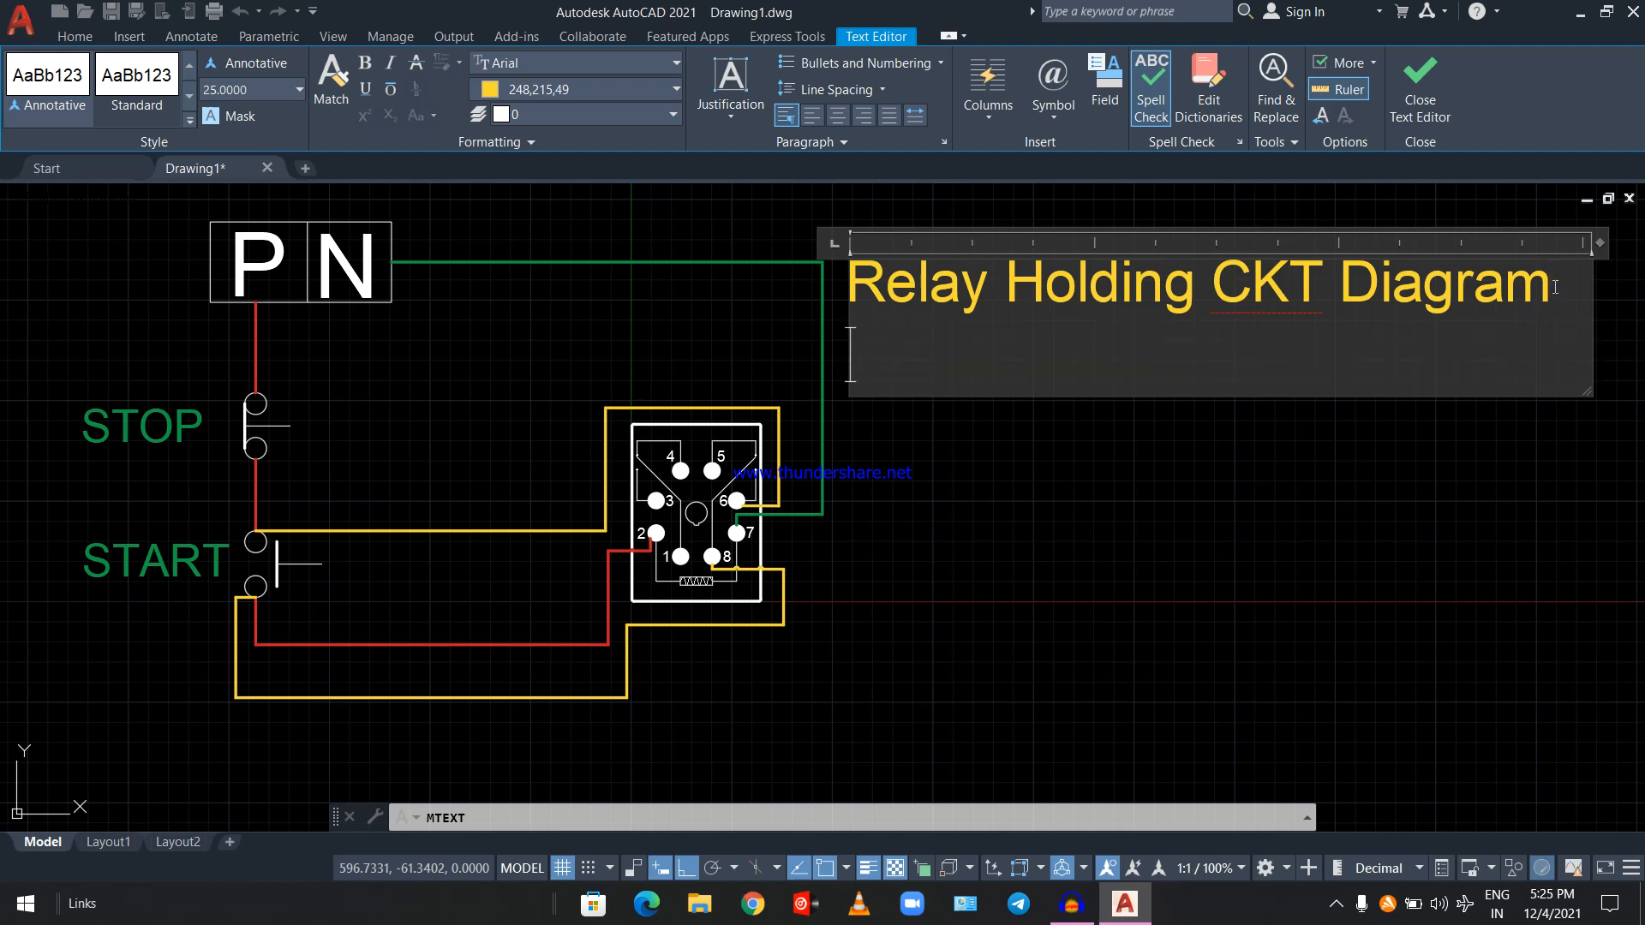
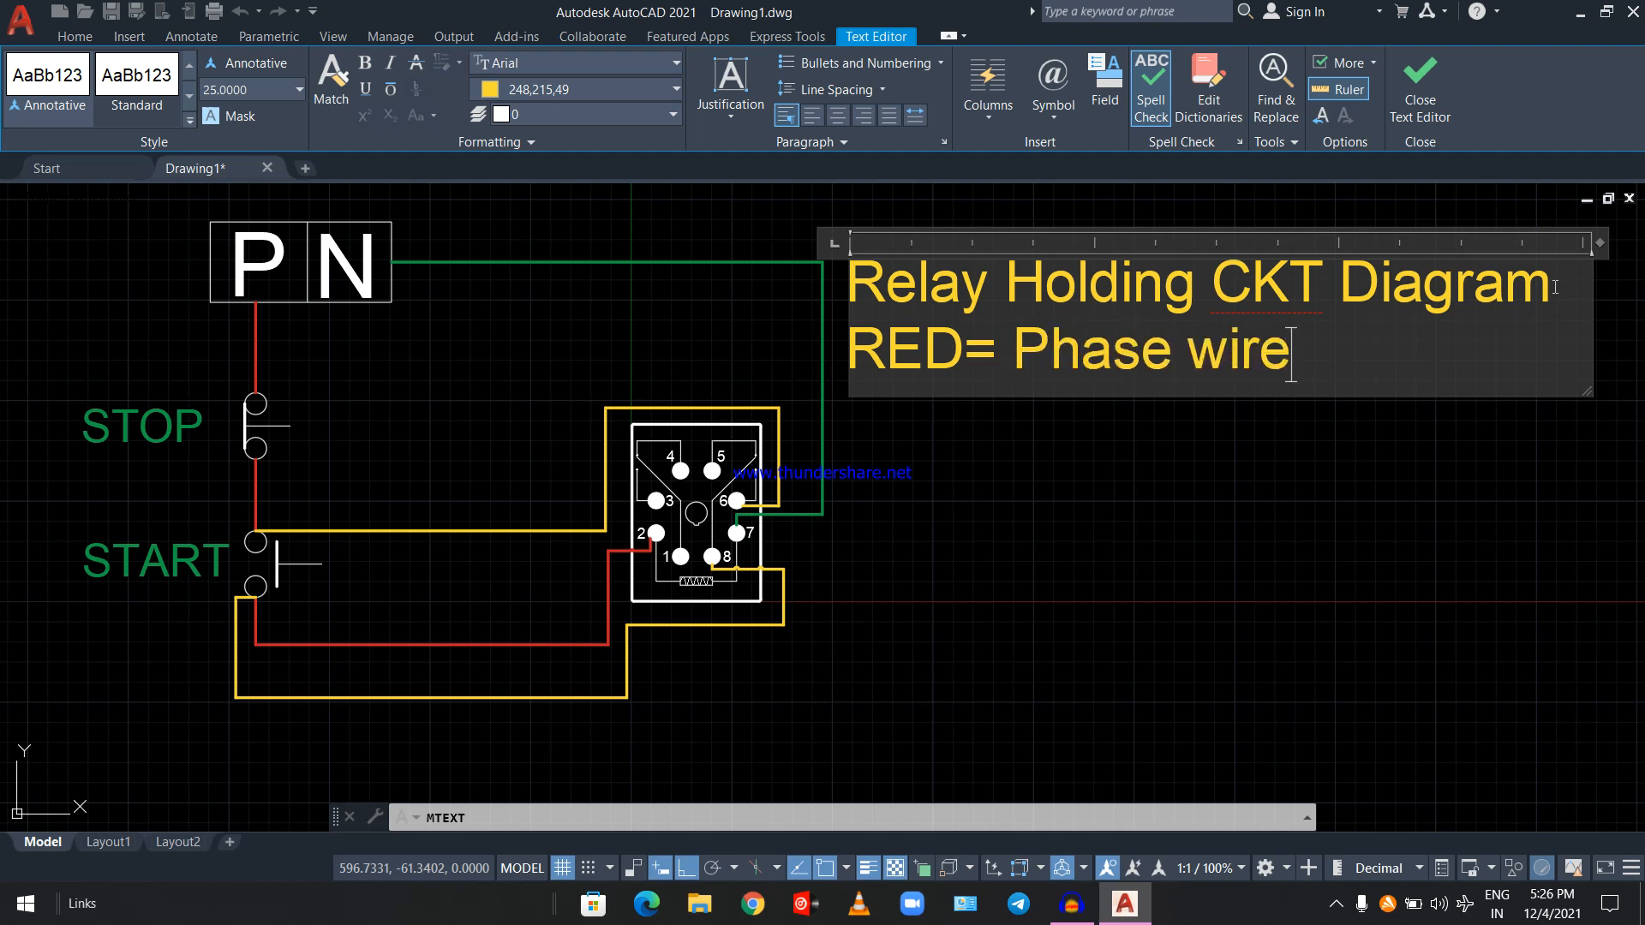
Step: Add the legend line "Green= Neutral wire" below the RED line, correcting the misspelled "Neutral" with the spelling suggestion
key(Return)
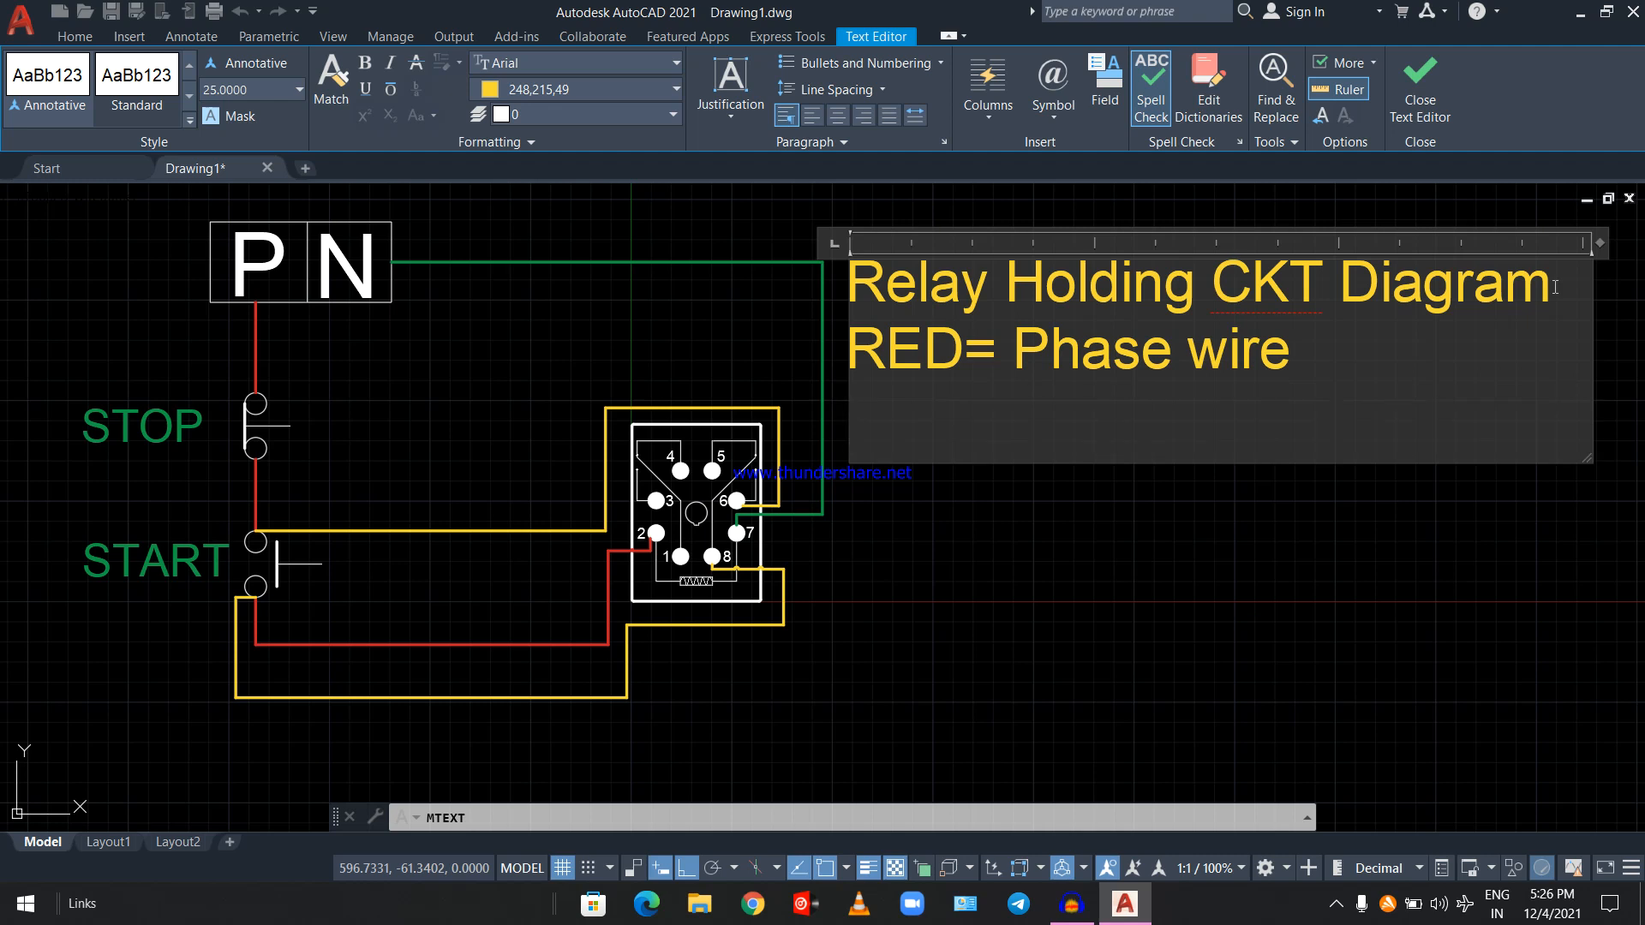
text(Green)
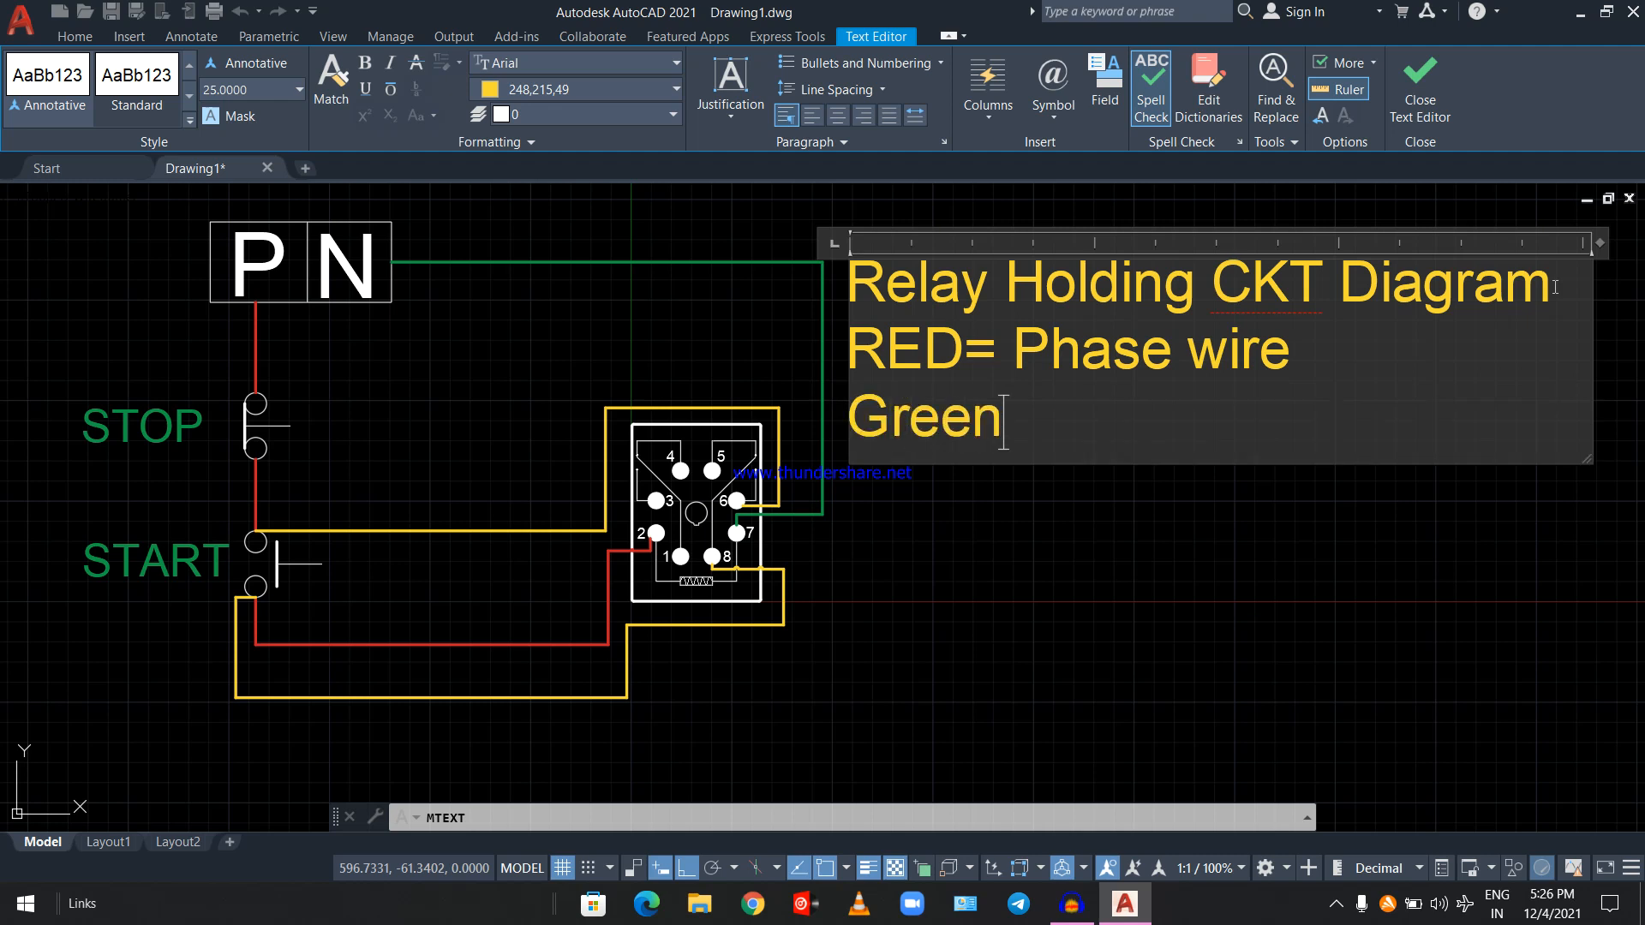
text(= Nut)
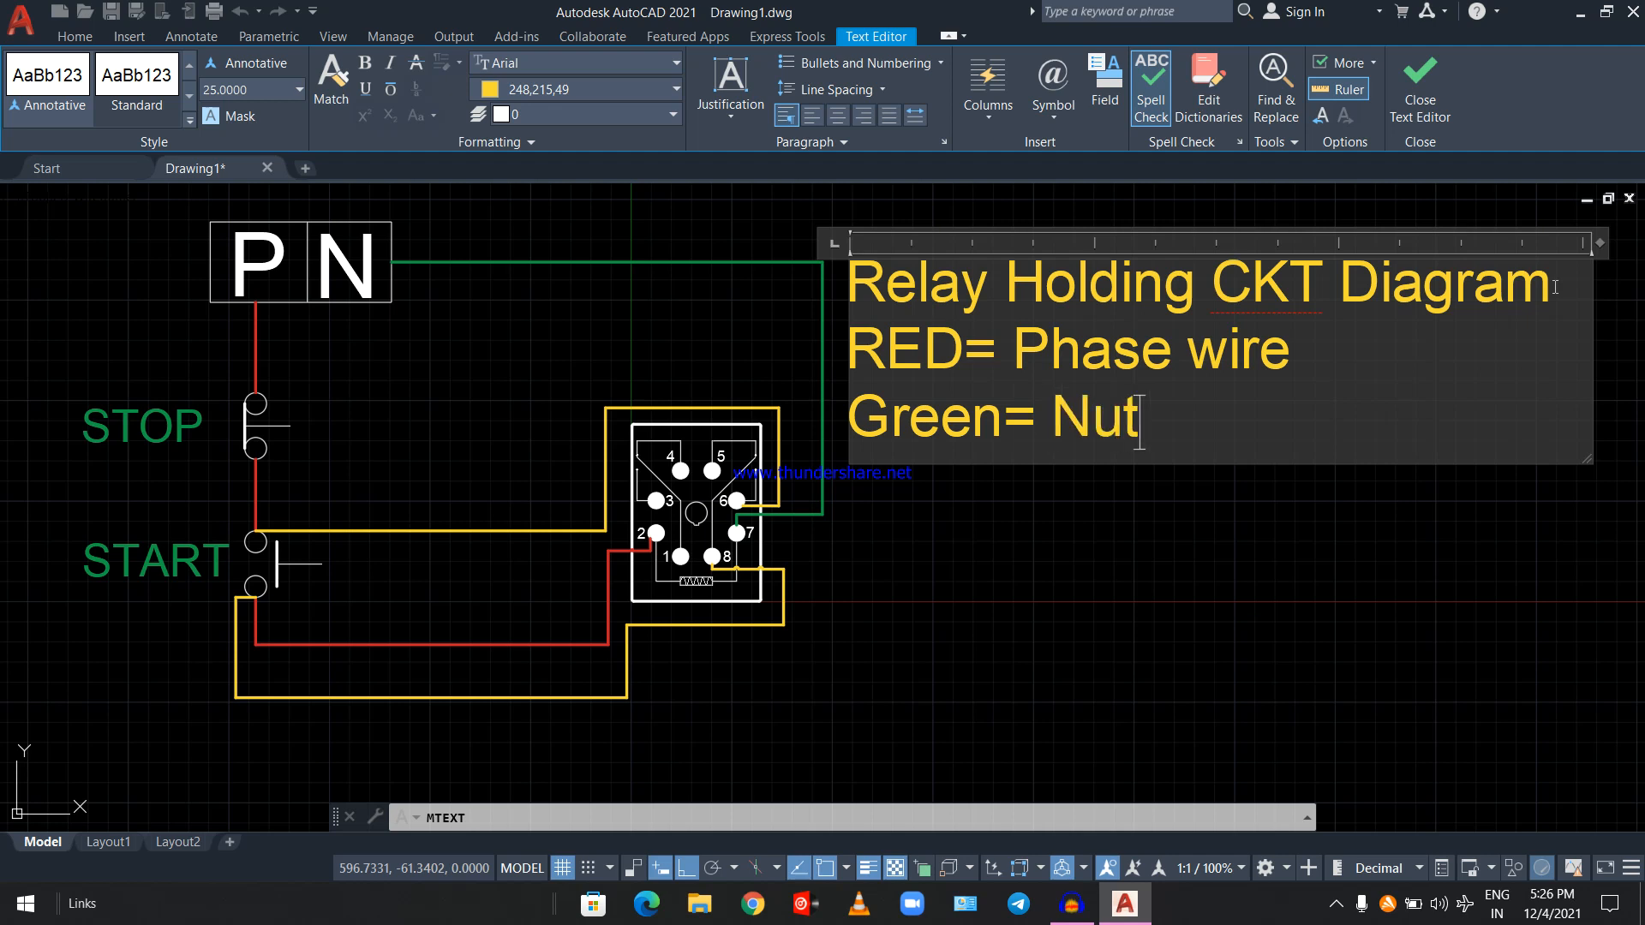
text(rak)
key(BackSpace)
text(l )
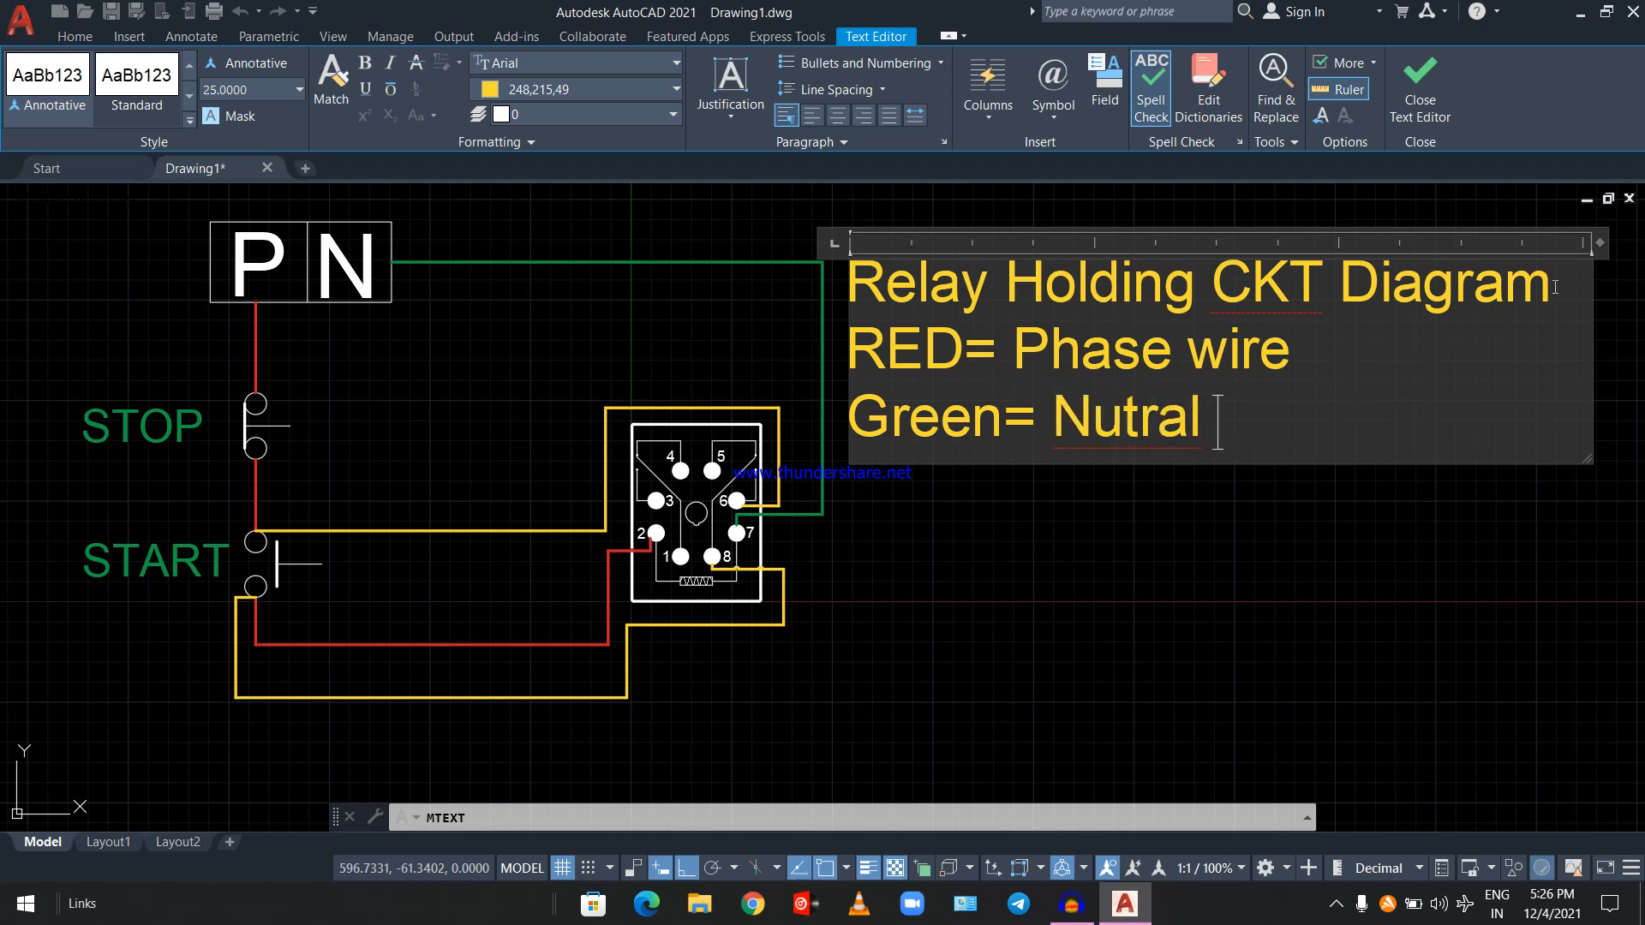
text(wire)
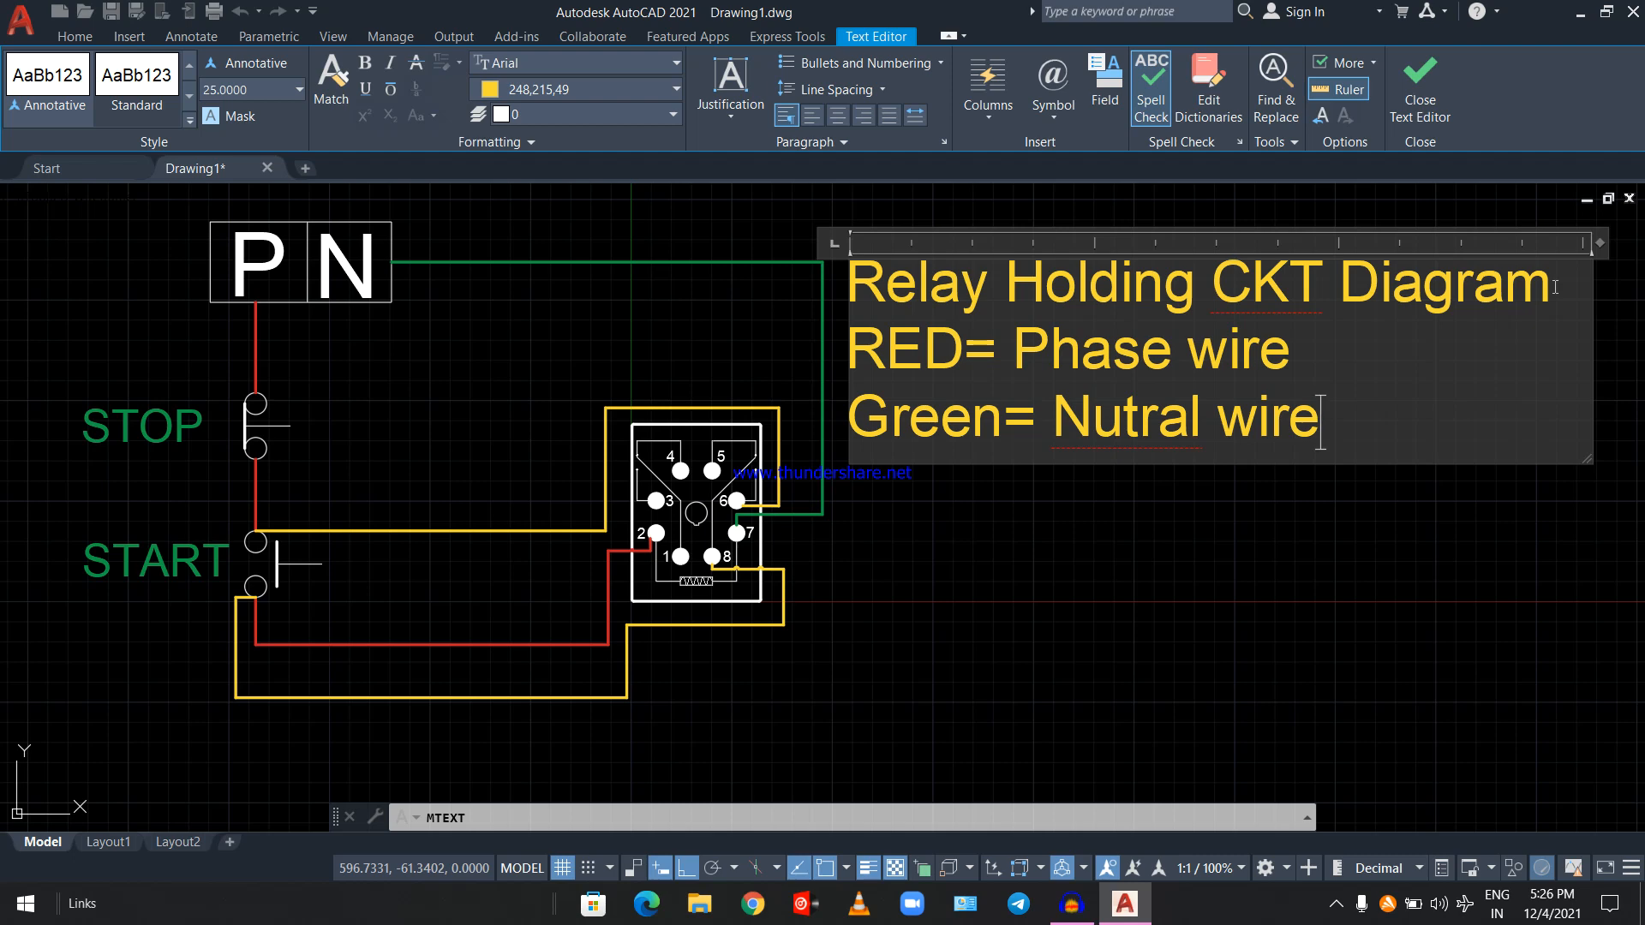
right_click(1117, 413)
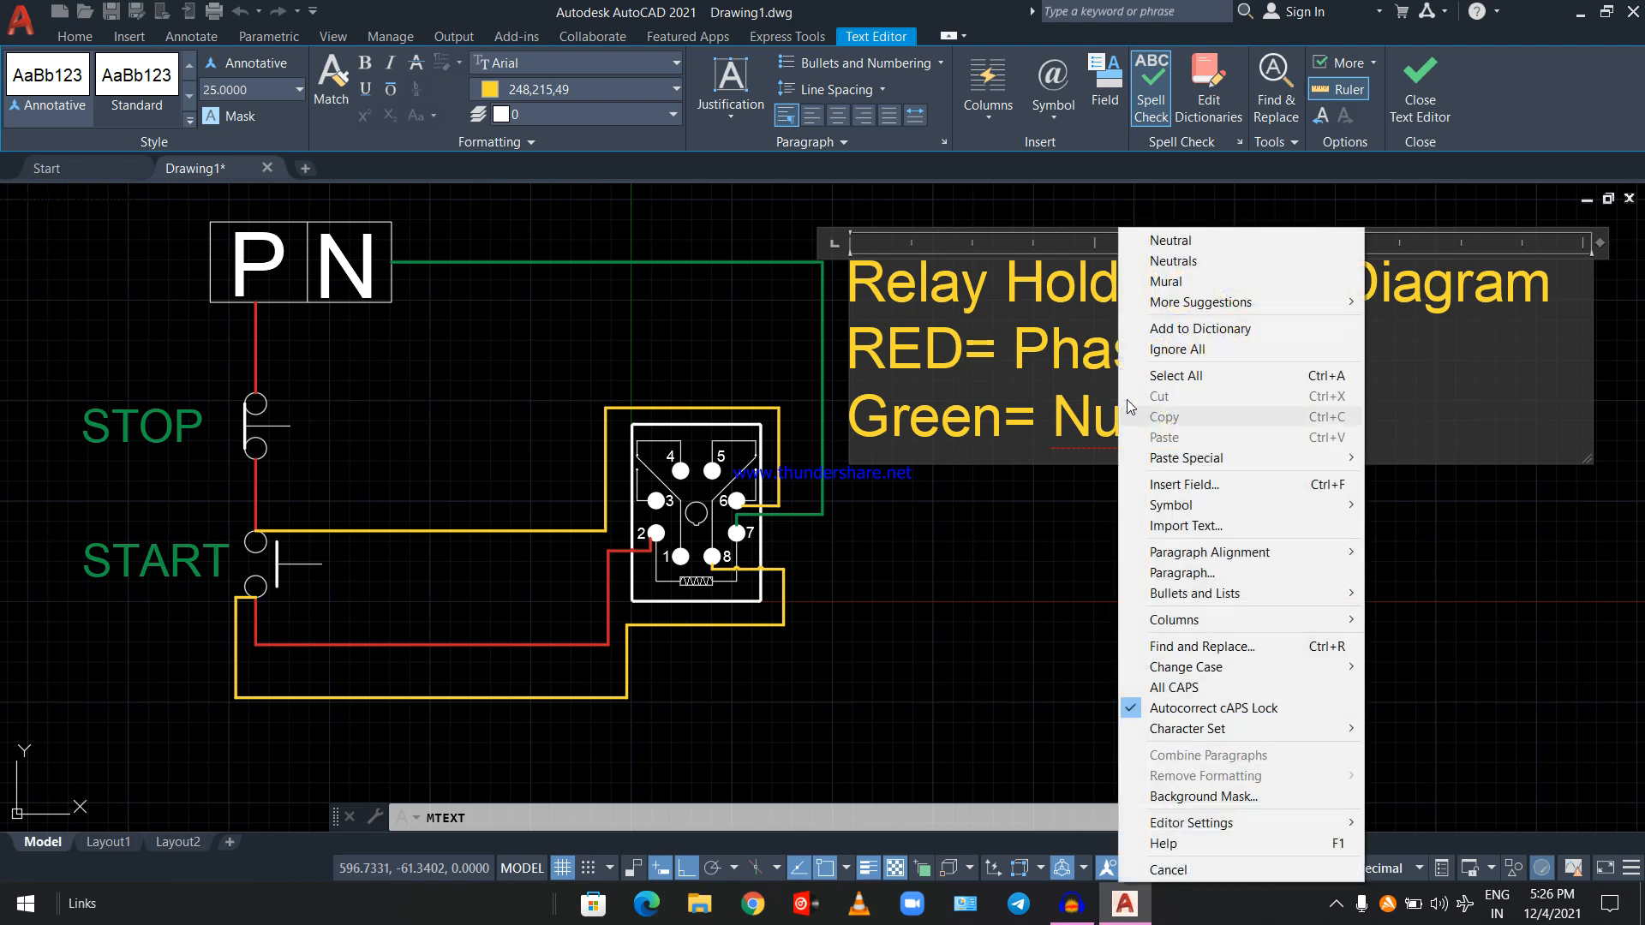
click(1178, 241)
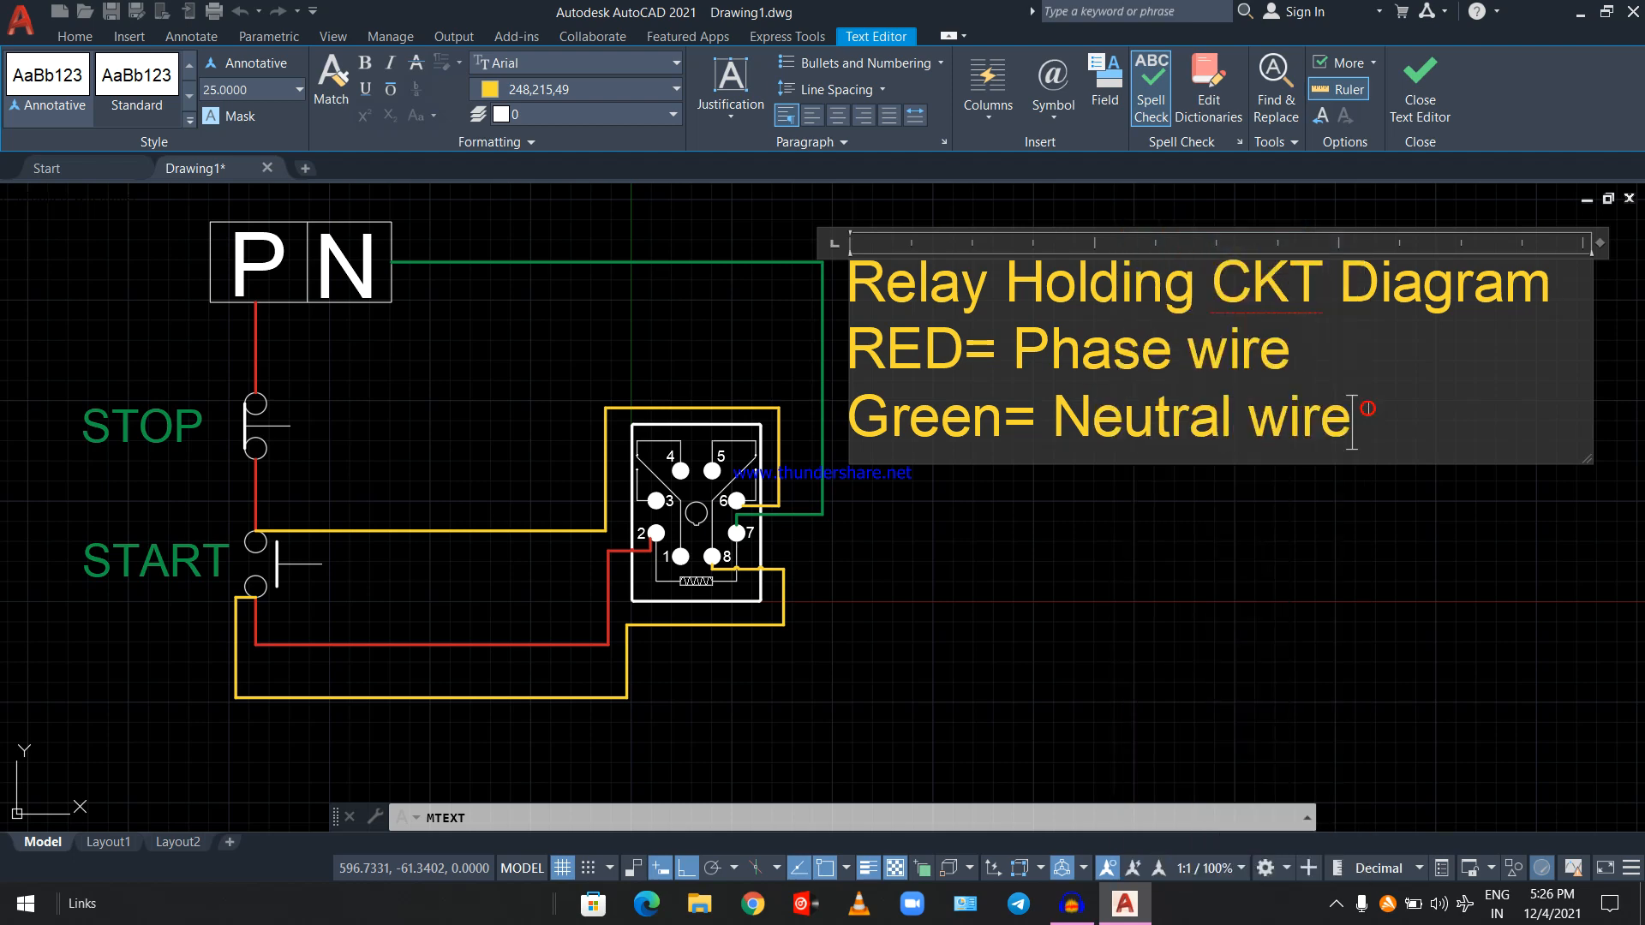
Step: Add the legend line "Yellow= Holding Wire" below the Green line
key(Return)
text(Yellow)
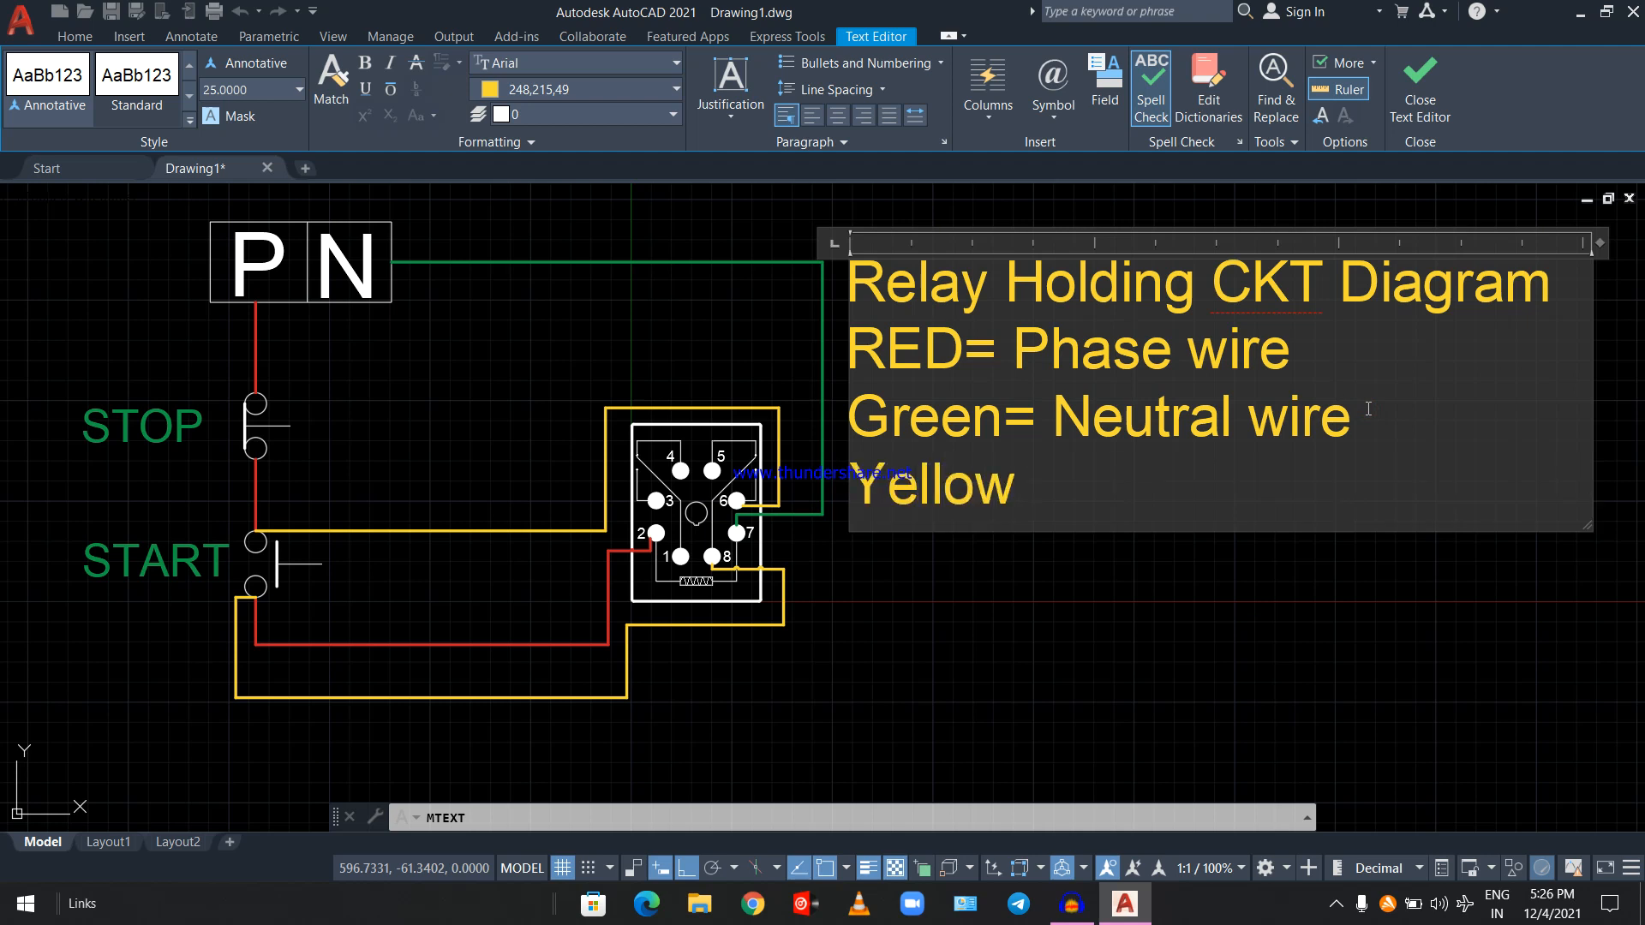
text( = Holding)
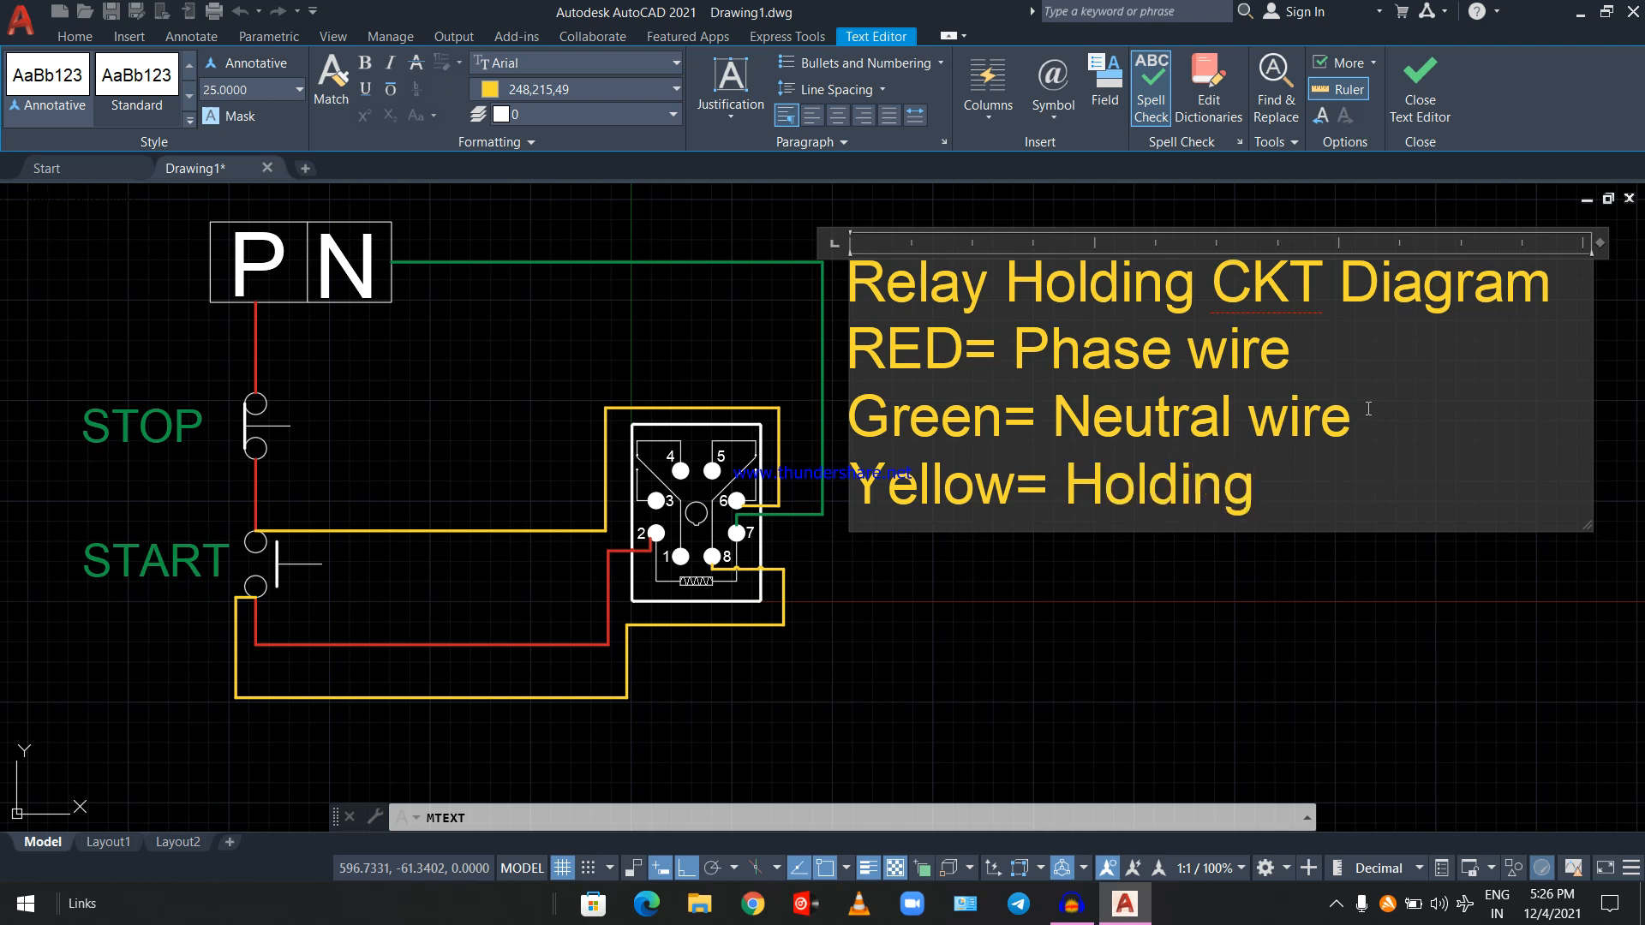
text( Wire)
Step: Capitalize "Wire" in the Green and RED legend lines
click(1368, 408)
key(Left)
key(Left)
key(Left)
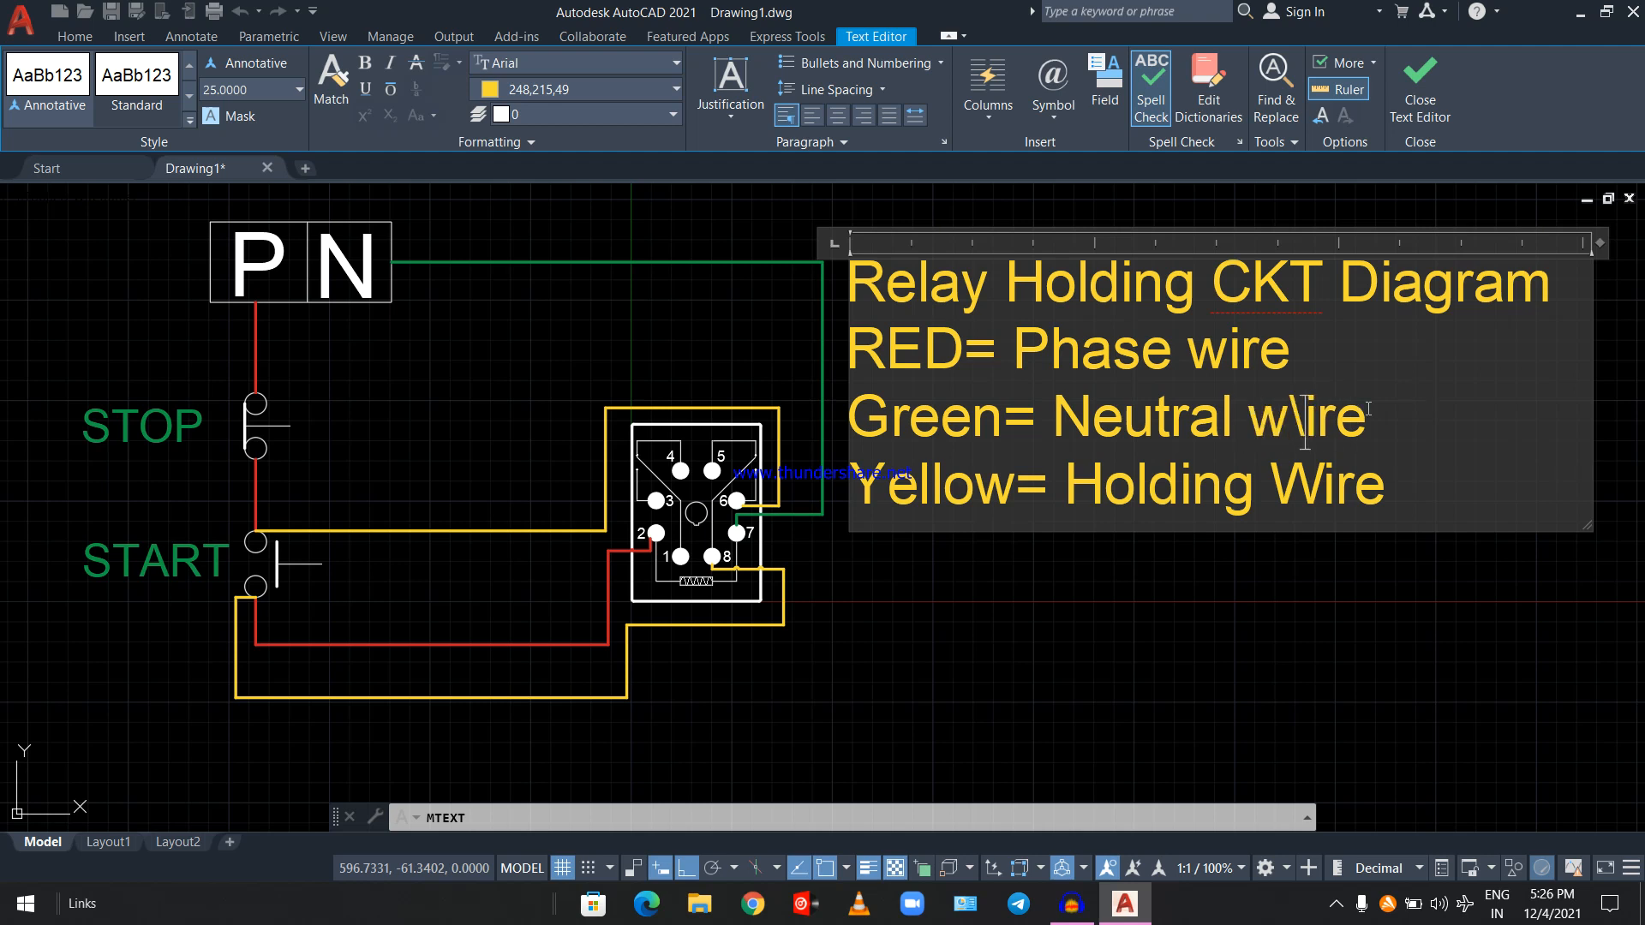
key(BackSpace)
text(W)
key(Up)
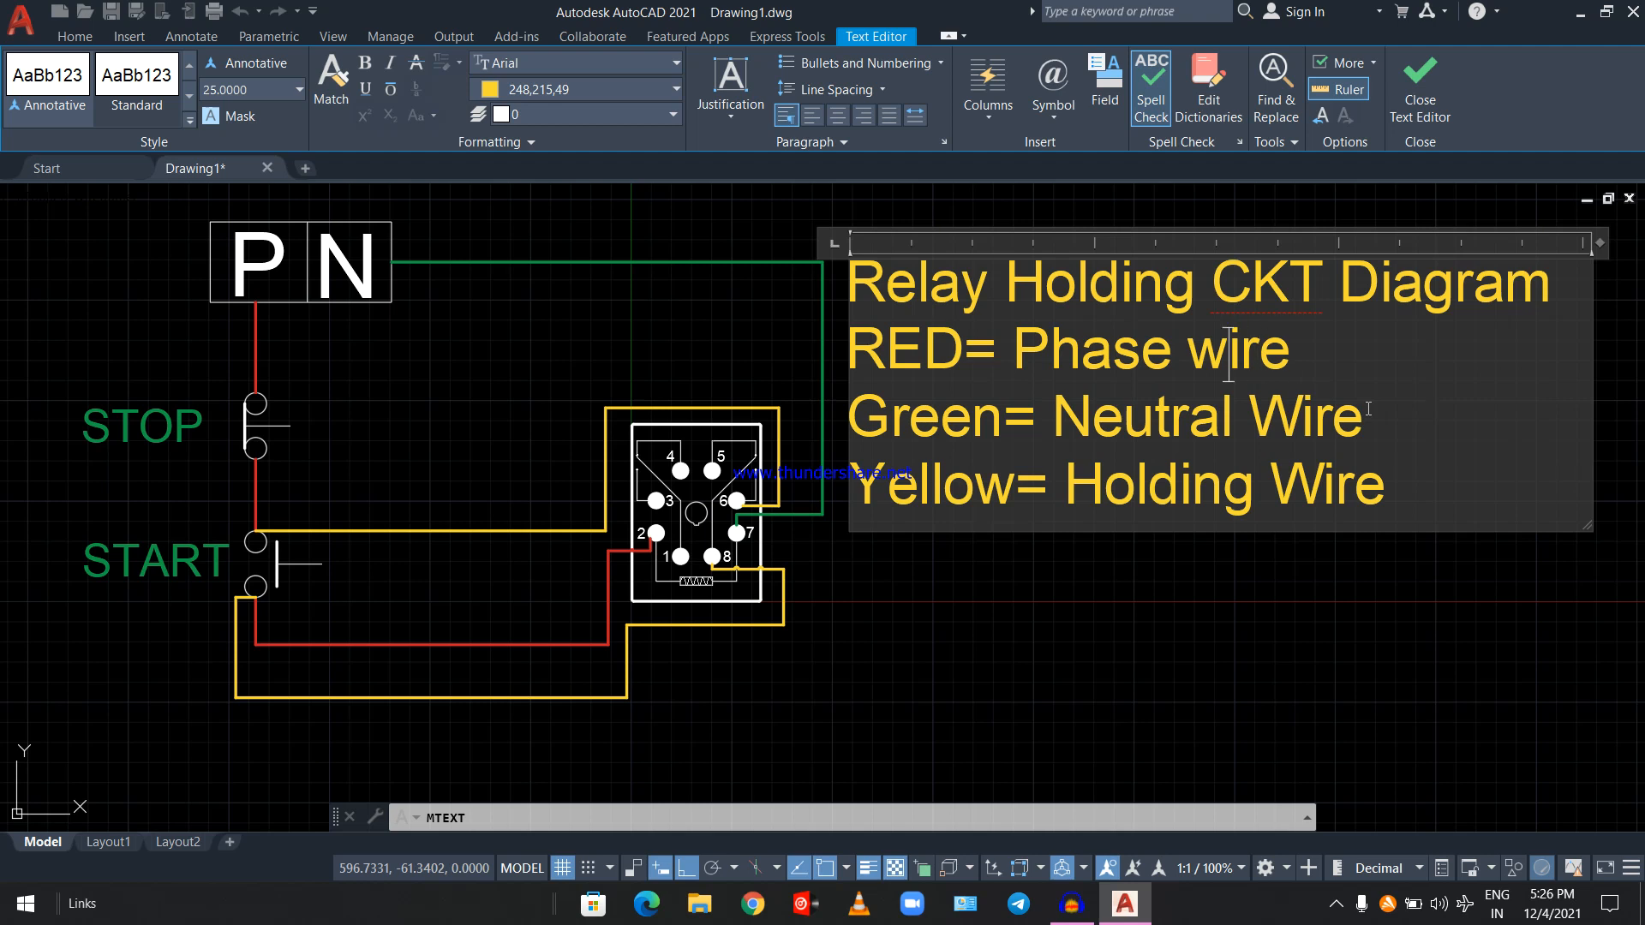
key(BackSpace)
text(W)
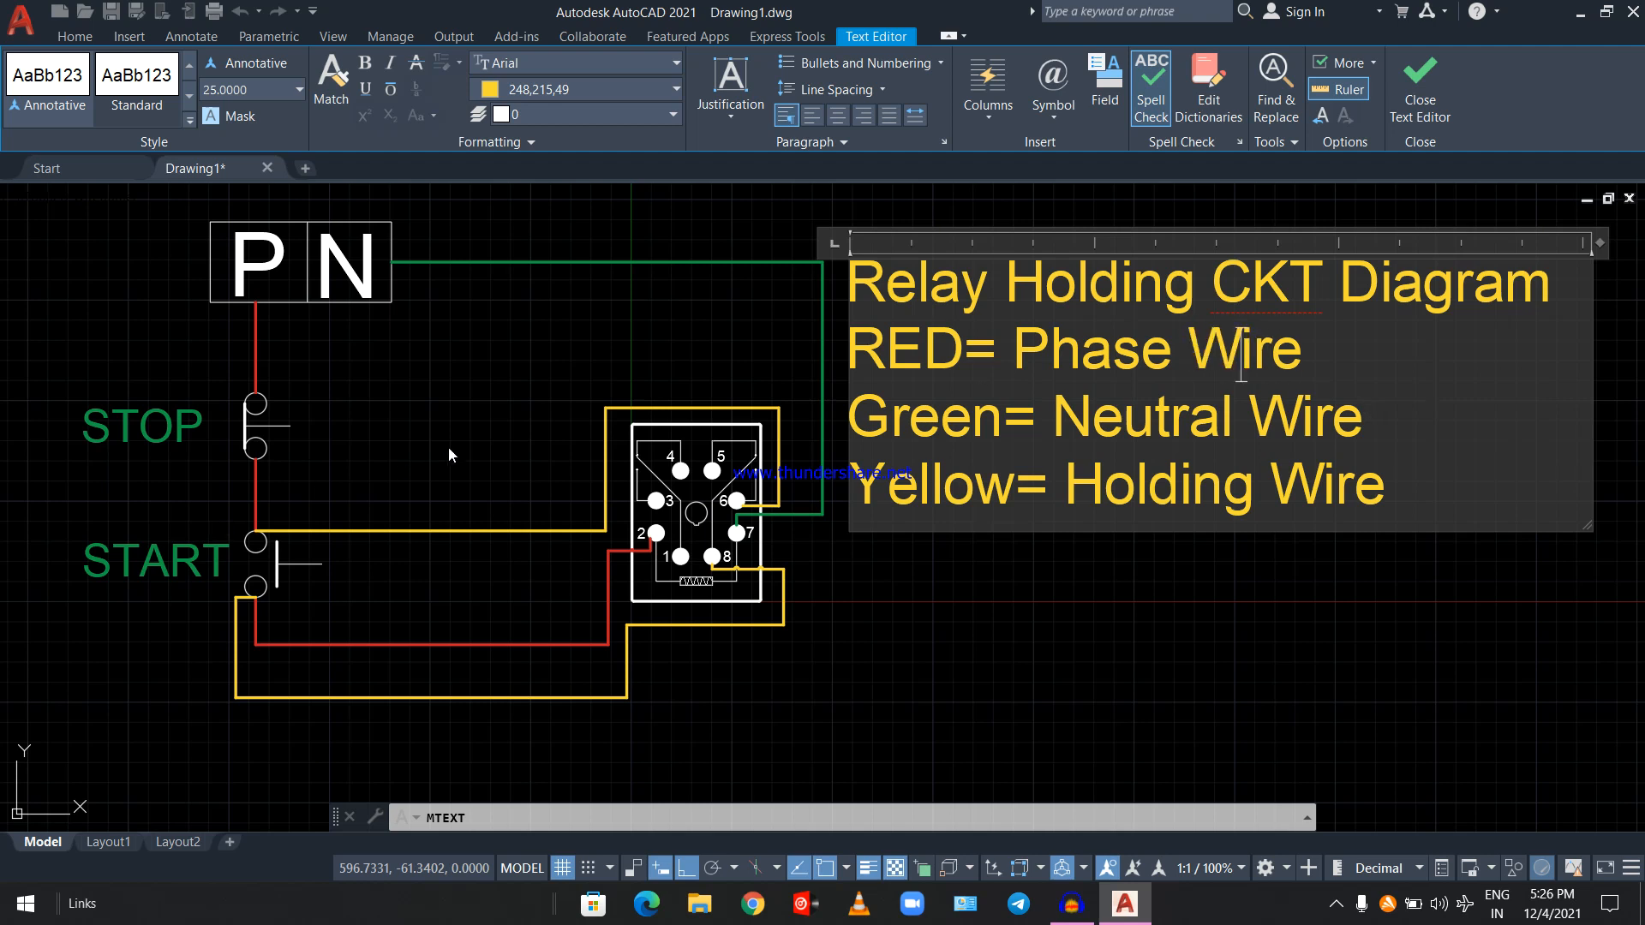
Step: Change the text colour of the word "RED" in the legend to red
drag(969, 348, 863, 338)
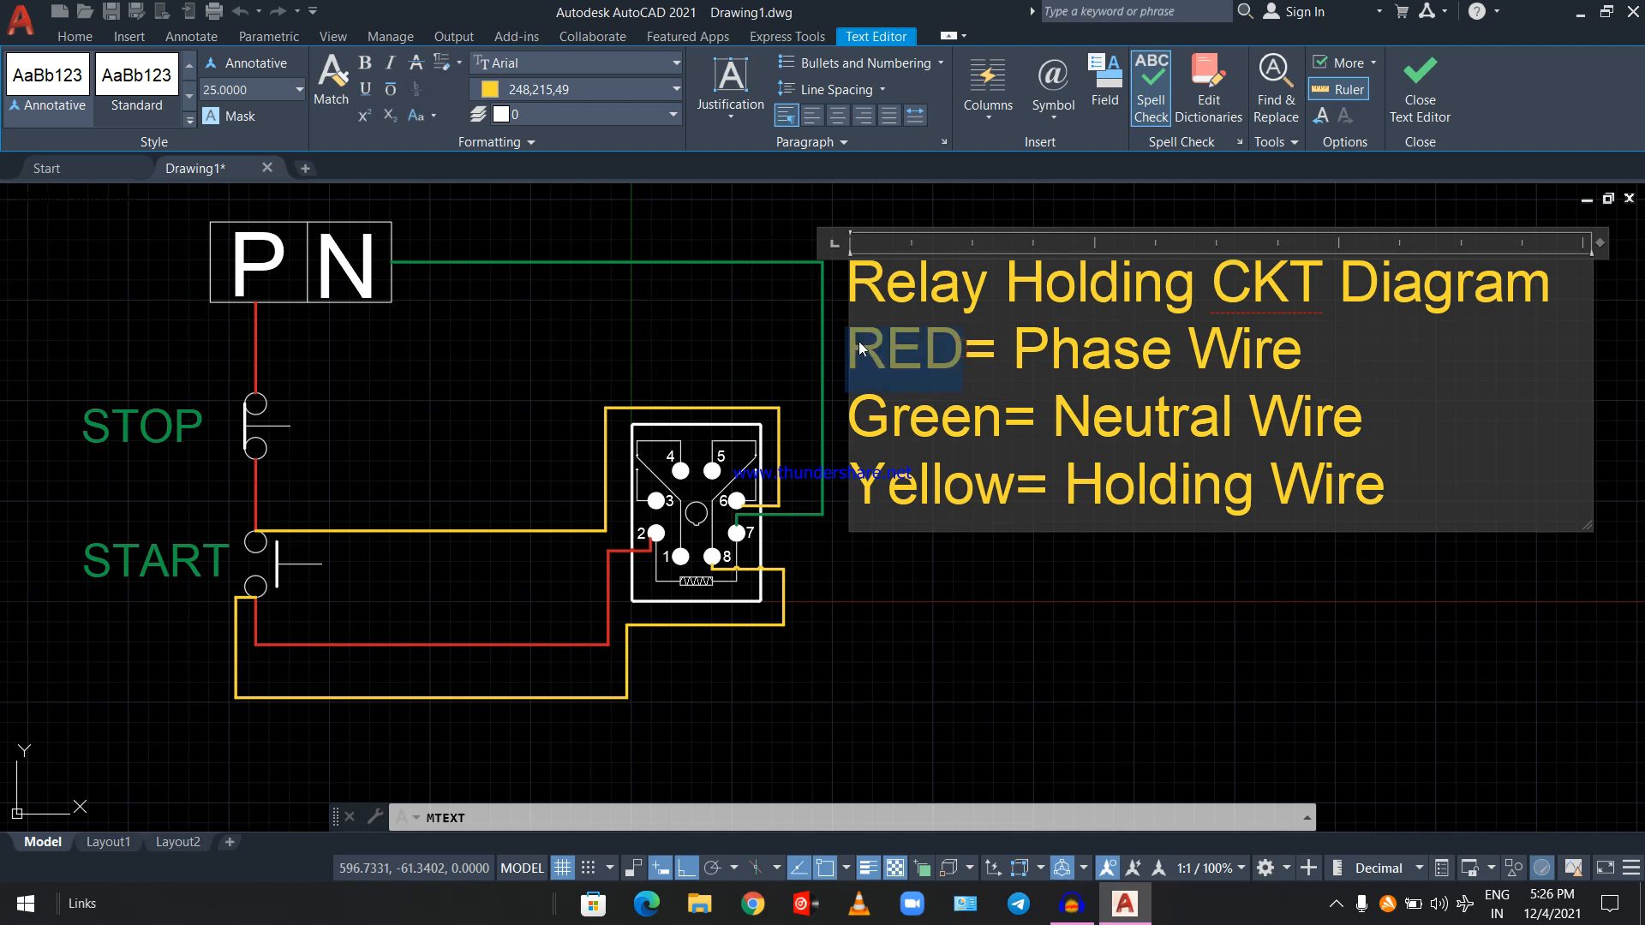
click(636, 93)
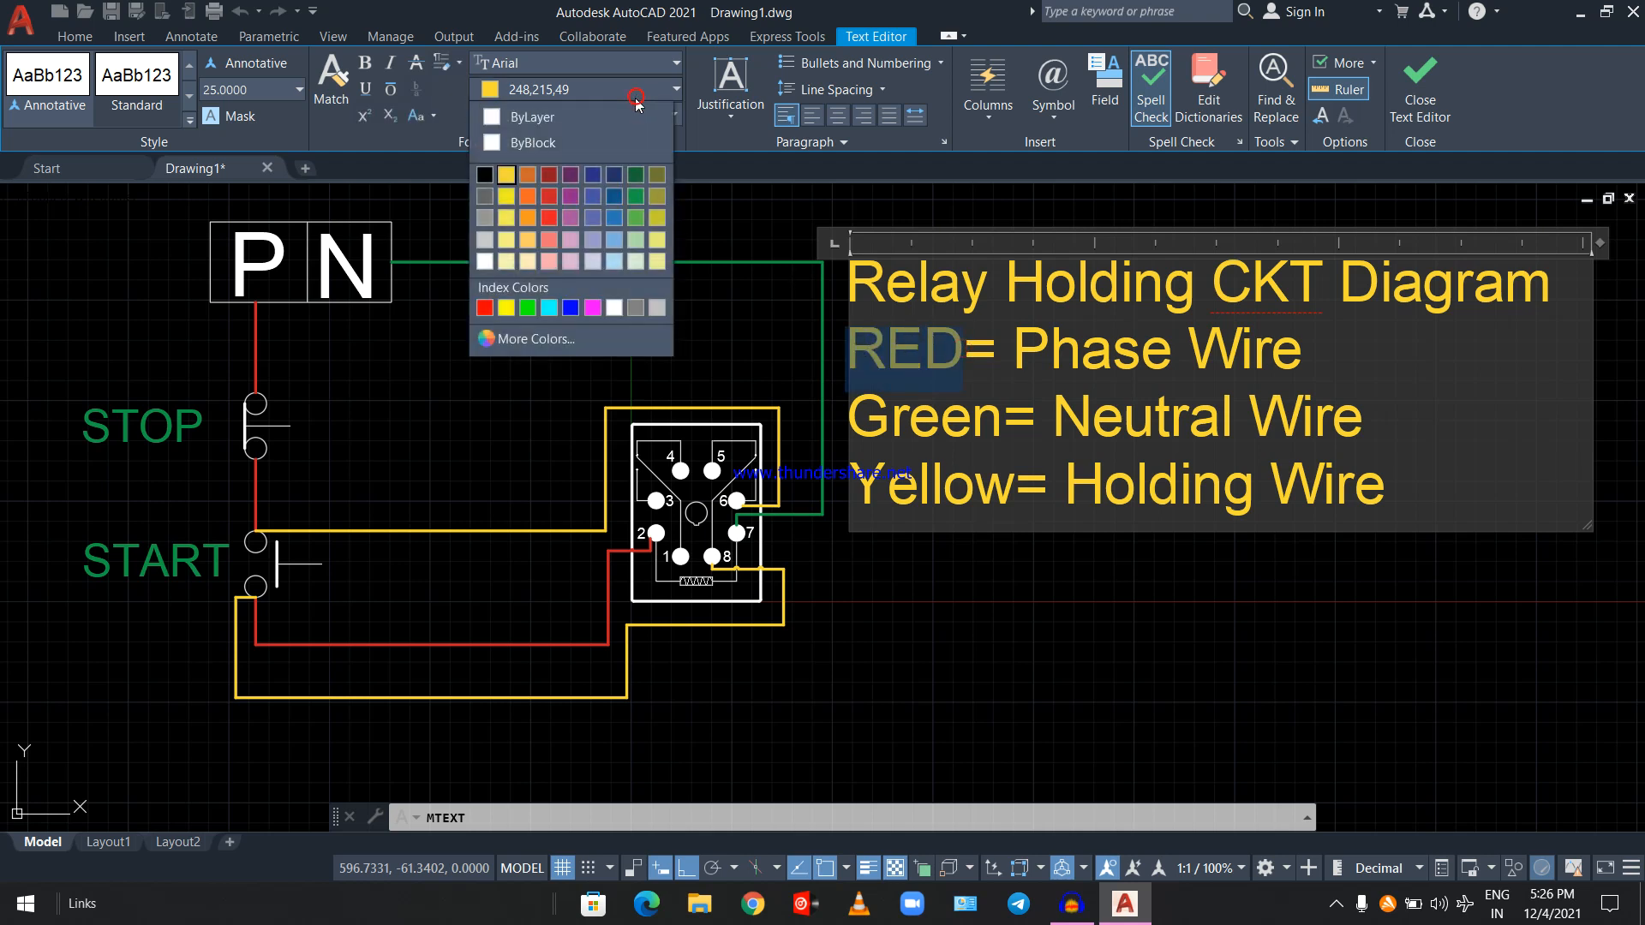
click(549, 199)
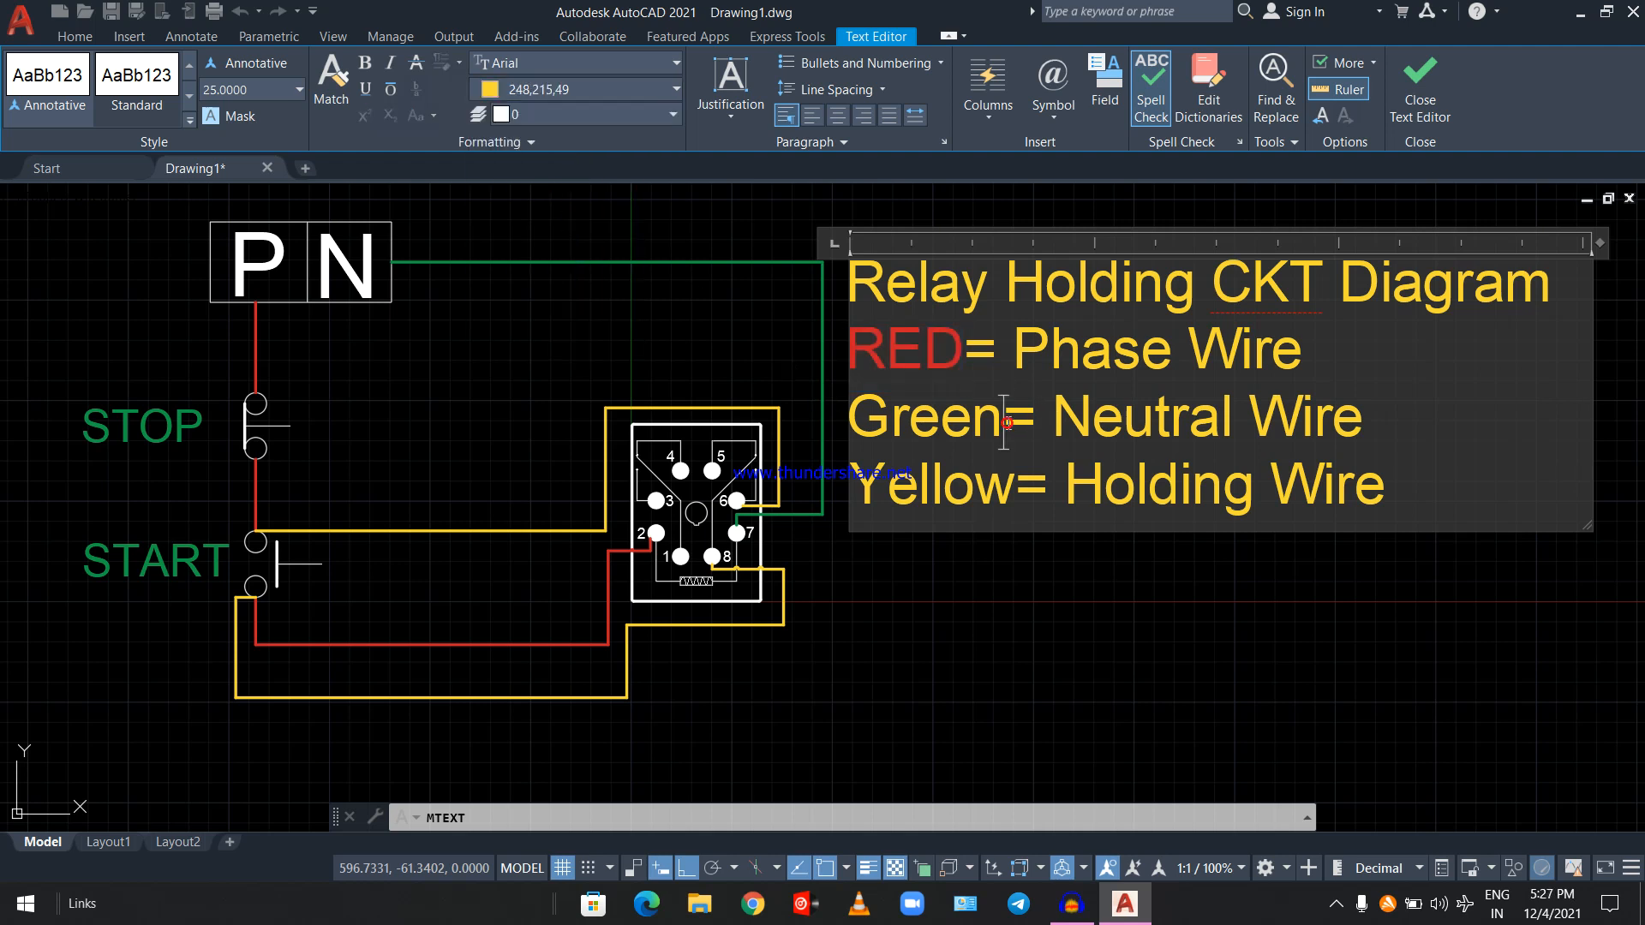
Step: Change the text colour of the word "Green" in the legend to green 19,155,72
double_click(936, 407)
drag(1002, 419, 869, 413)
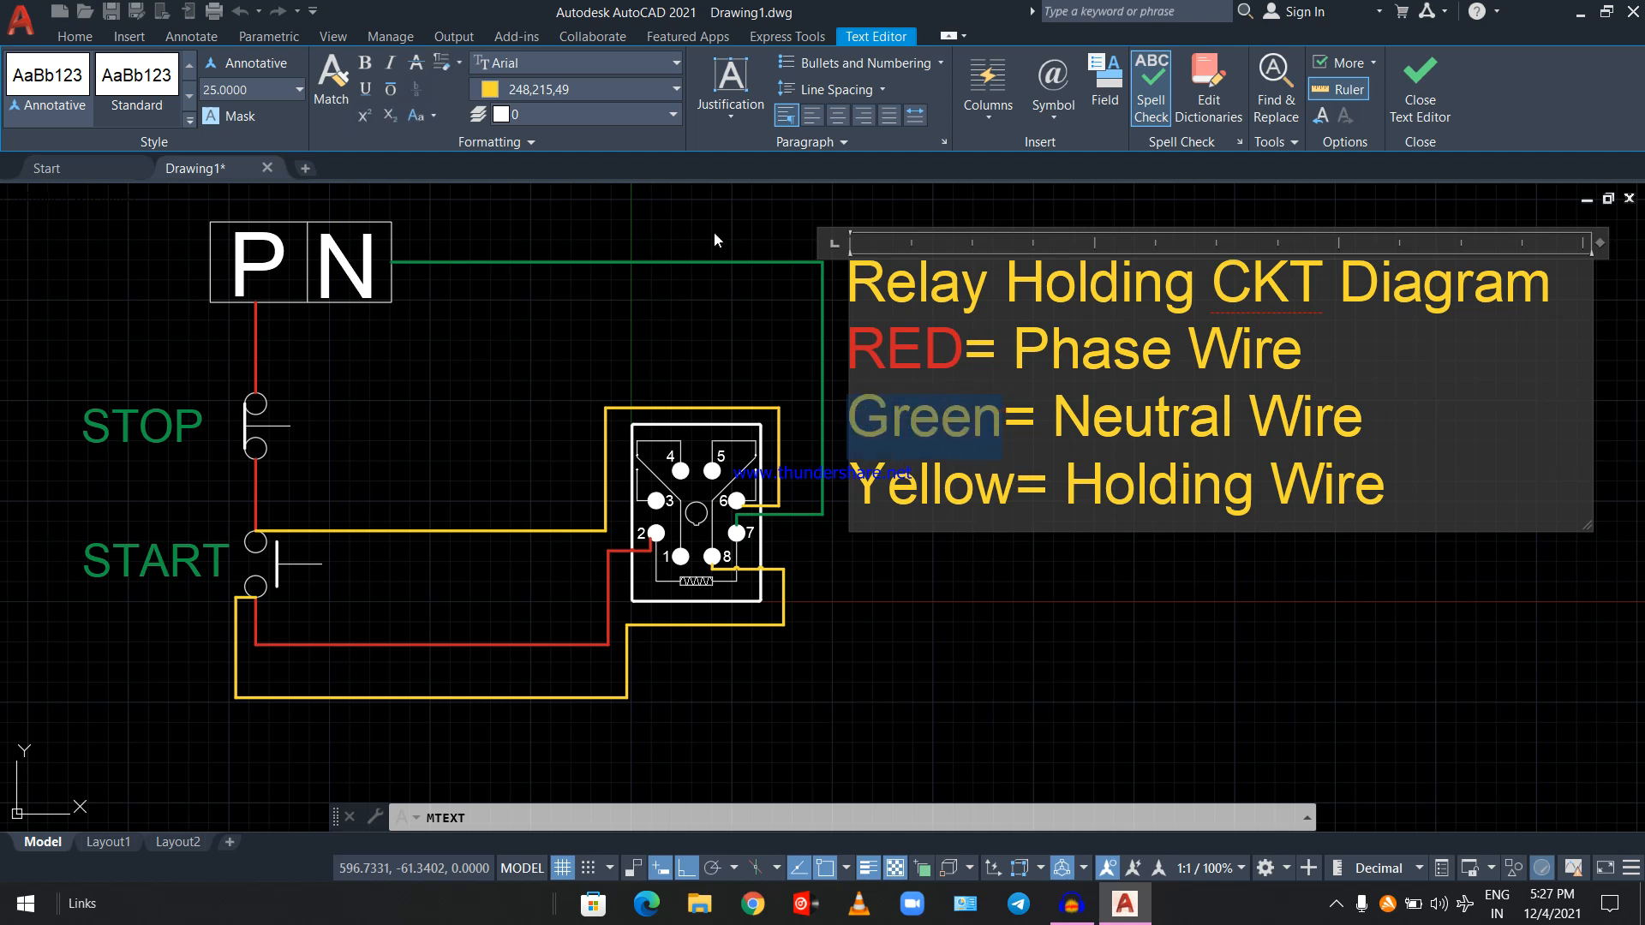
click(607, 98)
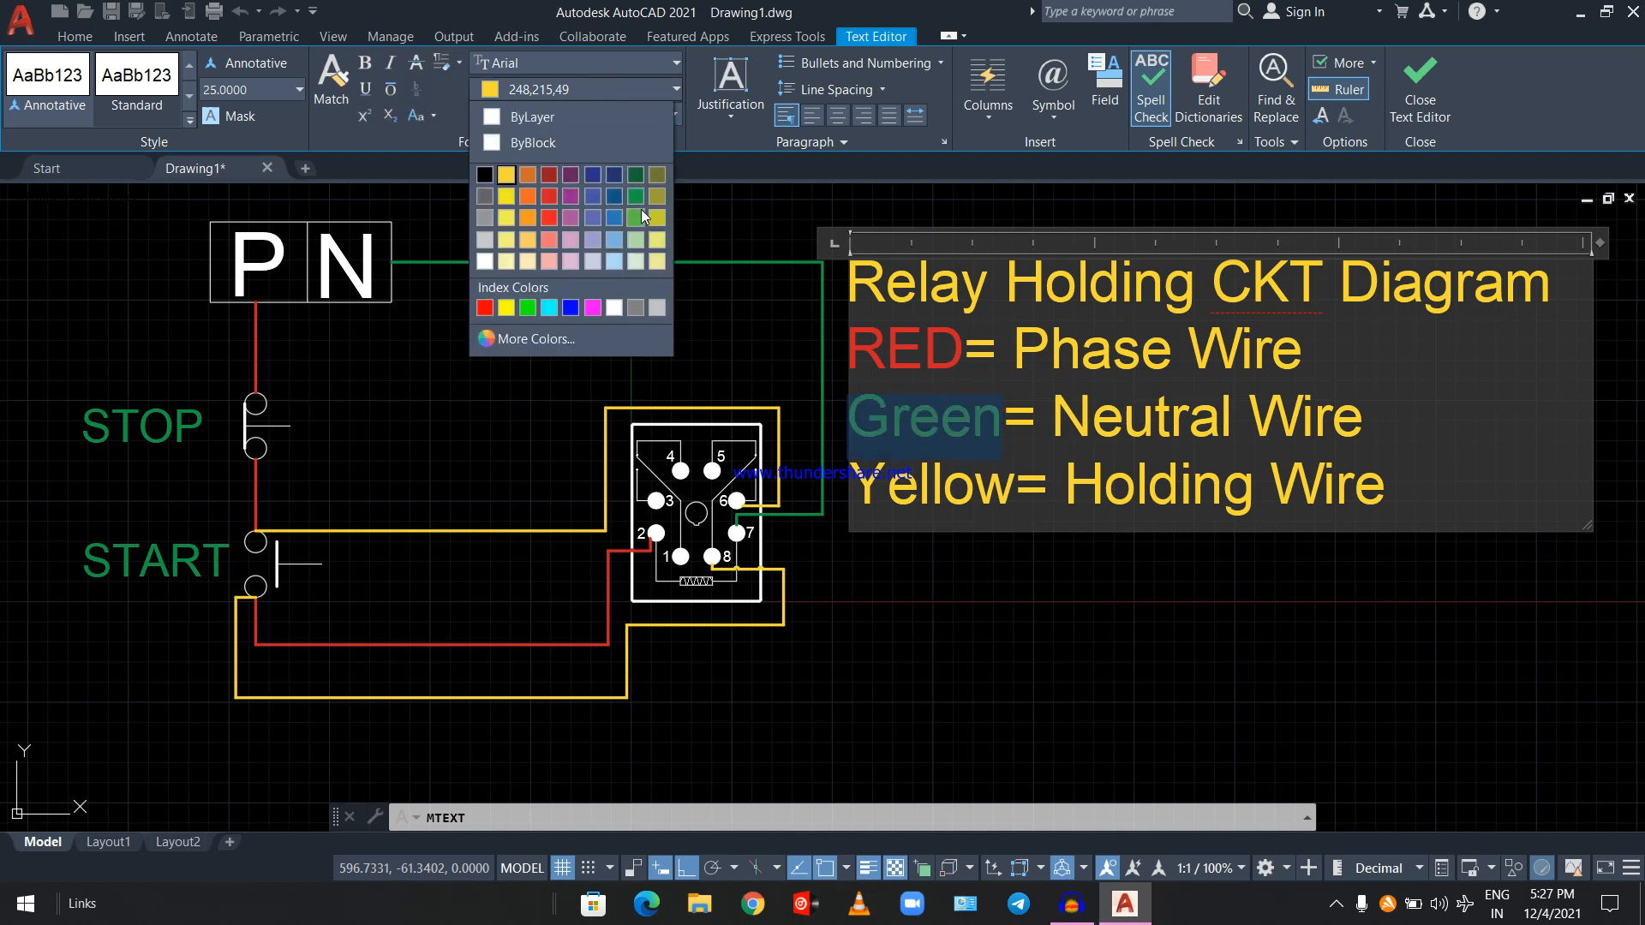
click(636, 194)
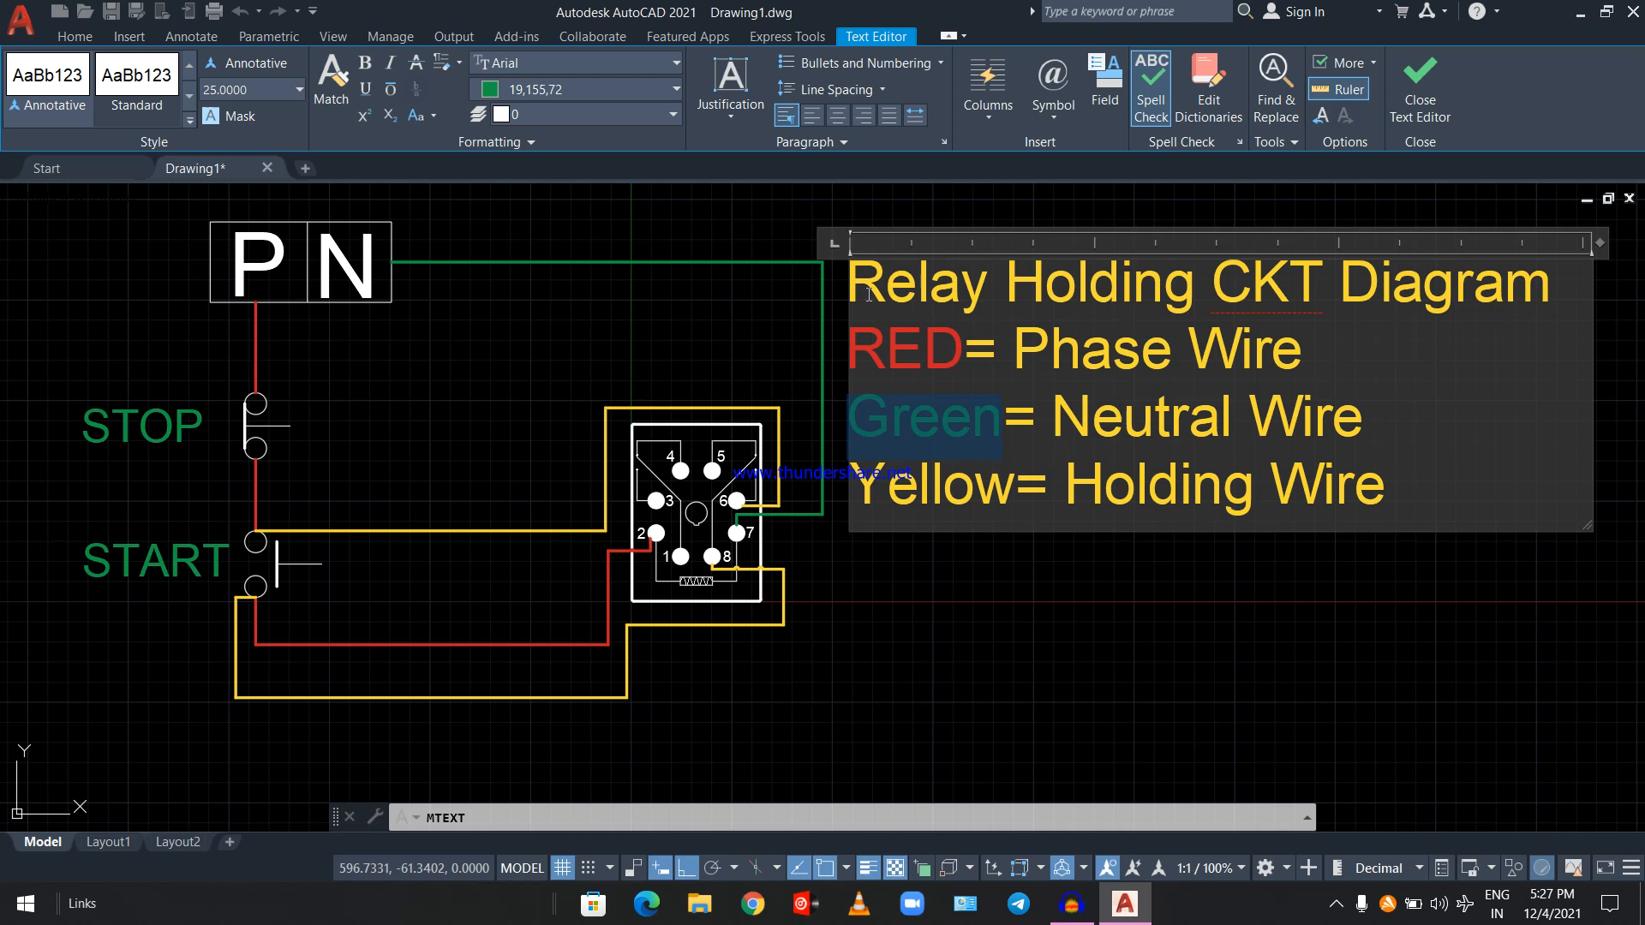
drag(855, 279, 1555, 286)
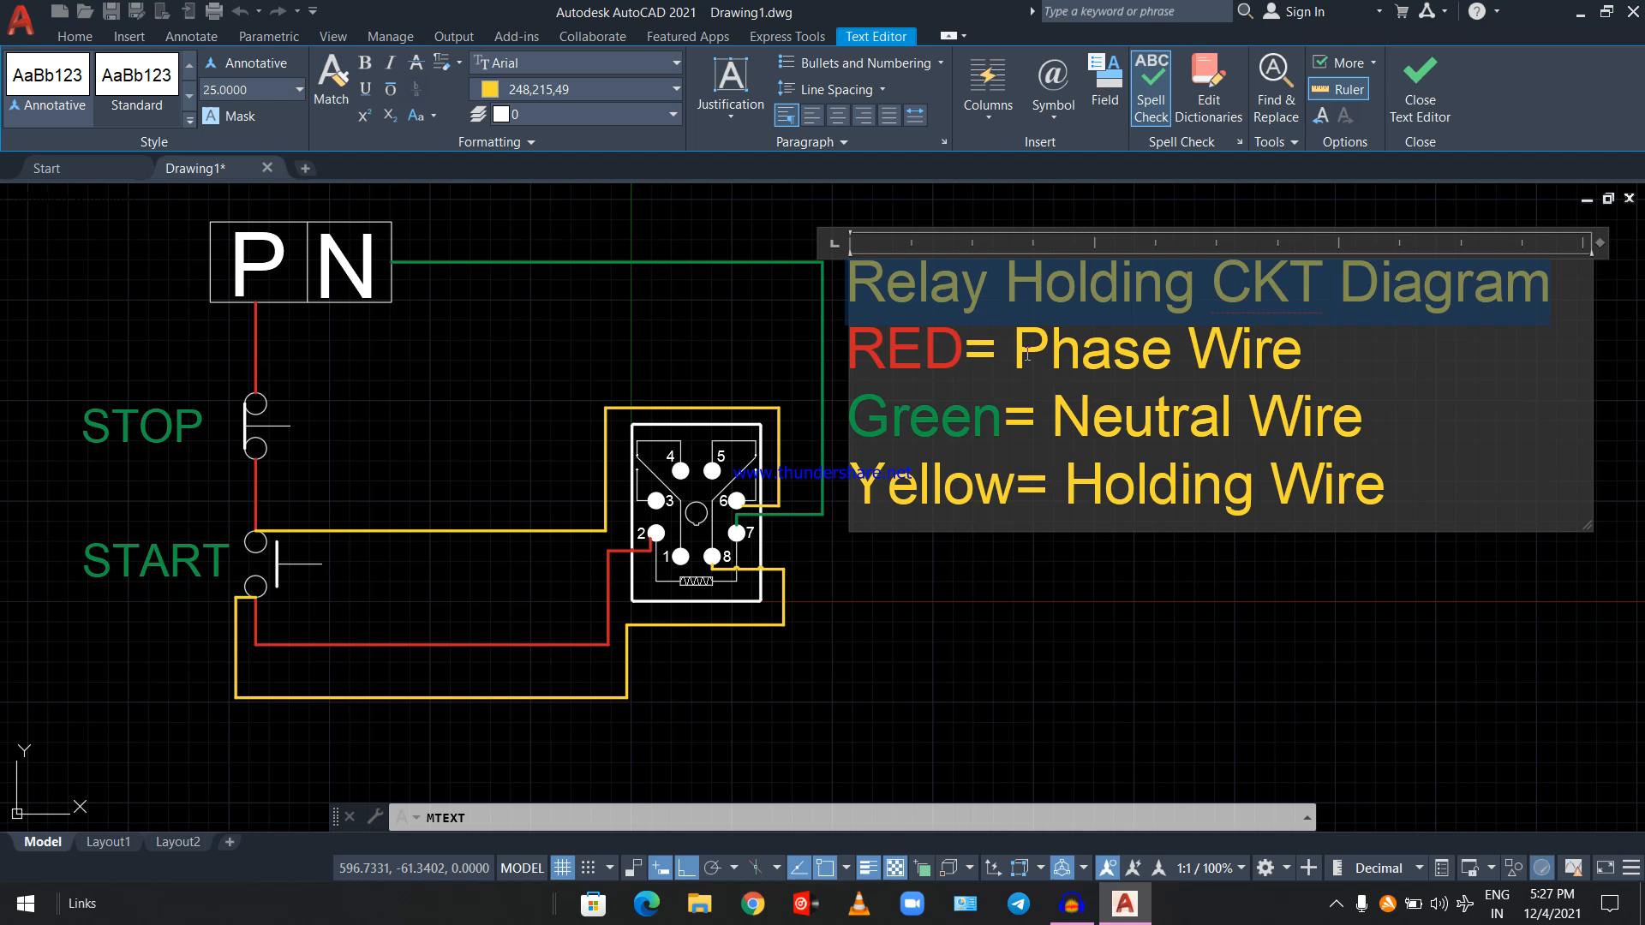
drag(1014, 349, 1080, 349)
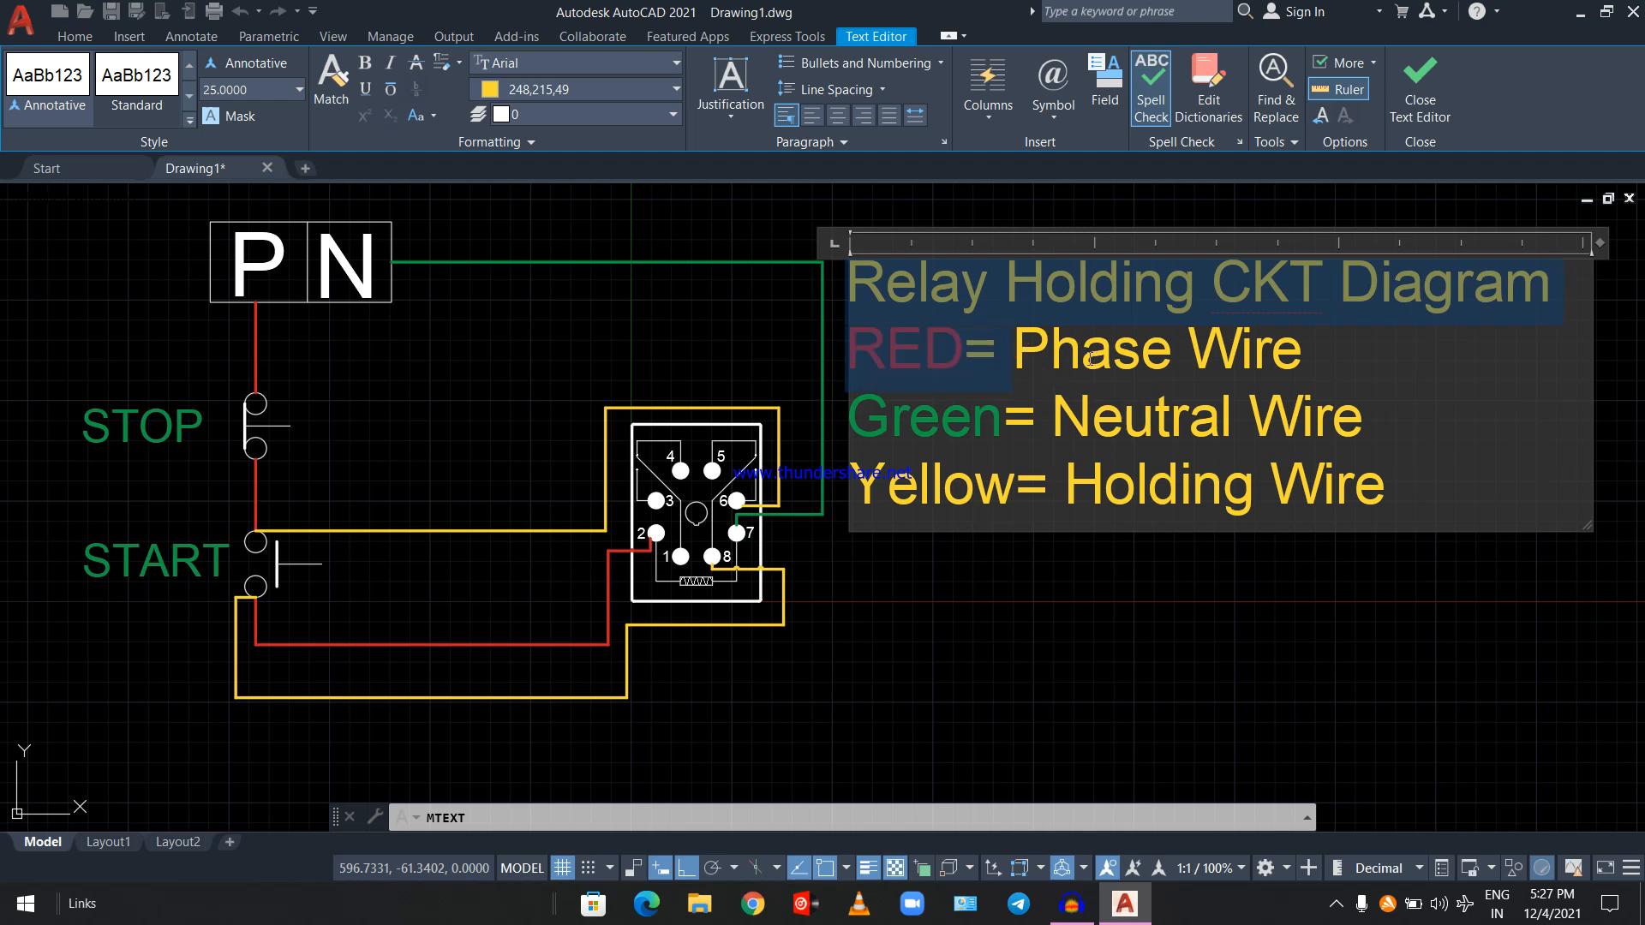
click(1307, 344)
drag(1388, 486, 1077, 482)
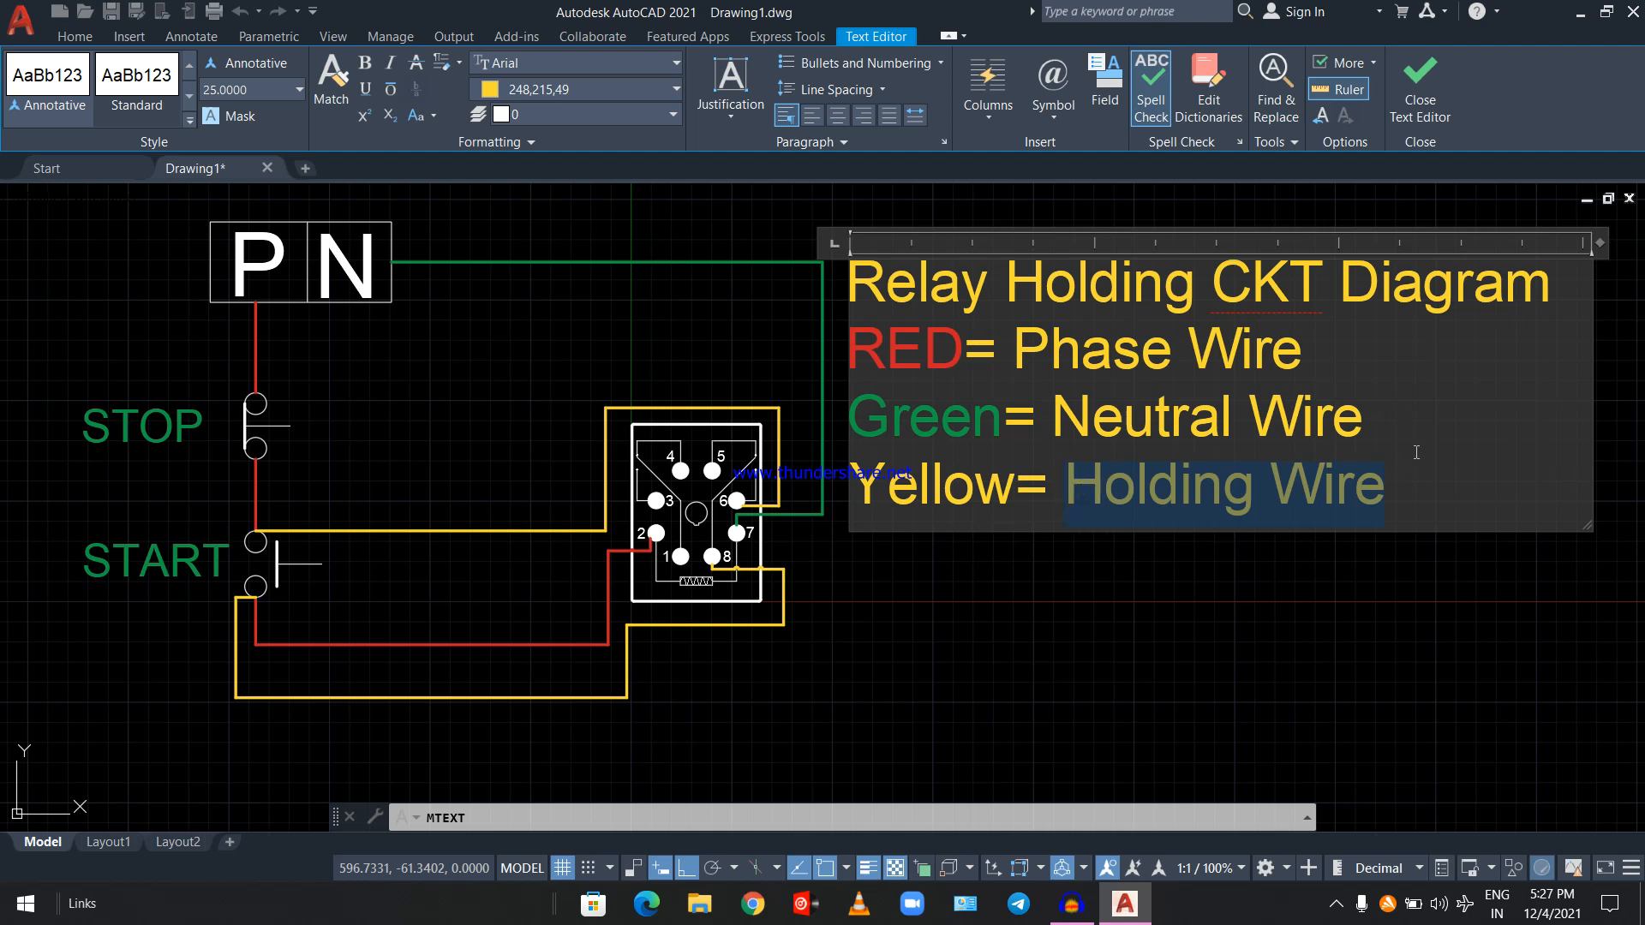
drag(1374, 417, 1102, 403)
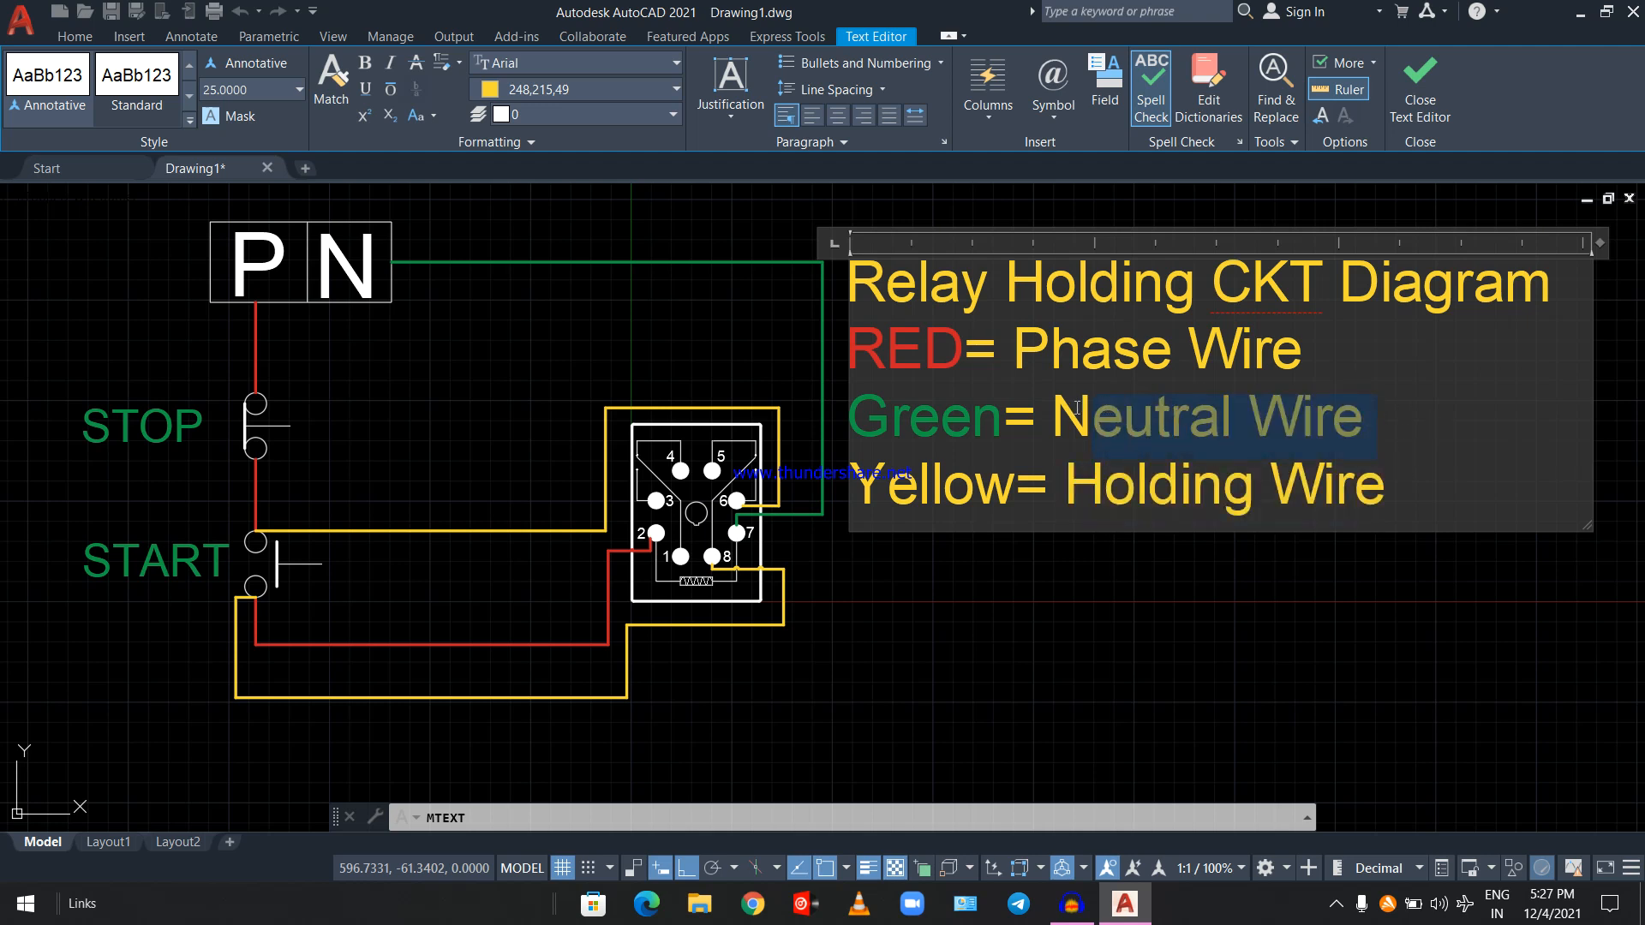
click(1313, 361)
Step: Change the text colour of the title "Relay Holding CKT Diagram" to the palest green swatch
drag(1552, 284, 856, 297)
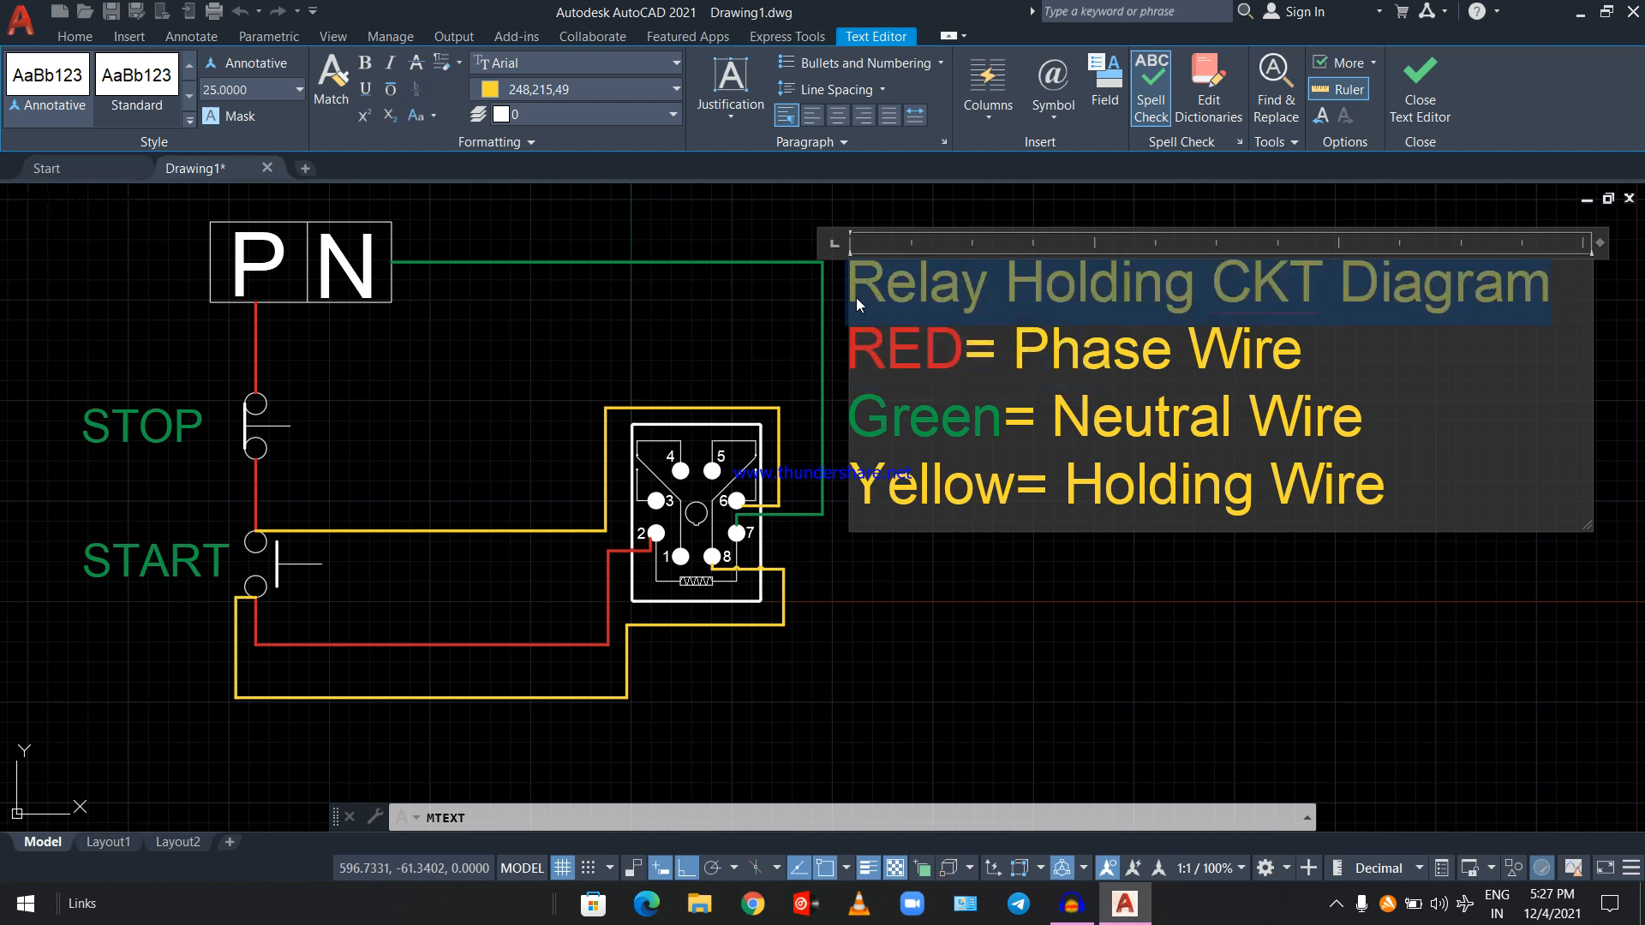
click(629, 86)
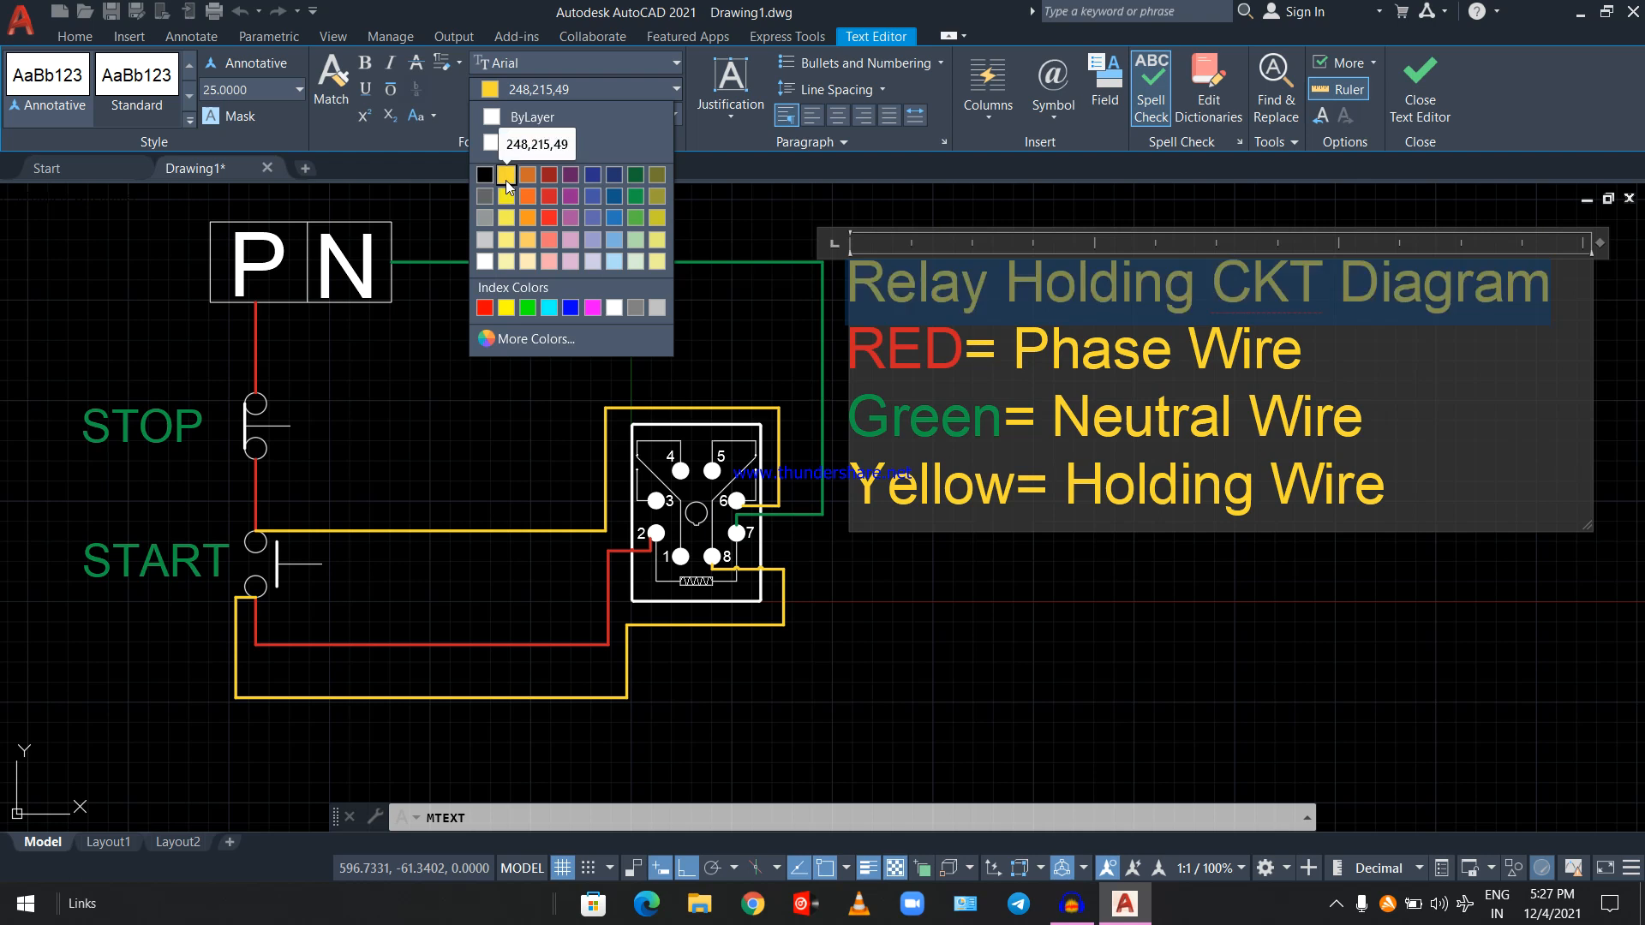
click(635, 262)
click(1345, 361)
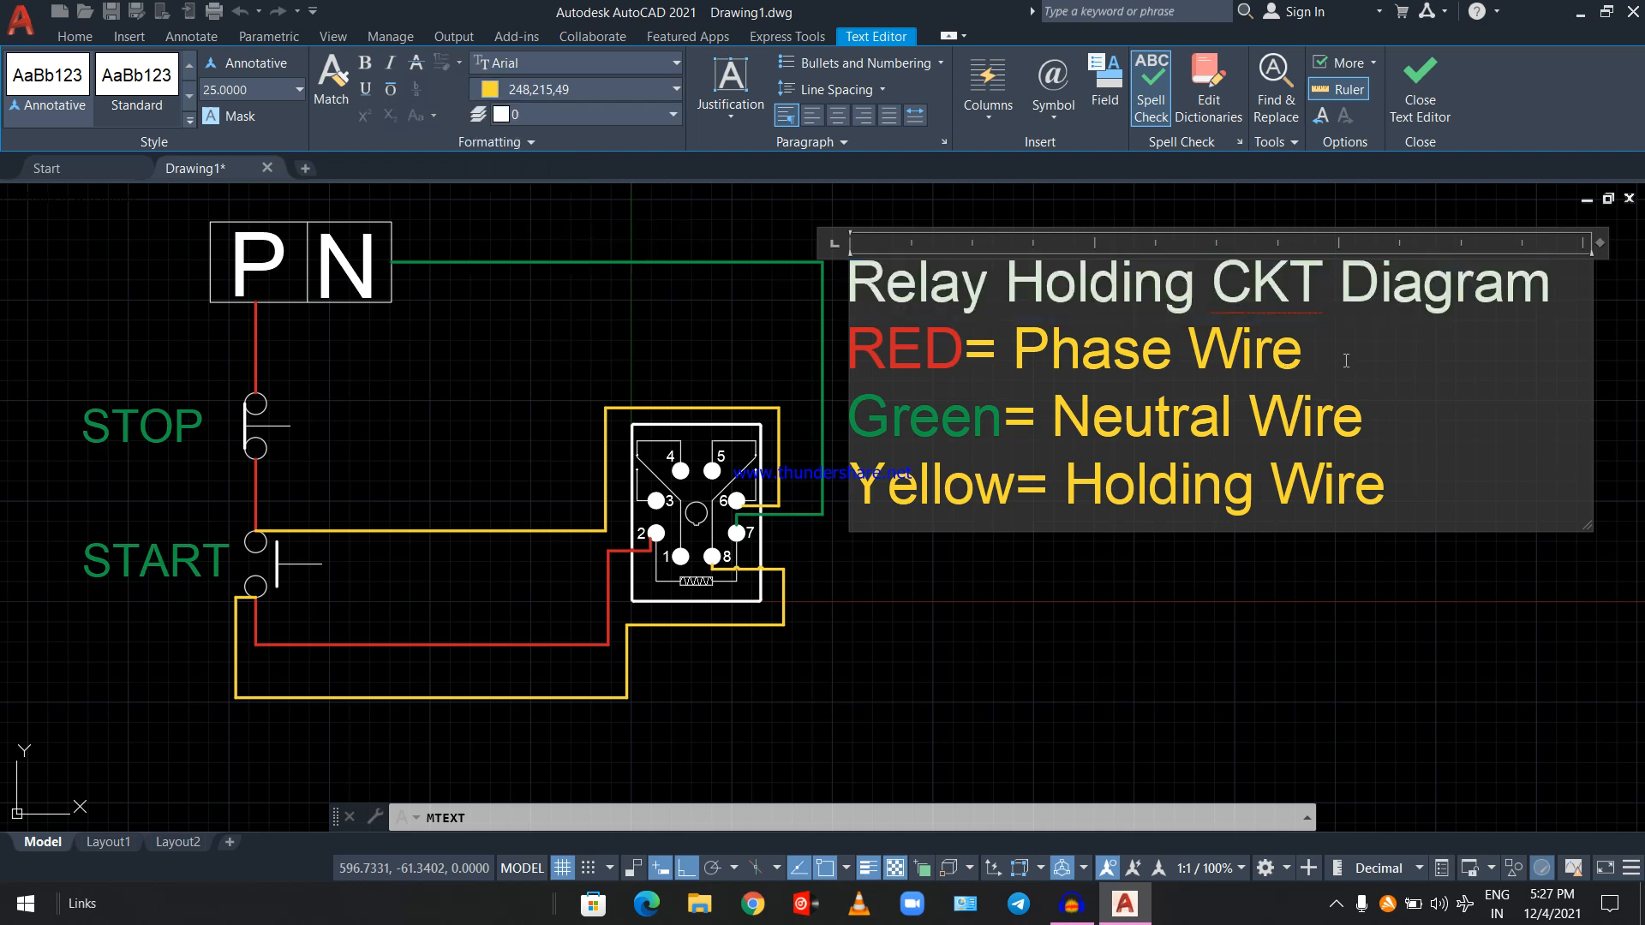
Step: Change the text colour of "Phase Wire" in the RED legend line to light purple
drag(1332, 349, 1027, 346)
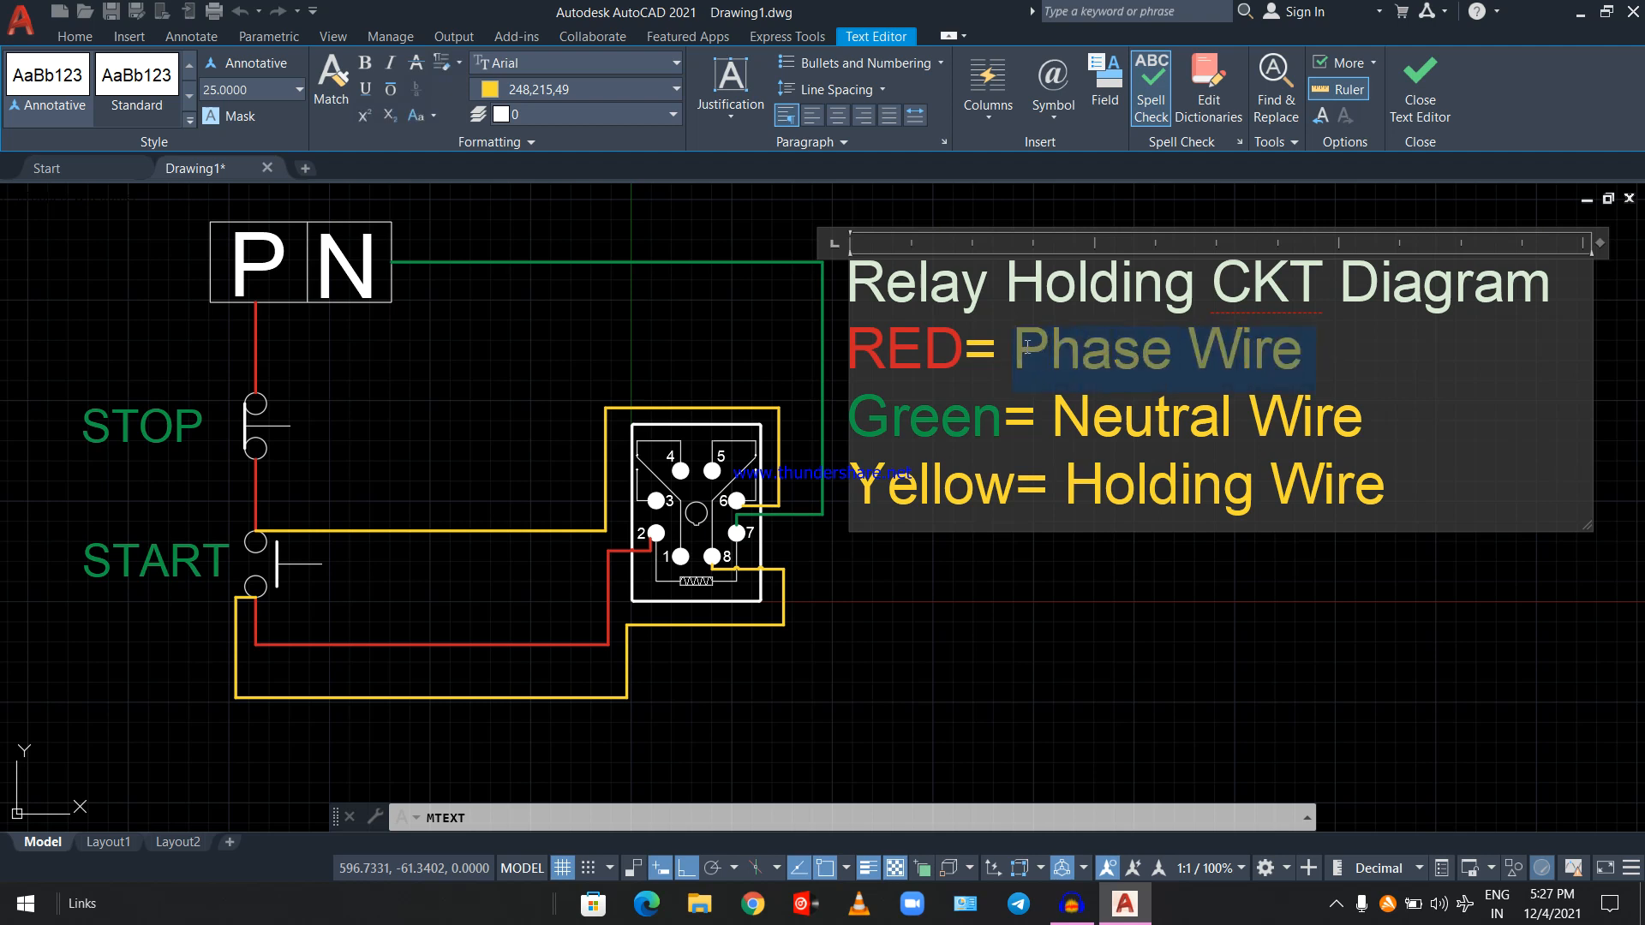
click(572, 91)
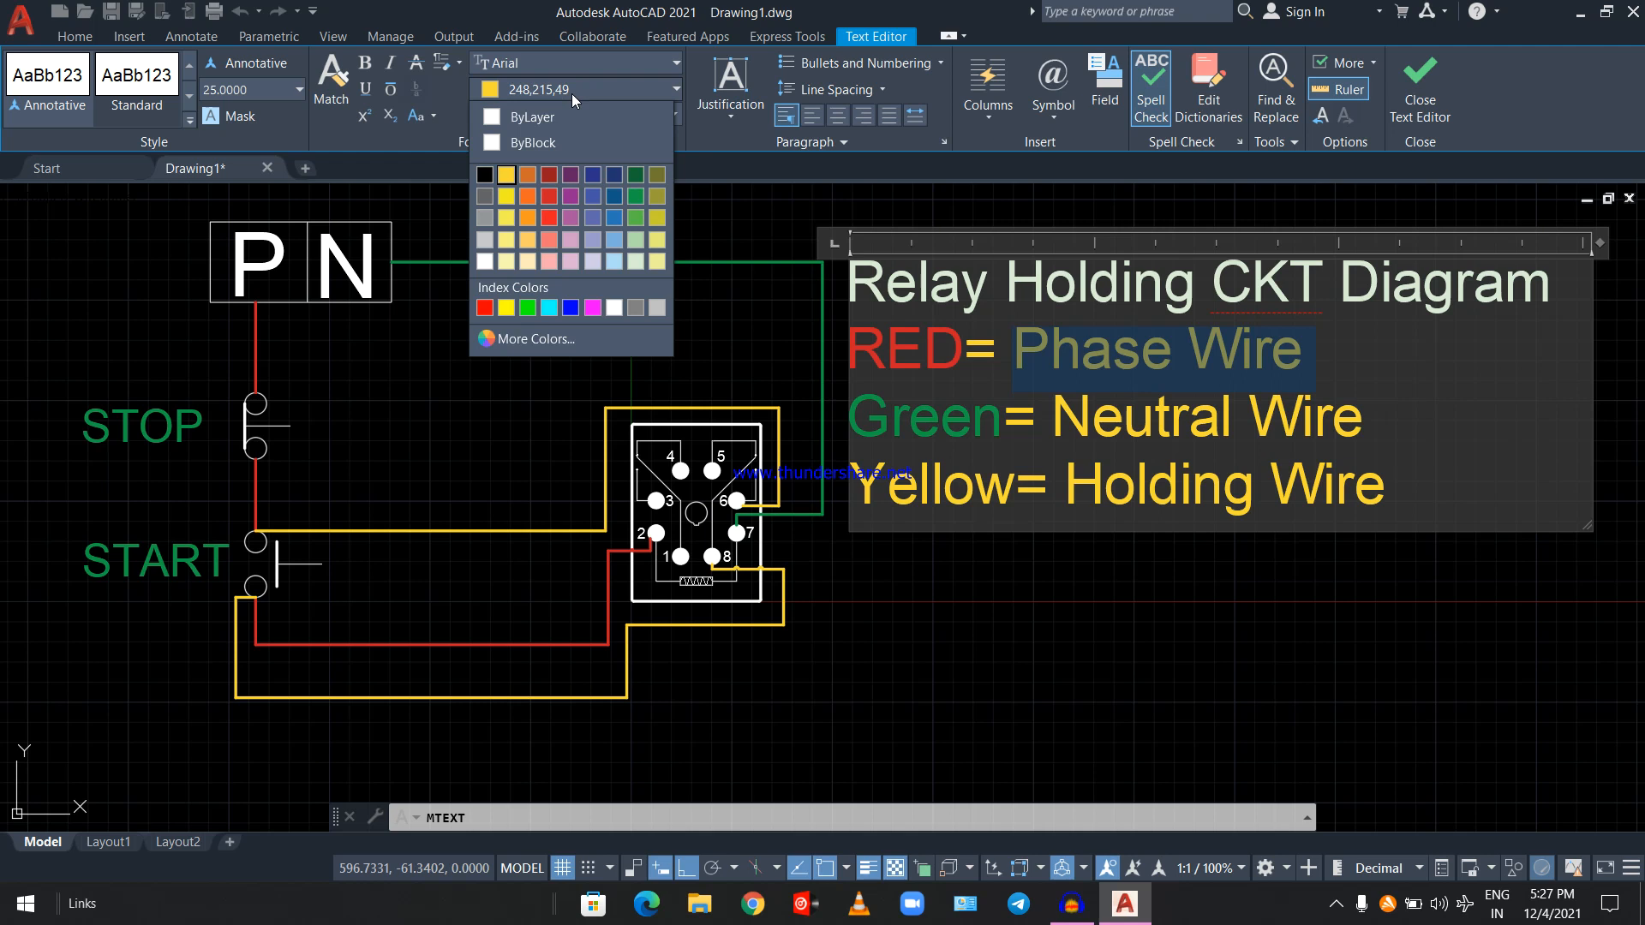
click(567, 214)
click(1399, 447)
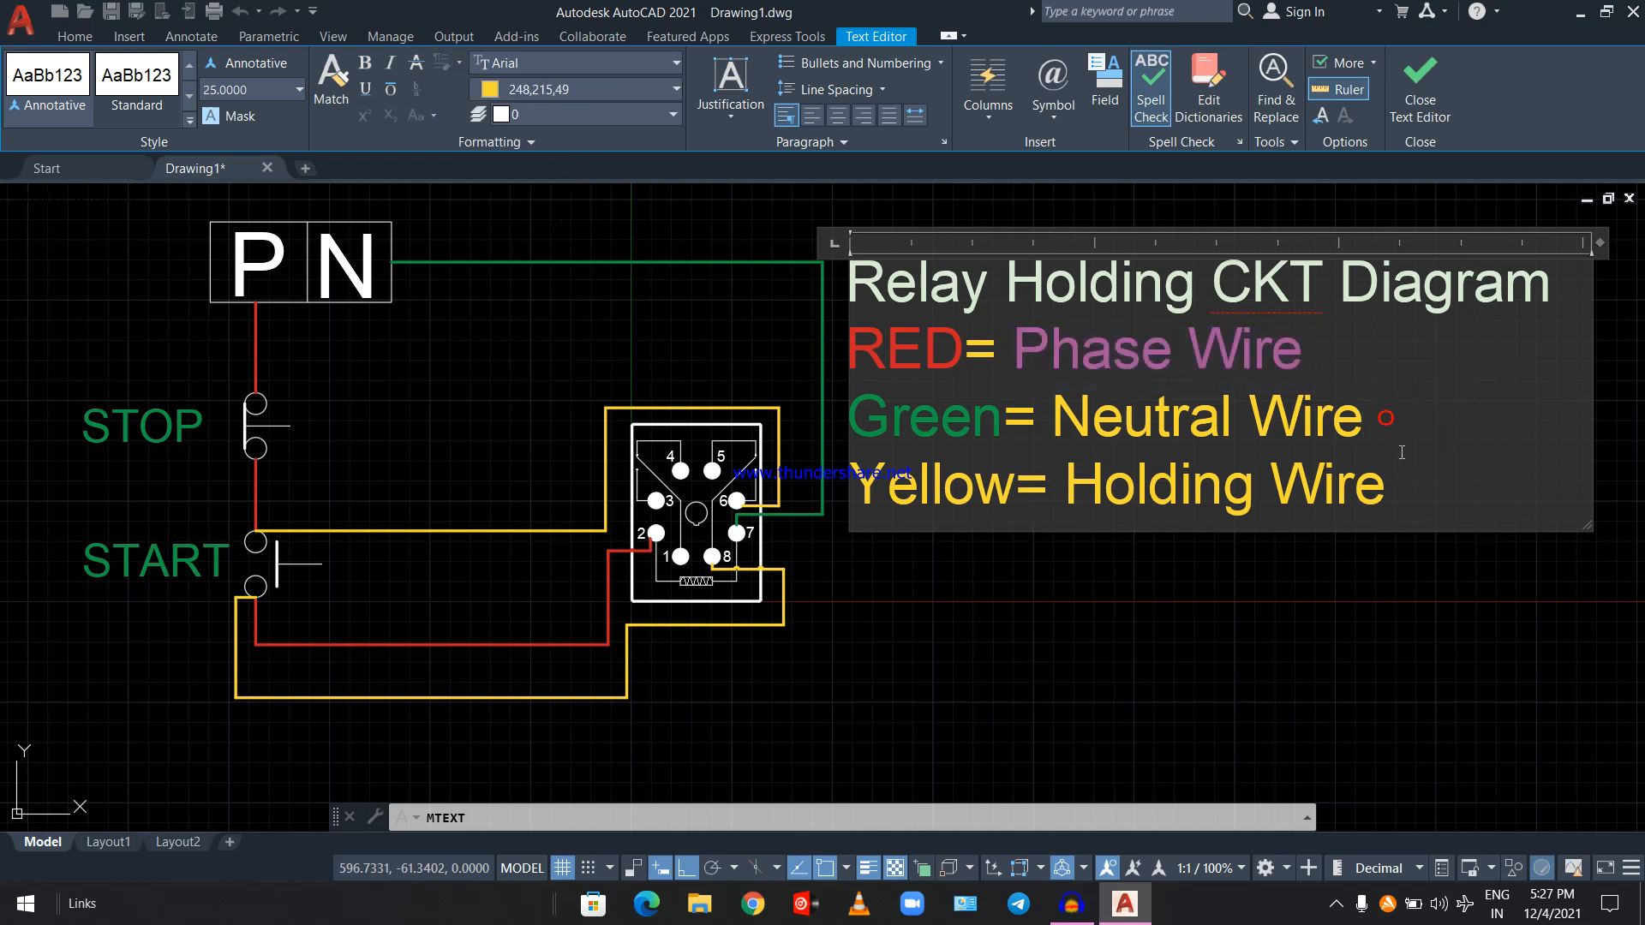
Step: Change the text colour of "Holding Wire" in the Yellow legend line to the same light purple as "Phase Wire"
drag(1388, 484, 1081, 490)
drag(1391, 489, 1079, 477)
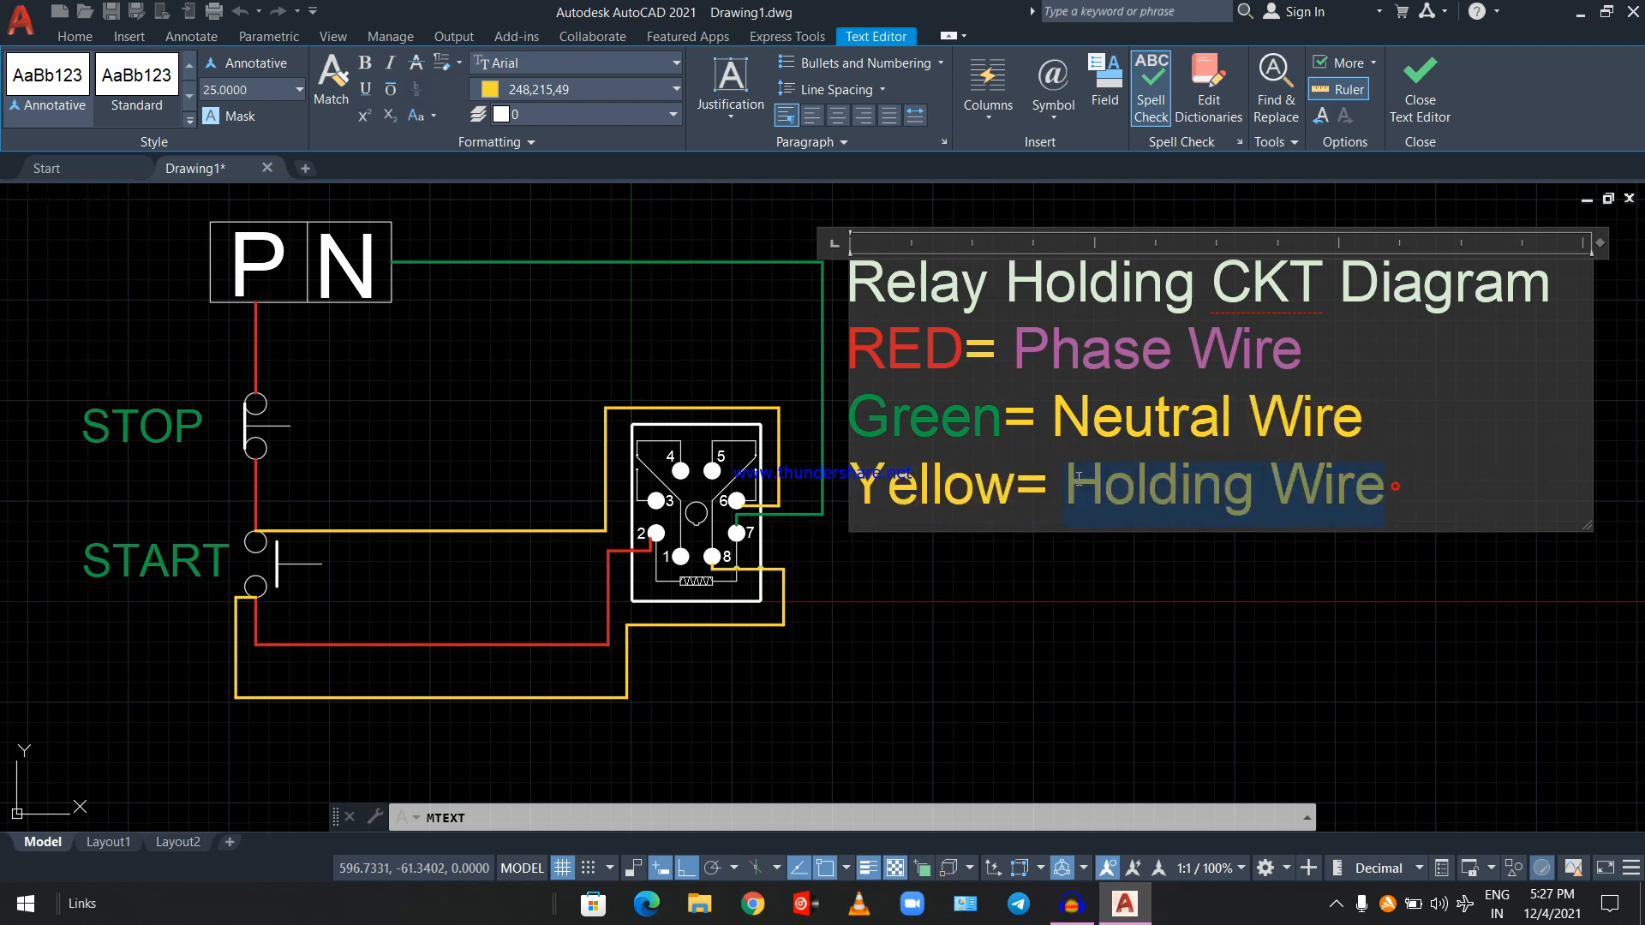
click(627, 92)
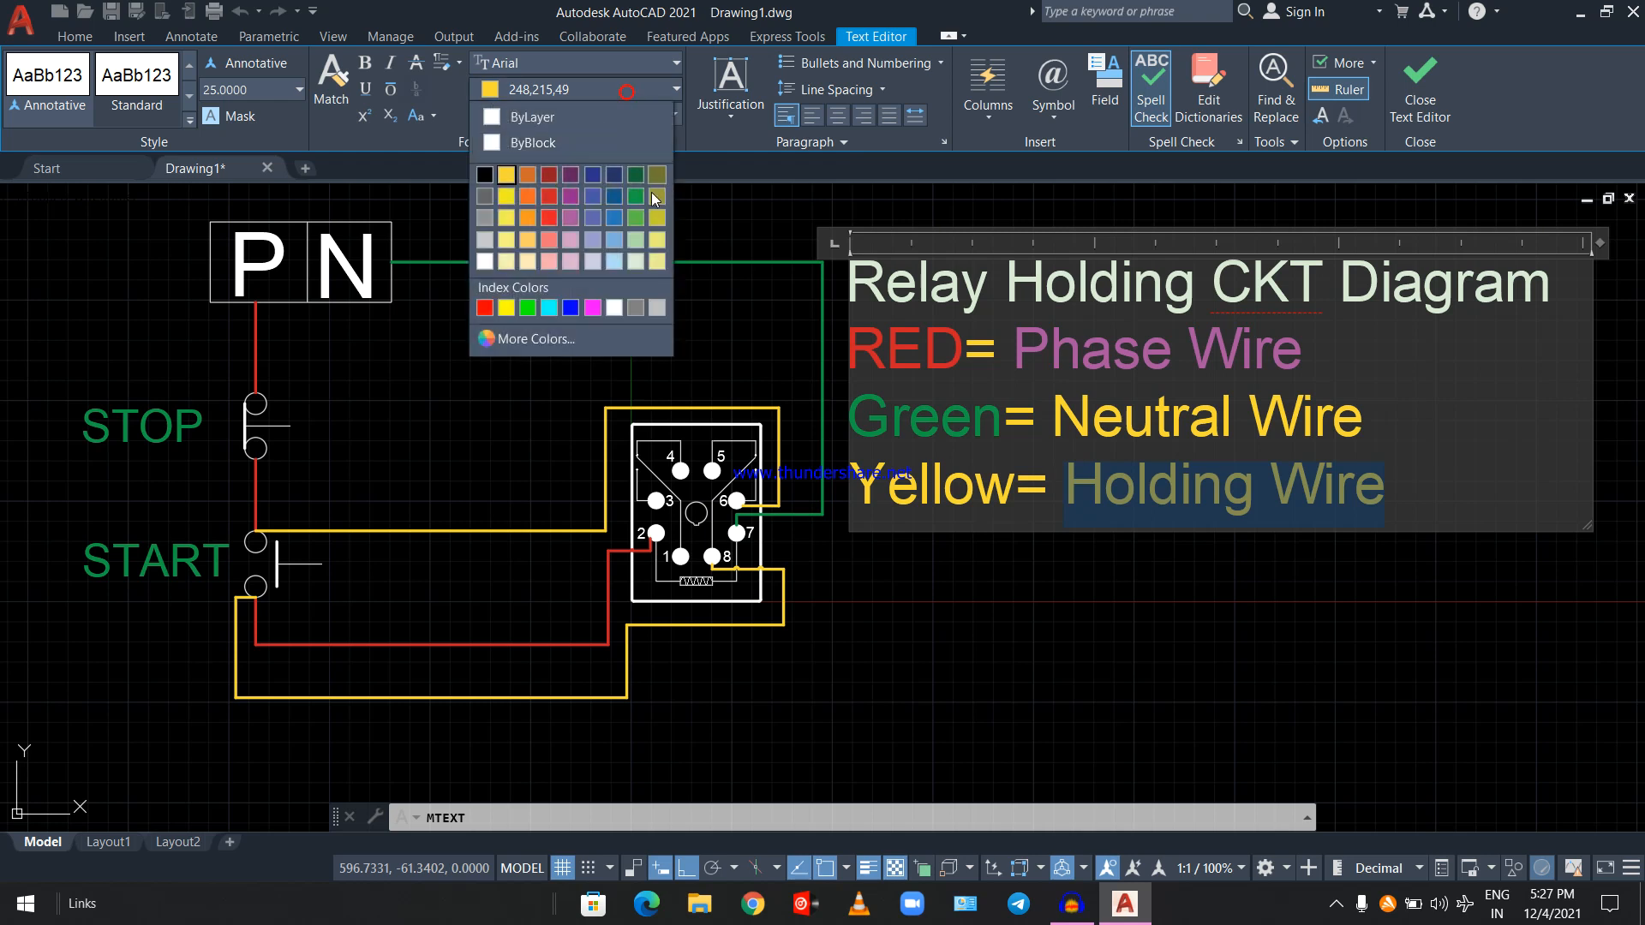
click(567, 220)
Step: Change the text colour of "Neutral Wire" in the Green legend line to light purple 169,83,160
drag(1371, 416, 1097, 409)
drag(1095, 409, 1066, 420)
drag(1385, 429, 1065, 425)
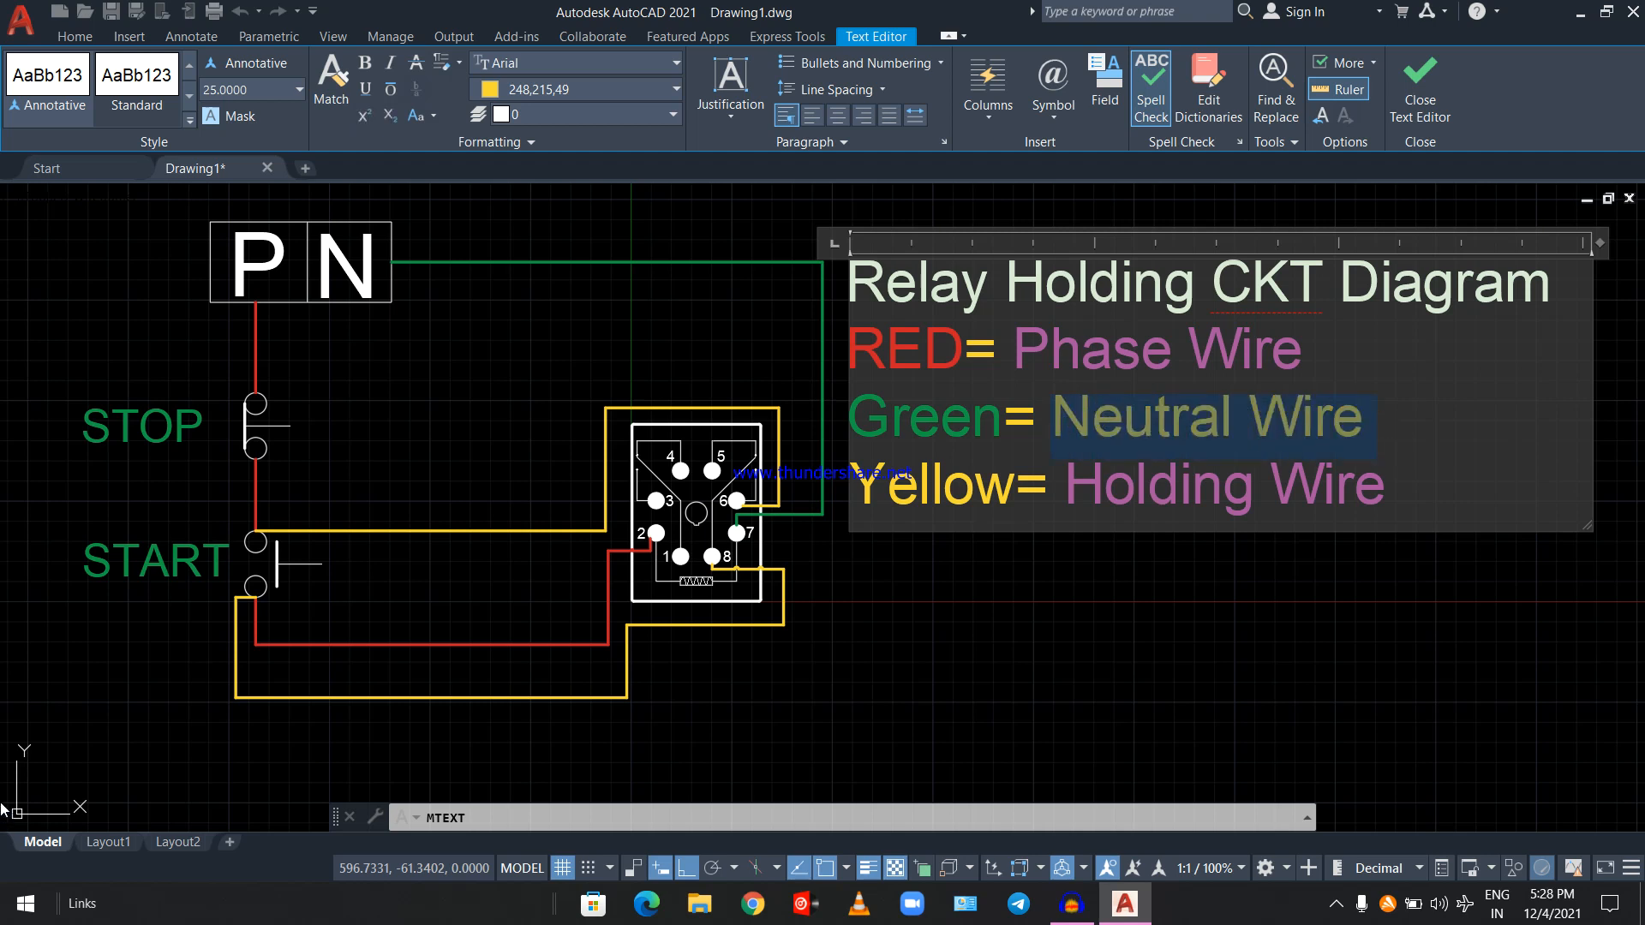
click(576, 92)
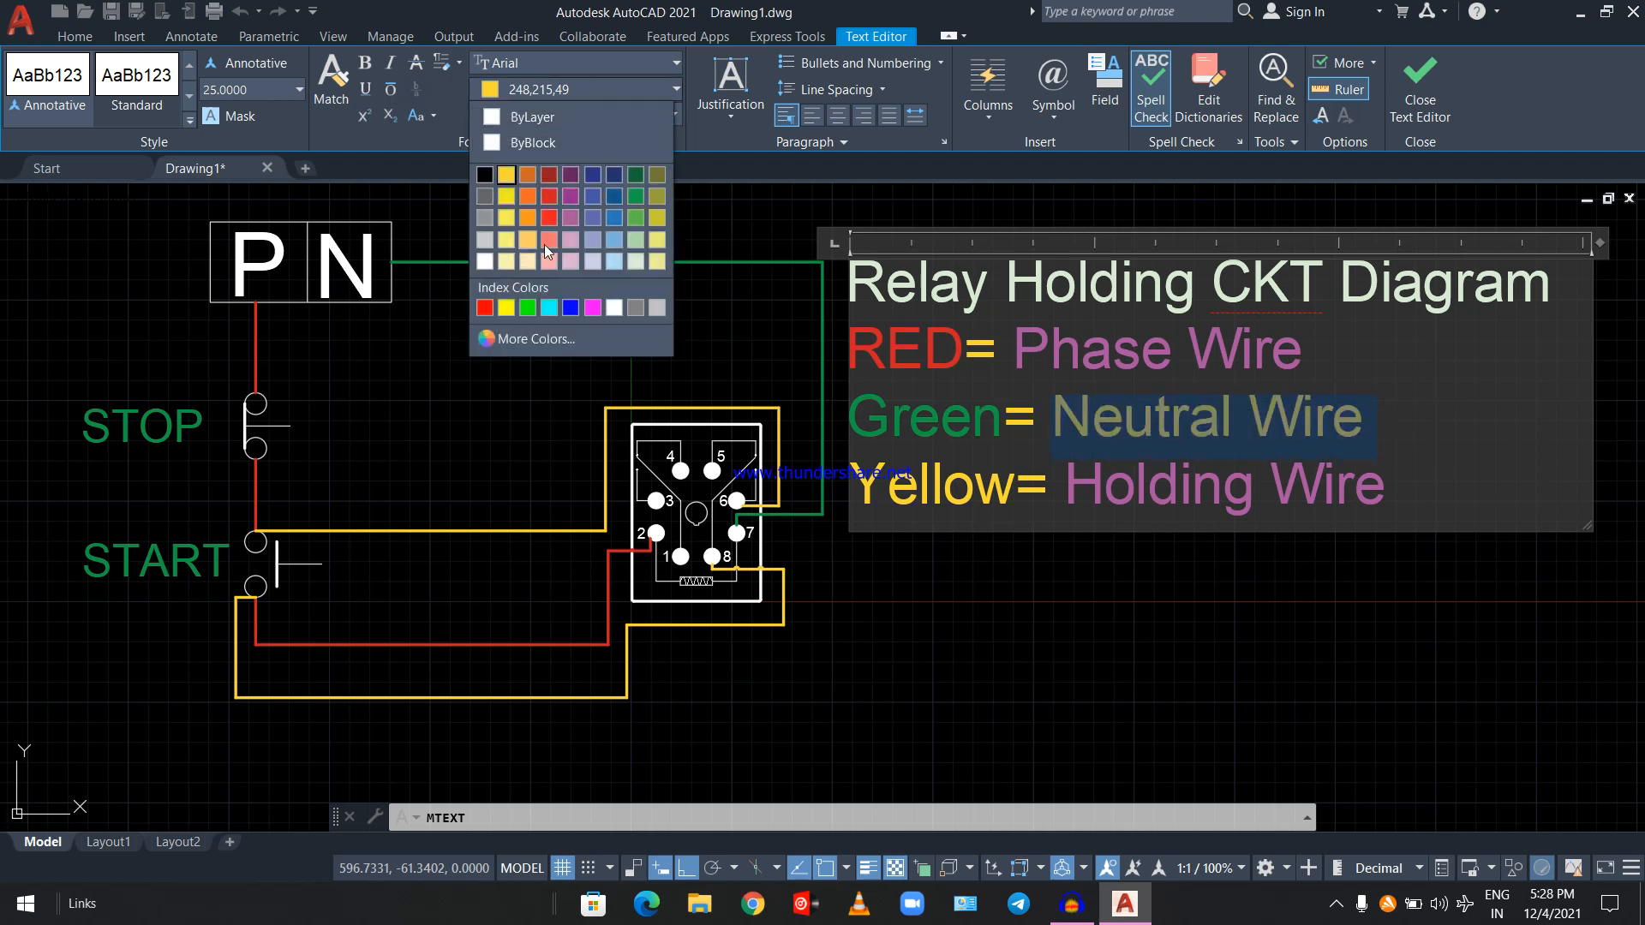
click(563, 216)
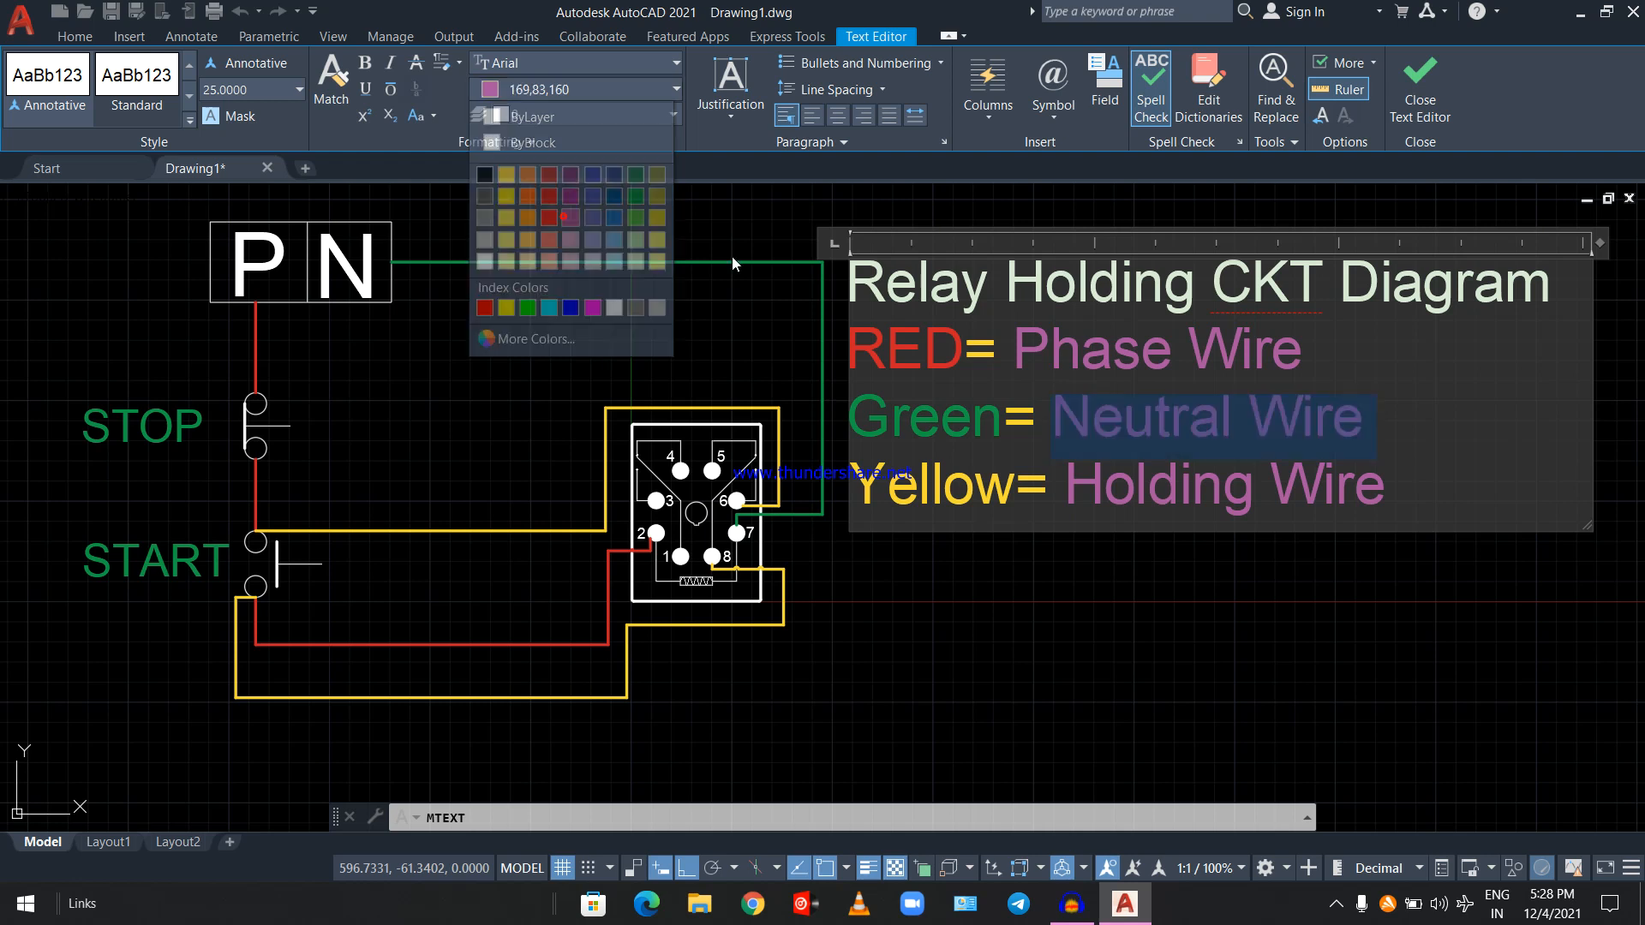
click(1489, 442)
Step: Change the text colour of the equals sign after "Green" in the legend to white
drag(1046, 477, 1006, 480)
drag(1044, 420, 1006, 420)
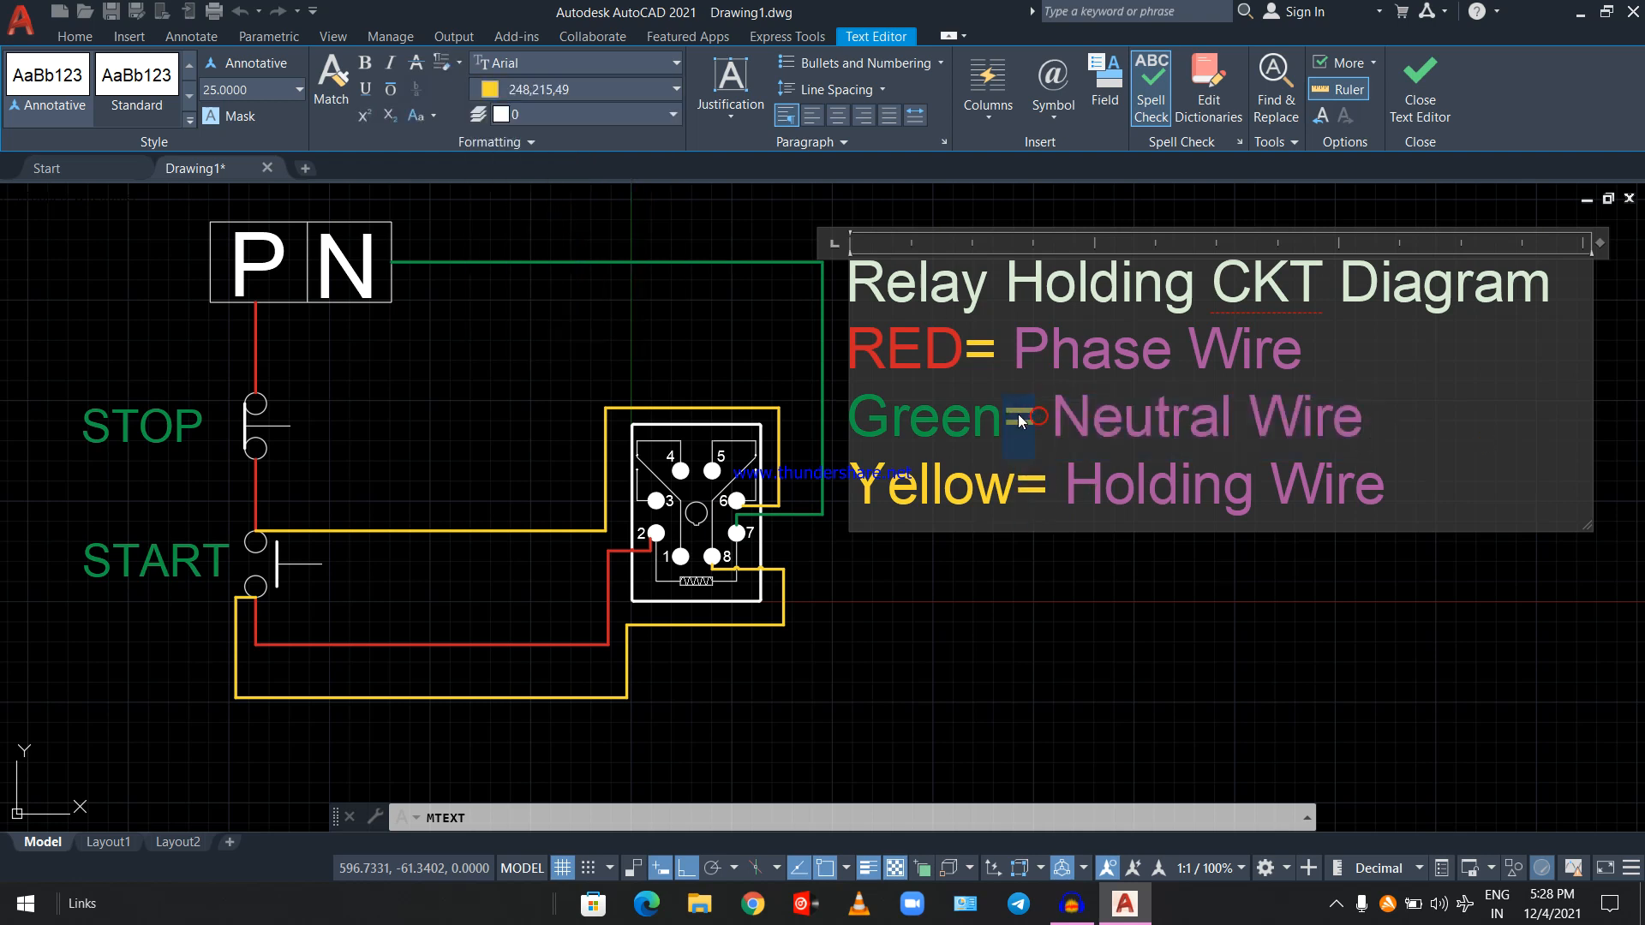
click(1047, 482)
drag(1052, 482, 1021, 479)
drag(1037, 417, 1019, 417)
click(629, 89)
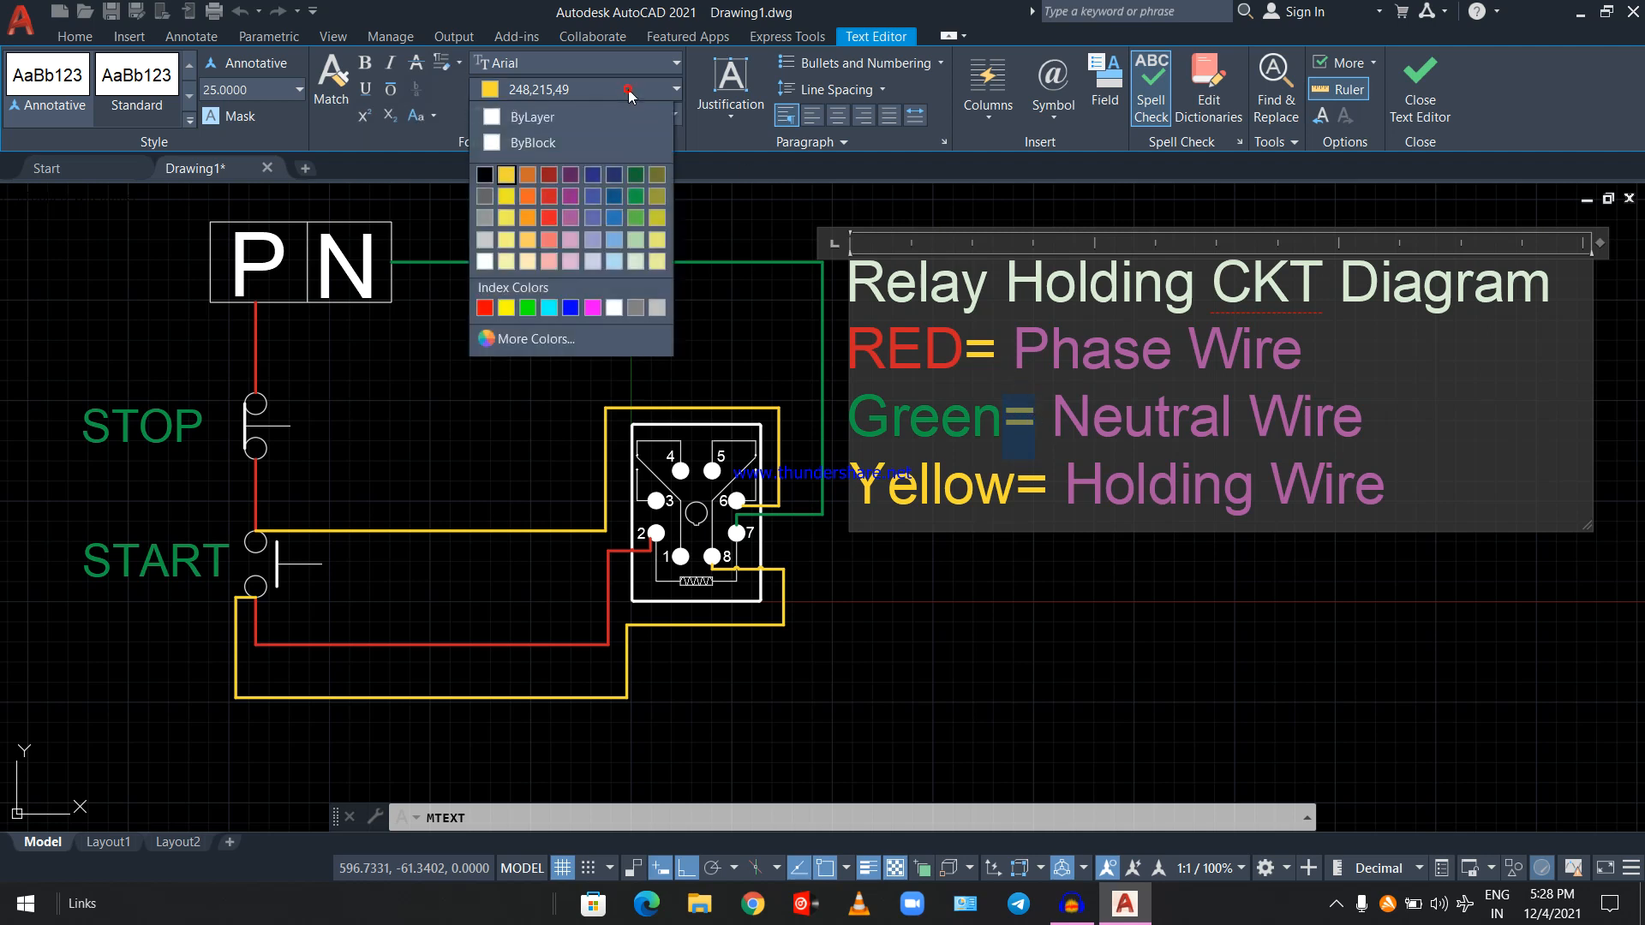
click(488, 266)
Step: Change the equals signs after "RED" and "Yellow" in the legend to white and finish editing the text
drag(967, 347, 996, 347)
click(582, 90)
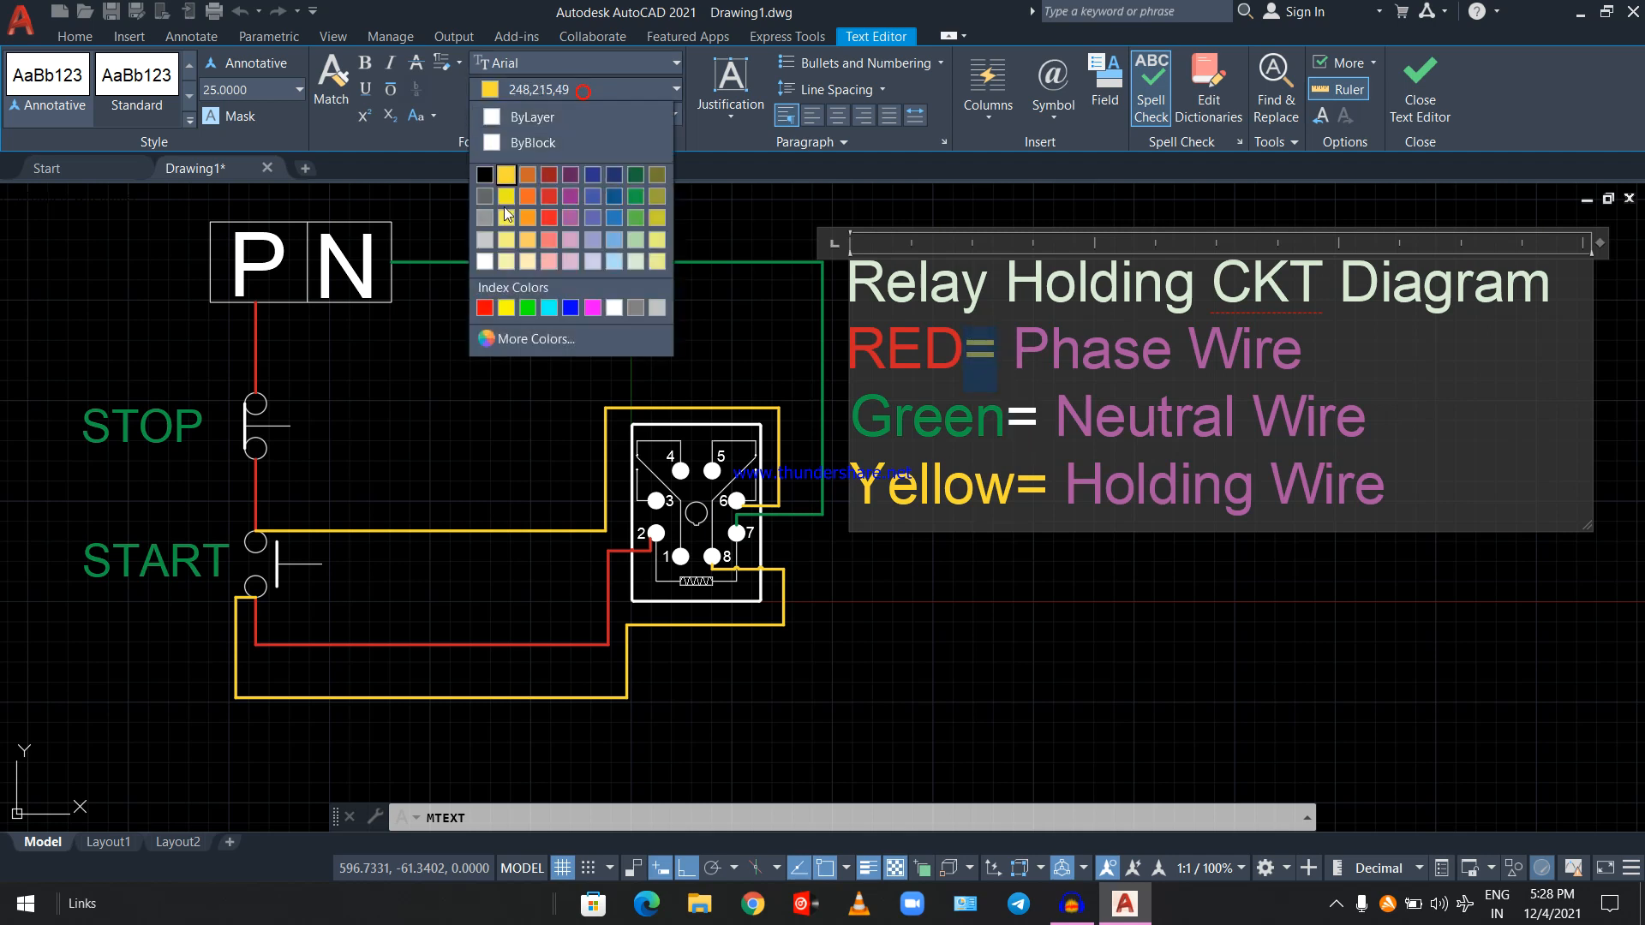
click(475, 259)
drag(1055, 484, 1016, 485)
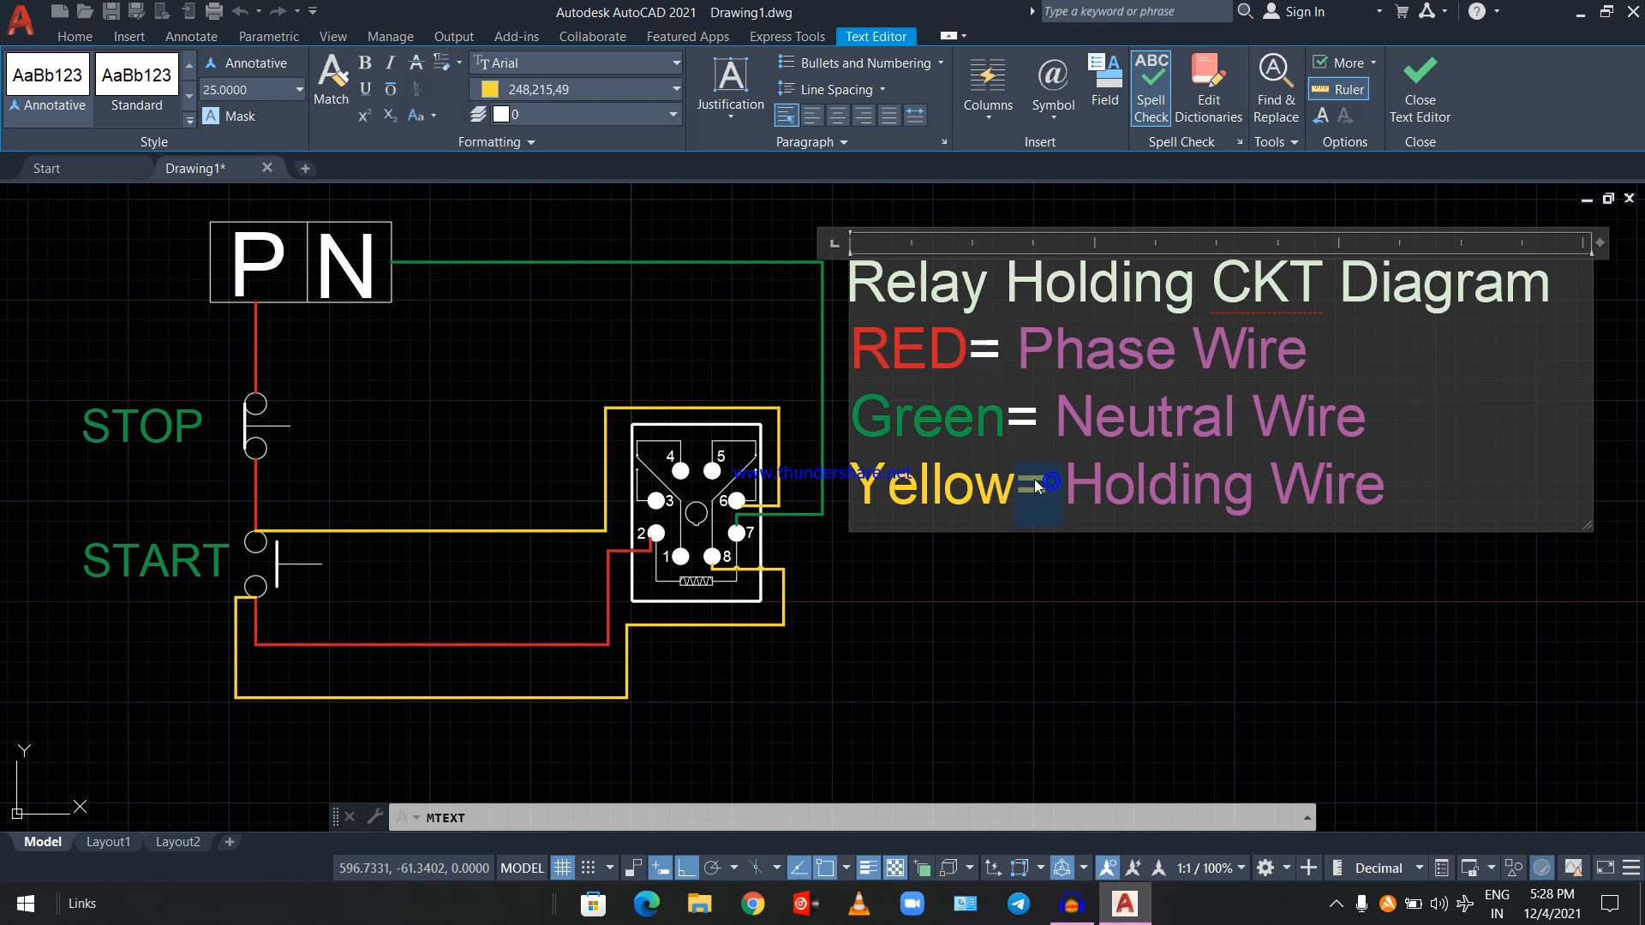
click(620, 90)
click(485, 261)
click(1114, 582)
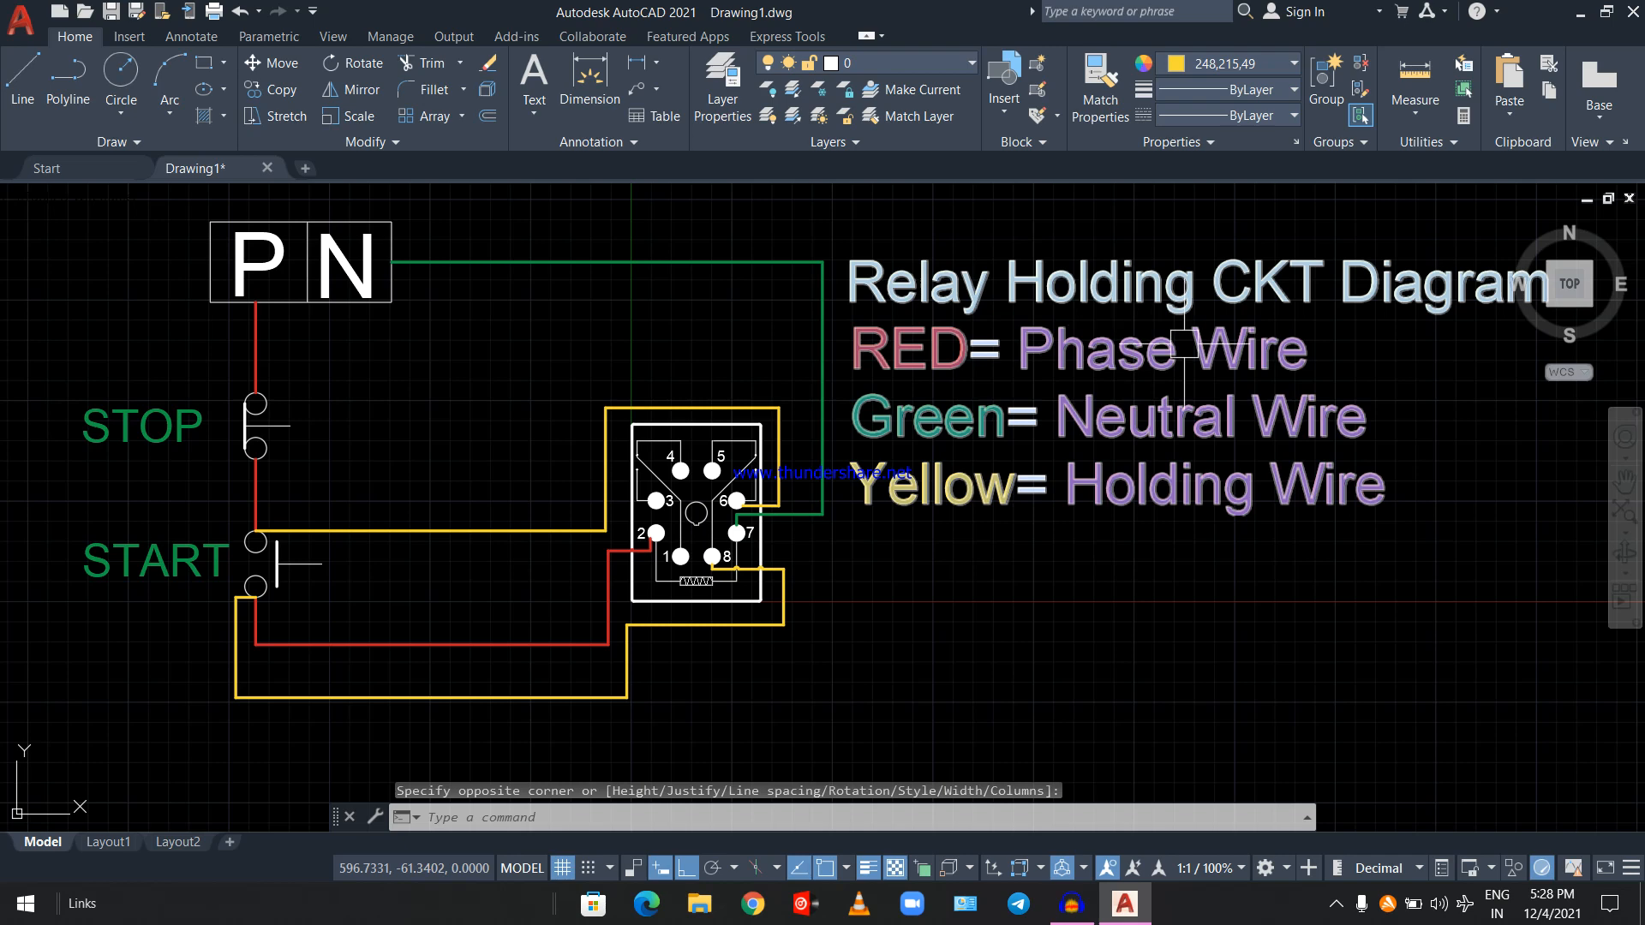
scroll(1185, 346, down, 3)
scroll(1341, 401, up, 3)
middle_drag(1348, 404, 1354, 440)
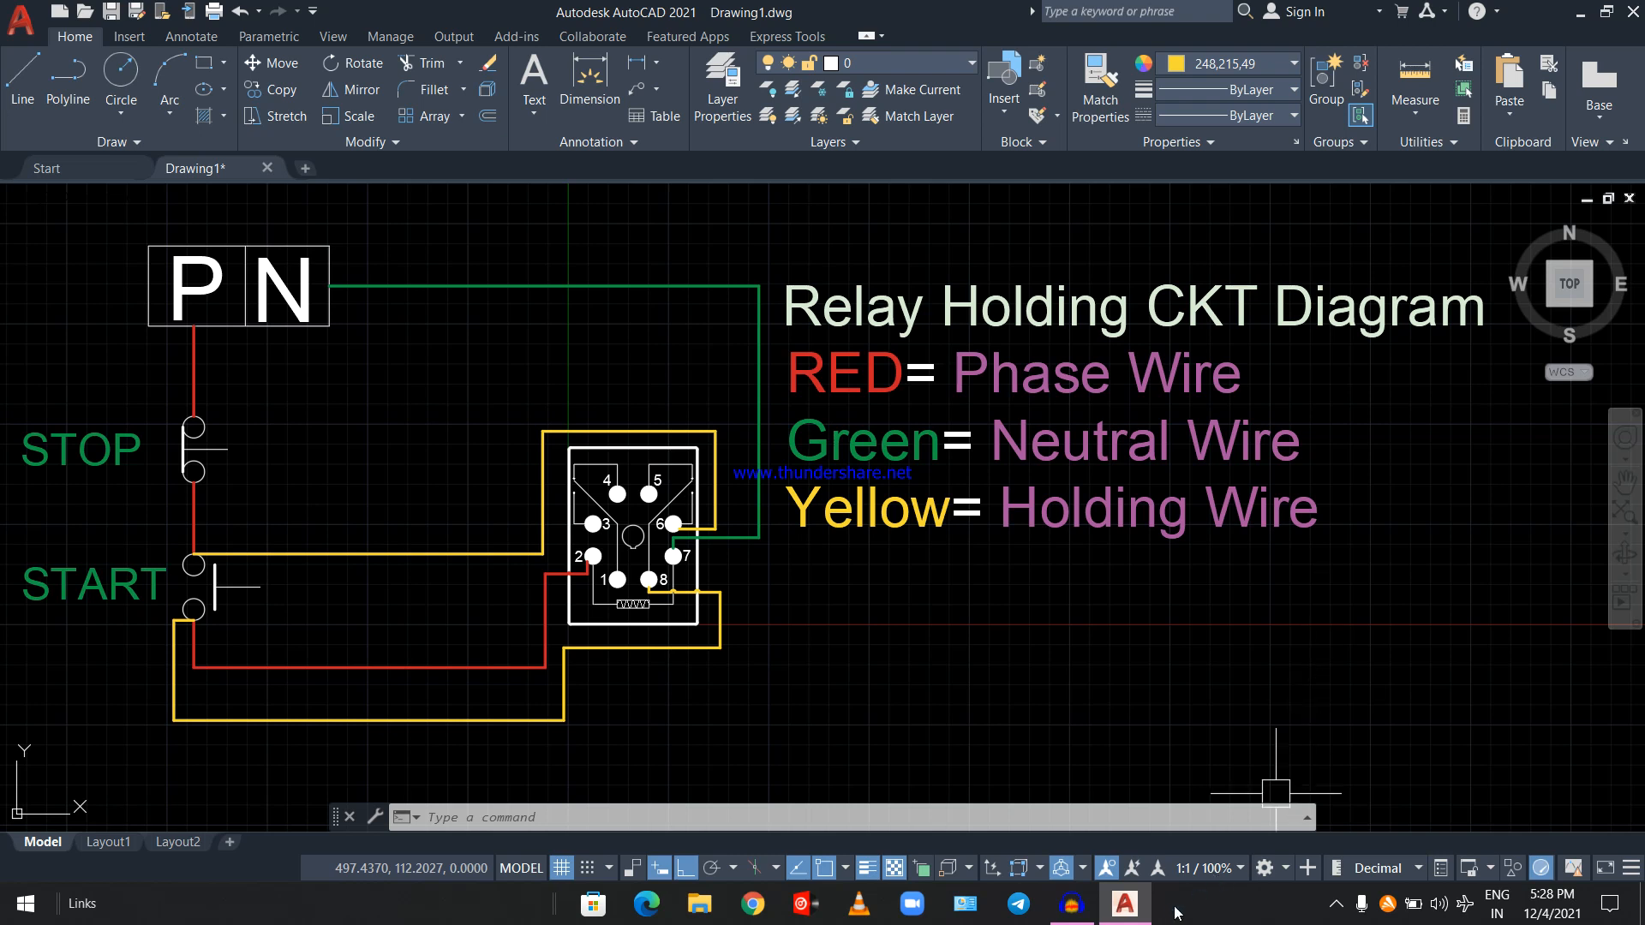
click(1337, 906)
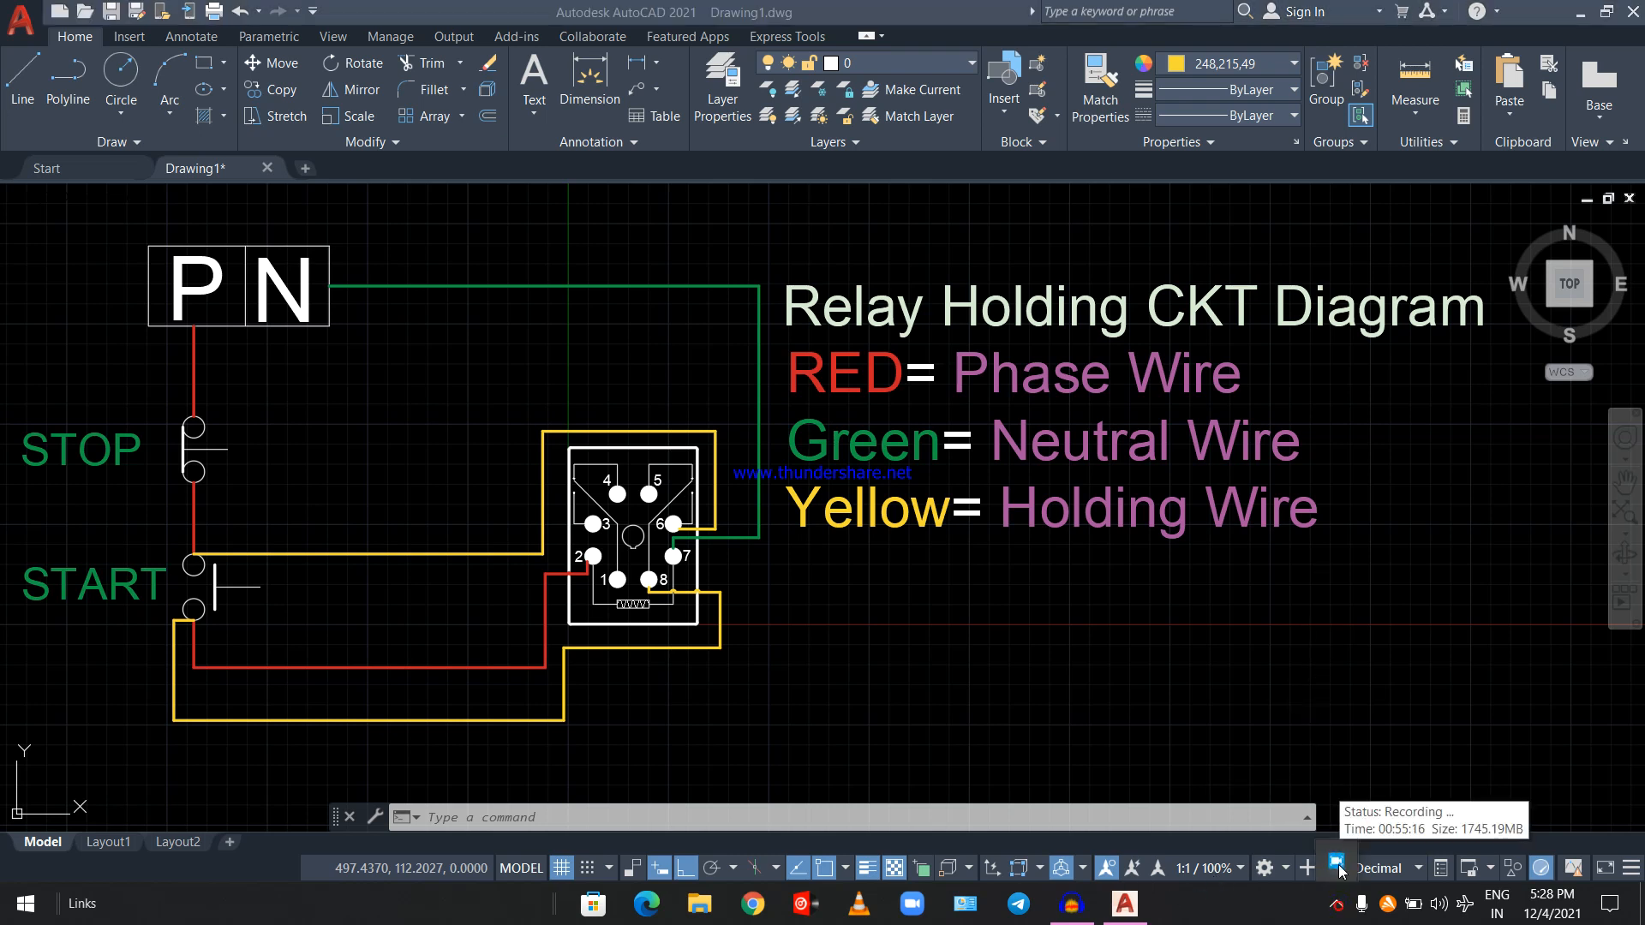